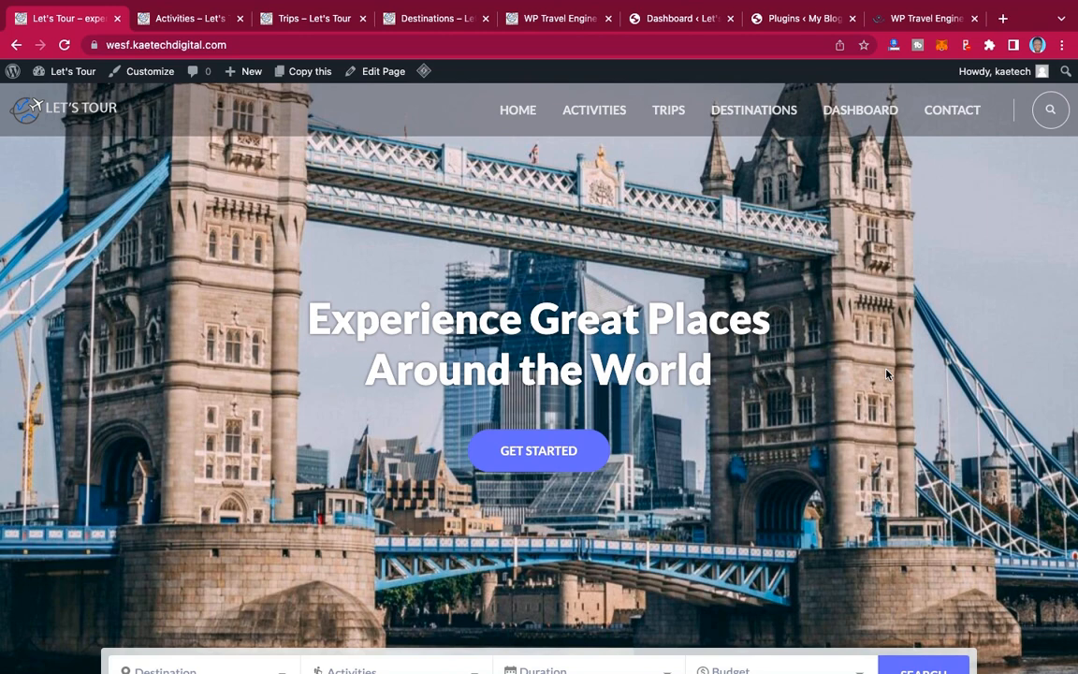
Step: Skim the travel homepage from the hero banner to the Popular Destinations section and return to its start
scroll(886, 375, "down", 3)
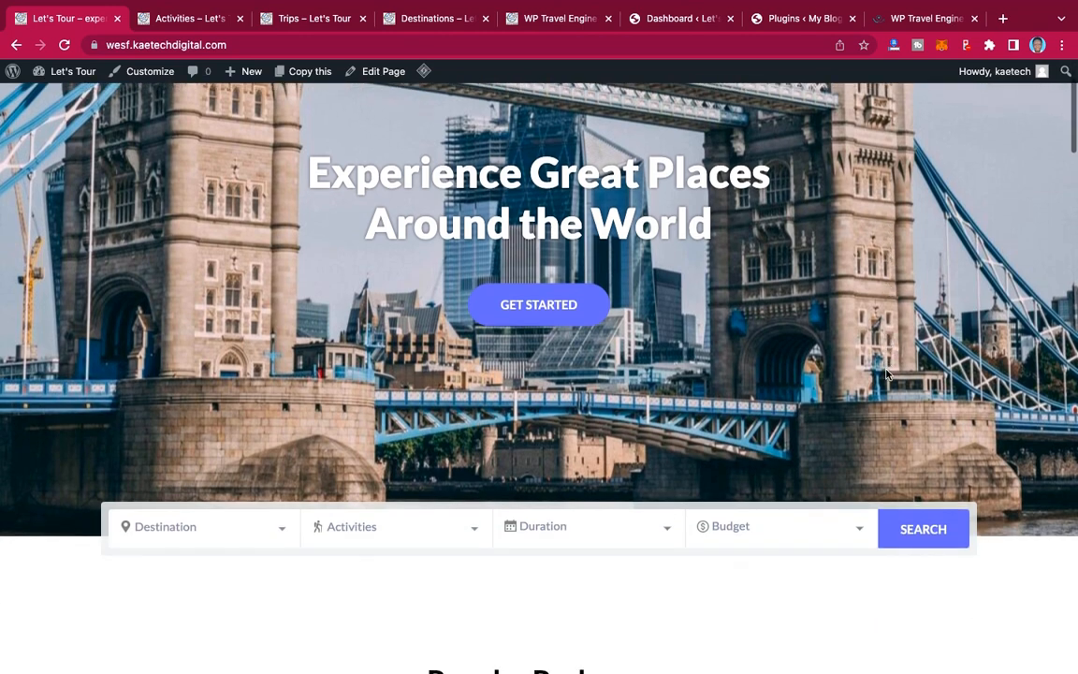
scroll(887, 375, "up", 3)
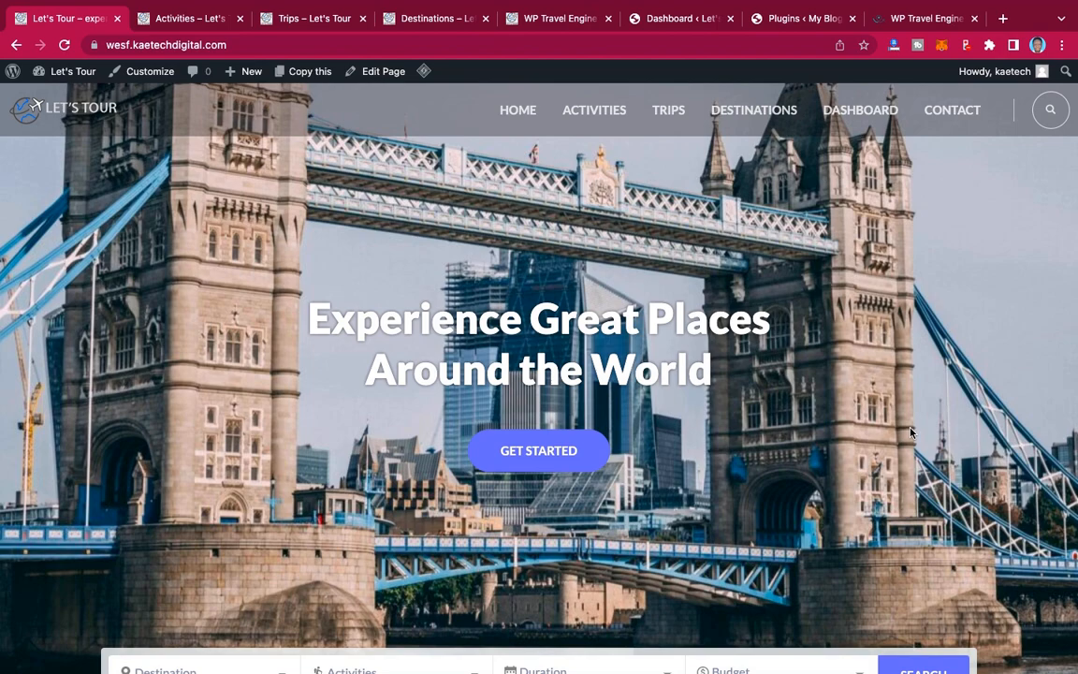
scroll(910, 430, "down", 20)
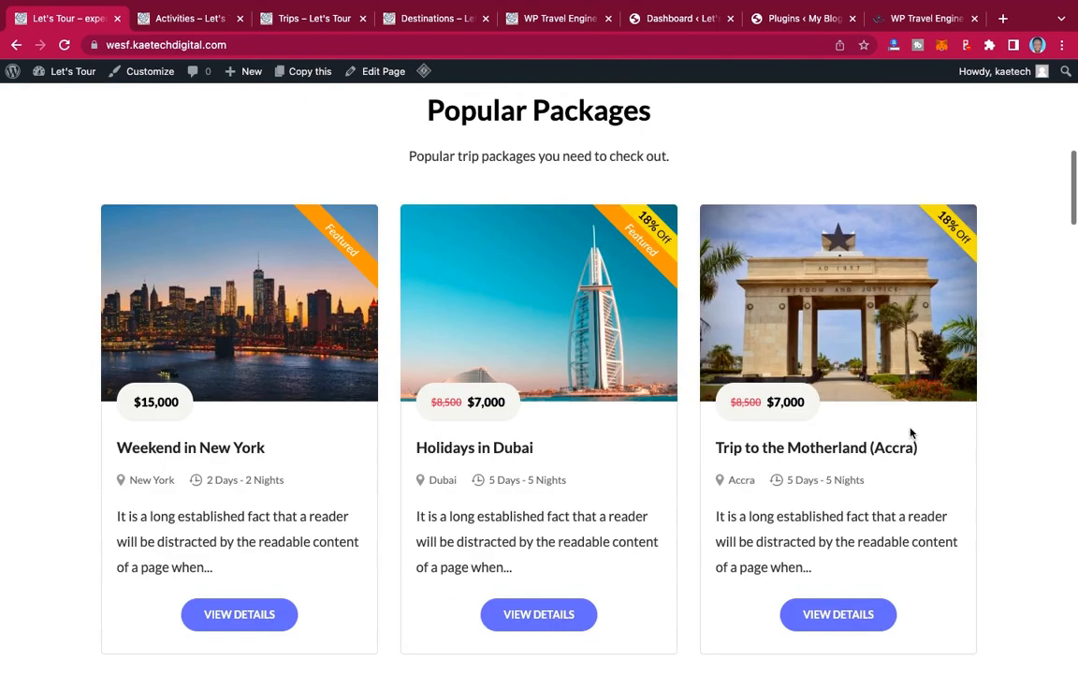
scroll(910, 432, "down", 20)
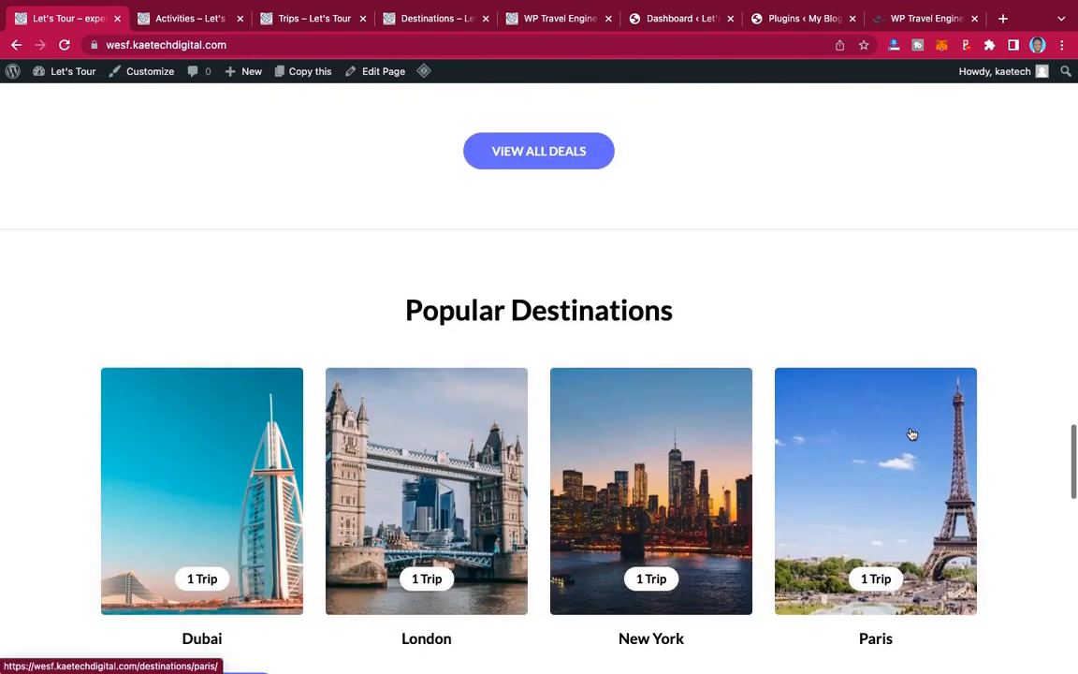
scroll(910, 433, "up", 20)
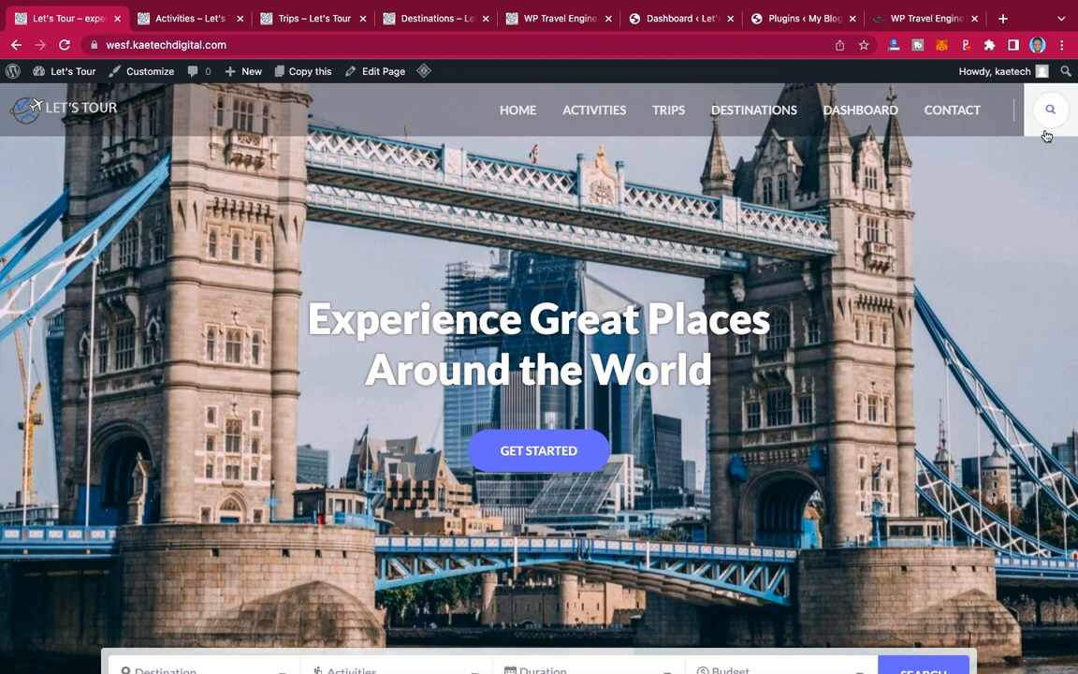
Step: Examine the homepage's trip search bar and the Popular Packages section
scroll(683, 337, "down", 1)
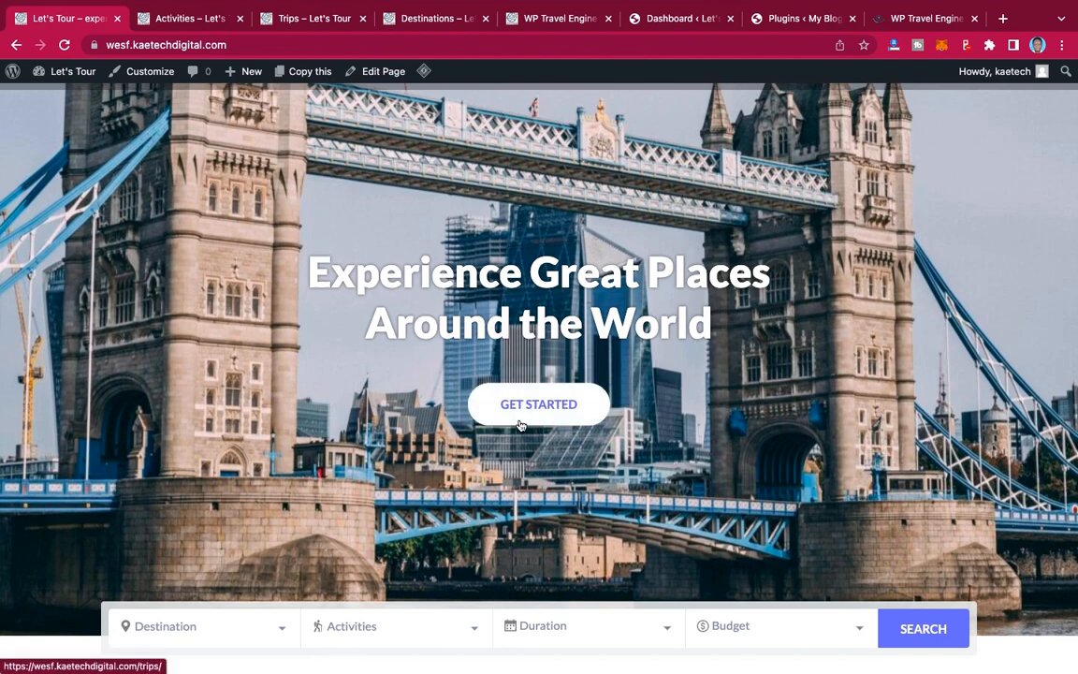
scroll(618, 377, "down", 5)
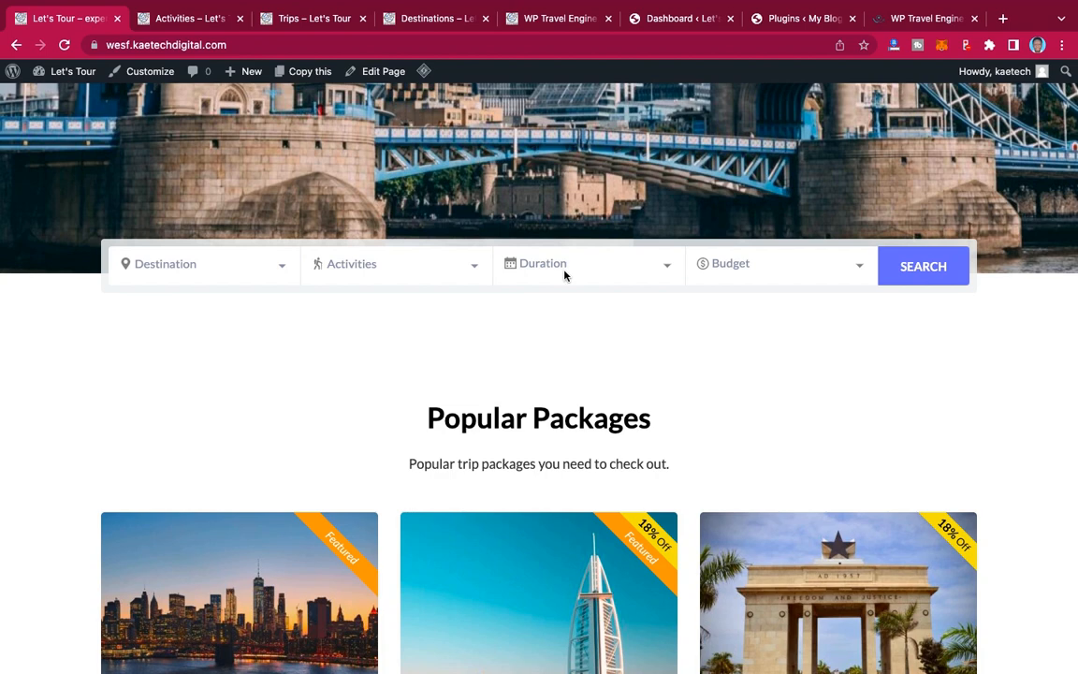
scroll(730, 362, "down", 3)
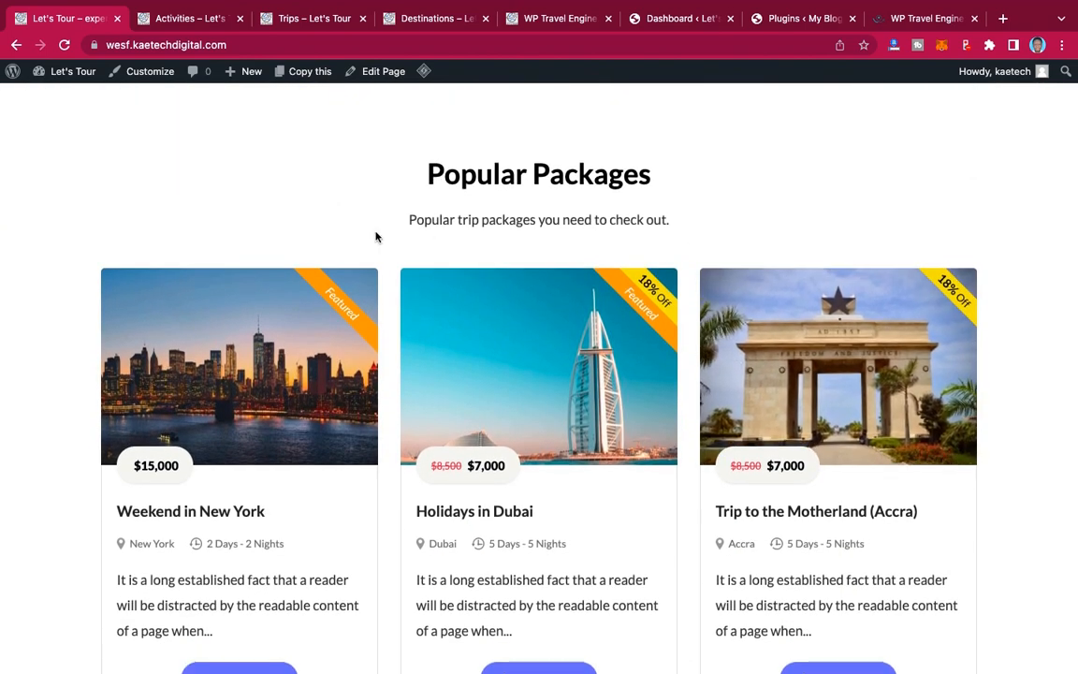
scroll(702, 236, "down", 2)
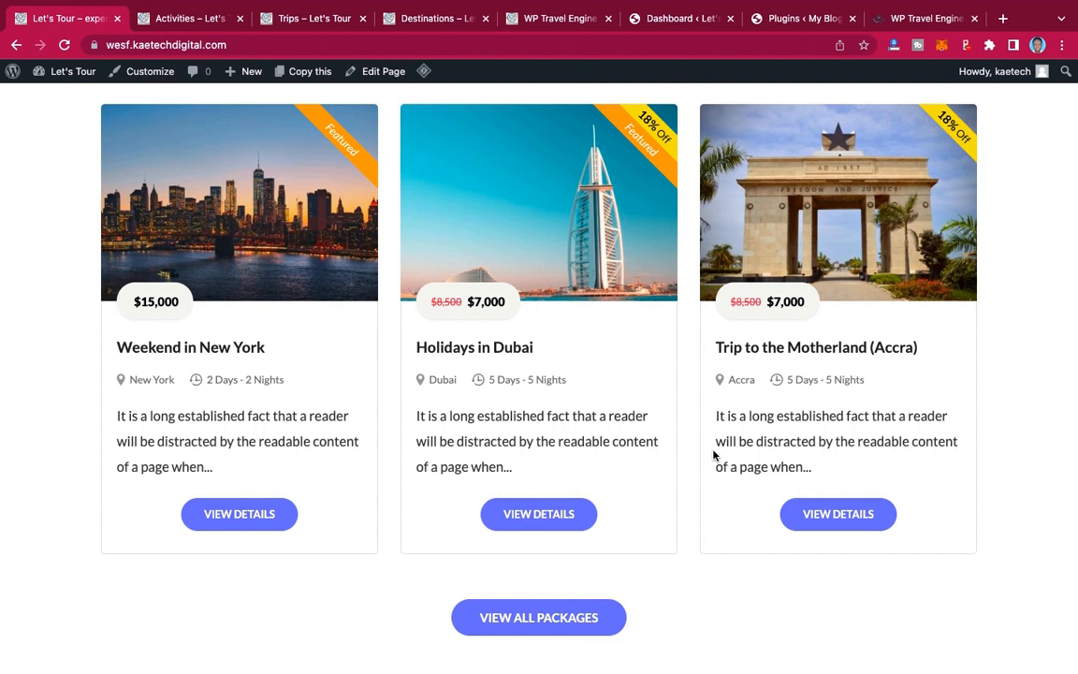
Step: Review the Featured Trip and Deals and Discounts sections of the homepage
scroll(713, 455, "down", 10)
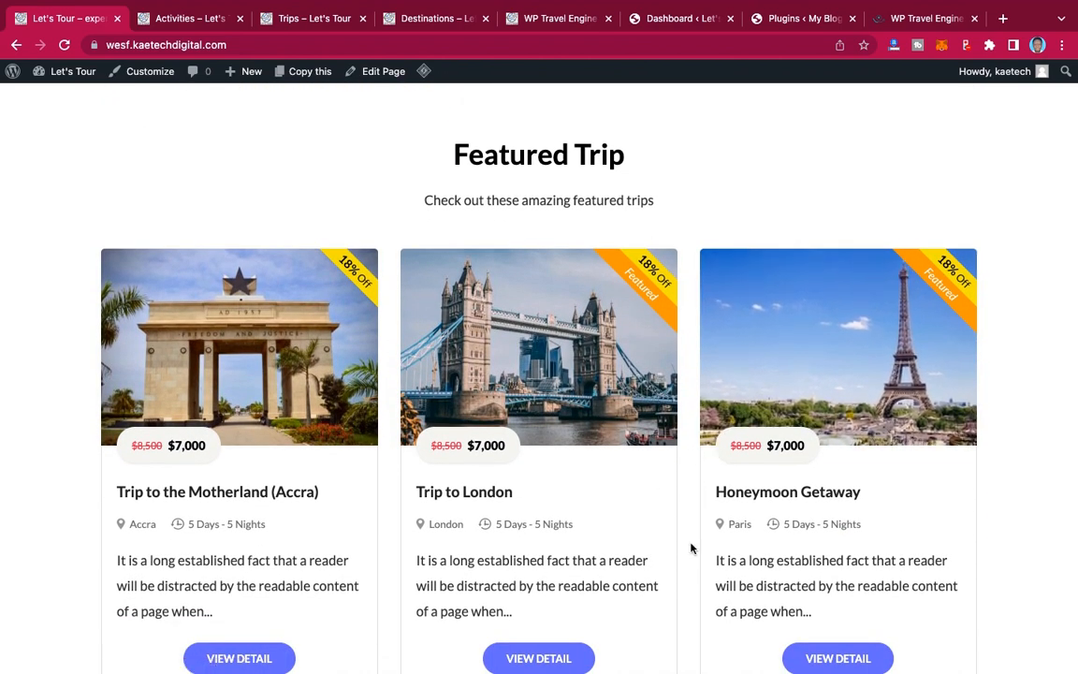
scroll(692, 560, "down", 2)
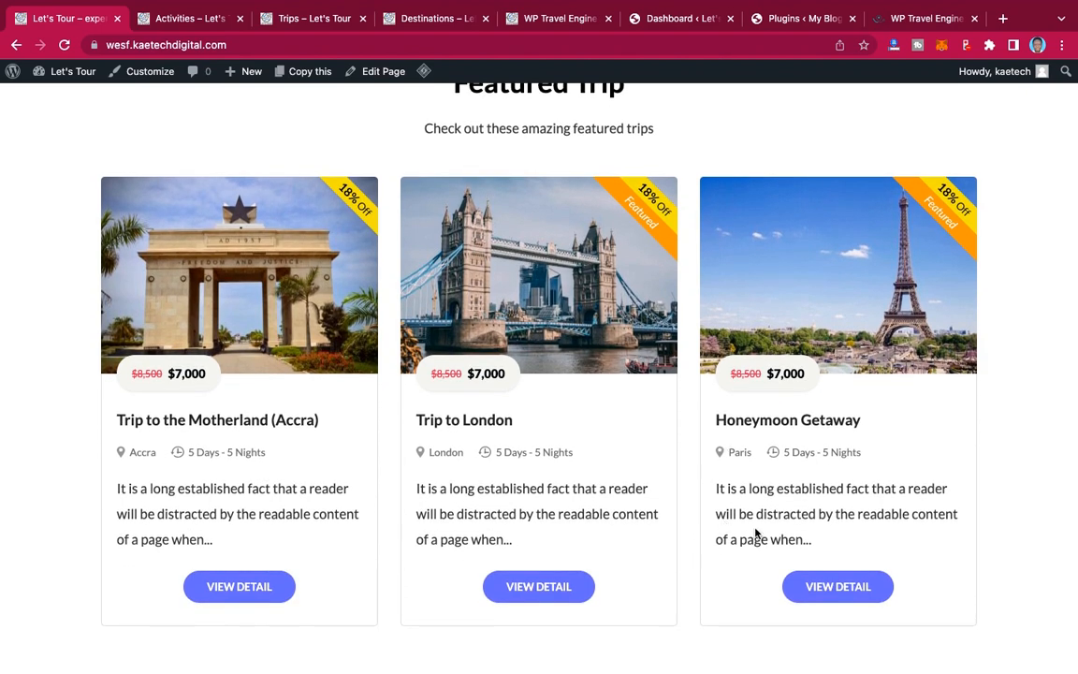
scroll(705, 597, "down", 5)
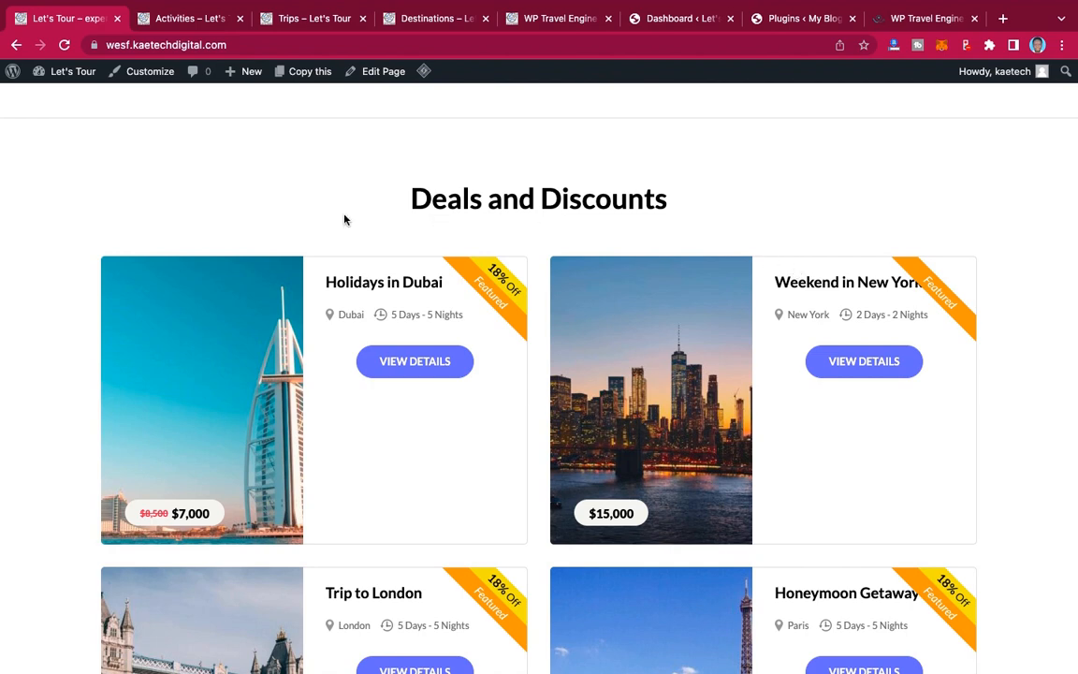
scroll(712, 405, "down", 3)
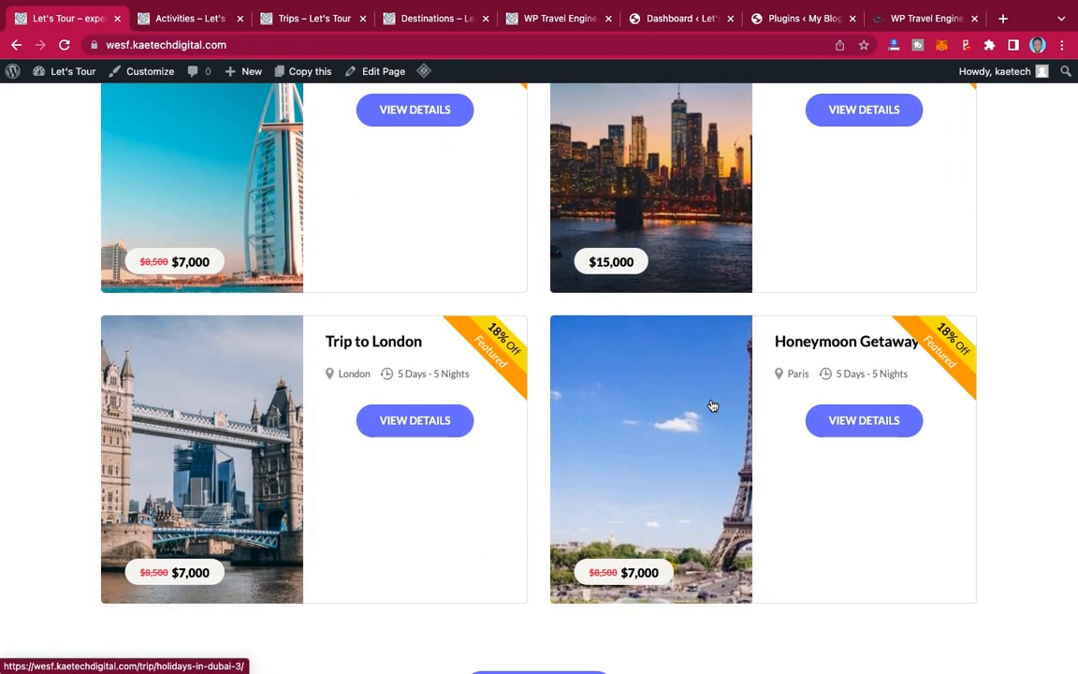
Step: Review the Popular Destinations and Browse Activities sections of the homepage
scroll(712, 405, "down", 5)
scroll(711, 404, "down", 3)
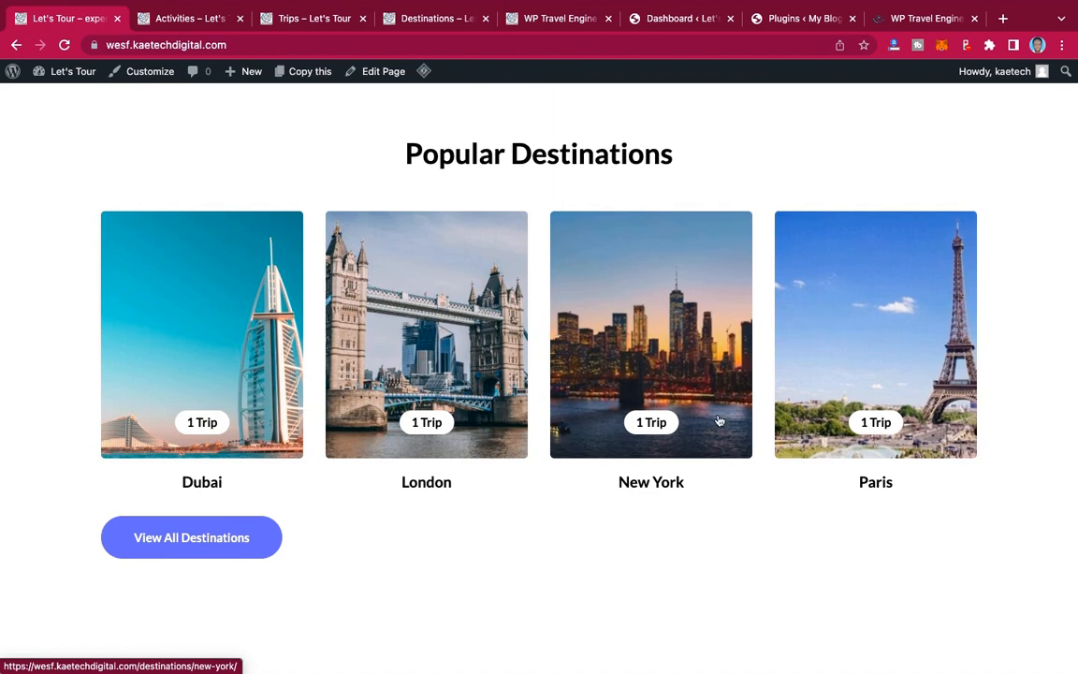
scroll(730, 461, "down", 1)
scroll(731, 463, "down", 2)
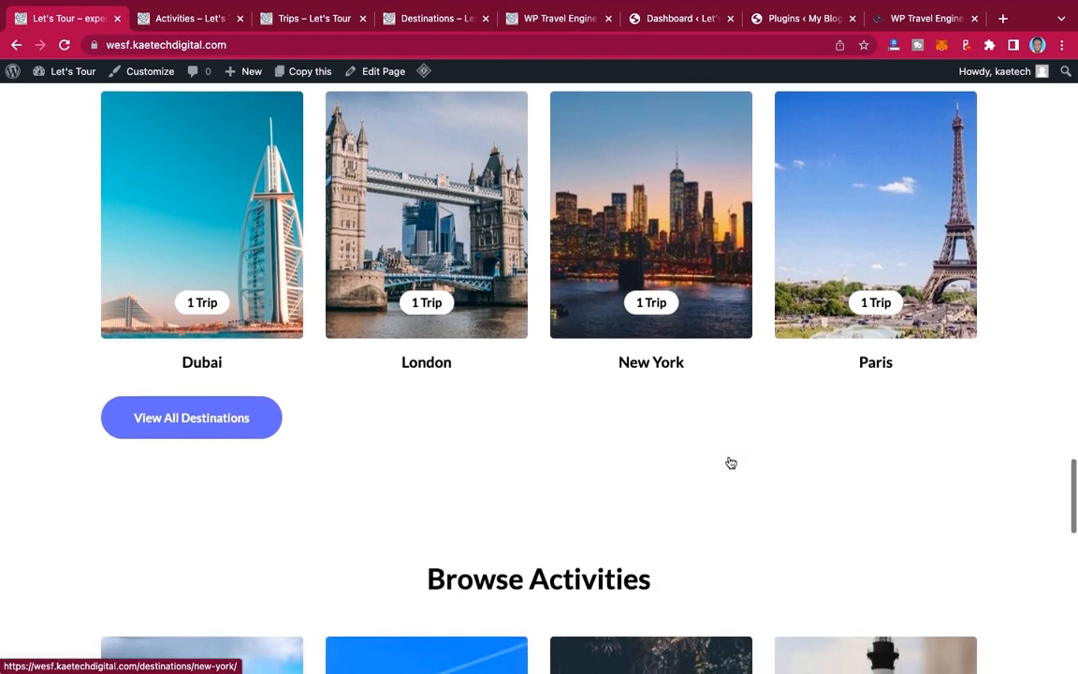
scroll(749, 467, "down", 10)
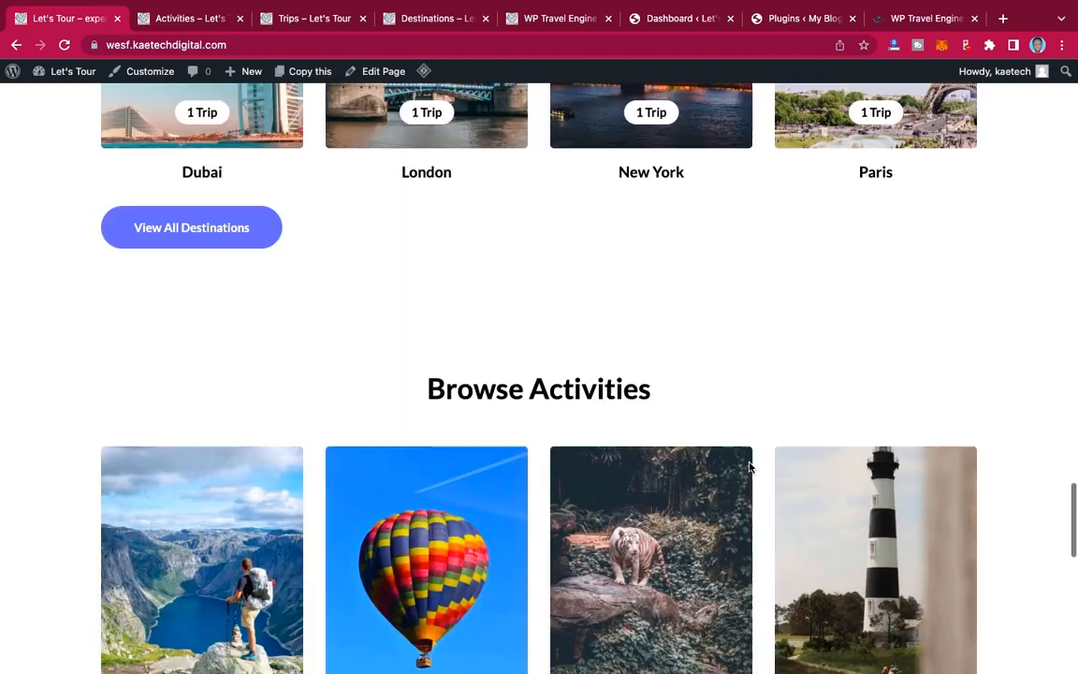
scroll(749, 467, "up", 1)
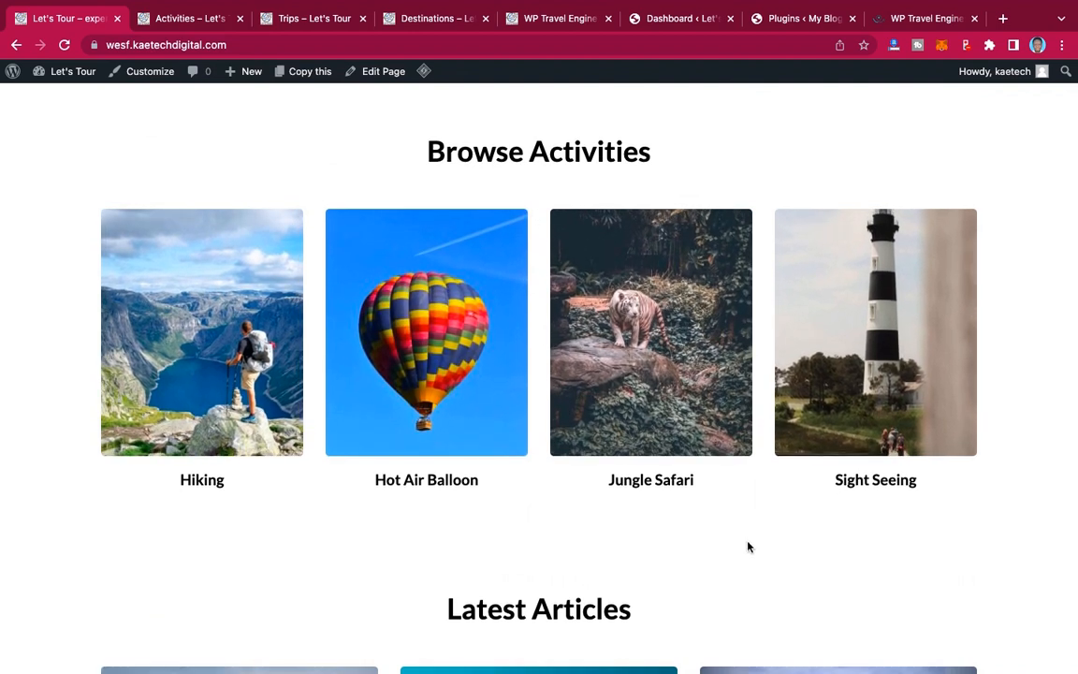
scroll(748, 547, "down", 1)
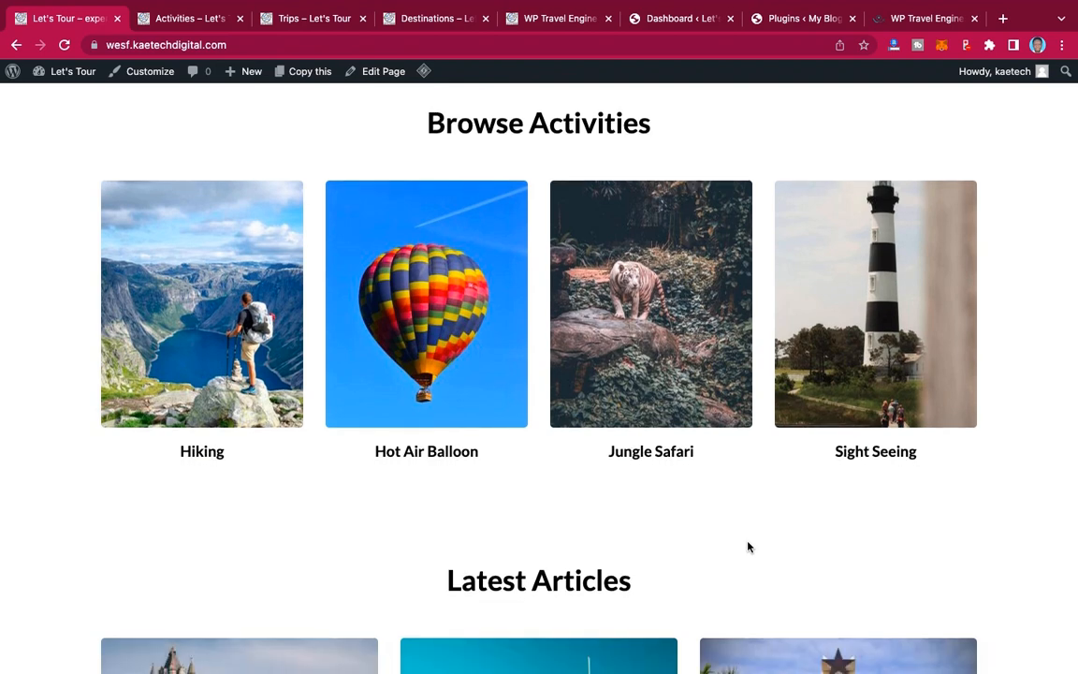
Step: Review the Latest Articles section and the footer, and return to the homepage's main navigation
scroll(748, 547, "down", 5)
scroll(748, 546, "down", 1)
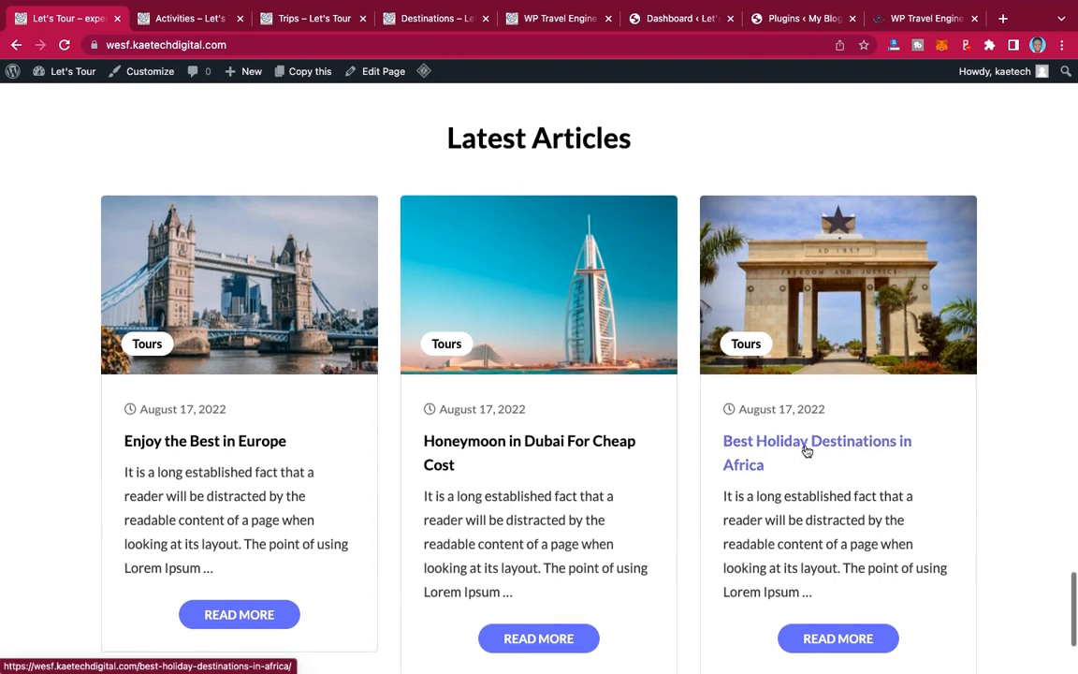
scroll(806, 451, "down", 1)
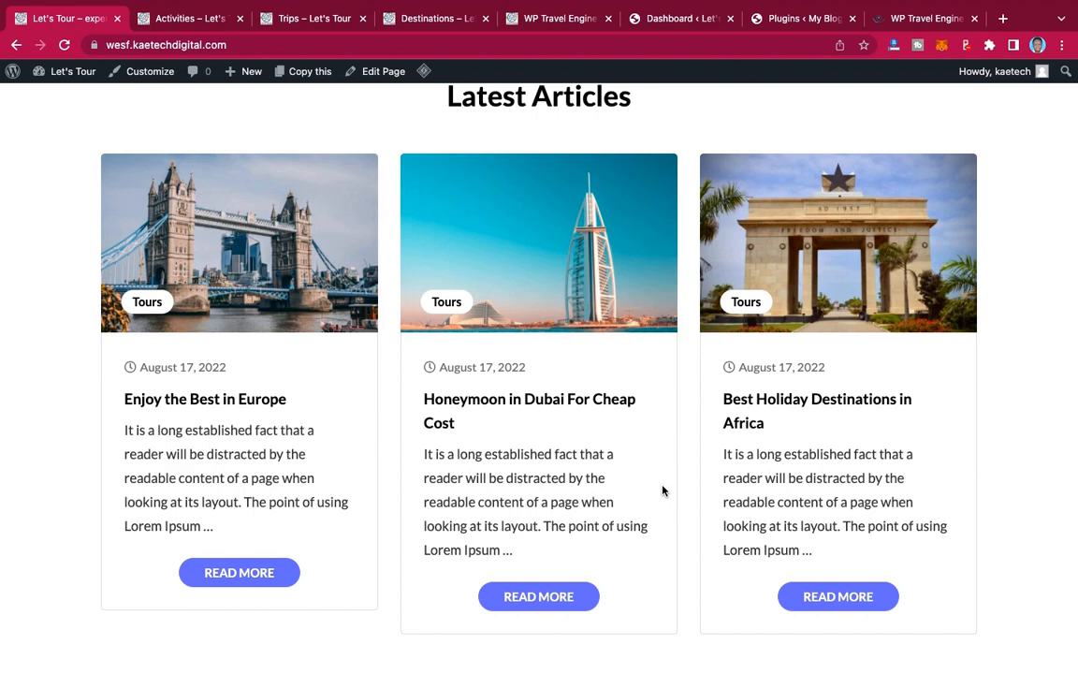
scroll(663, 491, "down", 3)
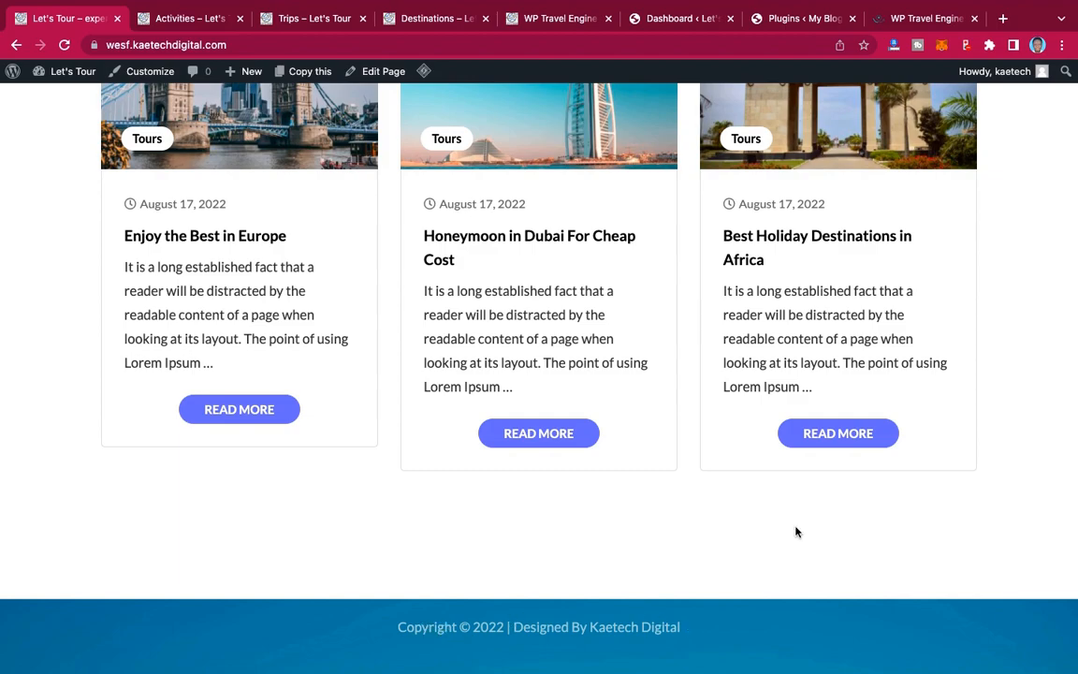
scroll(796, 532, "up", 20)
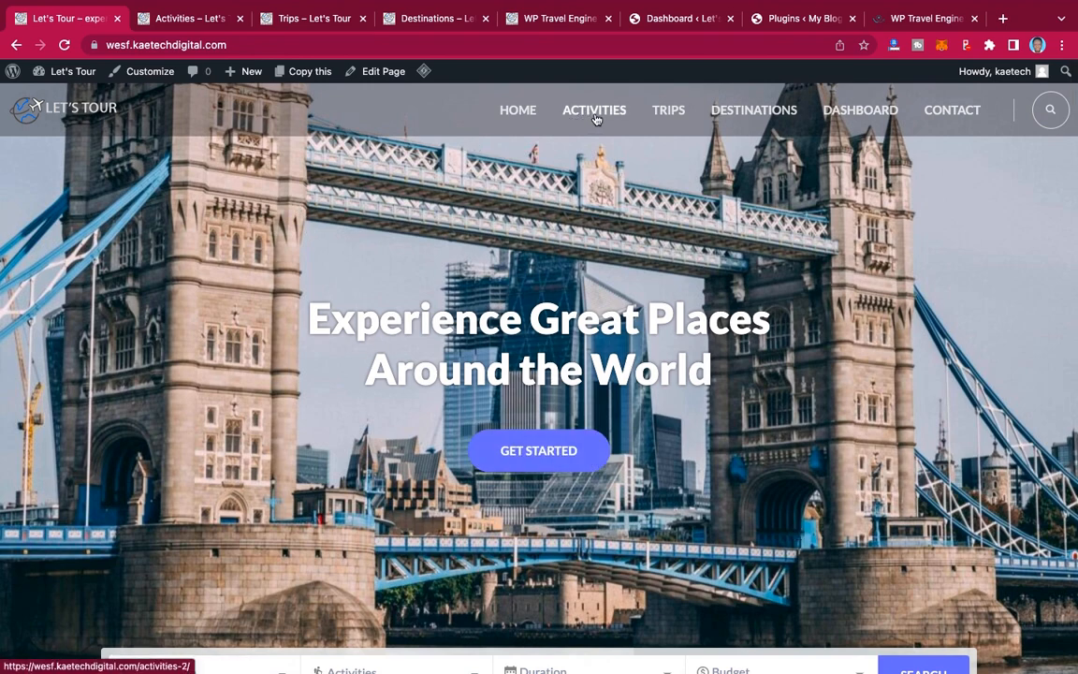
Step: Switch to the already open Activities page and look through all its activity cards
left_click(201, 28)
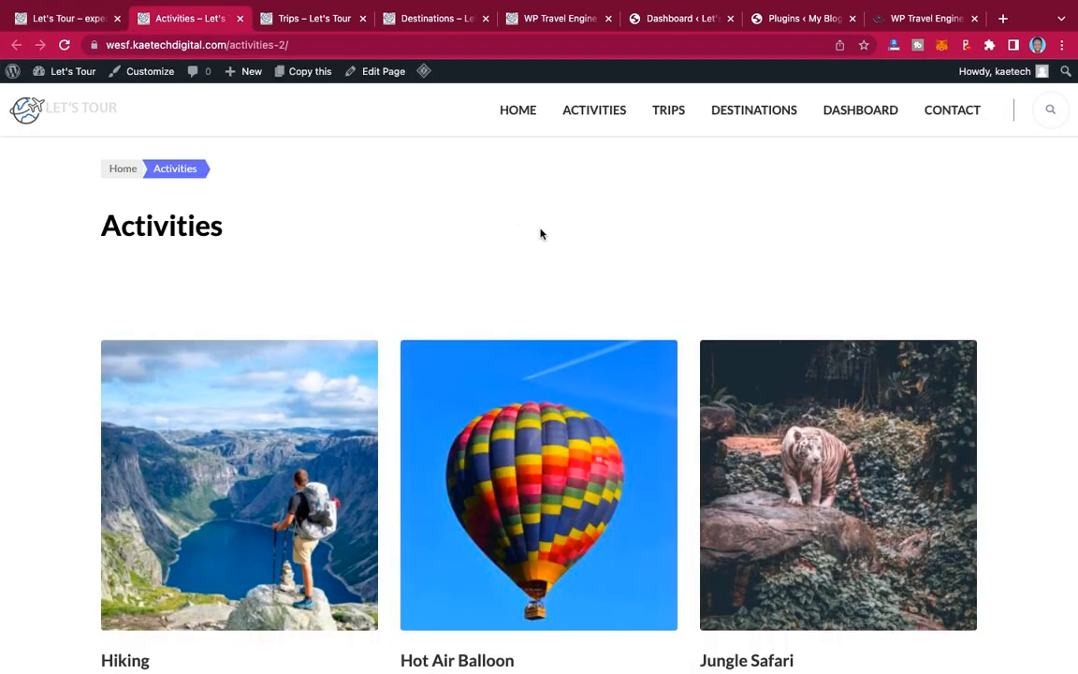
scroll(657, 503, "down", 5)
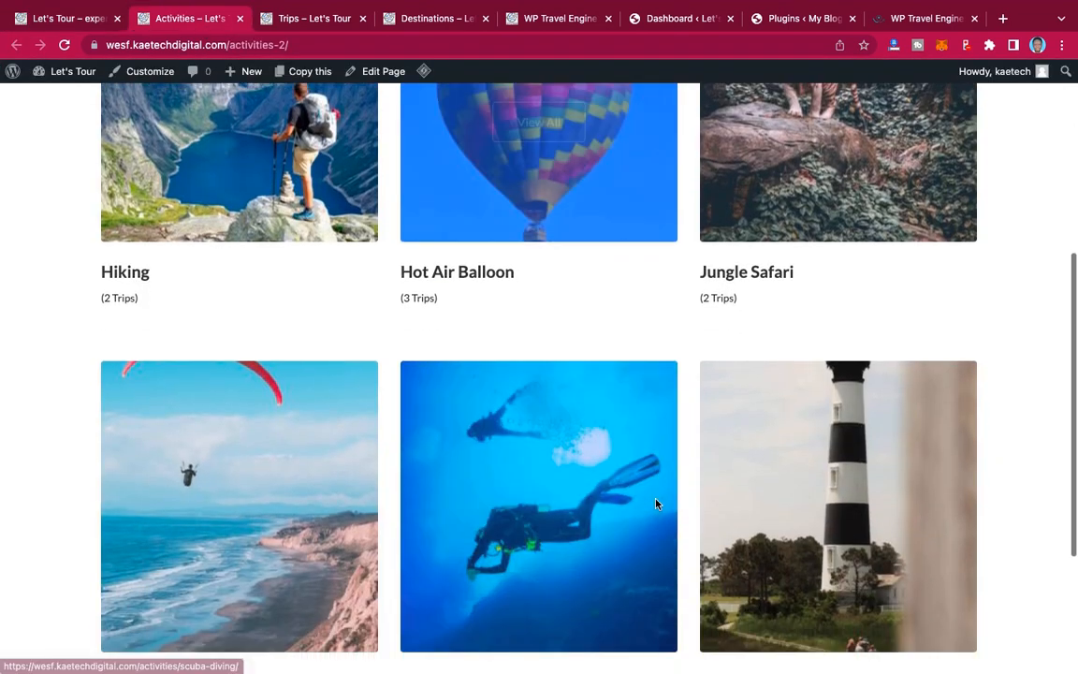
scroll(657, 503, "down", 3)
scroll(655, 503, "up", 8)
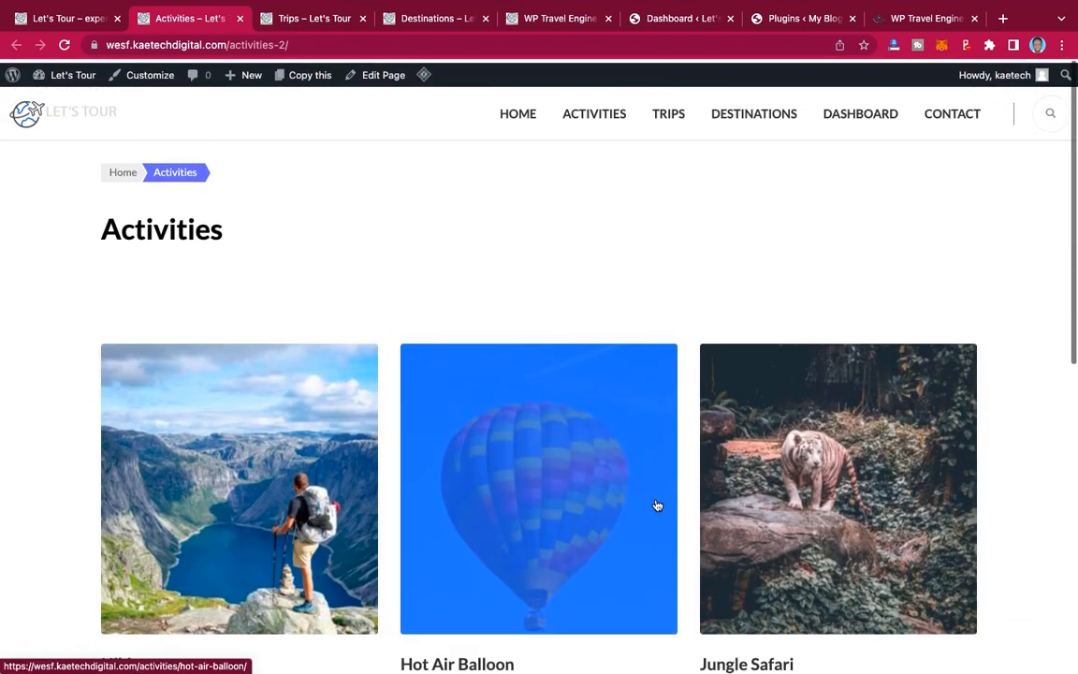
scroll(656, 505, "down", 1)
scroll(656, 504, "down", 5)
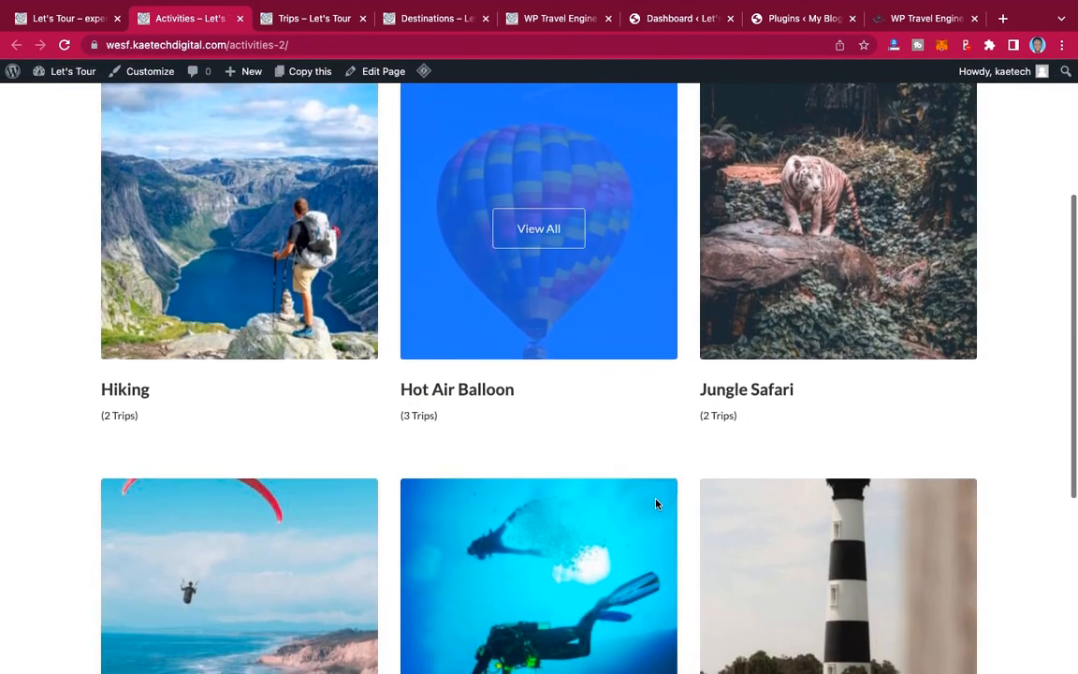
scroll(657, 504, "up", 8)
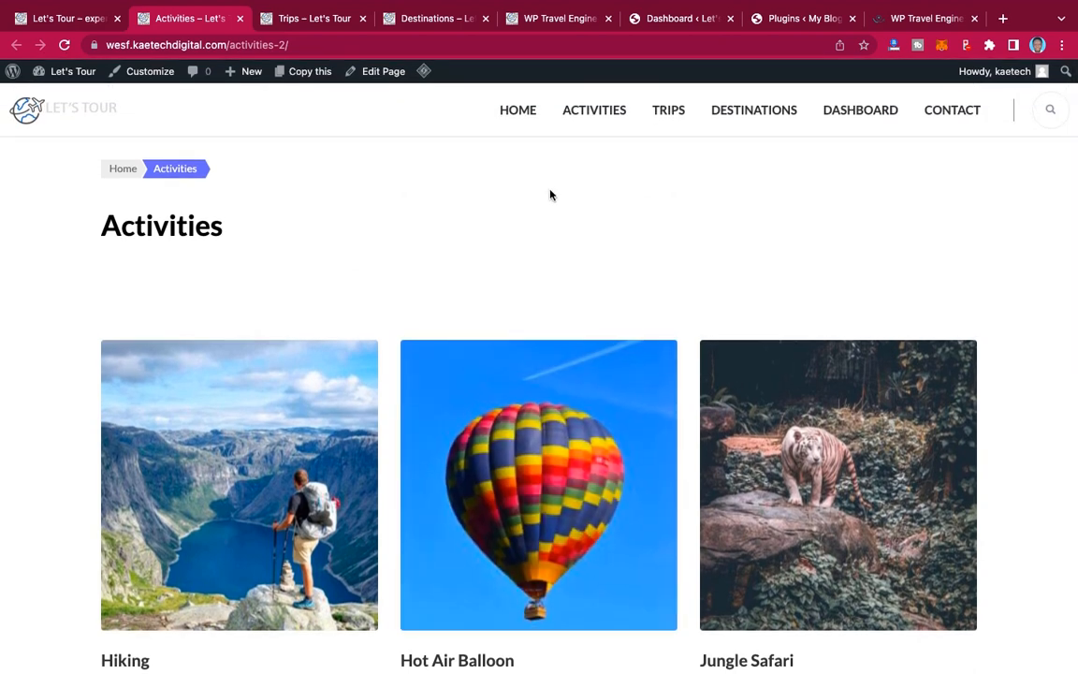
Step: Switch to the already open Trips page and look through the full list of trips
left_click(316, 18)
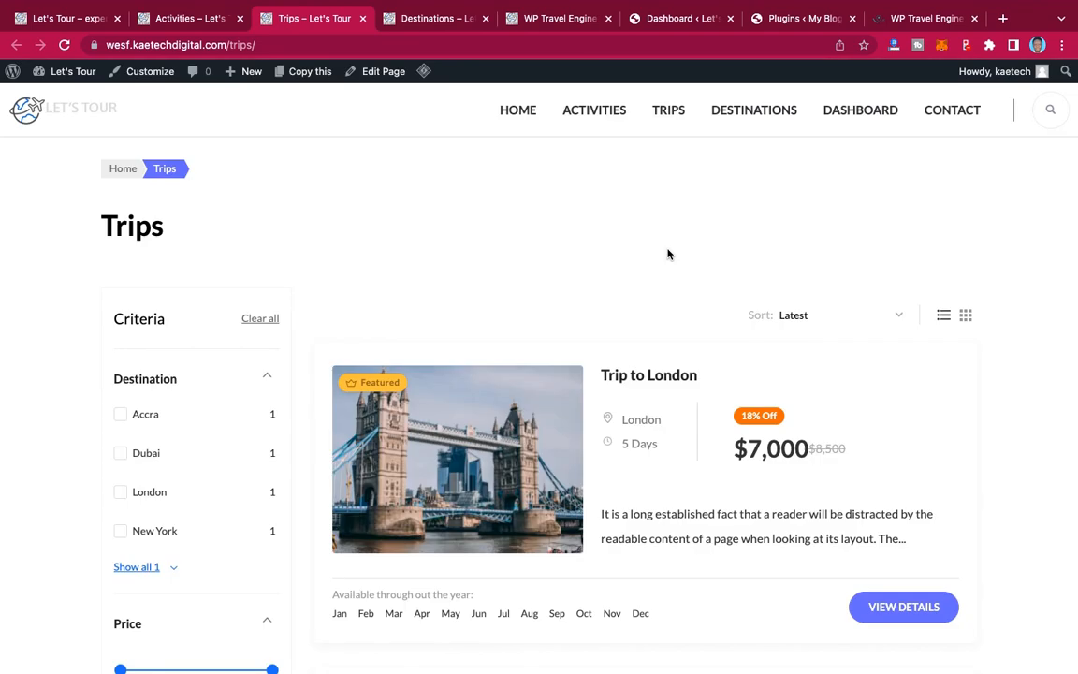
scroll(753, 376, "down", 8)
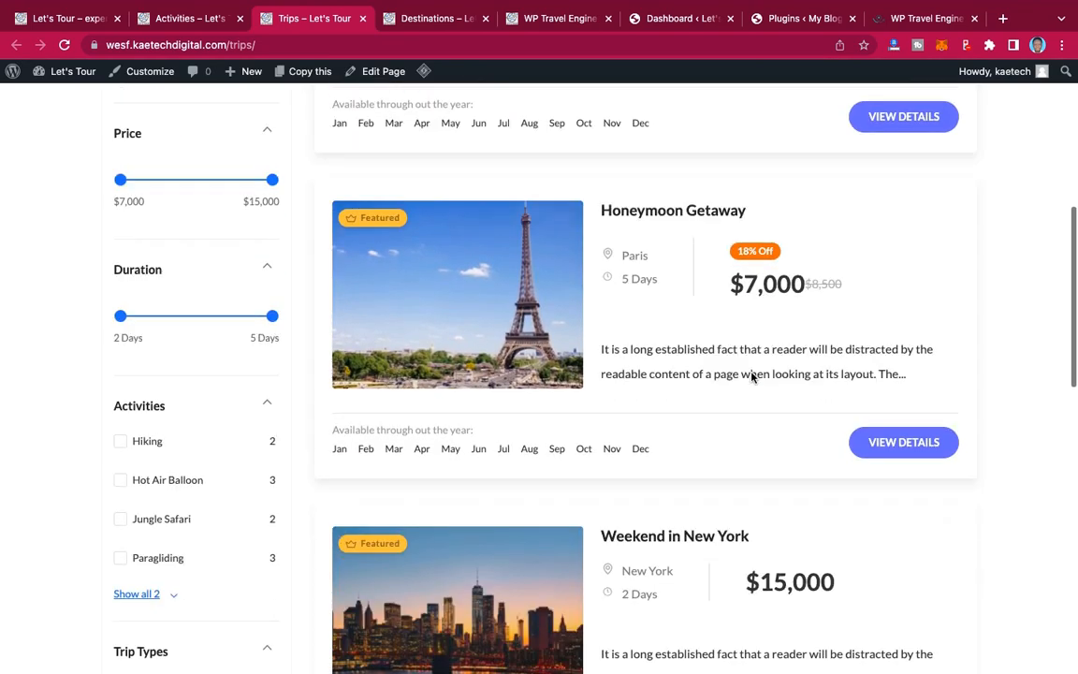
scroll(752, 377, "down", 8)
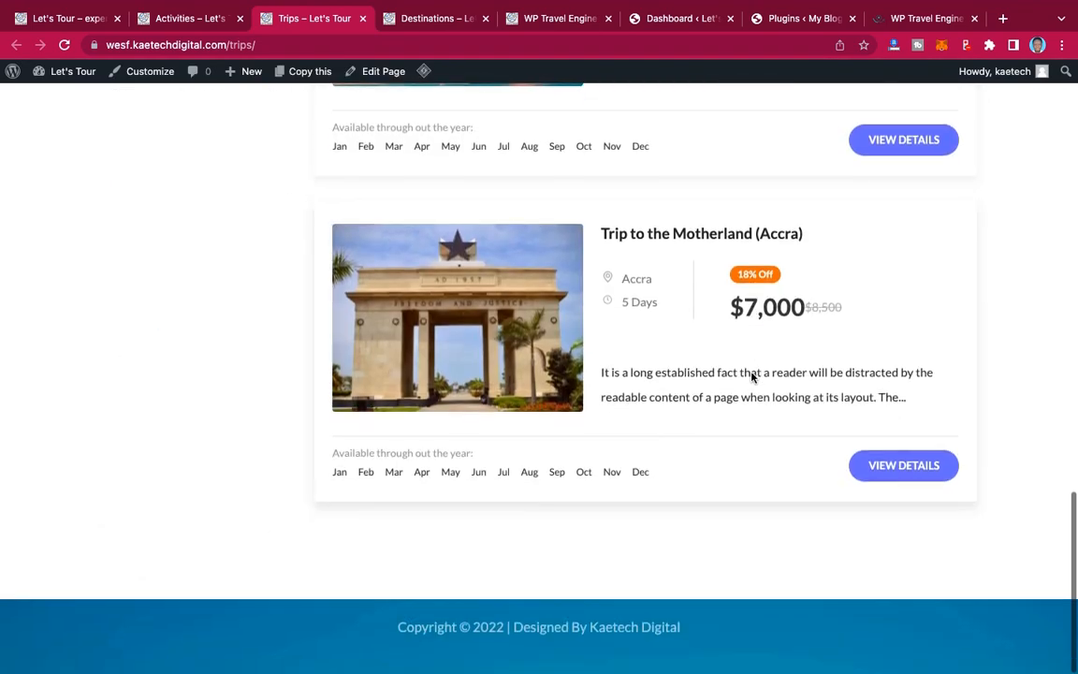
scroll(751, 374, "up", 3)
scroll(752, 375, "up", 12)
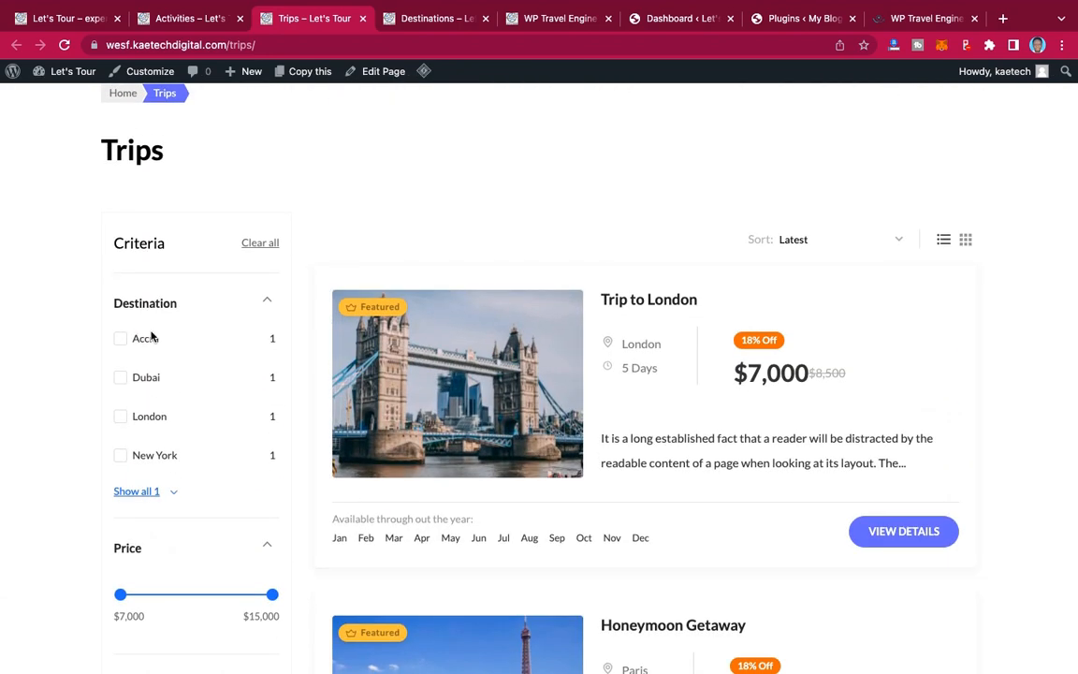
Step: Examine the Criteria filters on the Trips page, from Destination and Price through Duration, Activities and Trip Types
scroll(161, 472, "down", 3)
scroll(171, 426, "down", 3)
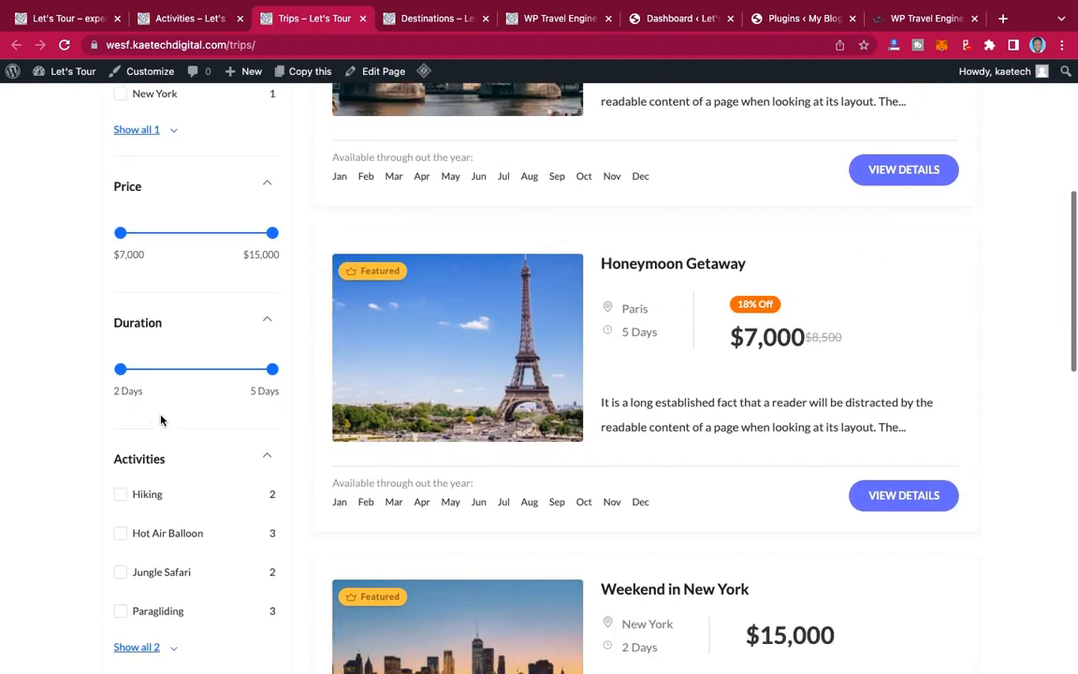
scroll(167, 381, "down", 3)
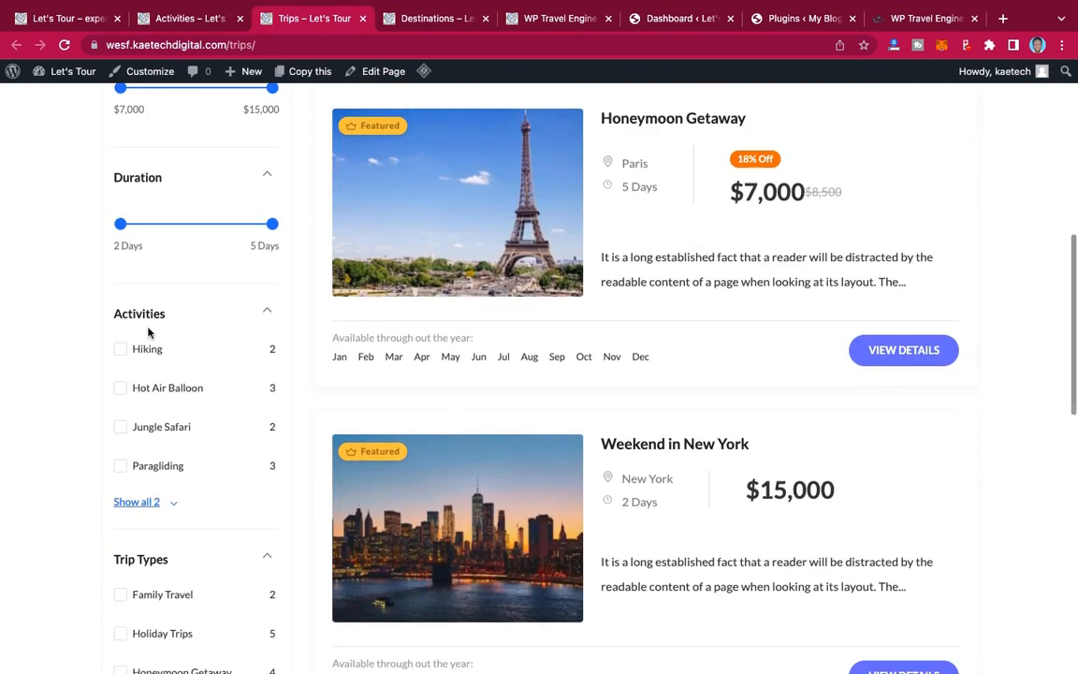
scroll(163, 393, "down", 3)
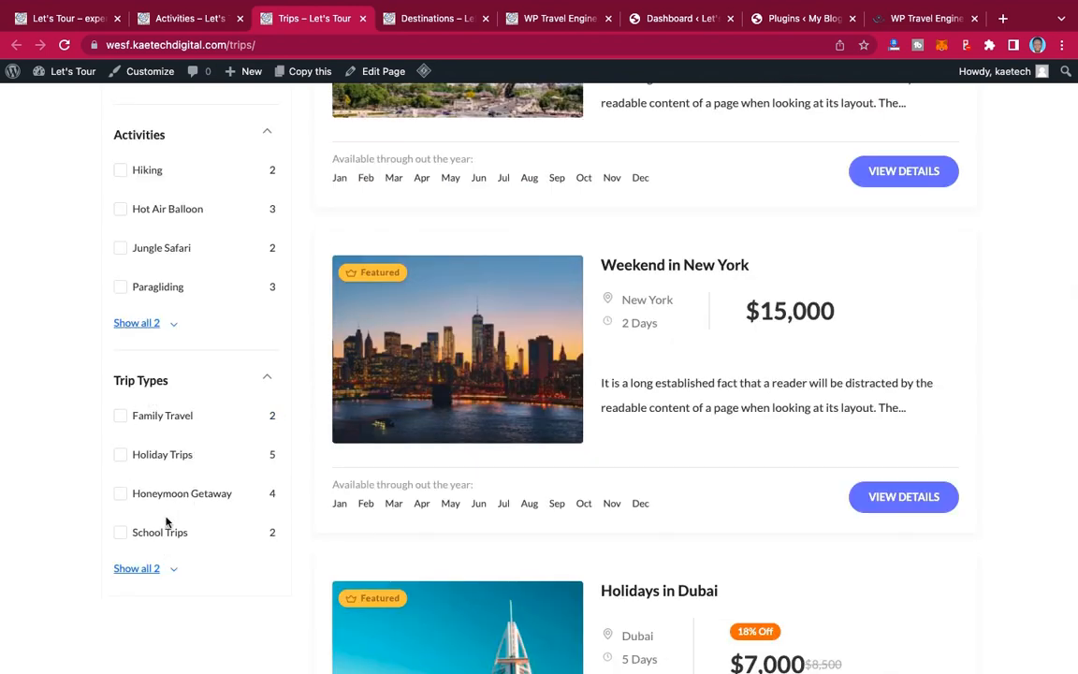
scroll(215, 334, "up", 15)
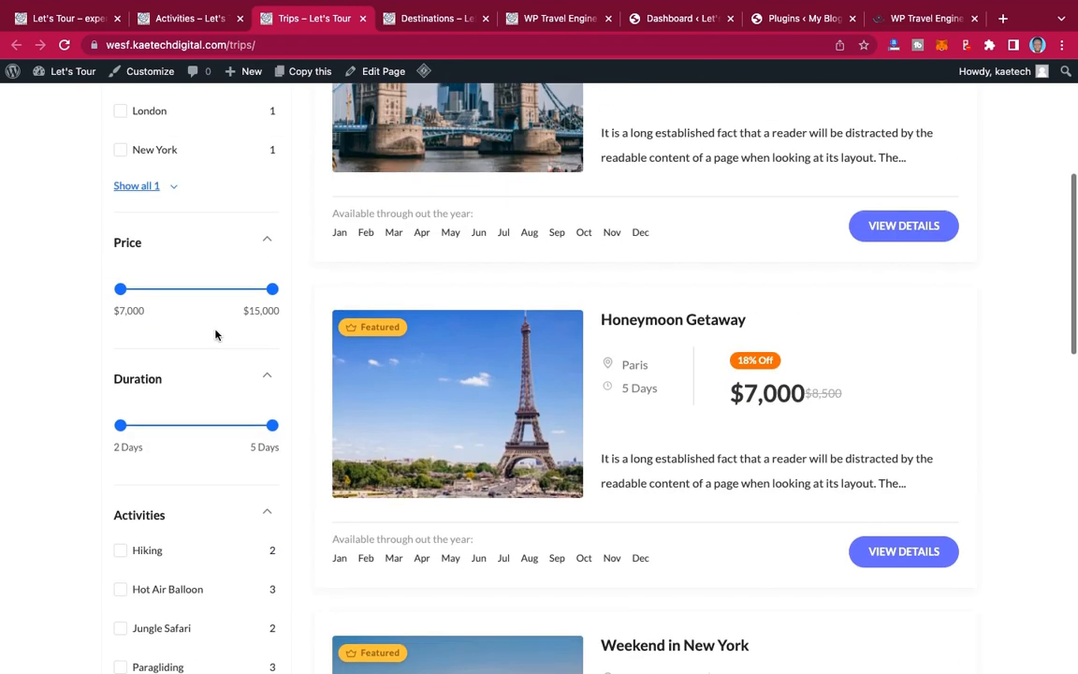
Step: Look over the Price and Duration ranges in the Trips filters alongside the trip cards, and return to the page heading
scroll(214, 334, "down", 2)
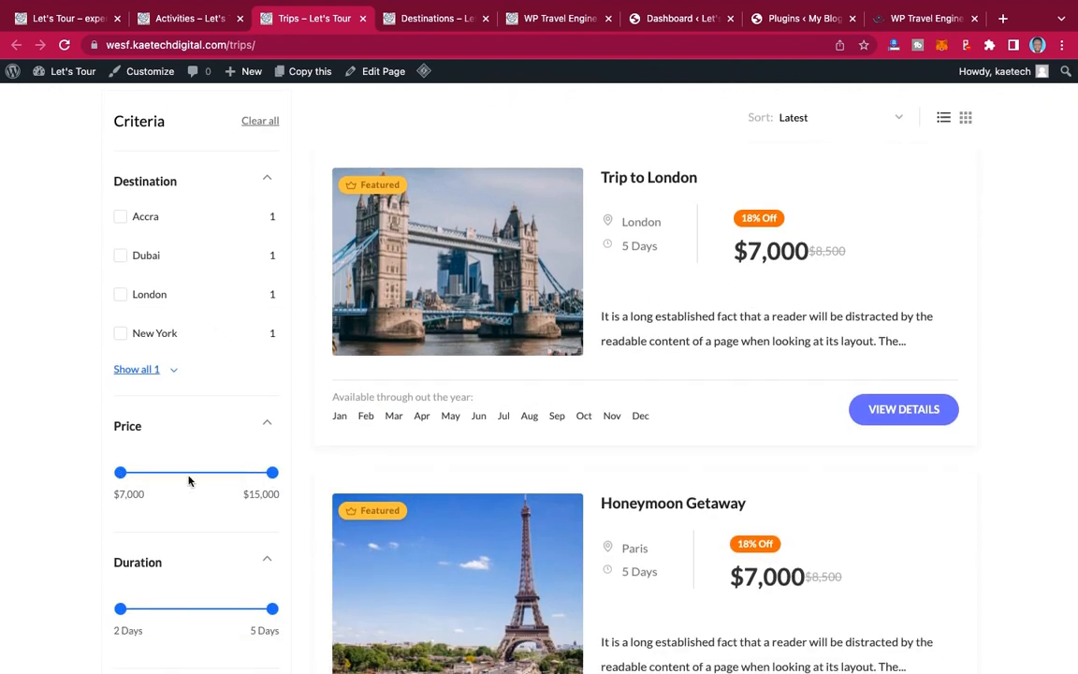
scroll(141, 515, "down", 1)
scroll(215, 536, "down", 3)
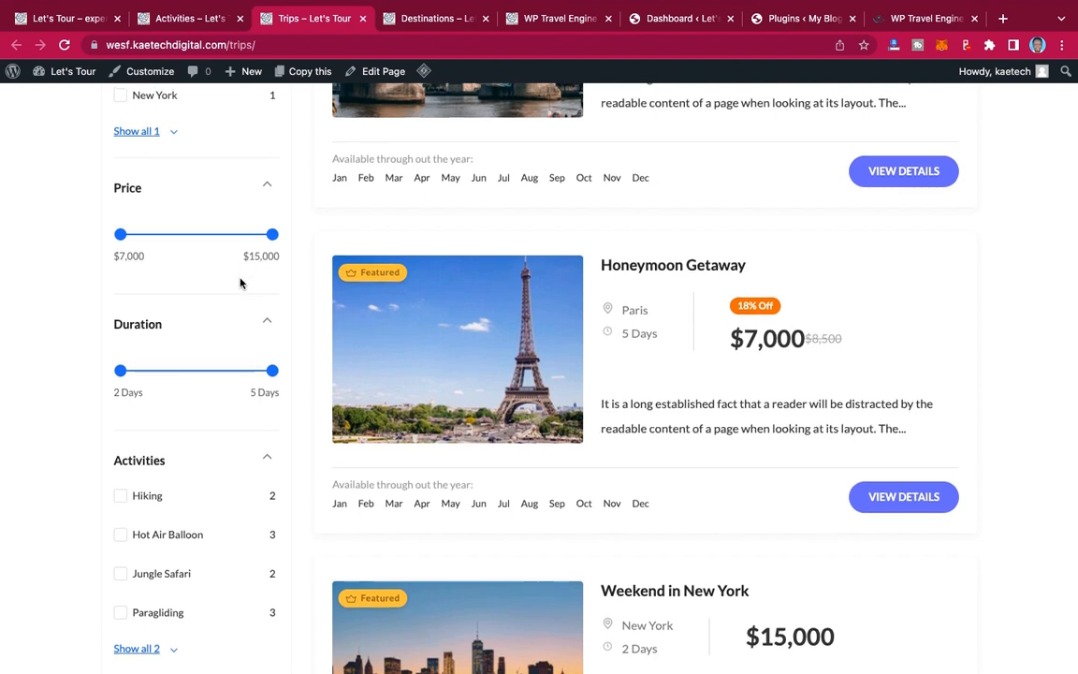
scroll(241, 282, "up", 2)
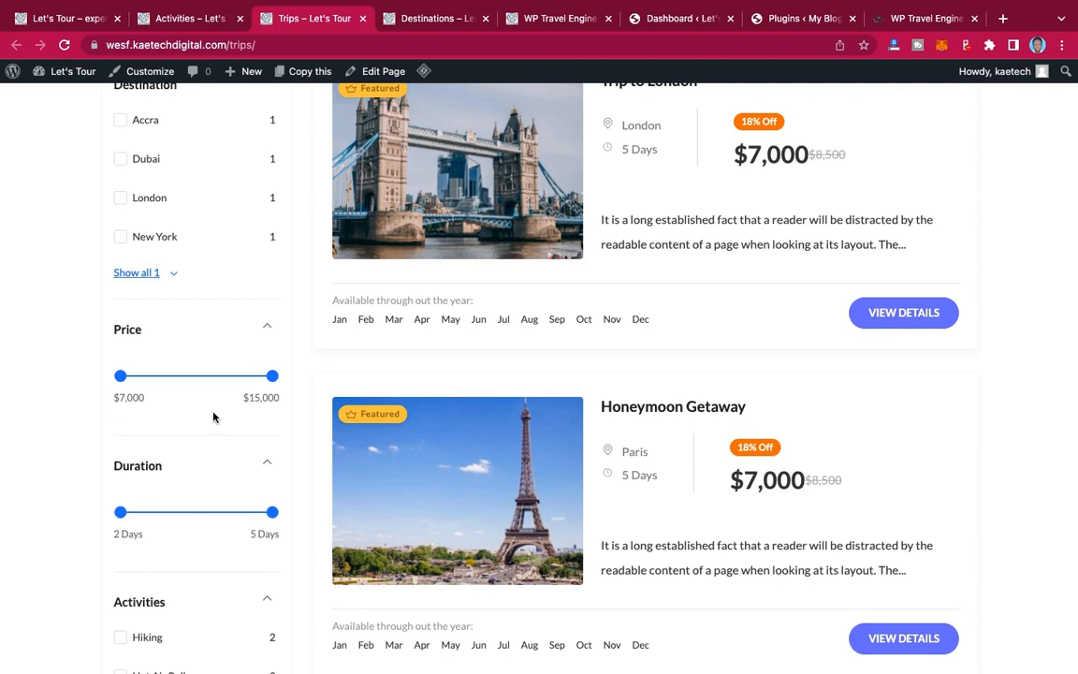
scroll(236, 414, "down", 3)
scroll(238, 415, "up", 4)
scroll(238, 414, "up", 2)
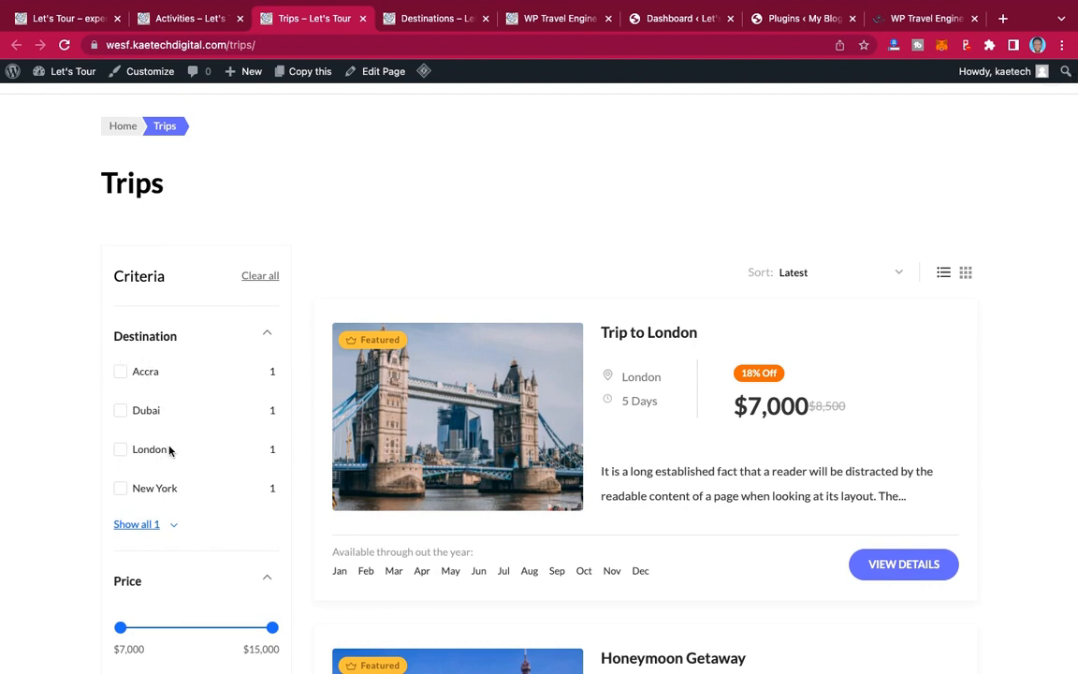
scroll(168, 449, "down", 1)
scroll(729, 397, "down", 5)
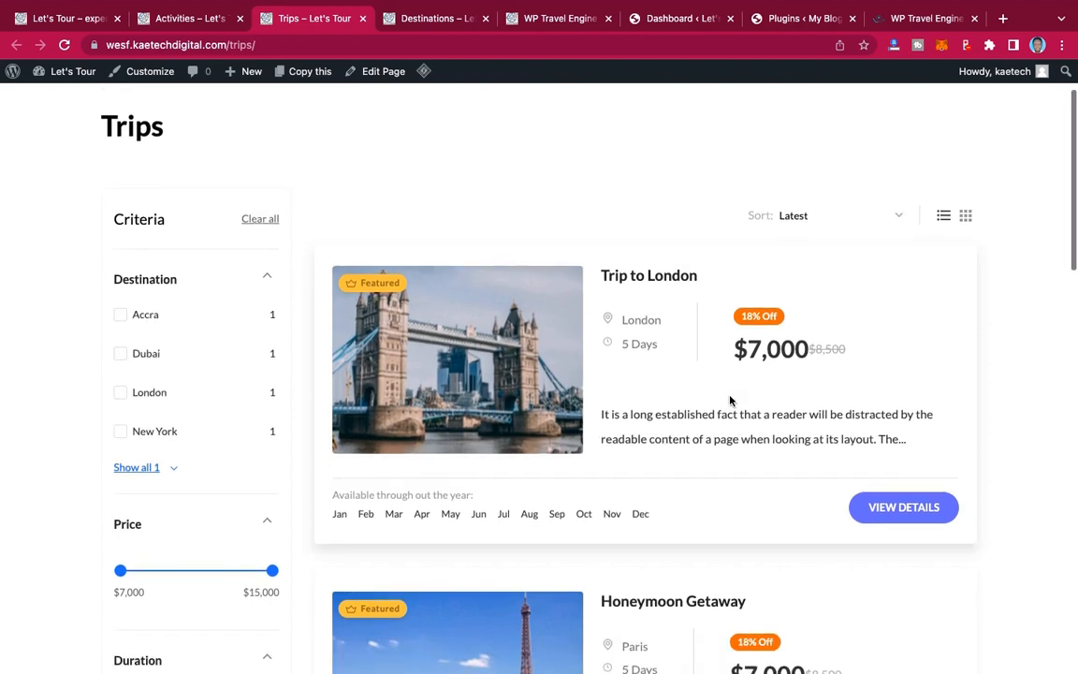
scroll(729, 398, "up", 6)
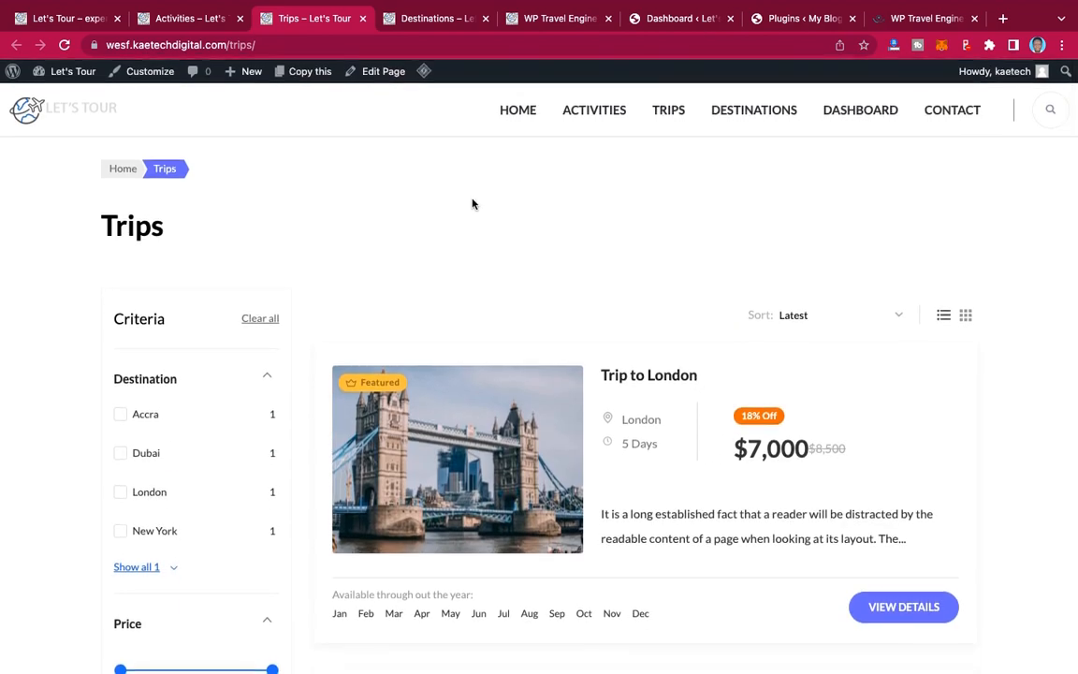
Step: Switch to the already open Destinations page and look through it from the heading to the footer
left_click(418, 19)
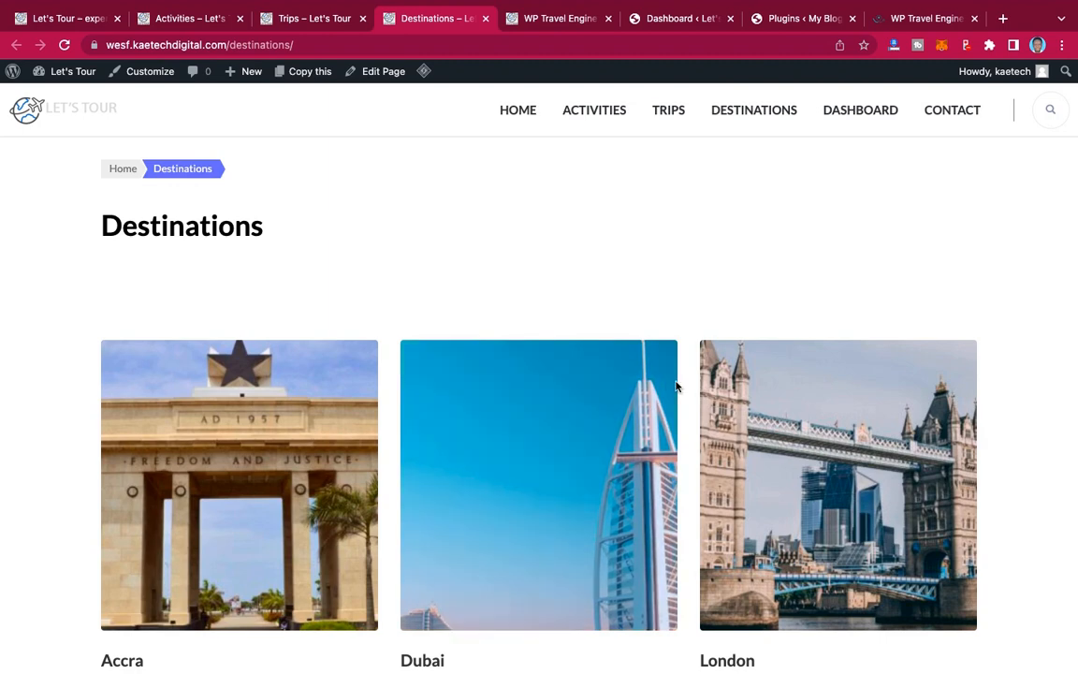
scroll(677, 385, "down", 6)
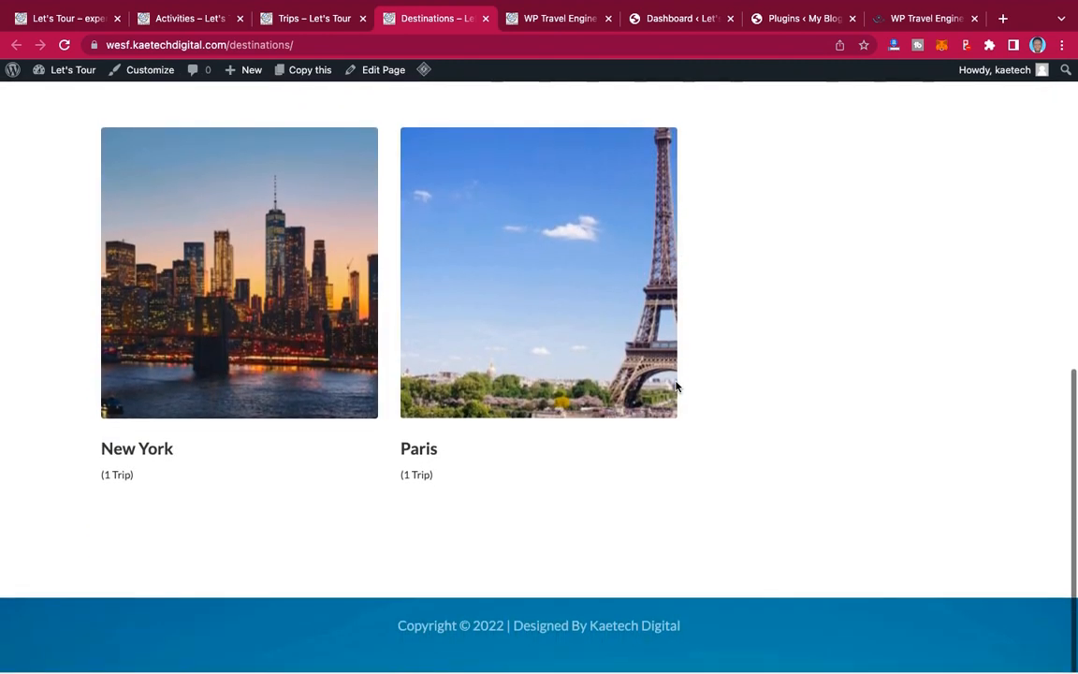
scroll(677, 386, "up", 4)
scroll(677, 386, "up", 3)
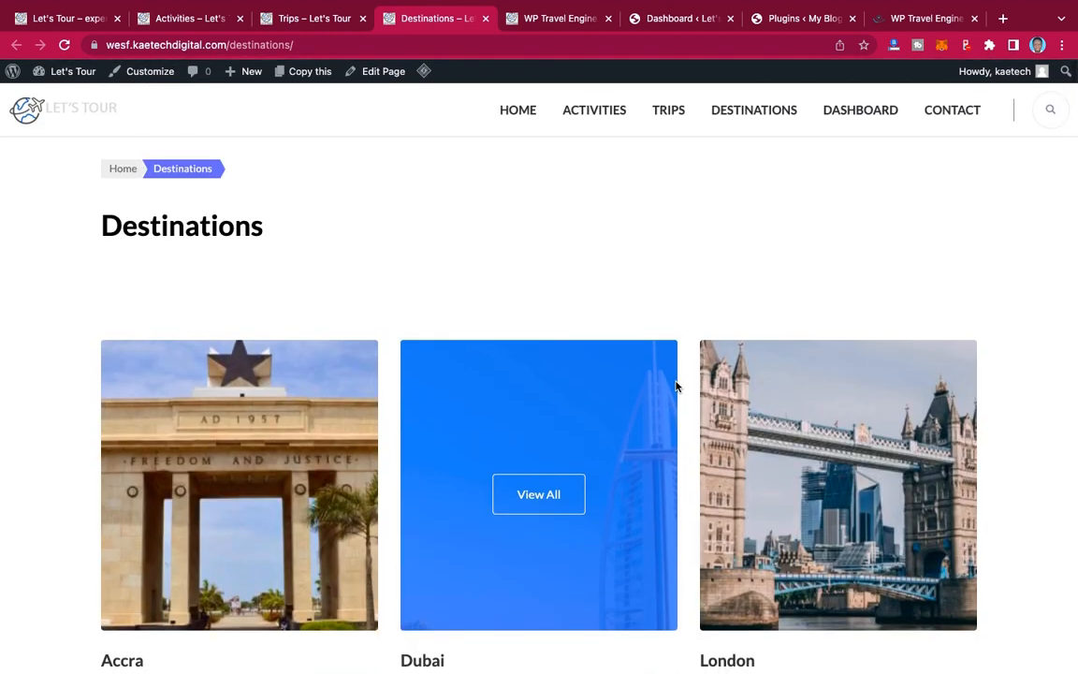
Step: Examine the destination cards and the trip counts under Accra, Dubai, London, New York and Paris
scroll(677, 385, "down", 3)
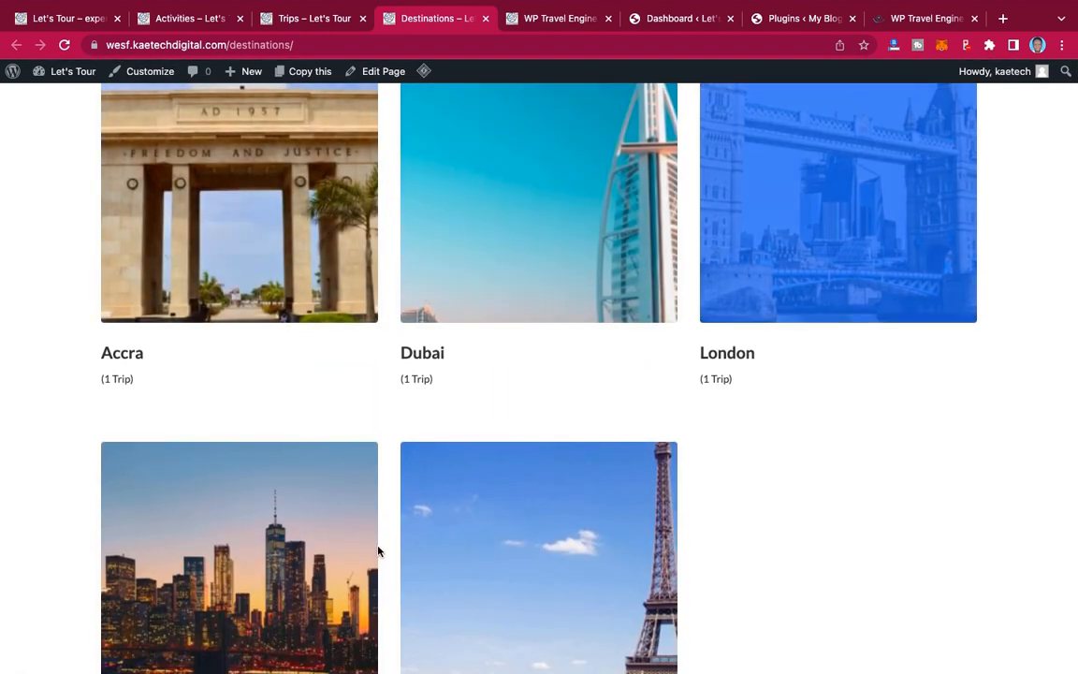
scroll(378, 550, "down", 2)
scroll(378, 551, "up", 4)
scroll(379, 551, "down", 1)
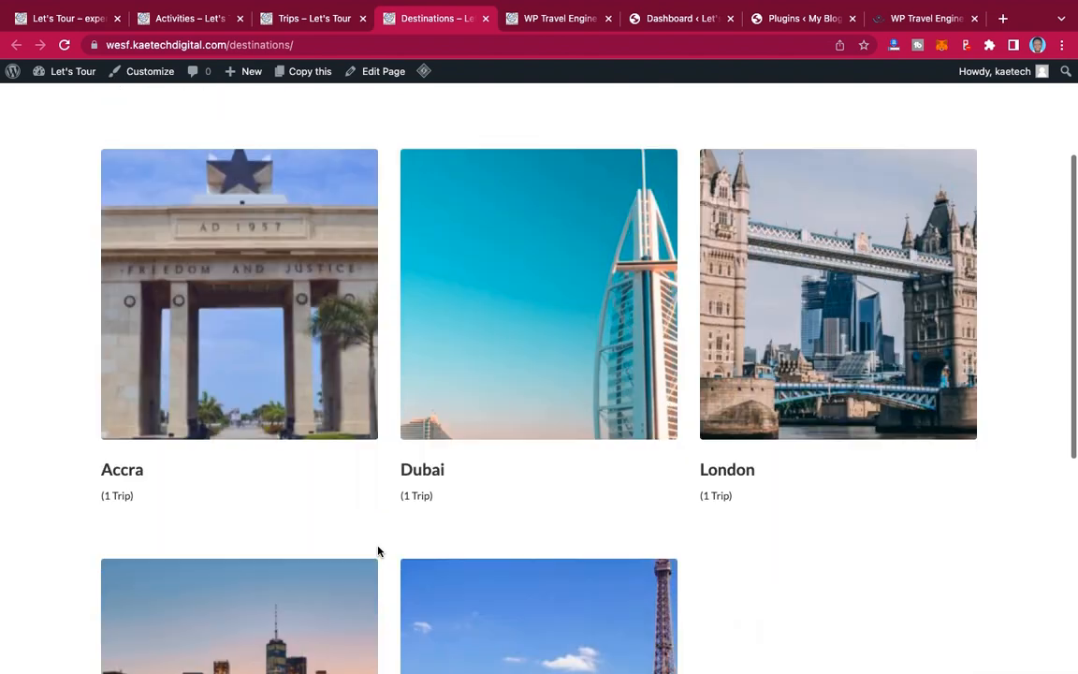
mouse_move(426, 463)
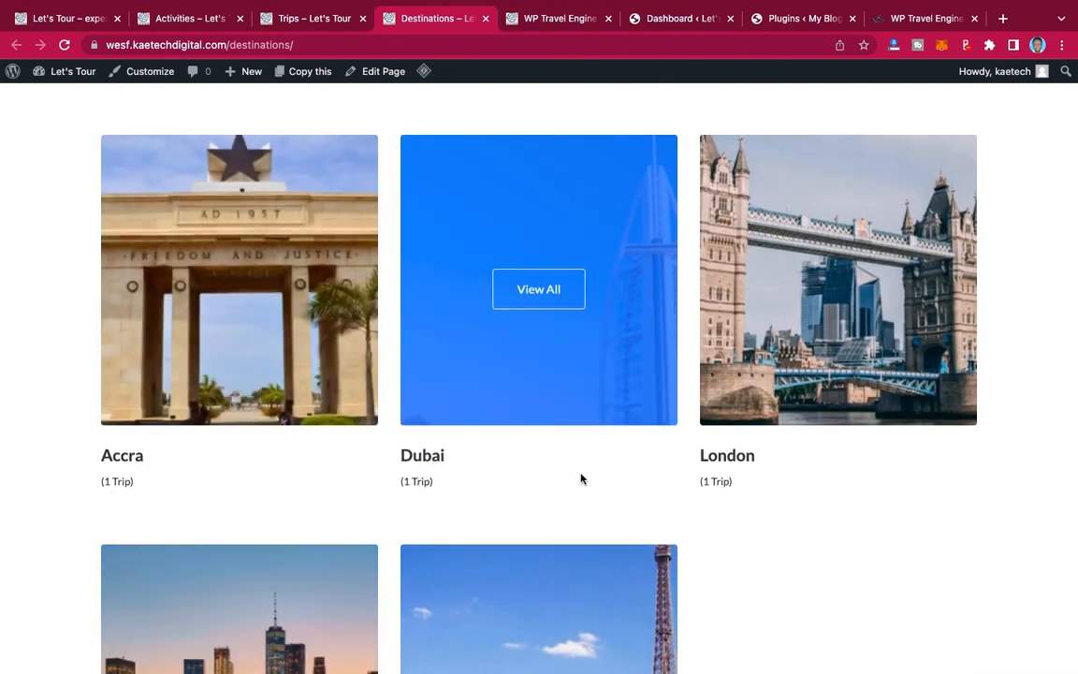
scroll(720, 511, "down", 3)
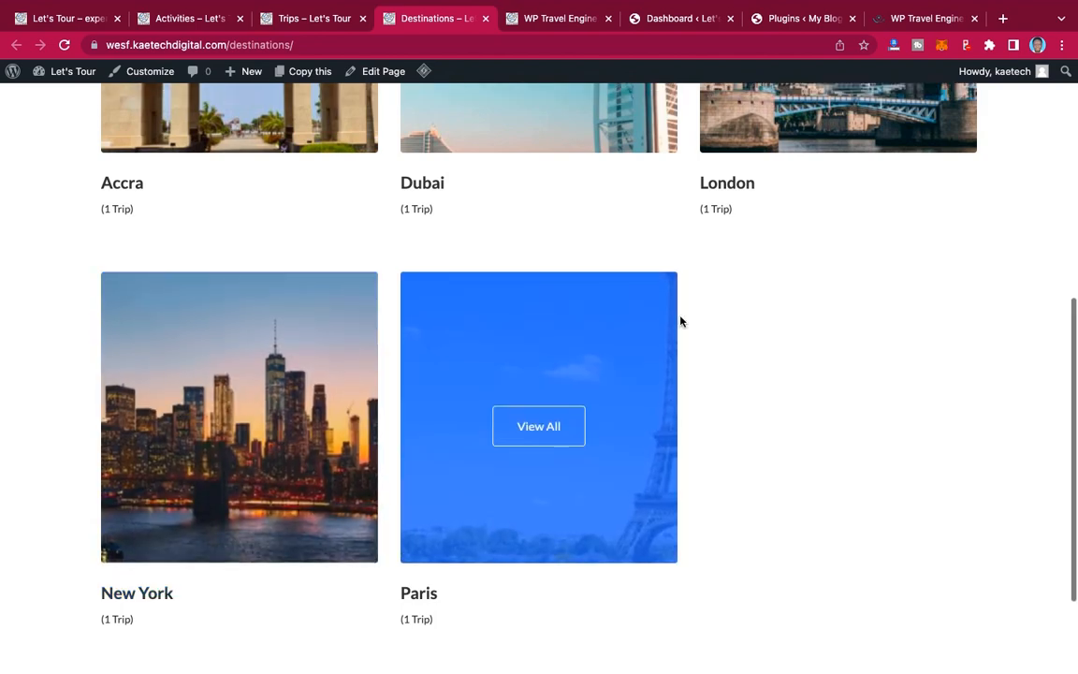
scroll(682, 318, "up", 5)
scroll(688, 337, "down", 1)
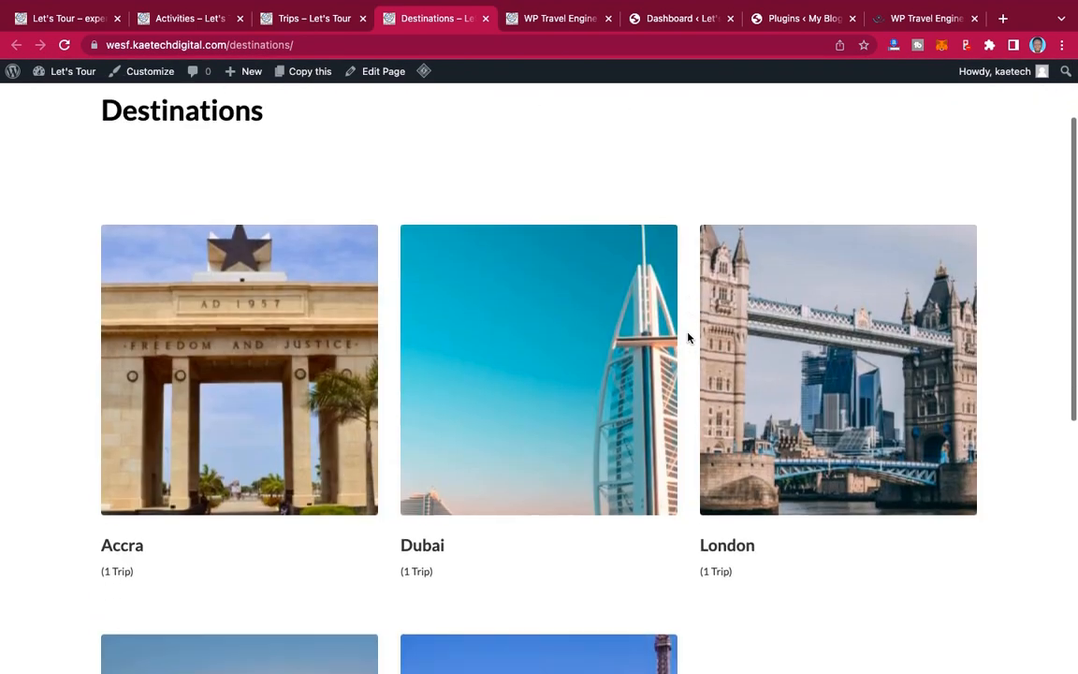
scroll(660, 299, "up", 1)
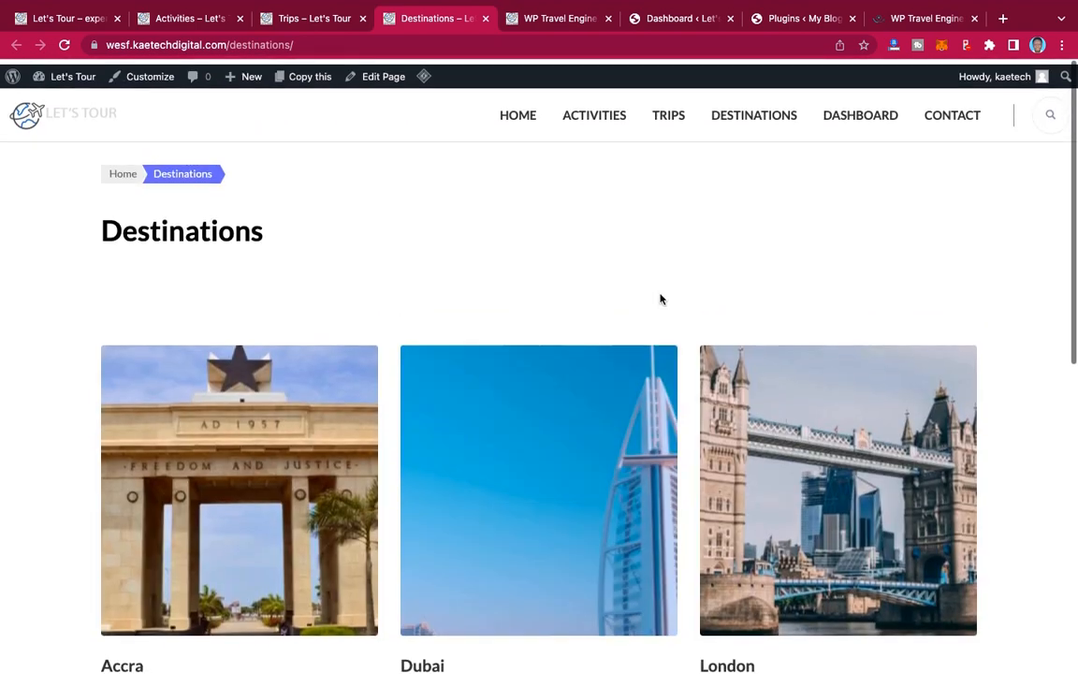
Step: Switch to the open WP Travel Engine Dashboard page, review its bookings, address and account info sections, and return to the Let's Tour homepage
left_click(549, 21)
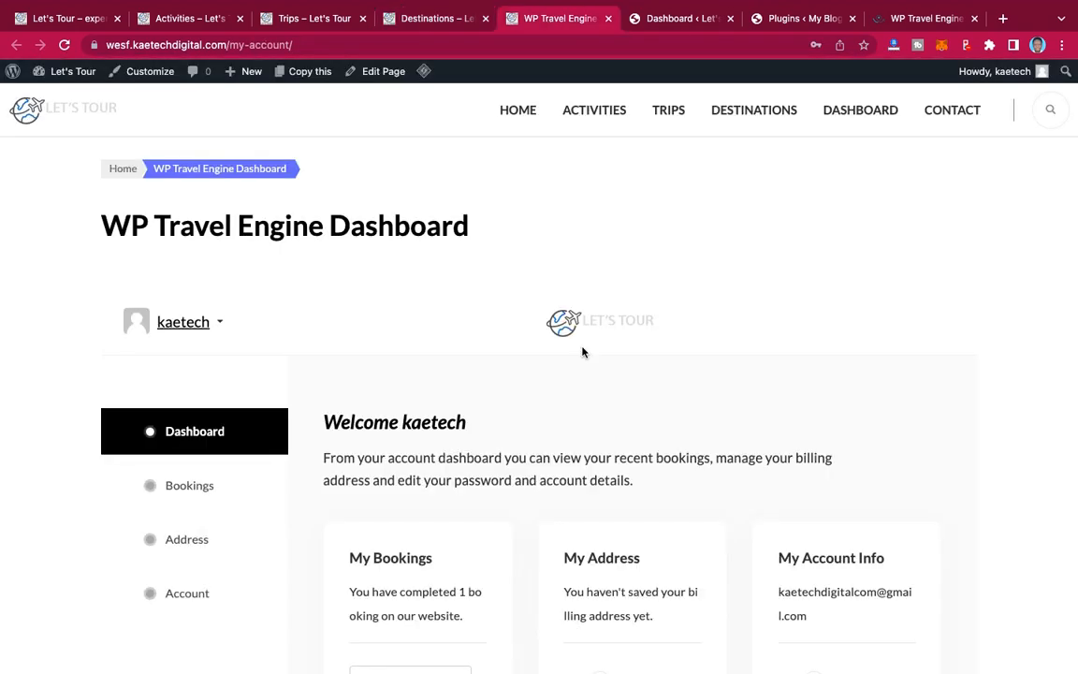
scroll(814, 355, "down", 2)
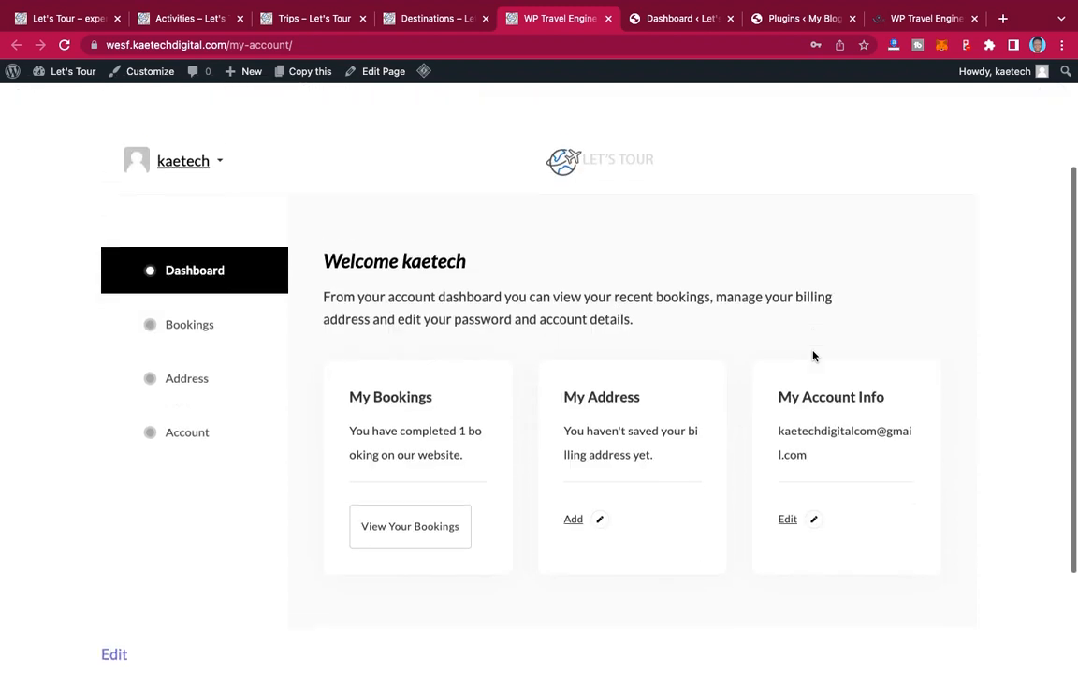
scroll(814, 355, "up", 2)
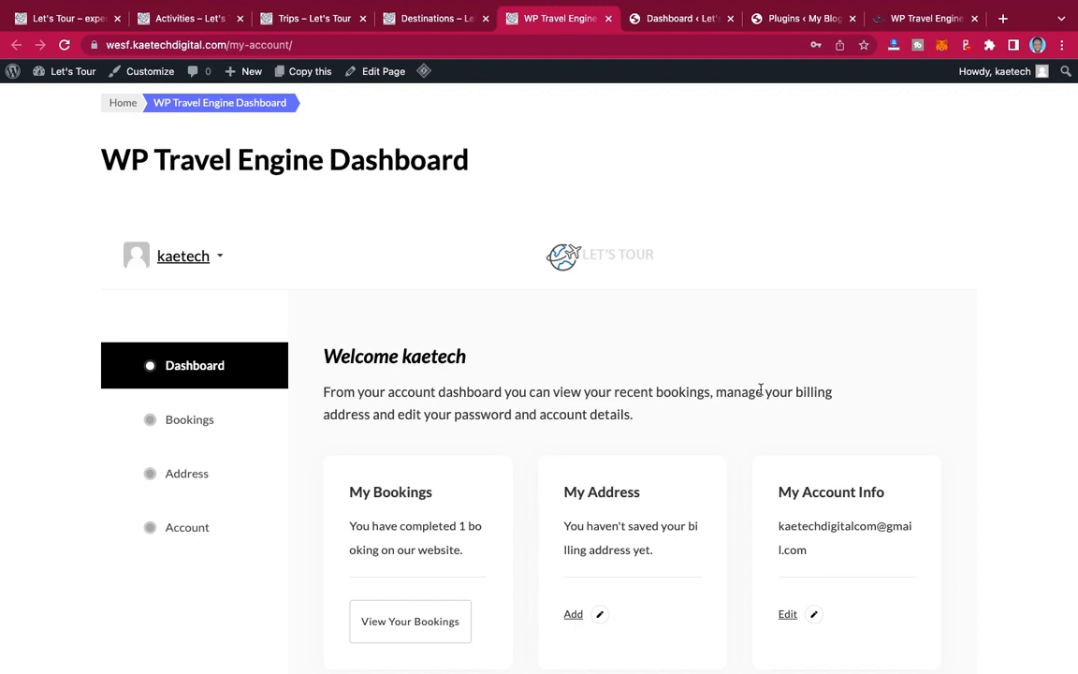
scroll(760, 390, "down", 1)
scroll(760, 392, "up", 3)
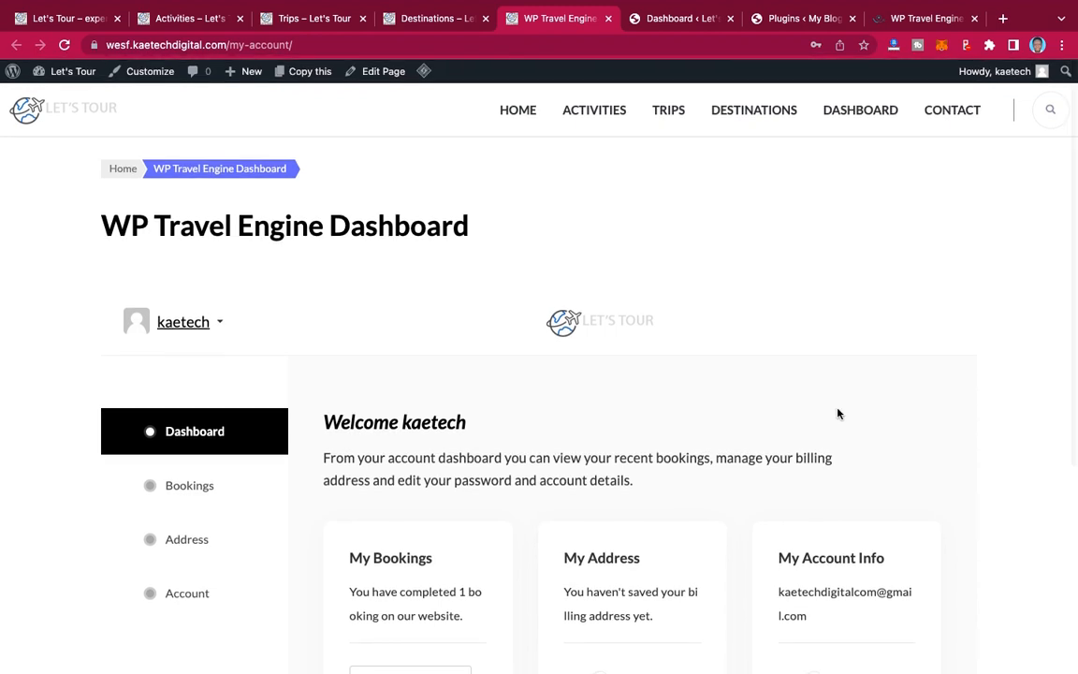
scroll(839, 414, "down", 1)
scroll(763, 228, "up", 2)
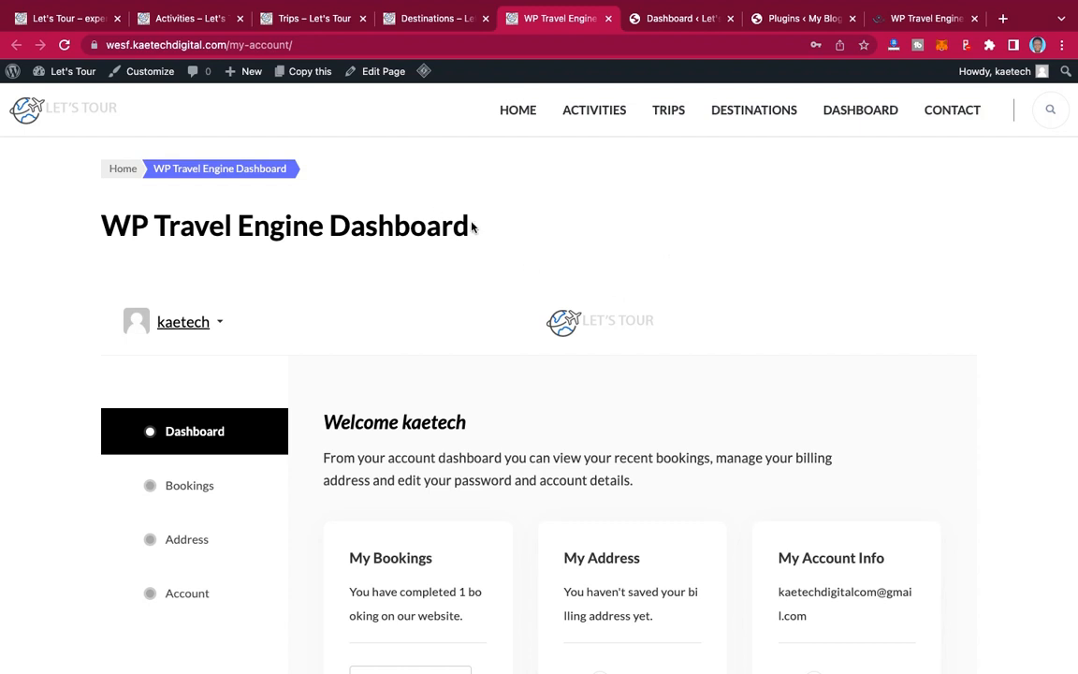
left_click(56, 19)
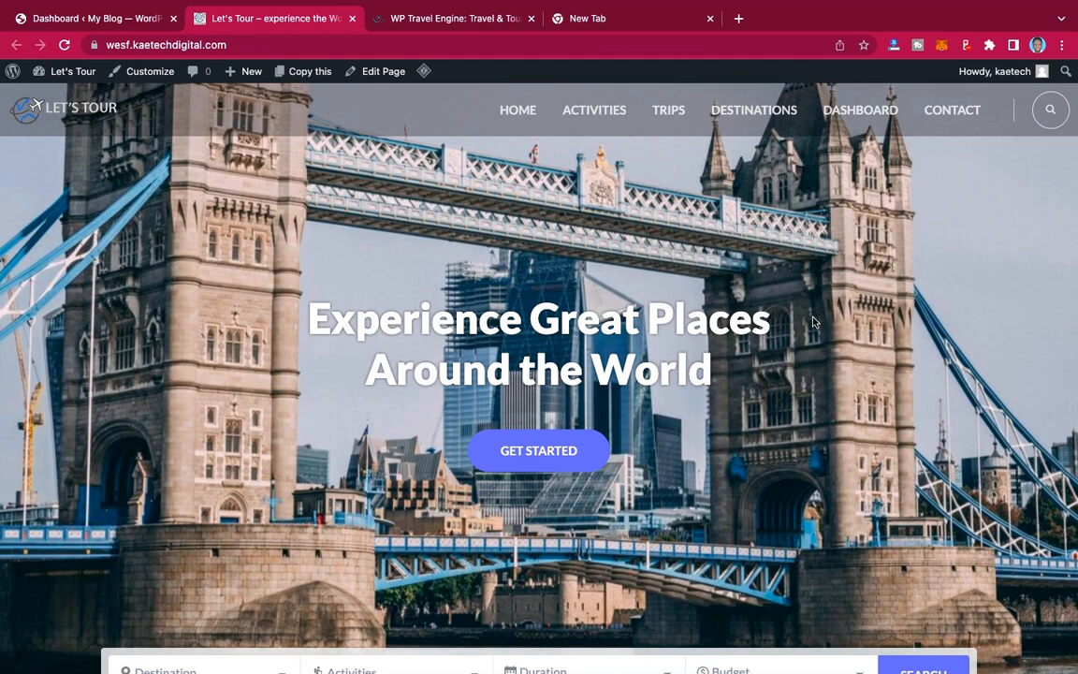
Step: Open kaetechdigital.com/namecheap in the blank browser tab to reach the Namecheap website
left_click(630, 23)
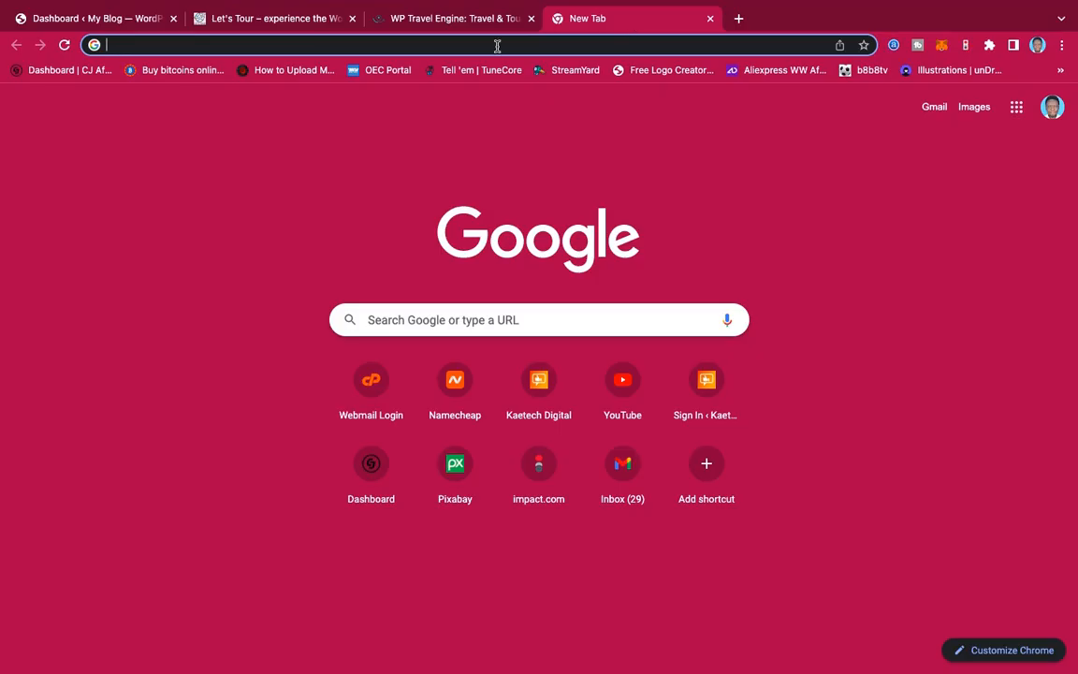
type("KAETEC")
type("HDIGITAL")
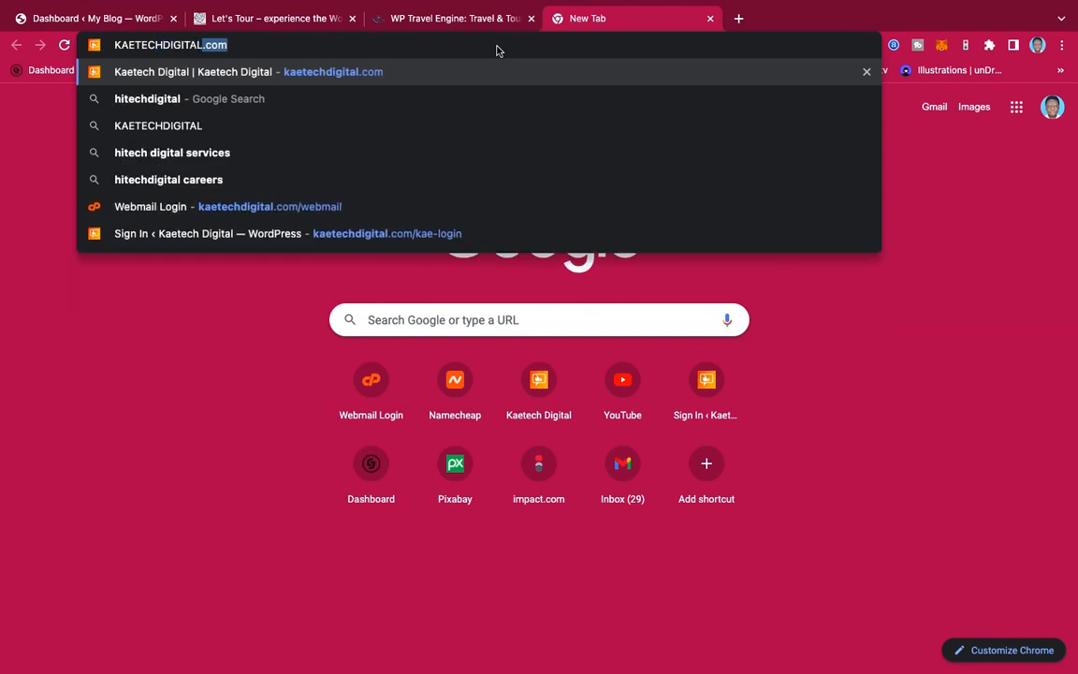
key("Right")
type("/")
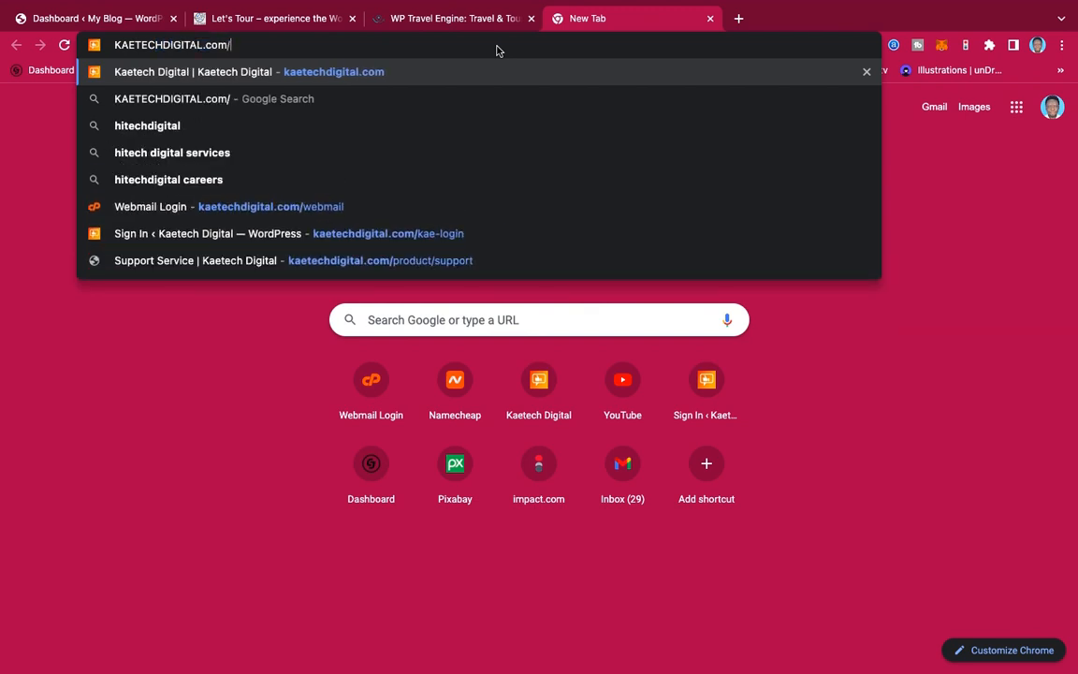
type("namecheap")
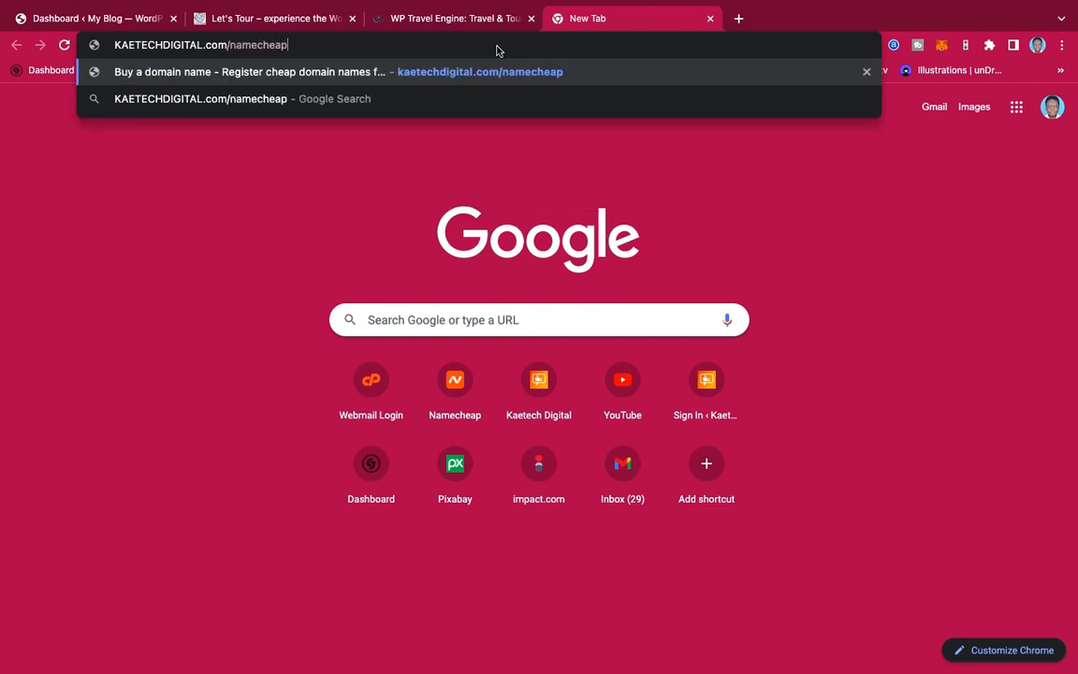
key("Return")
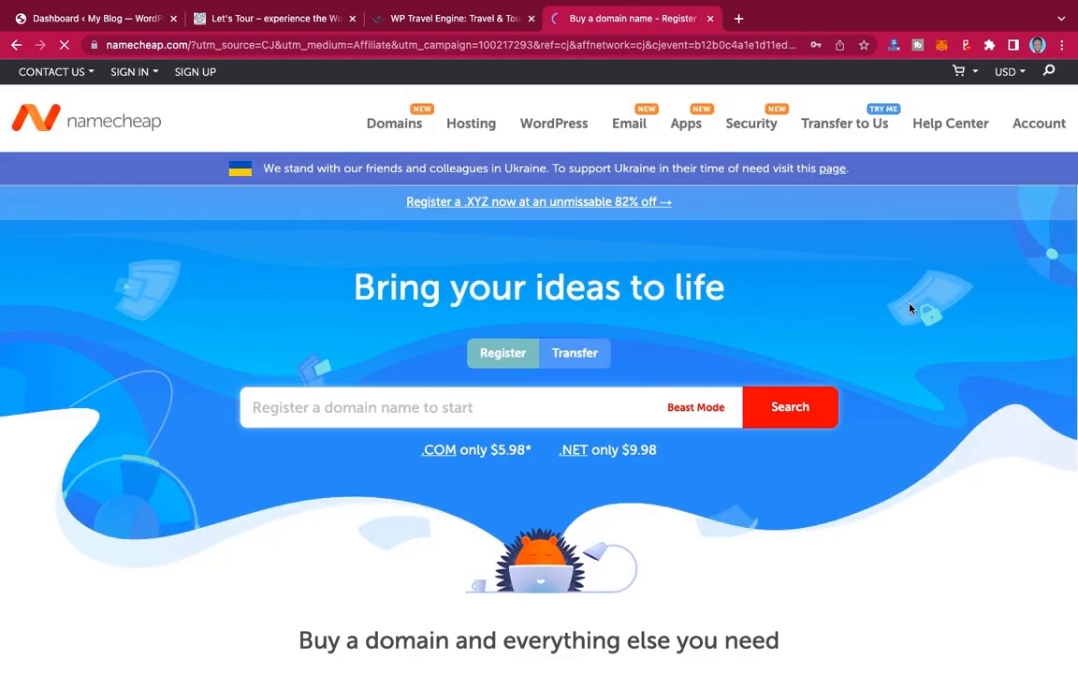
Step: Look through the Namecheap homepage, covering the top deals and the online success section, and return to its main navigation
scroll(880, 334, "down", 5)
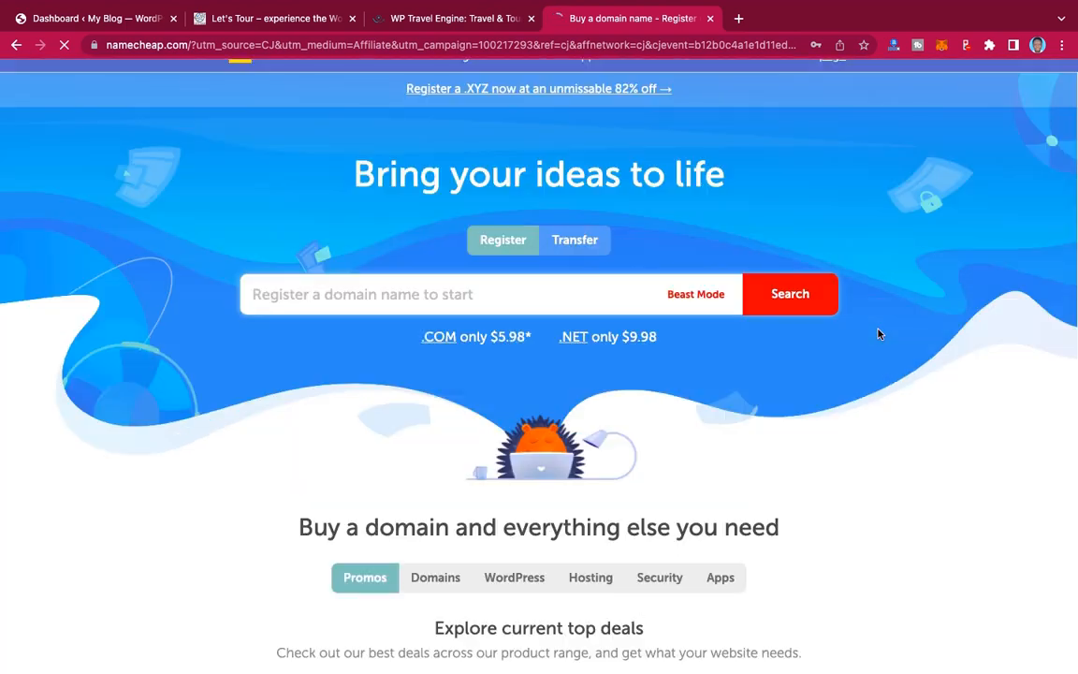
scroll(878, 334, "down", 4)
scroll(878, 334, "up", 10)
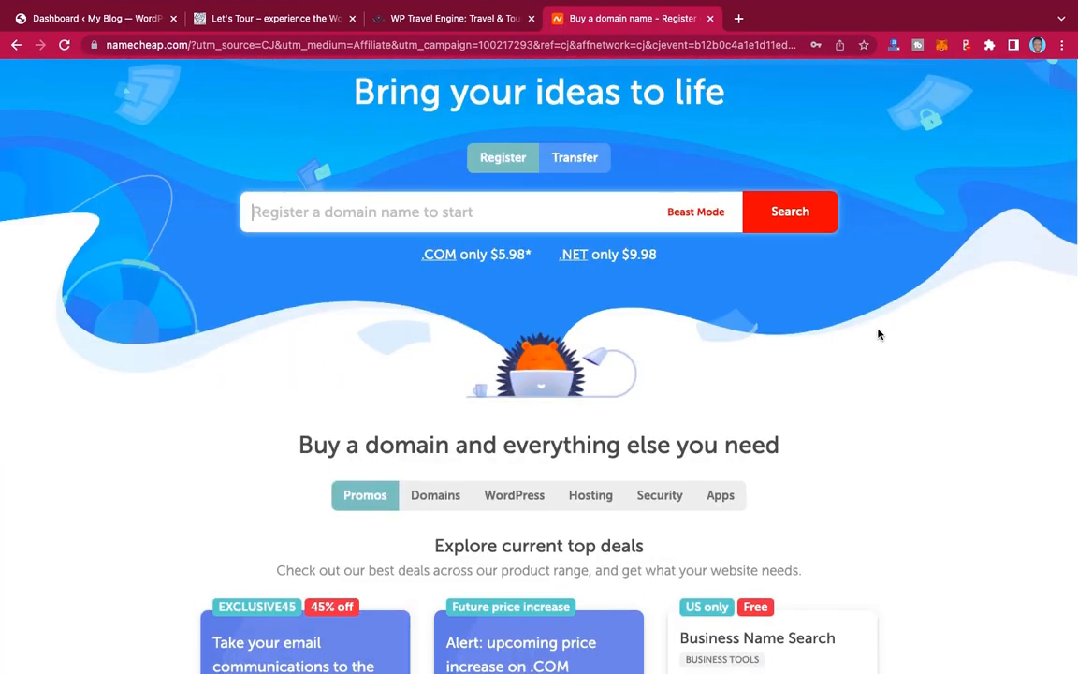
scroll(878, 334, "down", 5)
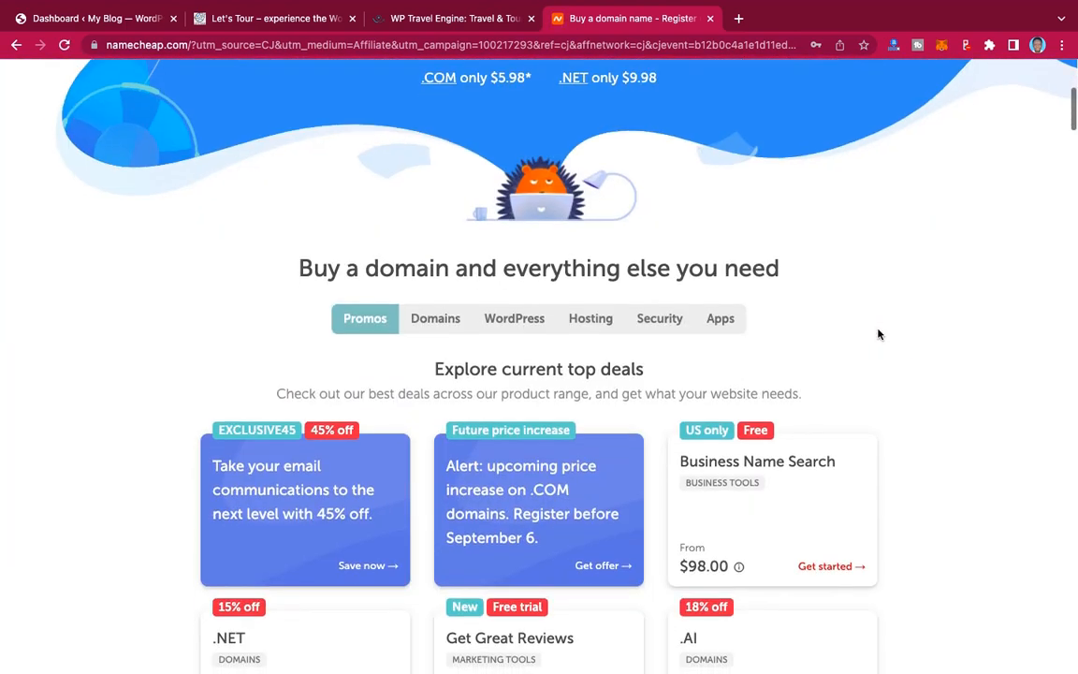
scroll(878, 334, "down", 14)
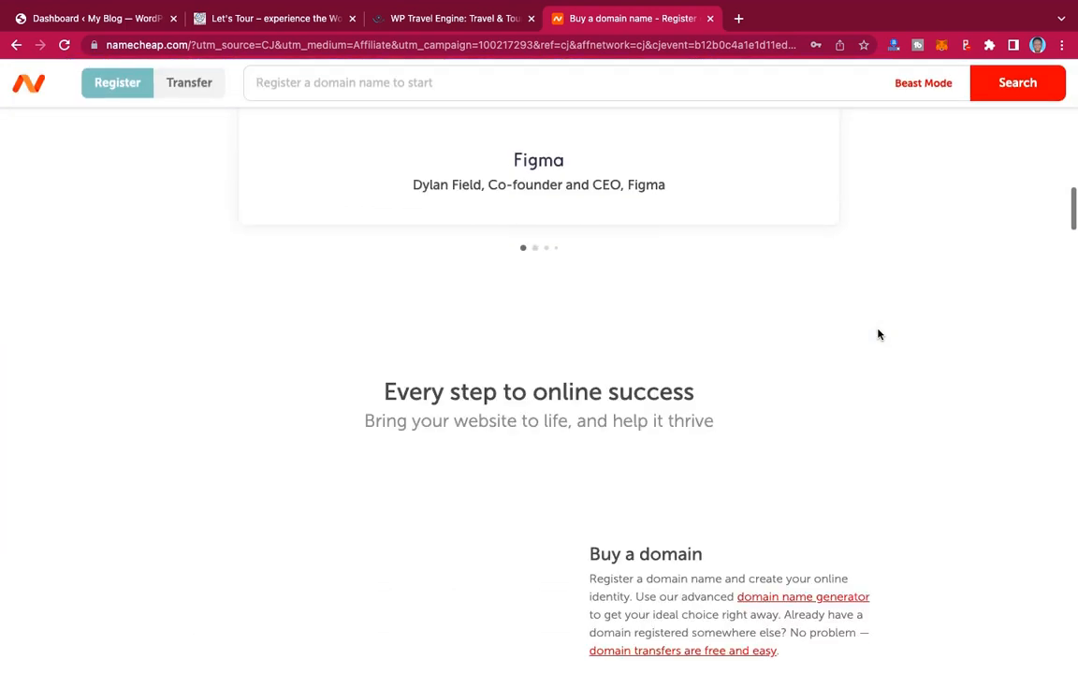
scroll(878, 334, "up", 9)
scroll(878, 334, "up", 10)
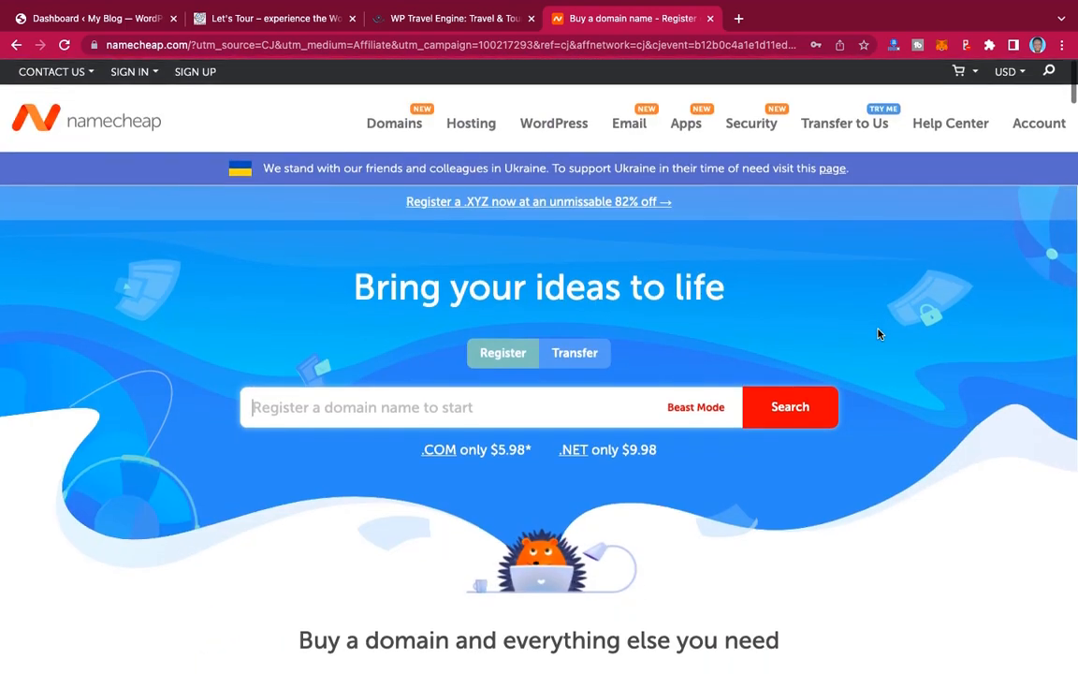
Step: Examine Namecheap's domain registration search area and the .COM and .NET offers beneath it
scroll(878, 335, "down", 2)
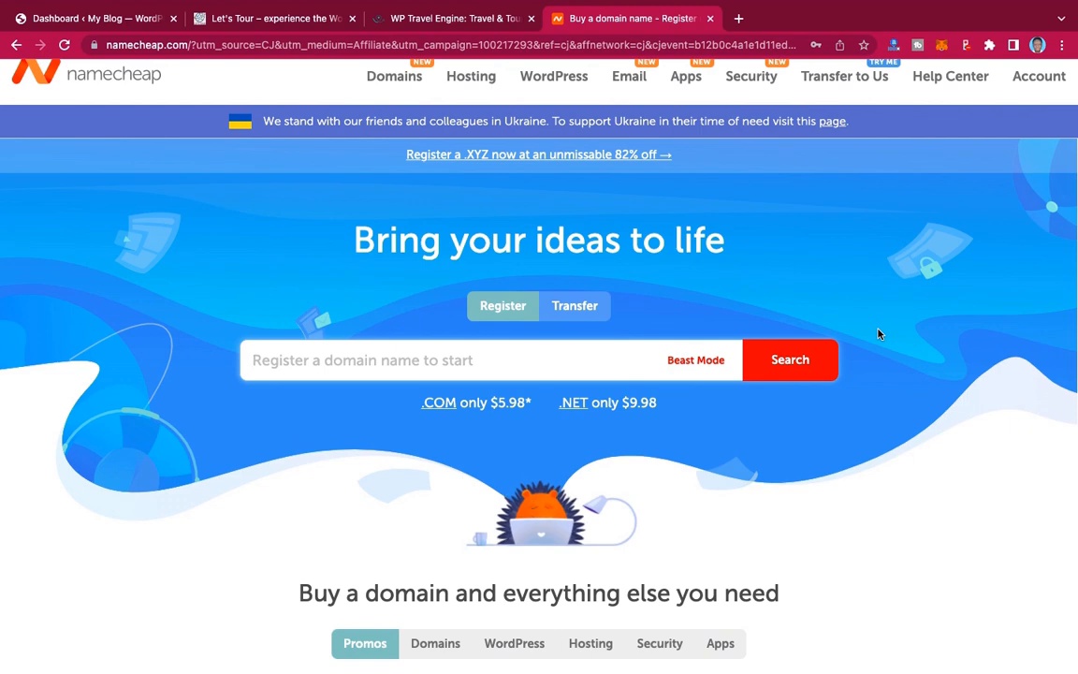
scroll(878, 334, "down", 3)
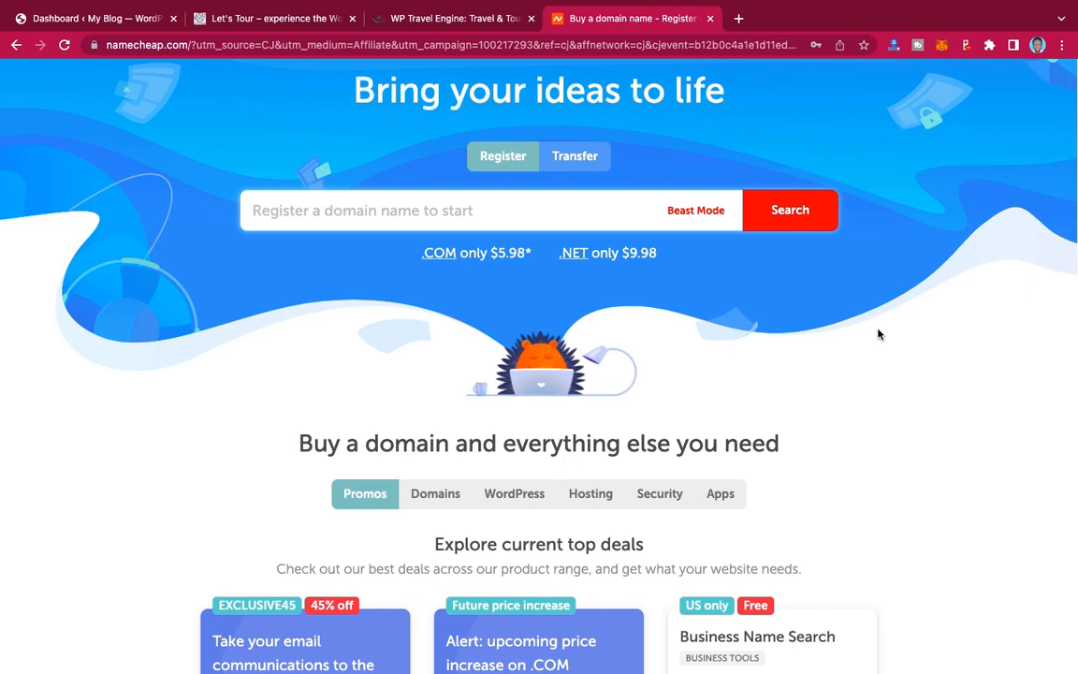
scroll(878, 341, "up", 4)
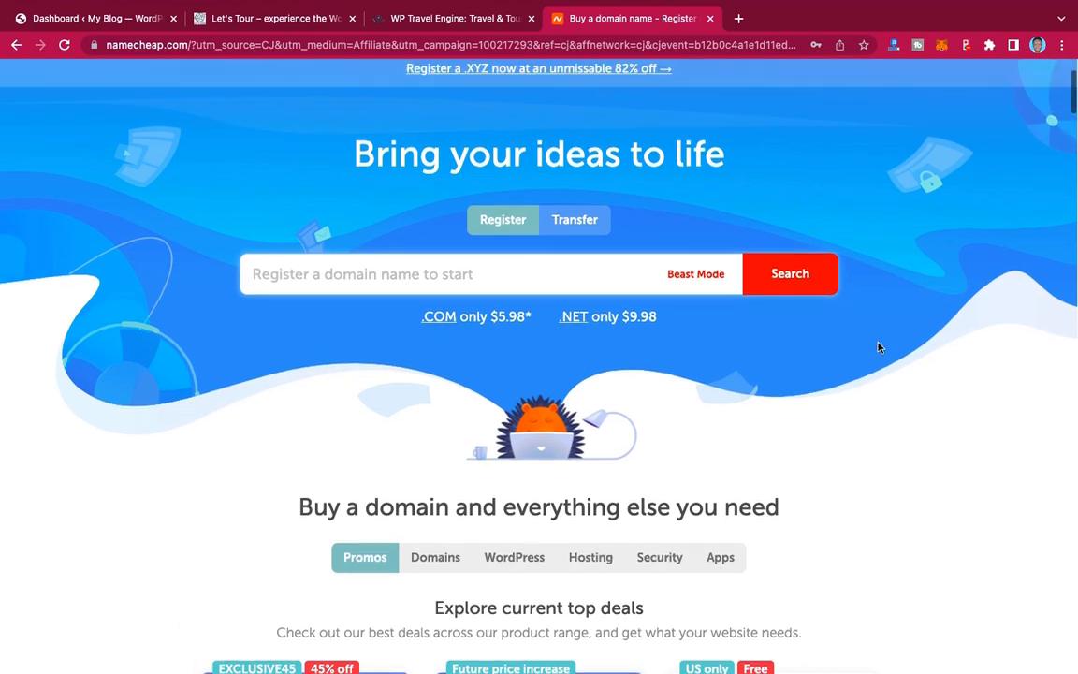
scroll(878, 348, "down", 2)
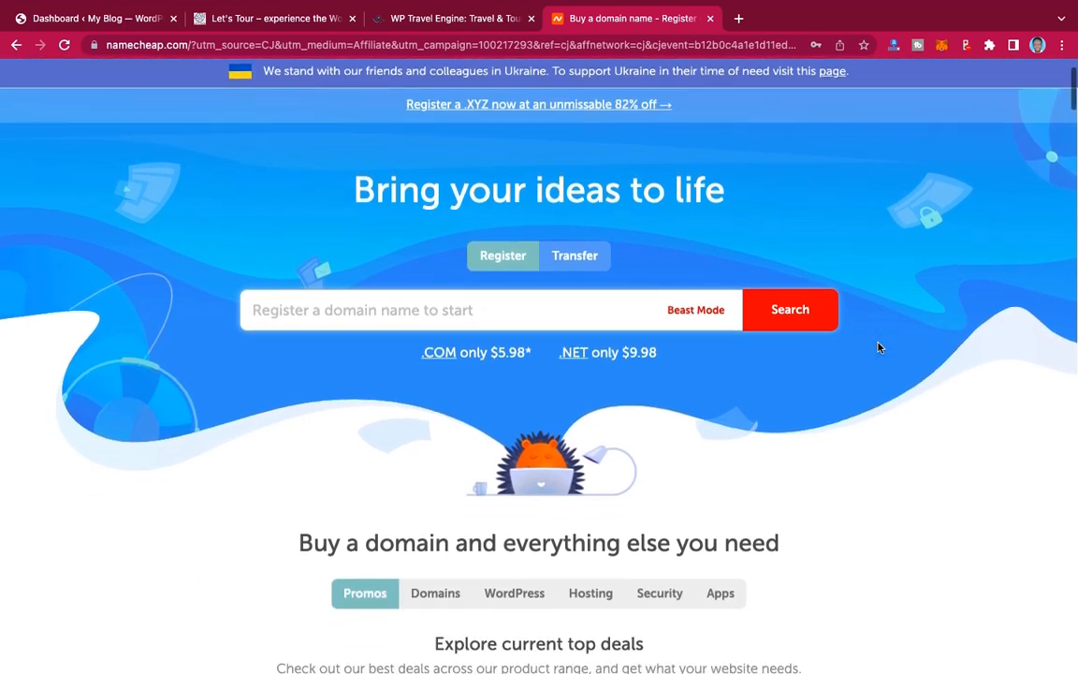
Step: Search for the domain name letstour.com to check its availability
left_click(415, 312)
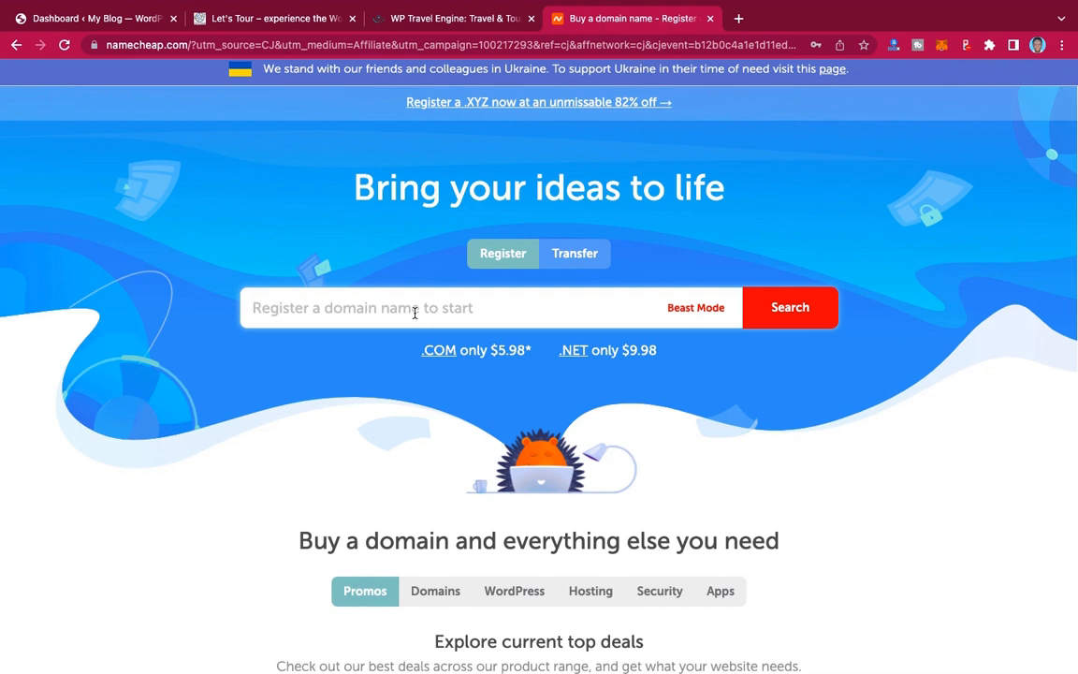
type("letsto")
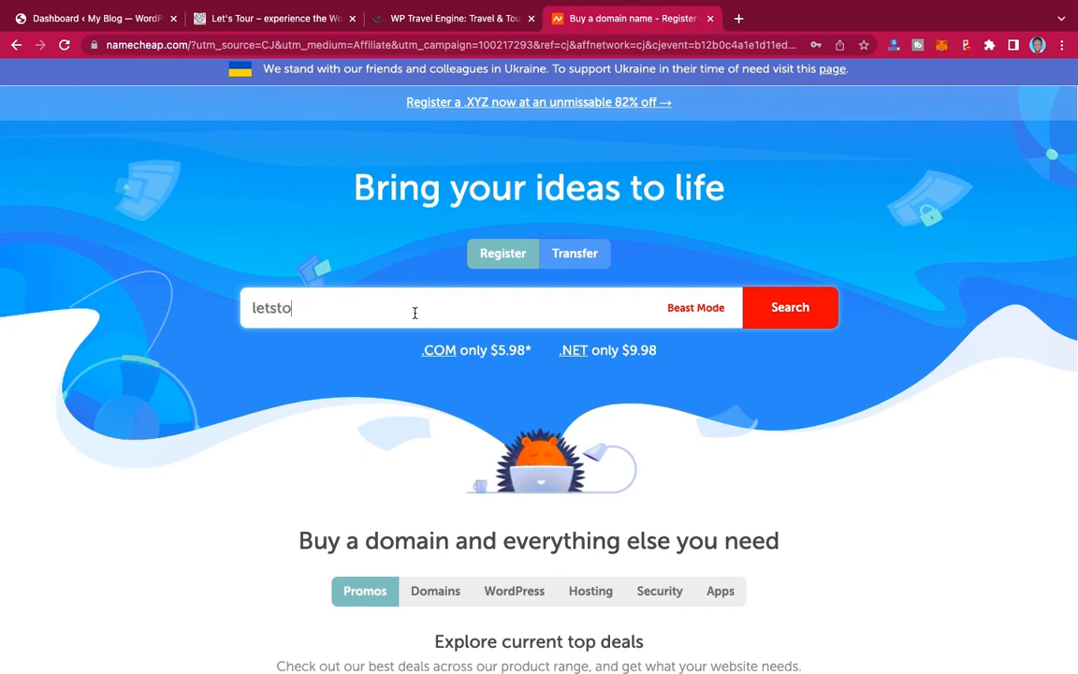
type("ur.com")
left_click(800, 312)
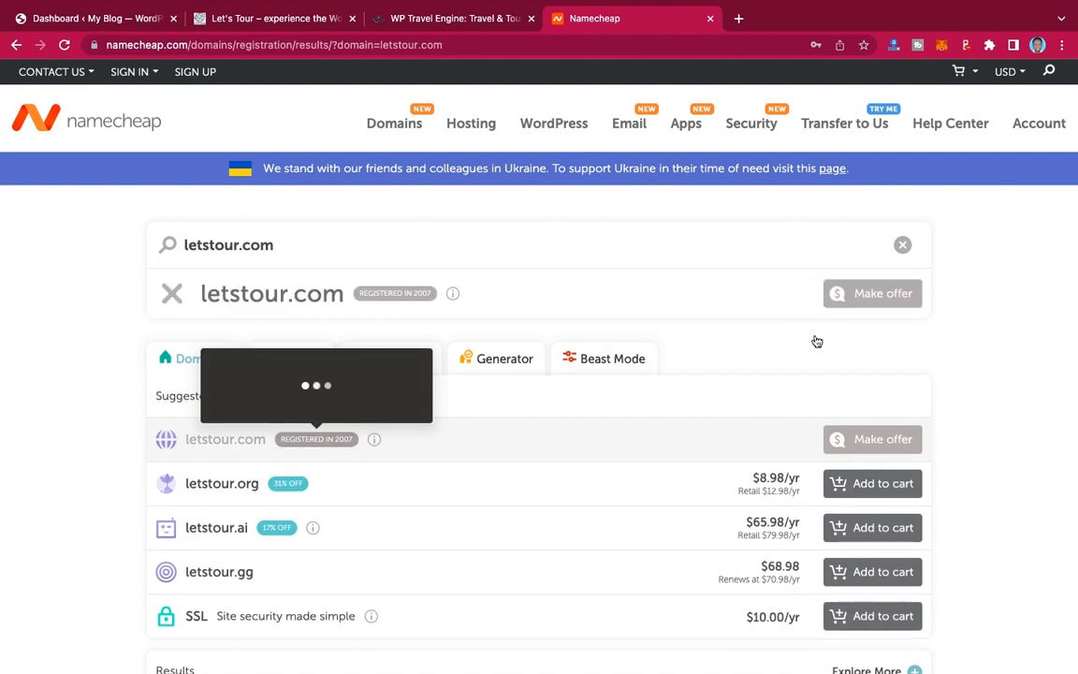
Step: Change the domain search to letstourtheworld.com and add that .com domain to the cart
left_click(241, 245)
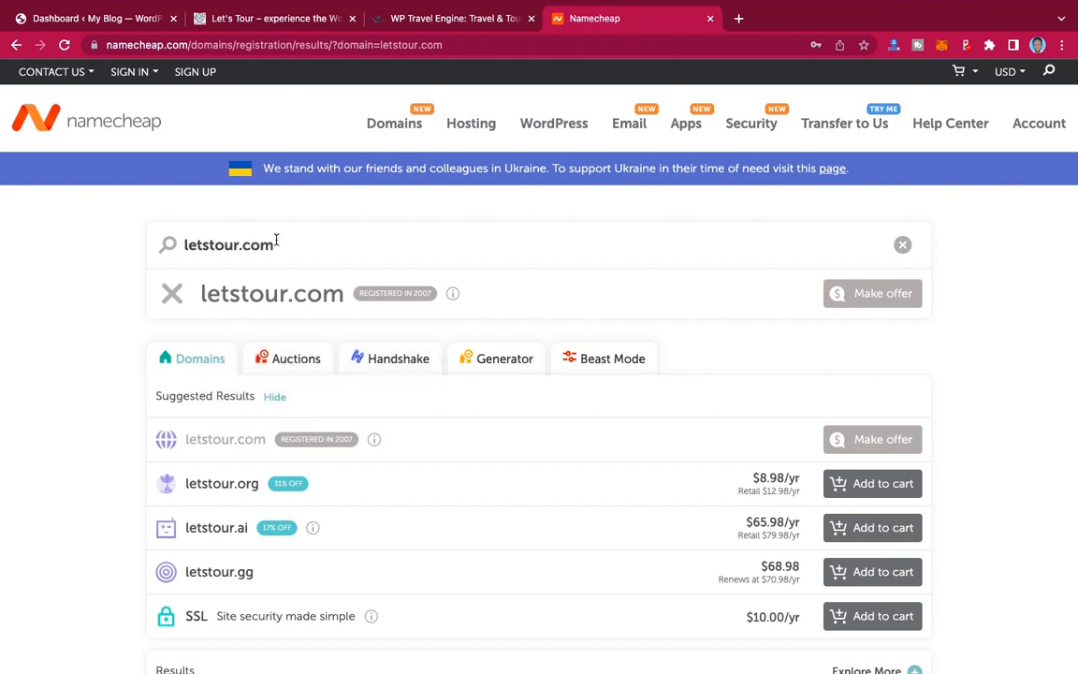
type("theworld")
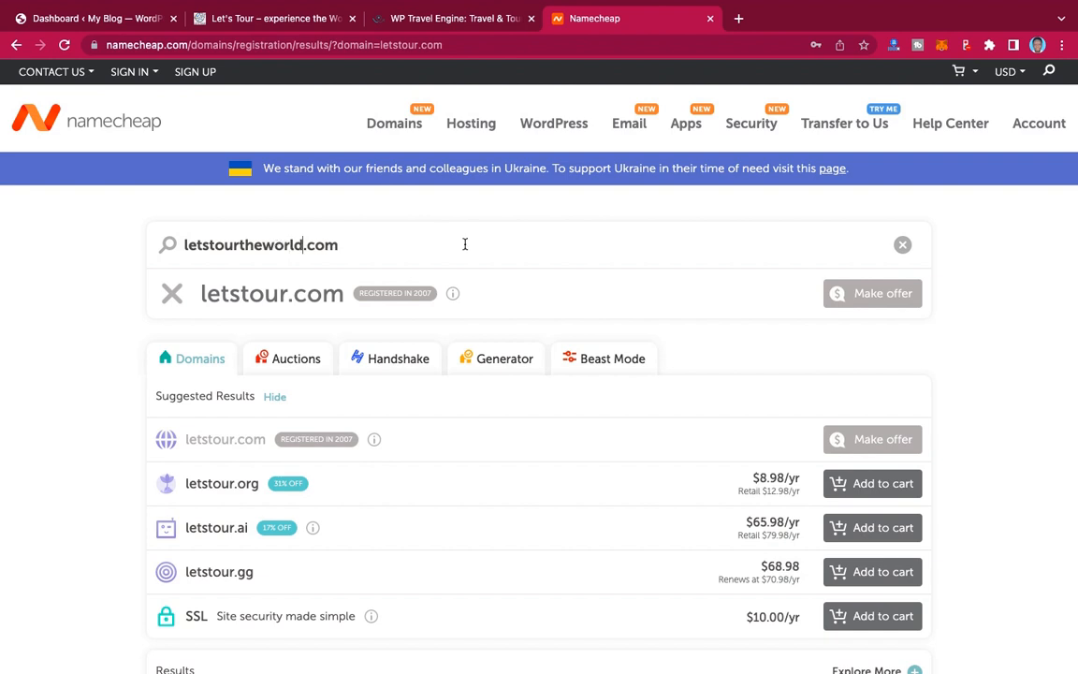
key("Return")
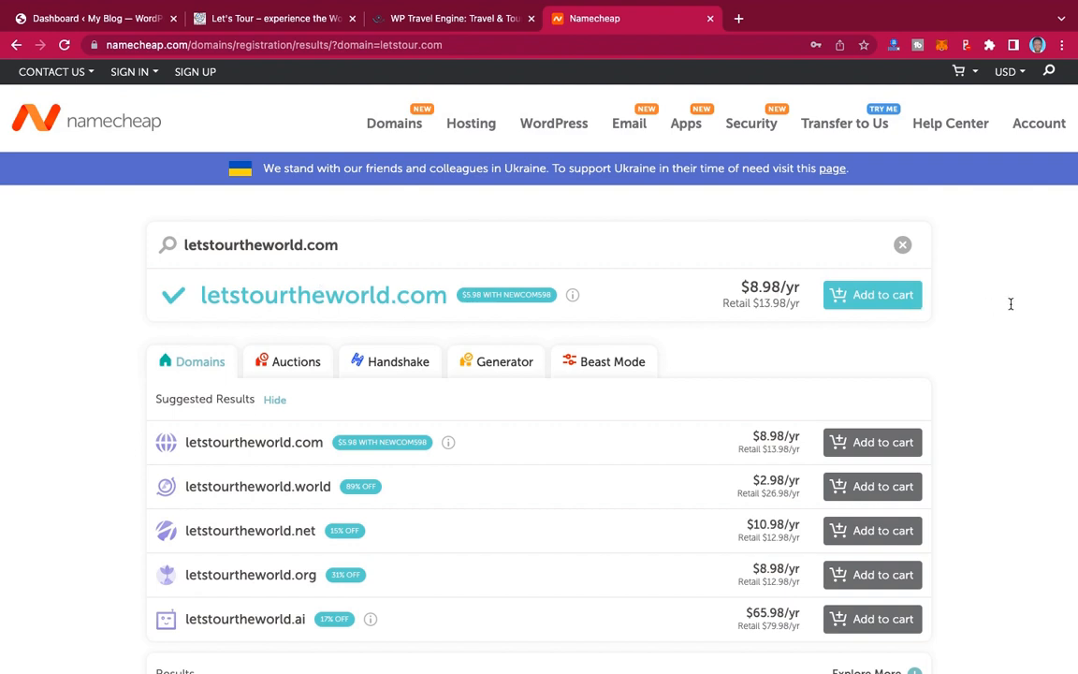
left_click(880, 297)
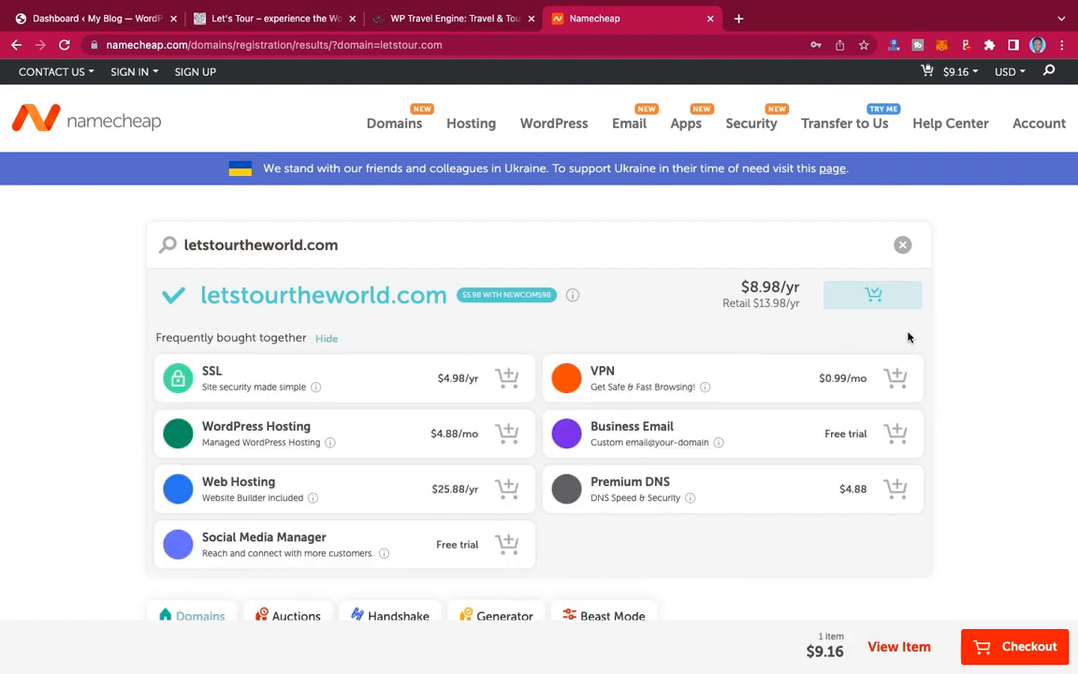
Step: Look over the add-ons offered with the domain, skip them all, and open the Shared Hosting plans
scroll(972, 344, "down", 2)
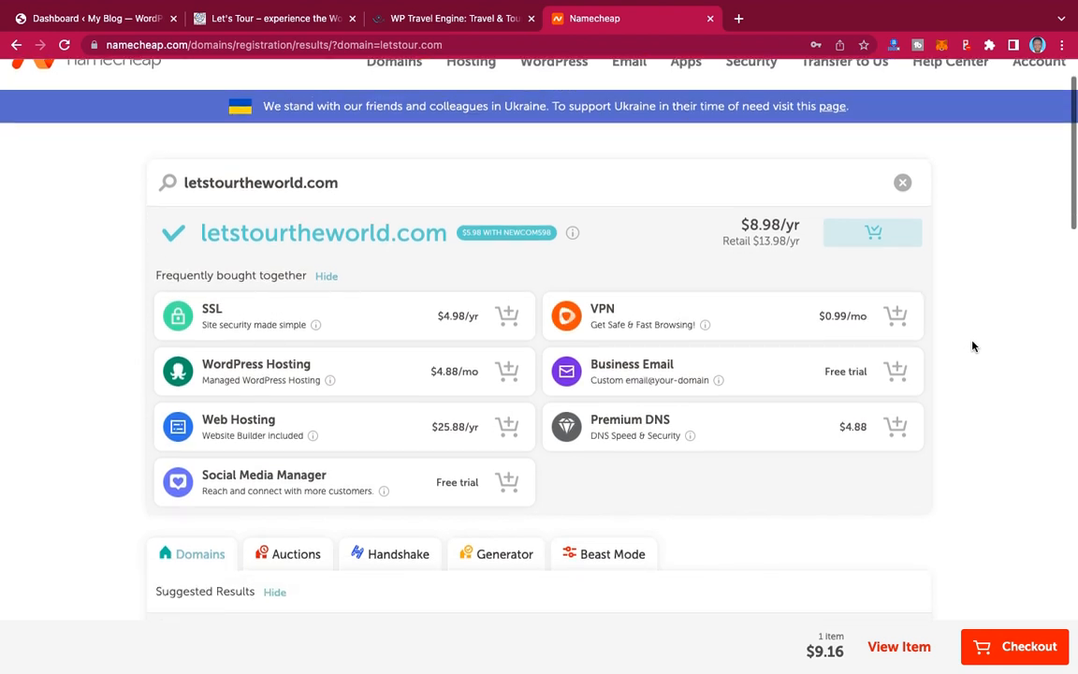
scroll(973, 344, "down", 1)
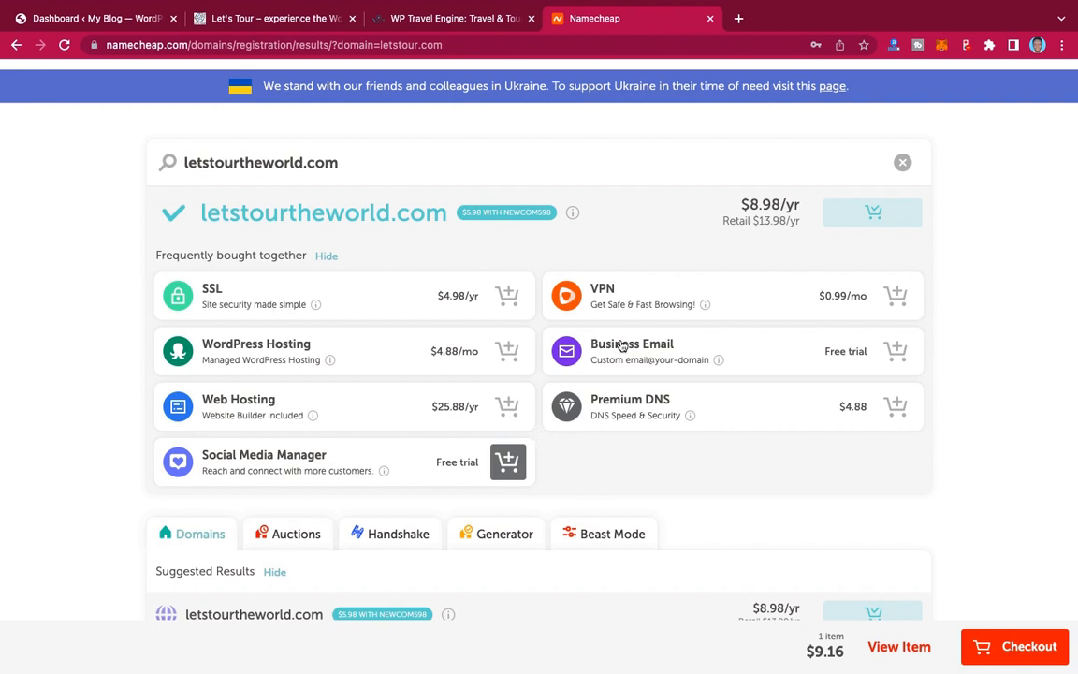
scroll(726, 378, "up", 2)
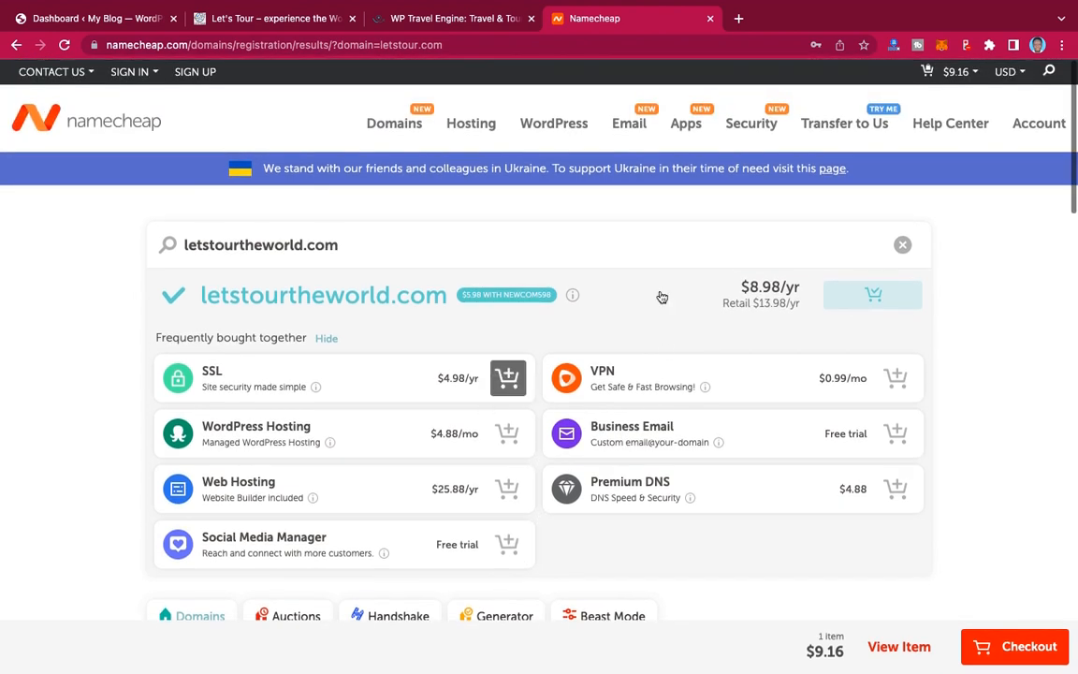
mouse_move(465, 125)
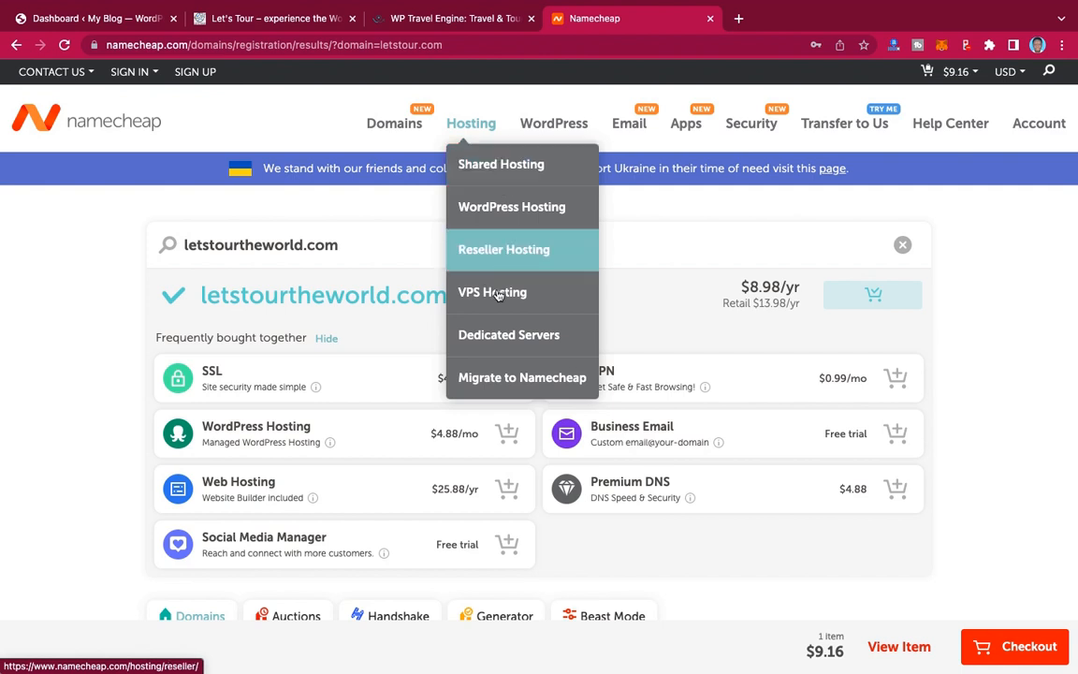
left_click(513, 172)
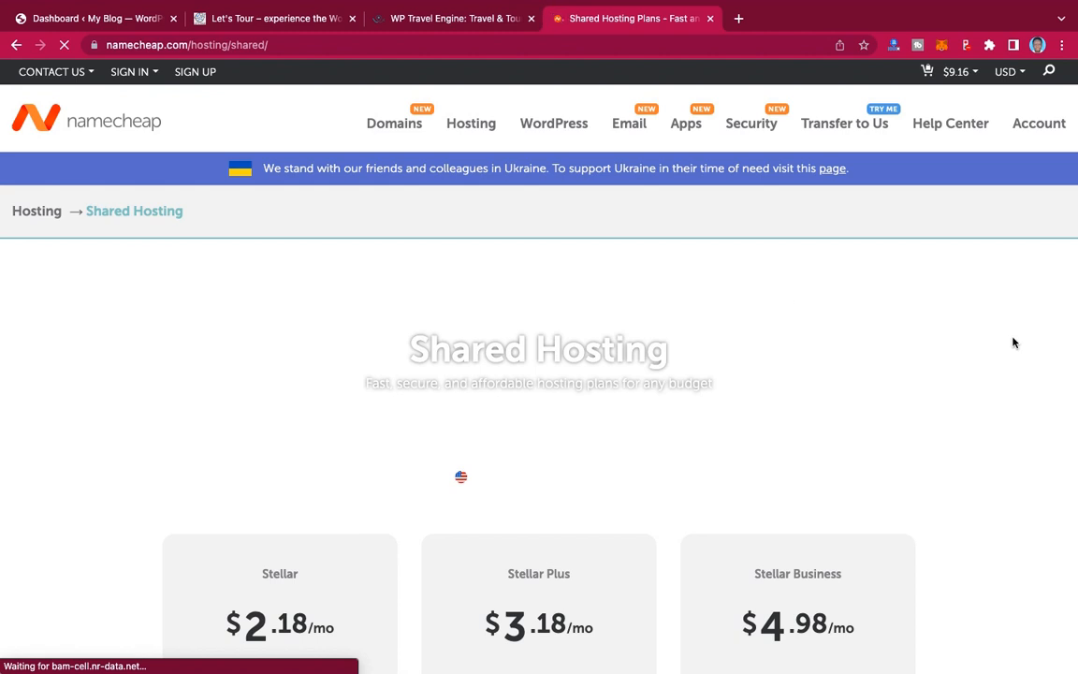
Step: Compare the prices, renewal costs and included features of the Stellar, Stellar Plus and Stellar Business hosting plans
scroll(959, 371, "down", 3)
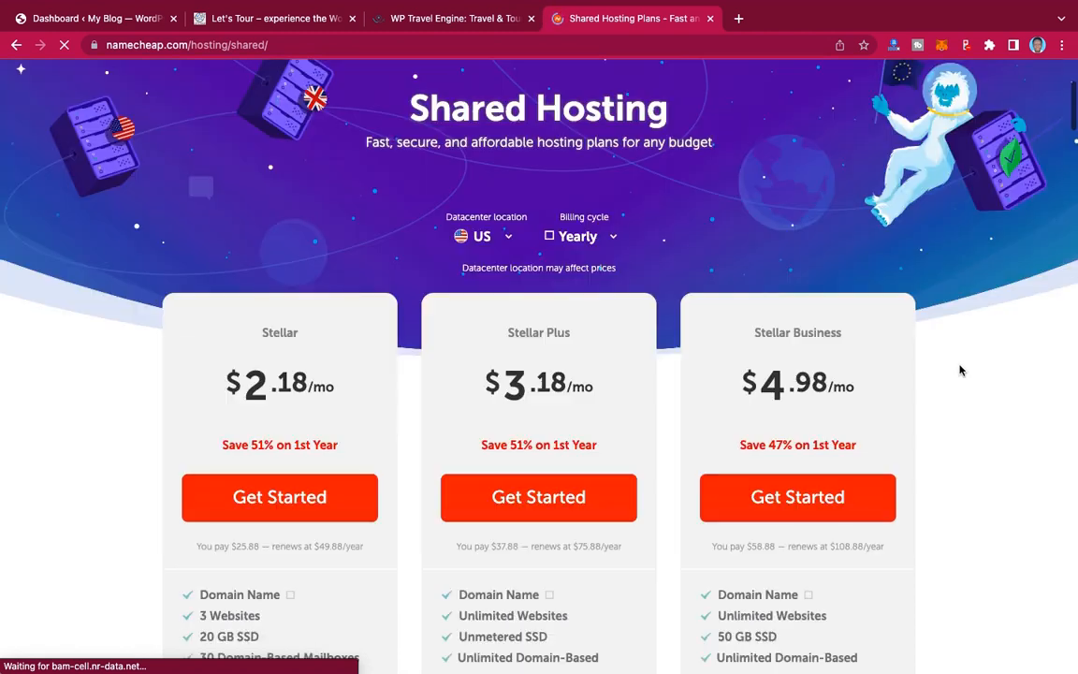
scroll(960, 371, "up", 3)
scroll(960, 371, "down", 5)
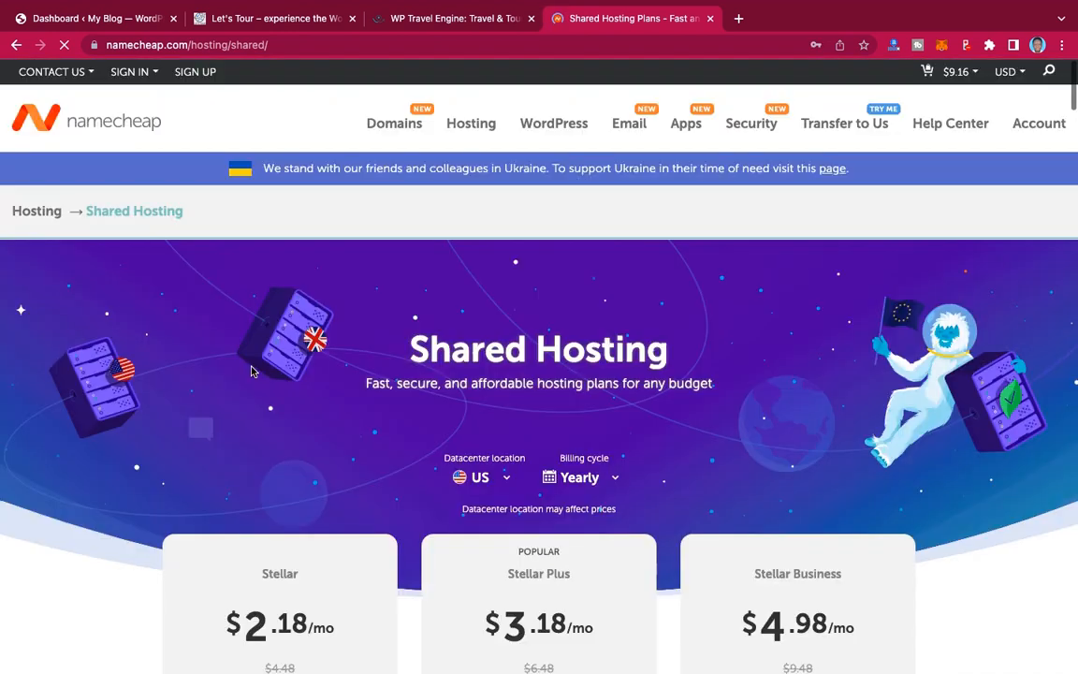
scroll(252, 375, "down", 6)
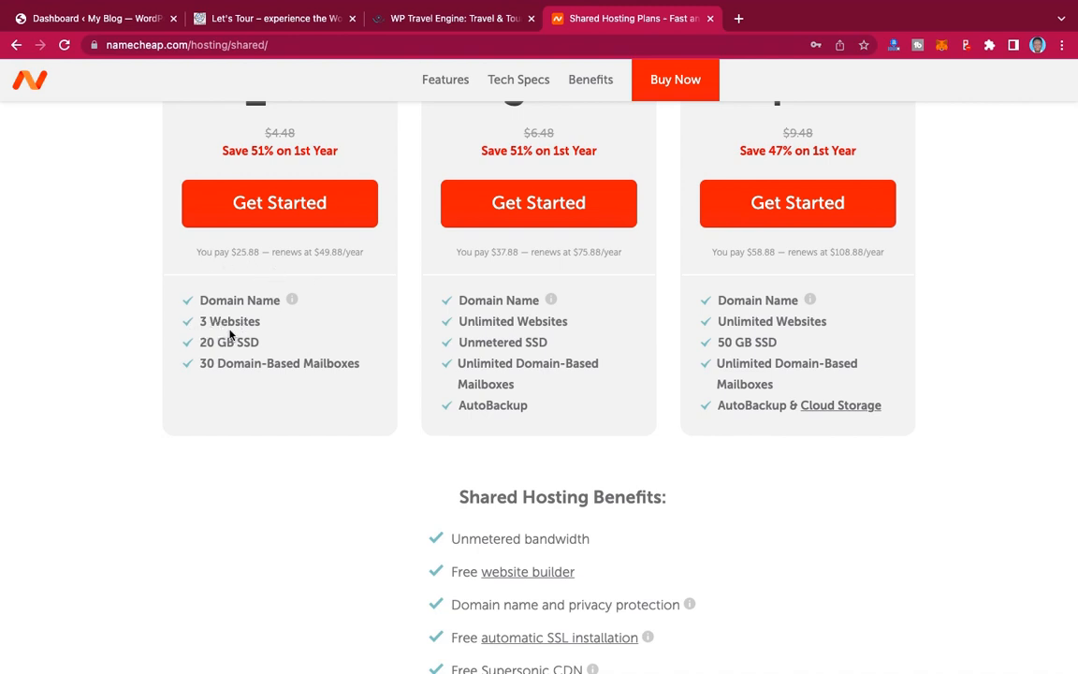
scroll(229, 334, "up", 3)
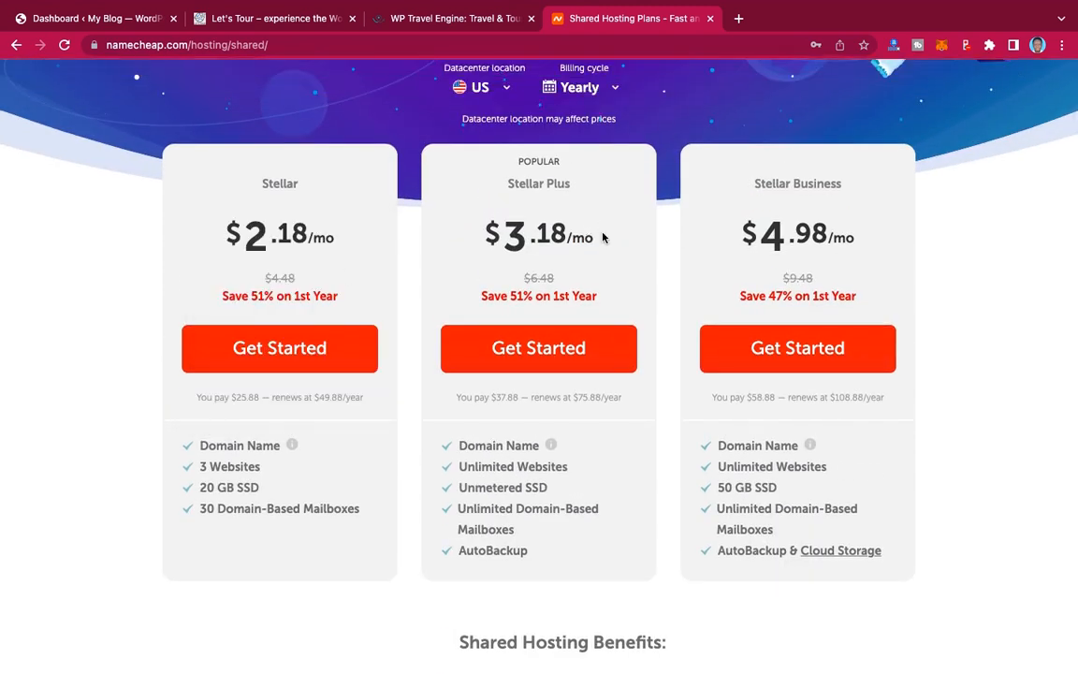
scroll(603, 237, "down", 3)
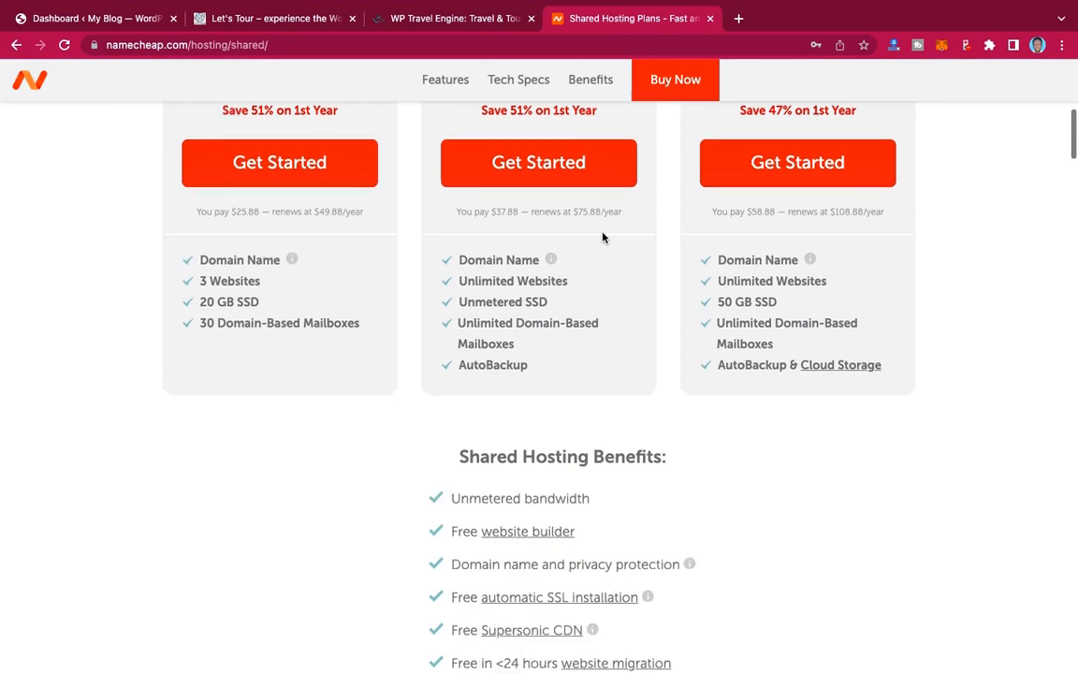
scroll(603, 237, "up", 2)
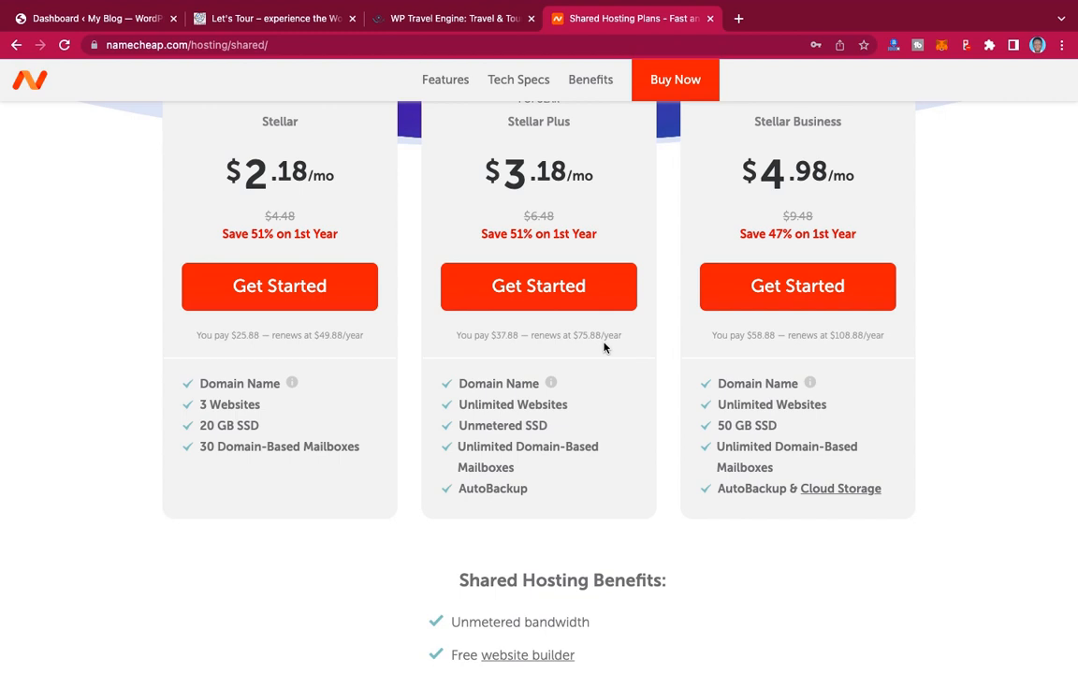
scroll(600, 378, "down", 1)
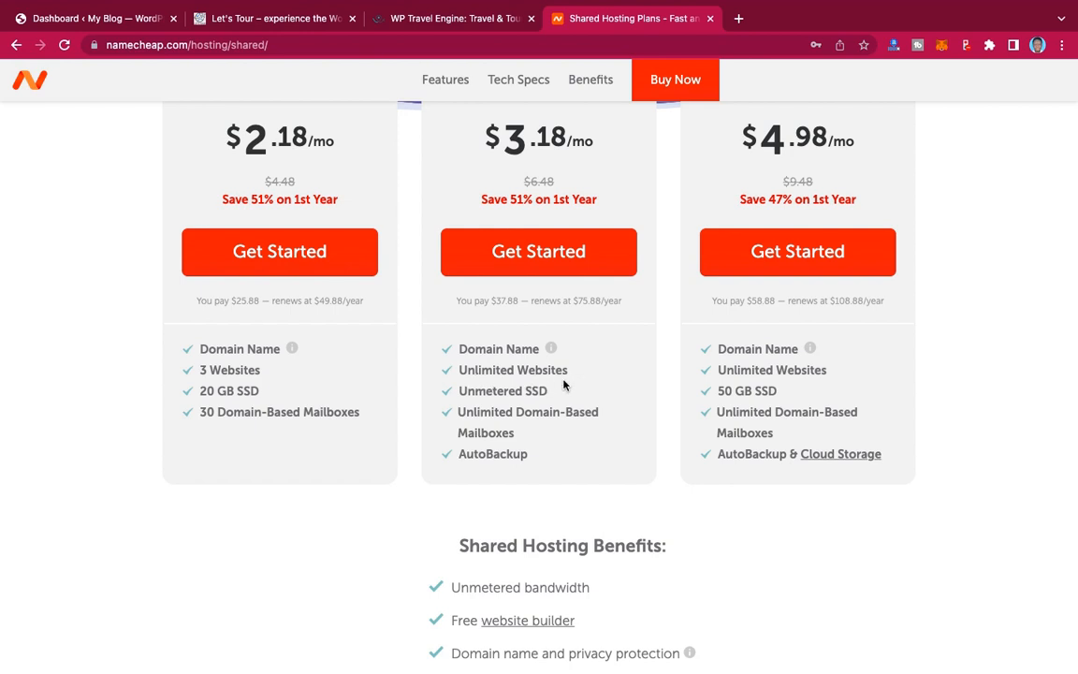
mouse_move(552, 349)
scroll(595, 416, "up", 1)
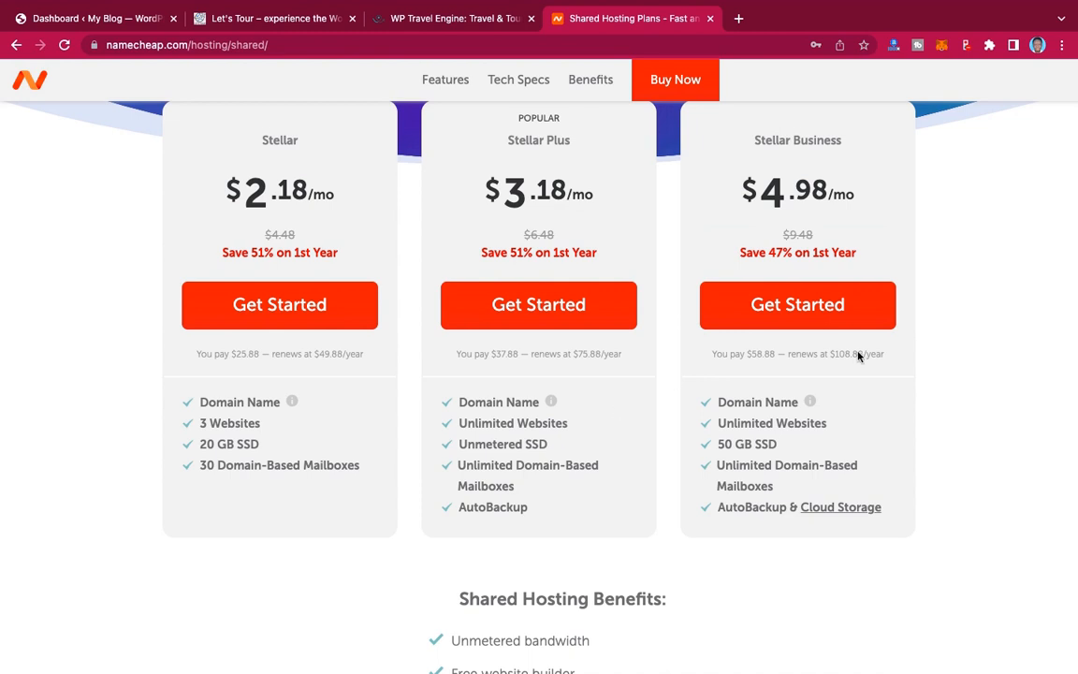
scroll(878, 374, "up", 1)
scroll(878, 374, "down", 1)
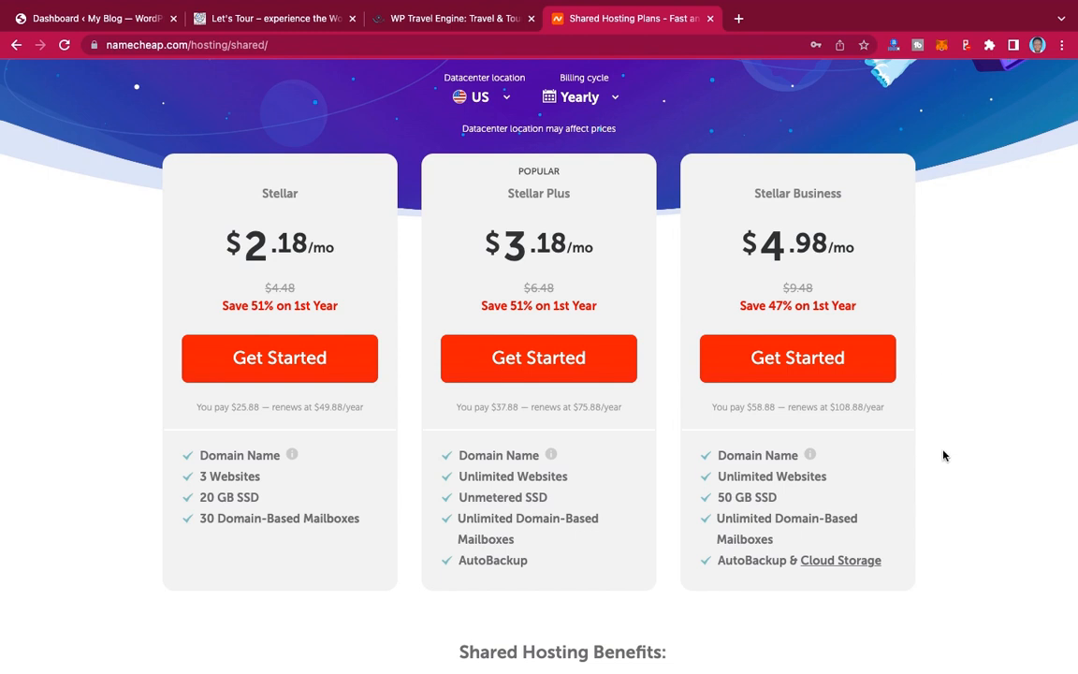
scroll(944, 456, "down", 2)
scroll(944, 456, "up", 3)
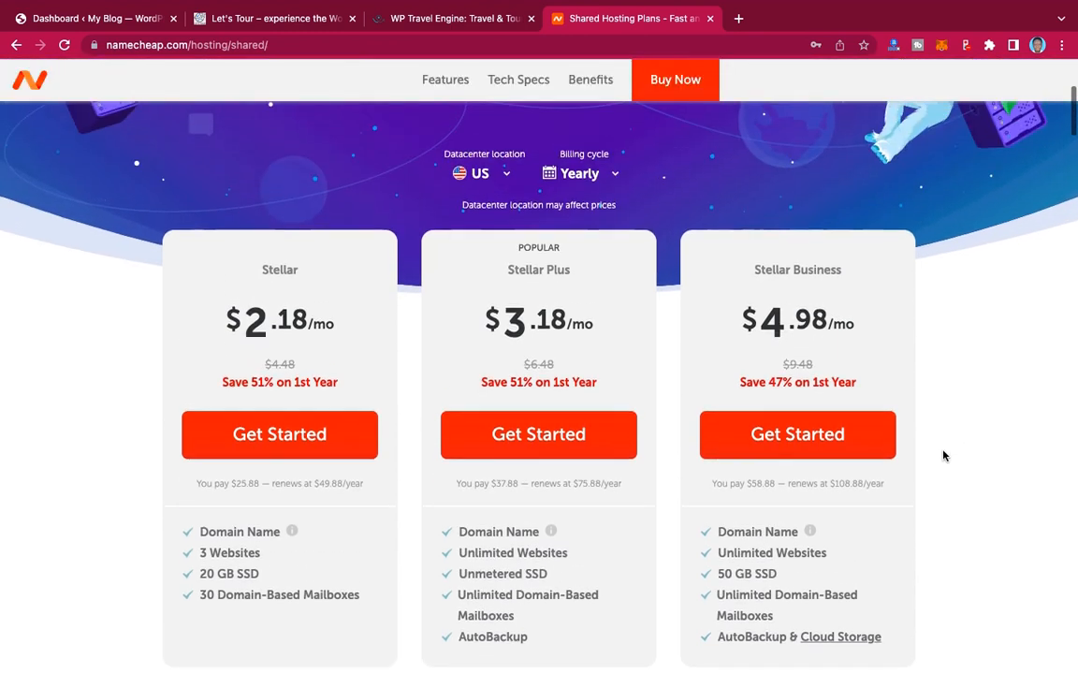
scroll(943, 456, "up", 1)
scroll(943, 456, "down", 1)
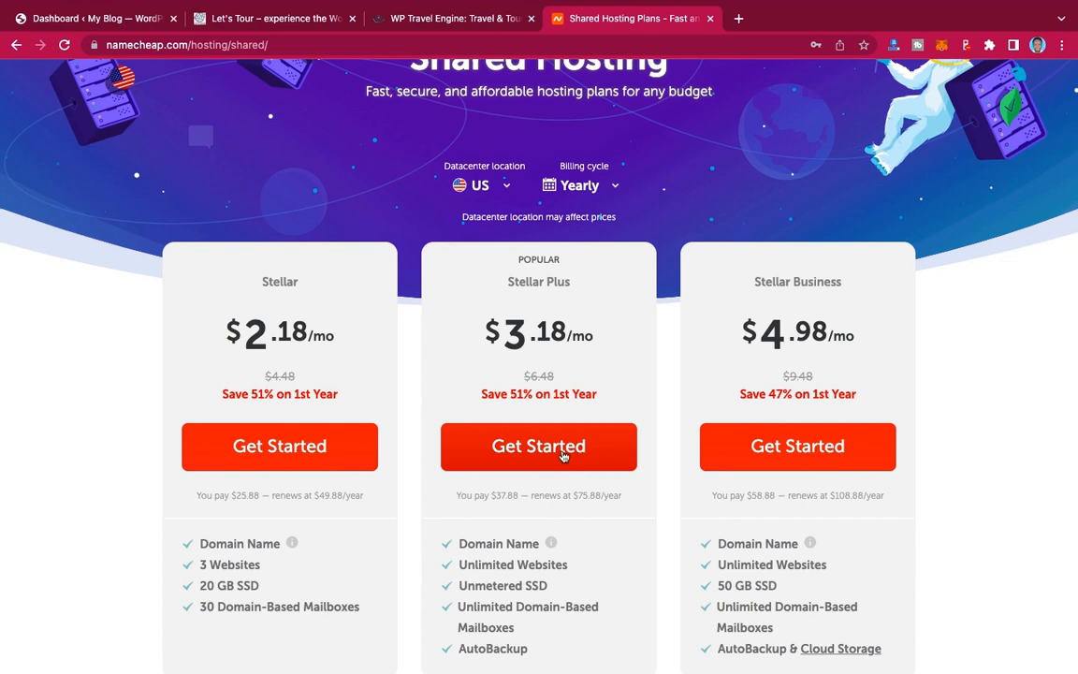
Step: Choose the Stellar Plus plan and review its connection to letstourtheworld.com, including the billing cycle and the ICANN fee explanation
left_click(566, 450)
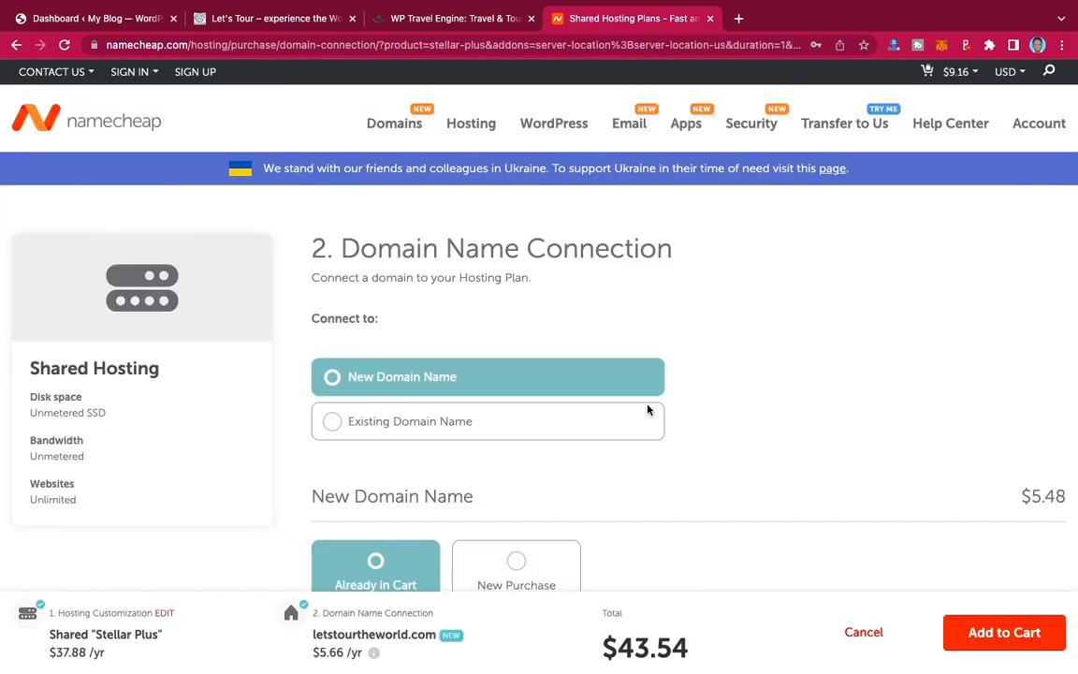
scroll(648, 409, "down", 3)
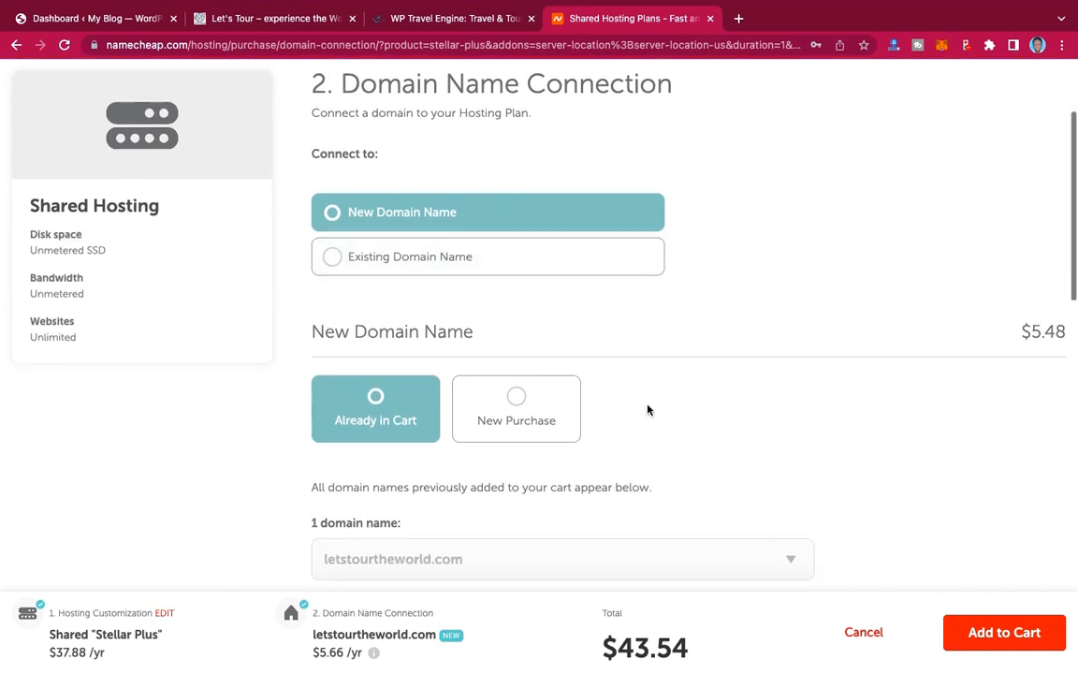
scroll(648, 409, "down", 2)
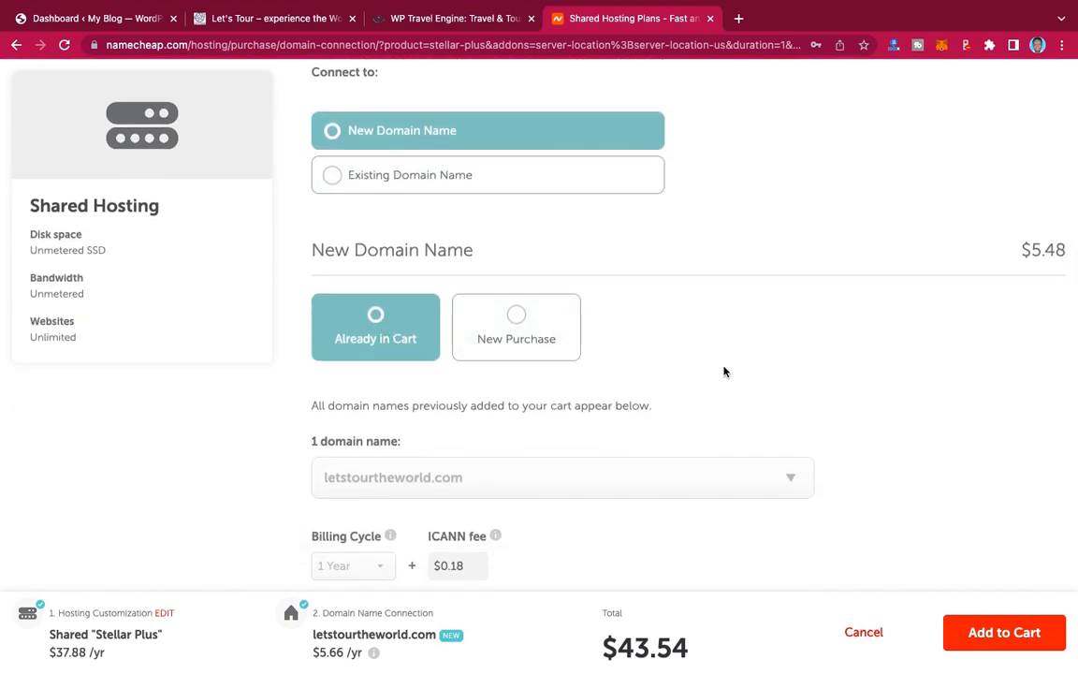
scroll(723, 372, "down", 2)
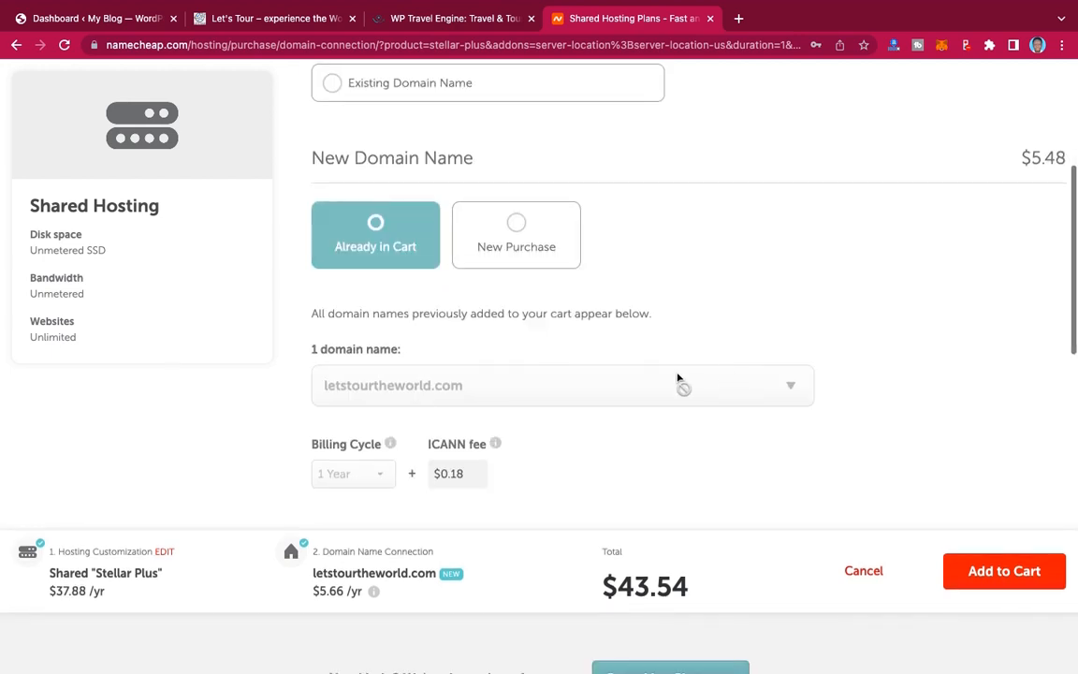
scroll(729, 413, "down", 3)
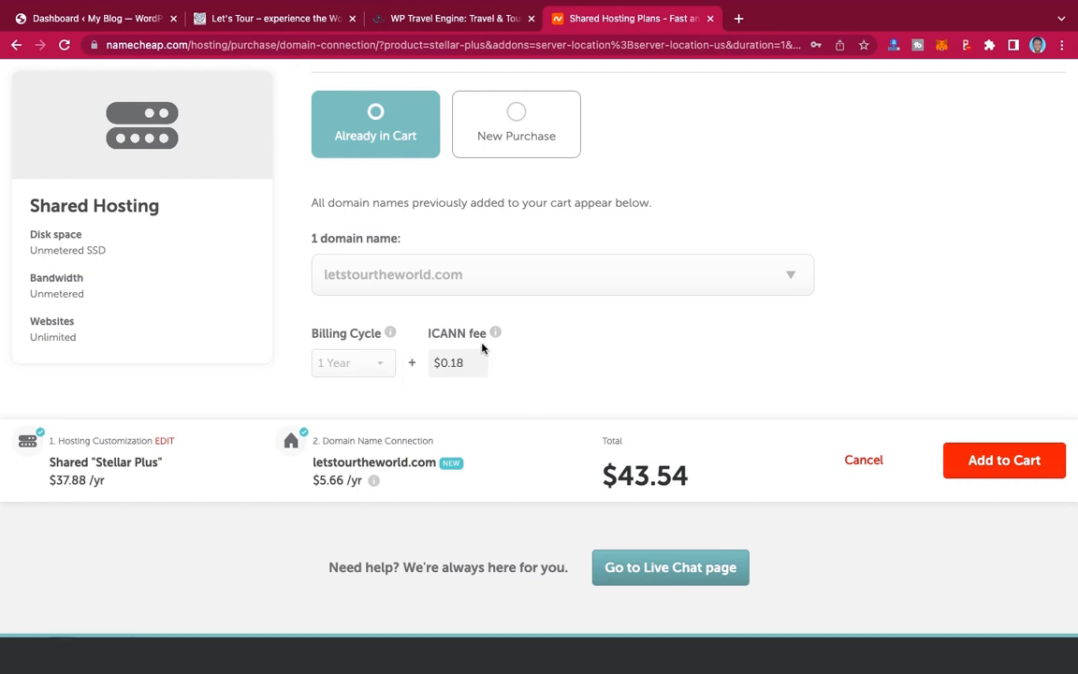
mouse_move(497, 339)
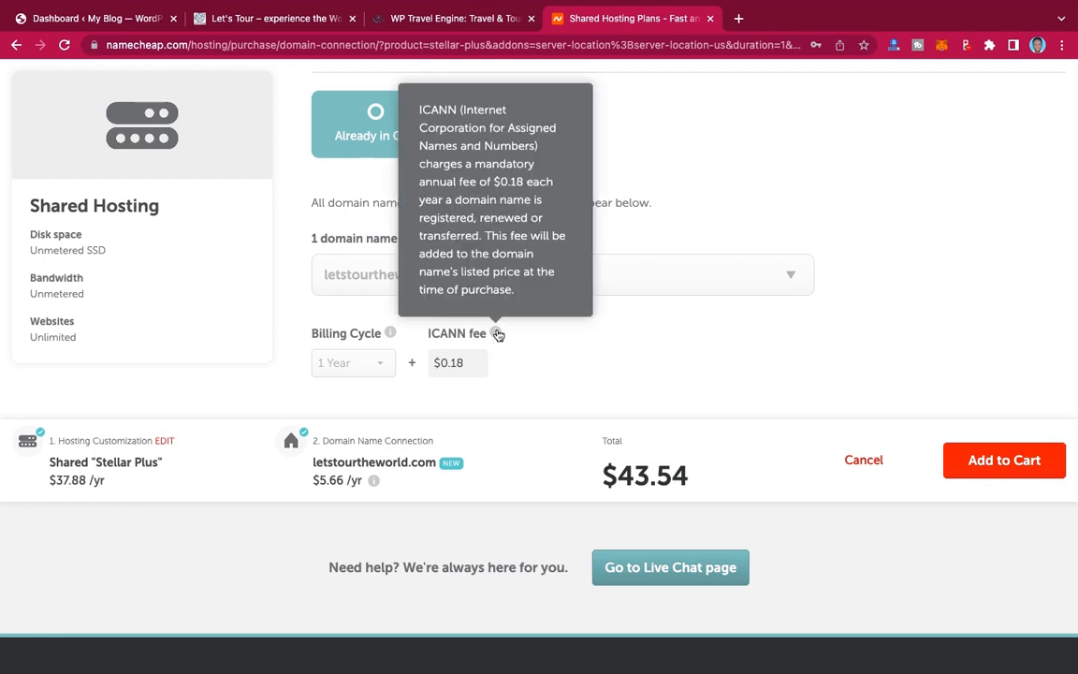
scroll(554, 384, "down", 1)
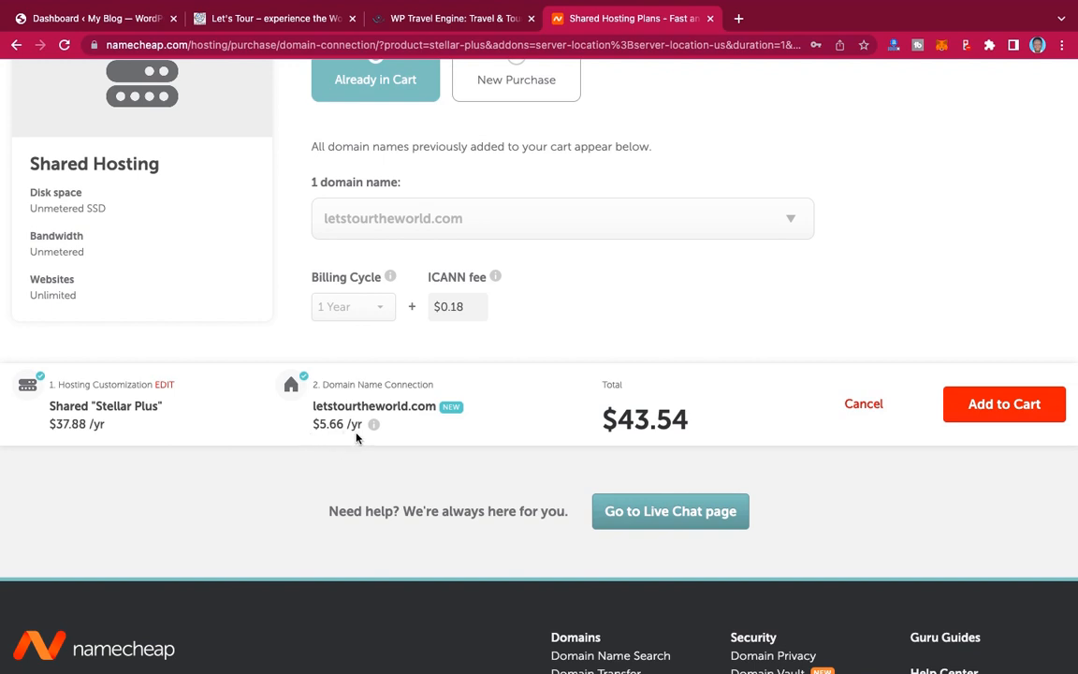
mouse_move(377, 426)
Step: Add the Stellar Plus hosting plan connected to letstourtheworld.com to the shopping cart
left_click(991, 406)
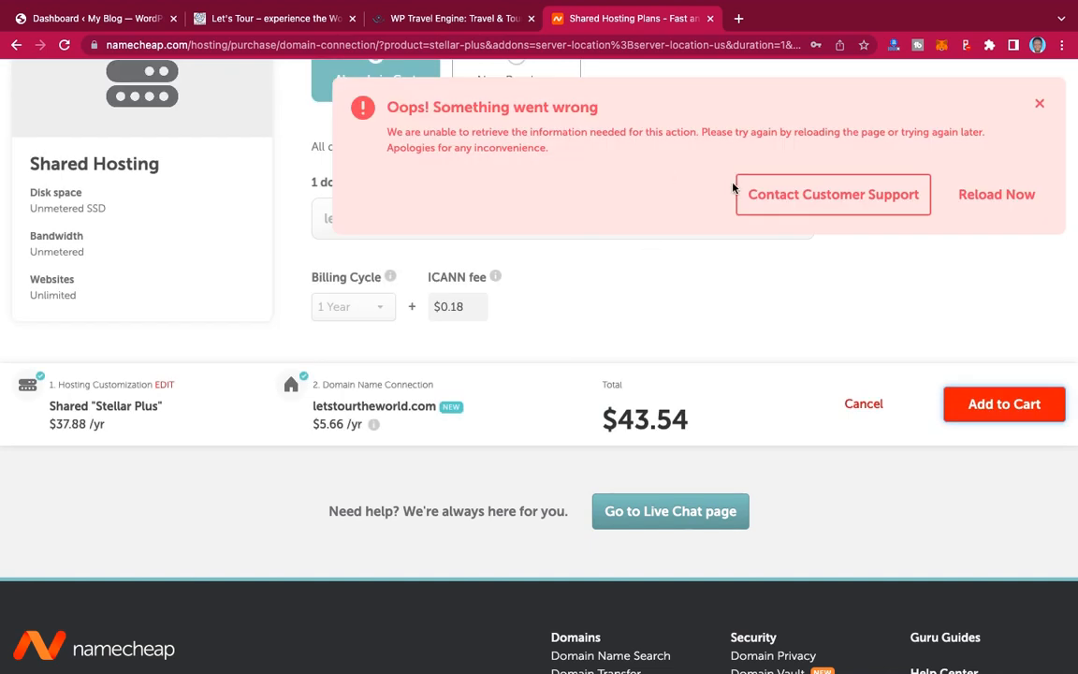
left_click(1039, 103)
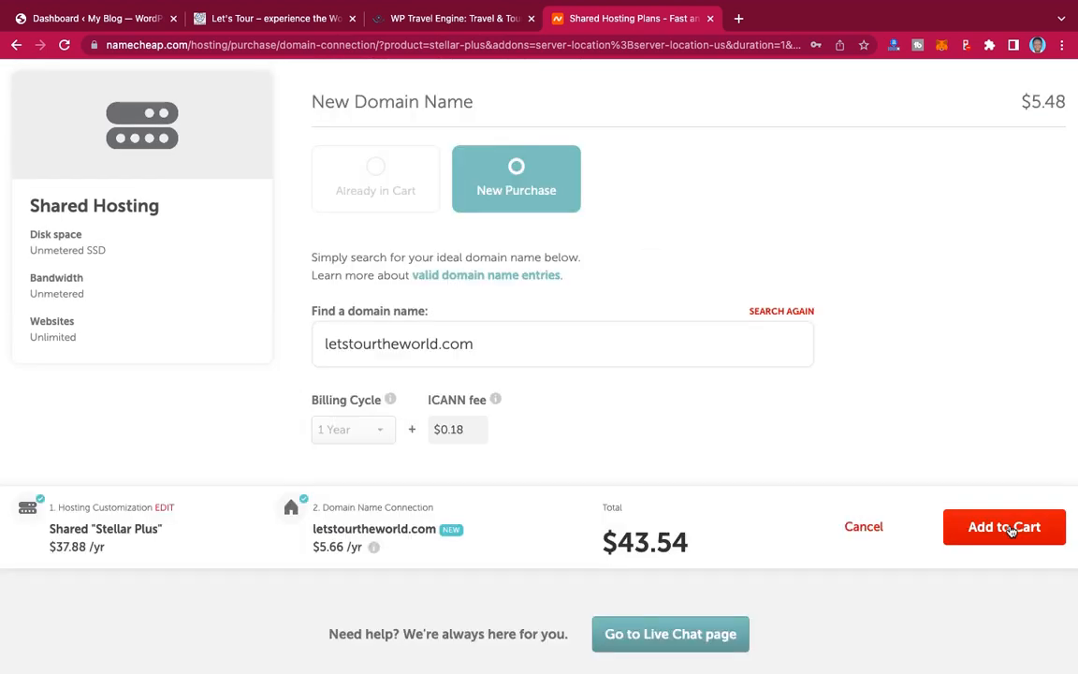
left_click(1006, 529)
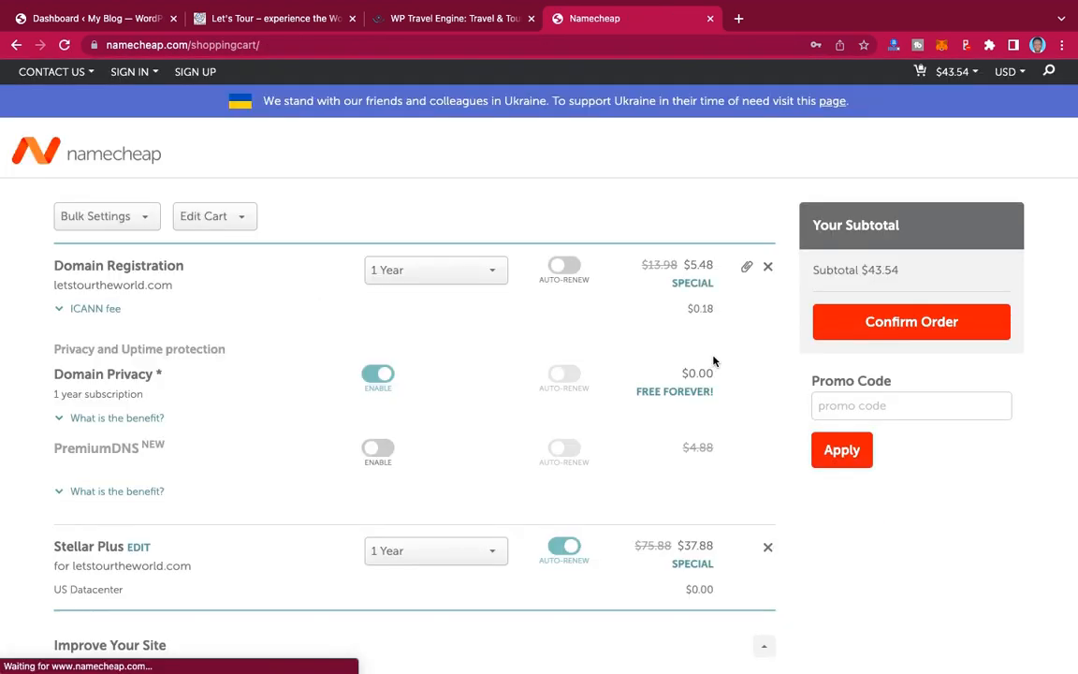
Step: Review the domain and Stellar Plus hosting items in the shopping cart and confirm the order
scroll(714, 361, "down", 3)
scroll(714, 362, "up", 2)
scroll(714, 361, "up", 2)
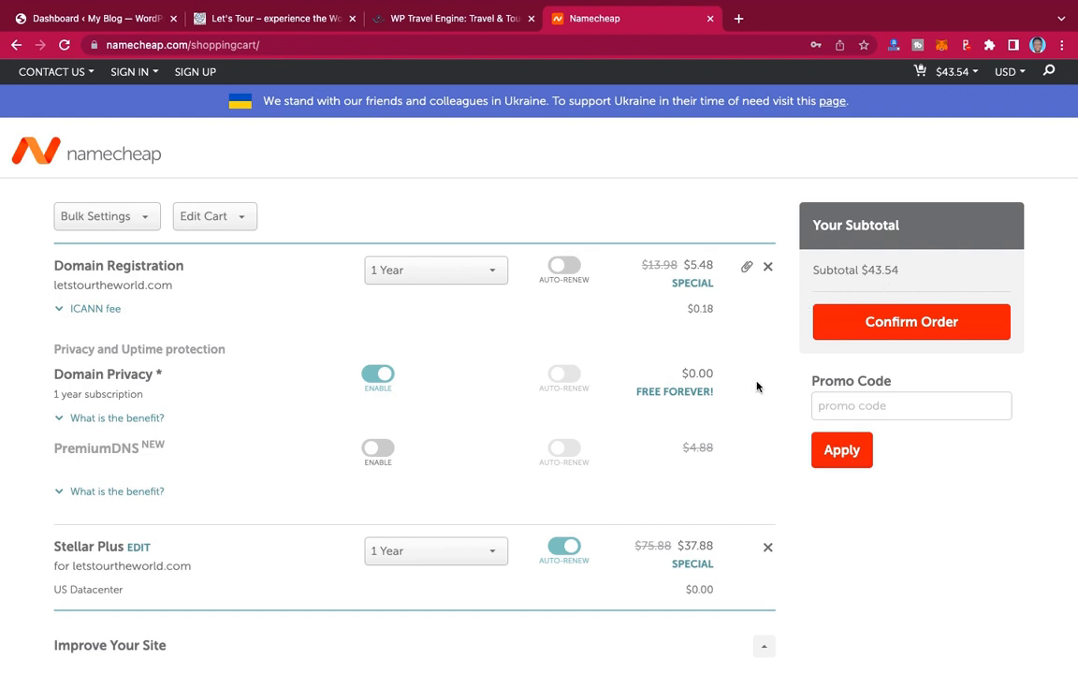
scroll(758, 387, "down", 3)
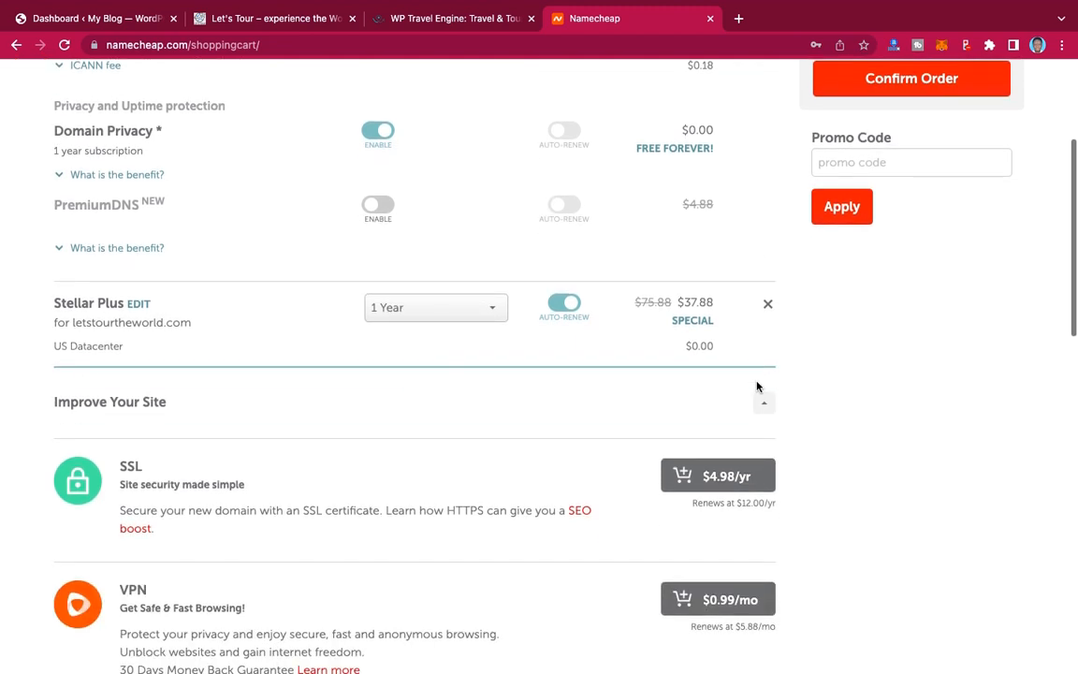
scroll(757, 384, "up", 3)
scroll(757, 382, "down", 1)
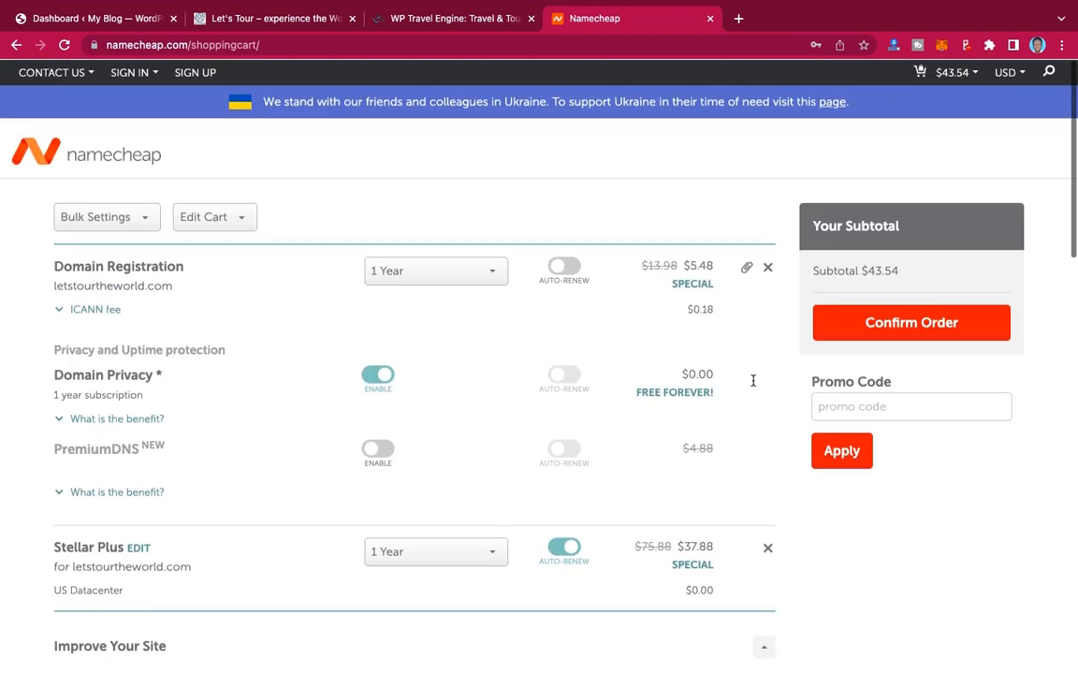
left_click(933, 324)
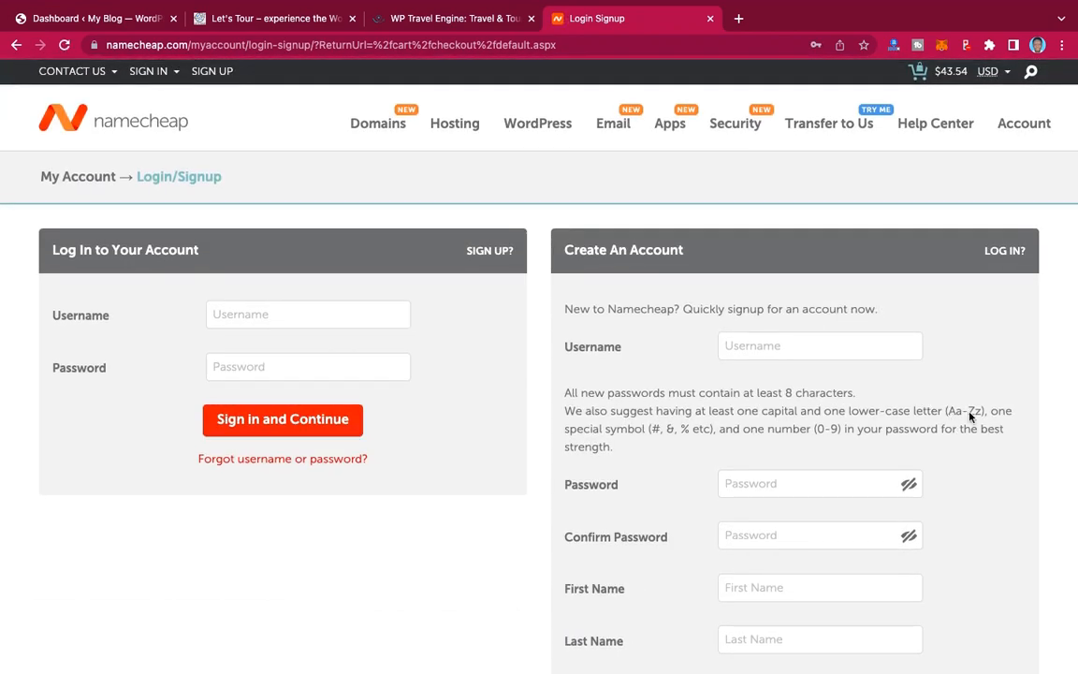
Step: Look over the login form and the details required to create a new Namecheap account
scroll(978, 435, "down", 3)
scroll(991, 463, "down", 2)
scroll(990, 462, "up", 2)
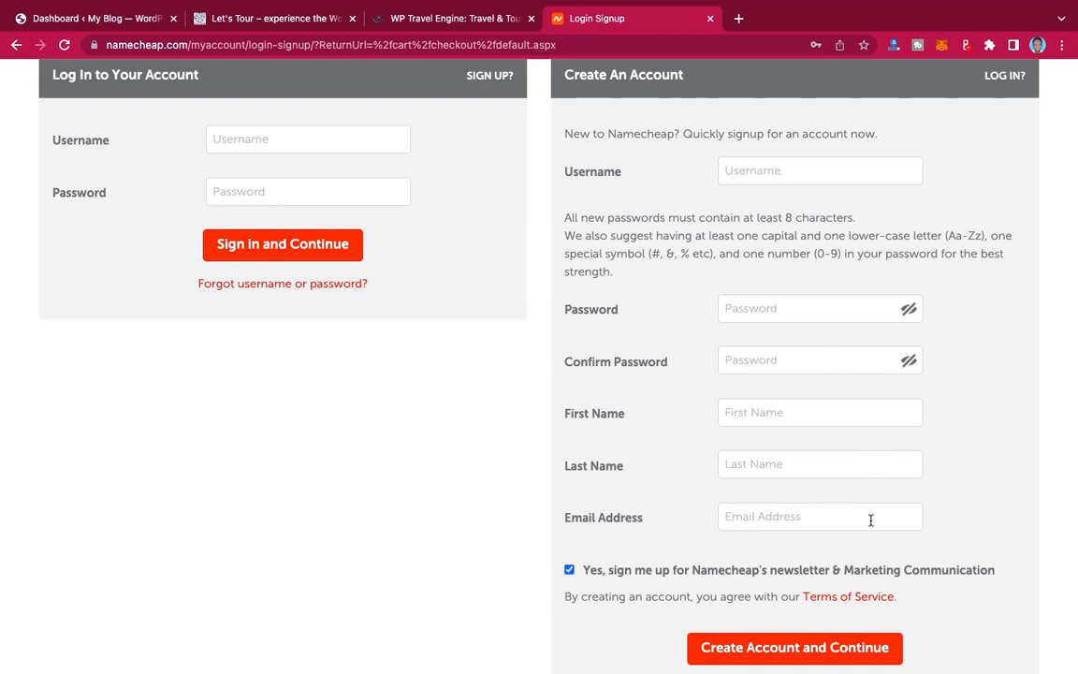
scroll(940, 342, "up", 2)
scroll(940, 344, "down", 3)
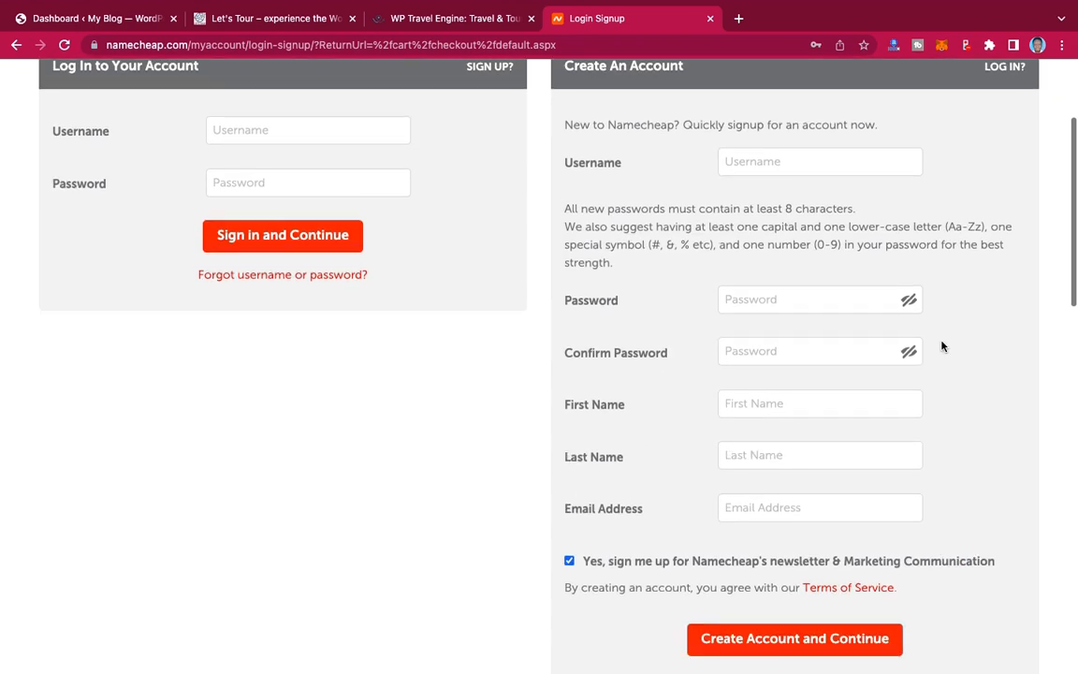
scroll(936, 429, "up", 1)
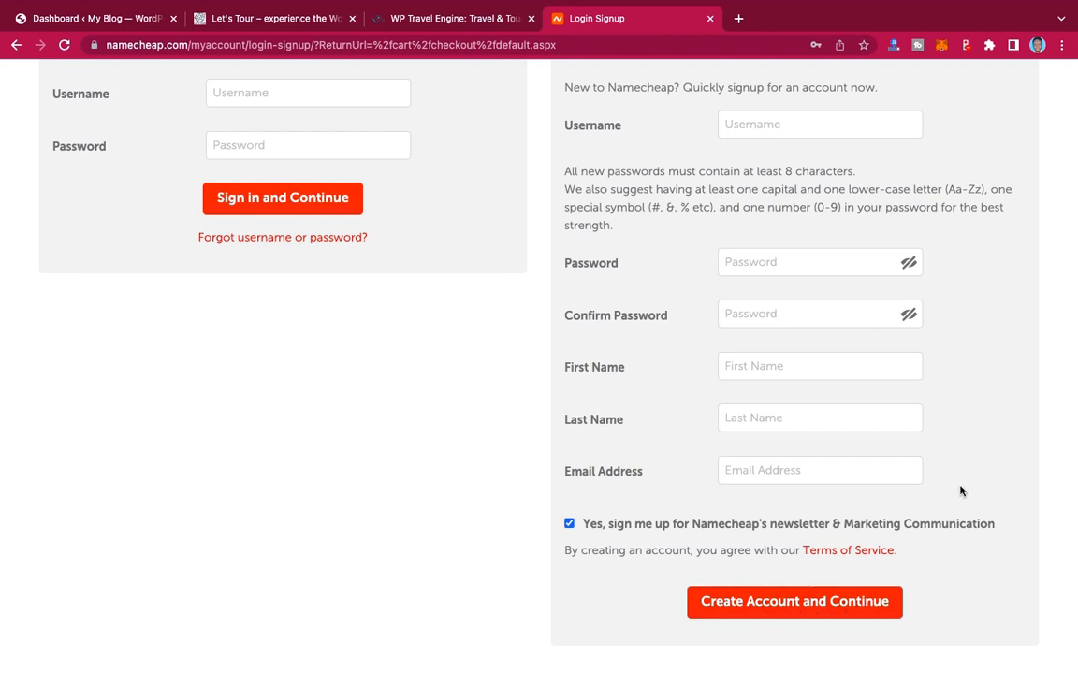
scroll(960, 491, "up", 5)
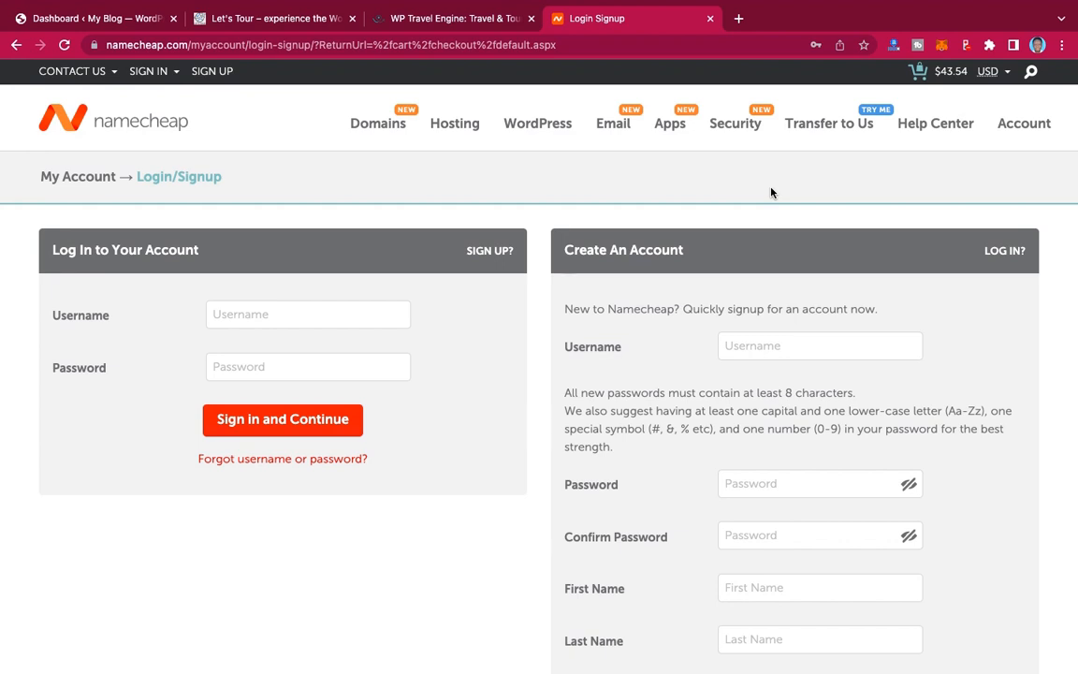
Step: Close the Namecheap signup page and look over the widgets on the WordPress dashboard
left_click(710, 18)
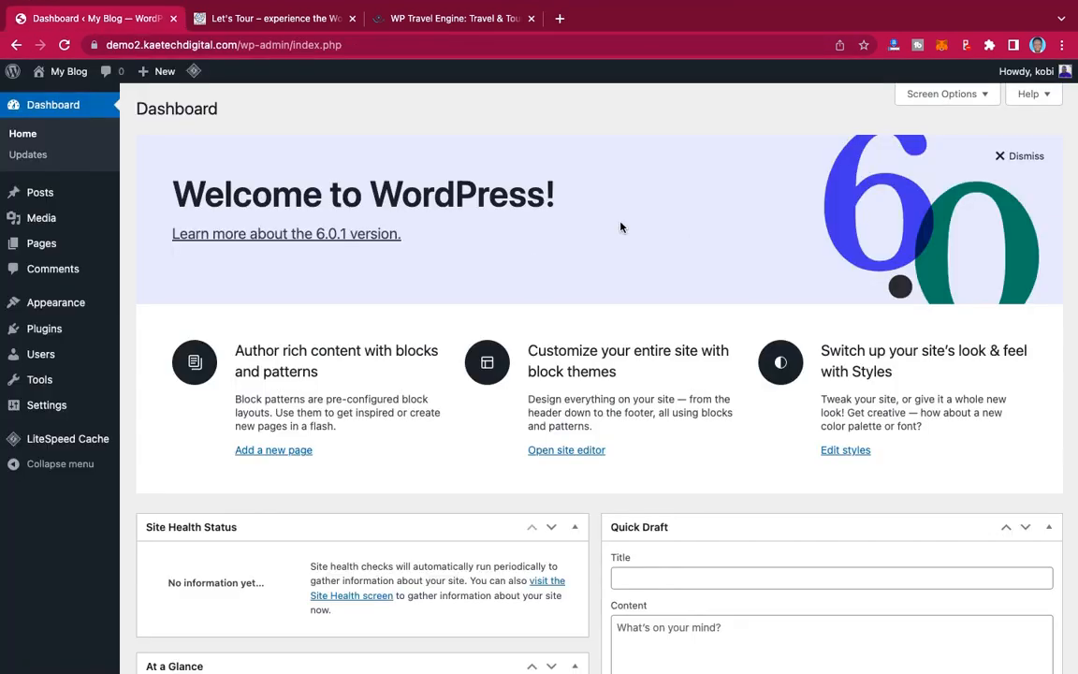
scroll(621, 228, "down", 5)
scroll(620, 224, "up", 5)
scroll(620, 227, "down", 5)
scroll(630, 252, "up", 1)
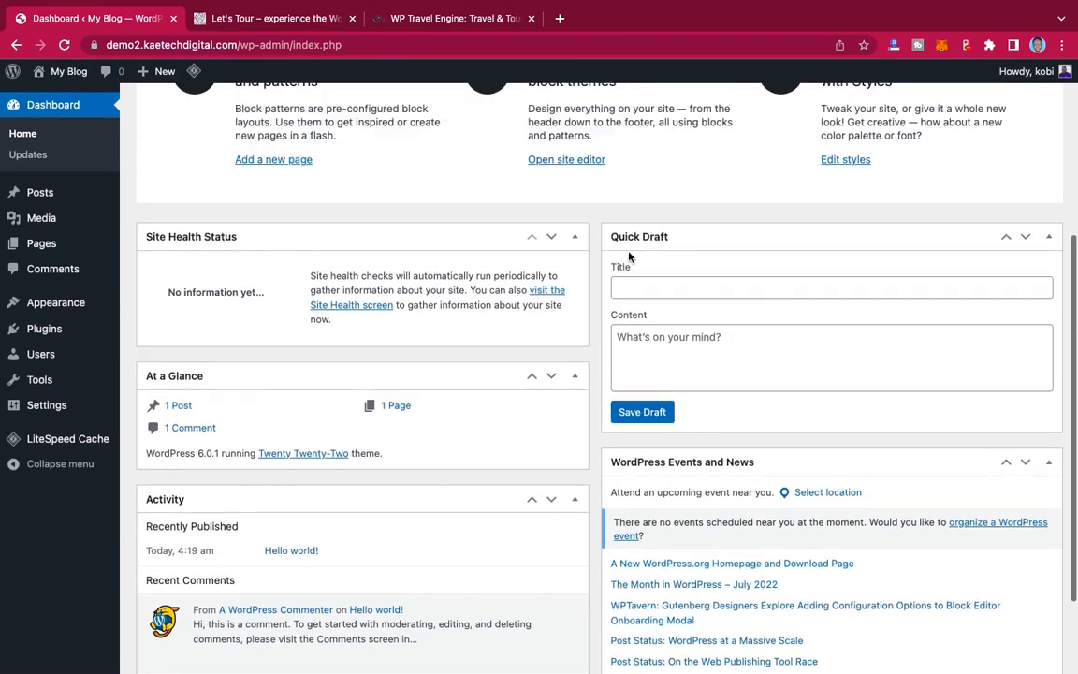
scroll(630, 252, "up", 5)
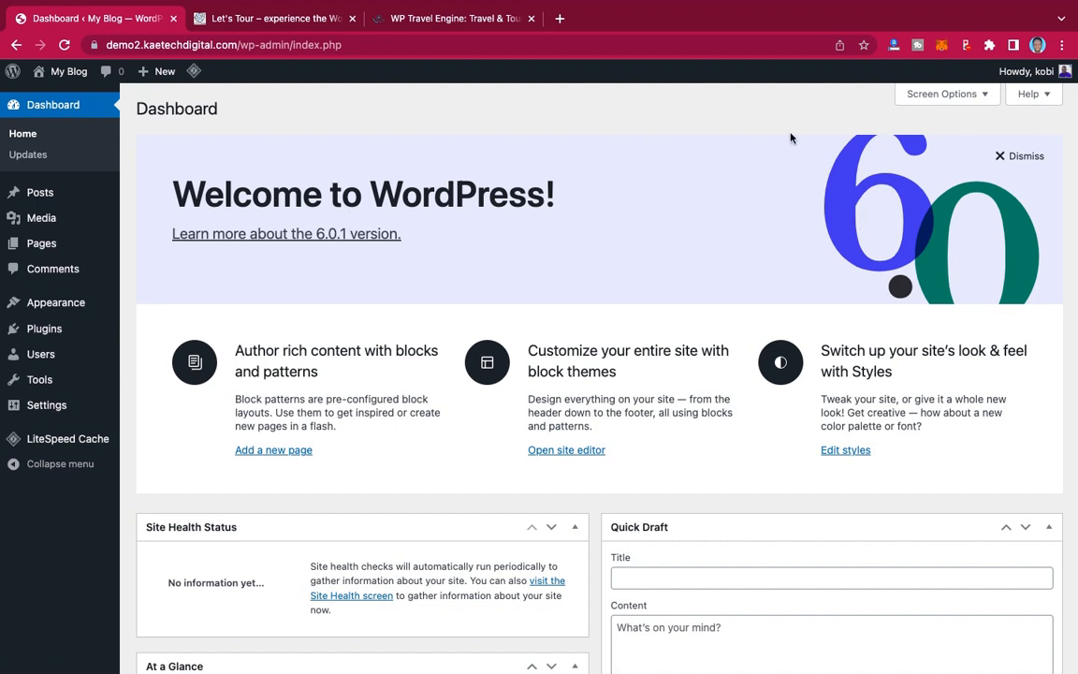
Step: Hide the Site Health Status, At a Glance, Activity, Quick Draft, WordPress Events and News, and Welcome boxes from the dashboard
left_click(951, 98)
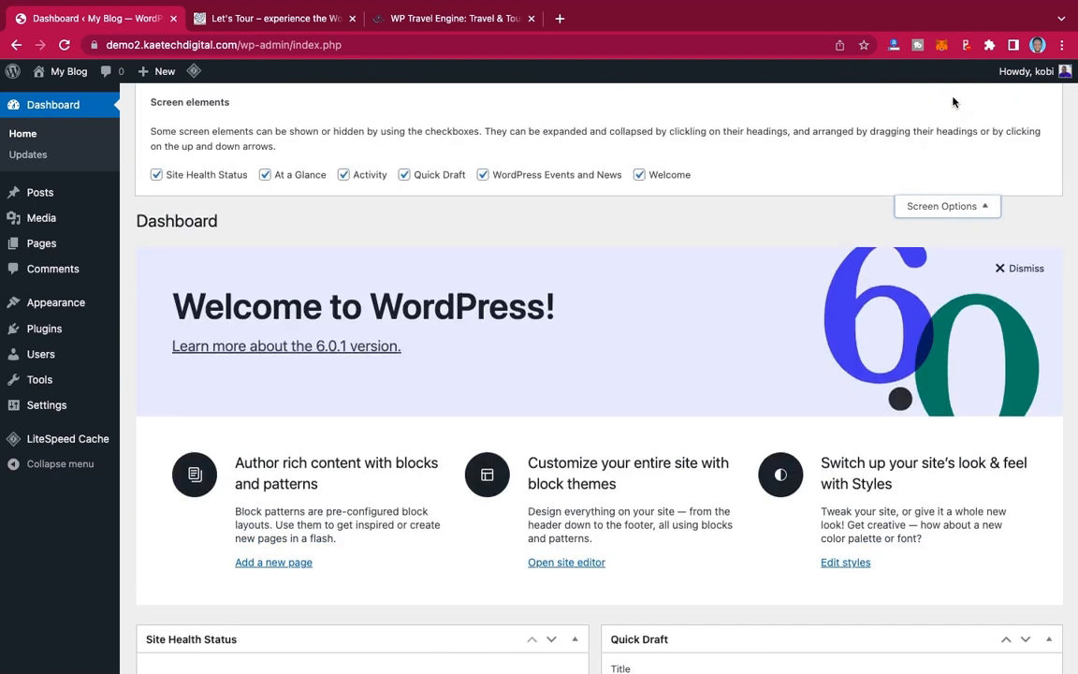
left_click(156, 175)
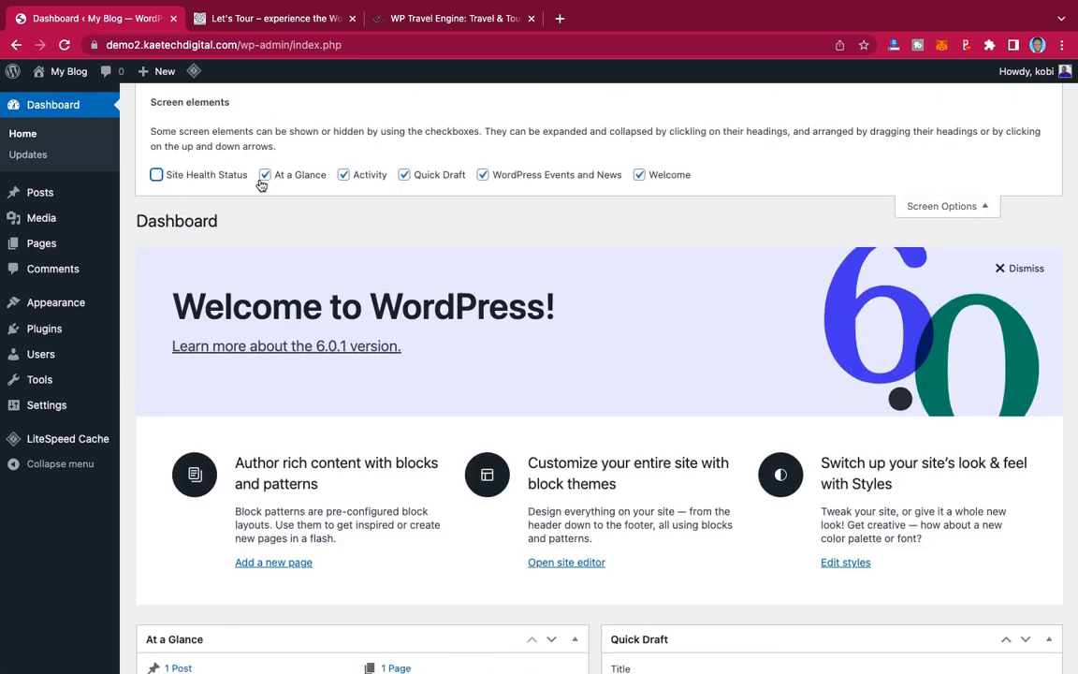
left_click(264, 175)
left_click(344, 175)
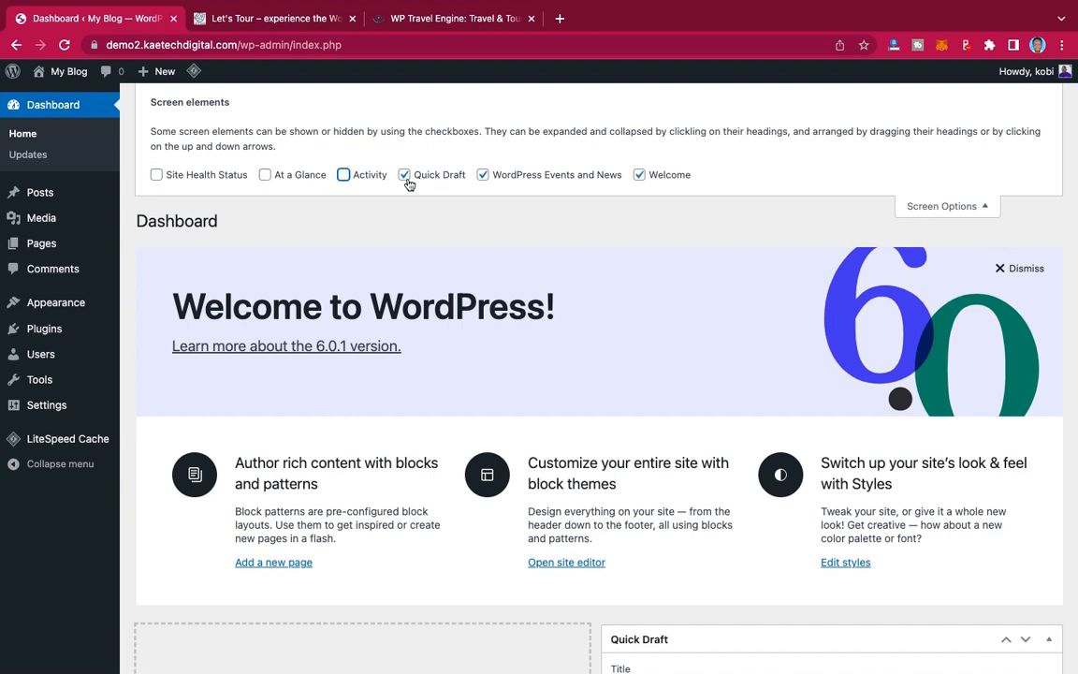
left_click(404, 175)
left_click(483, 175)
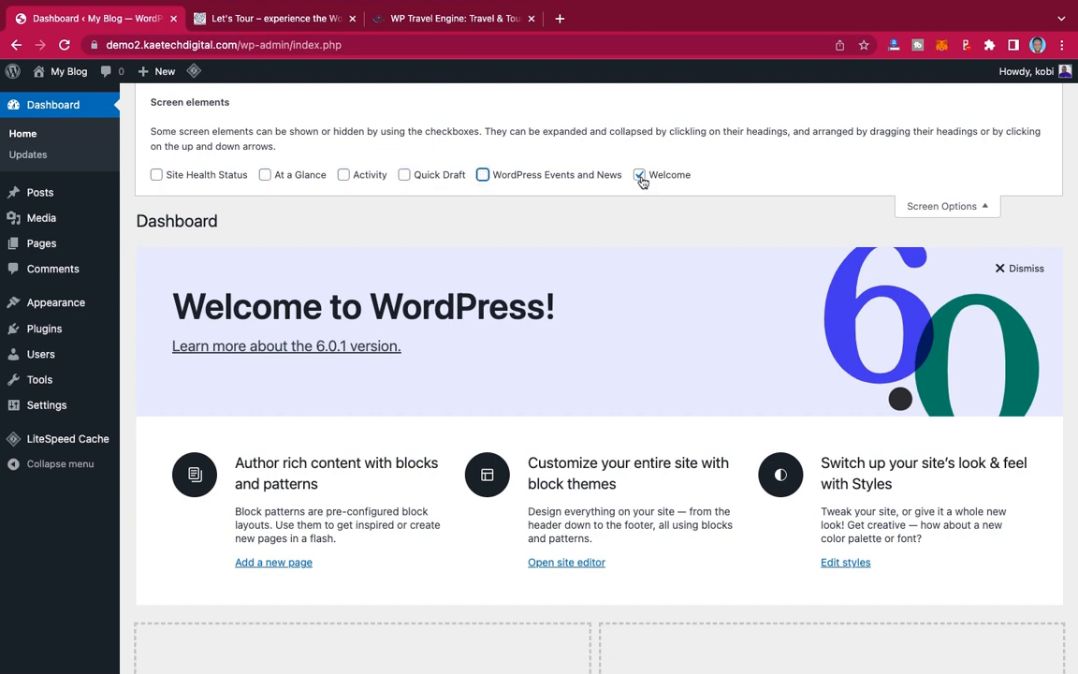
left_click(639, 175)
left_click(919, 208)
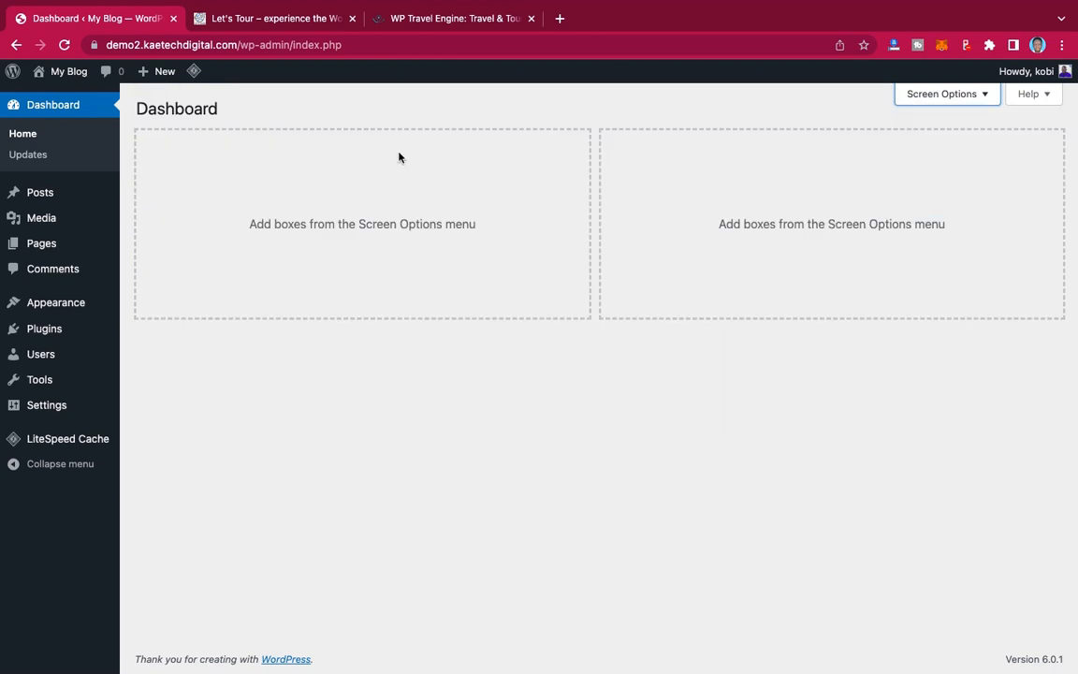
Step: Open the General settings and change the site title to Let's Tour
mouse_move(72, 412)
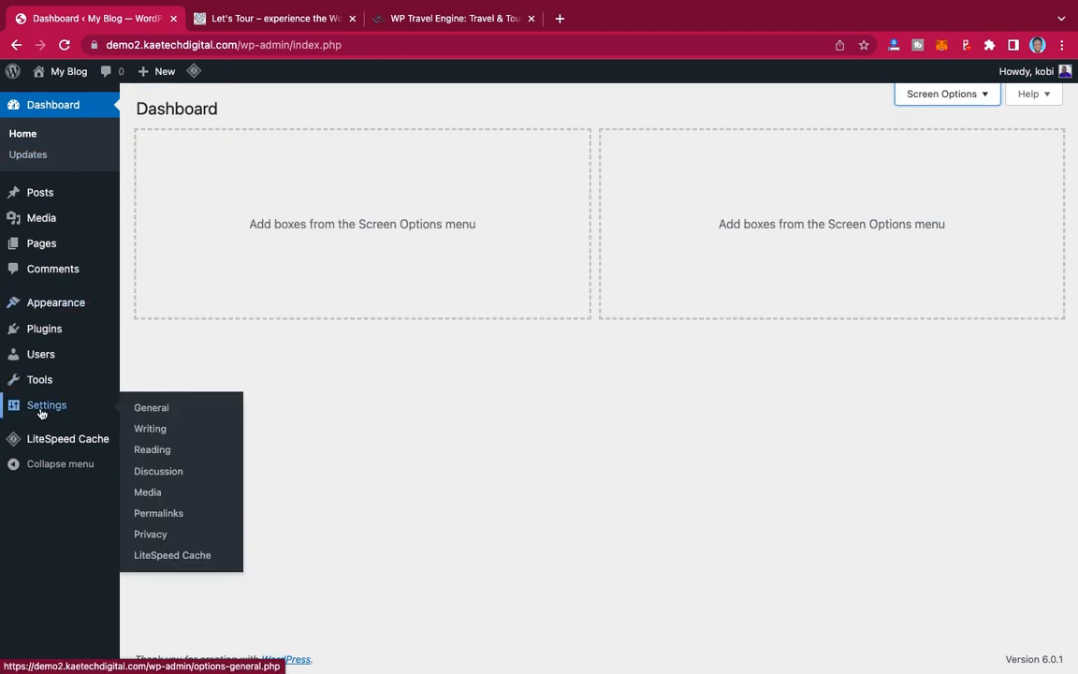
left_click(159, 412)
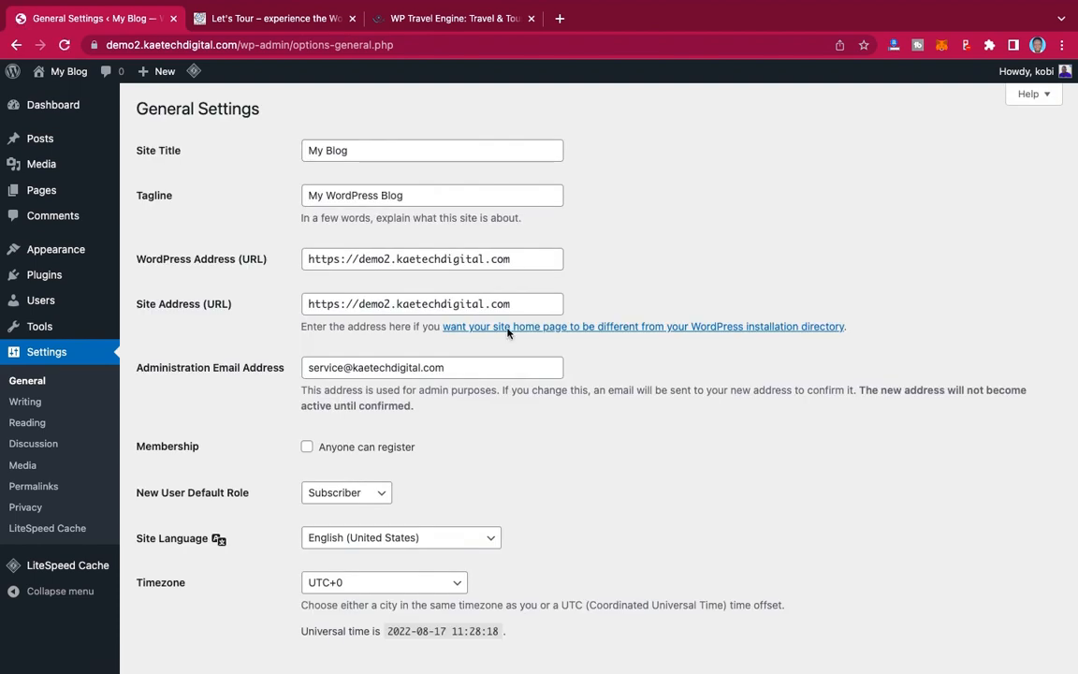
left_click_drag(425, 150, 258, 147)
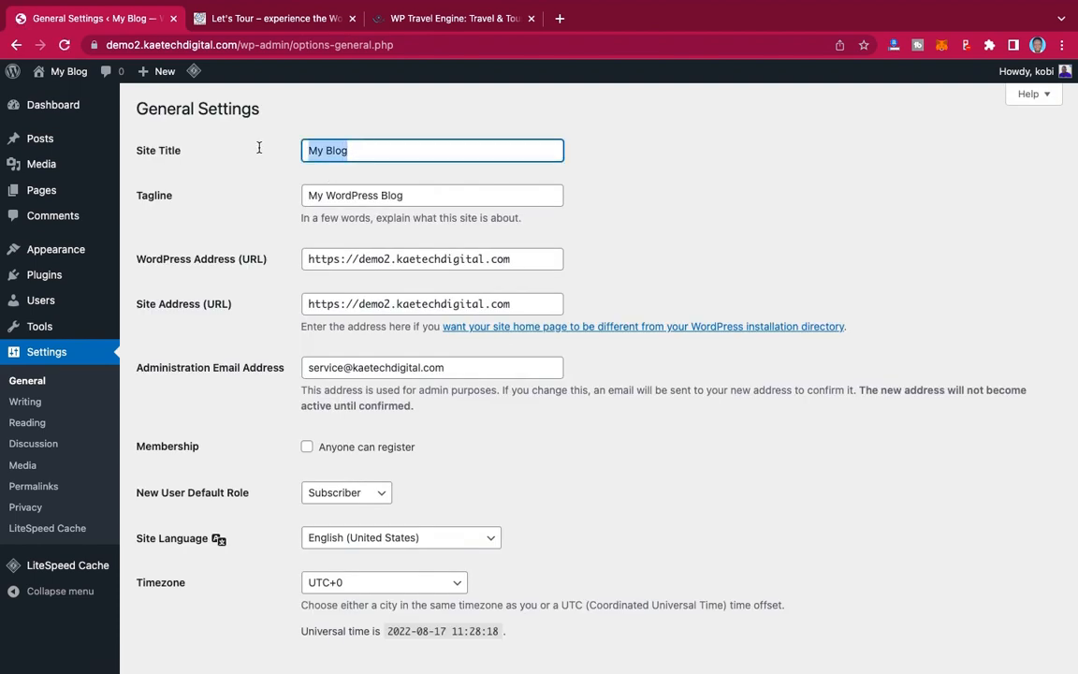
type("Let")
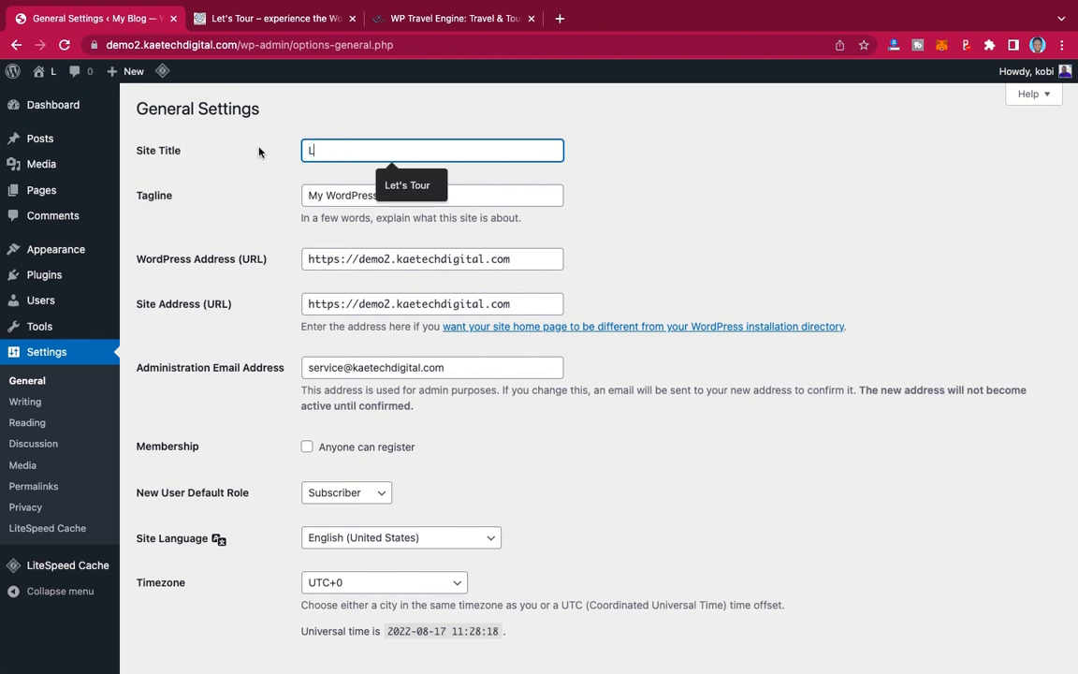
left_click(399, 184)
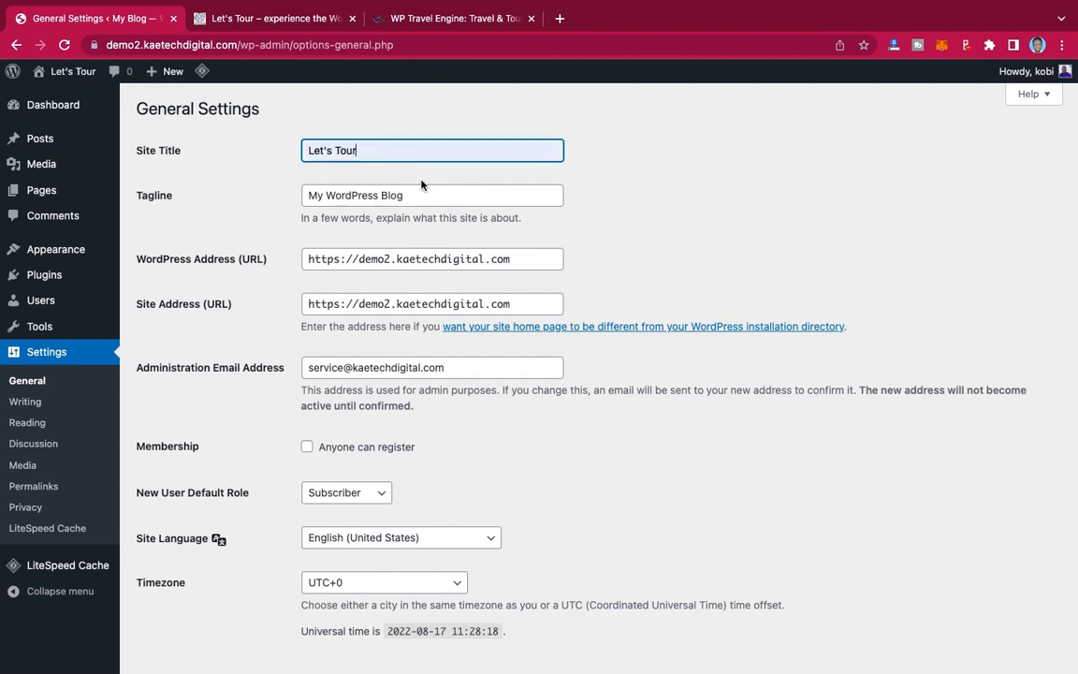
Step: Replace the site's tagline with "Experience the World", starting with a capital E
left_click_drag(412, 196, 256, 194)
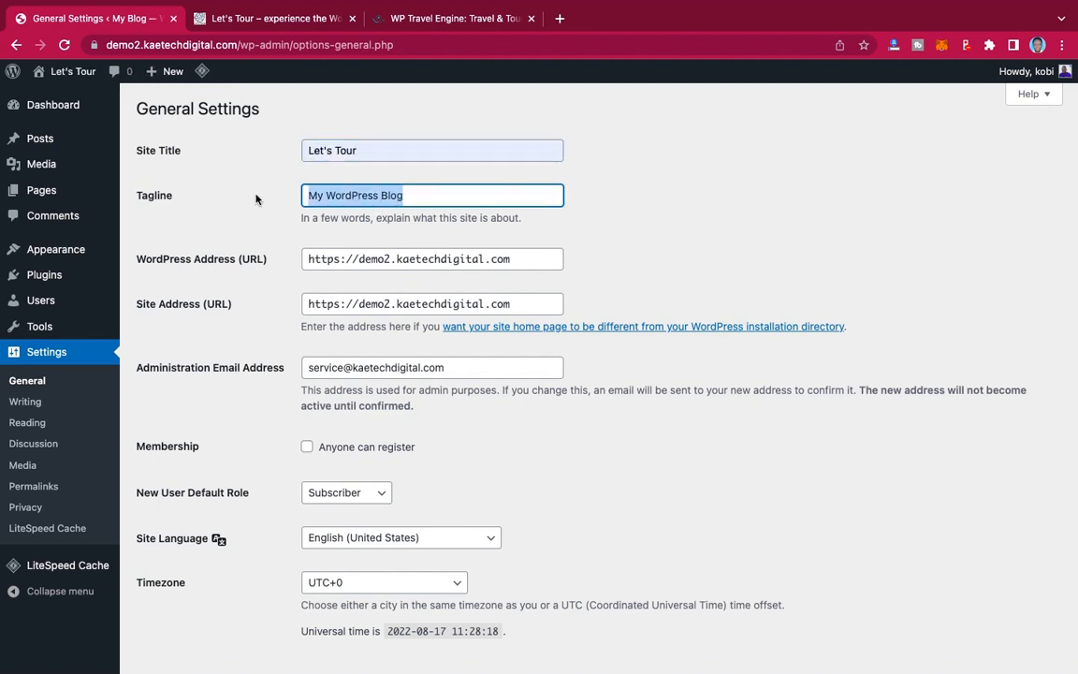
key("BackSpace")
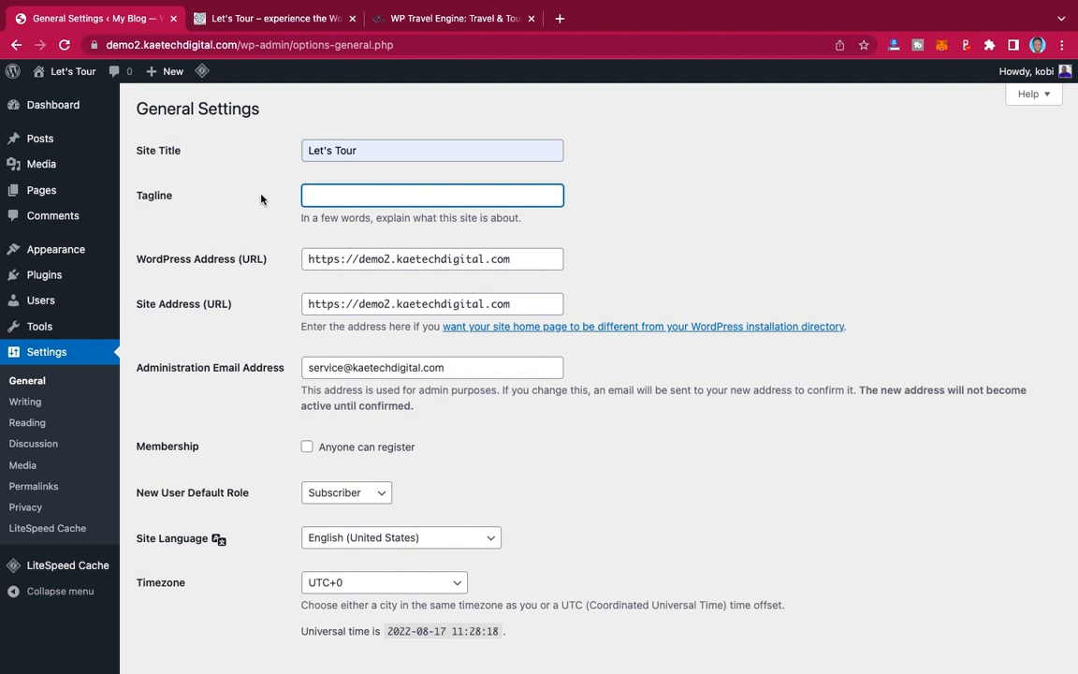
type("E")
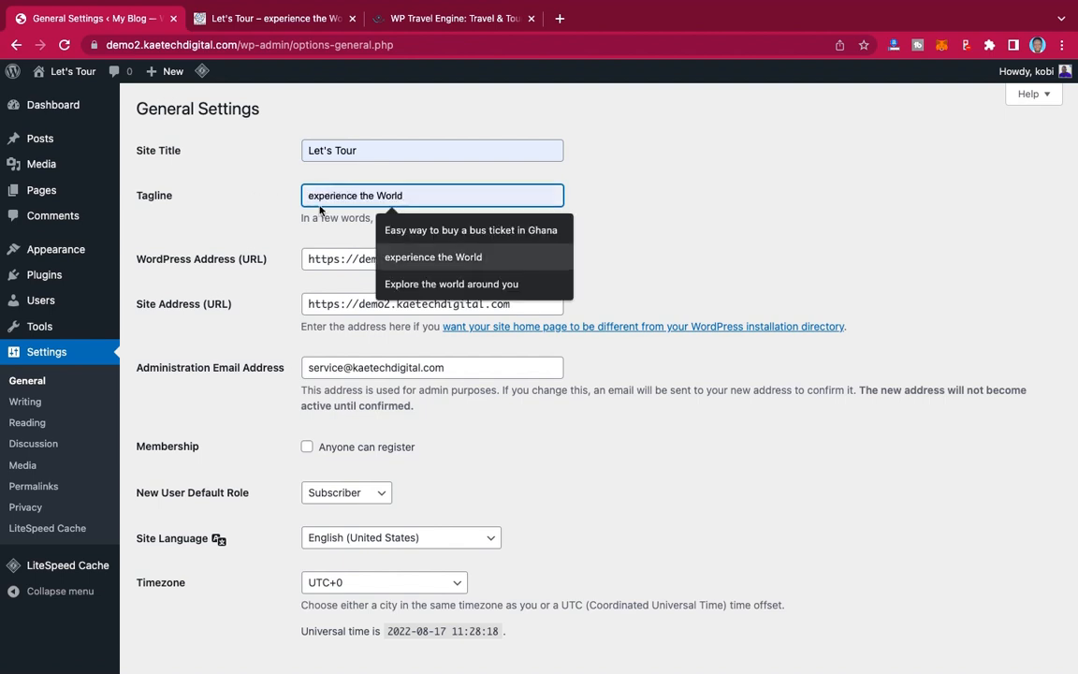
left_click(386, 251)
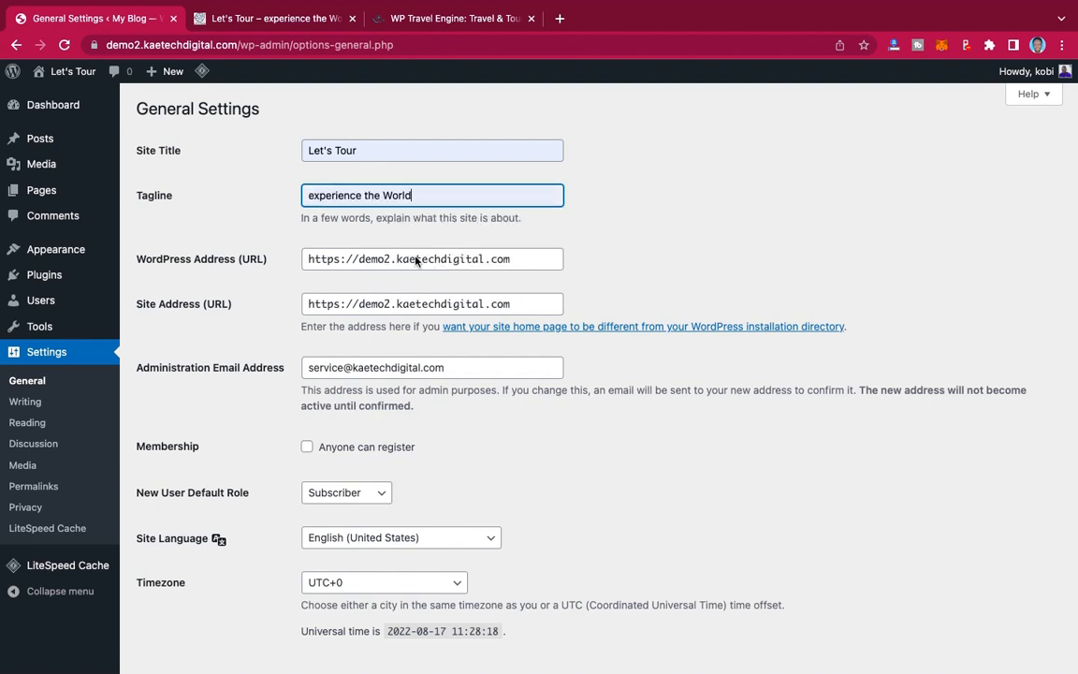
left_click(313, 196)
key("BackSpace")
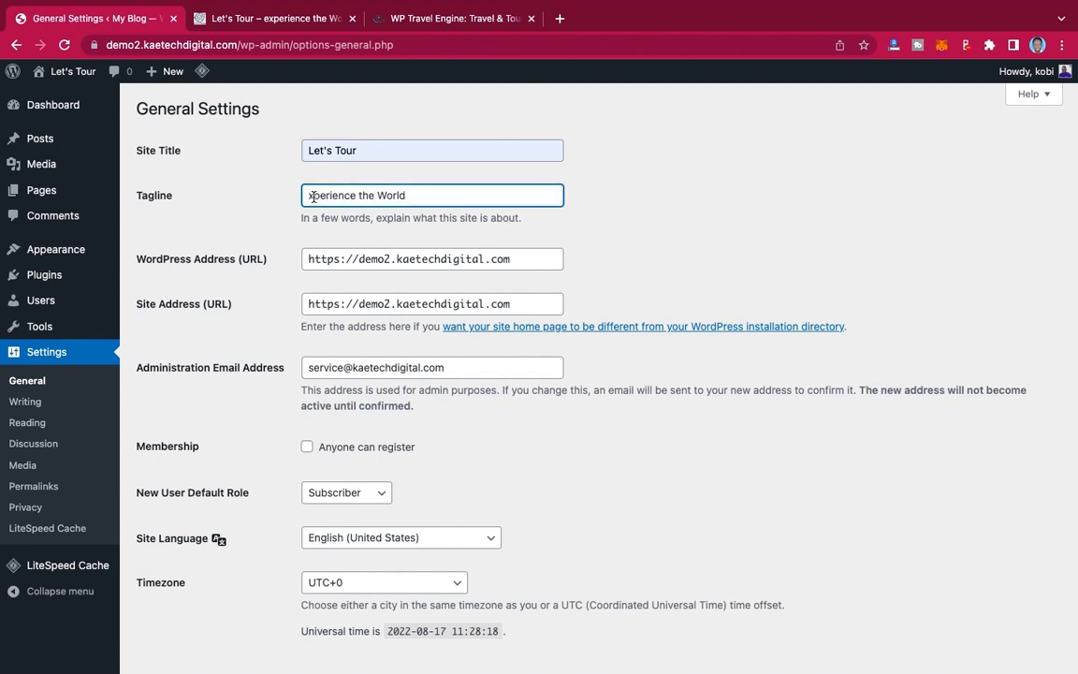
type("E")
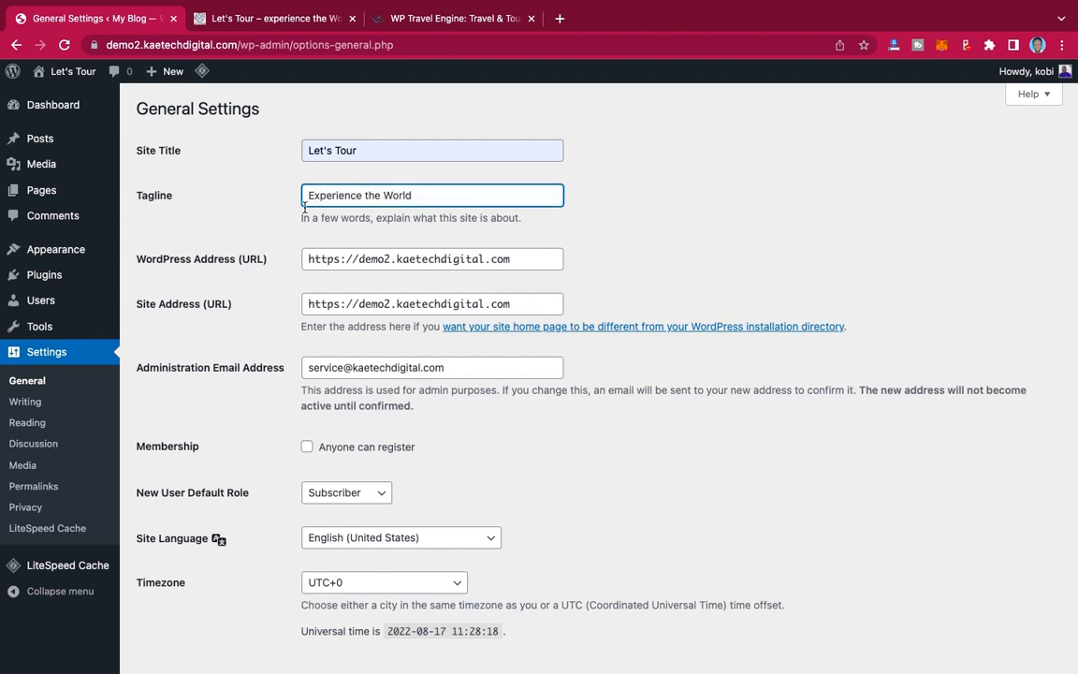
Step: Enable the membership option that lets anyone register on the site
scroll(607, 248, "down", 2)
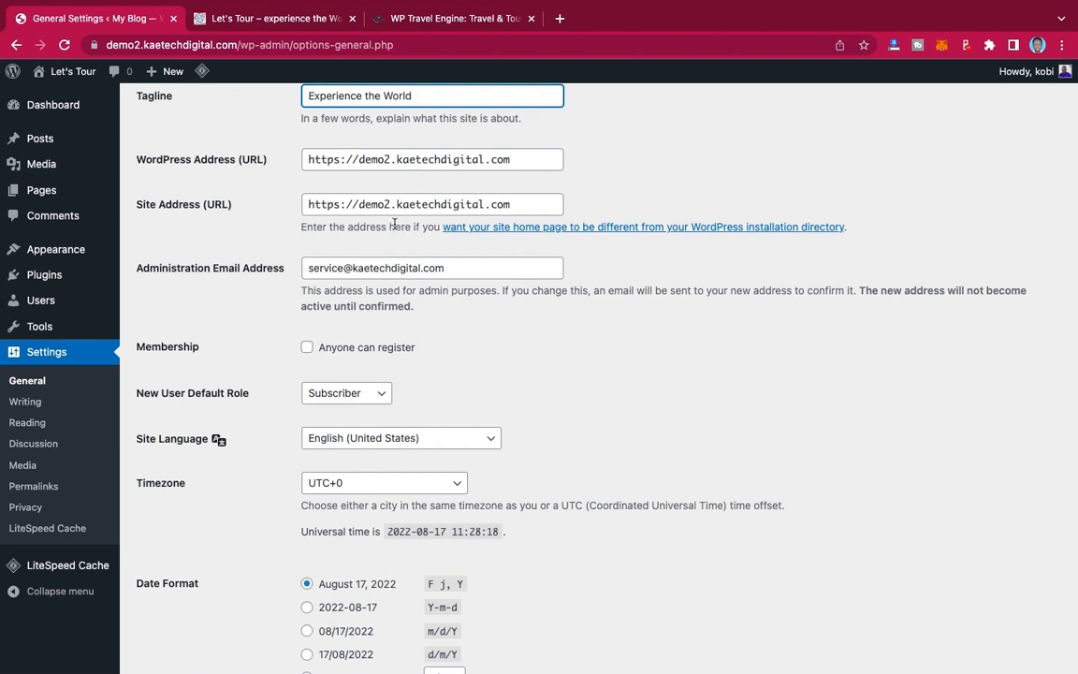
scroll(392, 293, "down", 2)
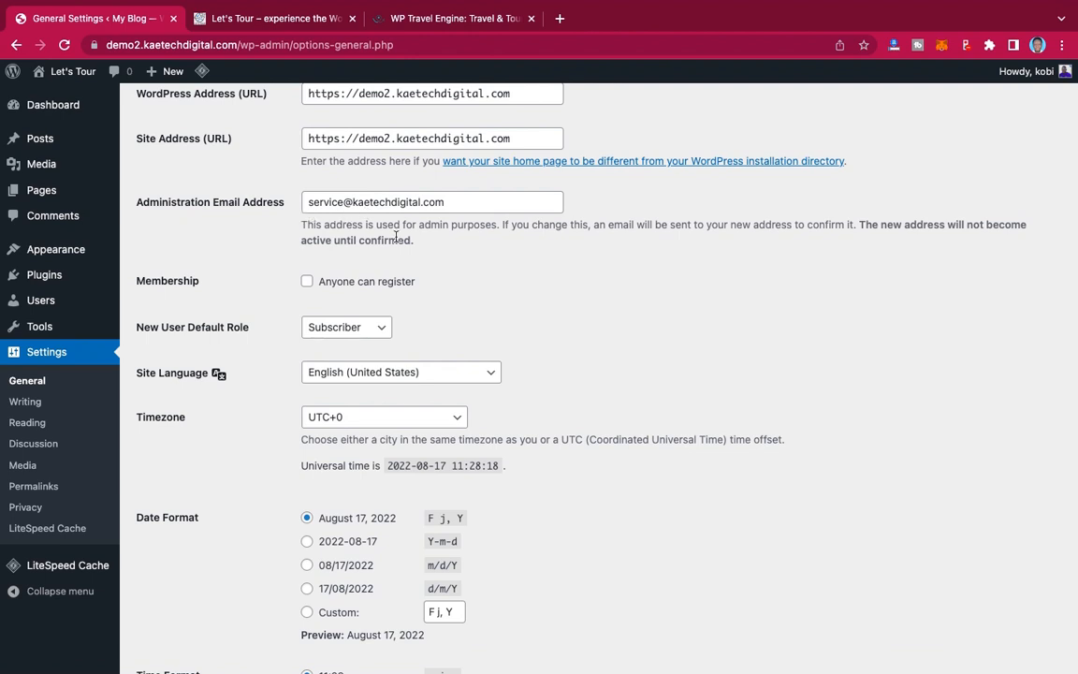
scroll(396, 236, "down", 2)
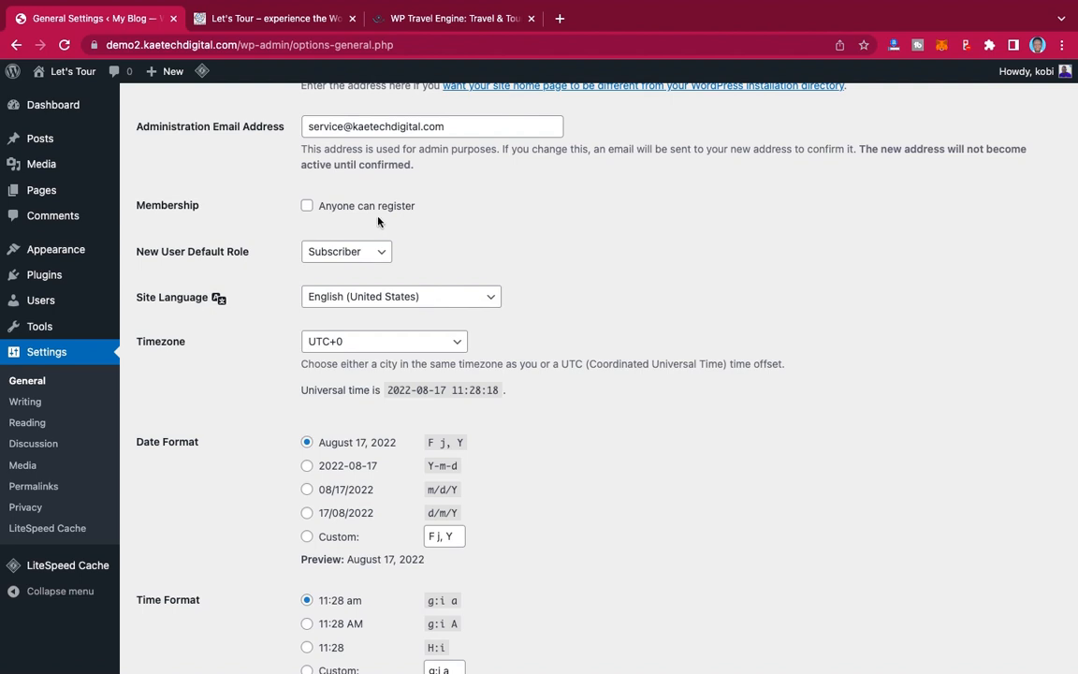
left_click(323, 208)
Step: Set the site's timezone to the city Accra and save the general settings
scroll(519, 329, "down", 5)
scroll(521, 329, "up", 10)
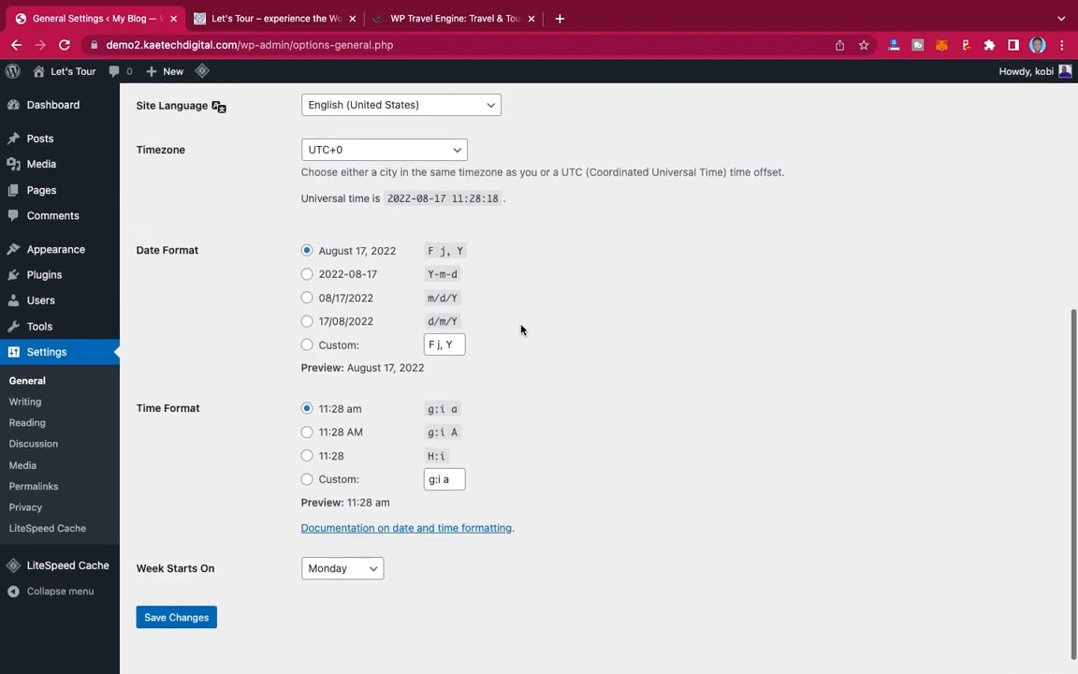
scroll(521, 329, "down", 8)
scroll(521, 329, "up", 1)
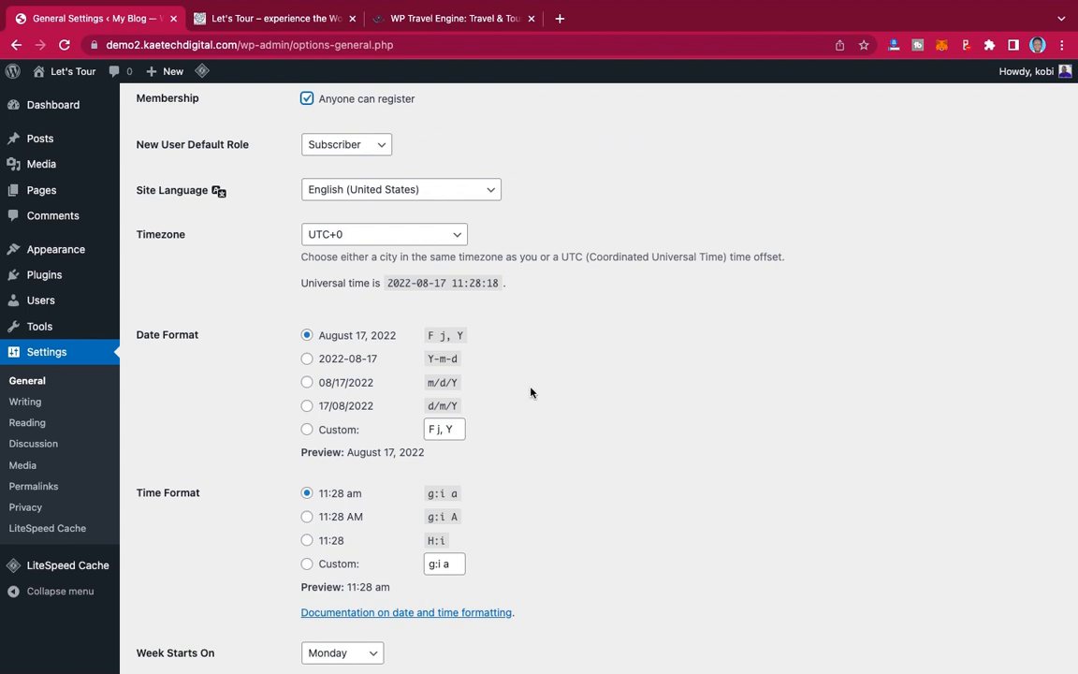
scroll(530, 390, "down", 3)
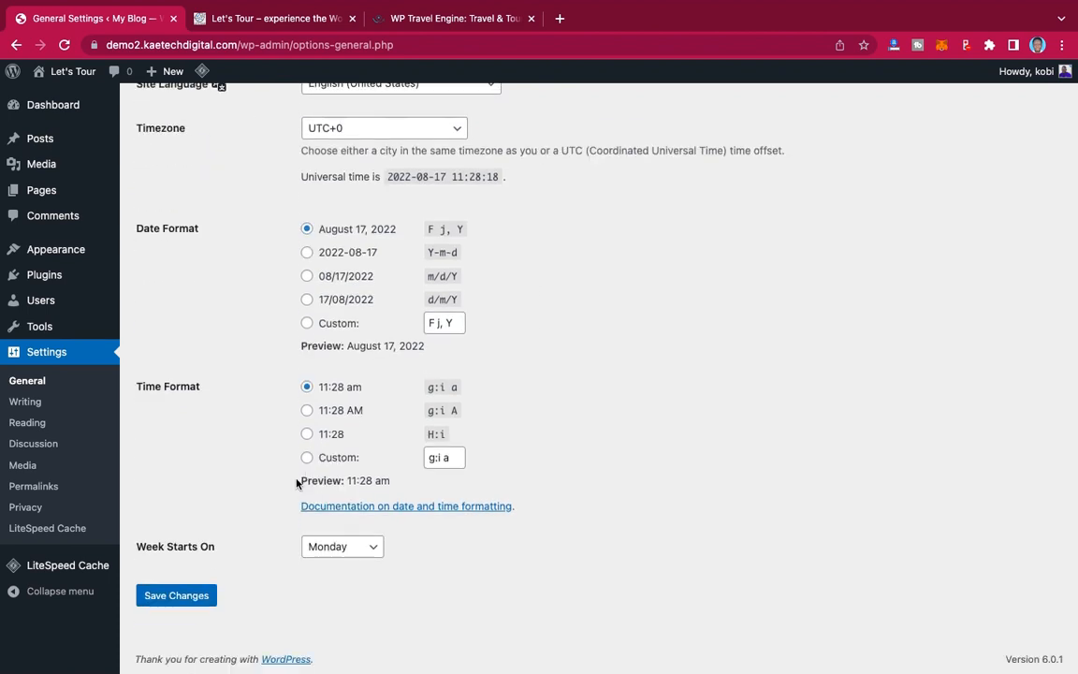
left_click(379, 124)
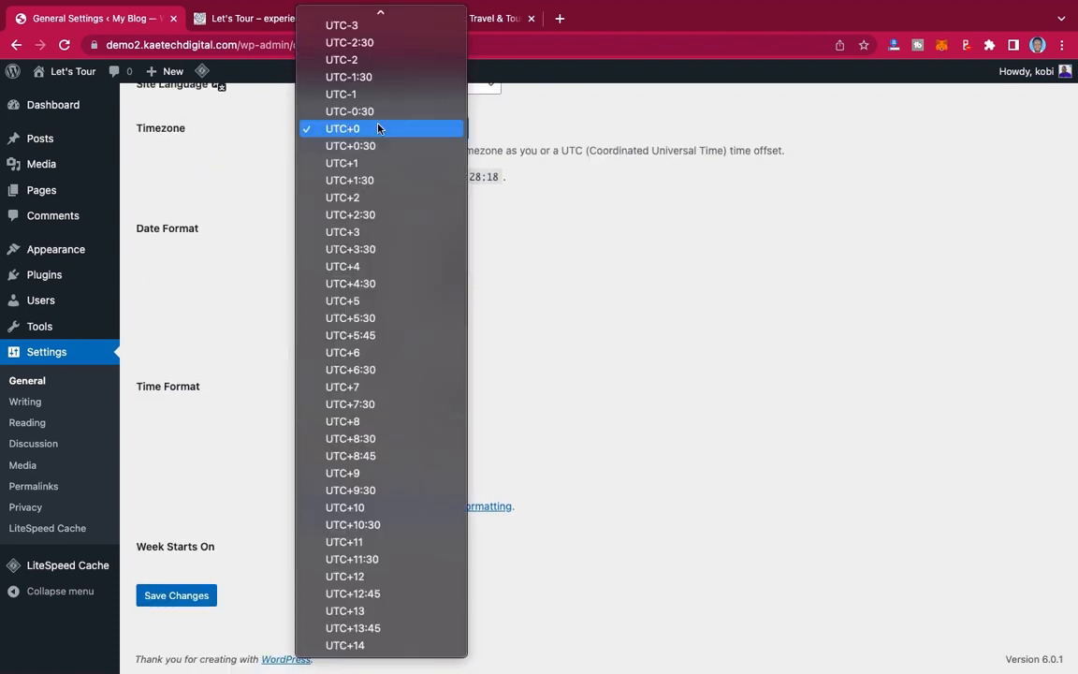
scroll(380, 129, "up", 10)
scroll(379, 129, "up", 15)
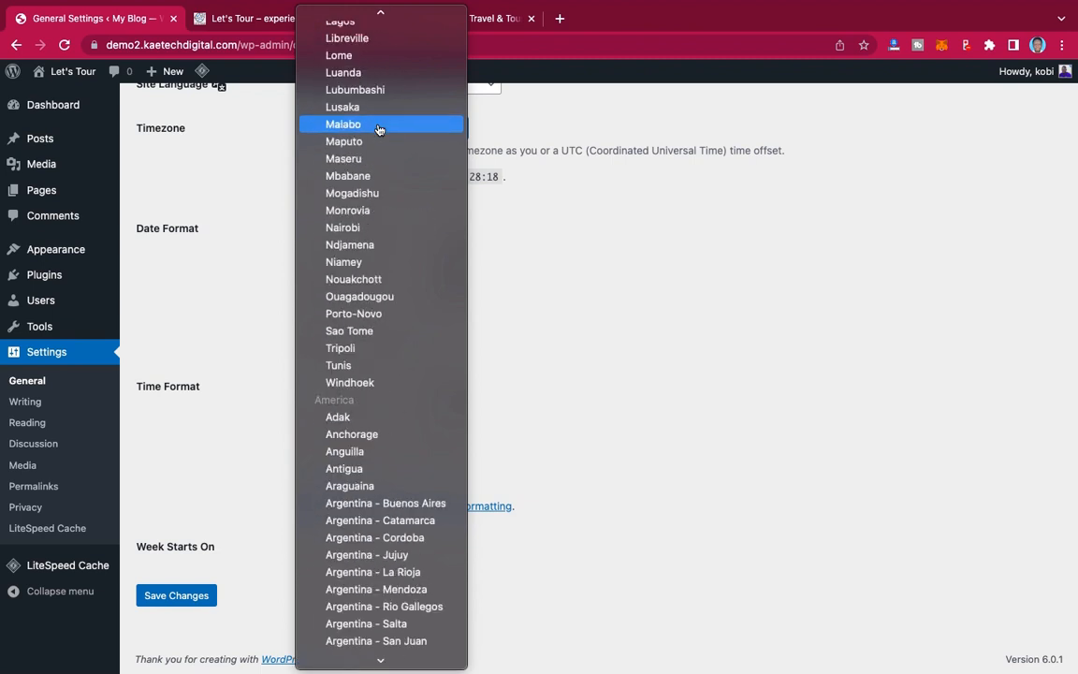
left_click(364, 55)
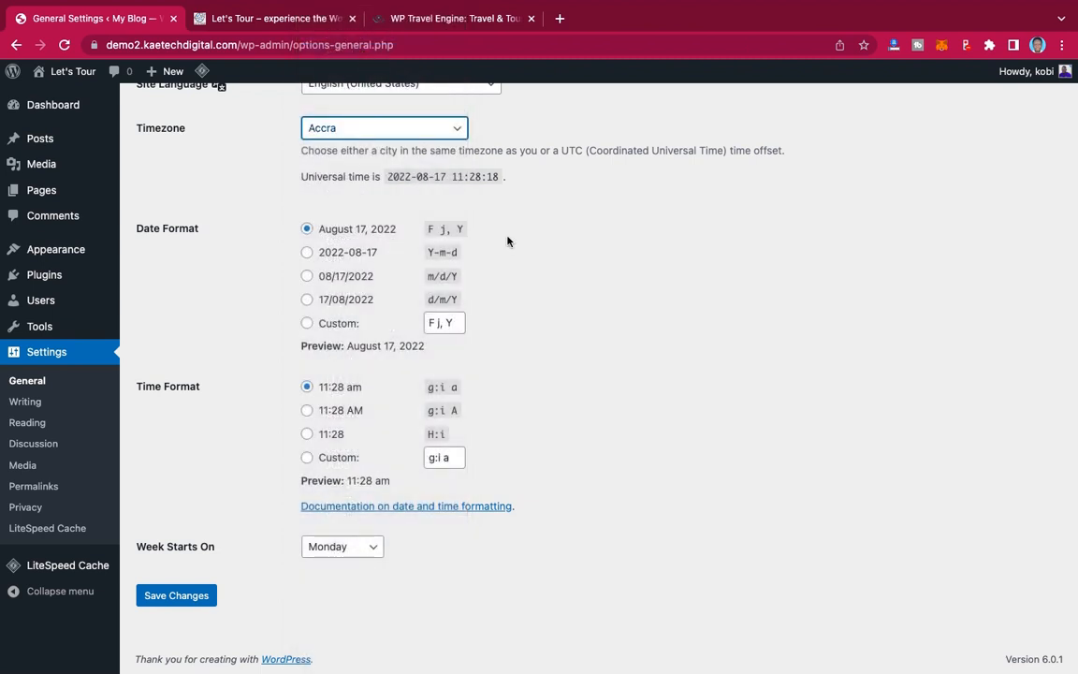
left_click(184, 597)
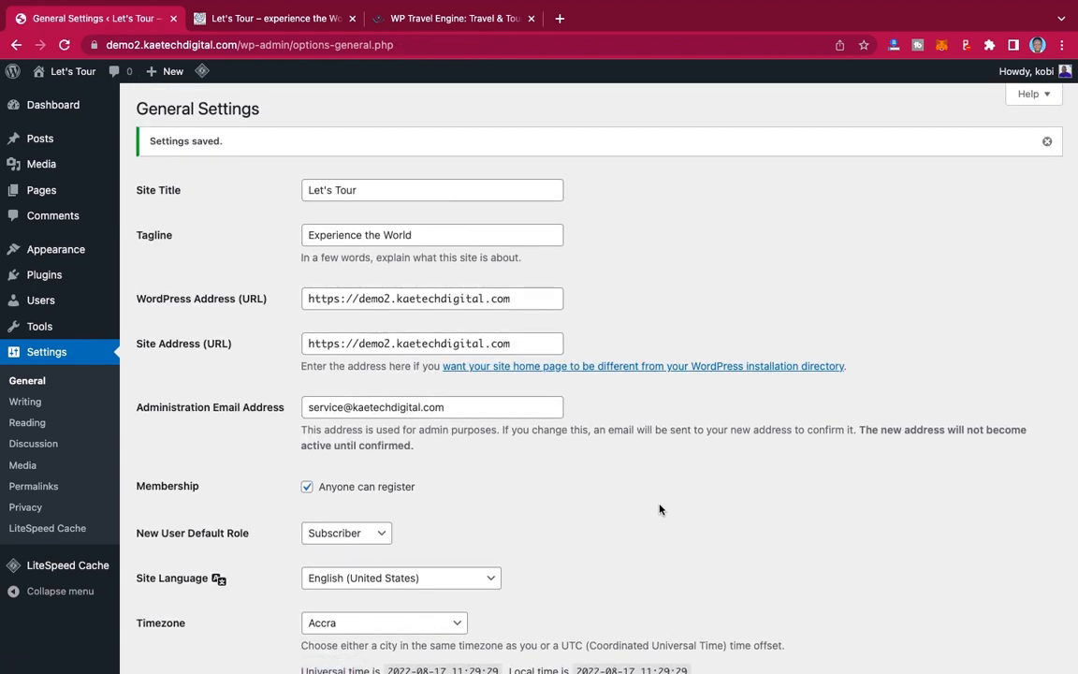
scroll(659, 509, "down", 5)
scroll(659, 509, "up", 5)
Step: View the Writing and Reading settings, and set the permalink structure to Post name and save it
left_click(51, 400)
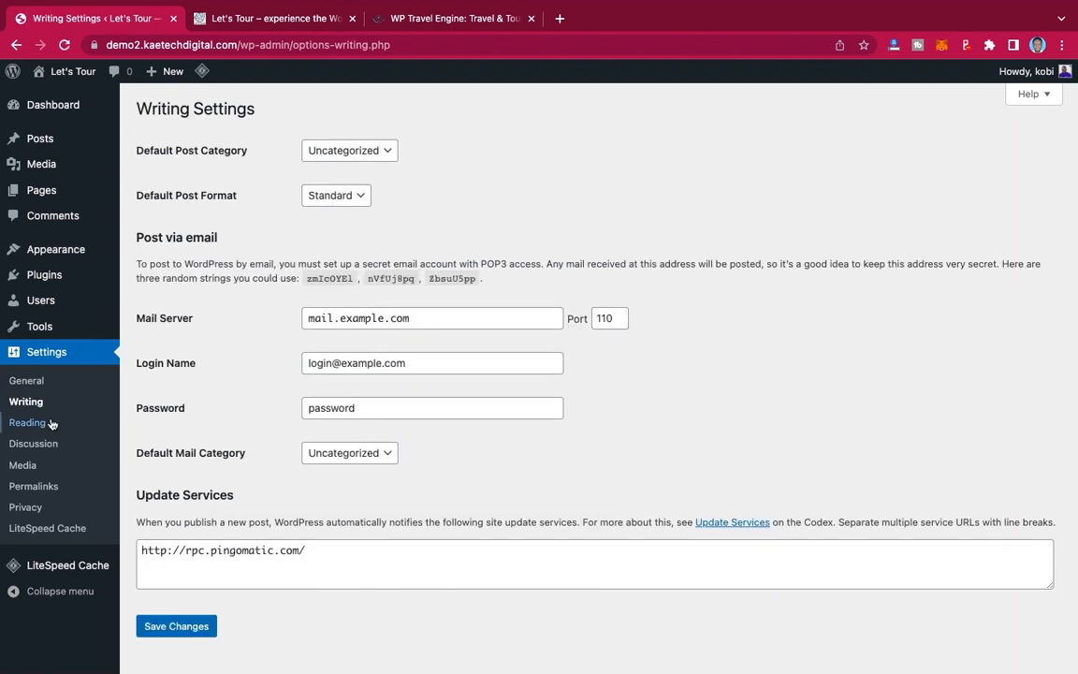
left_click(21, 422)
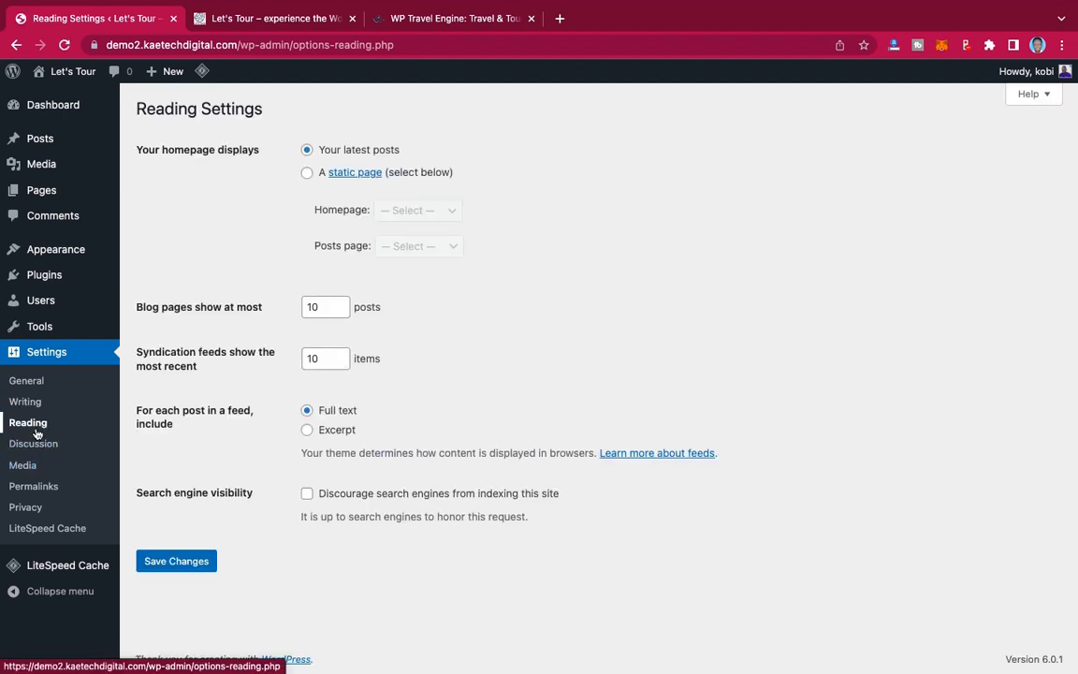
left_click(25, 486)
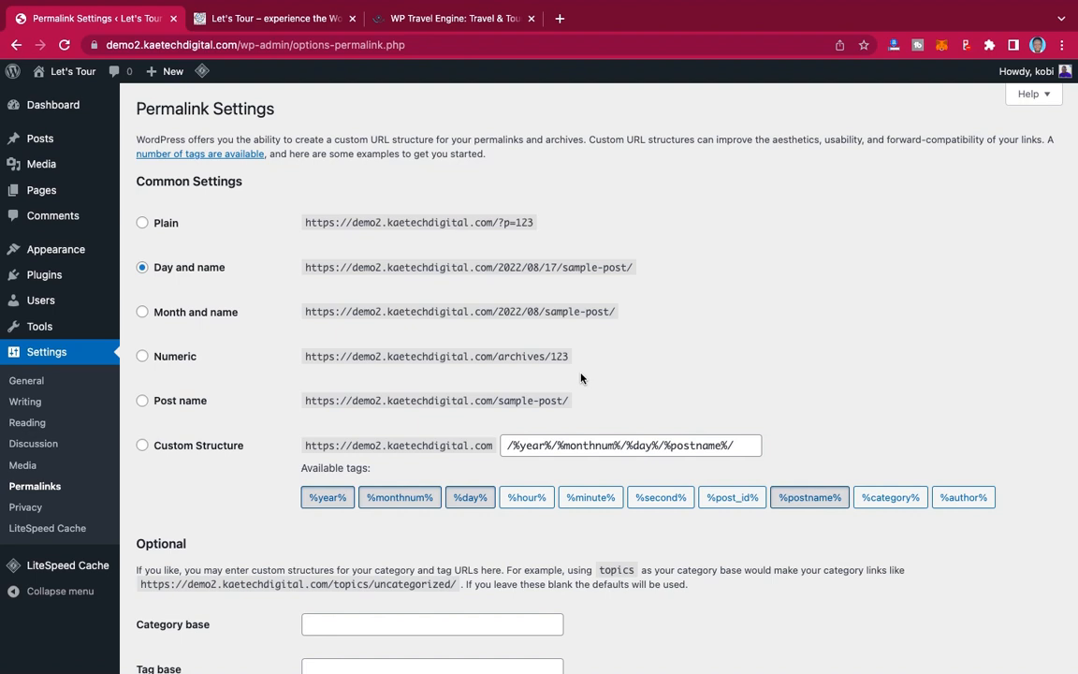
left_click(142, 402)
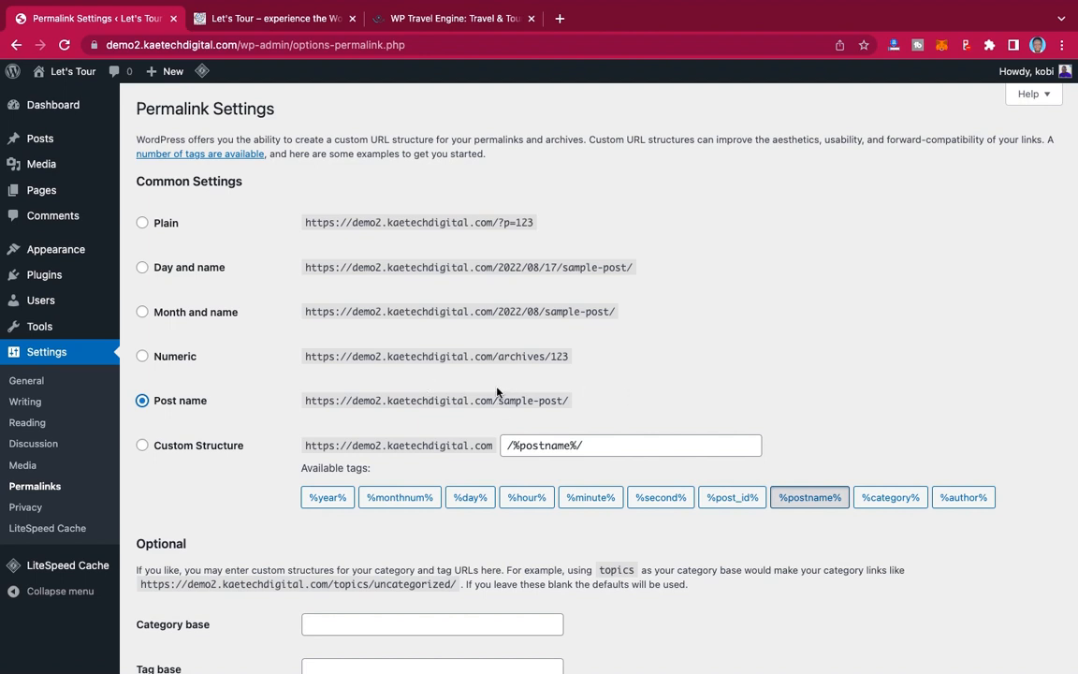
scroll(497, 392, "down", 3)
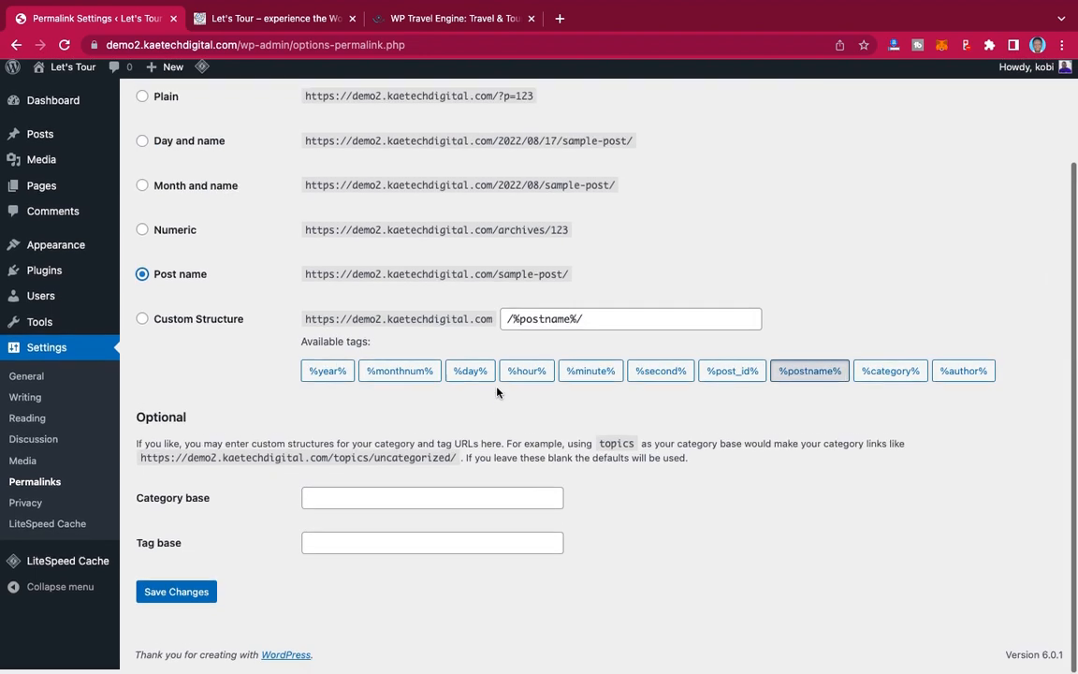
left_click(184, 606)
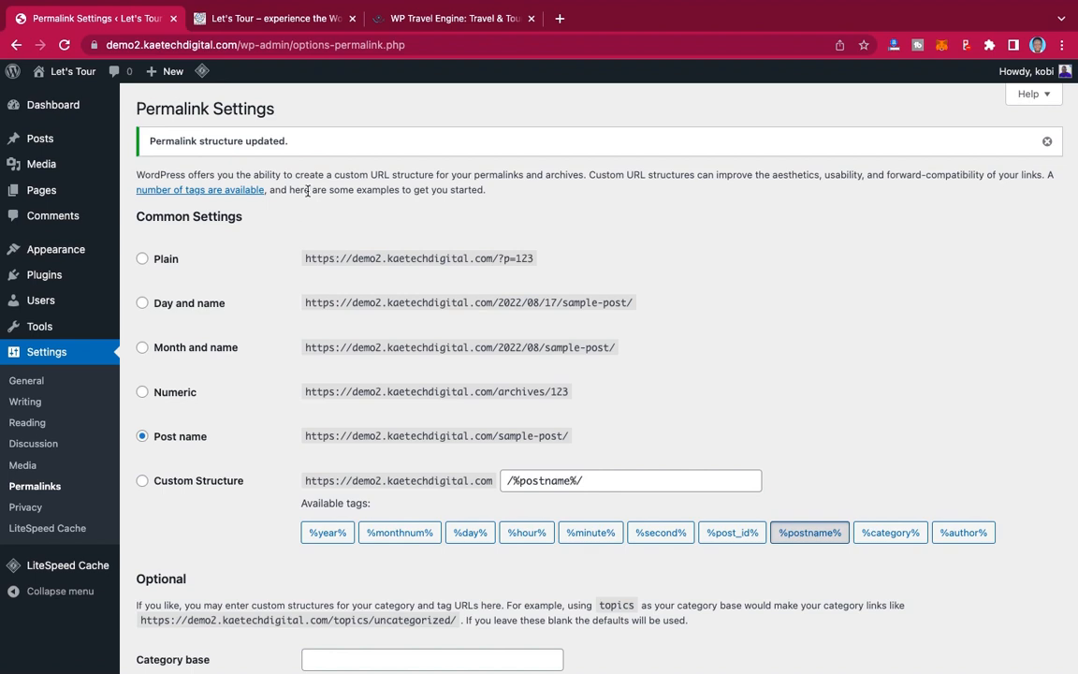
Step: Open the live site in a new browser tab and examine its default homepage from header to footer
mouse_move(66, 71)
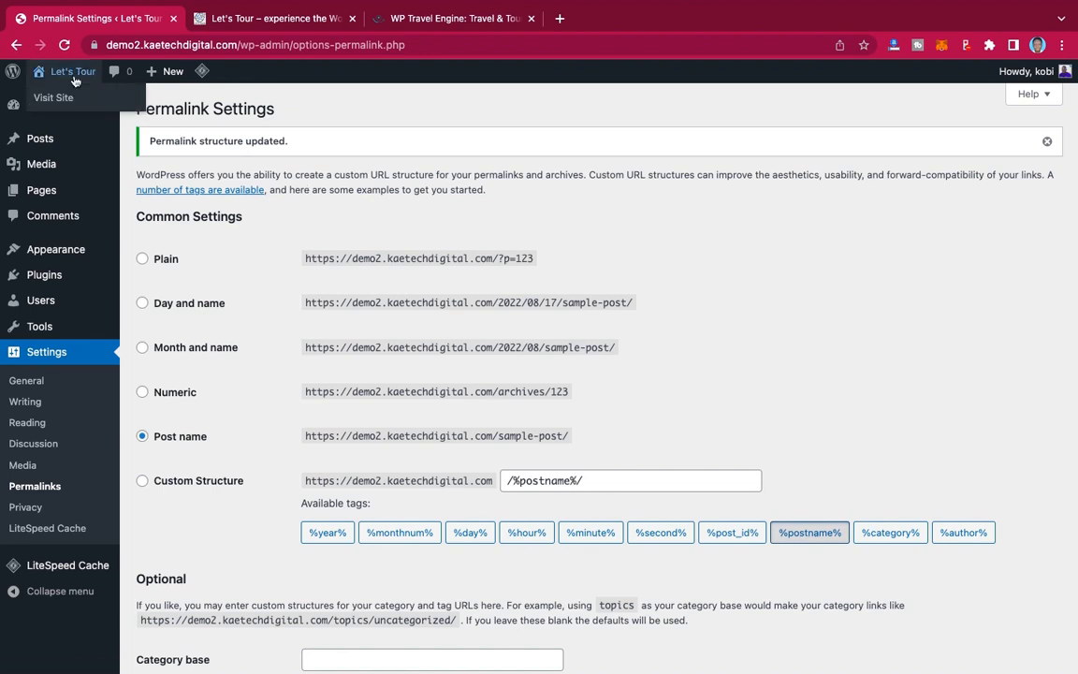
right_click(51, 101)
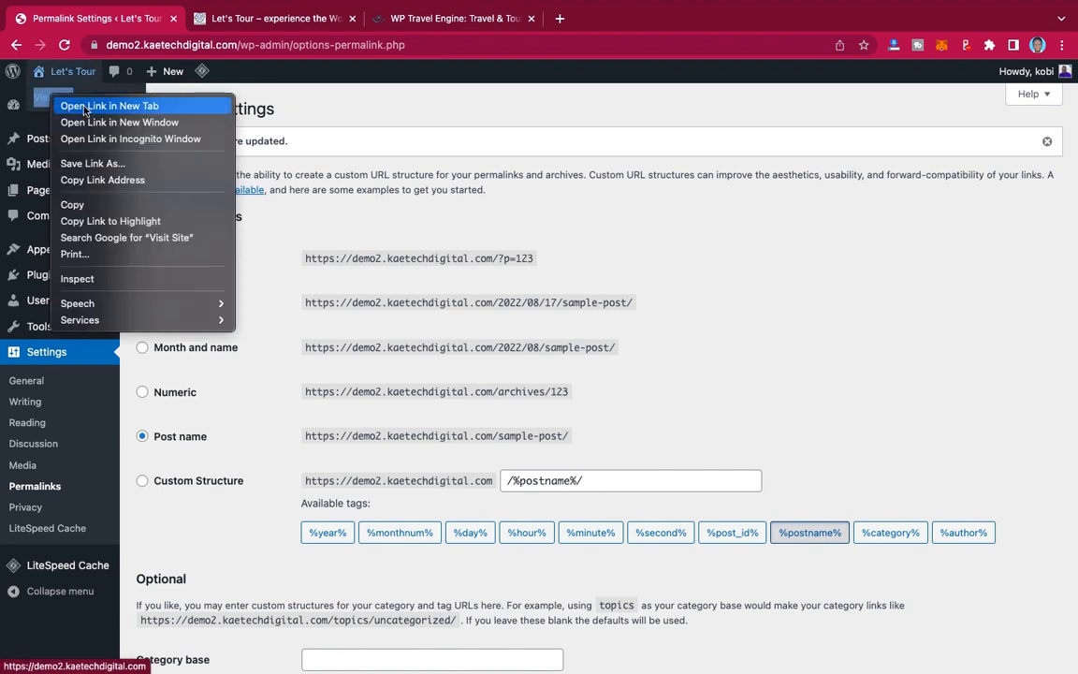
left_click(75, 99)
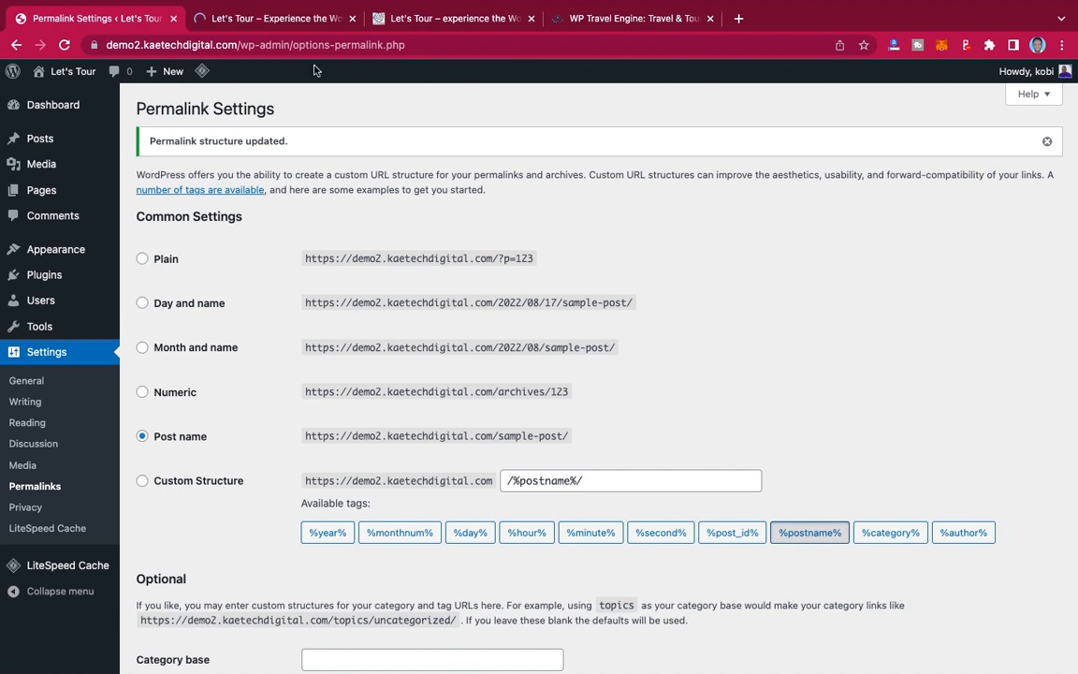
left_click(289, 21)
scroll(758, 283, "down", 5)
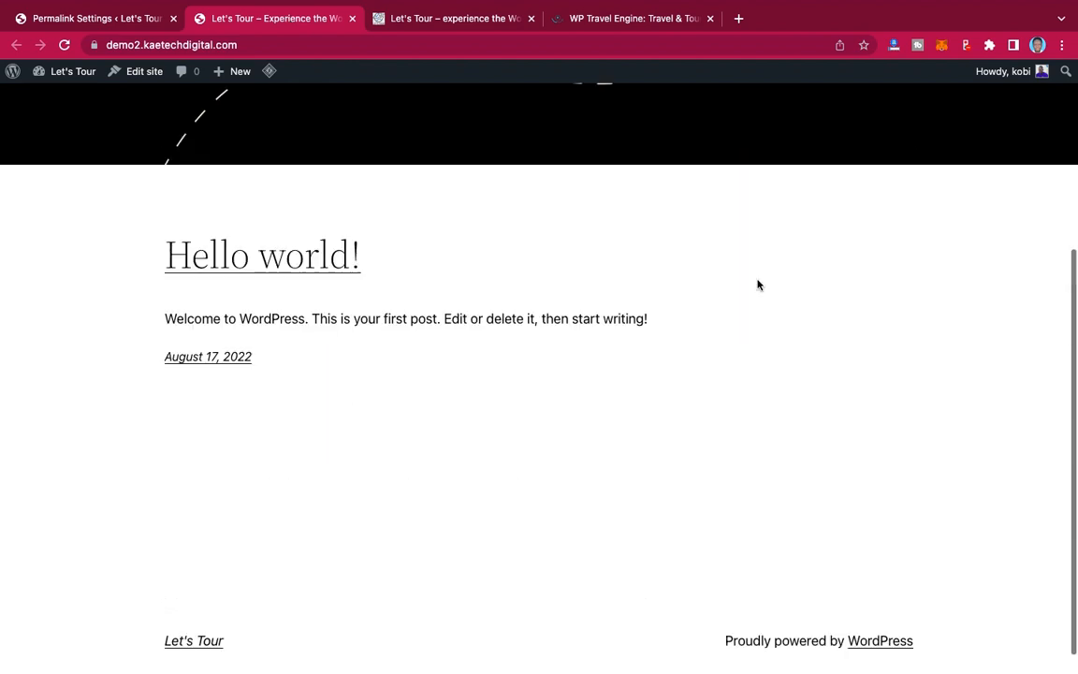
scroll(759, 284, "up", 5)
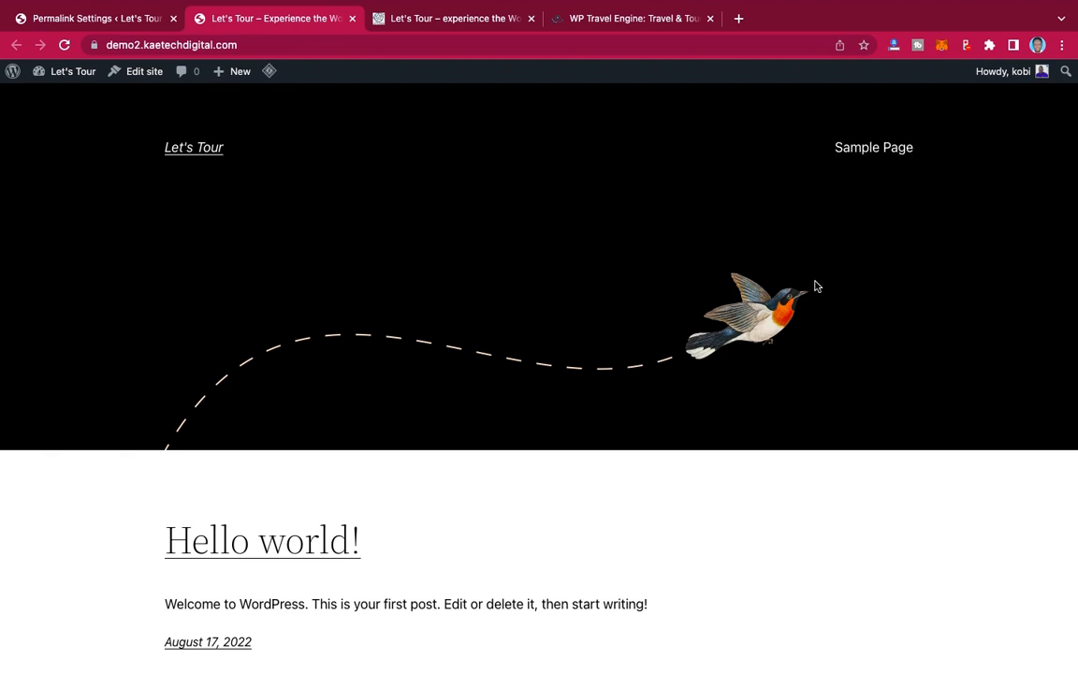
scroll(815, 285, "down", 4)
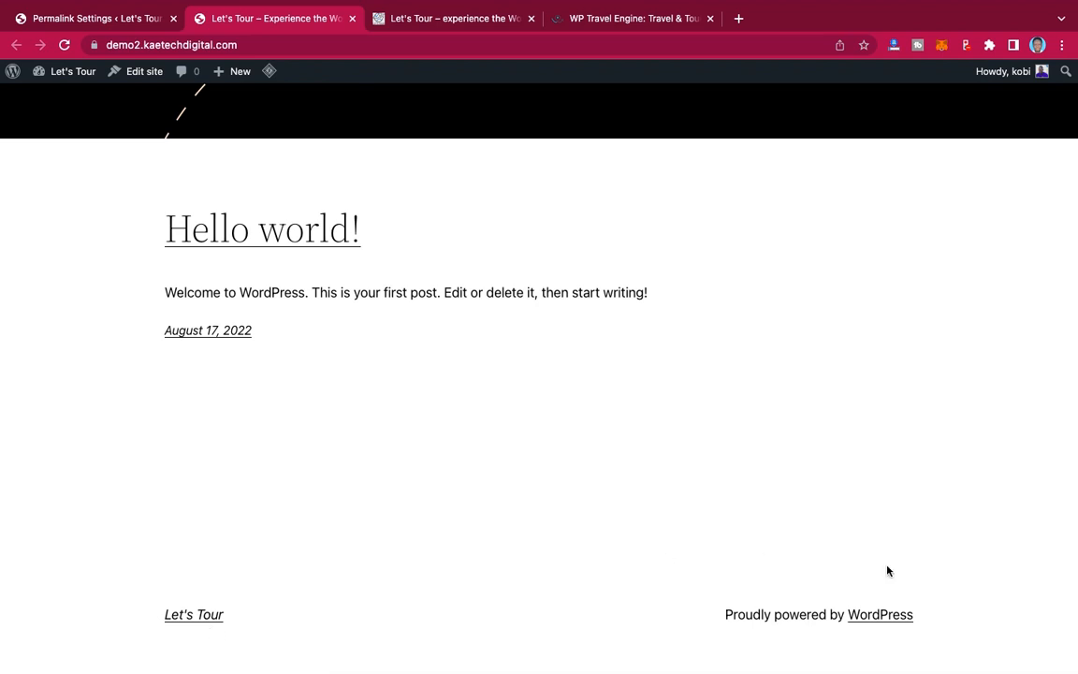
scroll(948, 344, "up", 3)
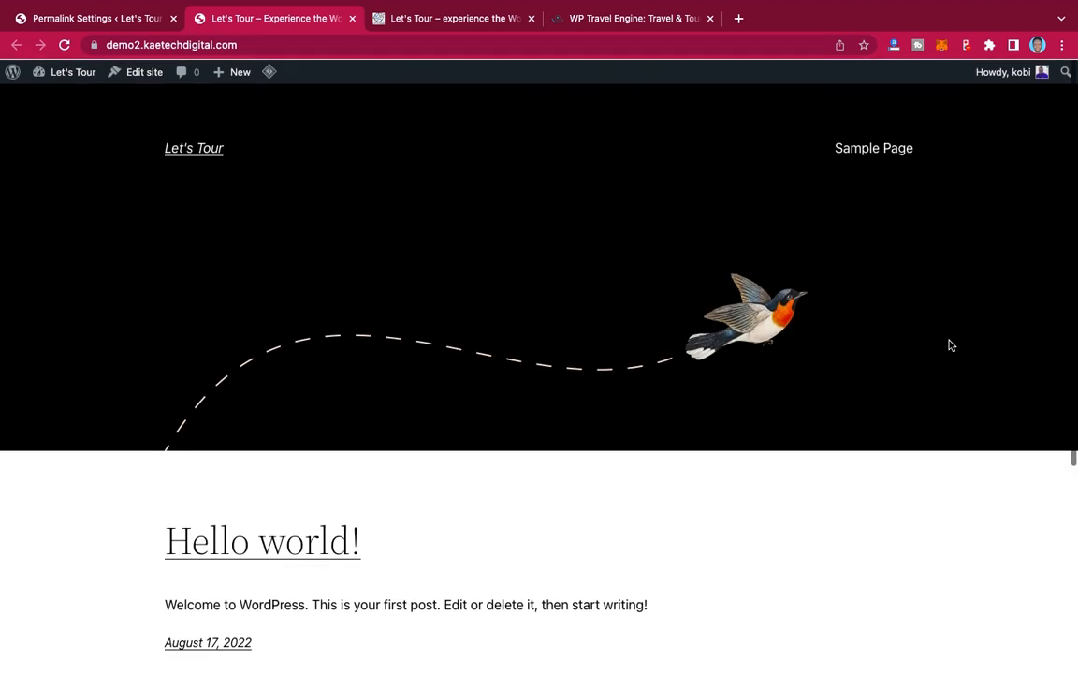
scroll(949, 345, "down", 3)
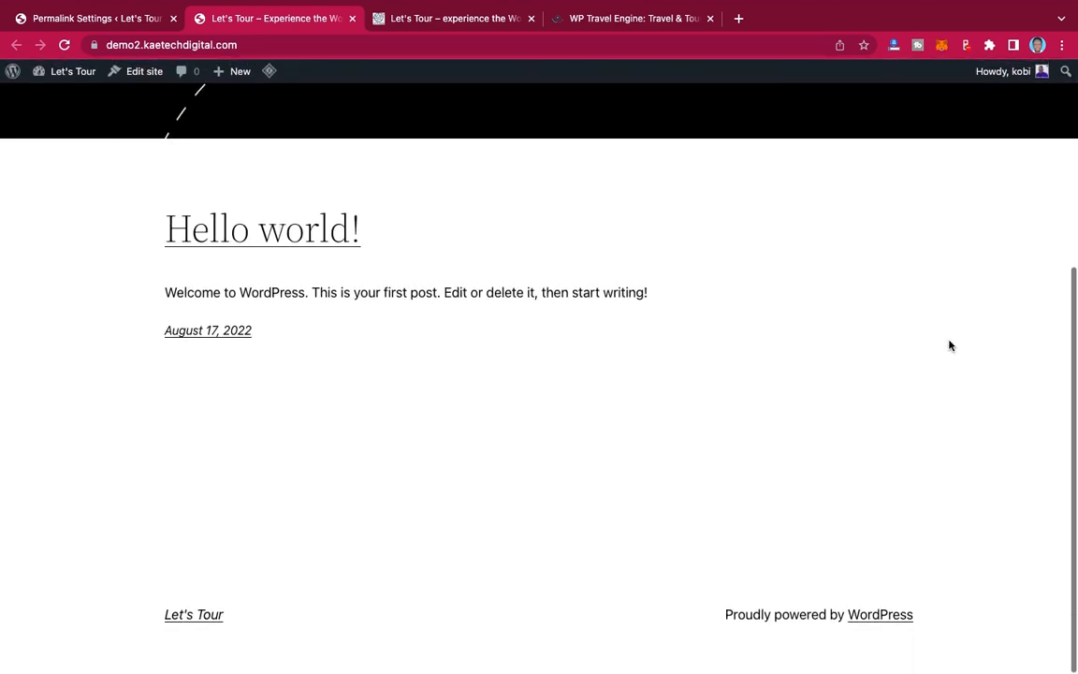
scroll(949, 346, "up", 3)
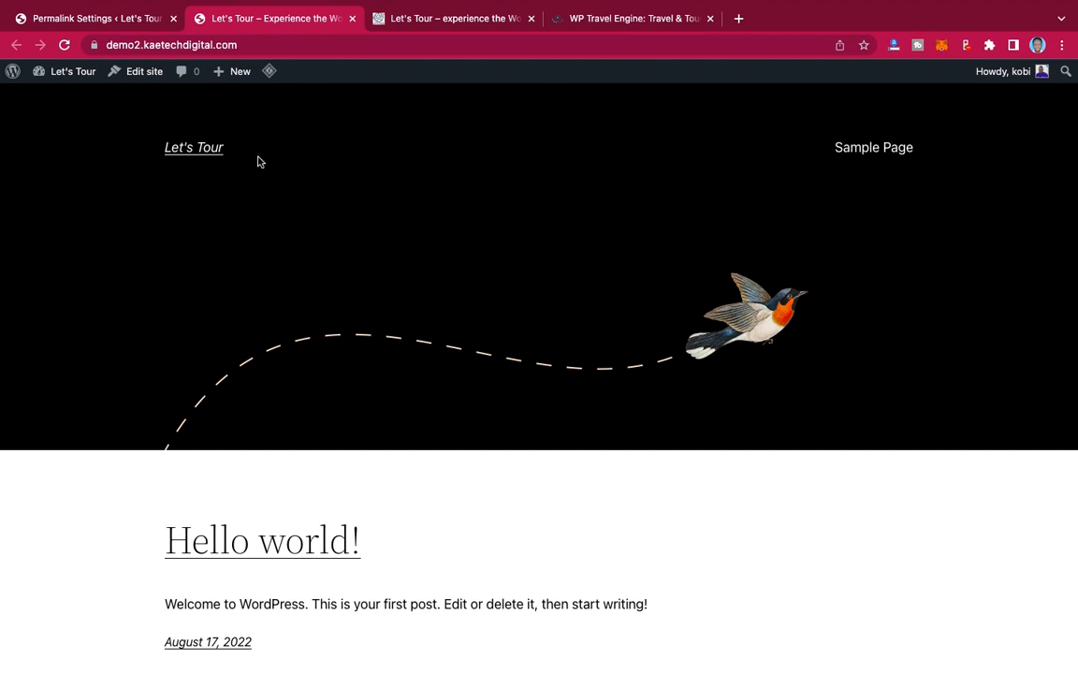
Step: Back in the site admin, search the theme directory for "travel booking" and install and activate the Travel Booking theme
left_click(91, 16)
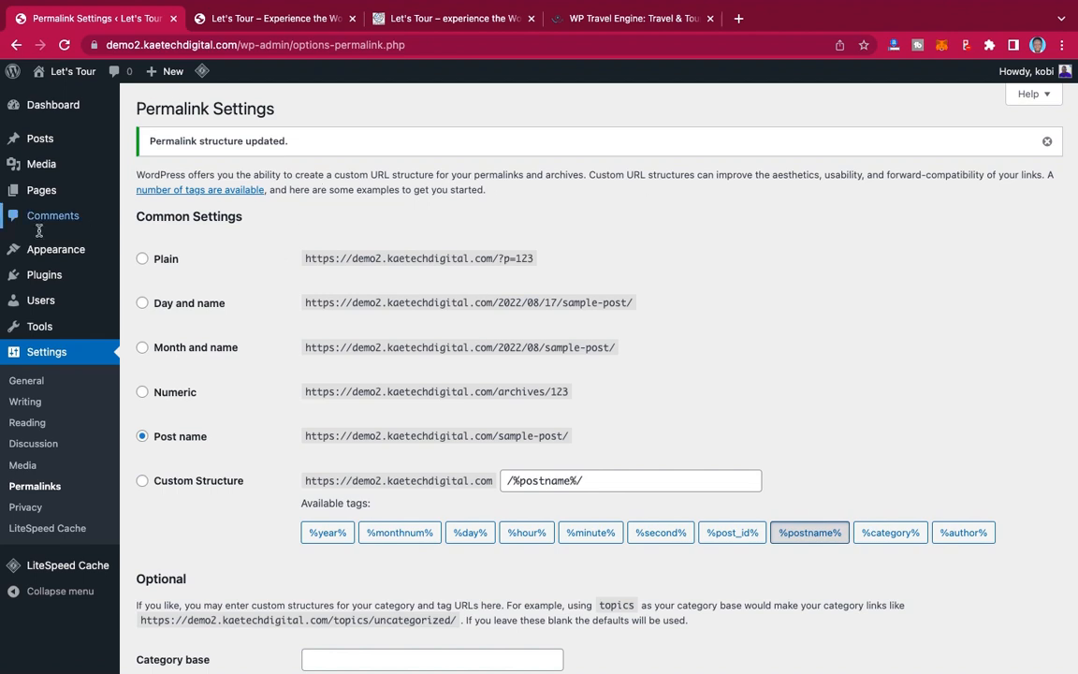
mouse_move(45, 250)
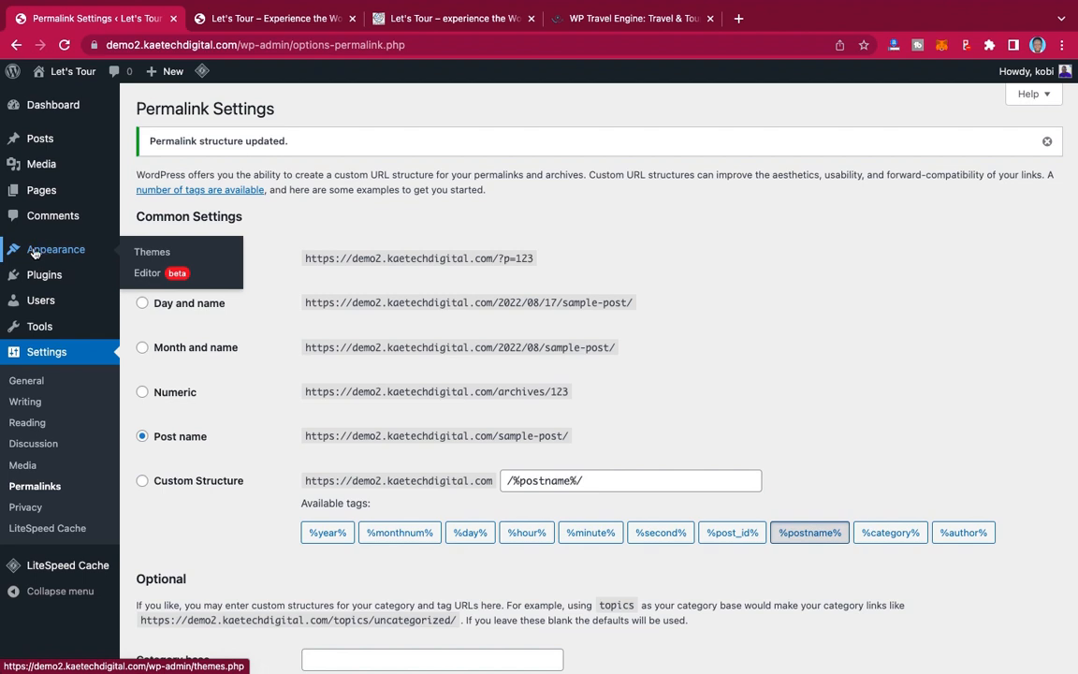
left_click(147, 251)
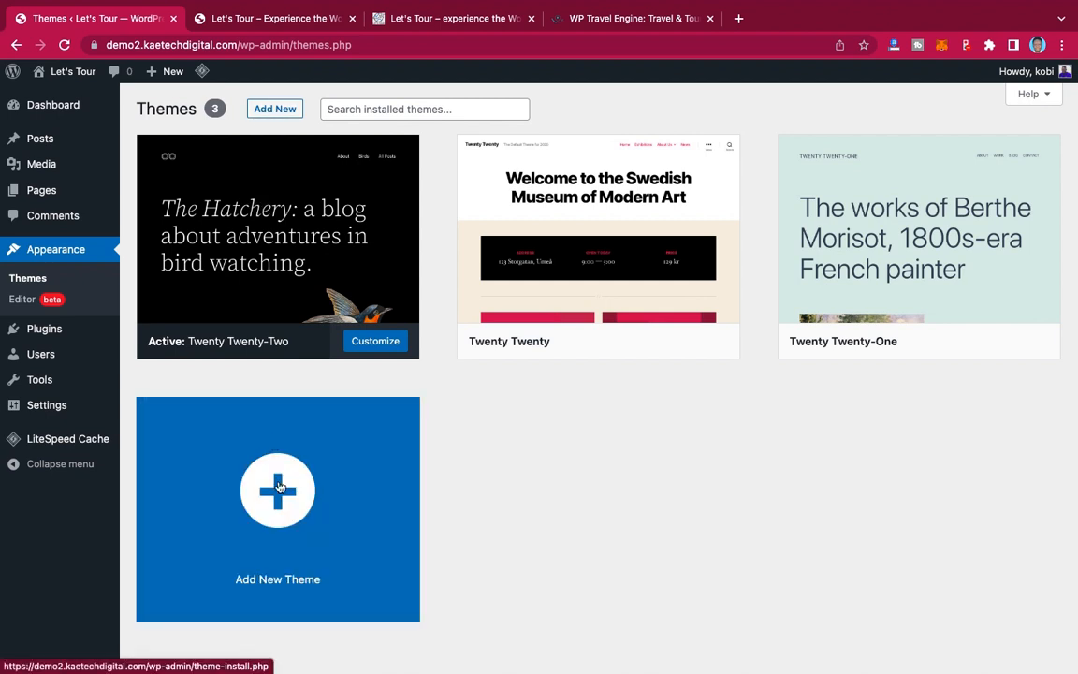
left_click(252, 440)
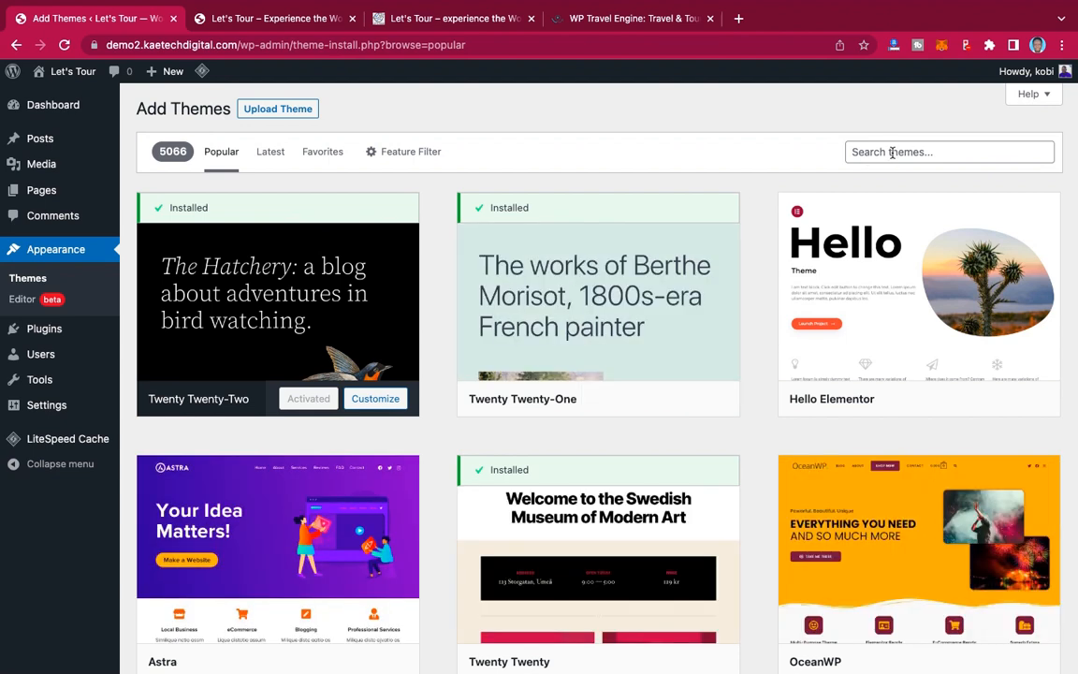
left_click(892, 152)
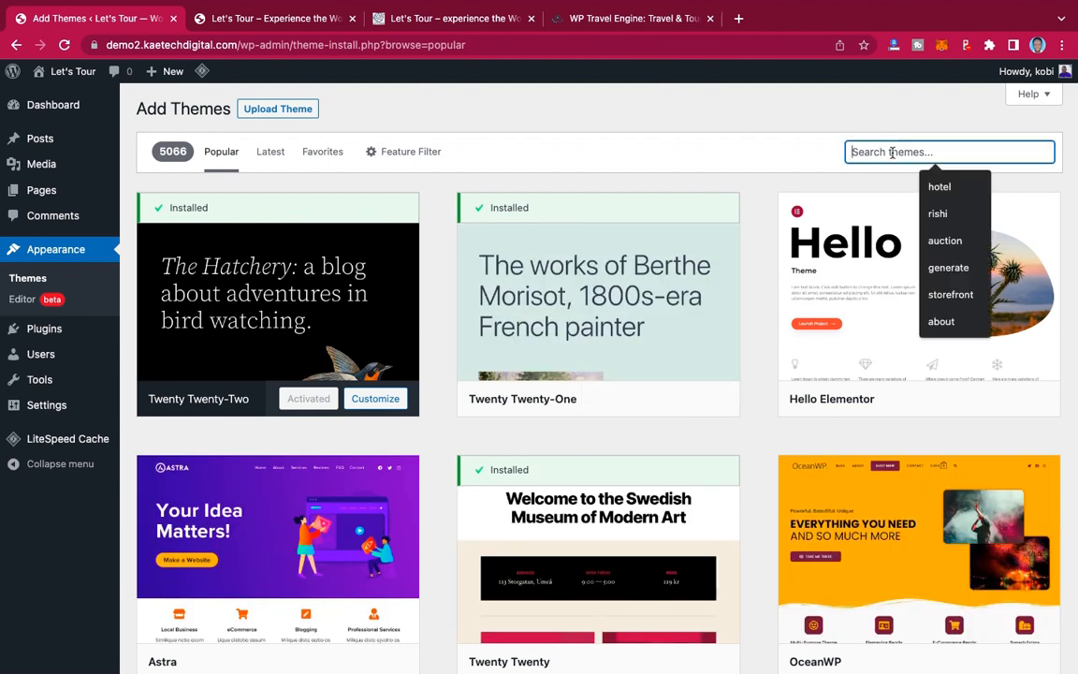
type("travel bo")
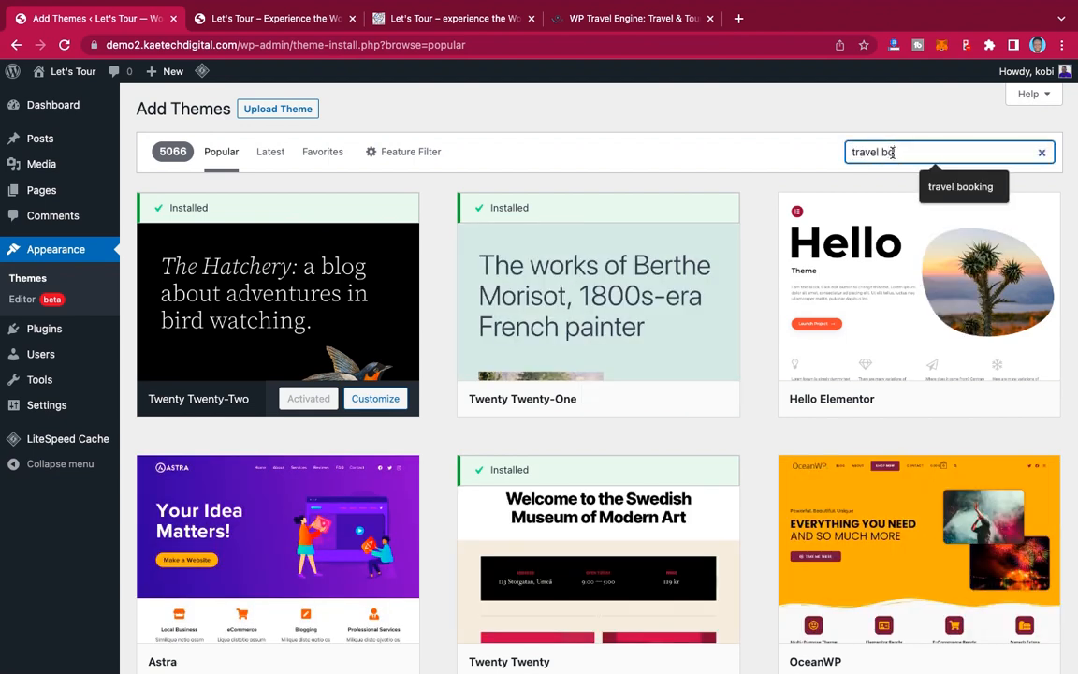
type("oking")
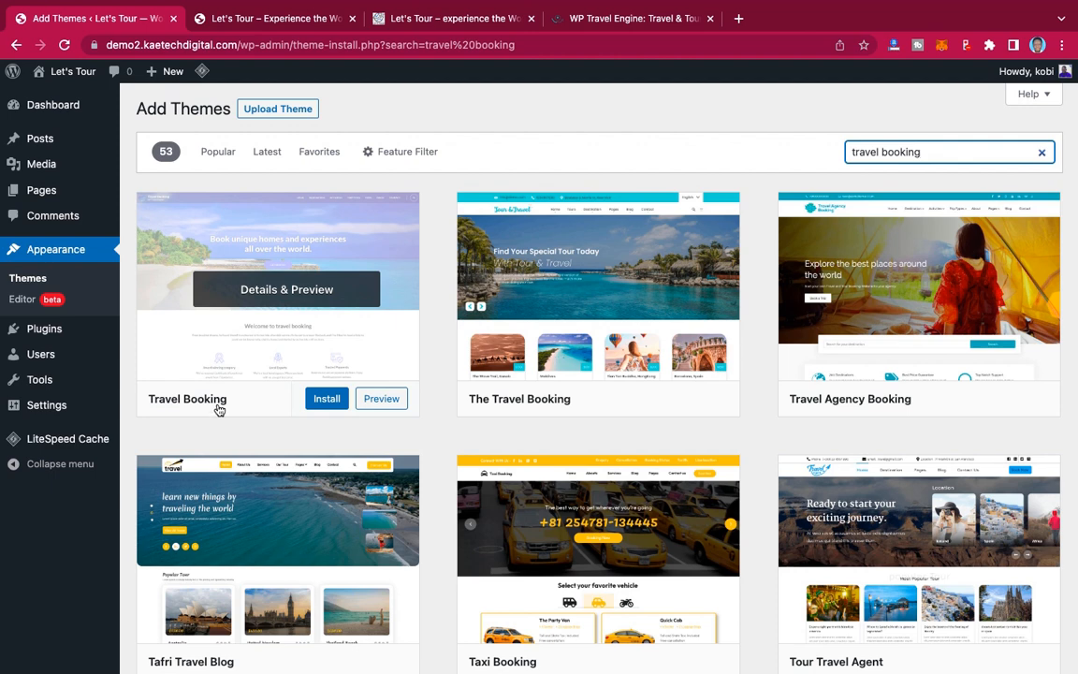
left_click(328, 401)
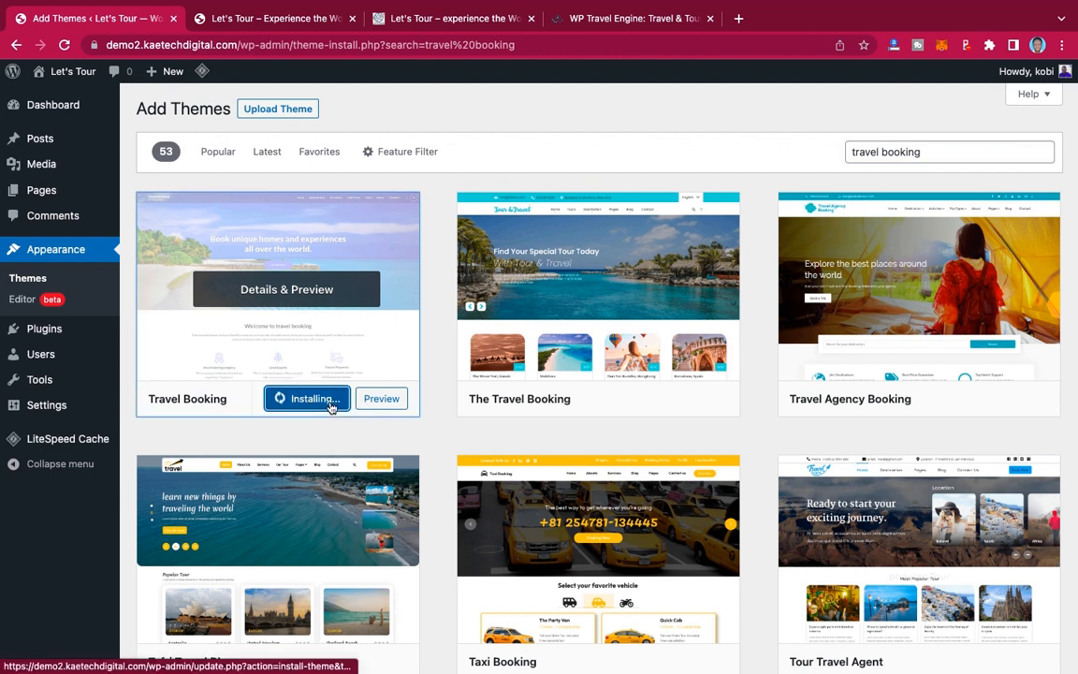
left_click(303, 401)
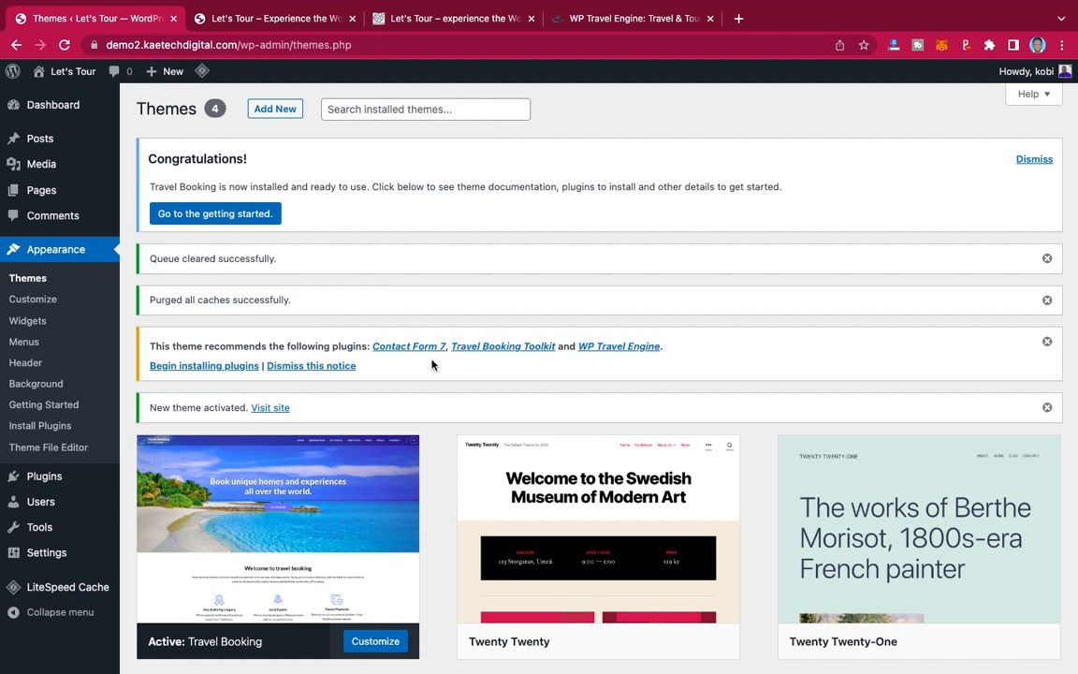
Step: Bulk-install the theme's recommended plugins Contact Form 7, Travel Booking Toolkit and WP Travel Engine, and leave the installer for the dashboard
left_click(199, 374)
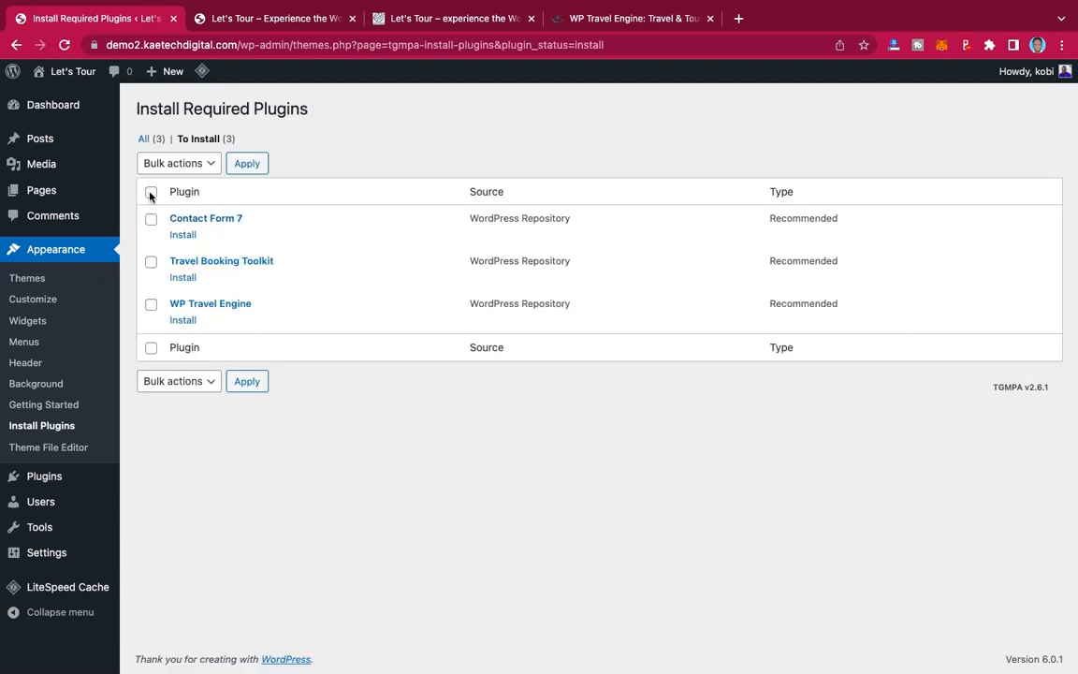
left_click(150, 192)
left_click(185, 166)
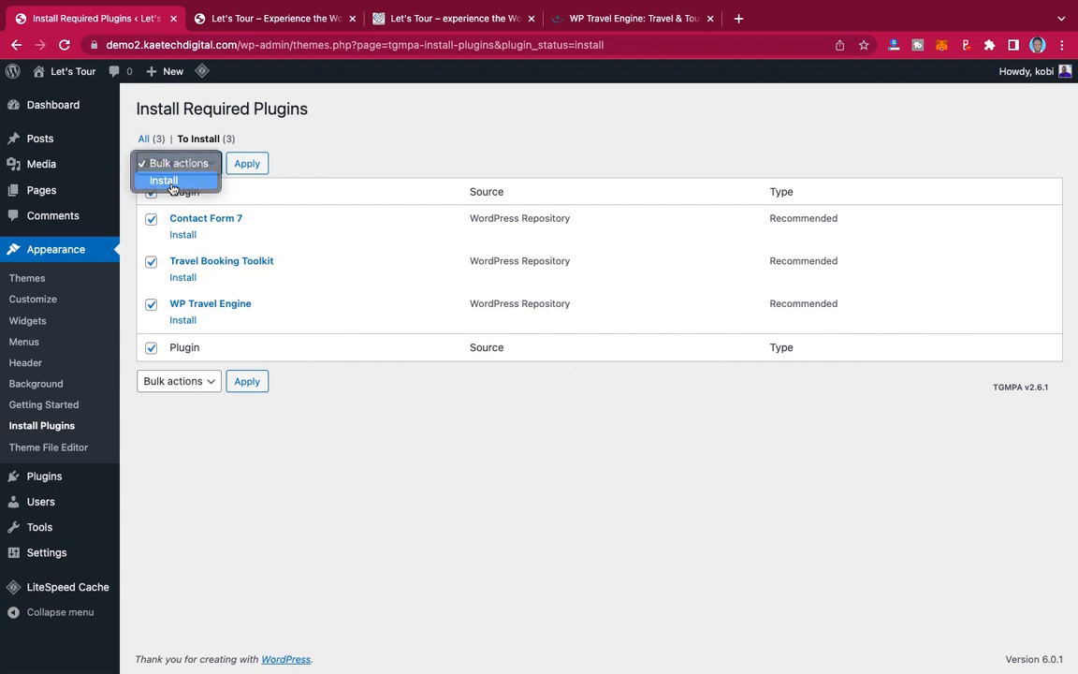
left_click(168, 183)
left_click(246, 165)
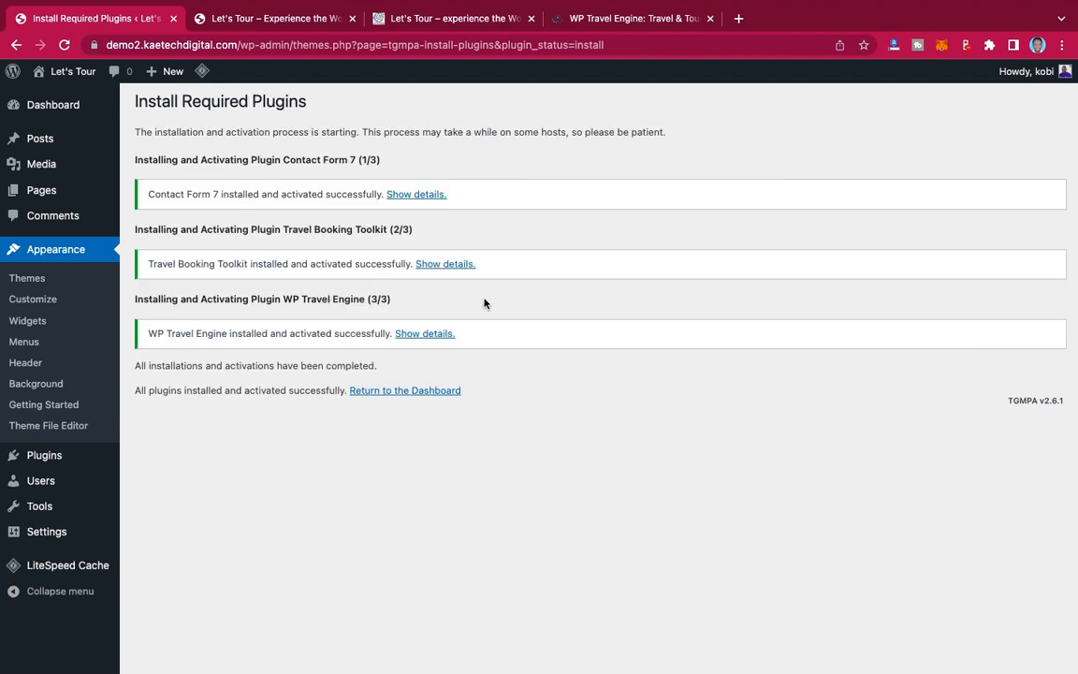
left_click(394, 391)
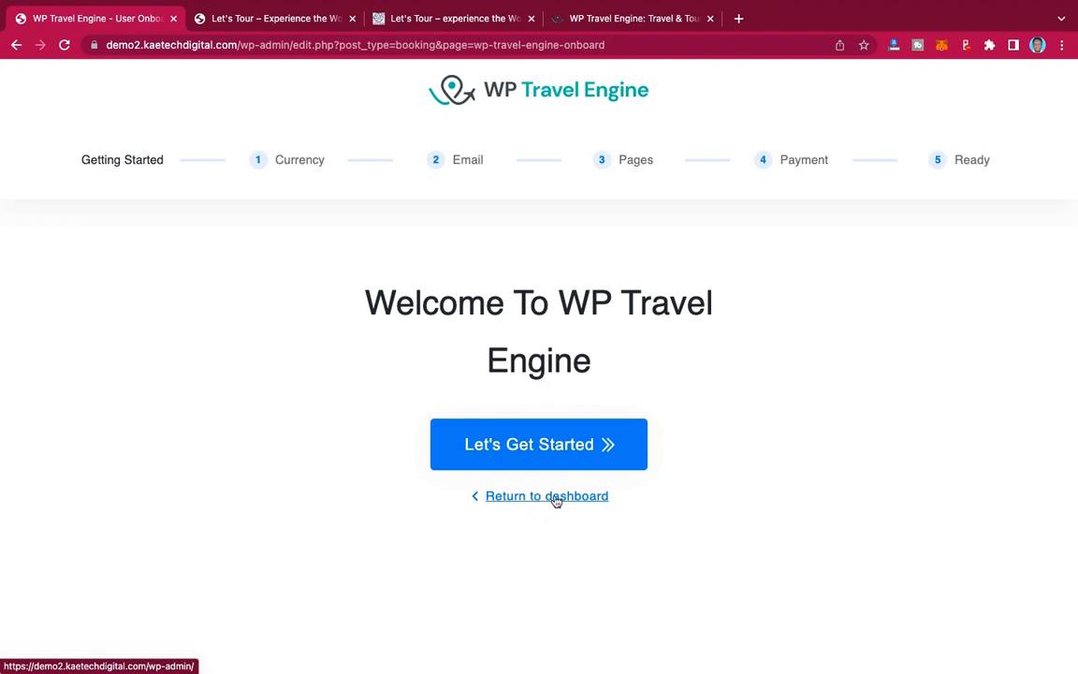
Step: Start the WP Travel Engine setup wizard and save the currency settings with US dollar, currency symbol and comma thousands separator
left_click(568, 449)
scroll(833, 398, "down", 3)
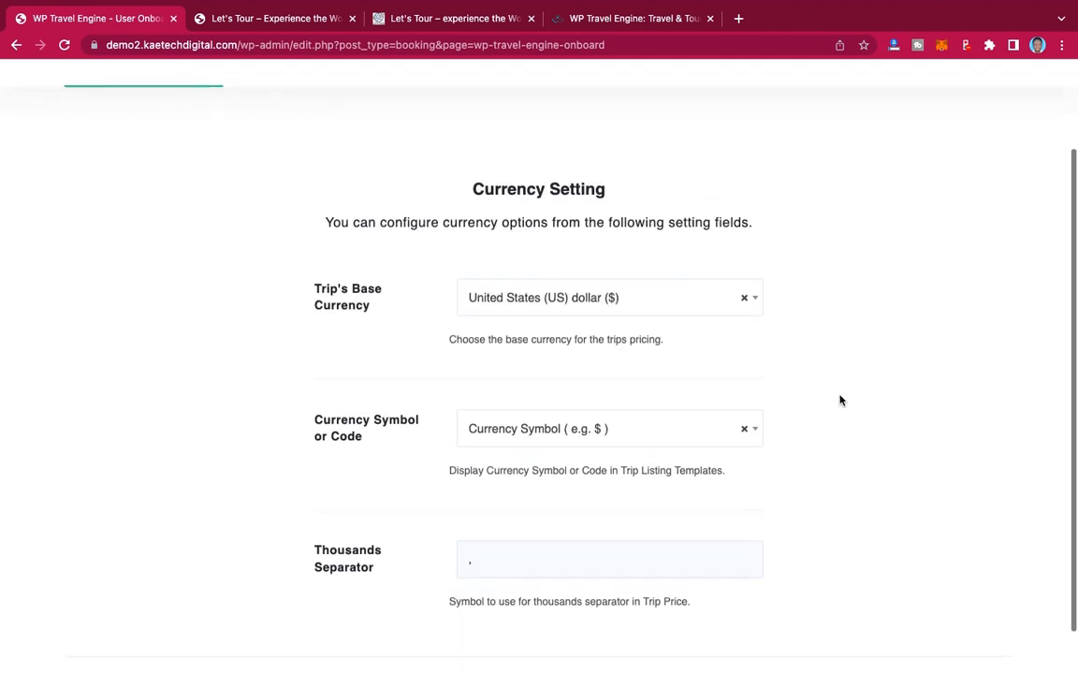
scroll(839, 400, "up", 2)
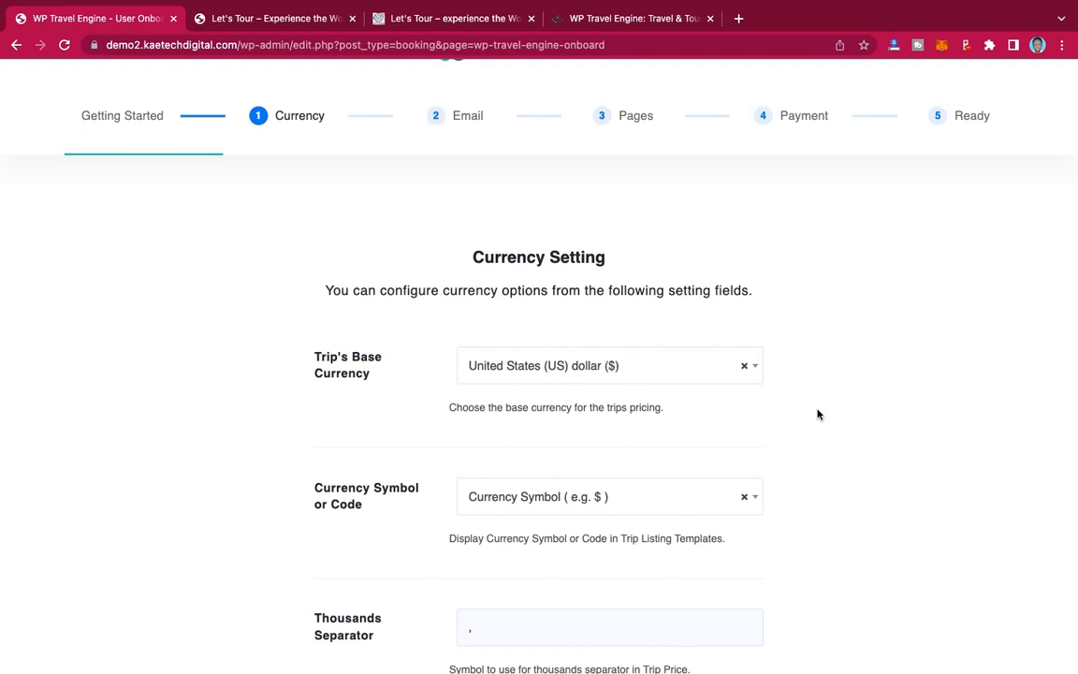
scroll(832, 414, "down", 3)
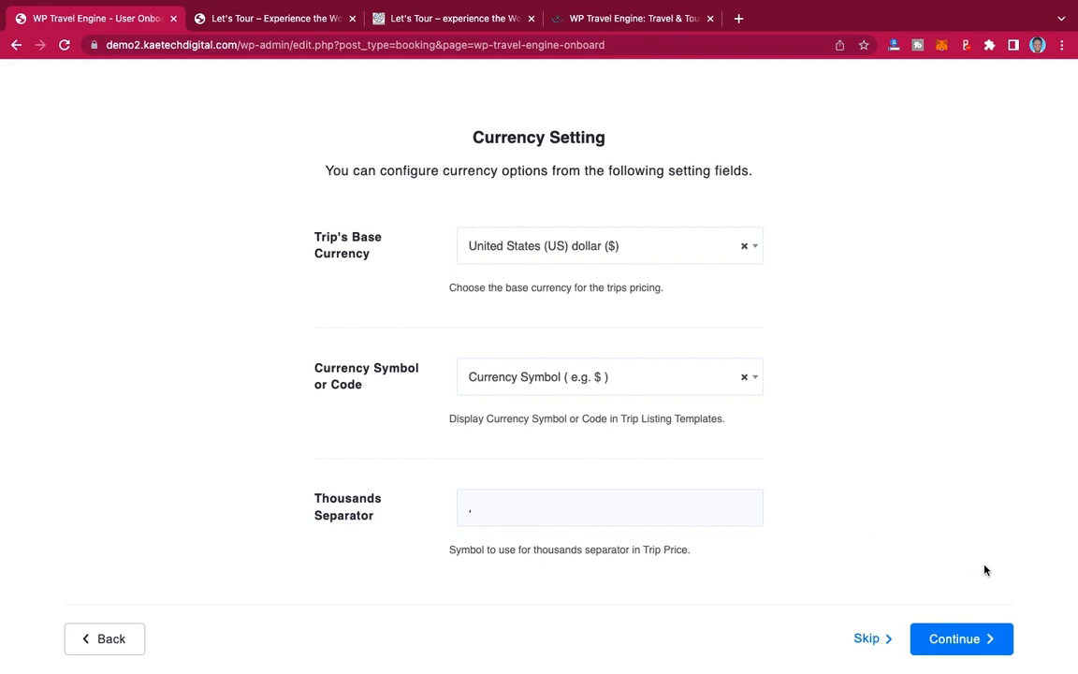
left_click(964, 642)
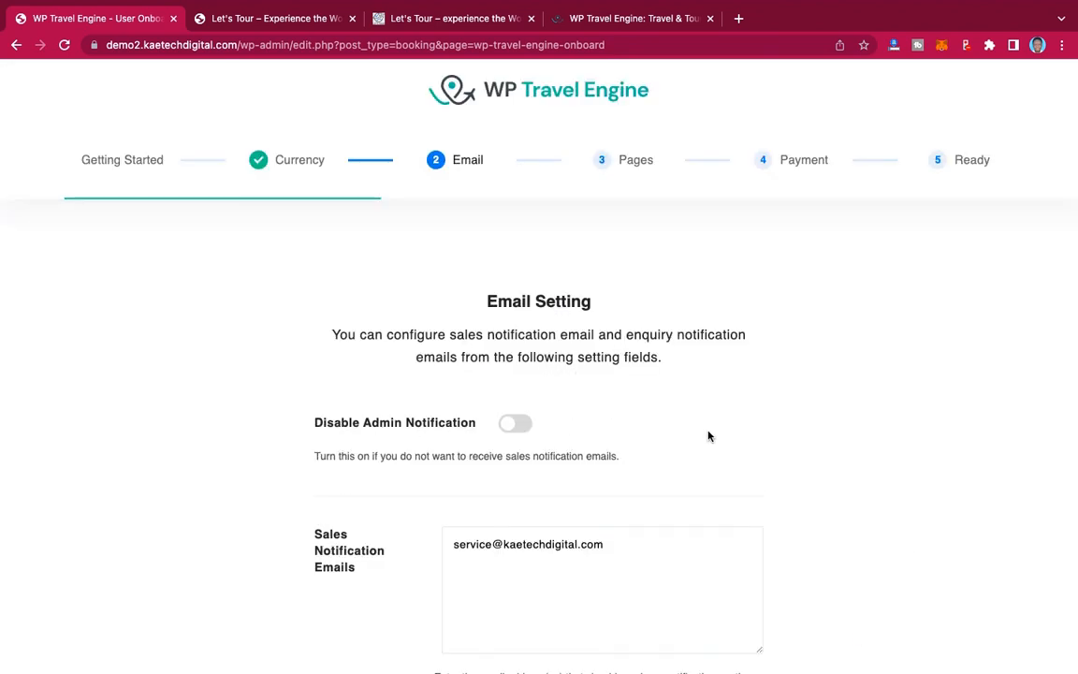
Step: Use the sales notification address as the From Email as well, and save the email settings
scroll(708, 436, "down", 4)
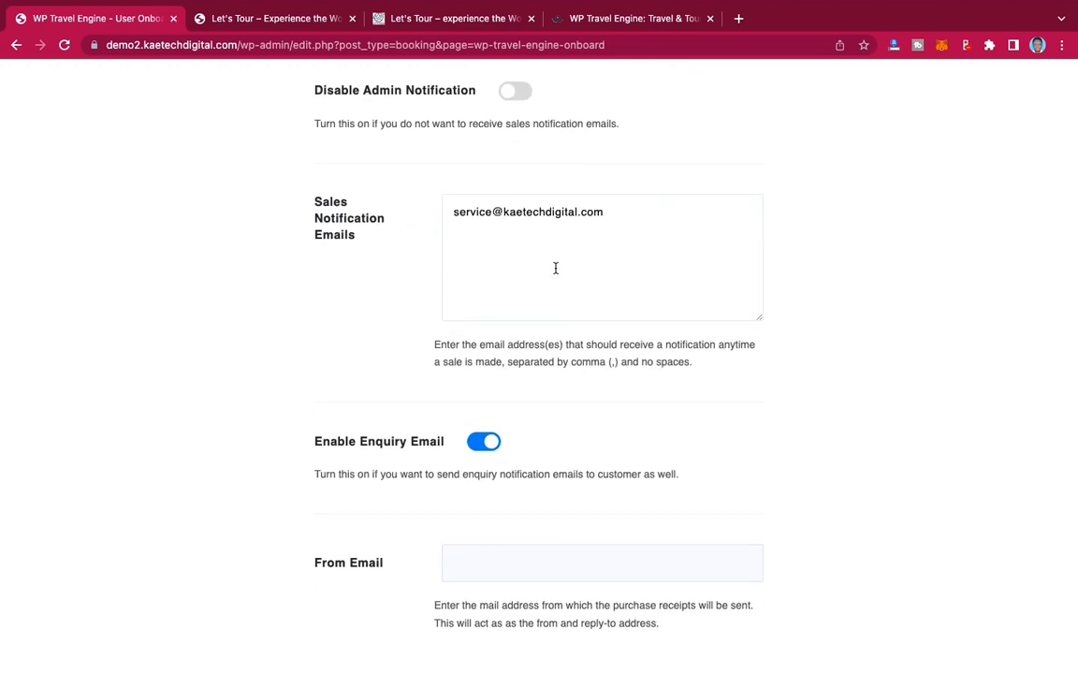
scroll(644, 404, "down", 1)
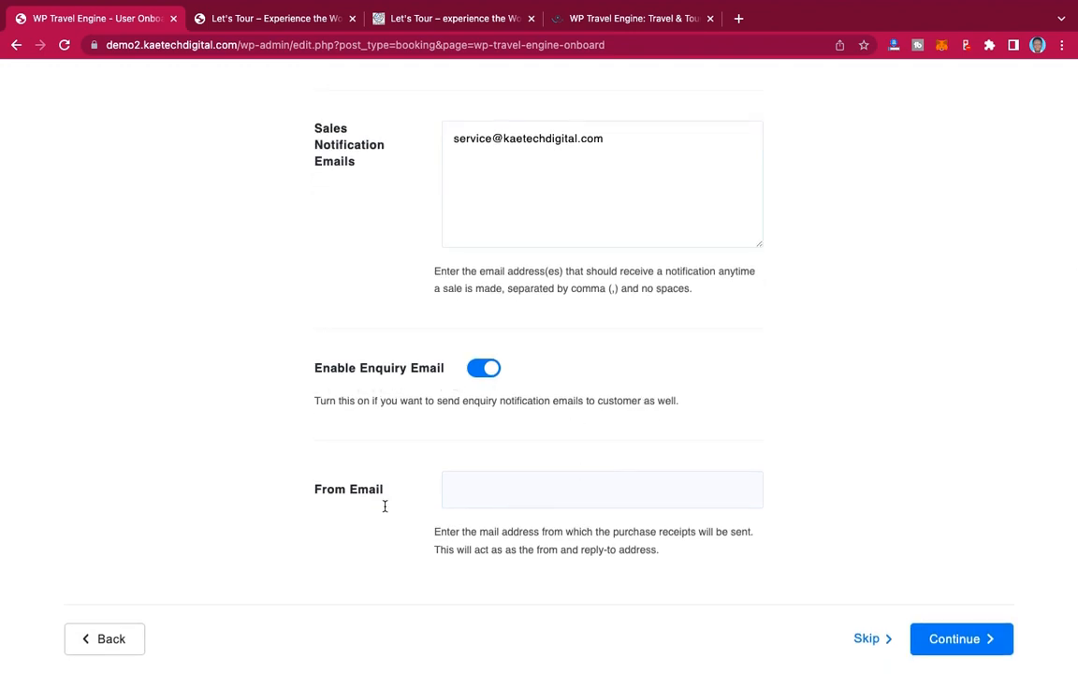
left_click(479, 489)
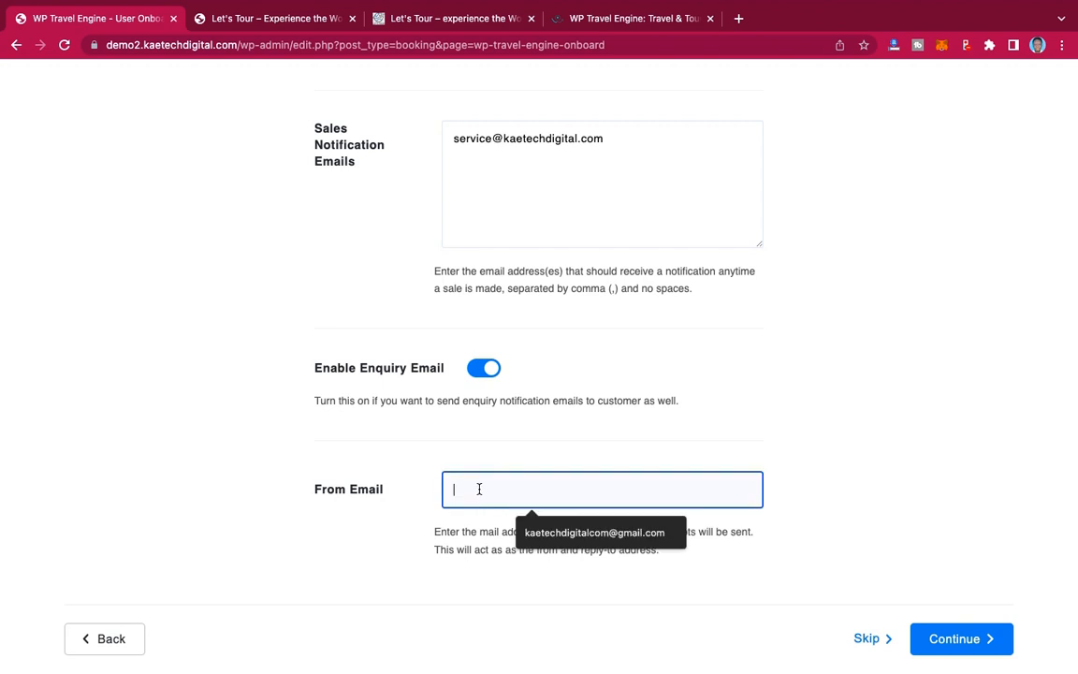
left_click(562, 533)
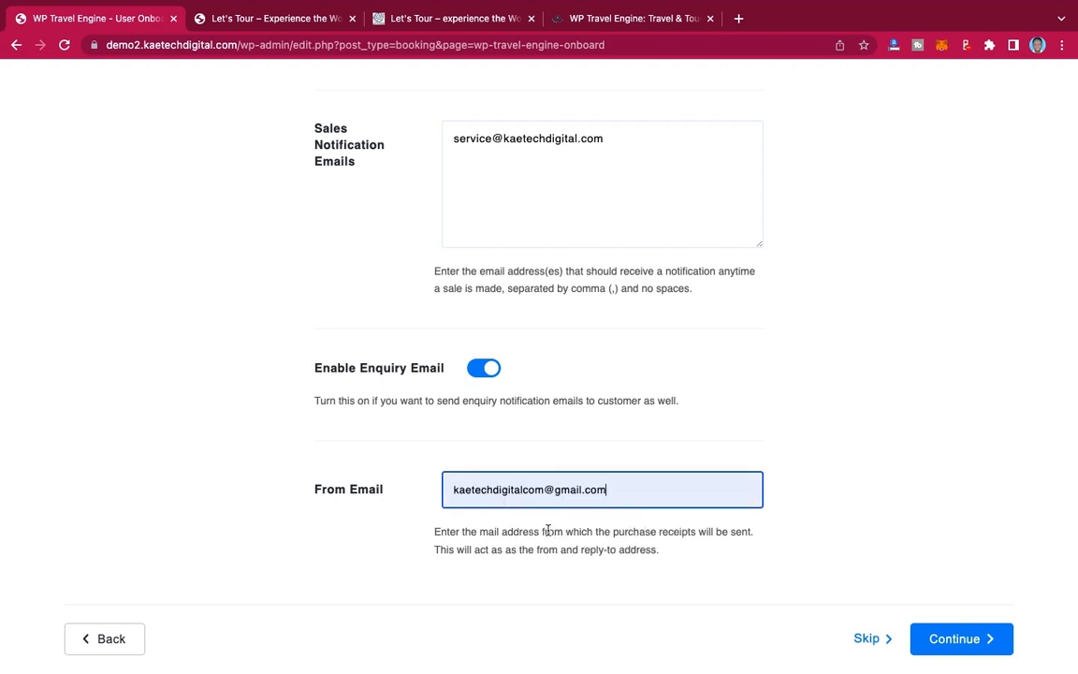
left_click(614, 143)
left_click_drag(453, 141, 593, 143)
key("super+c")
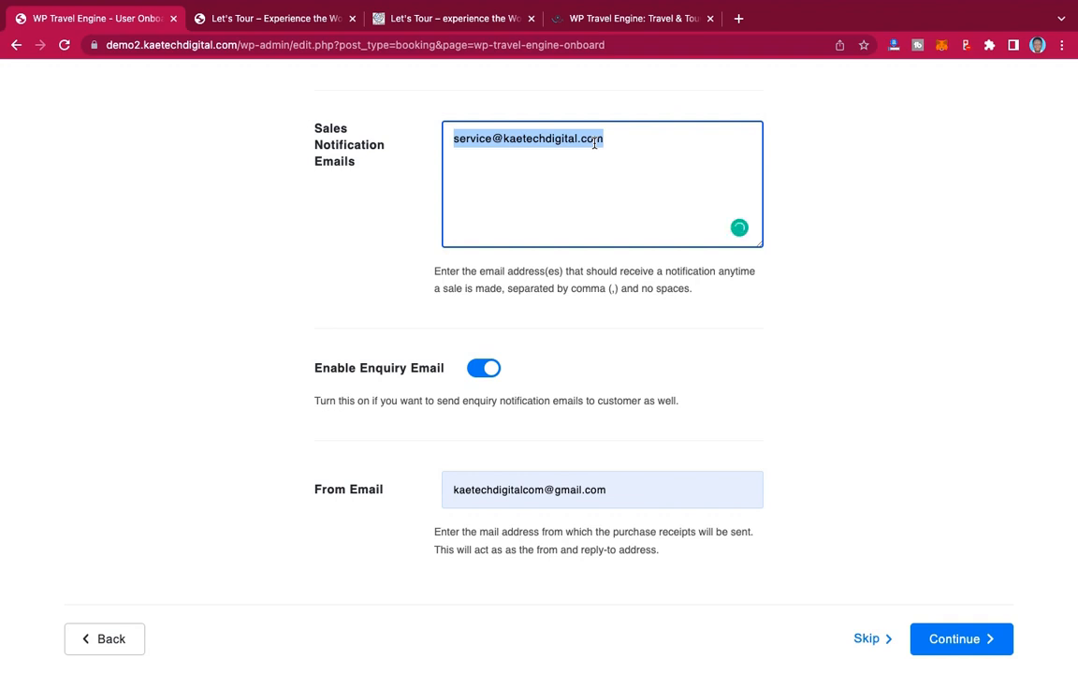
left_click(617, 489)
triple_click(617, 489)
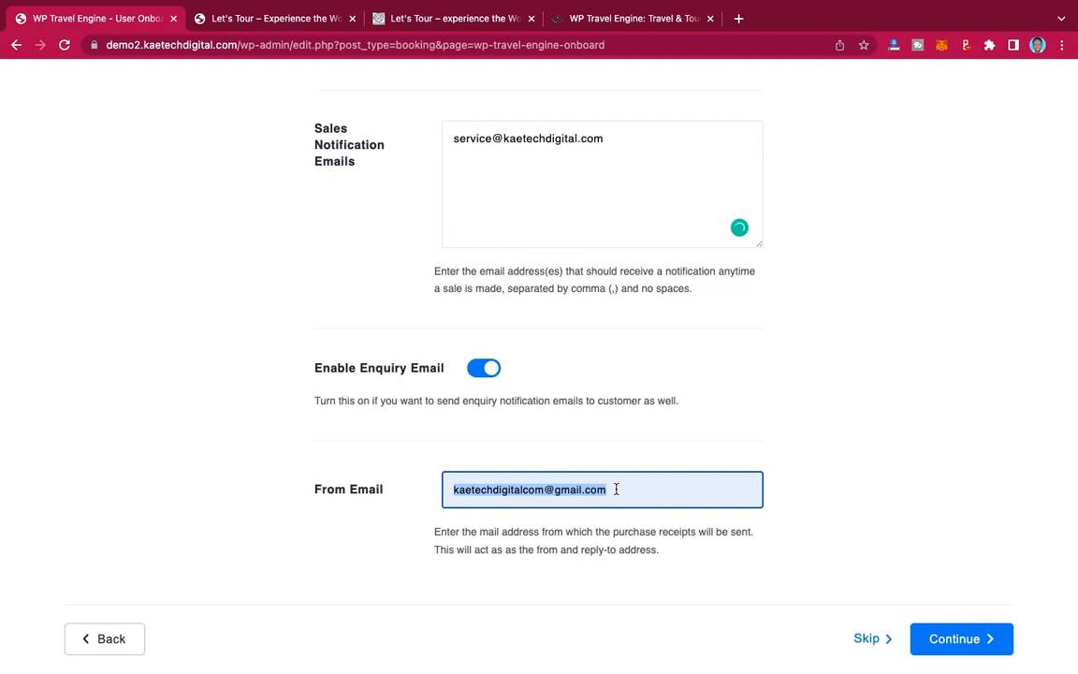
key("super+v")
left_click(942, 648)
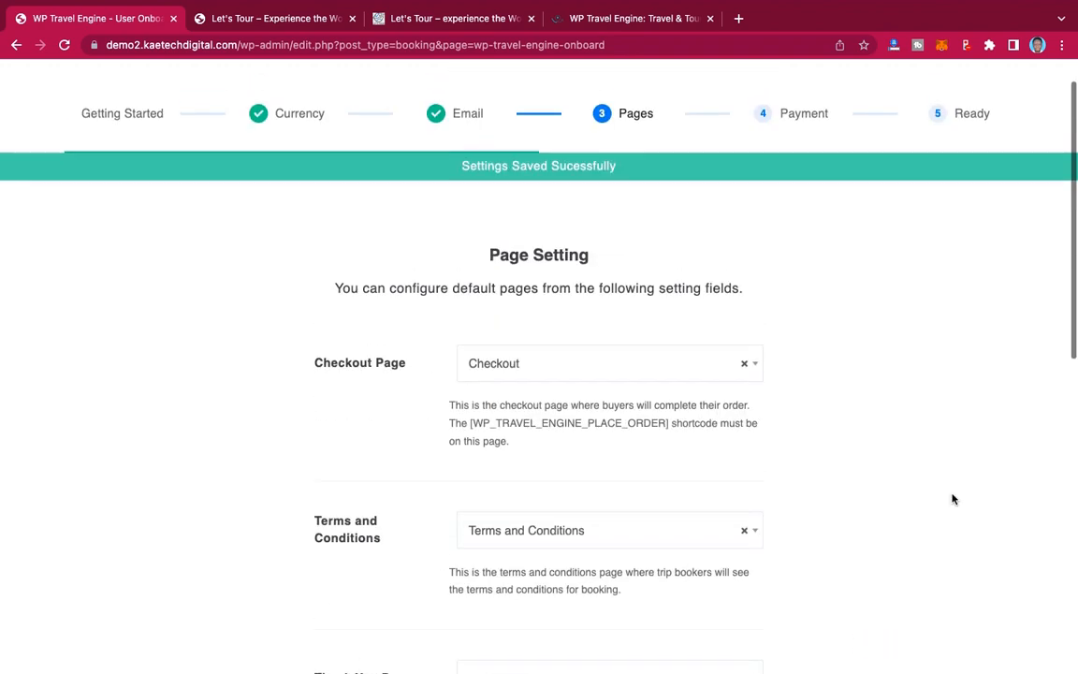
Step: Review the default page assignments from Checkout Page to Trip Search Results Page and save them unchanged
scroll(797, 435, "down", 3)
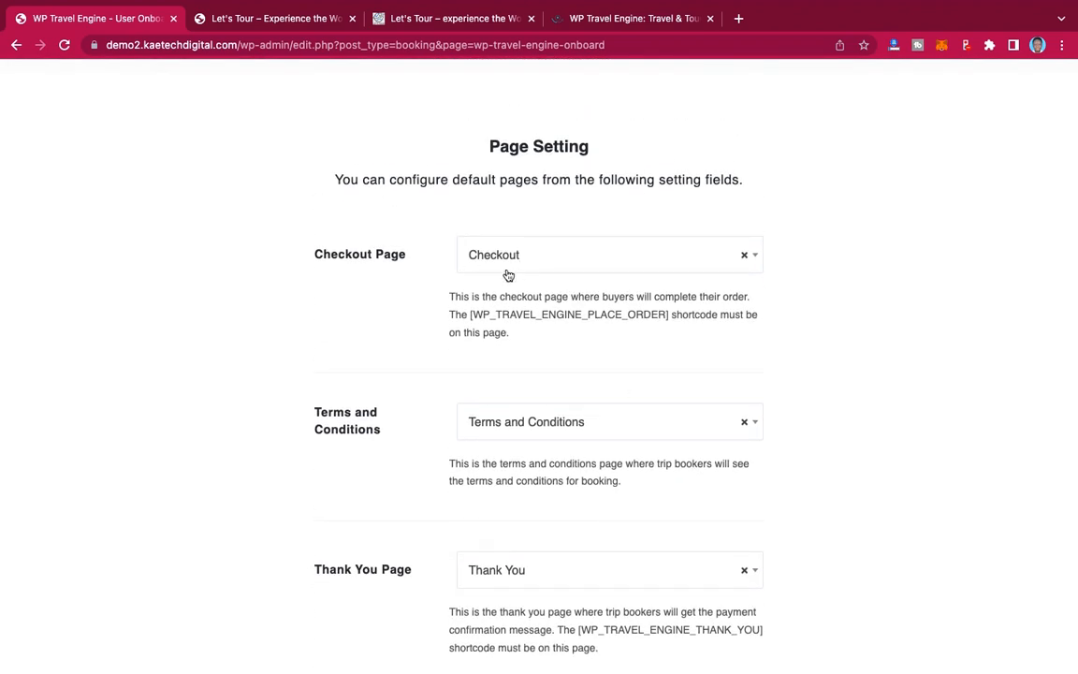
scroll(552, 369, "down", 3)
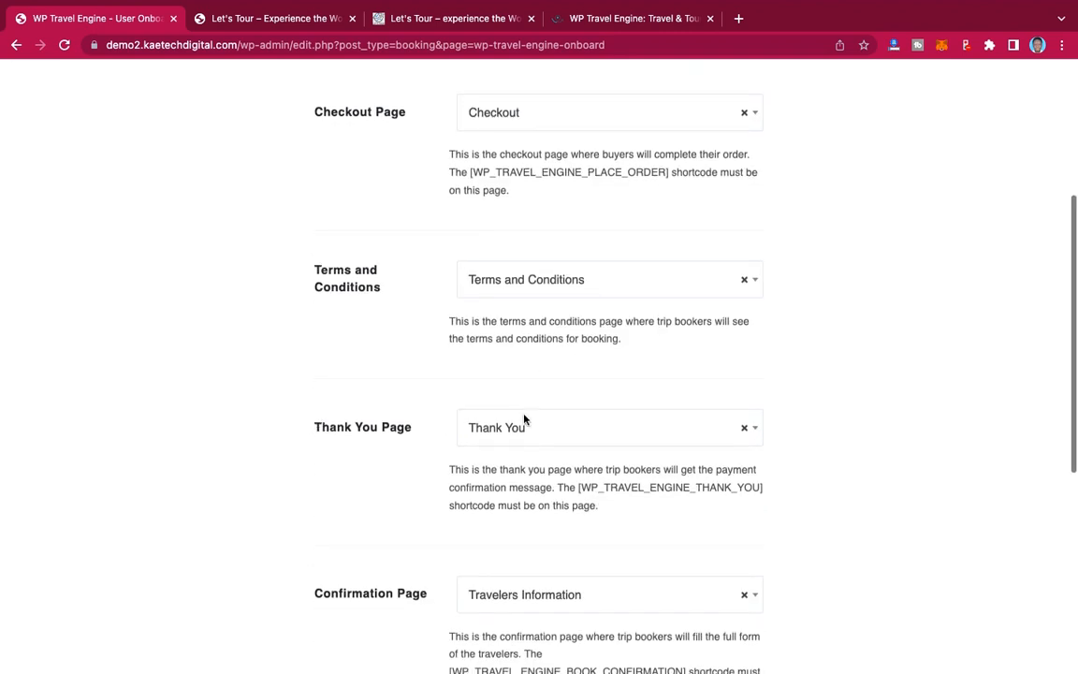
scroll(529, 426, "down", 5)
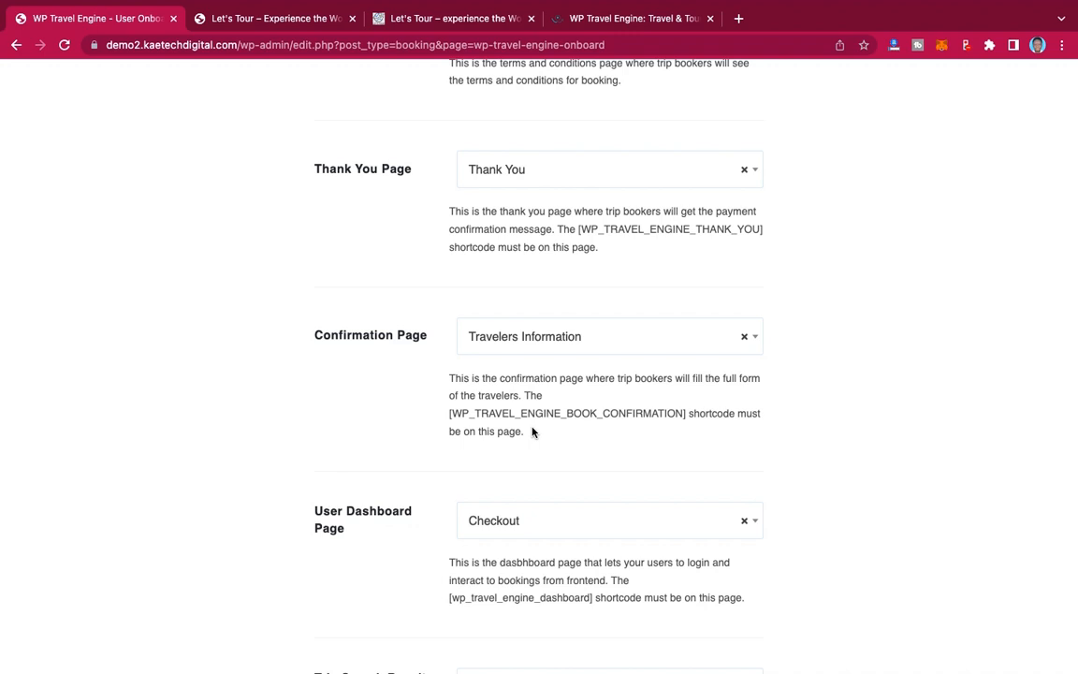
scroll(532, 432, "up", 10)
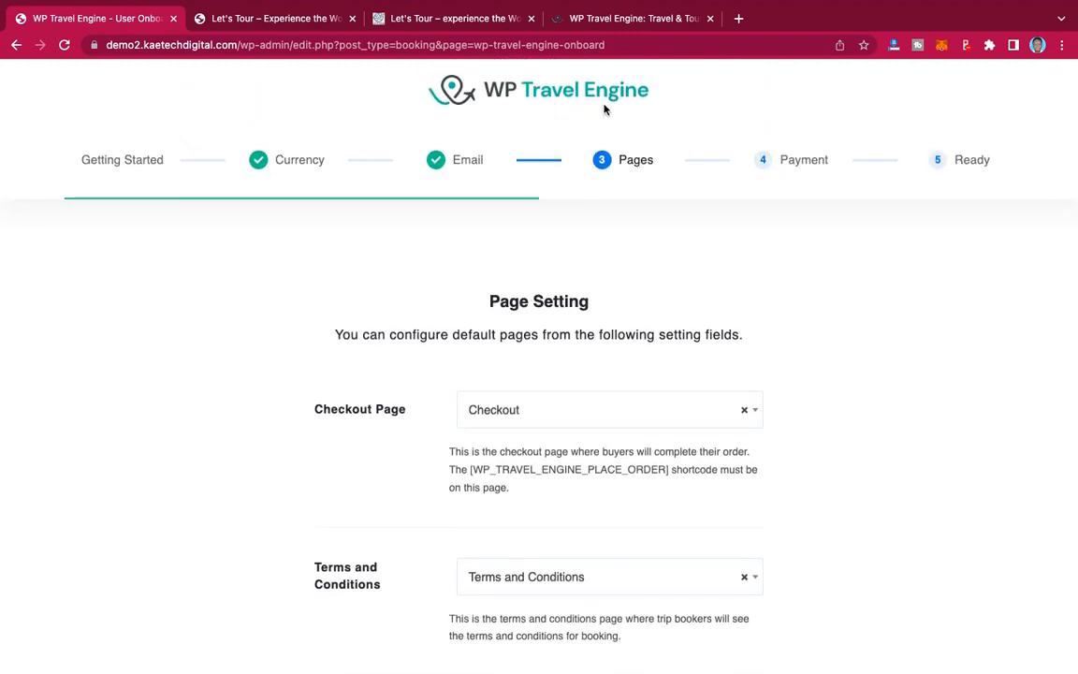
scroll(696, 378, "down", 10)
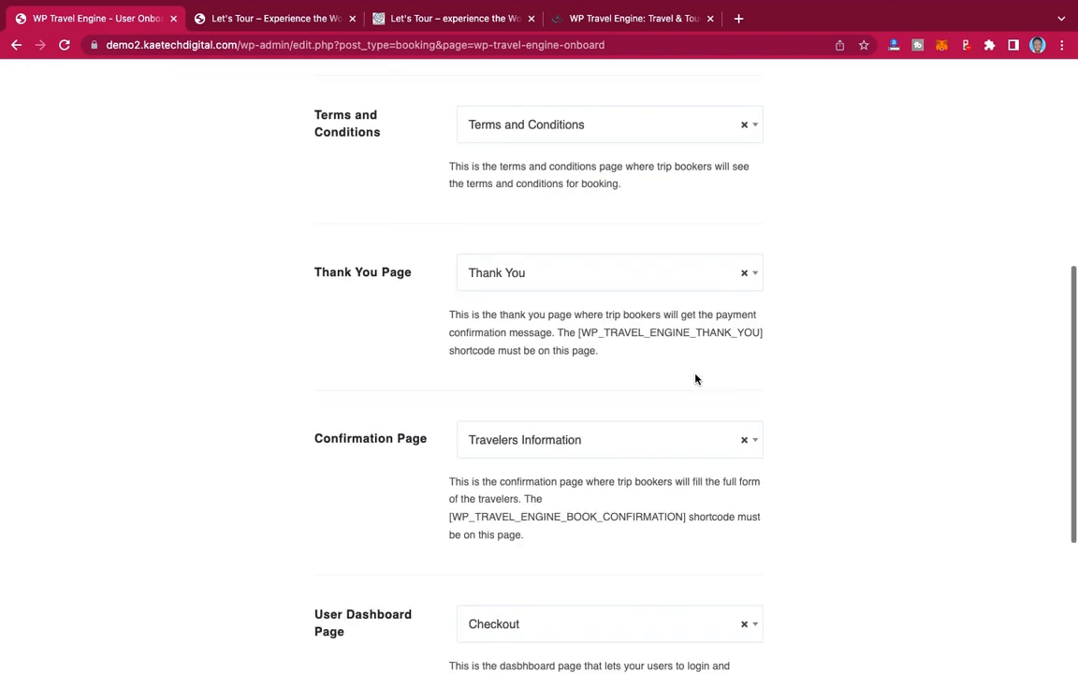
scroll(697, 378, "down", 1)
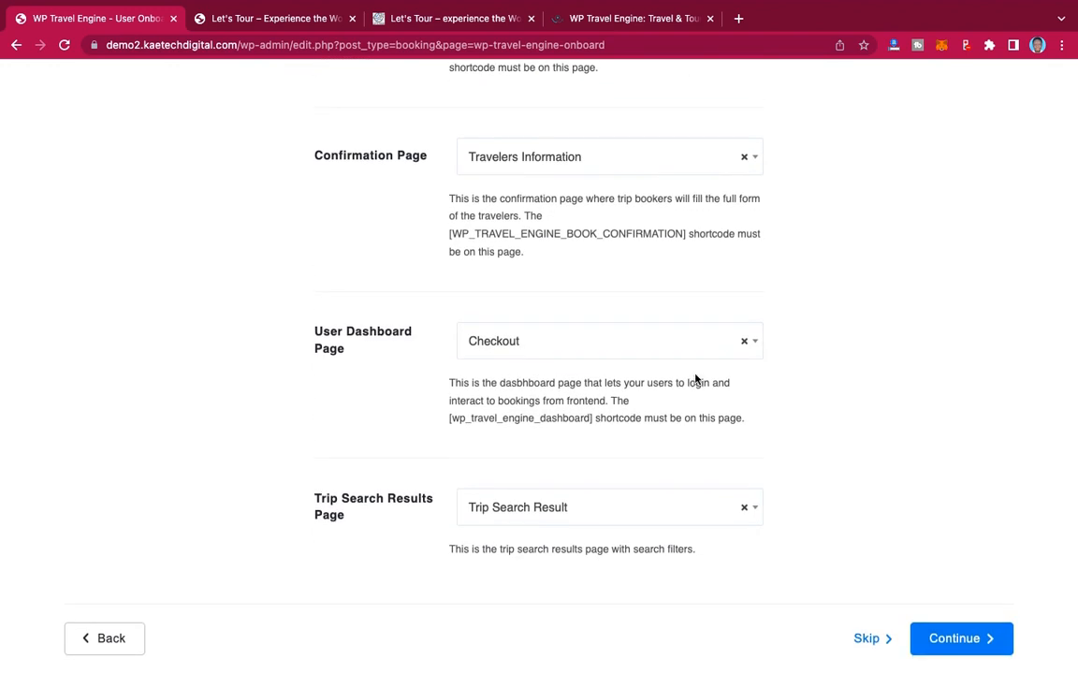
scroll(696, 378, "up", 10)
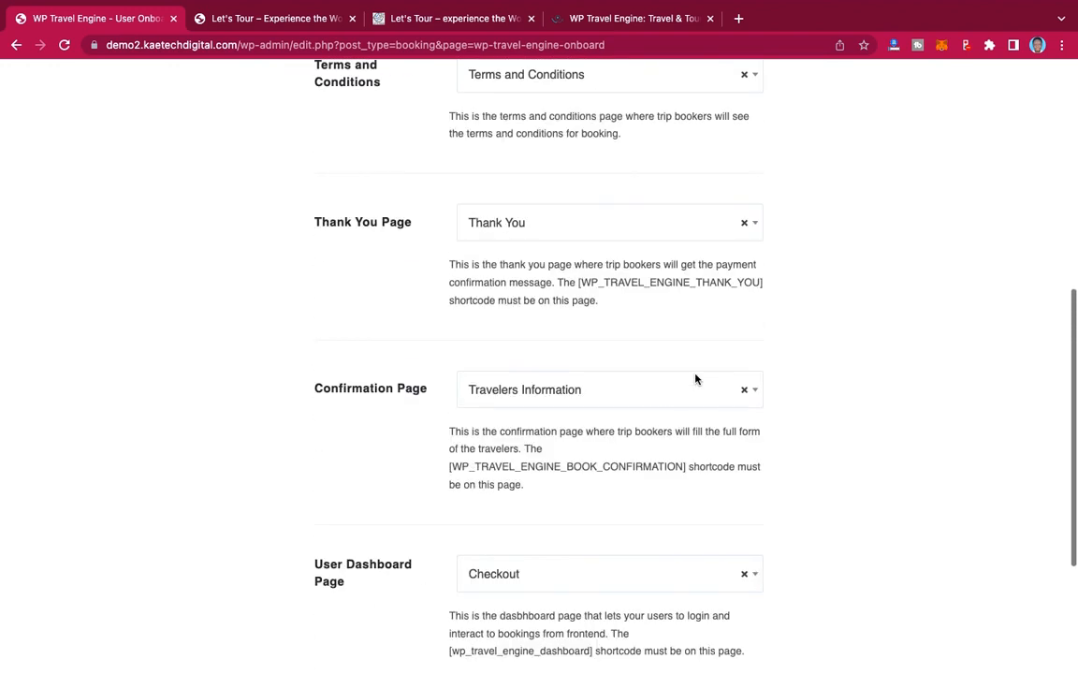
scroll(608, 323, "down", 1)
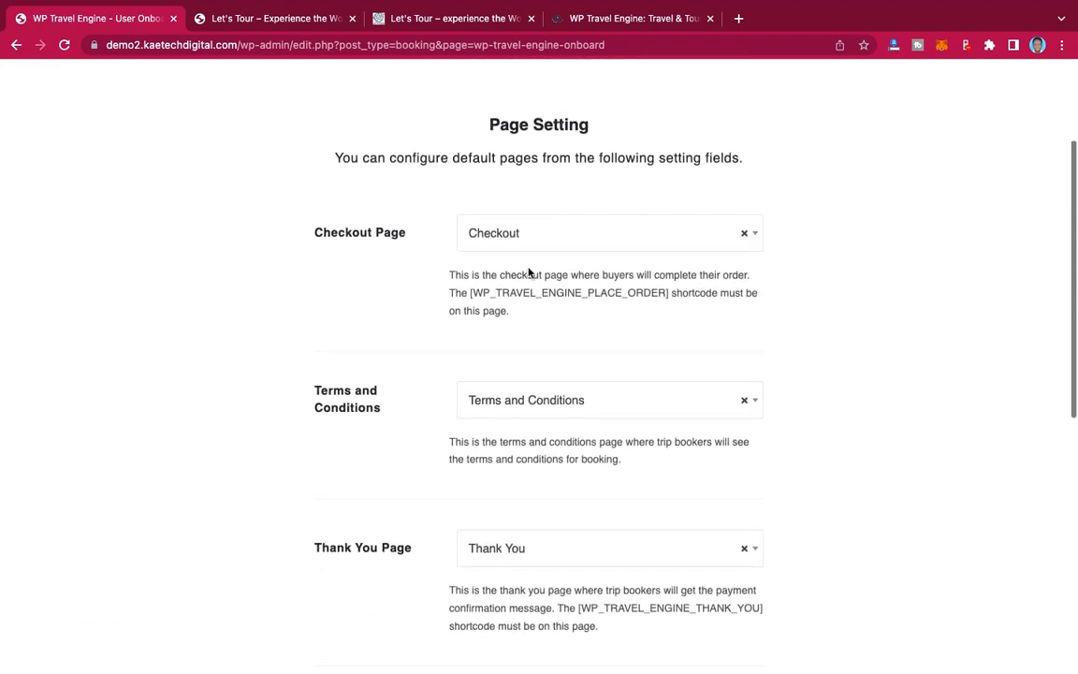
scroll(611, 411, "down", 3)
scroll(612, 413, "down", 2)
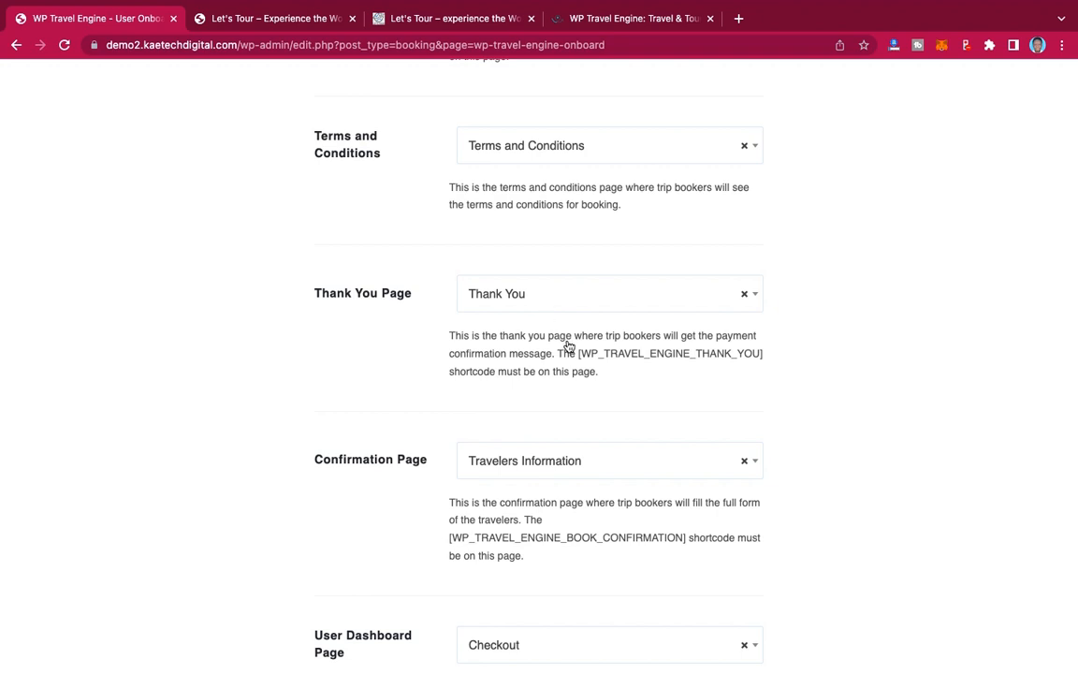
scroll(561, 327, "down", 4)
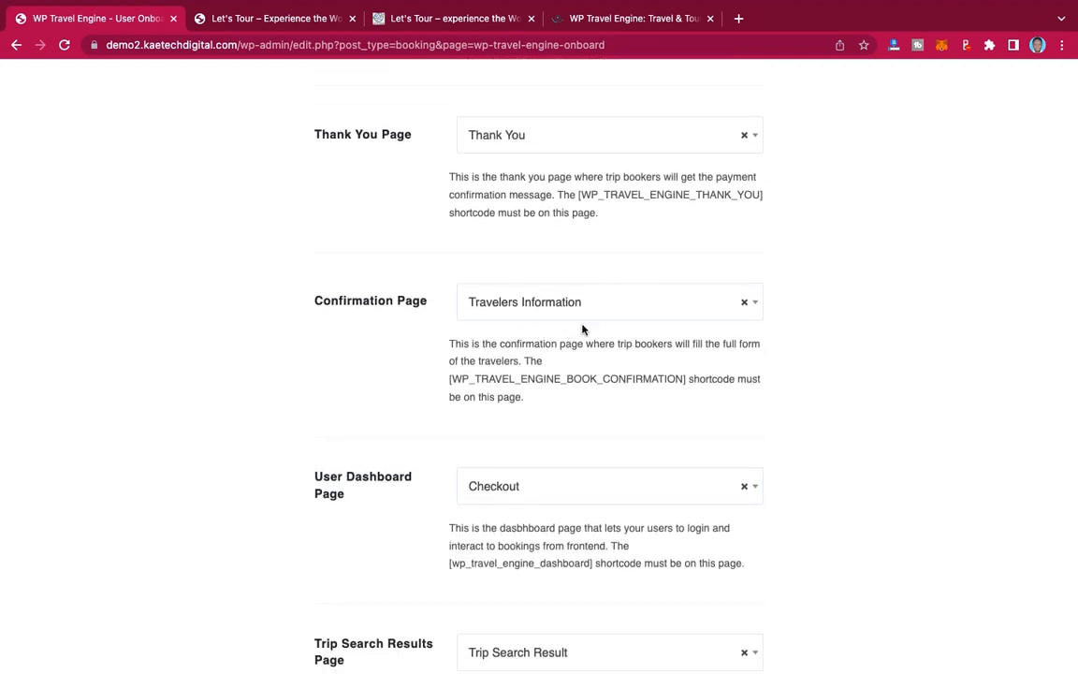
scroll(582, 328, "down", 4)
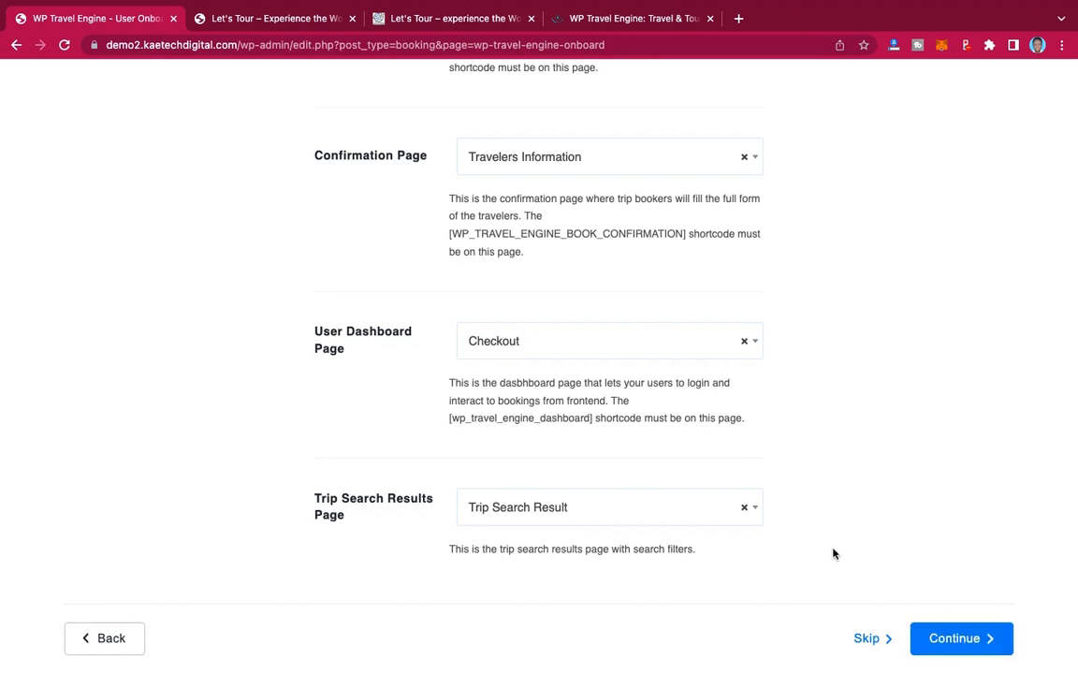
left_click(970, 645)
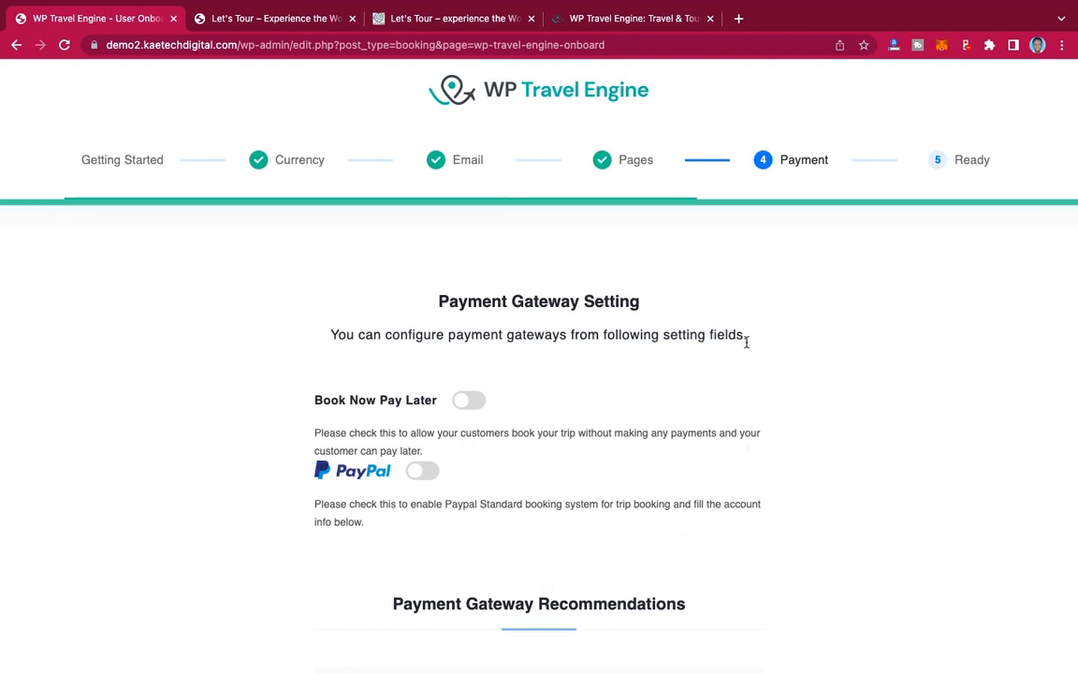
Step: Enable Book Now Pay Later as the payment option, leave PayPal off, and save the payment gateway settings
scroll(746, 343, "down", 5)
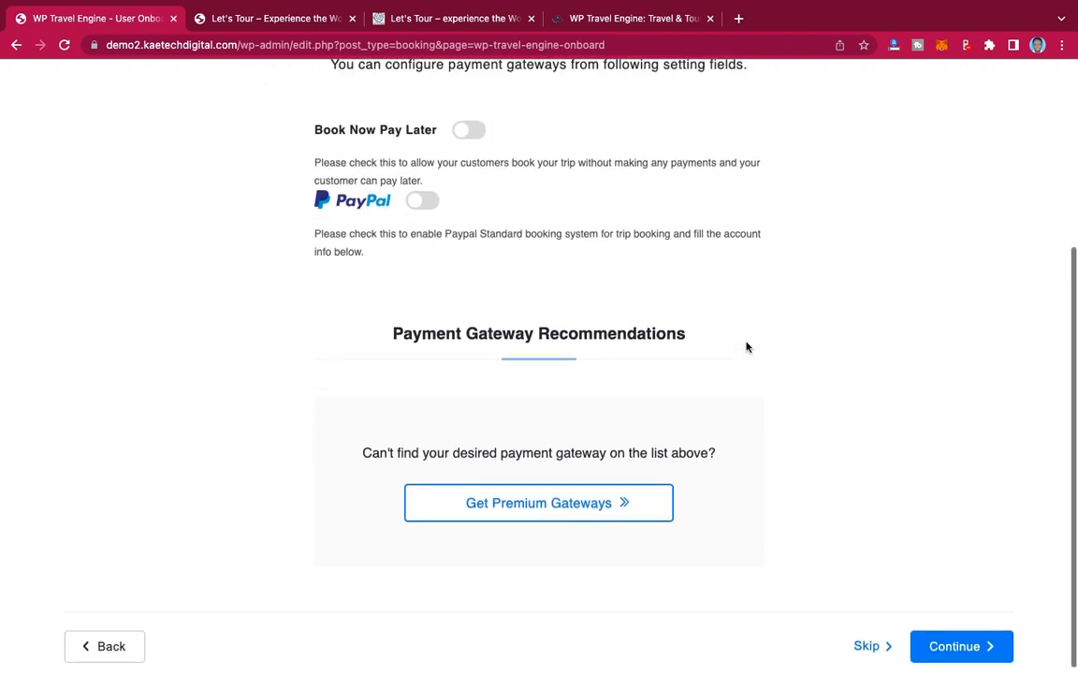
scroll(746, 346, "up", 5)
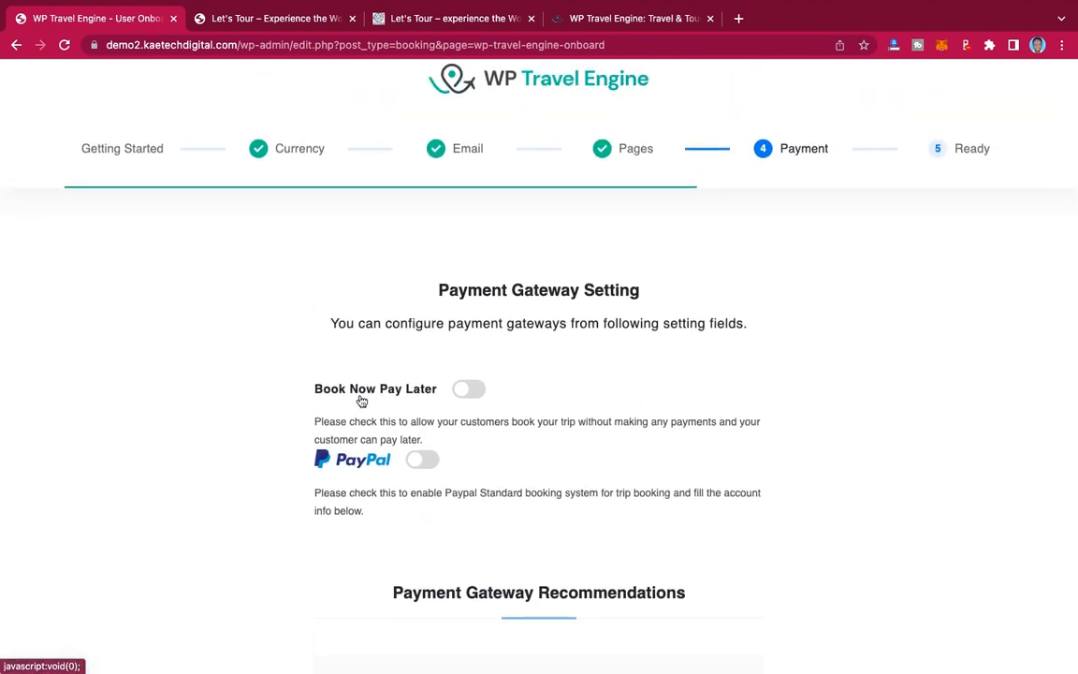
left_click(480, 394)
scroll(881, 436, "down", 3)
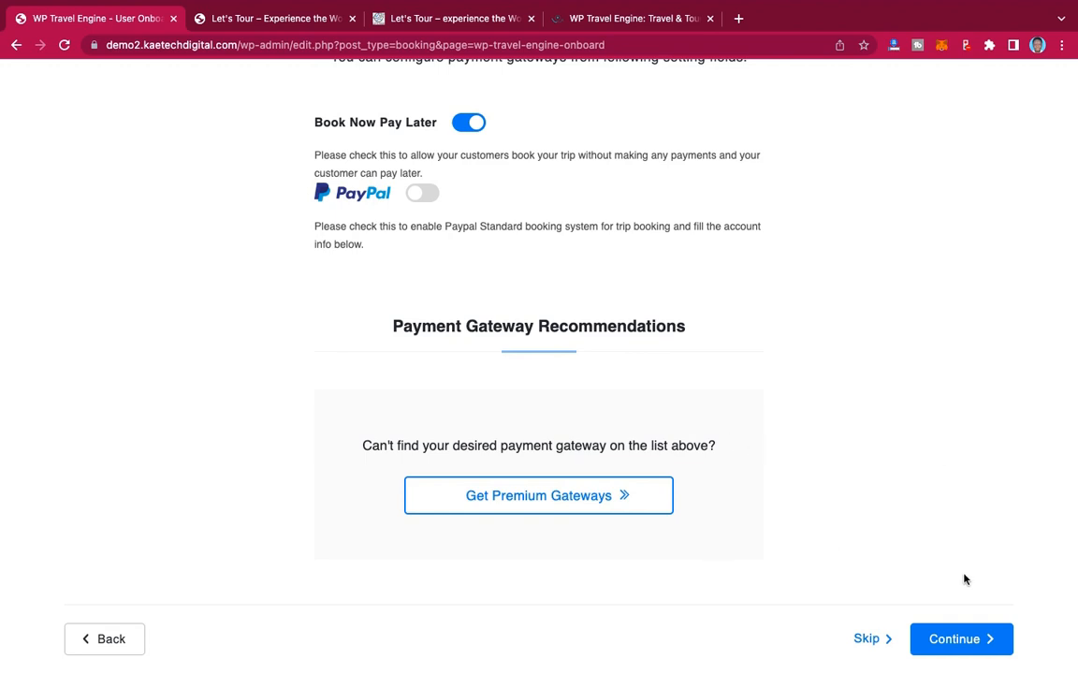
left_click(962, 642)
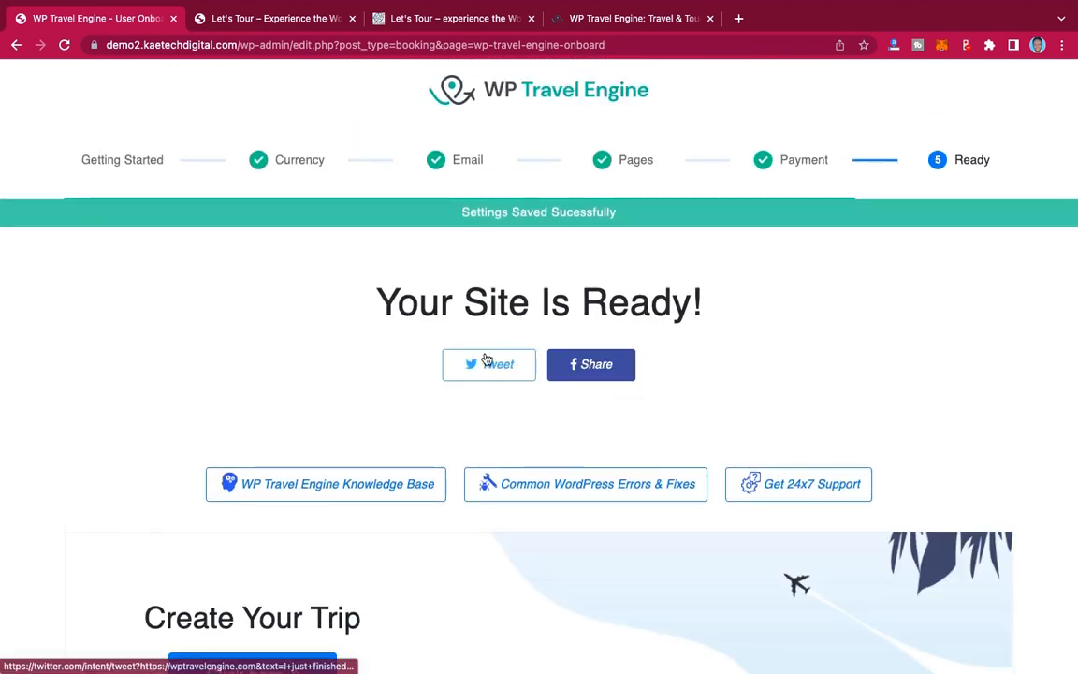
Step: Look over the wizard's final page, go to the wp-admin dashboard by its address, and close the WP Travel Engine tour popup
scroll(745, 319, "down", 3)
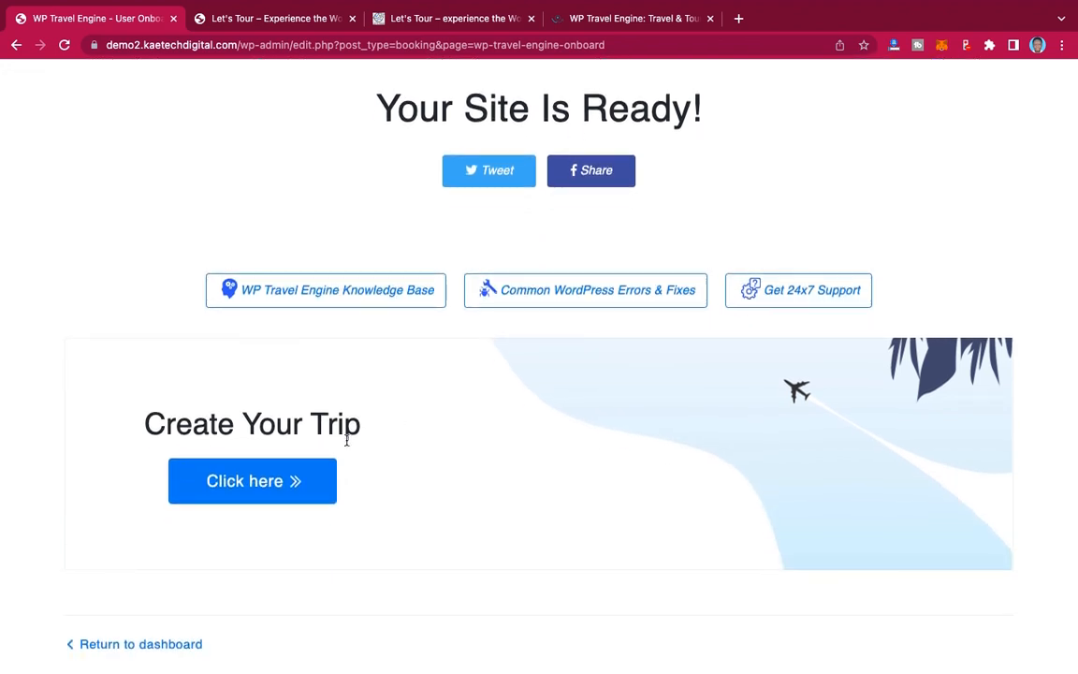
scroll(603, 430, "up", 3)
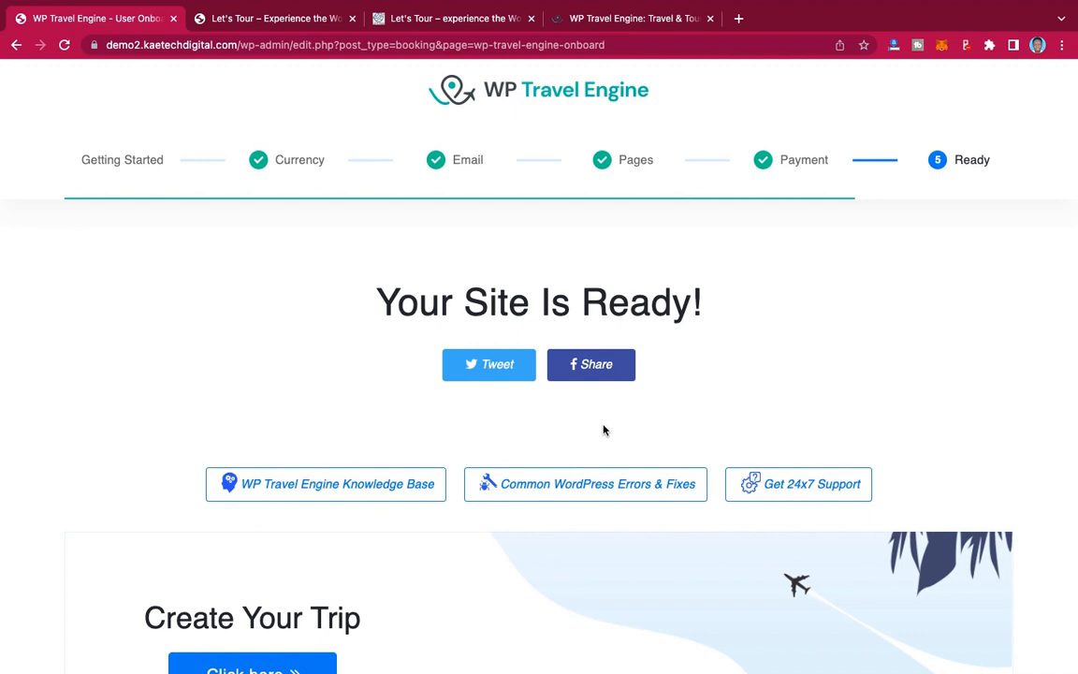
scroll(604, 429, "down", 3)
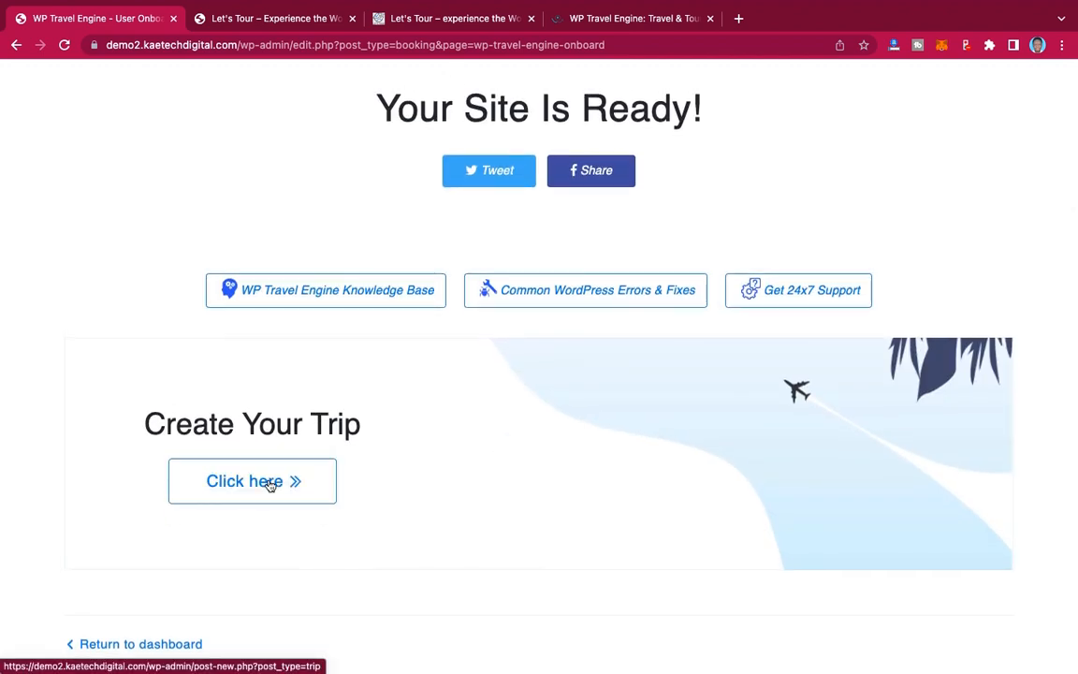
scroll(514, 414, "up", 3)
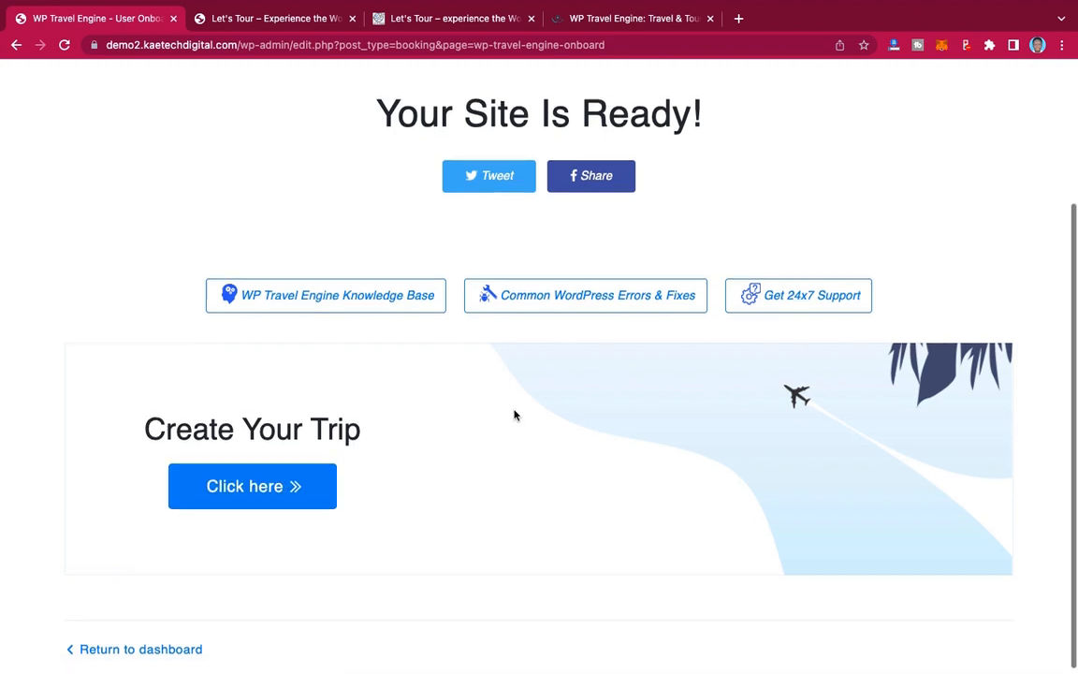
scroll(513, 414, "up", 2)
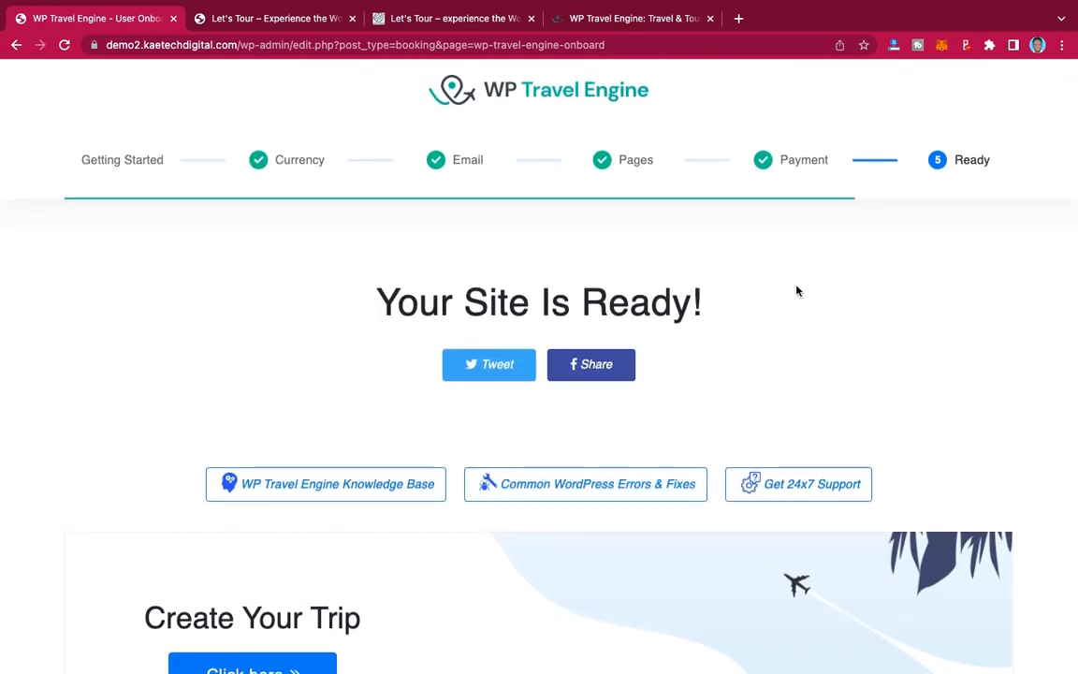
left_click(614, 43)
key("Right")
left_click_drag(644, 44, 326, 44)
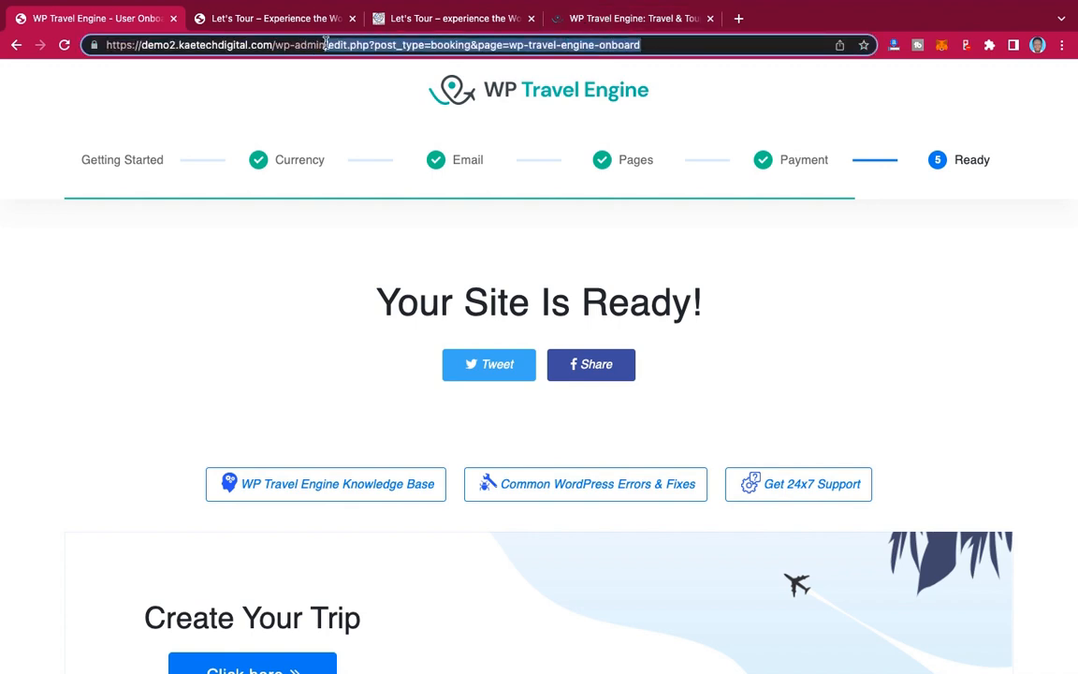
key("BackSpace")
key("Return")
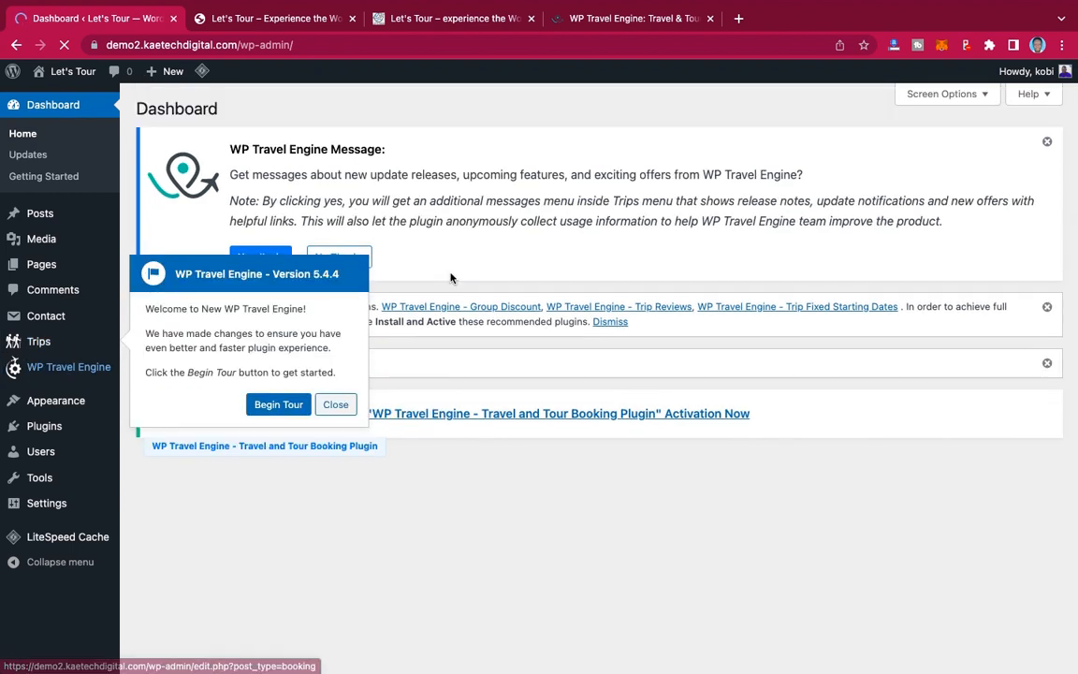
left_click(339, 408)
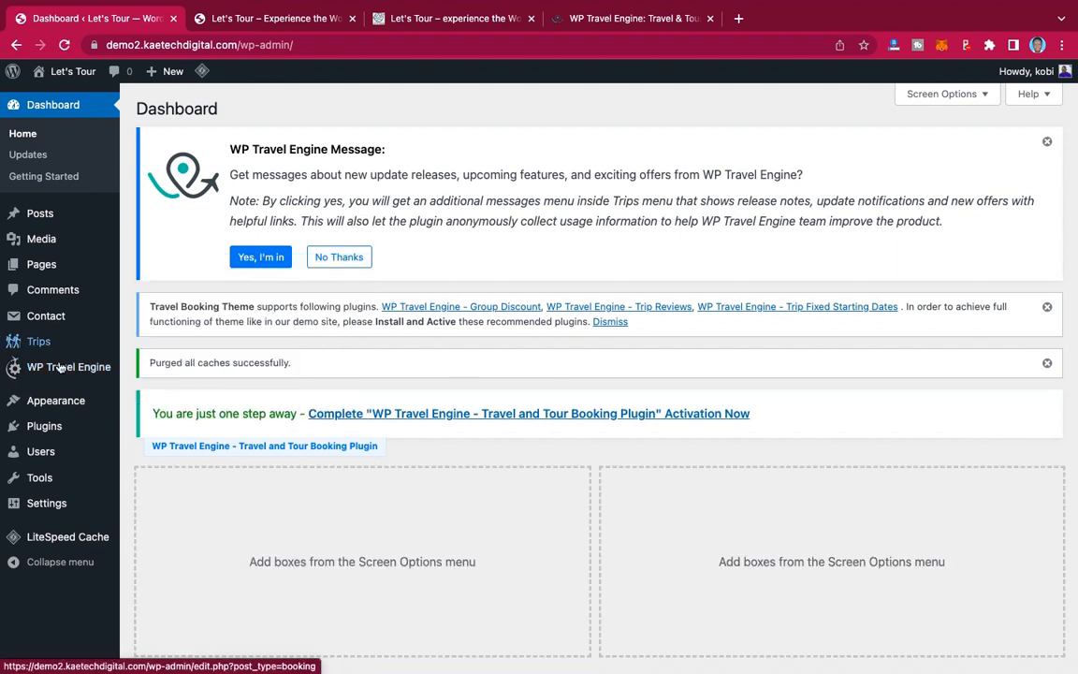
Step: Switch to the WP Travel Engine website and look over its home page, including the introduction video and client section
mouse_move(56, 367)
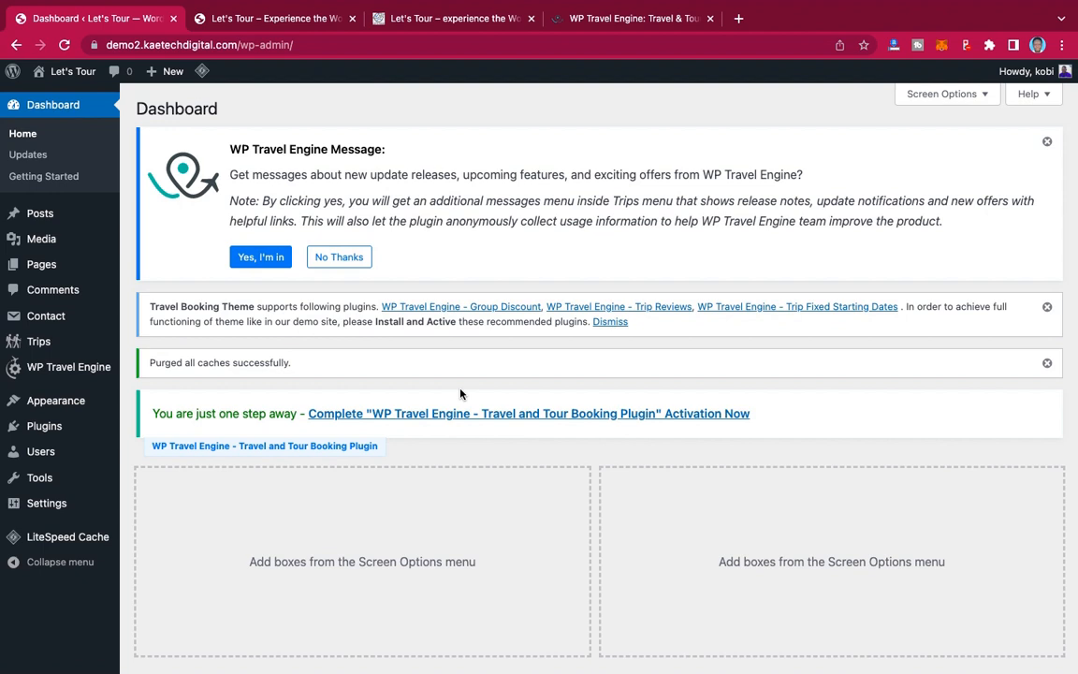
mouse_move(87, 375)
left_click(629, 19)
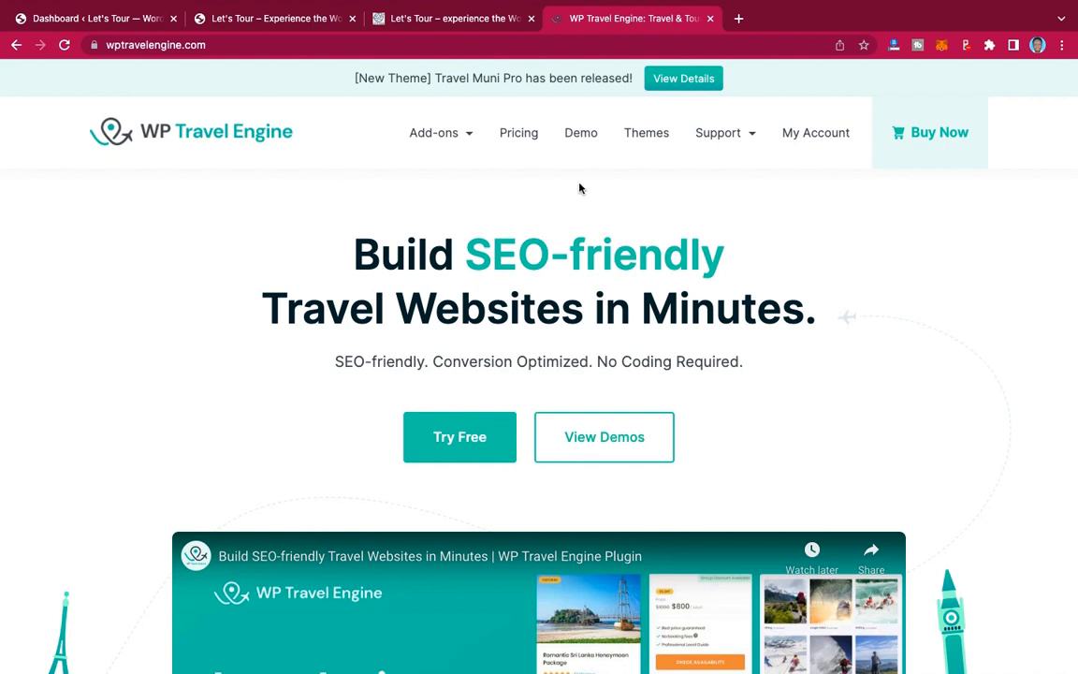
scroll(807, 318, "down", 10)
scroll(807, 318, "up", 8)
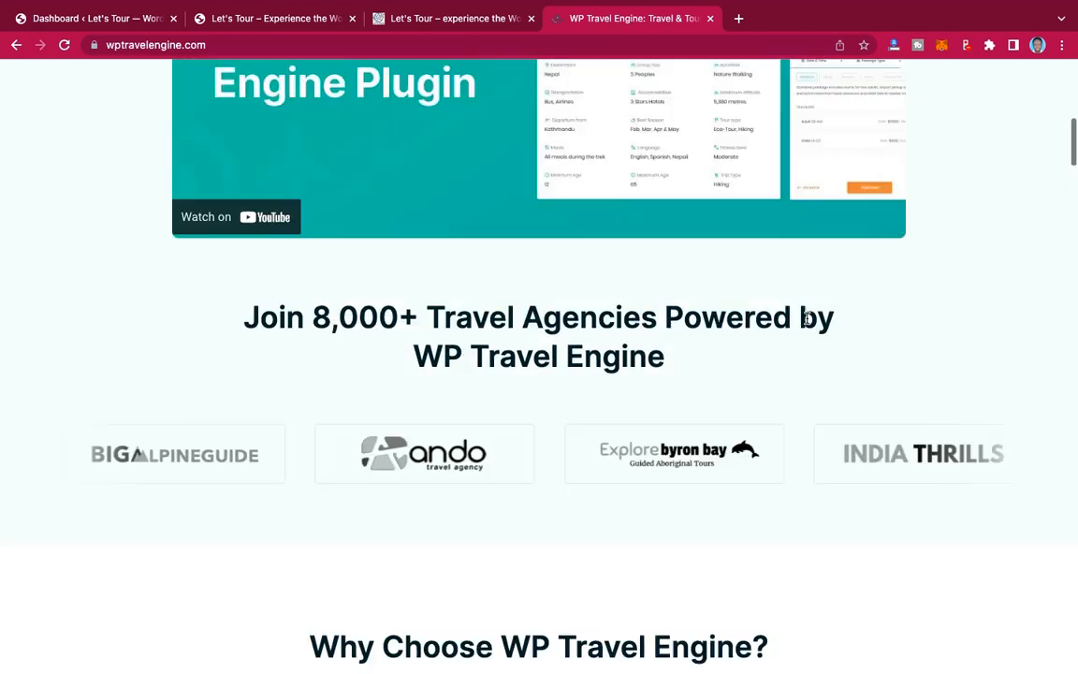
scroll(807, 318, "down", 10)
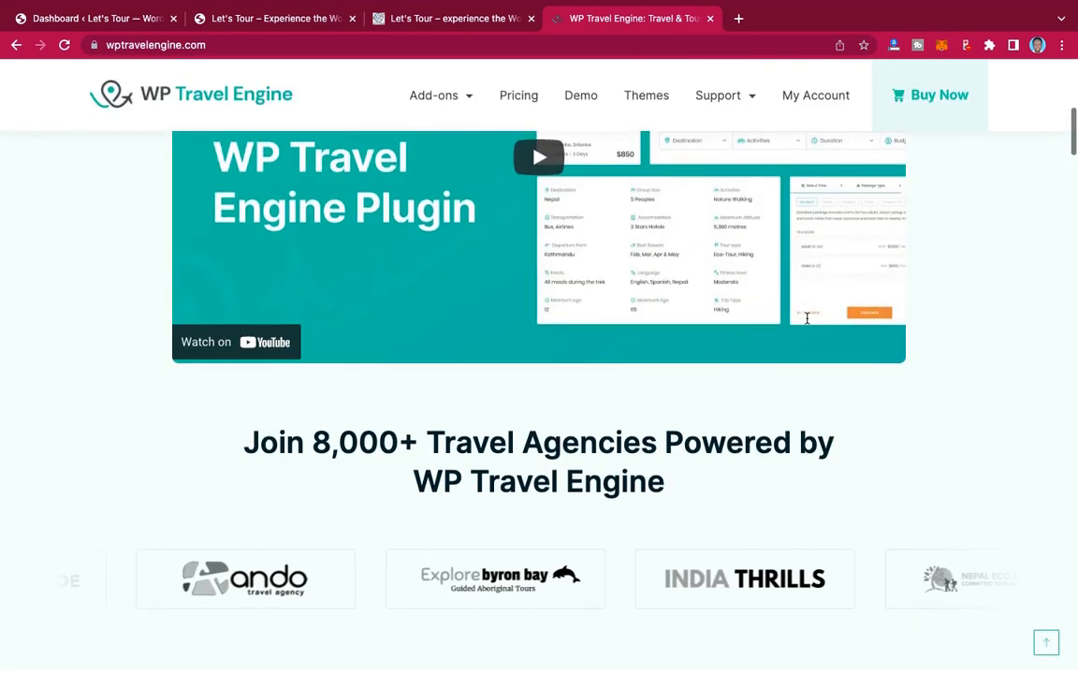
scroll(807, 318, "down", 6)
scroll(806, 318, "up", 15)
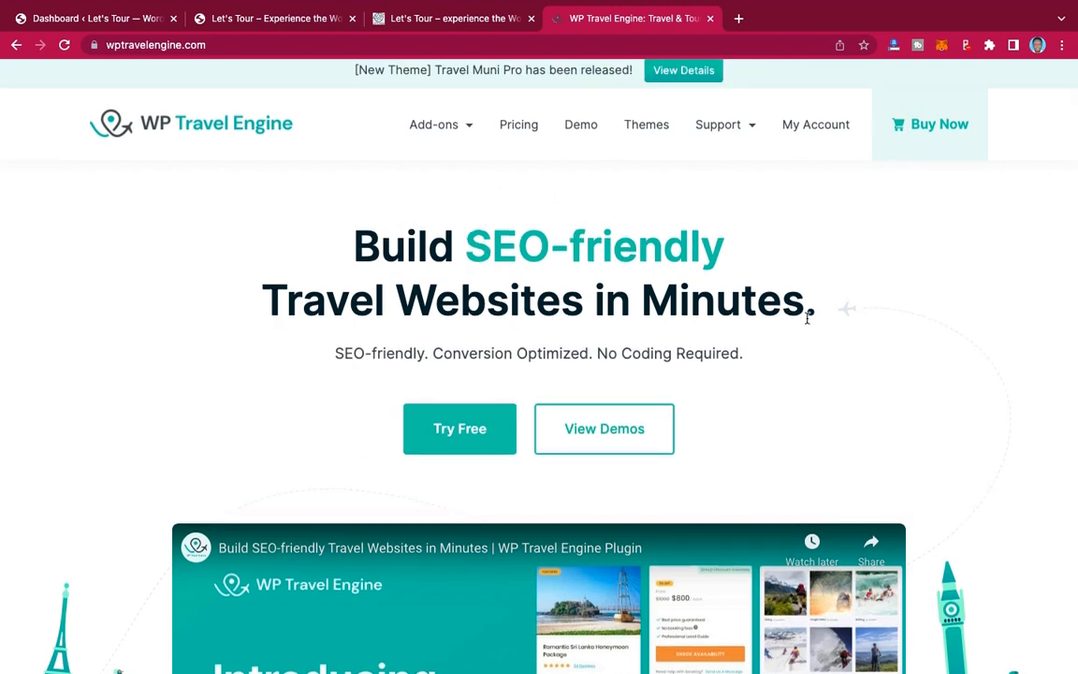
Step: Open the WP Travel Engine themes page and compare the travel and tour WordPress themes offered
left_click(646, 127)
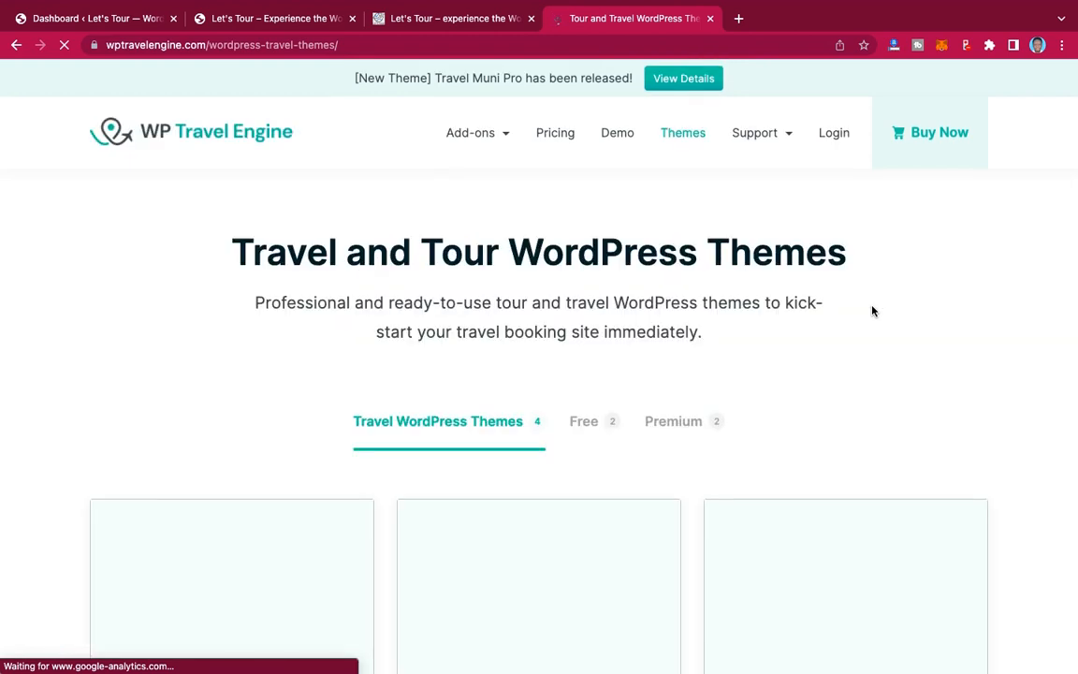
scroll(872, 311, "down", 5)
scroll(873, 311, "down", 3)
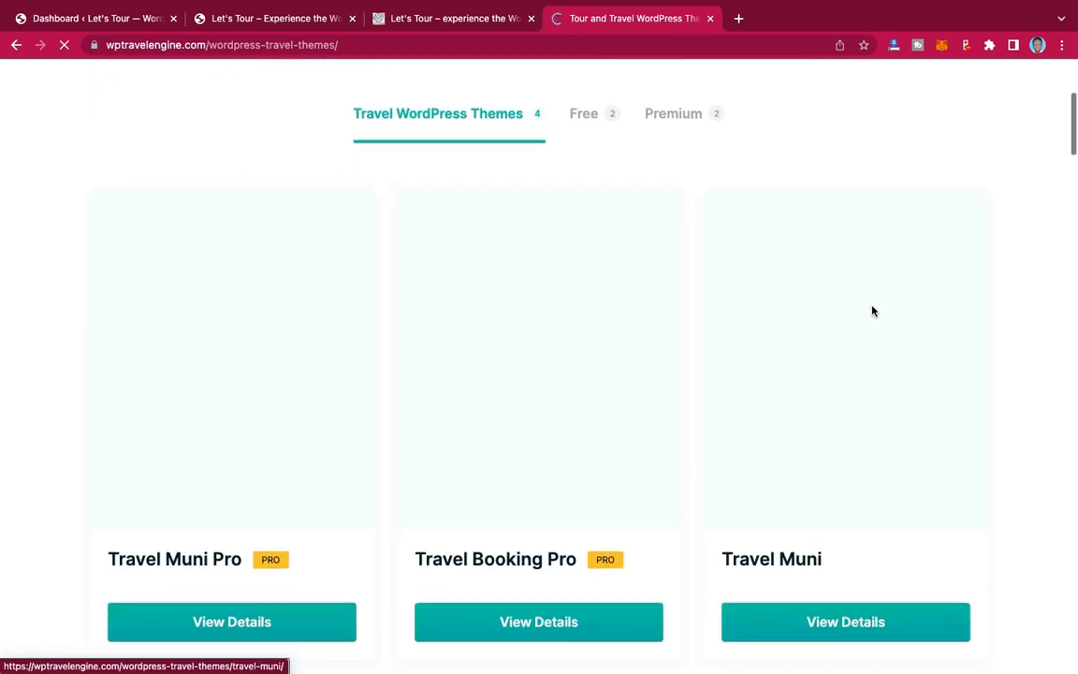
scroll(873, 310, "down", 3)
scroll(873, 311, "up", 4)
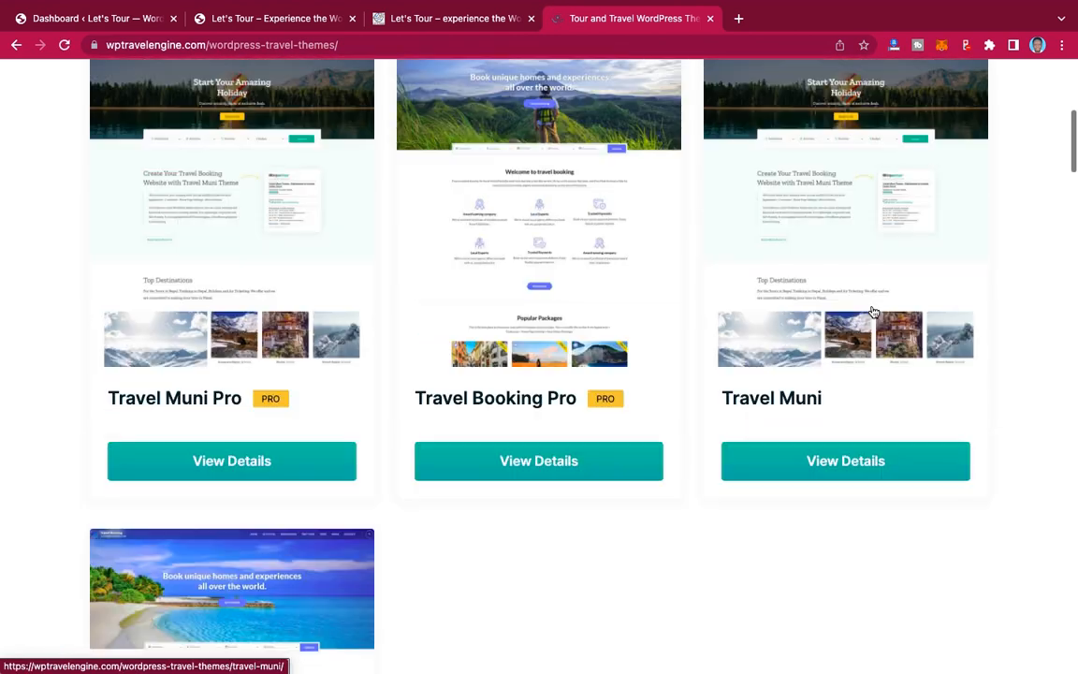
scroll(873, 311, "down", 3)
scroll(874, 312, "up", 4)
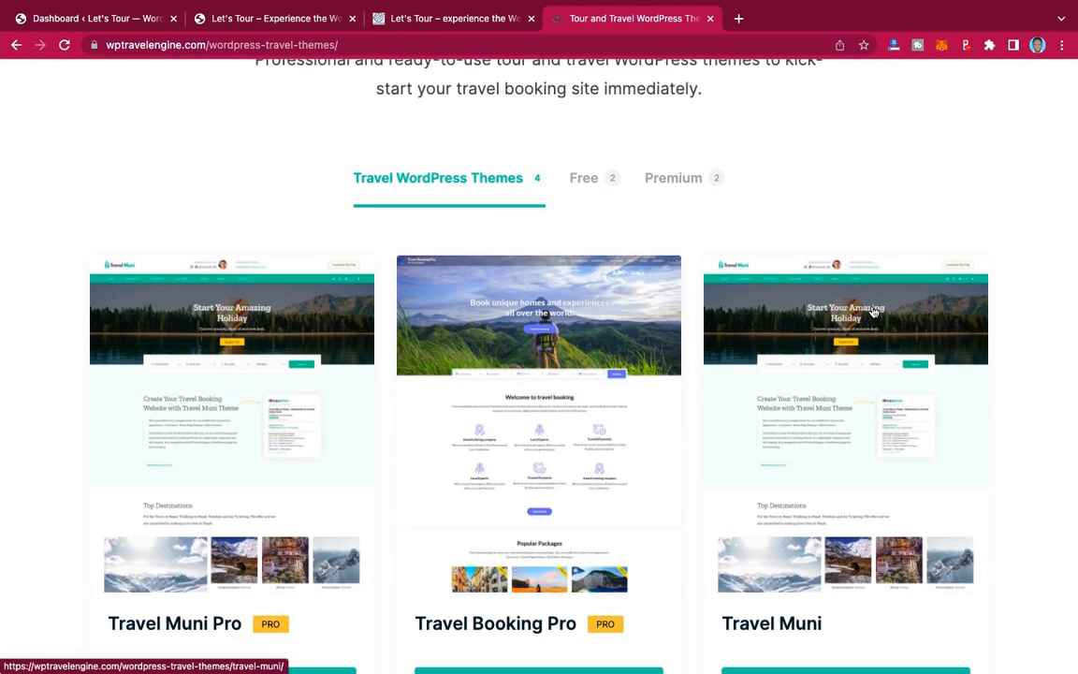
scroll(872, 311, "up", 3)
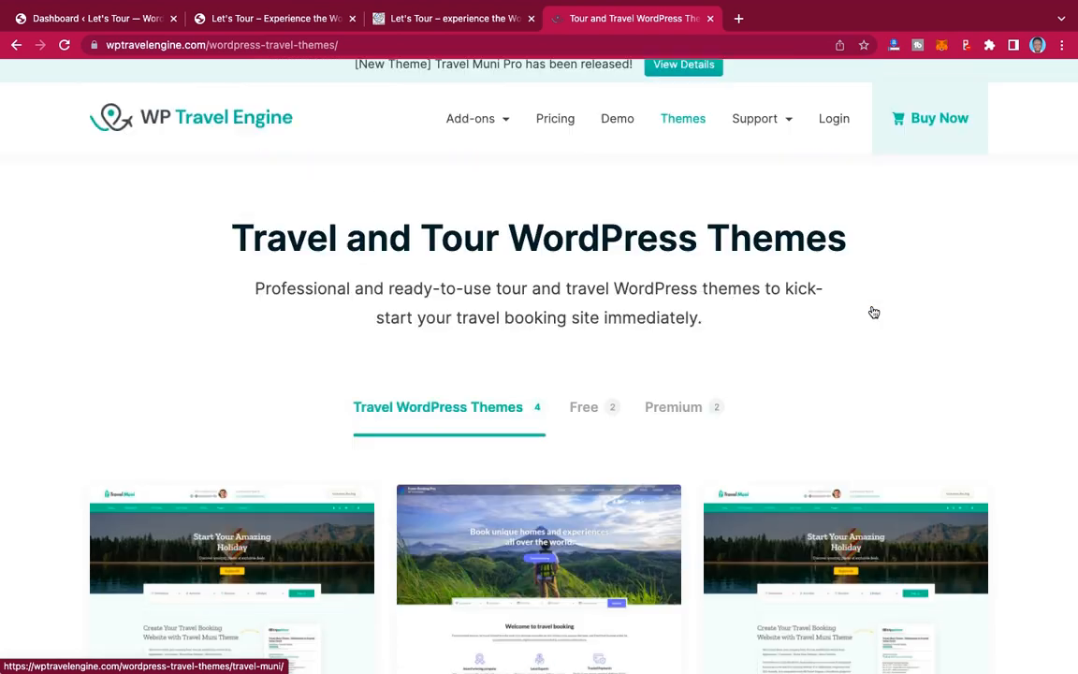
Step: Filter the travel themes to the Free category and review the Travel Muni and Travel Booking themes
left_click(589, 409)
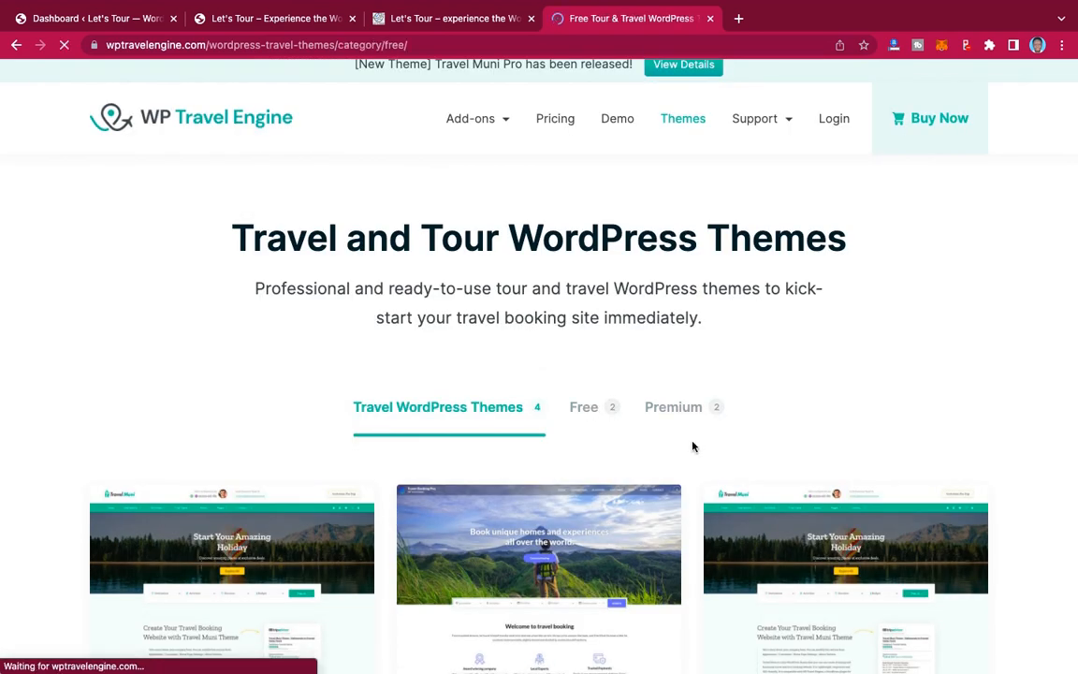
scroll(693, 446, "down", 5)
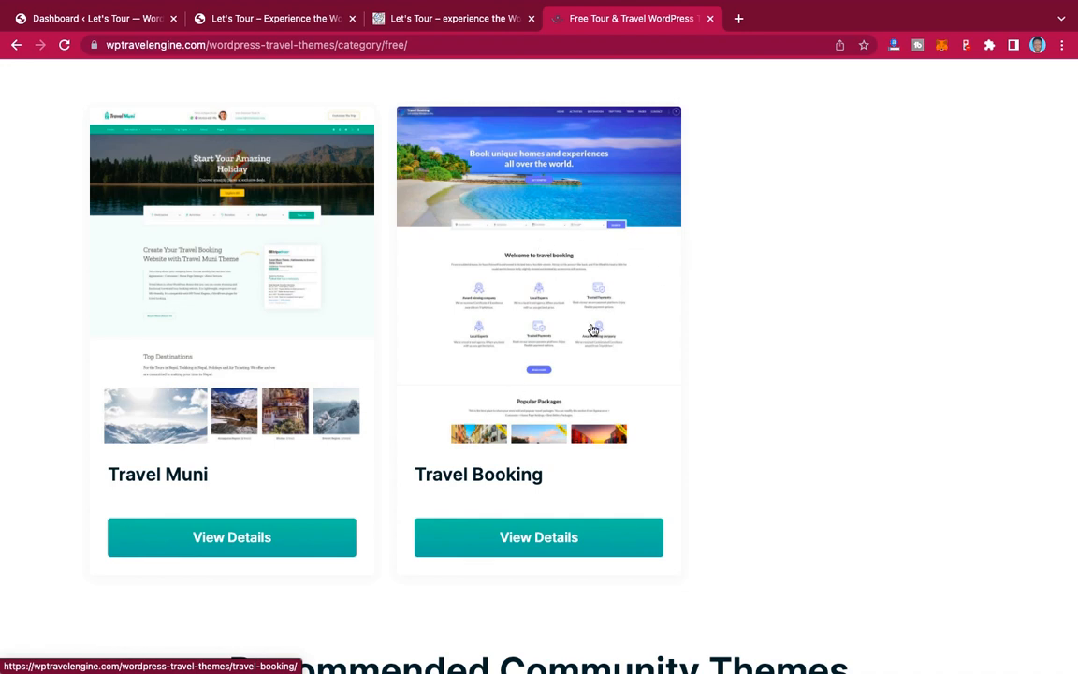
scroll(575, 370, "up", 3)
scroll(576, 370, "up", 2)
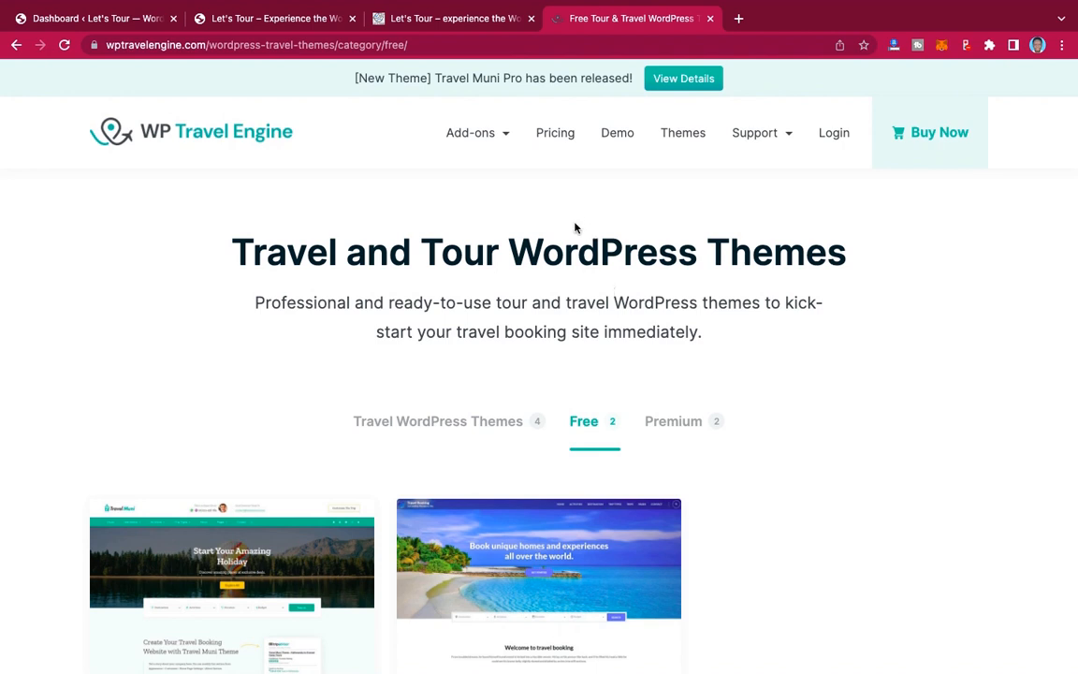
Step: Check the add-on categories, compare the features of the pricing plans, and close the WP Travel Engine website
mouse_move(500, 140)
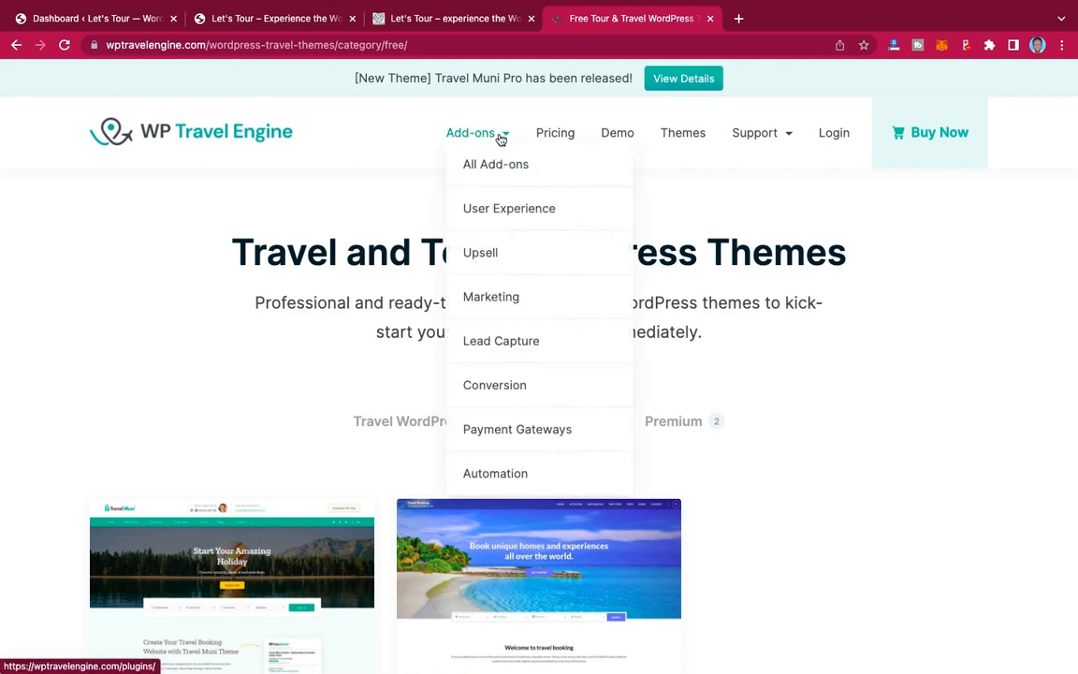
left_click(558, 137)
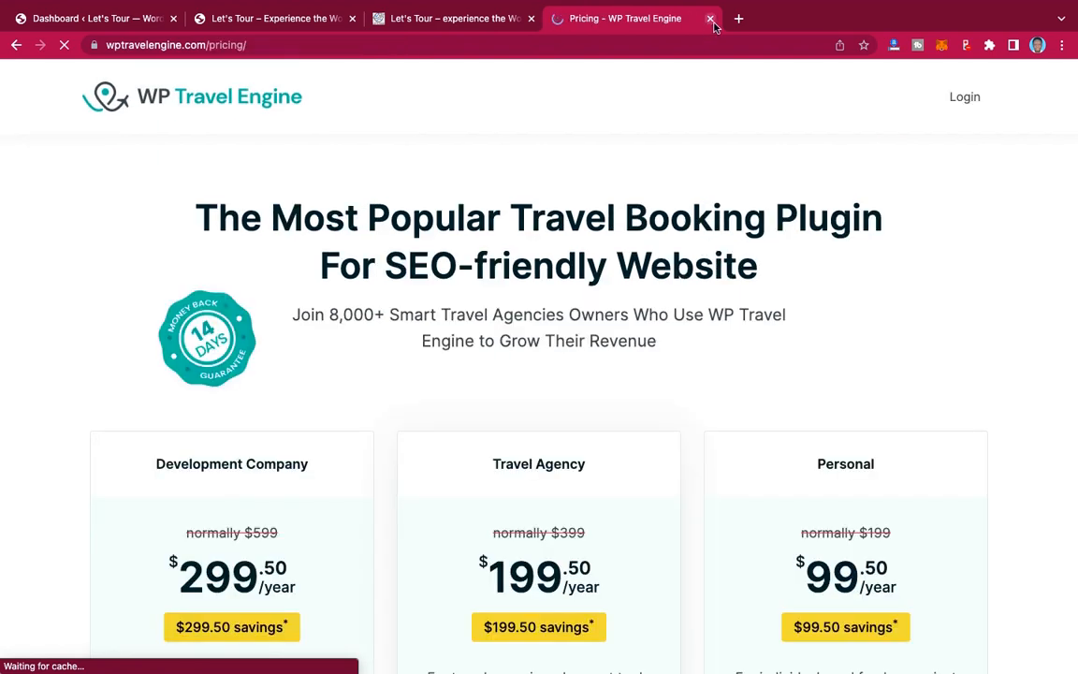
scroll(671, 267, "down", 10)
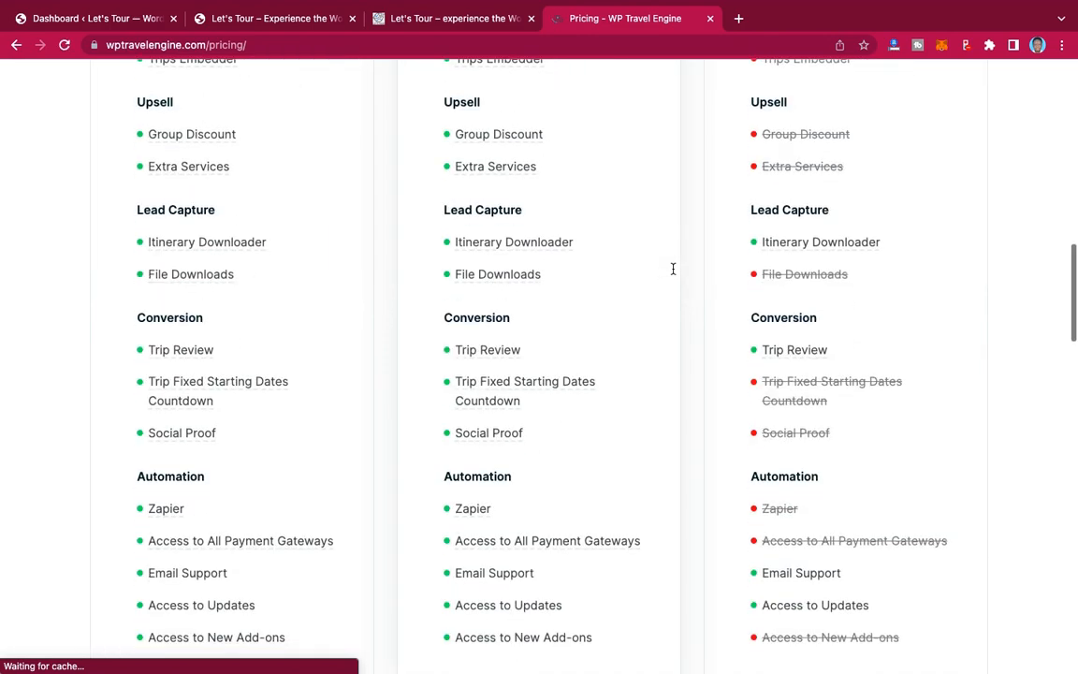
scroll(672, 272, "up", 5)
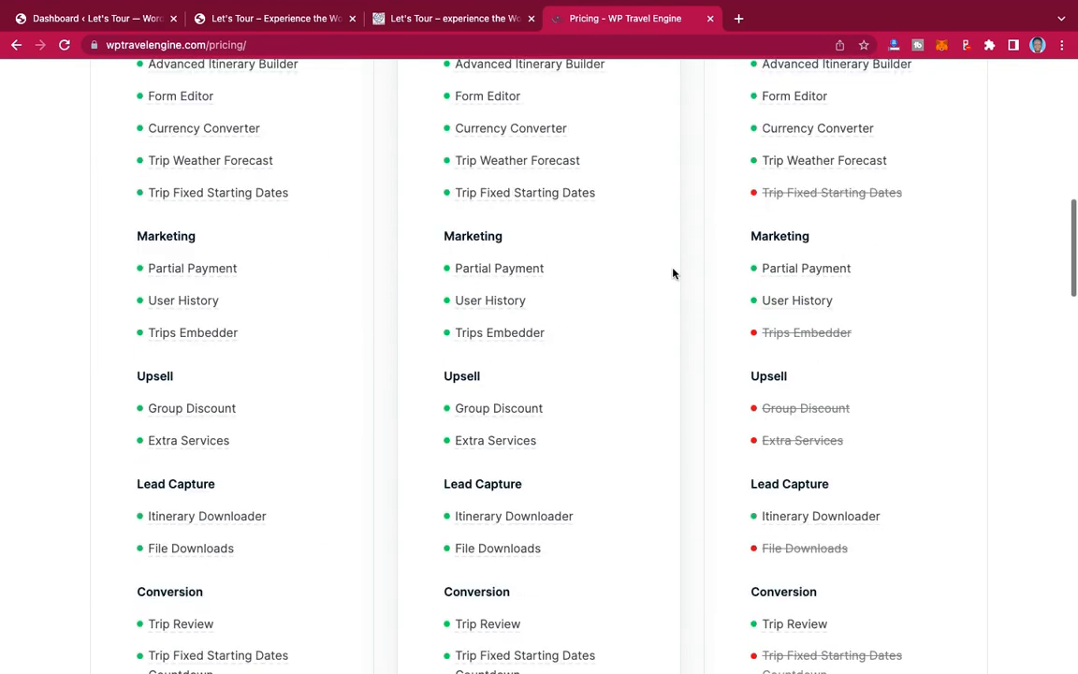
scroll(673, 274, "down", 1)
scroll(673, 274, "up", 9)
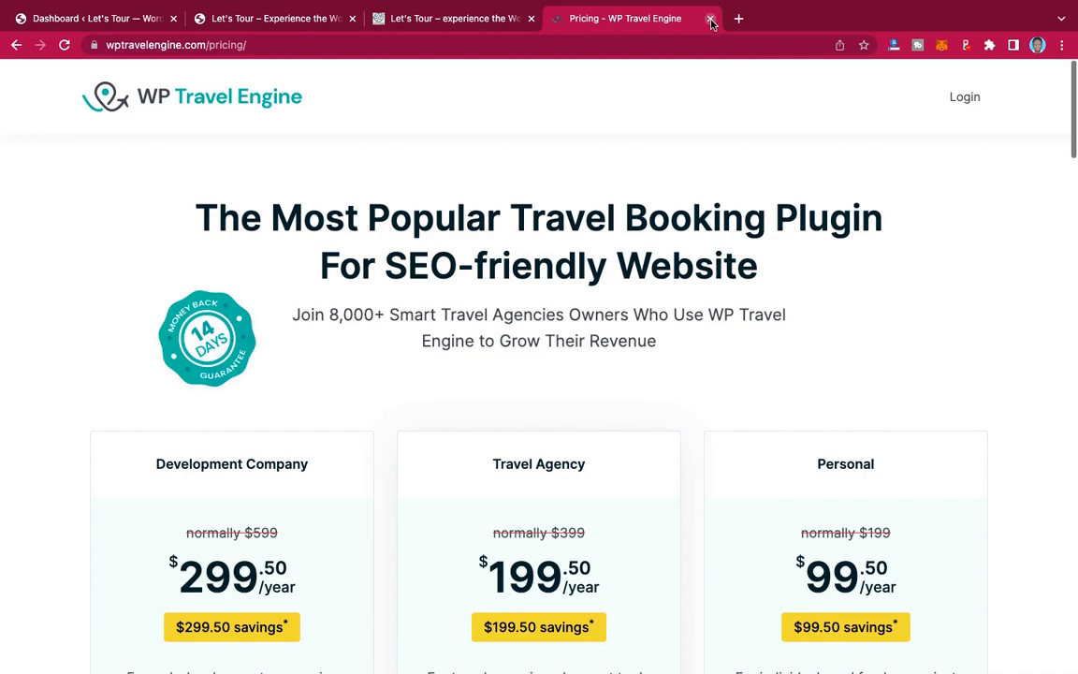
left_click(711, 19)
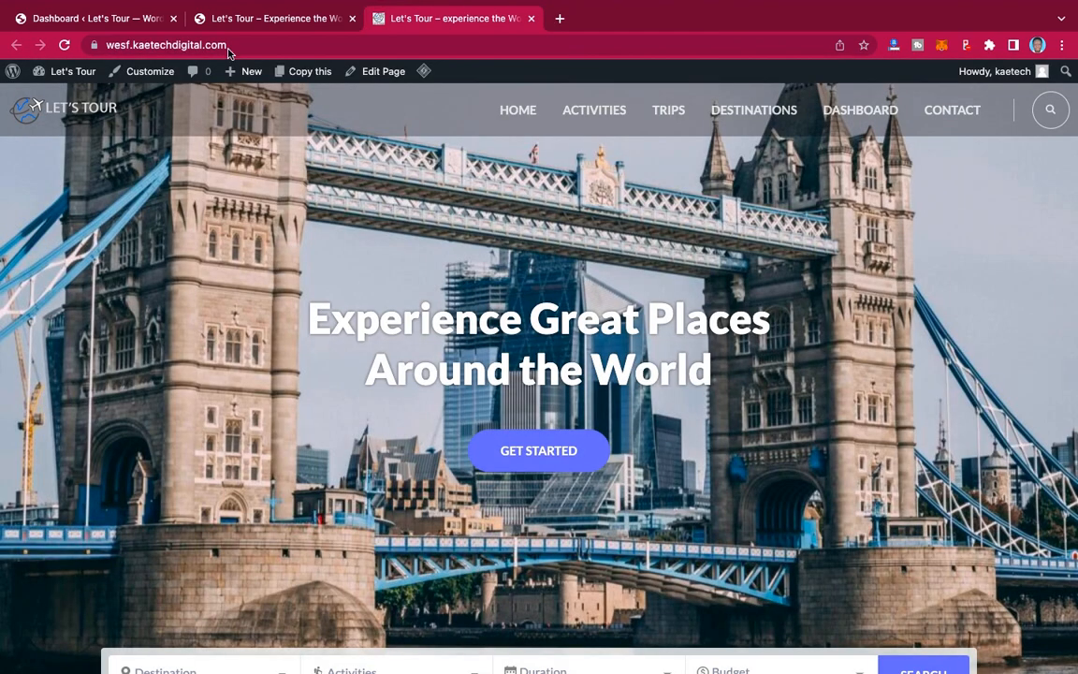
Step: Return to the WordPress dashboard, search the plugin directory for "wp travel", and examine the WP Travel Engine listing
left_click(114, 19)
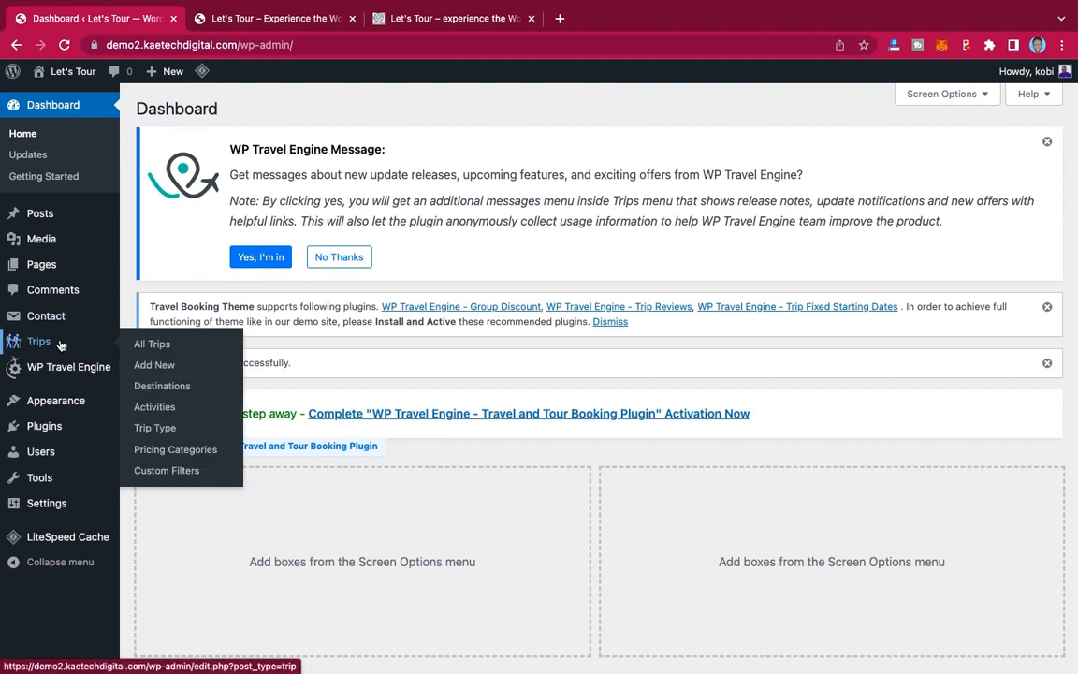
mouse_move(37, 380)
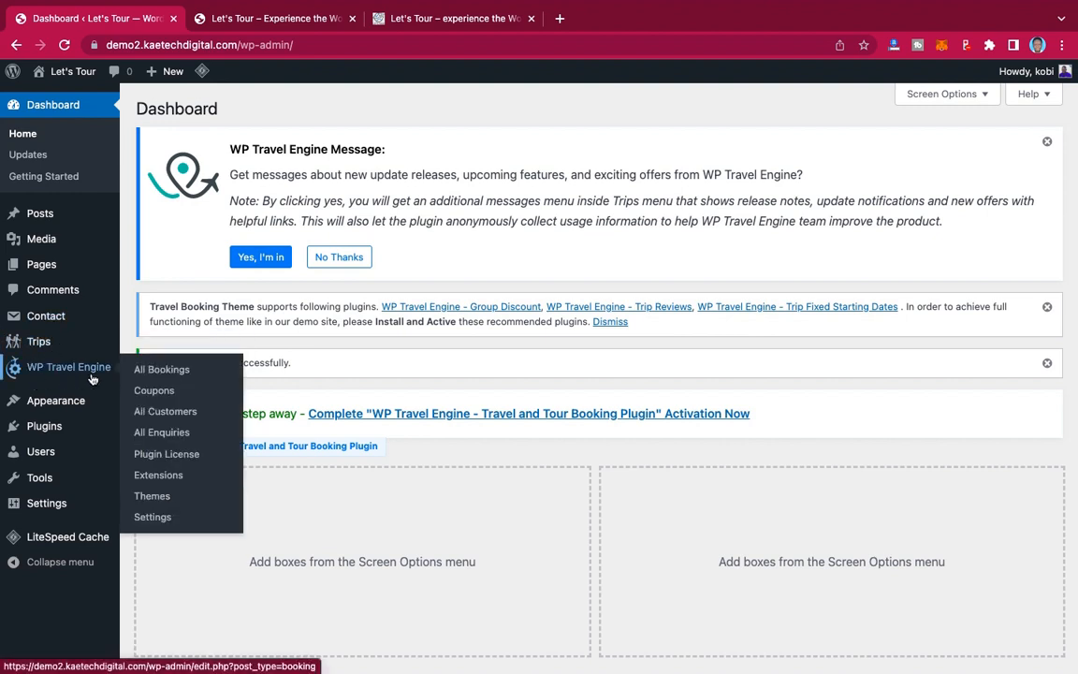
mouse_move(41, 431)
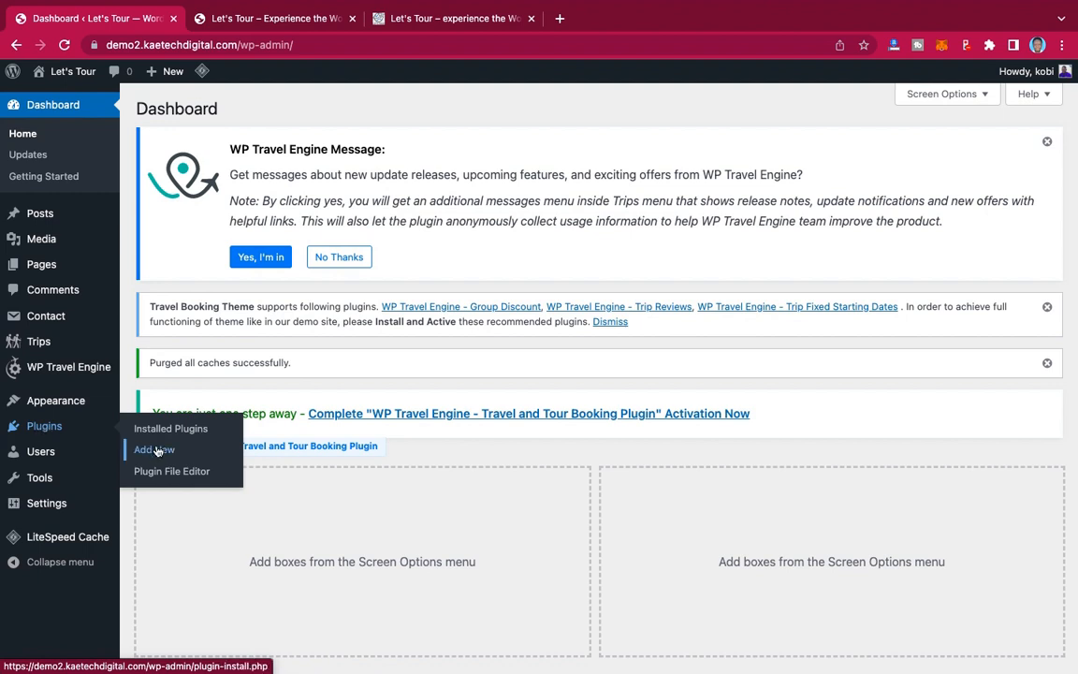
left_click(155, 451)
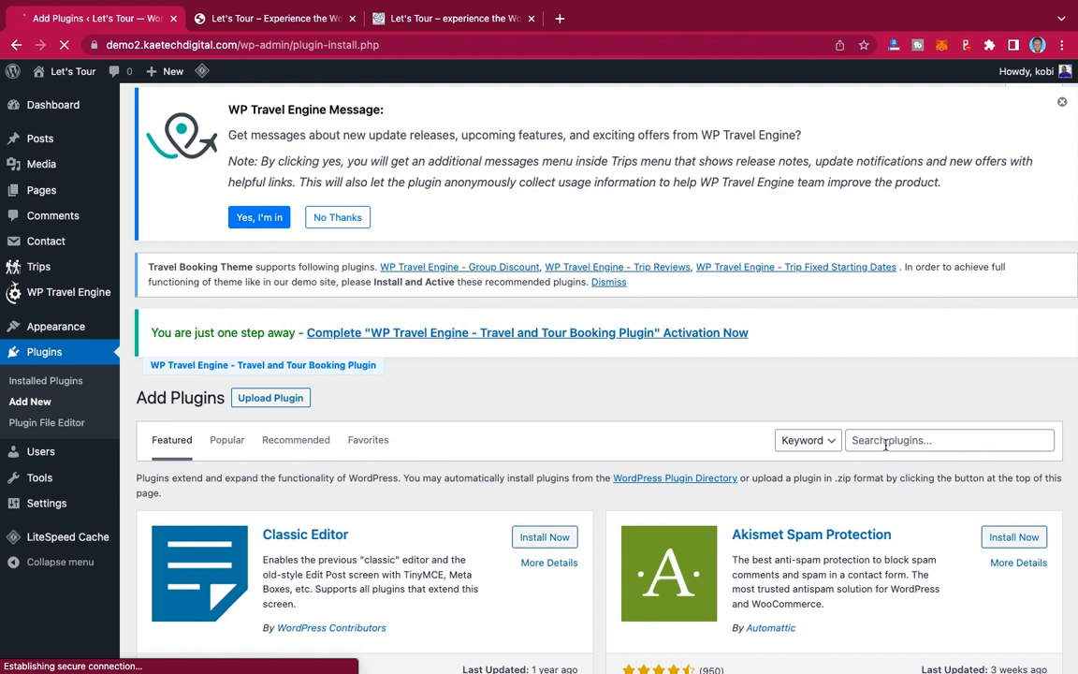
left_click(885, 442)
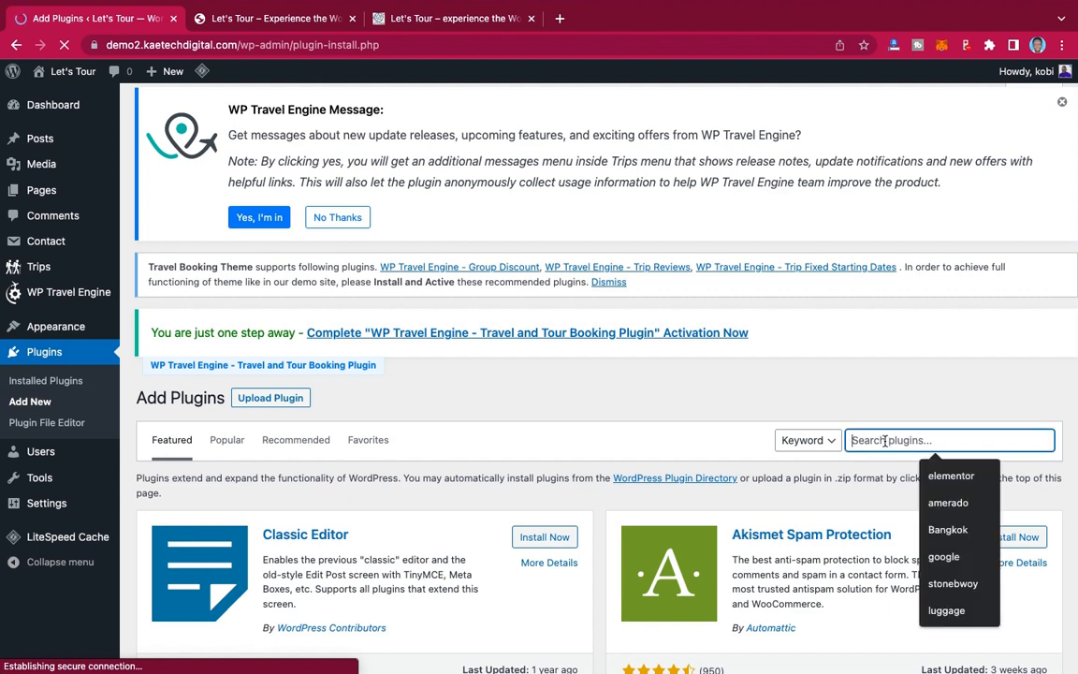
type("wp travel")
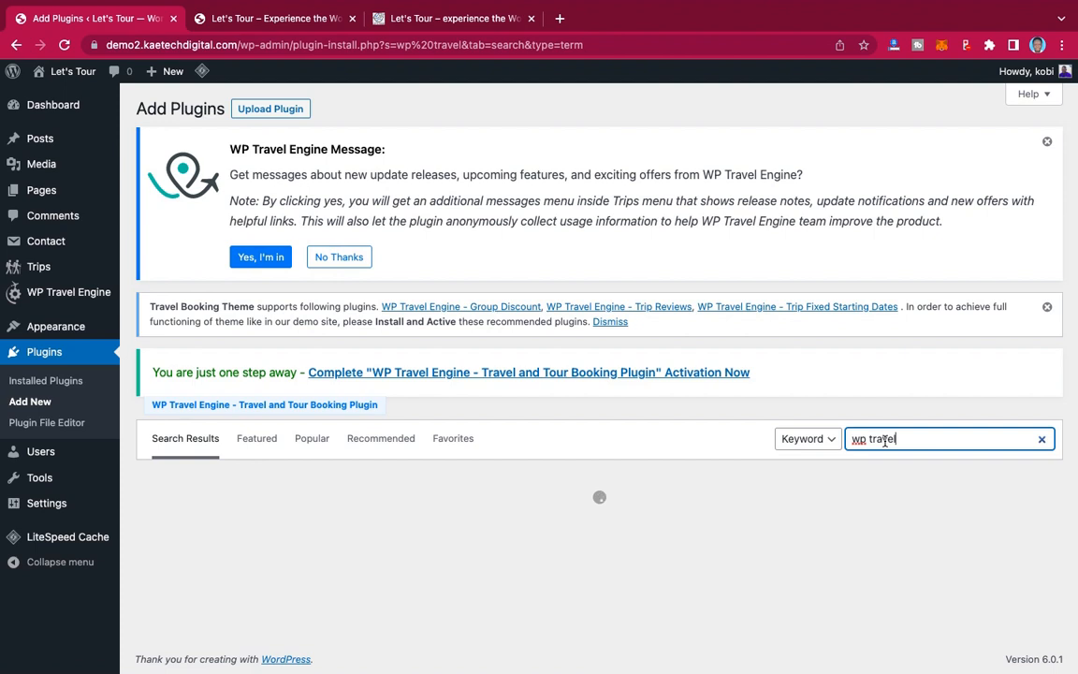
scroll(568, 550, "down", 2)
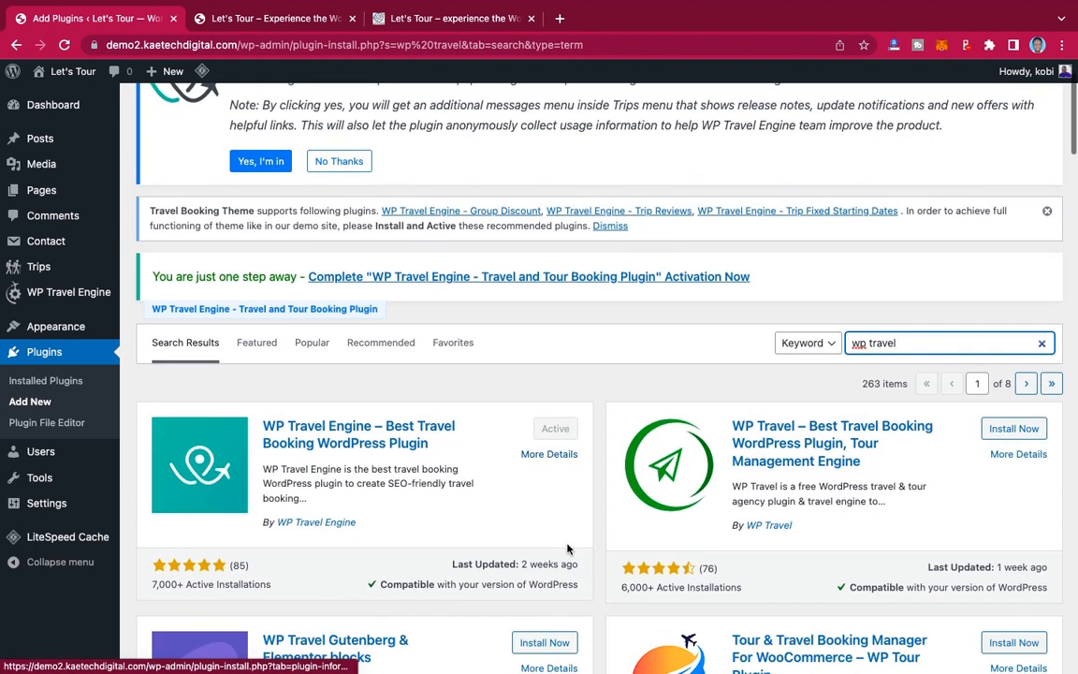
scroll(568, 550, "down", 1)
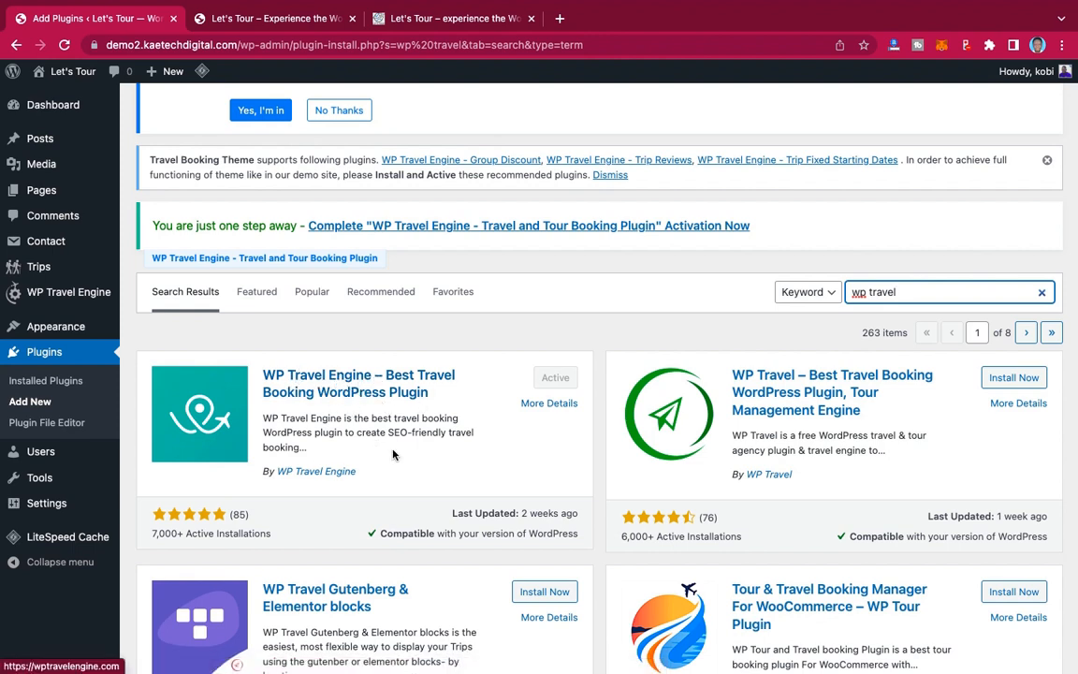
scroll(373, 472, "down", 2)
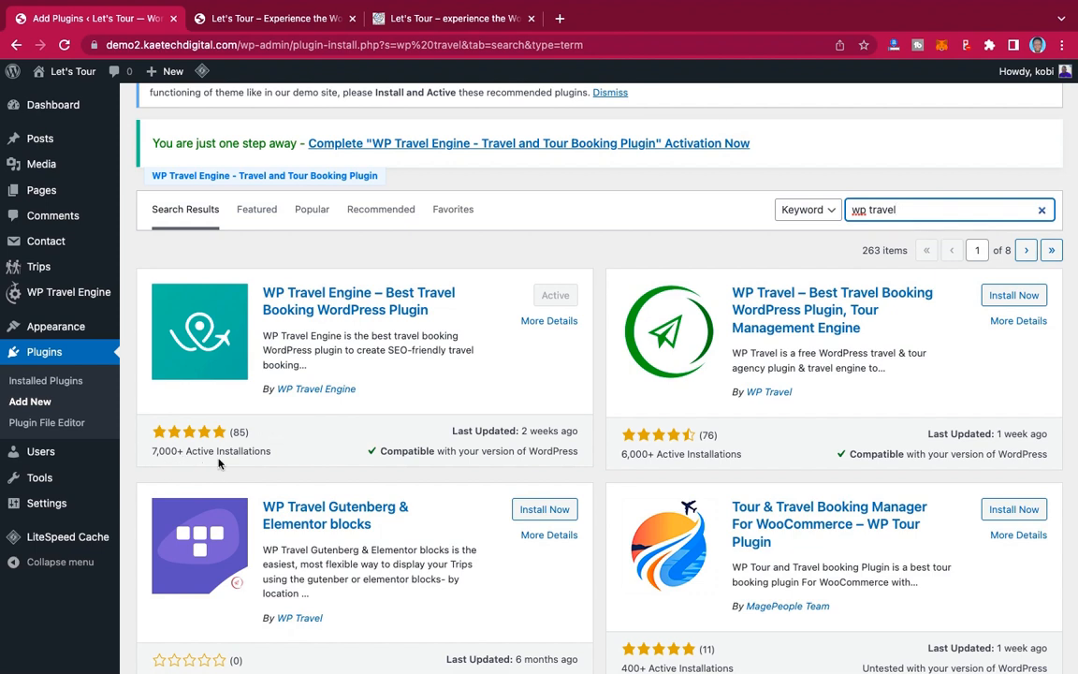
scroll(371, 410, "up", 1)
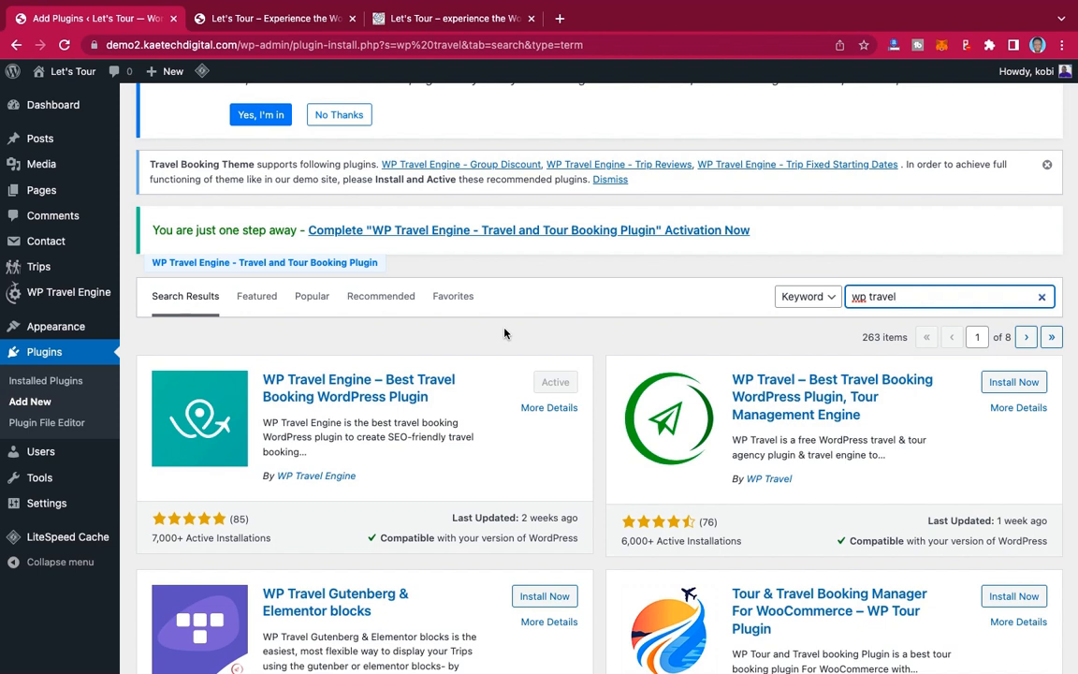
Step: Open the WP Travel Engine extensions page, then reload the demo2 site's front page and check its appearance down to the footer
mouse_move(44, 293)
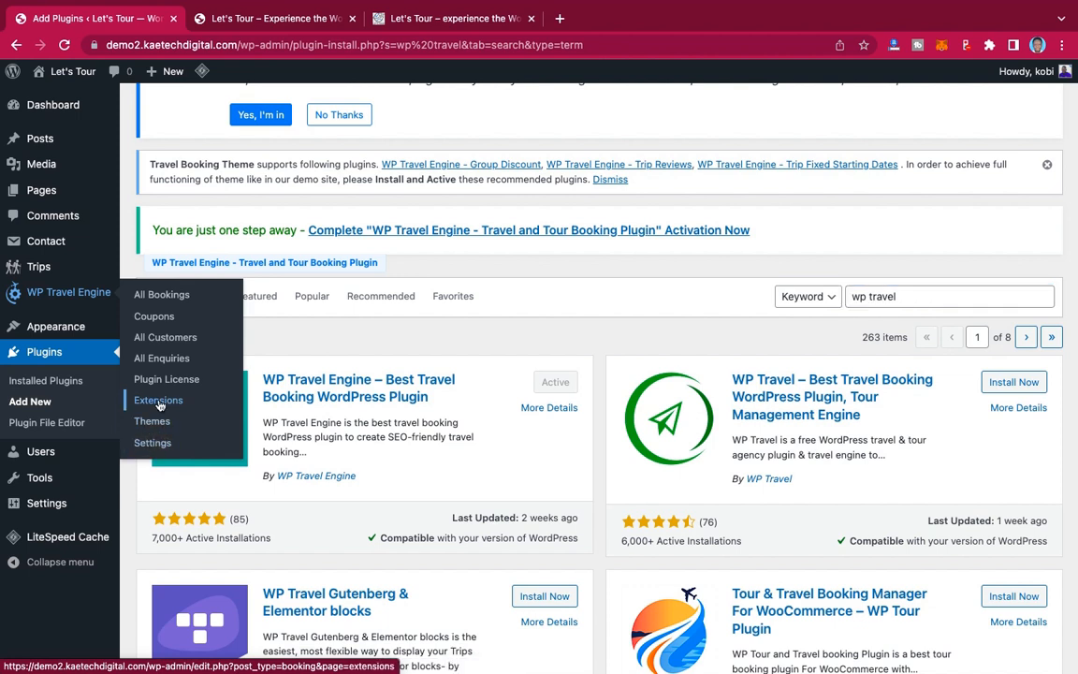
left_click(159, 400)
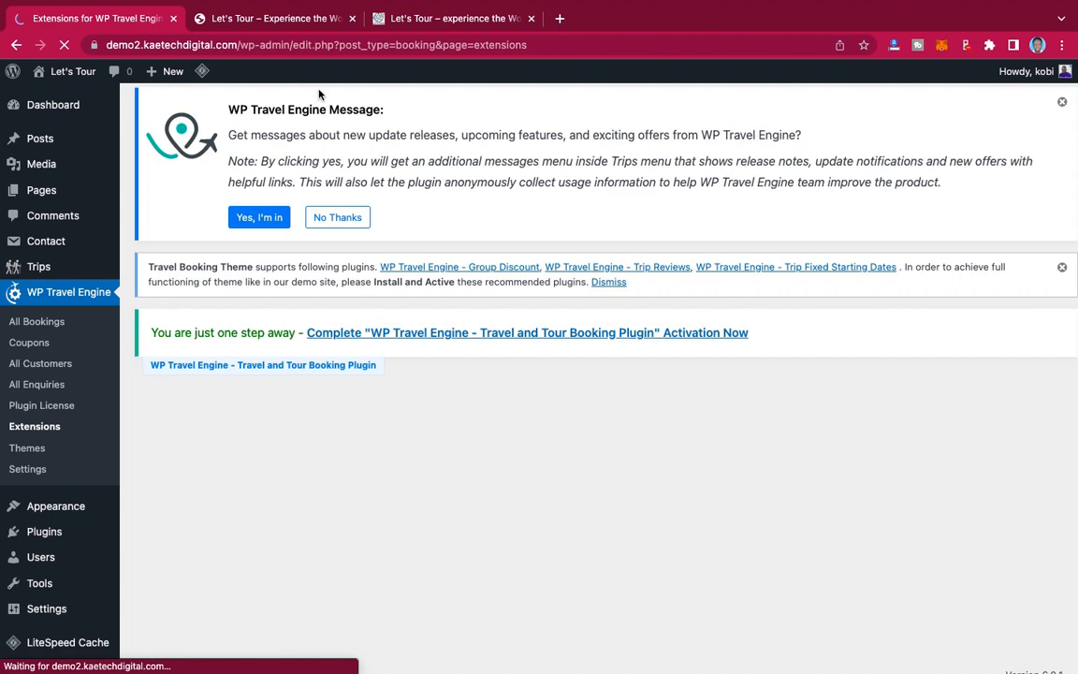
left_click(286, 17)
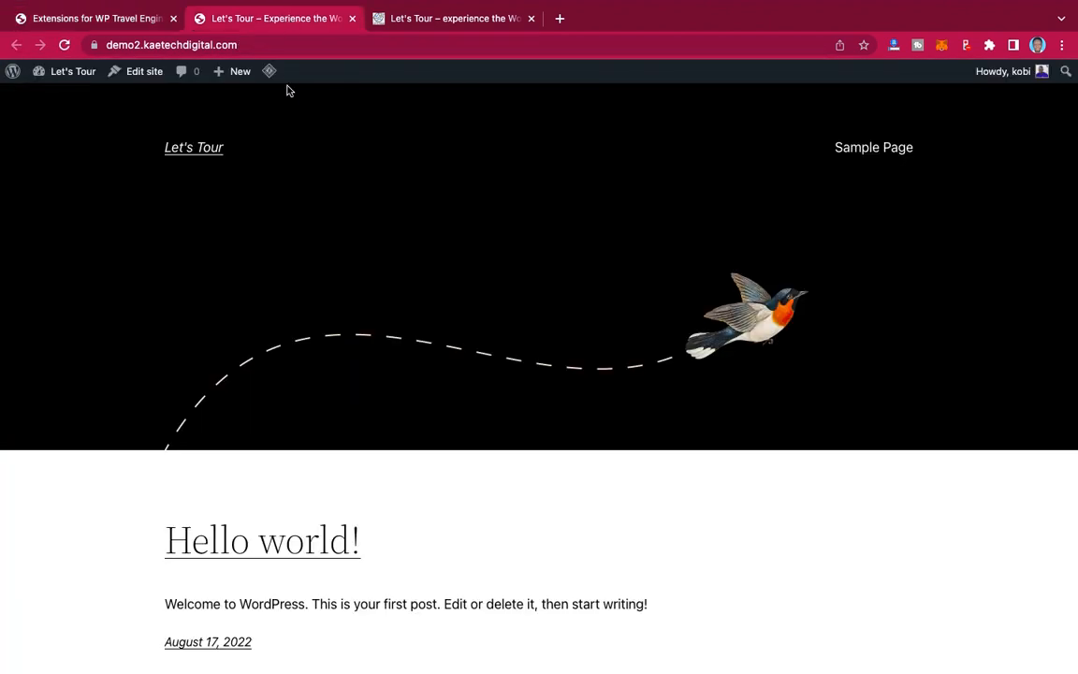
left_click(64, 45)
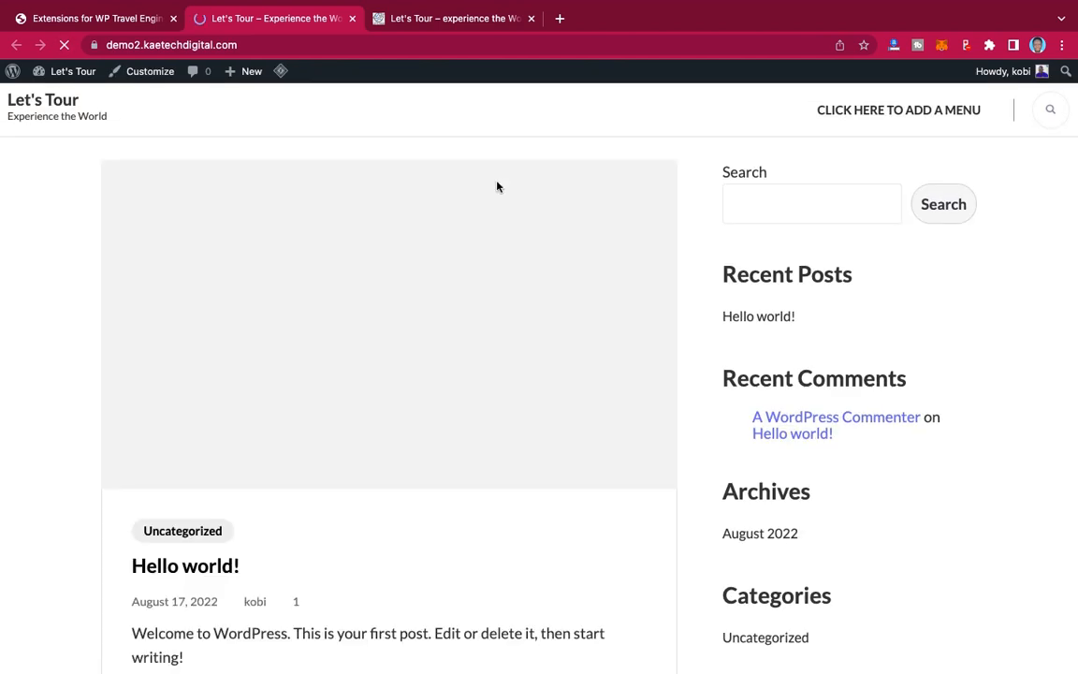
scroll(679, 356, "down", 3)
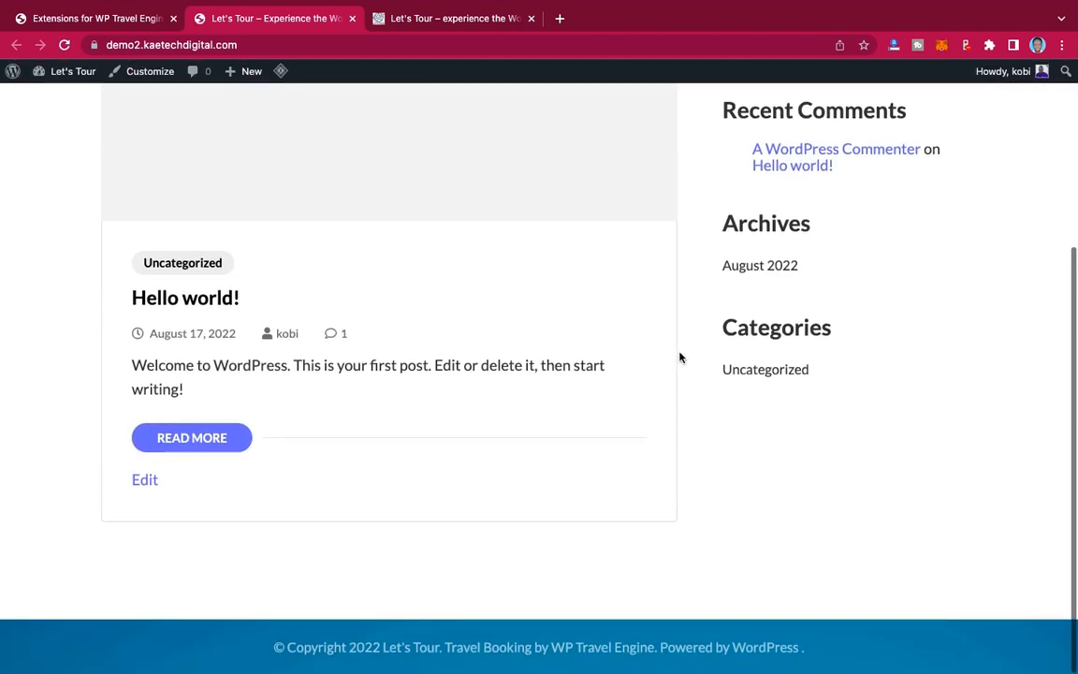
scroll(680, 357, "up", 3)
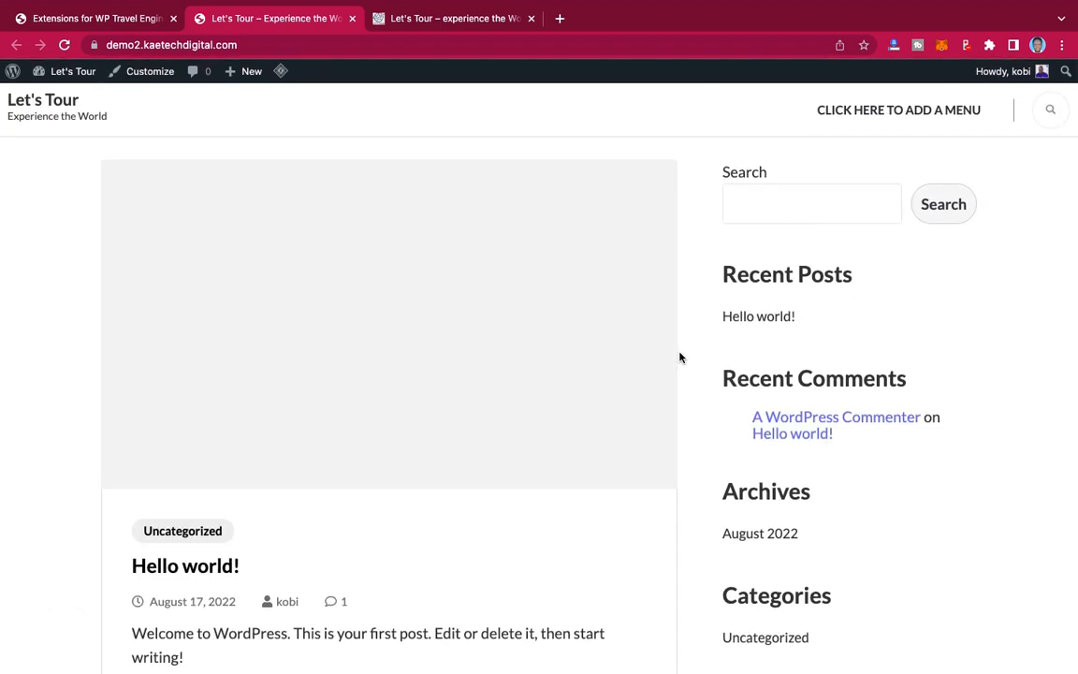
Step: Compare the demo2 front page with the finished Let's Tour reference site's home page
scroll(681, 357, "down", 3)
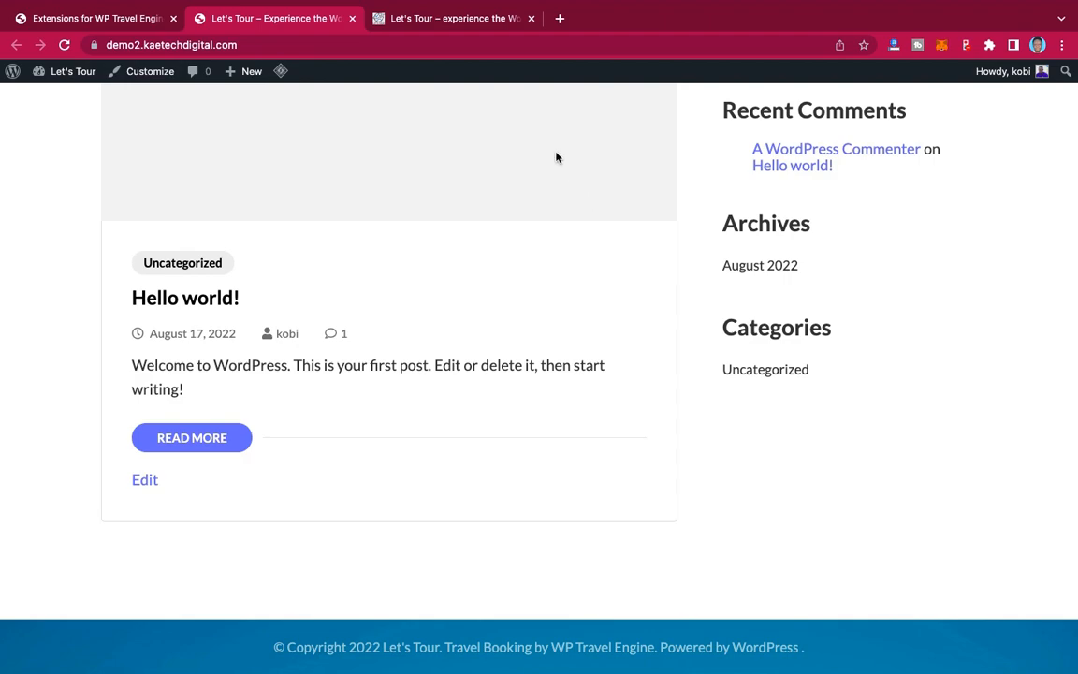
left_click(433, 28)
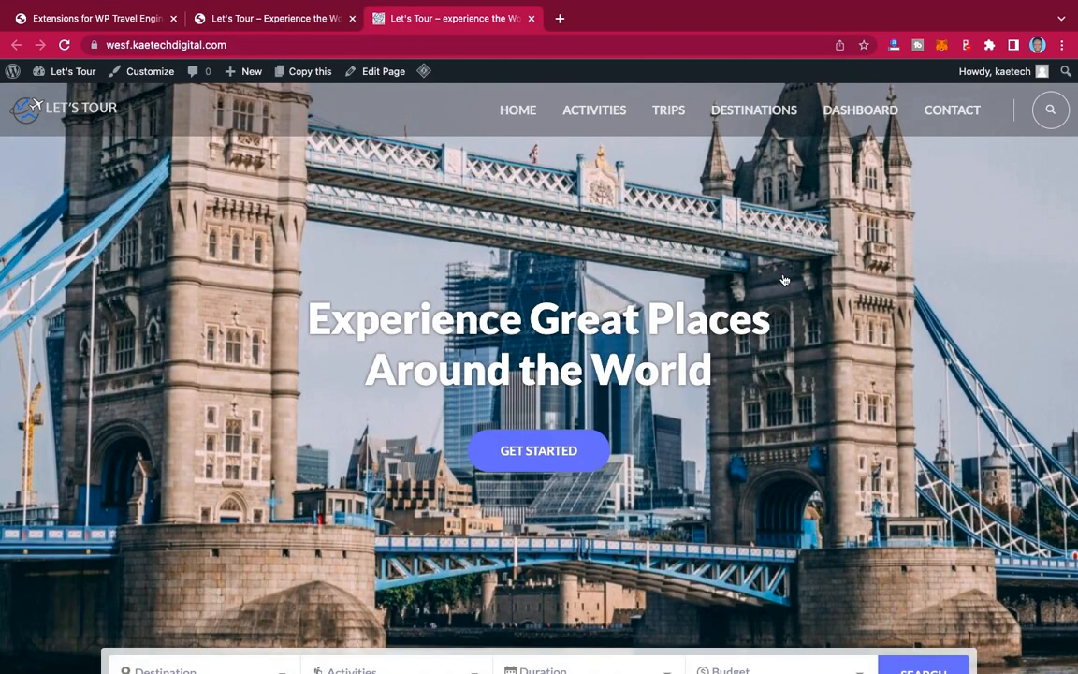
scroll(783, 277, "down", 20)
scroll(783, 278, "up", 20)
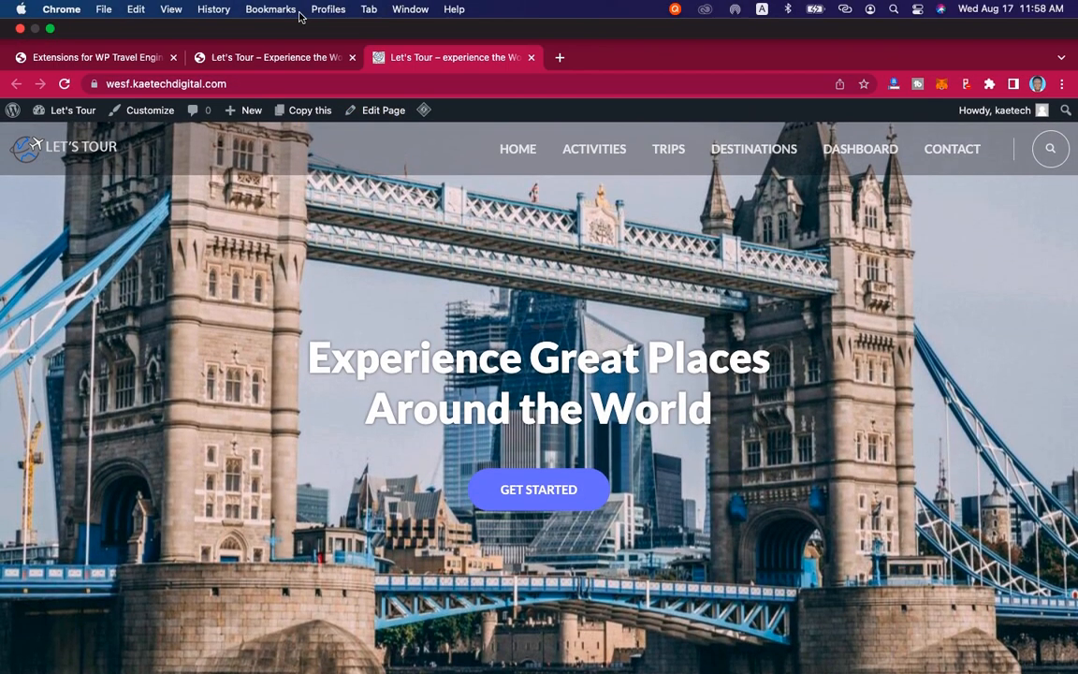
left_click(270, 9)
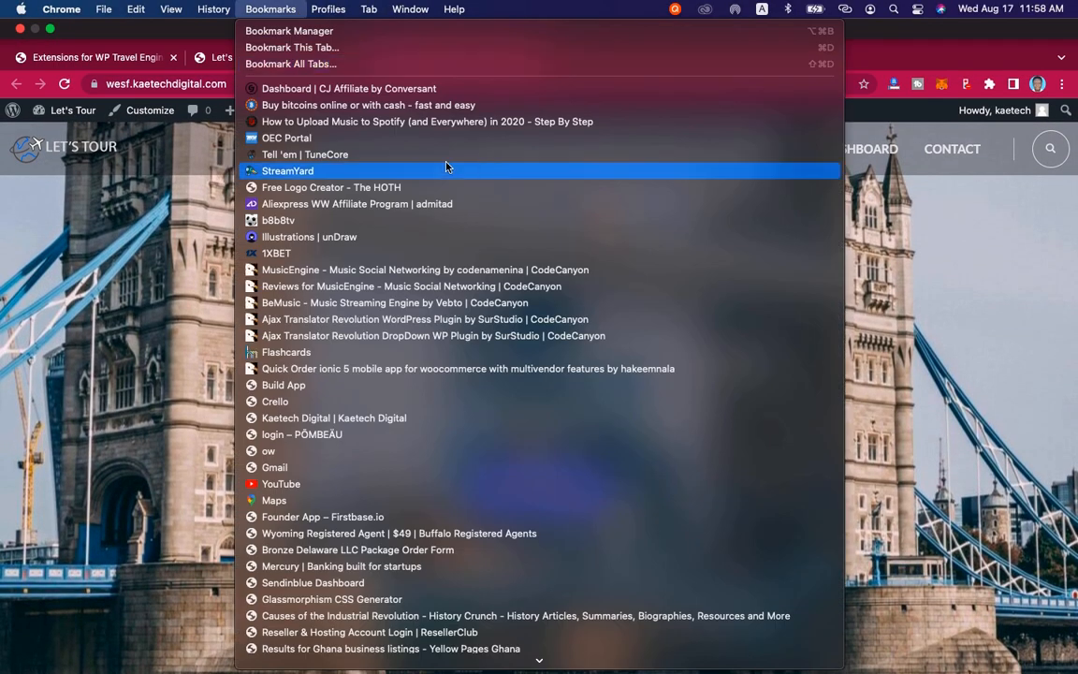
left_click(962, 247)
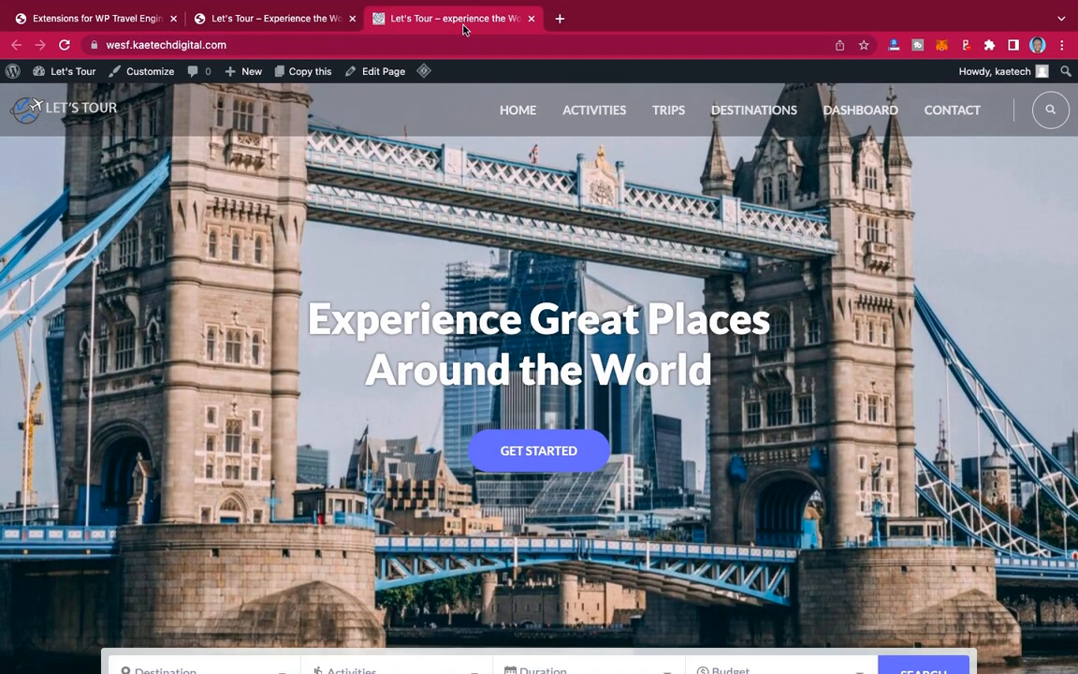
left_click(272, 20)
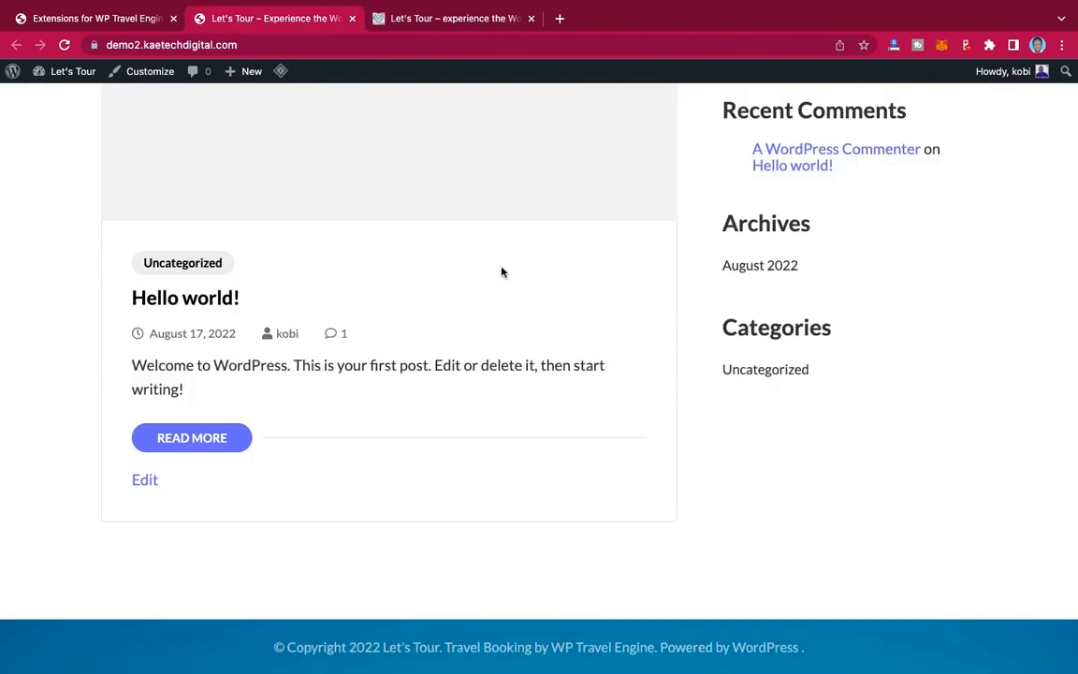
scroll(502, 271, "up", 5)
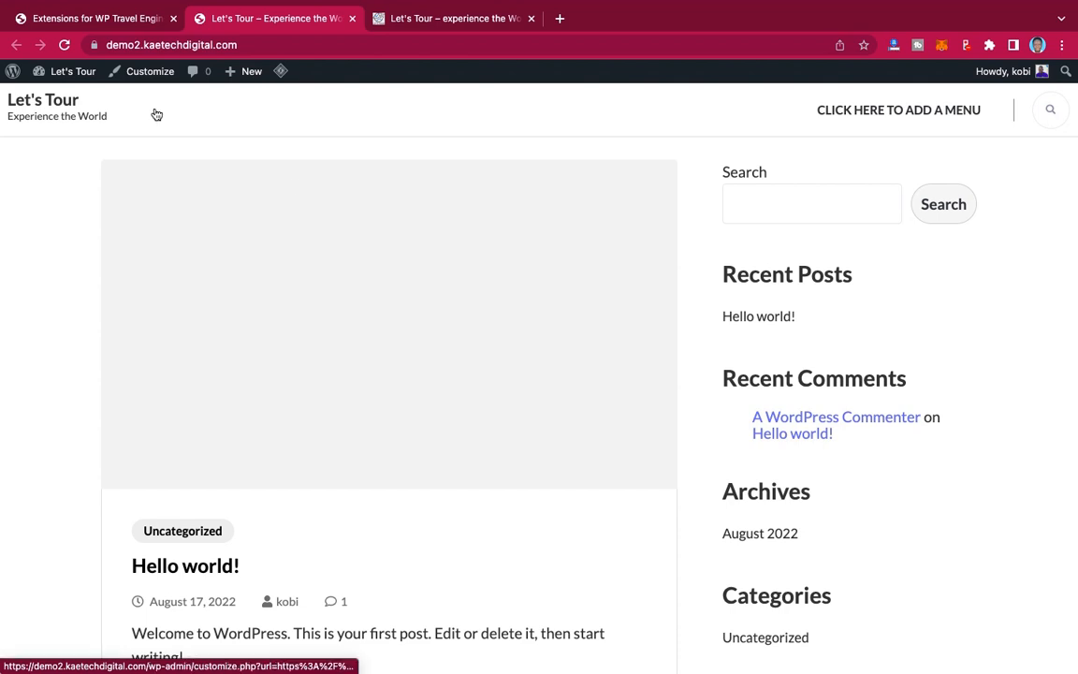
Step: Open the trip Pricing Categories in the demo2 dashboard and add a category named Adult without an age group
left_click(101, 21)
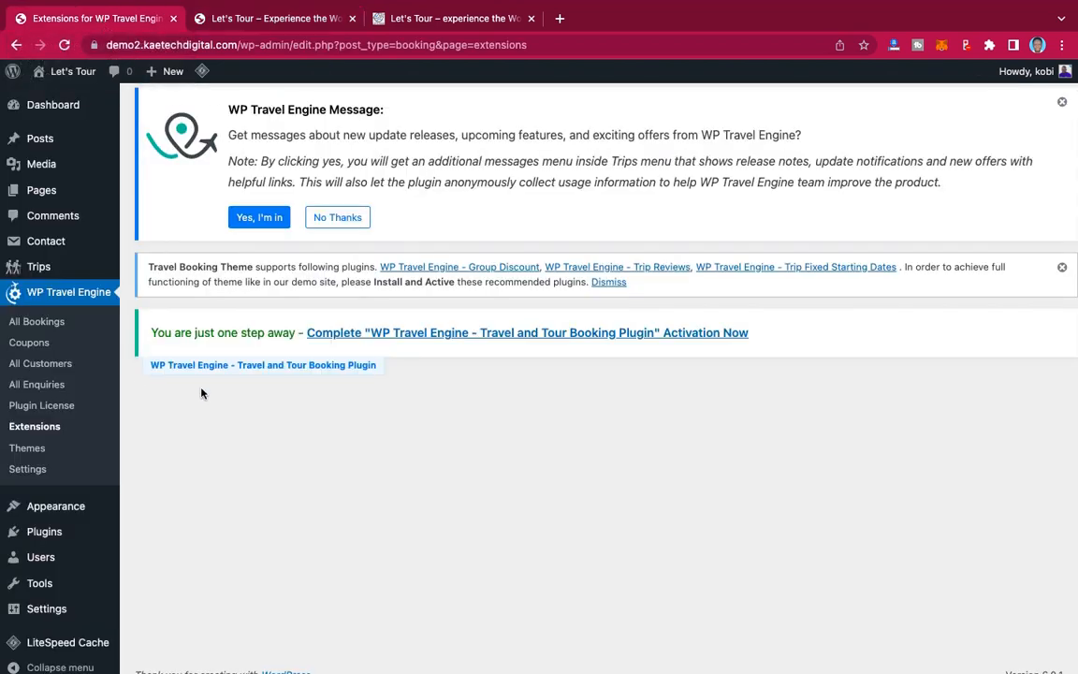
scroll(201, 393, "down", 1)
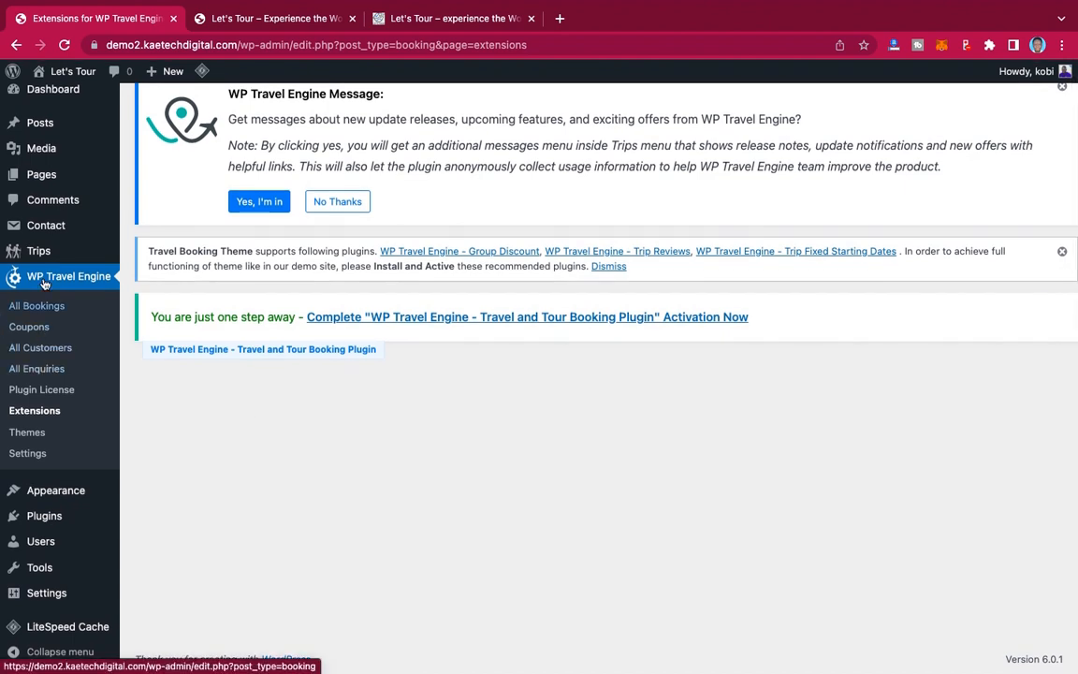
mouse_move(40, 253)
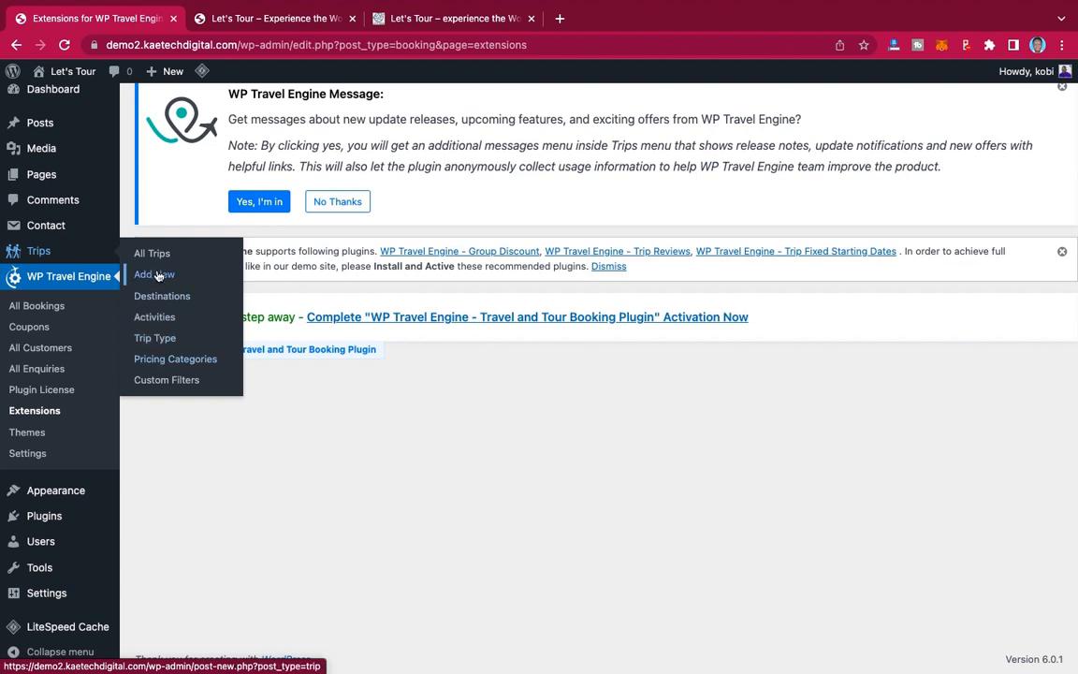
left_click(175, 361)
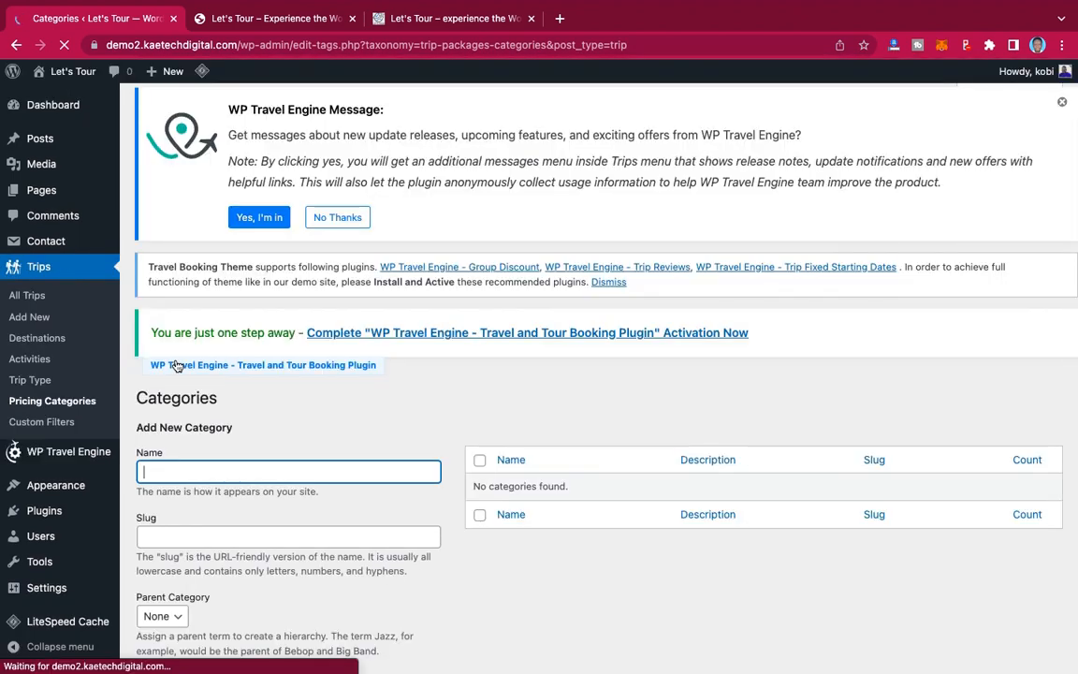
scroll(330, 431, "down", 3)
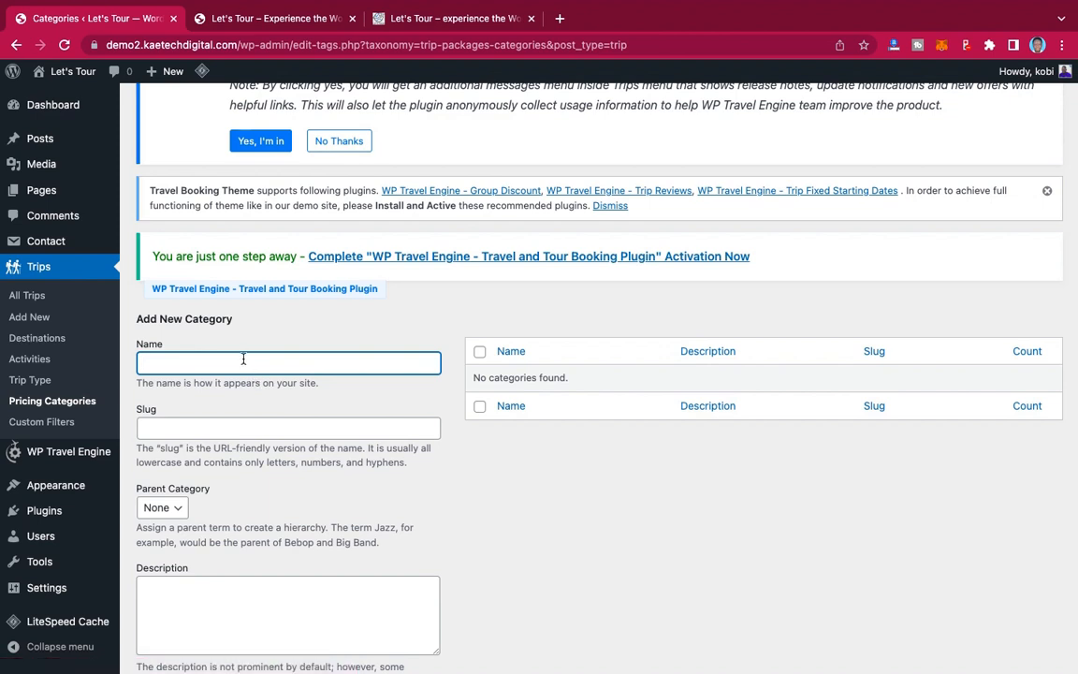
type("ult")
scroll(349, 468, "down", 5)
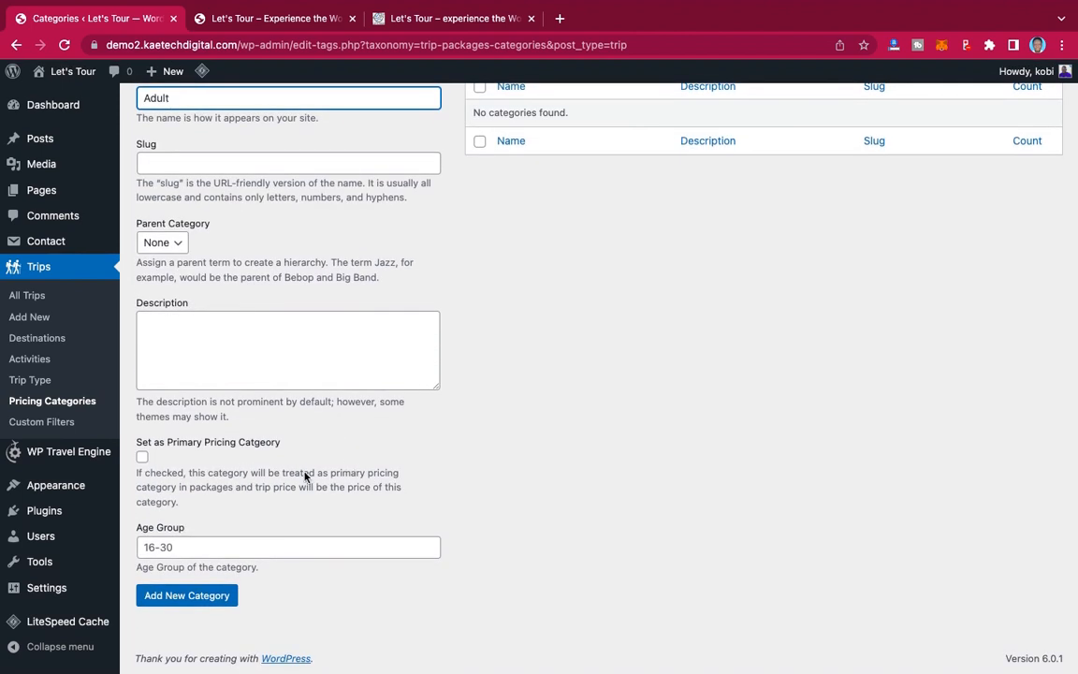
left_click(176, 548)
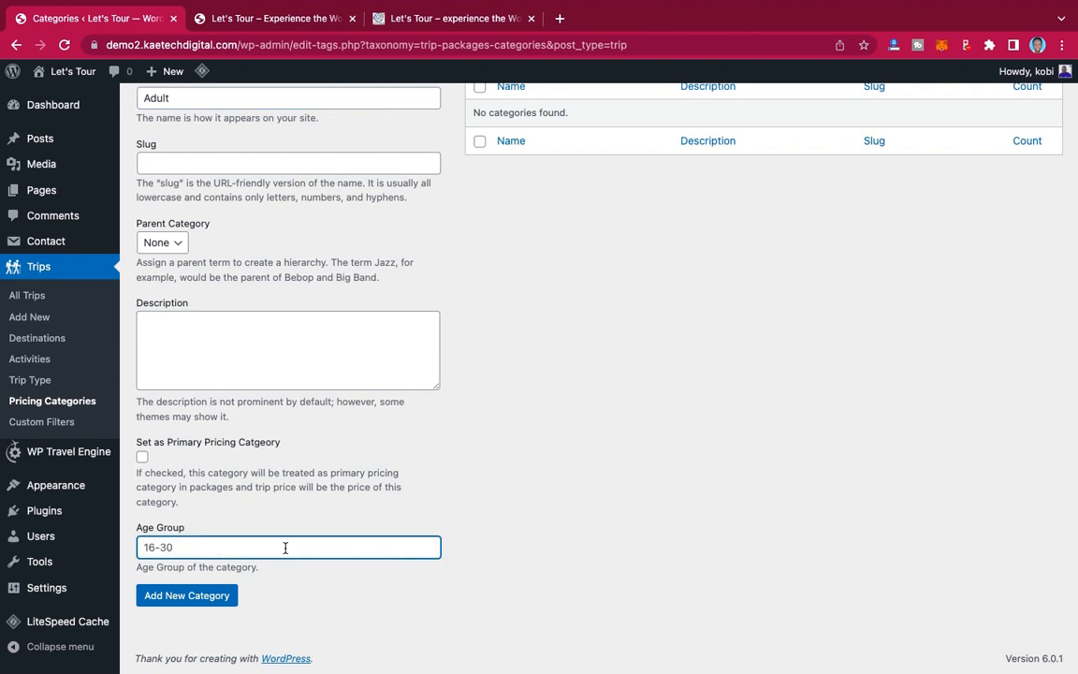
left_click(201, 597)
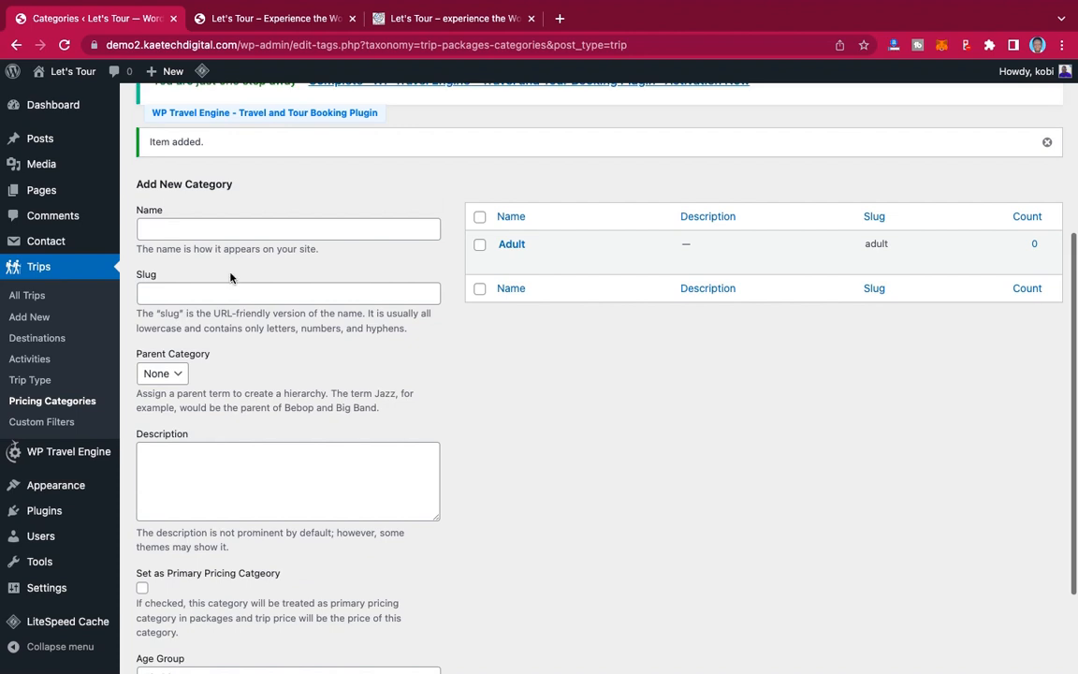
Step: Add a second pricing category named Child and fill in its age group
left_click(181, 234)
type("C")
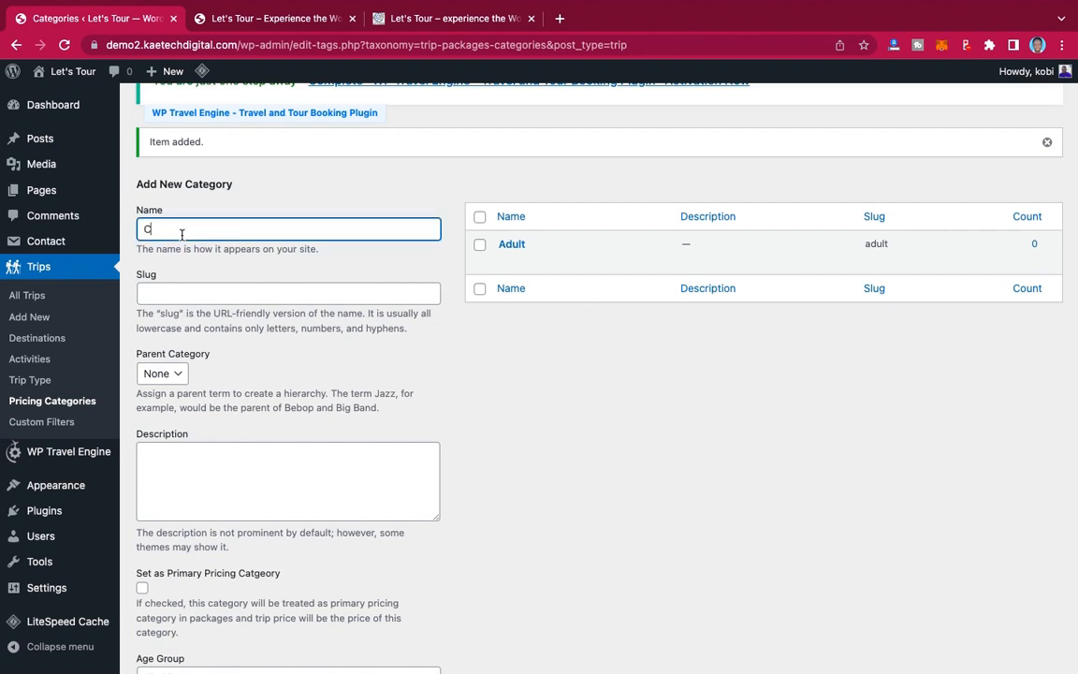
type("hild")
scroll(181, 234, "down", 3)
left_click(158, 549)
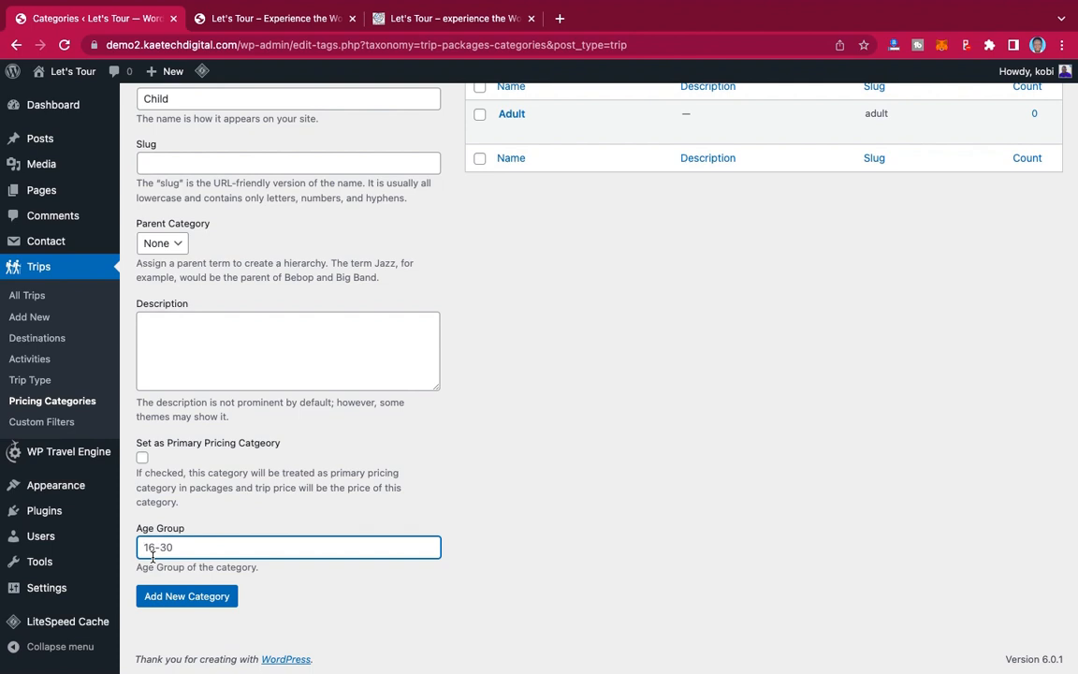
type("0")
key("BackSpace")
key("BackSpace")
type("0")
left_click(193, 602)
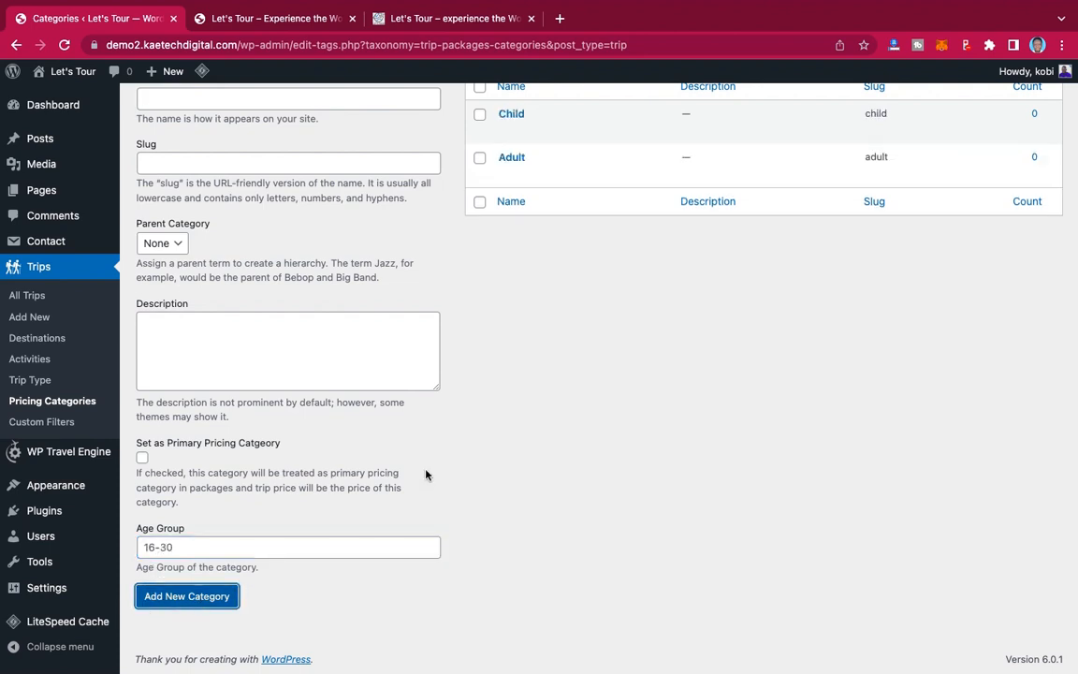
Step: Edit the Adult pricing category, set its age group to 16-99, and update it
scroll(426, 476, "up", 2)
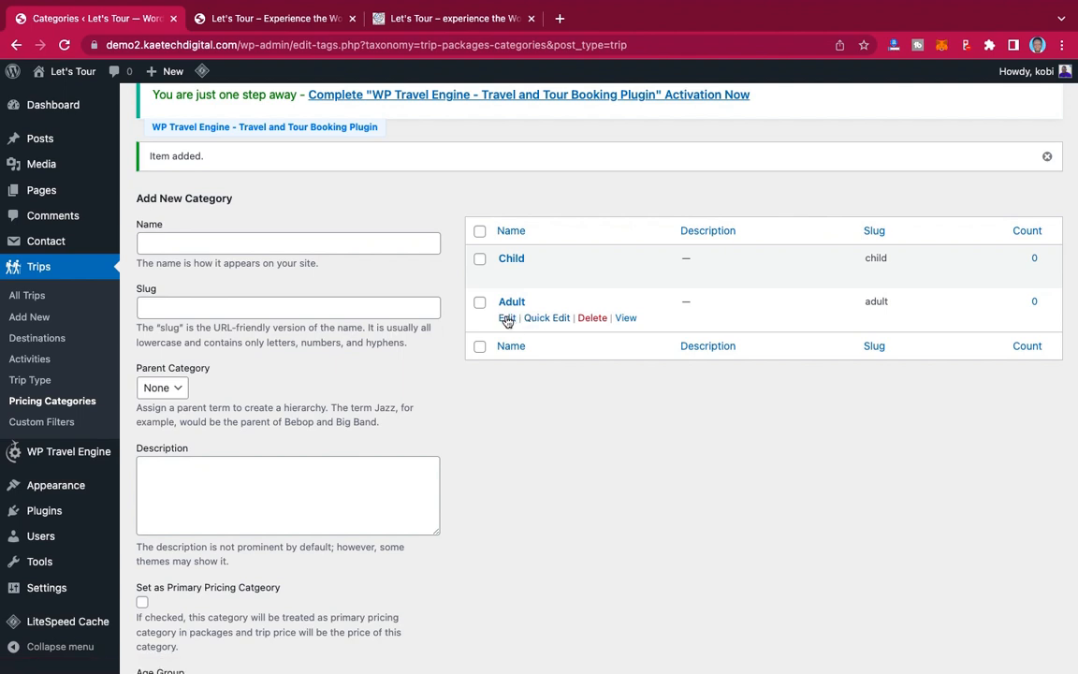
left_click(507, 319)
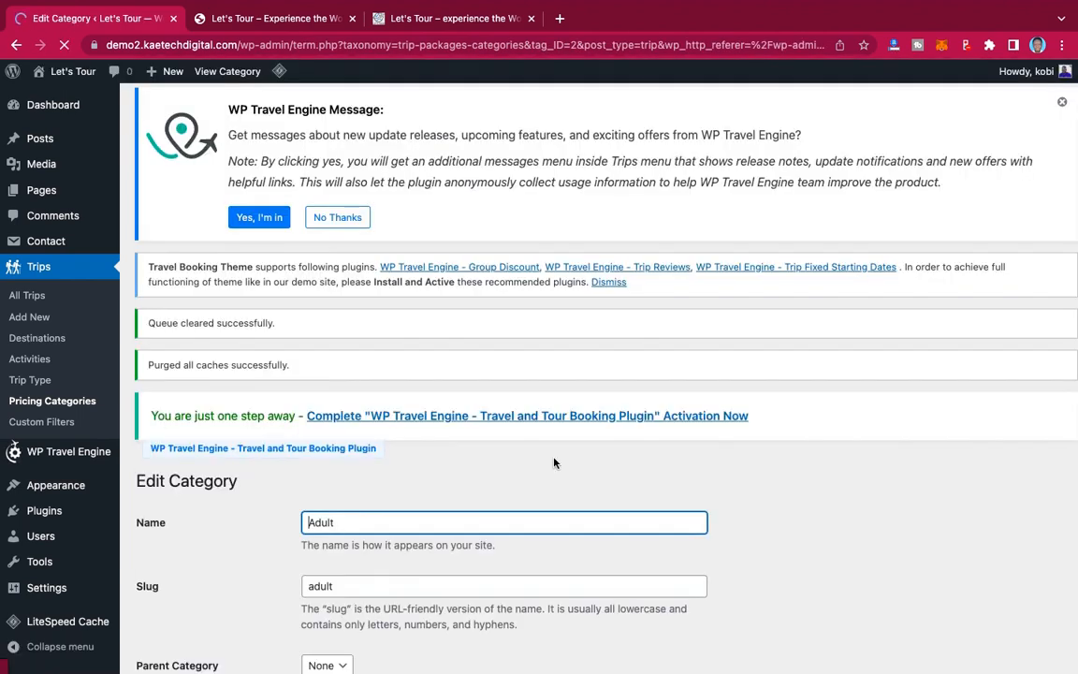
scroll(553, 462, "down", 5)
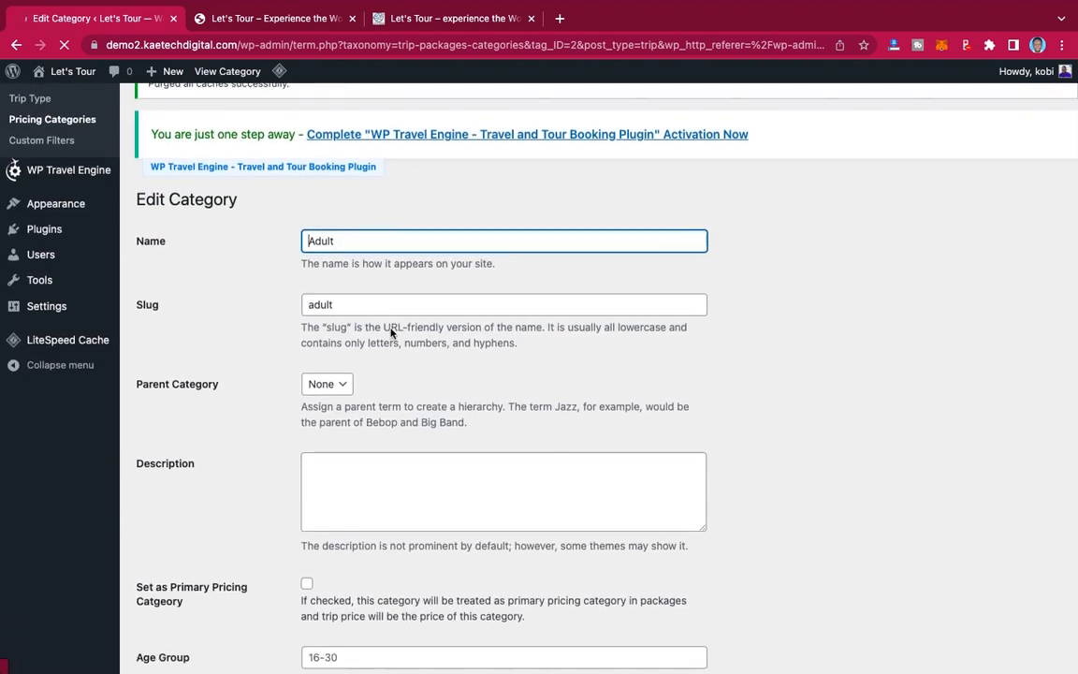
scroll(392, 332, "down", 3)
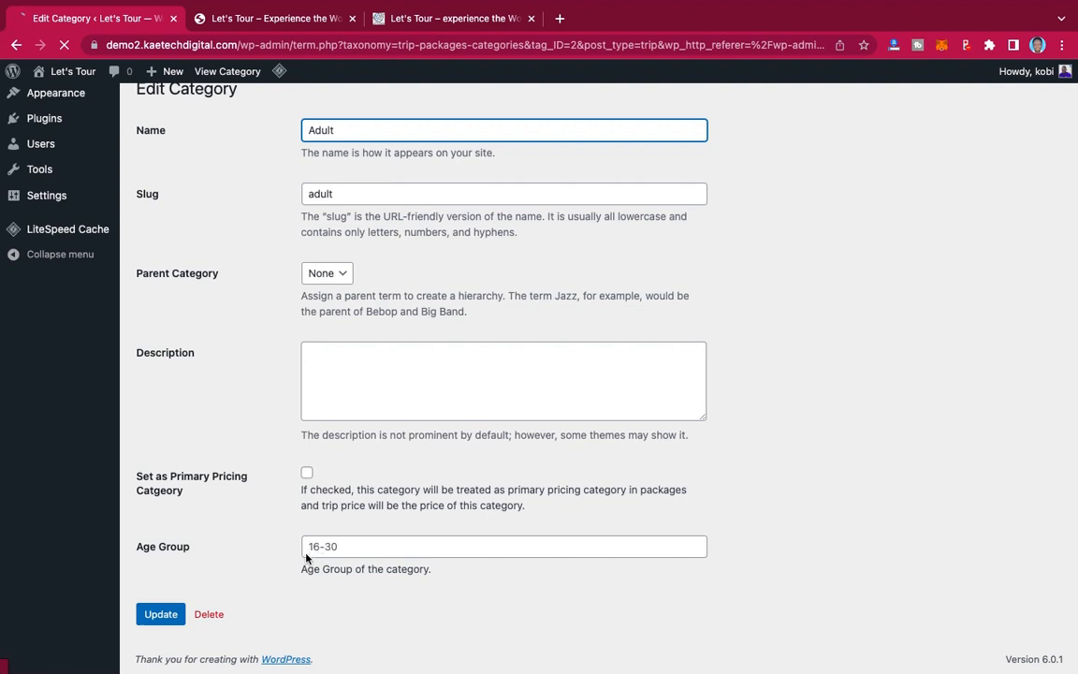
left_click(314, 594)
type("18-99")
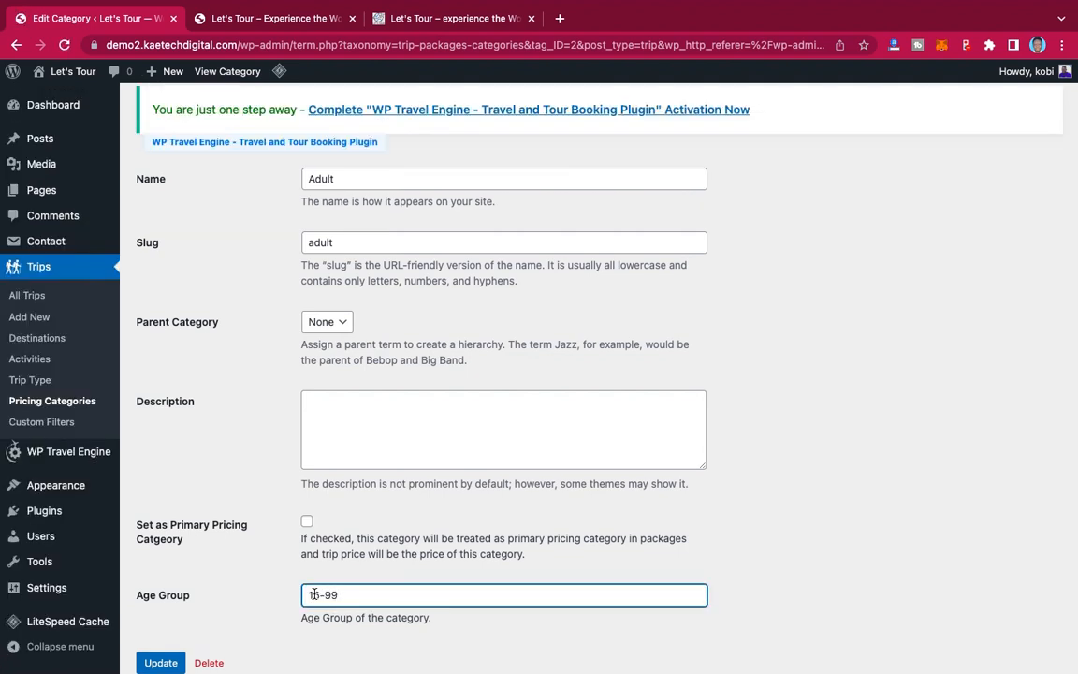
scroll(313, 591, "down", 2)
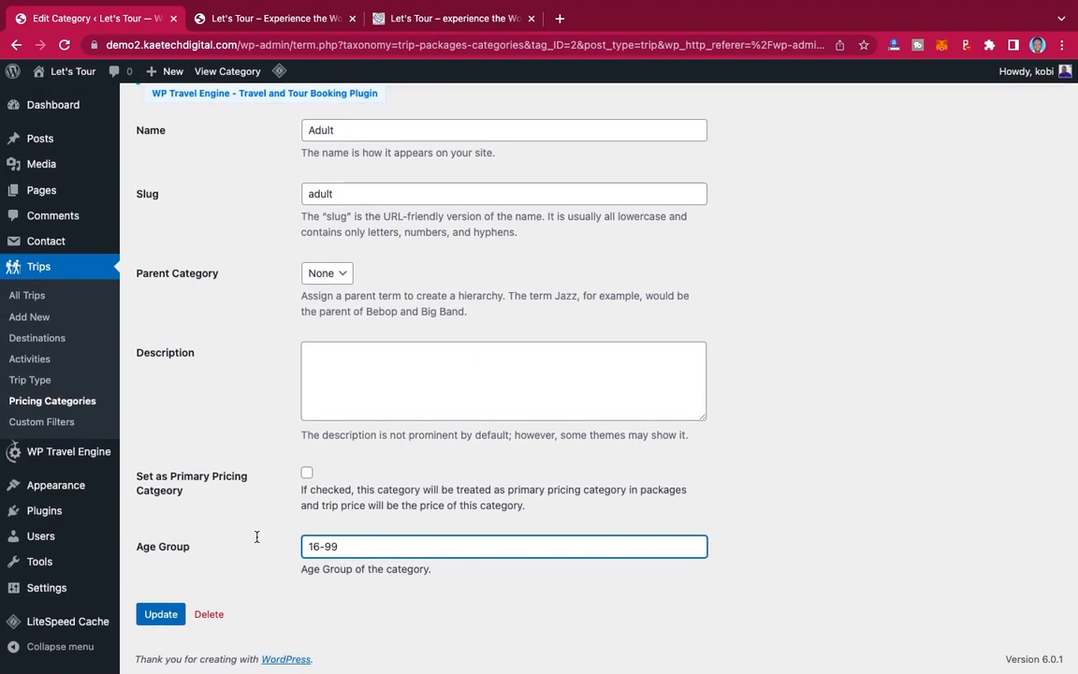
left_click(160, 614)
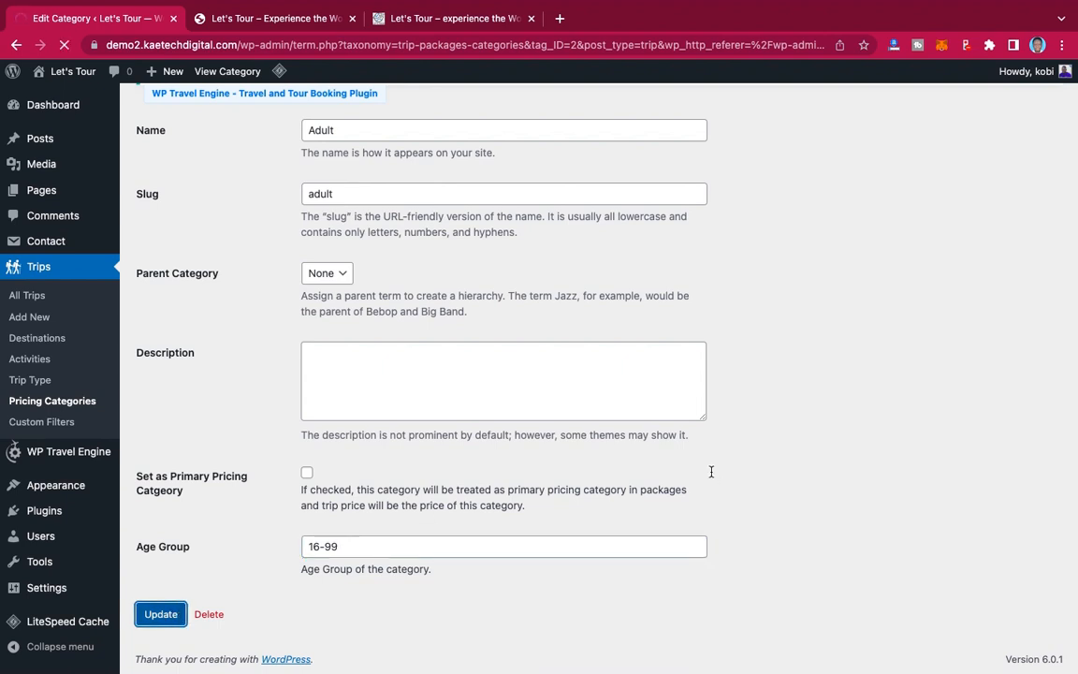
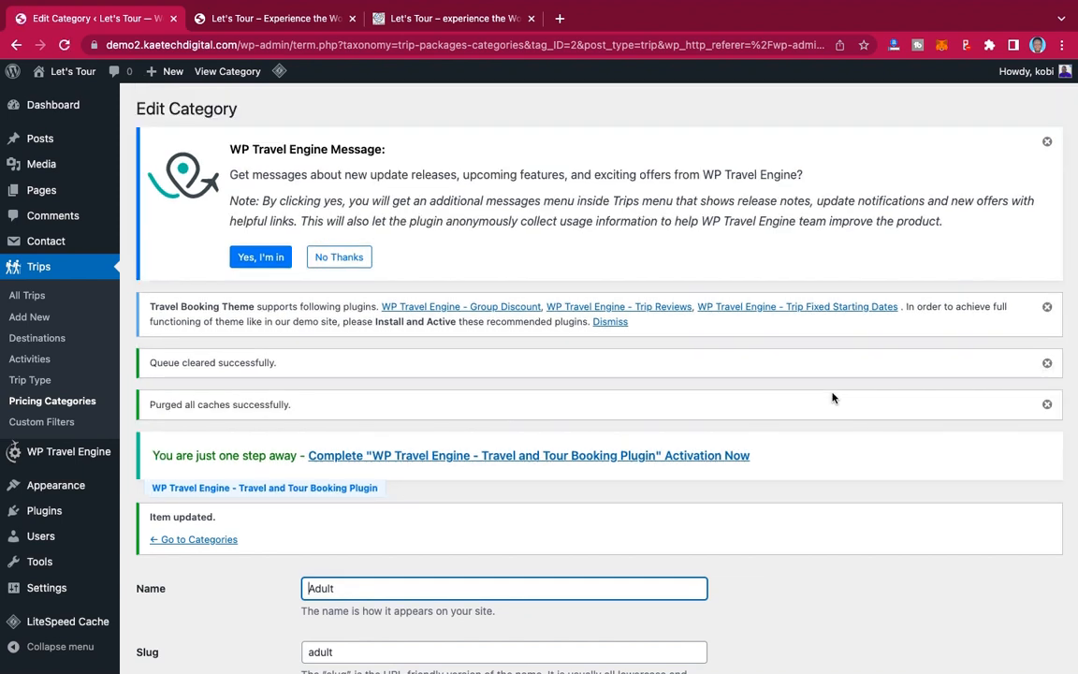
Step: Review the trip listings and filter criteria on the reference site's Trips page, then return to the demo2 dashboard
left_click(479, 18)
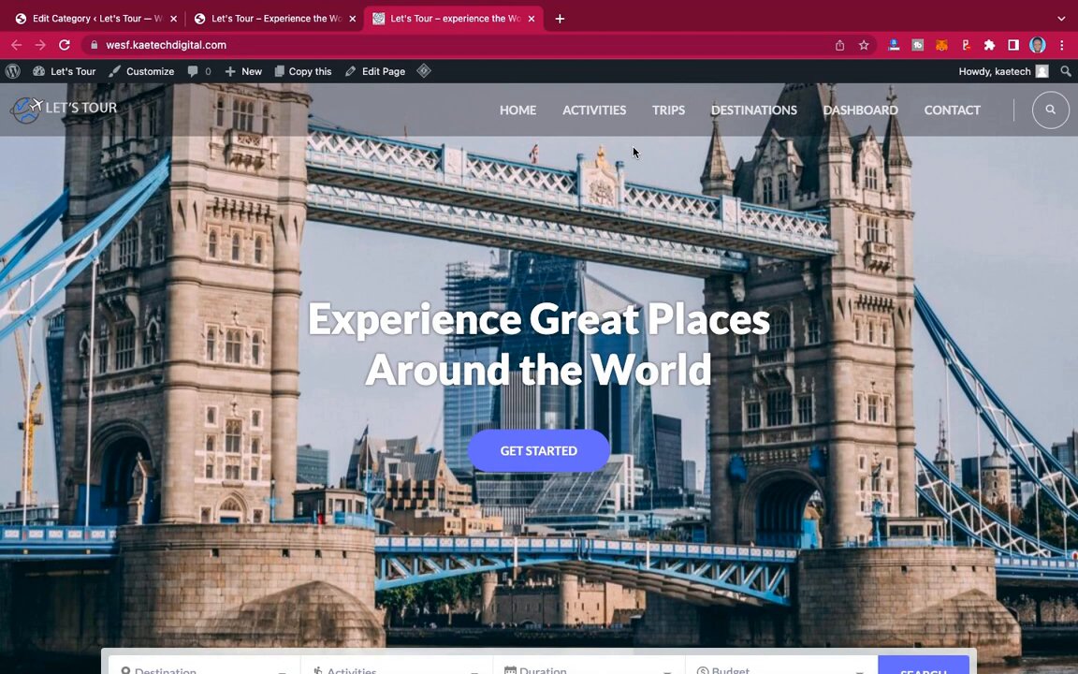
left_click(680, 114)
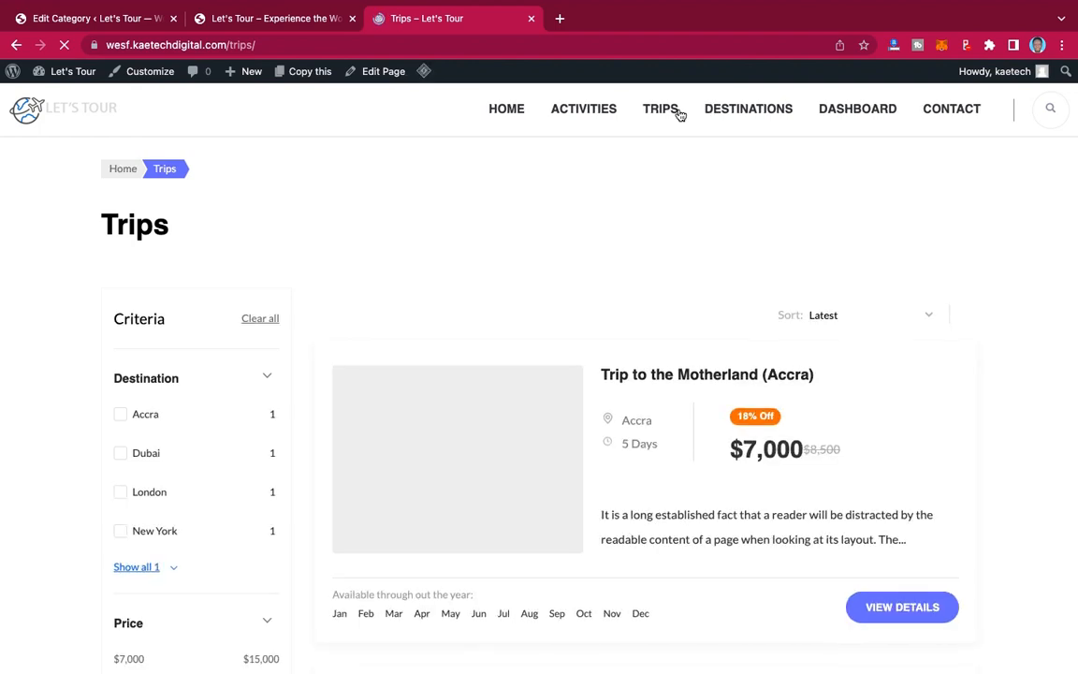
scroll(744, 273, "down", 10)
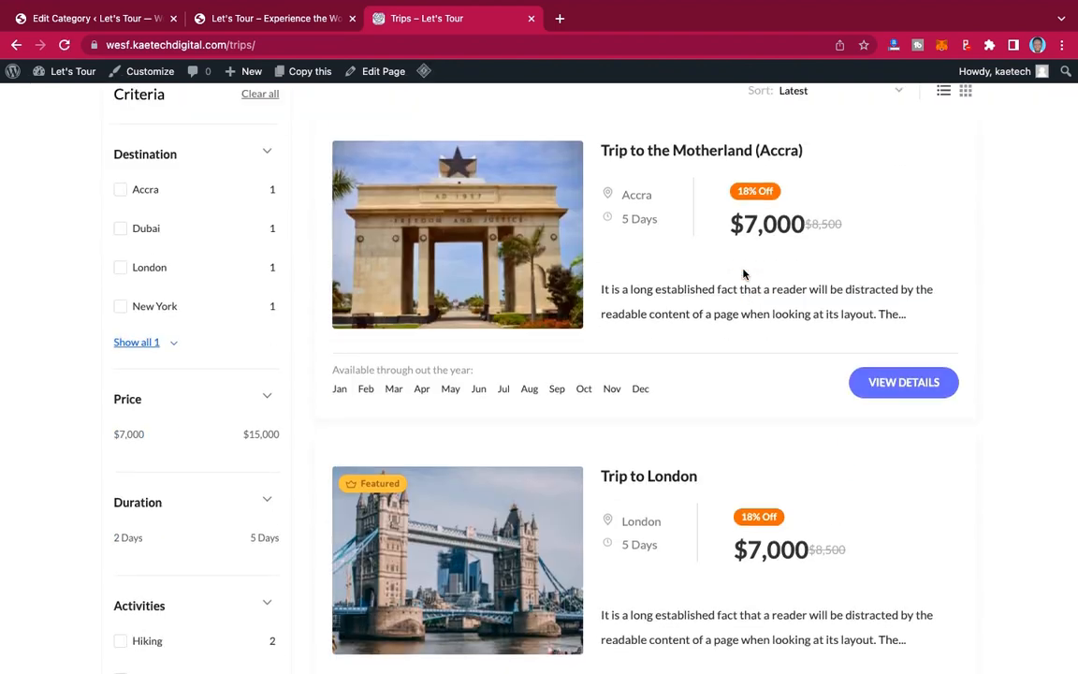
scroll(744, 274, "down", 3)
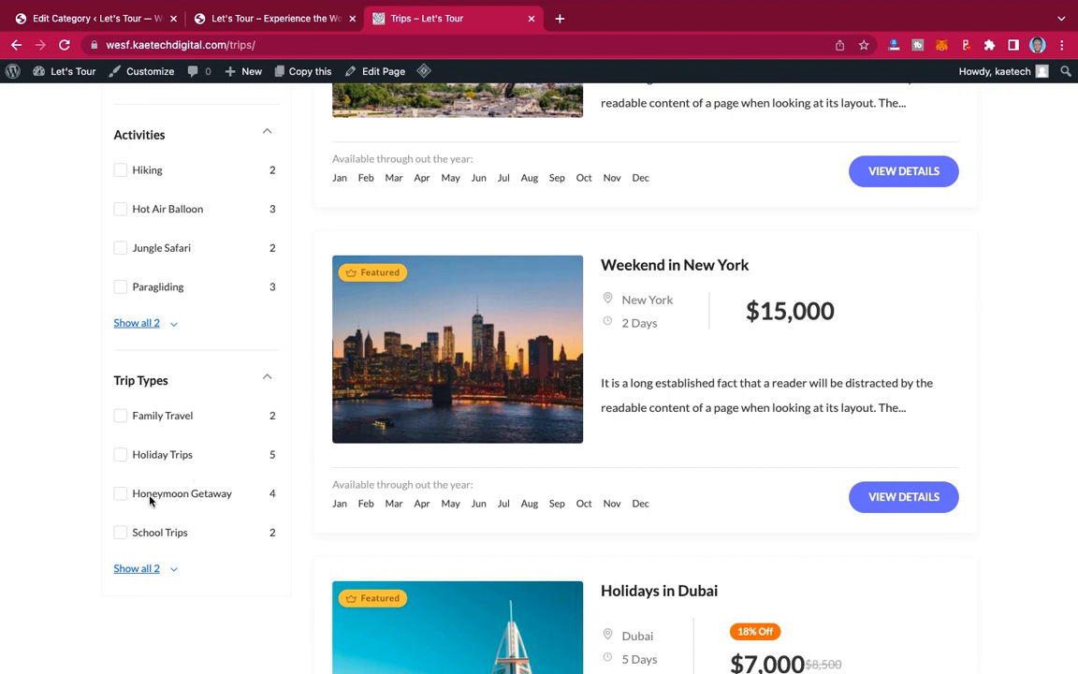
left_click(119, 18)
scroll(353, 303, "down", 3)
scroll(354, 303, "up", 3)
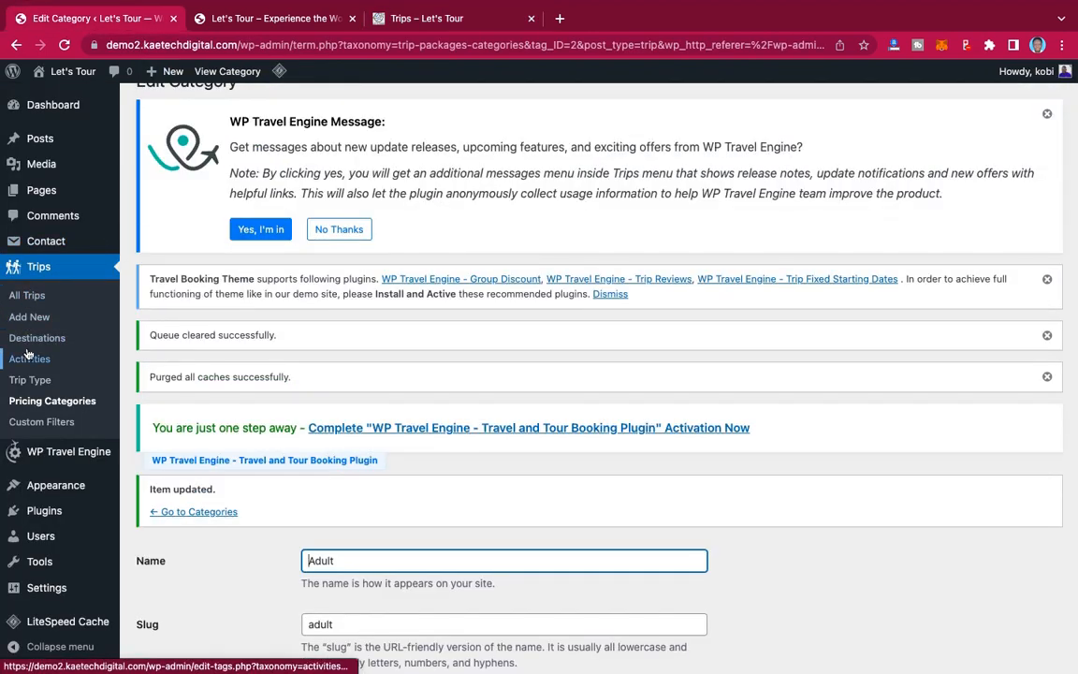
Step: Go to the Trip Type page for trips and name the new trip type Family Trip
left_click(28, 380)
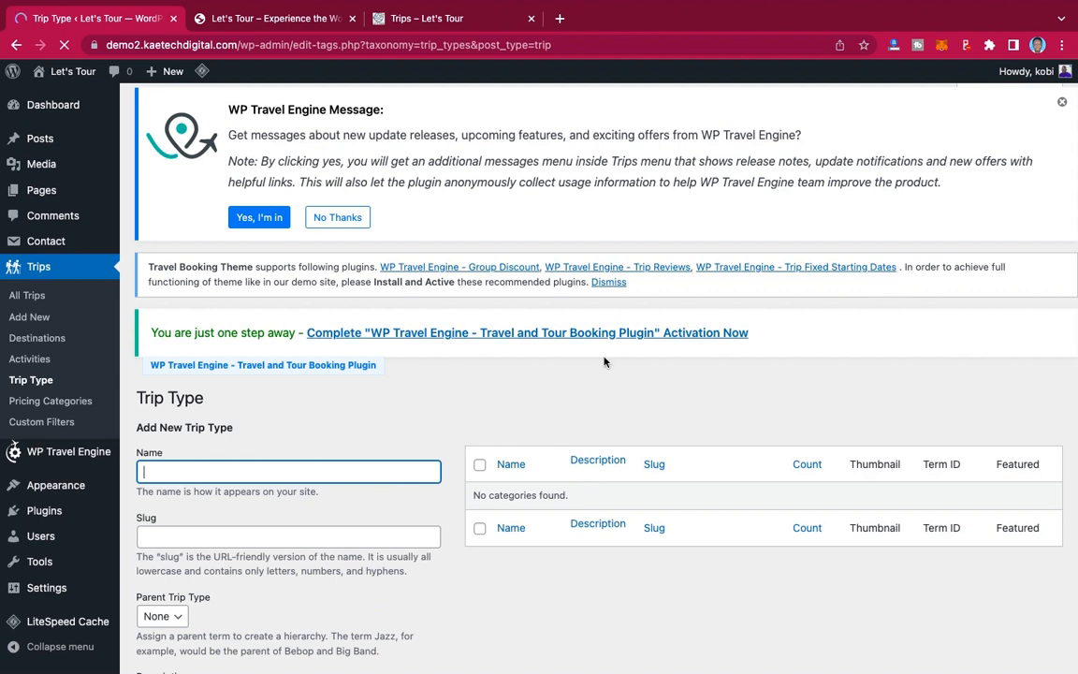
type("Family Tra")
key("BackSpace")
key("BackSpace")
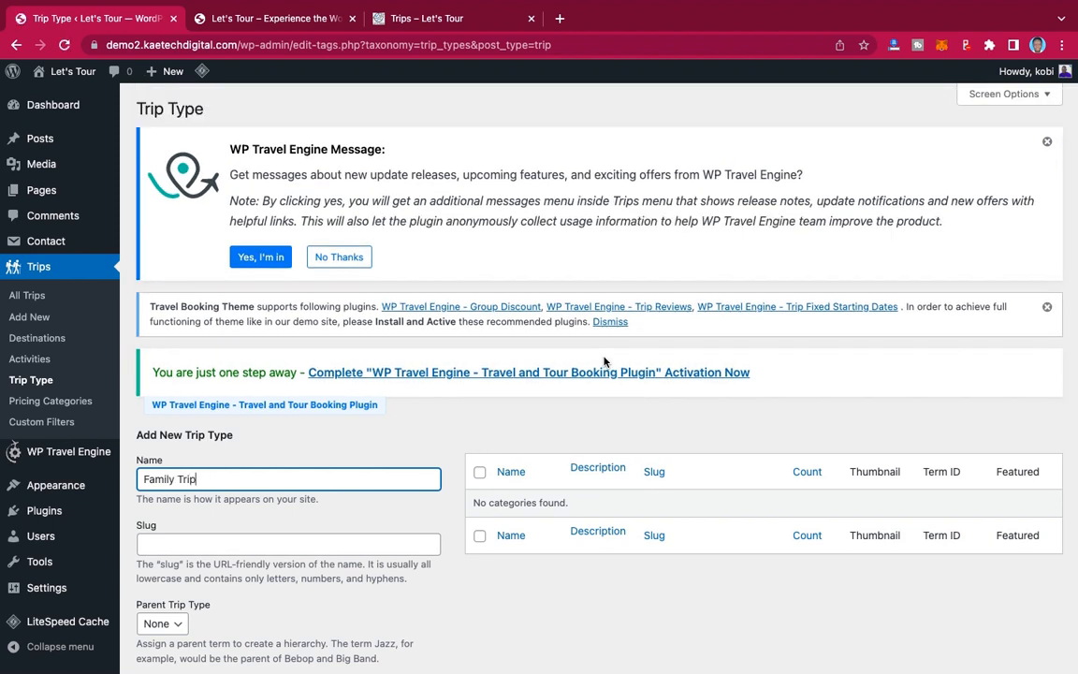
scroll(603, 362, "down", 4)
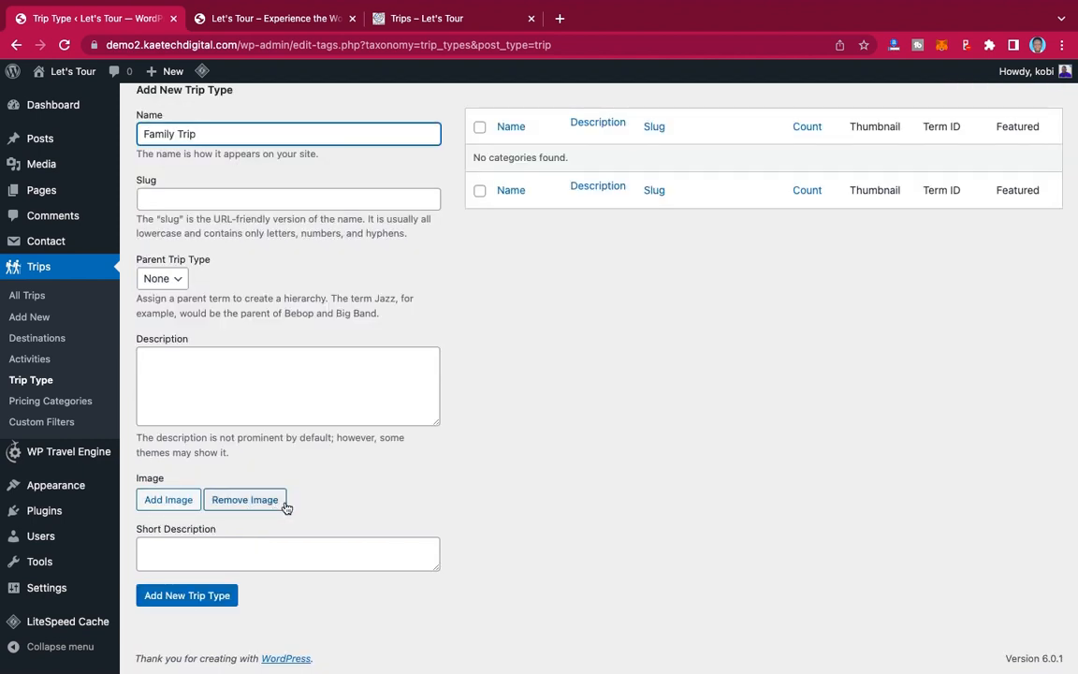
Step: Start adding an image to the Family Trip type and browse the computer's files to the TOUR folder on the Desktop
left_click(170, 502)
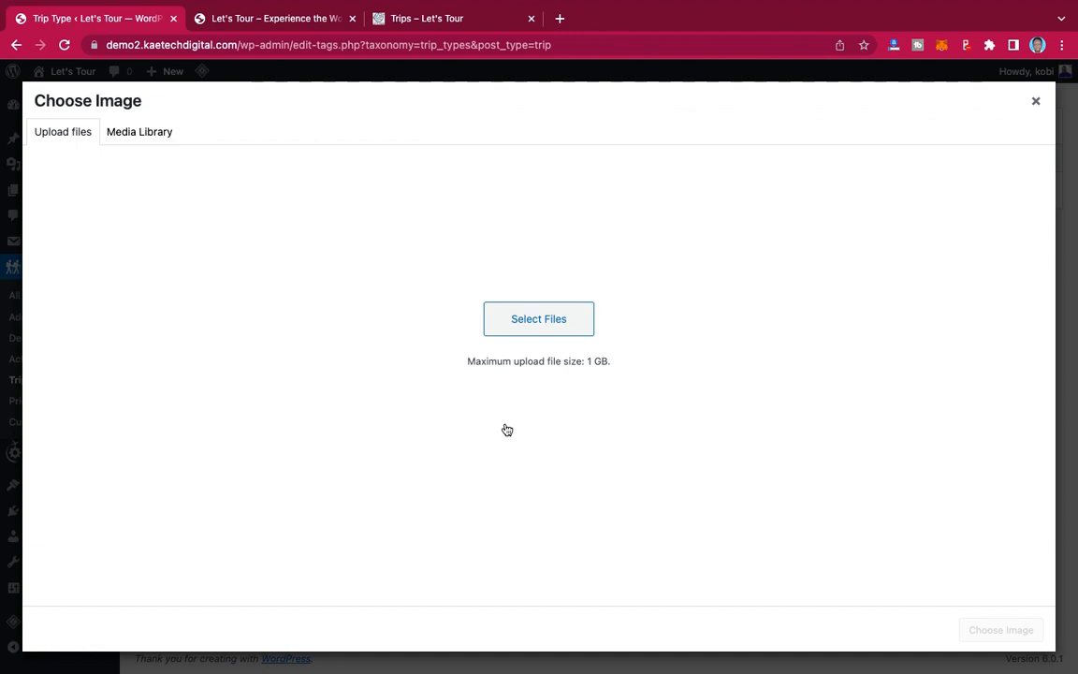
left_click(145, 137)
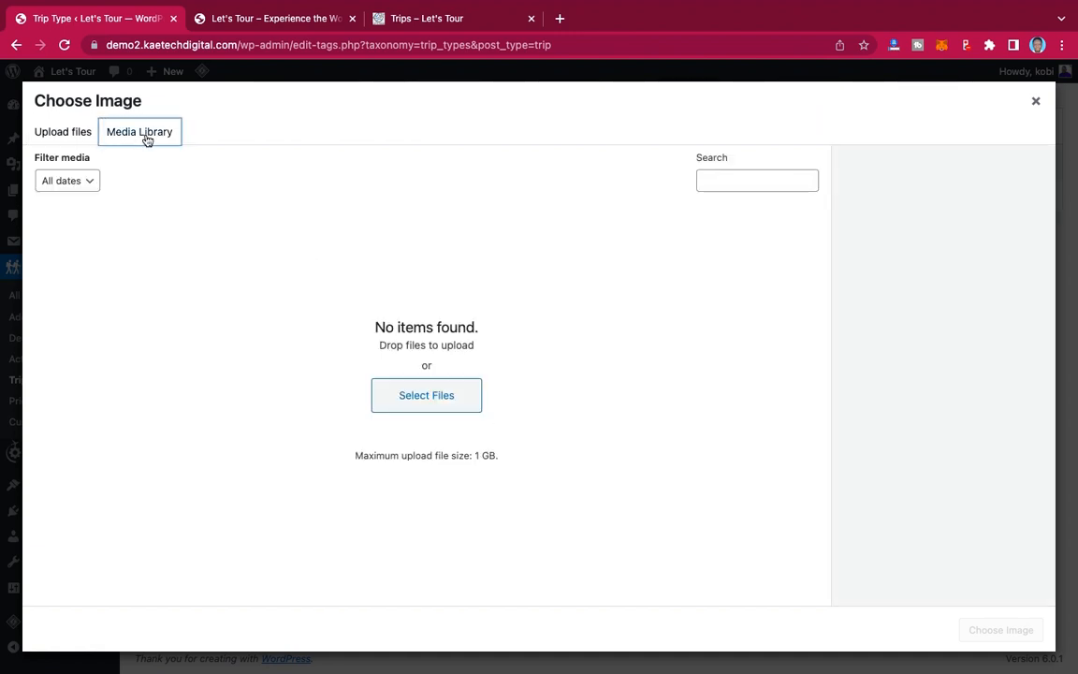
left_click(435, 400)
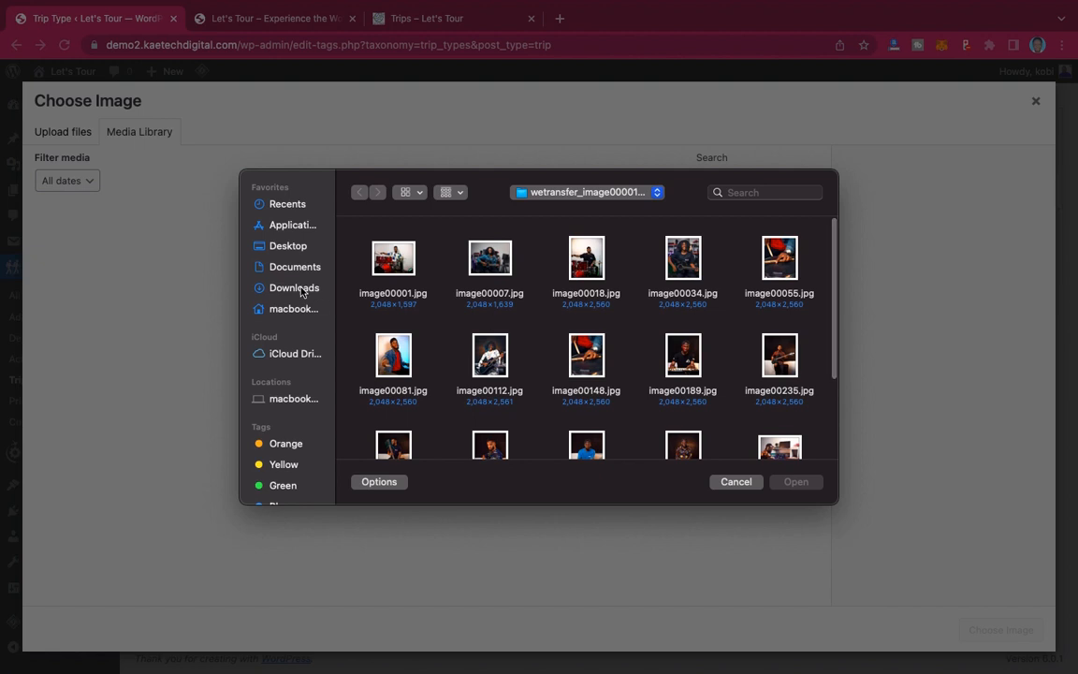
left_click(294, 247)
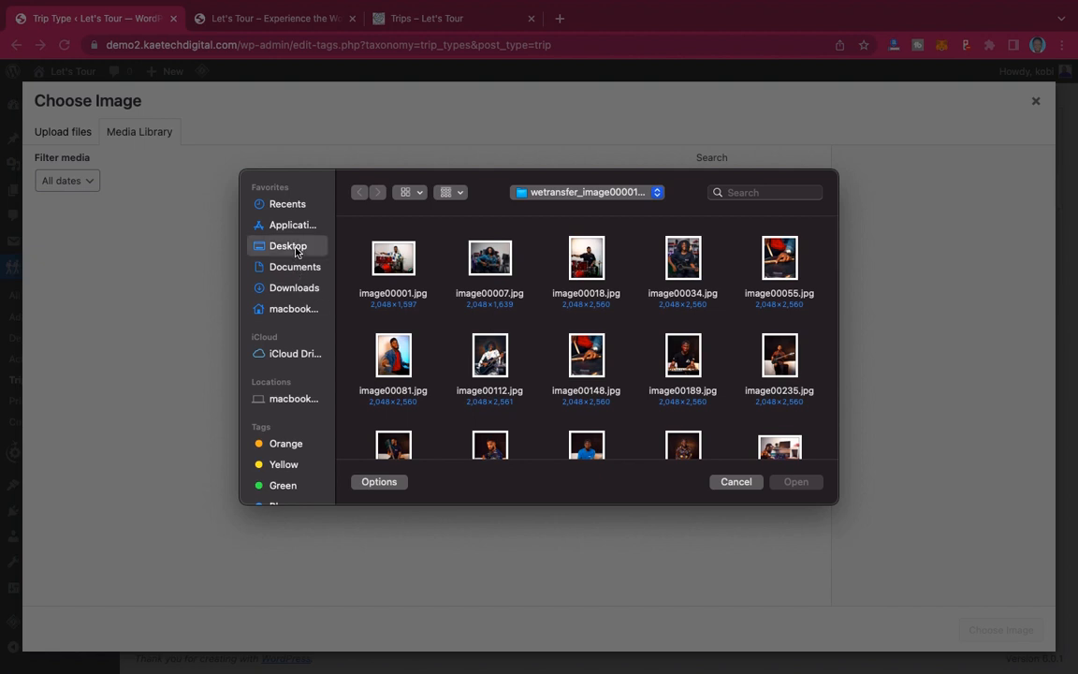
scroll(618, 384, "down", 3)
scroll(619, 384, "down", 6)
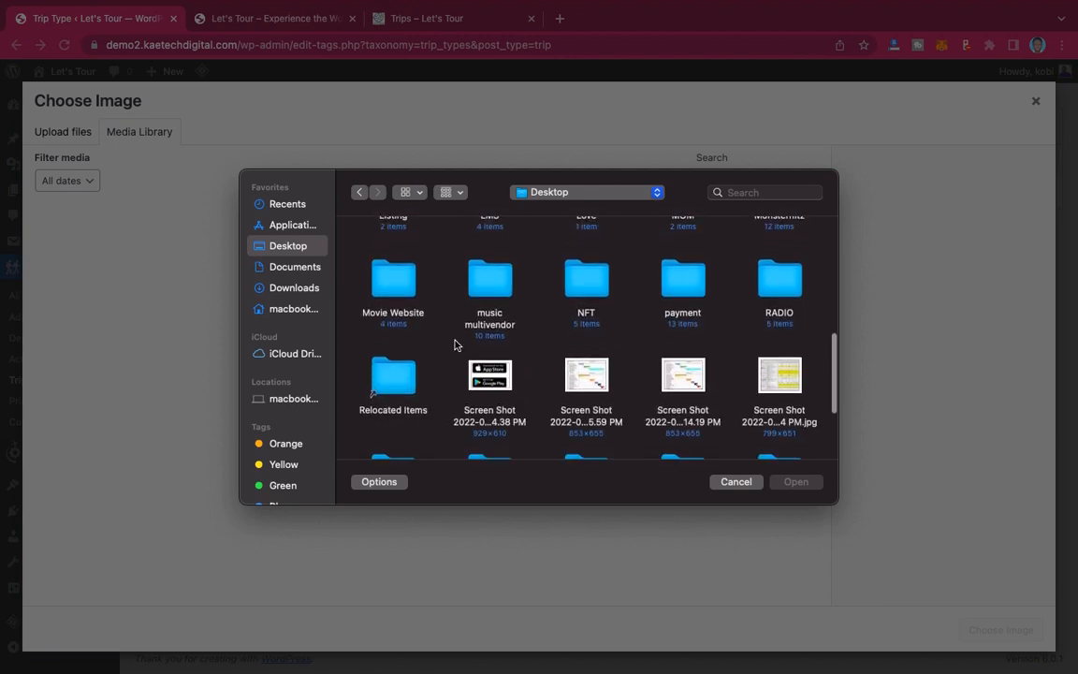
scroll(455, 346, "down", 5)
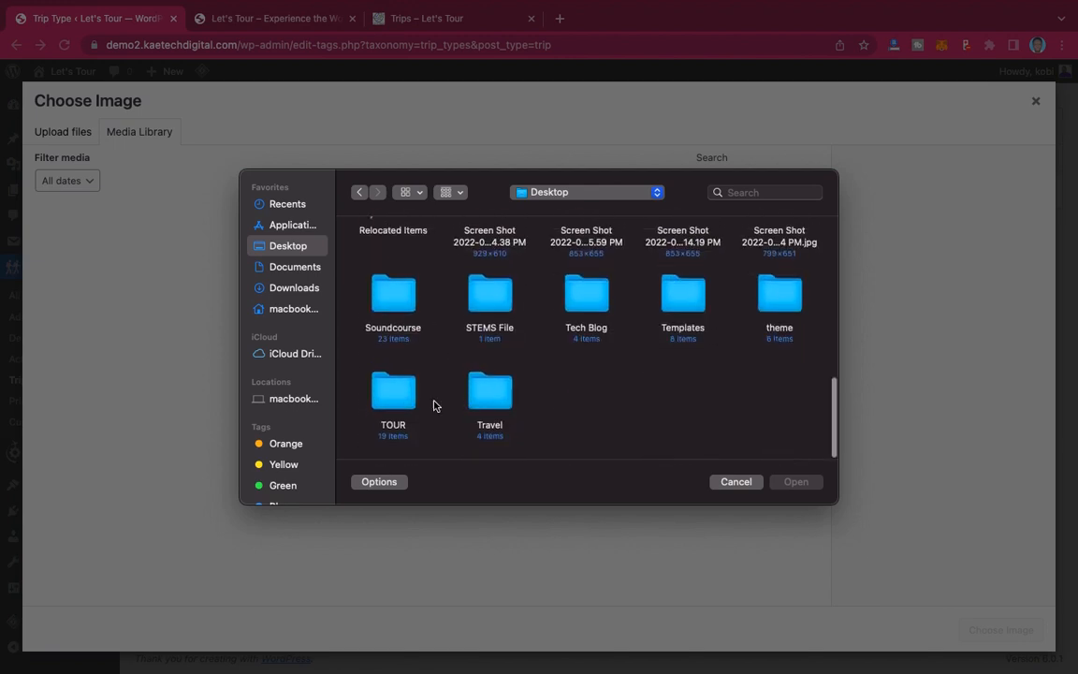
double_click(394, 383)
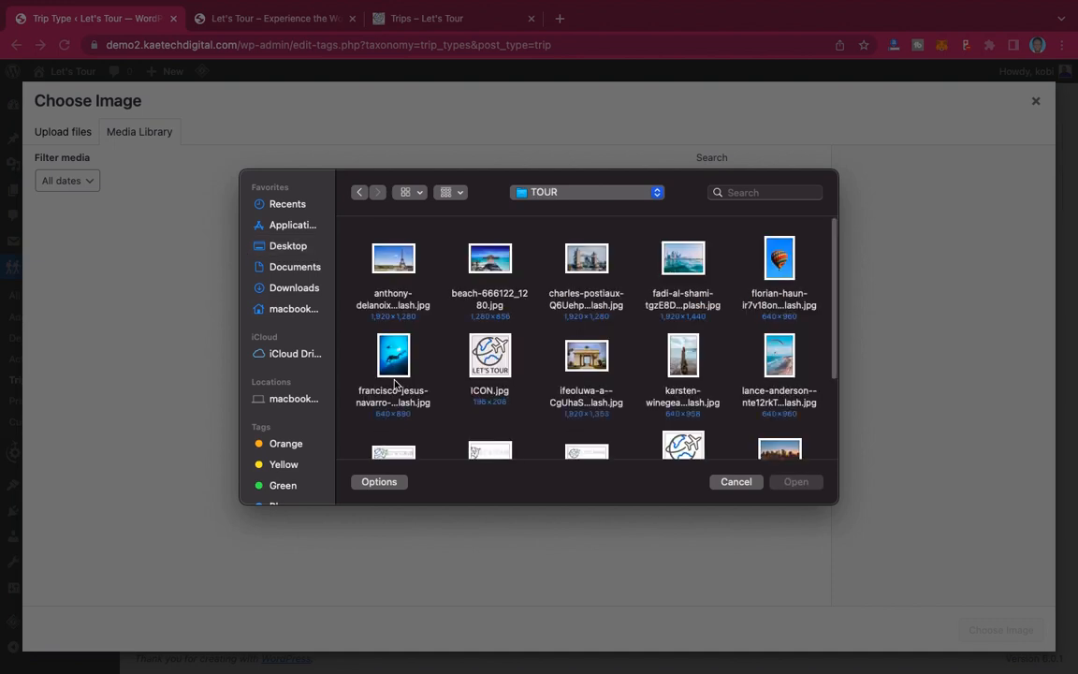
Step: Upload all images in the TOUR folder to the media library except LETS TOUR.png, LOGO 2.png and LOGO.png
scroll(578, 389, "down", 4)
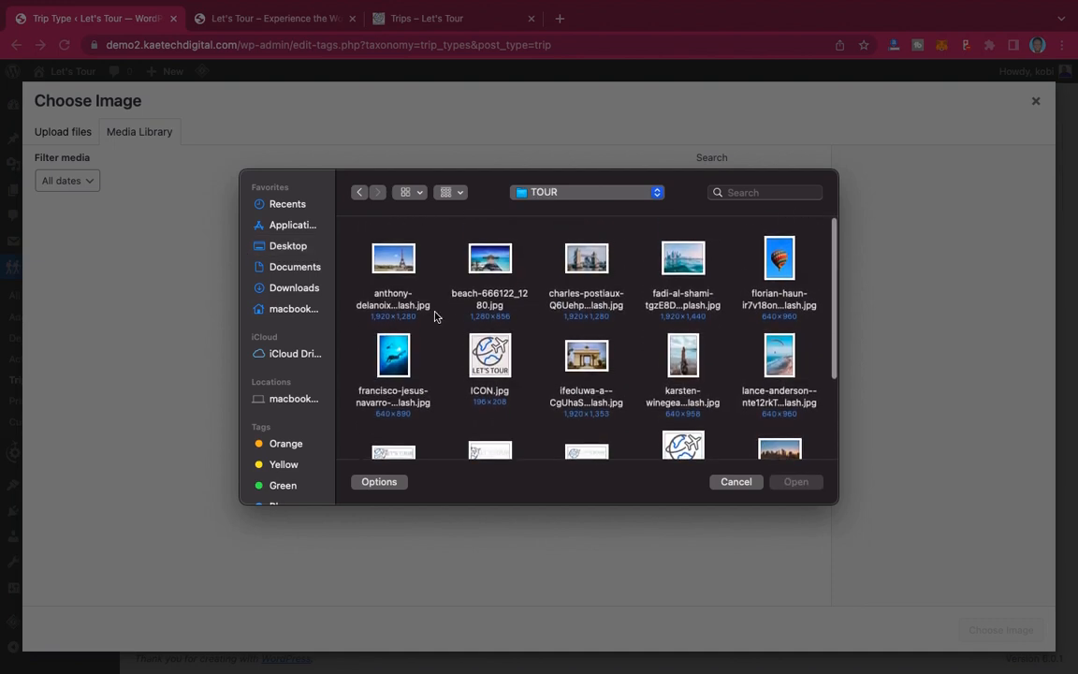
left_click(390, 265)
key("super+a")
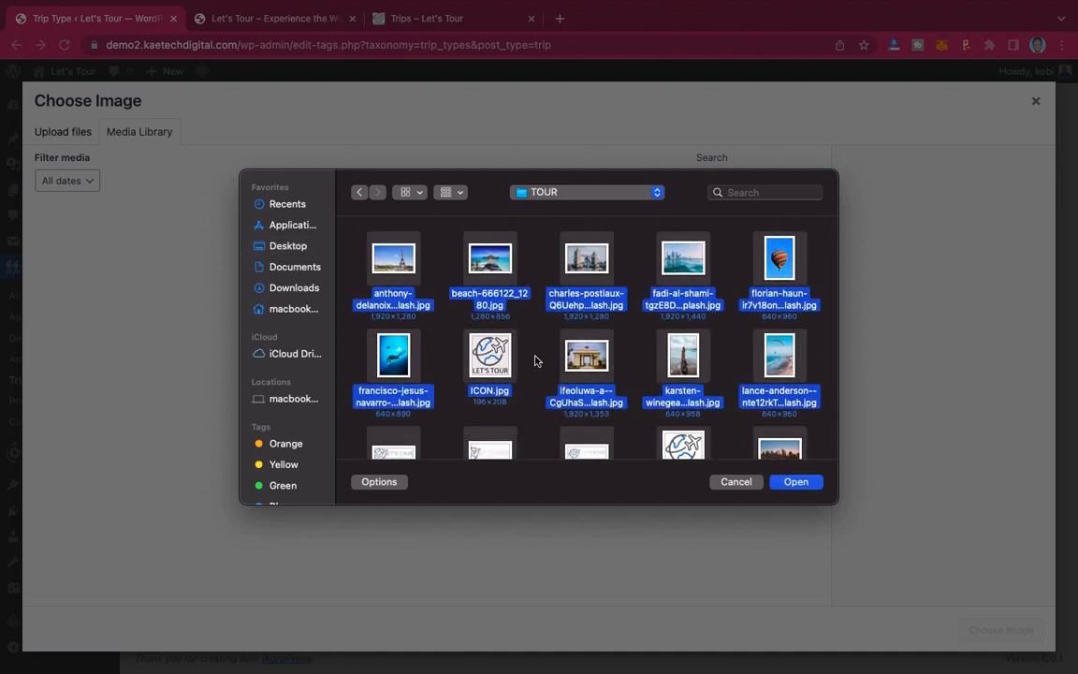
scroll(536, 360, "down", 4)
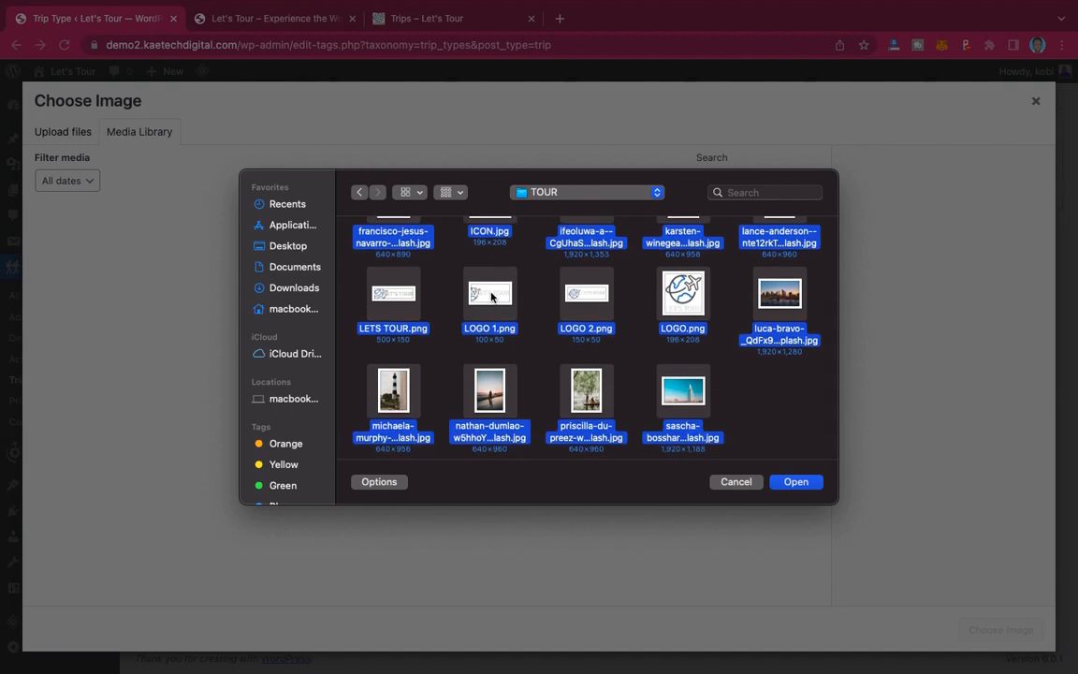
left_click(406, 298, "super")
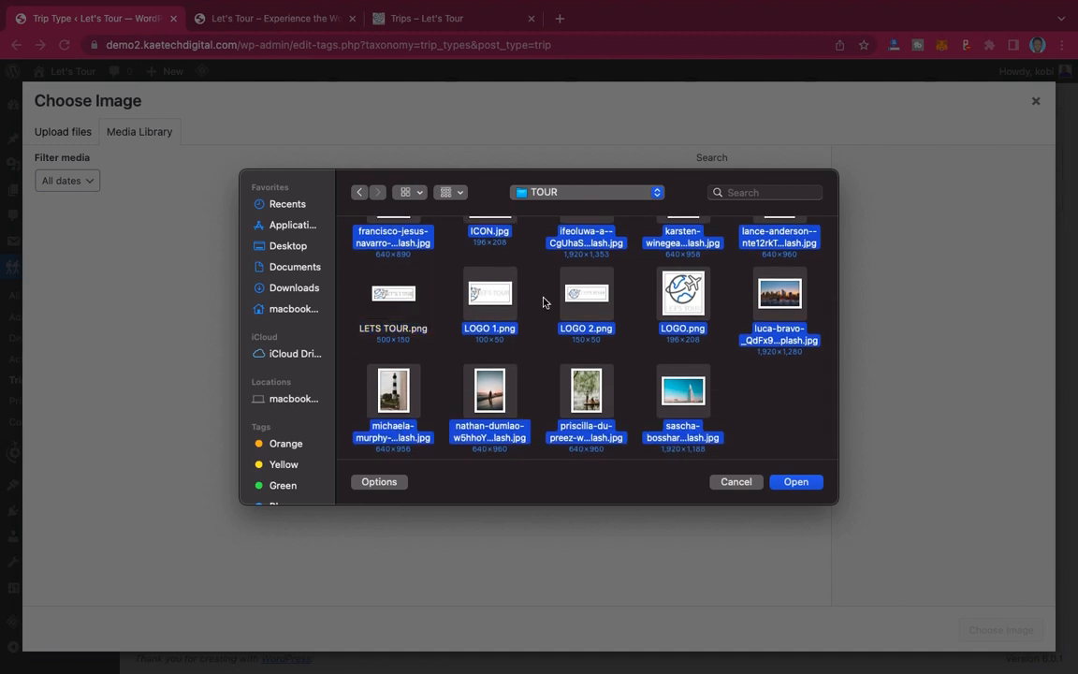
left_click(595, 296, "super")
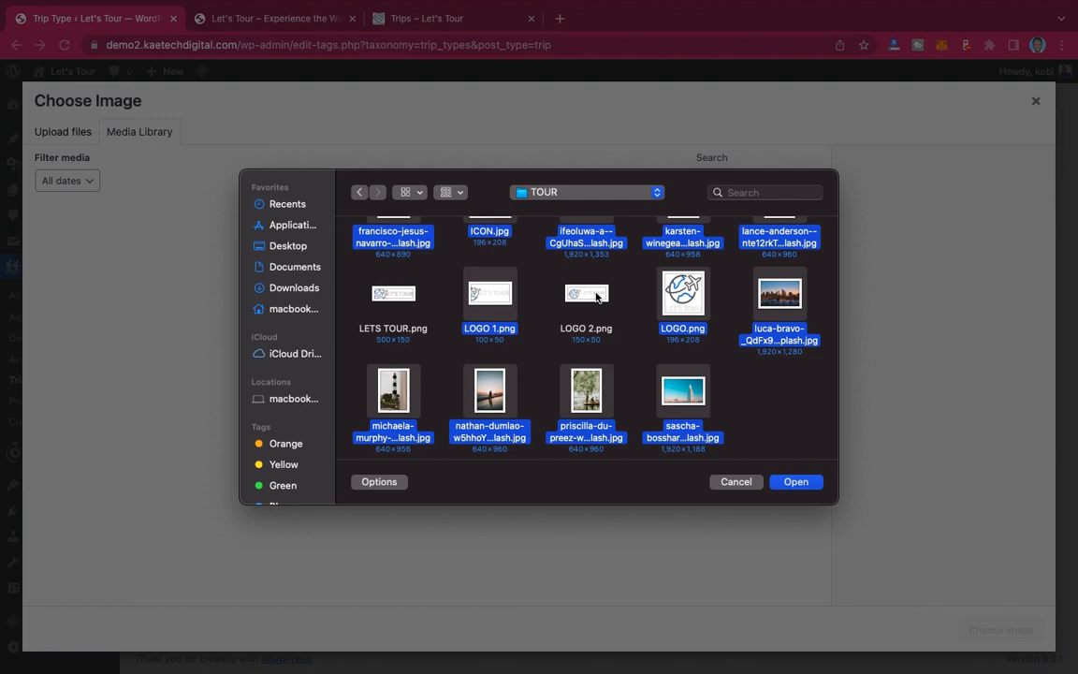
left_click(688, 296, "super")
scroll(688, 296, "up", 3)
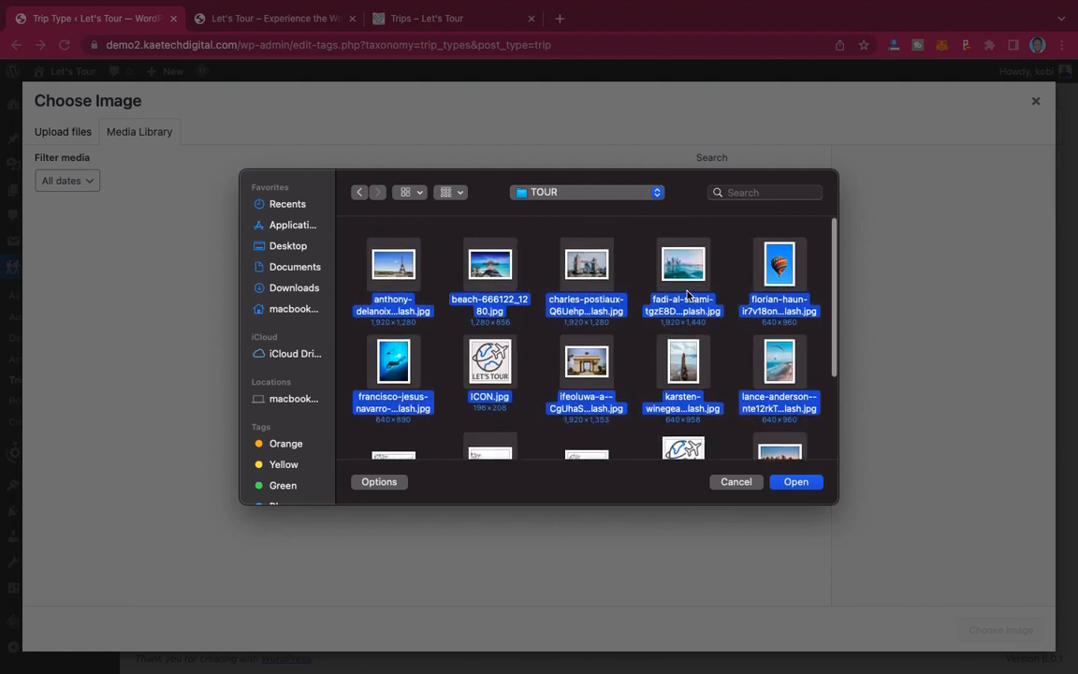
scroll(688, 296, "down", 3)
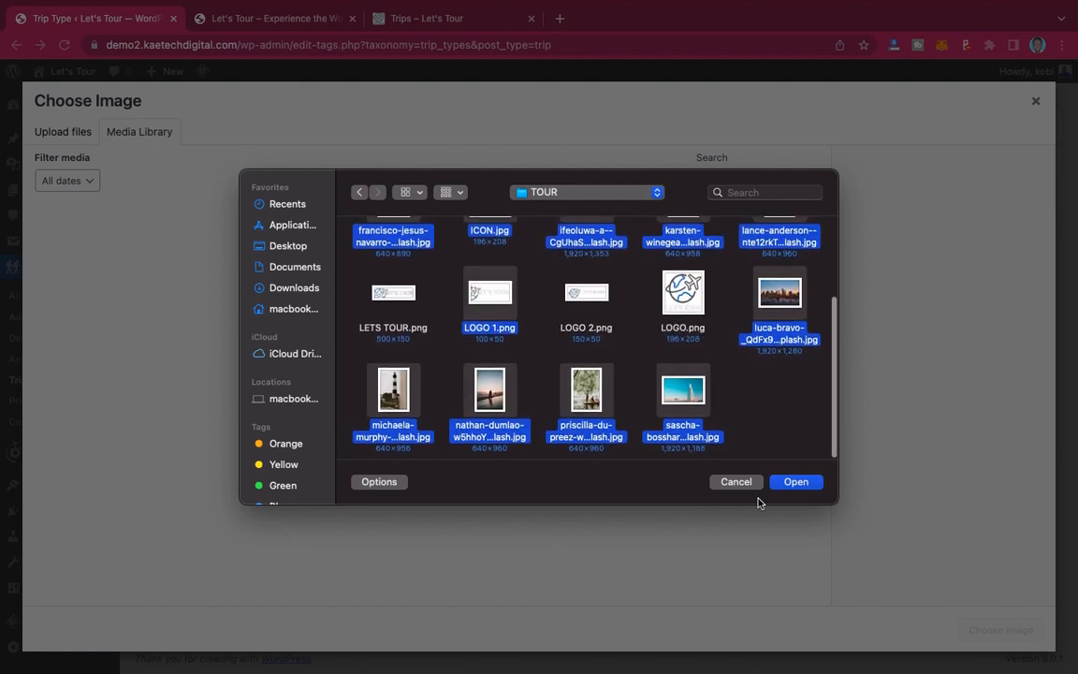
left_click(796, 482)
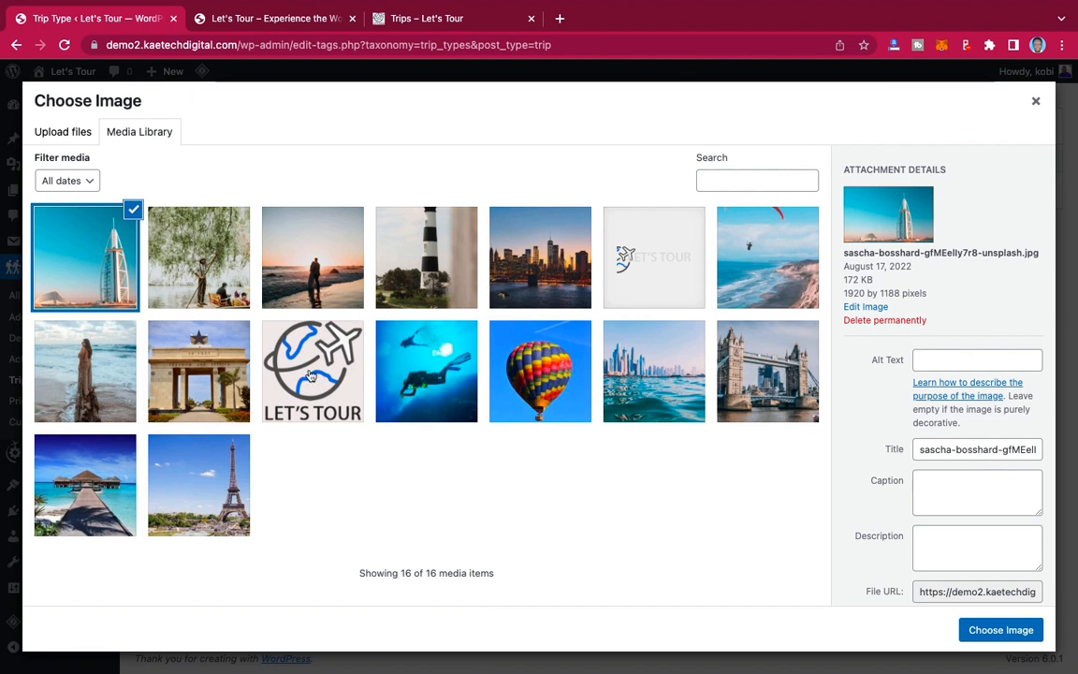
Step: Assign the sunset beach photo with the standing silhouette to Family Trip and add the trip type
left_click(315, 281)
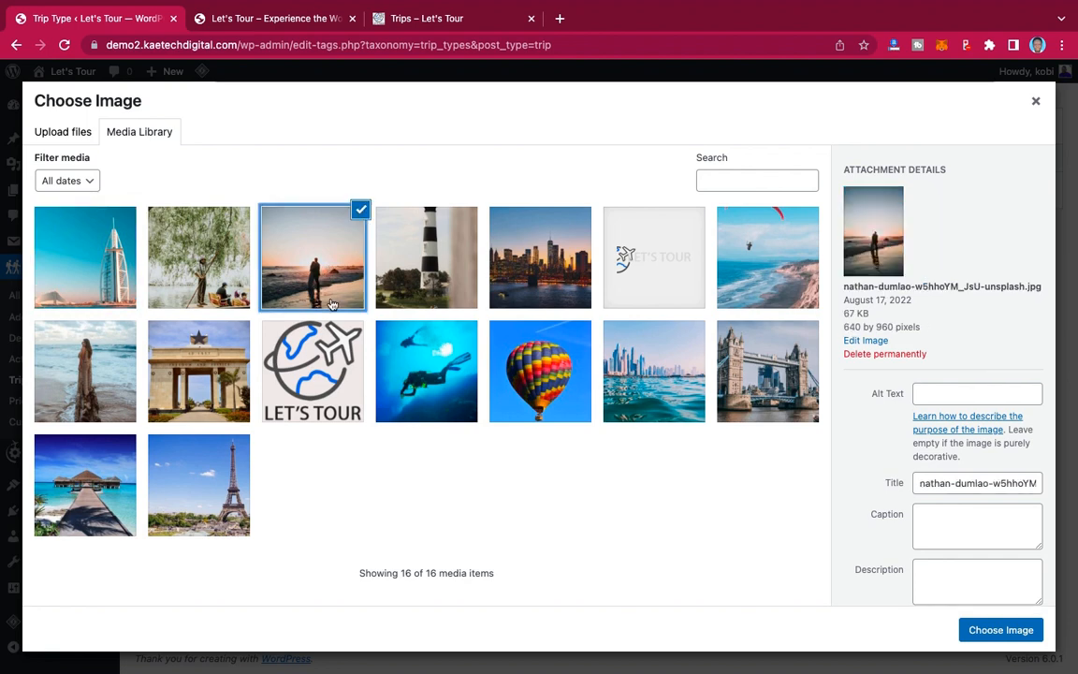
left_click(1015, 629)
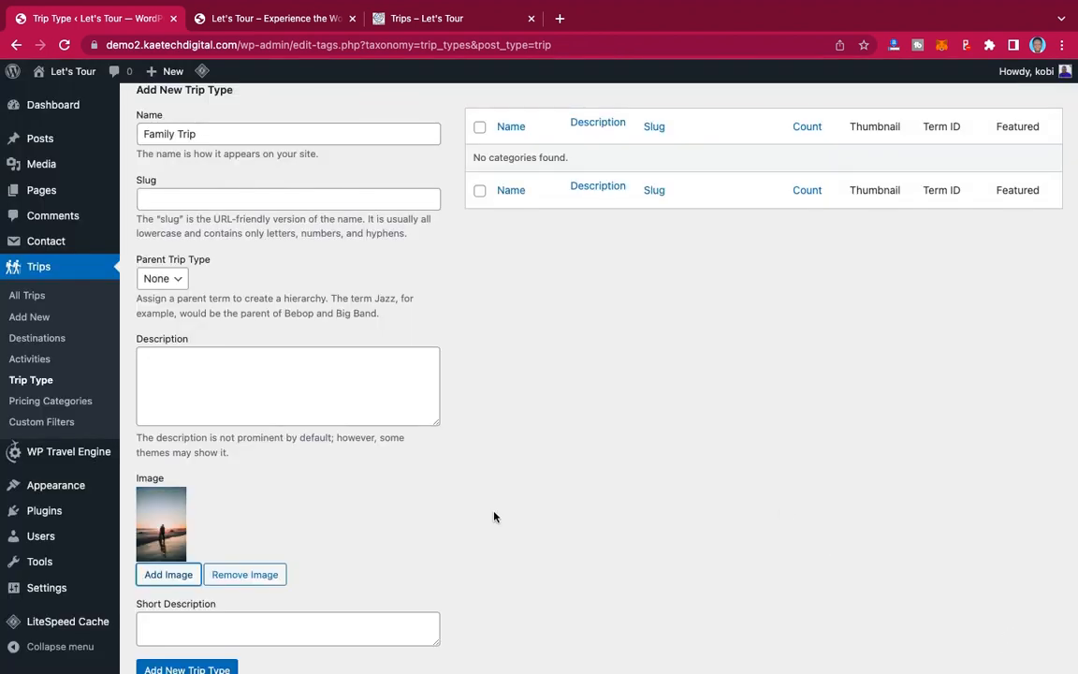
scroll(260, 580, "down", 2)
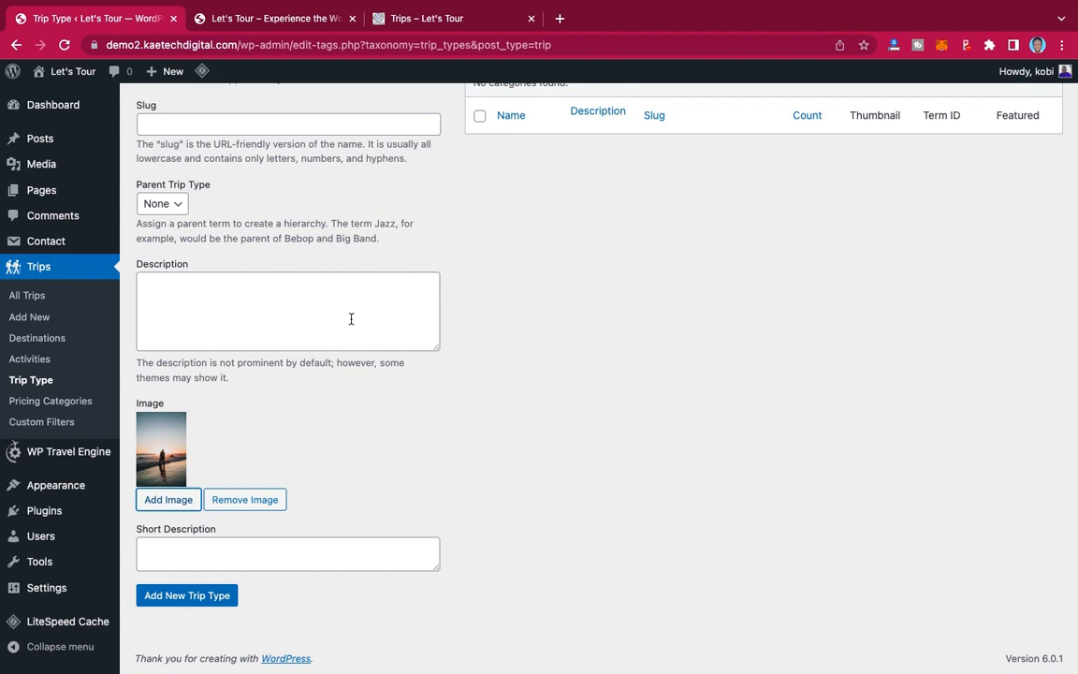
scroll(351, 320, "up", 1)
scroll(351, 319, "down", 1)
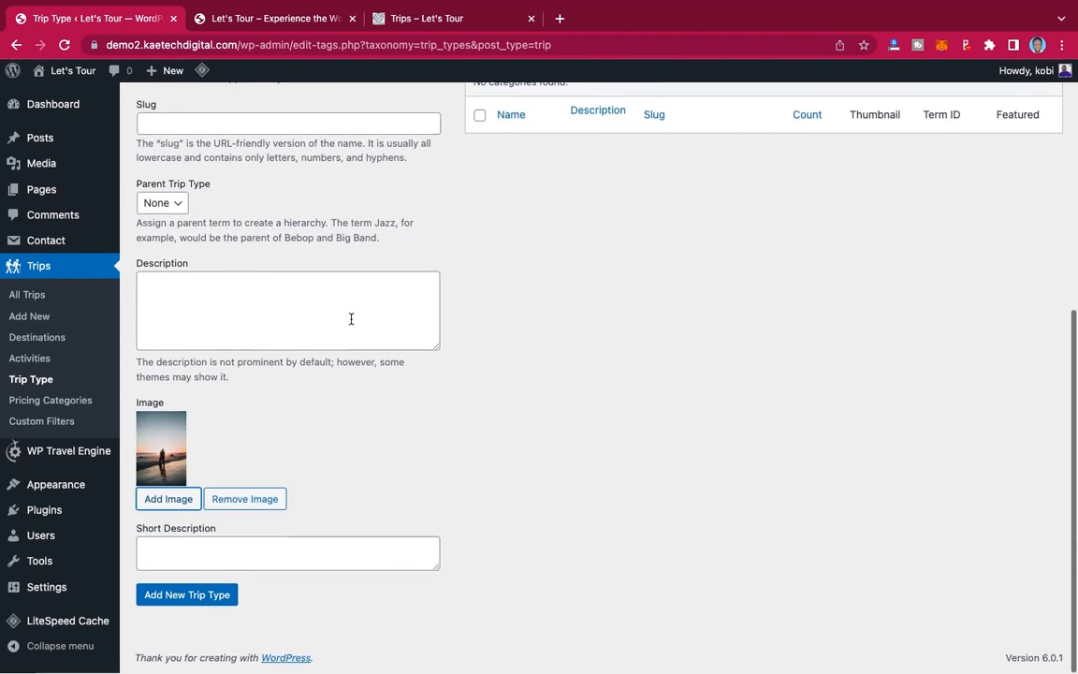
left_click(198, 599)
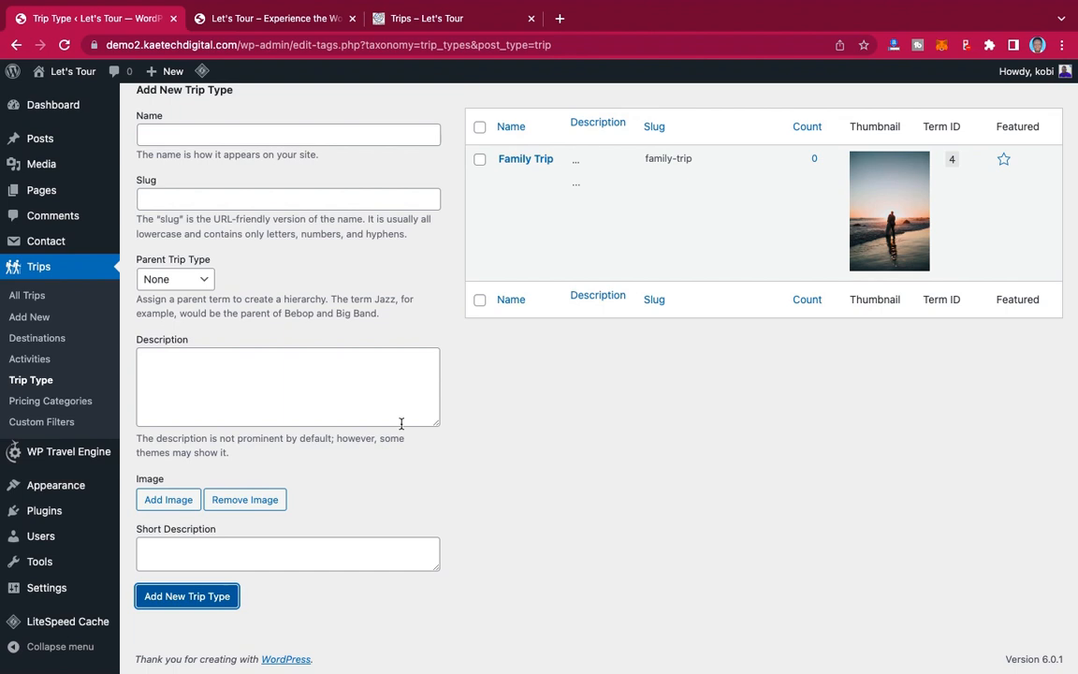
Step: Add a trip type named Honeymoon Trip with the photo of the long-haired figure facing the sea
scroll(401, 423, "up", 3)
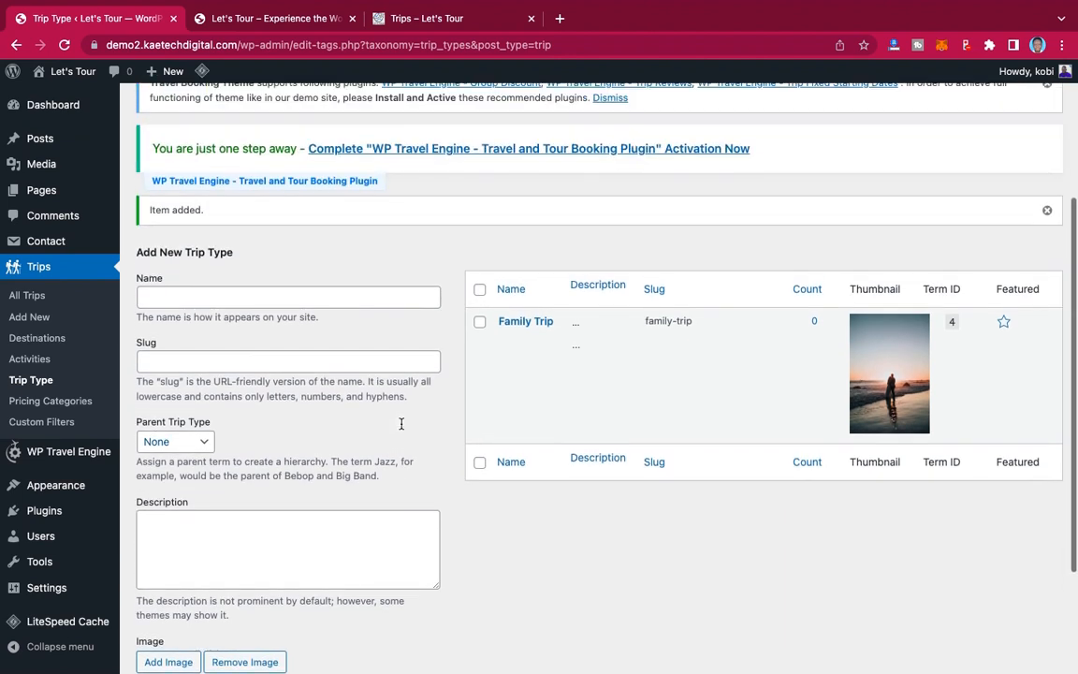
left_click(233, 298)
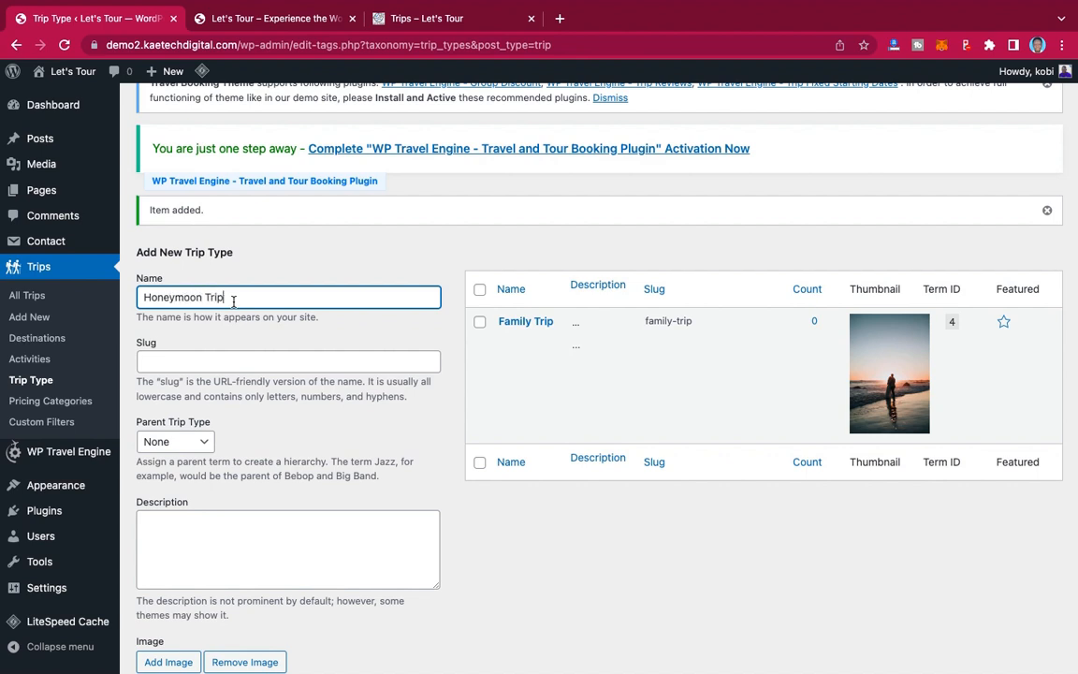
scroll(233, 299, "down", 4)
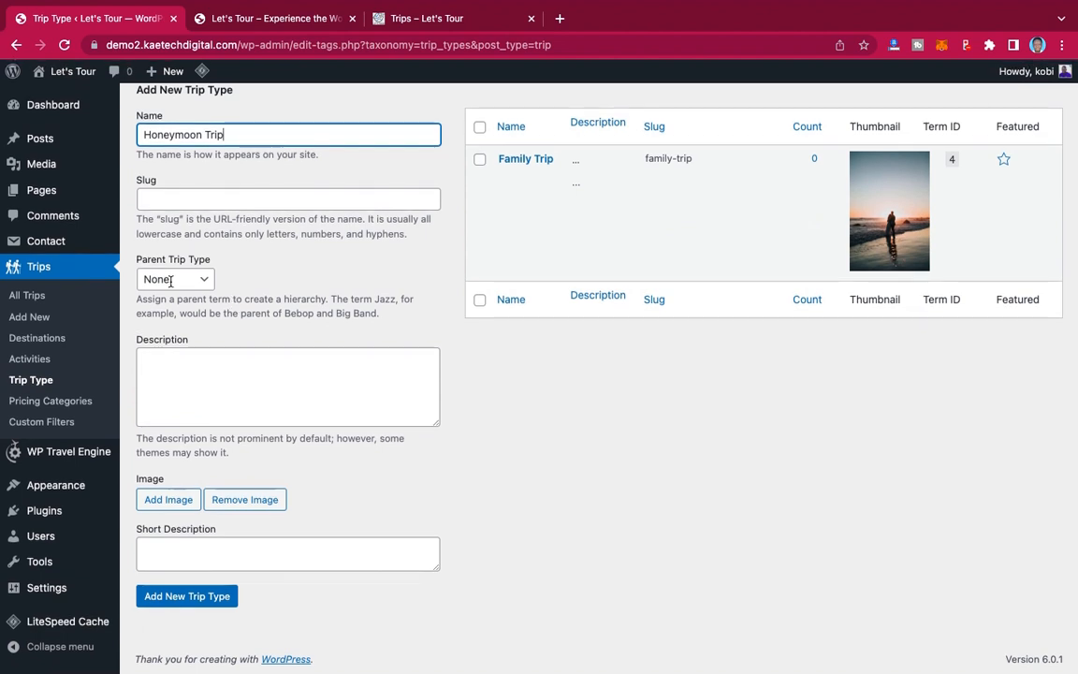
left_click(176, 499)
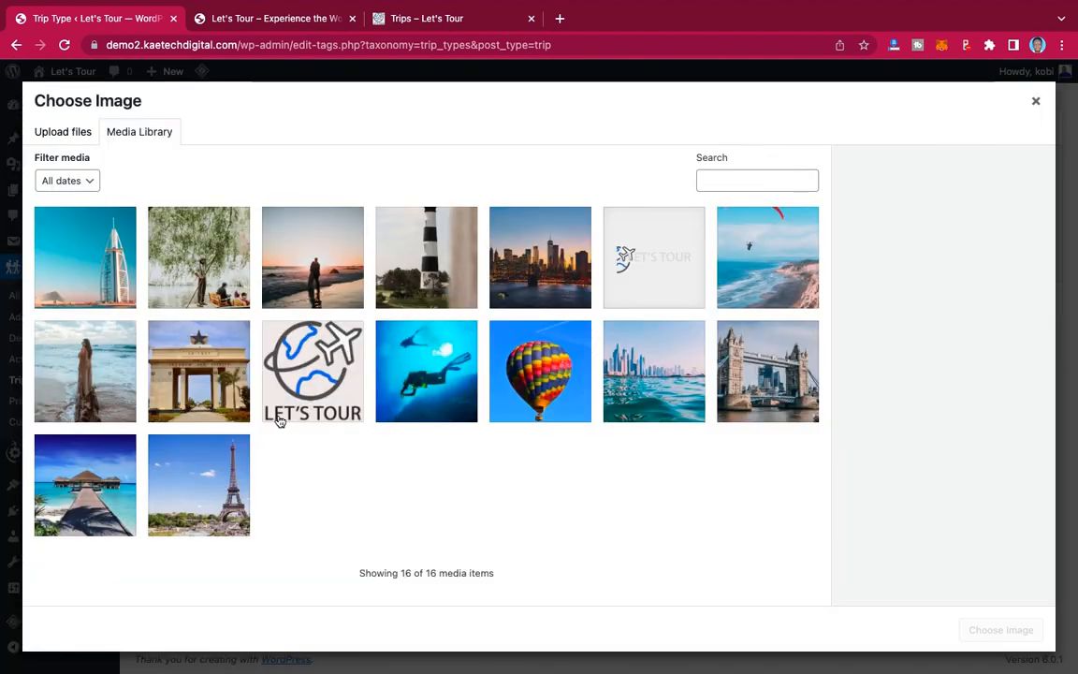
left_click(100, 356)
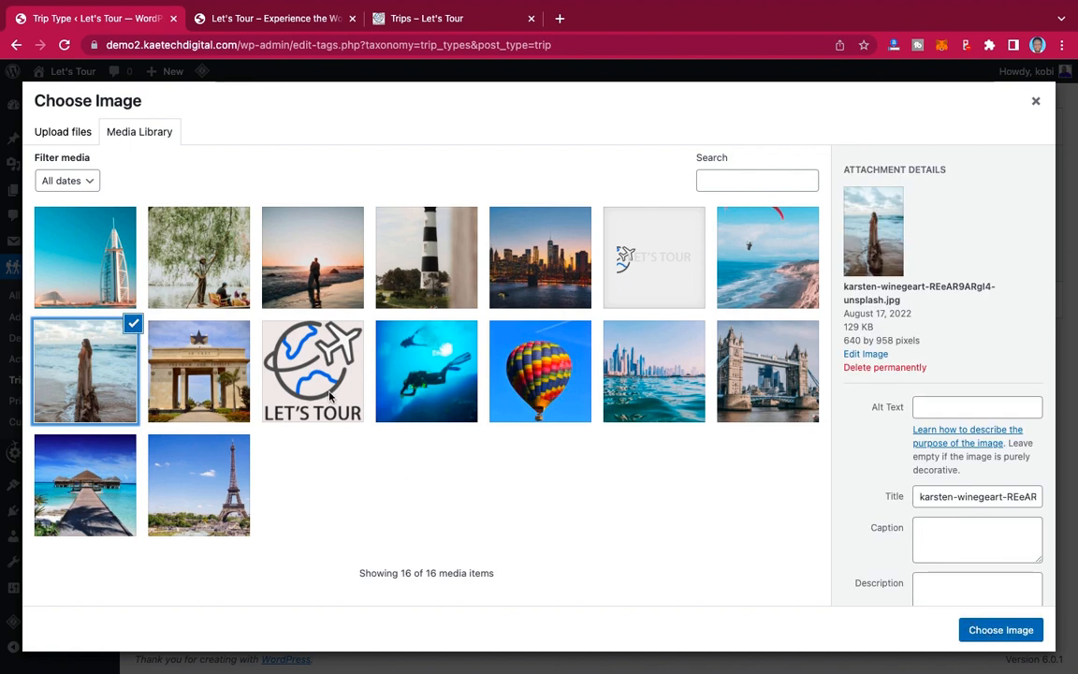
left_click(1004, 630)
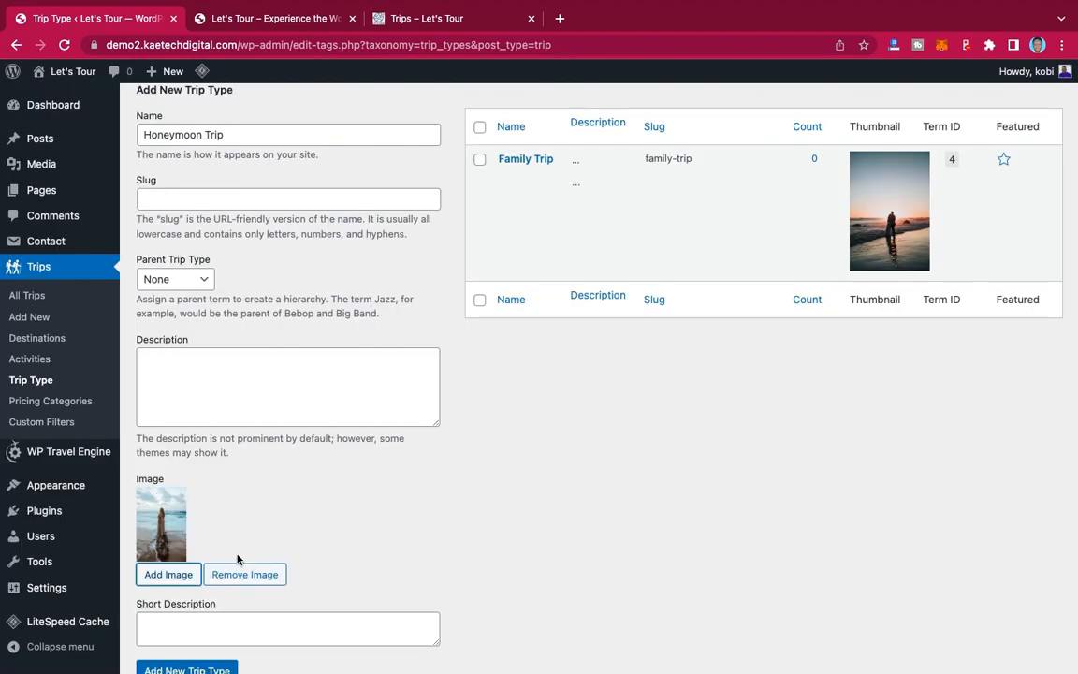
scroll(239, 553, "down", 2)
left_click(183, 596)
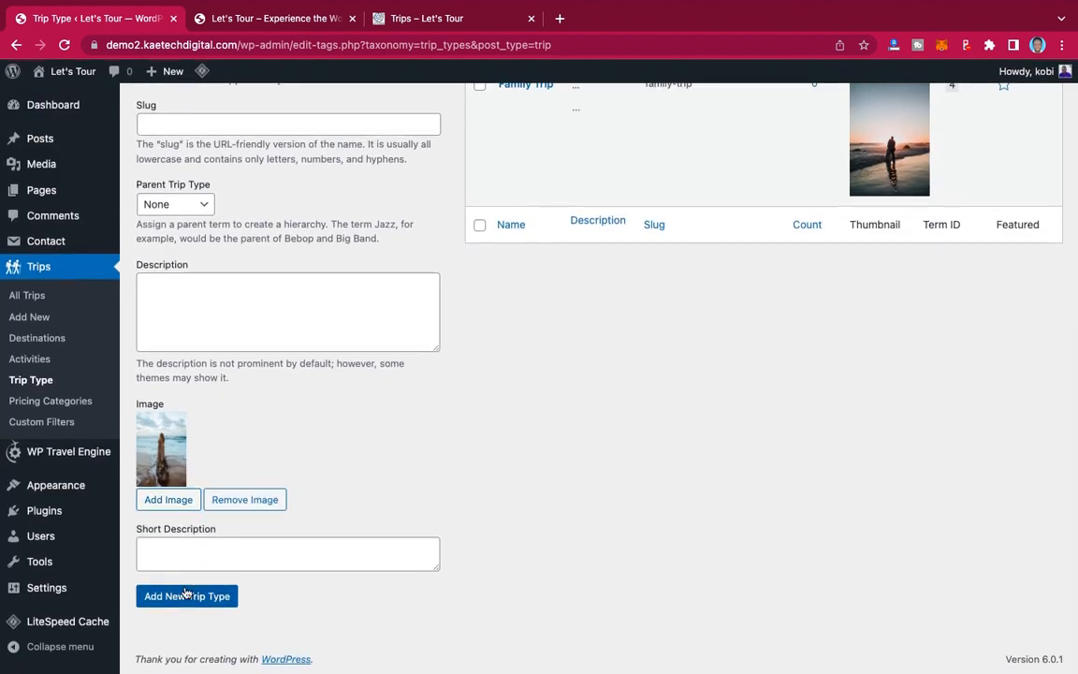
Step: Check the trip types listed on the example site's Trips page and name the new trip type Holiday Trip
scroll(328, 504, "up", 10)
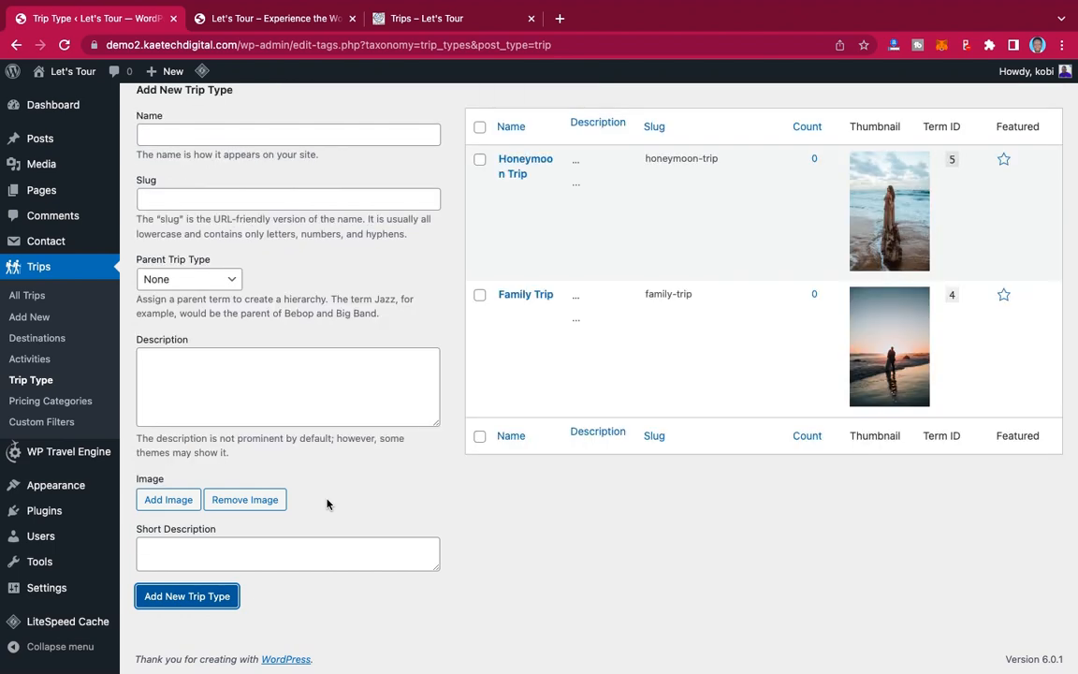
scroll(233, 479, "down", 3)
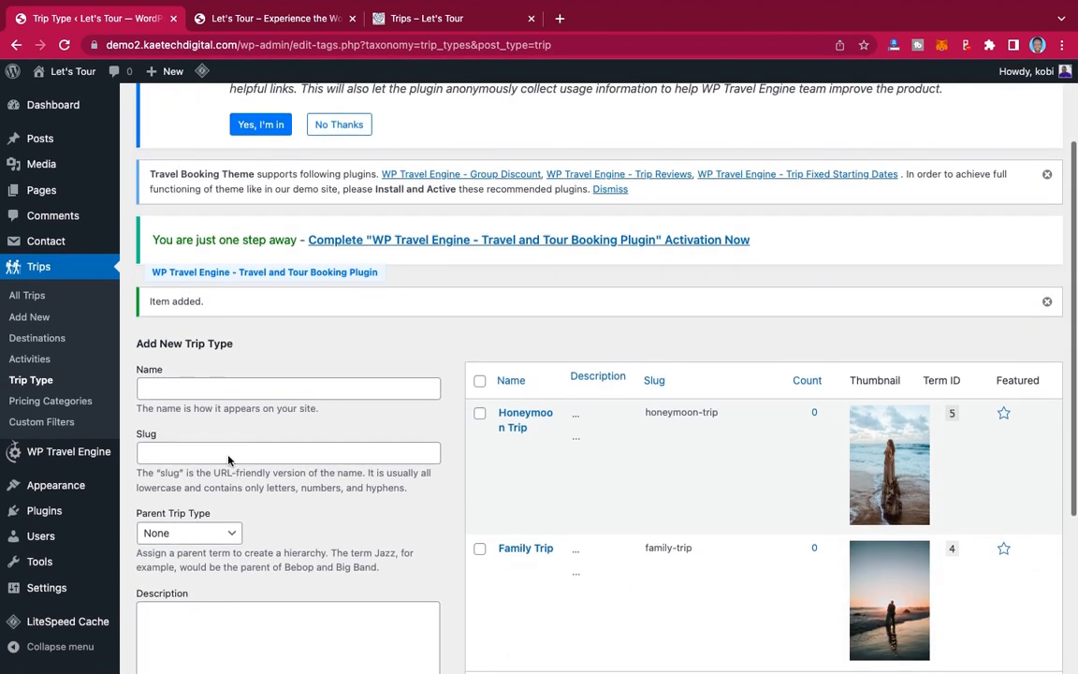
left_click(220, 392)
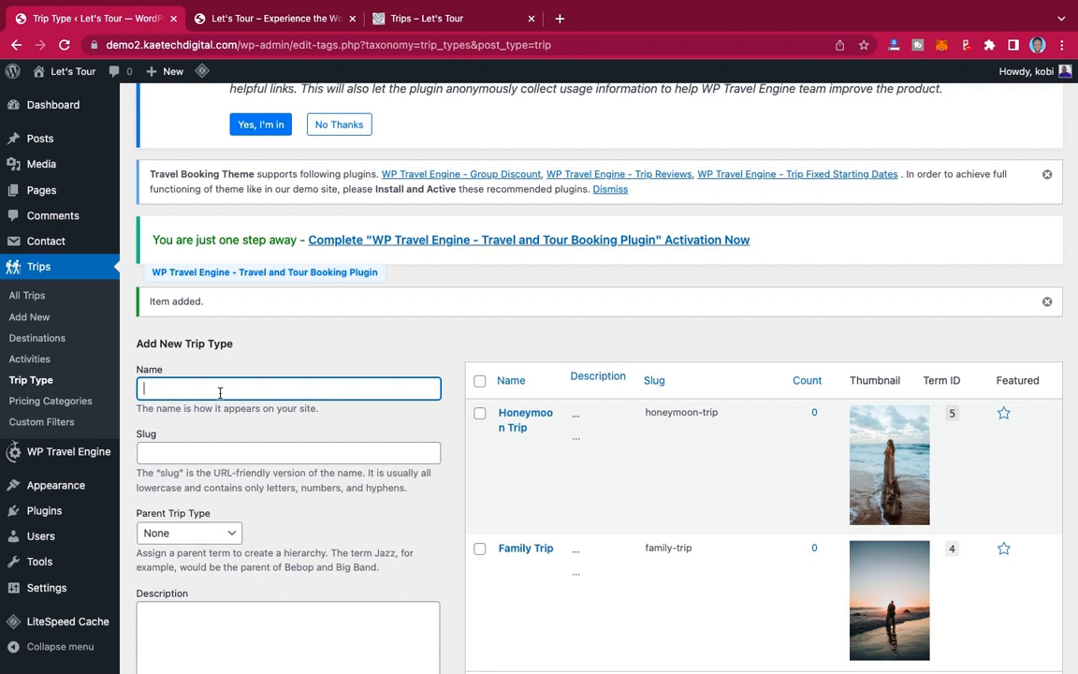
left_click(452, 21)
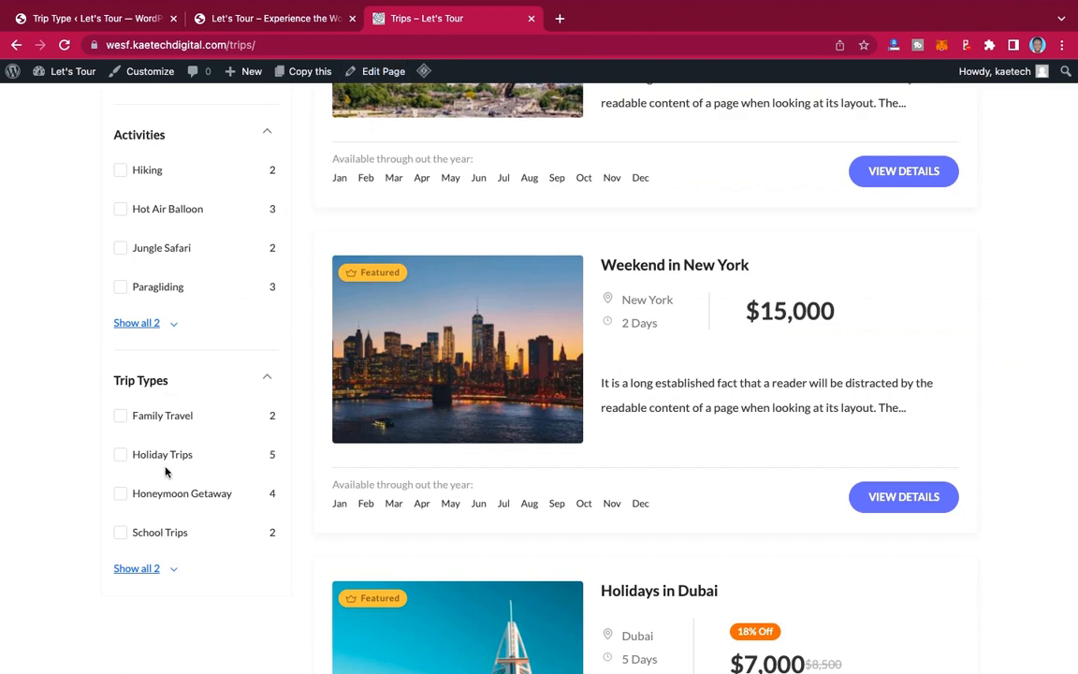
left_click(77, 18)
type("Hol")
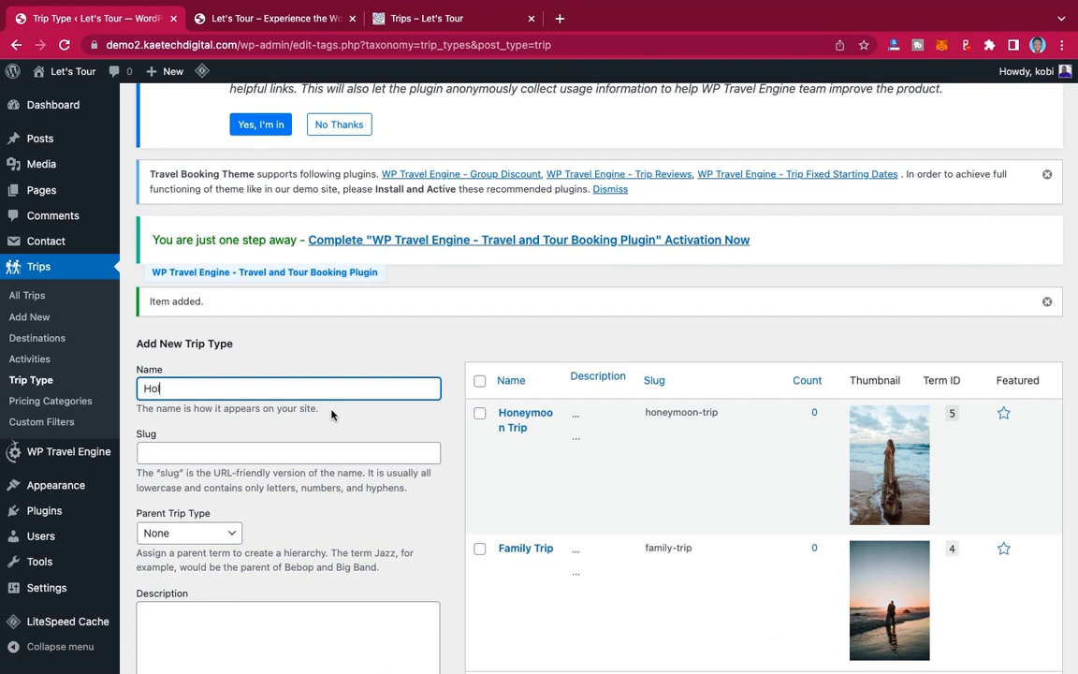
type("iday Trip")
Step: Assign the Eiffel Tower photo from the media library to Holiday Trip and add the trip type
scroll(332, 415, "down", 3)
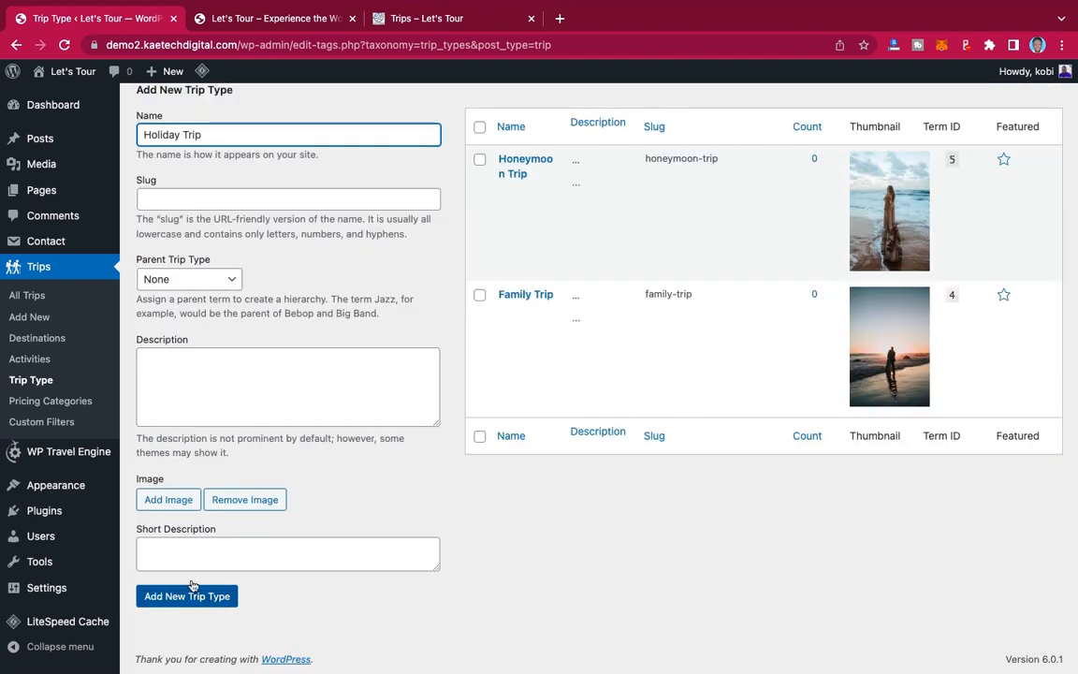
left_click(169, 500)
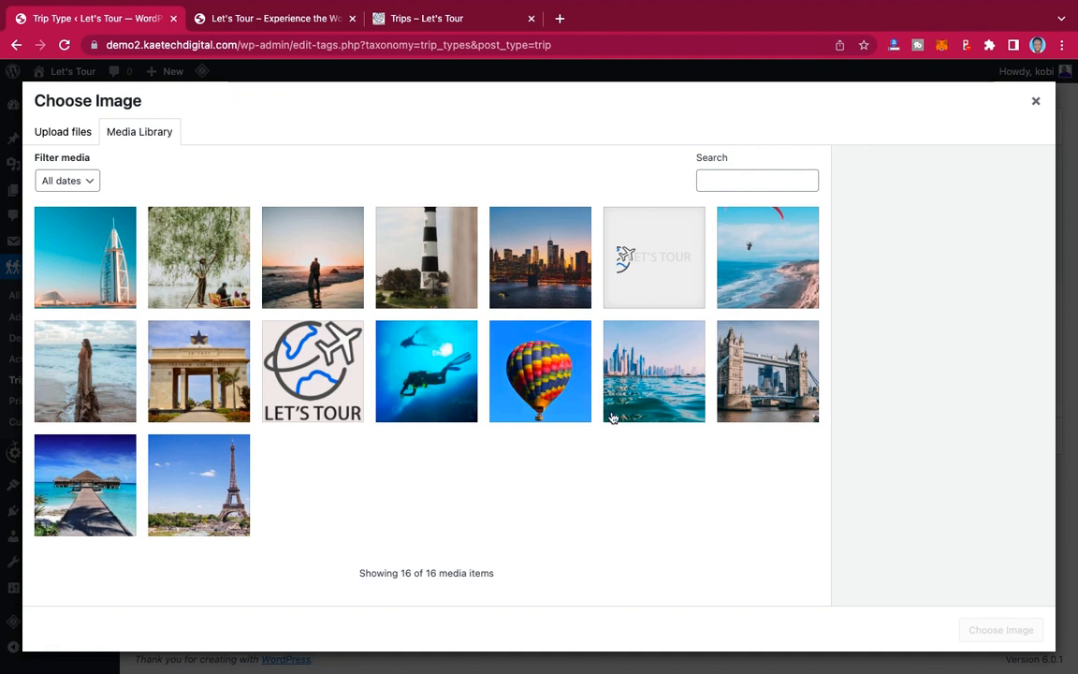
left_click(749, 384)
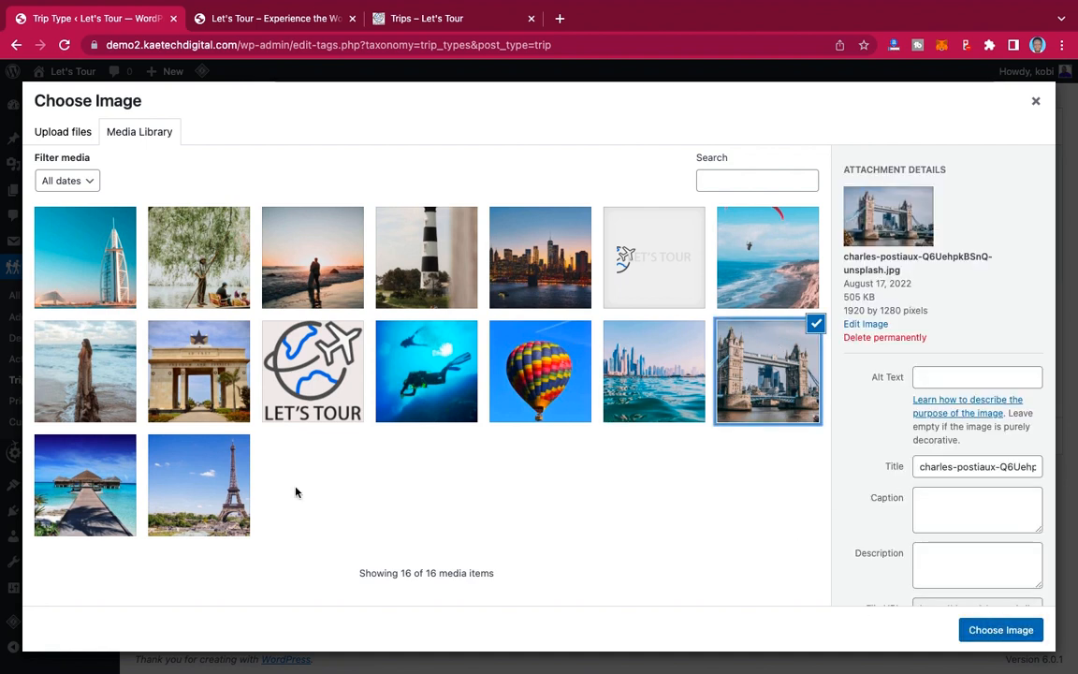
left_click(214, 486)
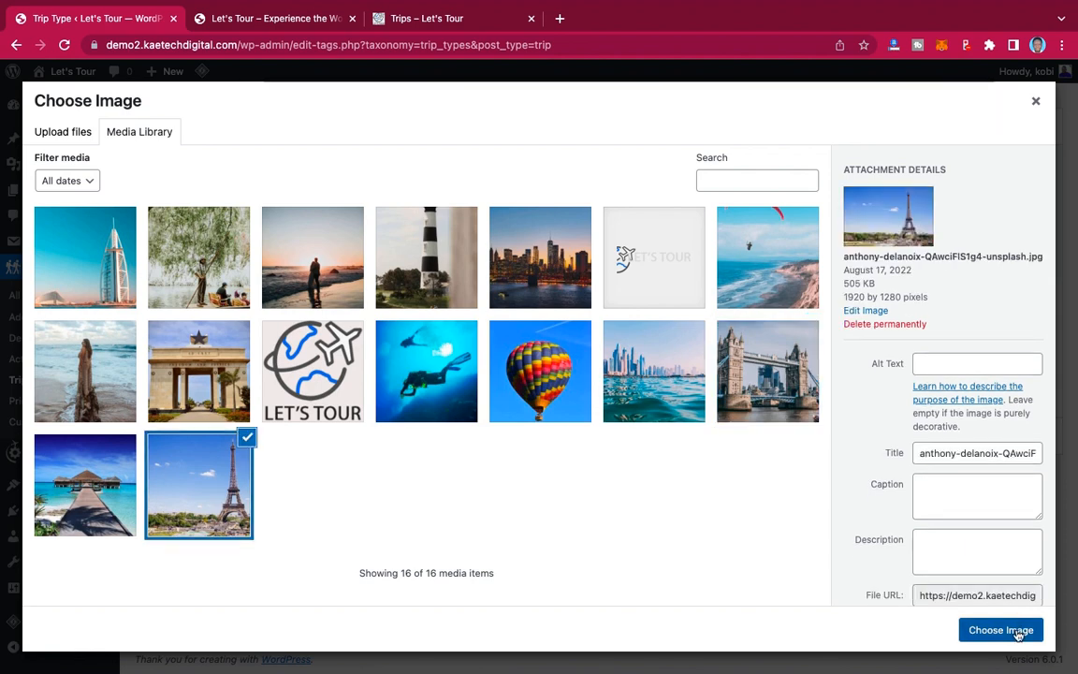
left_click(1001, 630)
scroll(459, 529, "down", 2)
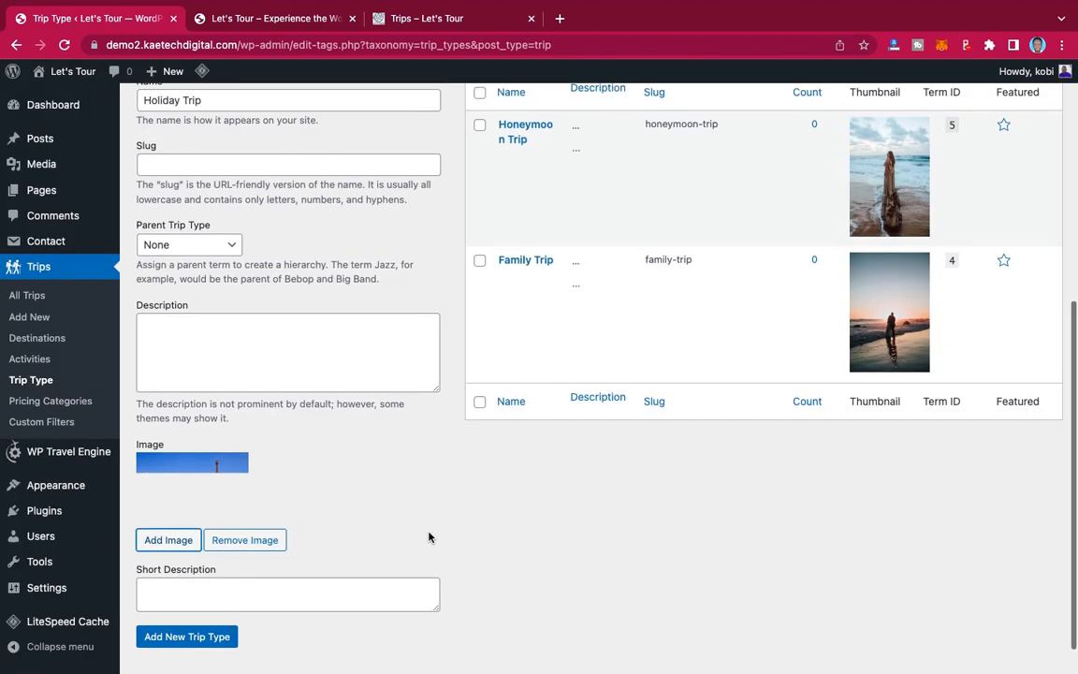
left_click(213, 596)
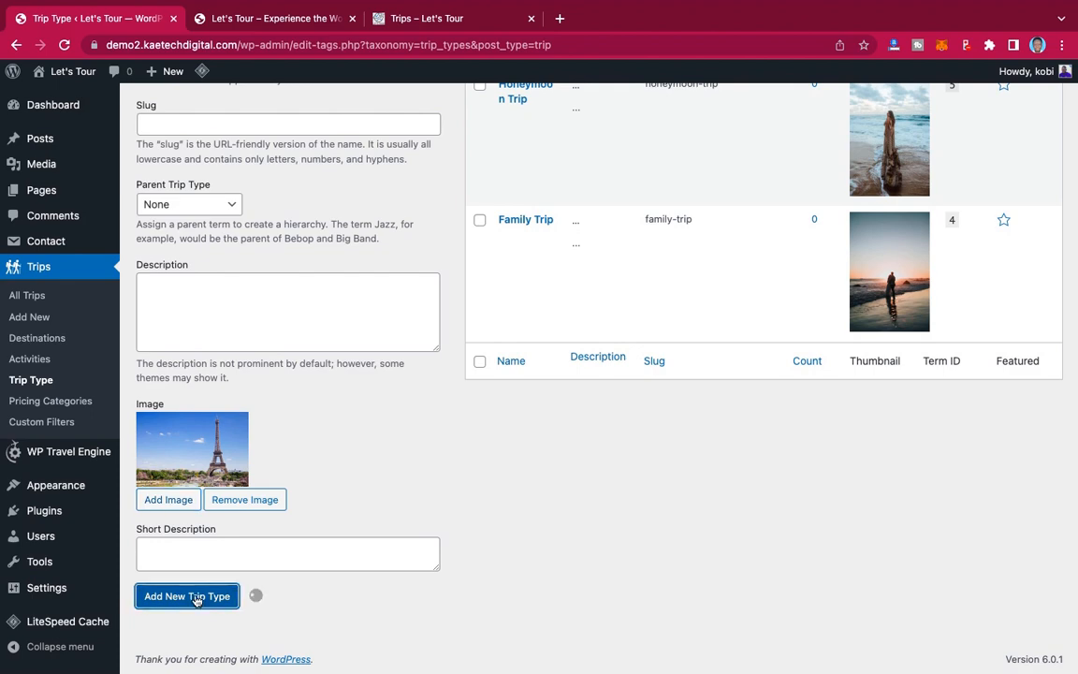
Step: Add a trip type named School Trip with the photo of the willow tree and boat on the water
scroll(398, 537, "up", 10)
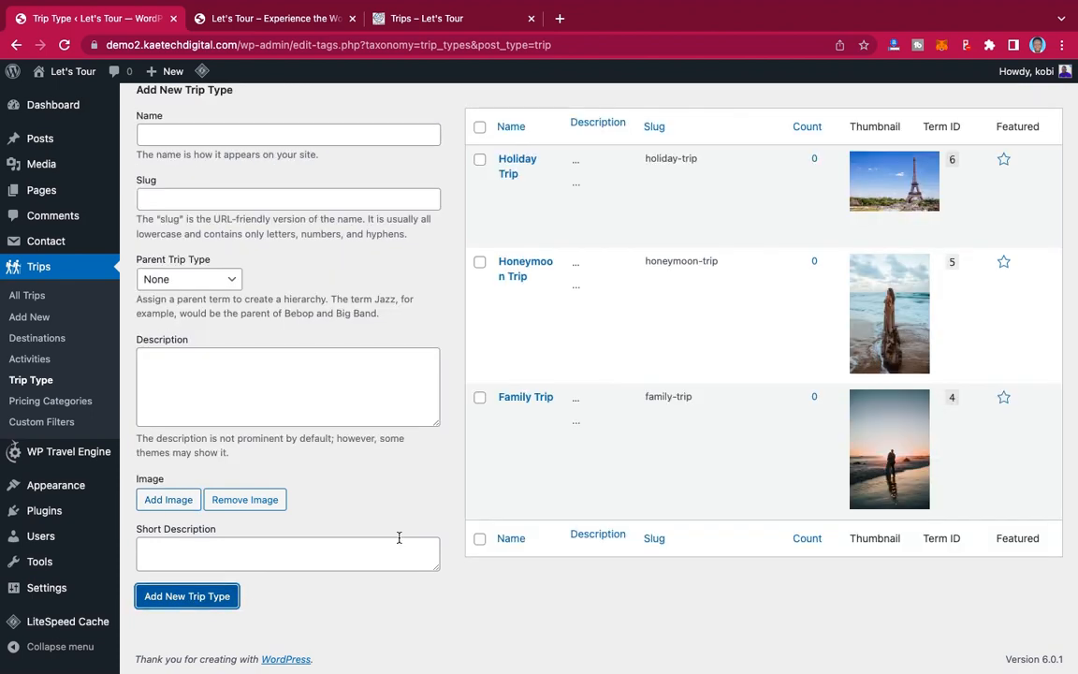
scroll(224, 500, "down", 1)
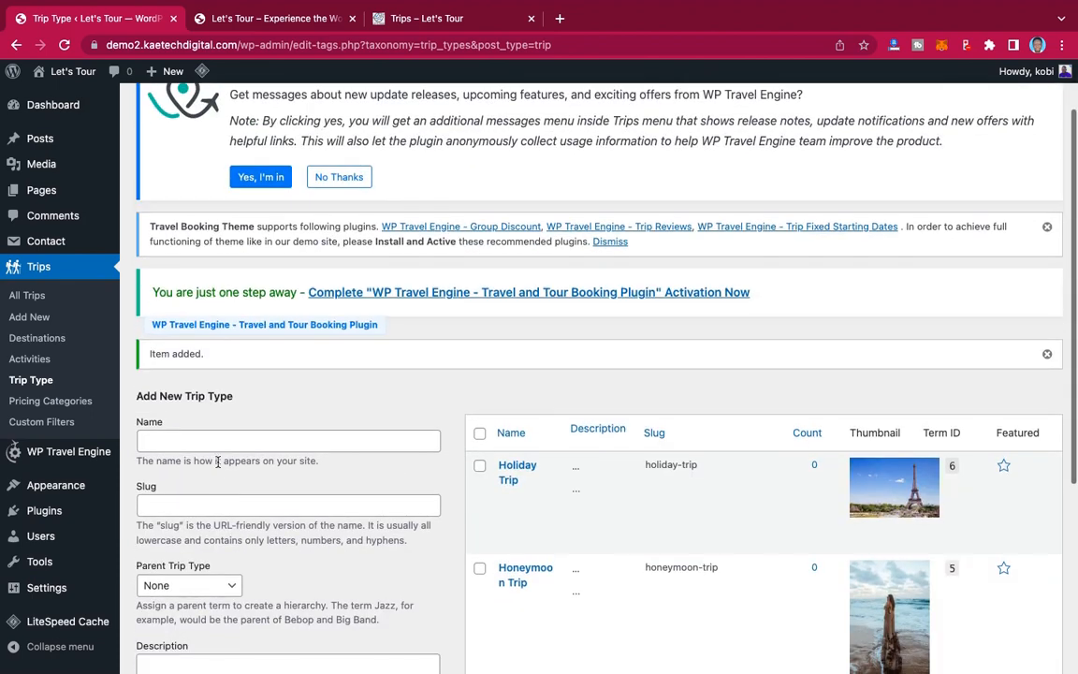
left_click(216, 446)
type("School Trip")
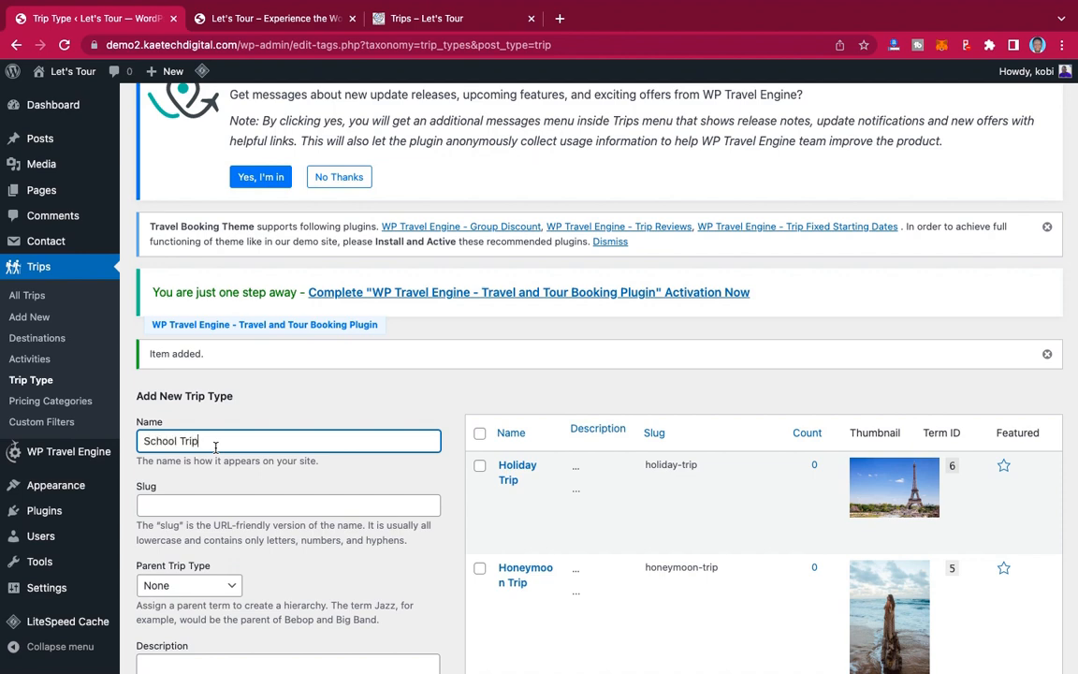
scroll(216, 446, "down", 5)
left_click(169, 502)
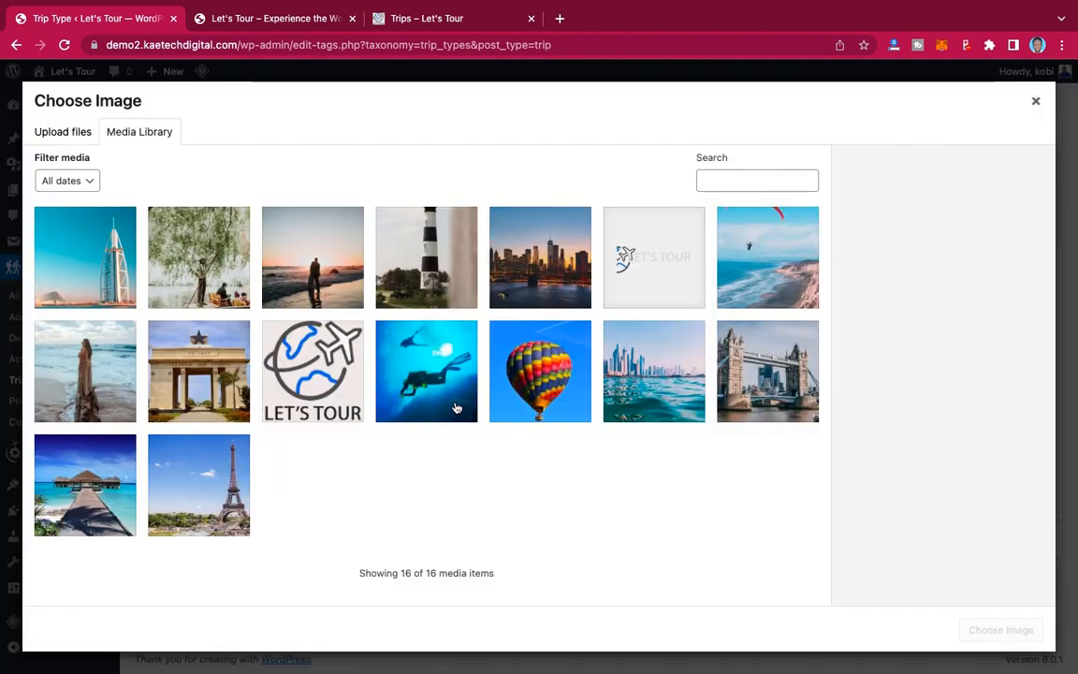
left_click(174, 261)
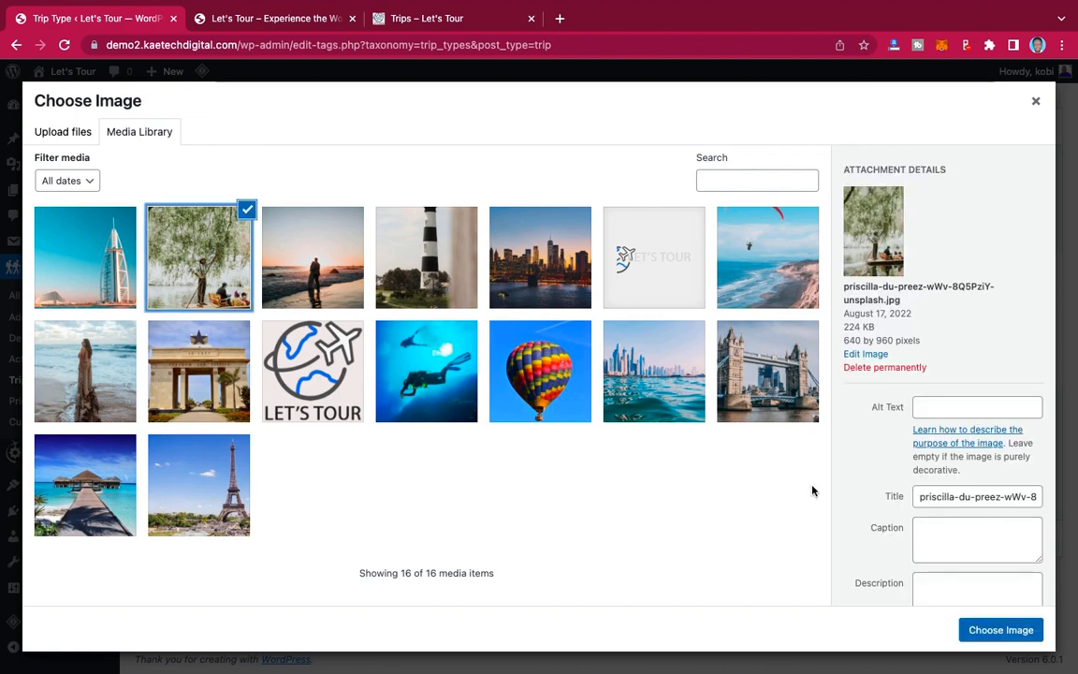
left_click(994, 629)
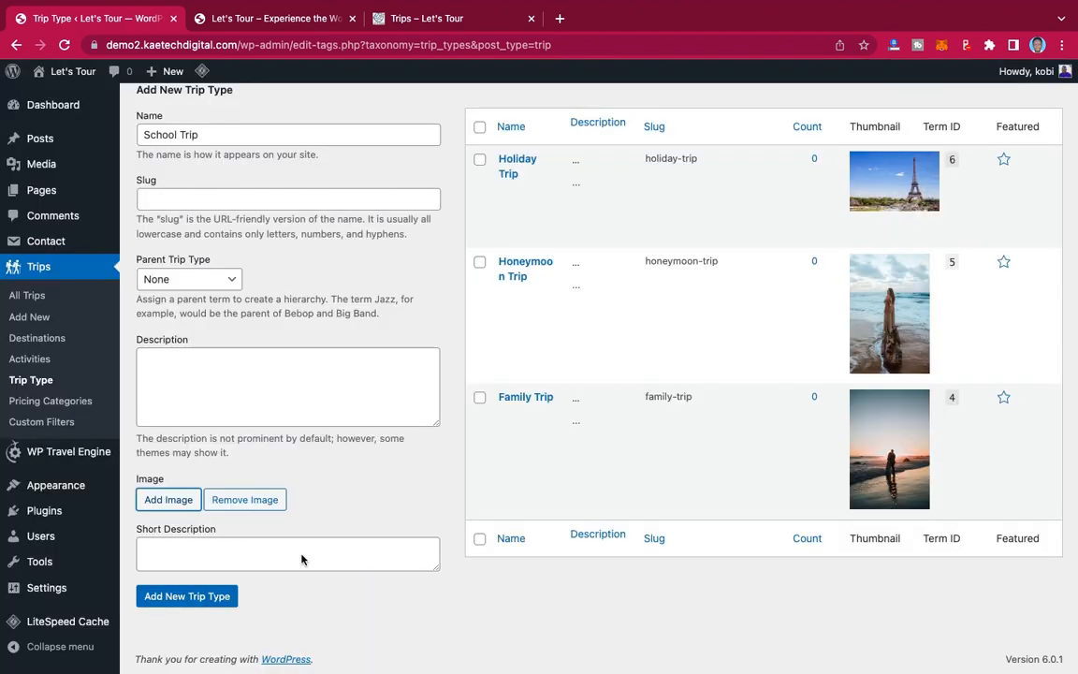
scroll(301, 560, "down", 1)
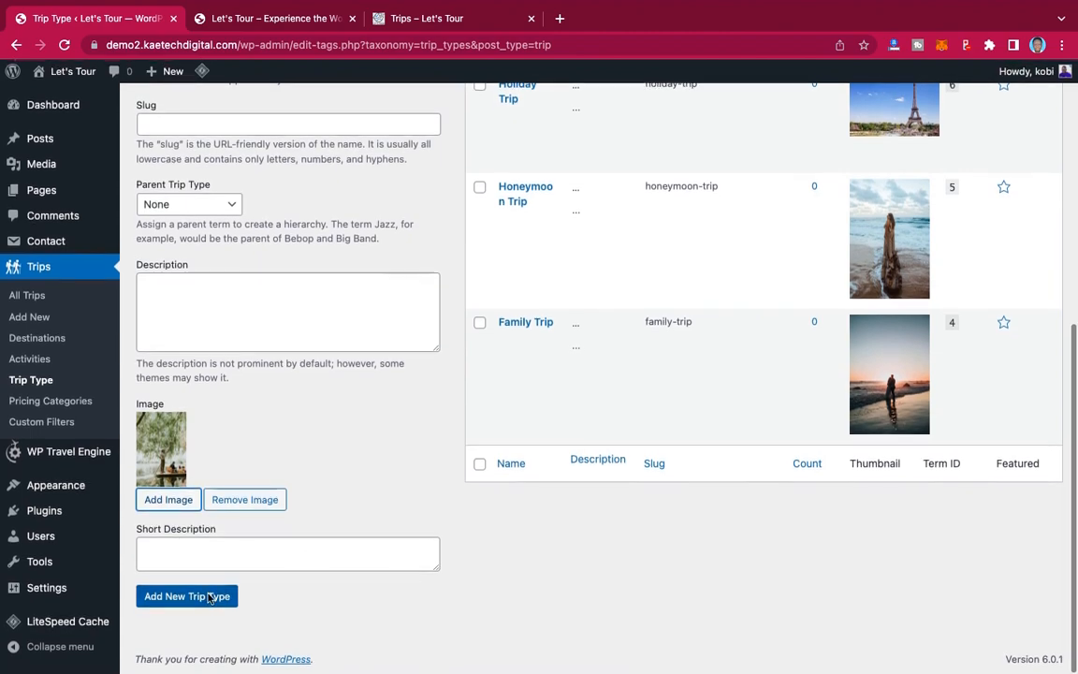
left_click(210, 599)
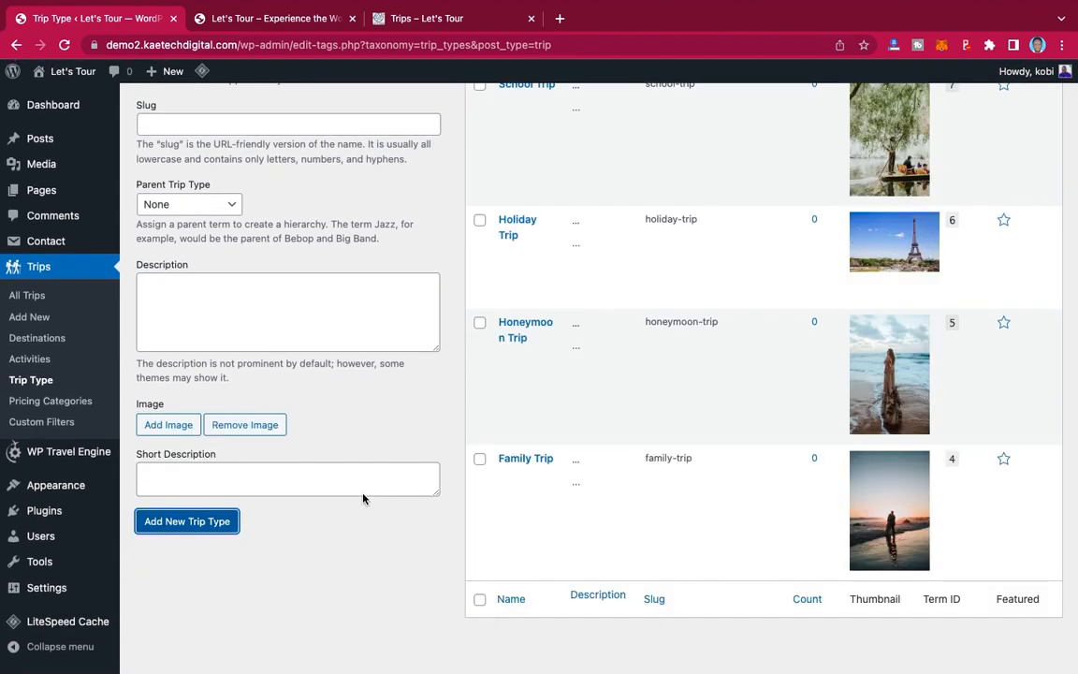
Step: Open the management page for trip activities and review the activities filter on the example site's Trips page
scroll(681, 513, "down", 5)
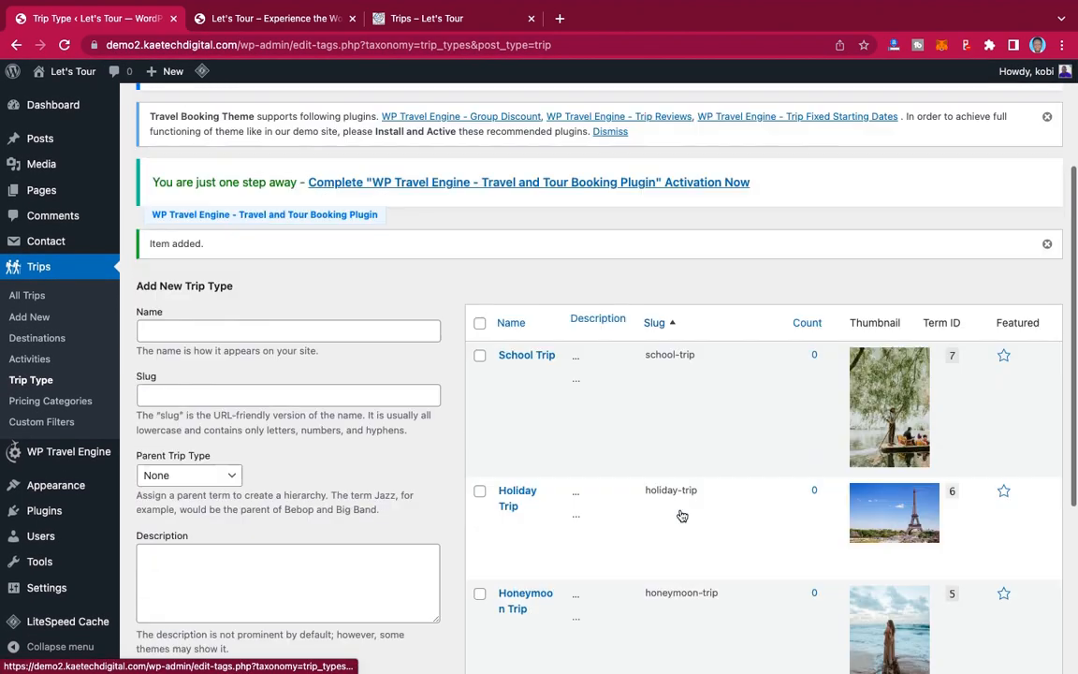
scroll(565, 488, "up", 4)
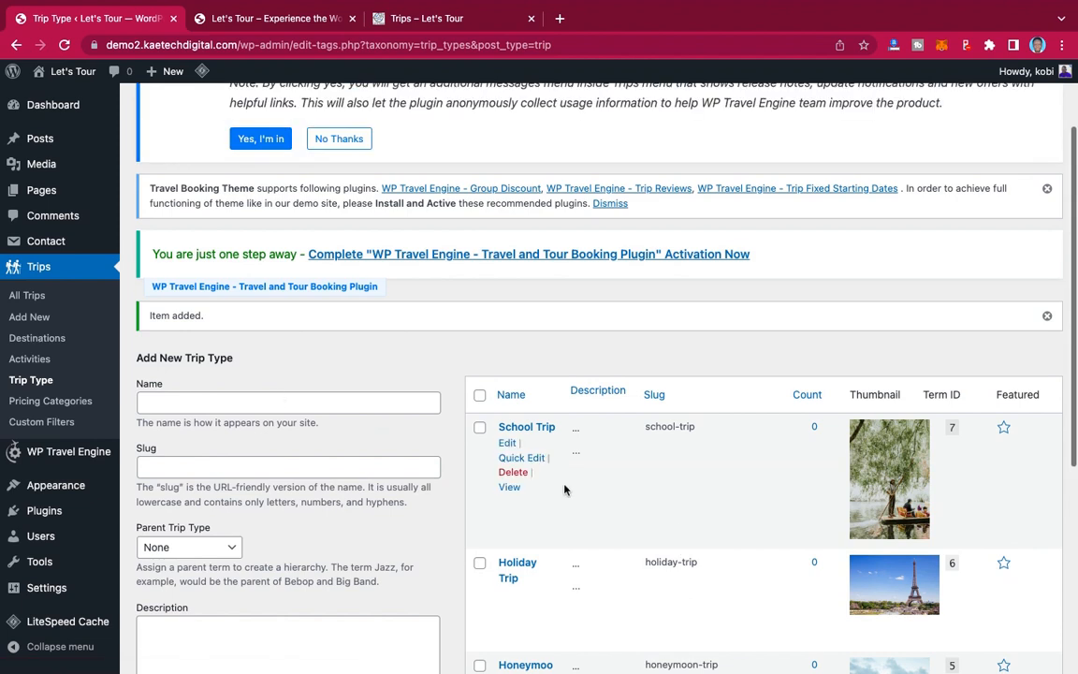
left_click(38, 361)
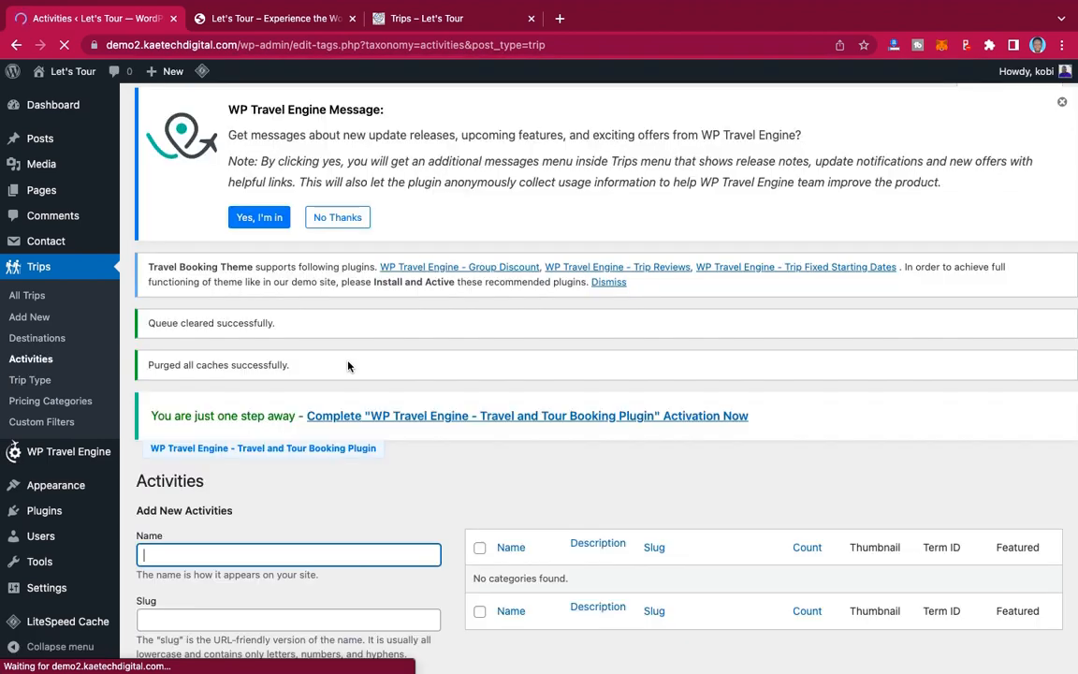
scroll(348, 366, "down", 3)
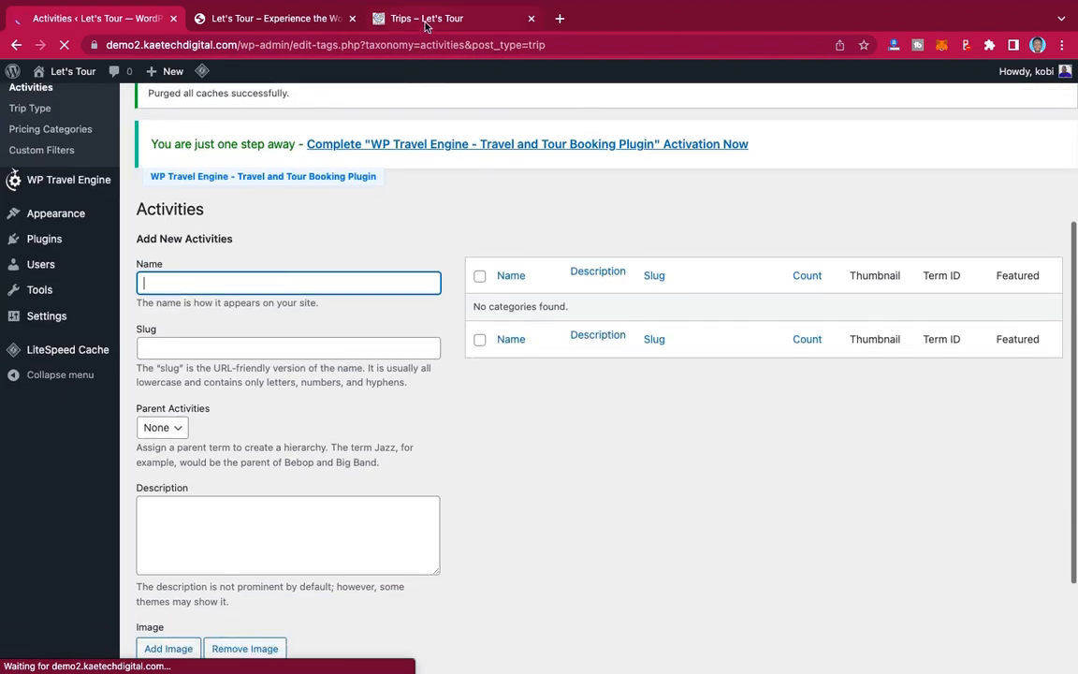
left_click(426, 20)
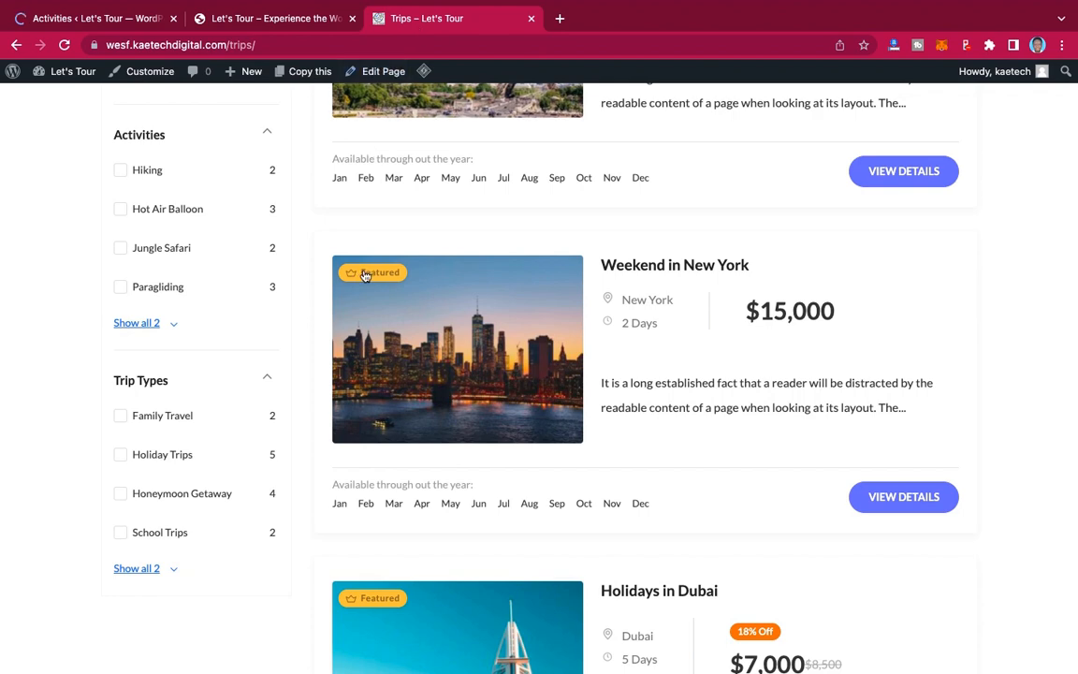
scroll(299, 309, "up", 3)
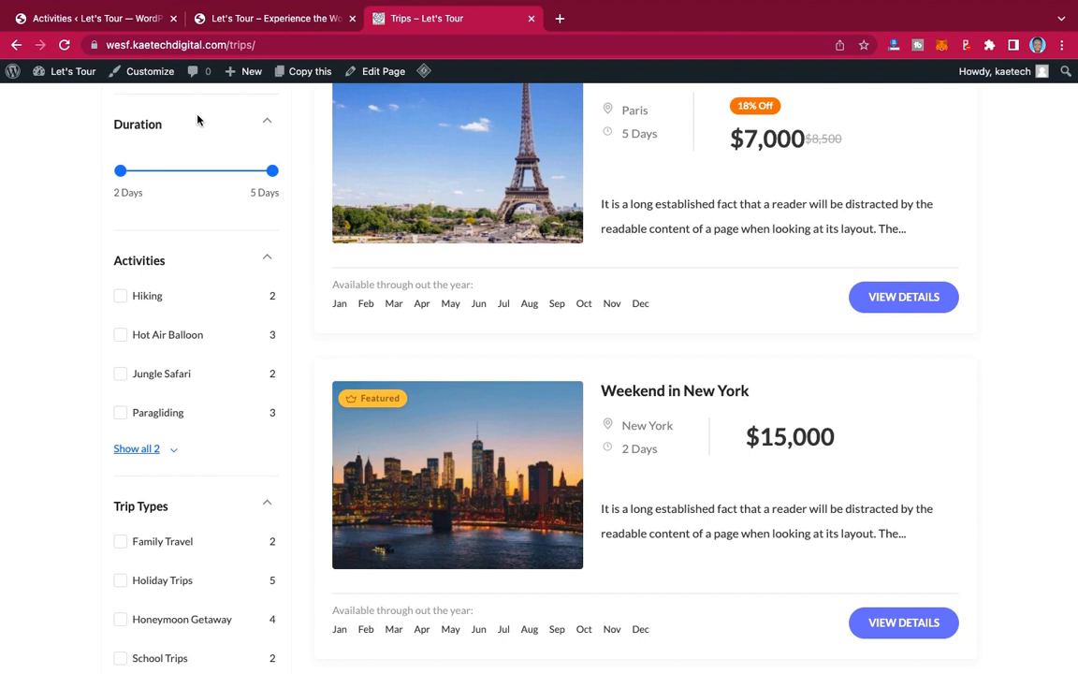
Step: Back in the site's admin, add an activity named Hiking with the photo of the red paraglider above the coast
left_click(125, 20)
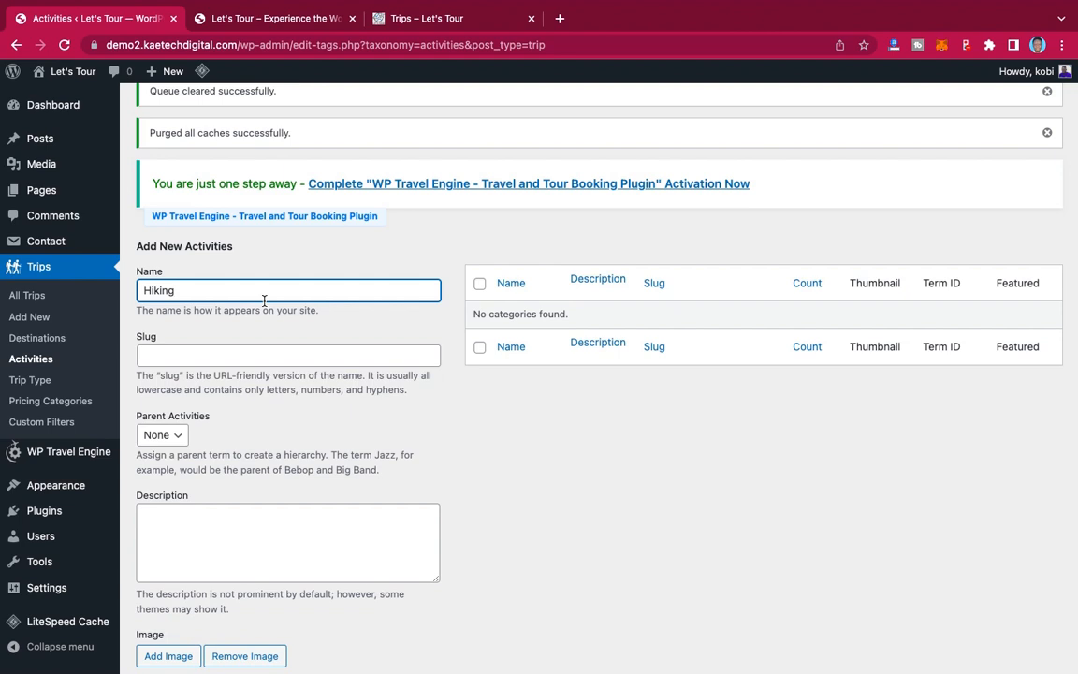
scroll(264, 300, "down", 3)
left_click(176, 502)
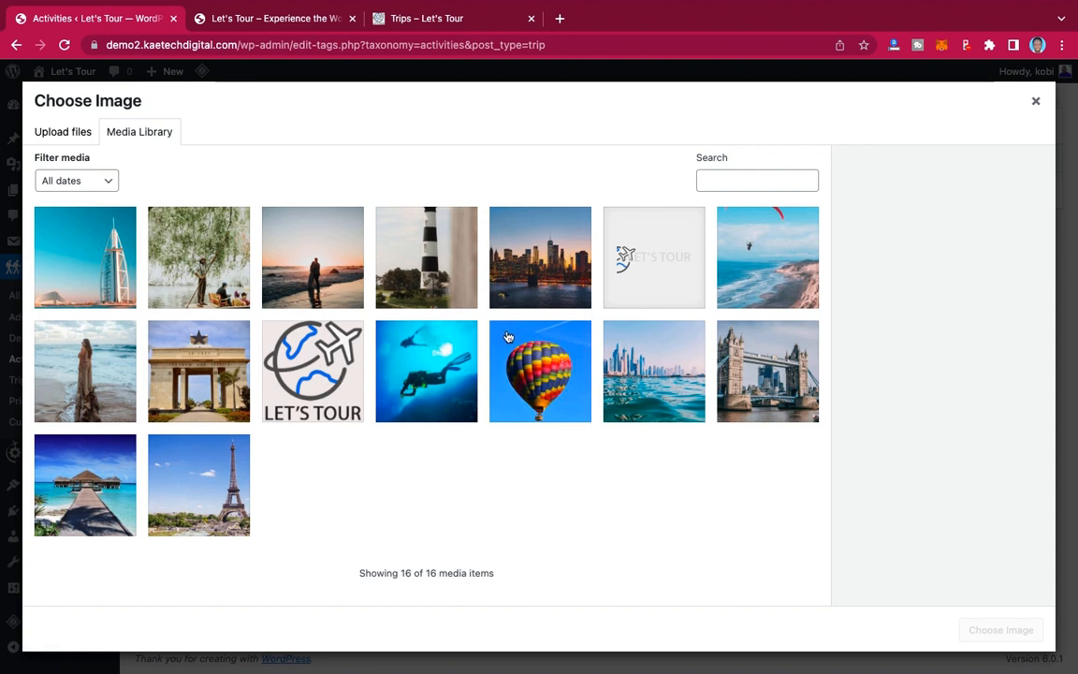
left_click(739, 248)
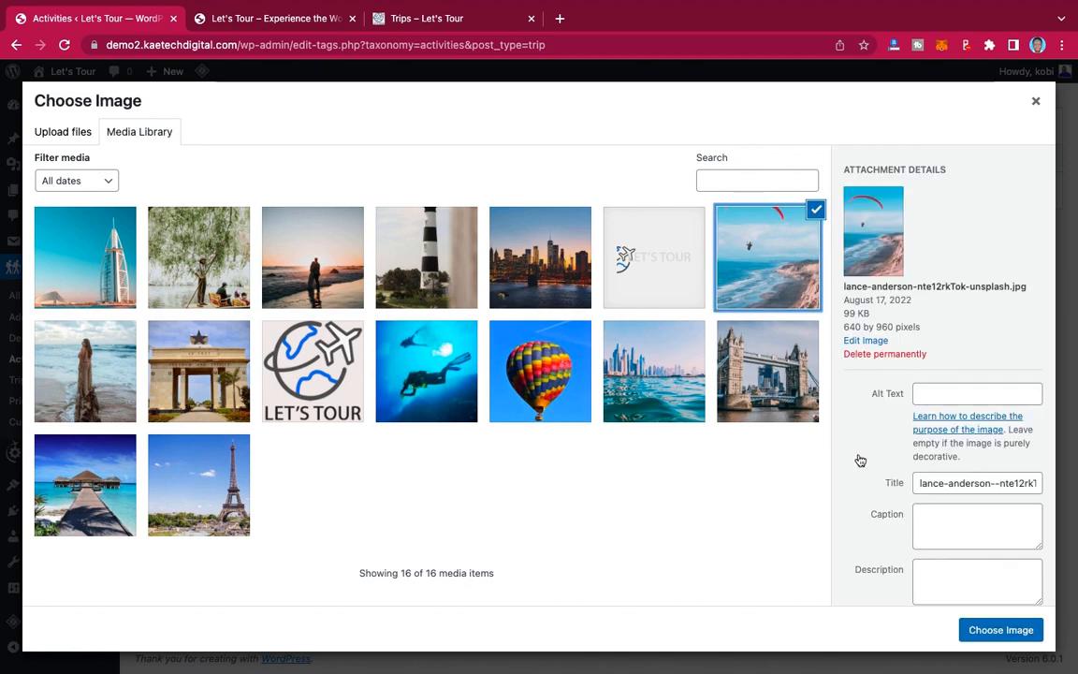
left_click(997, 634)
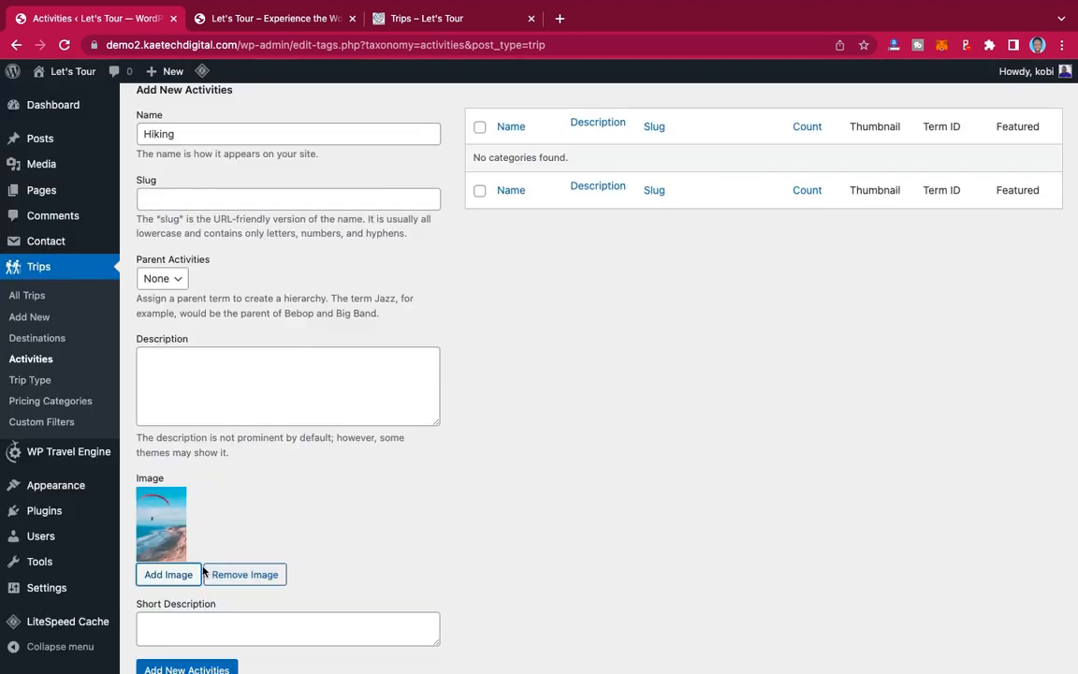
scroll(204, 571, "down", 2)
left_click(188, 595)
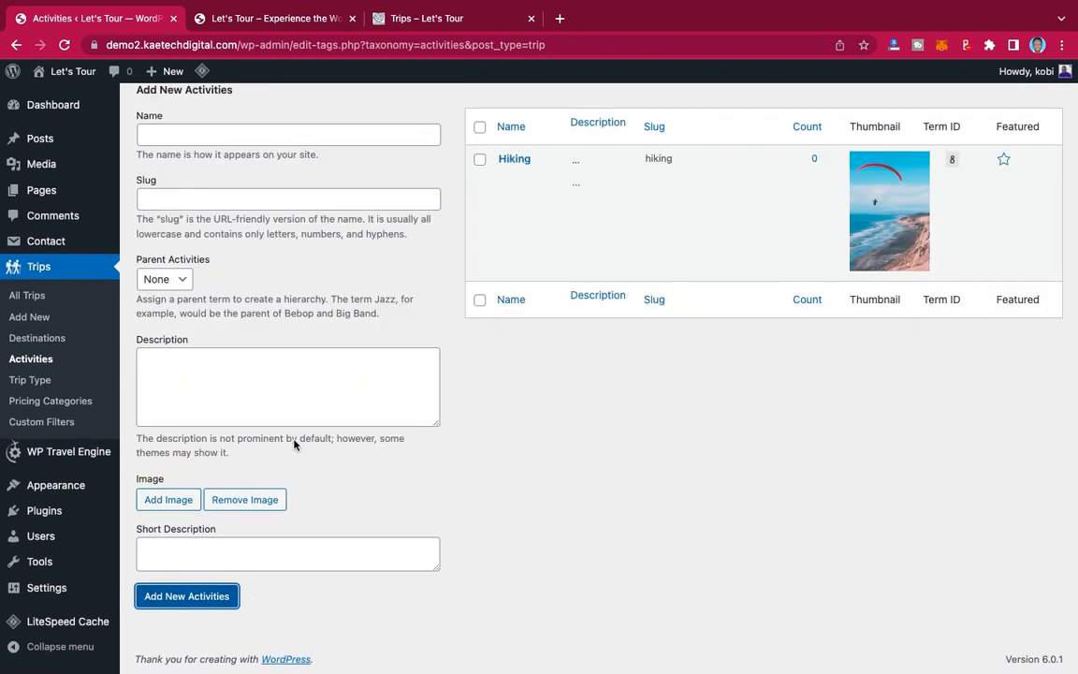
Step: Start a new activity named Hot Air Balloon
scroll(294, 445, "up", 3)
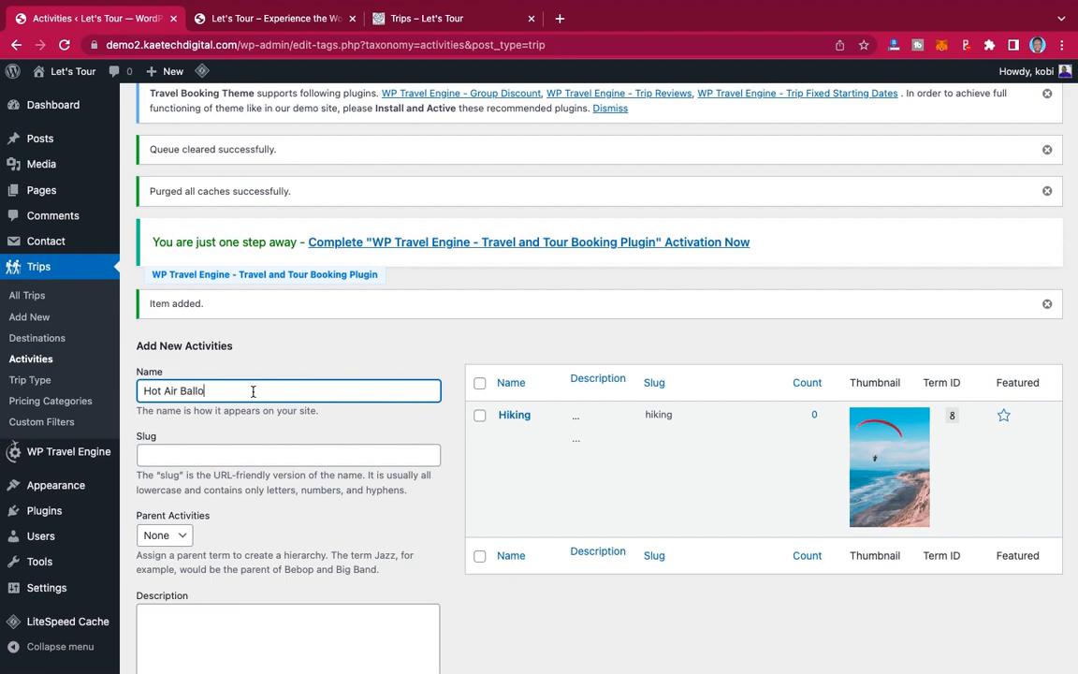
scroll(253, 392, "down", 5)
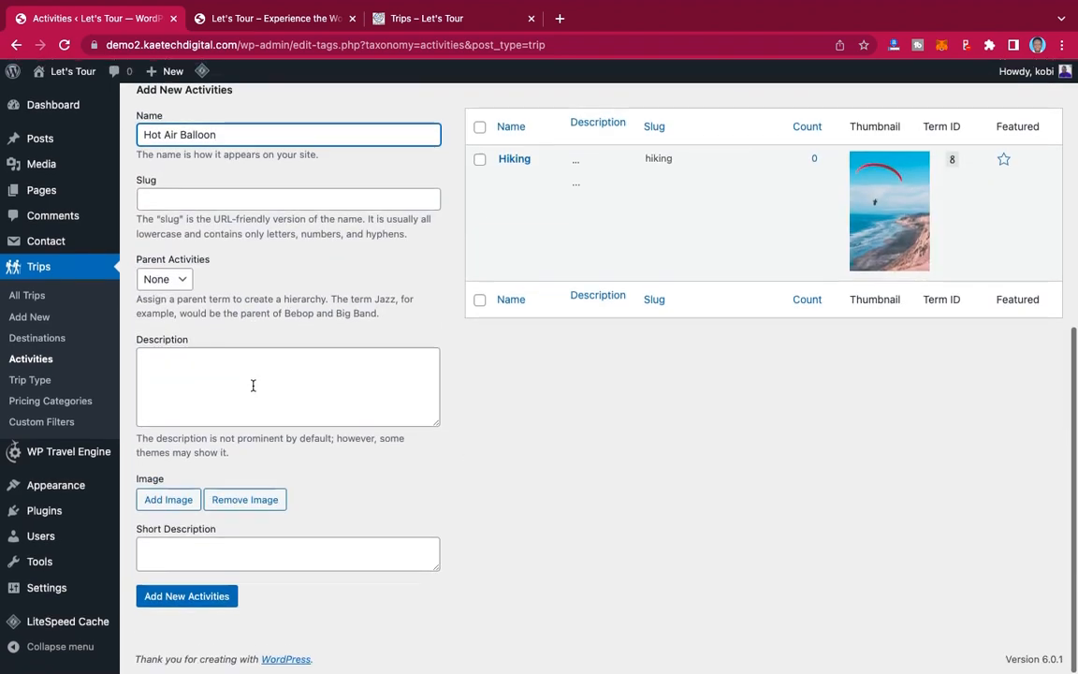
Step: Give the new Hot Air Balloon activity the balloon picture from the media library and add the activity
left_click(420, 18)
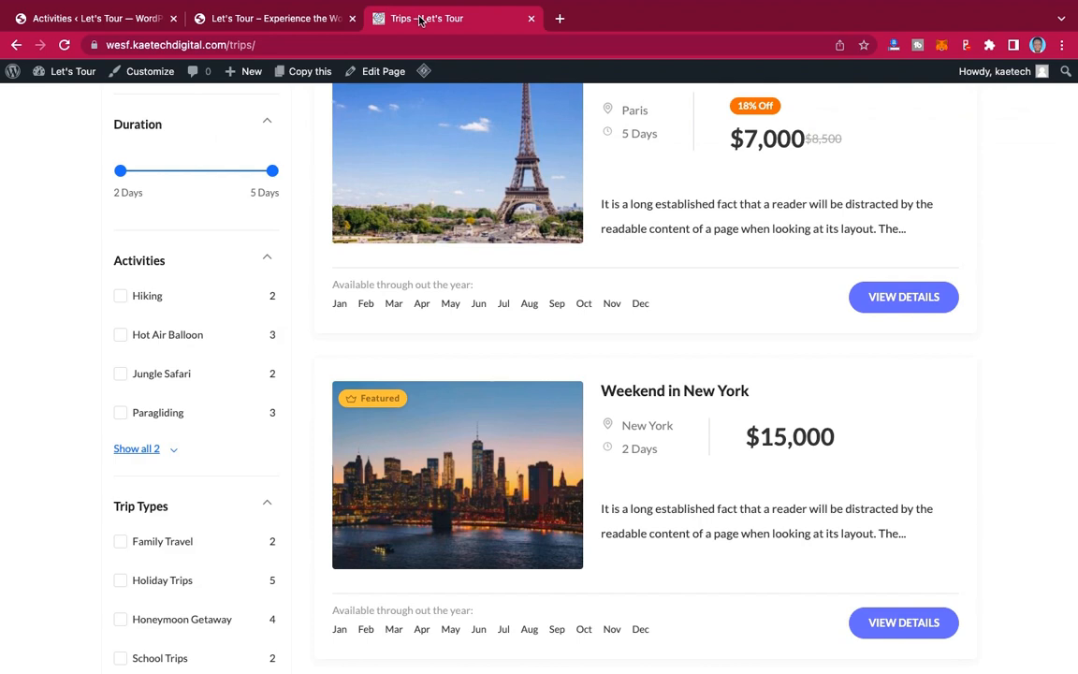
left_click(103, 19)
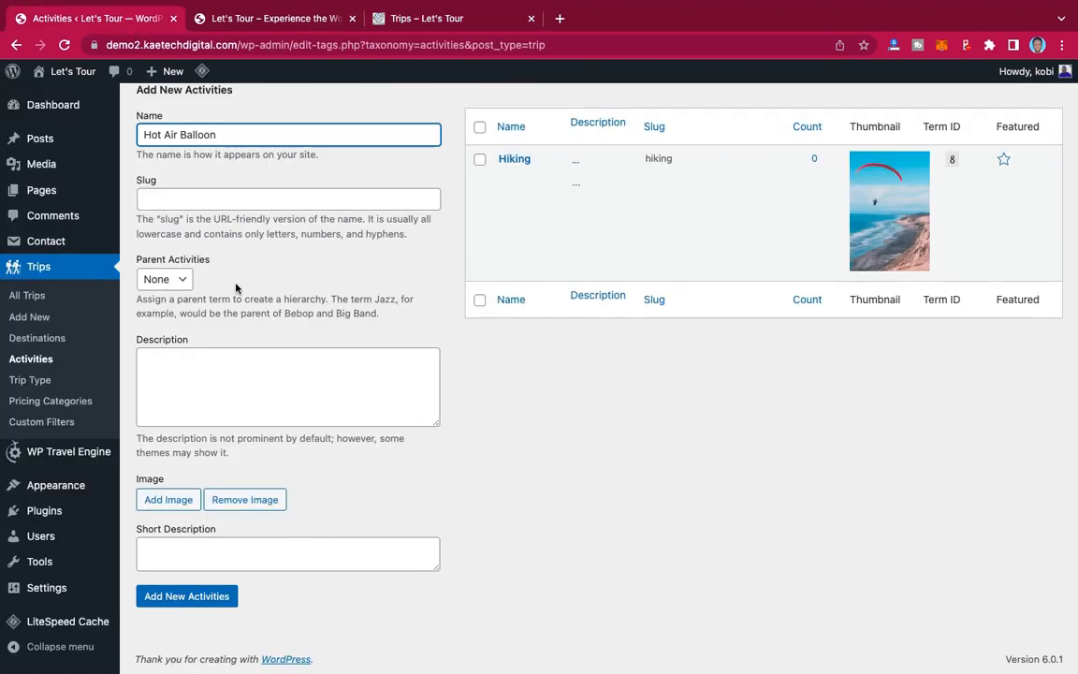
left_click(171, 502)
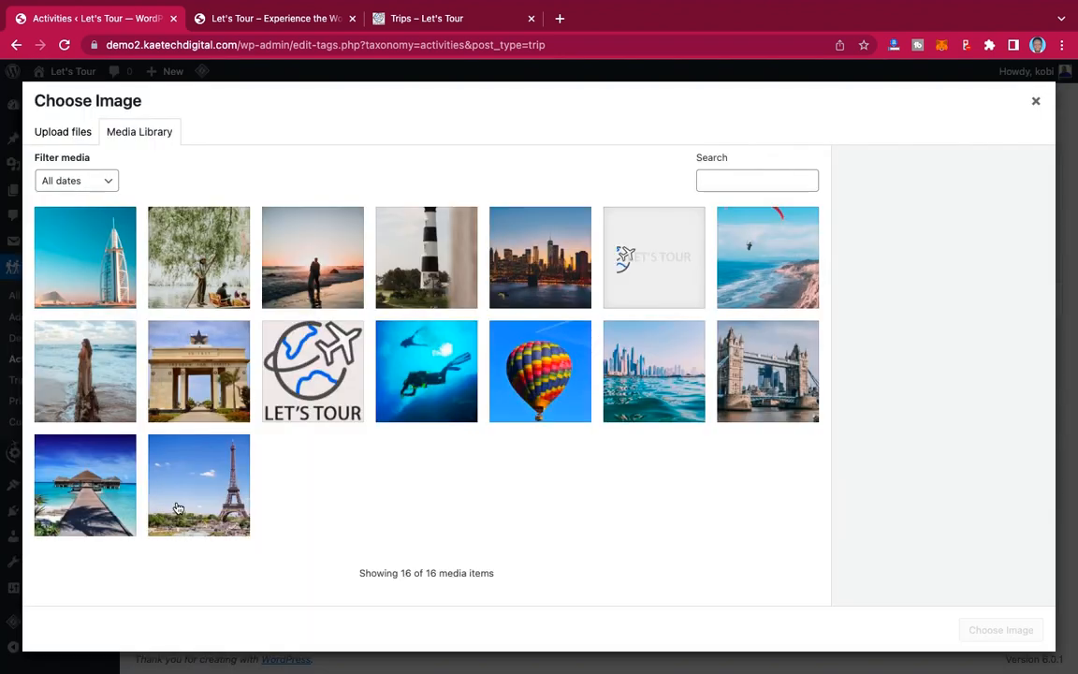
left_click(529, 370)
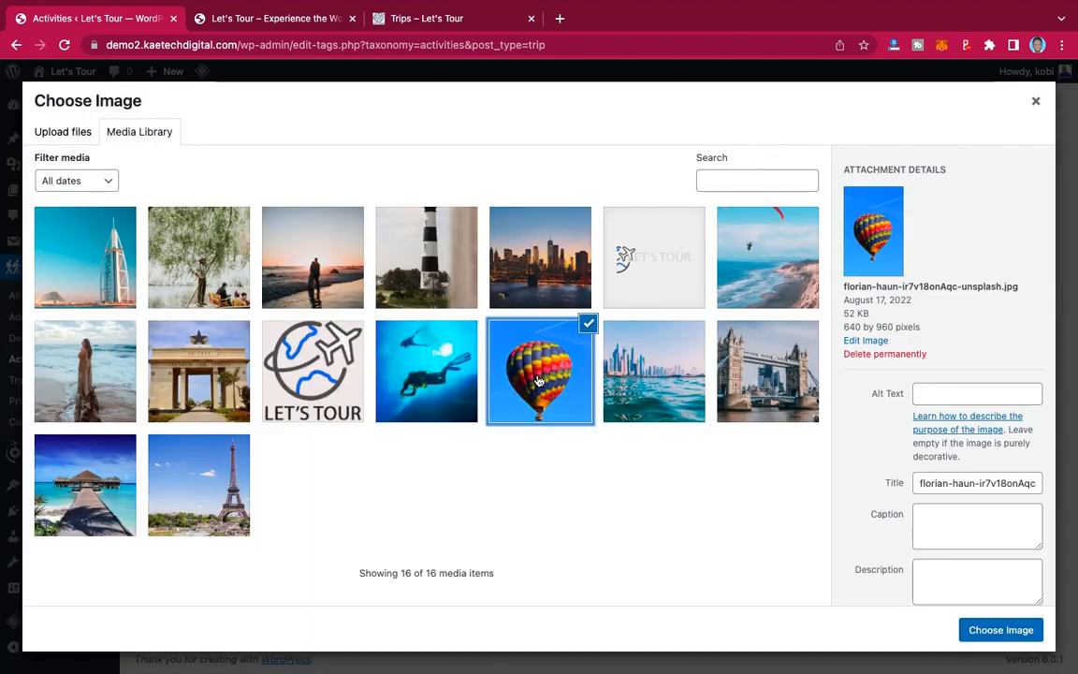
left_click(994, 631)
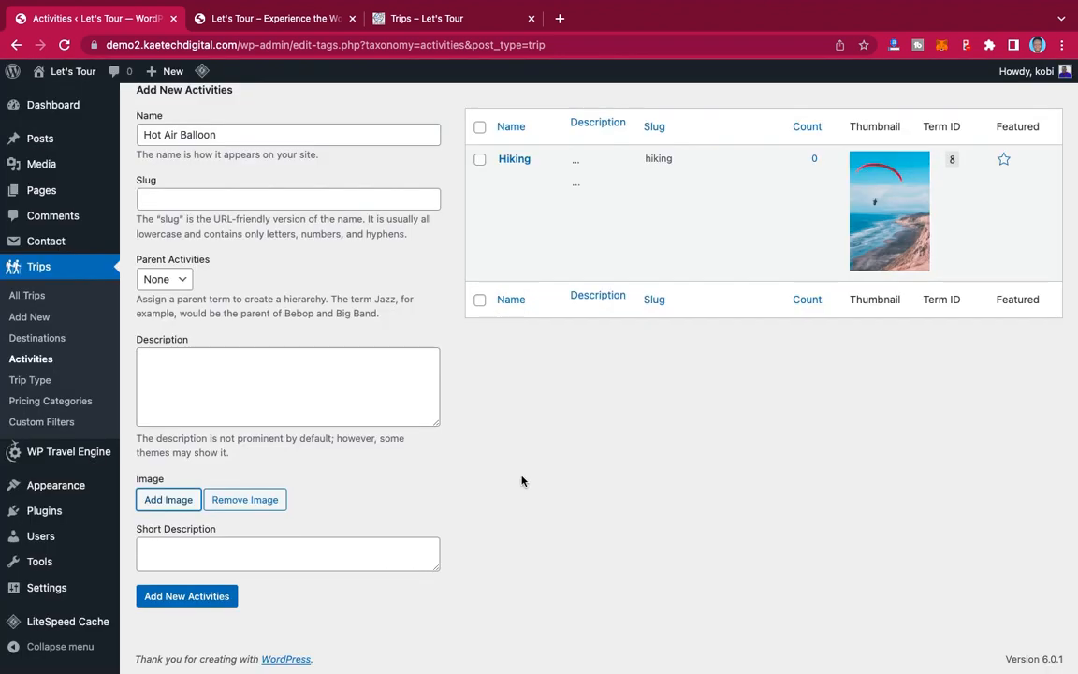
scroll(263, 511, "down", 3)
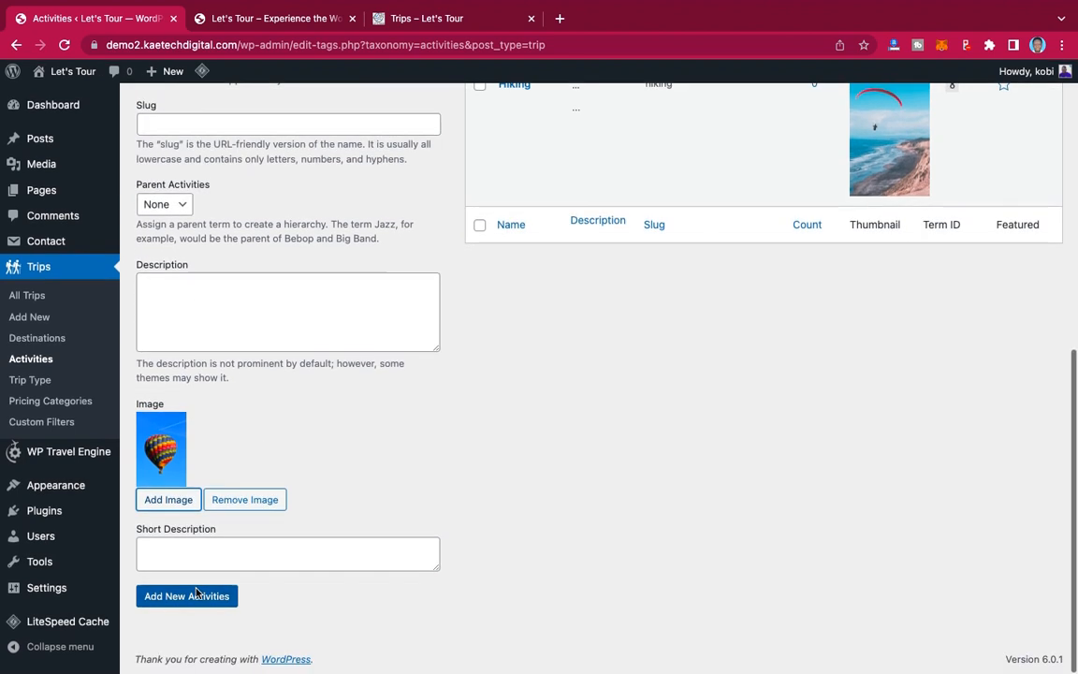
left_click(187, 596)
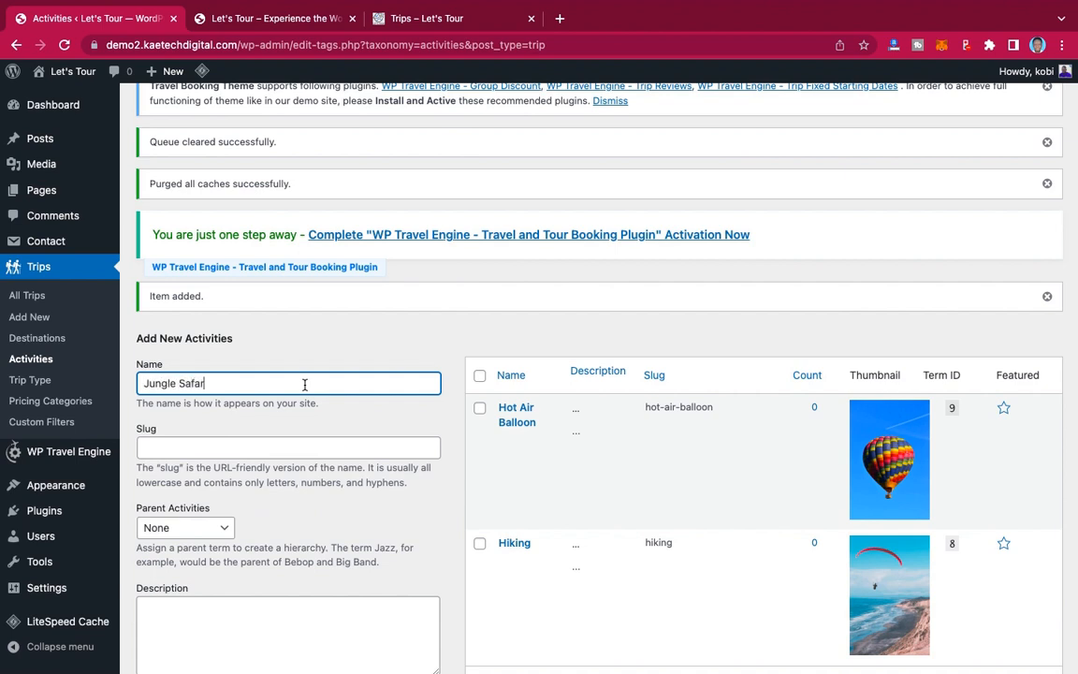
Step: Add an activity named Jungle Safari with the black-and-white lighthouse picture from the media library as its image
scroll(304, 384, "down", 5)
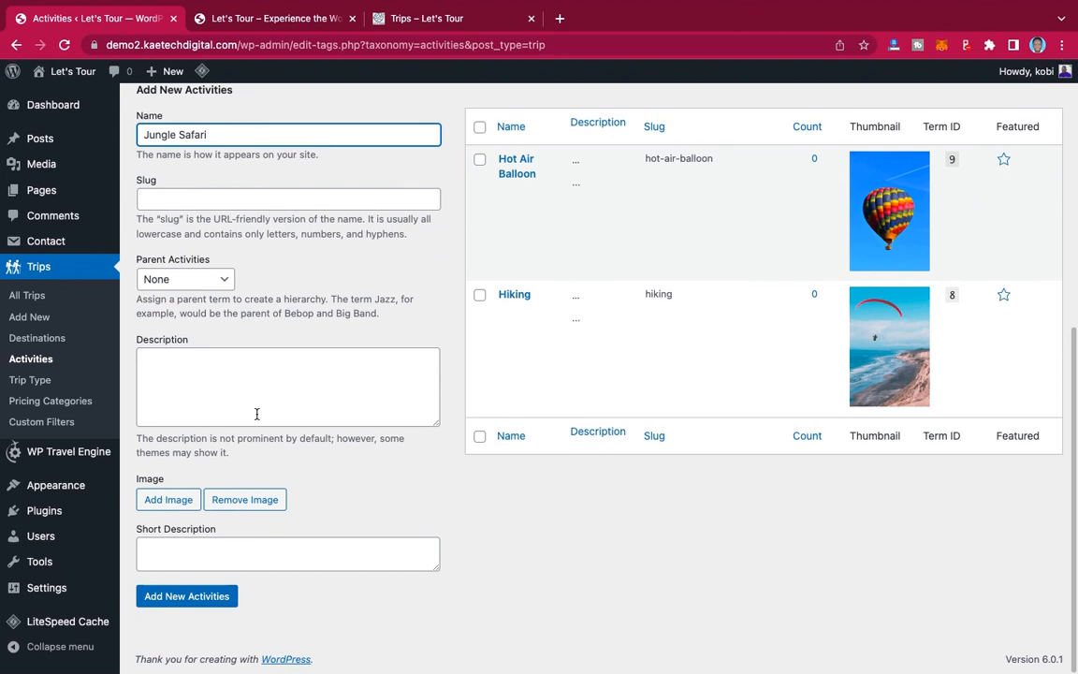
left_click(173, 502)
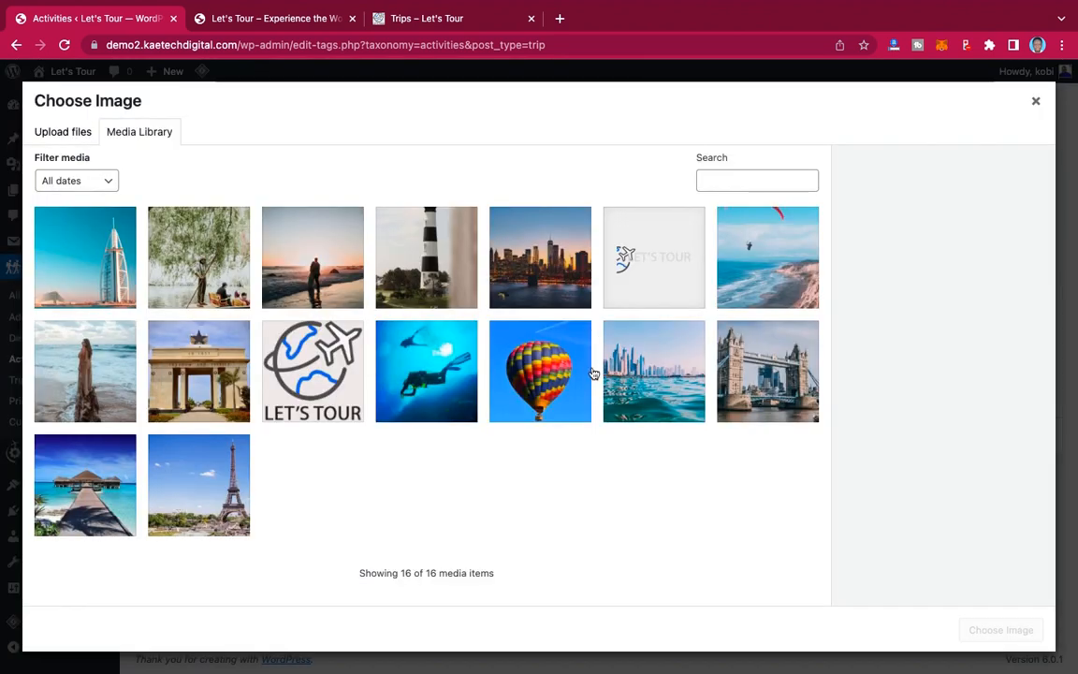
left_click(430, 270)
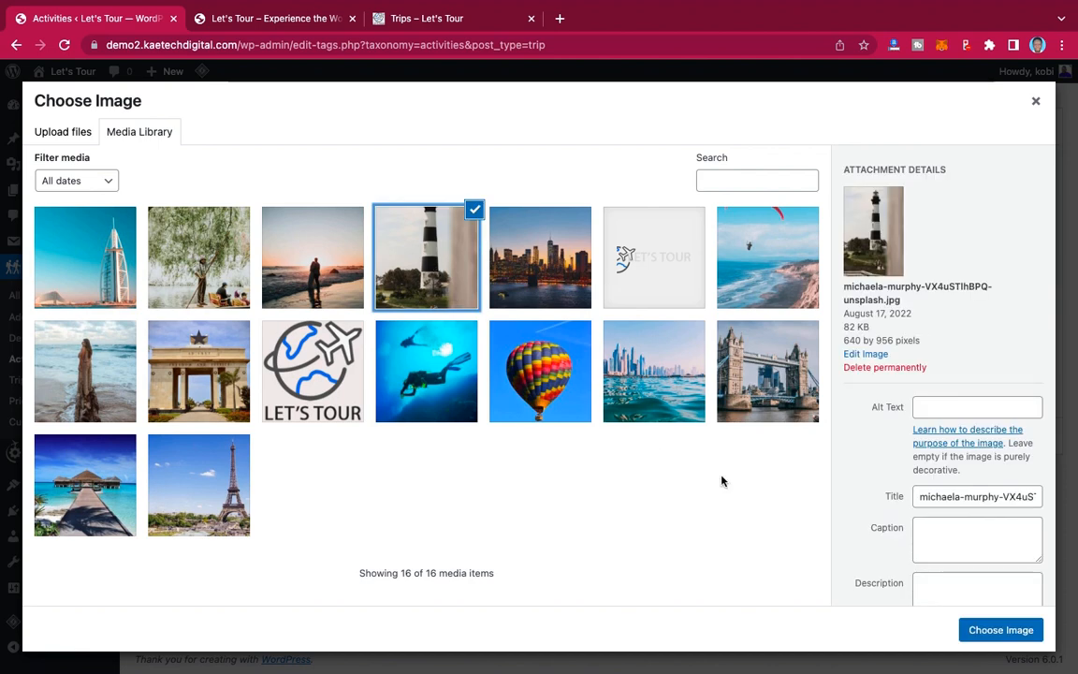
left_click(1001, 629)
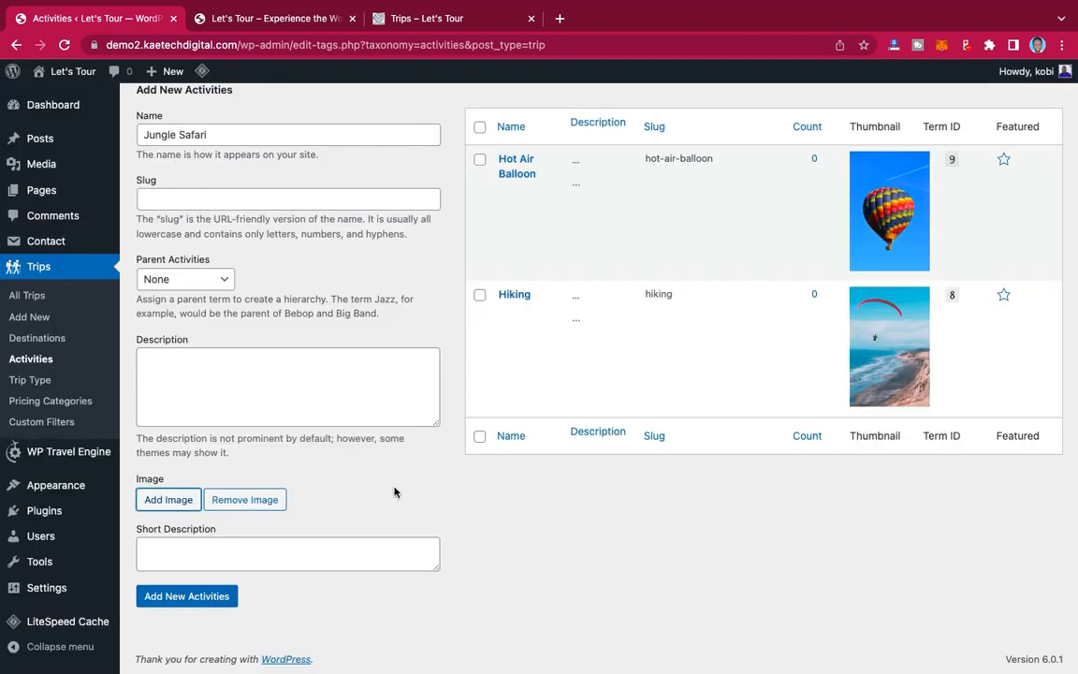
scroll(394, 493, "down", 2)
left_click(187, 595)
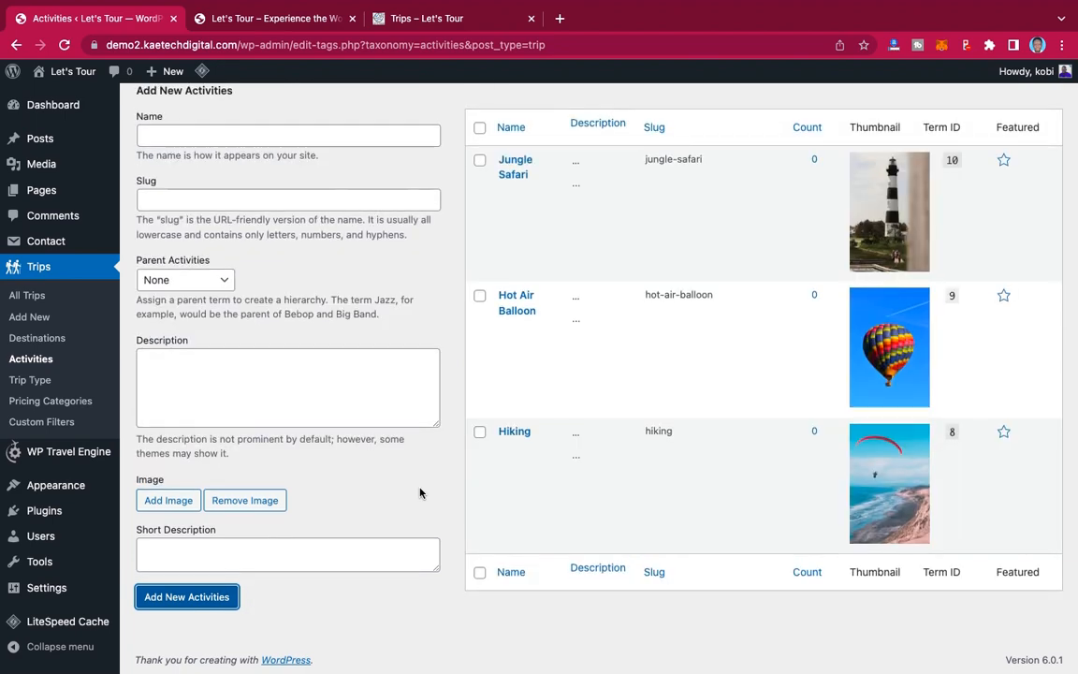
Step: Check the activities listed on the reference Trips page and enter Sight Seeing as the next activity's name
scroll(421, 493, "up", 5)
scroll(359, 467, "down", 1)
scroll(272, 450, "down", 2)
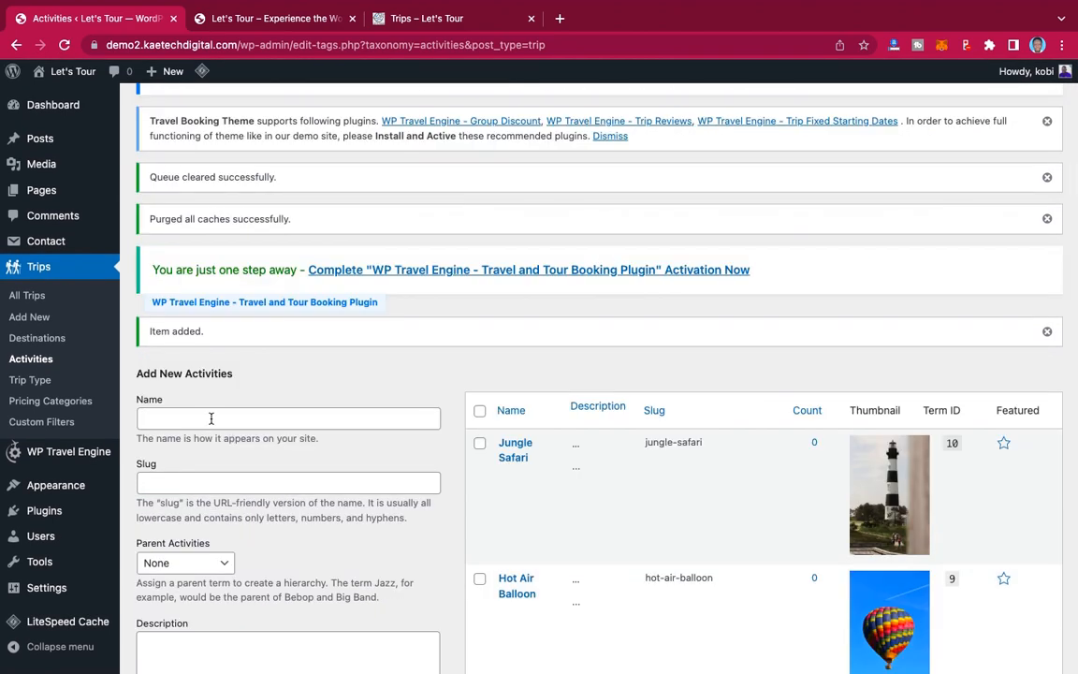
left_click(389, 18)
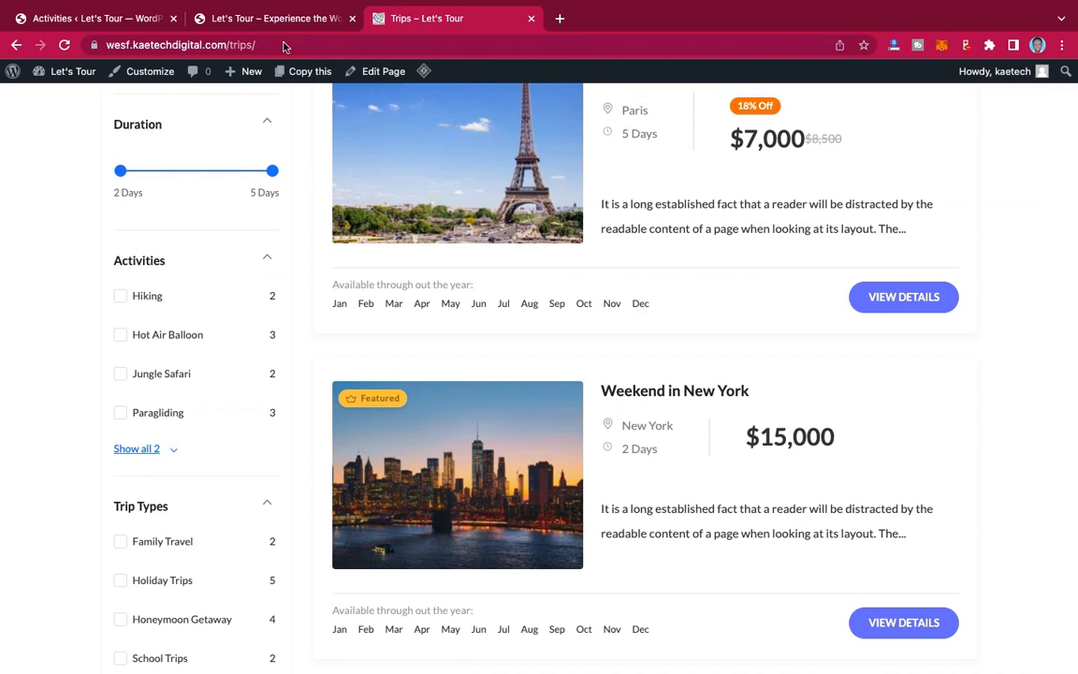
left_click(83, 18)
scroll(229, 435, "down", 3)
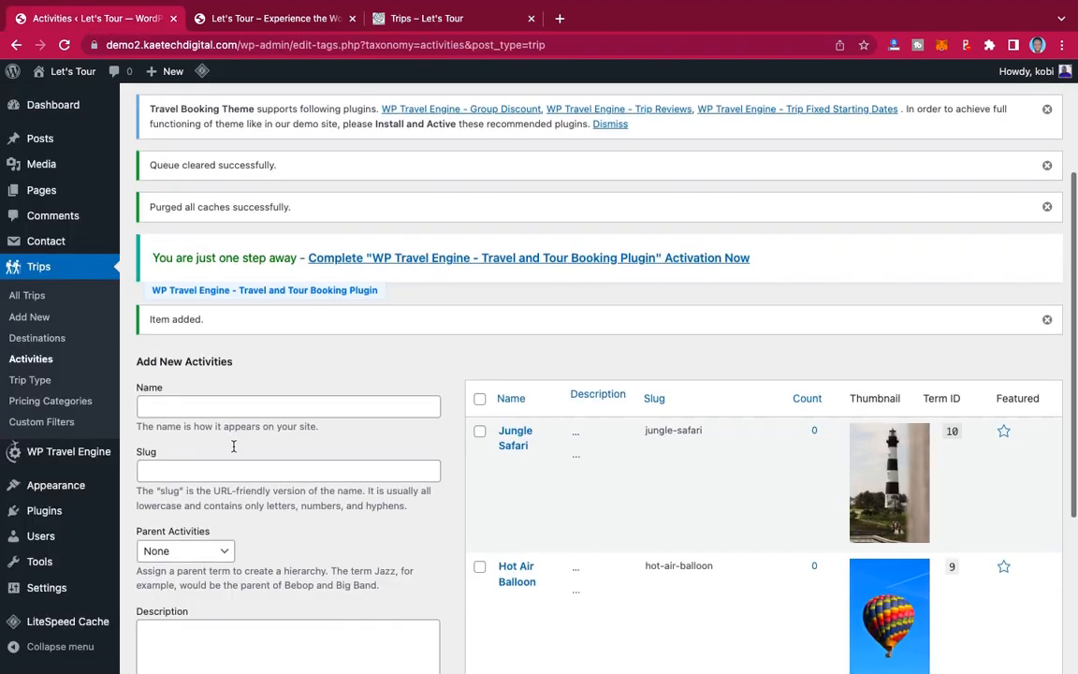
left_click(197, 284)
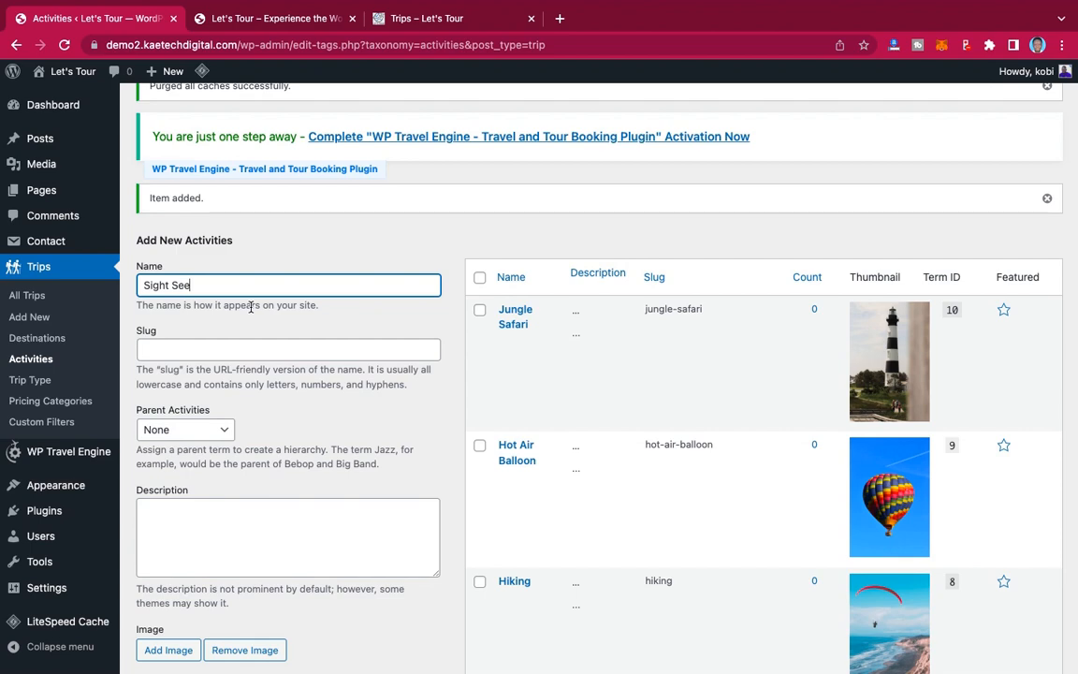
Step: Give the Sight Seeing activity the sail-shaped Dubai hotel picture from the media library and add the activity
scroll(251, 306, "down", 3)
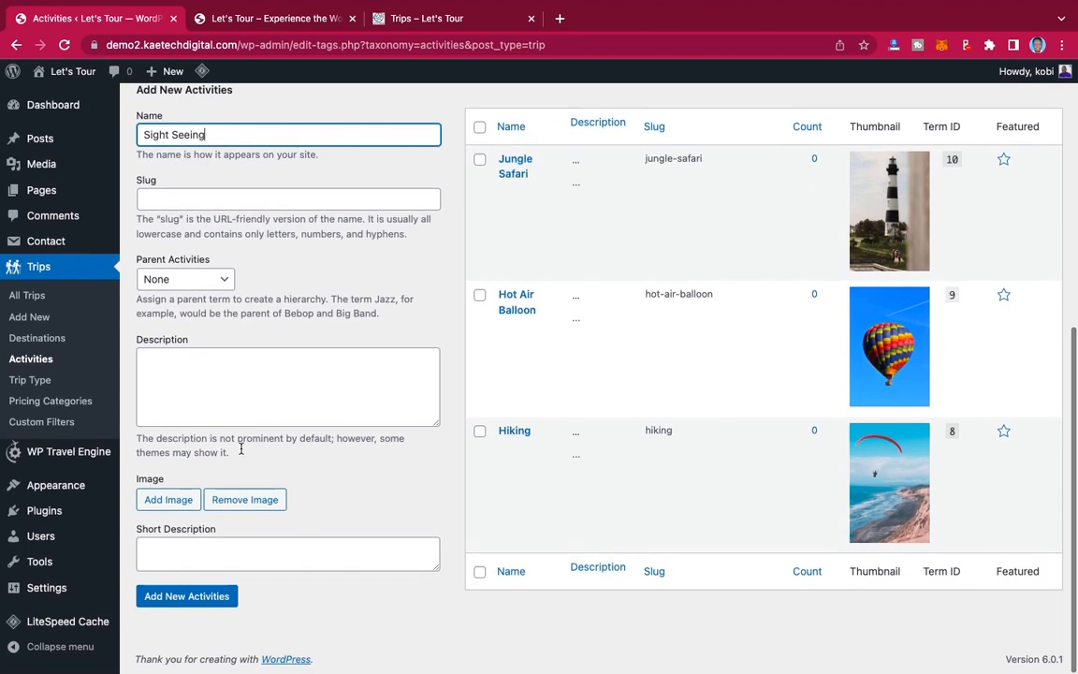
left_click(169, 498)
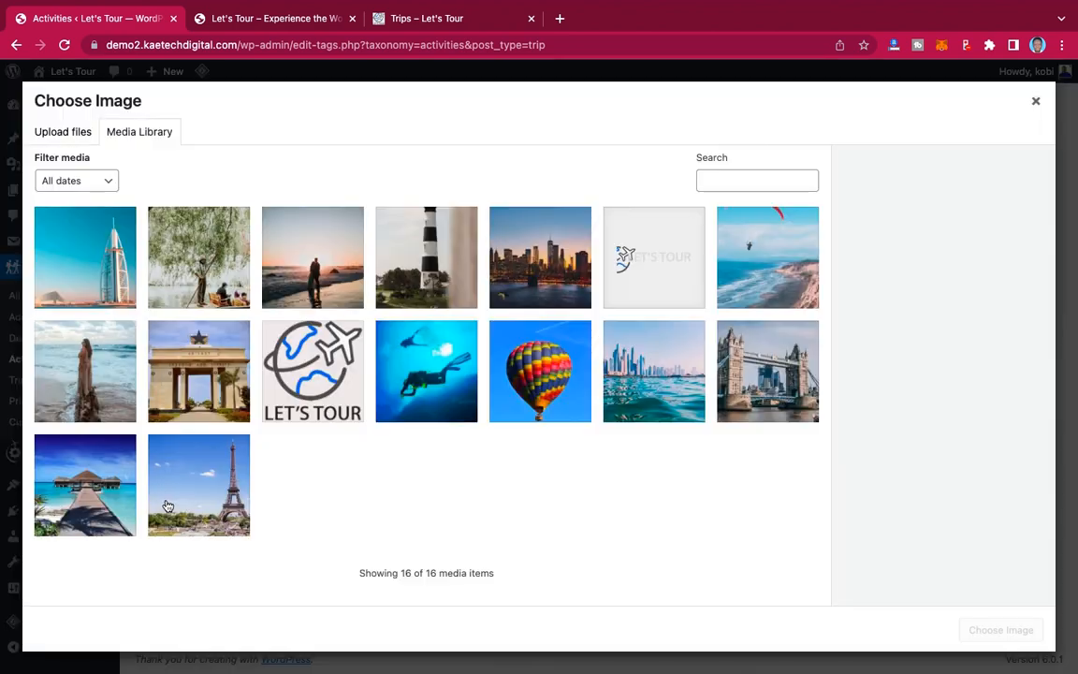
left_click(107, 273)
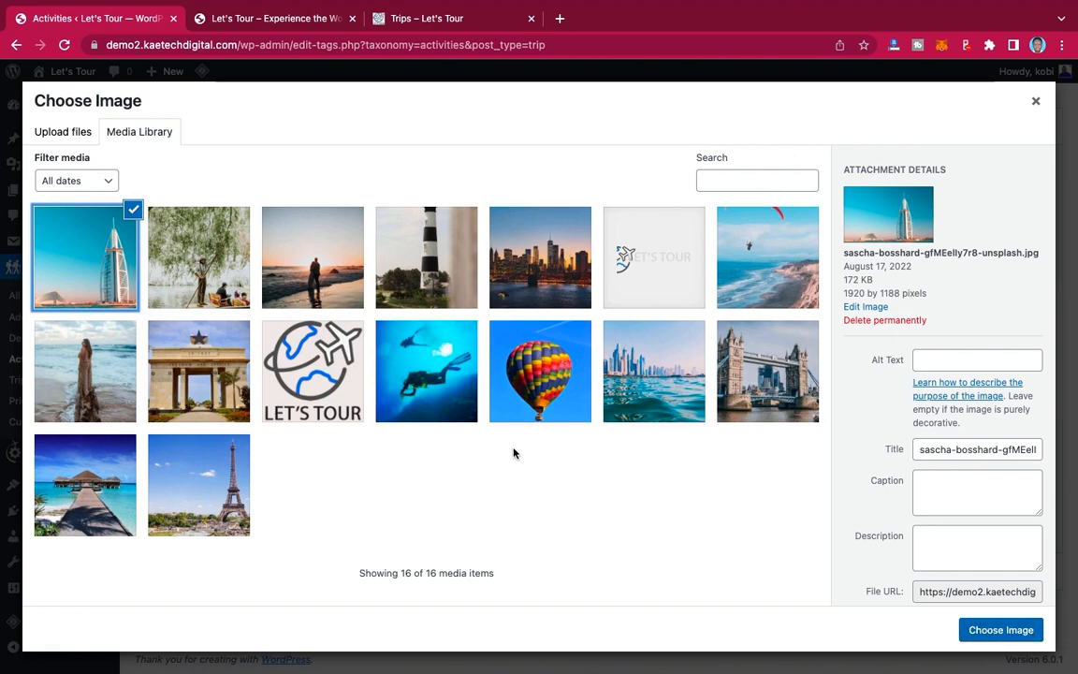
left_click(1018, 632)
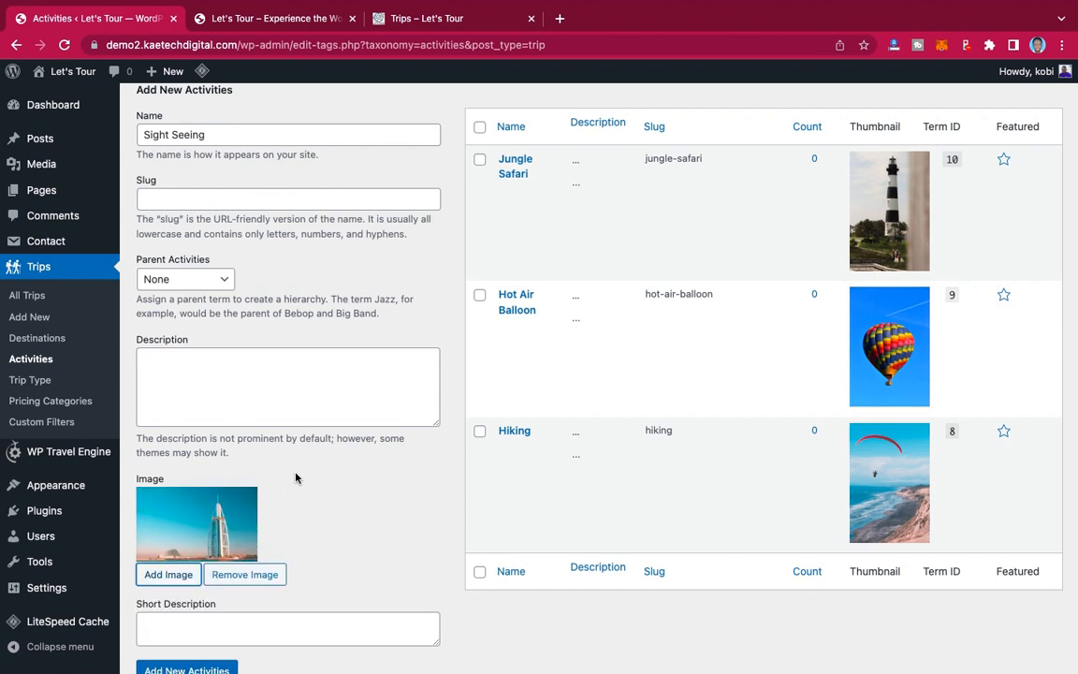
scroll(295, 478, "down", 2)
left_click(187, 598)
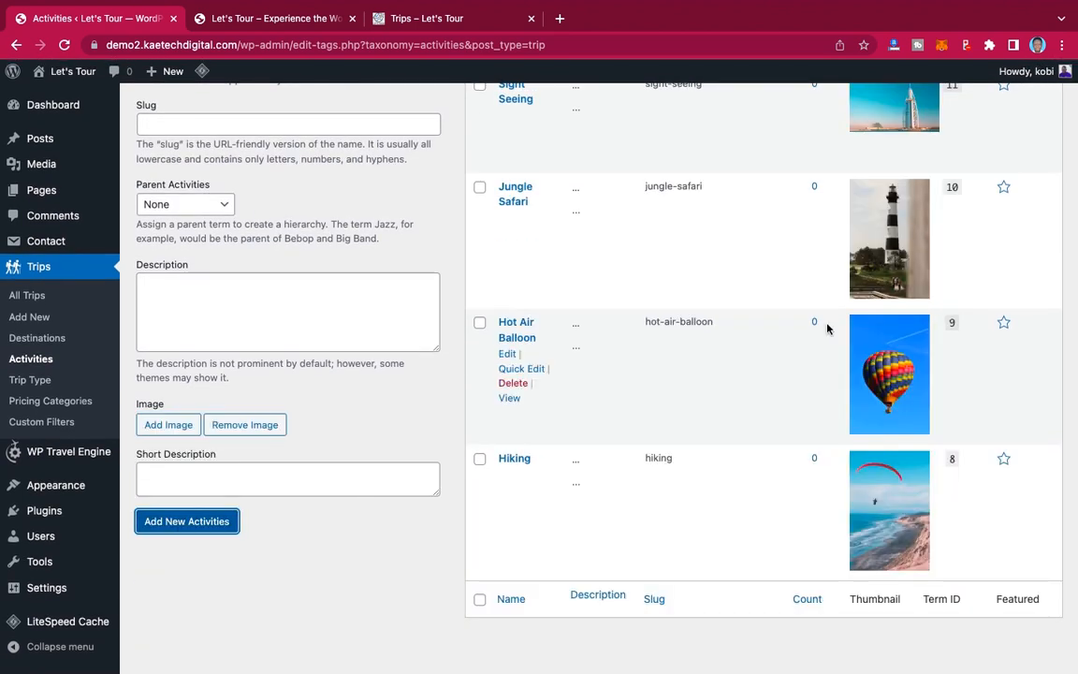
Step: Go to the trip destinations and enter Dubai as the name of a new destination
scroll(828, 328, "up", 5)
scroll(827, 328, "down", 2)
scroll(828, 329, "down", 1)
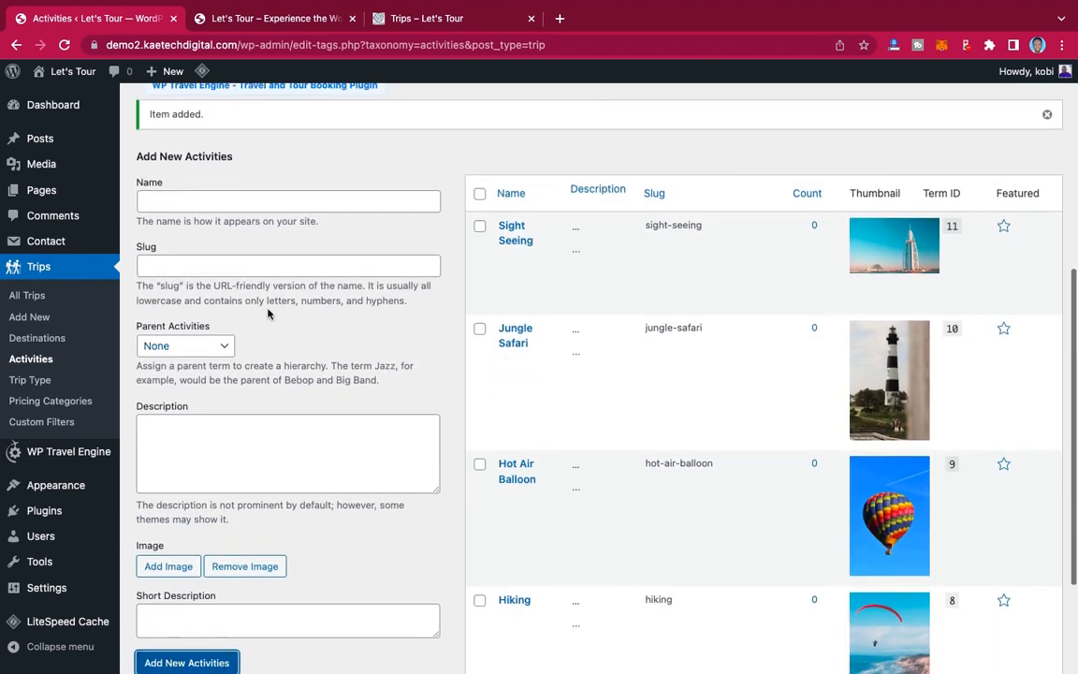
left_click(36, 338)
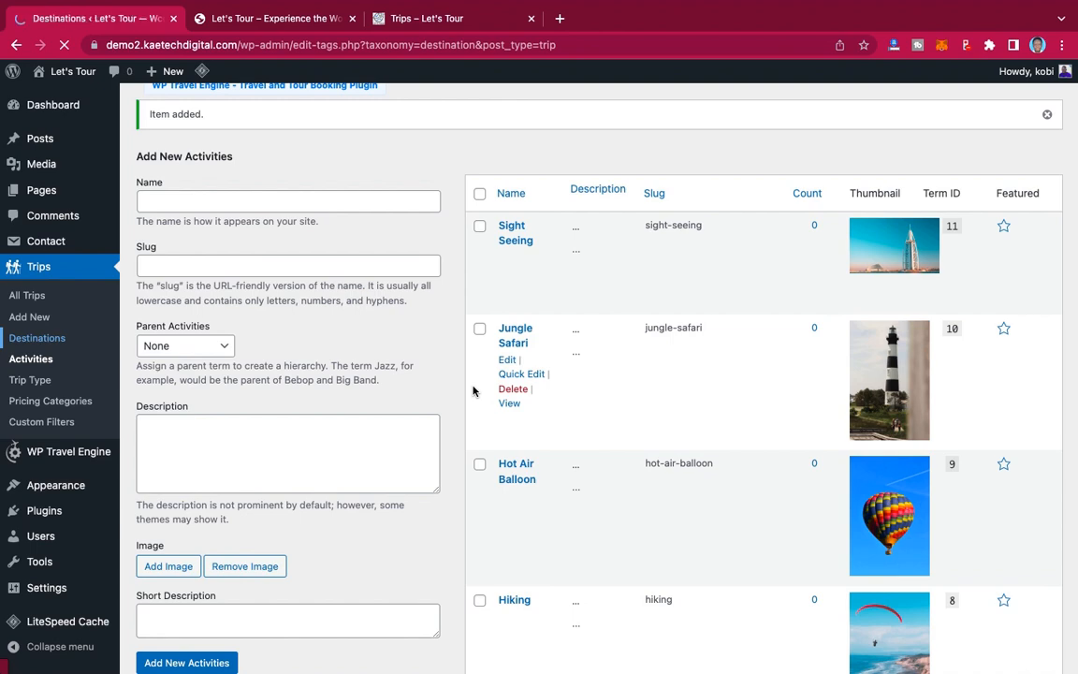
scroll(473, 391, "down", 3)
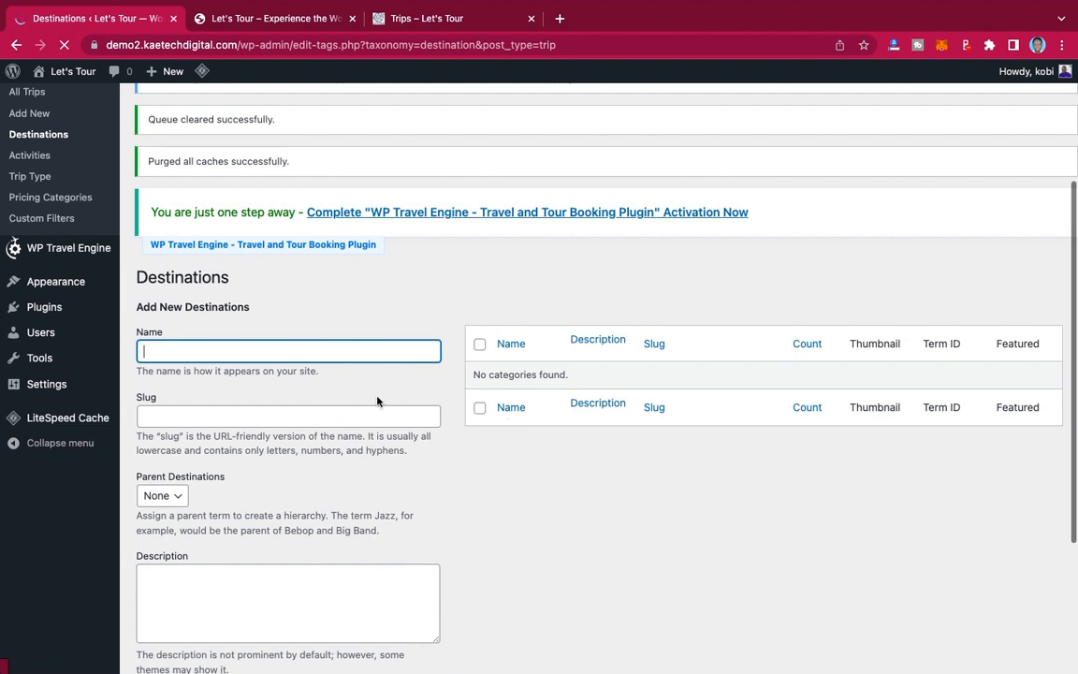
type("Dubai")
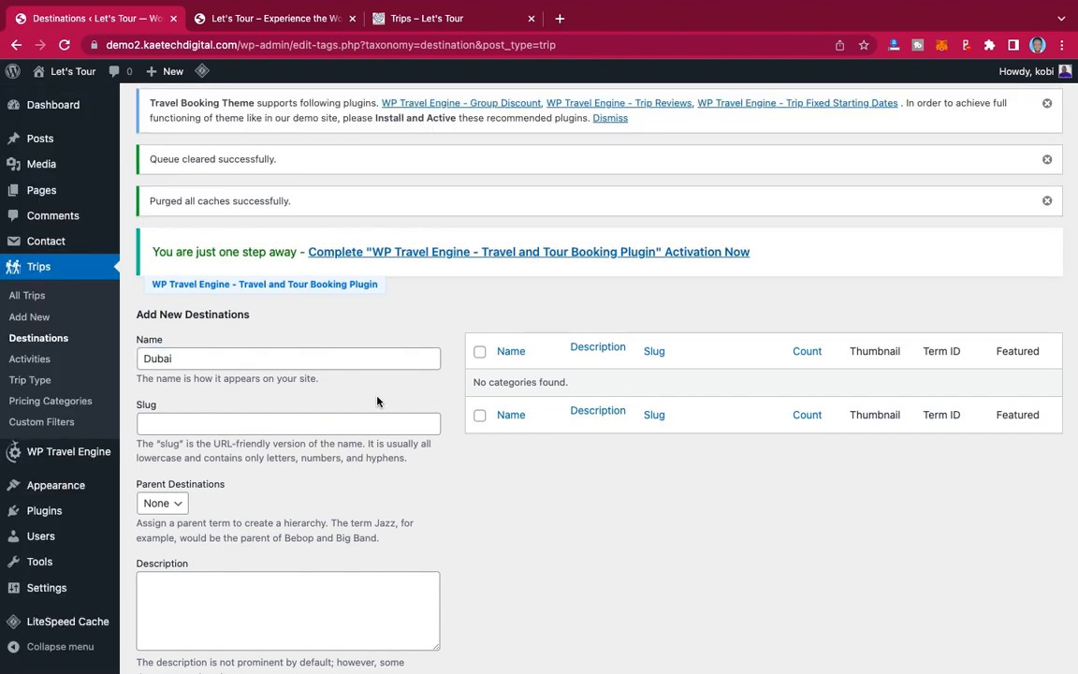
Step: Give the Dubai destination the sail-shaped hotel picture from the media library and add the destination
scroll(377, 402, "down", 5)
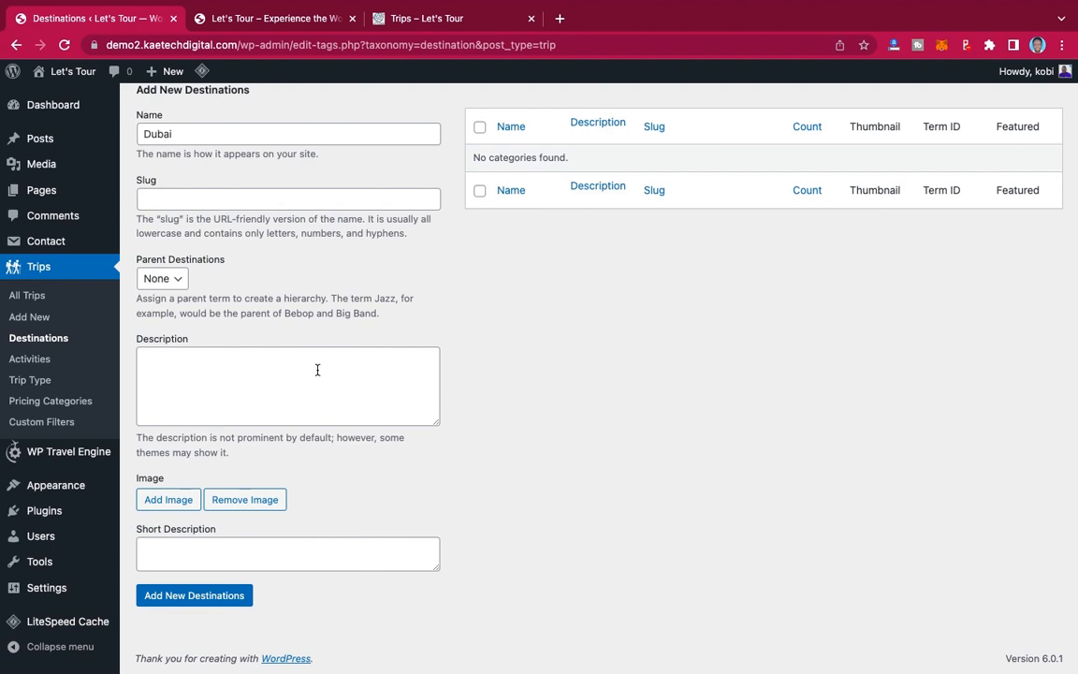
left_click(156, 499)
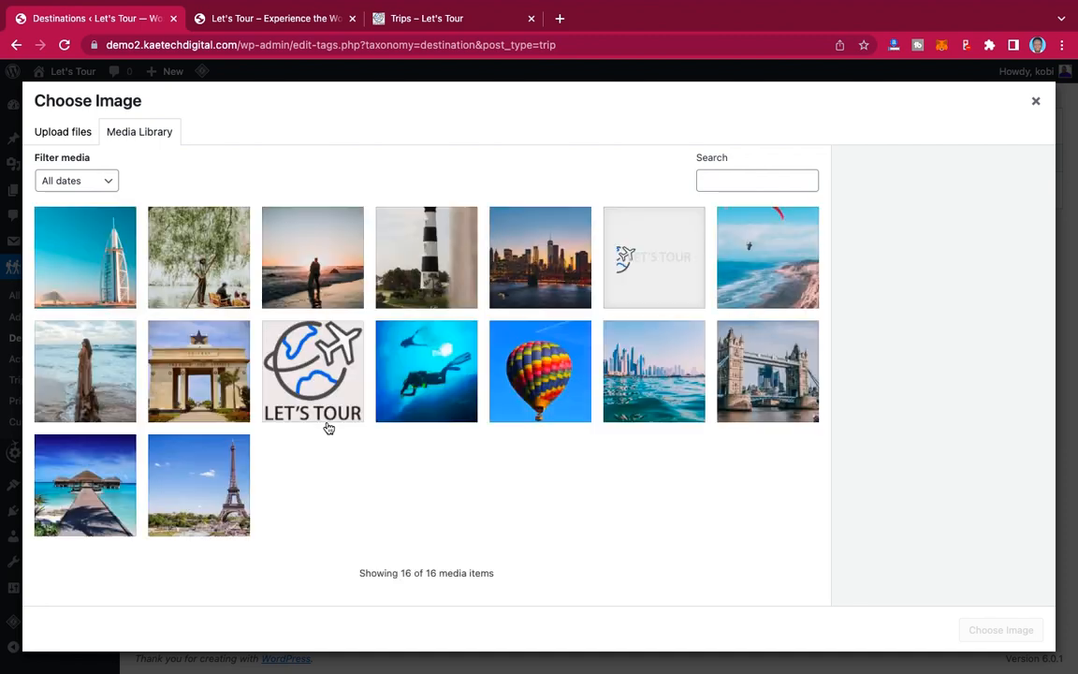
left_click(106, 301)
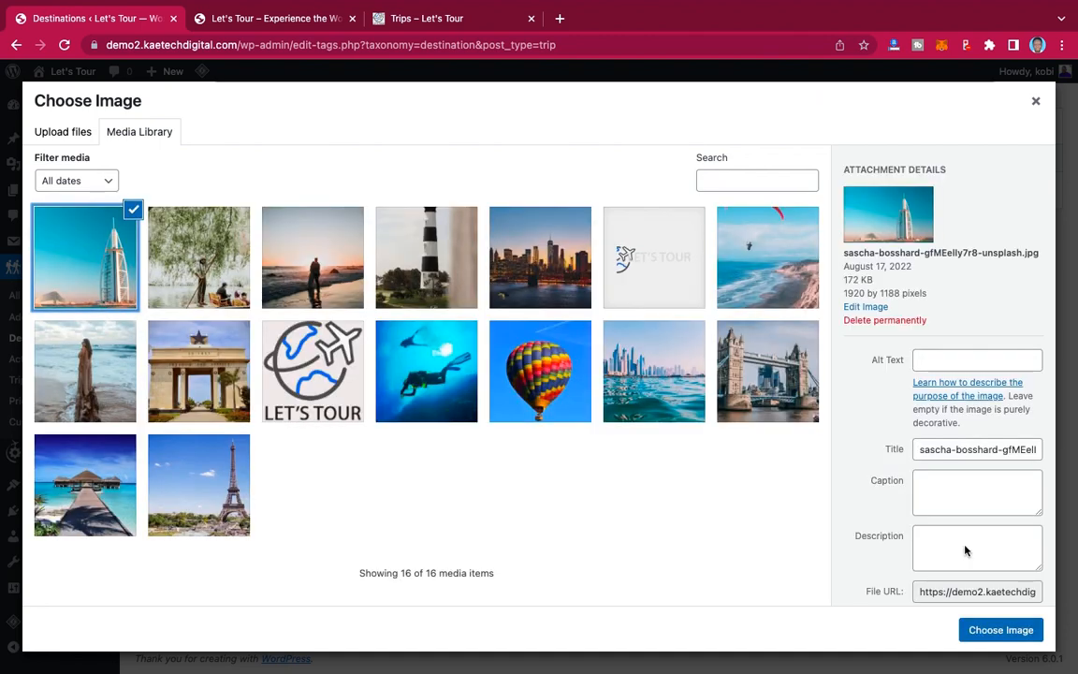
left_click(999, 633)
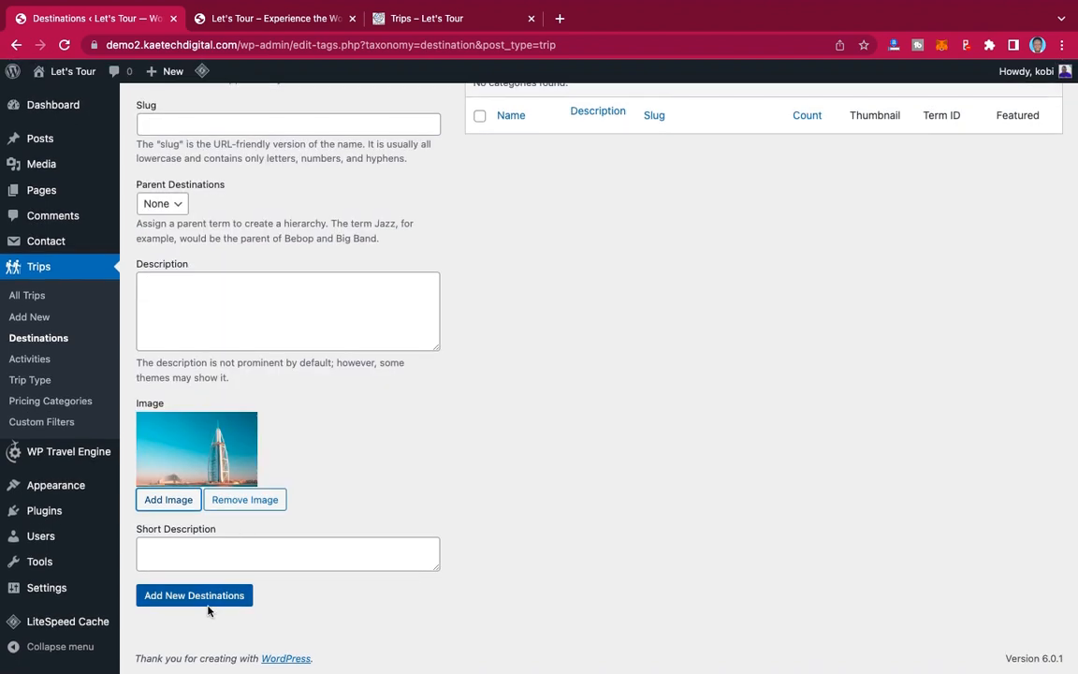
left_click(208, 595)
Step: Add Accra as a destination, using the stone arch monument picture from the media library as its image
scroll(291, 492, "up", 3)
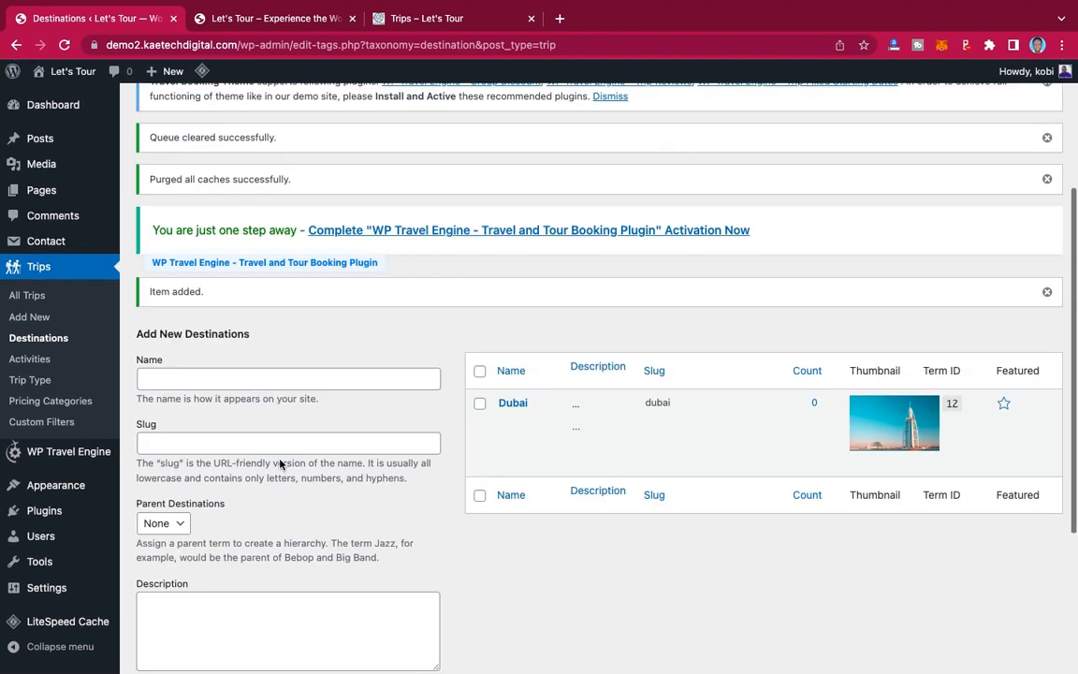
left_click(264, 380)
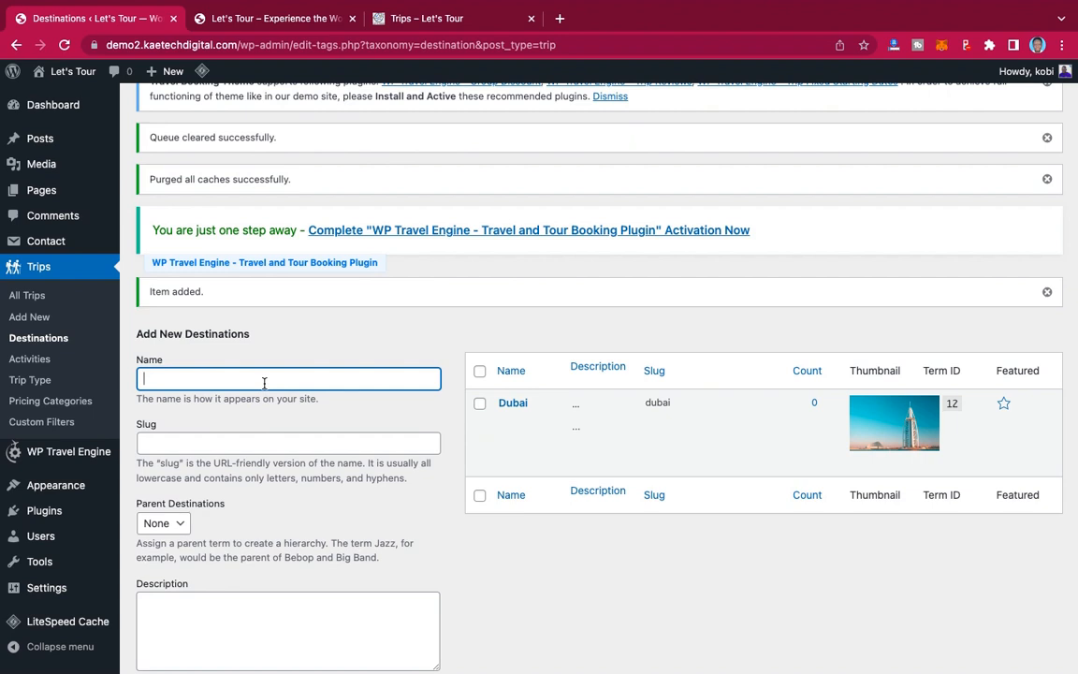
scroll(265, 383, "down", 5)
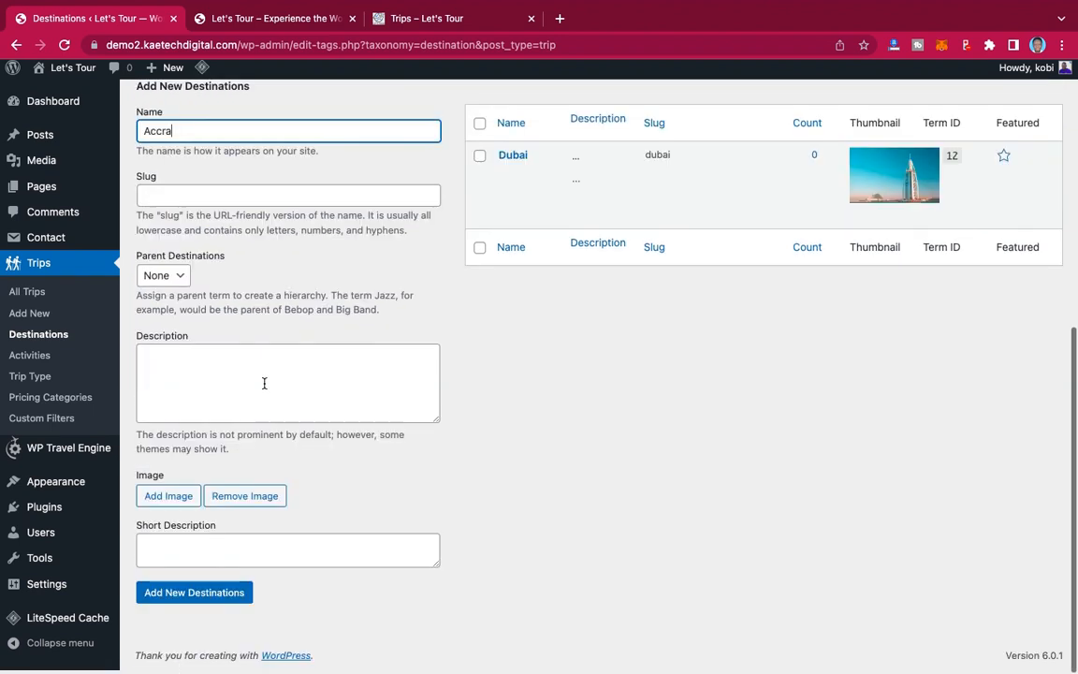
left_click(181, 501)
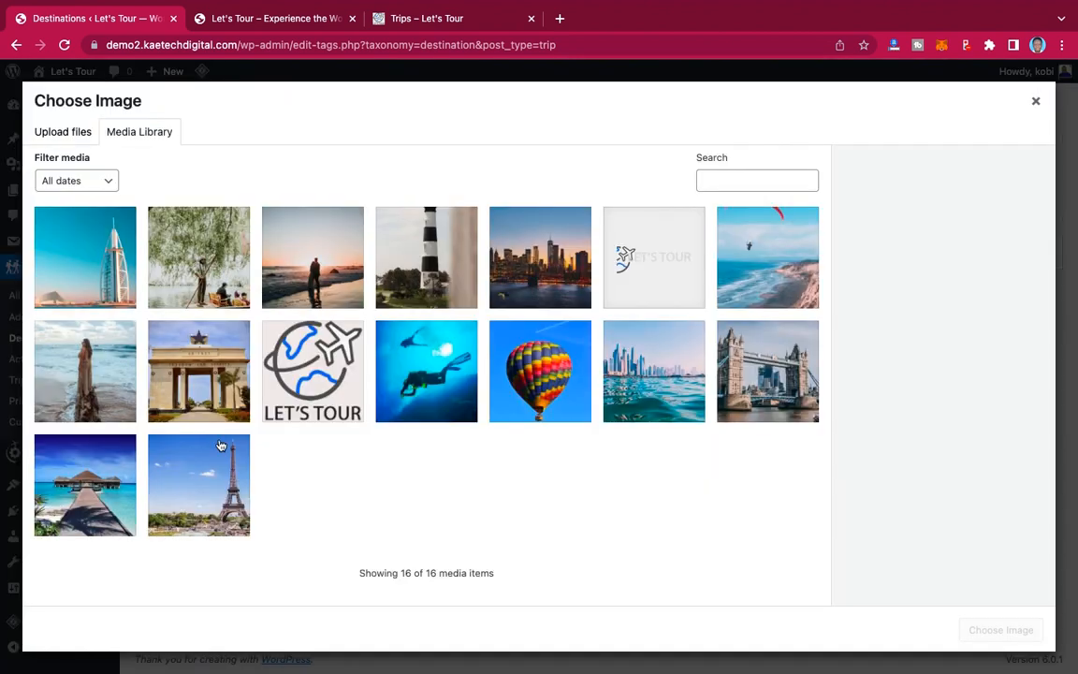
left_click(189, 362)
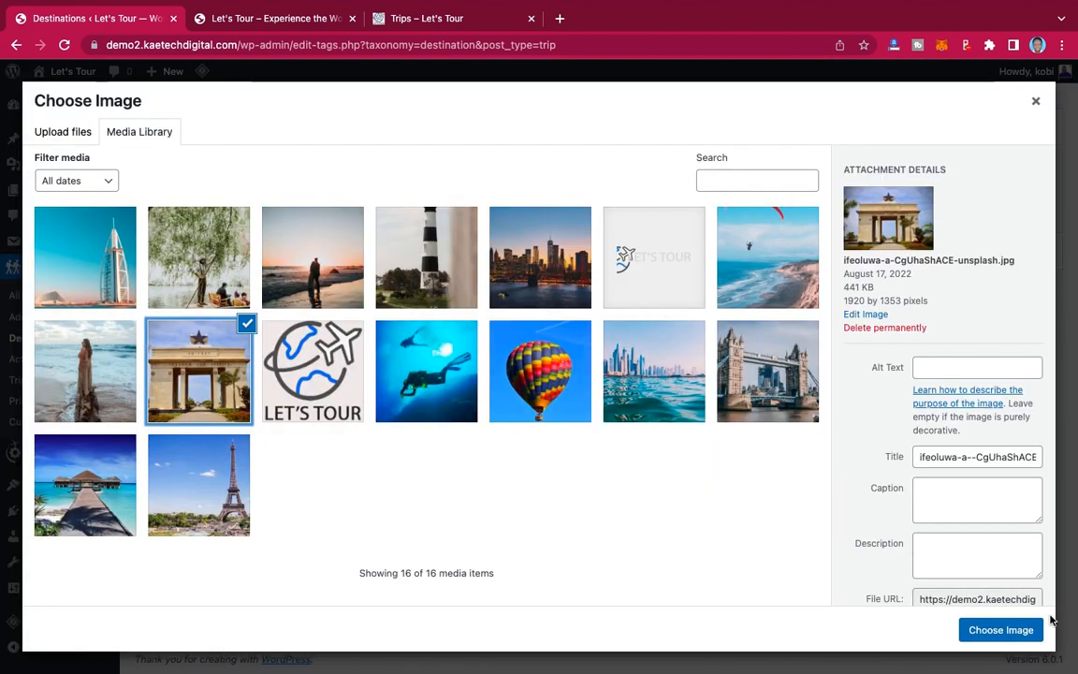
left_click(998, 630)
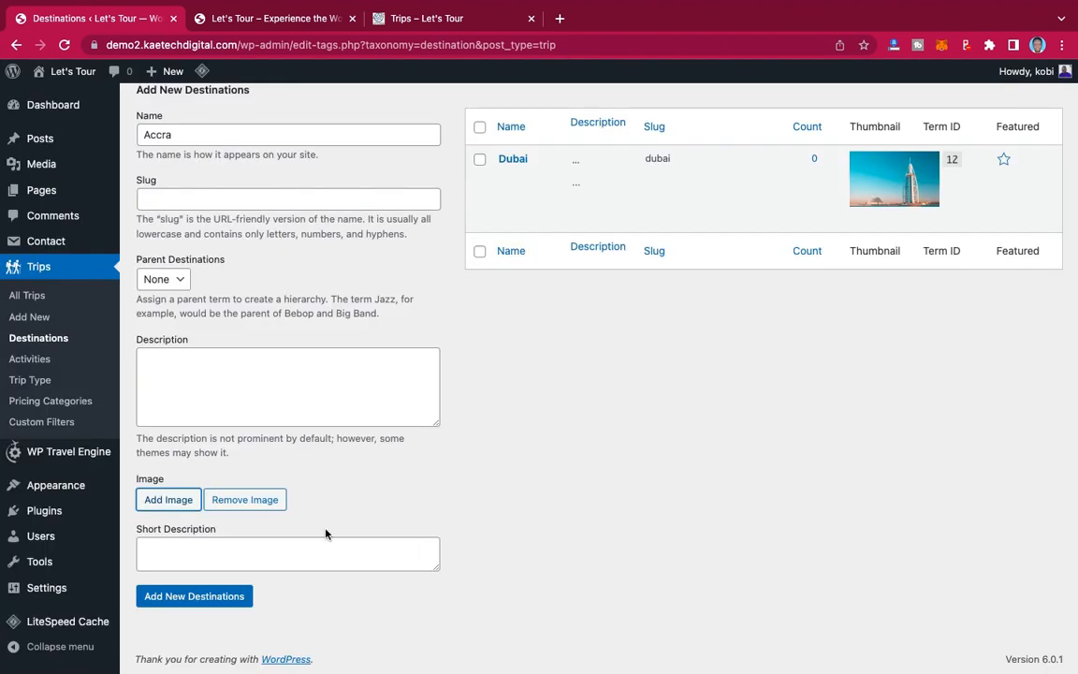
scroll(327, 535, "down", 2)
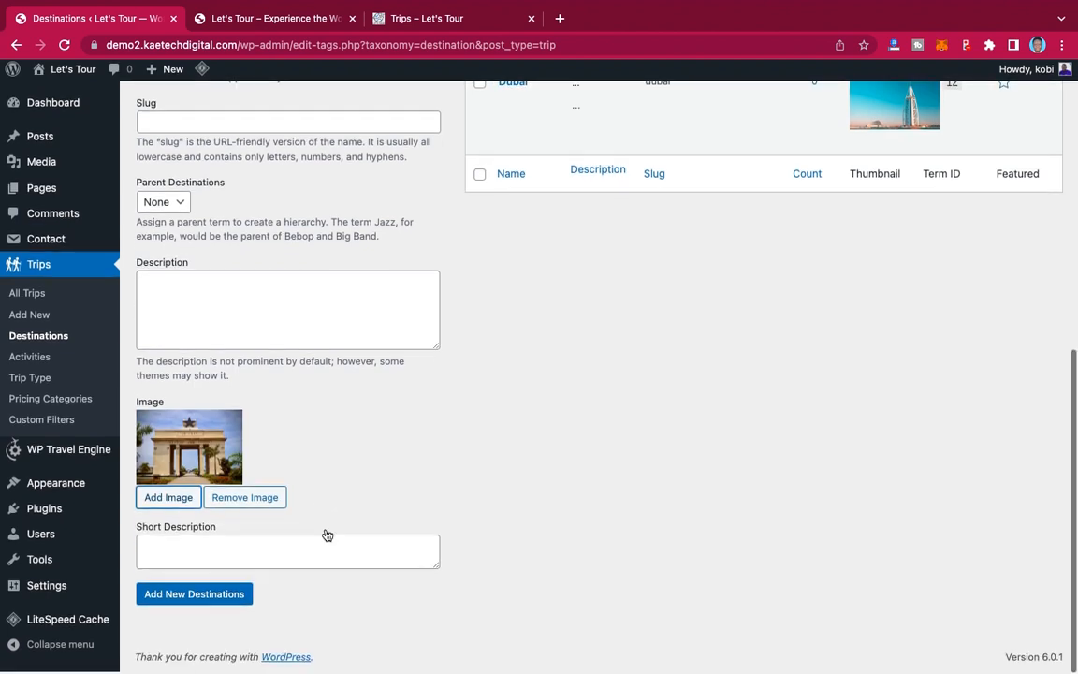
left_click(198, 593)
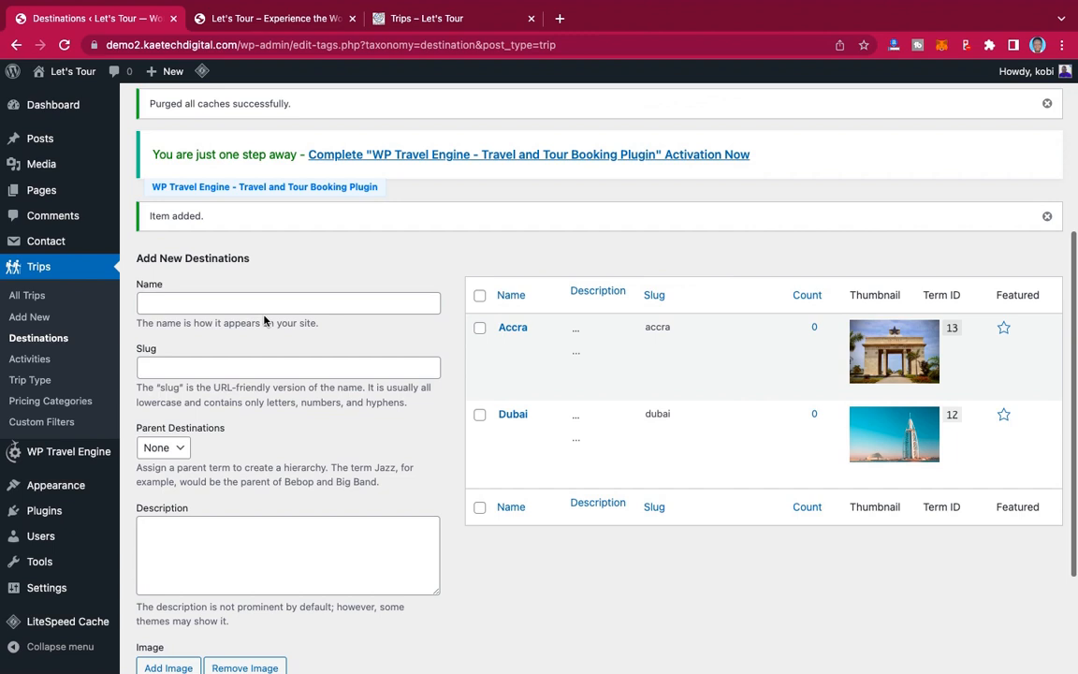
Step: Add New York as a destination, with the city skyline at dusk from the media library as its image
left_click(261, 303)
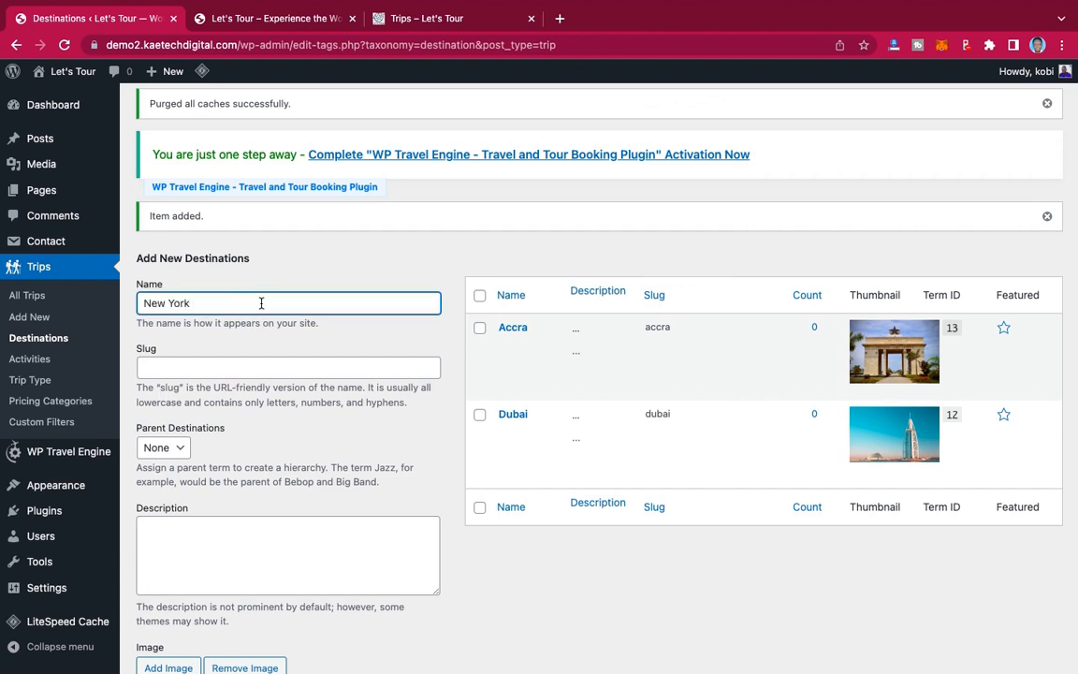
scroll(262, 303, "down", 3)
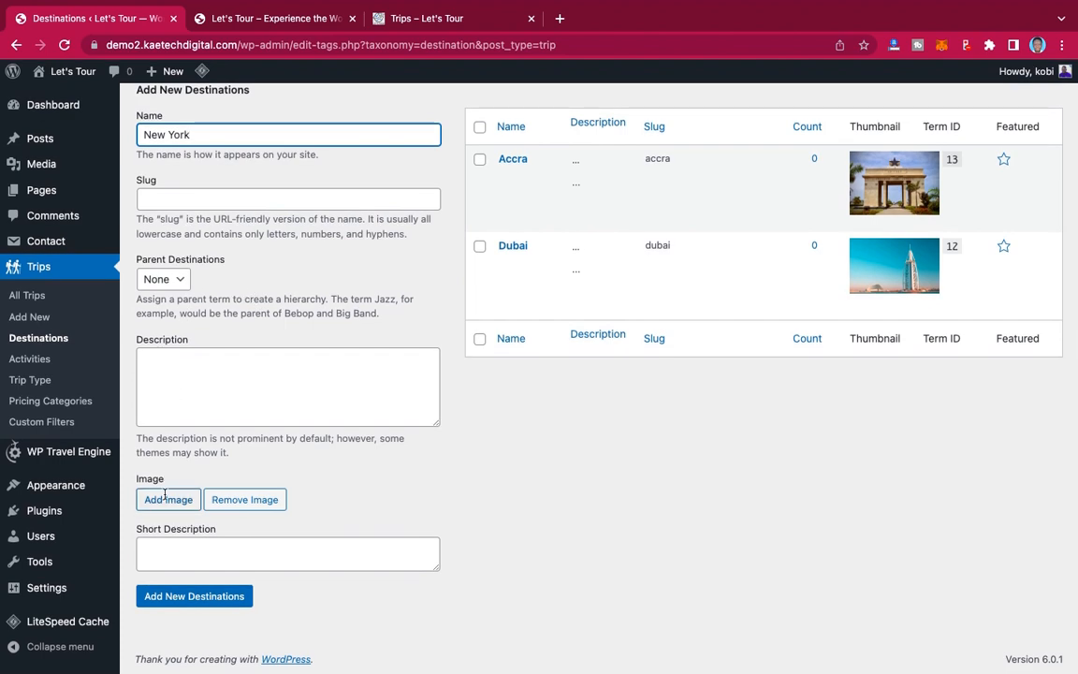
left_click(165, 498)
left_click(510, 239)
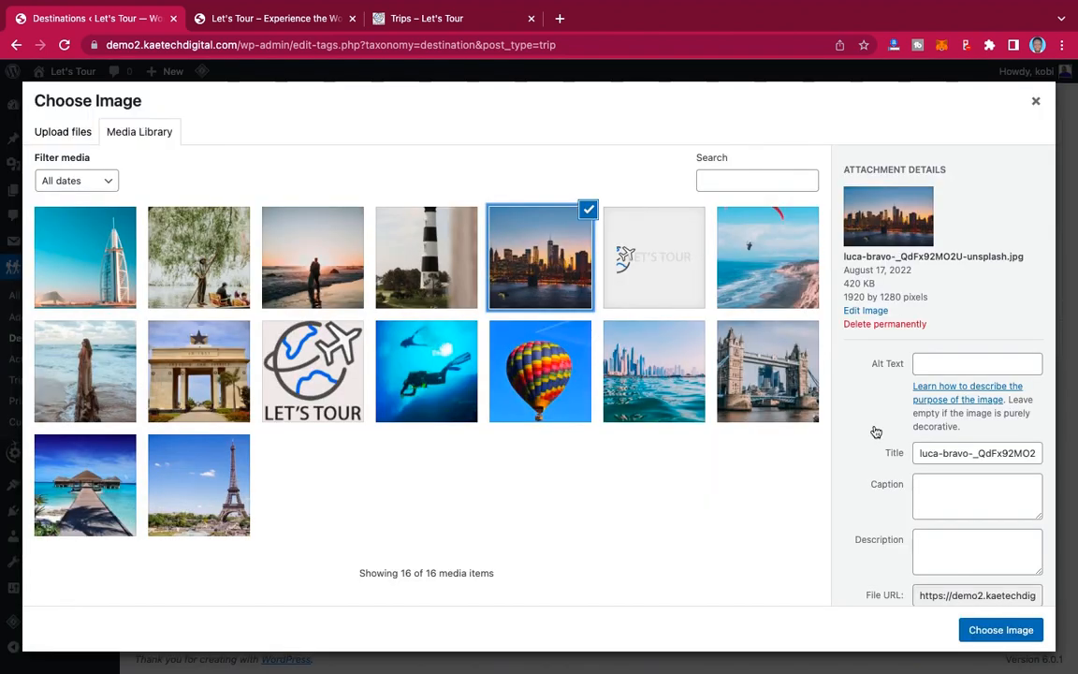
left_click(992, 633)
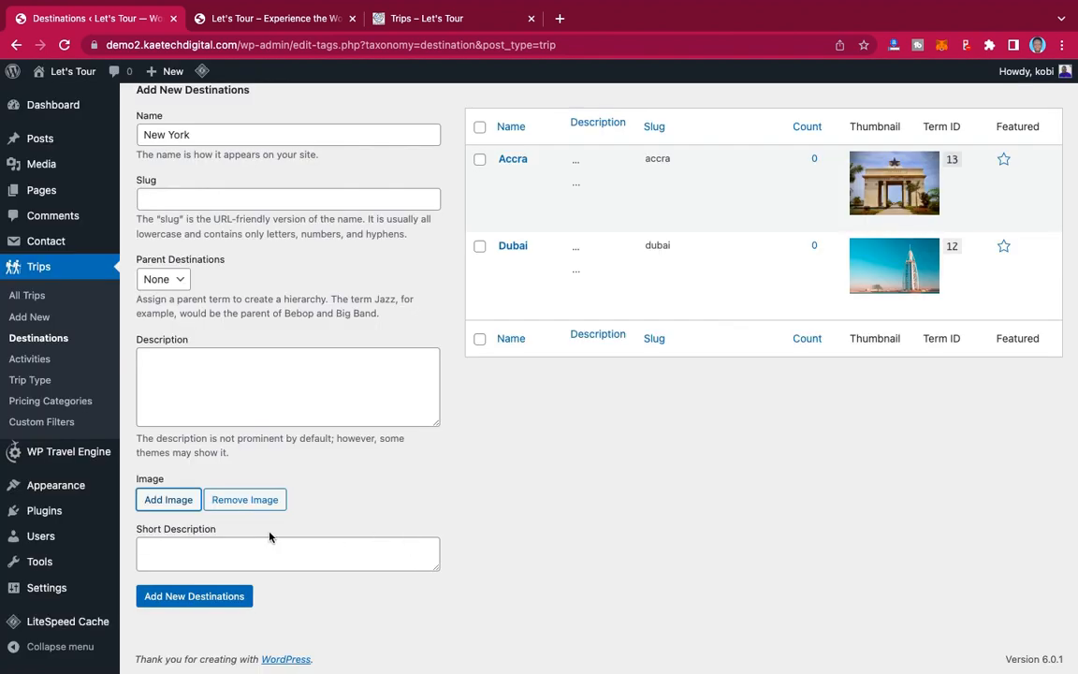
scroll(269, 537, "down", 2)
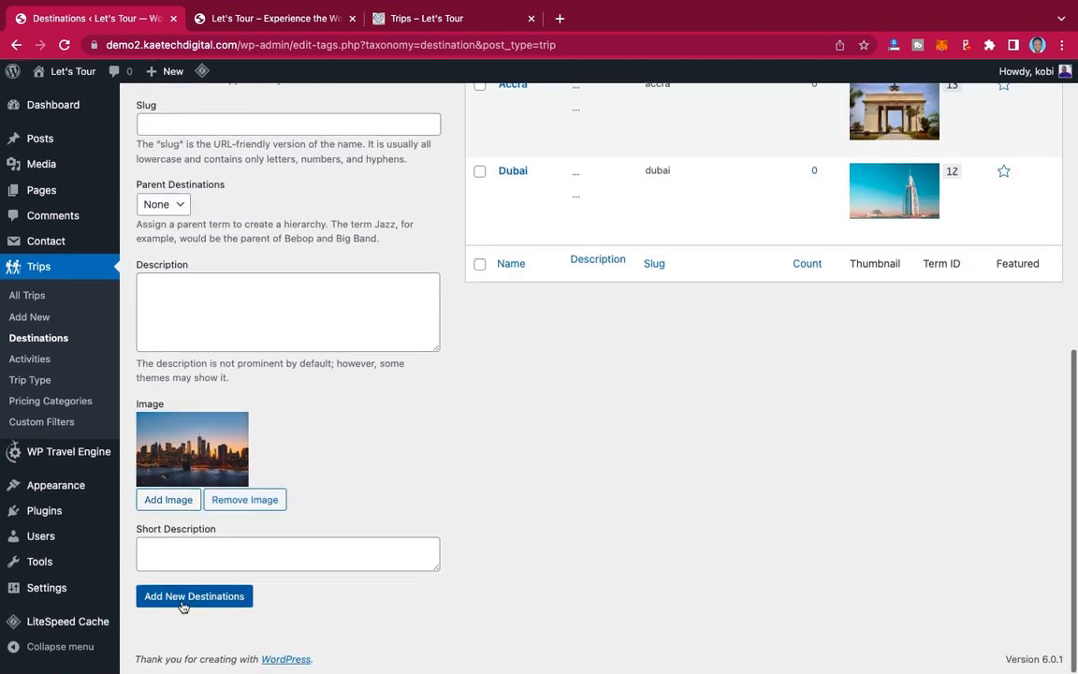
left_click(194, 596)
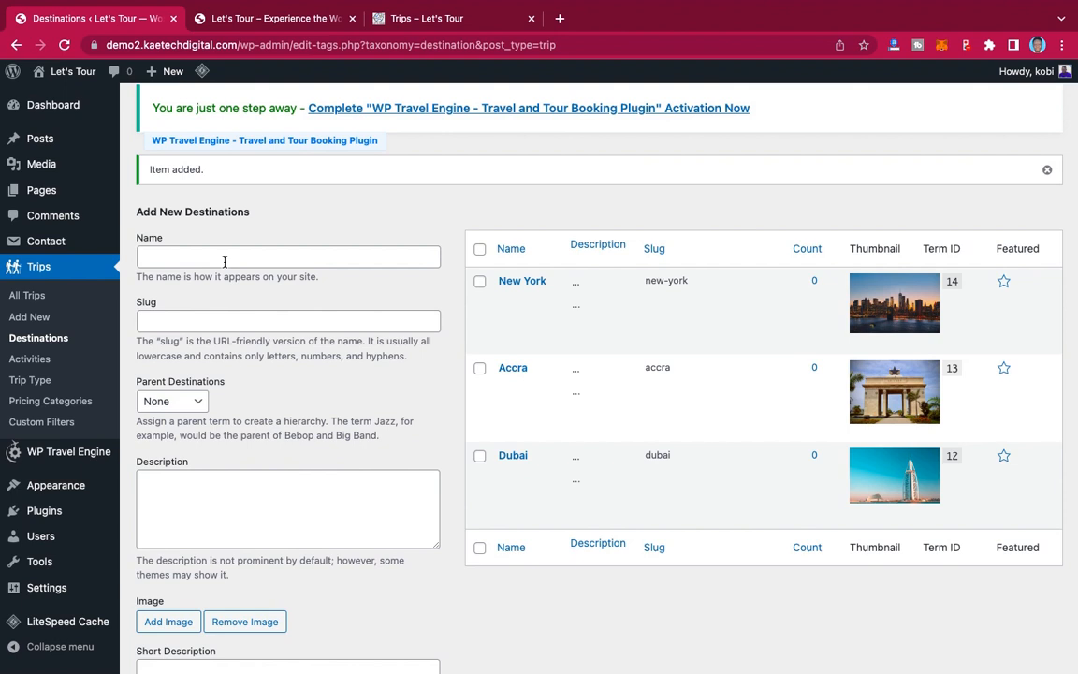
Step: Add London as a destination, using the Tower Bridge picture from the media library as its image
left_click(224, 259)
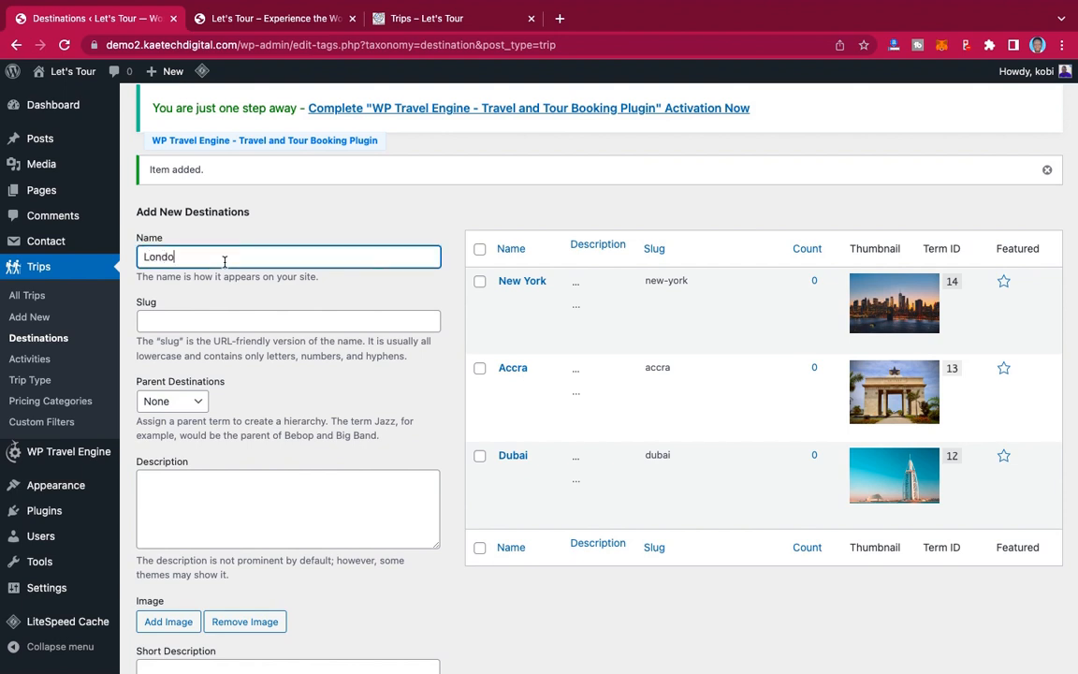
scroll(225, 261, "down", 3)
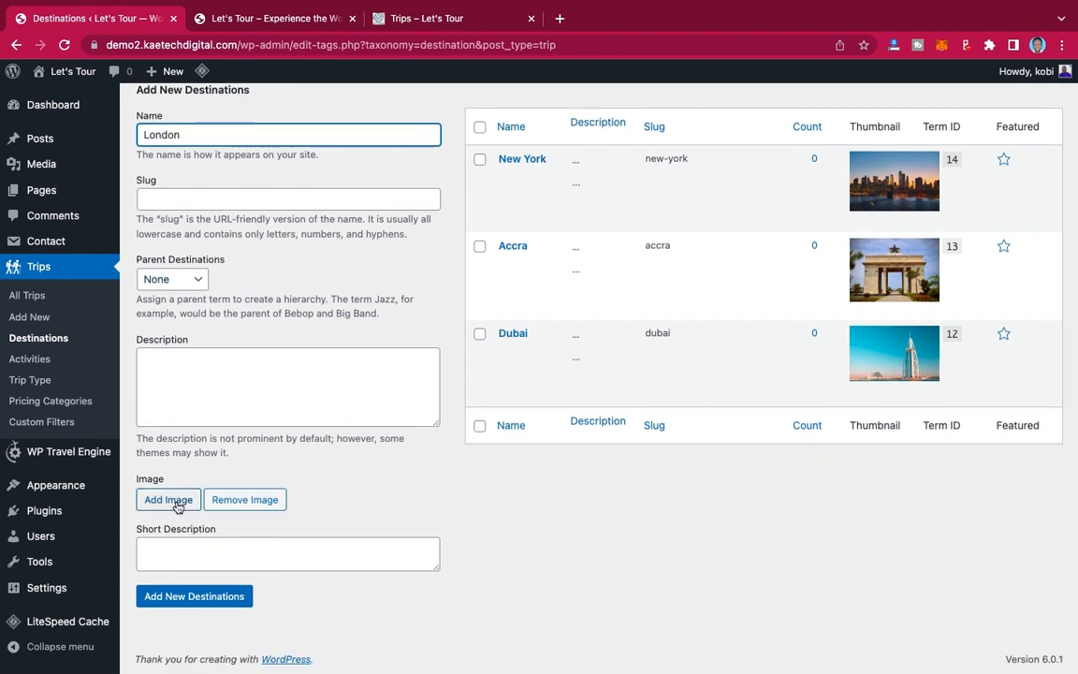
left_click(175, 500)
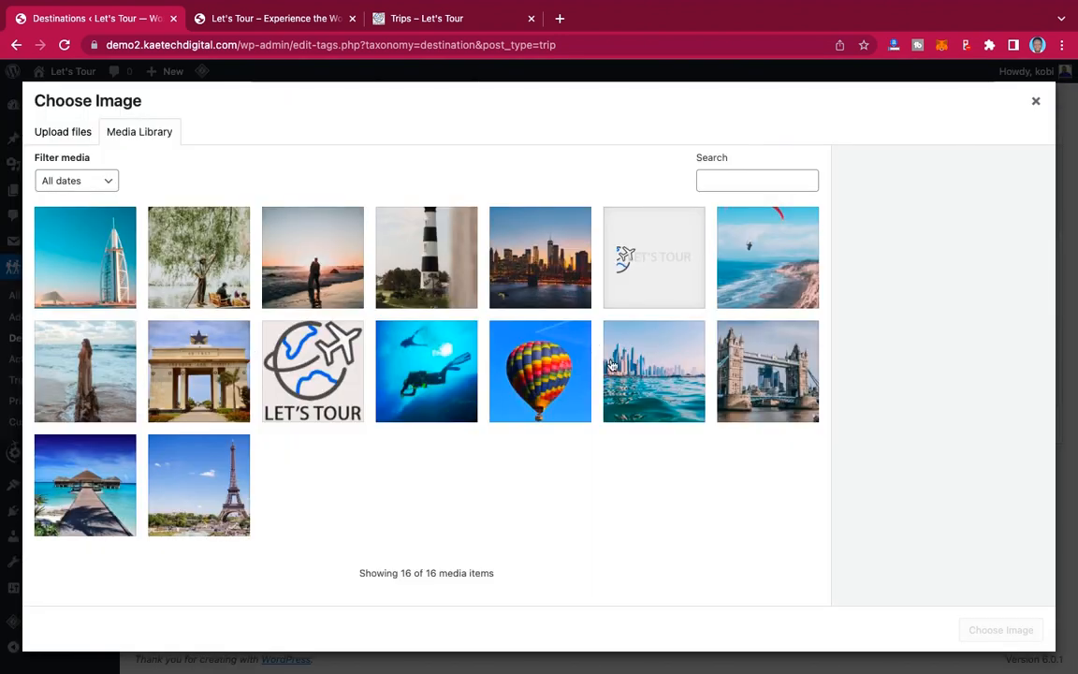
left_click(777, 391)
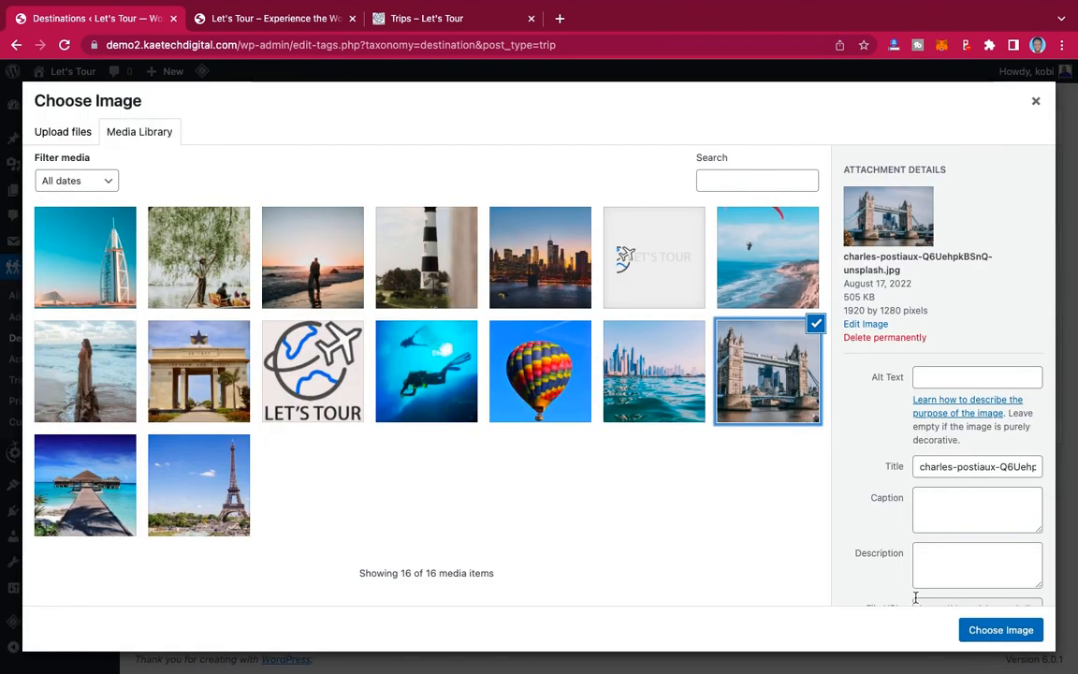
left_click(998, 631)
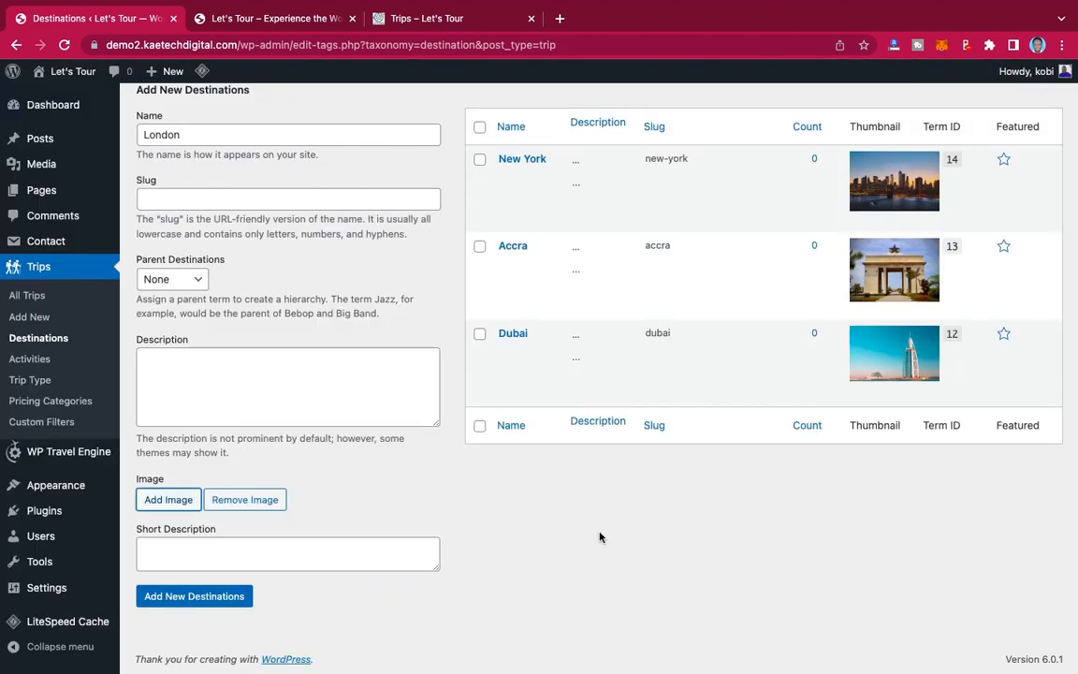
scroll(255, 532, "down", 2)
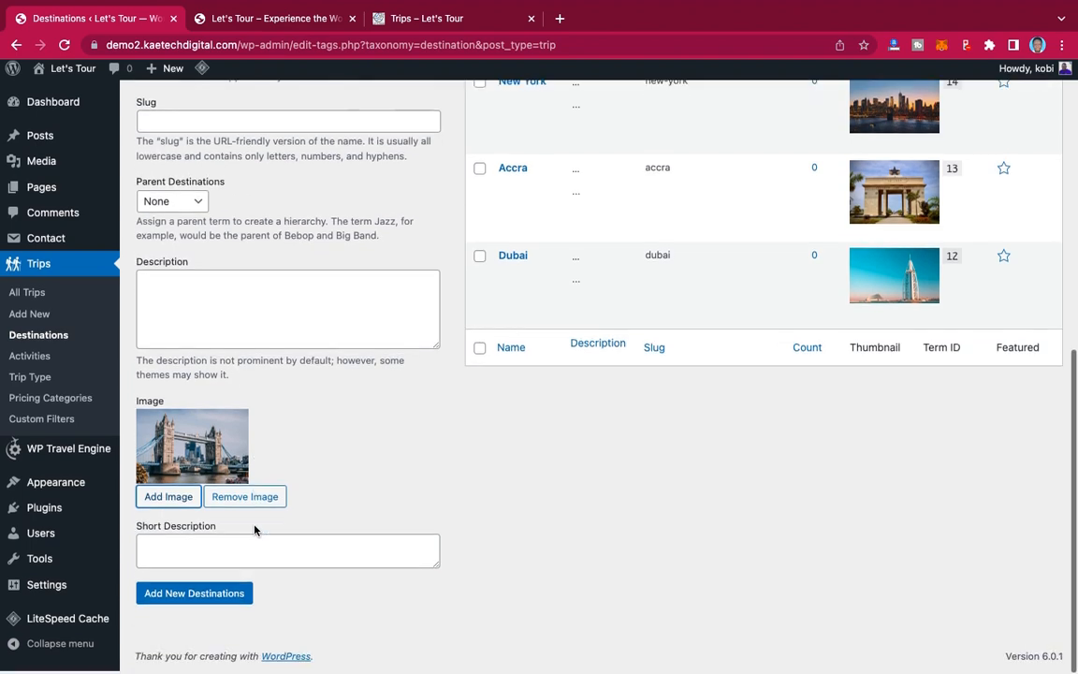
left_click(204, 598)
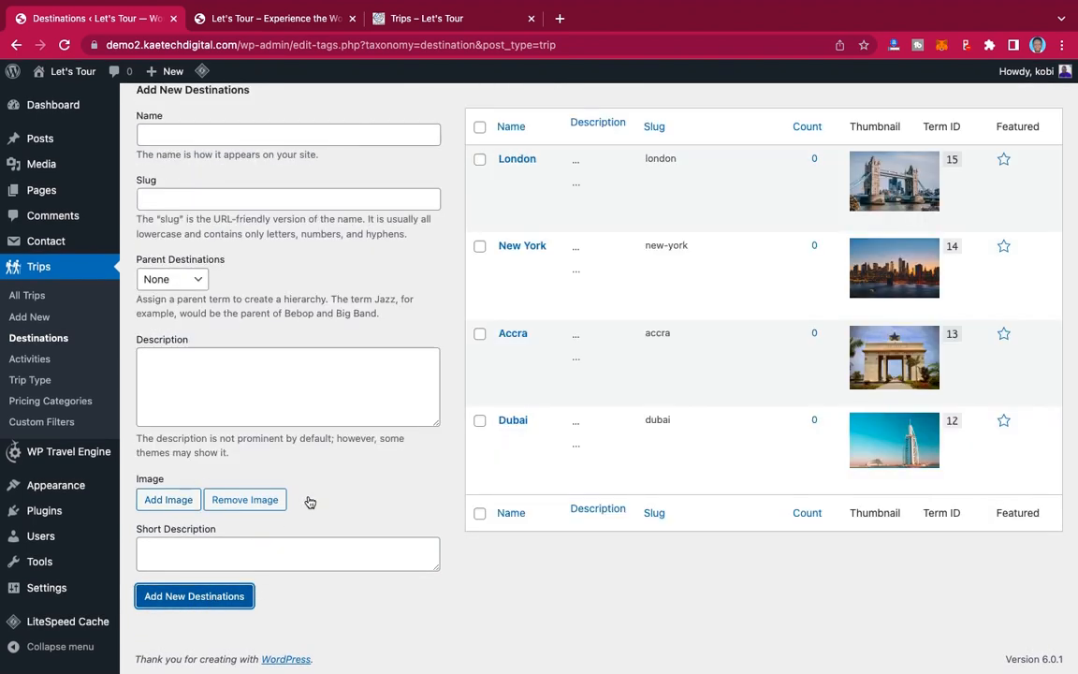
Step: Add Paris as a destination, using the Eiffel Tower picture from the media library as its image
scroll(310, 502, "up", 3)
left_click(239, 330)
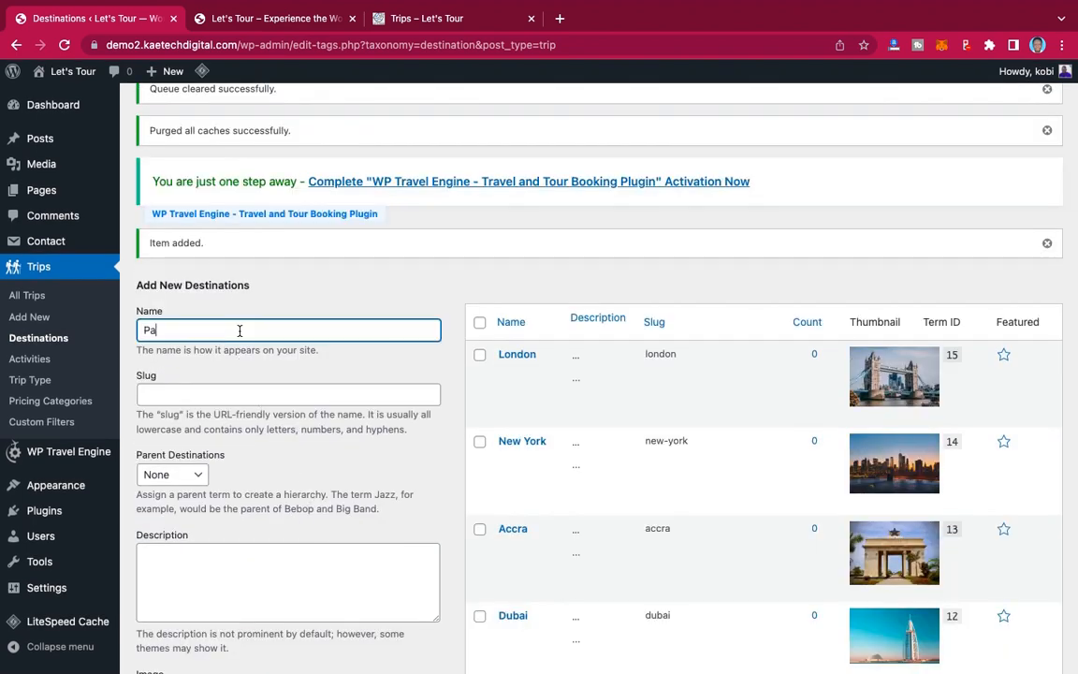
type("Paris")
scroll(240, 331, "down", 4)
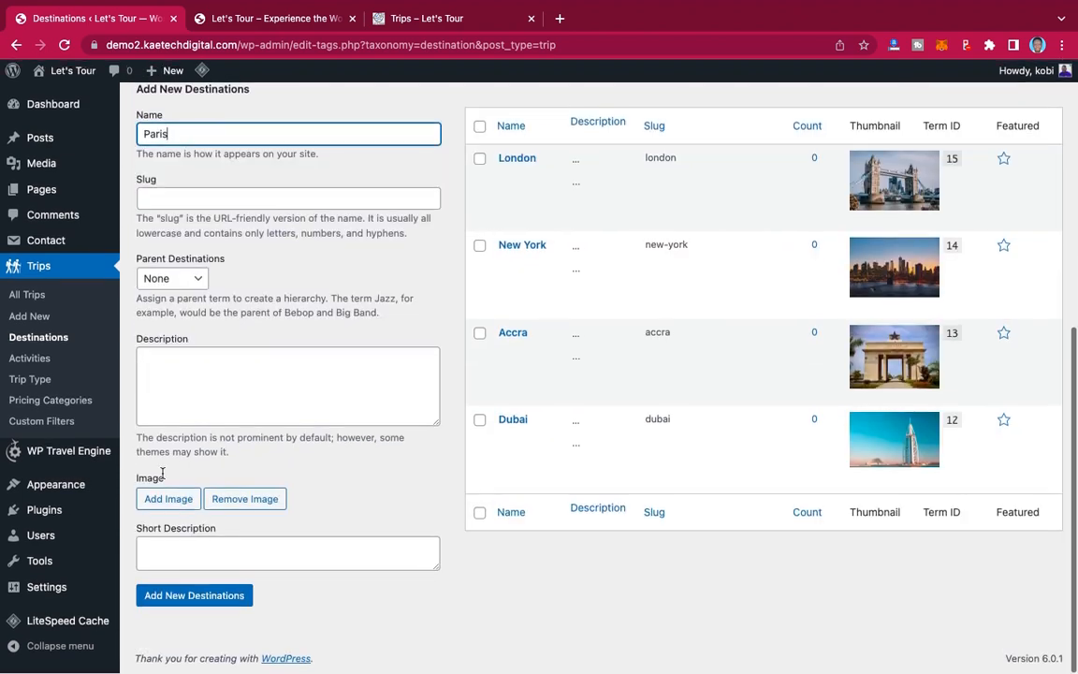
left_click(166, 500)
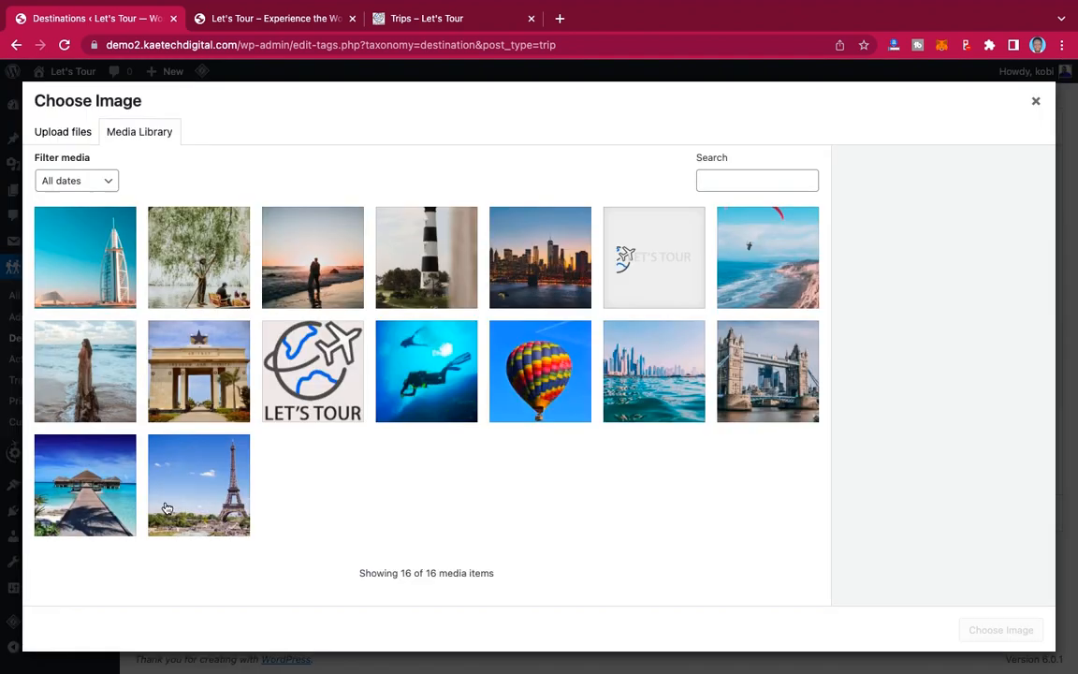
left_click(186, 444)
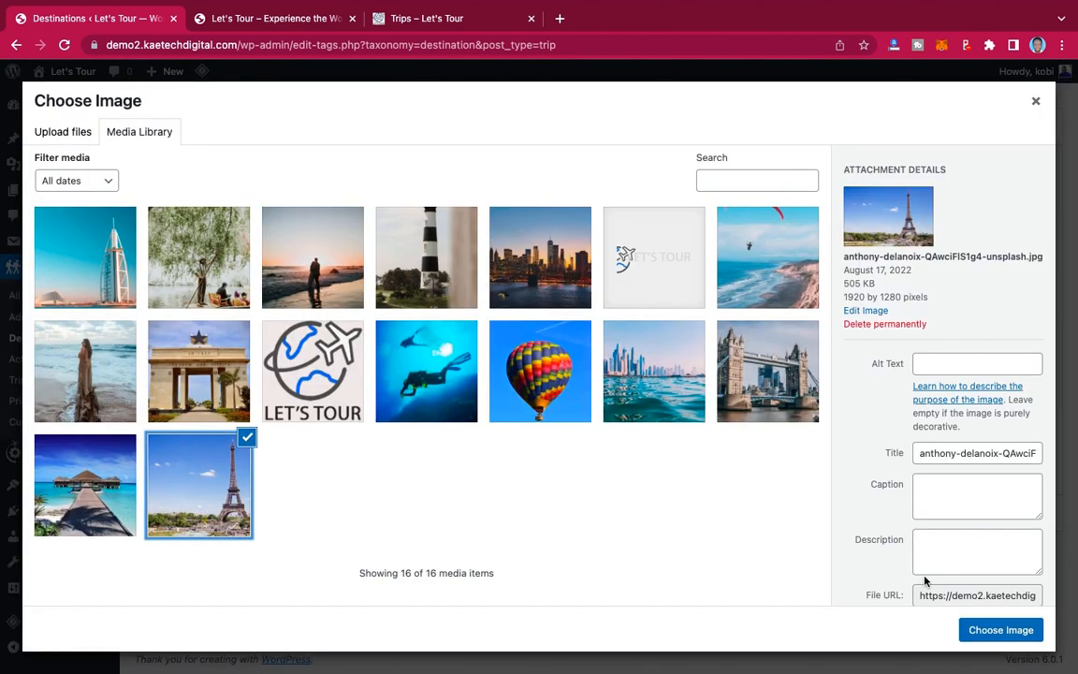
left_click(1001, 629)
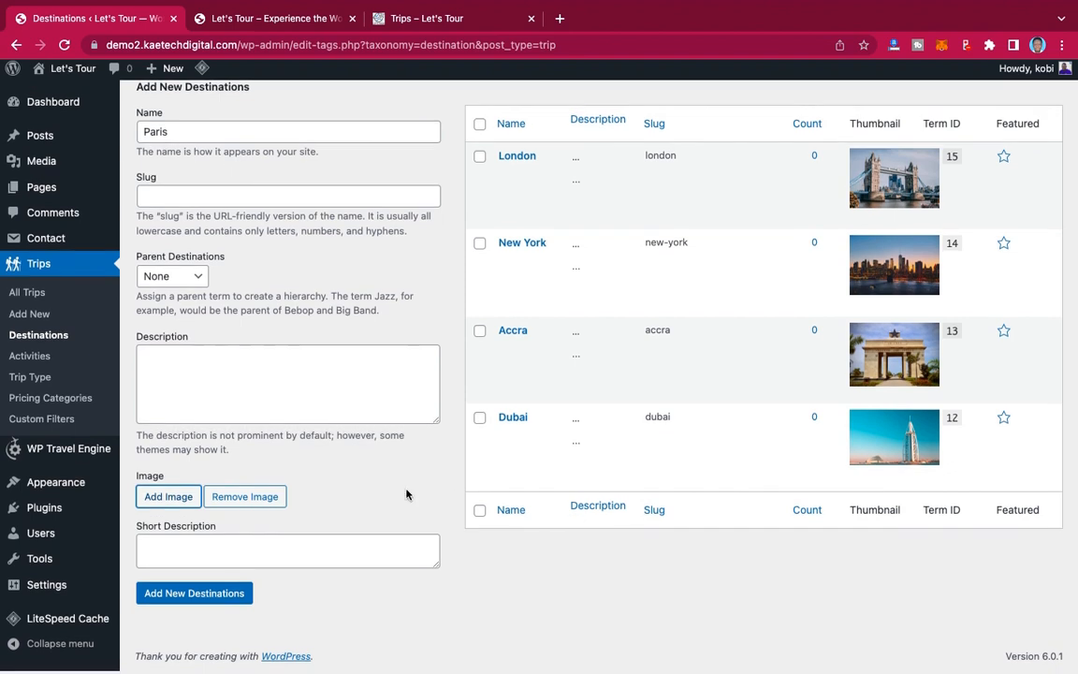
scroll(271, 666, "down", 2)
left_click(194, 591)
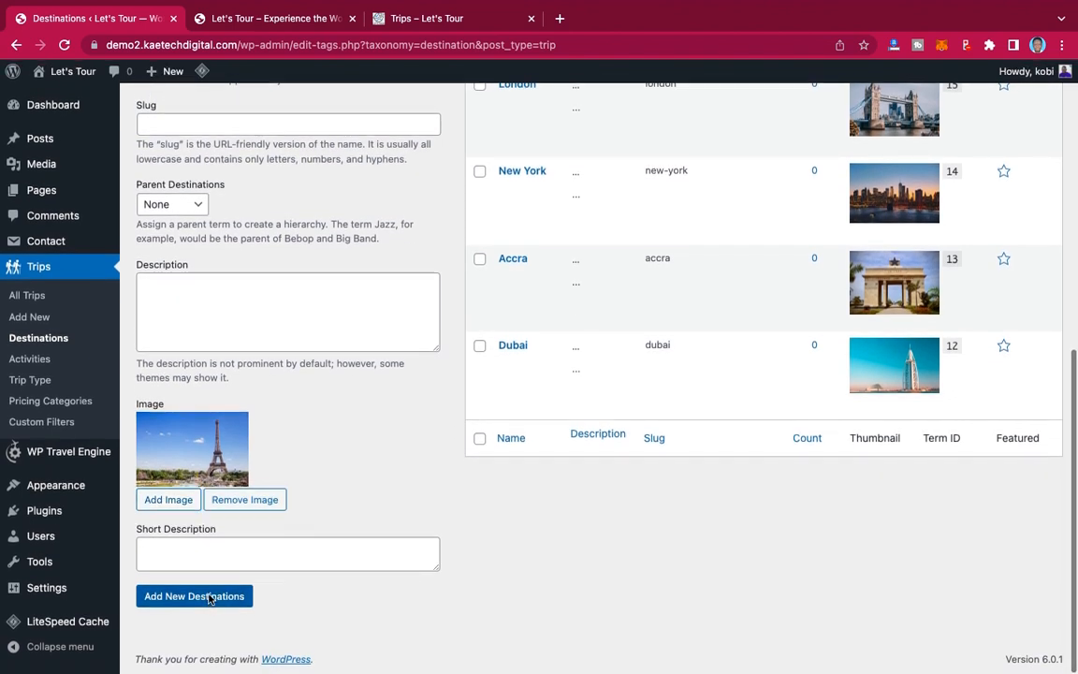
Step: Start a new trip, dismissing the block editor's welcome guide, and look through its general trip settings
scroll(392, 494, "up", 3)
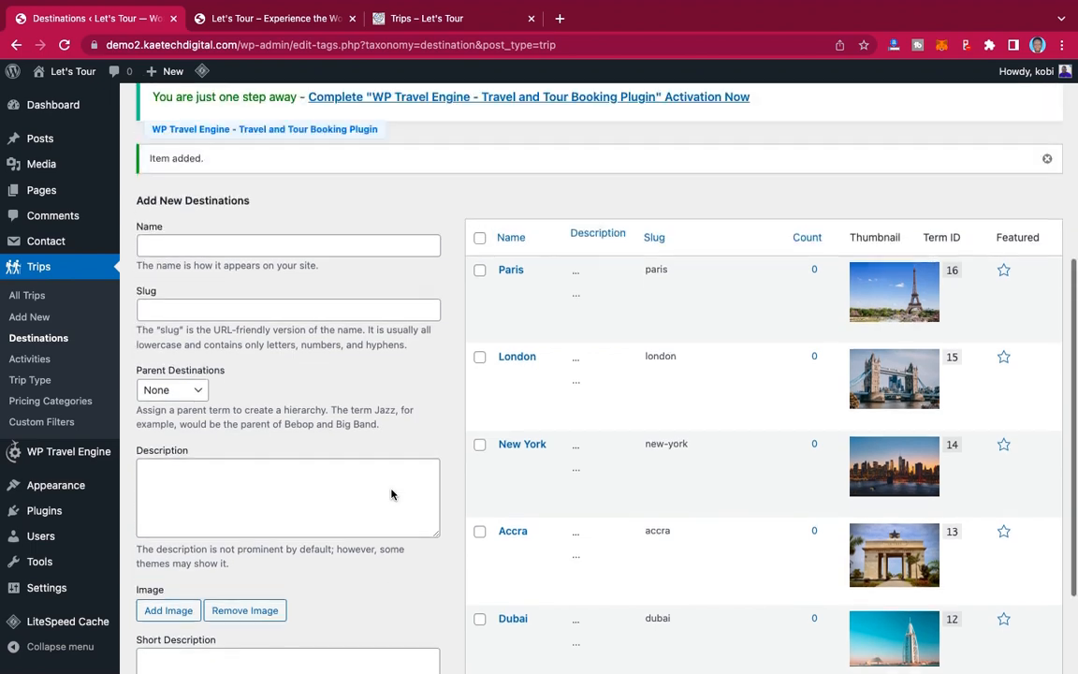
scroll(392, 495, "down", 1)
scroll(392, 489, "up", 5)
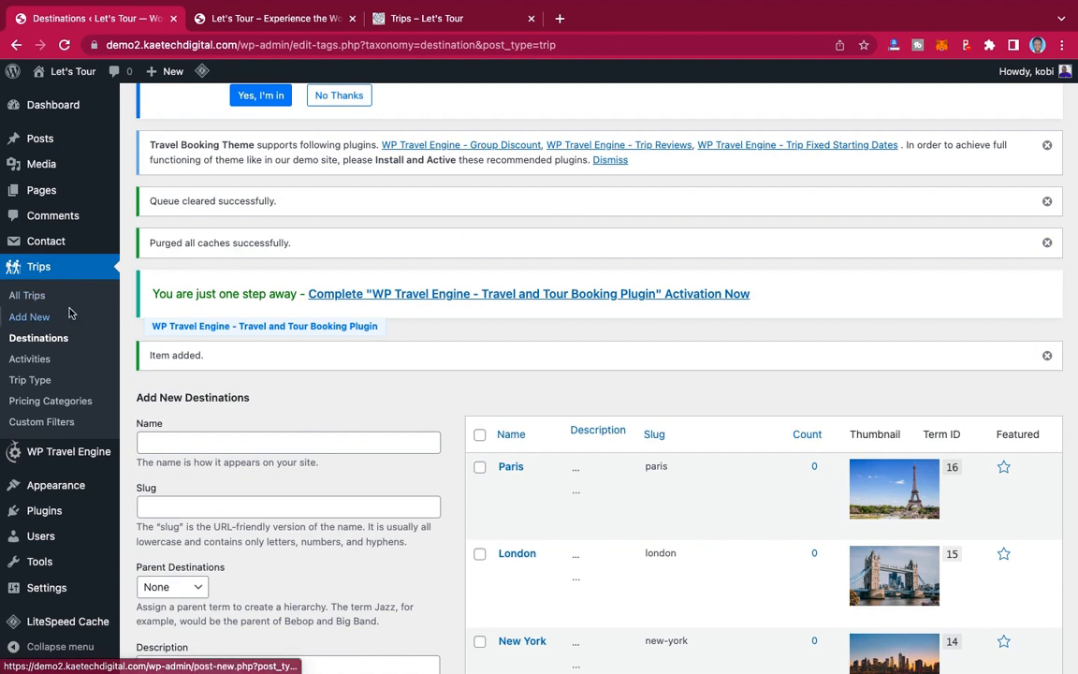
left_click(32, 319)
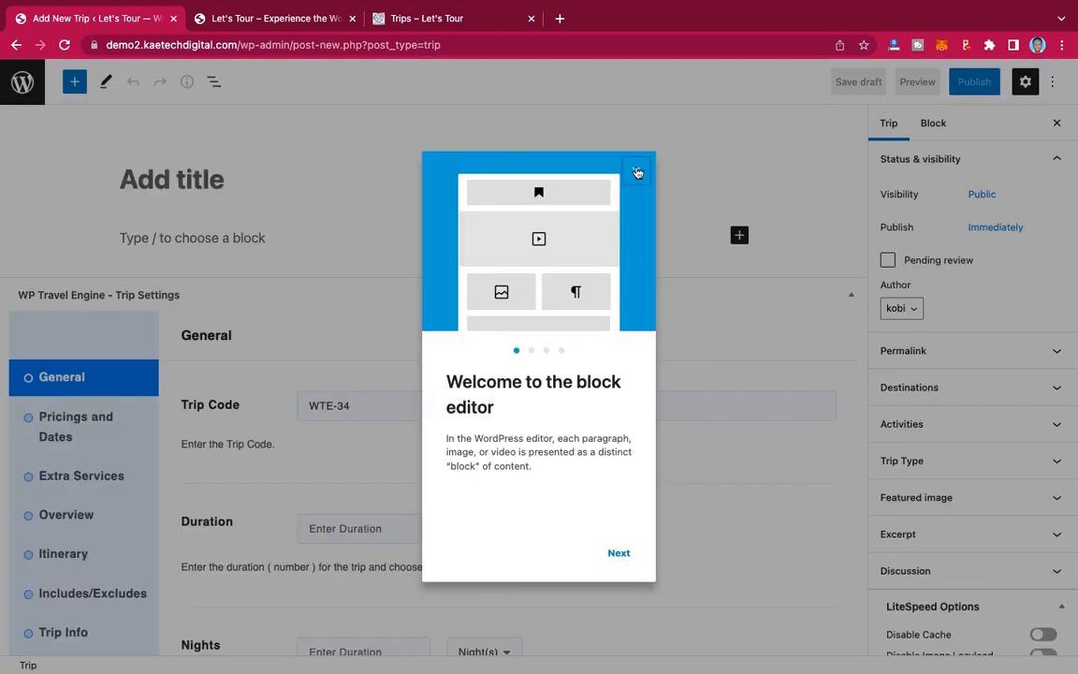
left_click(635, 172)
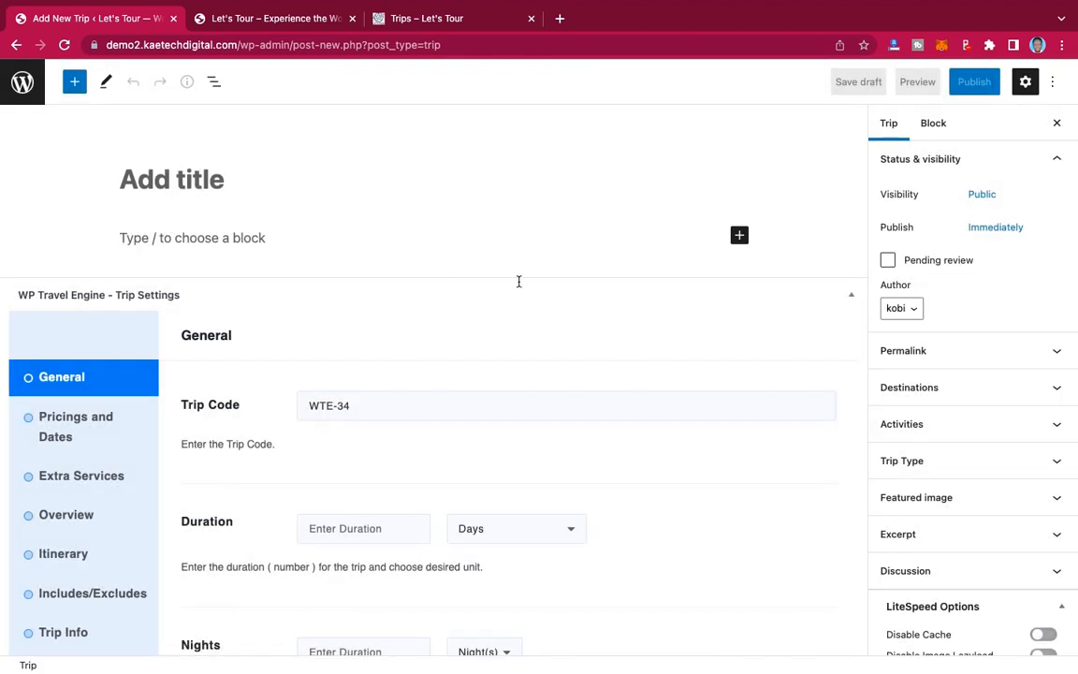
scroll(628, 365, "down", 10)
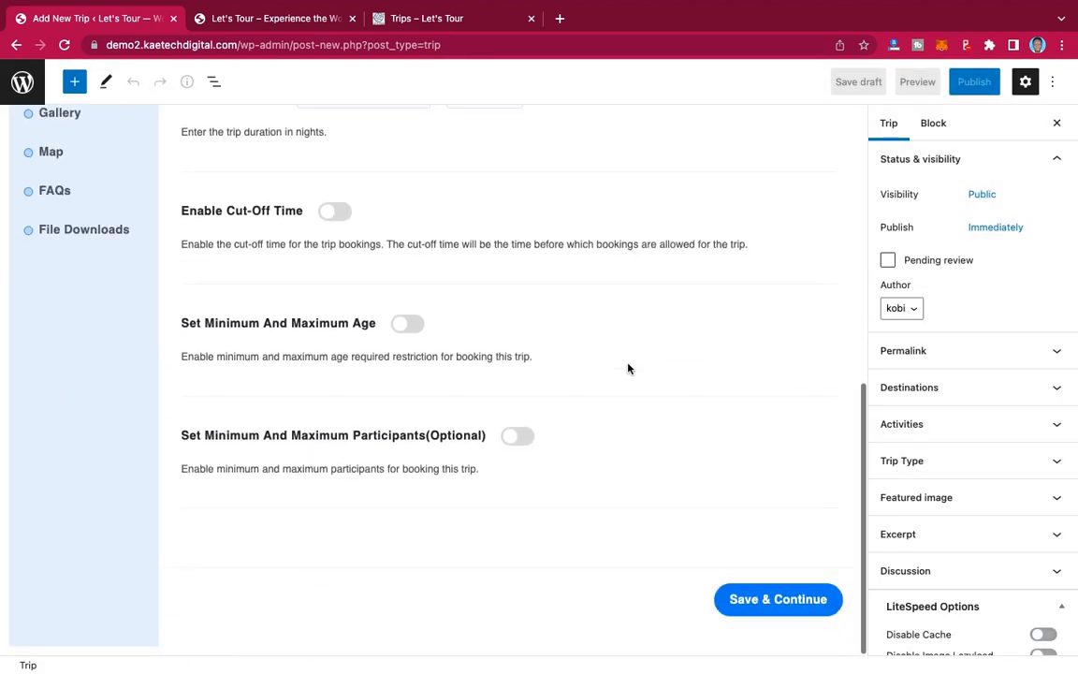
scroll(628, 365, "up", 10)
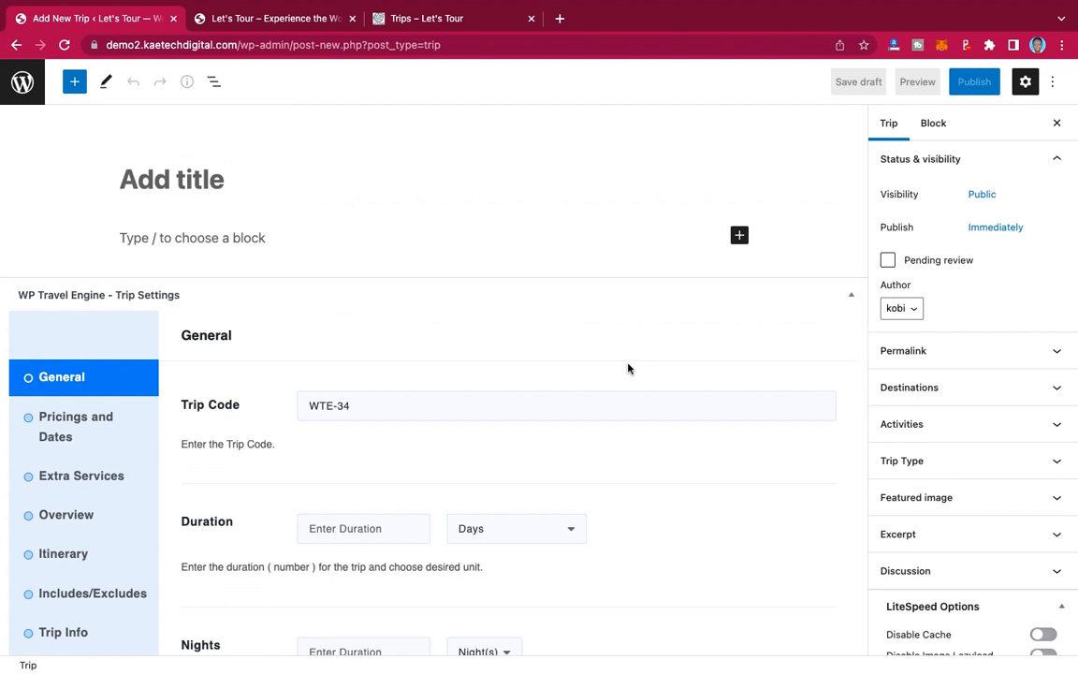
scroll(628, 368, "down", 5)
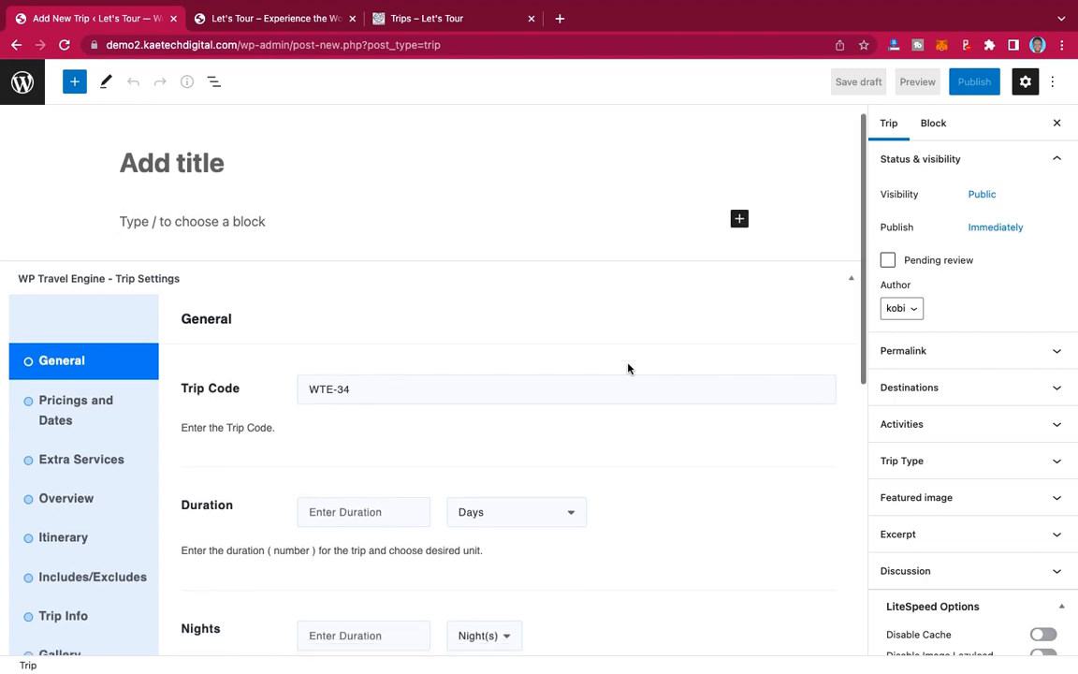
scroll(628, 368, "up", 2)
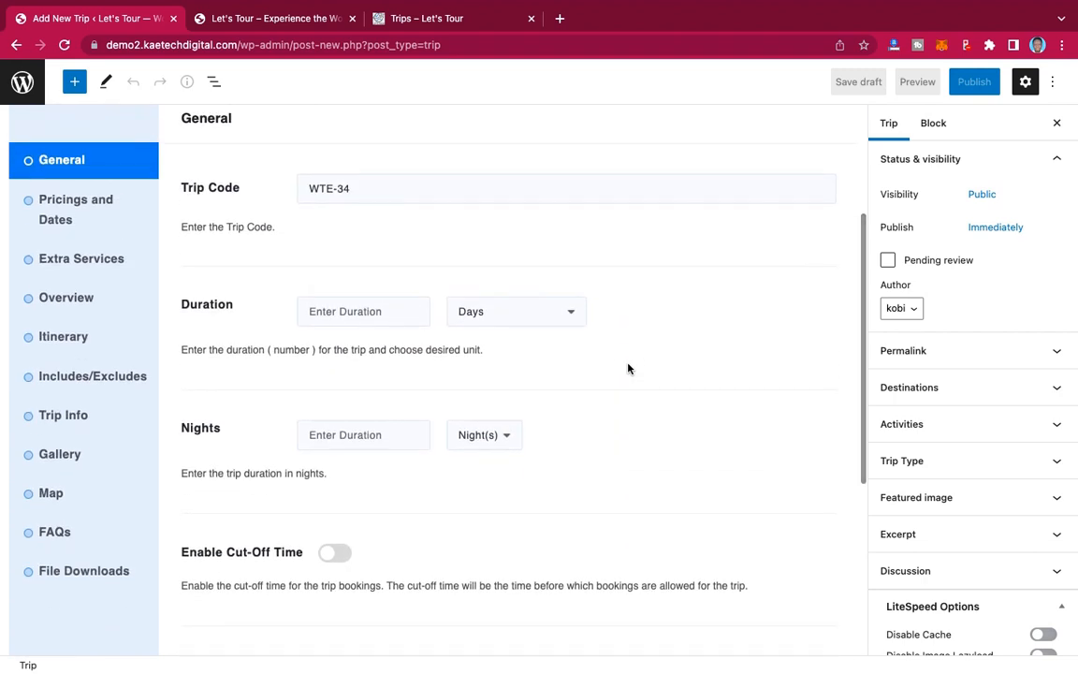
Step: Switch to the reference site's Trips page and look through the listed trips
scroll(628, 368, "up", 4)
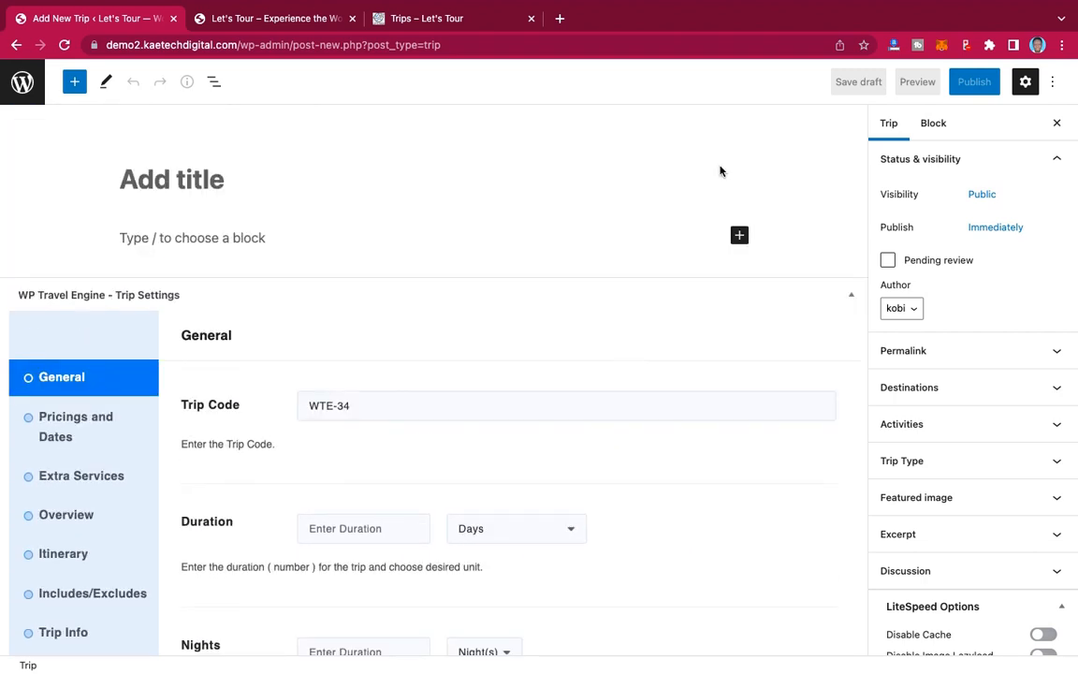
left_click(403, 22)
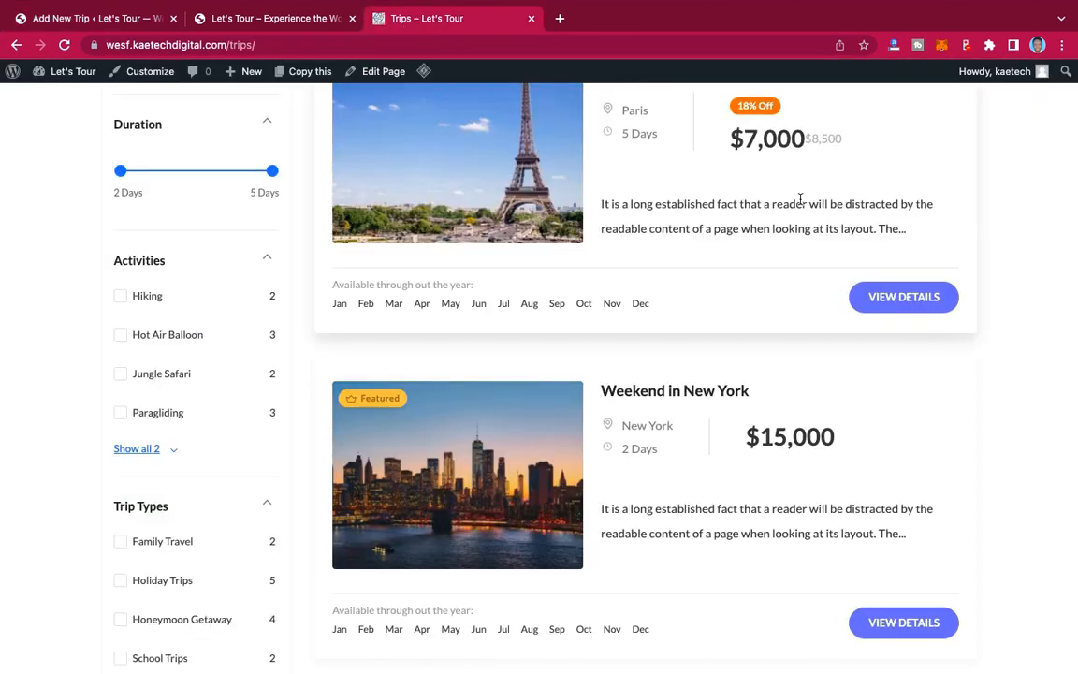
scroll(801, 198, "up", 6)
scroll(800, 199, "up", 1)
scroll(801, 199, "down", 3)
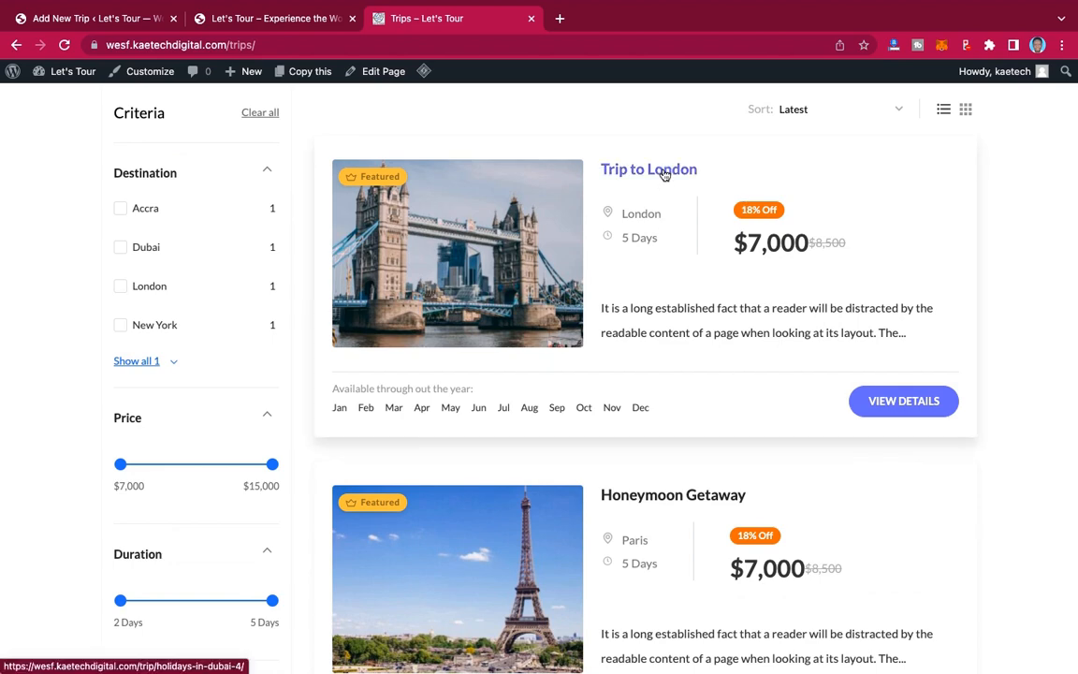
scroll(681, 306, "down", 11)
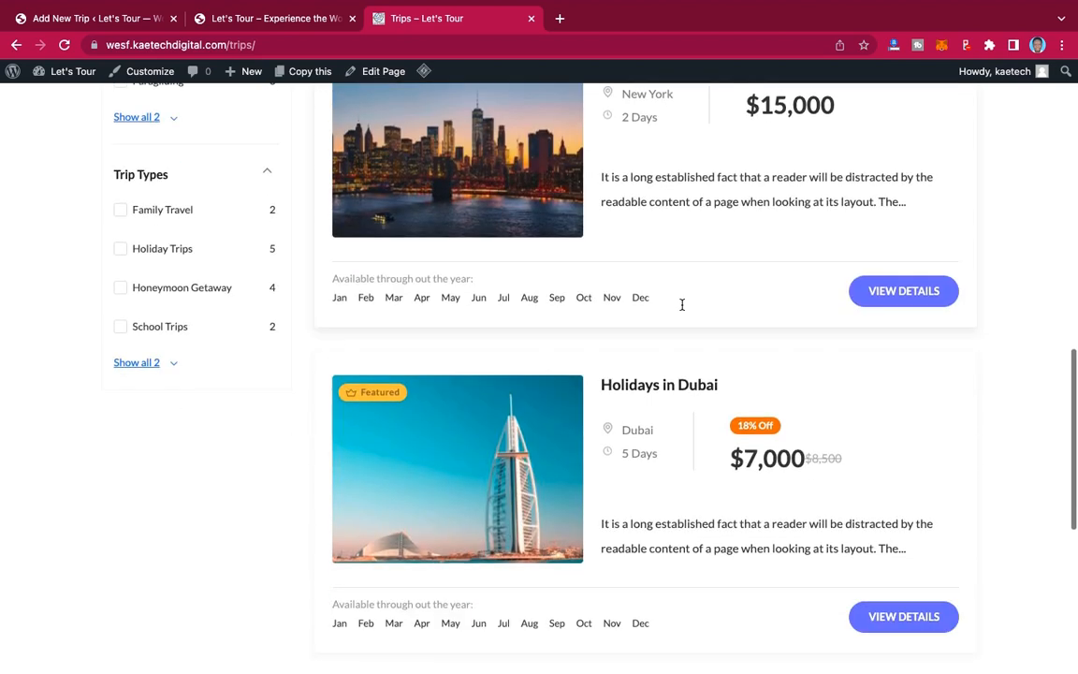
scroll(681, 310, "down", 2)
scroll(681, 310, "up", 5)
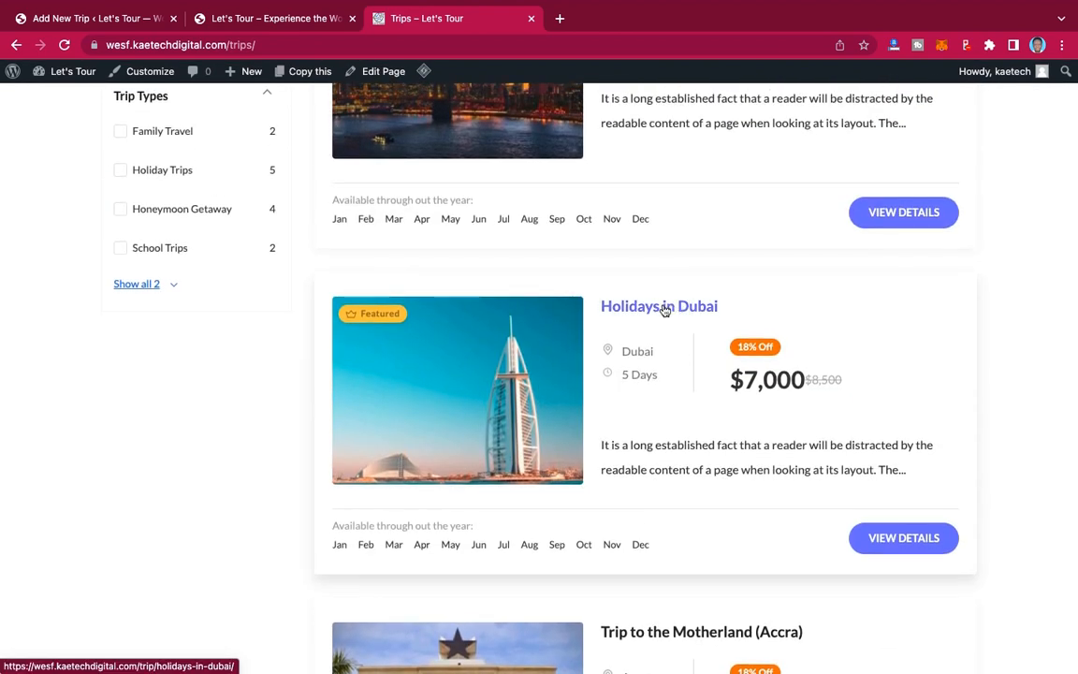
Step: Open the reference trip Holidays in Dubai and examine its image gallery, prices, trip facts and description
left_click(664, 309)
scroll(663, 310, "down", 3)
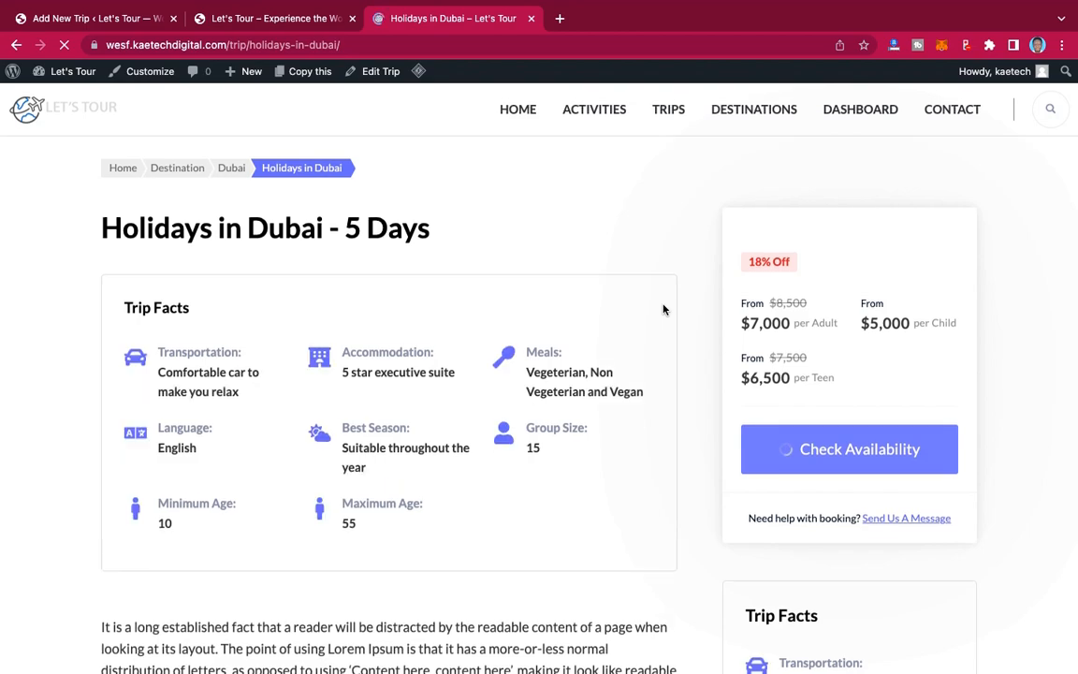
scroll(663, 310, "down", 5)
scroll(663, 309, "up", 3)
scroll(664, 310, "up", 2)
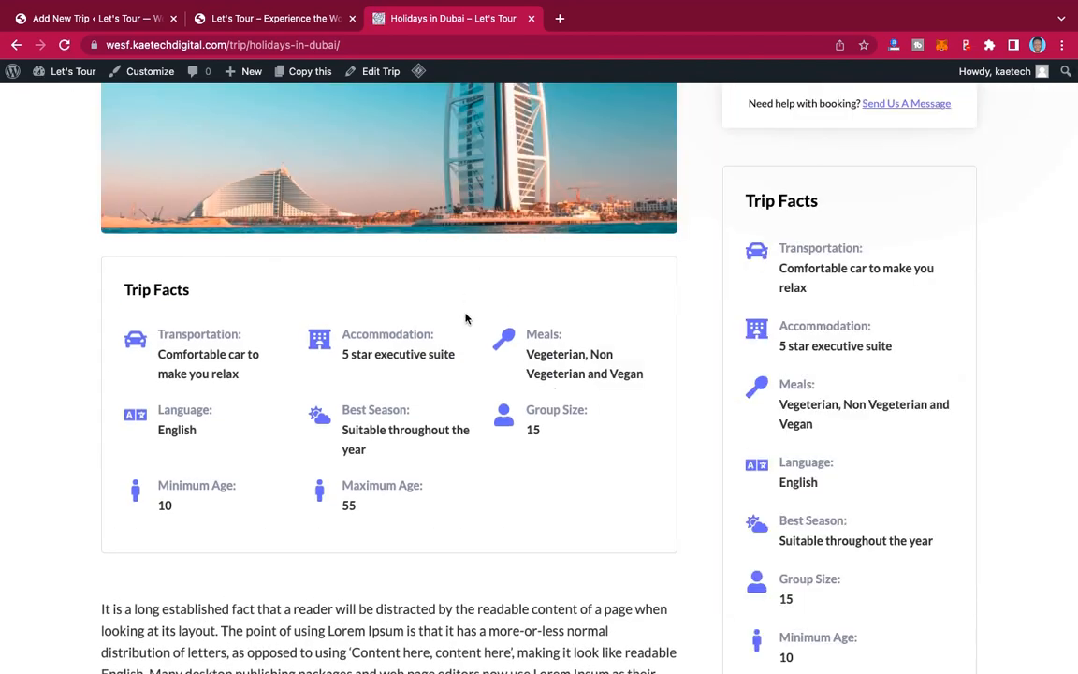
scroll(465, 318, "up", 4)
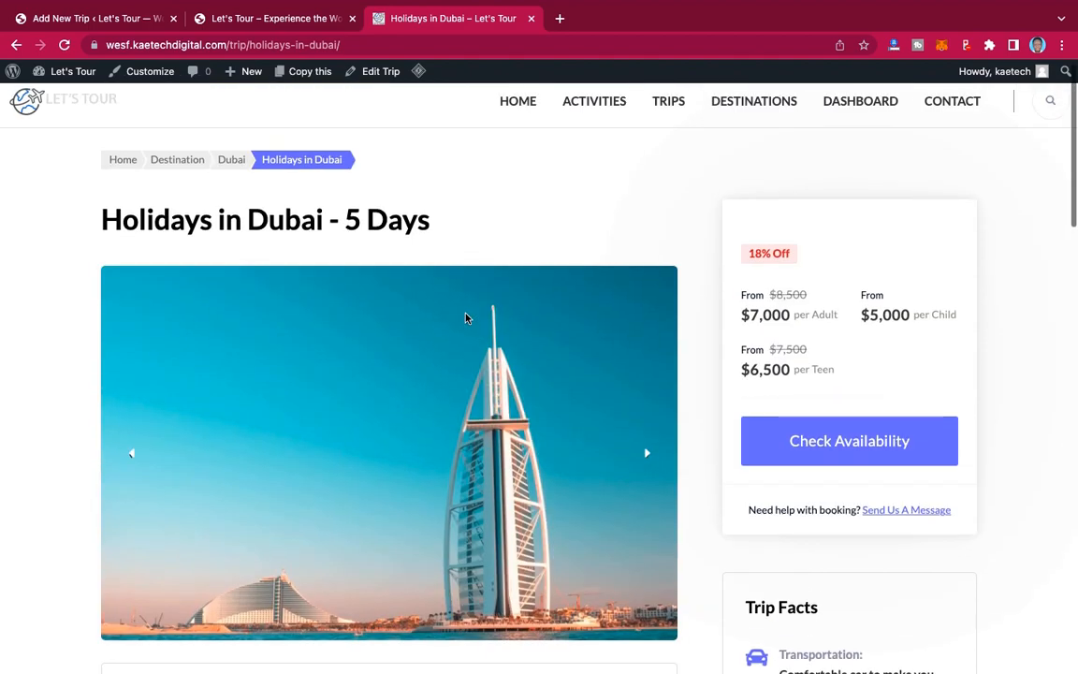
scroll(466, 318, "down", 3)
scroll(465, 318, "down", 3)
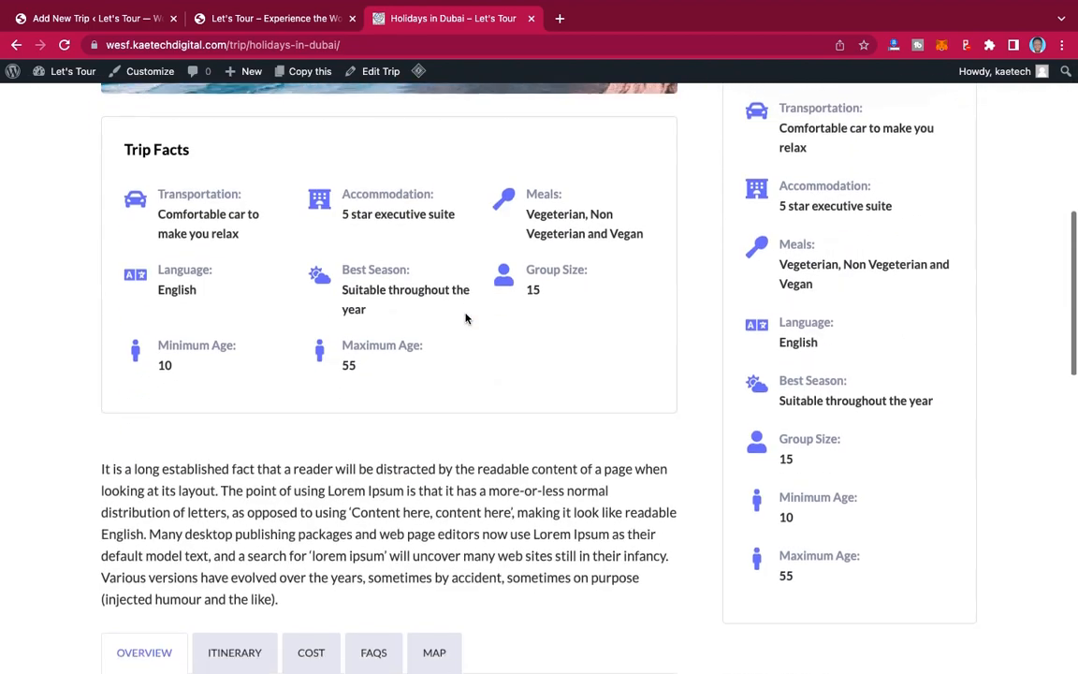
scroll(465, 318, "up", 2)
scroll(465, 318, "up", 4)
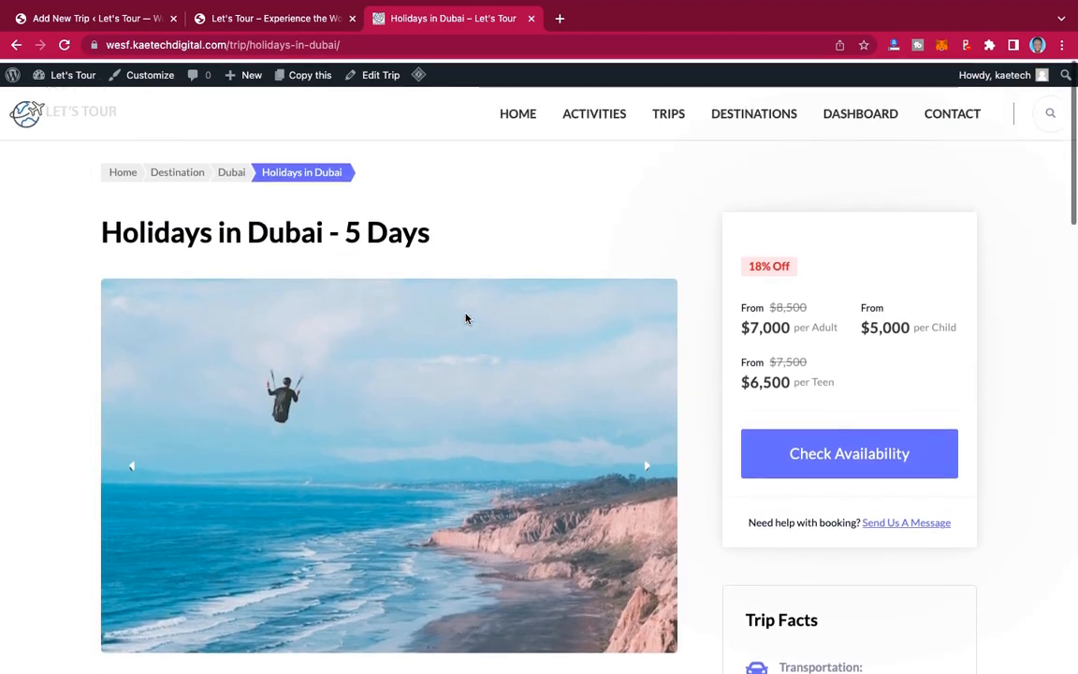
scroll(466, 318, "down", 2)
scroll(465, 318, "up", 2)
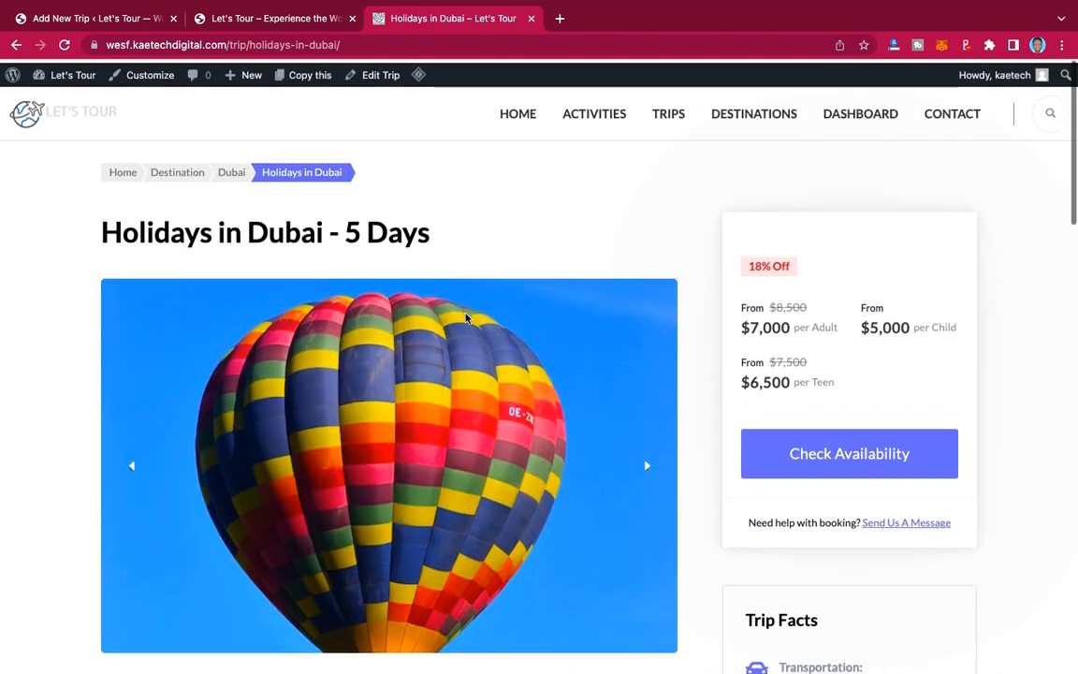
scroll(465, 318, "down", 3)
scroll(466, 318, "down", 1)
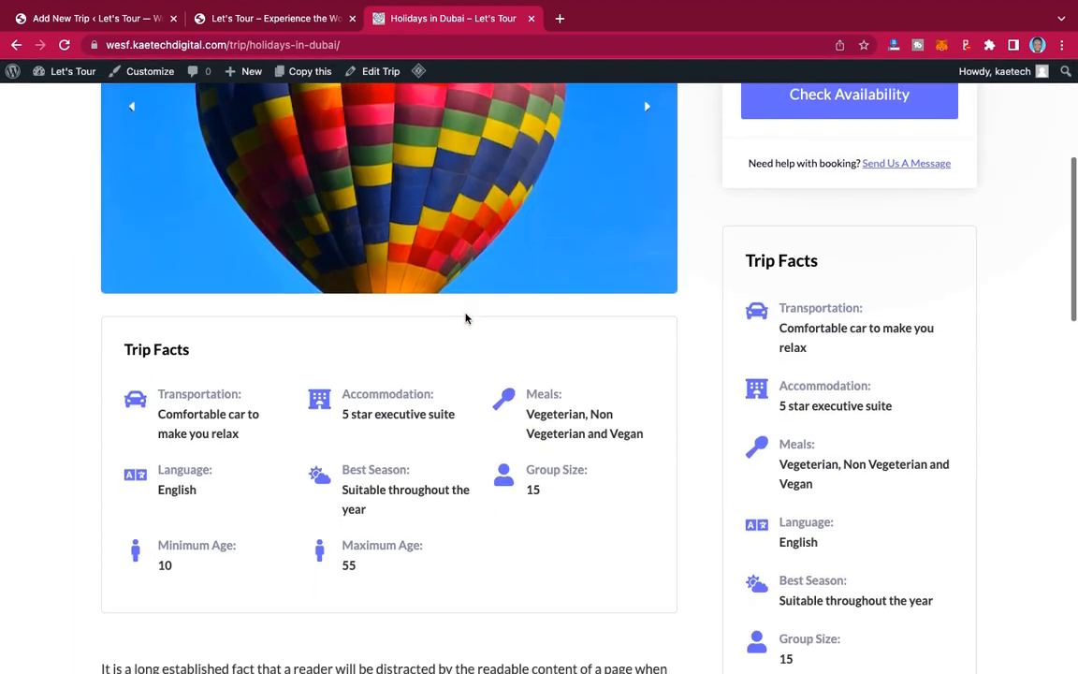
scroll(465, 318, "up", 3)
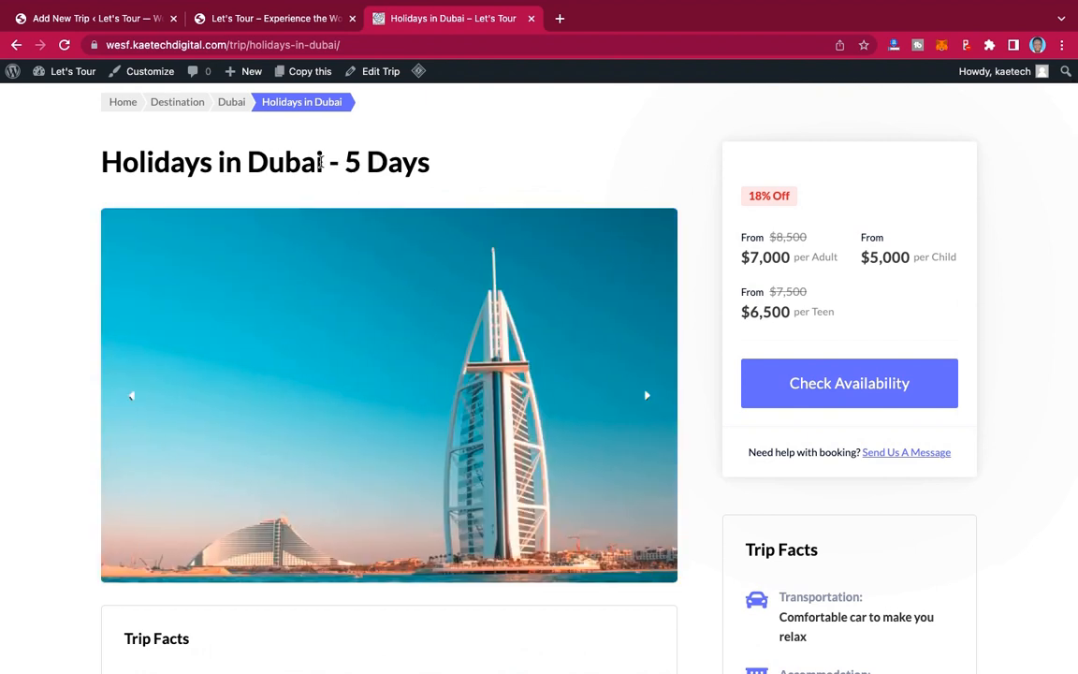
Step: Copy the title "Holidays in Dubai" from the reference trip and paste it as the new trip's title
left_click_drag(323, 163, 96, 162)
key("super+c")
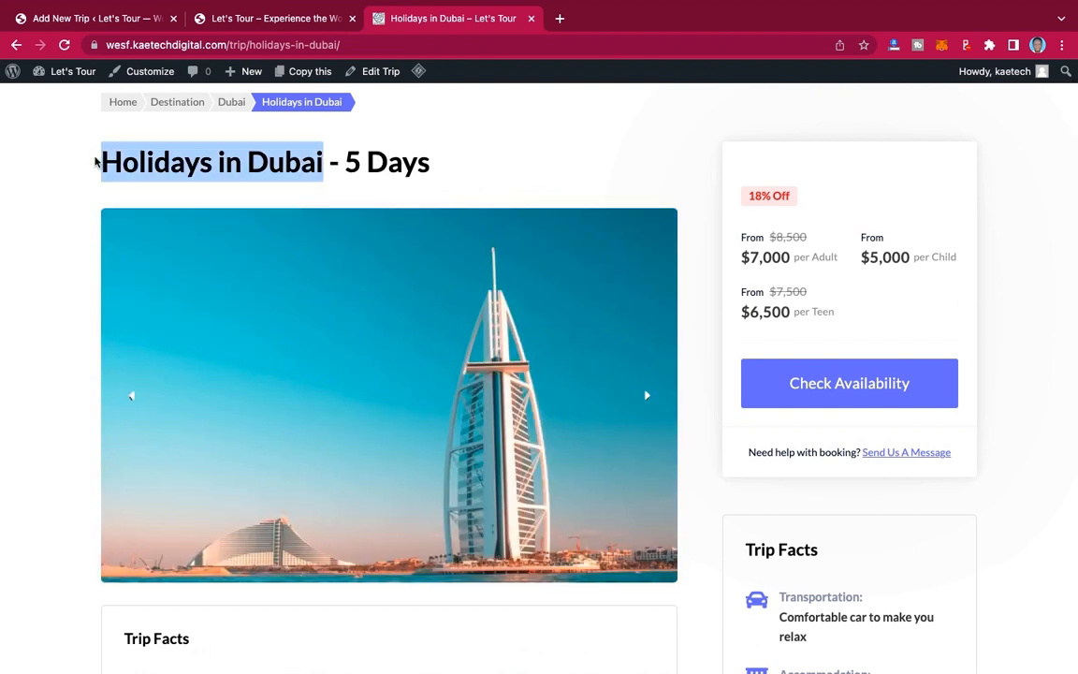
left_click(114, 18)
left_click(198, 182)
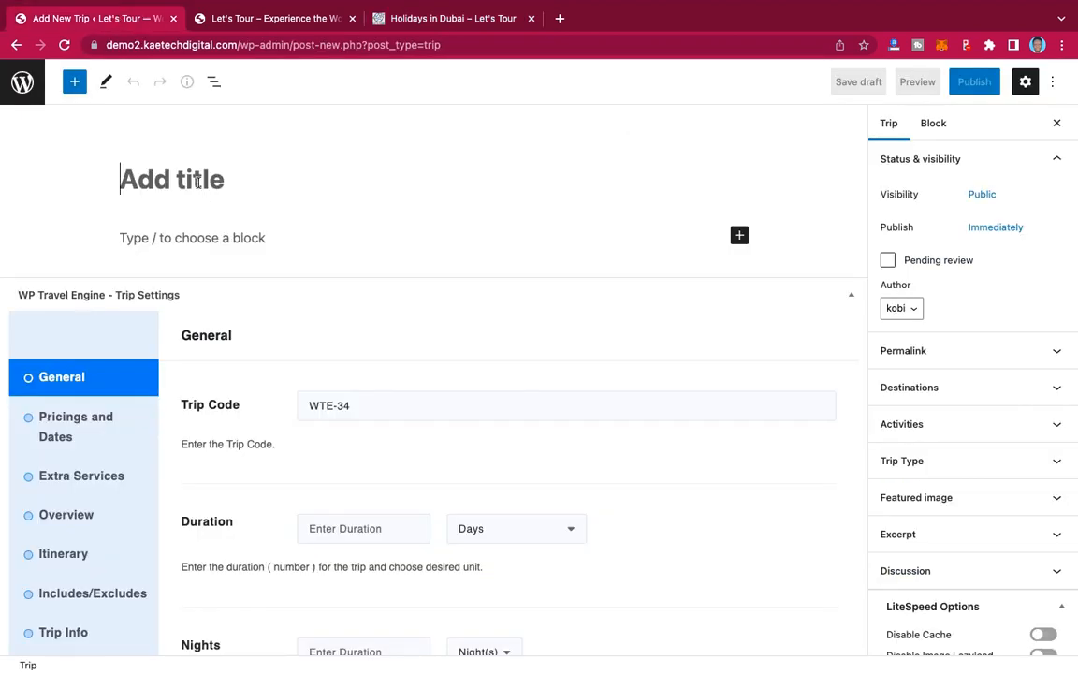
key("super+v")
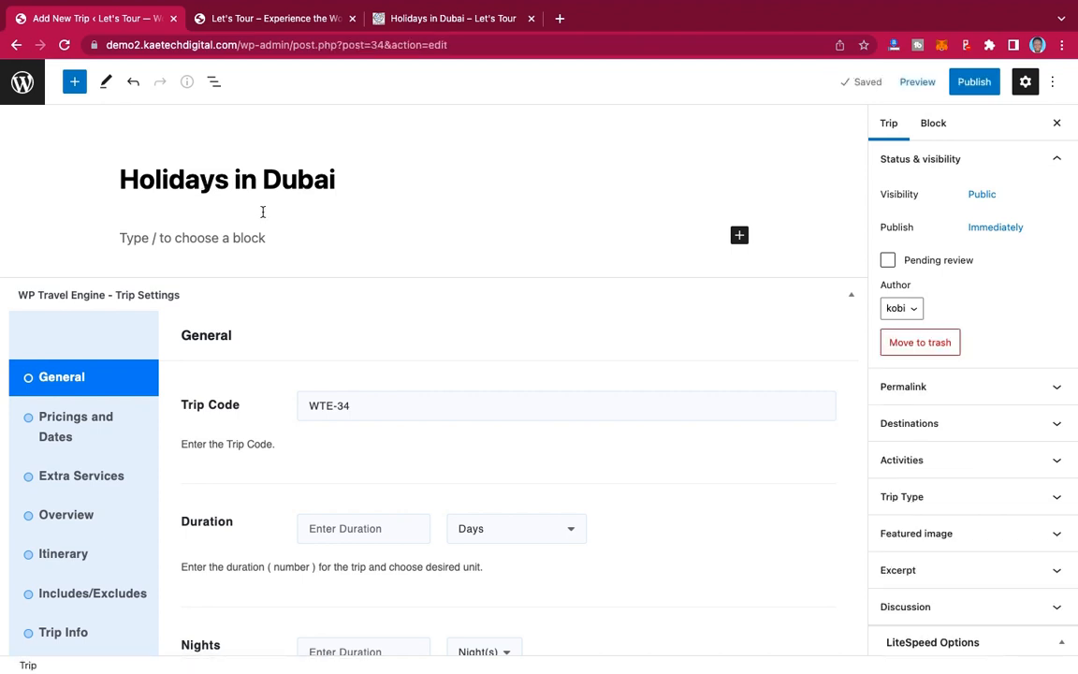
Step: Copy the description paragraph below the reference trip's facts and paste it into the new trip's body
left_click(175, 242)
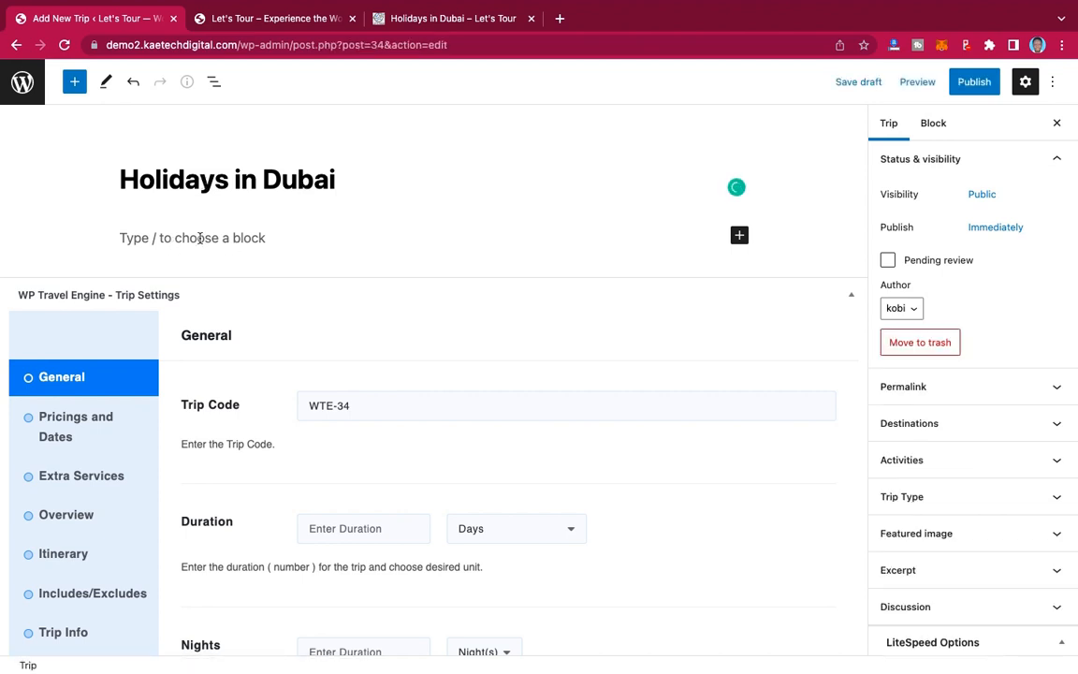
left_click(418, 19)
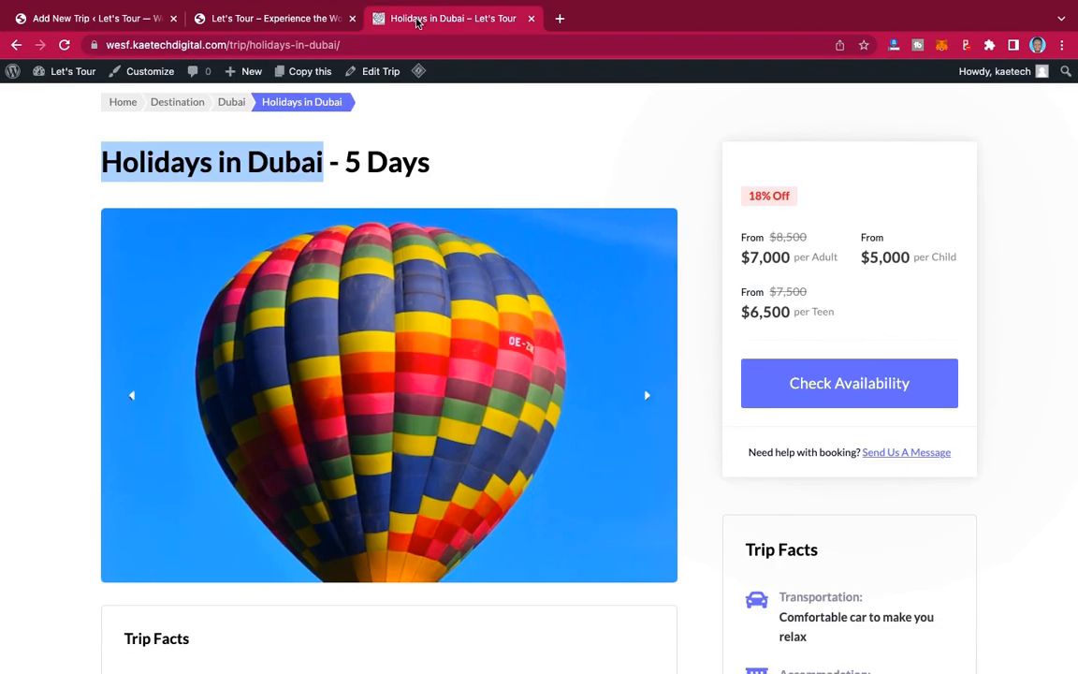
scroll(342, 260, "down", 5)
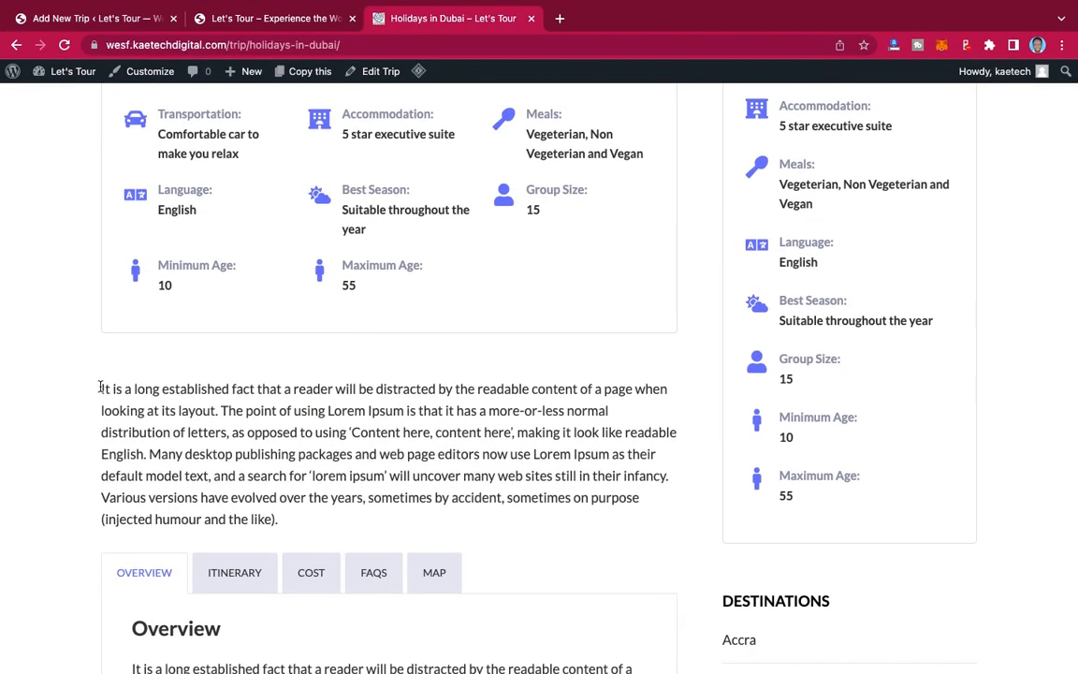
left_click_drag(100, 388, 302, 521)
key("super+c")
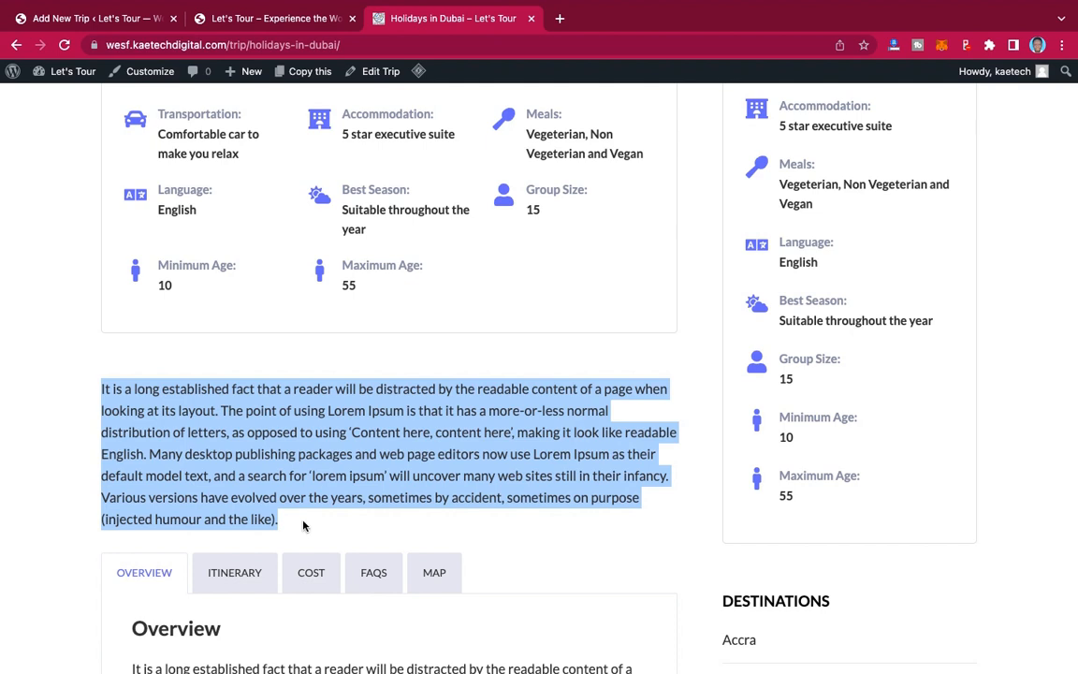
left_click(113, 19)
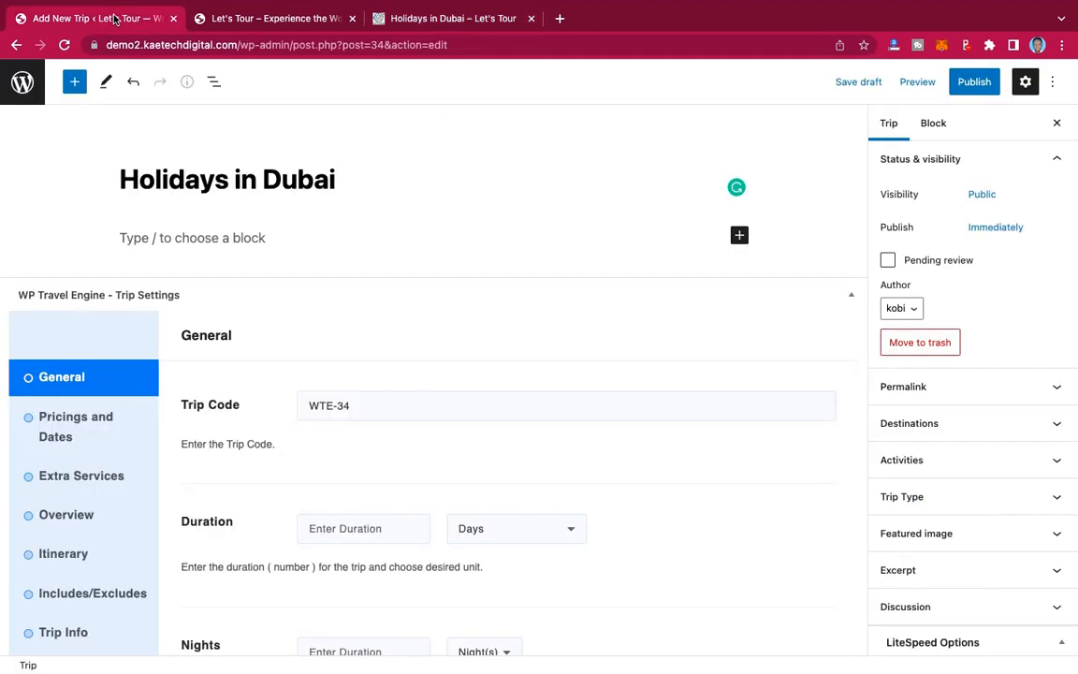
left_click(195, 237)
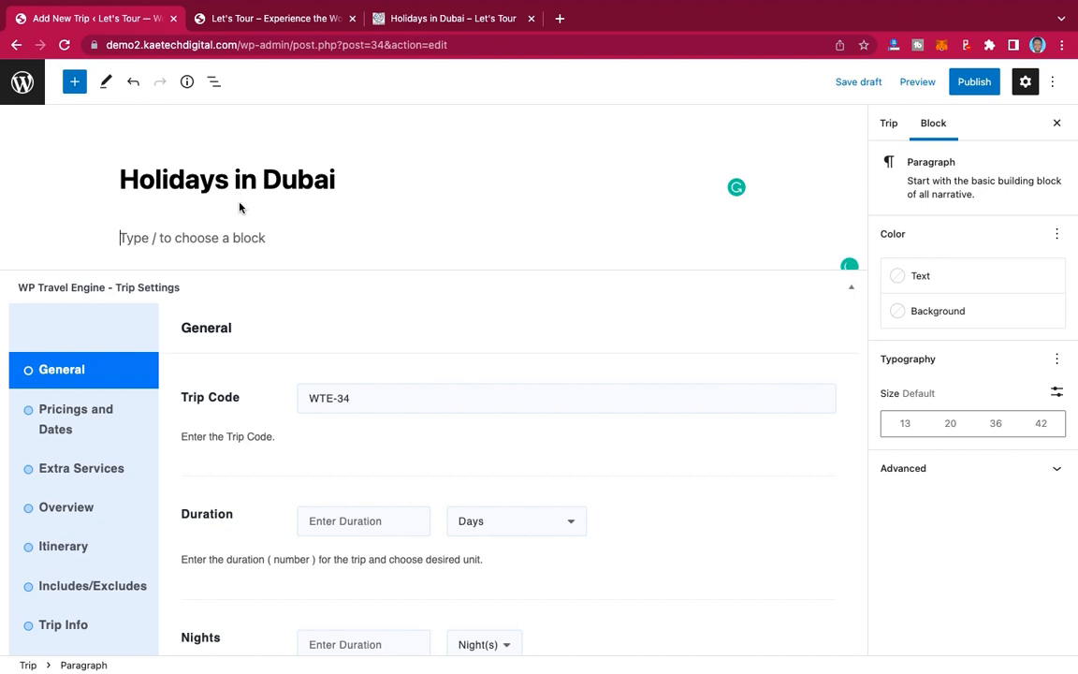
key("super+v")
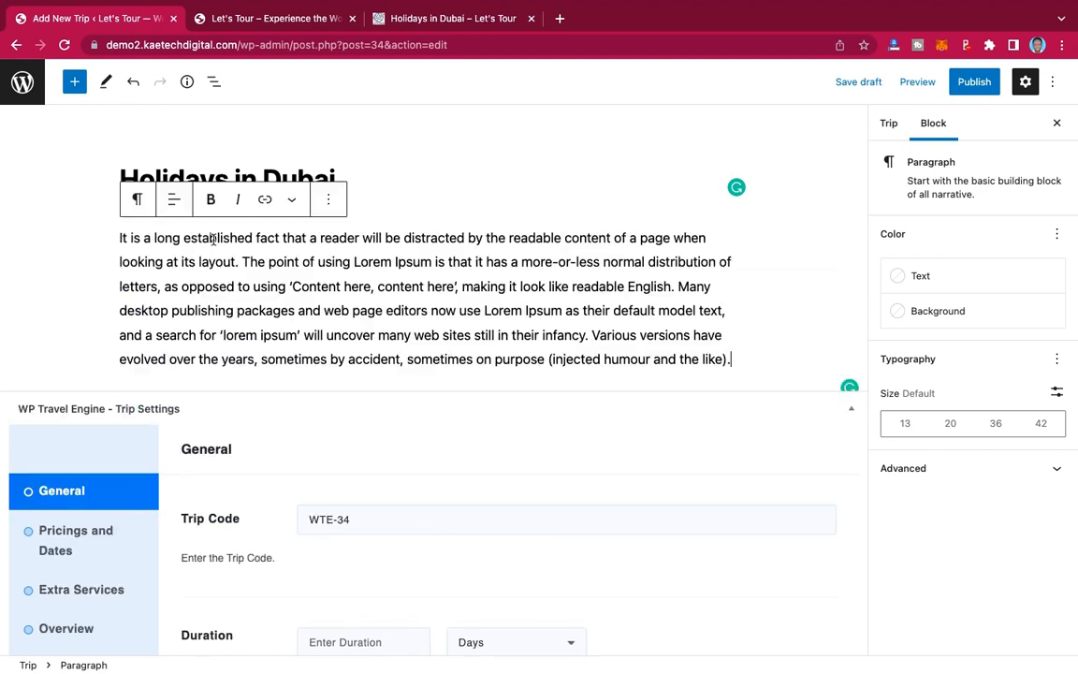
Step: Set the trip's duration to 6 days and 5 nights in the general trip settings
scroll(402, 363, "down", 3)
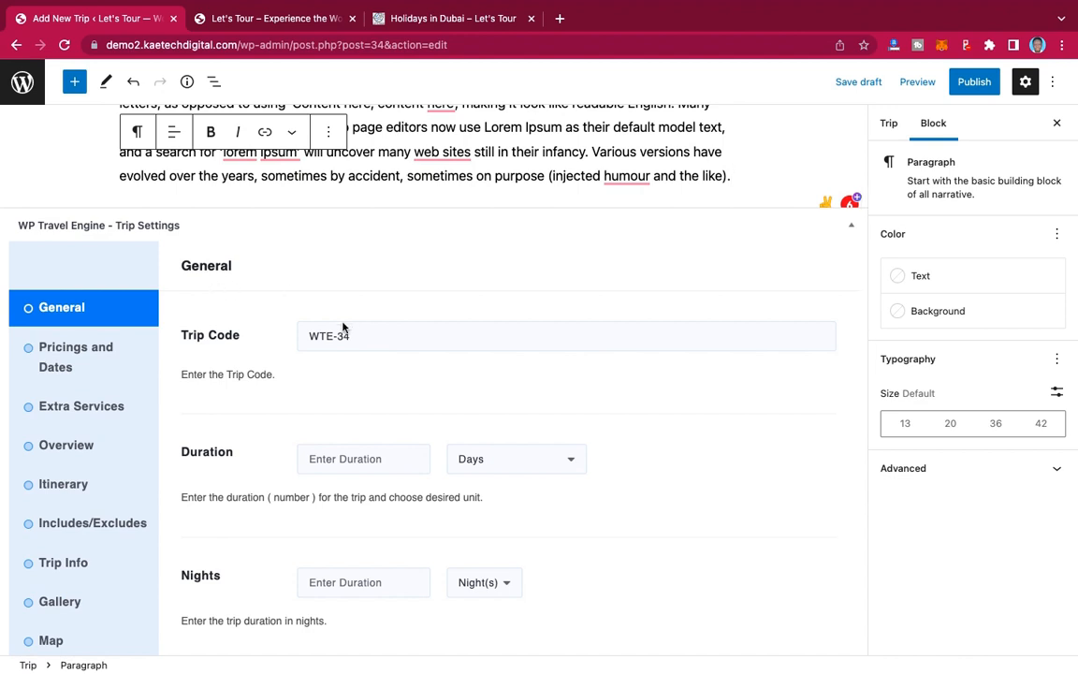
scroll(361, 391, "down", 1)
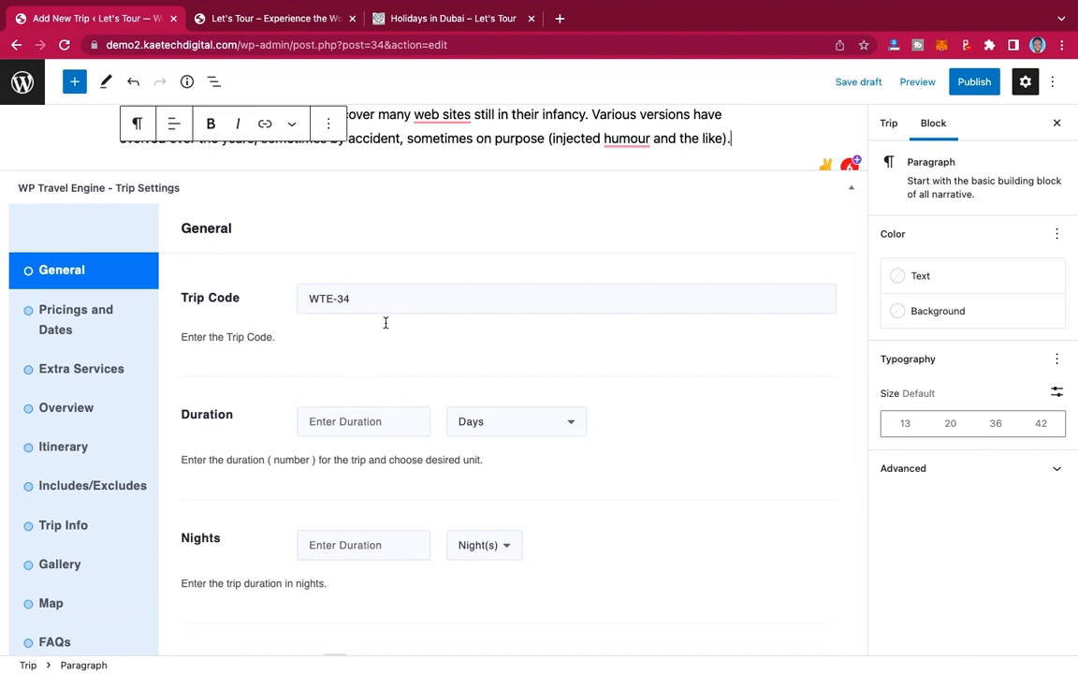
scroll(450, 347, "down", 3)
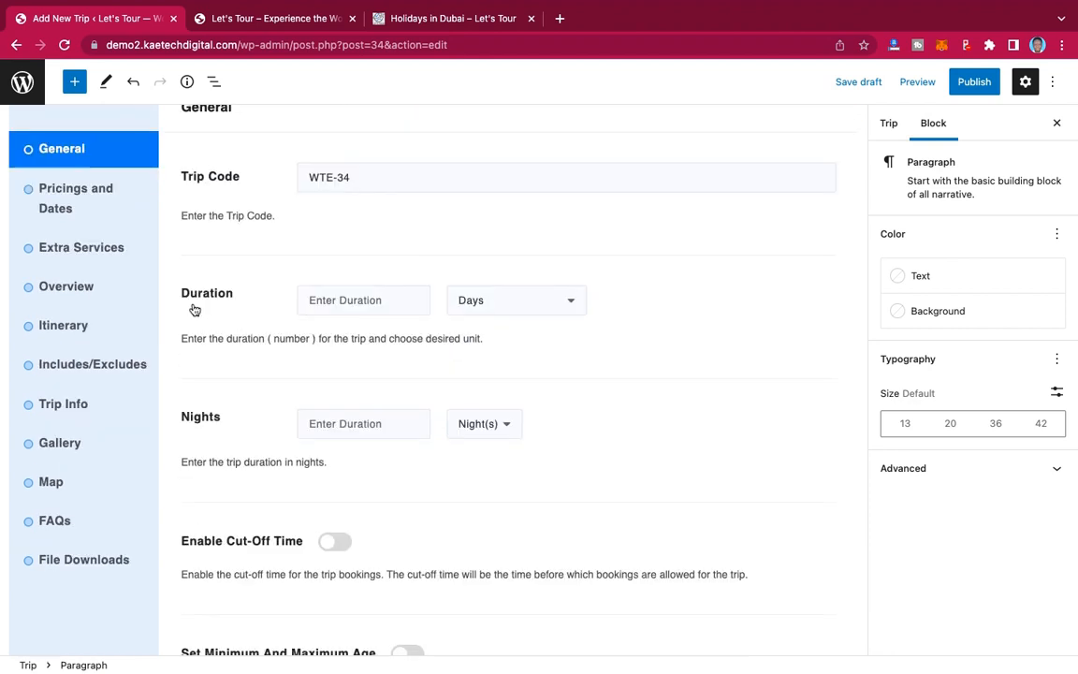
left_click(363, 300)
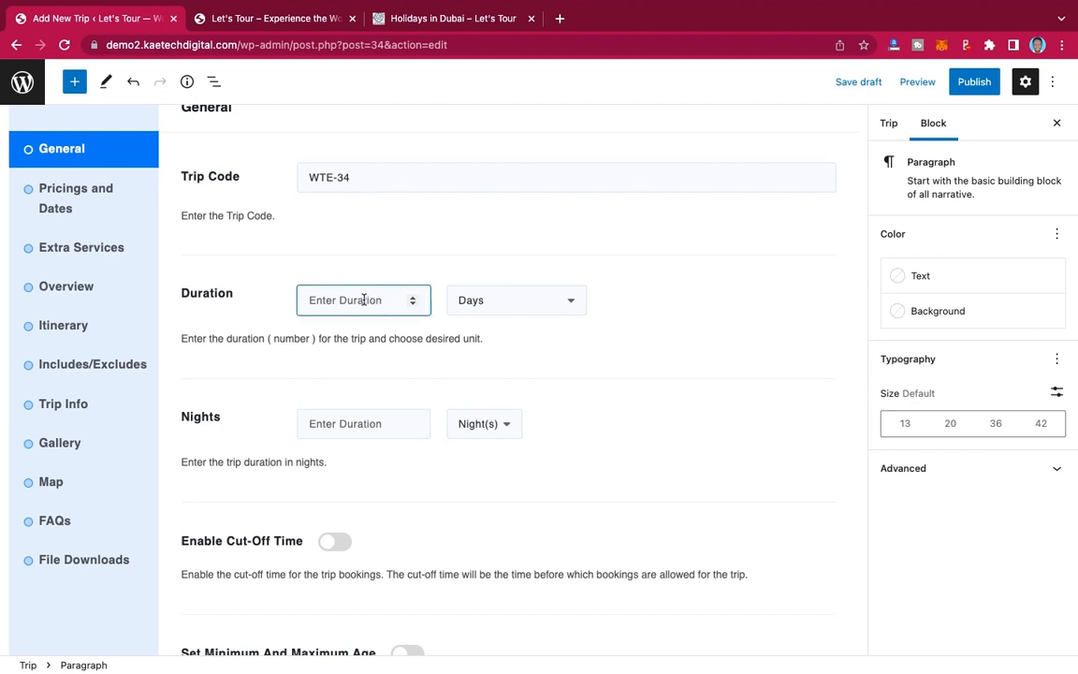
type("6")
scroll(429, 330, "down", 3)
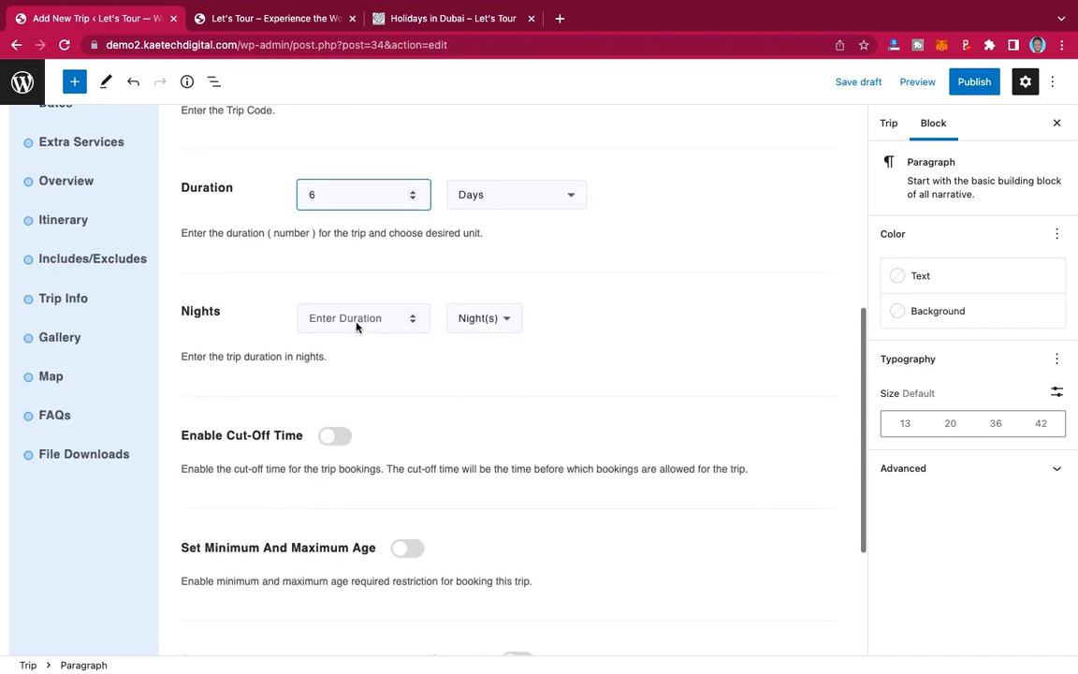
left_click(356, 320)
type("5")
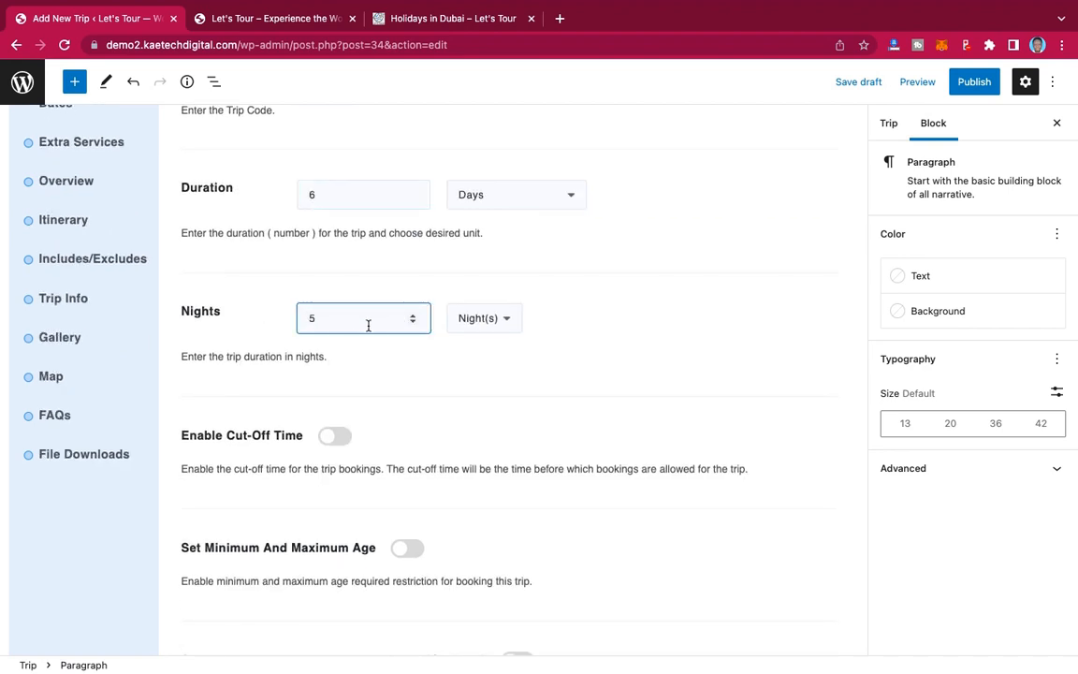
Step: Try out the booking cut-off time option of the trip, and switch it off again
scroll(457, 399, "down", 2)
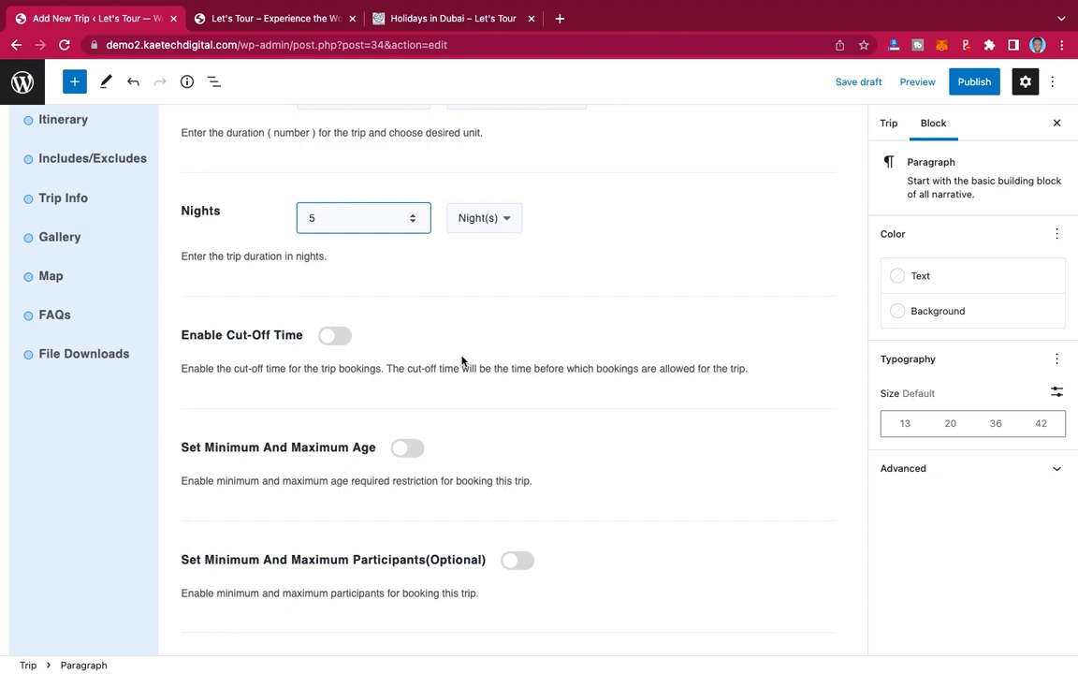
scroll(462, 361, "down", 3)
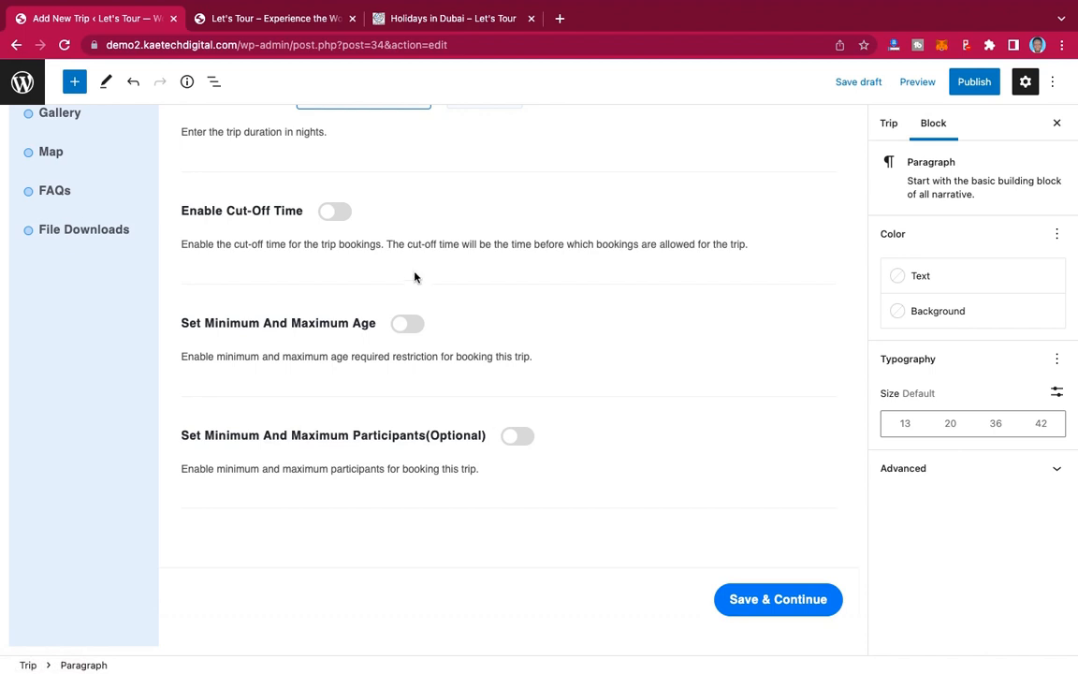
left_click(338, 211)
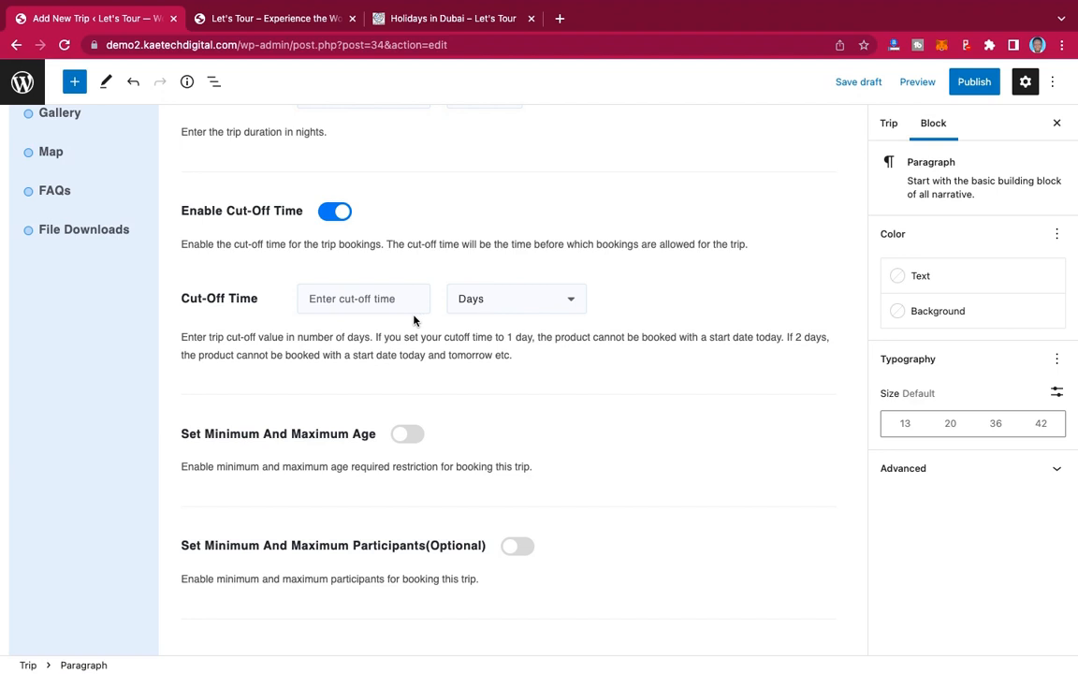
left_click(332, 219)
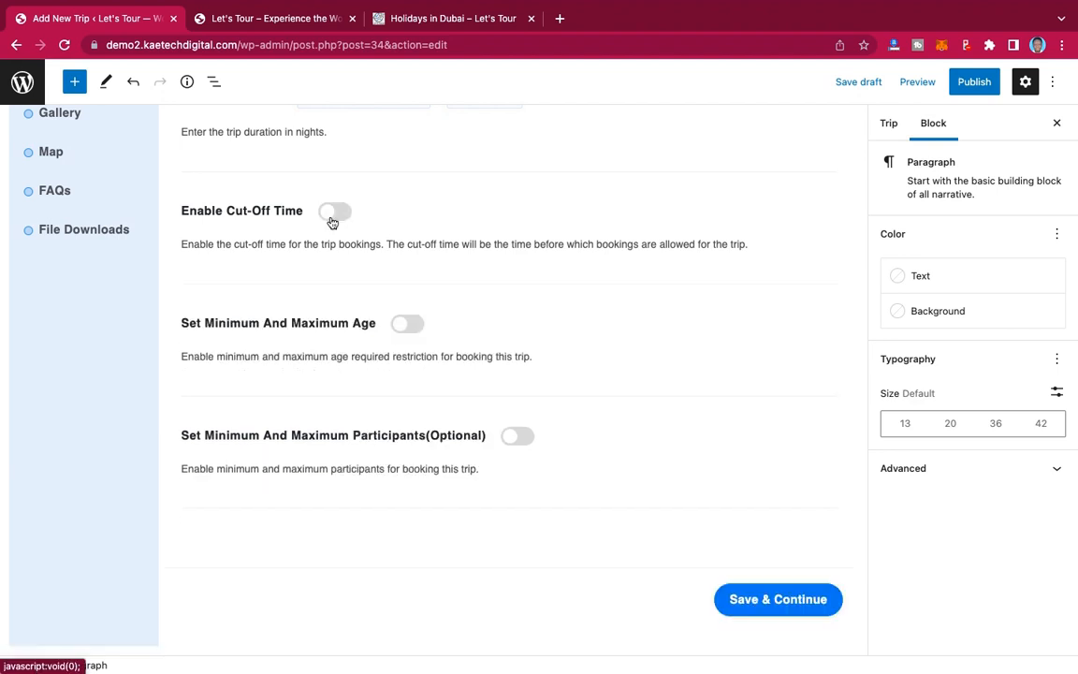
Step: Enable the trip's age restriction with a minimum age of 16 and a maximum age of 60
left_click(409, 325)
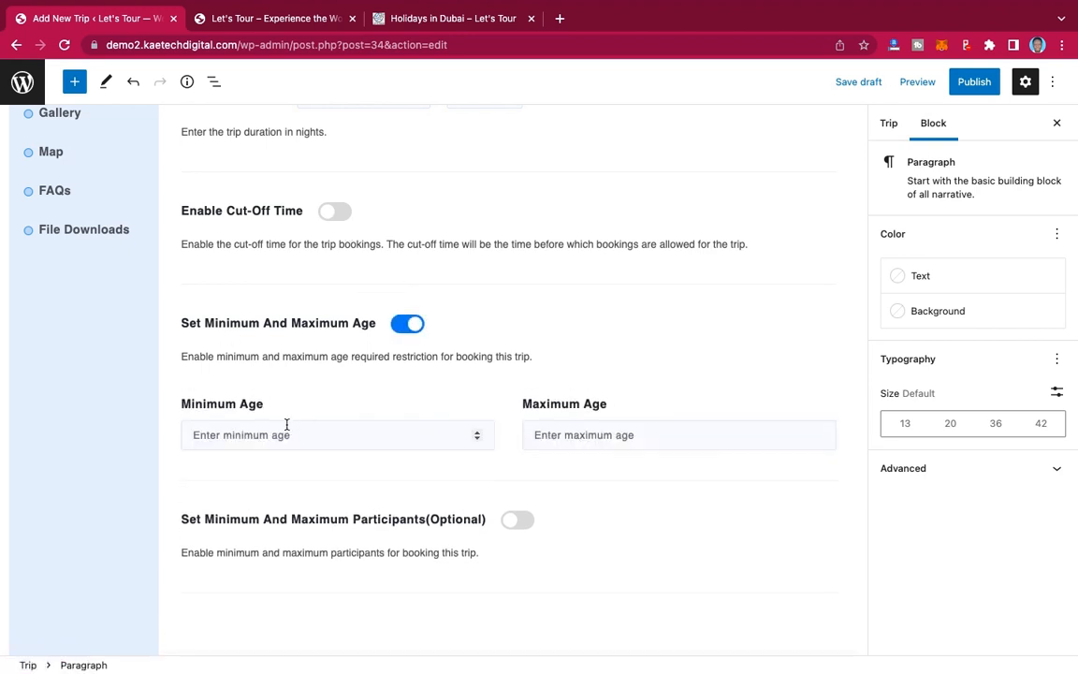
left_click(242, 435)
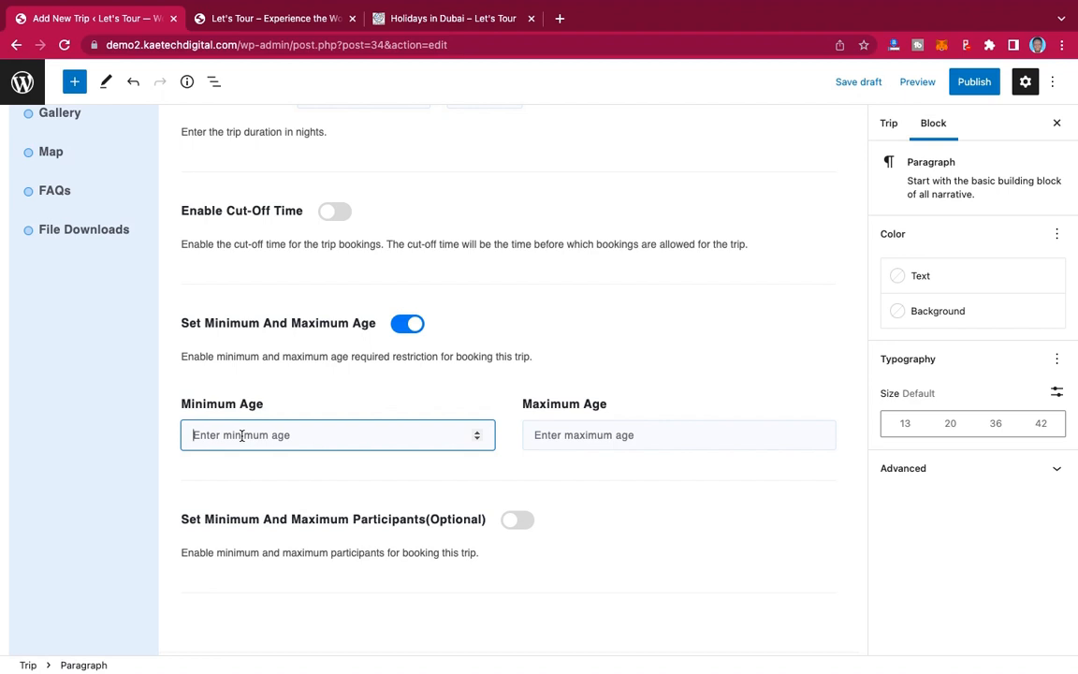
type("6")
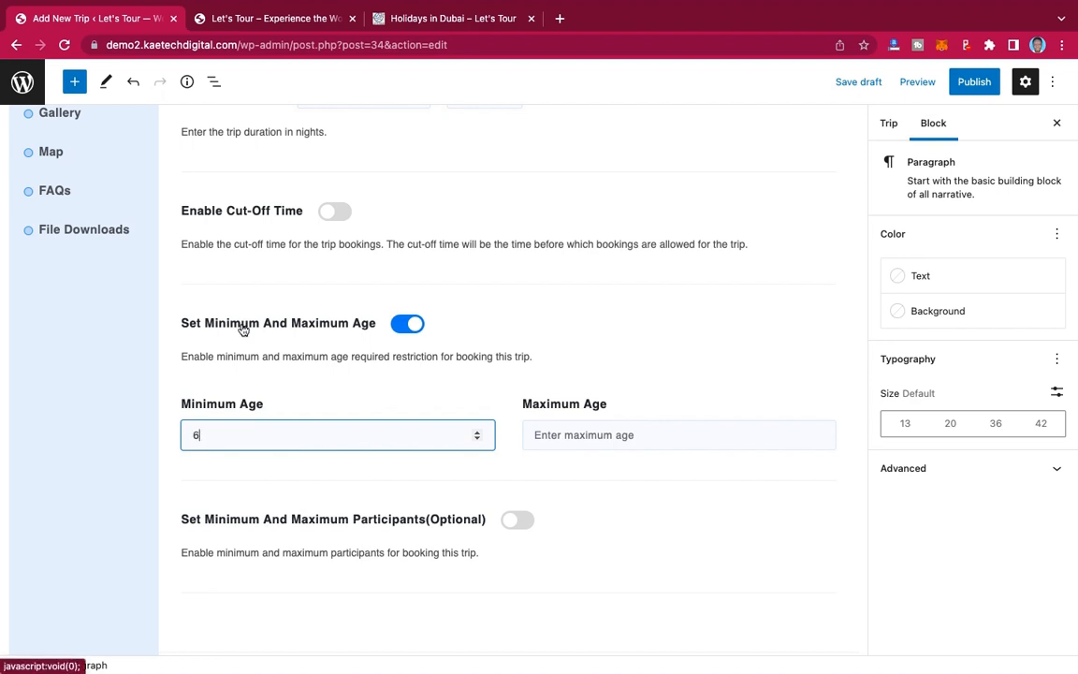
type("1")
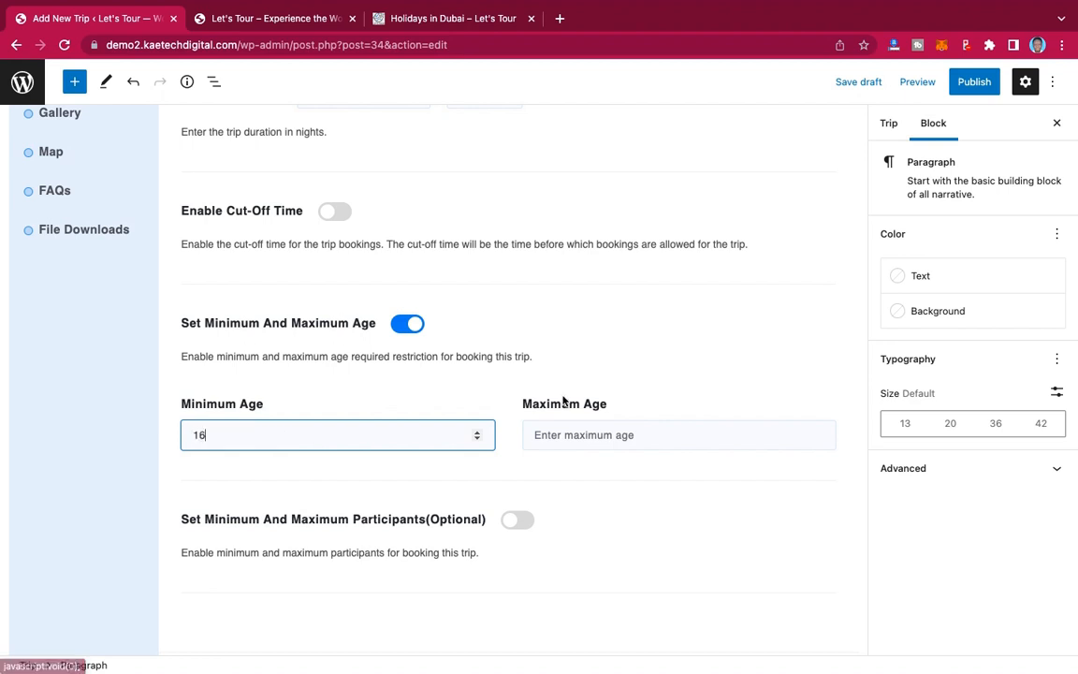
left_click(549, 432)
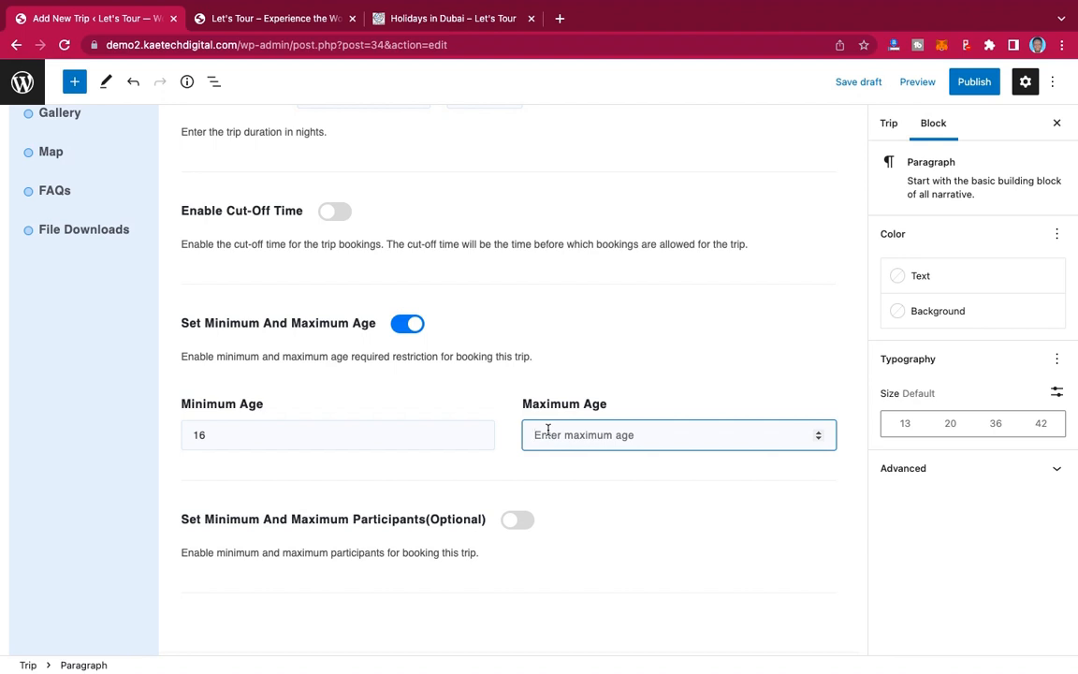
type("5")
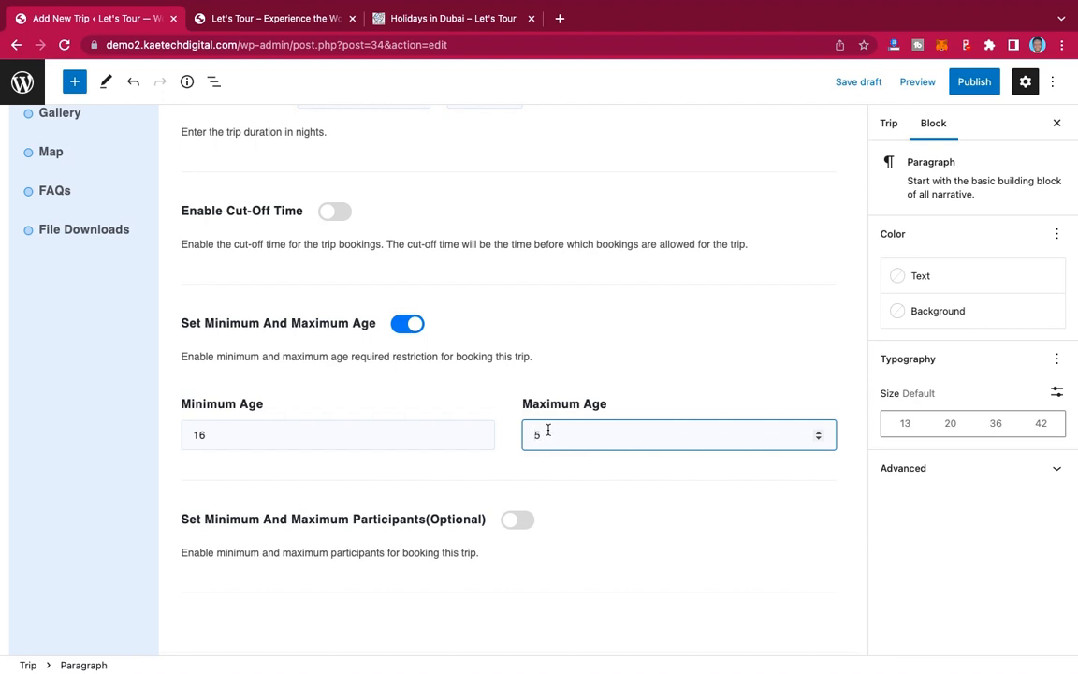
key("BackSpace")
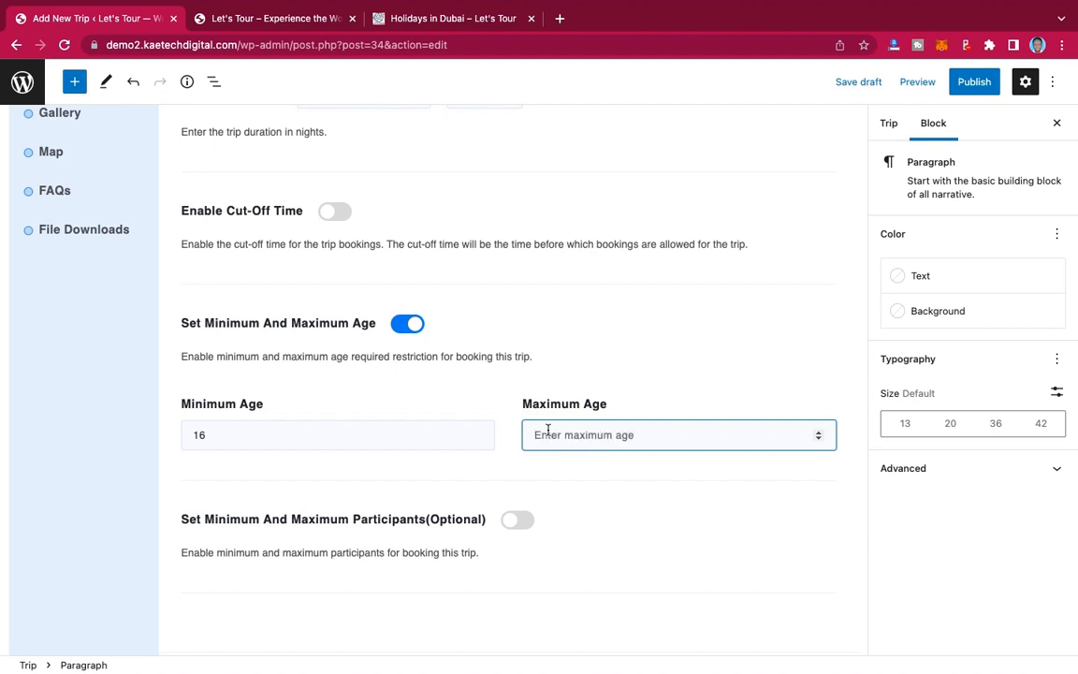
type("60")
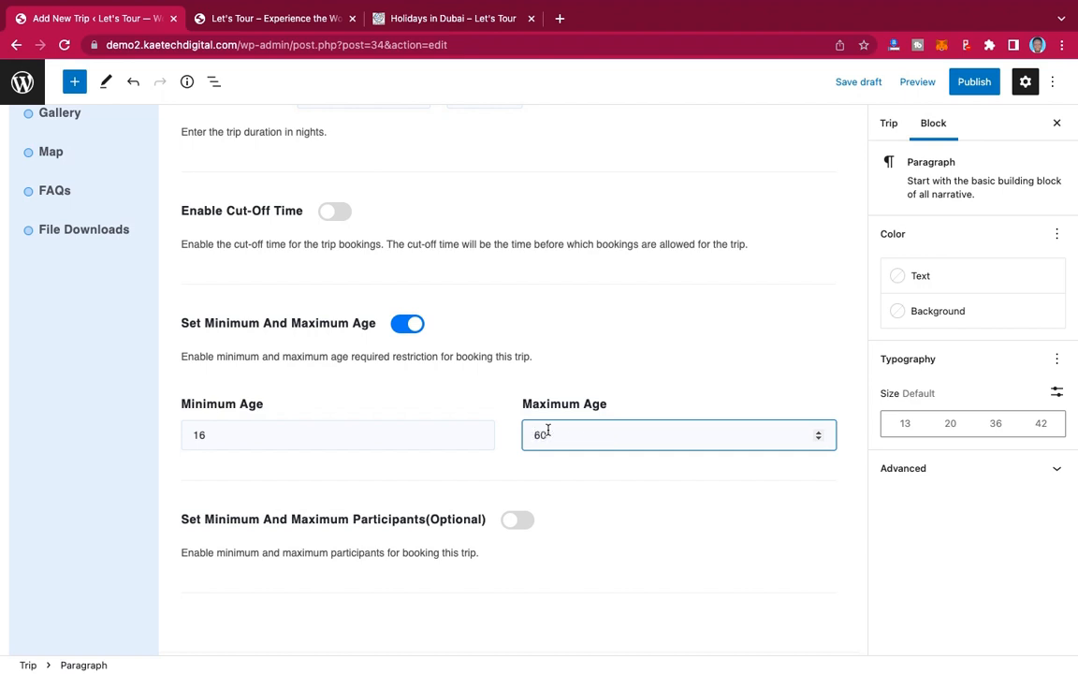
Step: Limit the trip to a minimum of 15 and a maximum of 50 participants, and save the general settings
scroll(548, 430, "down", 2)
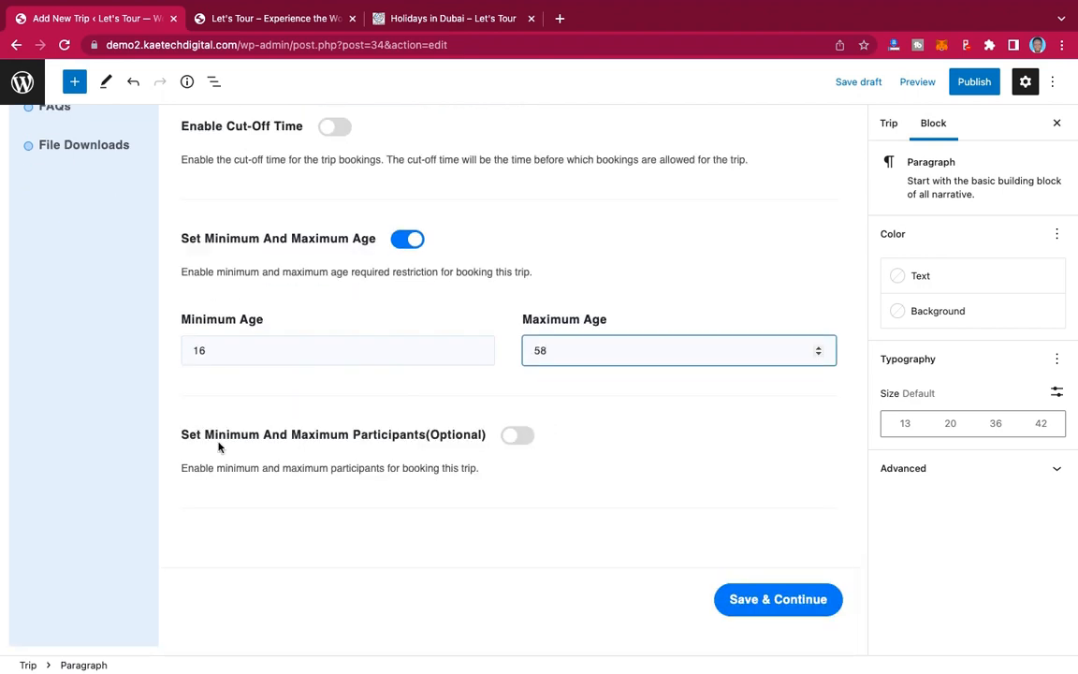
left_click(525, 441)
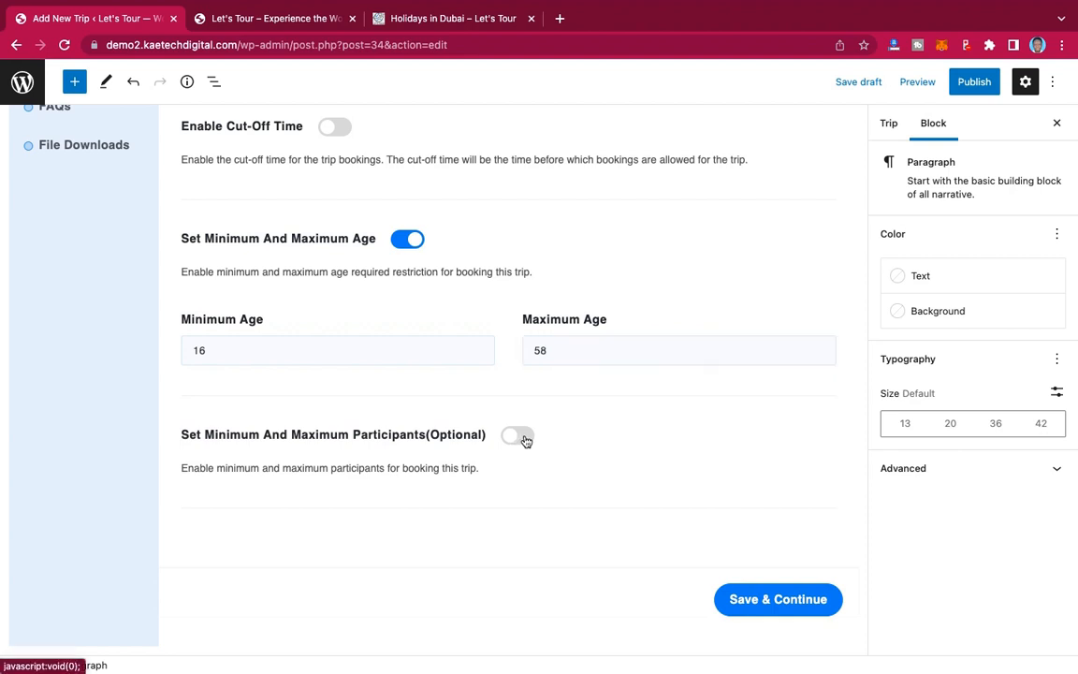
left_click(261, 548)
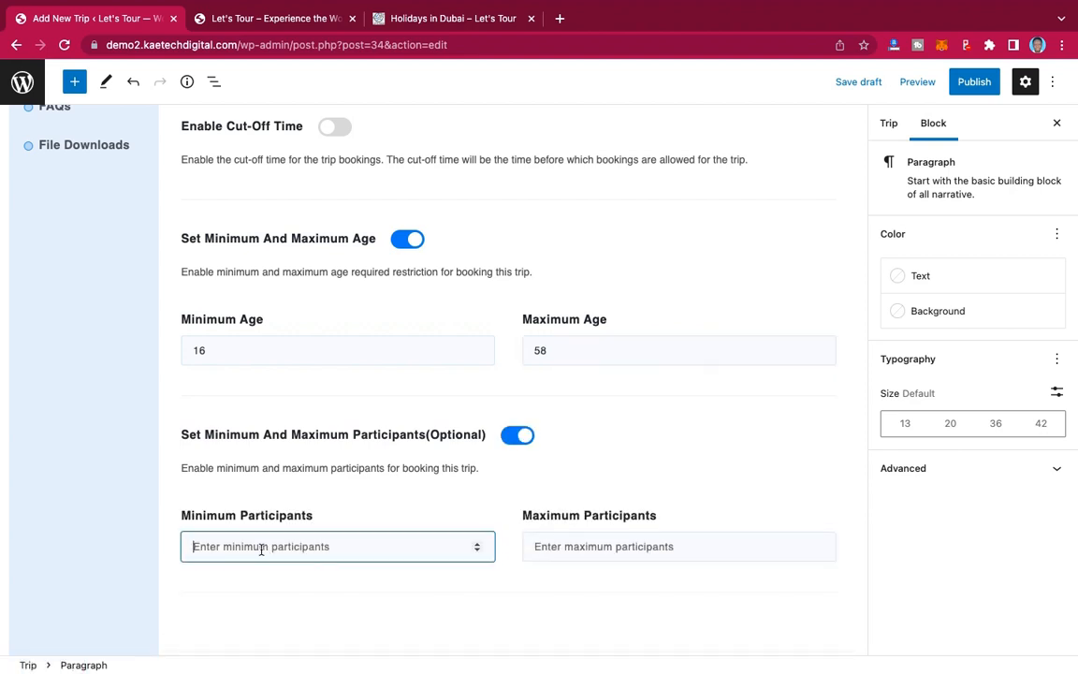
type("15")
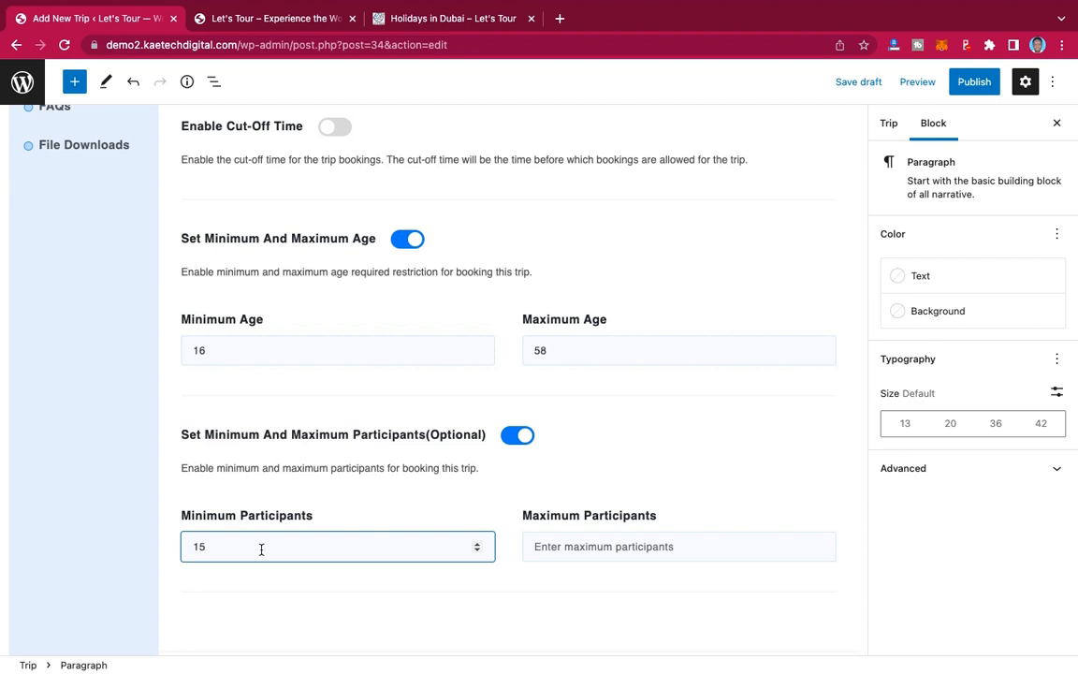
left_click(577, 545)
type("50")
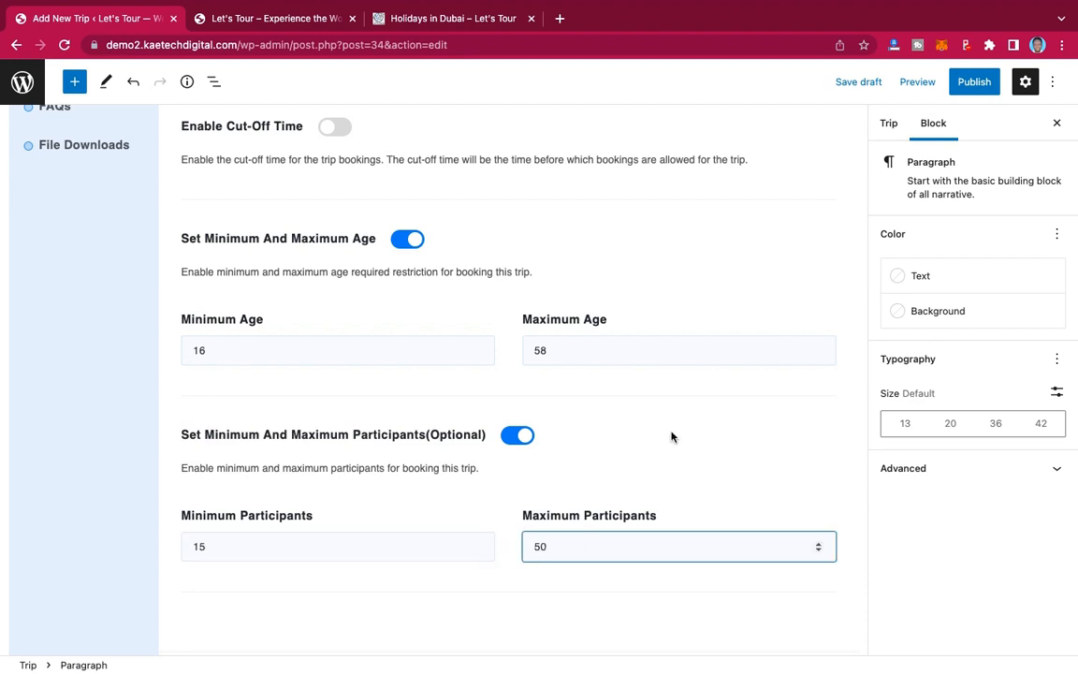
scroll(671, 436, "up", 5)
scroll(671, 437, "up", 3)
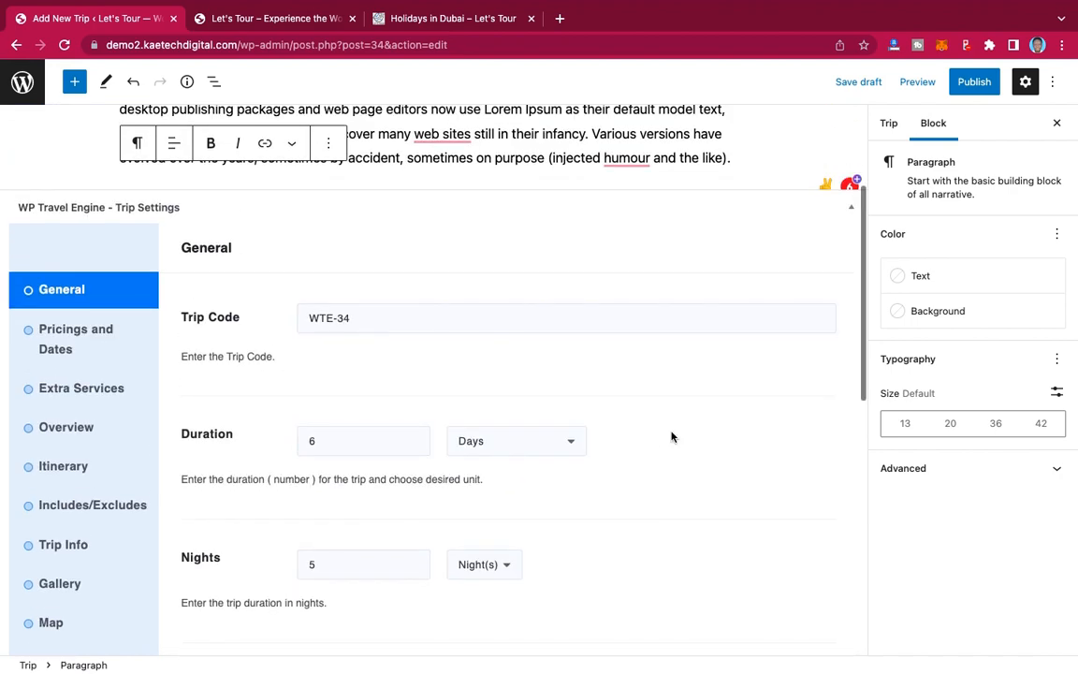
scroll(671, 436, "down", 8)
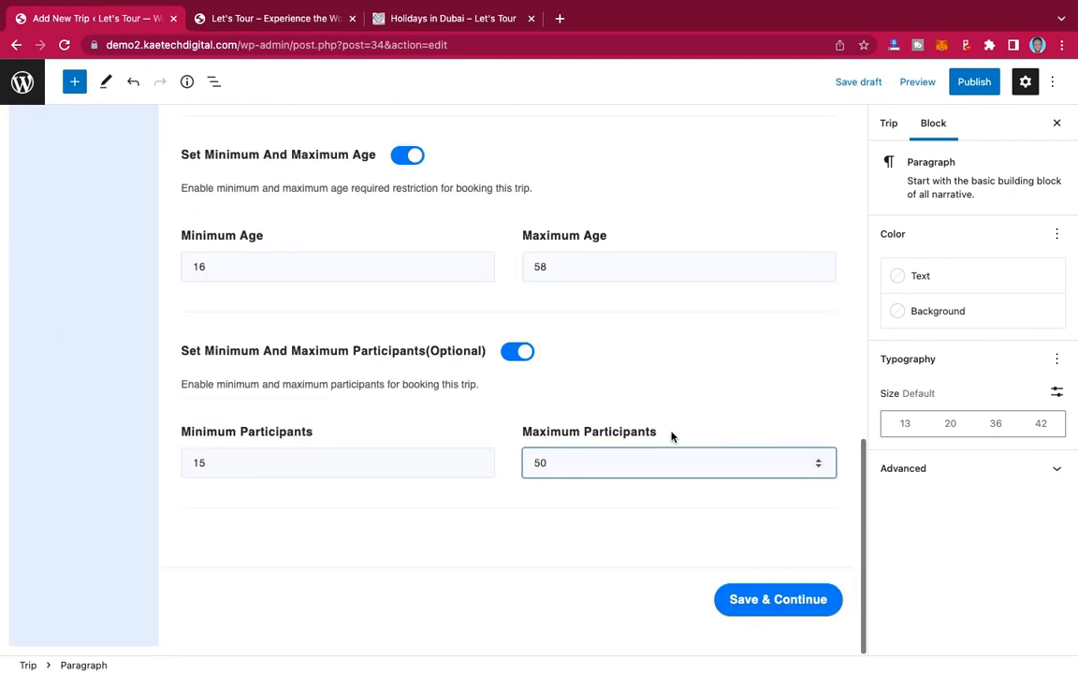
left_click(741, 598)
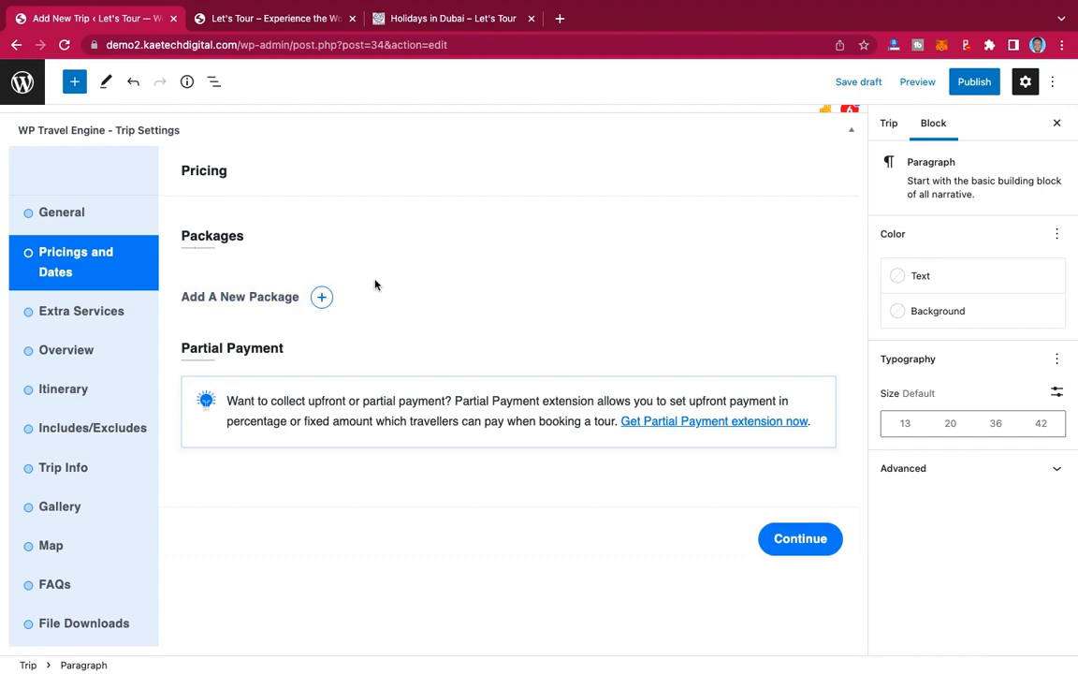
Step: Examine the reference Dubai trip's booking flow for an August 18 start, including its traveller prices, and its trip facts
left_click(292, 24)
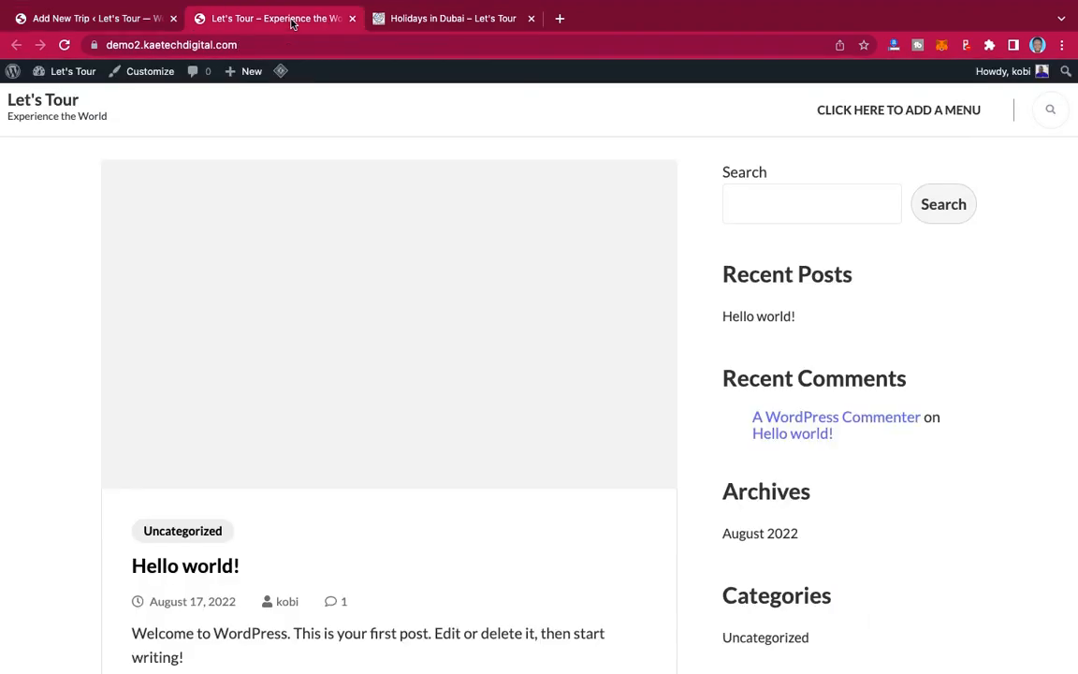
left_click(428, 23)
scroll(626, 197, "up", 10)
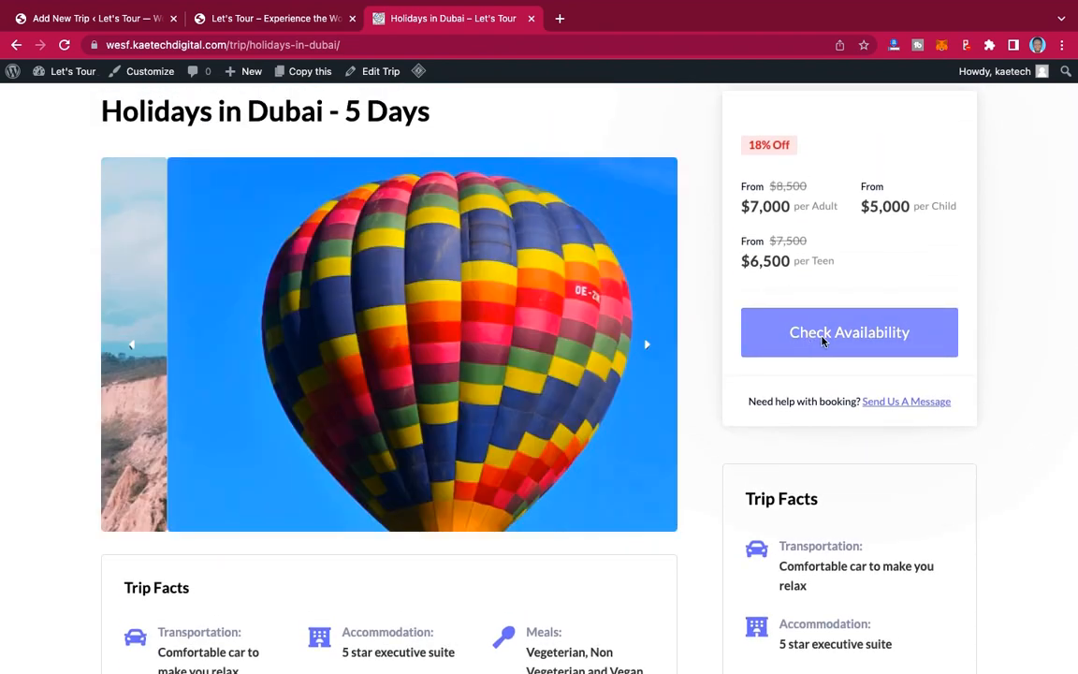
left_click(824, 341)
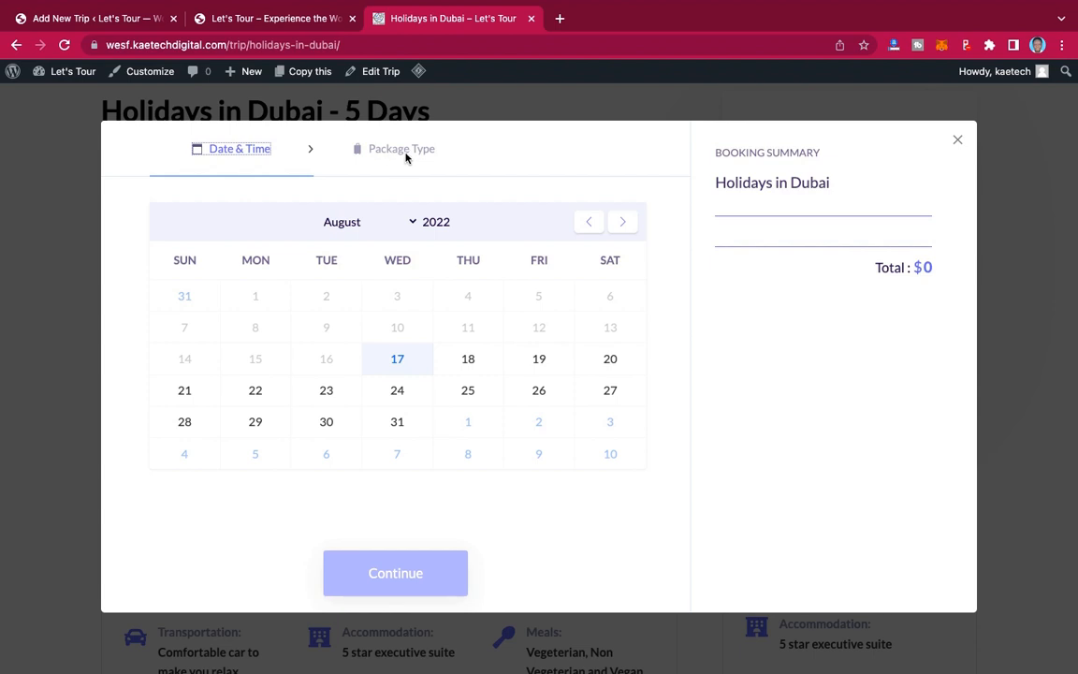
left_click(469, 365)
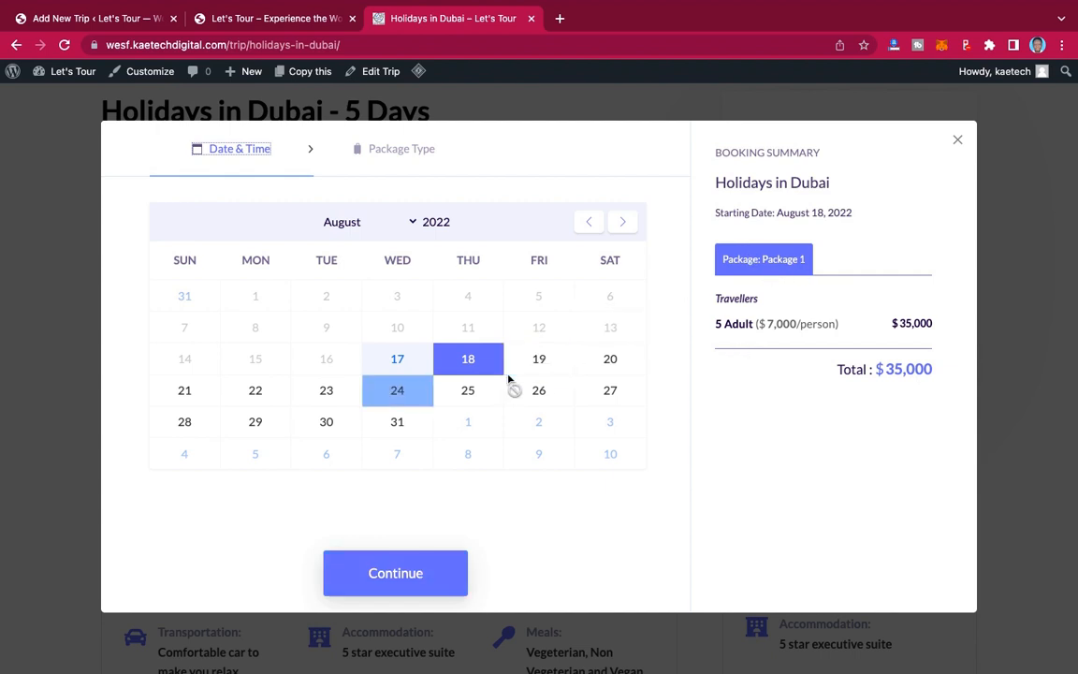
left_click(403, 572)
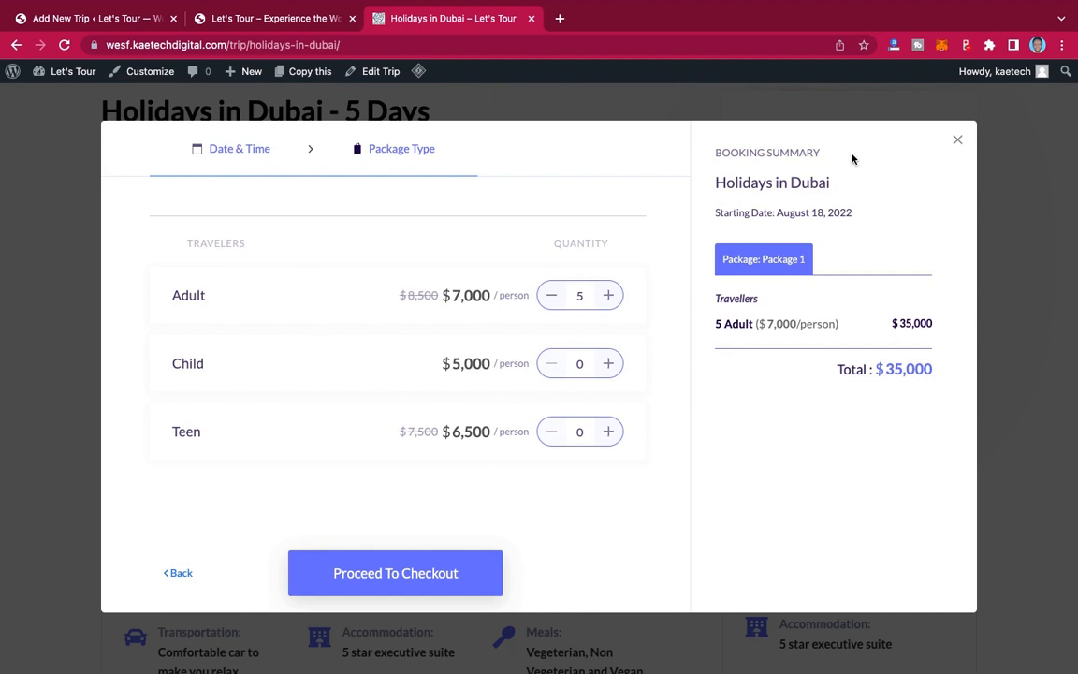
left_click(959, 140)
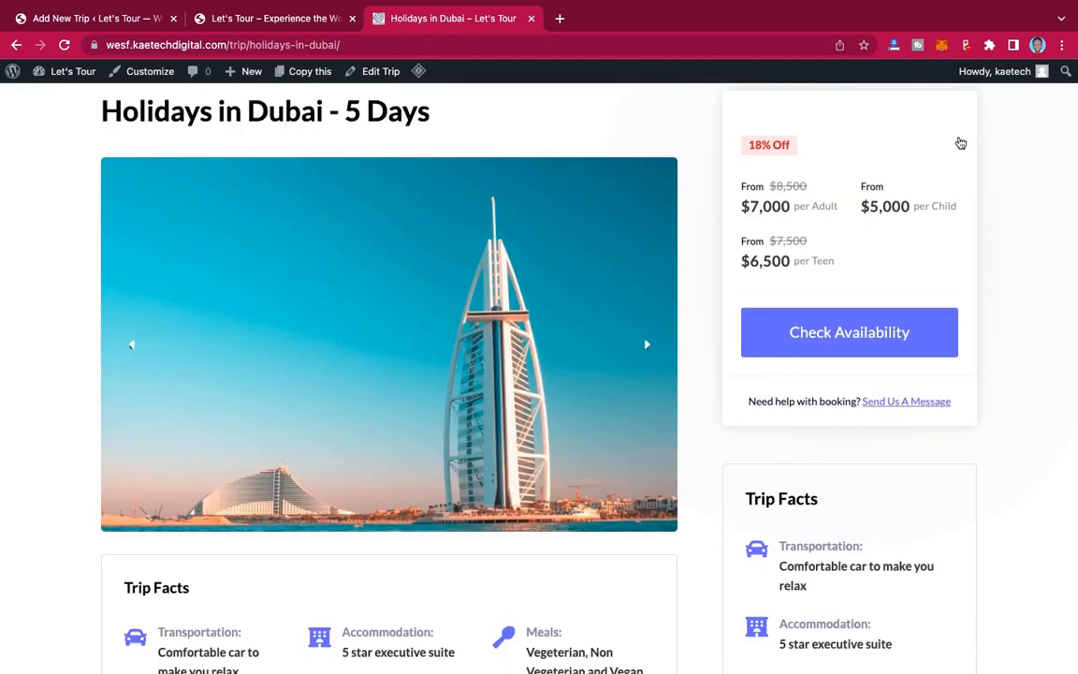
scroll(423, 451, "down", 4)
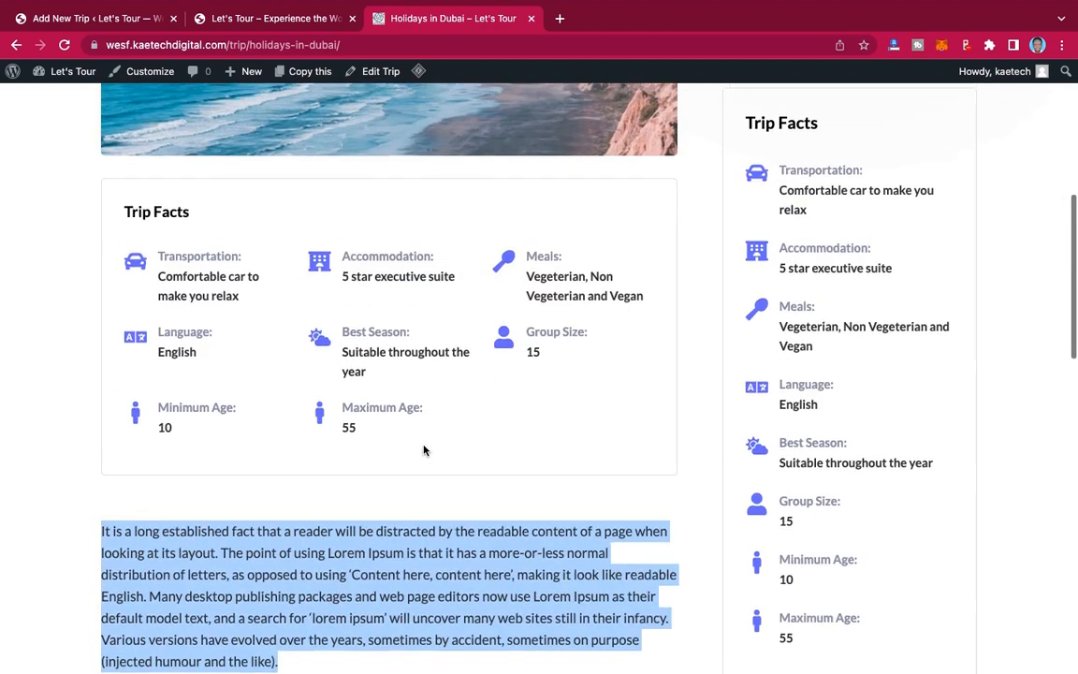
scroll(423, 448, "up", 2)
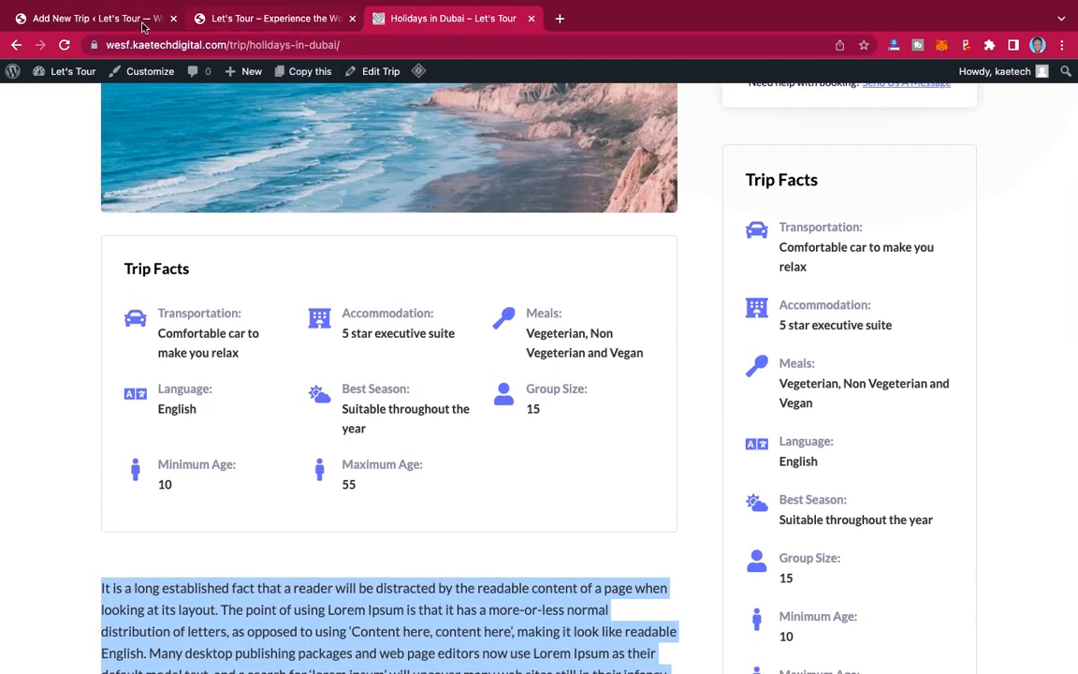
Step: Back in the new trip, add a package named "Package 1" and open its pricing and dates for editing
key("super+1")
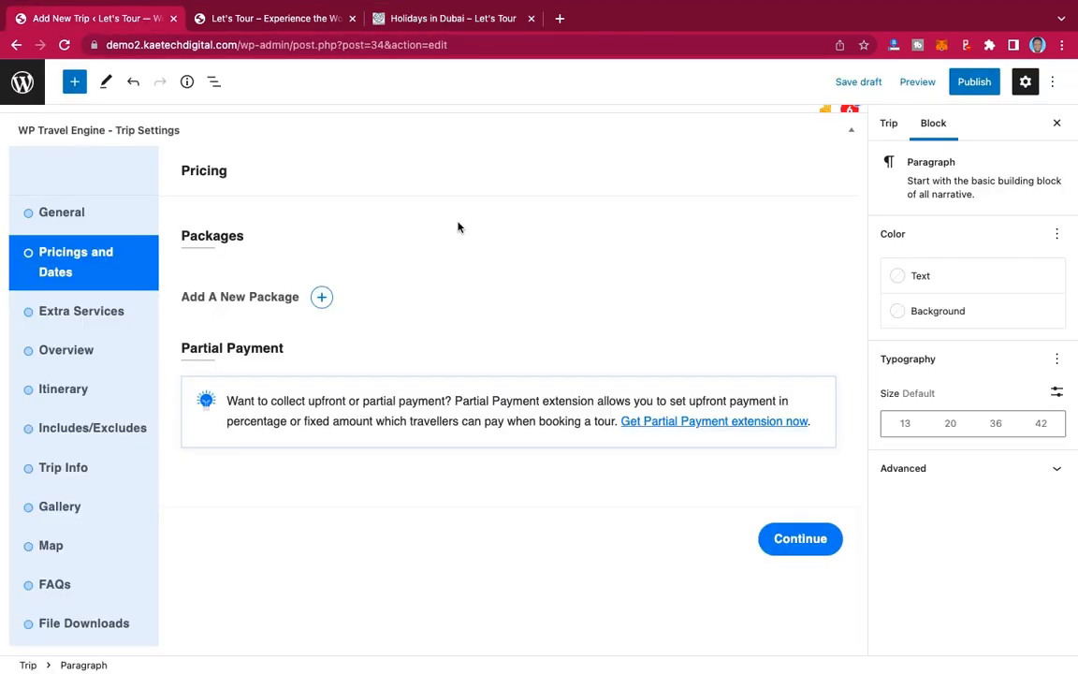
left_click(321, 297)
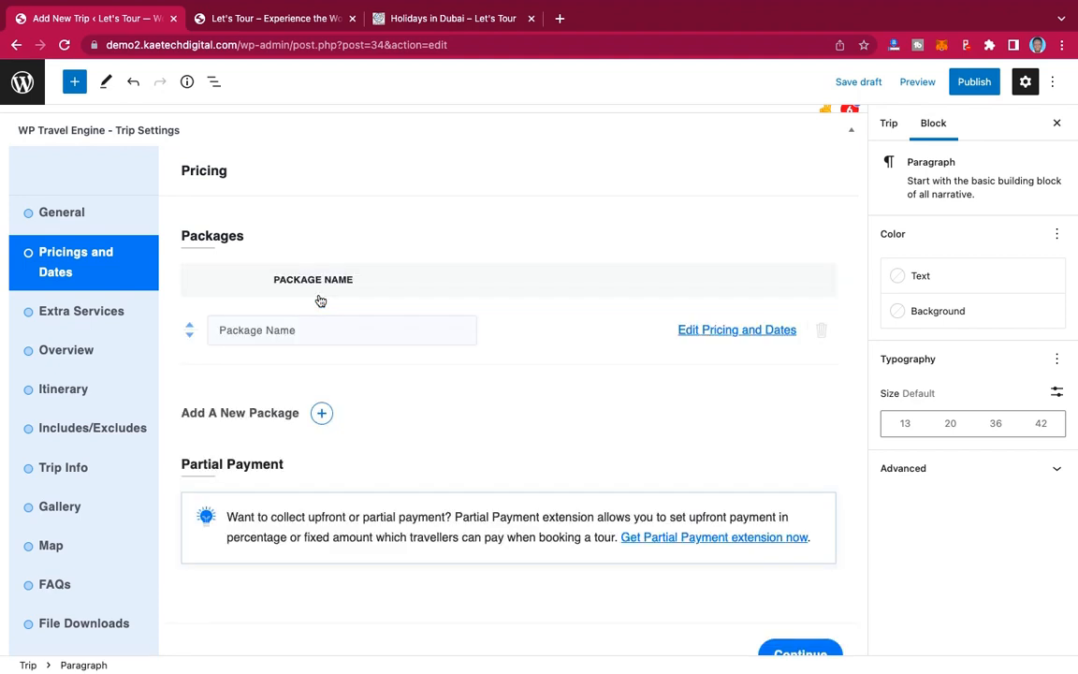
left_click(266, 332)
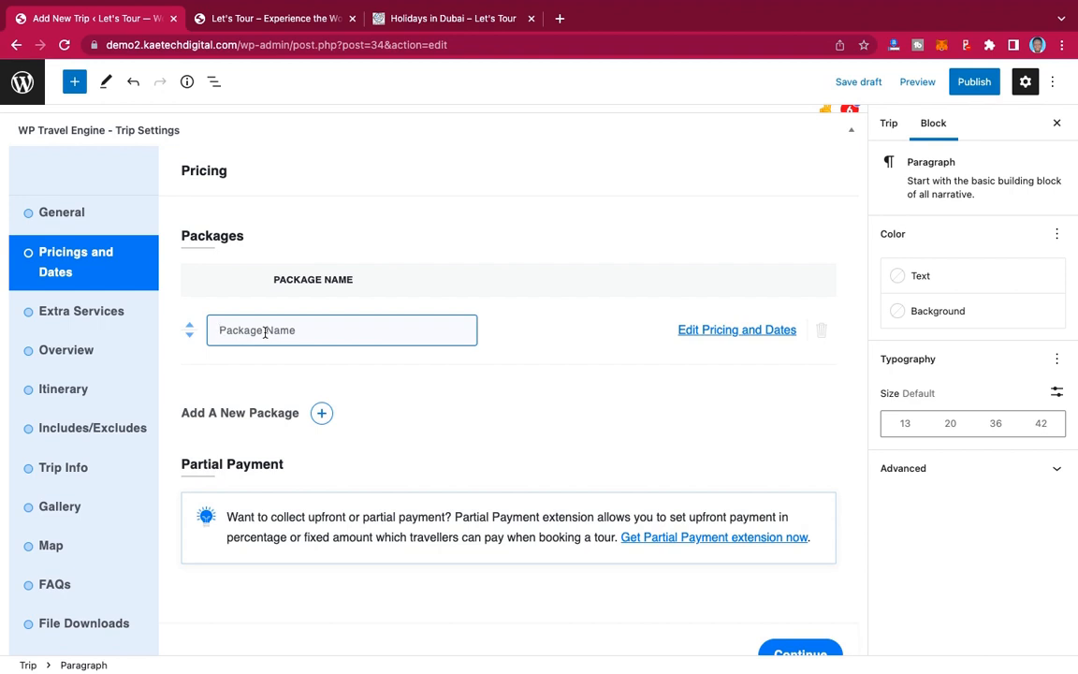
type("Package 1")
left_click(736, 332)
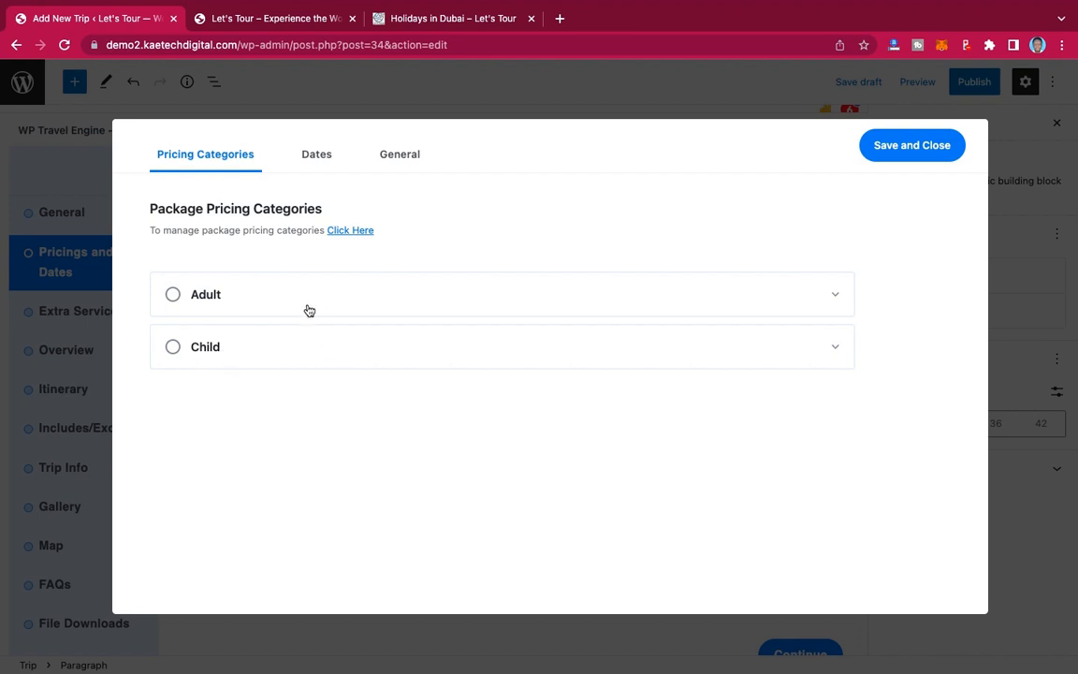
Step: Enable the Adult pricing category of the package and set its price to 10500
left_click(173, 296)
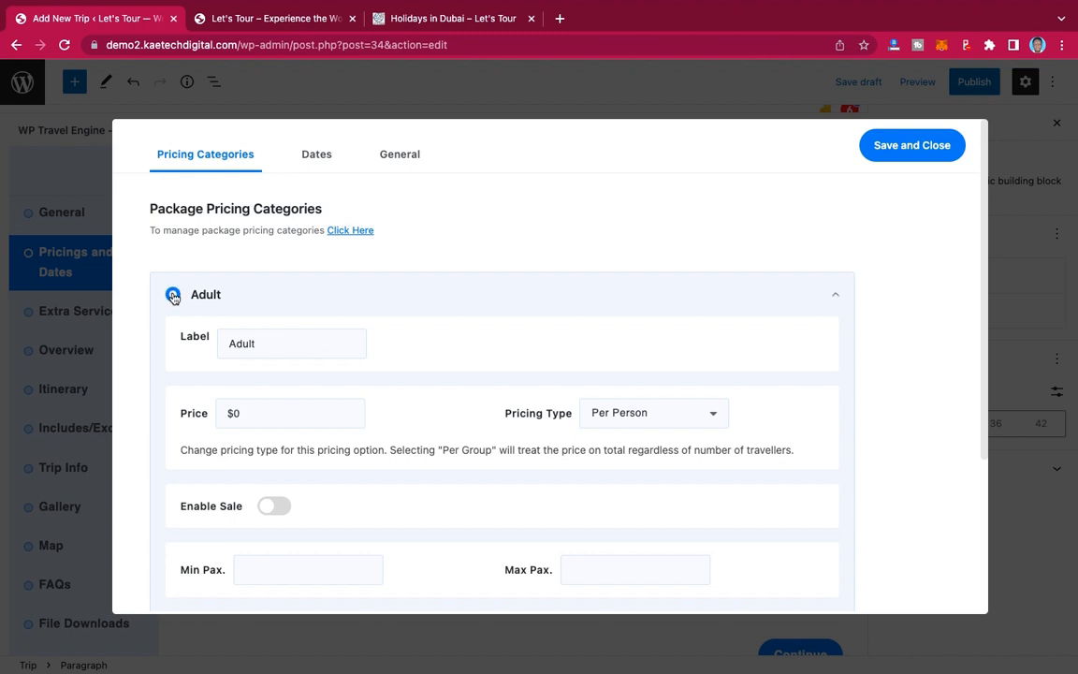
scroll(418, 347, "down", 2)
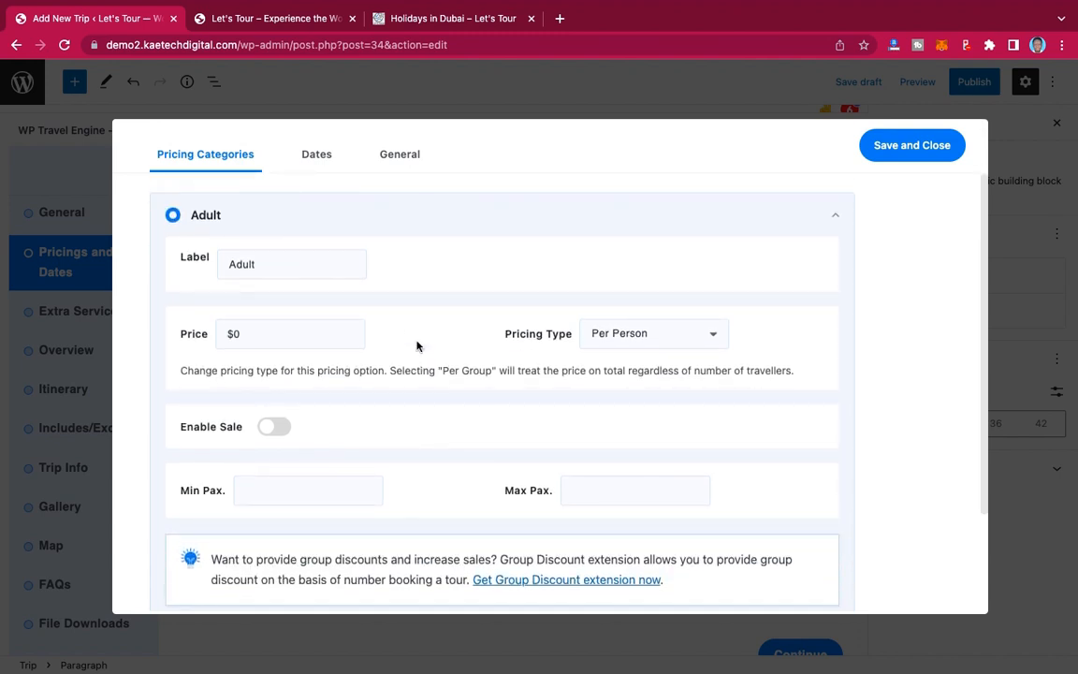
left_click(248, 335)
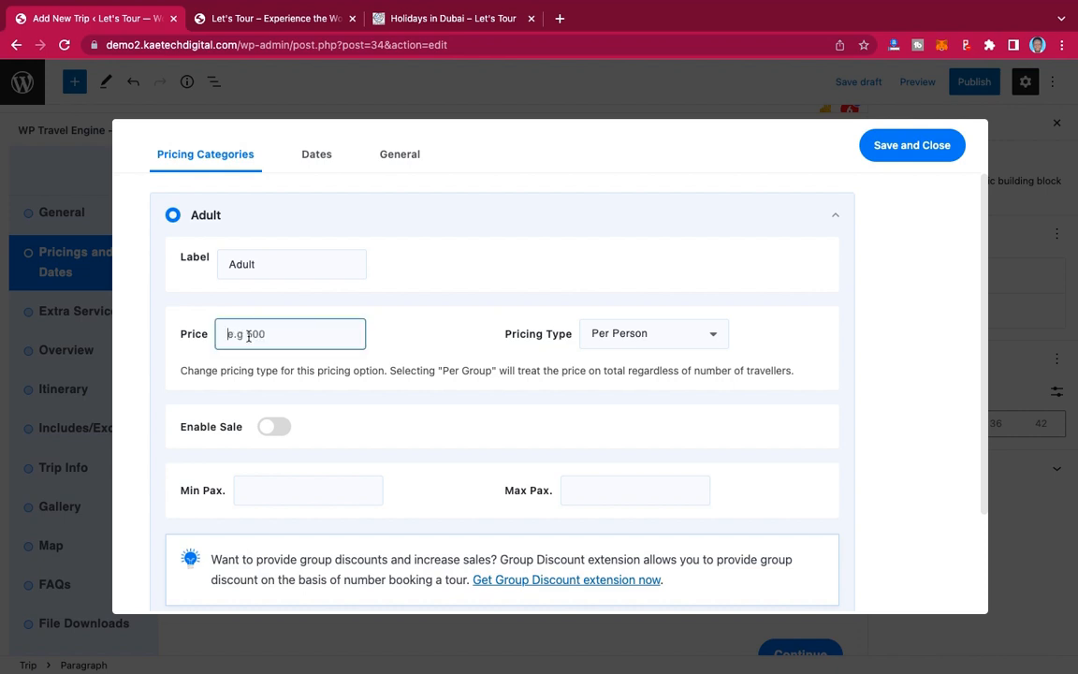
type("10500")
Step: Put Package 1's Adult category on sale with a sale price of 9999
scroll(403, 419, "down", 2)
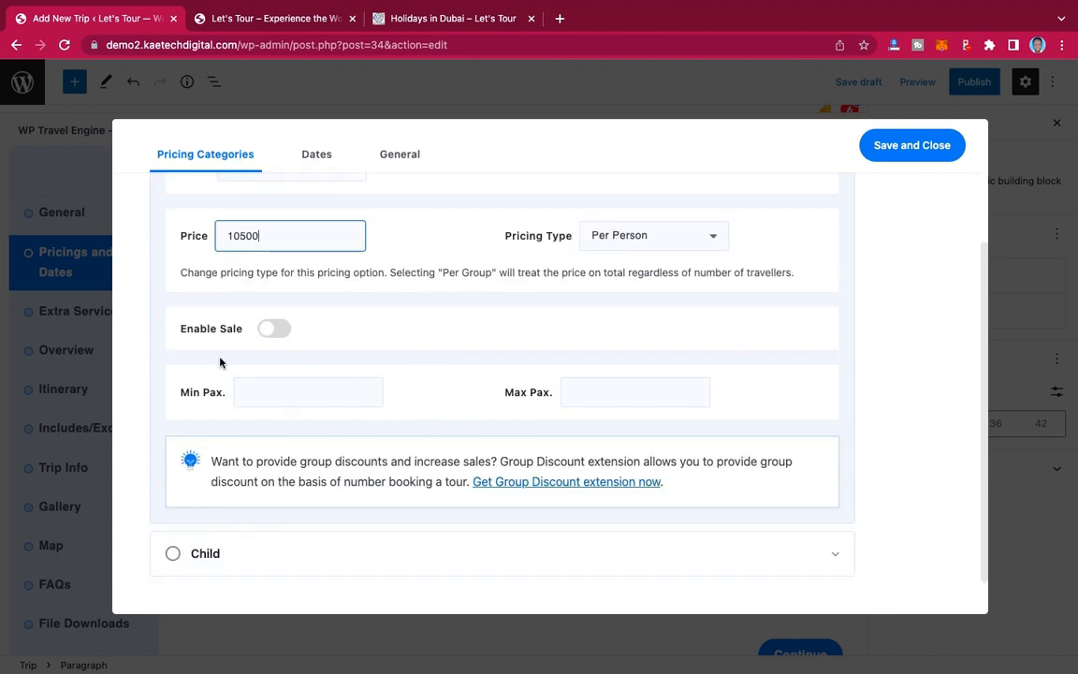
left_click(282, 332)
left_click(282, 332)
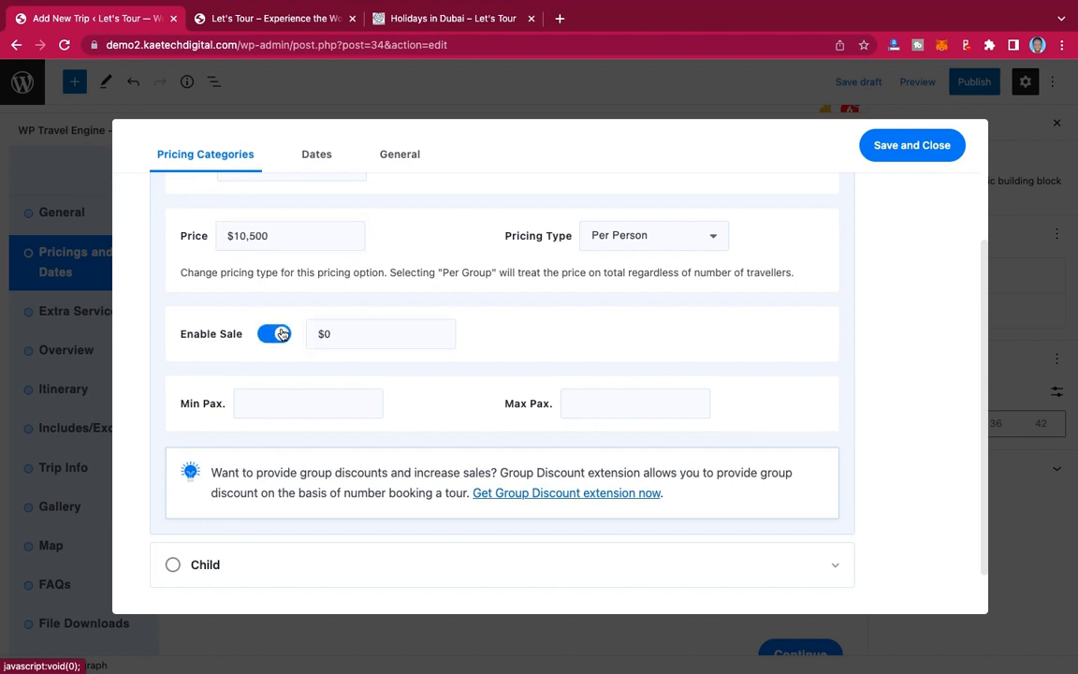
left_click(320, 334)
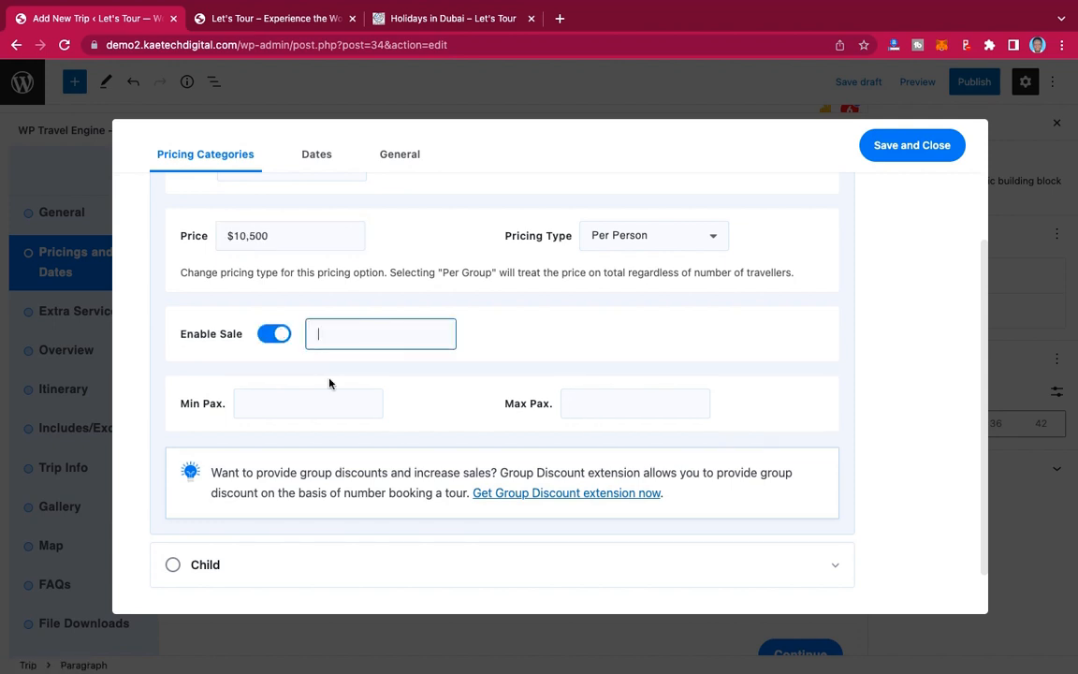
type("9999")
Step: Limit Package 1's Adult category to a minimum of 1 and a maximum of 50 pax, and save the package
left_click(274, 408)
type("1")
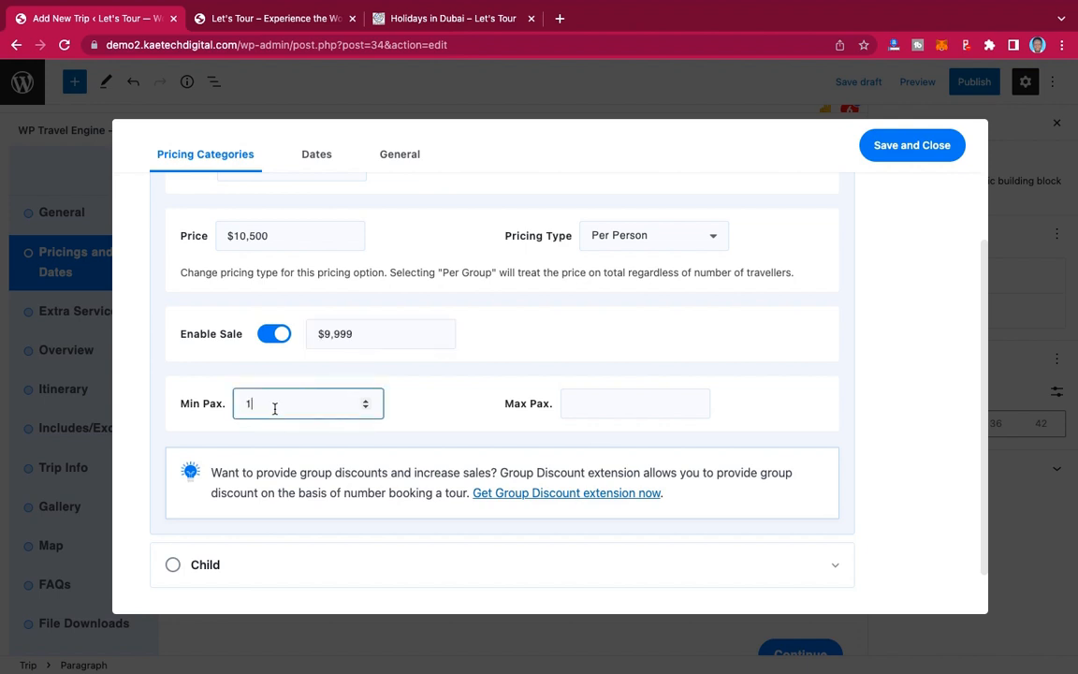
left_click(589, 403)
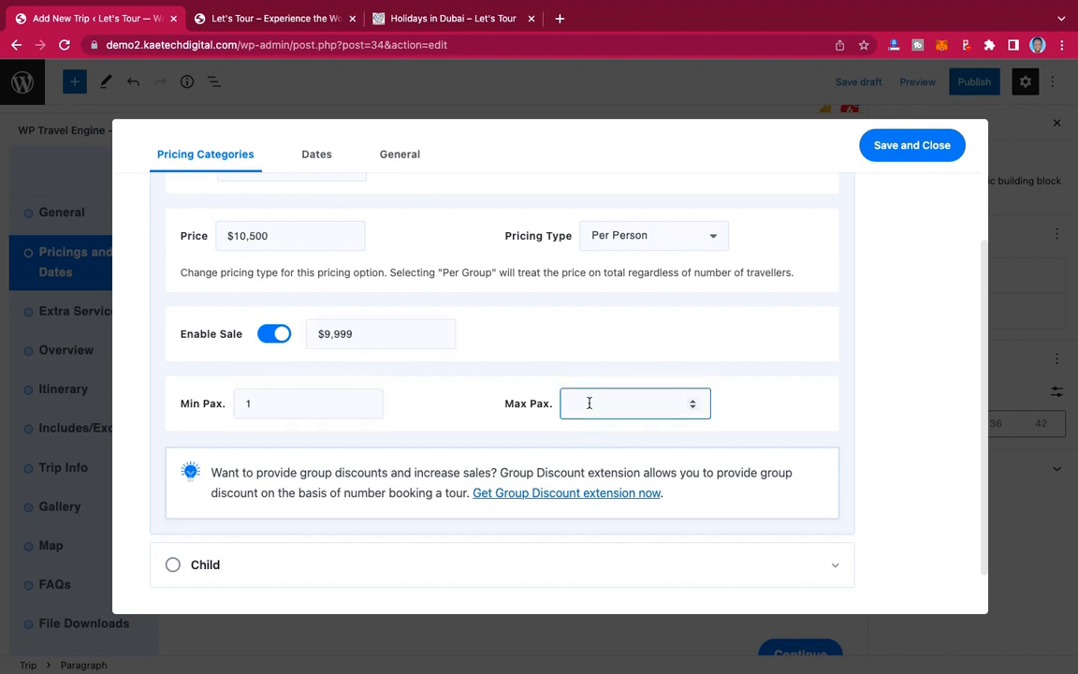
type("50")
scroll(455, 409, "down", 2)
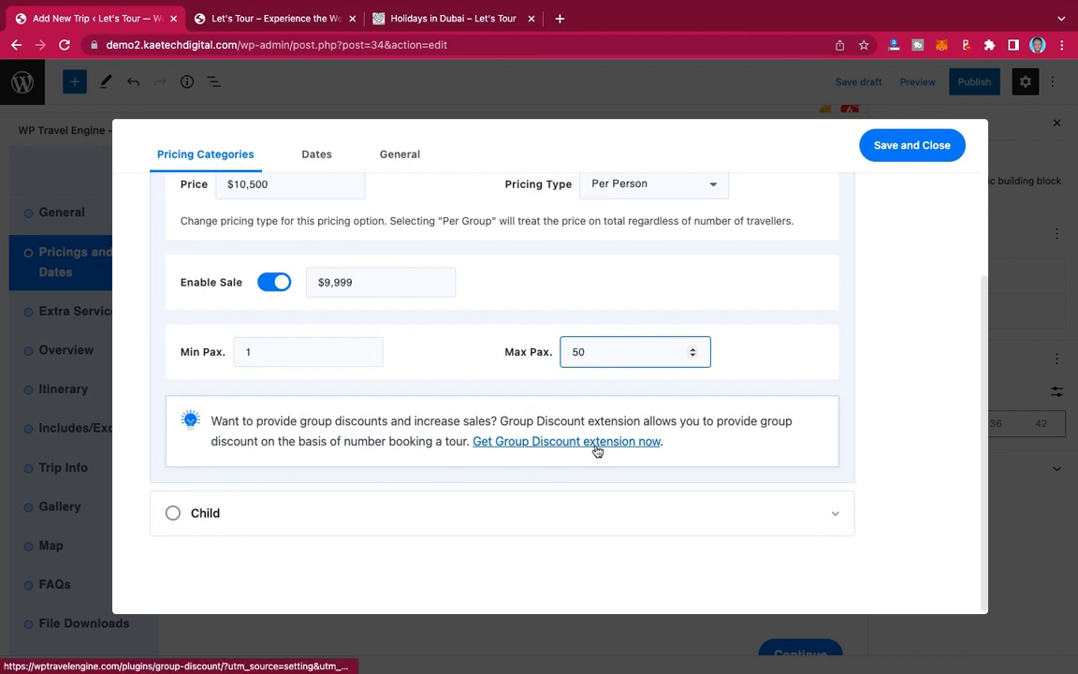
scroll(791, 349, "up", 5)
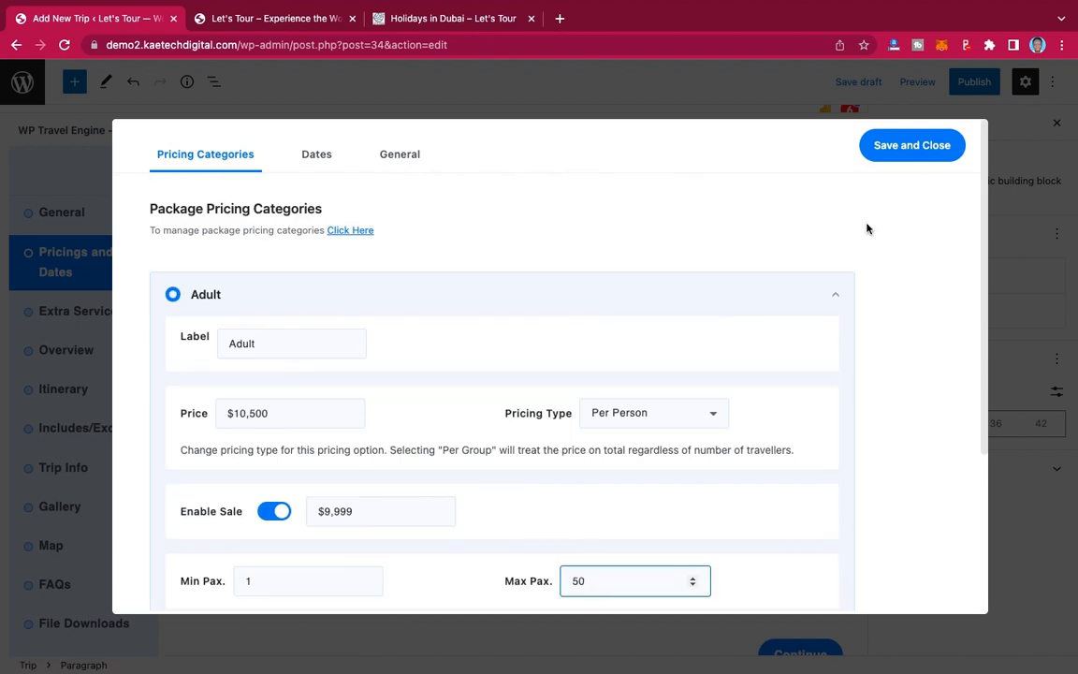
left_click(896, 148)
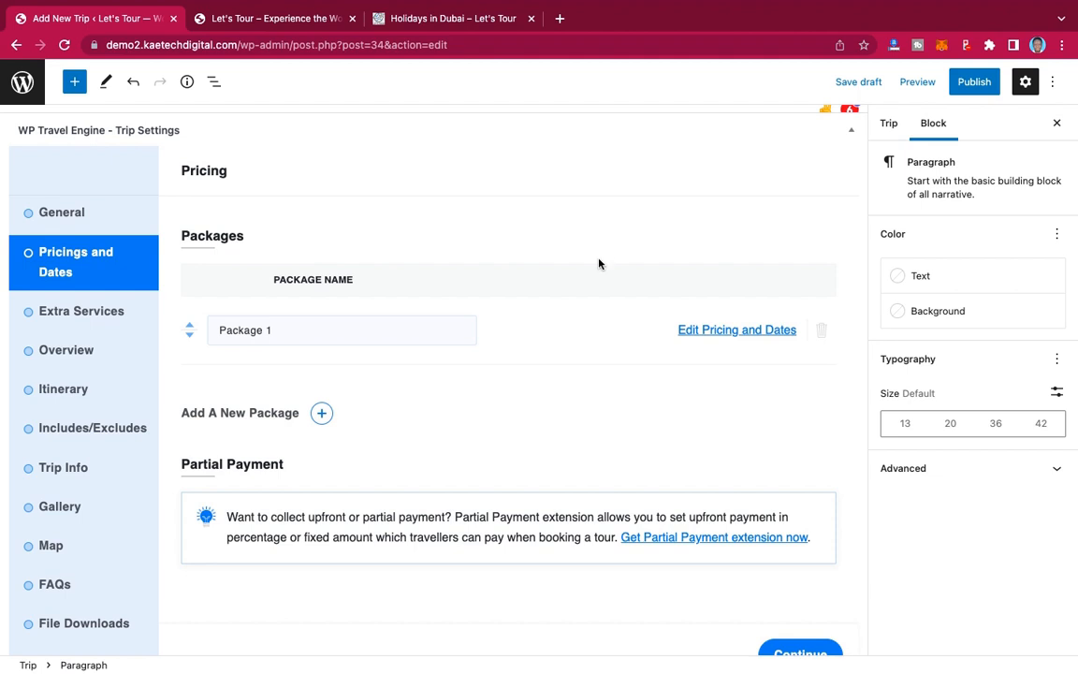
Step: Add a second package named "Package 2" and open its pricing and dates for editing
scroll(460, 409, "down", 1)
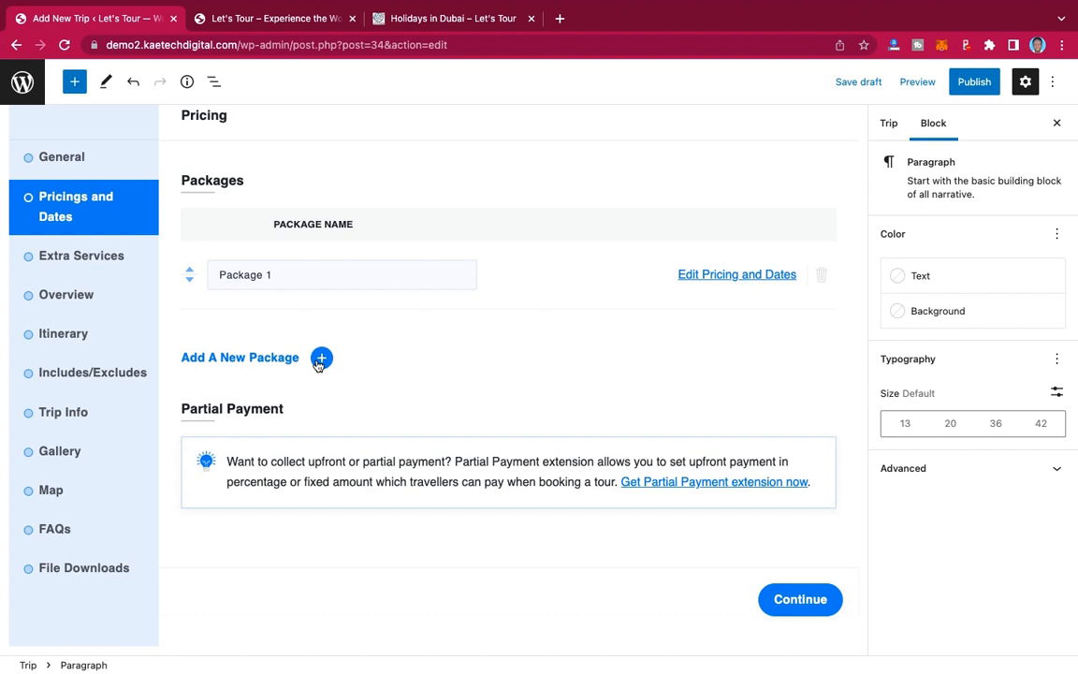
left_click(321, 358)
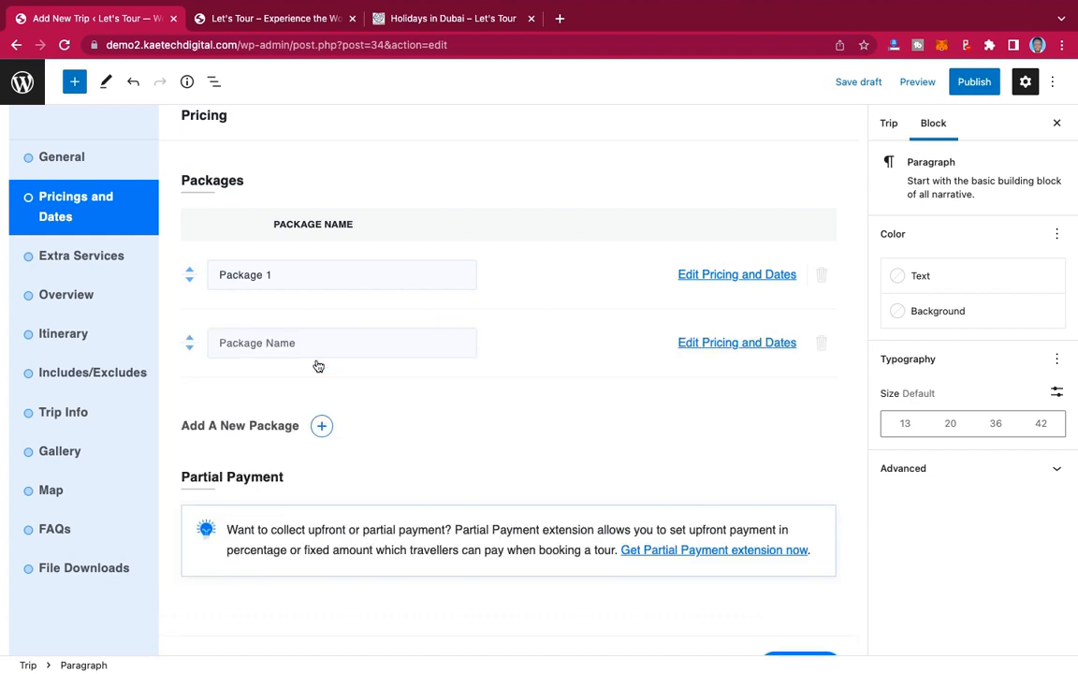
left_click(298, 342)
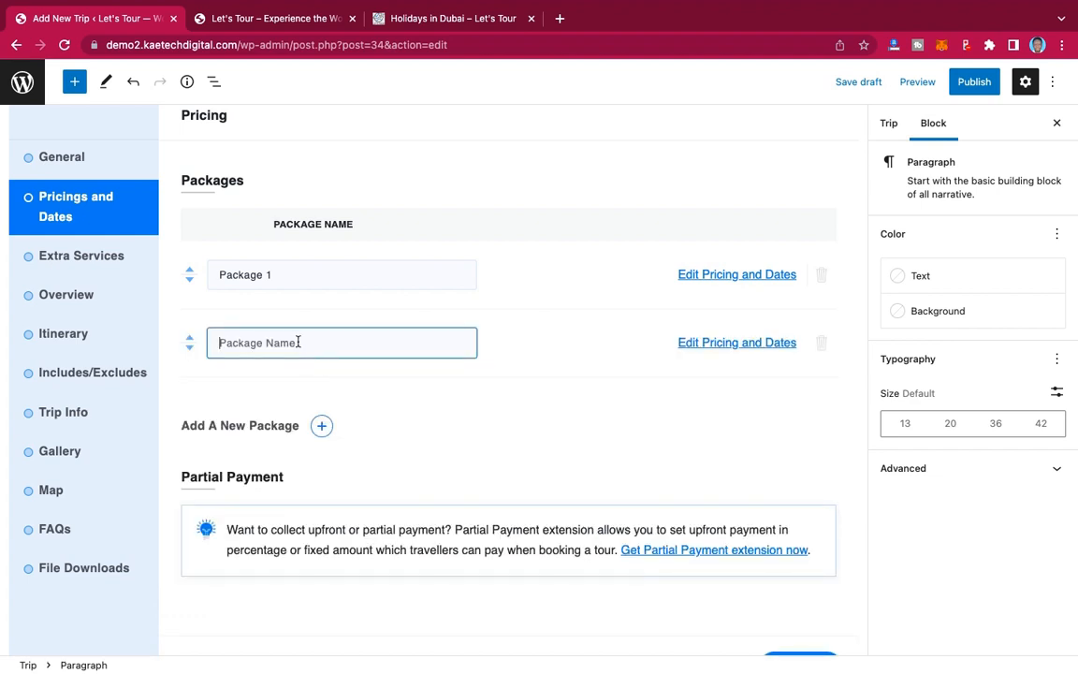
type("Package 2")
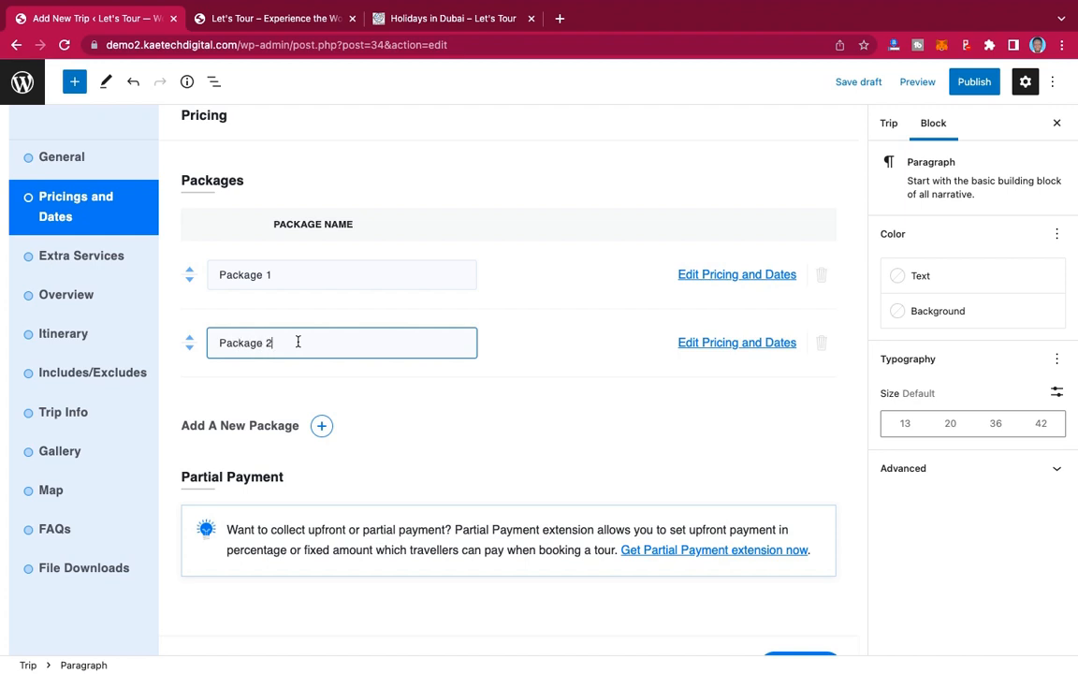
left_click(764, 343)
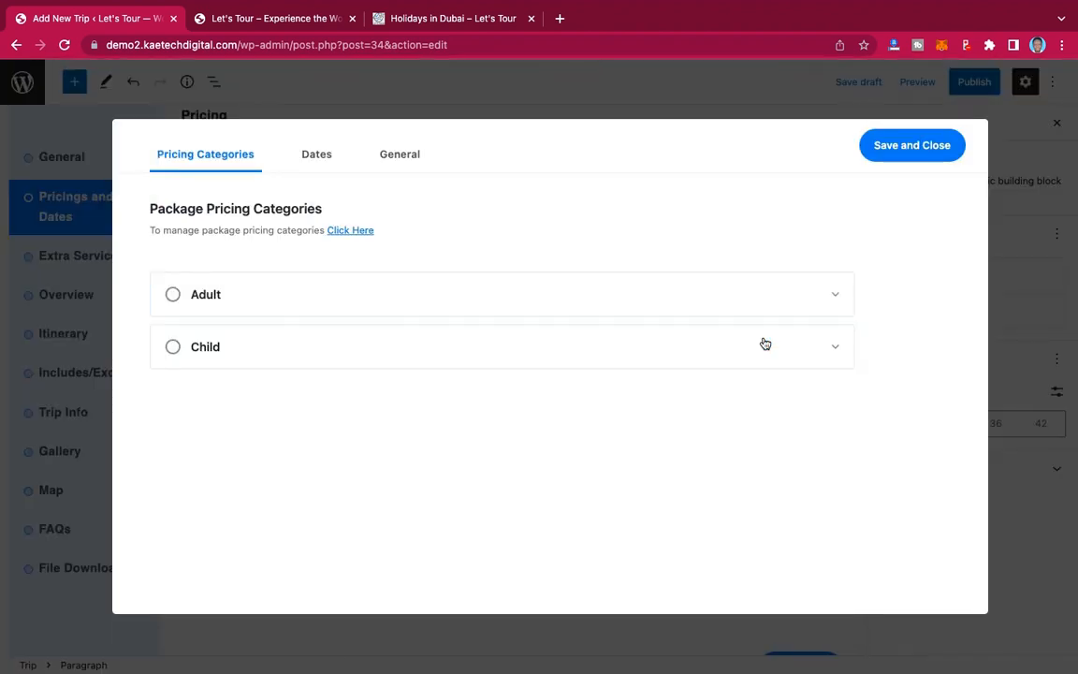
Step: Enable Package 2's Adult category with a price of 9890 and a sale price of 8999
left_click(170, 295)
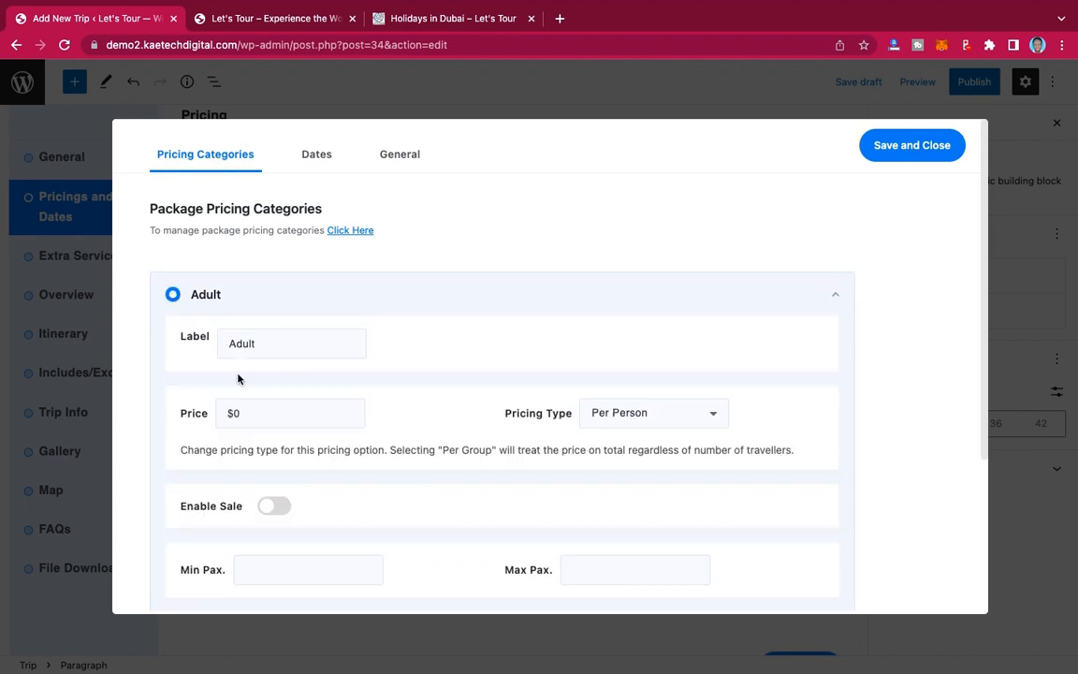
left_click(234, 414)
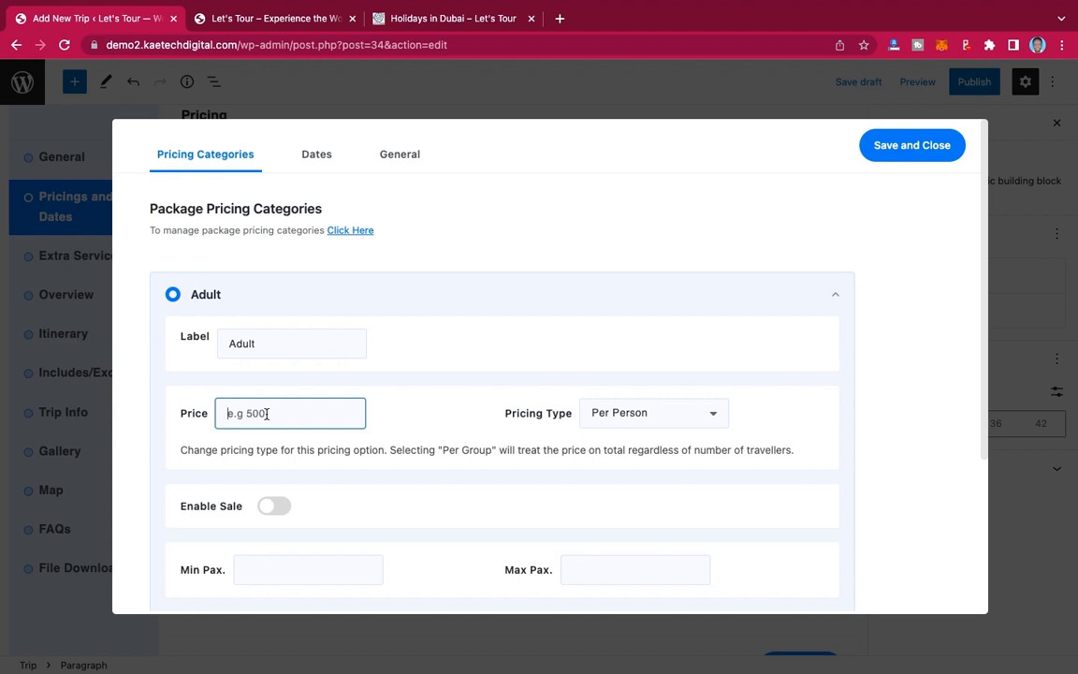
type("9890")
scroll(300, 397, "down", 5)
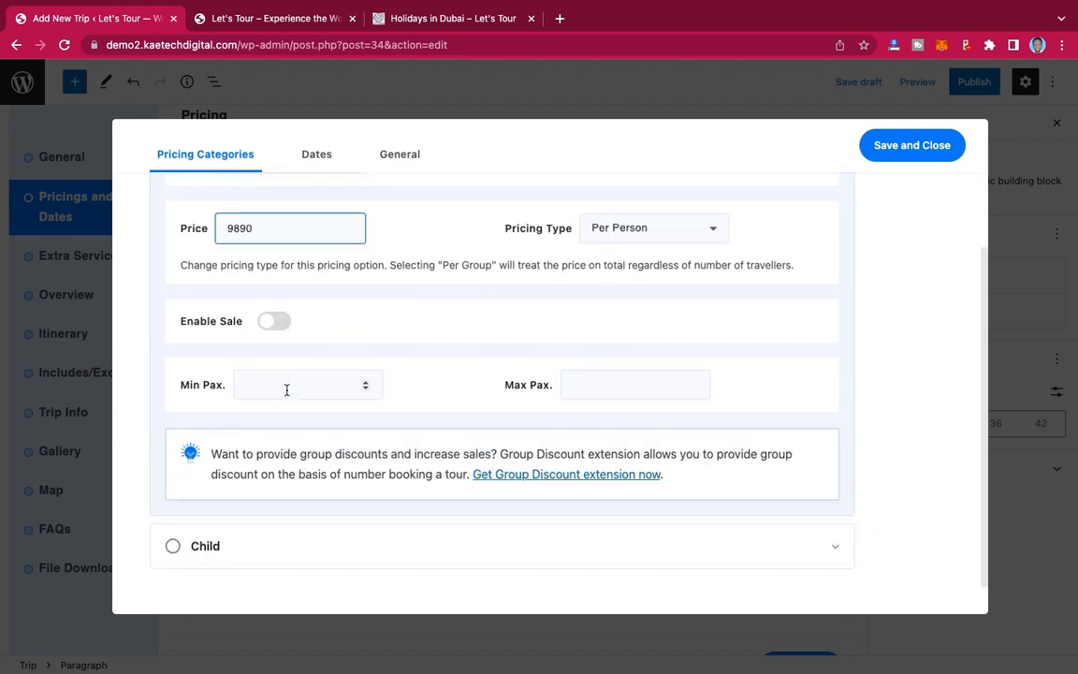
left_click(273, 321)
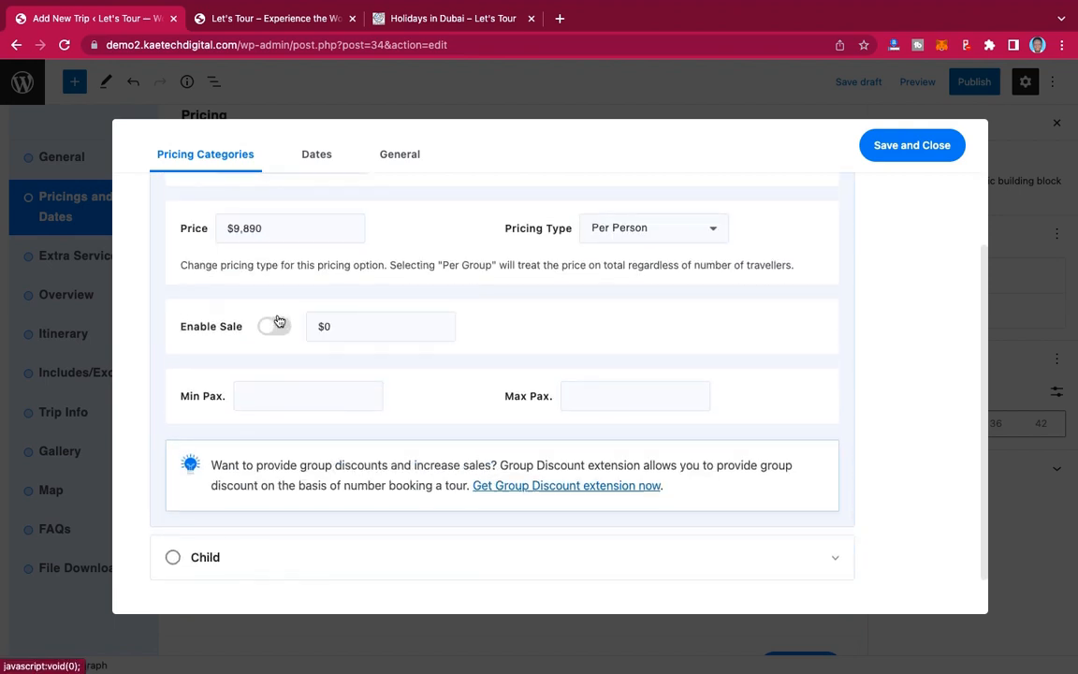
left_click(324, 326)
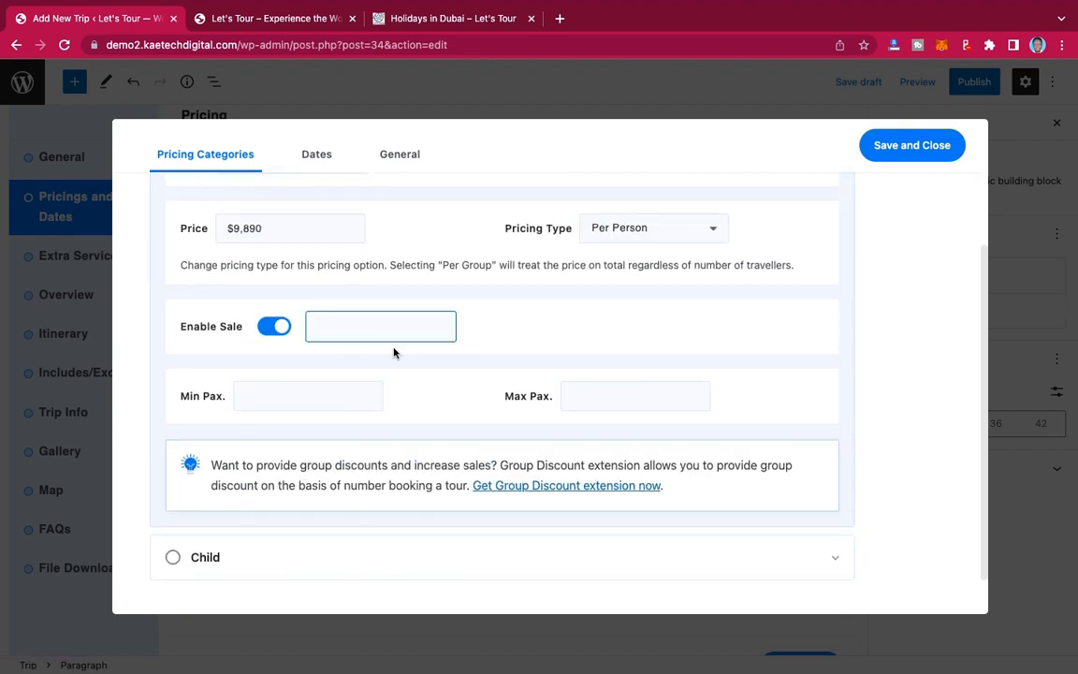
type("8999")
Step: Limit Package 2's Adult category to a minimum of 5 and a maximum of 50 pax, and save the package
left_click(289, 398)
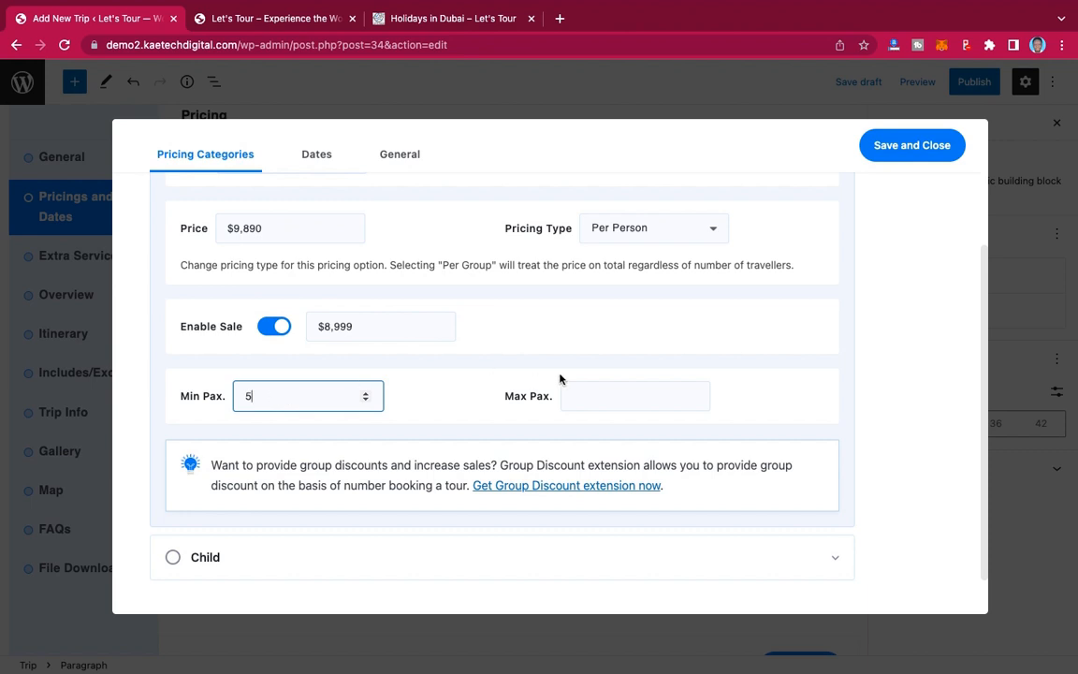
left_click(589, 395)
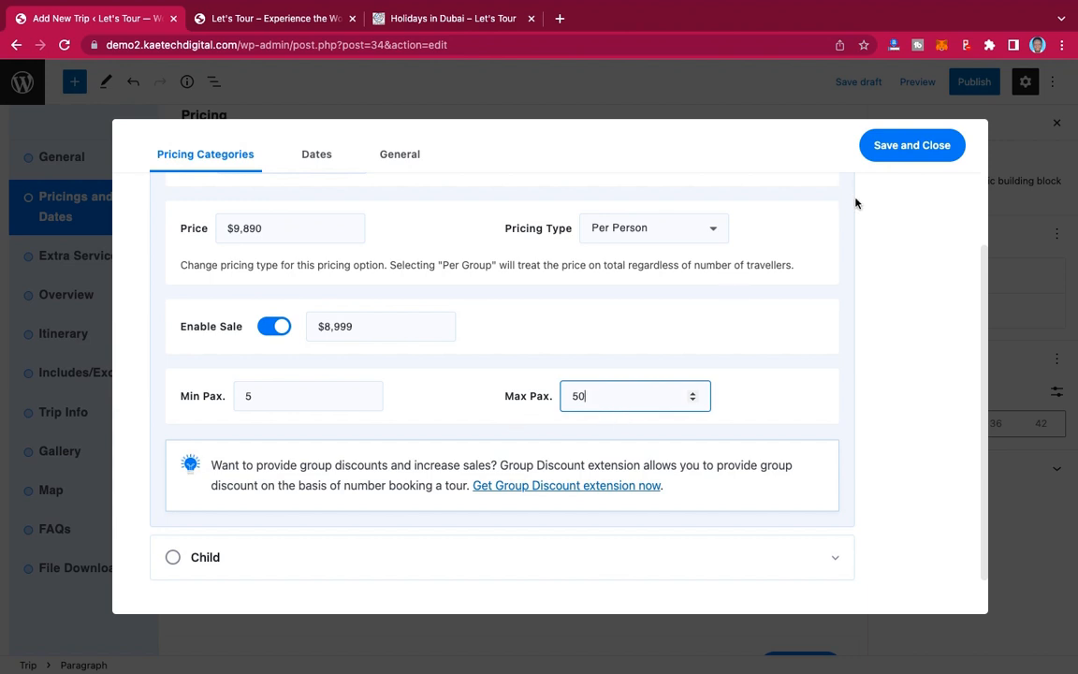
left_click(901, 146)
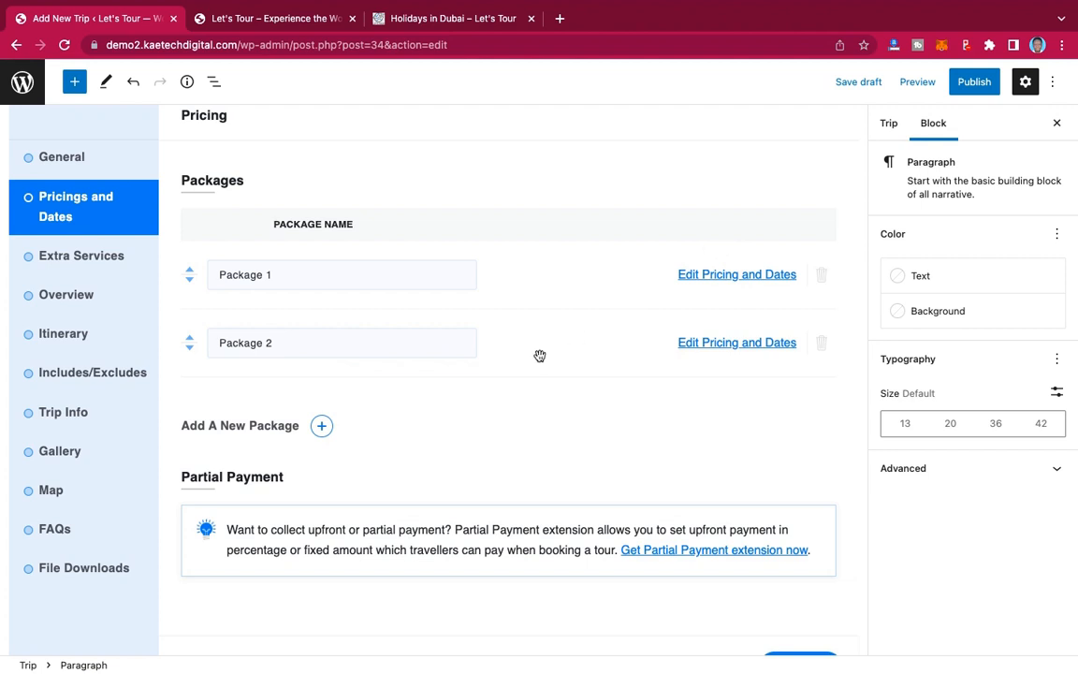
Step: Continue past the pricing and extra services sections of the trip settings to the Overview section
scroll(540, 356, "down", 1)
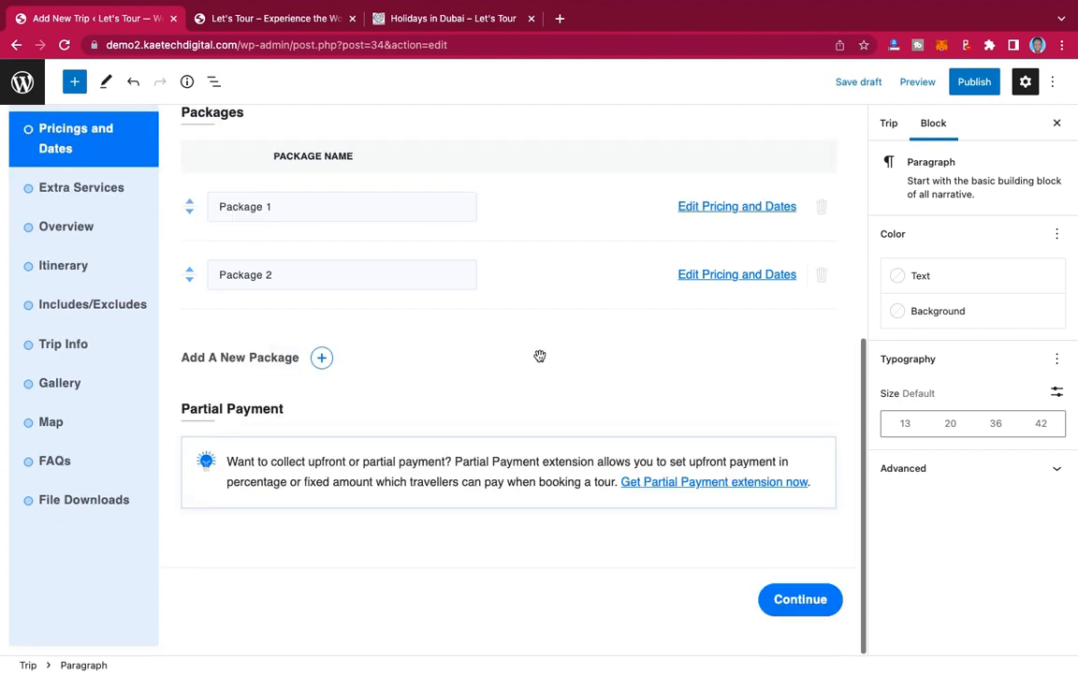
left_click(789, 603)
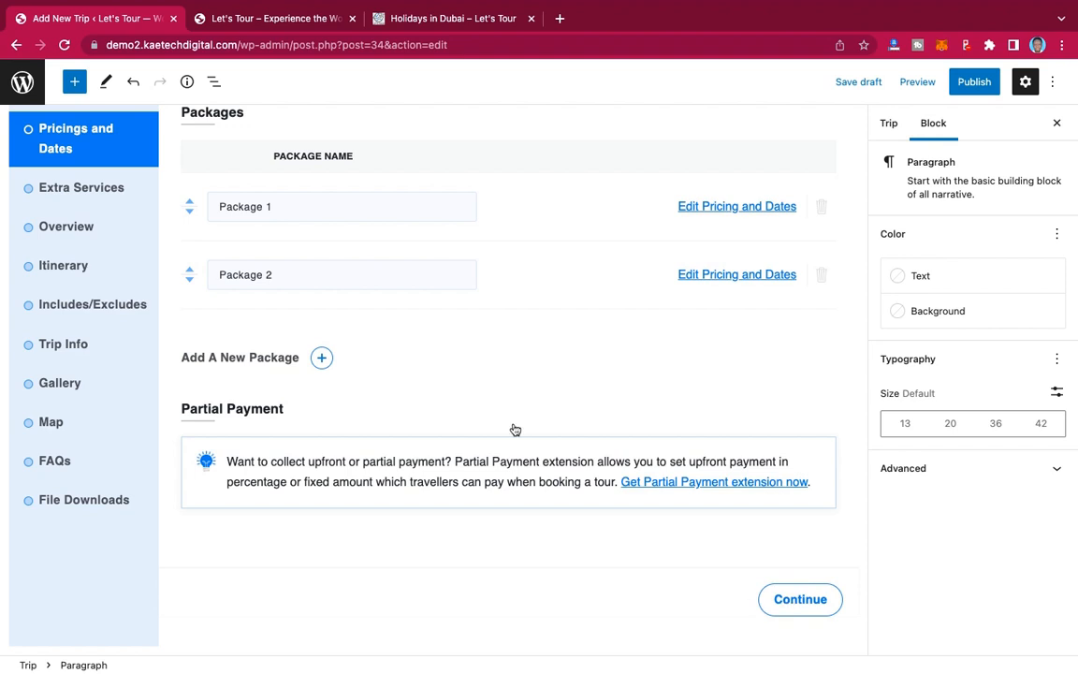
scroll(472, 359, "up", 1)
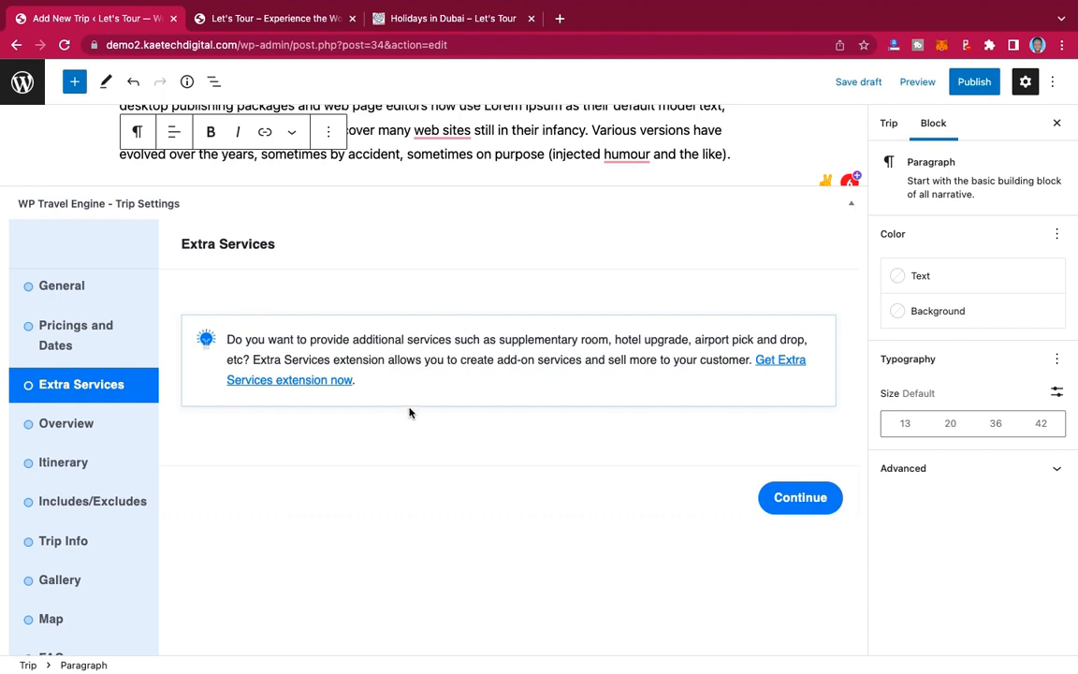
left_click(821, 501)
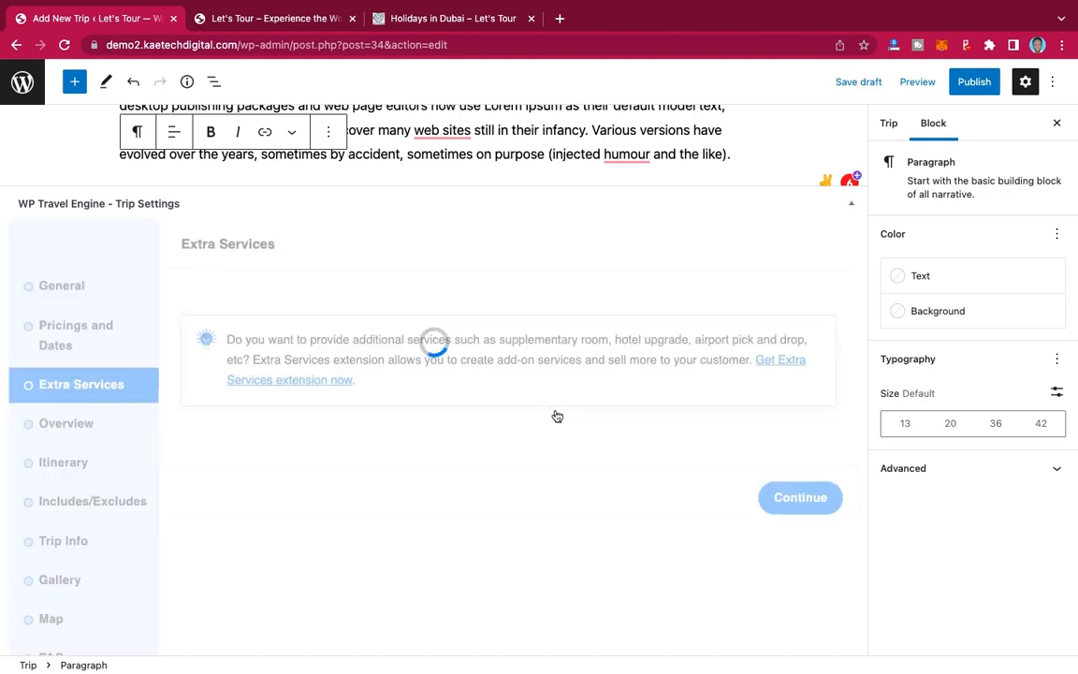
Step: Fill the trip description with three copies of the placeholder paragraph beginning "It is a long established fact that a reader will be distracted"
scroll(458, 386, "down", 3)
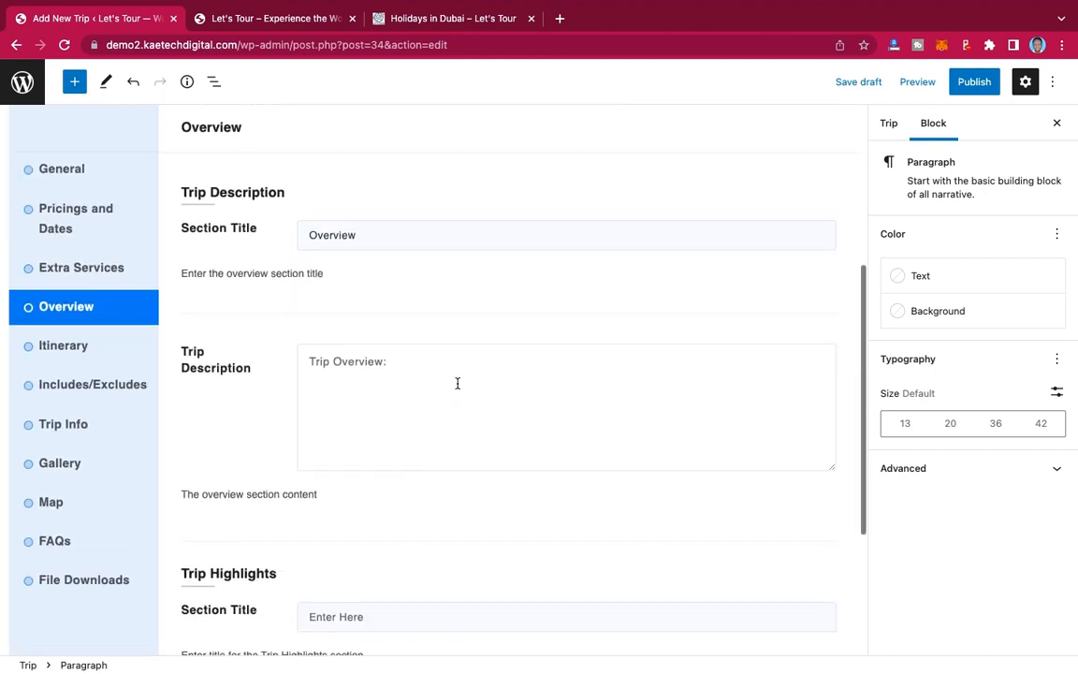
scroll(457, 380, "up", 1)
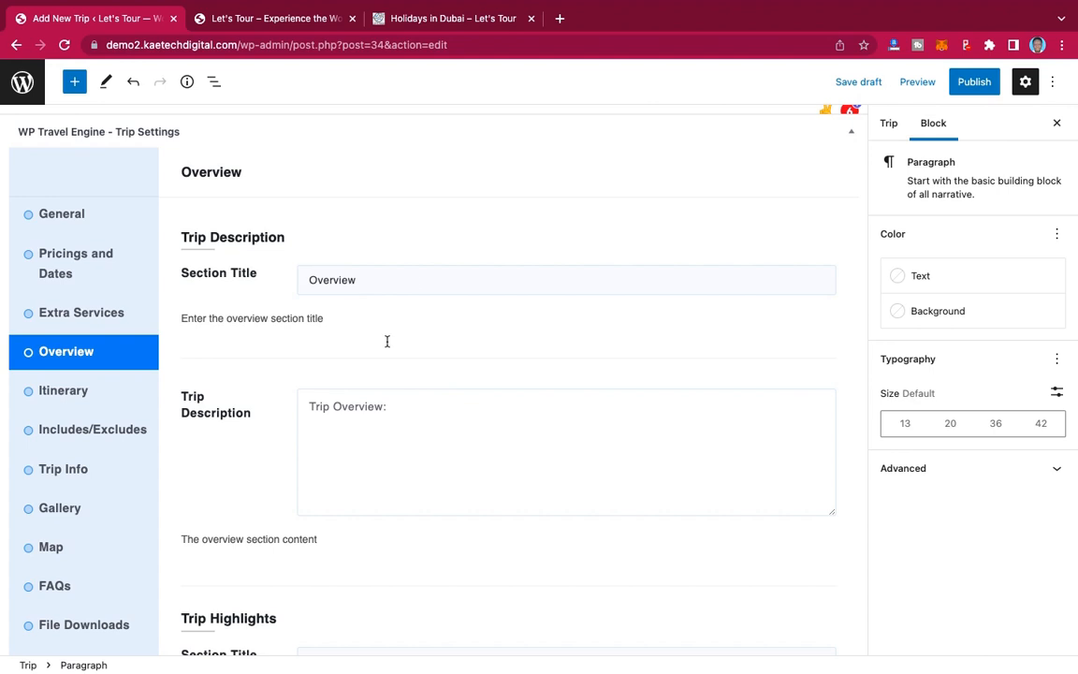
scroll(385, 378, "down", 2)
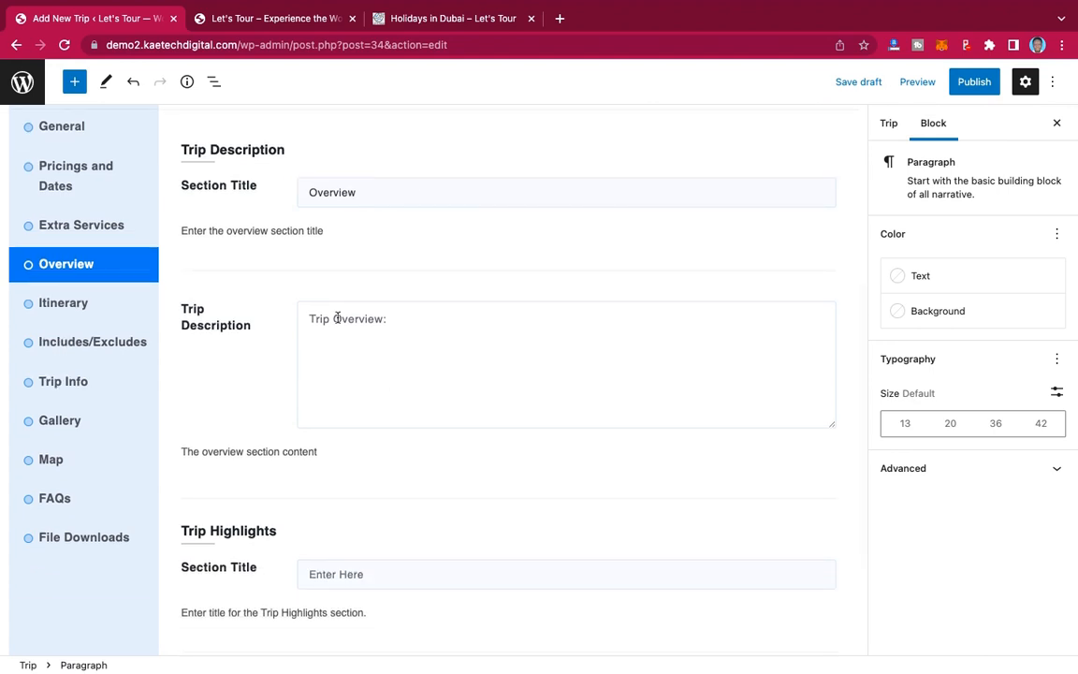
left_click(338, 318)
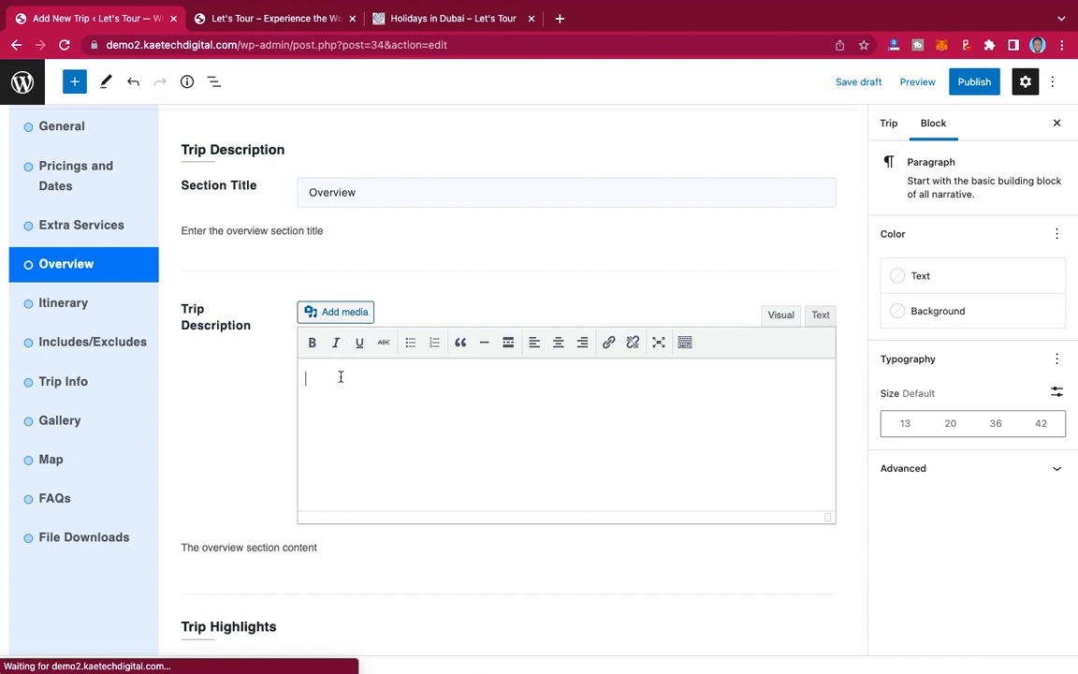
type("It is a long established fact that a reader will be distracted by the readable content of a page when looking at its layout. The point of using Lorem Ipsum is that it has a more-or-less normal distribution of letters, as opposed to using ‘Content here, content here’, making it look like readable English. Many desktop publishing packages and web page editors now use Lorem Ipsum as their default model text, and a search for ‘lorem ipsum’ will uncover many web sites still in their infancy. Various versions have evolved over the years, sometimes by accident, sometimes on purpose (injected humour and the like).")
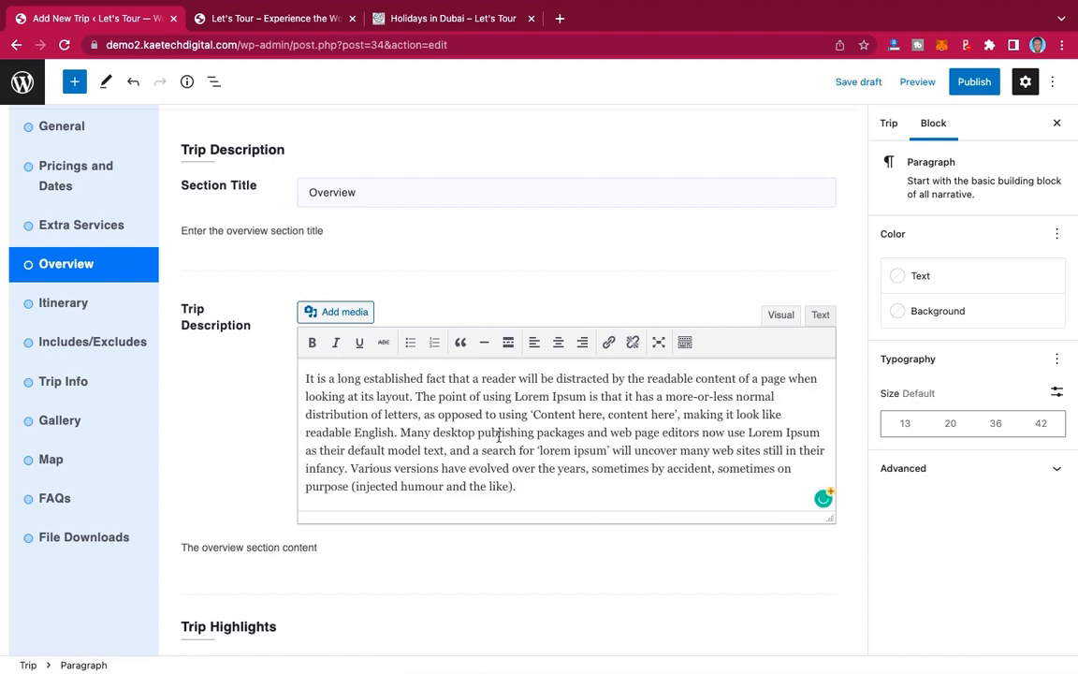
key("Return")
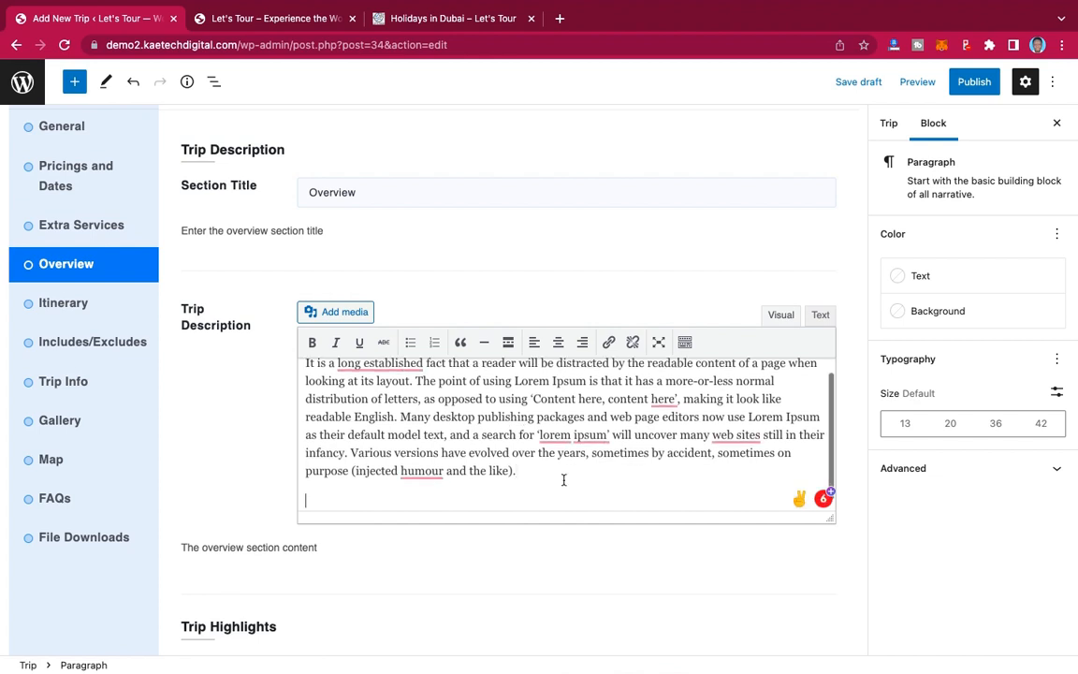
type("It is a long established fact that a reader will be distracted by the readable content of a page when looking at its layout. The point of using Lorem Ipsum is that it has a more-or-less normal distribution of letters, as opposed to using ‘Content here, content here’, making it look like readable English. Many desktop publishing packages and web page editors now use Lorem Ipsum as their default model text, and a search for ‘lorem ipsum’ will uncover many web sites still in their infancy. Various versions have evolved over the years, sometimes by accident, sometimes on purpose (injected humour and the like).")
key("ctrl+z")
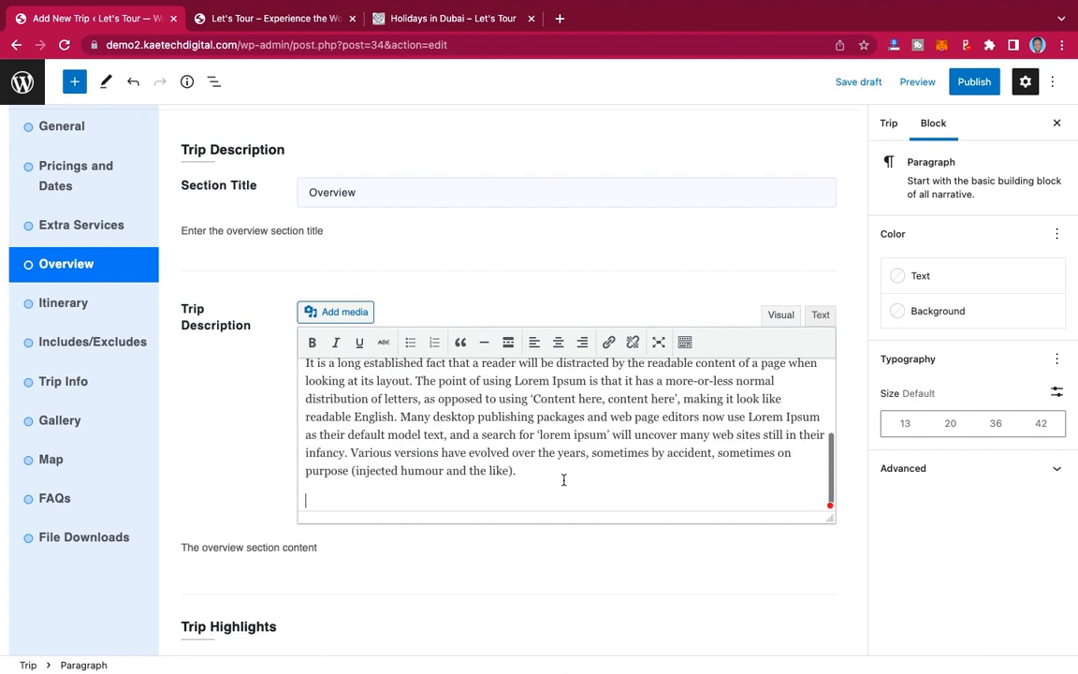
type("It is a long established fact that a reader will be distracted by the readable content of a page when looking at its layout. The point of using Lorem Ipsum is that it has a more-or-less normal distribution of letters, as opposed to using ‘Content here, content here’, making it look like readable English. Many desktop publishing packages and web page editors now use Lorem Ipsum as their default model text, and a search for ‘lorem ipsum’ will uncover many web sites still in their infancy. Various versions have evolved over the years, sometimes by accident, sometimes on purpose (injected humour and the like).")
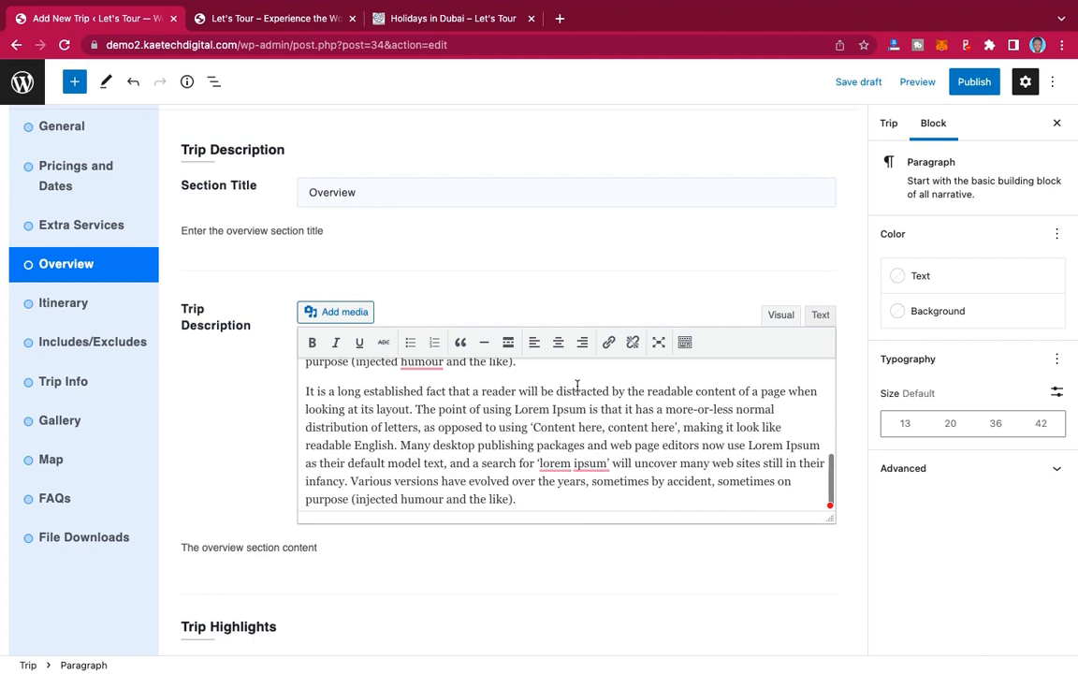
scroll(558, 367, "down", 1)
scroll(530, 313, "down", 5)
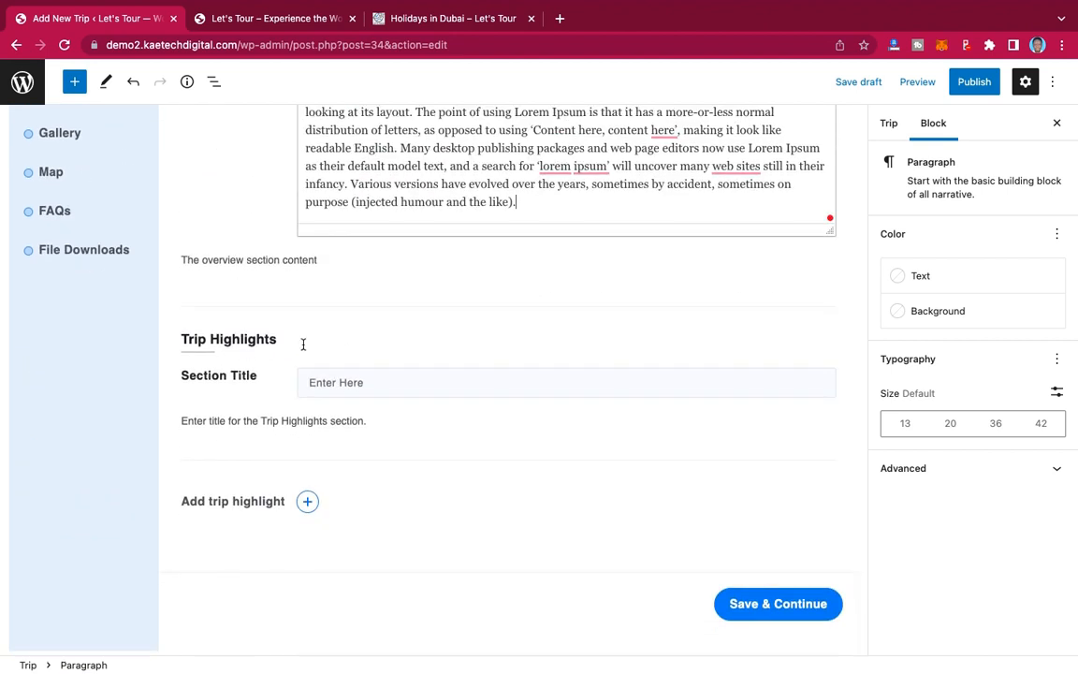
scroll(406, 359, "down", 1)
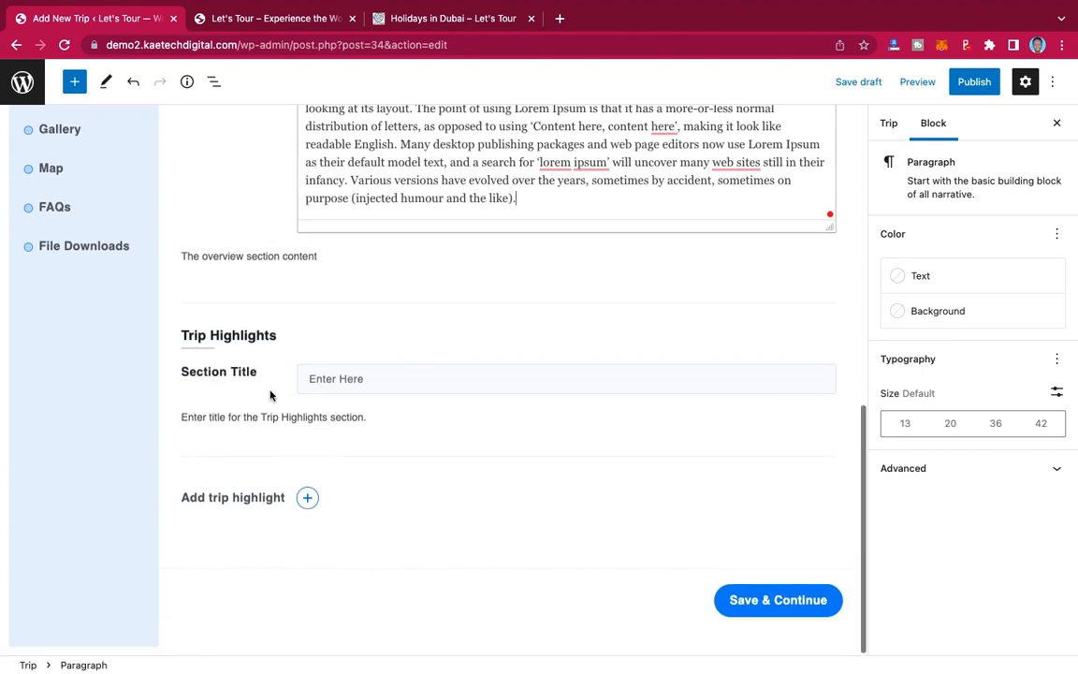
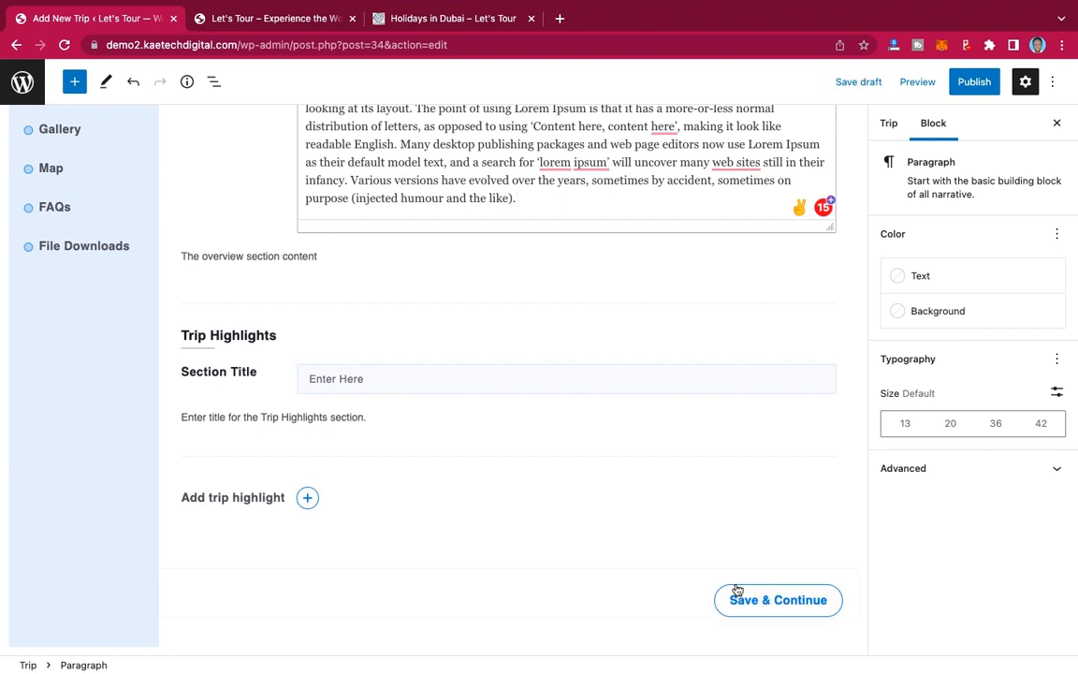
Step: Save the overview and continue to the Itinerary section's Day 1 entry in the trip settings
left_click(737, 592)
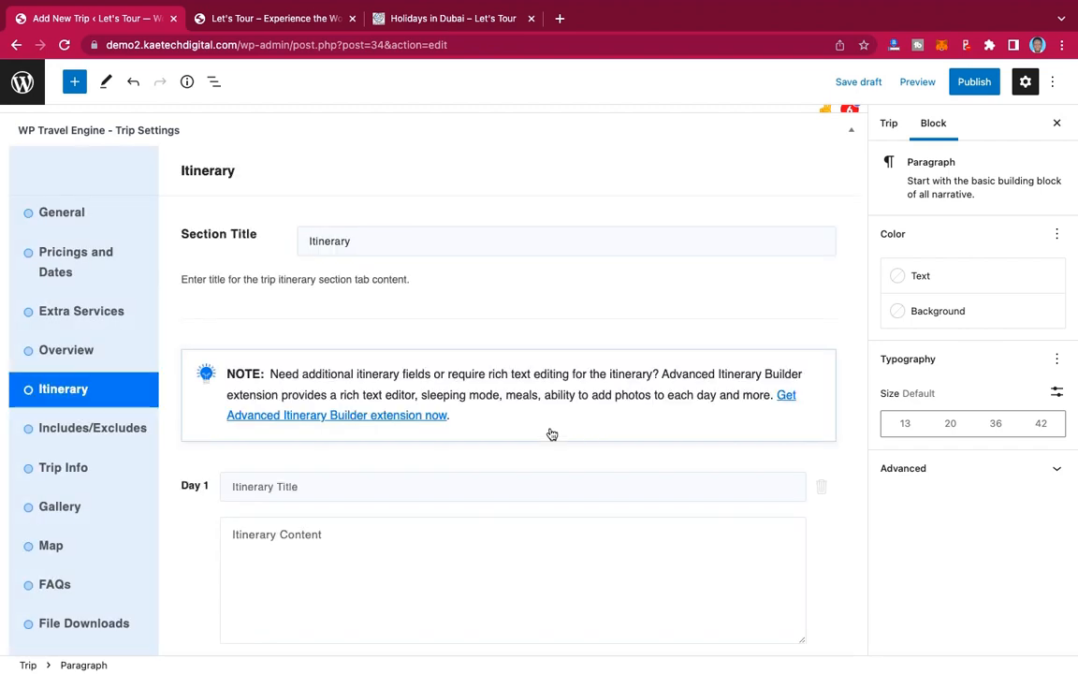
scroll(302, 352, "down", 2)
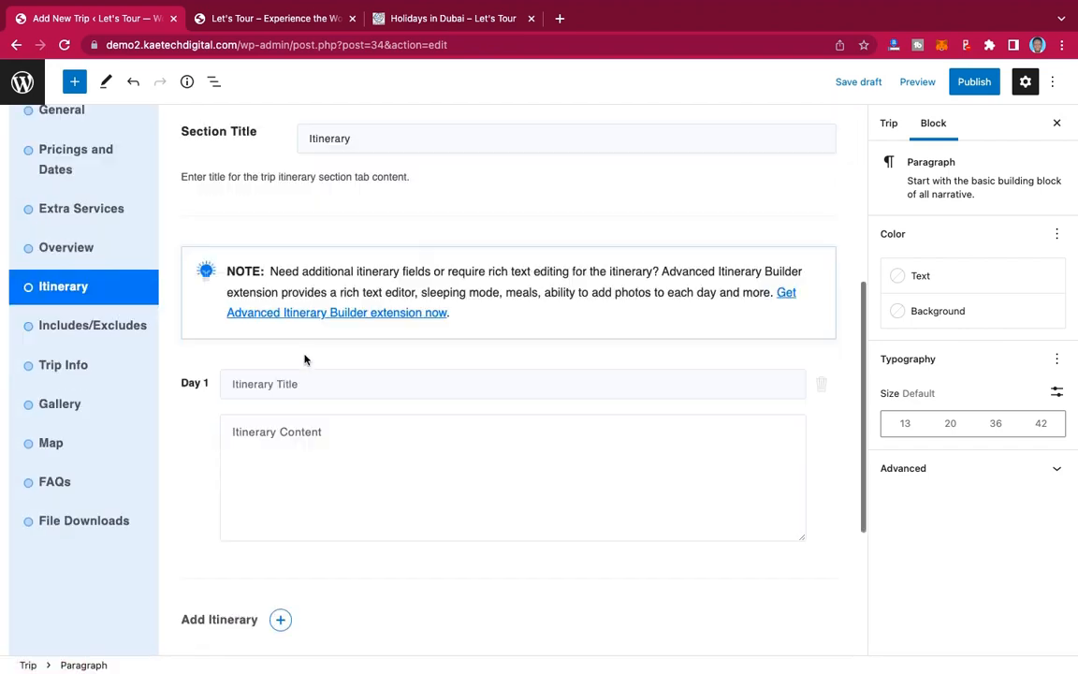
scroll(304, 359, "down", 3)
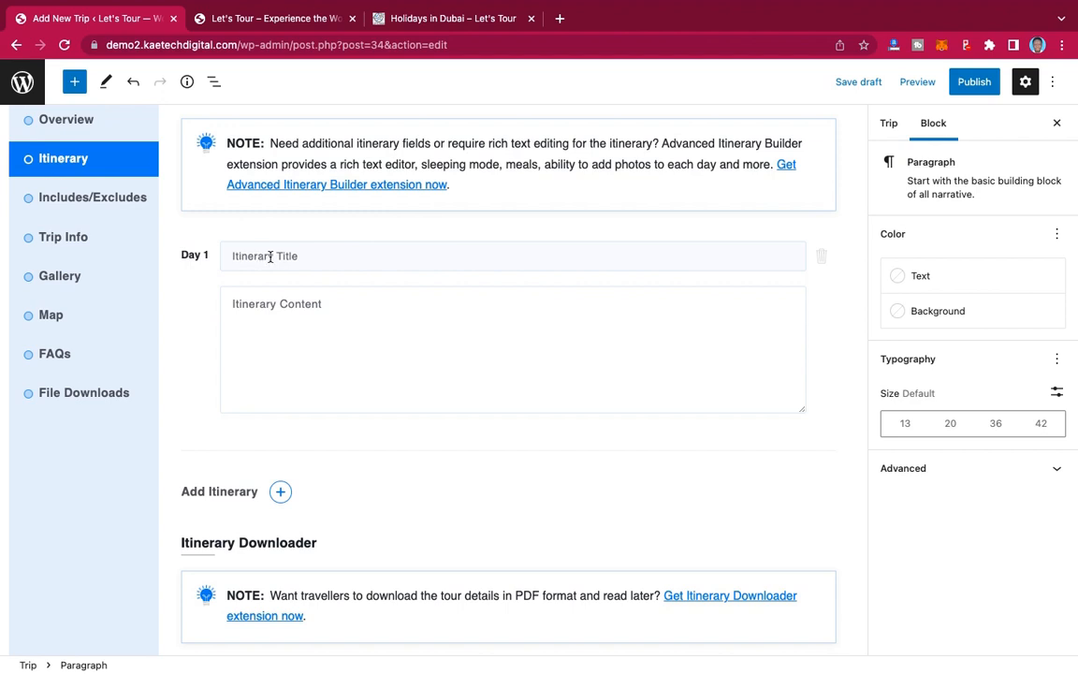
Step: Switch to the reference Holidays in Dubai trip page and display its itinerary starting from the first day
left_click(301, 20)
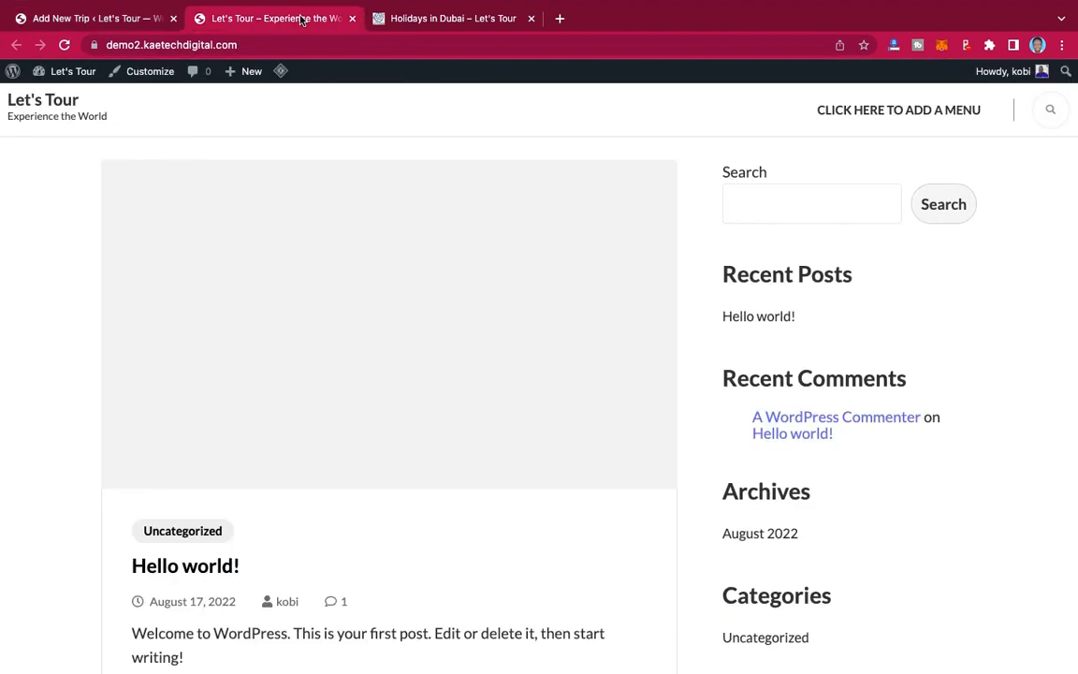
left_click(437, 20)
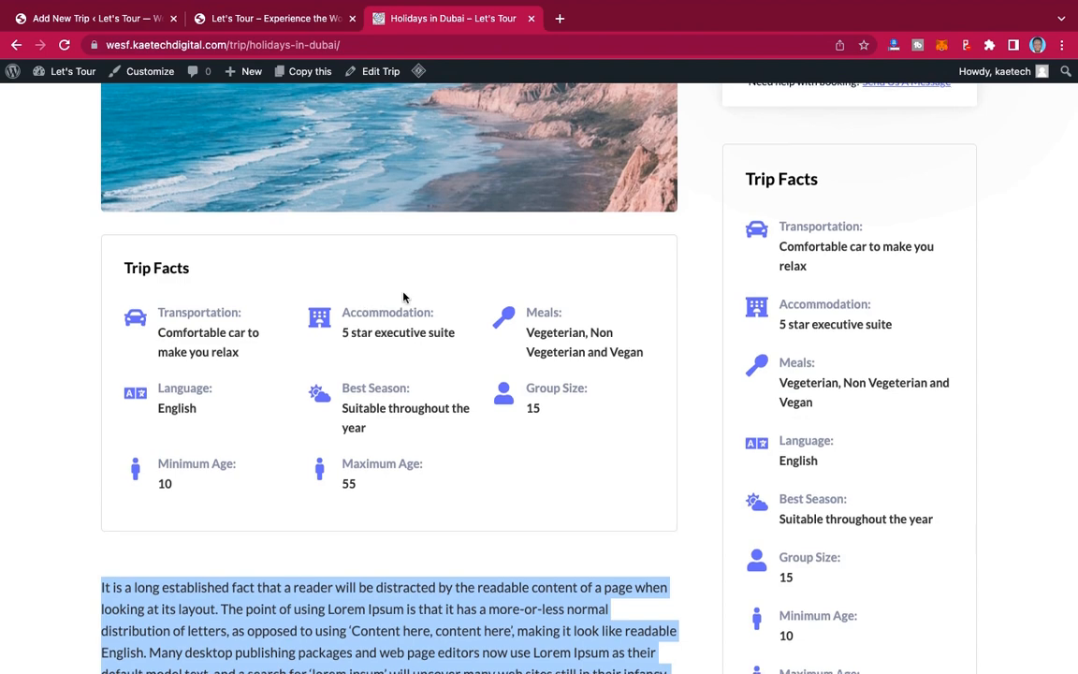
scroll(402, 299, "down", 2)
scroll(403, 298, "down", 7)
scroll(402, 298, "up", 5)
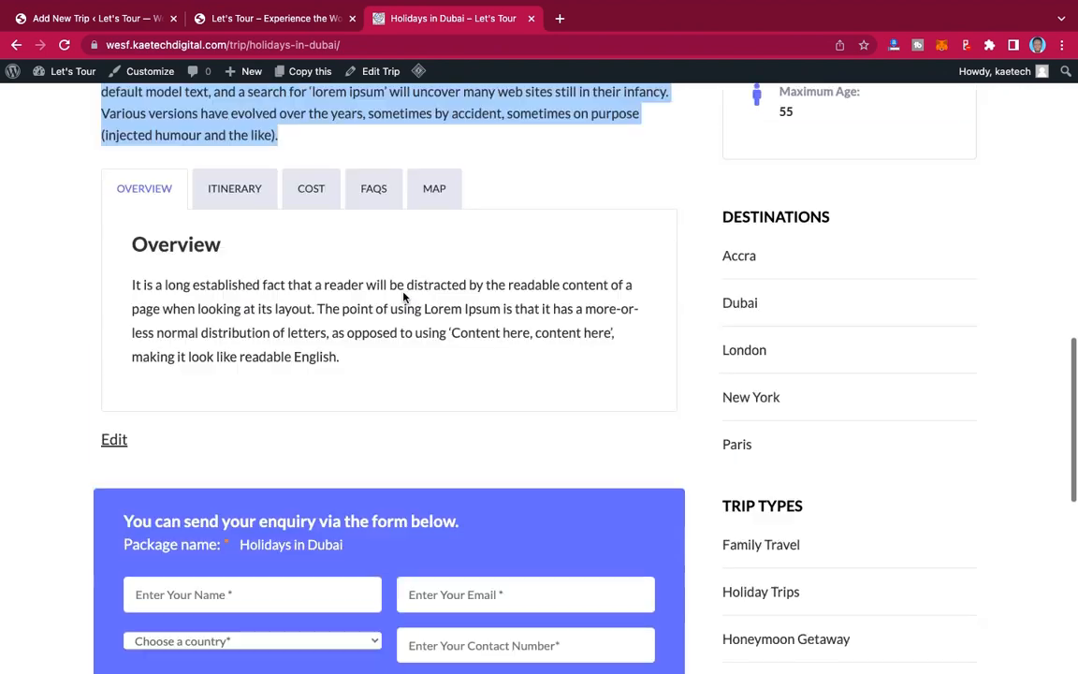
scroll(403, 299, "down", 1)
left_click(247, 321)
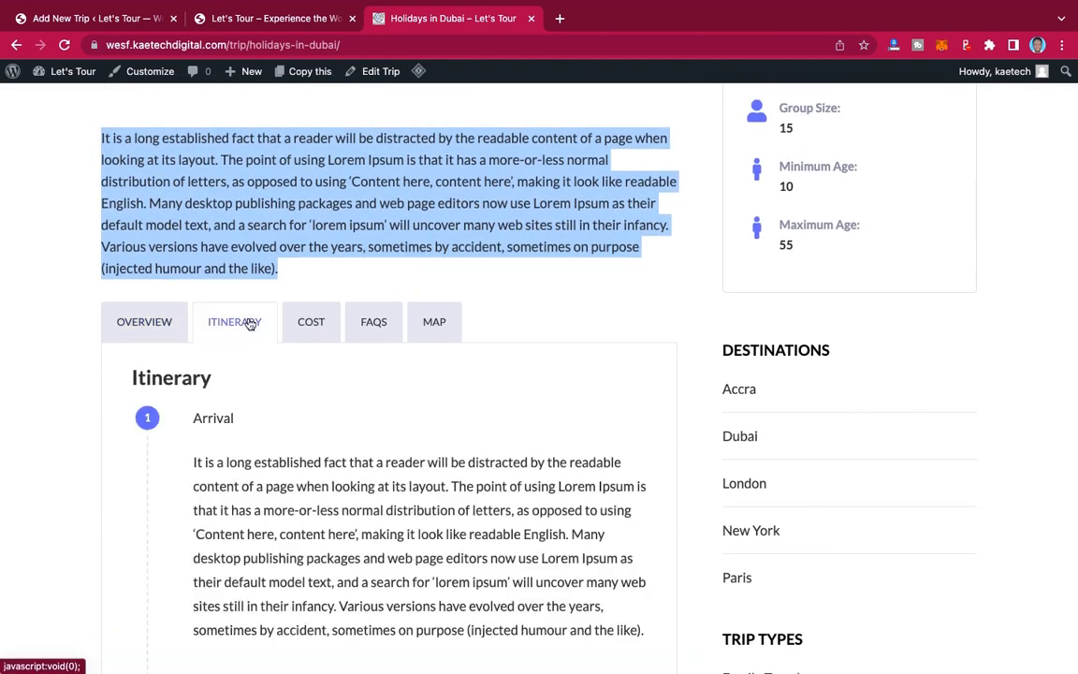
scroll(374, 449, "down", 3)
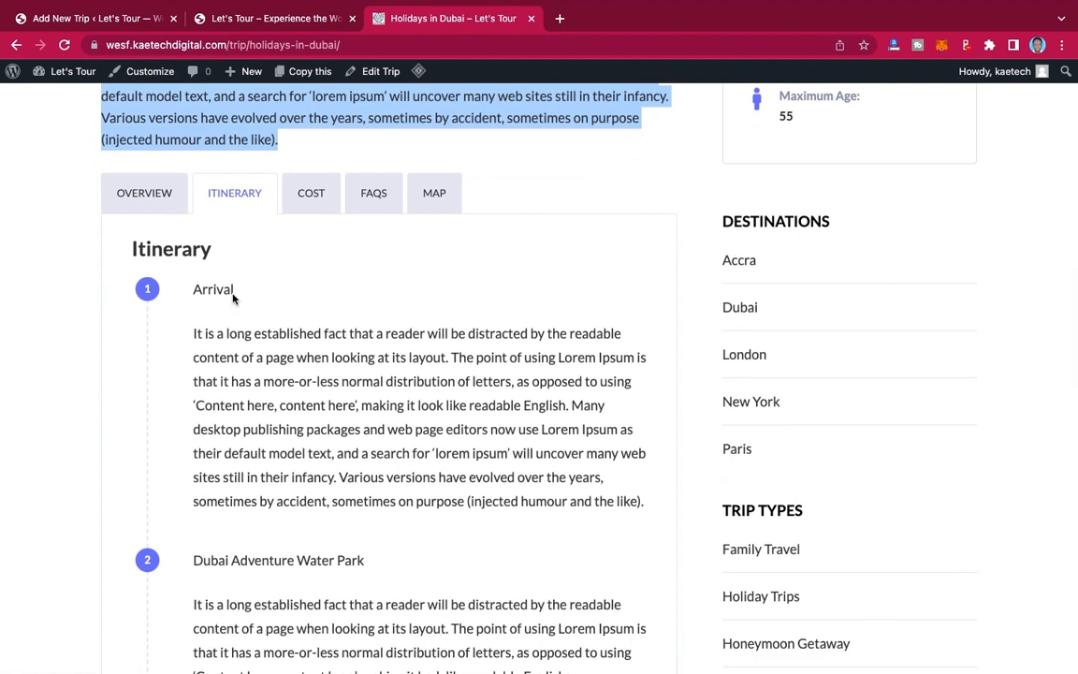
Step: Copy the first day's title from the reference itinerary and set the Day 1 itinerary title to "Arrival"
left_click_drag(235, 292, 186, 293)
key("super+c")
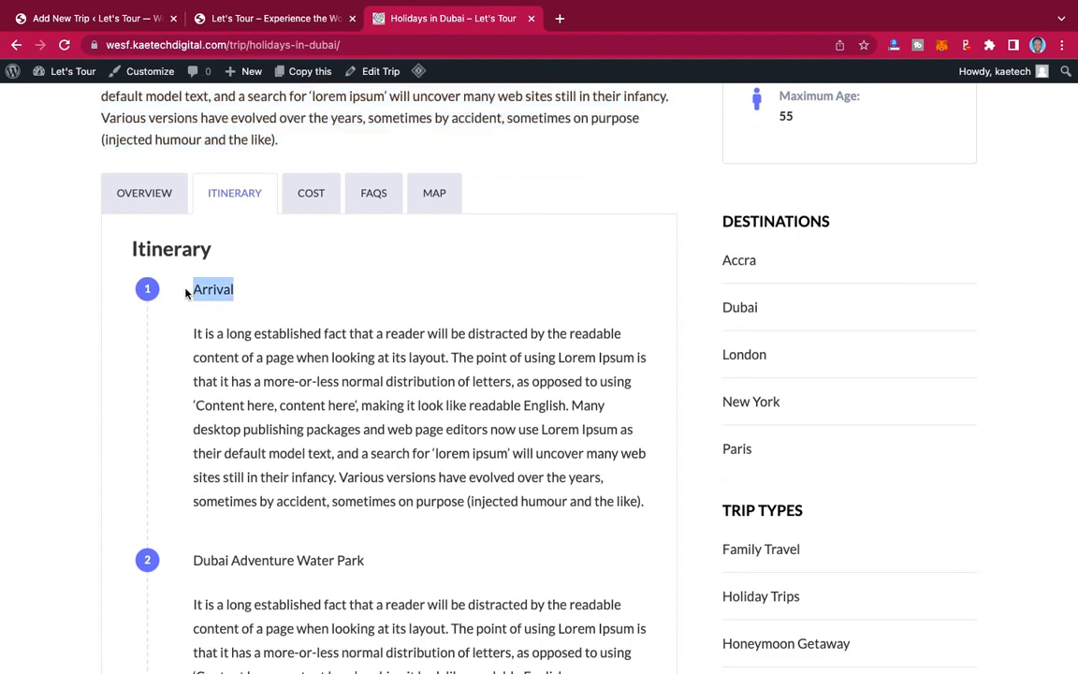
left_click(231, 18)
left_click(97, 18)
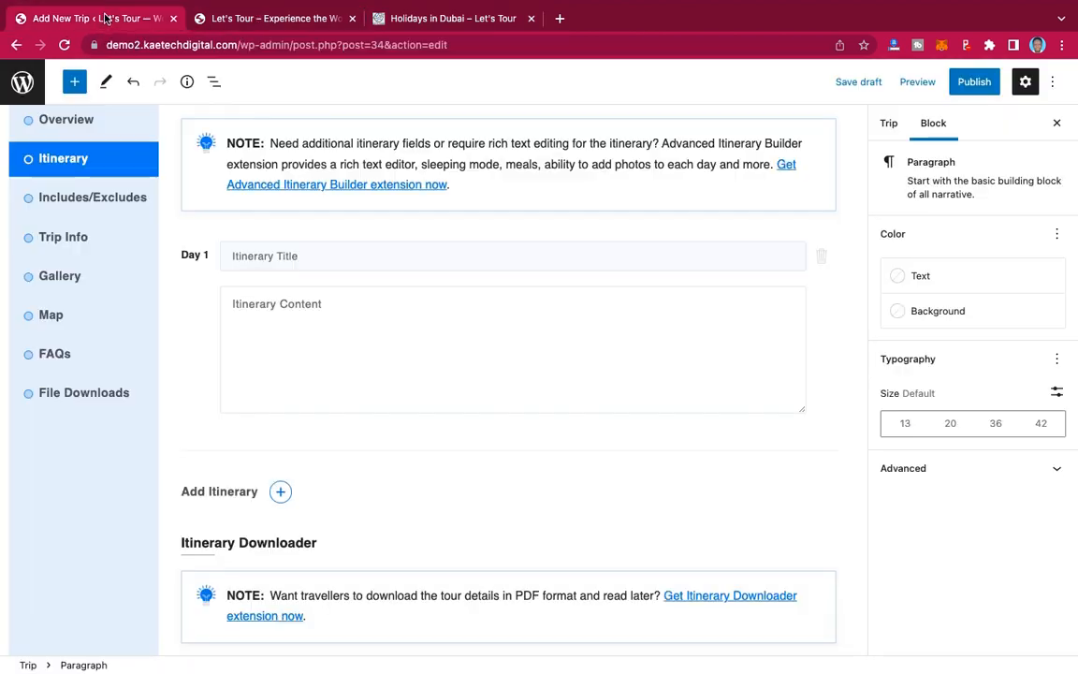
left_click(305, 261)
key("super+v")
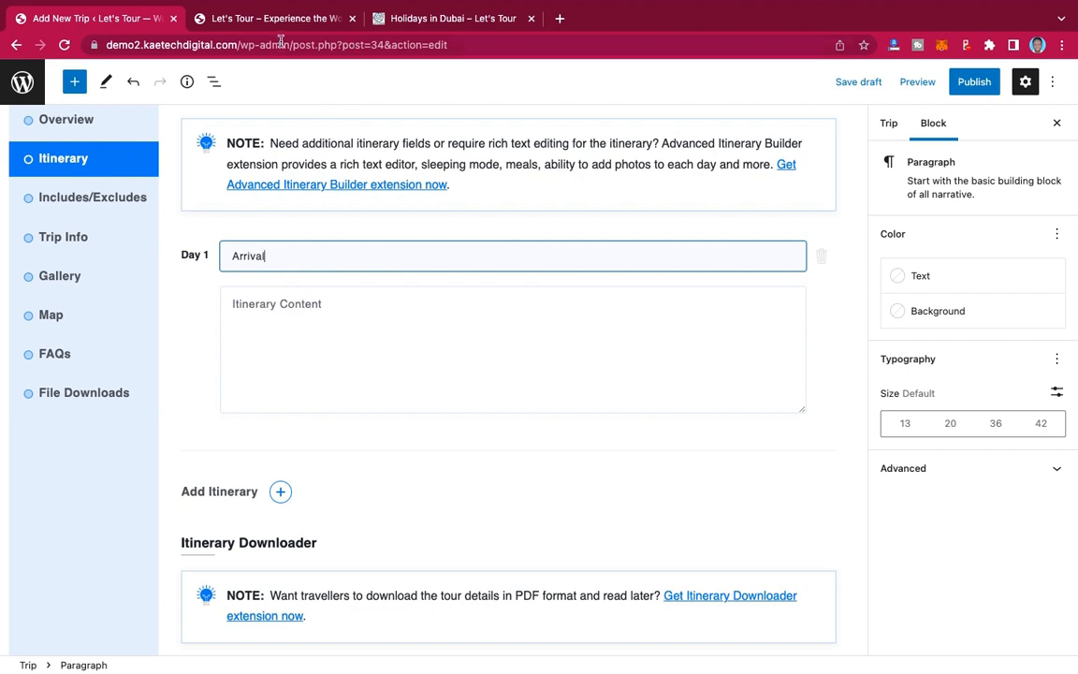
Step: Fill Day 1's itinerary content with the reference Arrival text from "It is a long established fact" through "readable English."
left_click(418, 21)
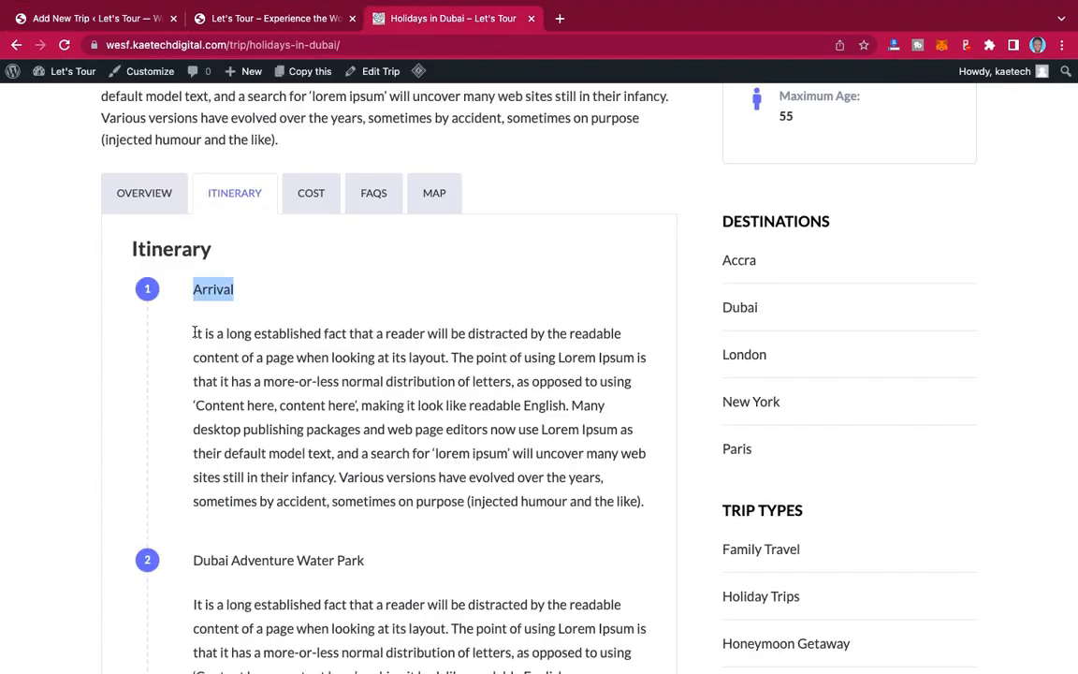
left_click_drag(191, 333, 569, 405)
key("super+c")
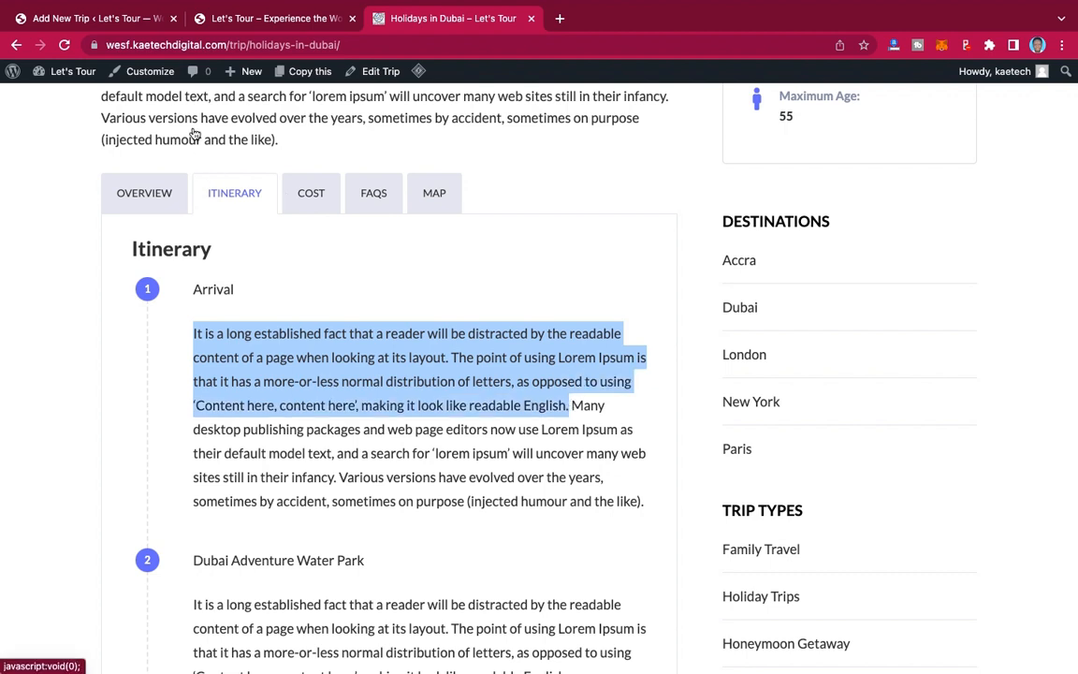
left_click(120, 18)
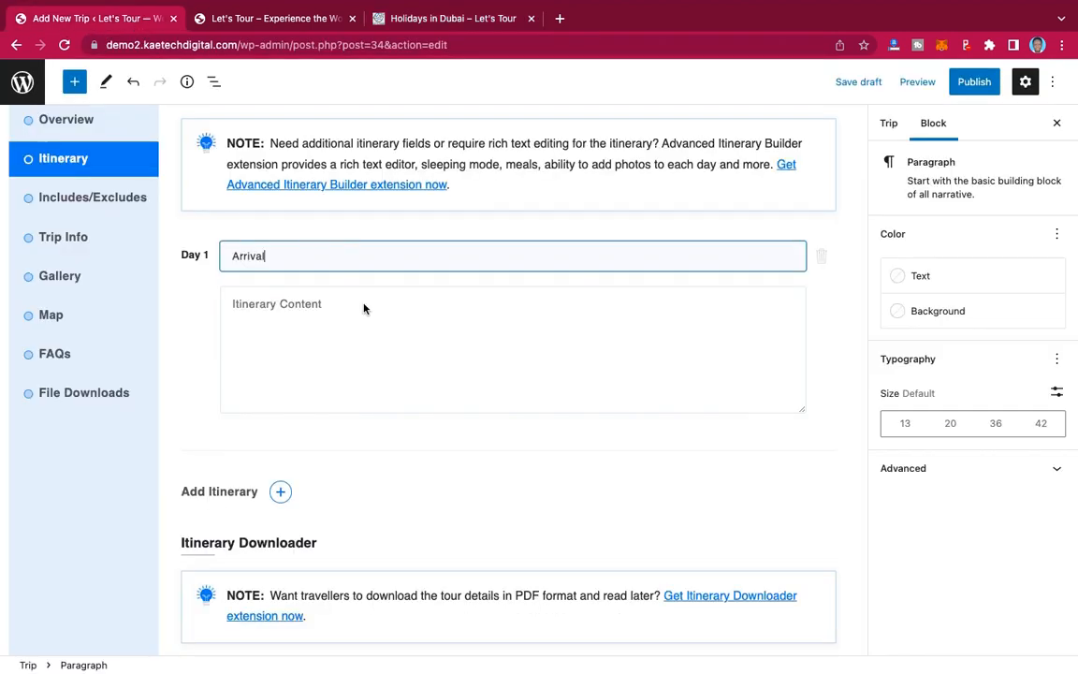
left_click(355, 317)
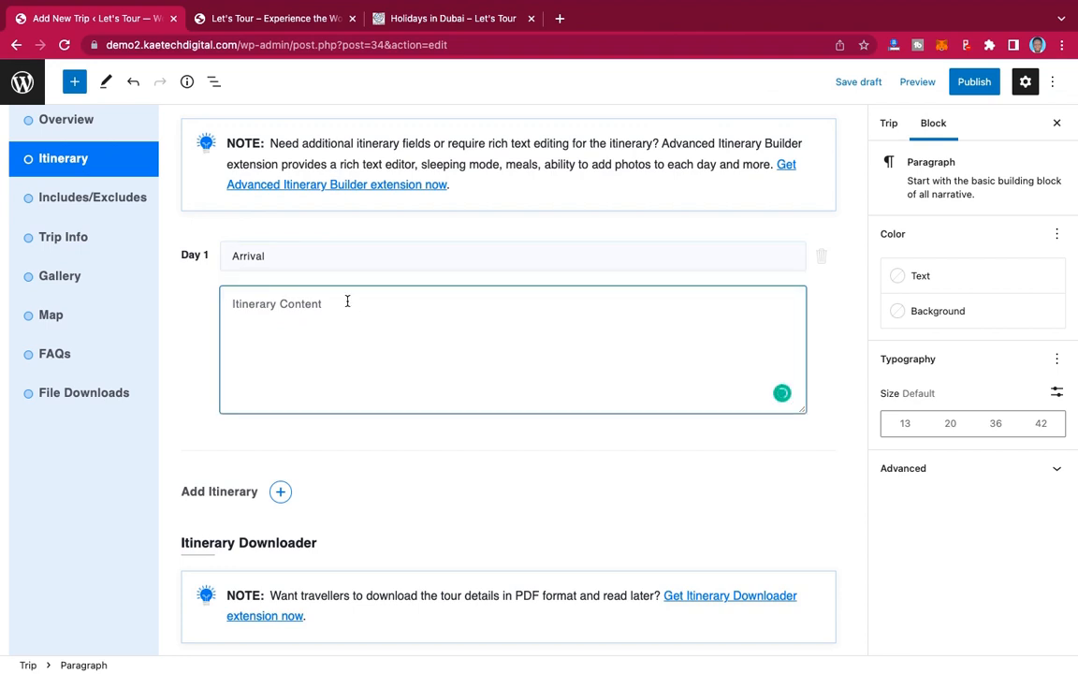
key("super+v")
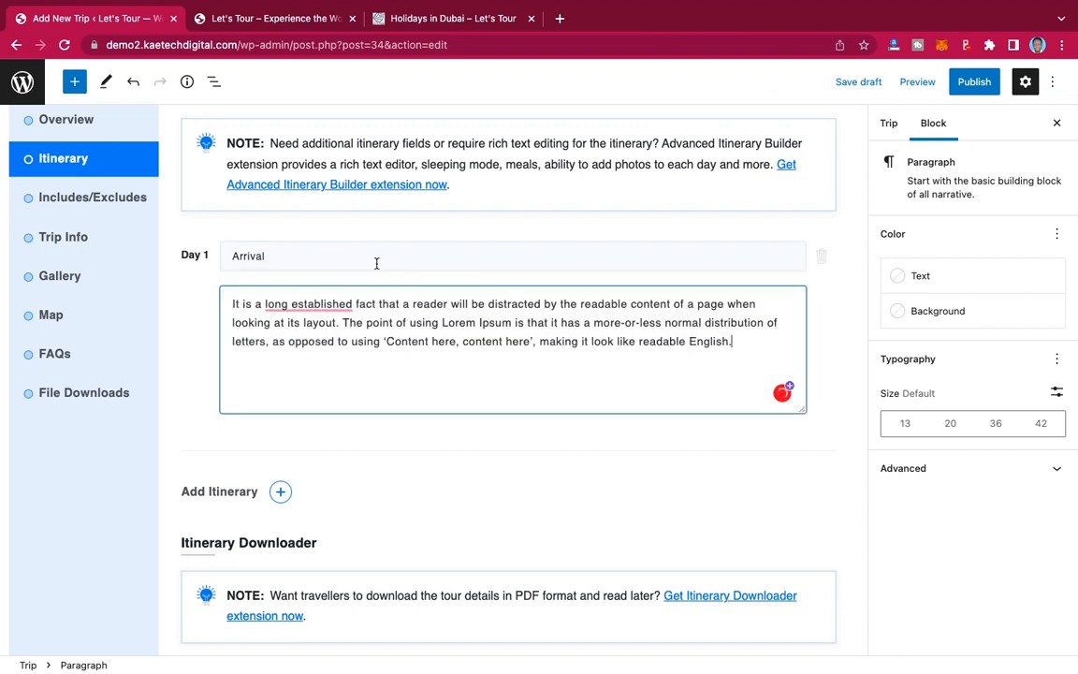
Step: Add a Day 2 itinerary entry and title it "Dubai Adventure Water Park" as on the reference trip page
scroll(289, 387, "down", 3)
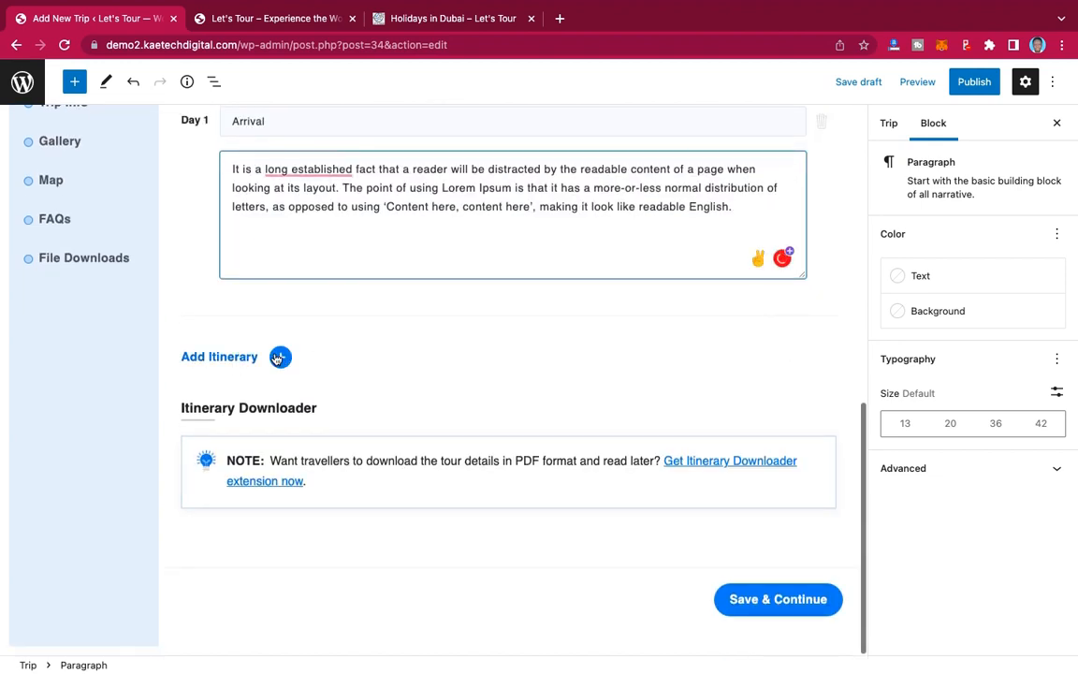
left_click(280, 357)
left_click(277, 359)
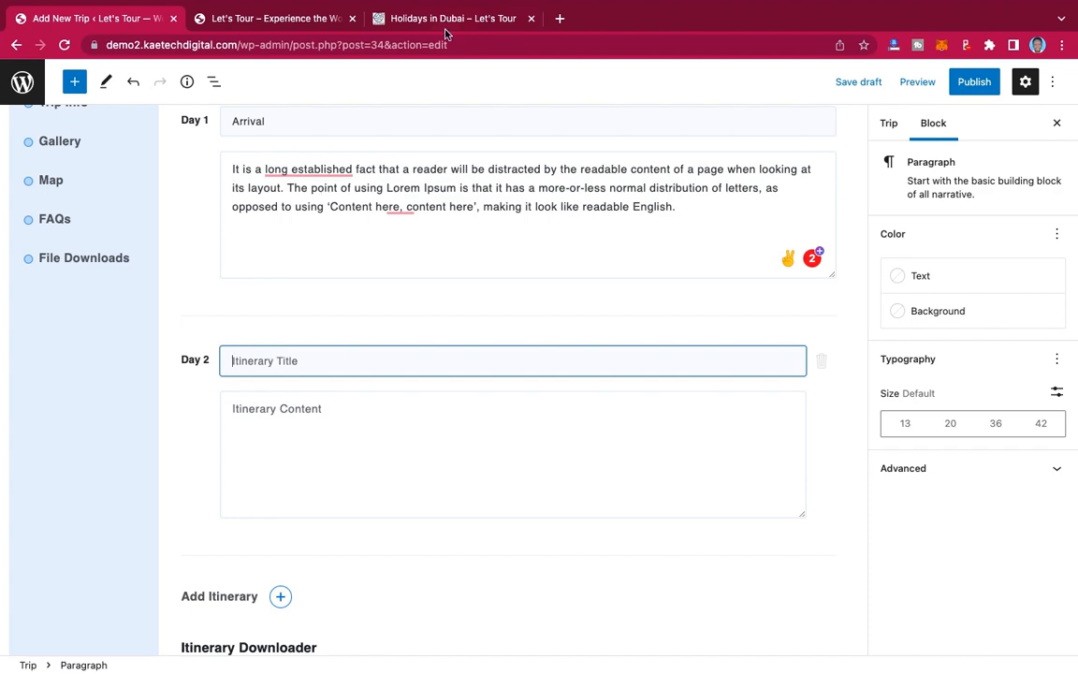
left_click(405, 22)
scroll(294, 349, "down", 3)
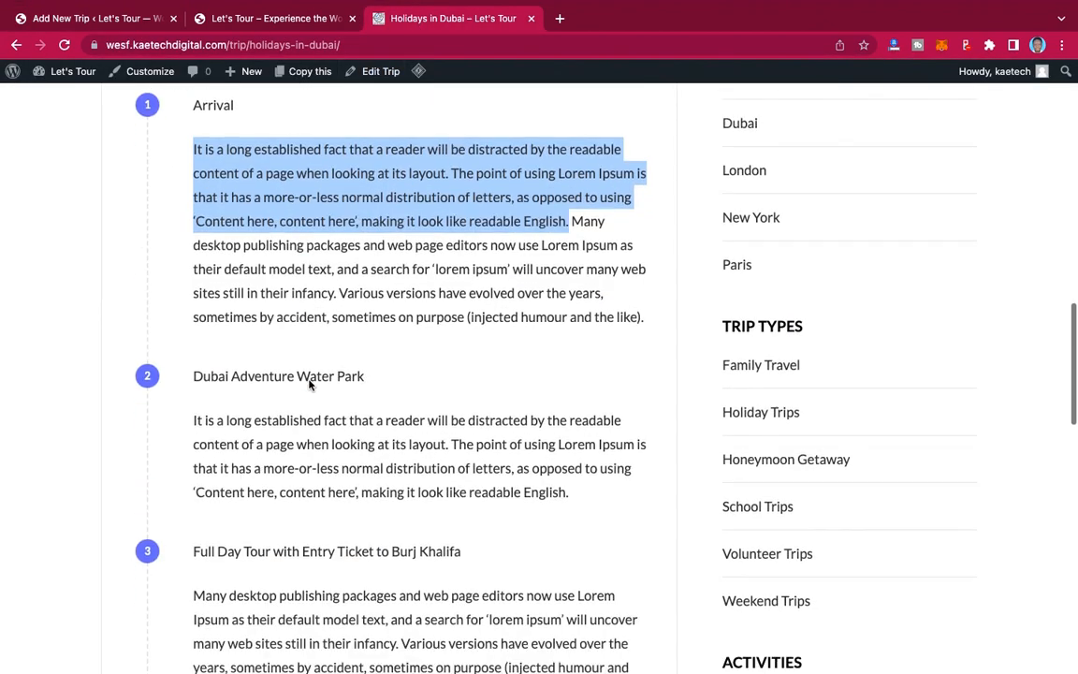
left_click(372, 377)
left_click_drag(365, 378, 208, 383)
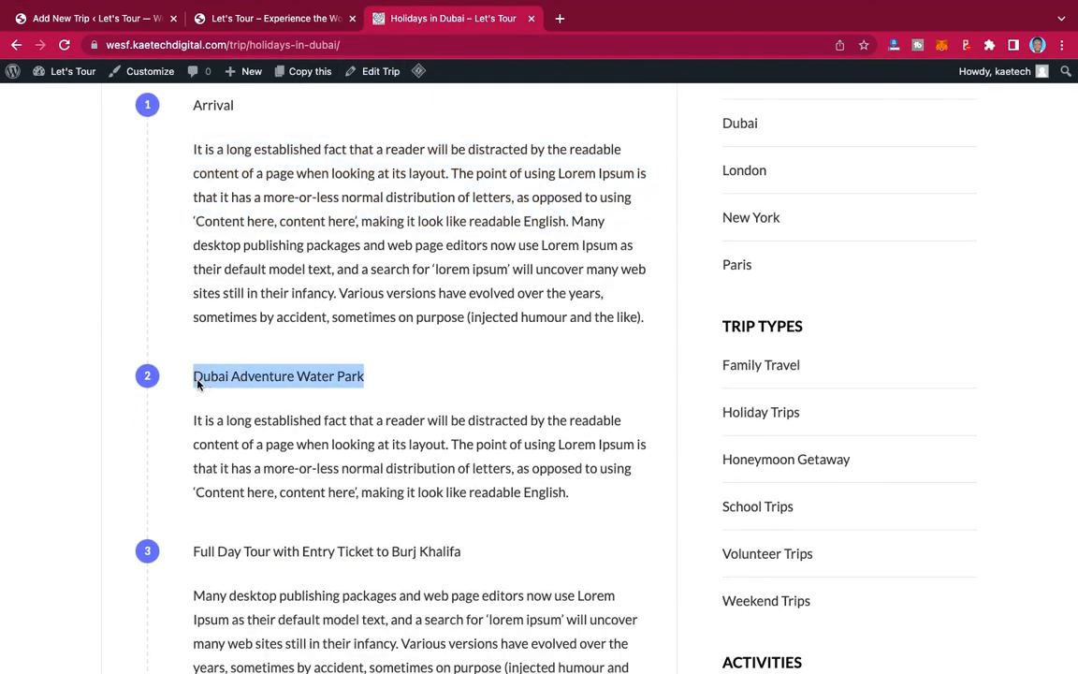
left_click(113, 19)
left_click(260, 360)
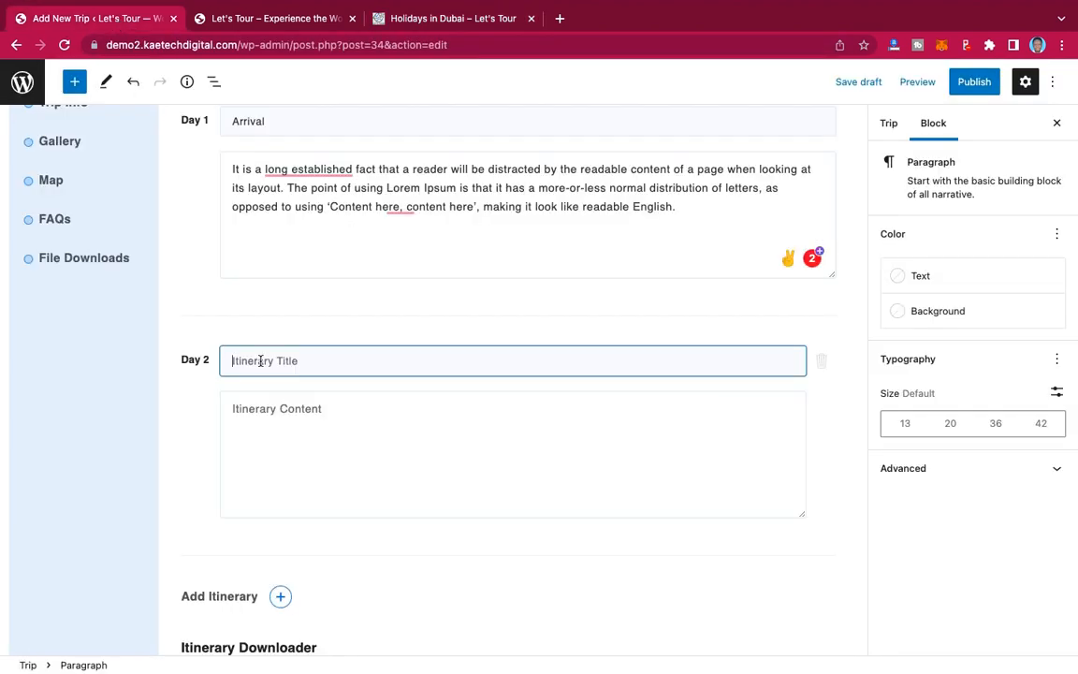
type("Dubai Adventure Water Park")
Step: Copy Day 1's whole placeholder paragraph into Day 2's itinerary content
left_click(303, 191)
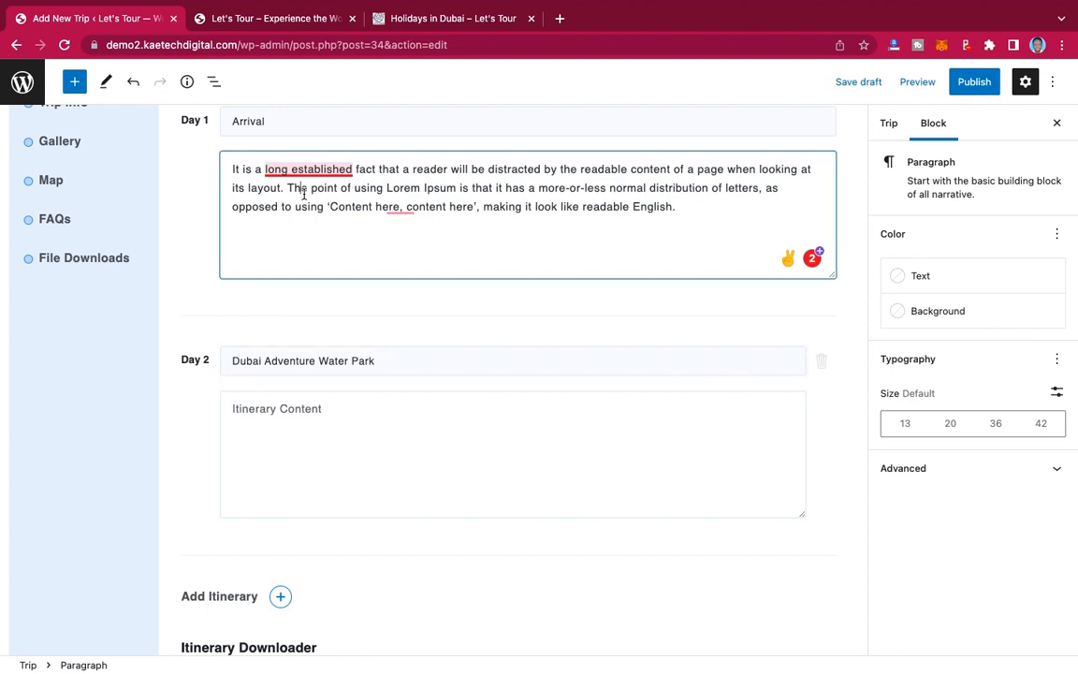
key("super+a")
key("super+c")
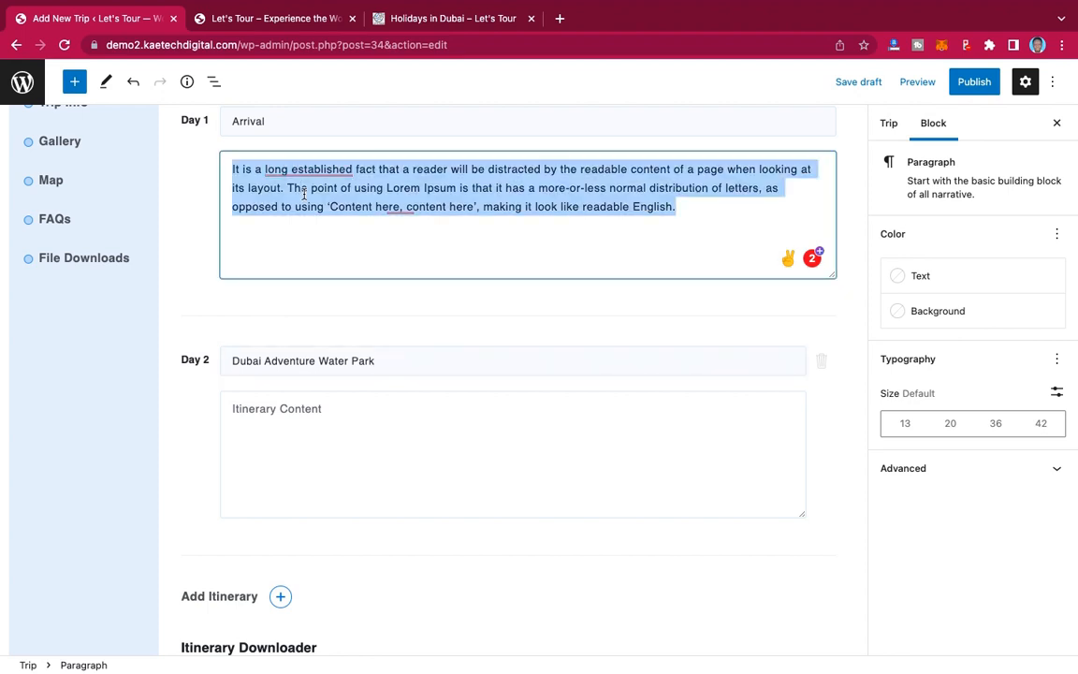
left_click(247, 408)
key("super+v")
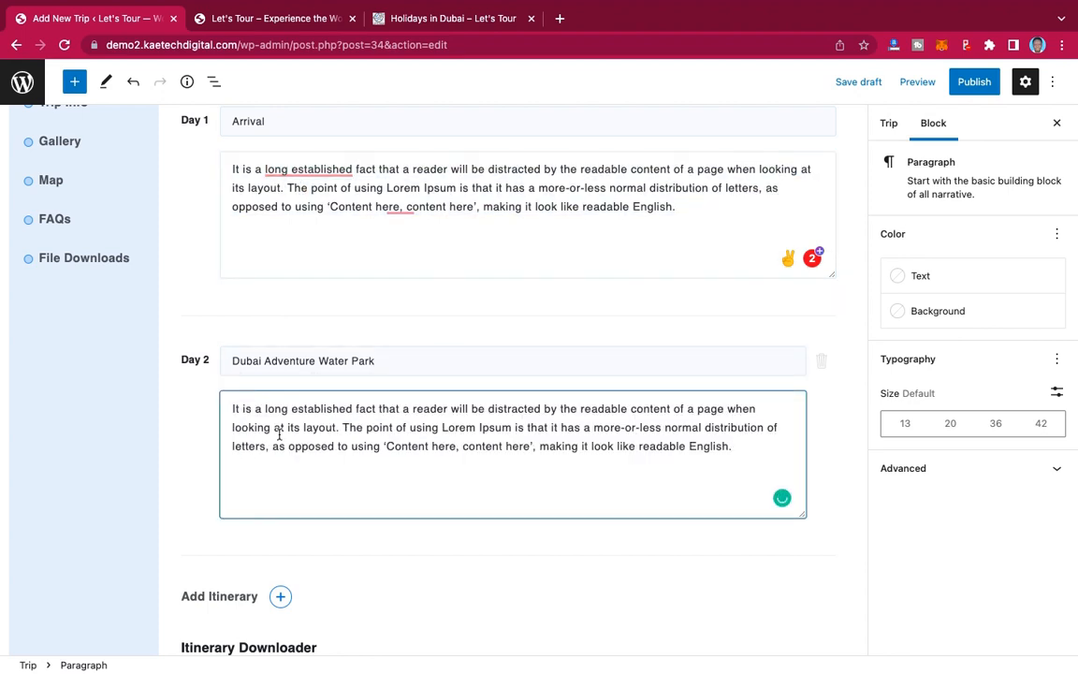
Step: Add a Day 3 itinerary entry titled "Full Day Tour with Entry Ticket to Burj Khalifa", copied from the reference trip page
scroll(279, 435, "down", 4)
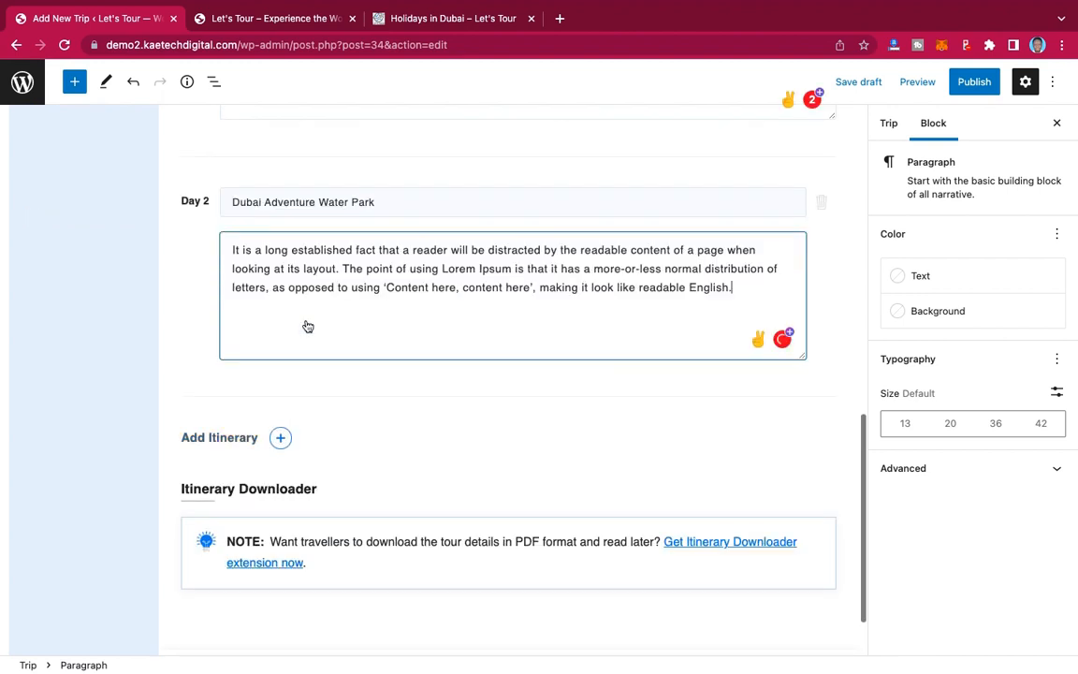
scroll(307, 323, "down", 1)
left_click(279, 378)
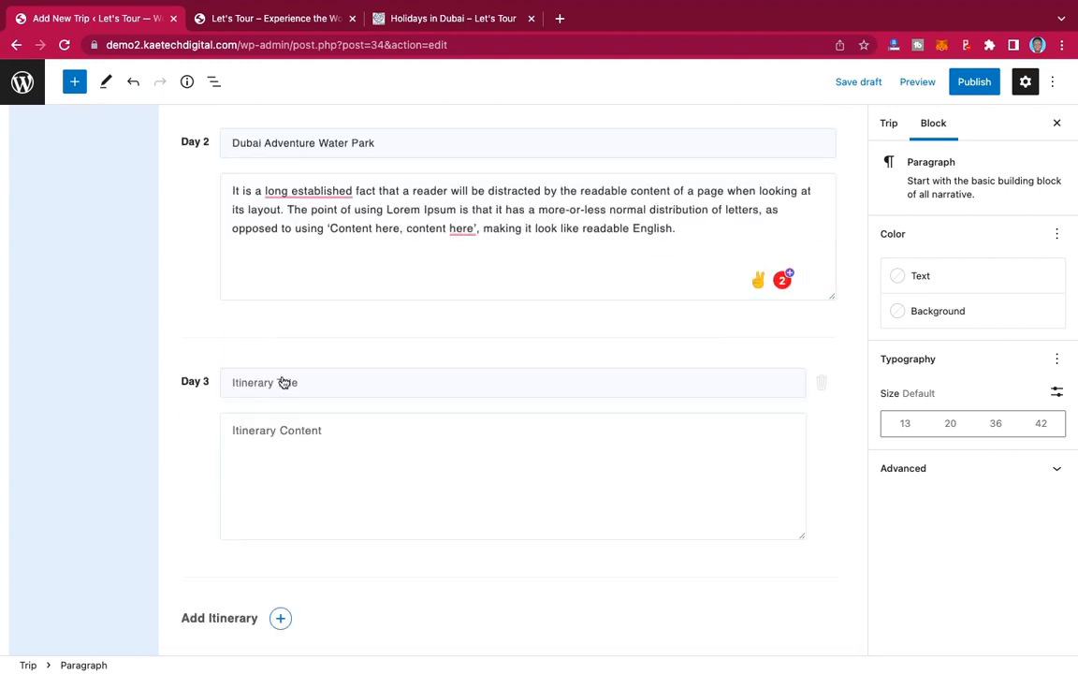
left_click(433, 23)
scroll(270, 313, "down", 8)
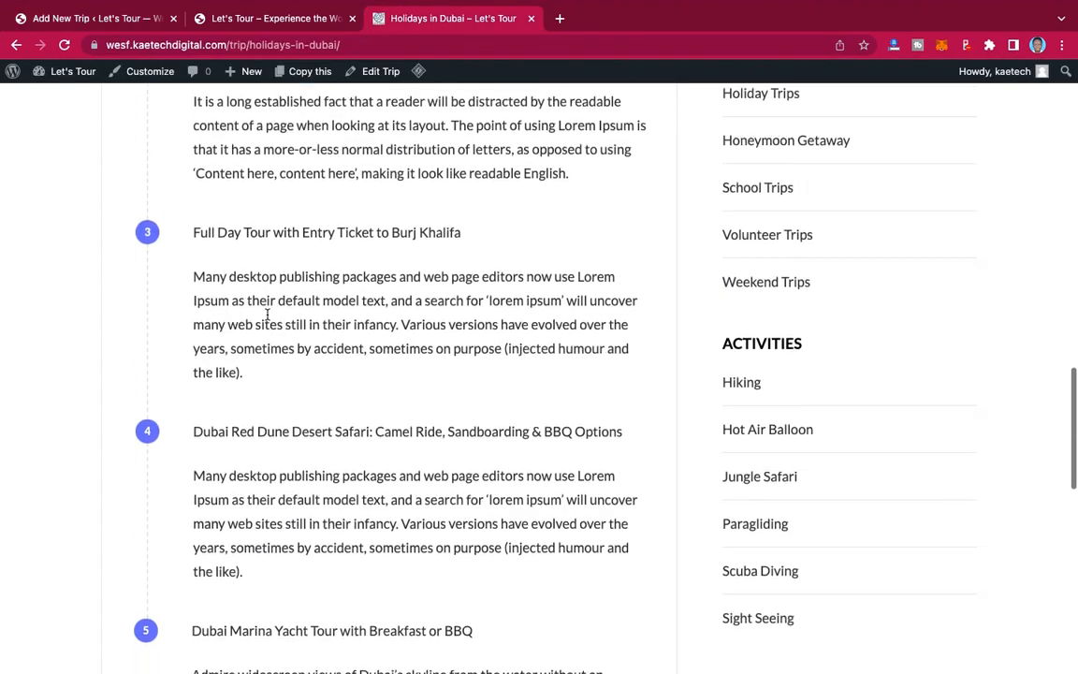
scroll(266, 319, "down", 4)
scroll(267, 317, "up", 3)
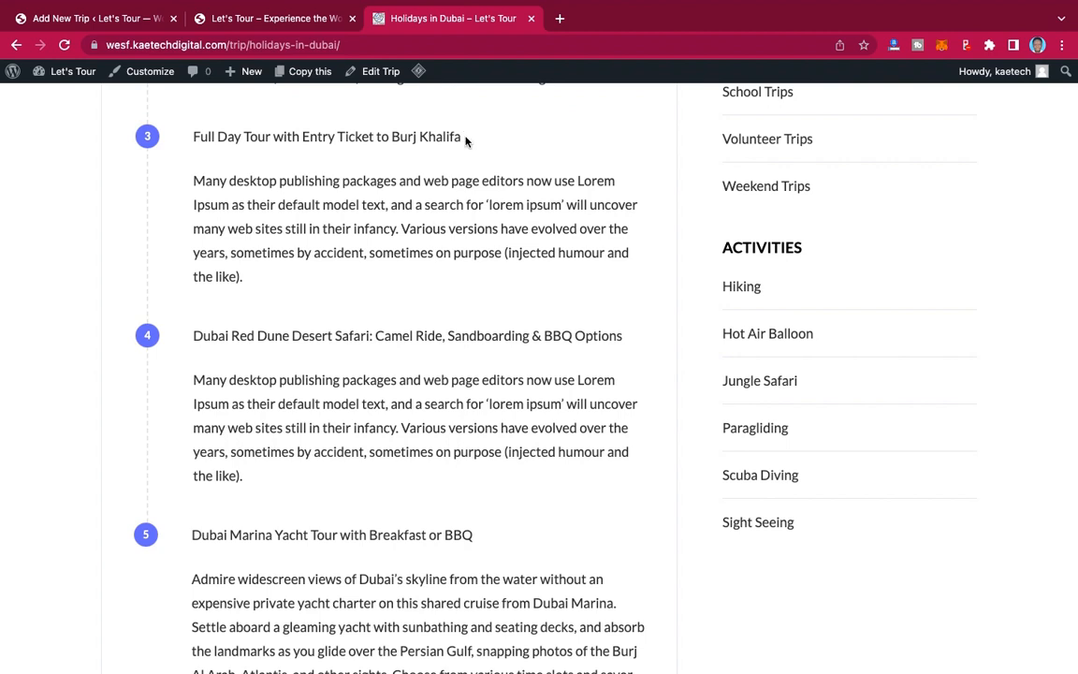
left_click_drag(462, 138, 194, 138)
key("super+c")
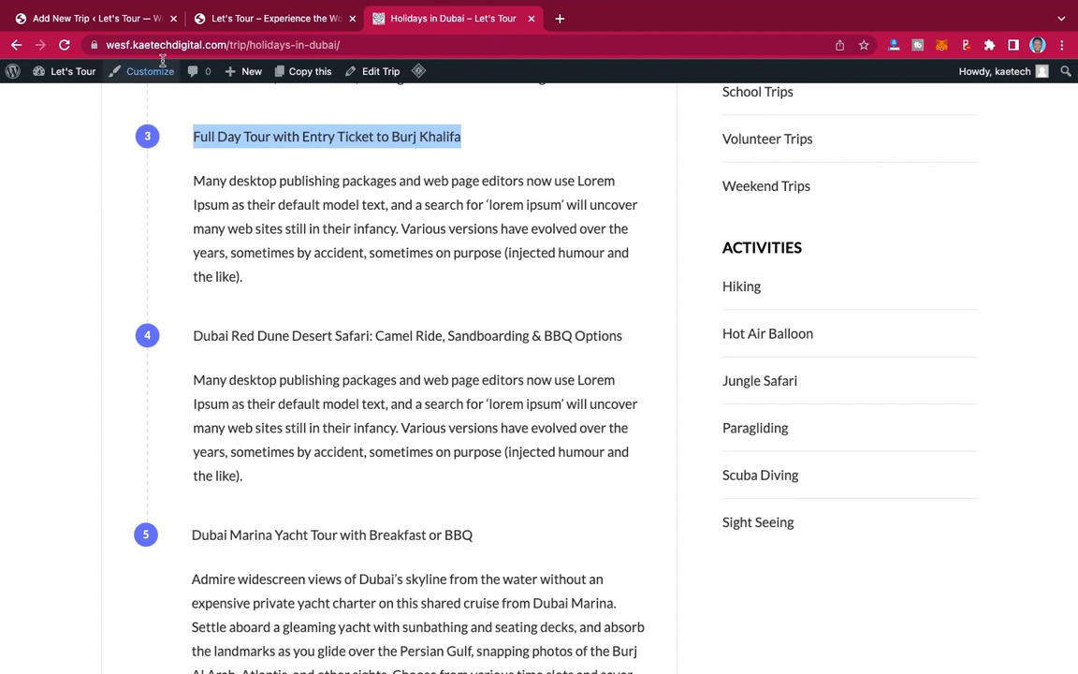
left_click(117, 21)
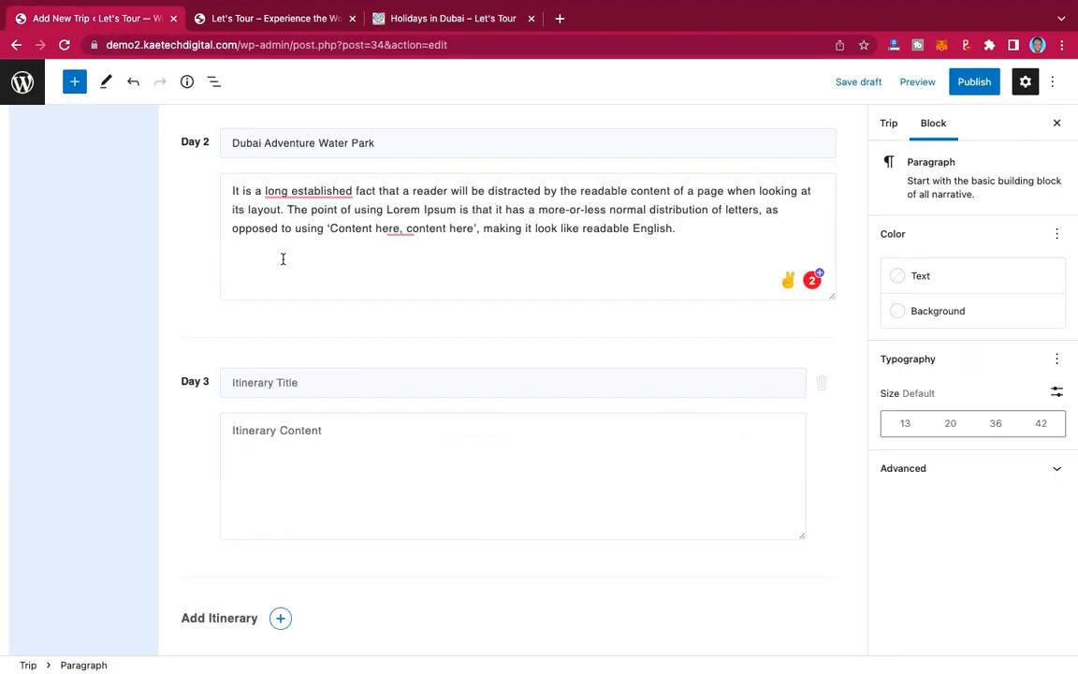
left_click(260, 421)
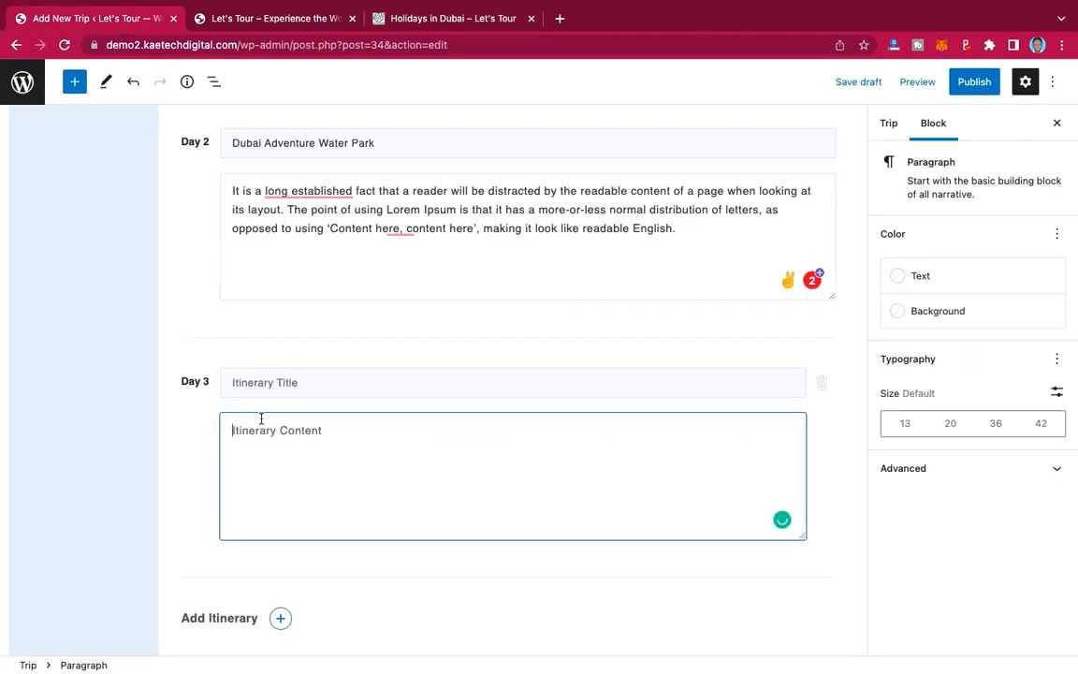
key("super+v")
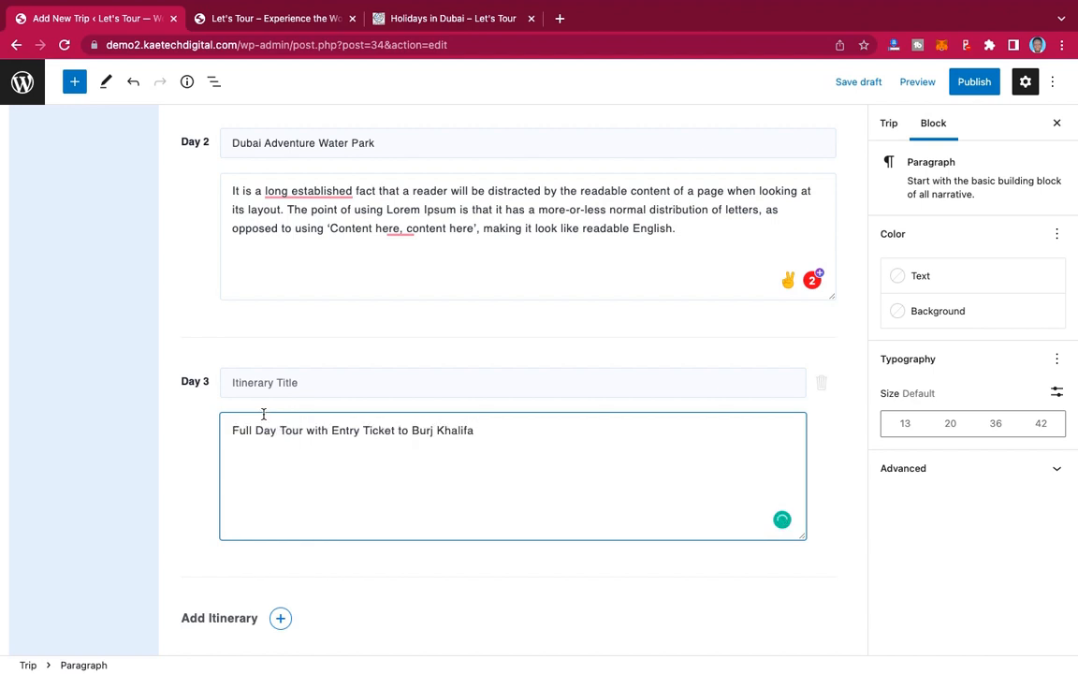
left_click(284, 382)
key("super+v")
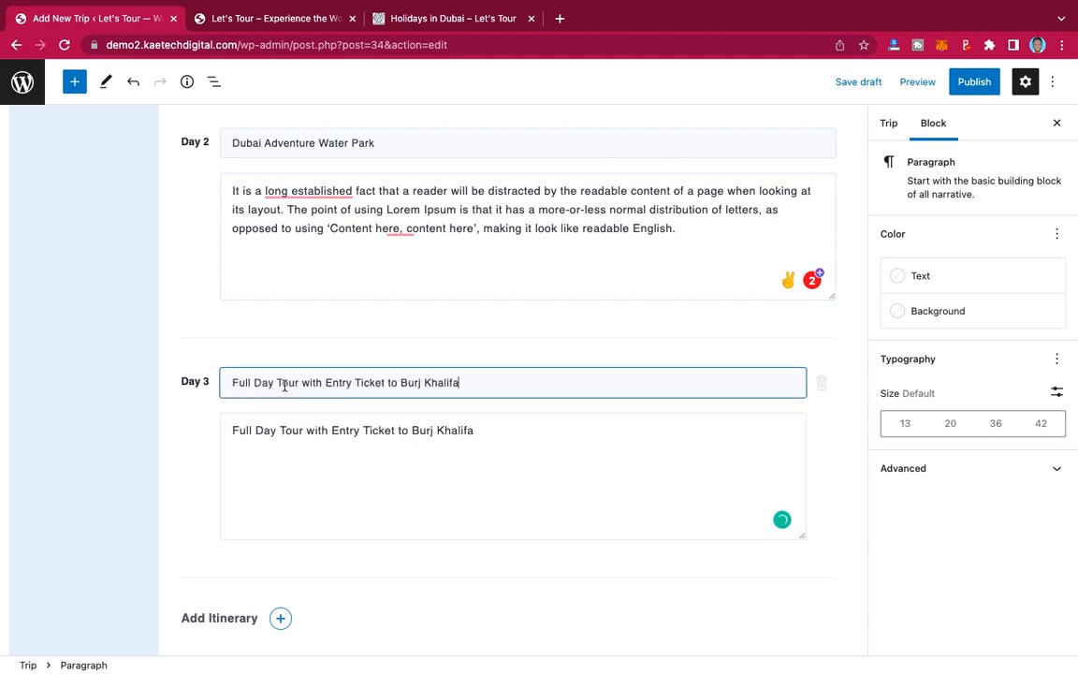
Step: Replace Day 3's itinerary content with Day 2's whole placeholder paragraph
left_click(379, 212)
key("super+a")
key("super+c")
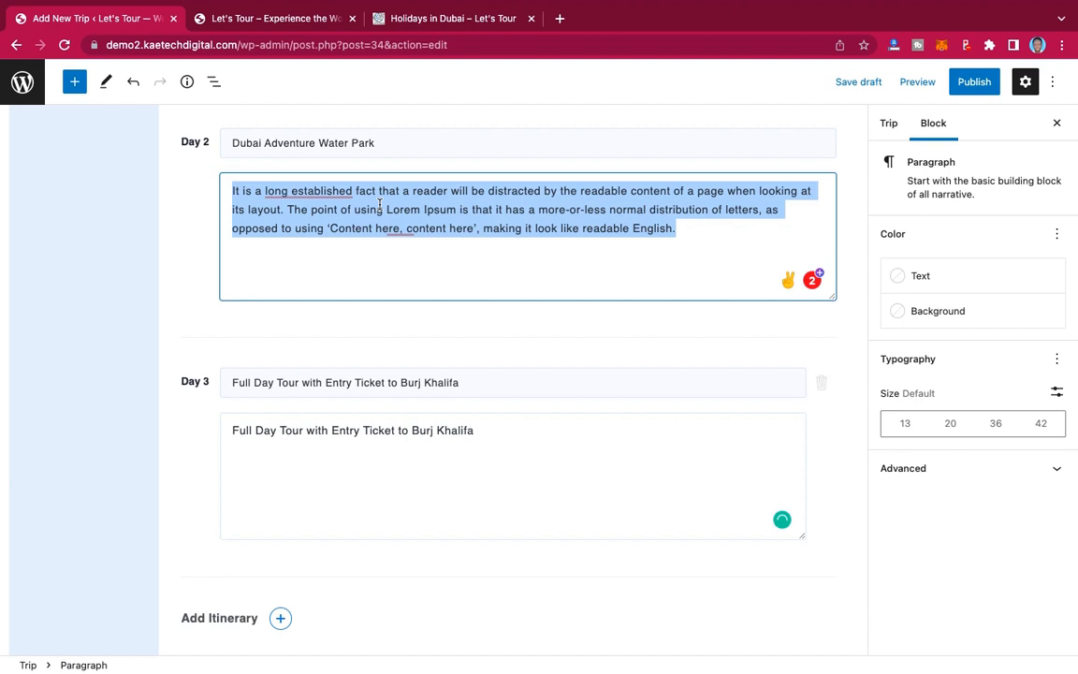
triple_click(332, 435)
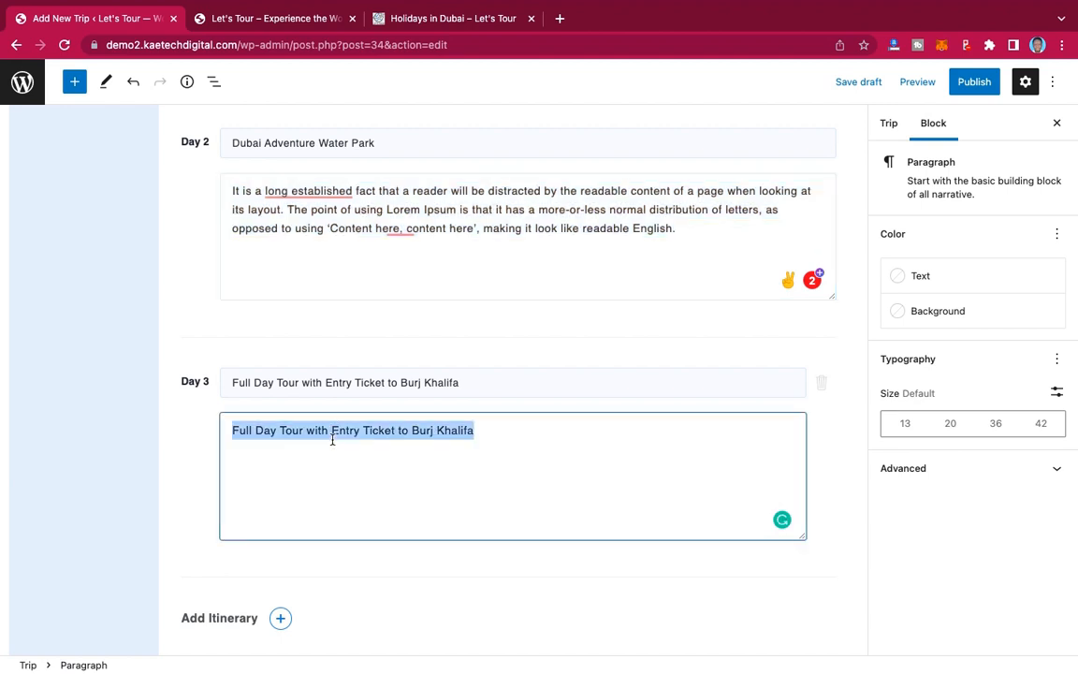
key("super+v")
Step: Add a Day 4 itinerary entry titled "Dubai Red Dune Desert Safari: Camel Ride, Sandboarding & BBQ Options", copied from the reference trip page
scroll(332, 438, "down", 3)
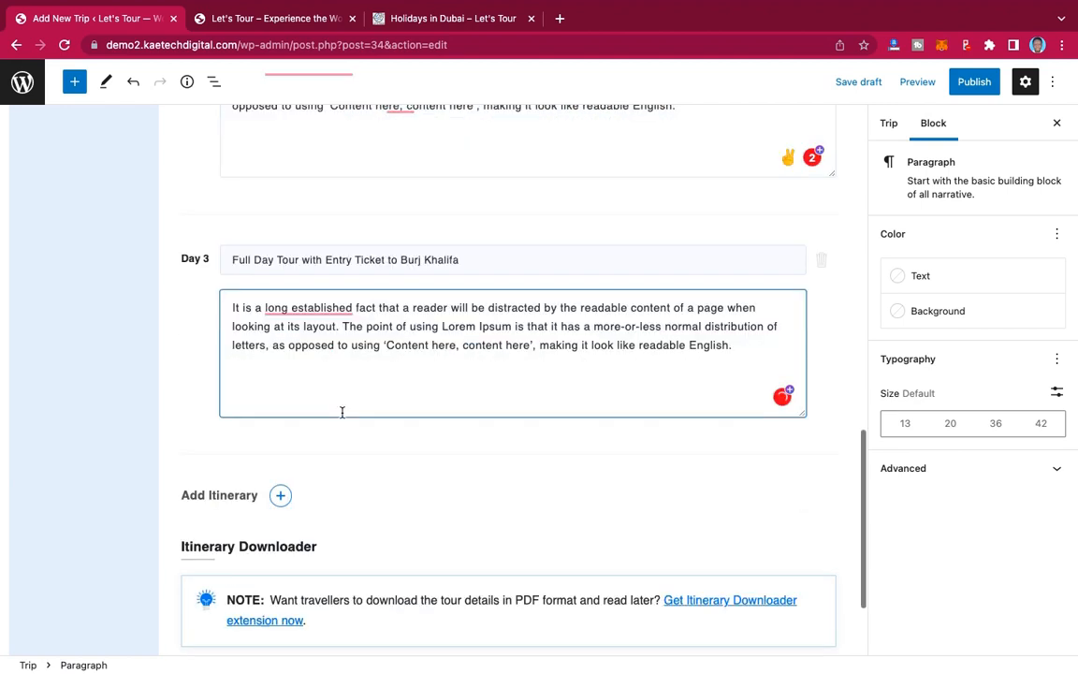
left_click(434, 18)
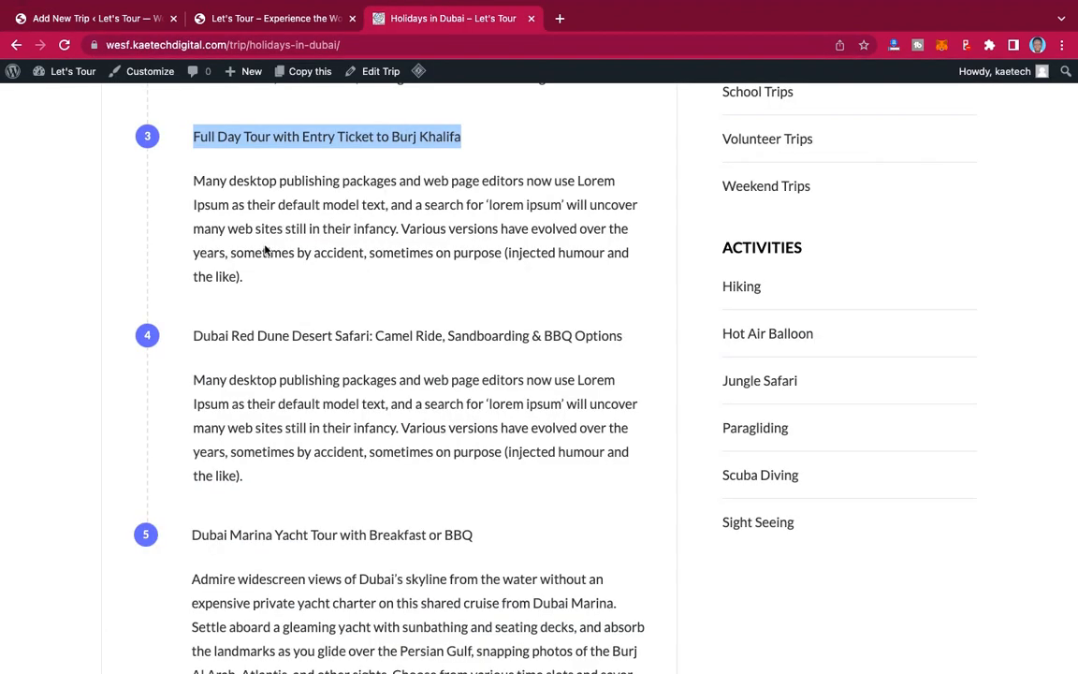
left_click(194, 335)
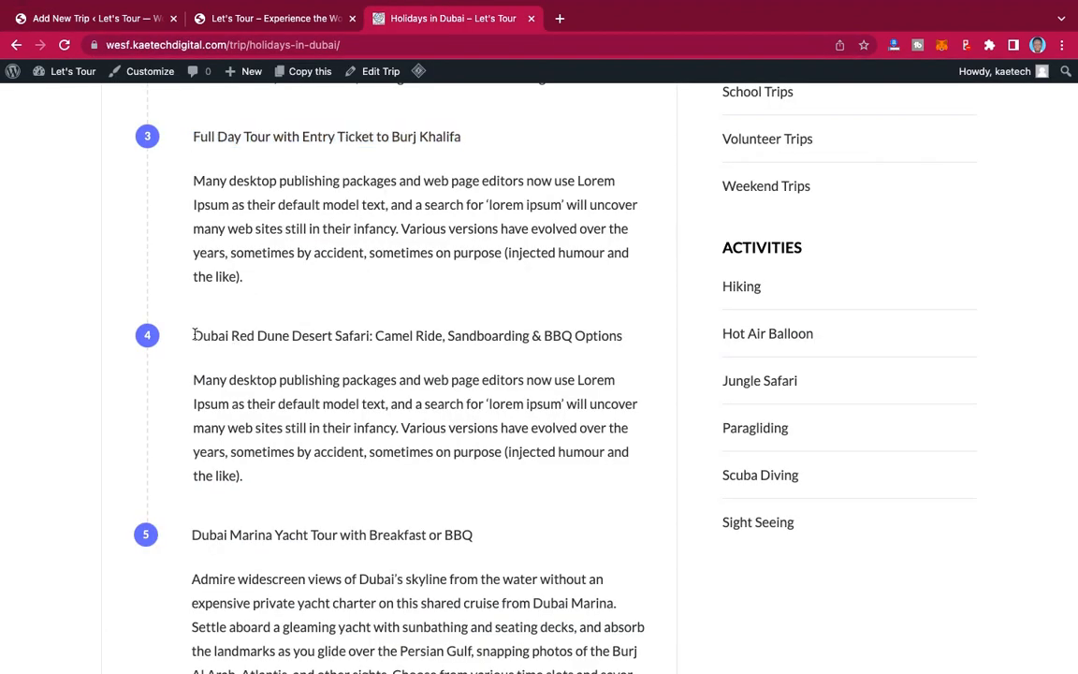
left_click_drag(194, 335, 621, 332)
key("ctrl+c")
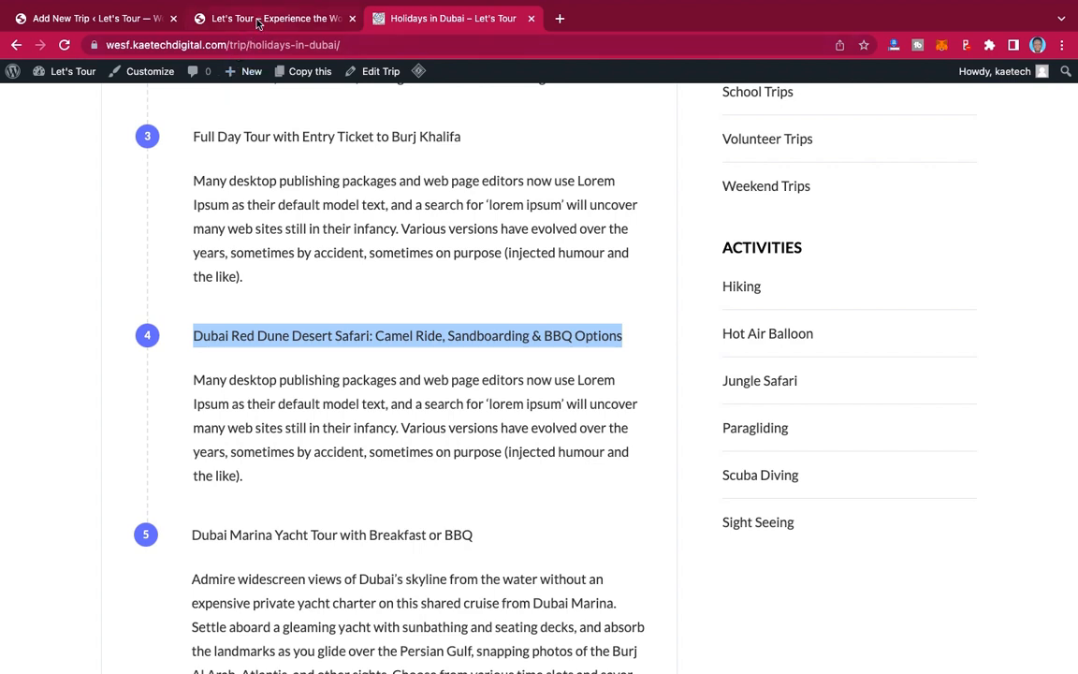
left_click(112, 19)
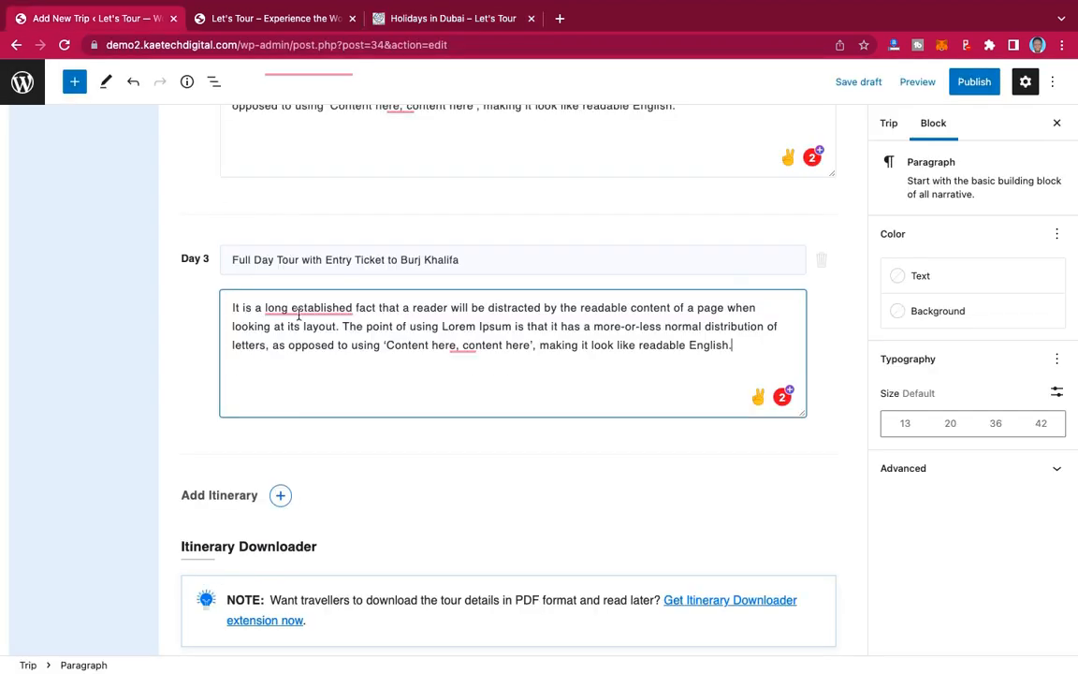
scroll(339, 255, "down", 2)
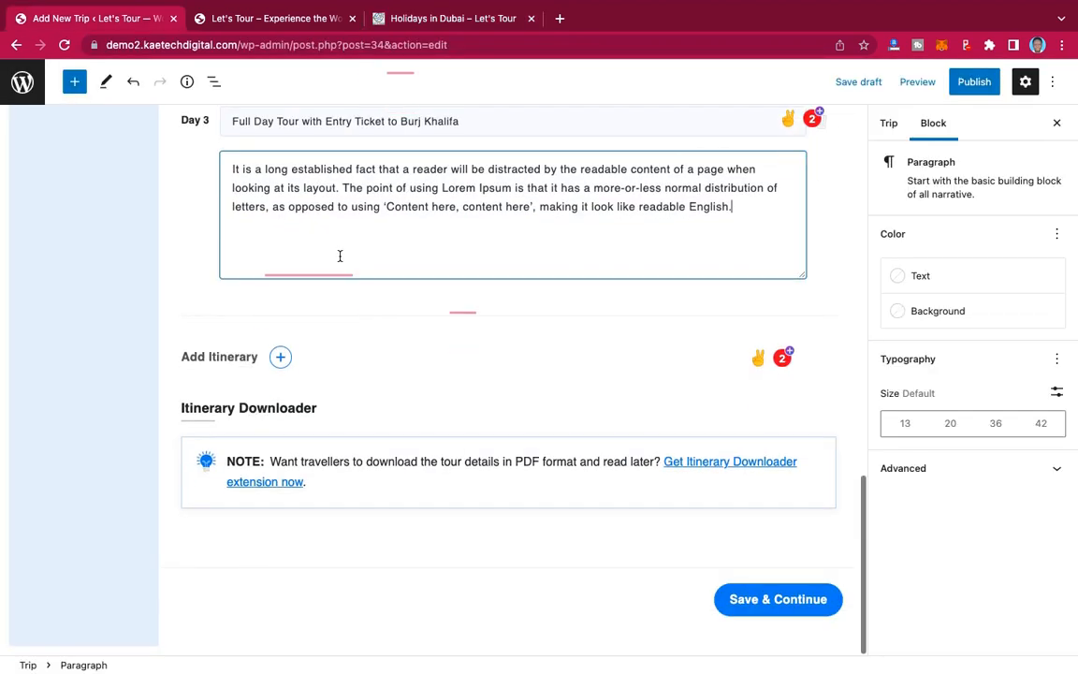
left_click(278, 356)
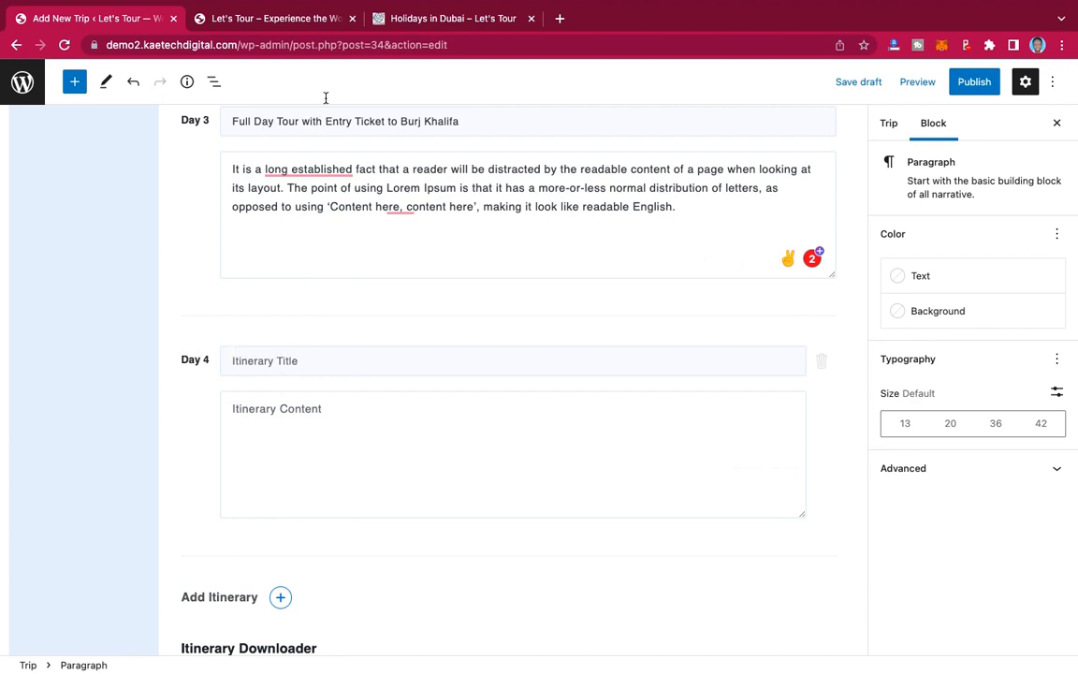
left_click(428, 19)
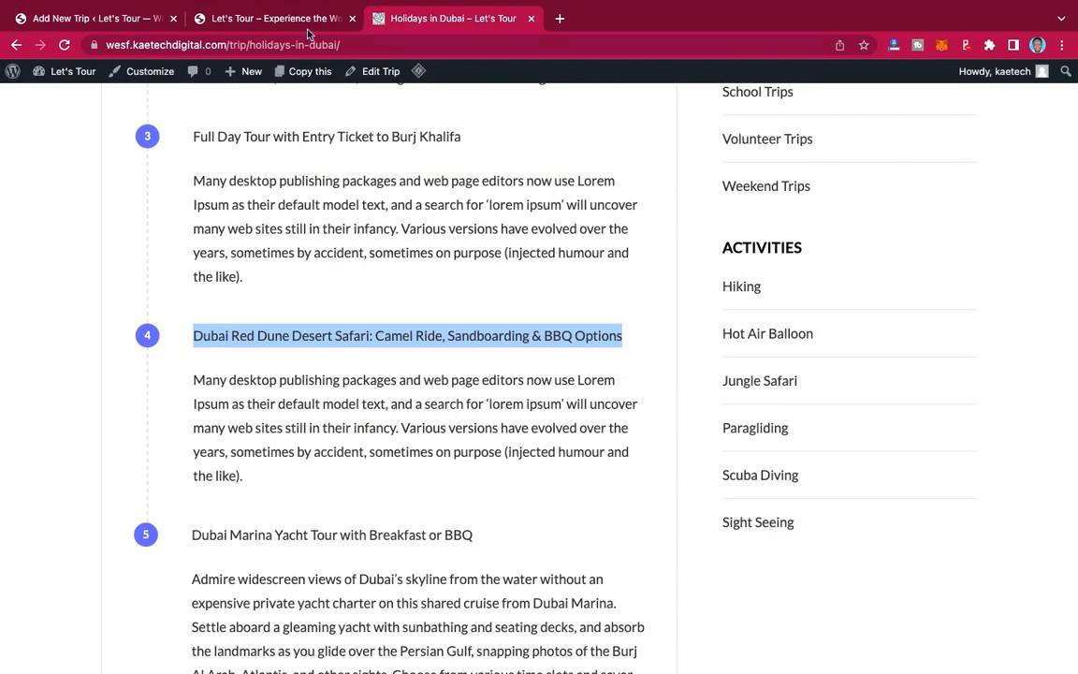
left_click(82, 18)
left_click(261, 366)
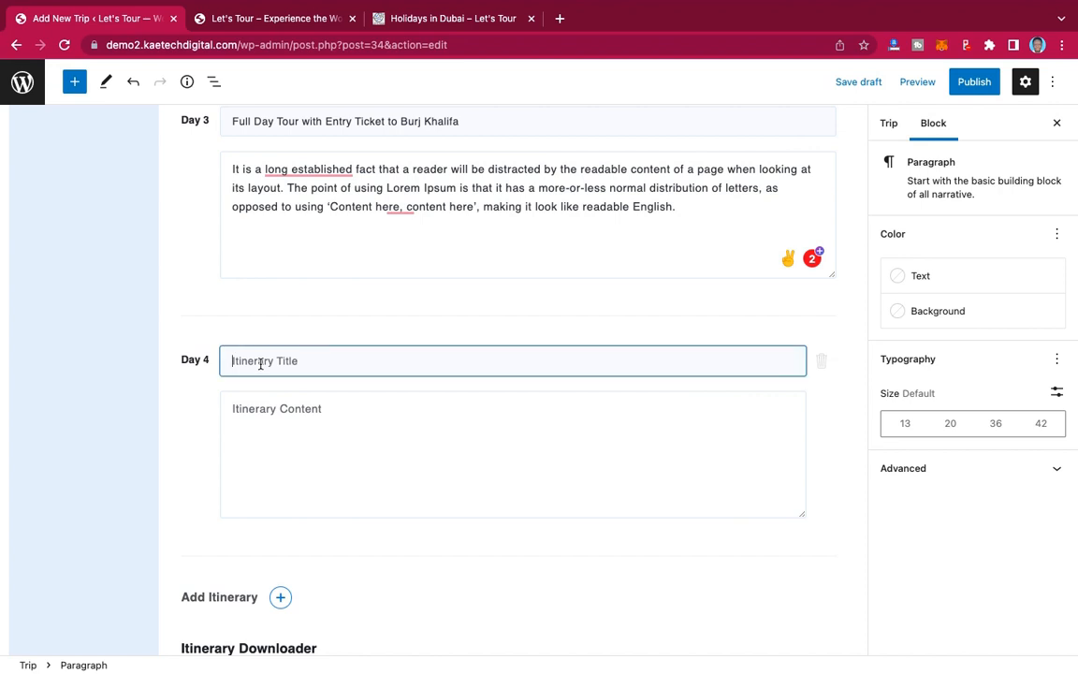
key("ctrl+v")
Step: Copy Day 3's whole placeholder paragraph into Day 4's itinerary content
left_click(330, 220)
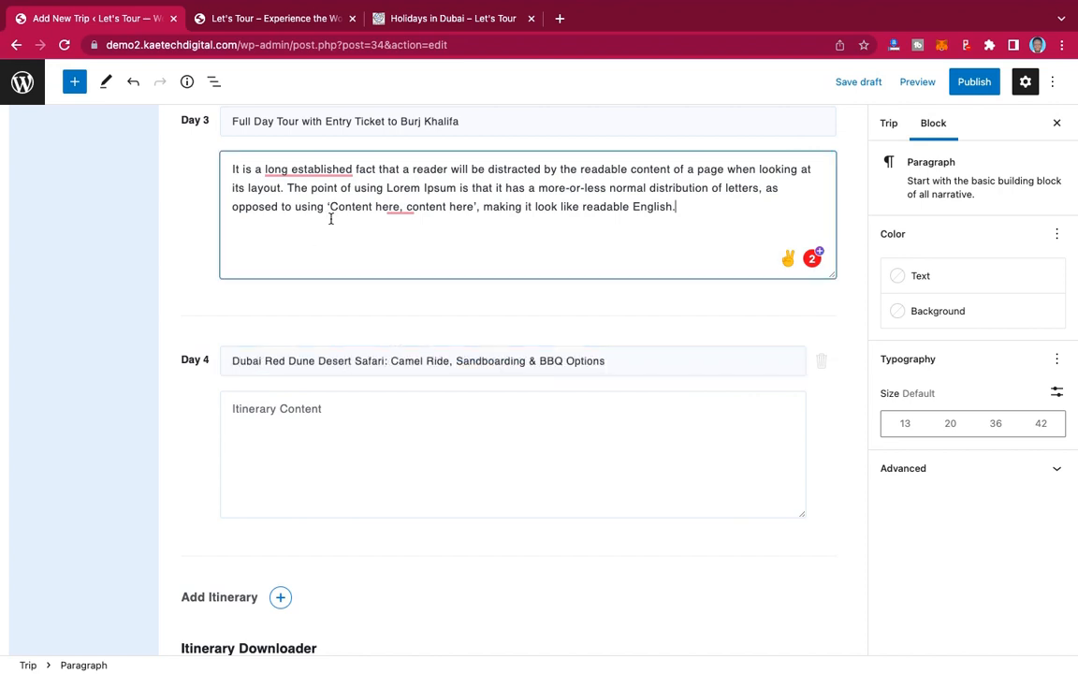
key("ctrl+a")
key("ctrl+c")
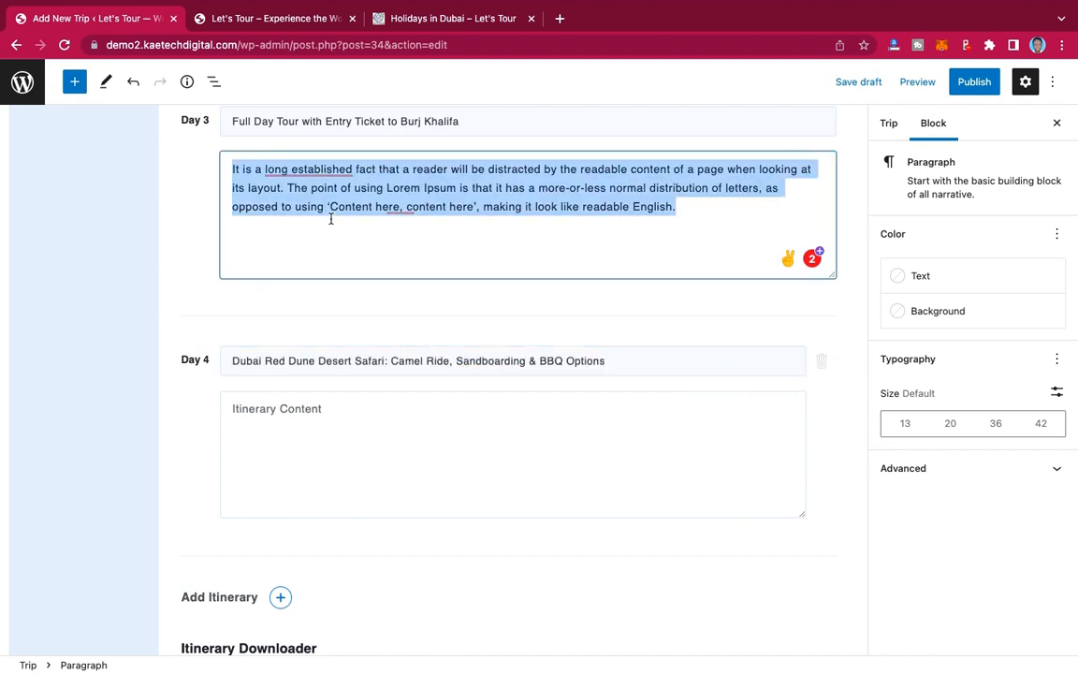
left_click(252, 421)
key("ctrl+v")
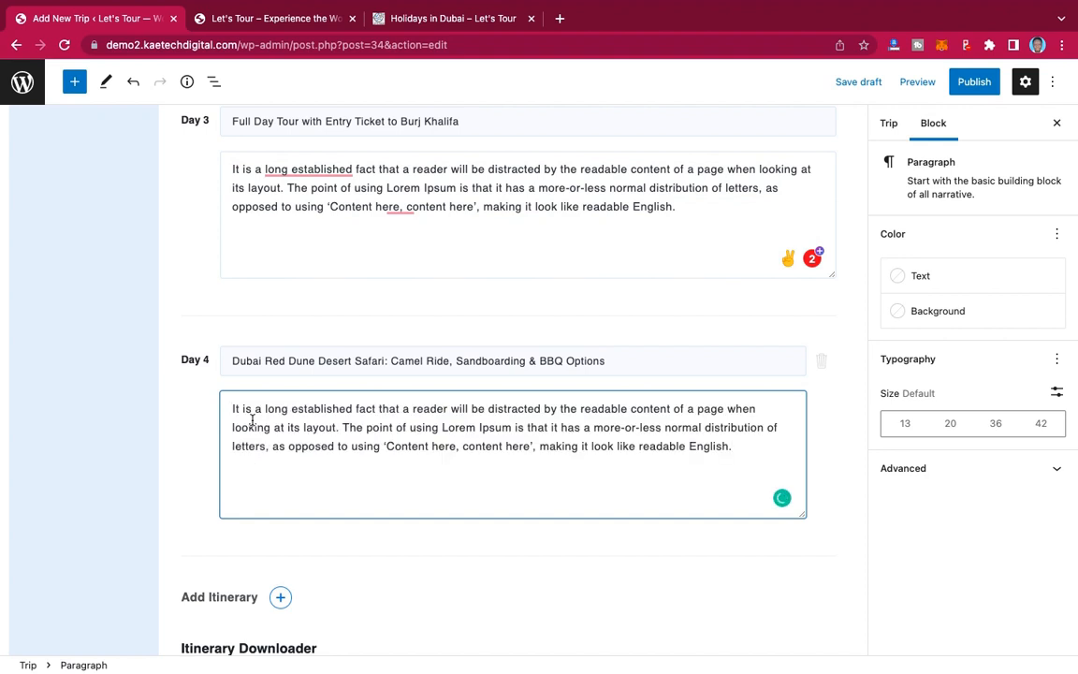
Step: Add a Day 5 itinerary entry titled "Dubai Marina Yacht Tour with Breakfast or BBQ", copied from the reference trip page
scroll(272, 329, "down", 5)
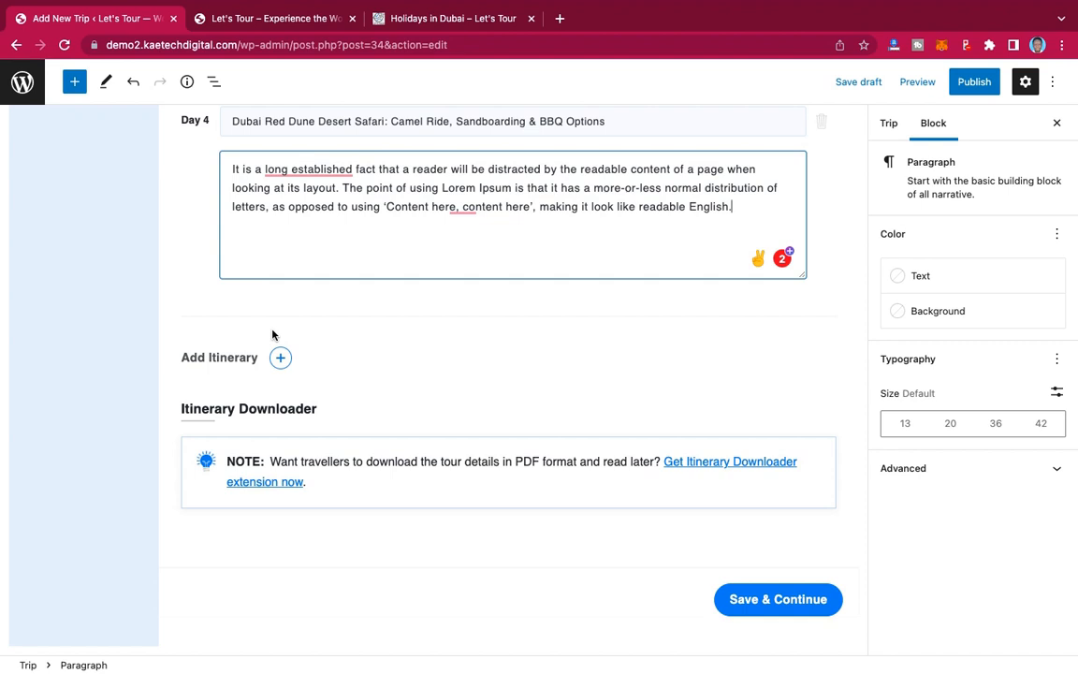
left_click(452, 19)
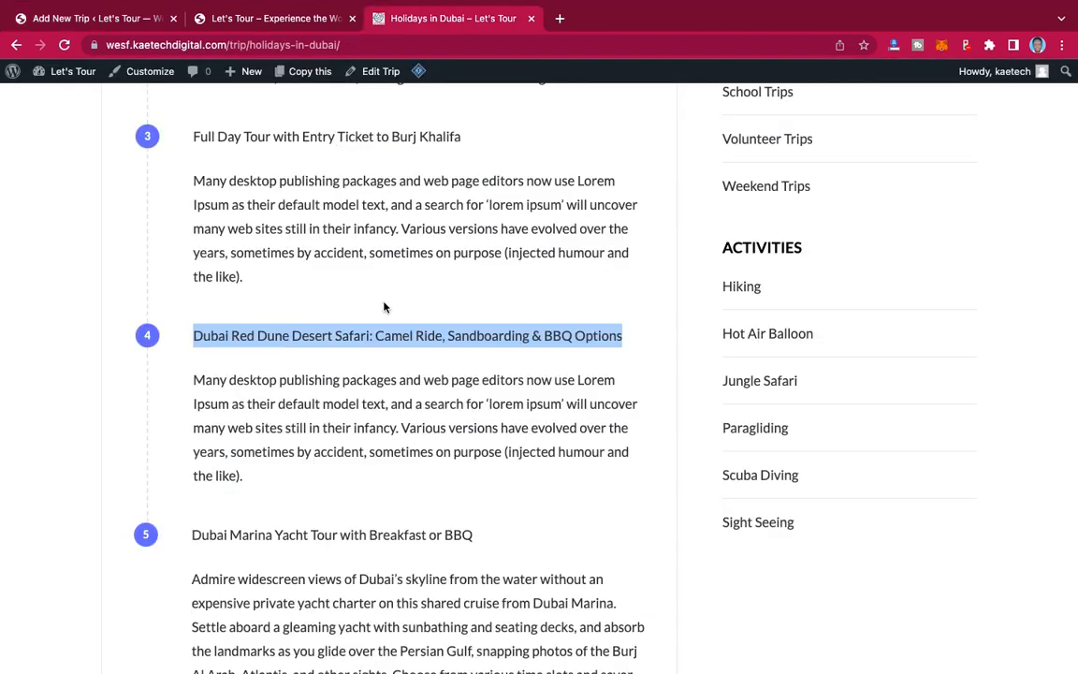
scroll(384, 307, "down", 5)
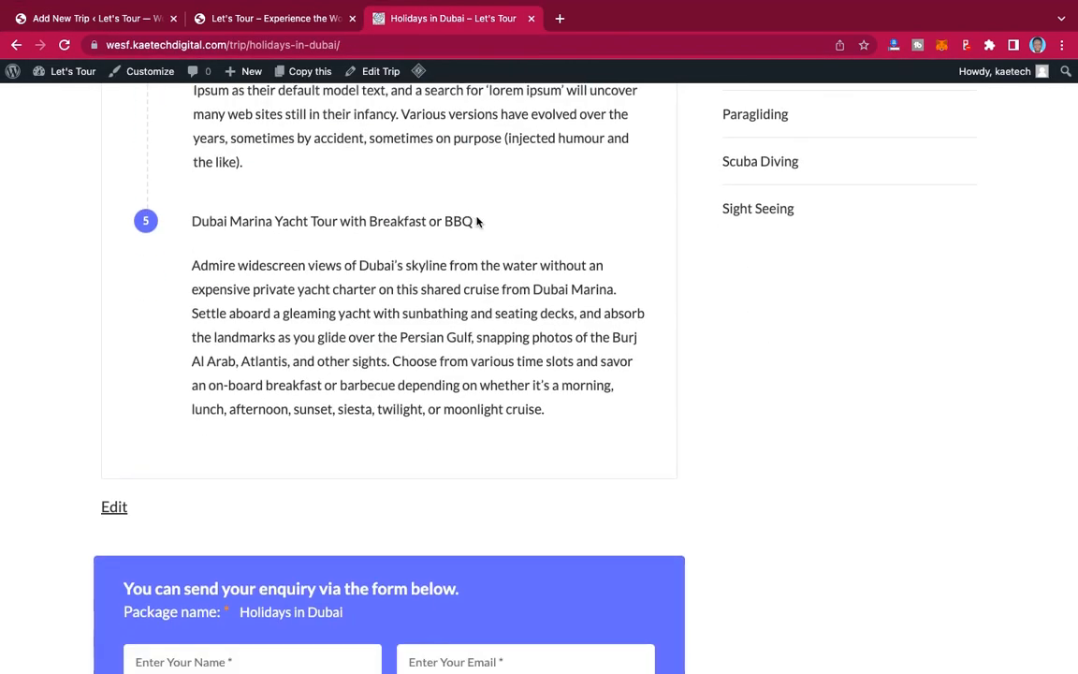
left_click_drag(476, 221, 165, 220)
key("ctrl+c")
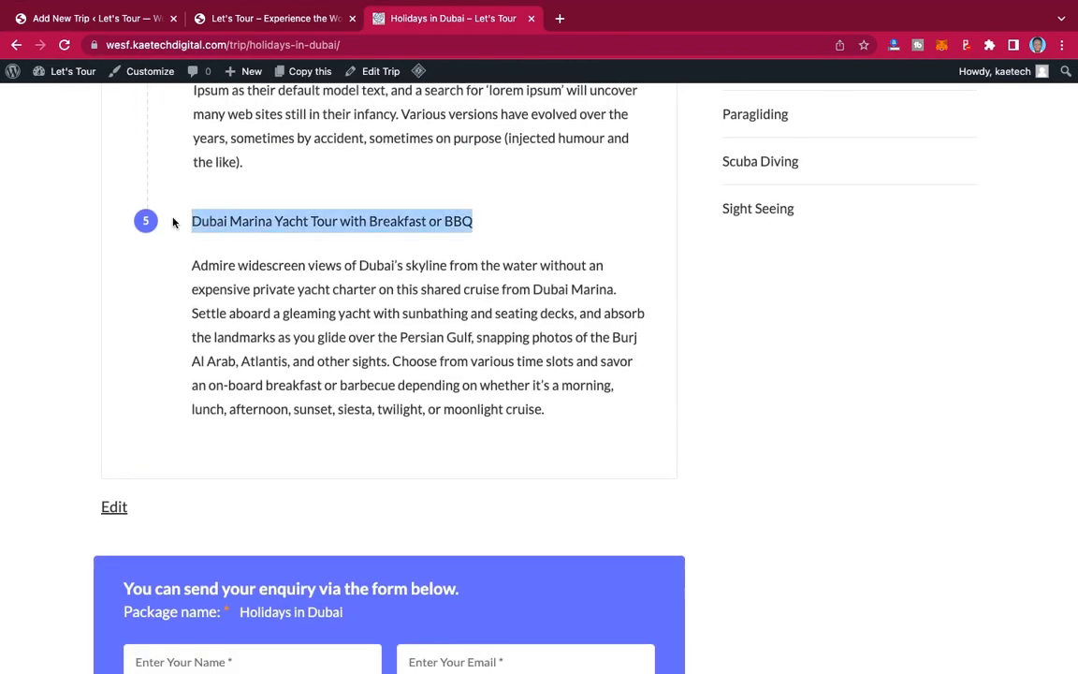
left_click(103, 20)
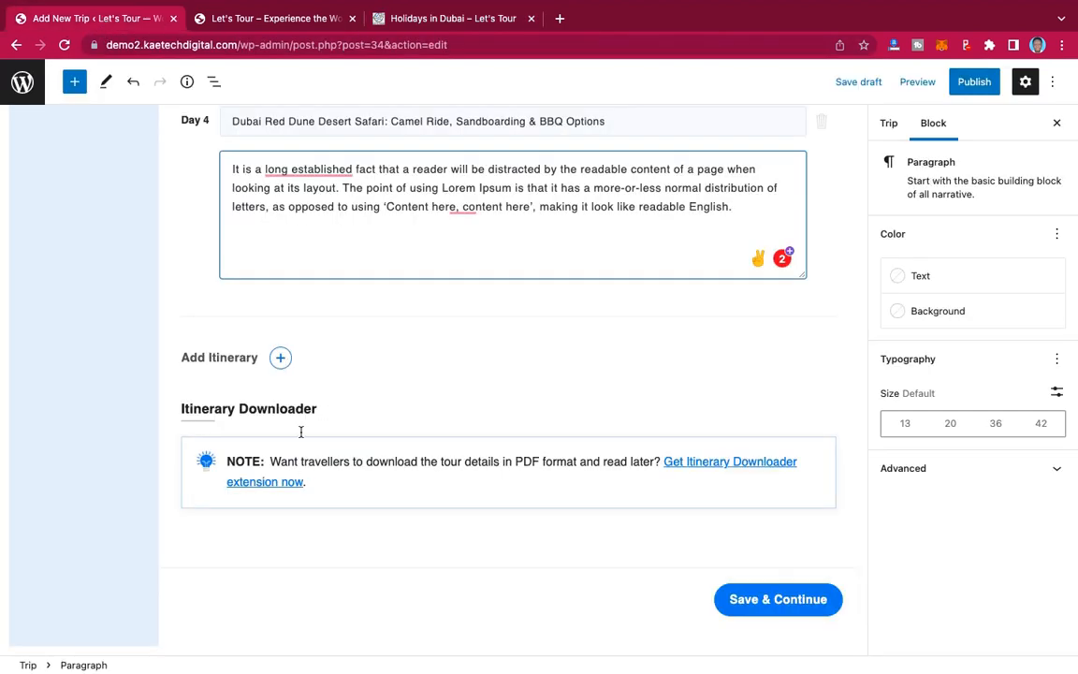
left_click(281, 358)
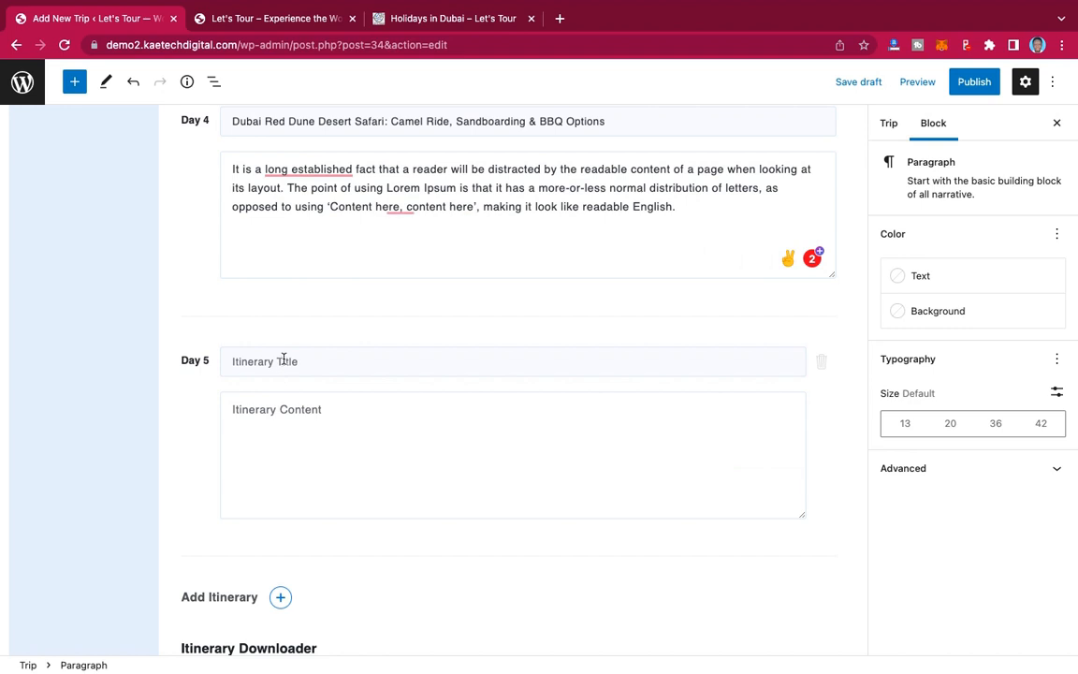
left_click(283, 360)
key("ctrl+v")
Step: Copy Day 4's whole placeholder paragraph into Day 5's itinerary content
left_click(314, 187)
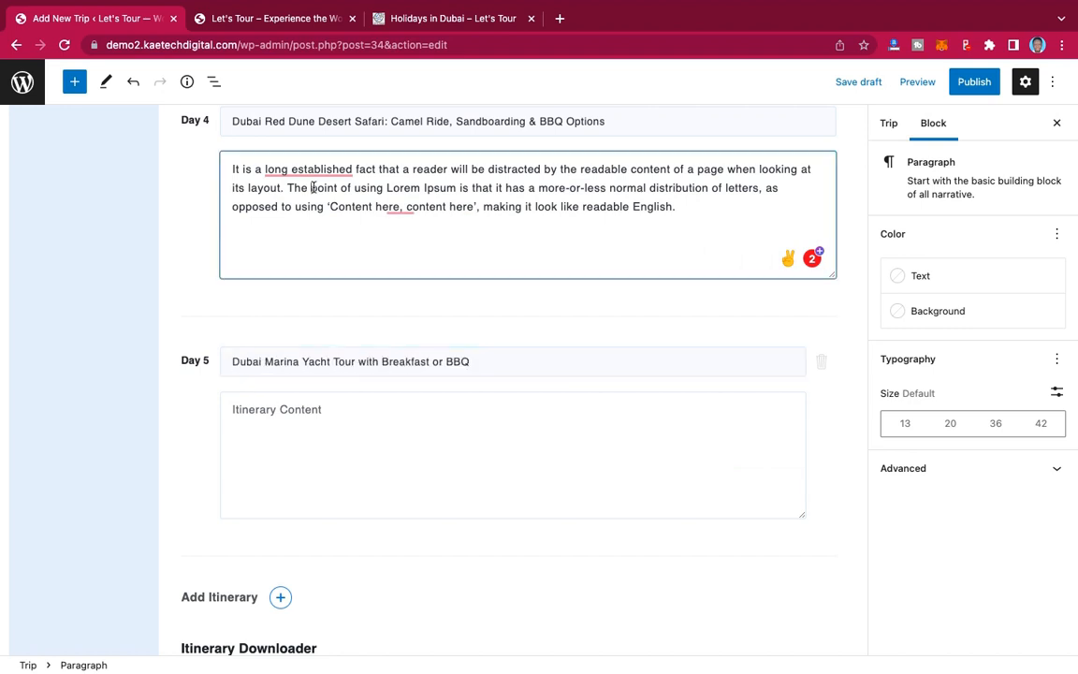
key("ctrl+a")
key("ctrl+c")
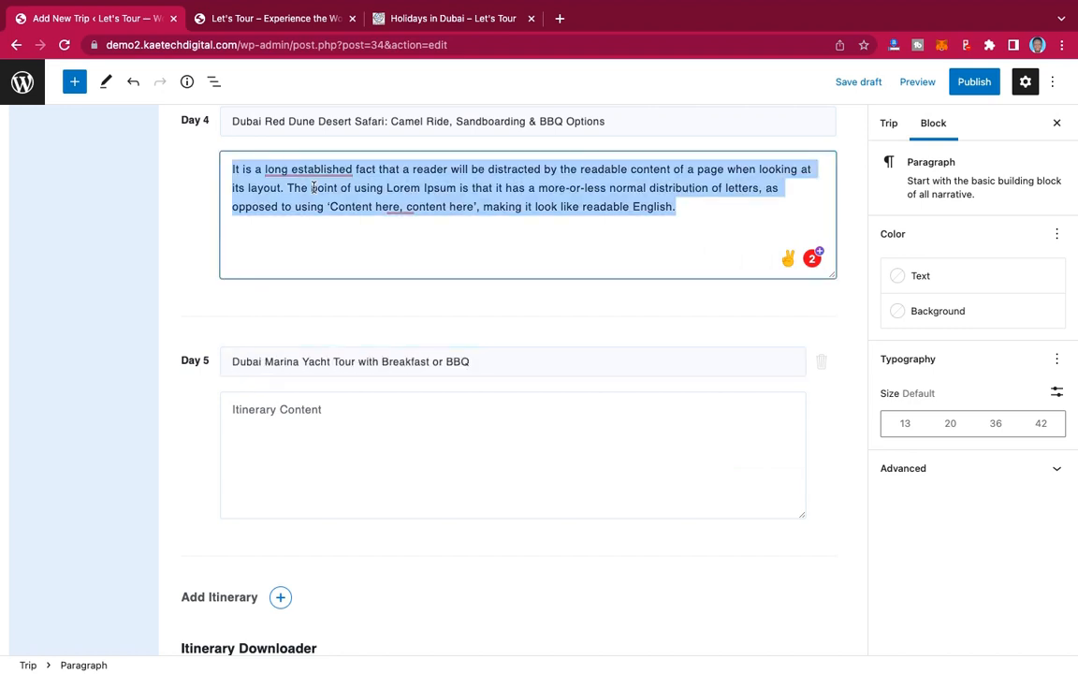
left_click(287, 408)
key("ctrl+v")
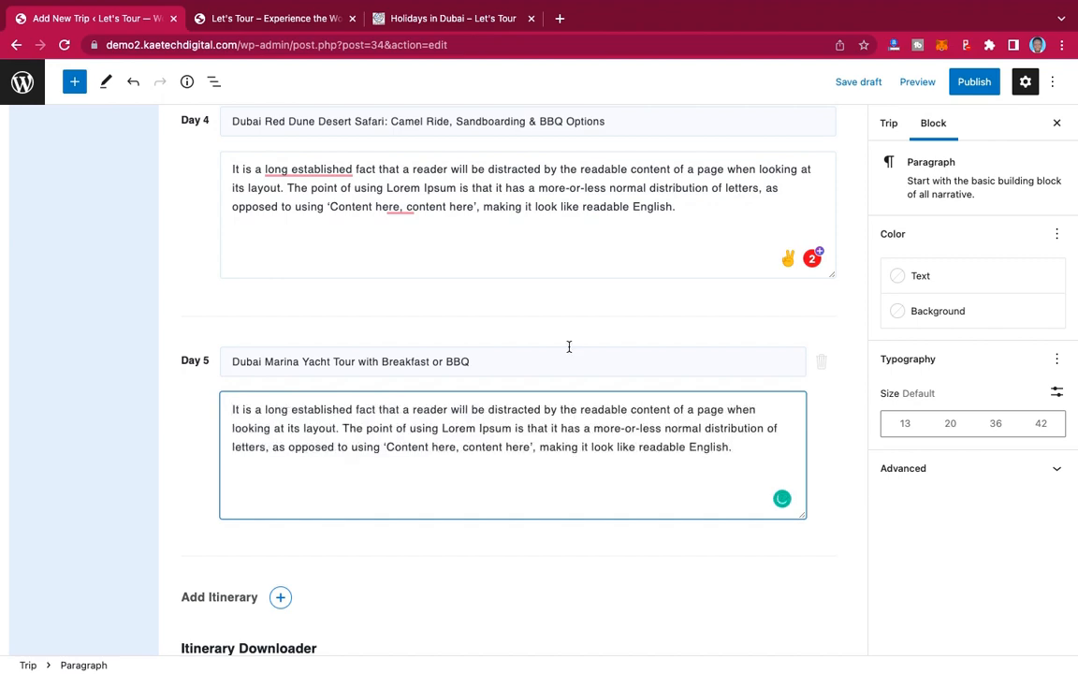
Step: Save the five-day itinerary and continue to the trip's Includes/Excludes settings
scroll(569, 346, "up", 5)
scroll(569, 346, "down", 8)
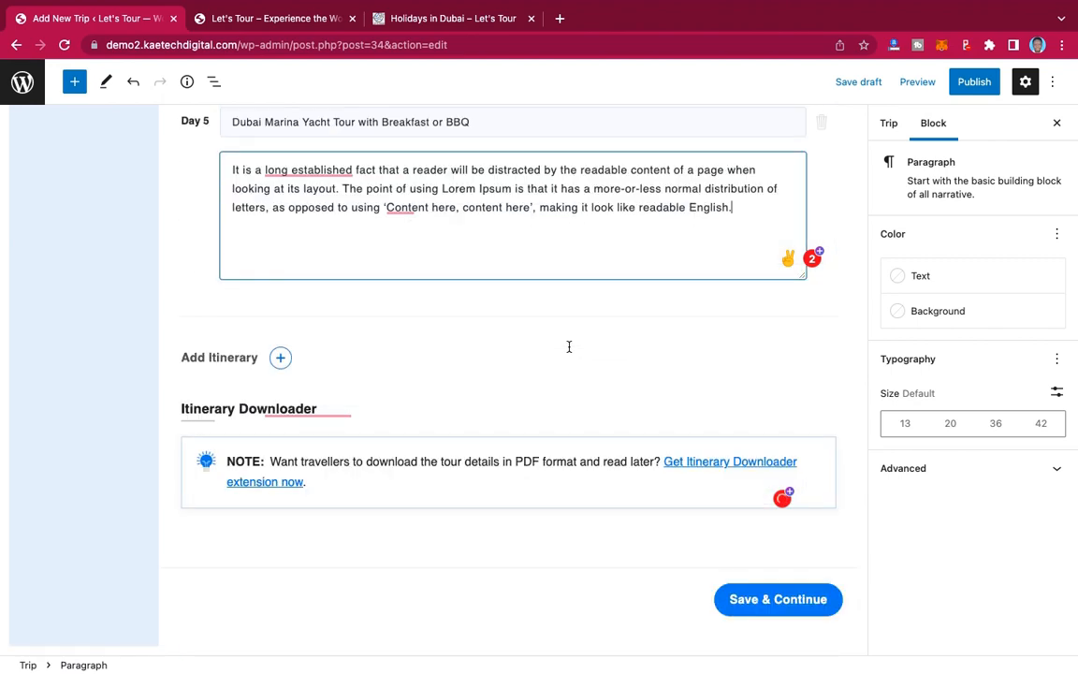
left_click(766, 601)
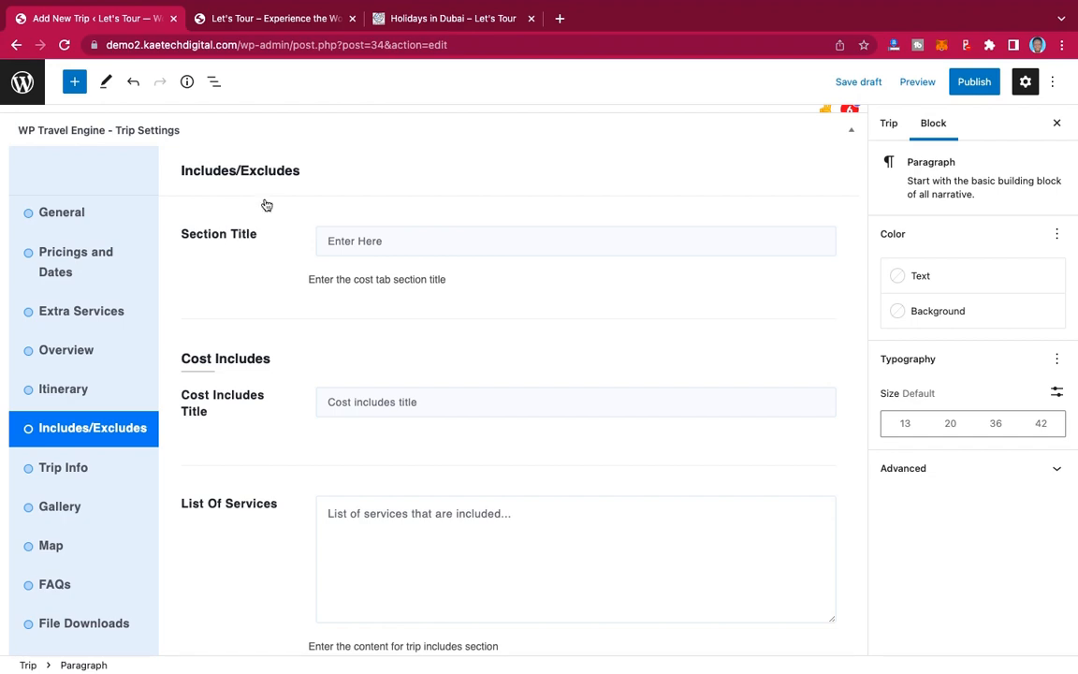
Step: Check the reference trip's cost section and set the Includes/Excludes section title to "Cost"
scroll(244, 215, "up", 1)
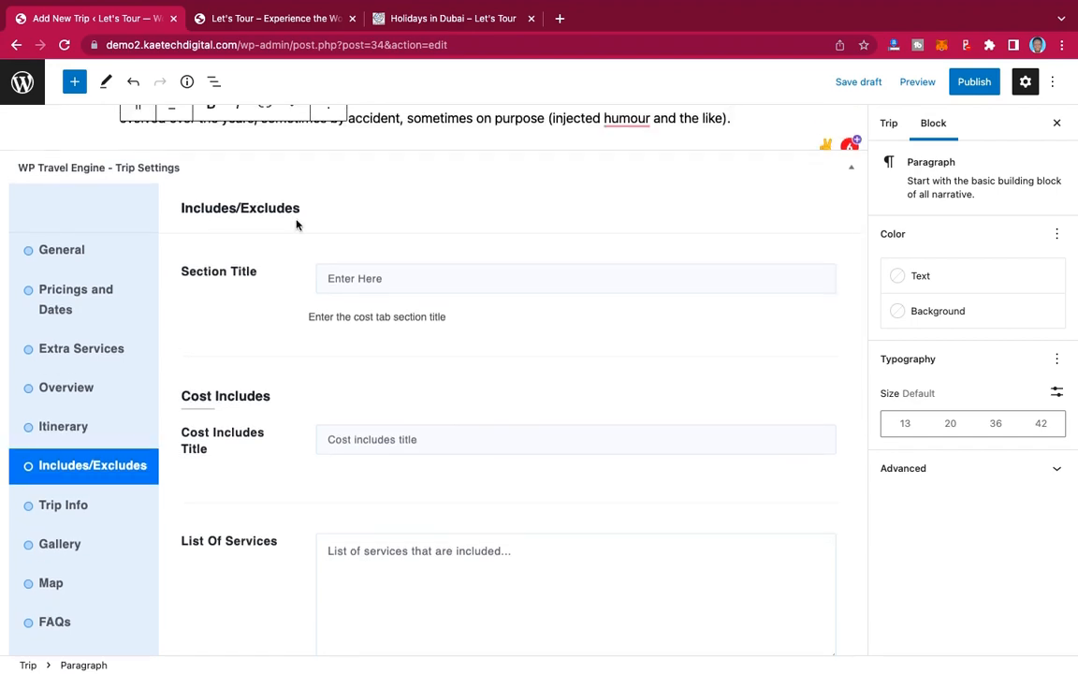
left_click(431, 19)
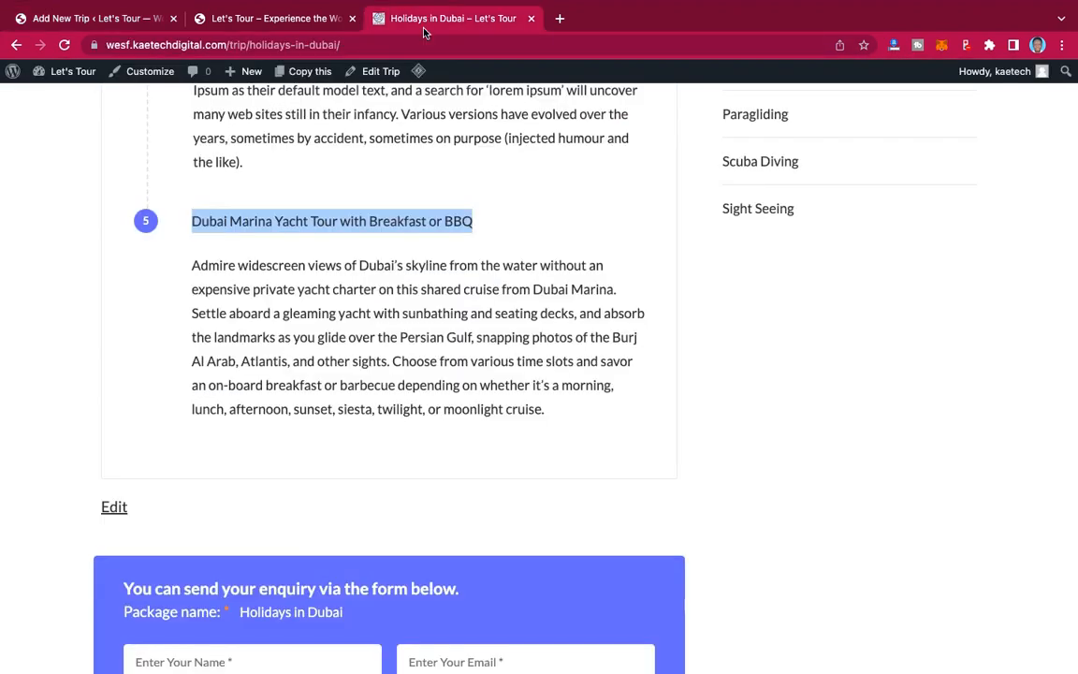
scroll(352, 244, "up", 10)
scroll(352, 244, "down", 10)
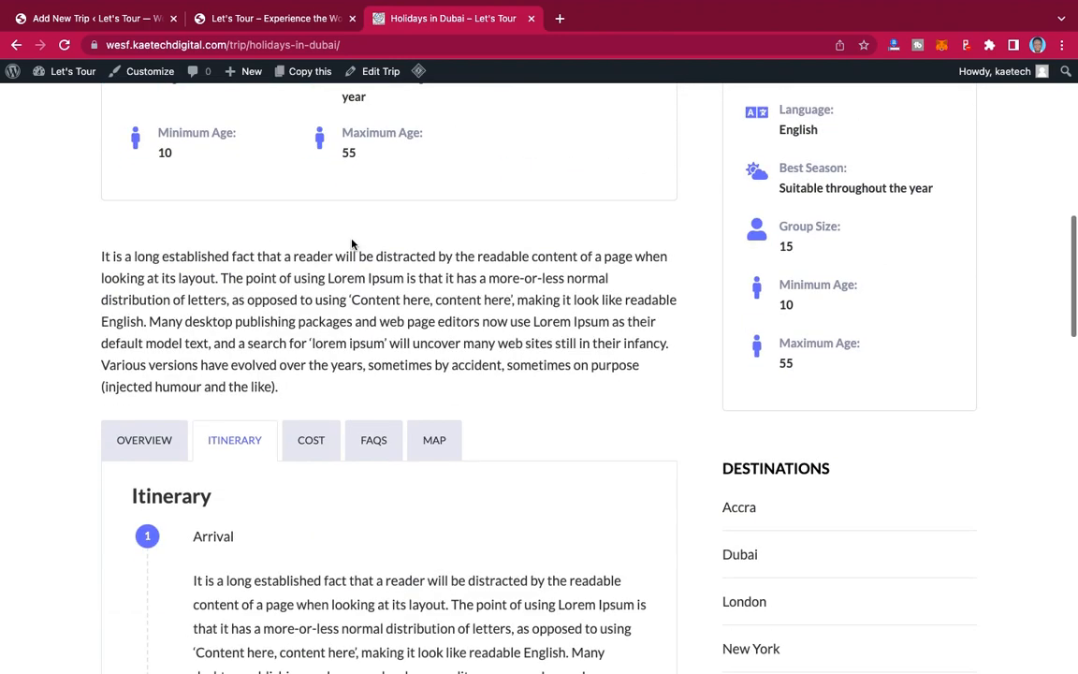
left_click(310, 362)
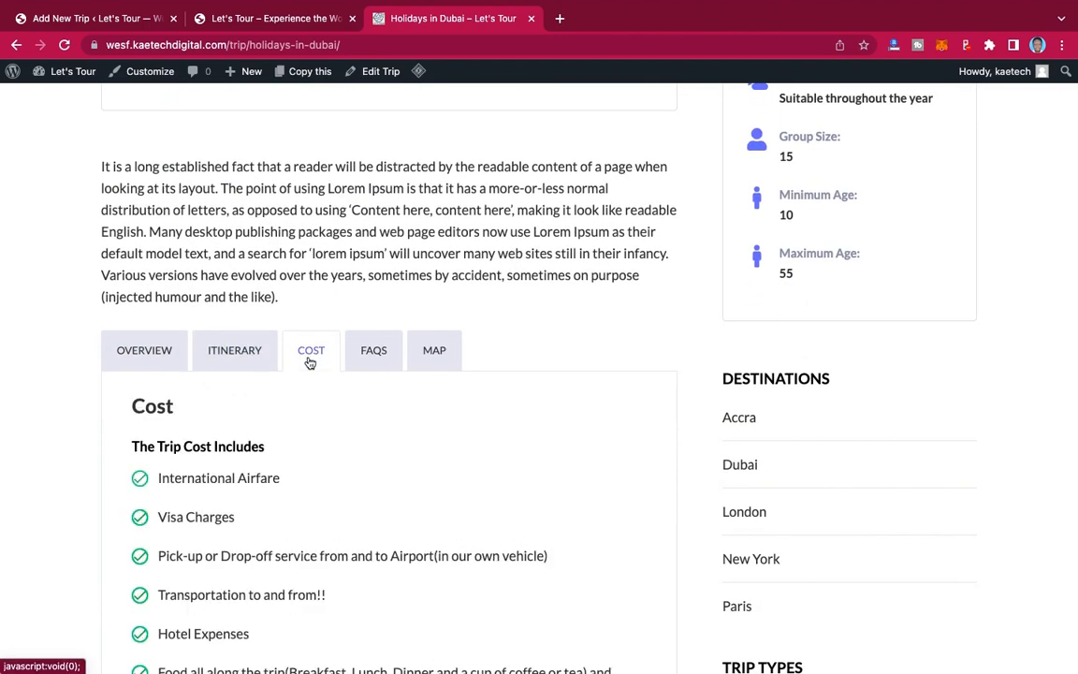
scroll(310, 362, "down", 10)
scroll(310, 362, "up", 6)
scroll(310, 363, "down", 2)
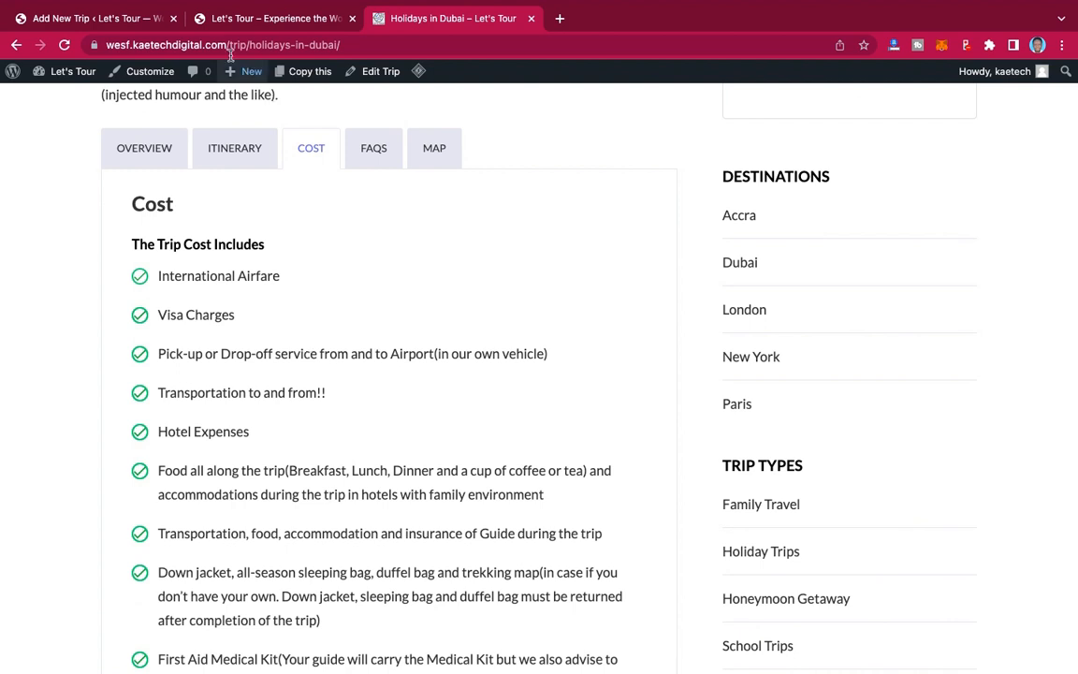
left_click(103, 18)
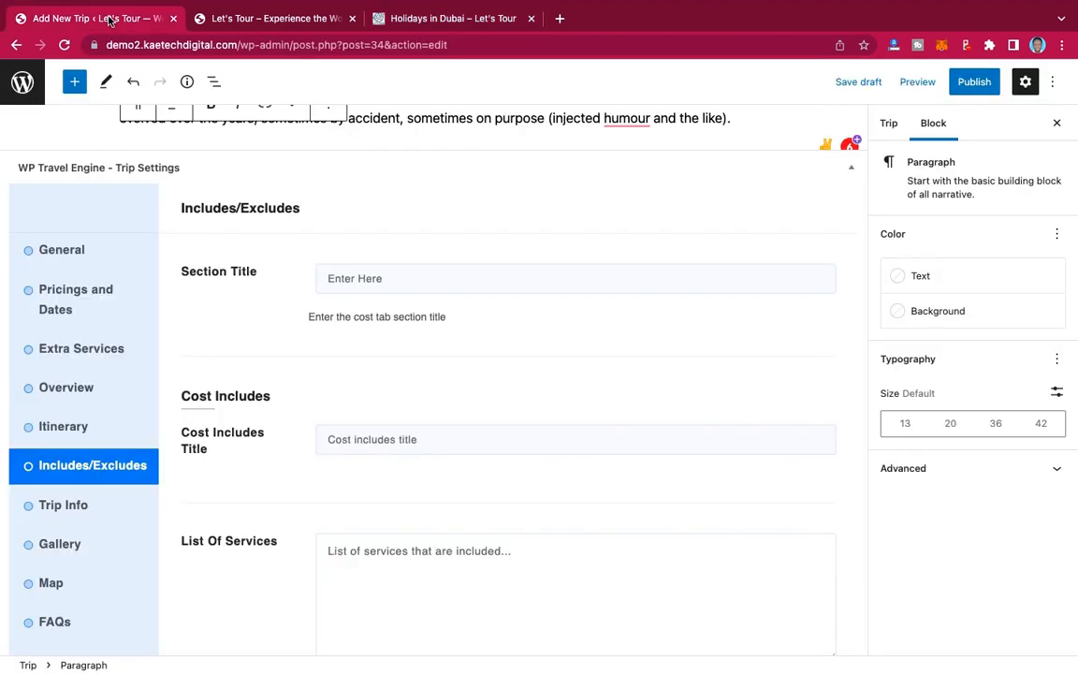
left_click(335, 278)
type("Cost")
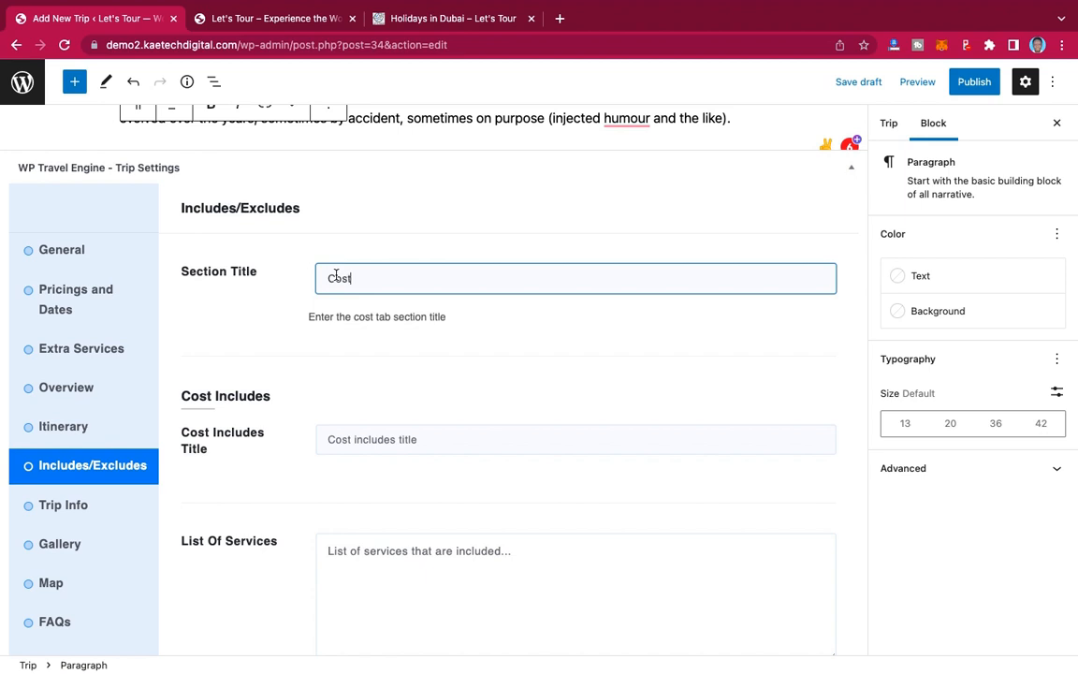
Step: Copy the reference trip page's full cost-includes list, from International Airfare to the permits and paperwork, into the Cost Includes list of services
scroll(374, 331, "down", 3)
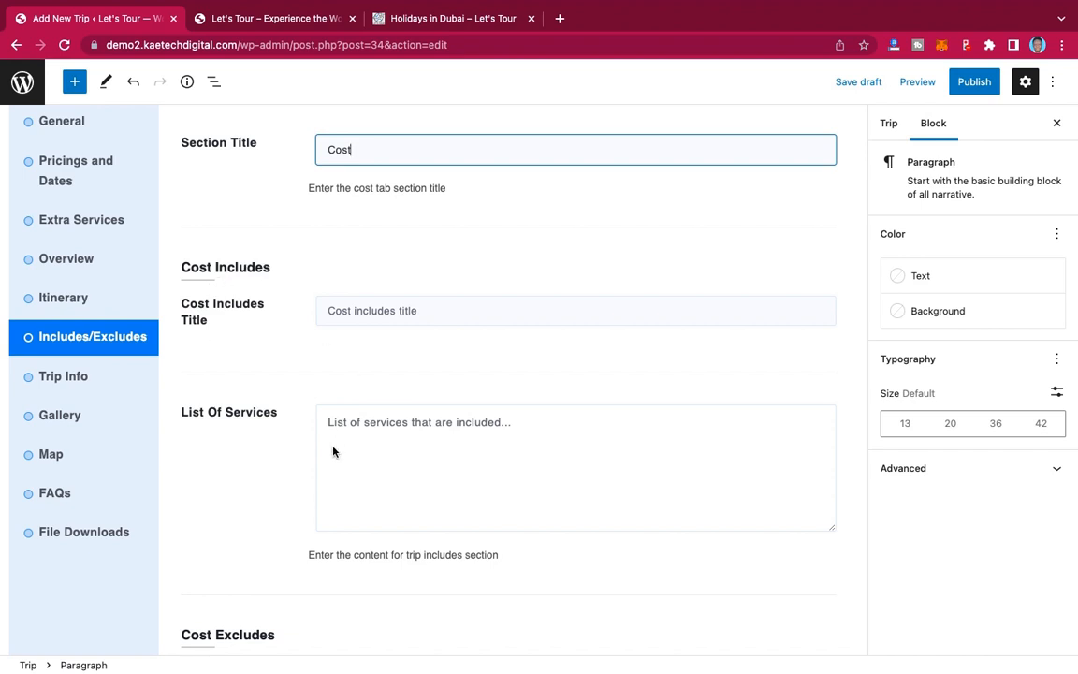
scroll(335, 437, "down", 1)
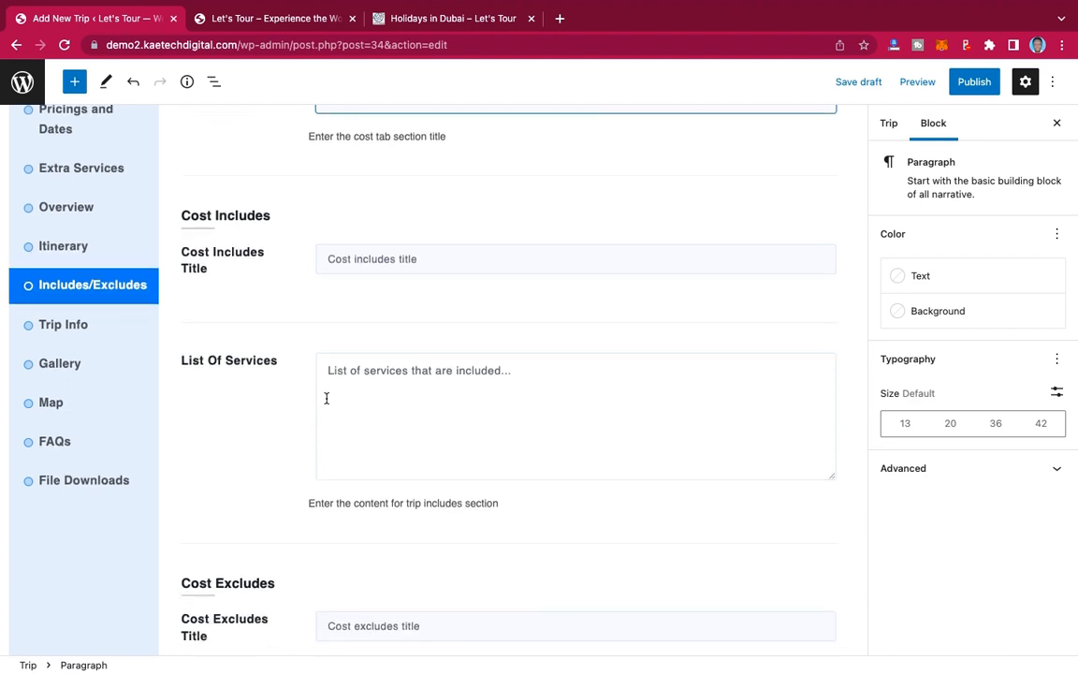
left_click(386, 16)
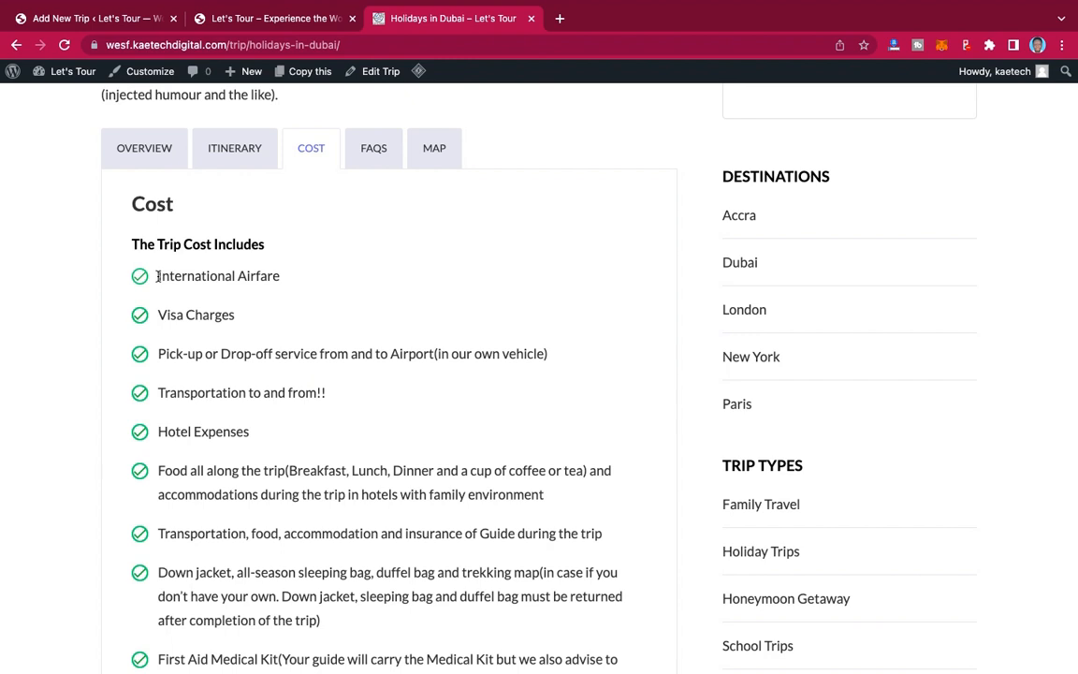
left_click_drag(157, 276, 403, 525)
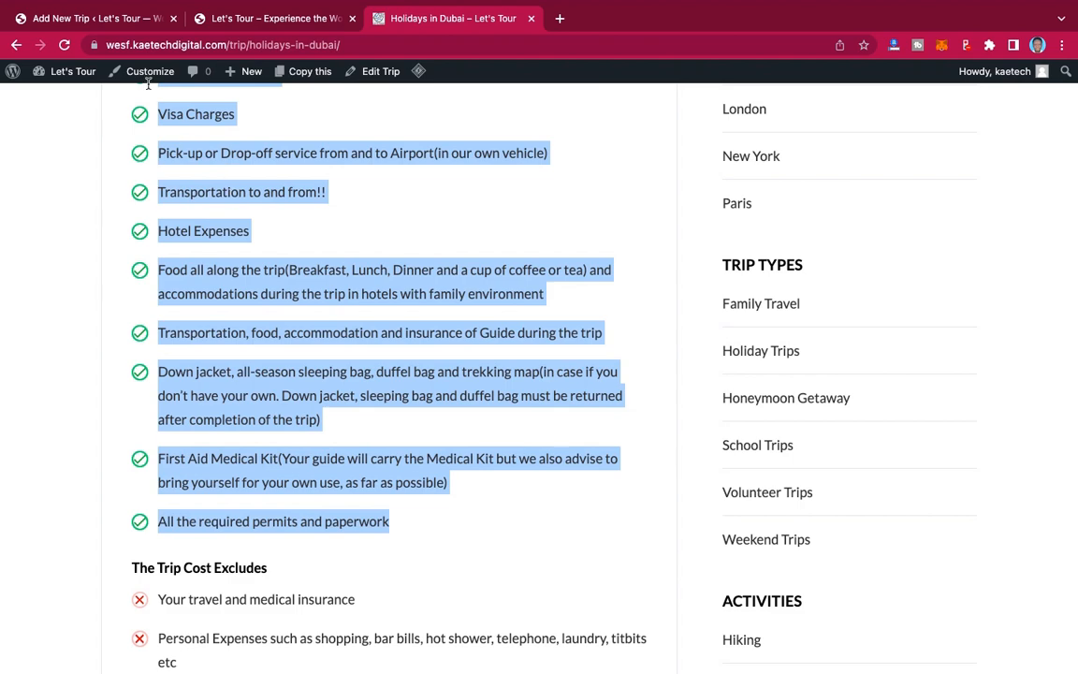
left_click(105, 19)
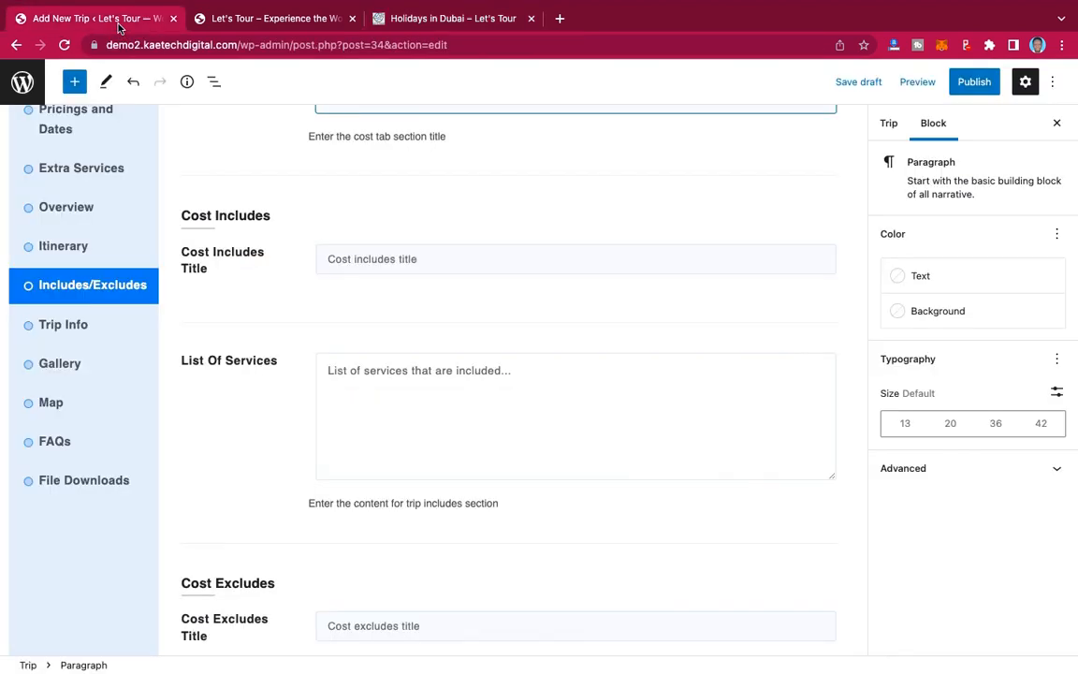
left_click(326, 373)
type("Transportation, food, accommodation and insurance of Guide during the trip Down jacket, all-season sleeping bag, duffel bag and trekking map(in case if you don't have your own. Down jacket, sleeping bag and duffel bag must be returned after completion of the trip) First Aid Medical Kit(Your guide will carry the Medical Kit but we also advise to bring yourself for your own use, as far as possible) All the required permits and paperwork")
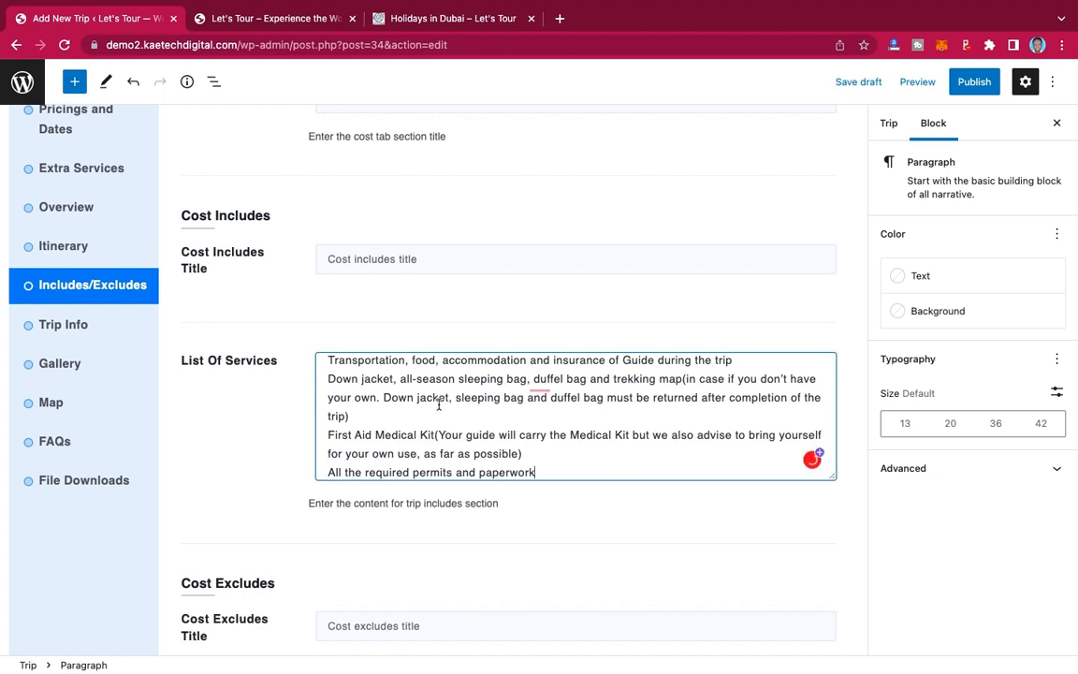
scroll(438, 404, "down", 5)
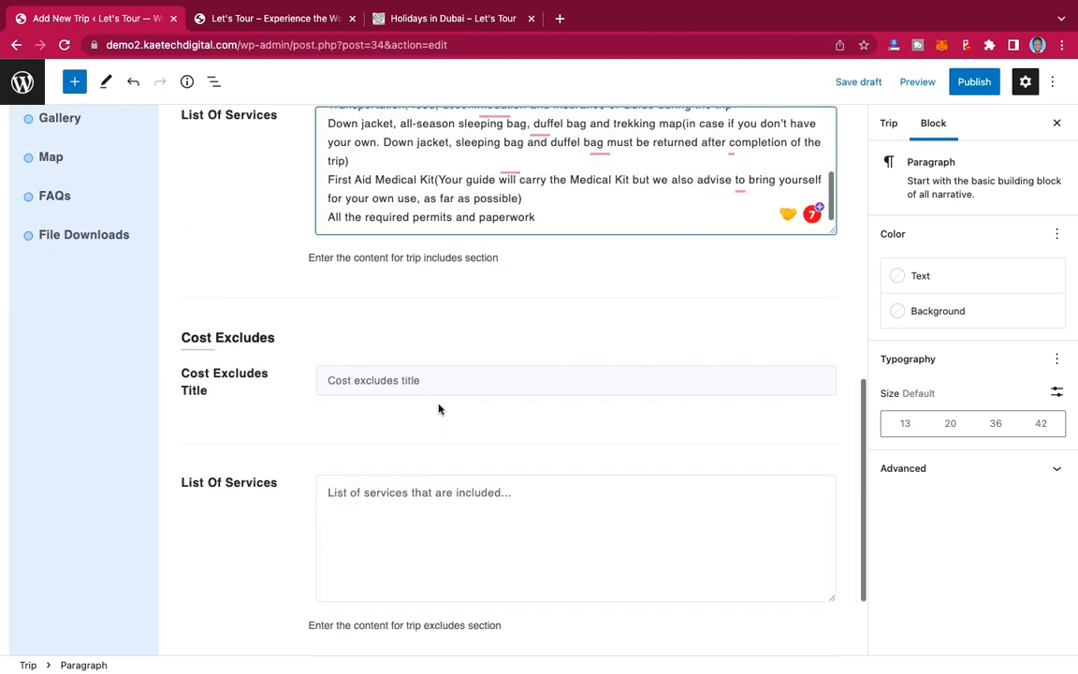
left_click(435, 380)
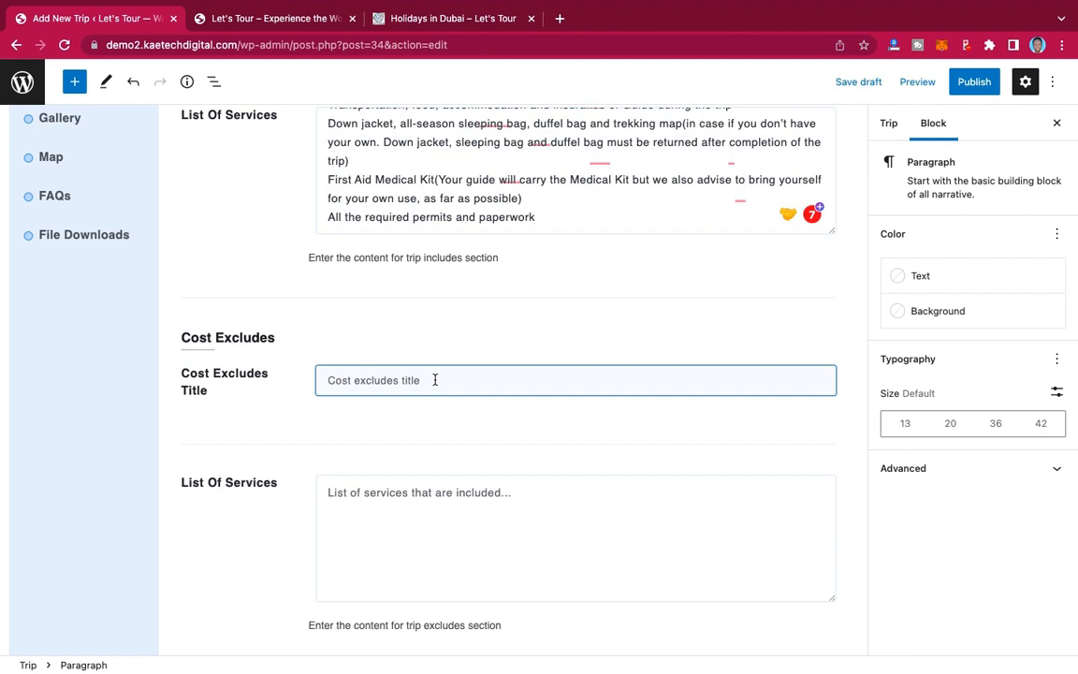
type("E")
key("BackSpace")
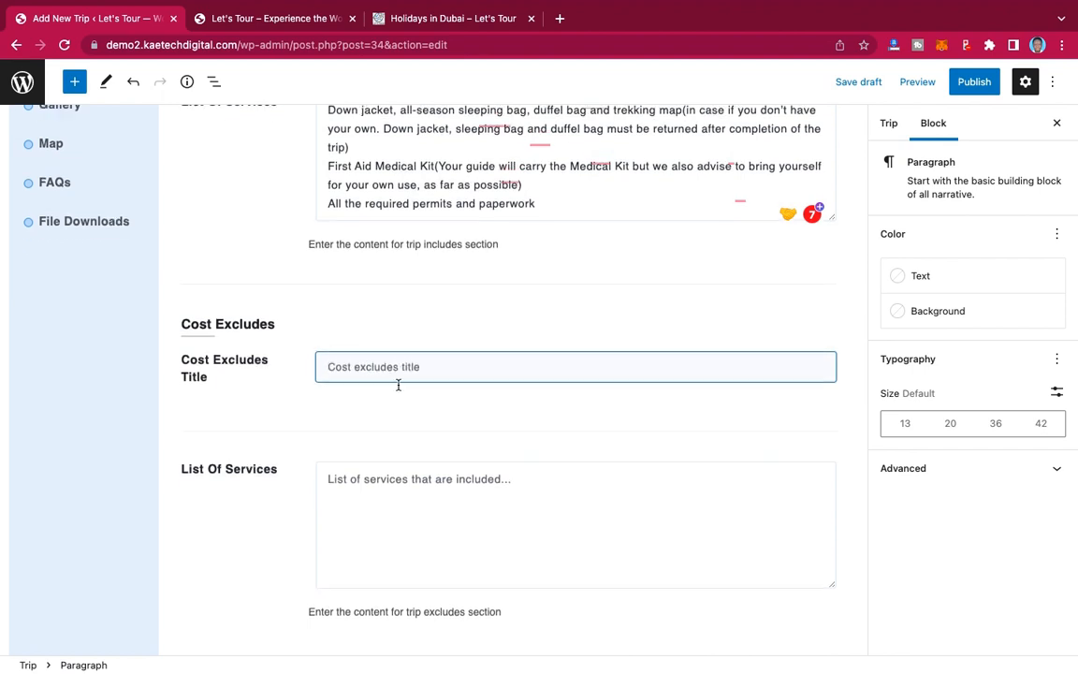
Step: Copy the reference page's full cost-excludes list into the Cost Excludes list of services, and save to continue to Trip Info
scroll(400, 385, "down", 2)
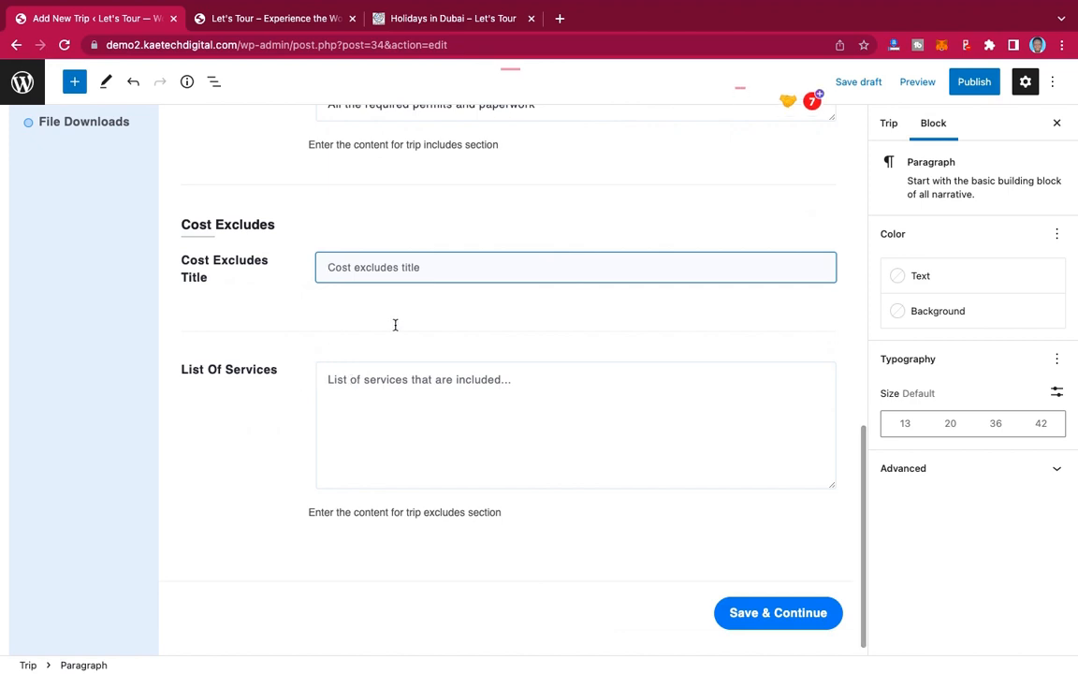
scroll(395, 323, "up", 7)
scroll(395, 325, "down", 8)
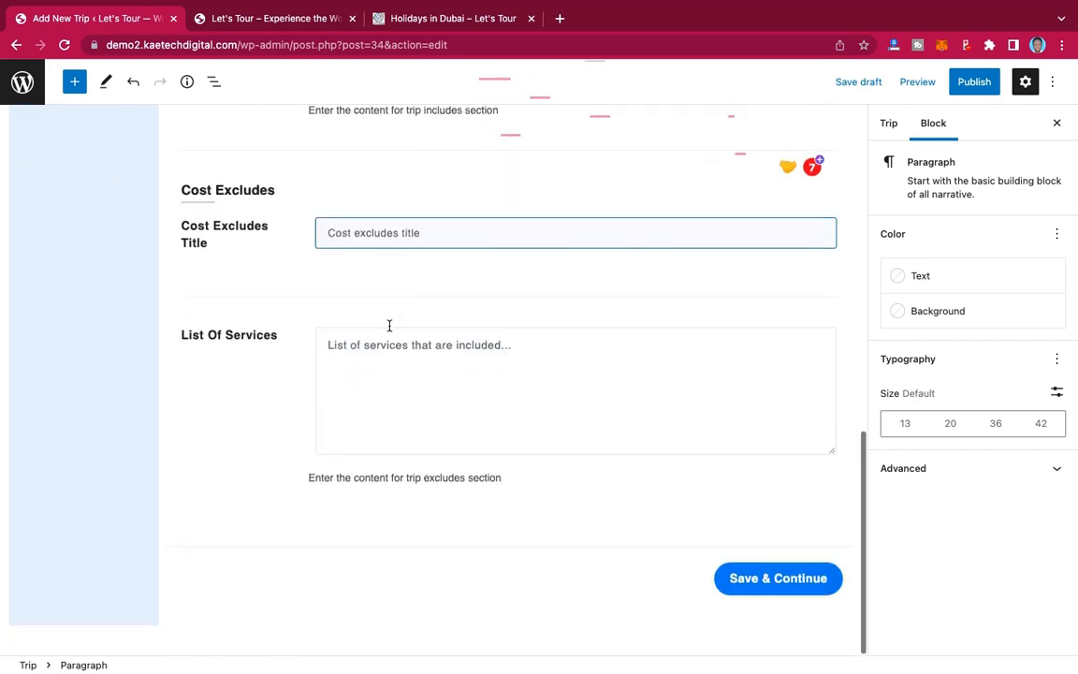
left_click(344, 366)
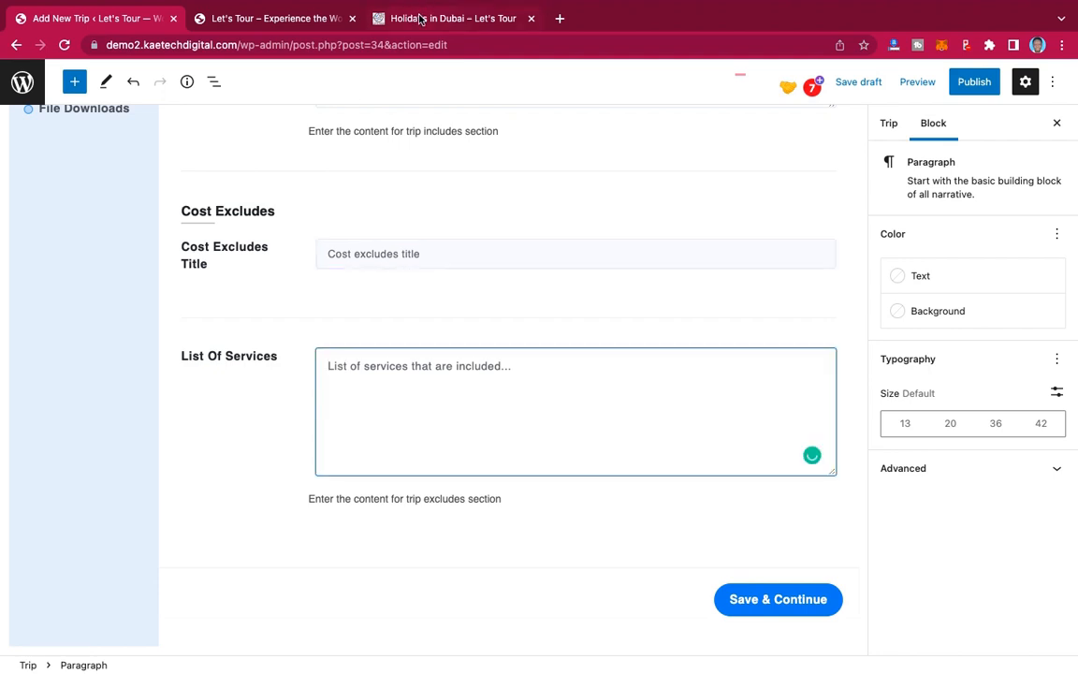
left_click(420, 19)
scroll(328, 308, "down", 6)
scroll(326, 303, "up", 2)
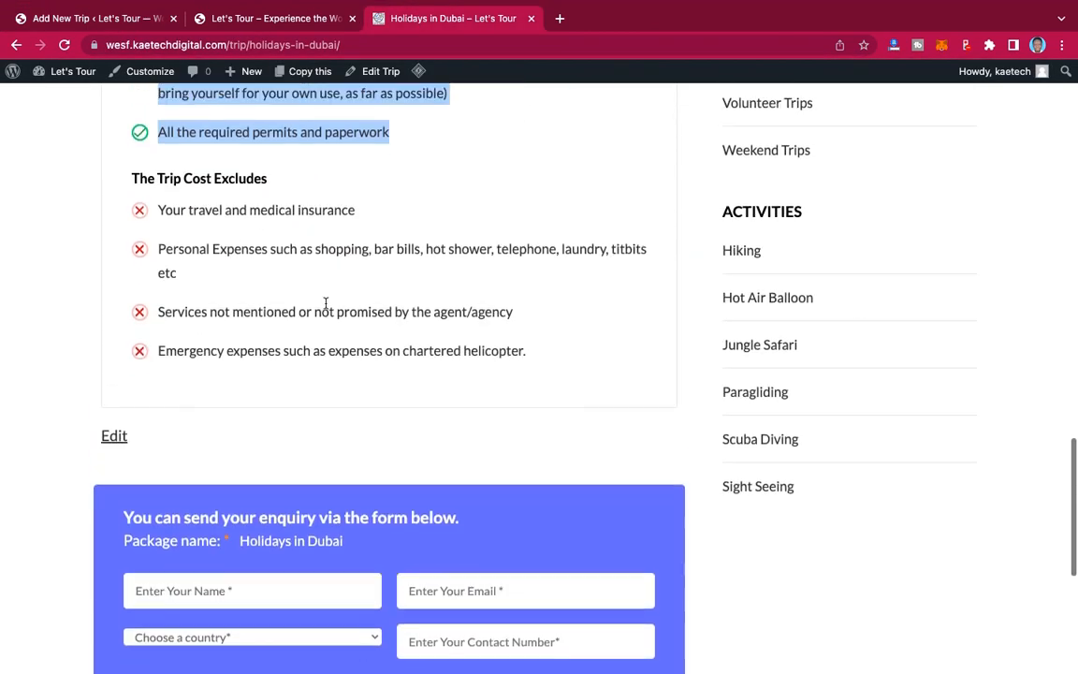
left_click(157, 221)
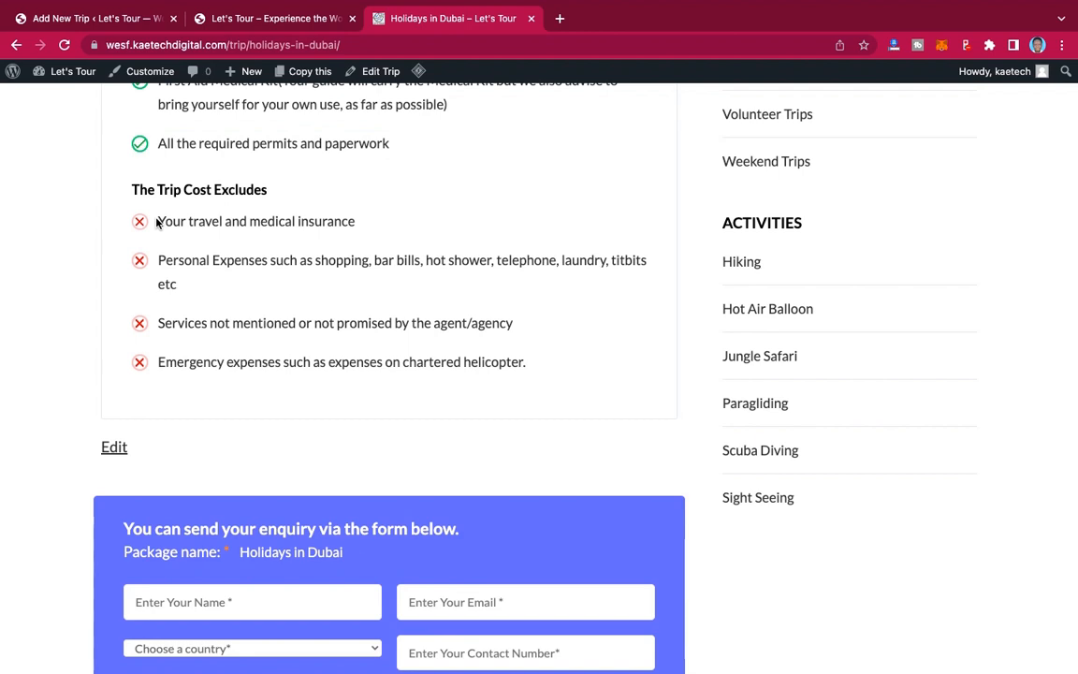
left_click_drag(160, 220, 532, 361)
key("super+c")
scroll(538, 305, "down", 1)
scroll(538, 306, "down", 5)
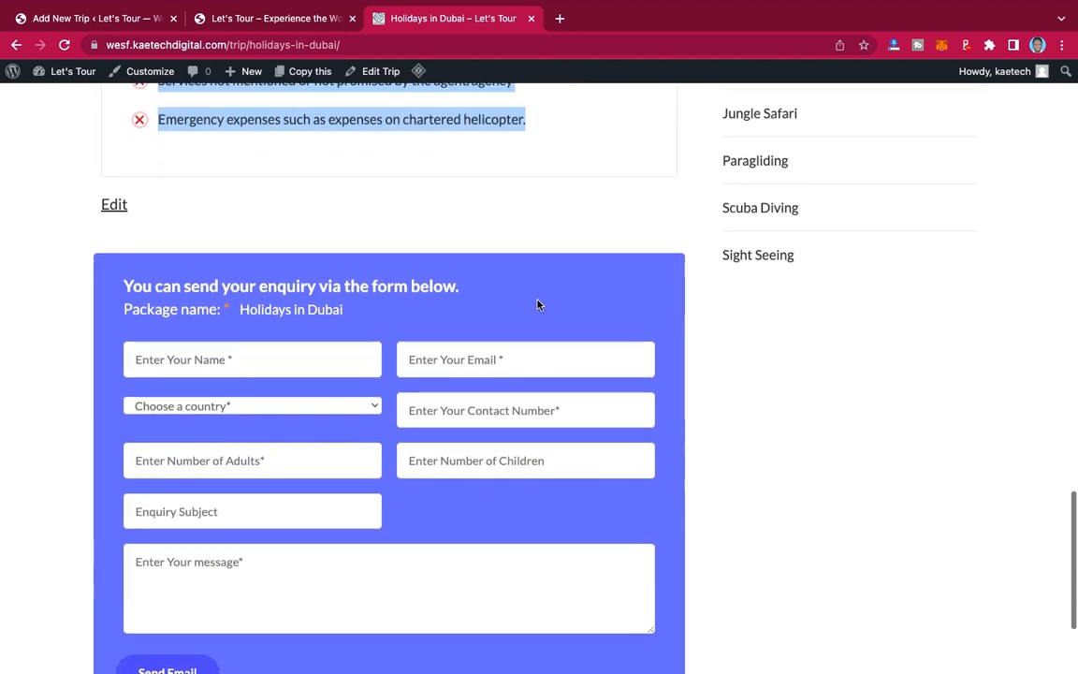
left_click(103, 18)
key("super+v")
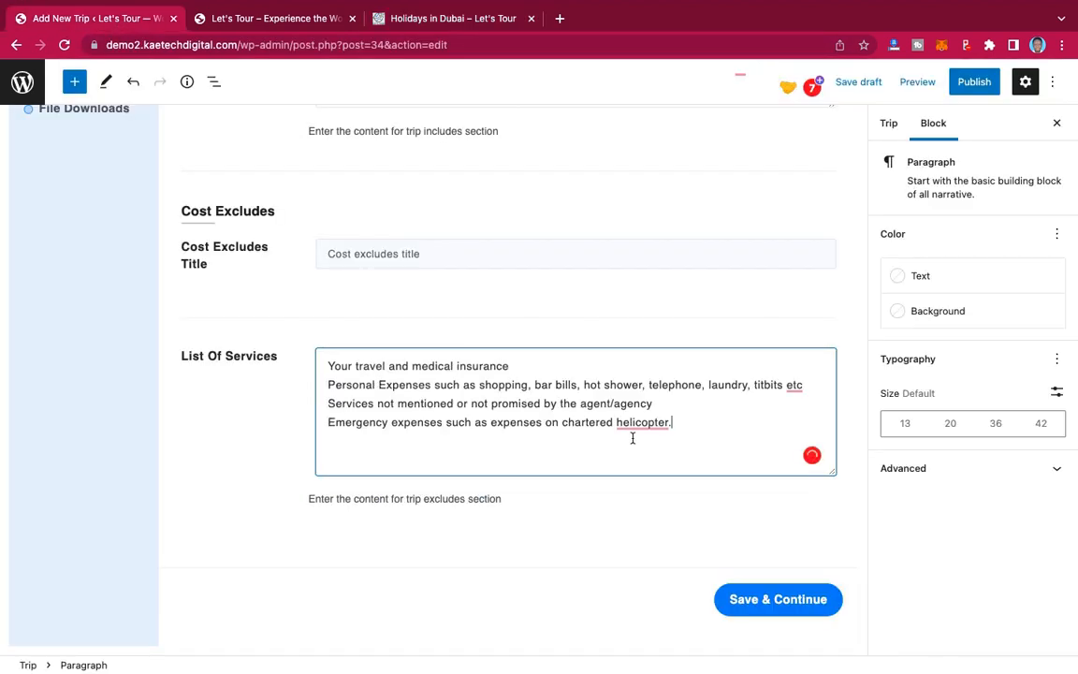
left_click(754, 600)
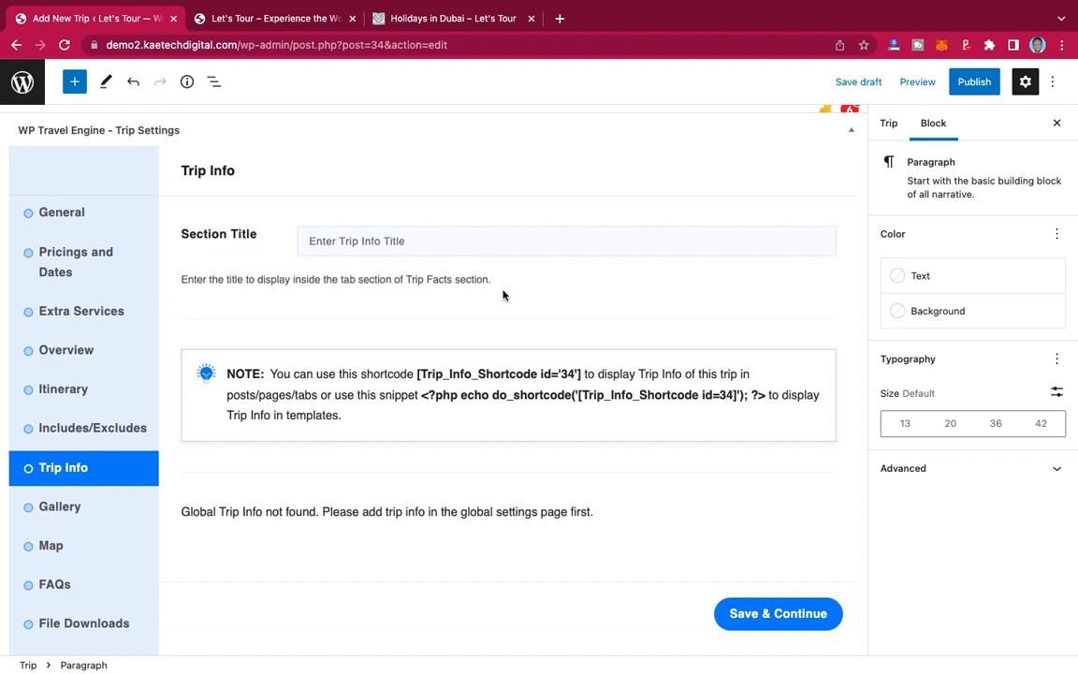
scroll(503, 295, "down", 1)
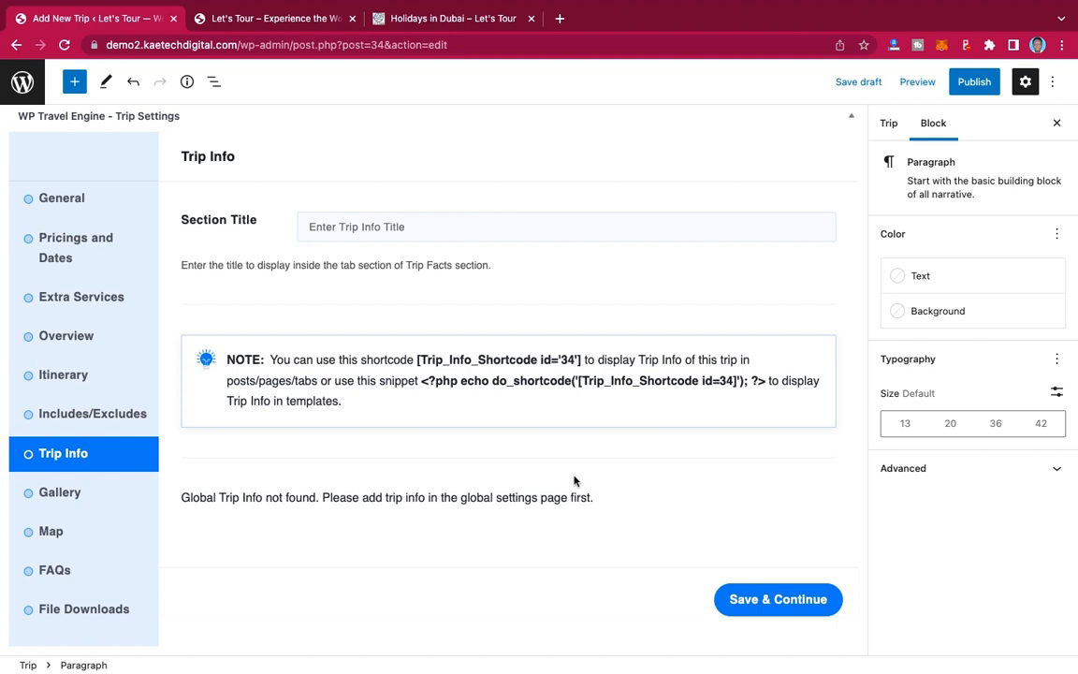
Step: Open the WP Travel Engine plugin settings from the site's dashboard in the second browser tab, skipping the Freemius opt-in
left_click(236, 19)
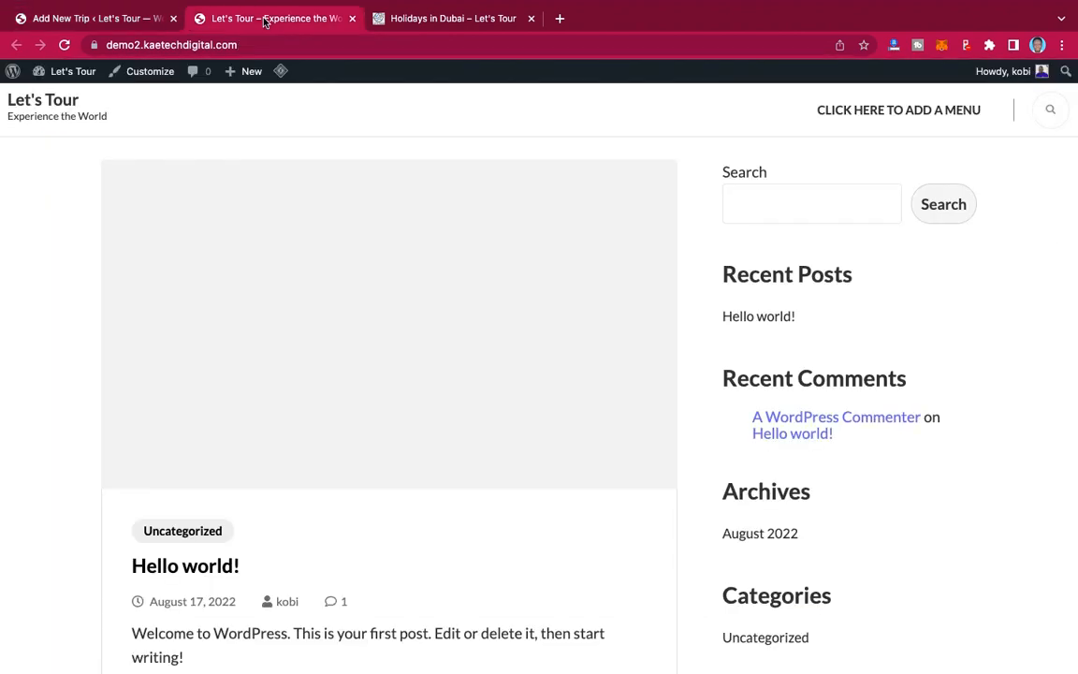
mouse_move(65, 71)
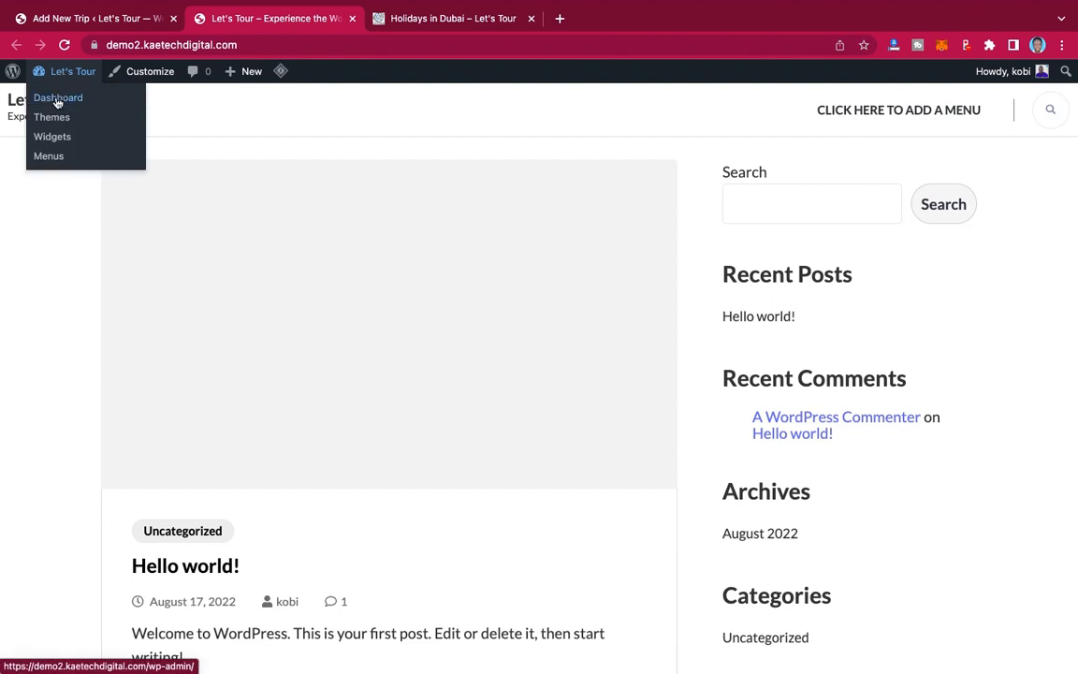
left_click(58, 97)
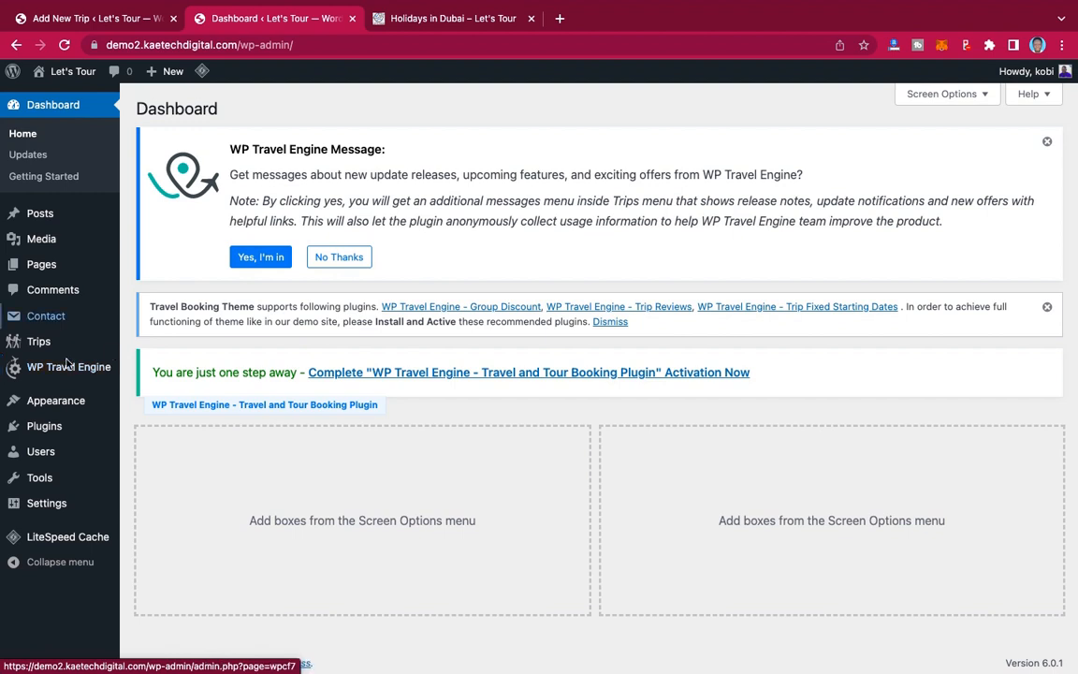
mouse_move(64, 371)
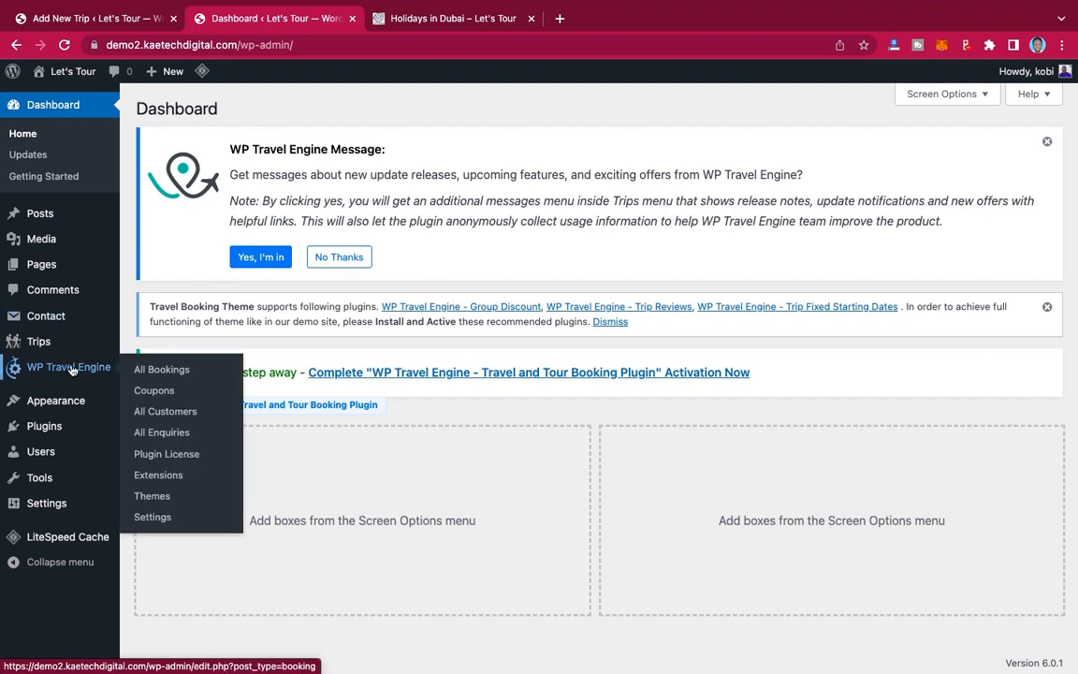
left_click(159, 521)
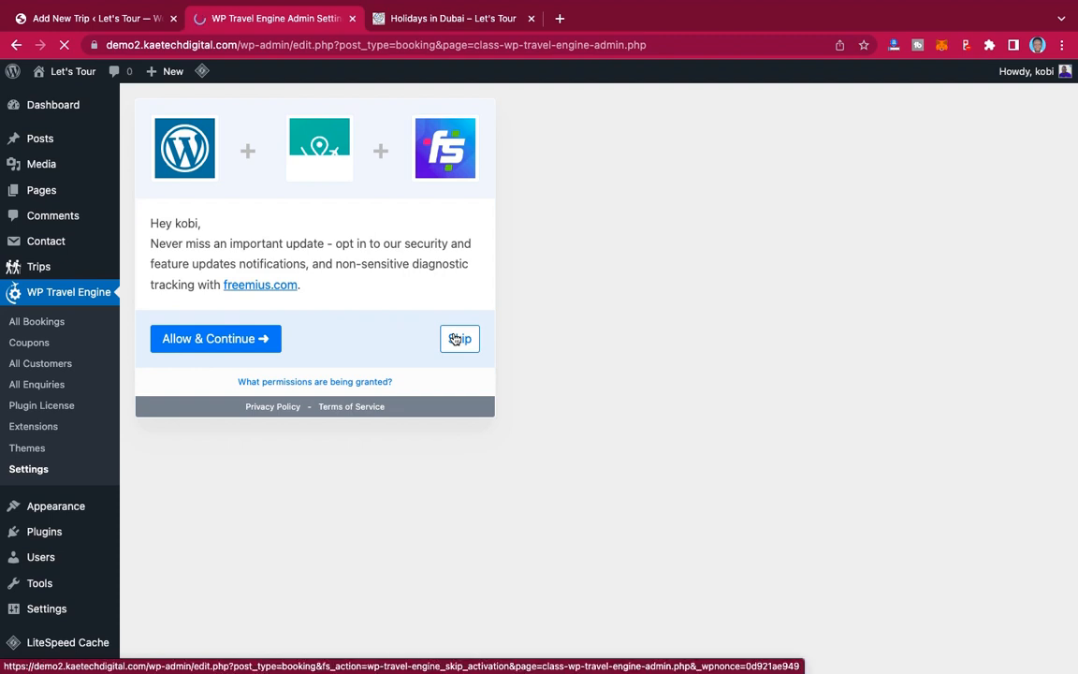
left_click(456, 339)
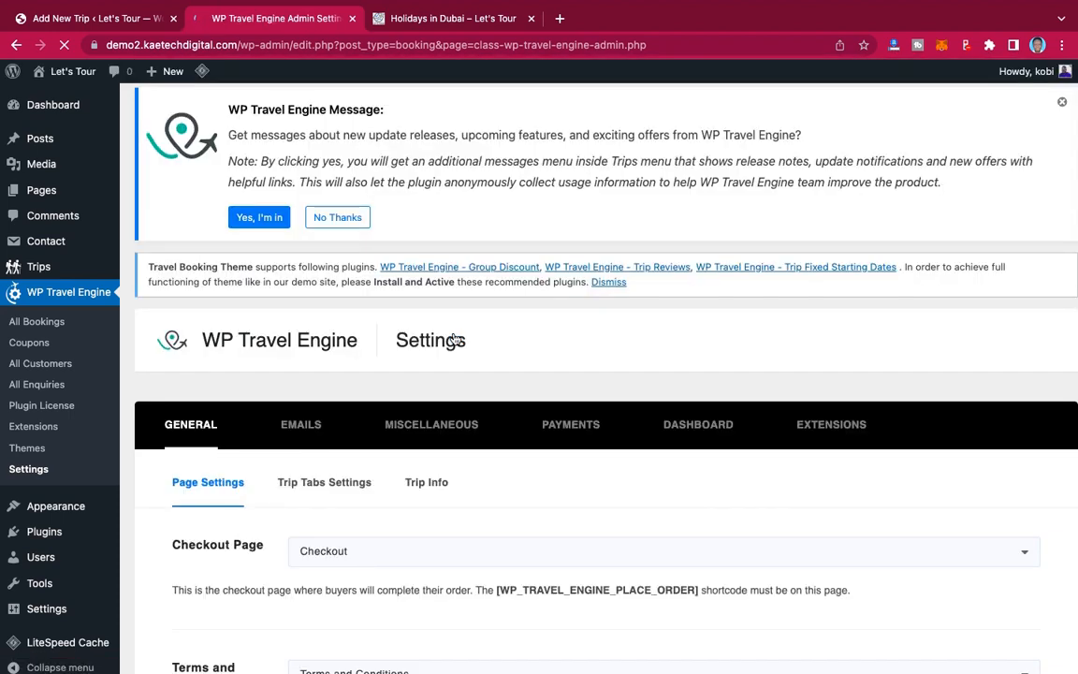
Step: Open the global Trip Info section within the plugin's General settings
scroll(609, 404, "down", 5)
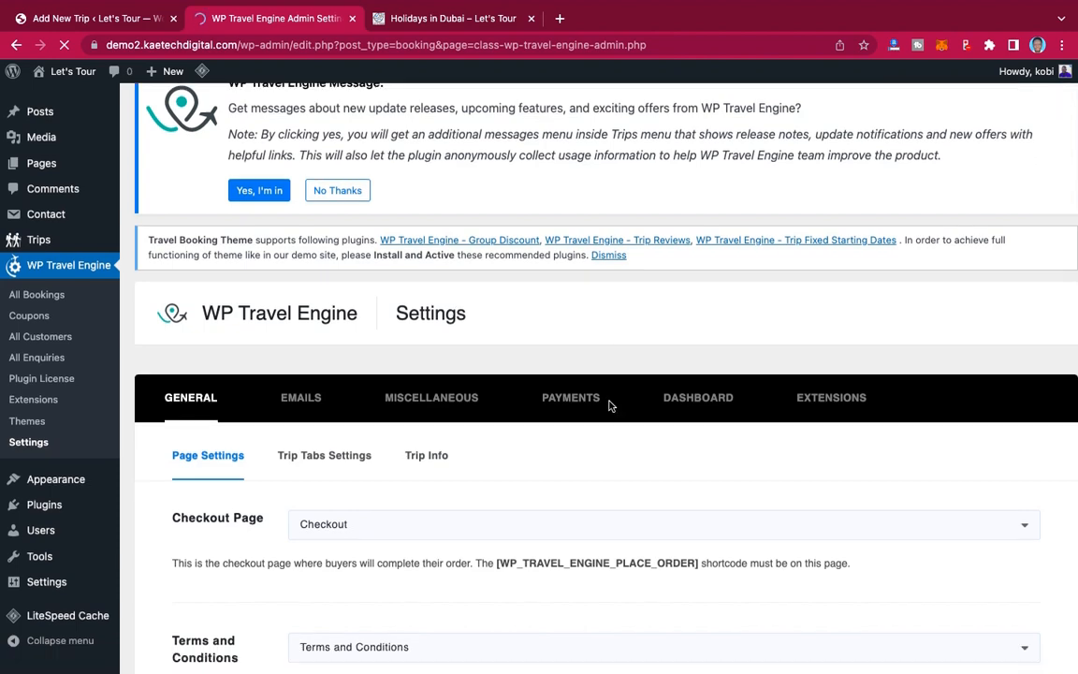
scroll(608, 405, "down", 2)
scroll(608, 405, "up", 3)
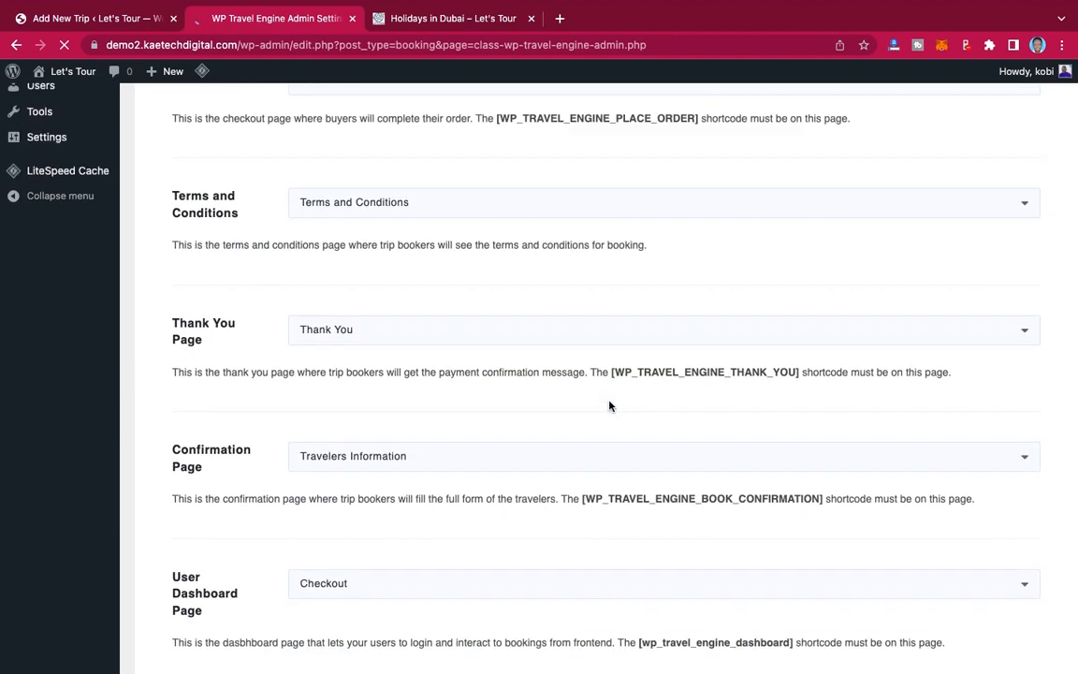
scroll(608, 406, "down", 5)
scroll(609, 406, "up", 8)
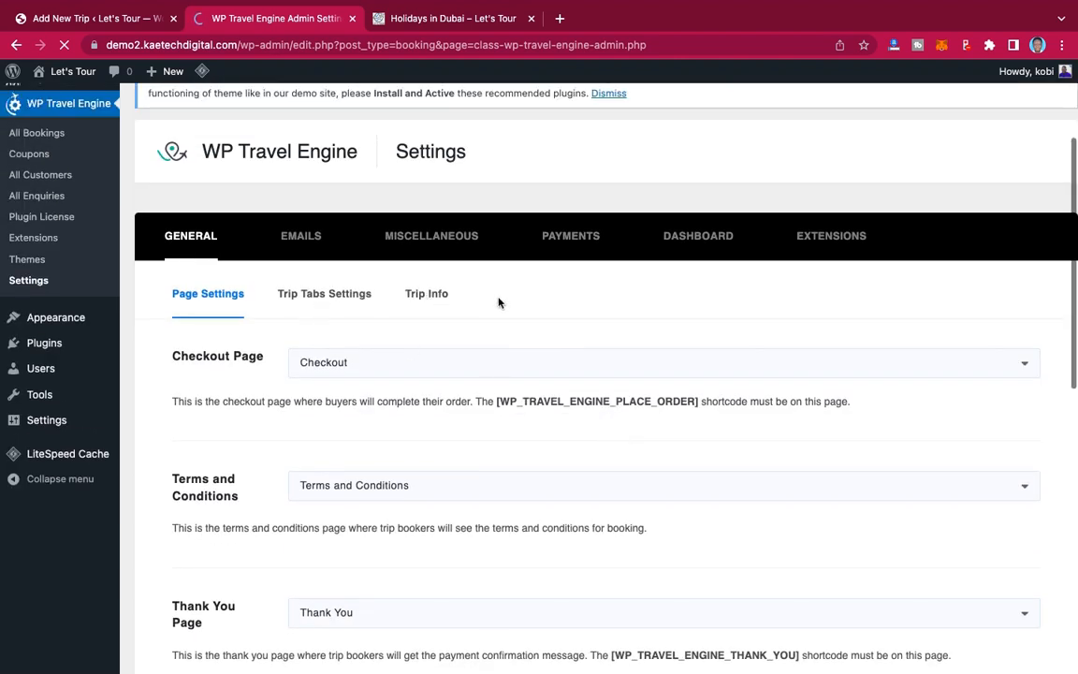
left_click(428, 295)
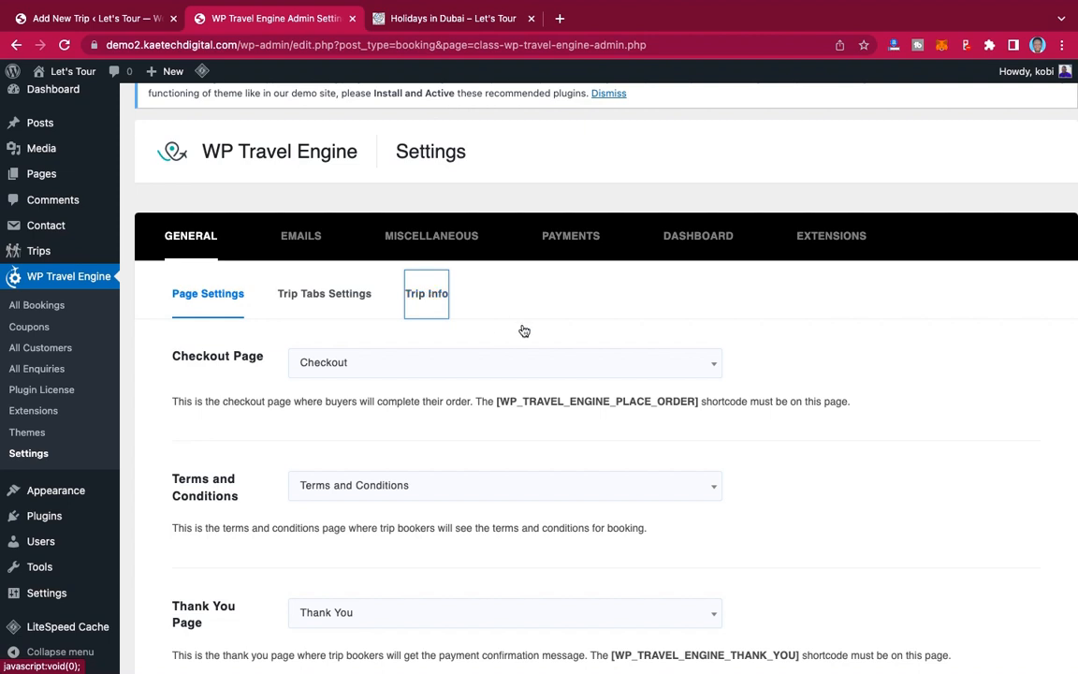
scroll(523, 329, "down", 3)
scroll(524, 330, "up", 1)
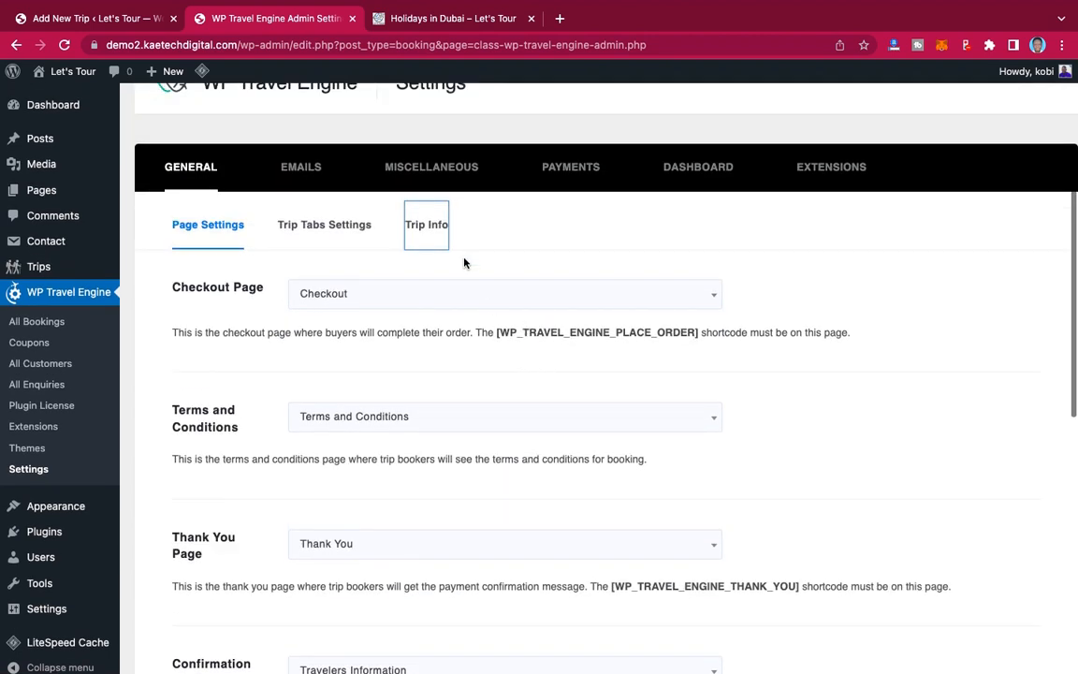
left_click(440, 229)
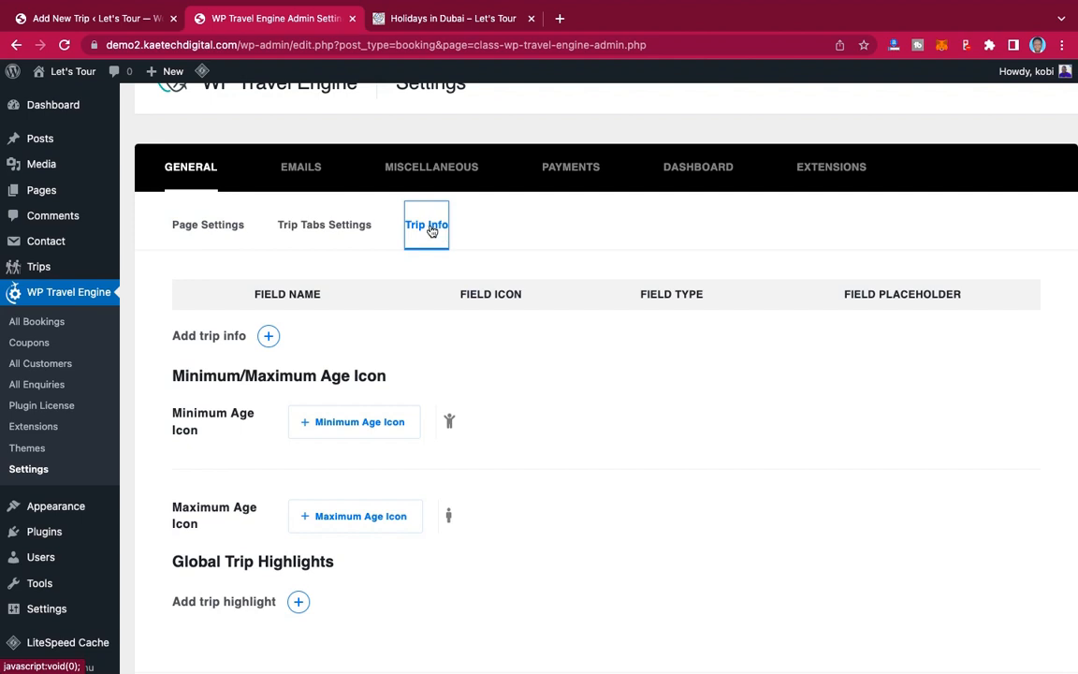
Step: Add a blank trip highlight entry under Global Trip Highlights
scroll(537, 430, "down", 2)
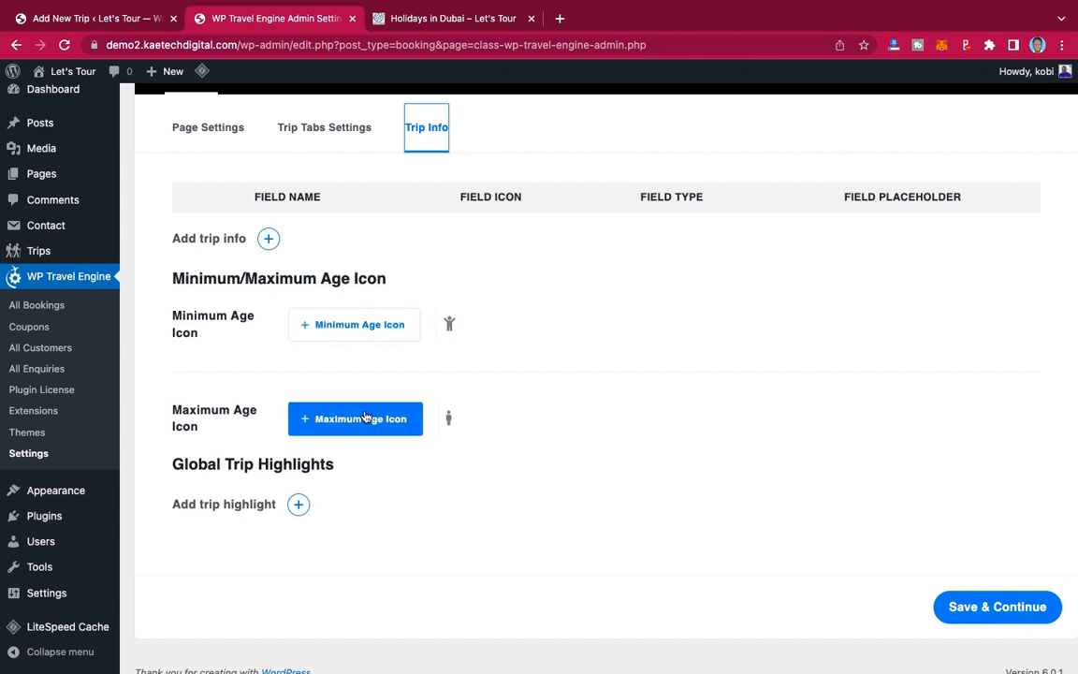
scroll(452, 409, "down", 1)
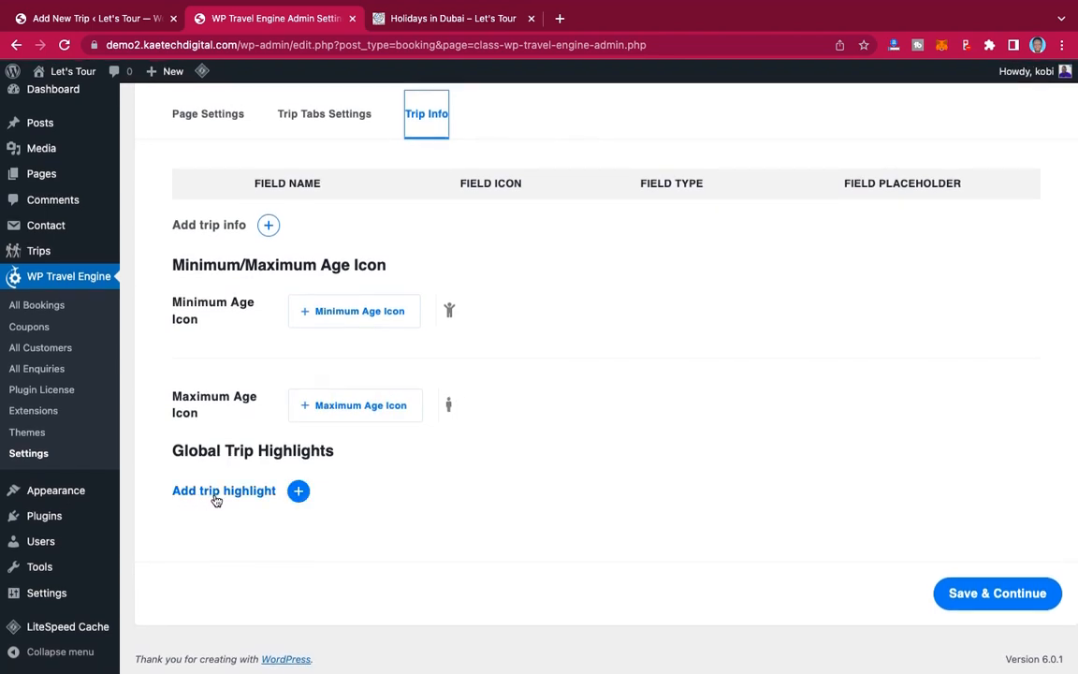
left_click(298, 493)
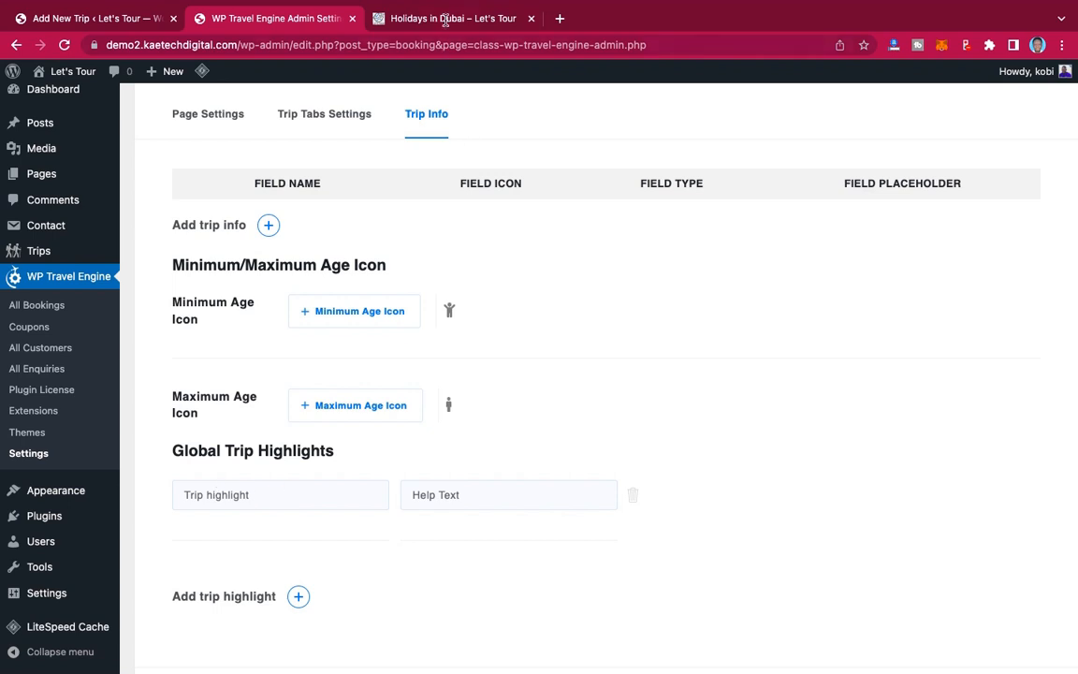
Step: Examine the Trip Facts section on the reference Holidays in Dubai page
left_click(446, 19)
scroll(433, 82, "up", 20)
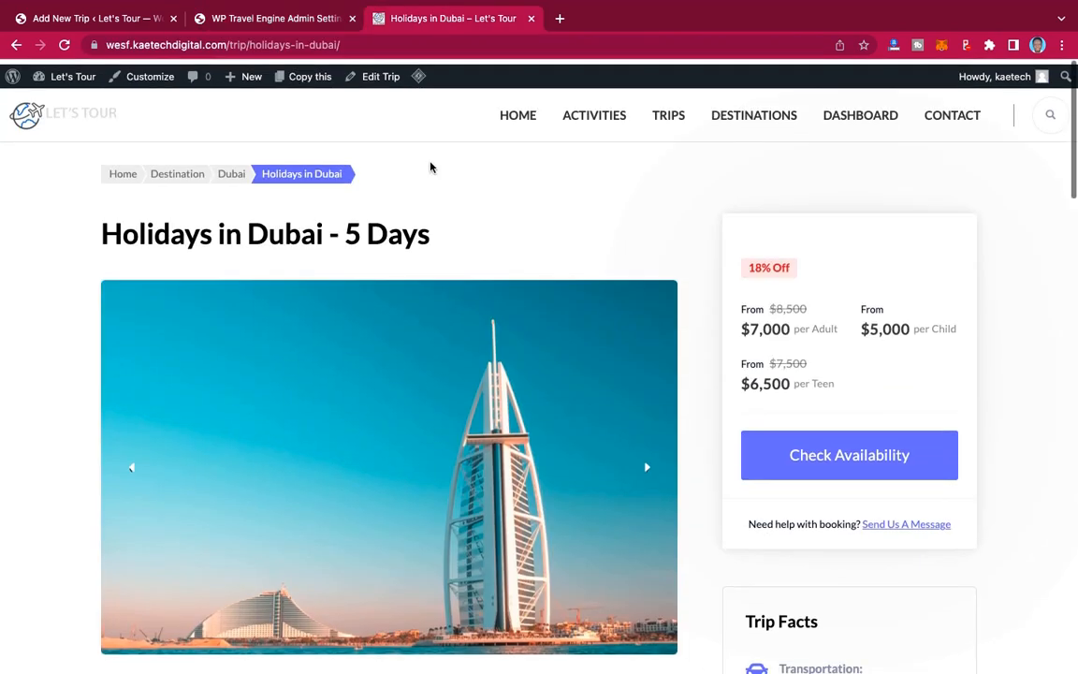
scroll(430, 165, "down", 8)
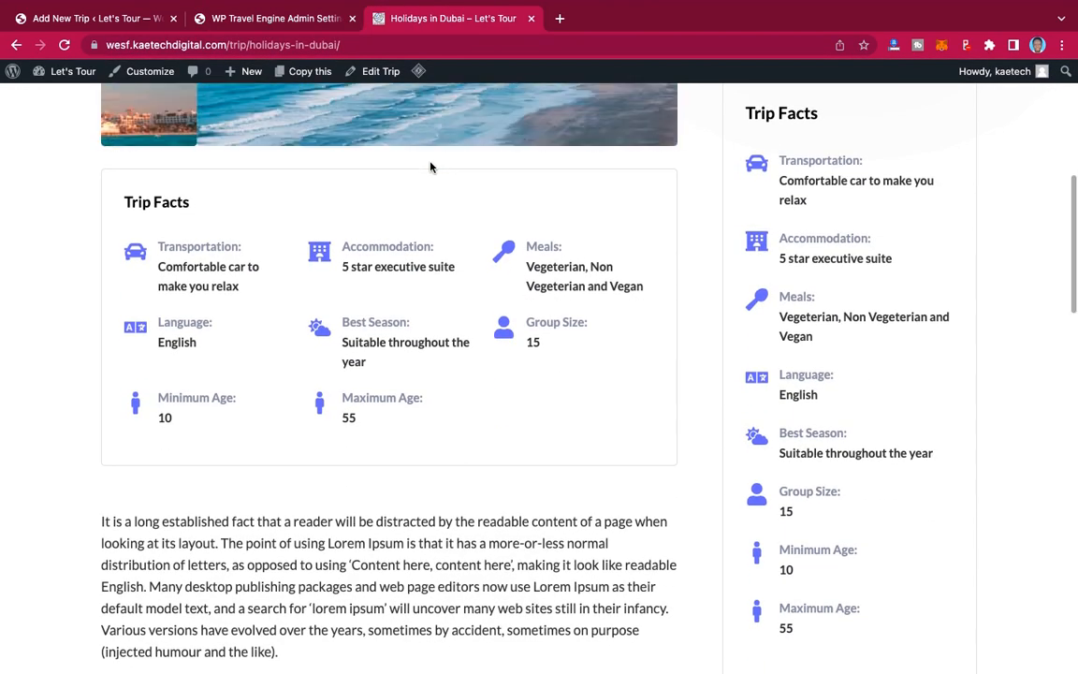
Step: Copy the Transportation label from the reference page's Trip Facts into the blank global trip highlight
triple_click(238, 249)
key("ctrl+c")
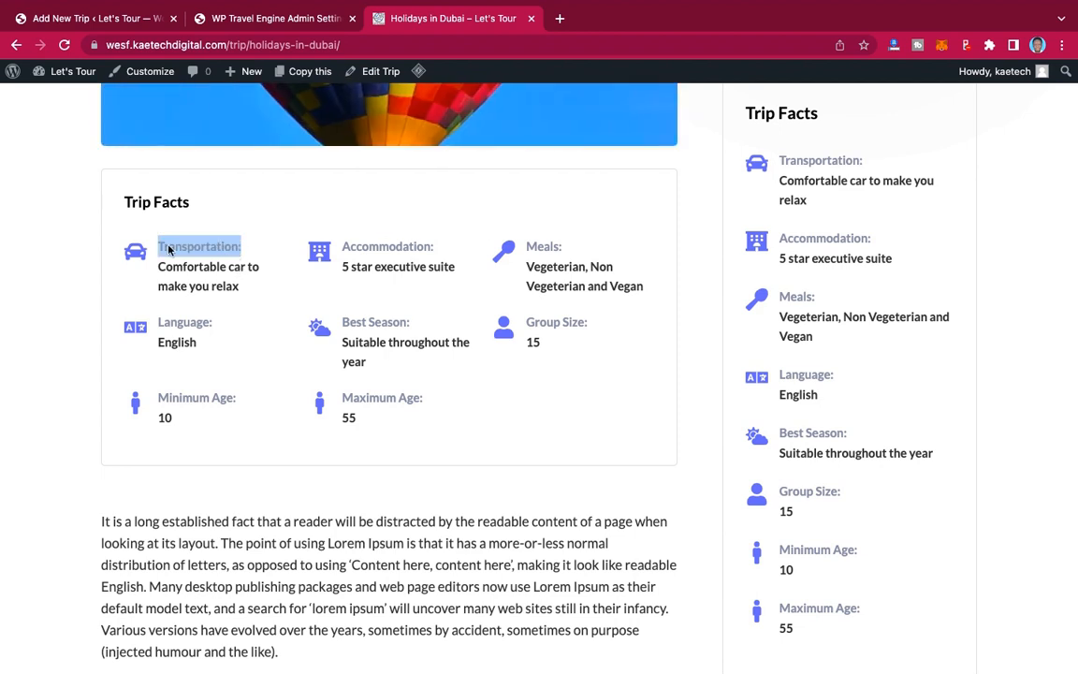
left_click(98, 77)
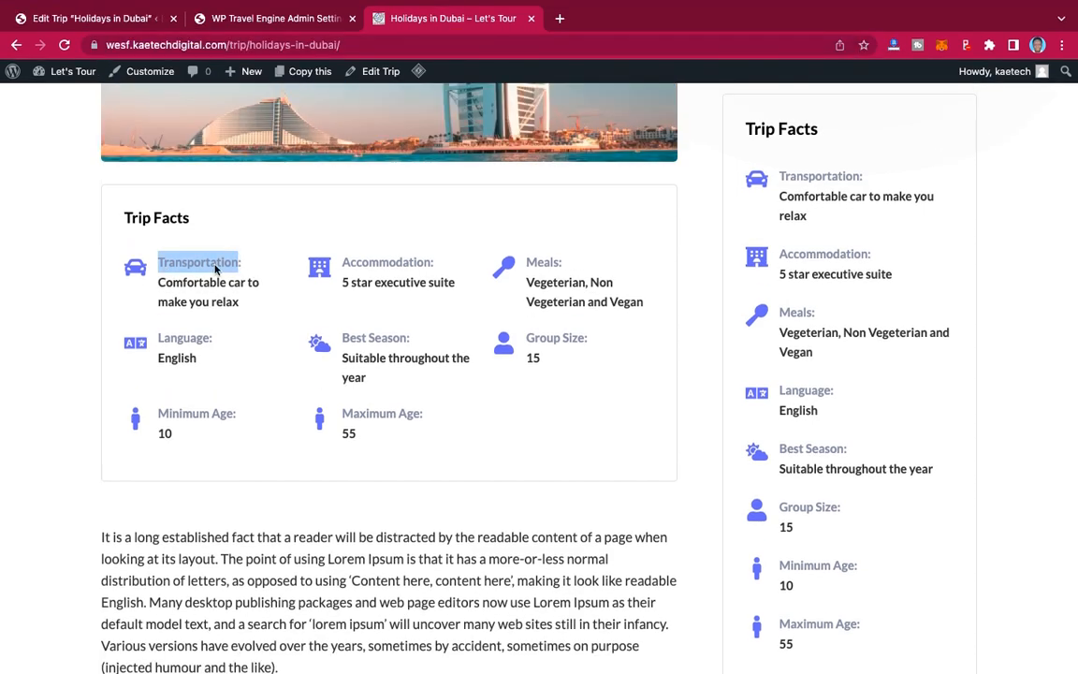
left_click(241, 20)
left_click(285, 394)
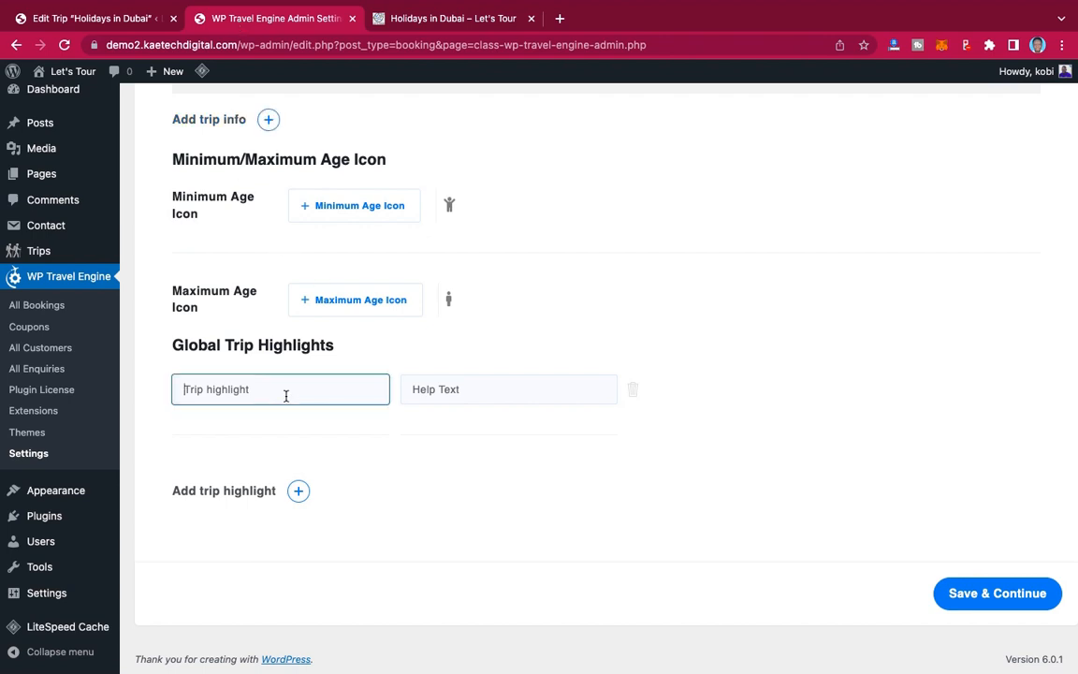
key("ctrl+v")
Step: Add a second global trip highlight named Accommodation, copying the label from the reference page's Trip Facts
left_click(297, 491)
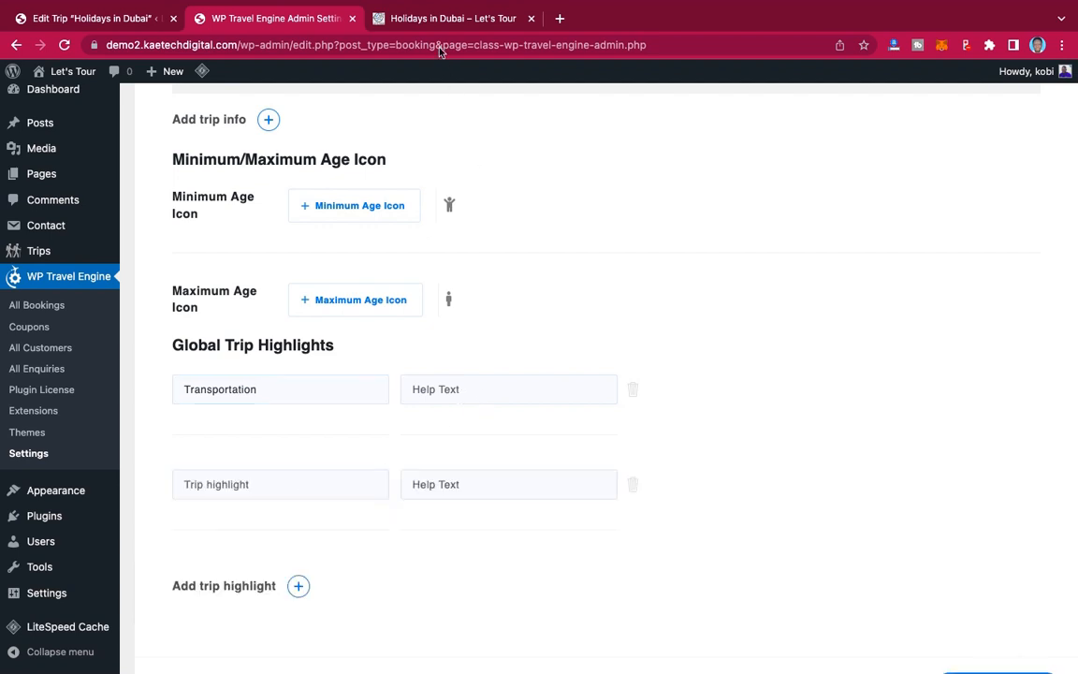
left_click(392, 19)
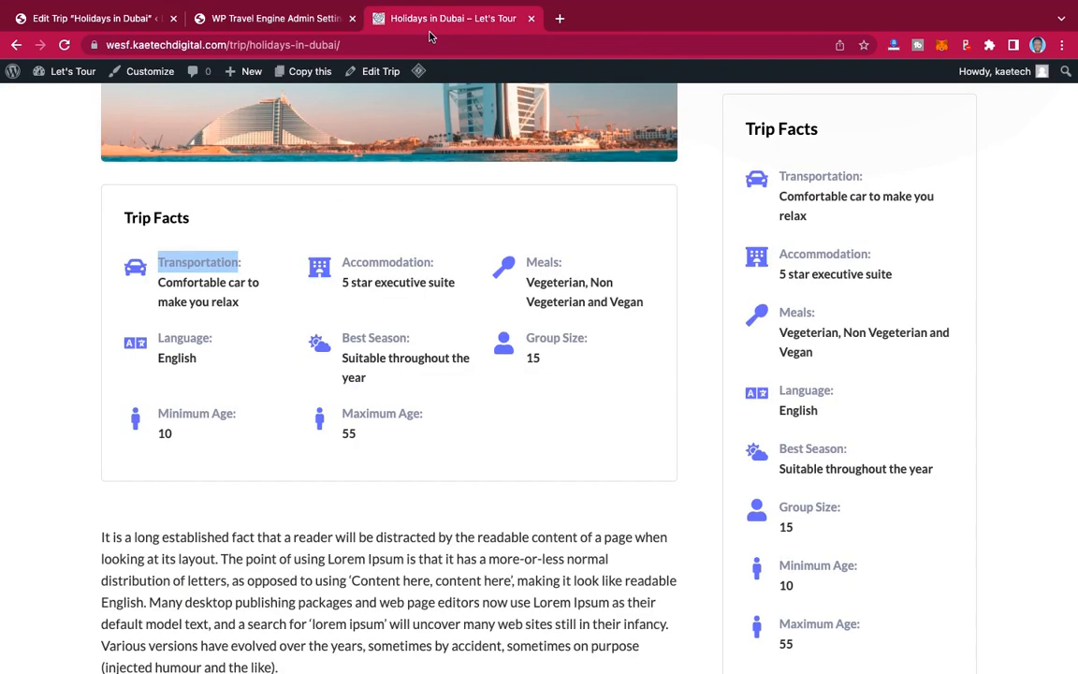
left_click(345, 262)
left_click_drag(343, 265, 428, 267)
key("super+c")
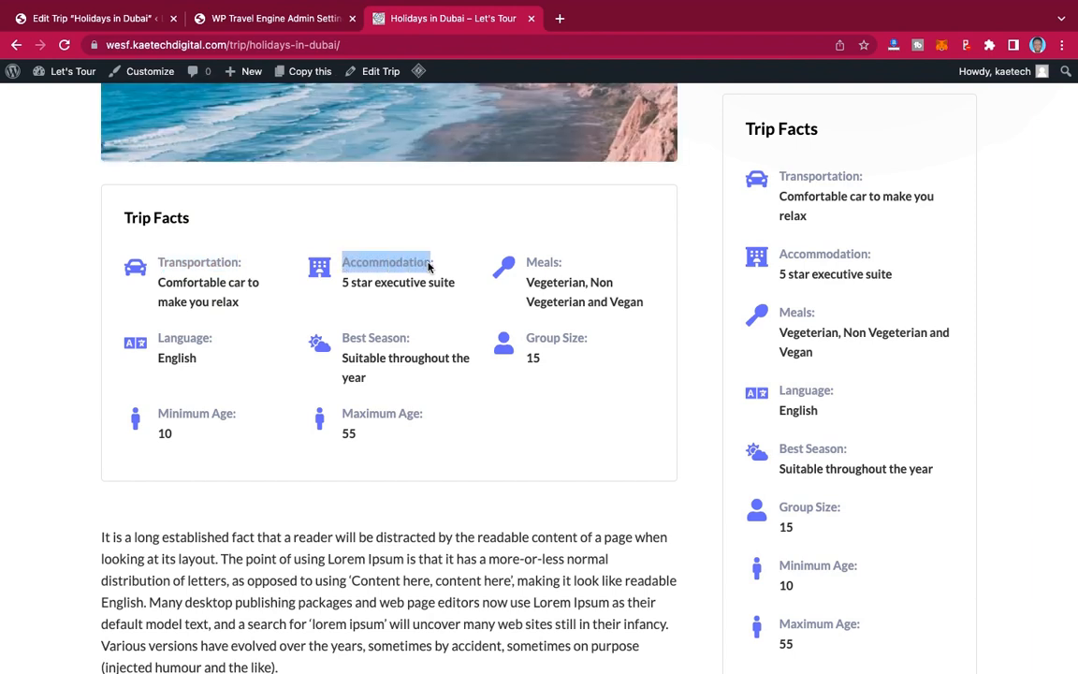
left_click(276, 25)
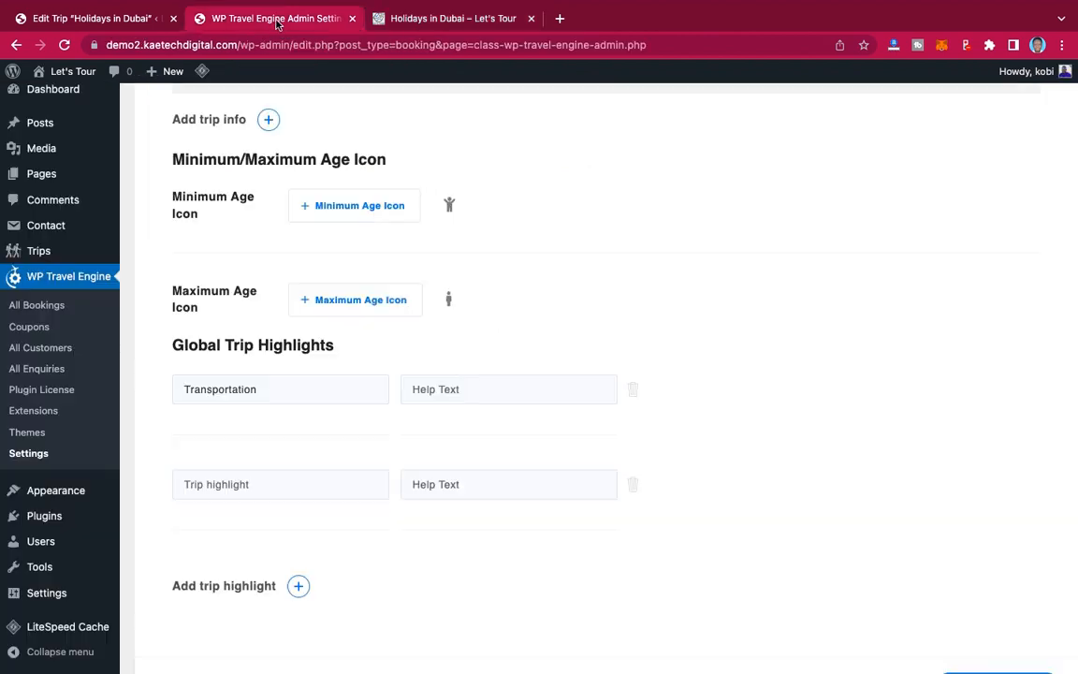
left_click(273, 492)
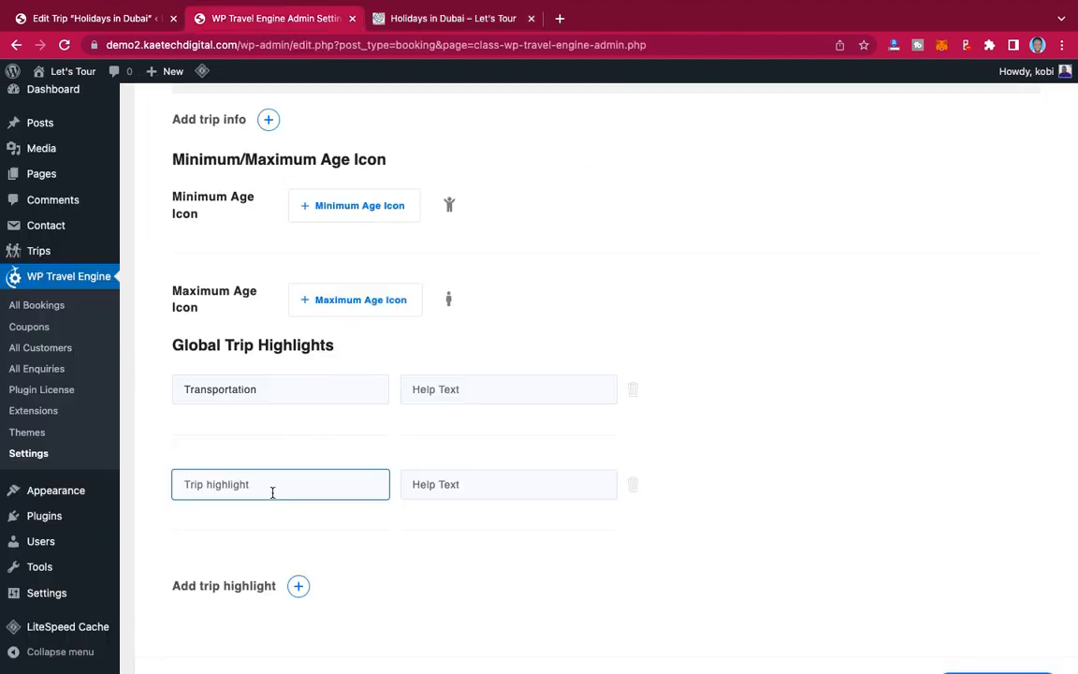
key("super+v")
Step: Add a third global trip highlight named Language, copying the label from the reference Trip Facts
left_click(298, 587)
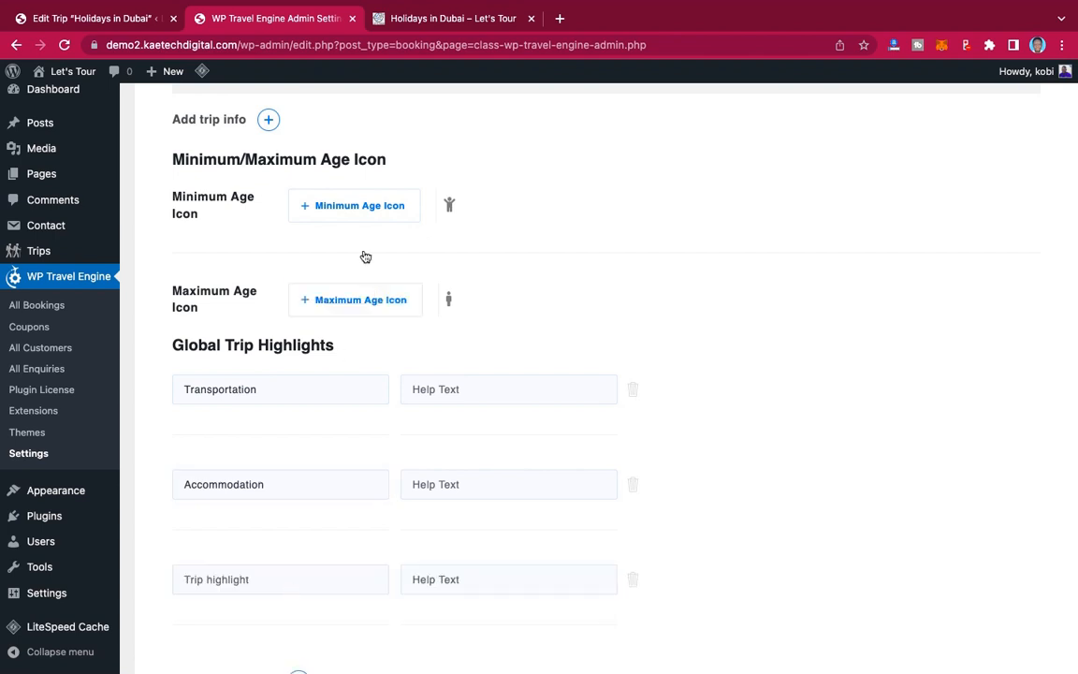
left_click(424, 21)
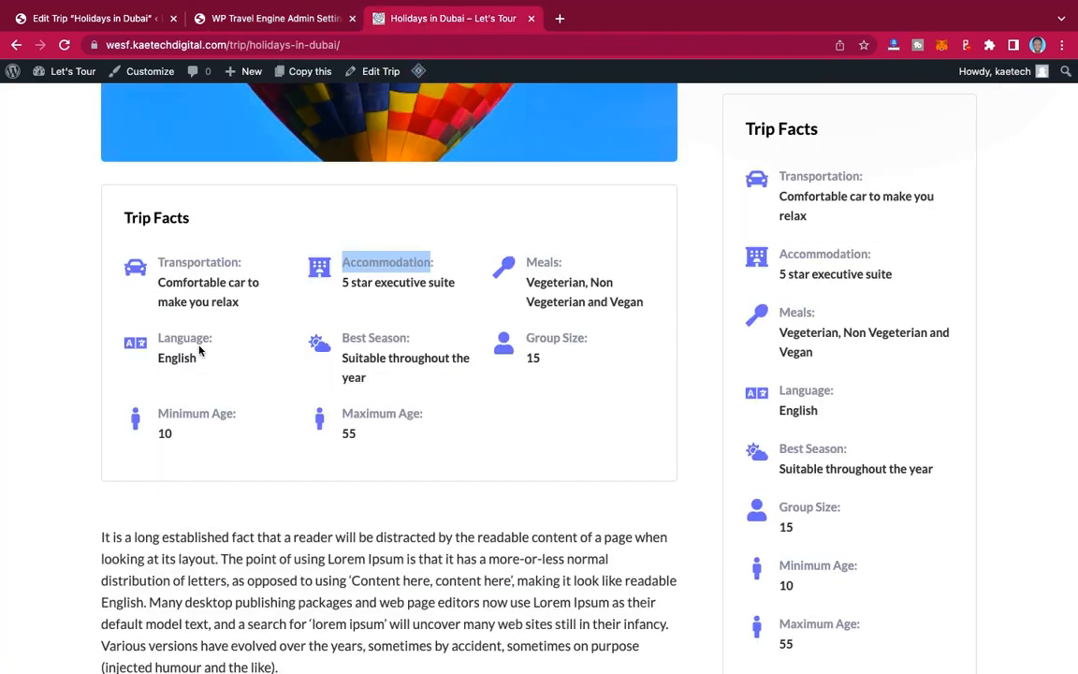
left_click(159, 341)
left_click_drag(159, 342, 213, 342)
key("super+c")
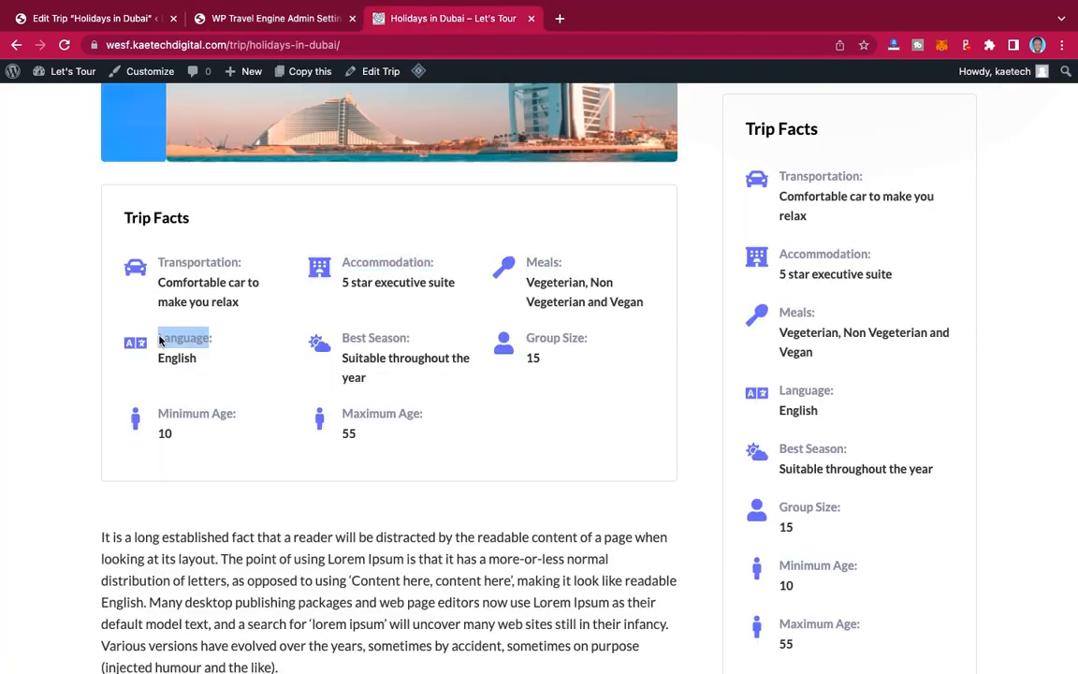
left_click(230, 21)
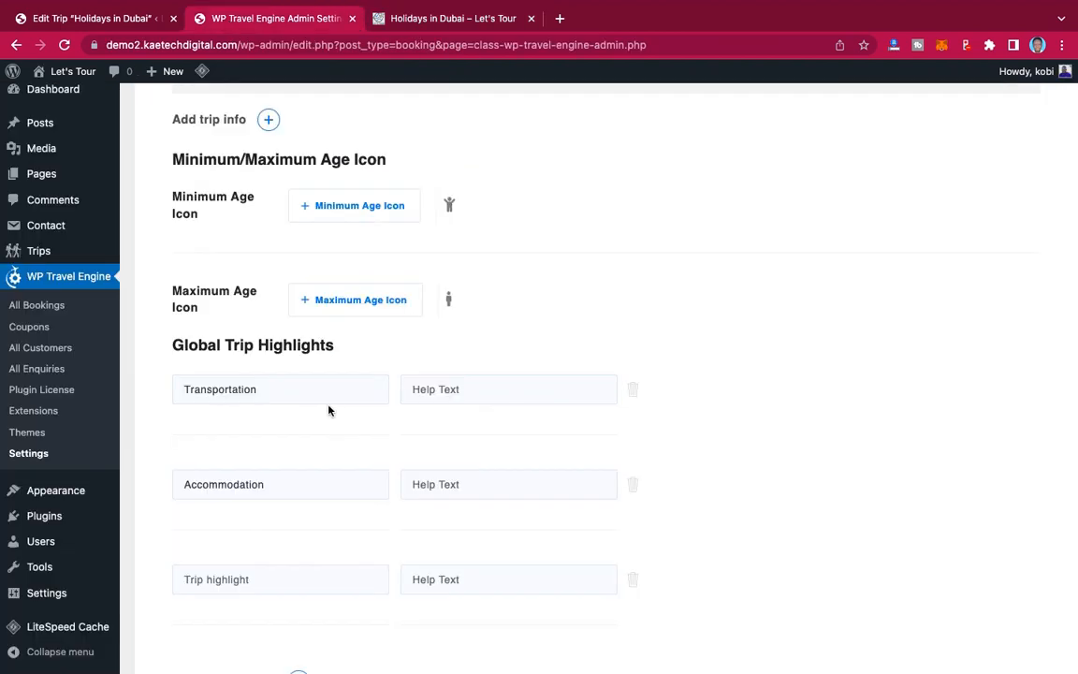
scroll(328, 410, "down", 2)
left_click(265, 506)
key("super+v")
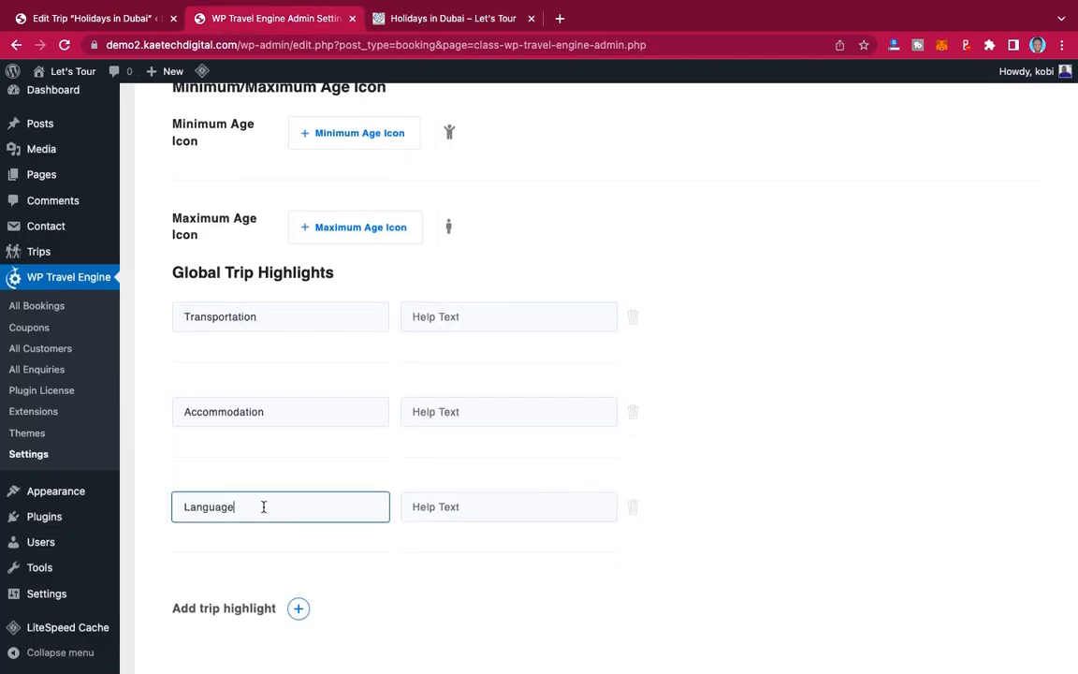
Step: Add a global trip highlight named Best Season below Language, using the label from the reference Trip Facts
left_click(438, 19)
double_click(352, 342)
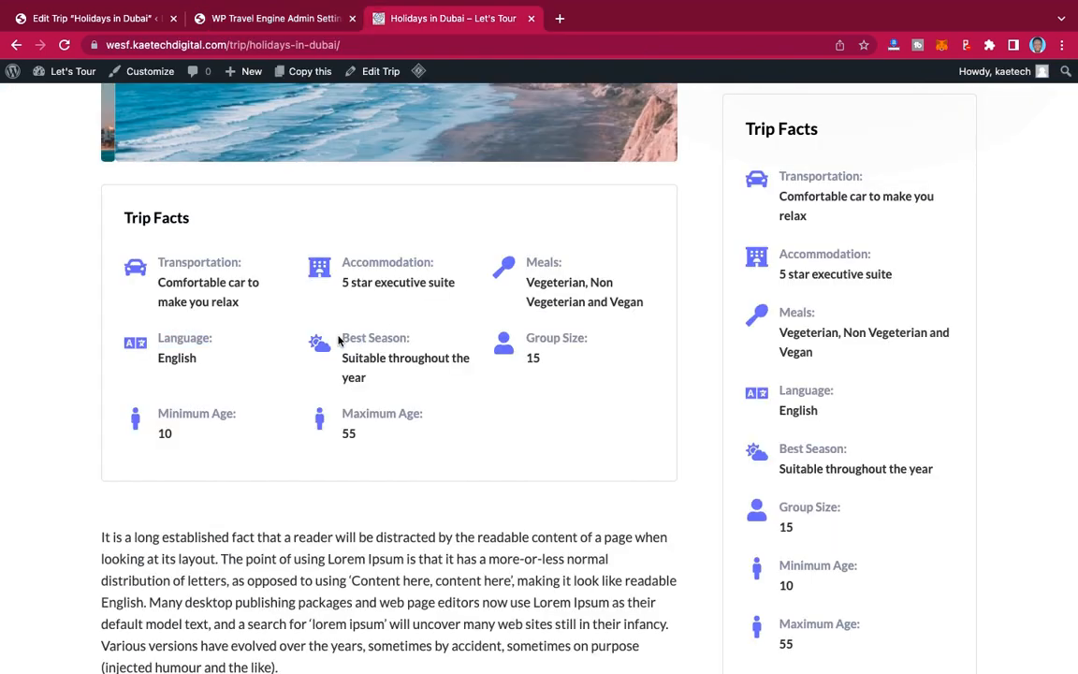
left_click_drag(340, 341, 406, 342)
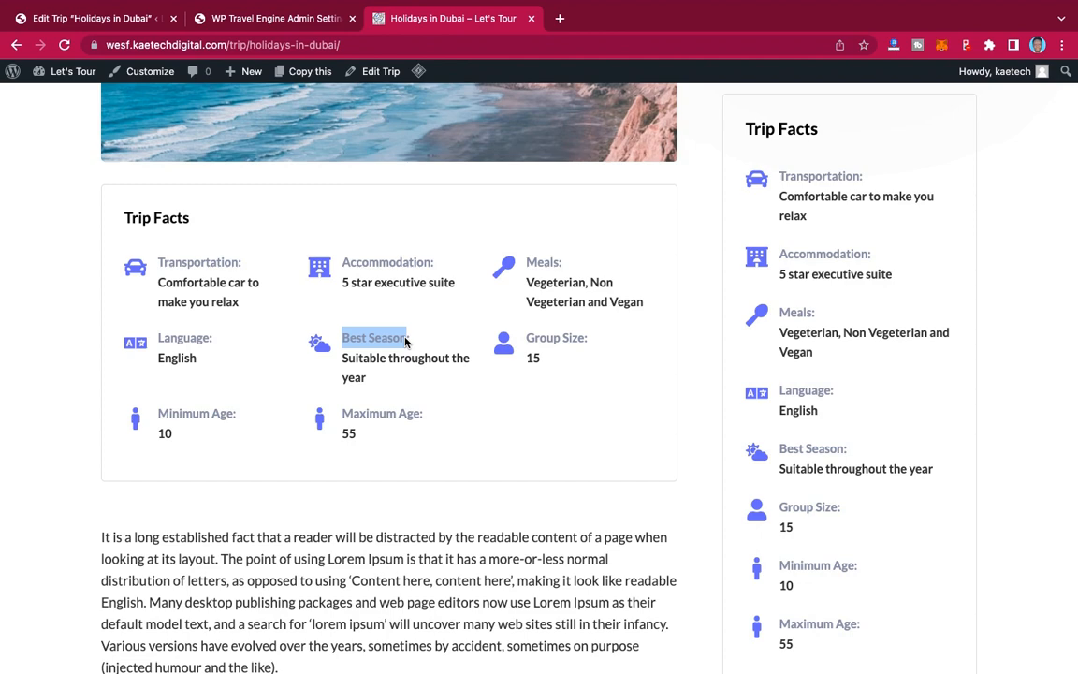
left_click(264, 19)
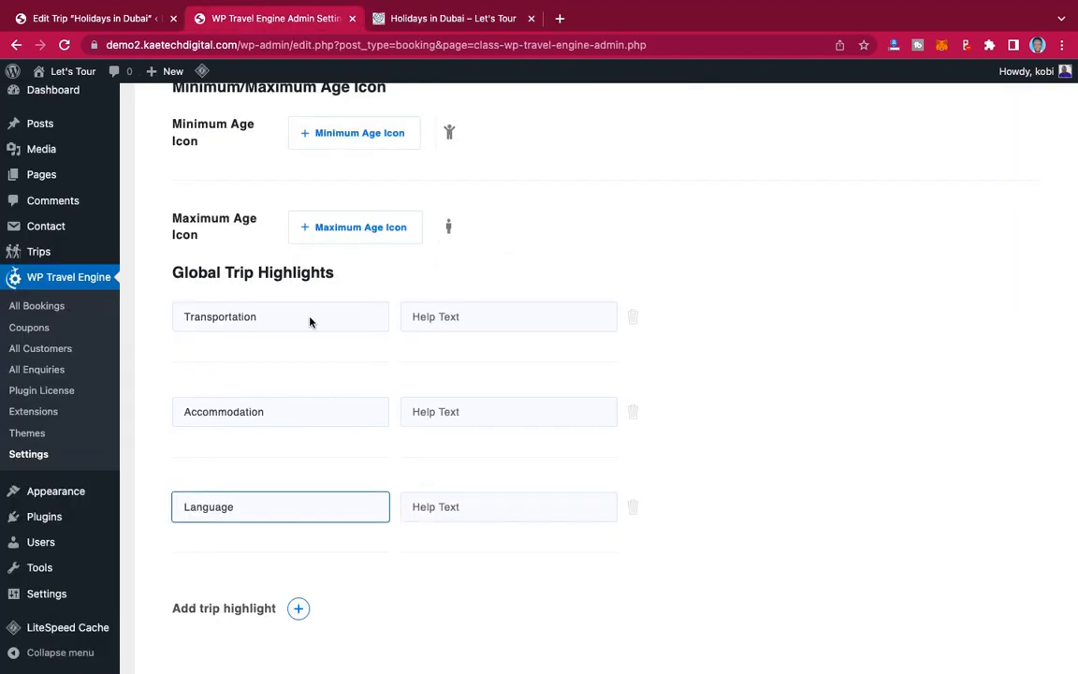
scroll(260, 563, "down", 2)
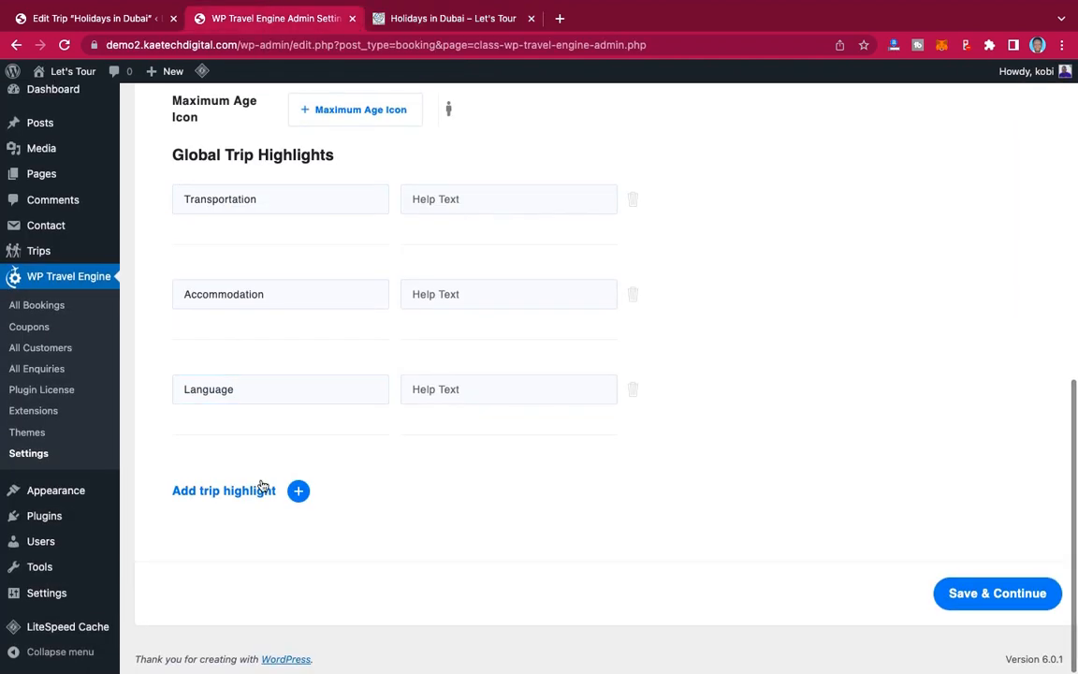
left_click(263, 489)
left_click(240, 485)
type("Best Season")
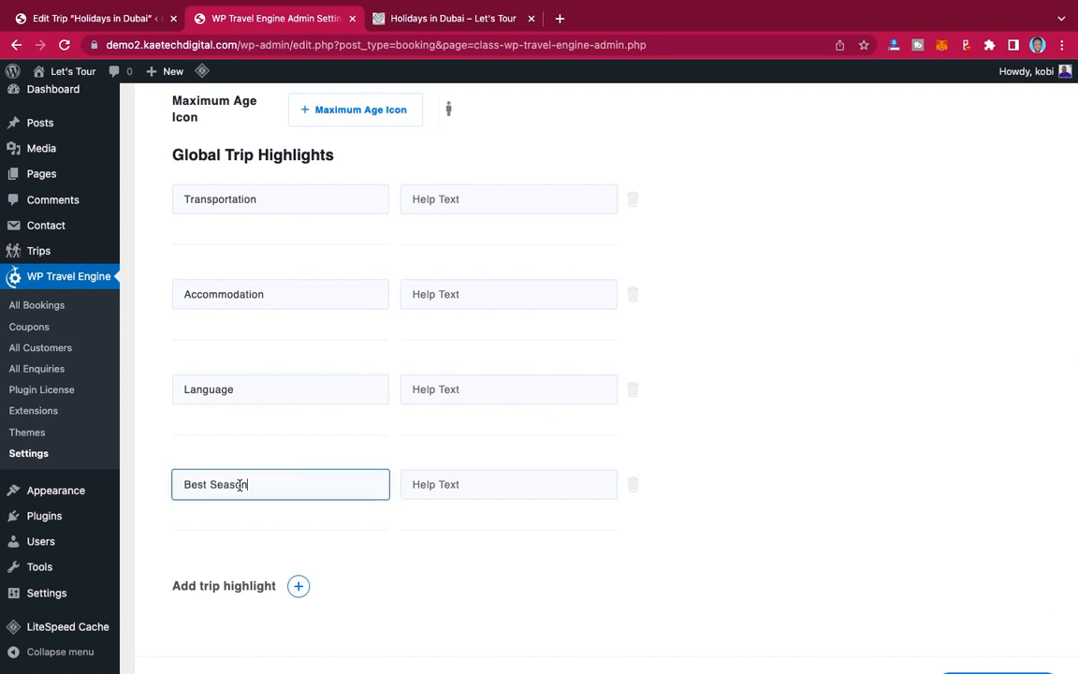
Step: Add a global trip highlight named Meals below Best Season, using the label from the reference Trip Facts
left_click(442, 18)
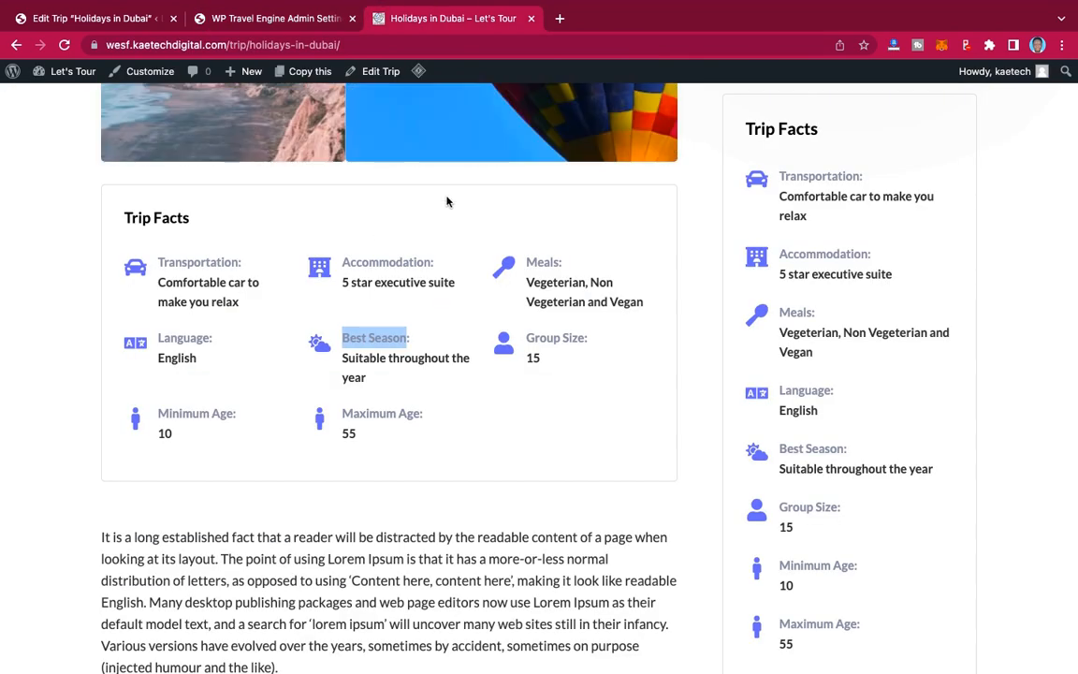
left_click(527, 261)
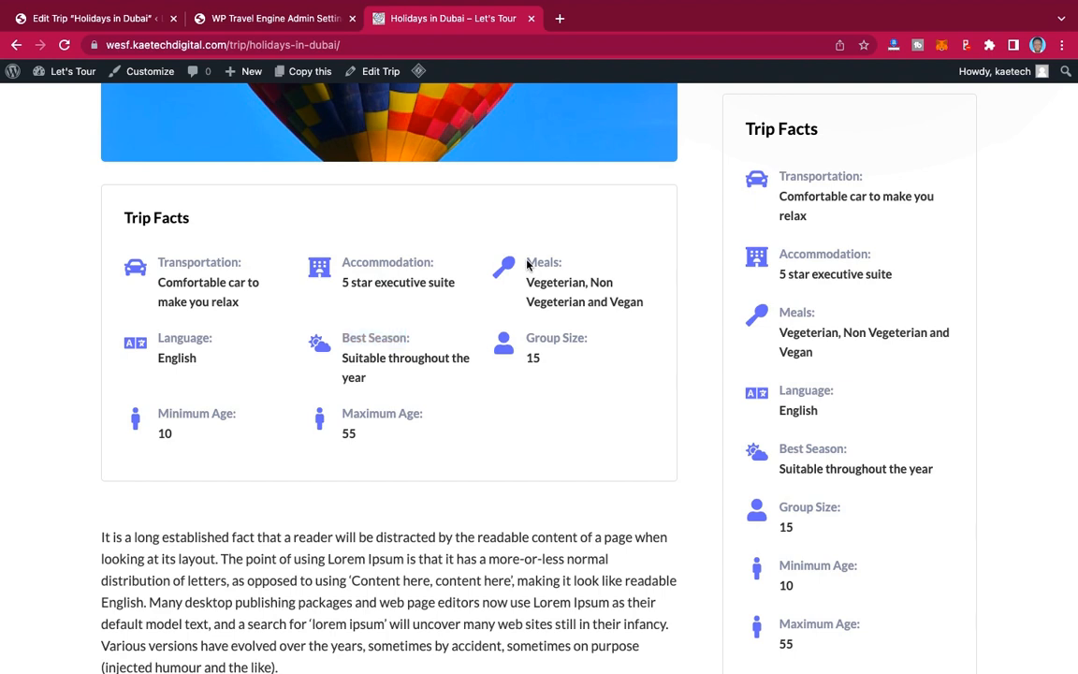
left_click_drag(527, 264, 558, 268)
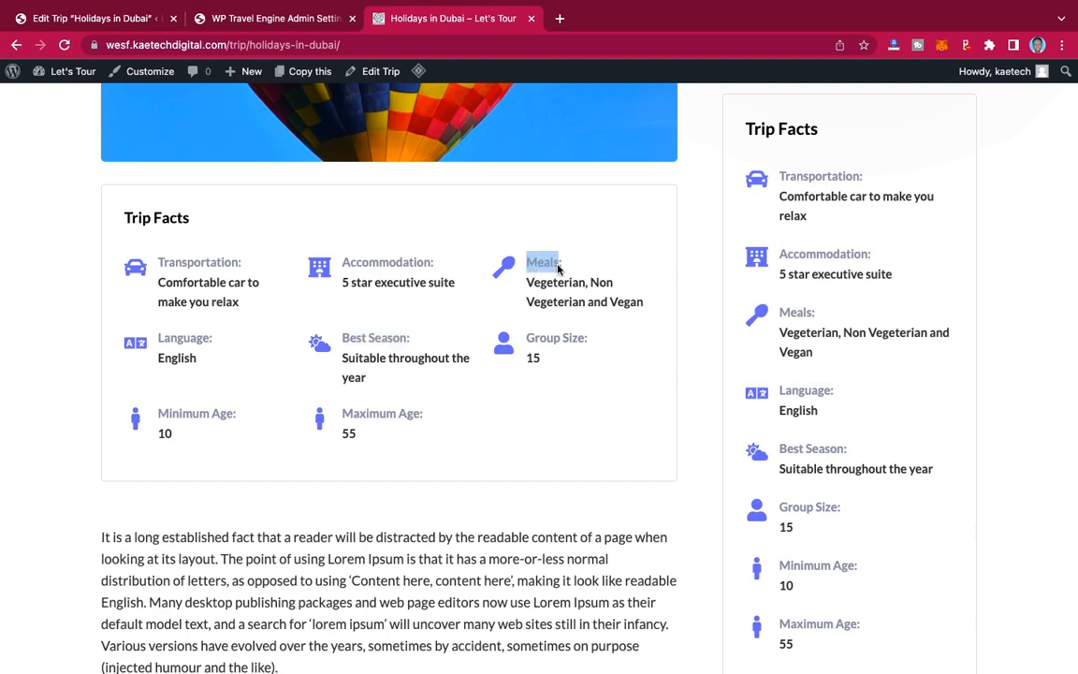
left_click(280, 26)
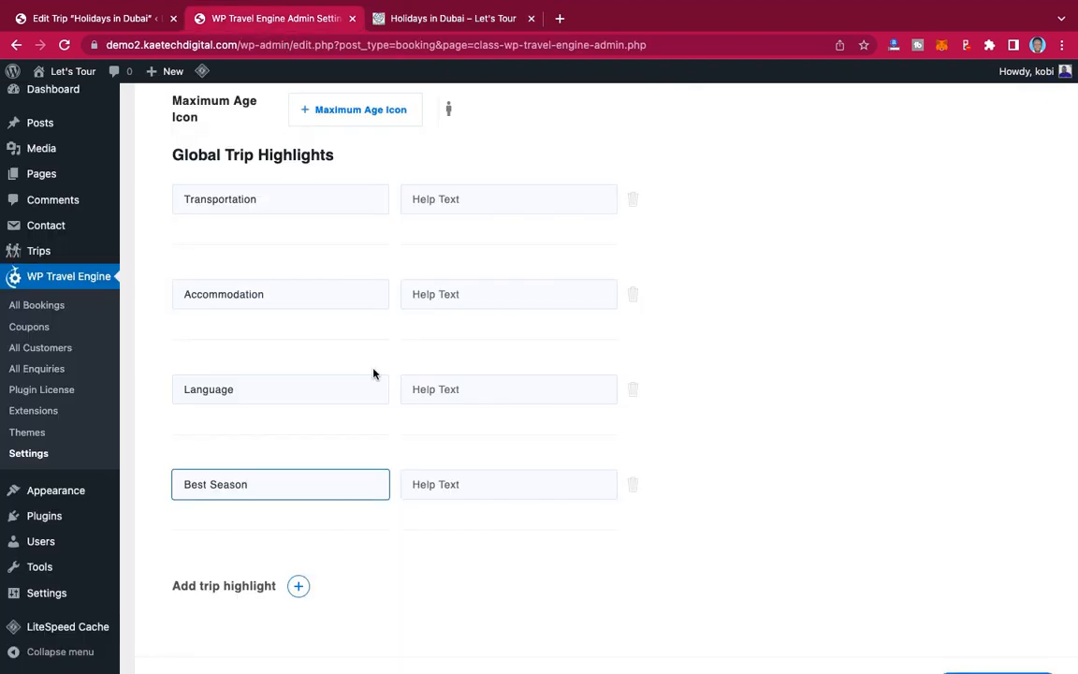
left_click(298, 584)
scroll(294, 575, "down", 2)
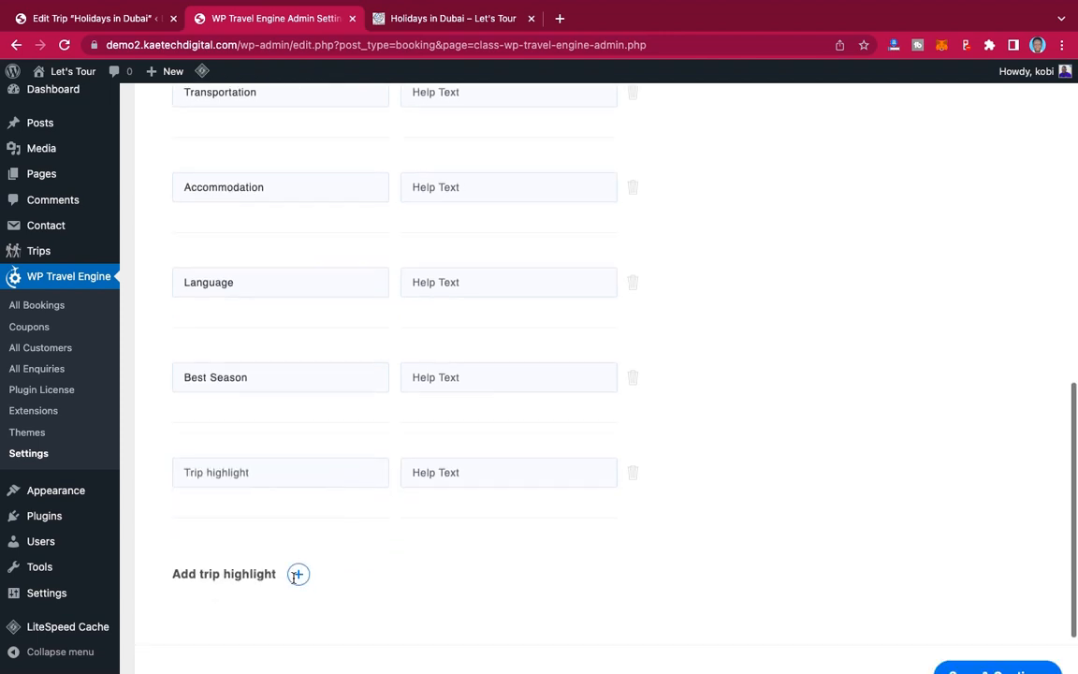
left_click(274, 474)
type("Meals")
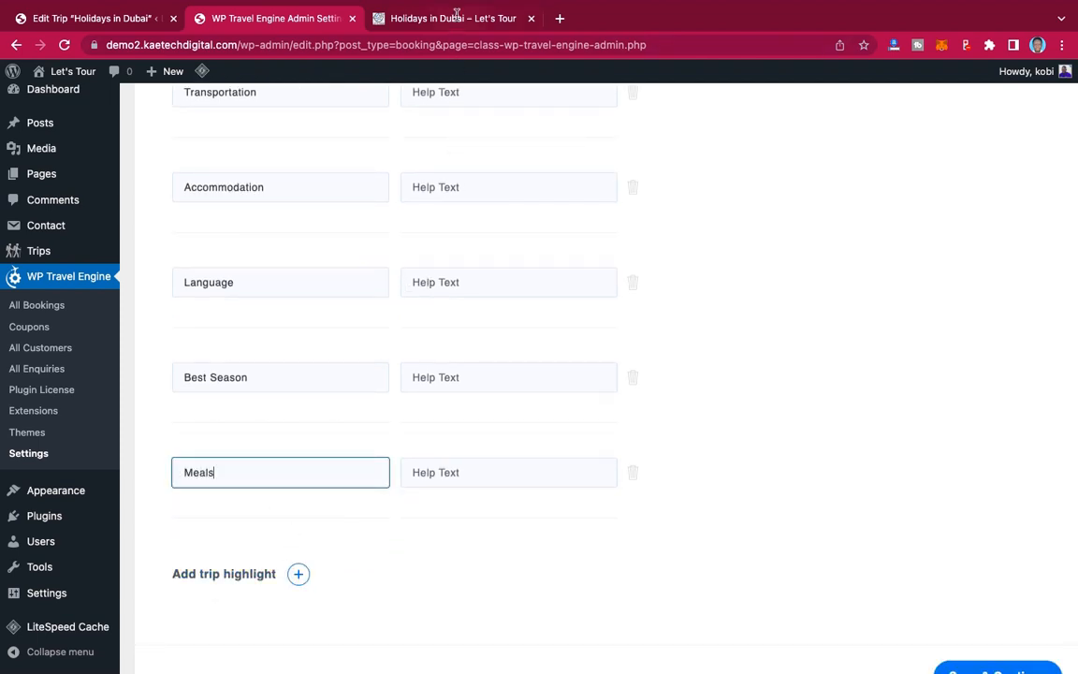
Step: Add a global trip highlight named Group Size below Meals, copying the label from the reference Trip Facts
left_click(412, 18)
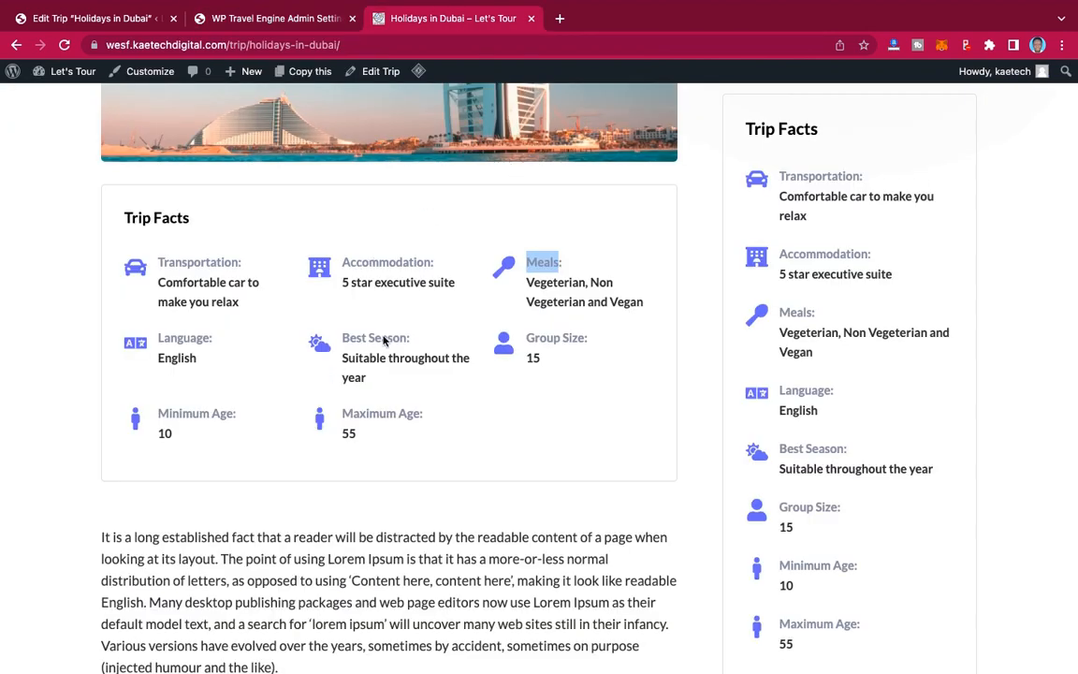
left_click_drag(527, 339, 584, 349)
key("ctrl+c")
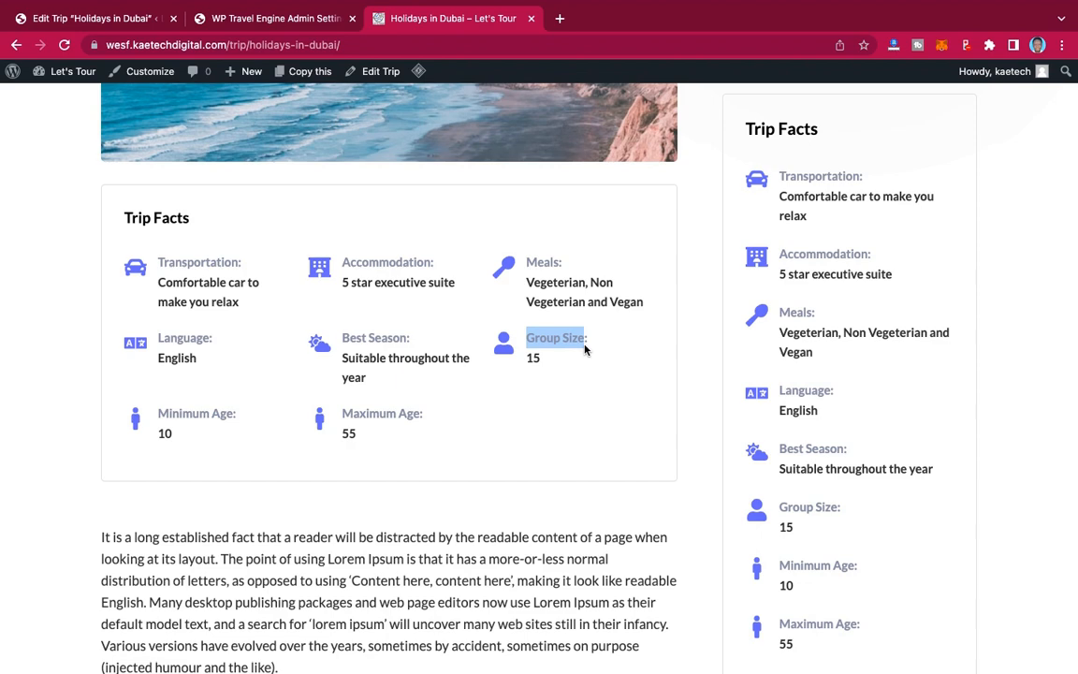
key("ctrl+shift+Tab")
left_click(294, 487)
scroll(281, 496, "down", 2)
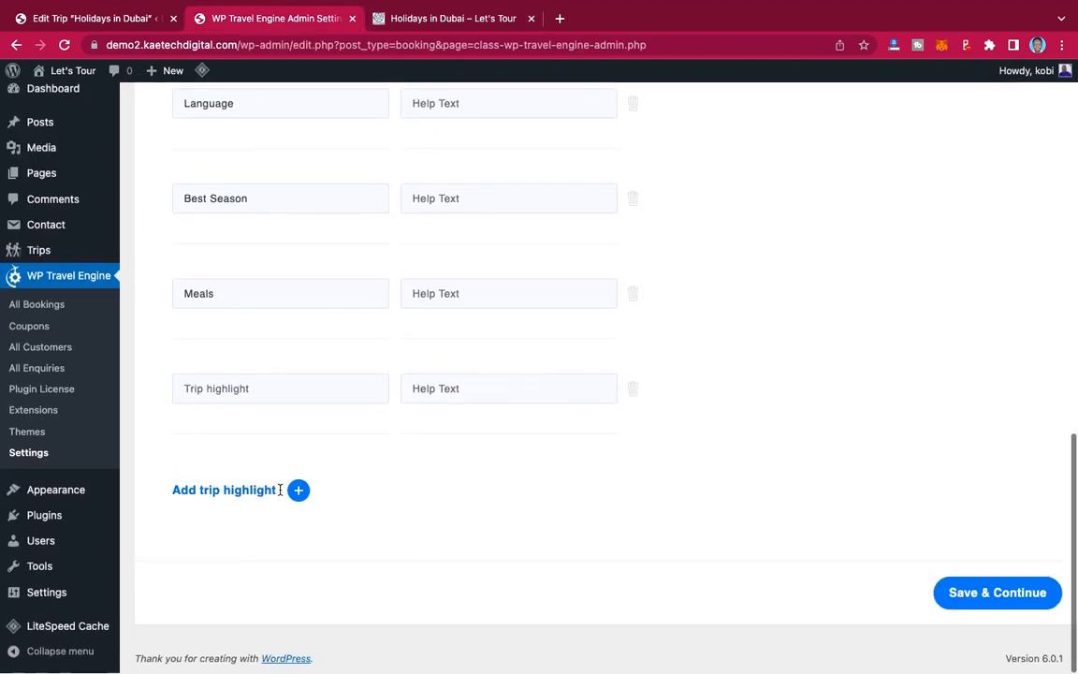
left_click(283, 380)
key("ctrl+v")
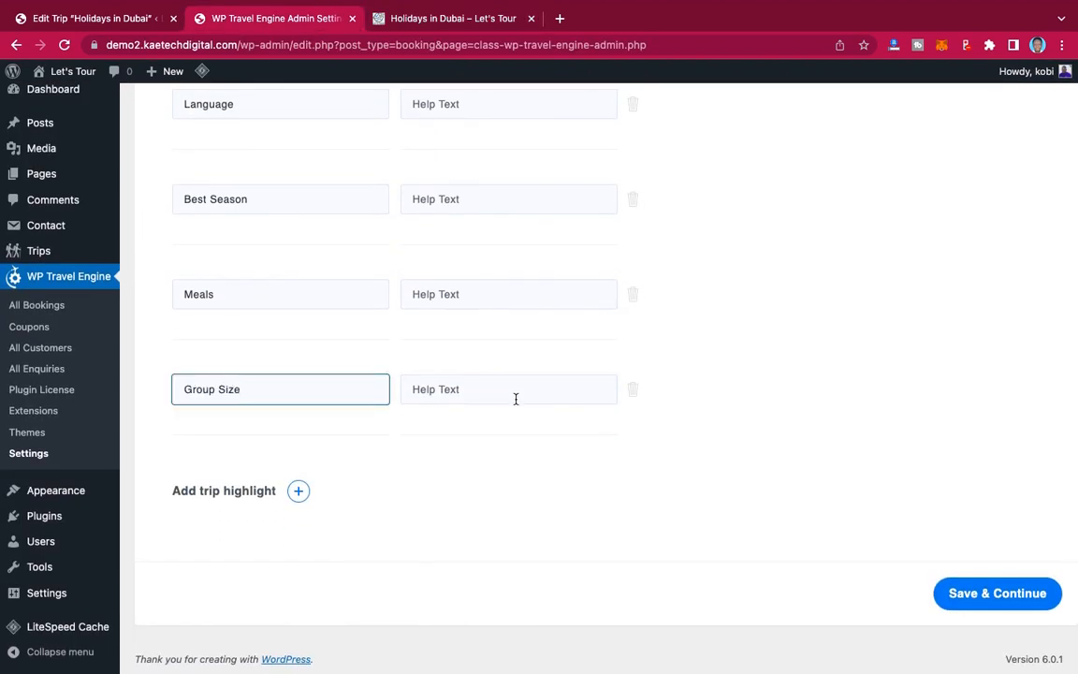
Step: Save the Trip Info settings with the new global trip highlights
scroll(808, 252, "up", 8)
scroll(806, 255, "down", 2)
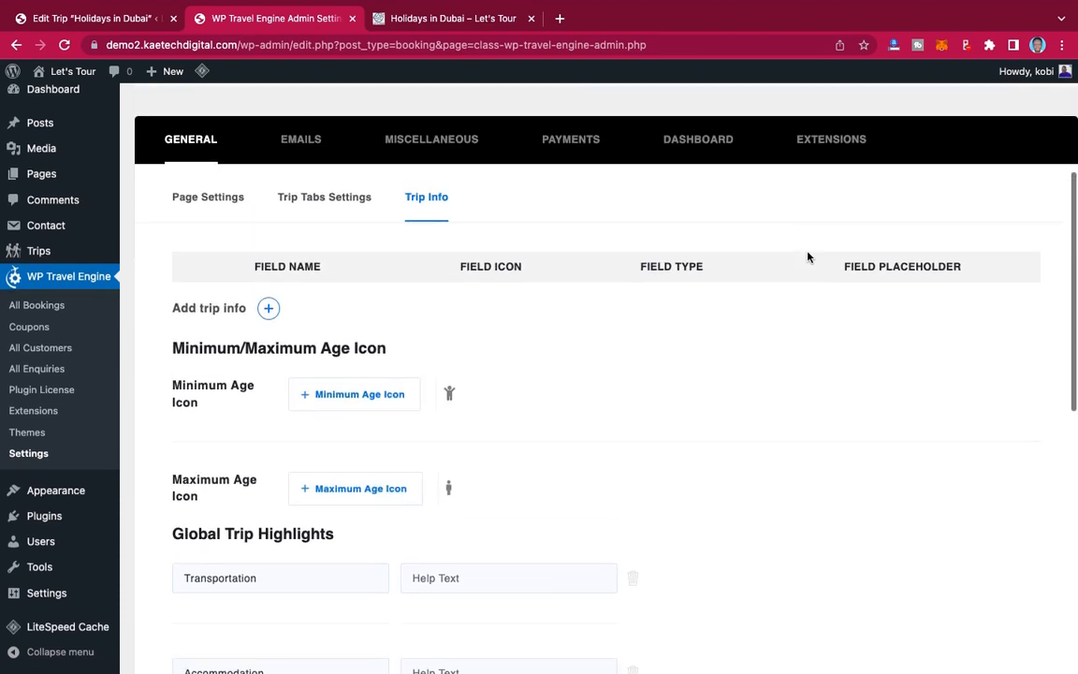
scroll(808, 257, "down", 3)
scroll(854, 500, "down", 2)
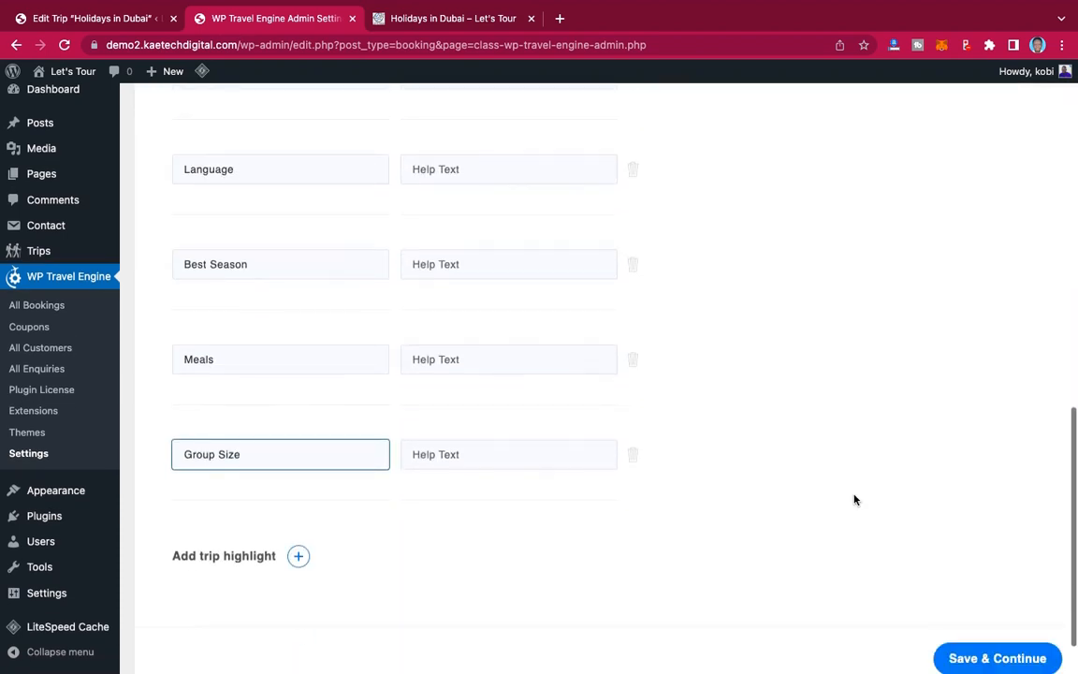
left_click(970, 624)
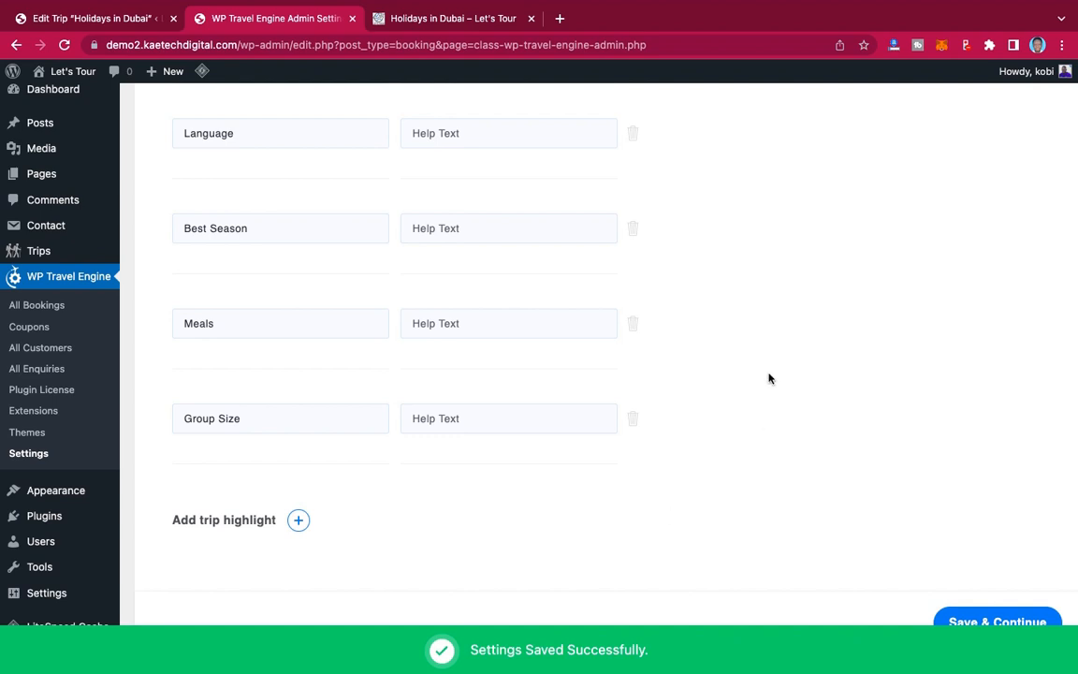
scroll(732, 354, "up", 8)
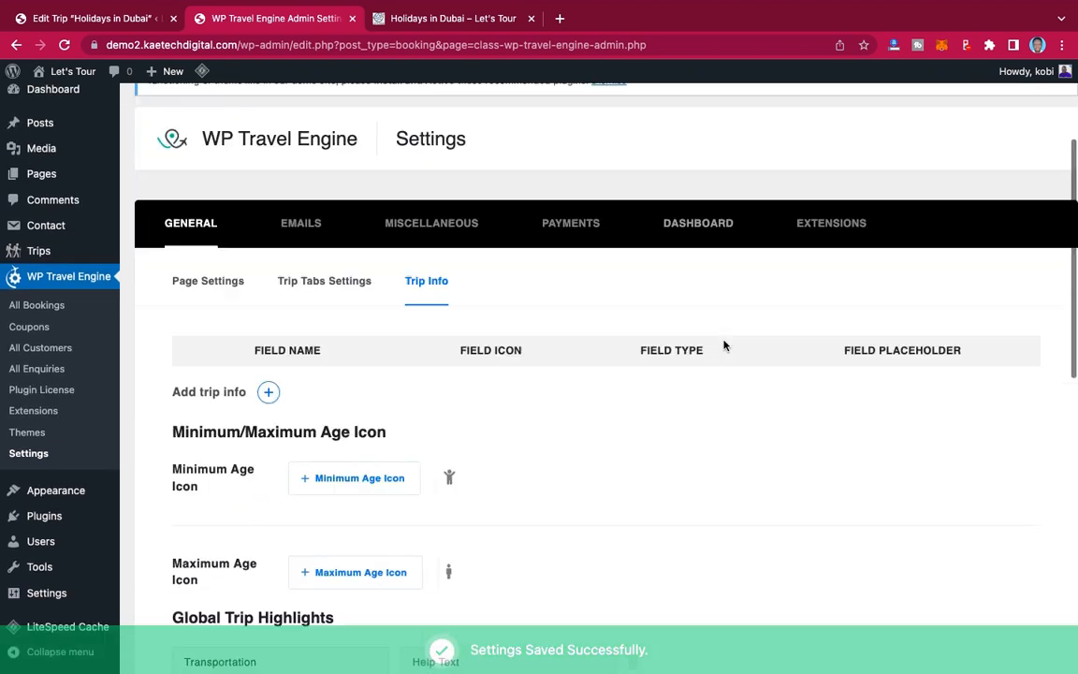
scroll(724, 345, "down", 1)
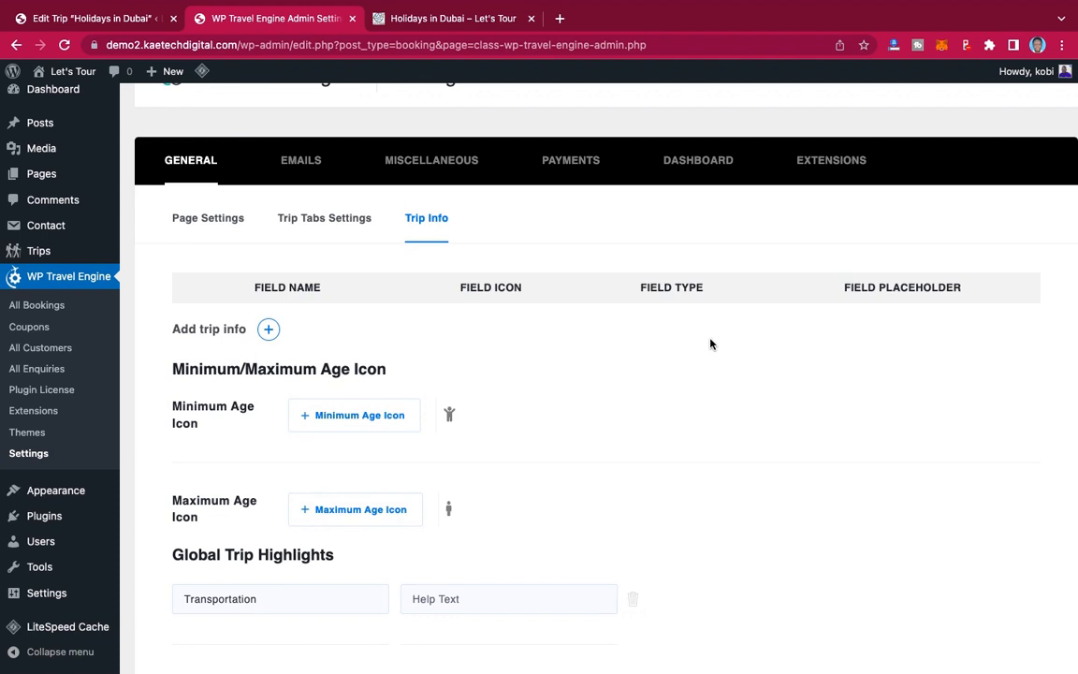
scroll(690, 398, "down", 6)
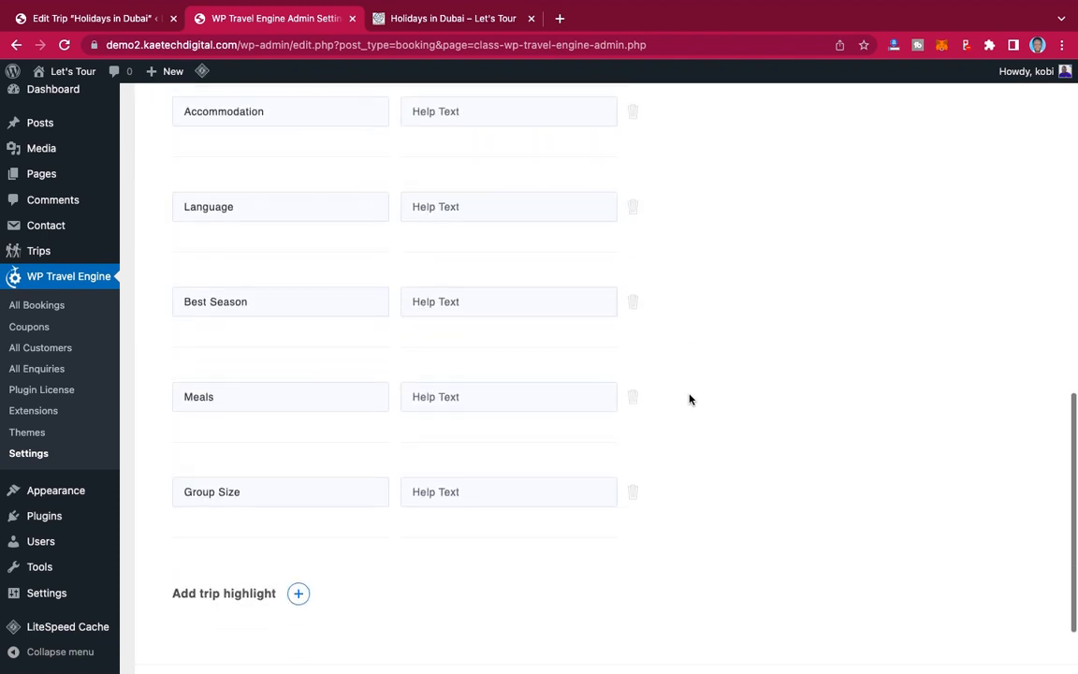
scroll(690, 399, "up", 5)
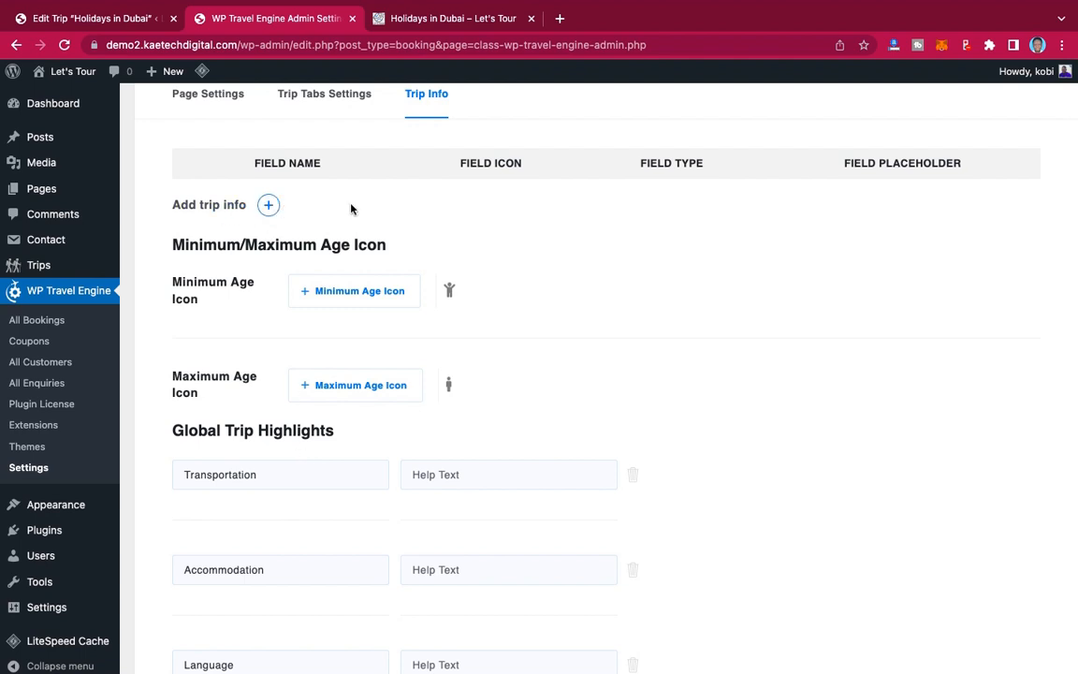
Step: Add a trip info field named Transportation, copying the name from the first global trip highlight
left_click(232, 206)
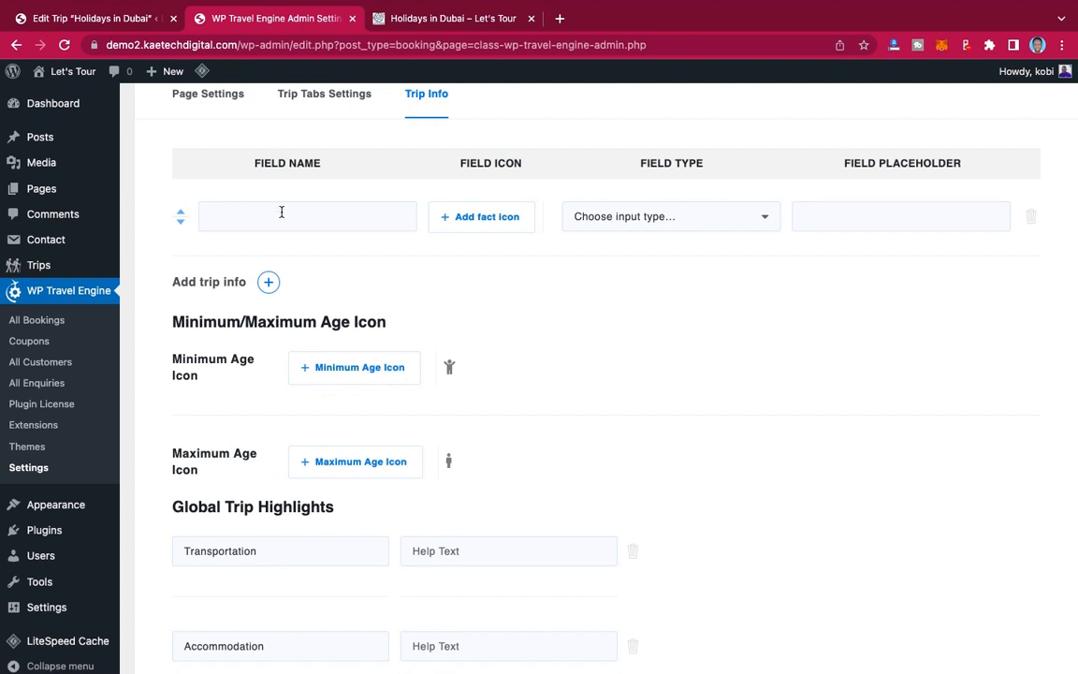
scroll(270, 224, "down", 1)
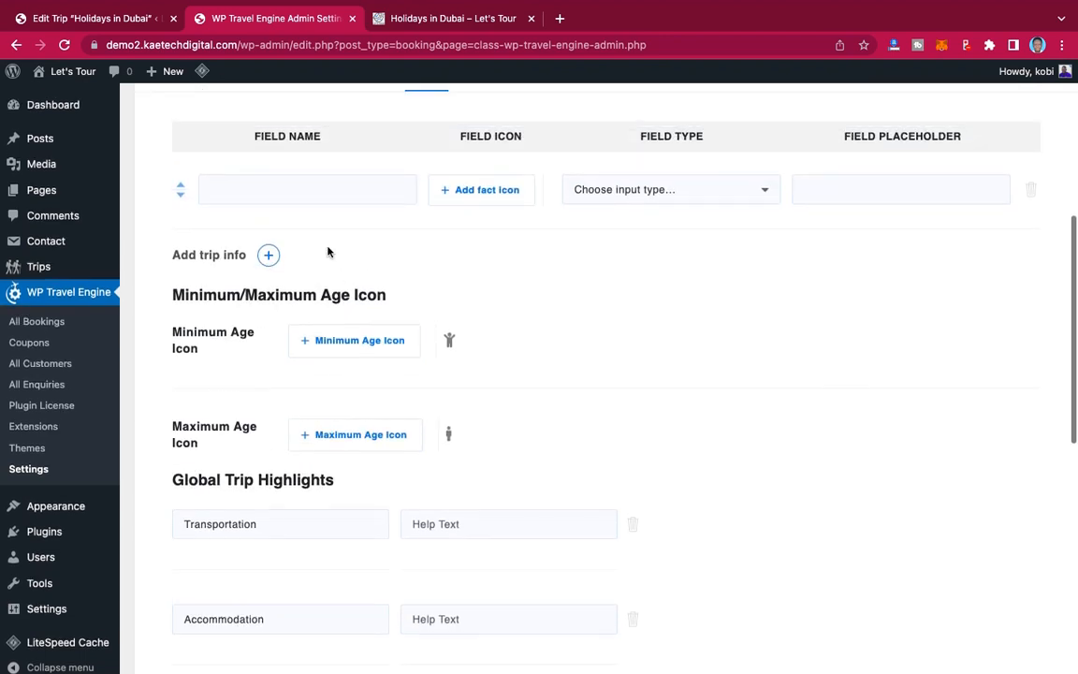
left_click(271, 534)
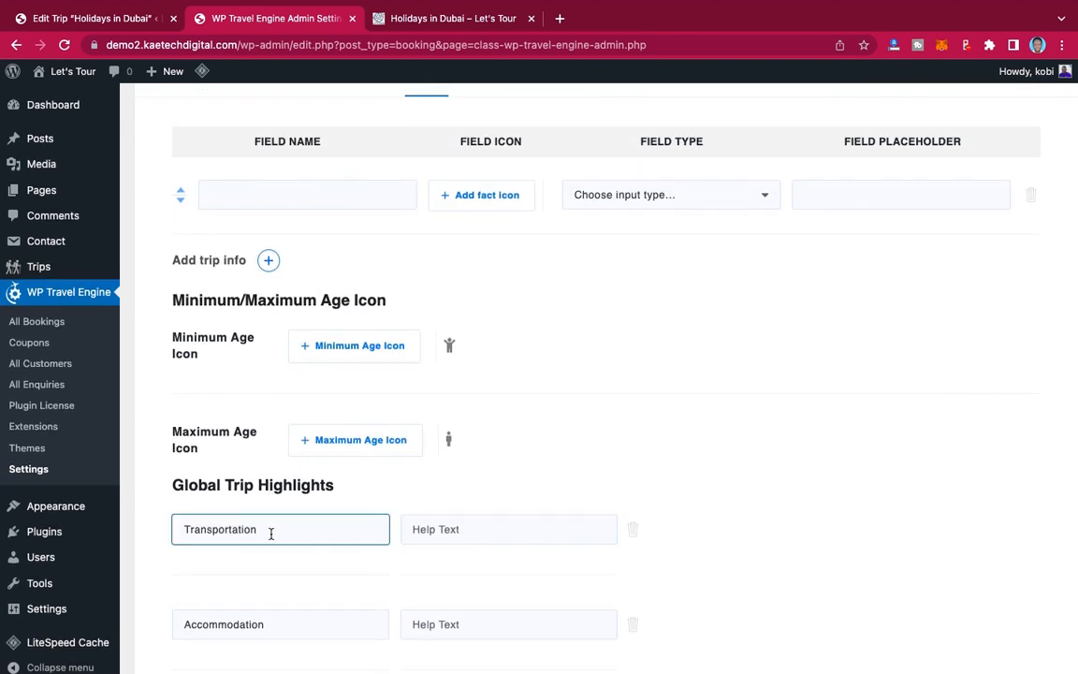
double_click(272, 533)
key("ctrl+c")
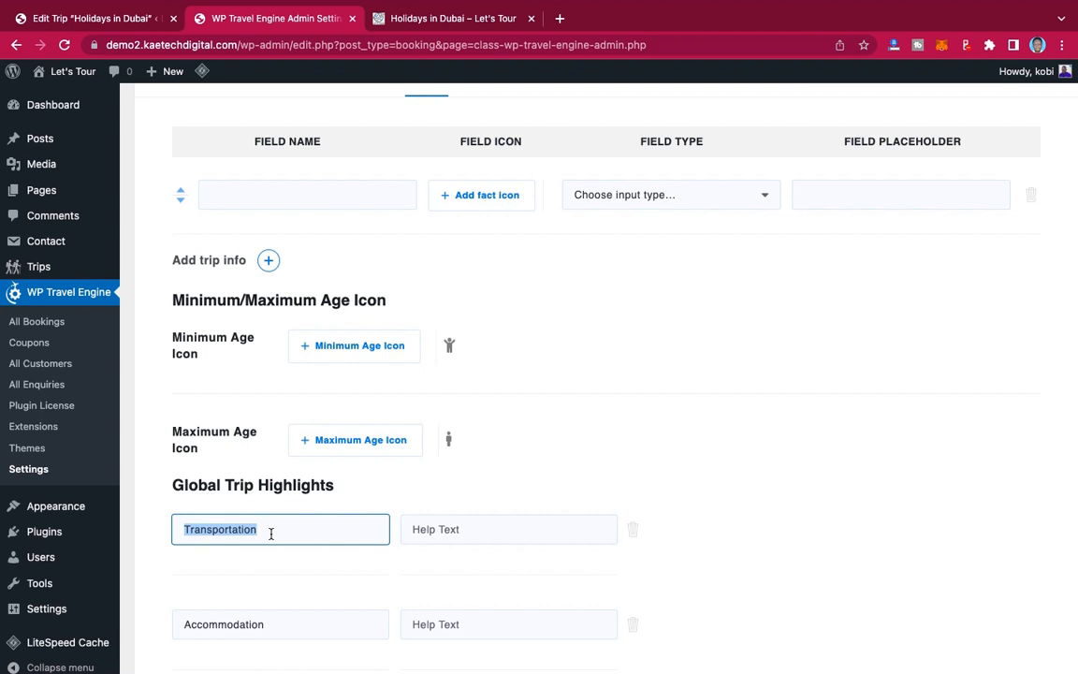
left_click(310, 193)
key("ctrl+v")
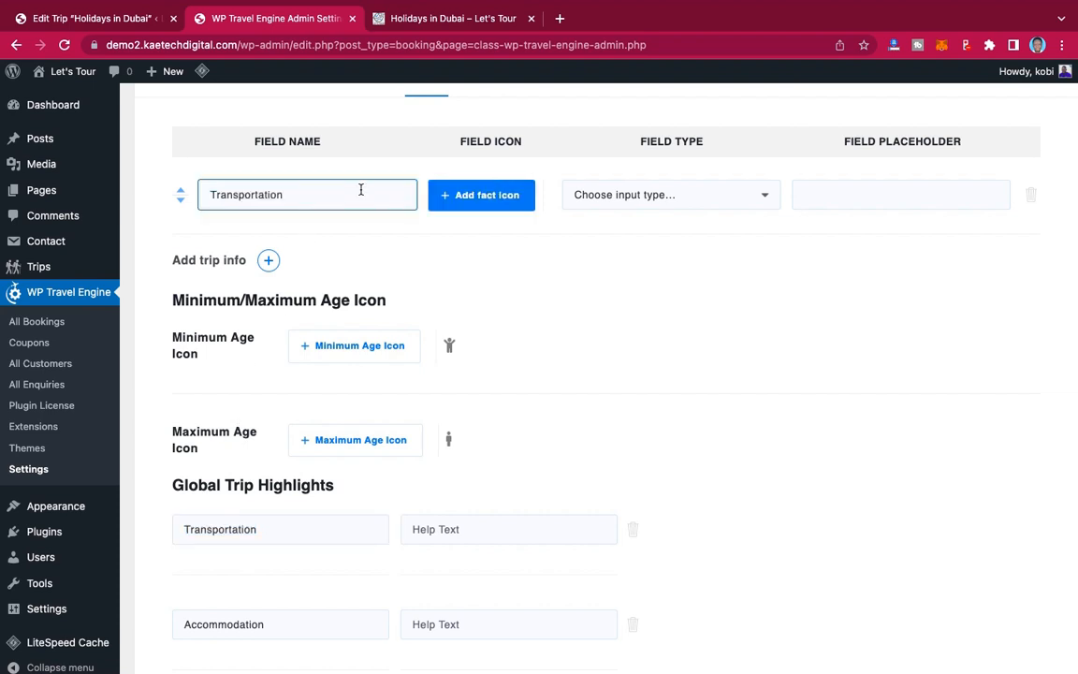
Step: Search the fact icons for "car", assign the front-view car icon to the Transportation field, and set its field type to text
left_click(490, 198)
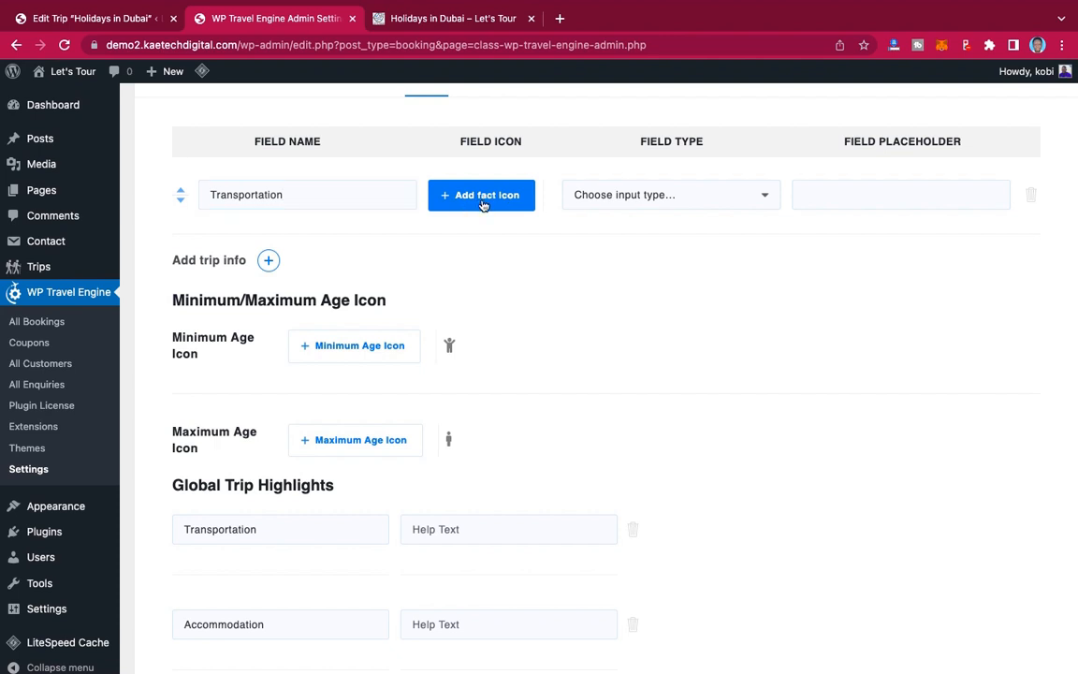
left_click(481, 203)
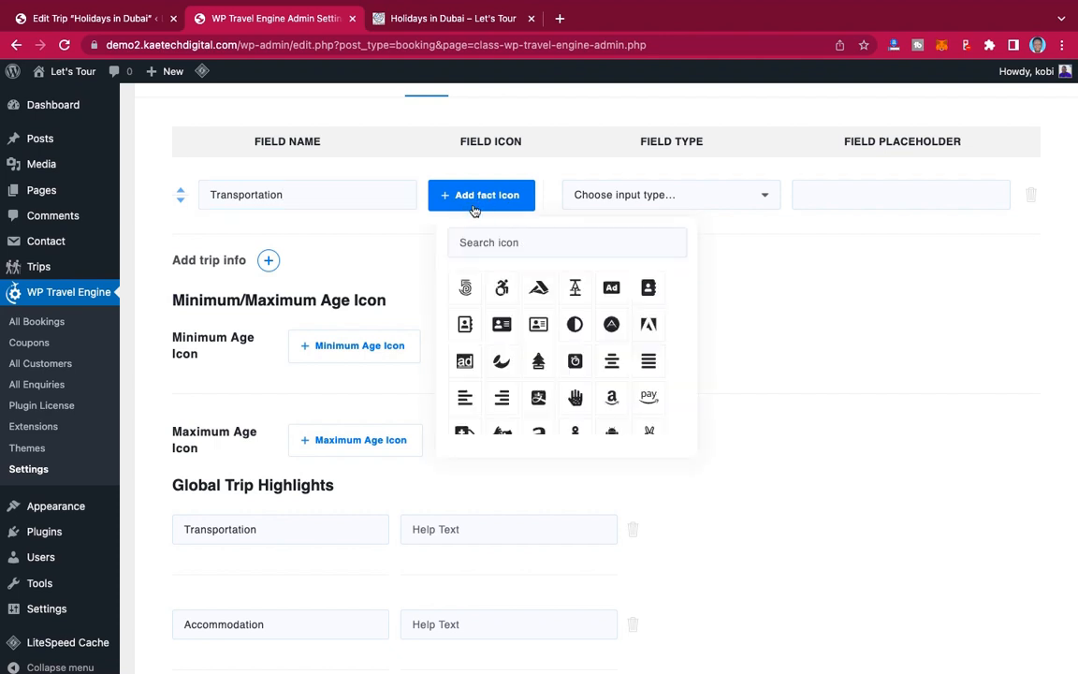
left_click(493, 243)
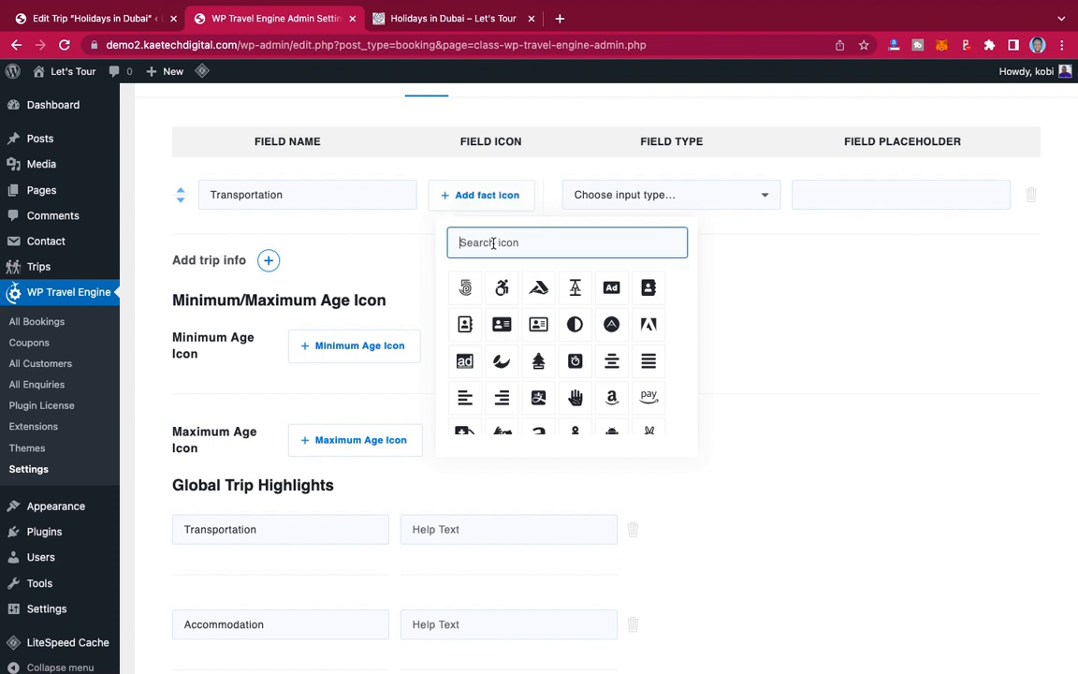
type("car")
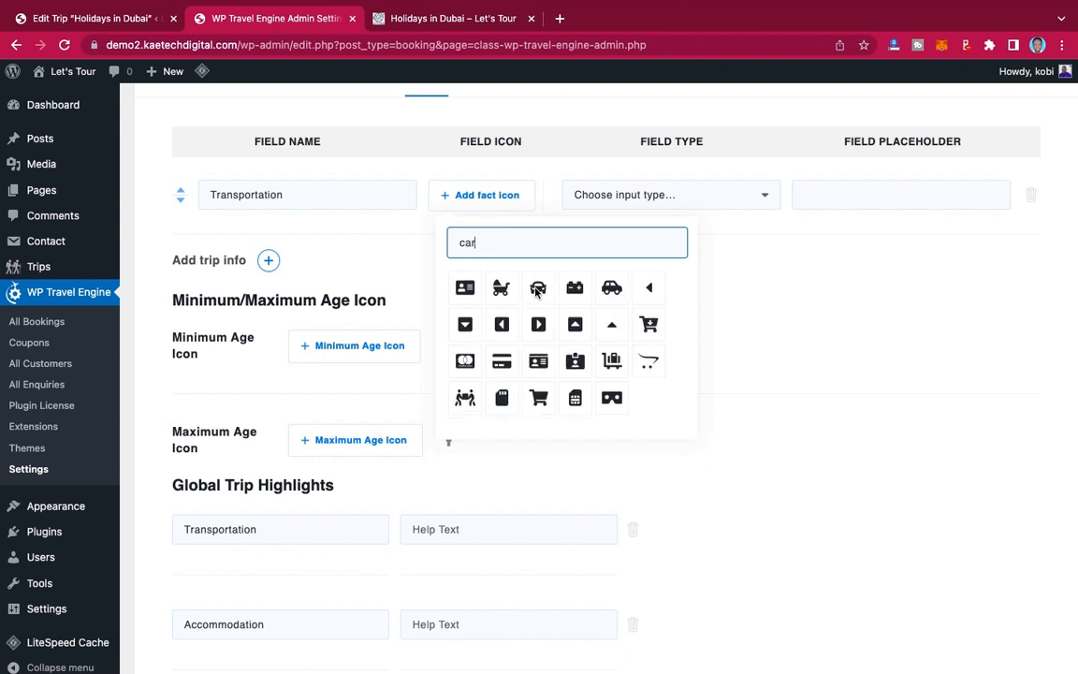
left_click(538, 290)
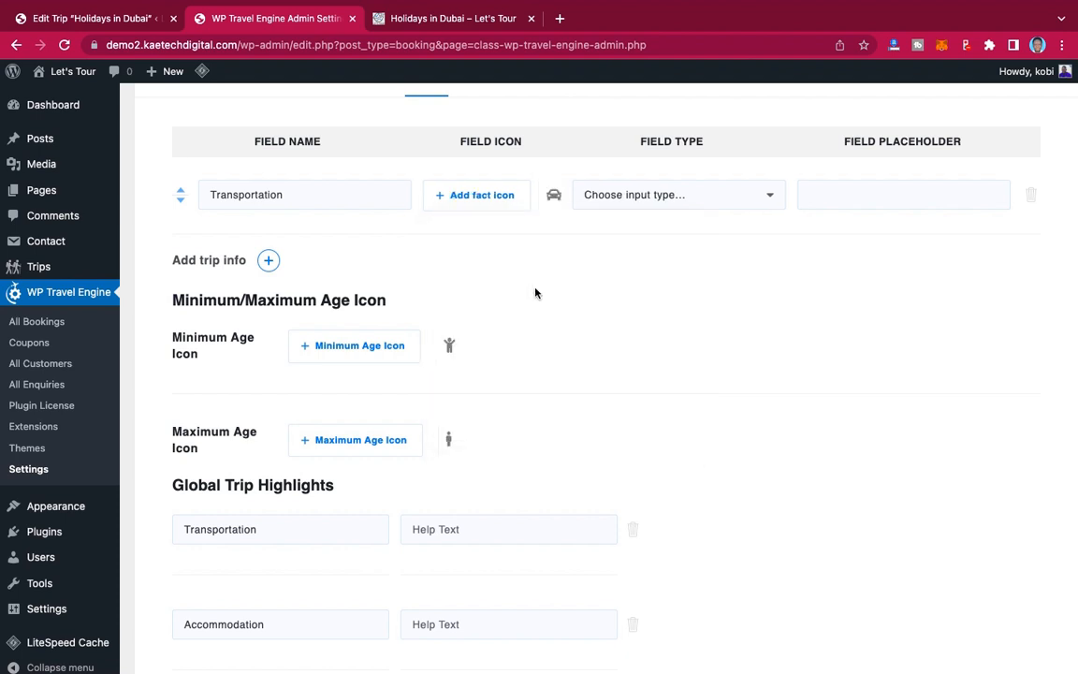
left_click(634, 196)
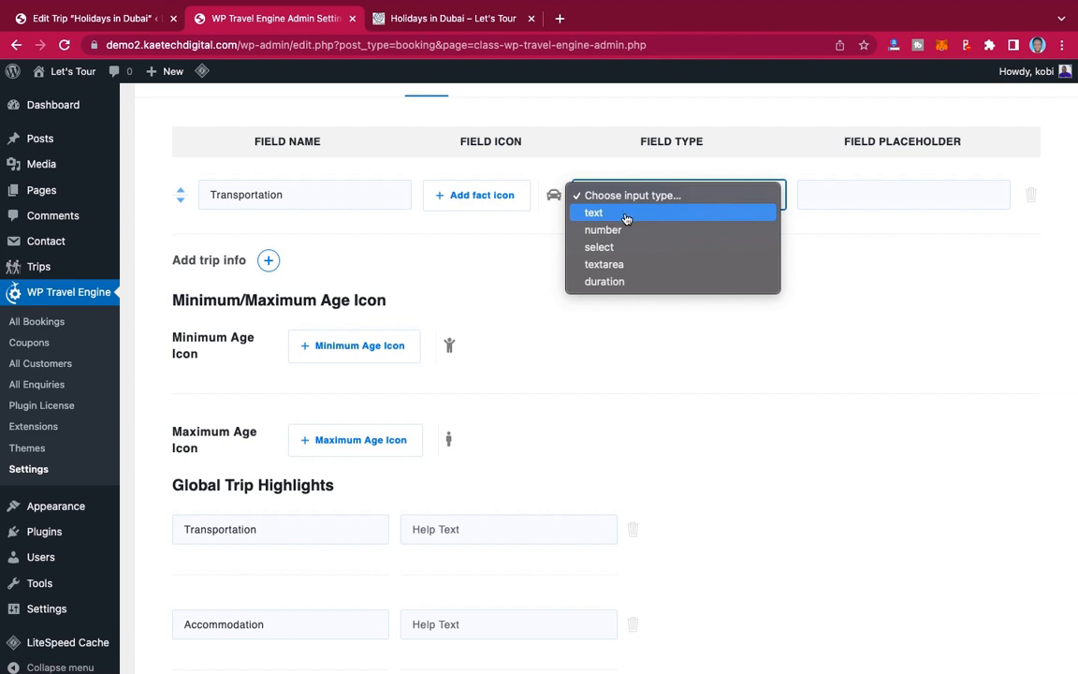
left_click(623, 217)
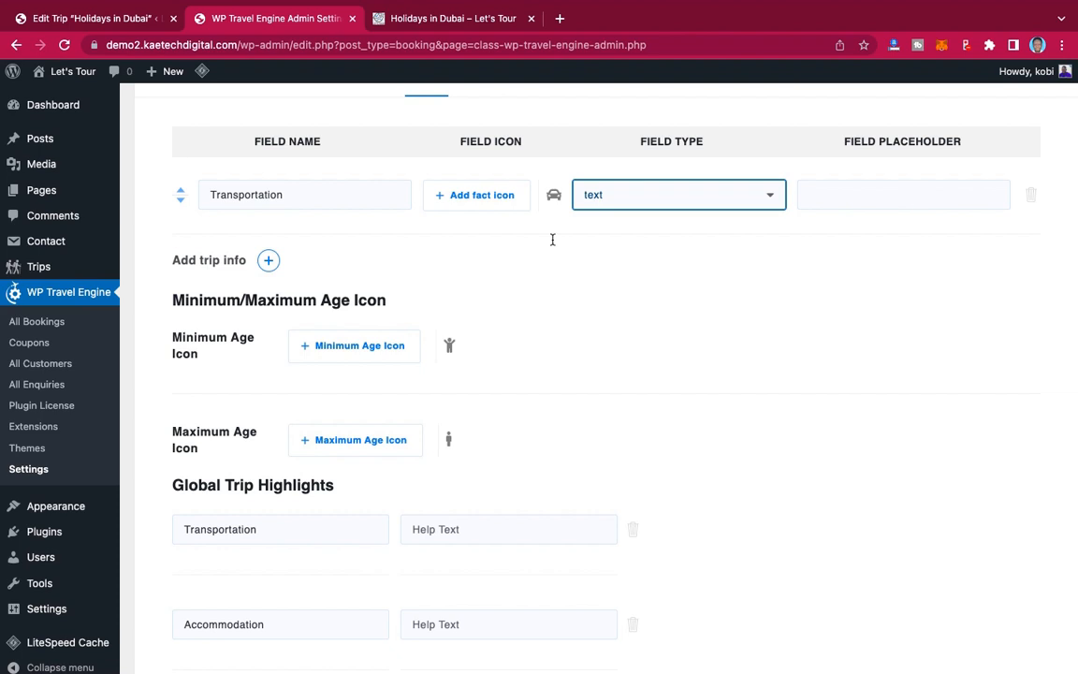
Step: Add a second trip info field named Accommodation below Transportation, copying the name from the matching global trip highlight
left_click(268, 261)
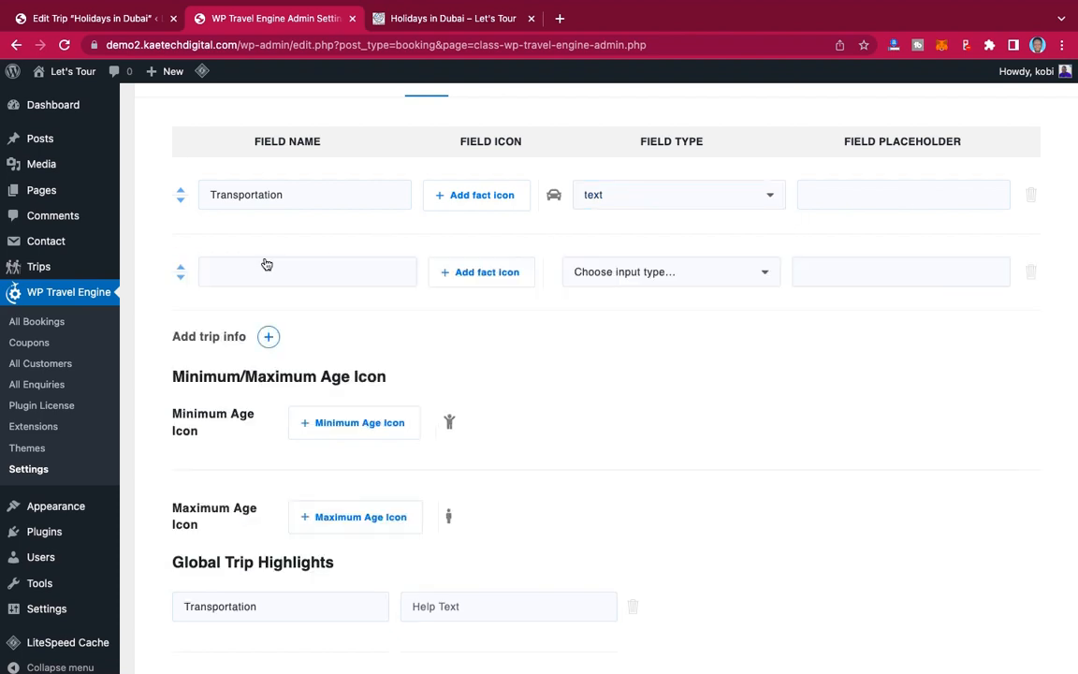
scroll(265, 258, "down", 1)
scroll(265, 258, "down", 2)
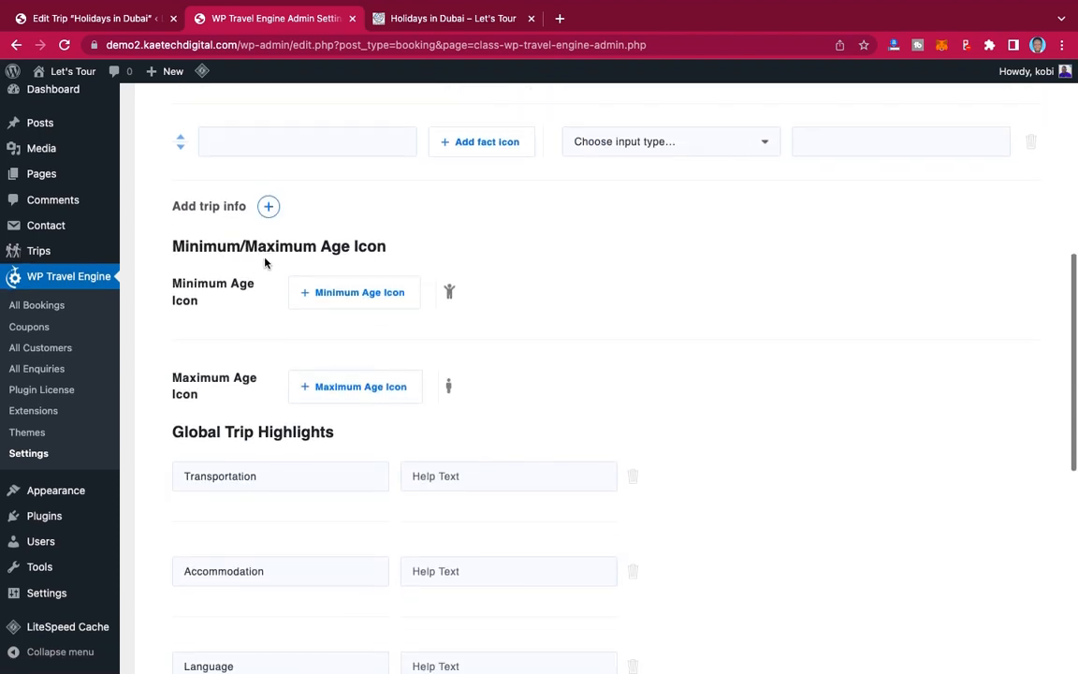
left_click_drag(274, 564, 170, 564)
key("super+c")
scroll(283, 353, "up", 5)
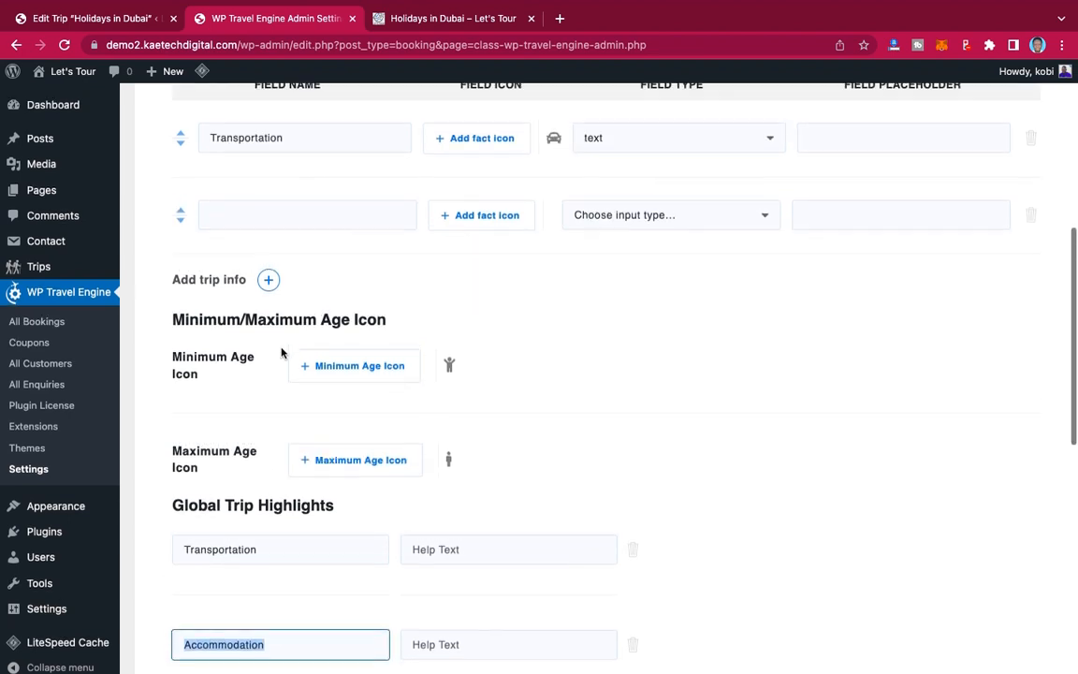
left_click(286, 242)
key("super+v")
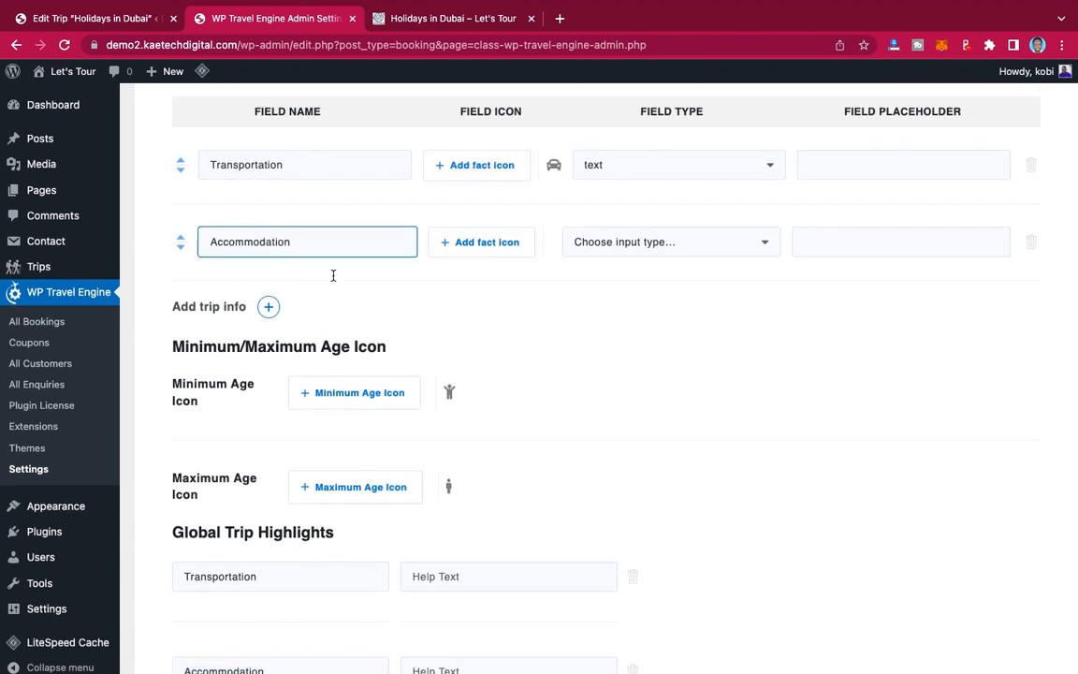
Step: Search the fact icons for "building", assign the building icon to the Accommodation field, and set its field type to text
left_click(482, 244)
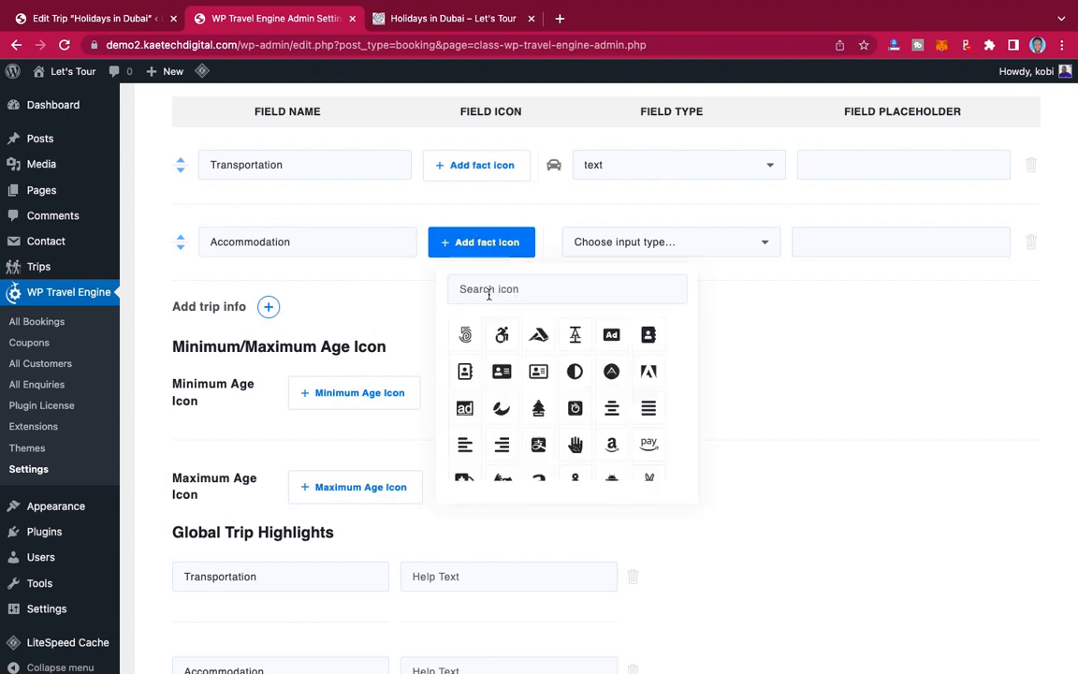
left_click(489, 290)
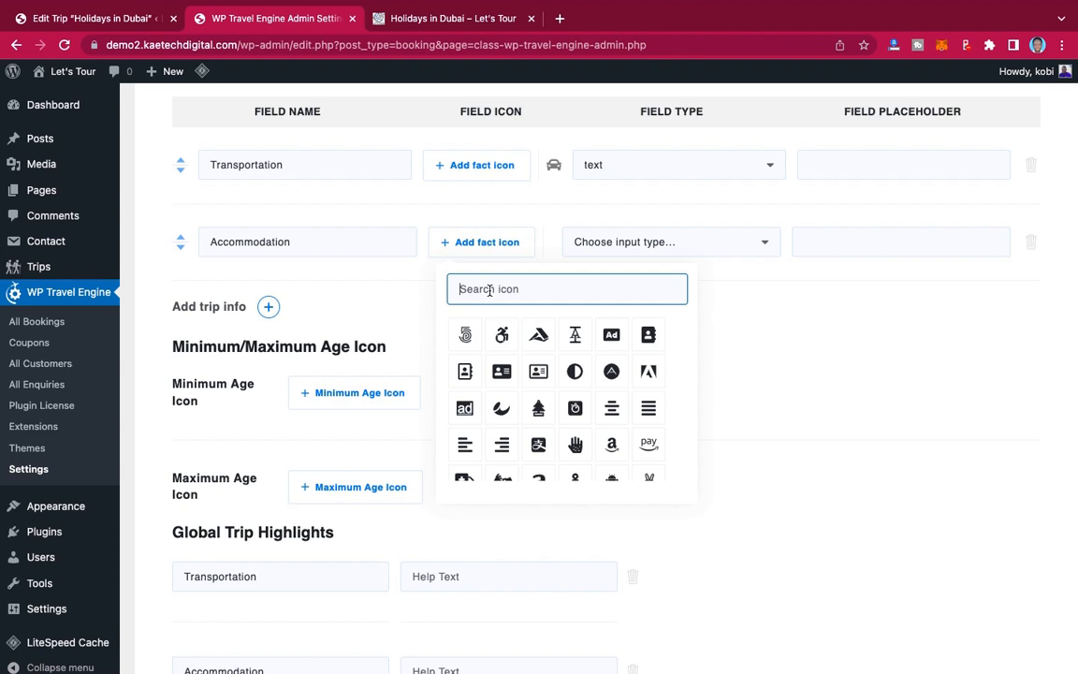
type("b")
type("uilding")
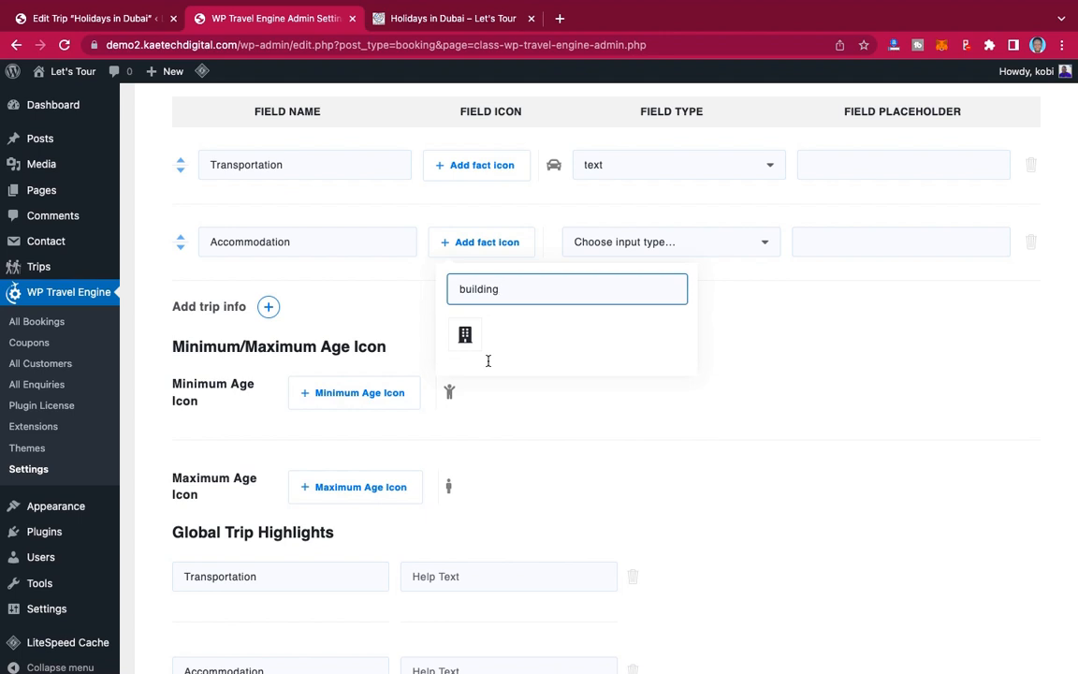
left_click(468, 341)
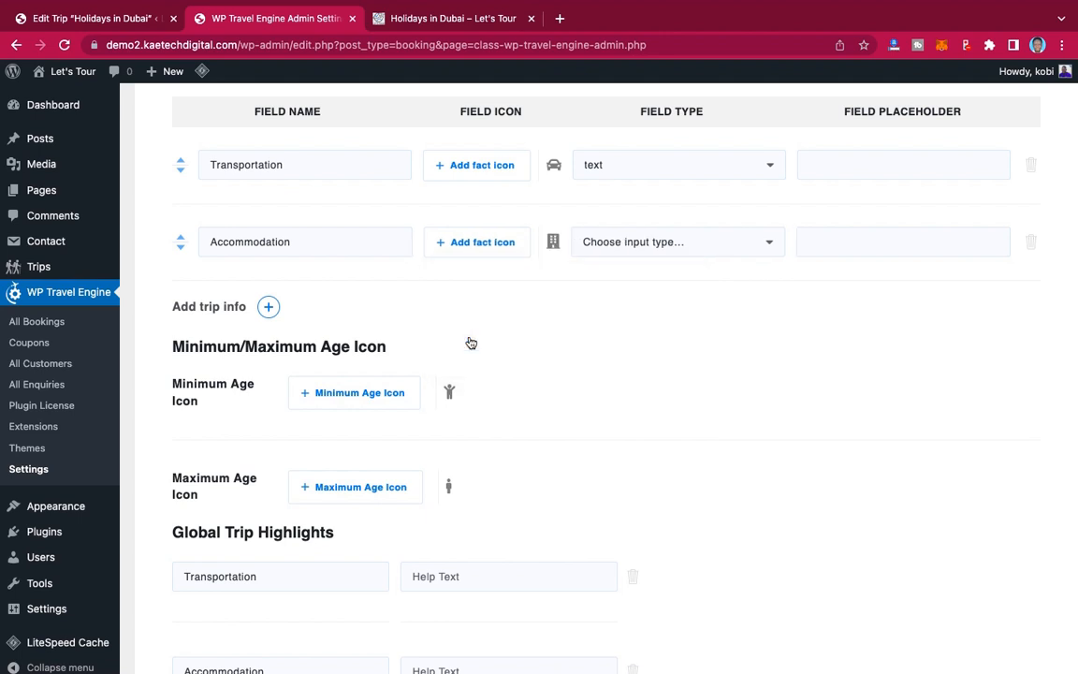
left_click(628, 253)
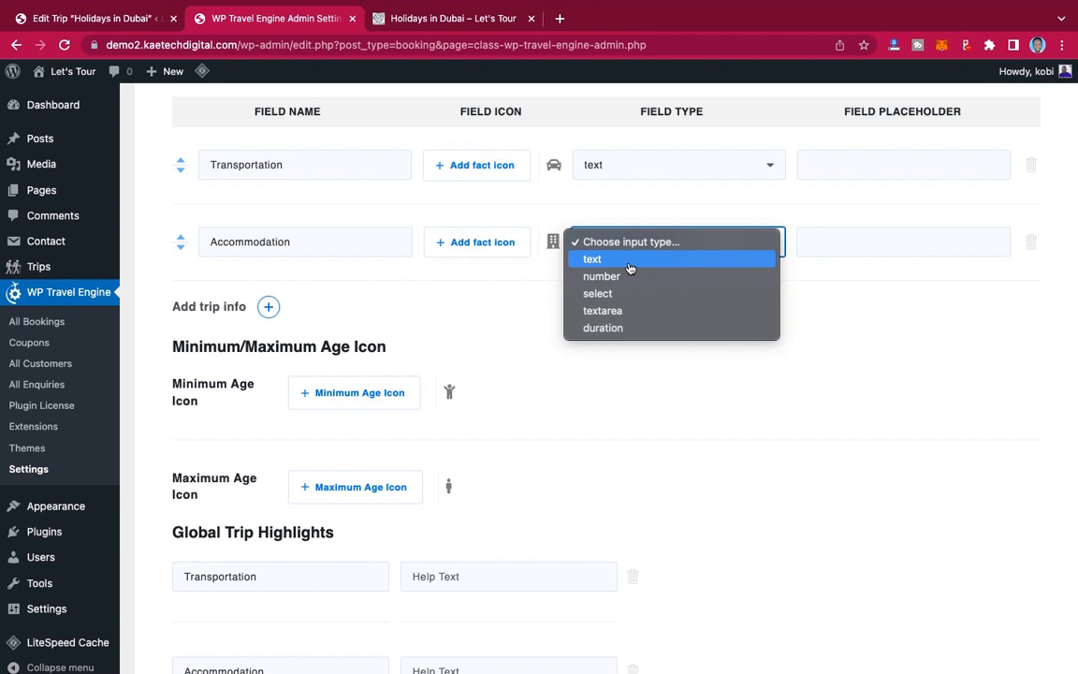
left_click(630, 262)
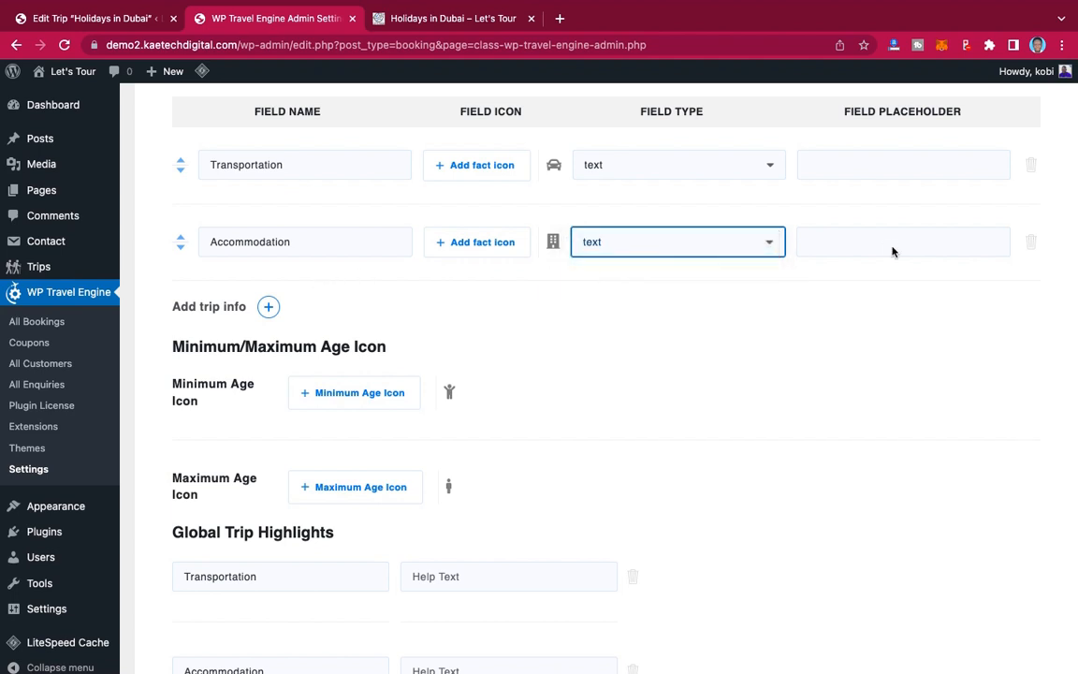
Step: Add a third trip info field named Language below Accommodation
left_click(260, 309)
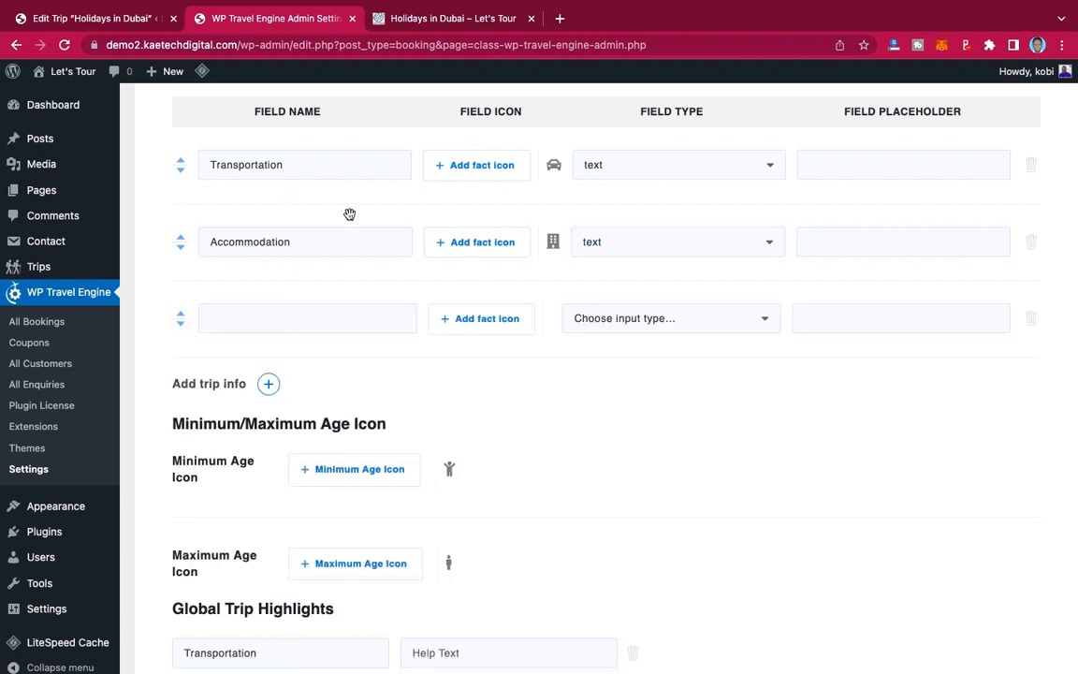
scroll(251, 325, "down", 4)
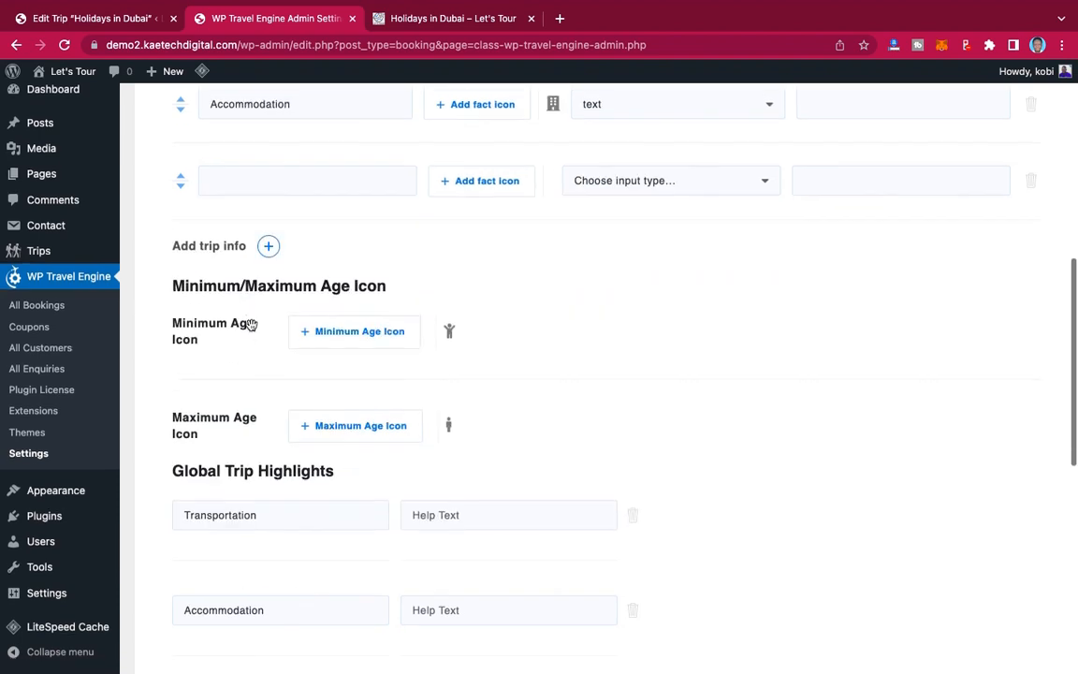
scroll(251, 328, "up", 2)
scroll(251, 324, "up", 1)
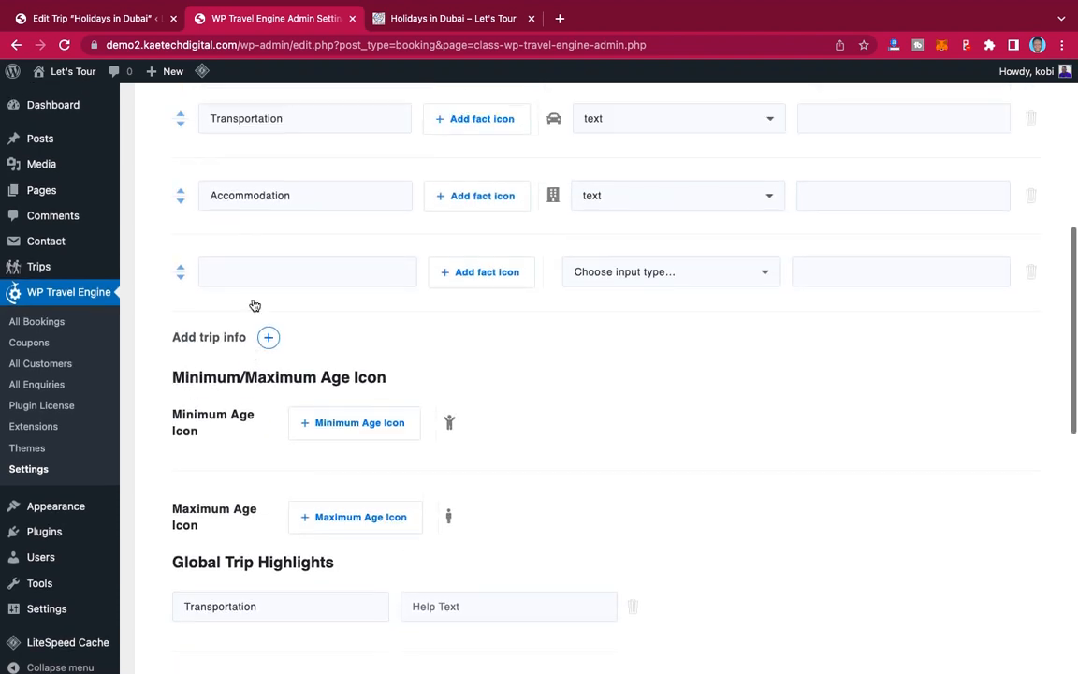
left_click(256, 271)
type("Lan")
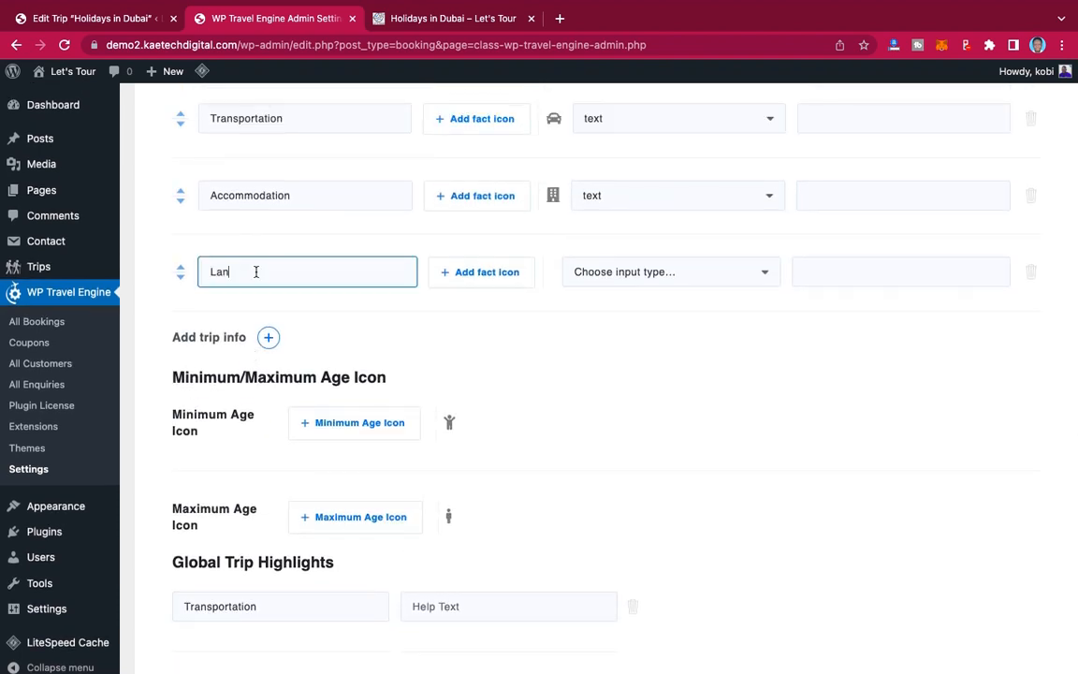
type("guage")
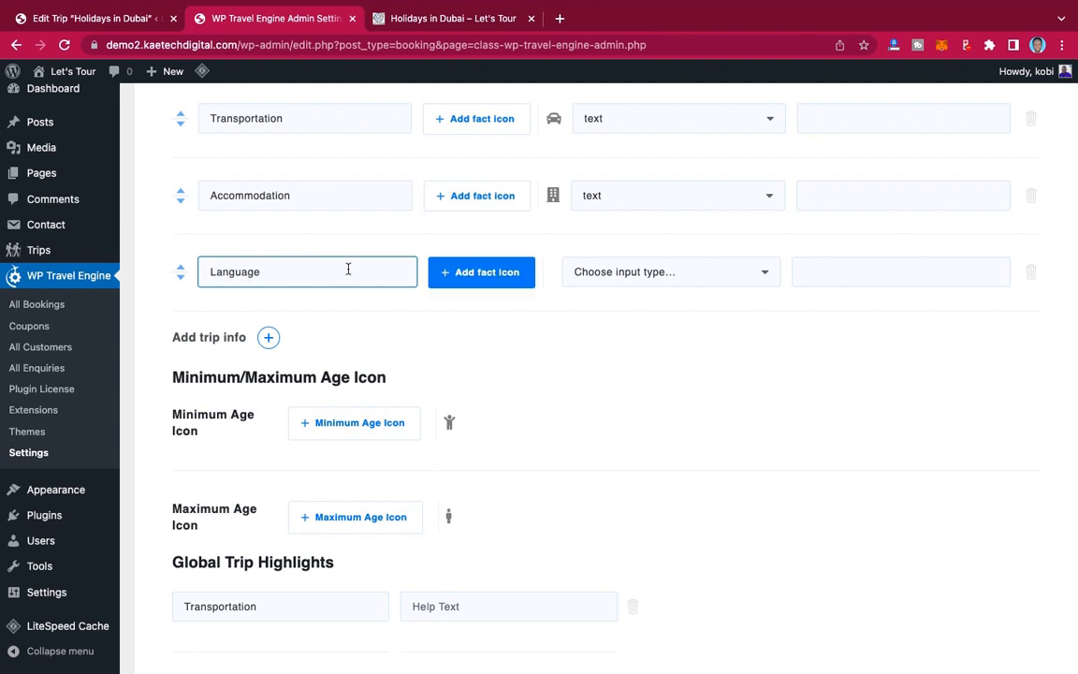
Step: Search the fact icons for "language", assign the two-letter translation icon to the Language field, and open its input type choices
left_click(491, 277)
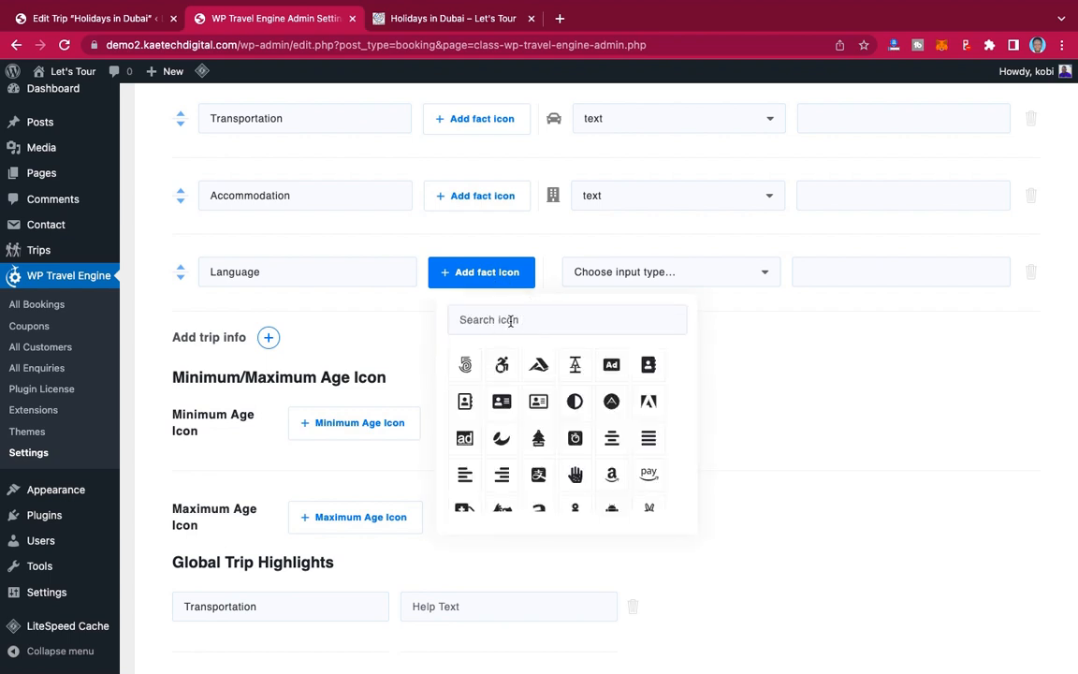
left_click(511, 321)
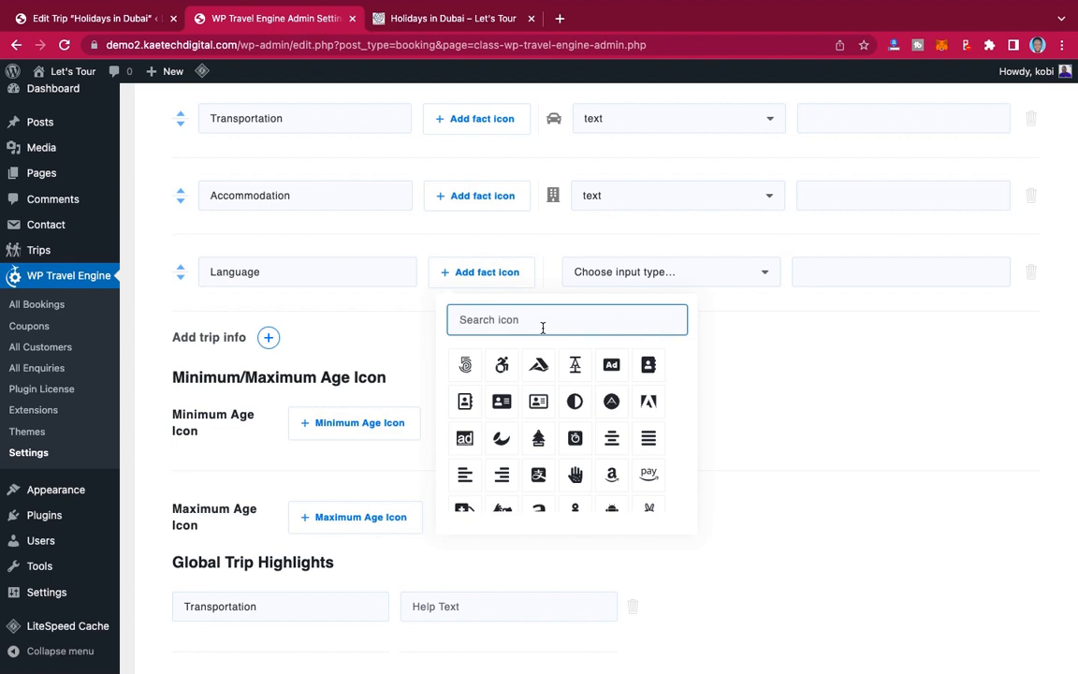
type("language")
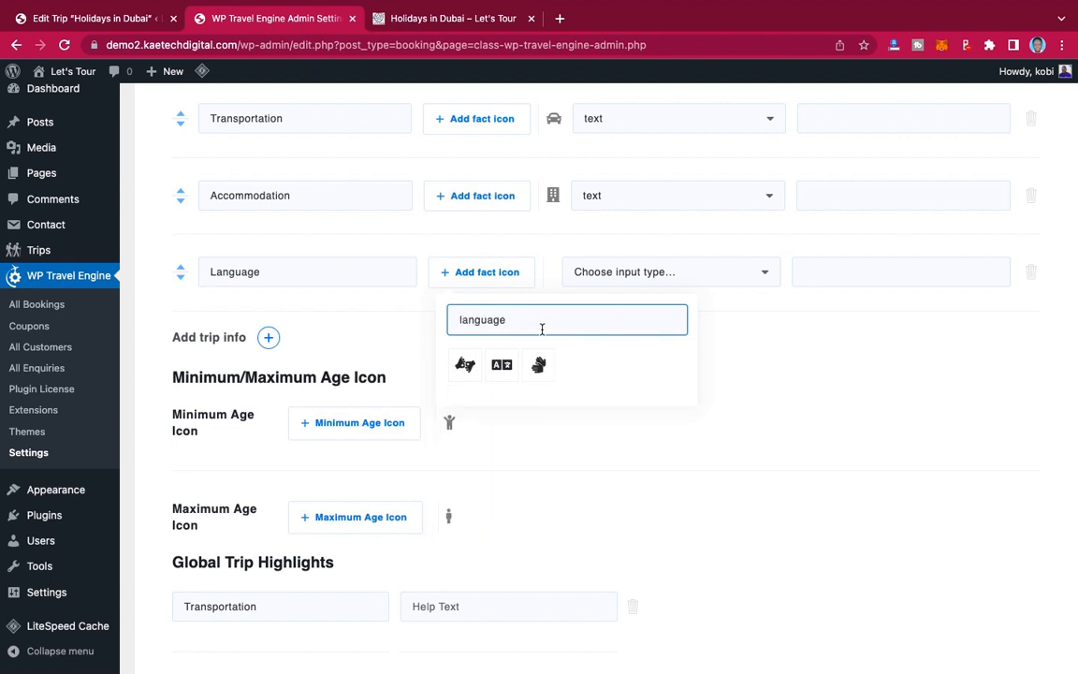
left_click(505, 366)
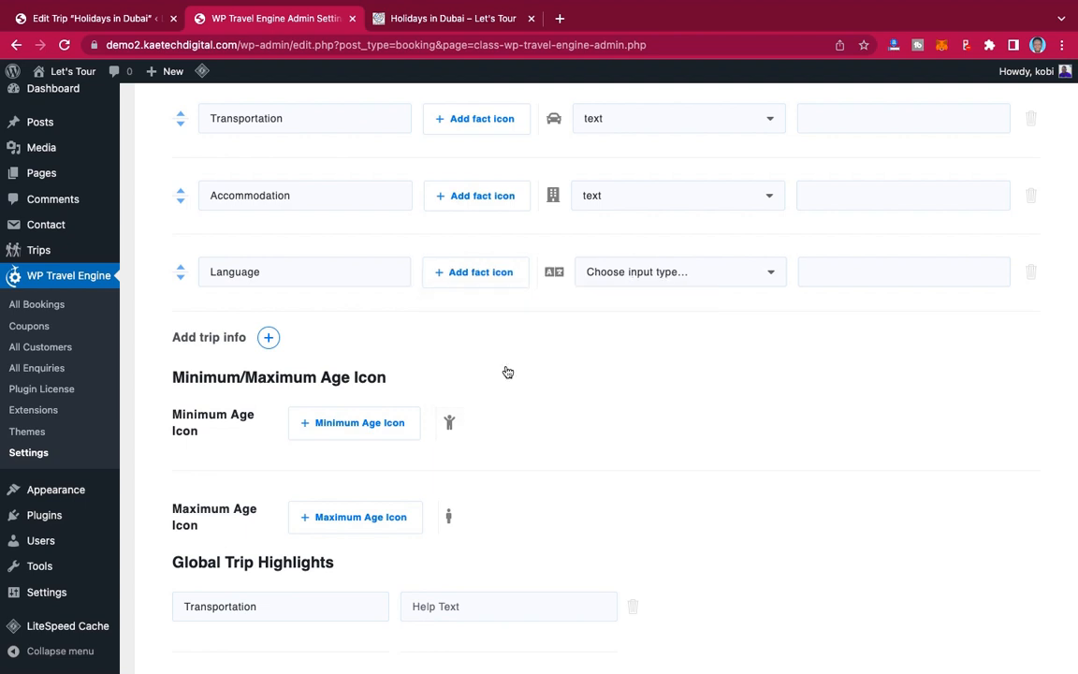
left_click(633, 273)
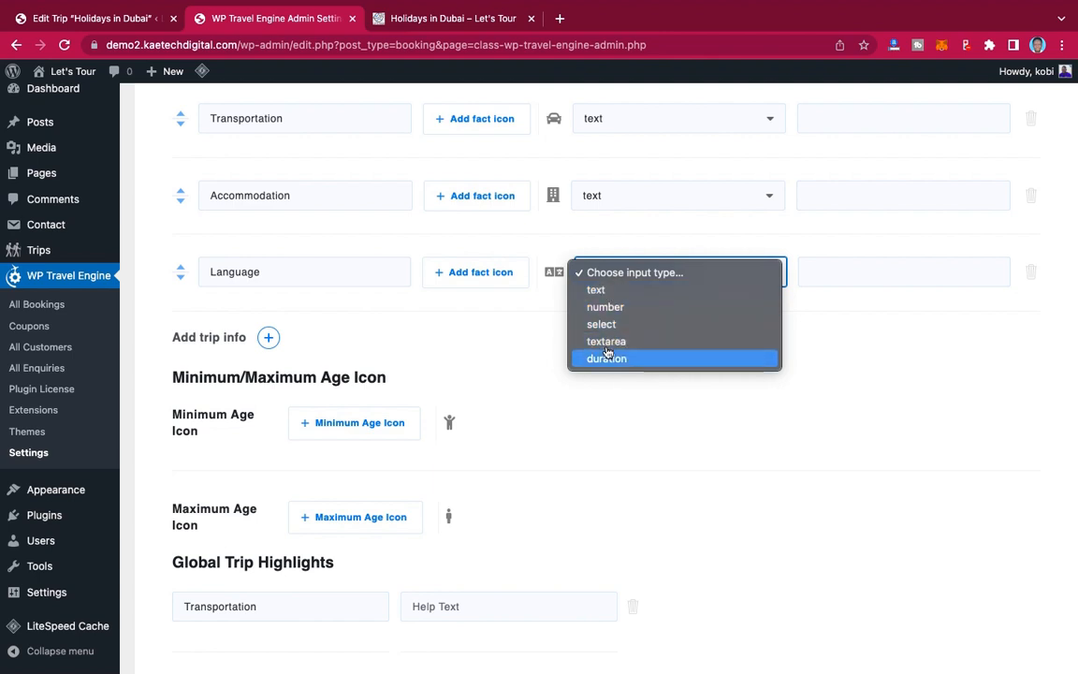
Step: Set the Language row's input type to text and add another trip info row named "Mesals"
left_click(619, 291)
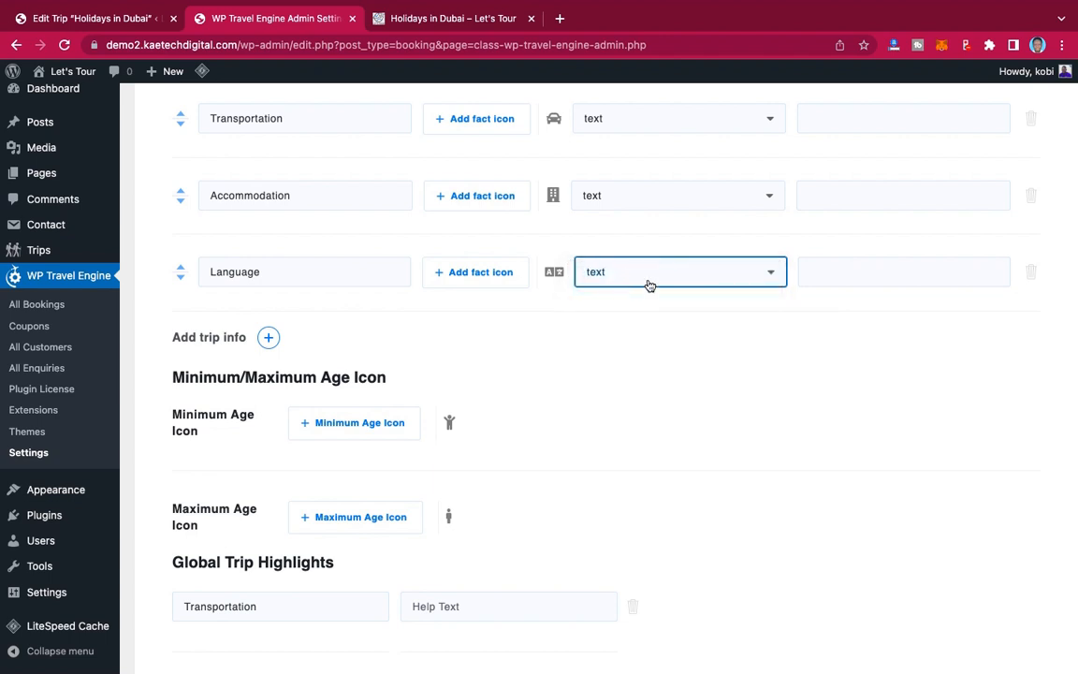
left_click(268, 337)
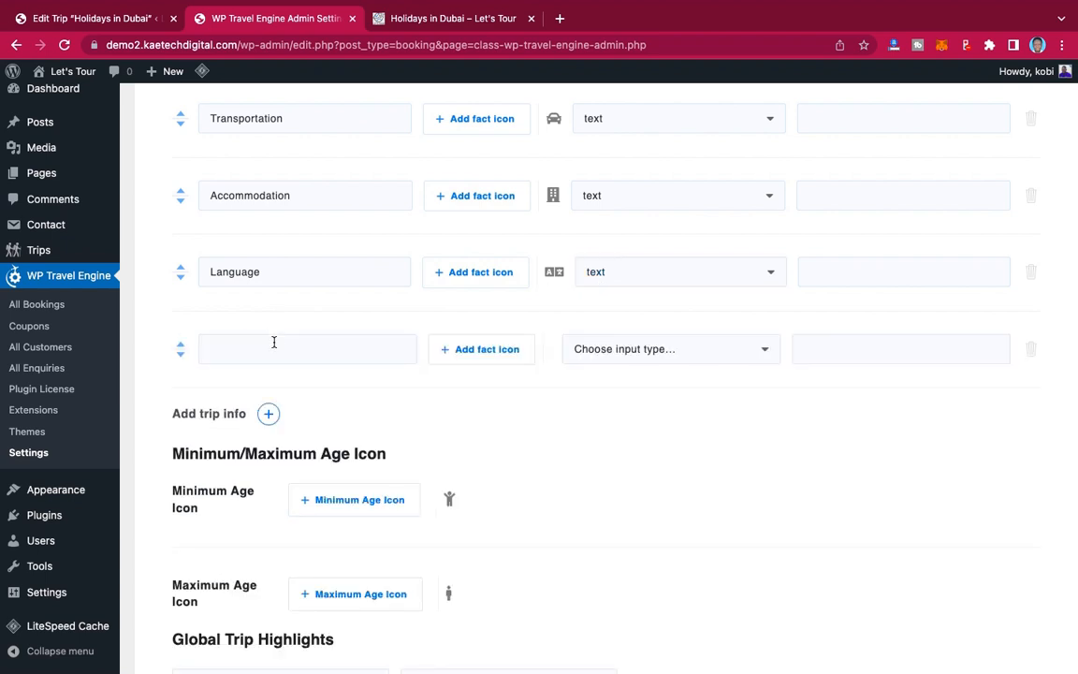
scroll(356, 379, "down", 8)
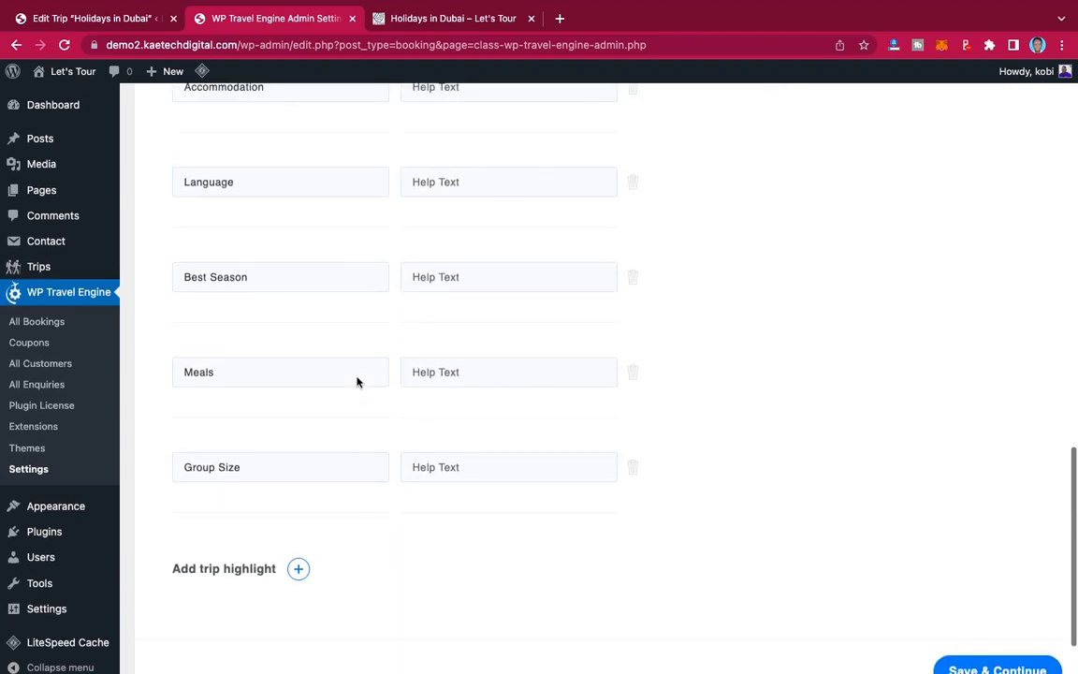
scroll(356, 379, "up", 2)
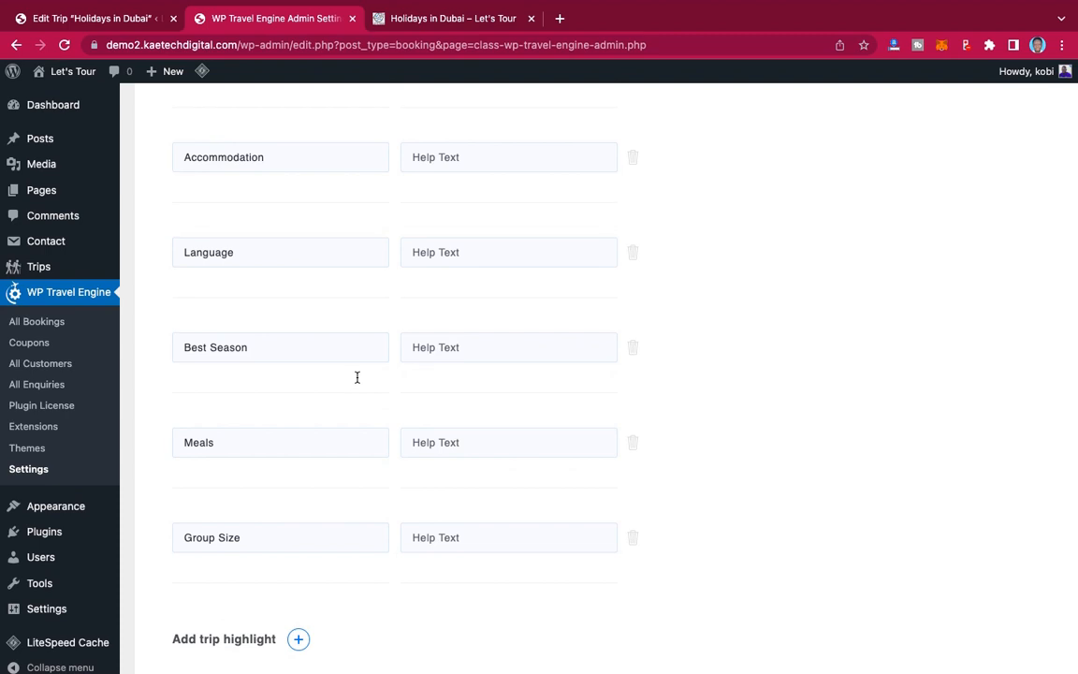
scroll(356, 377, "up", 10)
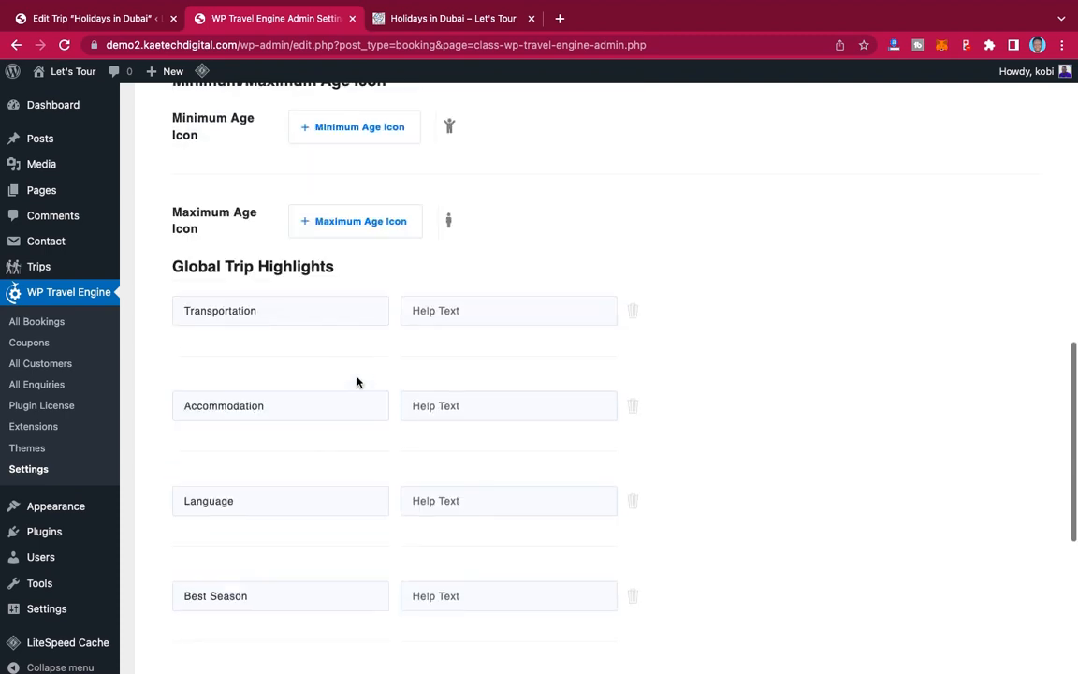
scroll(357, 379, "up", 4)
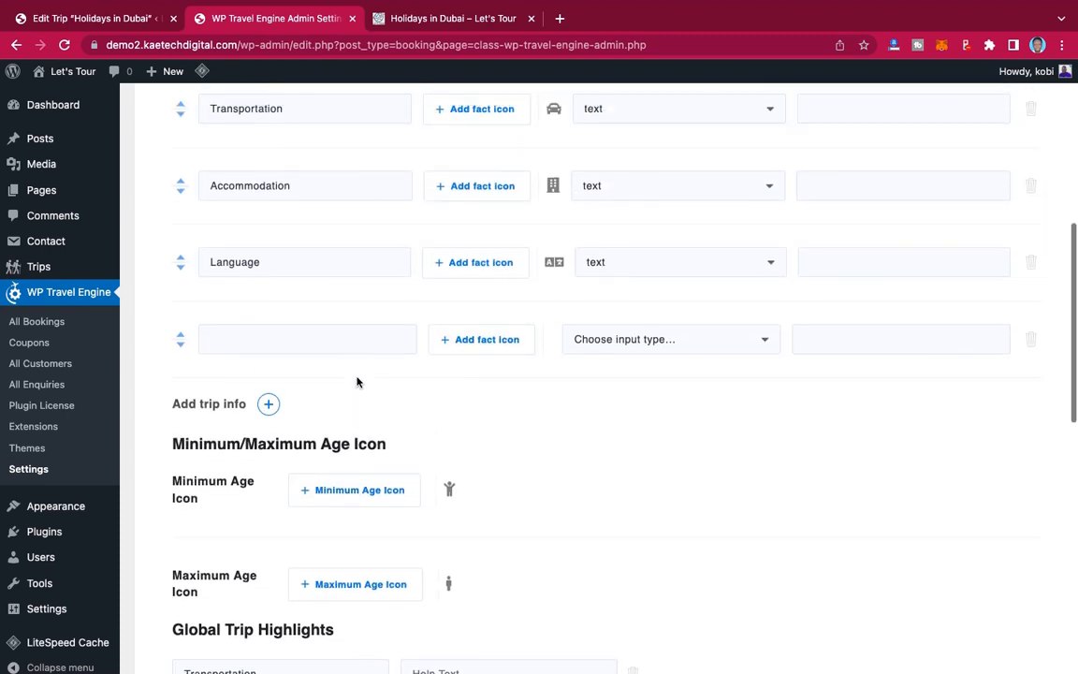
left_click(303, 344)
type("Mesals")
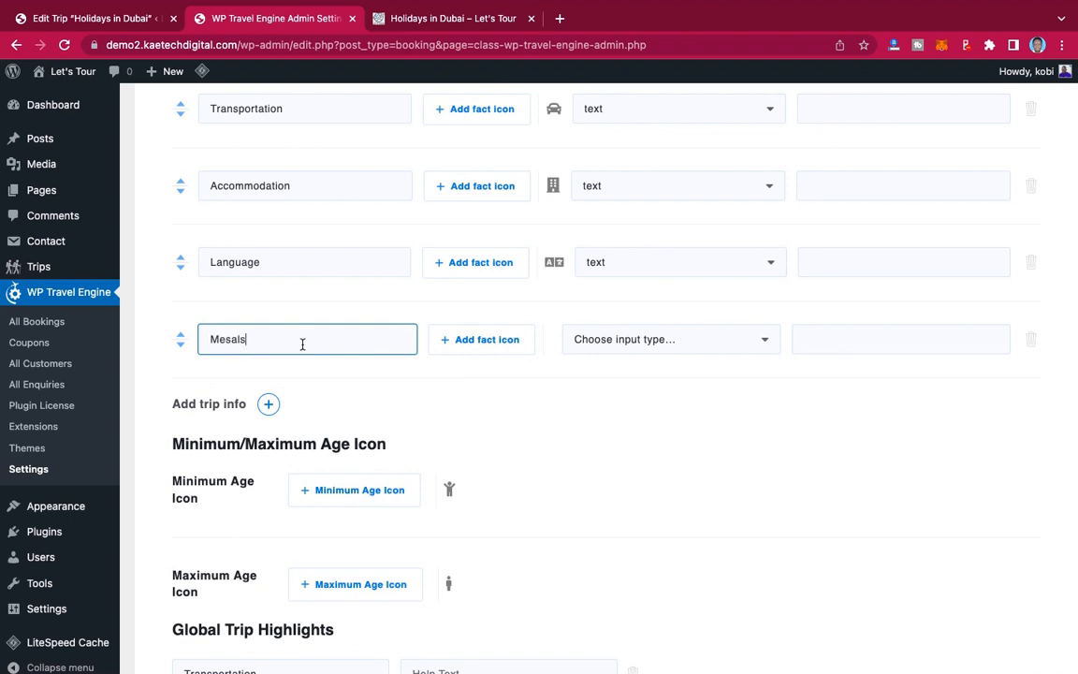
Step: Search the fact icons for "meals" and "utensil", and assign the utensil spoon icon to the new trip info row
left_click(472, 347)
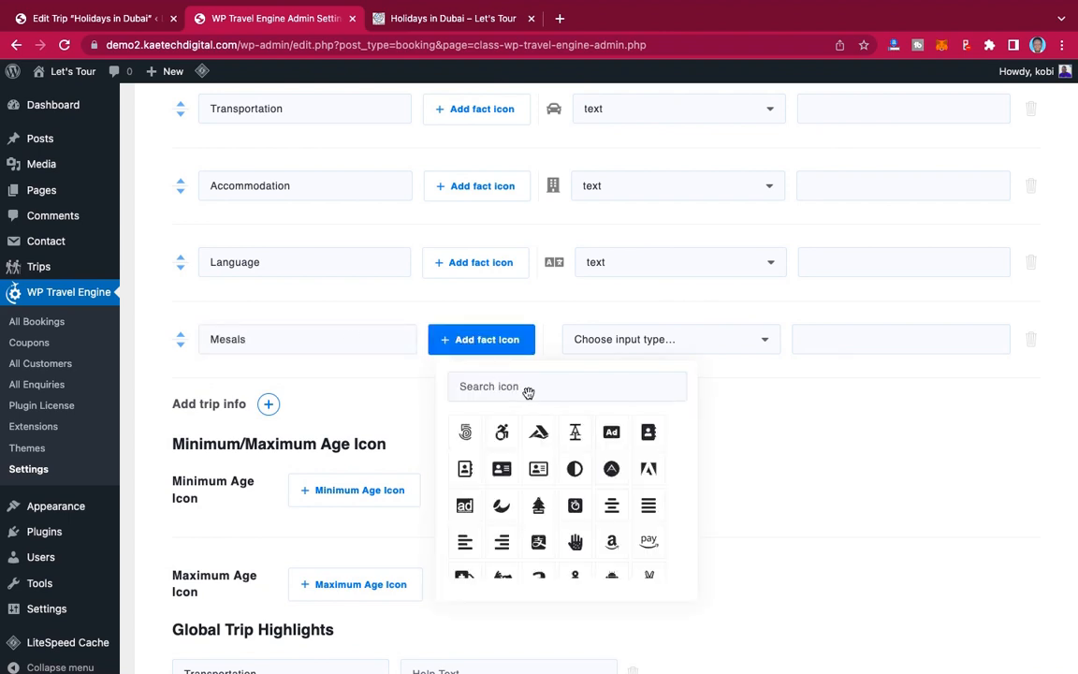
left_click(527, 391)
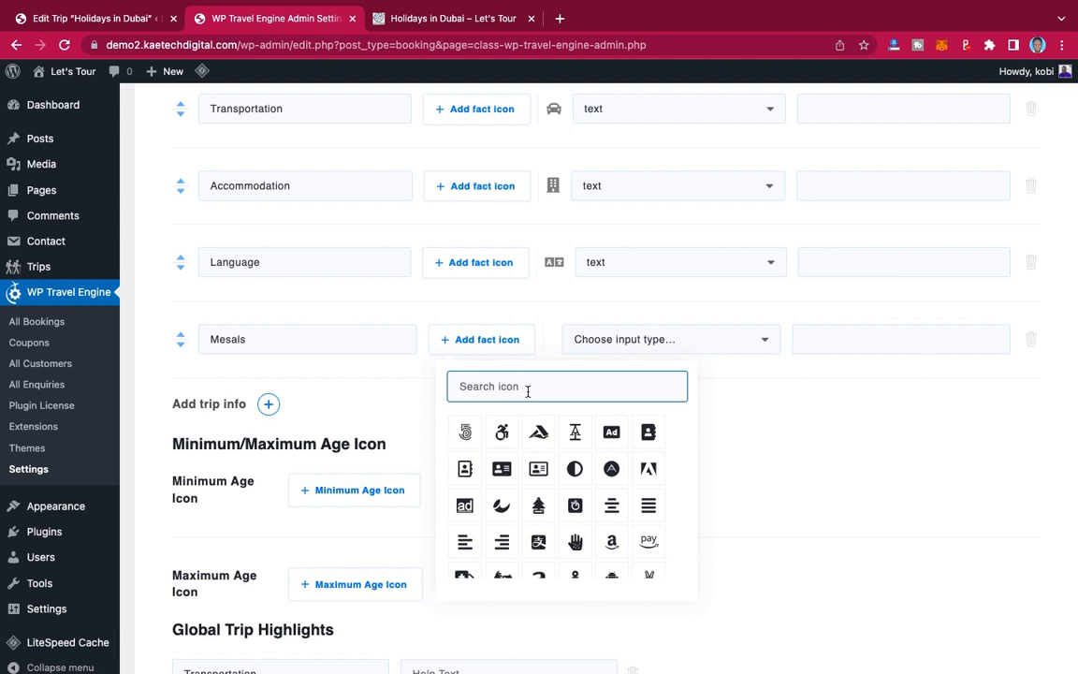
type("meals")
left_click_drag(501, 386, 450, 385)
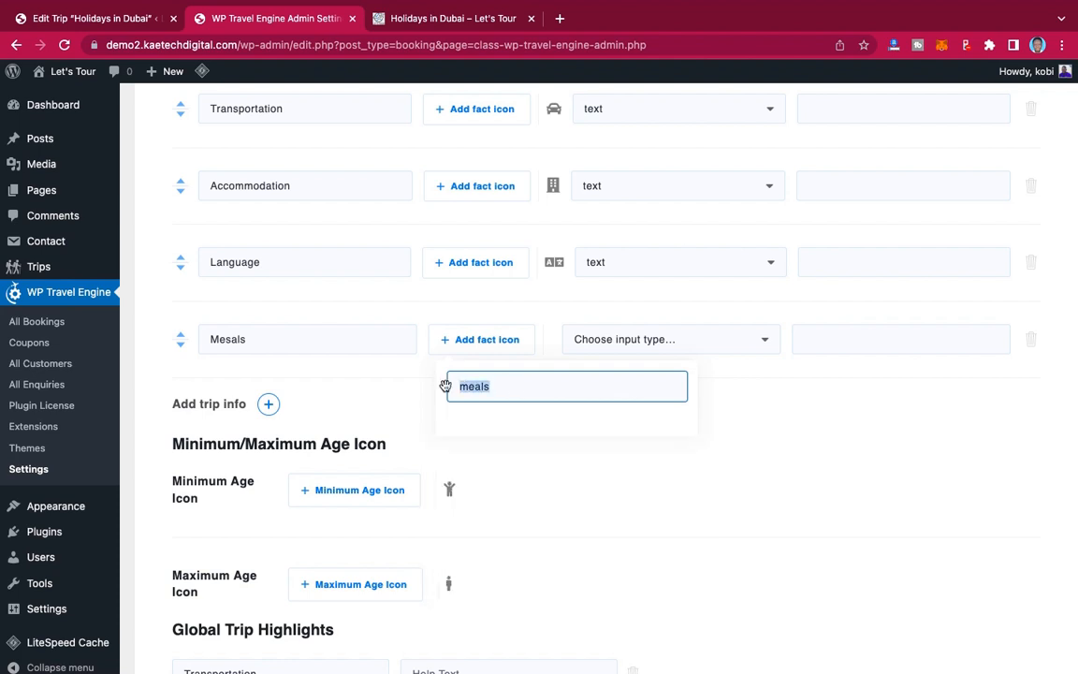
type("utensil")
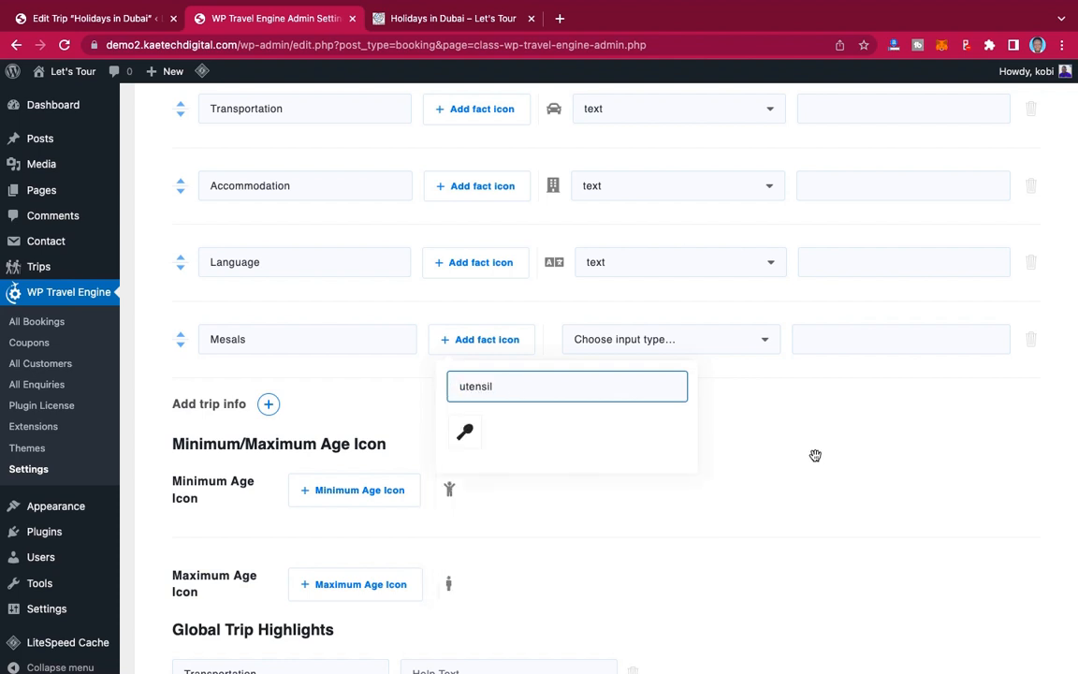
left_click(465, 432)
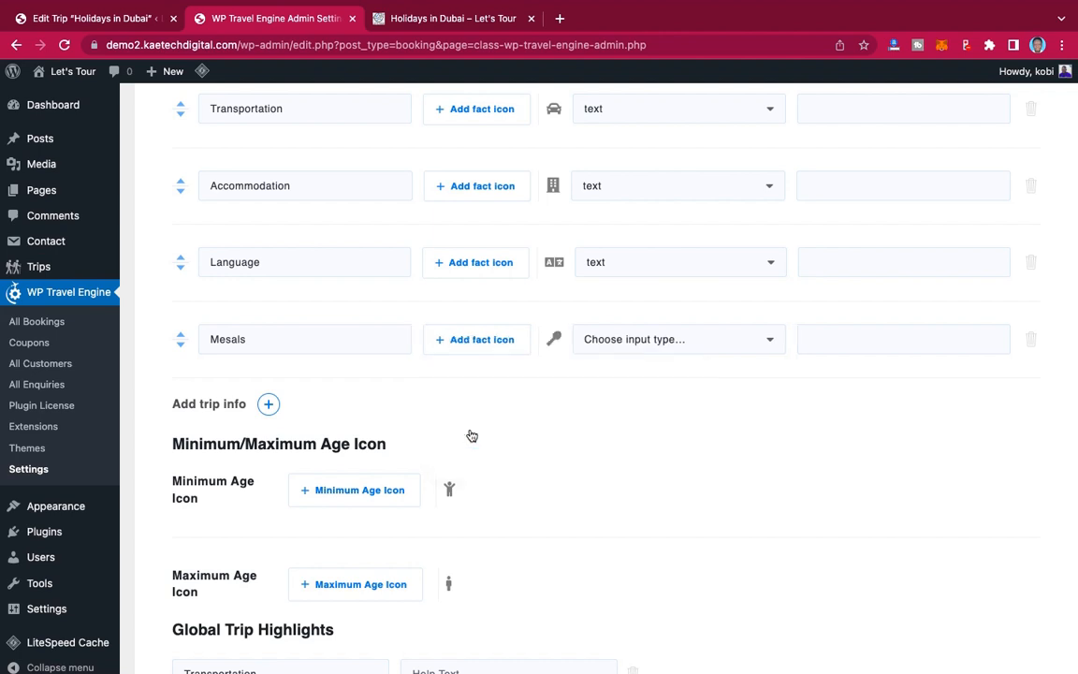
Step: Set the new row's input type to text and correct its name to Meals
left_click(660, 341)
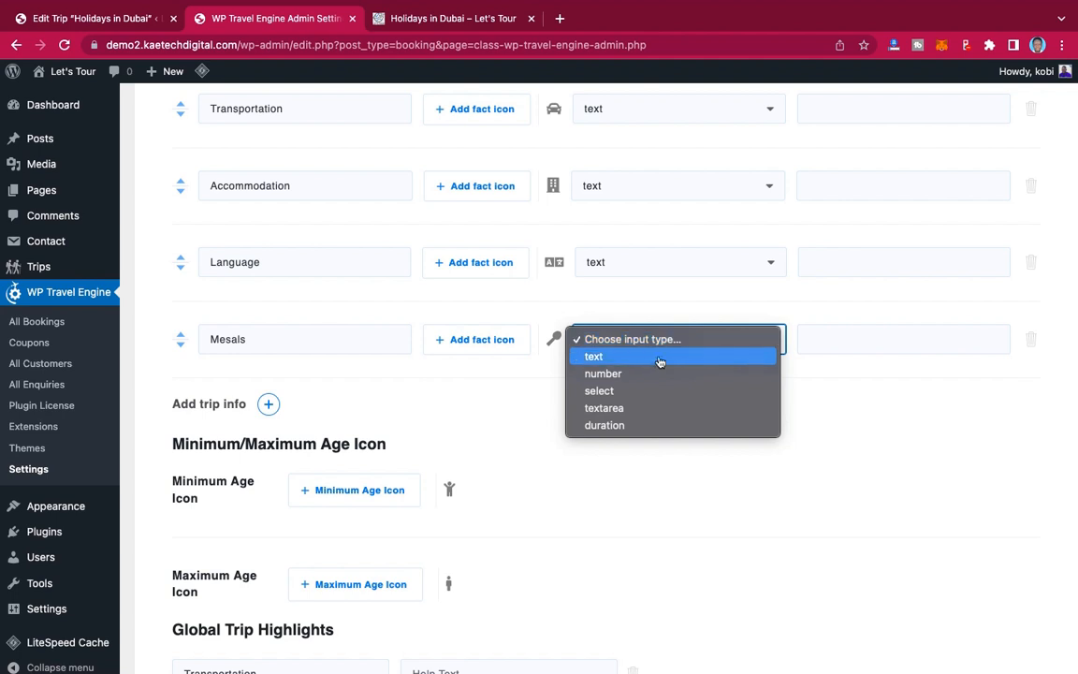
left_click(657, 364)
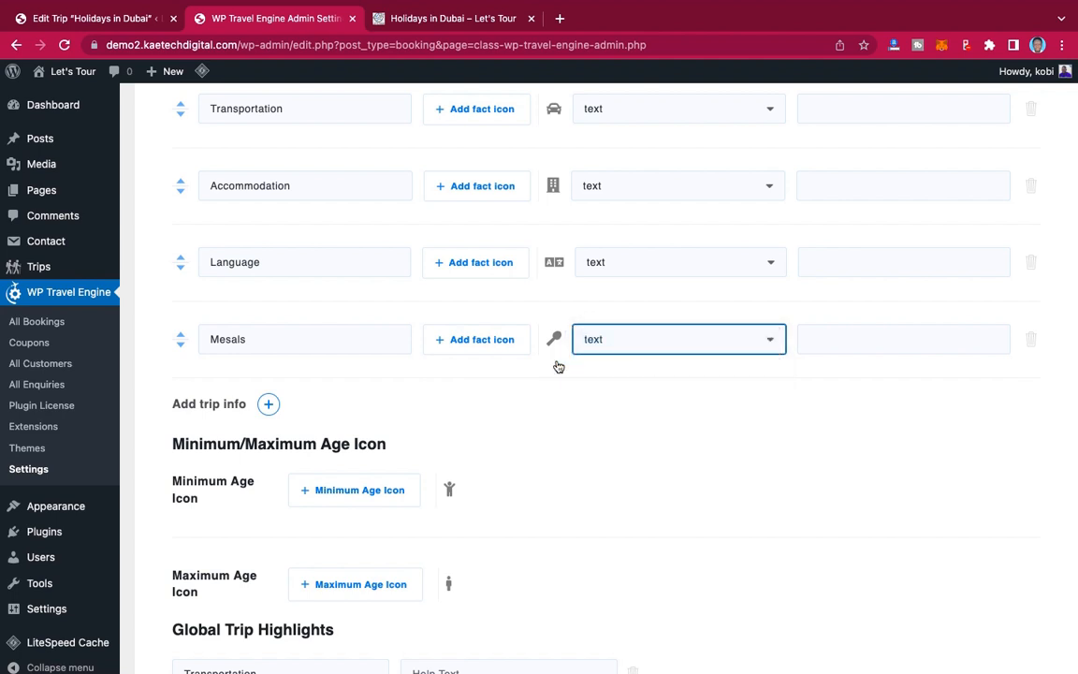
left_click(233, 342)
key("BackSpace")
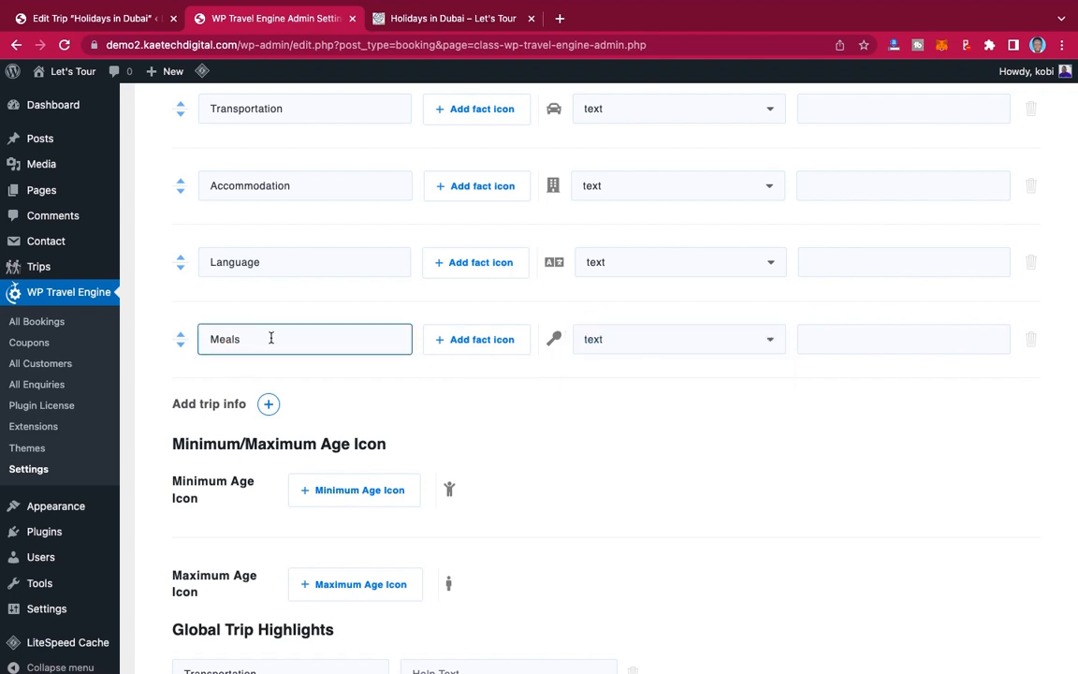
Step: Add another trip info row below Meals and name it Best Season
left_click(269, 404)
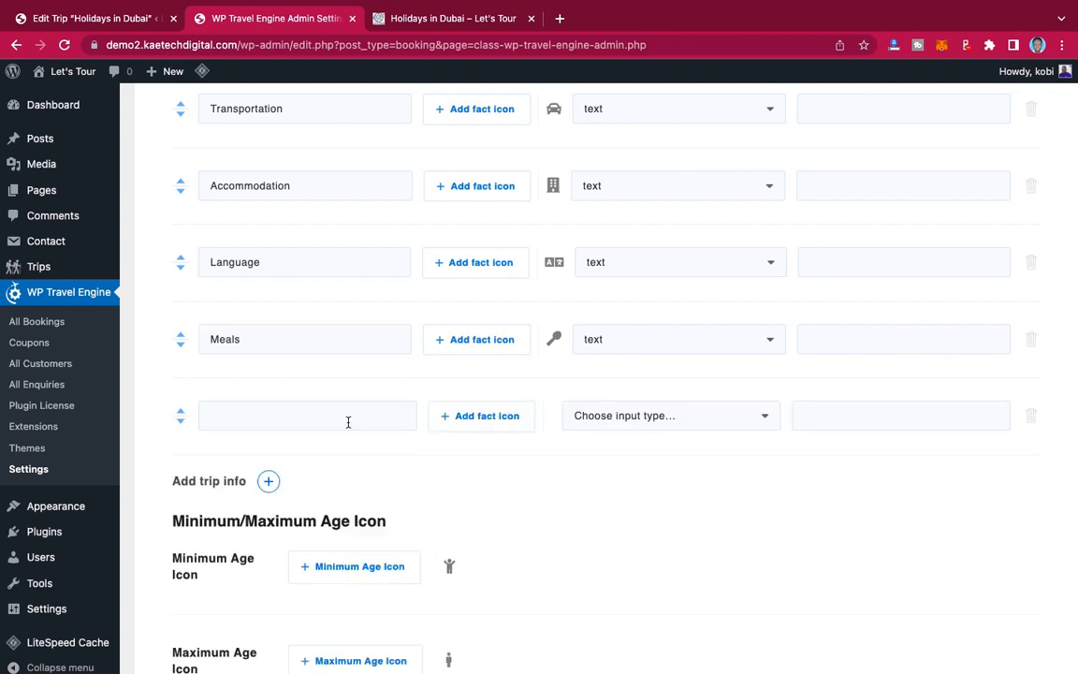
left_click(349, 423)
right_click(349, 423)
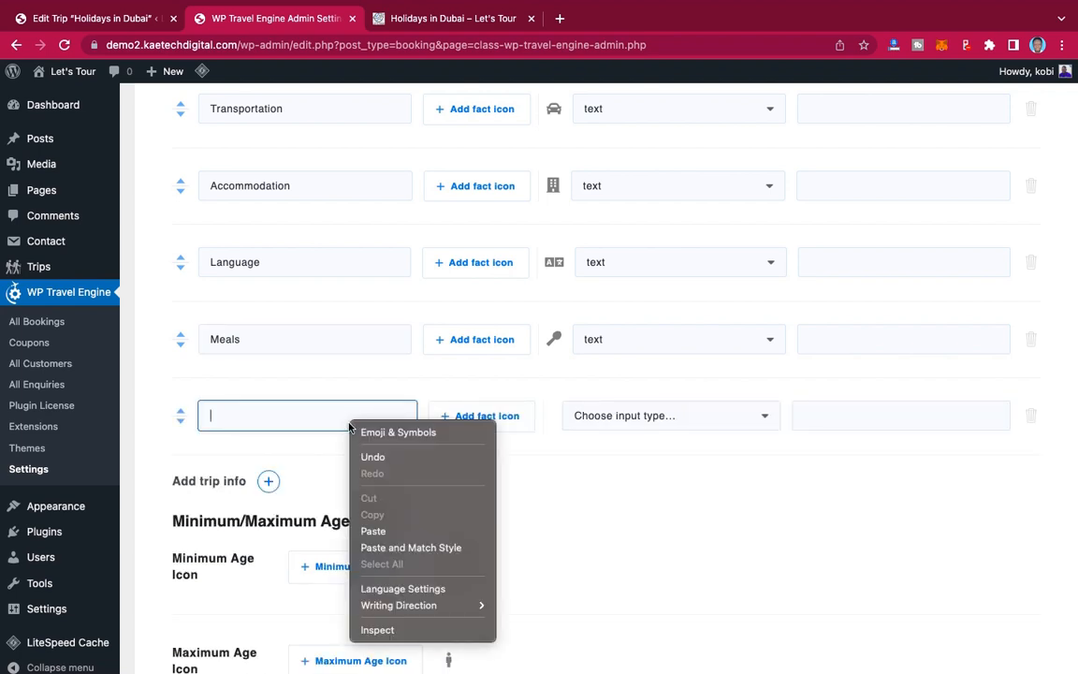
left_click(306, 423)
type("Bes")
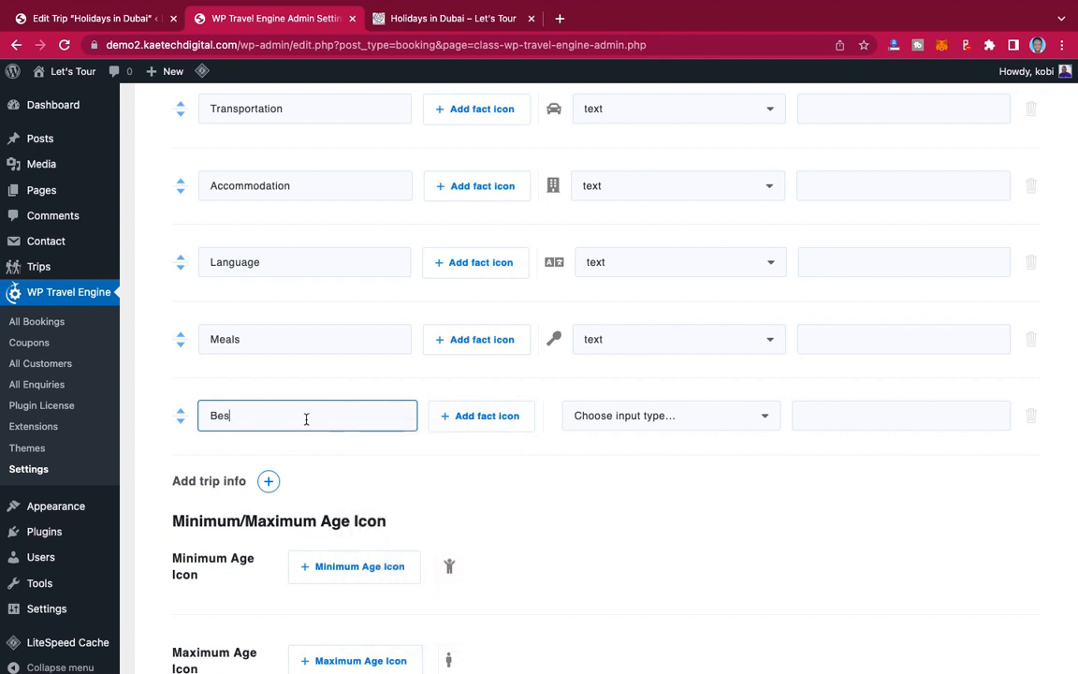
type("t Season")
Step: Check the Best Season icon on the published Holidays in Dubai page and browse the row's fact icons for a match
left_click(442, 58)
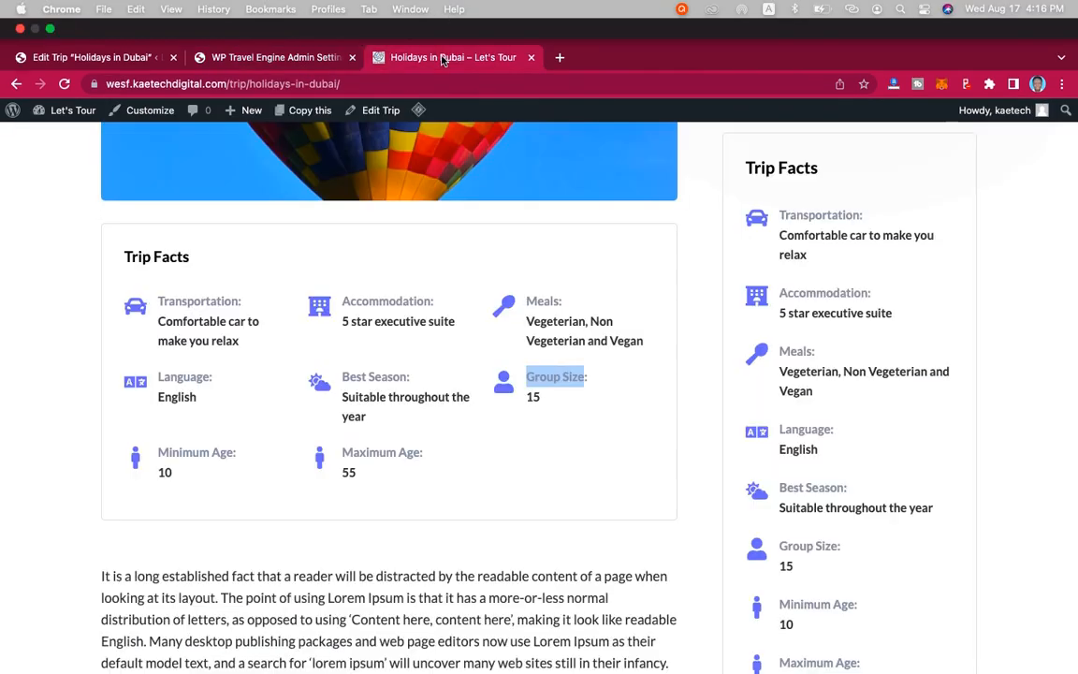
left_click(253, 59)
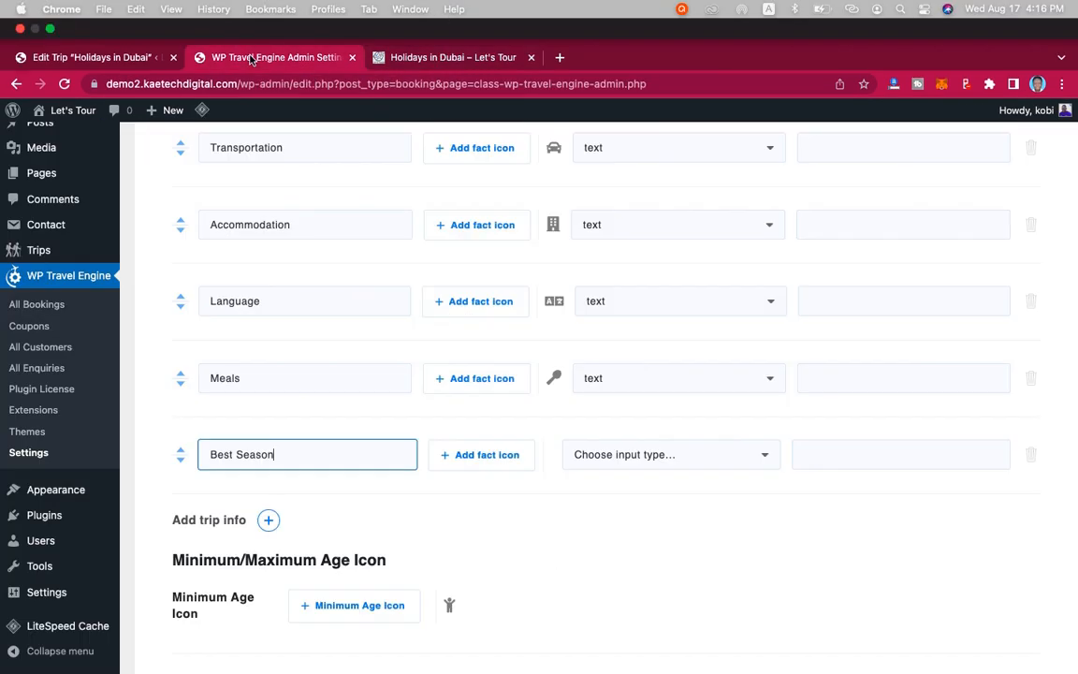
left_click(495, 426)
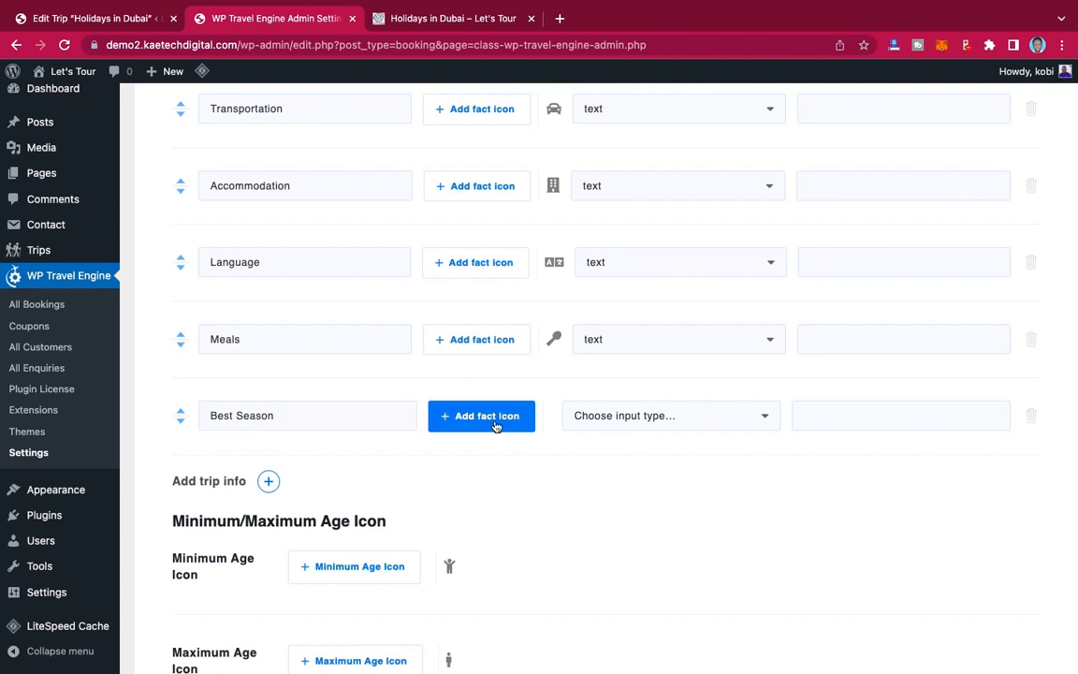
left_click(495, 426)
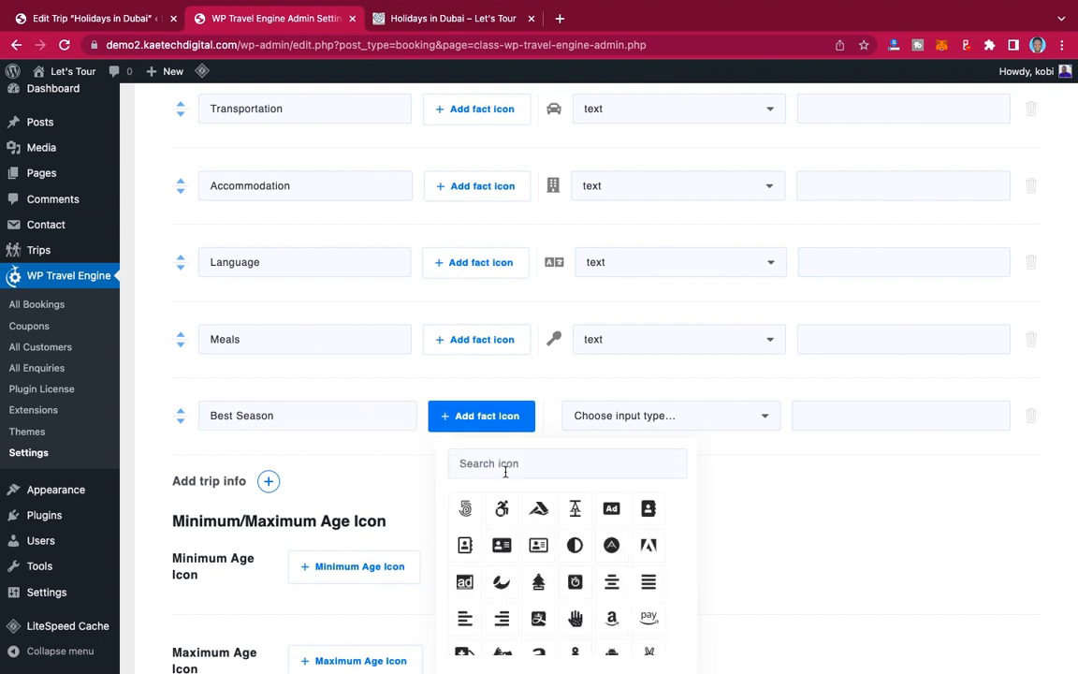
scroll(535, 547, "down", 10)
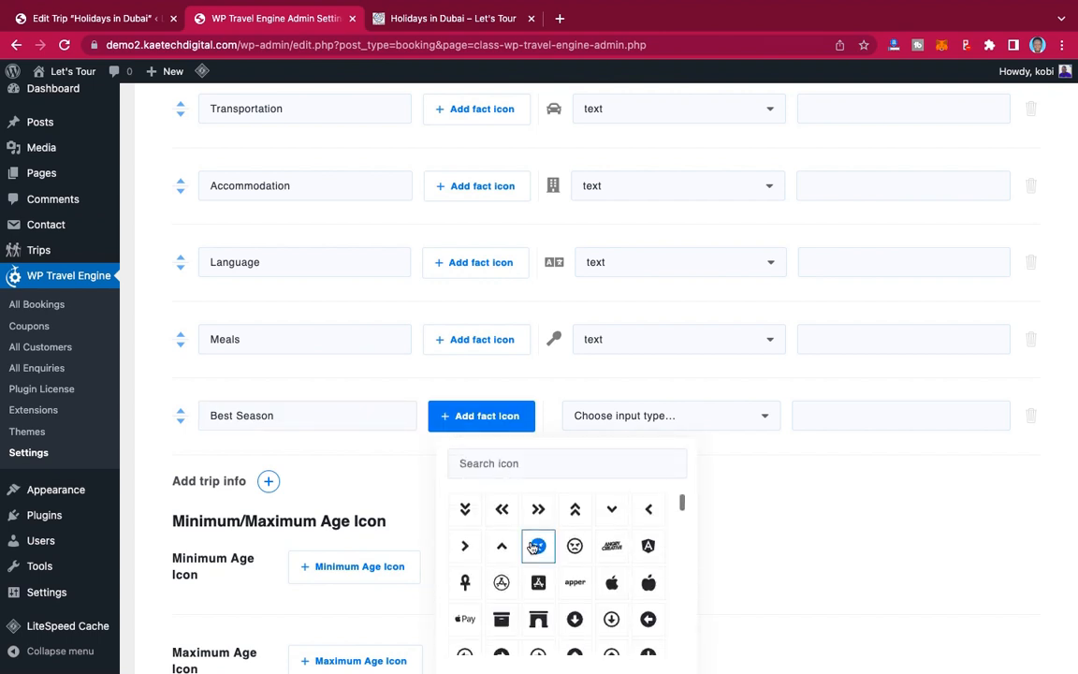
scroll(535, 548, "down", 10)
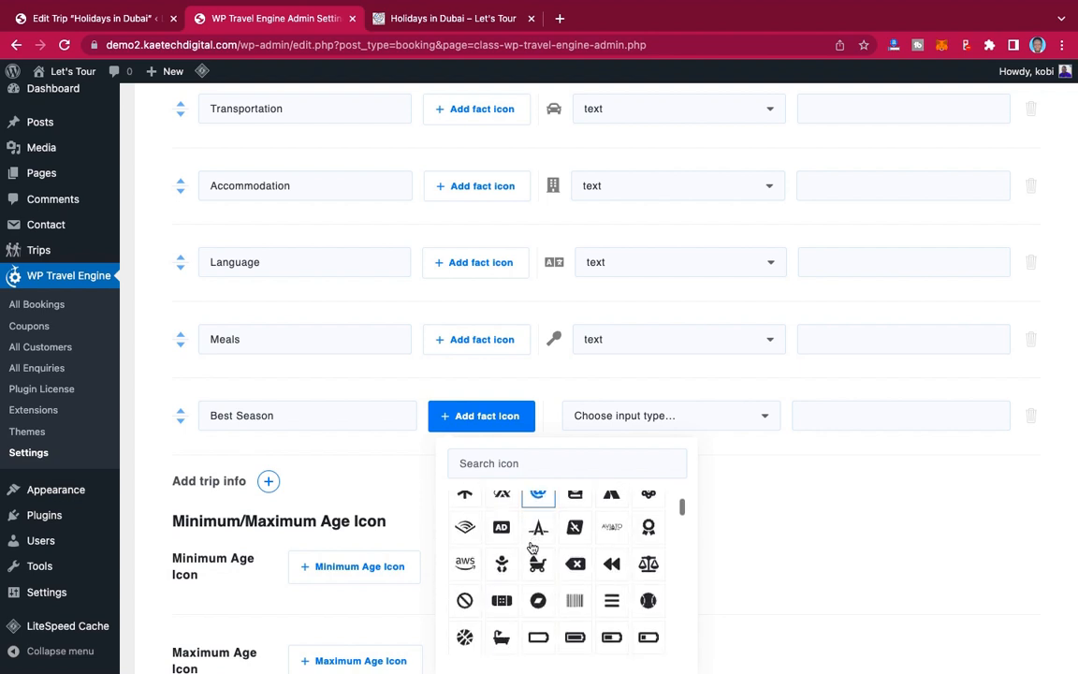
scroll(532, 548, "down", 8)
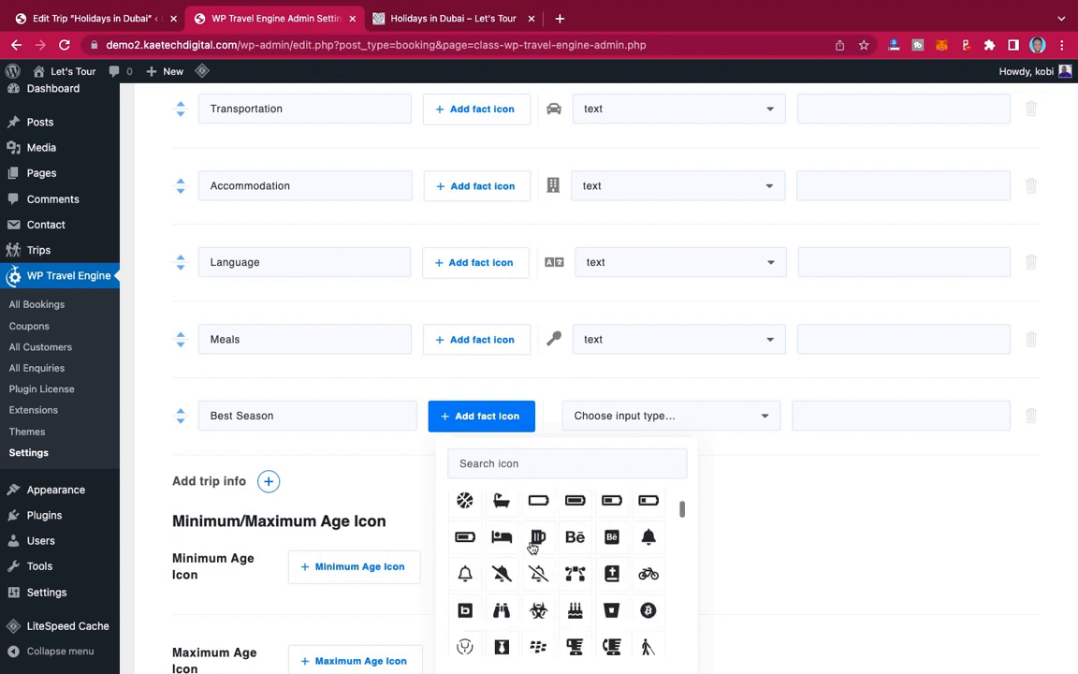
scroll(533, 552, "up", 10)
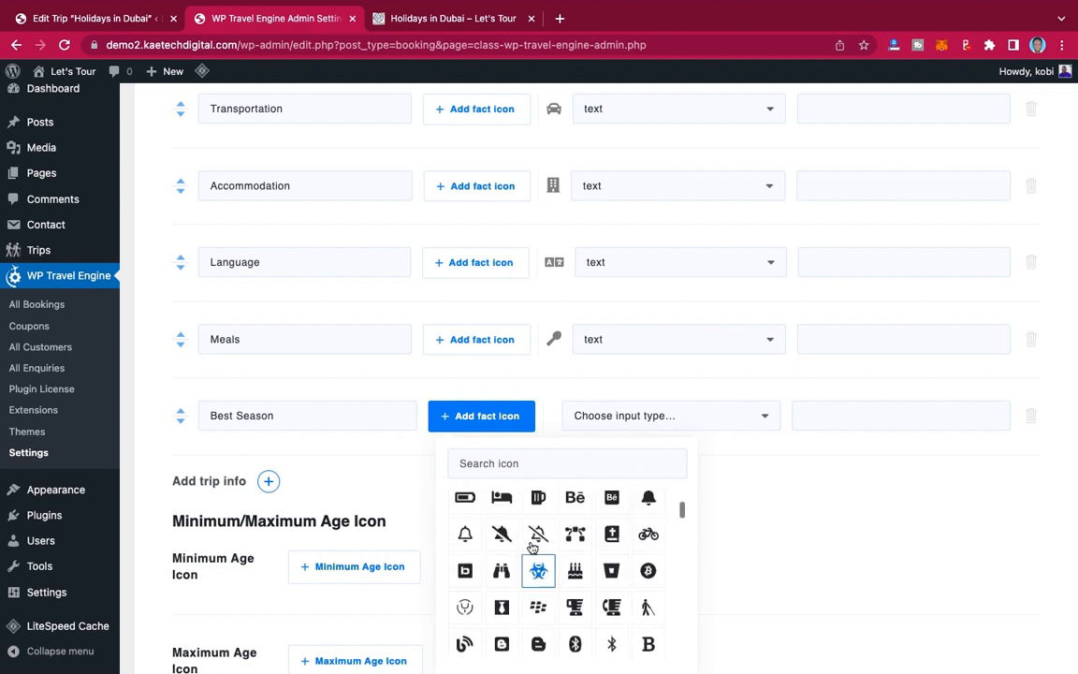
Step: Search the icons for "weather", "season" and "sun", assign the sun-and-cloud icon to Best Season, and set its input type to text
left_click(517, 463)
type("w")
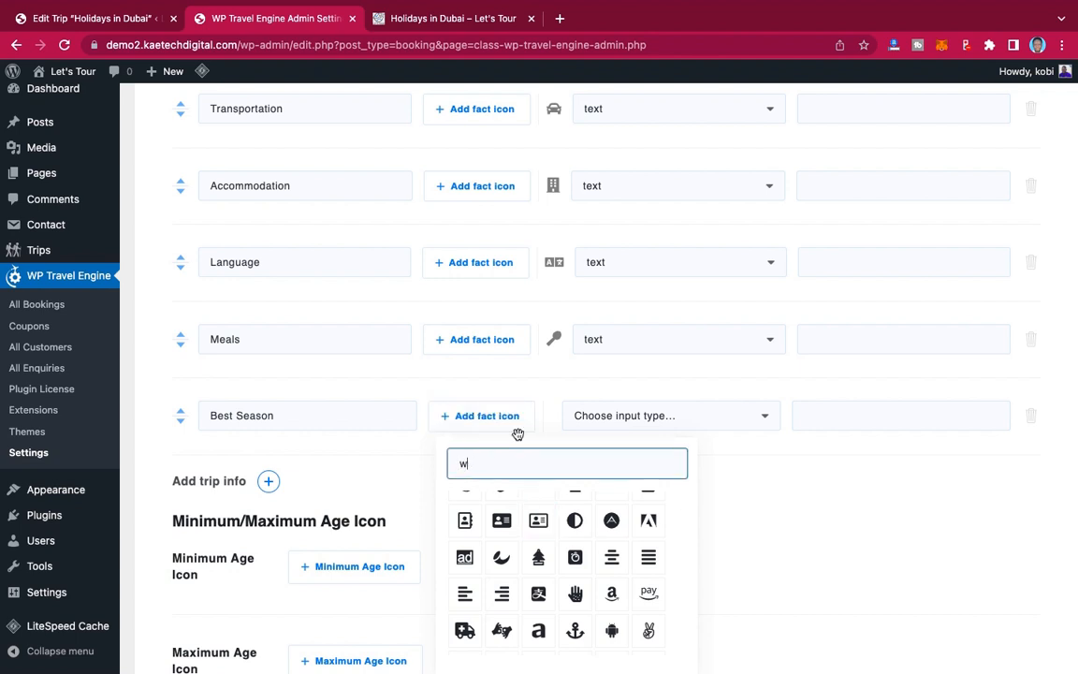
type("eather")
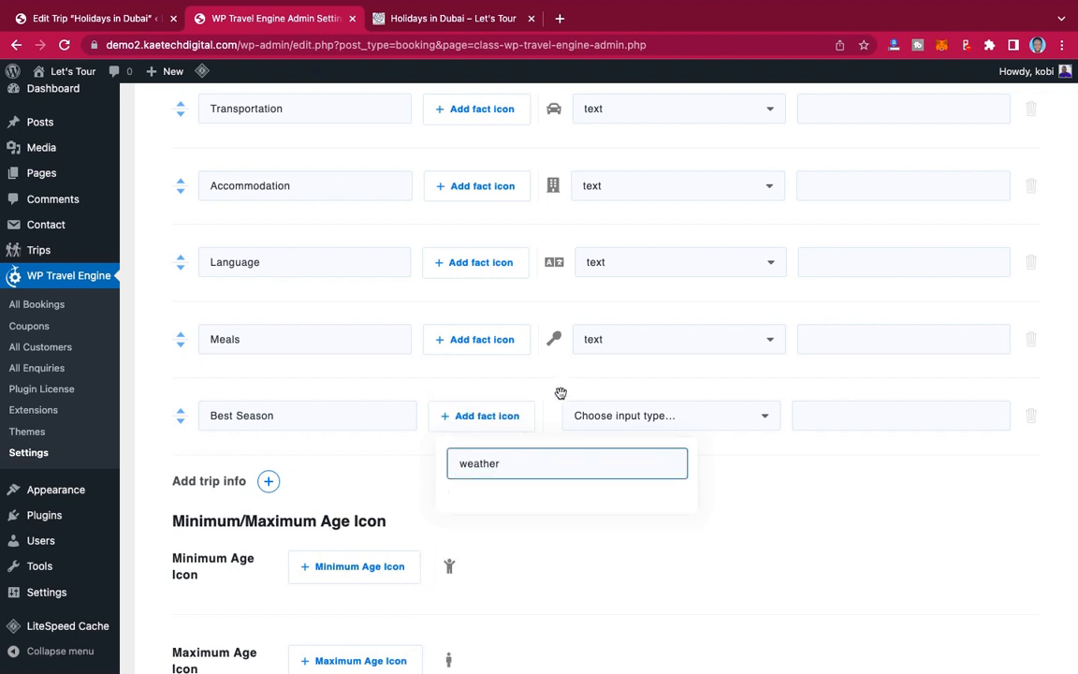
left_click_drag(508, 464, 447, 462)
type("s")
type("eason")
left_click_drag(507, 466, 440, 467)
type("sun")
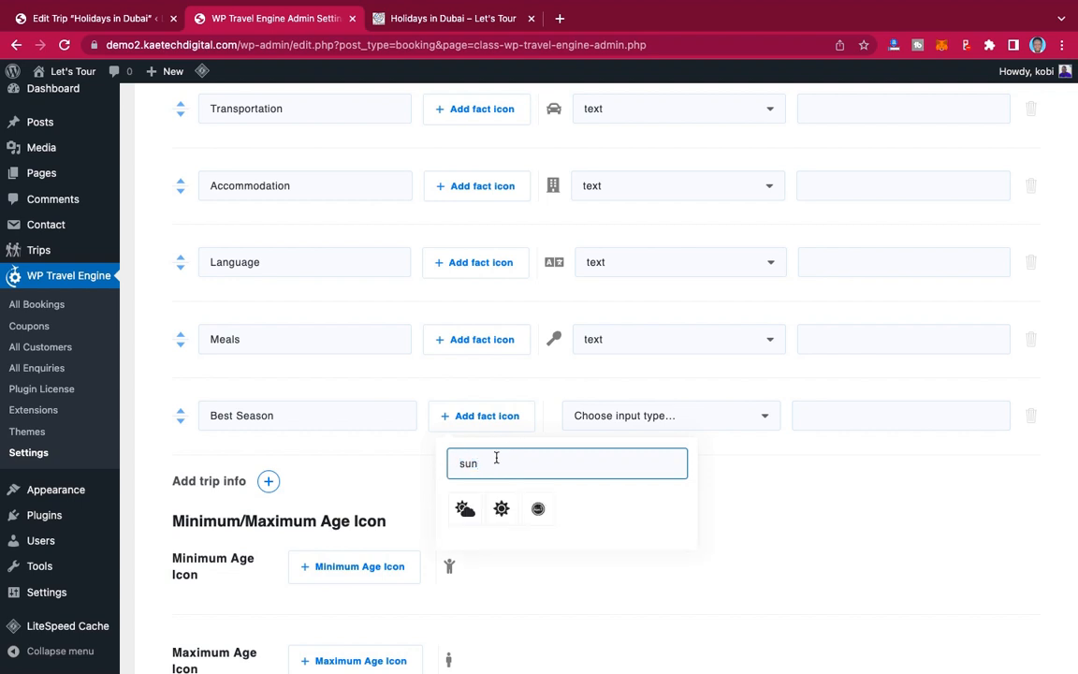
left_click(467, 510)
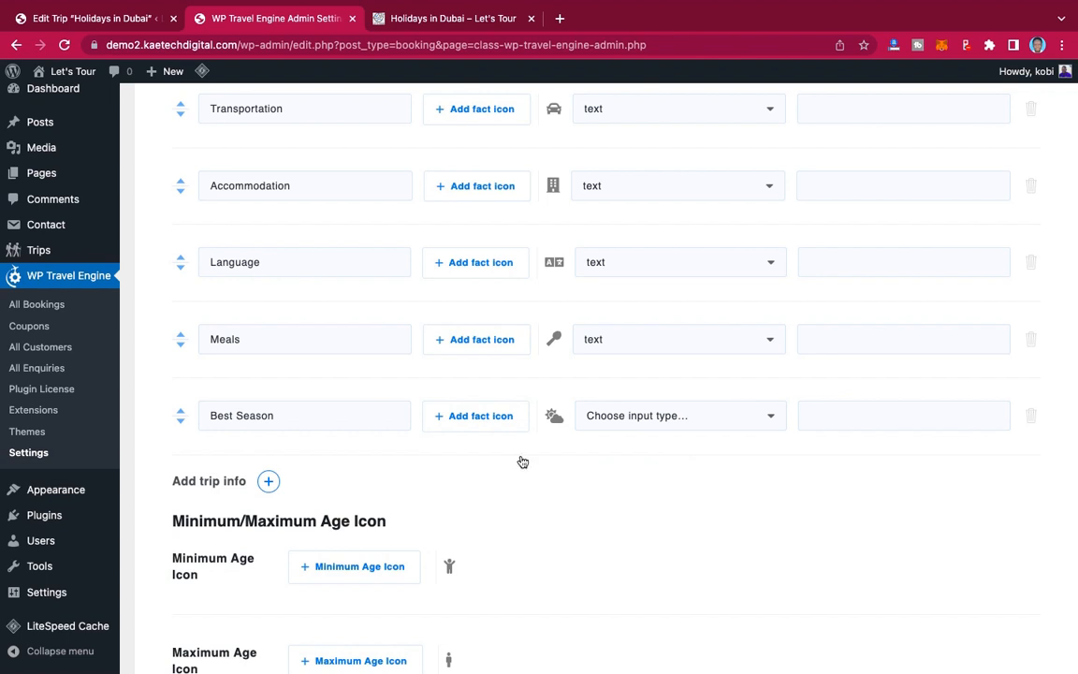
left_click(649, 416)
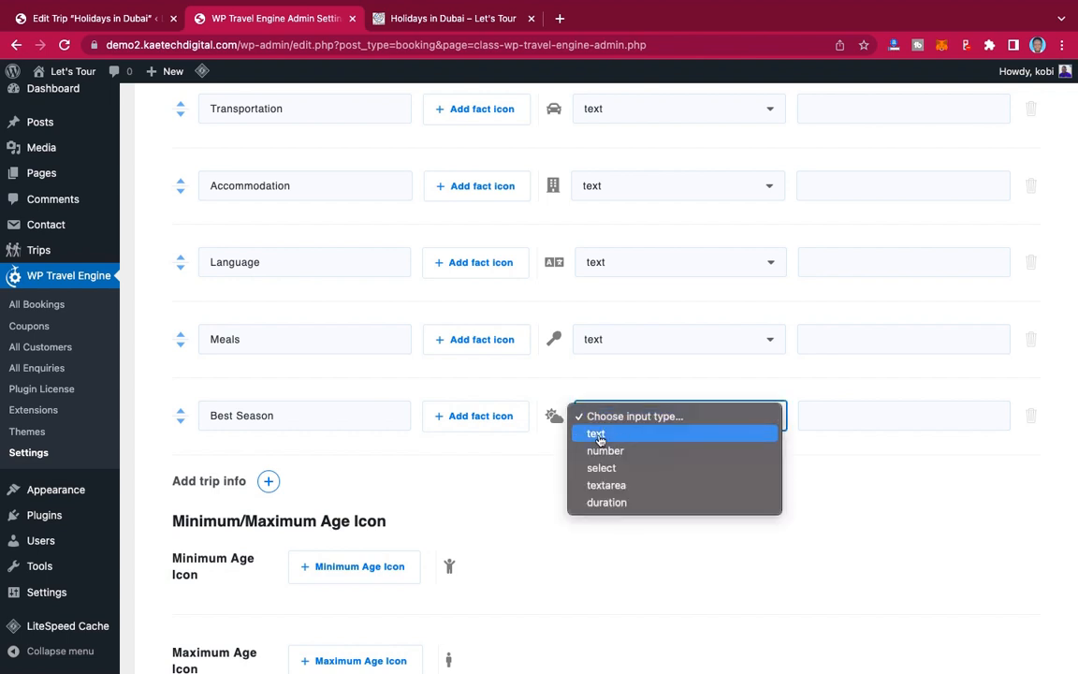
left_click(620, 435)
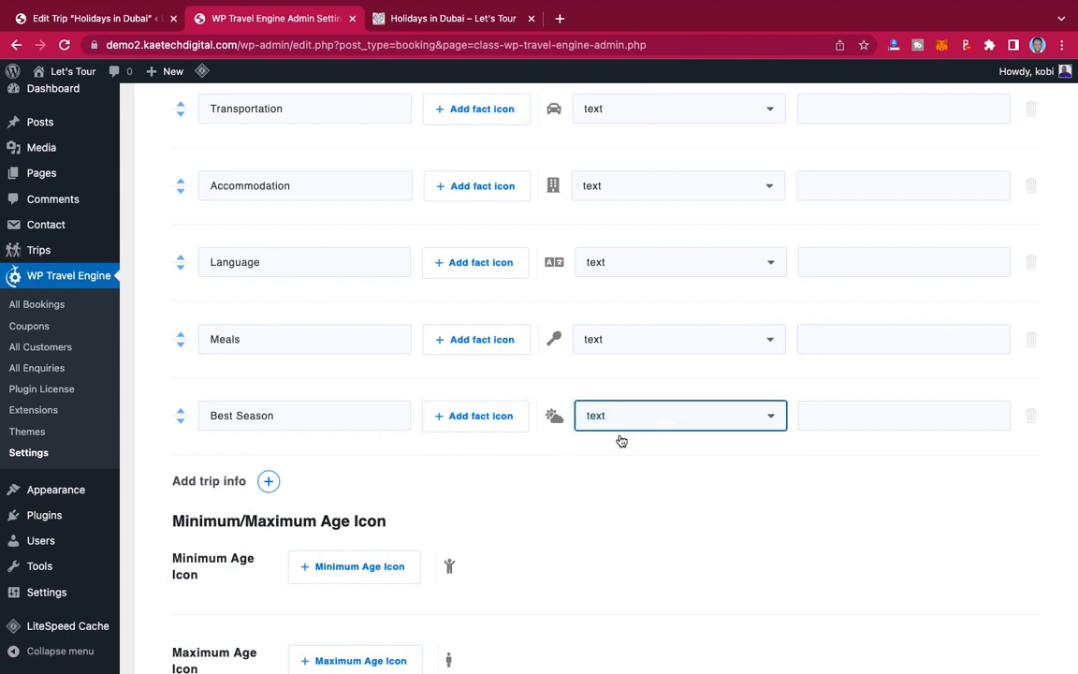
Step: Add a trip info row named Group size, find its single-person icon by searching "user", and set its input type to number
left_click(268, 481)
left_click(252, 491)
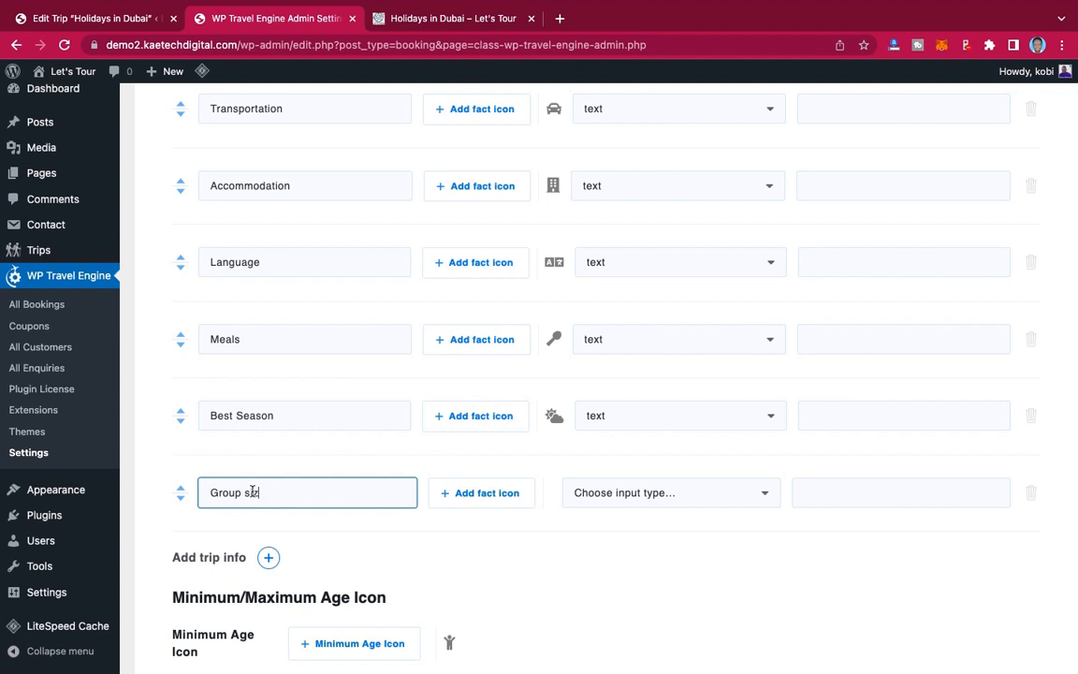
left_click(493, 503)
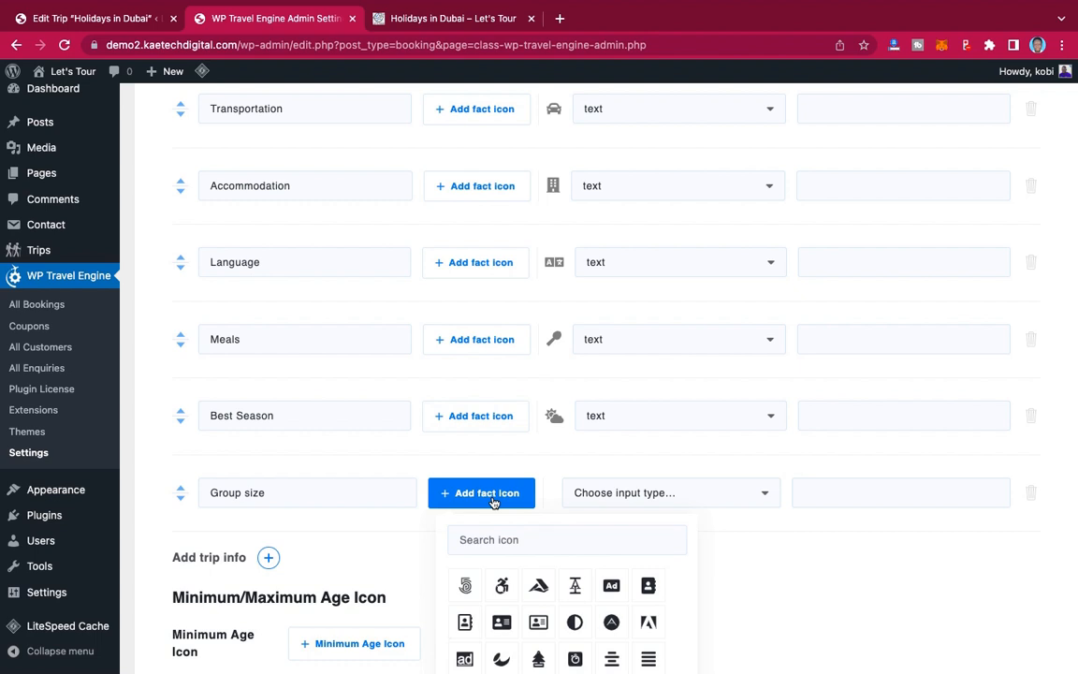
scroll(493, 502, "down", 3)
left_click(510, 410)
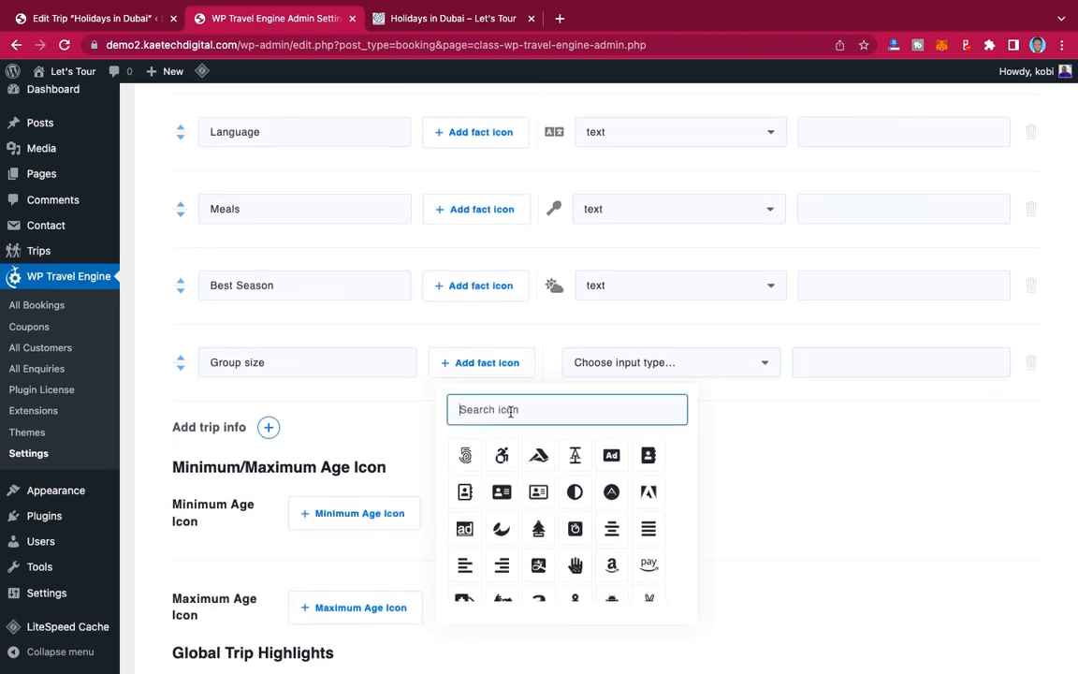
type("user")
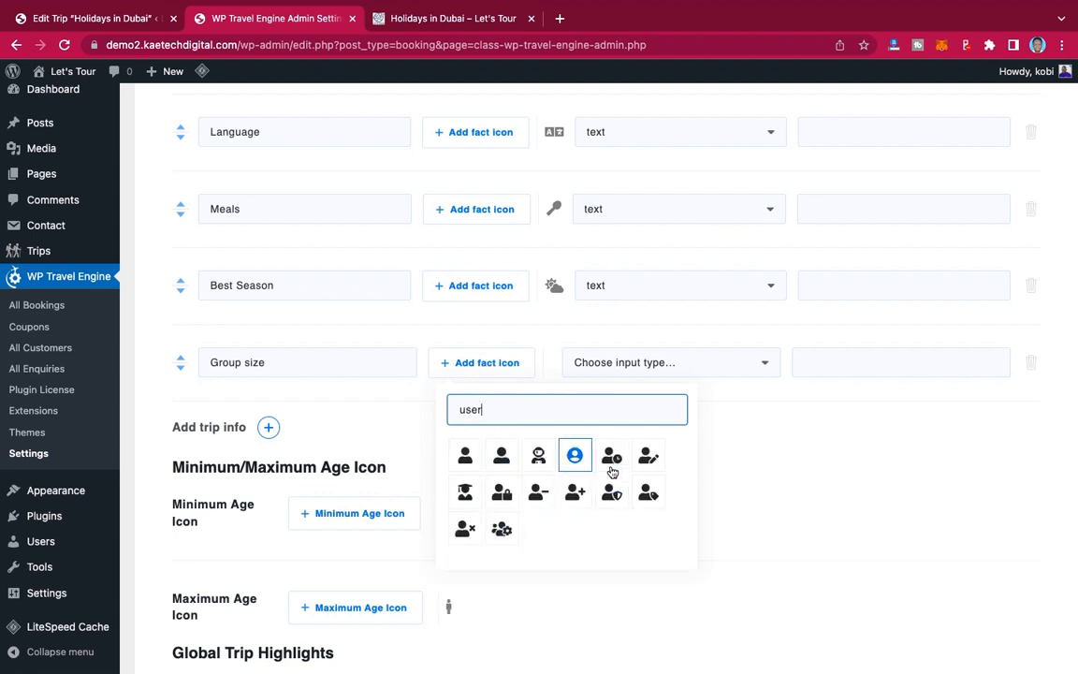
left_click(465, 458)
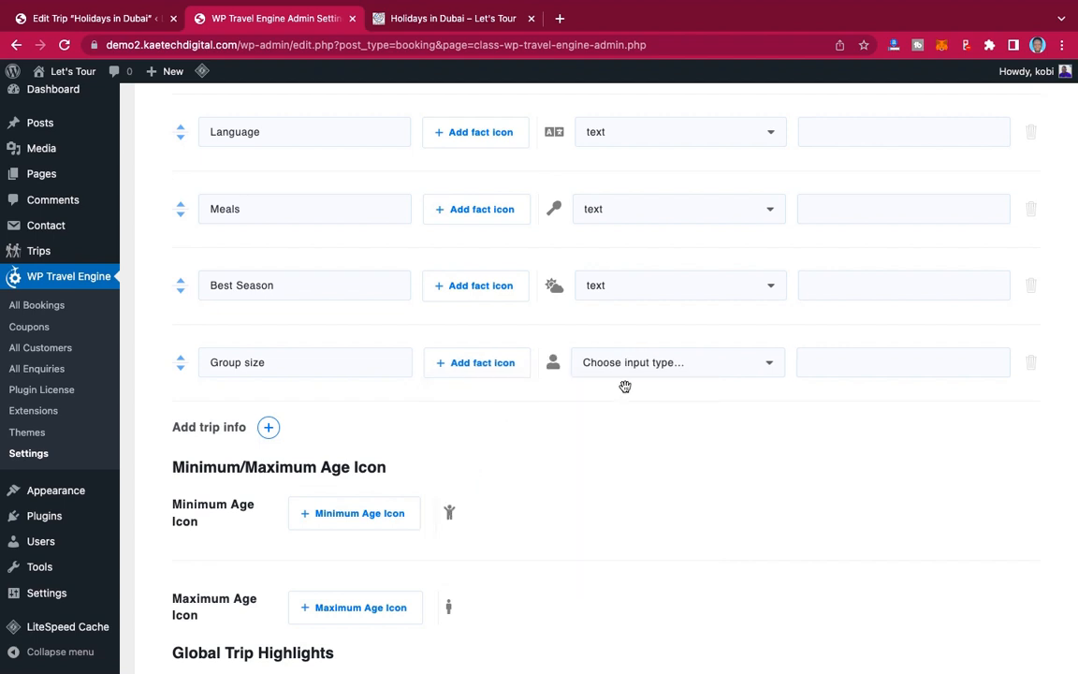
left_click(666, 373)
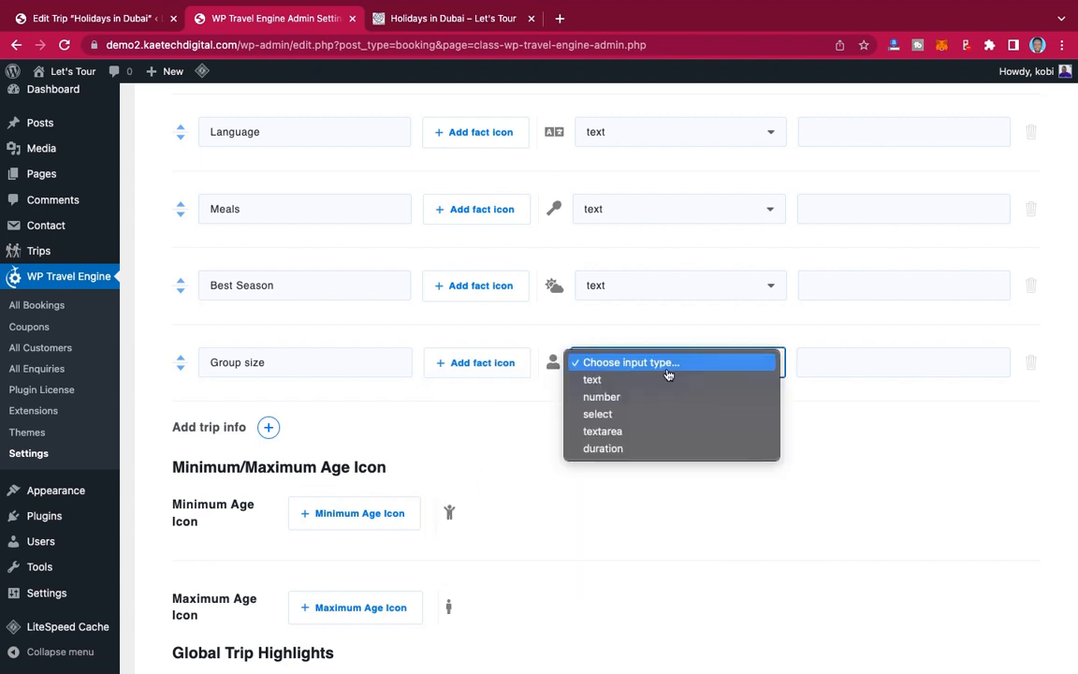
left_click(621, 401)
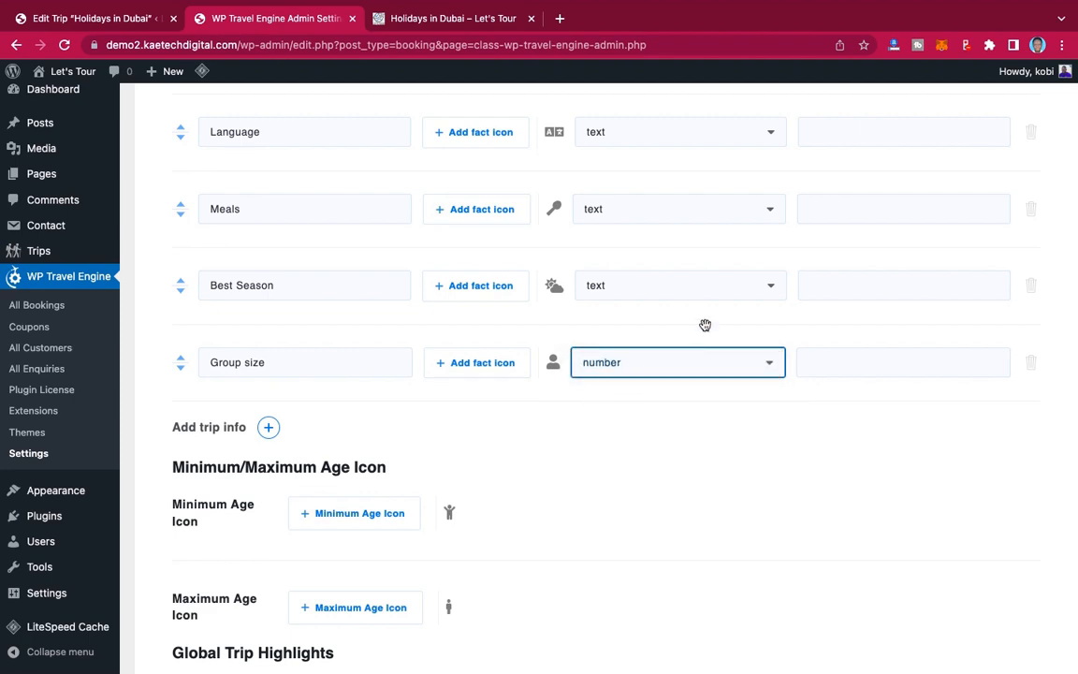
Step: Save the trip info settings and review the field rows, age icons and Global Trip Highlights
scroll(705, 325, "up", 3)
scroll(705, 325, "up", 3)
scroll(705, 327, "down", 15)
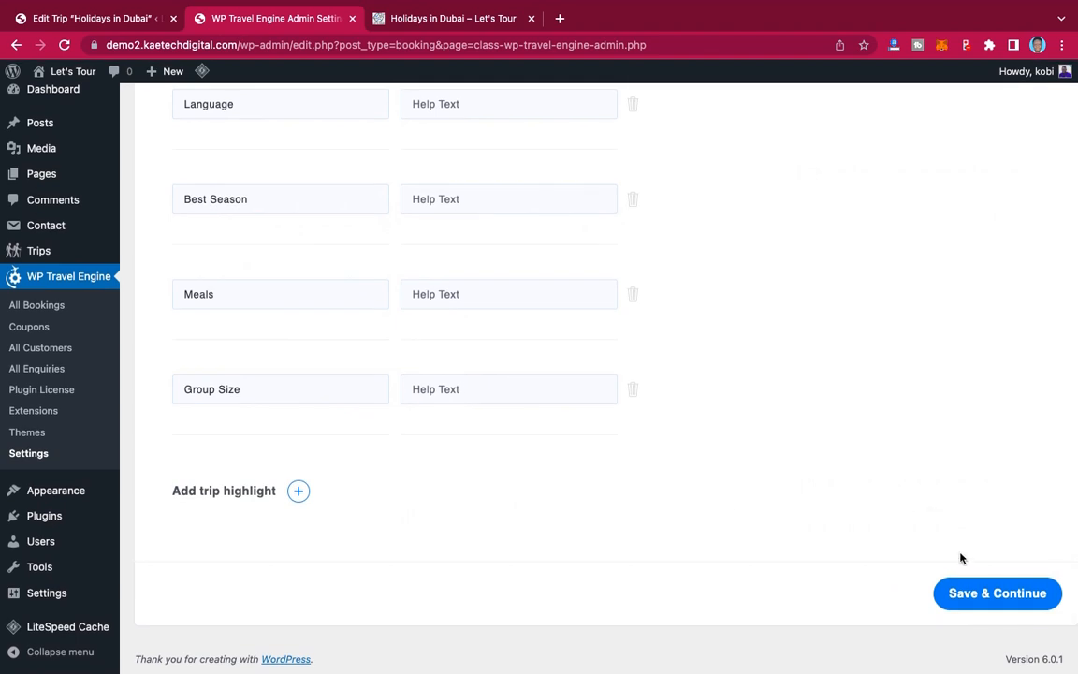
left_click(968, 596)
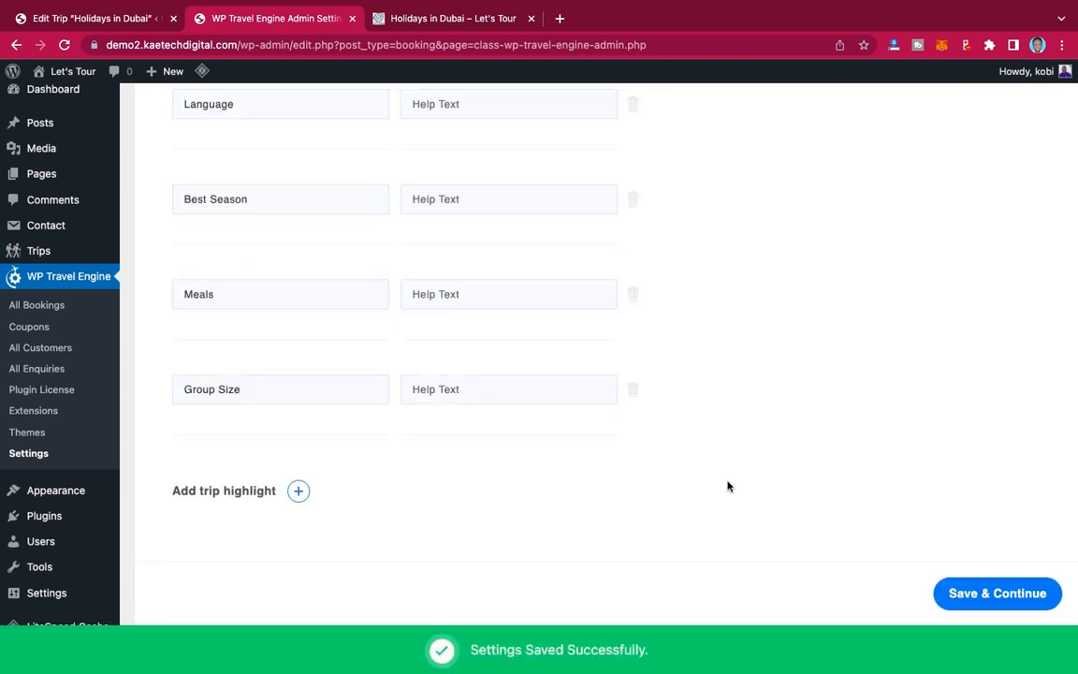
scroll(728, 486, "up", 15)
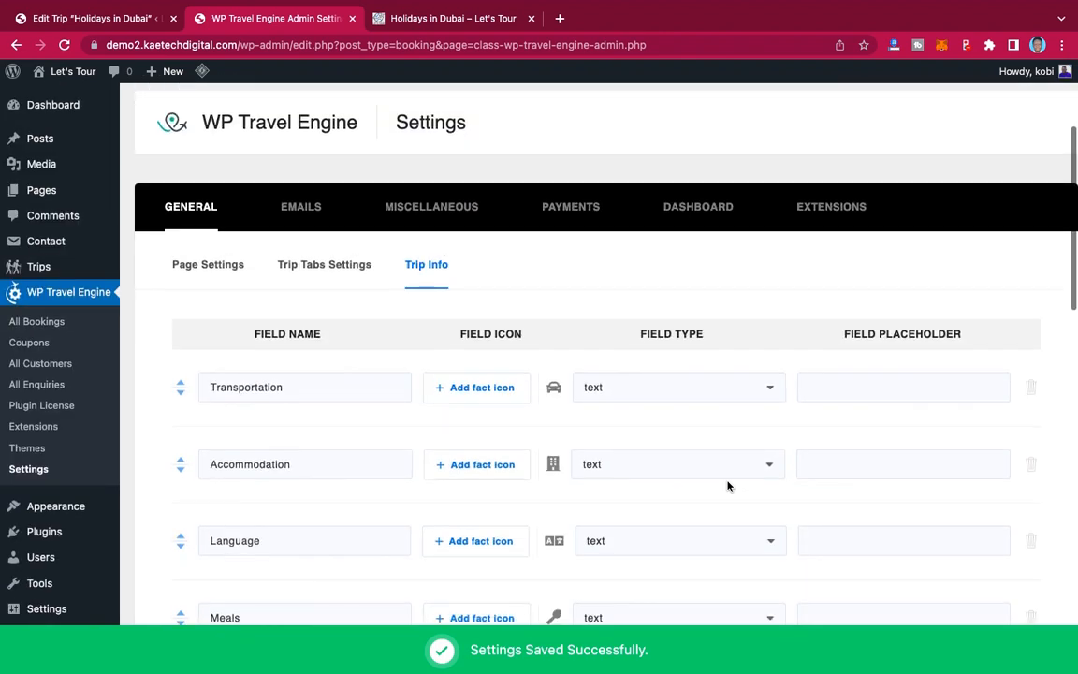
scroll(728, 486, "up", 1)
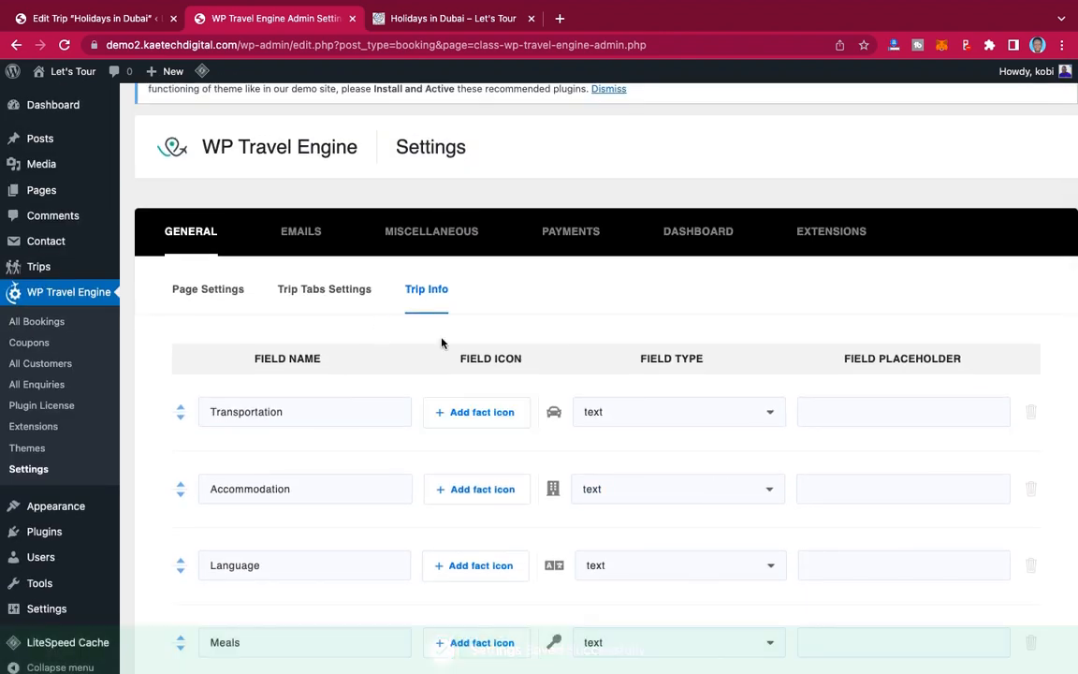
scroll(472, 338, "down", 8)
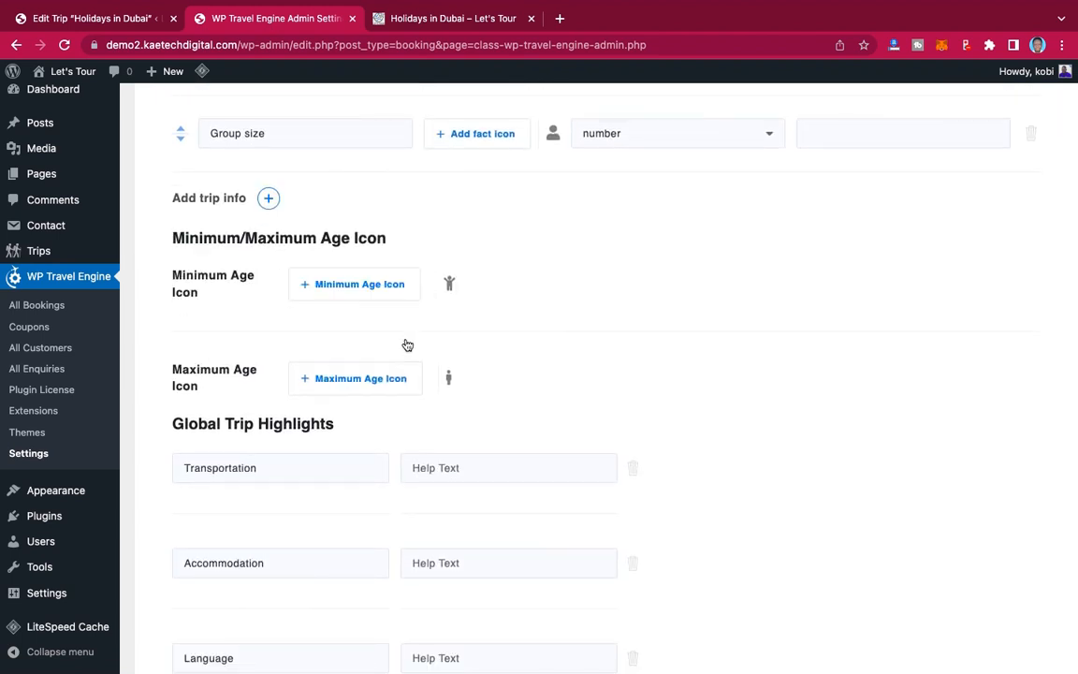
scroll(406, 344, "down", 3)
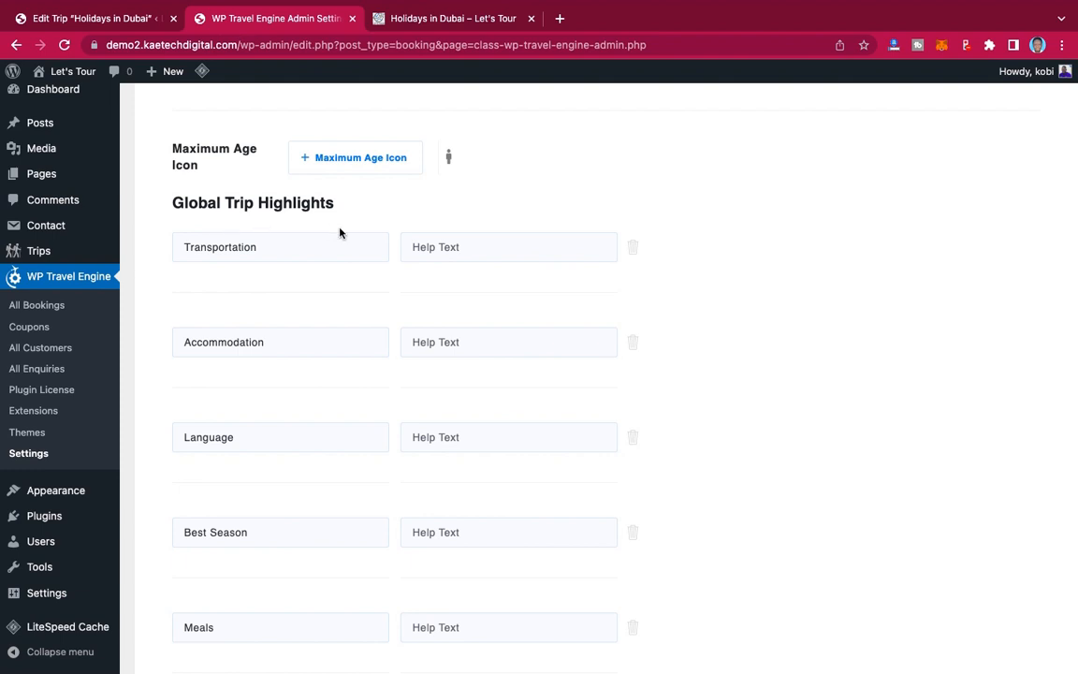
Step: Return to the Holidays in Dubai trip editor and save the trip as a draft
left_click(105, 21)
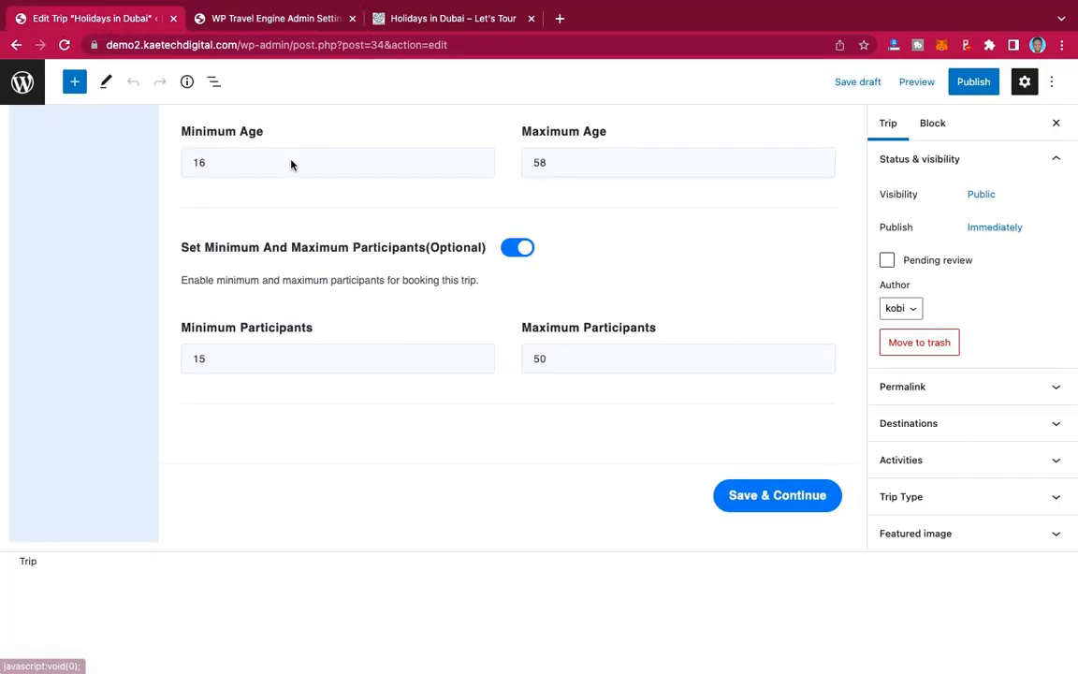
scroll(290, 165, "up", 4)
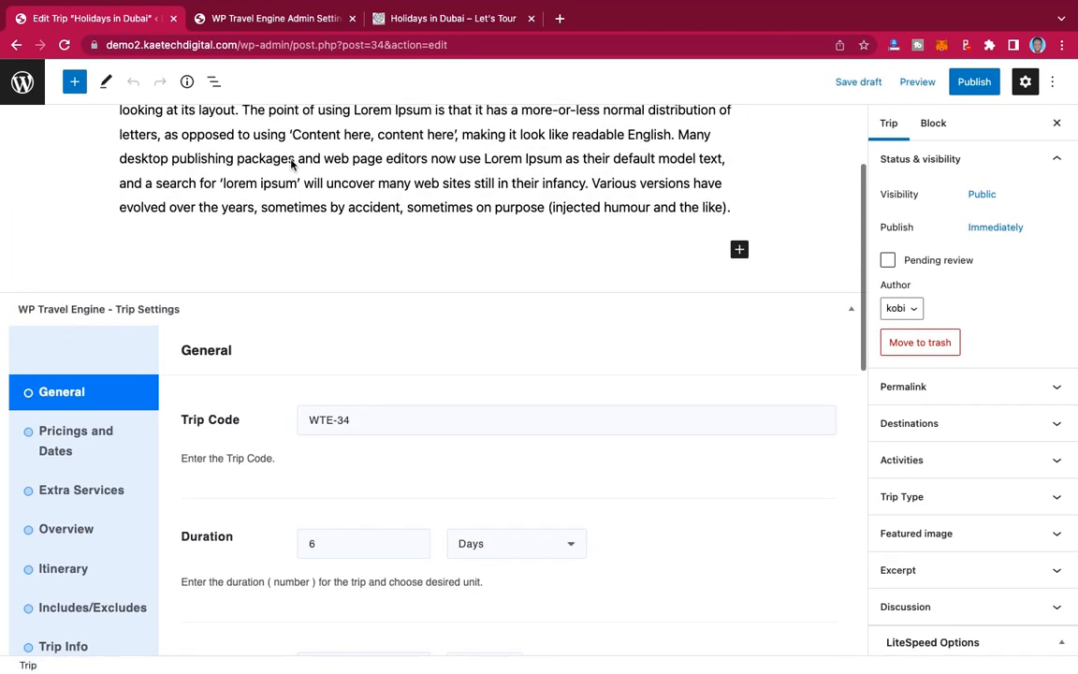
left_click(859, 82)
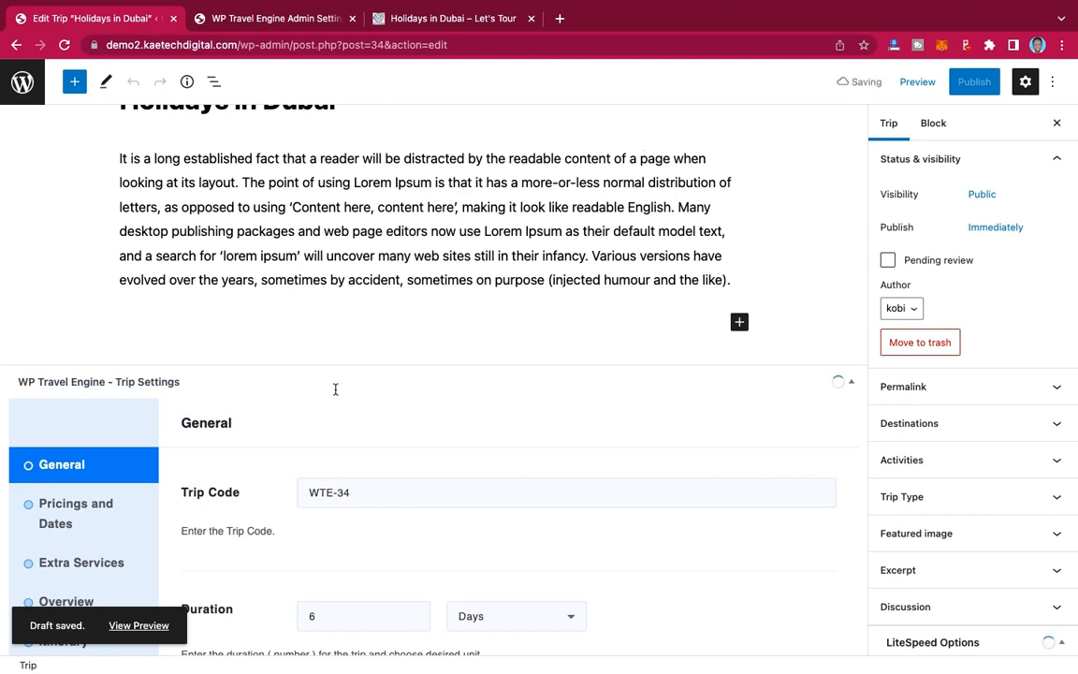
scroll(334, 387, "down", 7)
scroll(335, 389, "up", 1)
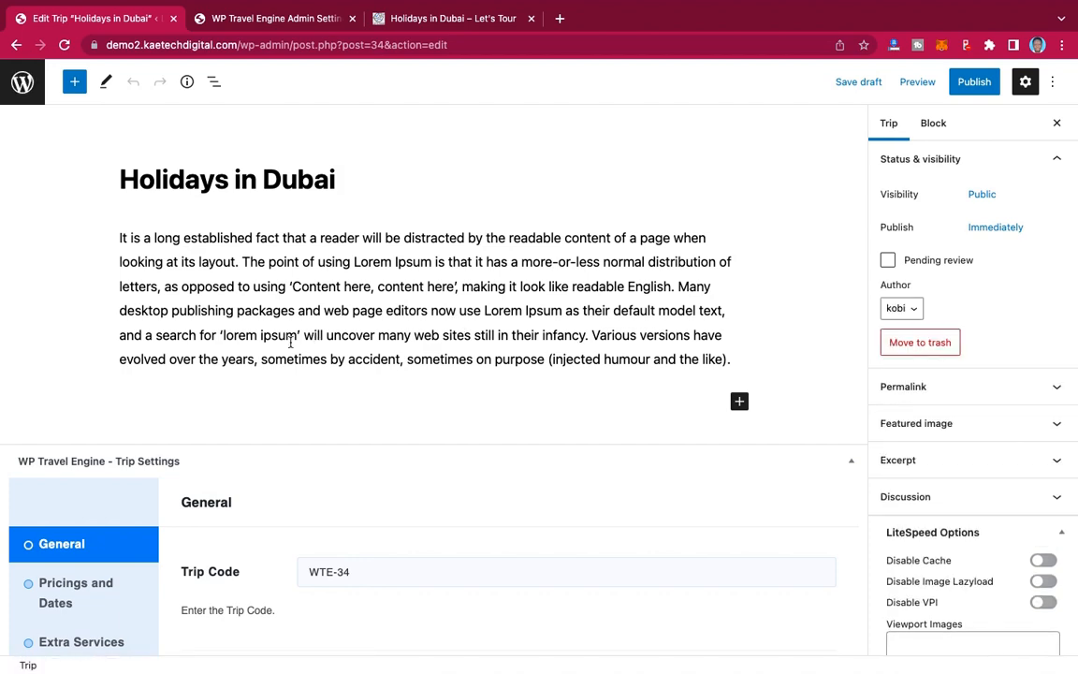
Step: Save the trip's General settings and advance through Pricings and Dates and Extra Services to the Overview section
scroll(604, 394, "down", 10)
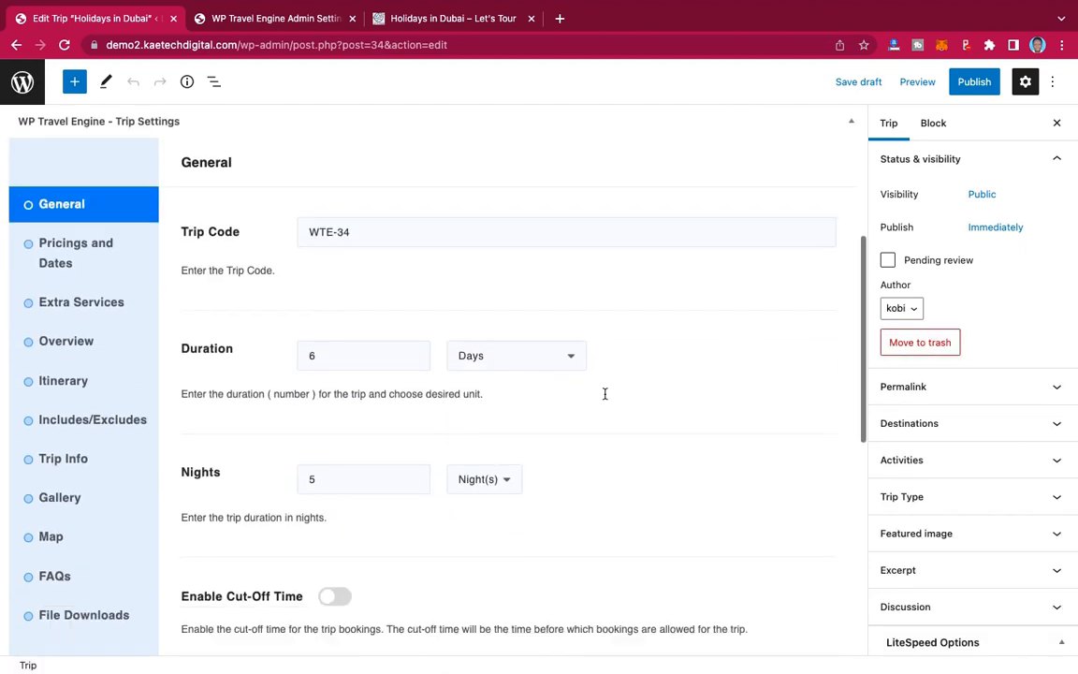
scroll(605, 398, "down", 3)
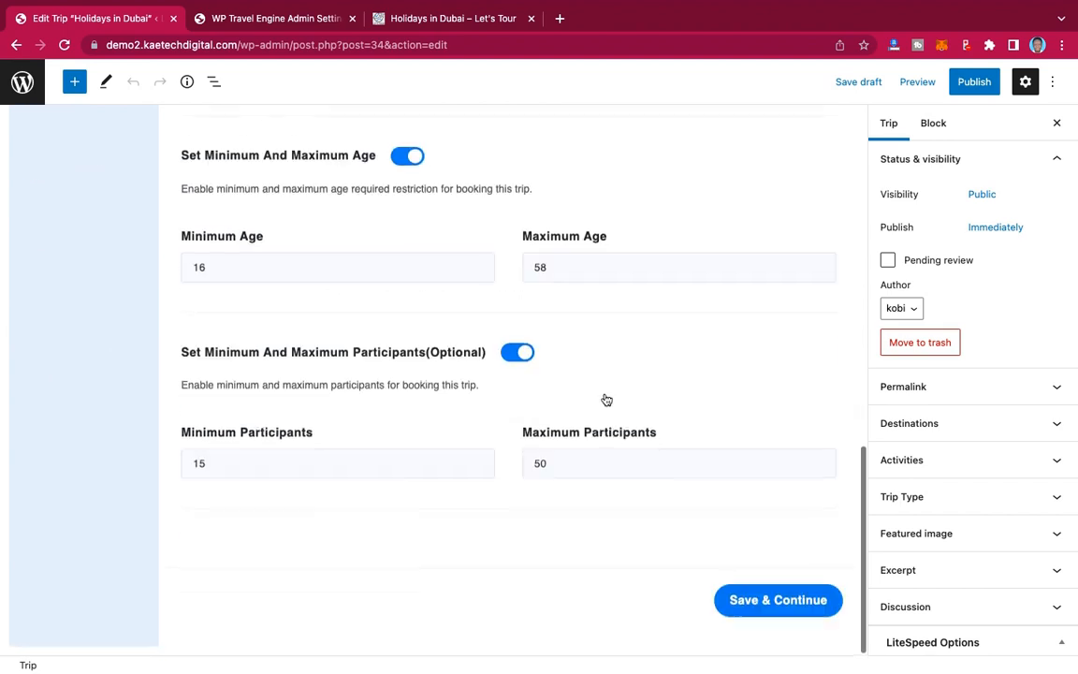
left_click(772, 600)
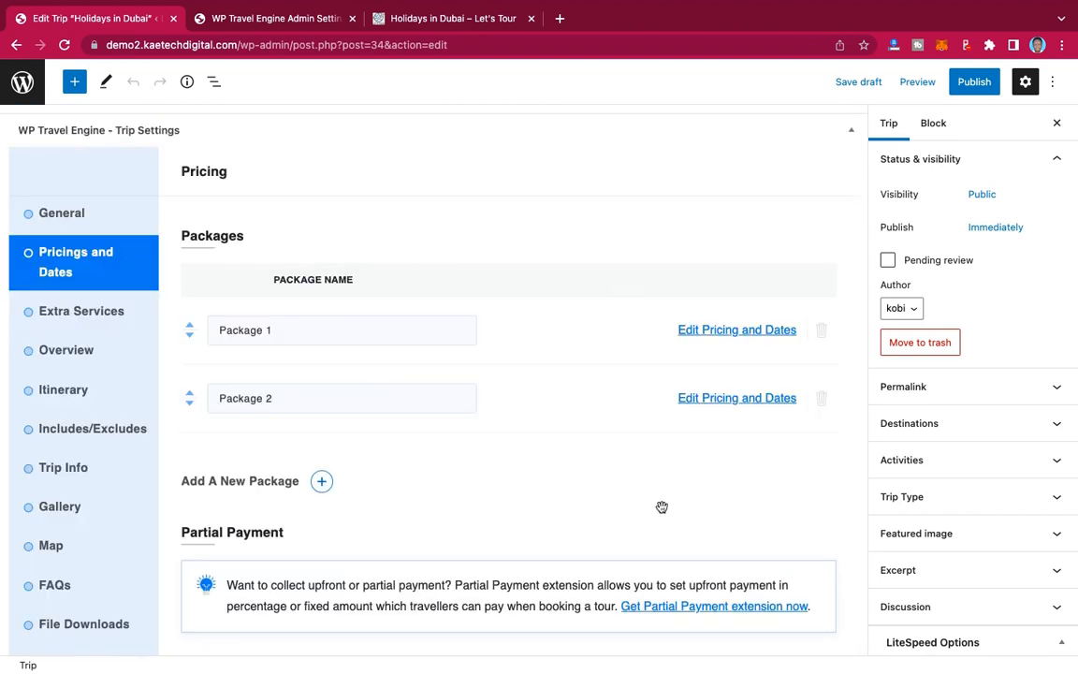
scroll(665, 511, "down", 2)
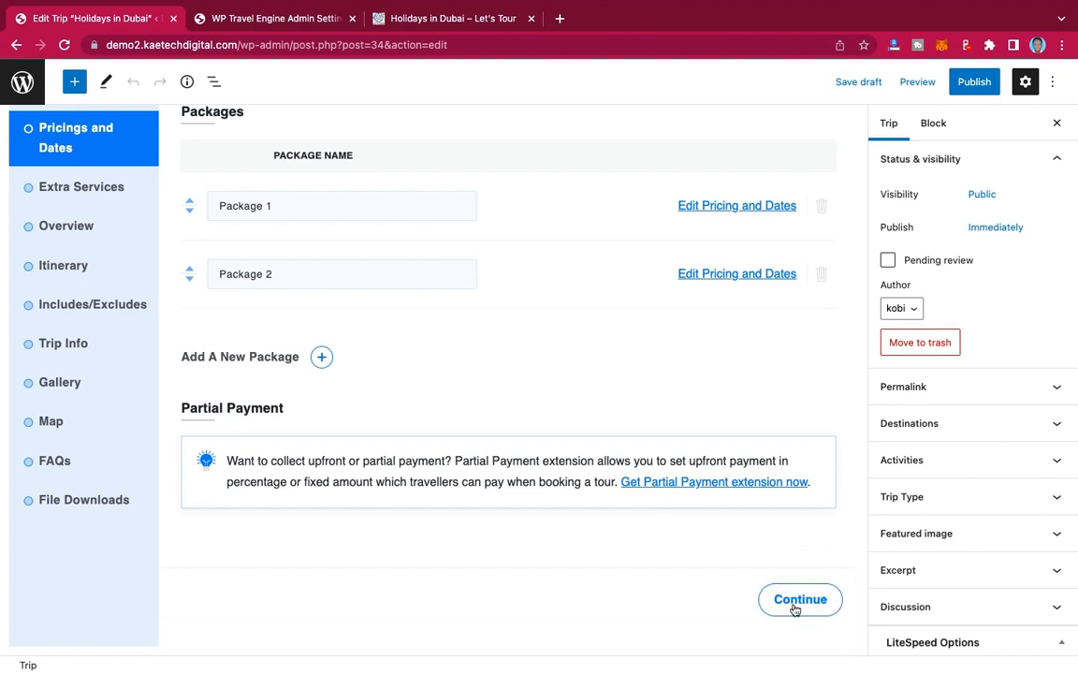
left_click(793, 602)
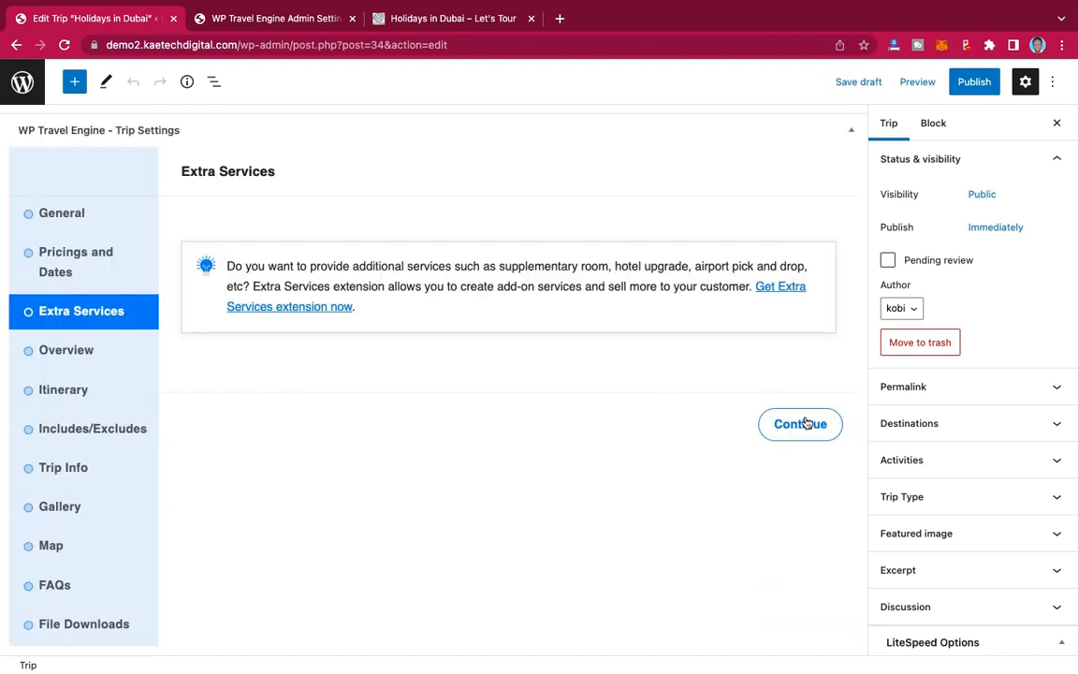
left_click(806, 423)
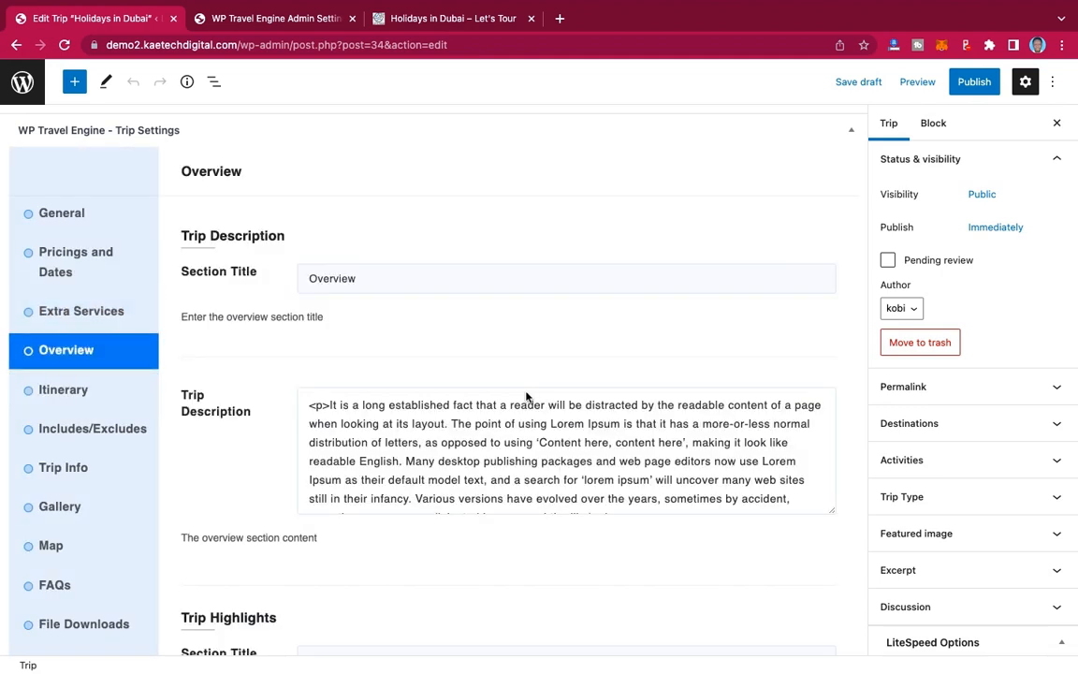
Step: Review the trip description and highlights in the Overview section, save them and continue to Itinerary
scroll(440, 405, "down", 3)
scroll(439, 404, "up", 3)
scroll(480, 438, "down", 5)
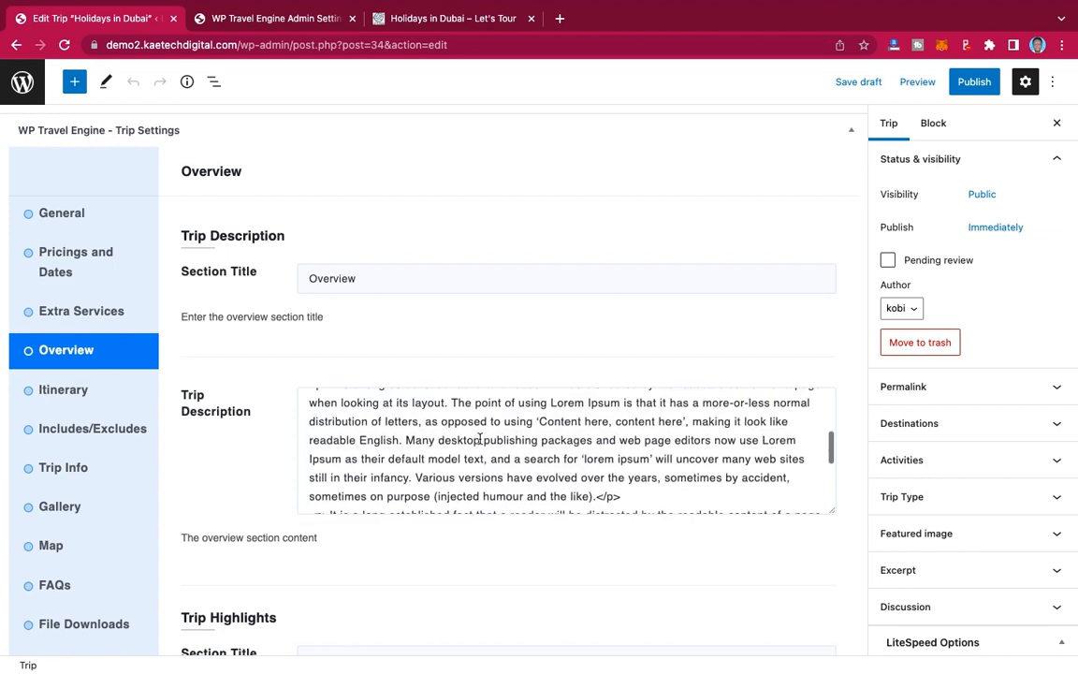
scroll(481, 438, "up", 5)
scroll(480, 438, "down", 8)
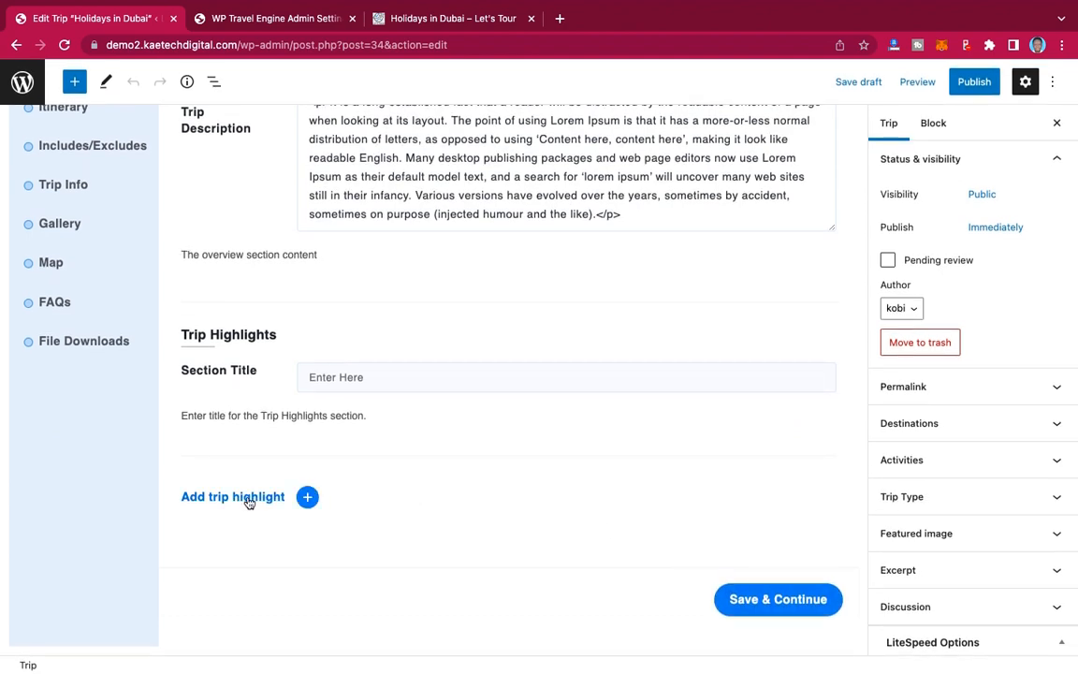
left_click(768, 604)
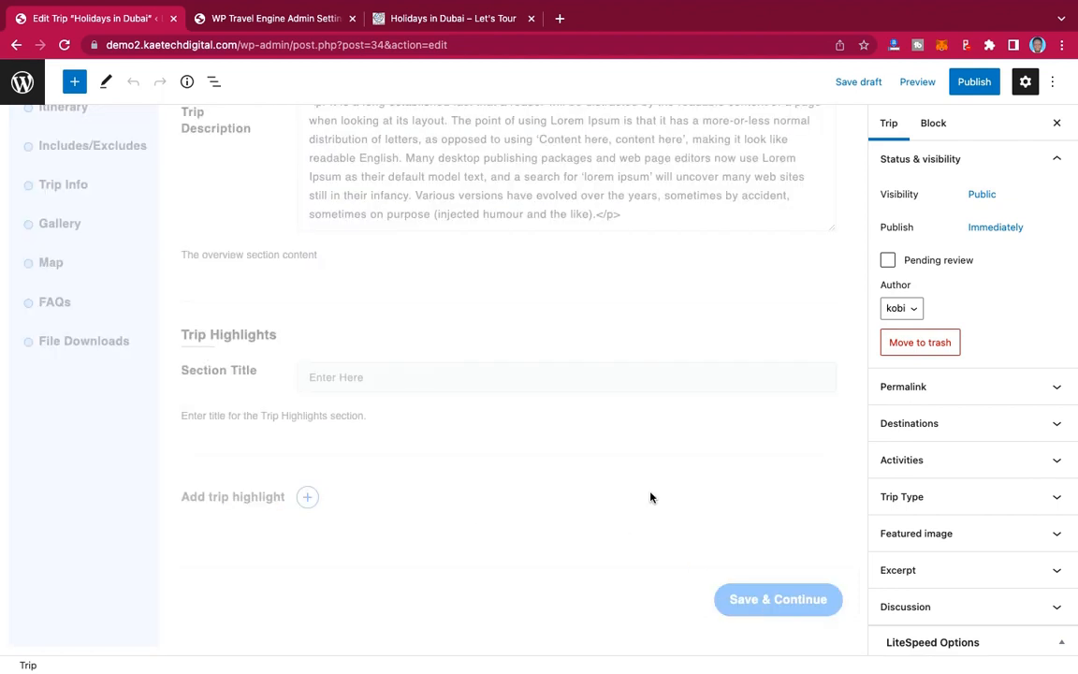
Step: Review the daily itinerary entries, save them and continue to the Includes/Excludes section
scroll(650, 496, "down", 10)
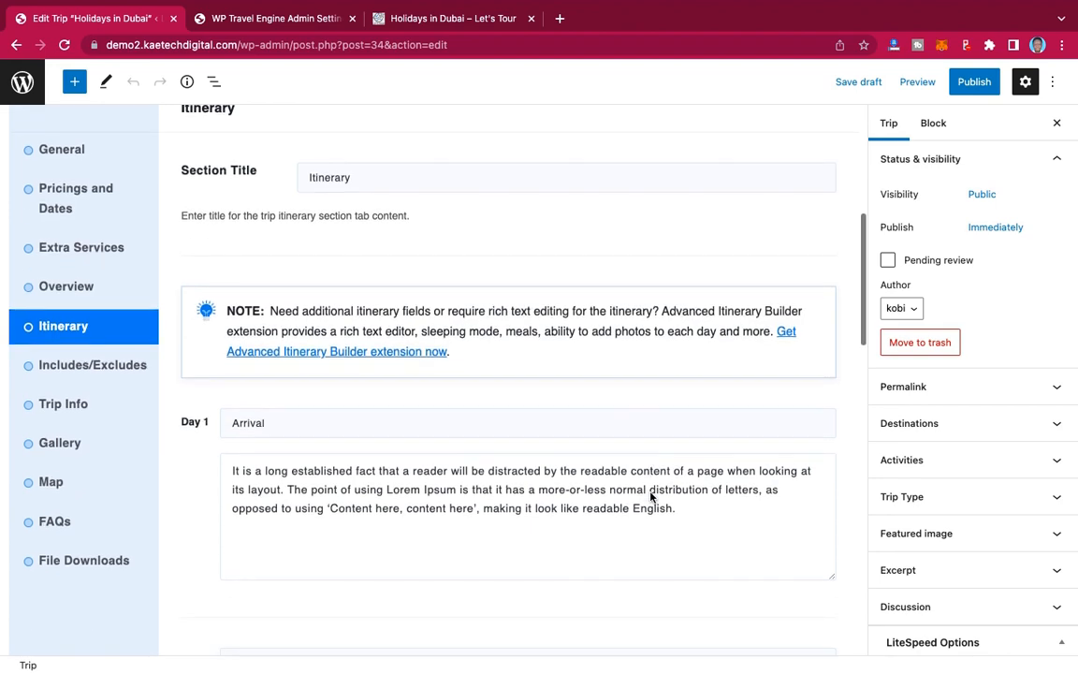
scroll(650, 493, "down", 5)
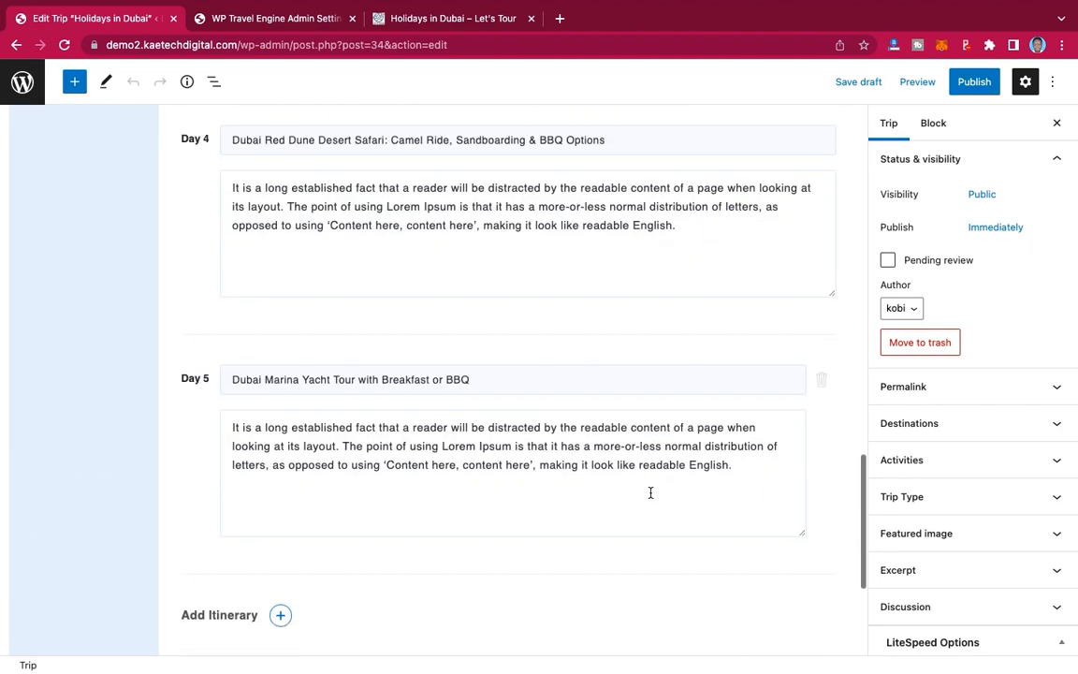
left_click(779, 606)
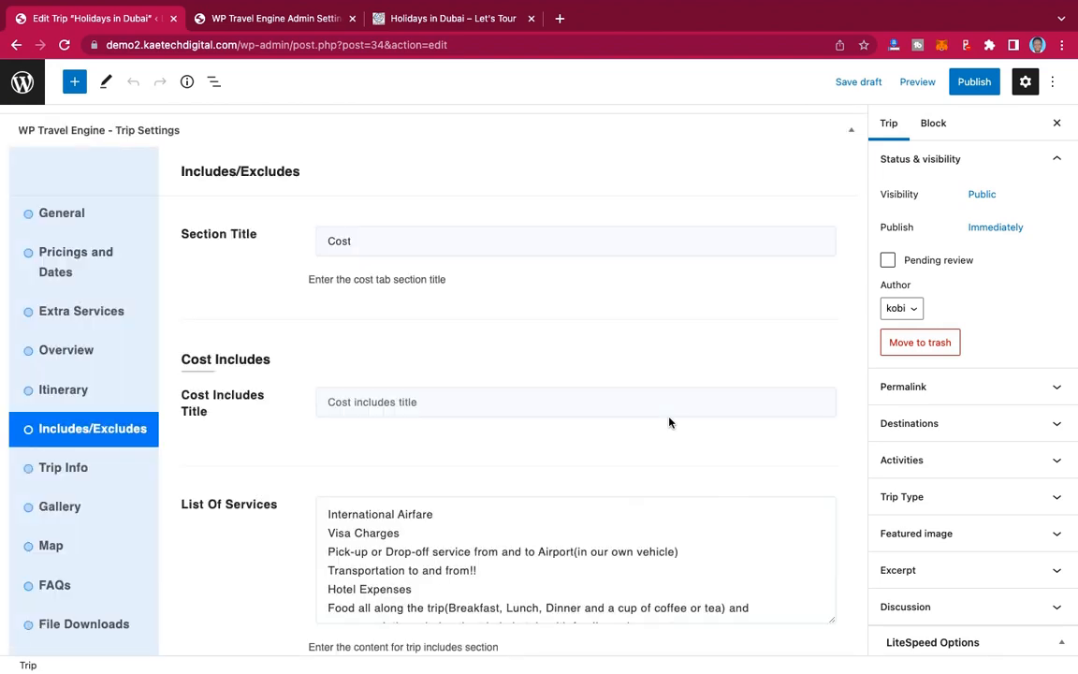
Step: Review and save the cost includes and excludes, and continue to Trip Info to examine its title and fact selection options
scroll(669, 422, "down", 5)
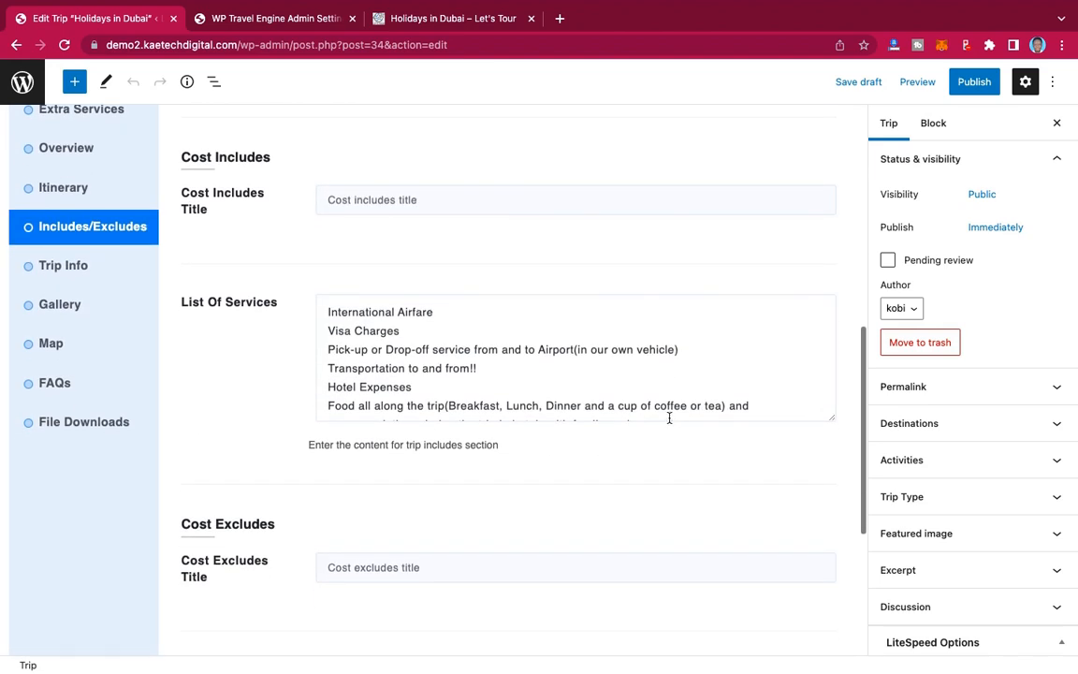
scroll(669, 413, "down", 5)
scroll(669, 418, "down", 5)
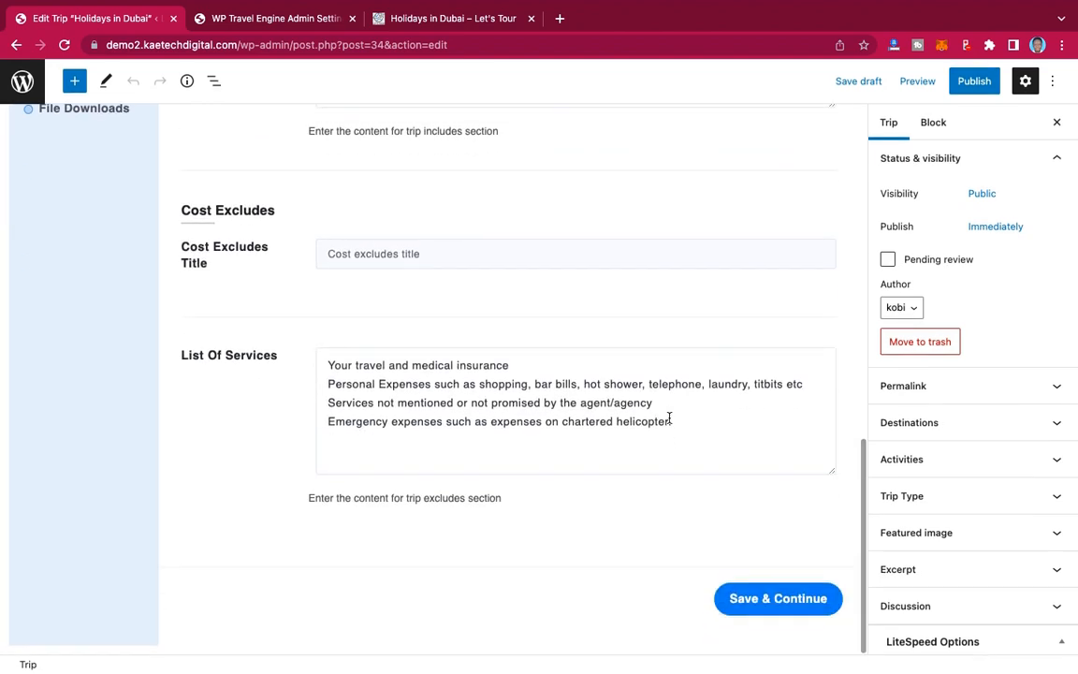
left_click(785, 601)
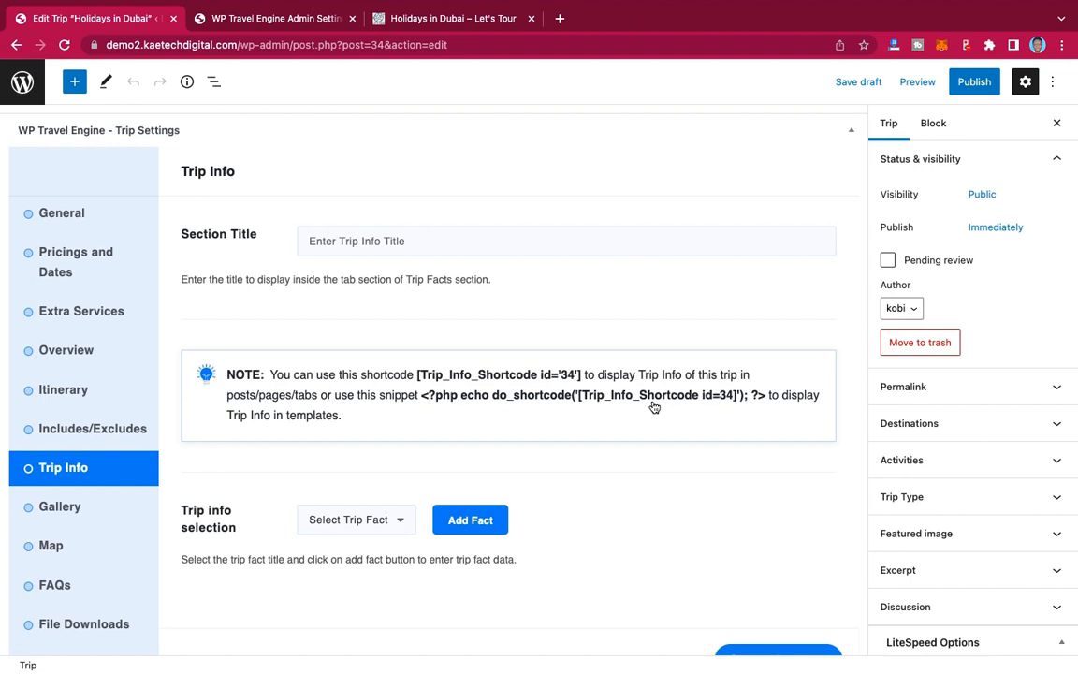
scroll(654, 406, "down", 1)
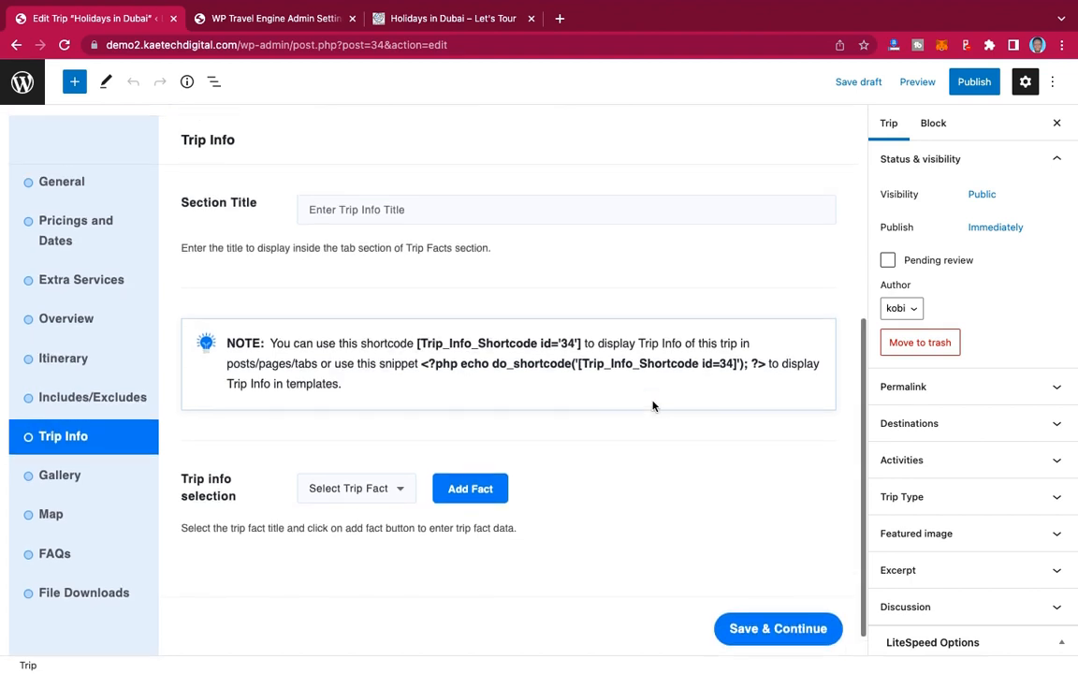
scroll(654, 406, "up", 3)
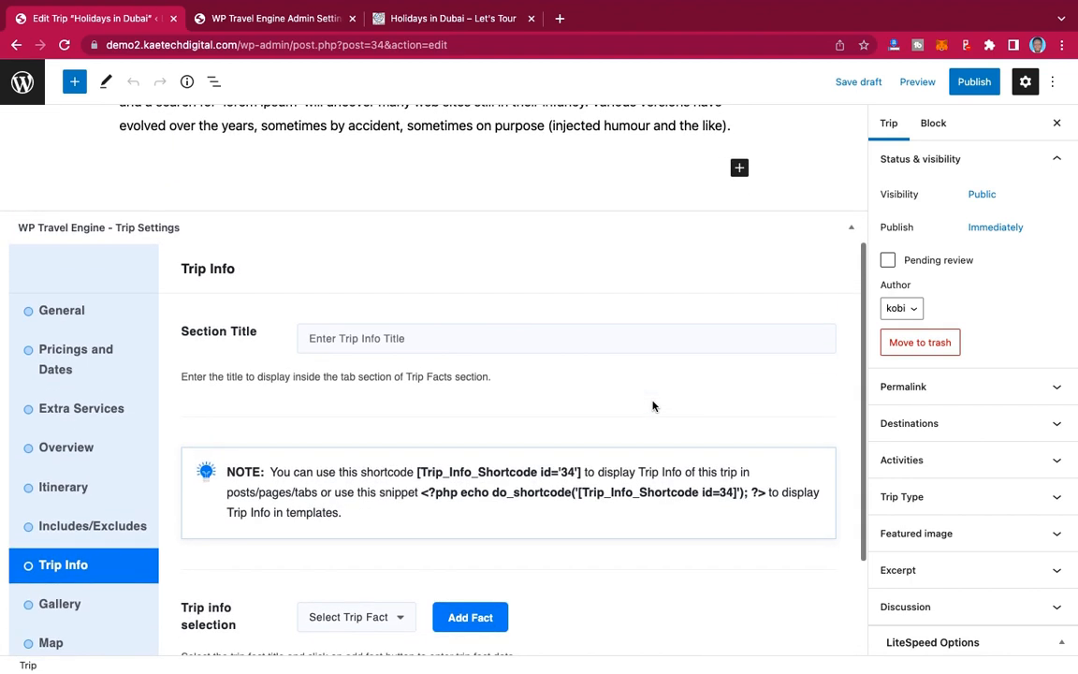
scroll(653, 405, "down", 4)
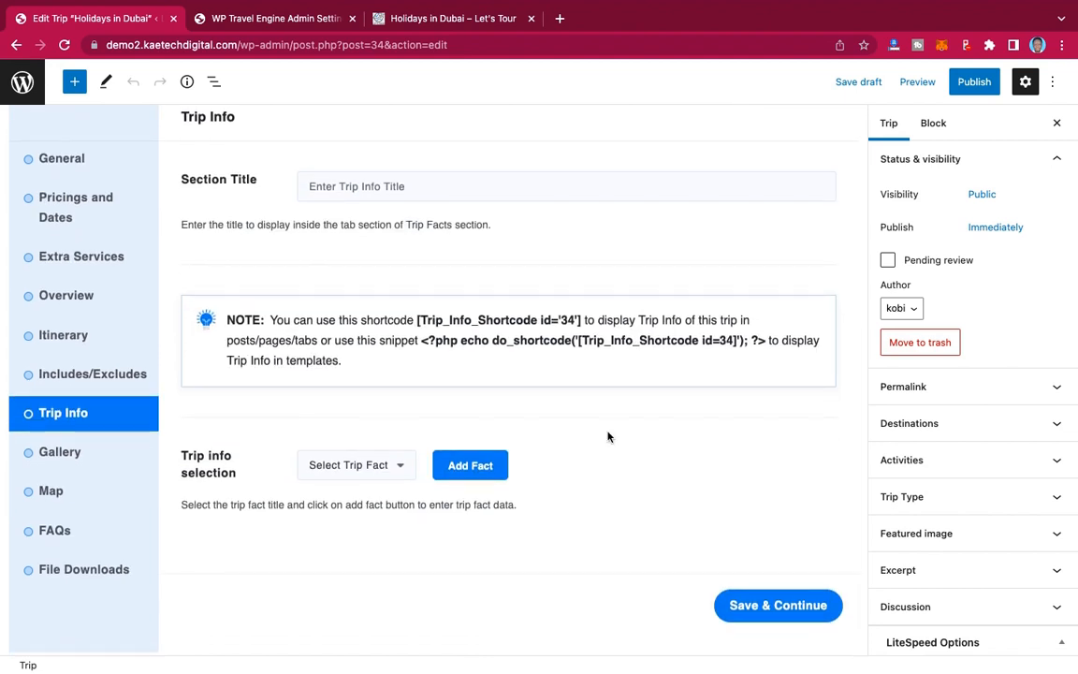
Step: Check the section heading on the live Holidays in Dubai page and set the Trip Info section title to "Trip Facts"
scroll(607, 437, "up", 1)
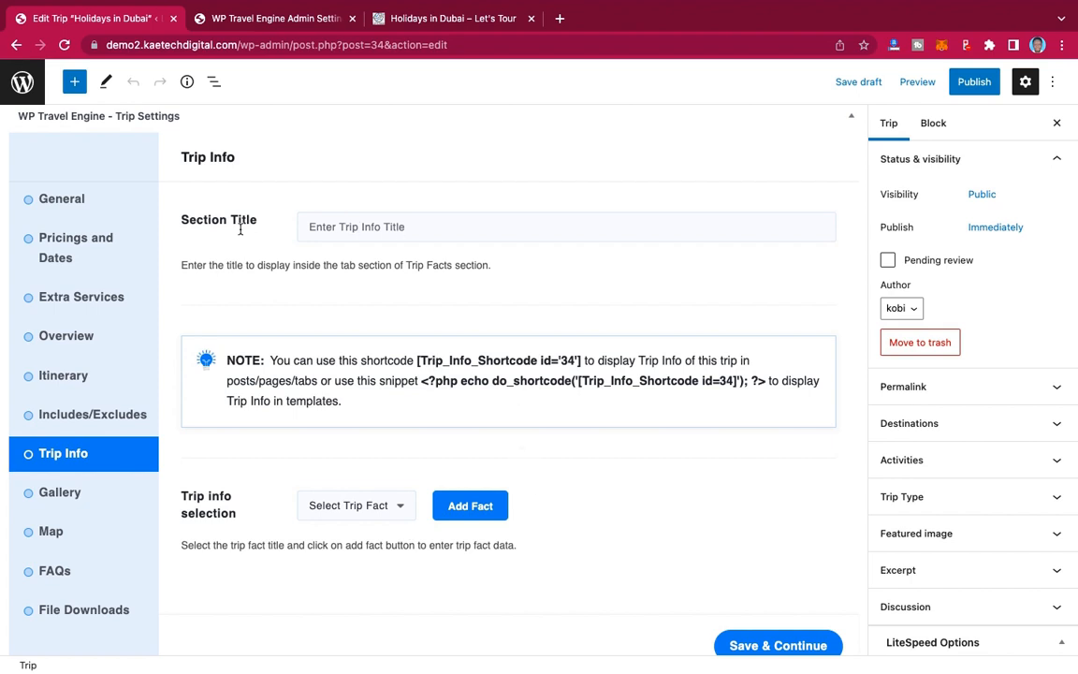
left_click(424, 13)
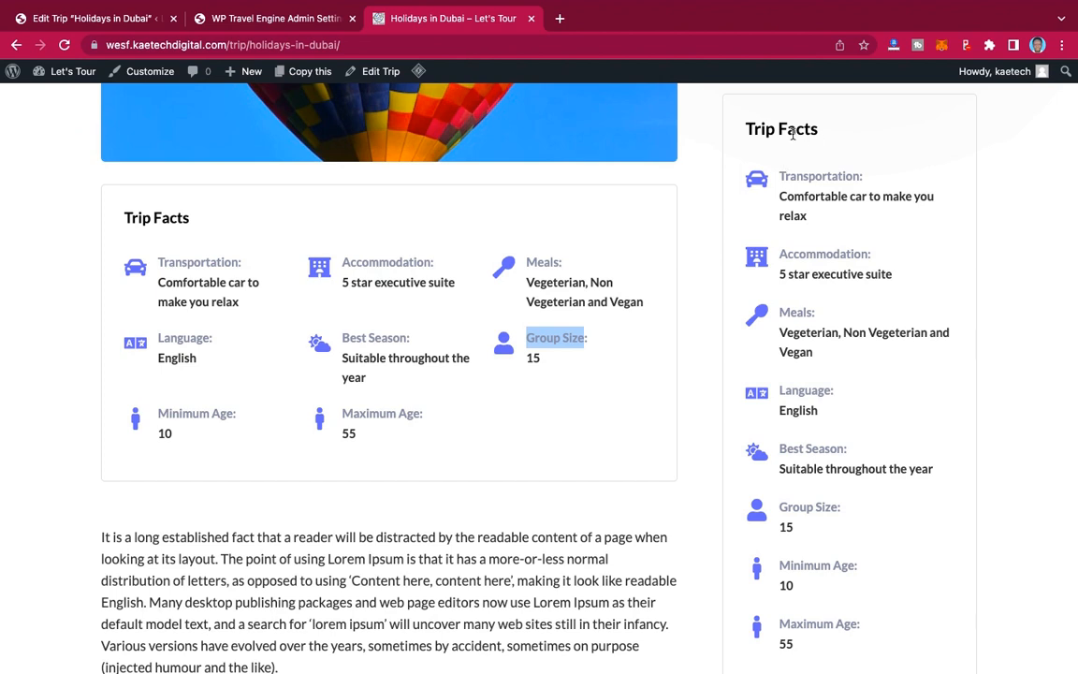
left_click_drag(821, 138, 749, 129)
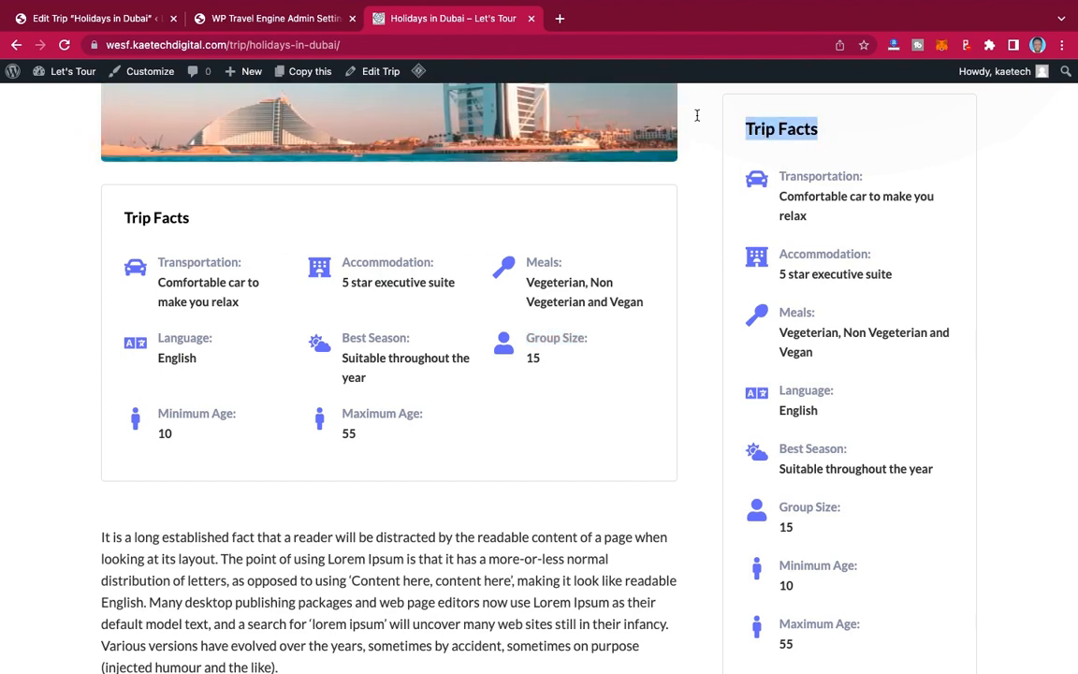
mouse_move(10, 24)
left_click(113, 58)
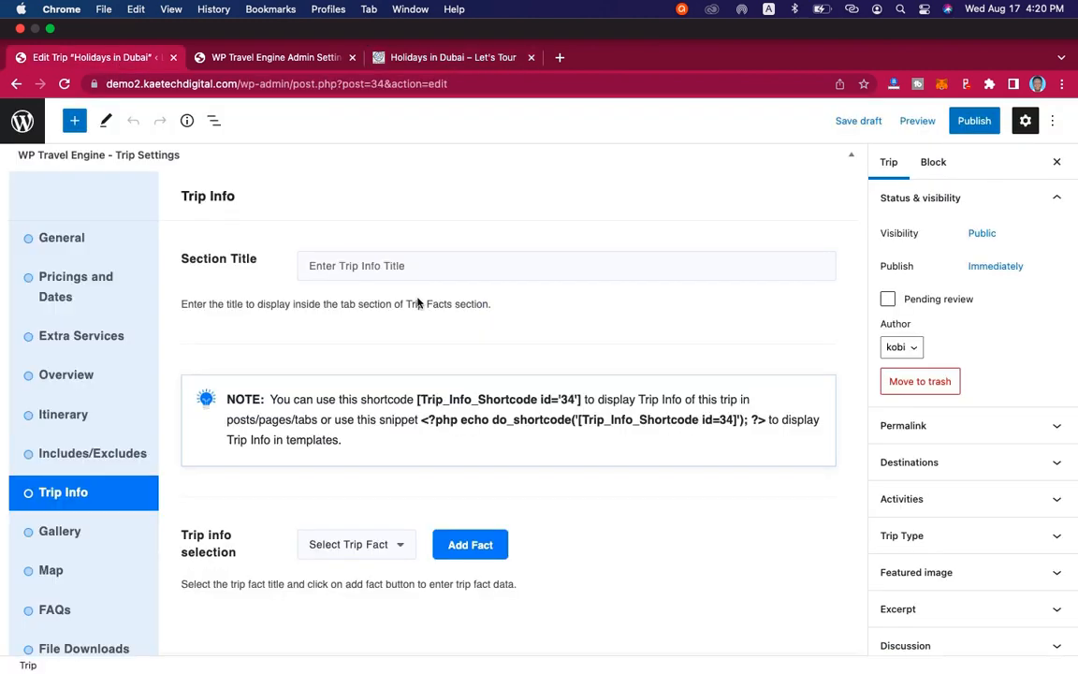
left_click(332, 230)
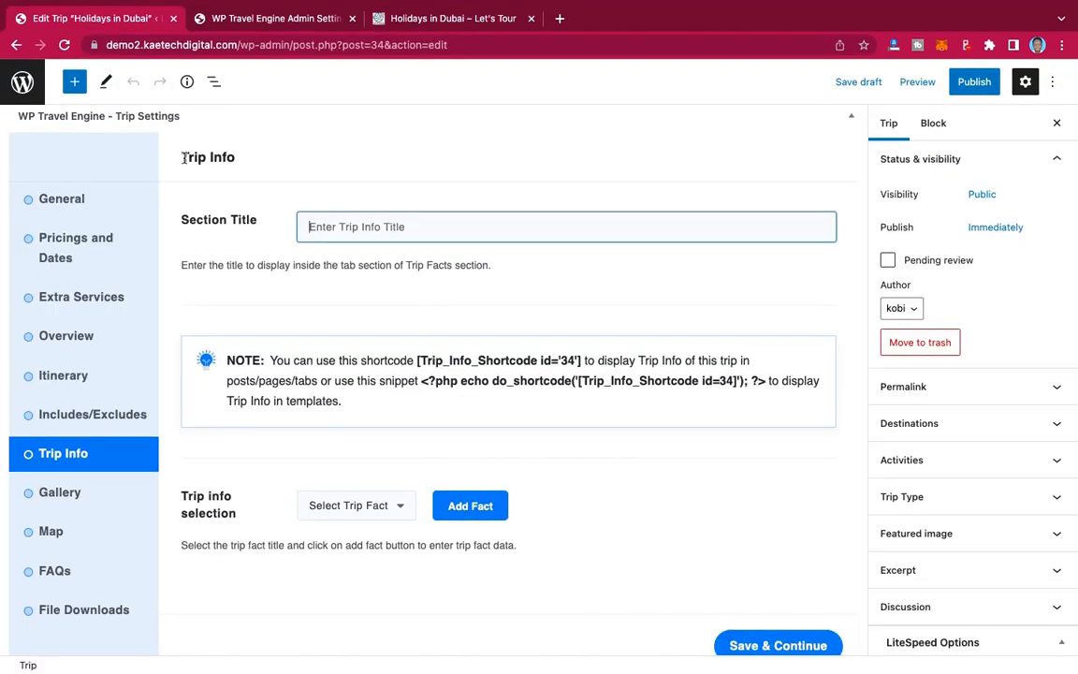
type("Trip Facts")
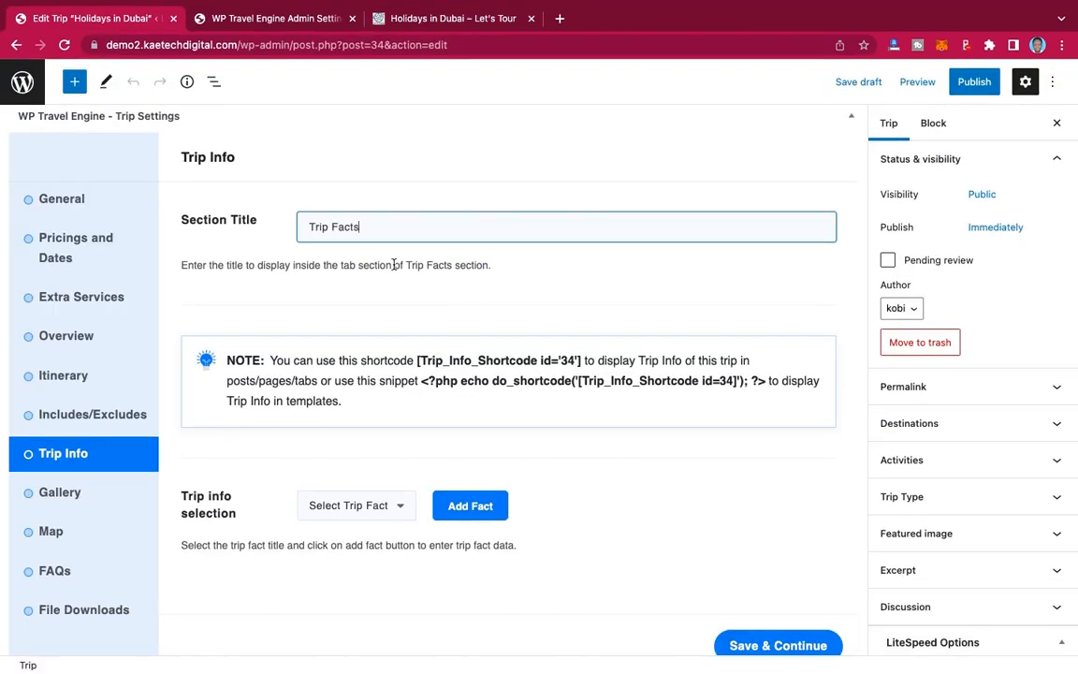
Step: Add a Transportation fact and fill it with "Comfortable car to make you relax" copied from the live trip page
scroll(518, 357, "down", 1)
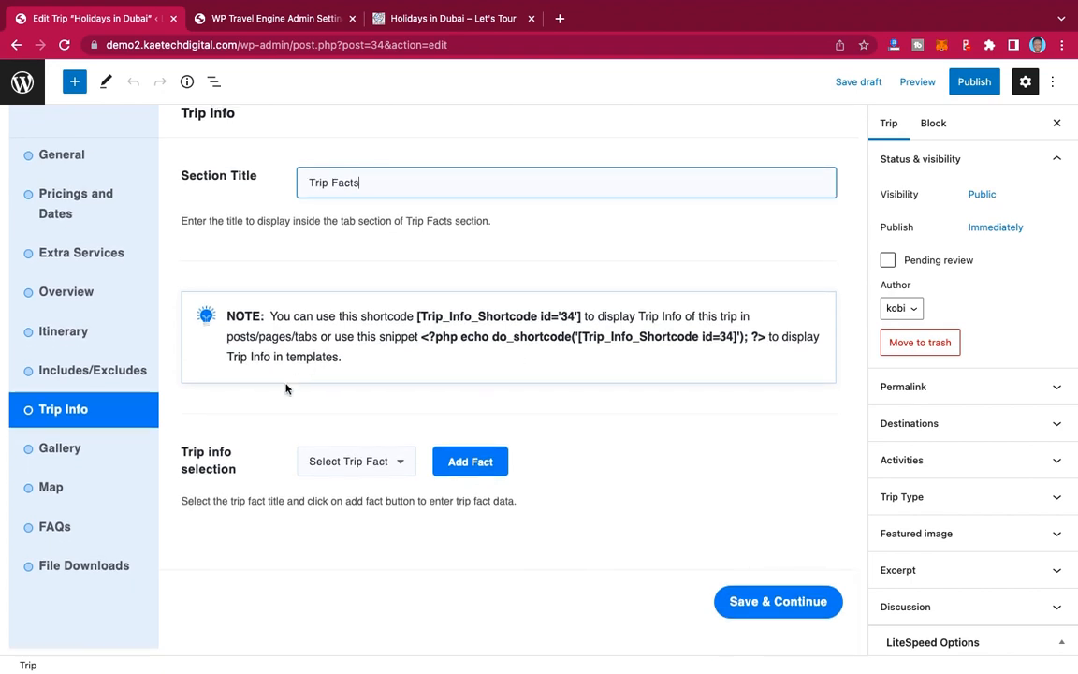
left_click(356, 462)
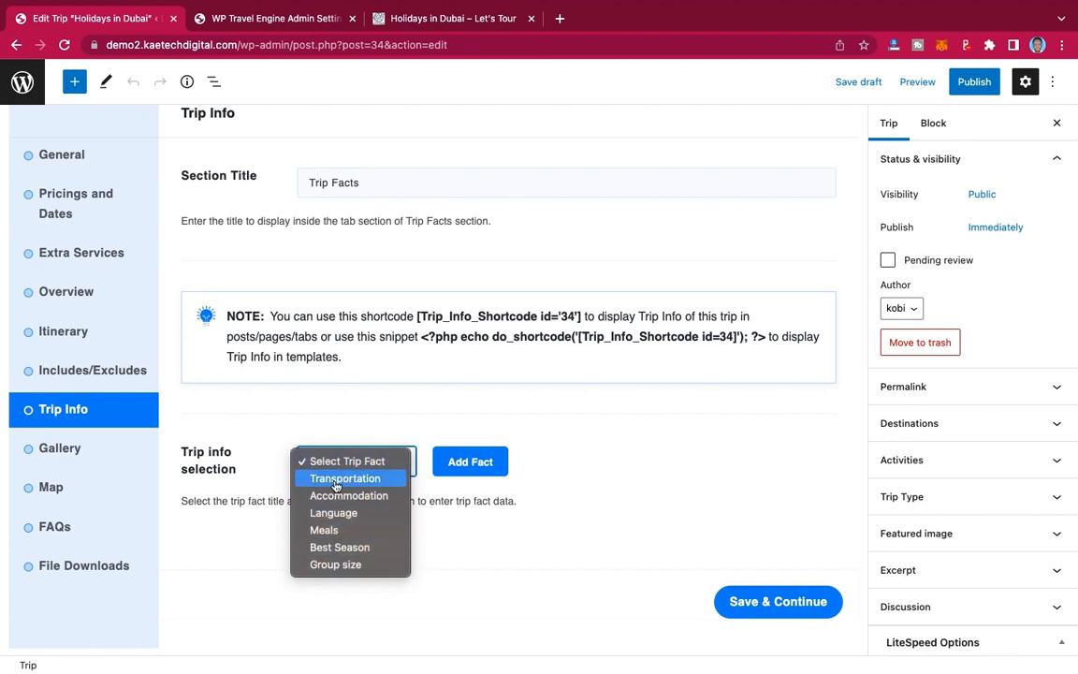
left_click(355, 479)
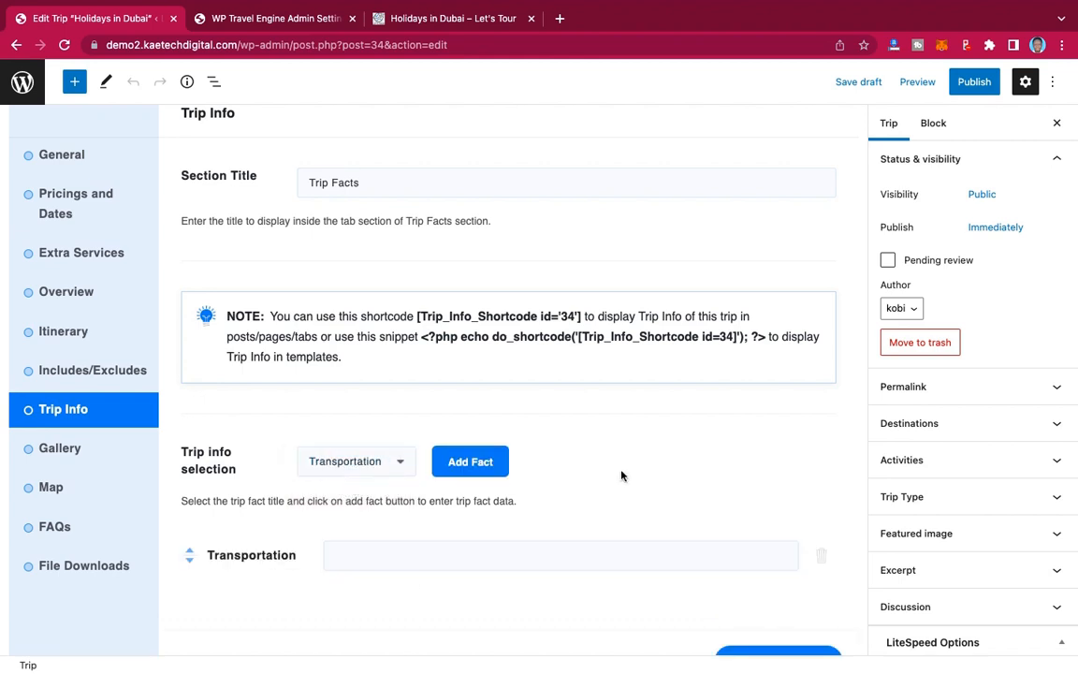
scroll(621, 475, "down", 2)
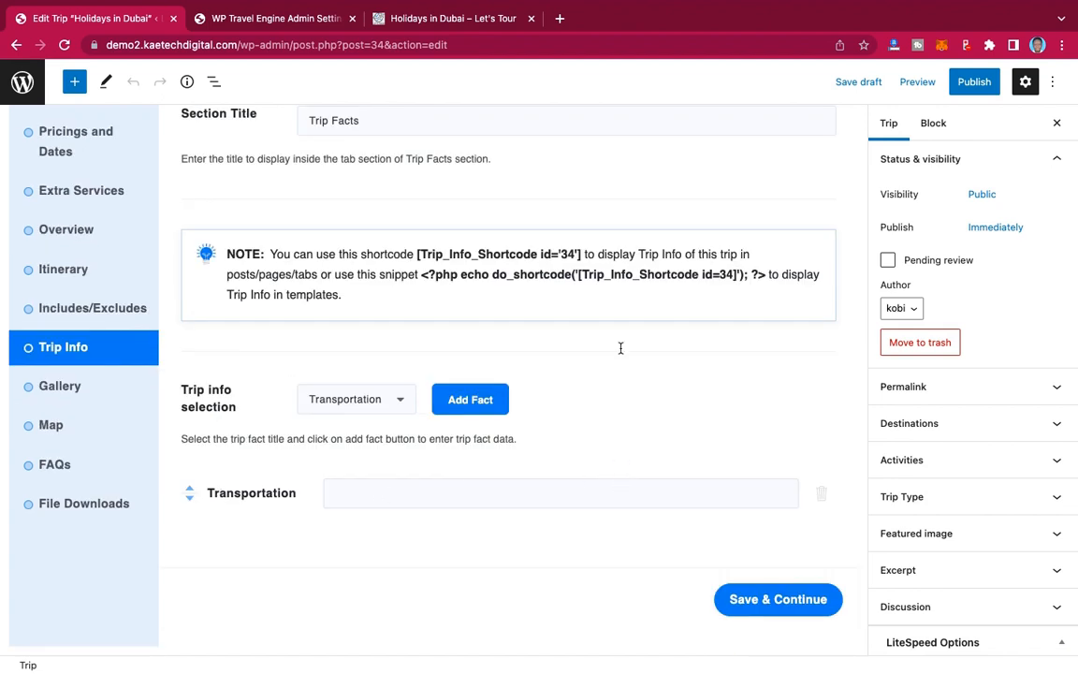
left_click(466, 20)
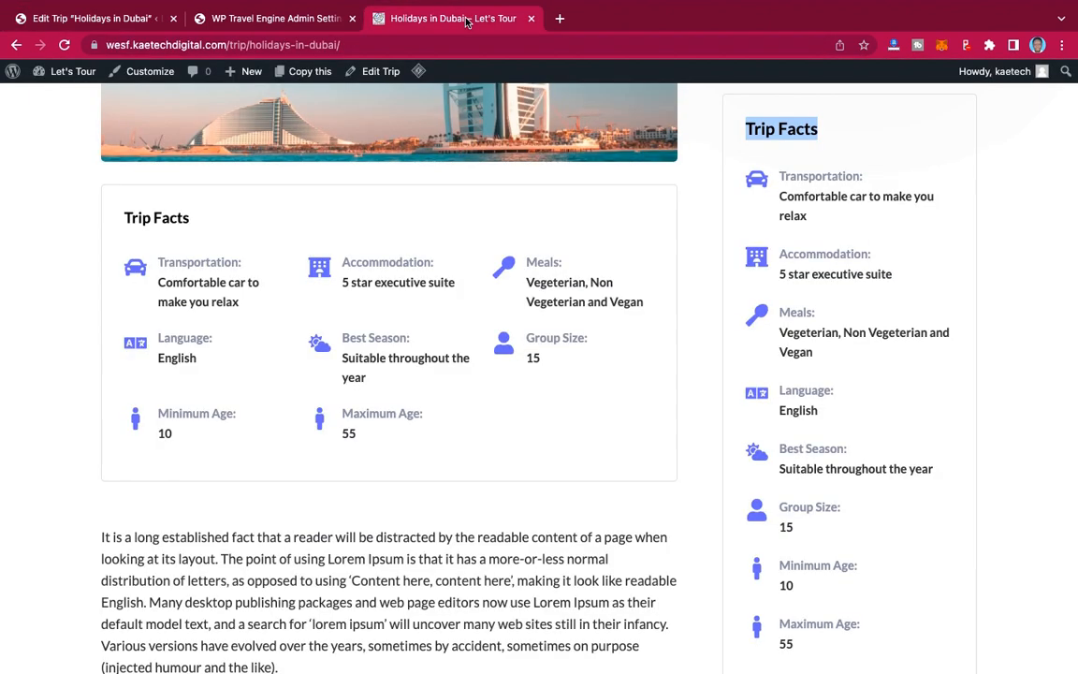
left_click_drag(240, 301, 158, 286)
key("ctrl+c")
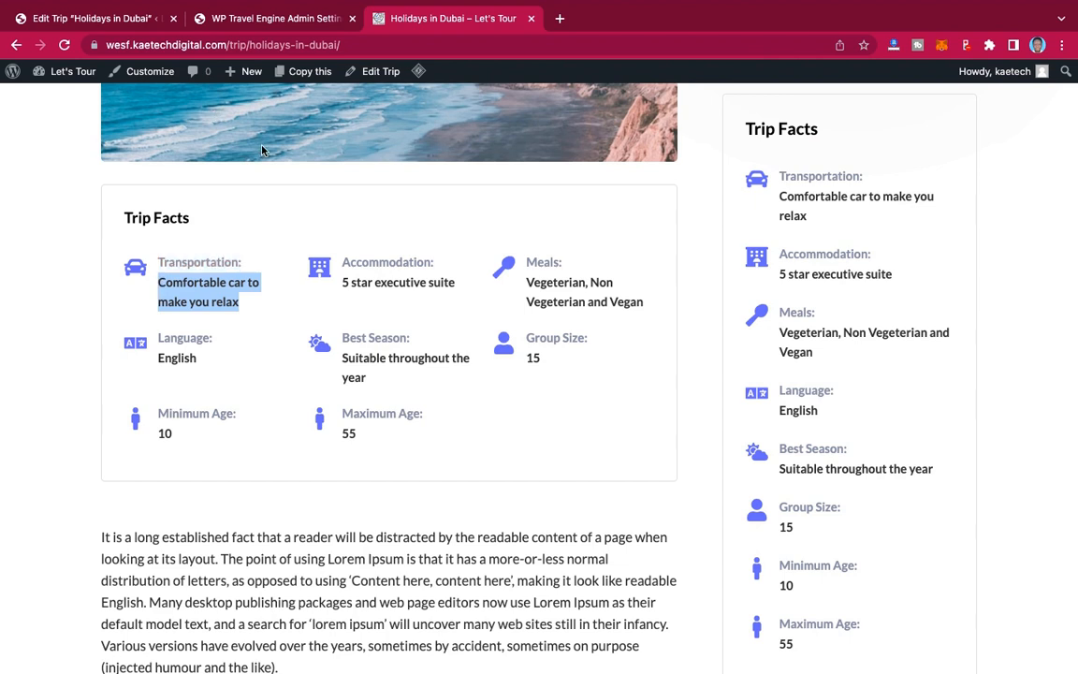
left_click(113, 19)
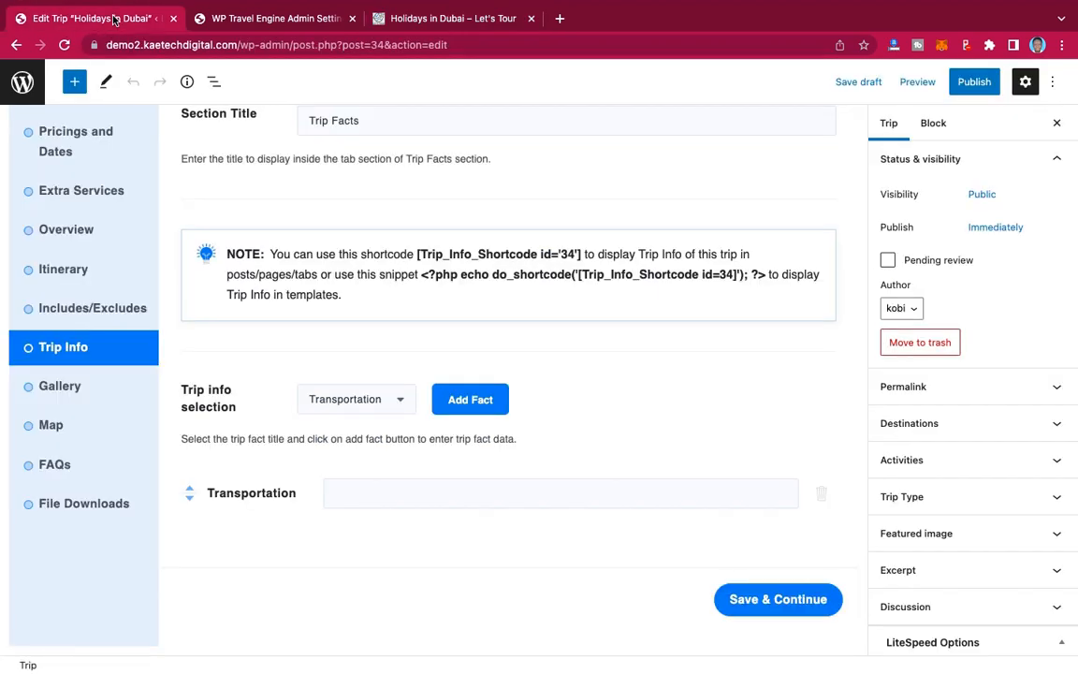
left_click(391, 491)
key("ctrl+v")
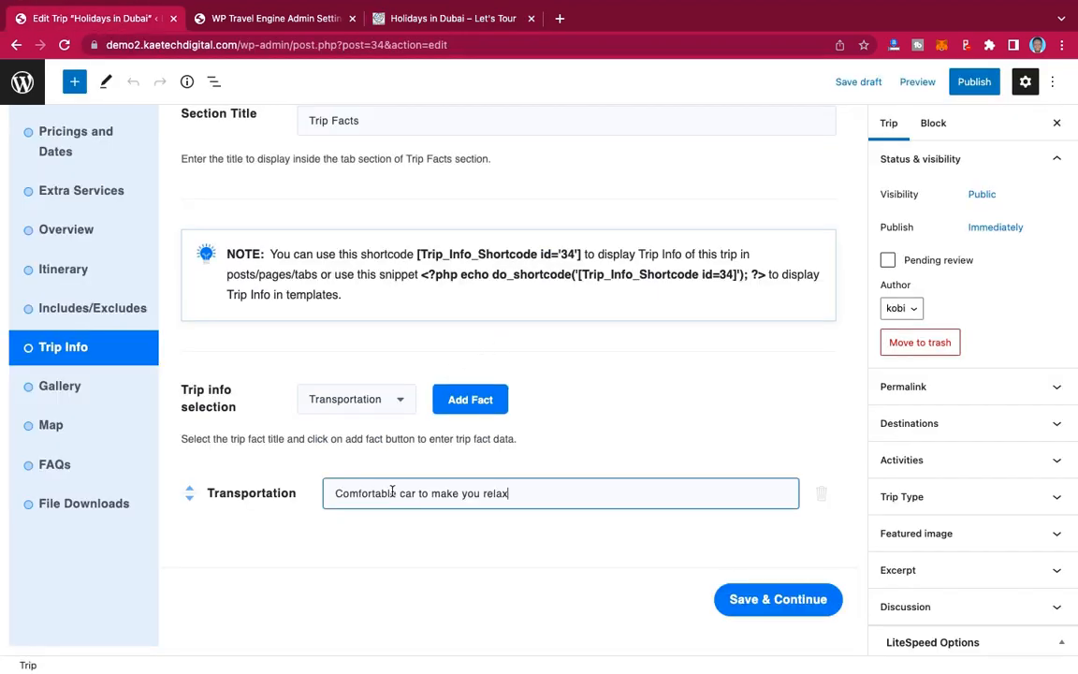
Step: Add an Accommodation fact and fill it with "5 star executive suite" copied from the live trip page
left_click(382, 399)
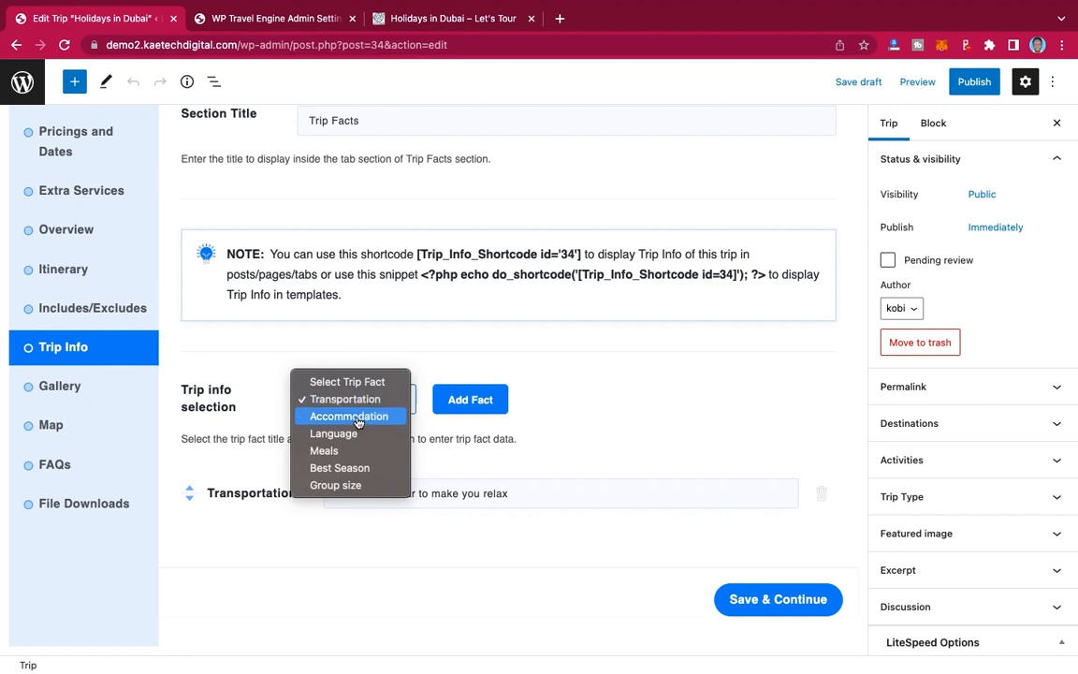
left_click(357, 423)
left_click(474, 402)
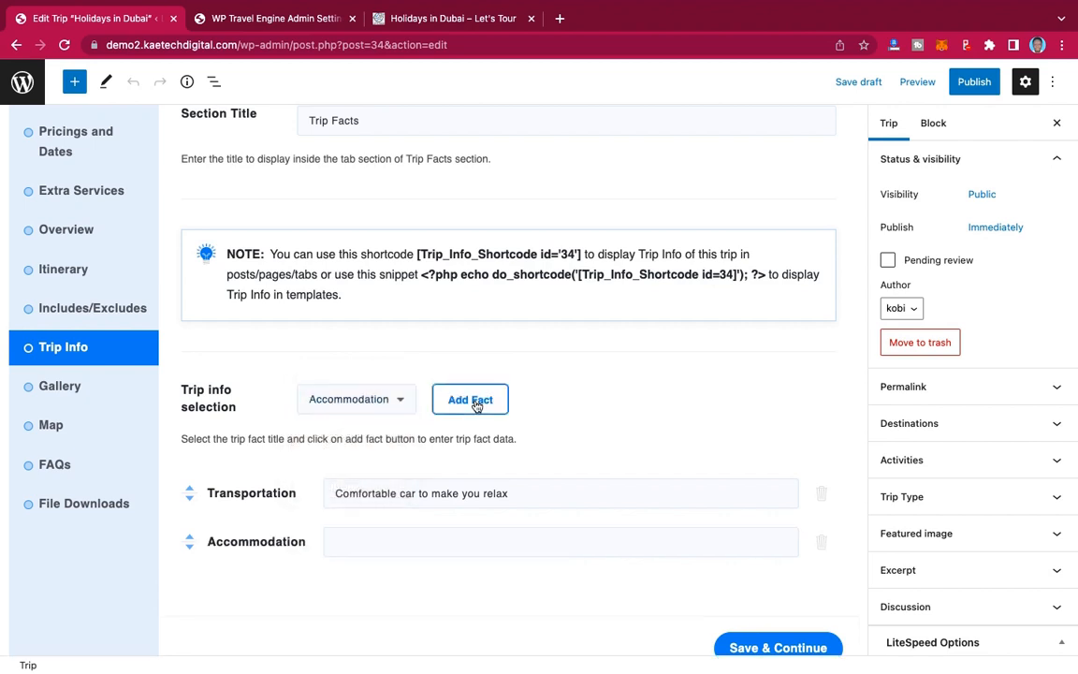
left_click(367, 21)
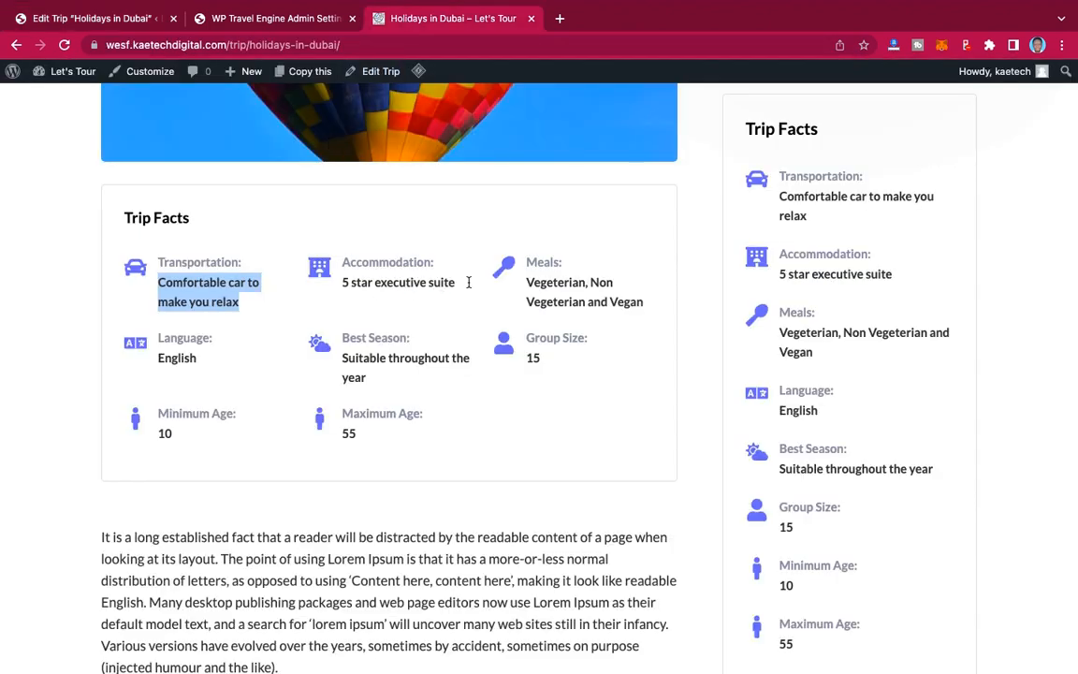
left_click_drag(456, 287, 342, 284)
key("ctrl+c")
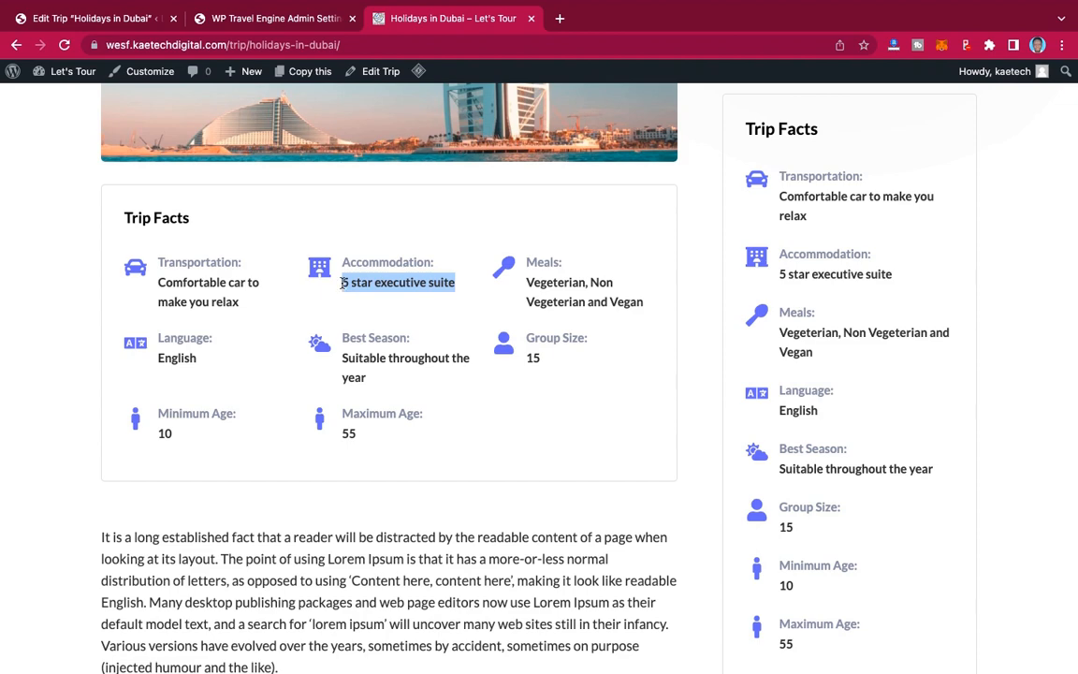
left_click(101, 24)
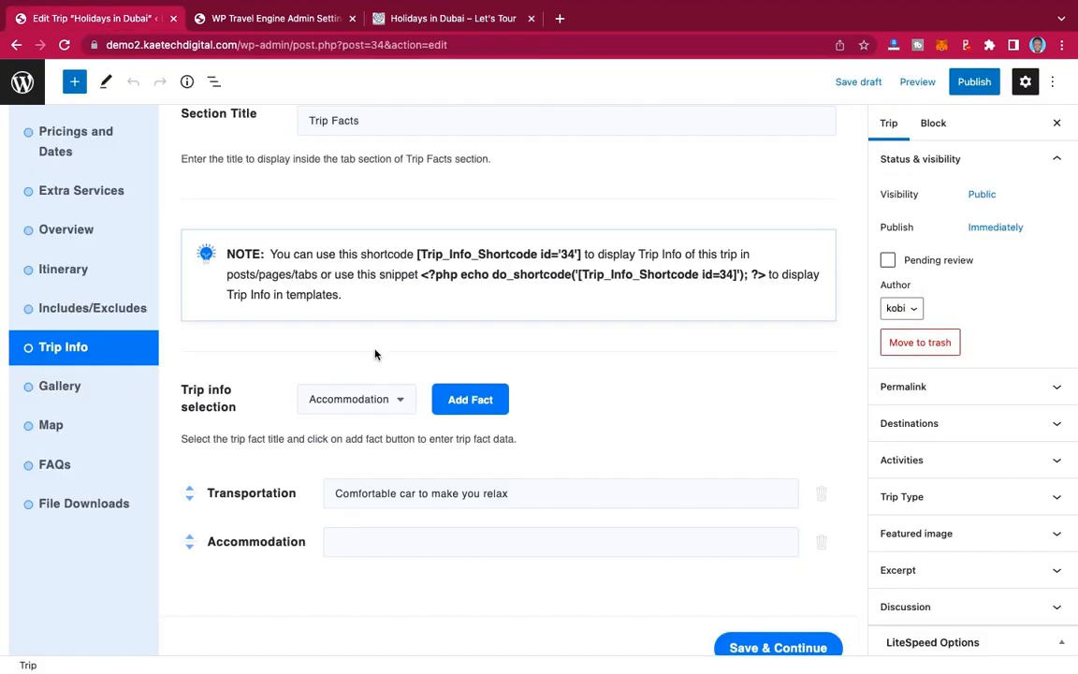
left_click(358, 539)
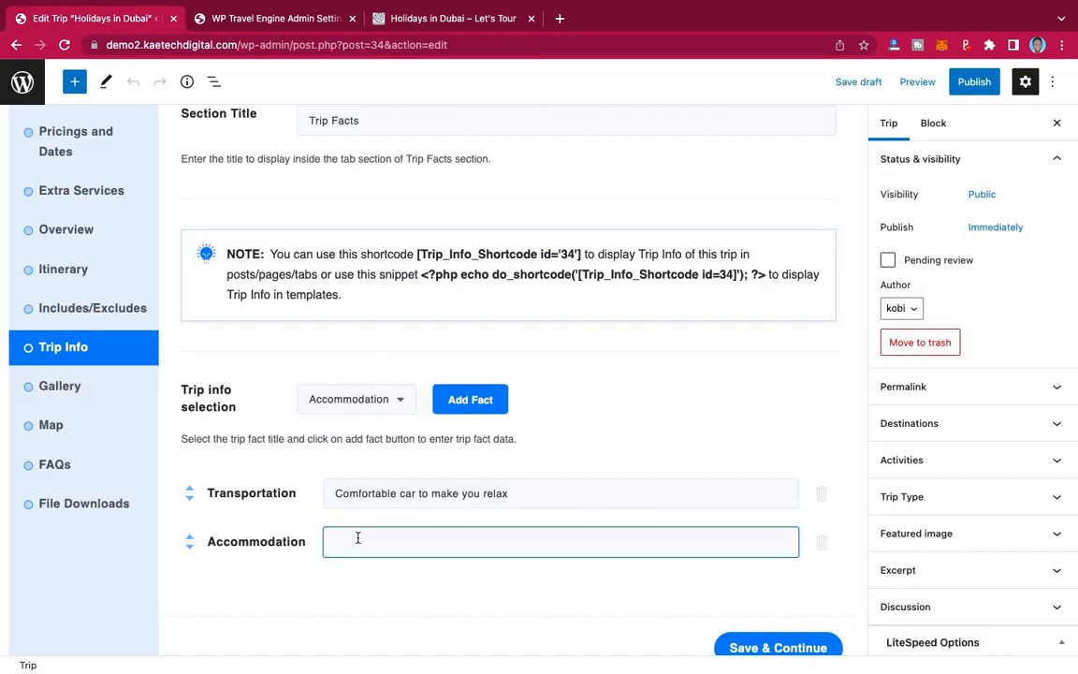
key("ctrl+v")
Step: Add a Meals fact and fill it with "Vegeterian, Non Vegeterian and Vegan" copied from the live trip page
scroll(446, 512, "down", 1)
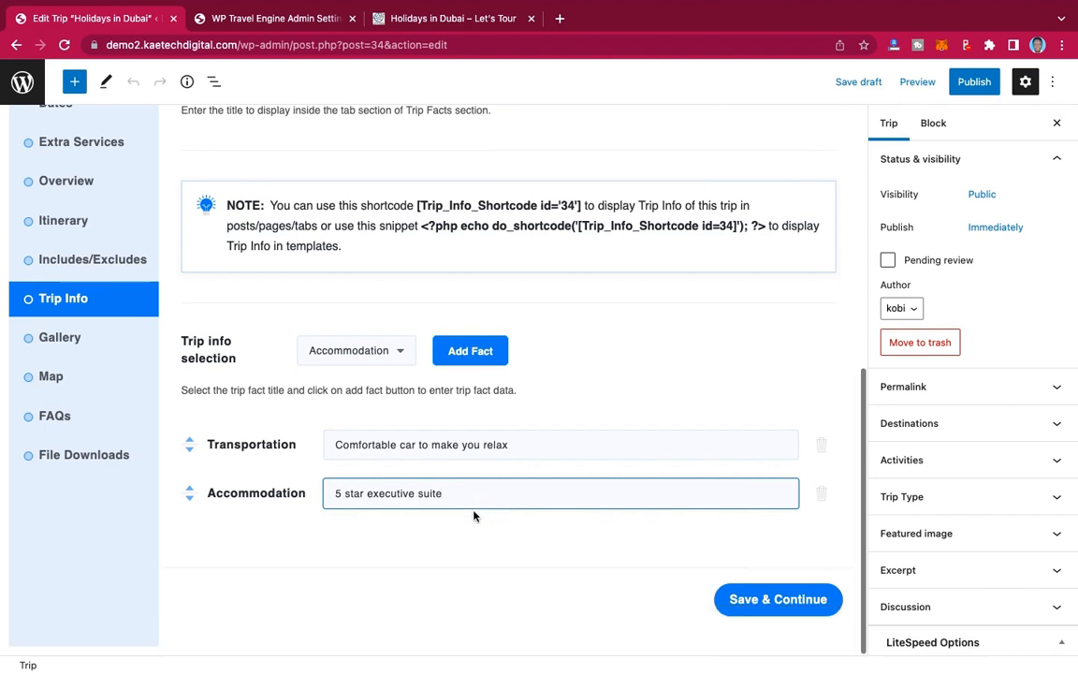
left_click(367, 350)
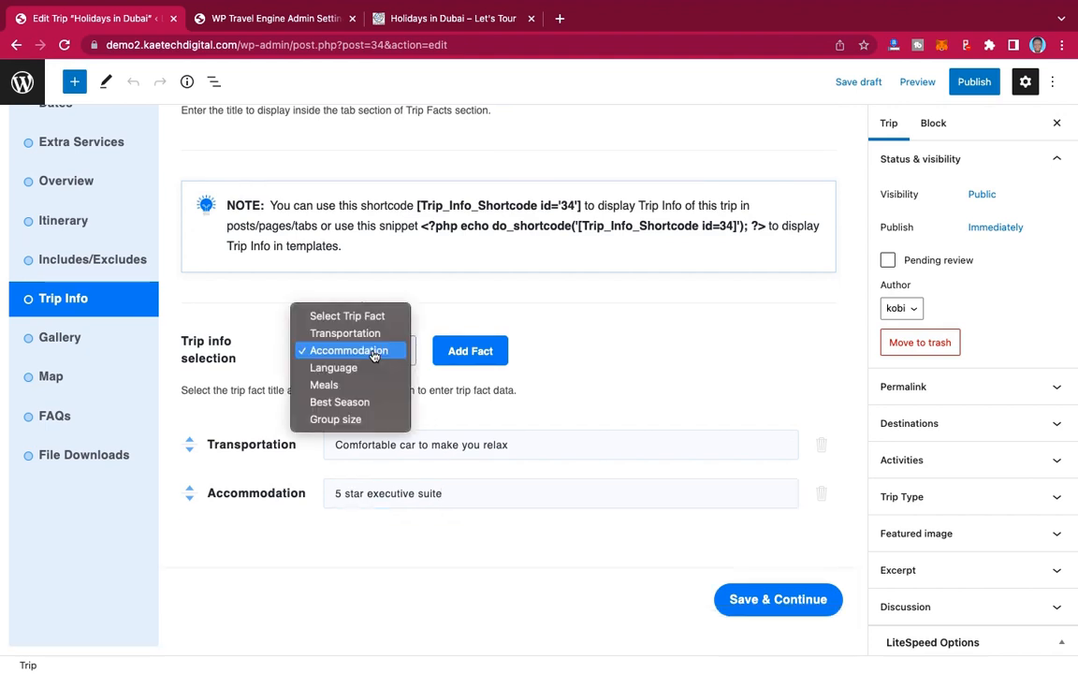
key("Escape")
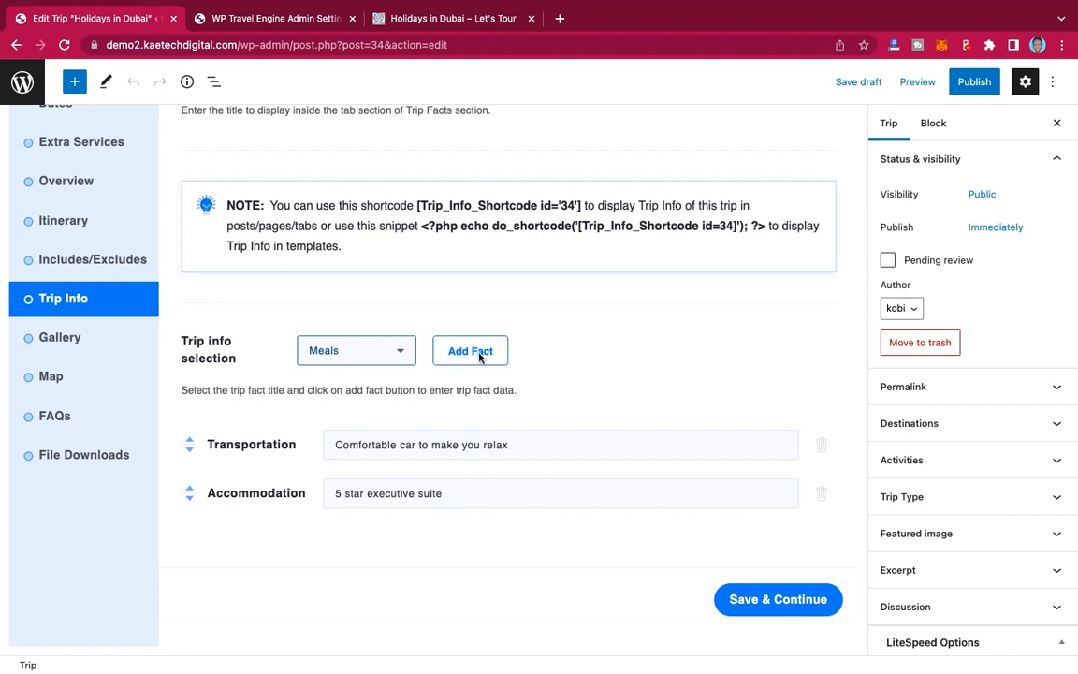
left_click(470, 351)
left_click(443, 18)
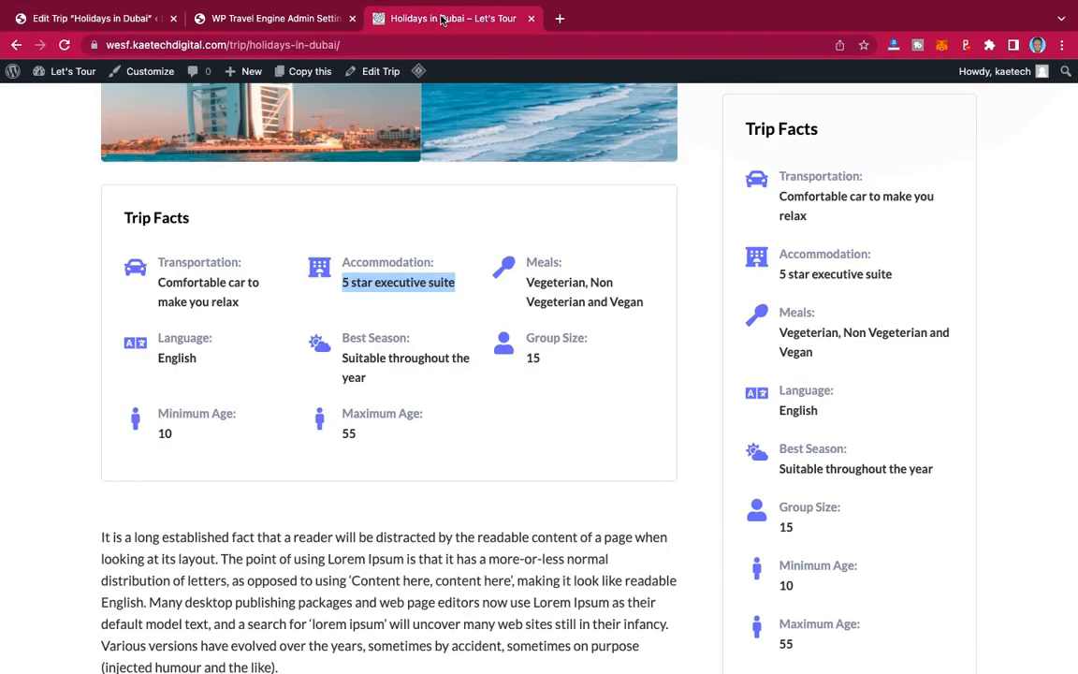
left_click_drag(532, 284, 643, 296)
key("super+c")
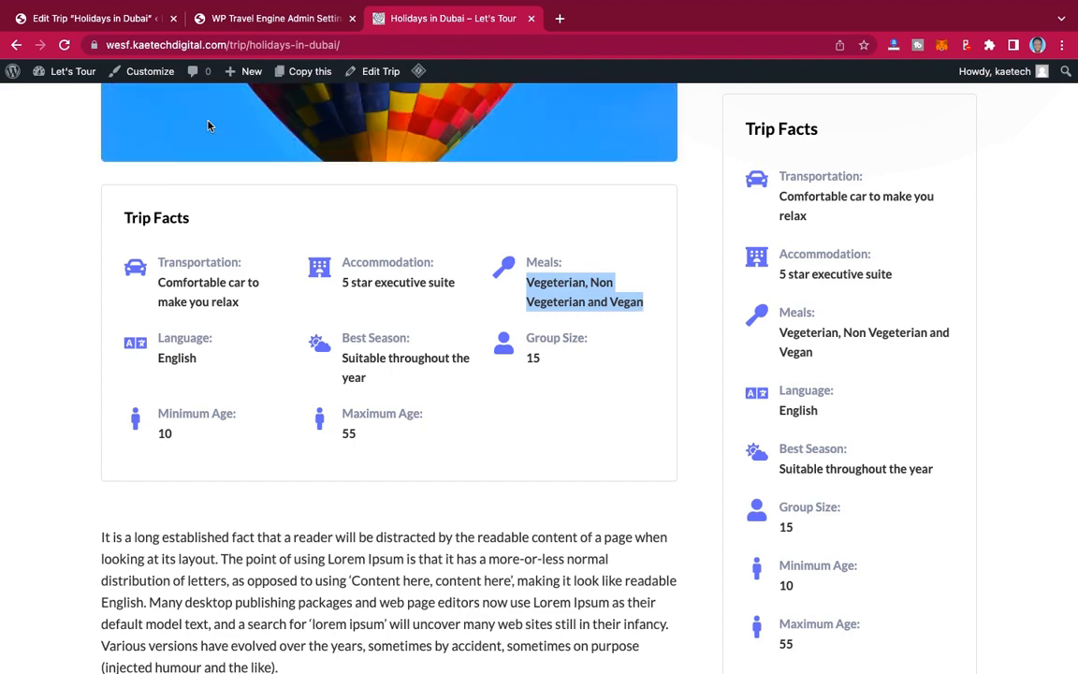
left_click(117, 23)
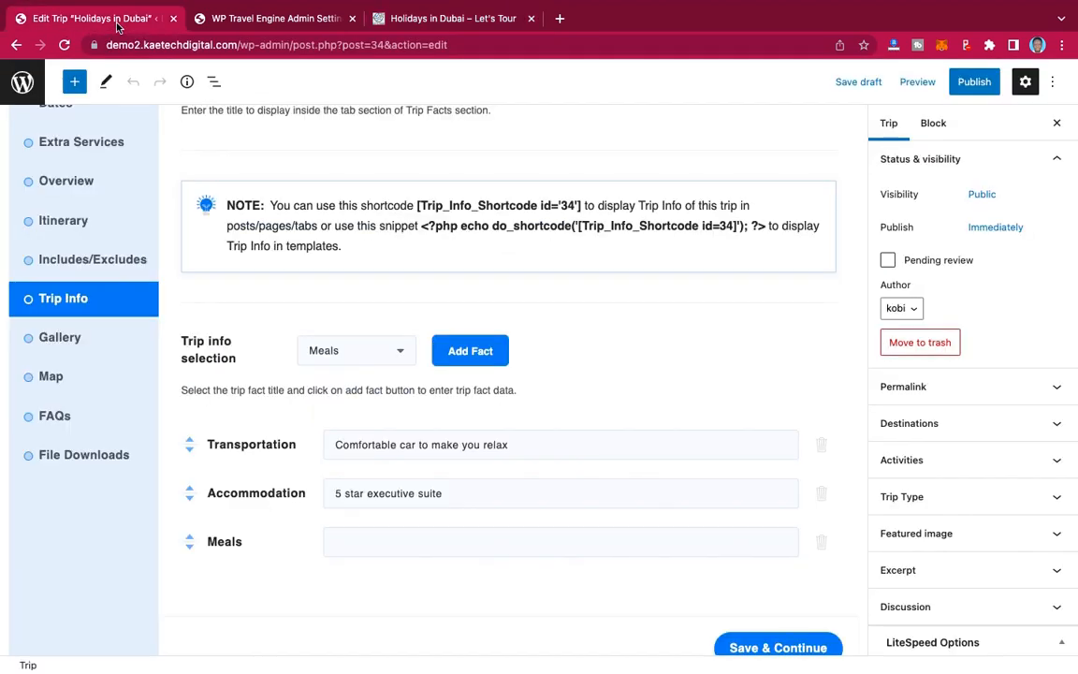
left_click(345, 548)
key("super+v")
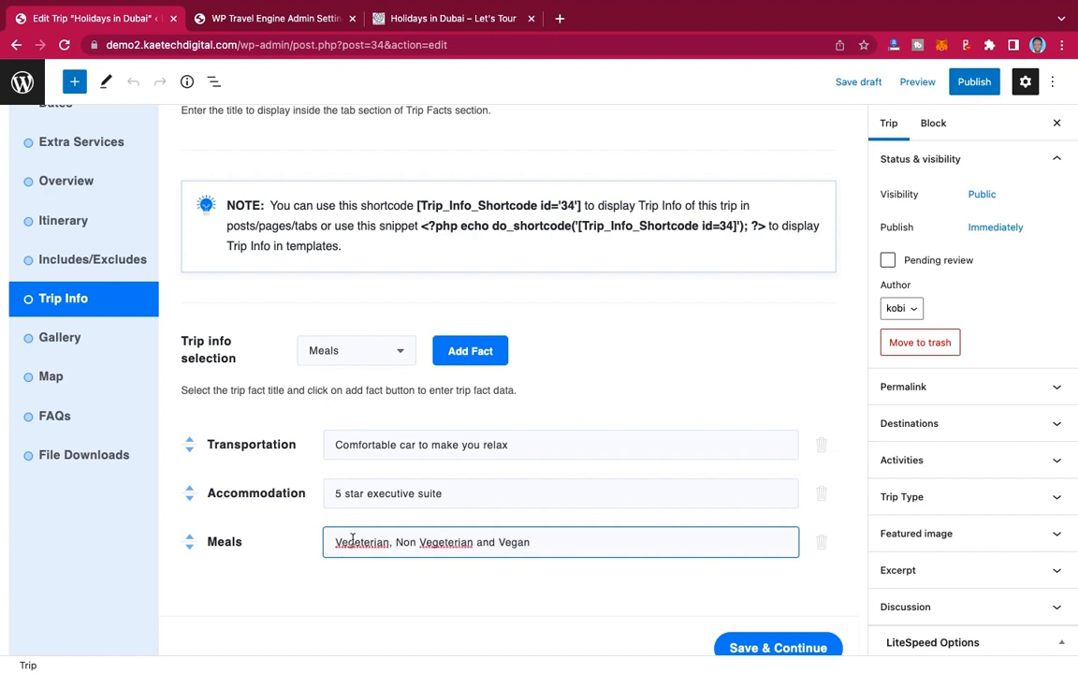
Step: Add a Language fact and fill it with "English" copied from the live trip page
left_click(373, 353)
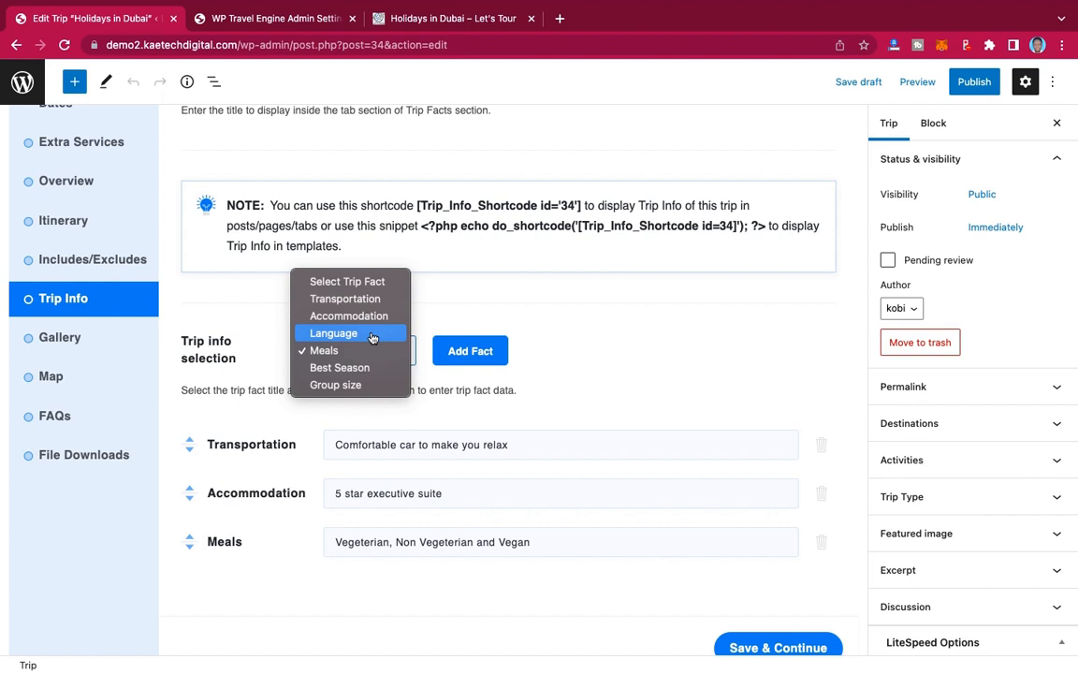
left_click(372, 335)
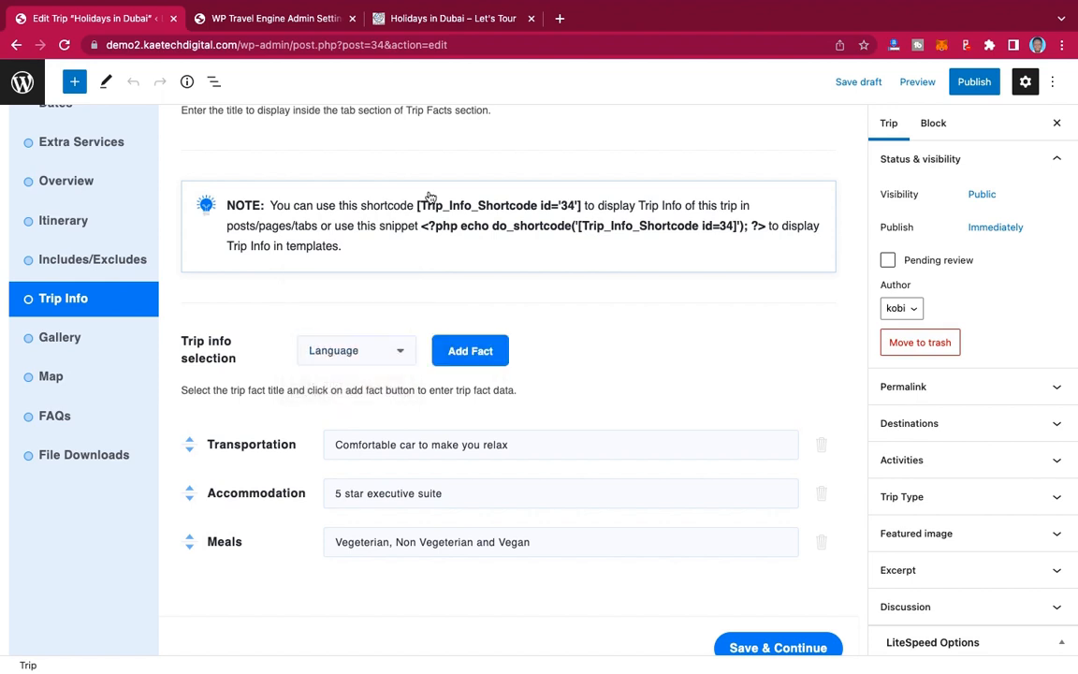
left_click(408, 18)
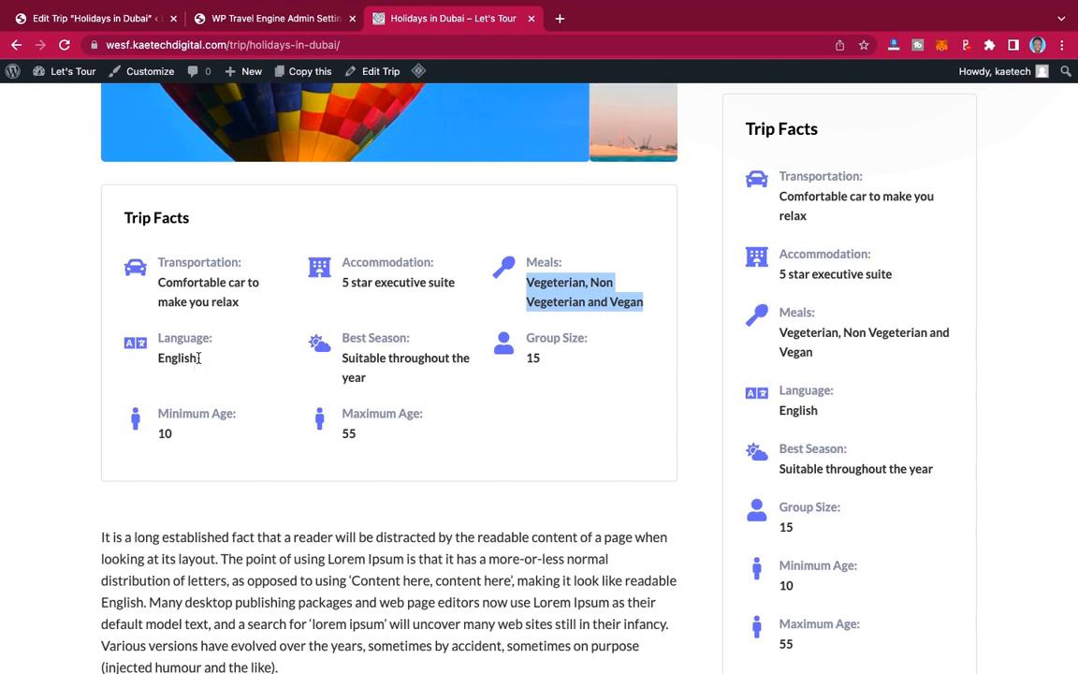
left_click_drag(195, 359, 159, 359)
key("super+c")
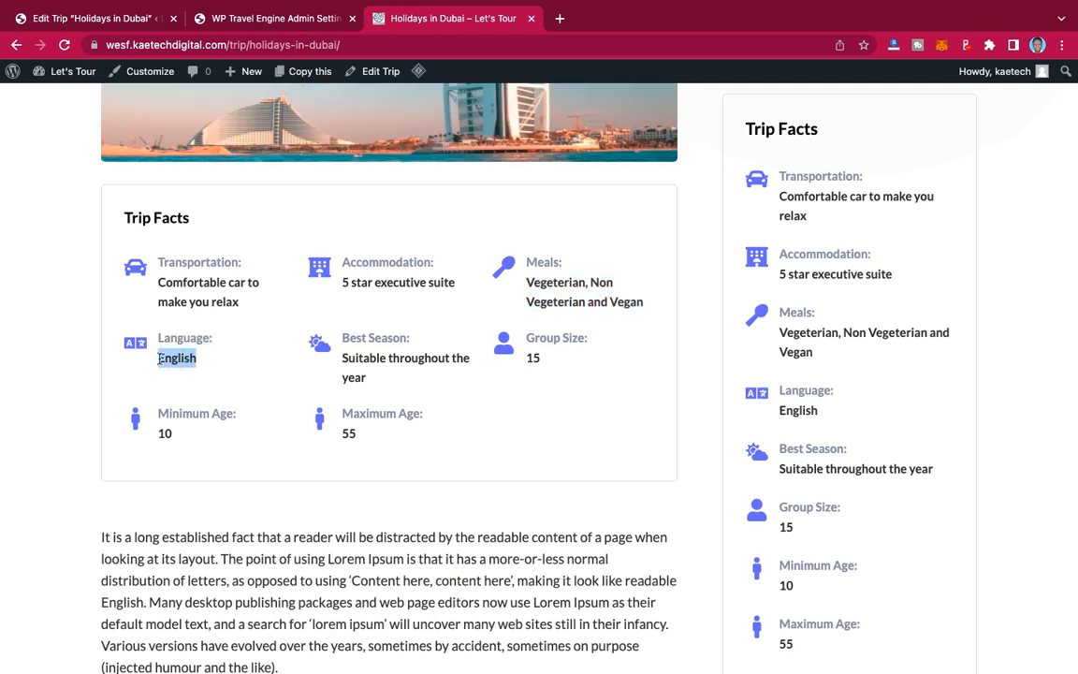
left_click(113, 20)
scroll(389, 468, "down", 1)
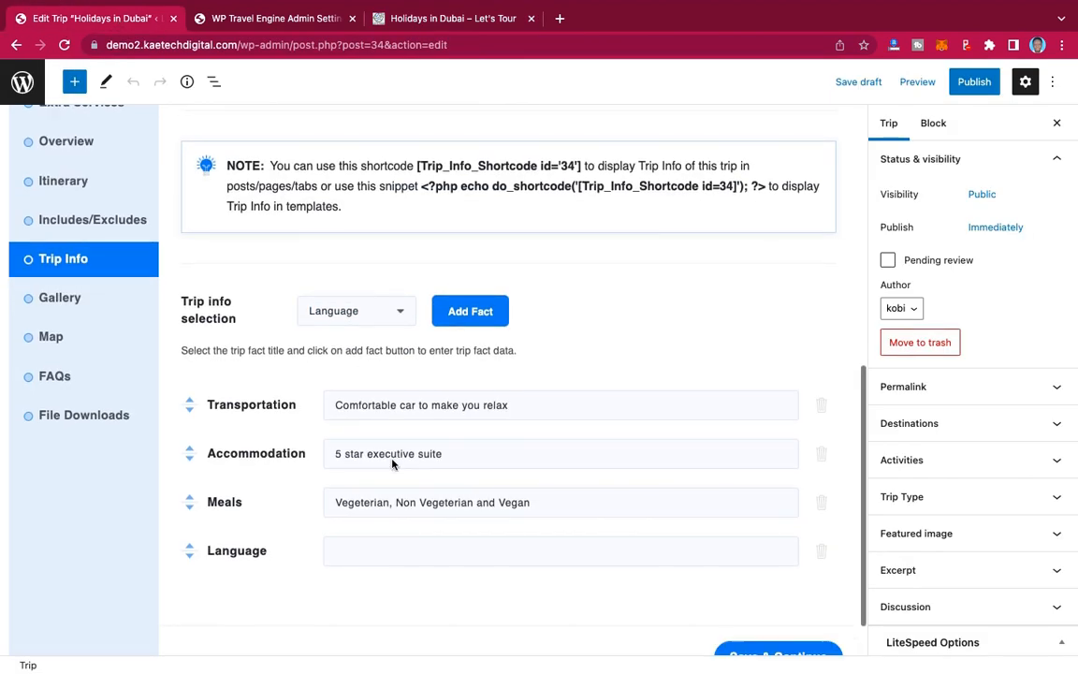
left_click(356, 529)
key("super+v")
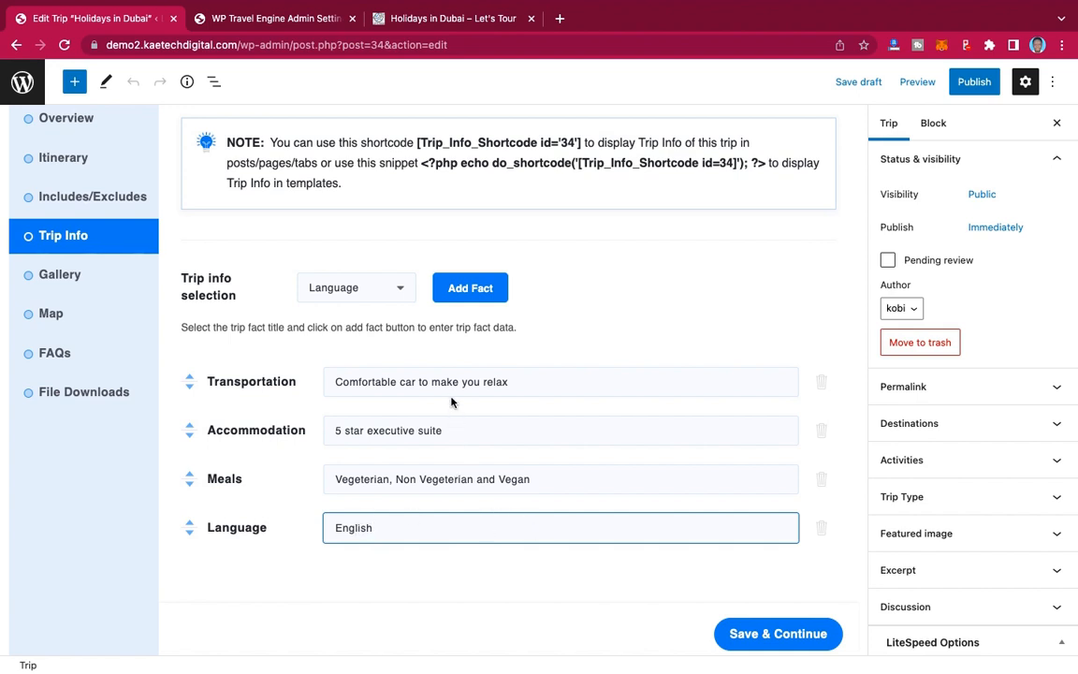
Step: Add a Best Season fact and fill it with "Suitable throughout the year" copied from the live trip page
left_click(373, 295)
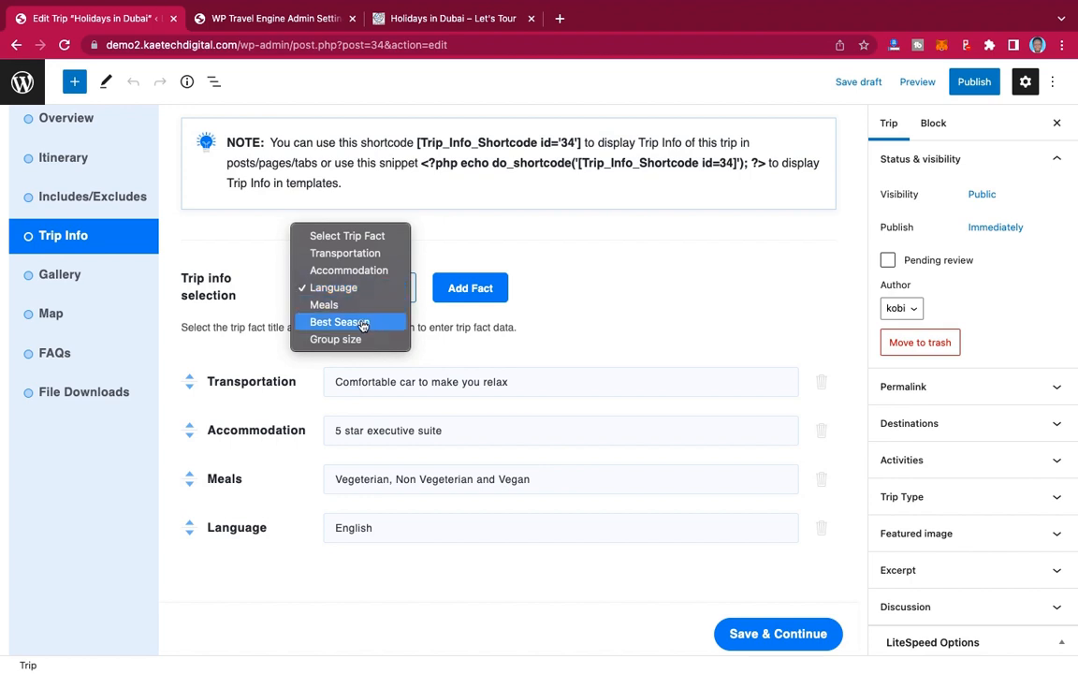
left_click(353, 322)
left_click(473, 292)
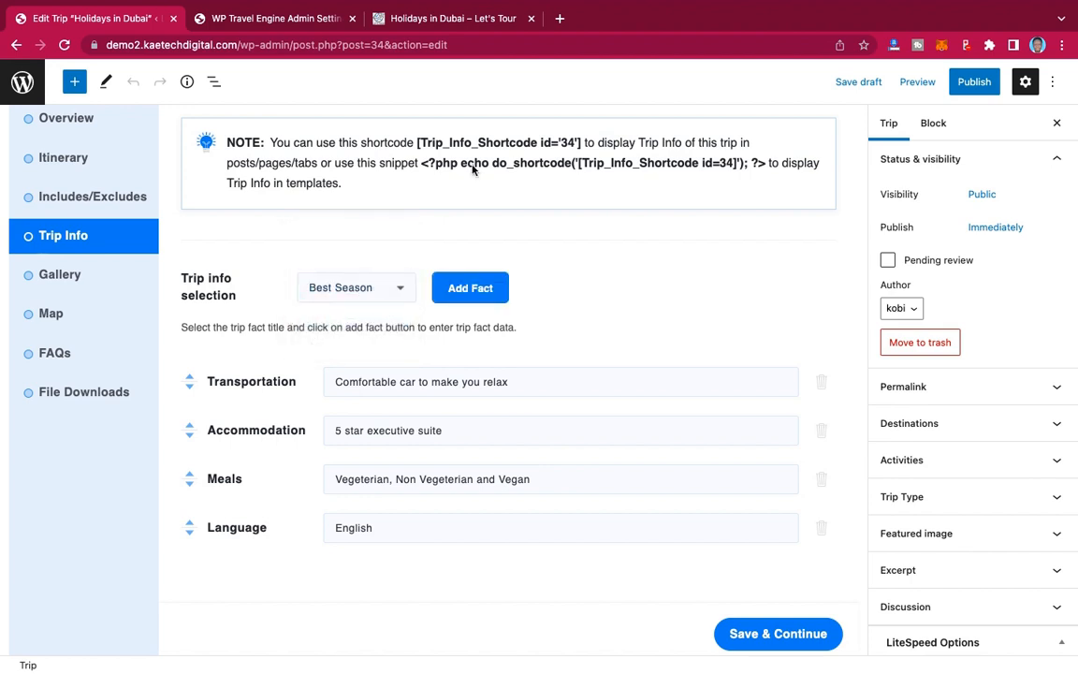
left_click(448, 23)
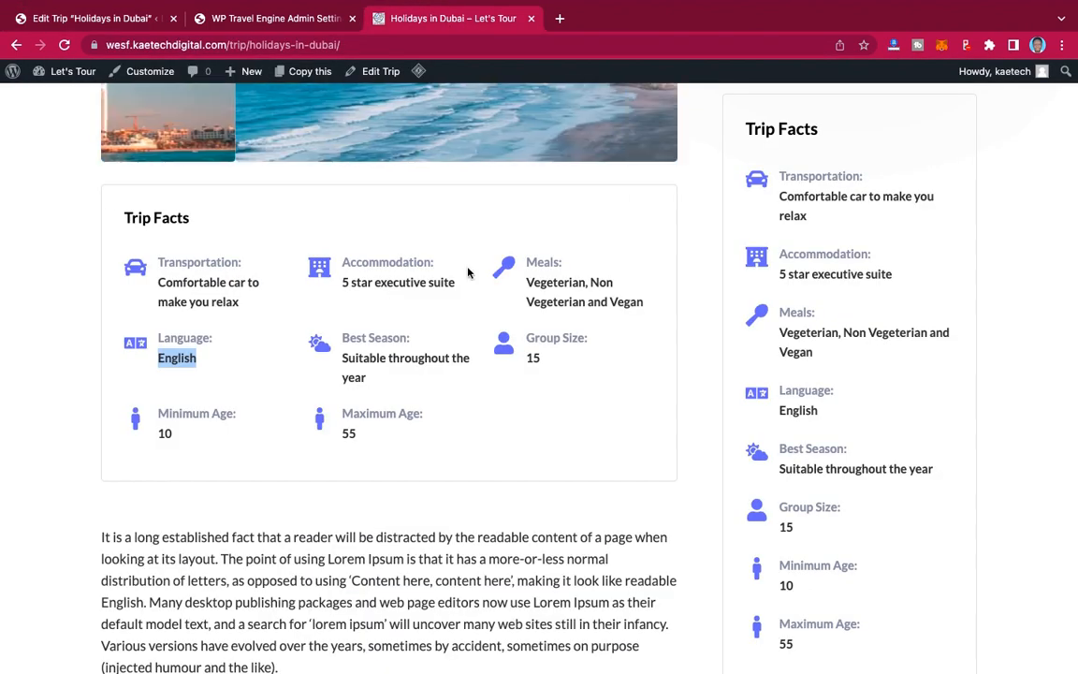
left_click_drag(316, 359, 379, 375)
key("super+c")
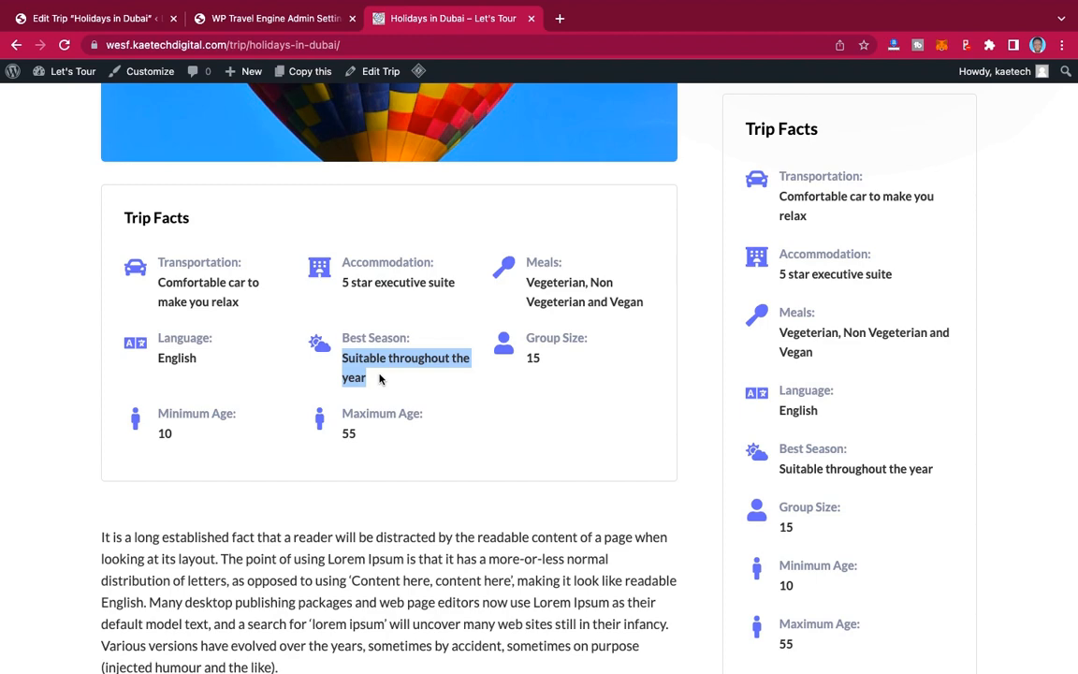
left_click(101, 18)
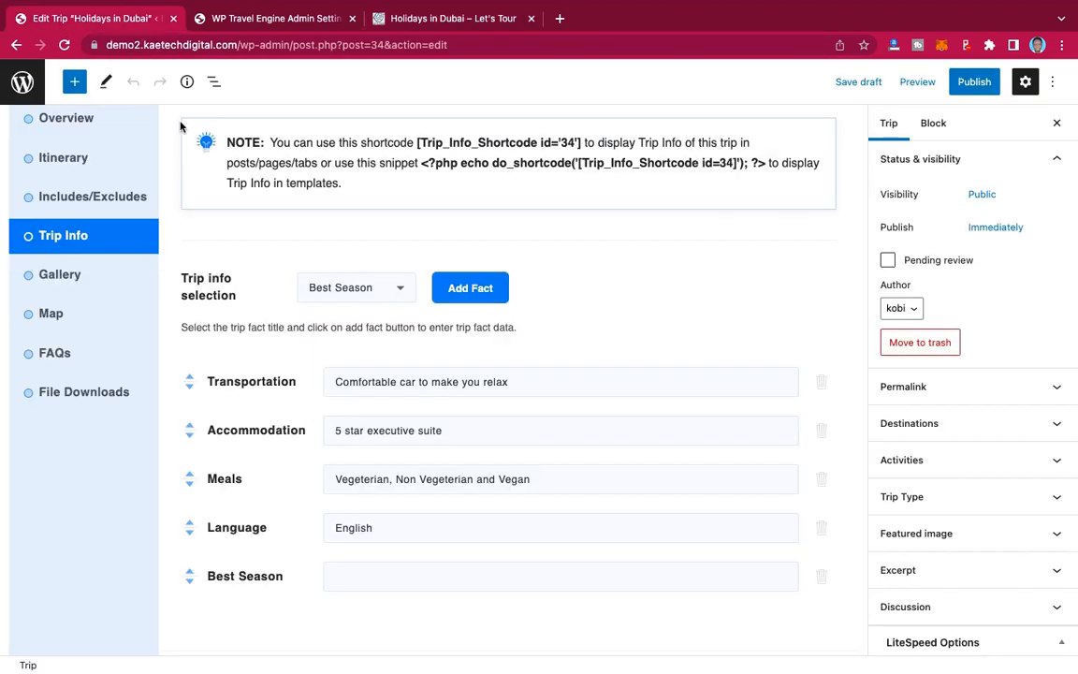
left_click(373, 580)
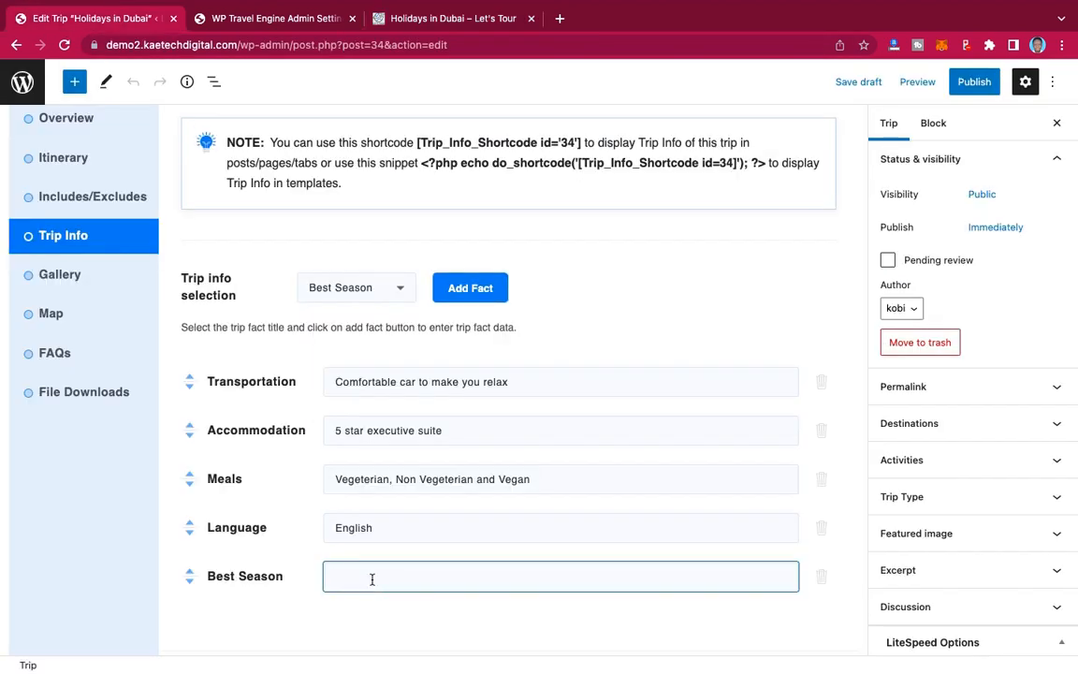
key("super+v")
Step: Add a Group size fact with the value 15-50, and save the Trip Info section to continue to Gallery
left_click(372, 293)
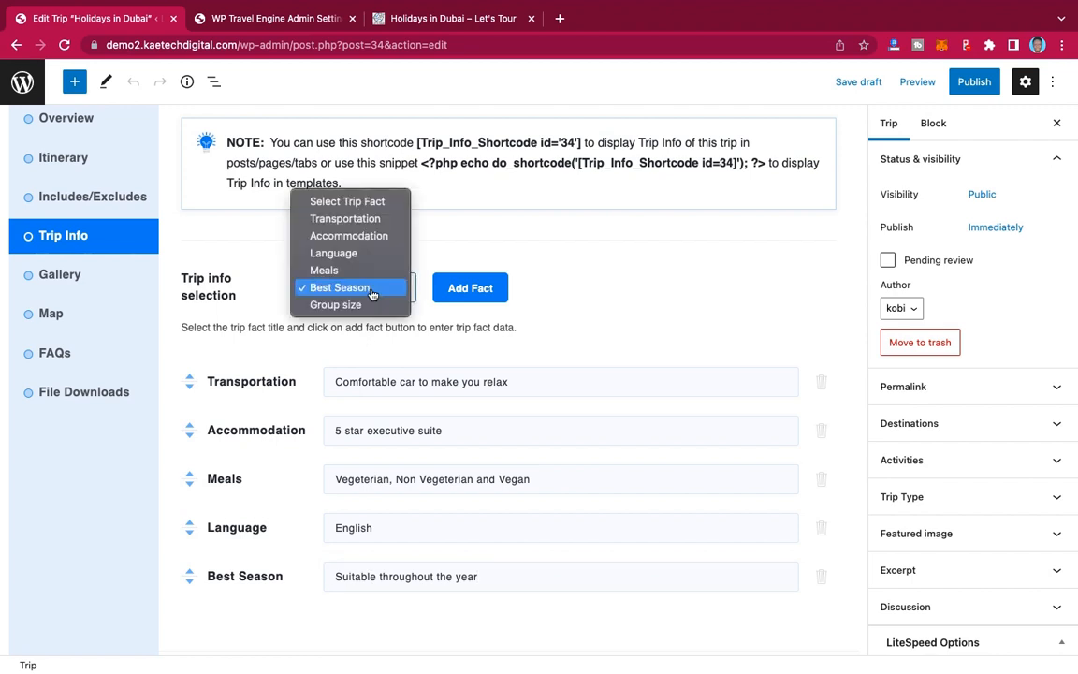
left_click(351, 305)
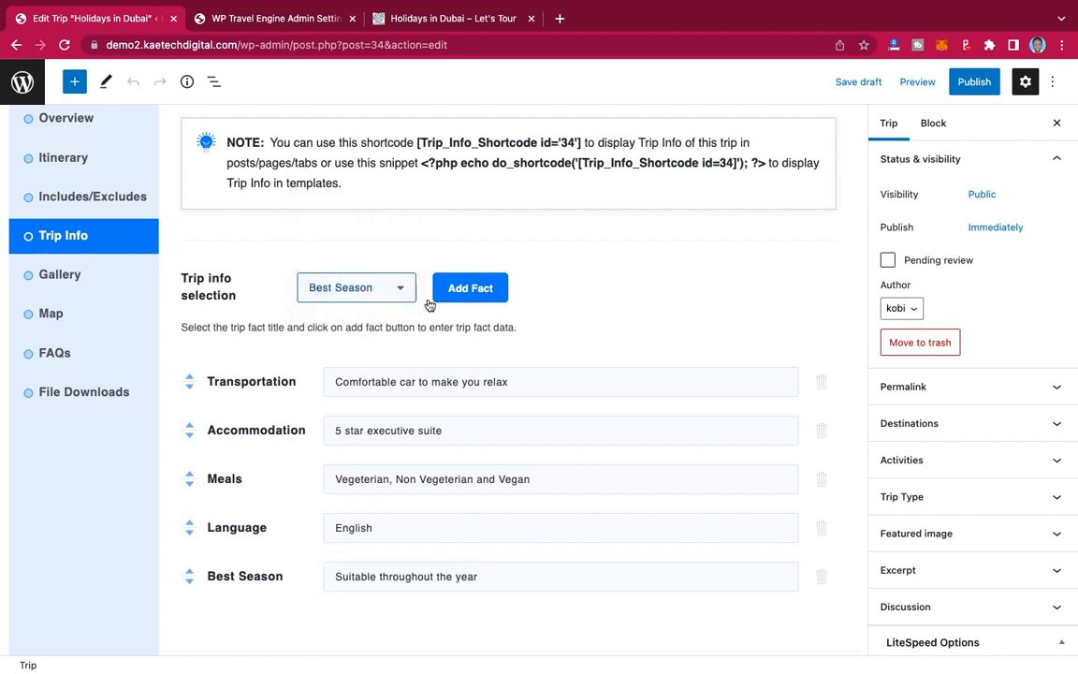
left_click(477, 292)
scroll(429, 384, "down", 2)
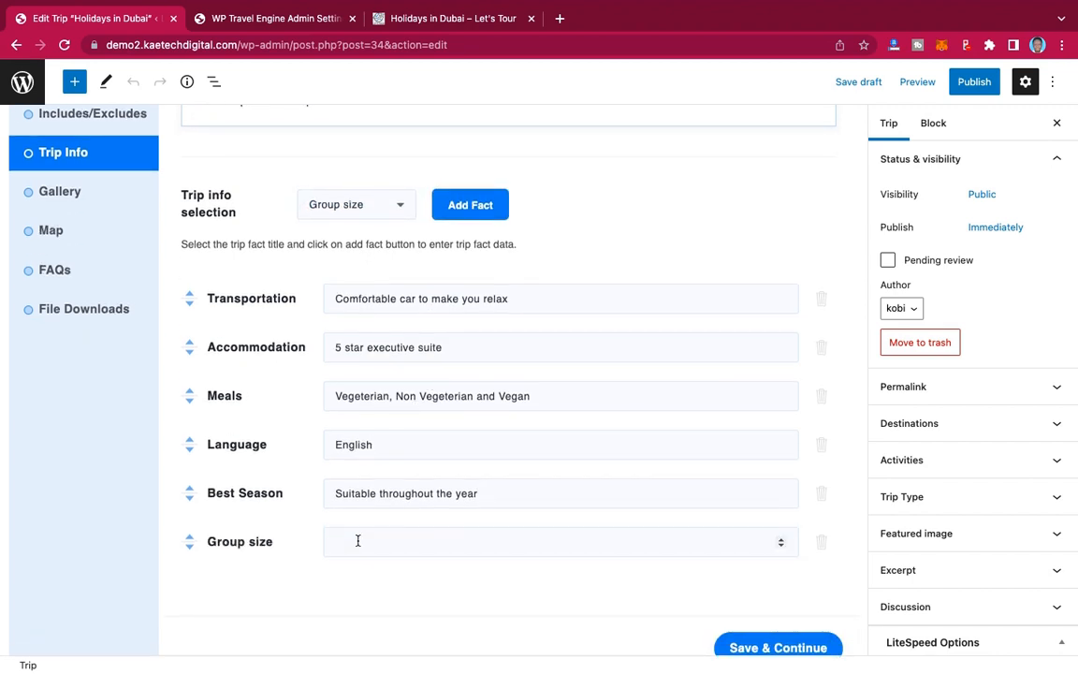
left_click(358, 541)
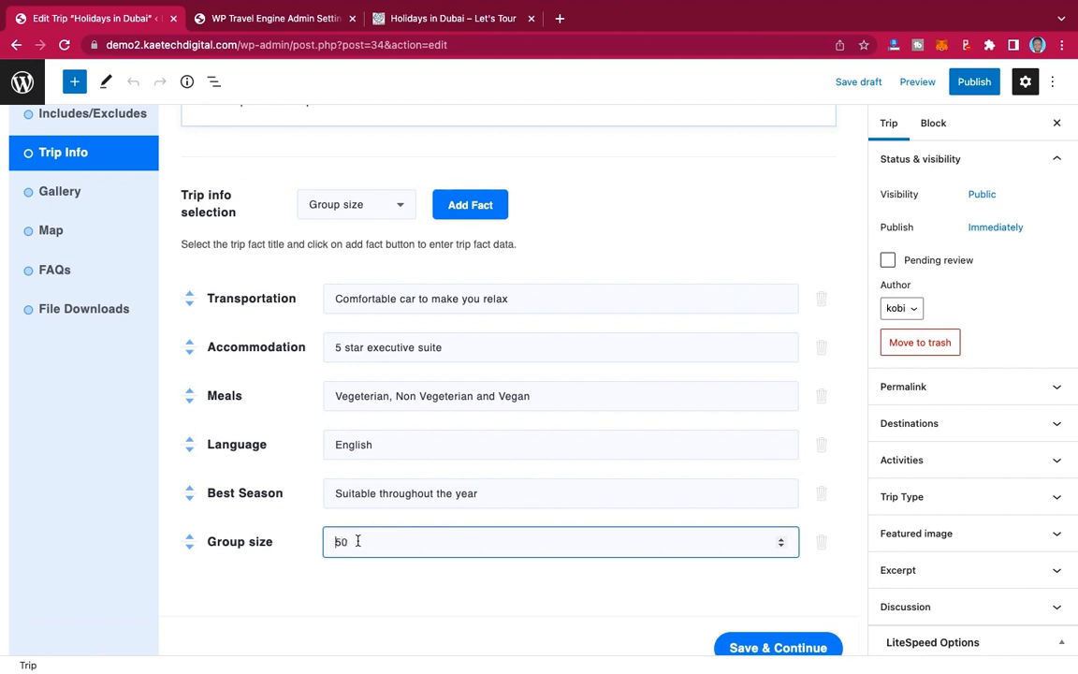
type("5-")
type("1")
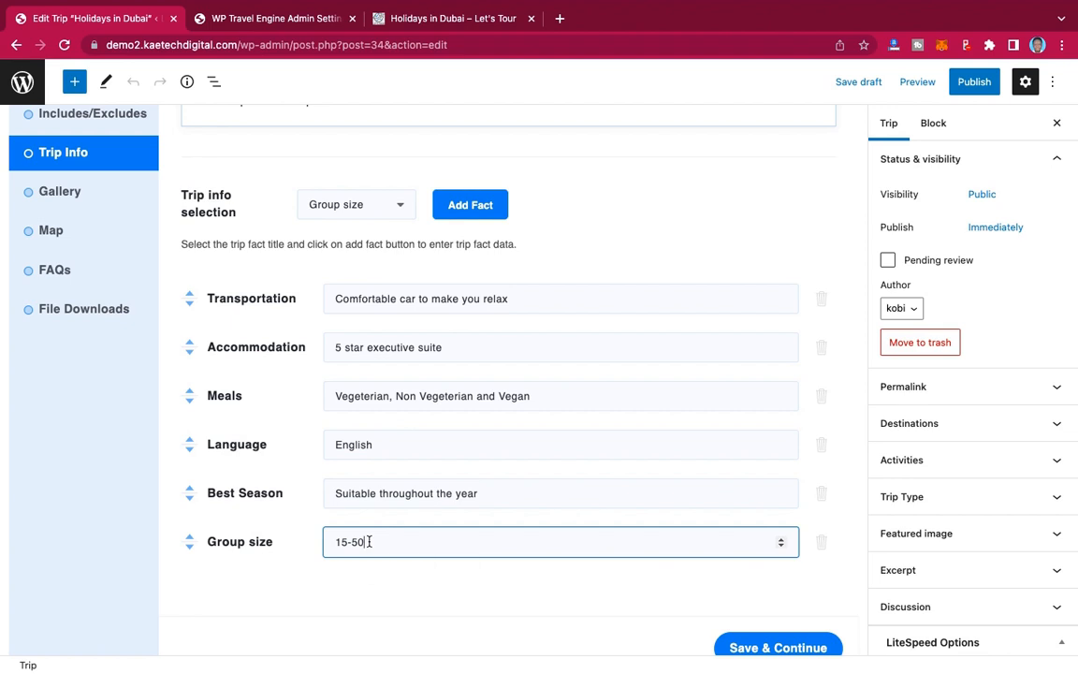
left_click_drag(368, 541, 322, 535)
key("BackSpace")
type("15-50")
scroll(831, 438, "down", 1)
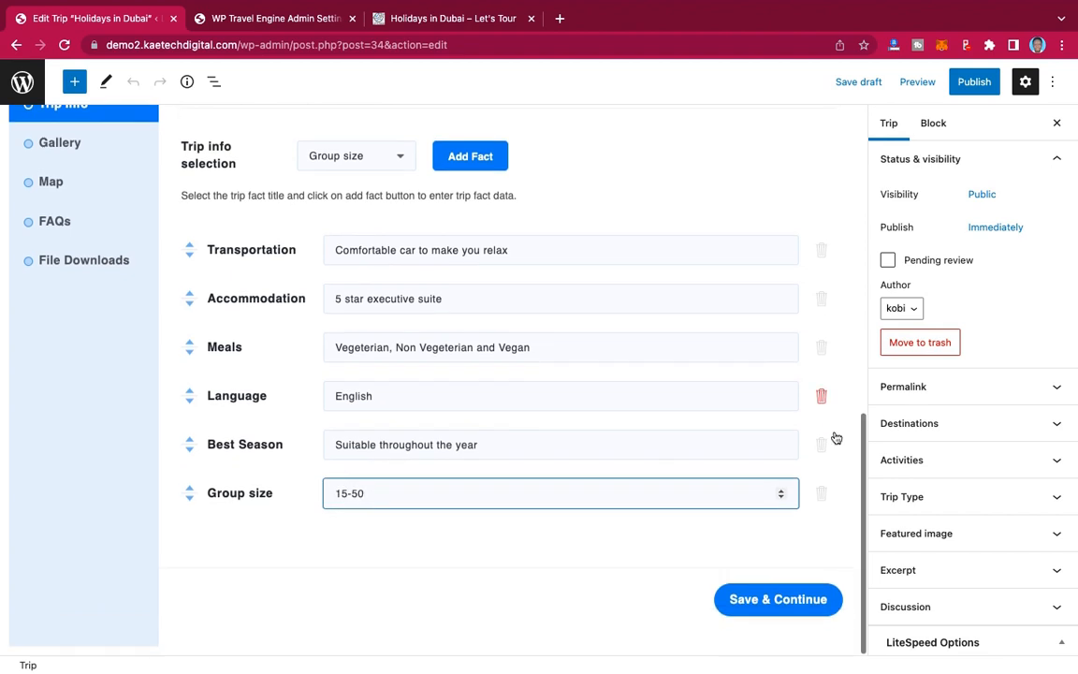
left_click(802, 603)
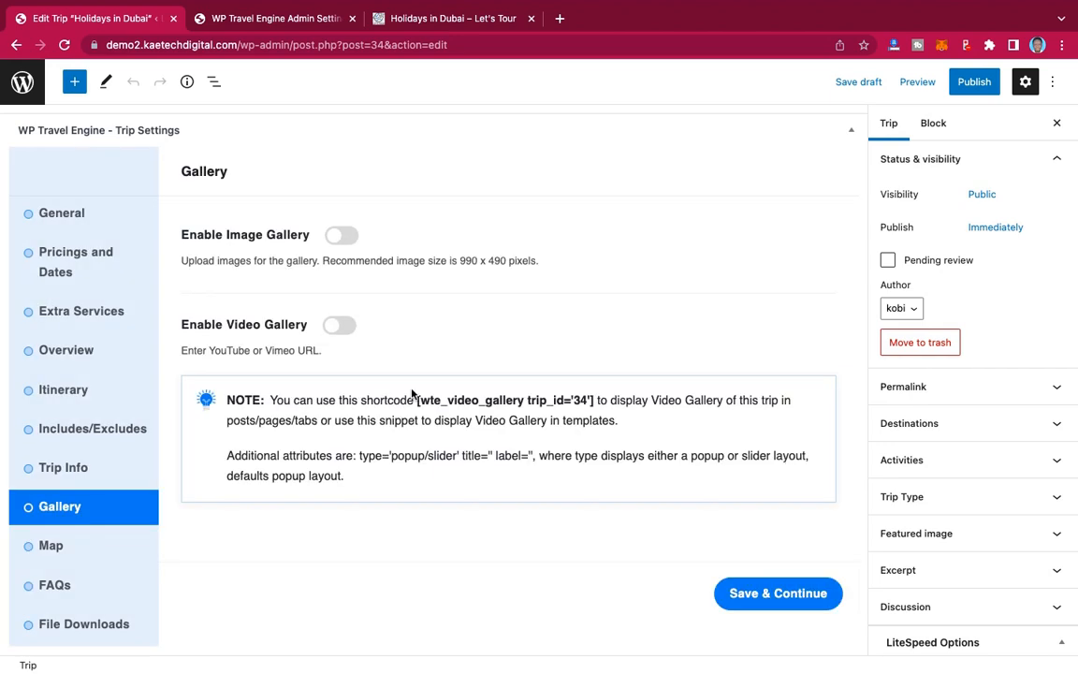
Step: Enable the trip's image gallery and open the media library for adding new gallery images
left_click(350, 238)
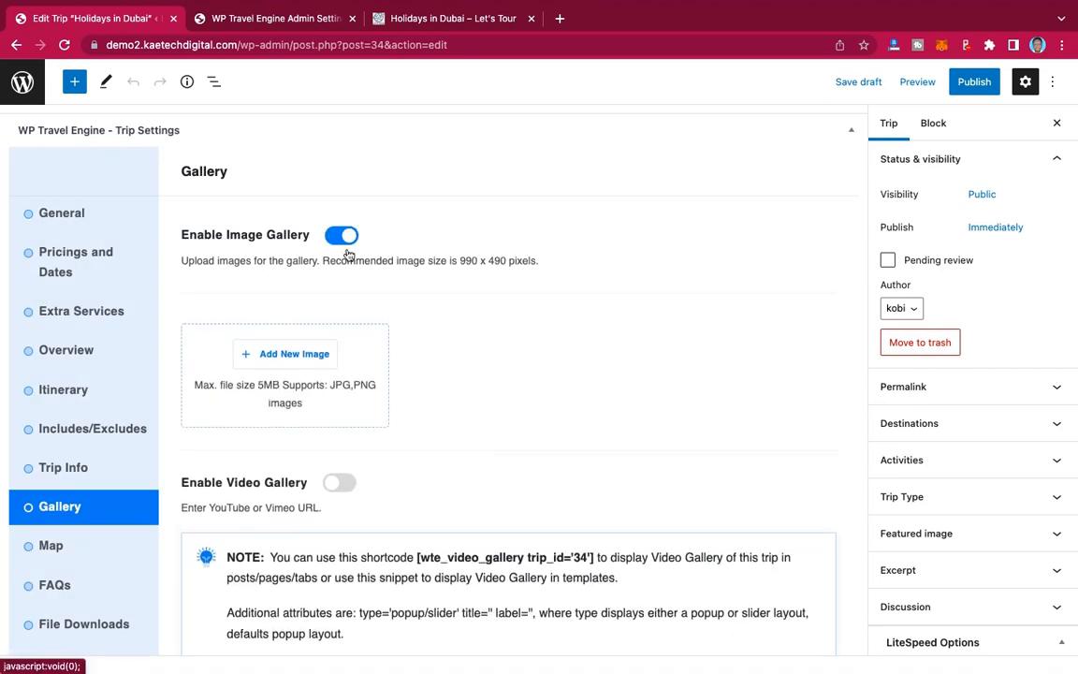
scroll(440, 363, "down", 1)
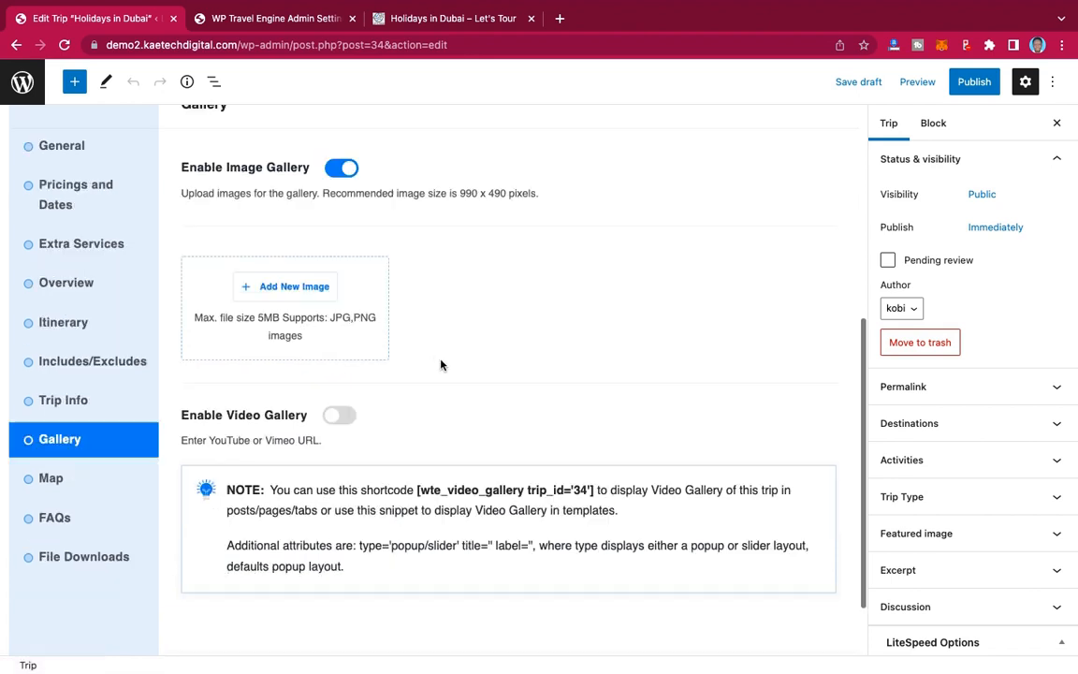
left_click(286, 286)
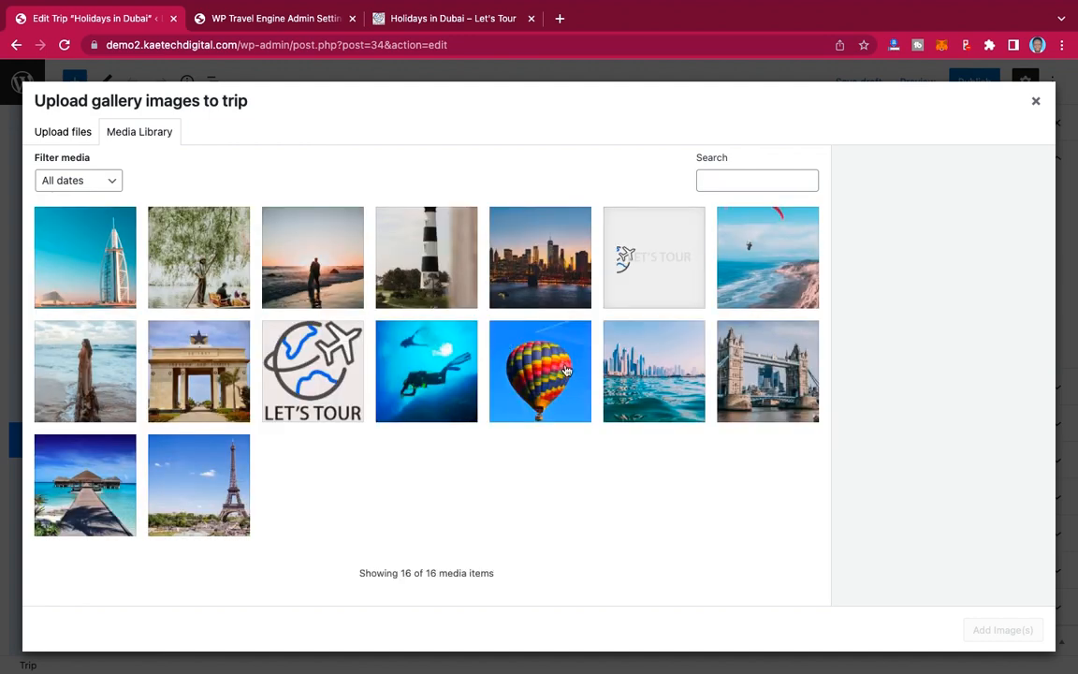
Step: Add the sail-shaped Dubai tower, dusk city skyline, waterfront skyline and beach pier images to the trip gallery together
left_click(94, 239)
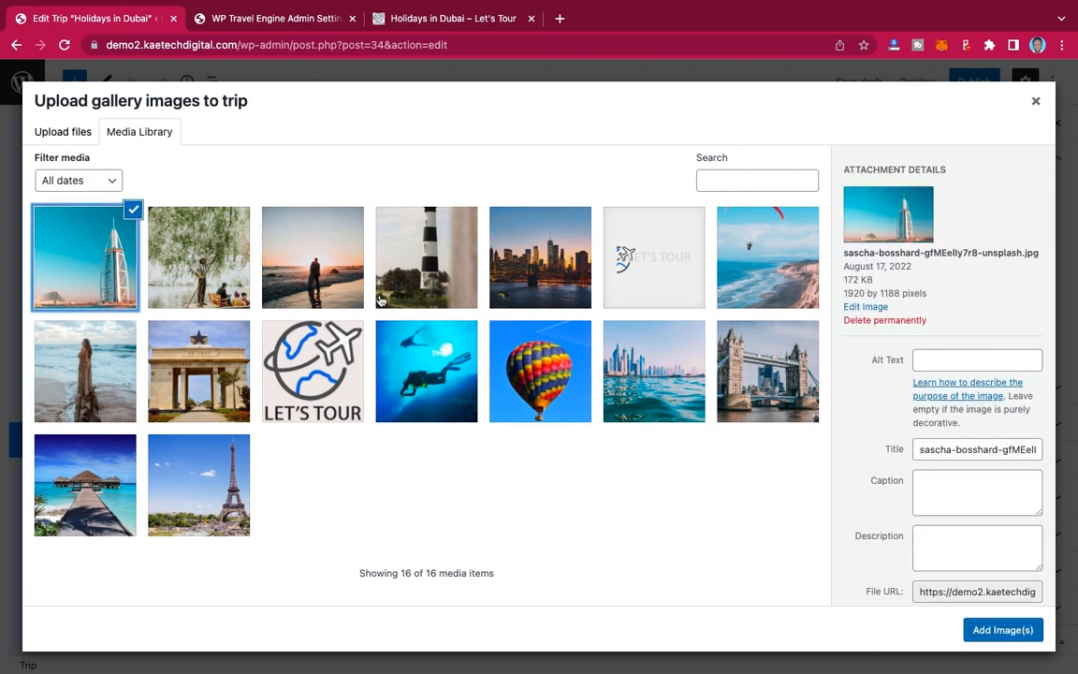
left_click(525, 280)
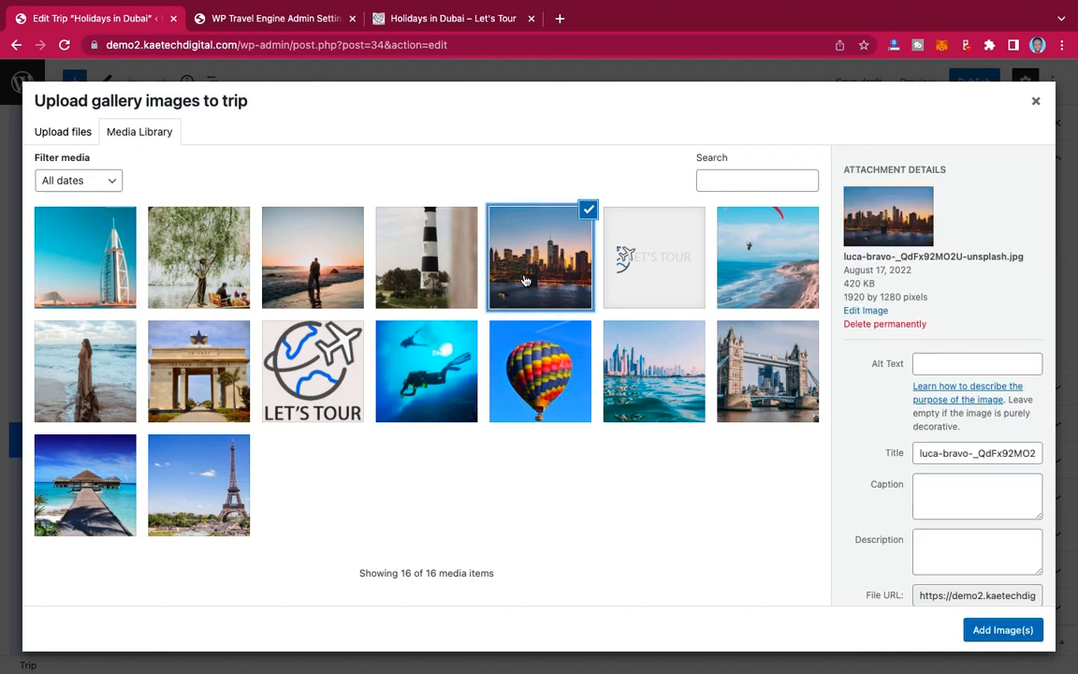
left_click(79, 240)
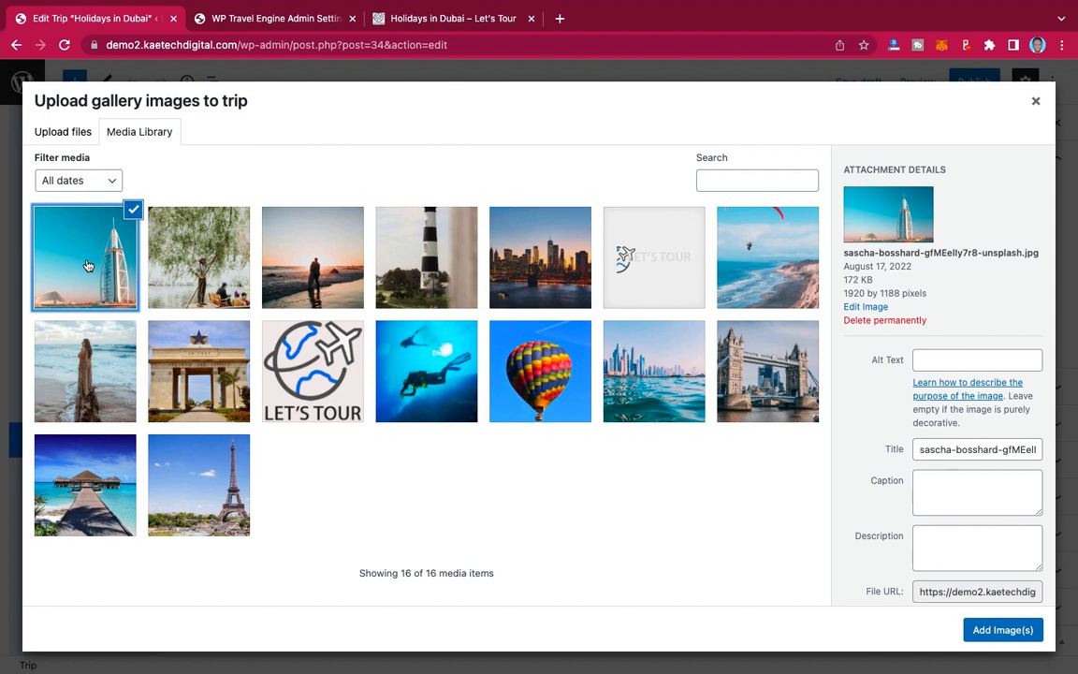
left_click(542, 290)
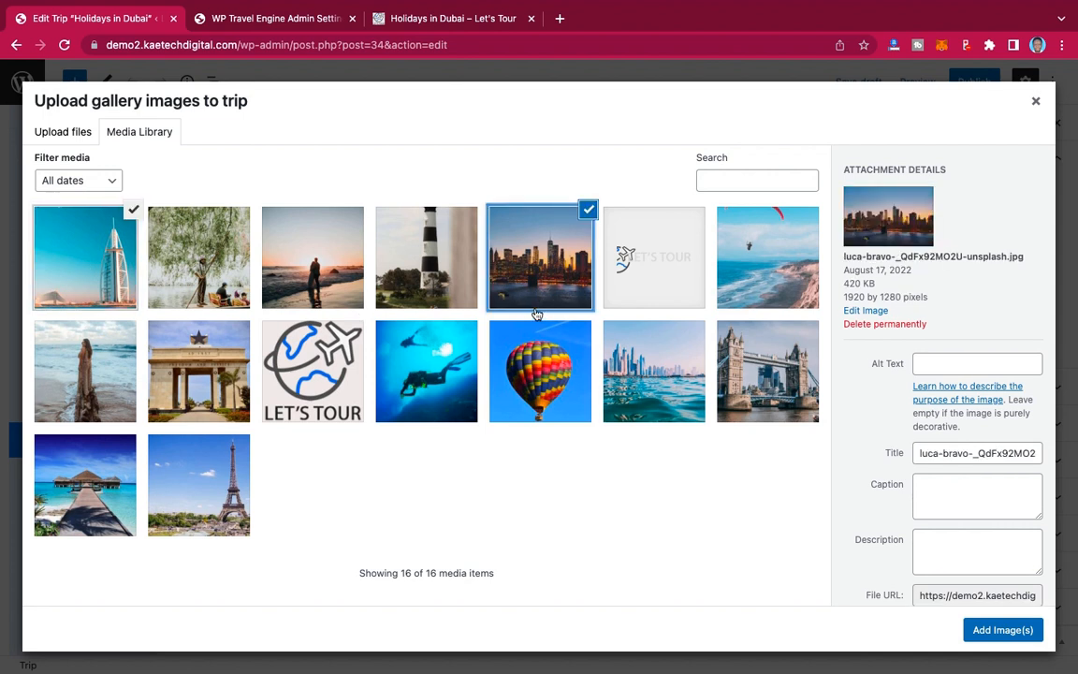
left_click(789, 280)
left_click(789, 281)
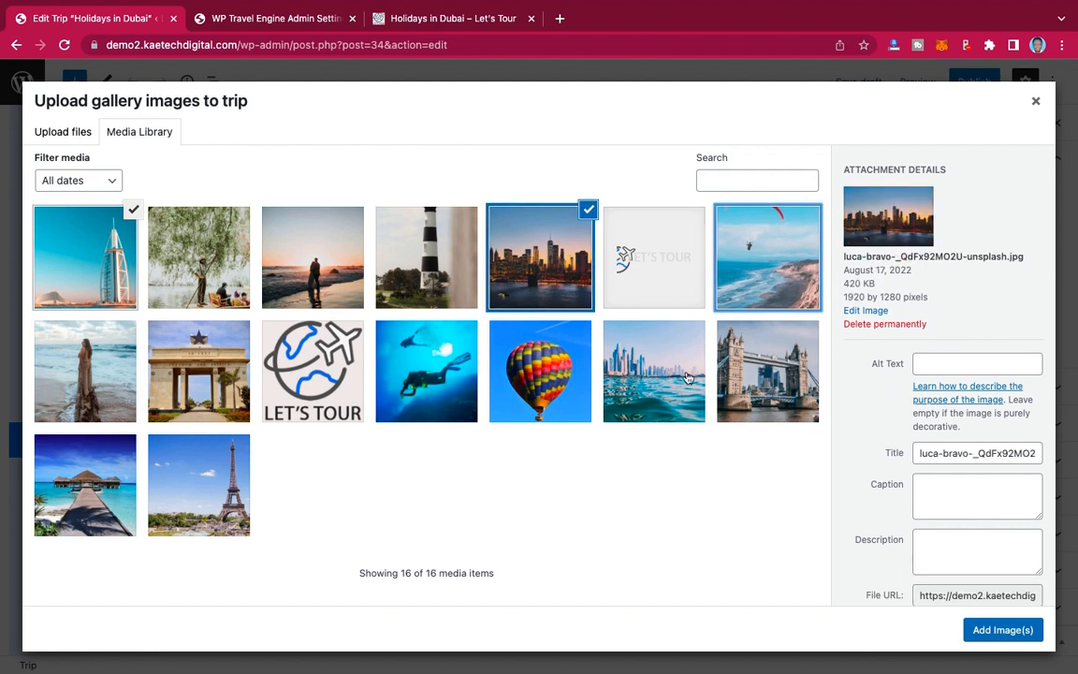
left_click(651, 375)
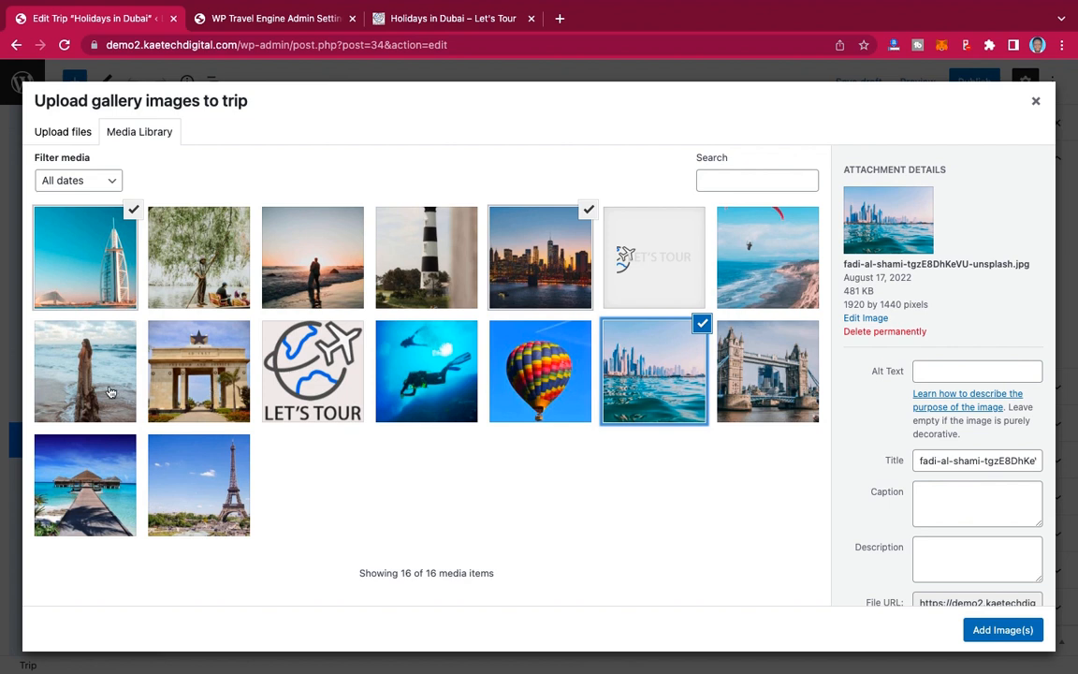
left_click(87, 463)
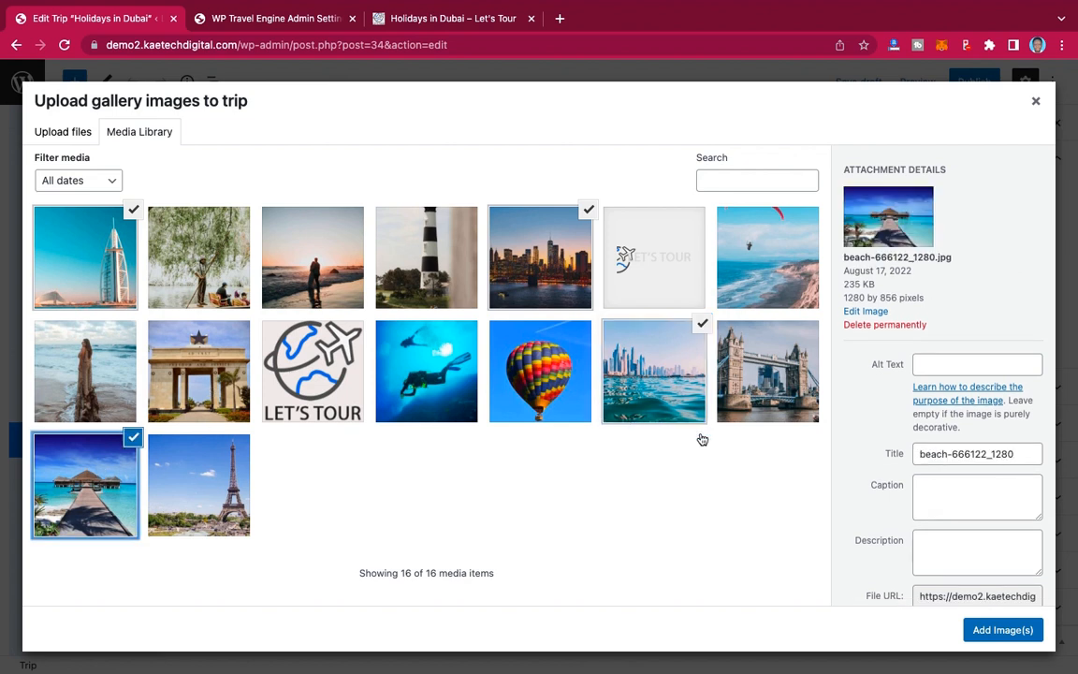
left_click(989, 631)
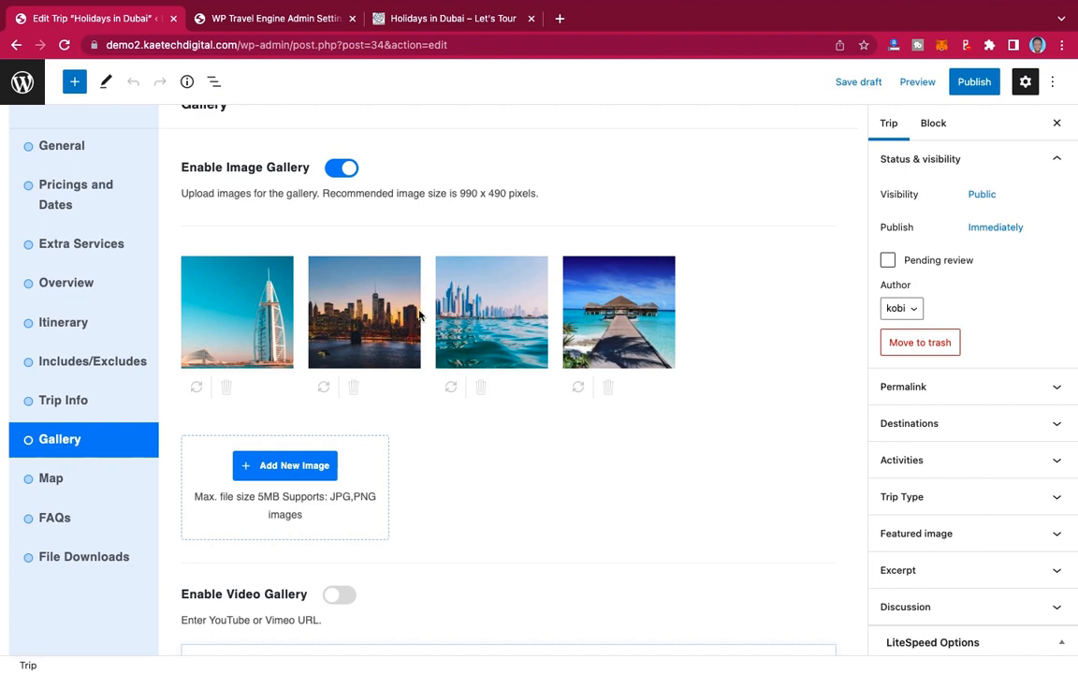
Step: Enable the trip's video gallery below the added gallery images
scroll(521, 416, "down", 2)
scroll(522, 417, "up", 1)
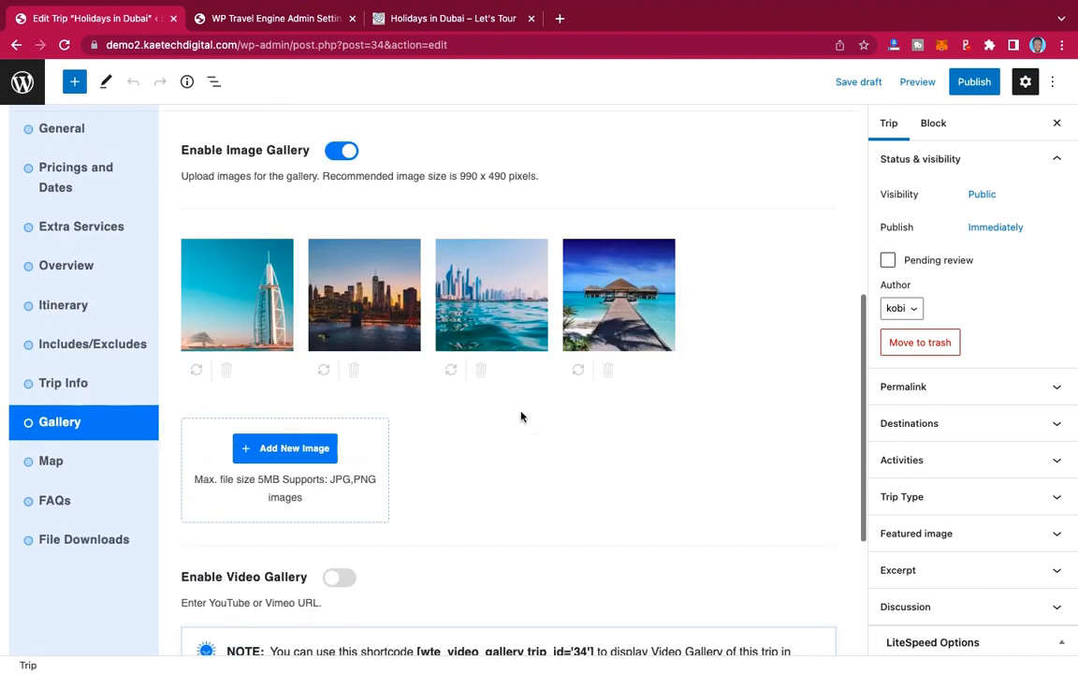
scroll(521, 416, "down", 2)
scroll(522, 416, "up", 1)
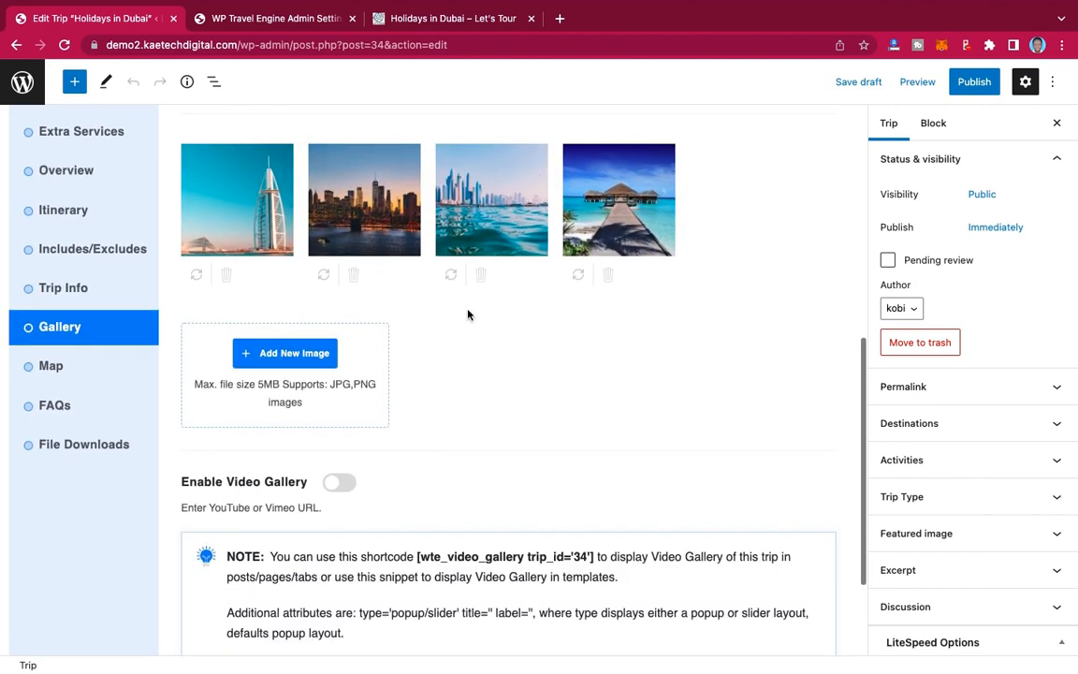
scroll(484, 349, "down", 3)
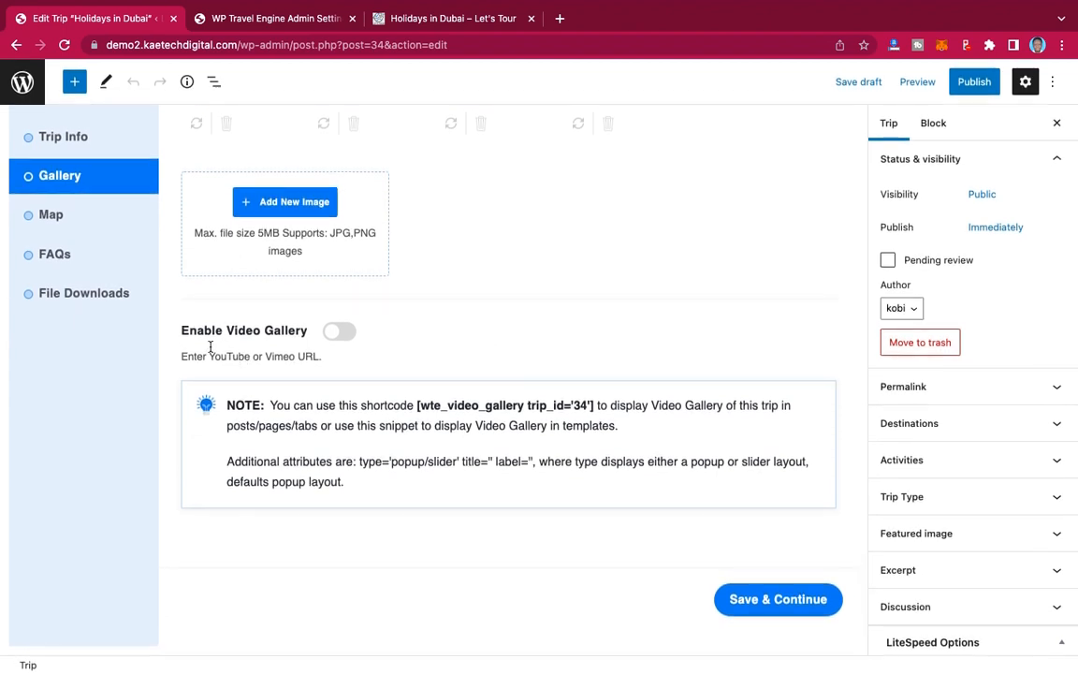
left_click(341, 332)
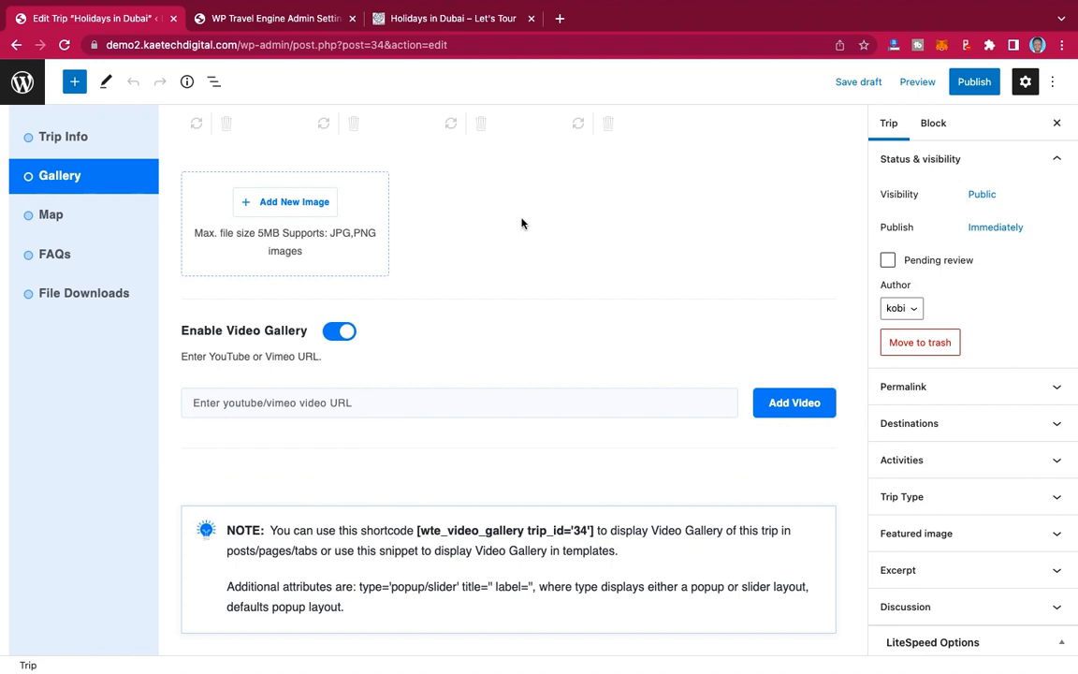
Step: Open youtube.com in a new browser tab to find a video for the trip's video gallery
left_click(560, 19)
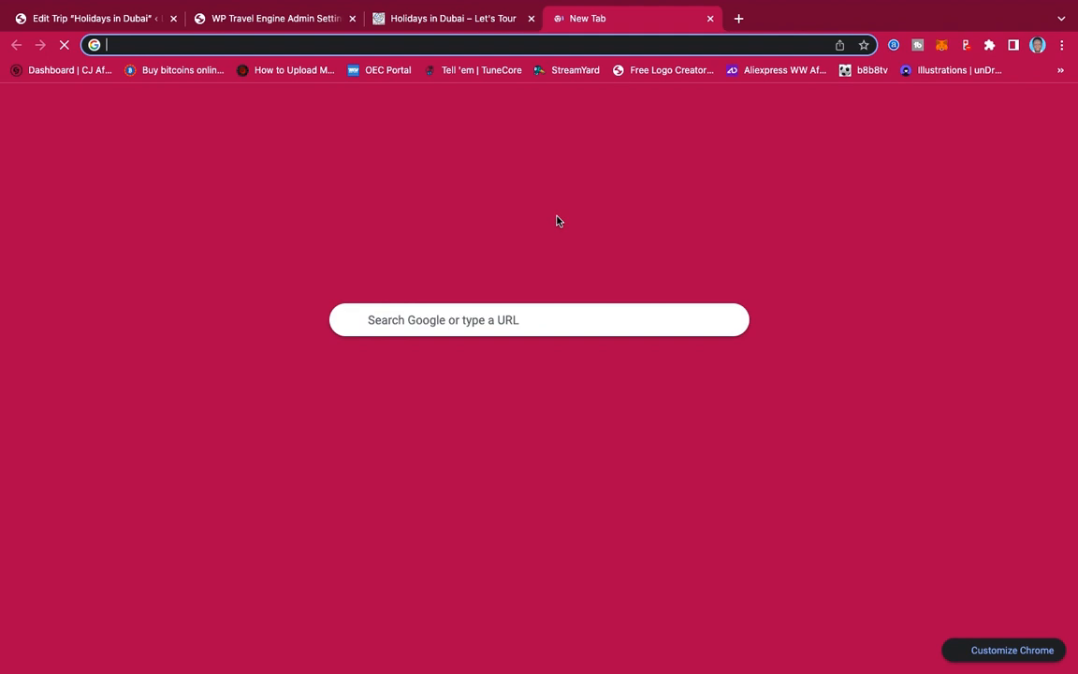
type("youtube.com")
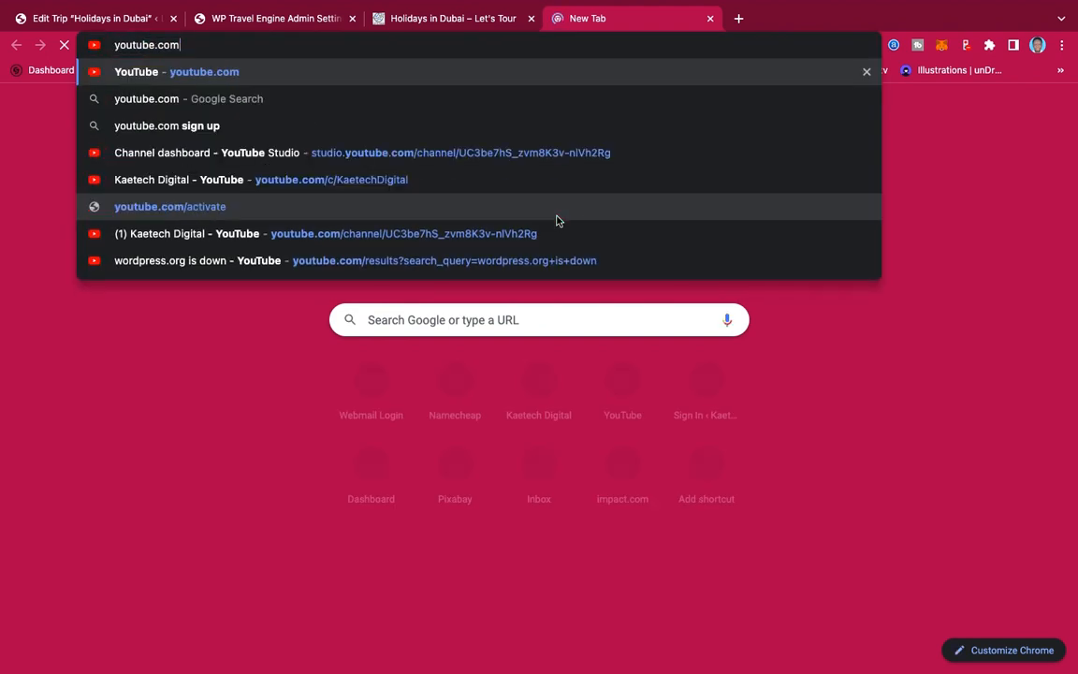
key("Return")
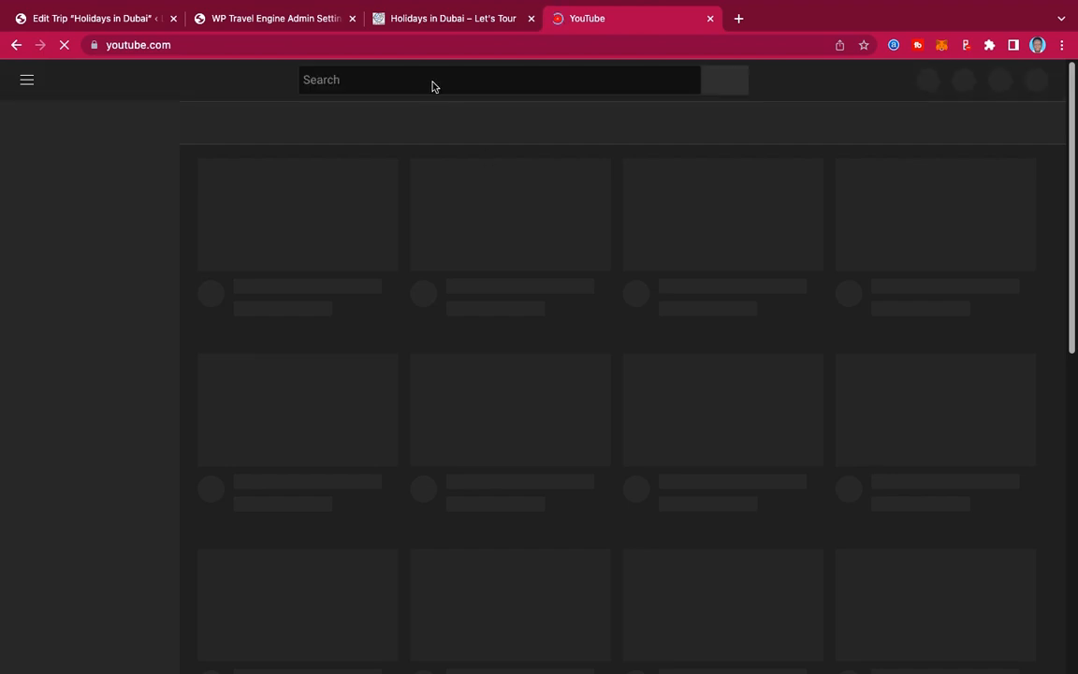
left_click(120, 19)
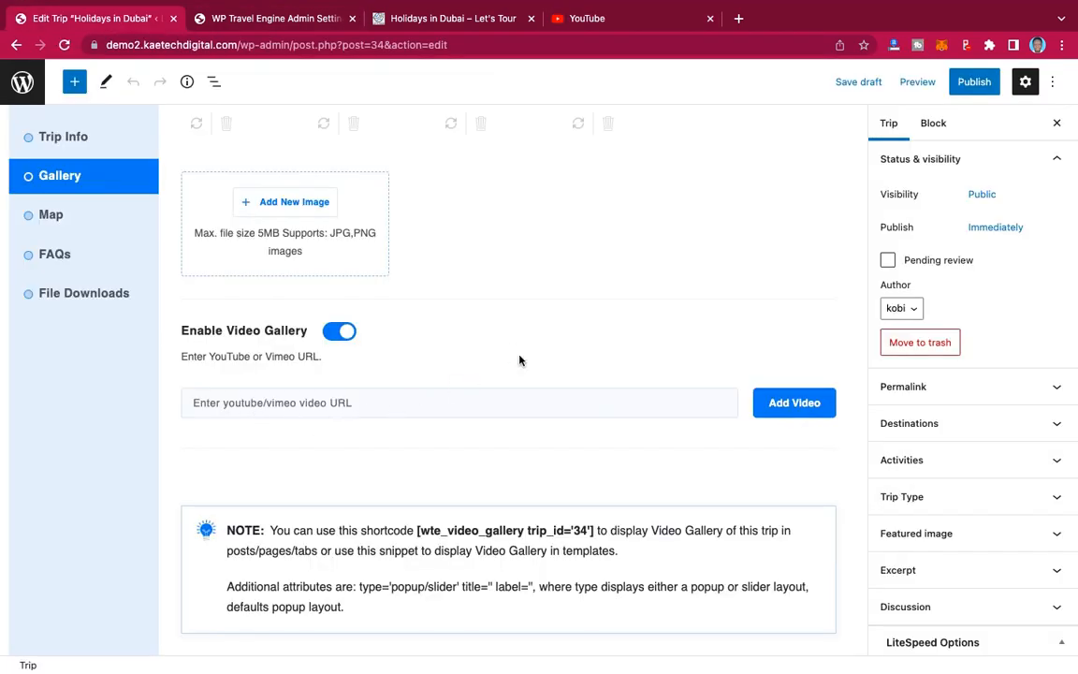
left_click(587, 21)
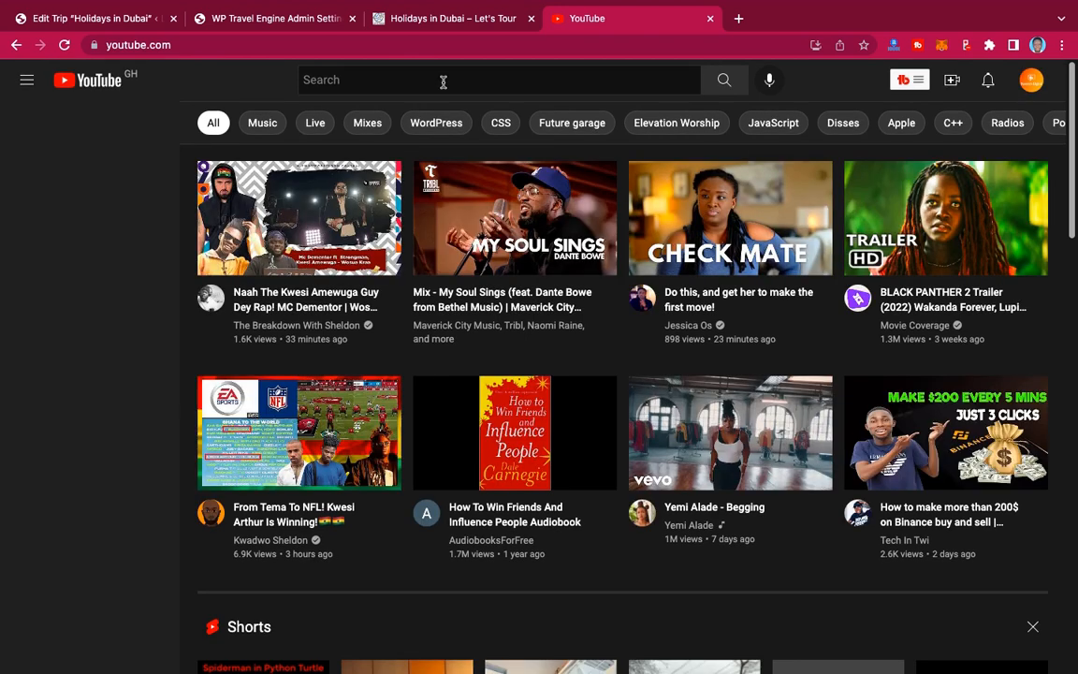
Step: Search YouTube for "burj khalifa" and copy the link address of the video "BURJ KHALIFA, world's tallest tower | Tour & view from the top (Dubai)"
left_click(444, 82)
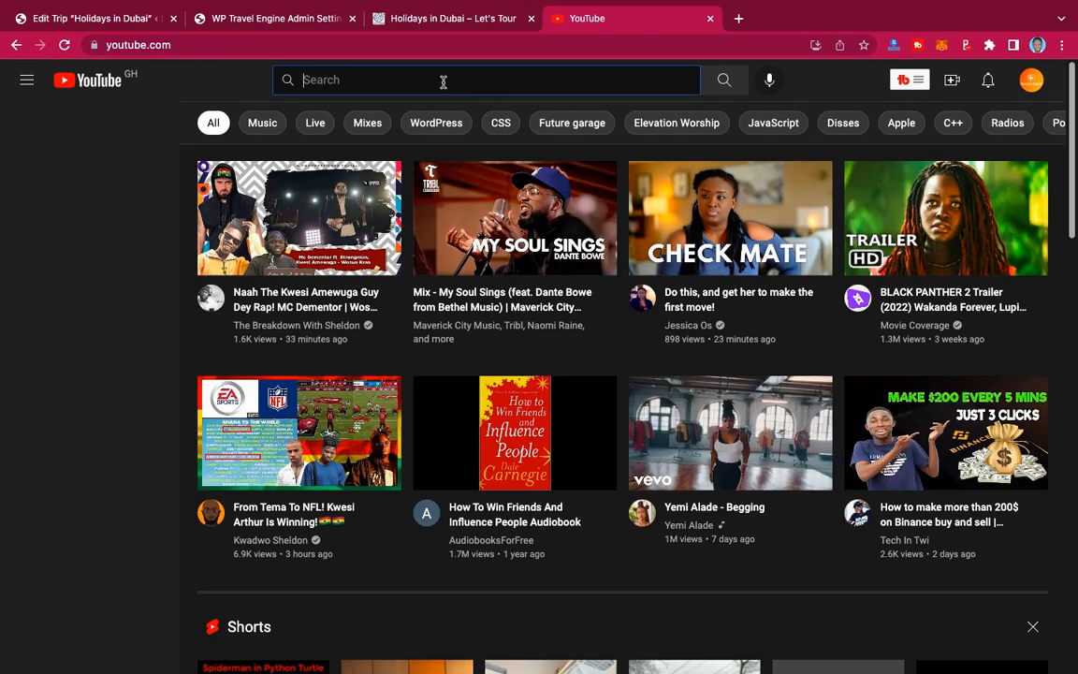
type("burj")
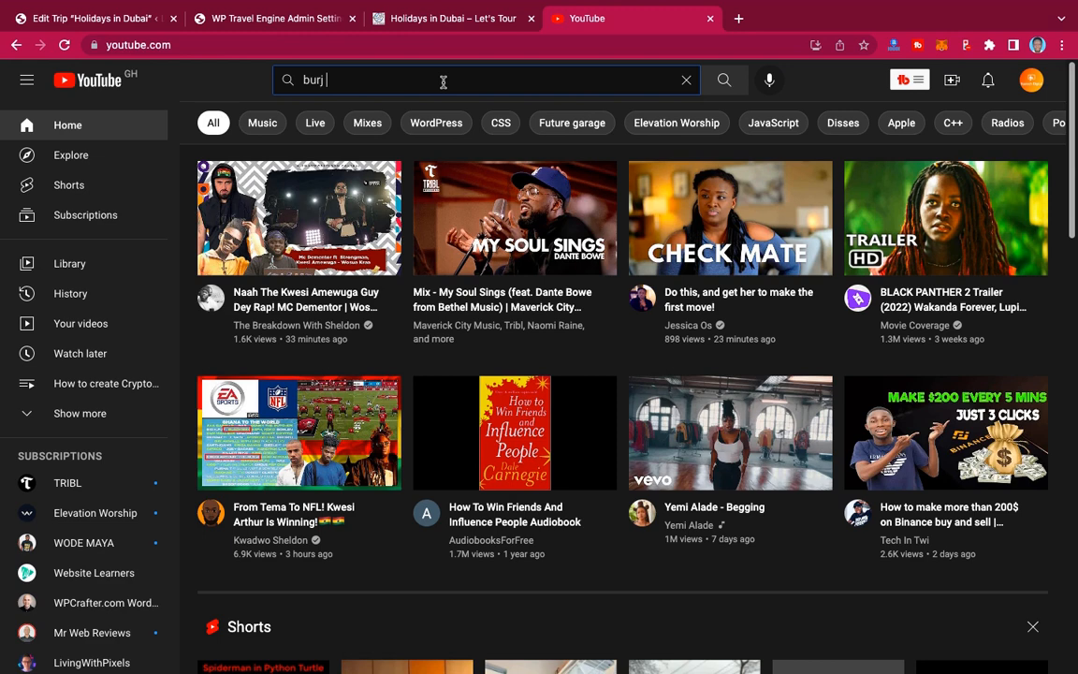
type(" khalifa")
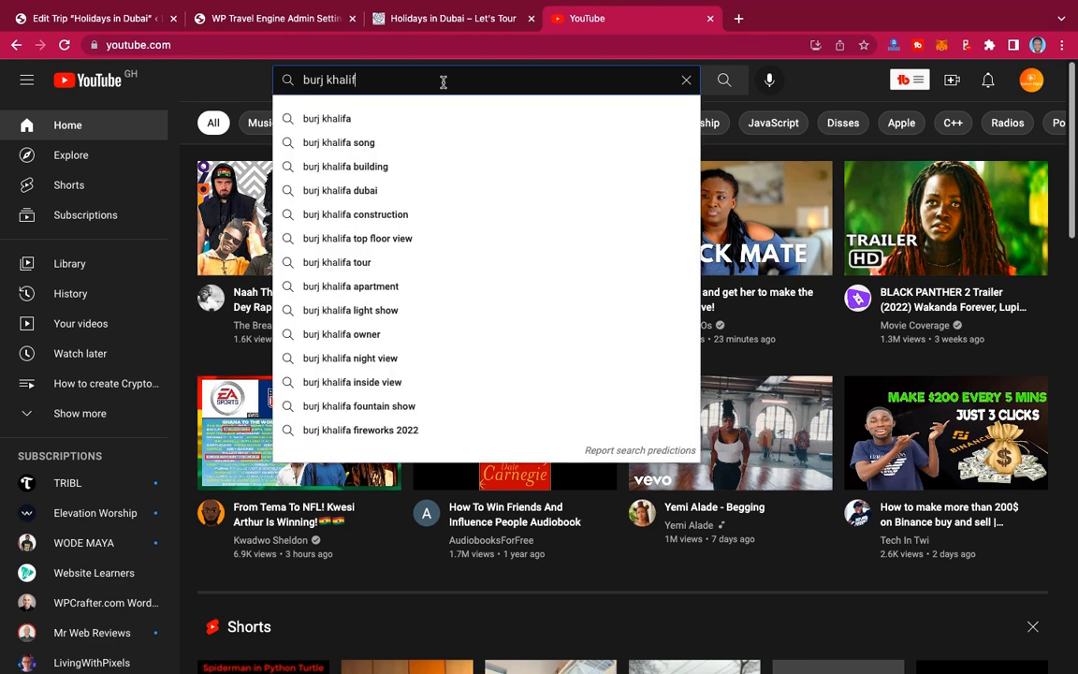
left_click(335, 118)
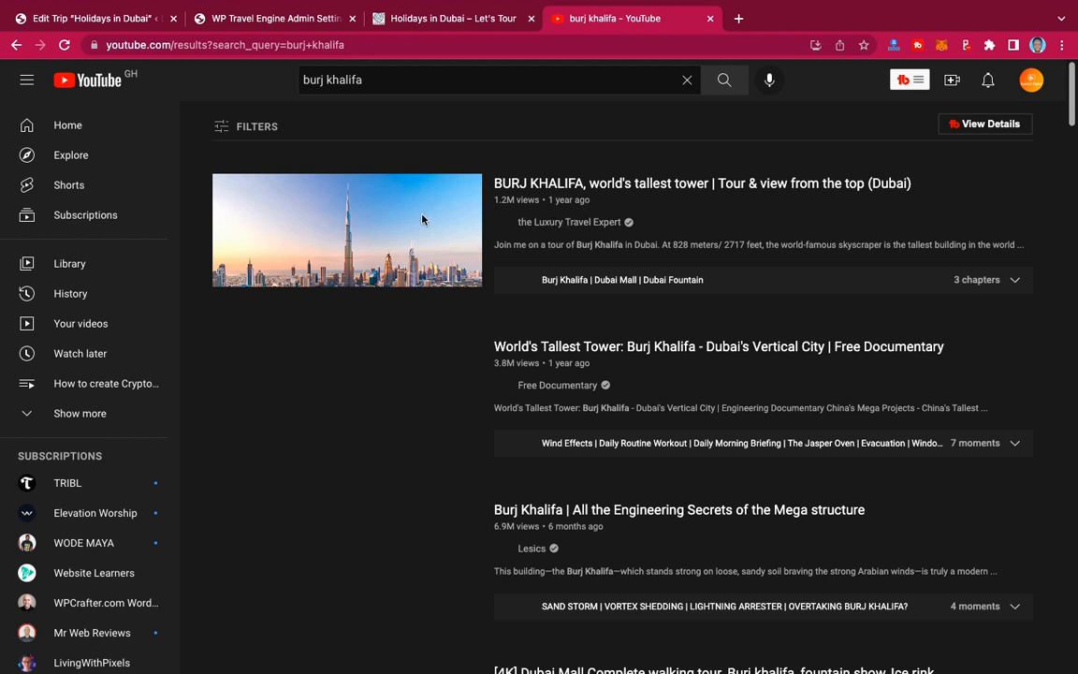
right_click(538, 187)
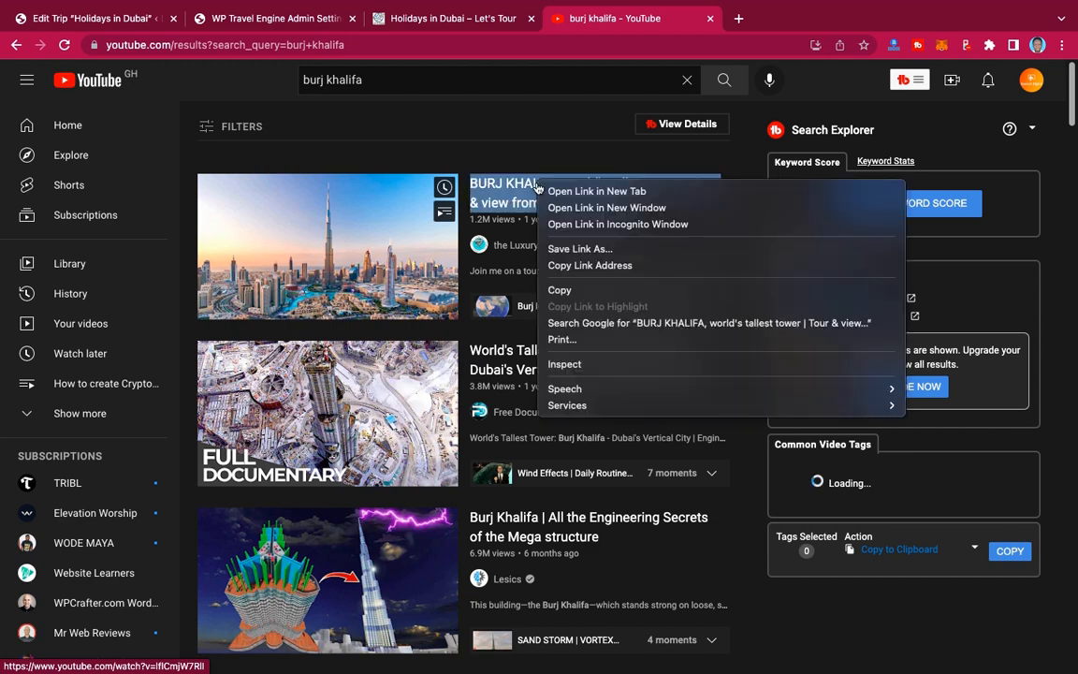
left_click(578, 266)
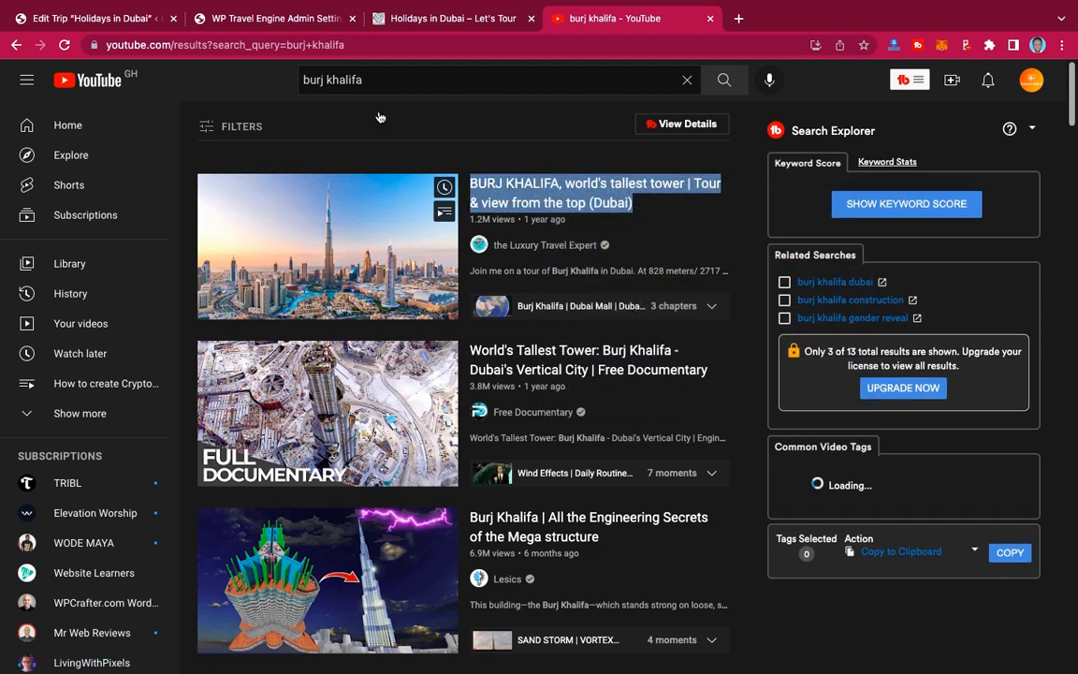
Step: Add the copied YouTube video URL to the Holidays in Dubai trip's video gallery, and save the gallery settings to continue to the map settings
left_click(114, 20)
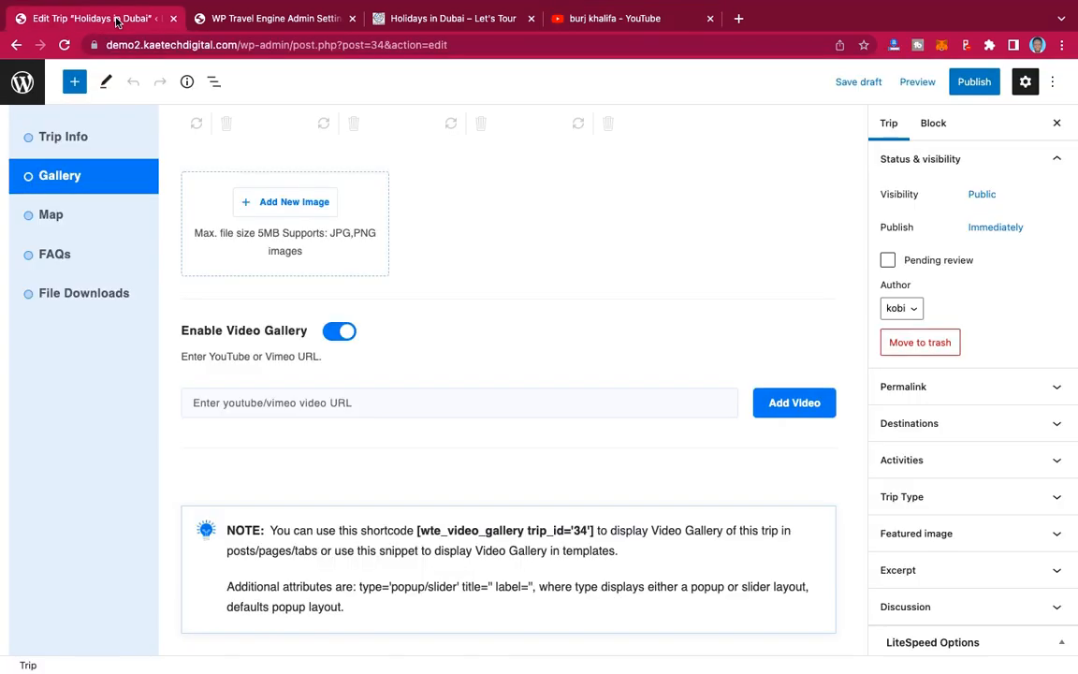
left_click(272, 402)
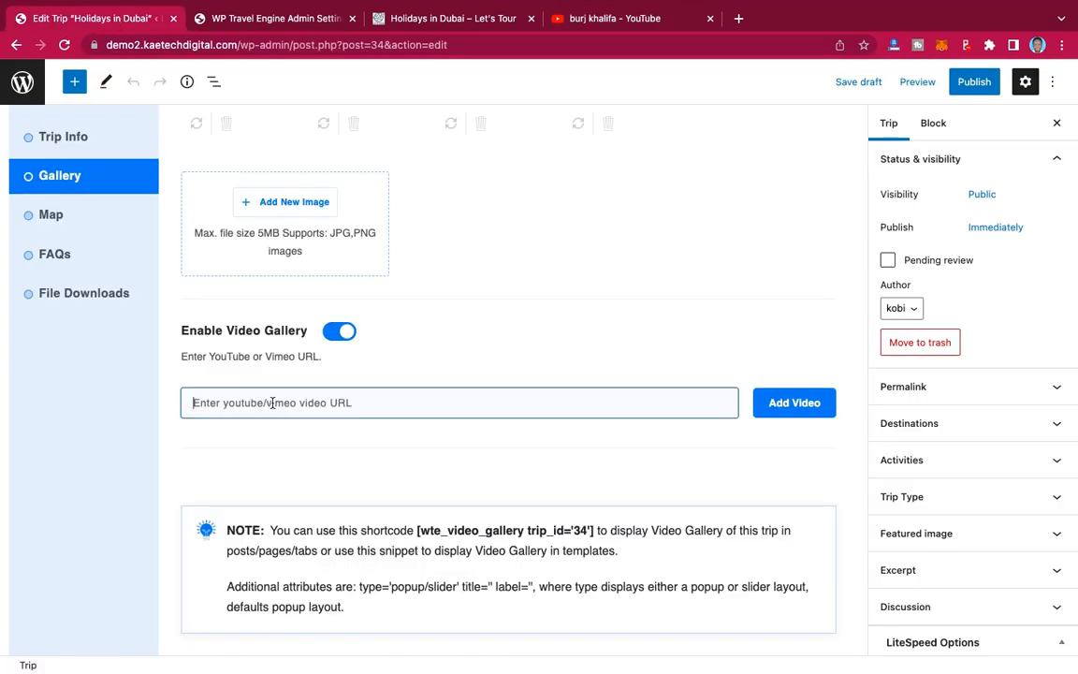
key("cmd+v")
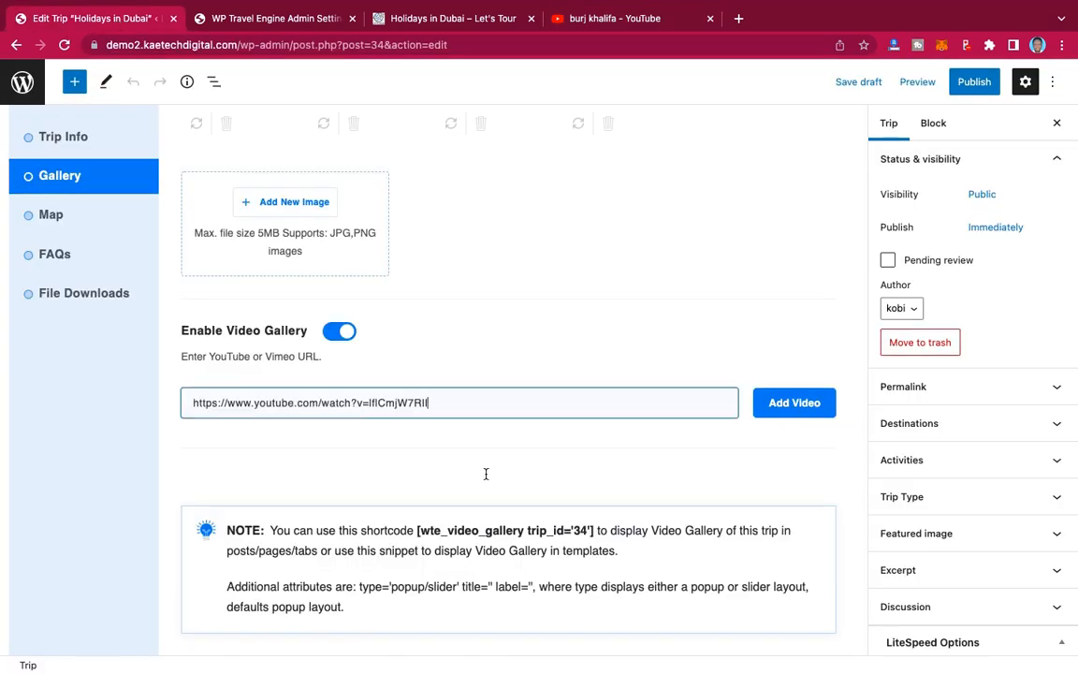
left_click(779, 403)
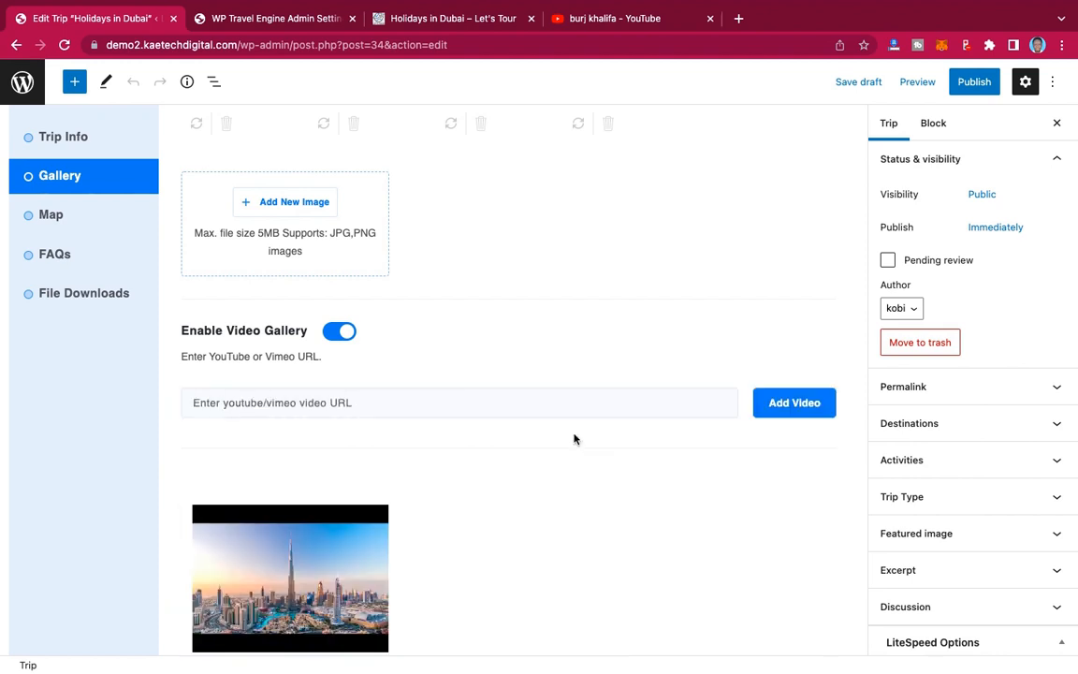
scroll(489, 510, "down", 3)
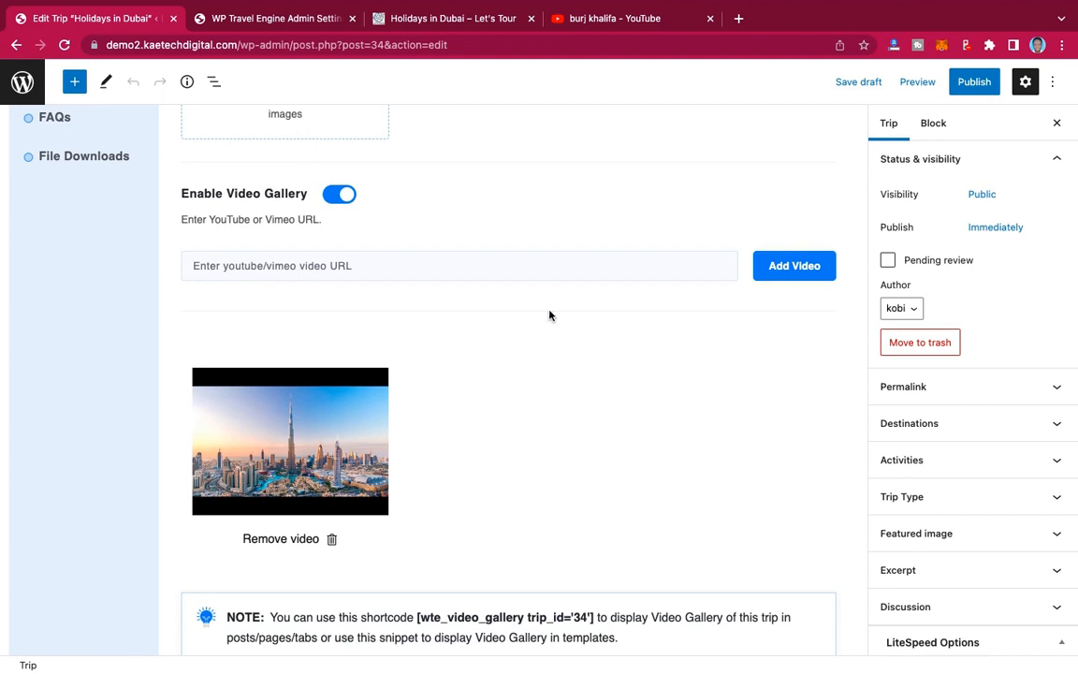
scroll(530, 365, "down", 5)
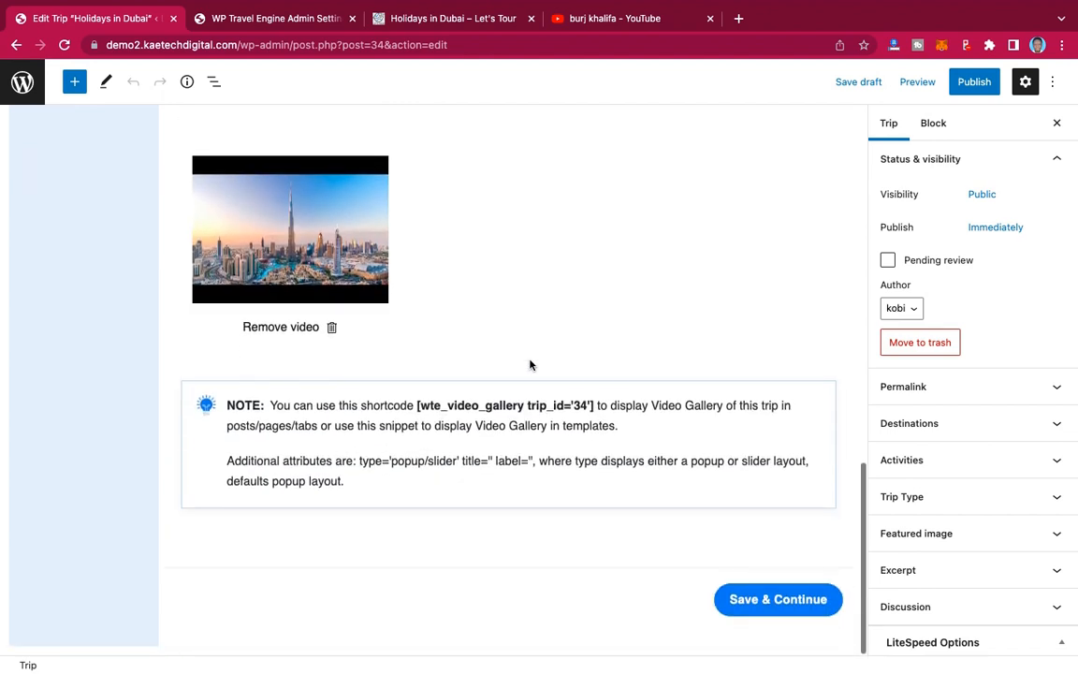
left_click(773, 610)
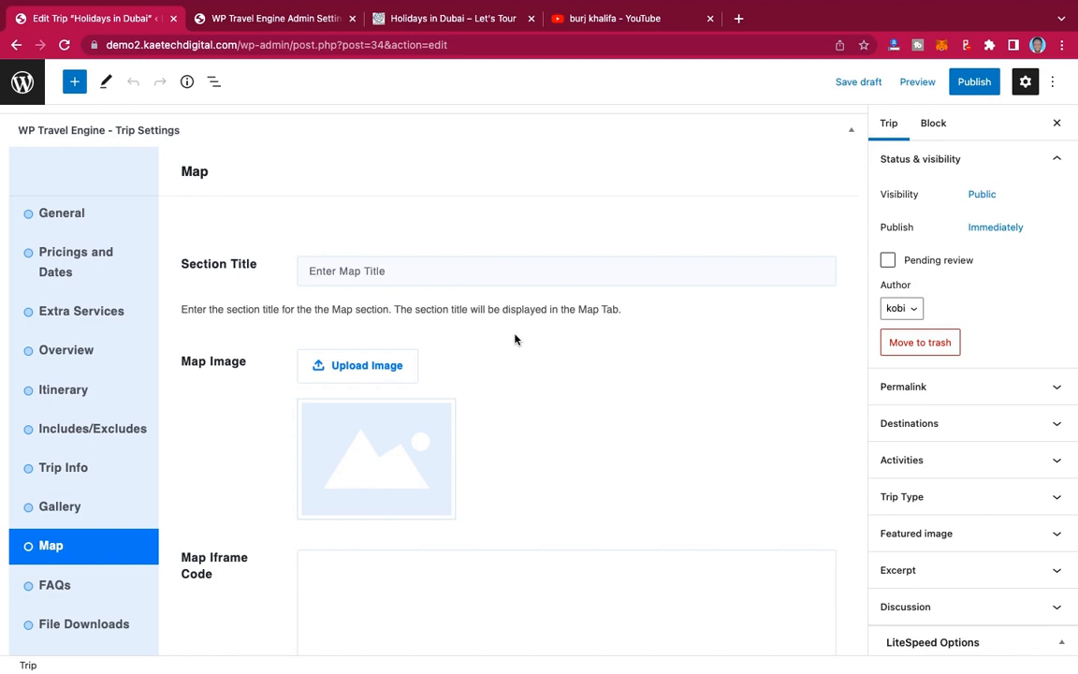
Step: Set the section title of the trip's map section to "Map"
left_click(394, 272)
type("Map")
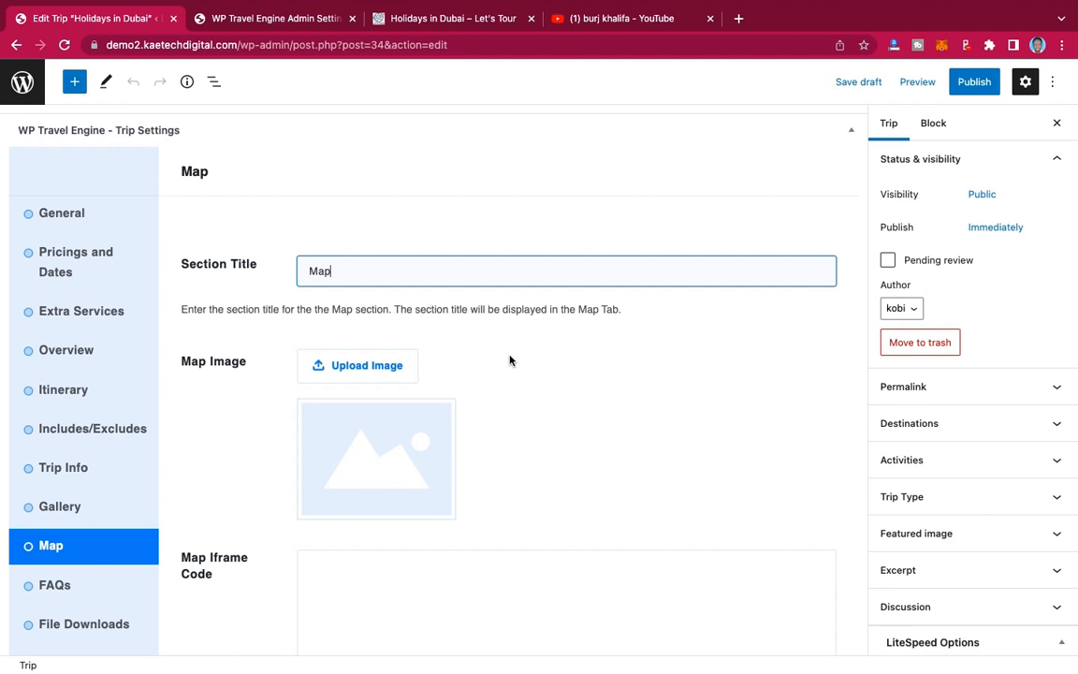
scroll(510, 361, "down", 3)
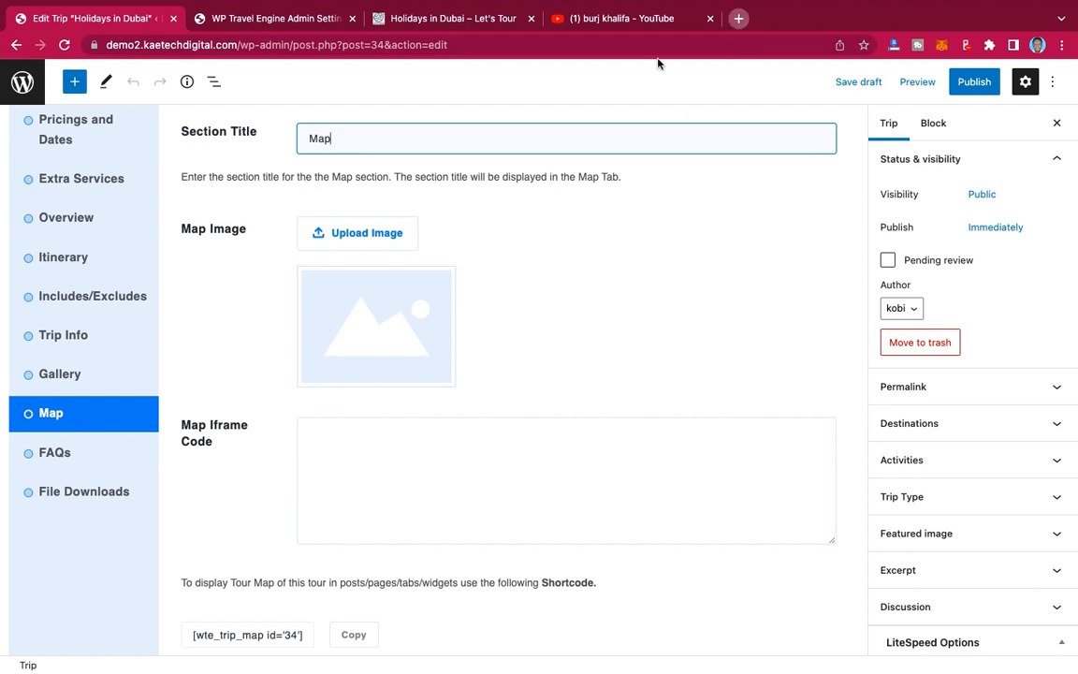
Step: Open google.com in a new browser tab to look up the map for the trip
left_click(739, 18)
type("googl")
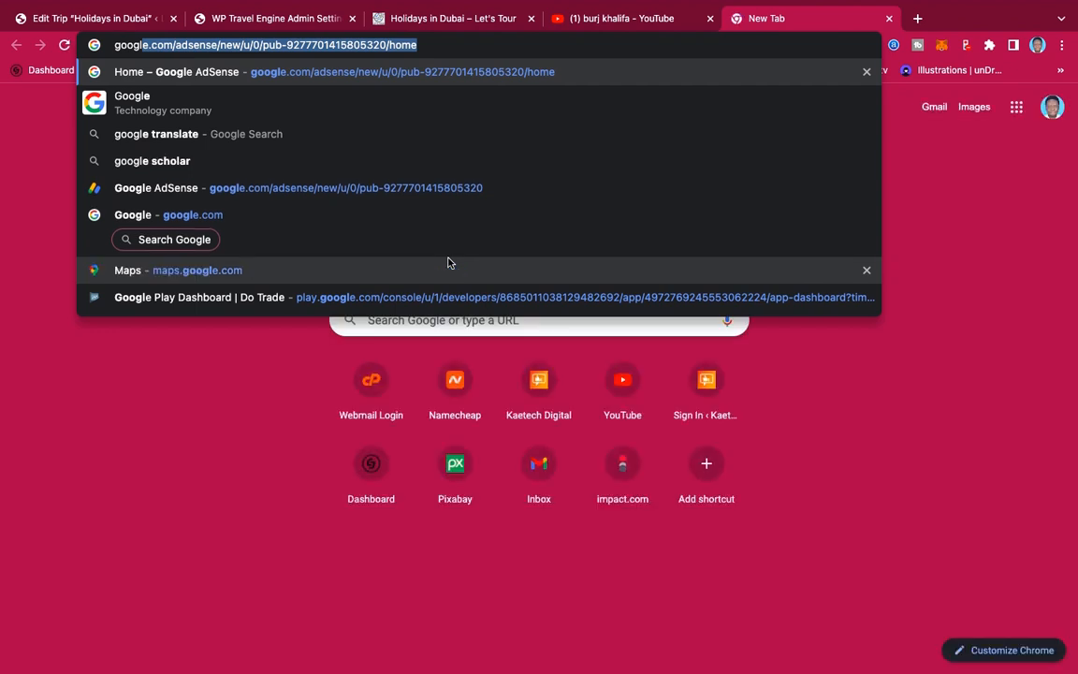
type(".co")
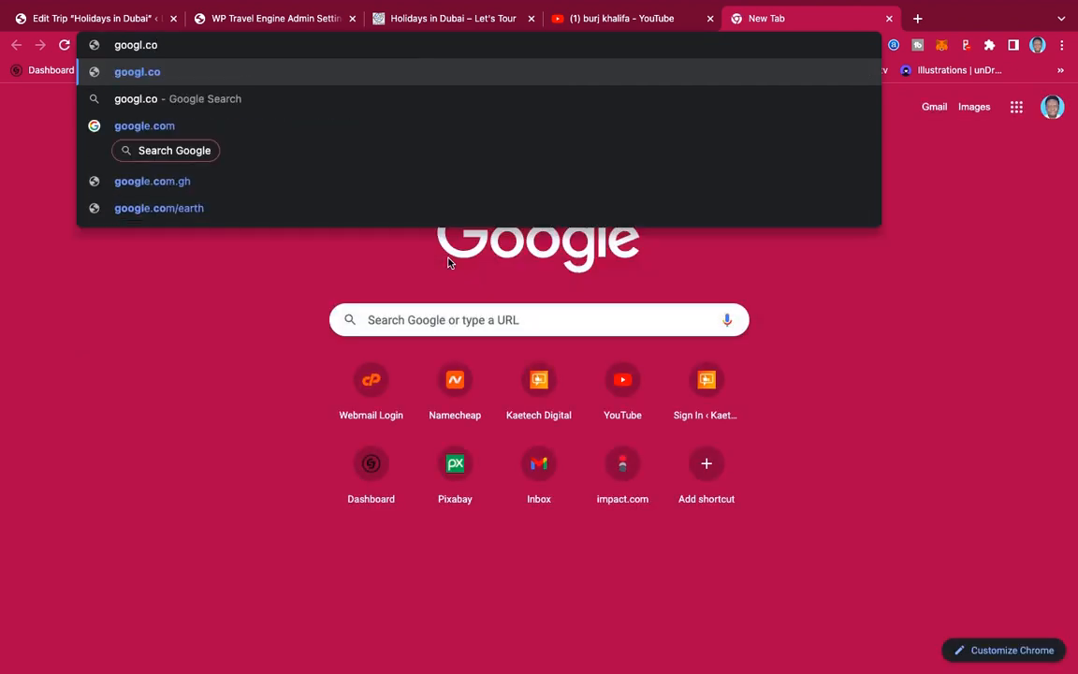
type("m")
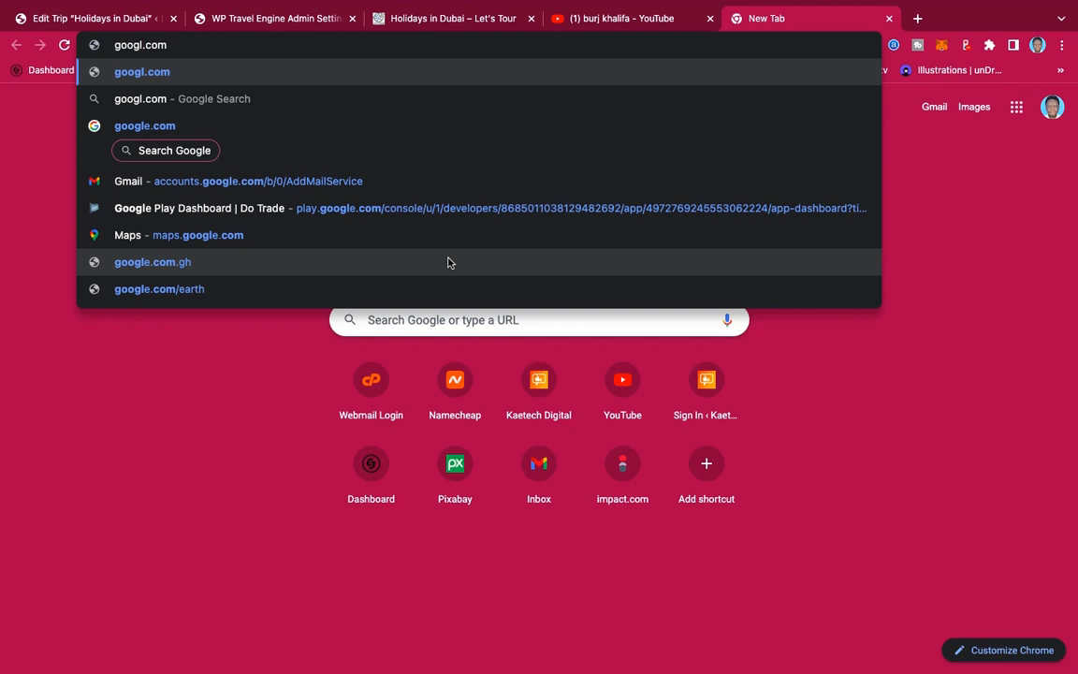
type("e")
key("Return")
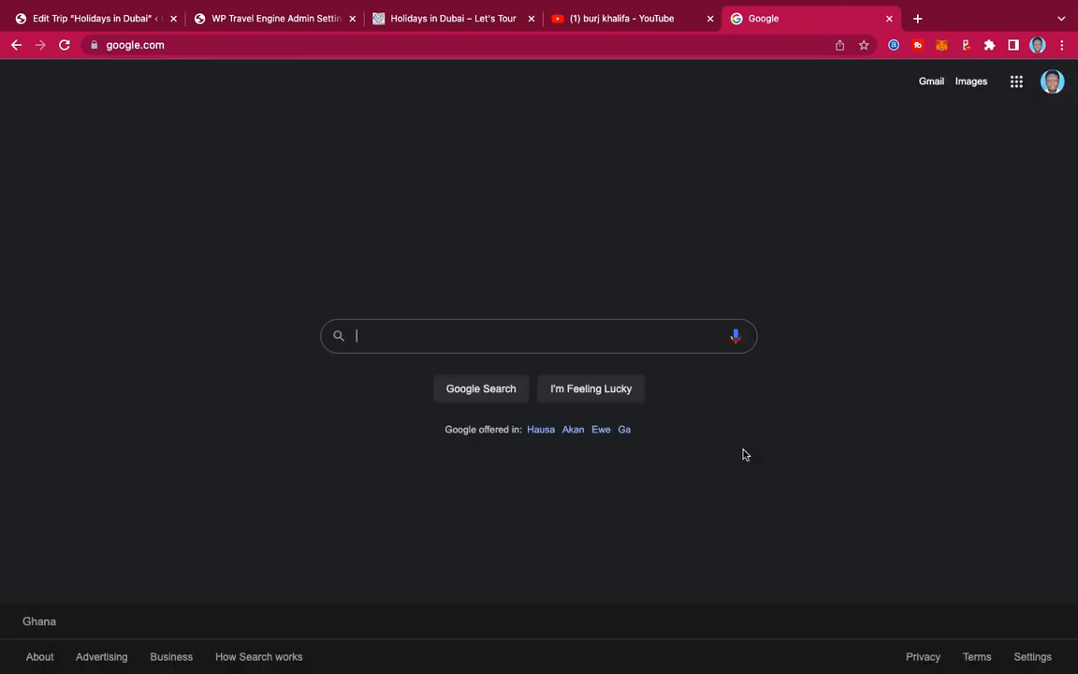
Step: Search Google for Dubai, the city in the United Arab Emirates, and show it in Google Maps
left_click(426, 342)
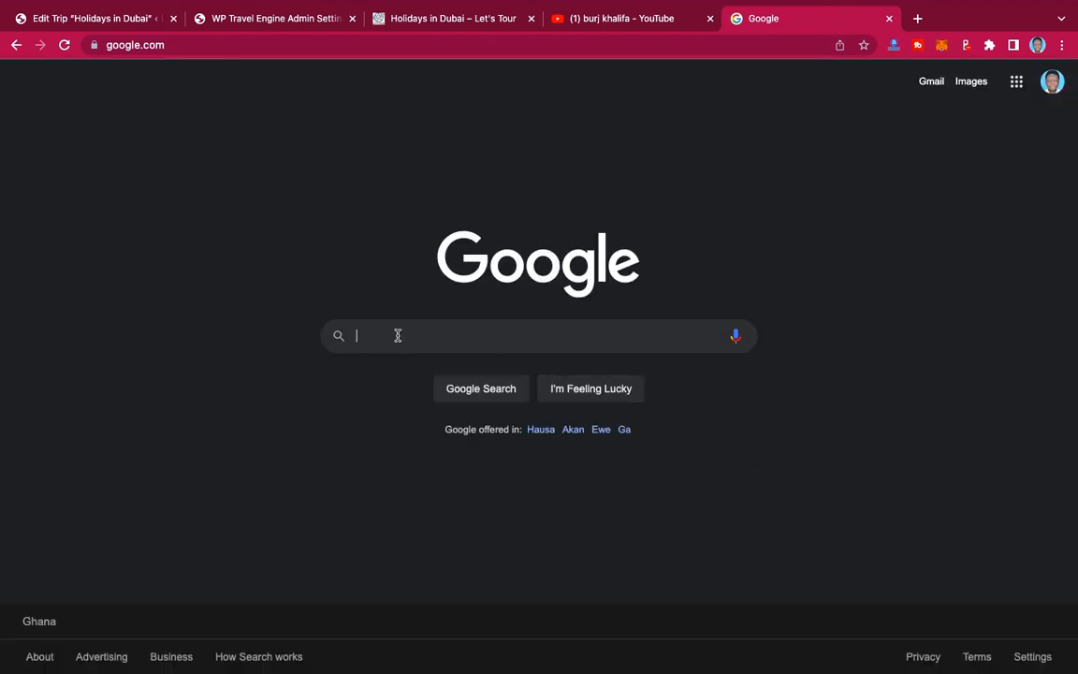
type("du")
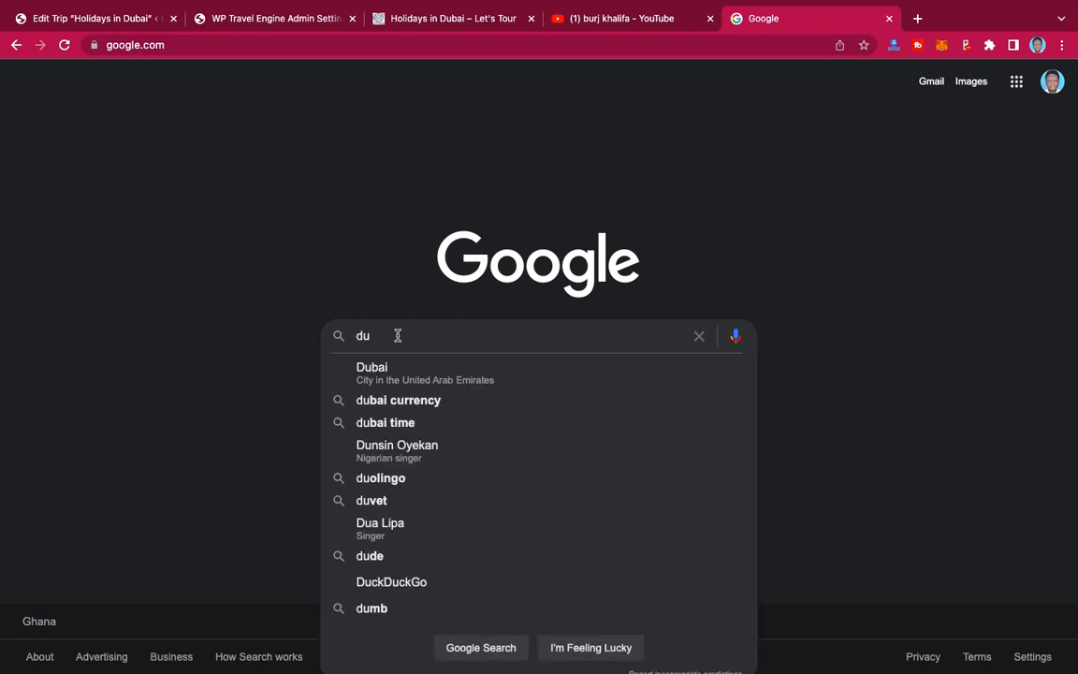
type("b")
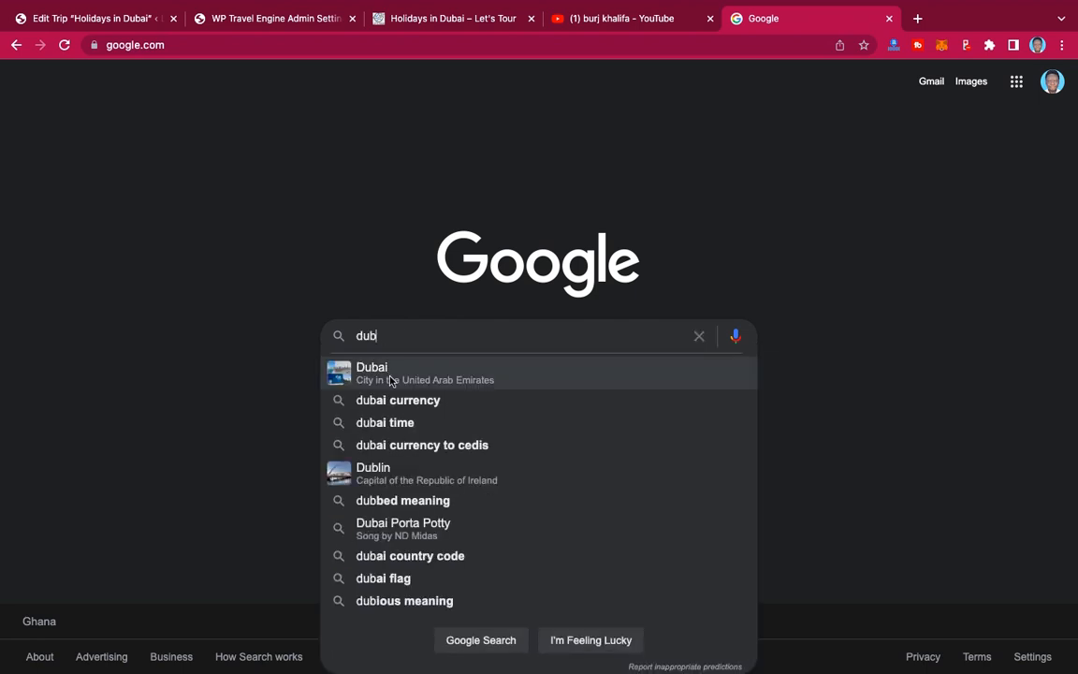
left_click(391, 372)
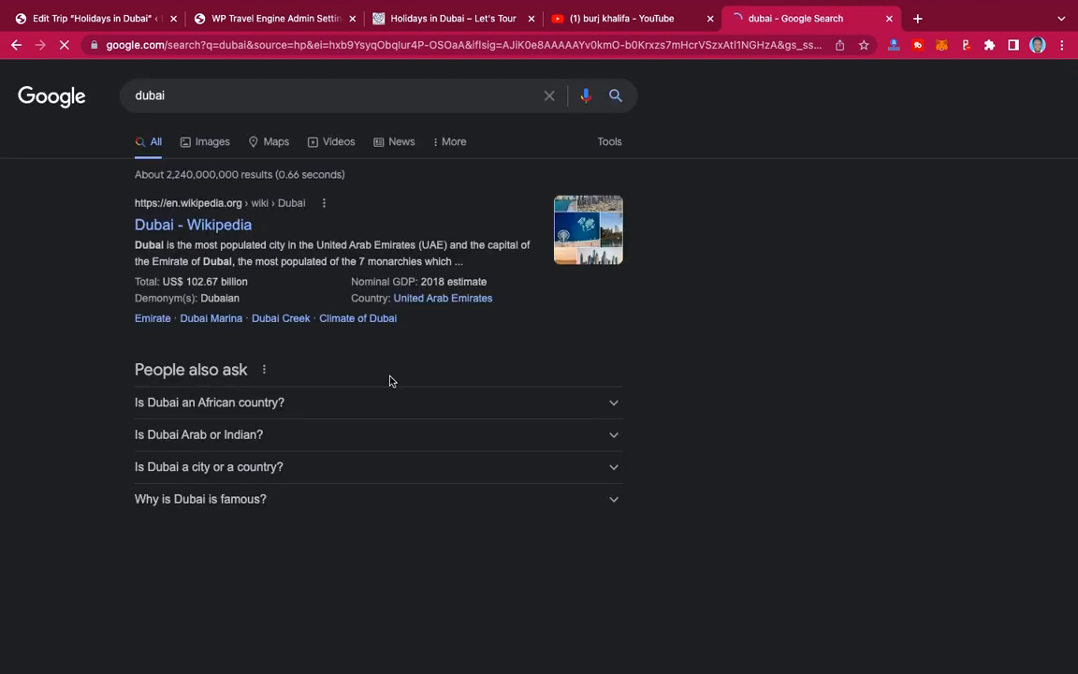
left_click(275, 144)
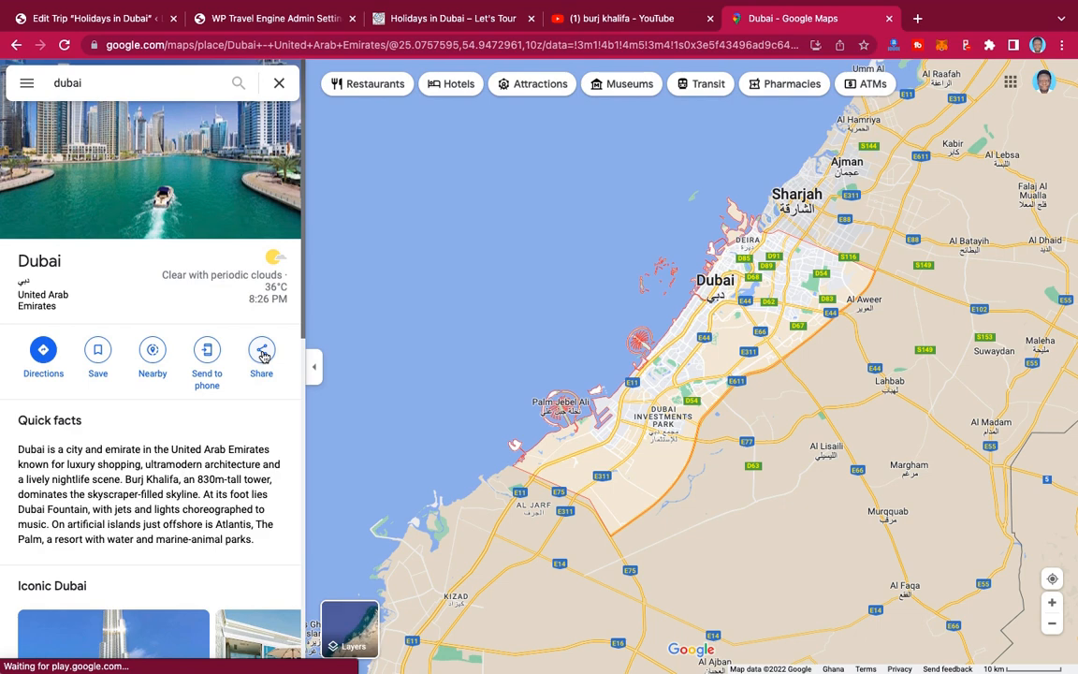
Step: Copy the HTML embed code of the Dubai map in Large size from Google Maps' sharing options
left_click(263, 355)
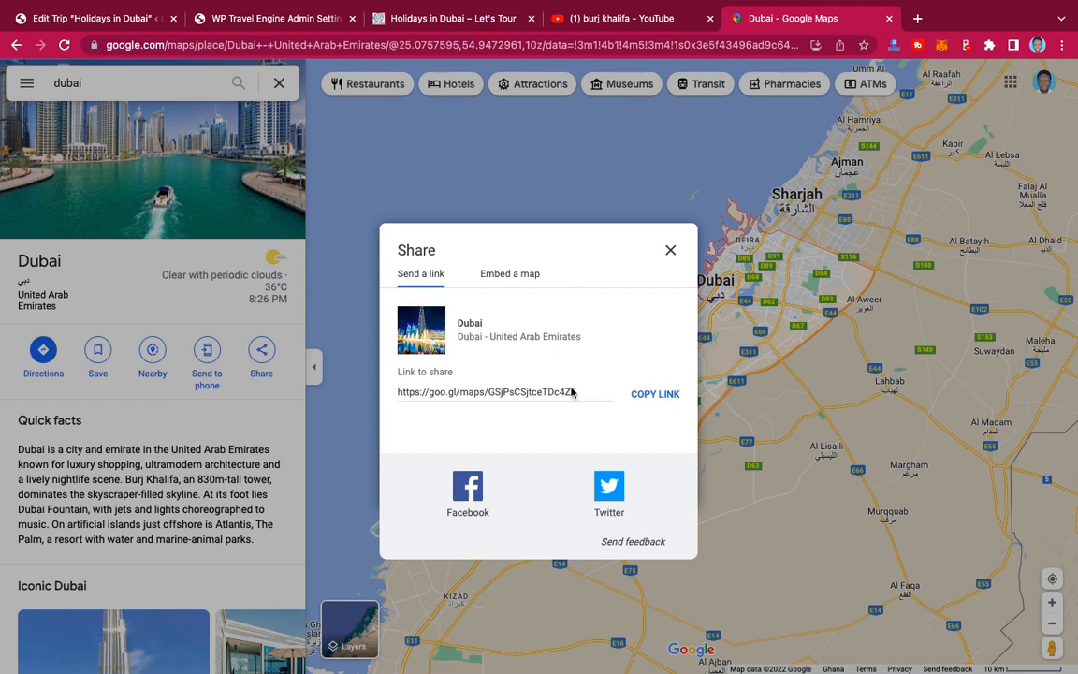
left_click(514, 281)
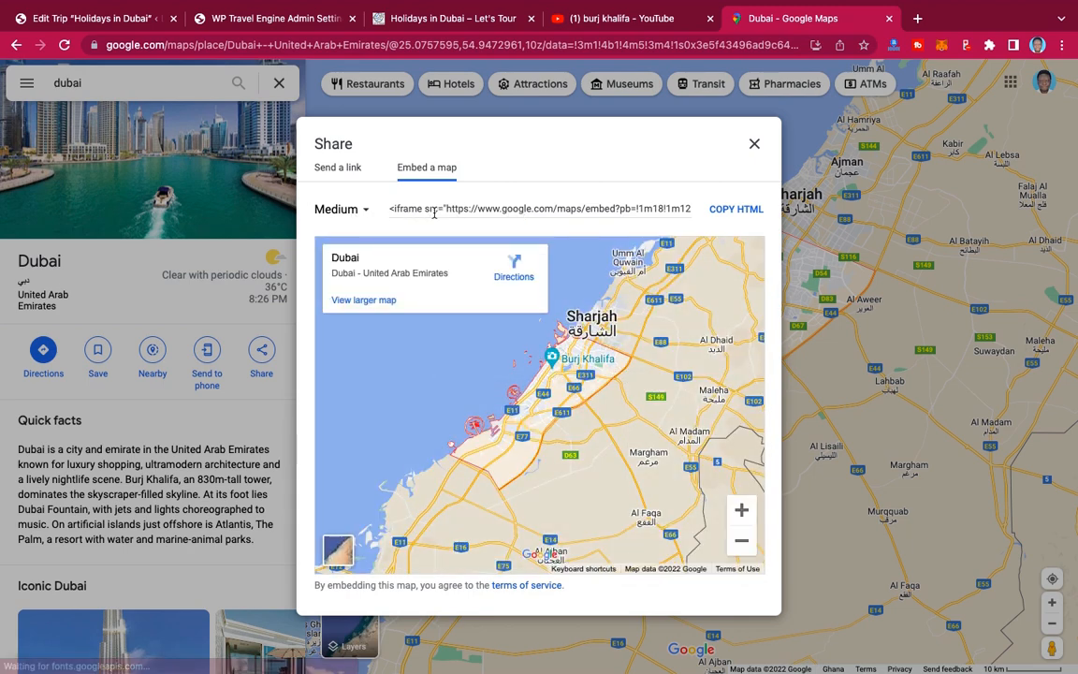
left_click(365, 215)
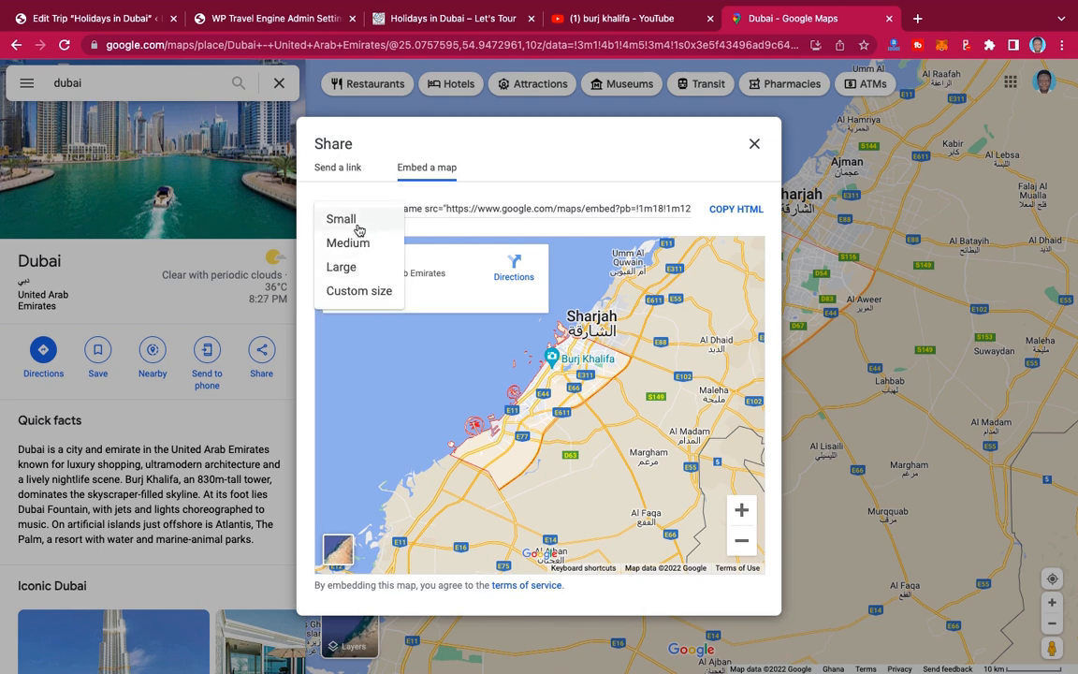
left_click(341, 266)
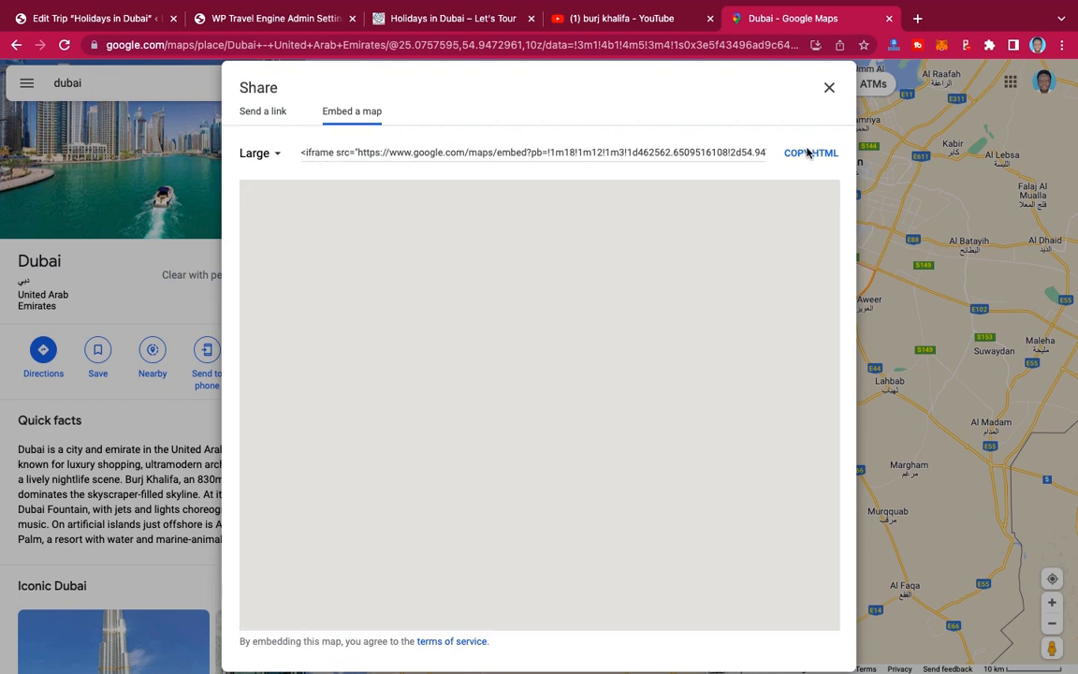
left_click(809, 153)
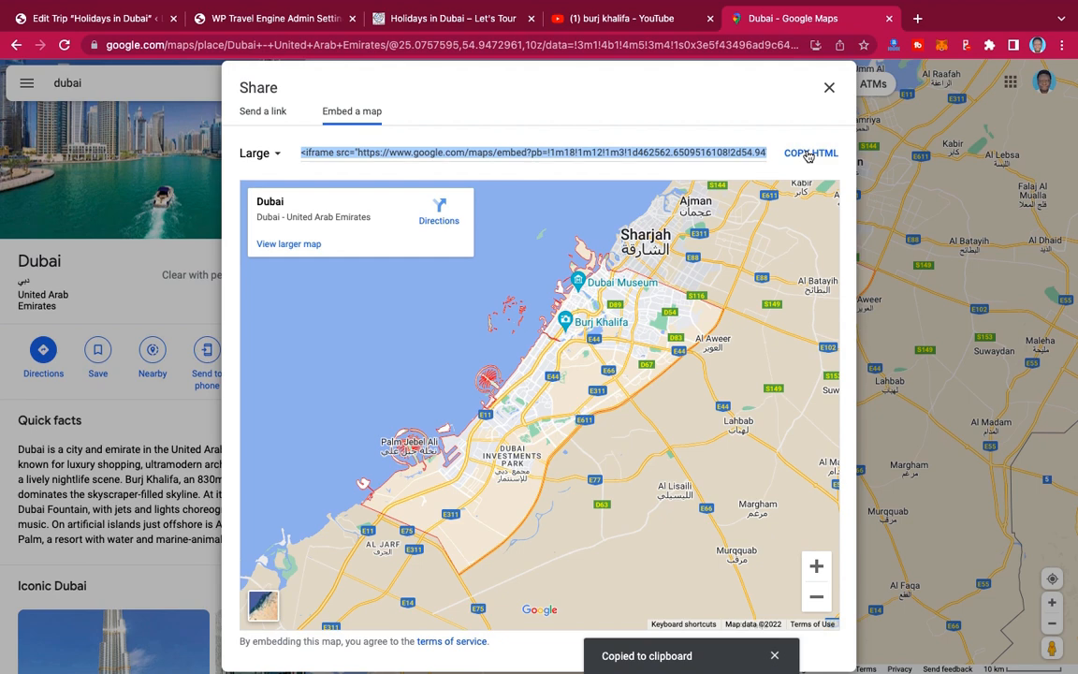
Step: Paste the Dubai map embed code as the trip's map iframe code, and save the map settings to continue to the FAQs
left_click(82, 18)
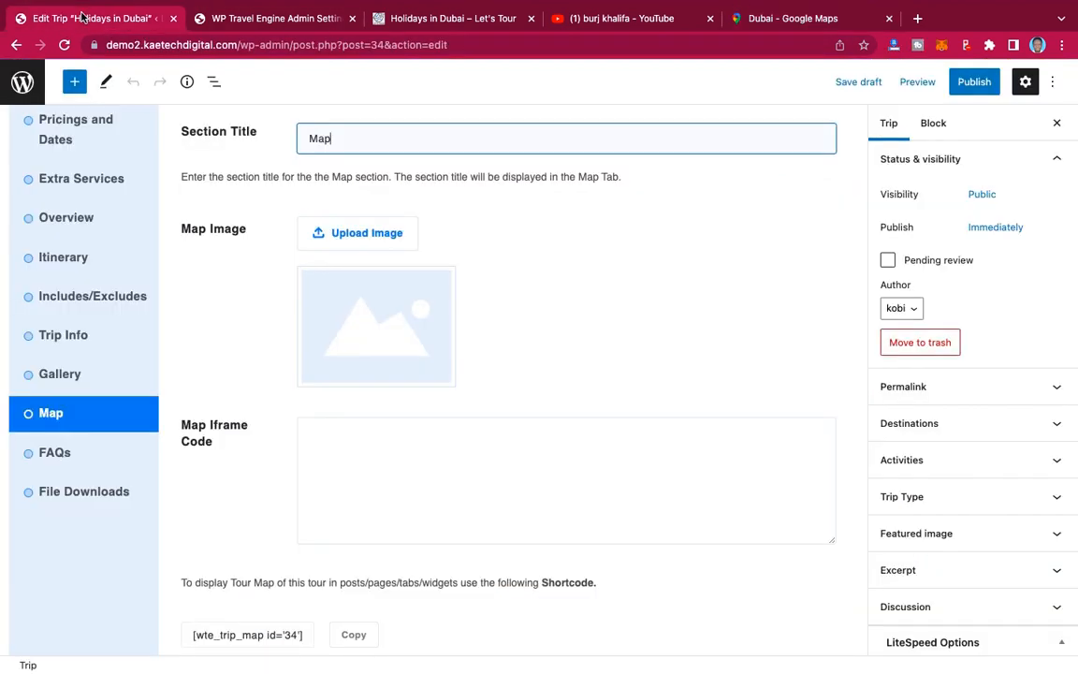
left_click(339, 450)
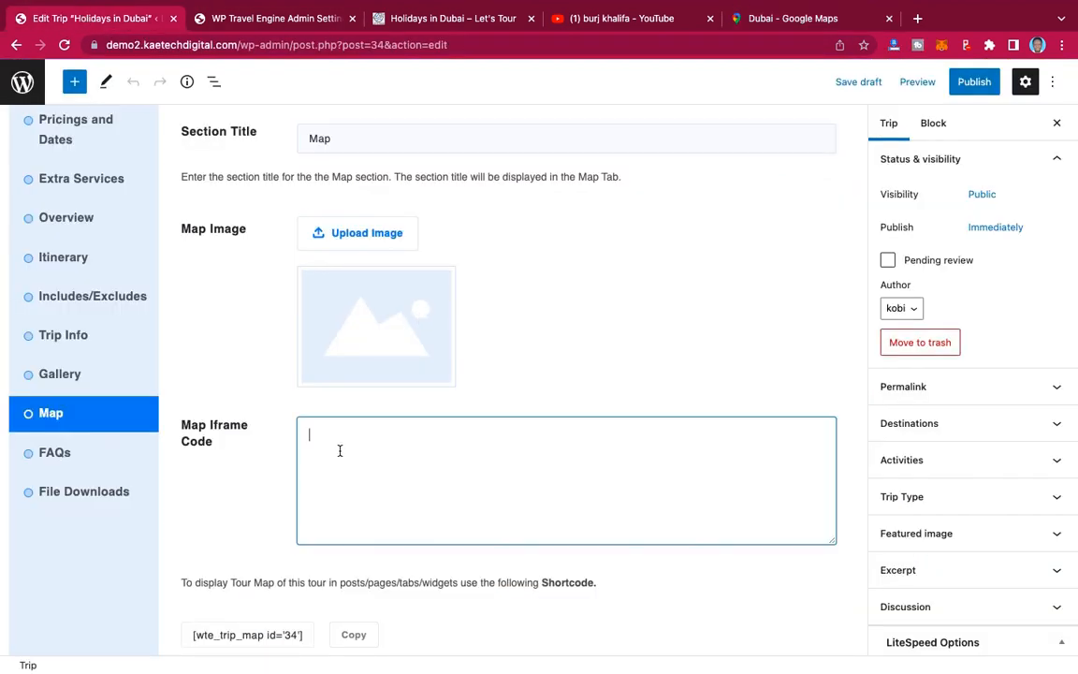
key("super+v")
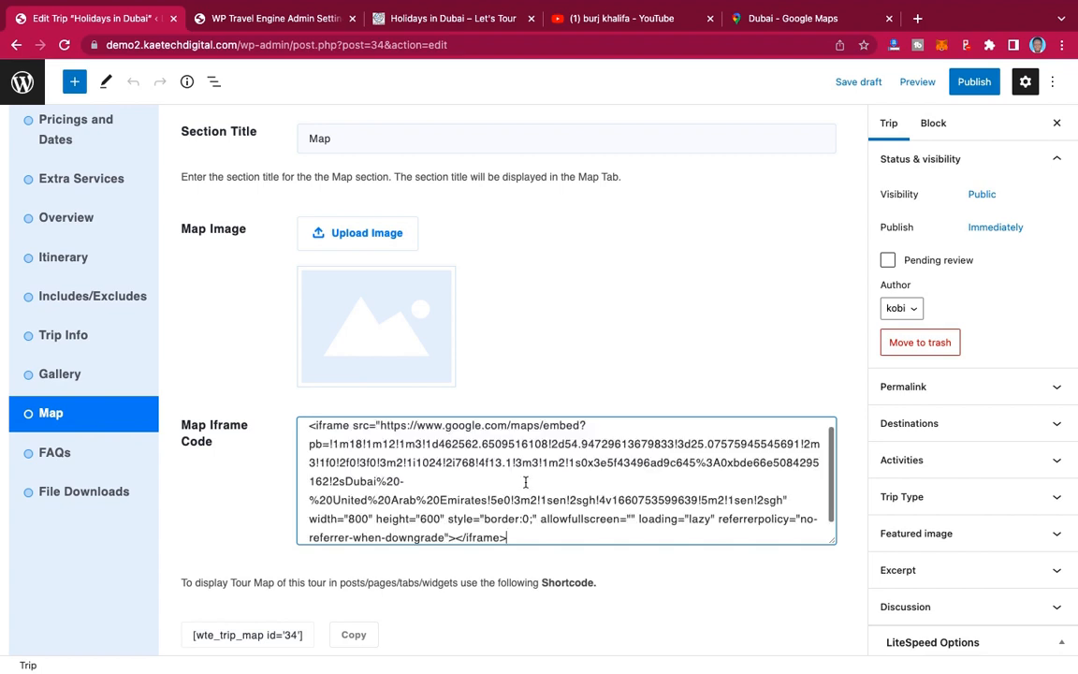
scroll(527, 474, "down", 5)
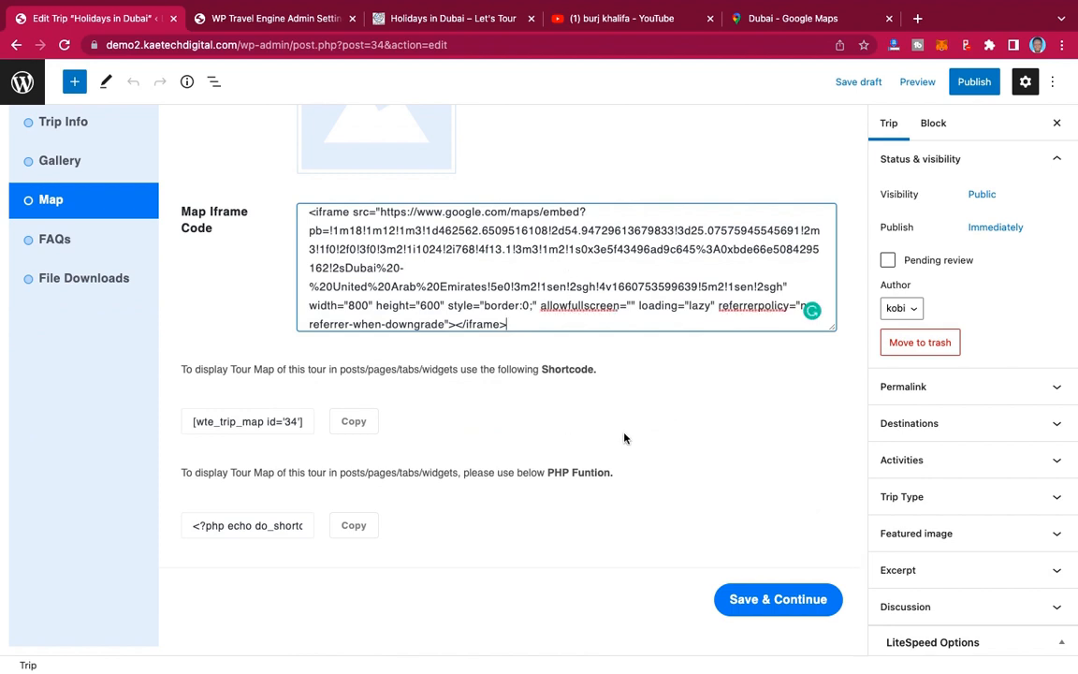
left_click(762, 601)
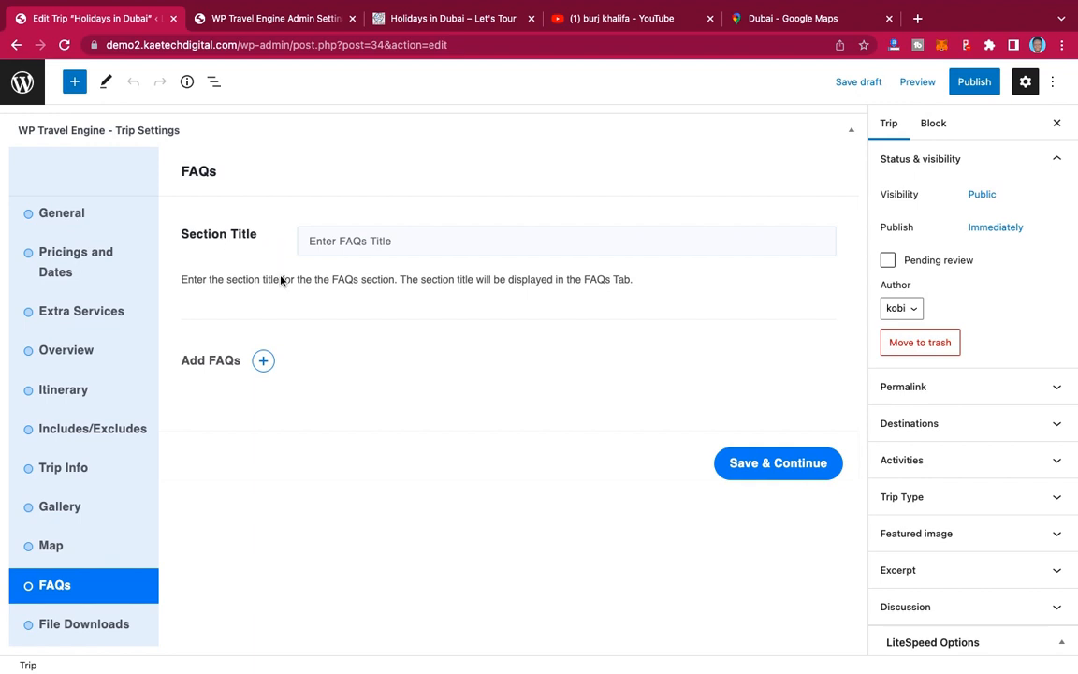
Step: Title the FAQ section "FAQs", and copy the answer to "Where will we visit in Dubai?" from the Let's Tour trip page
left_click(349, 242)
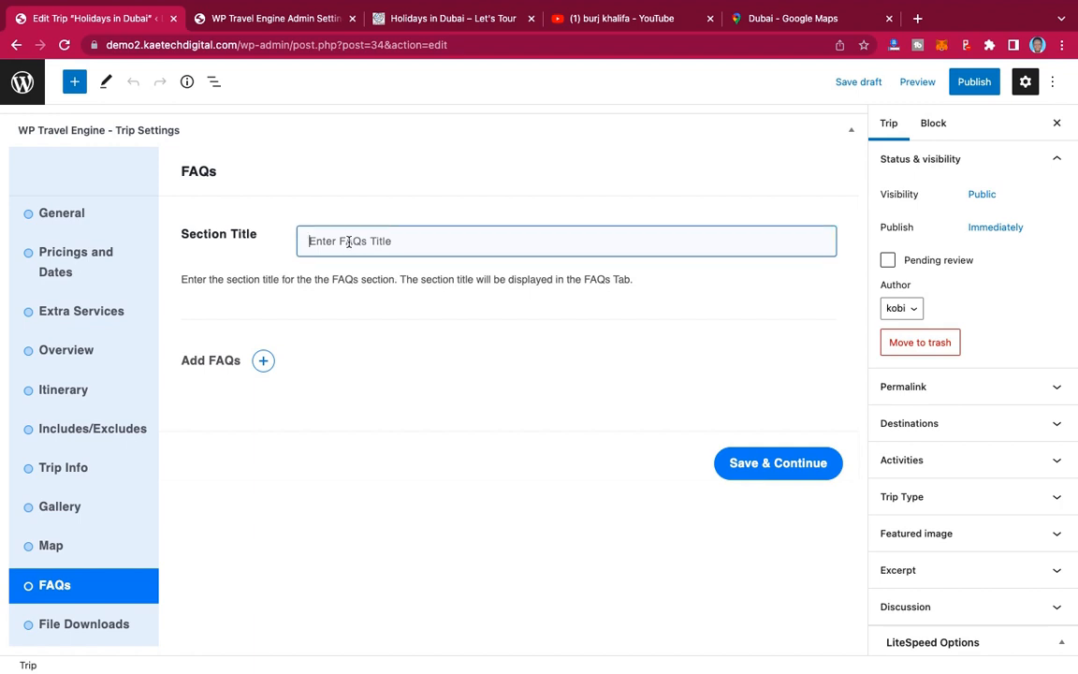
type("Qs")
left_click(457, 24)
scroll(368, 269, "down", 5)
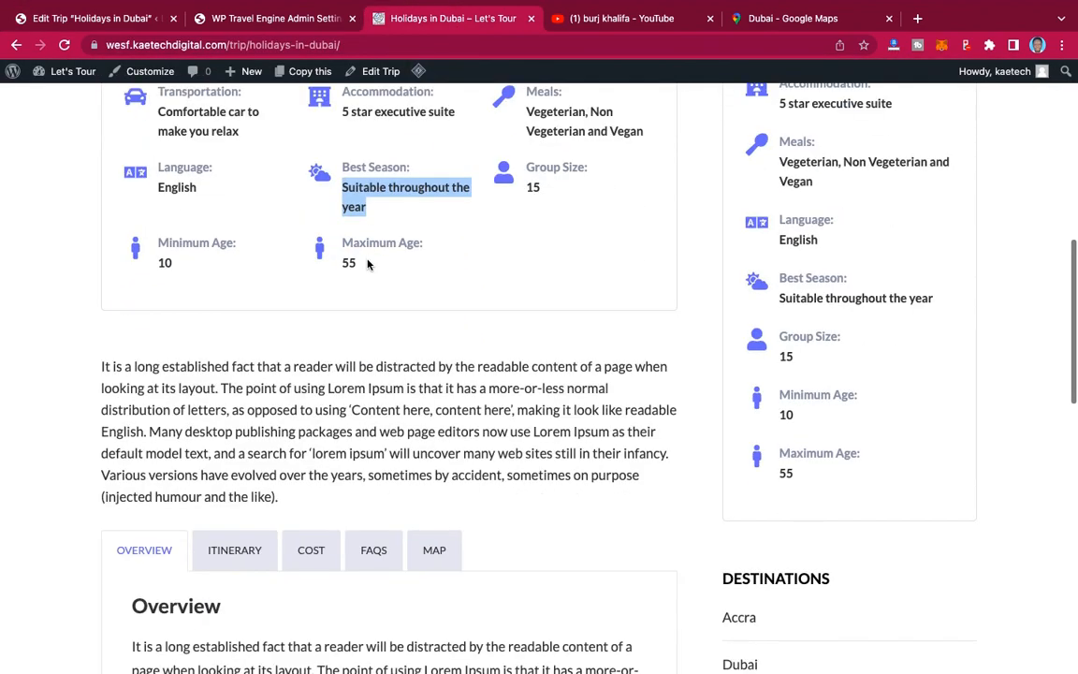
left_click(376, 358)
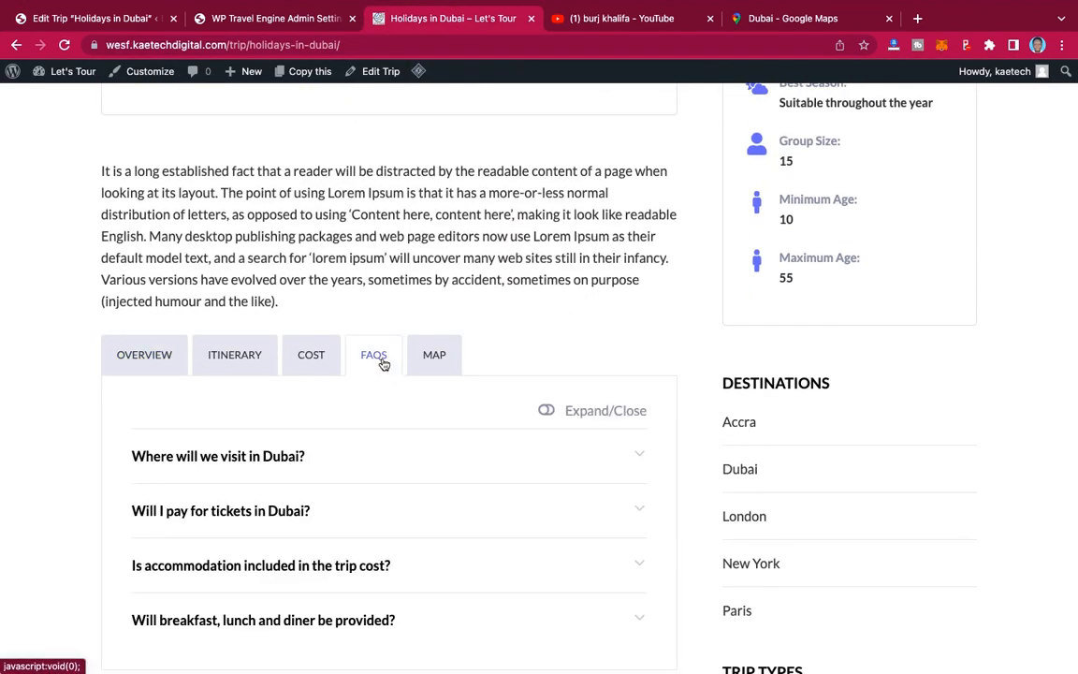
scroll(365, 394, "down", 3)
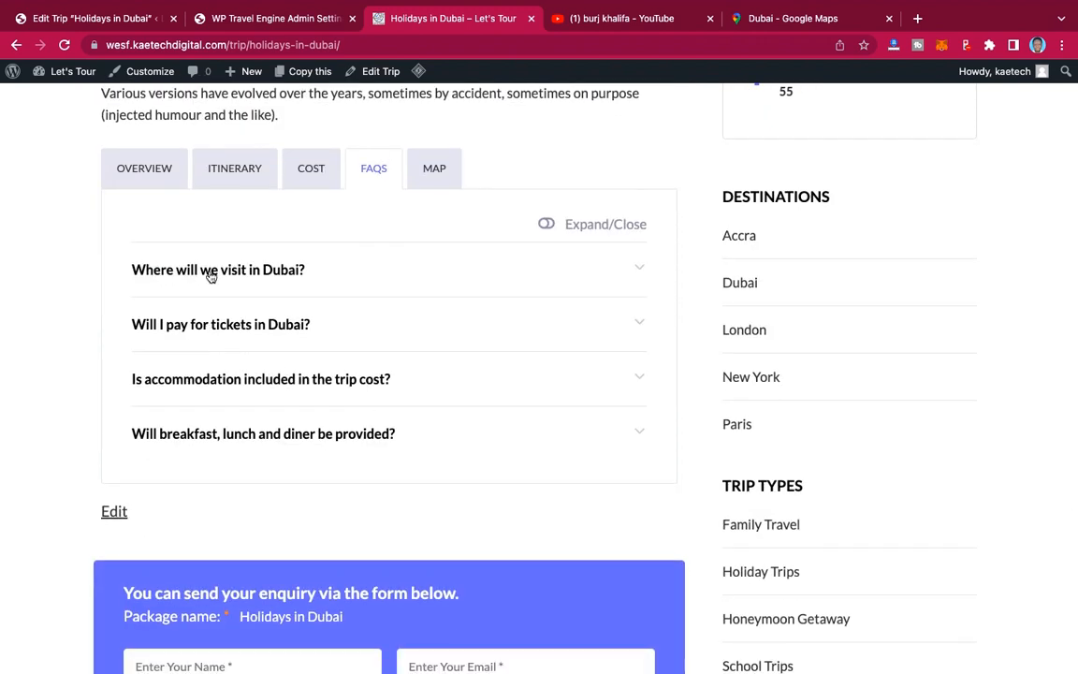
left_click(300, 277)
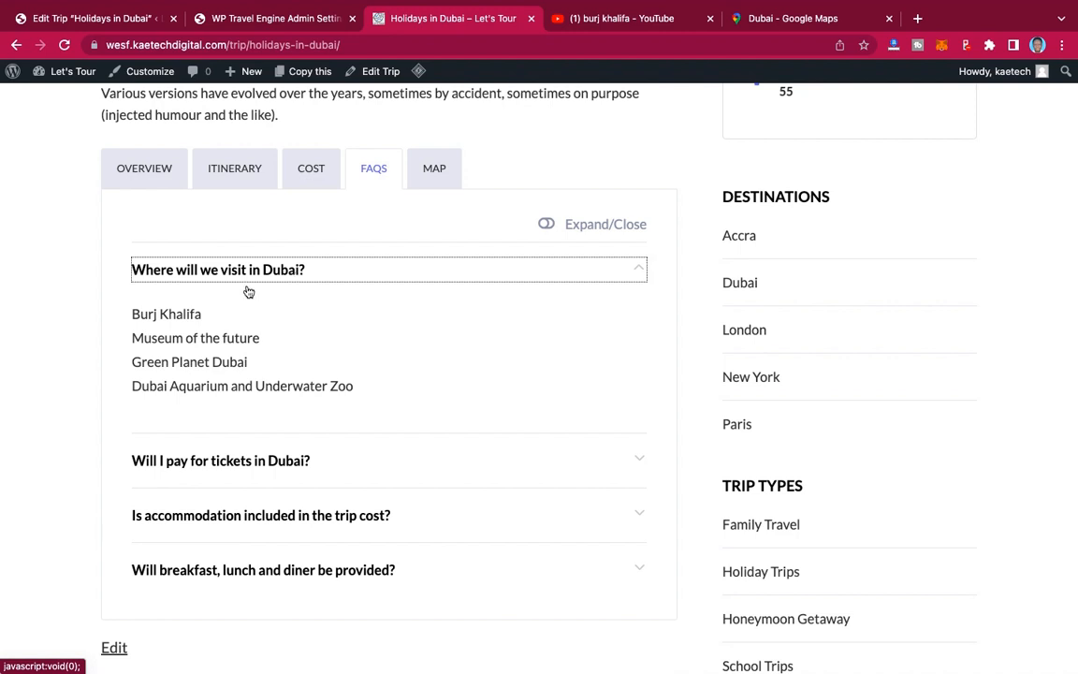
left_click_drag(129, 314, 371, 394)
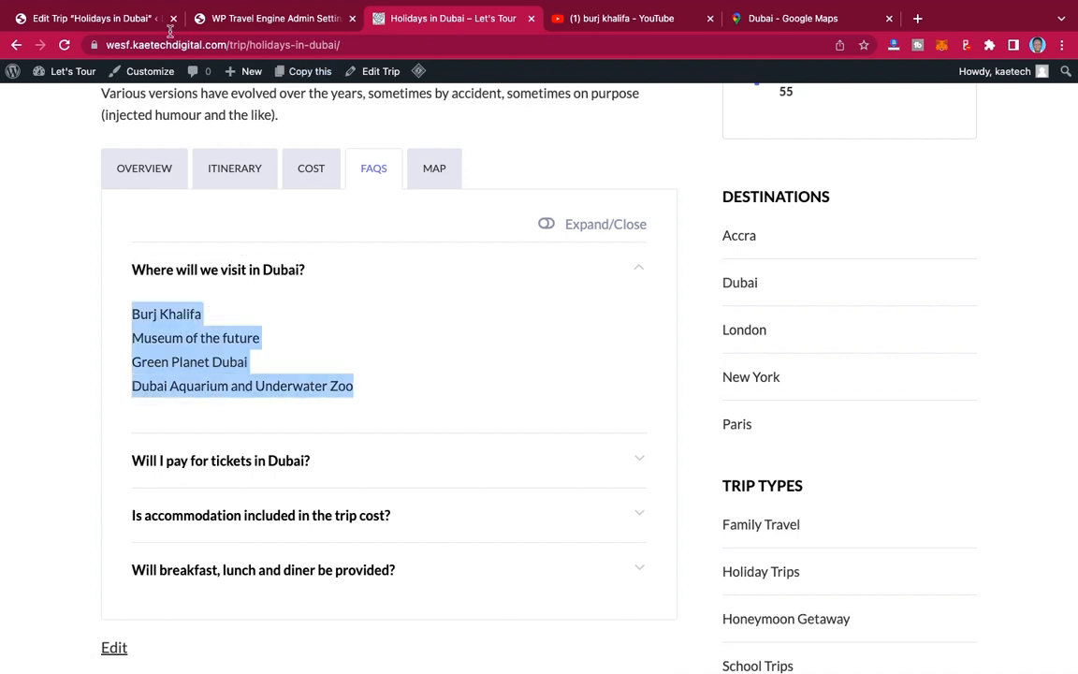
Step: Add an FAQ to the edited trip with the question "Where will we visit in Dubai?" and the copied list of attractions as its answer
left_click(128, 25)
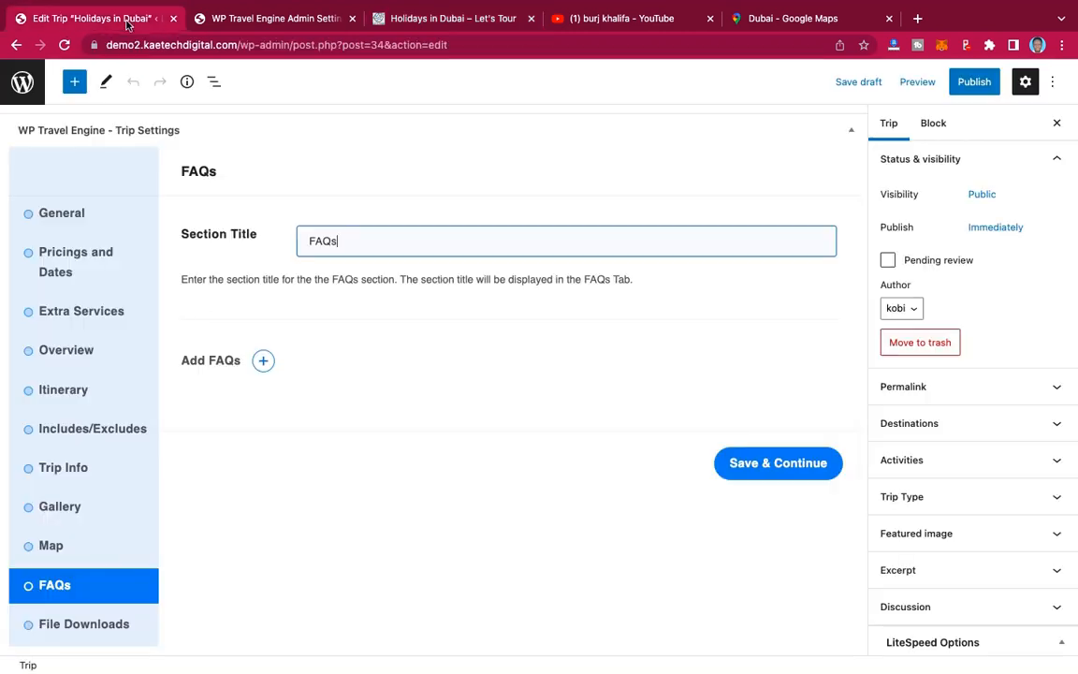
left_click(262, 361)
left_click(314, 386)
type("Where will we vis")
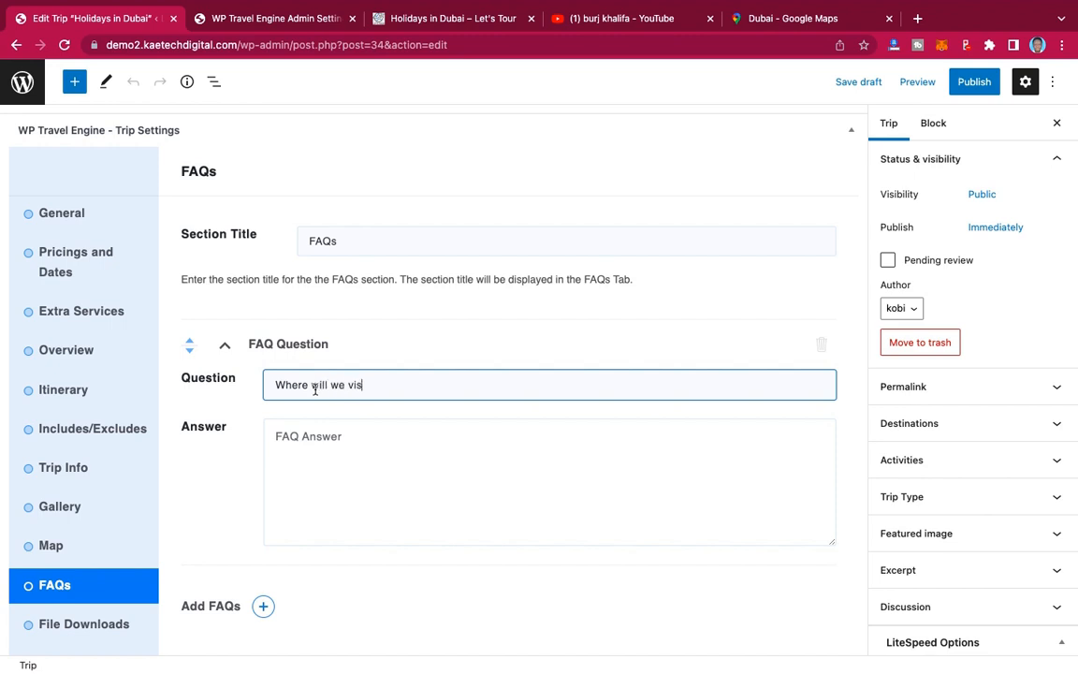
type("it in Dubai")
left_click(316, 452)
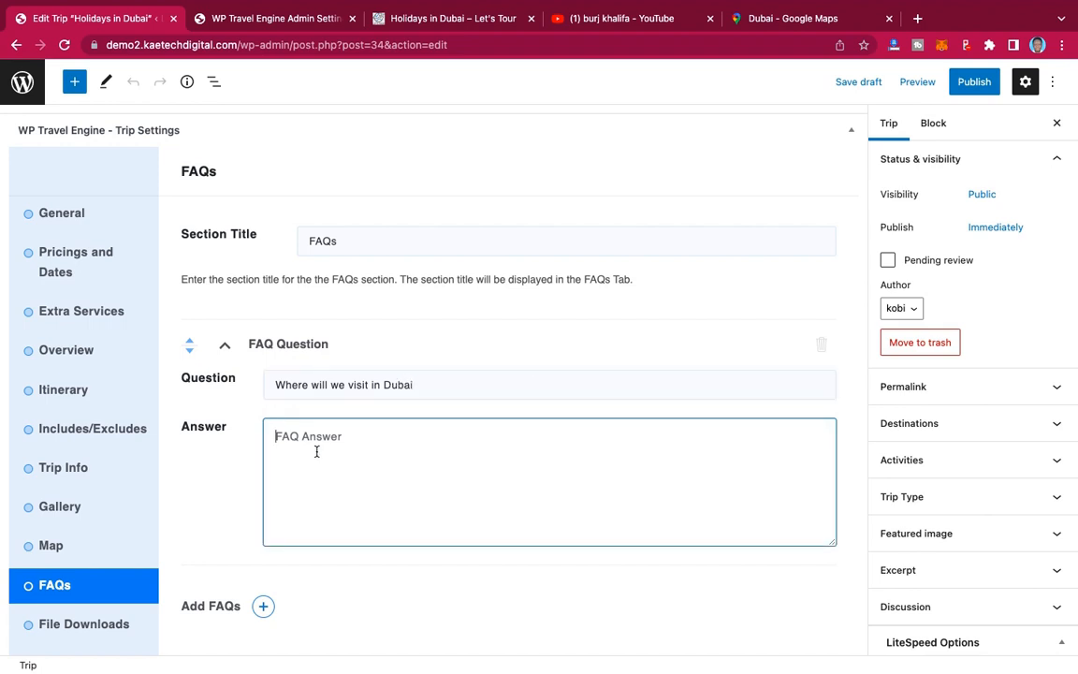
key("super+v")
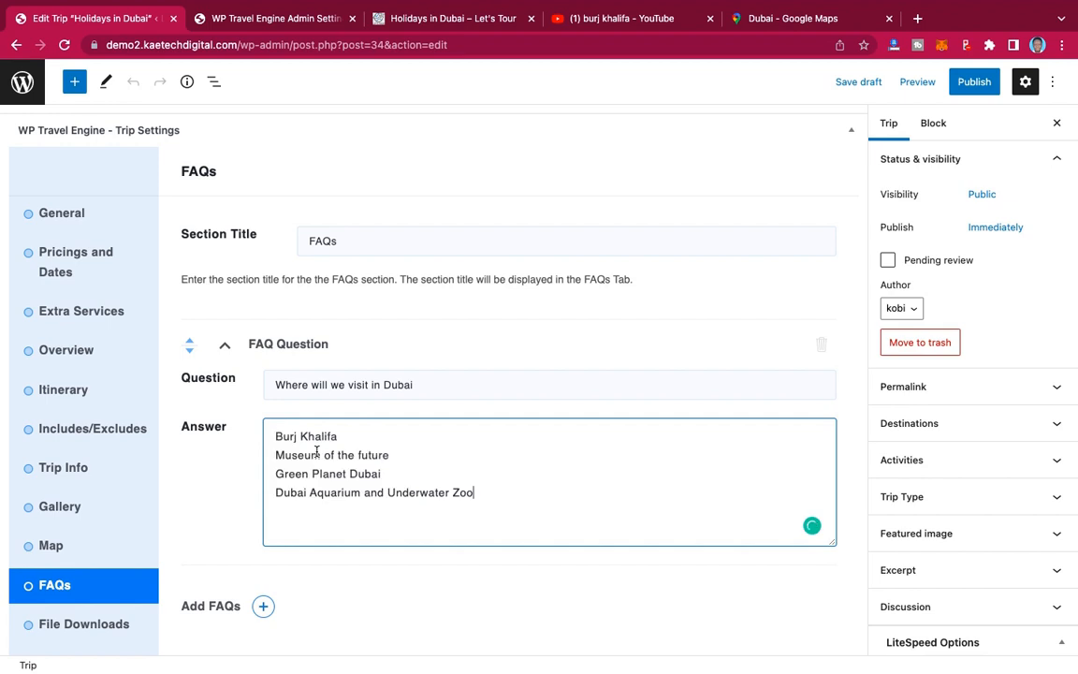
left_click(432, 391)
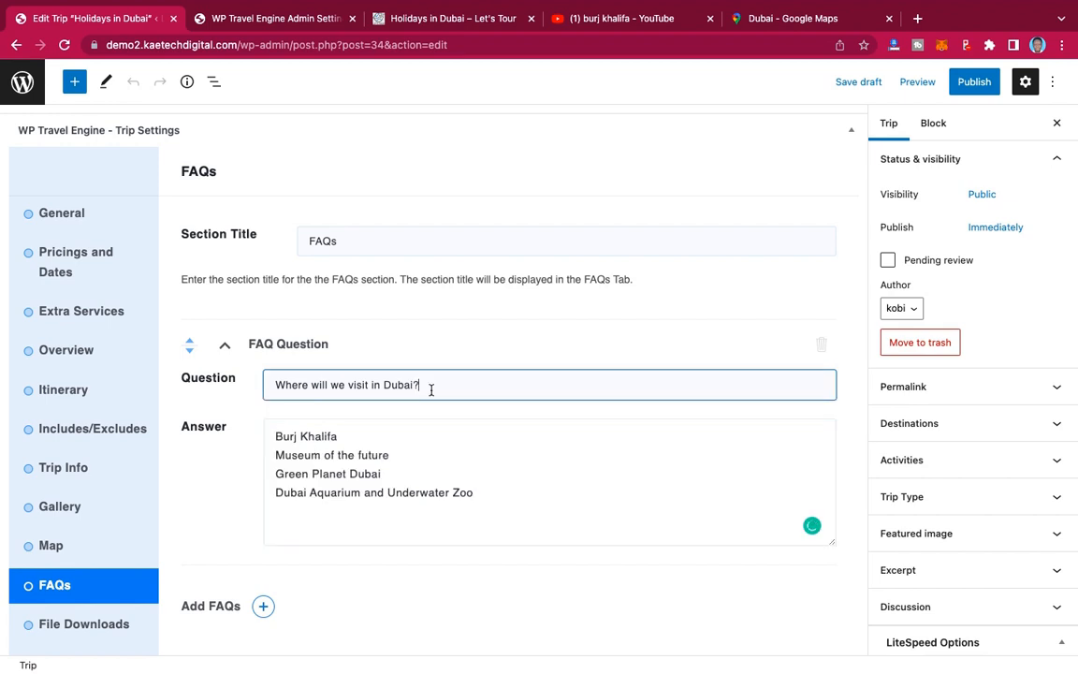
Step: Add a second, empty FAQ entry, and copy the answer to "Will I pay for tickets in Dubai?" from the Let's Tour trip page
scroll(431, 390, "down", 2)
left_click(263, 497)
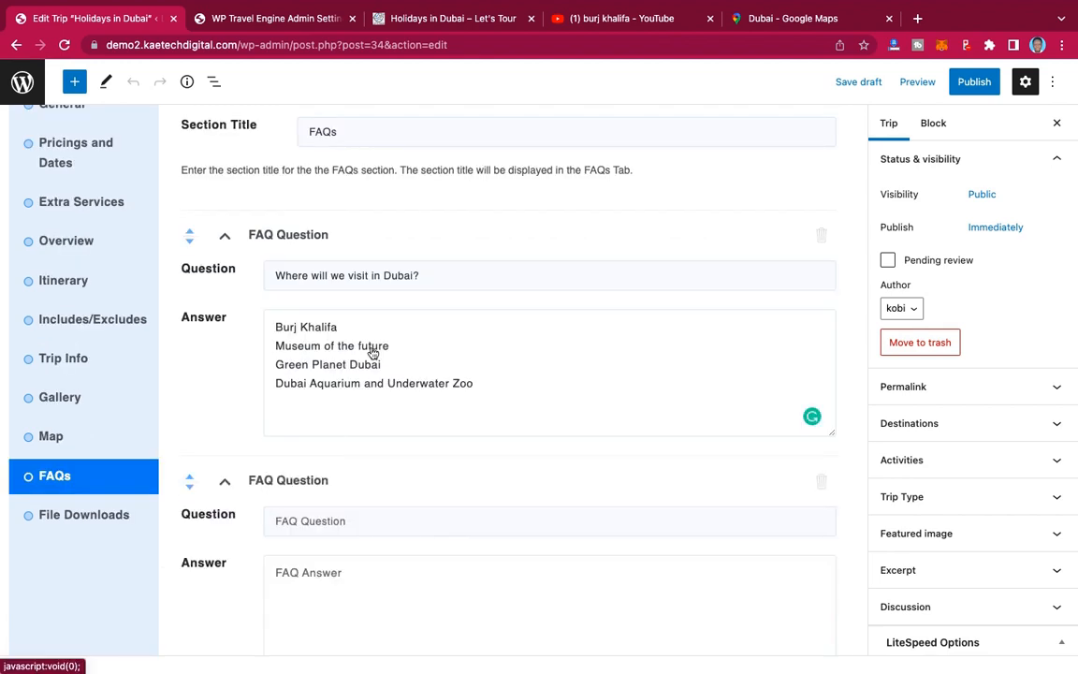
left_click(404, 19)
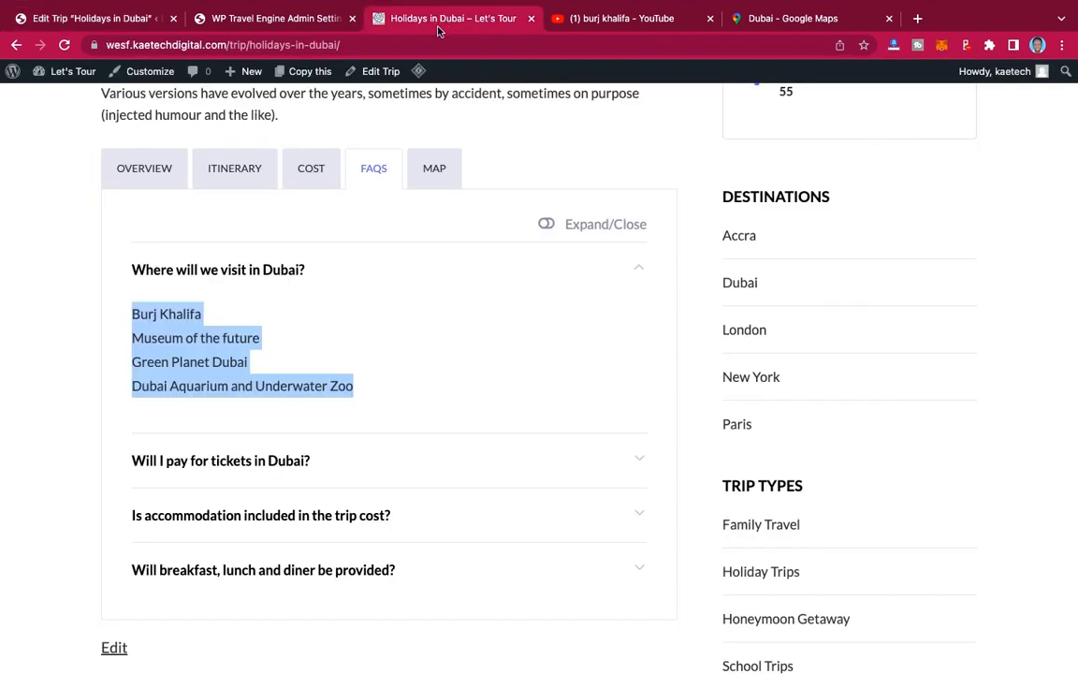
scroll(315, 309, "down", 3)
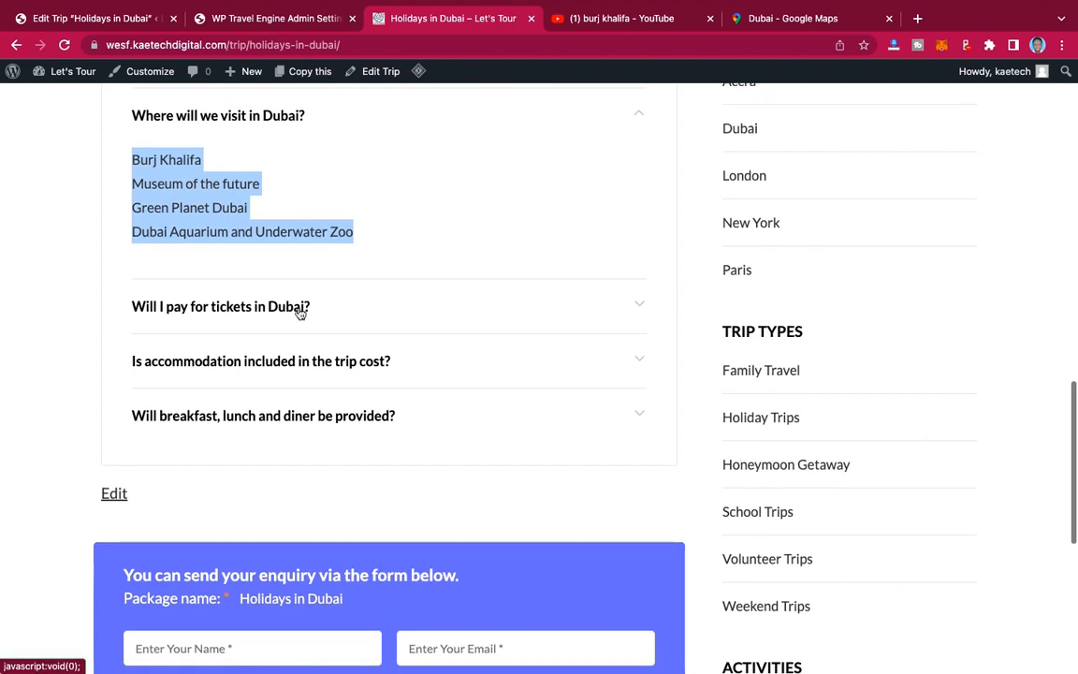
left_click(281, 309)
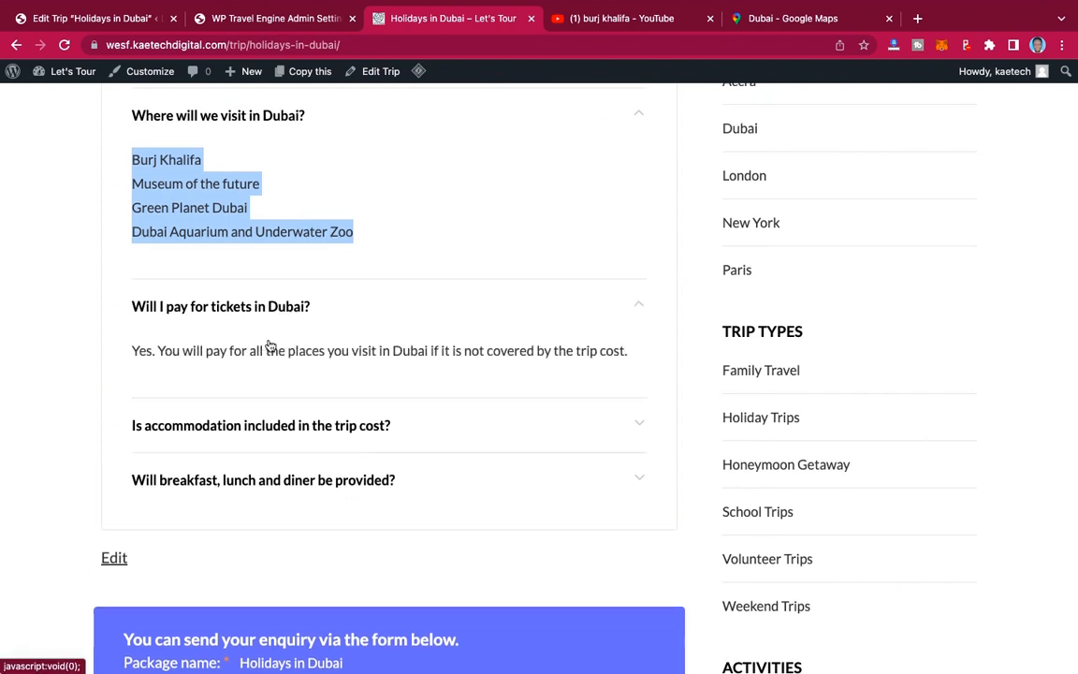
right_click(137, 349)
left_click(539, 350)
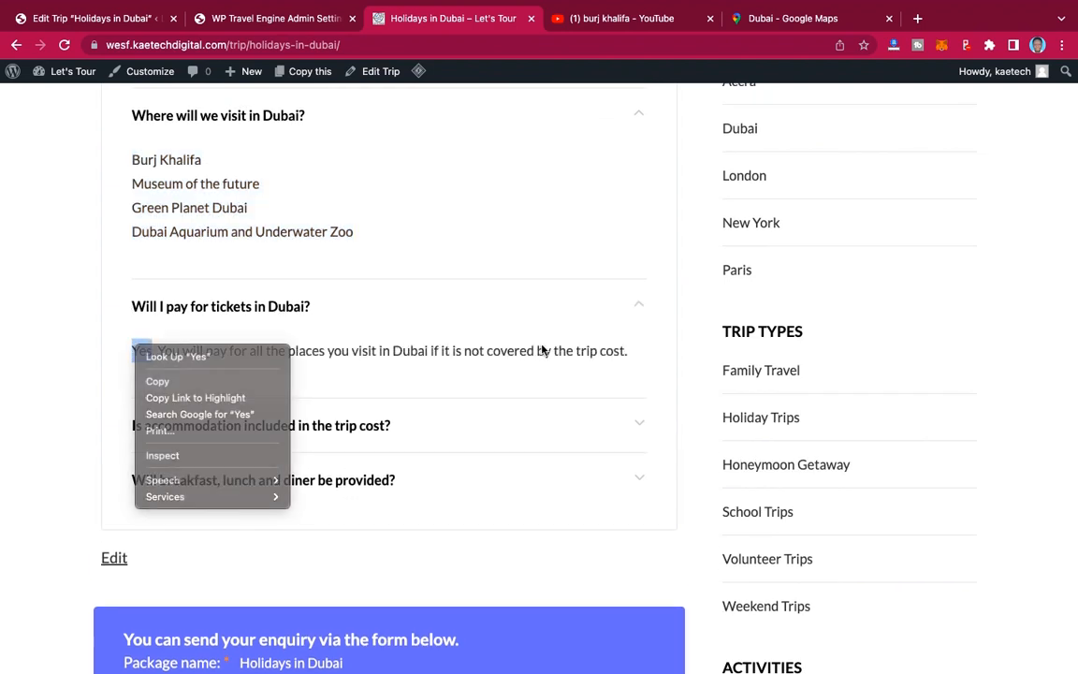
left_click_drag(617, 356, 132, 355)
key("ctrl+c")
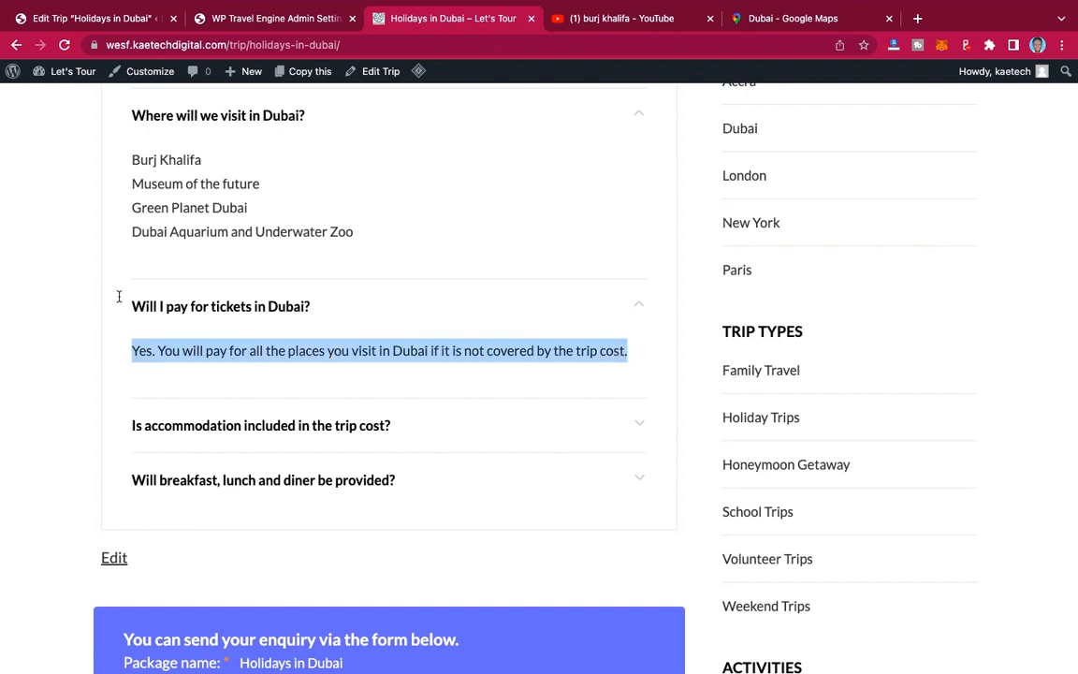
Step: Fill in the second FAQ with the copied answer and the question "Will I pay for tickets in Dubai"
left_click(129, 18)
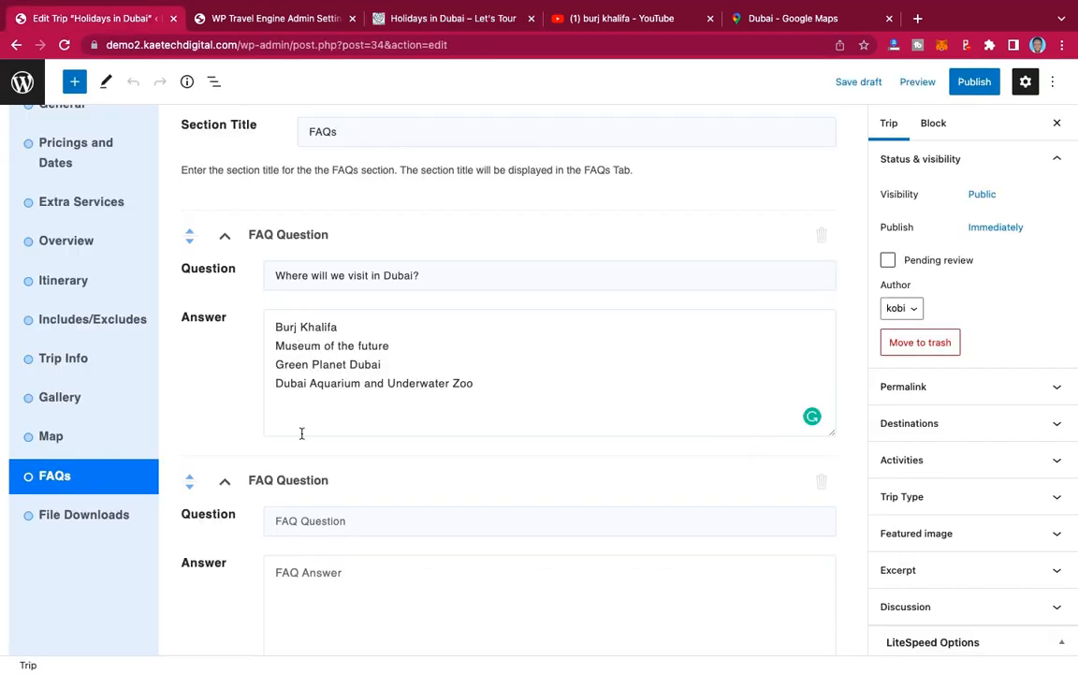
left_click(295, 571)
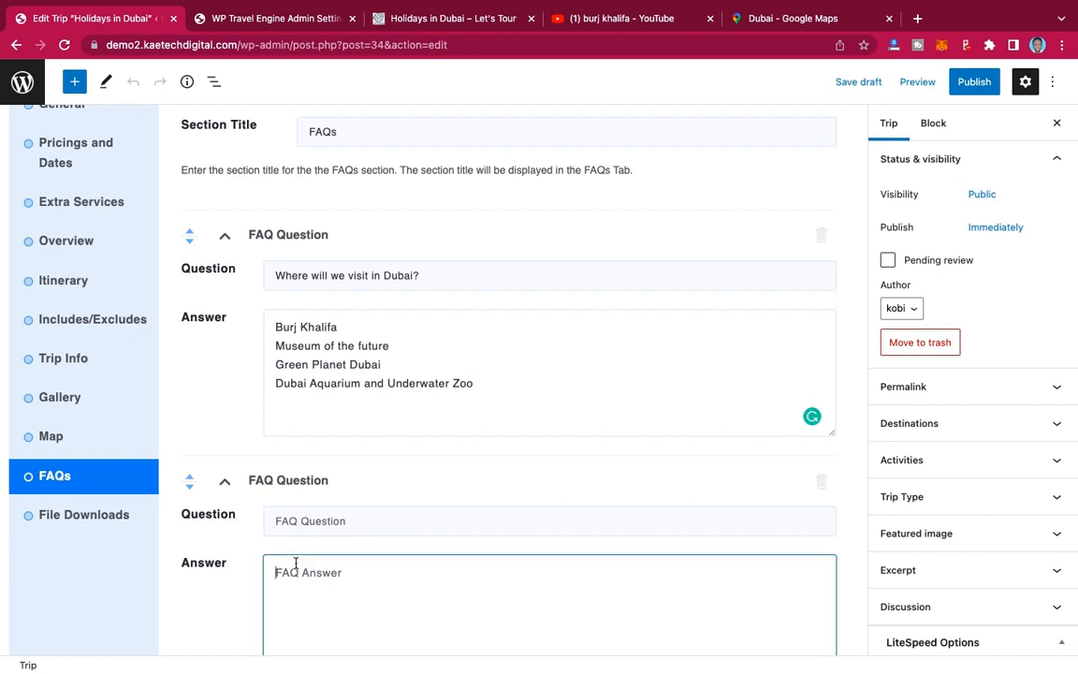
key("ctrl+v")
left_click(320, 528)
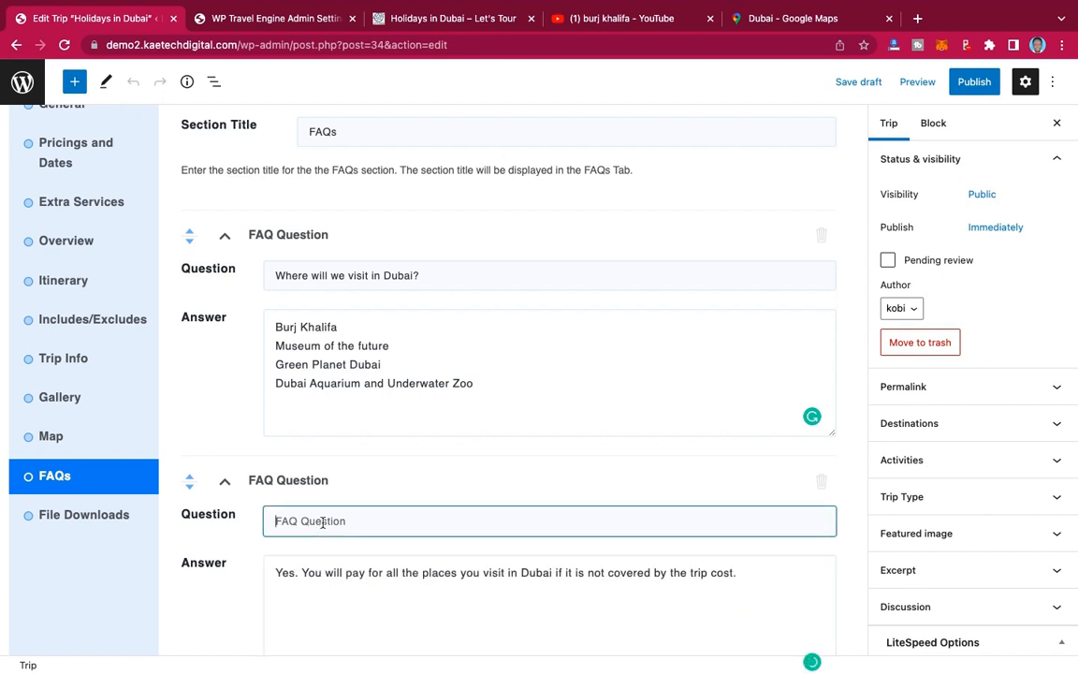
type("Will I pay for tickets in Dubai")
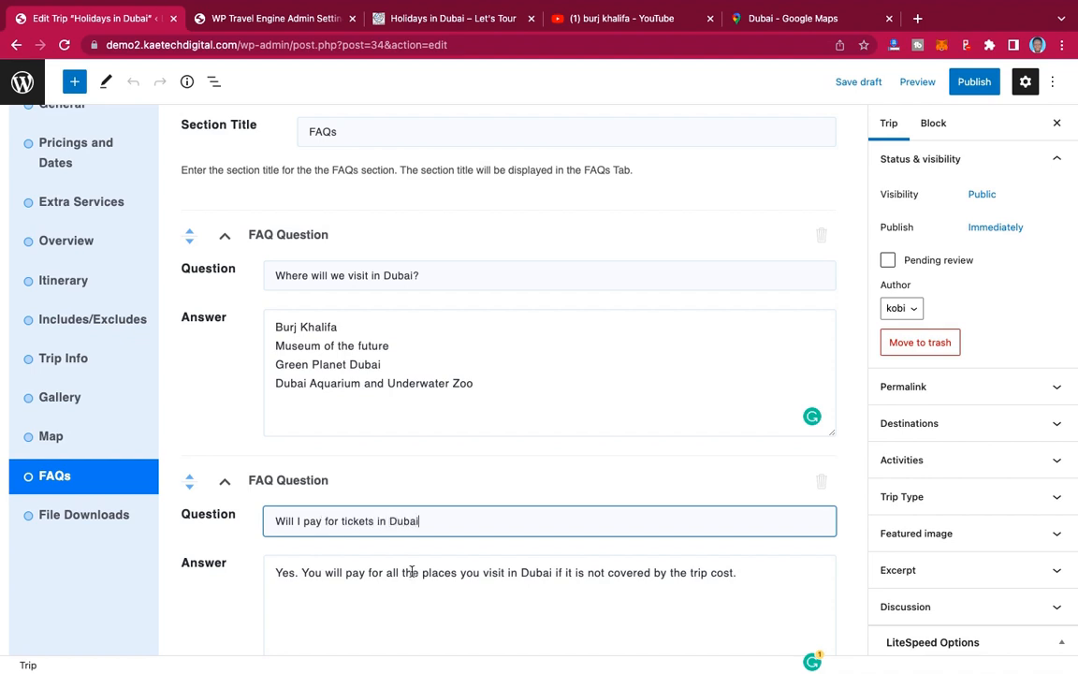
Step: Save the FAQs and continue through the File Downloads section without adding any files
scroll(409, 552, "down", 2)
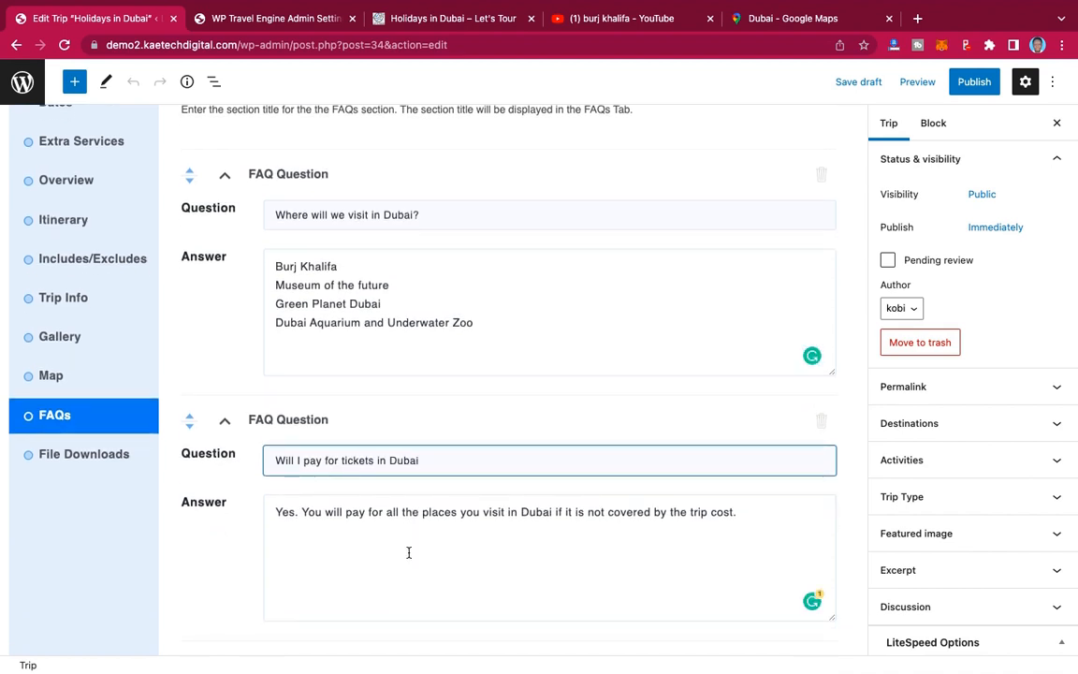
scroll(409, 552, "down", 4)
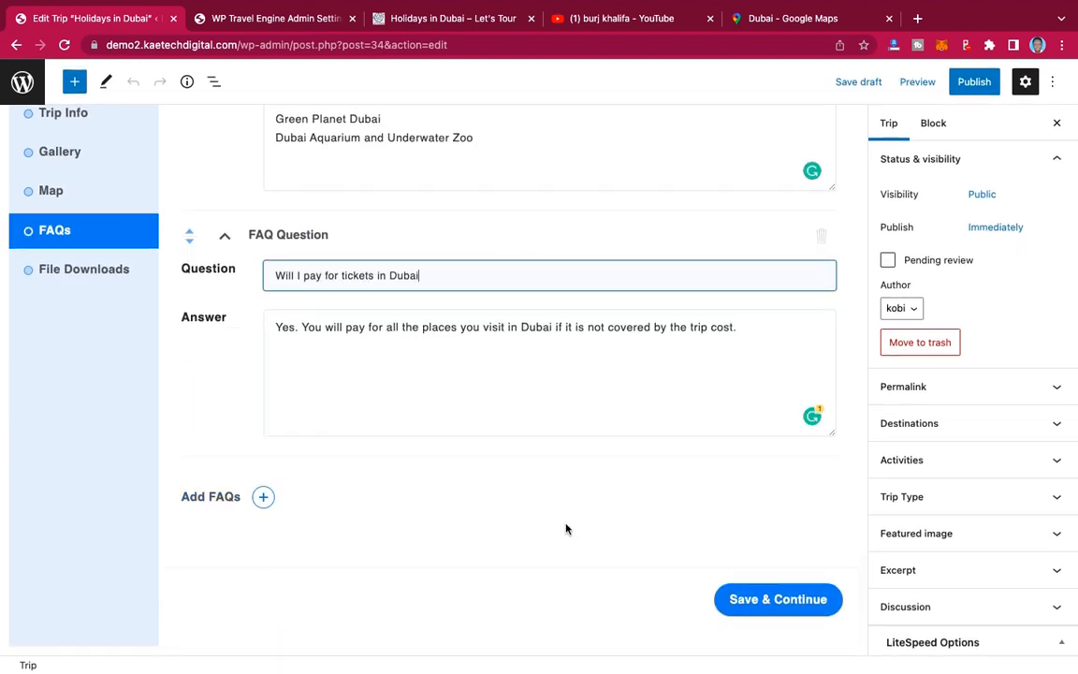
left_click(781, 607)
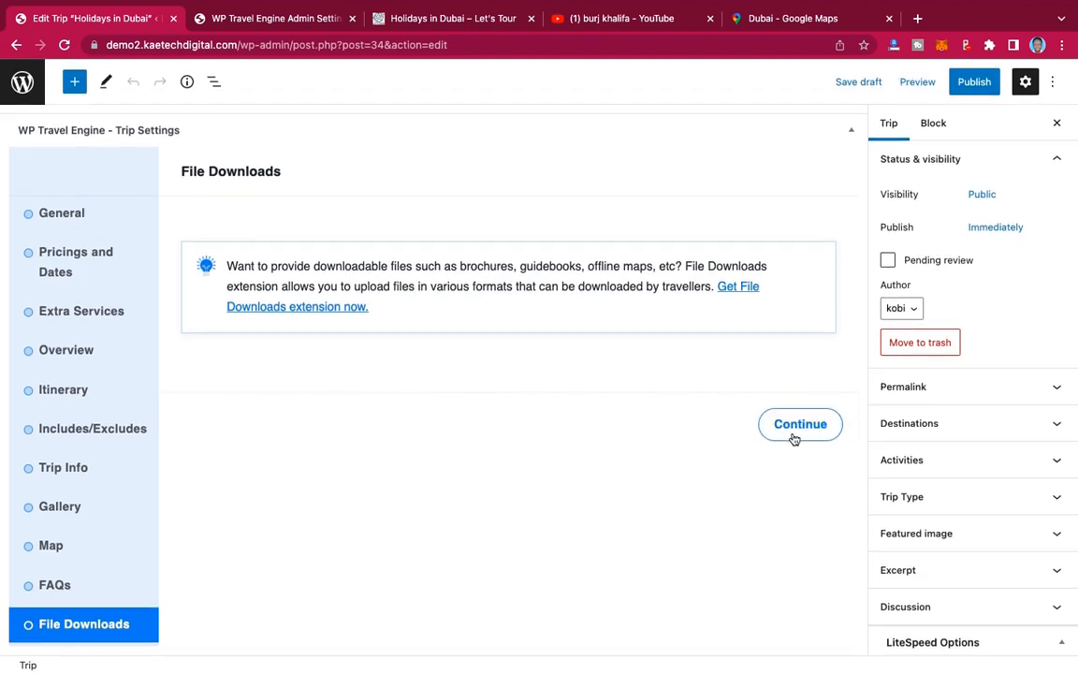
left_click(796, 437)
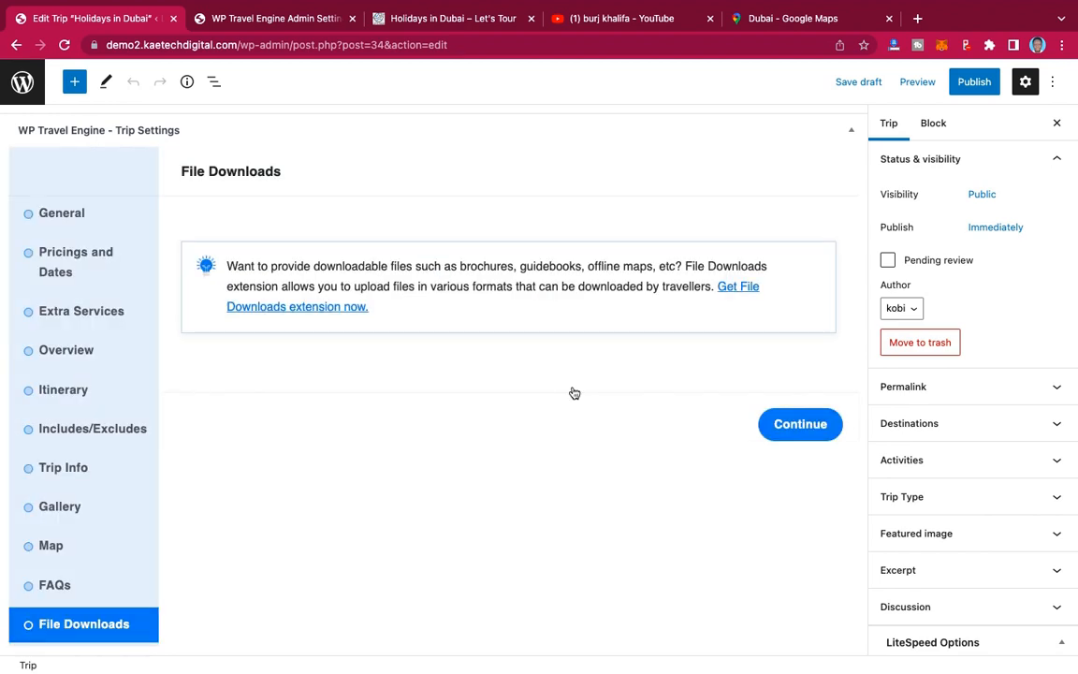
Step: Review the trip's title and description, the list of trip settings sections and the General settings
scroll(574, 392, "up", 4)
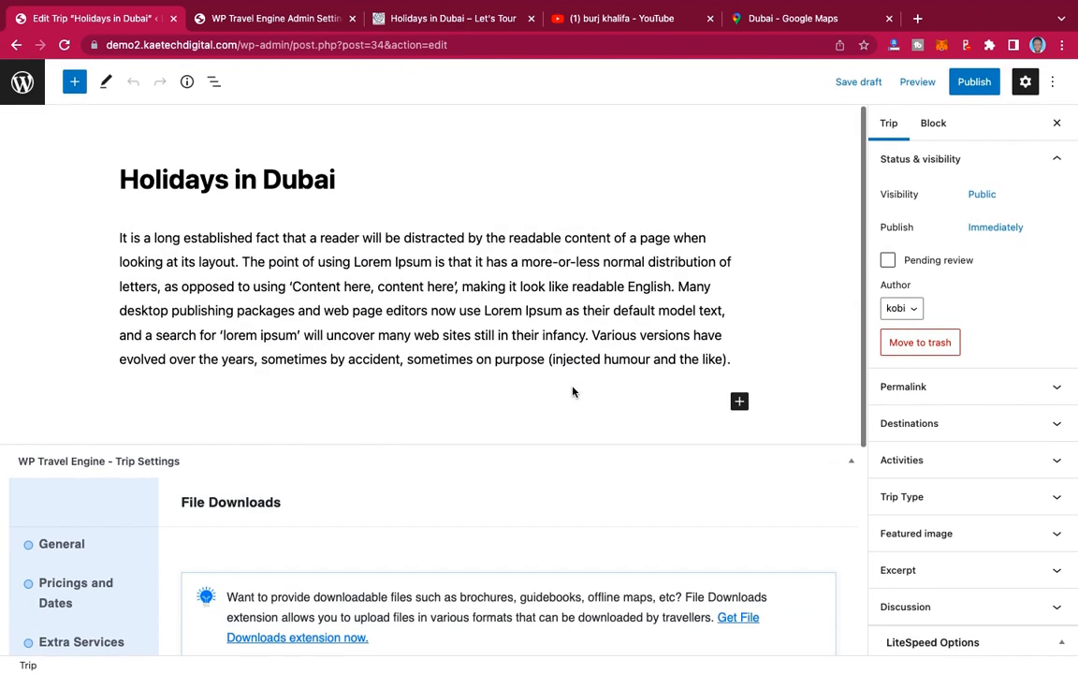
scroll(573, 392, "down", 4)
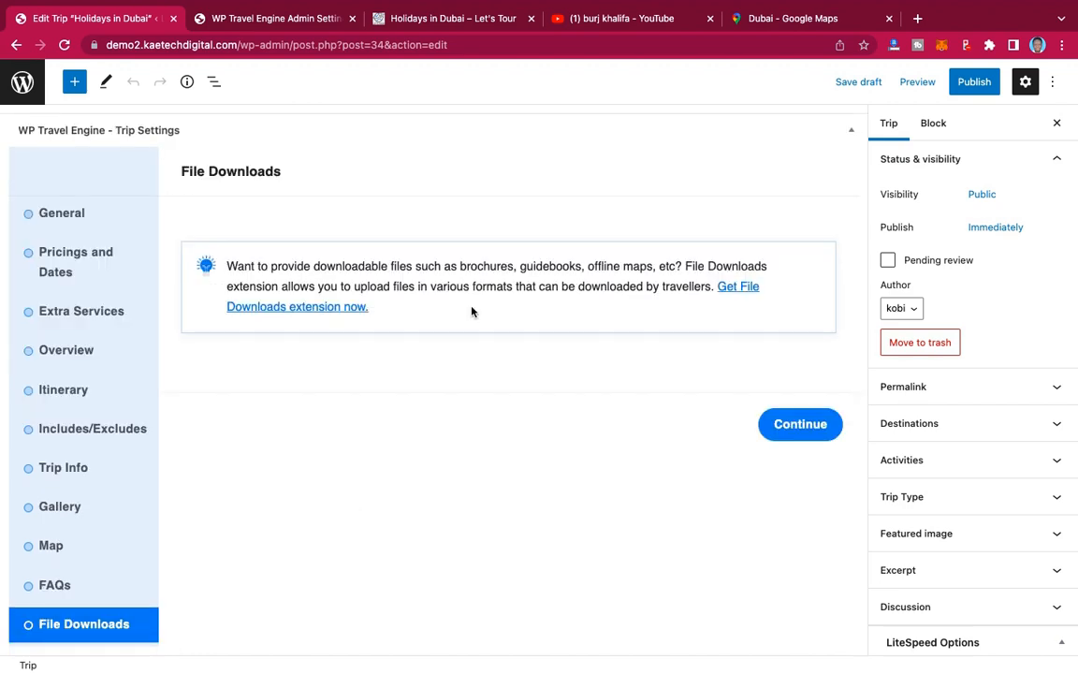
scroll(481, 308, "up", 1)
scroll(481, 308, "up", 3)
scroll(481, 308, "down", 3)
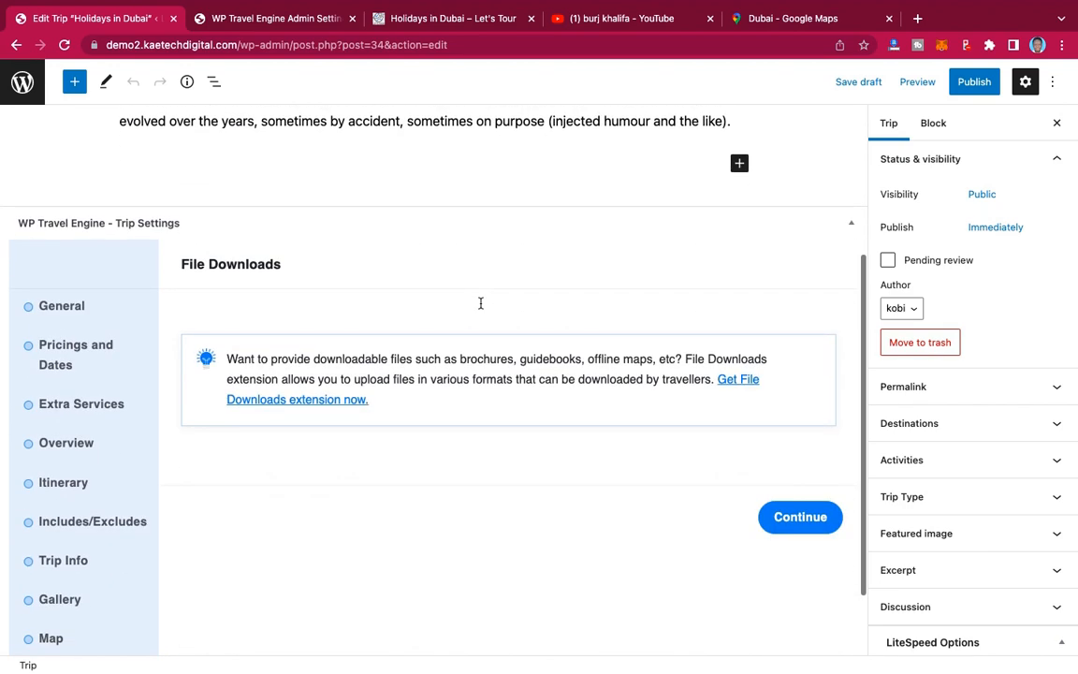
scroll(477, 234, "up", 5)
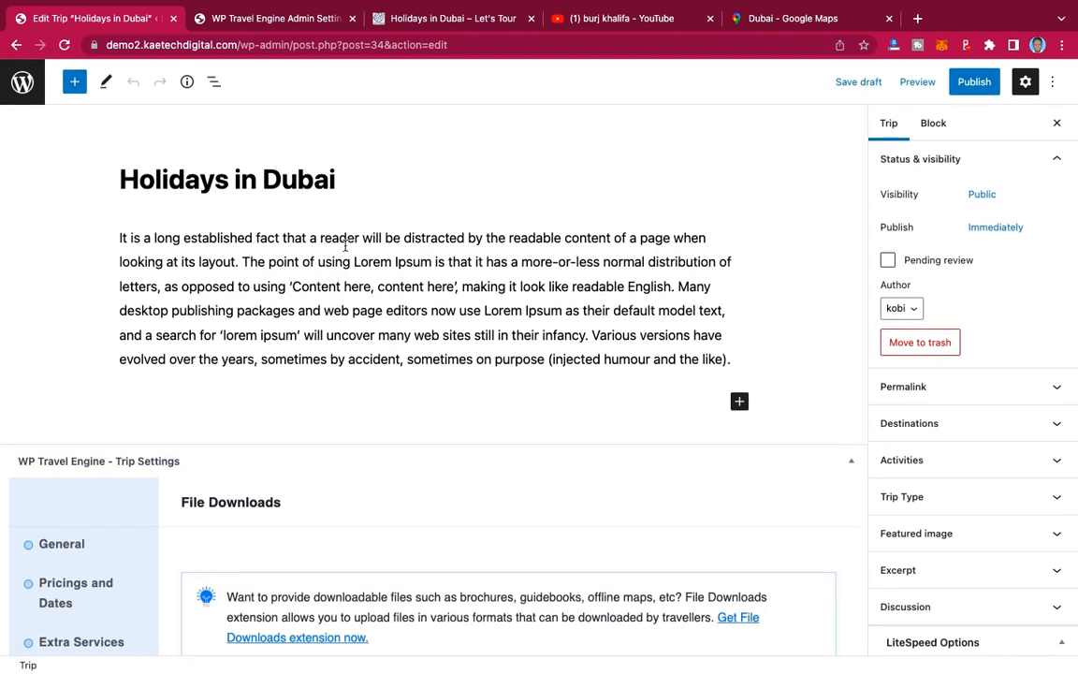
scroll(441, 451, "down", 5)
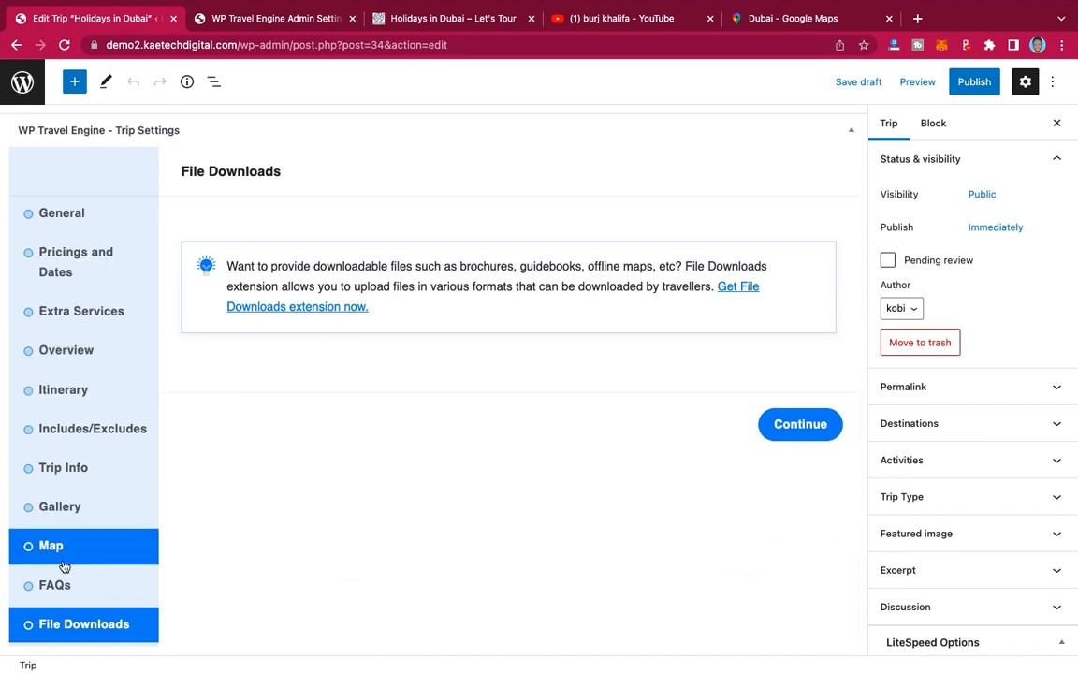
left_click(87, 225)
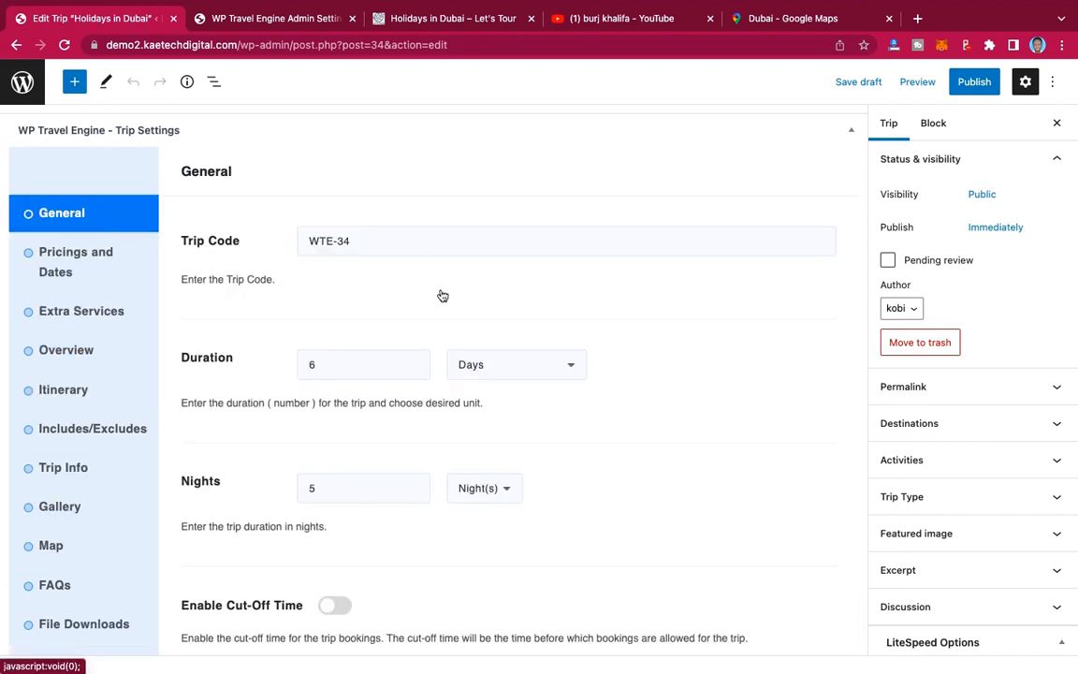
scroll(441, 294, "down", 3)
scroll(441, 294, "up", 5)
scroll(441, 294, "up", 5)
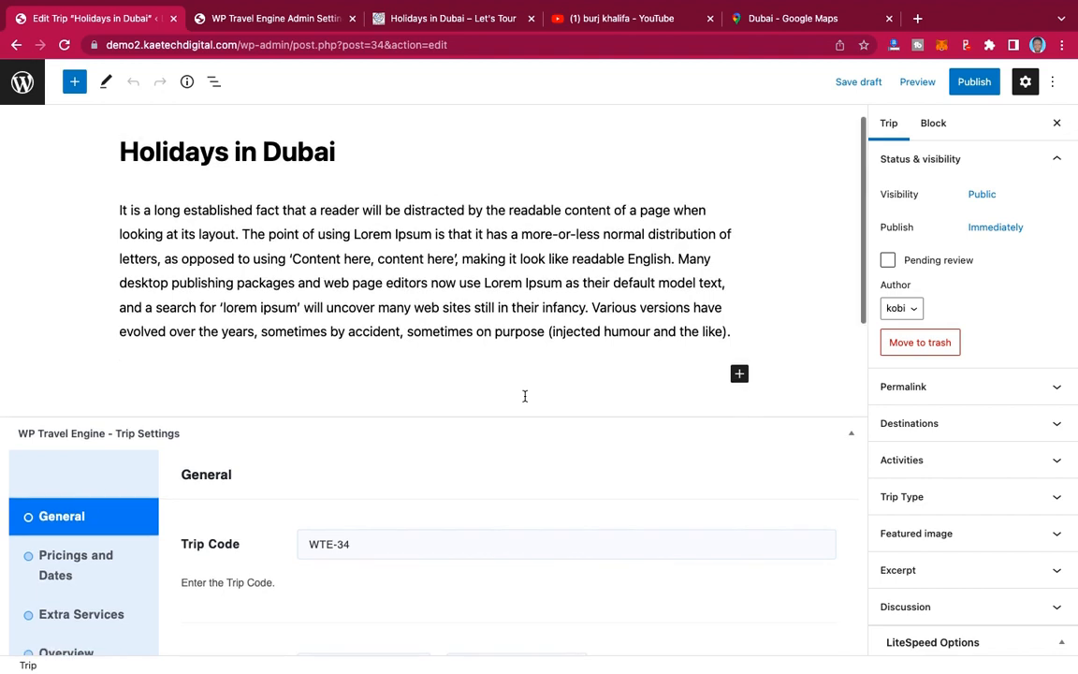
Step: Copy the shortcode [Trip_Info_Shortcode id='34'] from the Trip Info settings, and switch to the Let's Tour trip page
scroll(524, 395, "down", 3)
left_click(67, 544)
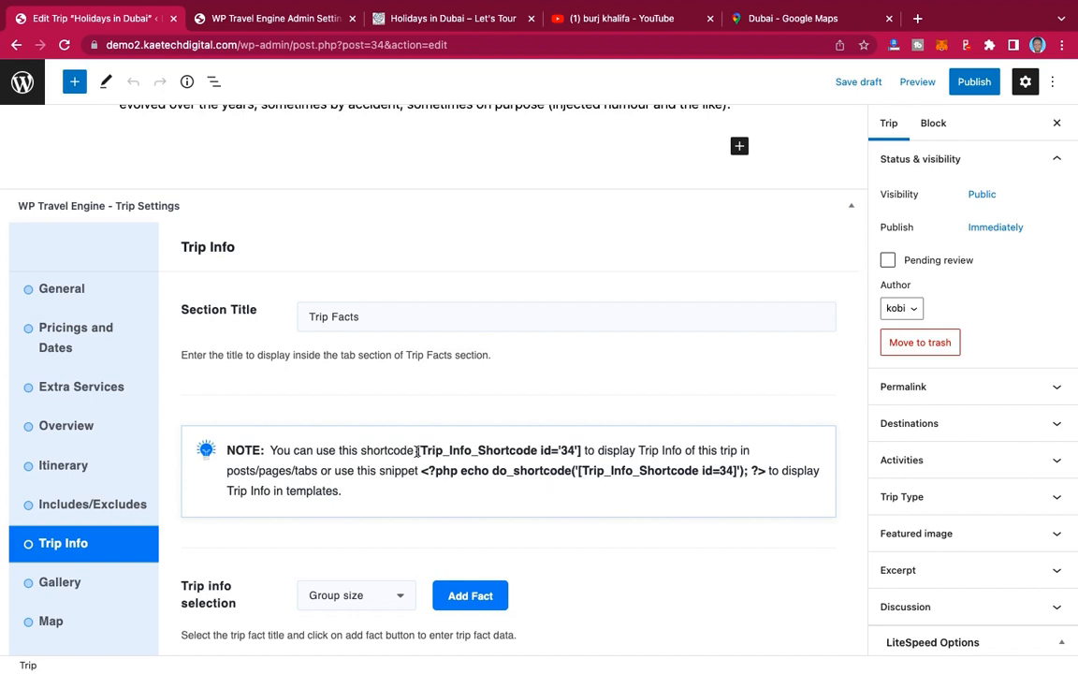
left_click_drag(417, 451, 583, 450)
key("super+c")
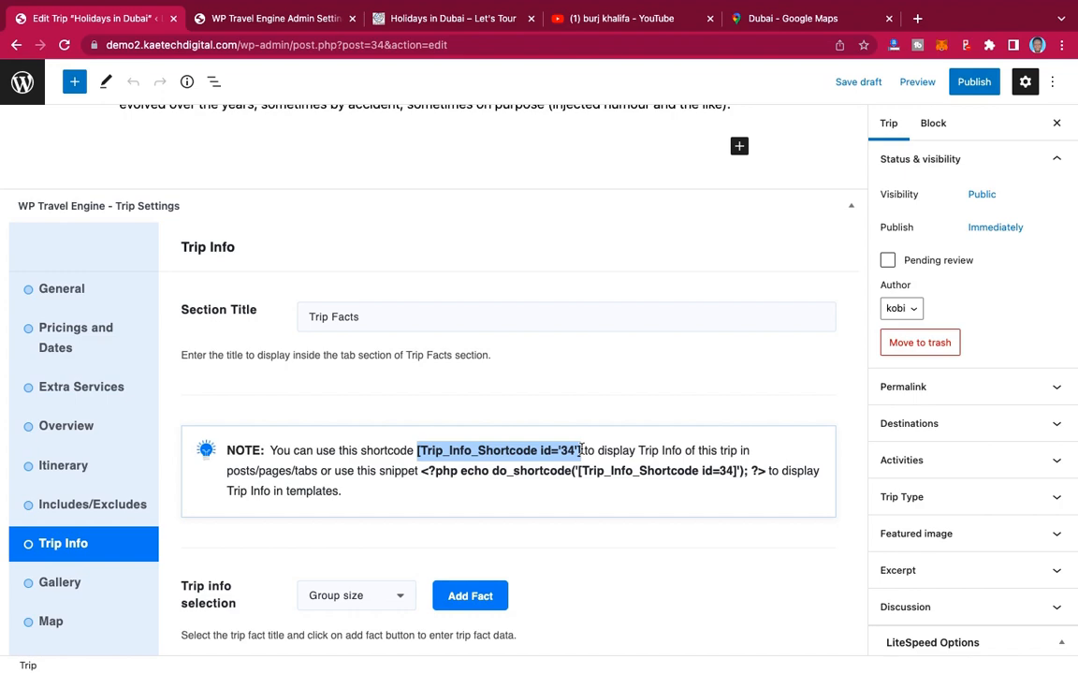
left_click(471, 28)
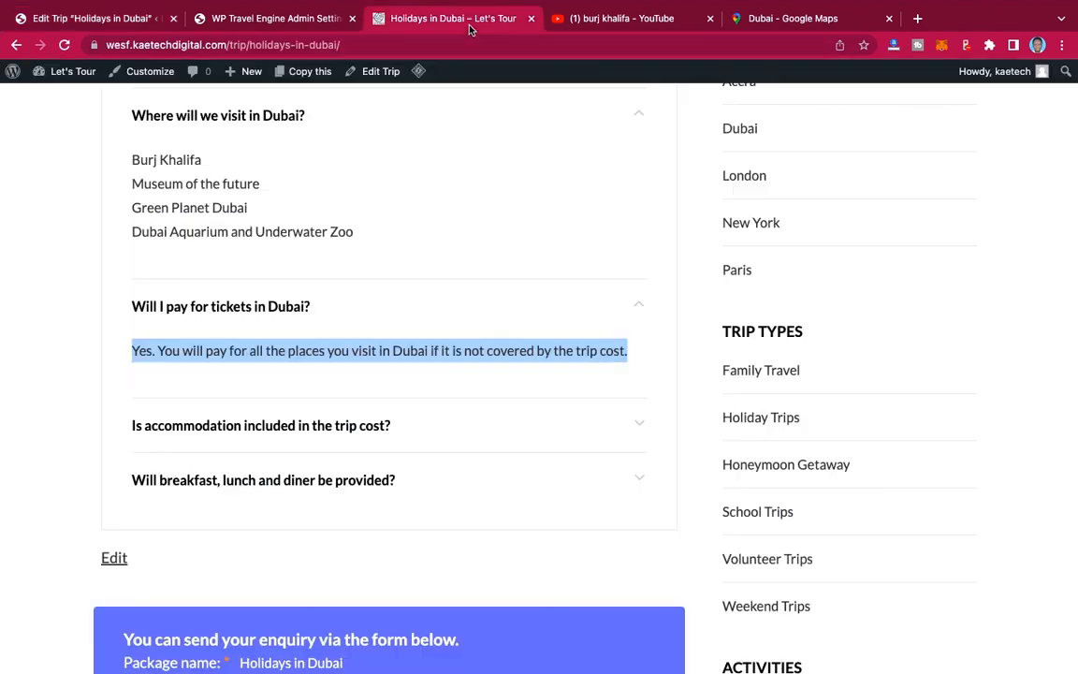
Step: Check where the Trip Facts box sits relative to the description on the Let's Tour trip page
scroll(316, 323, "up", 5)
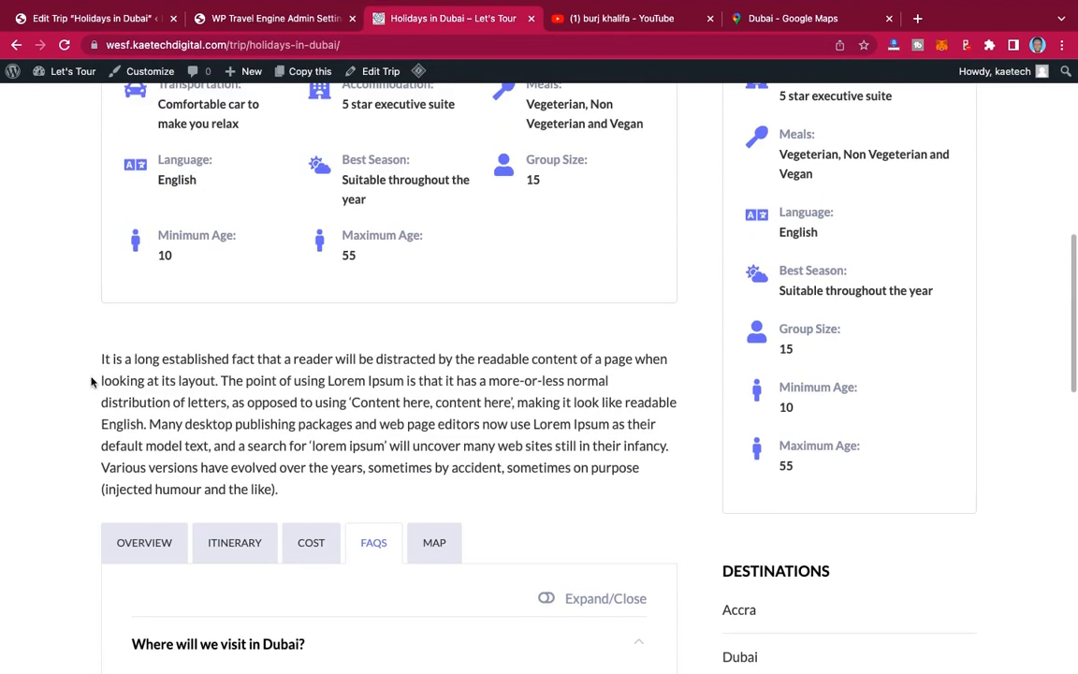
scroll(281, 250, "up", 4)
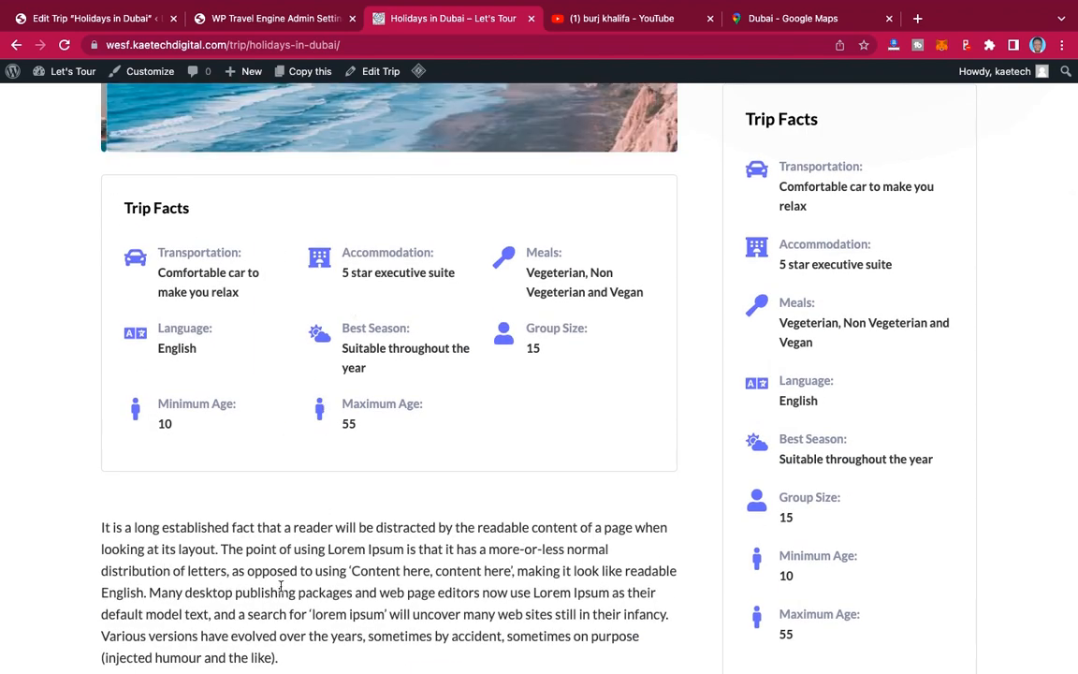
scroll(248, 524, "down", 2)
scroll(234, 440, "up", 2)
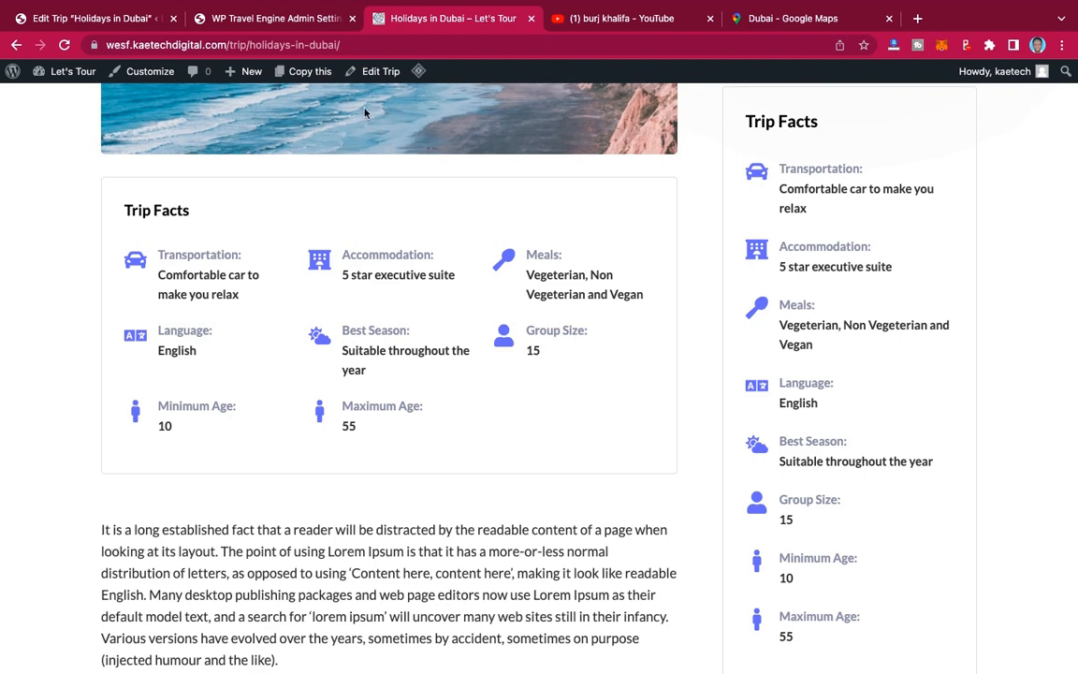
Step: In the trip editor, insert a Shortcode block between the title and the description, containing the copied [Trip_Info_Shortcode id='34']
left_click(89, 25)
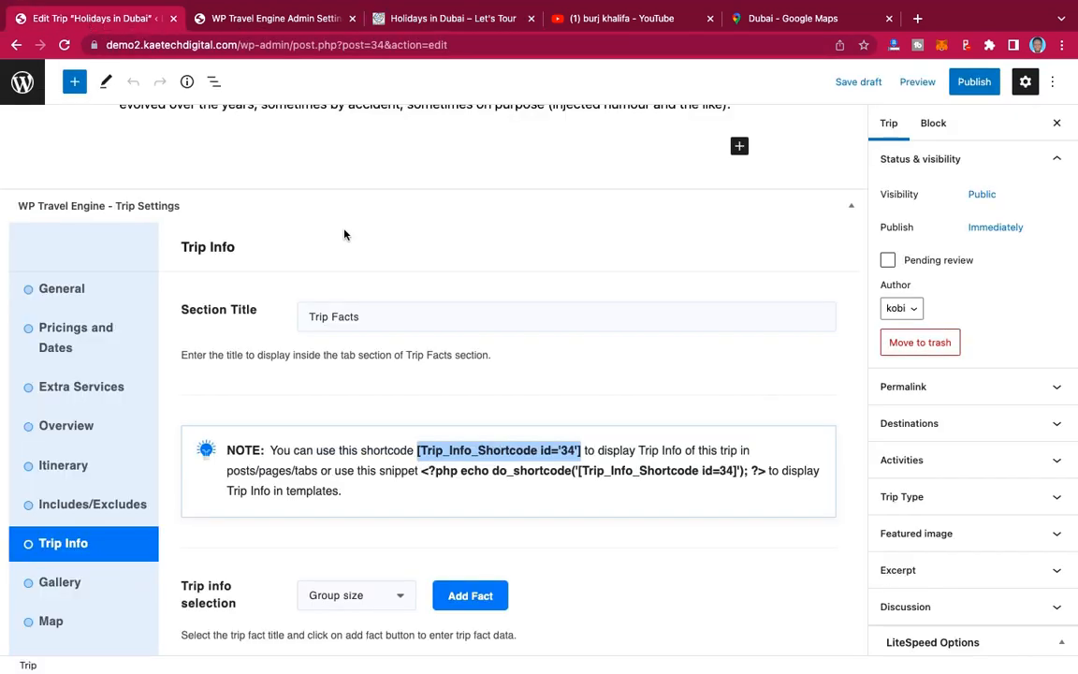
scroll(309, 205, "up", 5)
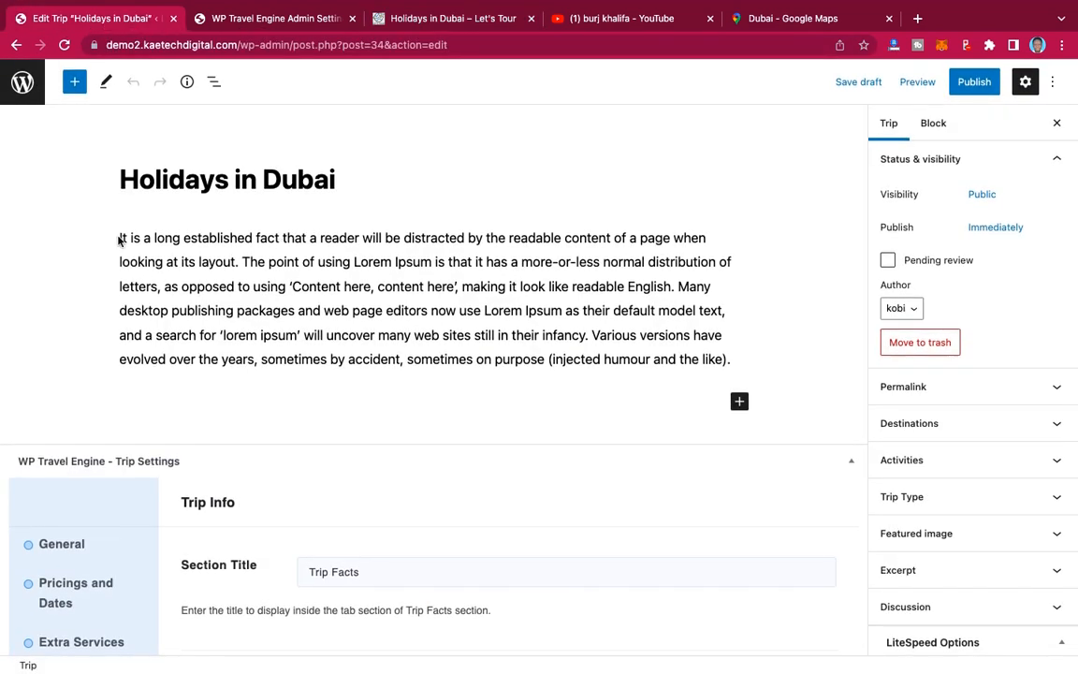
left_click(202, 237)
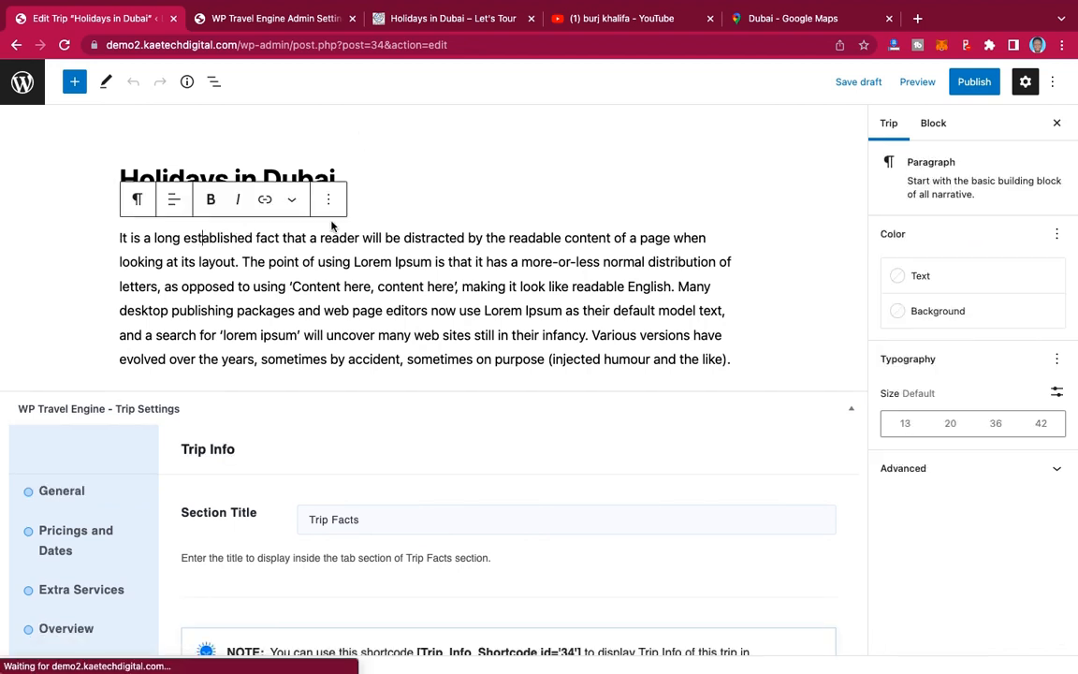
left_click(354, 178)
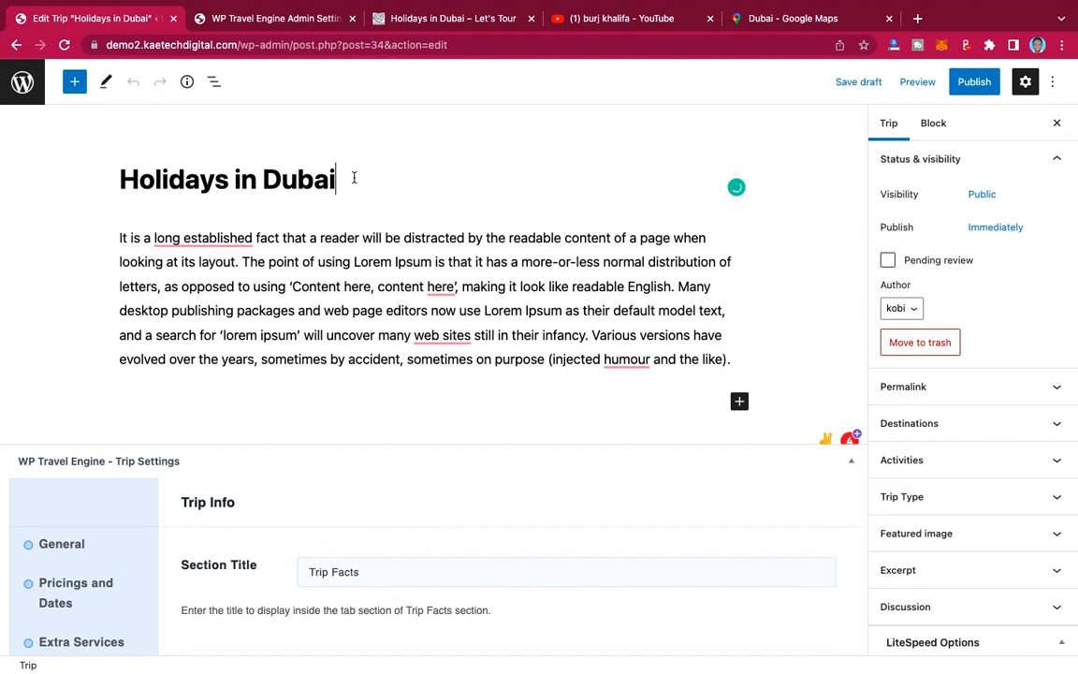
key("Return")
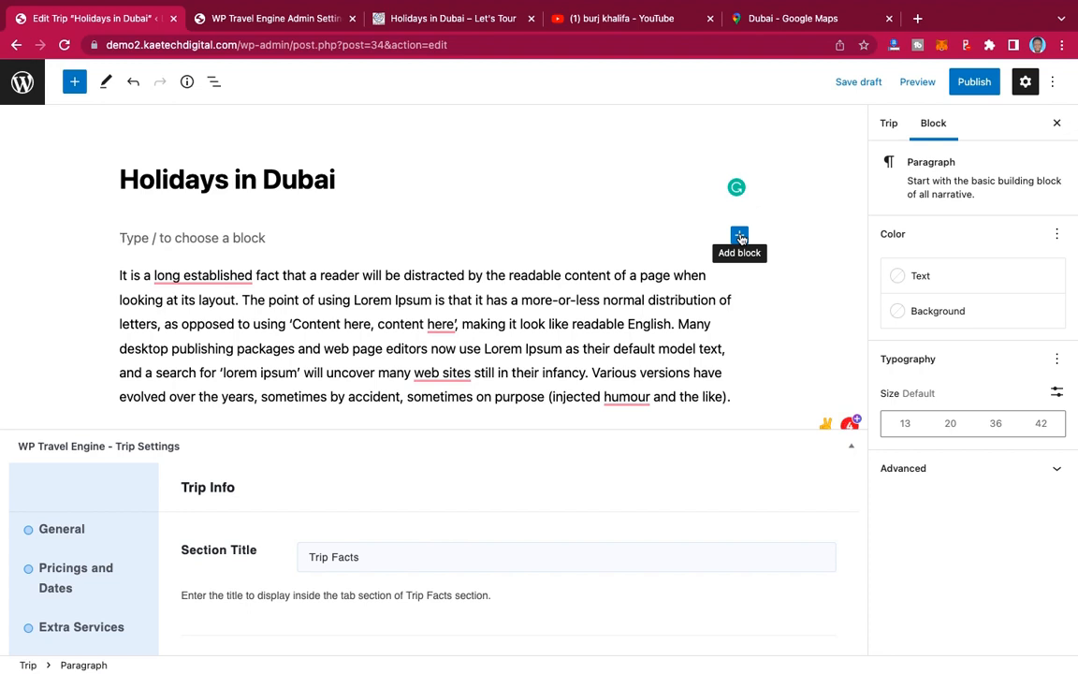
left_click(740, 236)
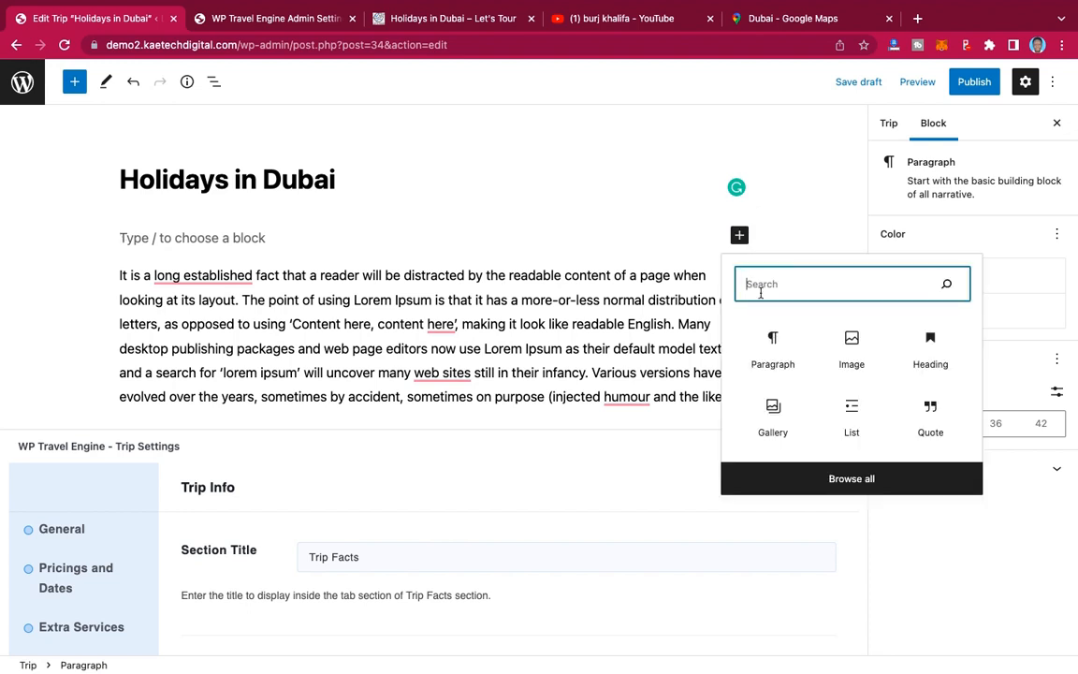
type("short")
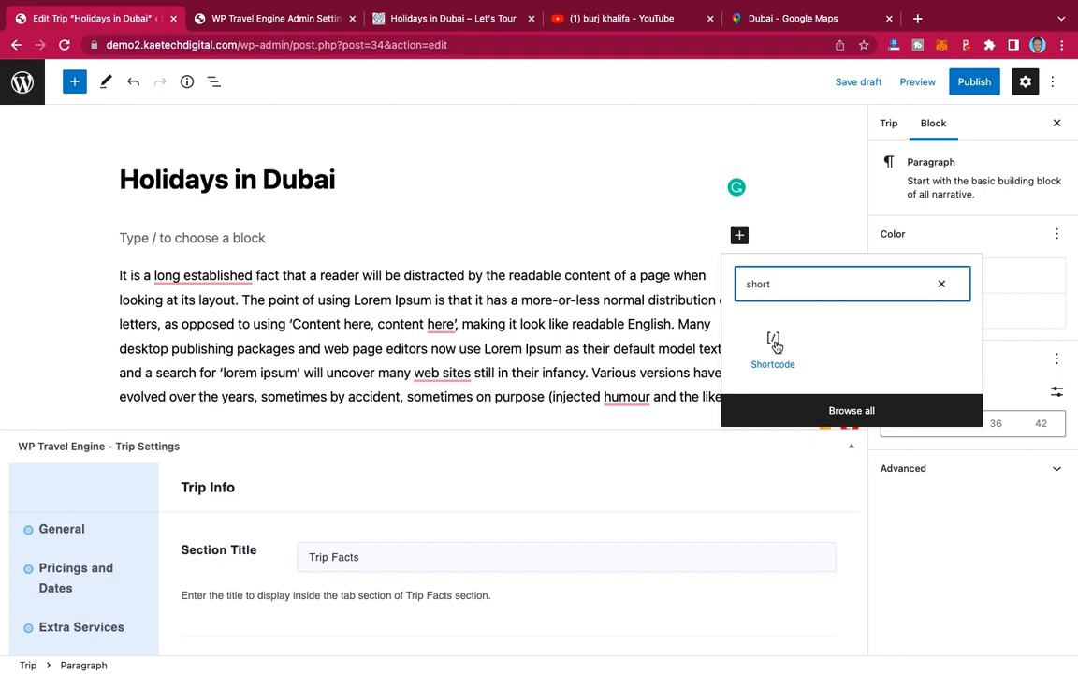
left_click(774, 344)
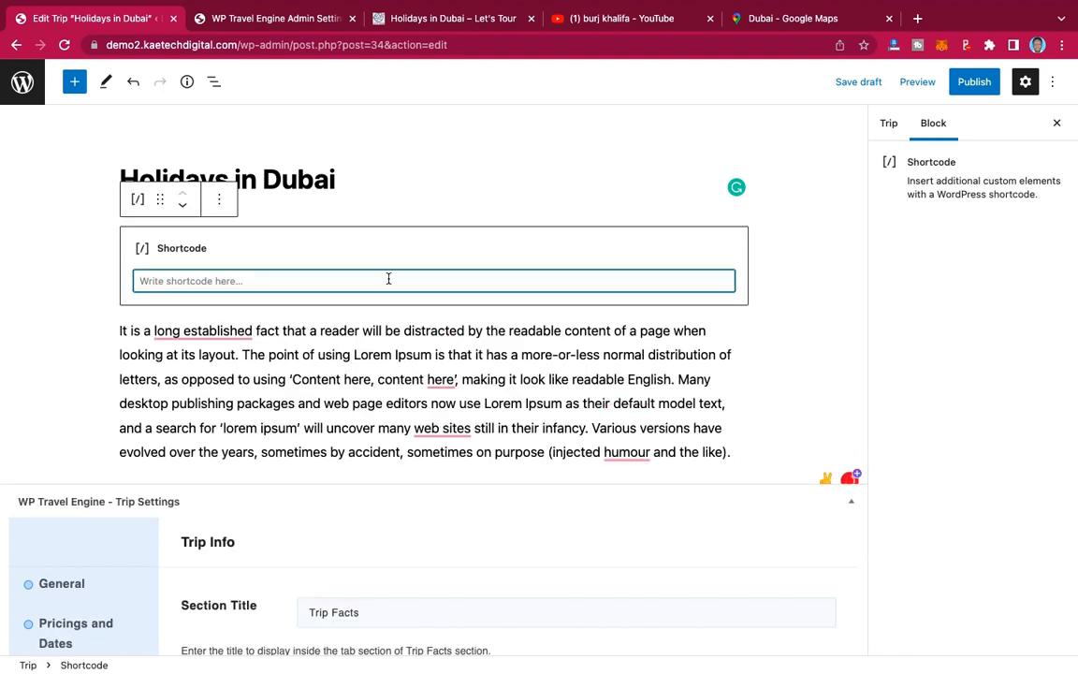
key("super+v")
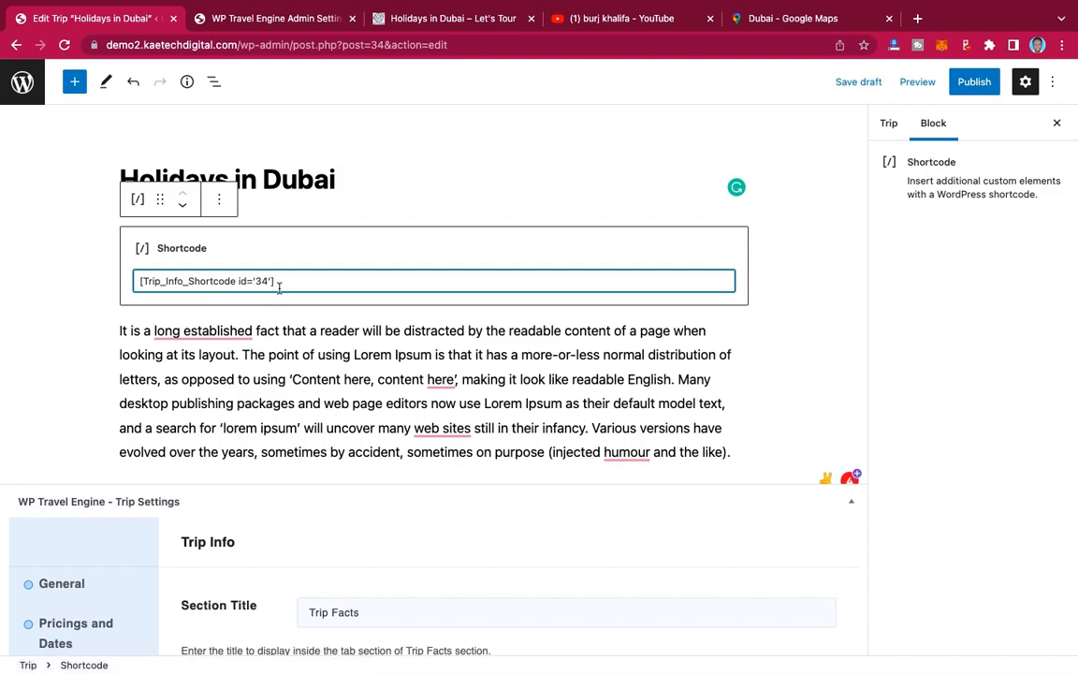
Step: Show the trip-level settings and assign the trip to the Dubai destination
scroll(459, 349, "down", 5)
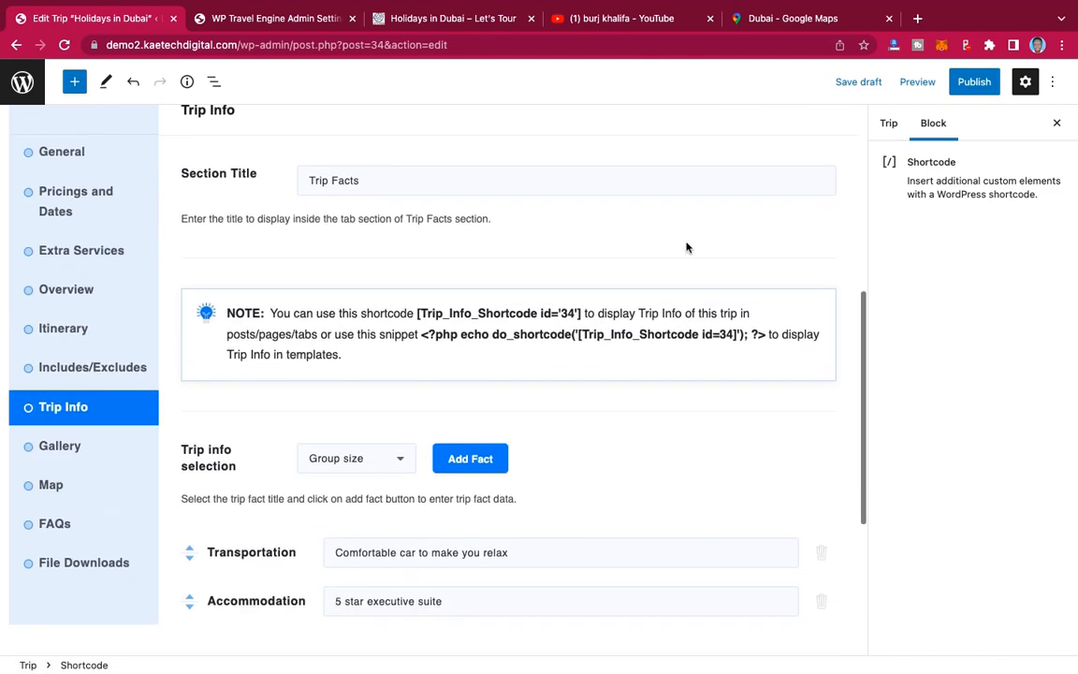
left_click(890, 123)
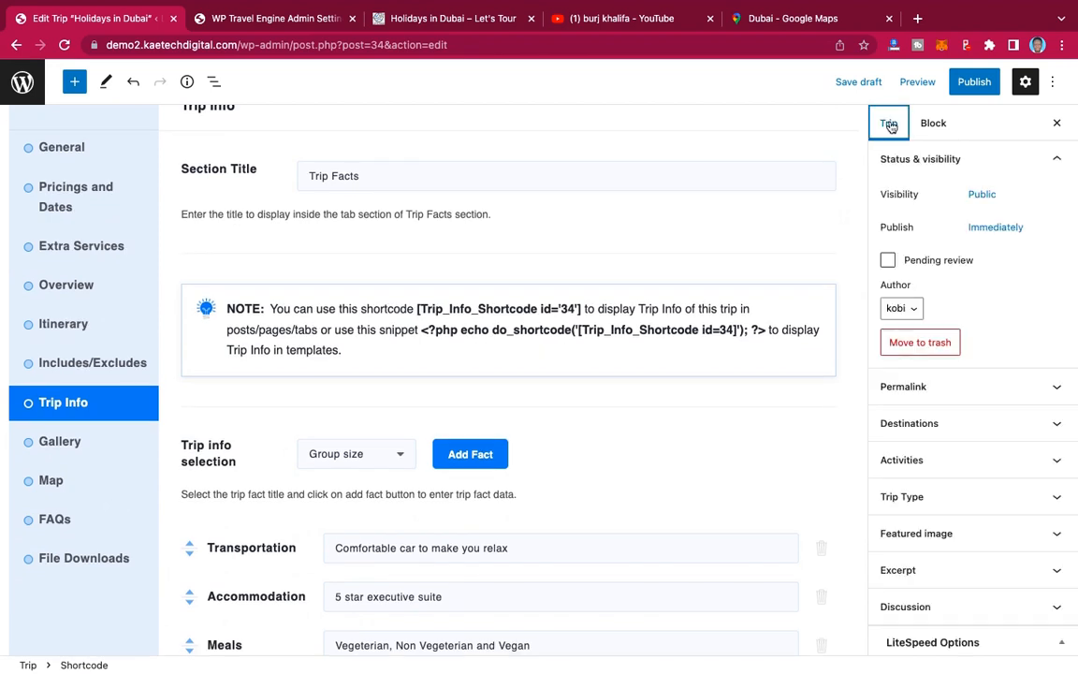
scroll(936, 429, "down", 3)
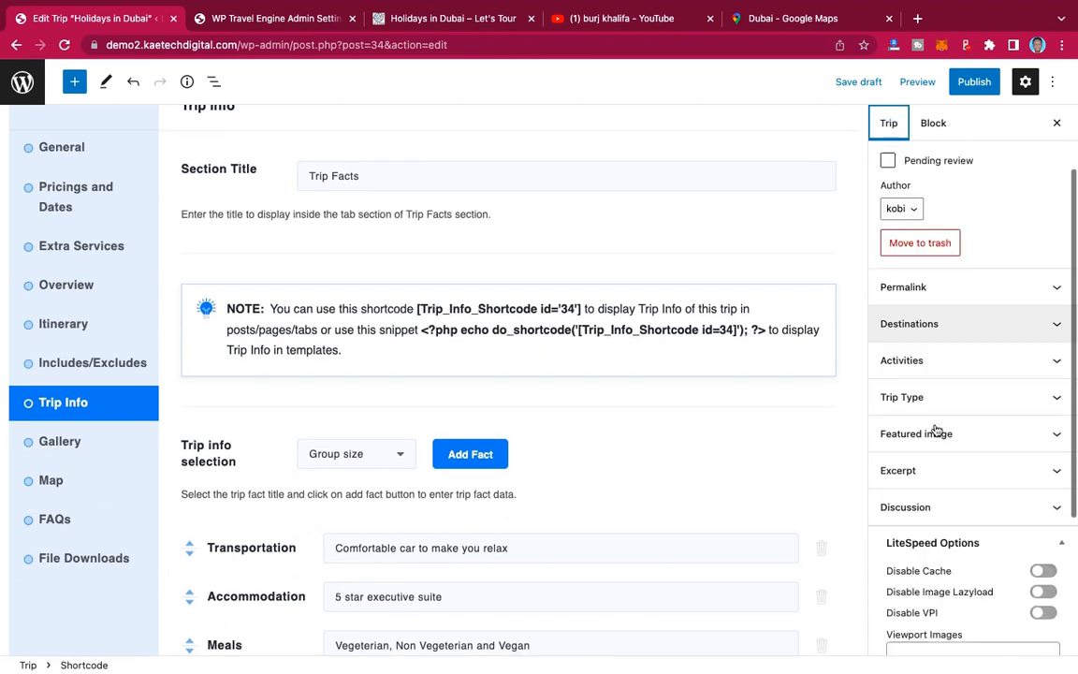
scroll(936, 430, "down", 2)
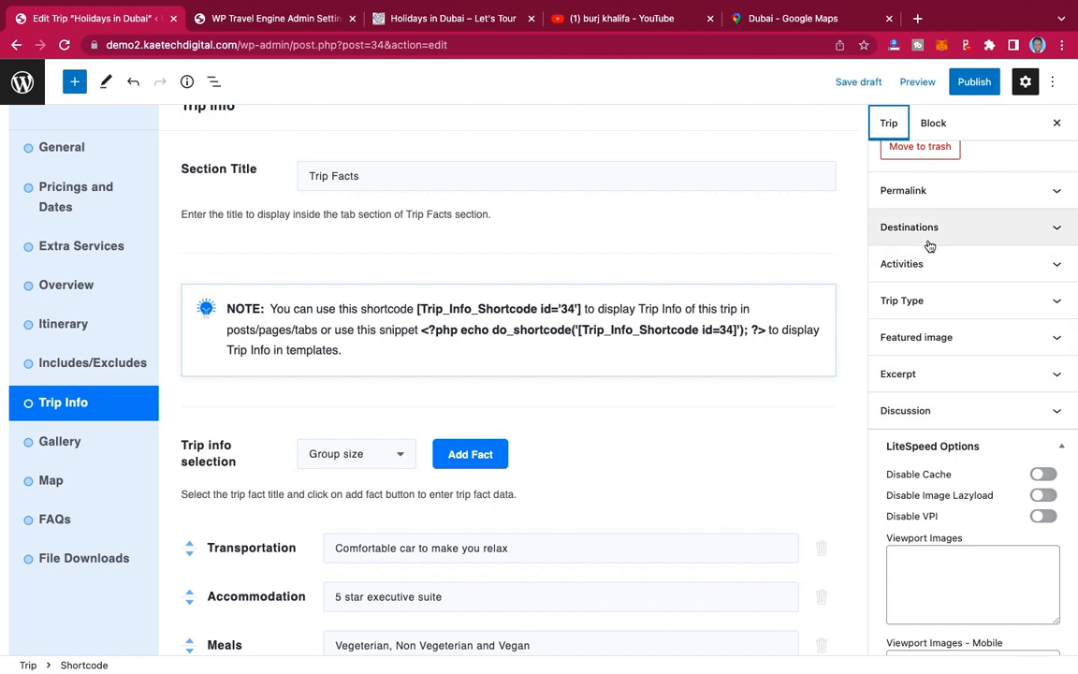
scroll(932, 230, "up", 3)
scroll(930, 245, "down", 2)
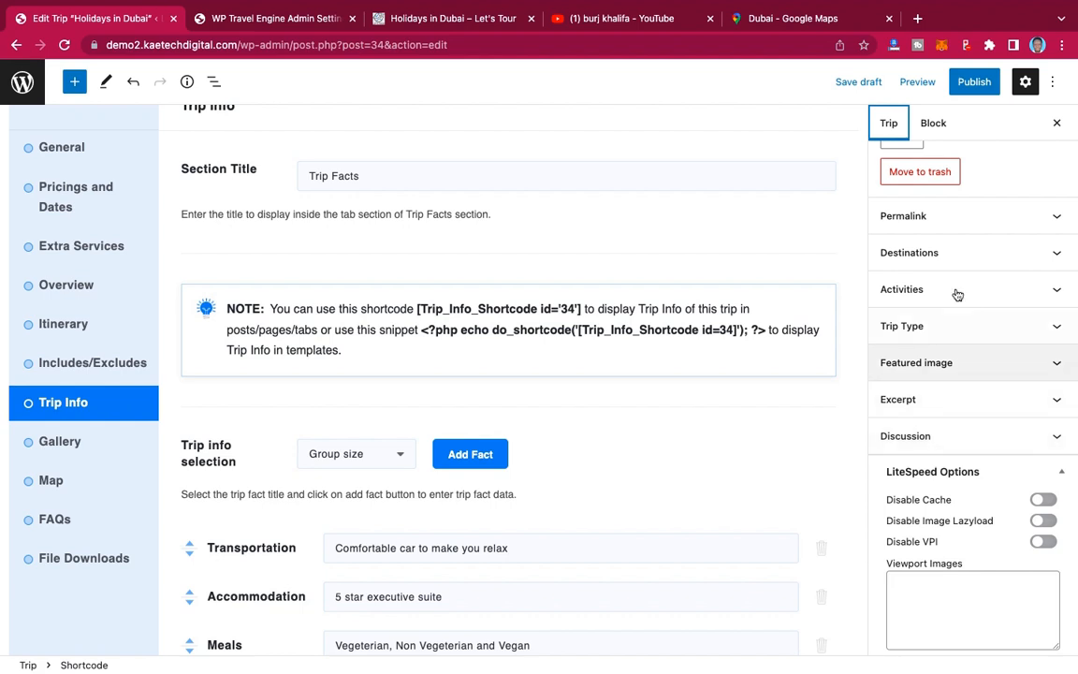
left_click(983, 253)
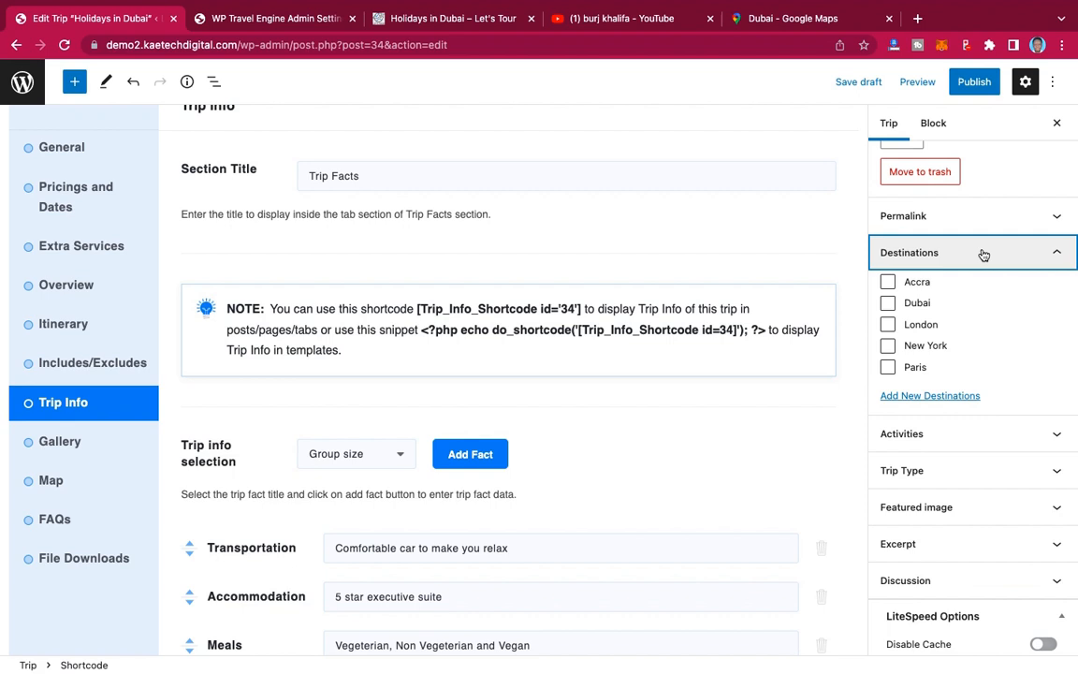
left_click(887, 305)
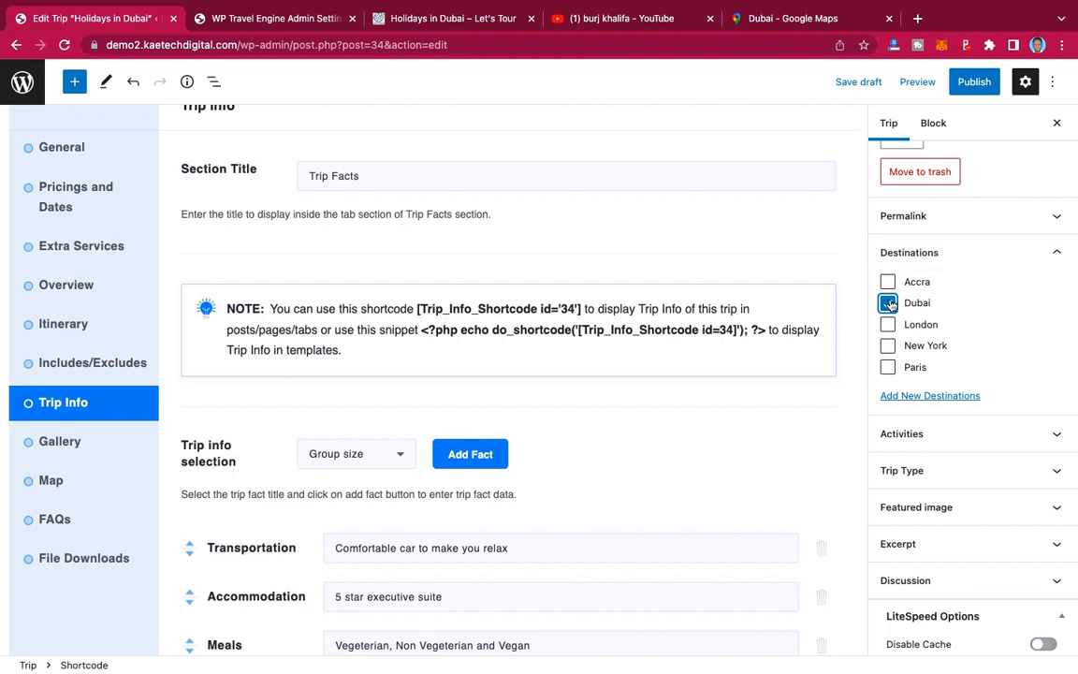
Step: Assign the activities Hot Air Balloon and Sight Seeing to the trip
scroll(889, 314, "down", 3)
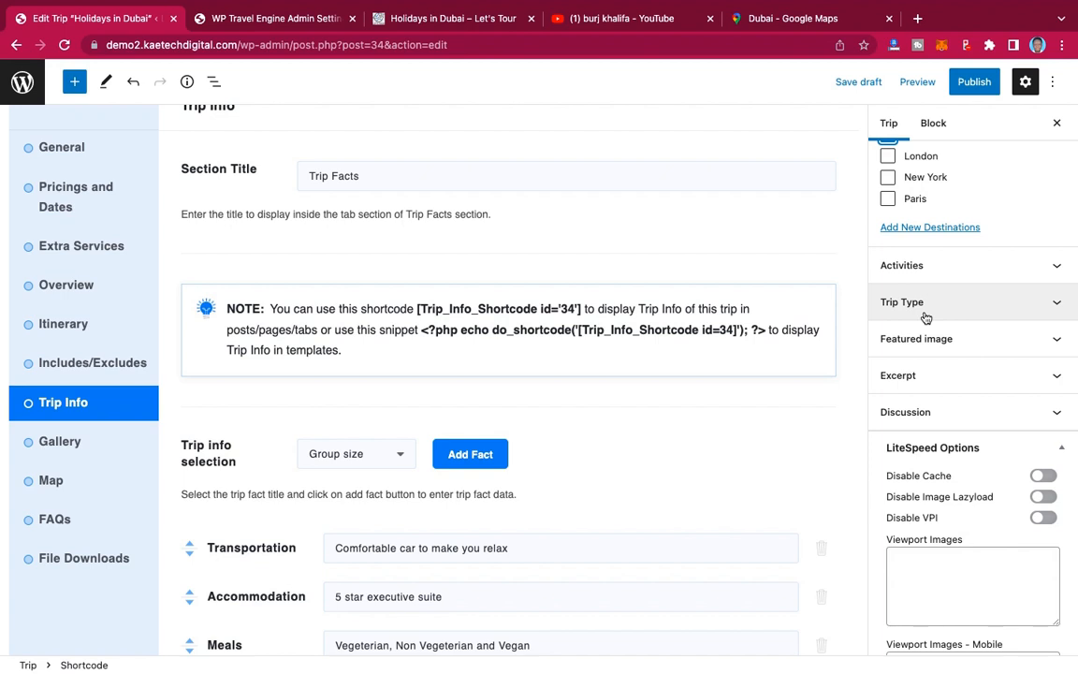
left_click(970, 269)
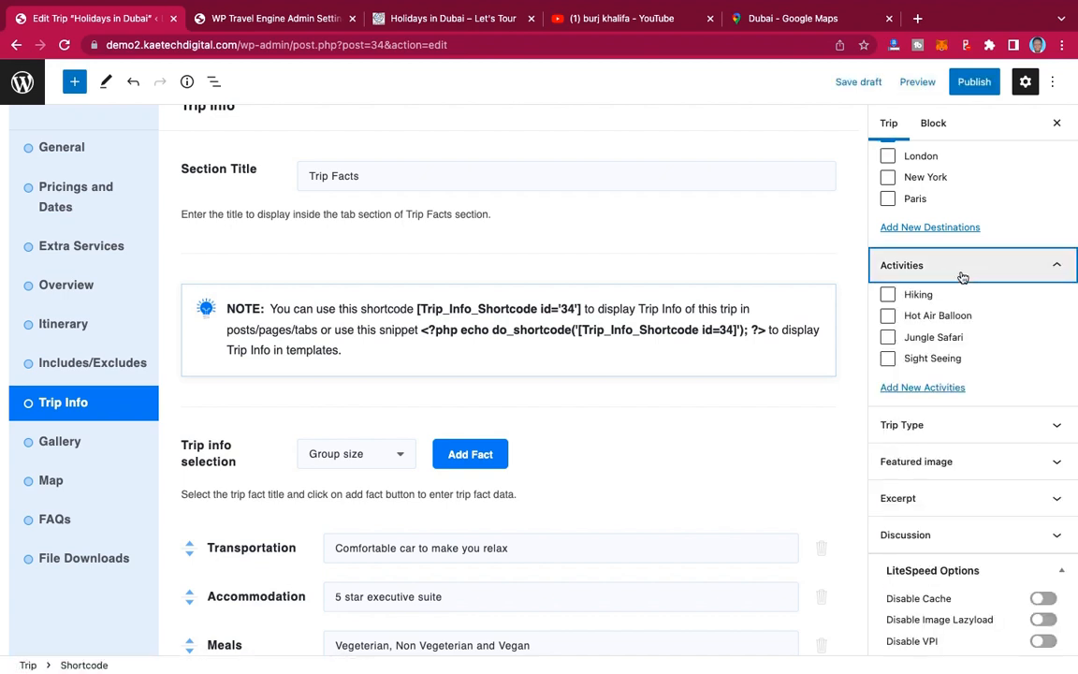
left_click(888, 317)
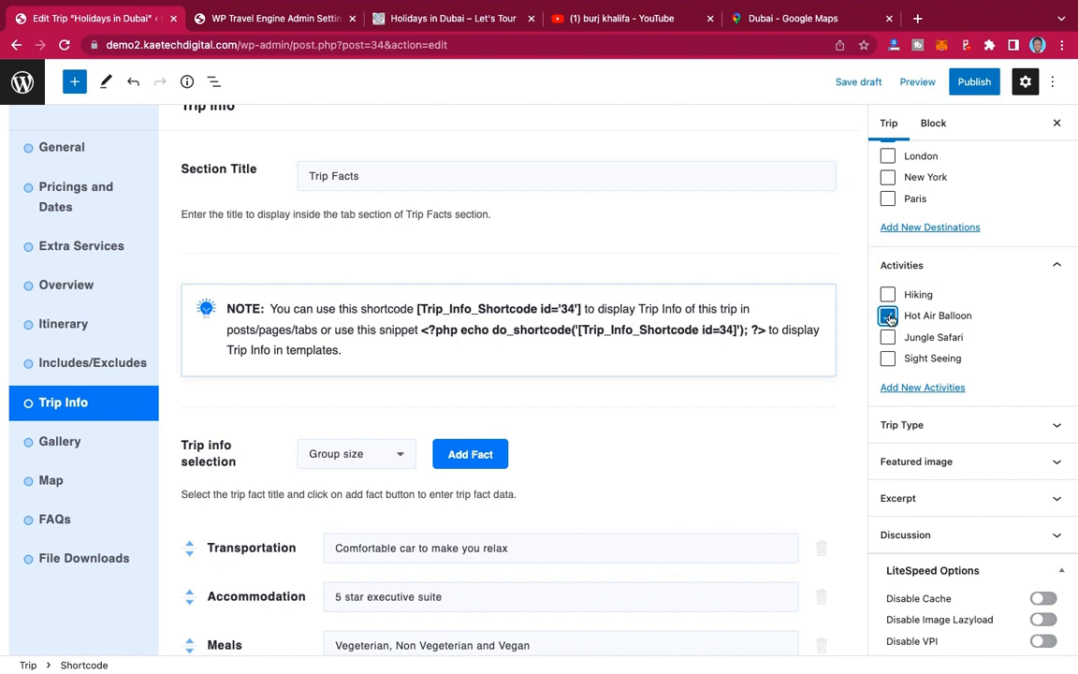
left_click(886, 361)
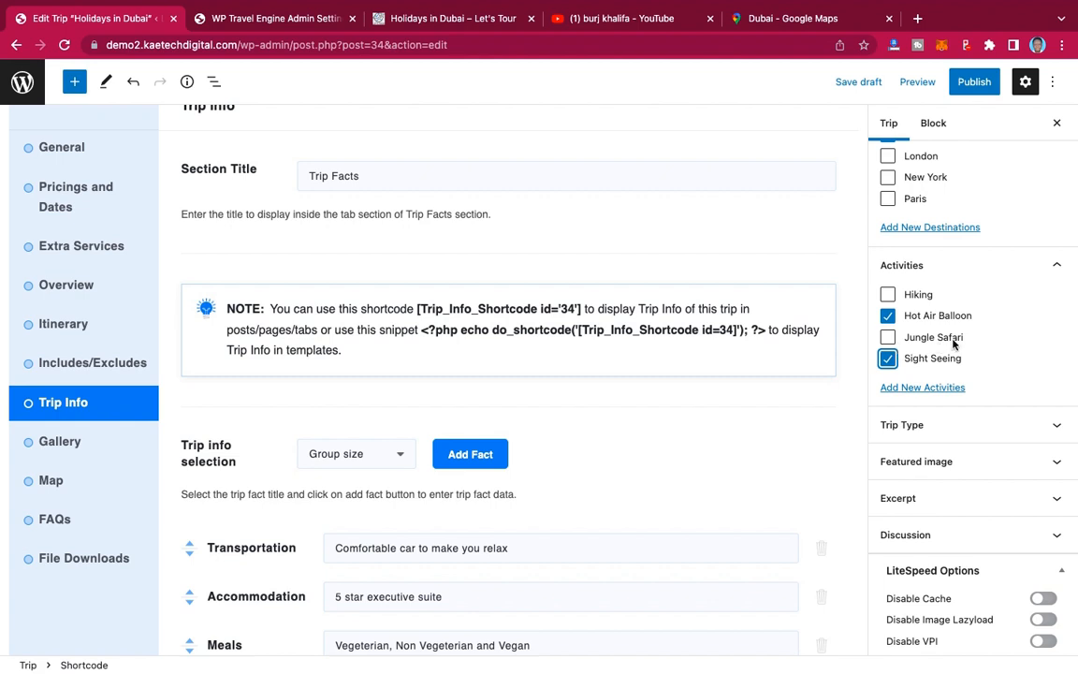
Step: Assign the trip types Family Trip, Holiday Trip and Honeymoon Trip to the trip
scroll(954, 345, "down", 3)
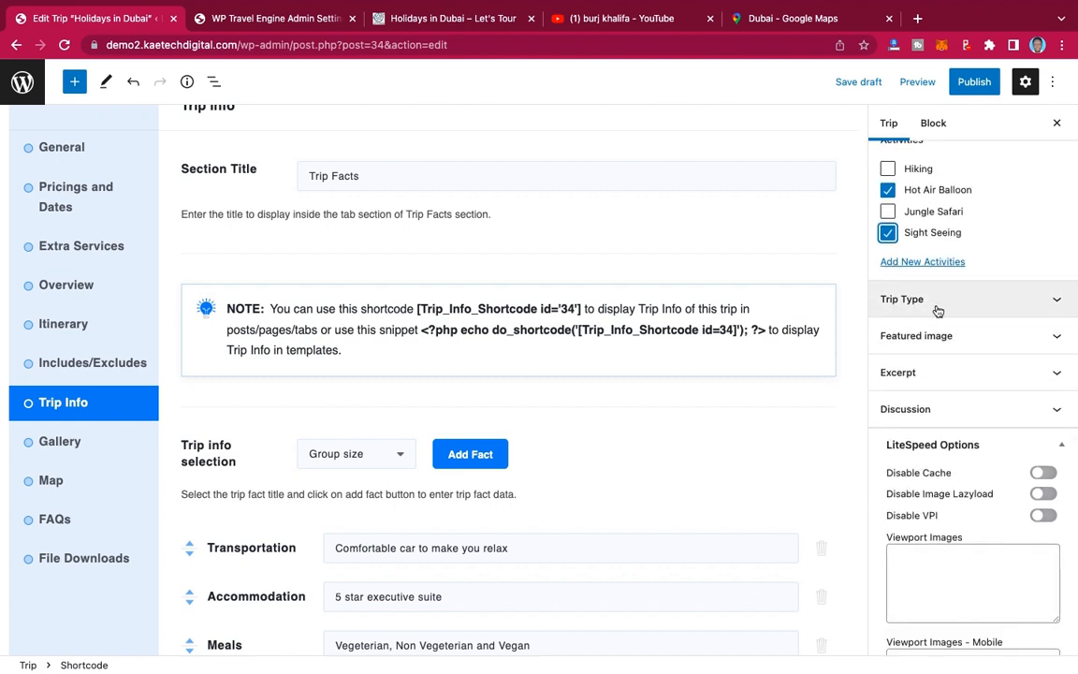
left_click(965, 303)
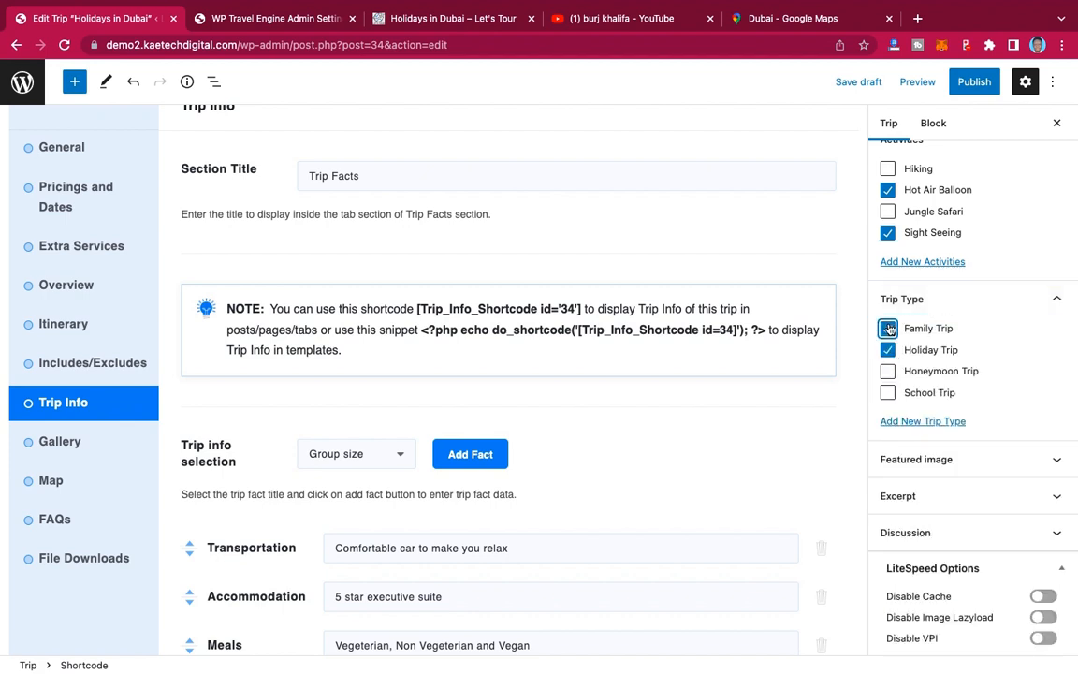
left_click(888, 372)
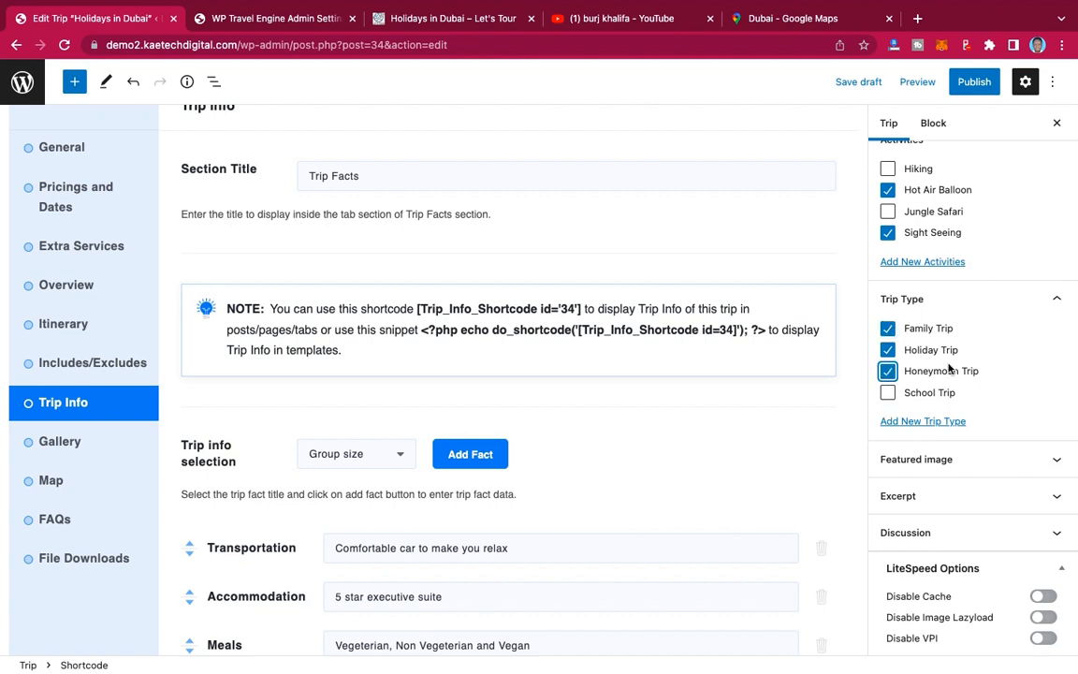
Step: Set the Burj Al Arab photo from the media library as the trip's featured image
scroll(980, 414, "down", 3)
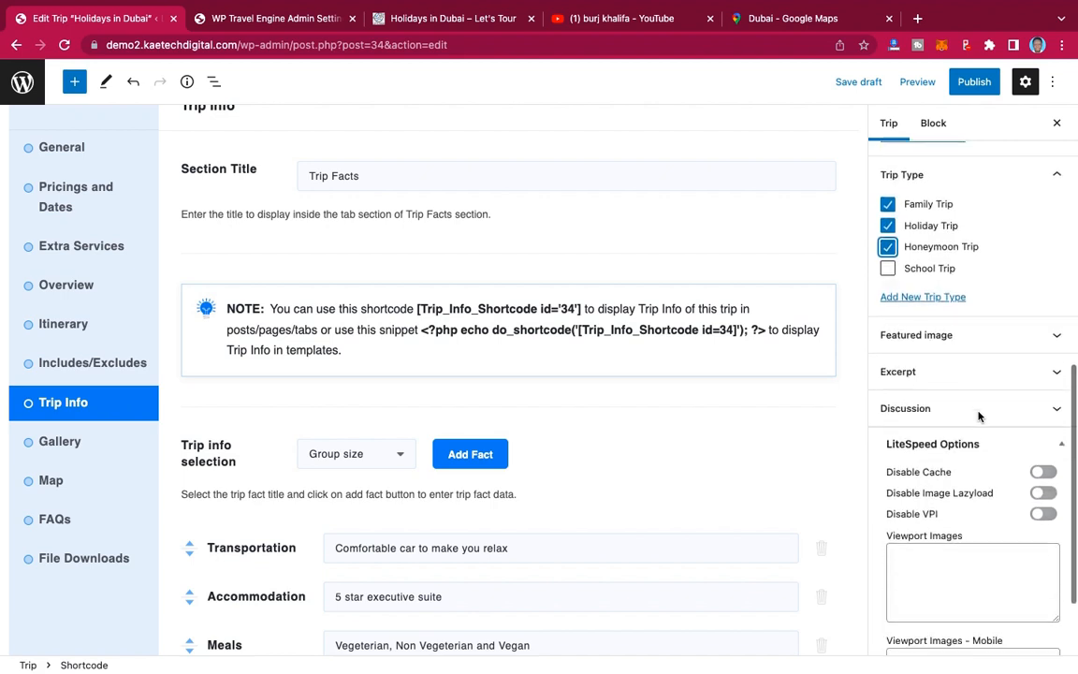
scroll(980, 415, "down", 1)
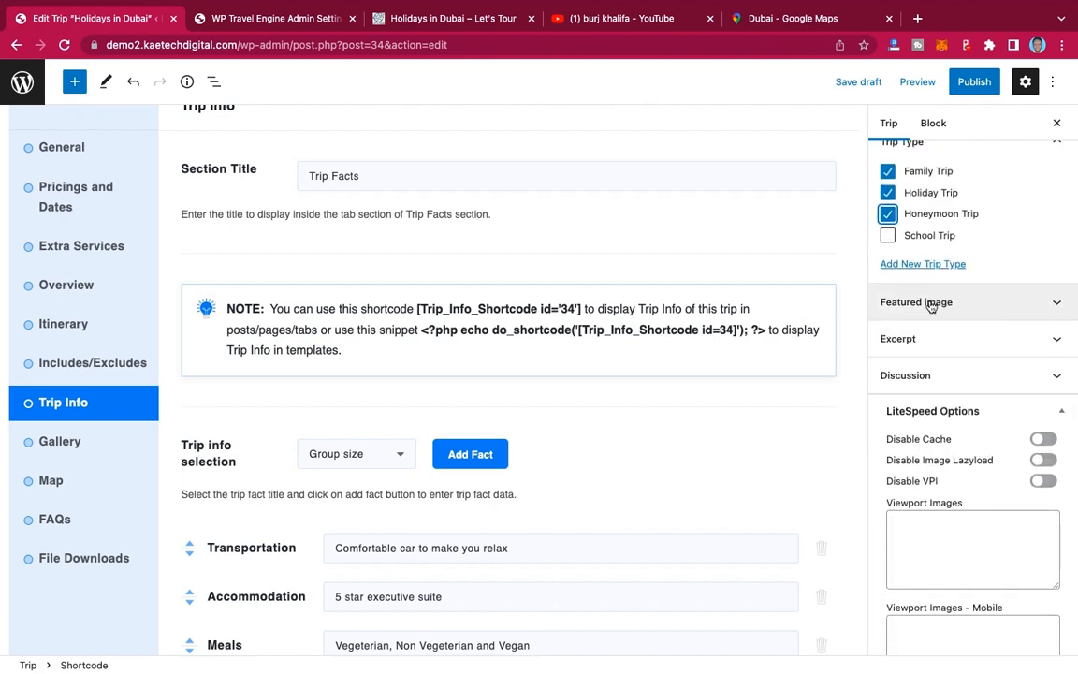
left_click(962, 307)
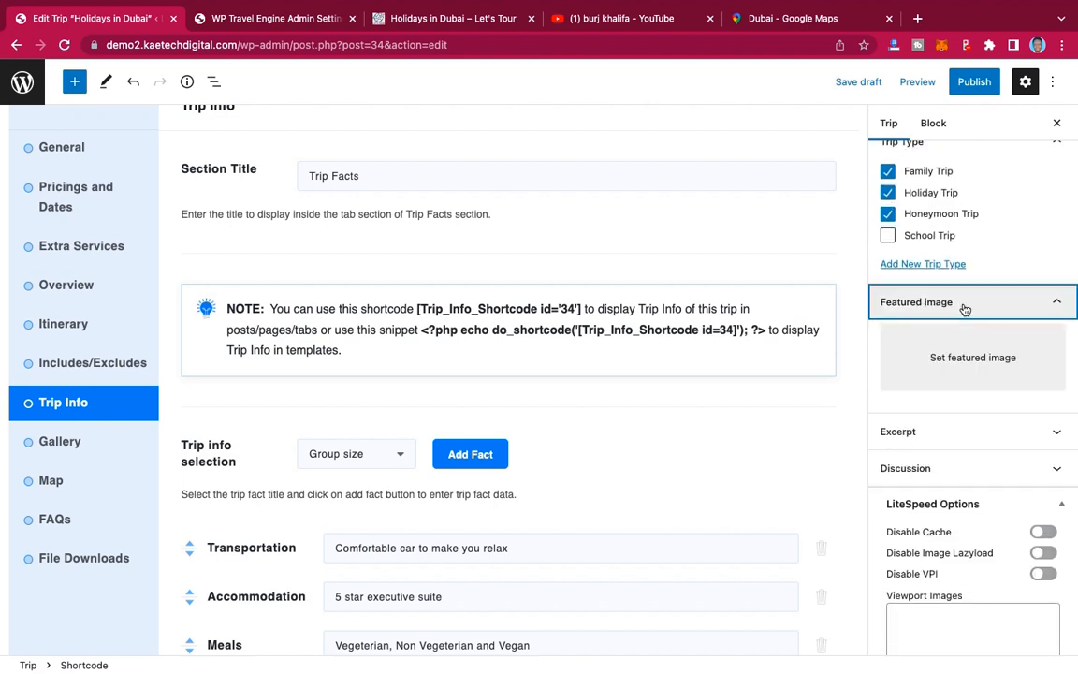
left_click(973, 360)
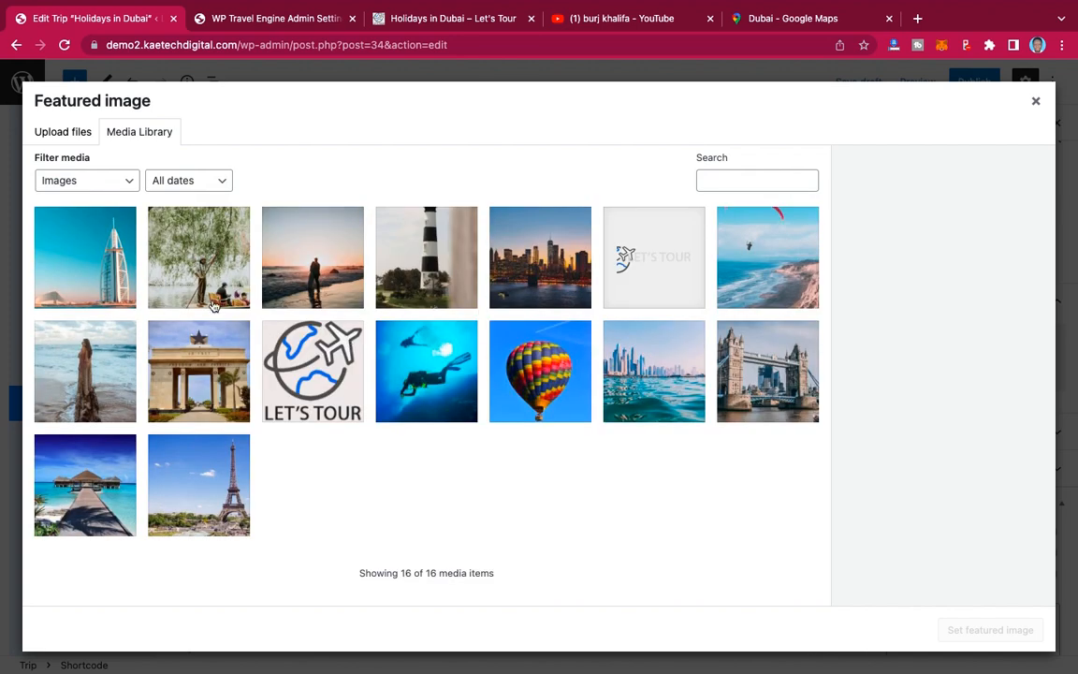
left_click(95, 252)
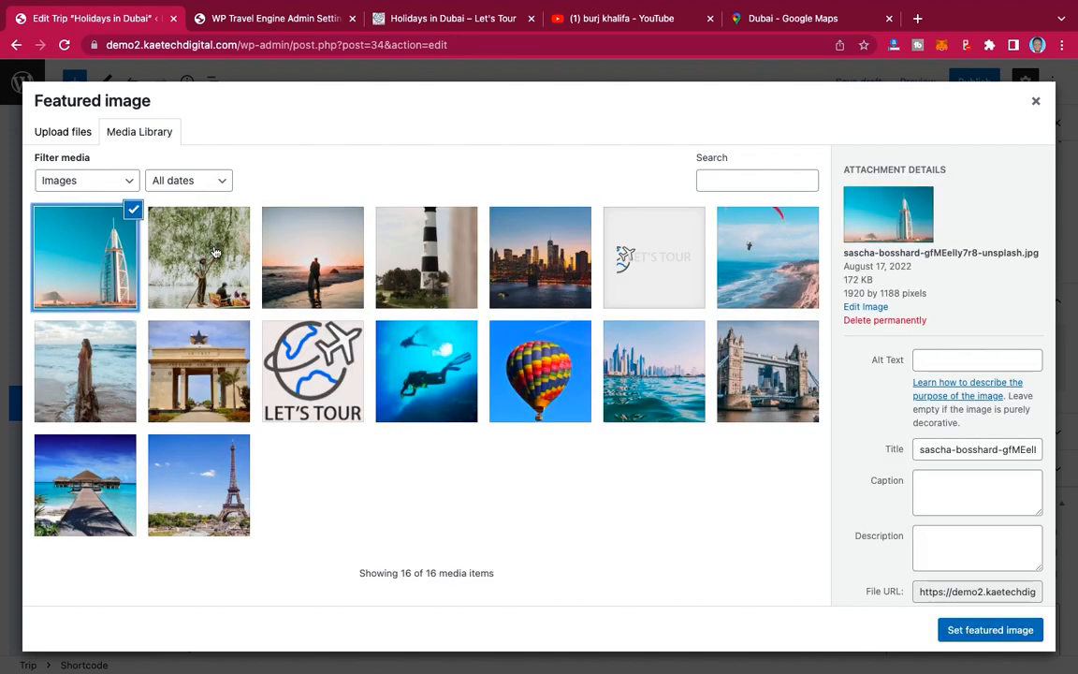
left_click(989, 633)
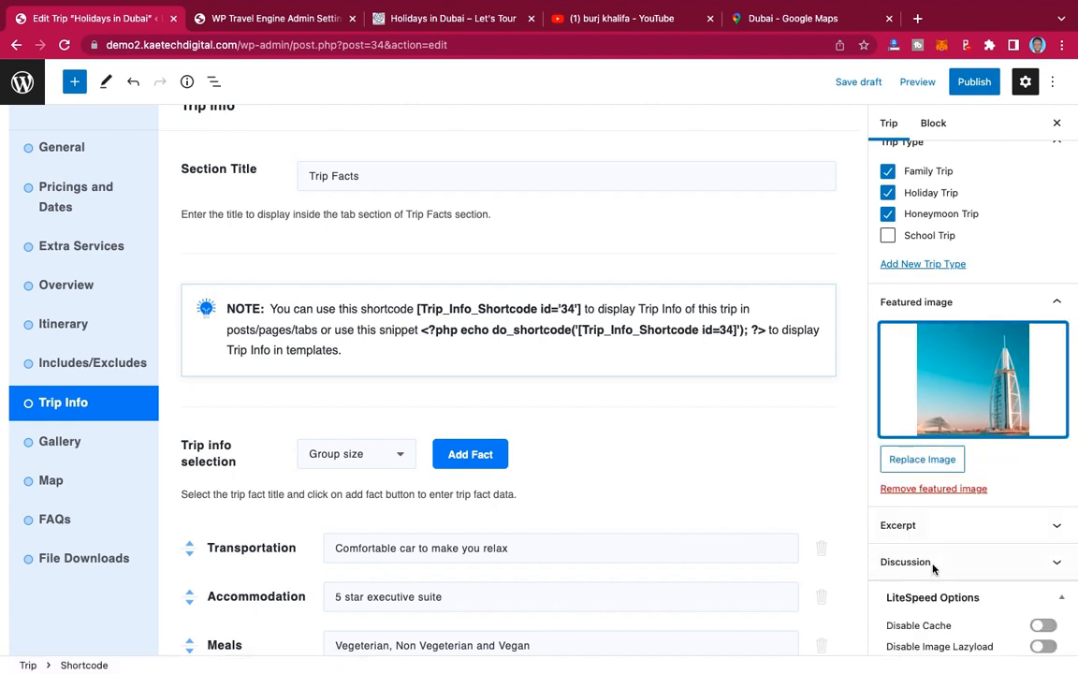
scroll(980, 565, "down", 2)
scroll(980, 565, "up", 5)
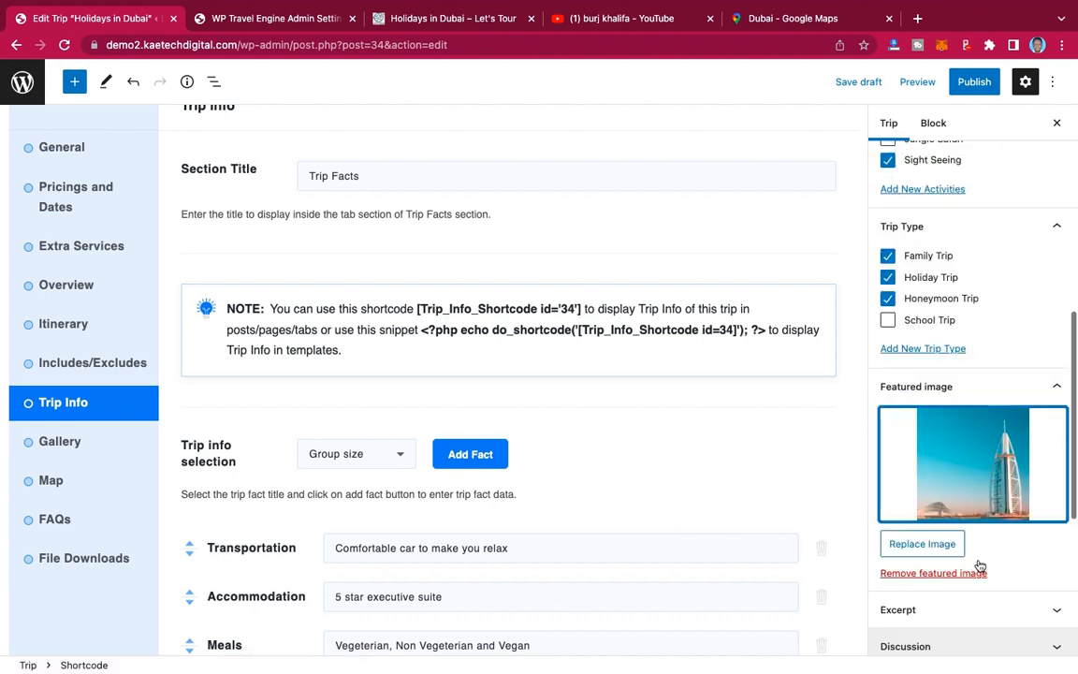
scroll(980, 565, "up", 4)
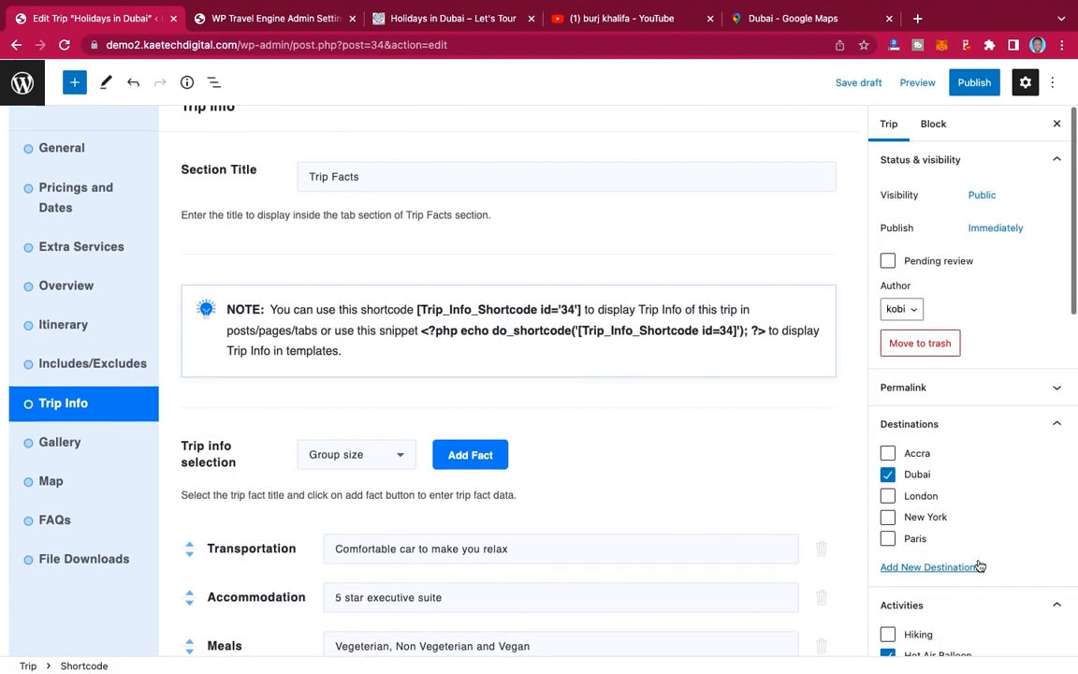
scroll(625, 397, "up", 5)
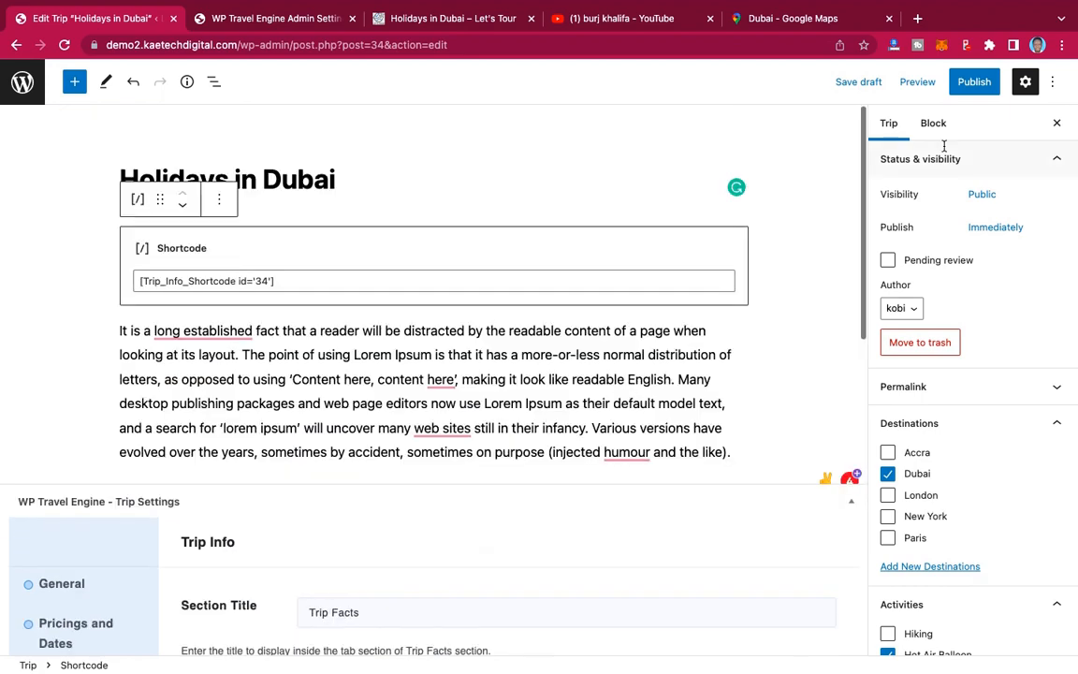
Step: Publish the Holidays in Dubai trip and open its live page in a separate browser tab
left_click(975, 81)
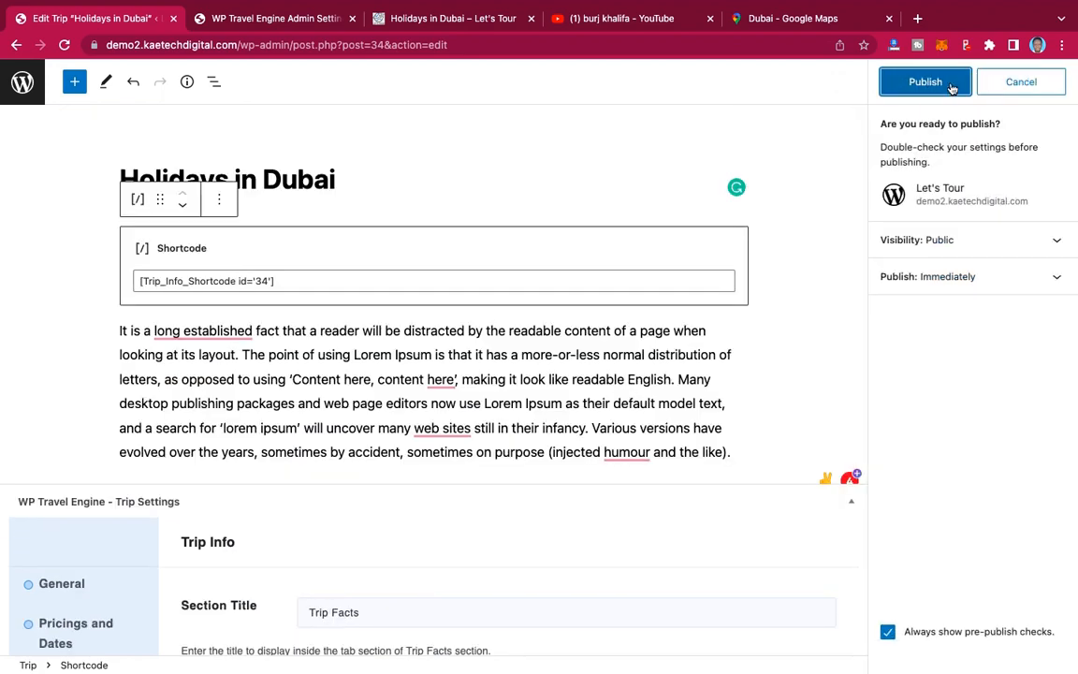
left_click(941, 88)
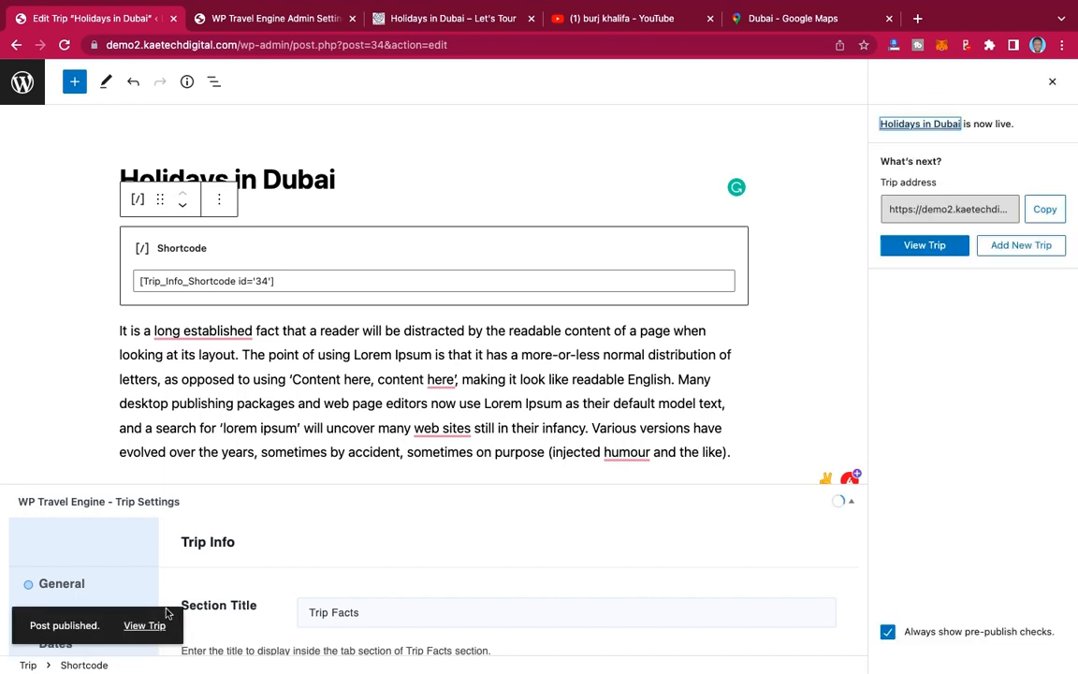
right_click(145, 625)
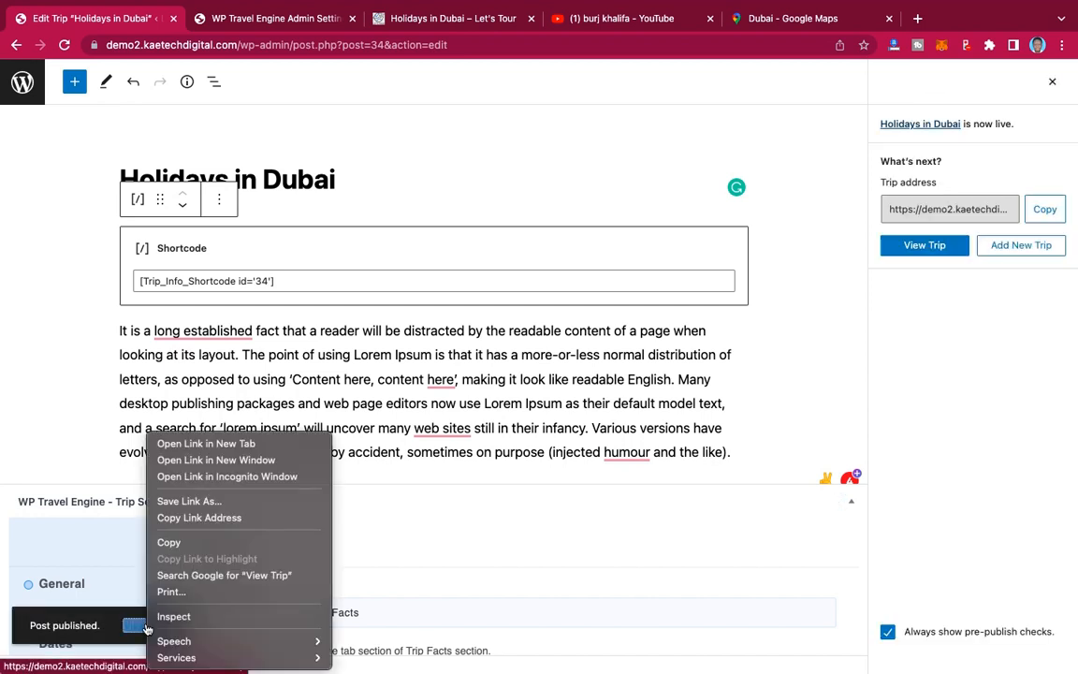
left_click(216, 445)
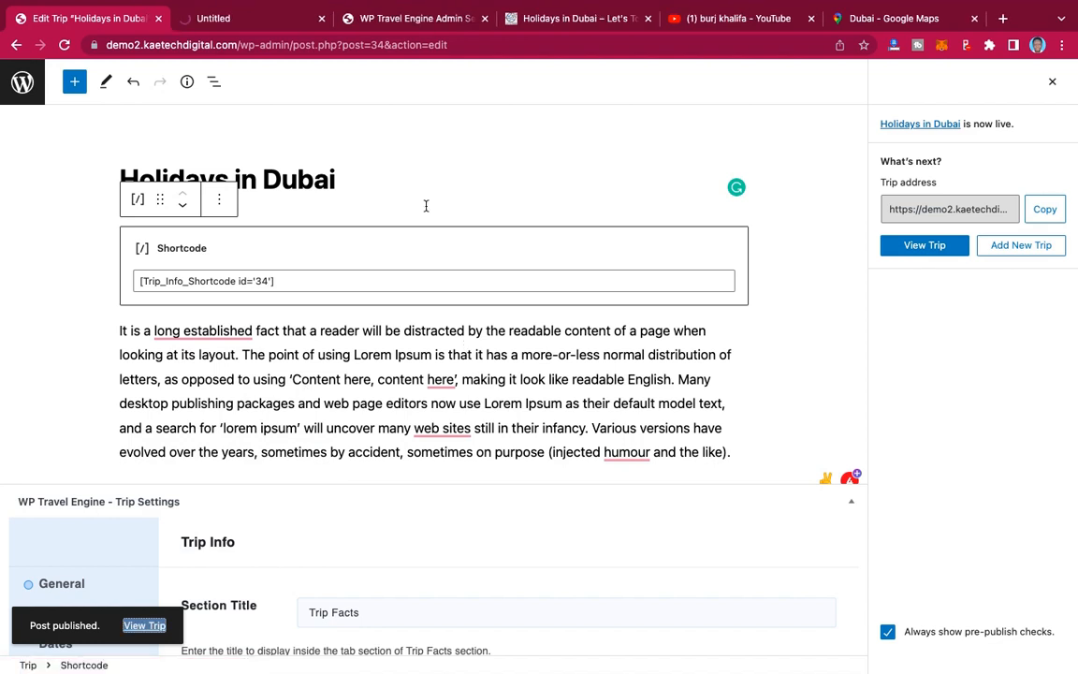
left_click(262, 20)
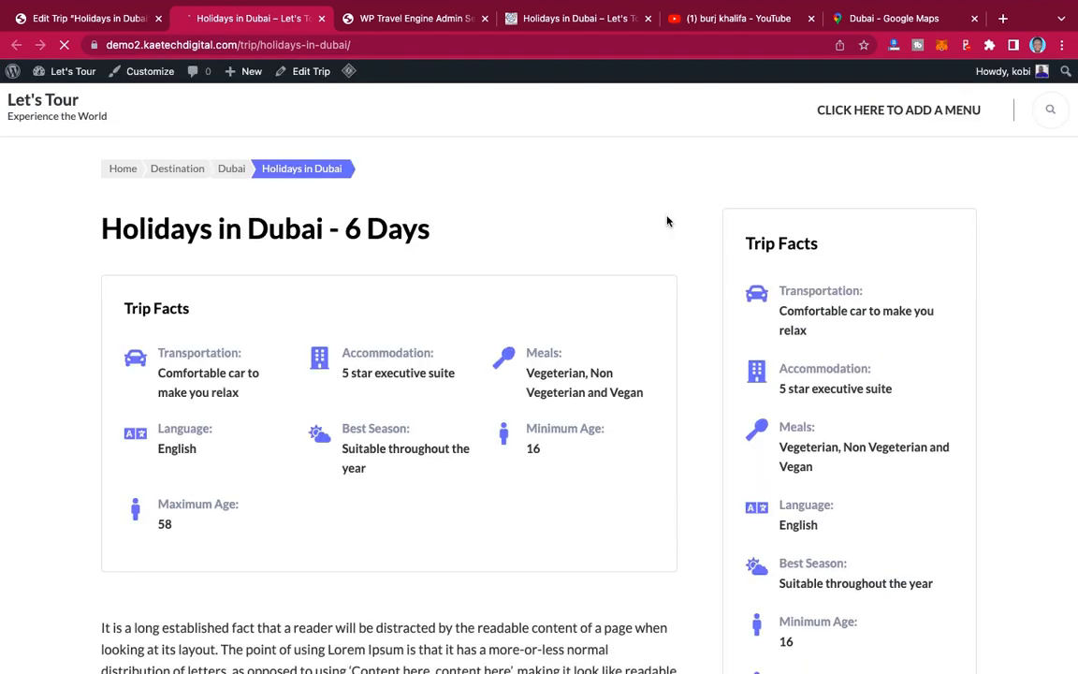
Step: Examine the published trip page, including its image gallery, Trip Facts, description and Overview text
scroll(657, 329, "down", 10)
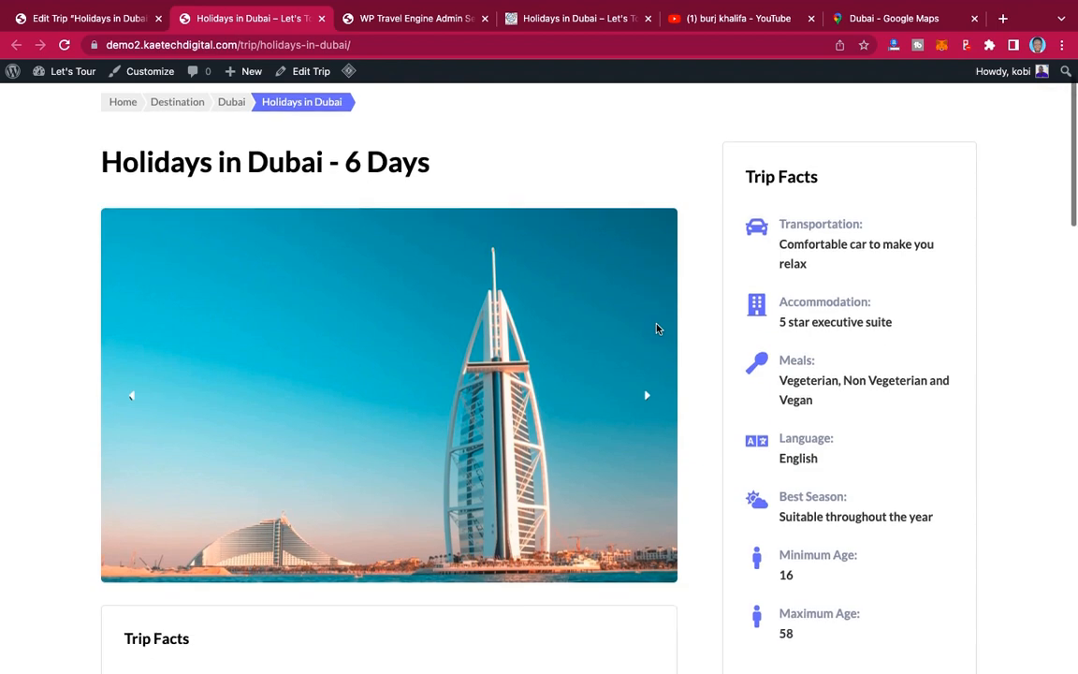
scroll(657, 328, "down", 12)
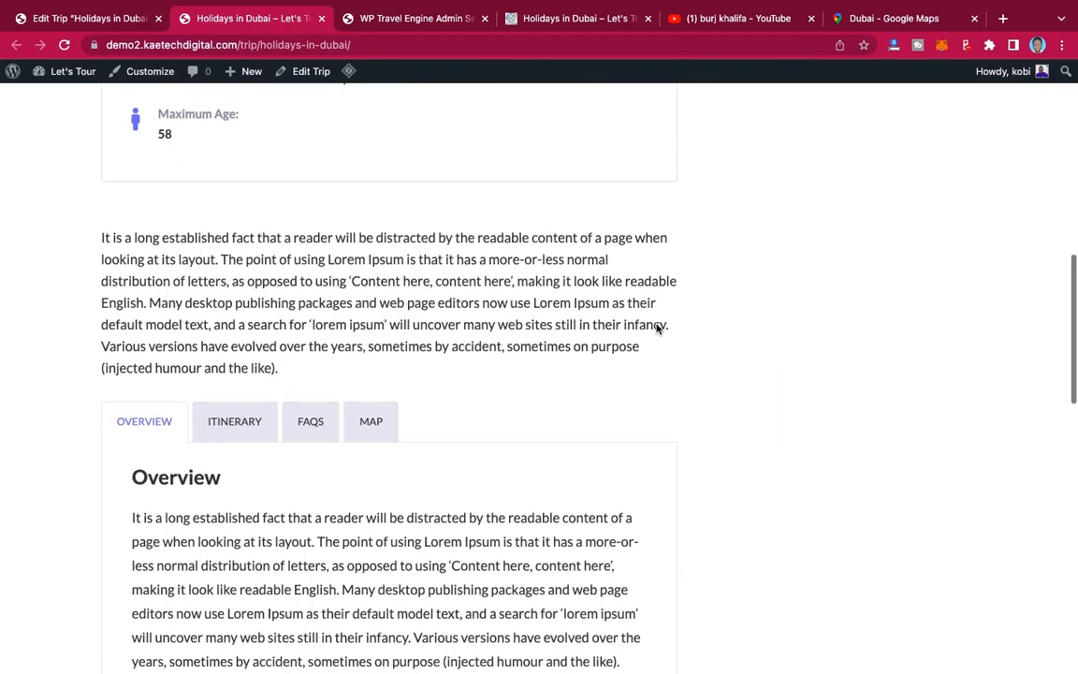
scroll(657, 329, "up", 10)
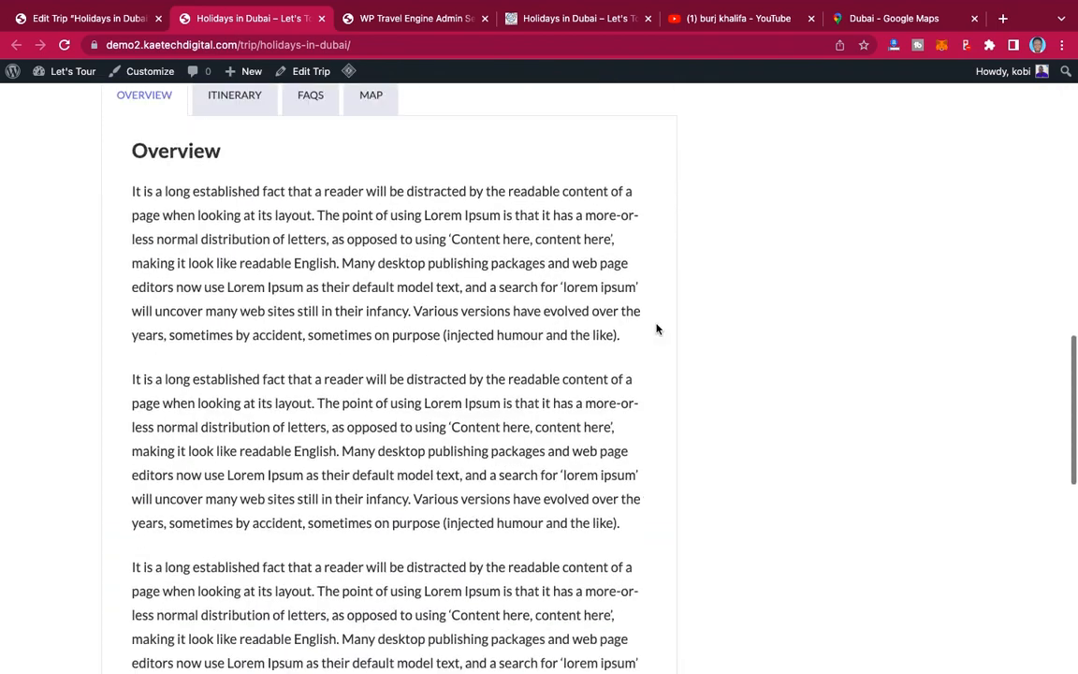
scroll(657, 328, "down", 6)
scroll(657, 329, "up", 7)
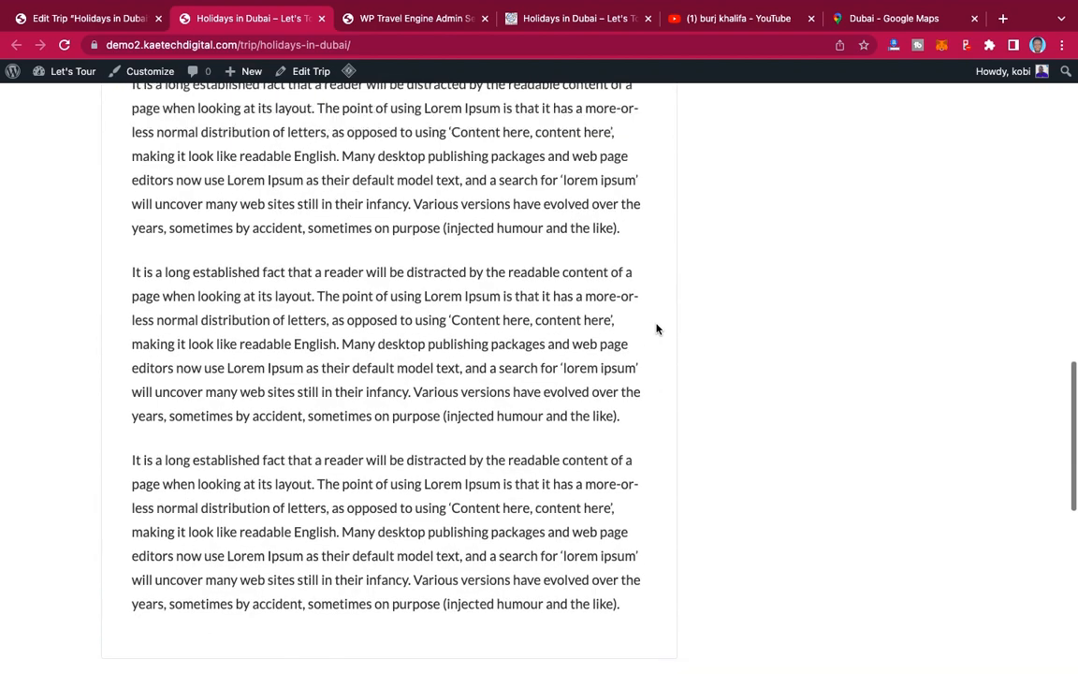
scroll(657, 329, "up", 5)
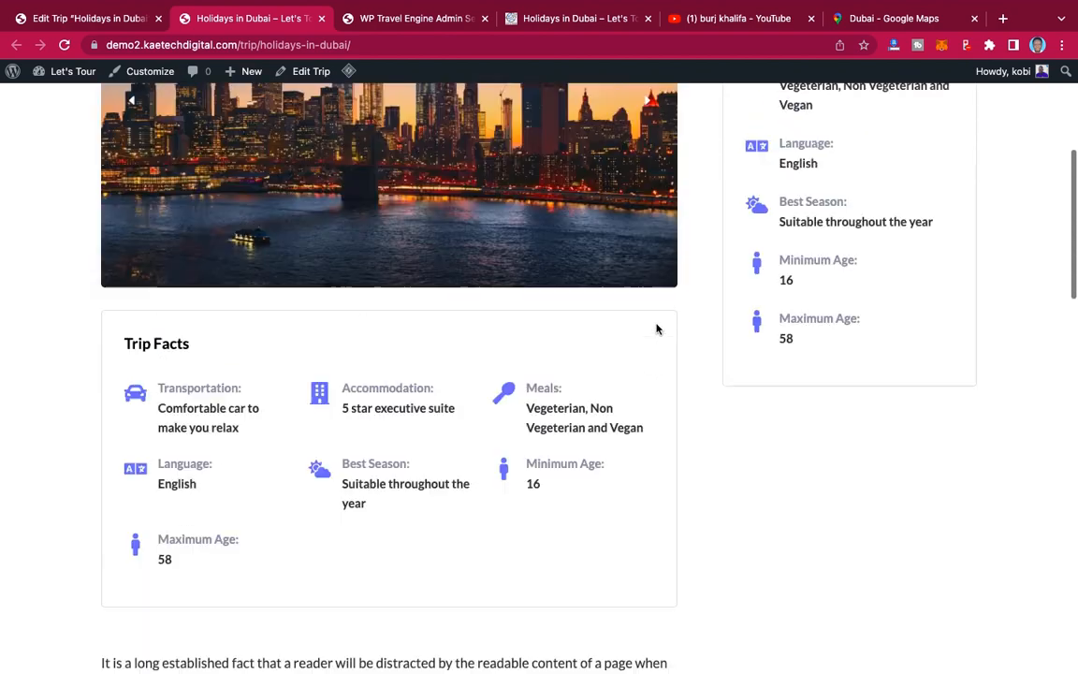
scroll(556, 457, "up", 2)
scroll(579, 451, "up", 1)
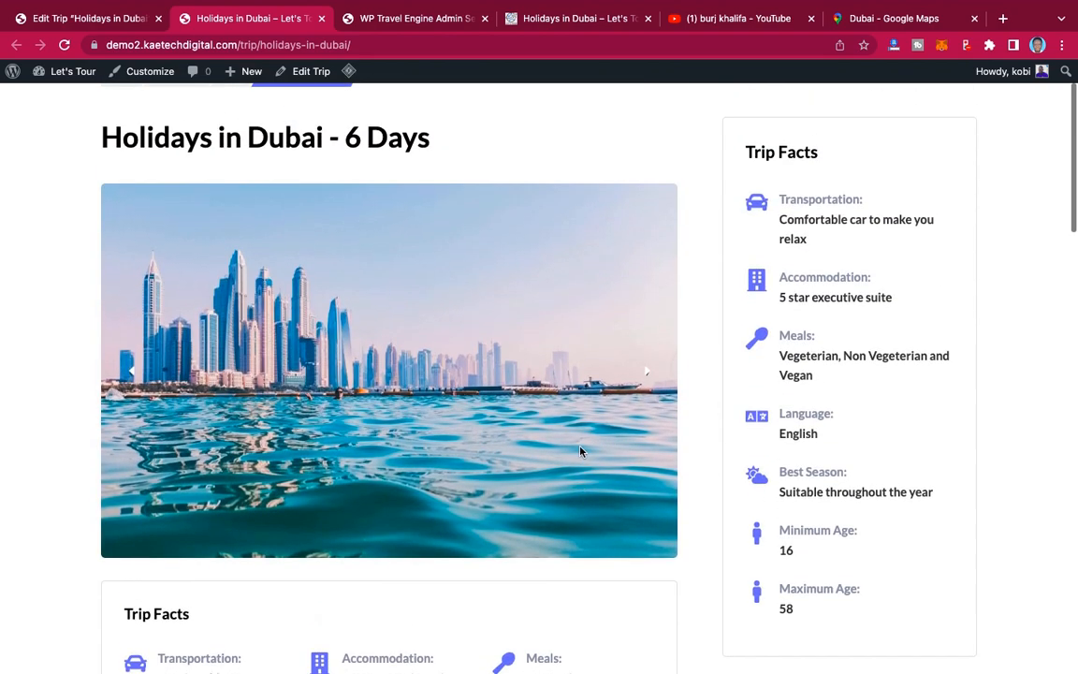
scroll(579, 452, "up", 1)
scroll(580, 451, "down", 1)
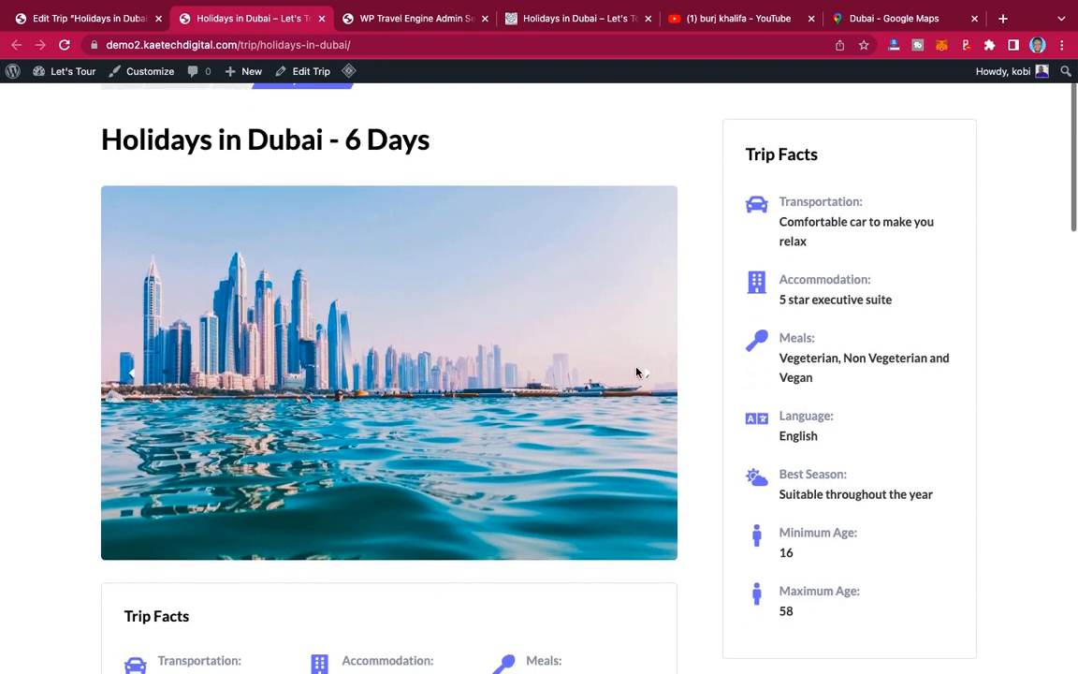
scroll(527, 436, "down", 6)
scroll(527, 436, "down", 2)
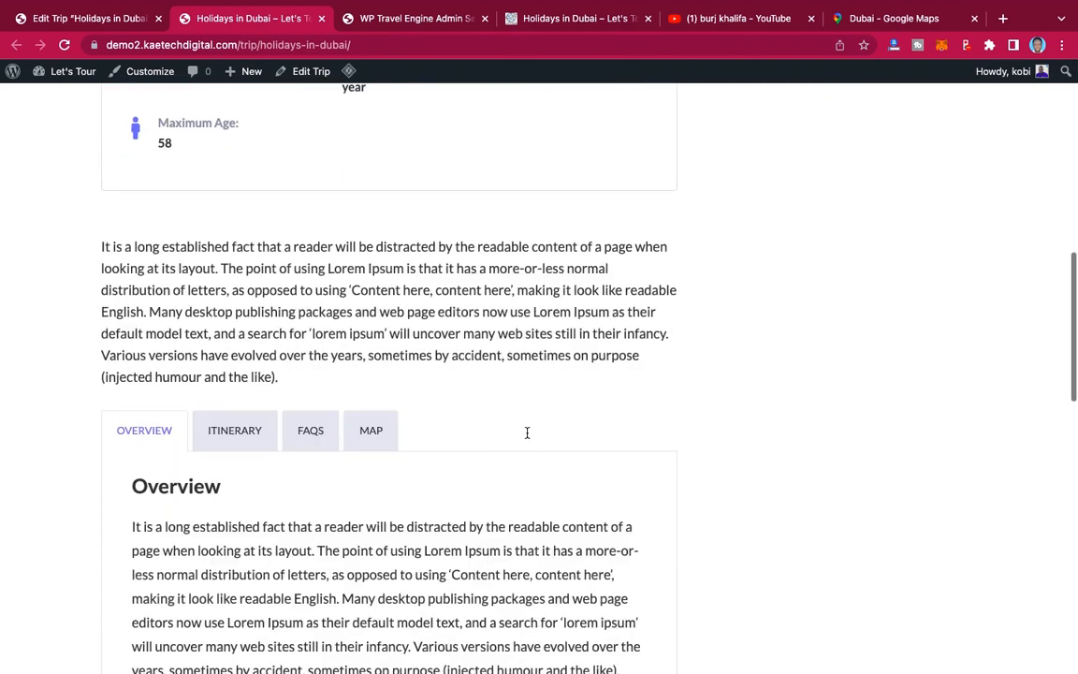
Step: Review the Itinerary, FAQs and Map sections of the published trip and return to its Overview
left_click(241, 383)
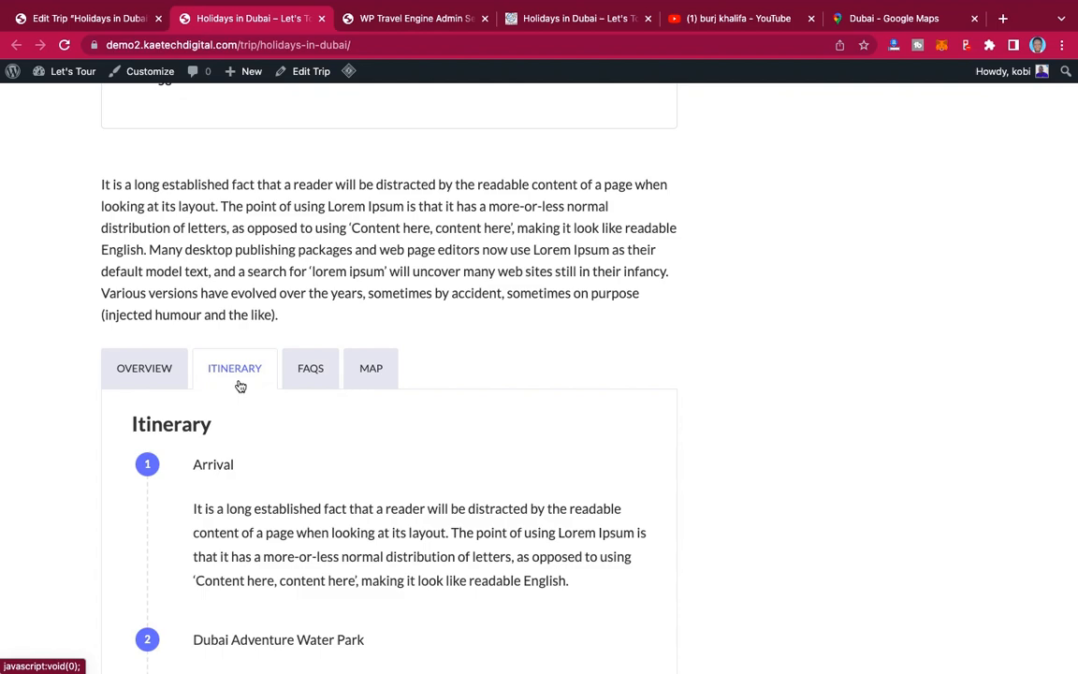
scroll(462, 435, "down", 6)
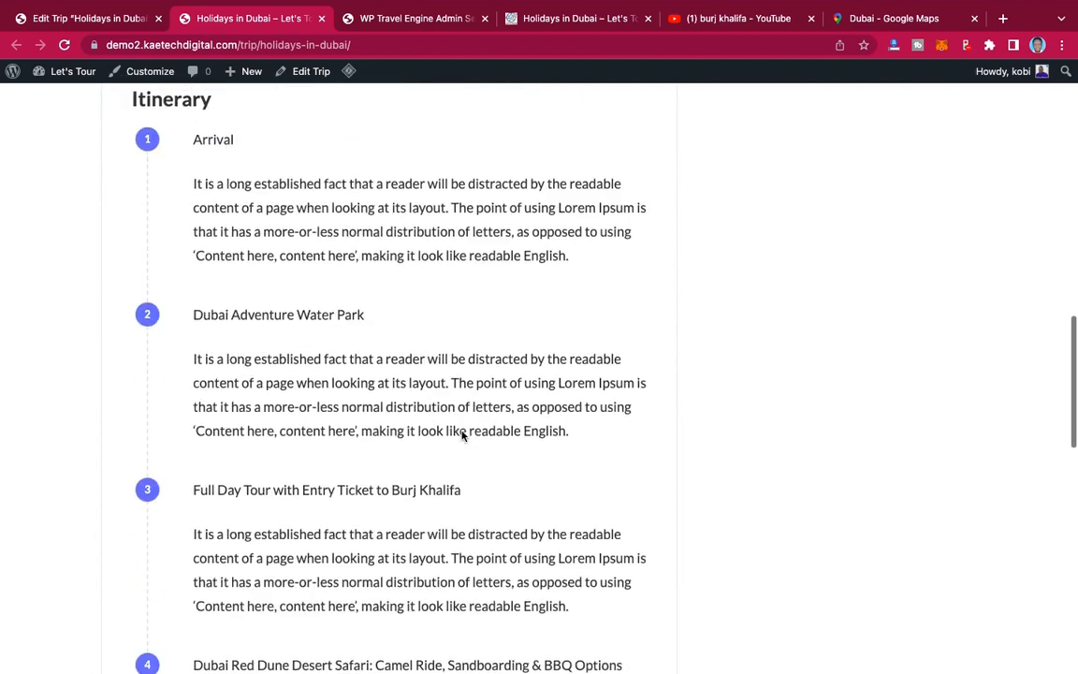
scroll(462, 436, "down", 8)
scroll(463, 435, "up", 13)
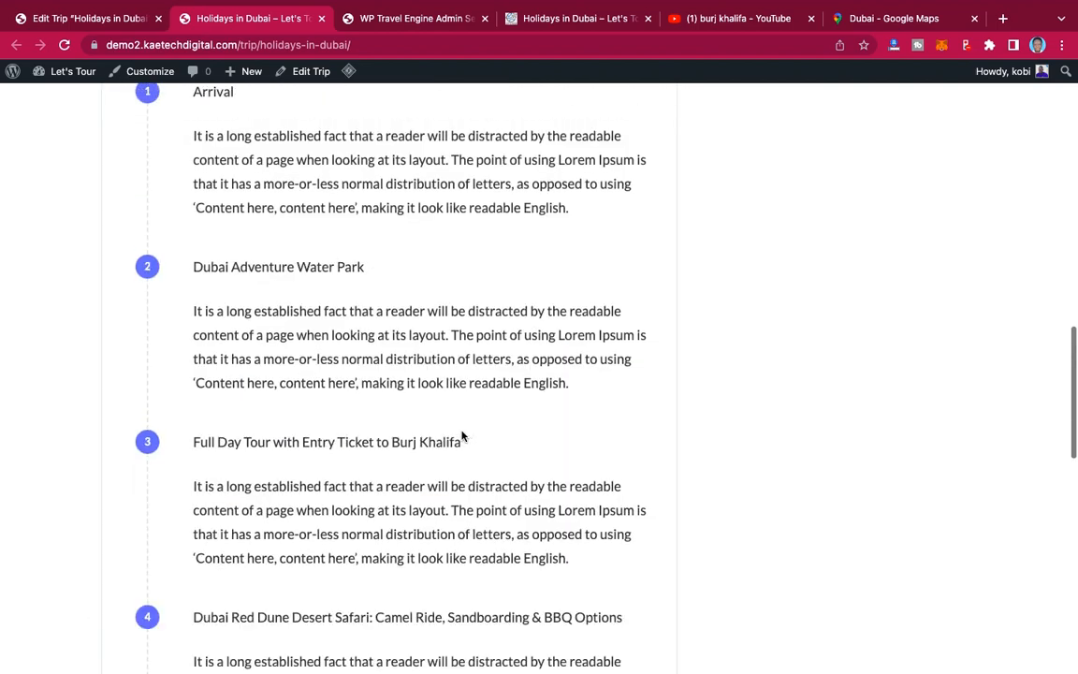
left_click(310, 264)
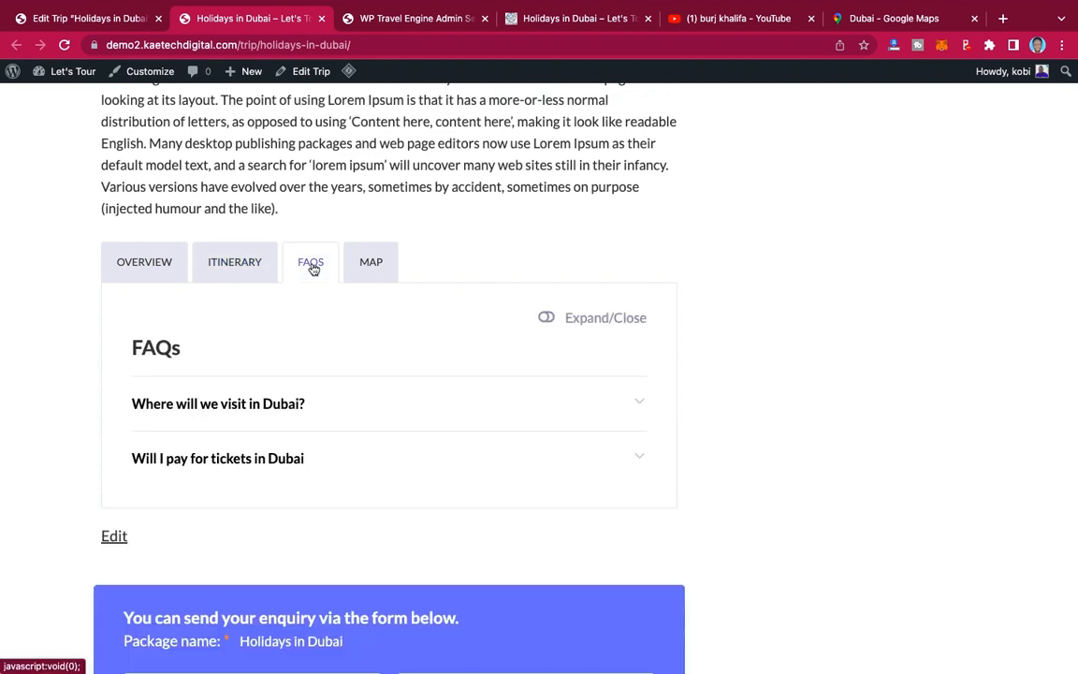
left_click(375, 266)
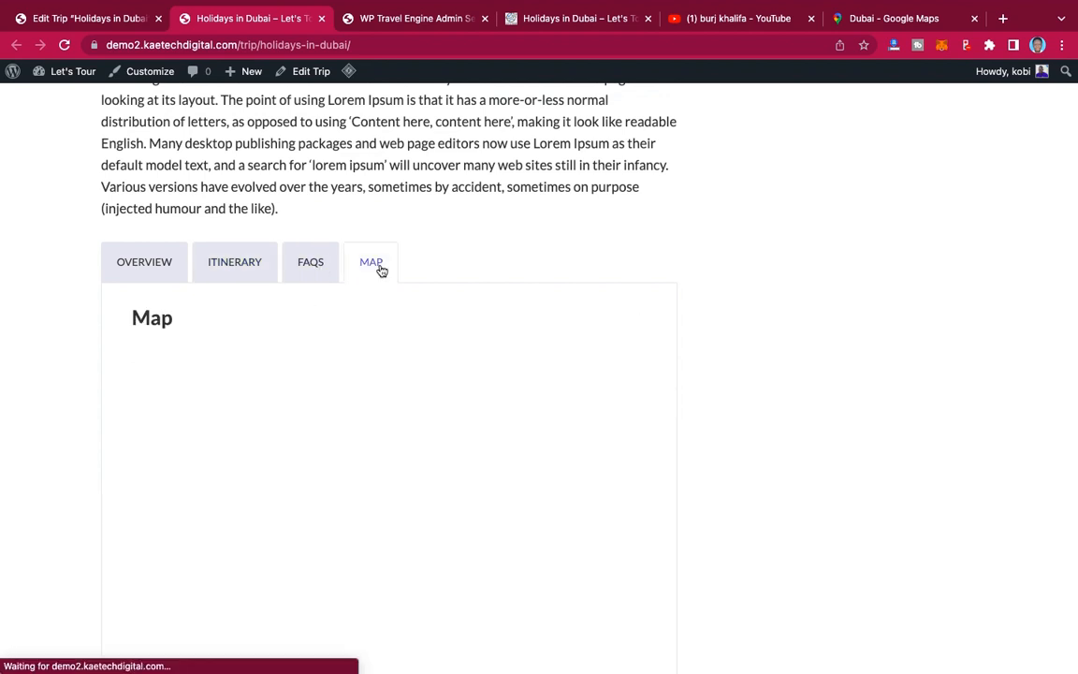
left_click(150, 265)
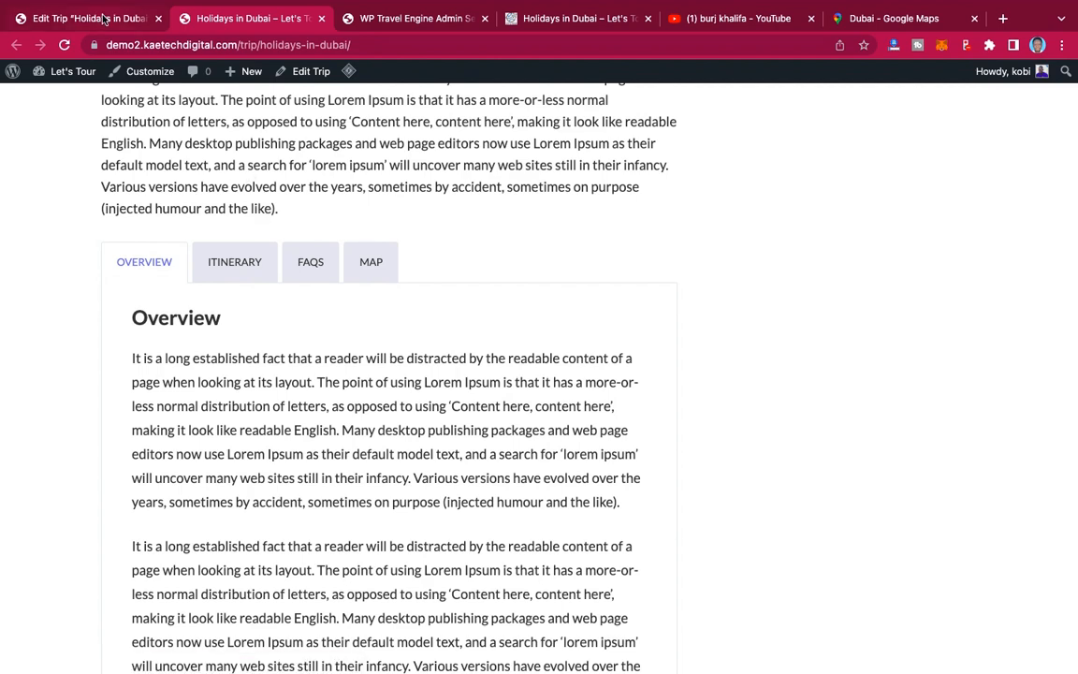
Step: Return to the trip editor and open the Includes/Excludes section of the trip settings
left_click(105, 18)
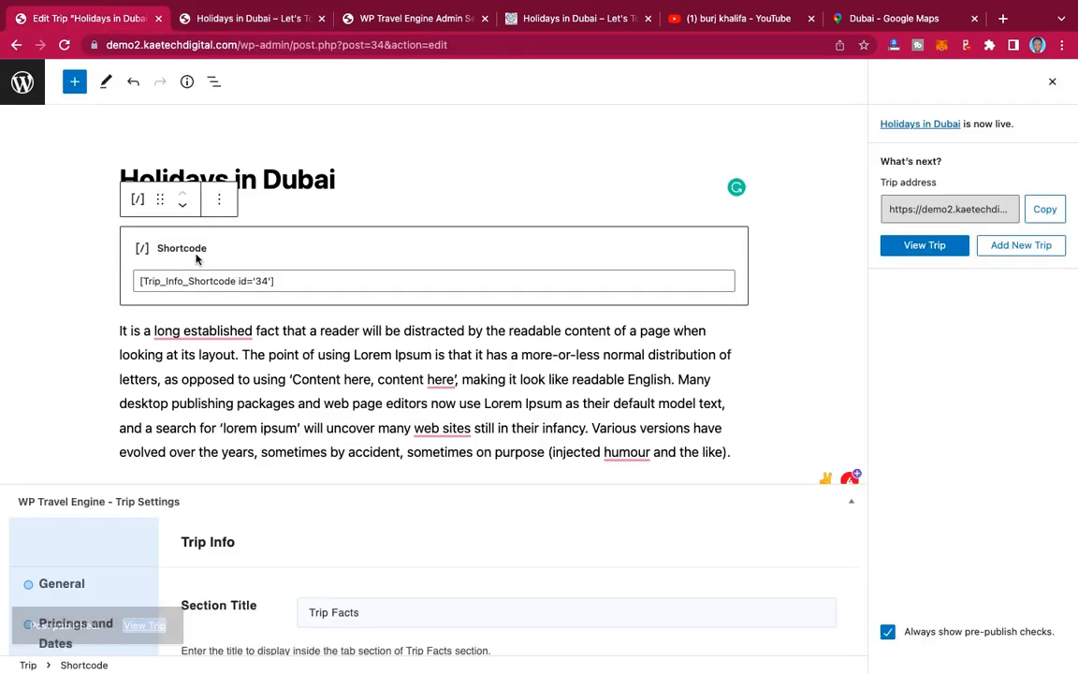
scroll(214, 324, "down", 5)
scroll(215, 325, "down", 5)
scroll(214, 324, "up", 2)
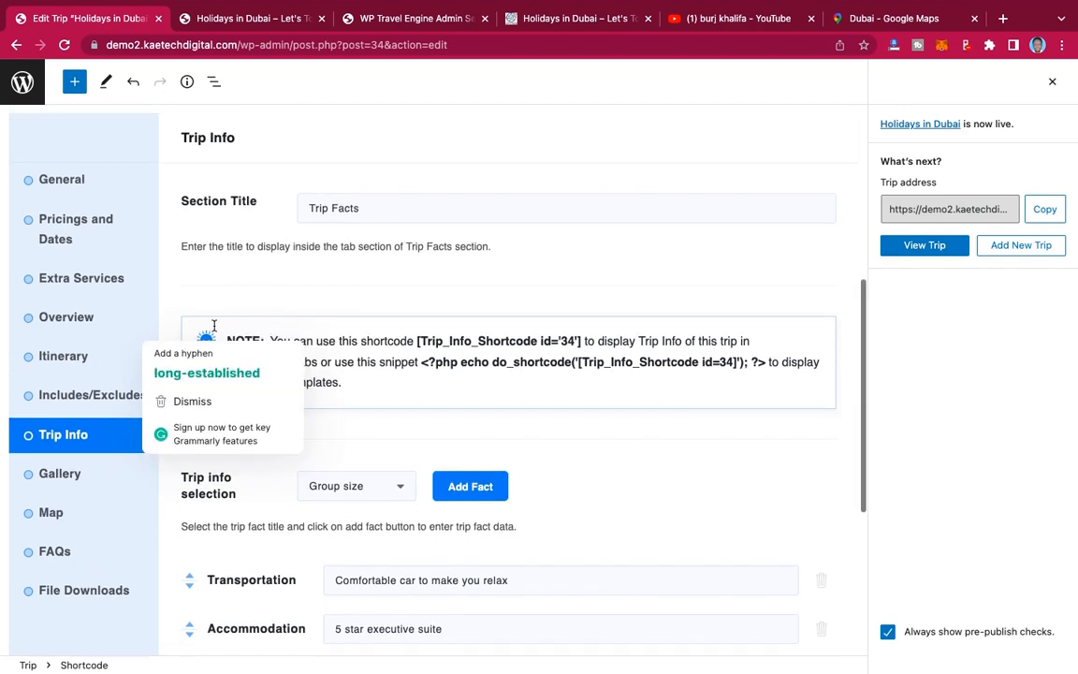
left_click(94, 289)
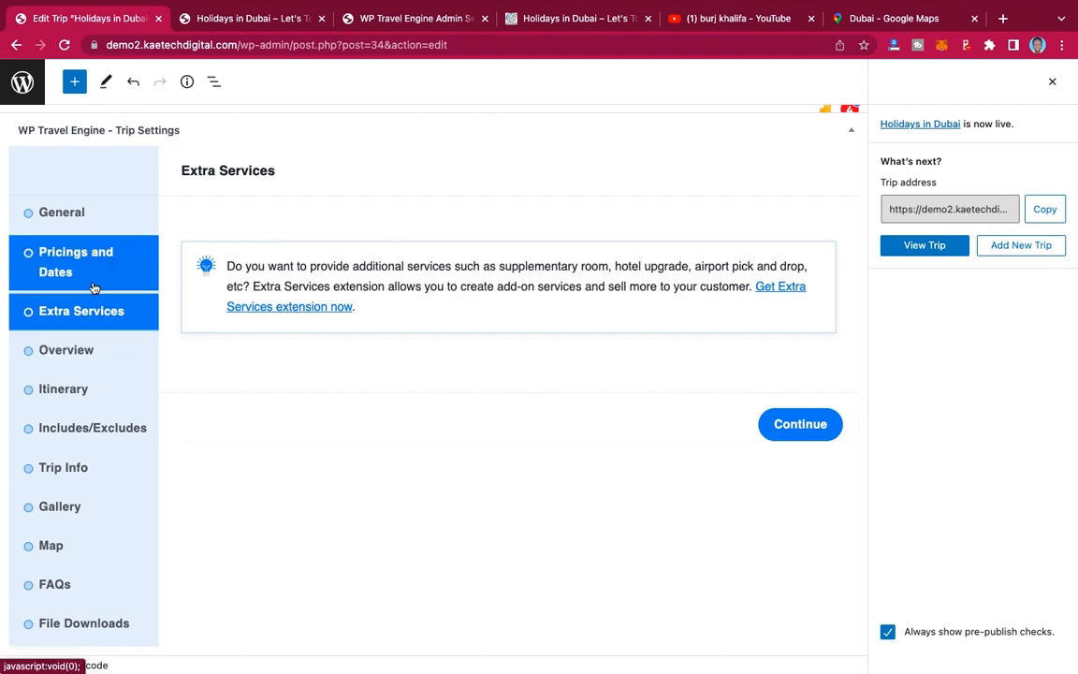
left_click(70, 429)
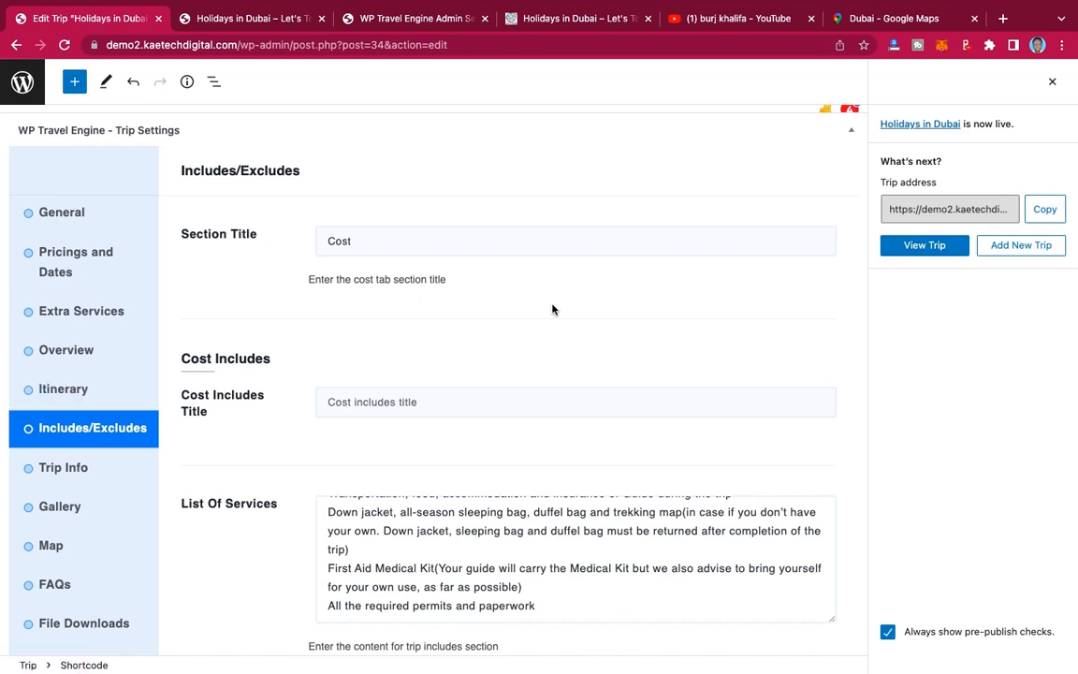
Step: Examine the Cost Includes and Cost Excludes titles and service lists, and dismiss the post-publish panel
scroll(552, 309, "down", 3)
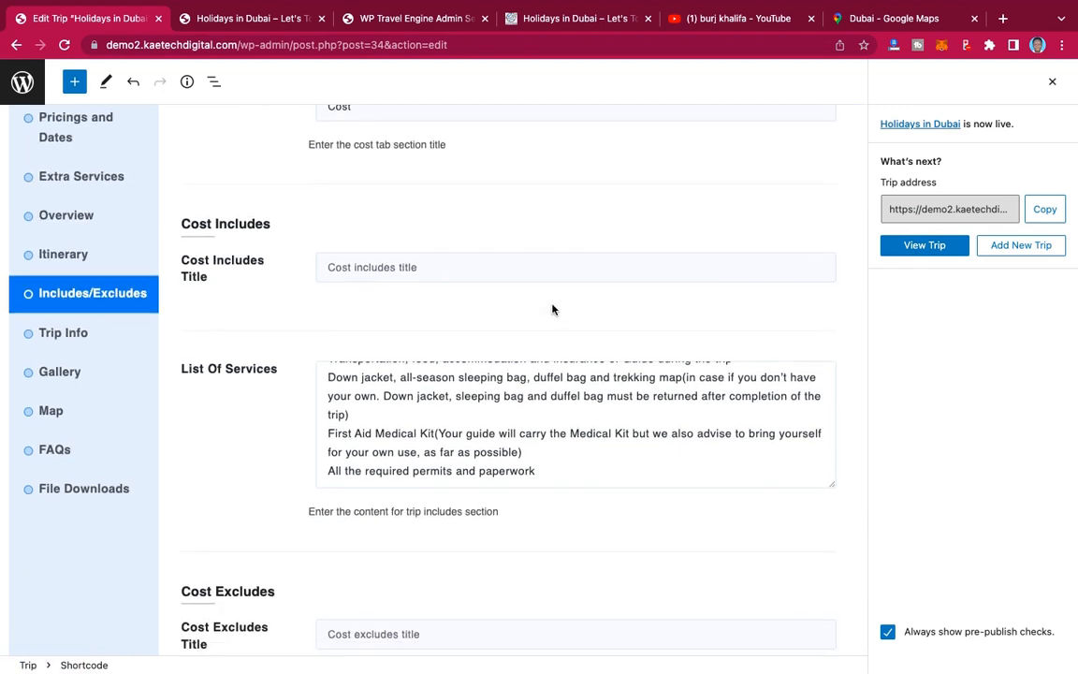
scroll(552, 309, "up", 2)
scroll(552, 309, "down", 2)
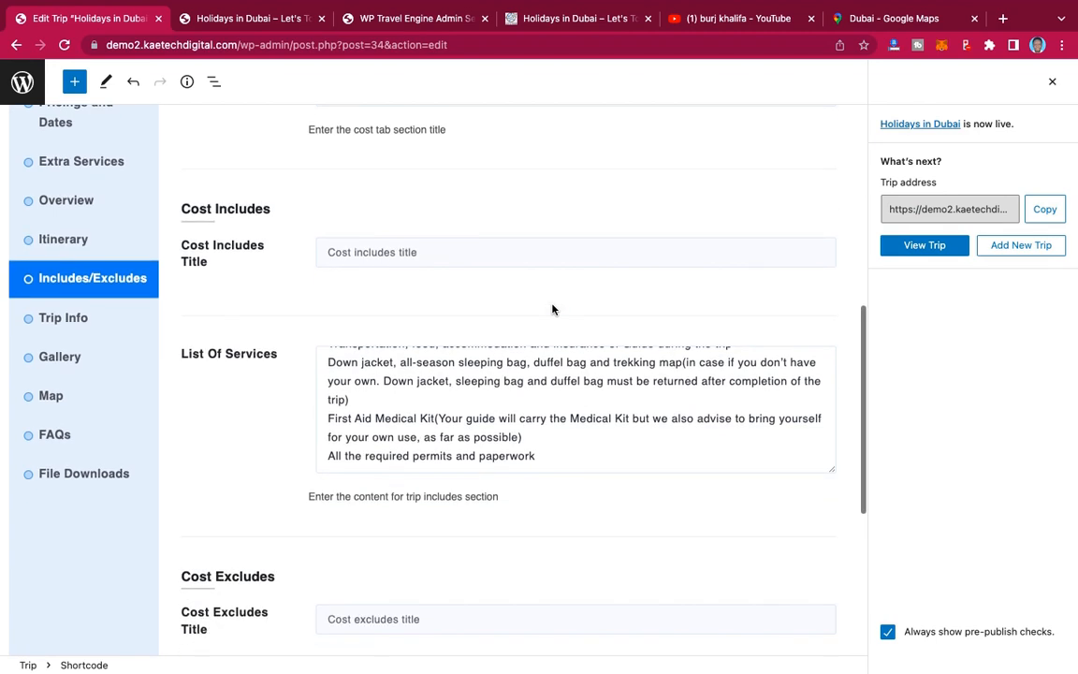
scroll(552, 309, "down", 3)
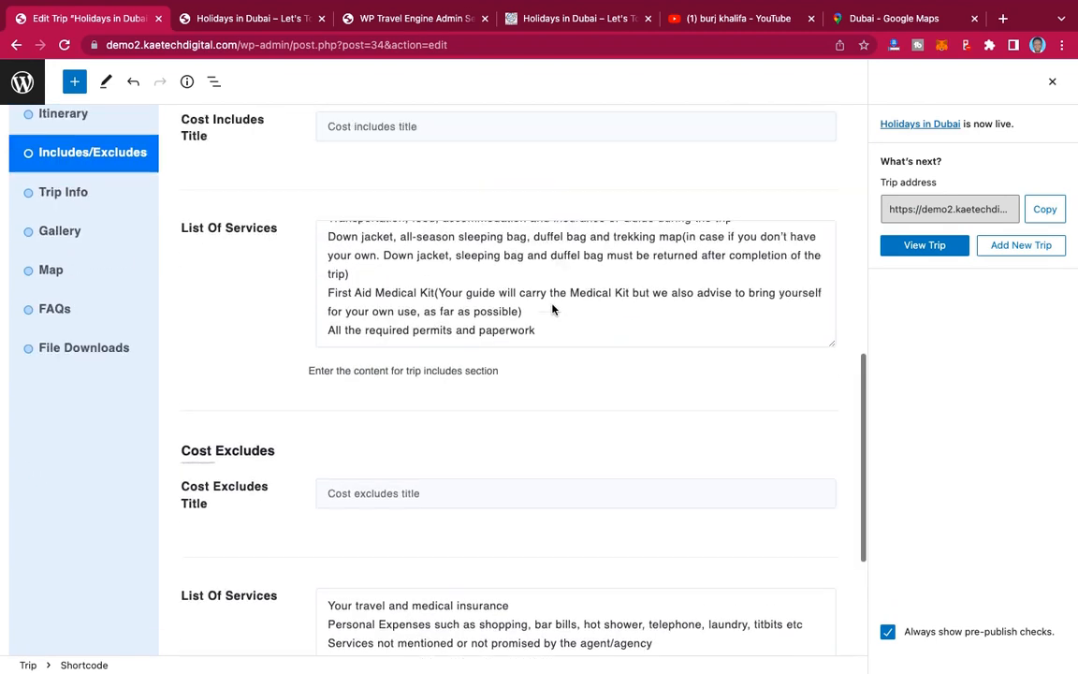
scroll(552, 309, "up", 6)
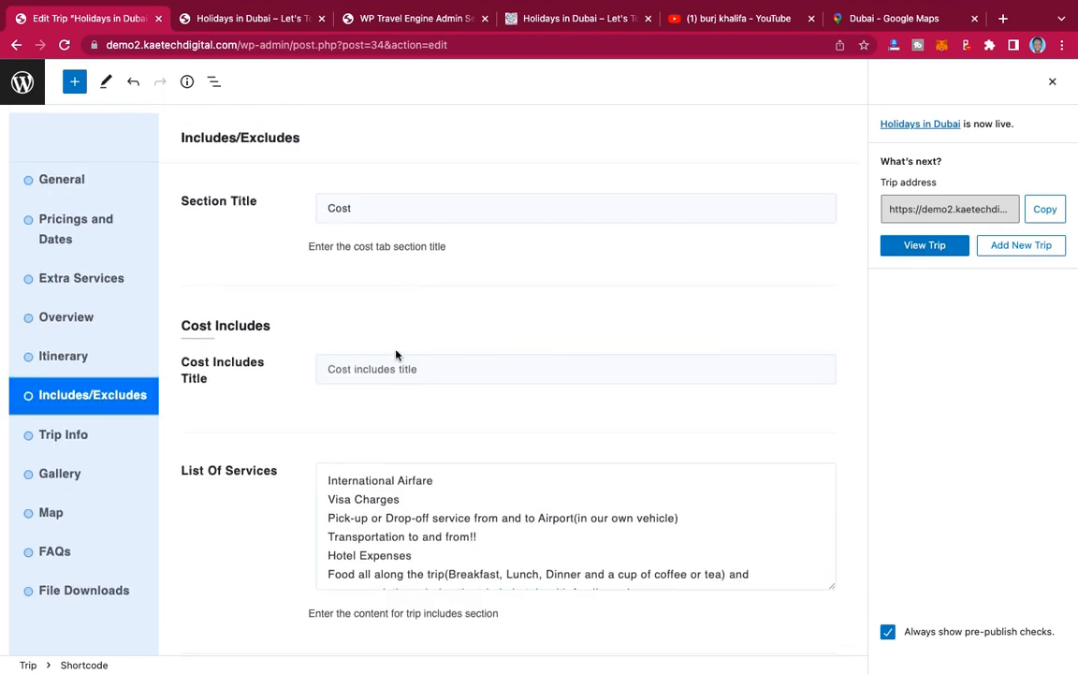
scroll(501, 347, "up", 1)
scroll(501, 347, "down", 1)
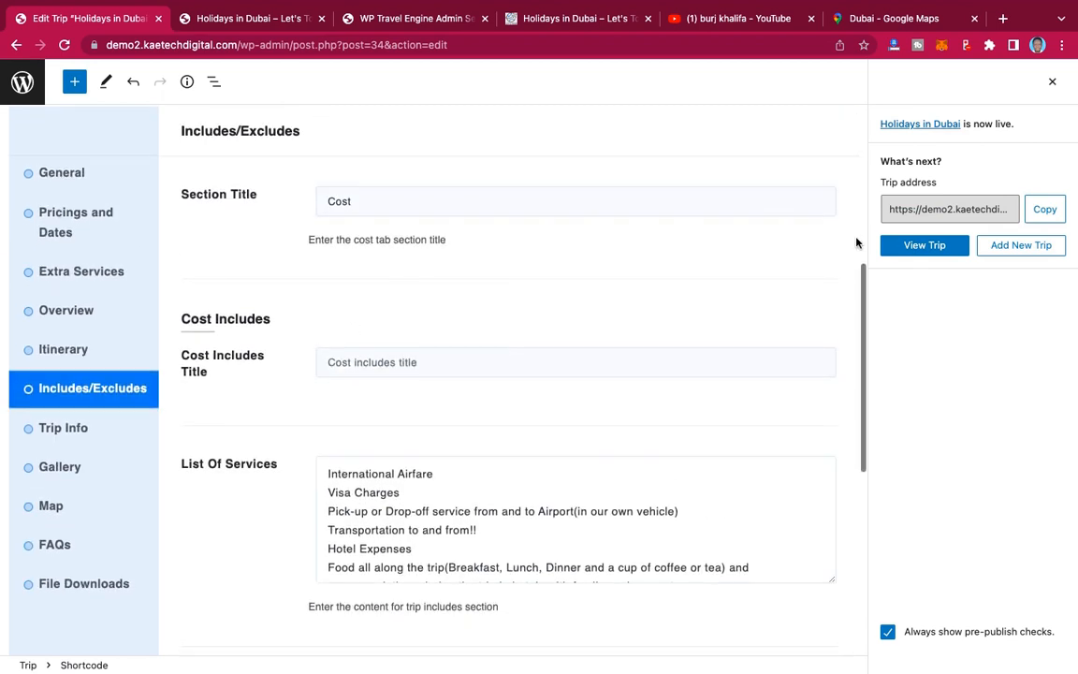
left_click(1053, 83)
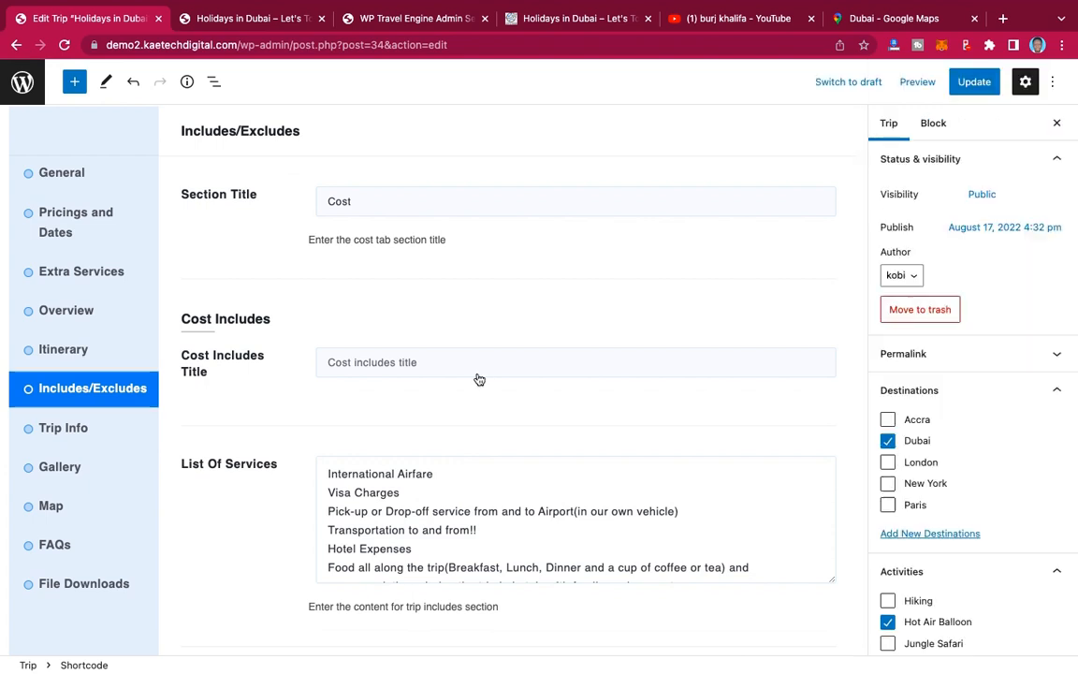
Step: Switch to the reference Holidays in Dubai trip page and show its Cost section
left_click(388, 364)
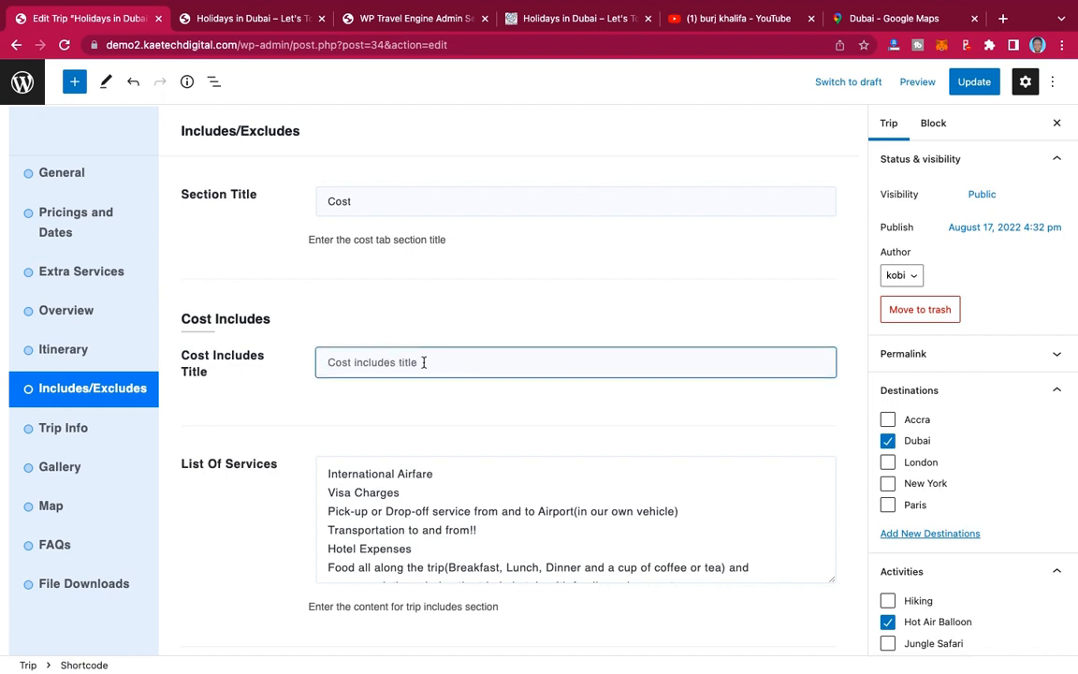
left_click(404, 19)
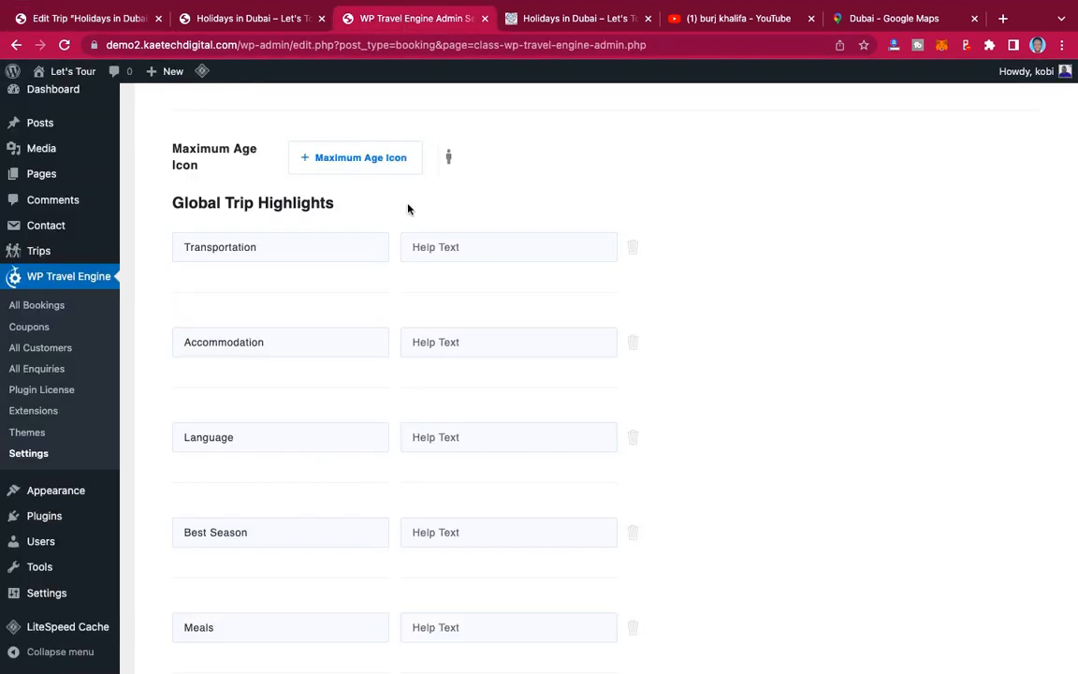
left_click(561, 19)
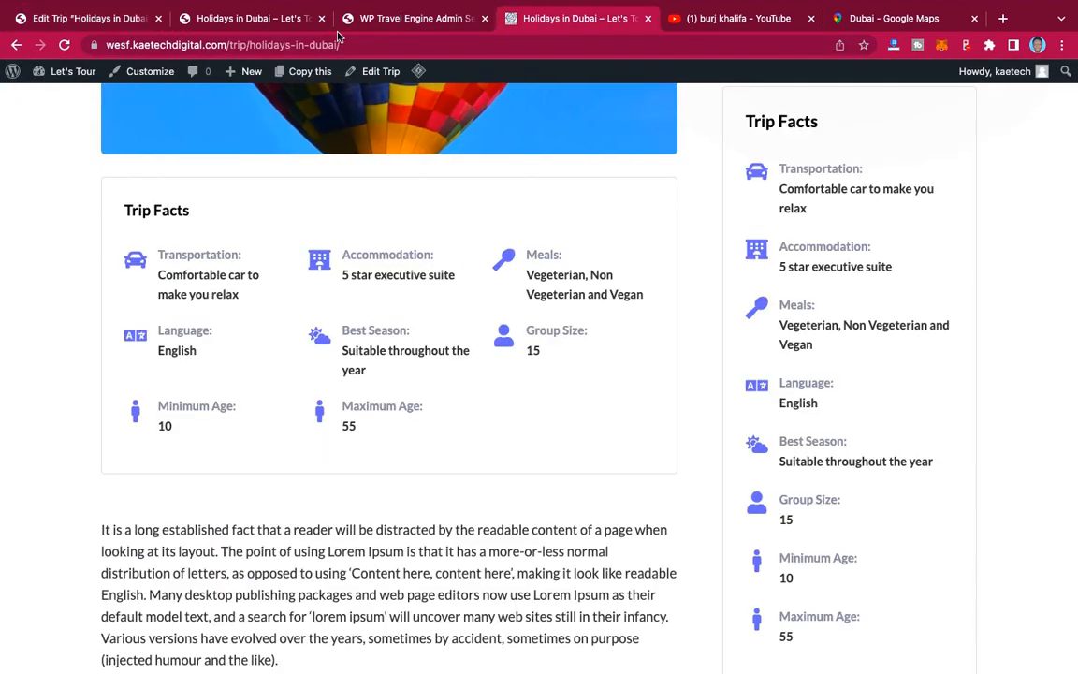
scroll(518, 232, "up", 3)
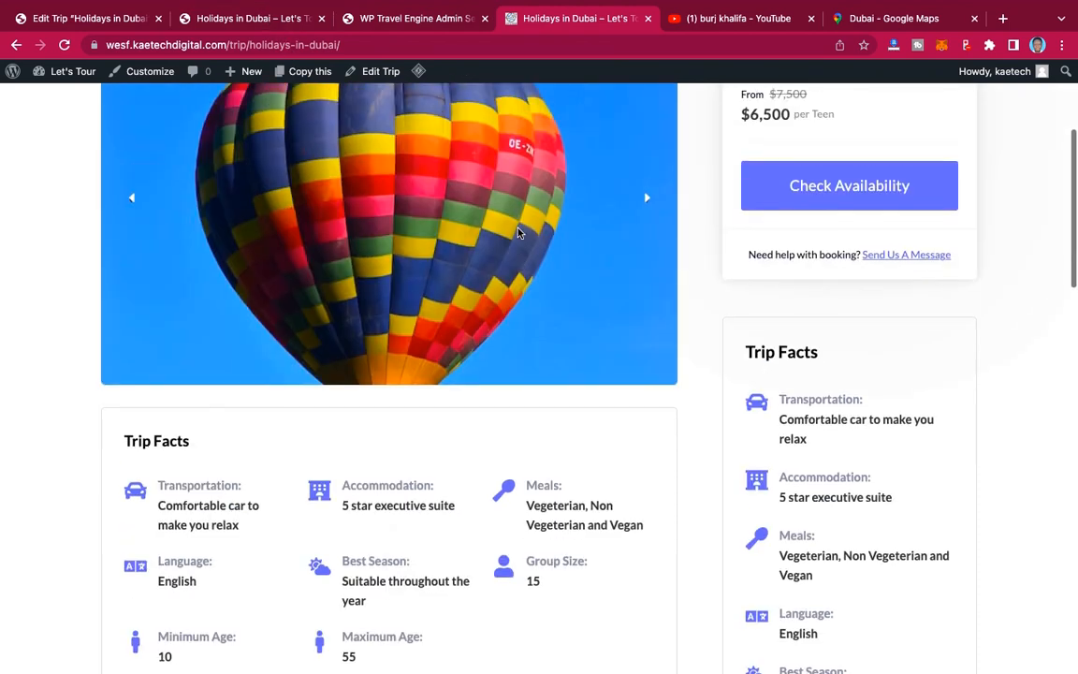
scroll(517, 232, "down", 3)
scroll(517, 232, "down", 3)
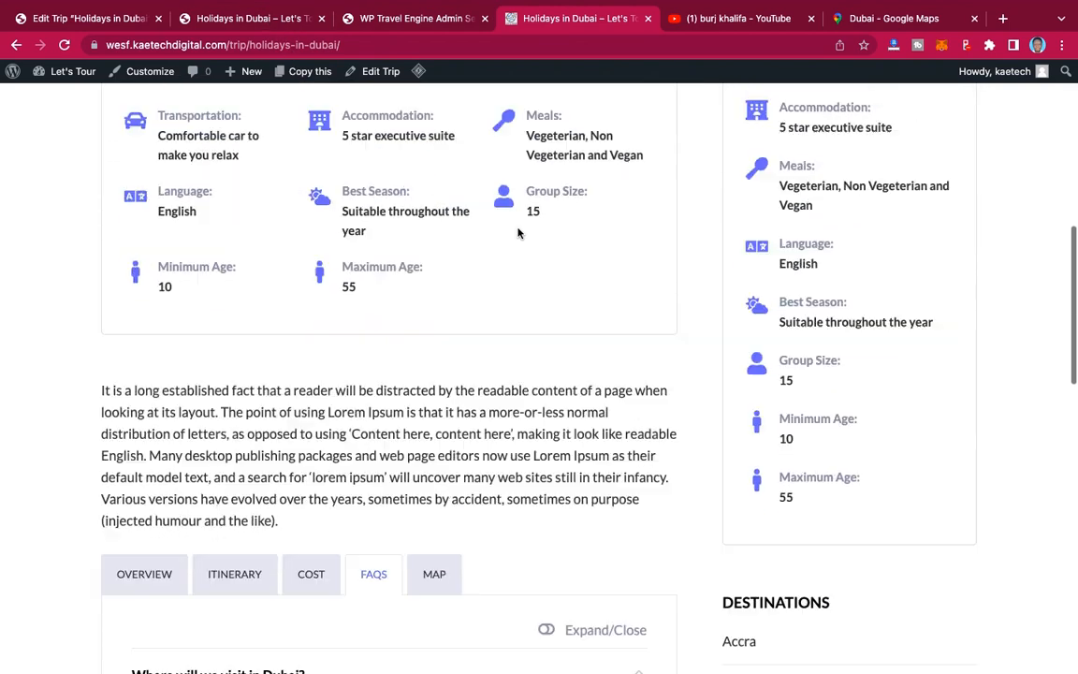
scroll(517, 233, "down", 1)
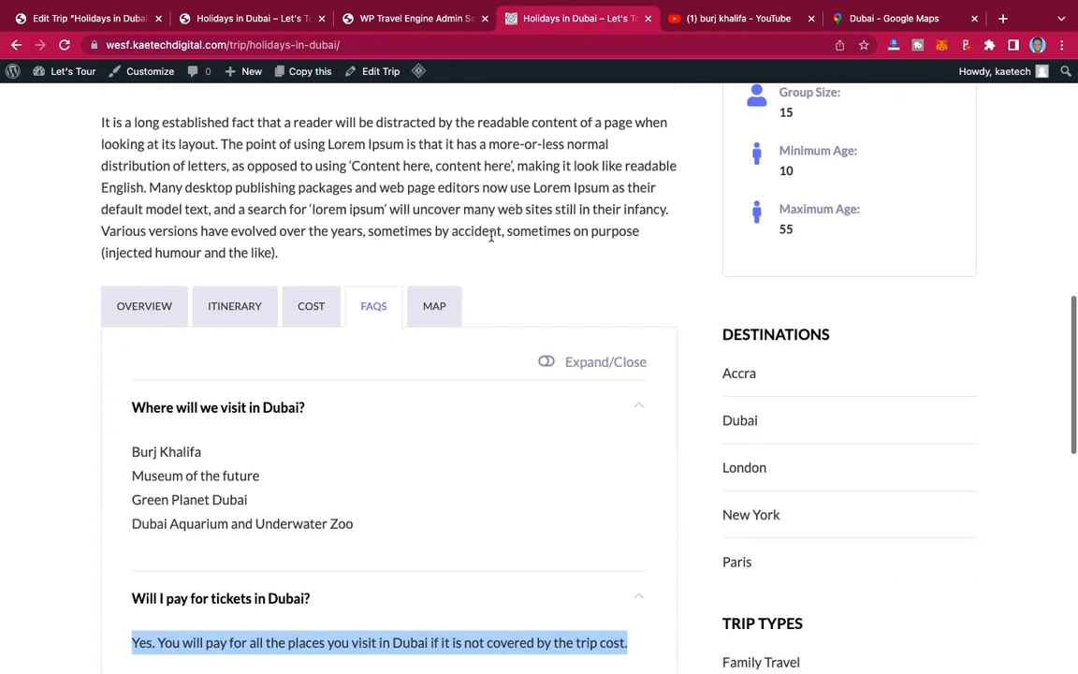
left_click(309, 301)
scroll(521, 322, "down", 1)
scroll(522, 322, "down", 1)
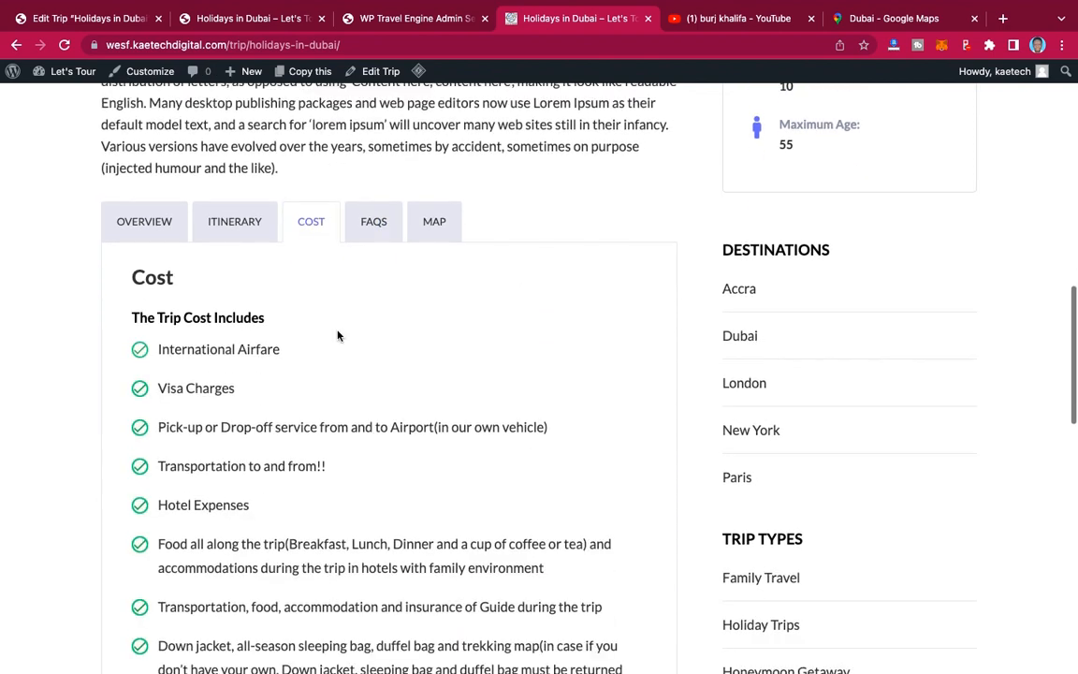
Step: Copy the heading "The Trip Cost Includes" from the reference page into the Cost Includes Title of the edited trip
left_click_drag(267, 320, 112, 327)
key("super+c")
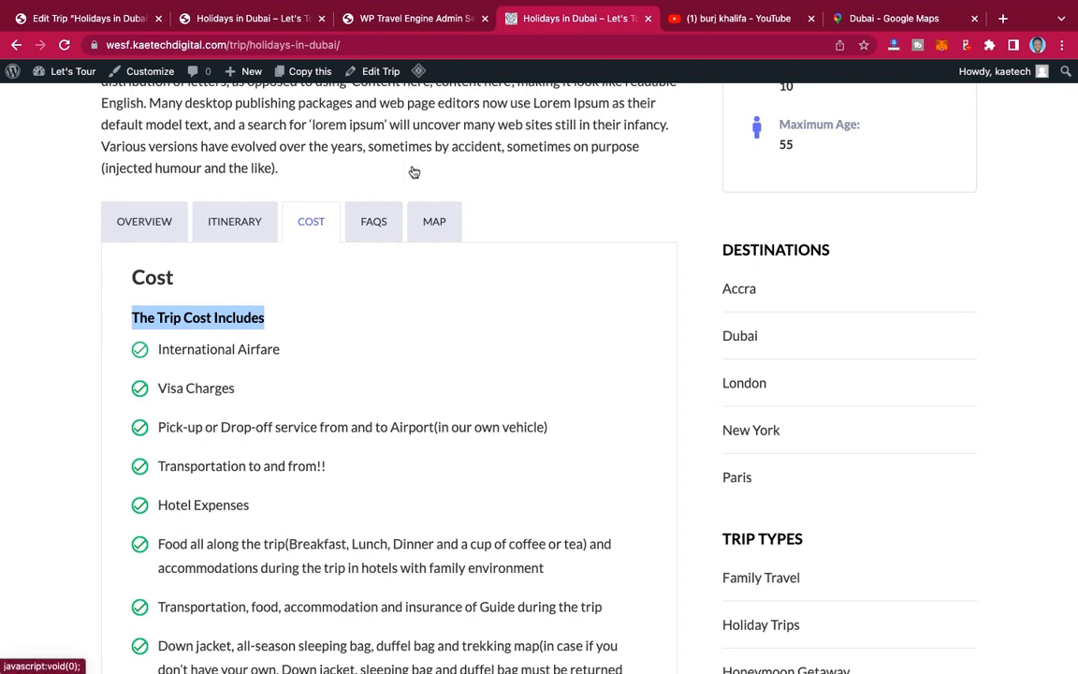
left_click(103, 26)
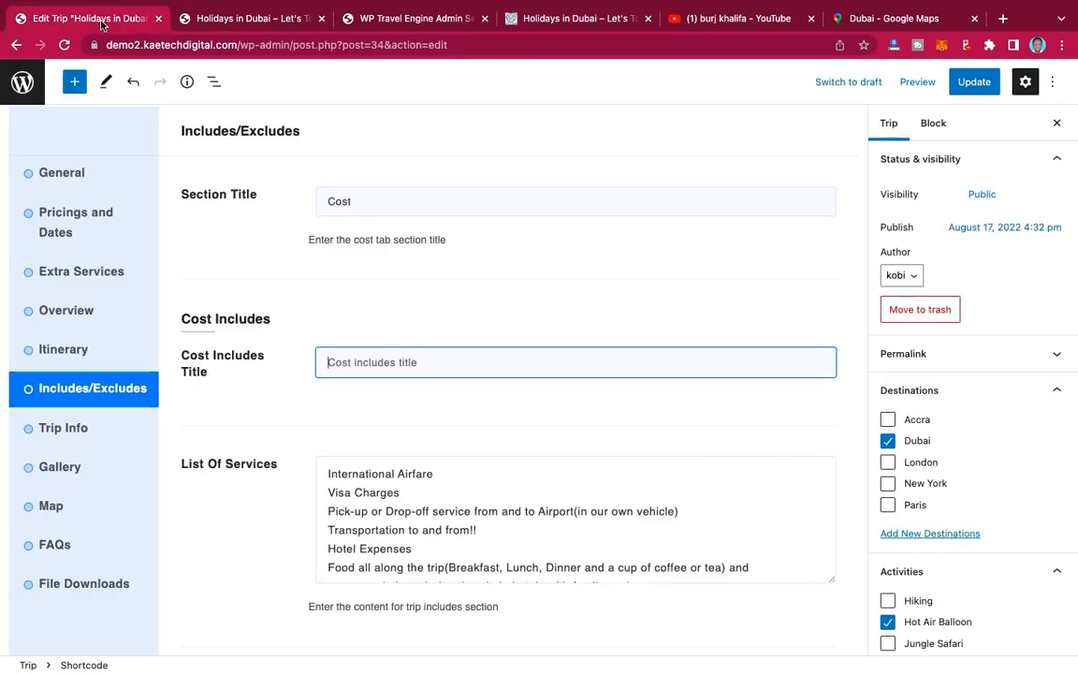
key("super+v")
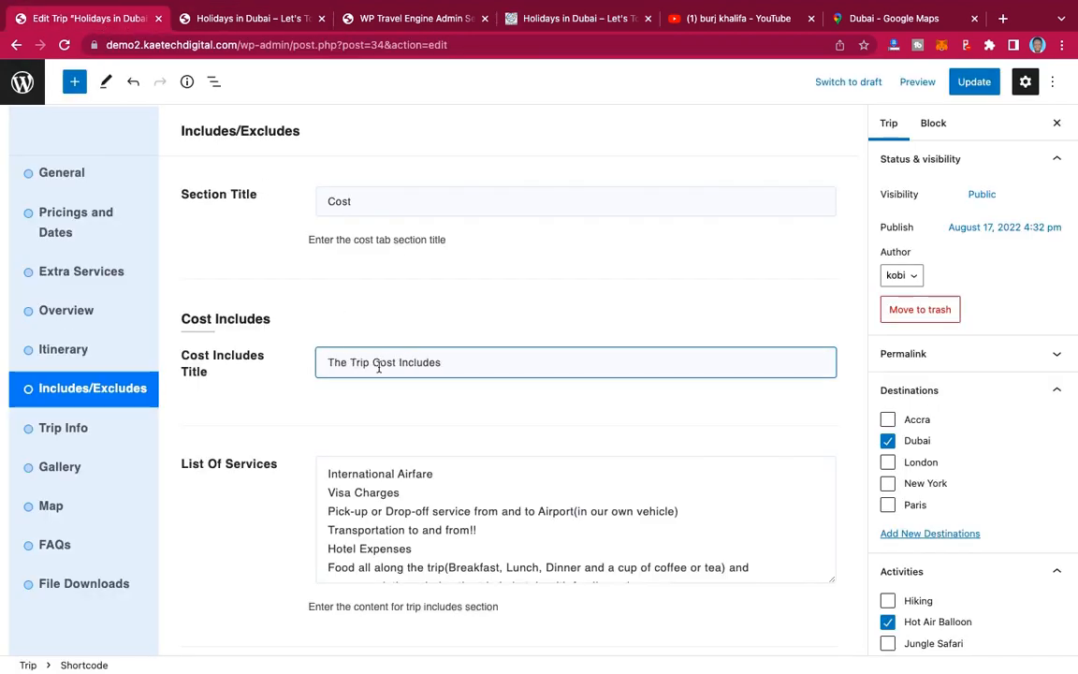
Step: Copy the heading "The Trip Cost Excludes" from the reference page into the Cost Excludes Title and update the trip
scroll(402, 393, "down", 5)
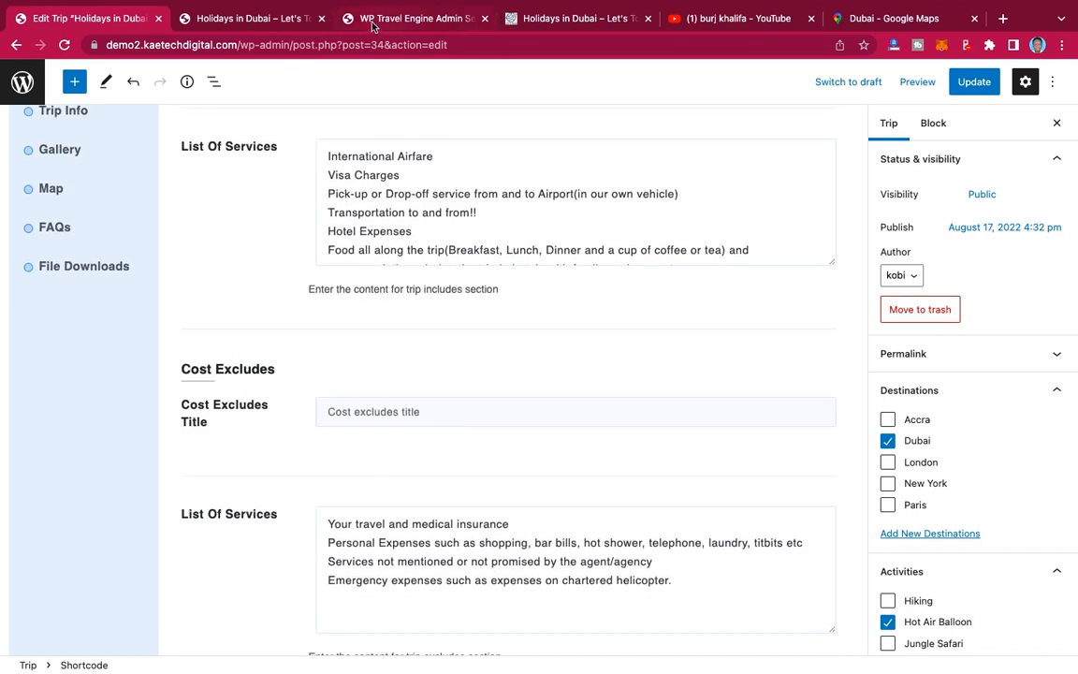
left_click(412, 18)
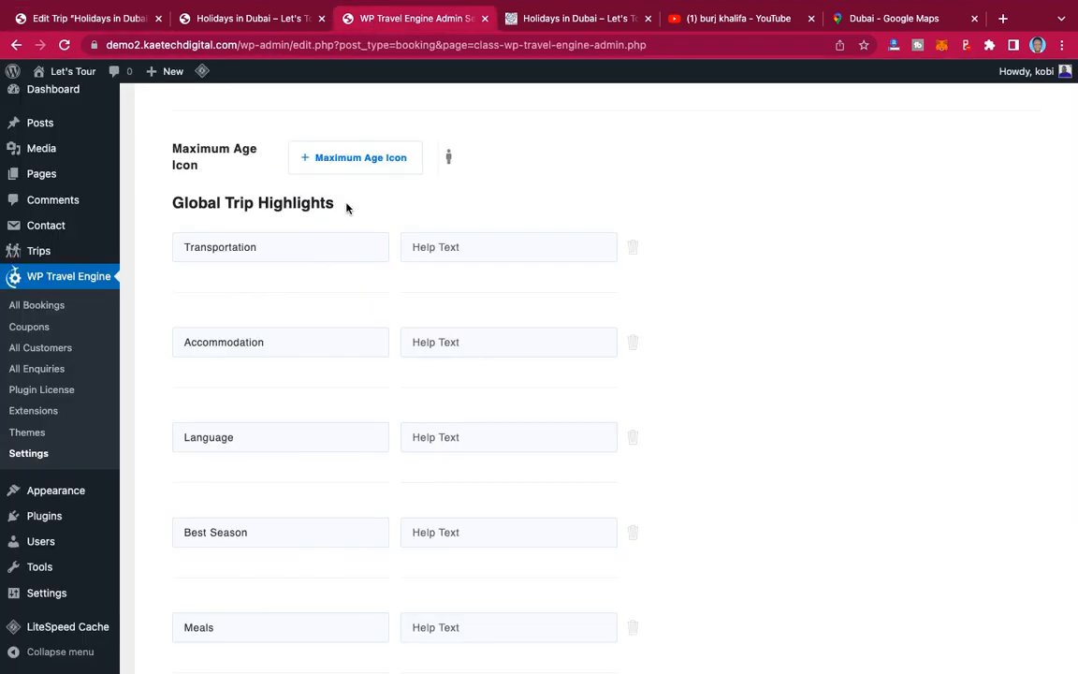
left_click(529, 21)
scroll(283, 307, "down", 6)
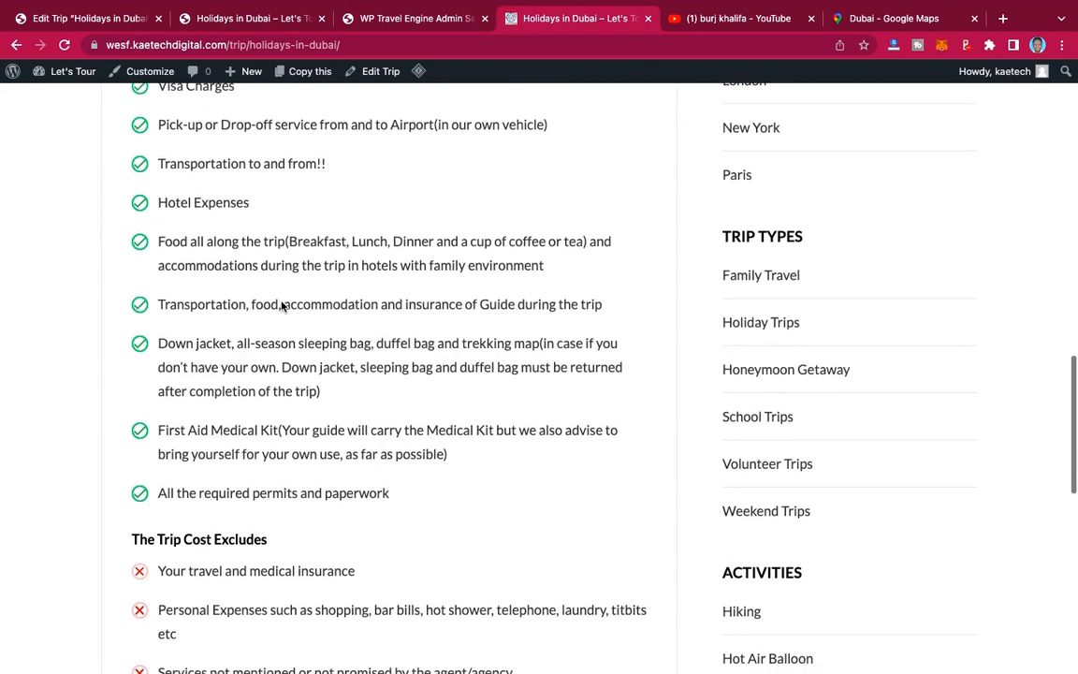
left_click_drag(272, 465, 133, 459)
key("ctrl+c")
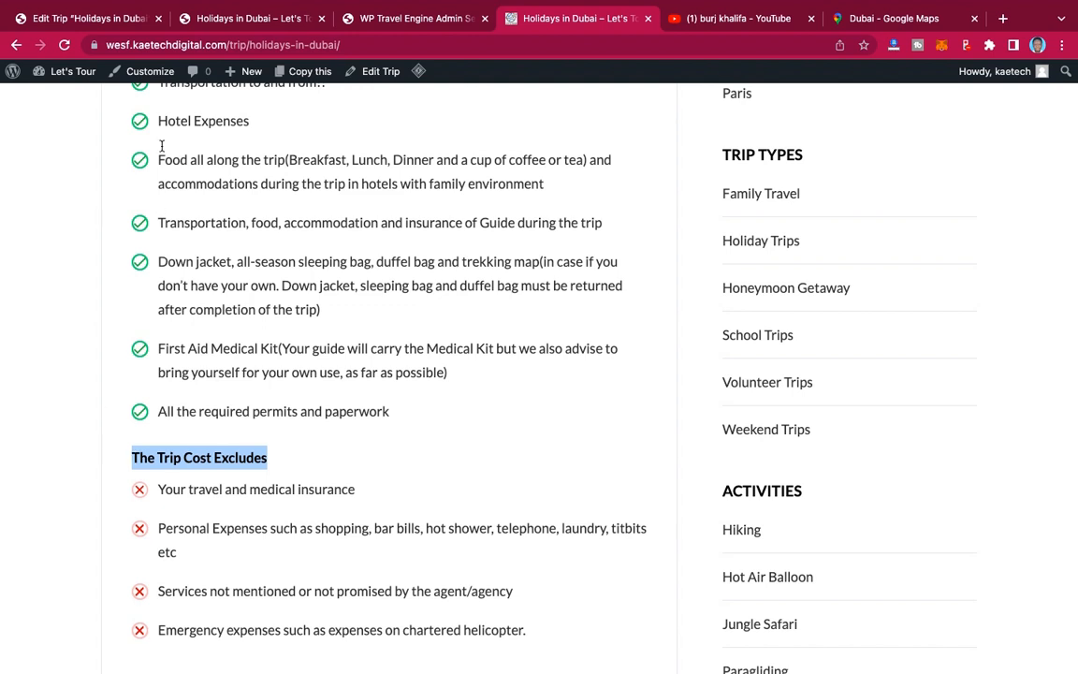
left_click(96, 21)
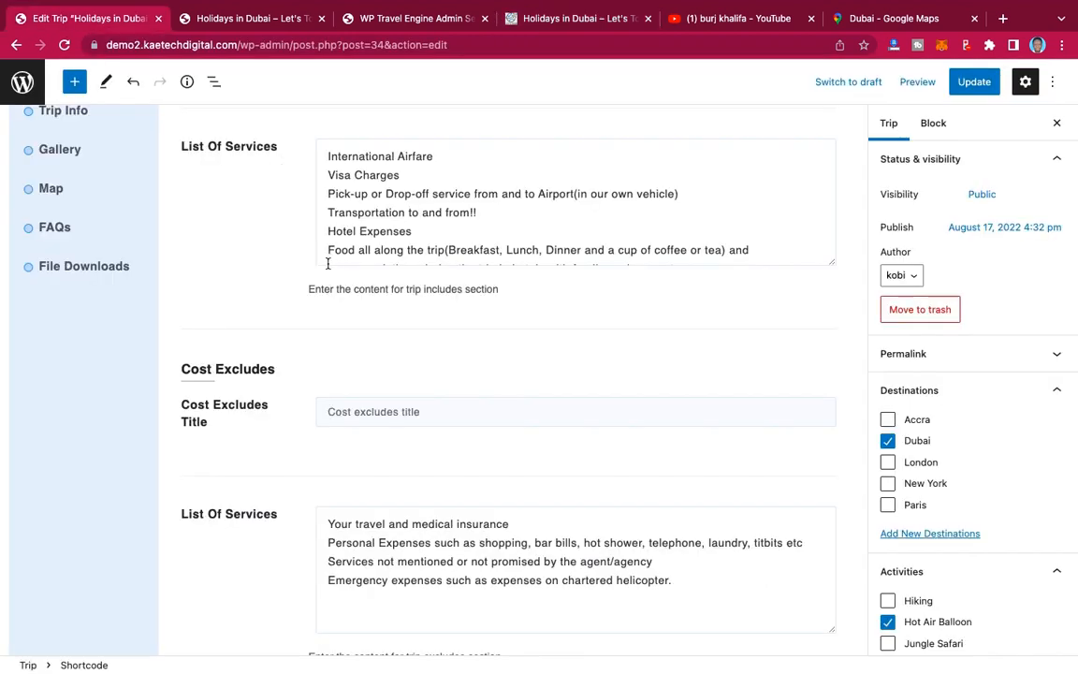
left_click(385, 414)
key("ctrl+v")
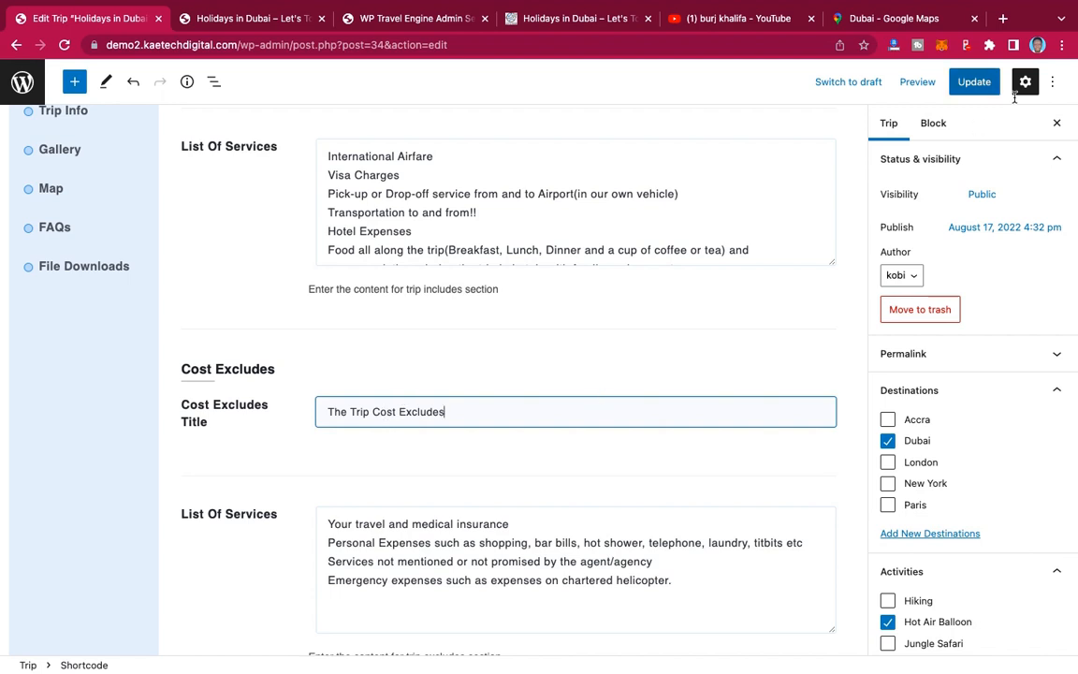
left_click(974, 82)
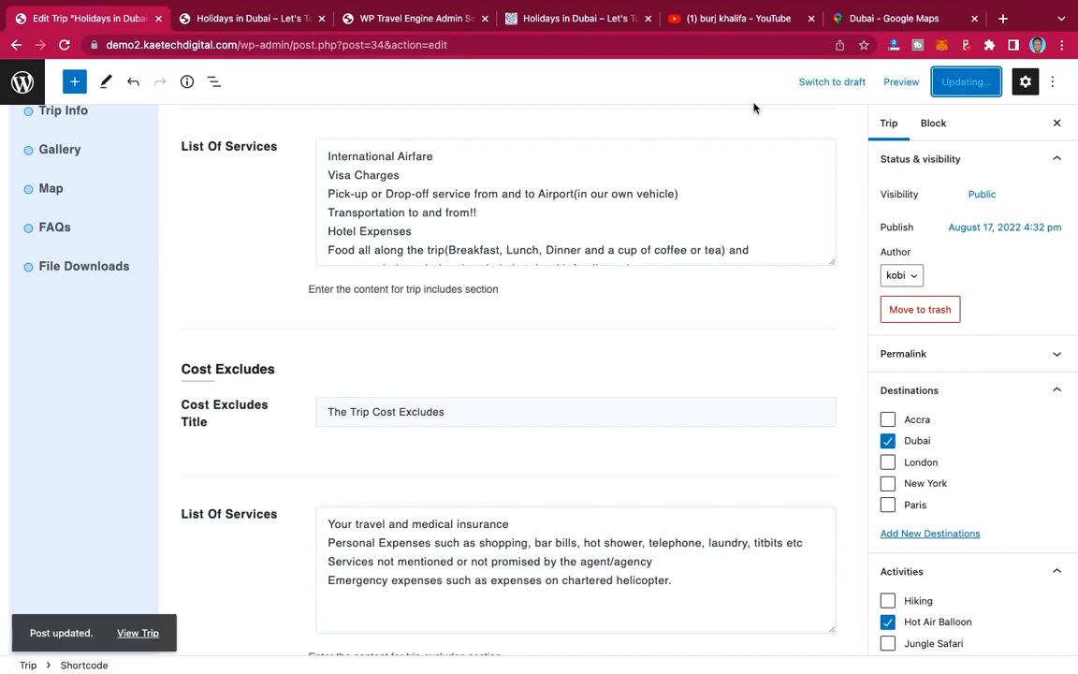
Step: Switch to the published Holidays in Dubai page and browse its gallery images forward and back
left_click(581, 19)
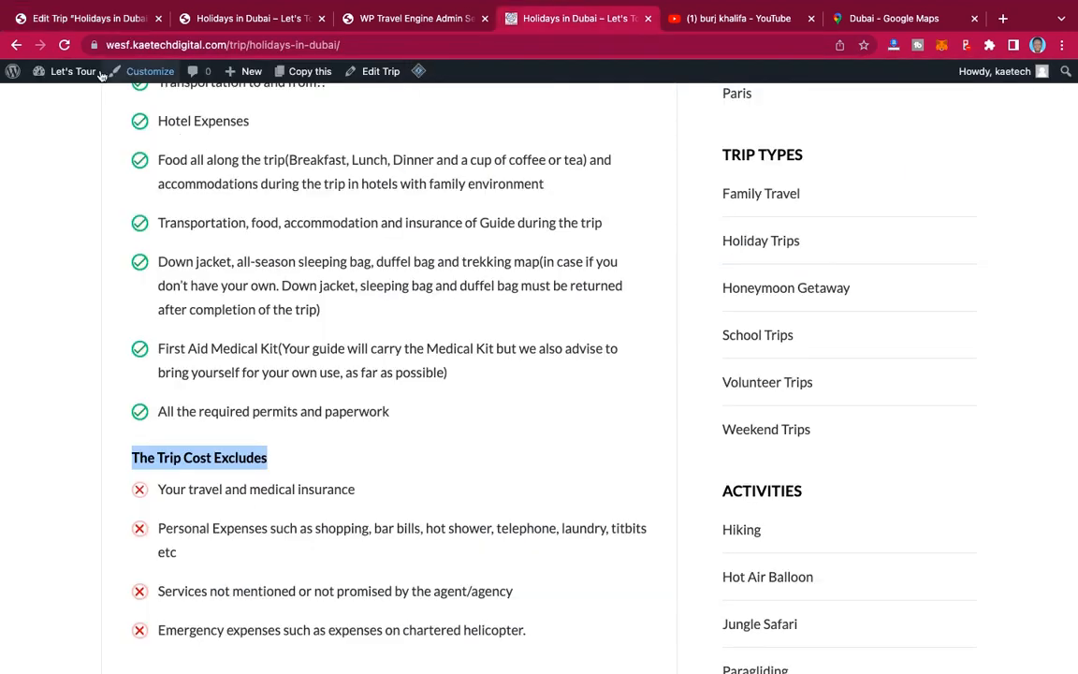
left_click(256, 21)
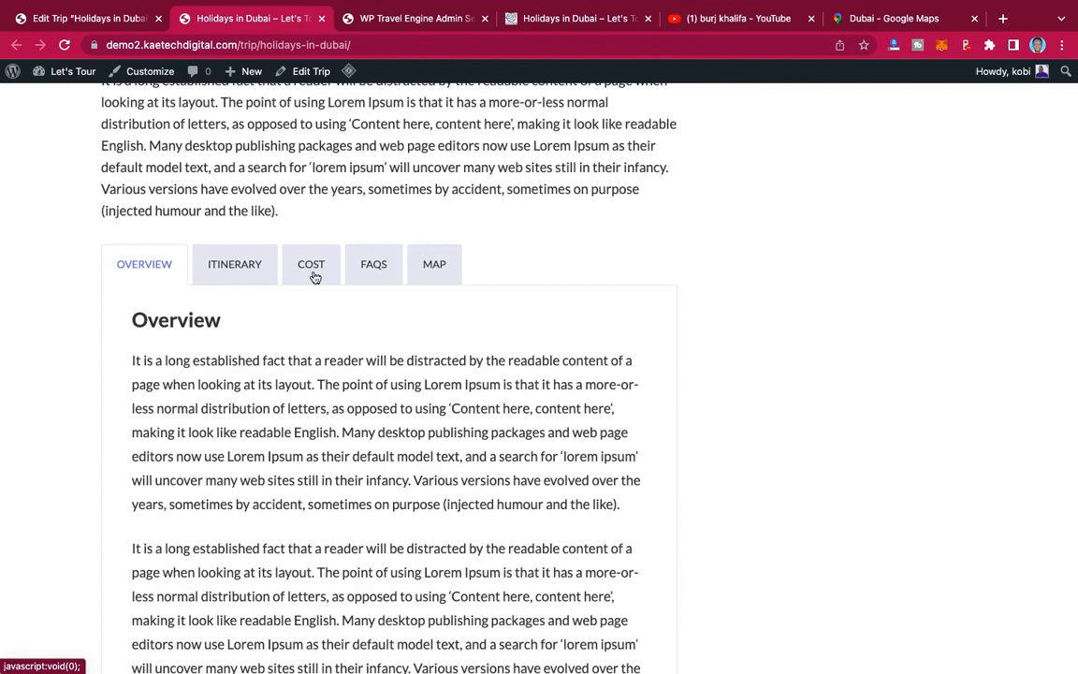
scroll(313, 278, "down", 9)
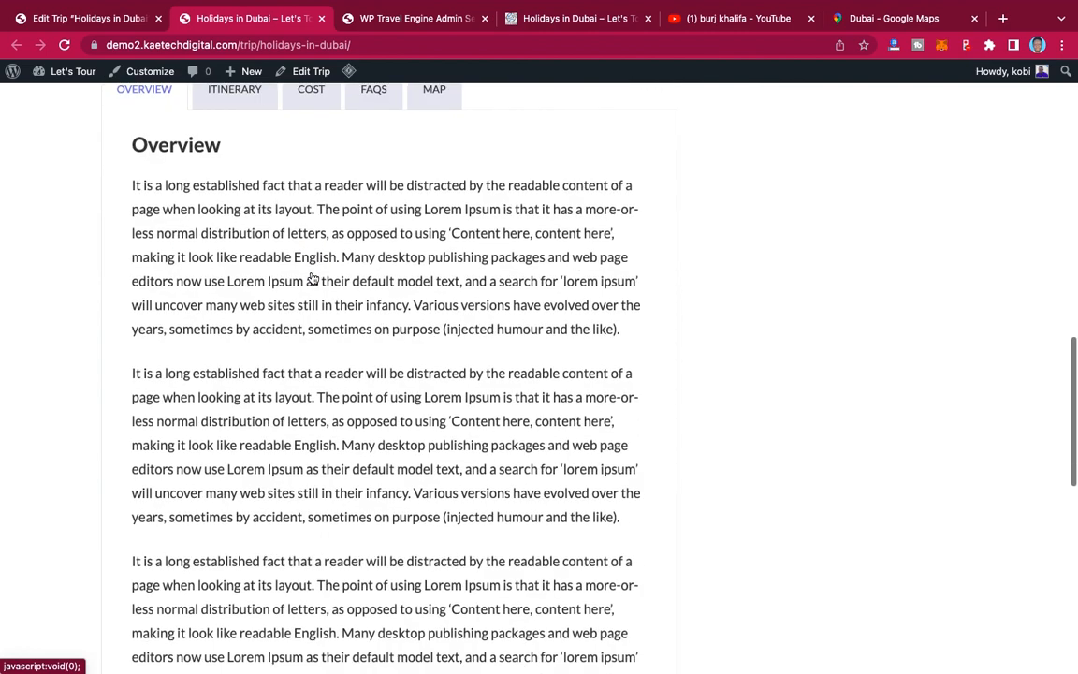
scroll(313, 277, "up", 7)
scroll(313, 277, "up", 10)
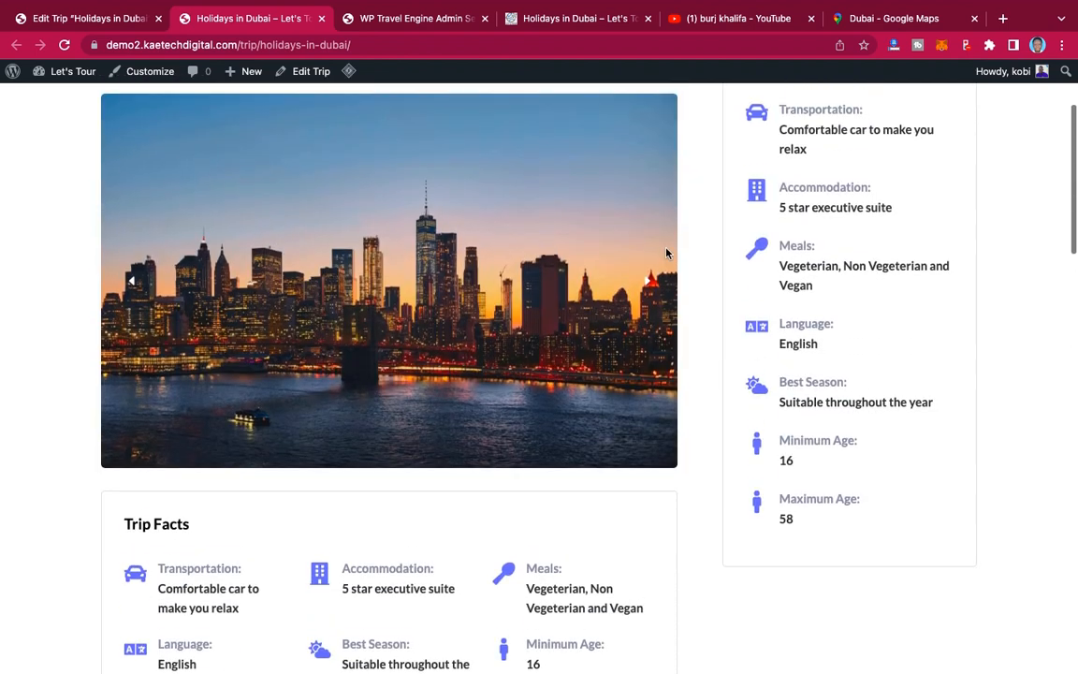
left_click(646, 284)
left_click(646, 284)
left_click(646, 283)
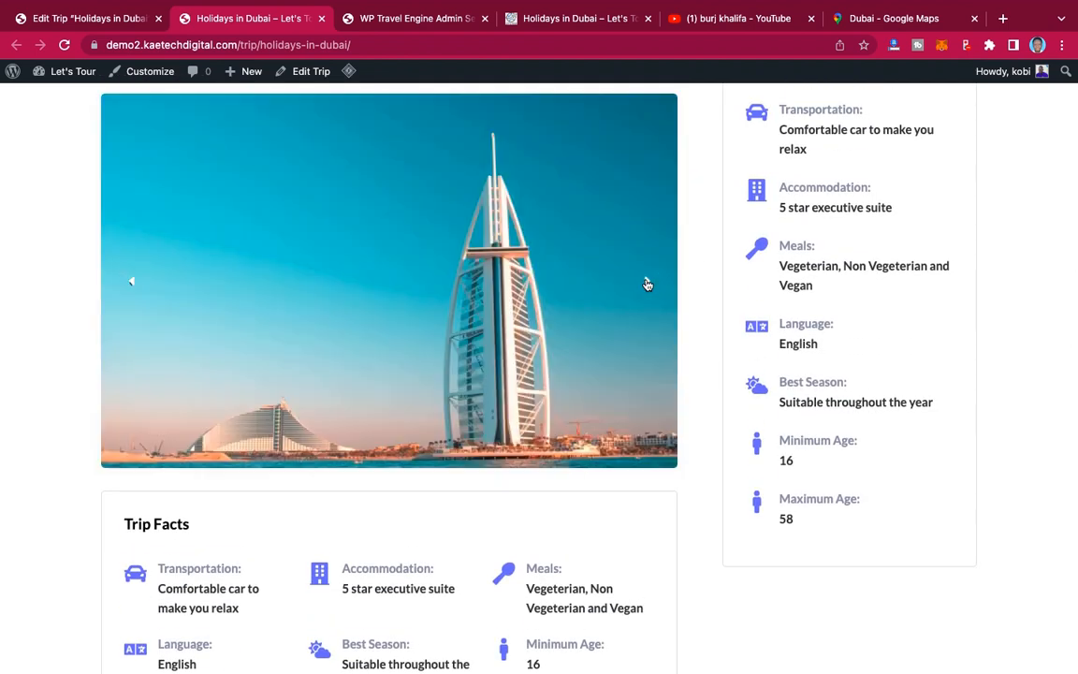
left_click(646, 283)
left_click(646, 284)
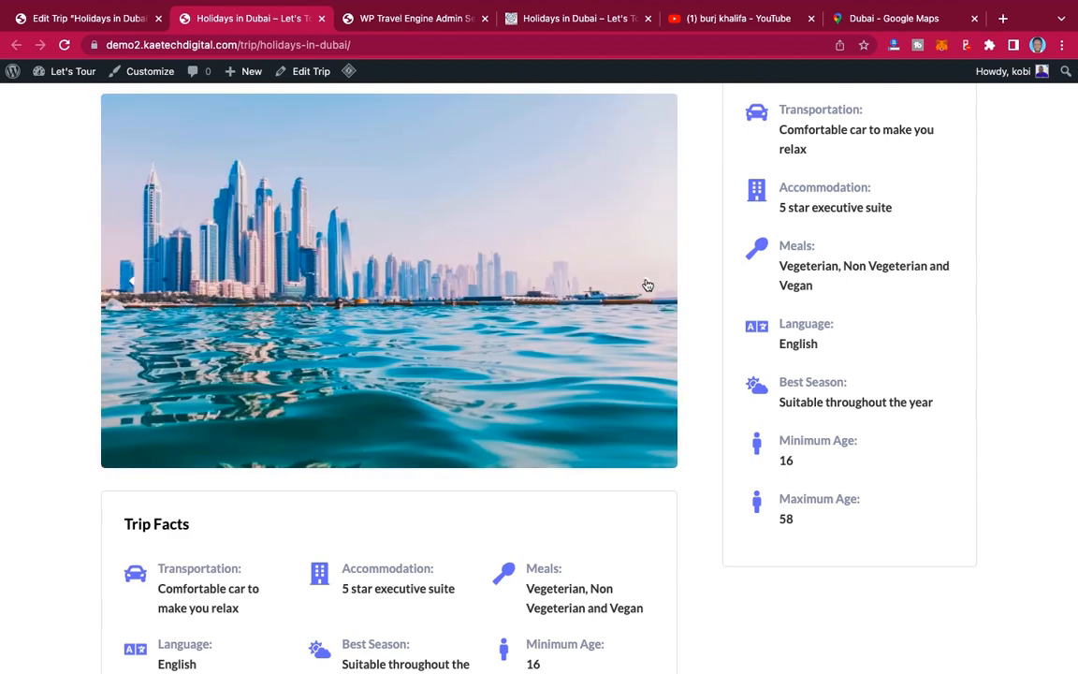
left_click(646, 284)
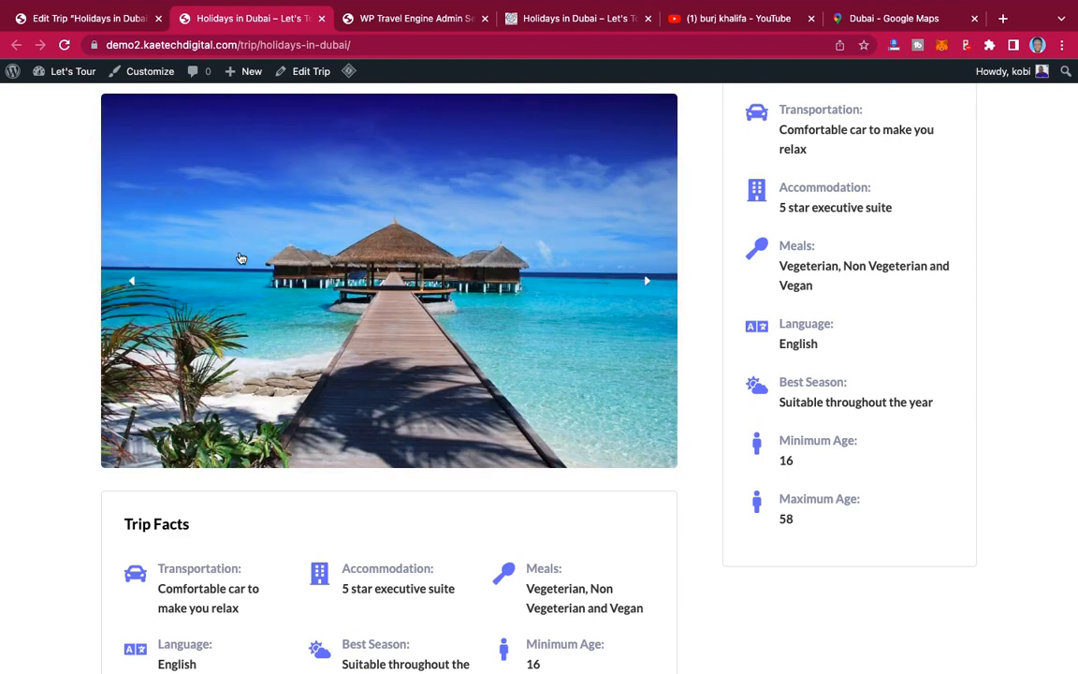
left_click(133, 282)
left_click(133, 283)
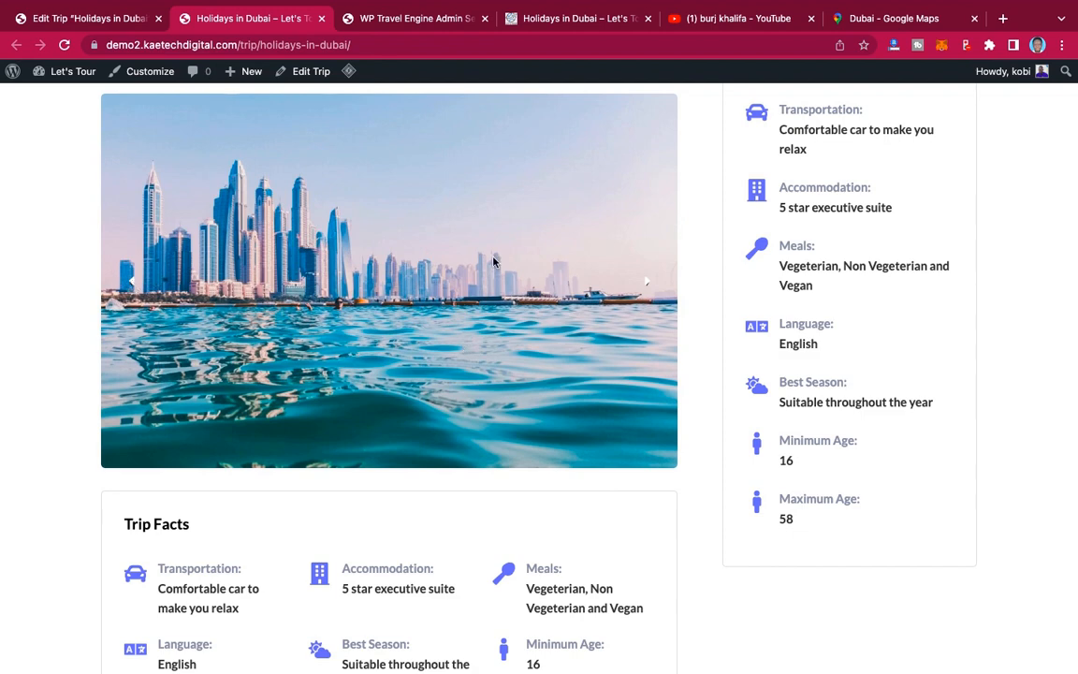
left_click(648, 283)
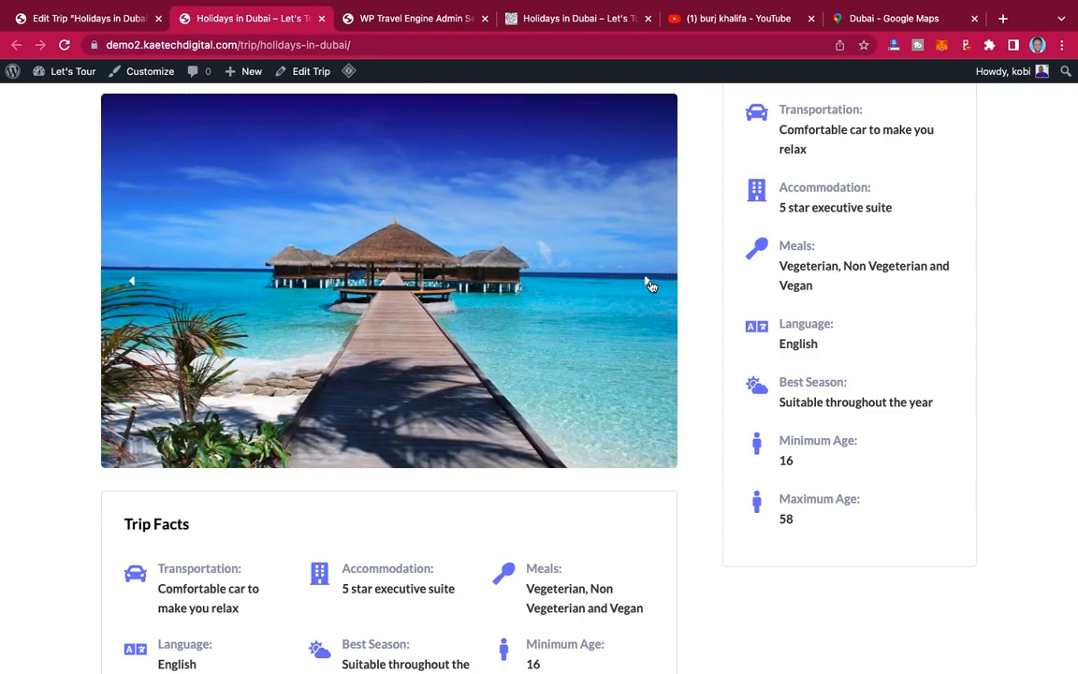
left_click(648, 284)
left_click(648, 283)
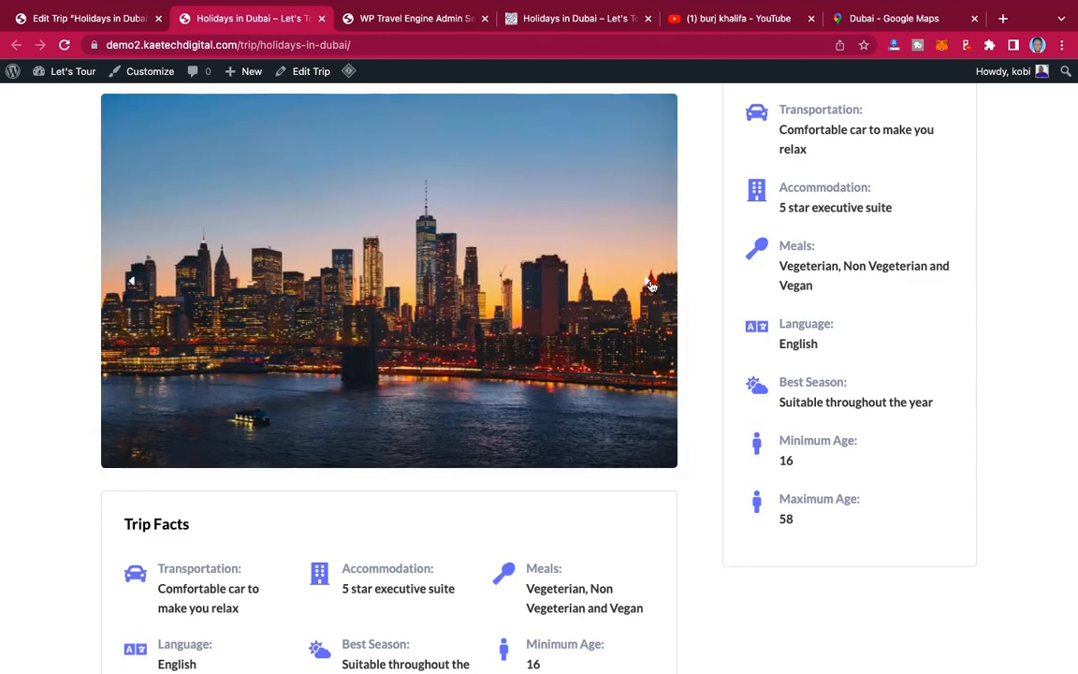
Step: Examine the published page from its title and Trip Facts down to the description and Overview text
scroll(650, 285, "down", 6)
scroll(652, 285, "down", 6)
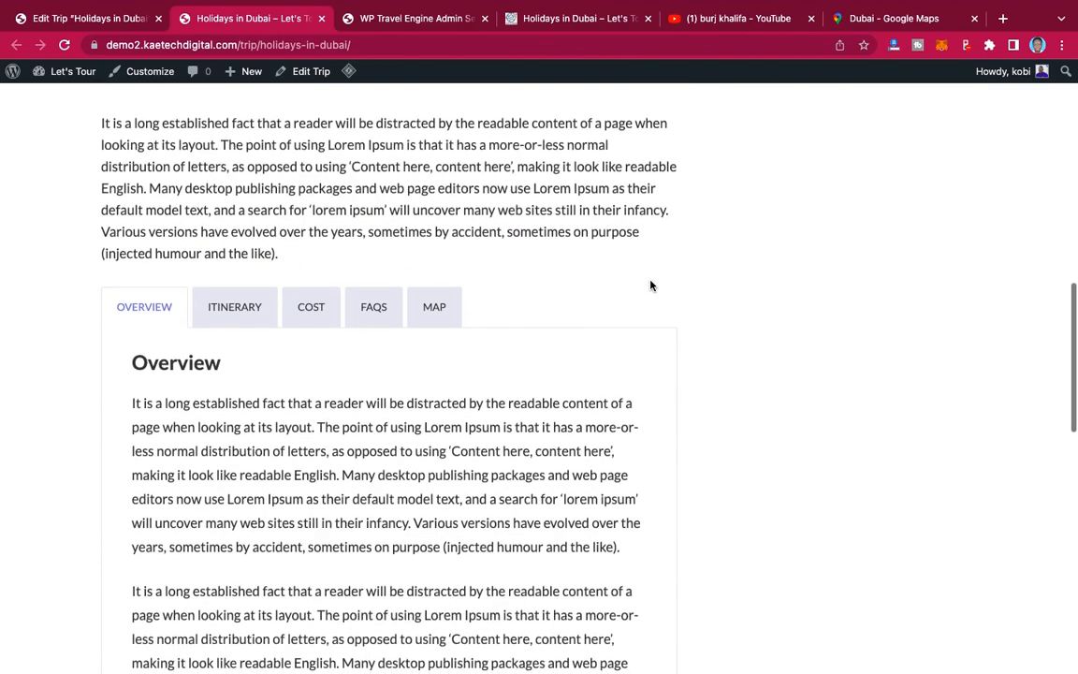
scroll(652, 285, "up", 10)
scroll(651, 286, "up", 5)
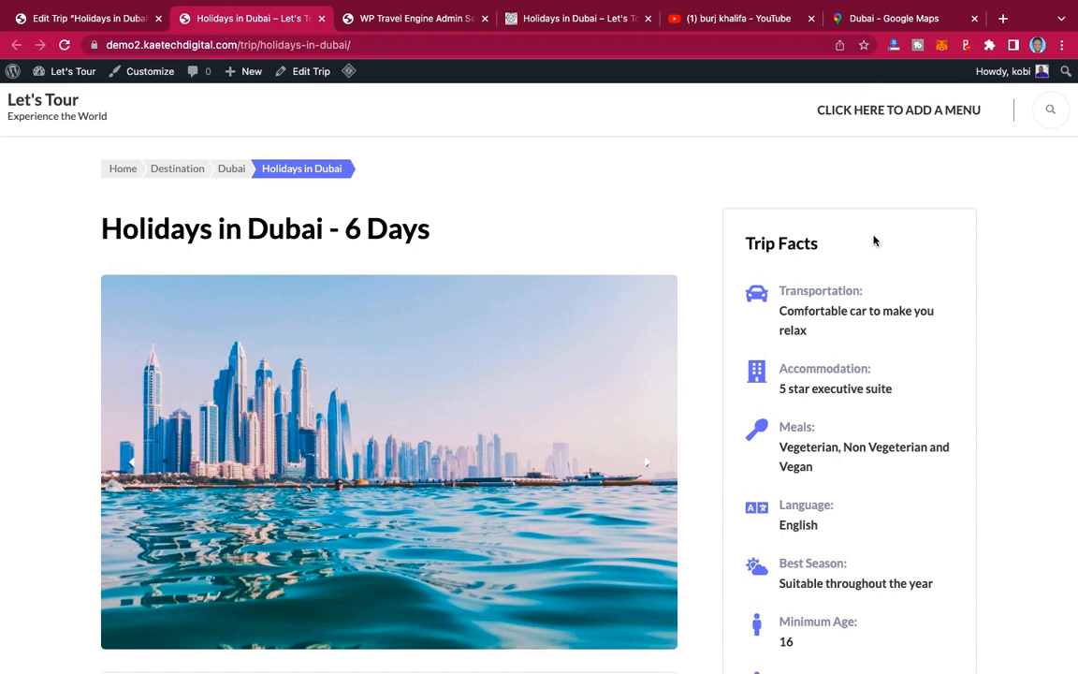
scroll(691, 266, "down", 10)
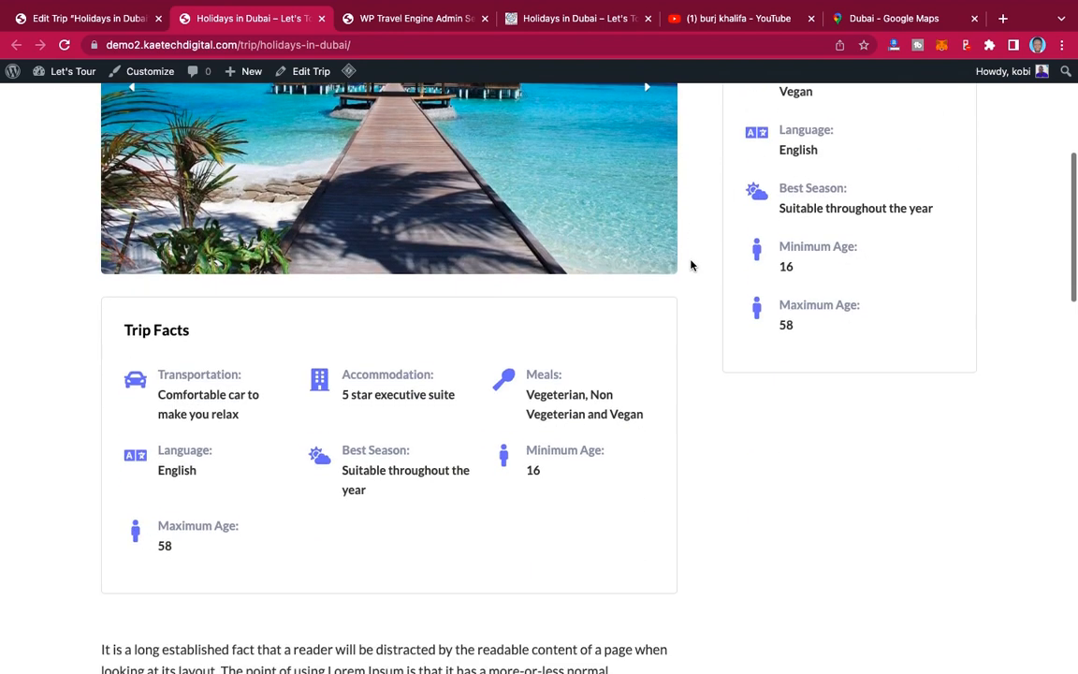
scroll(691, 265, "down", 12)
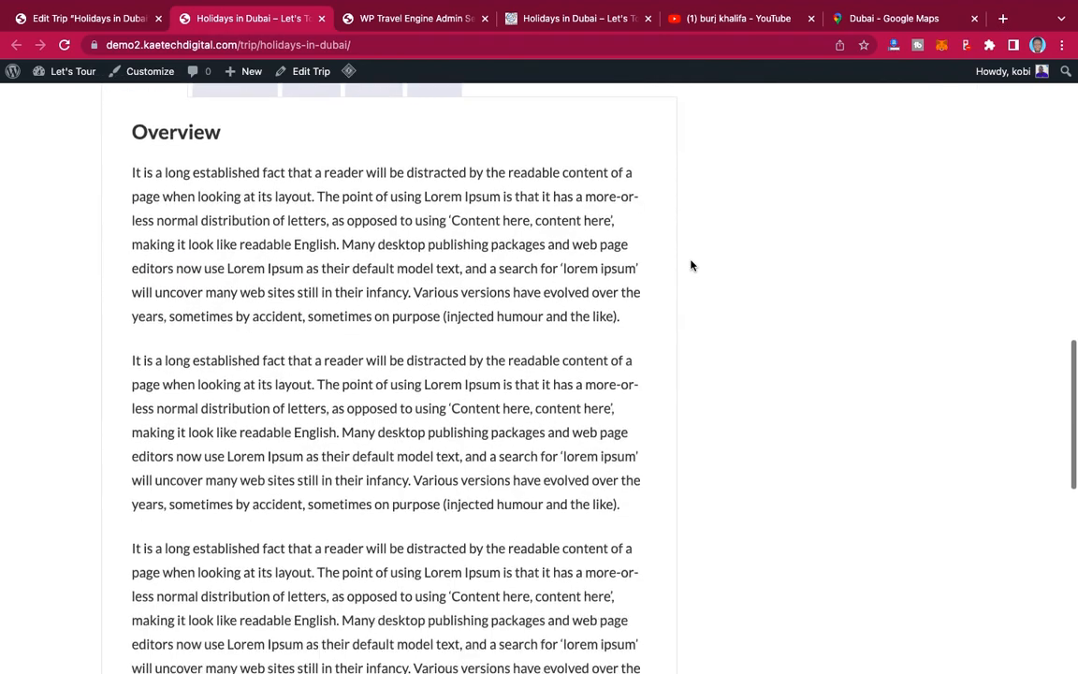
scroll(691, 266, "up", 15)
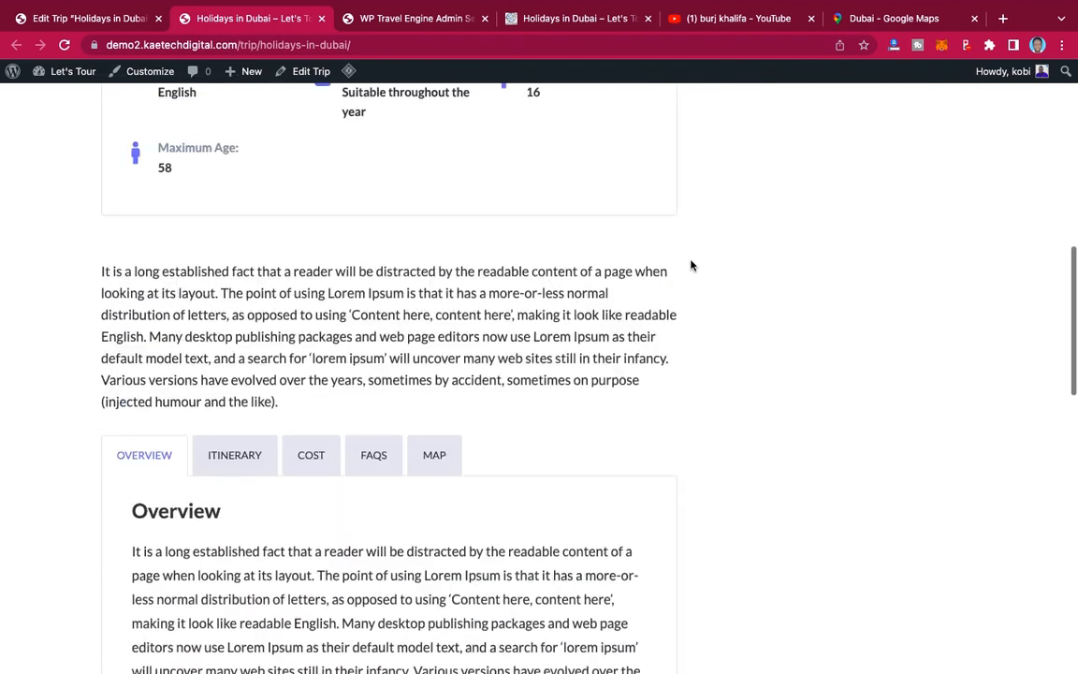
scroll(691, 266, "up", 4)
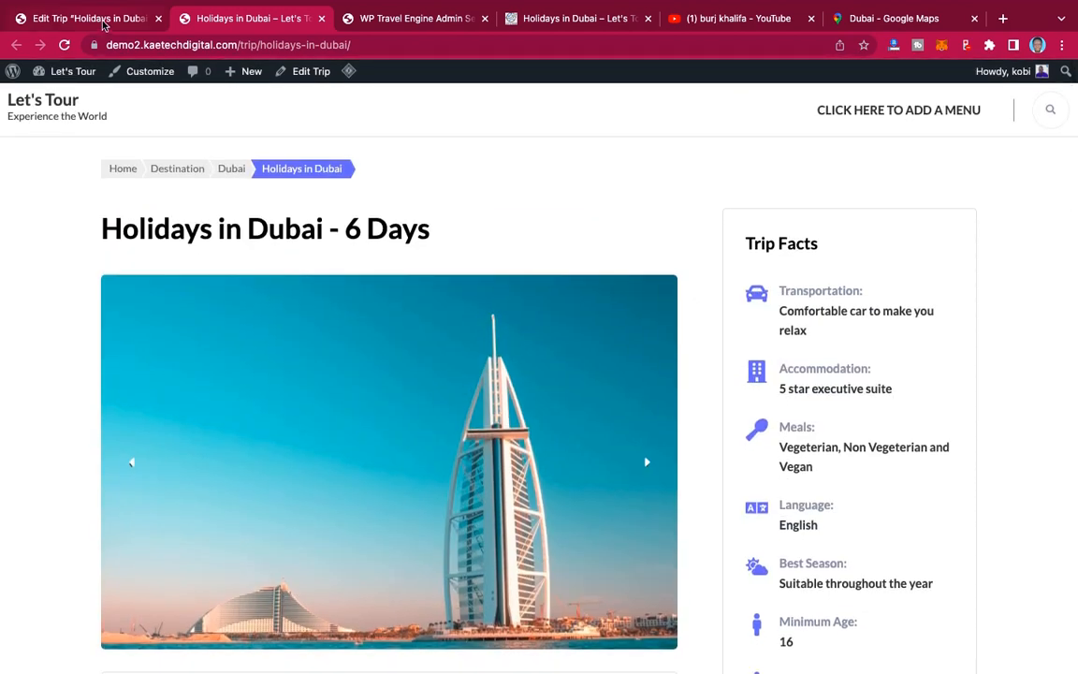
Step: Return to the trip editor and select the Adult category in the pricing and dates of Package 1
left_click(104, 26)
scroll(403, 213, "up", 5)
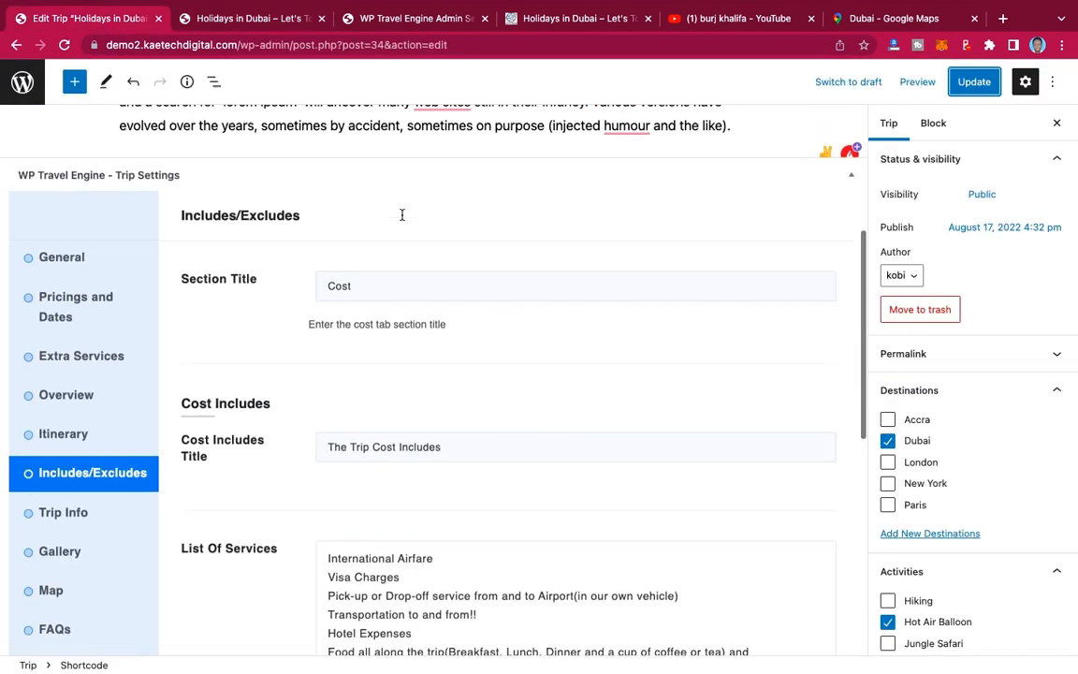
scroll(402, 215, "up", 2)
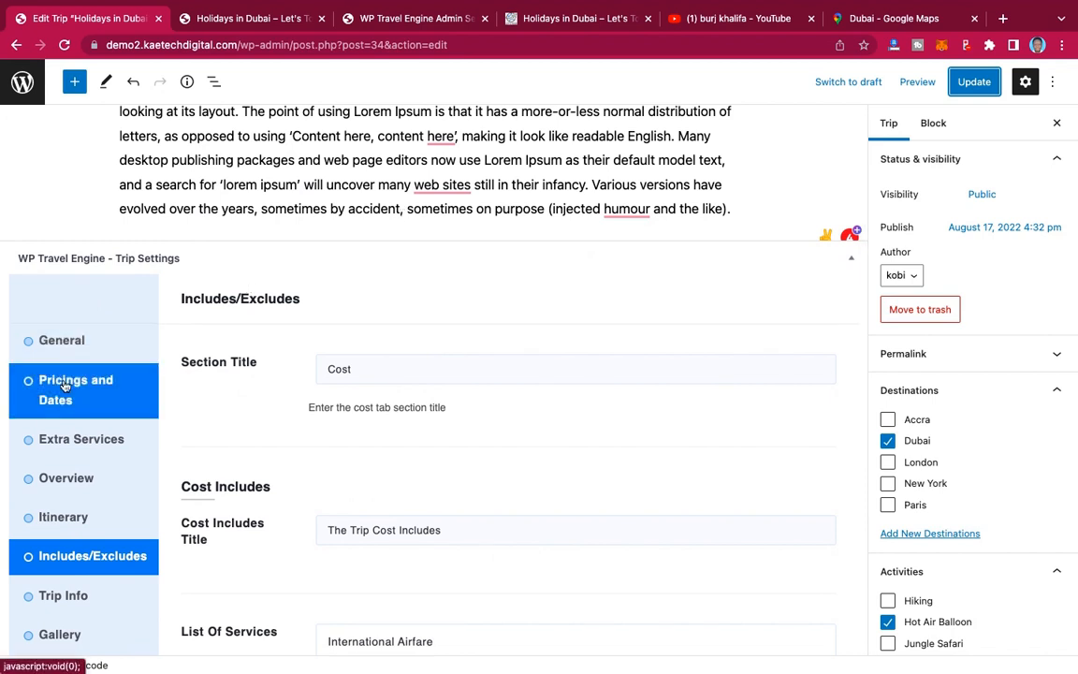
left_click(64, 385)
scroll(609, 389, "down", 2)
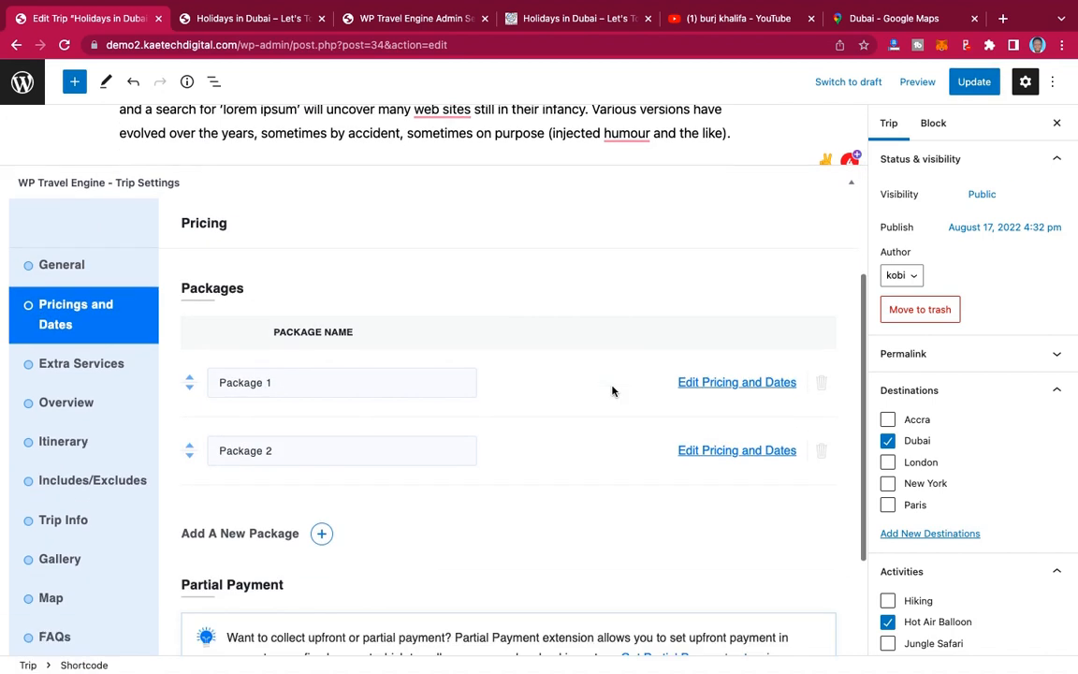
scroll(612, 391, "down", 2)
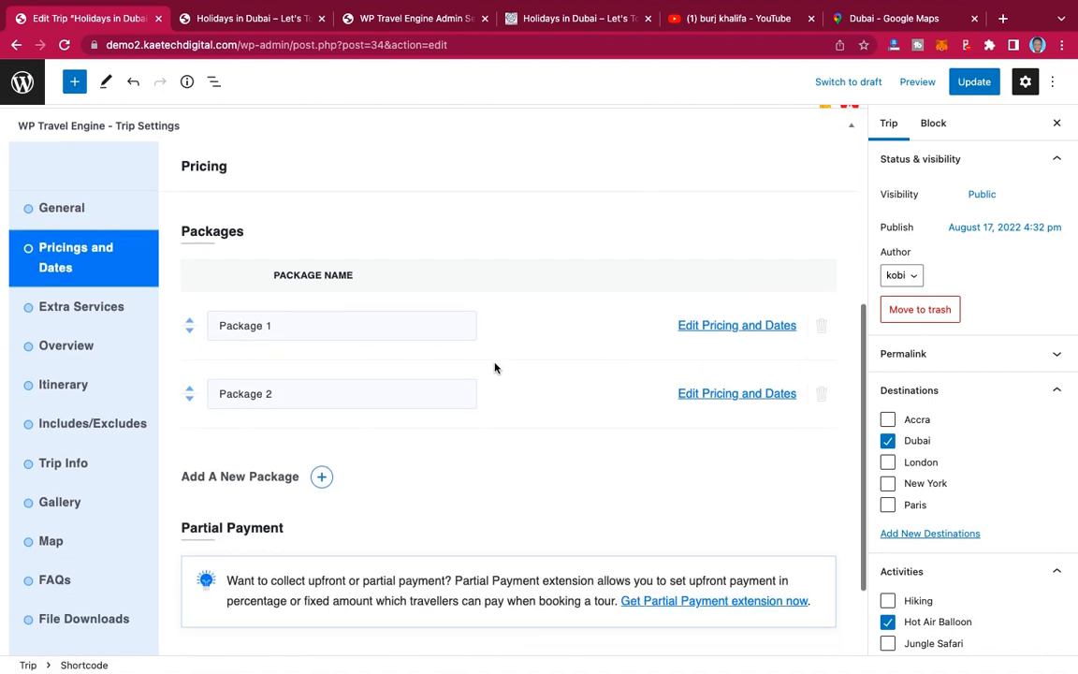
left_click(735, 327)
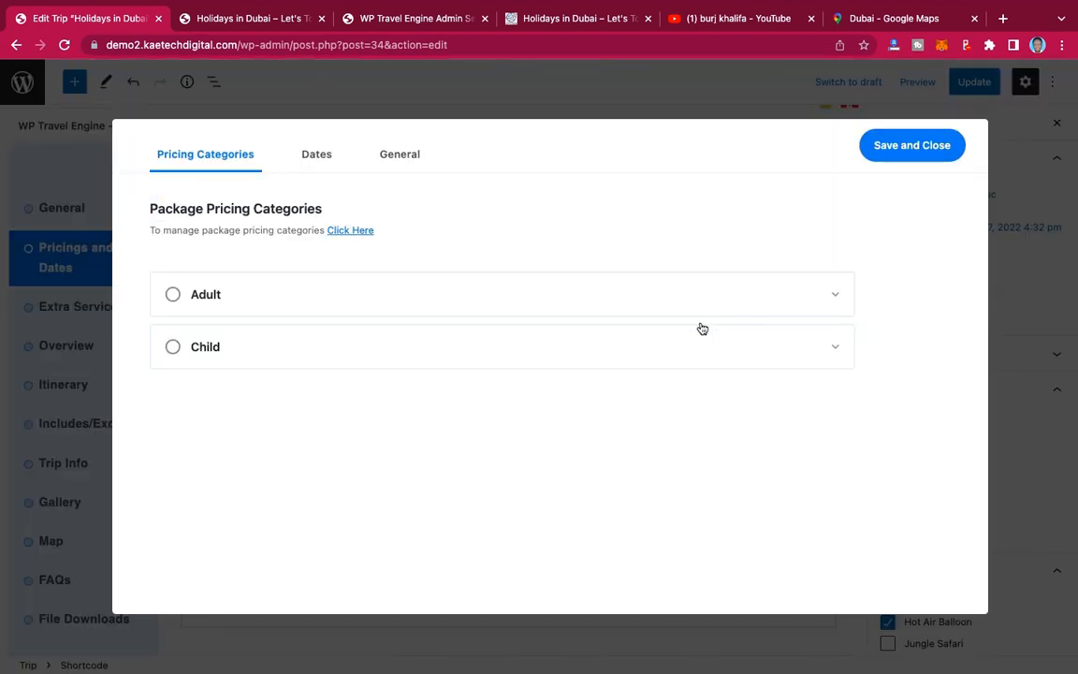
left_click(173, 295)
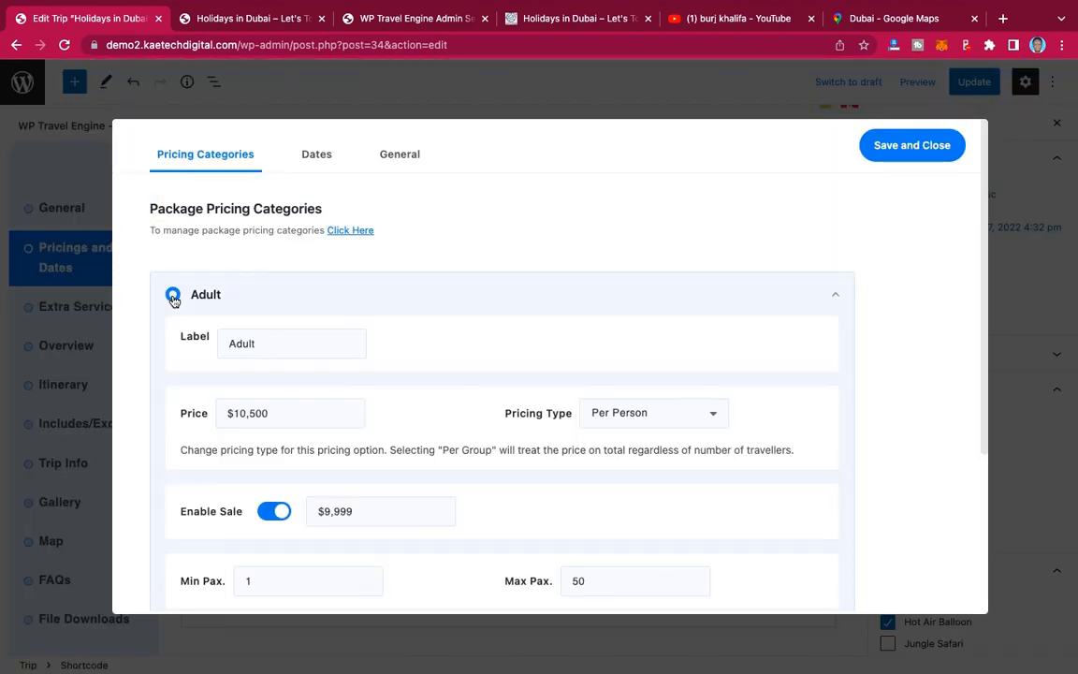
Step: Review the Adult pricing, dates and general settings of Package 1, and save the package
scroll(445, 373, "down", 4)
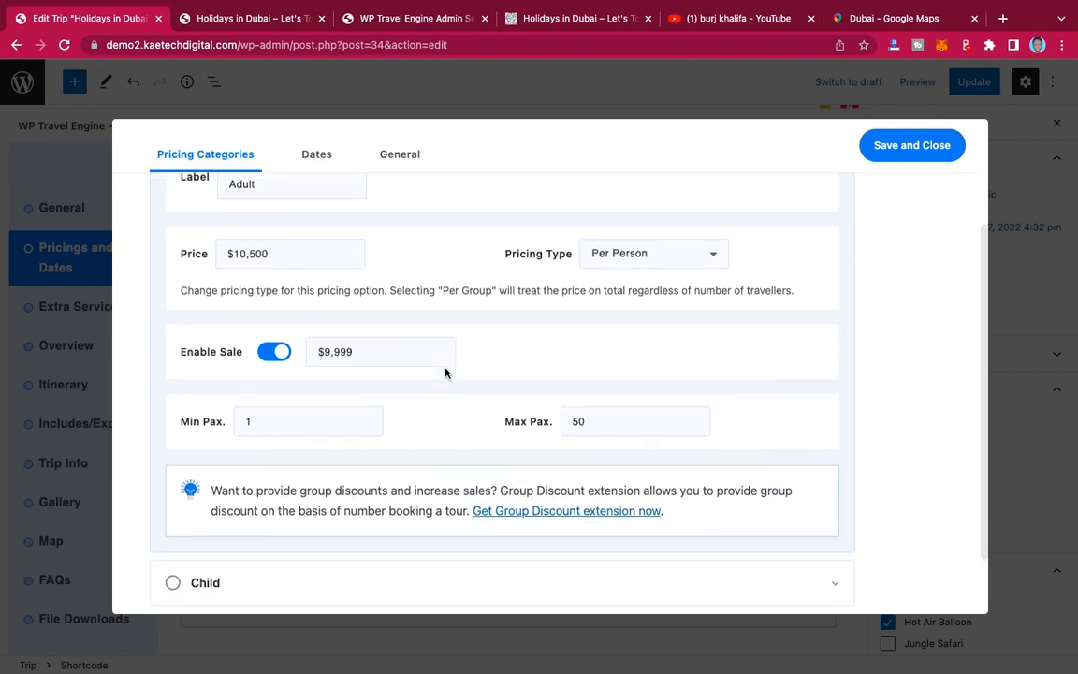
scroll(446, 374, "up", 2)
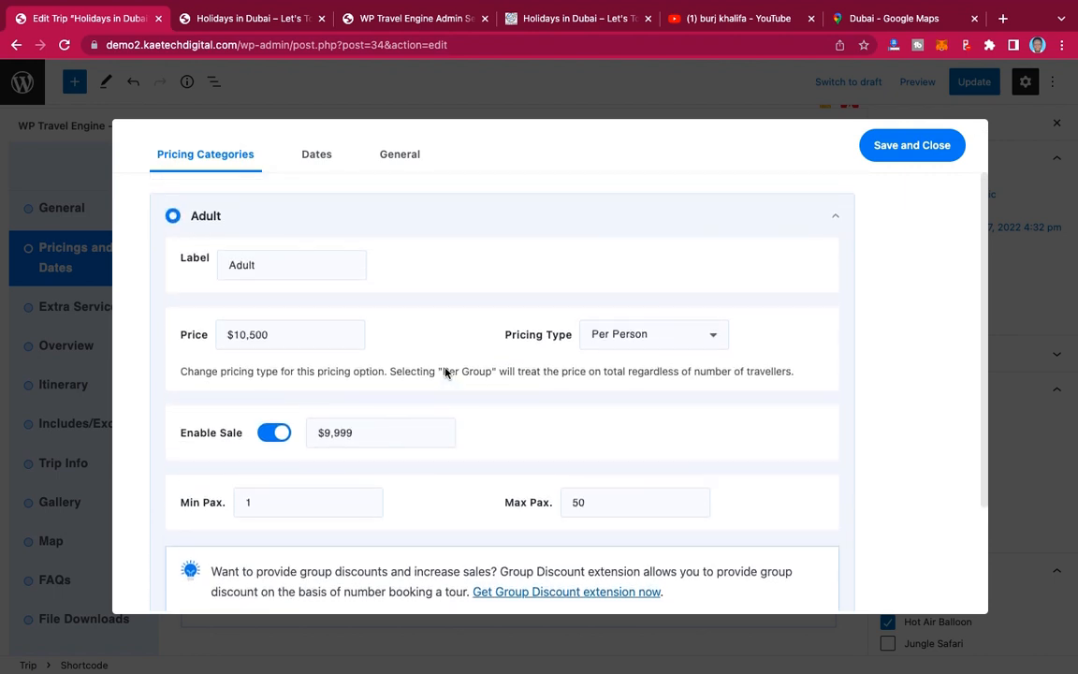
scroll(442, 351, "down", 4)
scroll(441, 346, "up", 6)
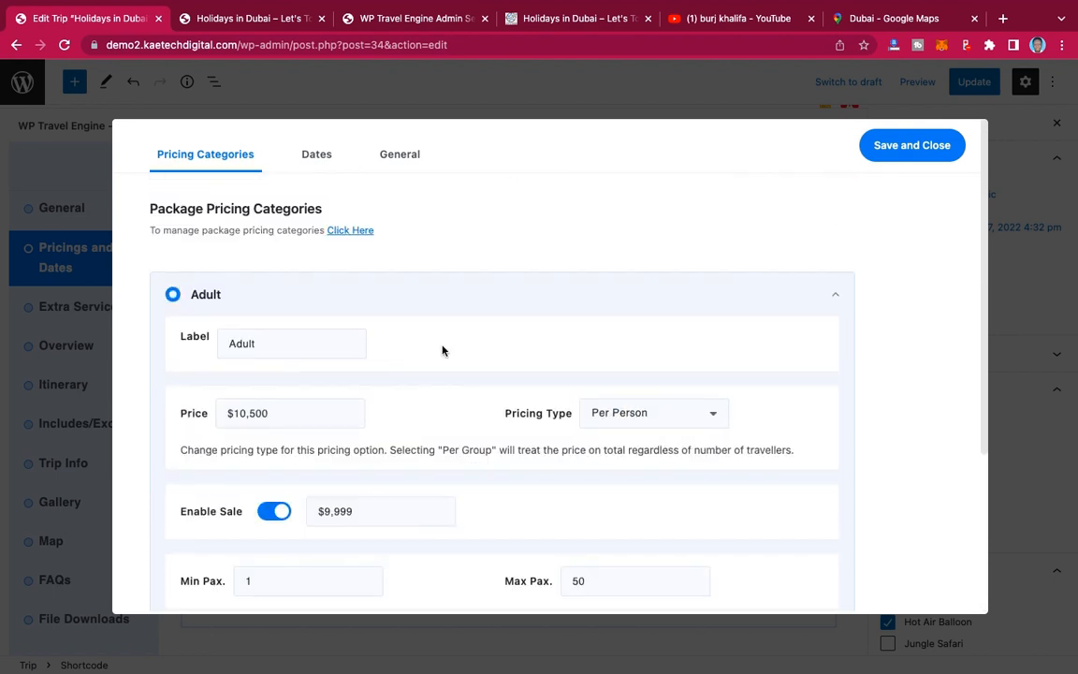
scroll(443, 351, "down", 2)
scroll(443, 351, "up", 2)
left_click(322, 159)
left_click(412, 160)
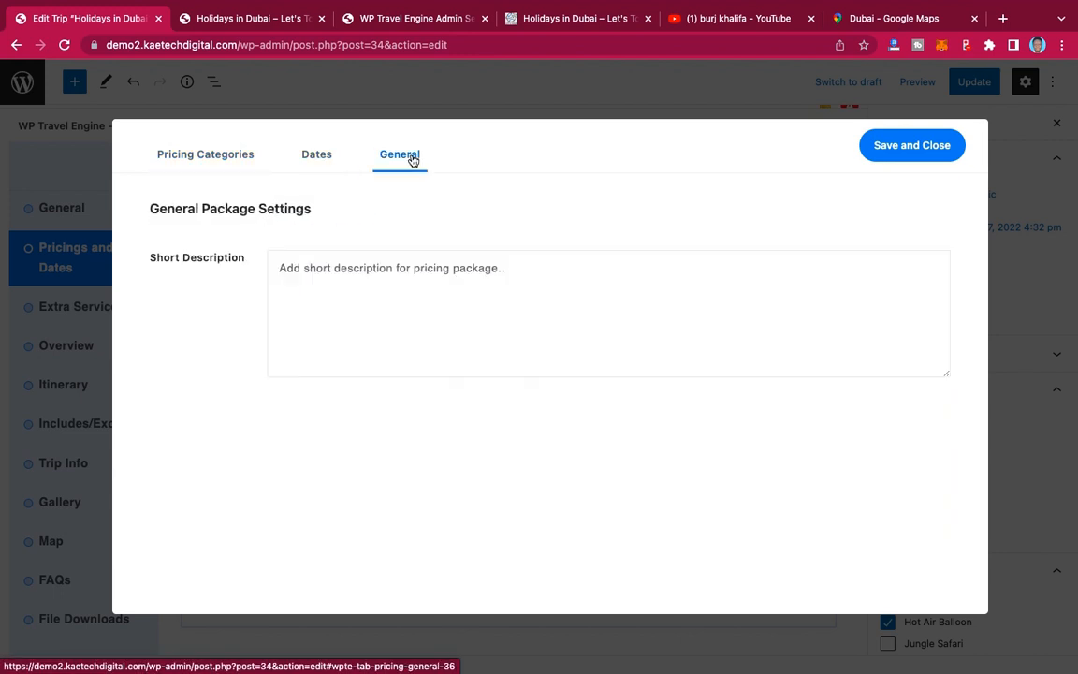
left_click(230, 162)
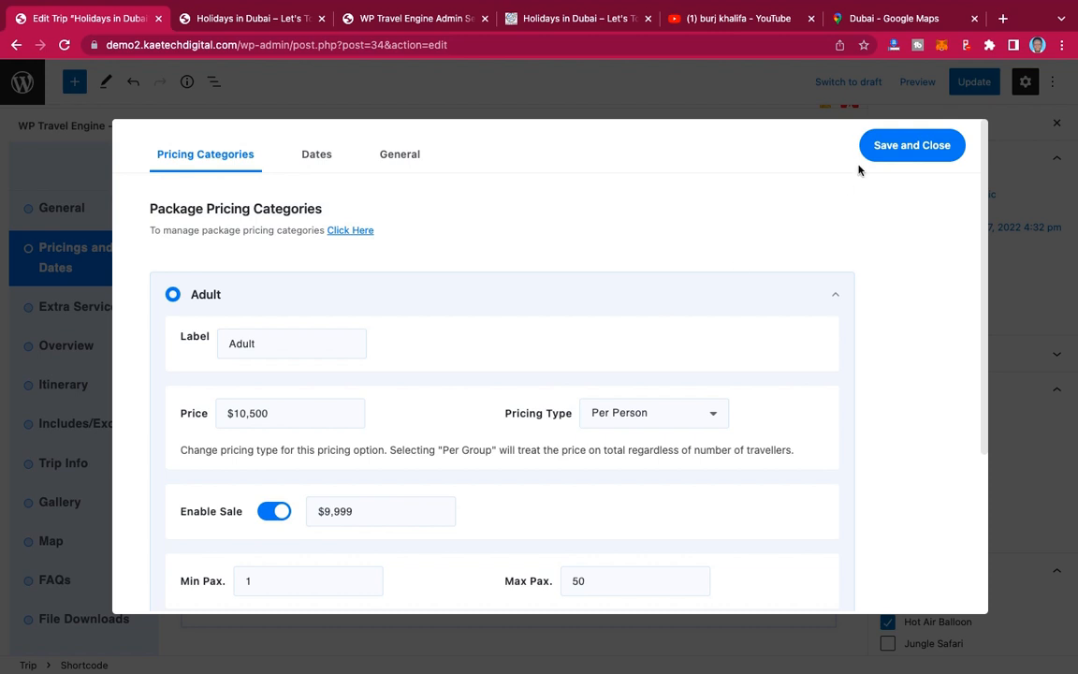
left_click(906, 159)
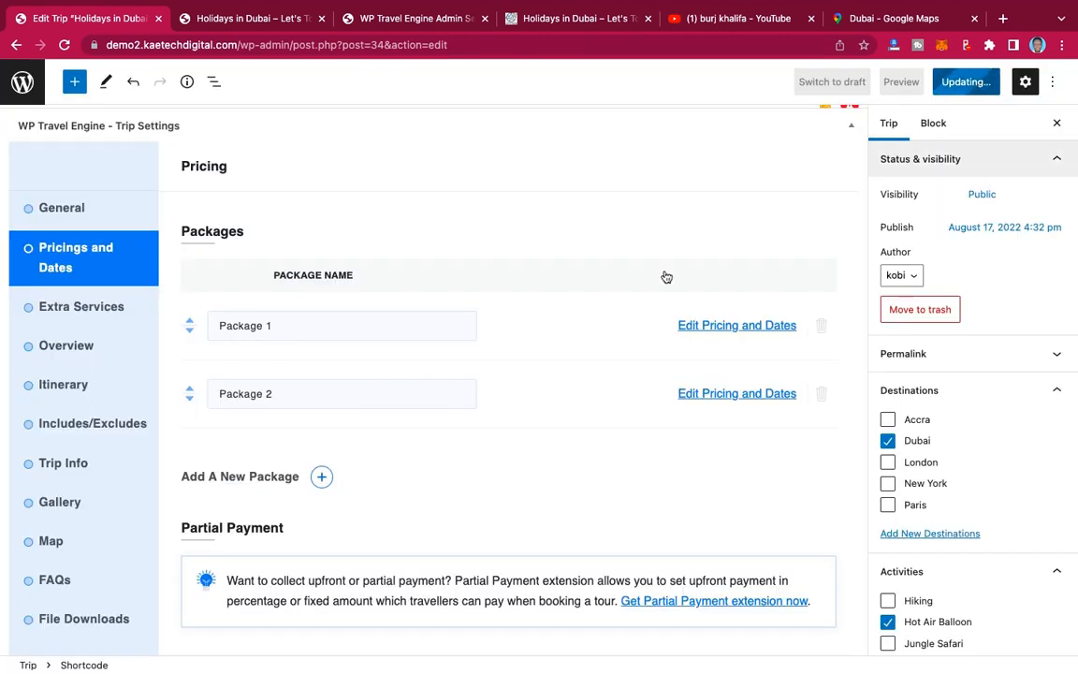
Step: Select the Child and Adult pricing categories for Package 2, review the Adult pricing and save the package
left_click(719, 395)
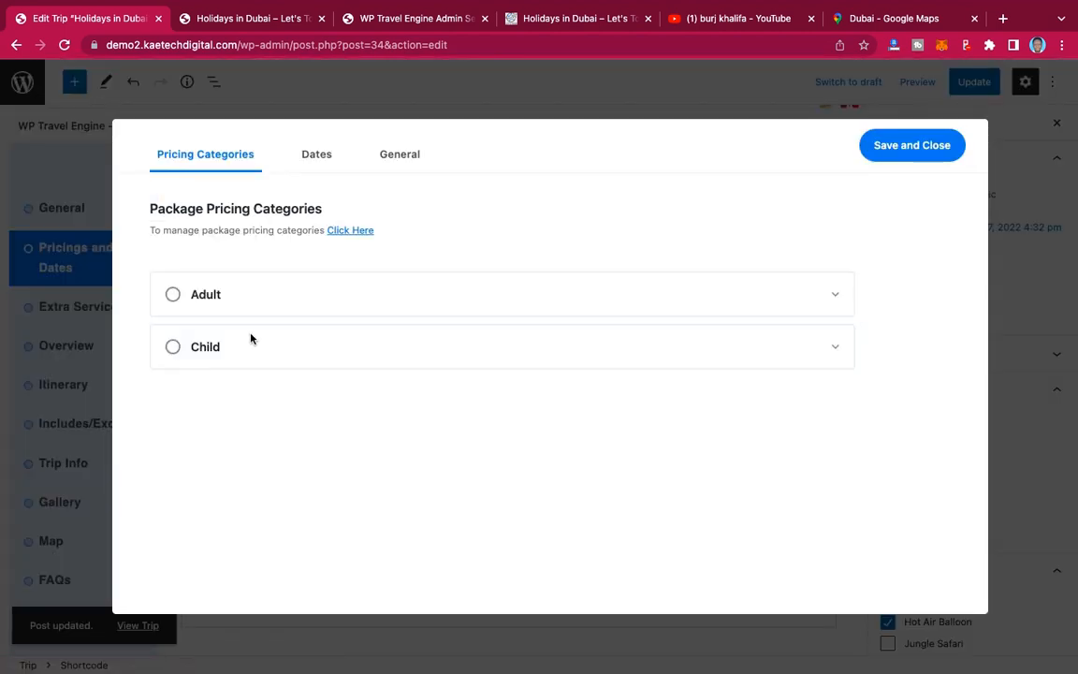
left_click(173, 348)
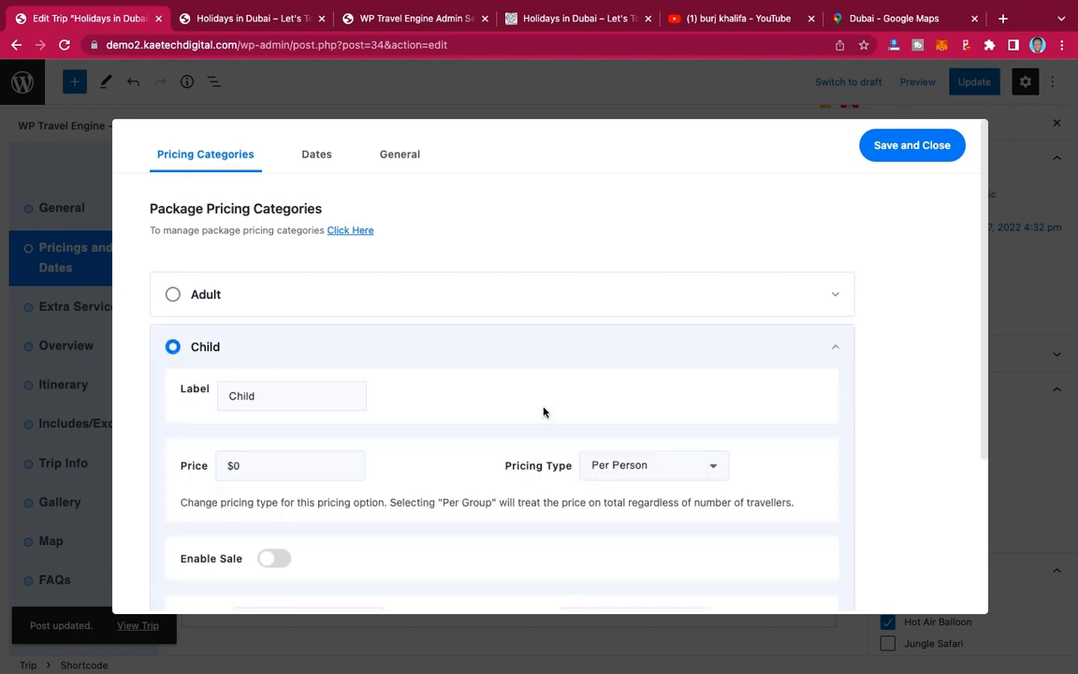
left_click(173, 295)
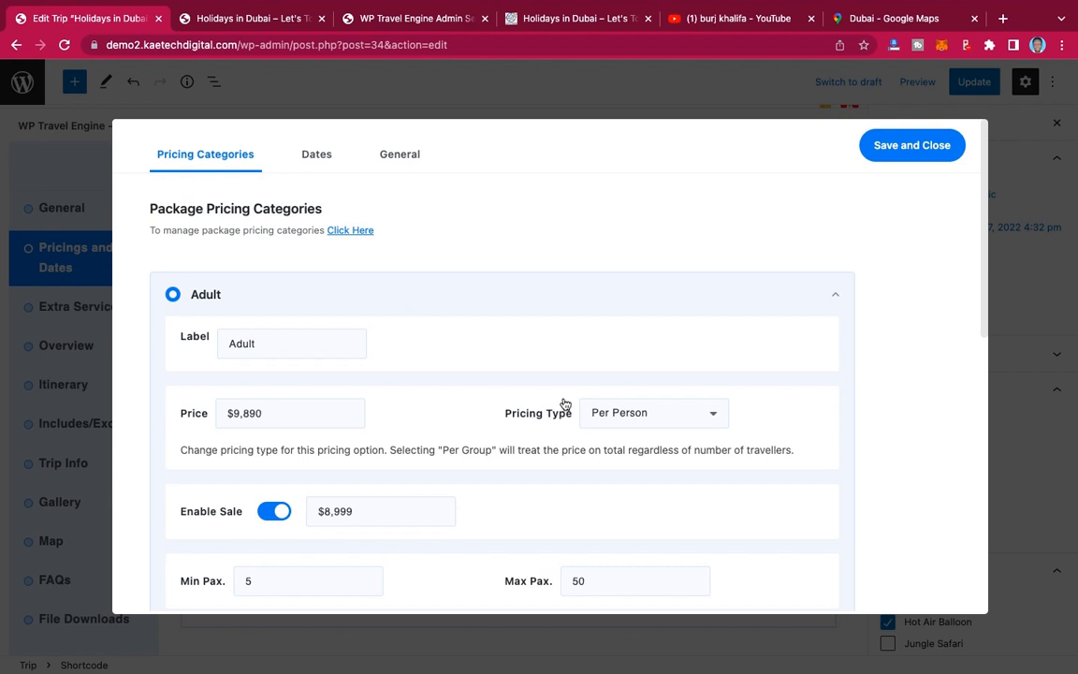
scroll(565, 403, "down", 2)
scroll(565, 402, "down", 1)
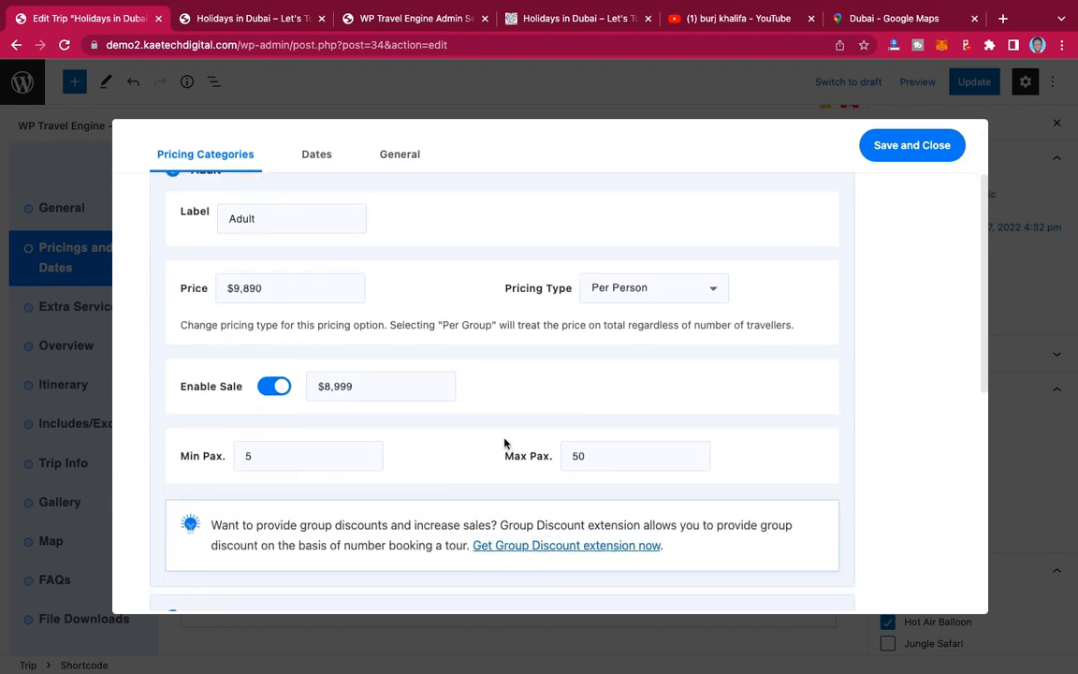
left_click(906, 148)
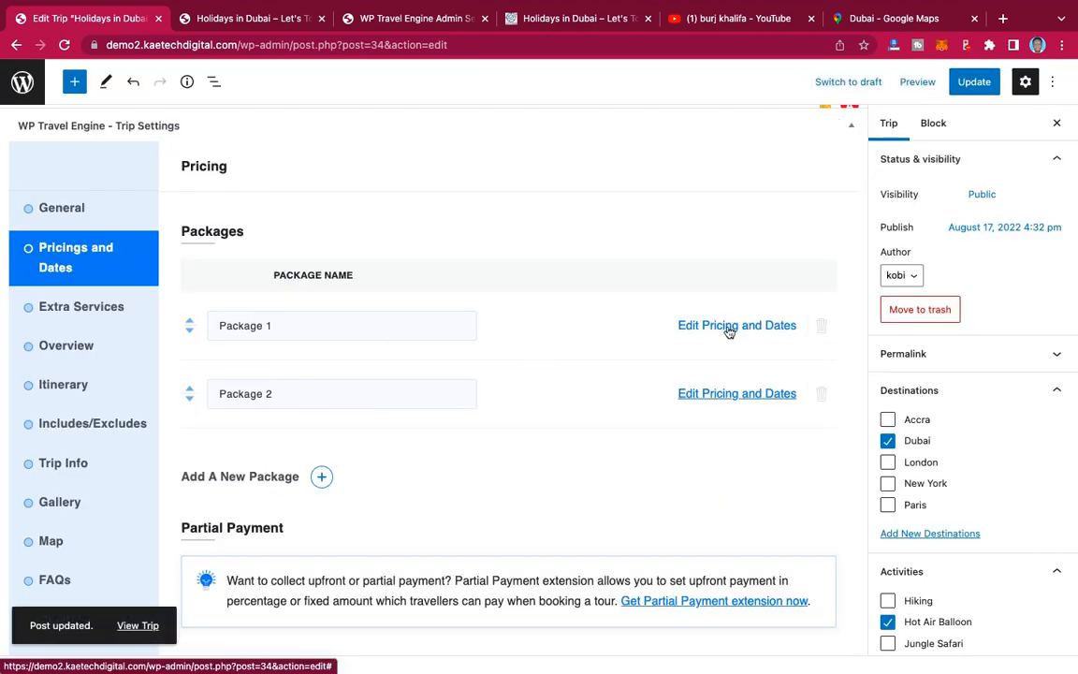
Step: Recheck the Adult pricing of Package 1, save the package and update the trip
left_click(730, 326)
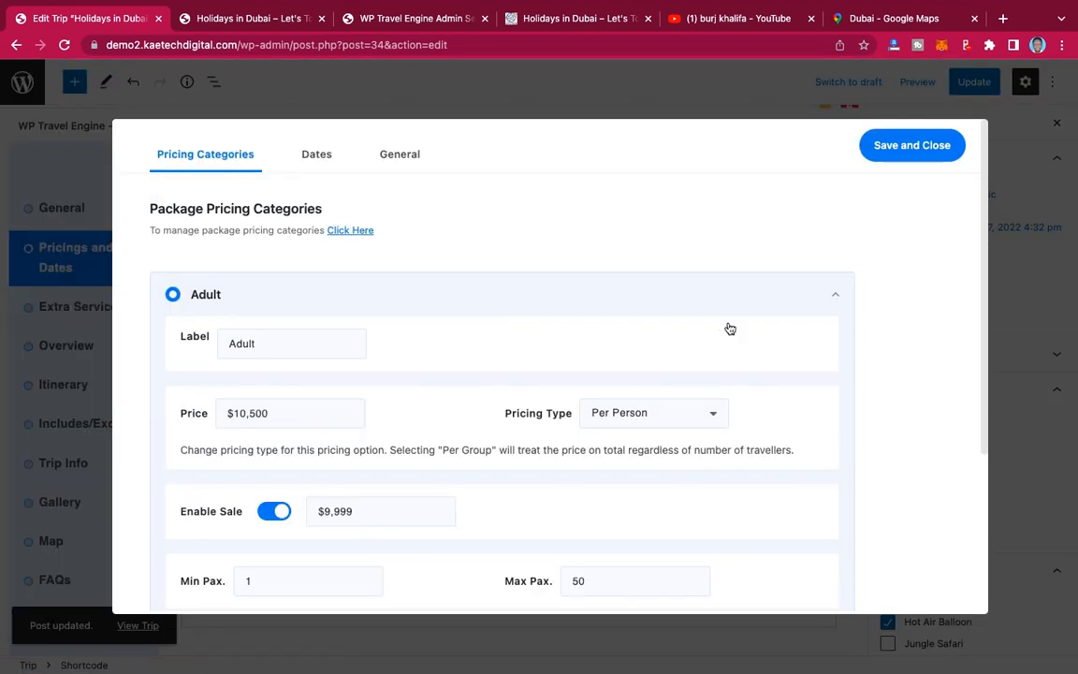
left_click(909, 147)
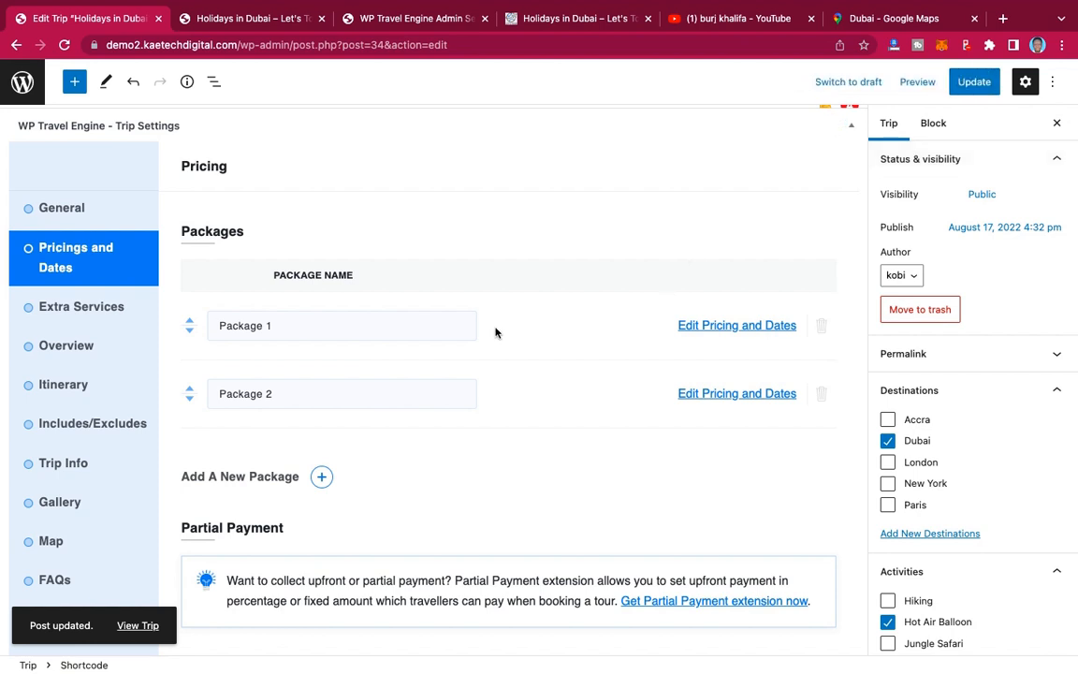
left_click(973, 81)
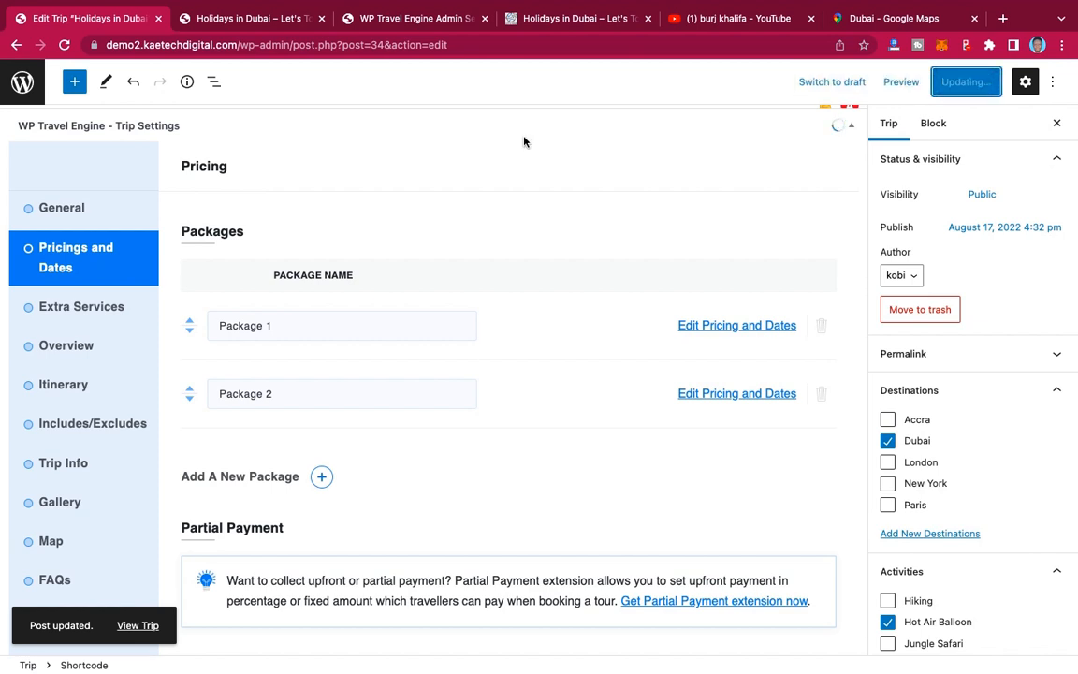
Step: Check the published Holidays in Dubai page for the package price beside the gallery, referring back to the trip editor
left_click(253, 19)
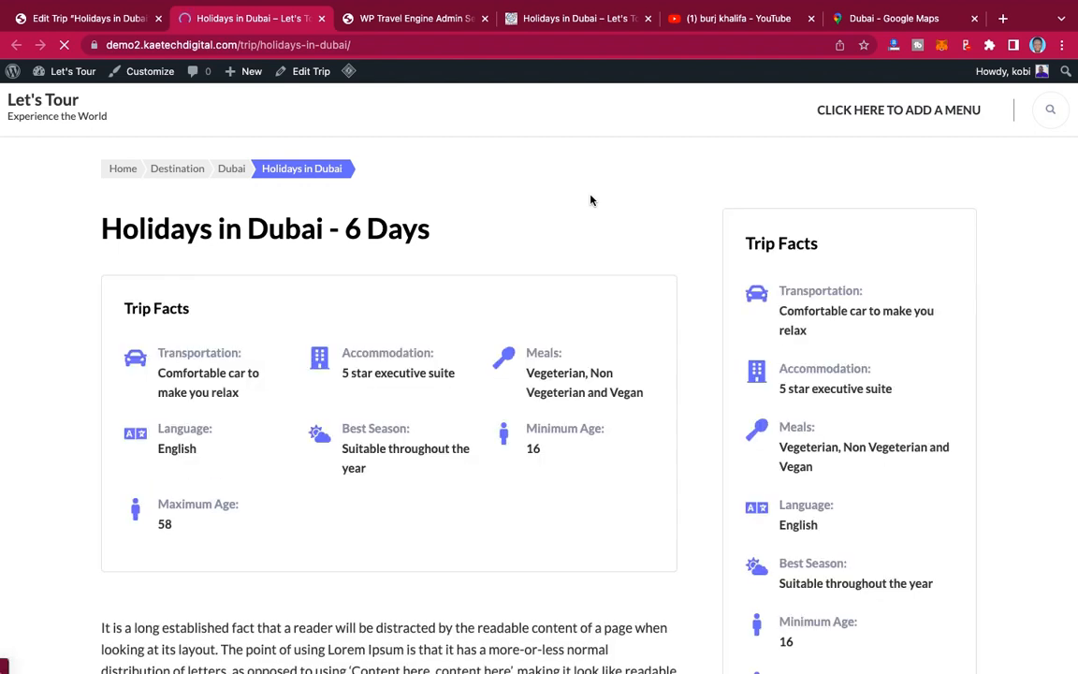
scroll(961, 398, "down", 3)
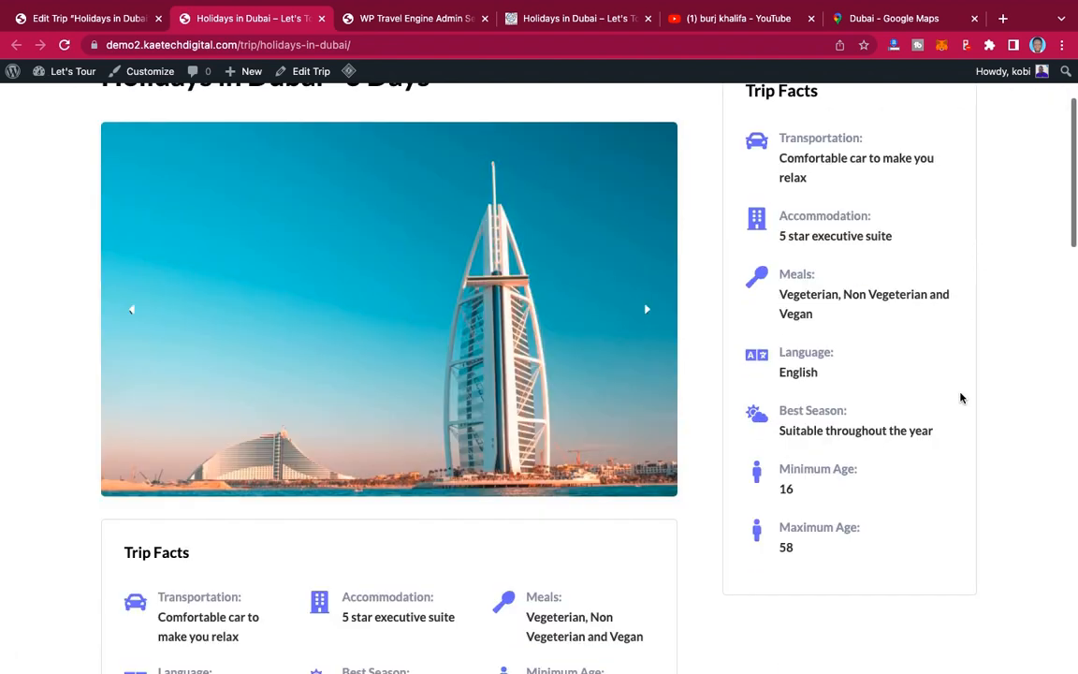
scroll(961, 397, "down", 3)
scroll(960, 397, "up", 5)
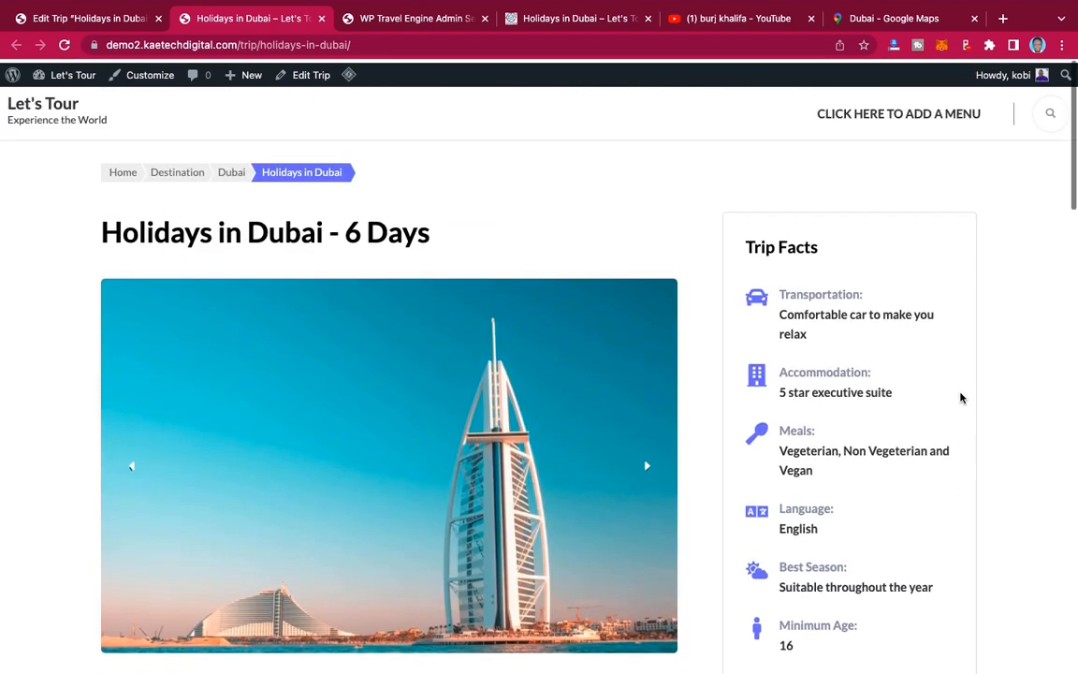
left_click(94, 19)
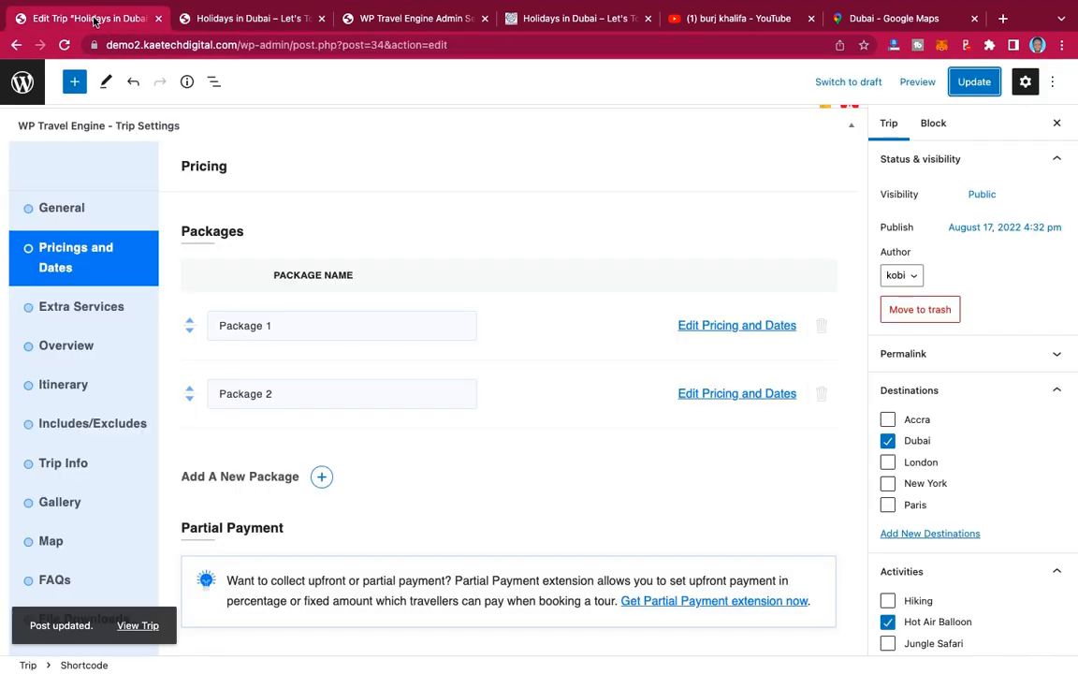
scroll(433, 393, "down", 2)
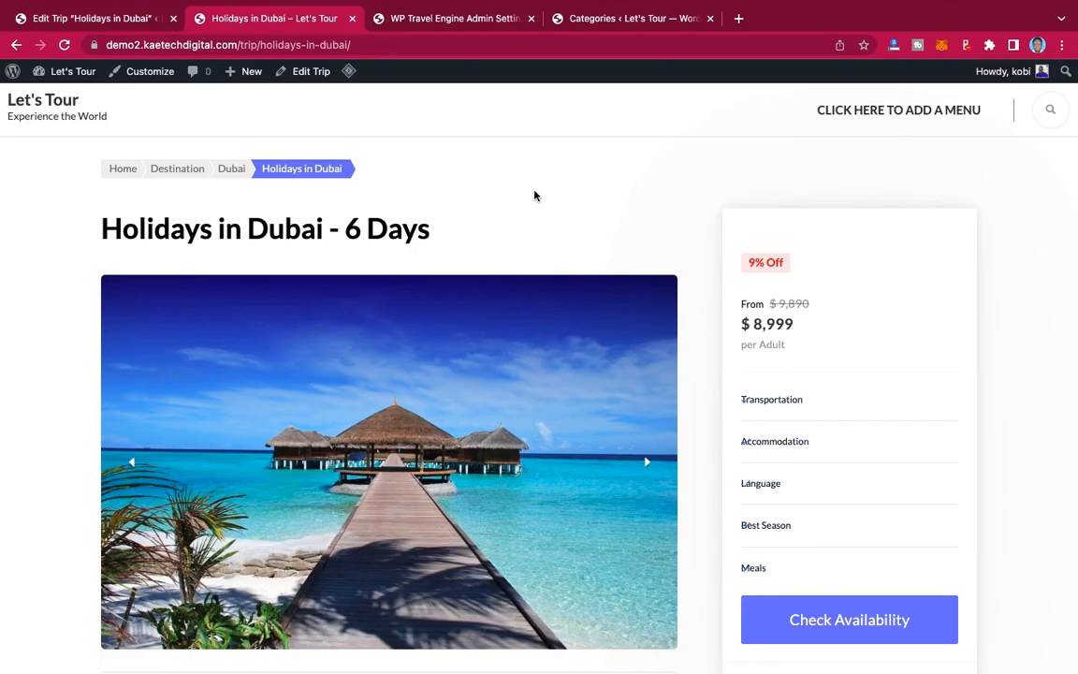
scroll(534, 194, "down", 3)
scroll(707, 220, "up", 3)
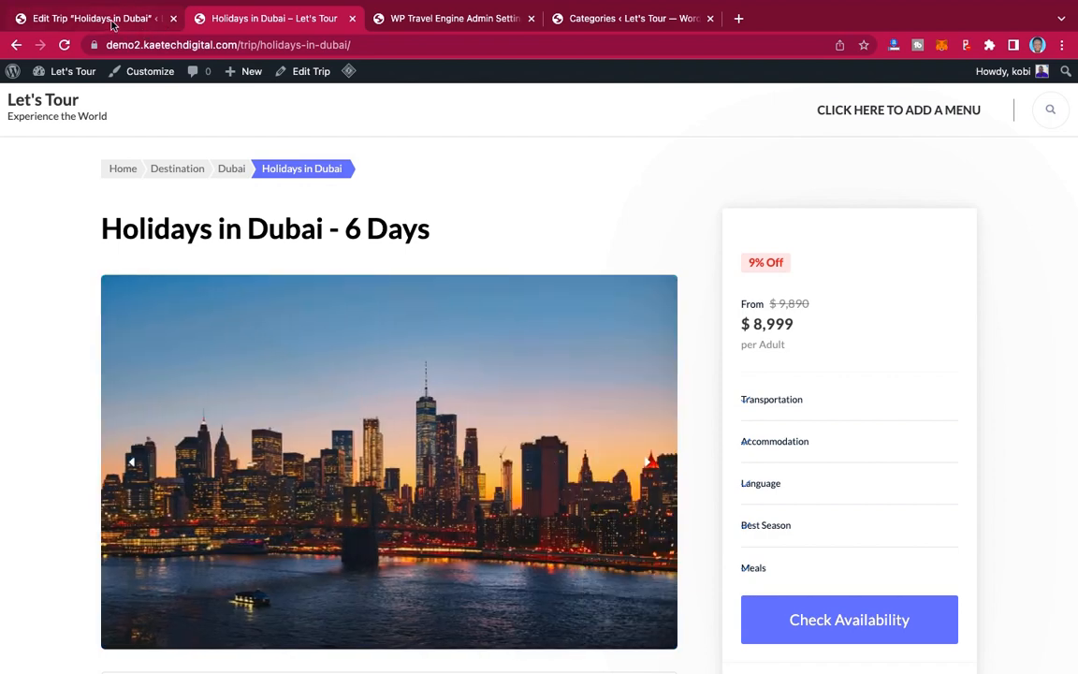
Step: Open the Adult category from the trip pricing categories, examine its primary pricing setting and age group, and return to the published page
left_click(440, 19)
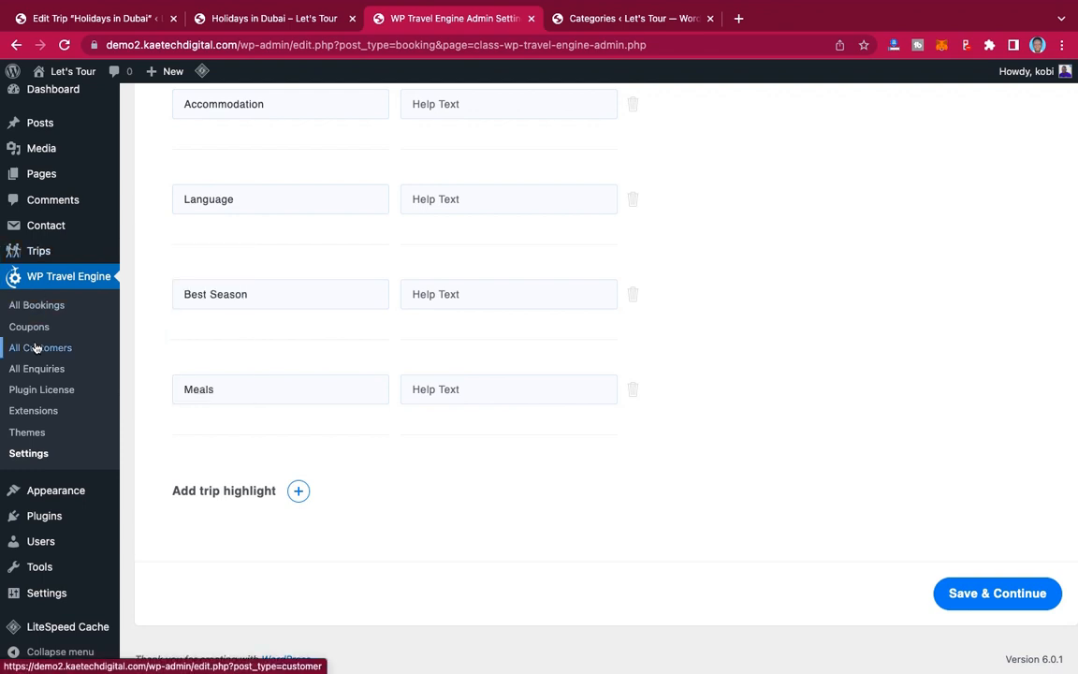
scroll(35, 342, "up", 1)
mouse_move(34, 269)
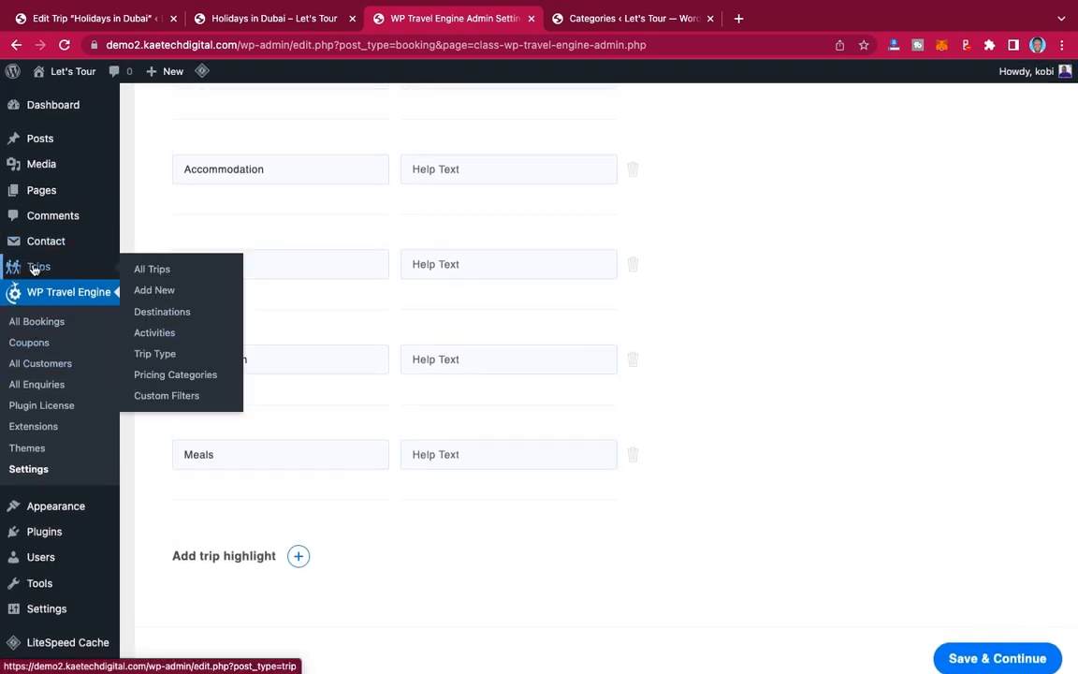
left_click(172, 379)
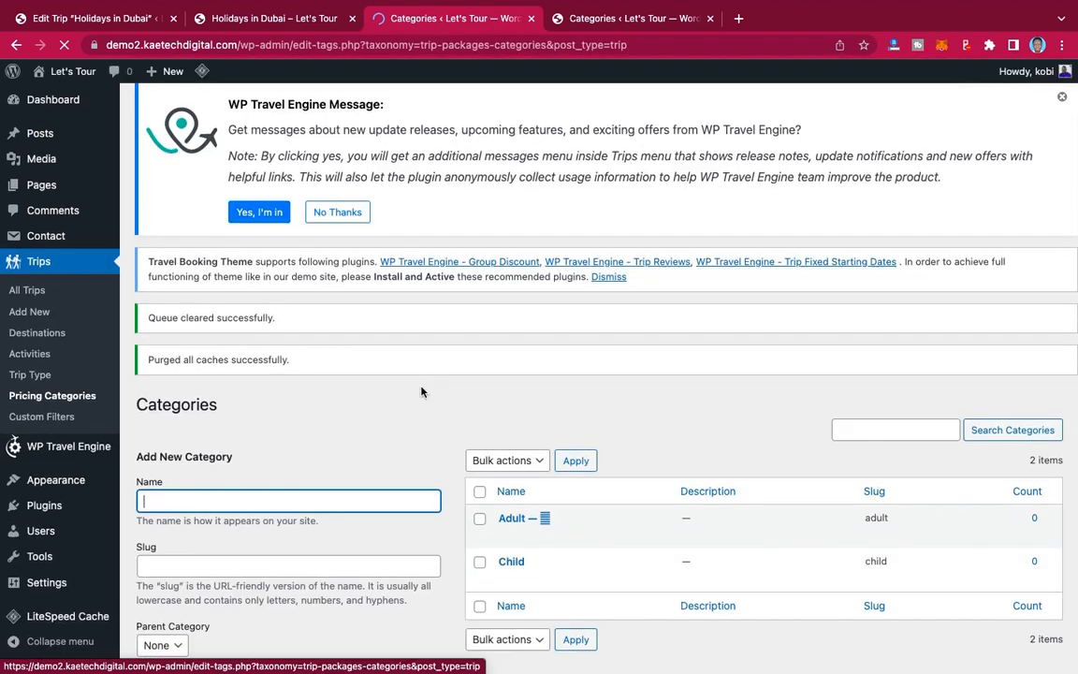
scroll(421, 391, "down", 3)
scroll(422, 392, "down", 2)
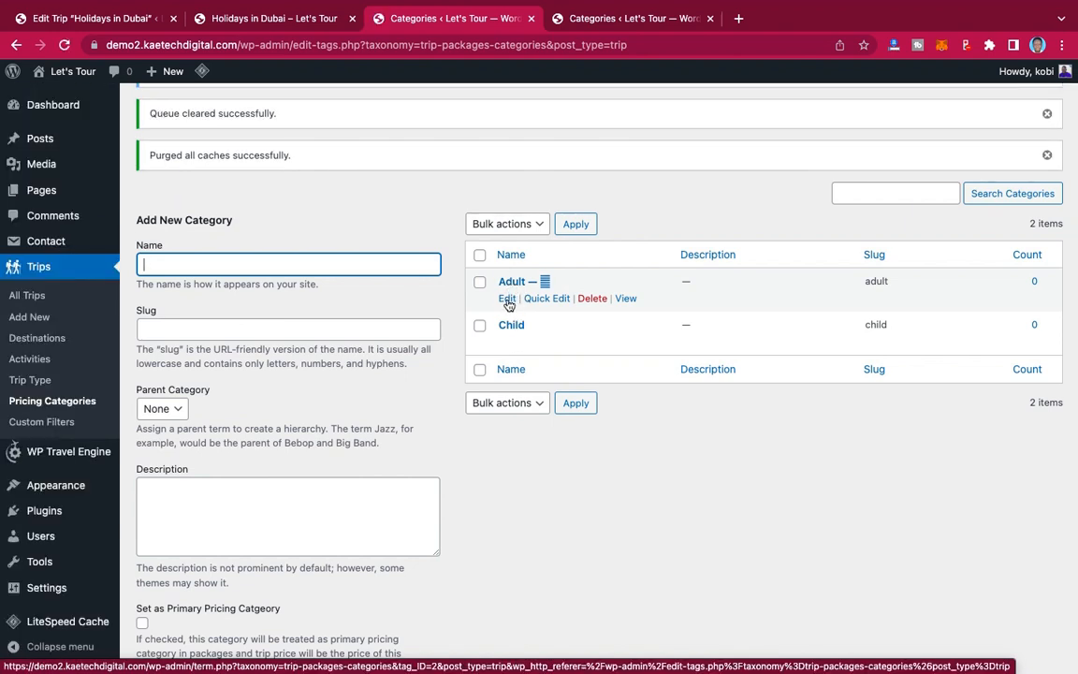
left_click(507, 299)
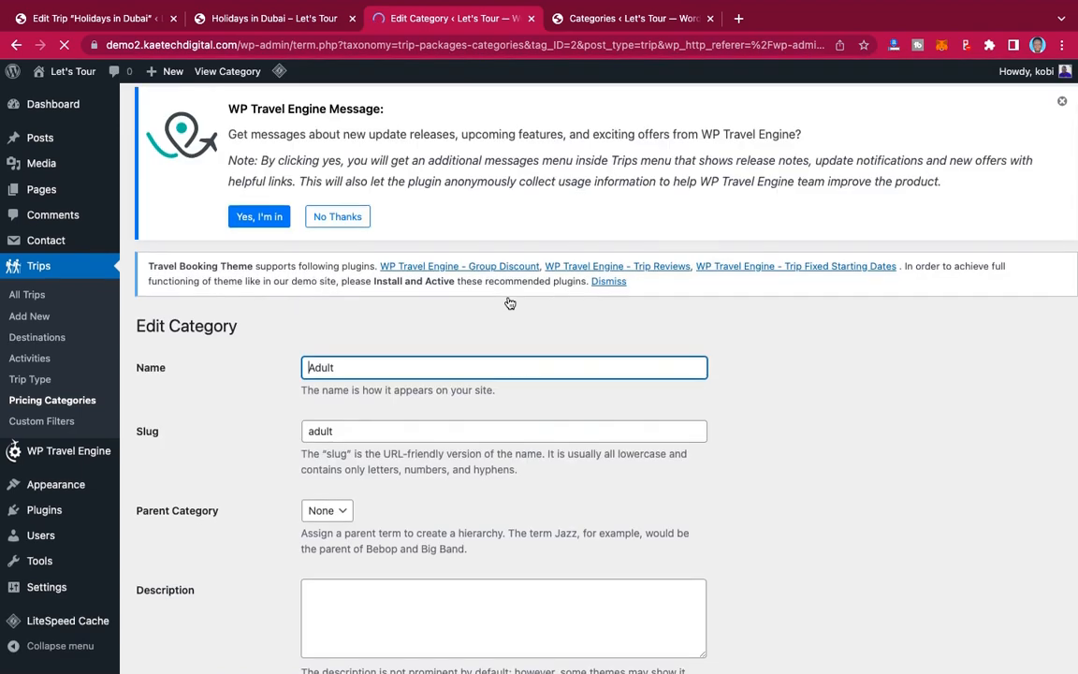
scroll(509, 303, "down", 5)
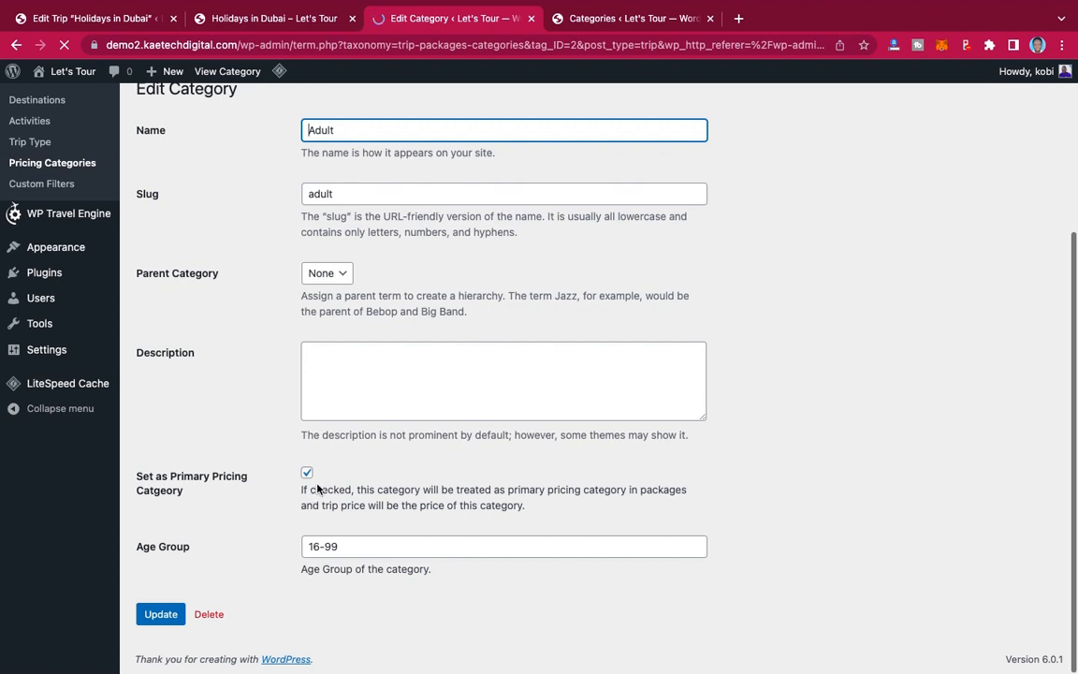
left_click(243, 19)
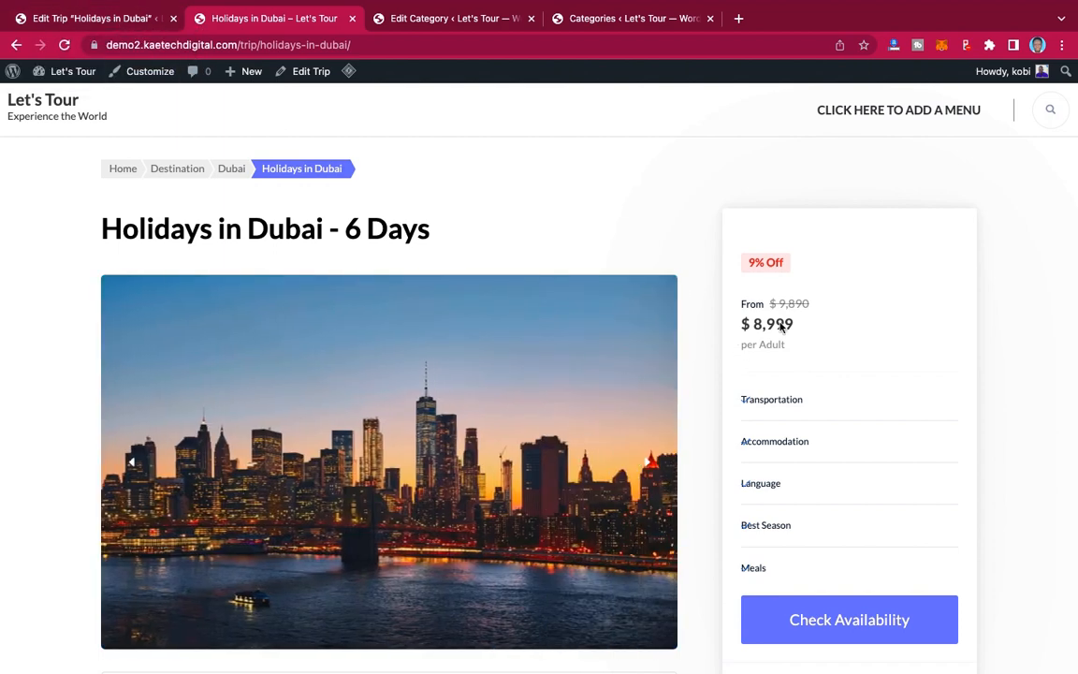
Step: Open the Trip Info section of the WP Travel Engine general settings
scroll(834, 454, "down", 2)
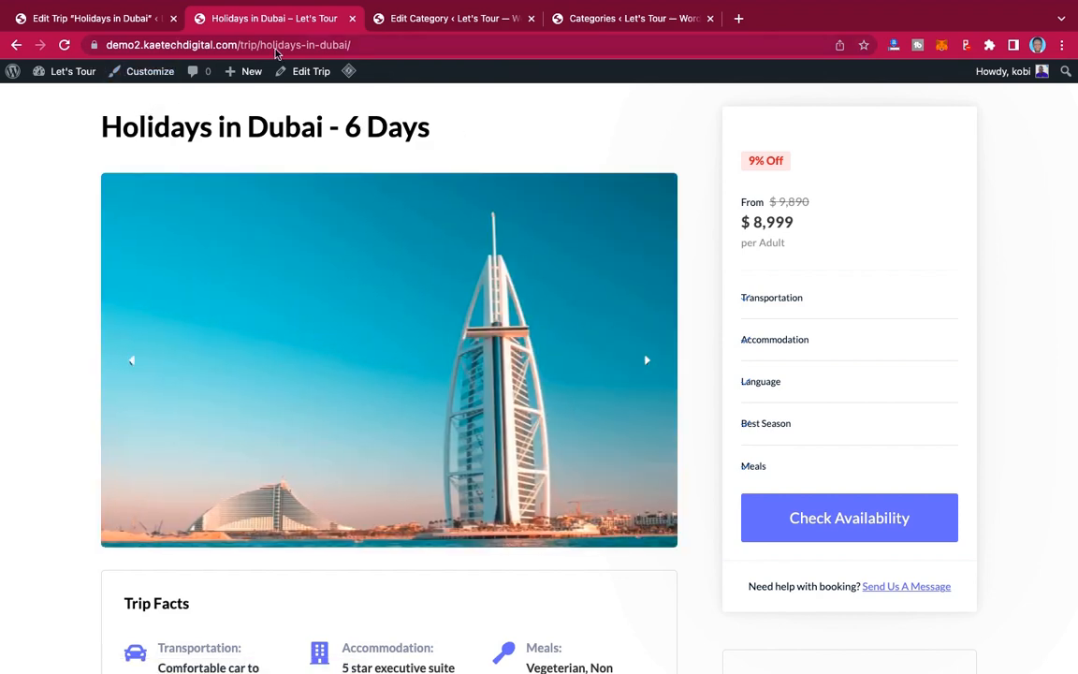
left_click(445, 19)
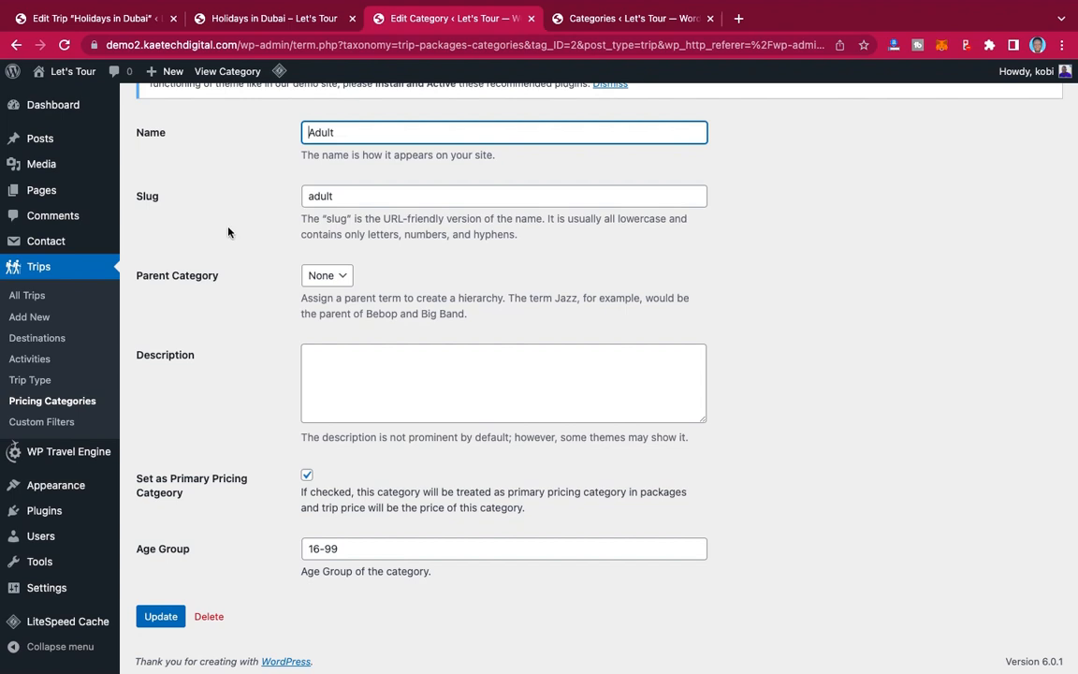
scroll(139, 390, "down", 1)
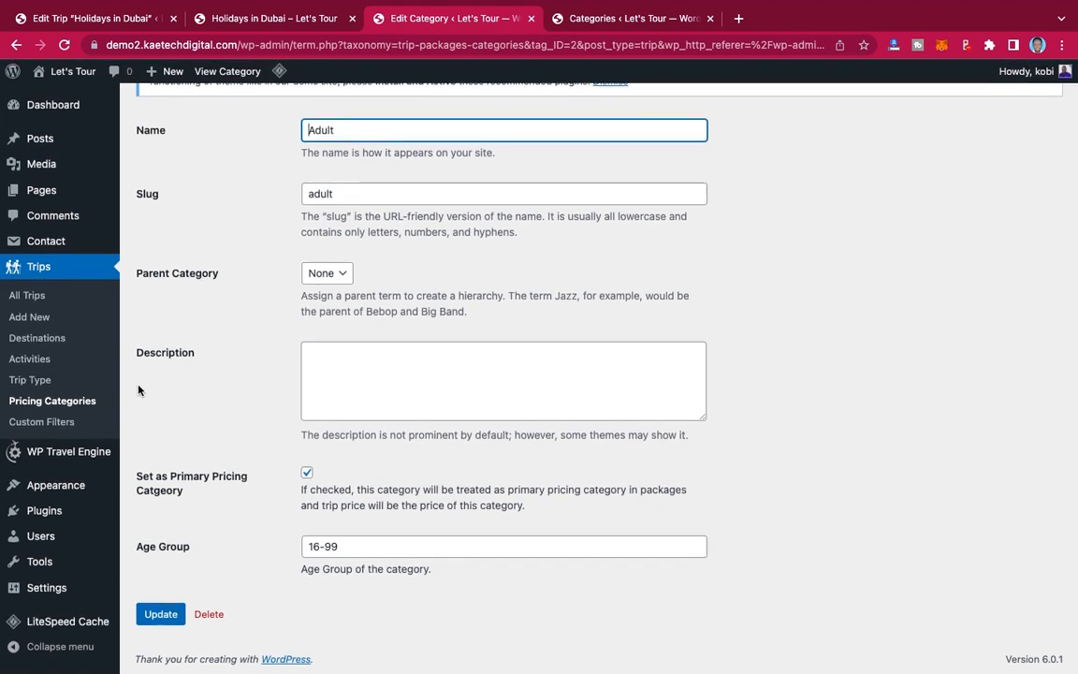
mouse_move(63, 456)
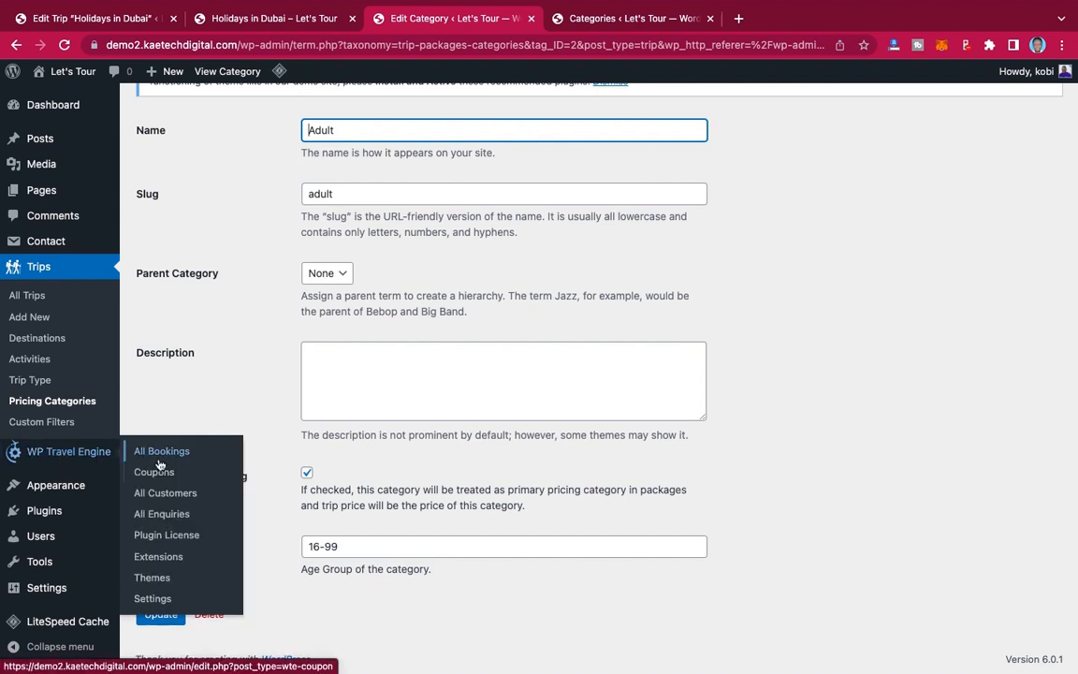
left_click(153, 600)
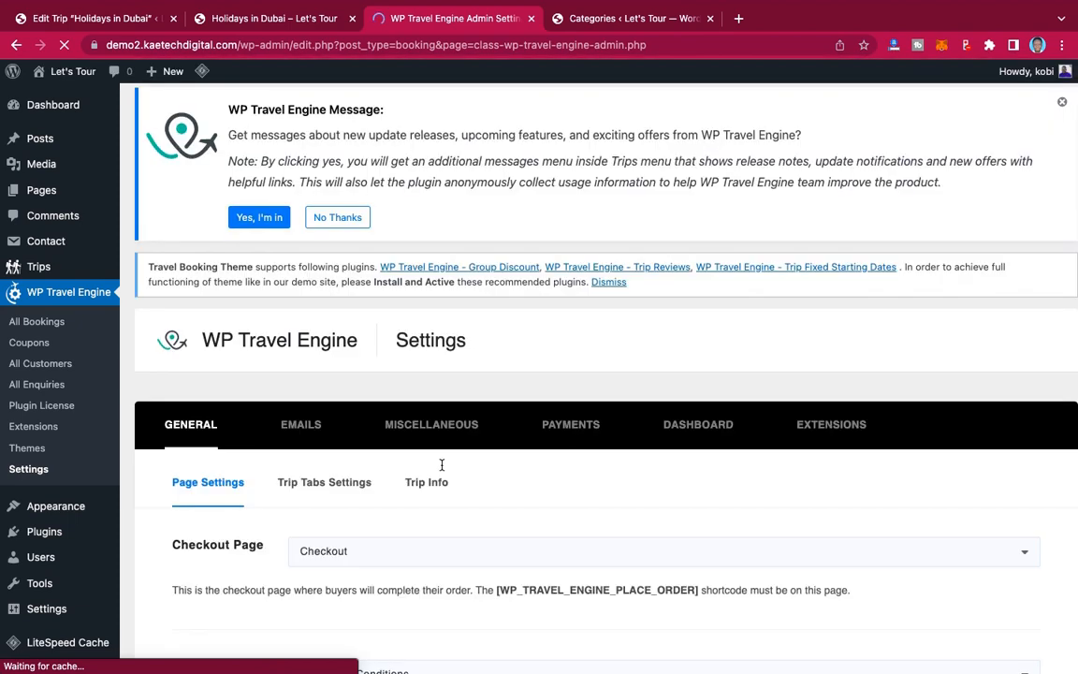
scroll(376, 468, "down", 5)
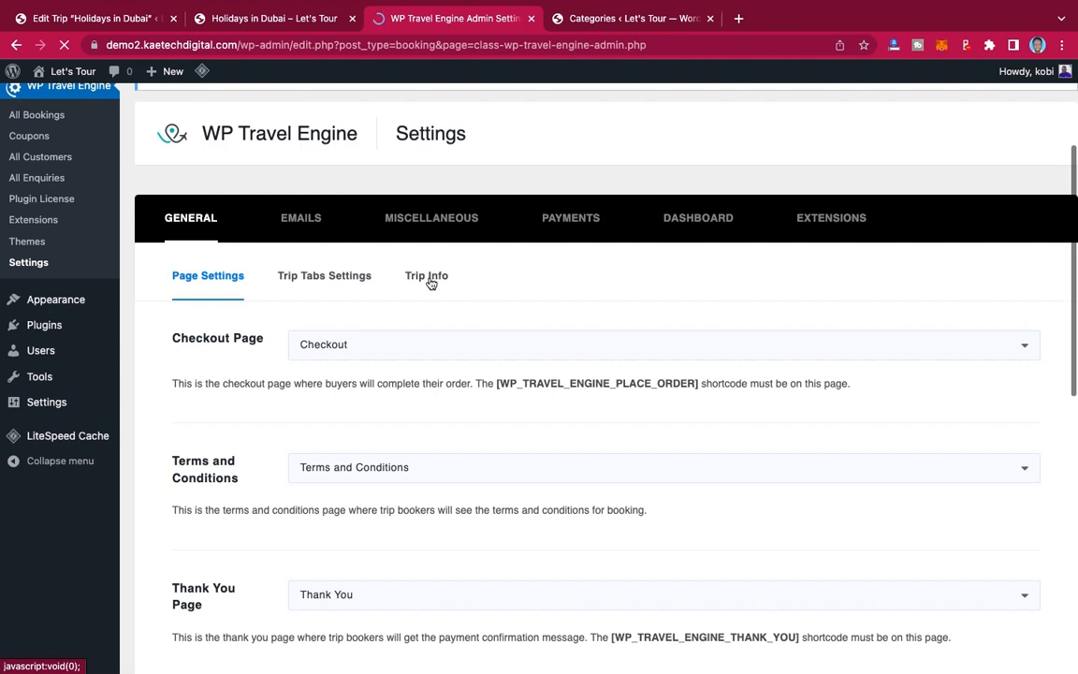
left_click(431, 284)
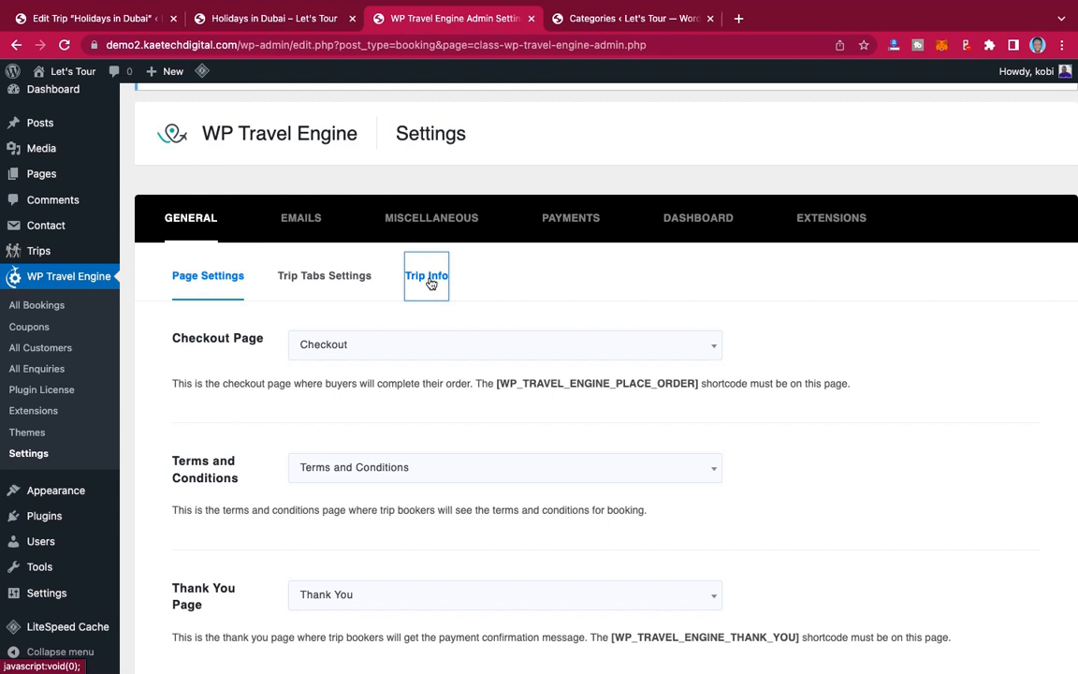
left_click(430, 284)
Step: Delete the Transportation, Accommodation, Language, Best Season and Meals entries from Global Trip Highlights and save the settings
scroll(532, 271, "down", 5)
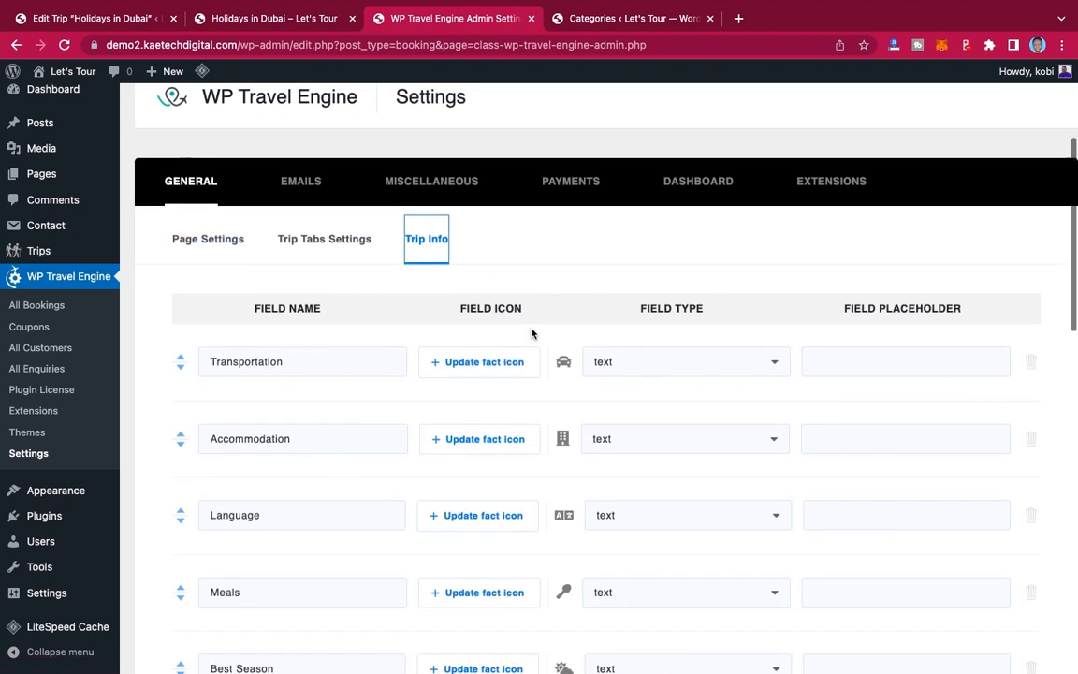
scroll(532, 332, "down", 10)
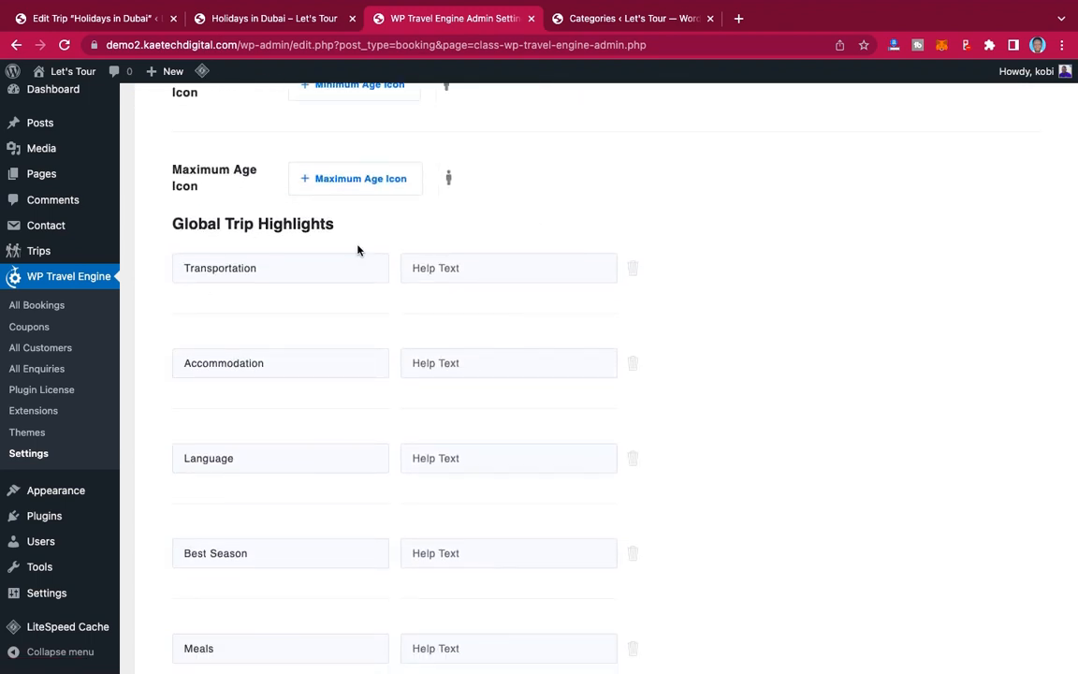
scroll(369, 253, "down", 3)
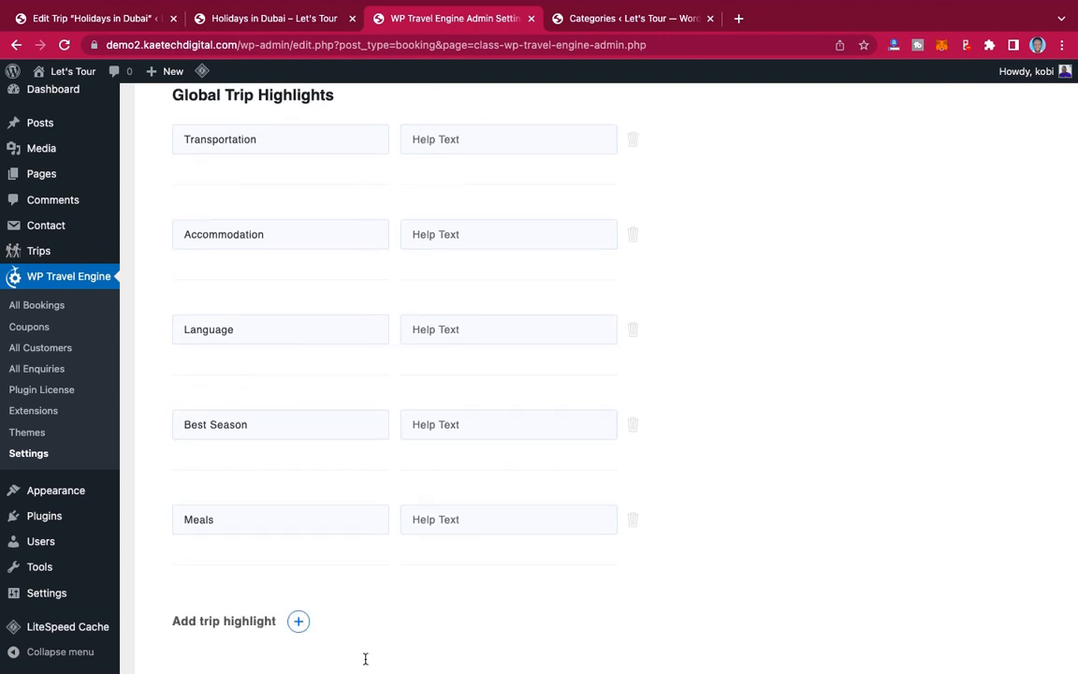
scroll(496, 423, "up", 2)
scroll(496, 426, "down", 1)
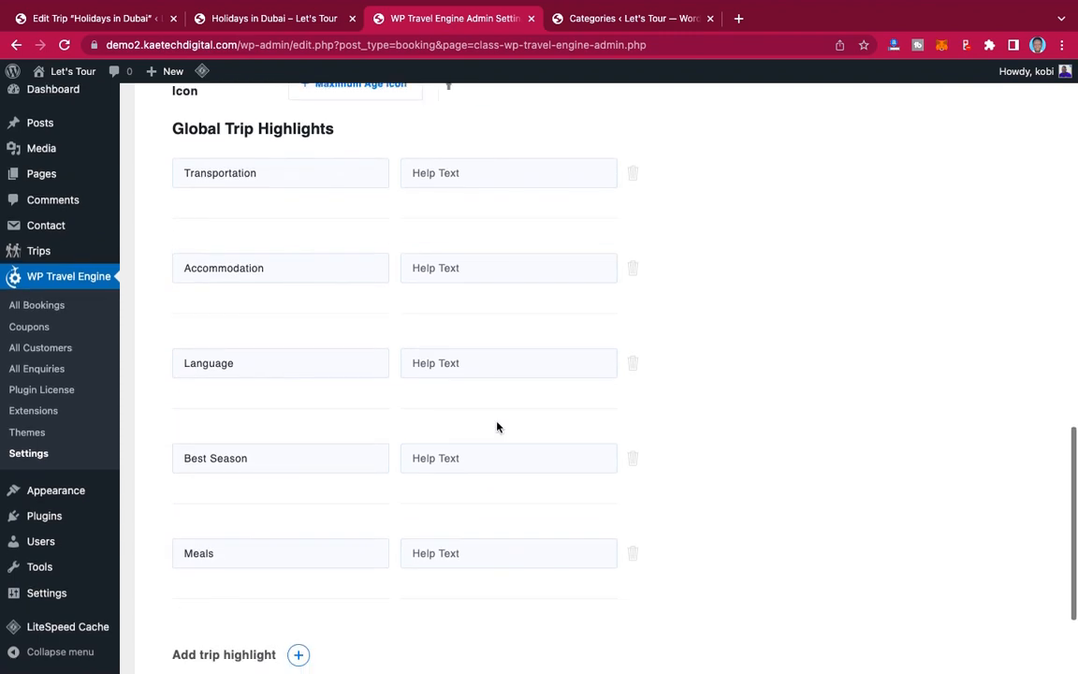
left_click(634, 175)
left_click(634, 175)
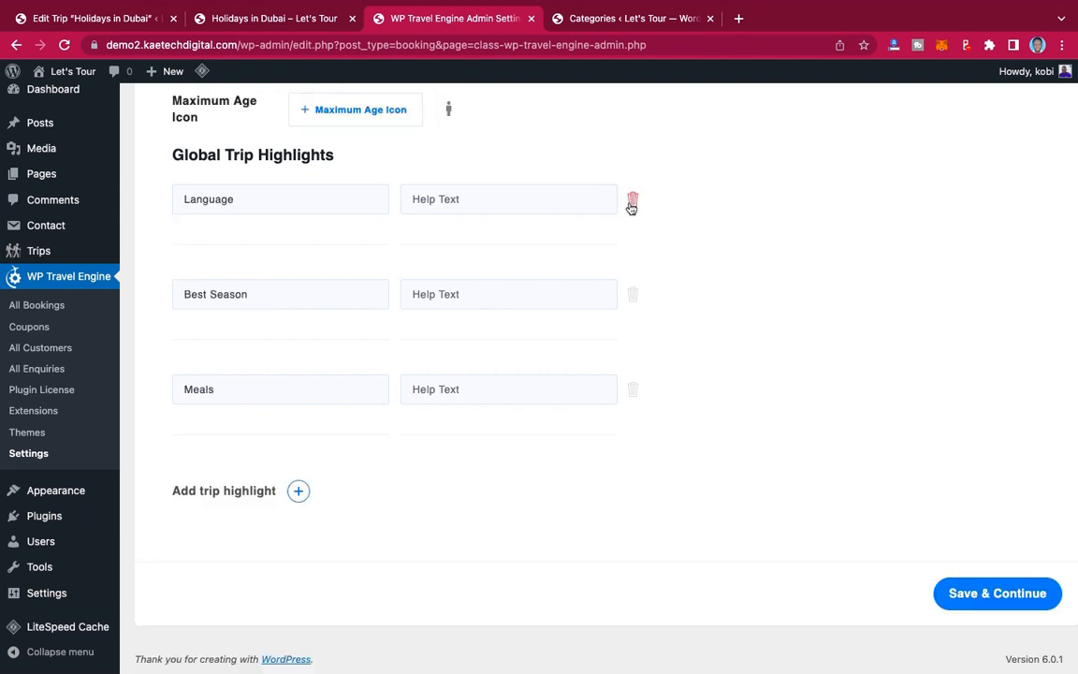
left_click(632, 202)
left_click(634, 297)
left_click(634, 389)
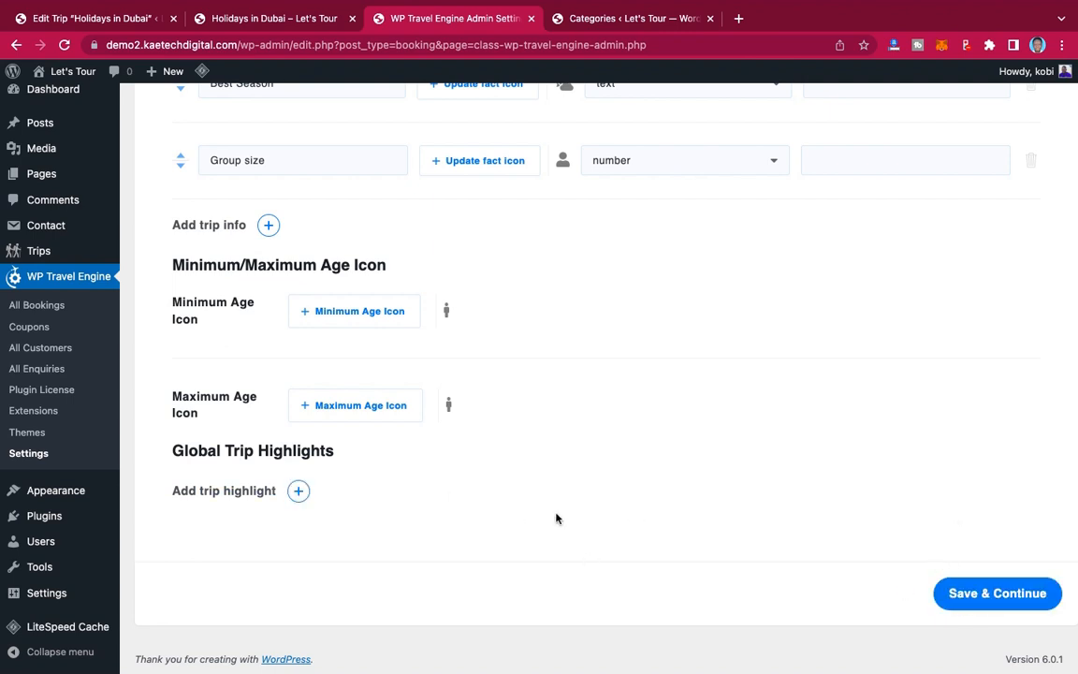
left_click(989, 604)
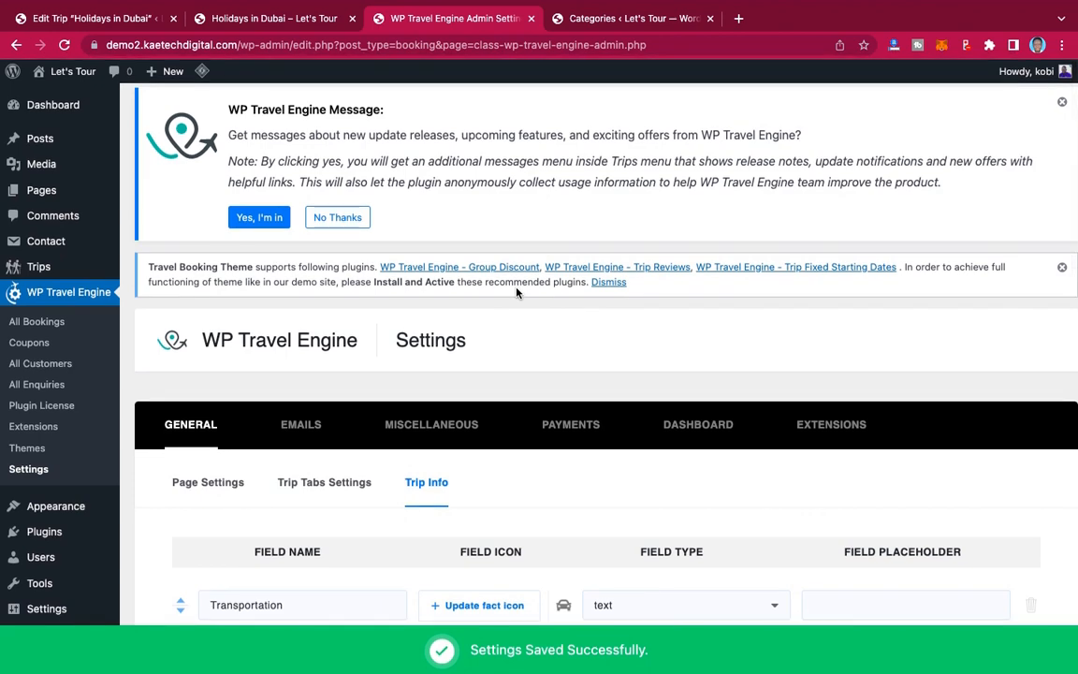
Step: Purge all LiteSpeed caches from the Holidays in Dubai trip page
left_click(234, 20)
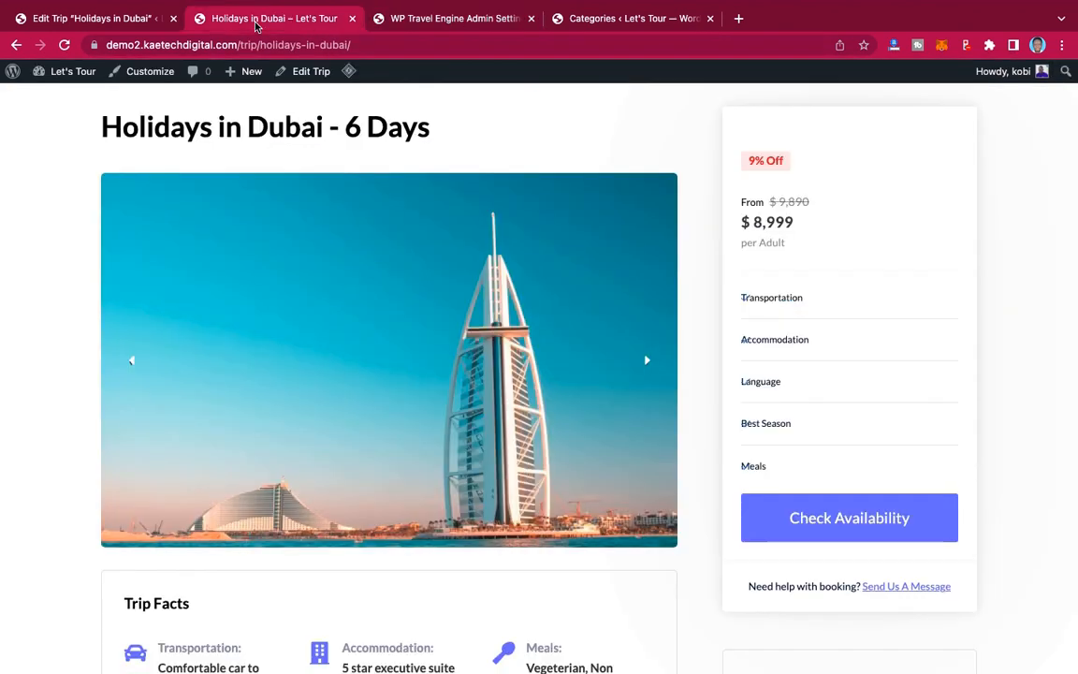
mouse_move(349, 71)
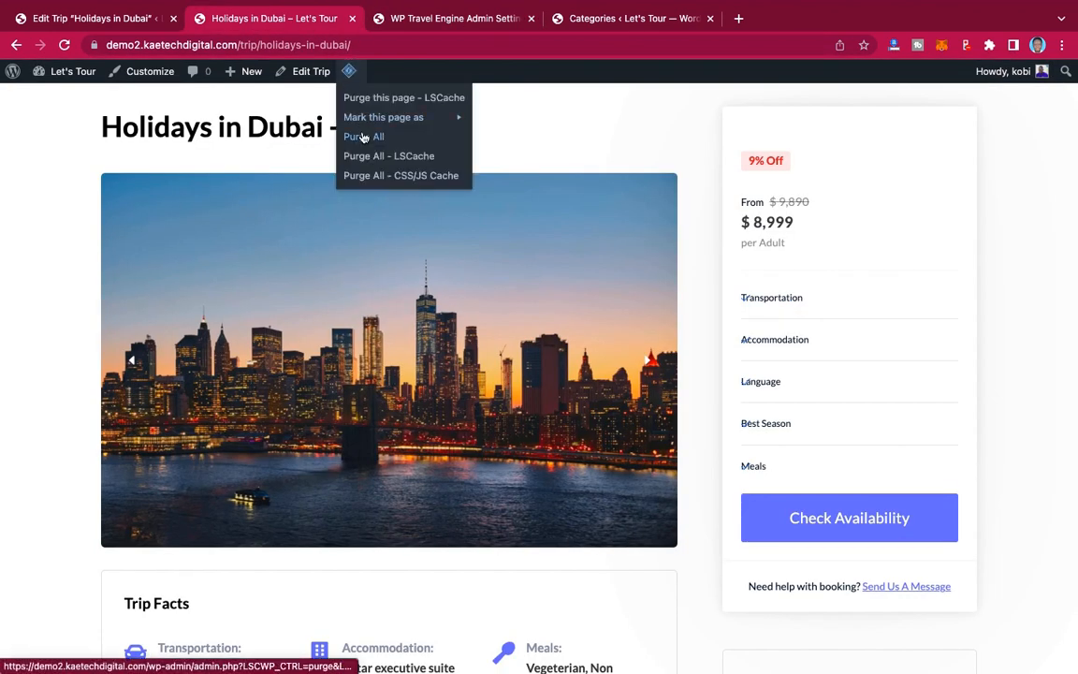
left_click(364, 139)
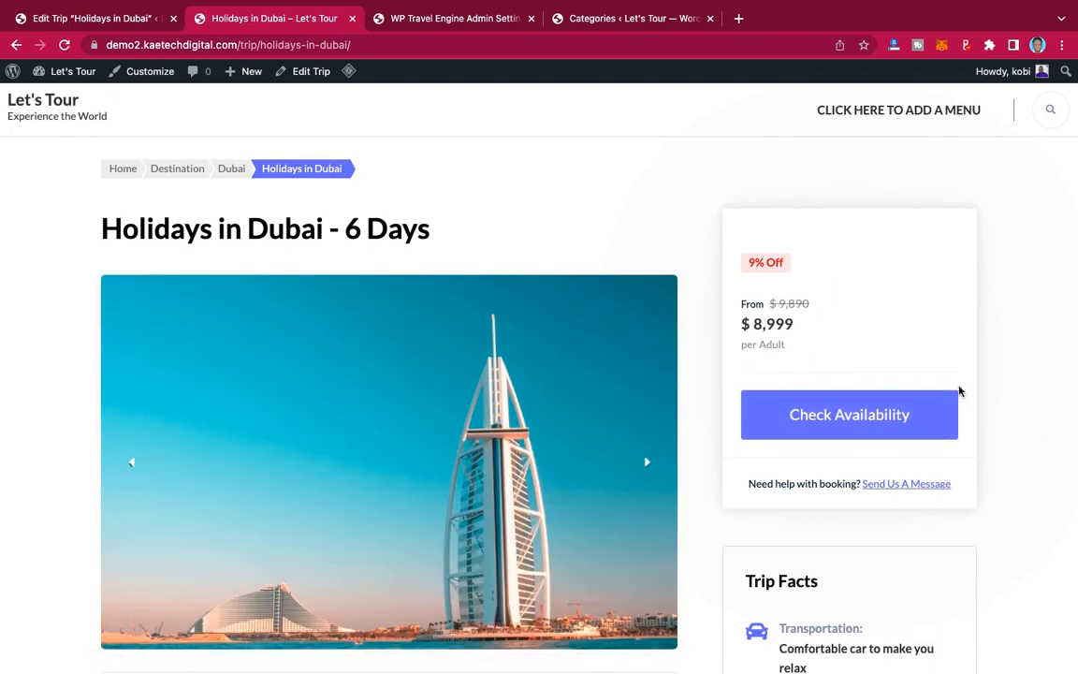
Step: Examine the refreshed Holidays in Dubai page, checking the price box, both Trip Facts blocks and the space below the sidebar
scroll(959, 391, "down", 15)
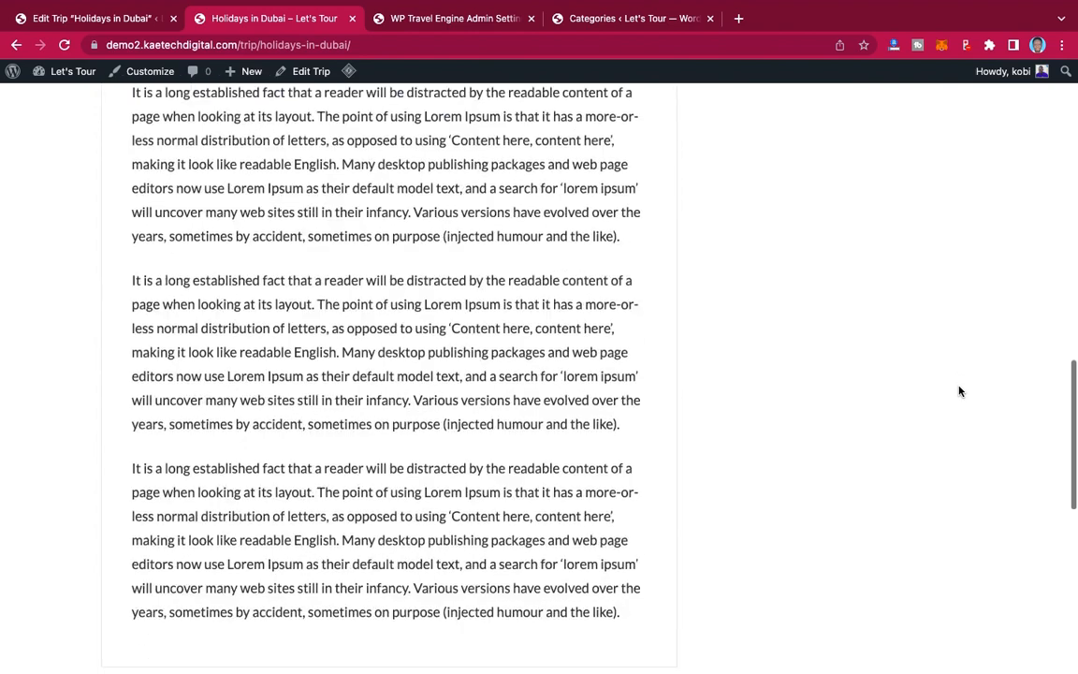
scroll(958, 392, "down", 3)
scroll(959, 391, "up", 20)
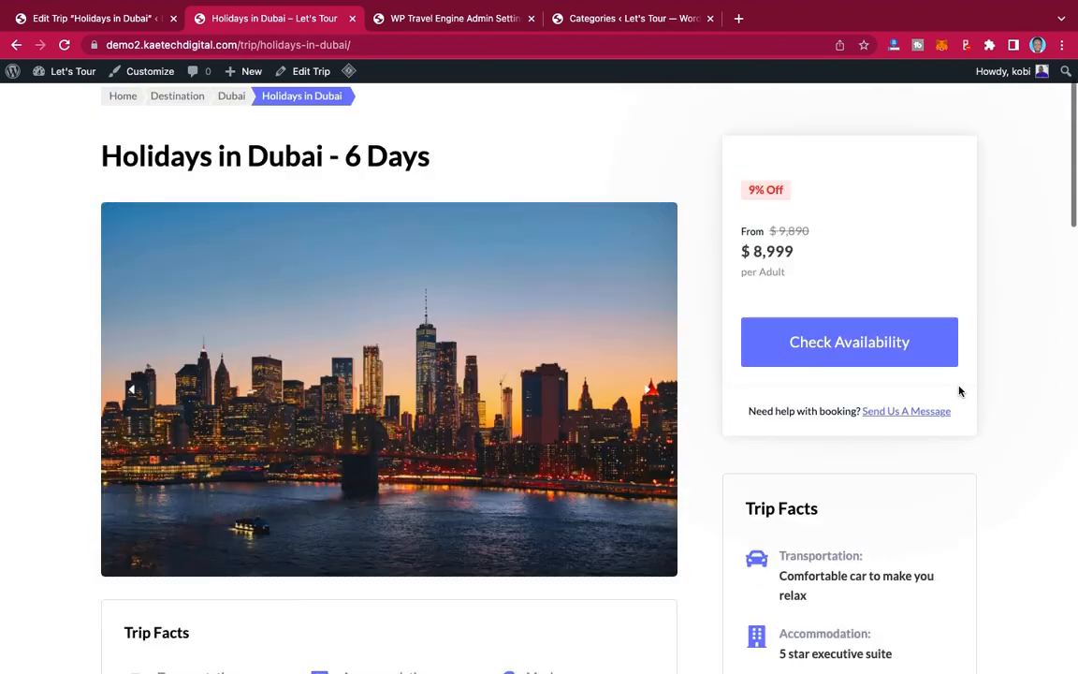
scroll(959, 391, "down", 7)
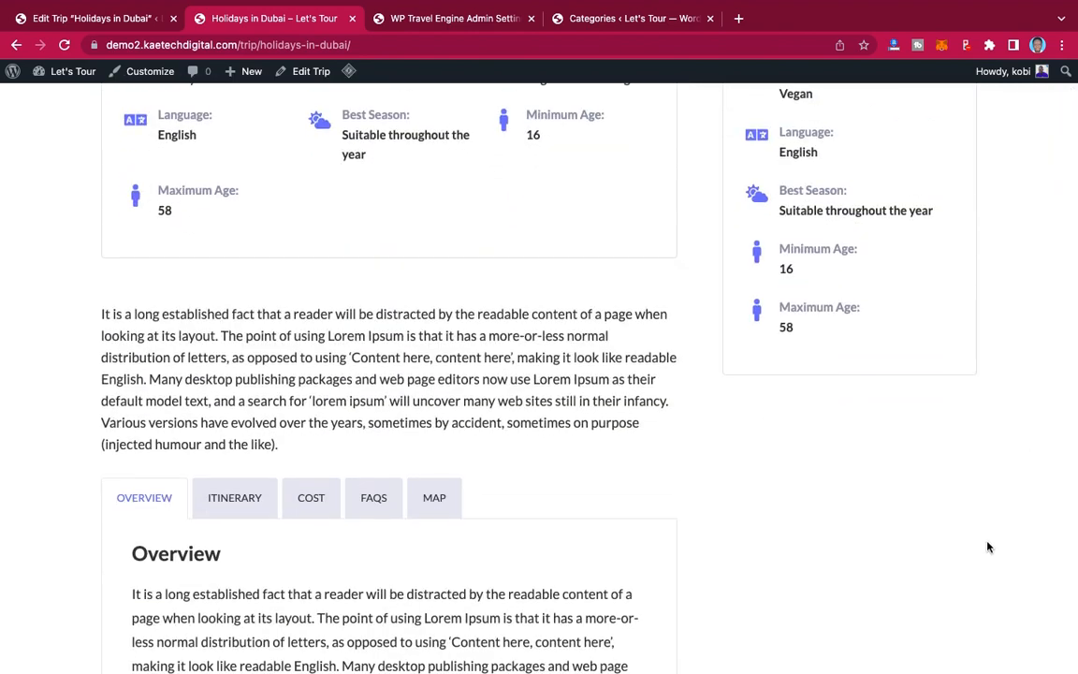
scroll(925, 456, "down", 1)
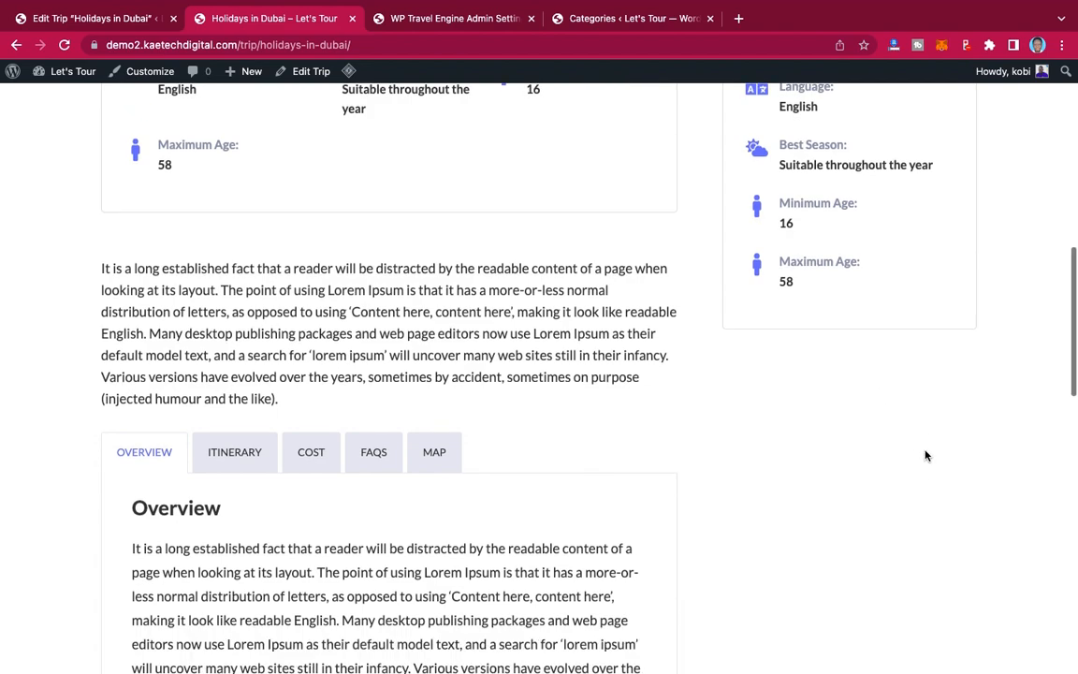
scroll(924, 468, "down", 3)
scroll(922, 481, "up", 7)
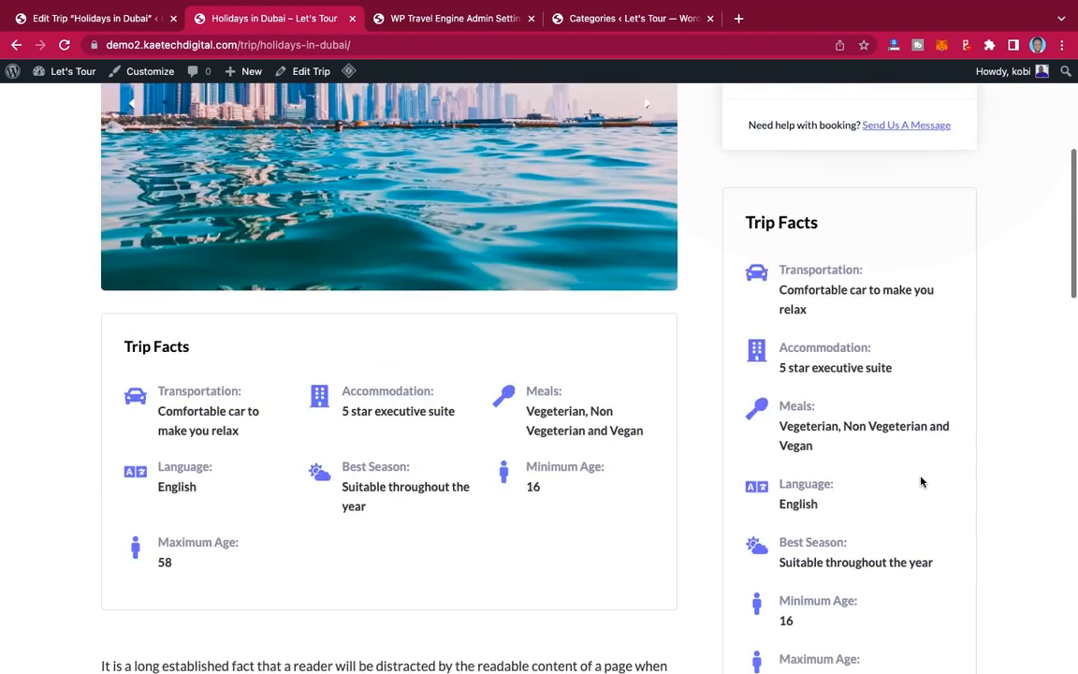
scroll(922, 481, "up", 5)
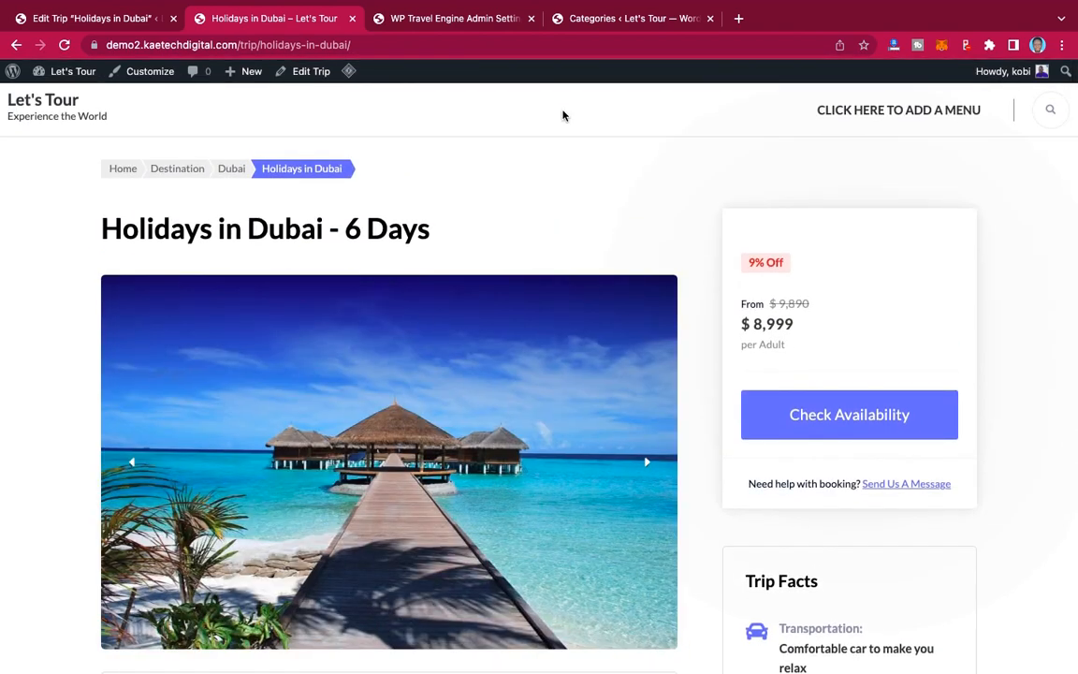
scroll(981, 313, "down", 10)
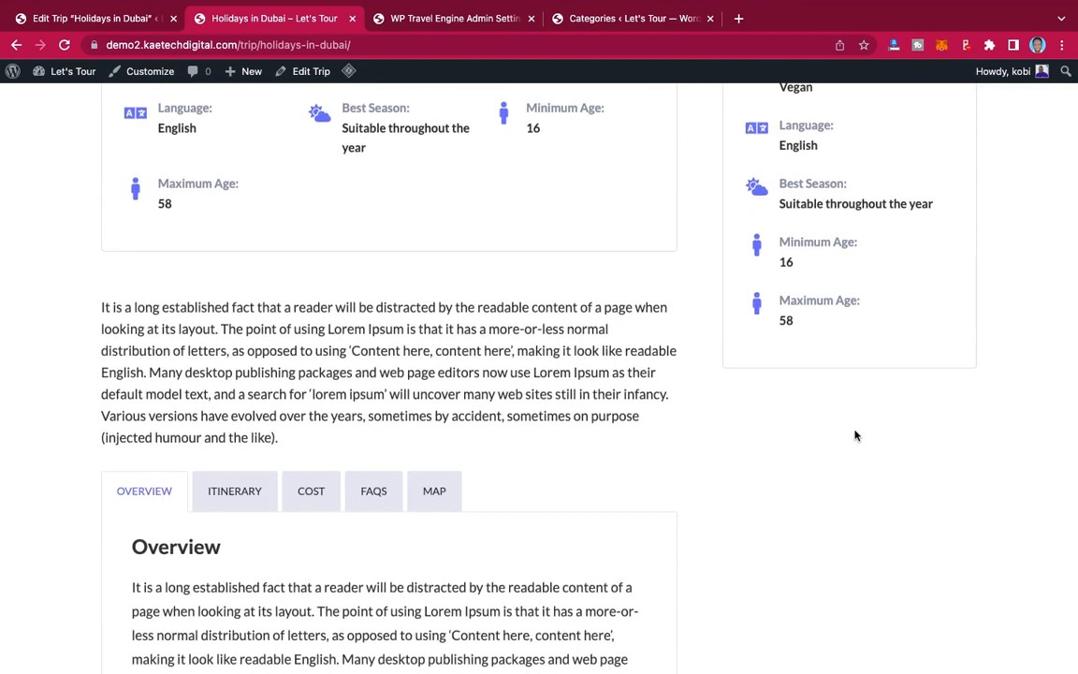
scroll(855, 435, "up", 10)
scroll(854, 435, "up", 1)
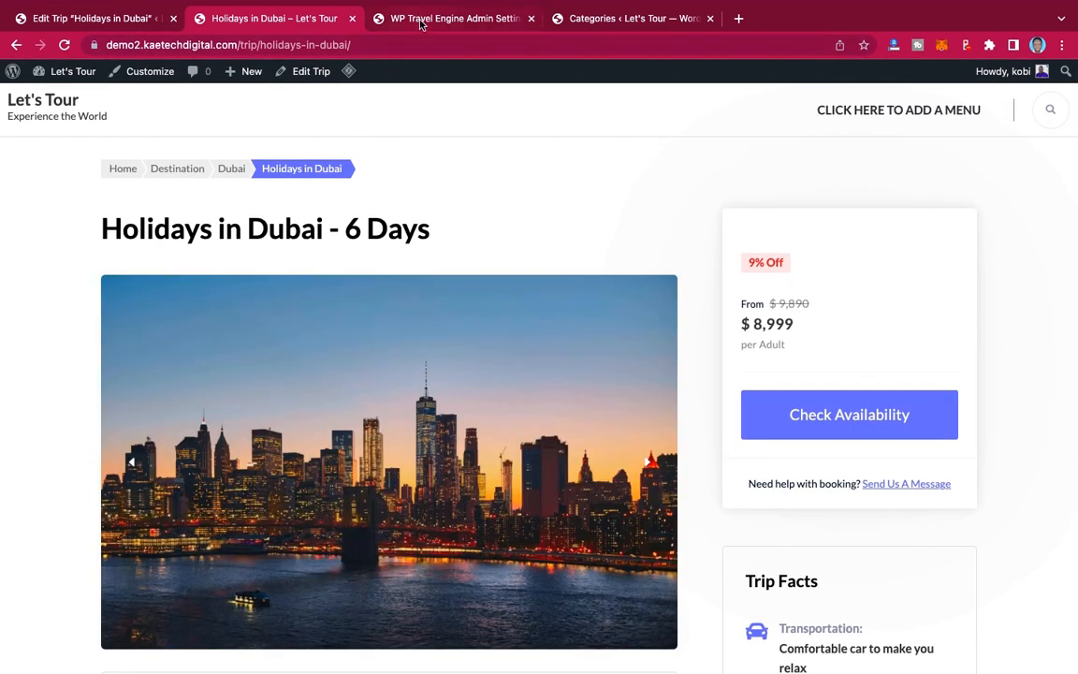
Step: Switch back to the site admin and open the Widgets management page
left_click(378, 19)
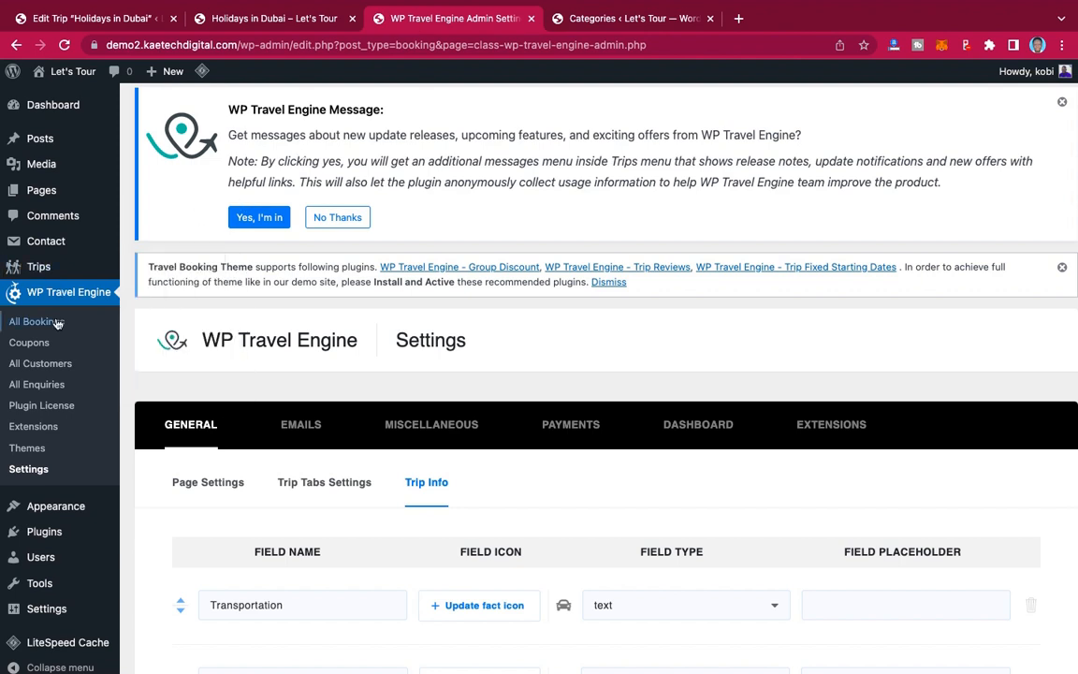
mouse_move(53, 512)
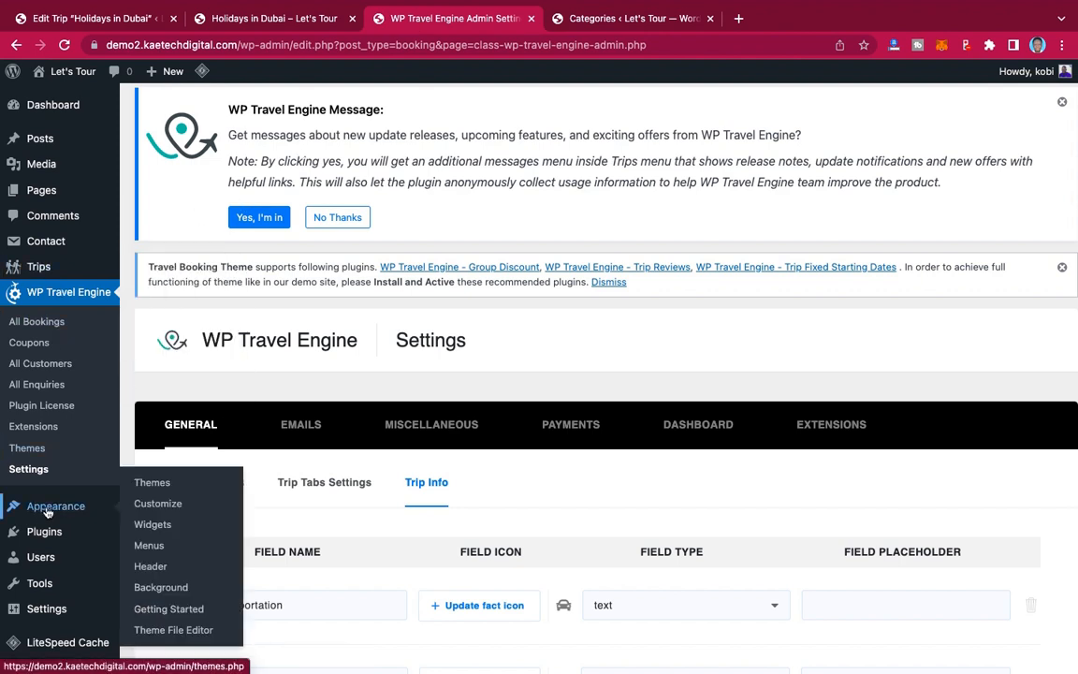
left_click(154, 525)
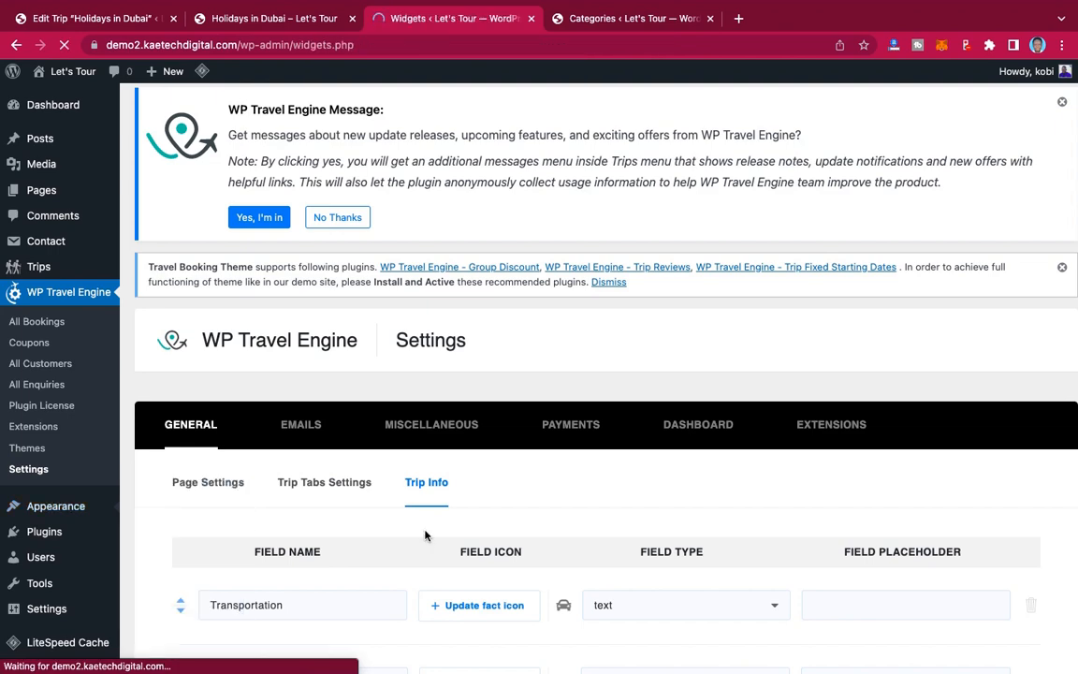
scroll(425, 535, "down", 5)
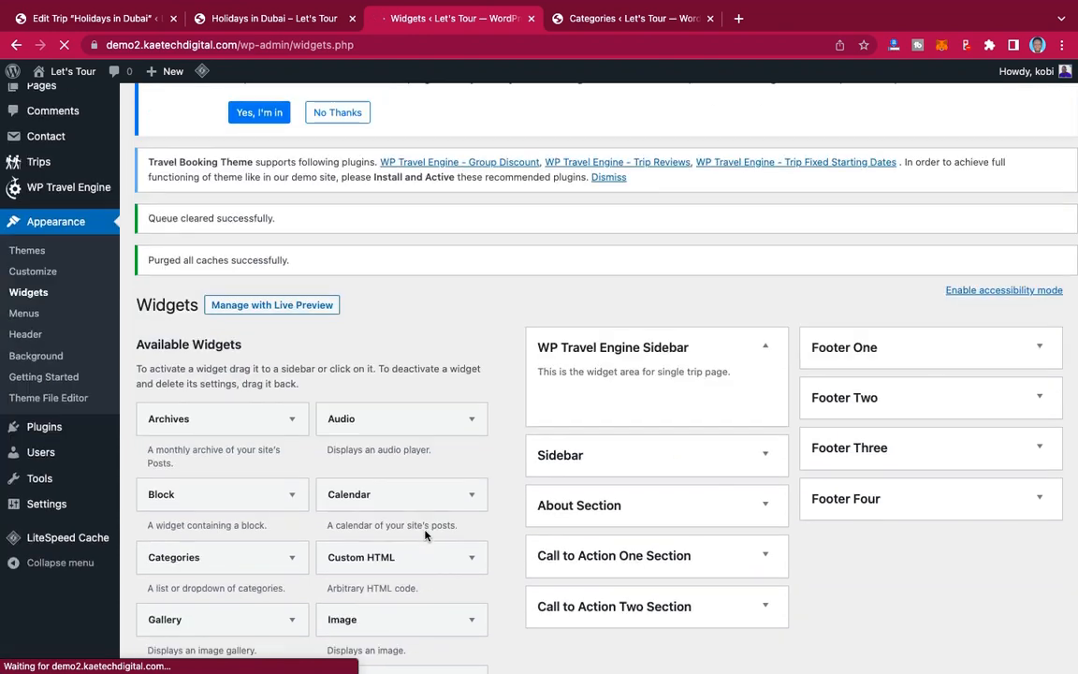
scroll(424, 536, "up", 3)
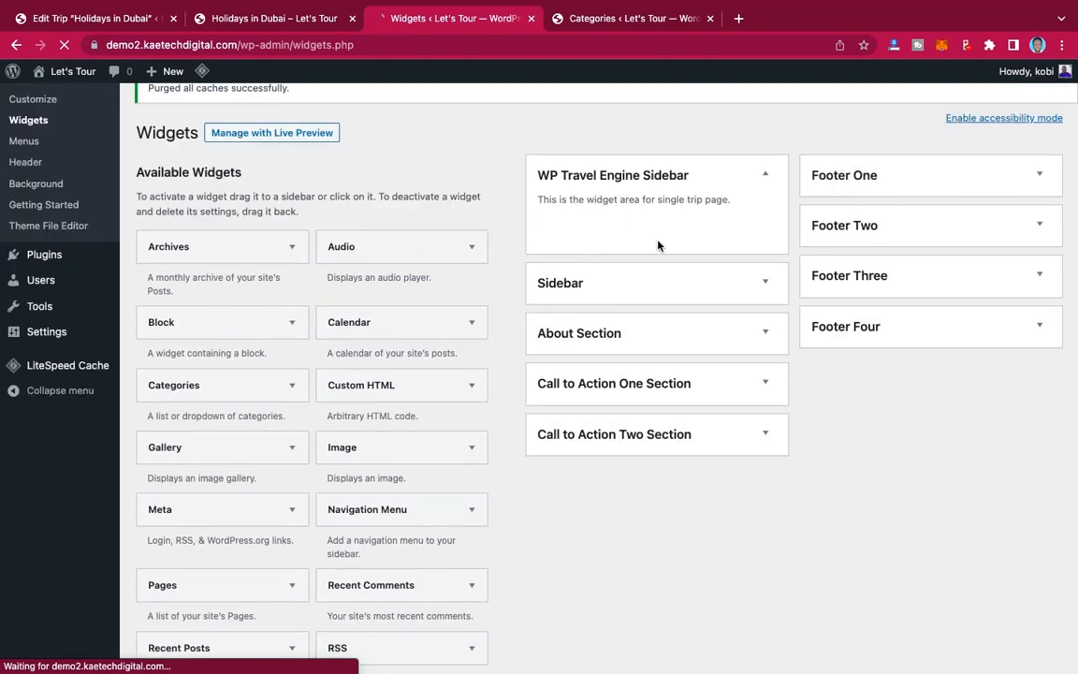
Step: Add the WP Travel Engine: Category List widget to the WP Travel Engine Sidebar area
scroll(309, 364, "down", 10)
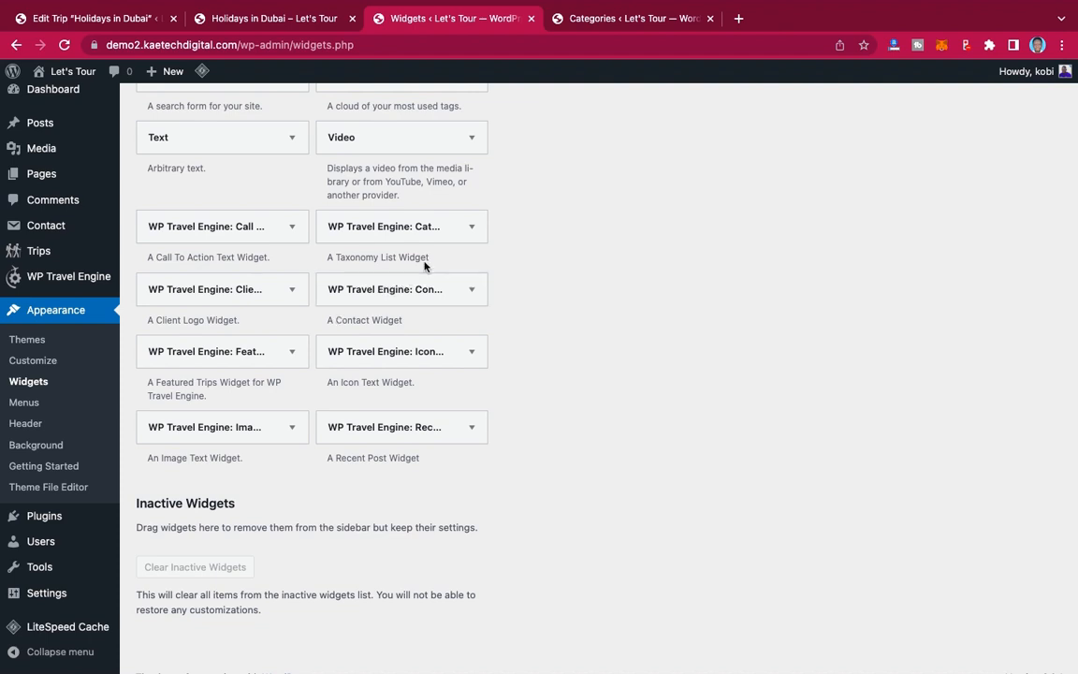
left_click(473, 227)
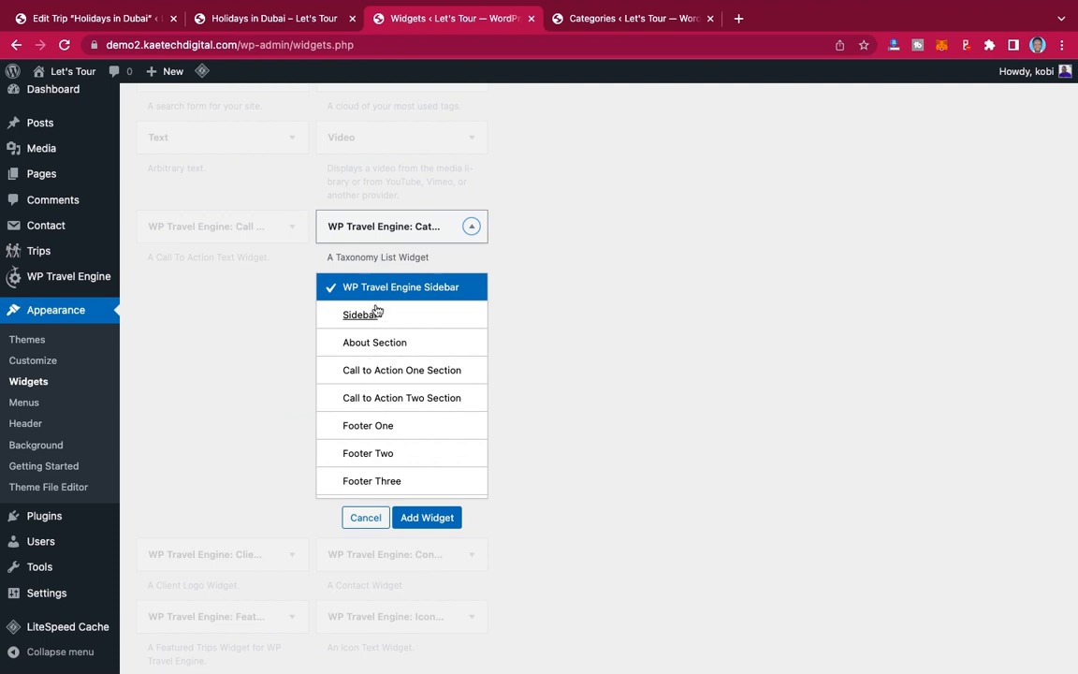
left_click(417, 518)
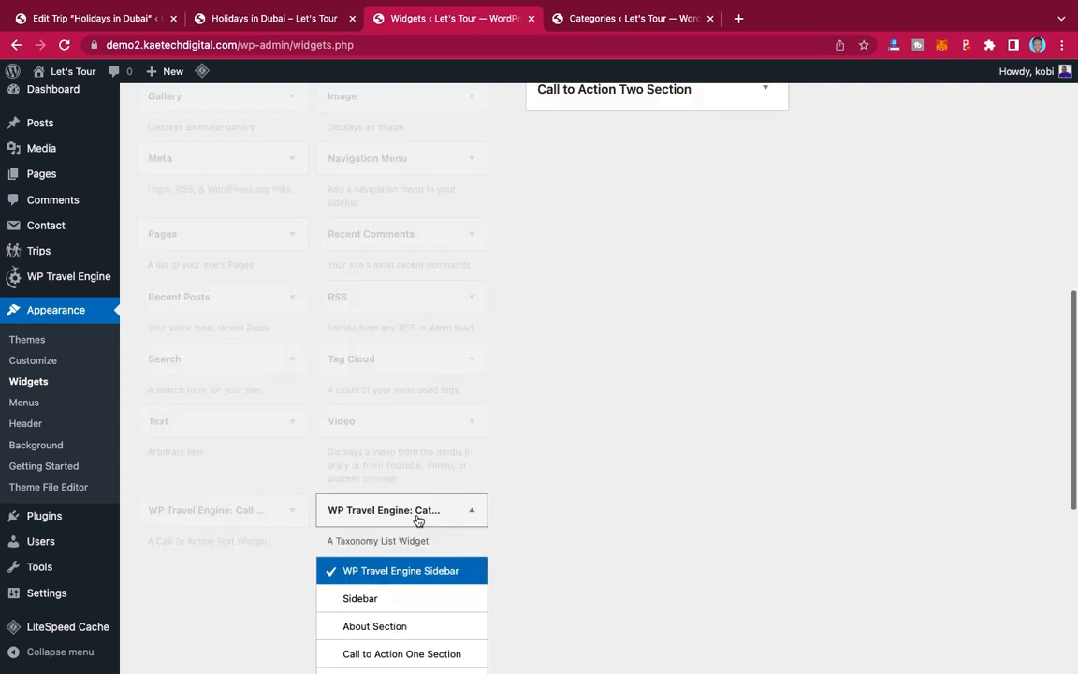
Step: Configure the new Category List widget with title Trip Types, 5 list items and trip category Trip_types, save it and collapse it
scroll(565, 352, "up", 3)
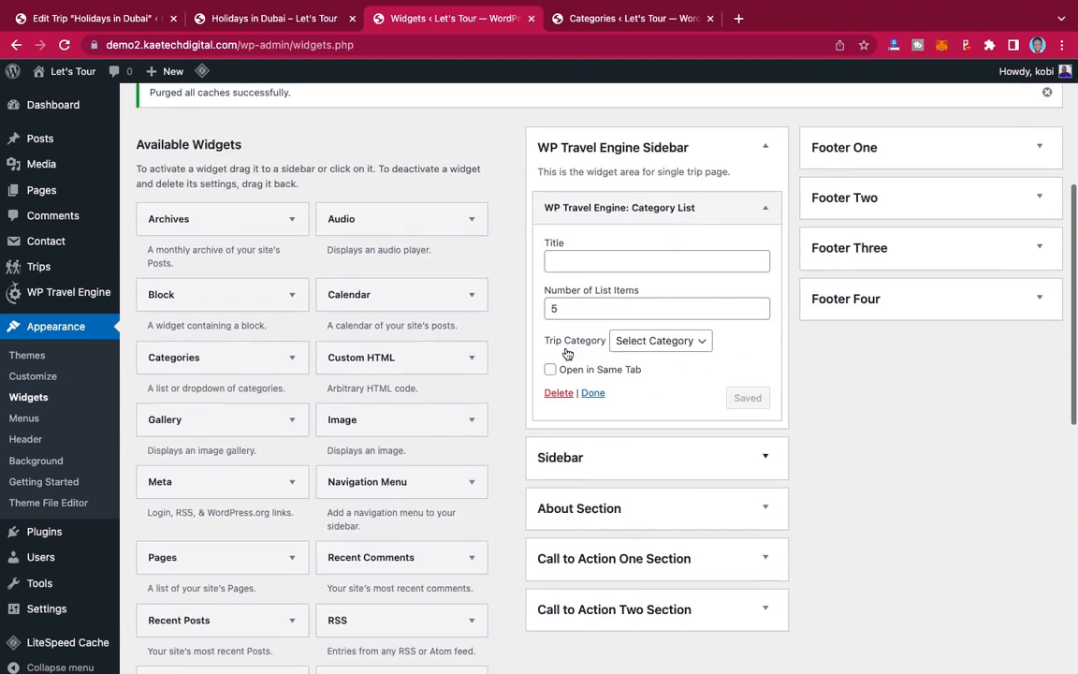
left_click(647, 369)
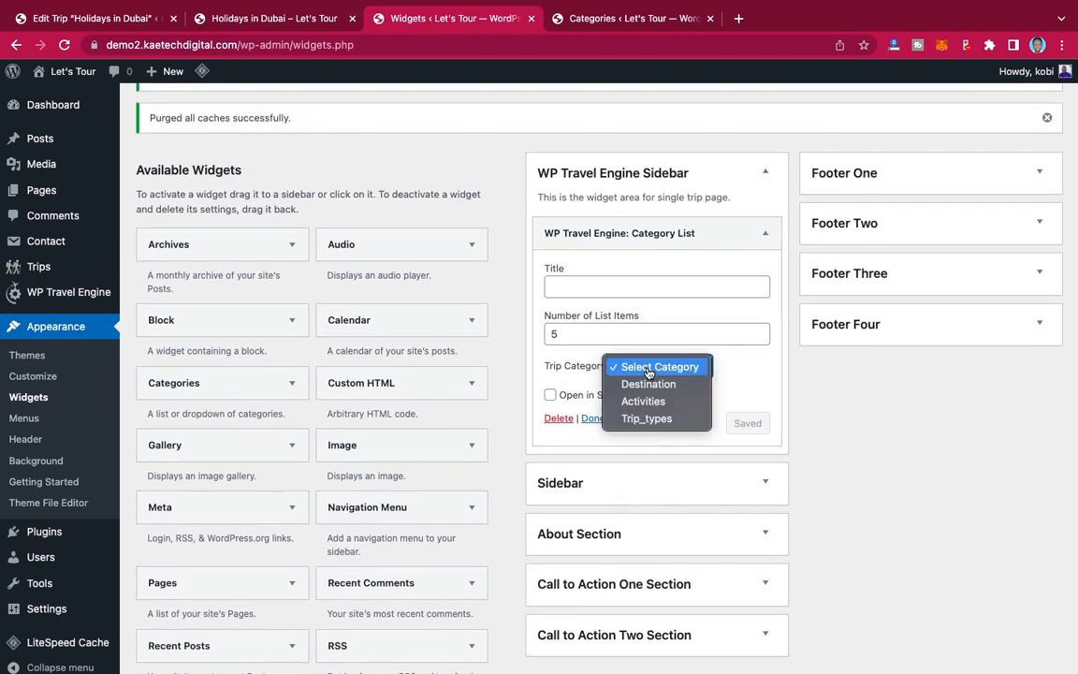
left_click(644, 422)
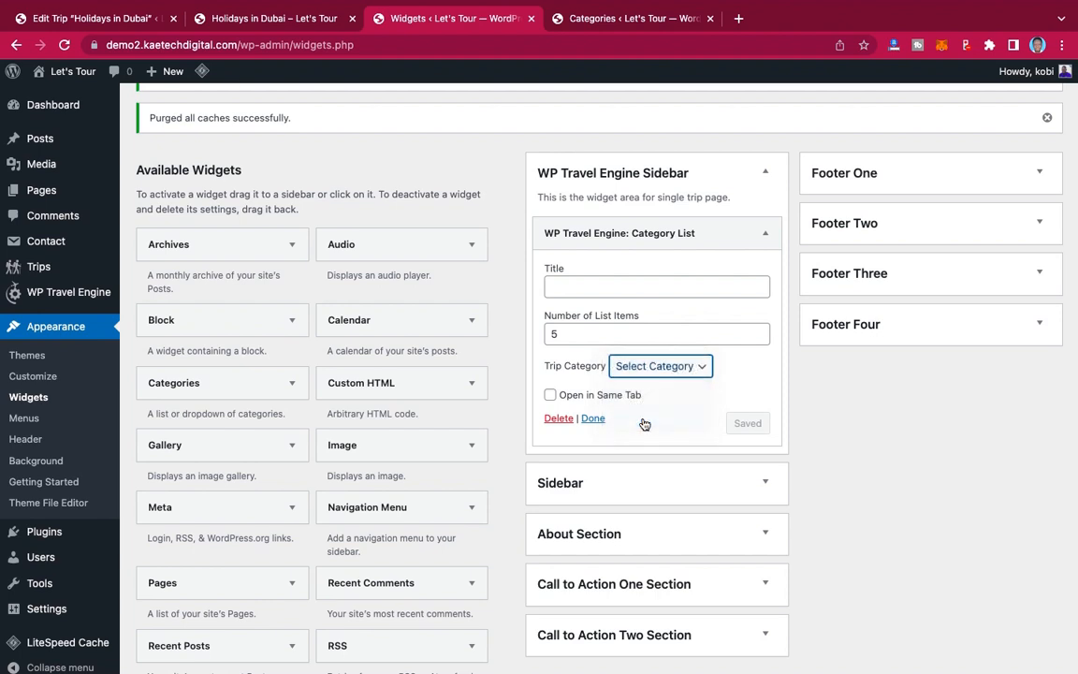
left_click(584, 283)
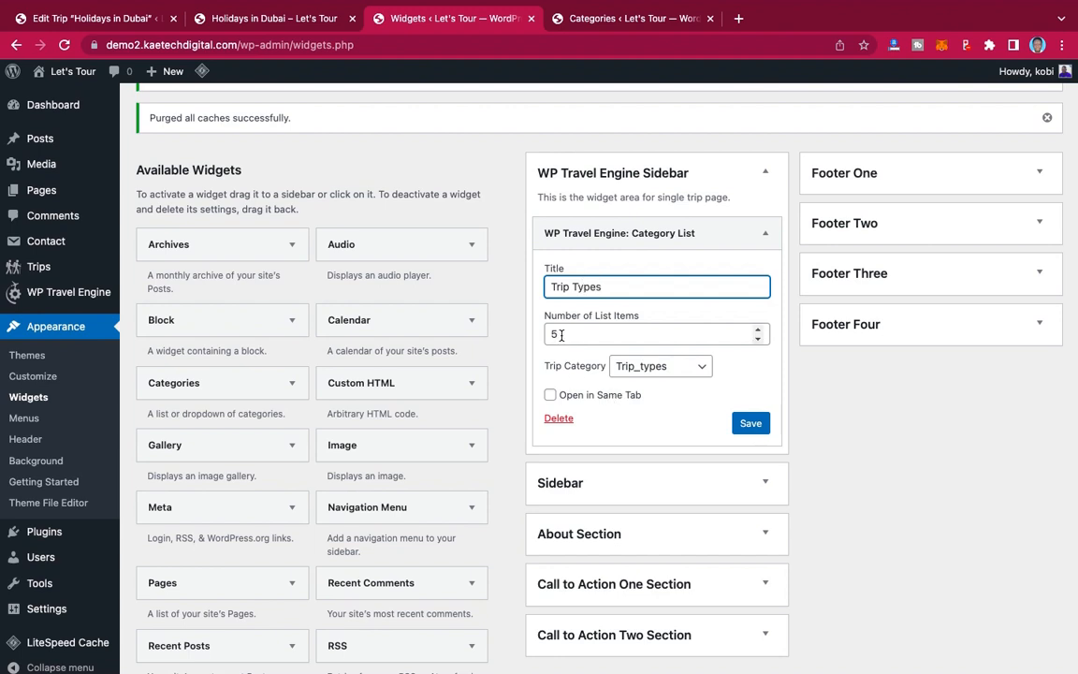
left_click_drag(559, 335, 545, 335)
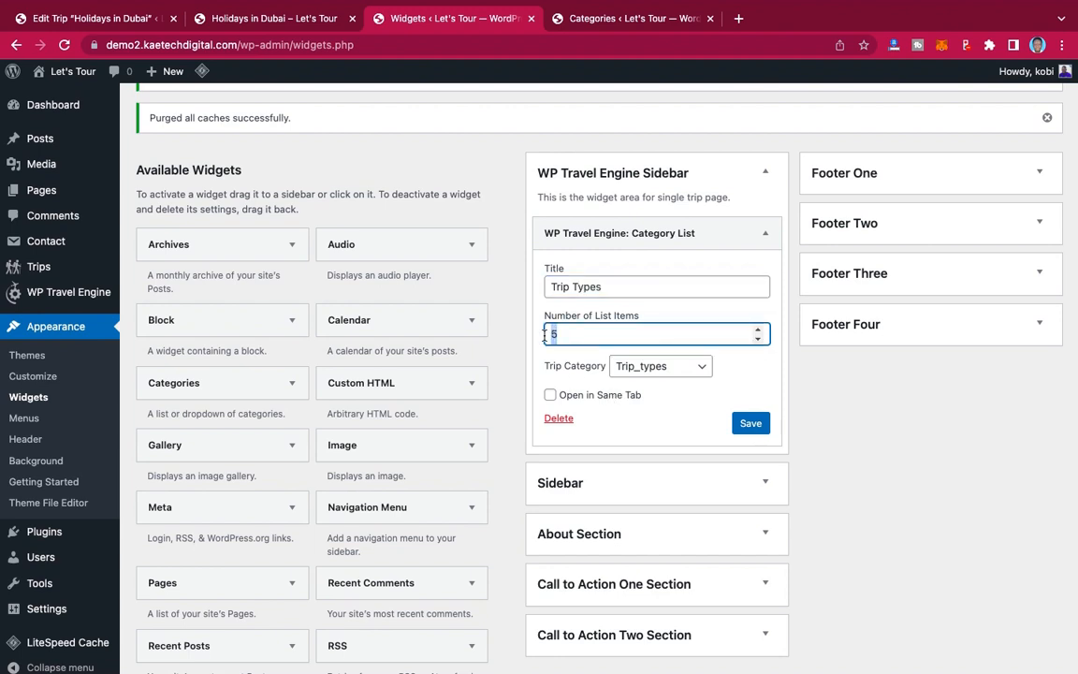
type("4")
left_click_drag(568, 332, 545, 333)
left_click(751, 424)
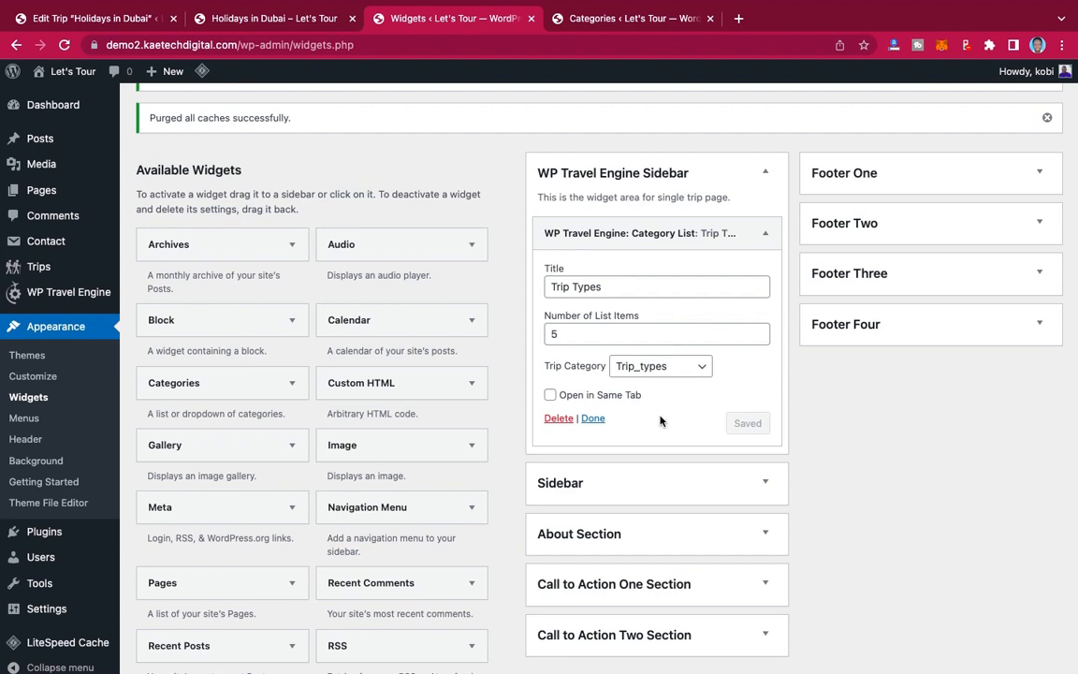
scroll(401, 472, "down", 2)
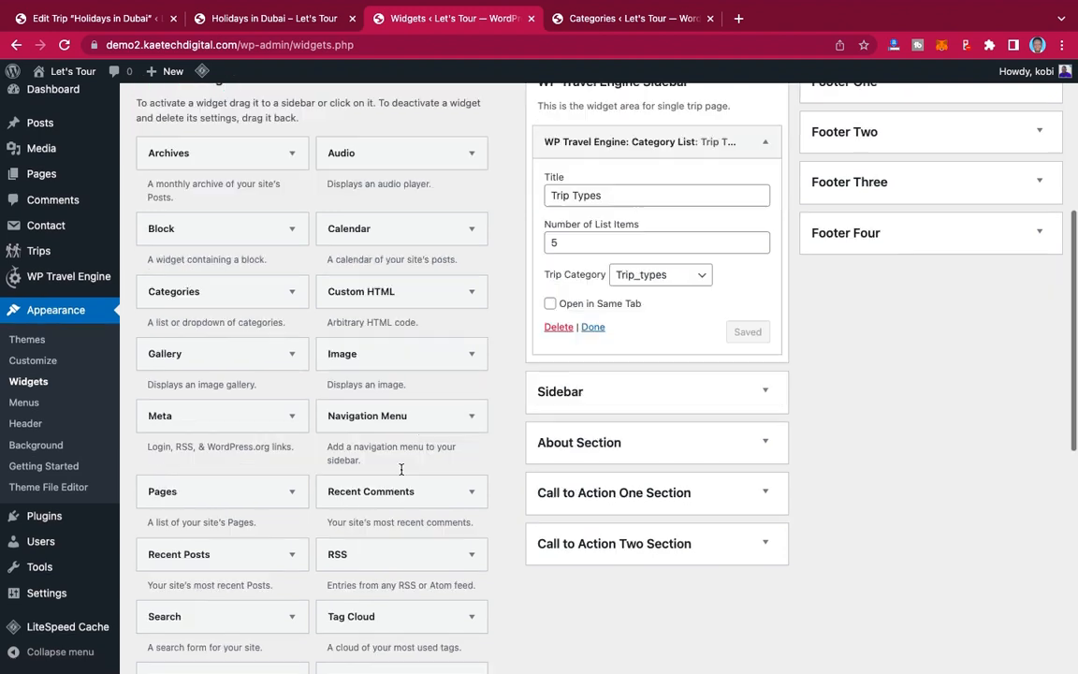
scroll(401, 449, "down", 1)
left_click(593, 274)
Step: Add two more WP Travel Engine: Category List widgets to the WP Travel Engine Sidebar area
scroll(393, 313, "down", 2)
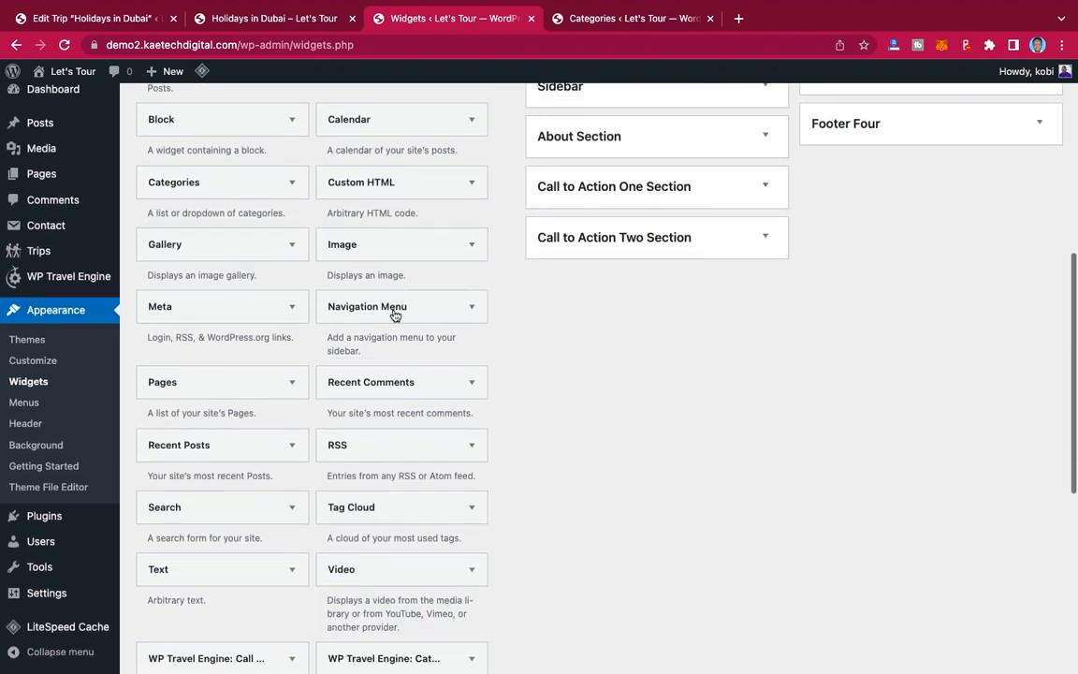
scroll(395, 315, "down", 5)
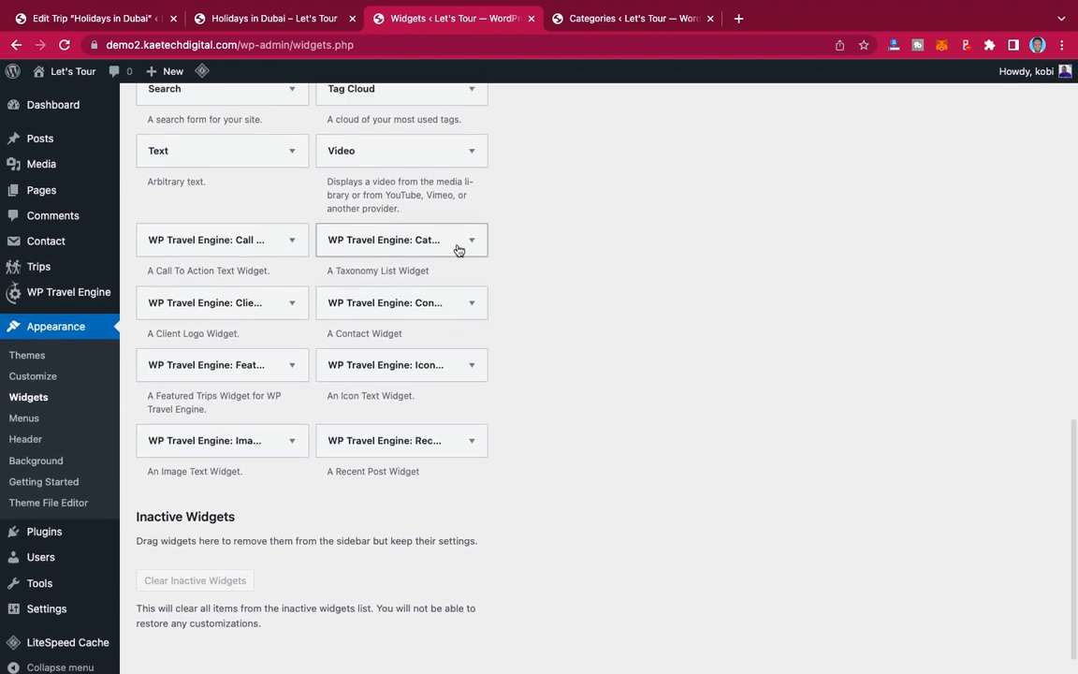
left_click(470, 241)
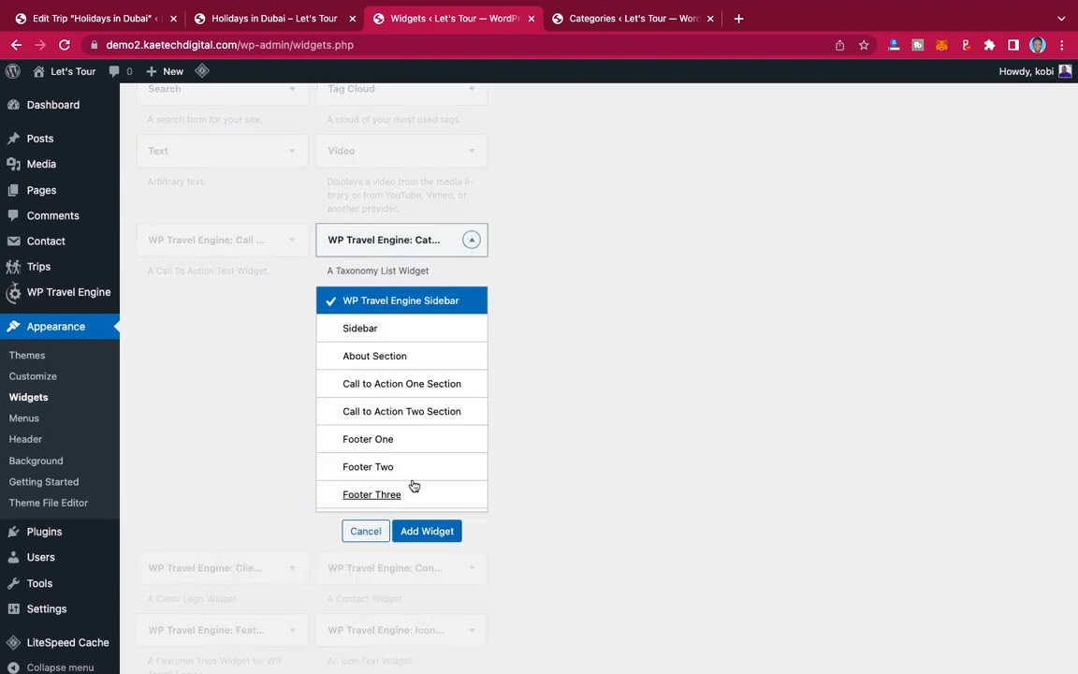
left_click(418, 534)
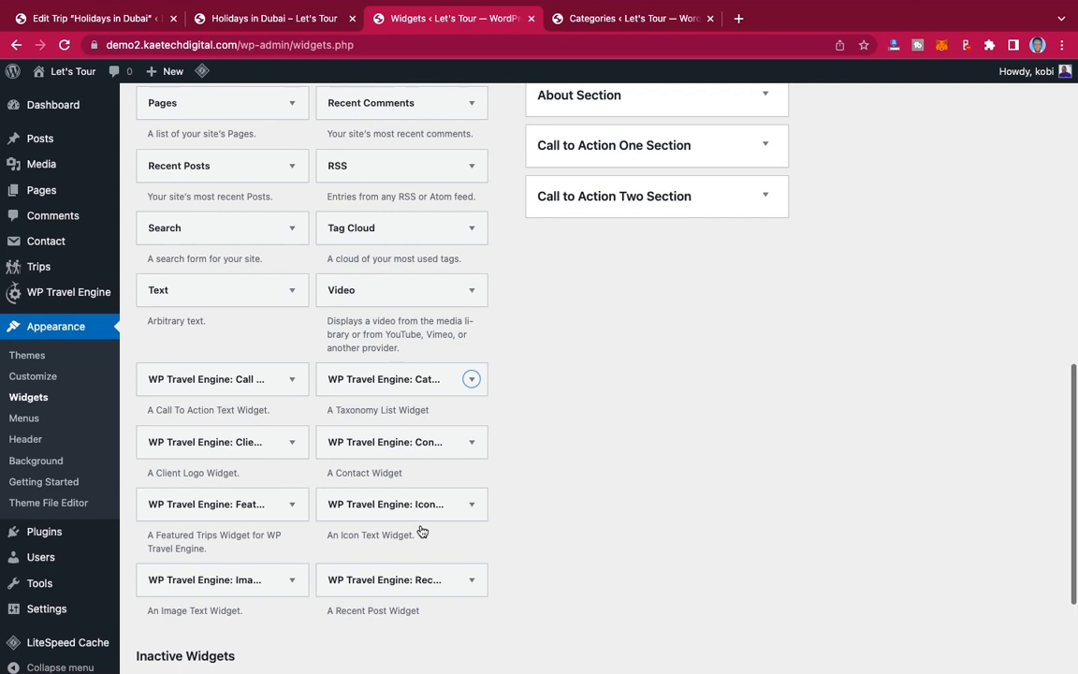
left_click(471, 381)
scroll(435, 543, "down", 2)
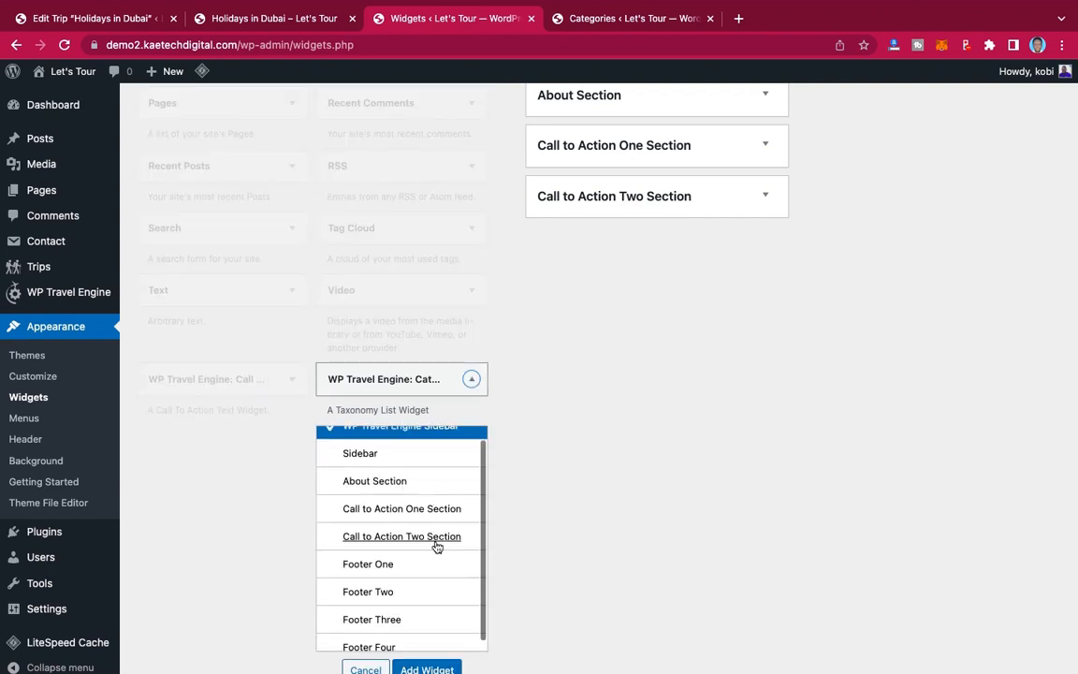
left_click(427, 668)
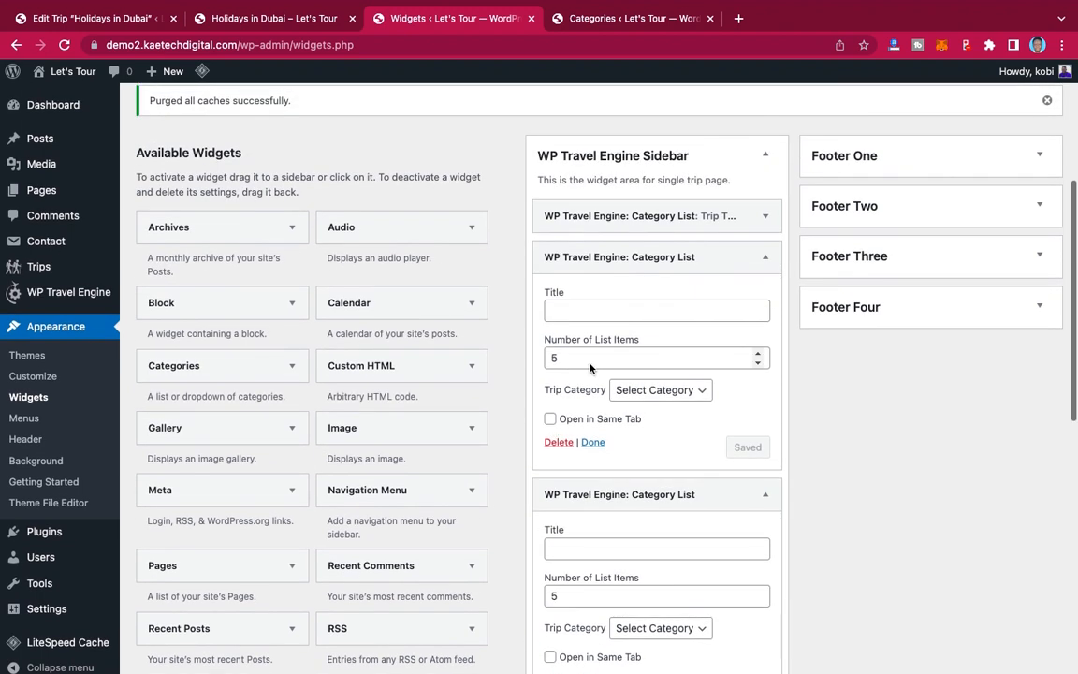
Step: Set the second Category List widget to the Destination category with the title Destinations, save it and collapse it
left_click(655, 390)
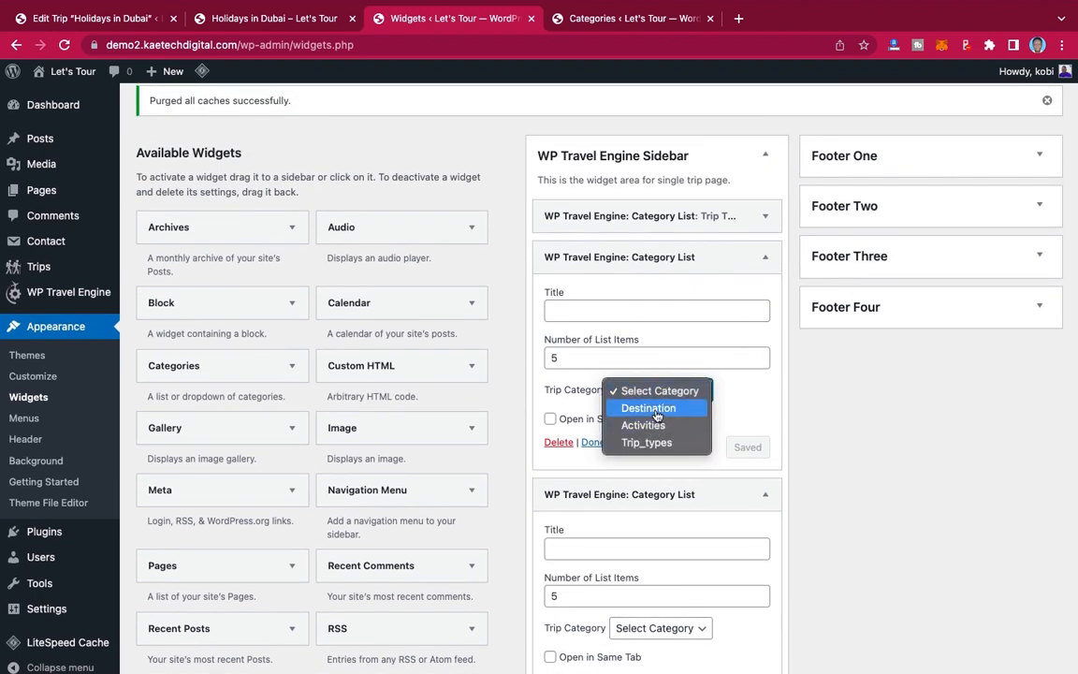
left_click(655, 410)
left_click(582, 309)
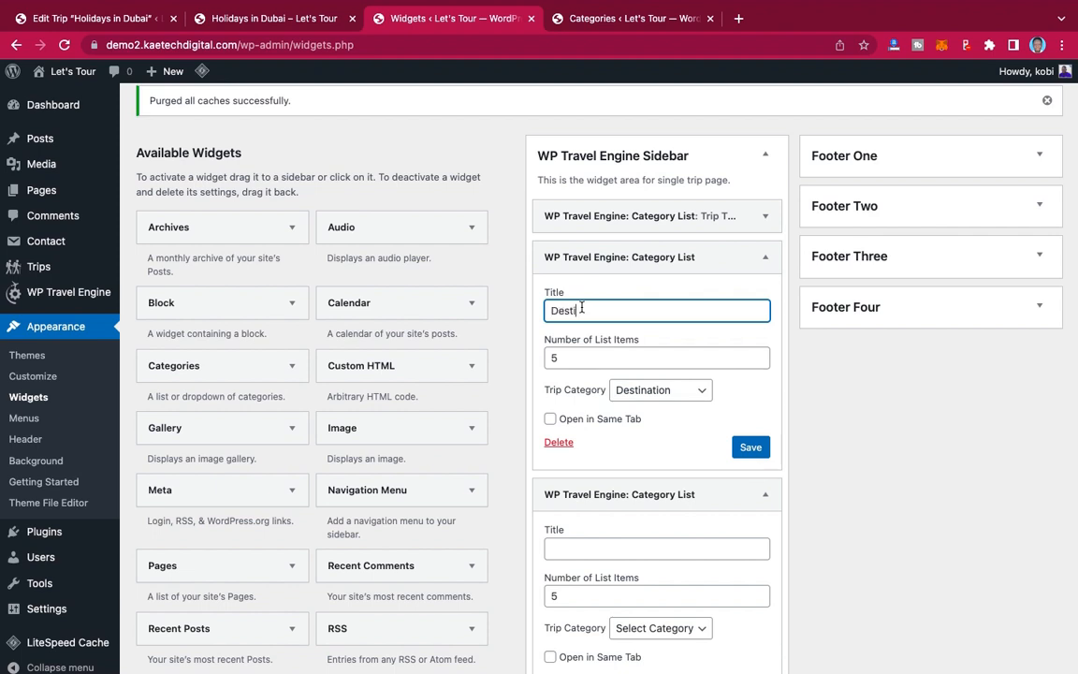
type("Destinations")
left_click(754, 448)
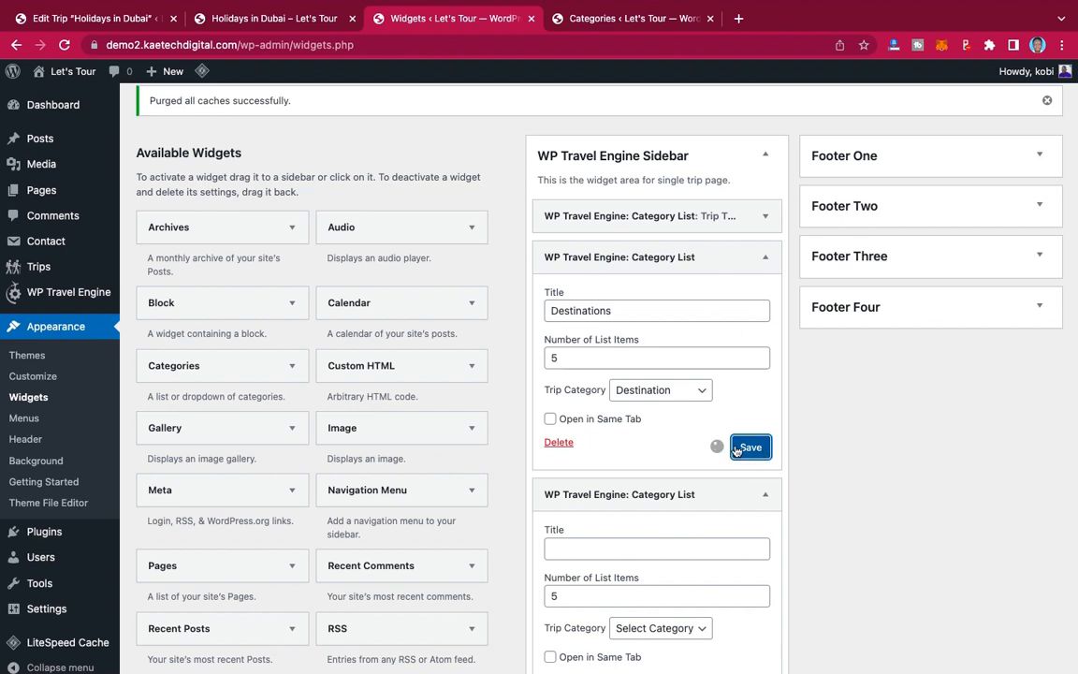
left_click(594, 444)
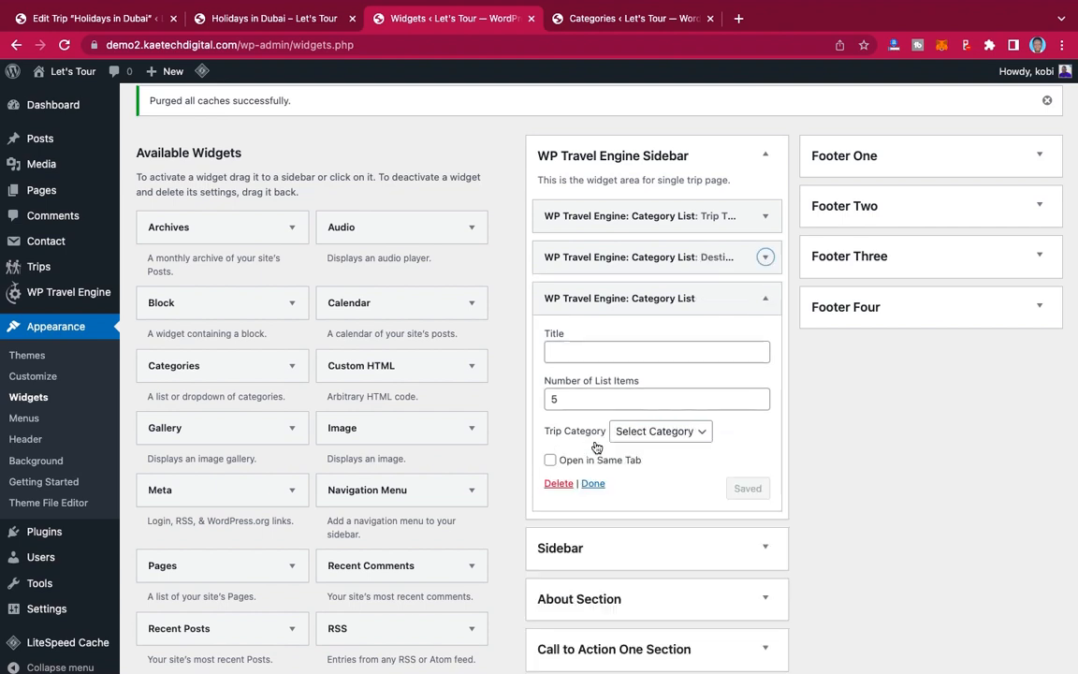
Step: Set the third Category List widget to the Activities category, title it Activitips and save it
left_click(586, 354)
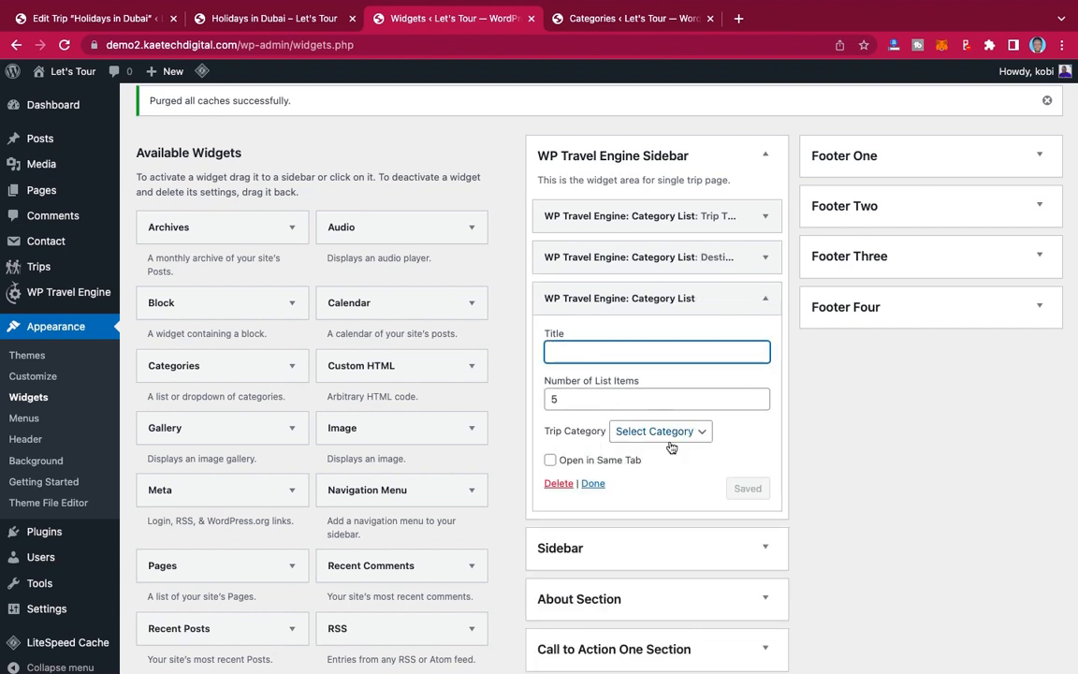
left_click(667, 433)
left_click(688, 466)
left_click(588, 357)
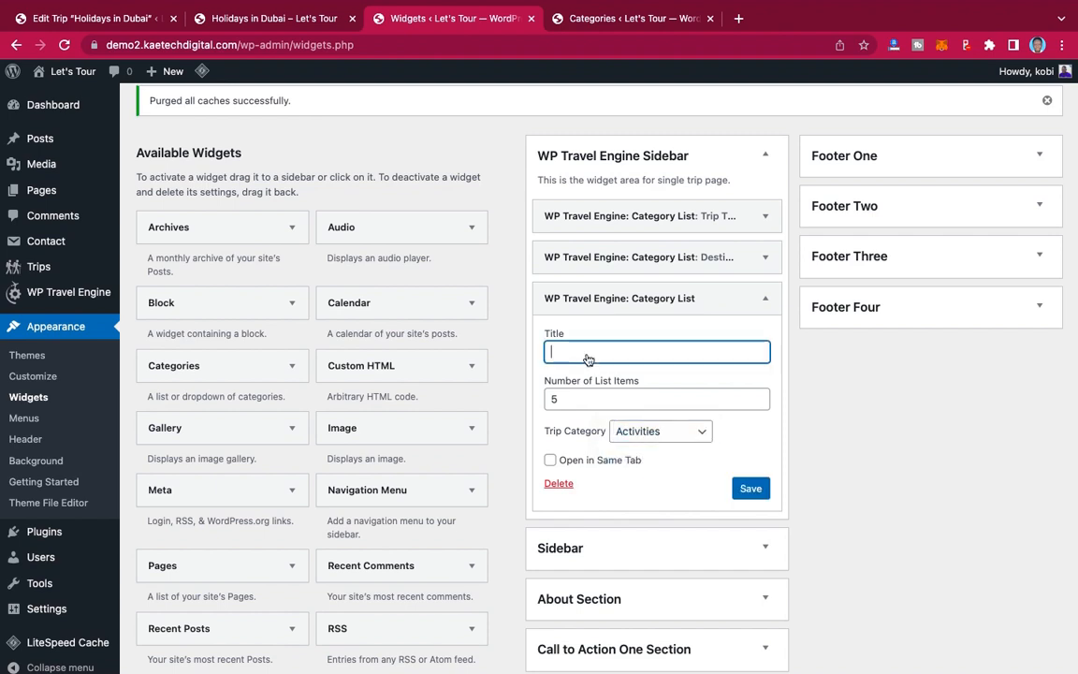
type("Activitips")
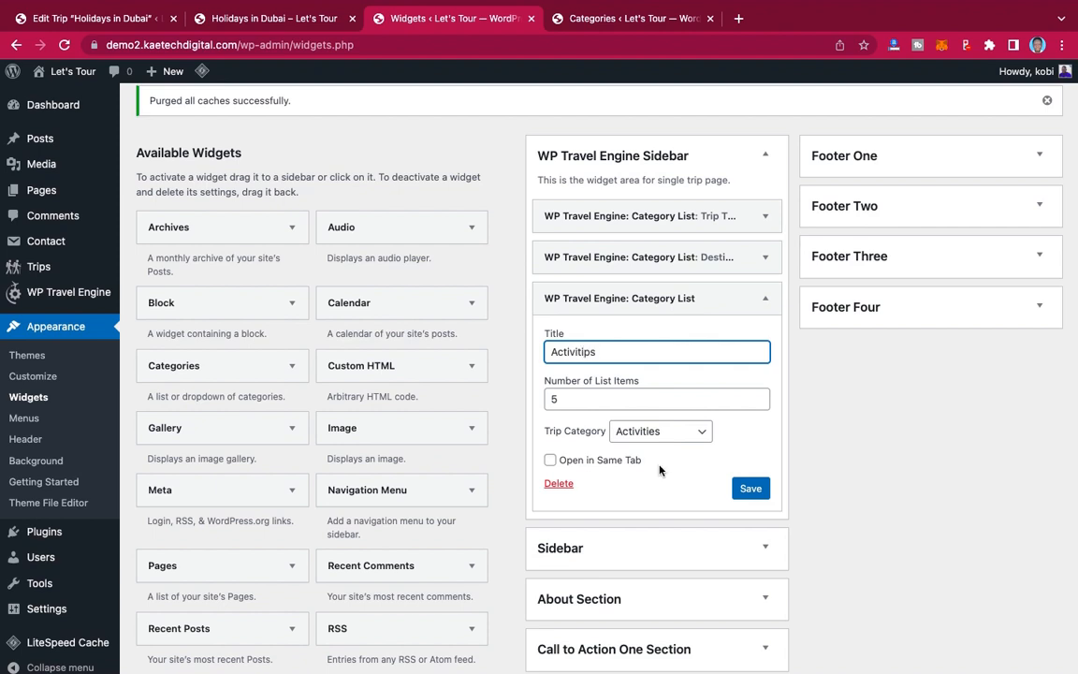
left_click(759, 491)
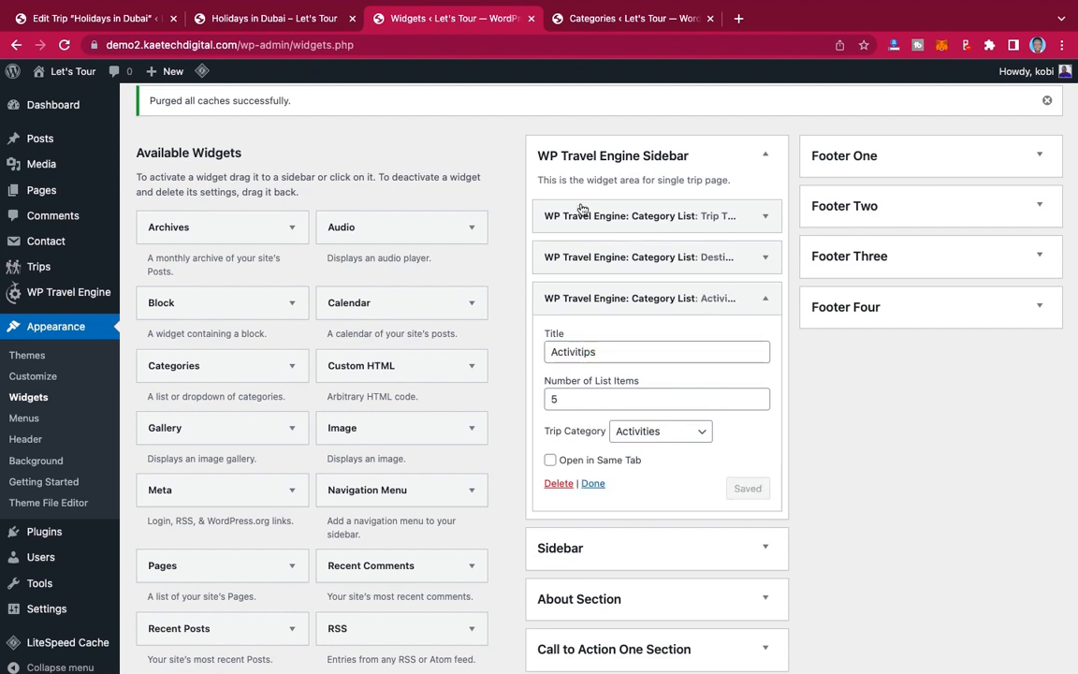
Step: Reload the Holidays in Dubai trip page, purge all LiteSpeed caches and check the category lists in its sidebar
left_click(280, 21)
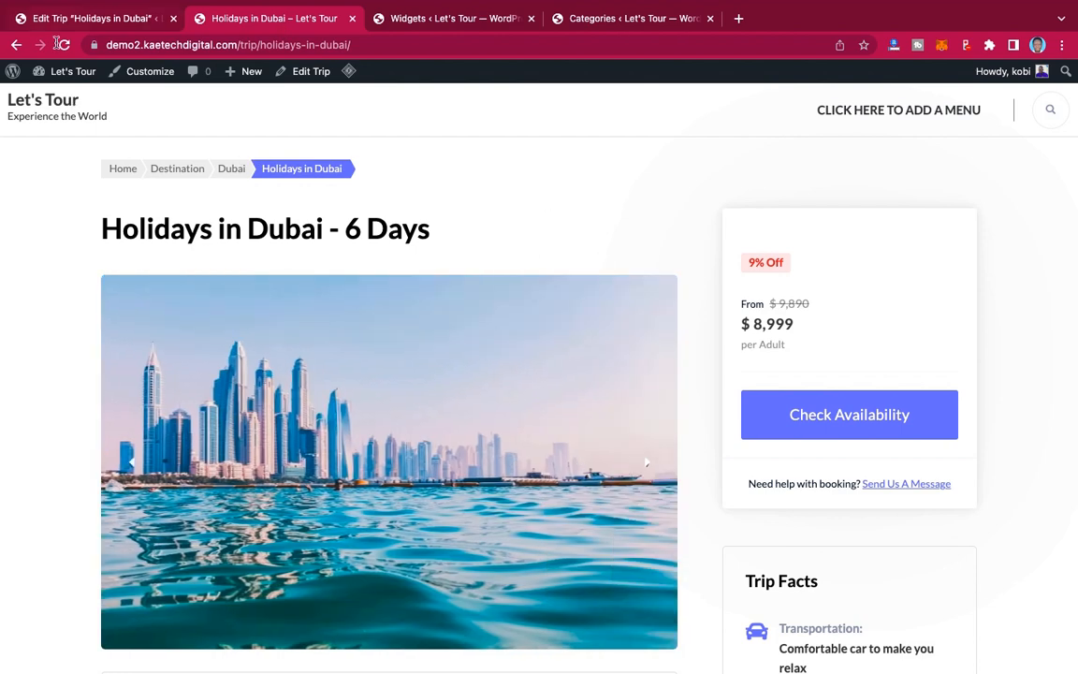
left_click(64, 46)
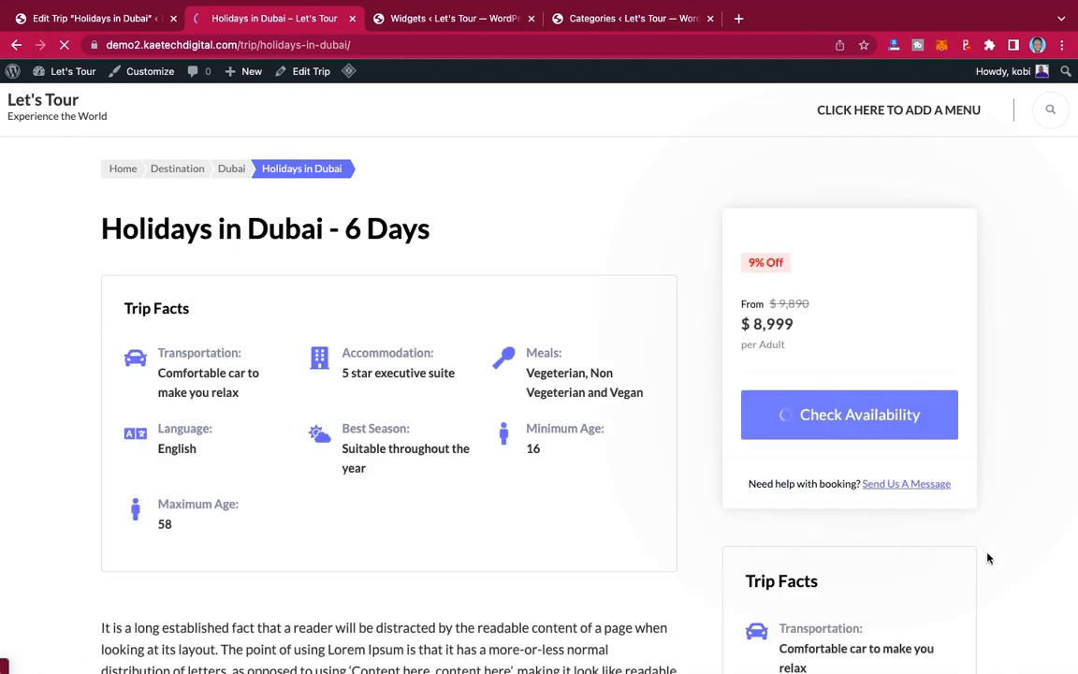
scroll(987, 558, "down", 9)
scroll(987, 558, "up", 3)
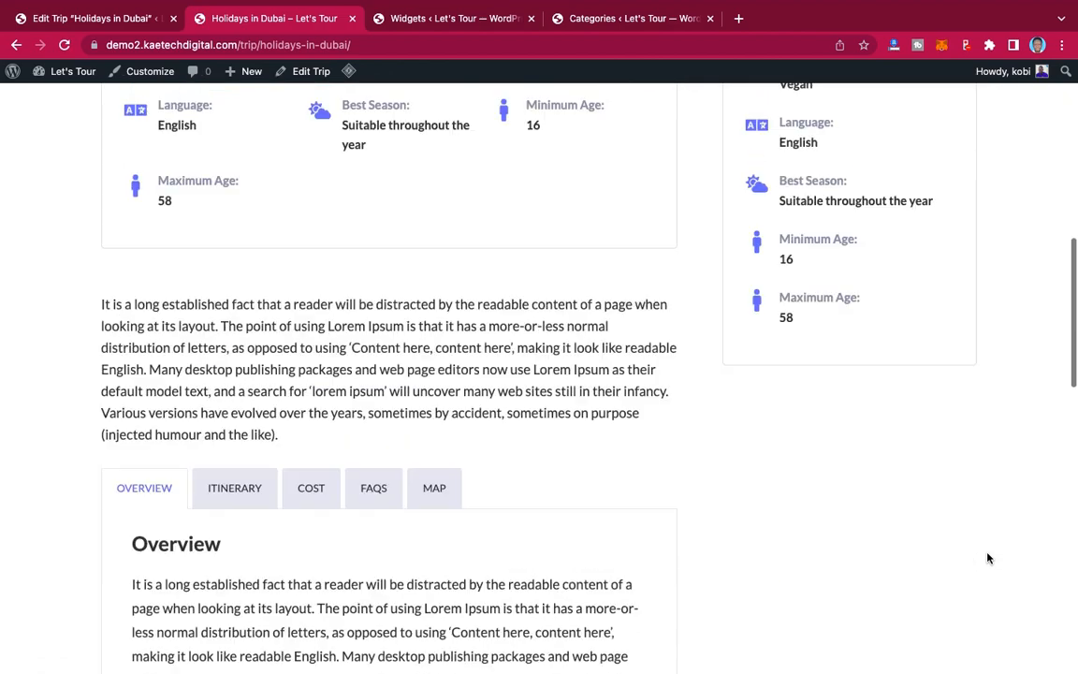
scroll(987, 558, "up", 10)
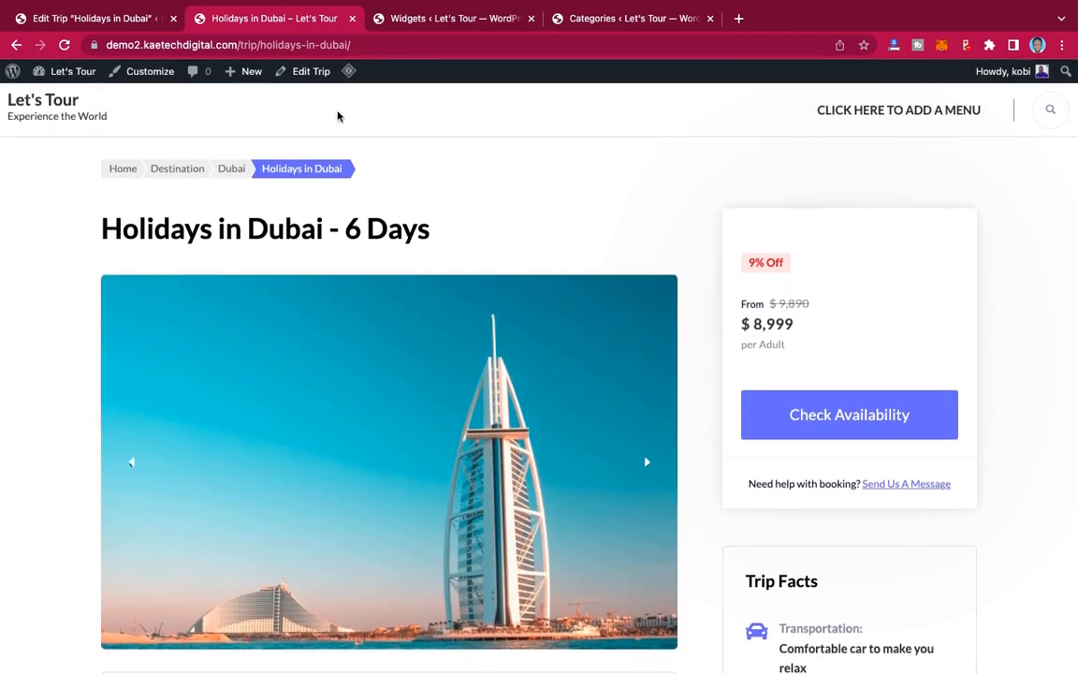
mouse_move(348, 75)
left_click(351, 139)
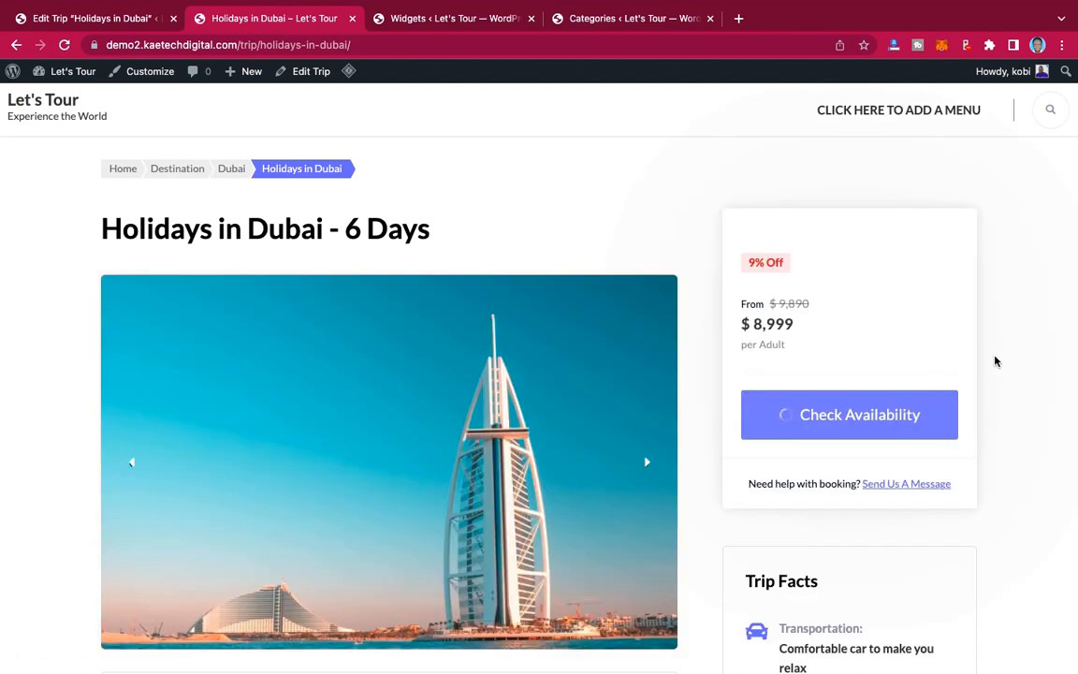
scroll(995, 362, "down", 10)
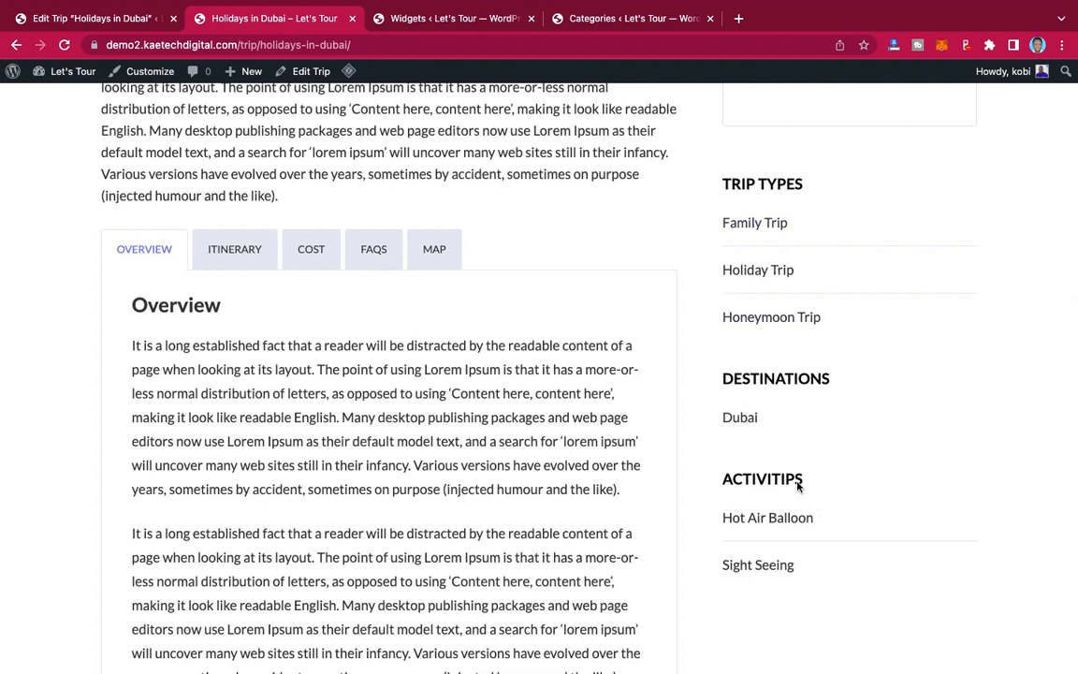
Step: Return to the Widgets page, correct the third Category List widget's title to Activities and save it
left_click(440, 21)
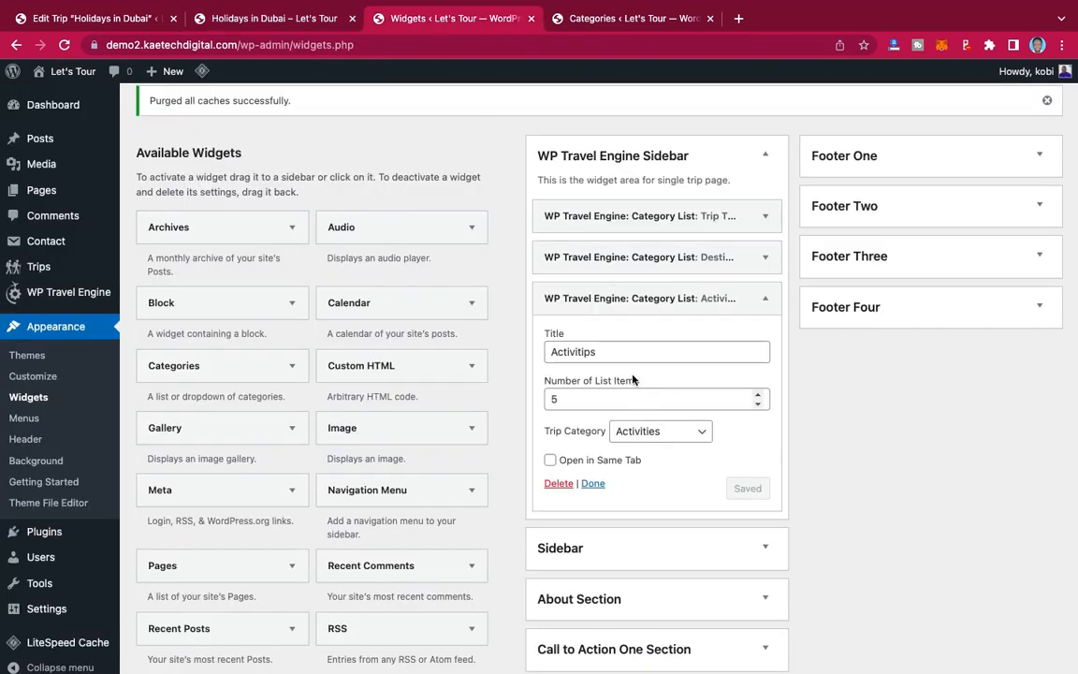
left_click(593, 351)
key("BackSpace")
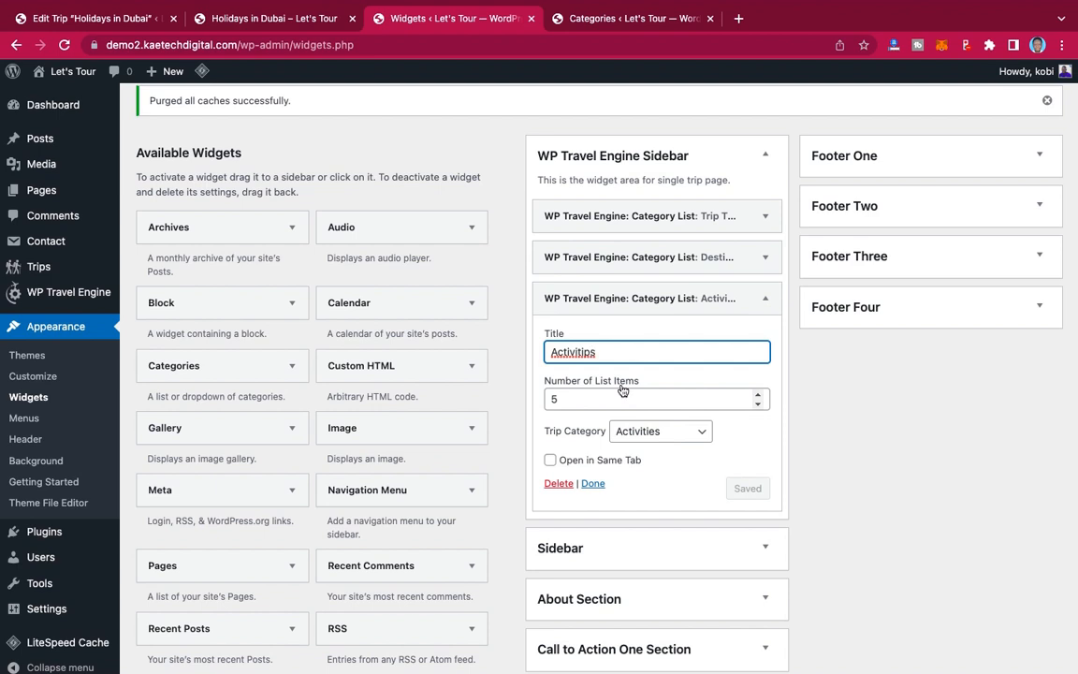
type("e")
left_click(750, 487)
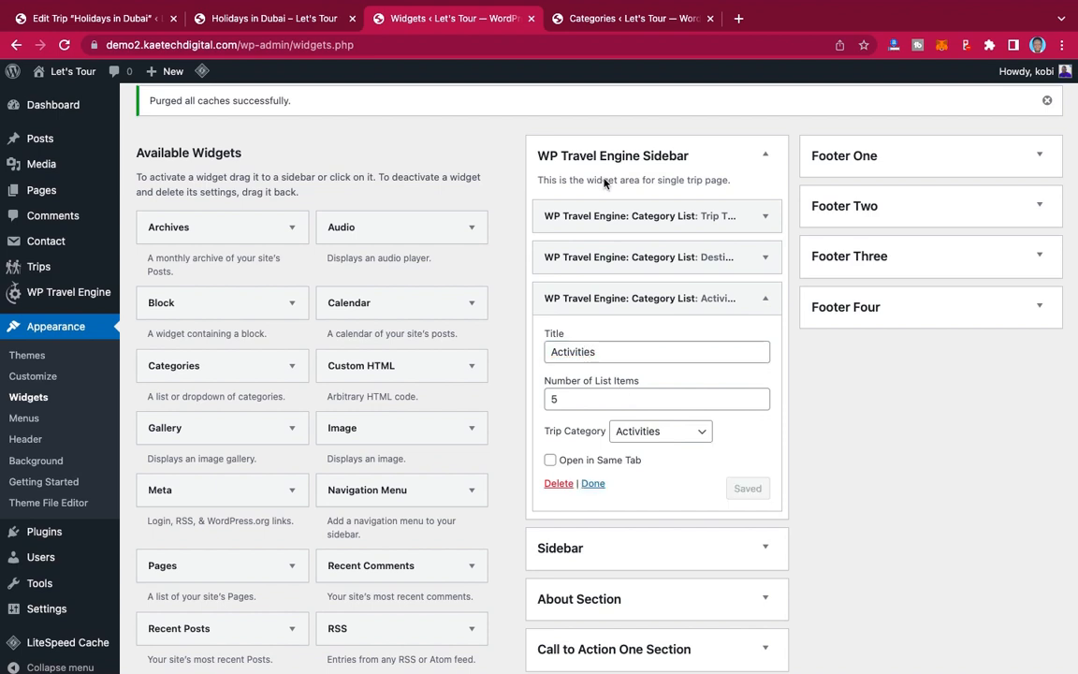
Step: Examine the Holidays in Dubai trip page from the Trip Facts and sidebar category lists down to the enquiry form
left_click(617, 21)
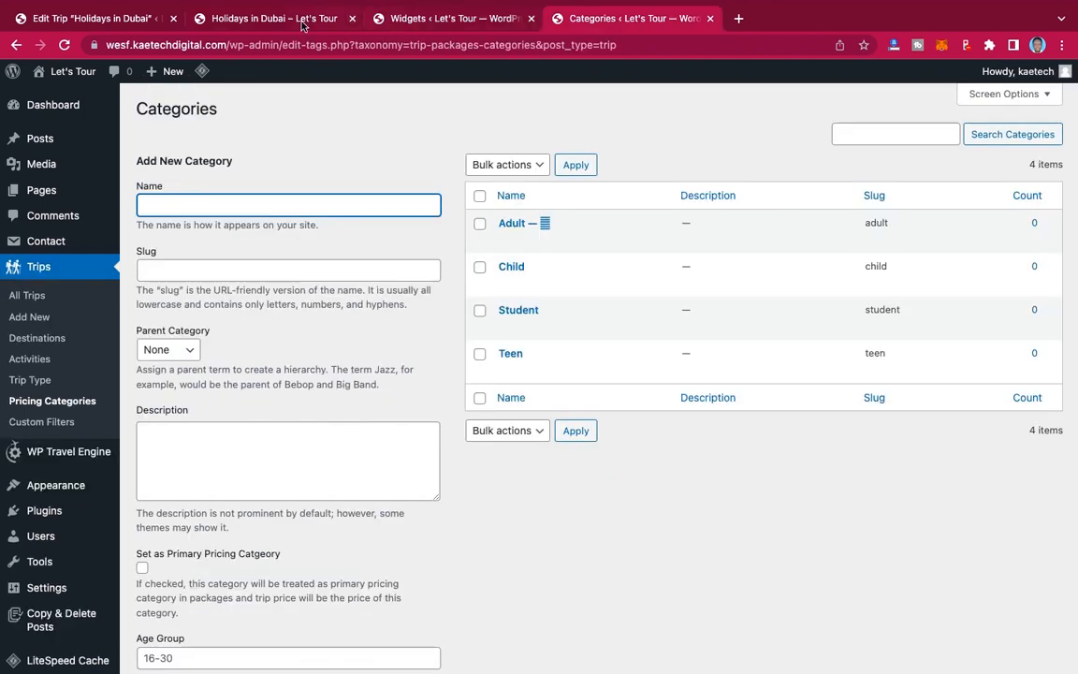
left_click(272, 17)
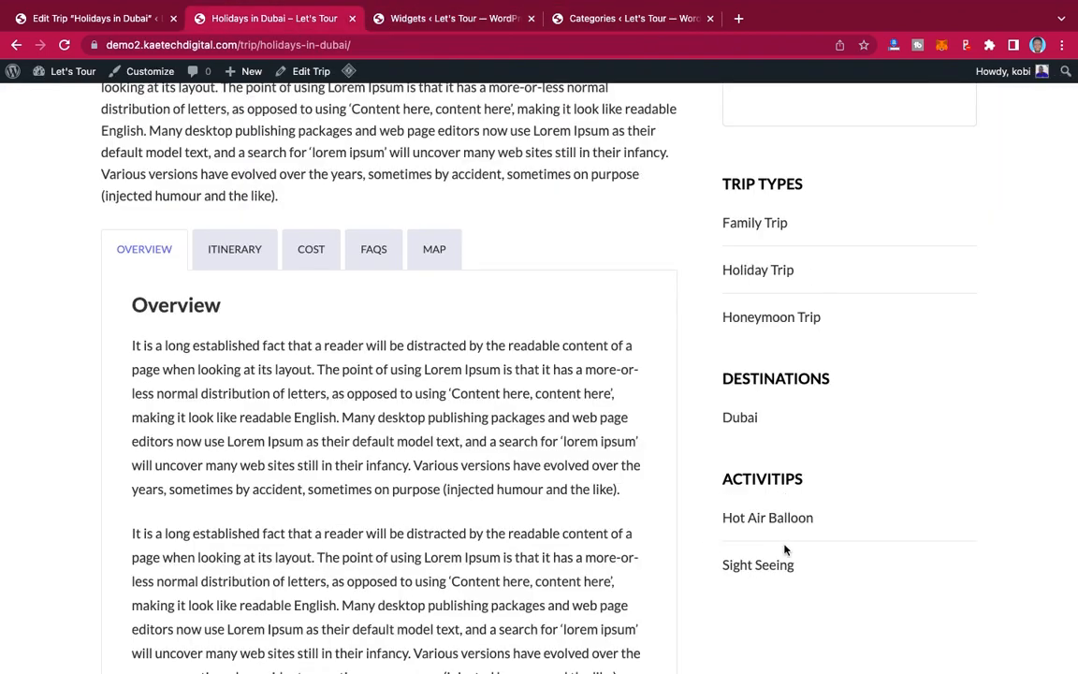
scroll(791, 364, "up", 2)
scroll(791, 363, "up", 5)
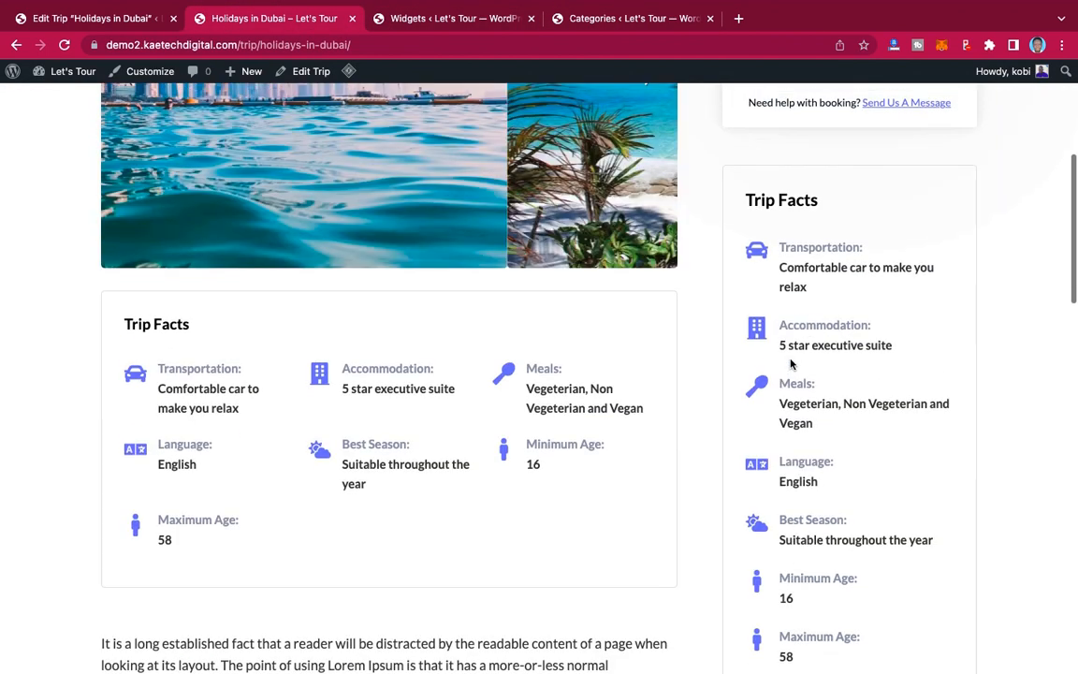
scroll(791, 363, "down", 6)
scroll(790, 363, "down", 8)
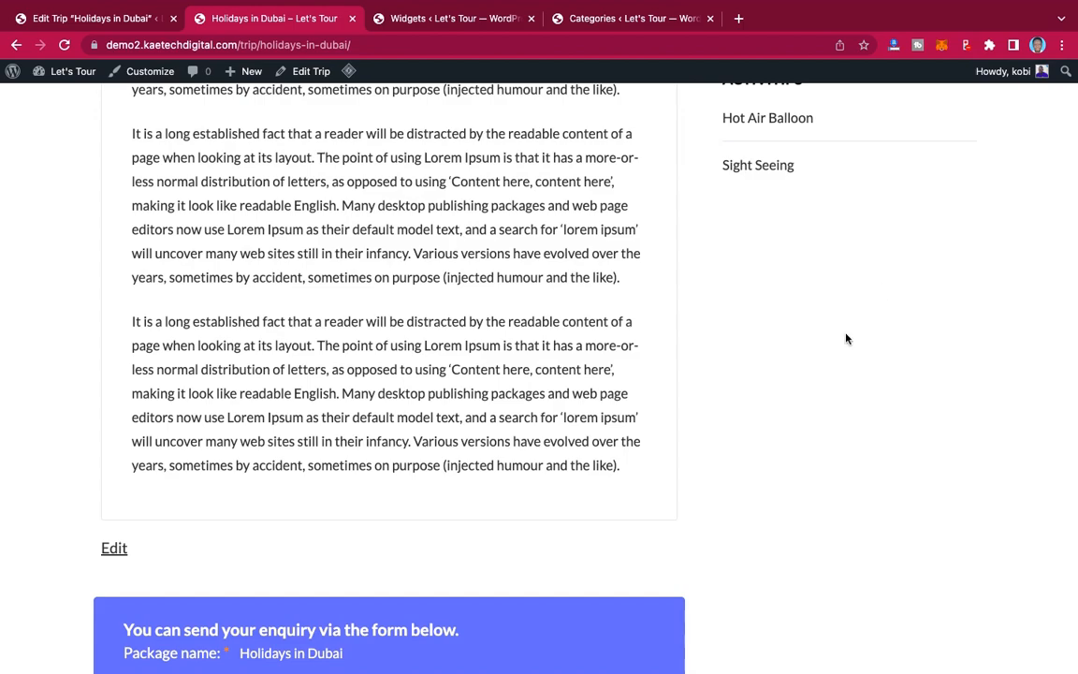
scroll(845, 337, "down", 10)
scroll(389, 218, "up", 3)
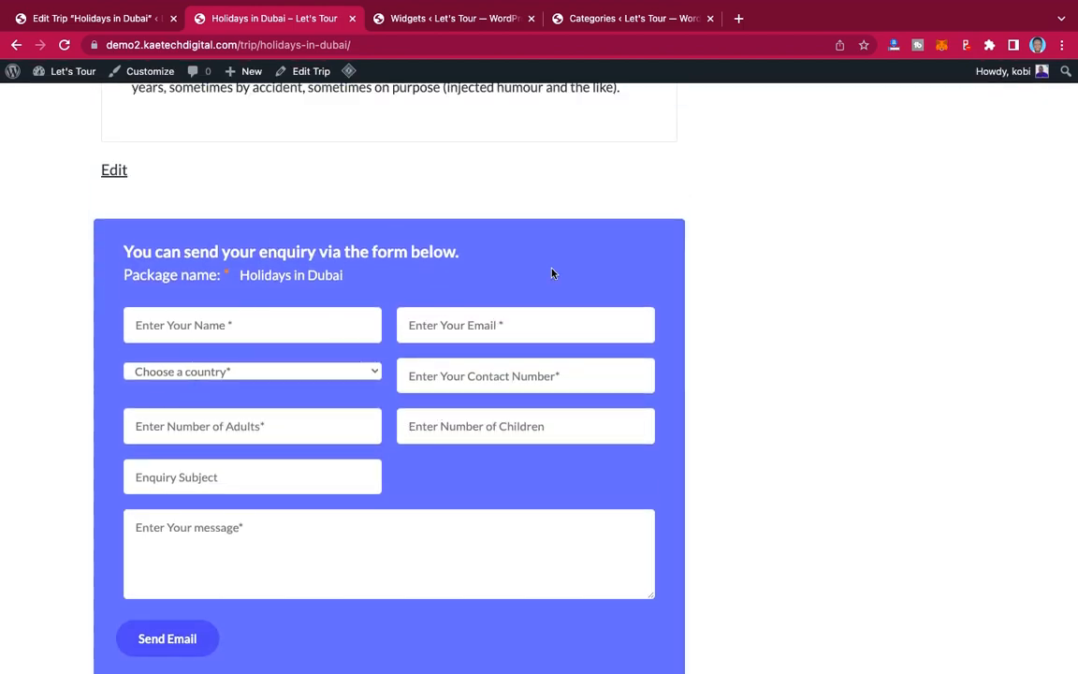
Step: Examine the Holidays in Dubai trip page and its Map, FAQs, Cost, Itinerary and Overview sections
scroll(552, 271, "up", 15)
scroll(551, 269, "down", 4)
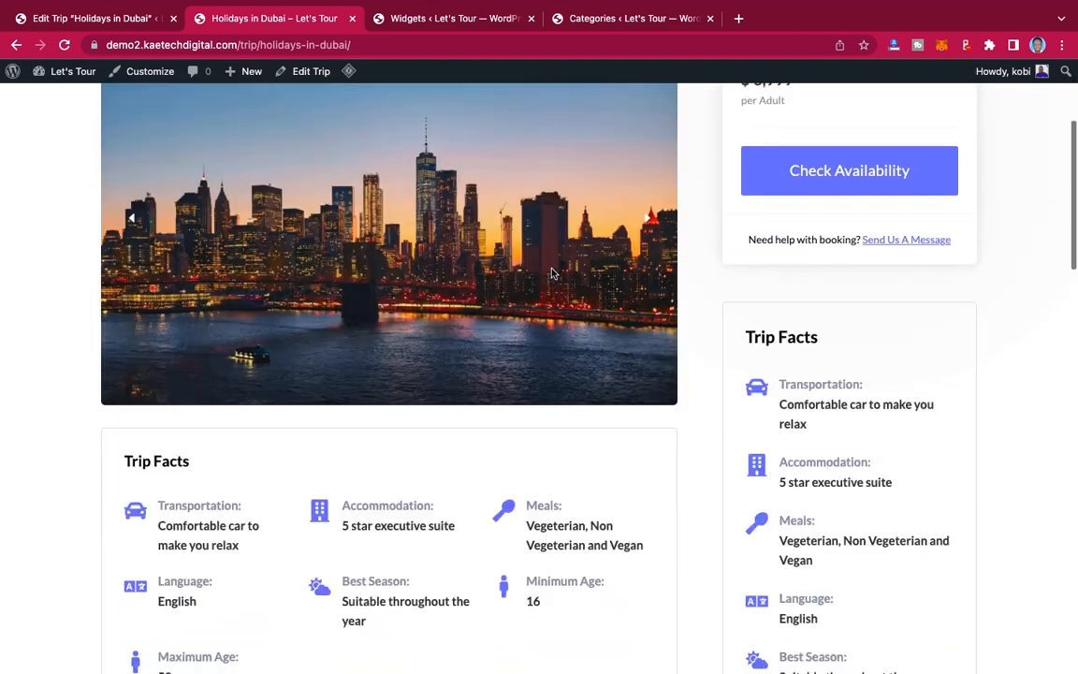
scroll(552, 270, "up", 5)
scroll(552, 272, "down", 5)
scroll(552, 273, "down", 5)
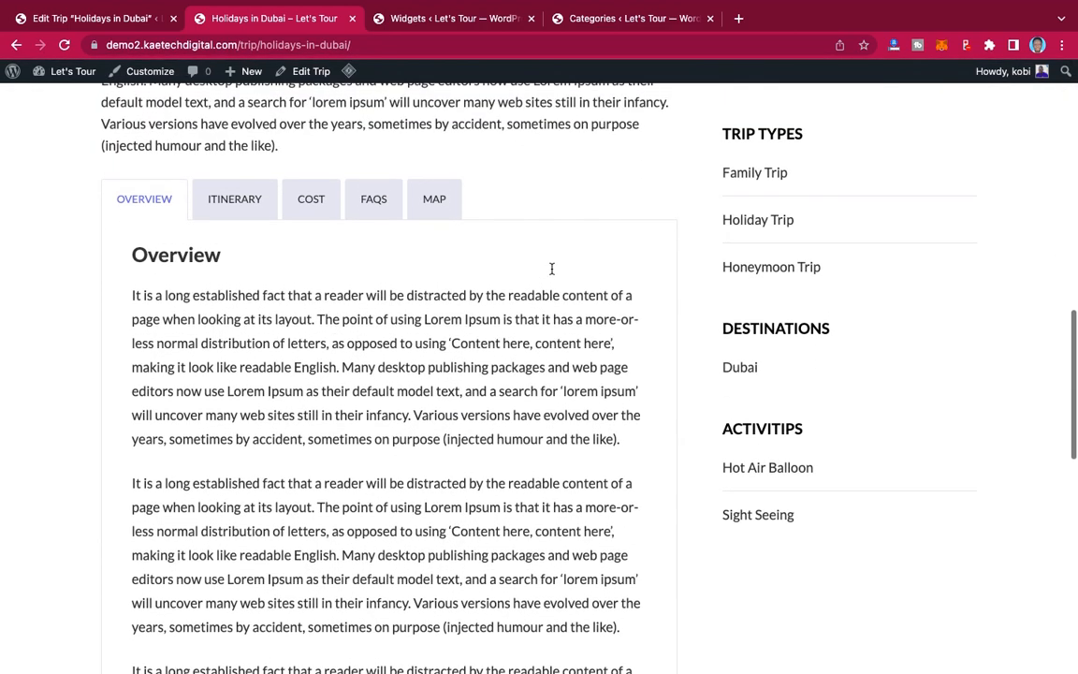
left_click(433, 199)
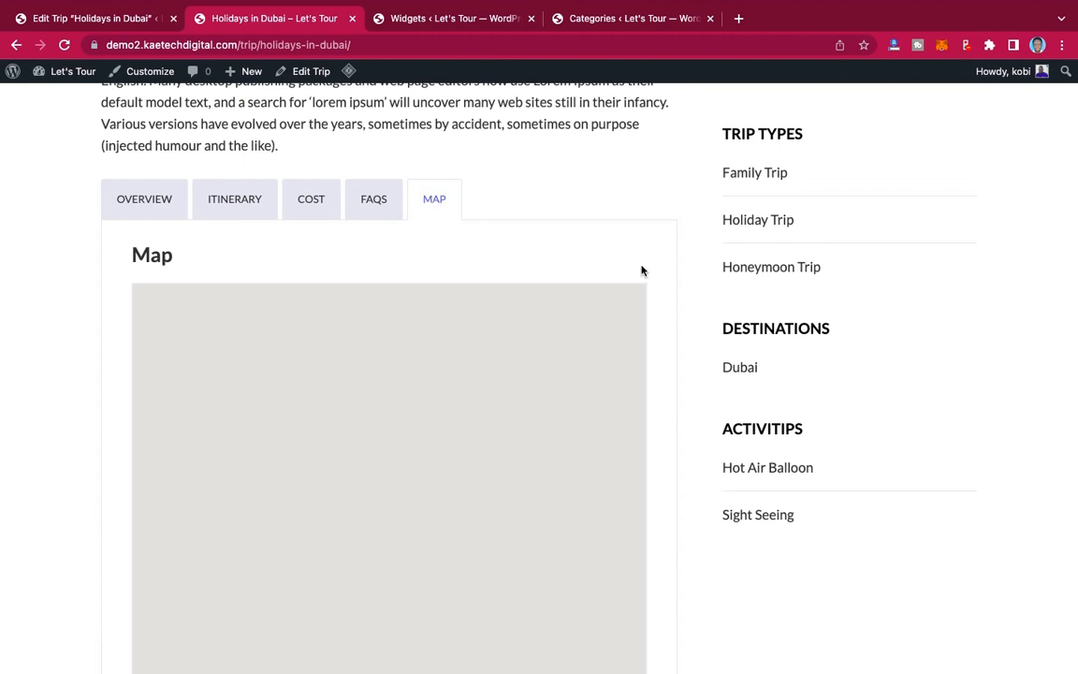
scroll(667, 412, "down", 4)
scroll(667, 426, "down", 2)
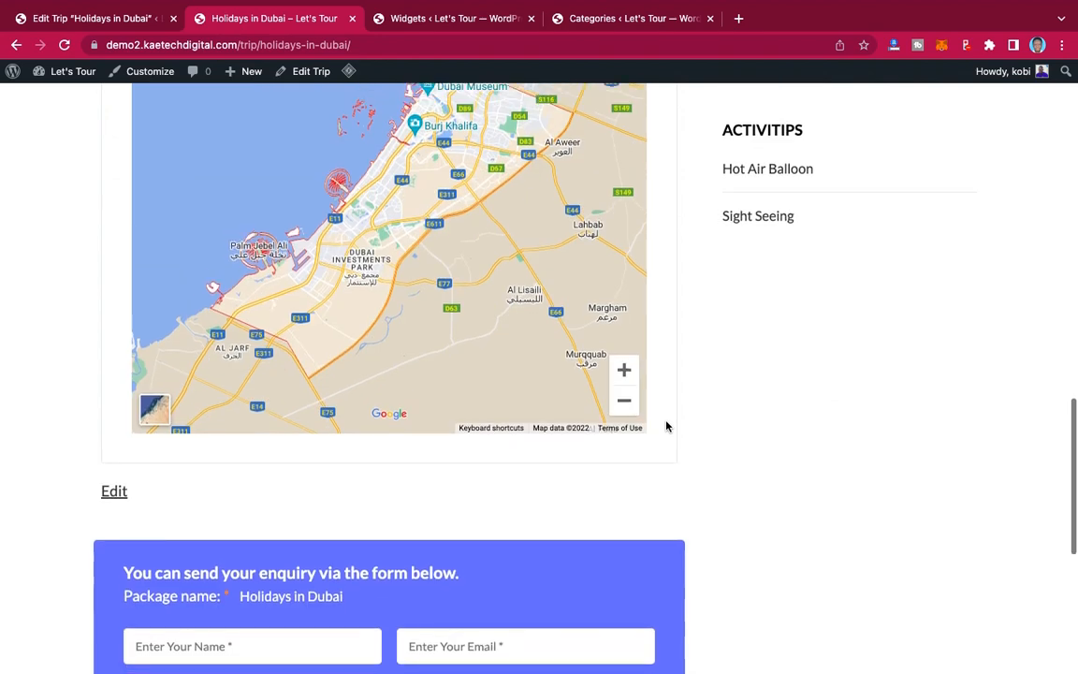
scroll(666, 426, "up", 5)
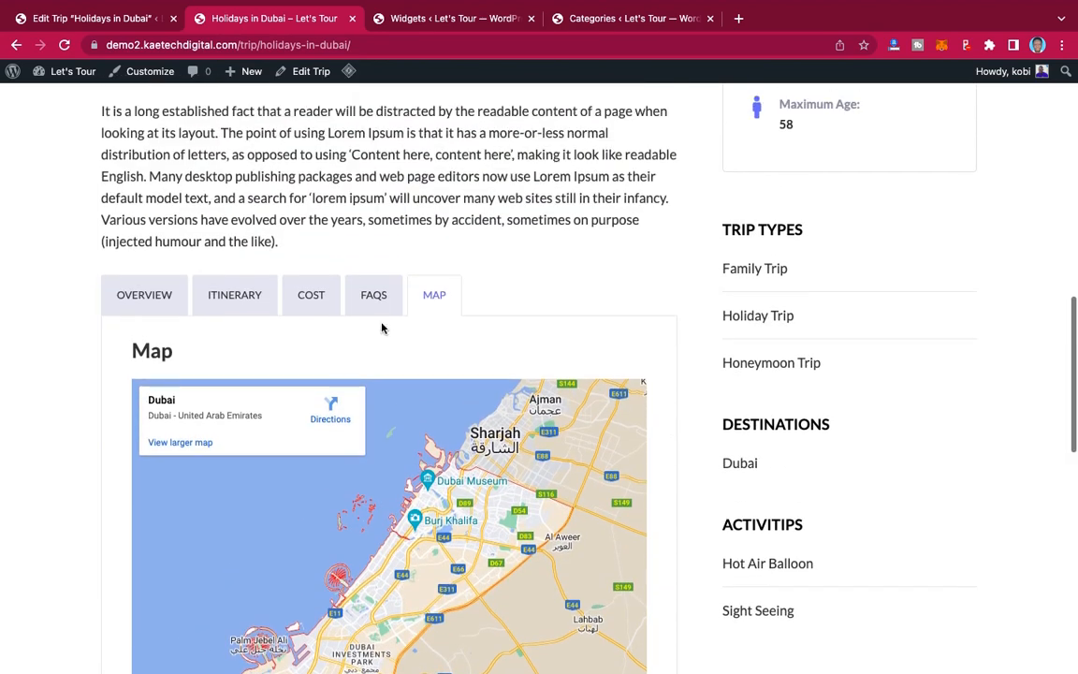
left_click(376, 297)
left_click(301, 296)
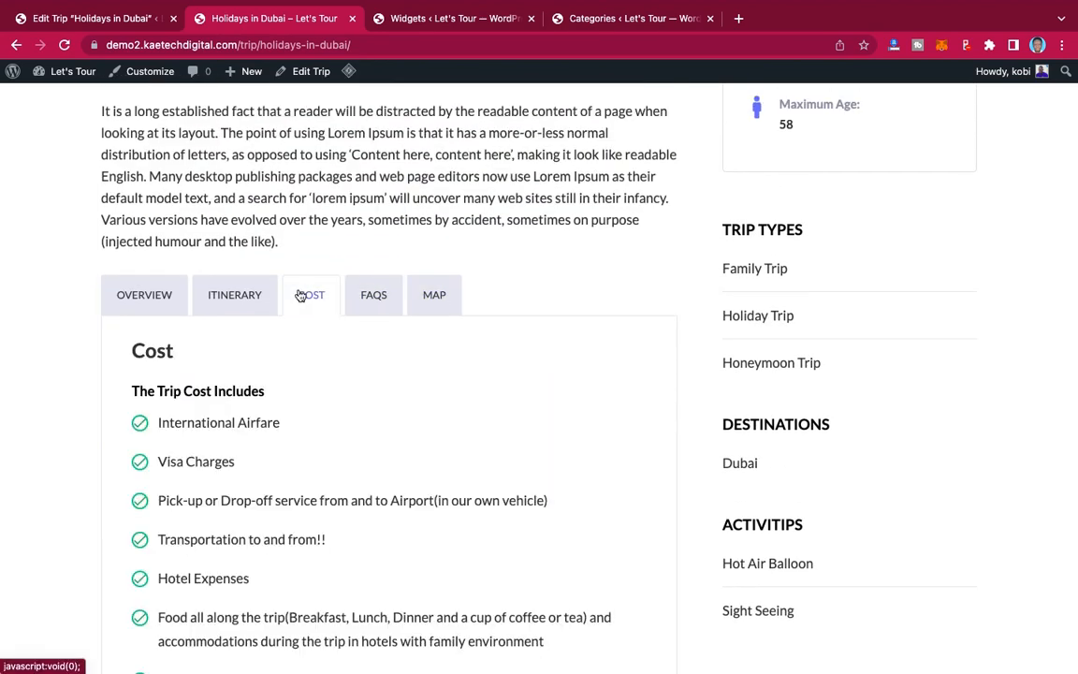
left_click(236, 299)
left_click(155, 301)
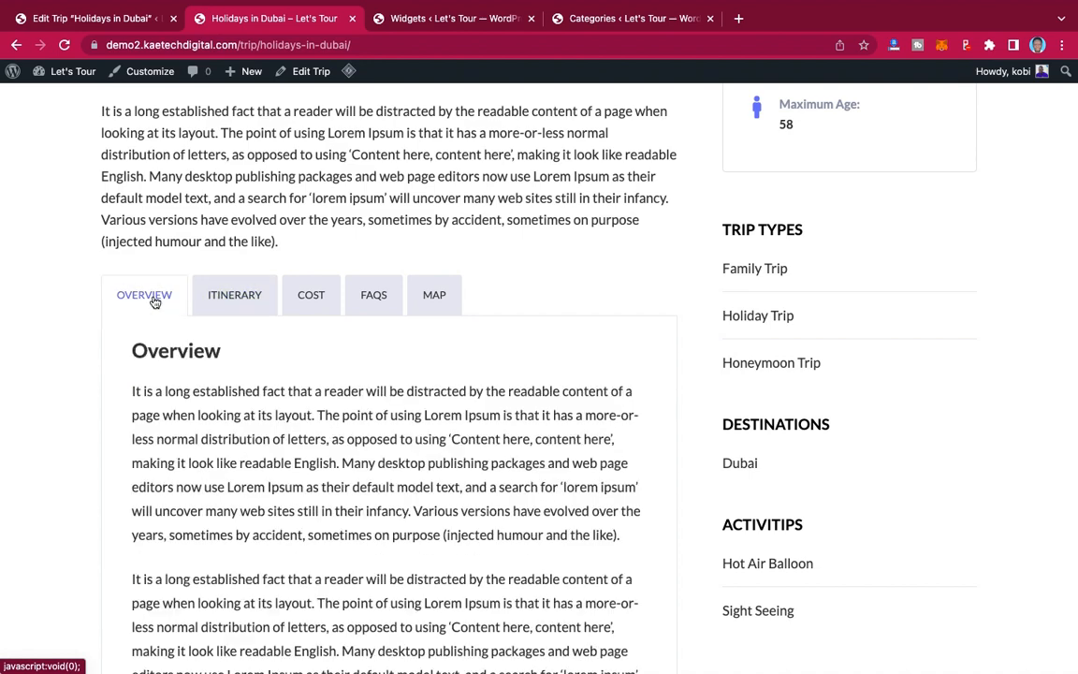
Step: Browse the photo gallery on the Holidays in Dubai trip page and review the pricing and Trip Facts beside it
scroll(544, 375, "up", 10)
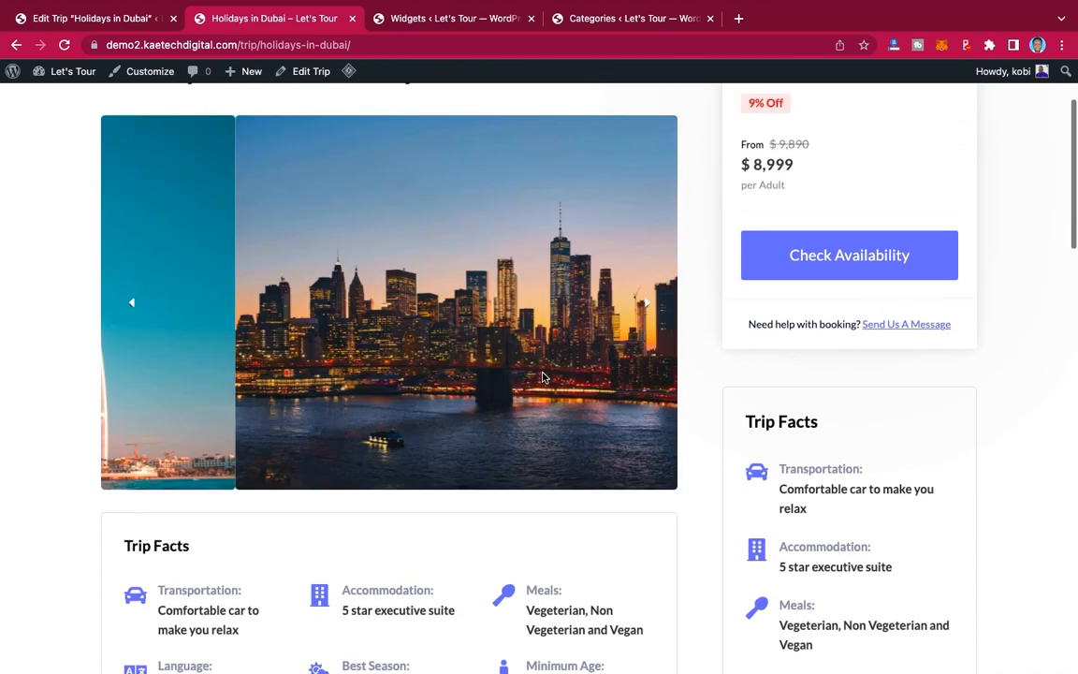
scroll(541, 376, "up", 3)
left_click(649, 466)
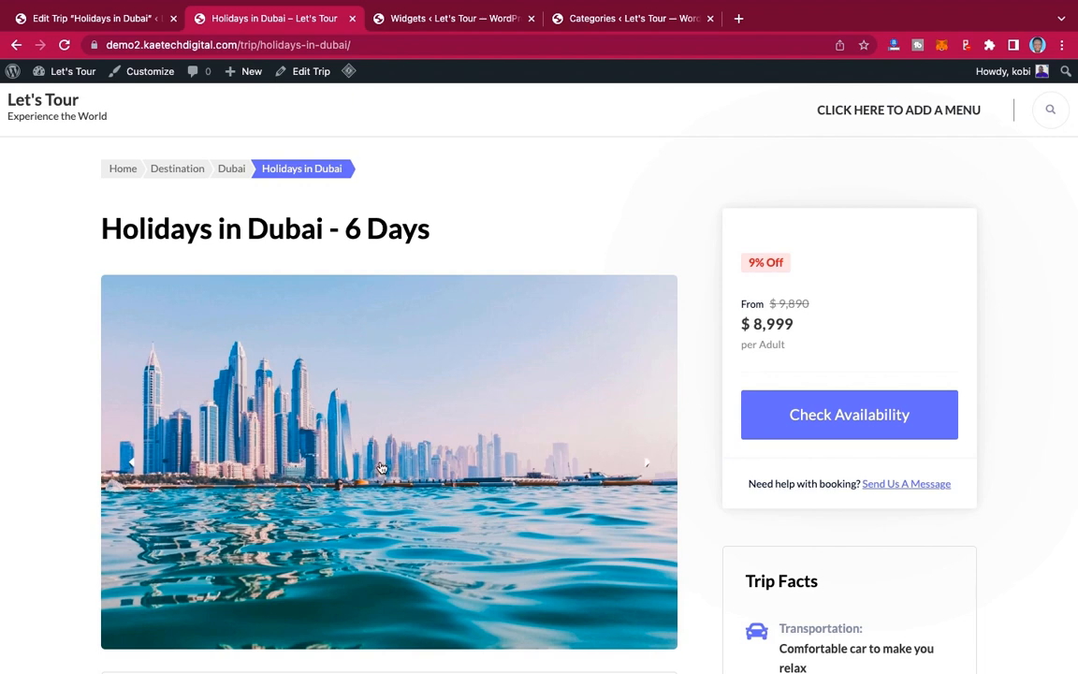
left_click(646, 464)
left_click(648, 465)
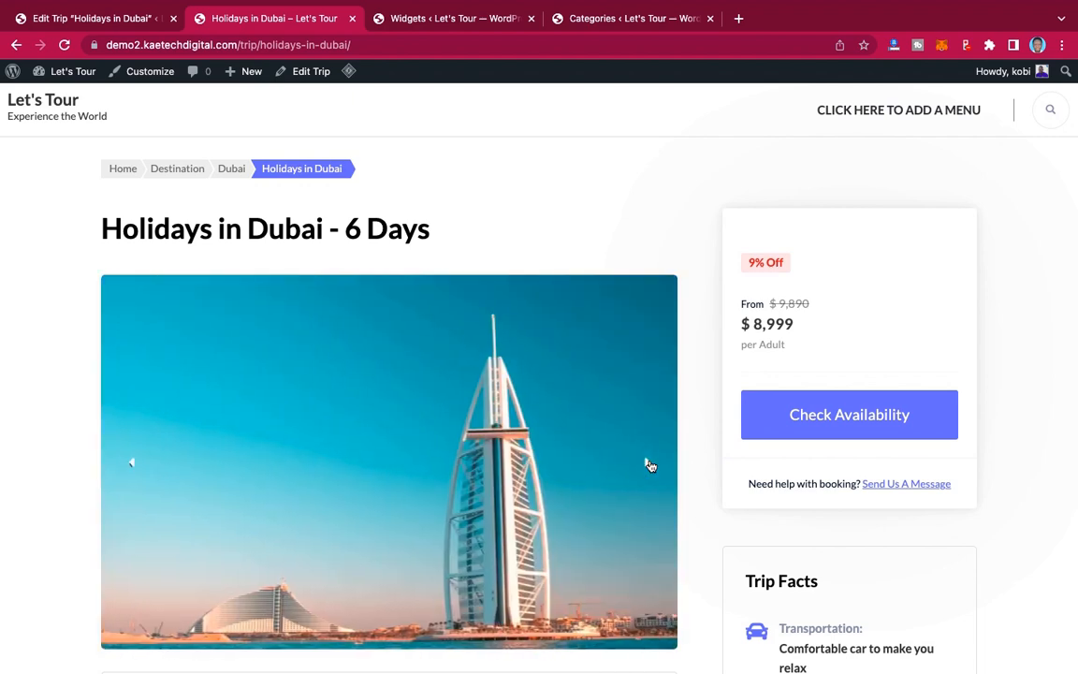
scroll(651, 465, "down", 4)
scroll(651, 465, "up", 2)
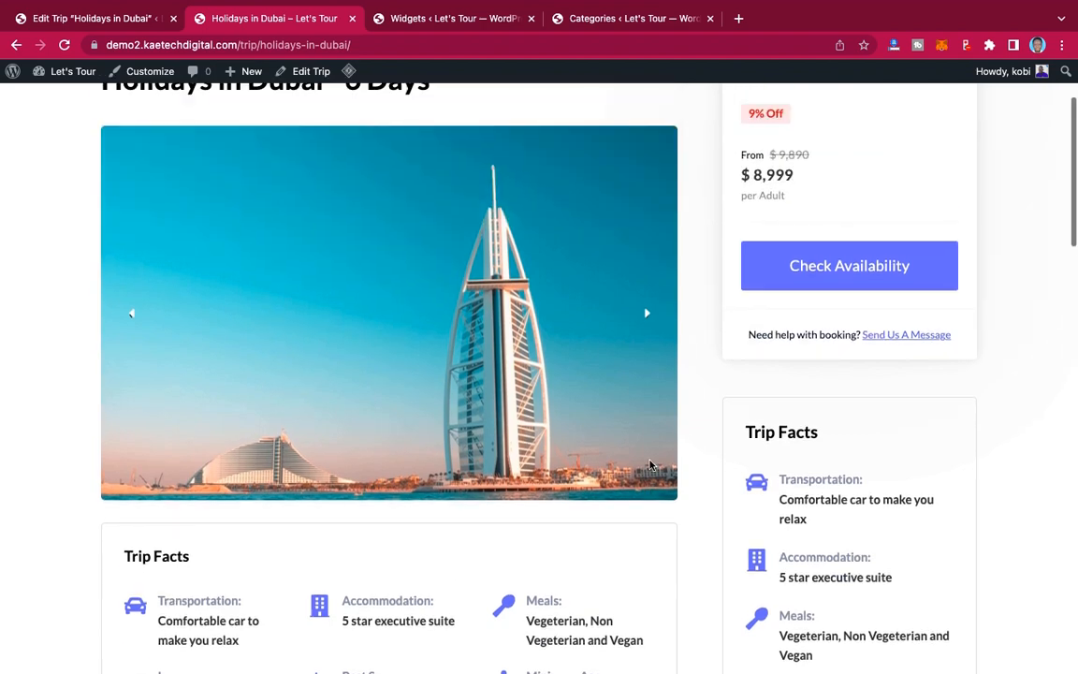
scroll(651, 465, "up", 2)
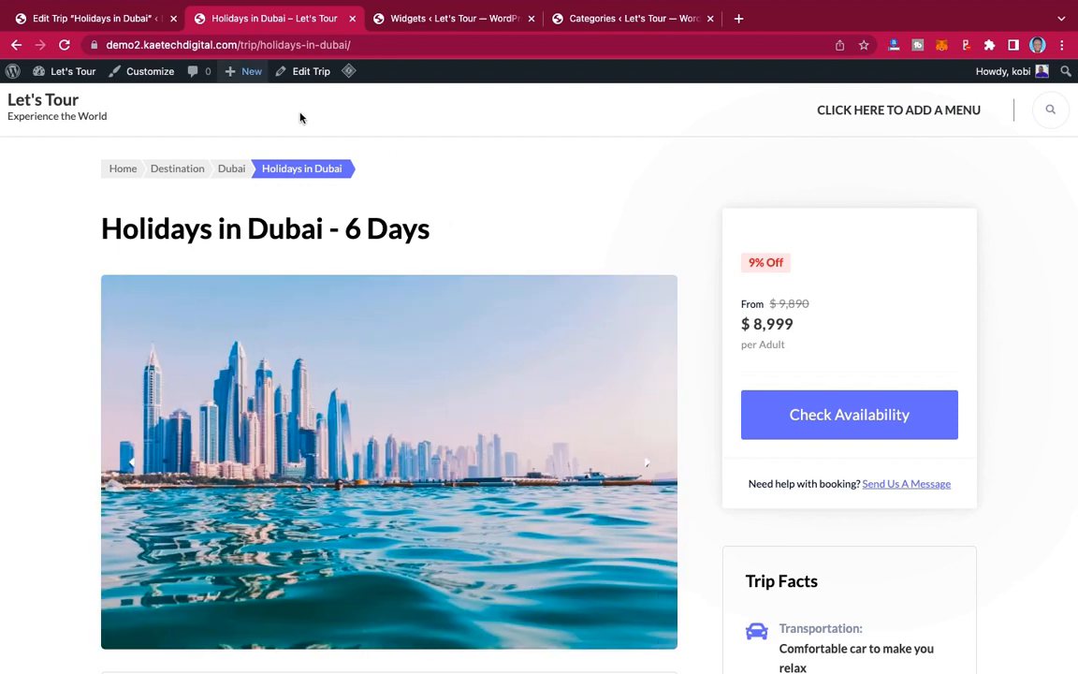
Step: Return to the Holidays in Dubai trip editor, turn off fullscreen mode and open the list of all trips
left_click(107, 19)
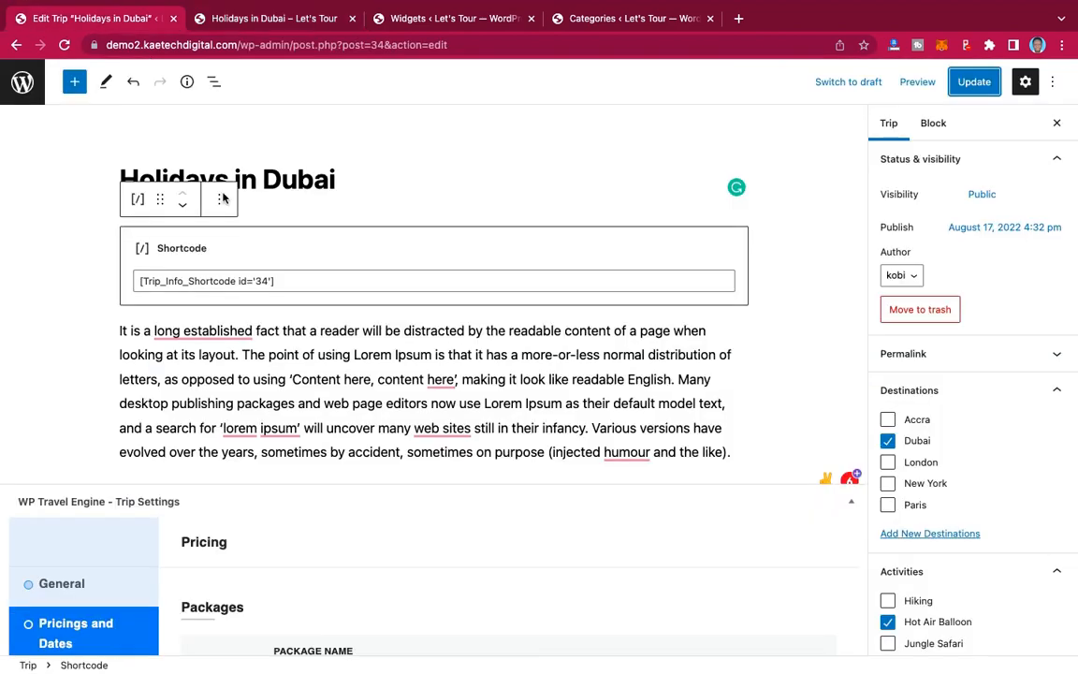
left_click(1054, 83)
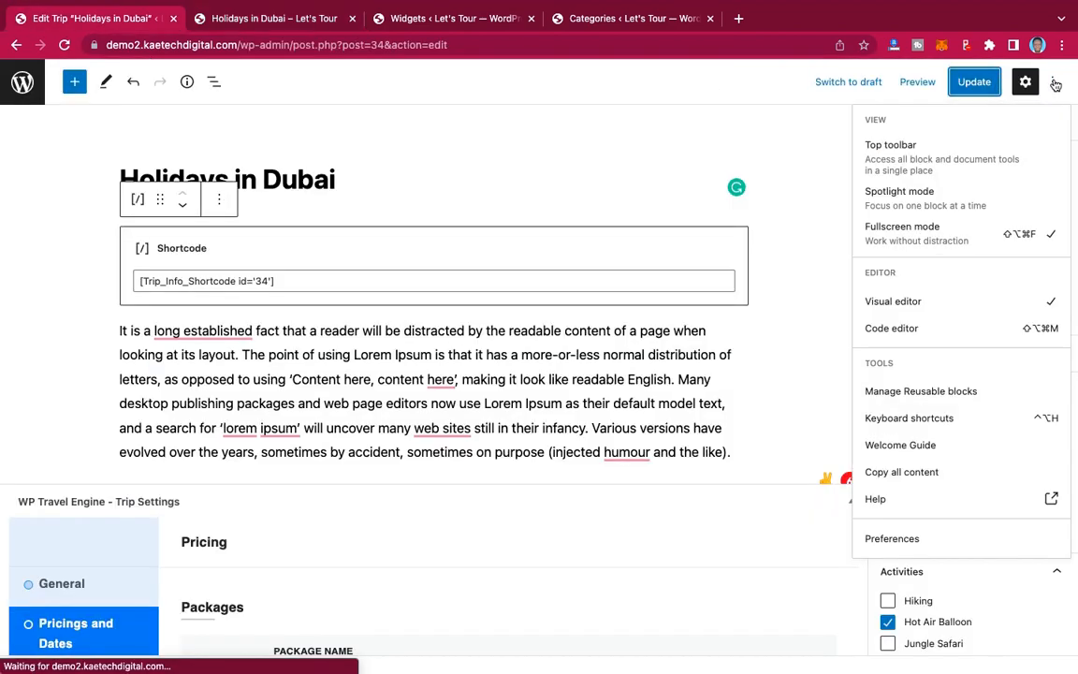
left_click(946, 240)
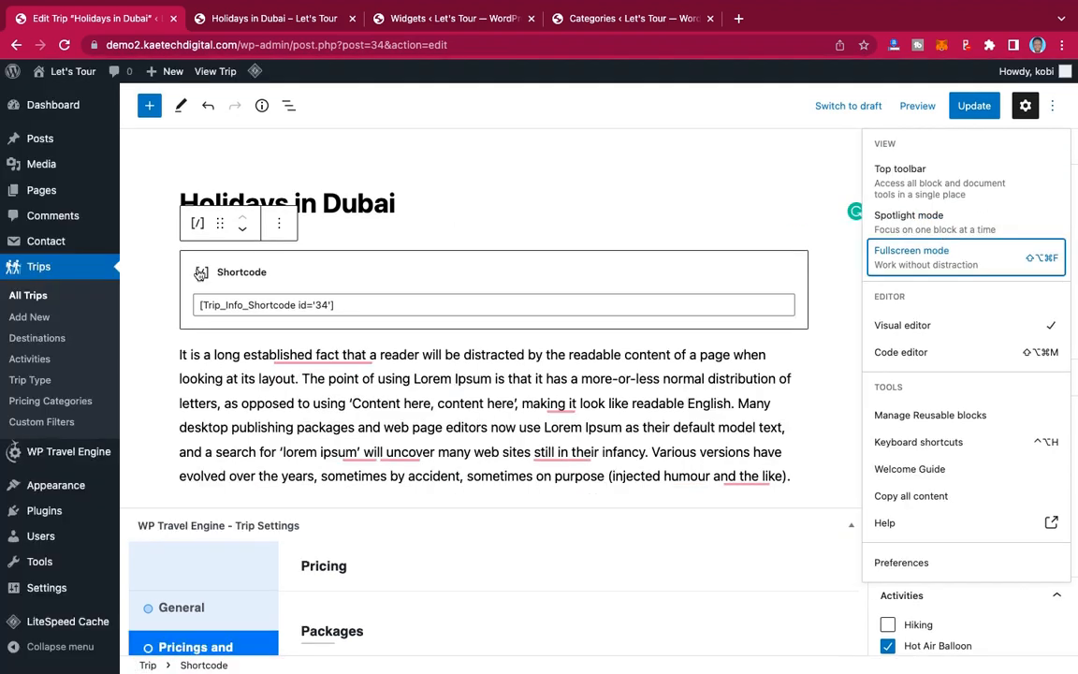
left_click(28, 296)
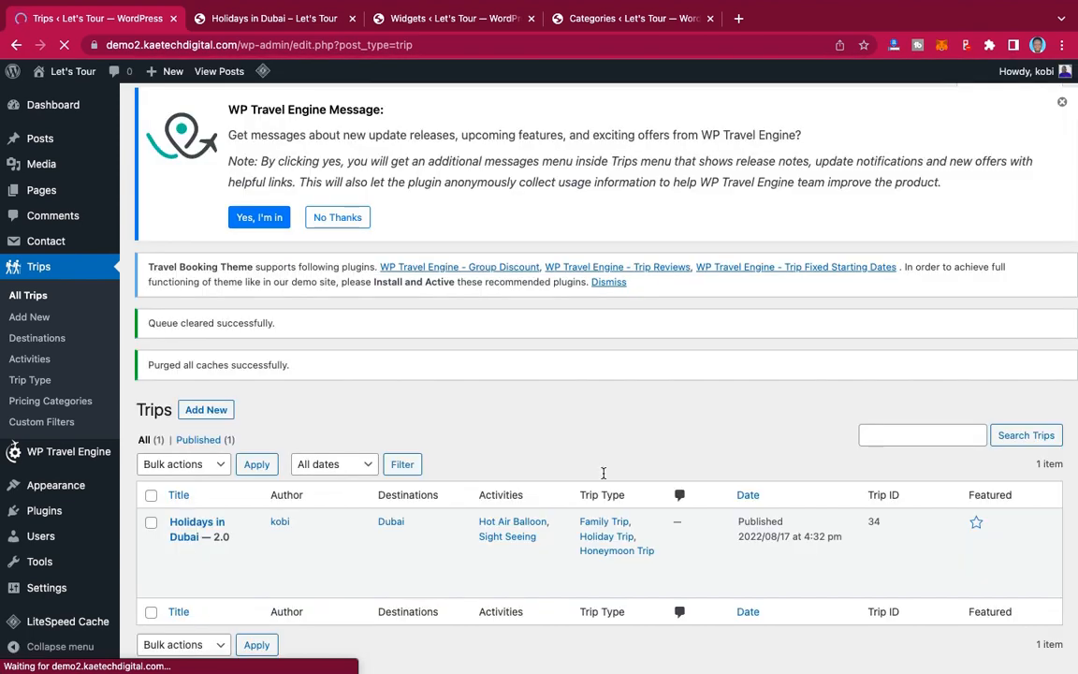
Step: Clone the Holidays in Dubai trip from the trips list
scroll(603, 473, "down", 3)
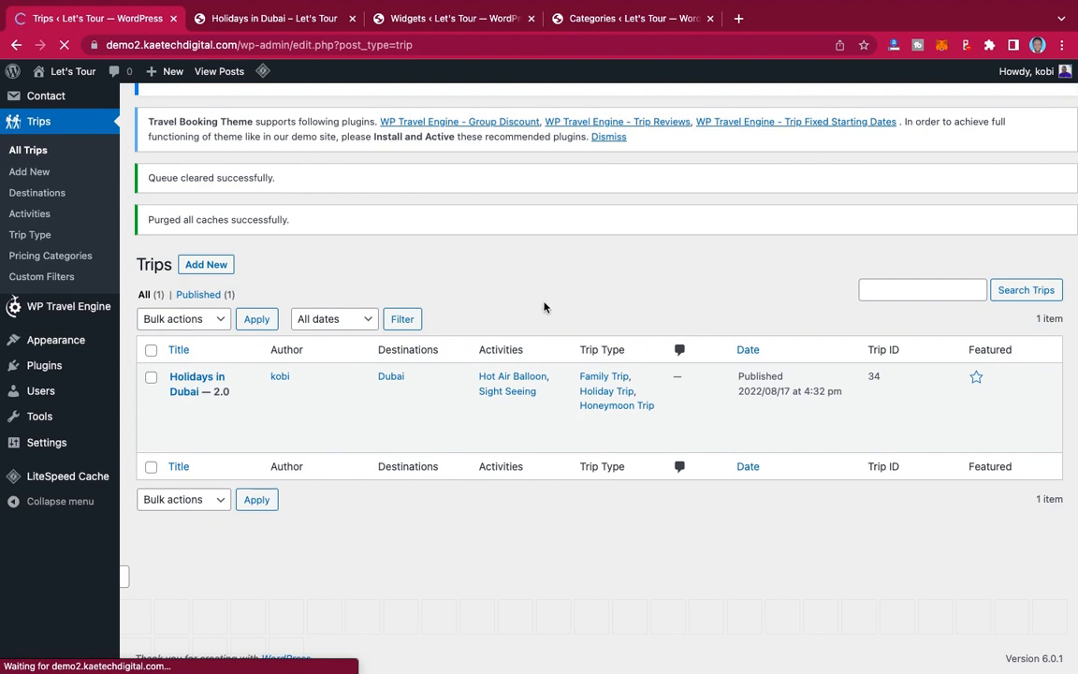
scroll(544, 306, "up", 3)
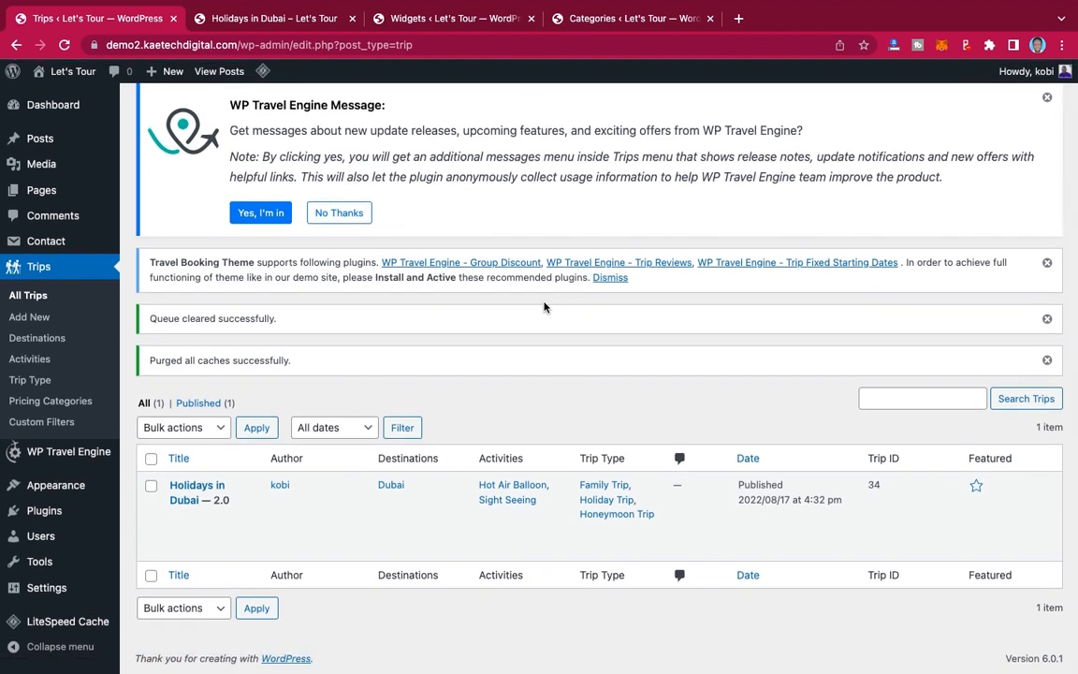
mouse_move(194, 508)
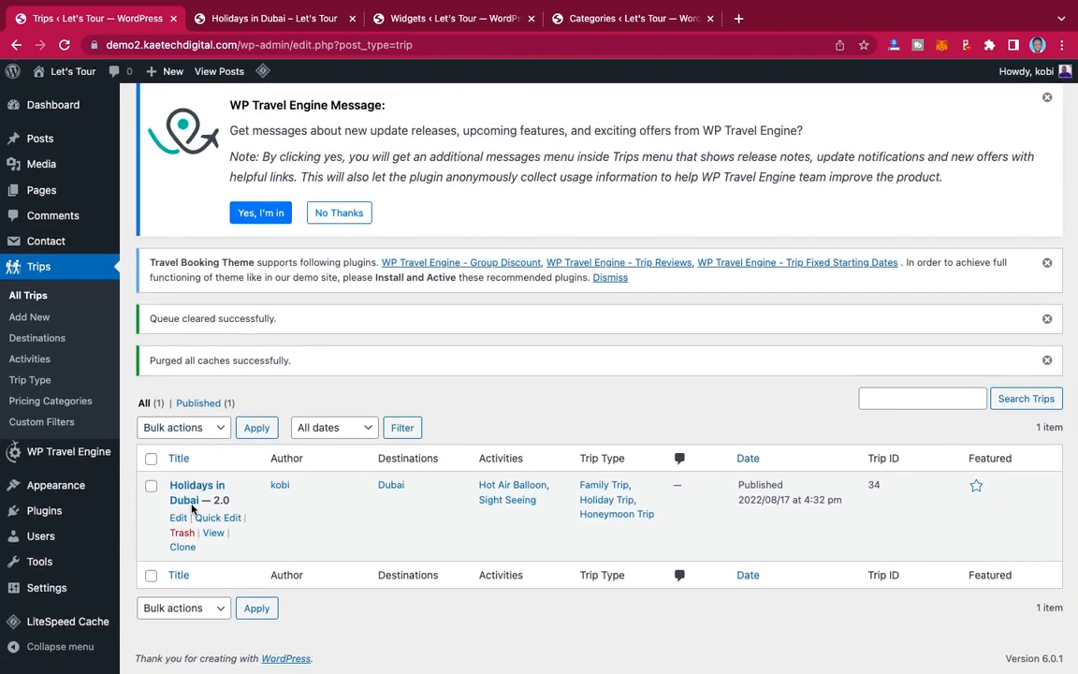
left_click(180, 552)
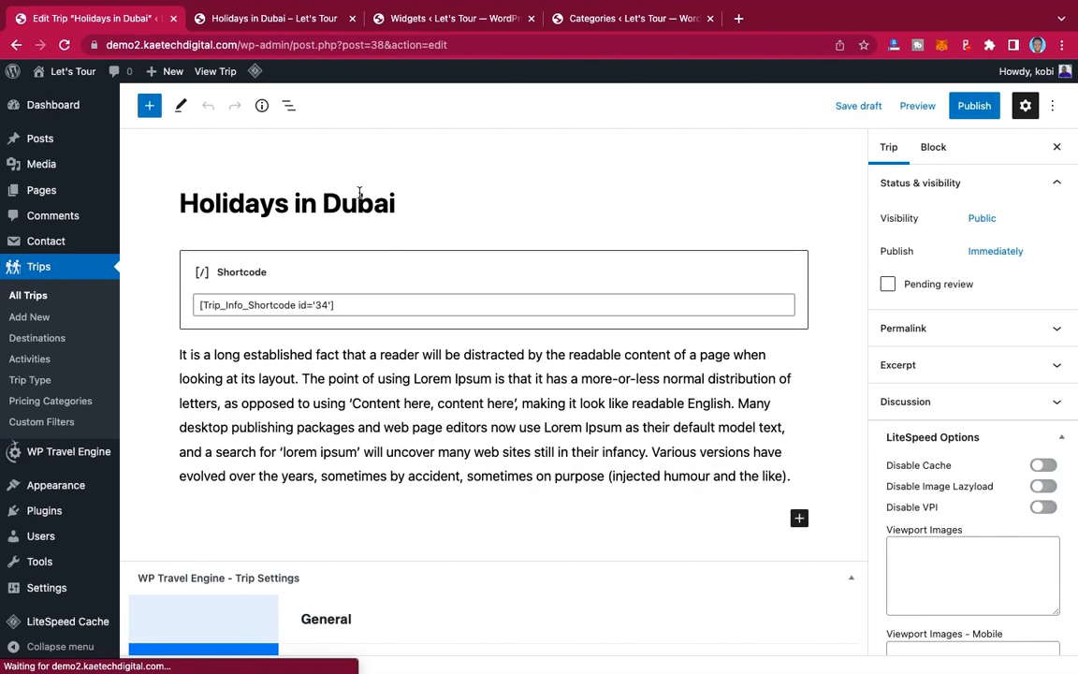
Step: Replace the cloned trip's title with "A Trip To The Motherland"
left_click(398, 206)
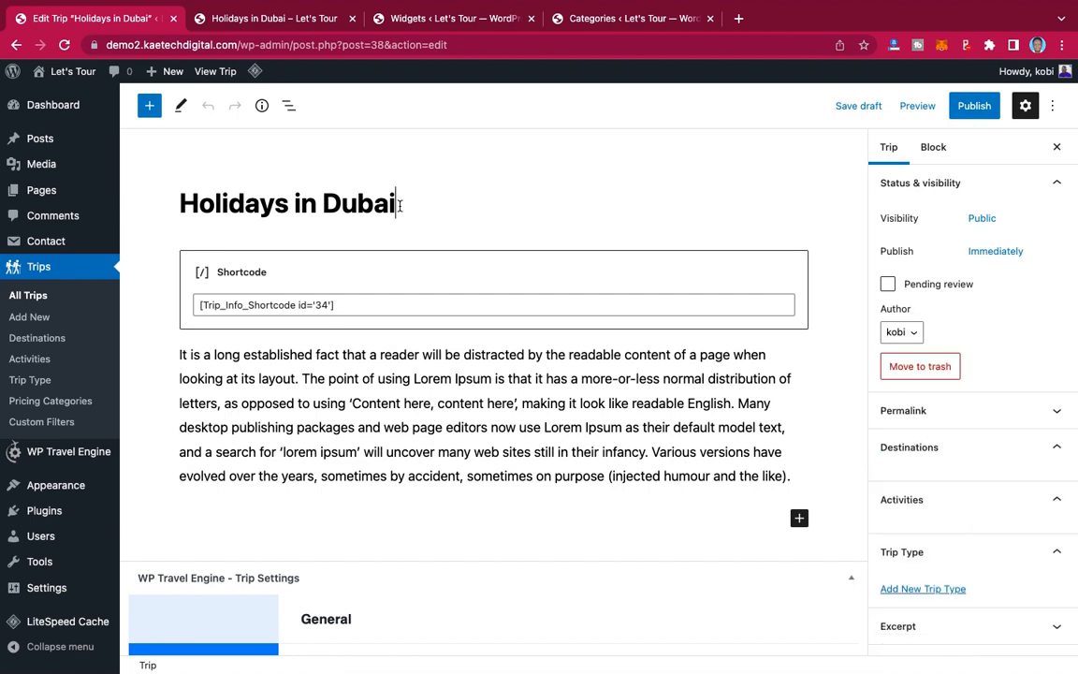
left_click_drag(268, 203, 184, 198)
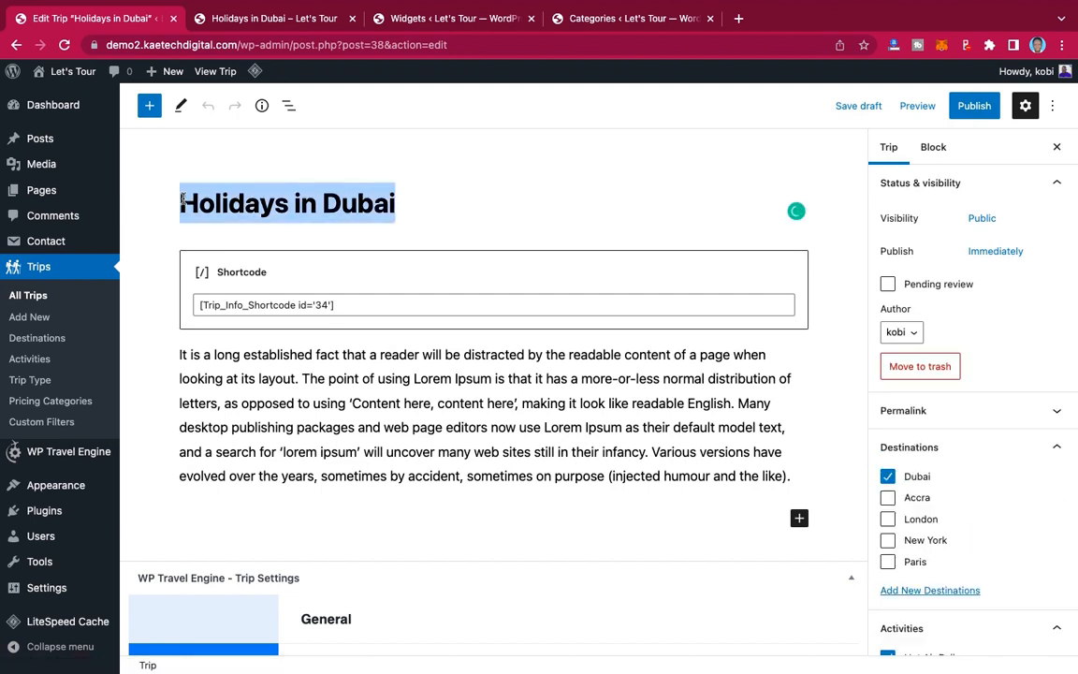
type("A Tr")
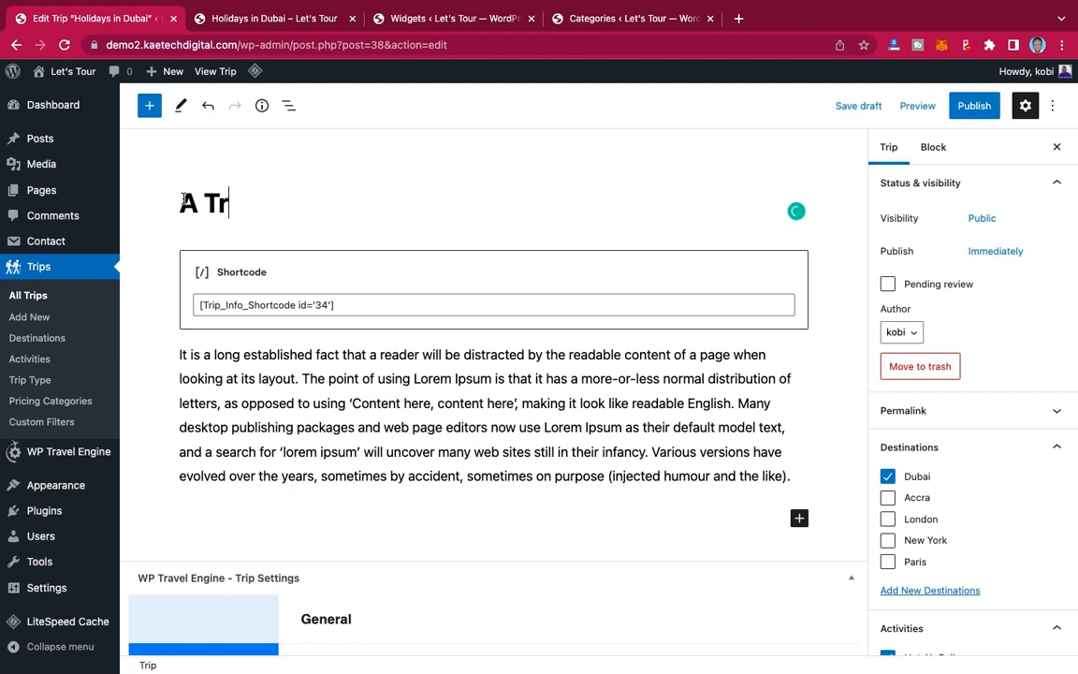
type("ip To The Mother")
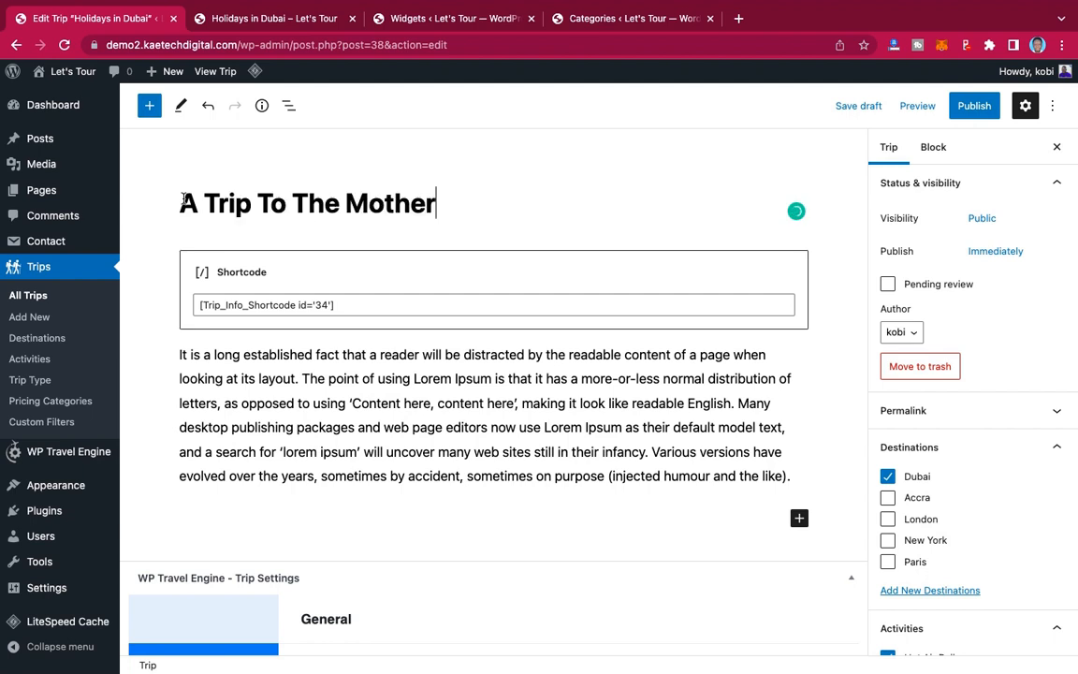
type("land")
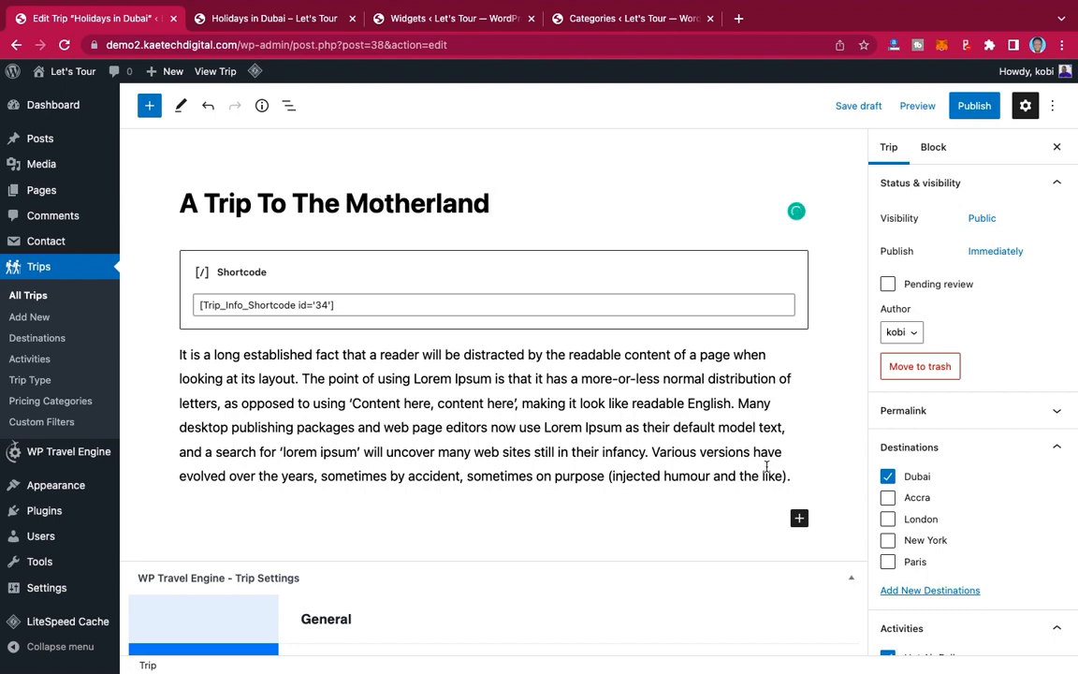
Step: Change the cloned trip's destination from Dubai to Accra and add the Hiking and Jungle Safari activities
left_click(887, 497)
left_click(888, 477)
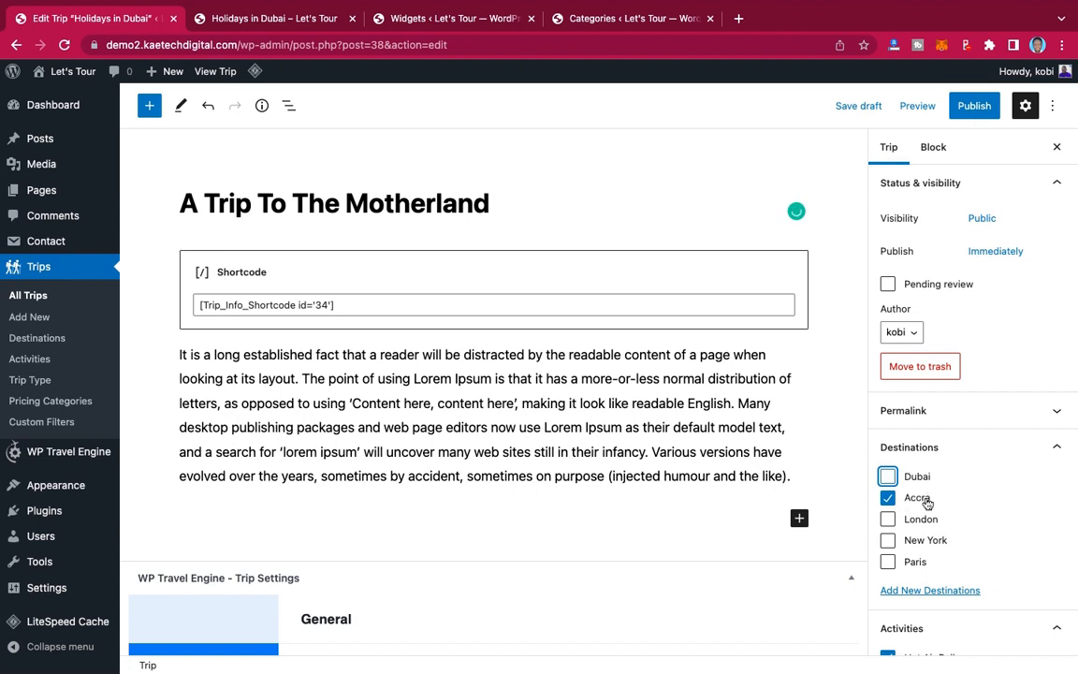
scroll(927, 503, "down", 5)
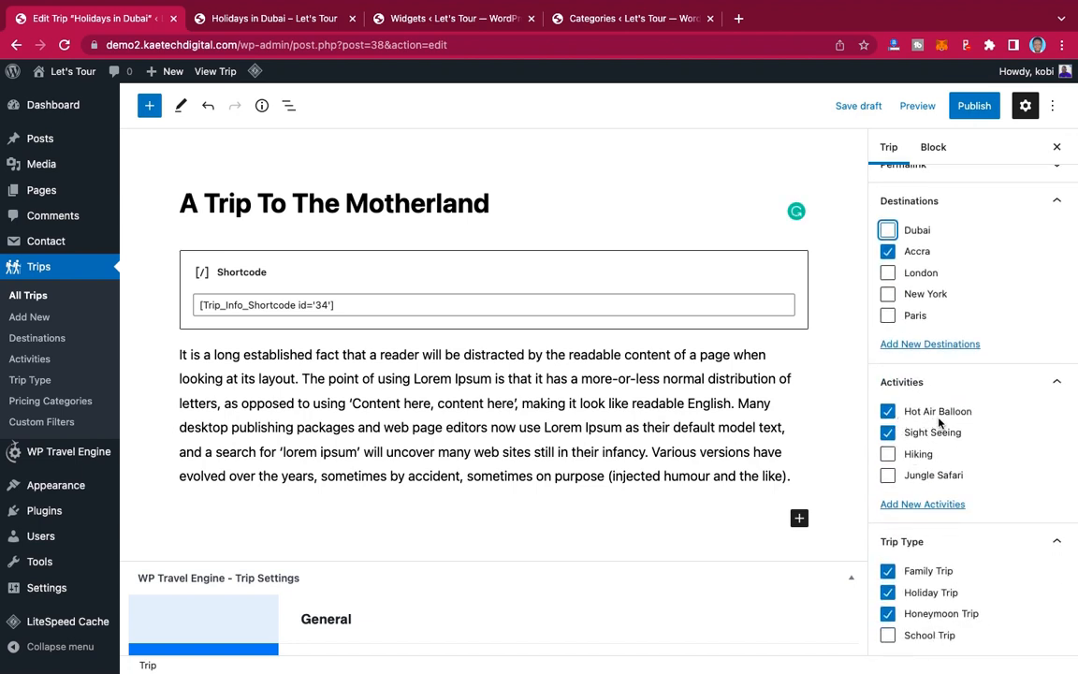
left_click(887, 454)
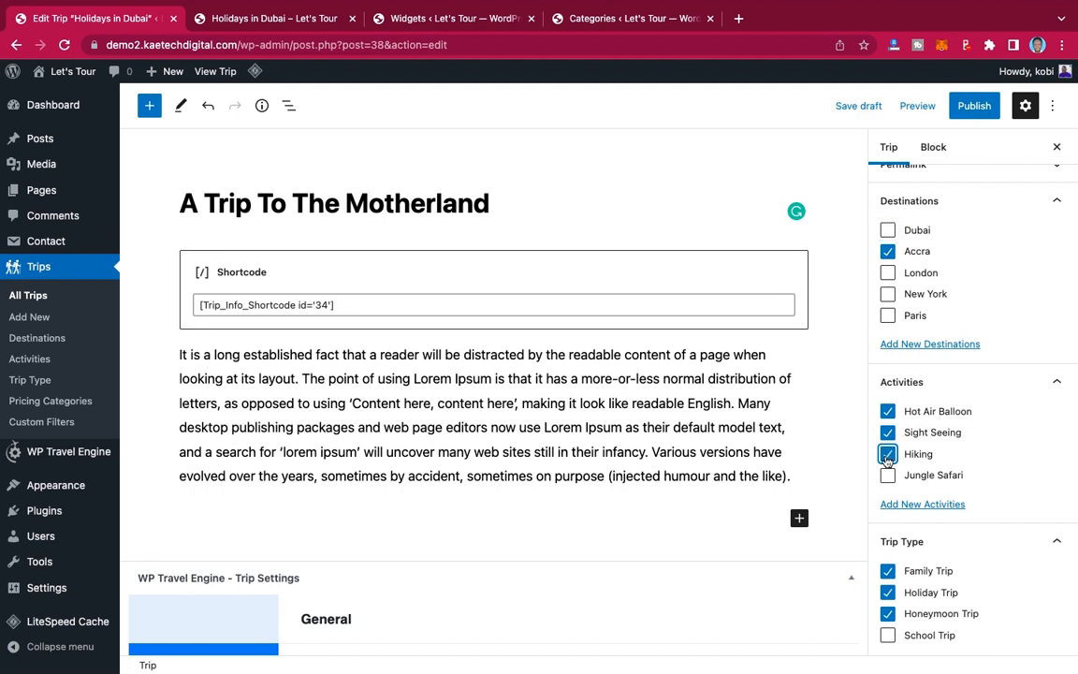
left_click(887, 476)
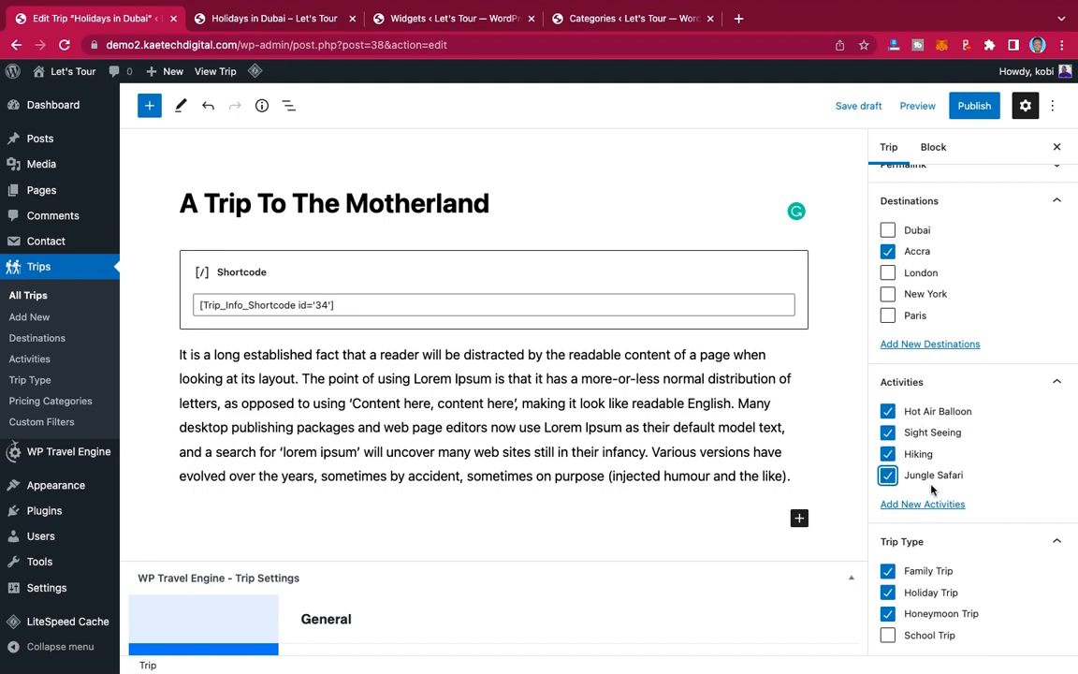
Step: Remove Honeymoon Trip from the trip types and select School Trip
scroll(900, 488, "down", 5)
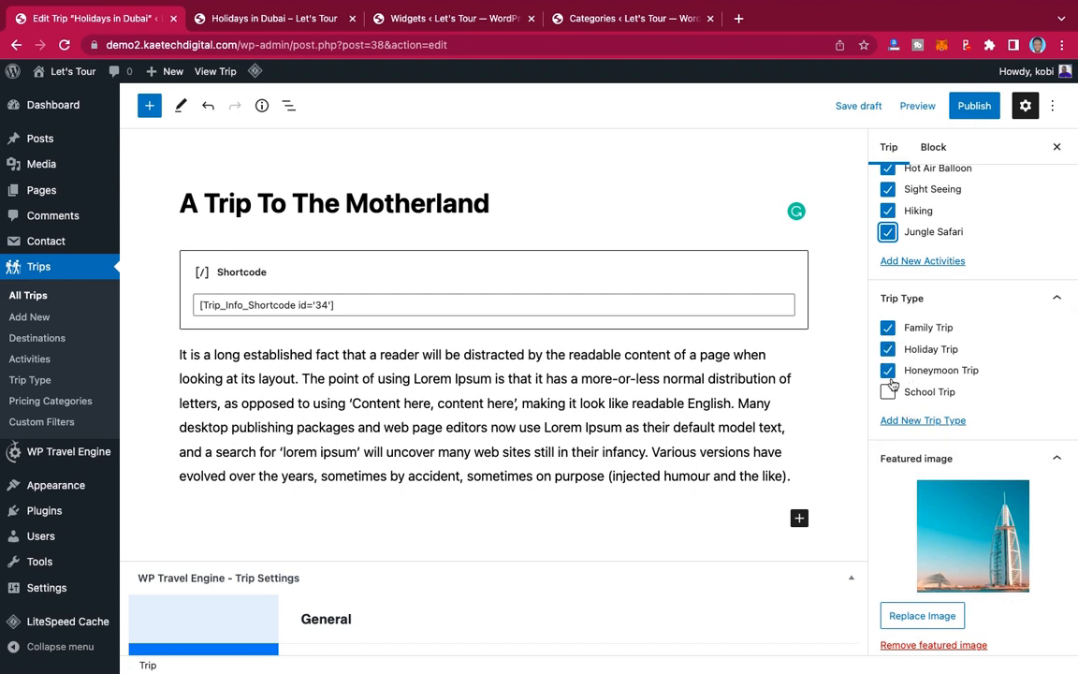
left_click(888, 372)
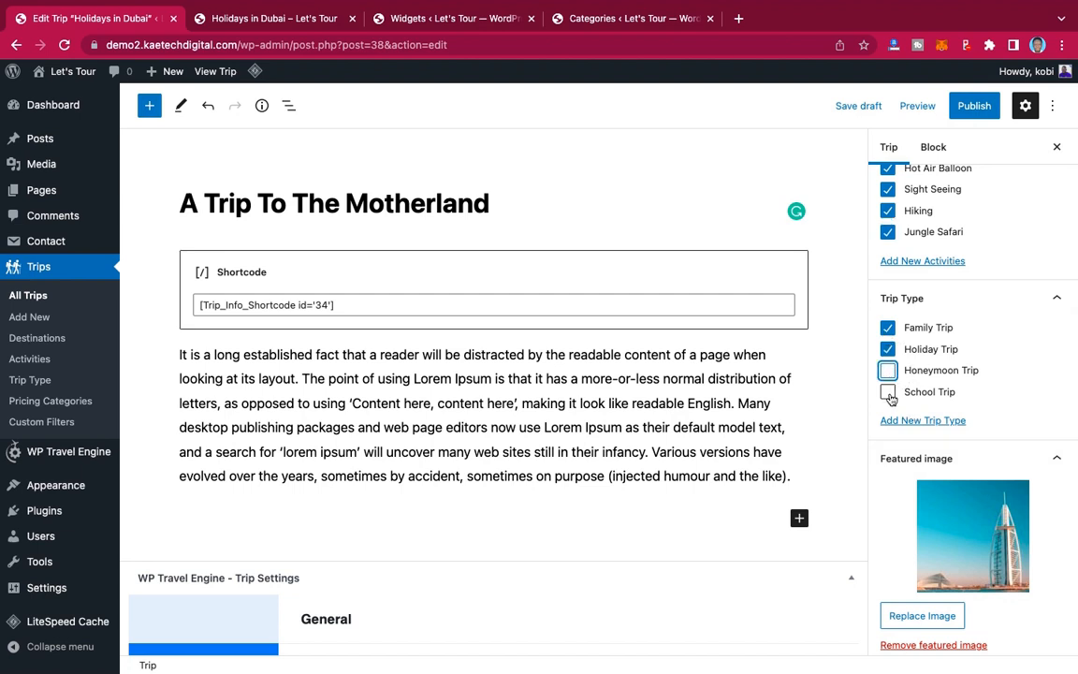
left_click(888, 392)
Step: Replace the trip's featured image with the media library photo of the star-topped monument arch
scroll(933, 412, "down", 1)
scroll(933, 409, "down", 4)
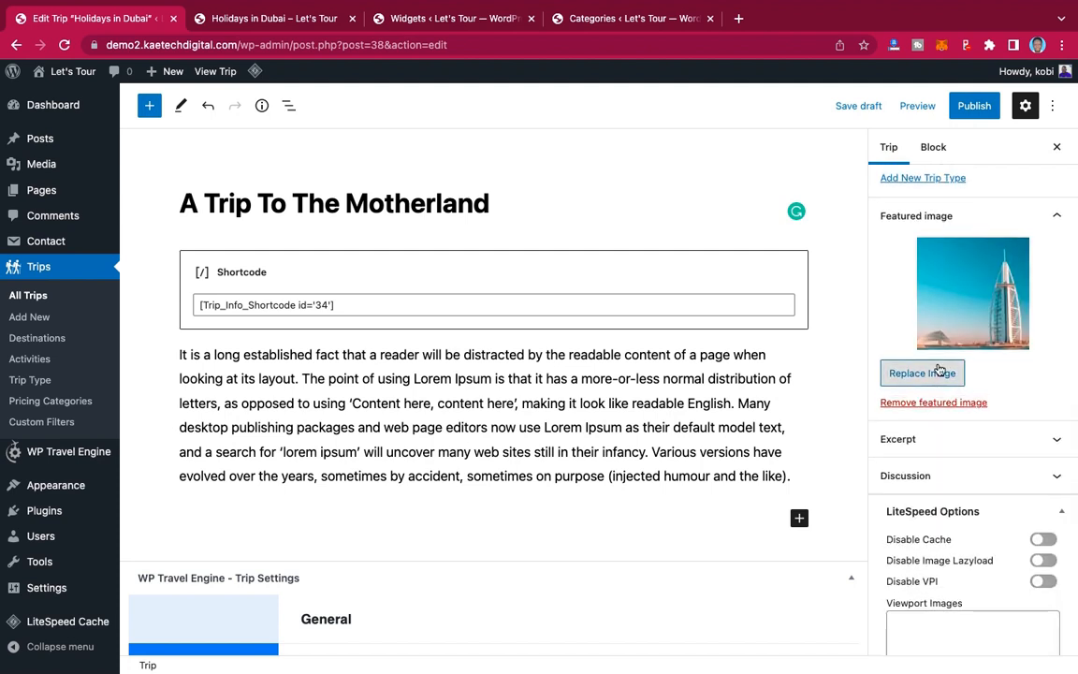
left_click(939, 372)
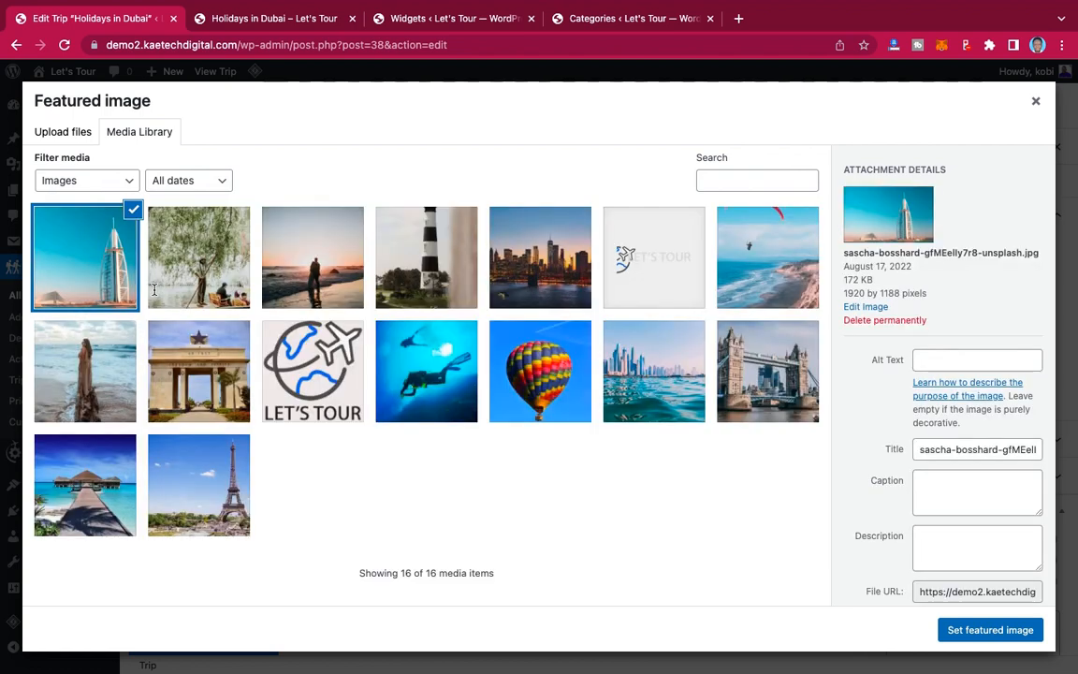
left_click(177, 361)
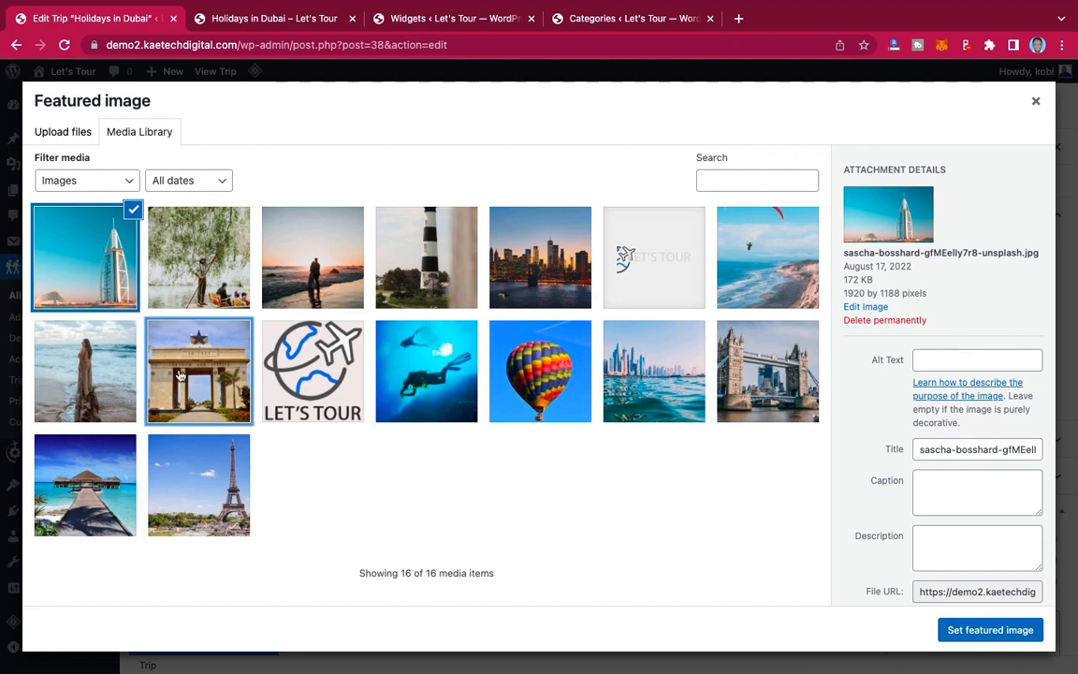
left_click(983, 632)
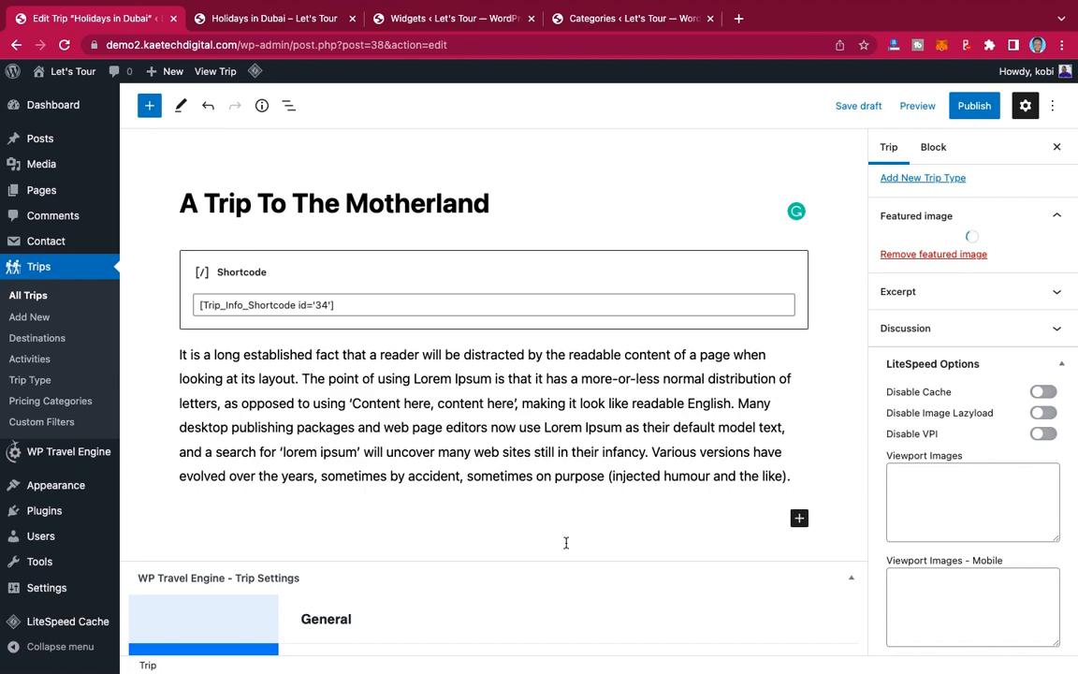
Step: Publish the A Trip To The Motherland trip and open its Pricings and Dates settings
scroll(565, 543, "down", 5)
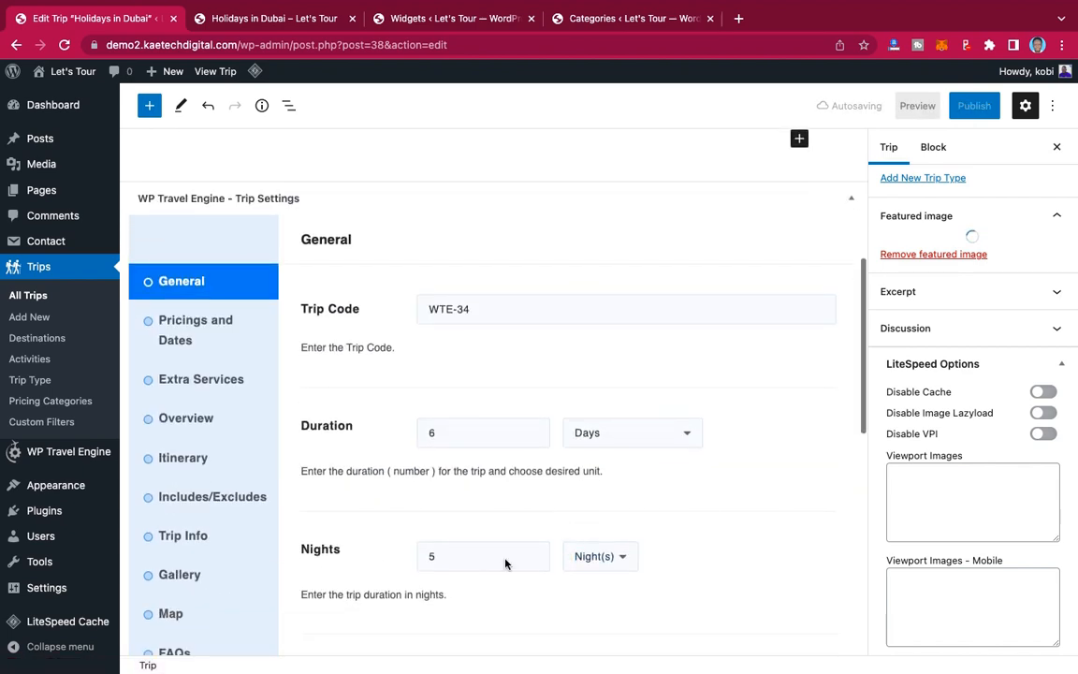
scroll(768, 368, "up", 5)
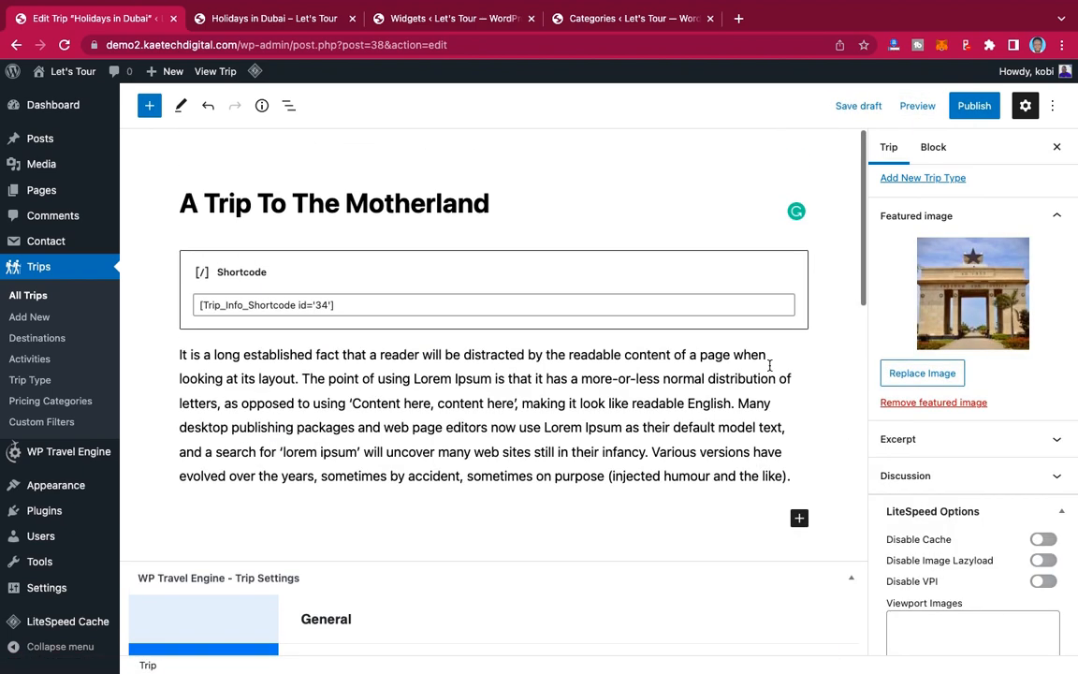
left_click(977, 106)
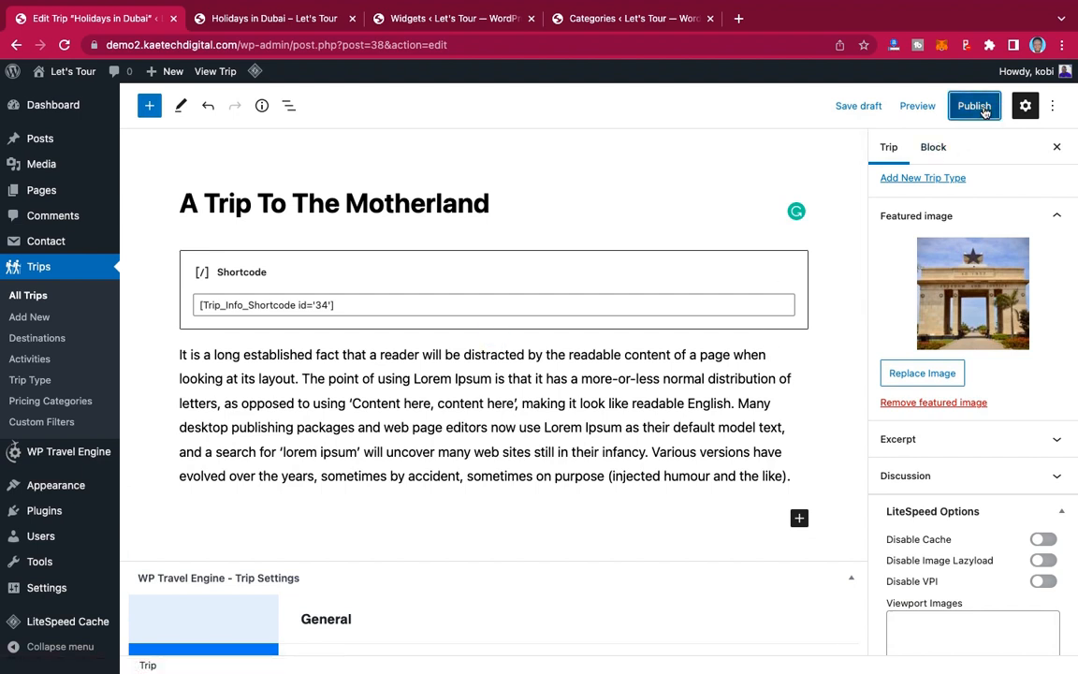
left_click(956, 108)
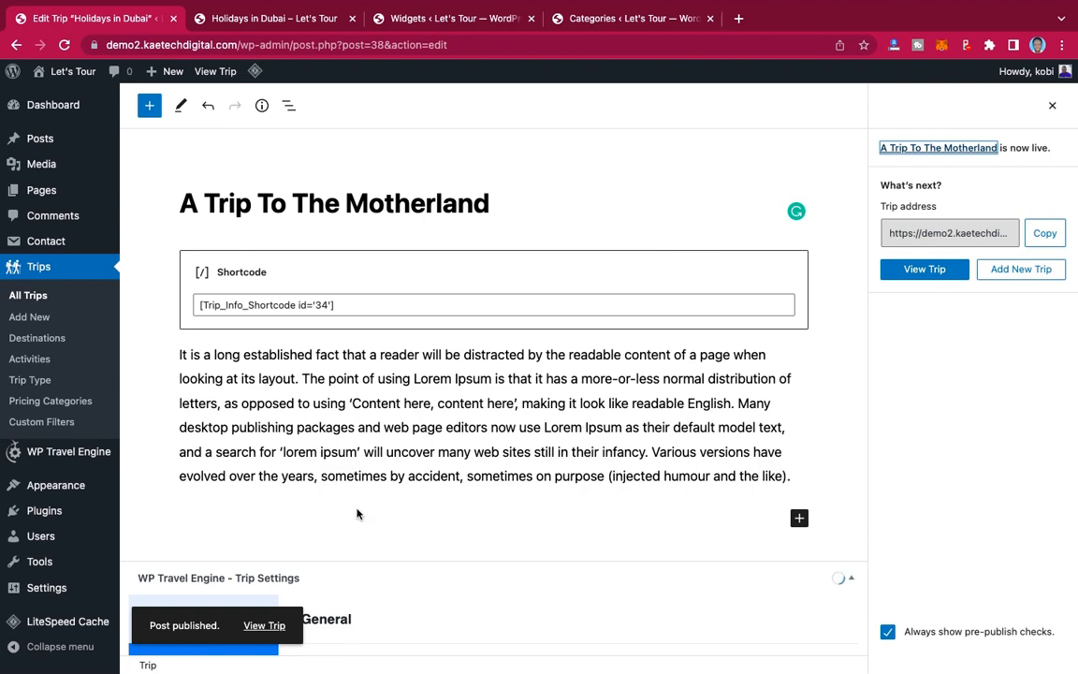
scroll(356, 510, "down", 4)
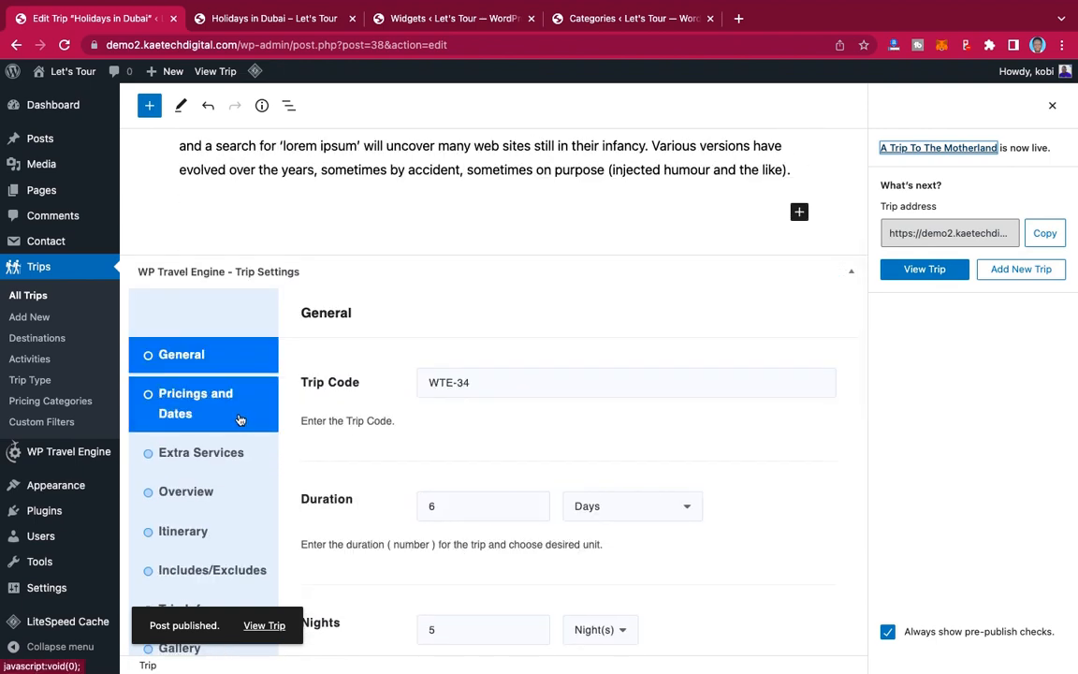
left_click(239, 419)
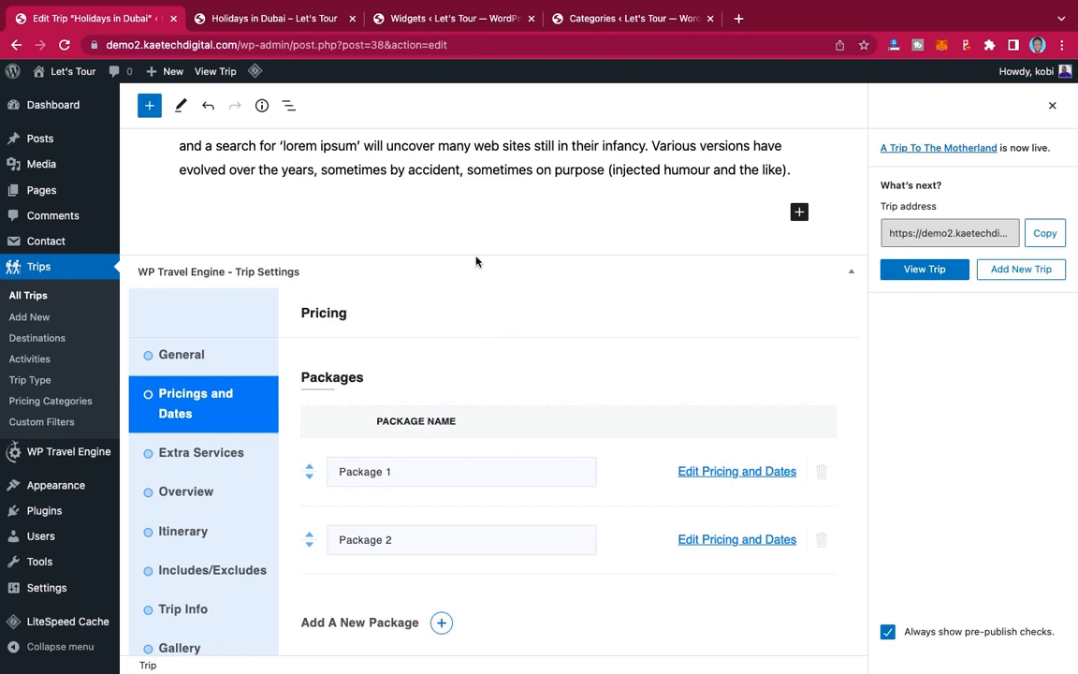
Step: Mark Family Day Out, Honeymoon Getaway, A Trip To The Motherland and Holidays in Dubai as featured in the list of all trips
left_click(31, 297)
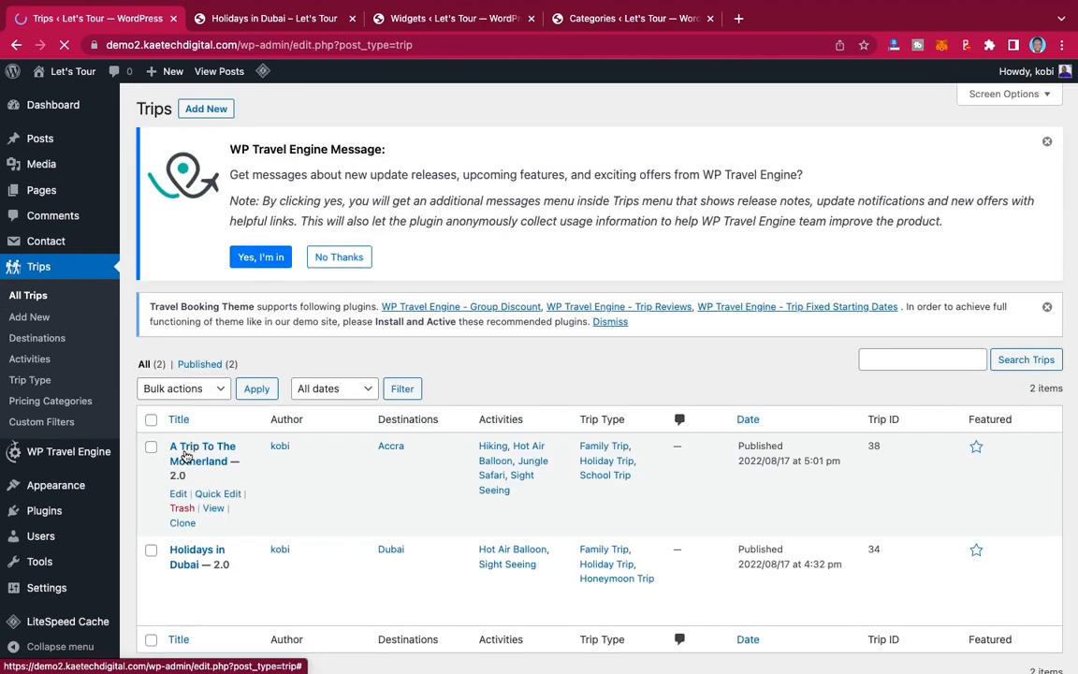
scroll(182, 348, "down", 2)
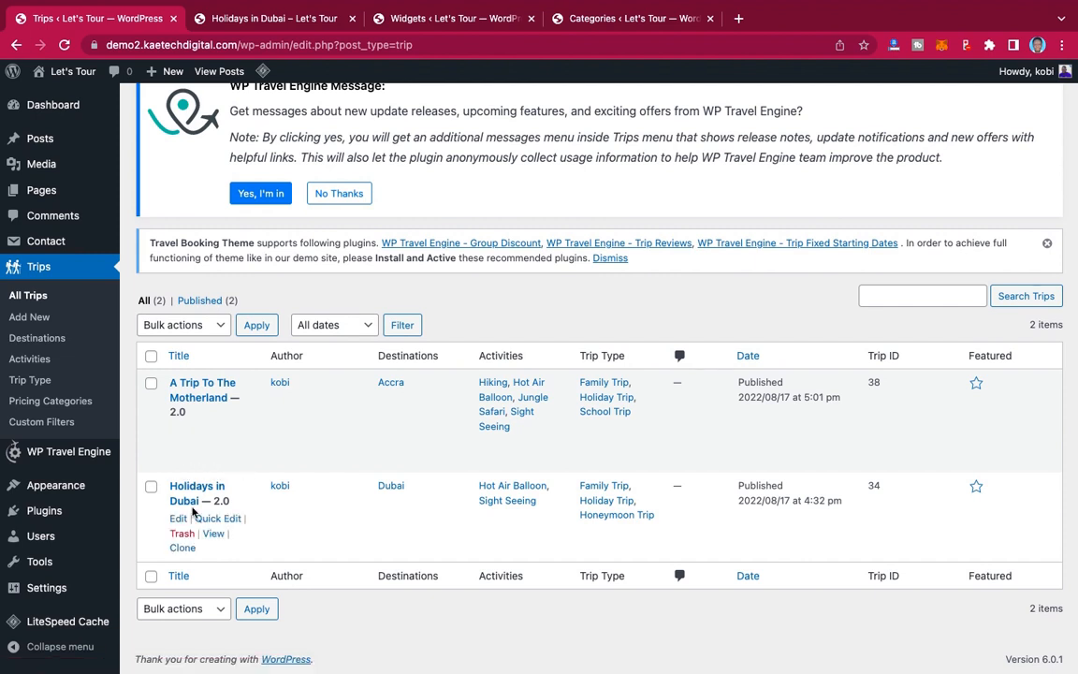
left_click(181, 459)
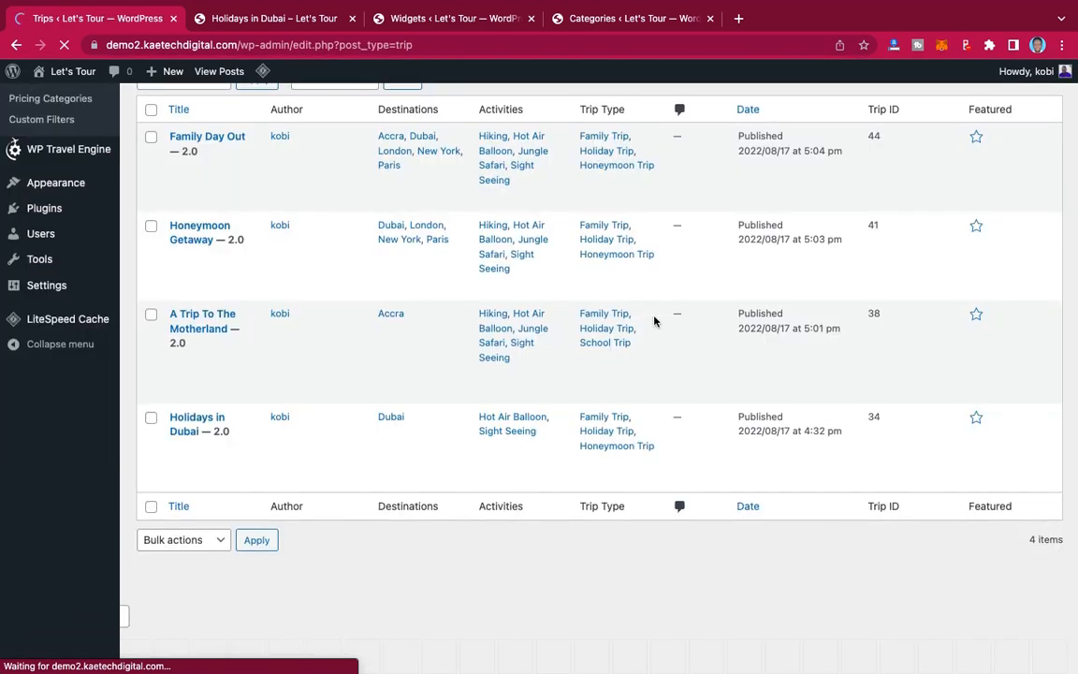
scroll(657, 321, "up", 1)
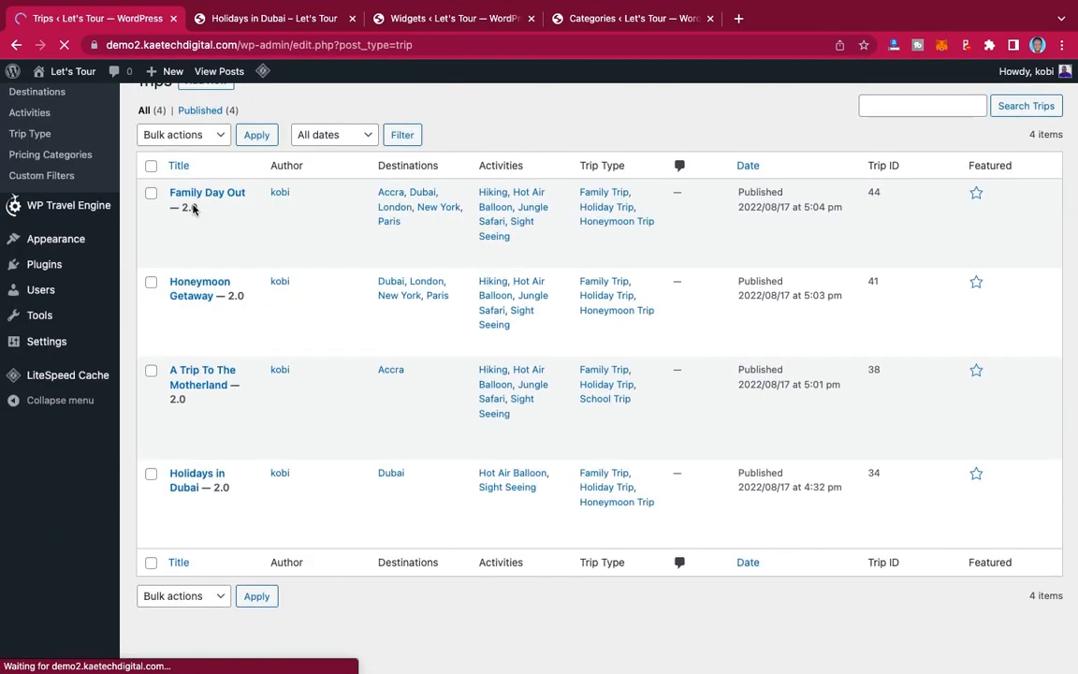
scroll(217, 384, "up", 1)
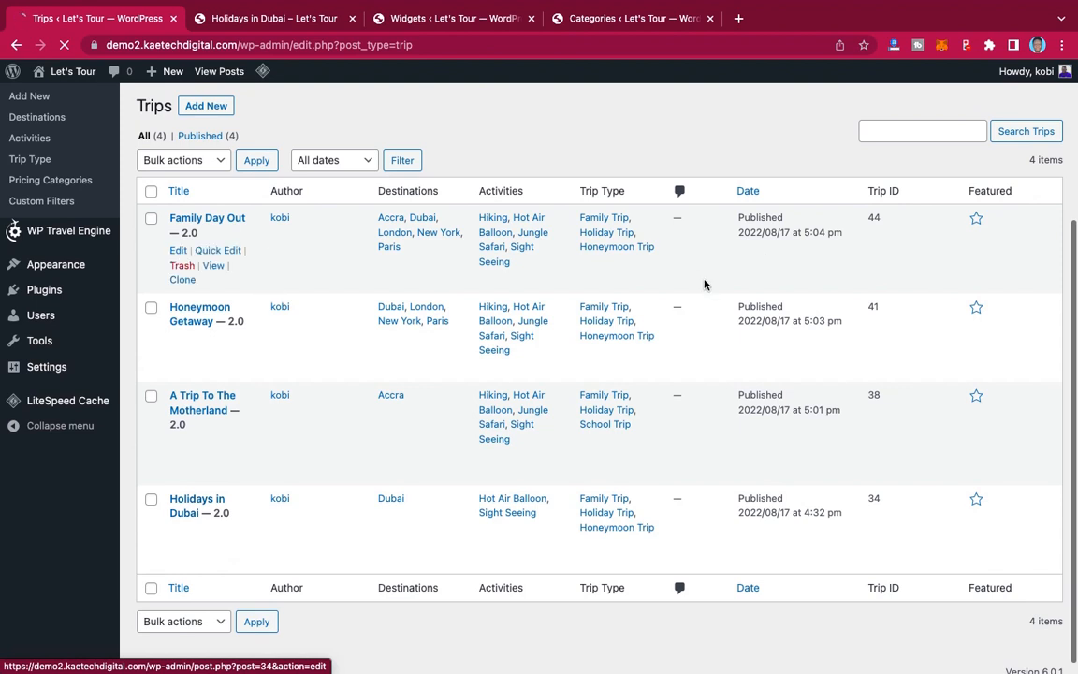
left_click(976, 227)
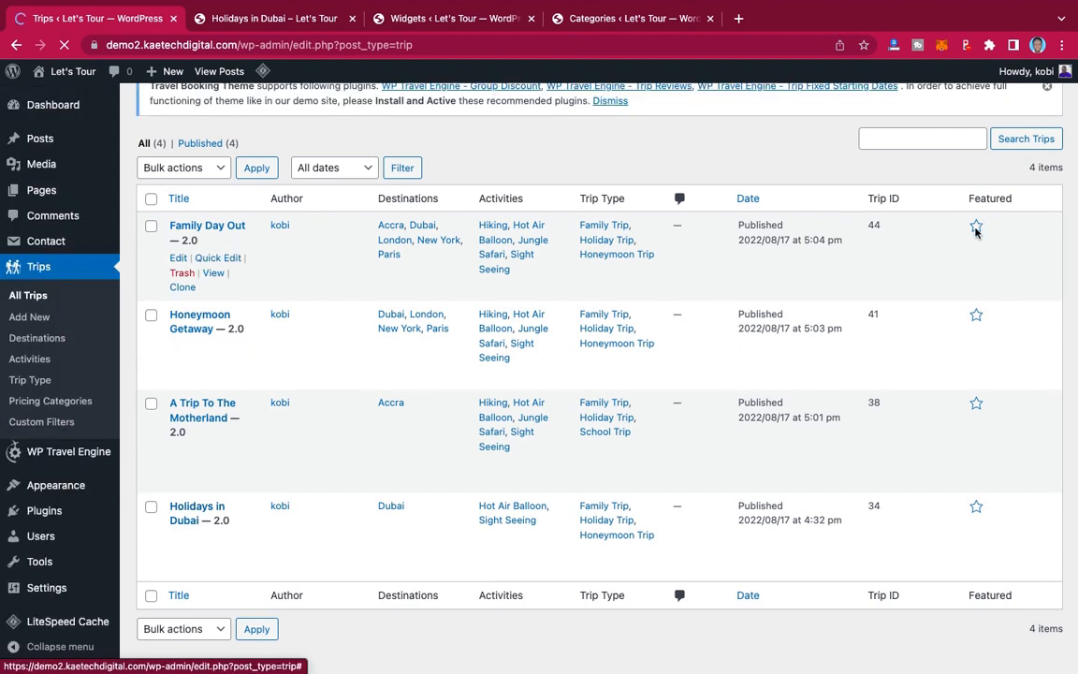
left_click(976, 316)
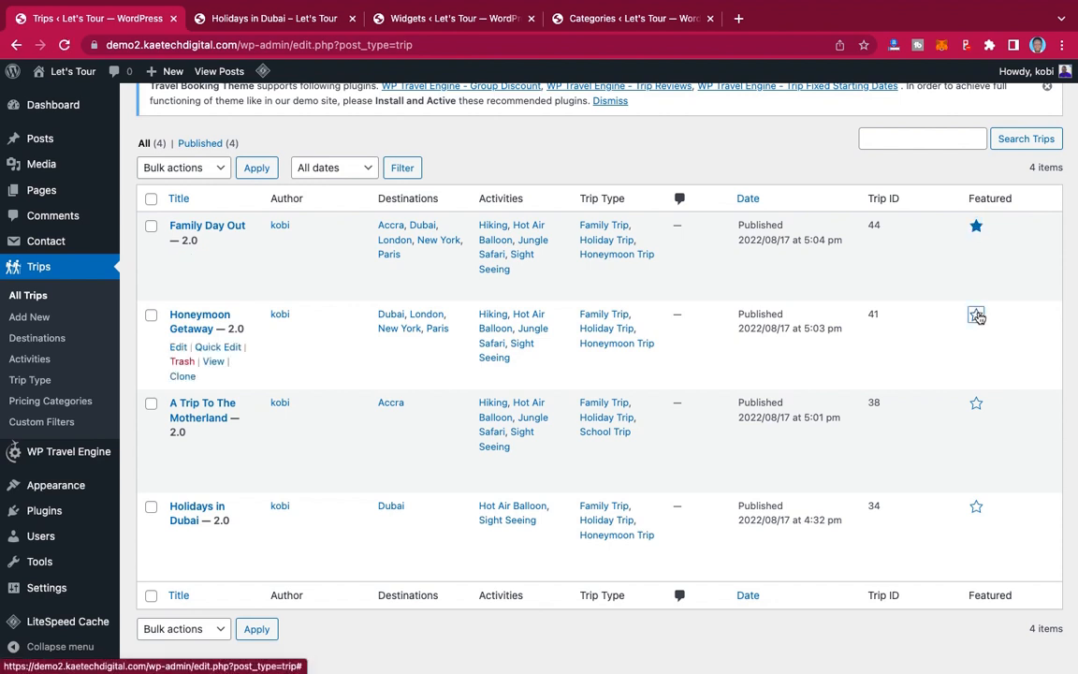
left_click(977, 405)
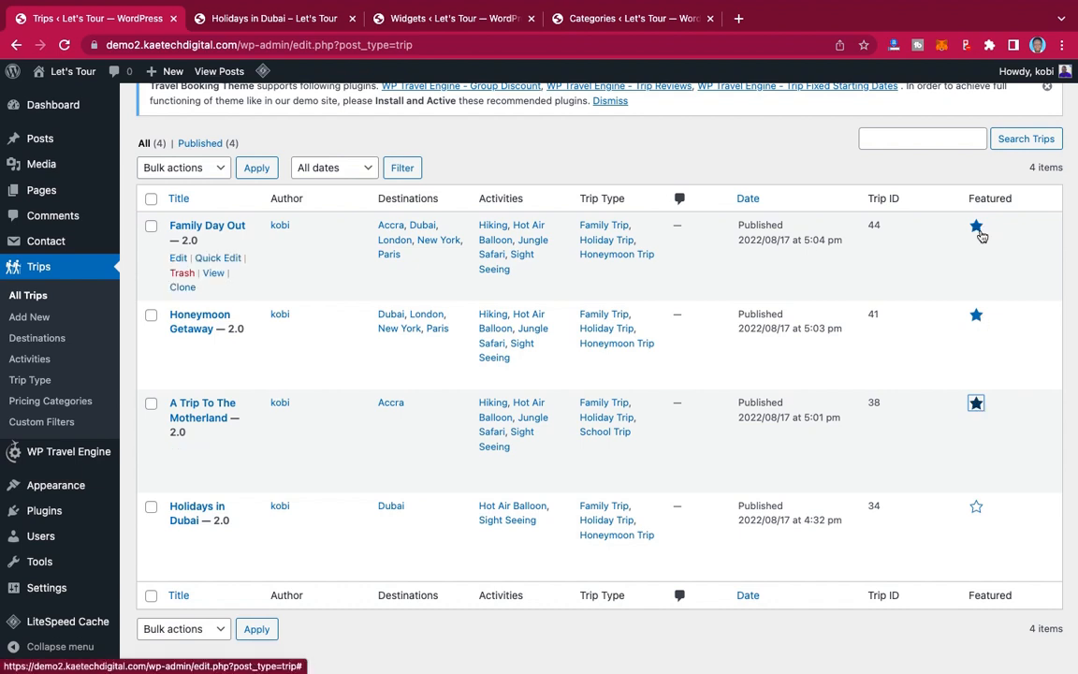
left_click(976, 507)
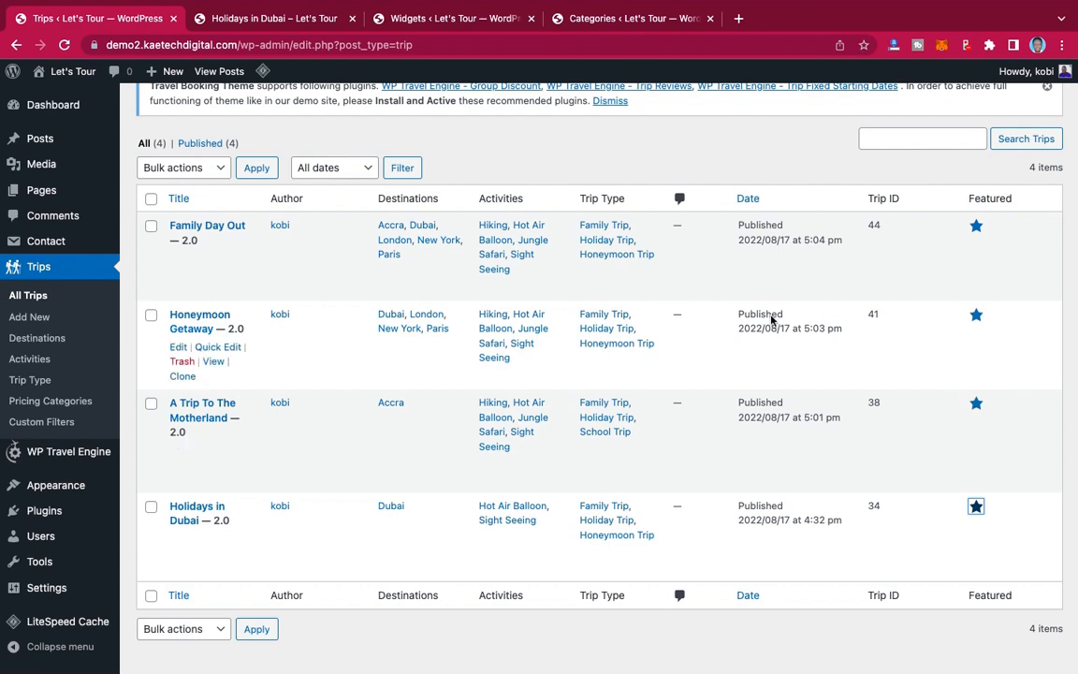
Step: Review the site's list of existing pages and the content of the live Let's Tour homepage
scroll(363, 317, "up", 5)
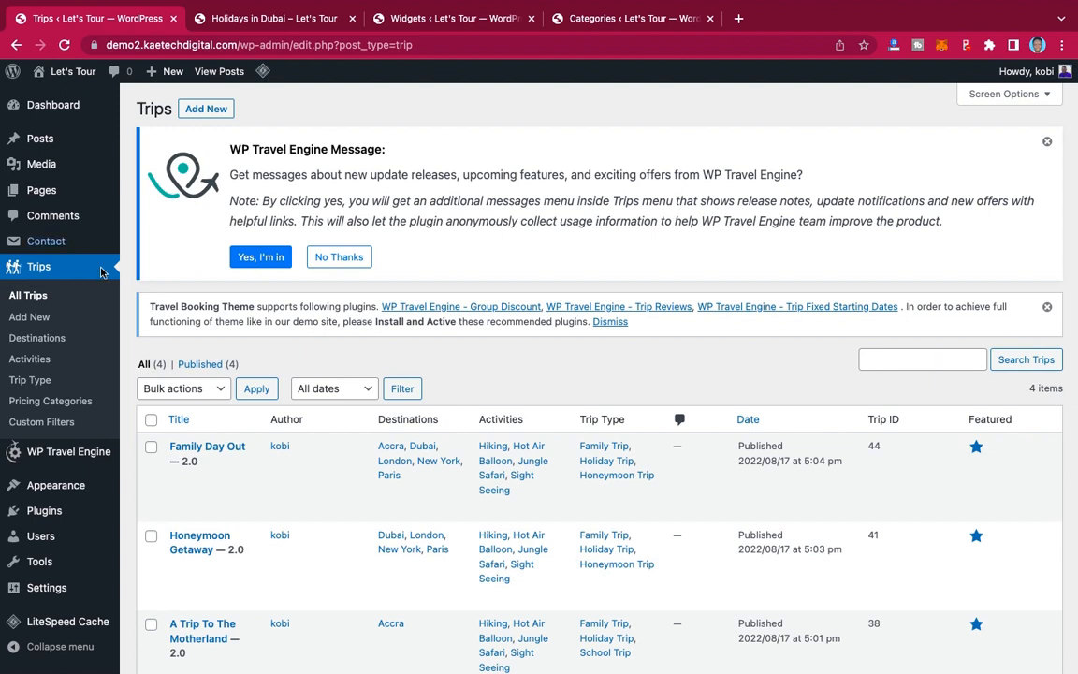
mouse_move(46, 190)
left_click(156, 200)
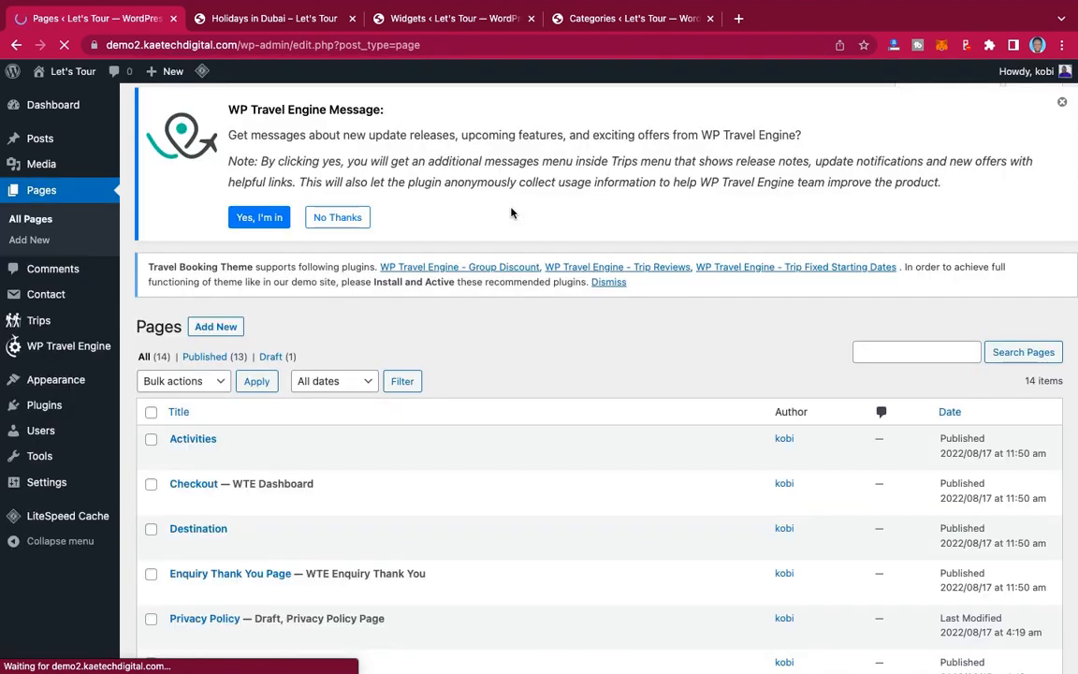
scroll(408, 441, "down", 8)
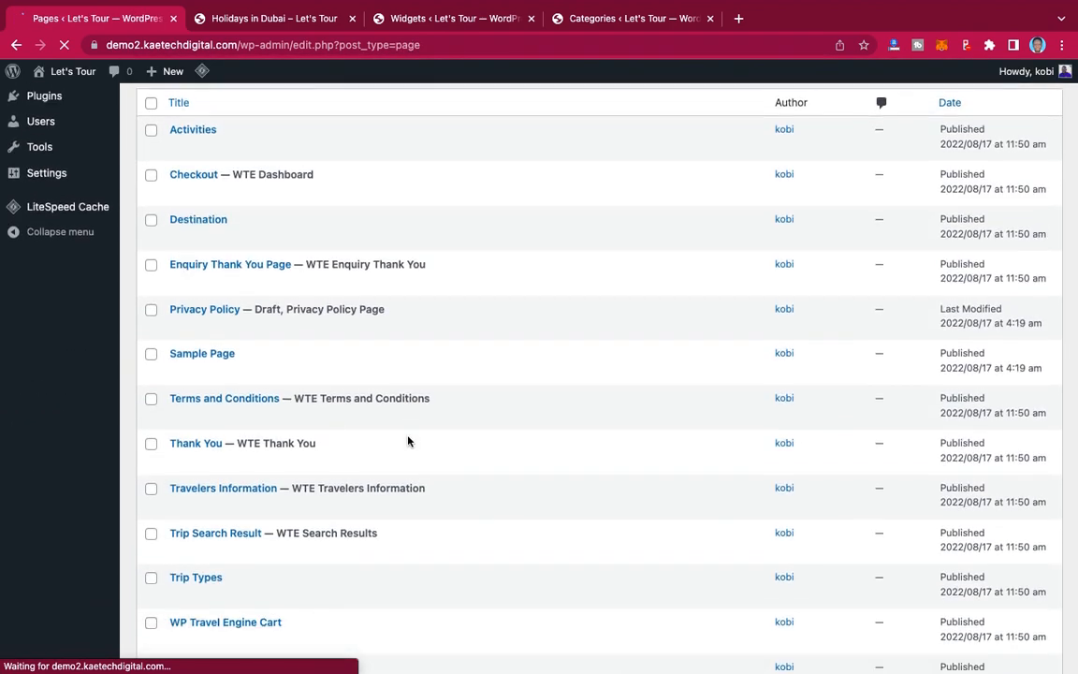
scroll(408, 441, "down", 2)
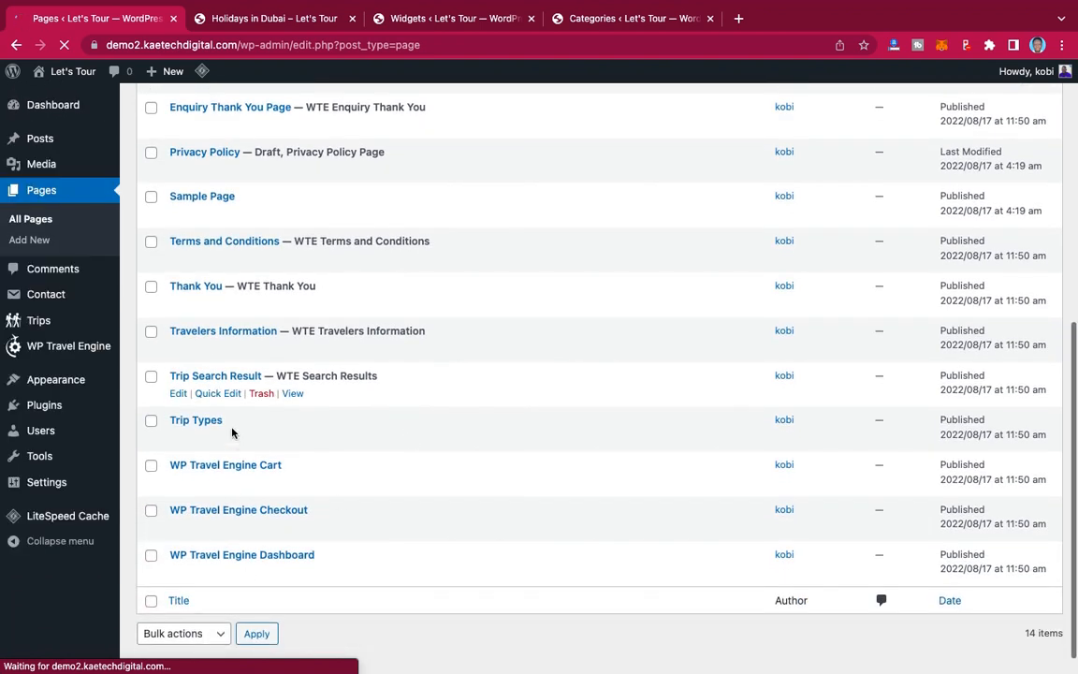
left_click(256, 19)
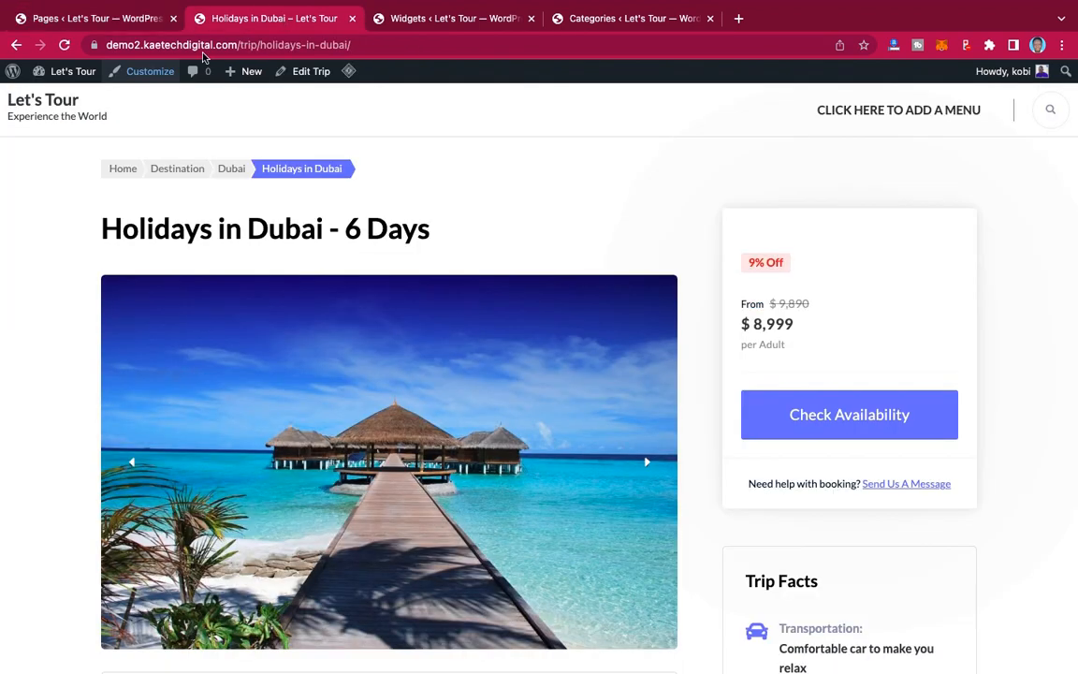
left_click(45, 99)
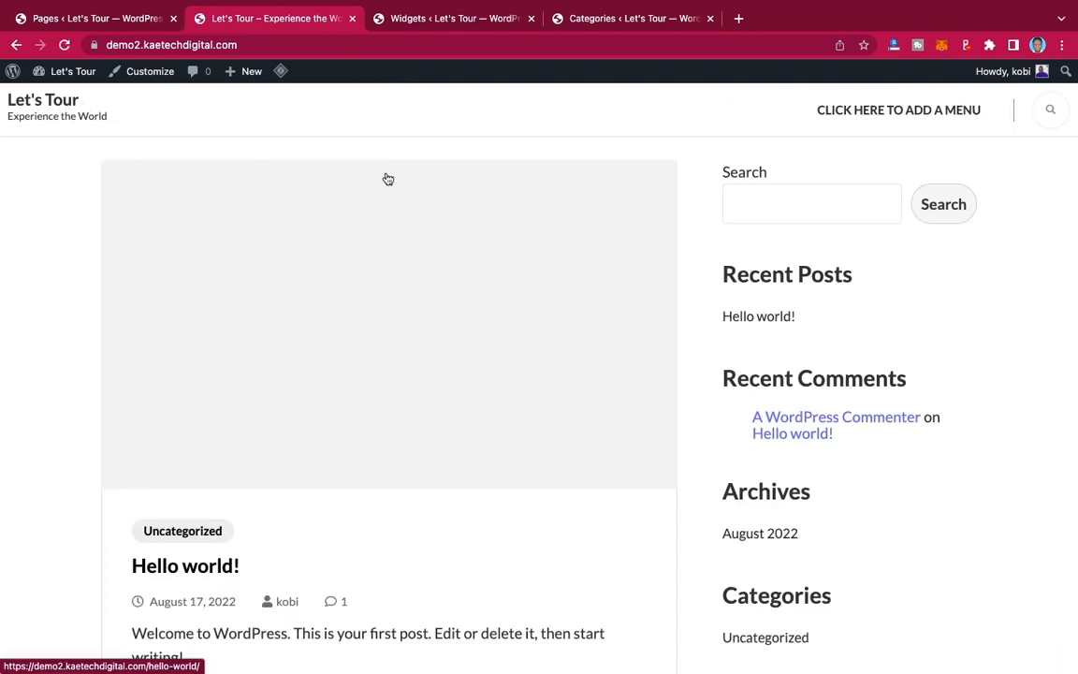
scroll(462, 370, "down", 10)
scroll(463, 373, "up", 10)
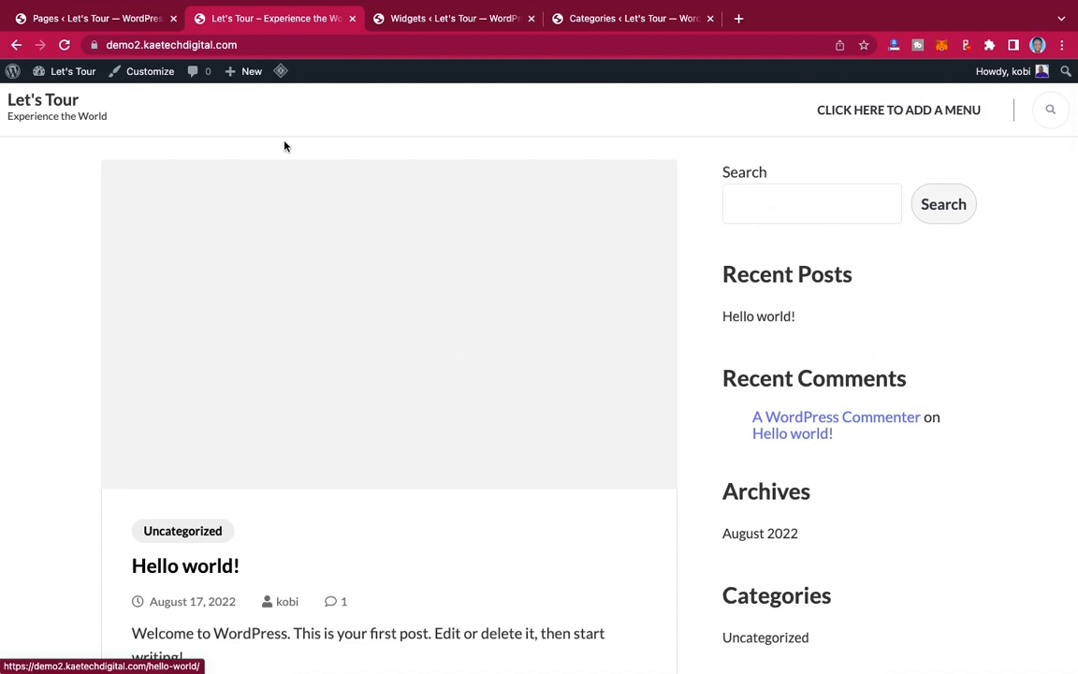
Step: Create a new page titled "Home" and publish it
left_click(91, 21)
scroll(242, 240, "up", 5)
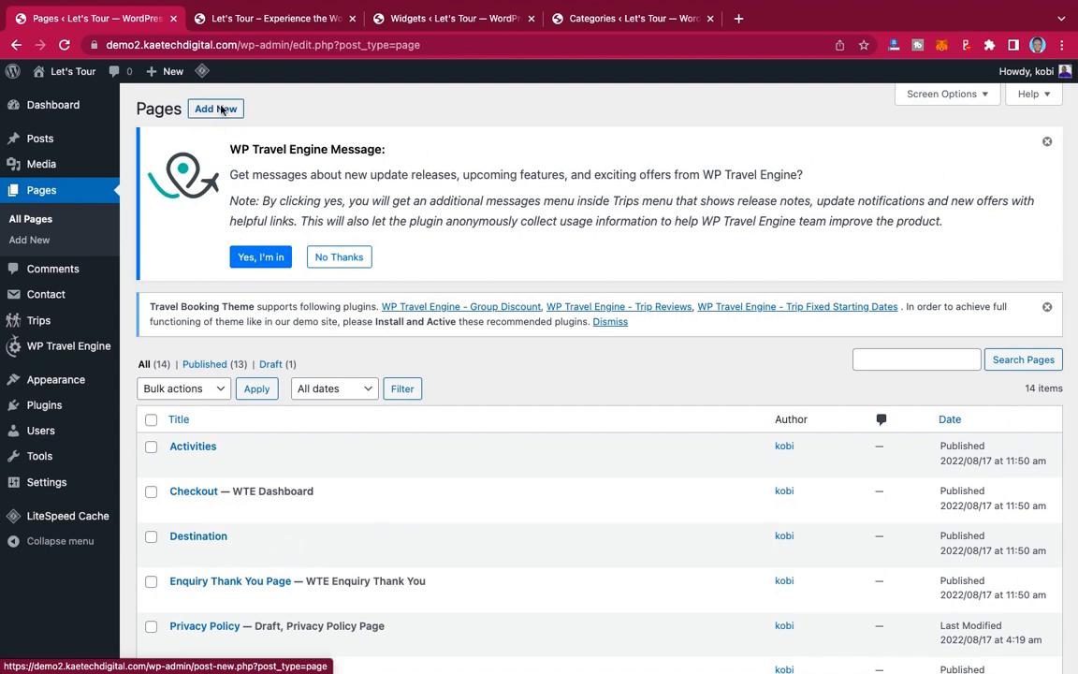
left_click(217, 110)
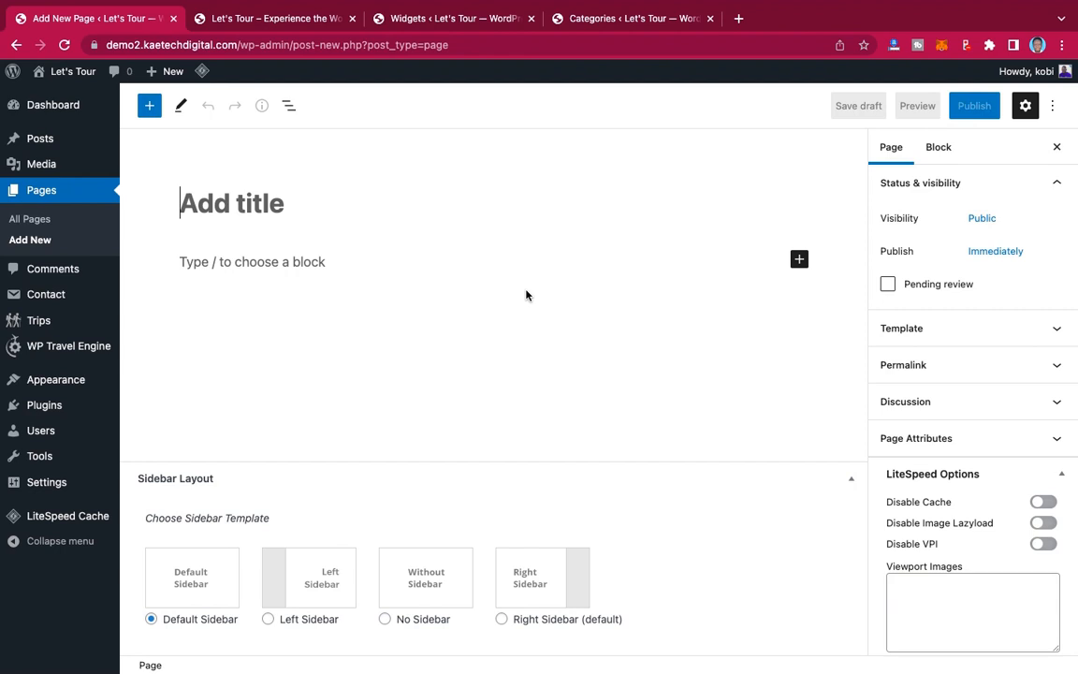
type("Home")
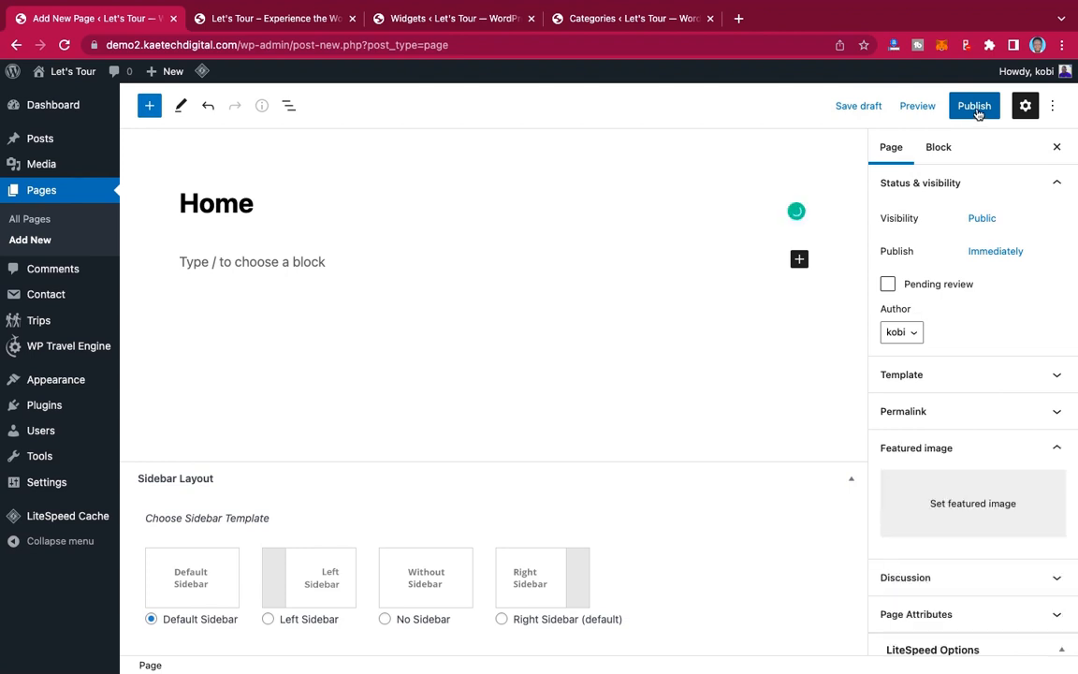
left_click(974, 107)
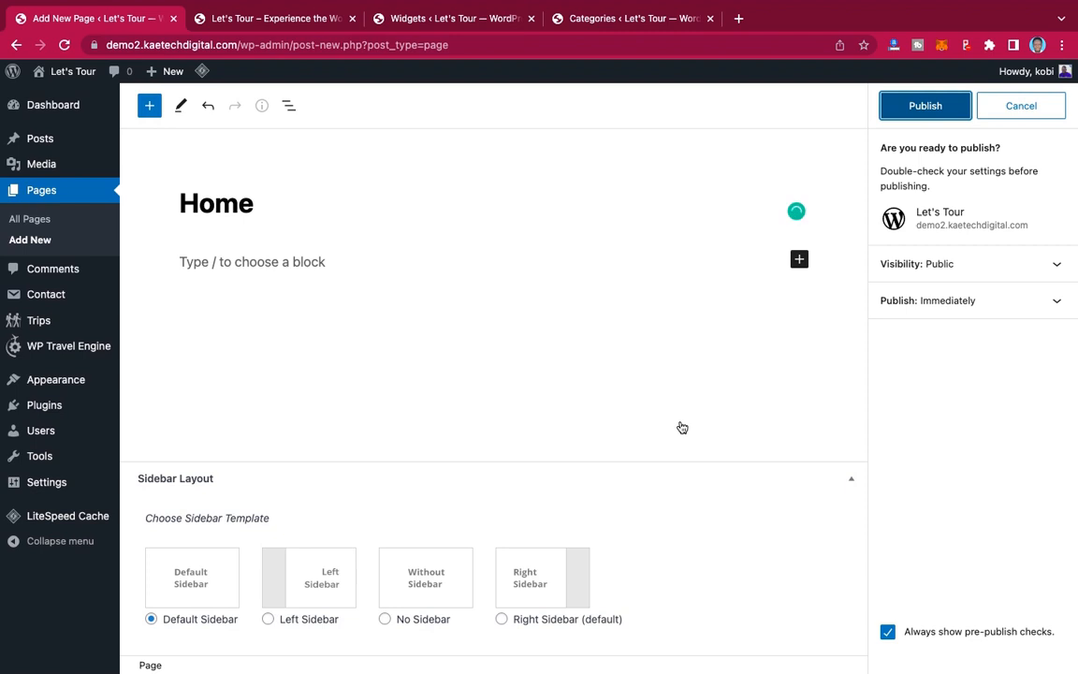
left_click(926, 105)
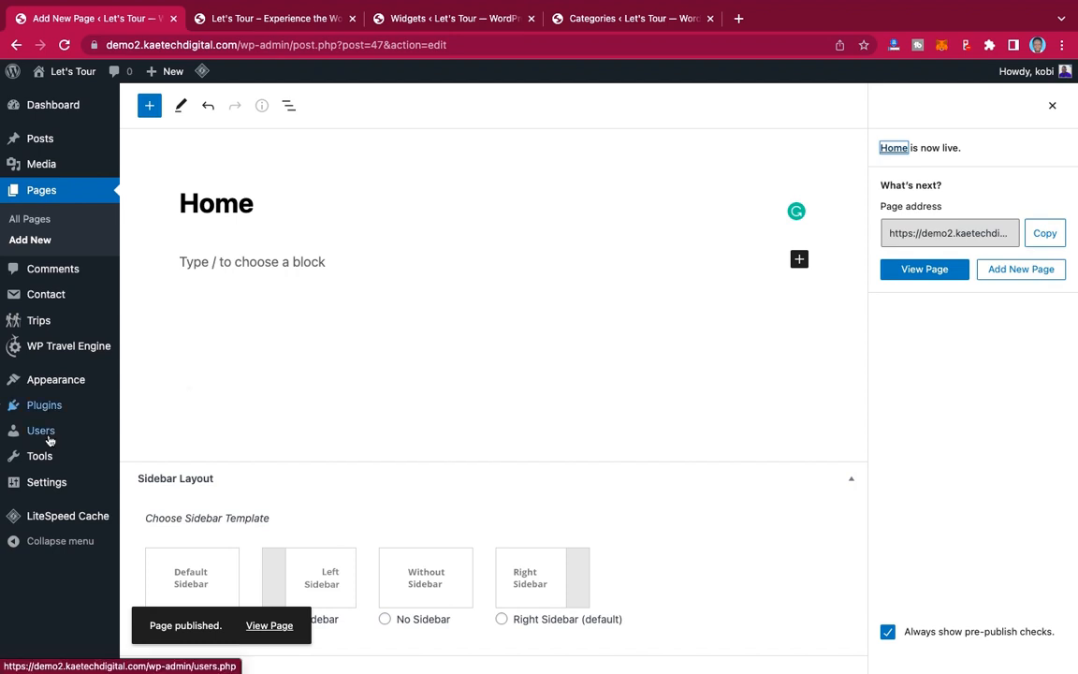
Step: In the Reading settings, switch the homepage display to a static page and select Home as the homepage
mouse_move(44, 488)
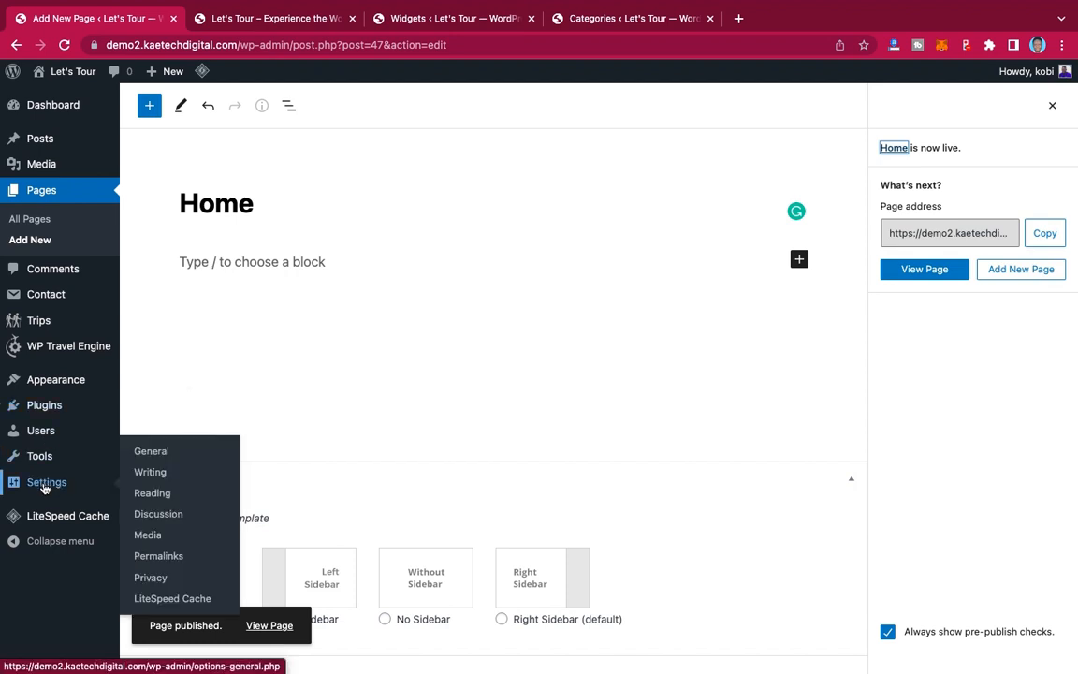
left_click(152, 494)
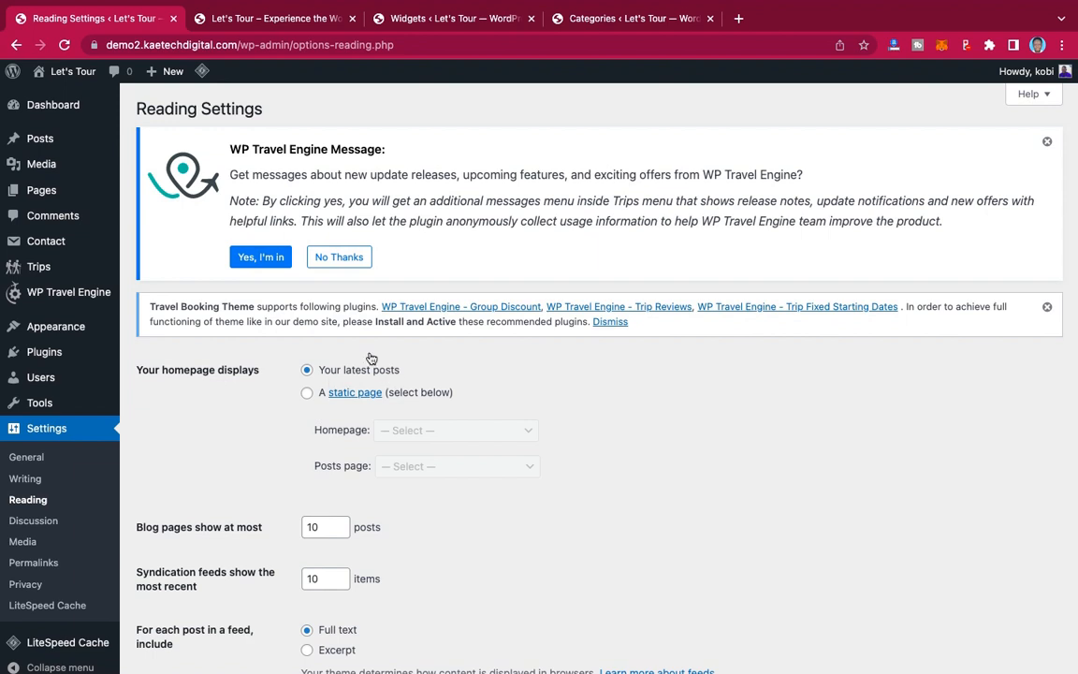
left_click(289, 18)
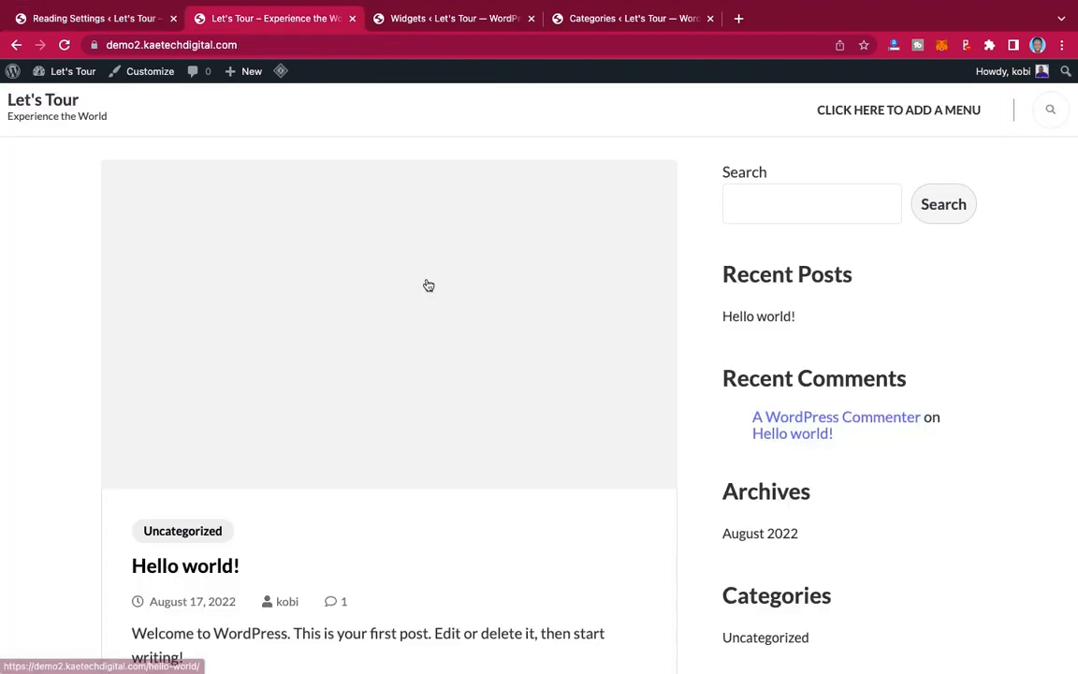
scroll(358, 556, "down", 3)
scroll(356, 553, "up", 2)
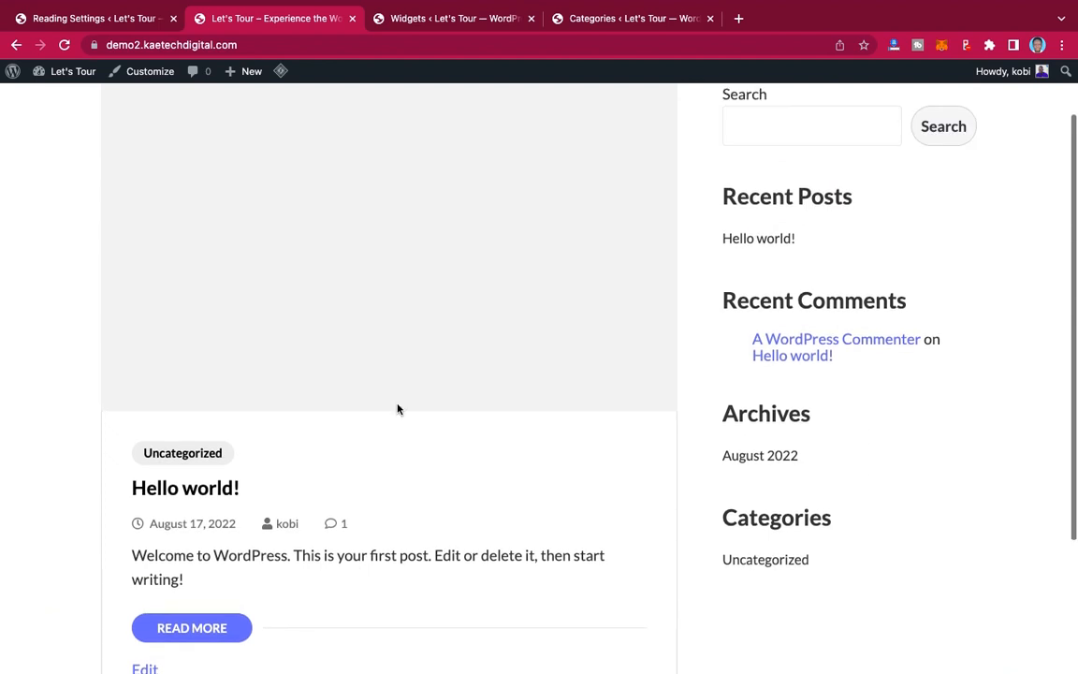
left_click(117, 21)
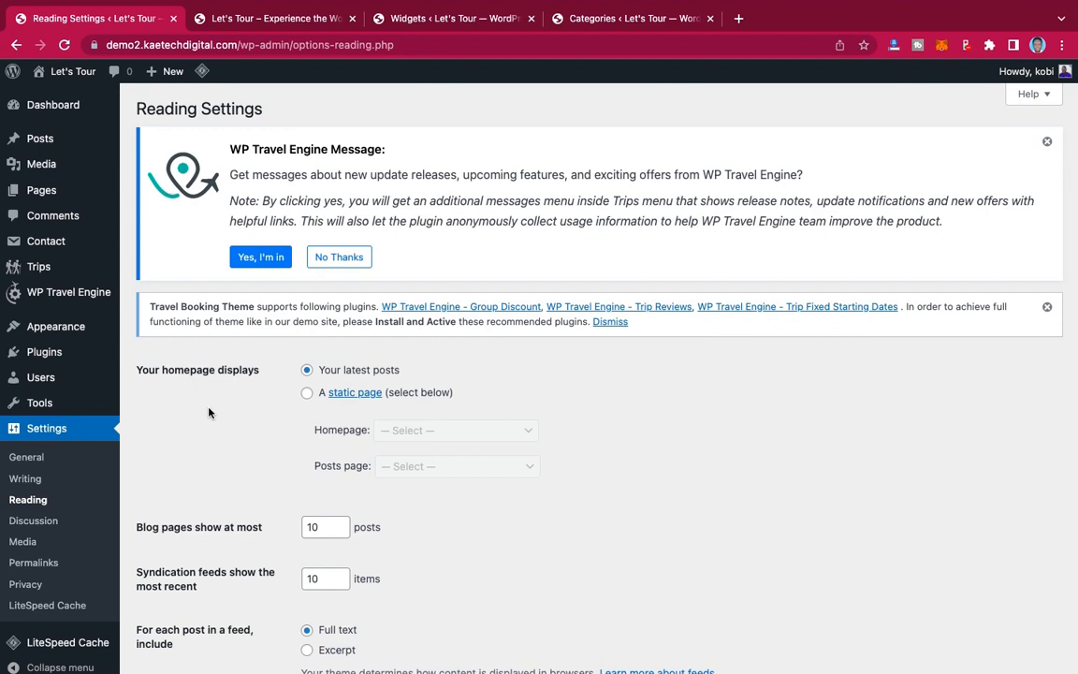
left_click(307, 394)
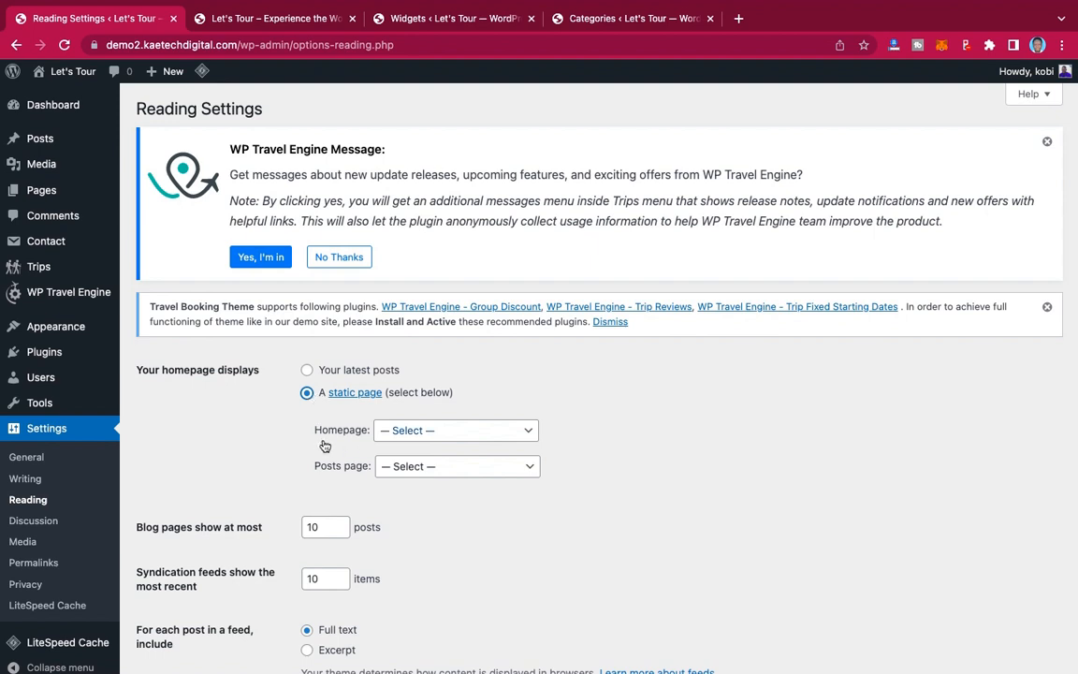
left_click(435, 432)
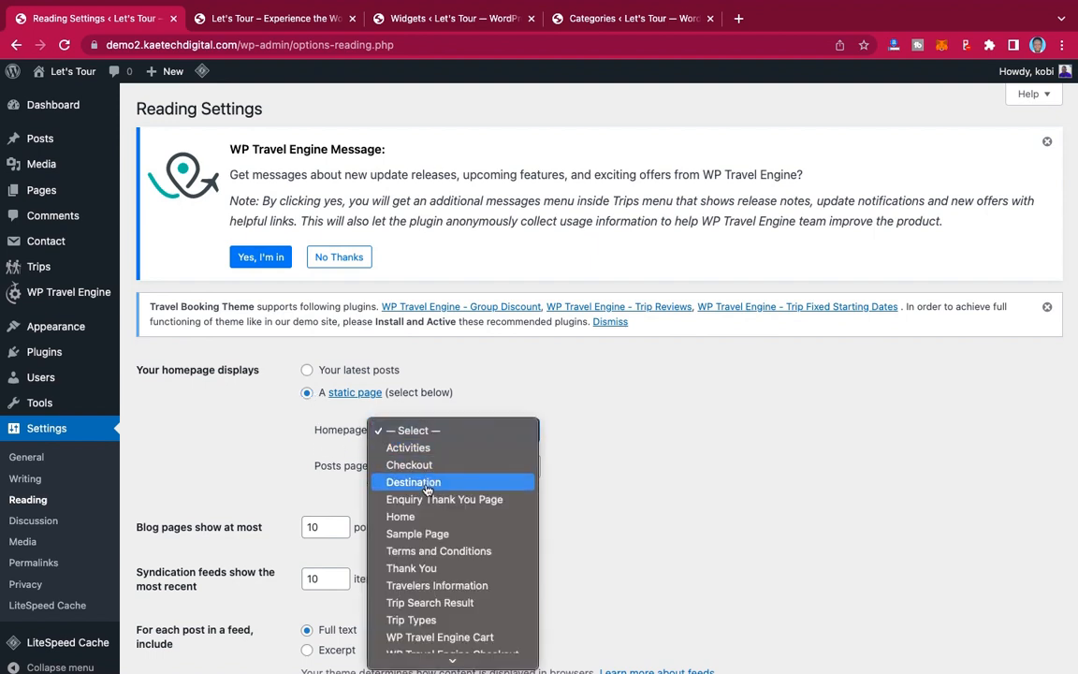
left_click(407, 520)
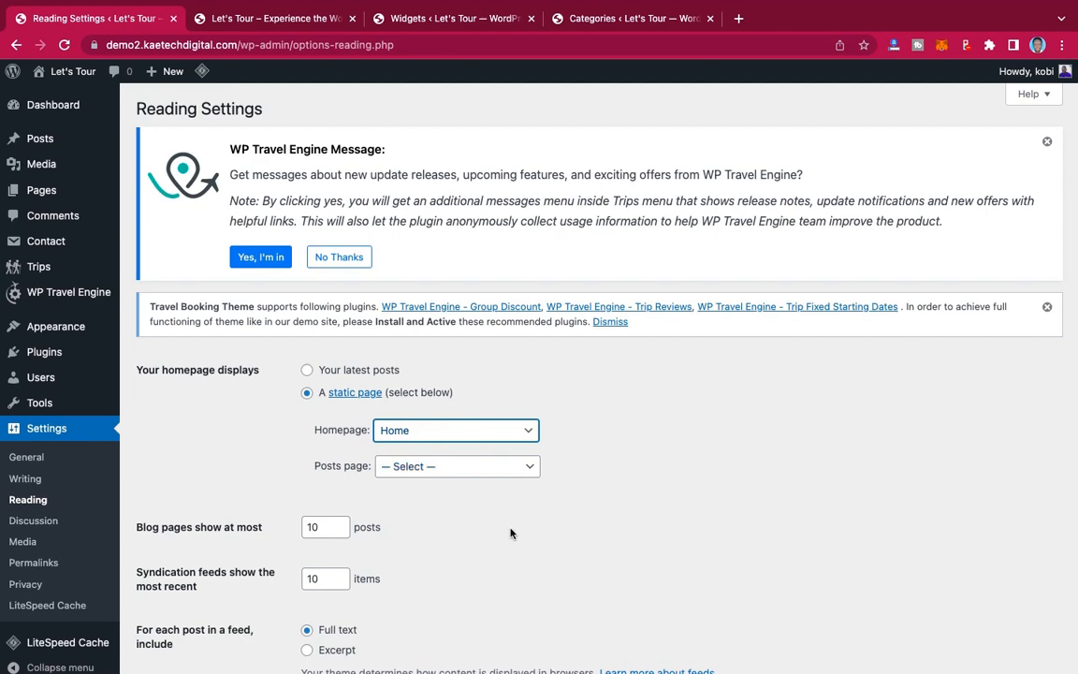
Step: Save the Reading settings and reload the live Let's Tour homepage
scroll(511, 534, "down", 3)
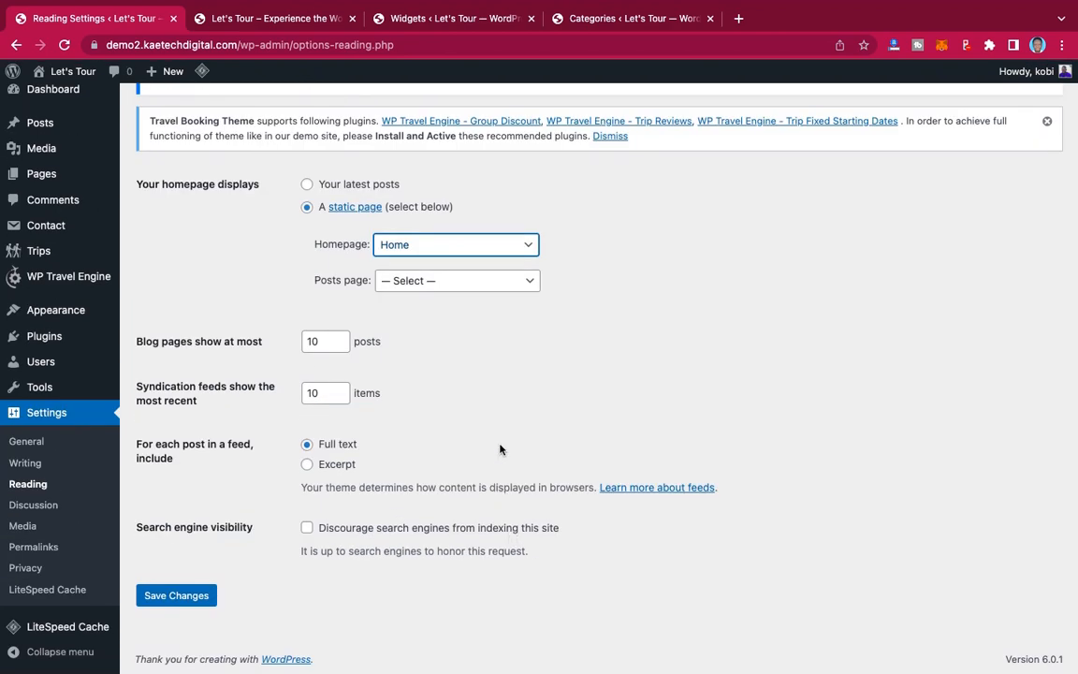
left_click(178, 595)
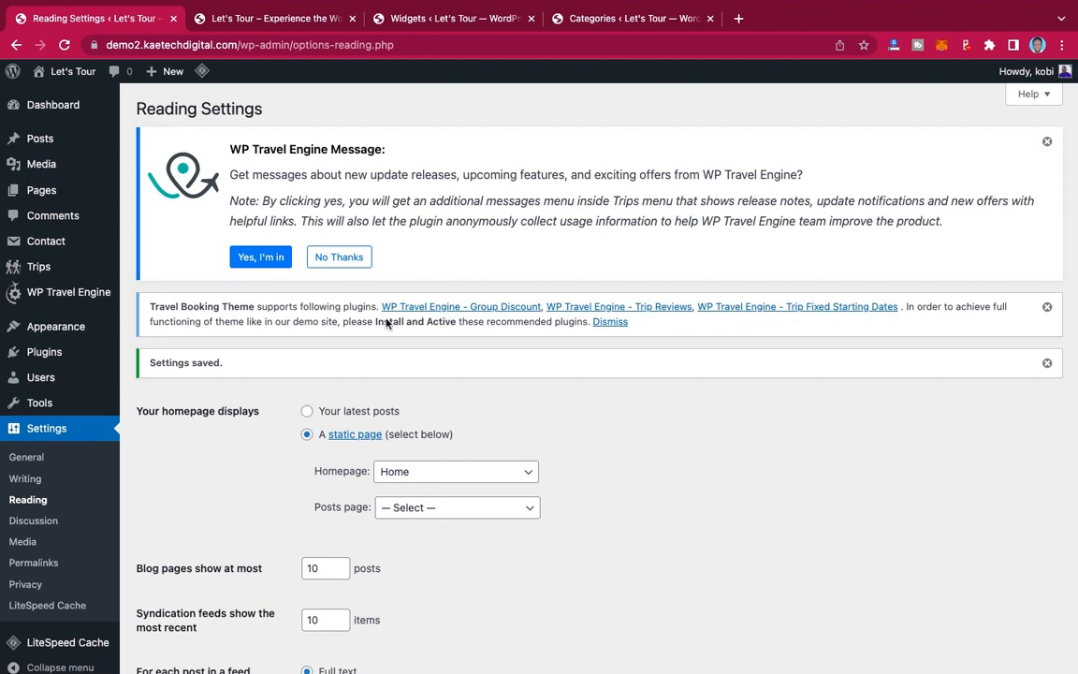
left_click(280, 21)
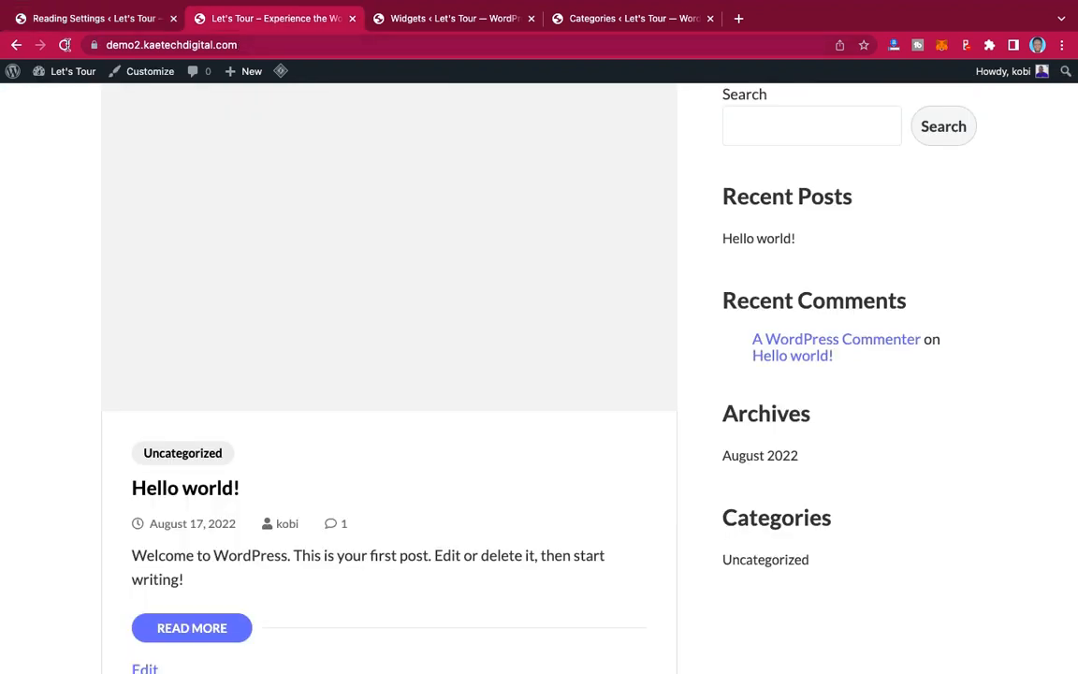
left_click(64, 45)
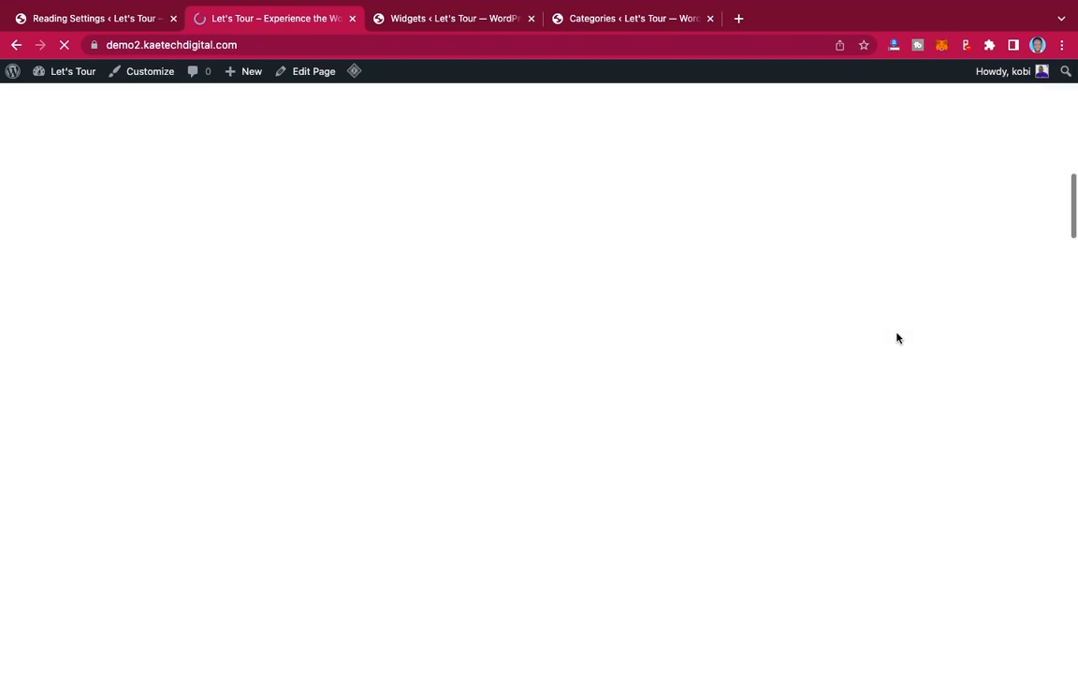
Step: Review the reloaded homepage's sections, from the hero banner and trip search through the packages and featured trips to the activities
scroll(900, 338, "up", 10)
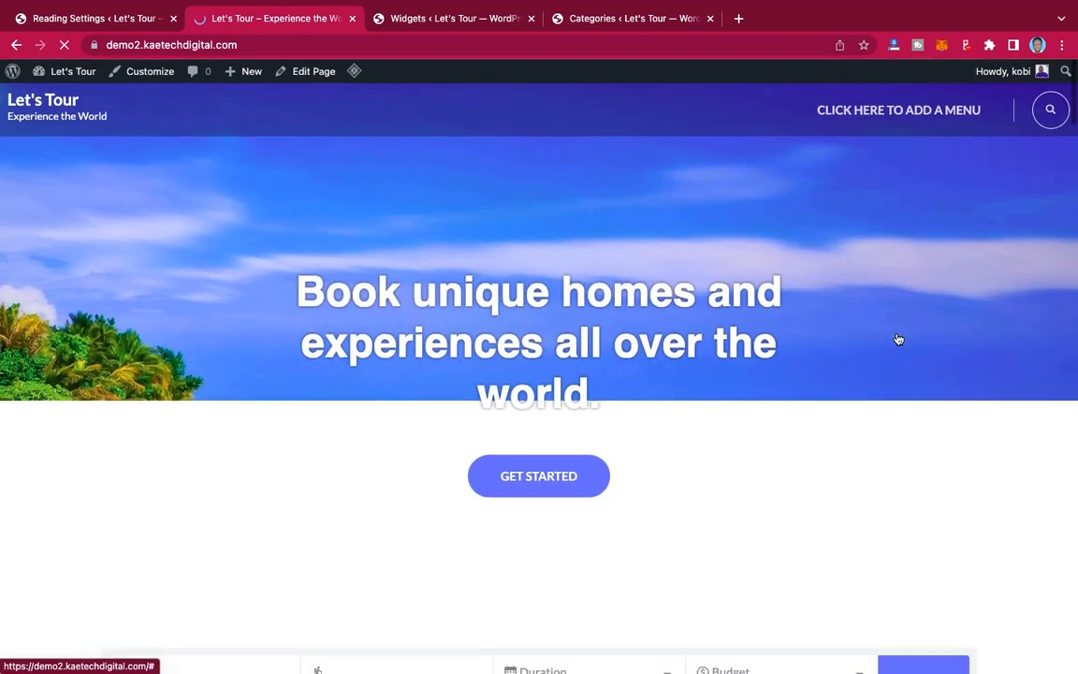
scroll(899, 338, "down", 10)
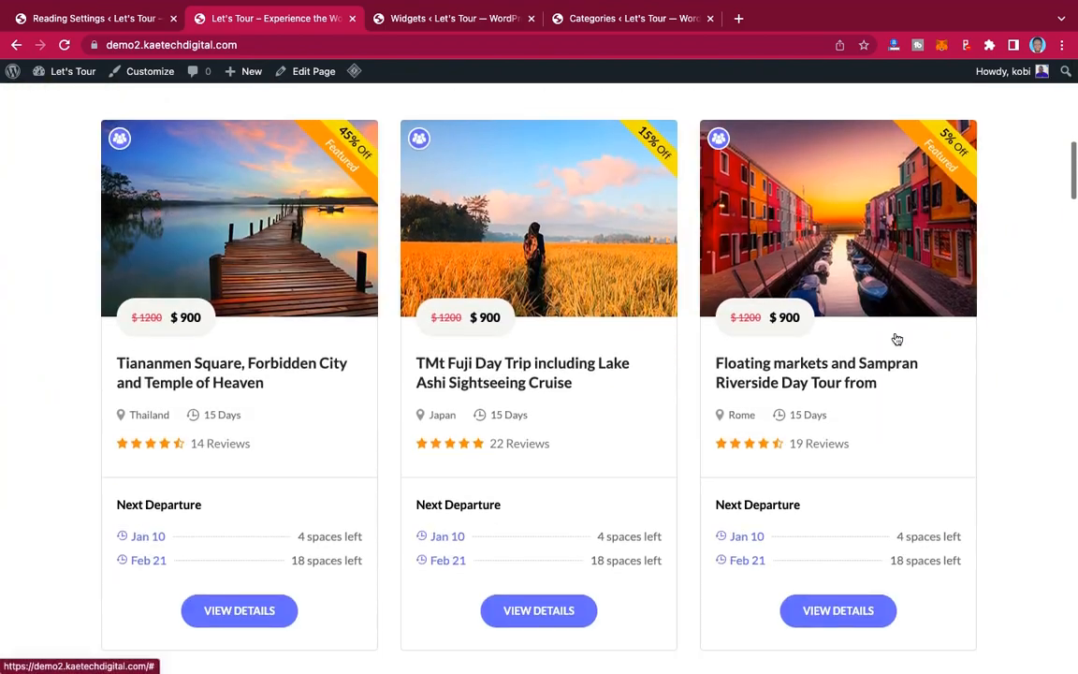
scroll(897, 339, "down", 10)
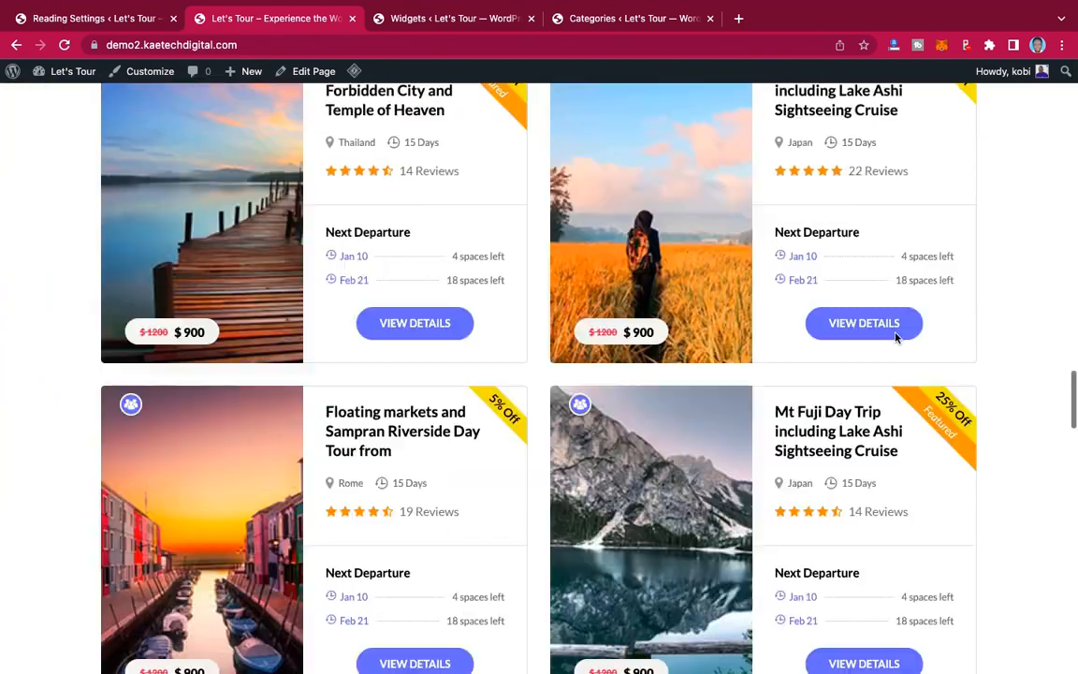
scroll(897, 339, "down", 10)
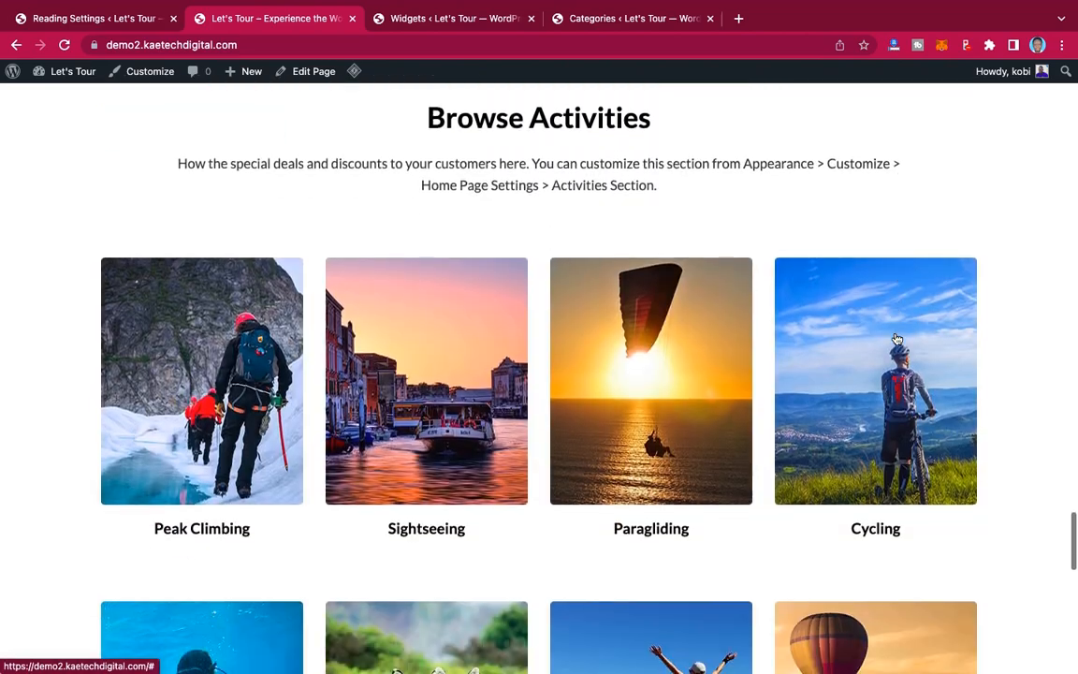
scroll(896, 339, "down", 10)
scroll(895, 338, "up", 8)
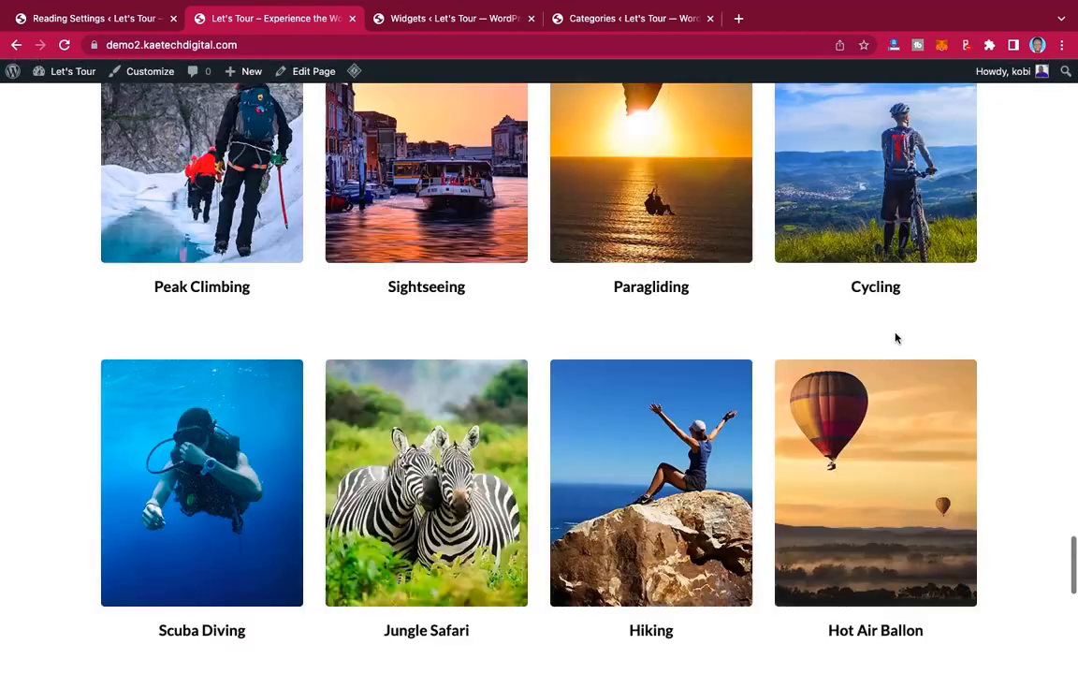
scroll(895, 338, "up", 15)
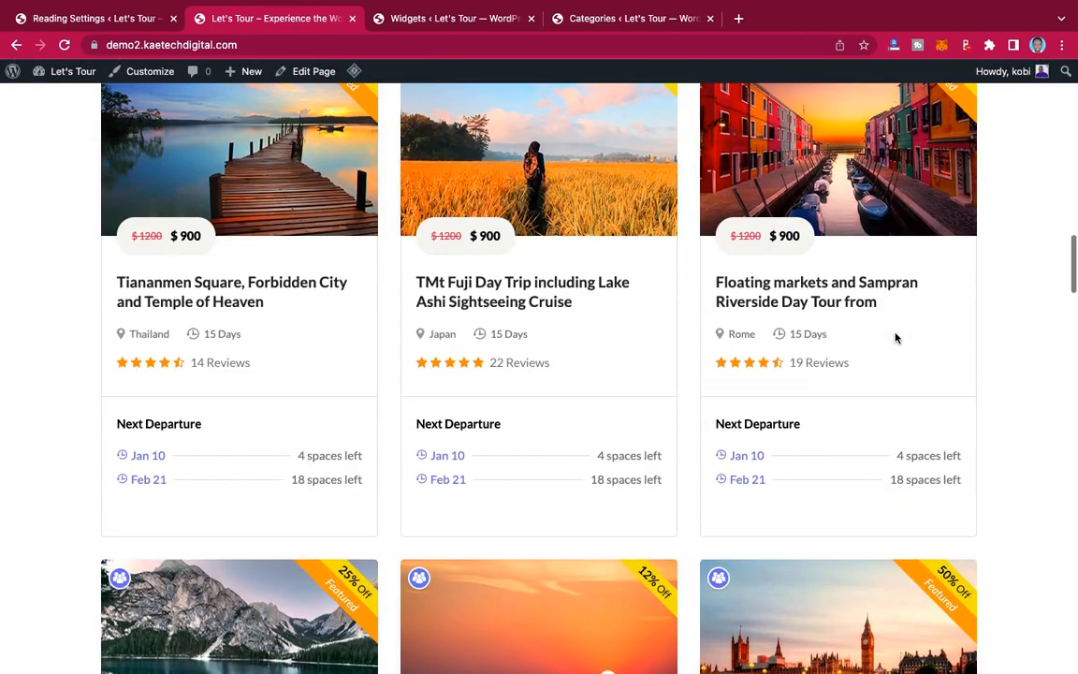
scroll(895, 338, "up", 15)
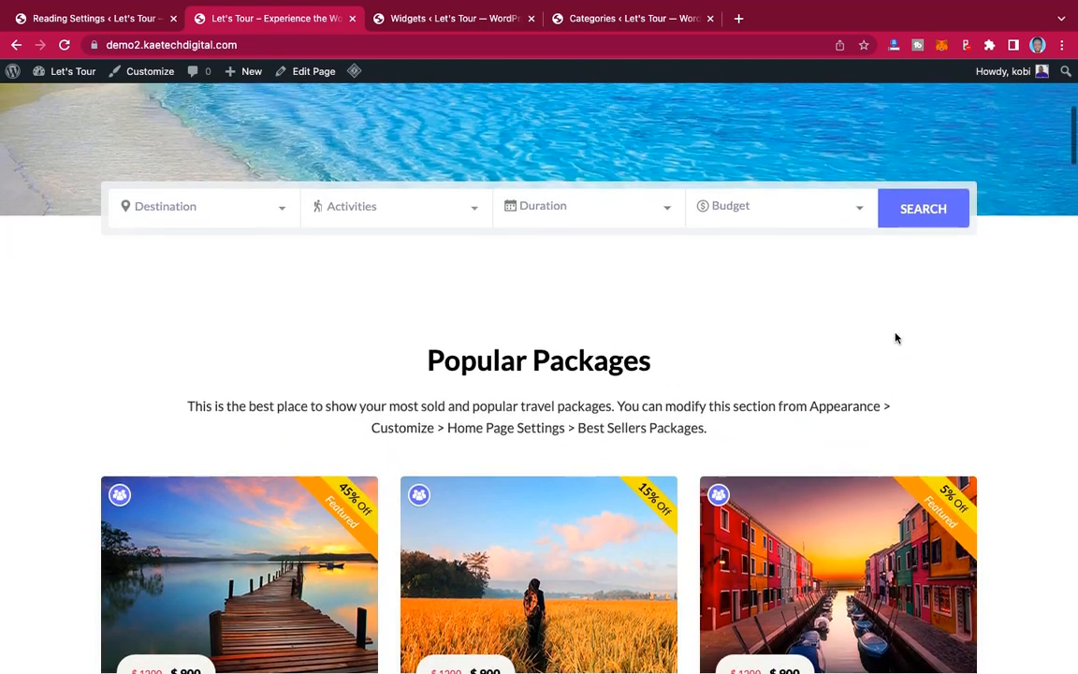
scroll(895, 337, "up", 5)
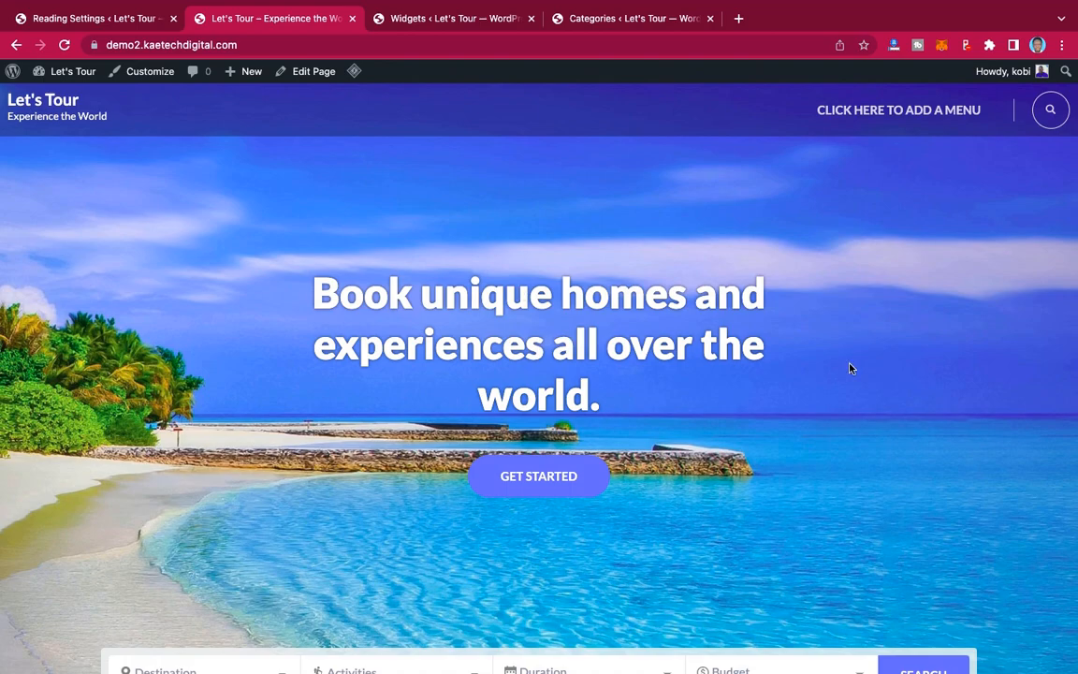
scroll(850, 368, "down", 10)
scroll(849, 368, "up", 10)
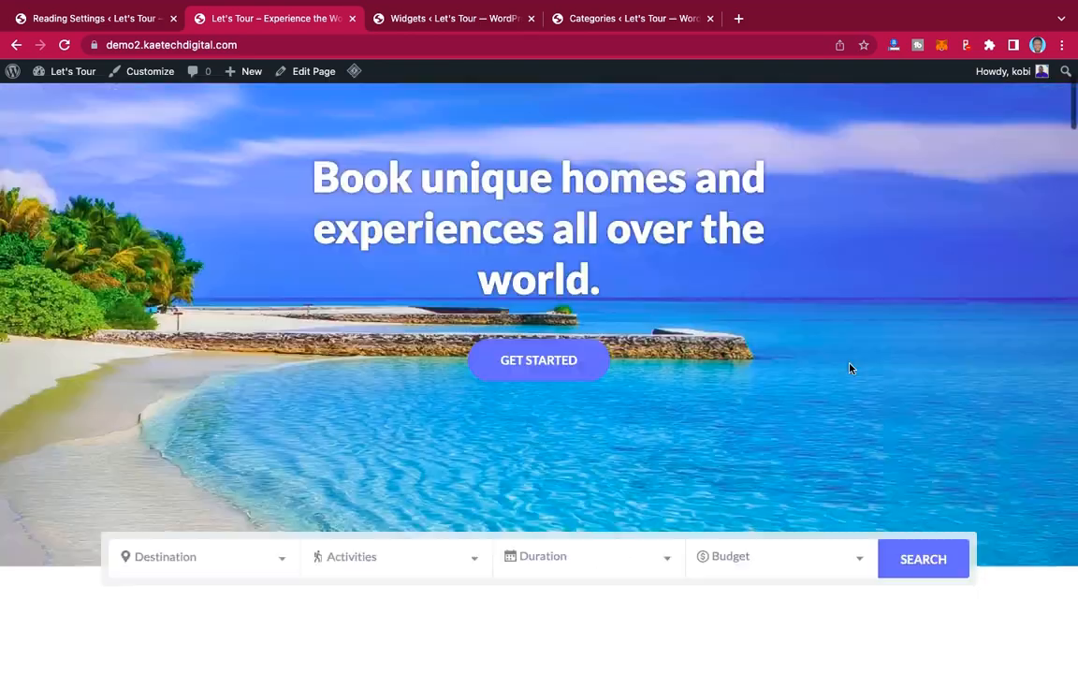
scroll(850, 368, "up", 2)
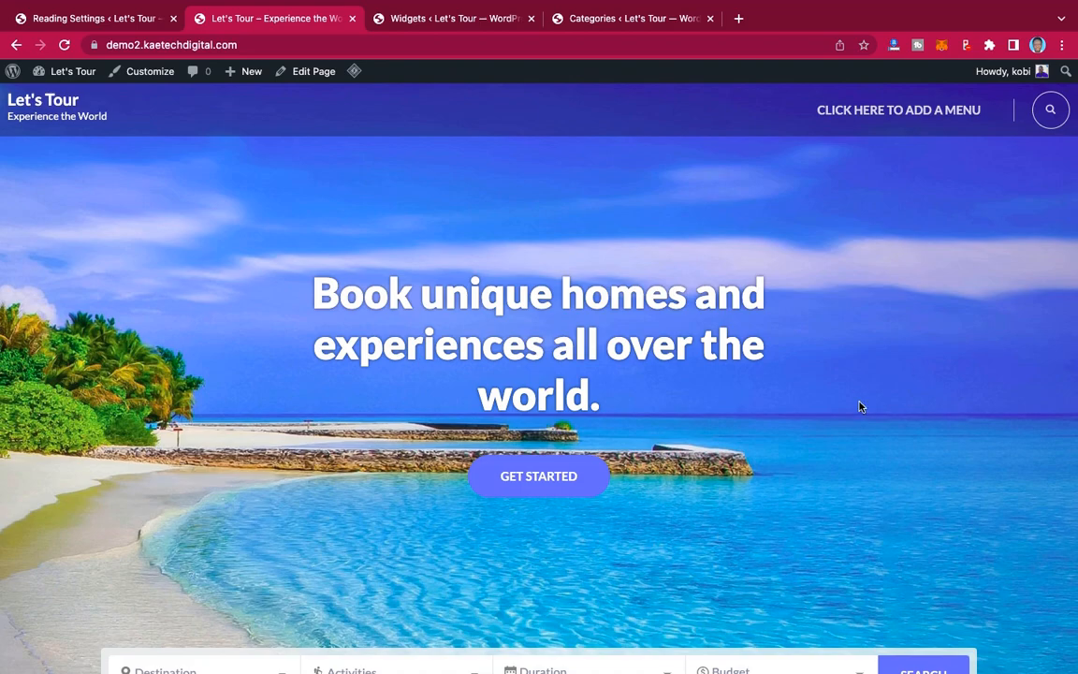
scroll(817, 426, "down", 5)
scroll(817, 426, "down", 10)
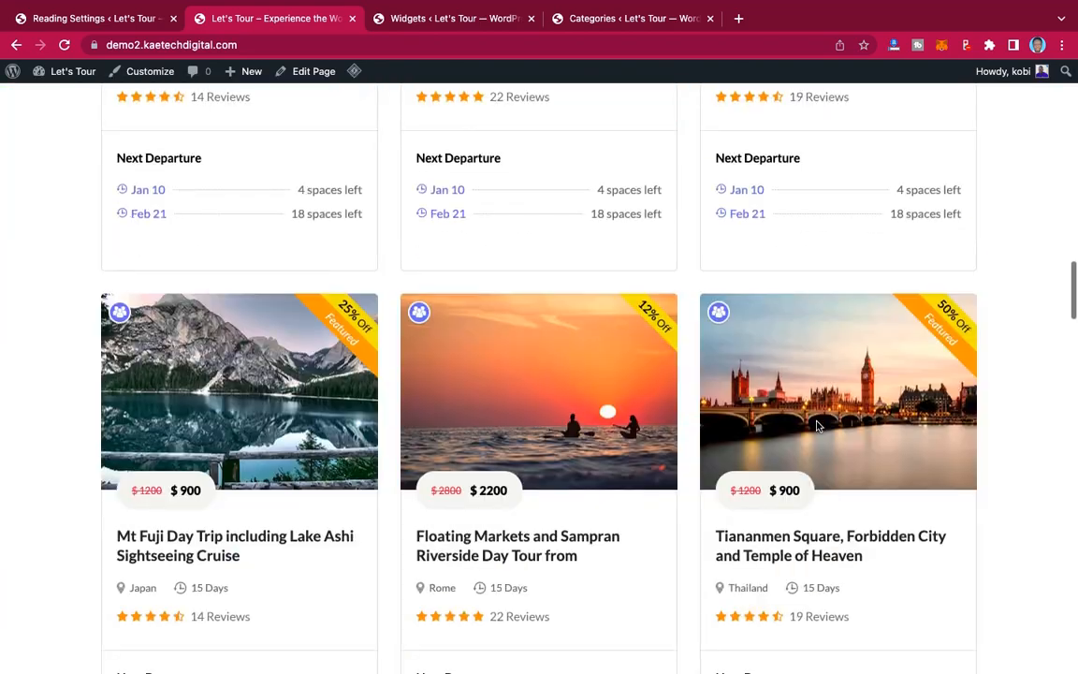
scroll(817, 426, "up", 15)
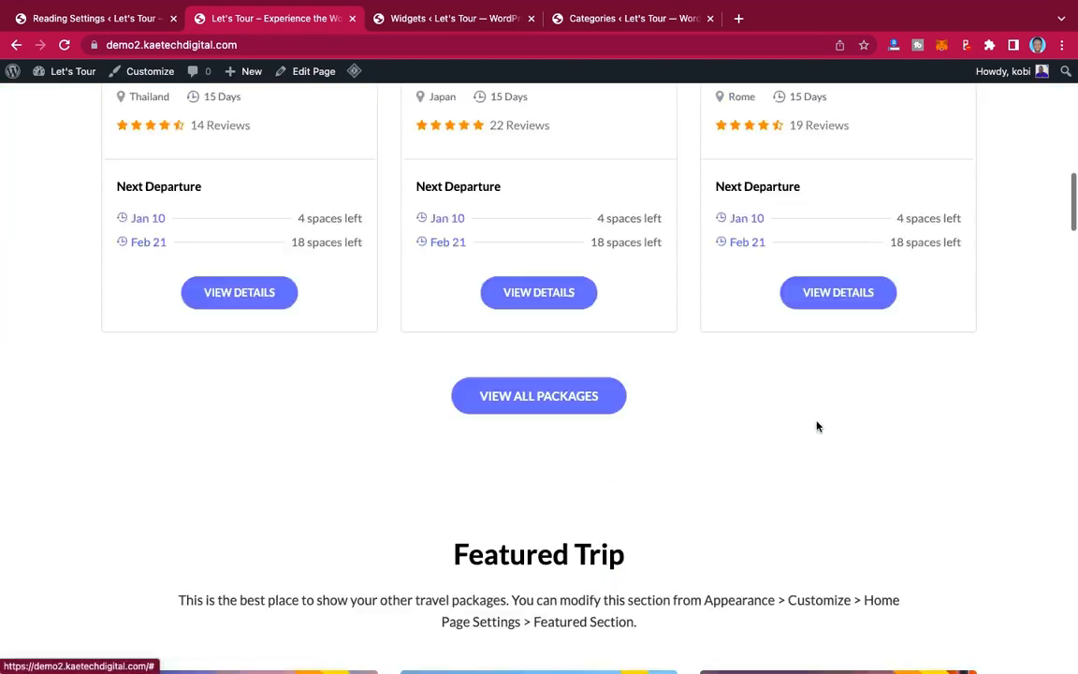
scroll(817, 426, "up", 3)
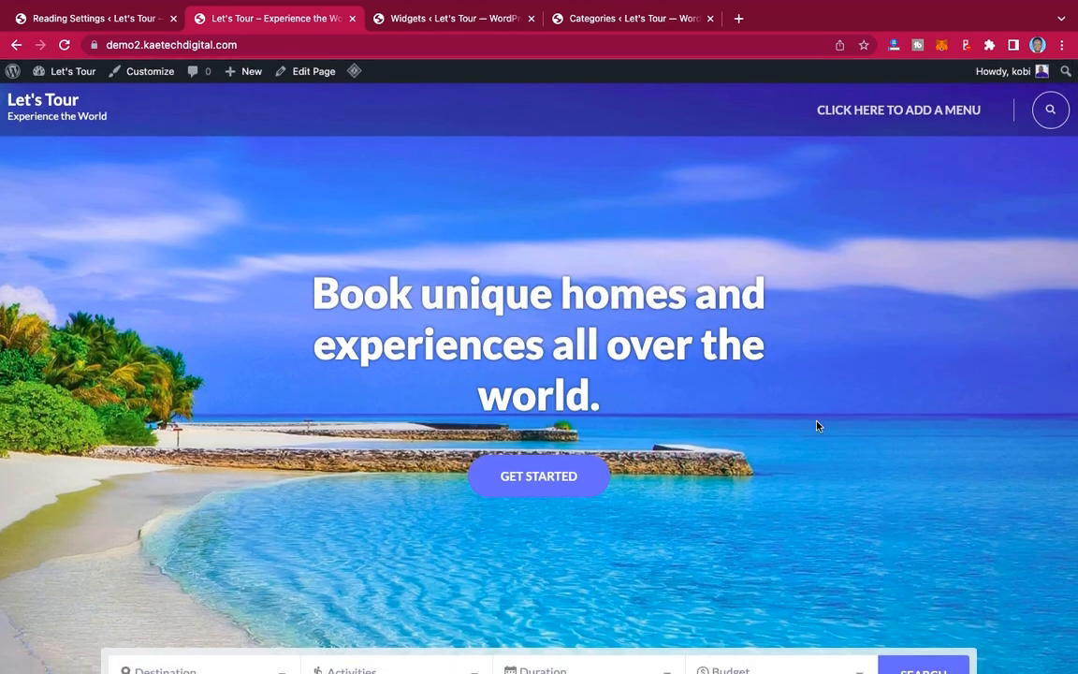
Step: Open the Site Identity settings in the theme customizer for the Let's Tour homepage
left_click(147, 80)
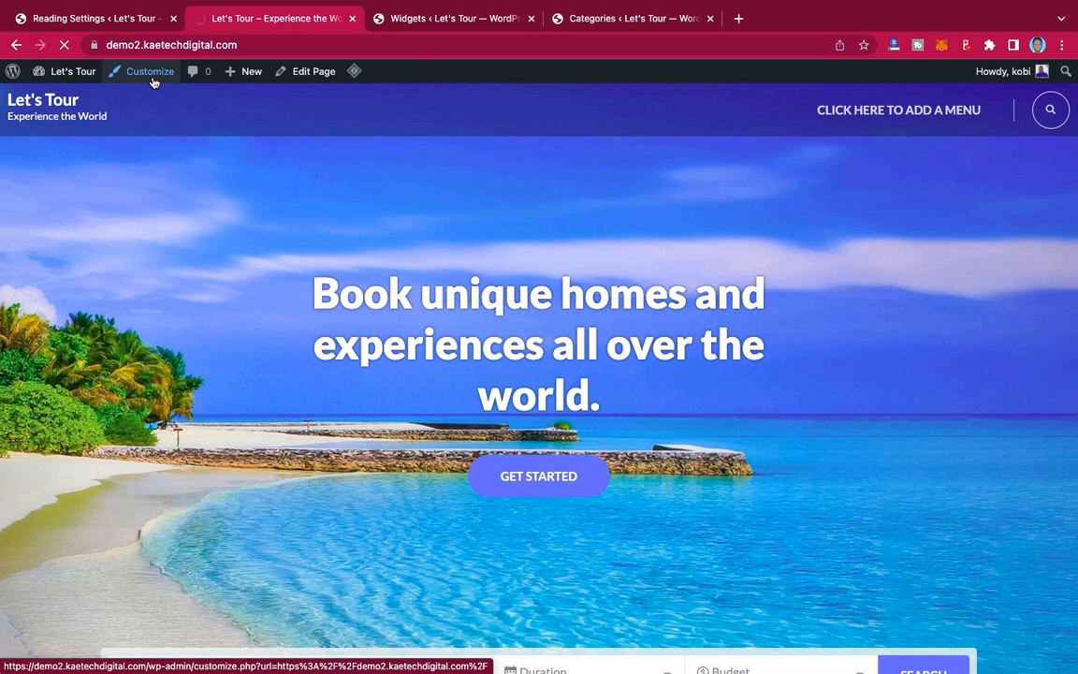
left_click(125, 28)
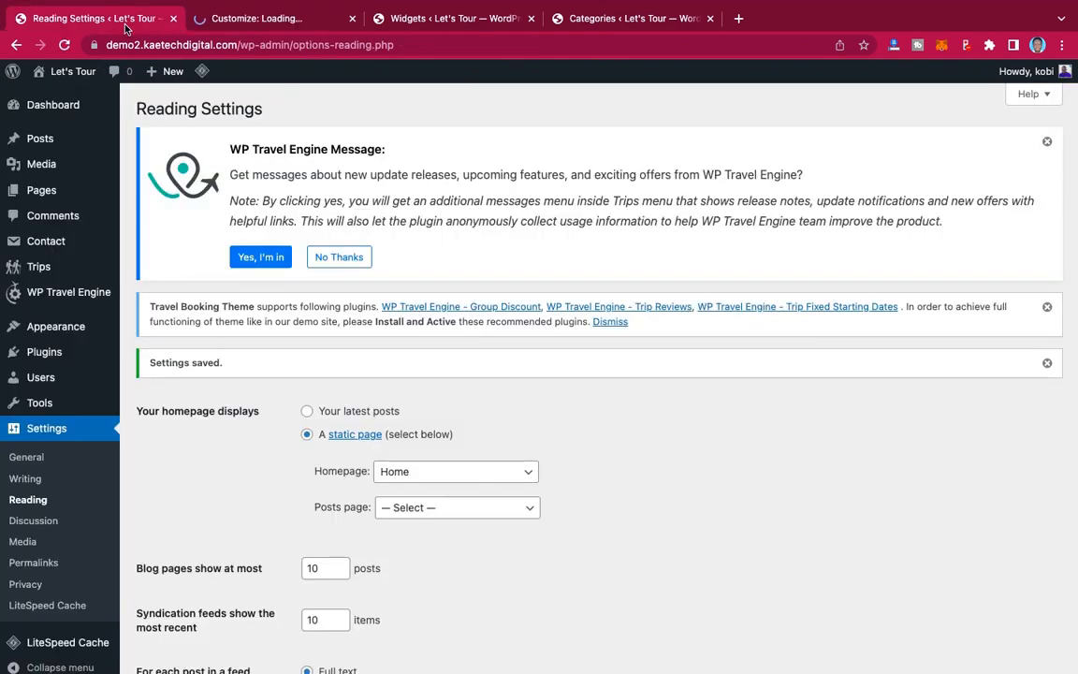
mouse_move(56, 333)
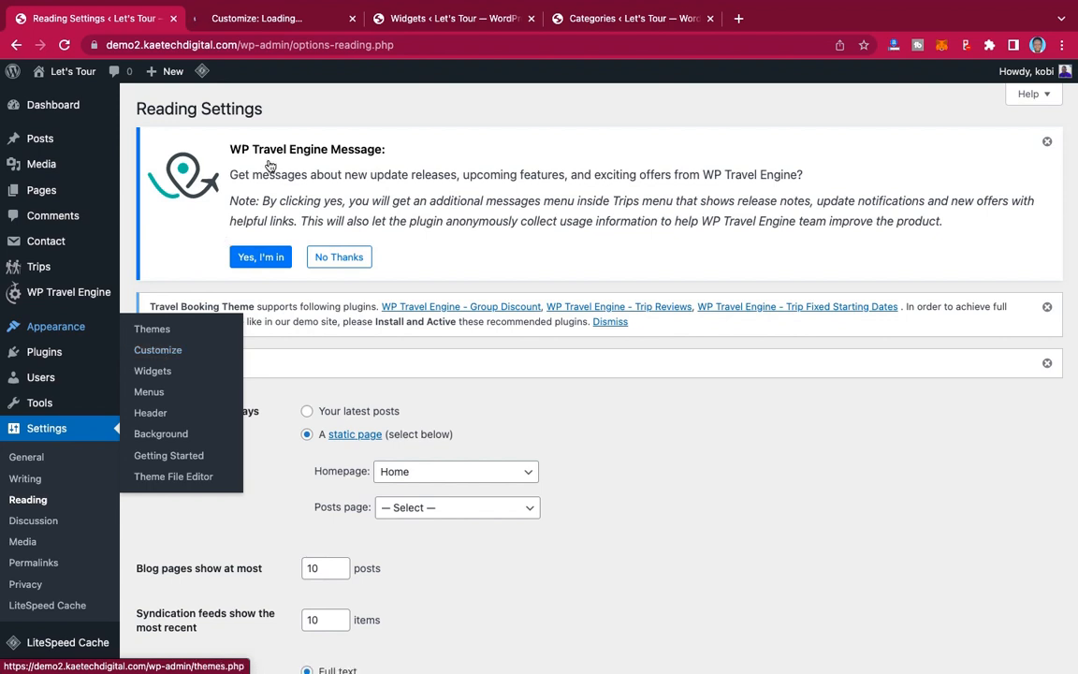
left_click(290, 19)
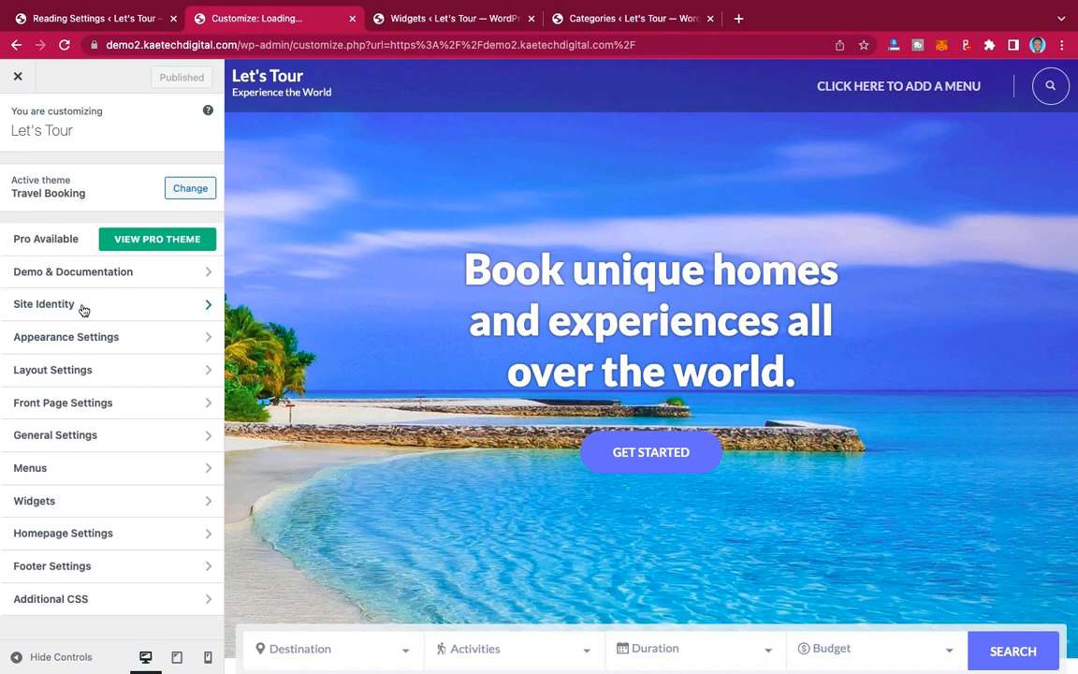
left_click(133, 307)
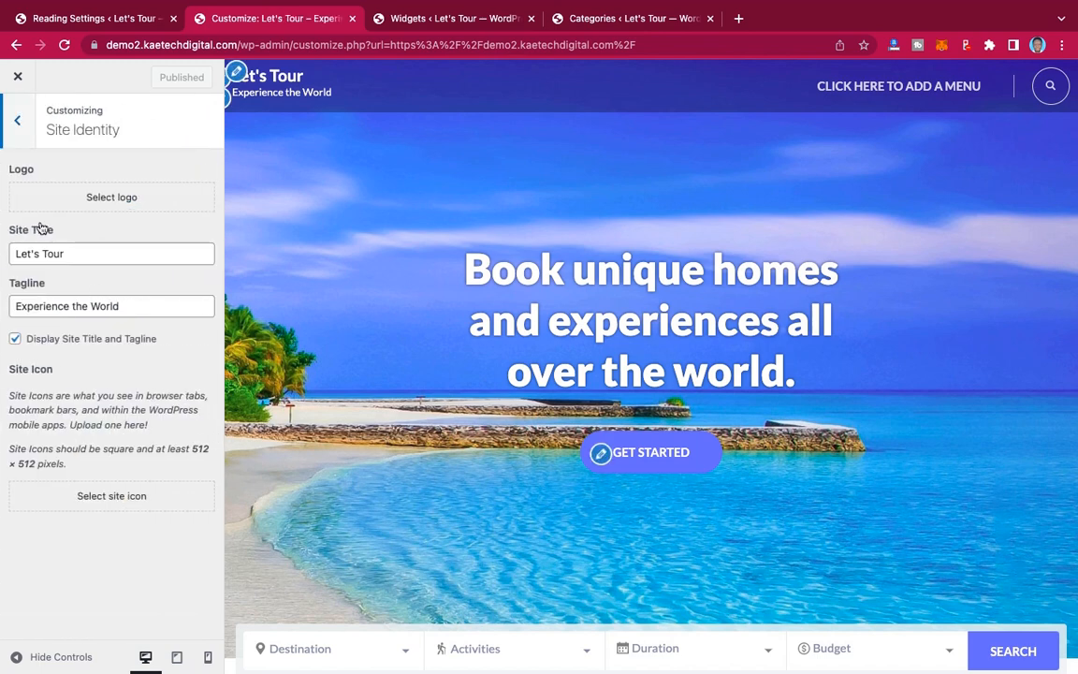
Step: Set LOGO-1.png from the media library as the site logo without cropping it
left_click(115, 205)
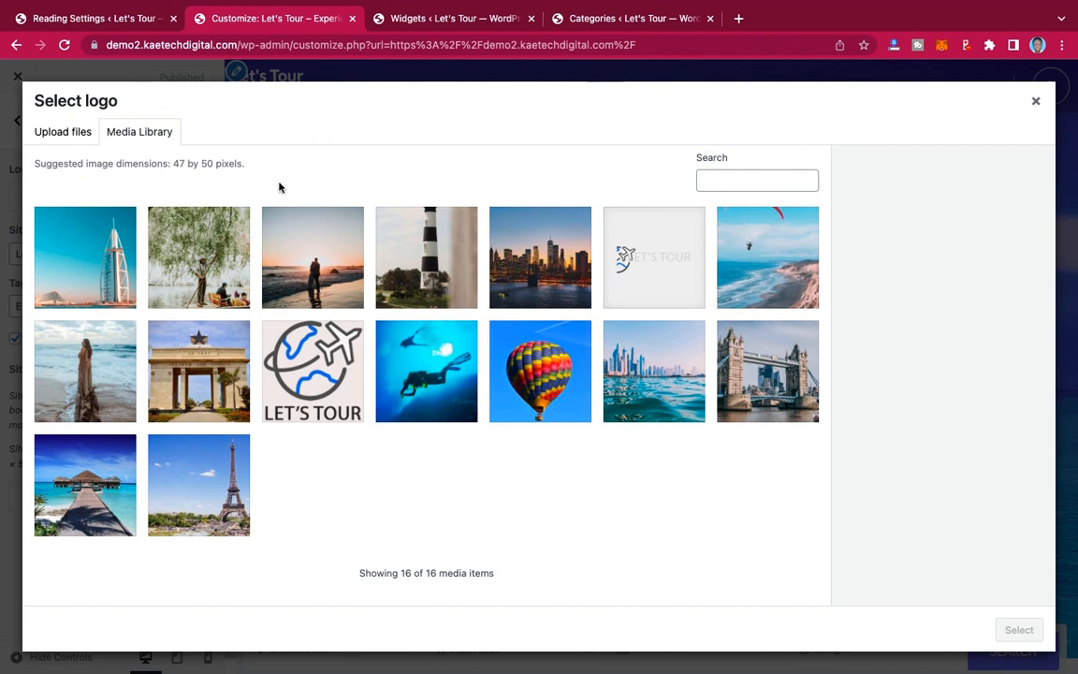
left_click(648, 262)
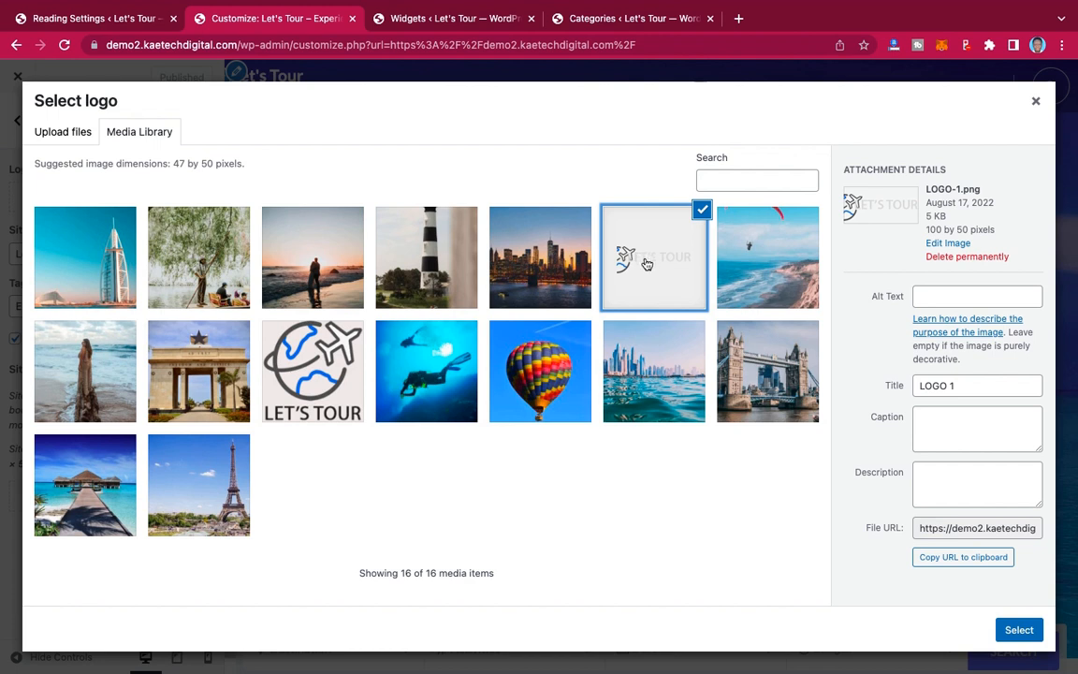
left_click(1020, 630)
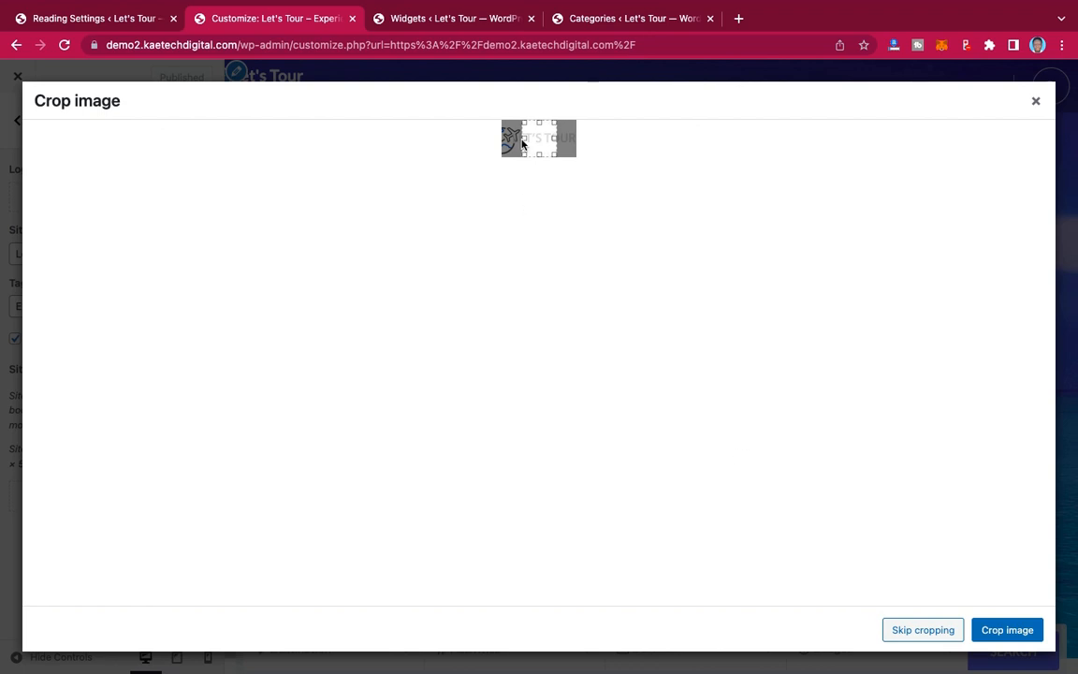
left_click(924, 630)
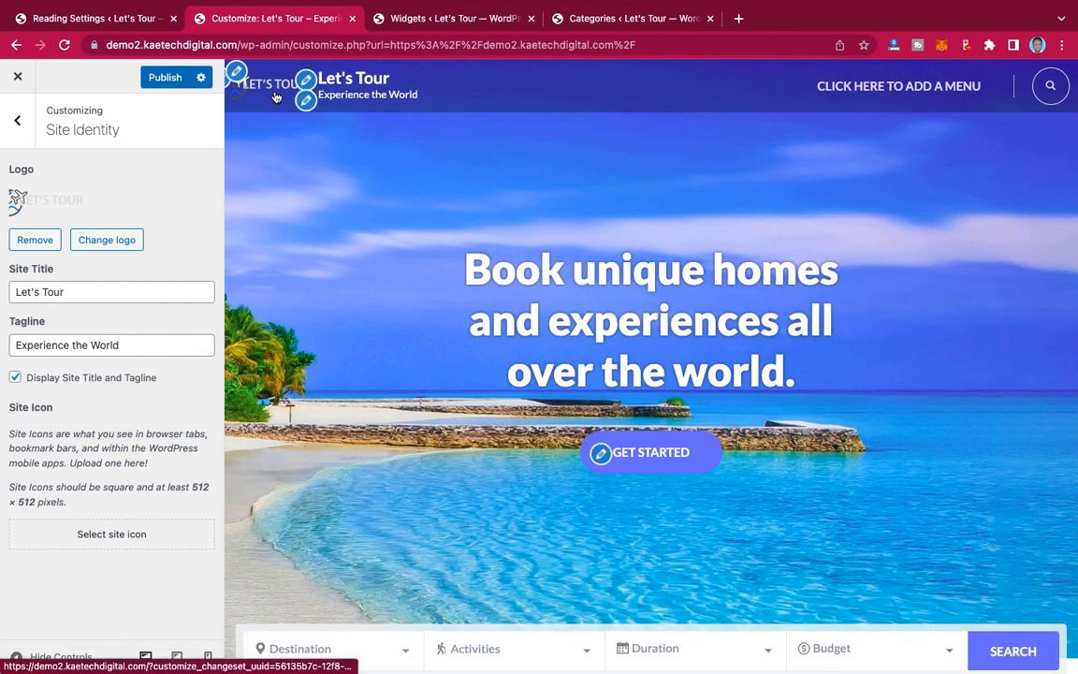
Step: Turn off the display of the site title and tagline in the header and remove the current logo
left_click(16, 376)
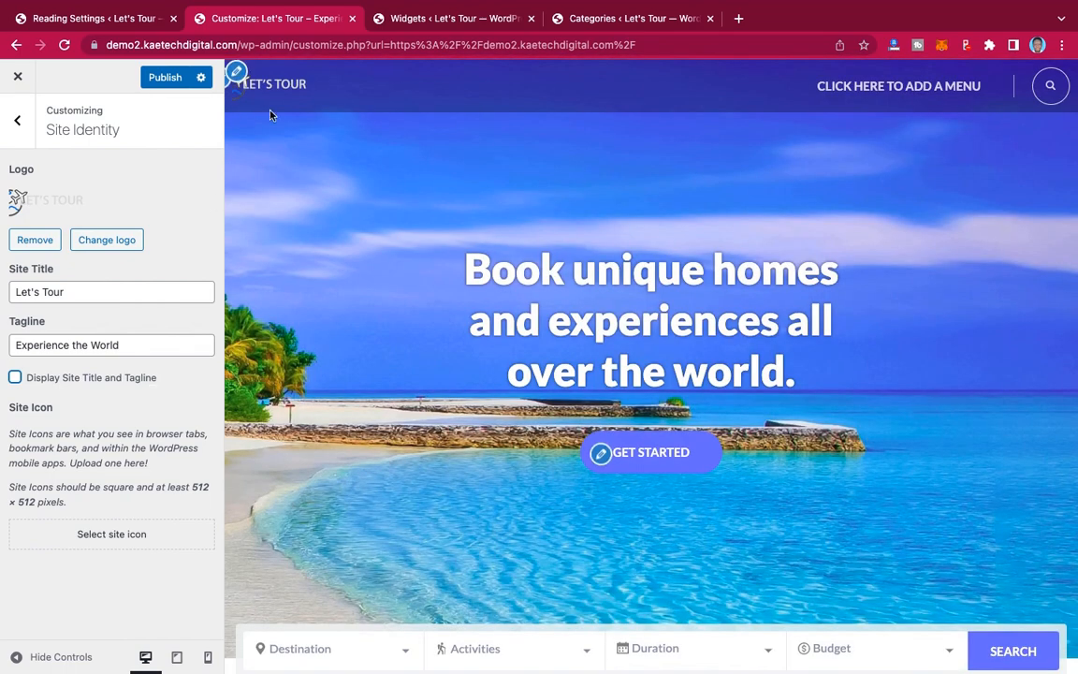
left_click(47, 241)
Step: Upload LOGO 2.png from the TOUR folder to the media library for use as the site logo
left_click(91, 196)
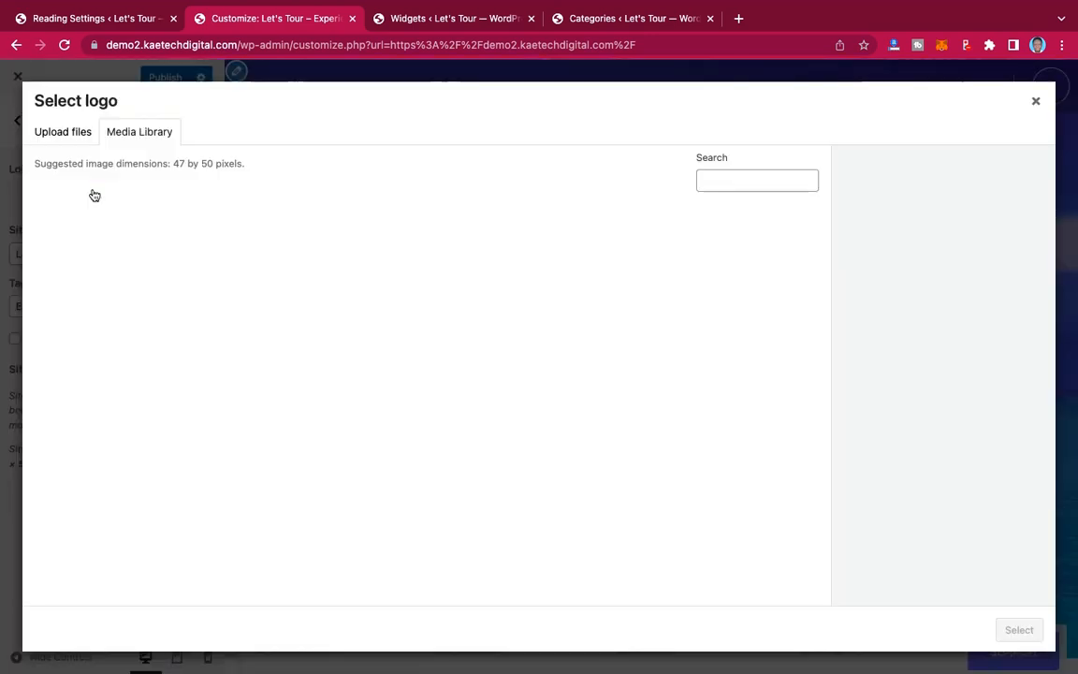
left_click(75, 137)
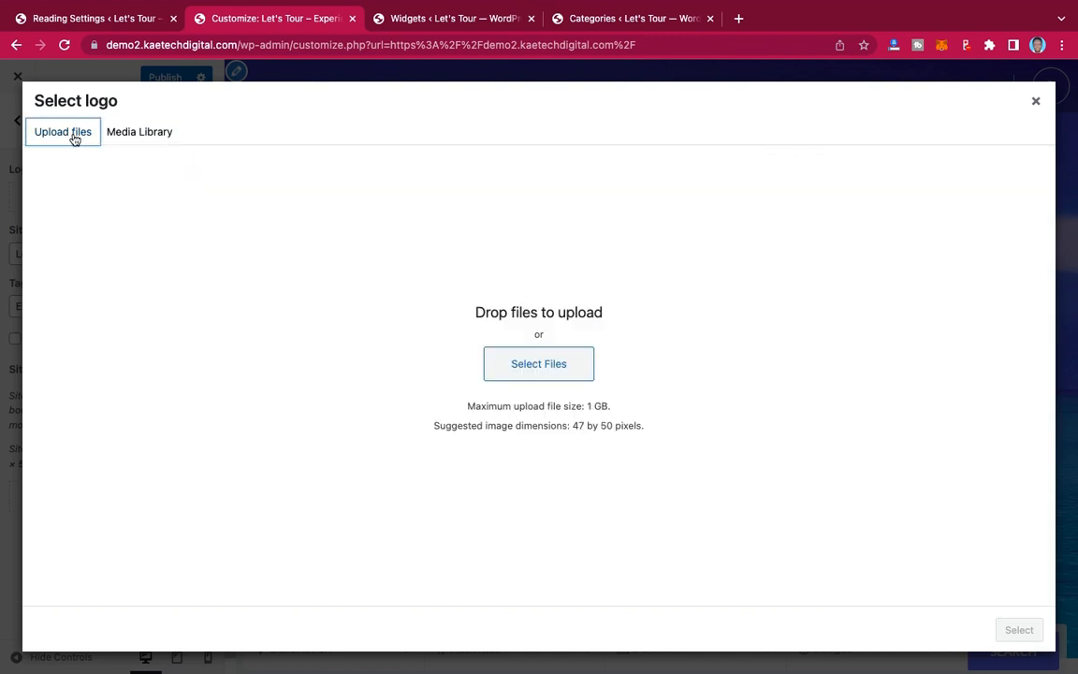
left_click(547, 367)
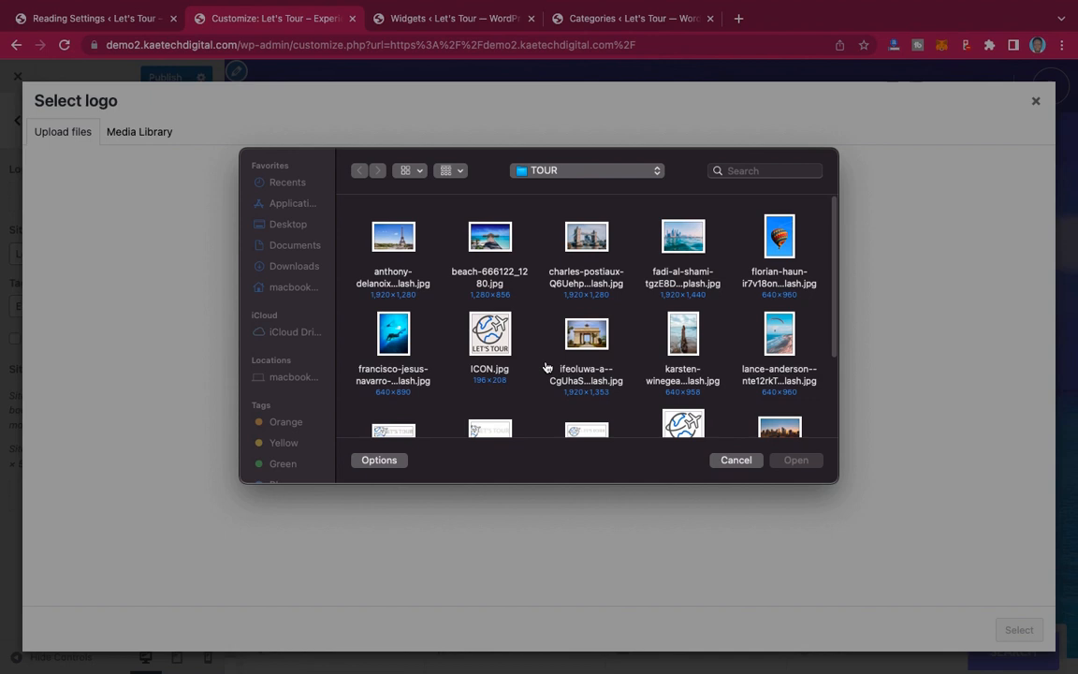
scroll(543, 366, "down", 3)
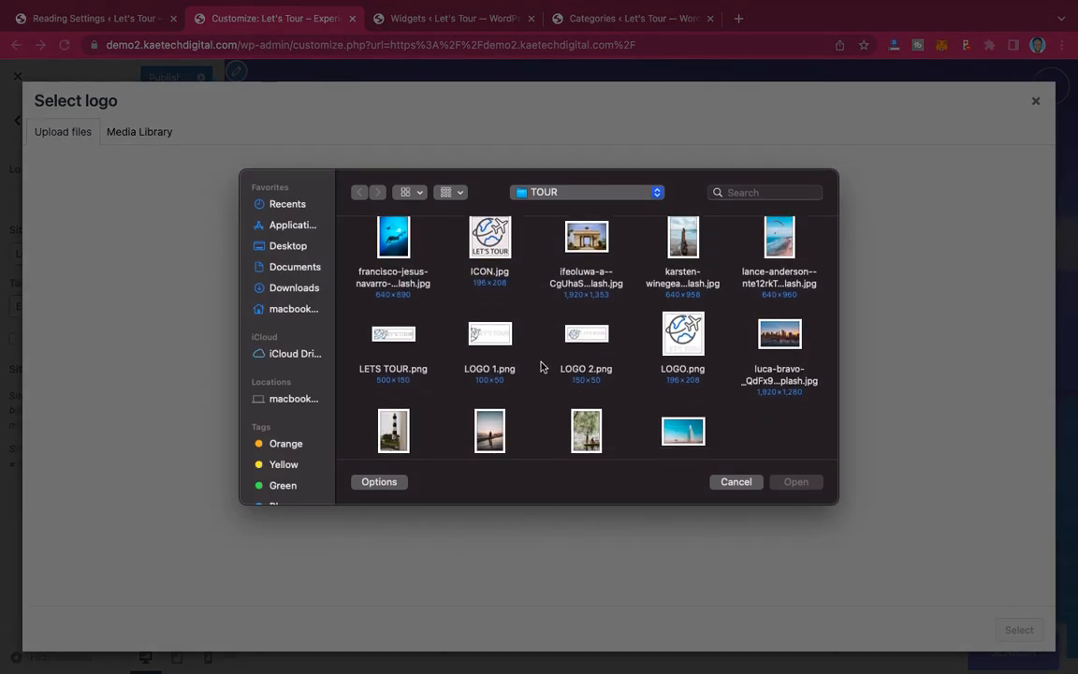
left_click(598, 339)
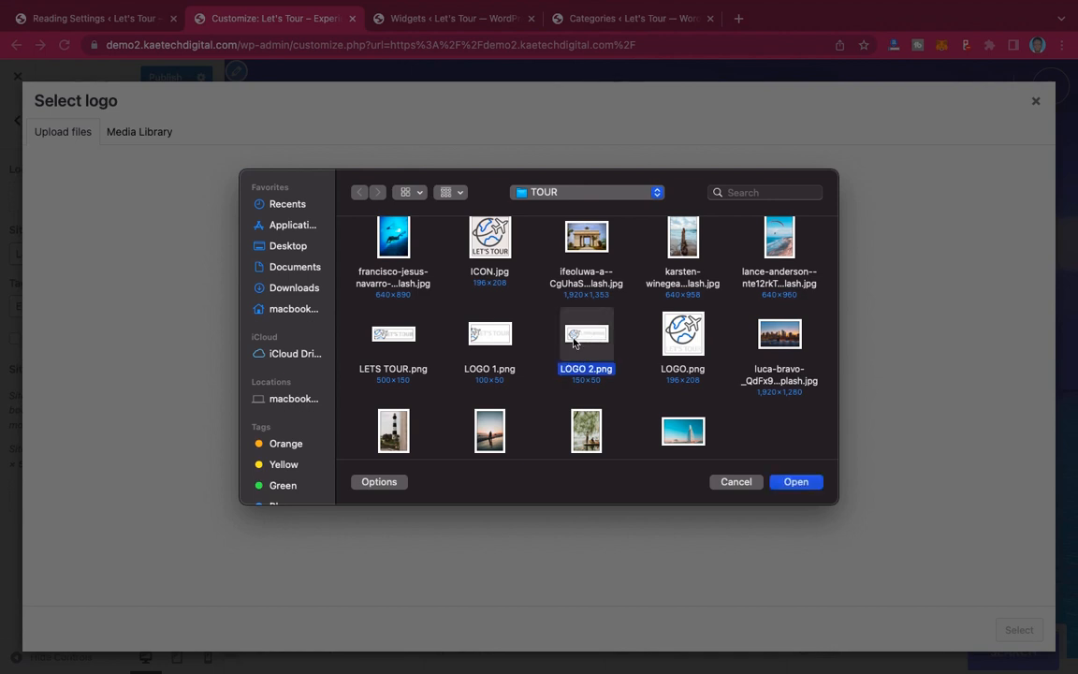
left_click(802, 484)
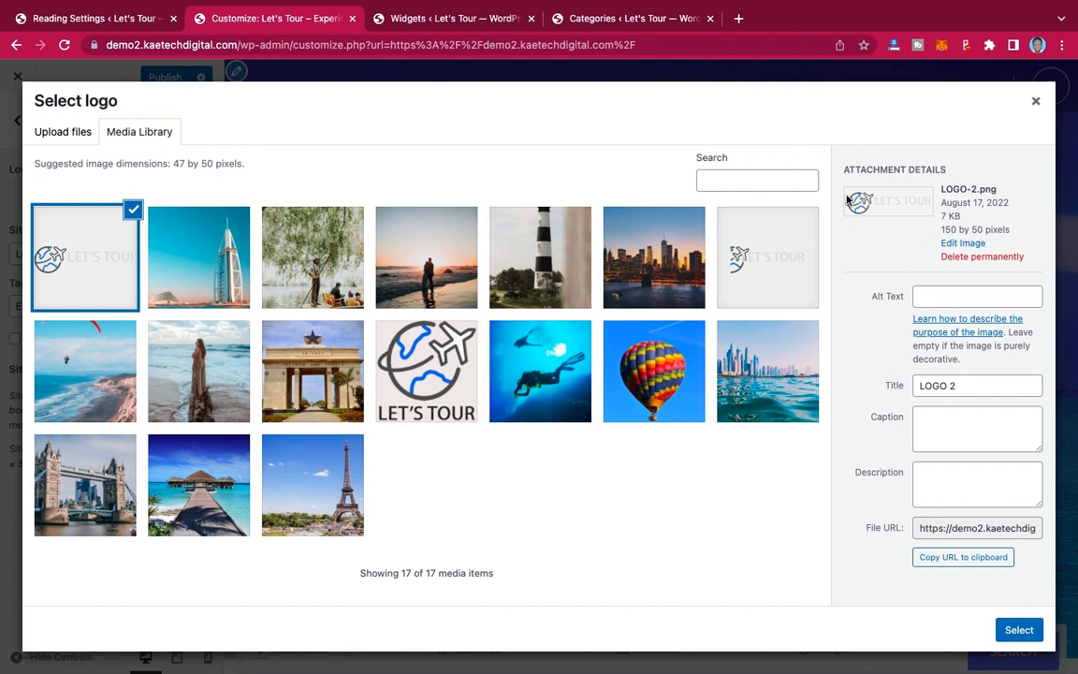
Step: Set LOGO-2.png as the site logo without cropping it and publish the change
left_click(734, 272)
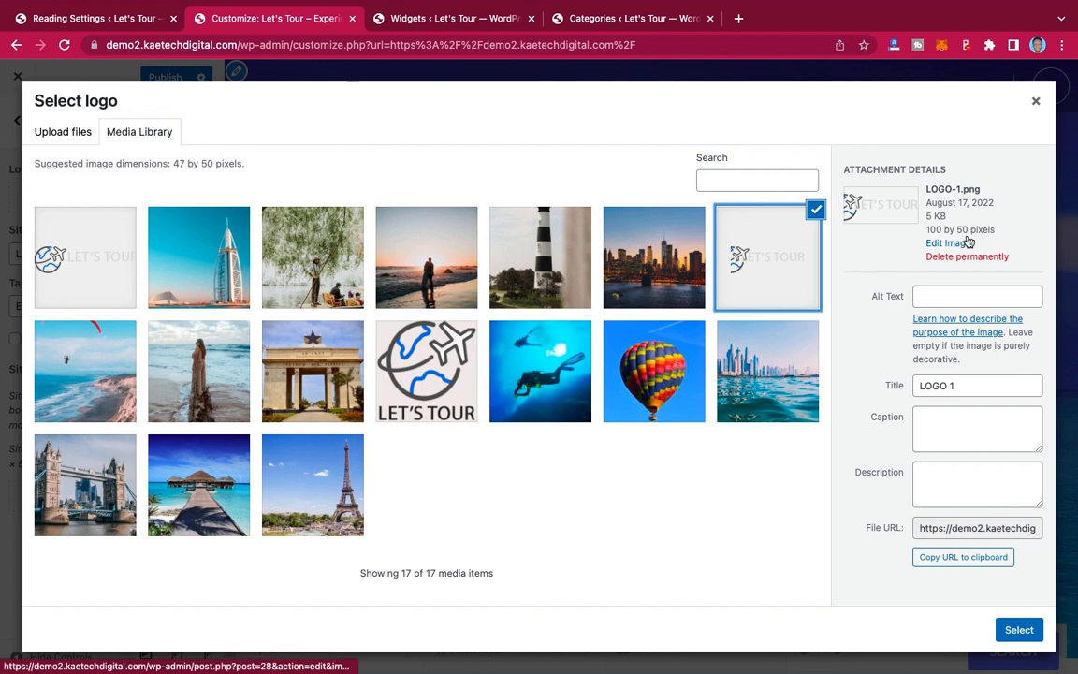
left_click(92, 273)
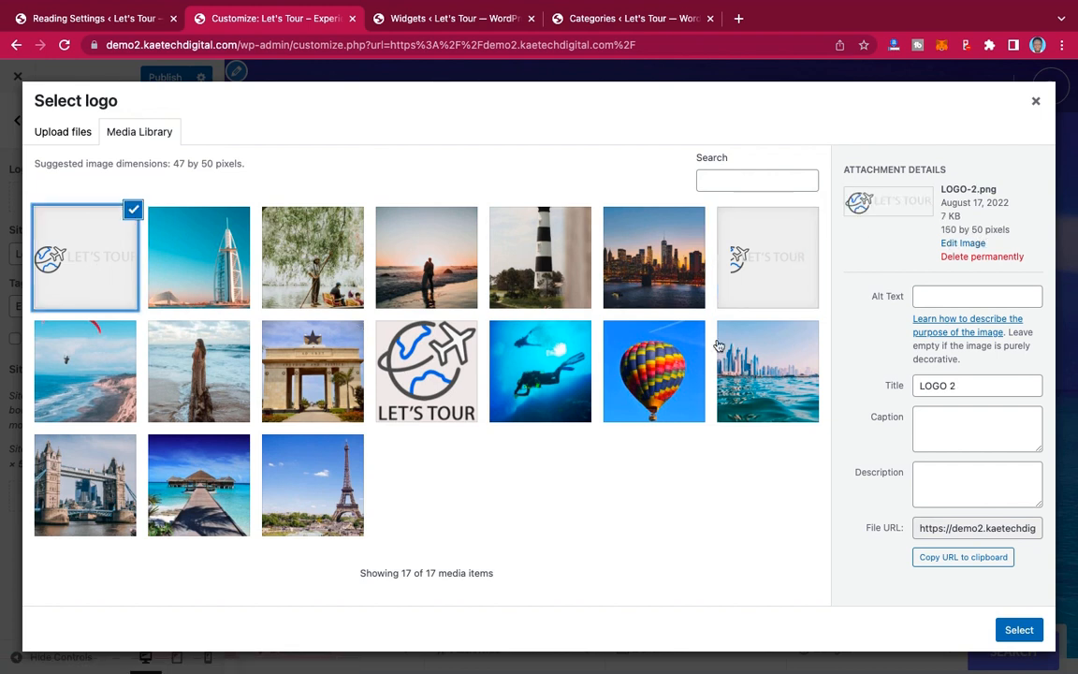
left_click(1016, 630)
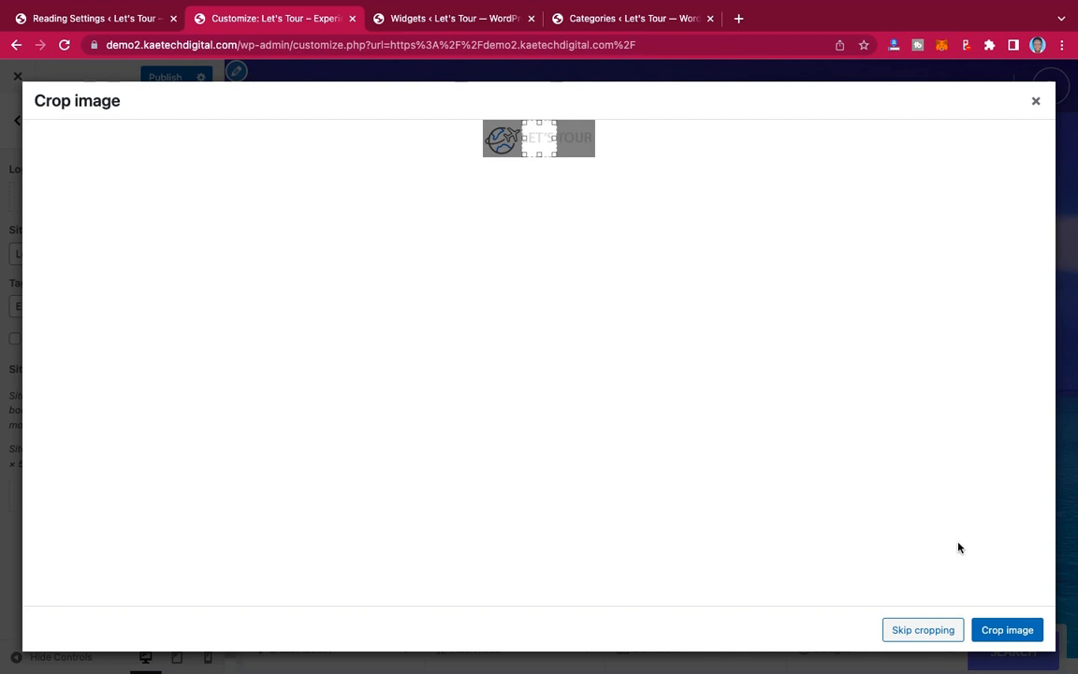
left_click(927, 633)
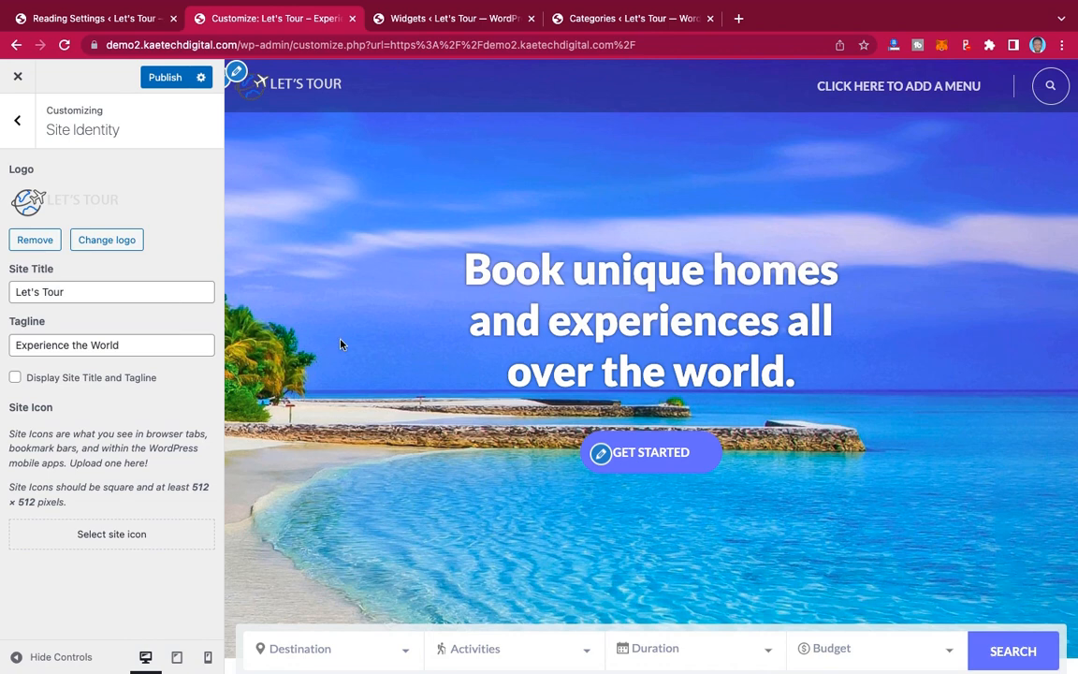
left_click(164, 83)
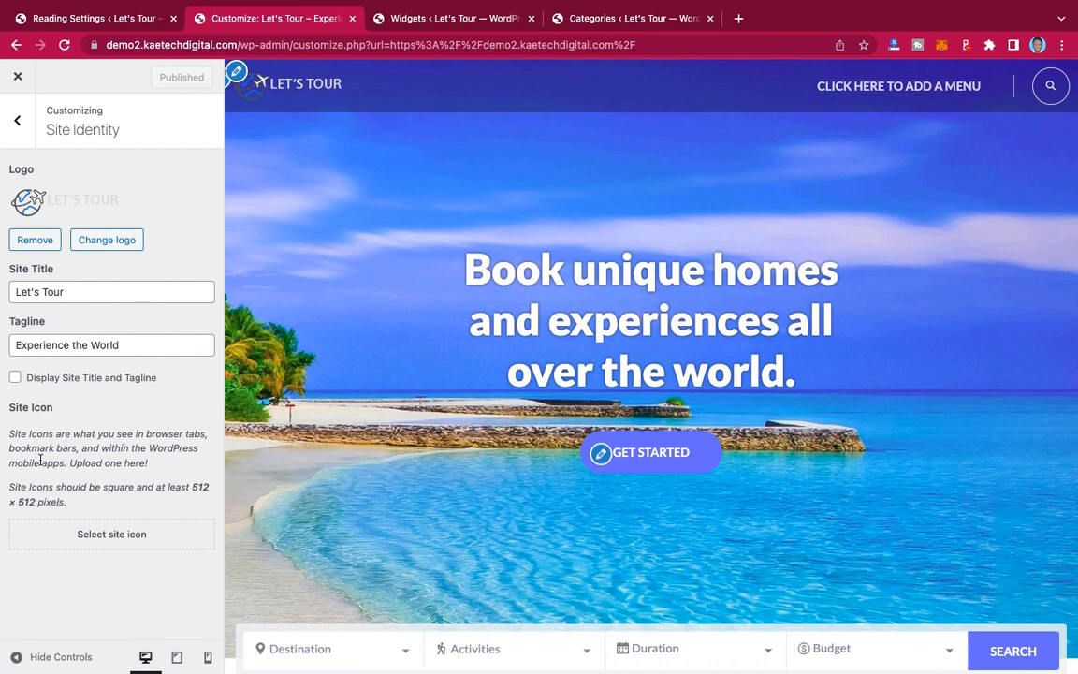
Step: Set ICON.jpg from the media library as the site icon without cropping it and publish the change
left_click(89, 535)
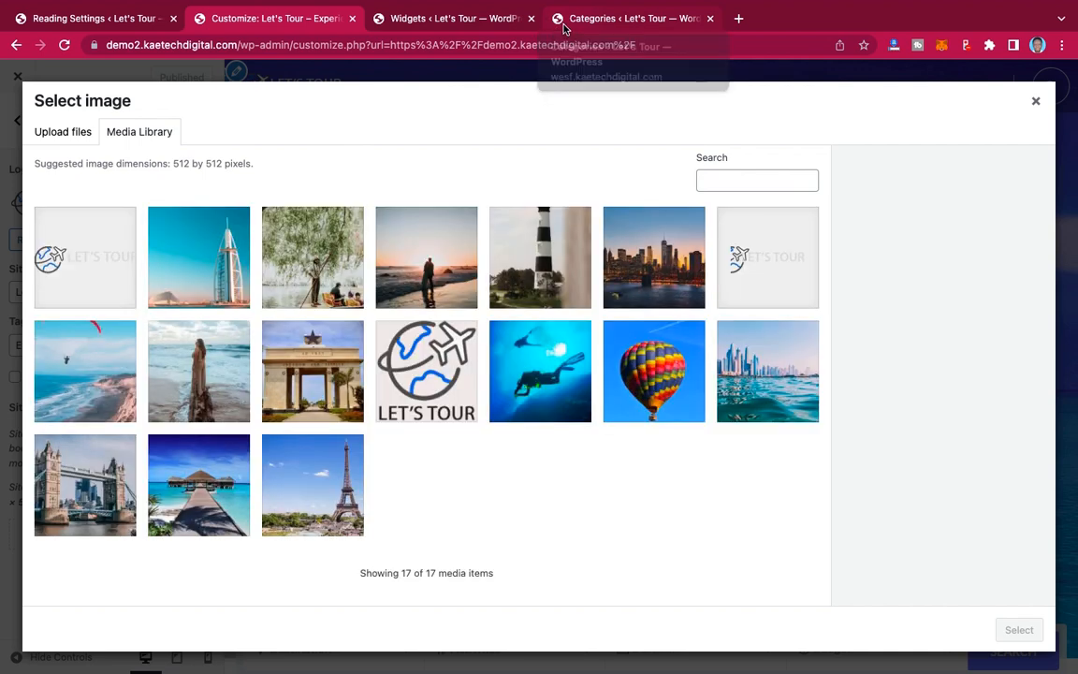
left_click(423, 372)
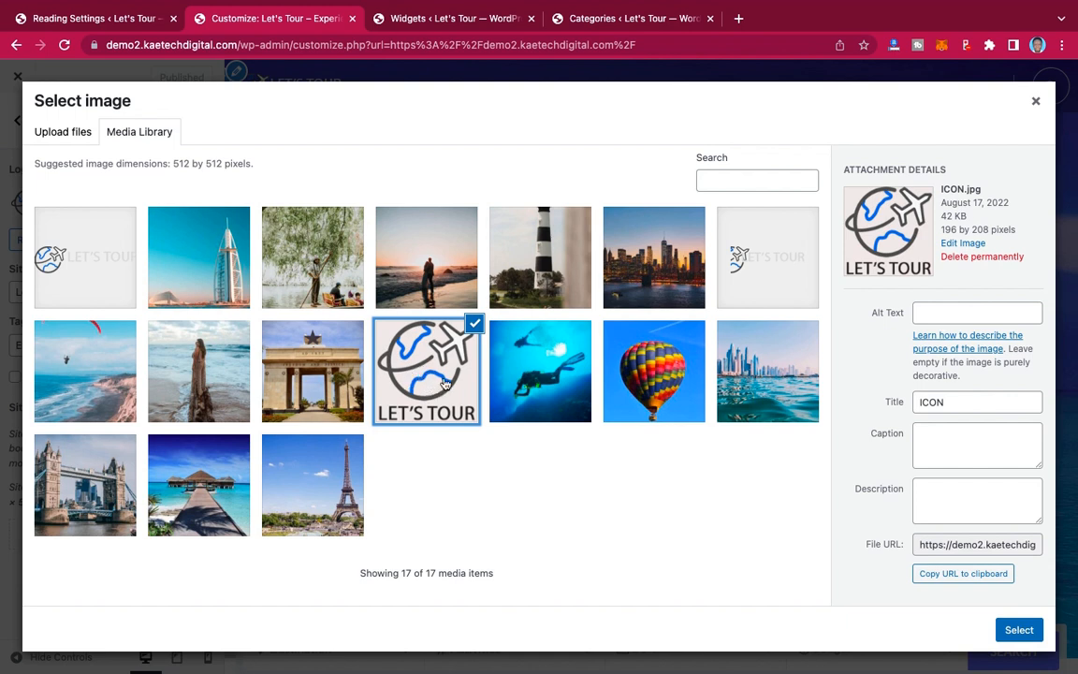
left_click(1019, 630)
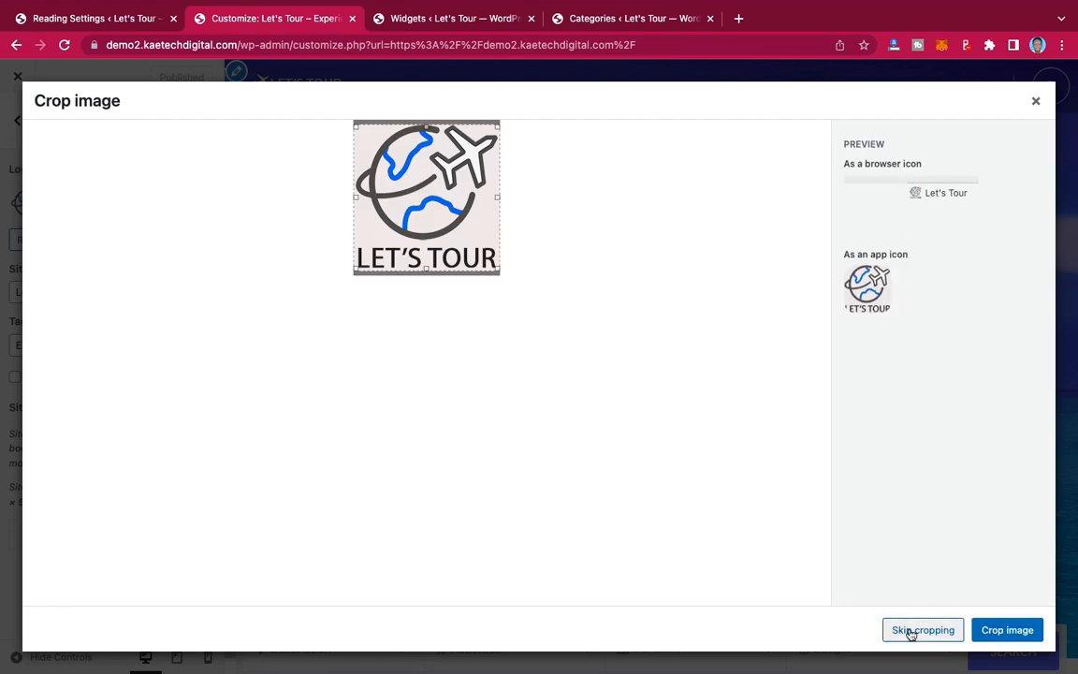
left_click(909, 631)
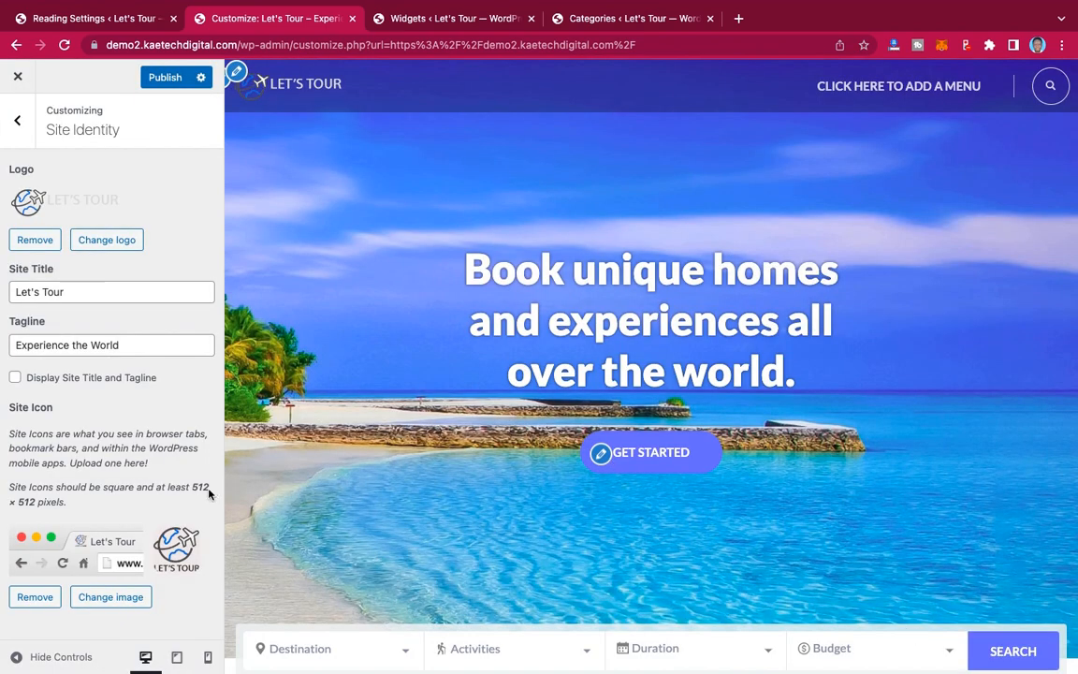
left_click(146, 75)
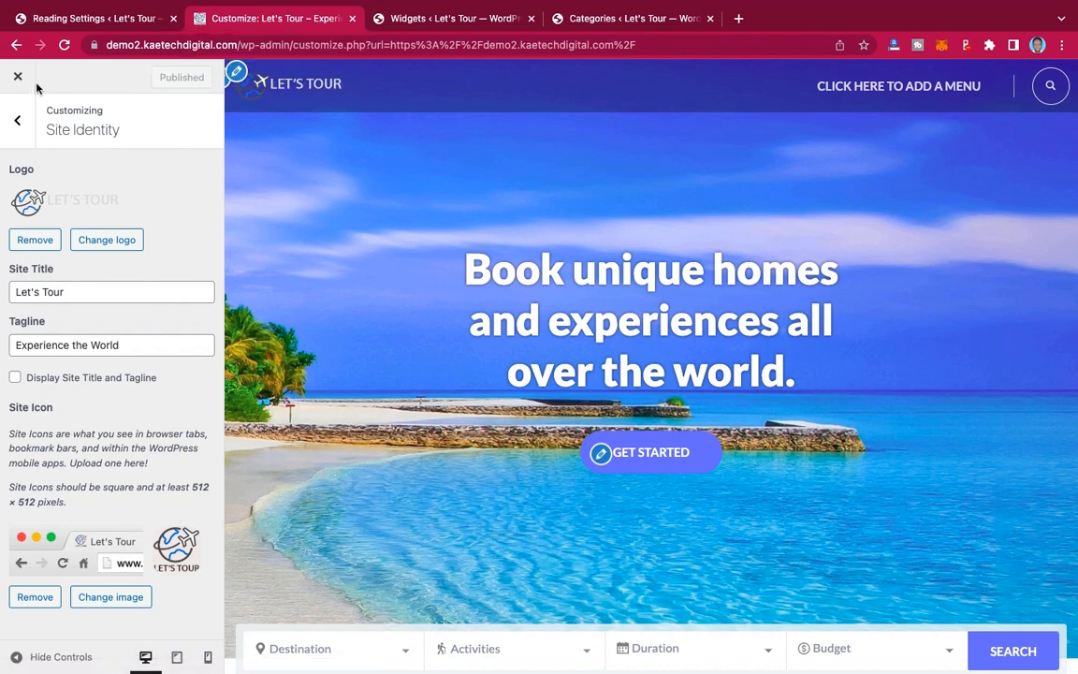
Step: Examine the Colors, Background Image and Fonts Settings options within the theme's Appearance Settings
left_click(17, 120)
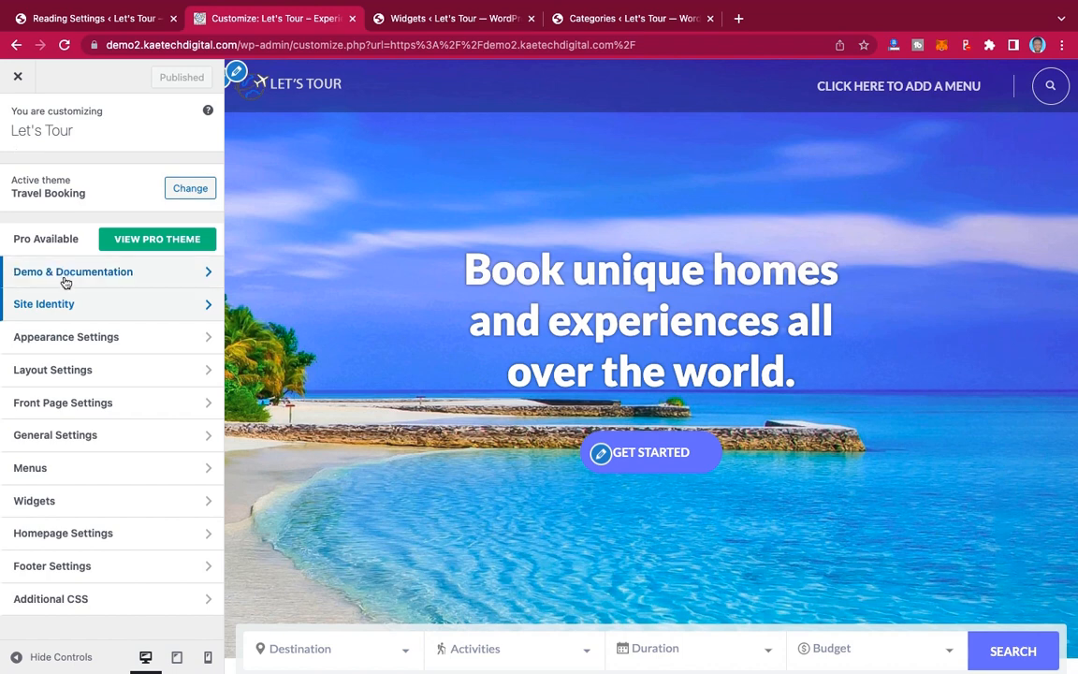
left_click(78, 338)
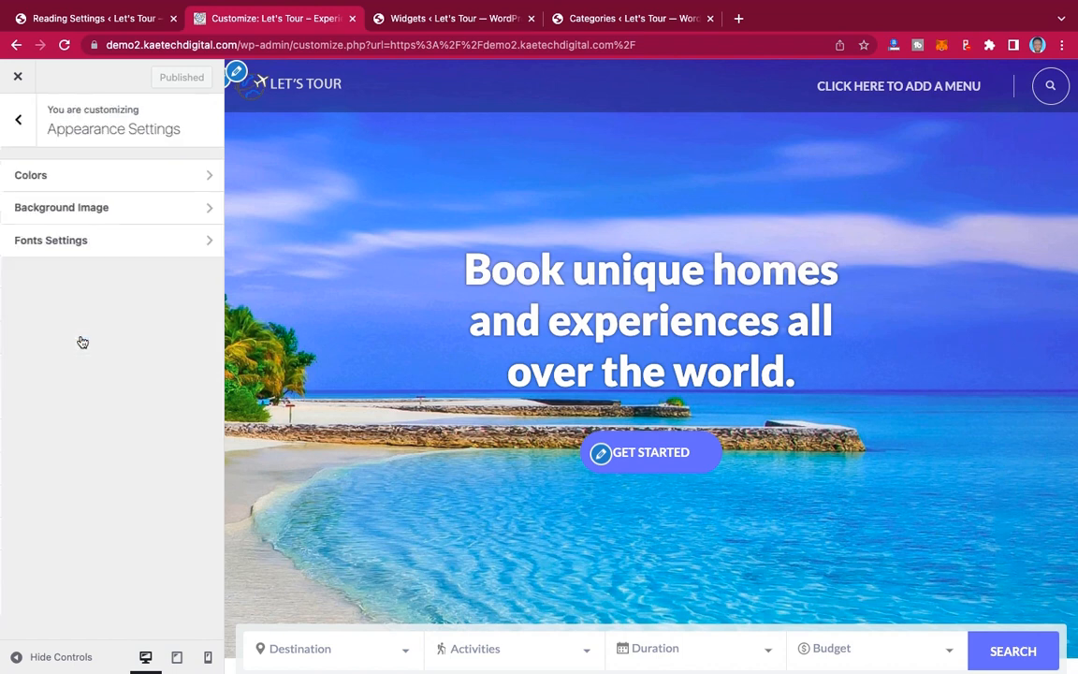
left_click(90, 177)
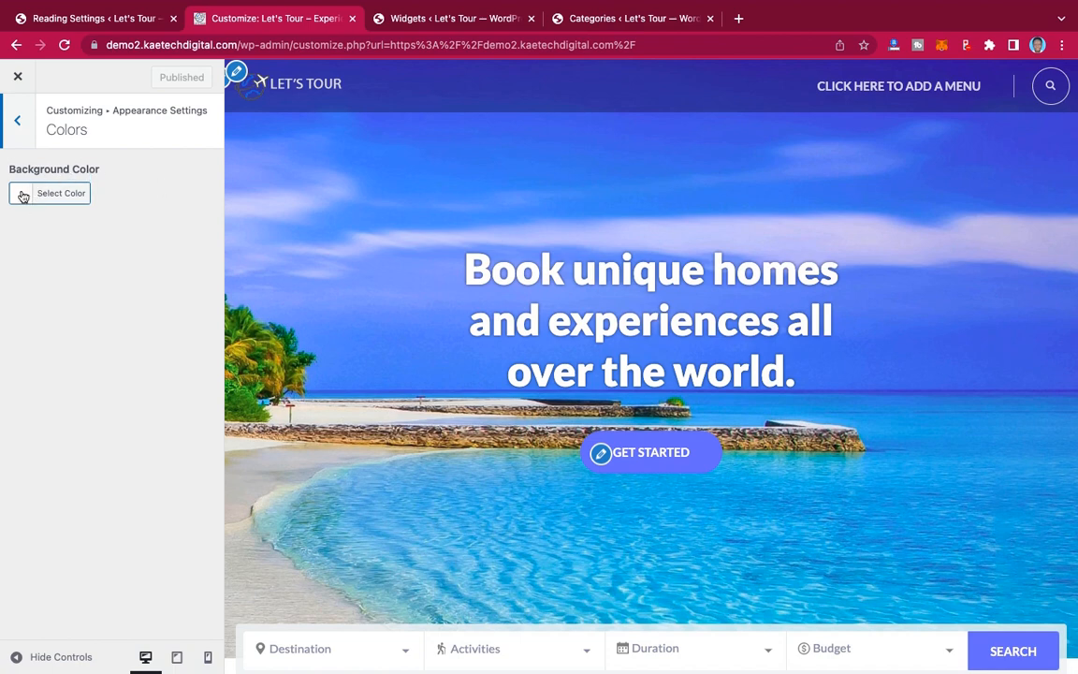
left_click(18, 123)
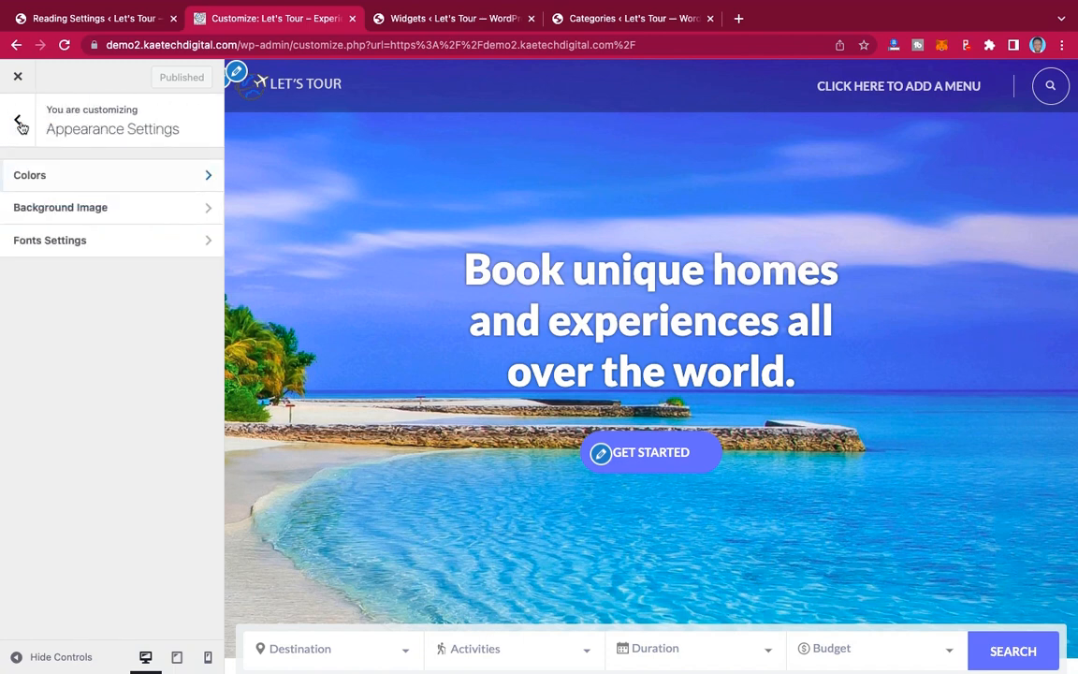
left_click(90, 209)
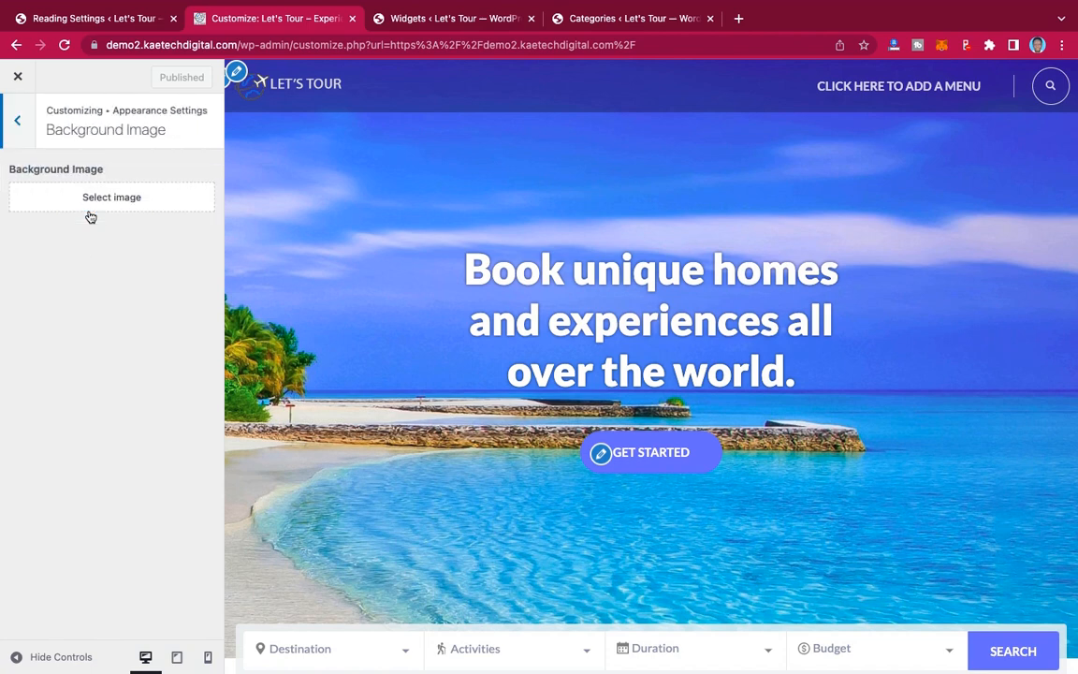
left_click(25, 132)
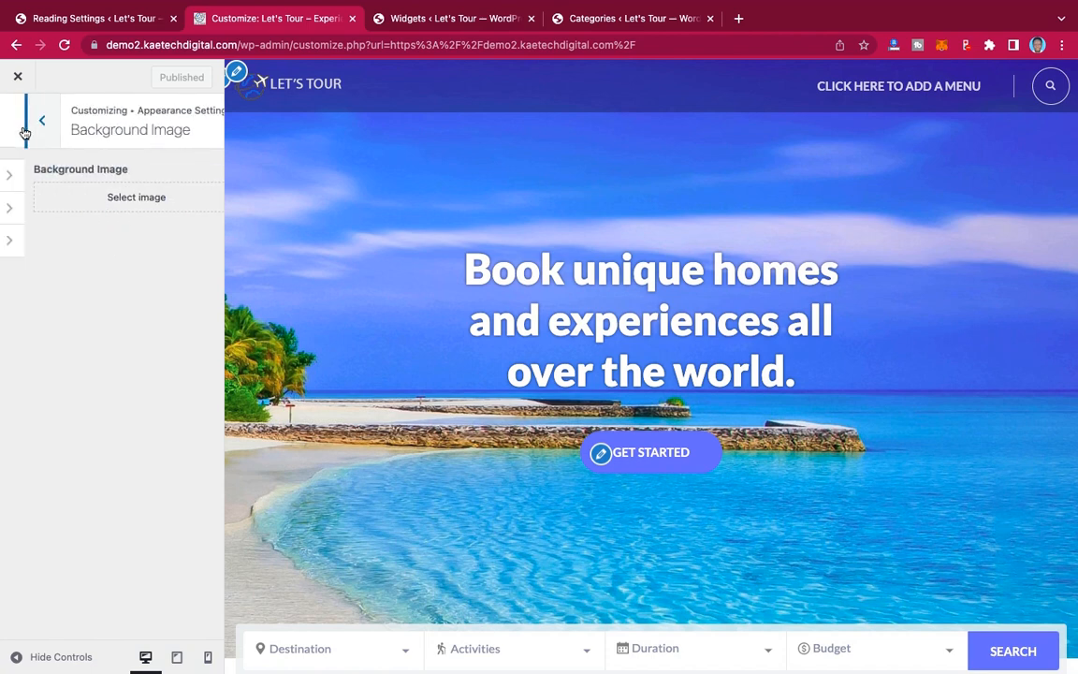
left_click(87, 242)
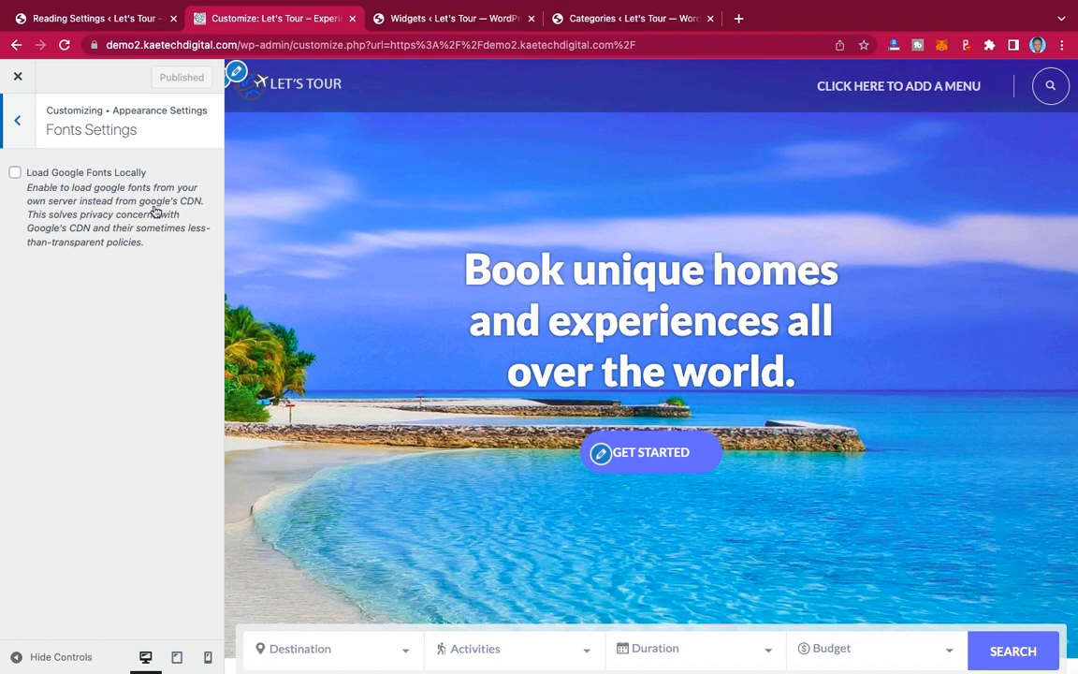
left_click(18, 124)
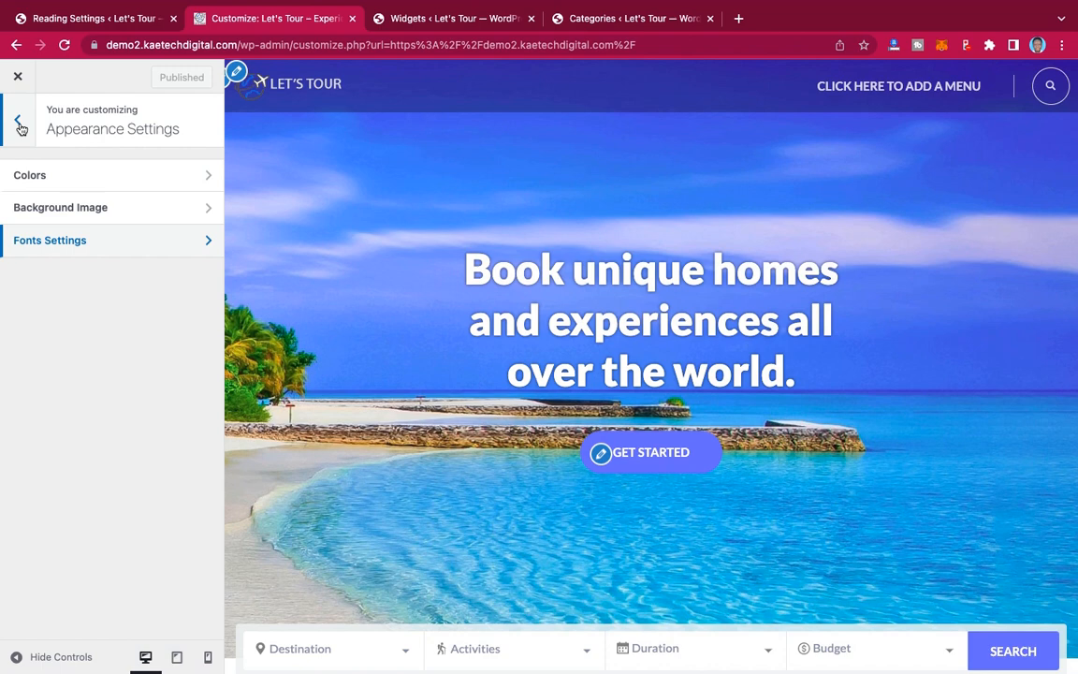
left_click(18, 123)
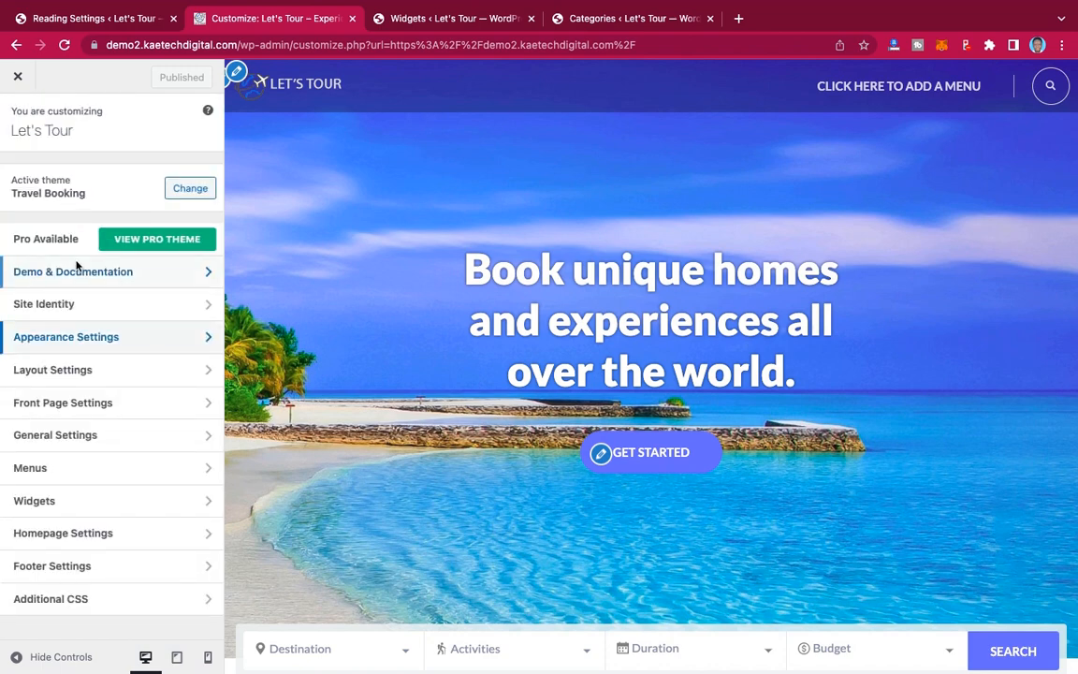
Step: Open the front page's Banner Section settings and review the header video, header image, title and button options
left_click(146, 404)
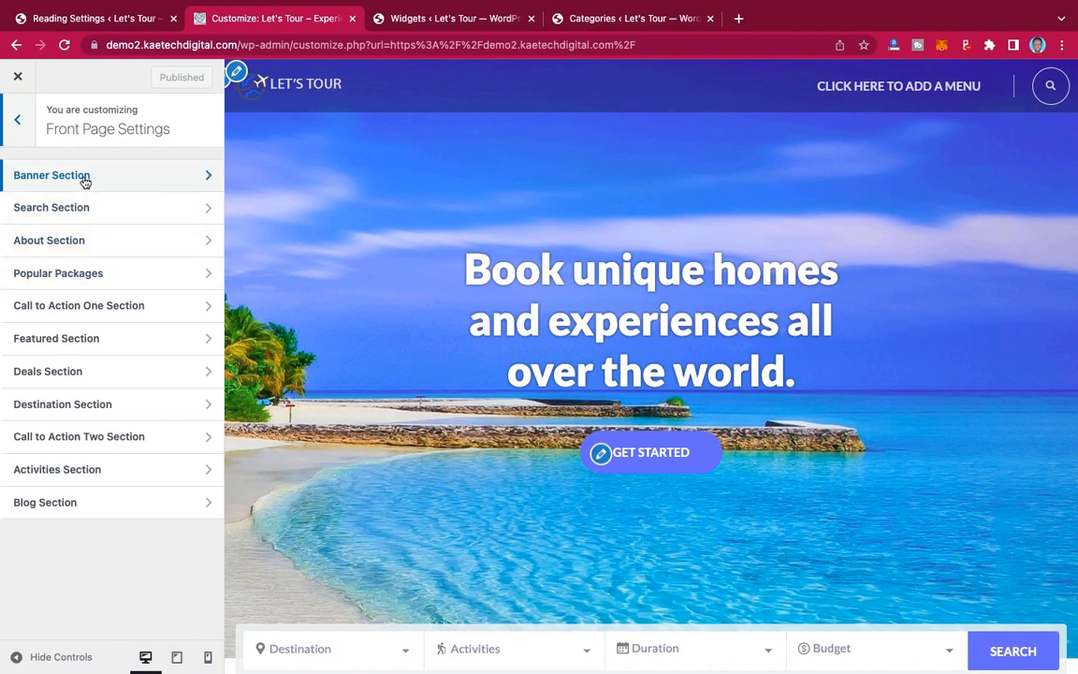
left_click(136, 178)
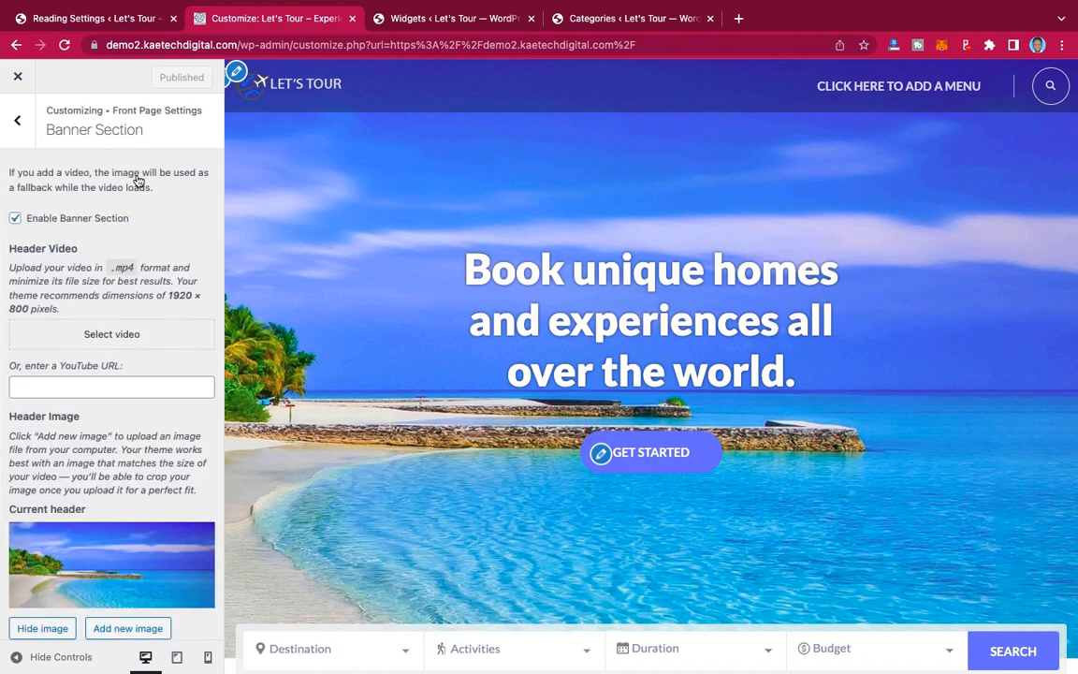
scroll(73, 315, "down", 5)
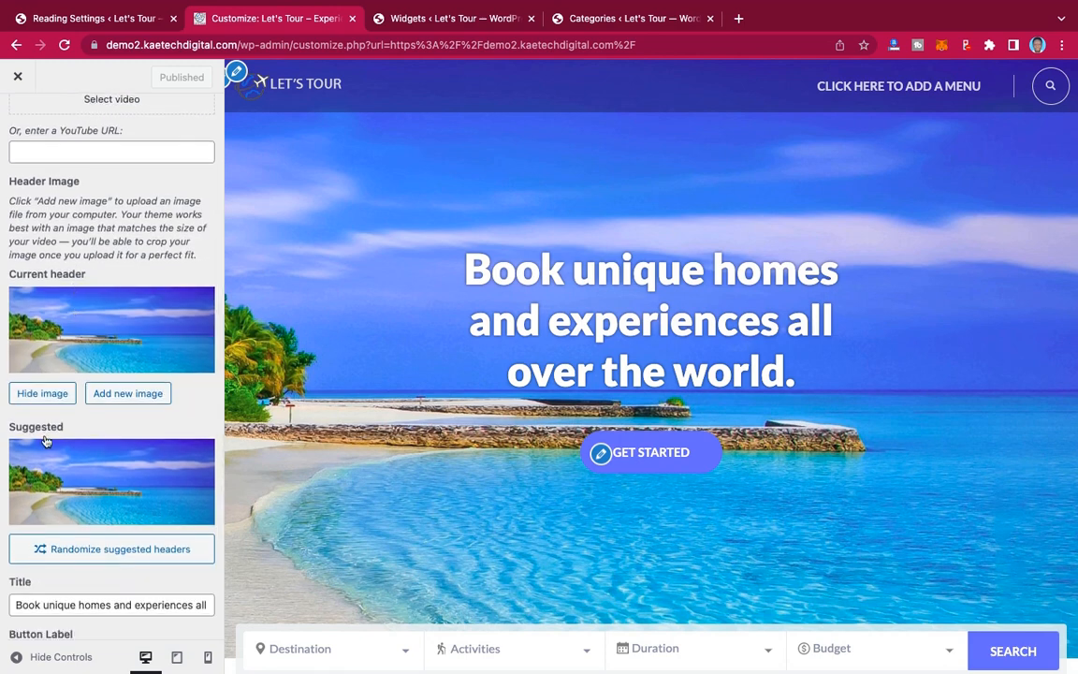
scroll(75, 414, "down", 2)
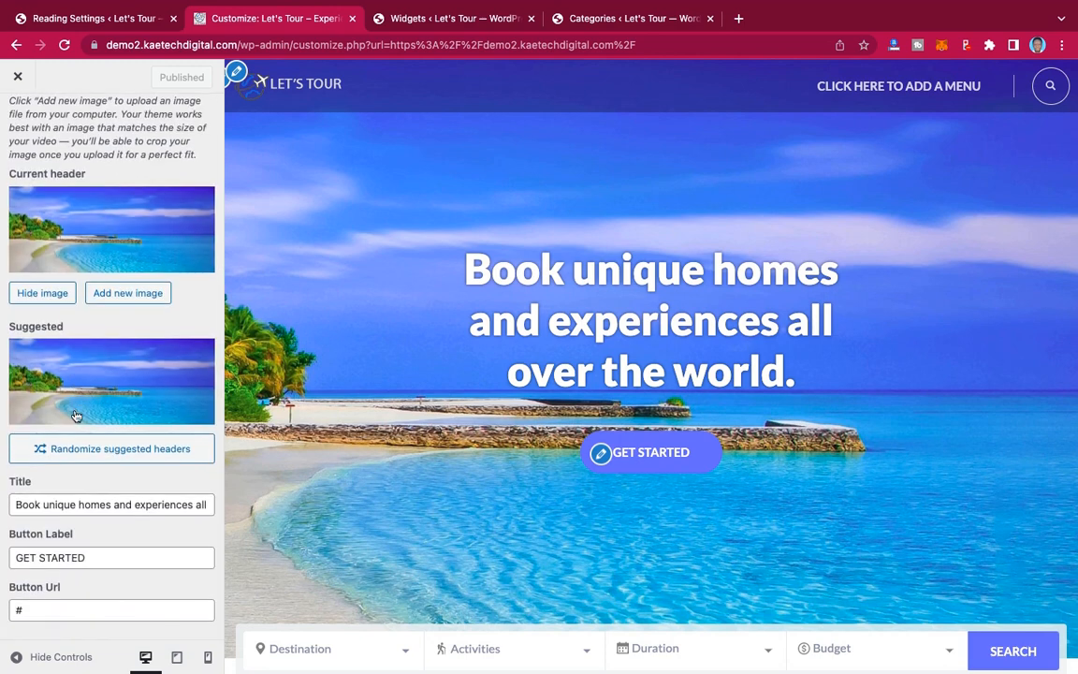
scroll(77, 416, "up", 2)
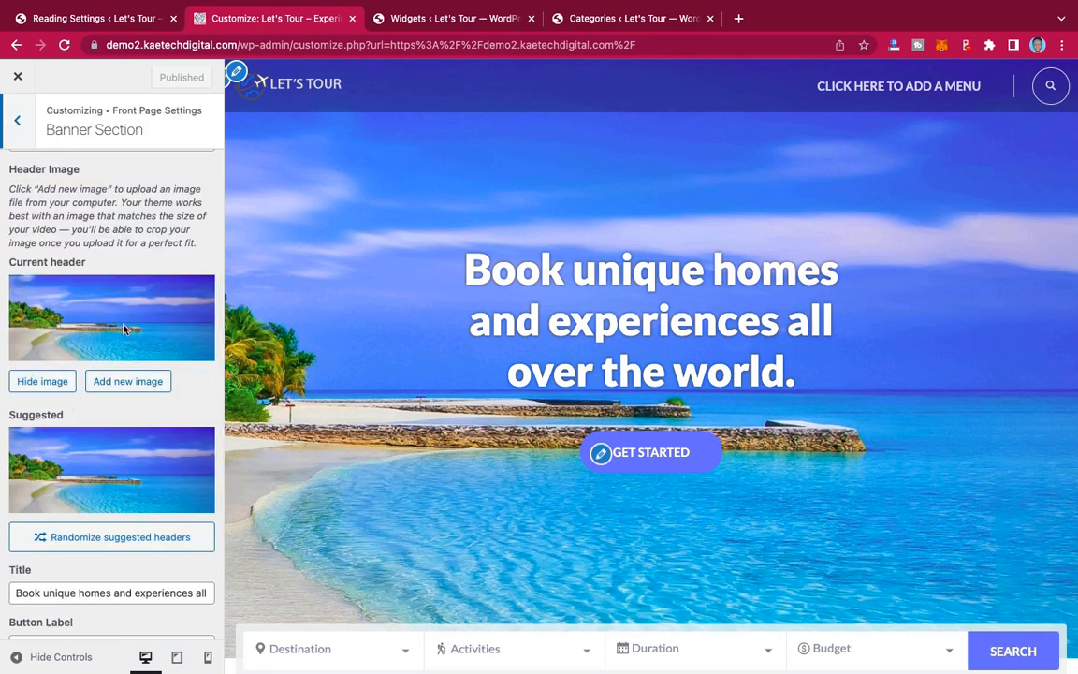
scroll(123, 328, "up", 5)
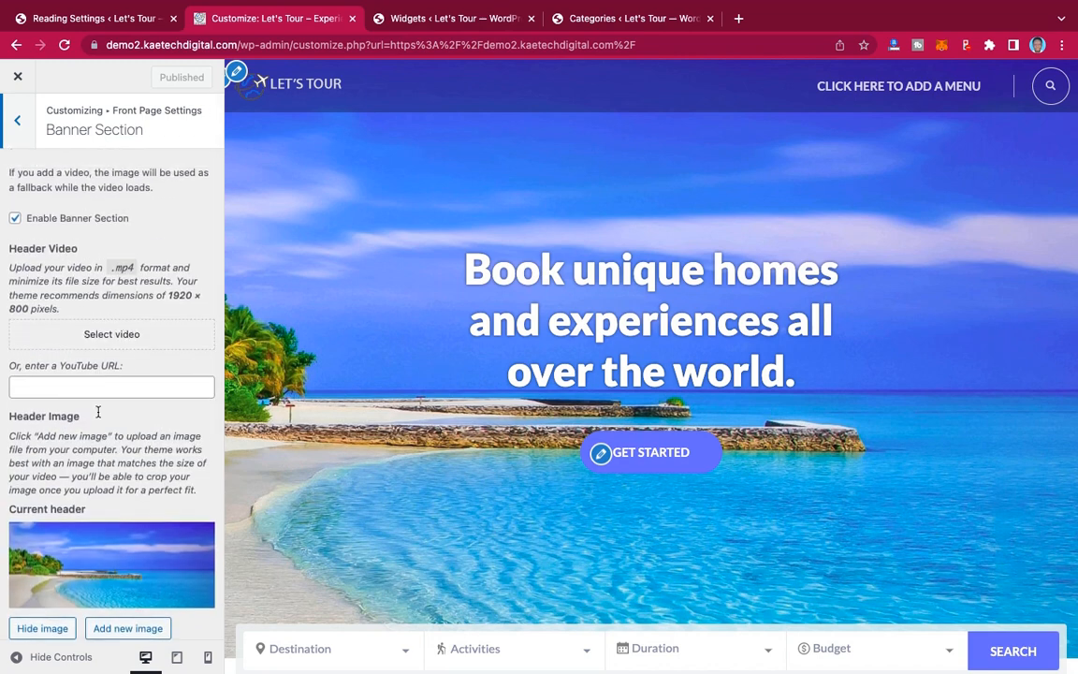
scroll(97, 412, "down", 4)
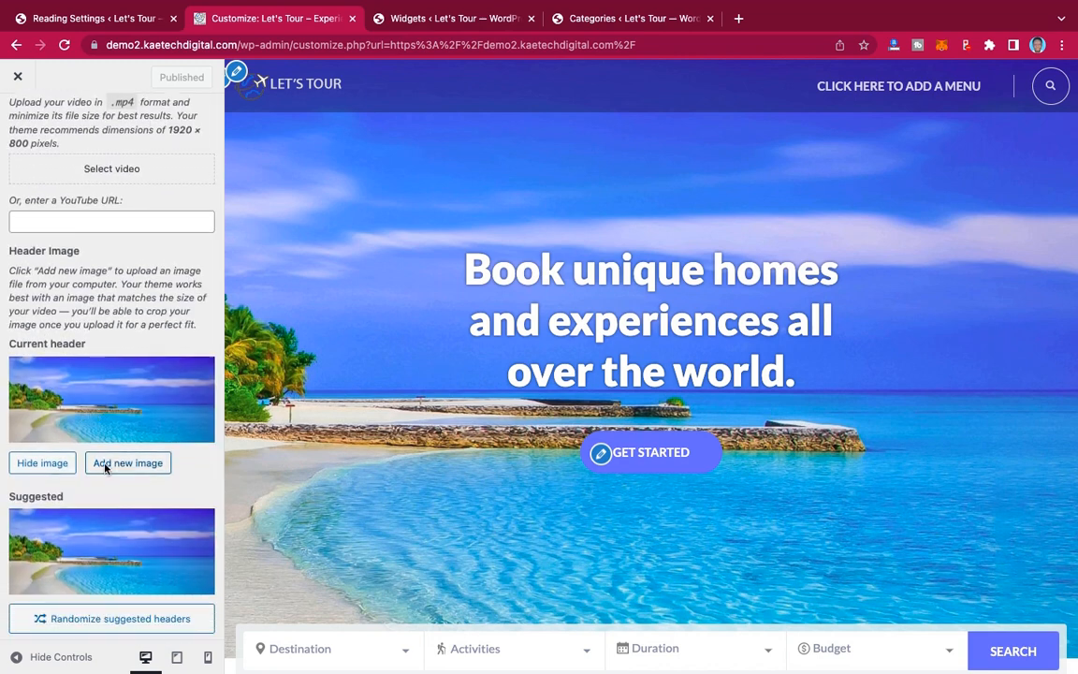
scroll(129, 471, "down", 2)
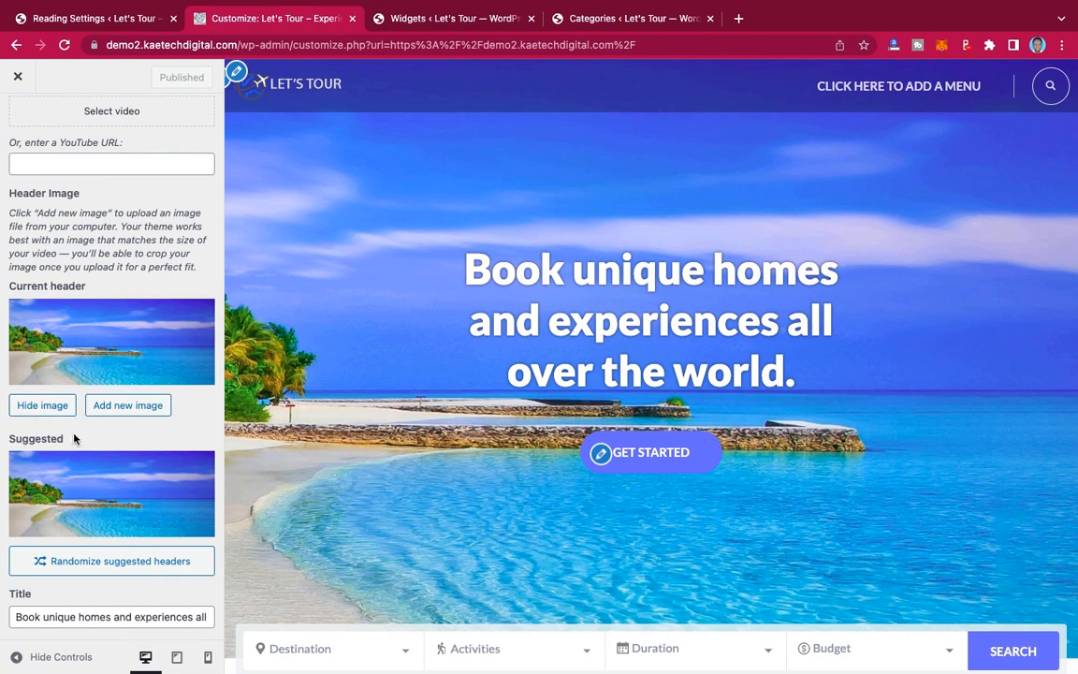
scroll(125, 325, "up", 5)
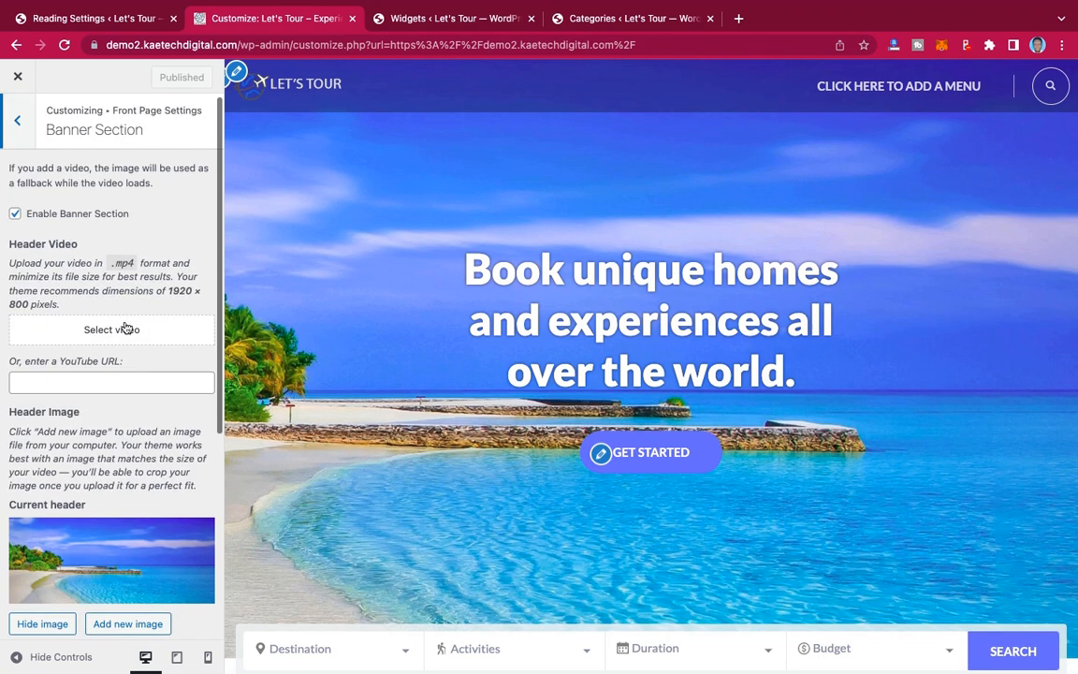
scroll(125, 325, "down", 5)
scroll(126, 325, "down", 2)
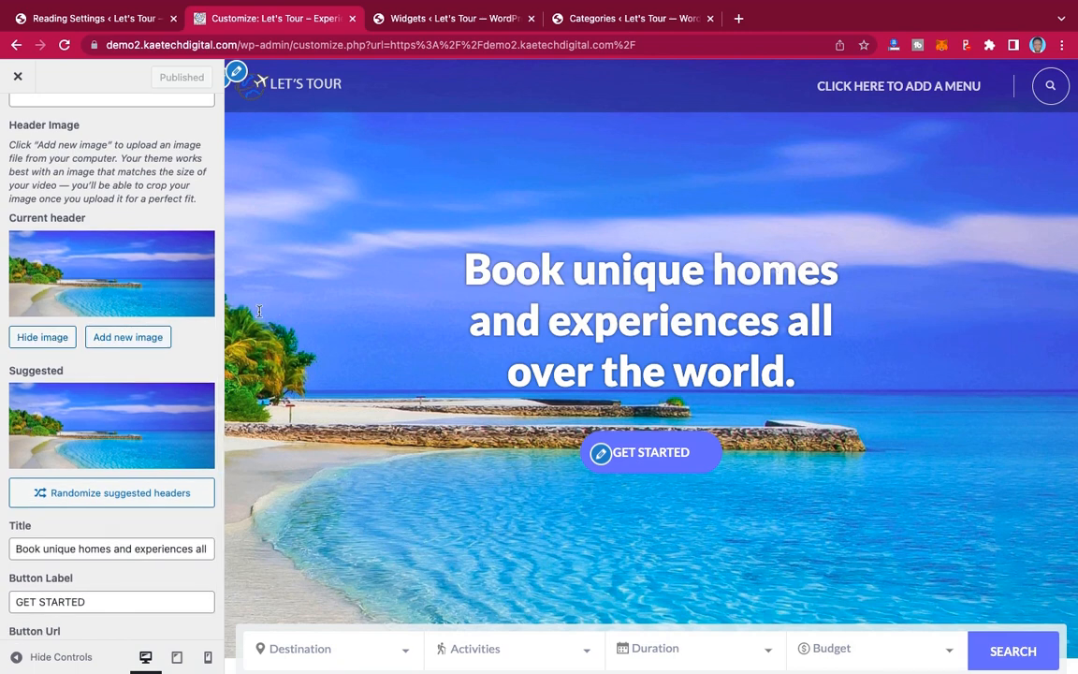
Step: Set the Burj Al Arab photo from the media library as the banner's header image without cropping it
left_click(119, 346)
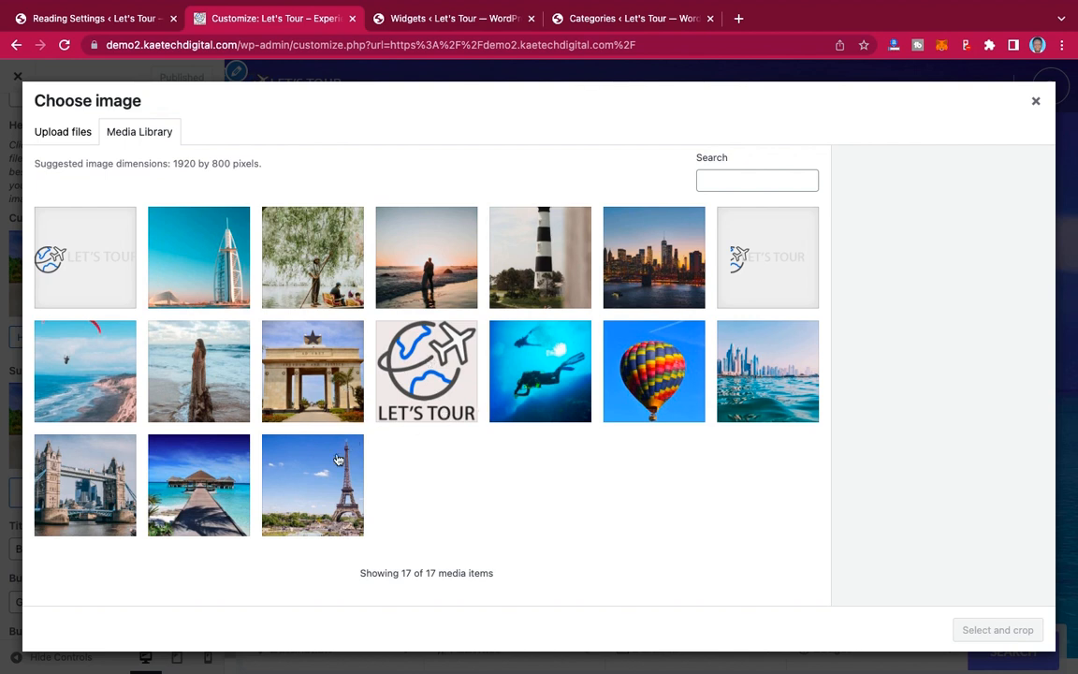
left_click(188, 244)
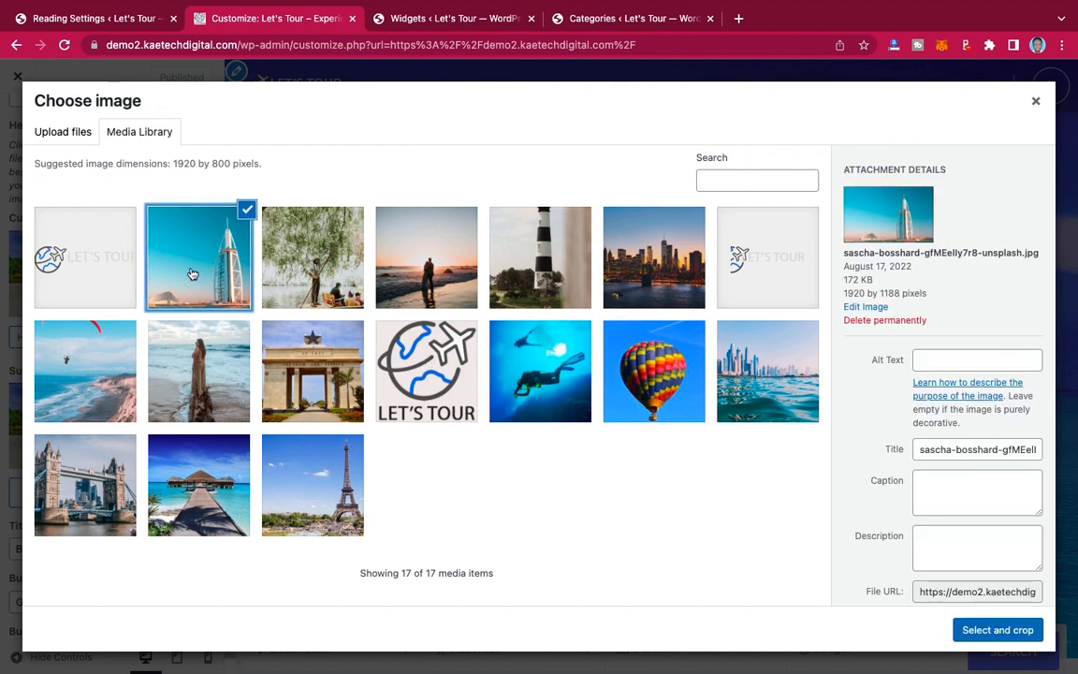
left_click(992, 630)
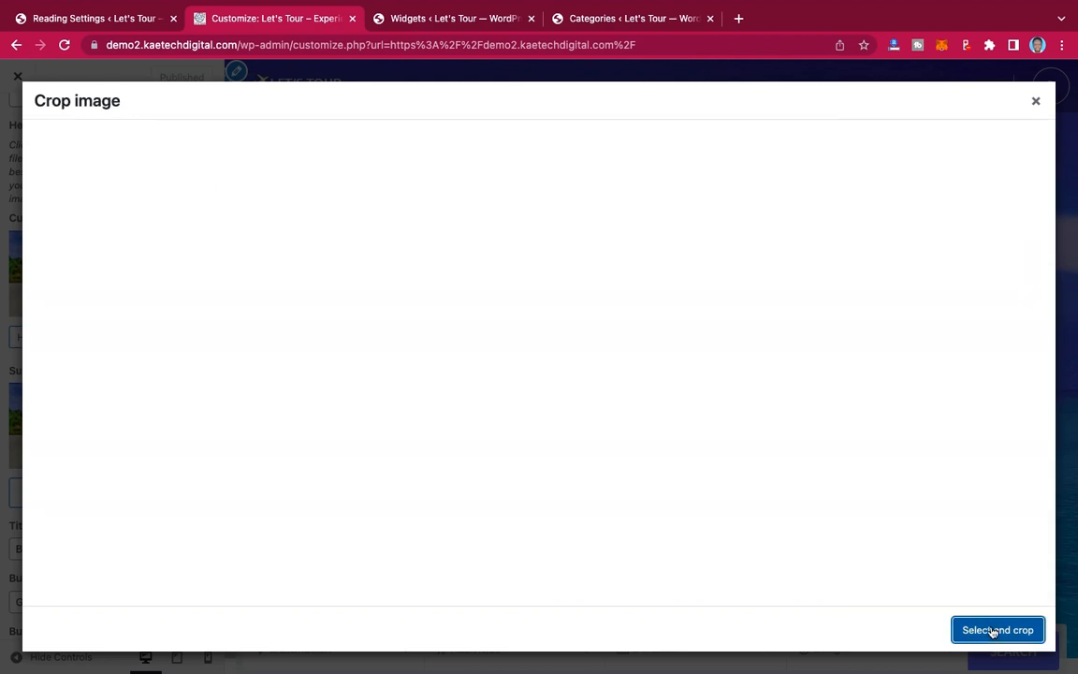
left_click(935, 630)
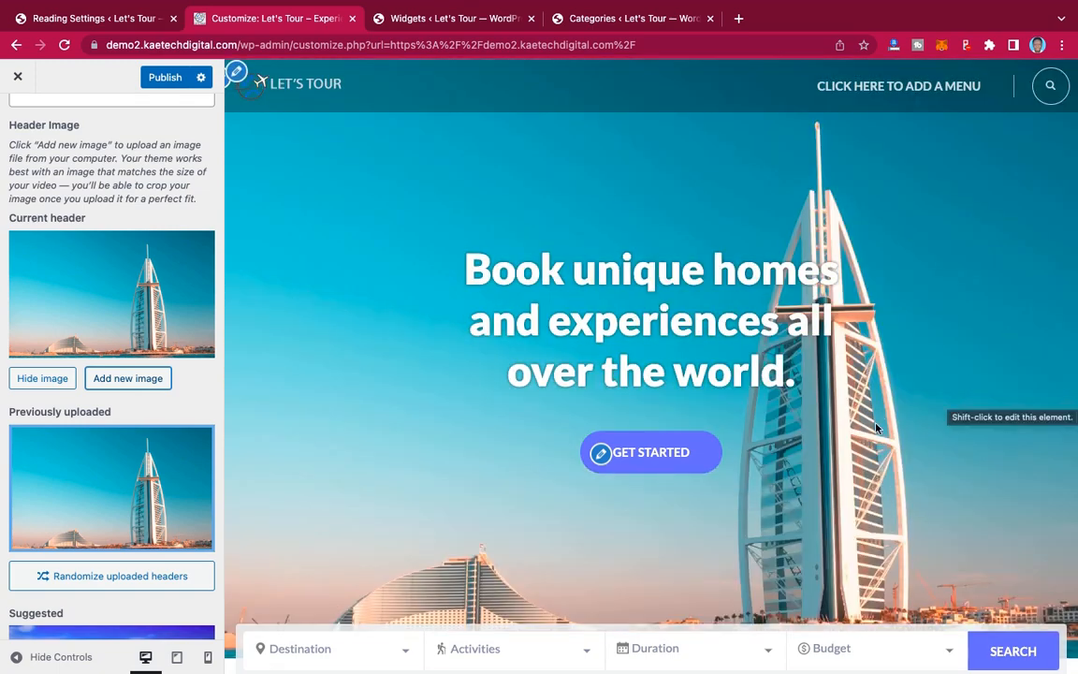
scroll(877, 428, "down", 3)
scroll(877, 428, "up", 3)
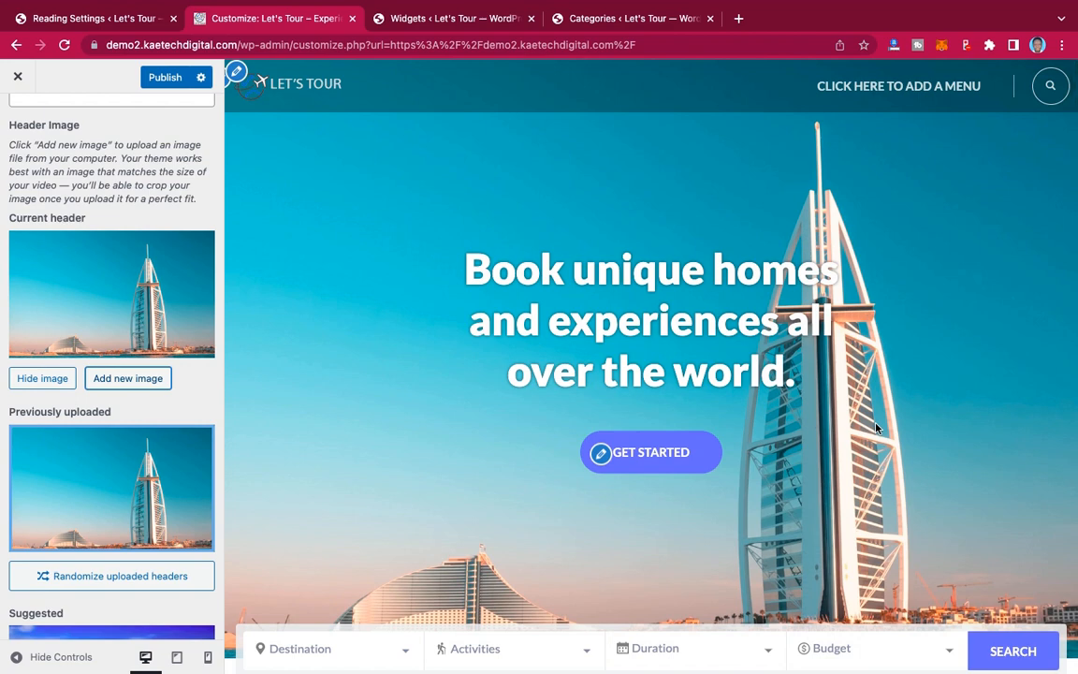
Step: Replace the banner title with "Experience Great Places Around the World", copied from the home page of the wesf.kaetechdigital.com site
scroll(164, 414, "down", 3)
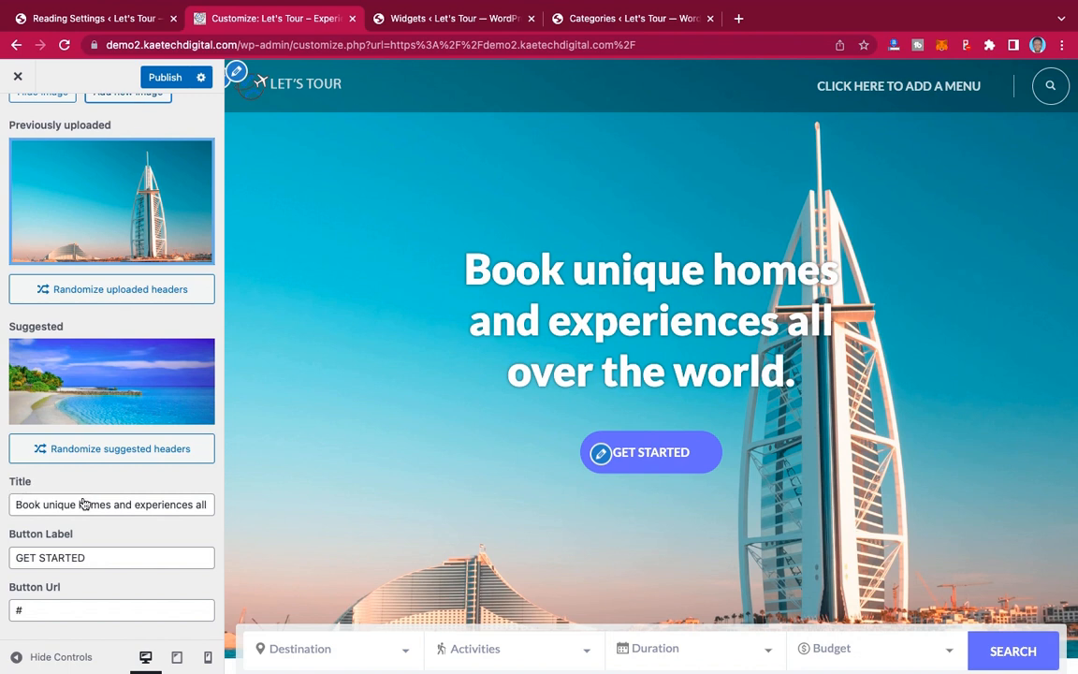
left_click(131, 506)
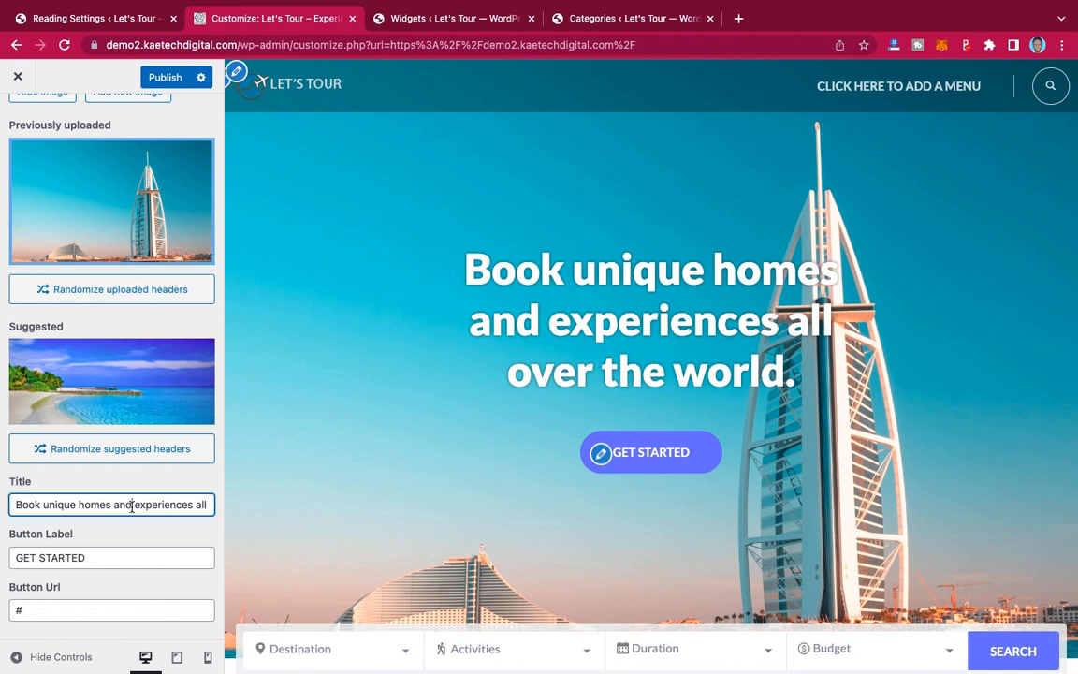
triple_click(131, 505)
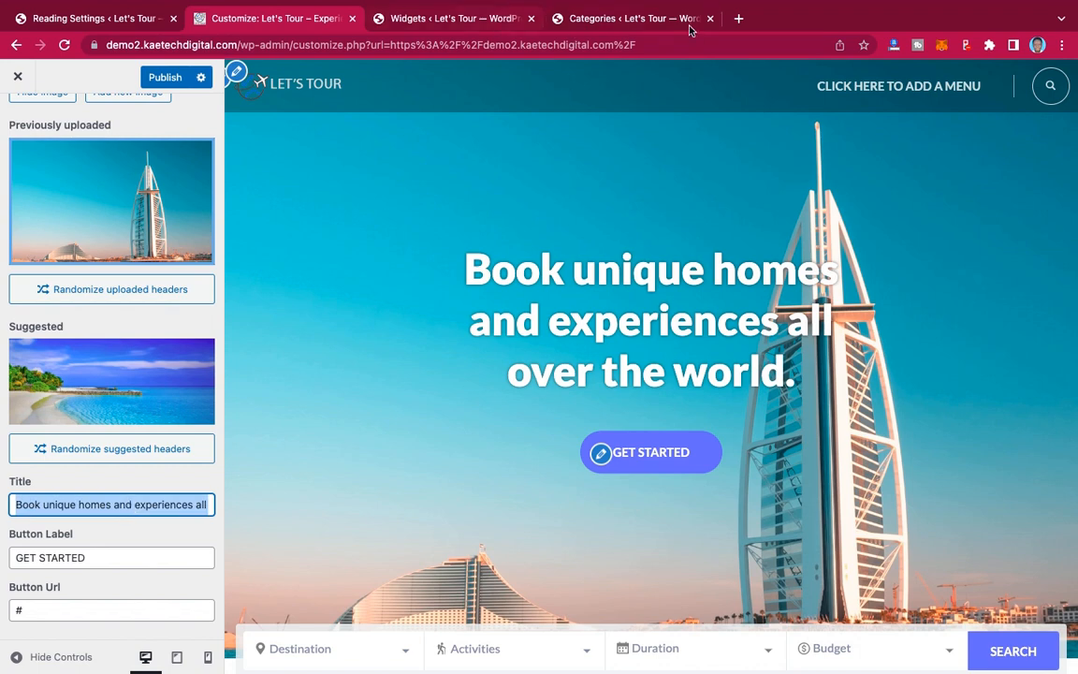
left_click(623, 19)
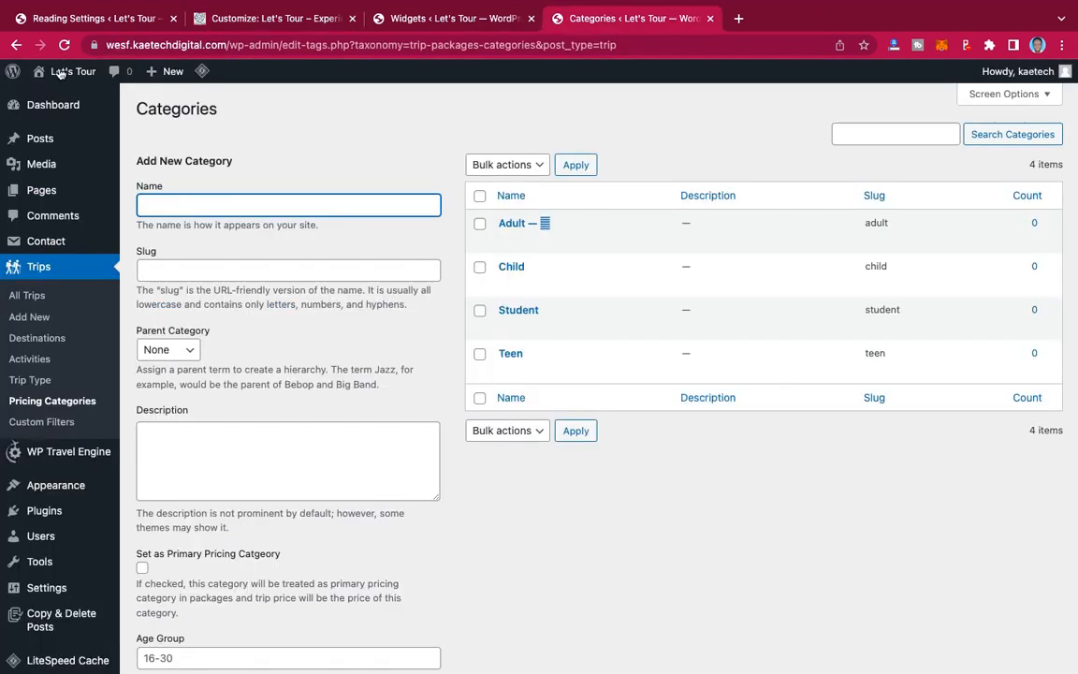
mouse_move(62, 71)
left_click(53, 98)
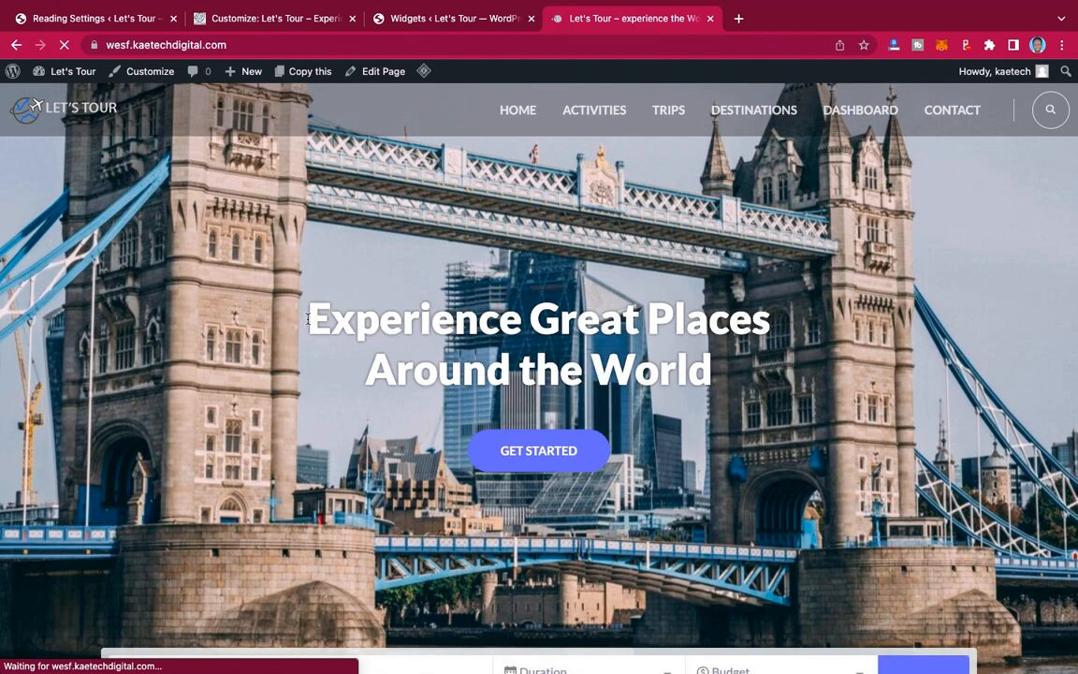
left_click_drag(307, 319, 731, 370)
key("super+c")
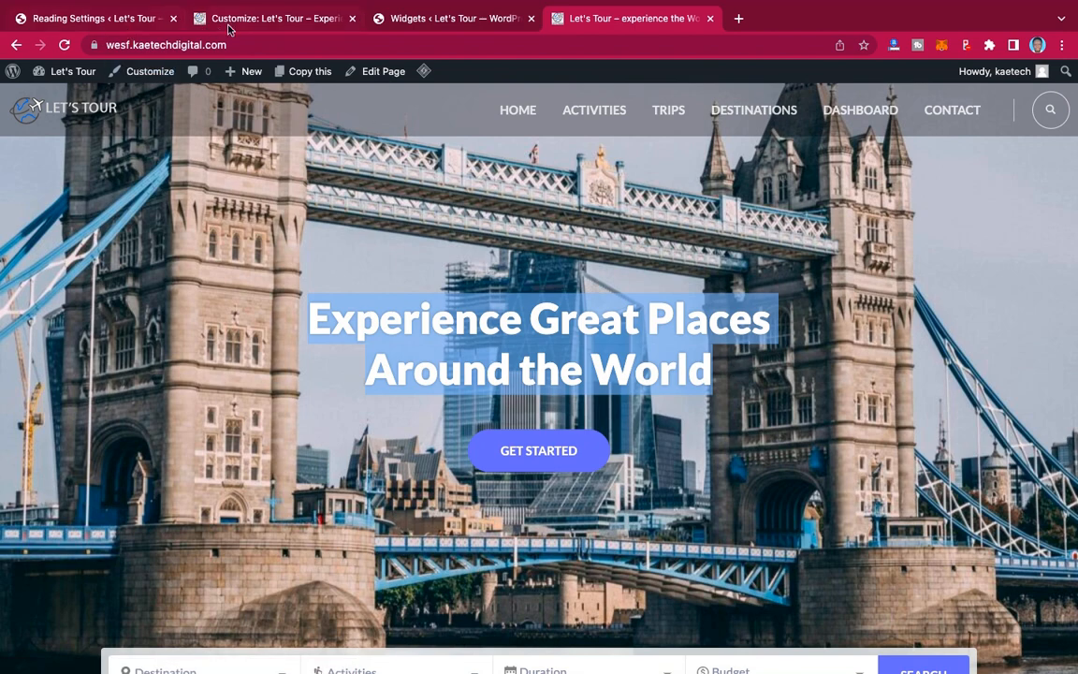
left_click(263, 23)
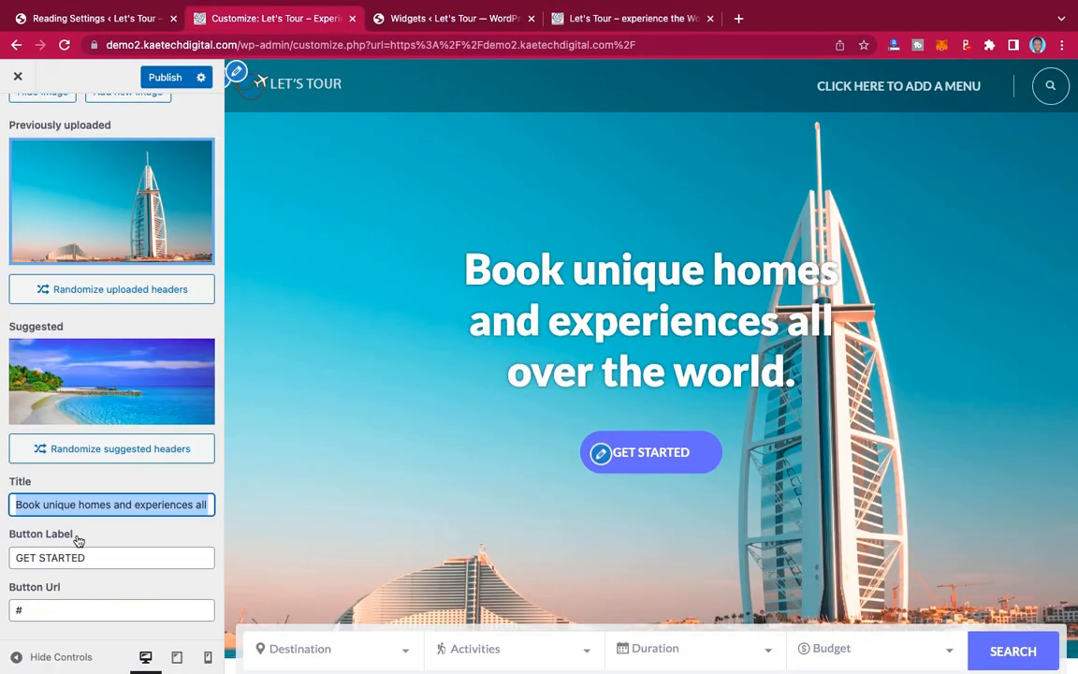
key("super+v")
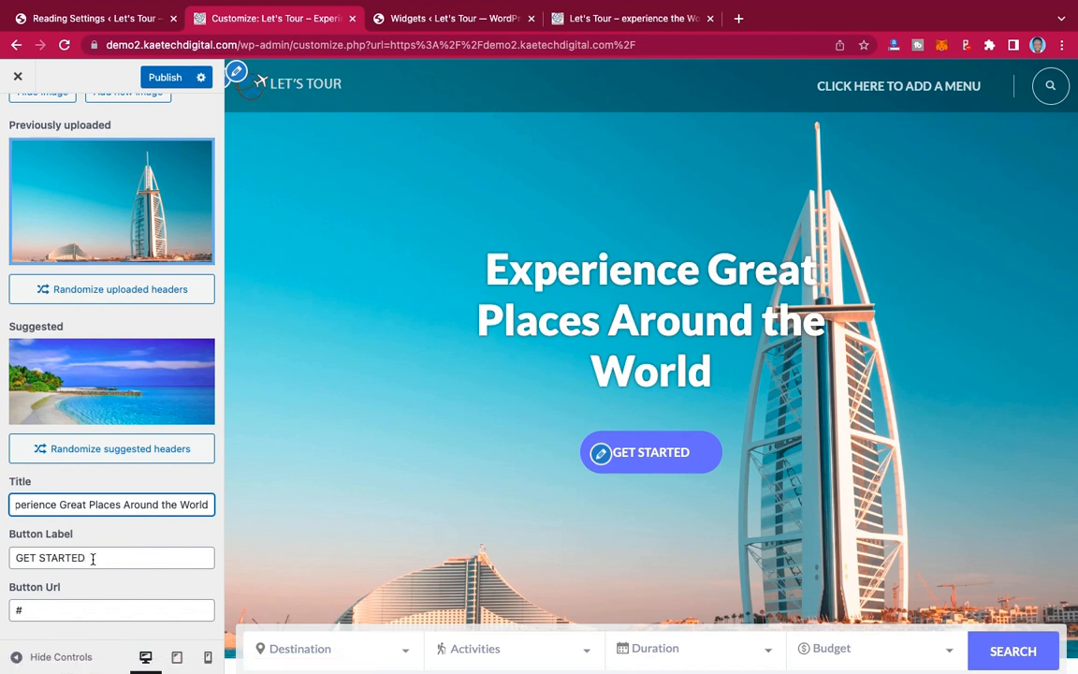
Step: Set the banner's button label to "VIEW TRIPS" in capital letters
left_click_drag(93, 557, 2, 554)
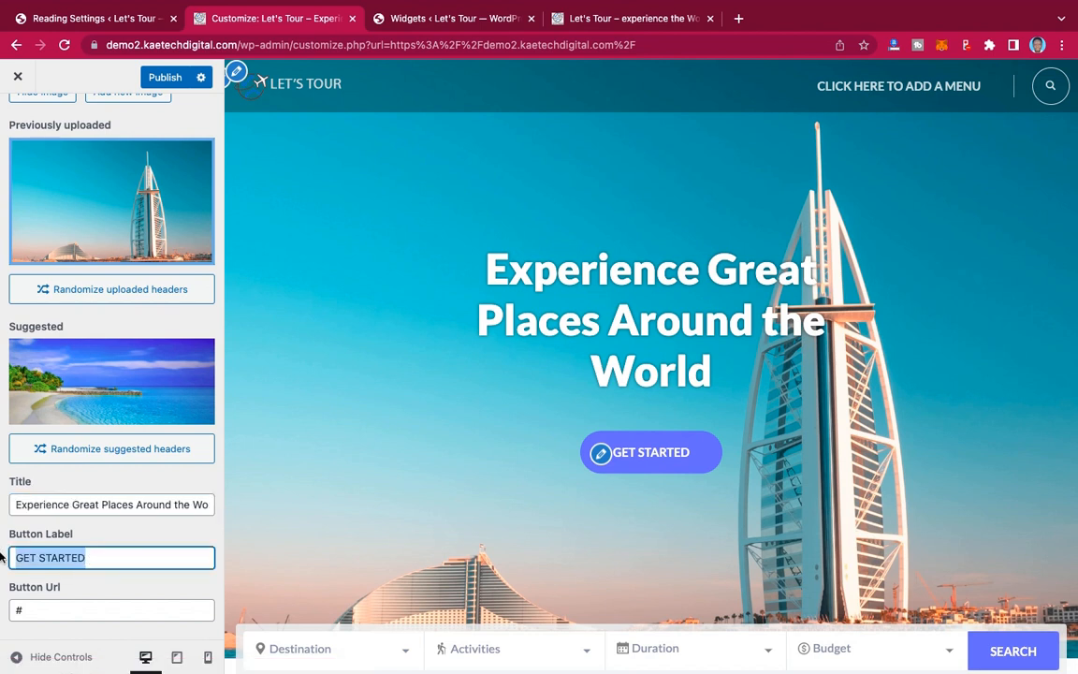
type("V")
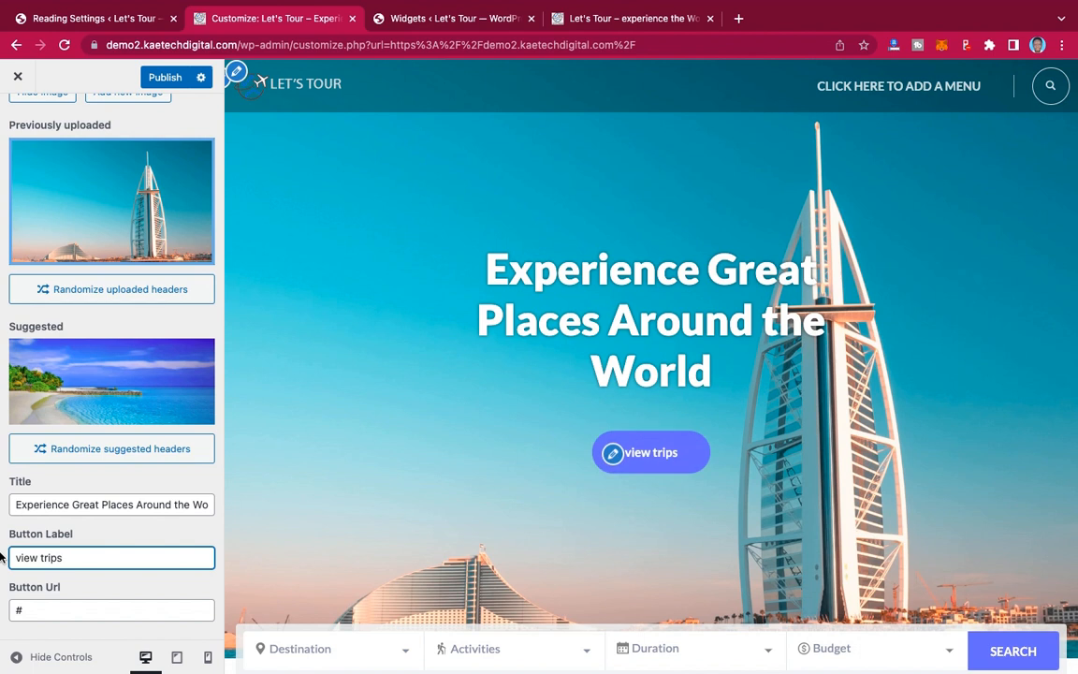
key("super+a")
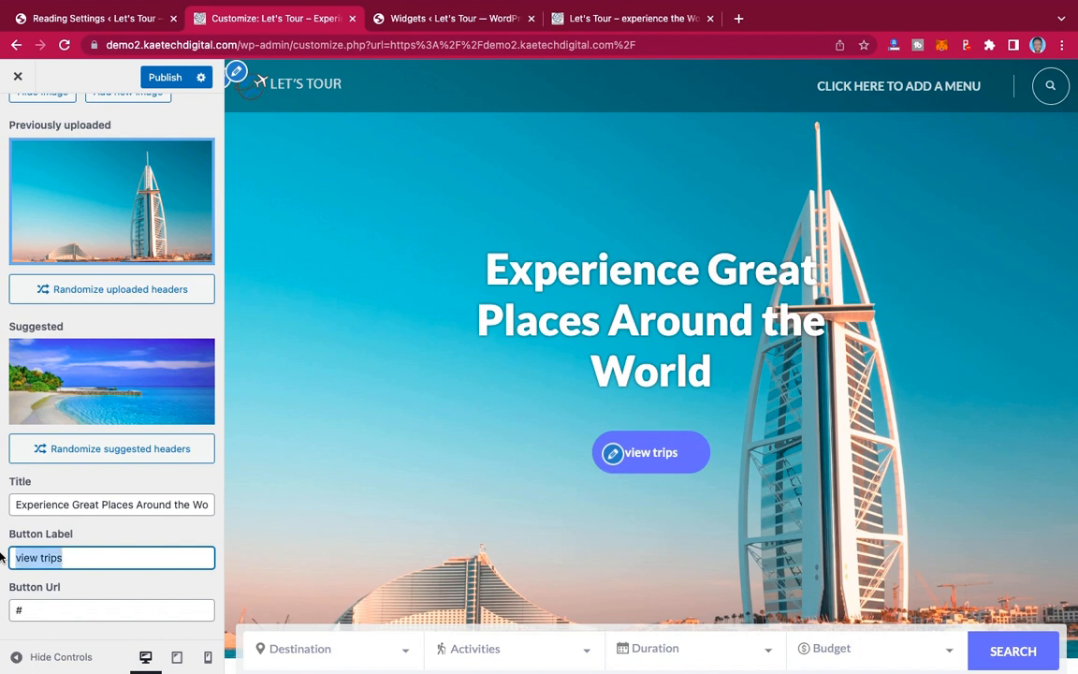
type("VIEW TRIPS")
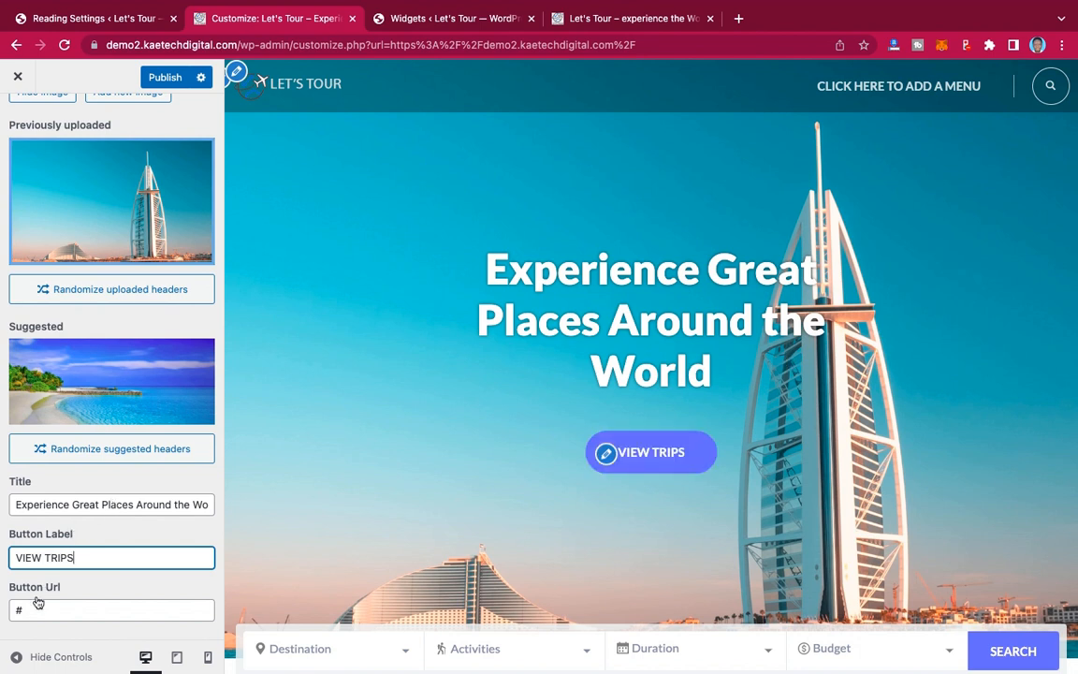
Step: Find the Trip Search Result page in the demo2 site's list of all pages and view it in a new tab
left_click_drag(38, 609, 2, 608)
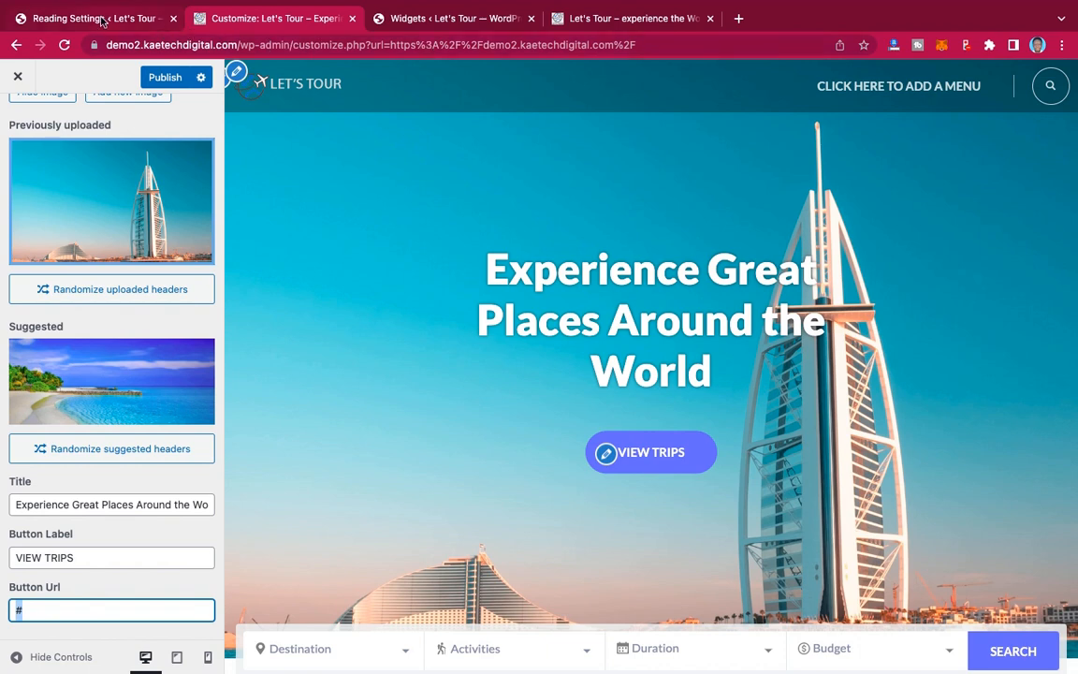
left_click(101, 20)
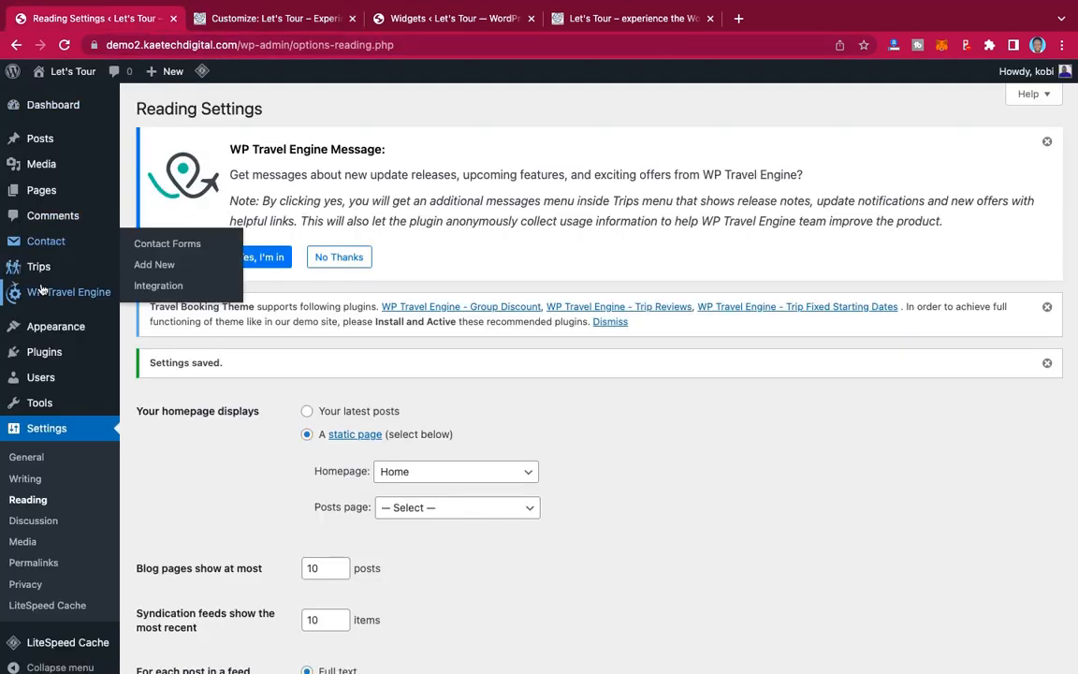
mouse_move(42, 272)
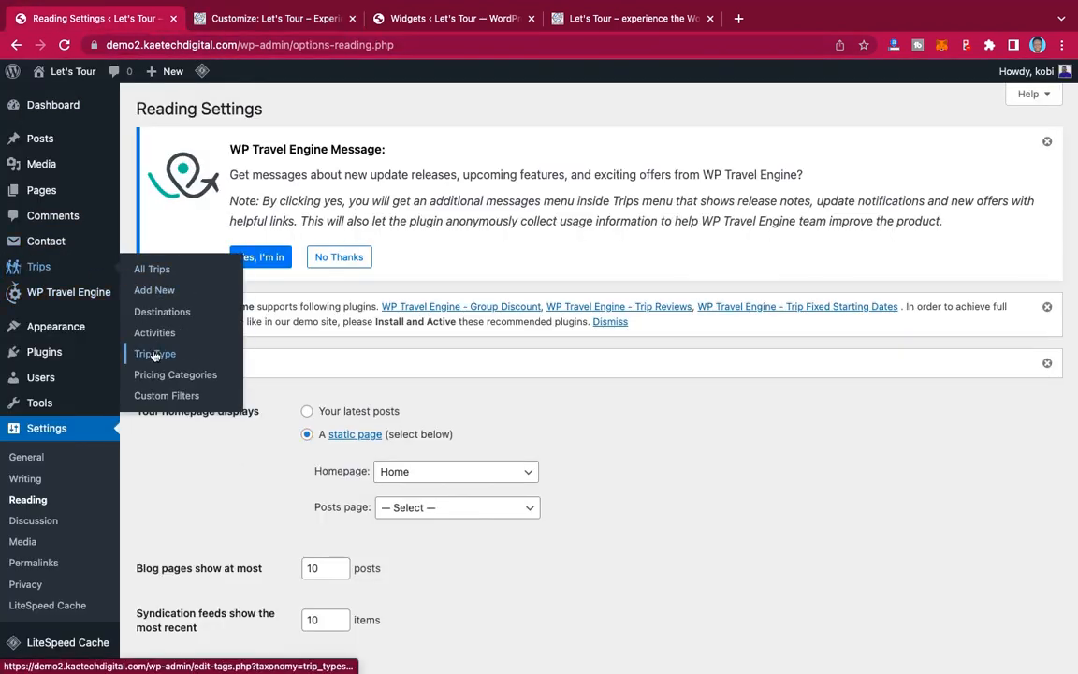
mouse_move(41, 190)
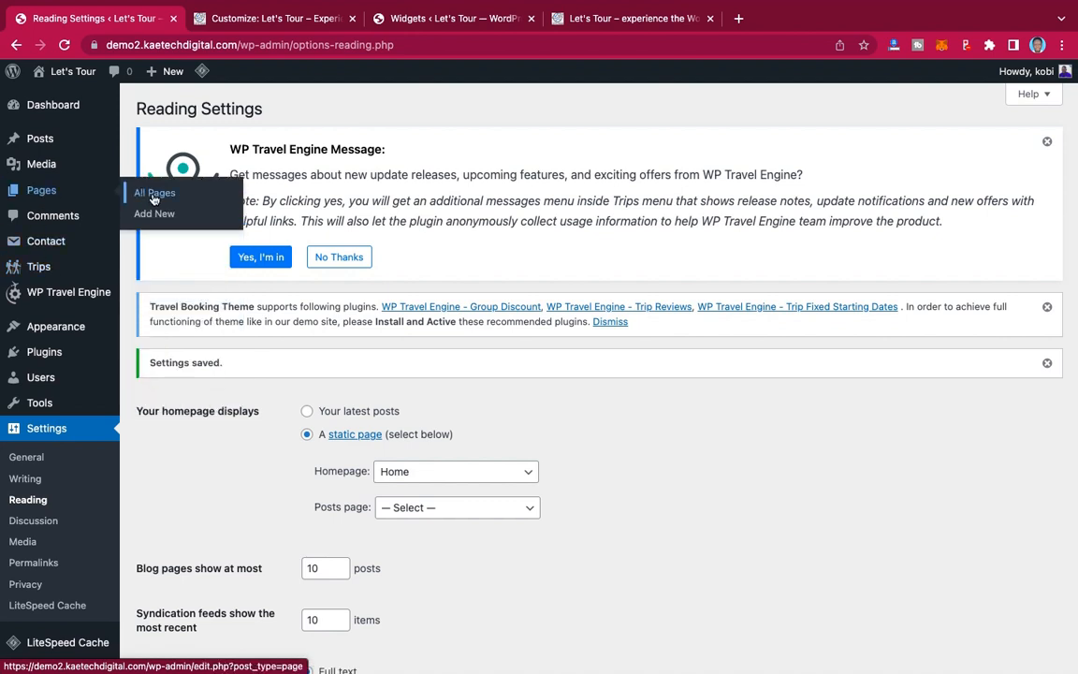
left_click(155, 197)
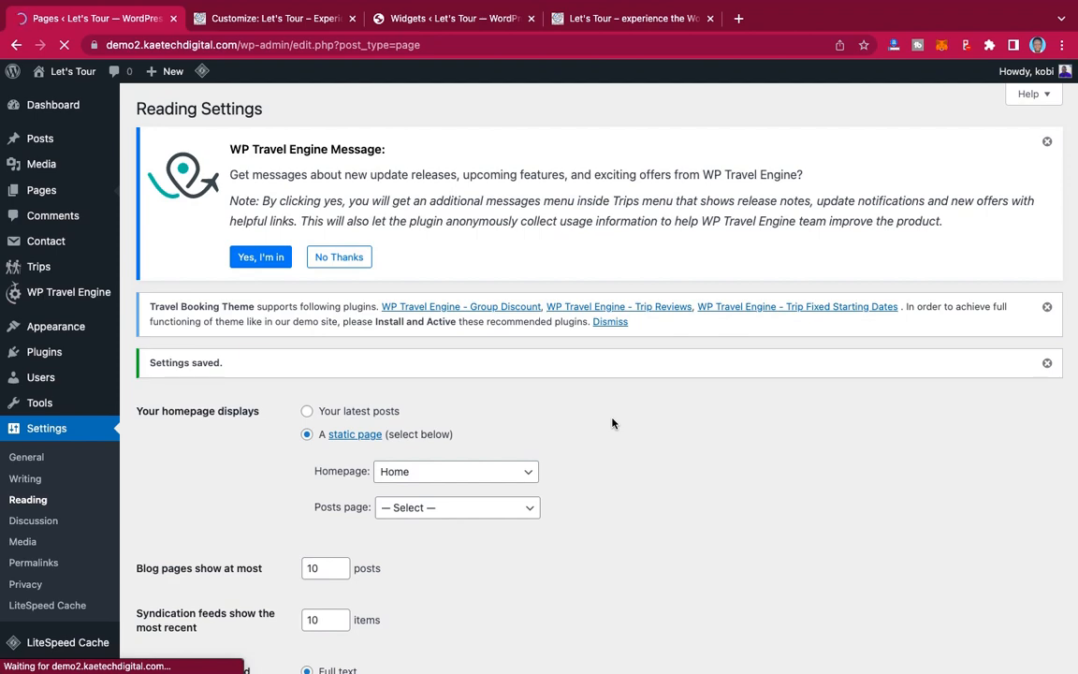
scroll(613, 423, "down", 3)
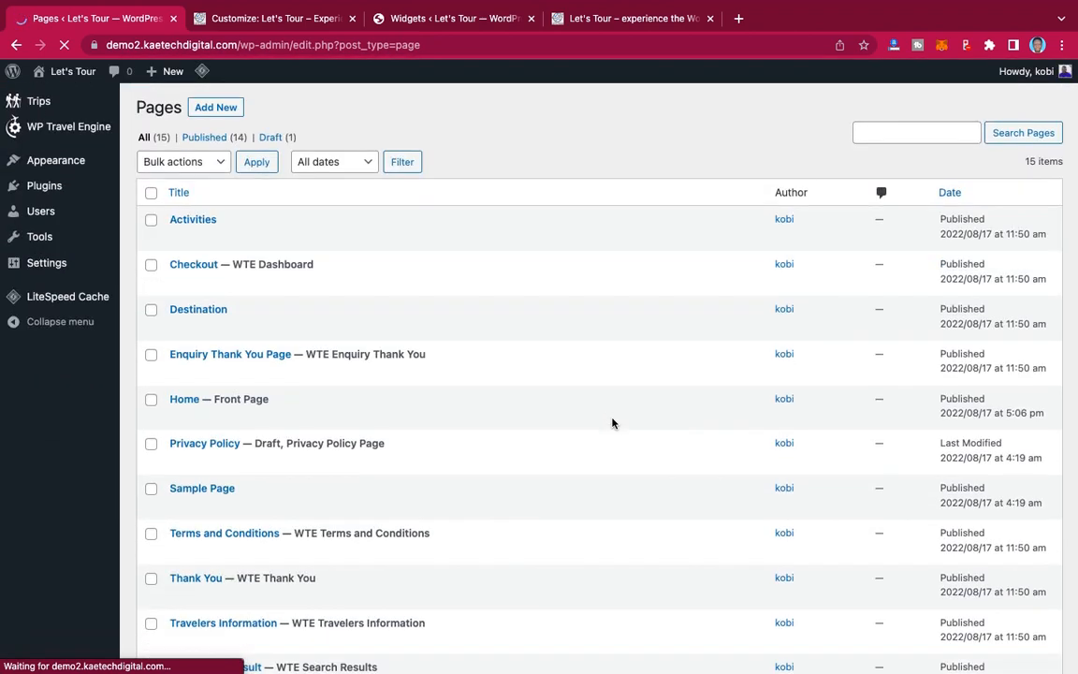
scroll(612, 423, "down", 5)
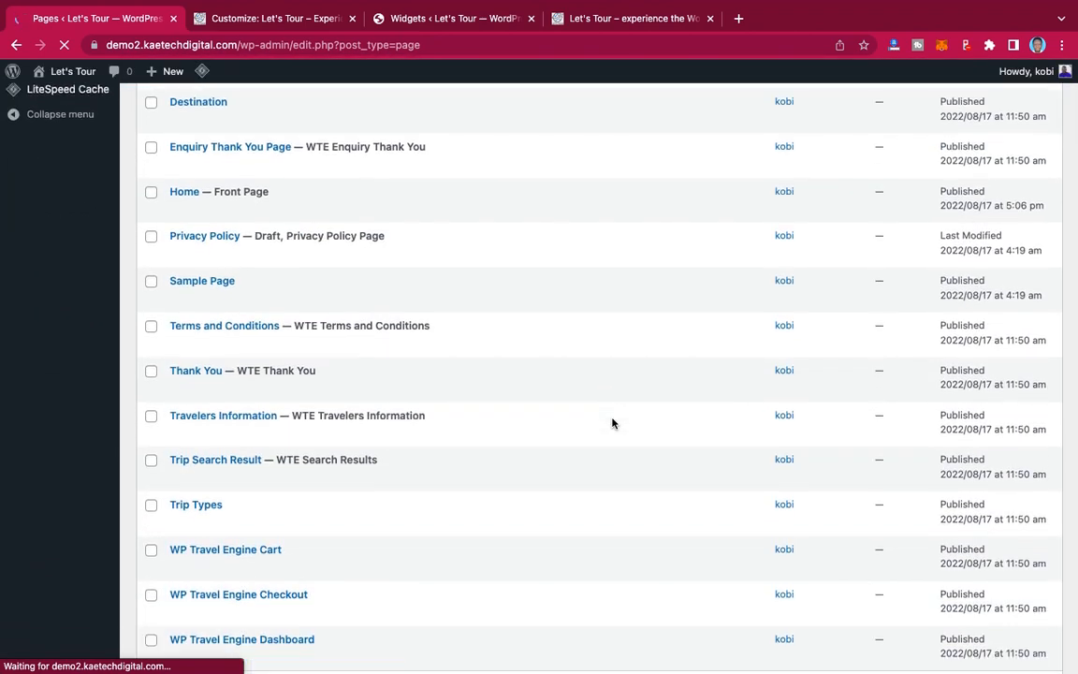
scroll(599, 423, "down", 1)
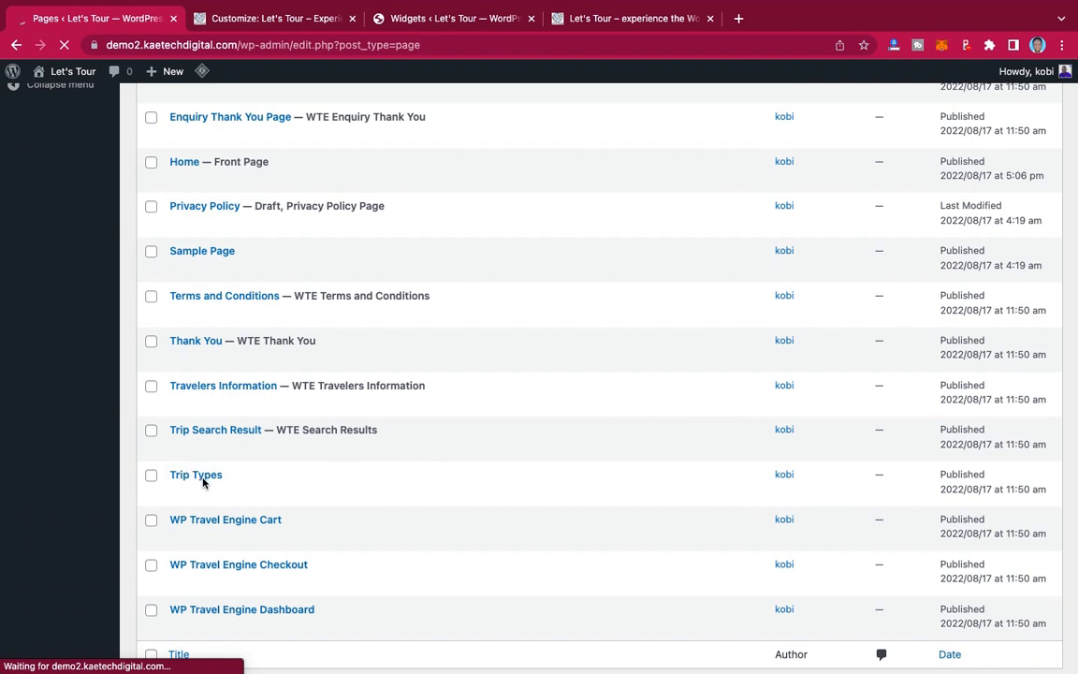
scroll(204, 480, "down", 2)
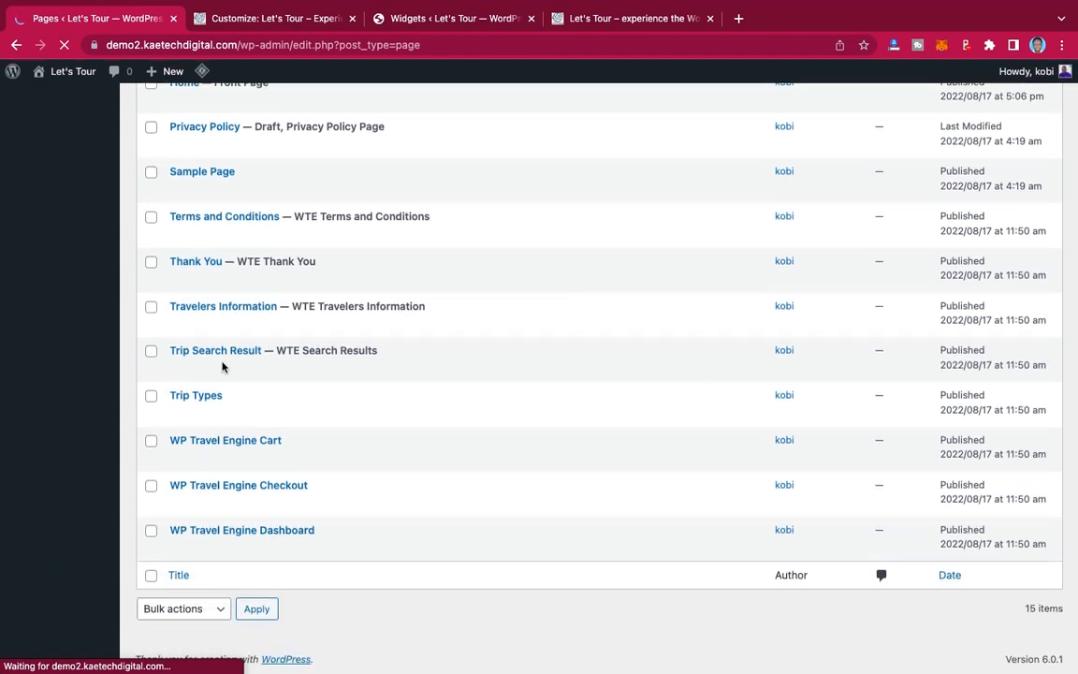
scroll(224, 354, "up", 3)
scroll(225, 353, "up", 5)
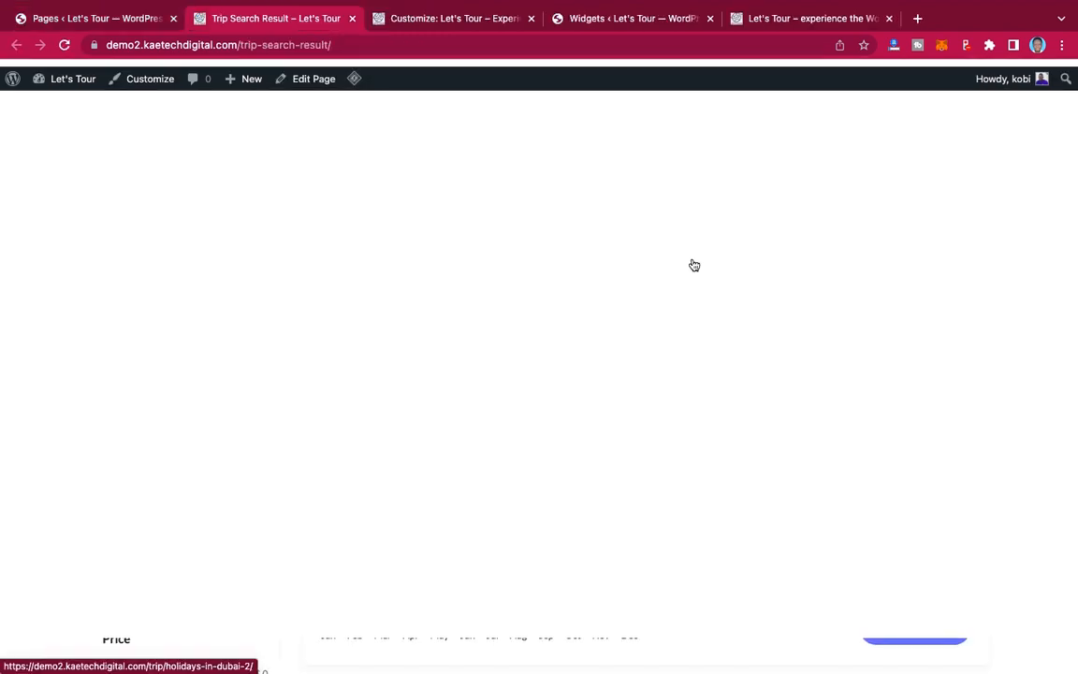
Step: Copy the Trip Search Result page's address, demo2.kaetechdigital.com/trip-search-result/, into the banner's Button Url
left_click(358, 44)
key("super+c")
mouse_move(4, 8)
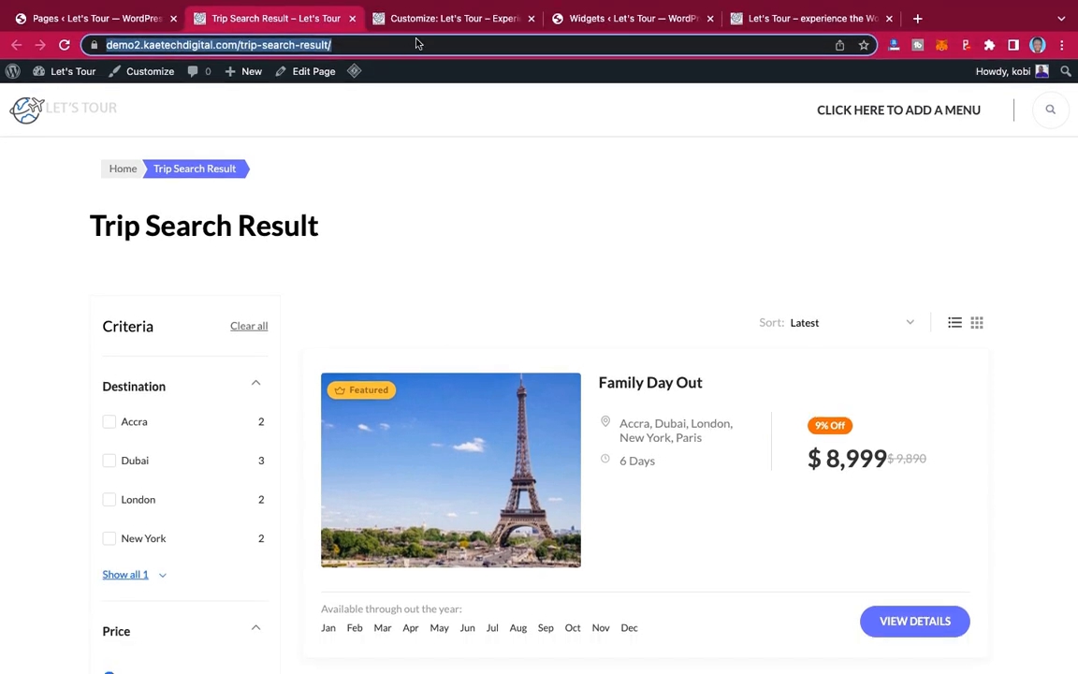
left_click(456, 19)
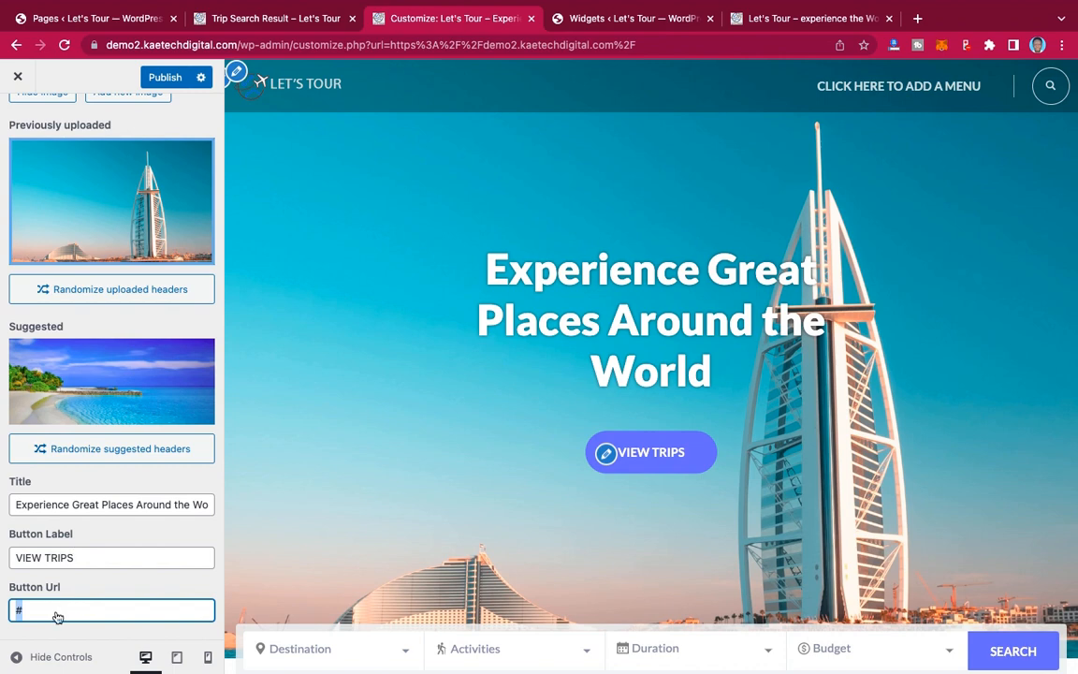
key("super+v")
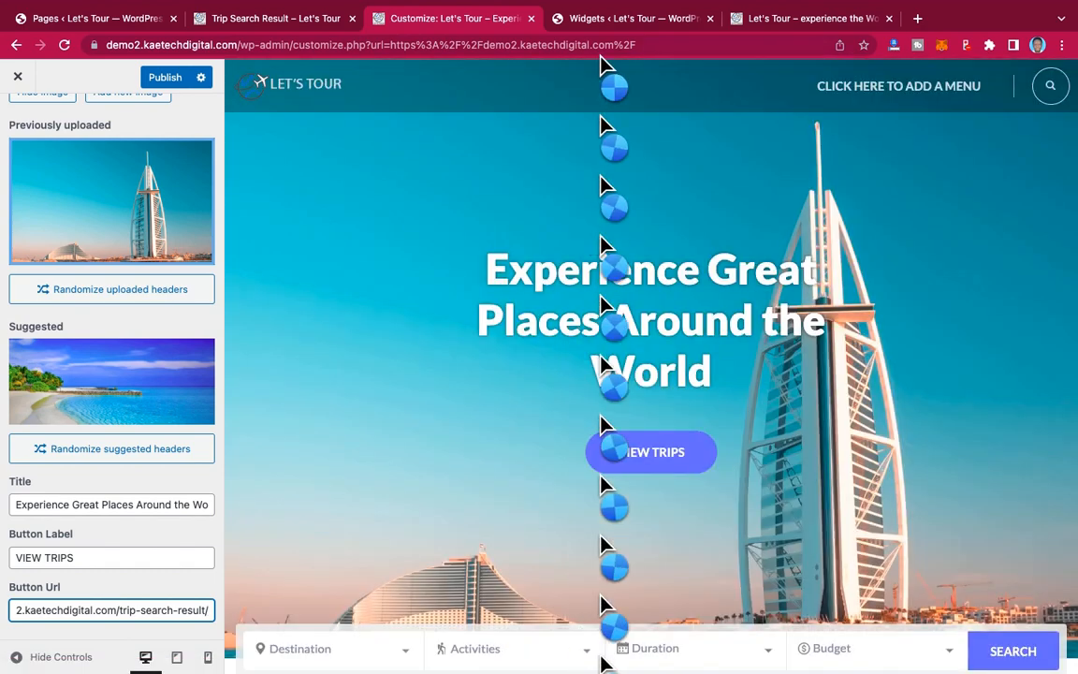
Step: Review the trips and filter criteria on the Trip Search Result page, and return to the customizer
left_click(271, 19)
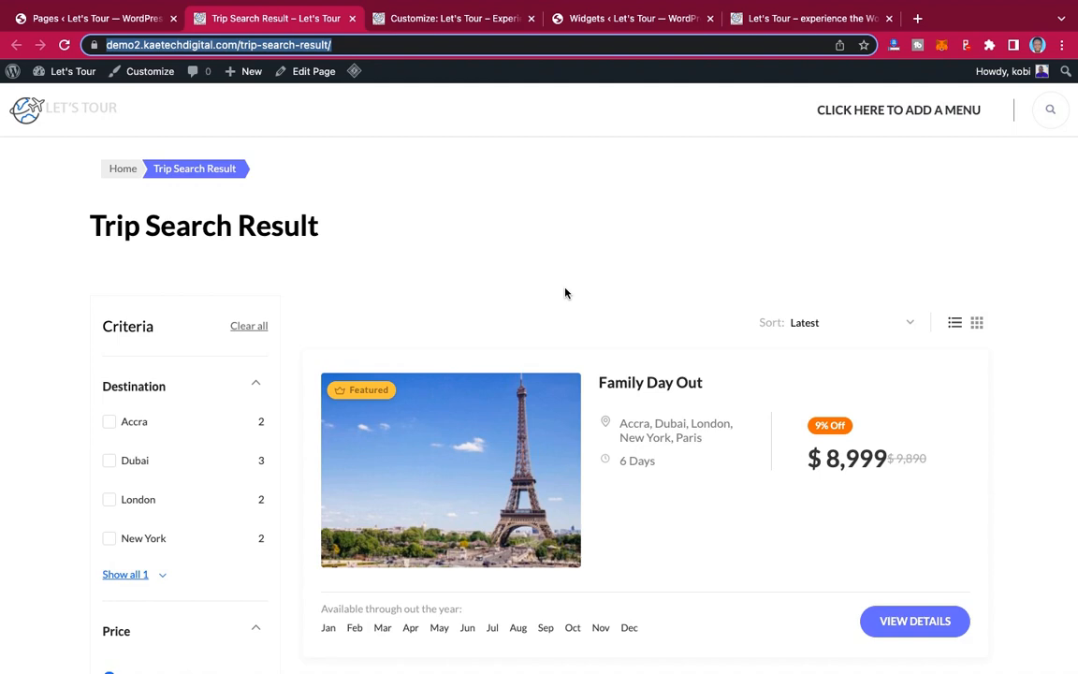
scroll(537, 291, "down", 4)
scroll(142, 494, "down", 5)
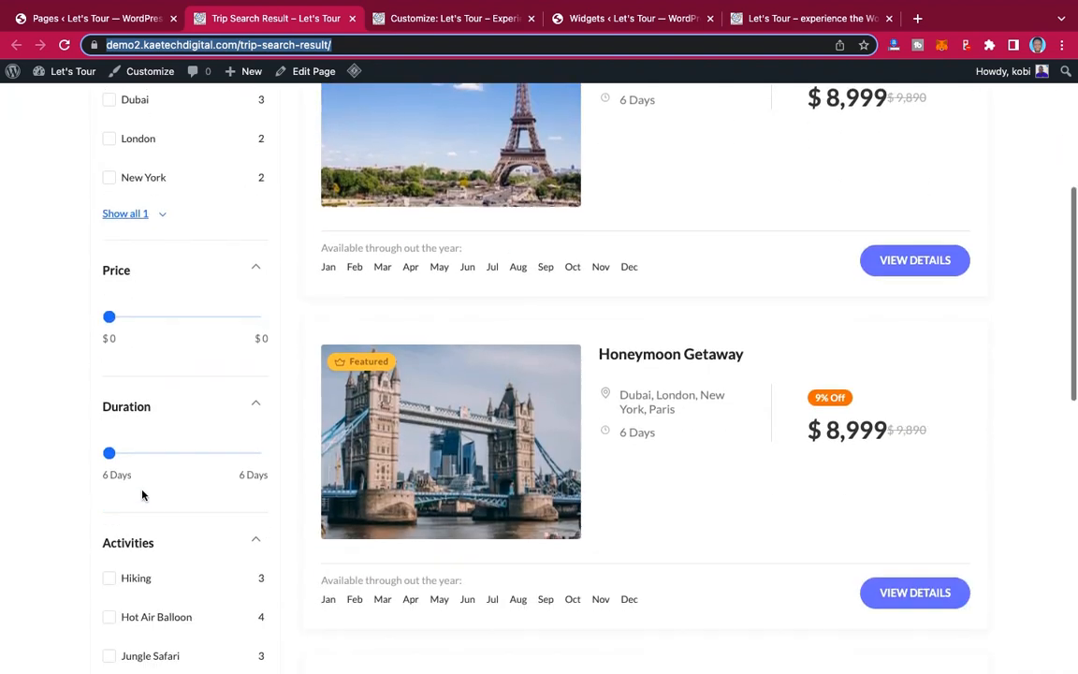
scroll(608, 348, "up", 7)
scroll(609, 347, "up", 3)
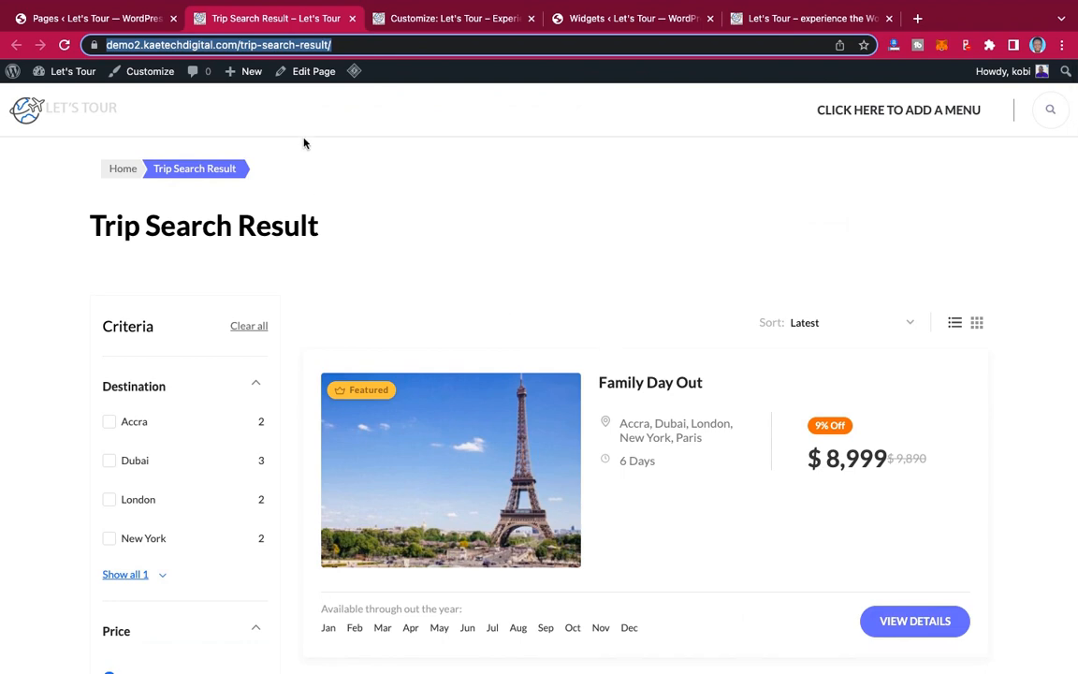
left_click(83, 18)
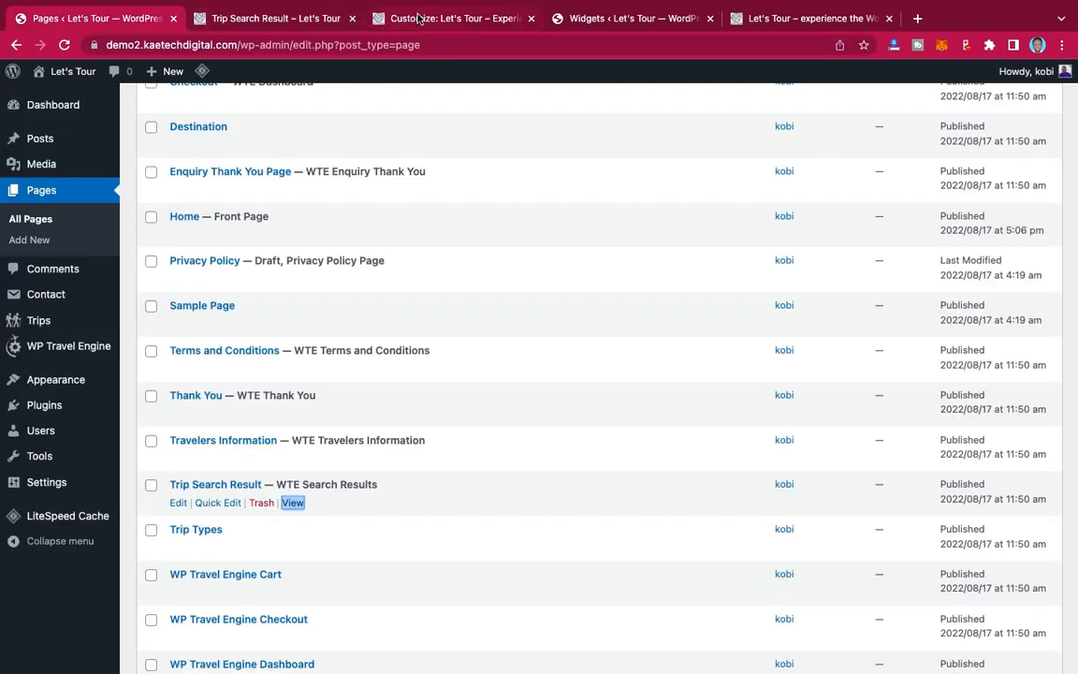
left_click(383, 21)
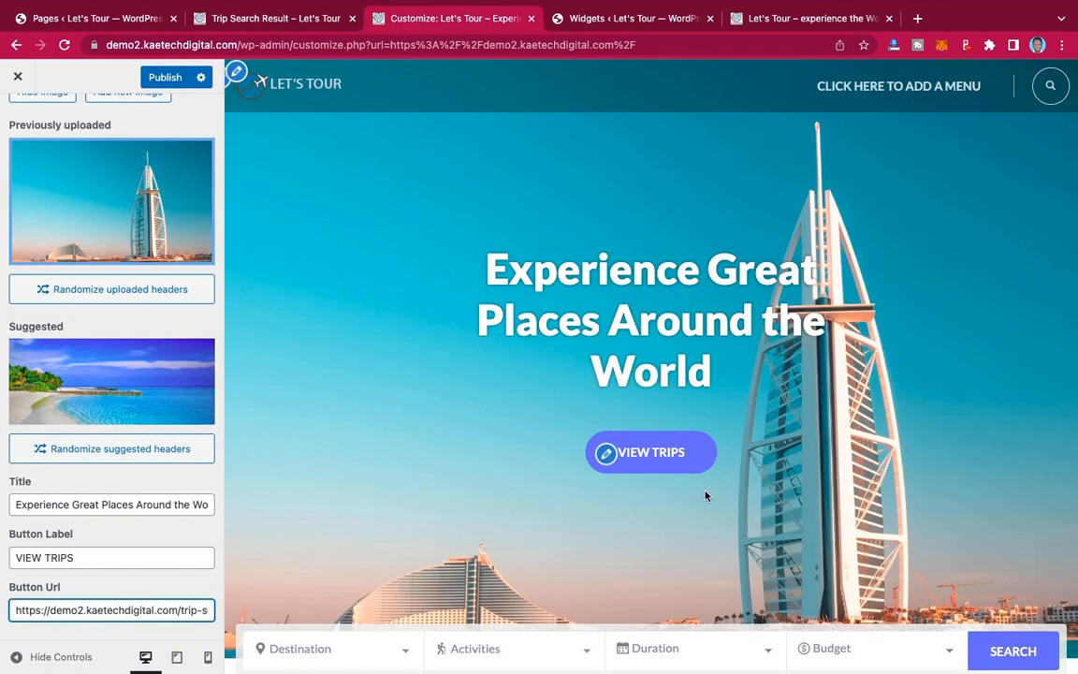
Step: Publish the banner changes, and add the New York skyline photo from the media library as a second header image
left_click(159, 80)
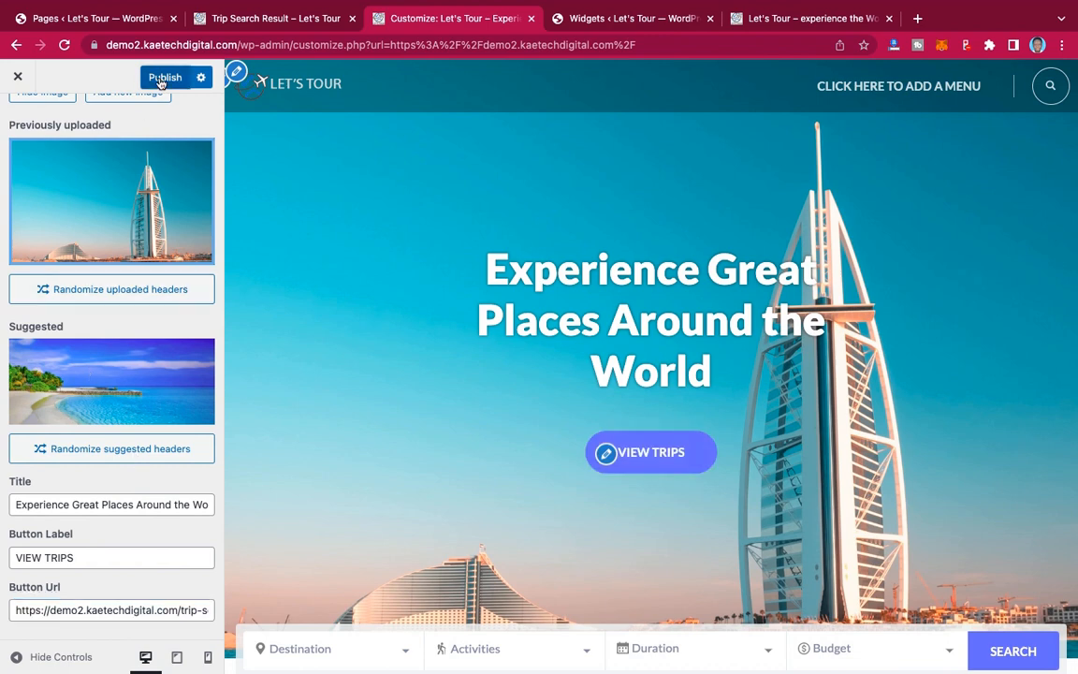
scroll(133, 208, "up", 5)
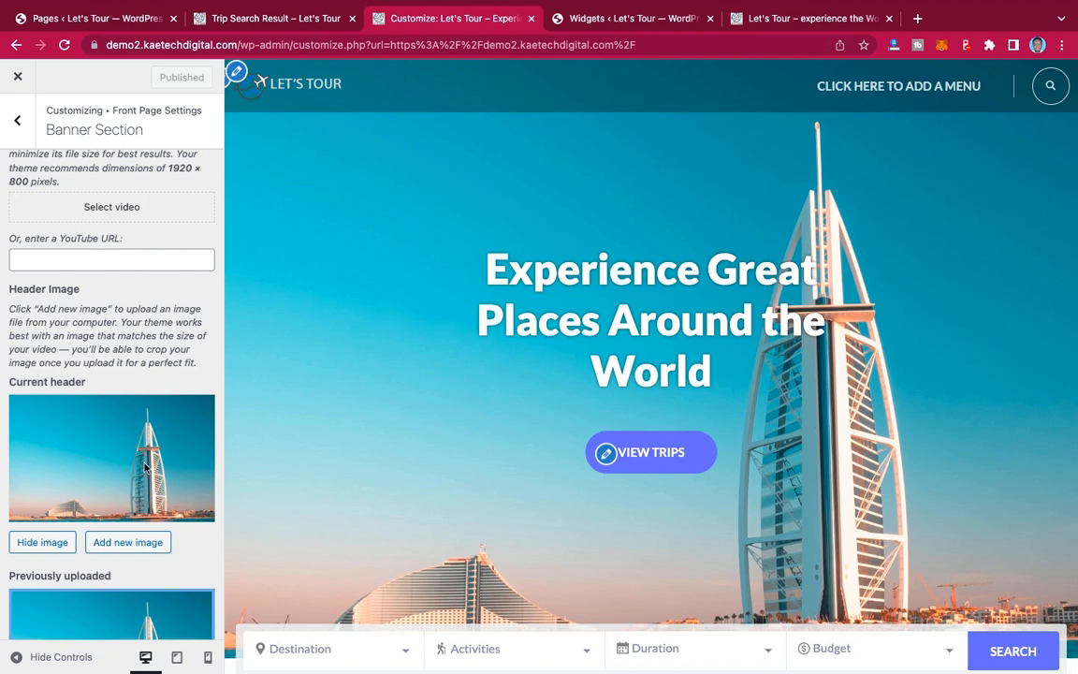
scroll(145, 470, "down", 3)
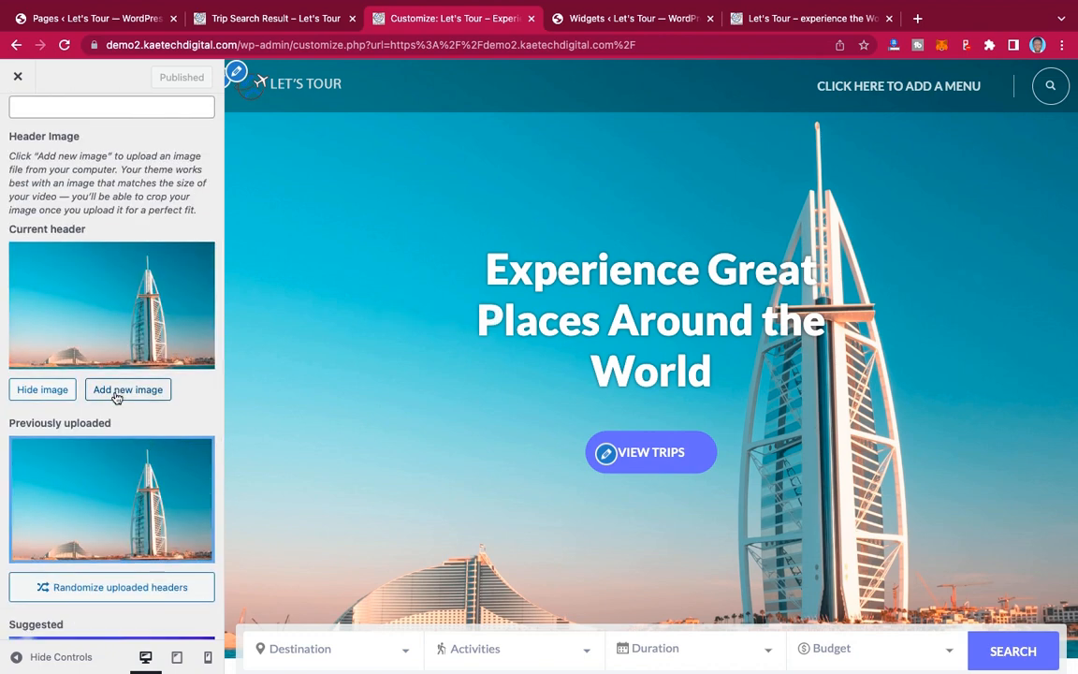
scroll(115, 392, "down", 1)
left_click(127, 368)
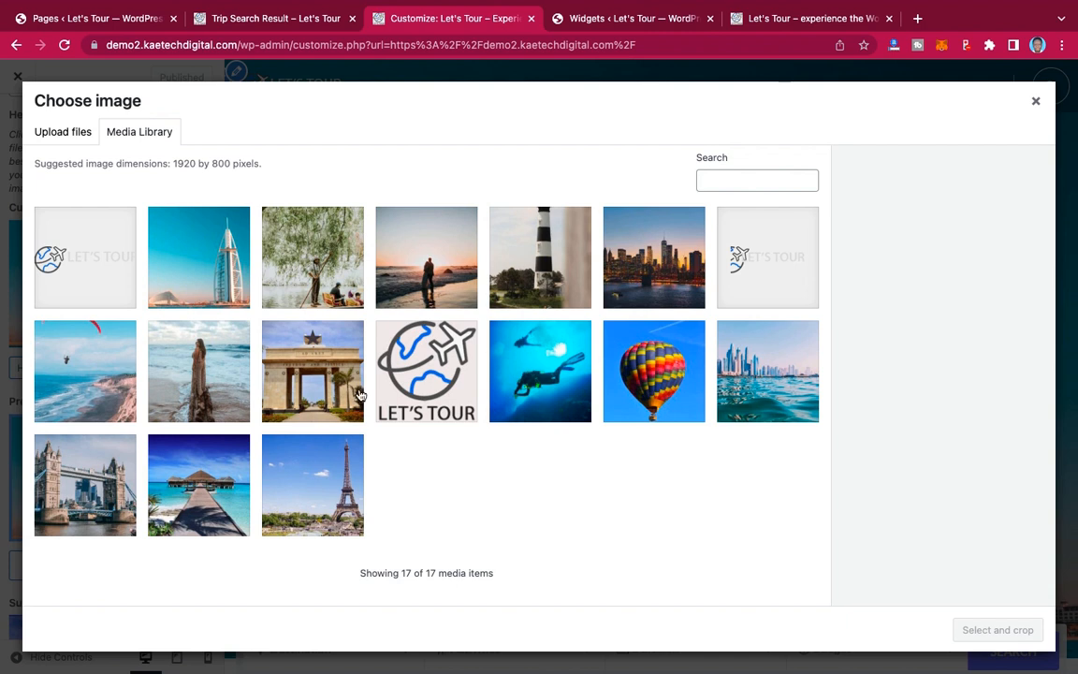
left_click(630, 273)
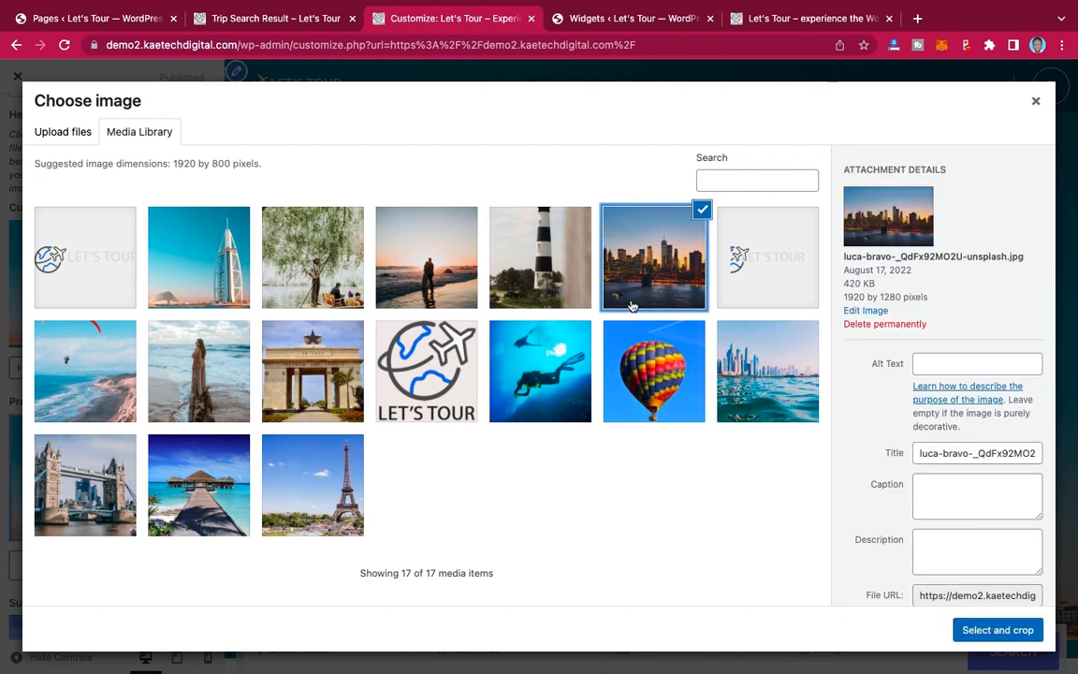
left_click(990, 633)
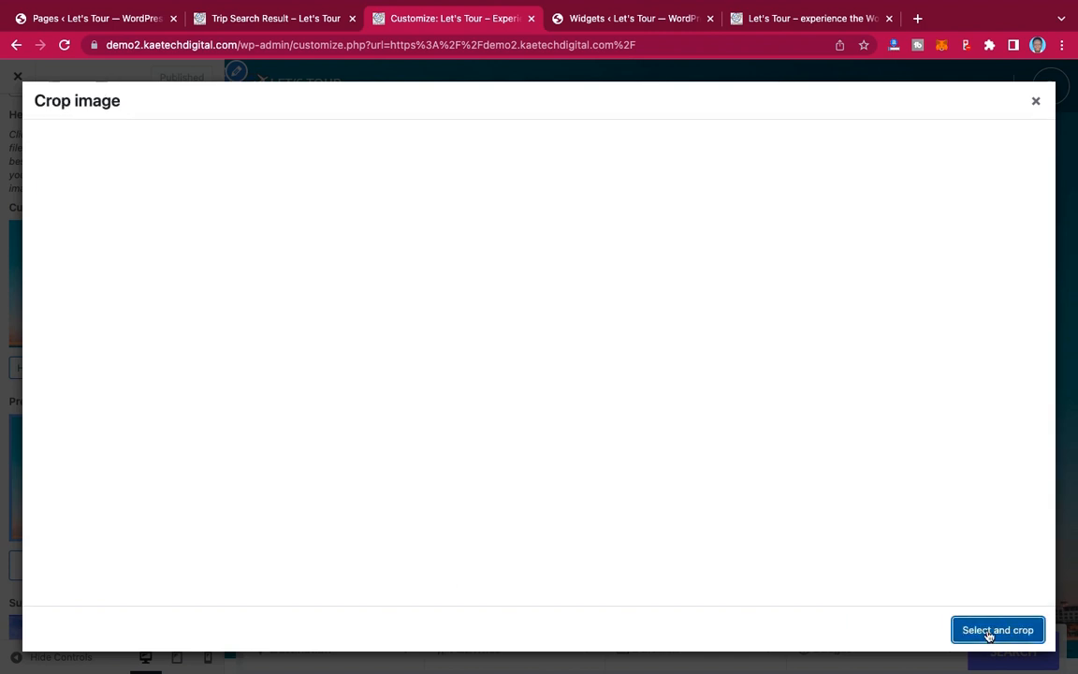
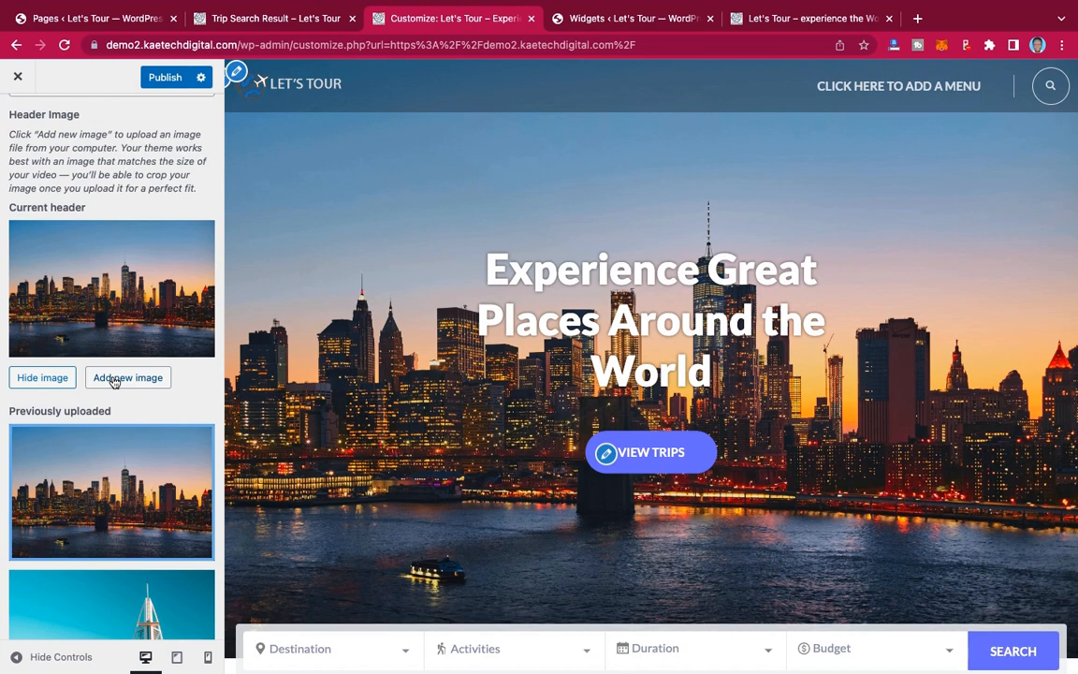
Step: Add the Eiffel Tower photo from the media library as another header image, without cropping it
left_click(113, 380)
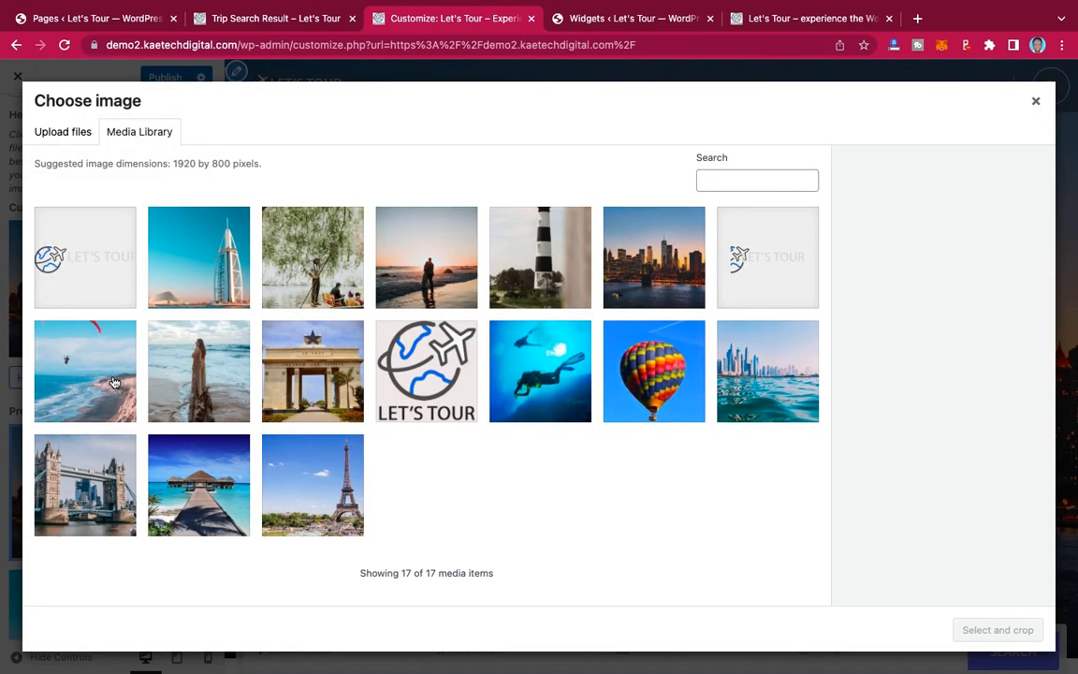
left_click(286, 483)
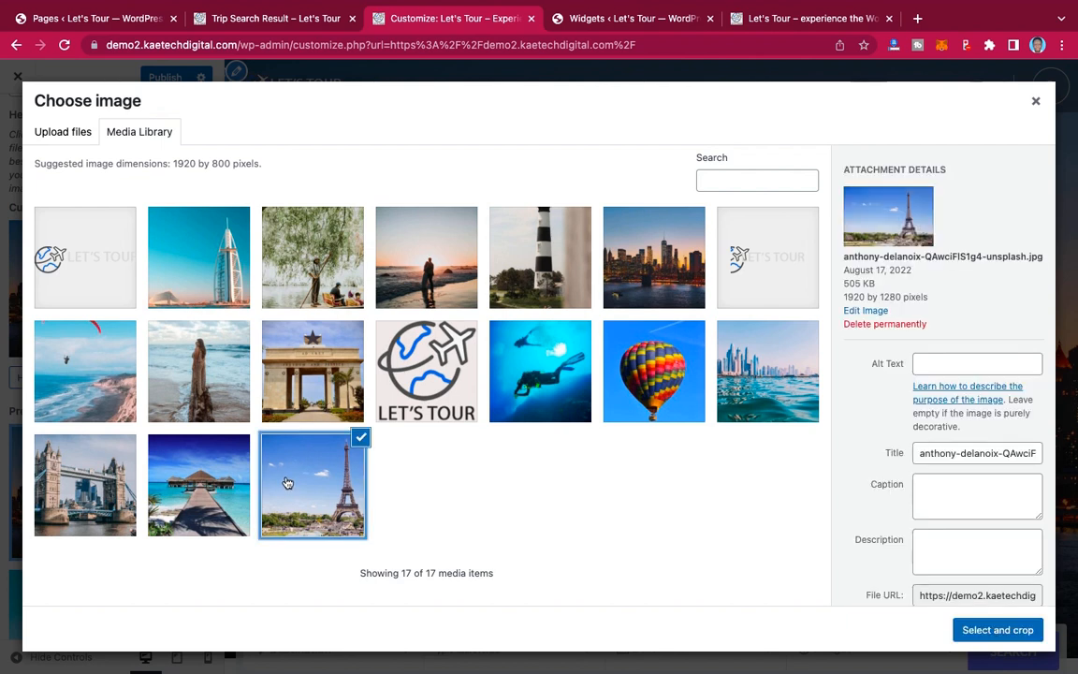
left_click(998, 630)
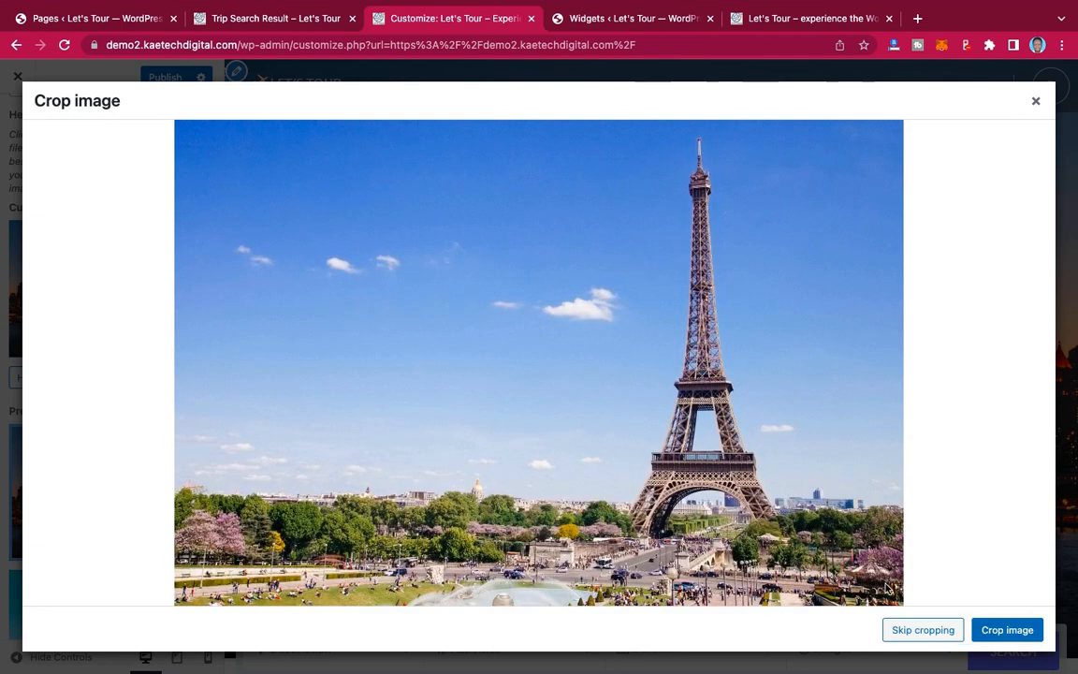
left_click(919, 632)
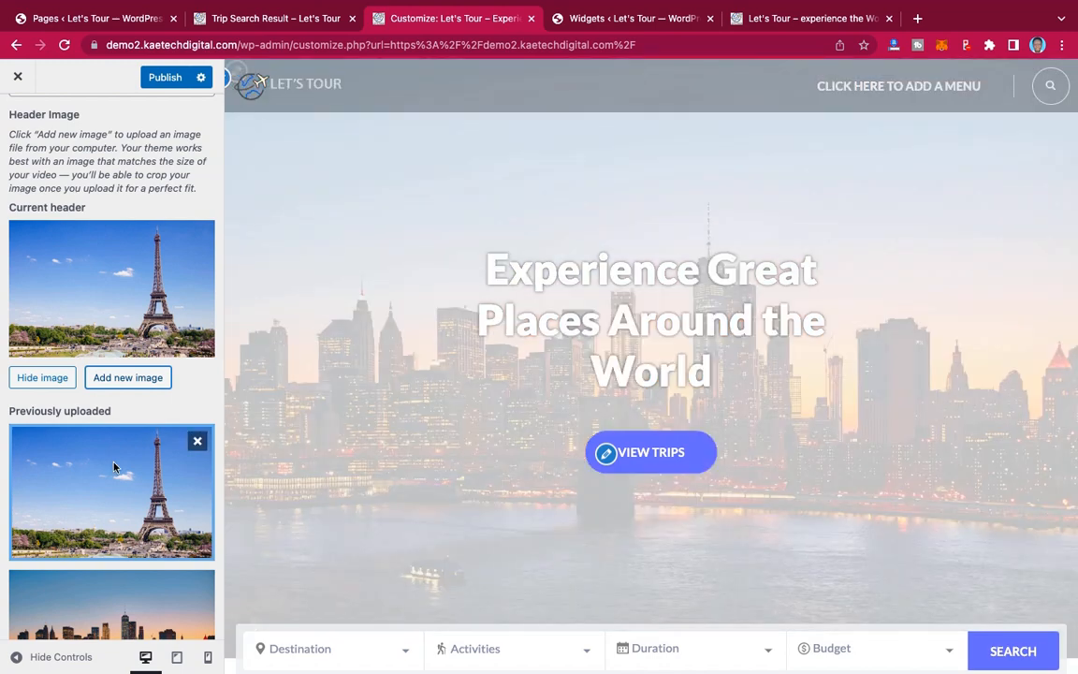
Step: Randomize the uploaded header images in the banner section and publish the change
scroll(115, 467, "down", 10)
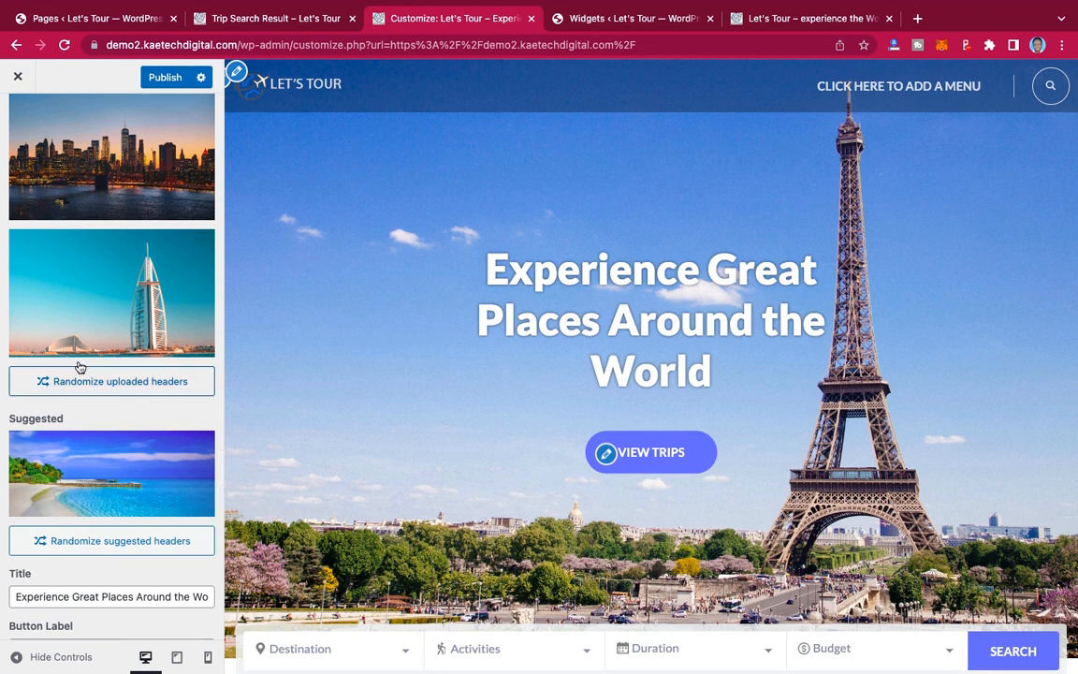
left_click(132, 383)
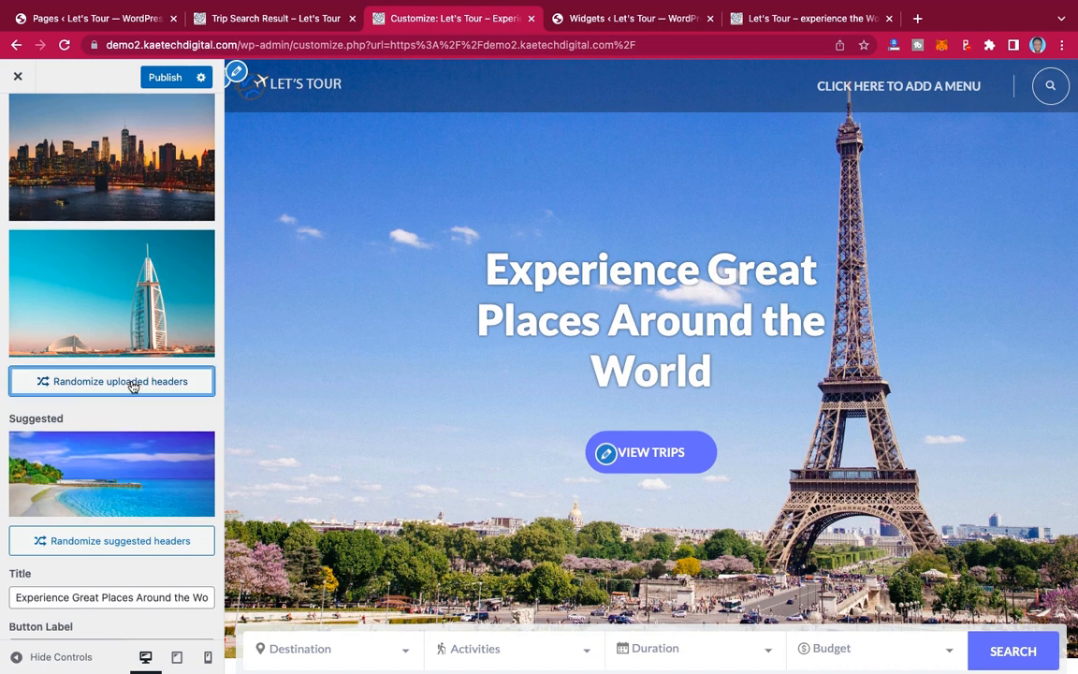
scroll(132, 387, "down", 2)
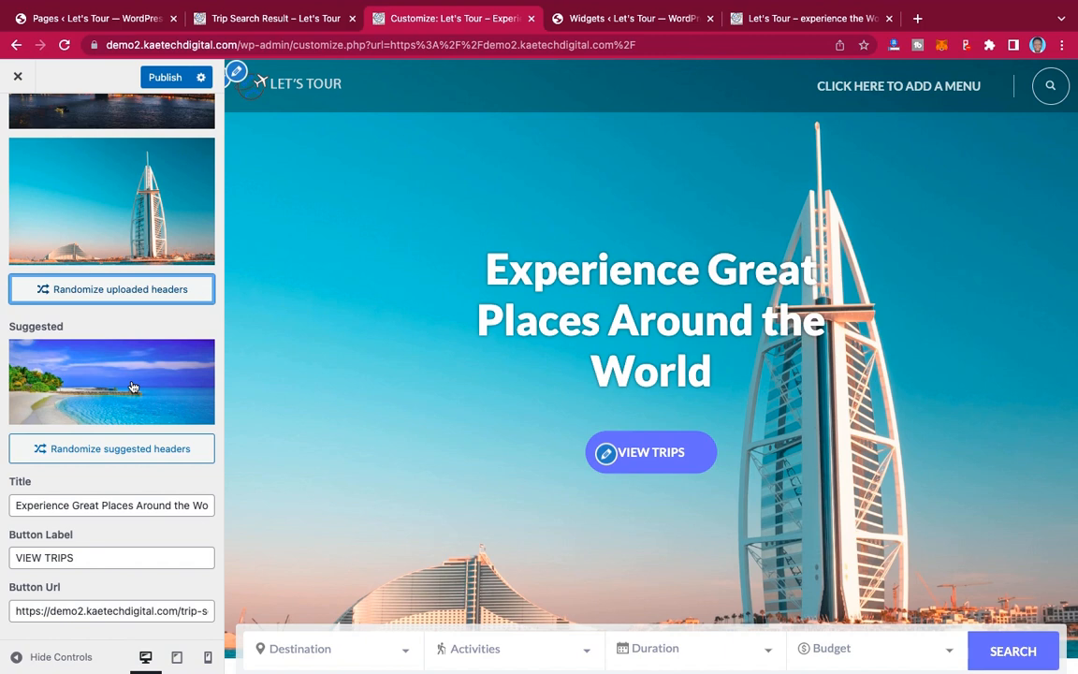
scroll(132, 386, "up", 10)
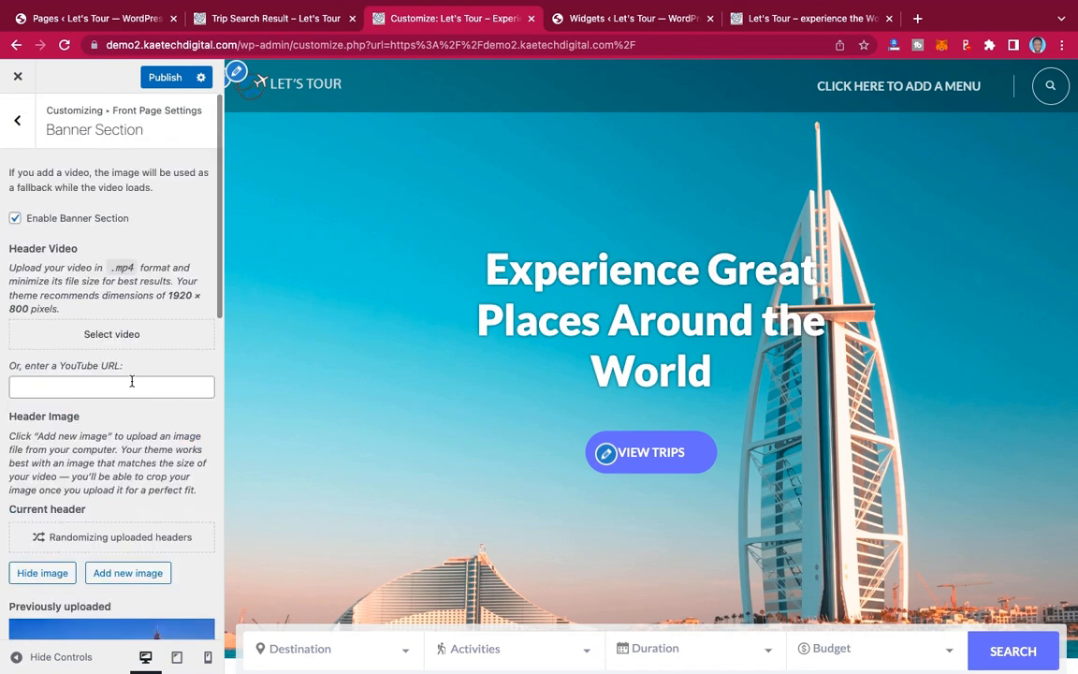
left_click(157, 77)
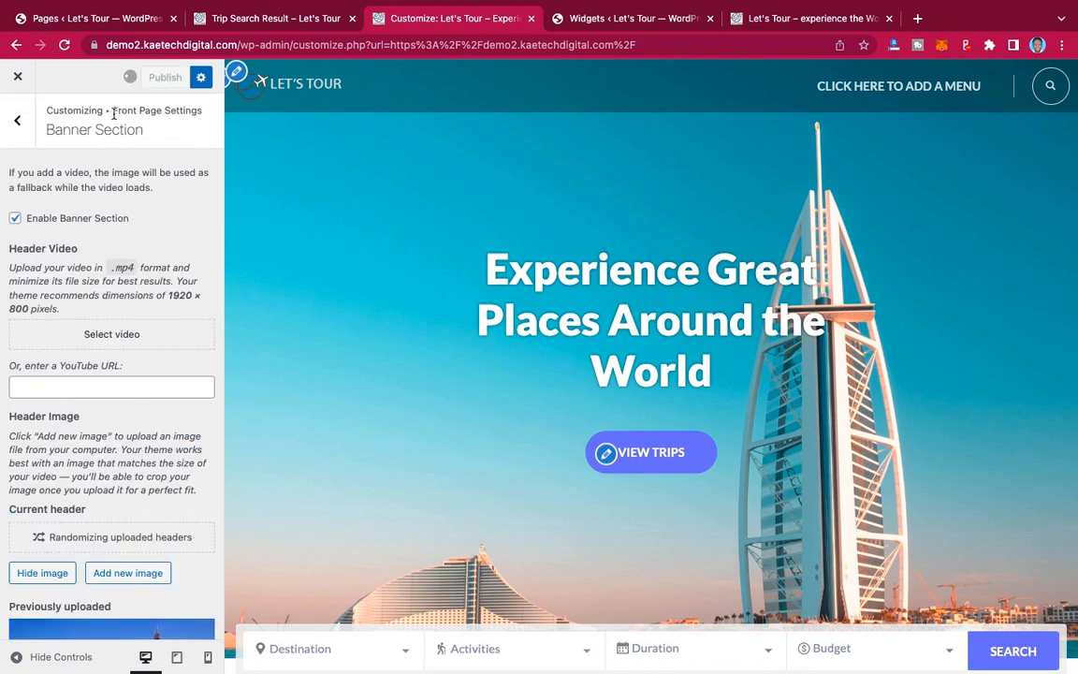
Step: Examine the front page preview below the banner, and the options in the Search Section and About Section of the Front Page Settings
left_click(17, 126)
scroll(478, 324, "down", 5)
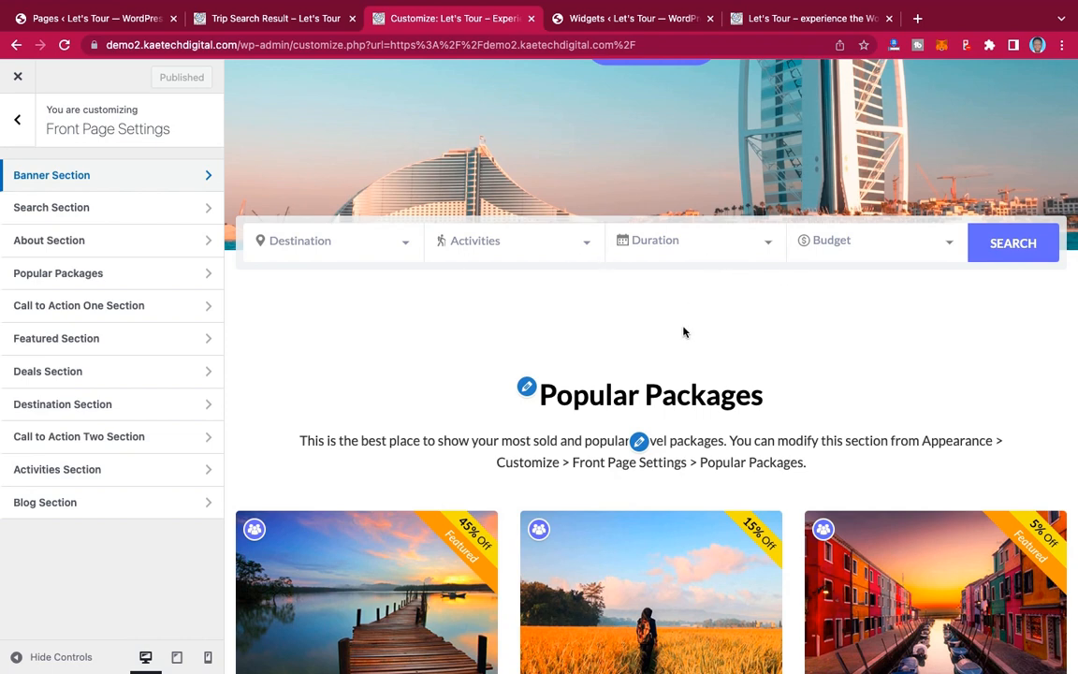
scroll(759, 328, "down", 1)
scroll(759, 328, "down", 3)
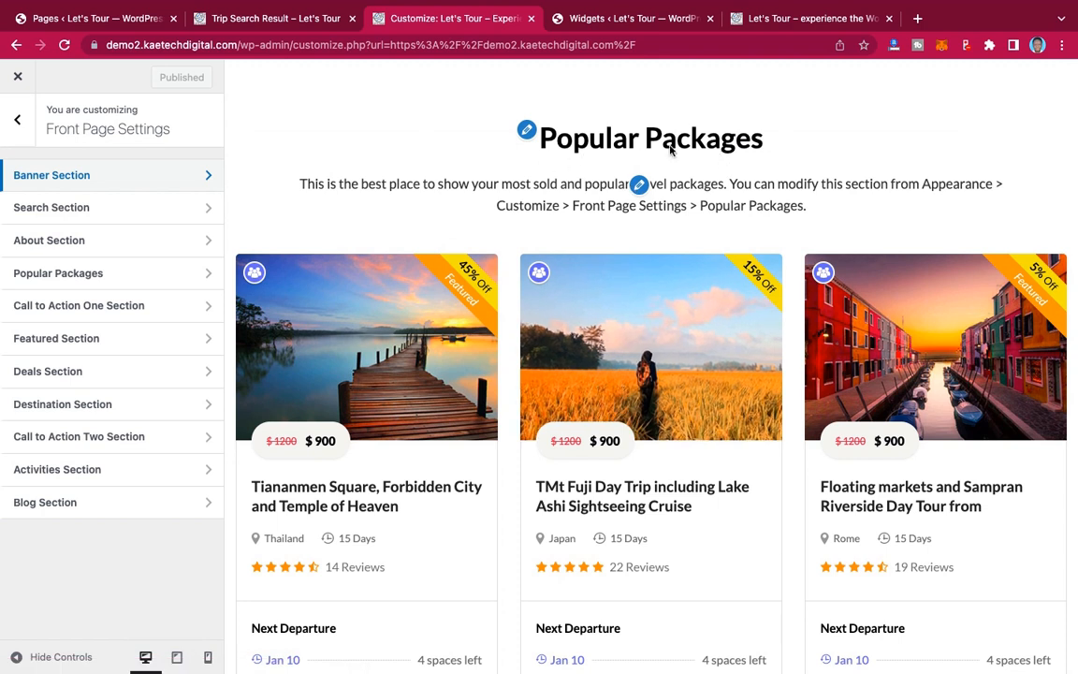
left_click(113, 211)
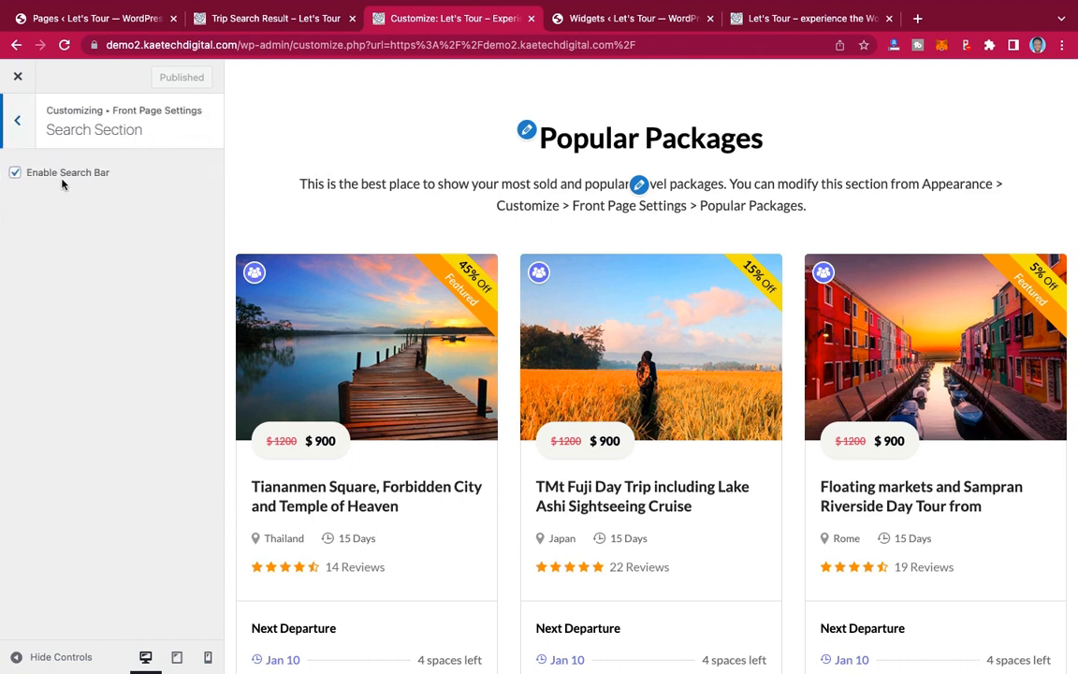
left_click(18, 120)
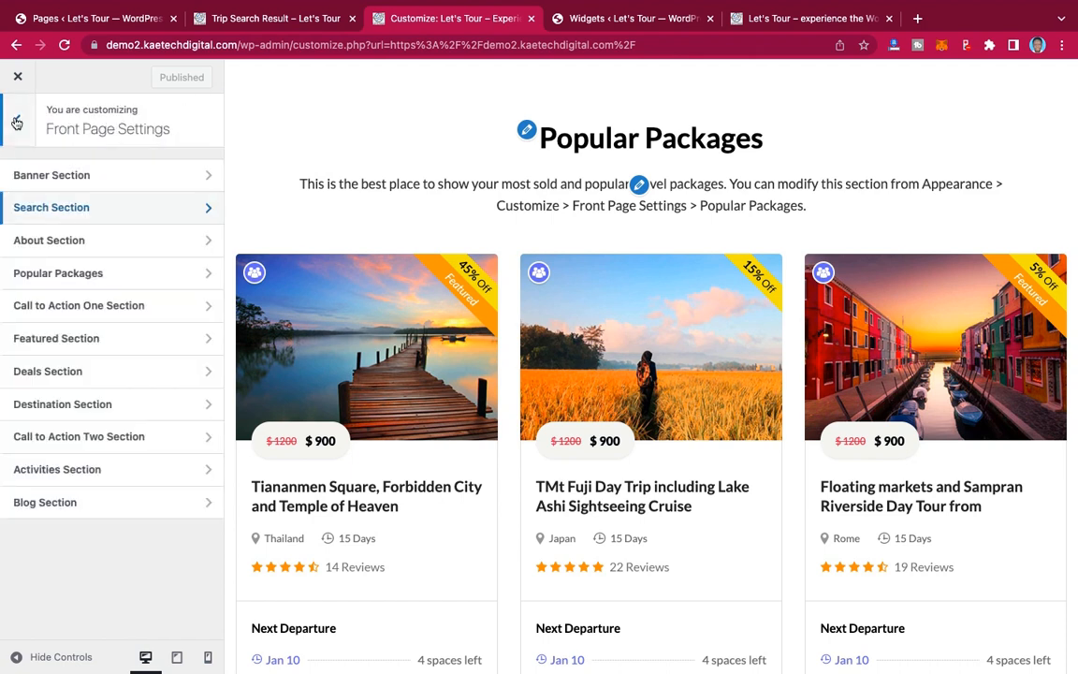
left_click(97, 245)
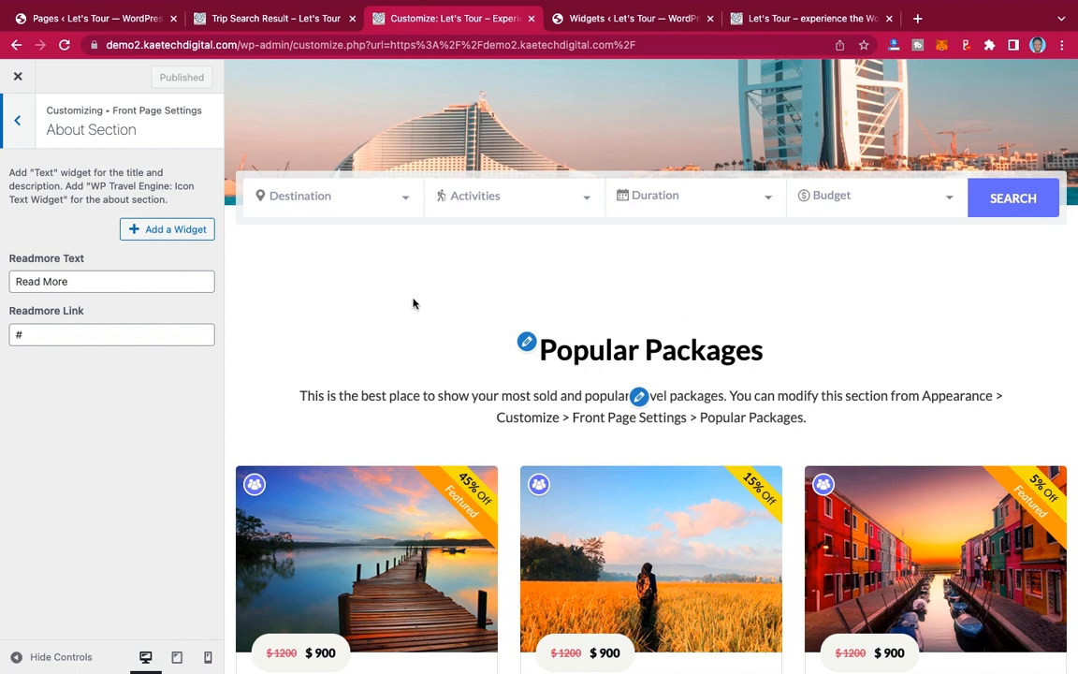
left_click(18, 121)
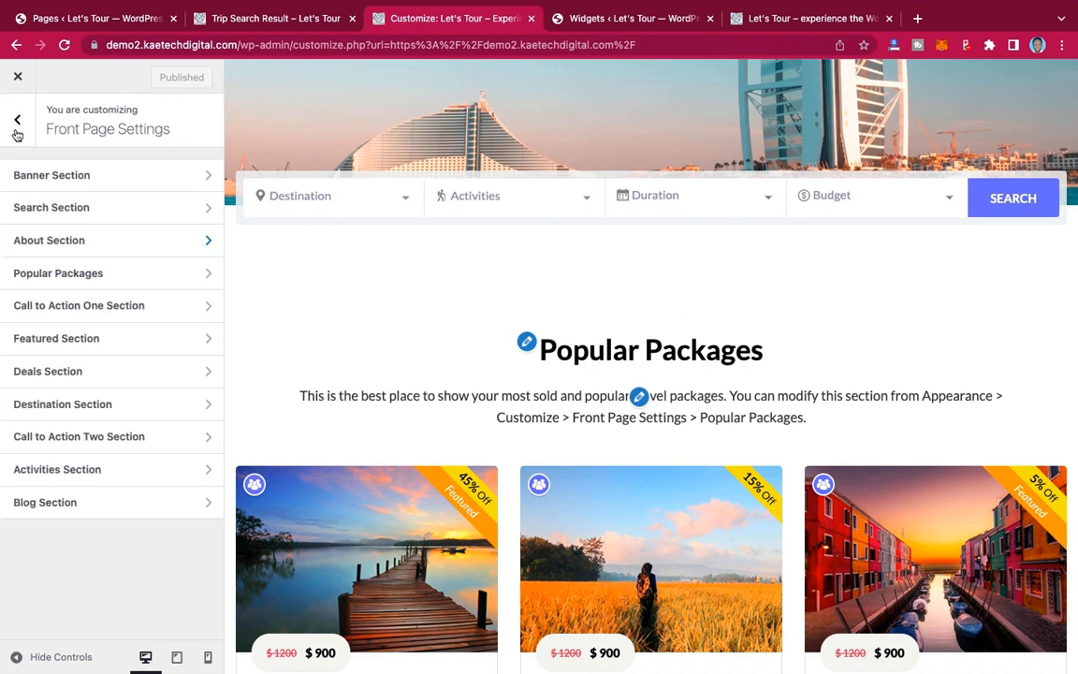
Step: Replace the Popular Packages section description with "Popular trip packages you need to check out.", copied from the wesf.kaetechdigital.com front page
left_click(109, 282)
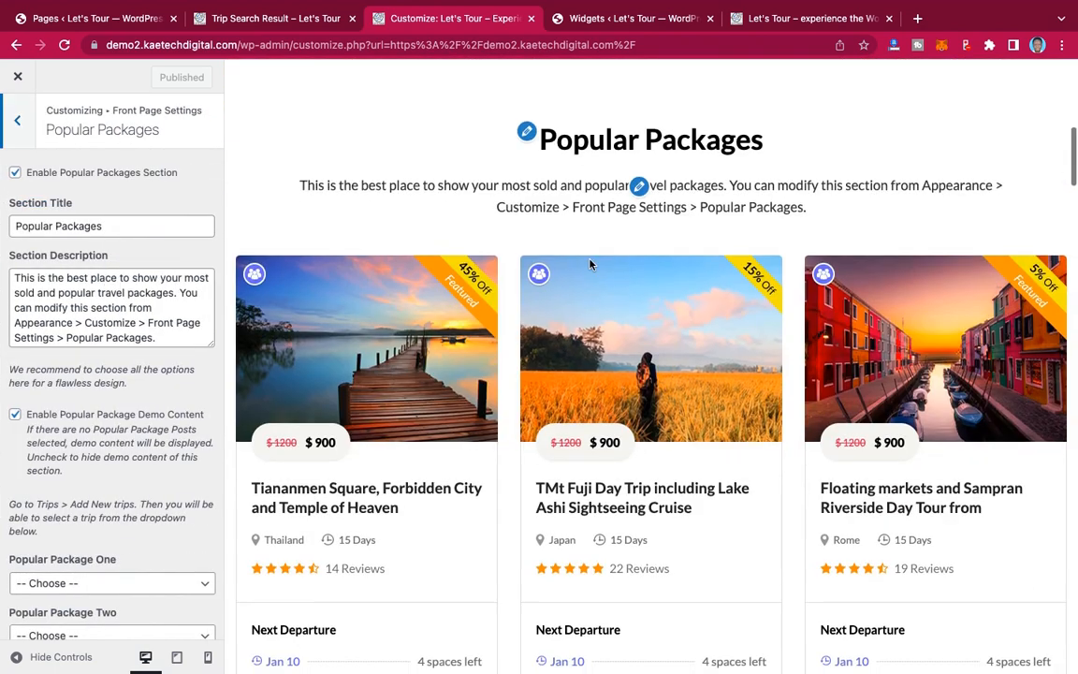
left_click(112, 319)
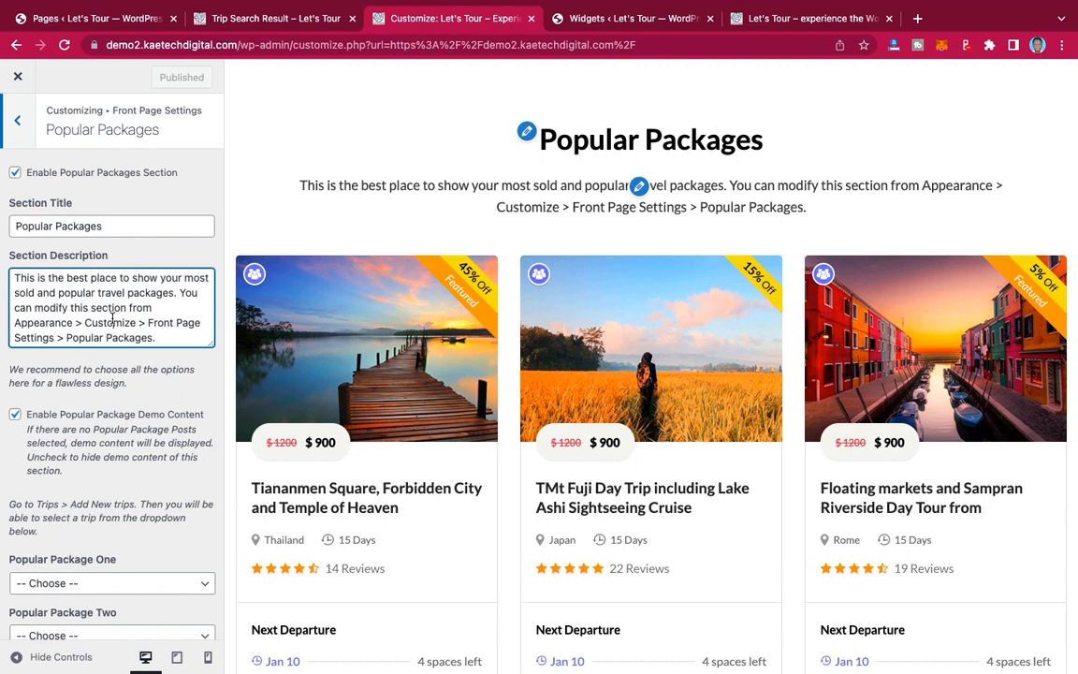
key("ctrl+a")
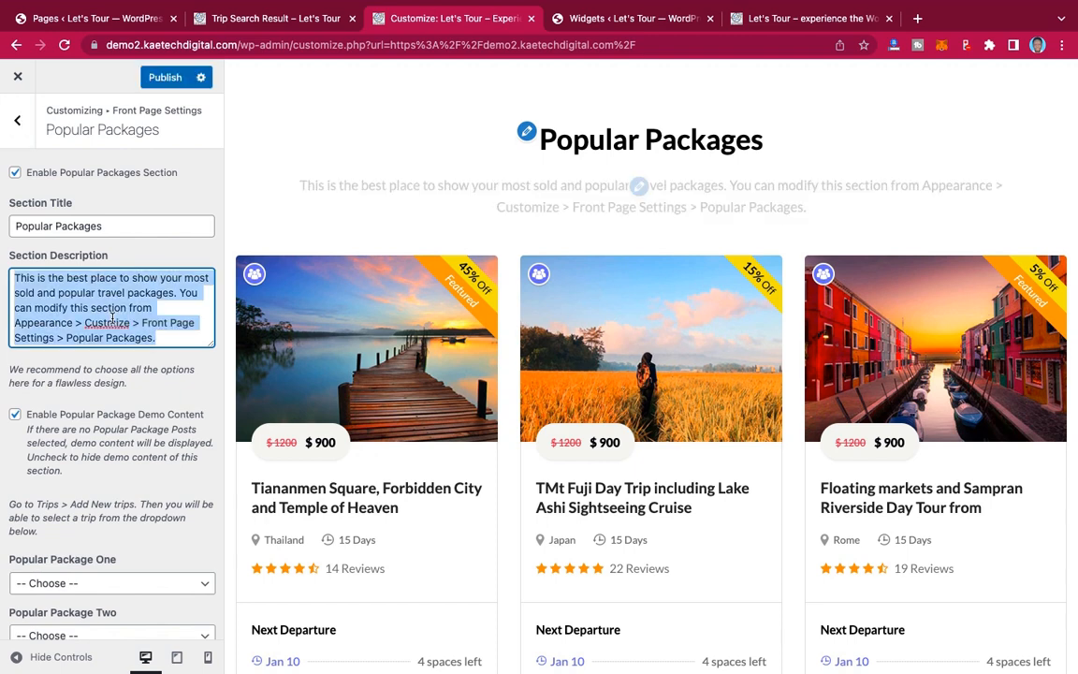
key("BackSpace")
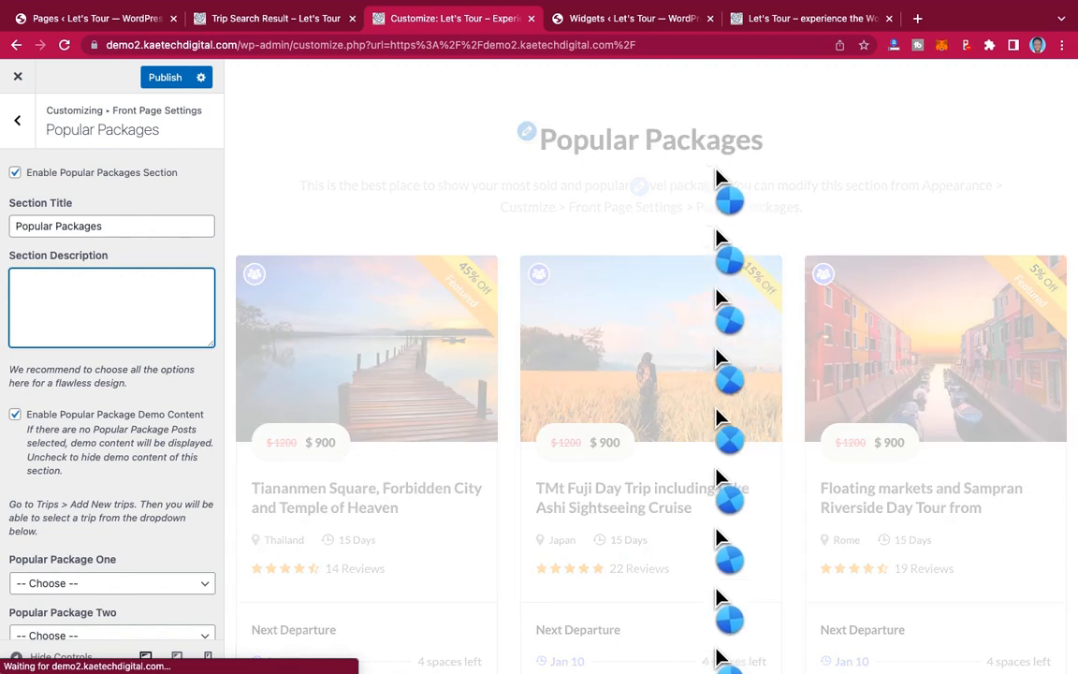
left_click(773, 23)
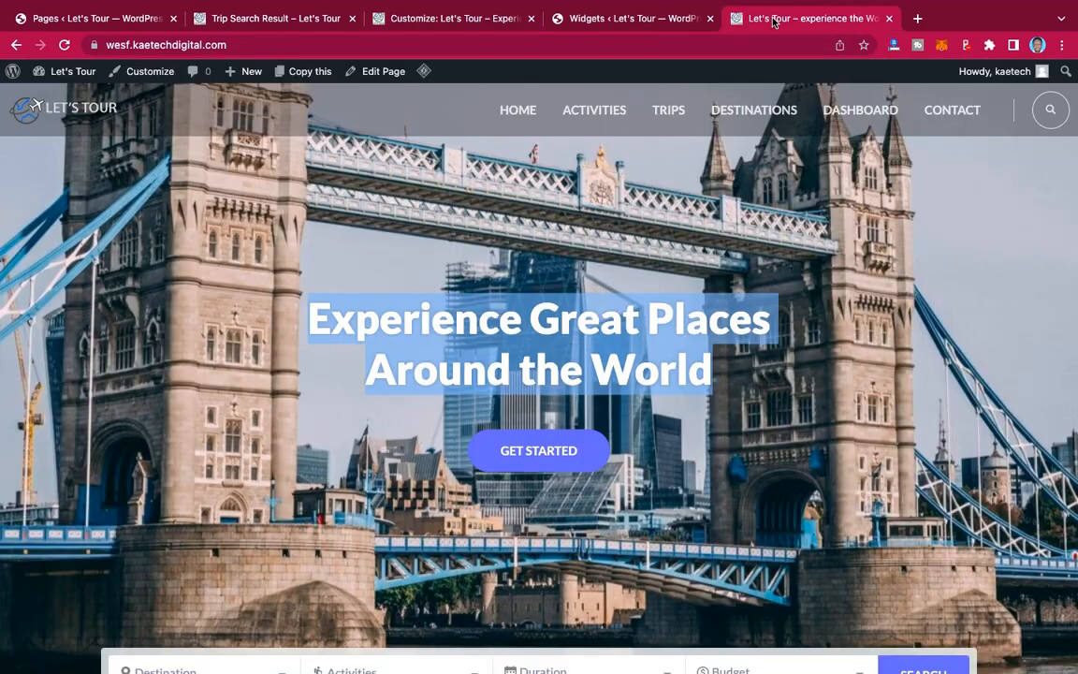
scroll(677, 205, "down", 10)
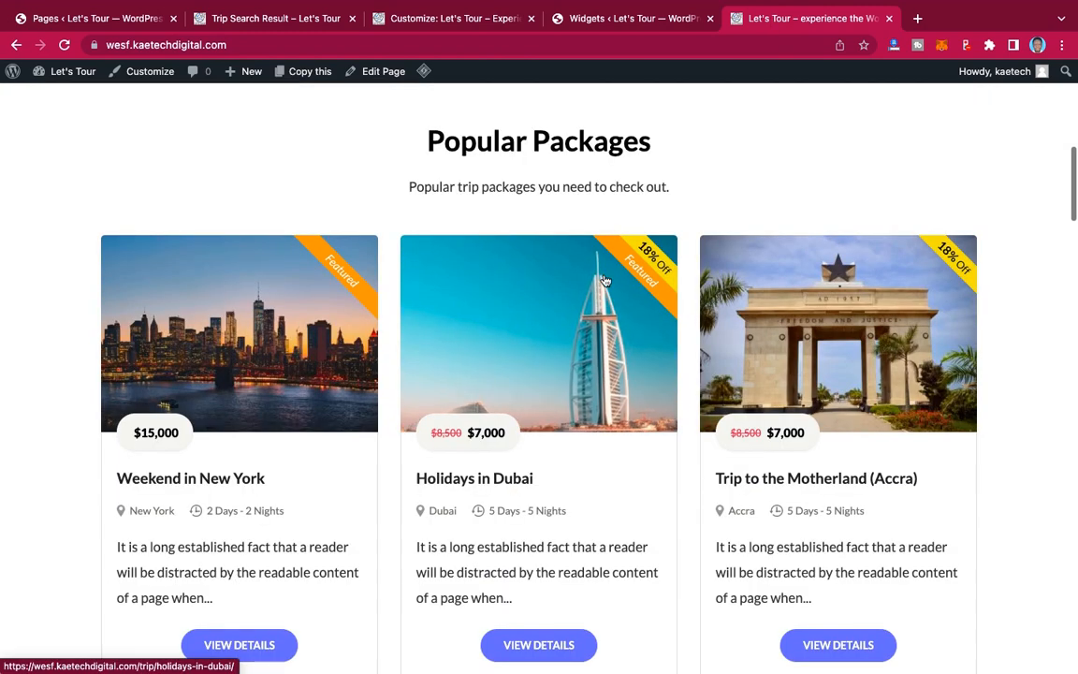
left_click_drag(674, 193, 400, 185)
key("super+c")
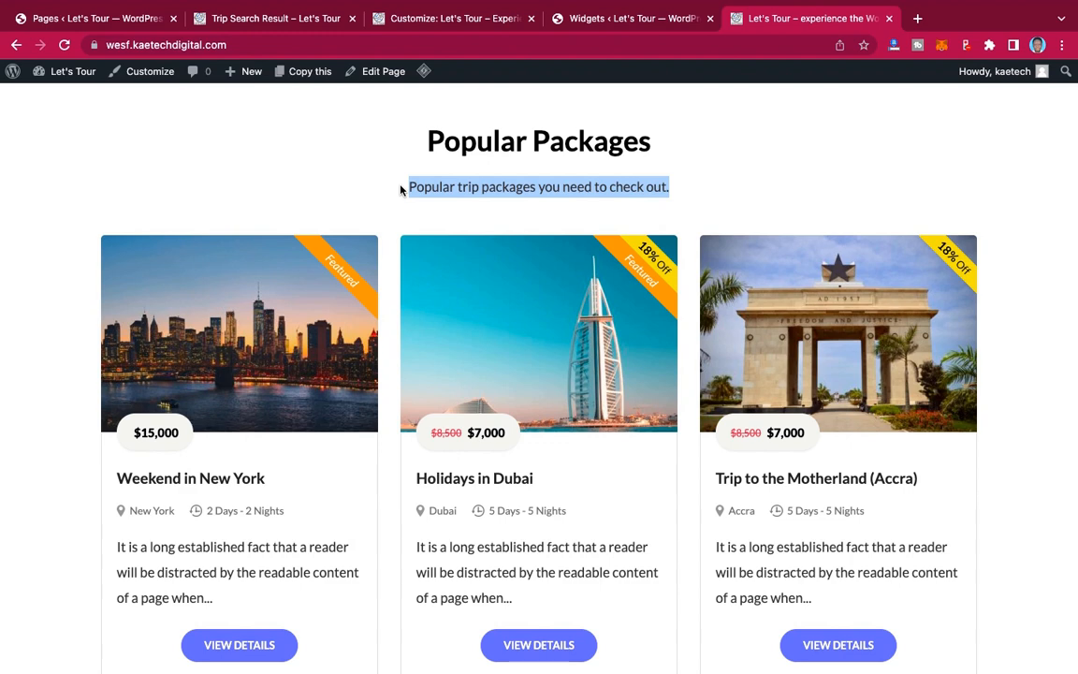
left_click(424, 17)
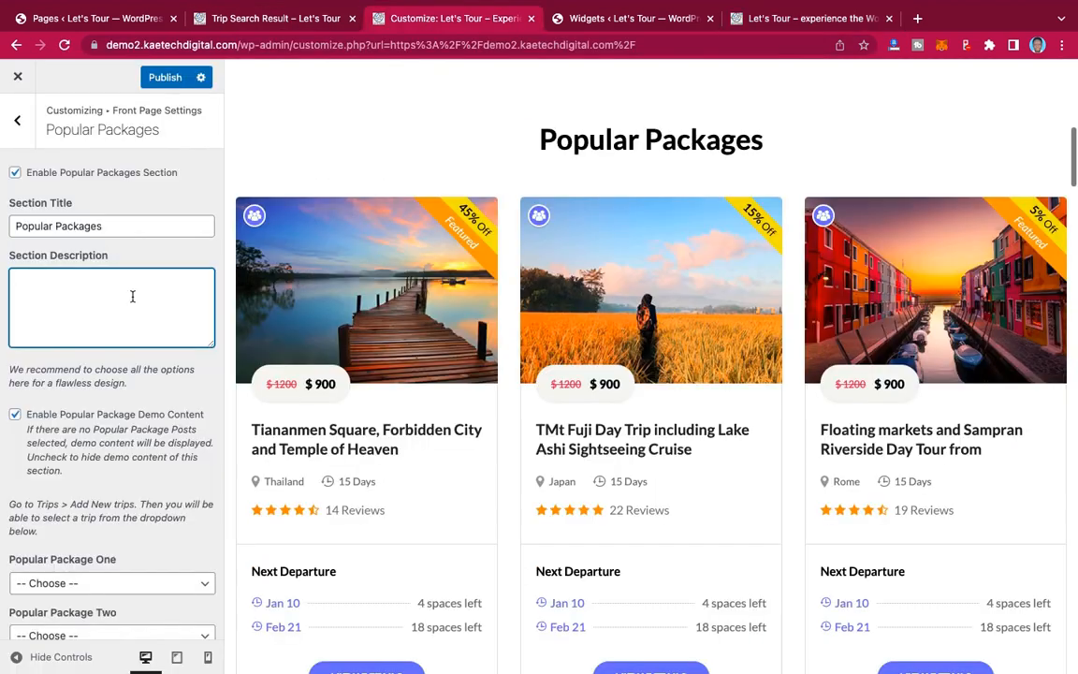
key("super+v")
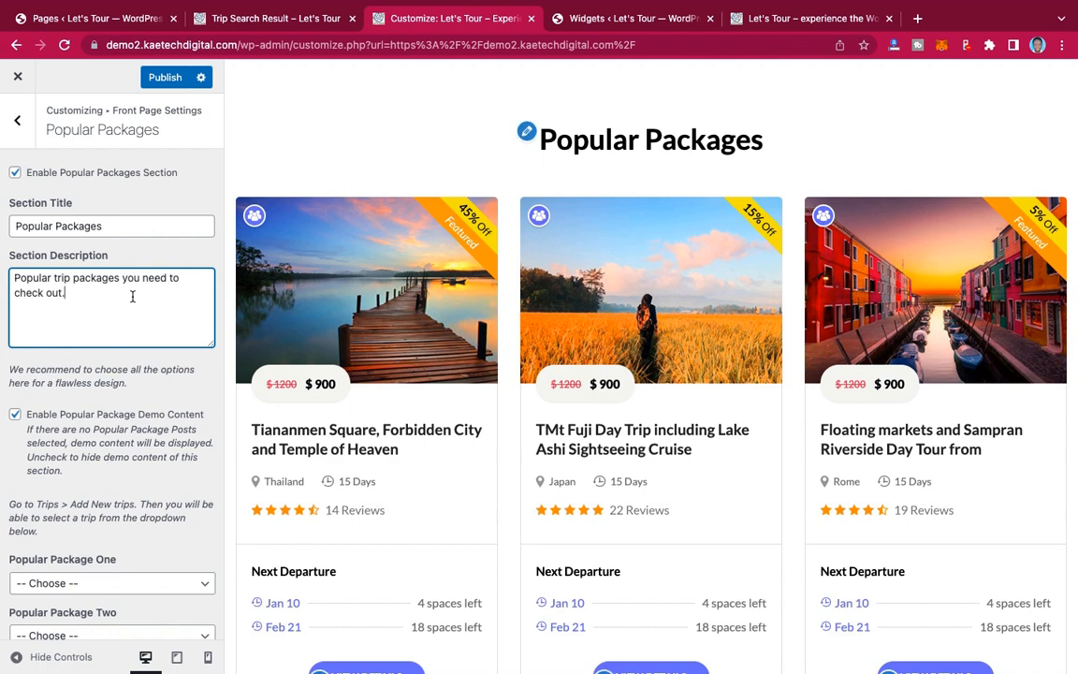
Step: Disable the Popular Packages demo content and choose Family Day Out, Honeymoon Getaway and A Trip To The Motherland as packages one to three
scroll(132, 296, "down", 4)
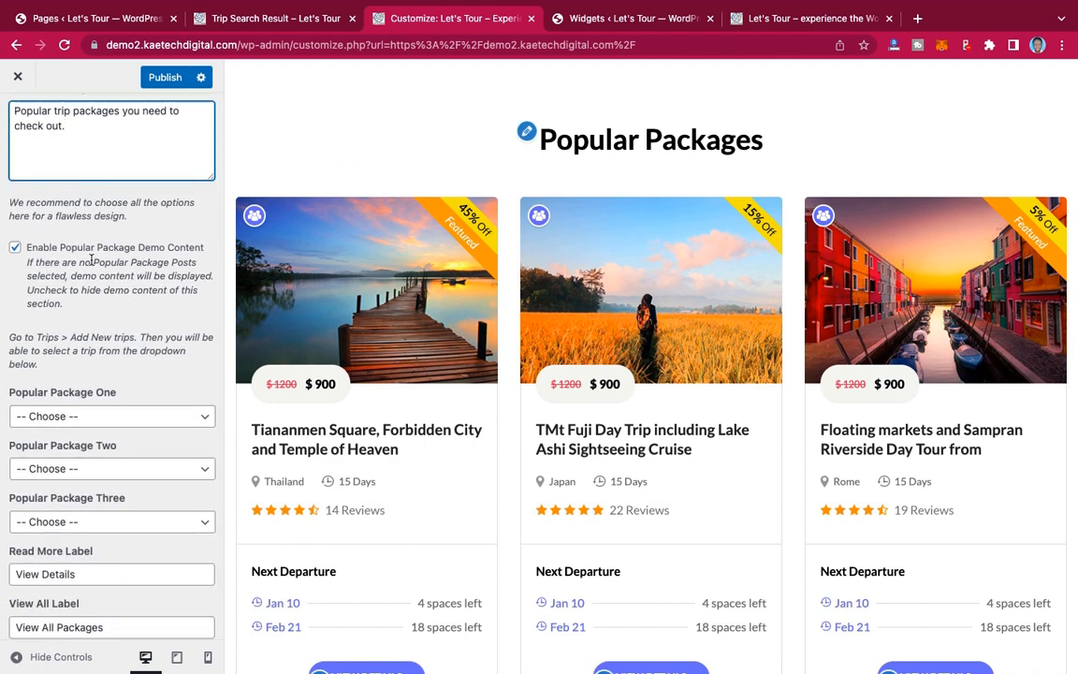
left_click(14, 249)
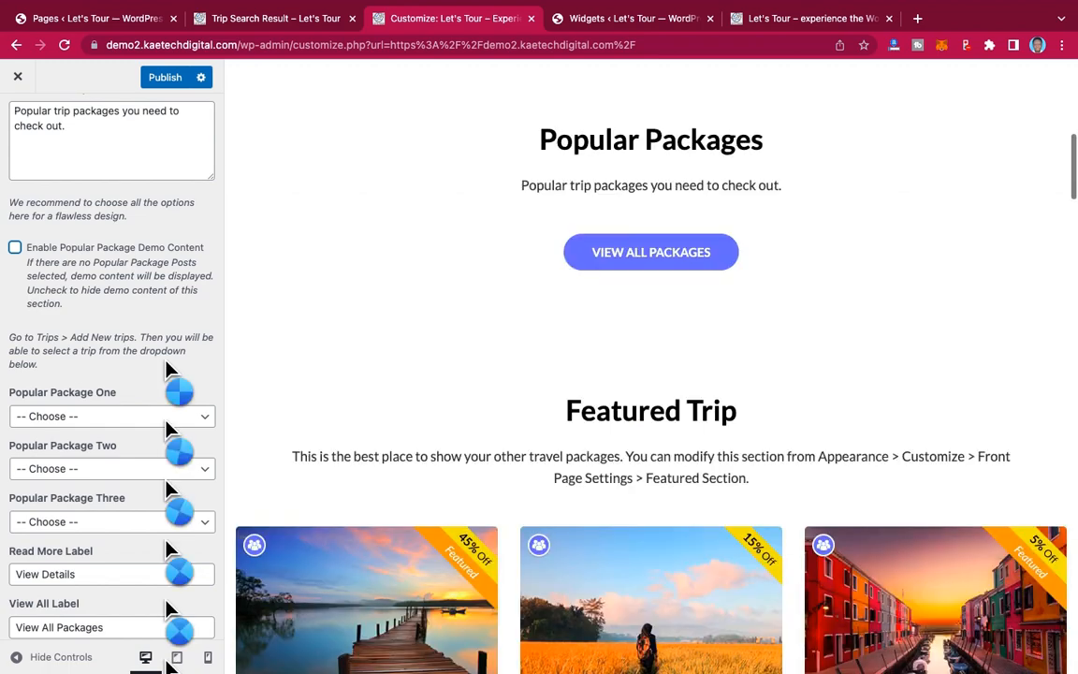
scroll(163, 363, "down", 1)
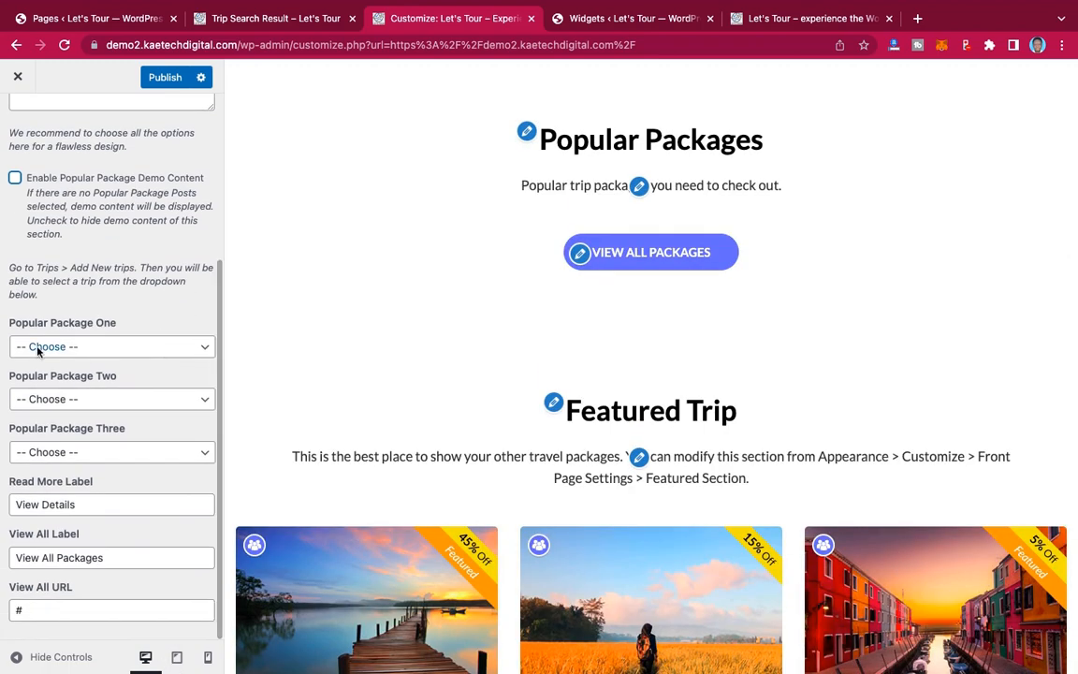
left_click(91, 347)
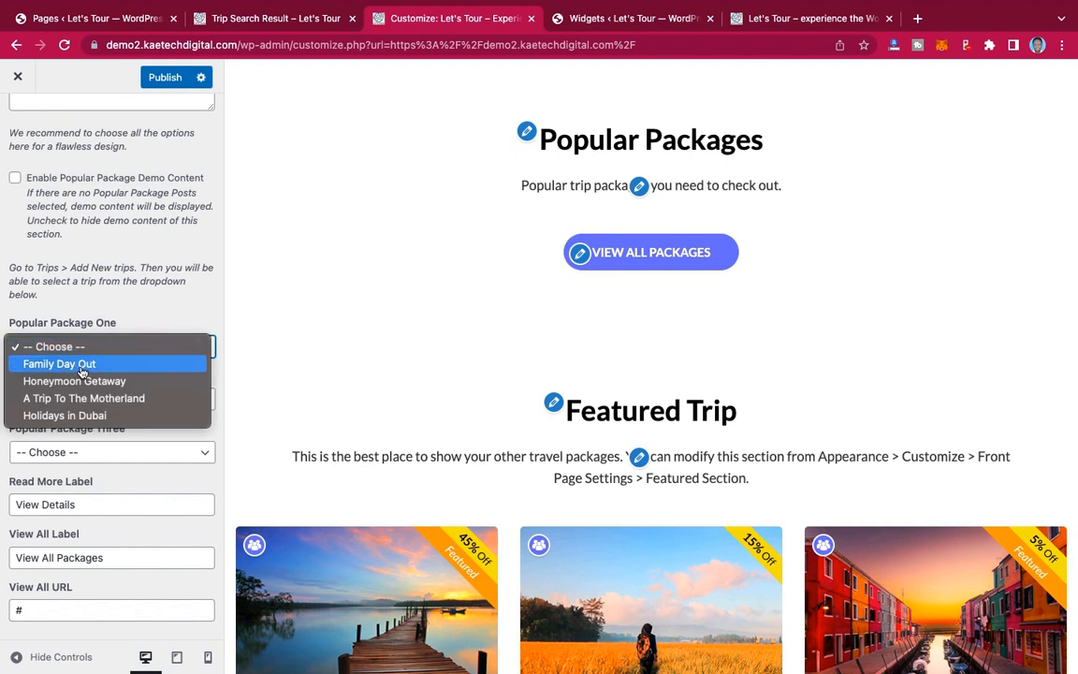
left_click(82, 367)
left_click(68, 400)
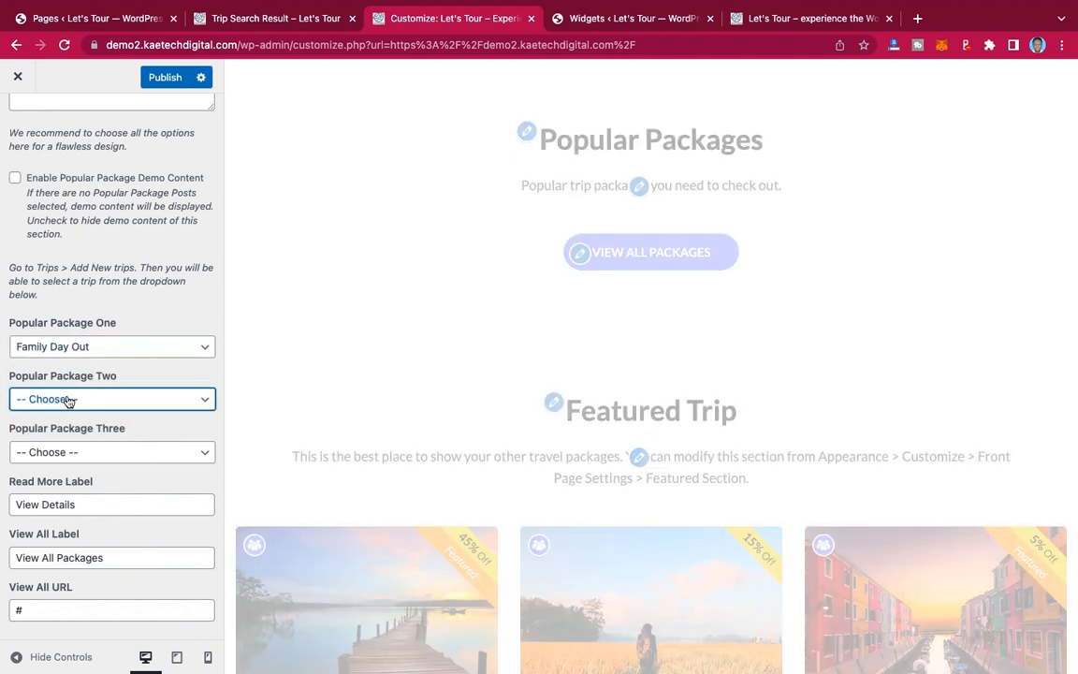
left_click(63, 434)
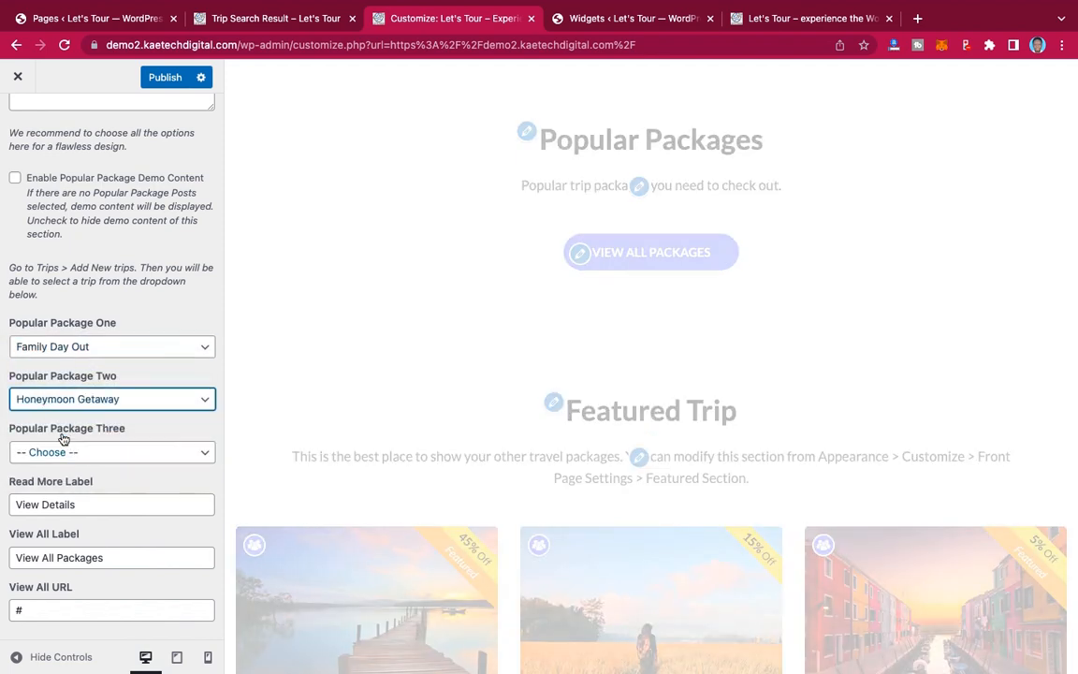
left_click(56, 454)
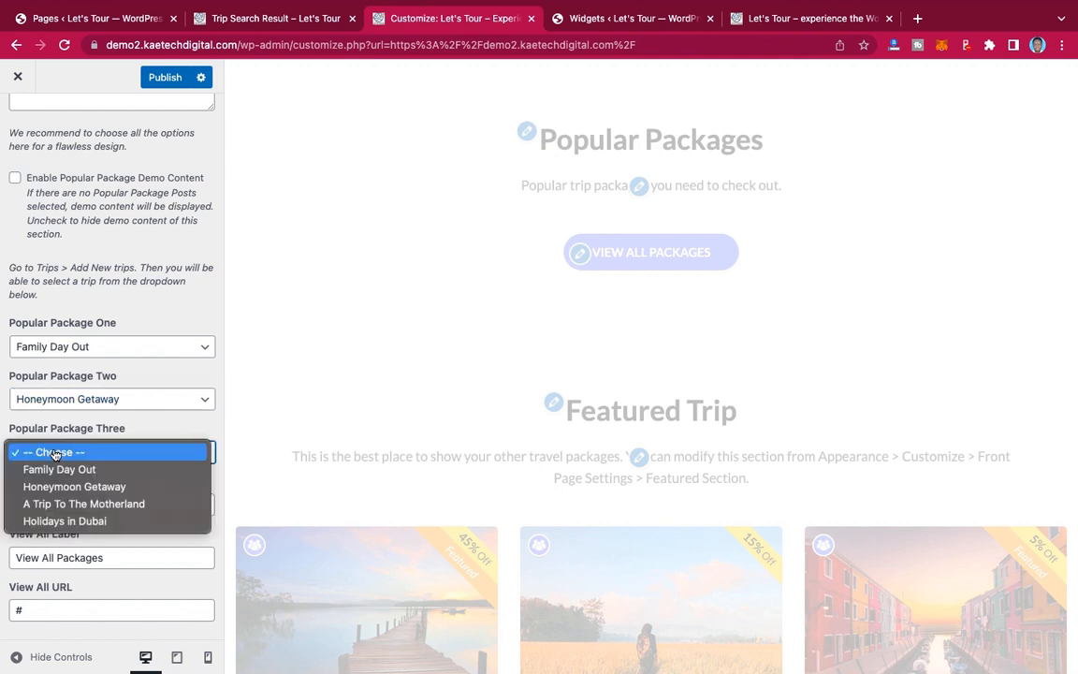
left_click(54, 505)
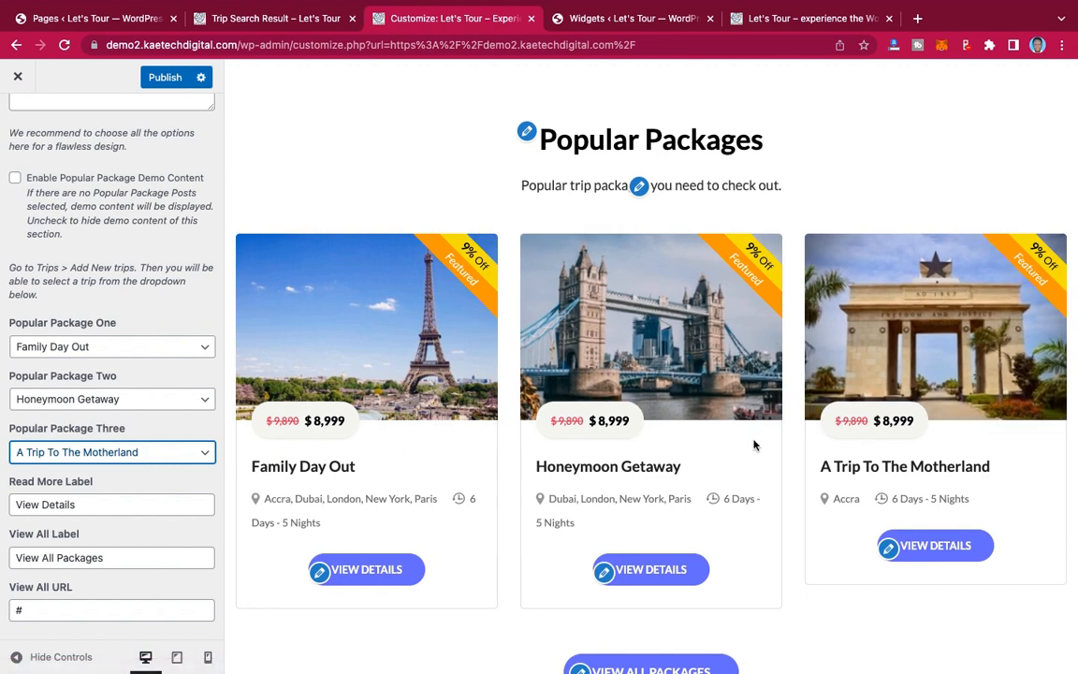
scroll(753, 445, "down", 5)
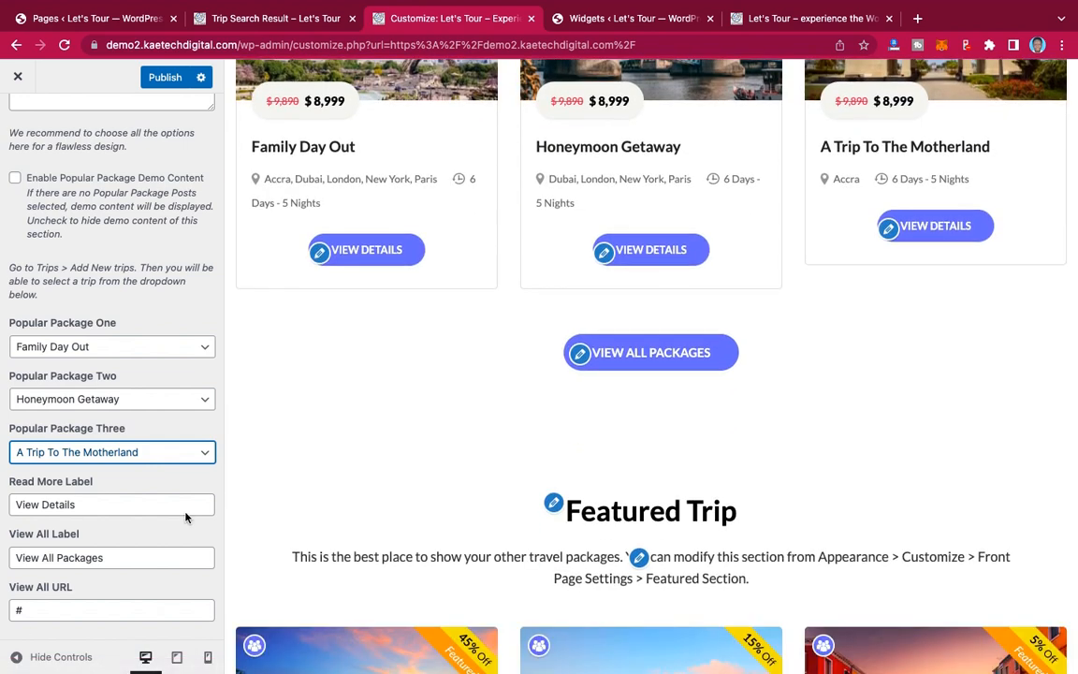
left_click(281, 18)
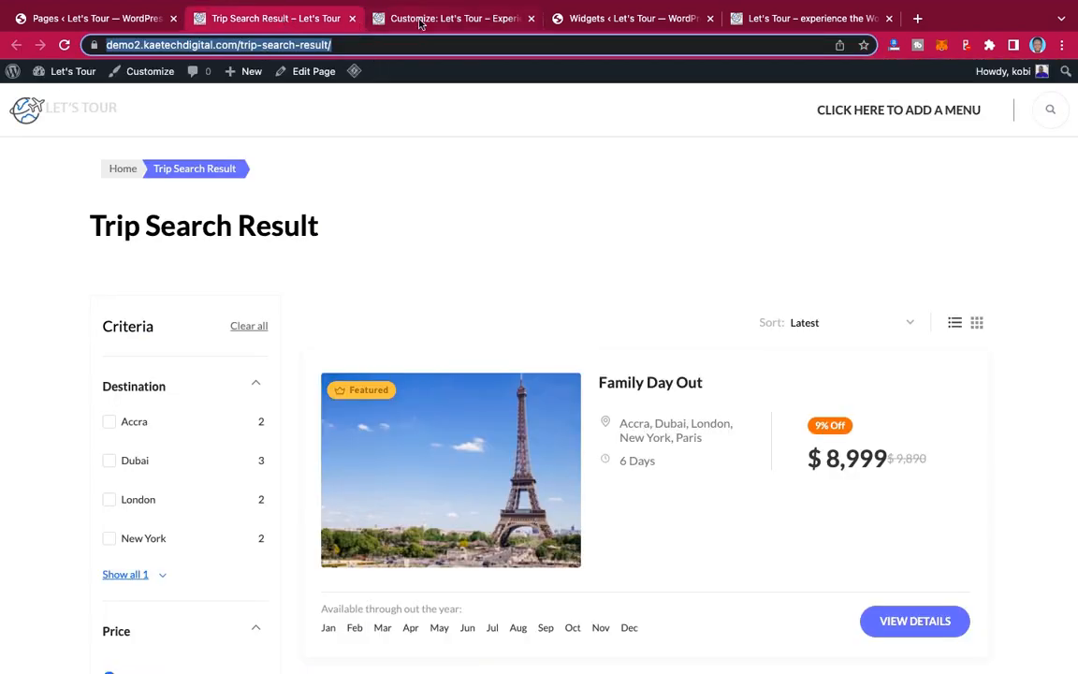
left_click(450, 19)
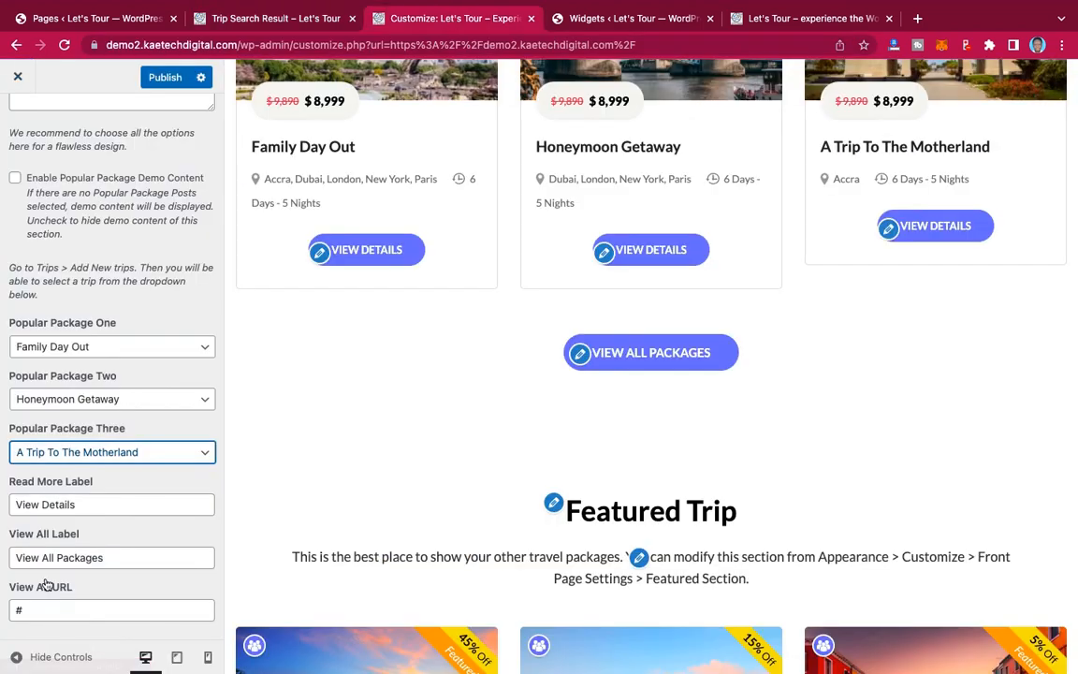
left_click_drag(38, 612, 2, 608)
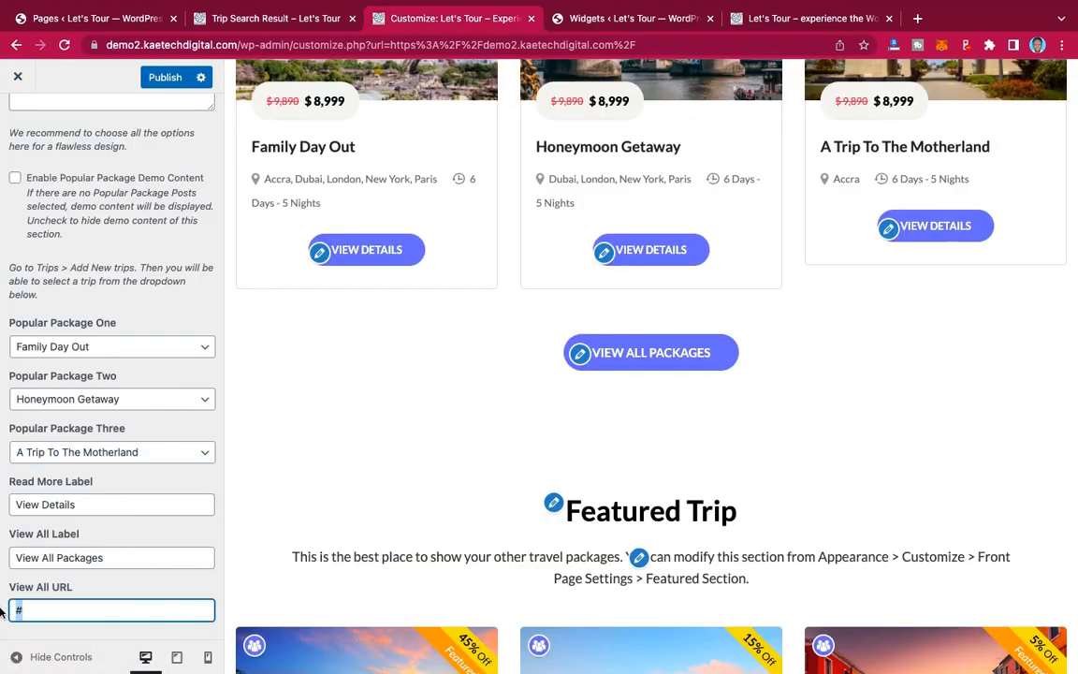
type("https://demo2.kaetechdigital.com/trip-search-result/")
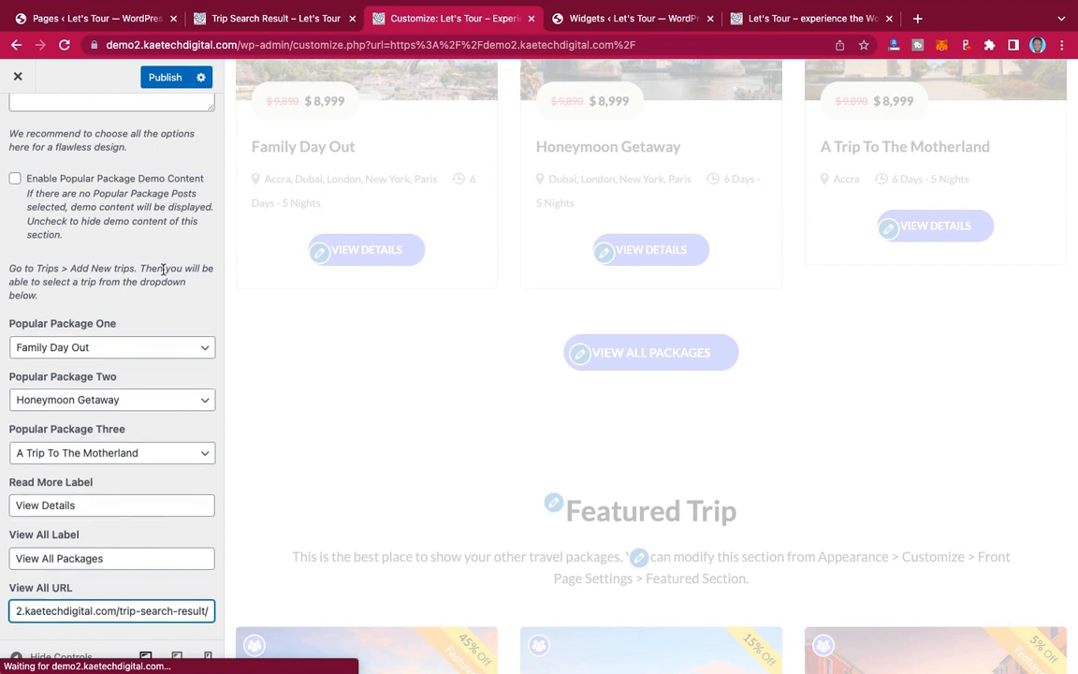
scroll(161, 270, "up", 5)
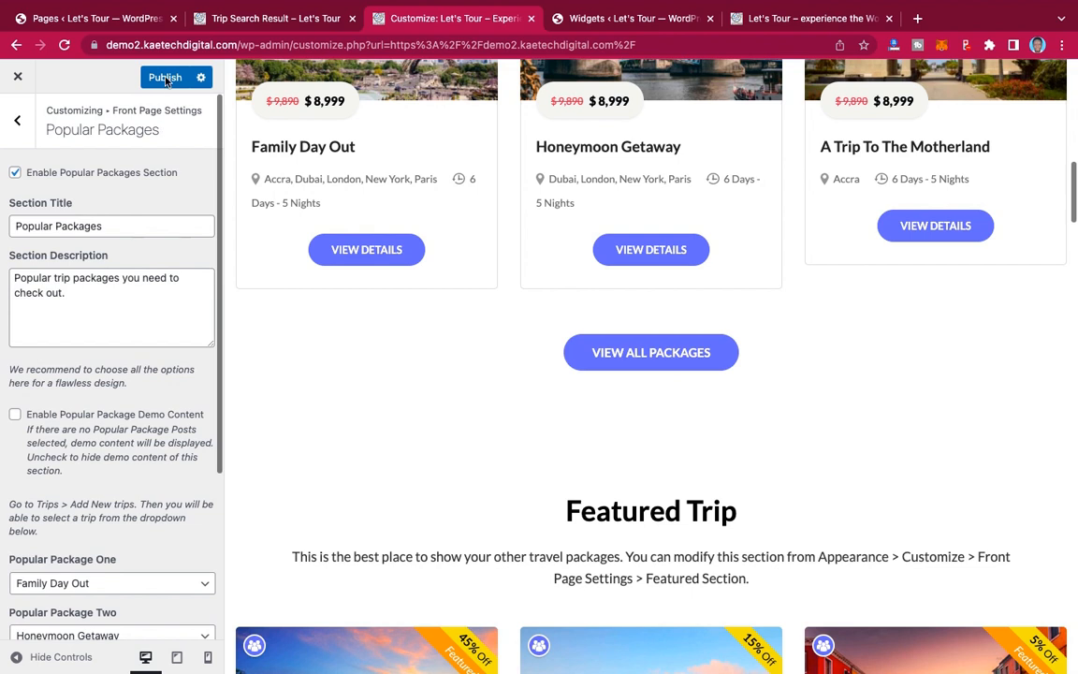
left_click(166, 79)
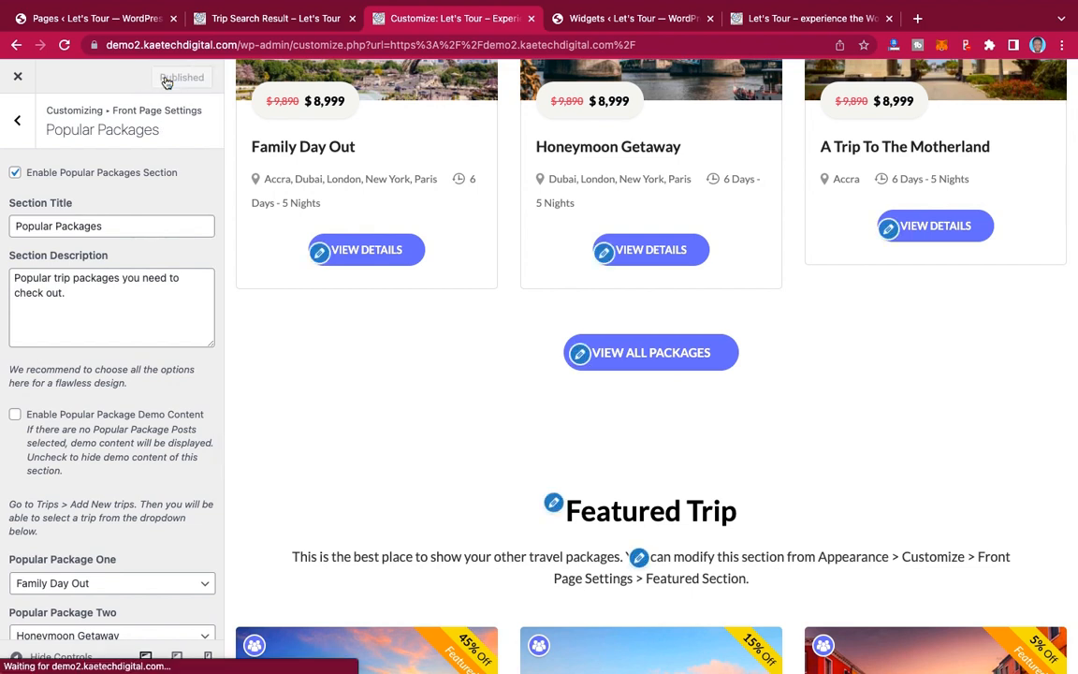
Step: Check what the Call to Action One Section offers and return to the Front Page Settings
left_click(17, 120)
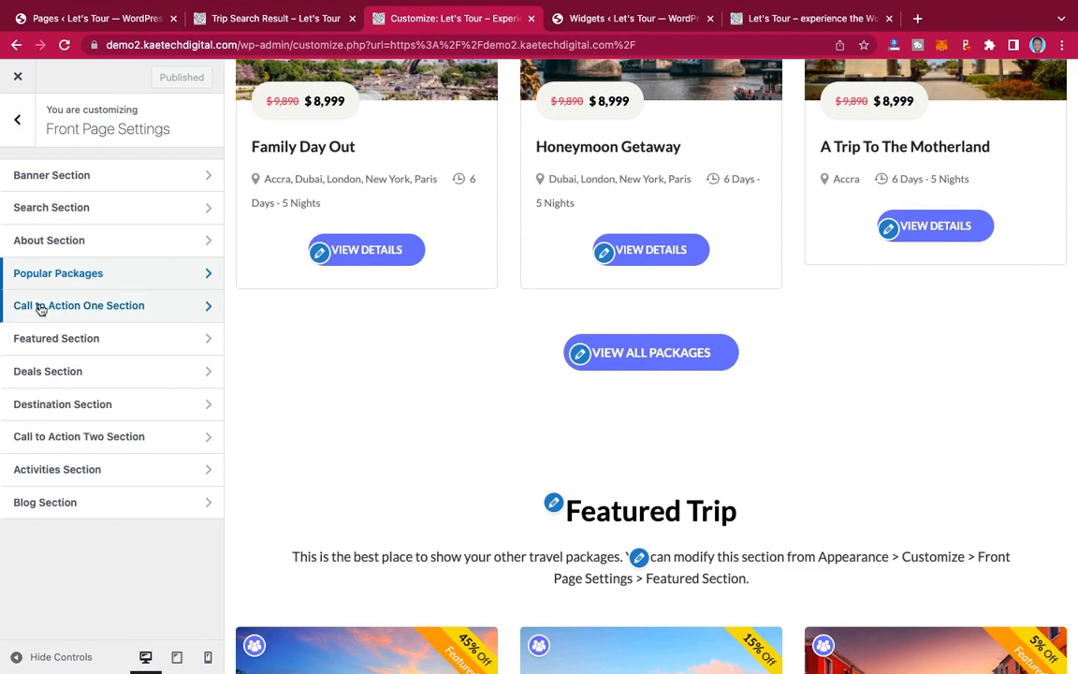
left_click(118, 305)
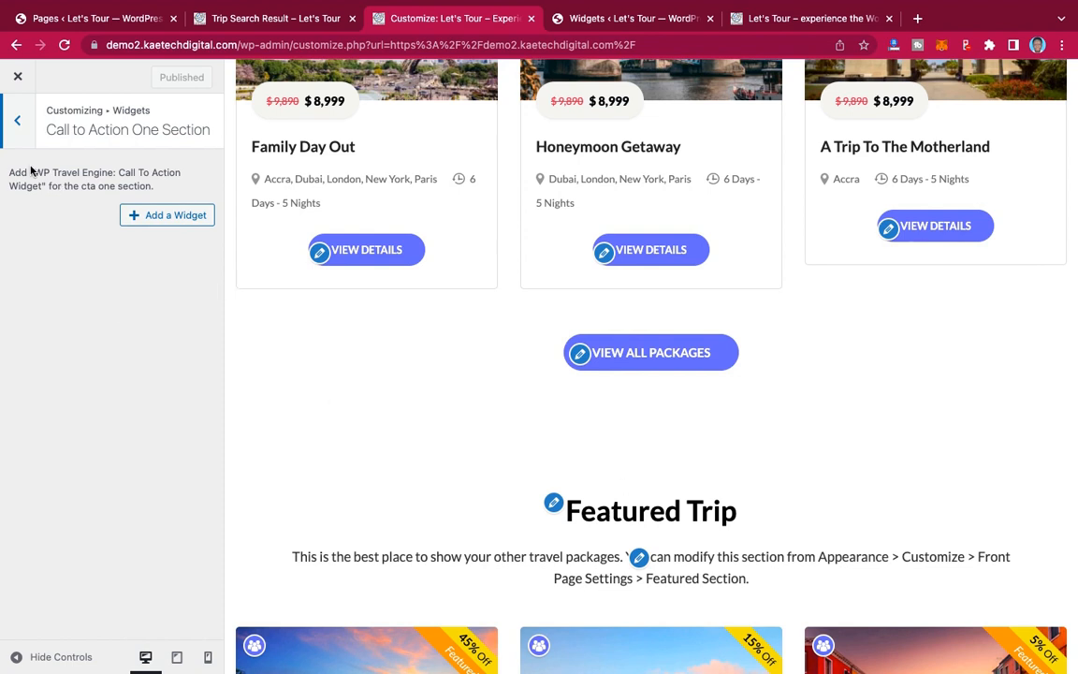
left_click(18, 123)
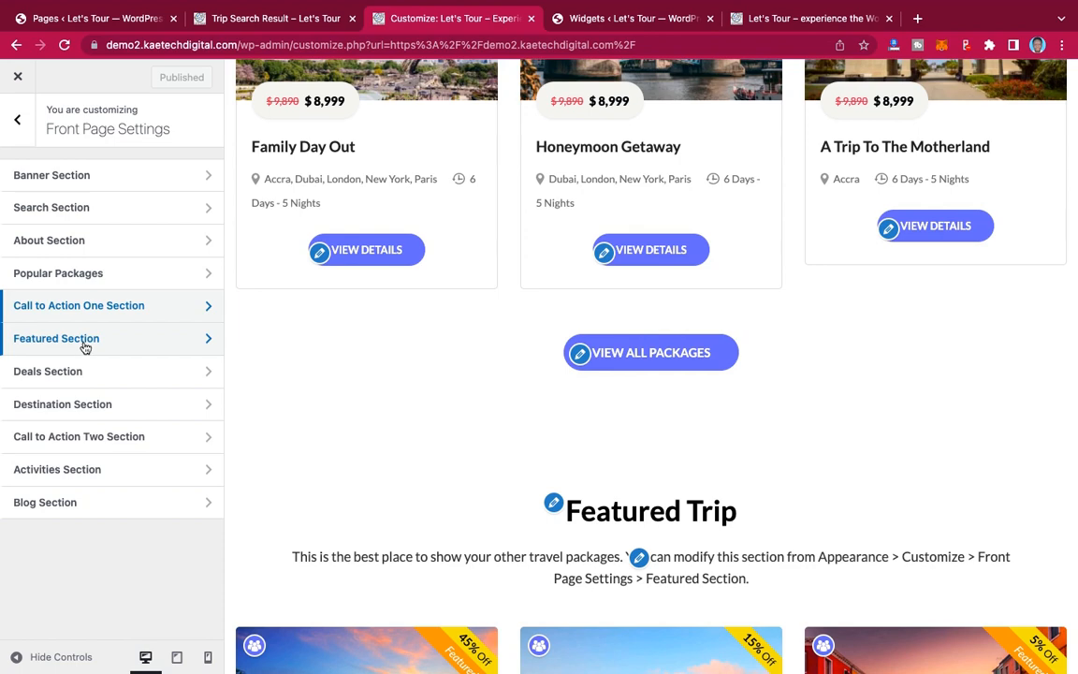
Step: Replace the Featured Section description with "Check out these amazing featured trips", copied from the wesf.kaetechdigital.com front page
scroll(459, 452, "down", 5)
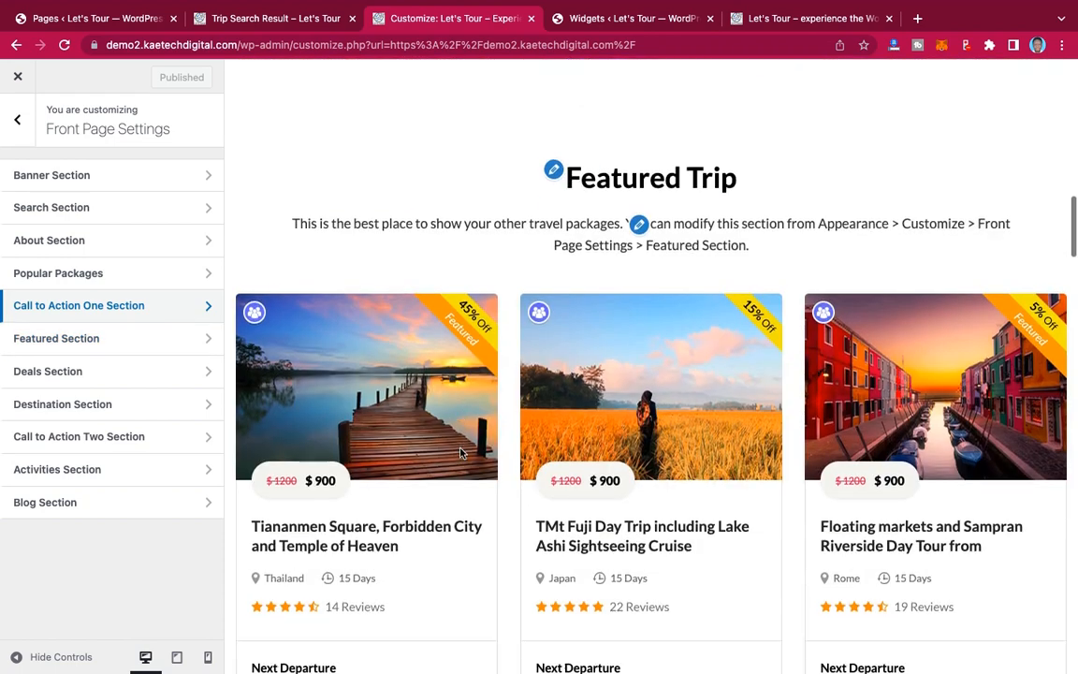
left_click(85, 339)
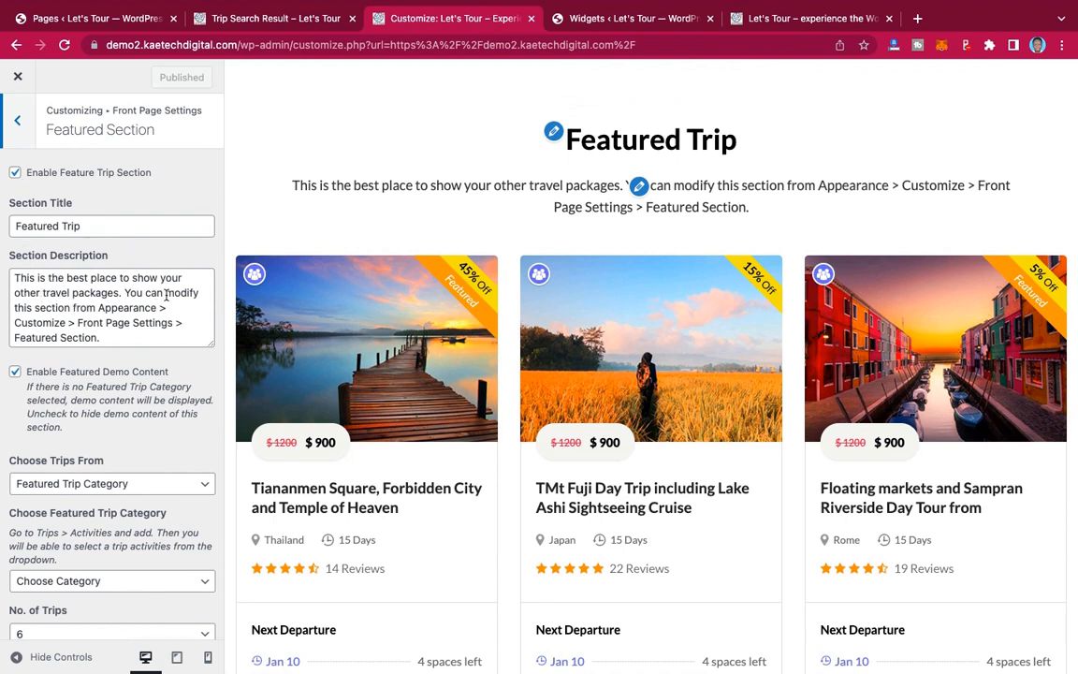
left_click(771, 22)
scroll(608, 311, "down", 5)
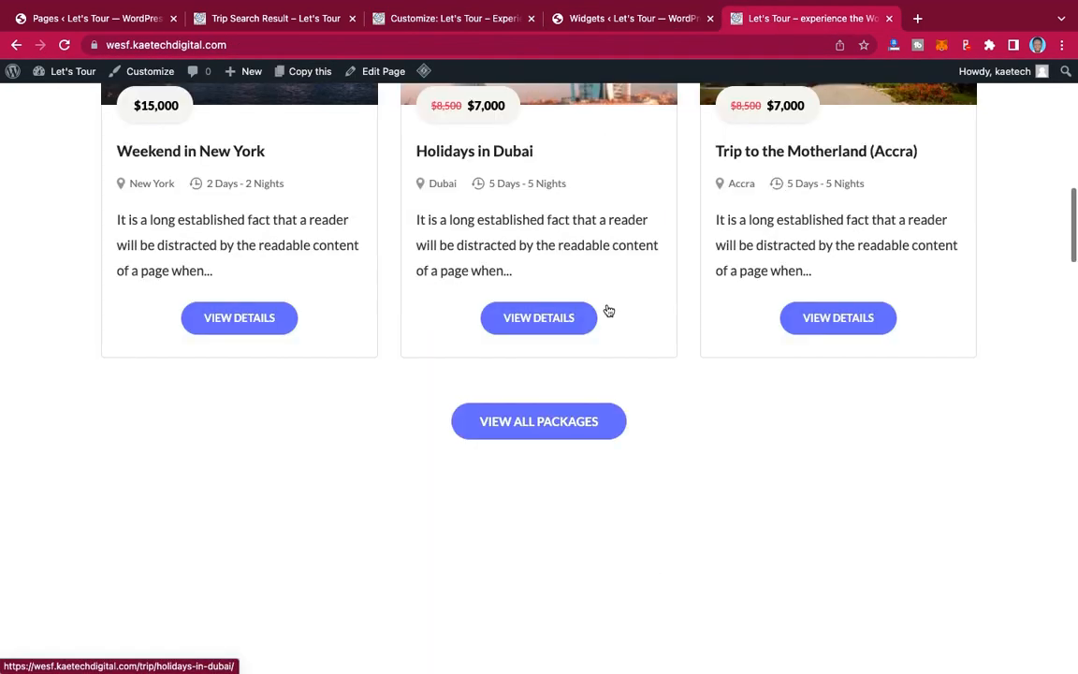
scroll(609, 311, "down", 4)
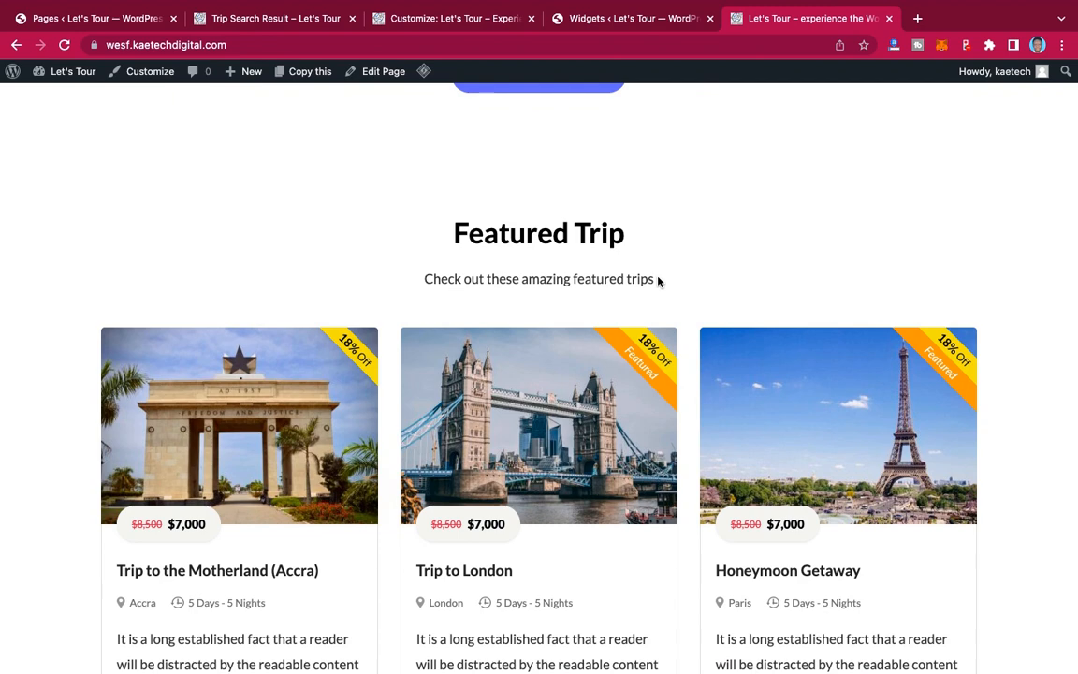
left_click_drag(658, 280, 437, 283)
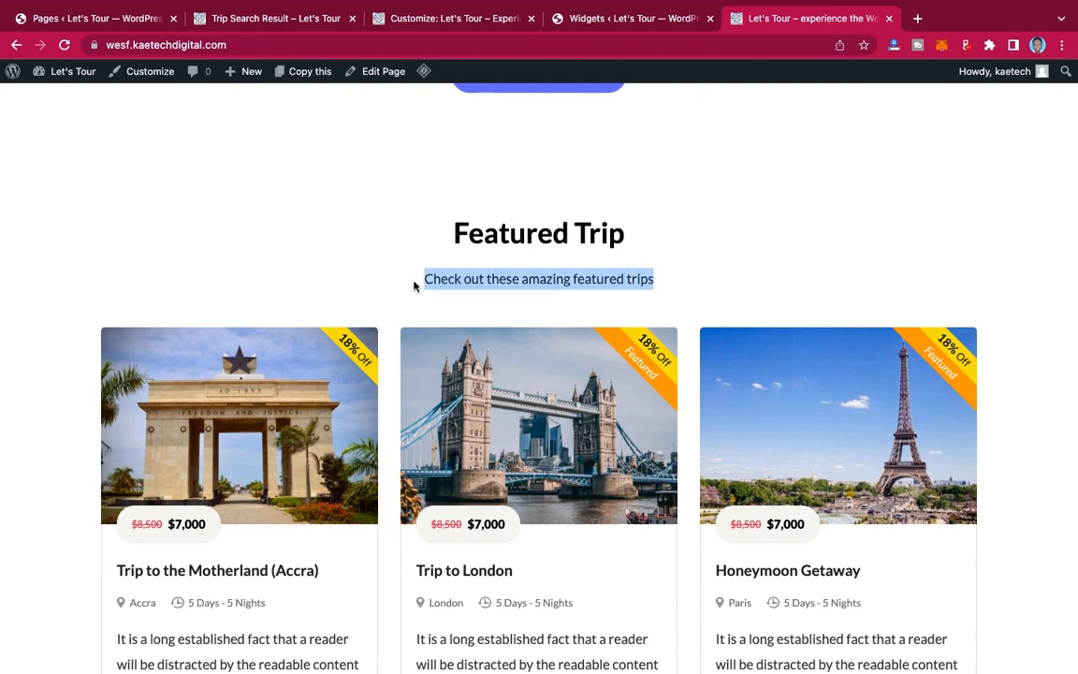
left_click(412, 19)
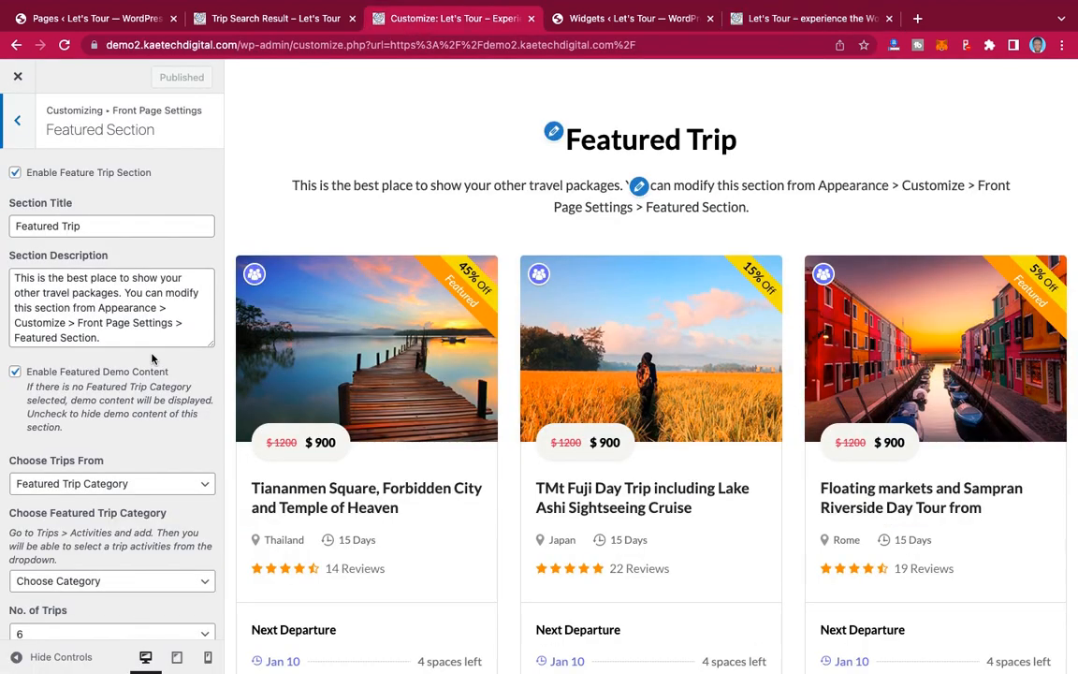
left_click(139, 320)
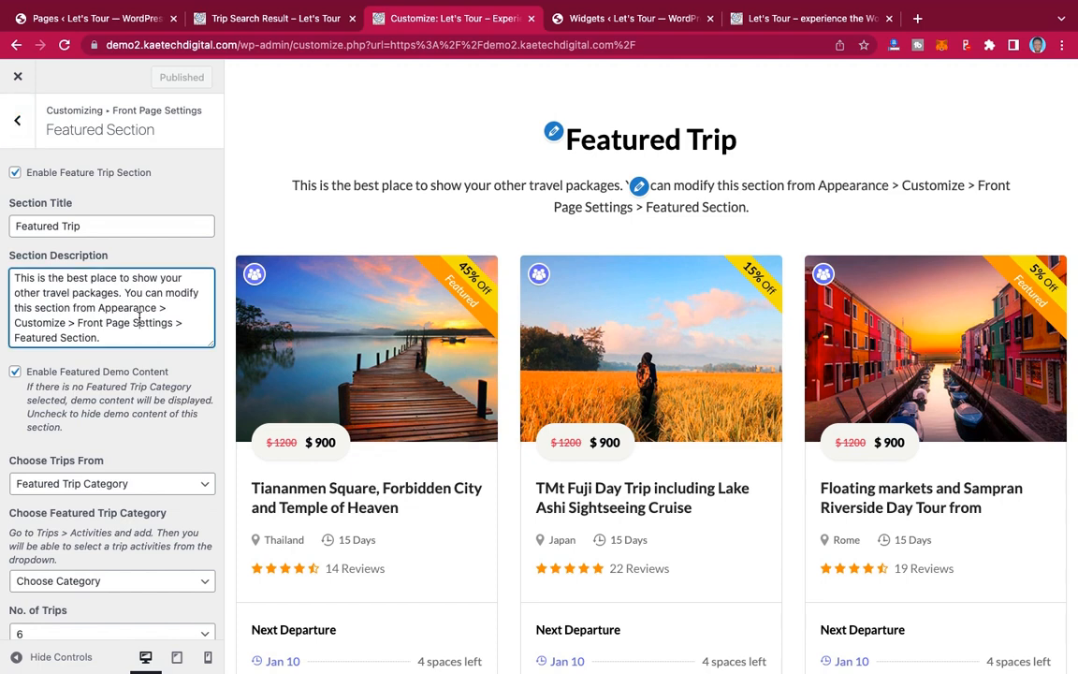
key("ctrl+a")
type("Check out these amazing featured trips")
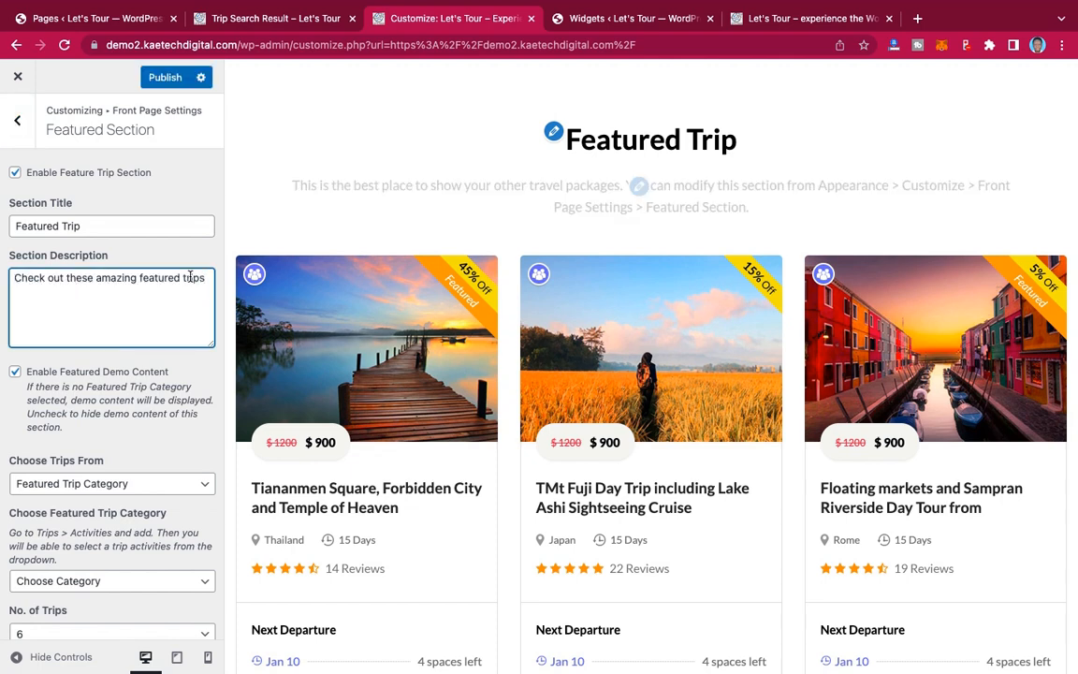
Step: Disable the Featured Section's demo content and have its trips chosen from Latest Trips
scroll(190, 277, "down", 2)
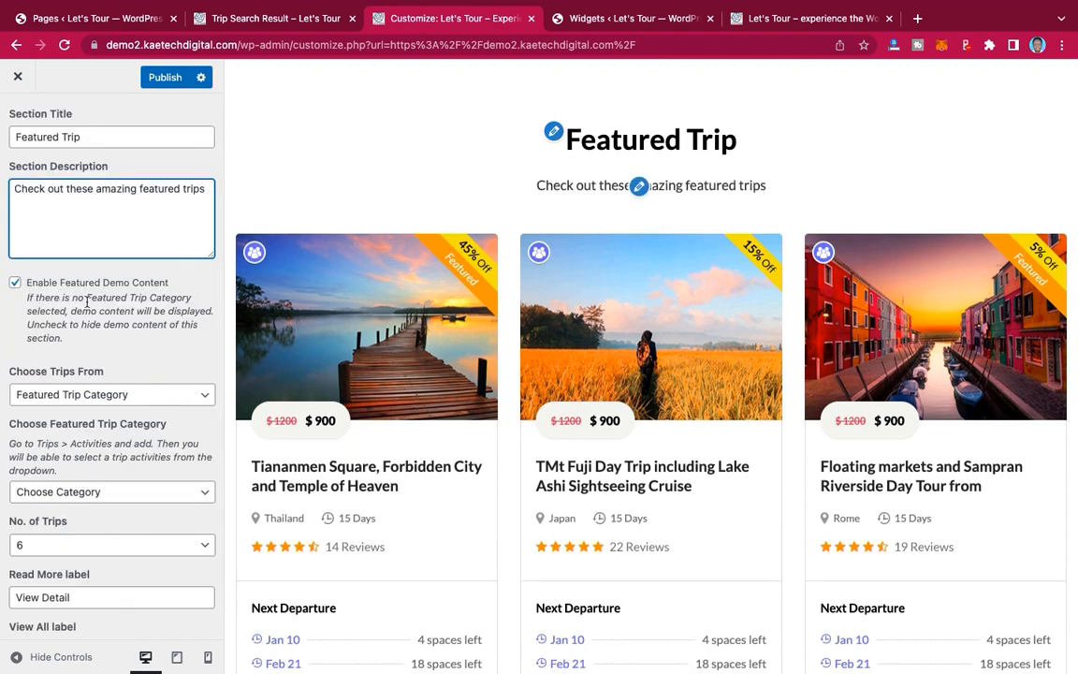
left_click(15, 283)
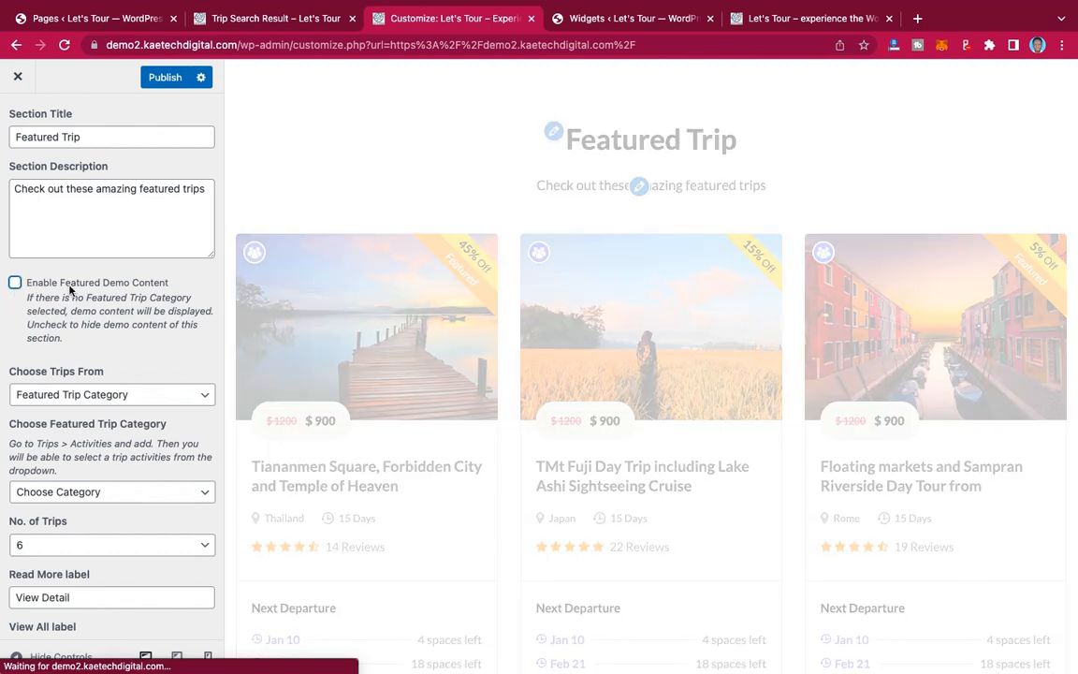
scroll(119, 377, "down", 1)
scroll(120, 377, "down", 1)
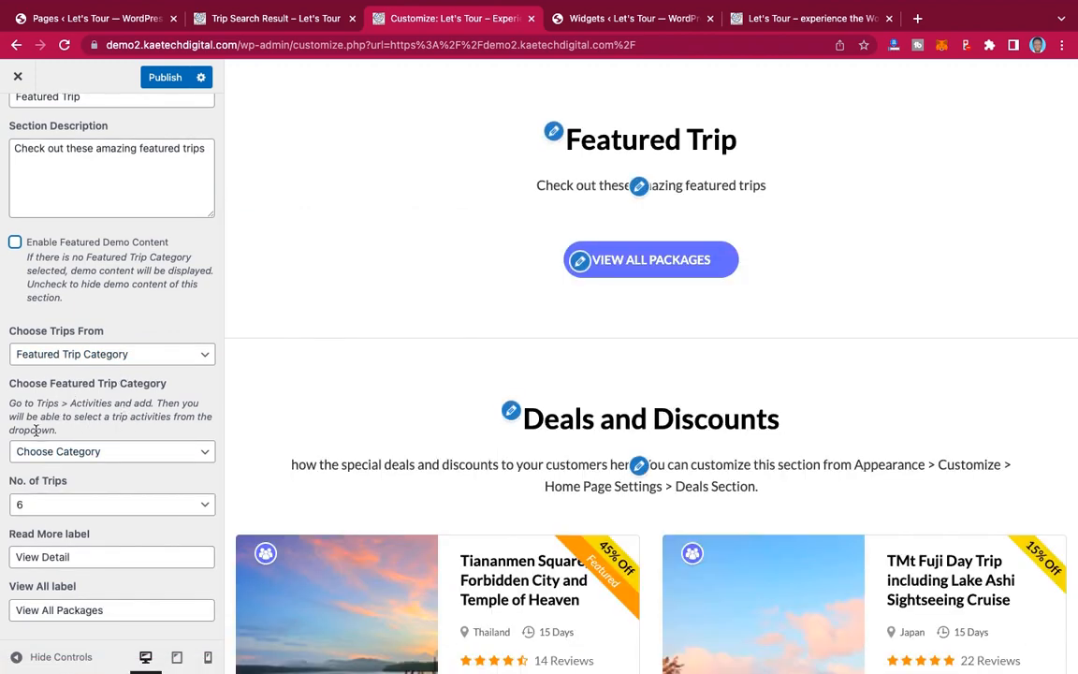
left_click(121, 360)
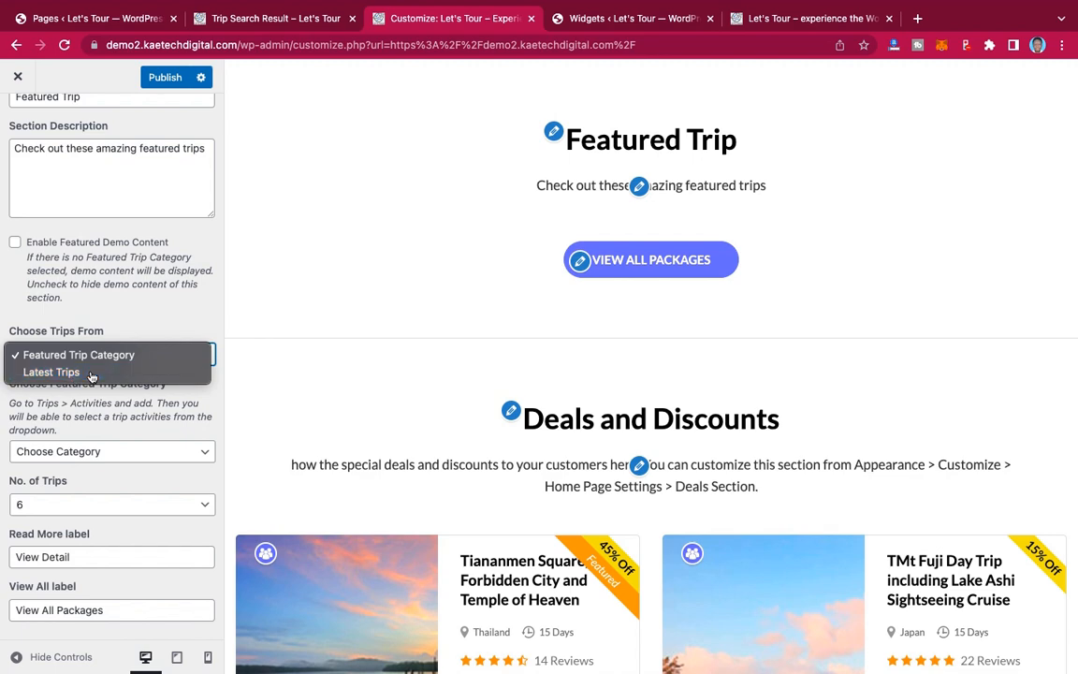
left_click(91, 372)
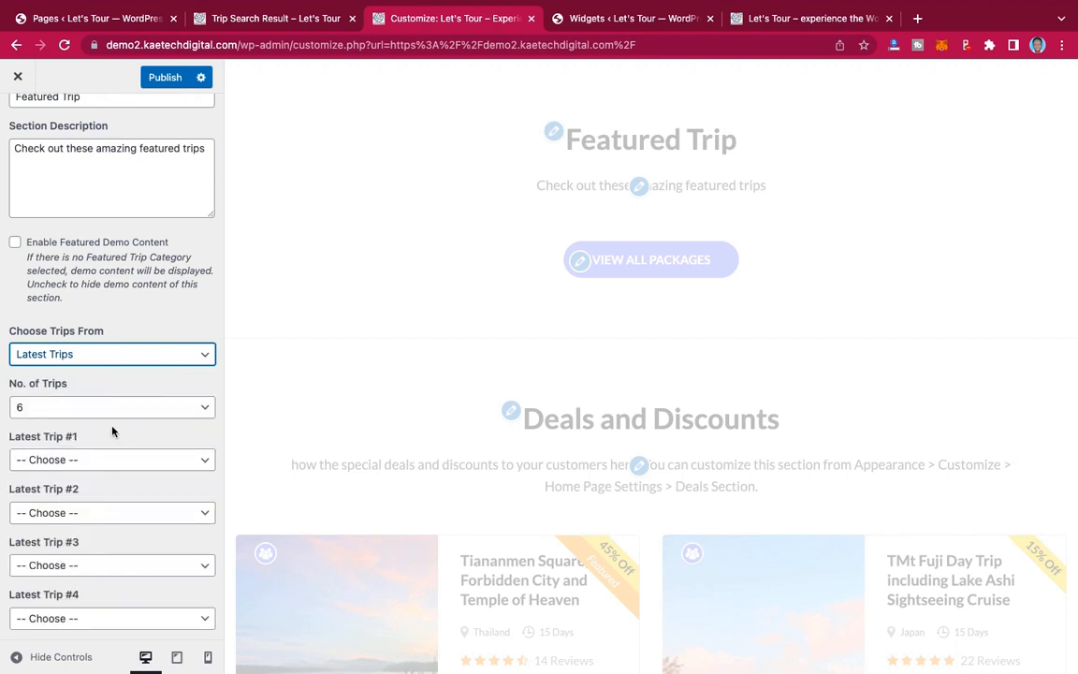
Step: Set the number of trips in the Featured Section to 3
scroll(101, 391, "down", 1)
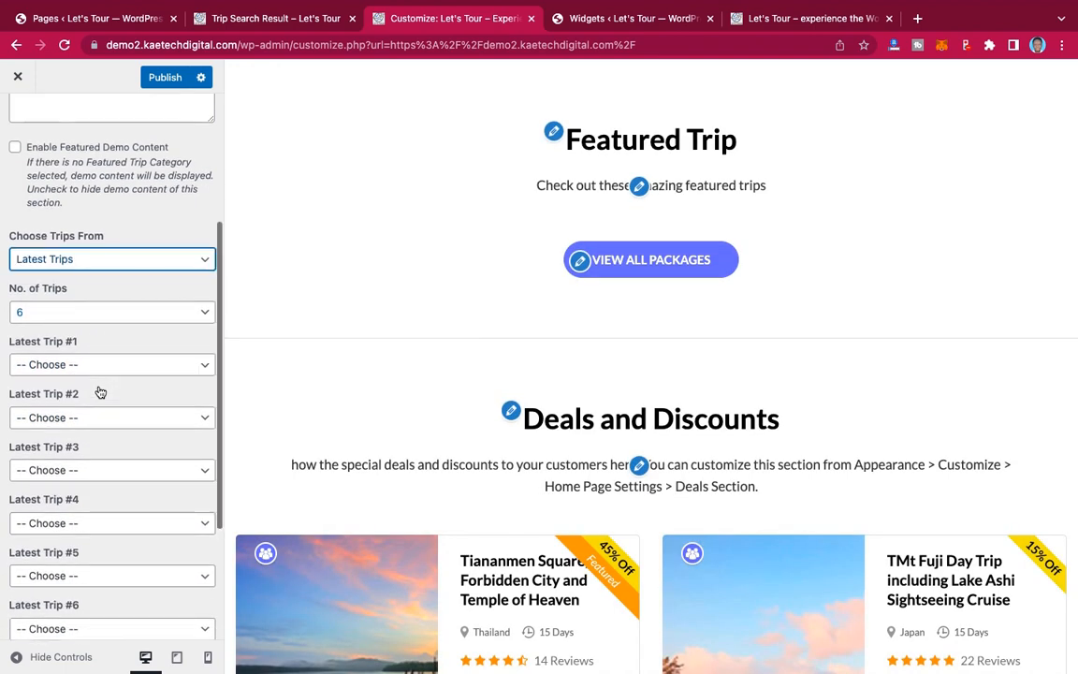
left_click(89, 313)
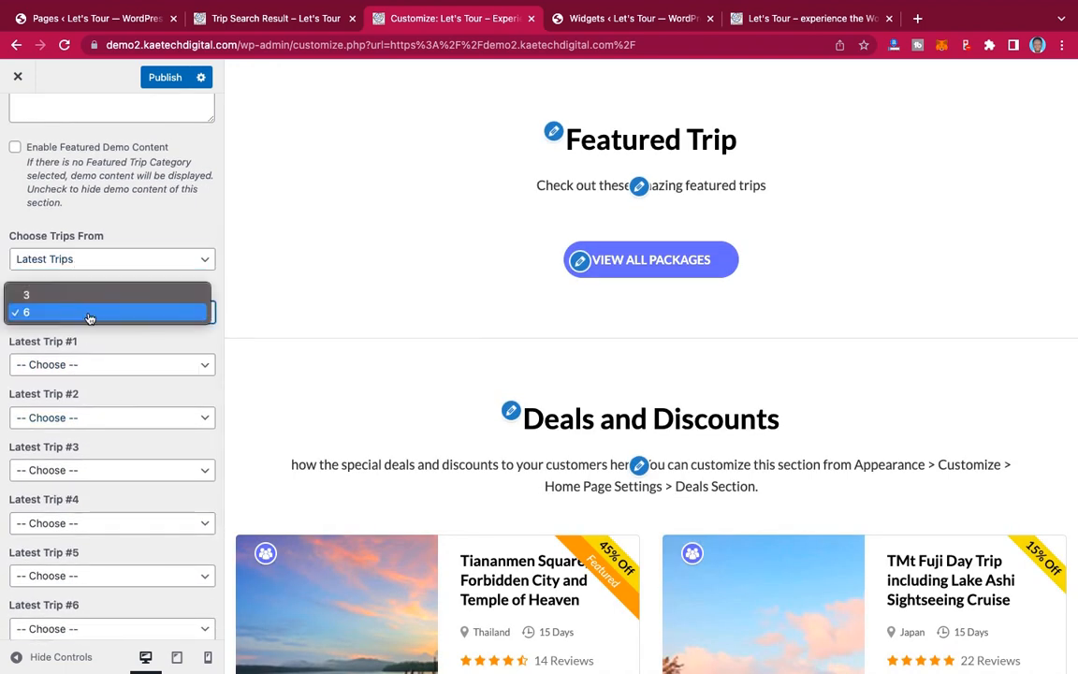
left_click(89, 296)
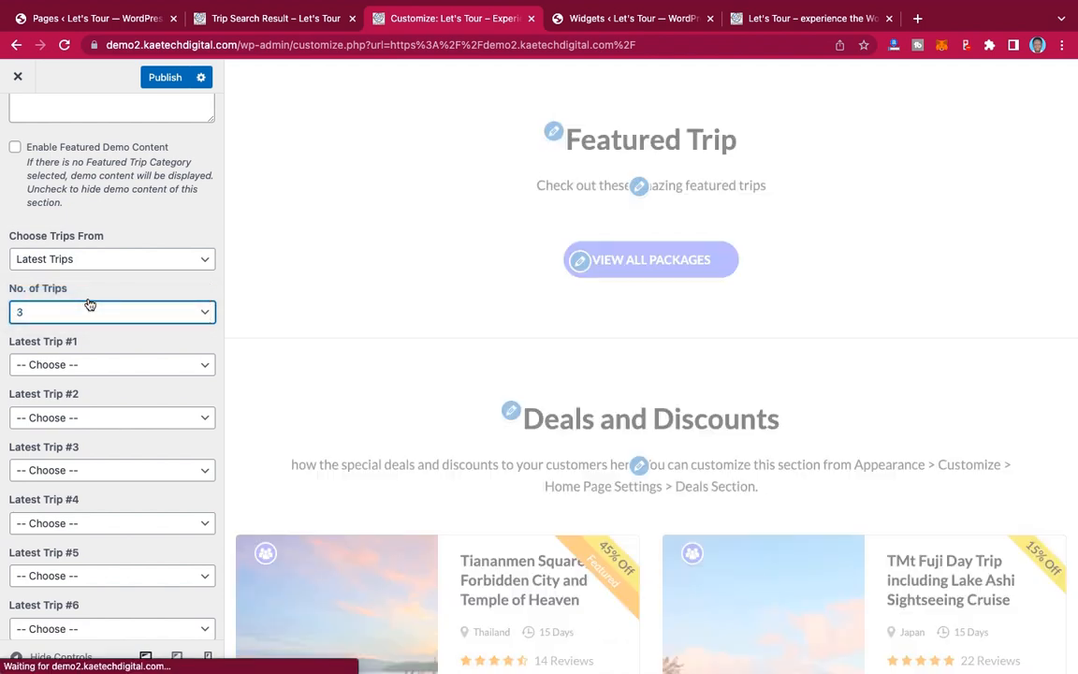
scroll(90, 304, "down", 1)
scroll(89, 305, "down", 1)
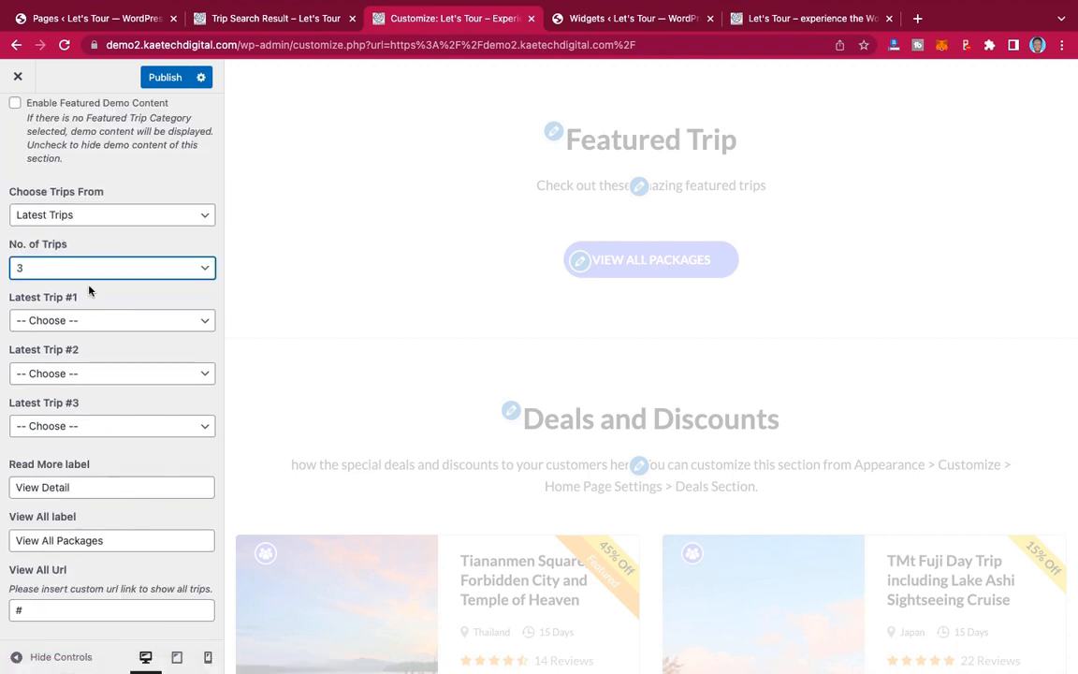
Step: Choose Honeymoon Getaway, A Trip To The Motherland and Holidays in Dubai as Latest Trips #1, #2 and #3 of the Featured Section
left_click(77, 330)
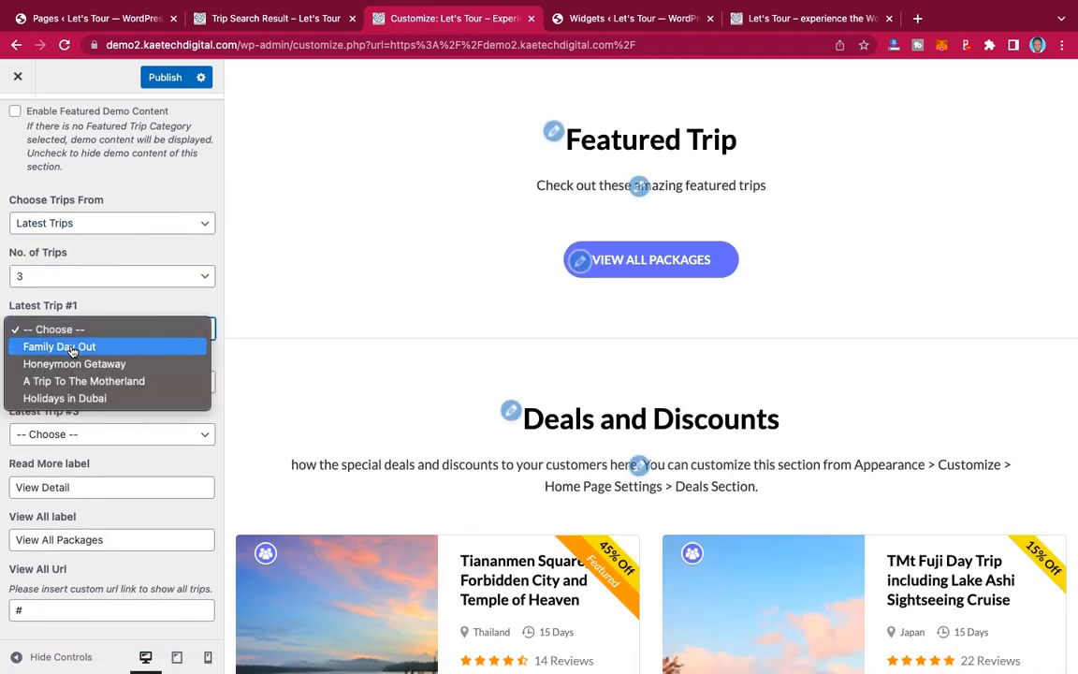
left_click(71, 365)
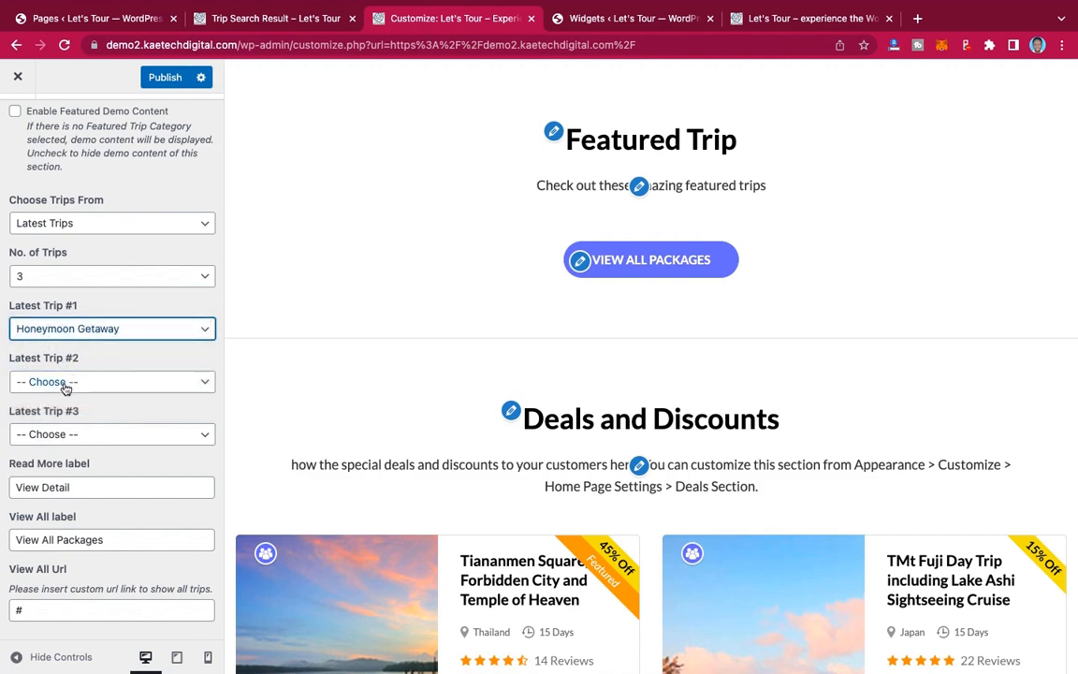
left_click(64, 383)
key("Escape")
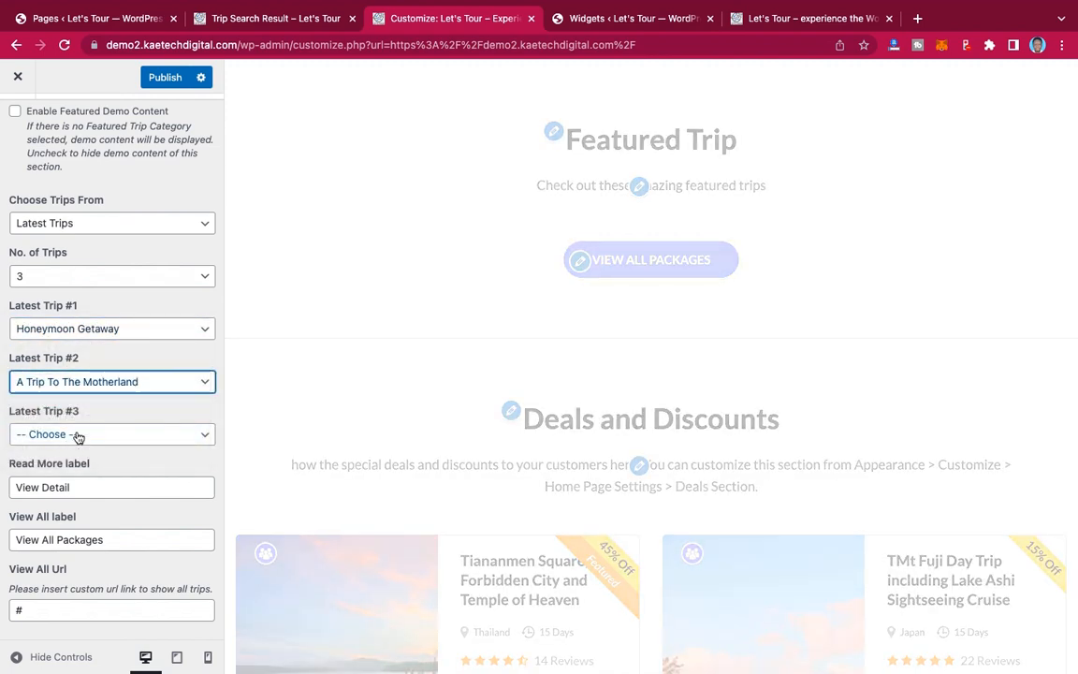
left_click(79, 435)
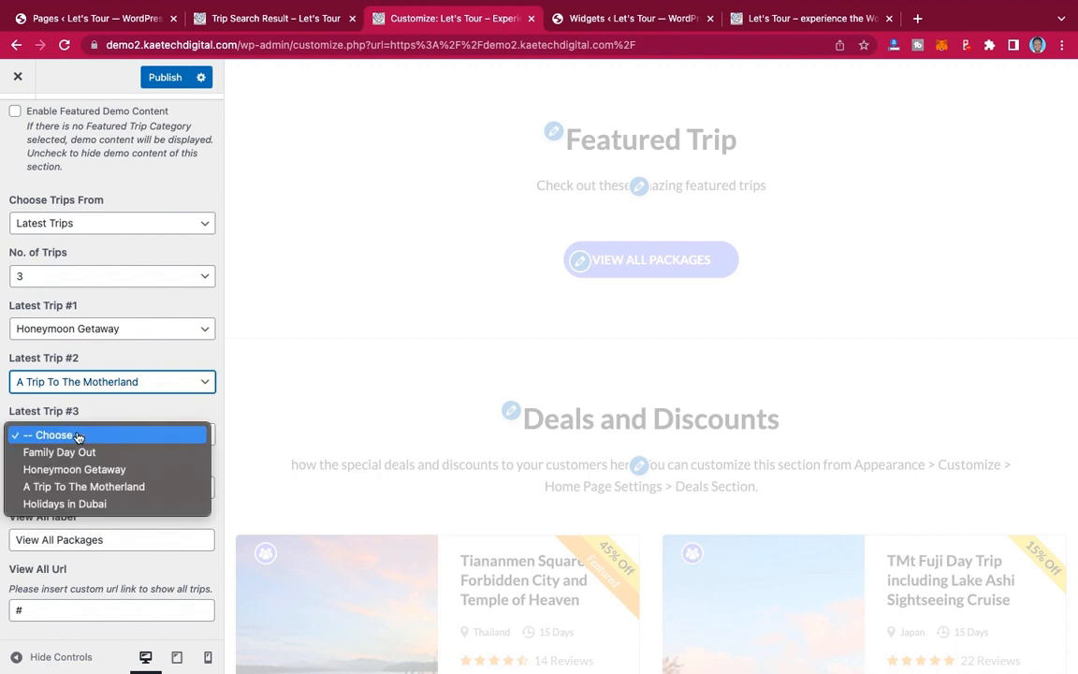
left_click(65, 504)
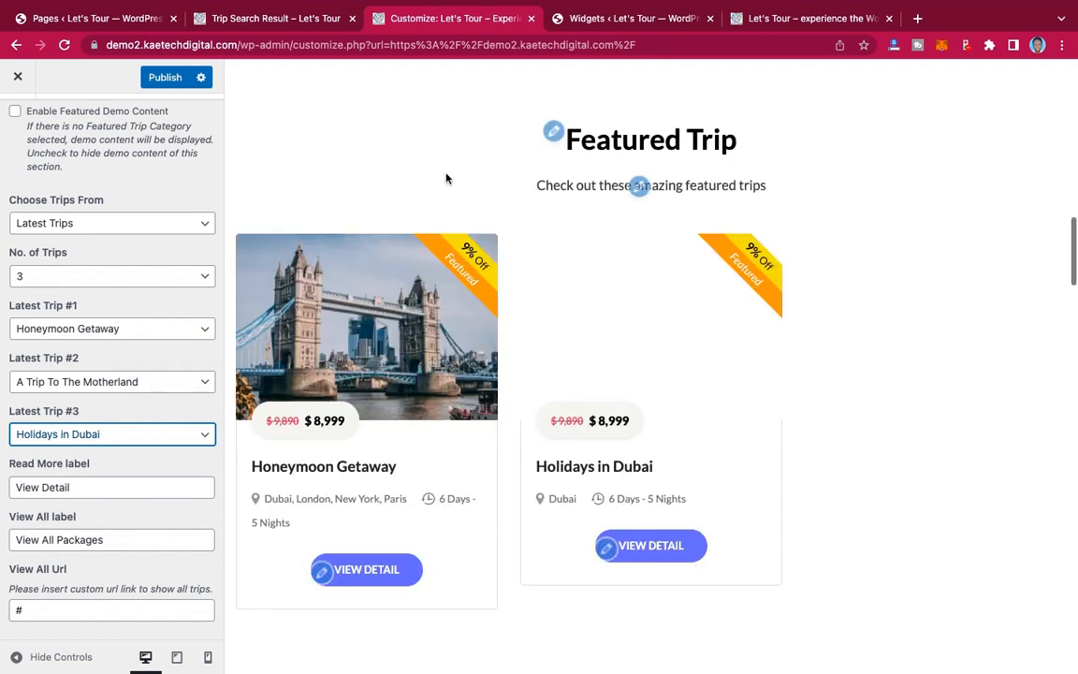
left_click(312, 19)
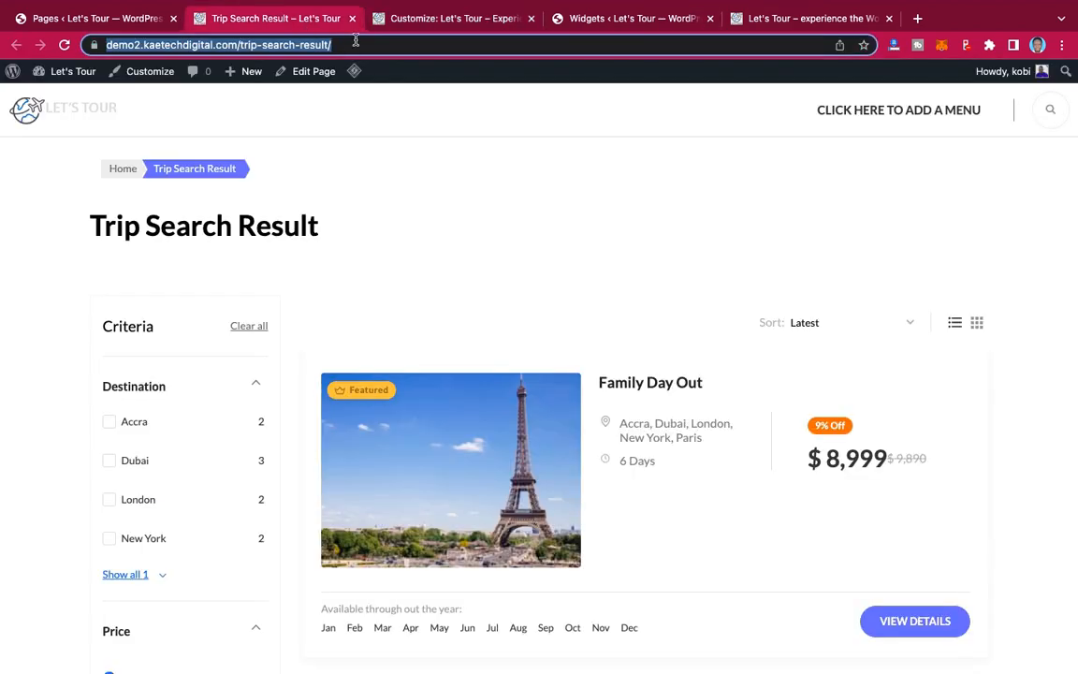
left_click(603, 19)
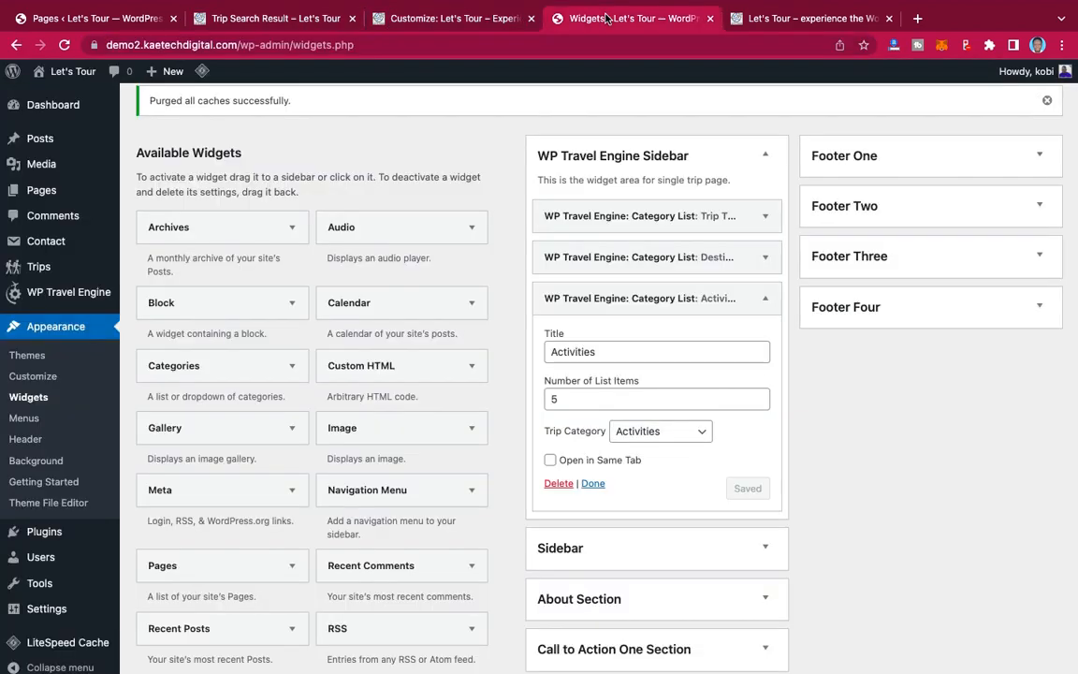
left_click(440, 19)
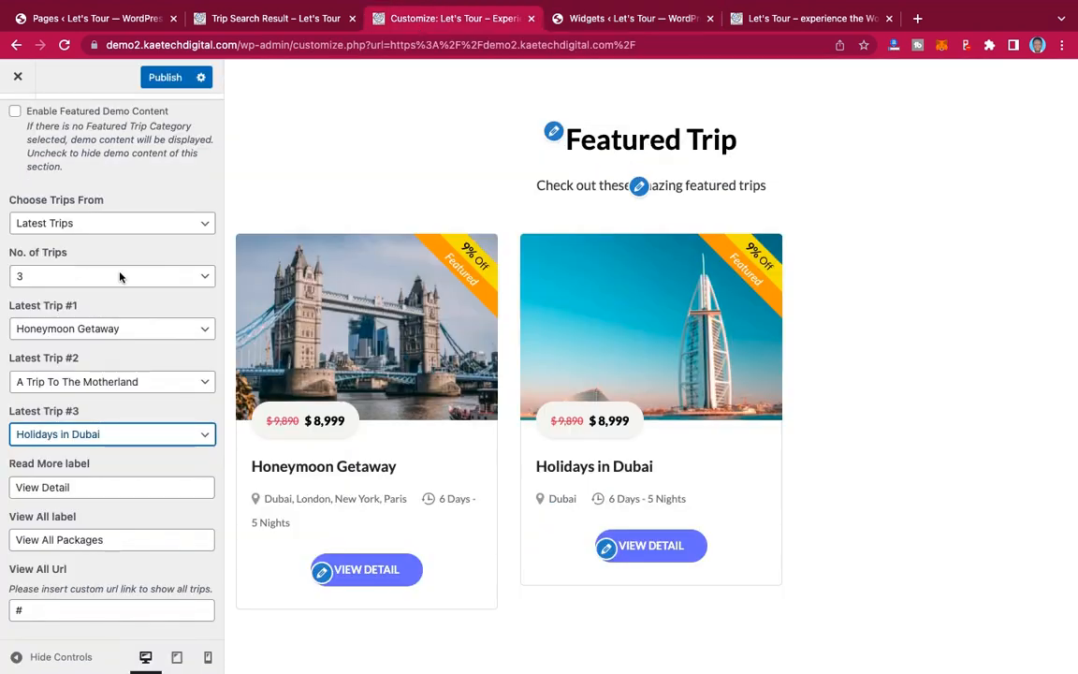
left_click_drag(28, 611, 2, 608)
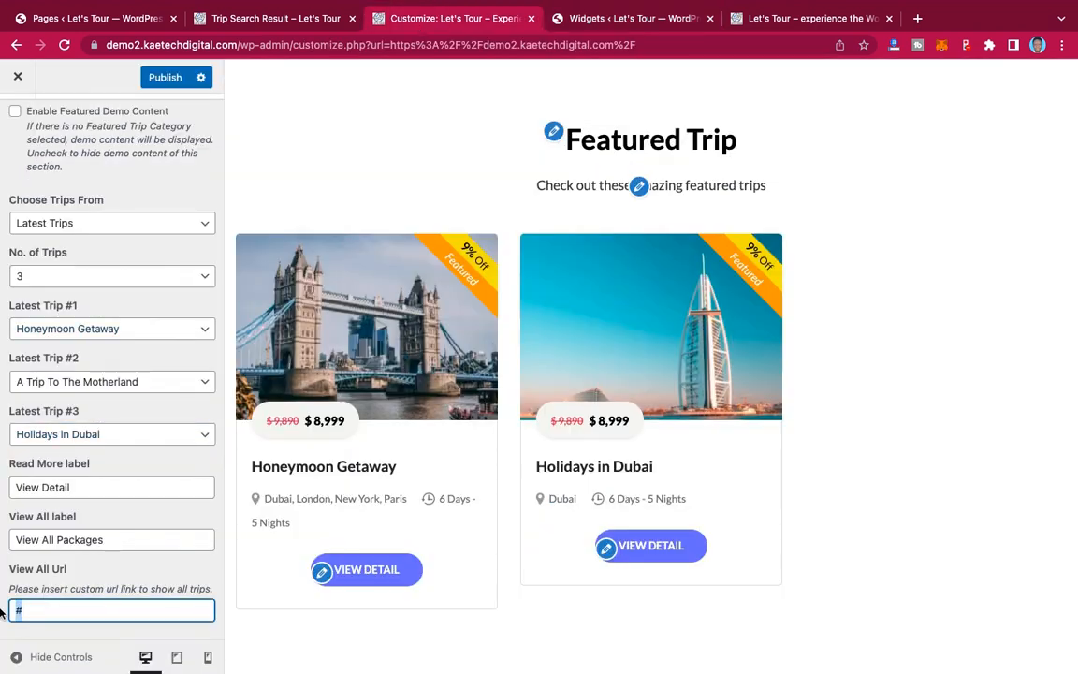
type("https://demo2.kaetechdigital.com/trip-search-result/")
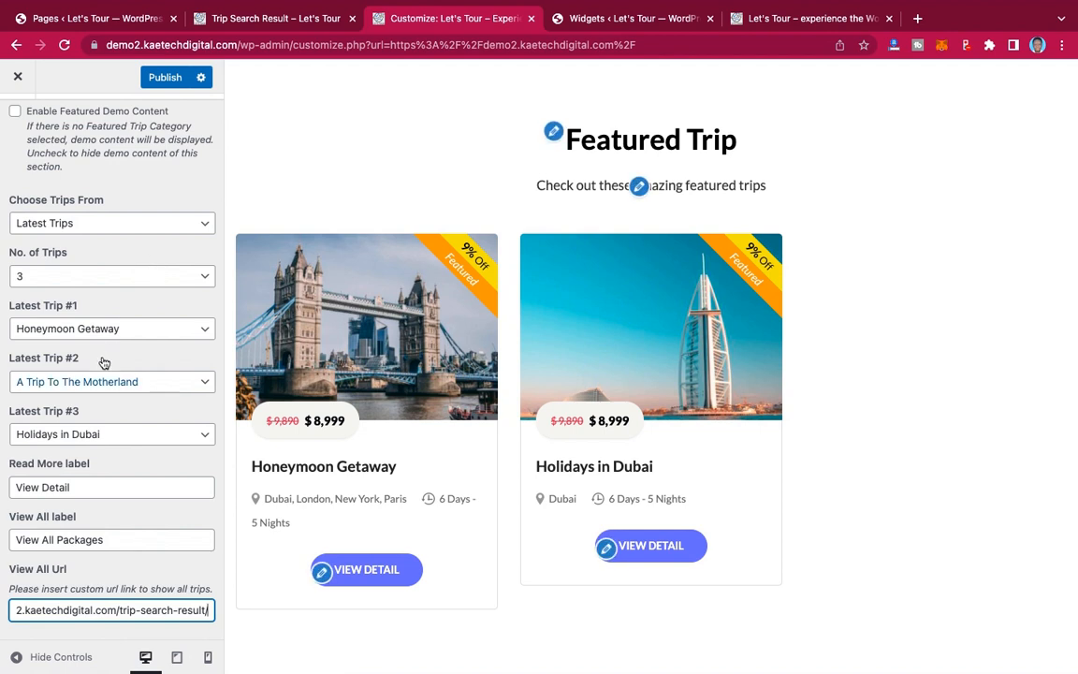
Step: Change Latest Trip #3 to Family Day Out and Latest Trip #2 to Holidays in Dubai in the Featured Section
left_click(80, 438)
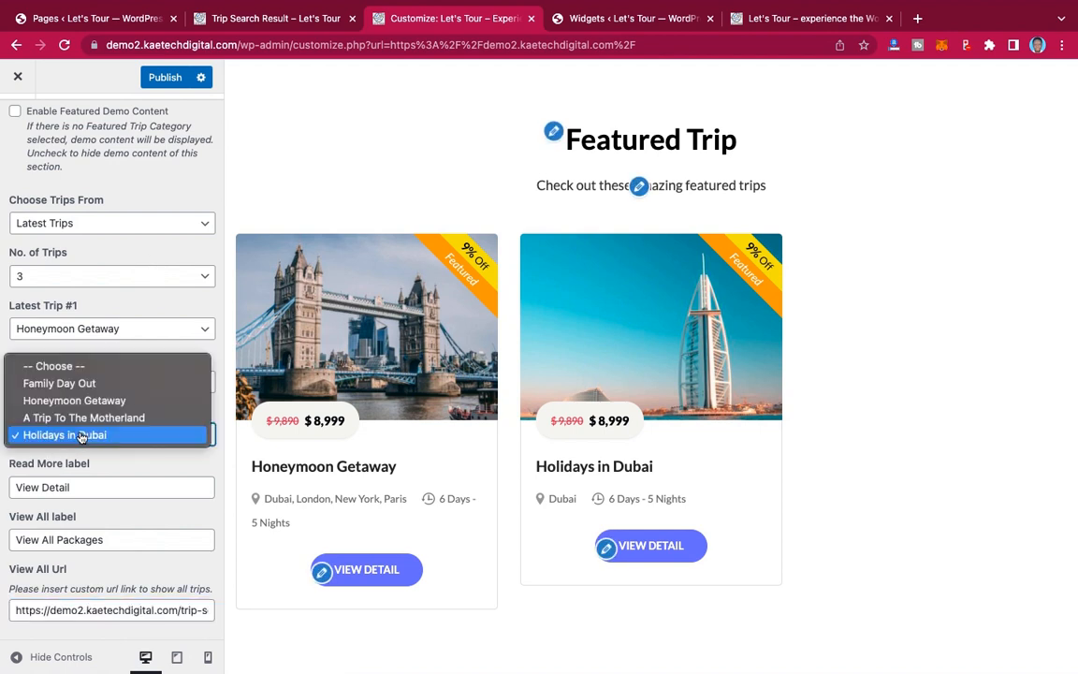
left_click(80, 382)
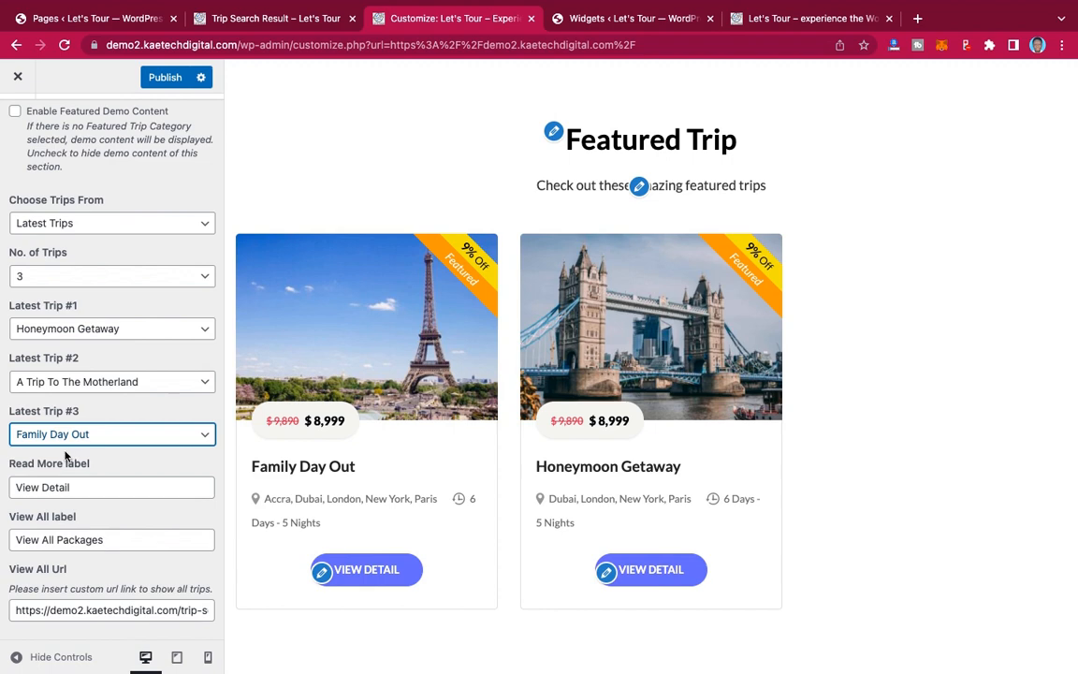
scroll(610, 382, "down", 3)
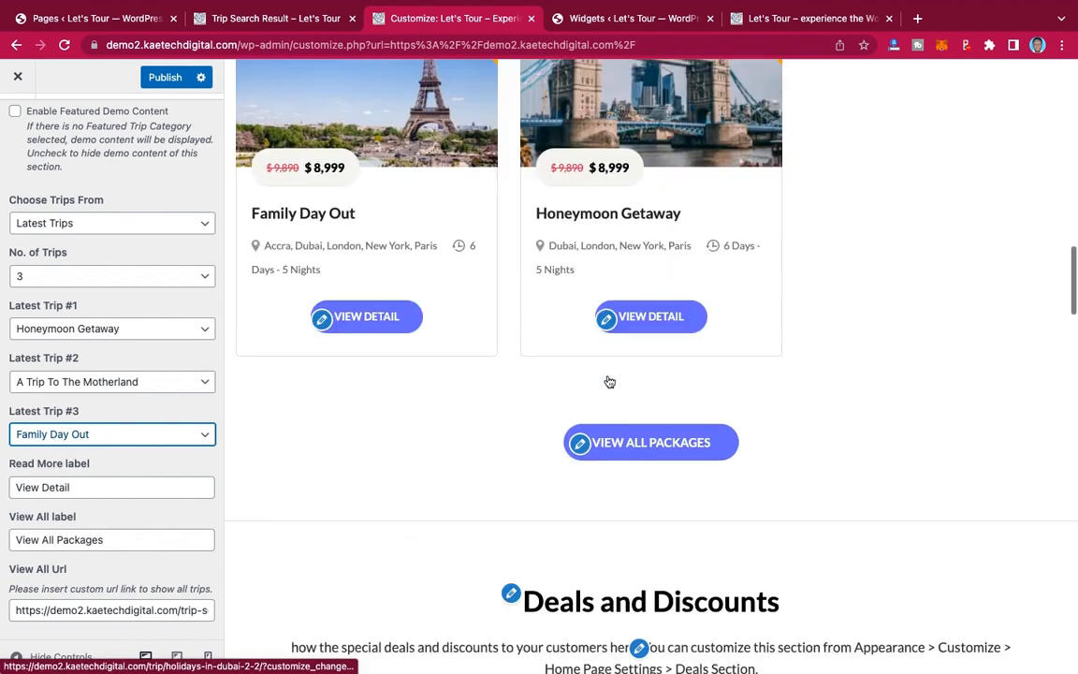
scroll(609, 382, "up", 2)
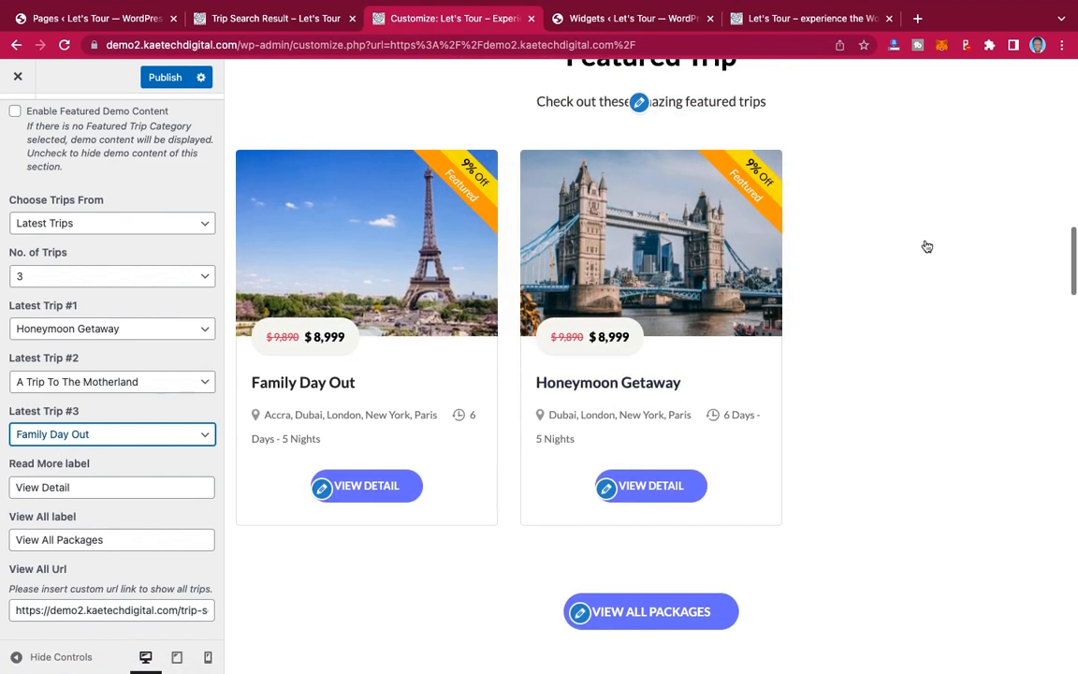
left_click(92, 383)
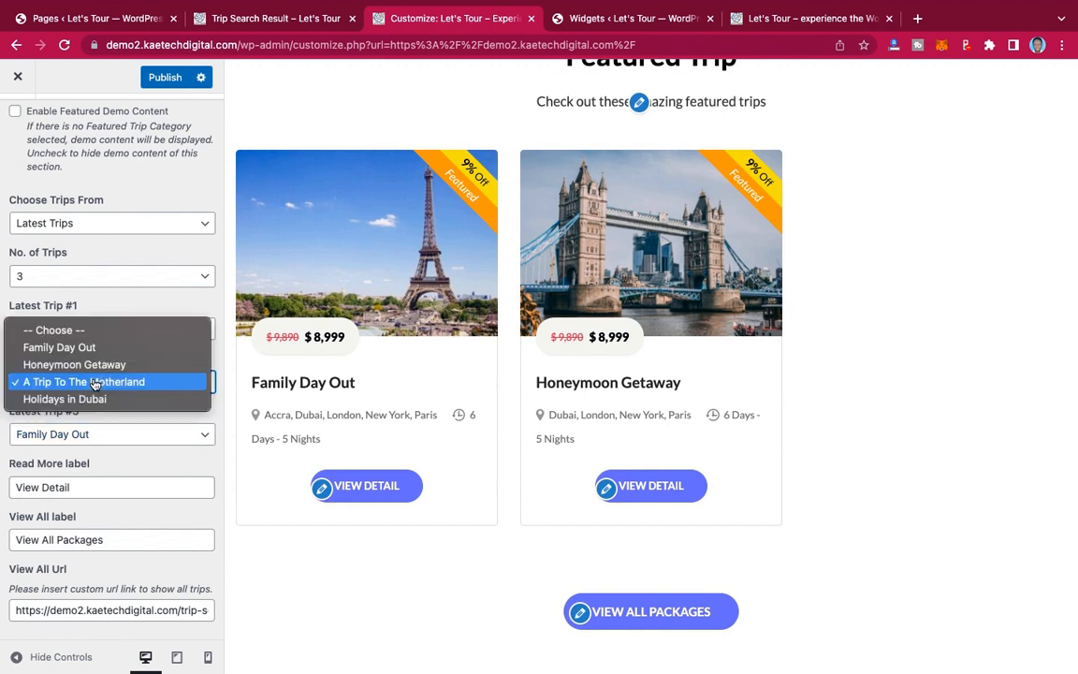
left_click(85, 400)
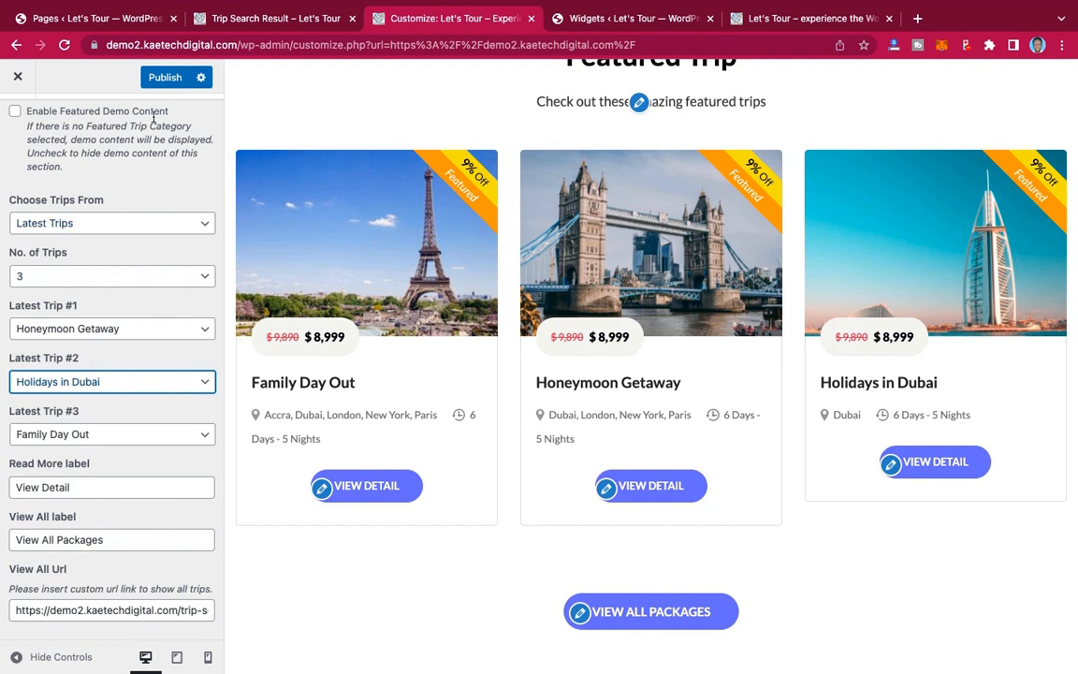
Step: Publish the Featured Section changes and return to the Front Page Settings
left_click(165, 78)
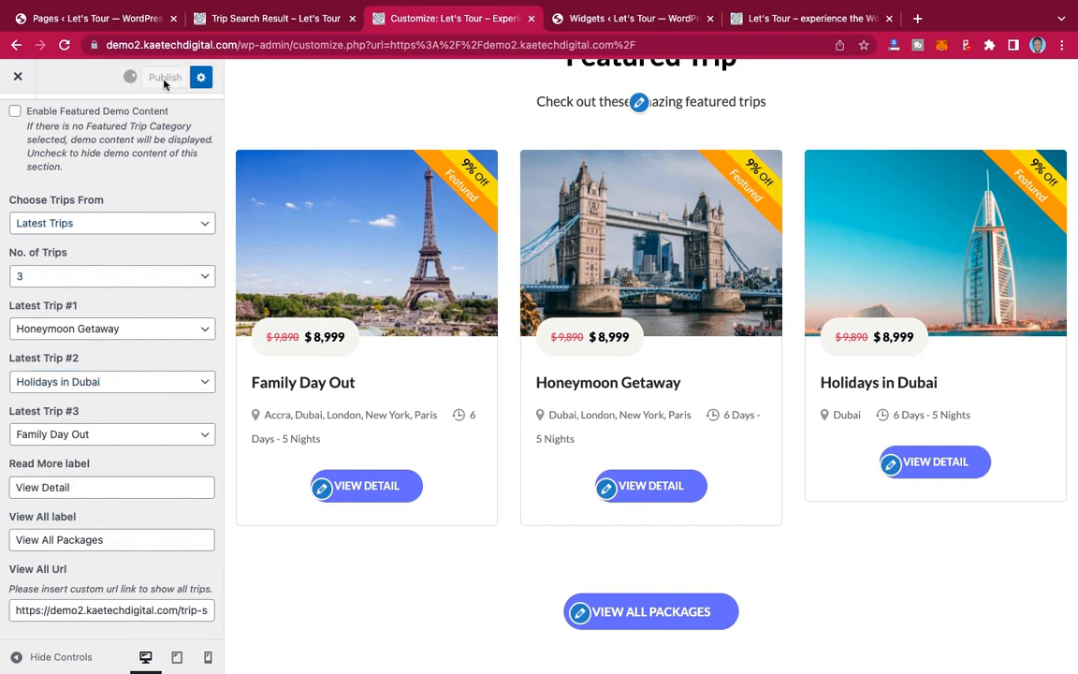
scroll(103, 168, "up", 3)
scroll(103, 168, "up", 2)
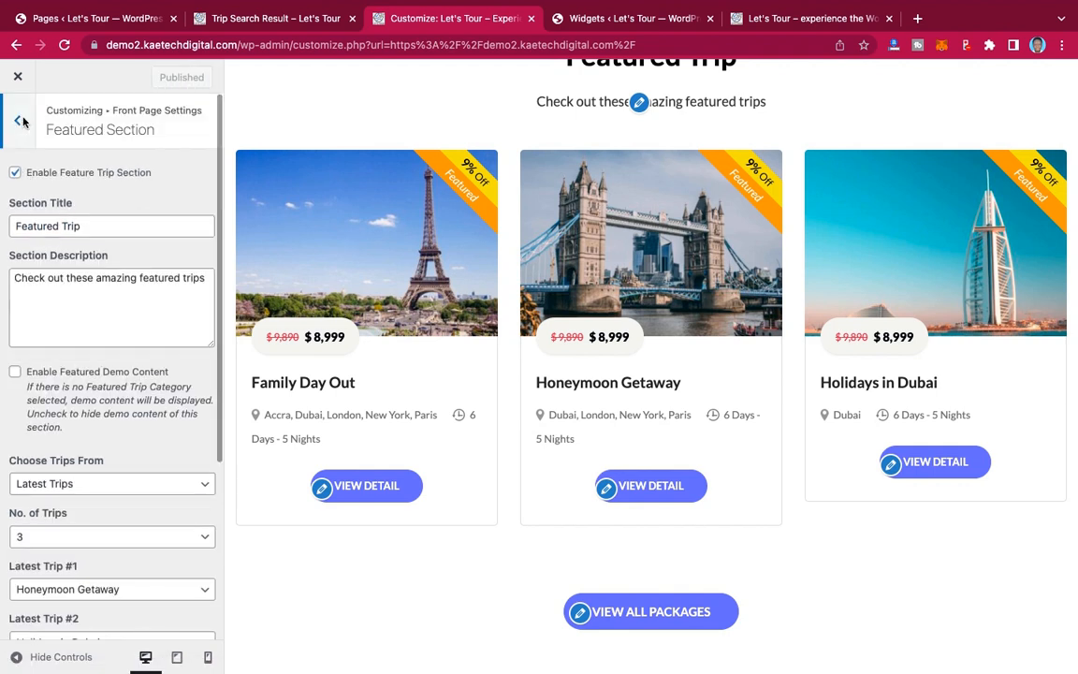
left_click(17, 113)
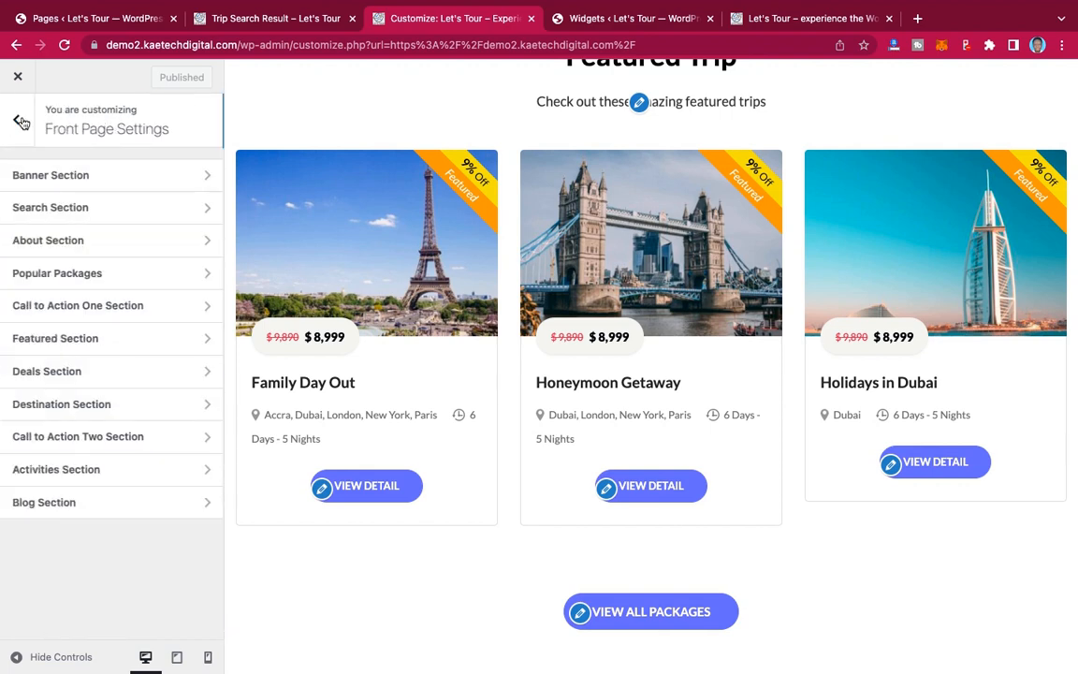
Step: Clear the Deals Section's description and disable its demo content
left_click(103, 374)
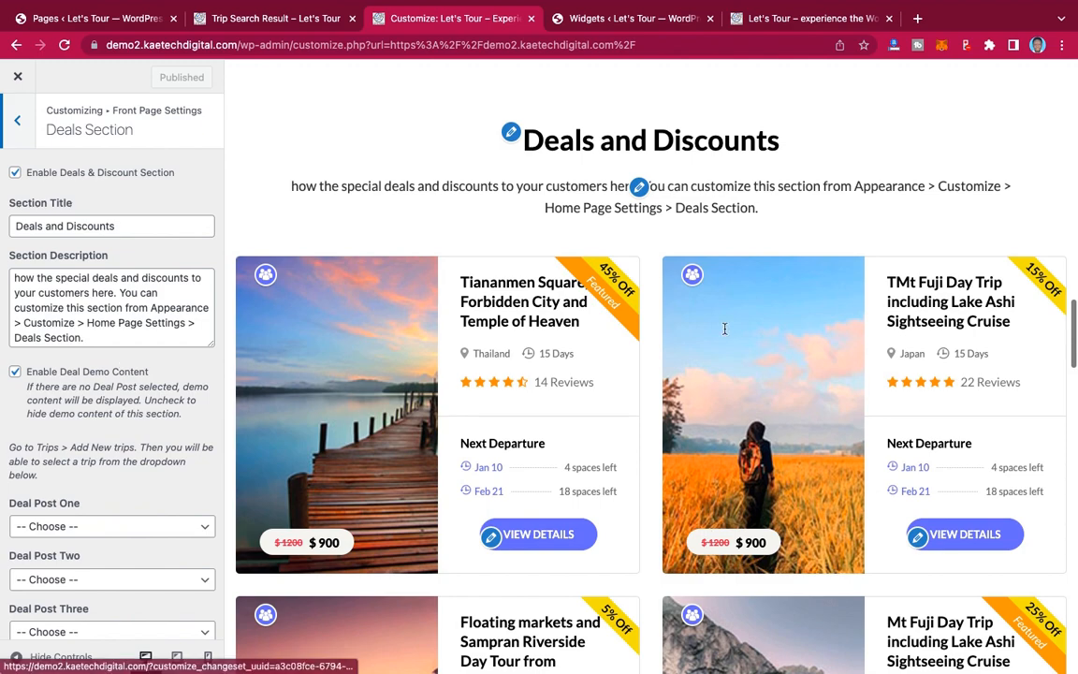
scroll(728, 441, "down", 5)
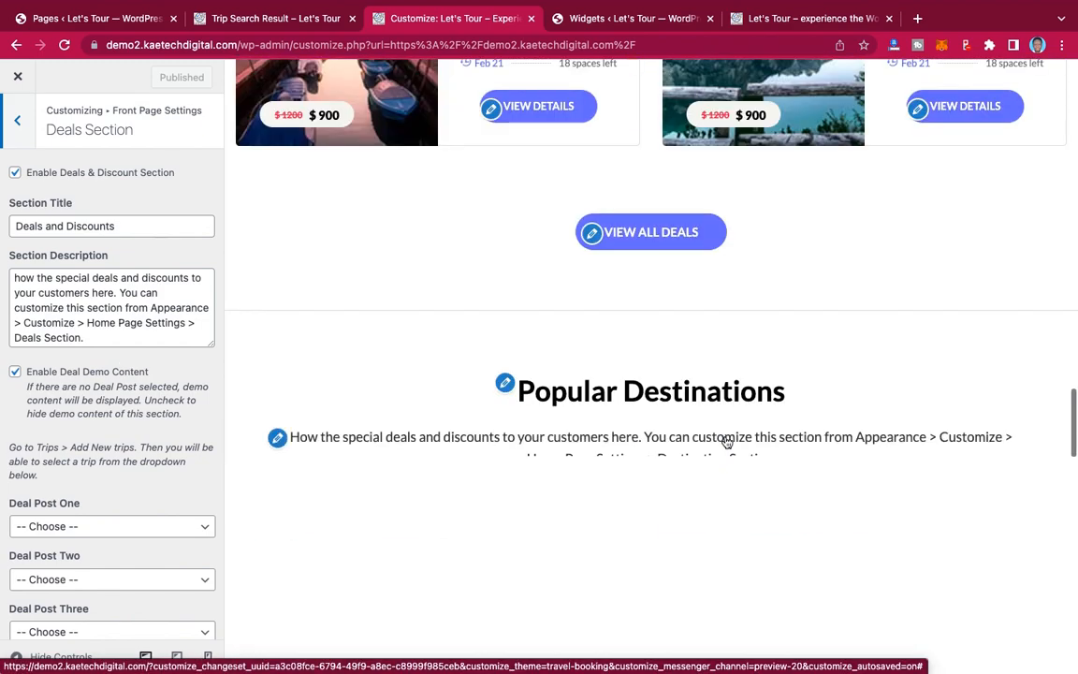
scroll(727, 442, "up", 8)
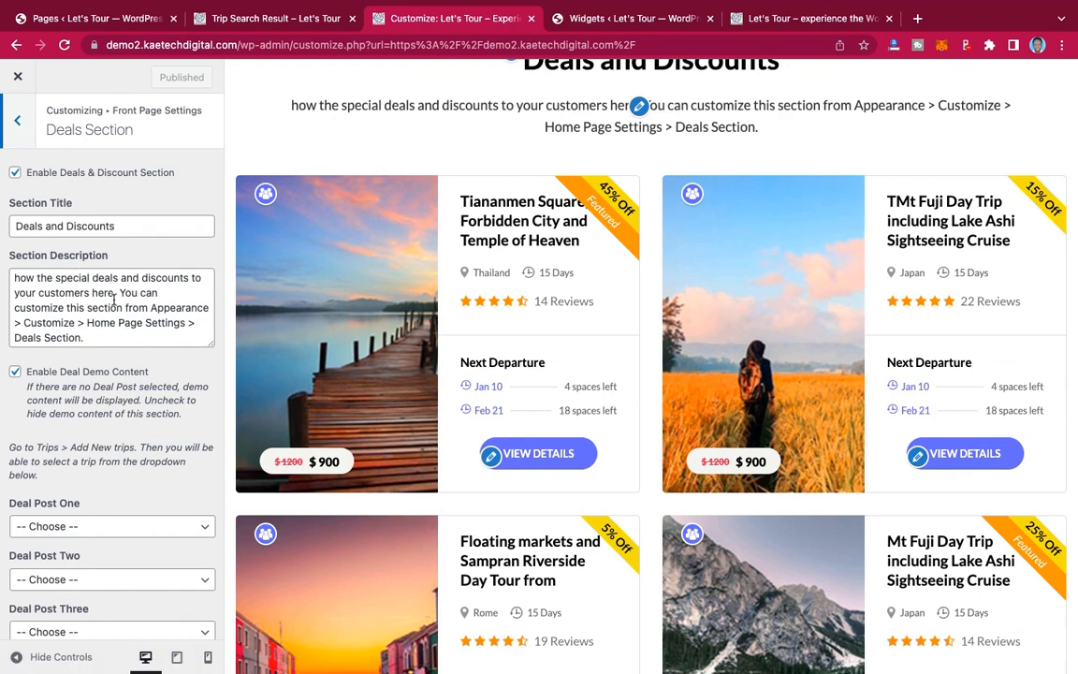
left_click(107, 335)
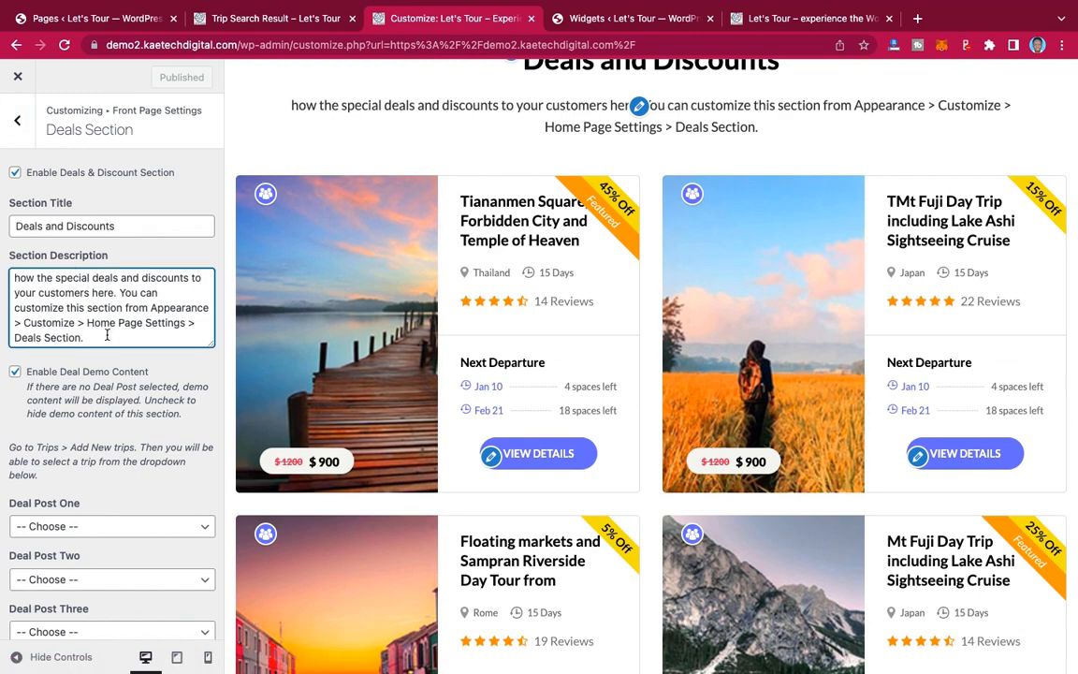
key("super+a")
key("BackSpace")
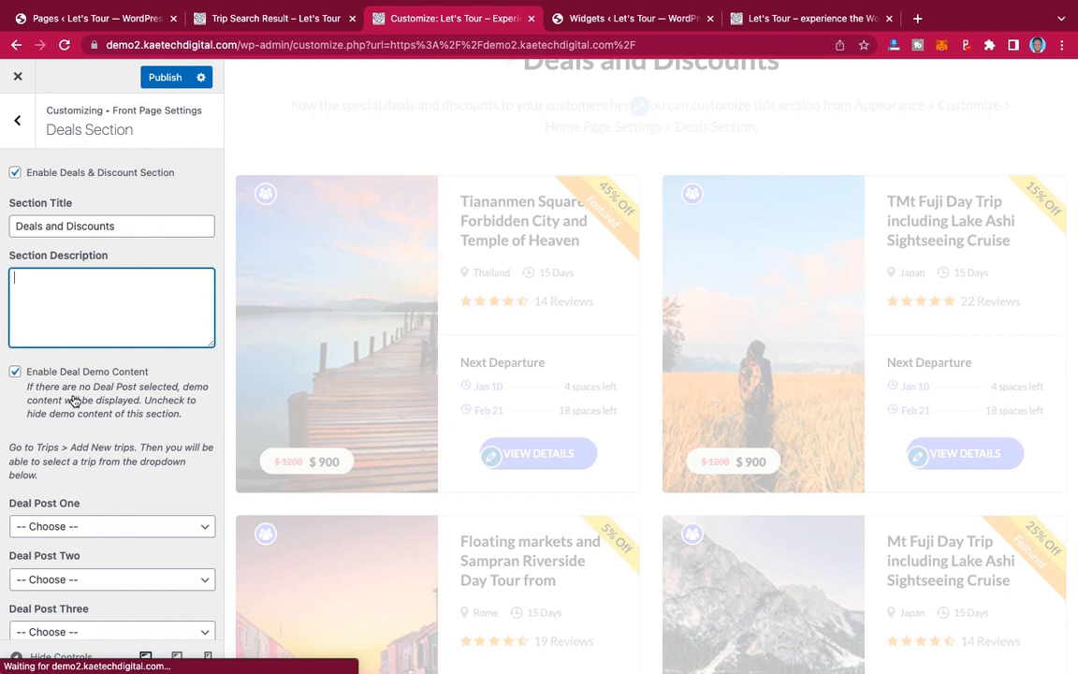
left_click(15, 372)
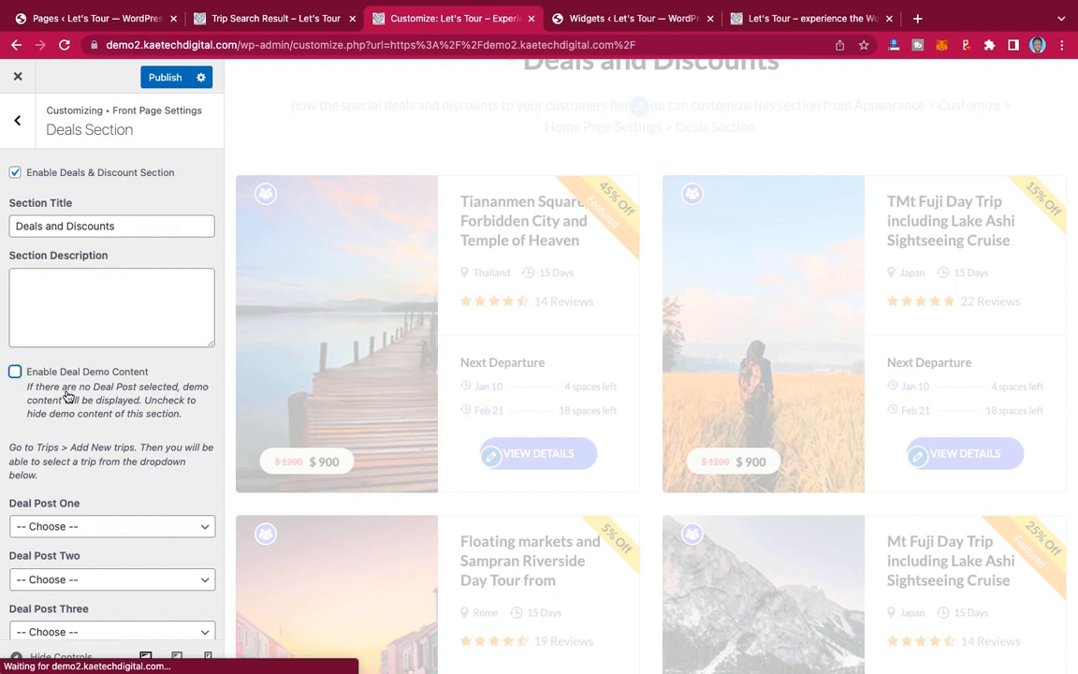
Step: Check which trips can be chosen for Deal Posts One, Two and Three in the Deals Section
scroll(84, 397, "down", 5)
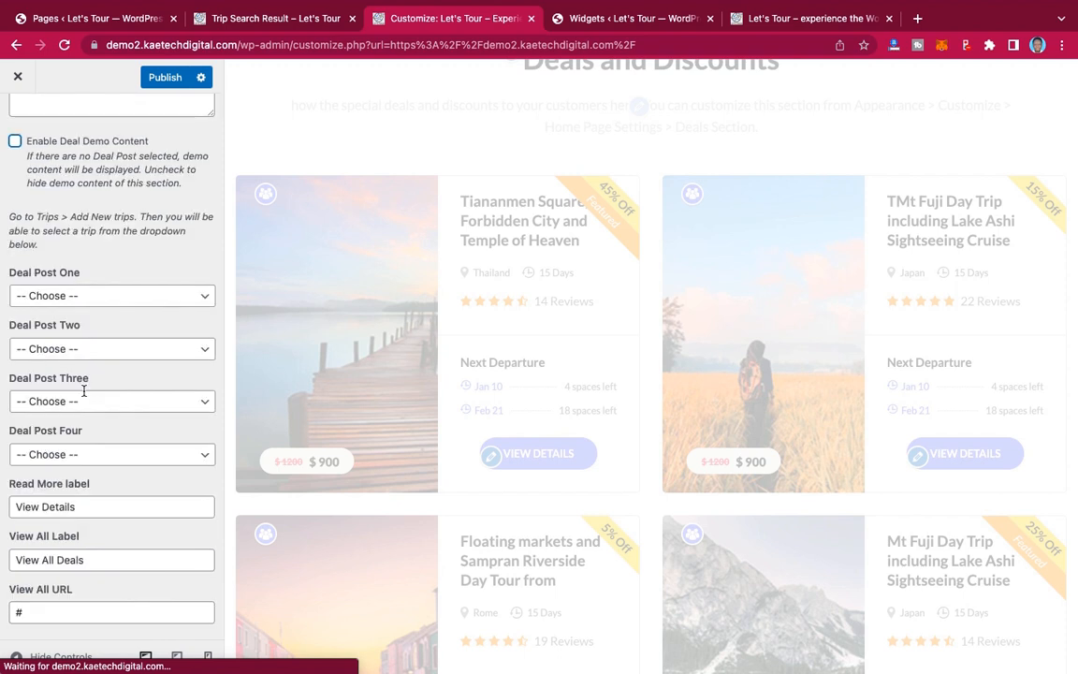
left_click(98, 294)
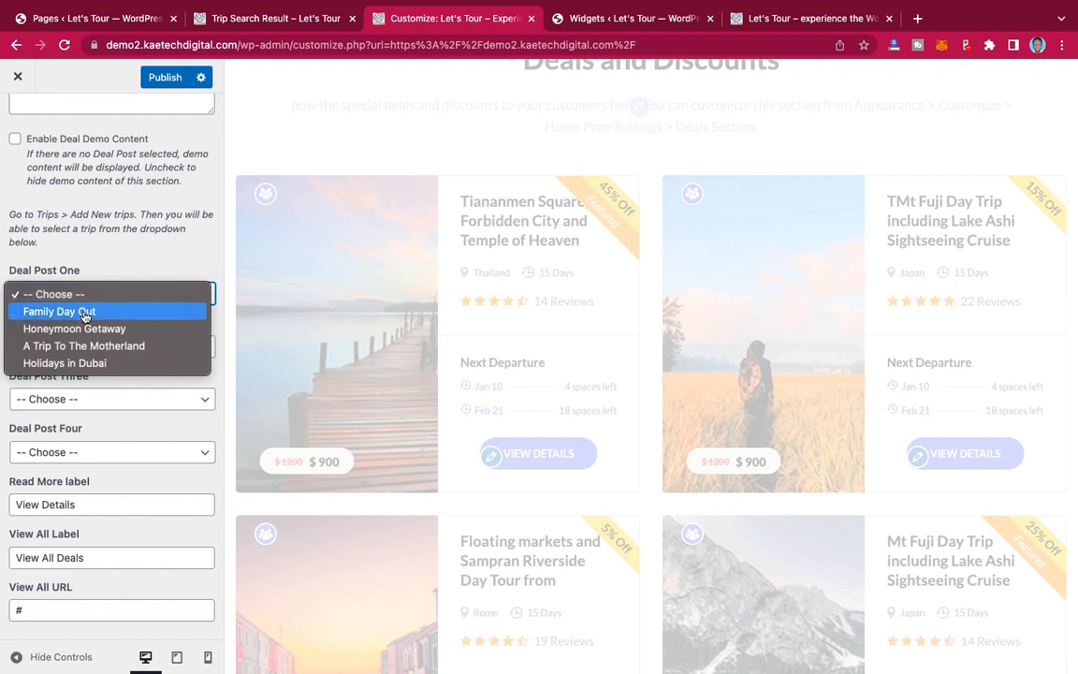
key("Escape")
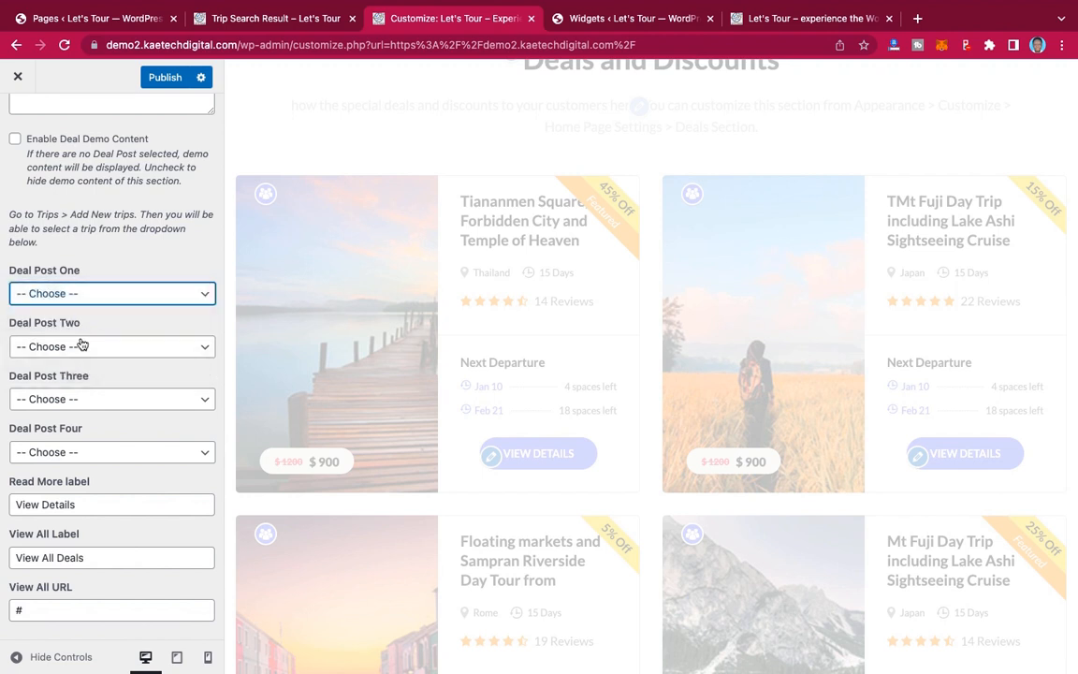
left_click(89, 347)
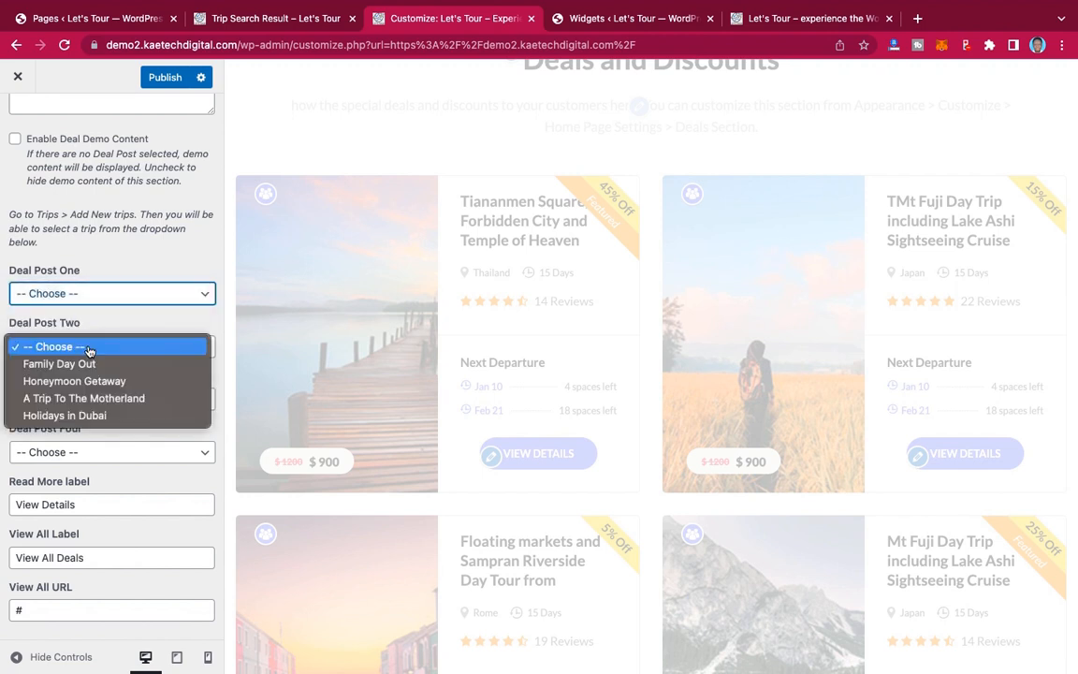
key("Escape")
left_click(80, 400)
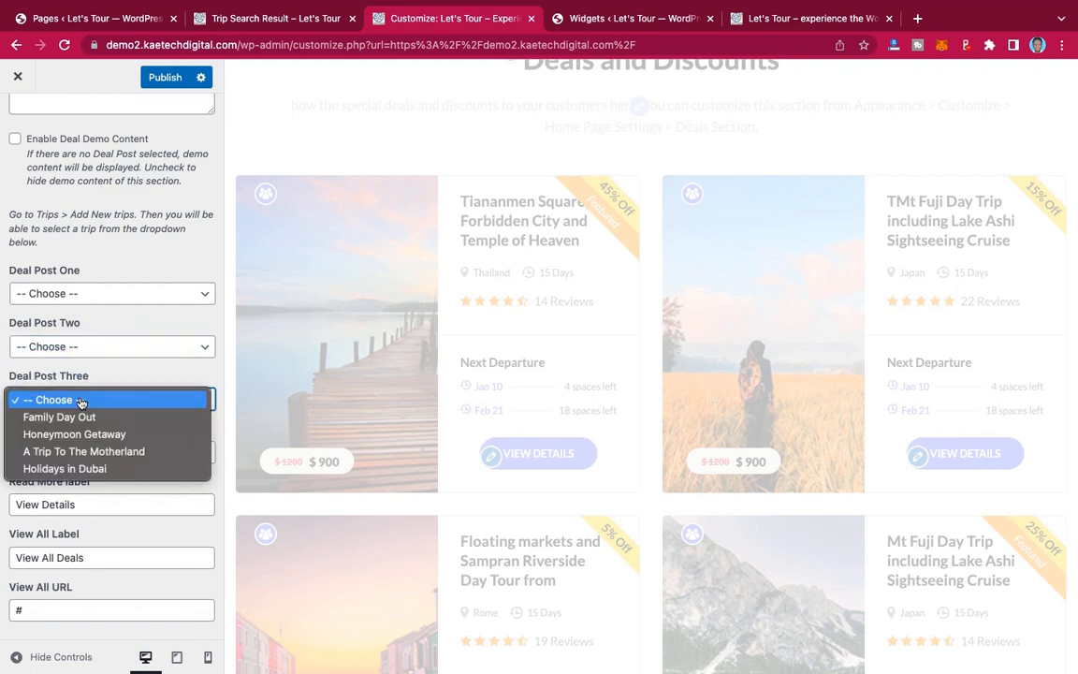
Step: Set Deal Post Three to A Trip To The Motherland and Deal Post Four to Holidays in Dubai, and check the deals preview
left_click(79, 452)
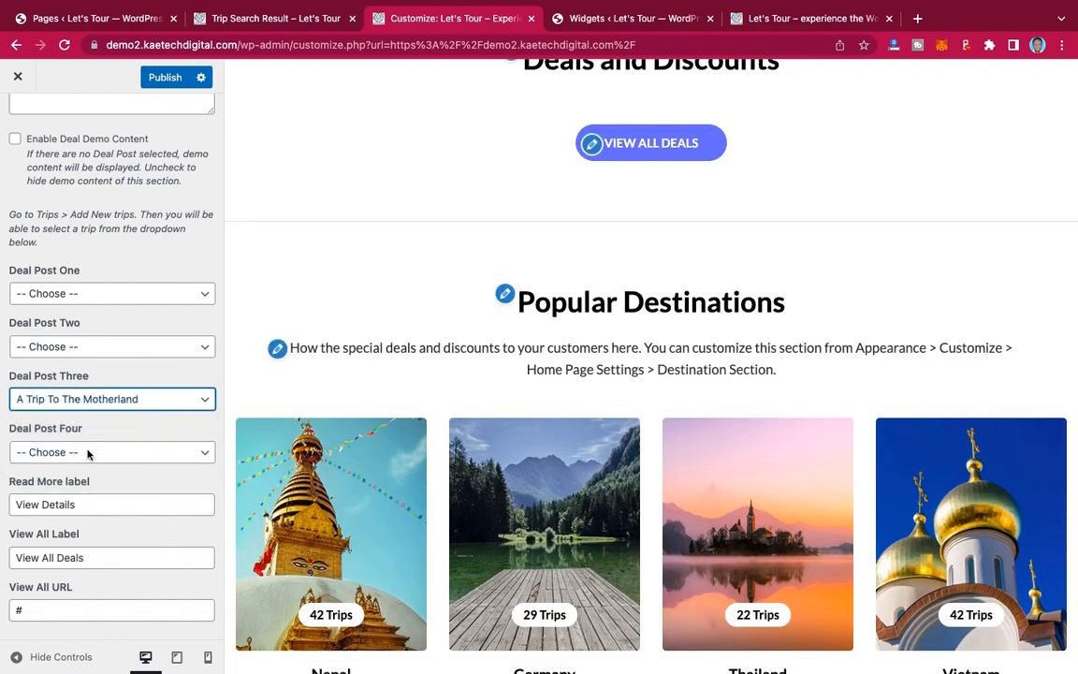
left_click(88, 453)
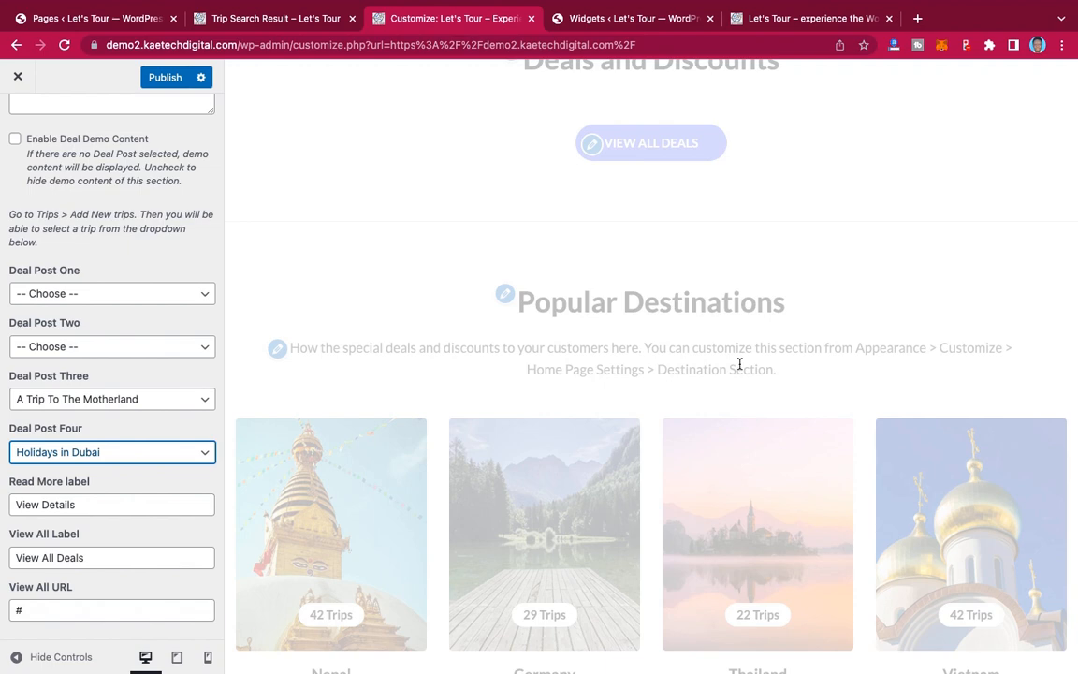
scroll(639, 337, "up", 2)
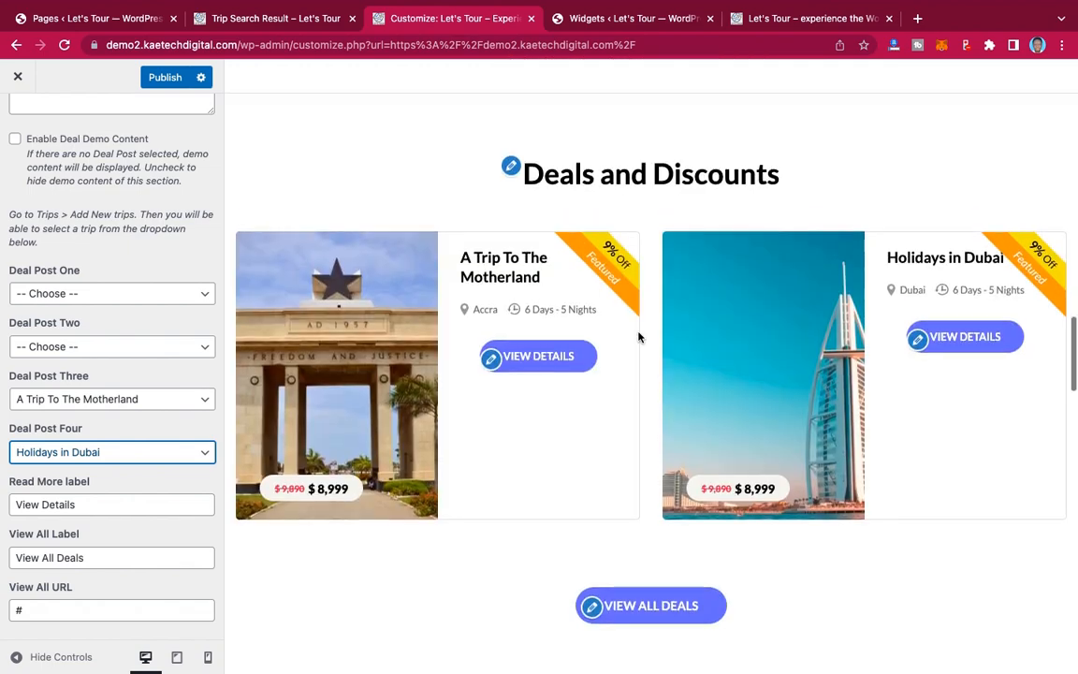
scroll(640, 337, "up", 3)
scroll(640, 337, "down", 7)
scroll(639, 336, "up", 3)
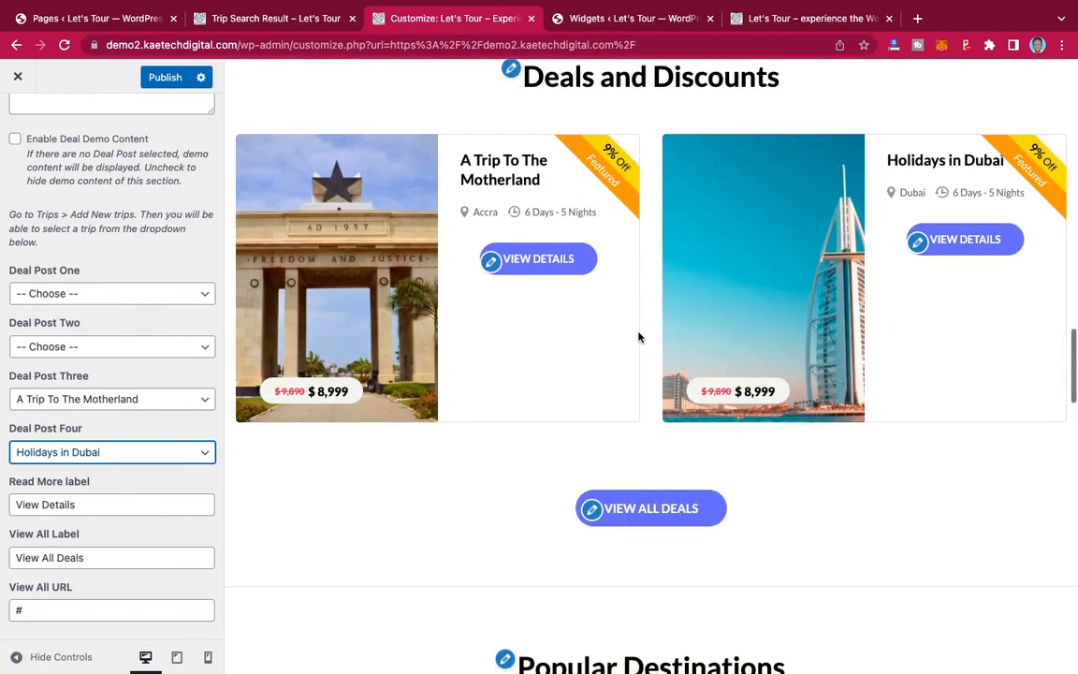
scroll(639, 337, "up", 2)
scroll(639, 337, "down", 1)
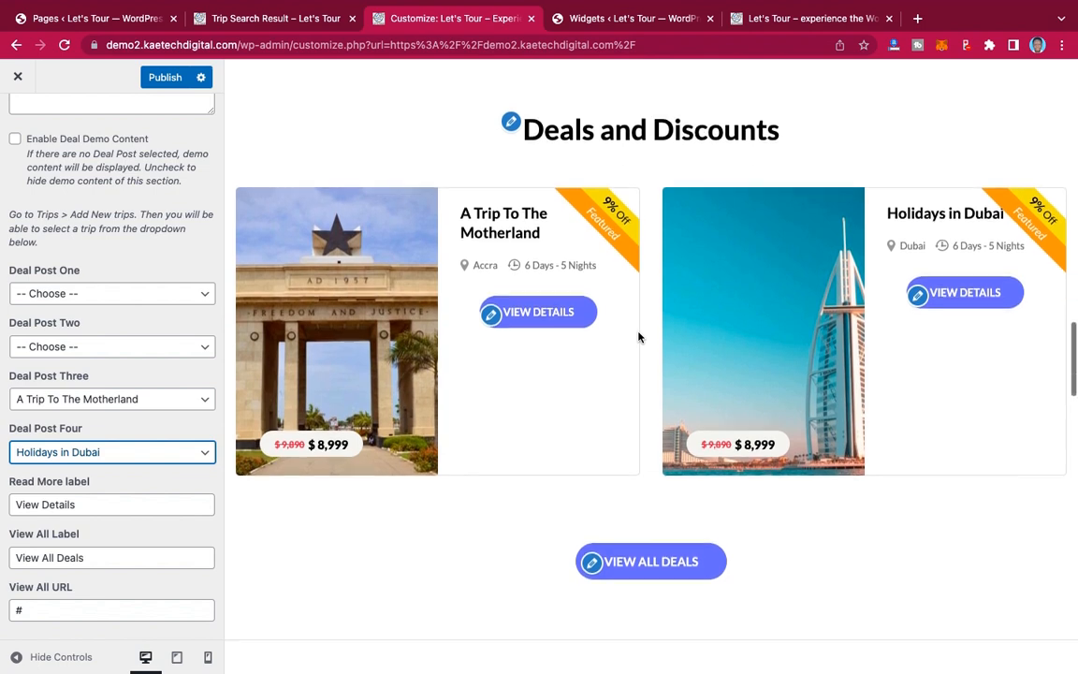
scroll(640, 337, "down", 1)
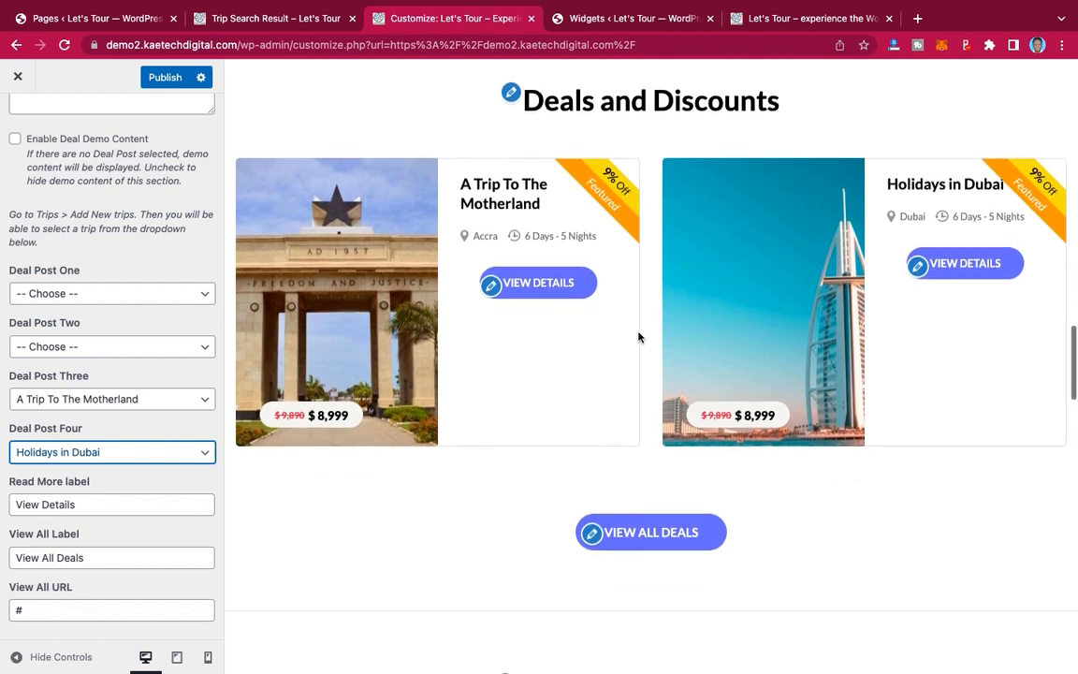
Step: Set Deal Post One to Family Day Out and Deal Post Two to Honeymoon Getaway, and review the deals preview
left_click(103, 296)
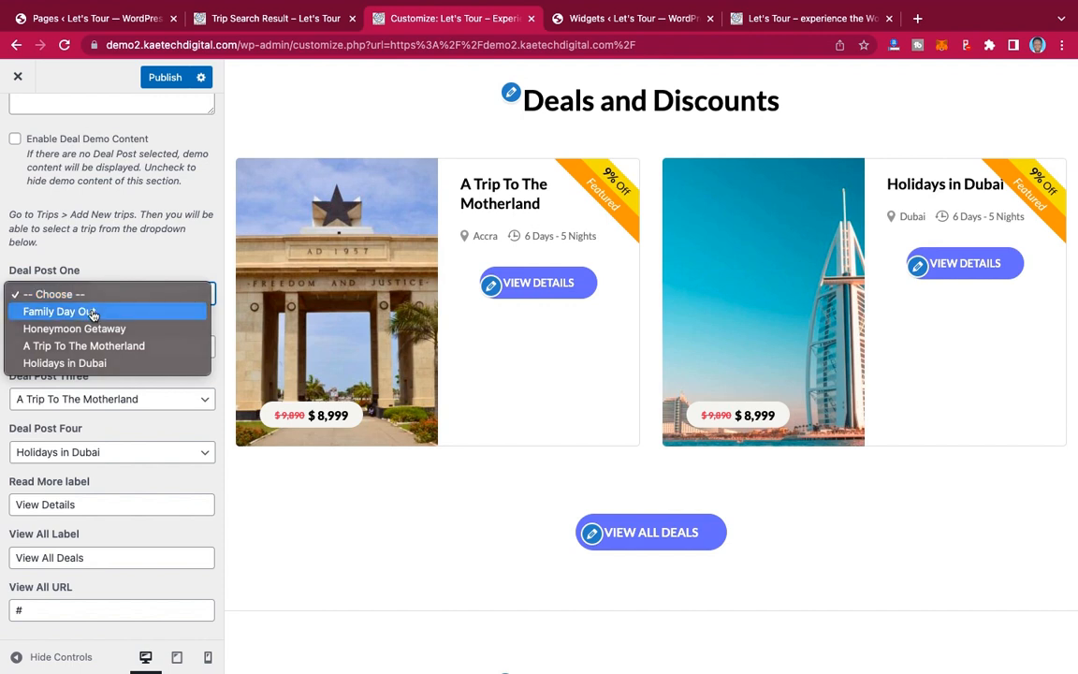
left_click(93, 312)
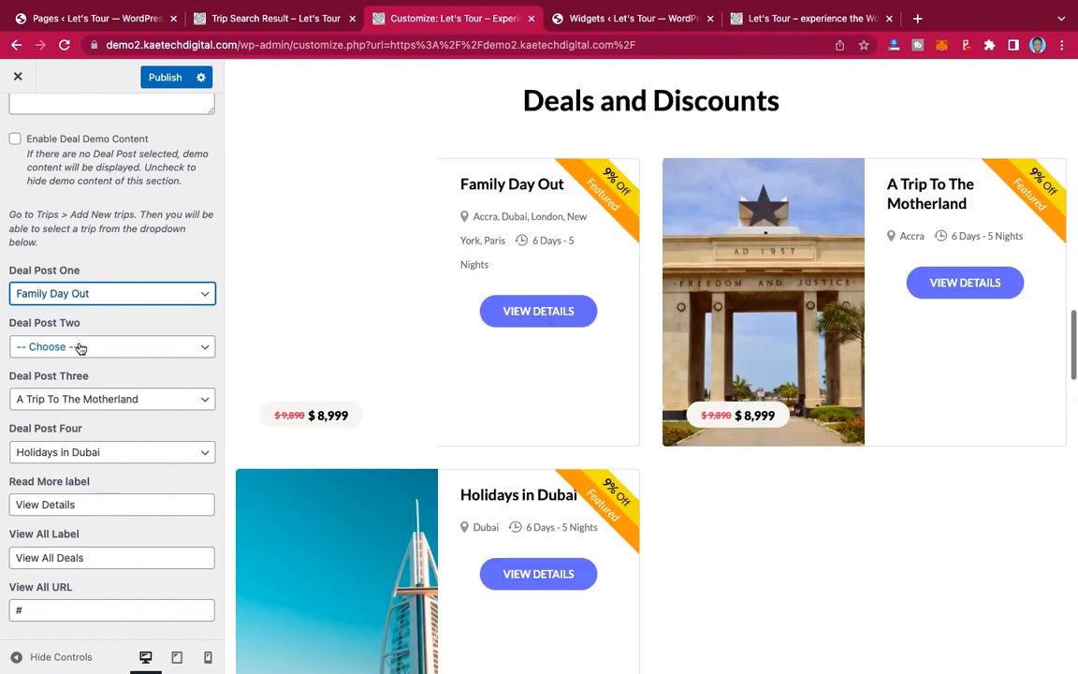
left_click(81, 347)
left_click(74, 382)
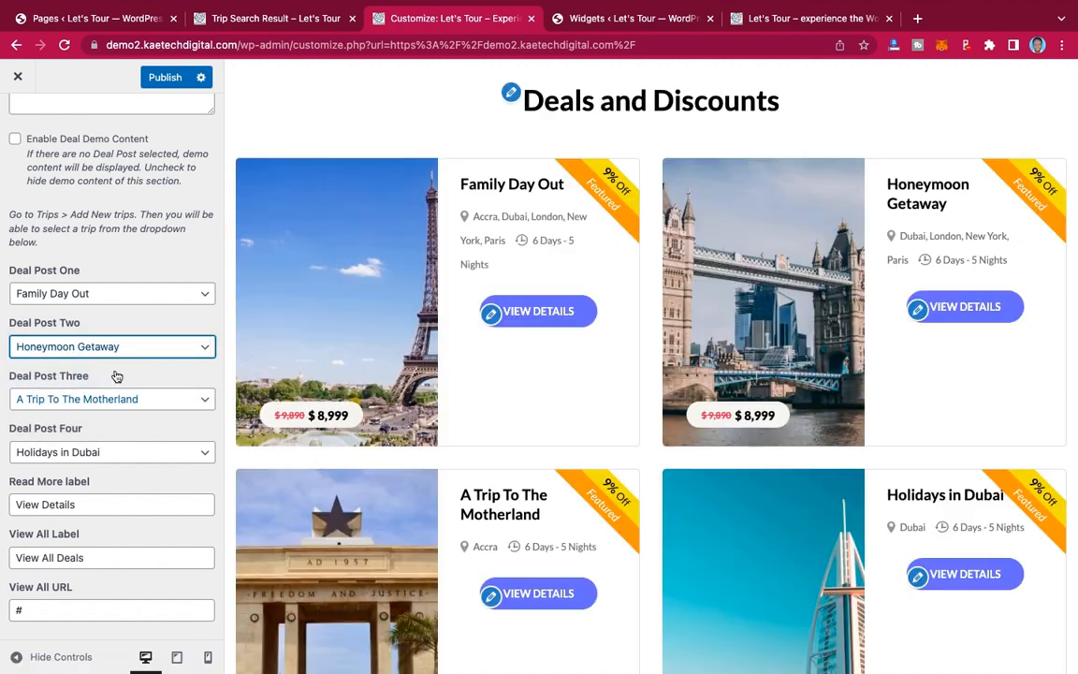
scroll(738, 378, "down", 3)
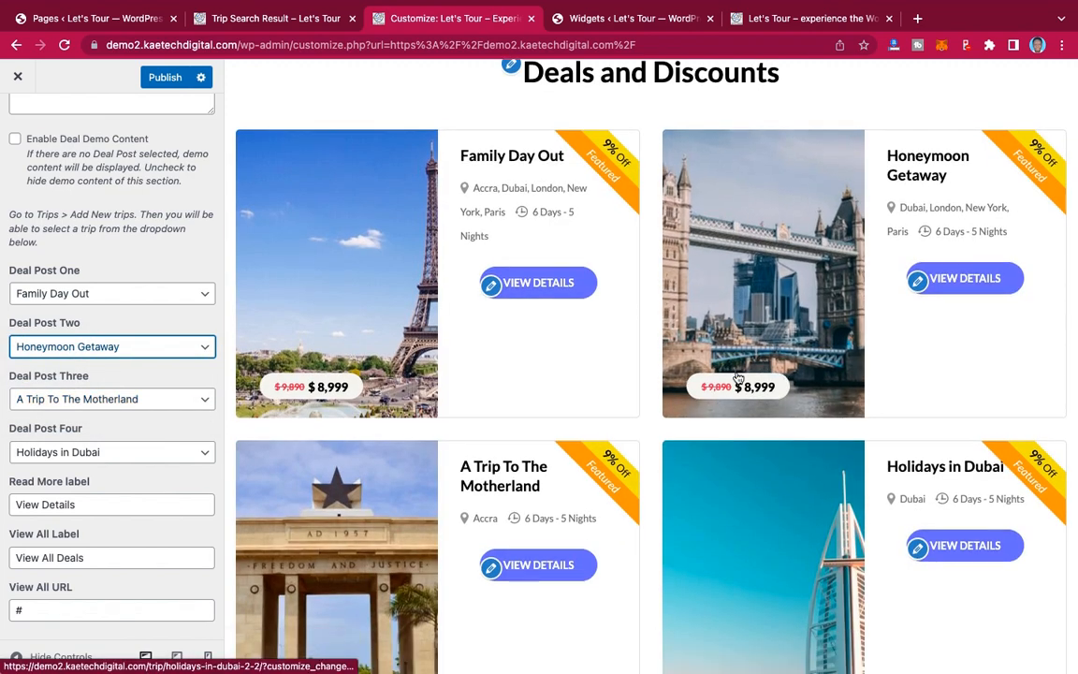
scroll(738, 378, "up", 3)
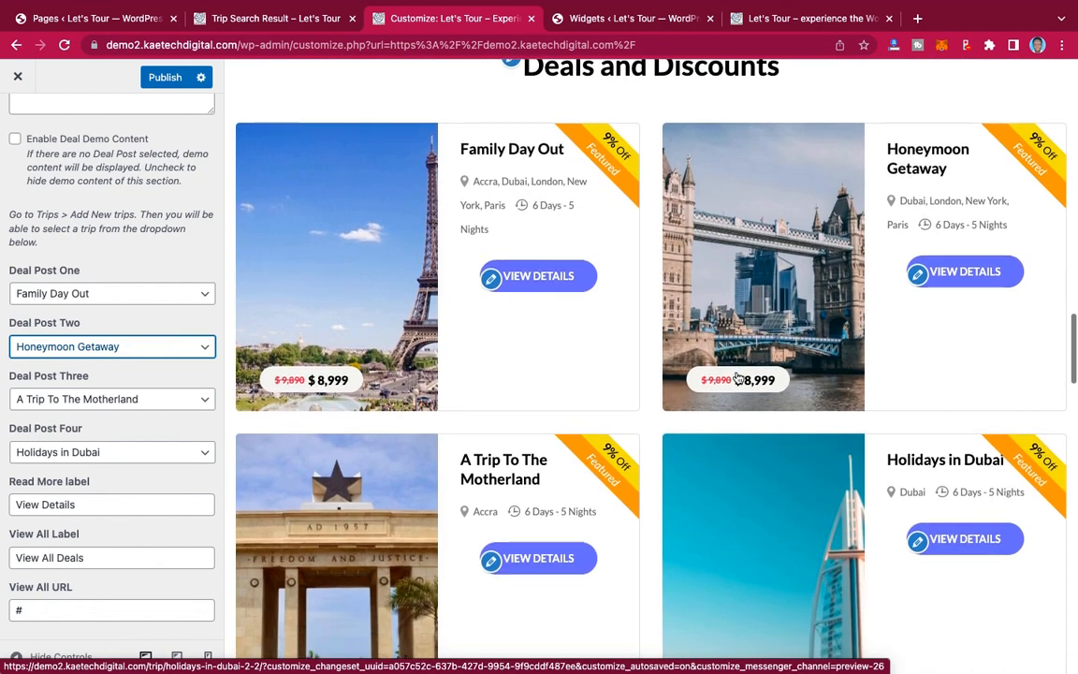
scroll(738, 378, "down", 1)
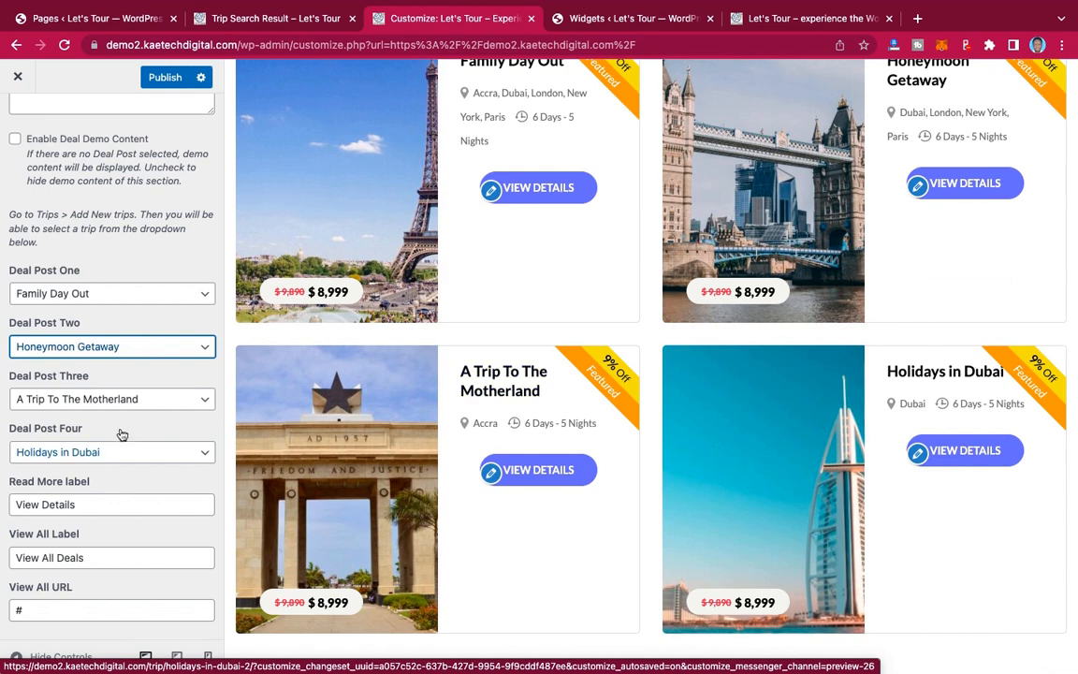
left_click(31, 609)
left_click_drag(30, 609, 2, 609)
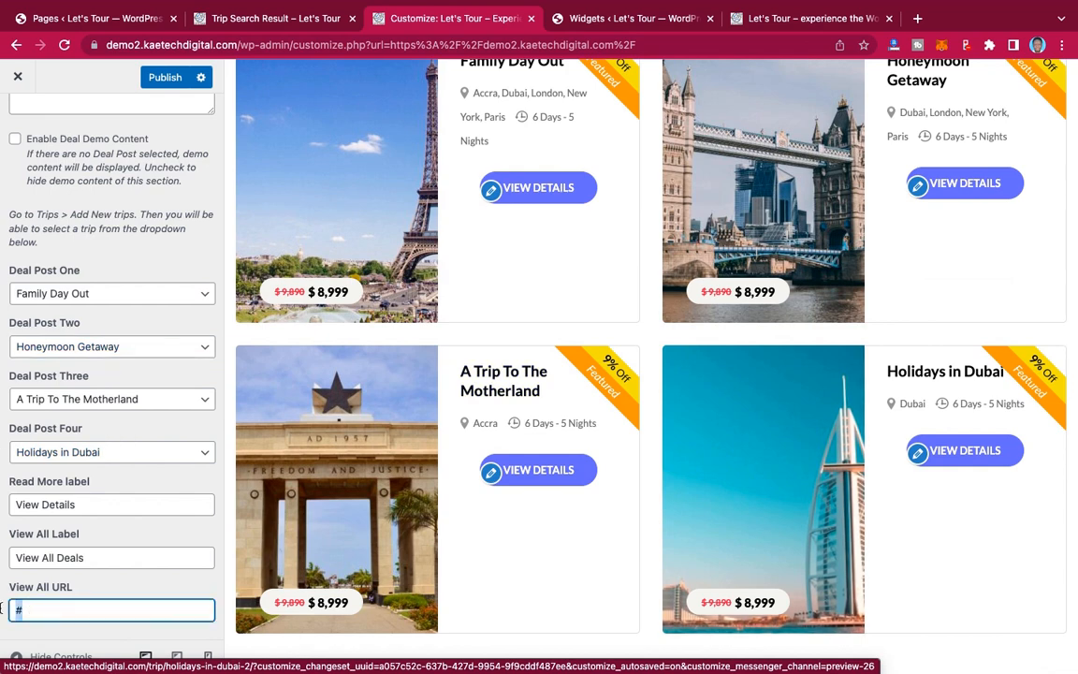
key("super+v")
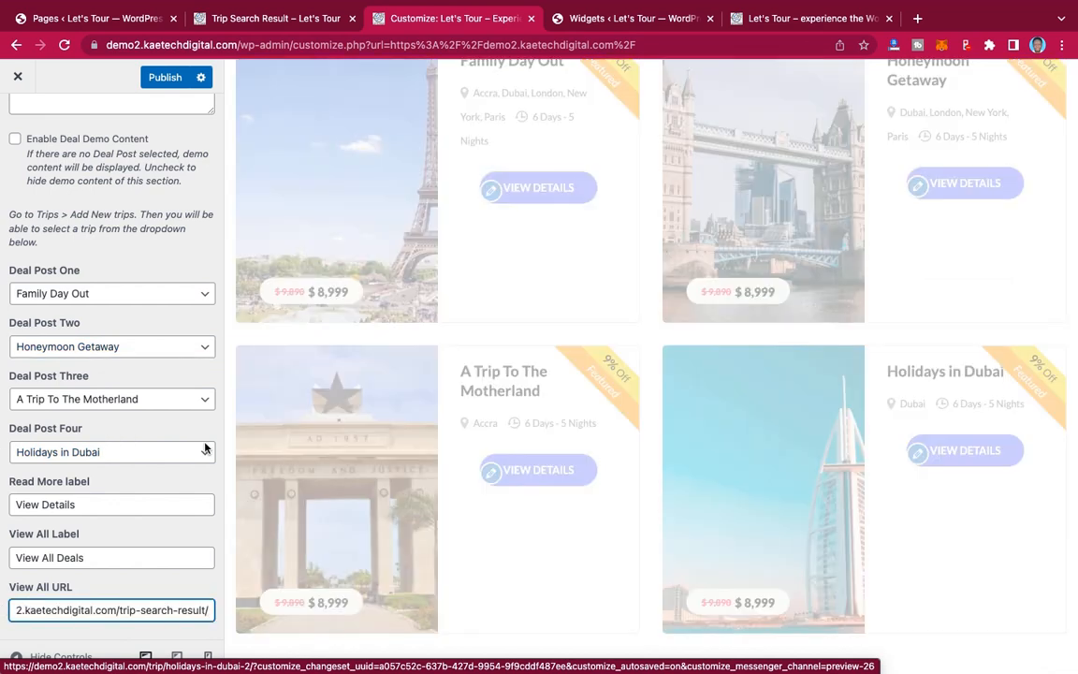
left_click(165, 78)
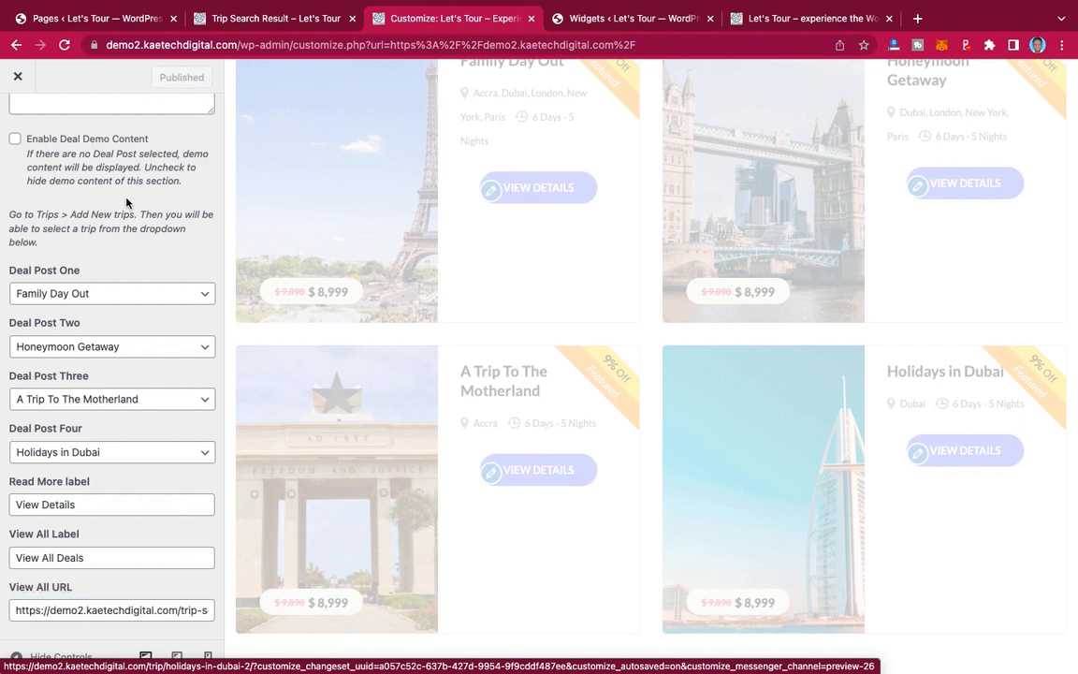
Step: In the front page's Destination Section settings, clear the section description and disable the destination demo content
scroll(126, 203, "up", 4)
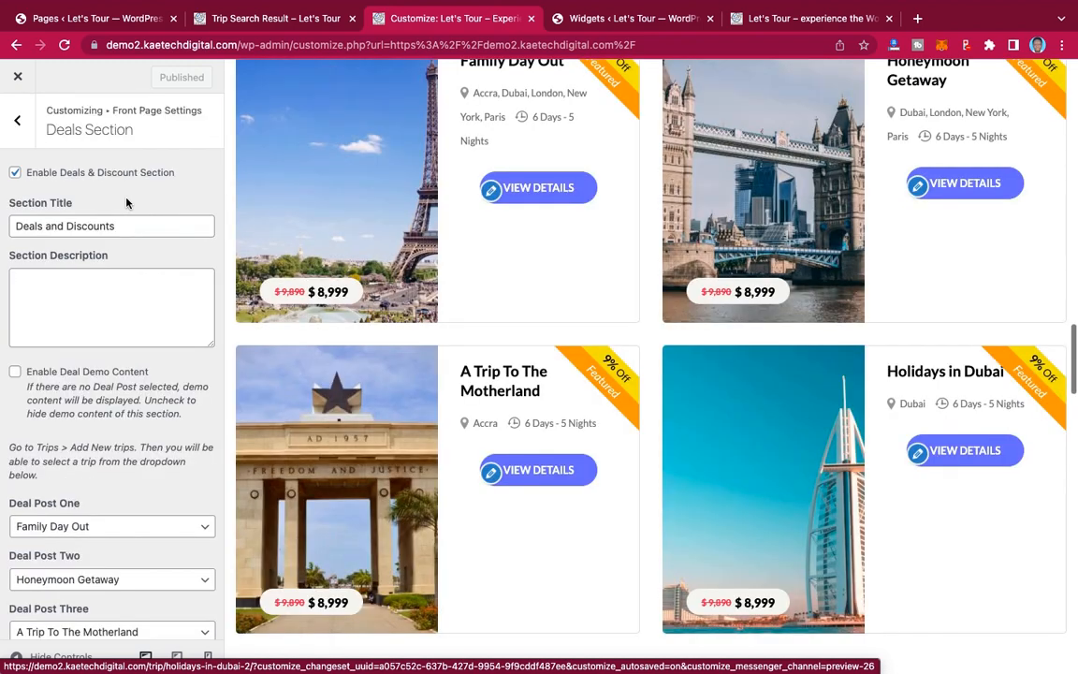
left_click(15, 123)
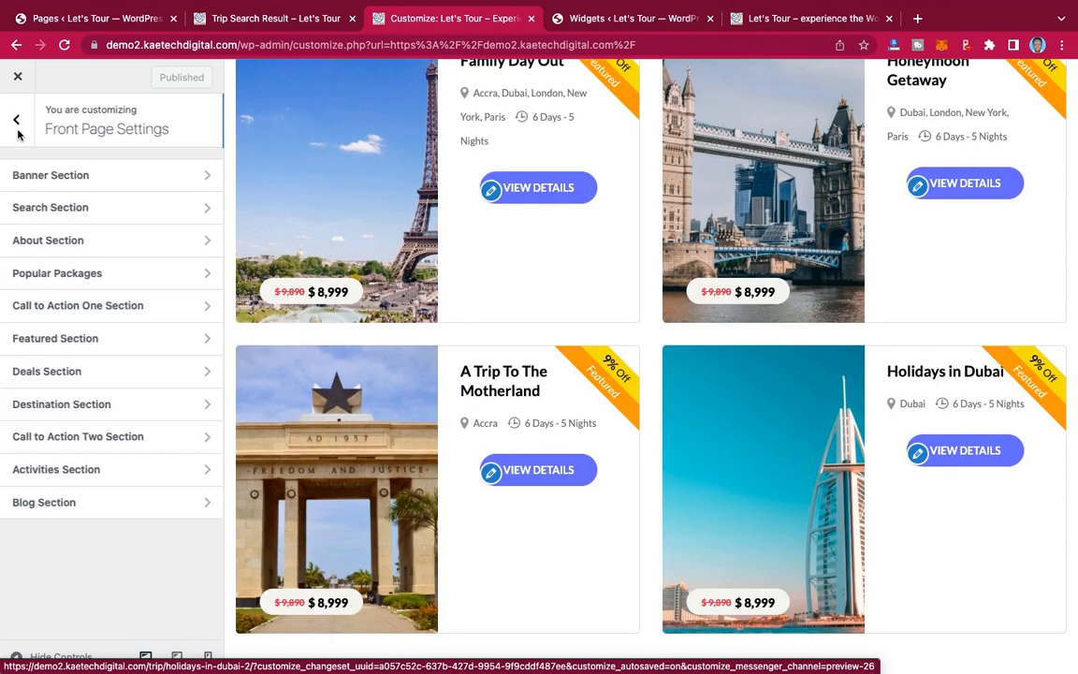
left_click(144, 404)
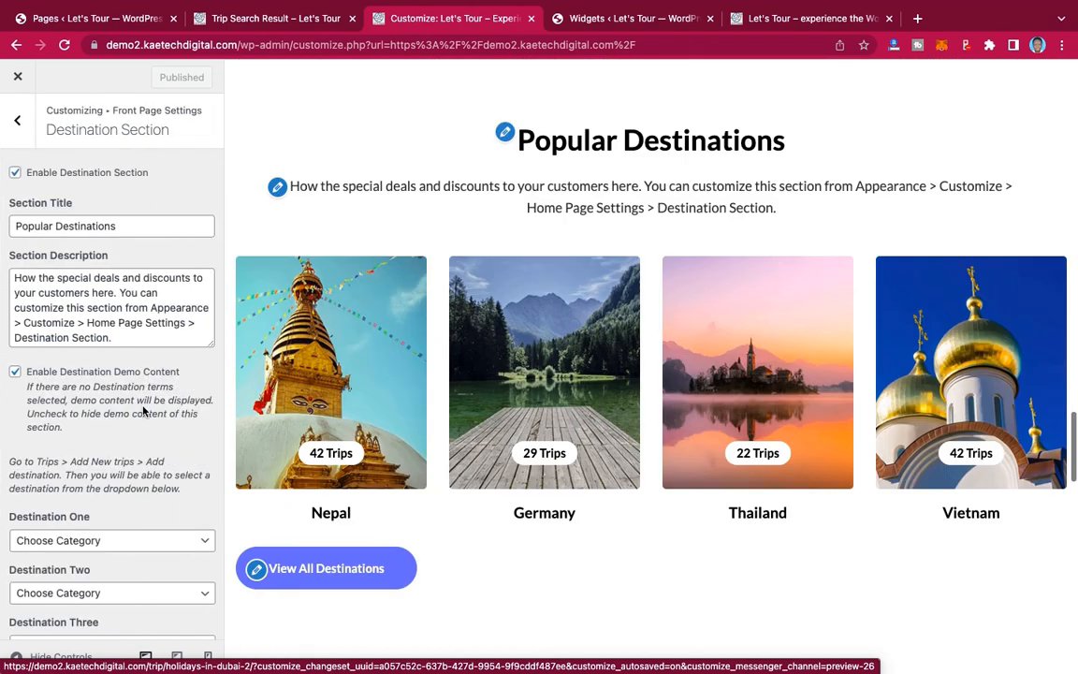
triple_click(64, 307)
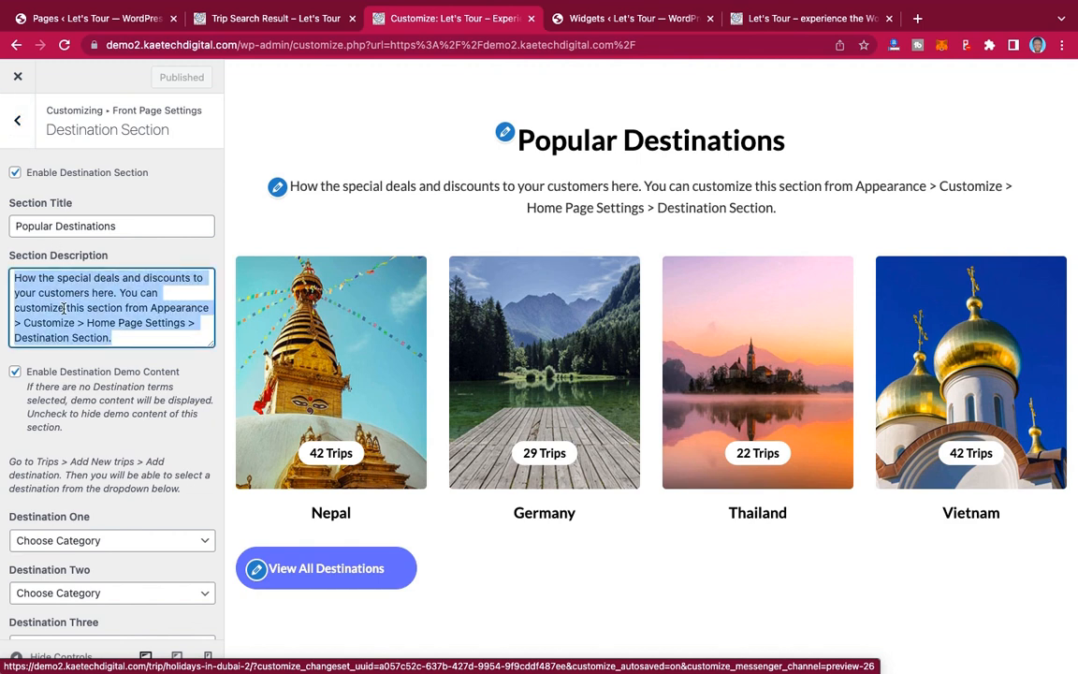
key("BackSpace")
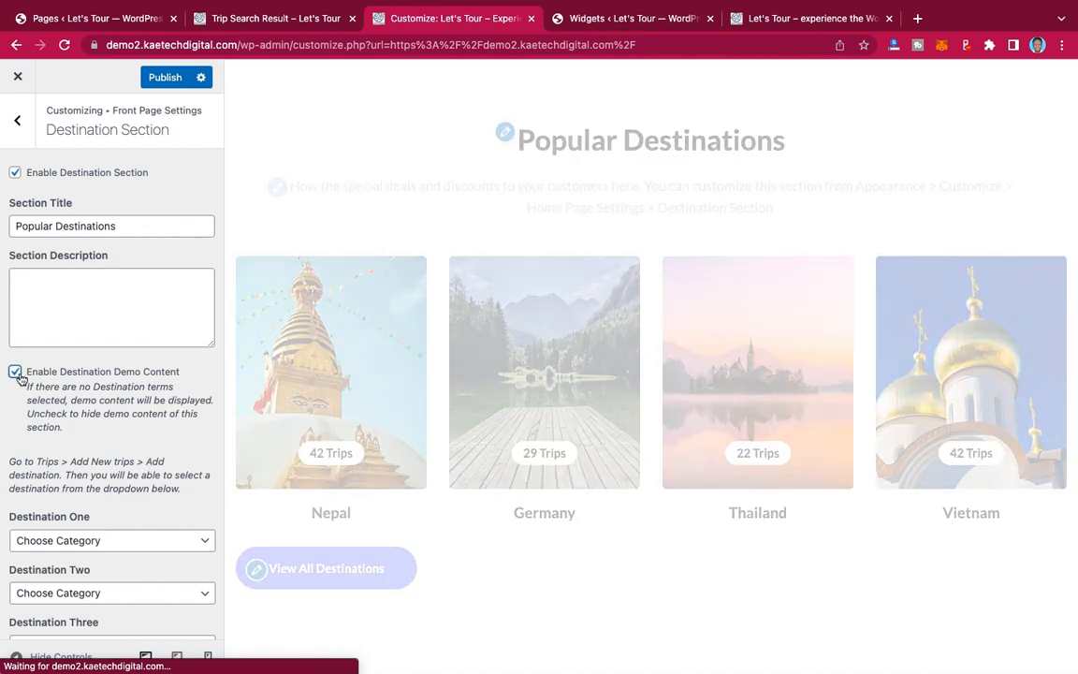
left_click(15, 373)
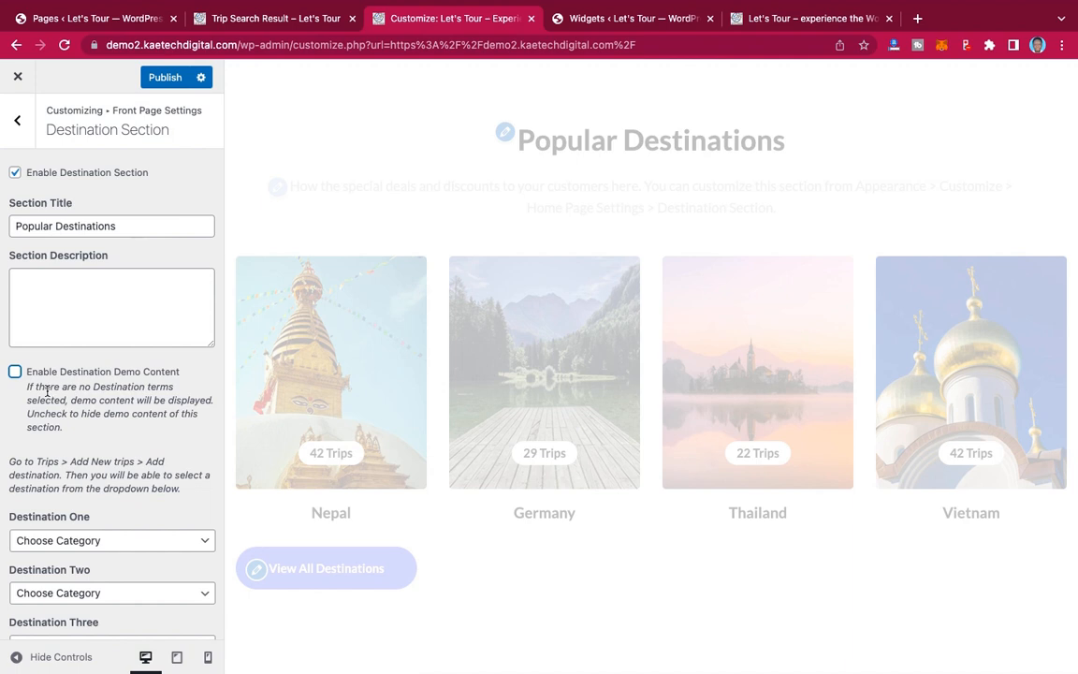
Step: Set Destinations One to Four to Accra, Dubai, London and Paris, in that order
scroll(47, 391, "down", 5)
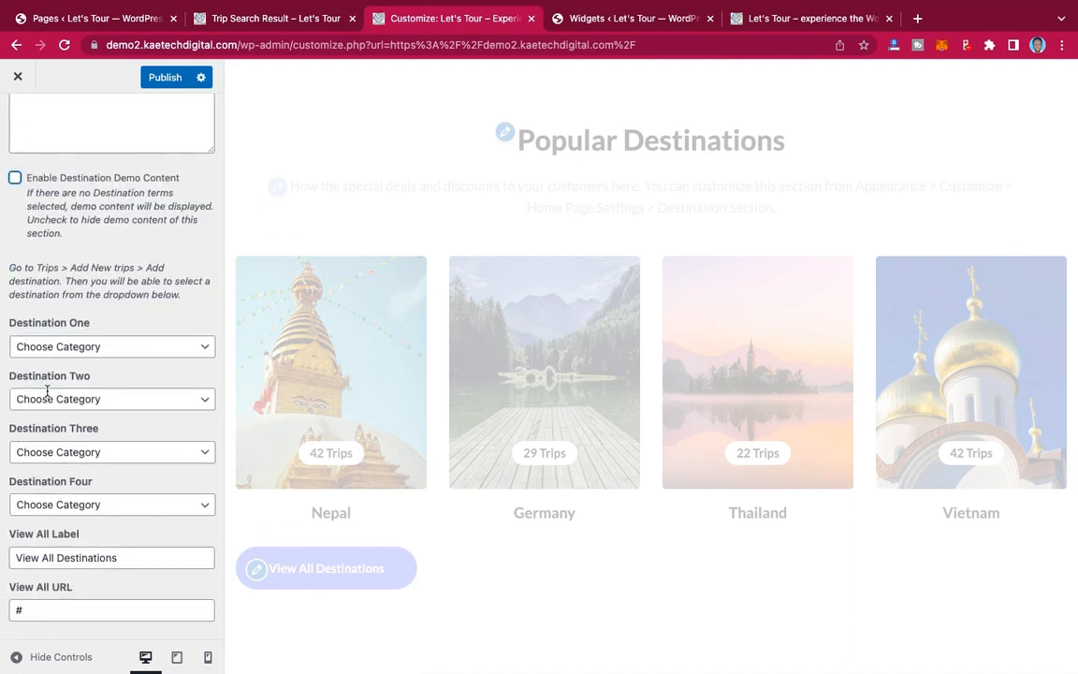
left_click(101, 348)
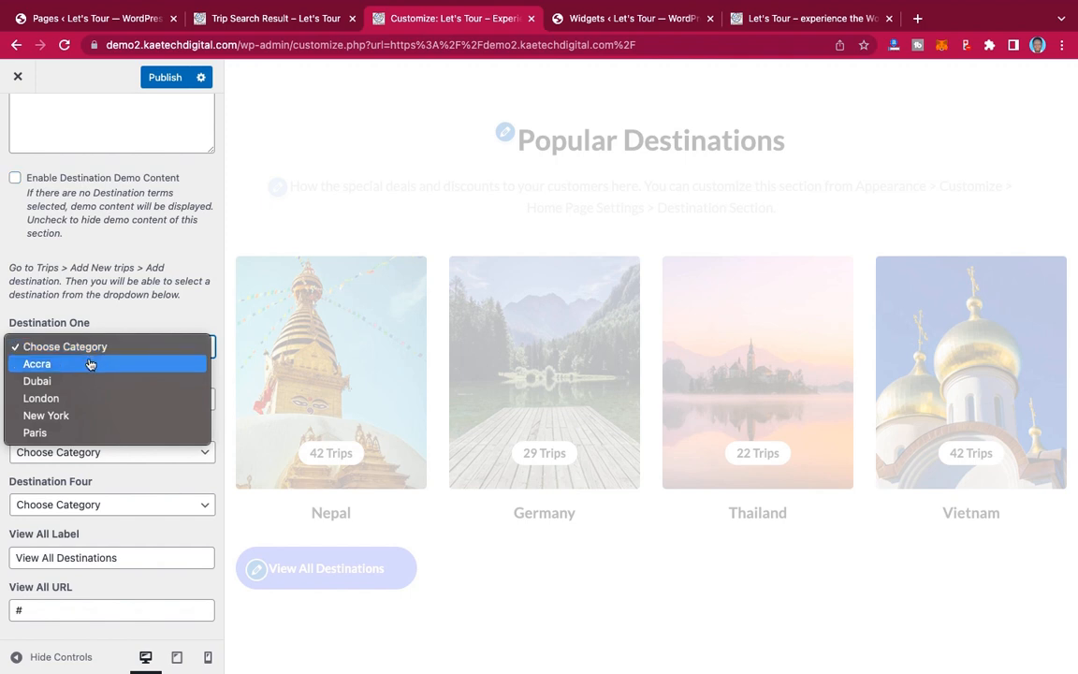
left_click(90, 365)
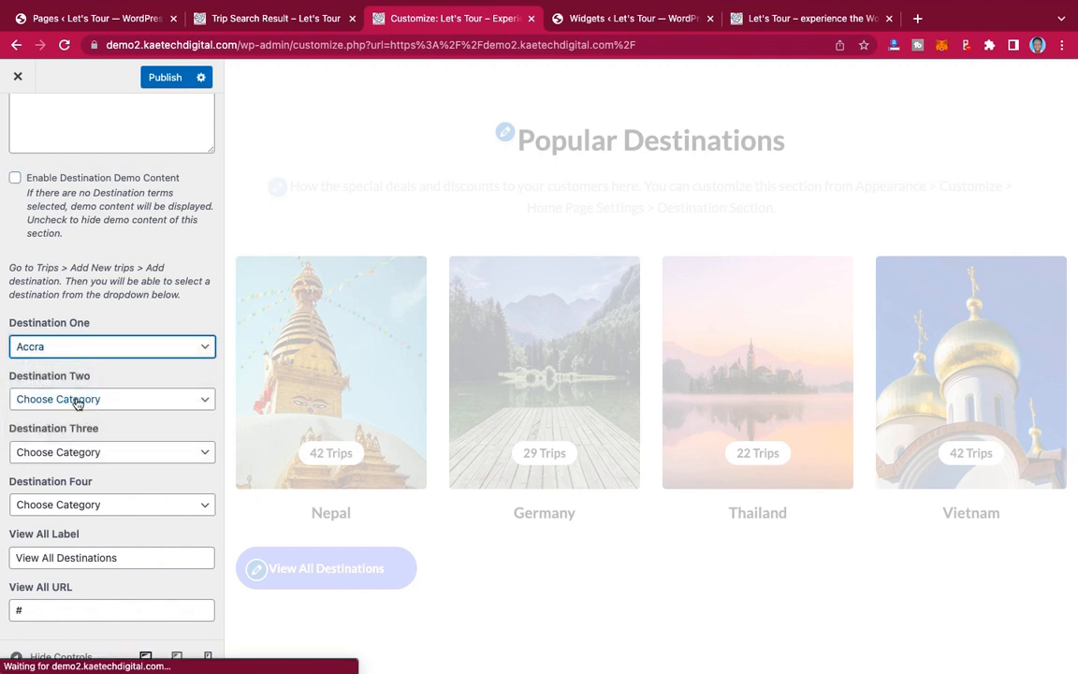
left_click(77, 400)
left_click(67, 436)
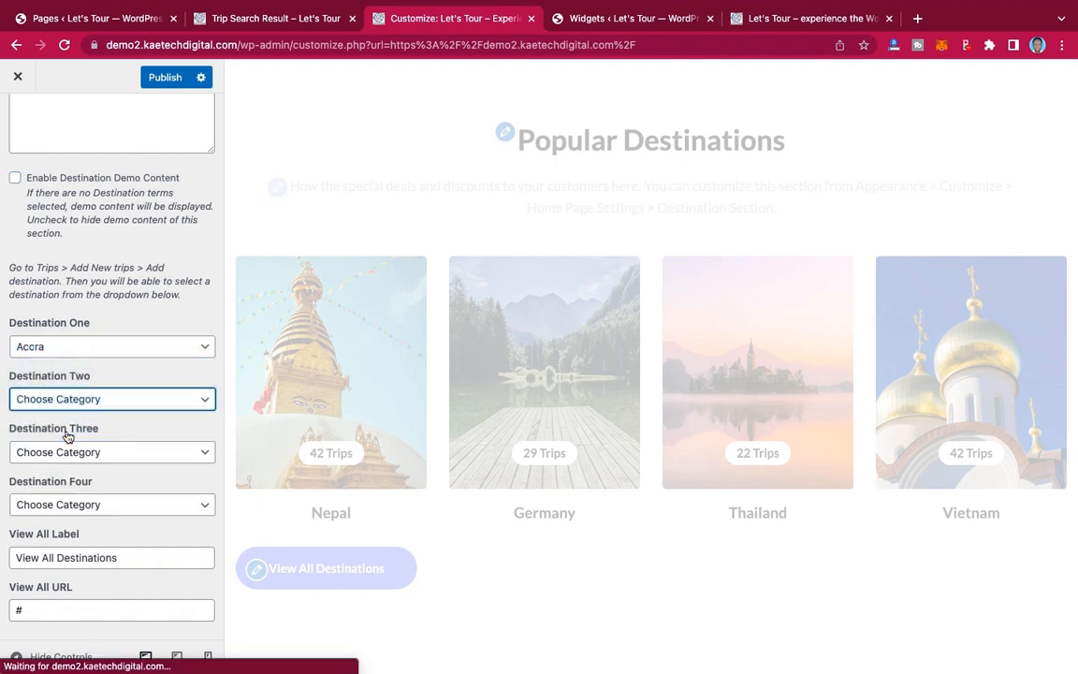
left_click(59, 458)
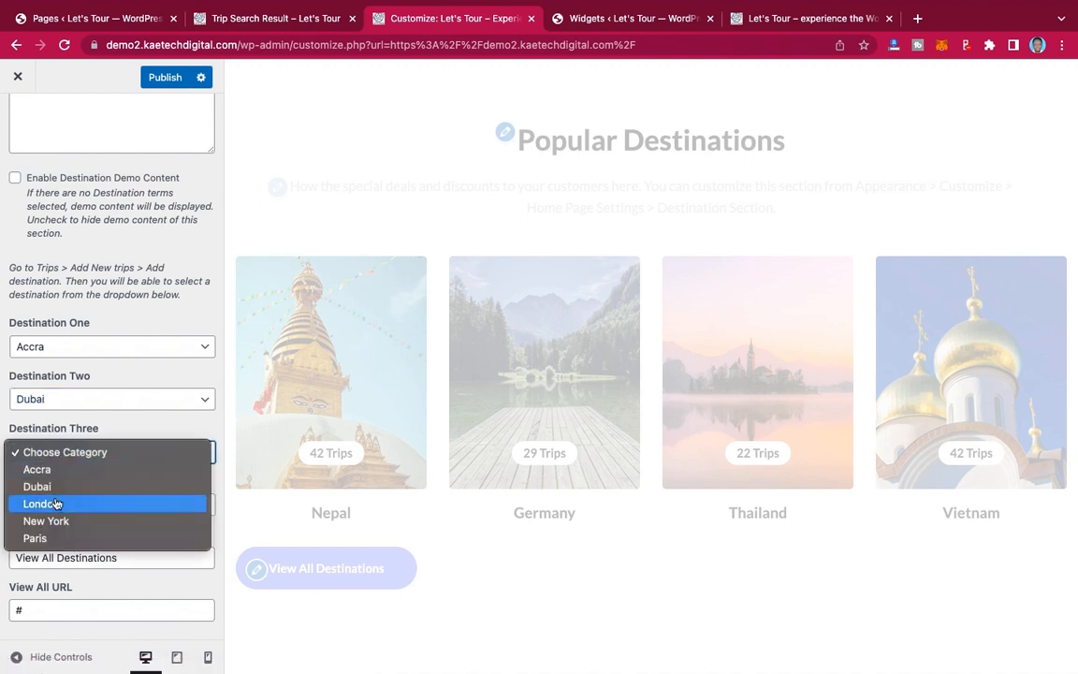
left_click(57, 504)
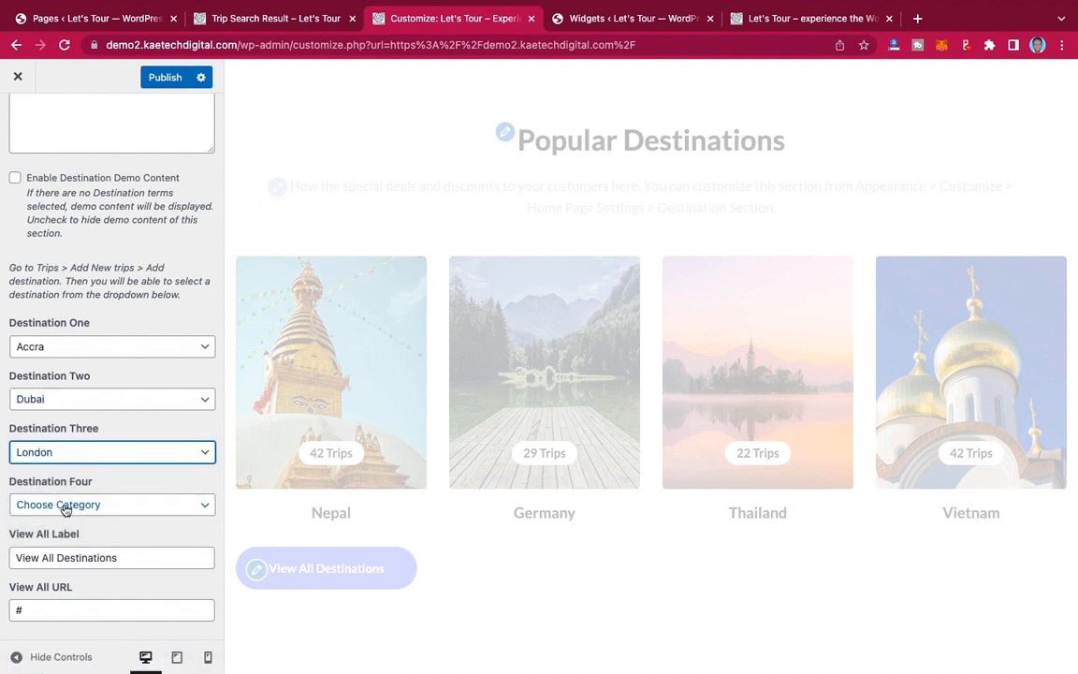
left_click(65, 506)
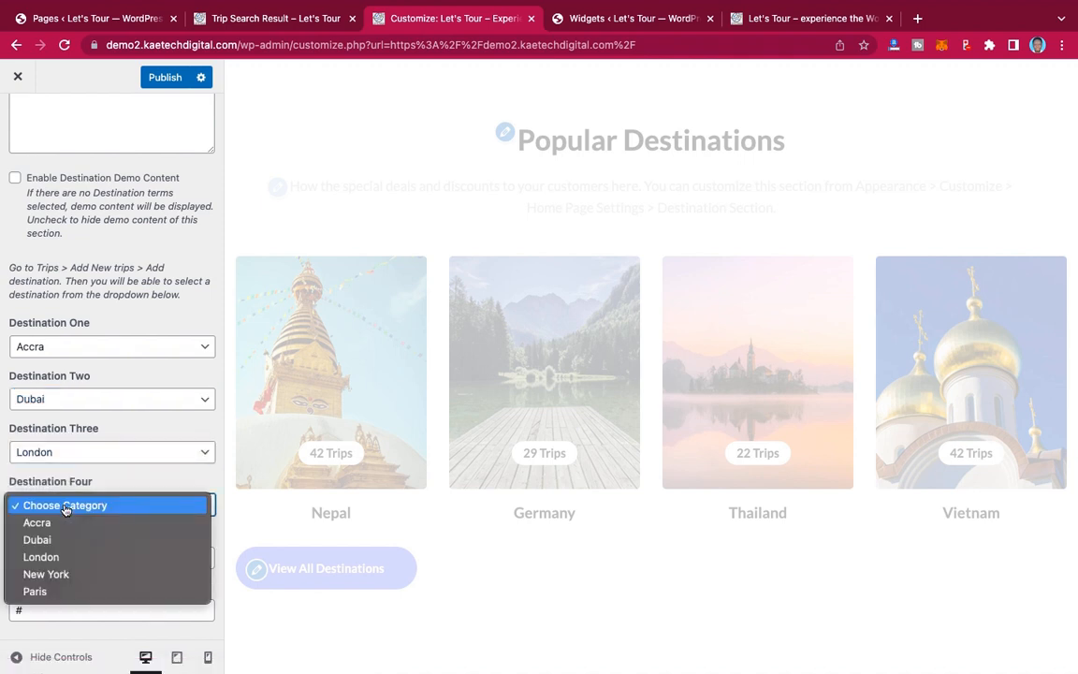
left_click(57, 593)
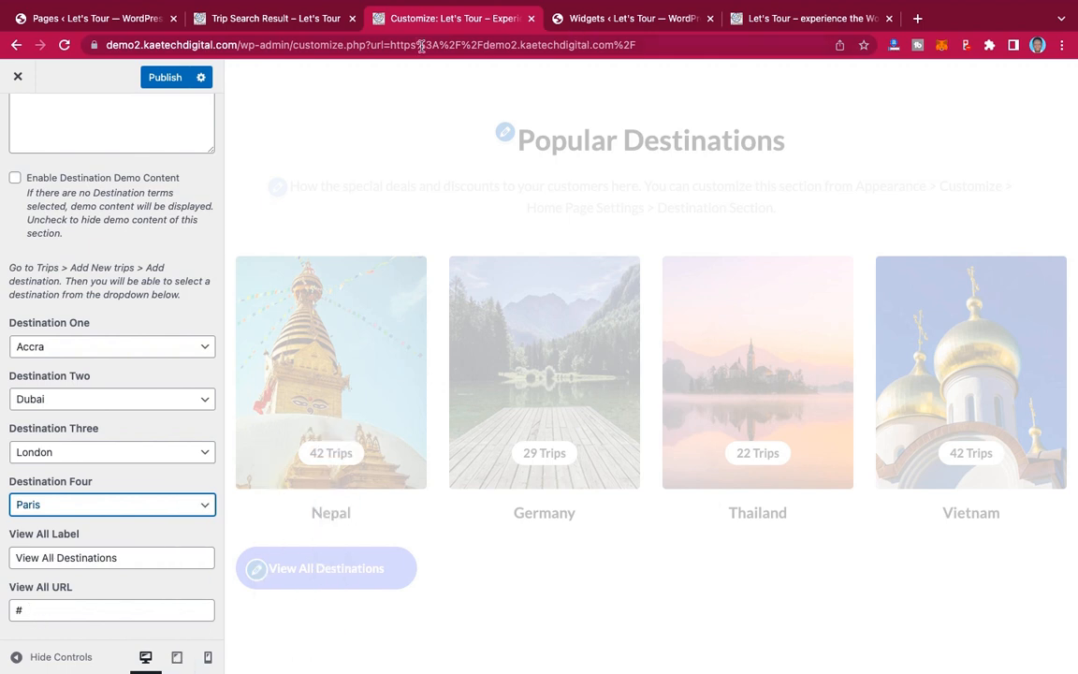
Step: Look over the Trip Search Result page and open the Honeymoon Getaway trip to examine its details
left_click(290, 22)
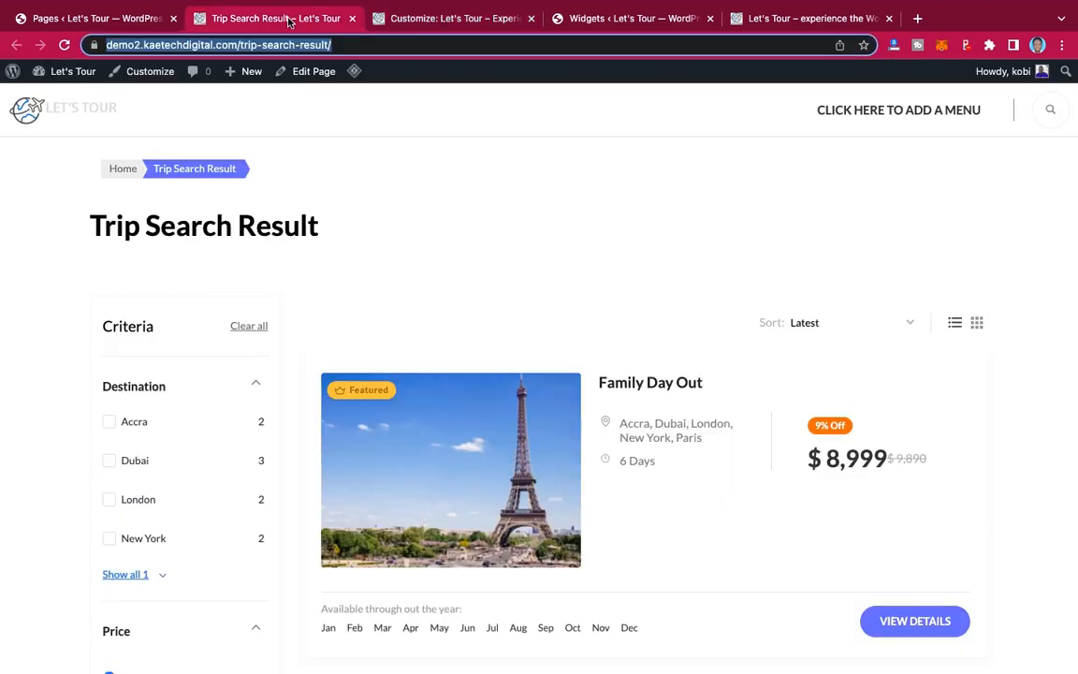
scroll(419, 223, "down", 5)
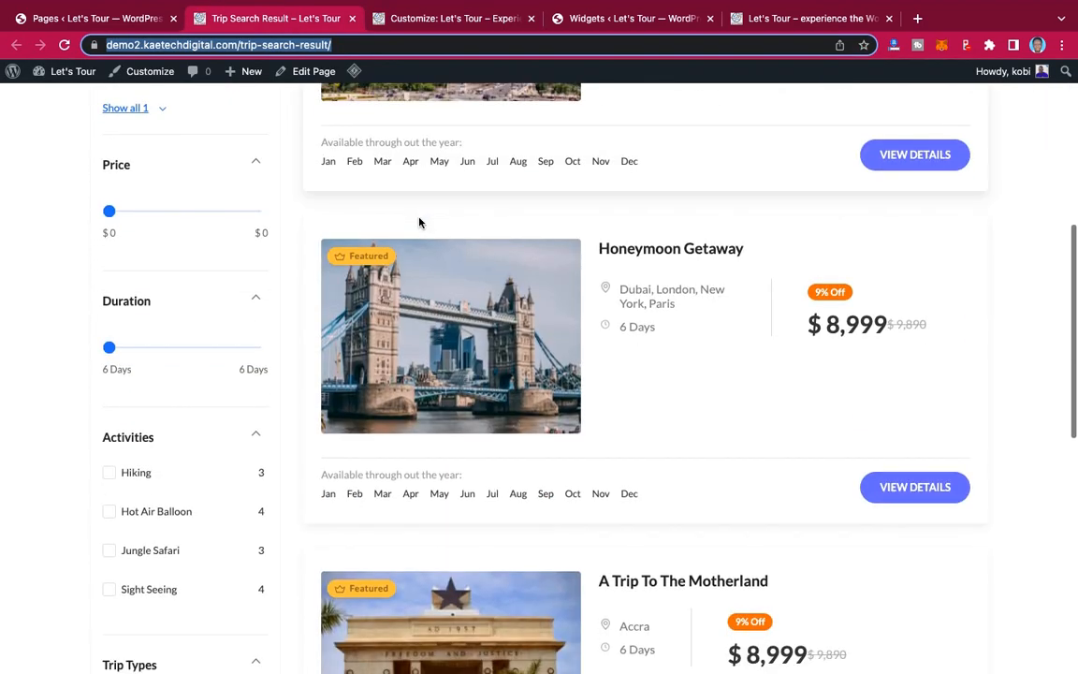
left_click(658, 248)
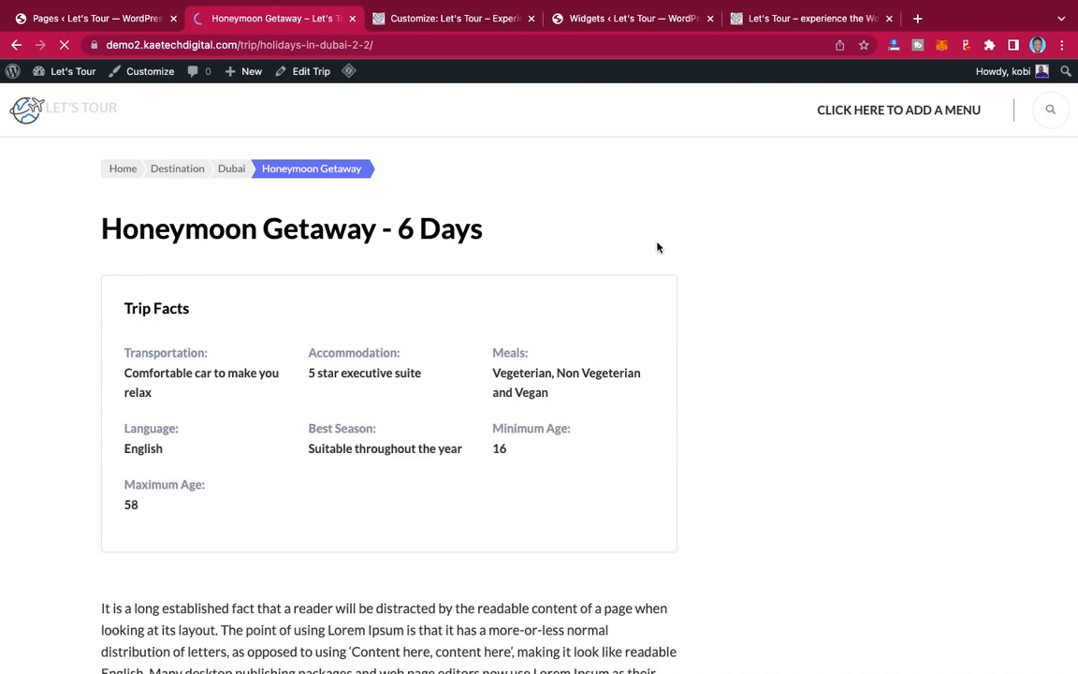
scroll(658, 248, "down", 5)
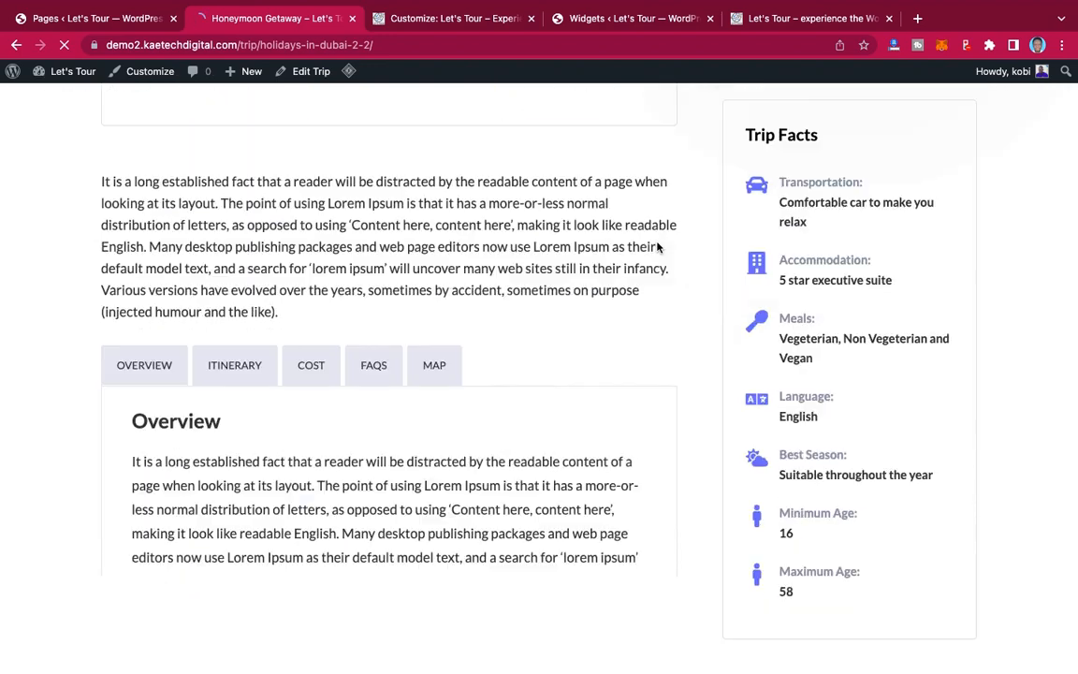
scroll(658, 248, "down", 5)
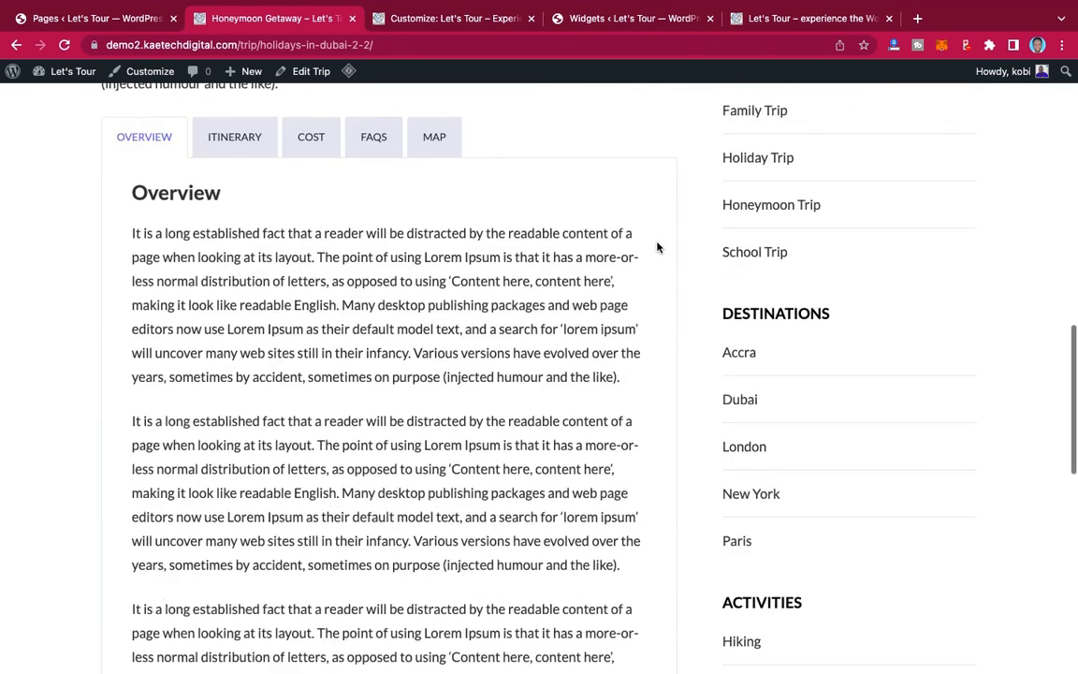
scroll(657, 246, "down", 2)
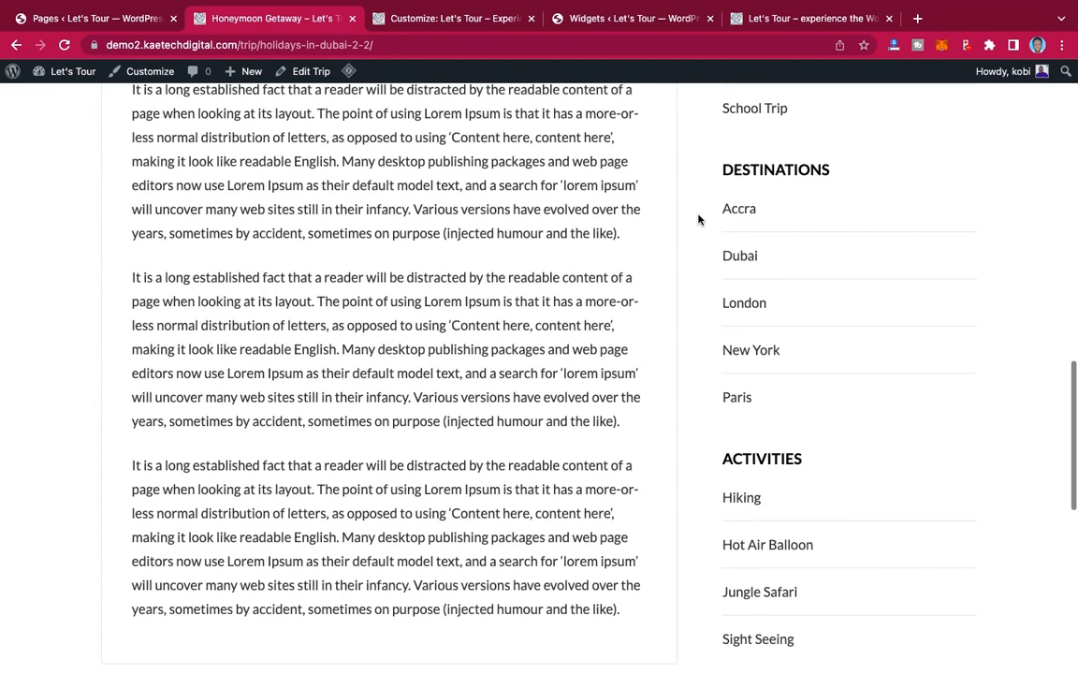
scroll(766, 173, "up", 15)
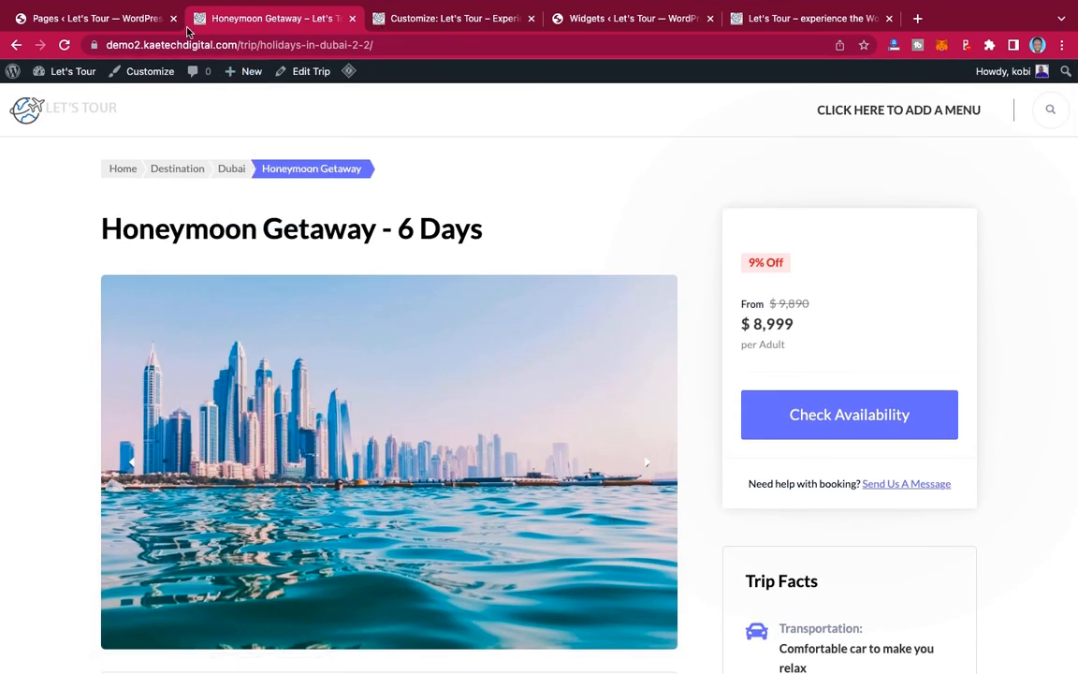
Step: Copy the view link address of the Destination page from the WordPress pages list
left_click(111, 18)
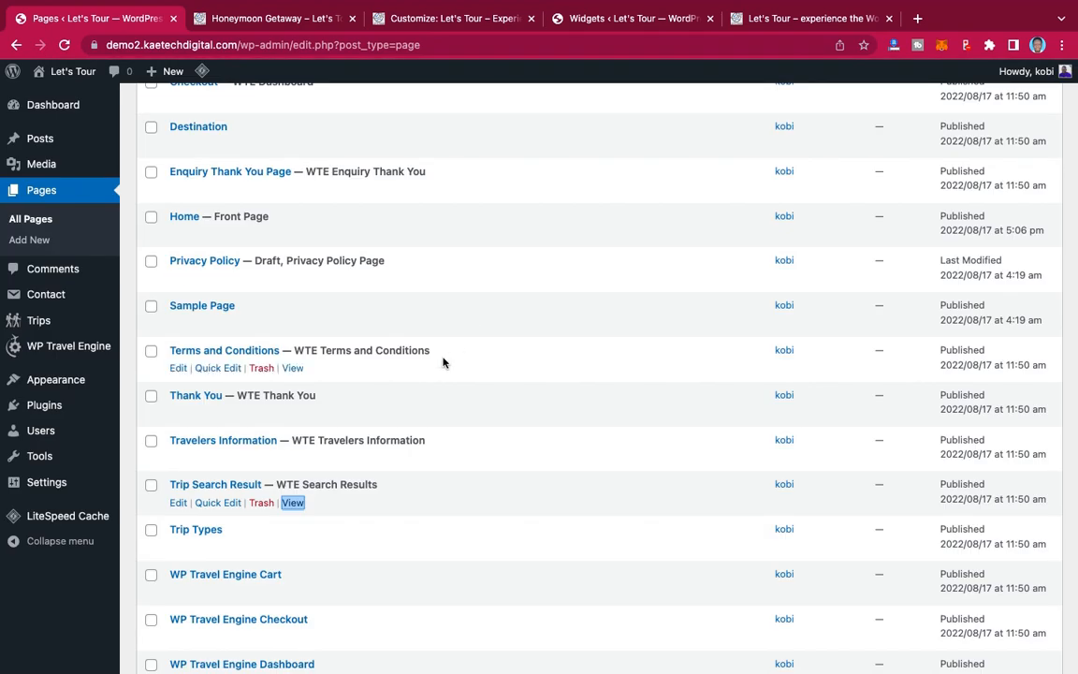
scroll(444, 362, "down", 3)
scroll(444, 362, "up", 4)
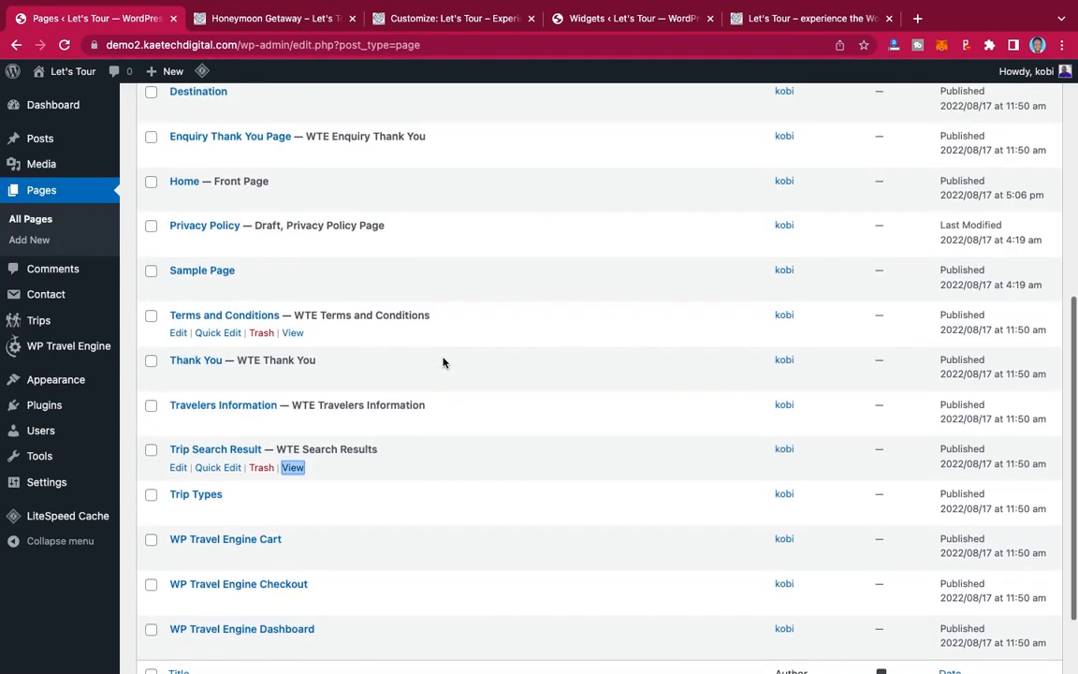
scroll(444, 362, "up", 2)
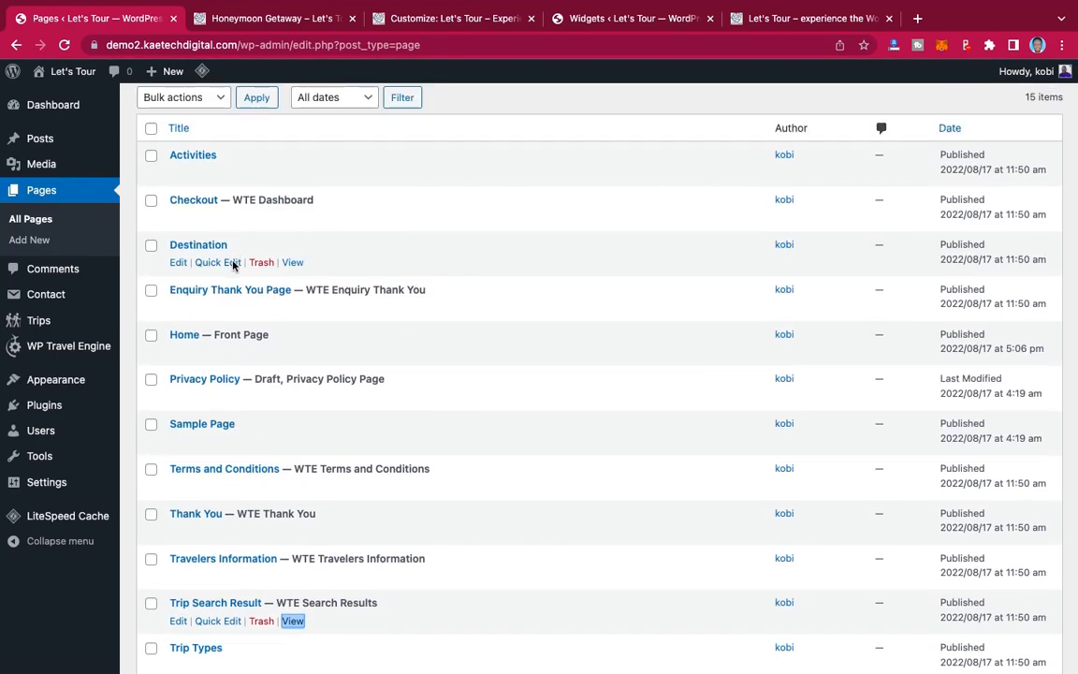
right_click(295, 263)
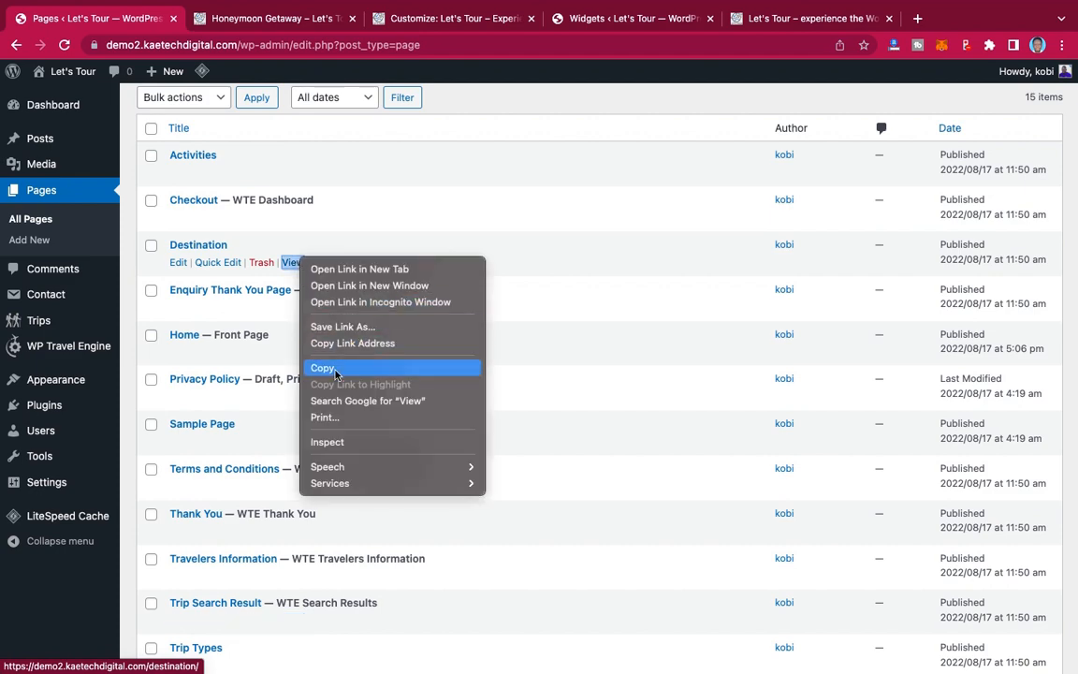
left_click(351, 343)
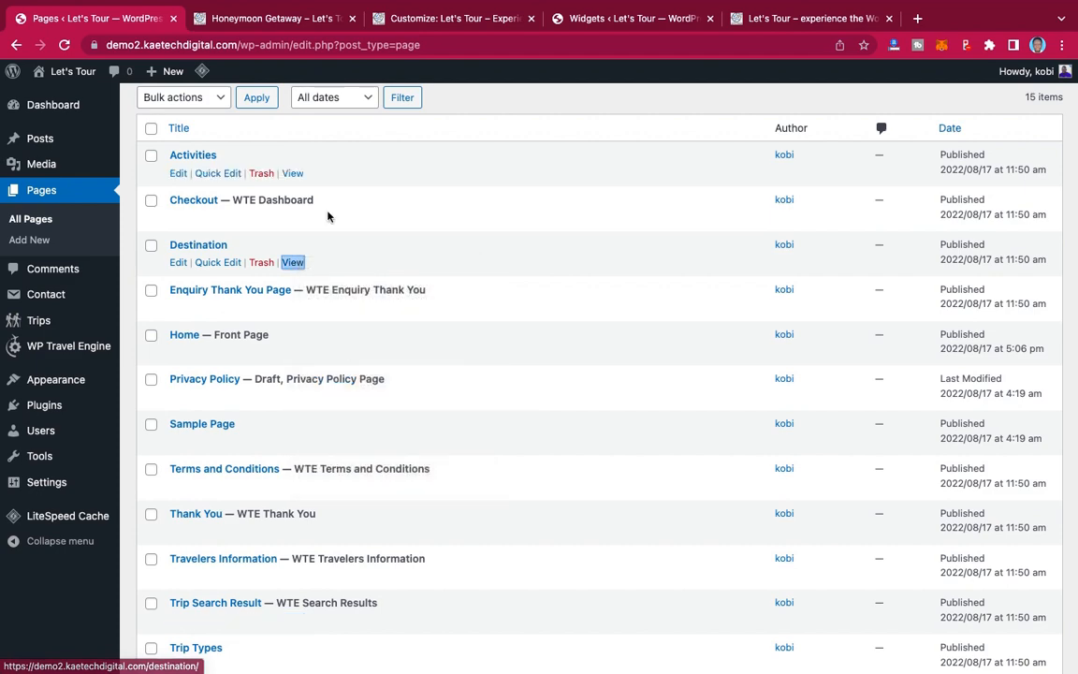
left_click(434, 19)
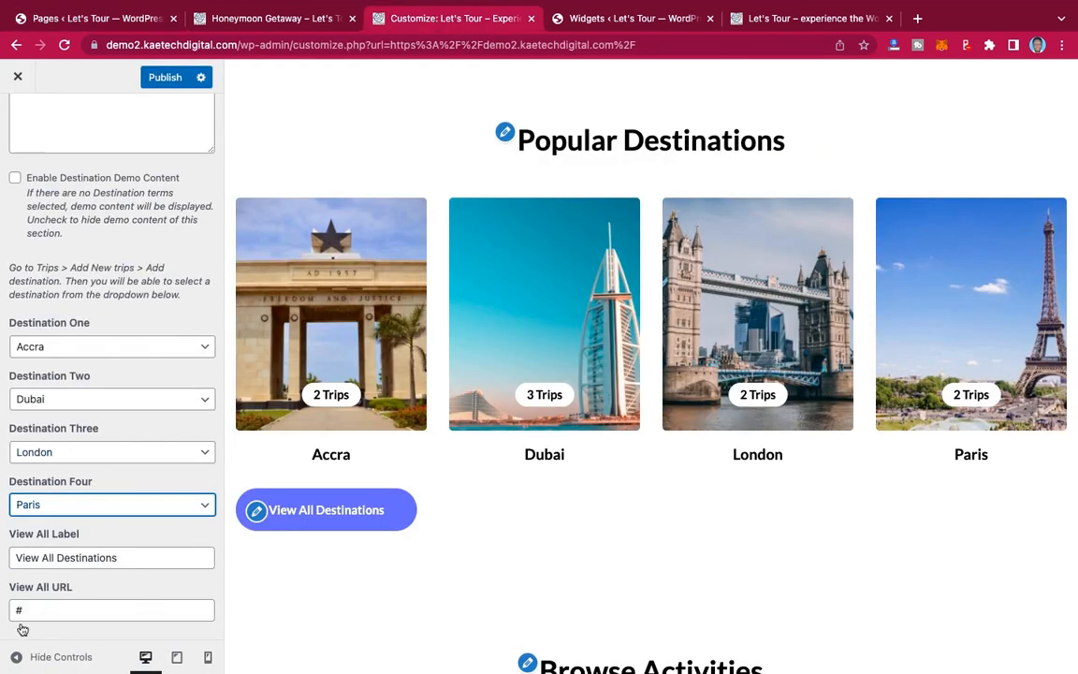
left_click_drag(25, 610, 2, 608)
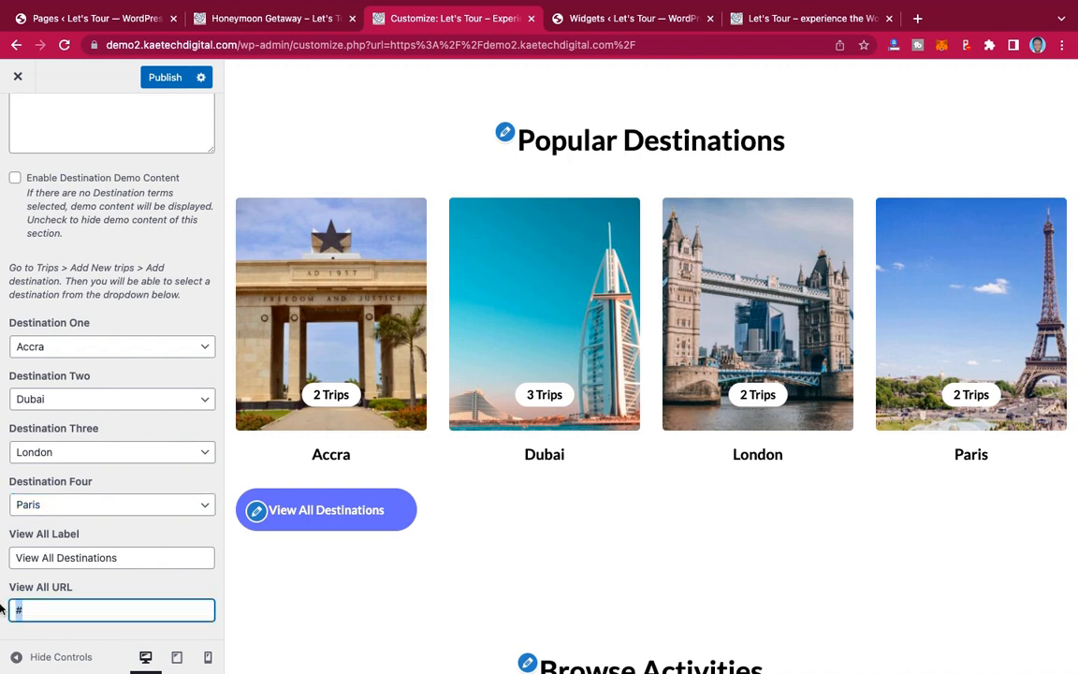
key("super+v")
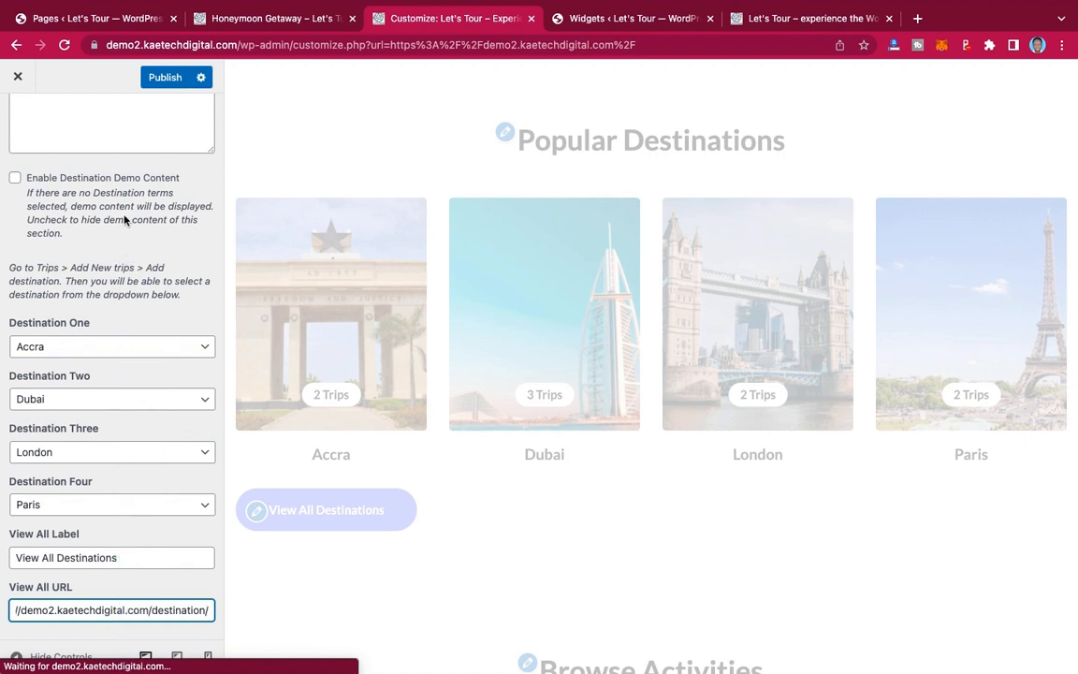
left_click(164, 78)
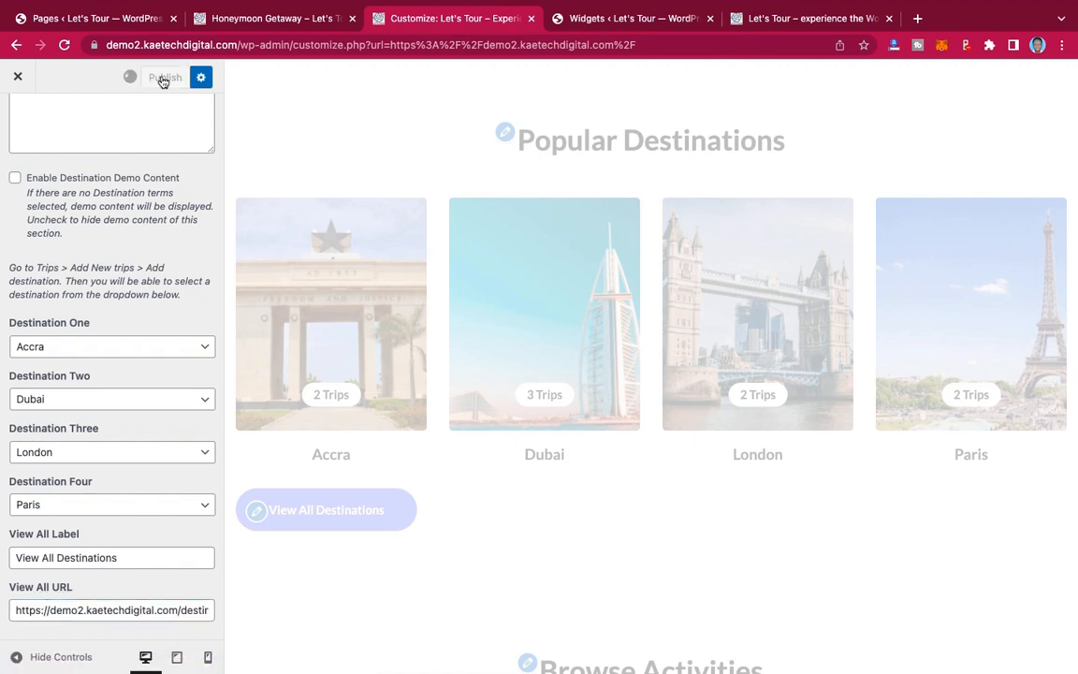
Step: In the front page's Activities Section settings, clear the section description and disable the activities demo content
scroll(138, 155, "up", 4)
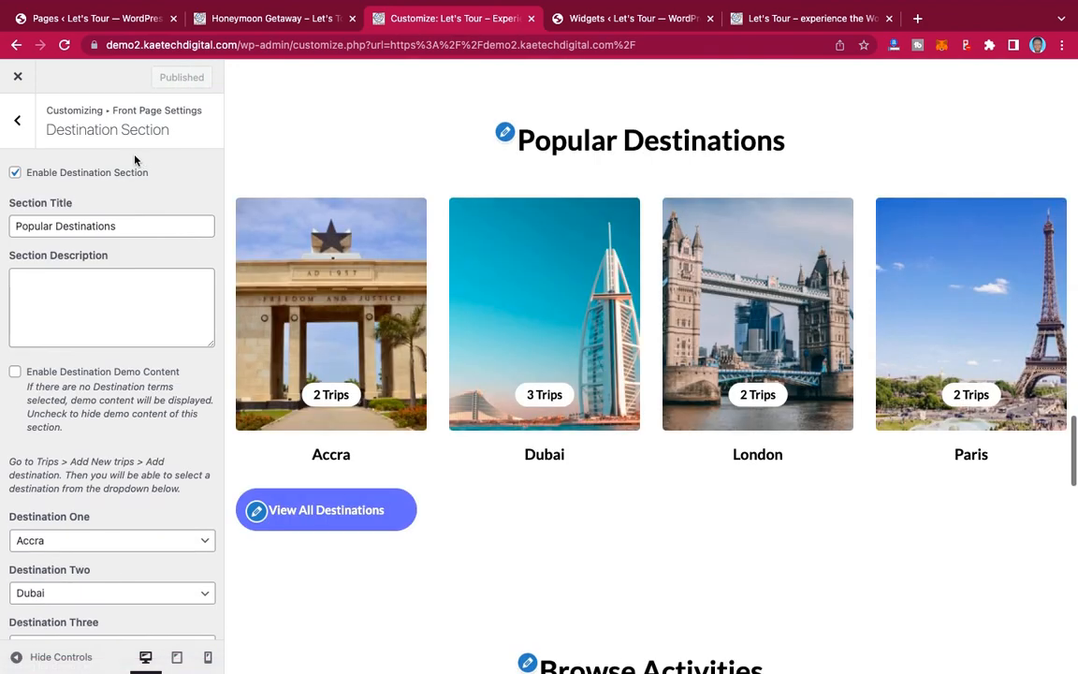
left_click(17, 124)
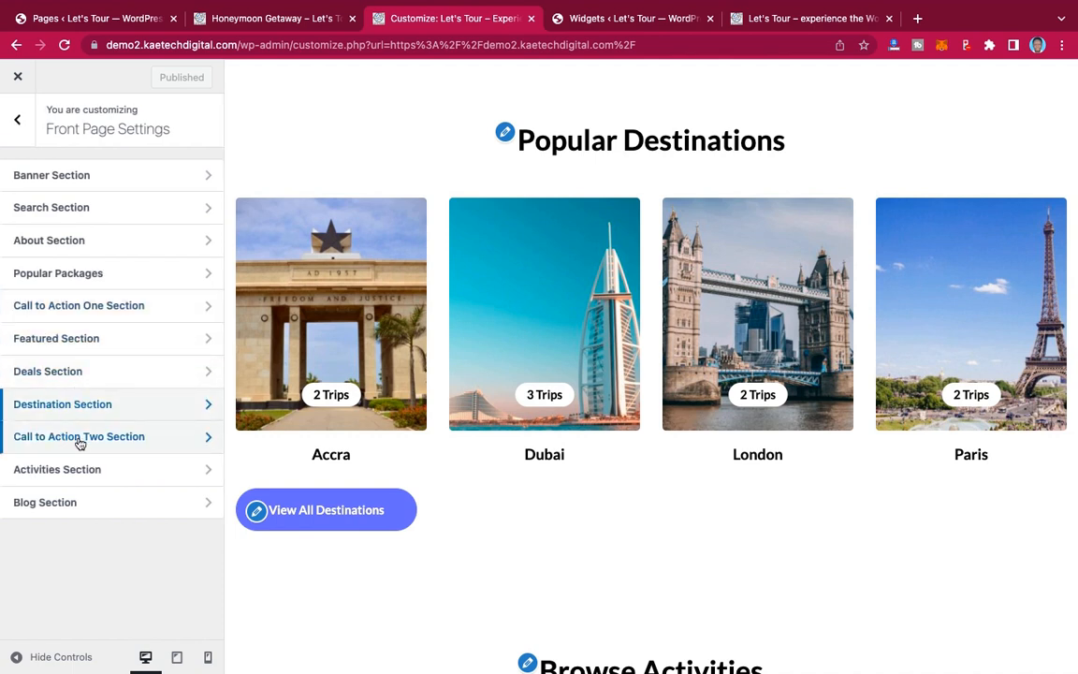
left_click(119, 471)
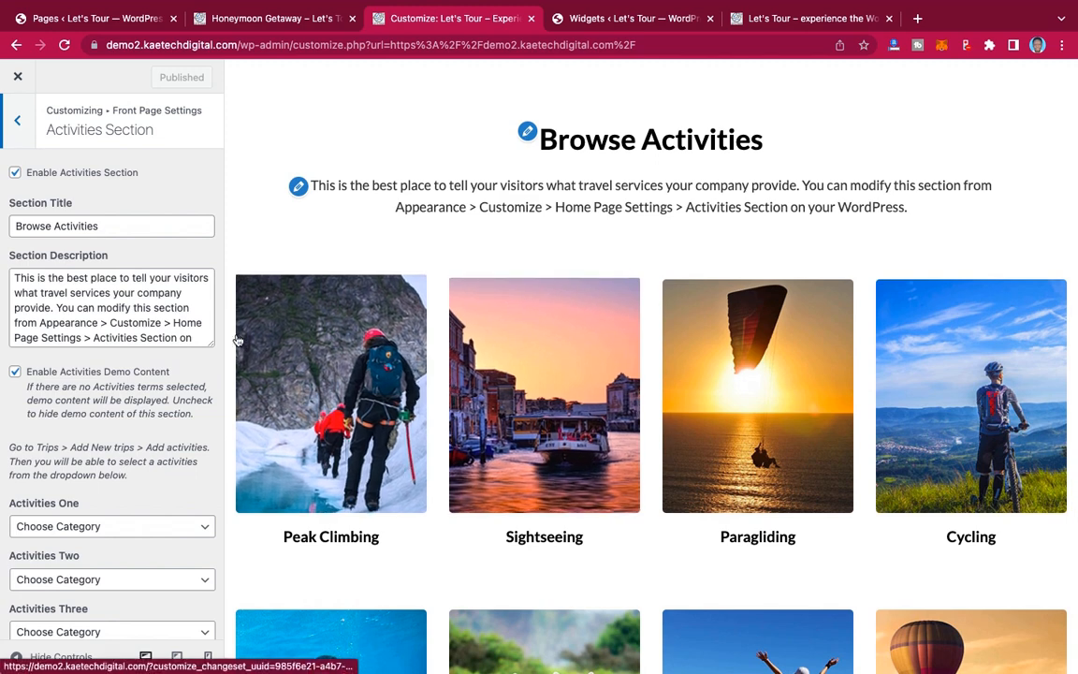
scroll(561, 337, "down", 3)
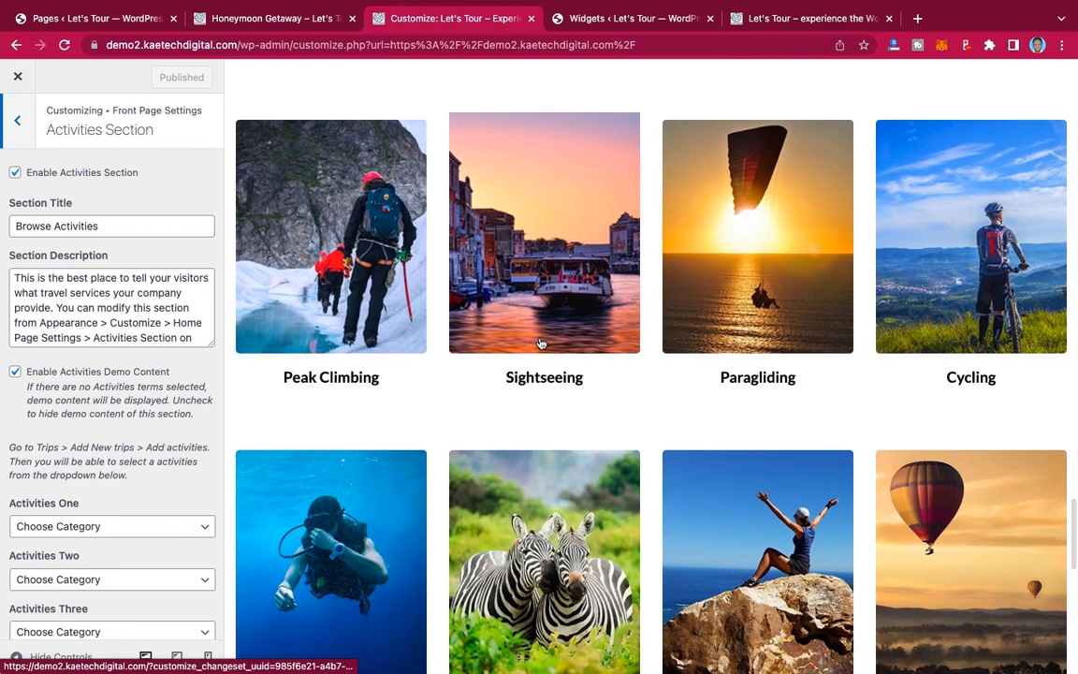
scroll(541, 344, "up", 1)
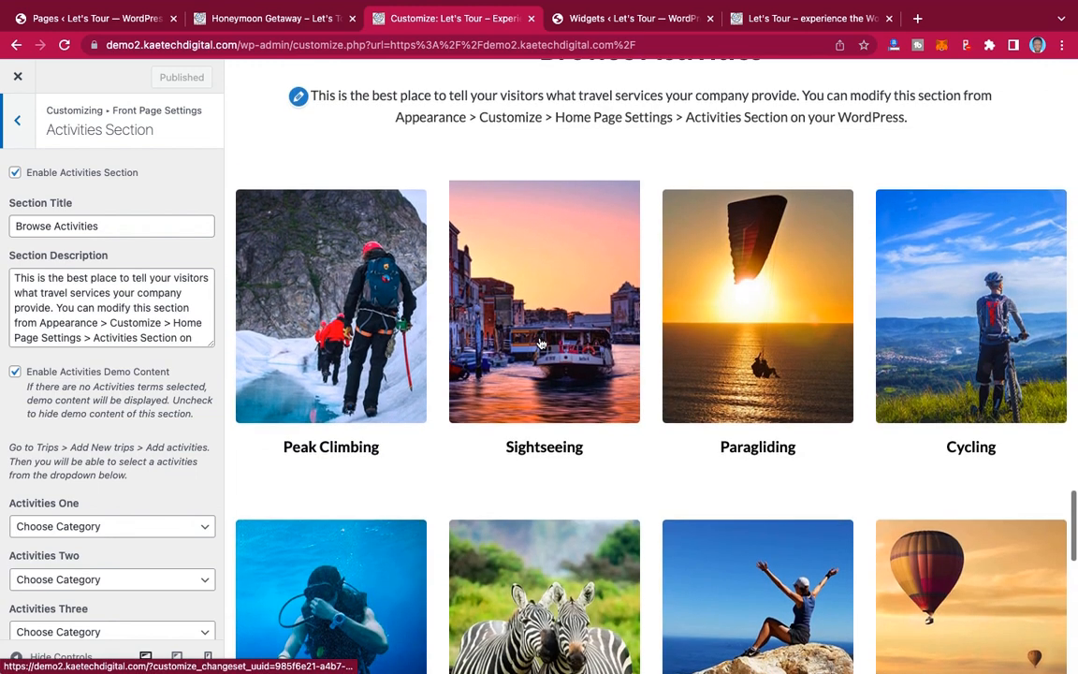
left_click(96, 310)
key("super+a")
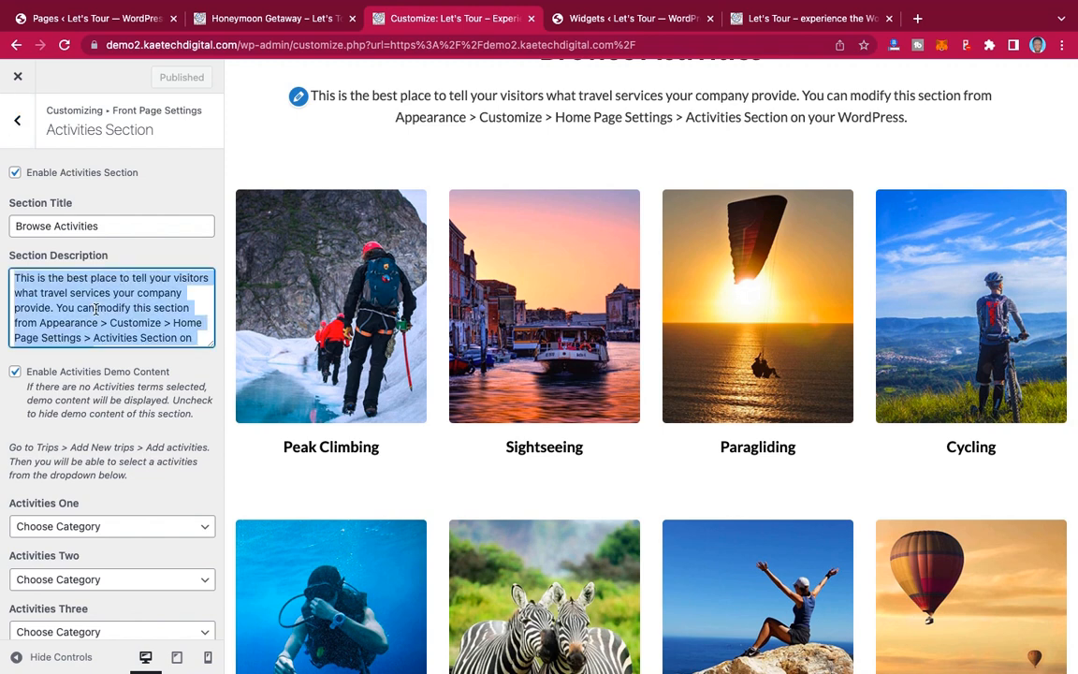
key("BackSpace")
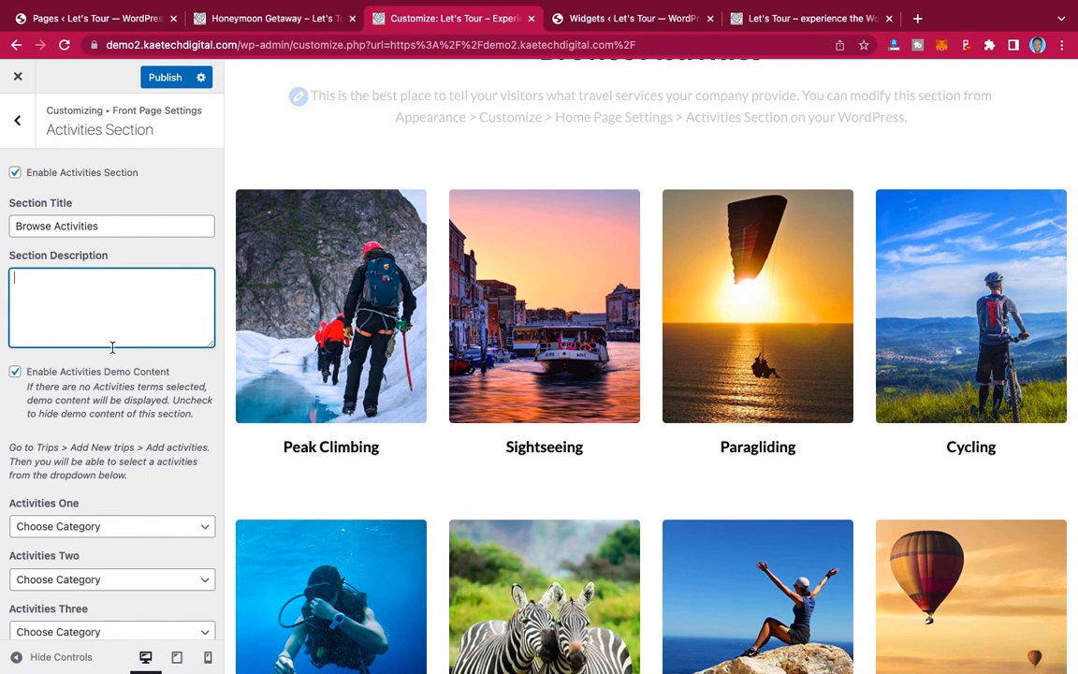
left_click(16, 372)
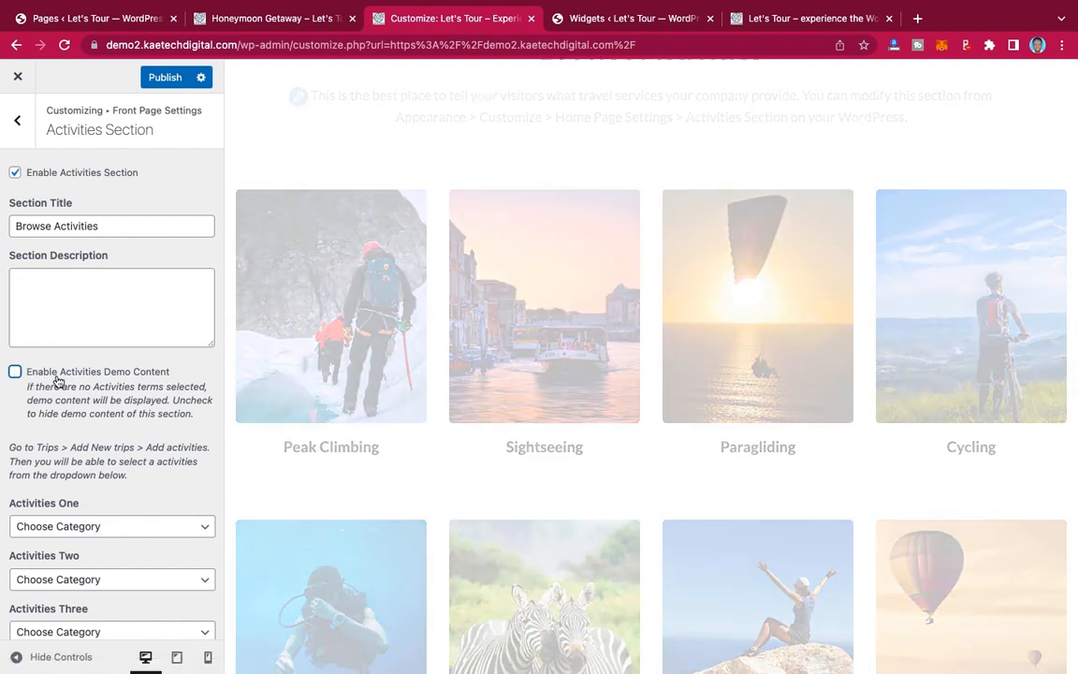
Step: Set Activities One to Four to Hiking, Hot Air Balloon, Jungle Safari and Sight Seeing, in that order
scroll(56, 381, "down", 5)
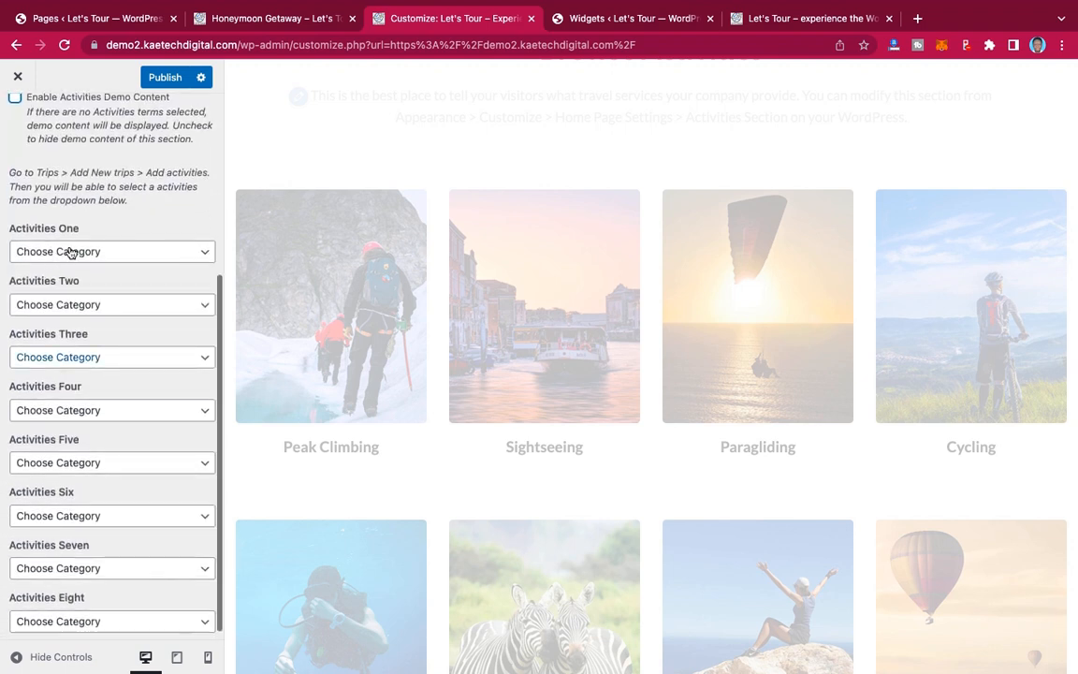
left_click(70, 252)
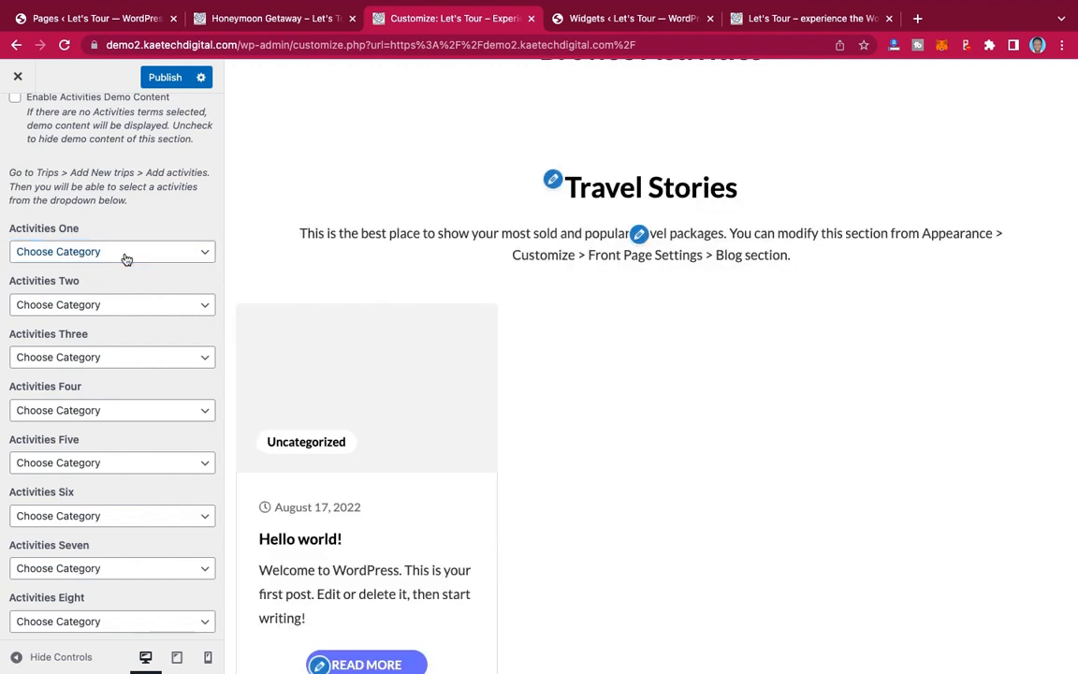
left_click(124, 254)
left_click(99, 272)
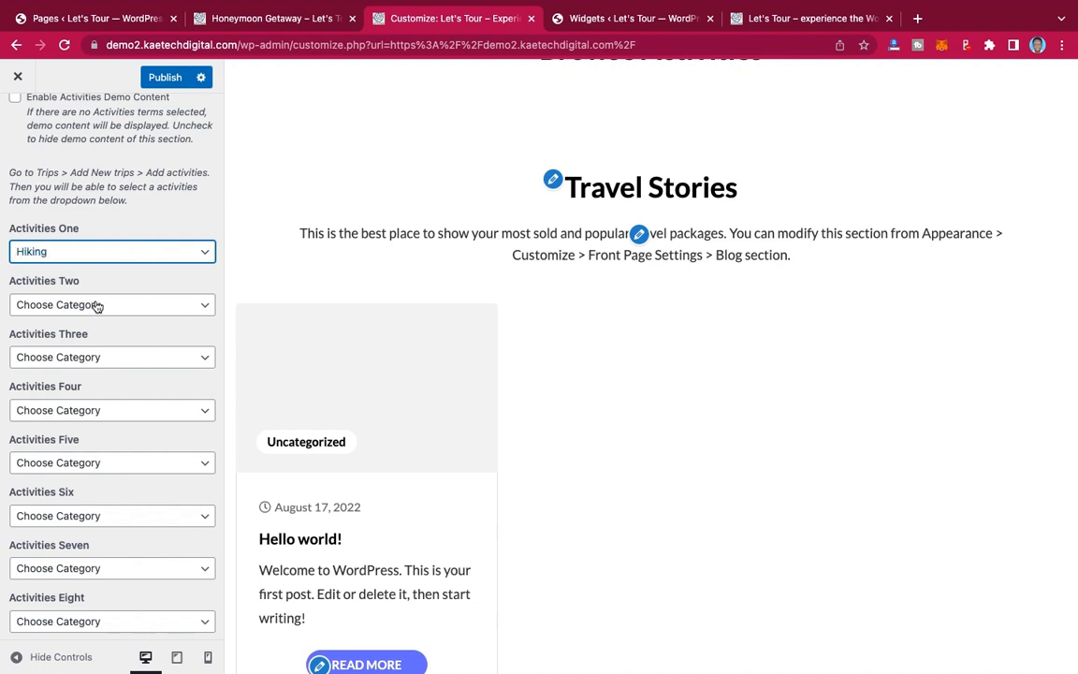
left_click(96, 305)
left_click(87, 340)
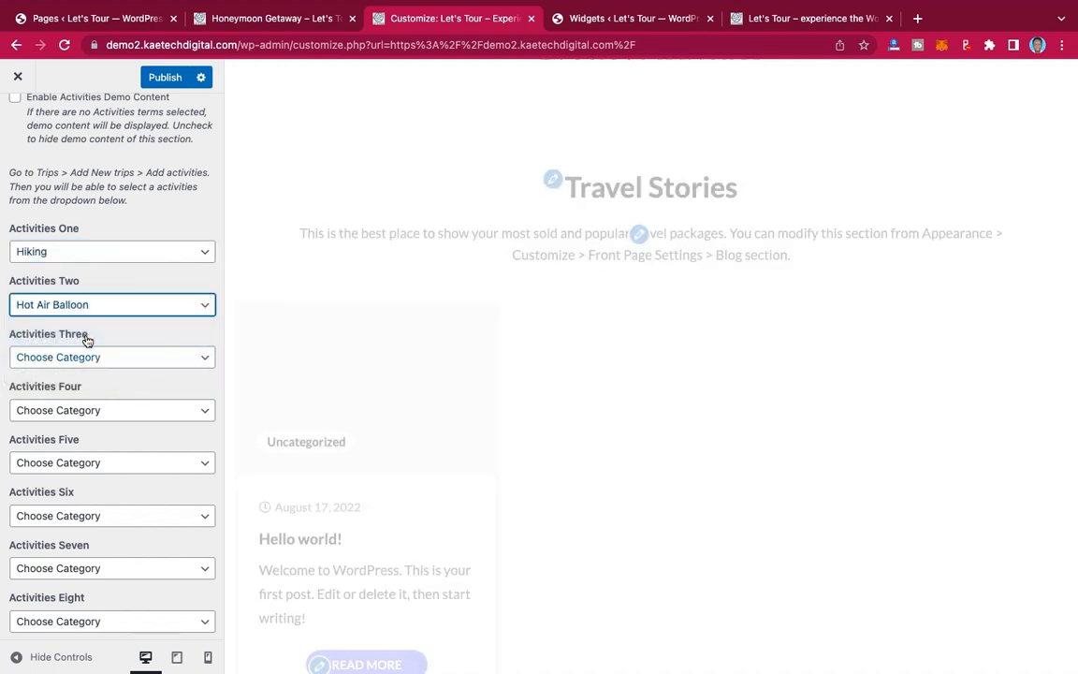
left_click(81, 358)
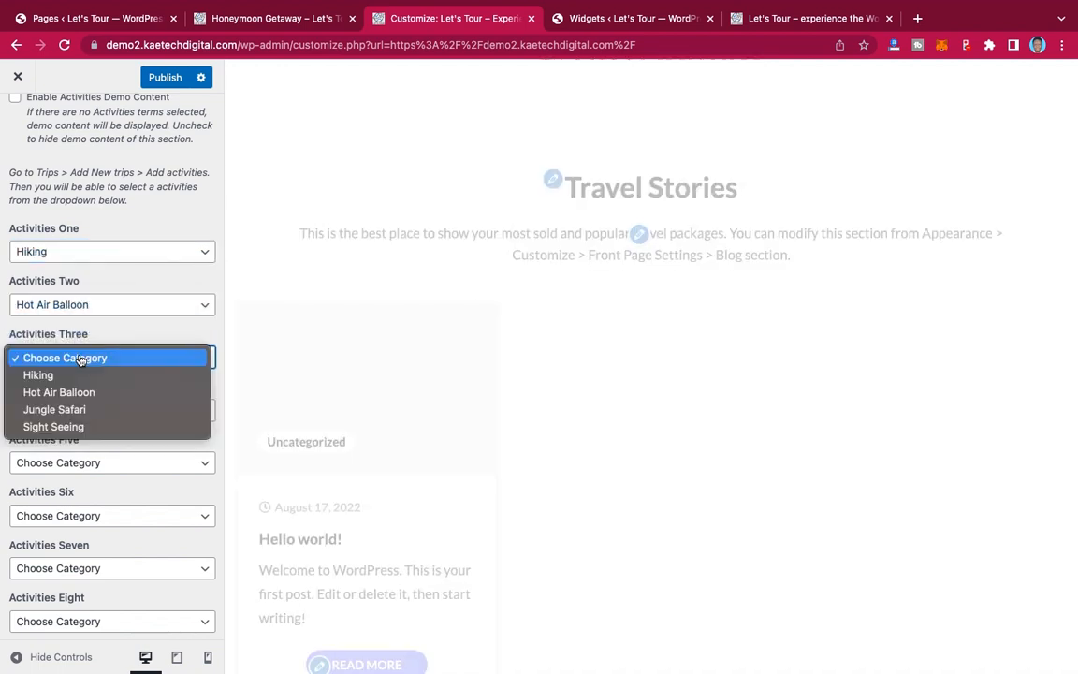
left_click(75, 412)
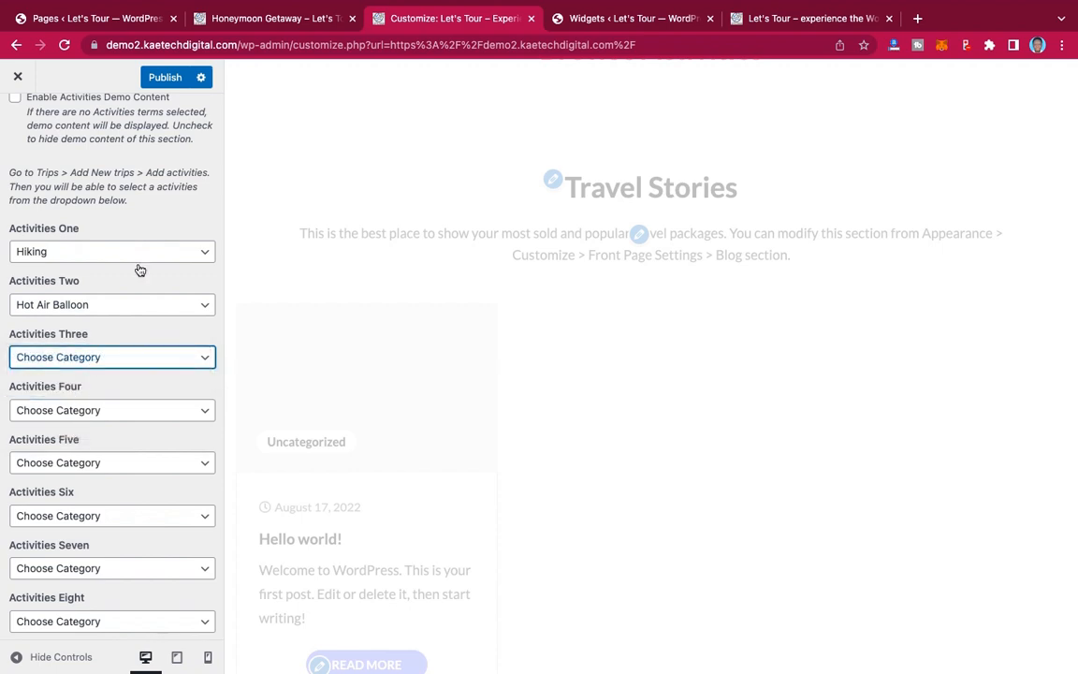
left_click(136, 358)
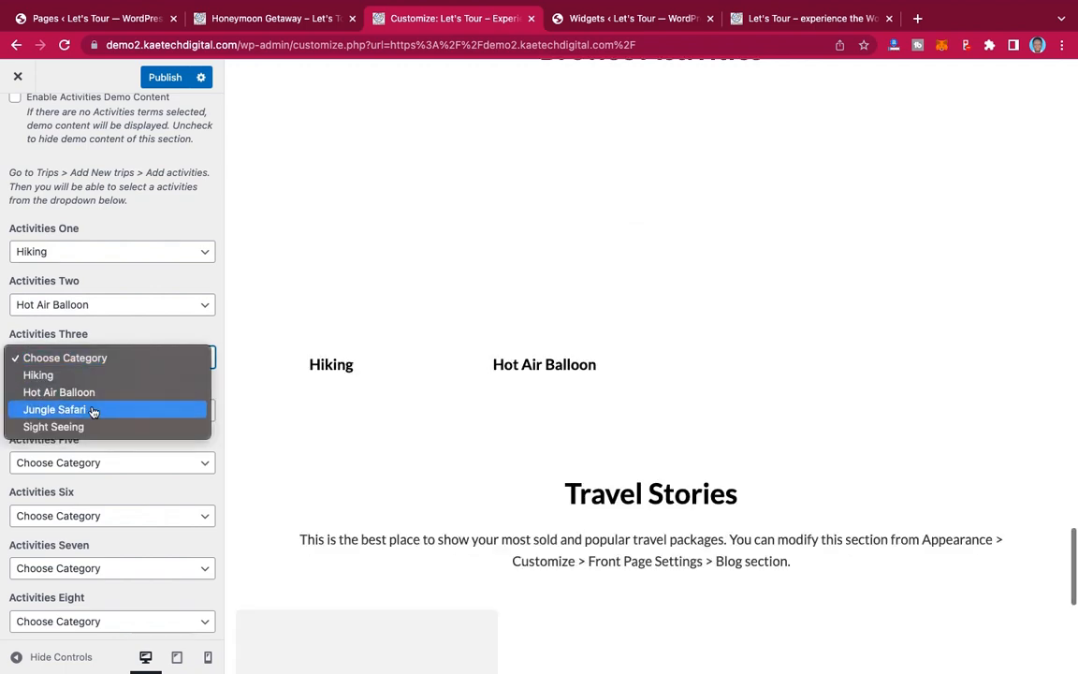
left_click(93, 410)
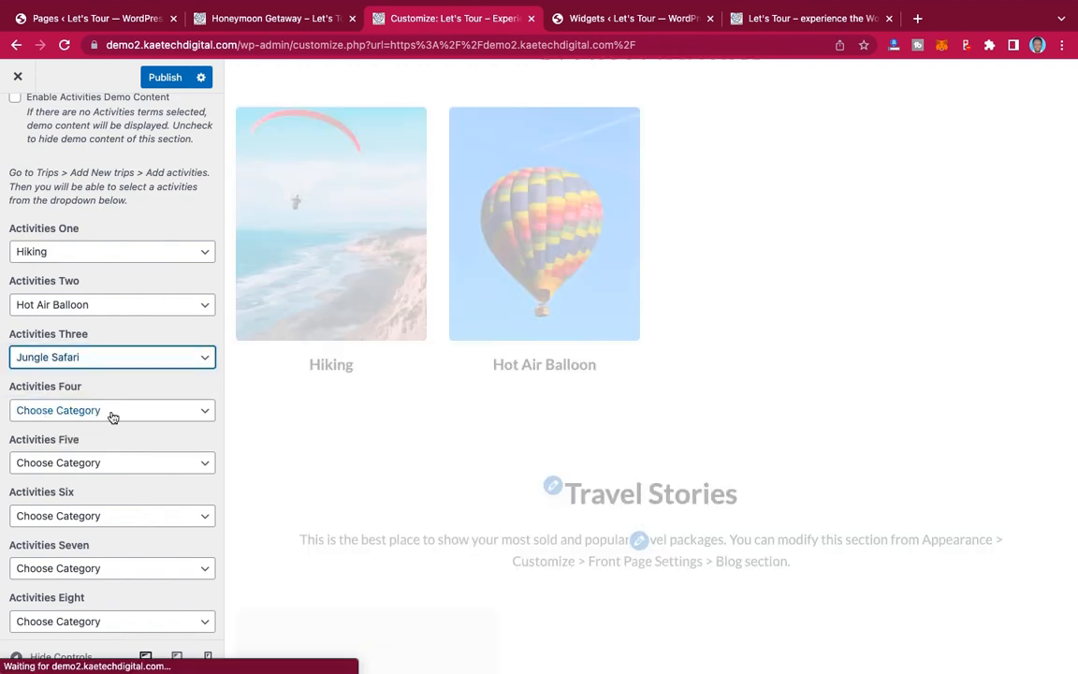
left_click(114, 412)
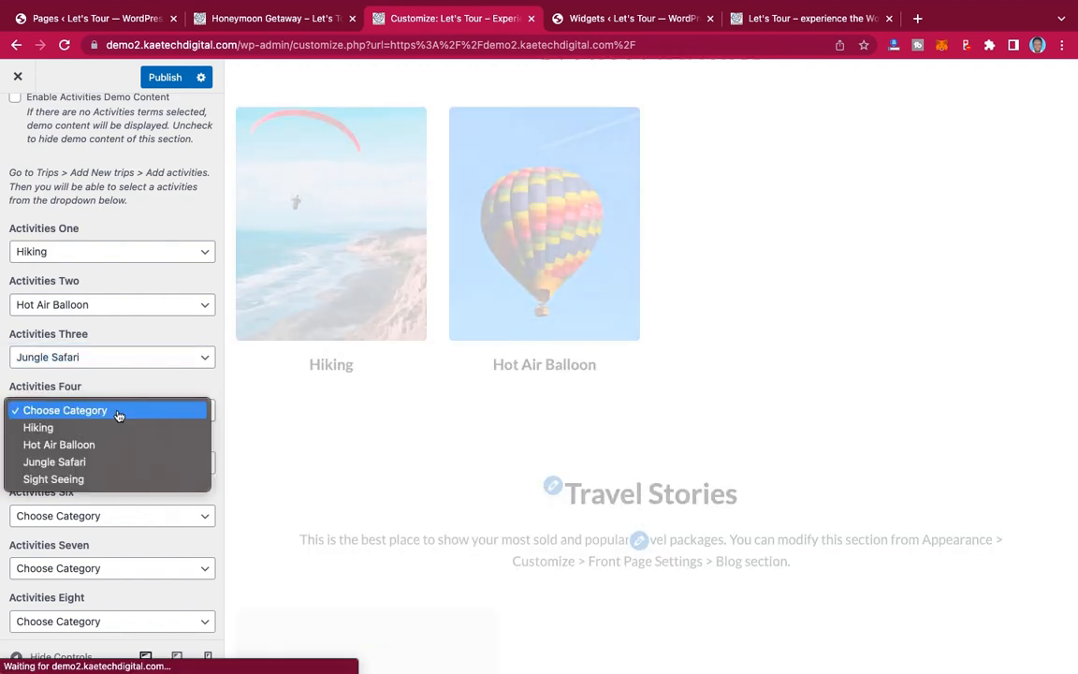
left_click(92, 483)
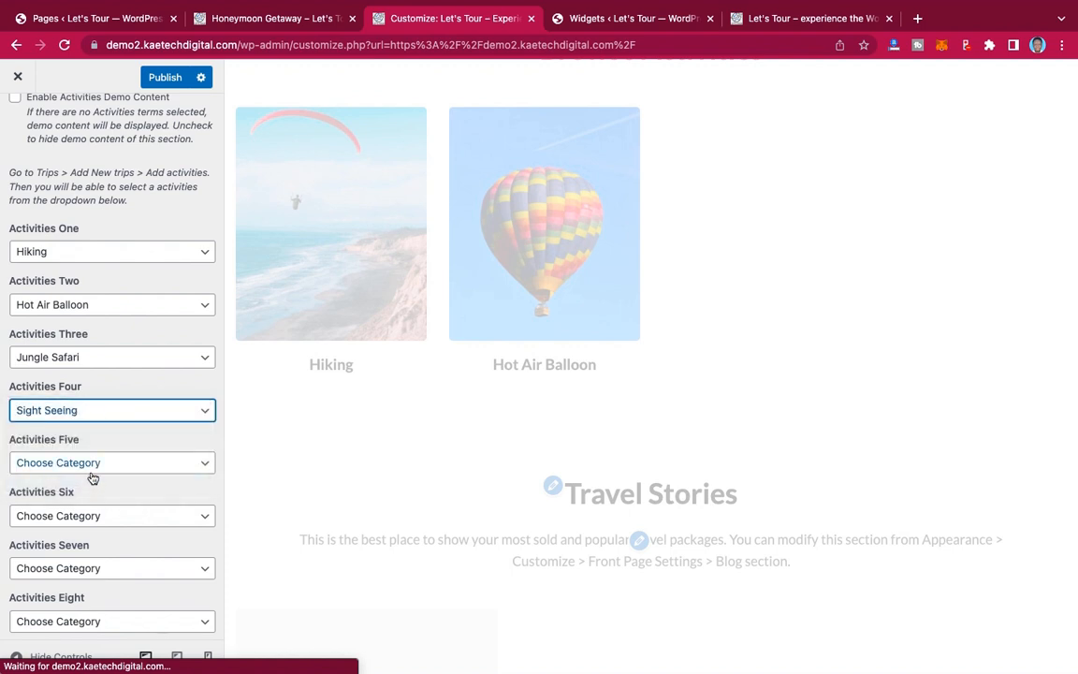
scroll(114, 389, "down", 1)
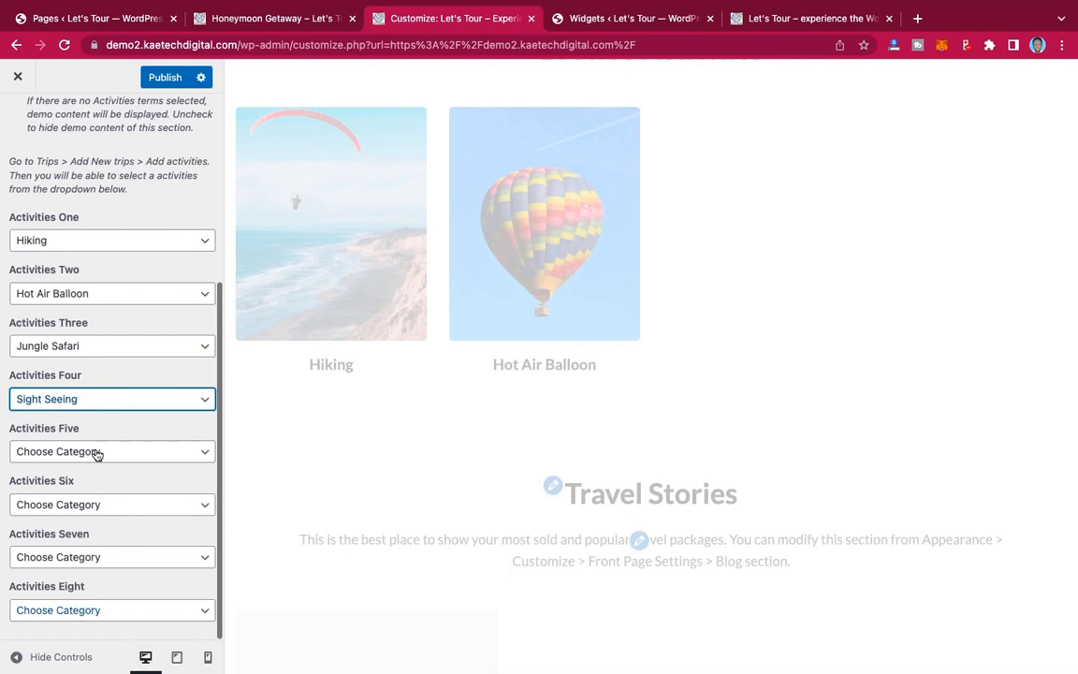
Step: Publish the Activities Section changes made in the front page settings
scroll(97, 454, "up", 2)
scroll(97, 455, "up", 1)
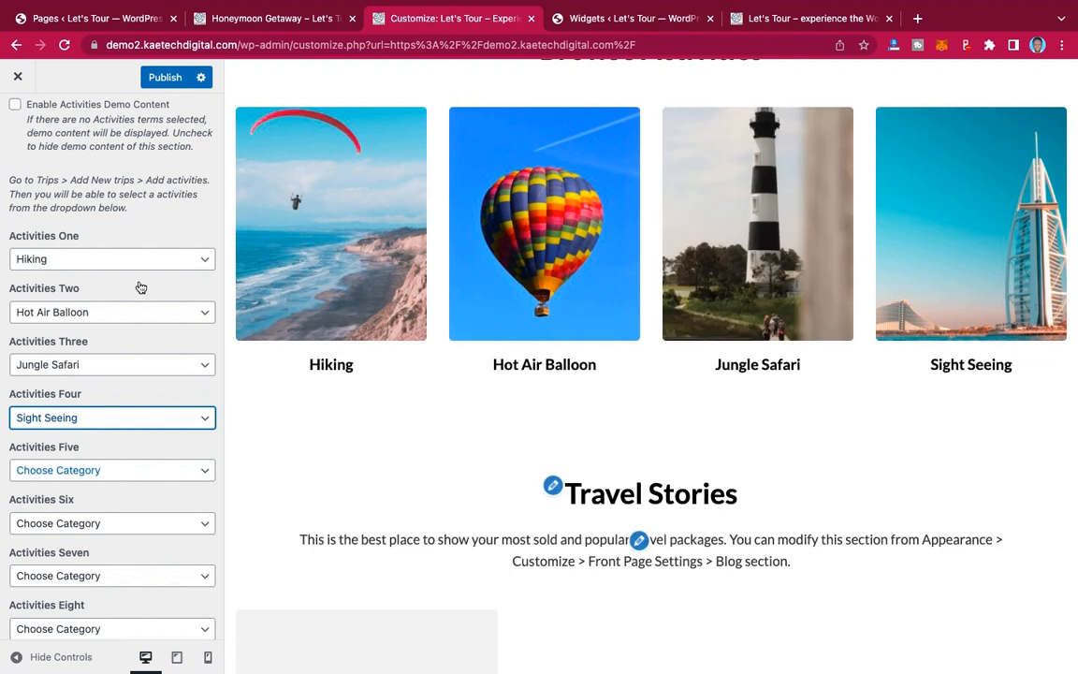
left_click(156, 79)
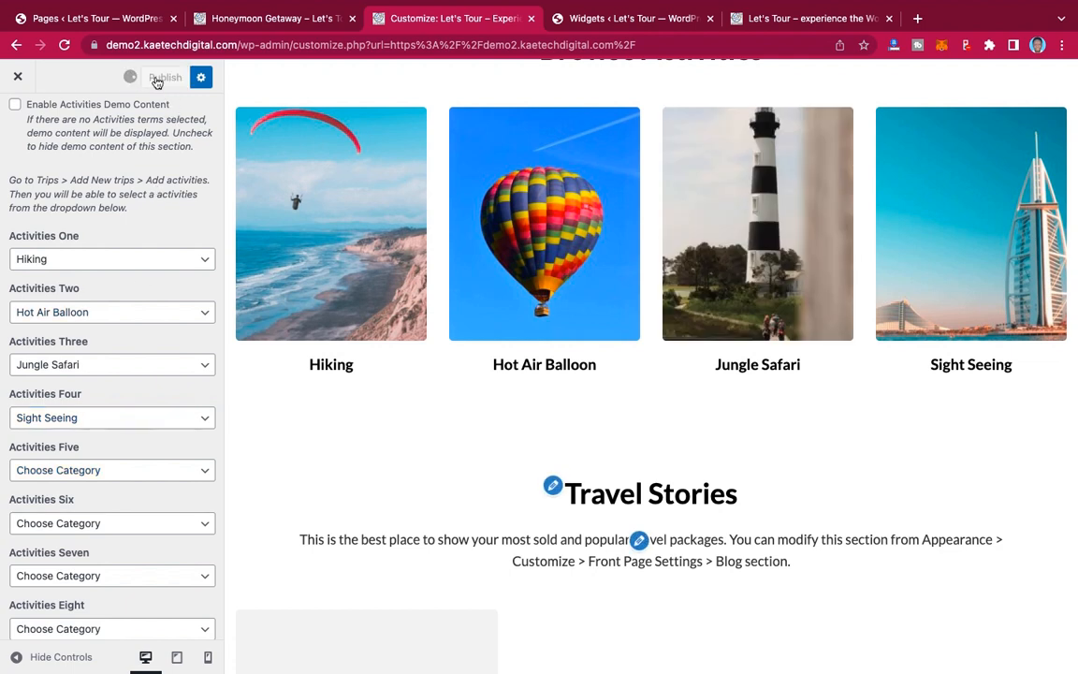
scroll(138, 191, "up", 3)
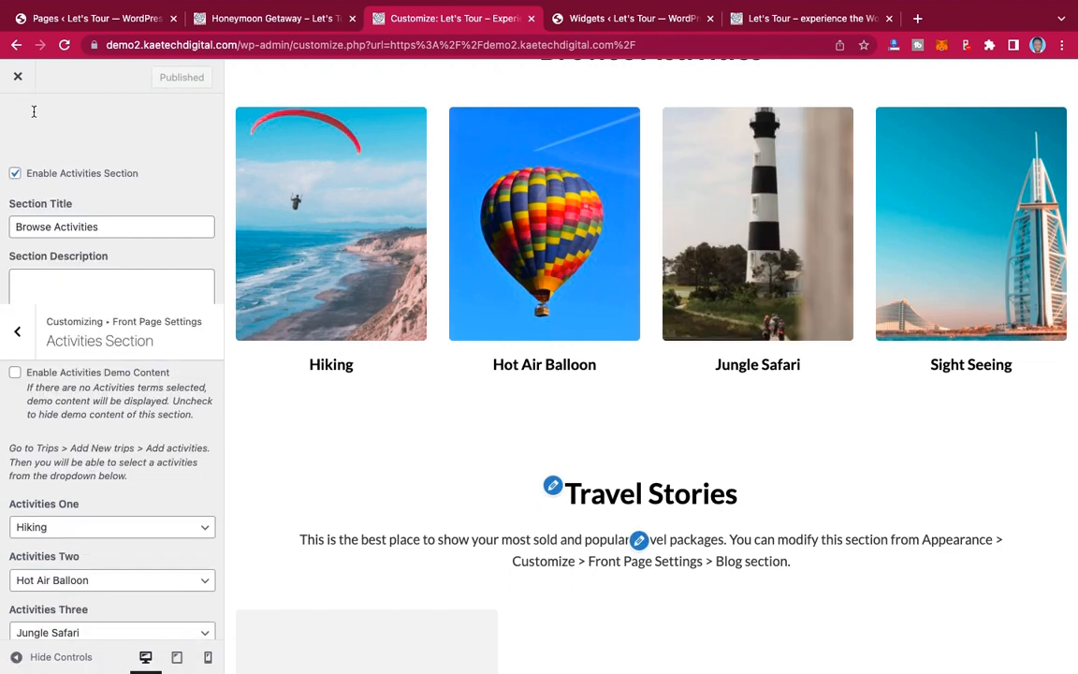
scroll(98, 174, "down", 1)
scroll(98, 175, "up", 1)
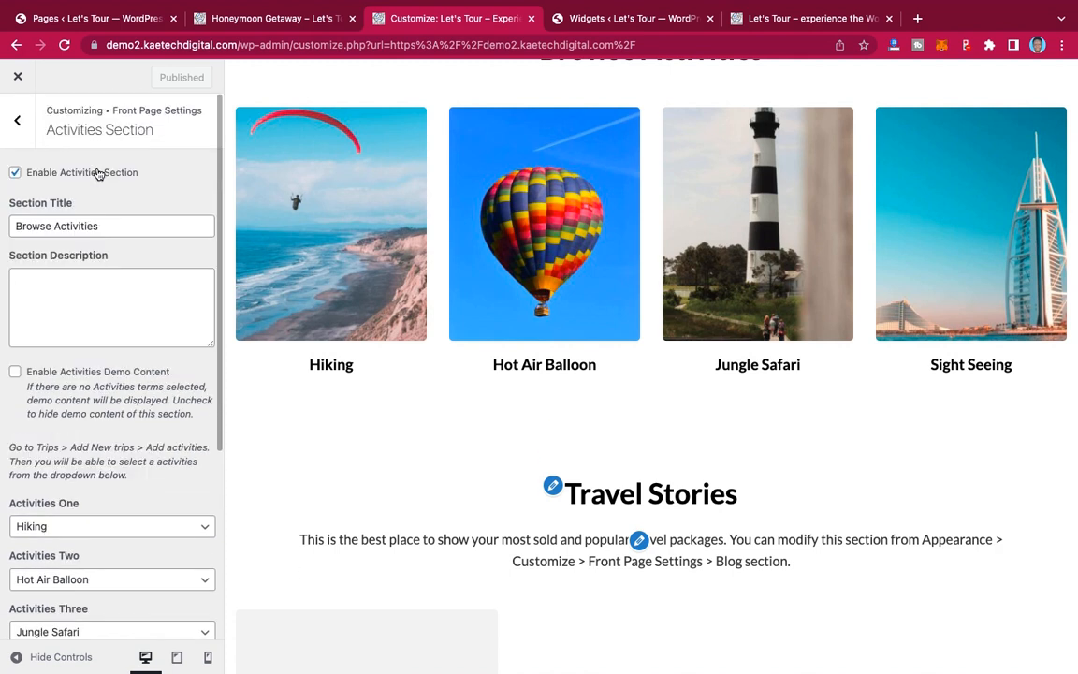
Step: Clear the sub title in the front page's Blog Section settings and publish the changes
left_click(16, 122)
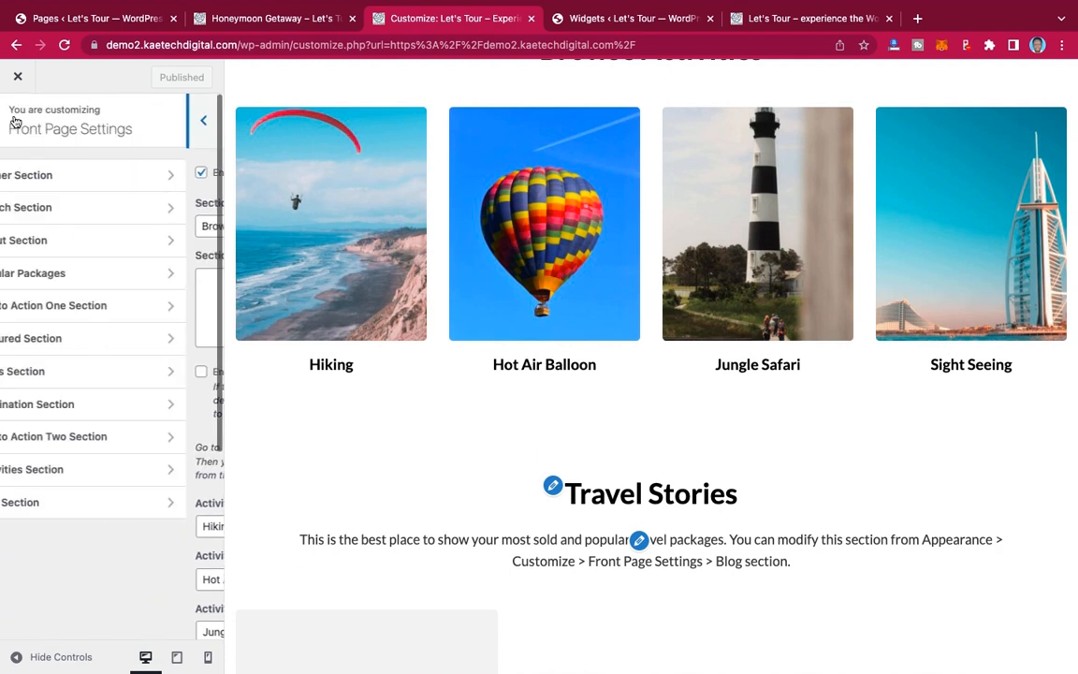
left_click(79, 506)
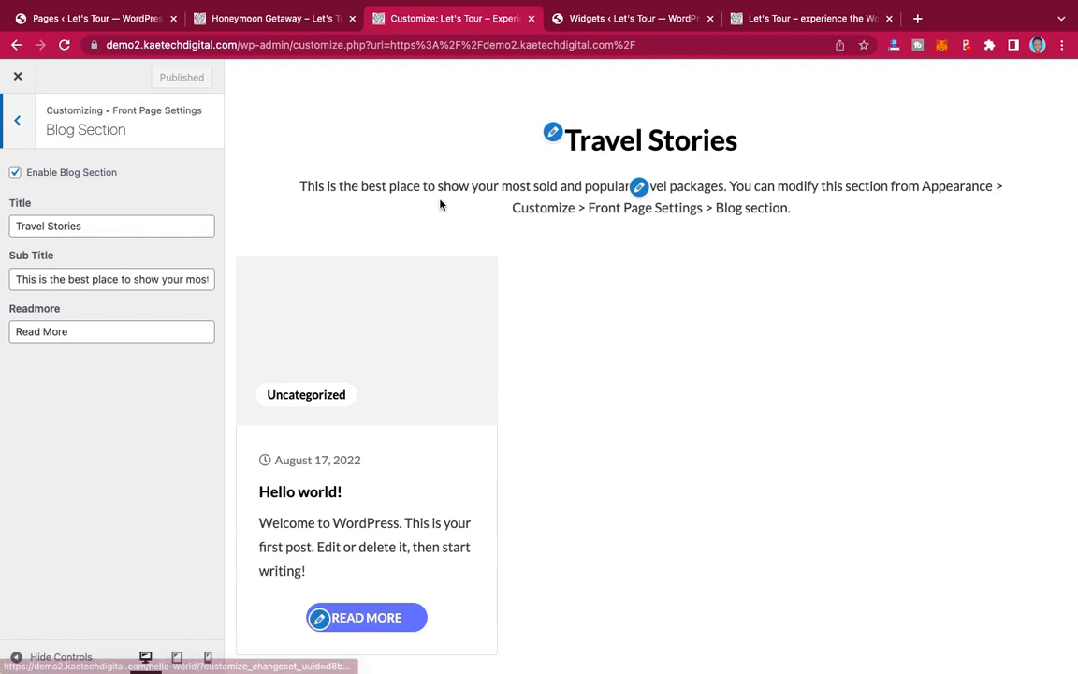
left_click(143, 279)
triple_click(144, 279)
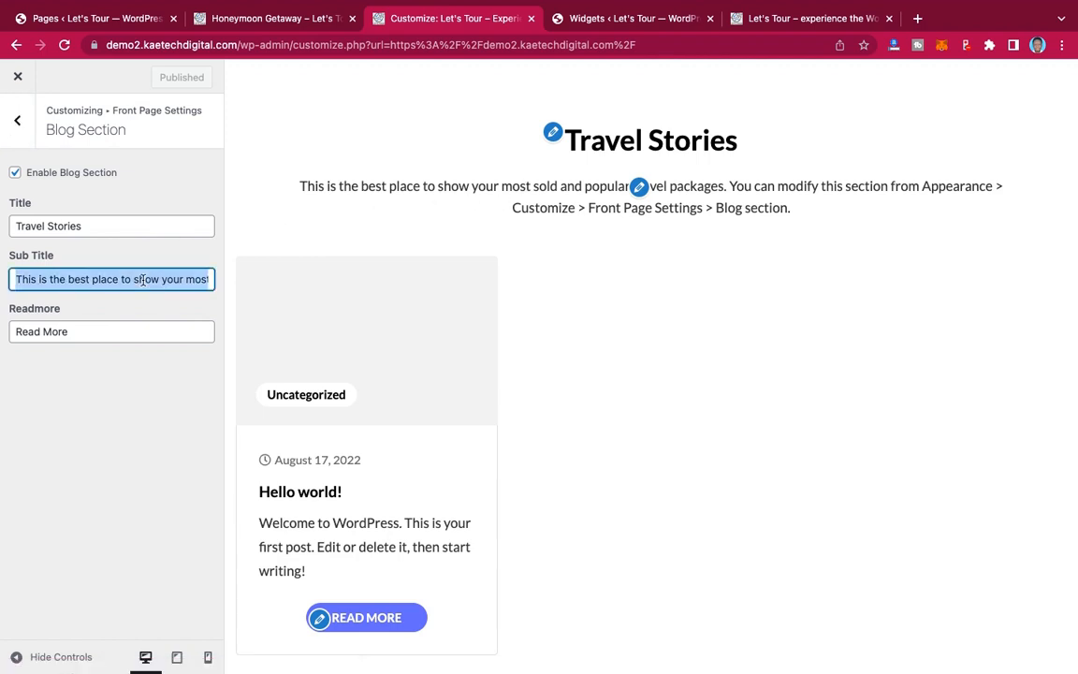
key("BackSpace")
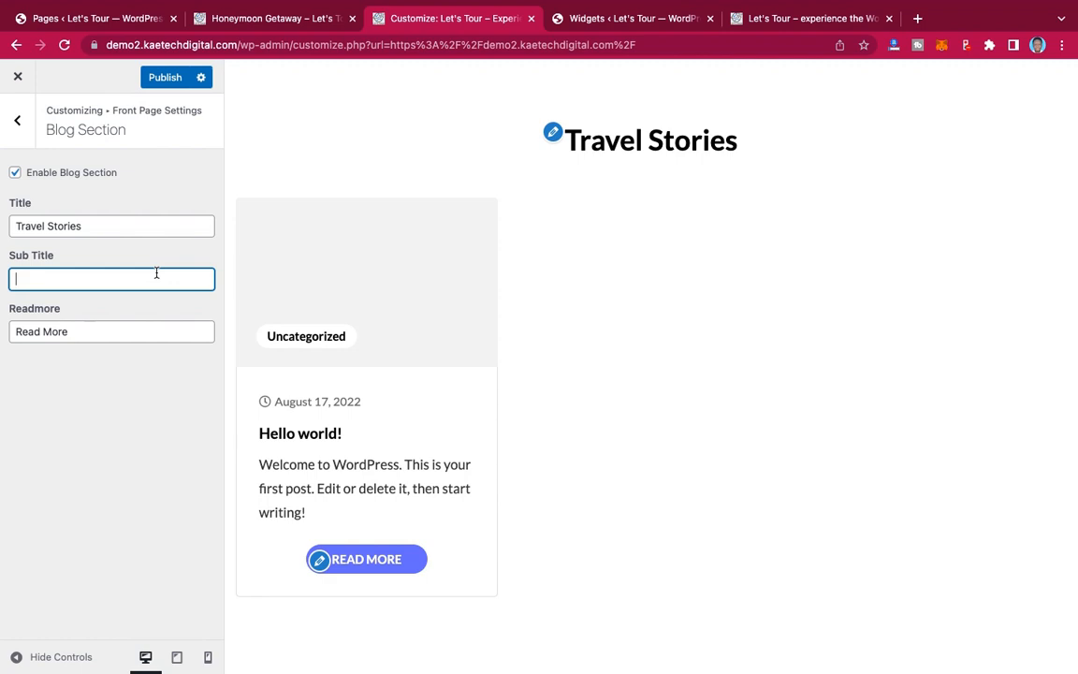
left_click(163, 80)
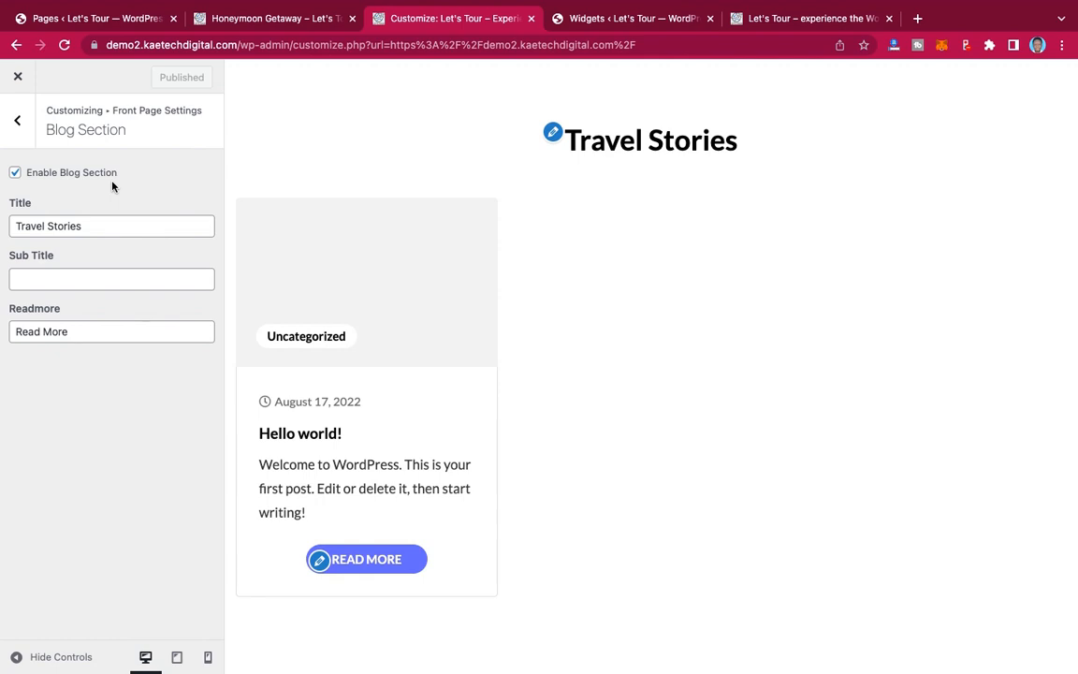
Step: Open the Customizer's Footer Settings and look over the footer options and the home page preview
left_click(18, 123)
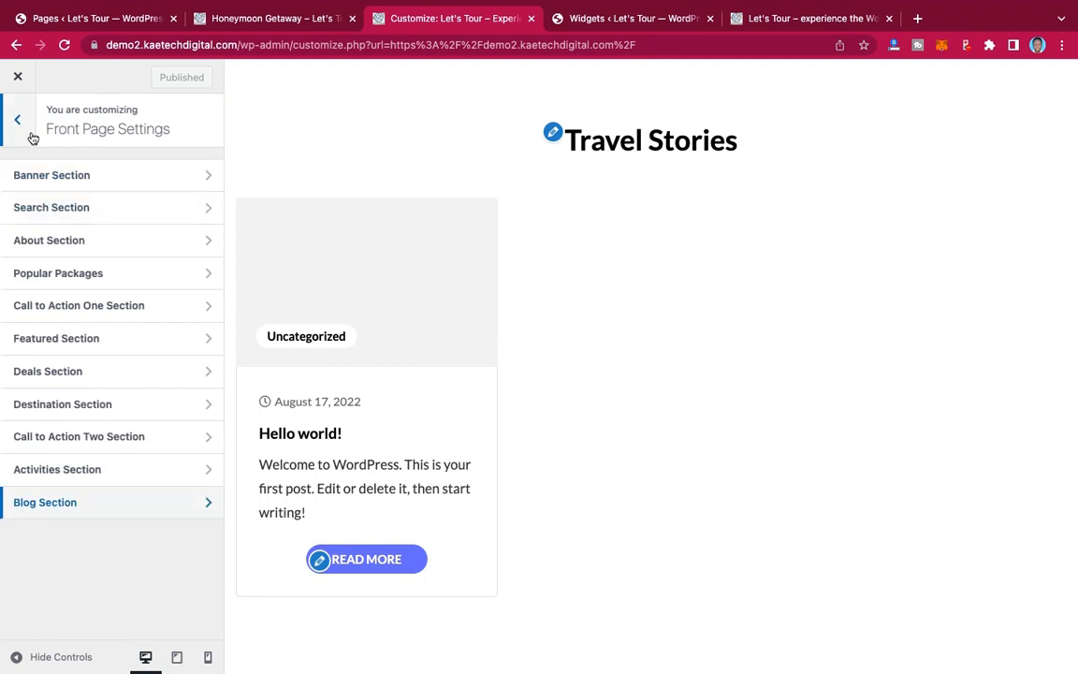
left_click(18, 80)
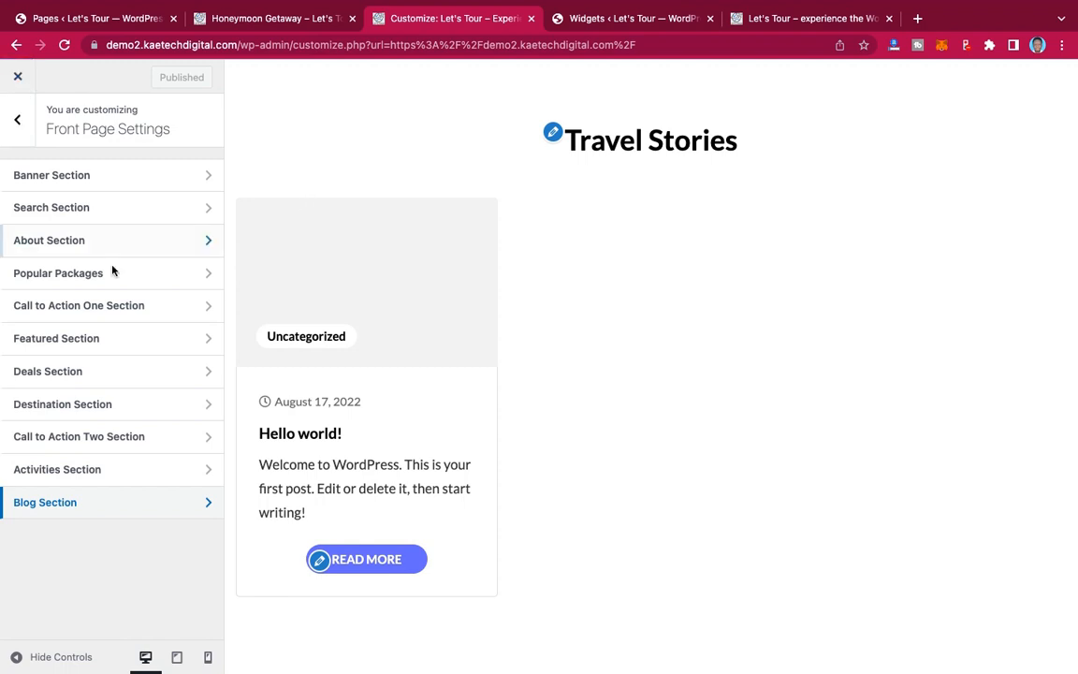
left_click(19, 123)
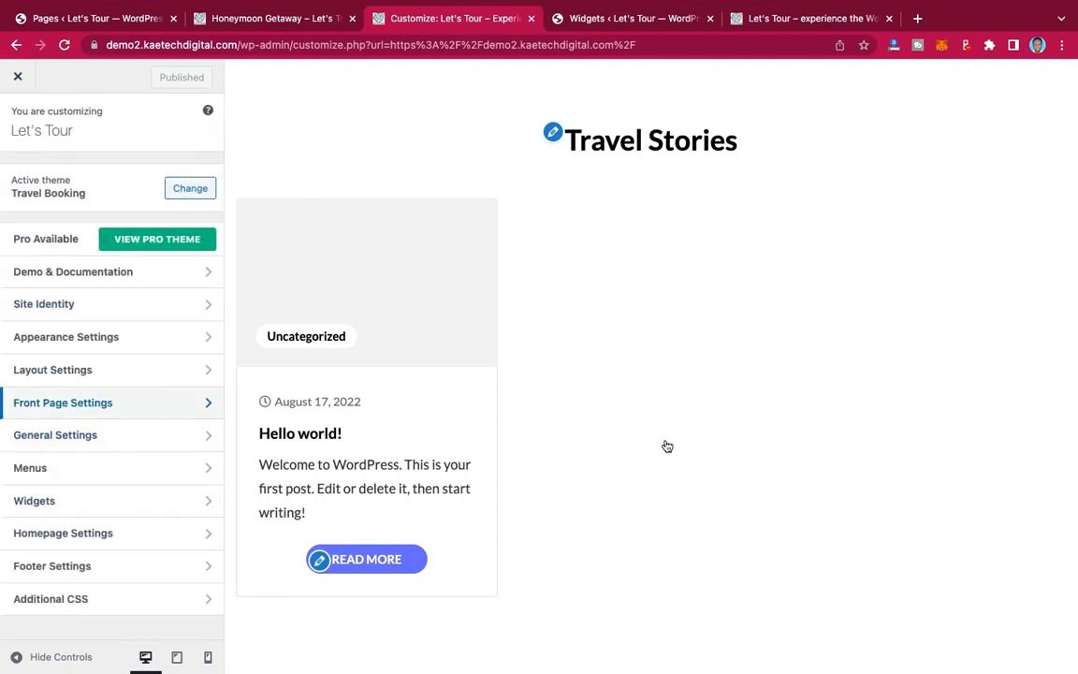
scroll(666, 446, "down", 2)
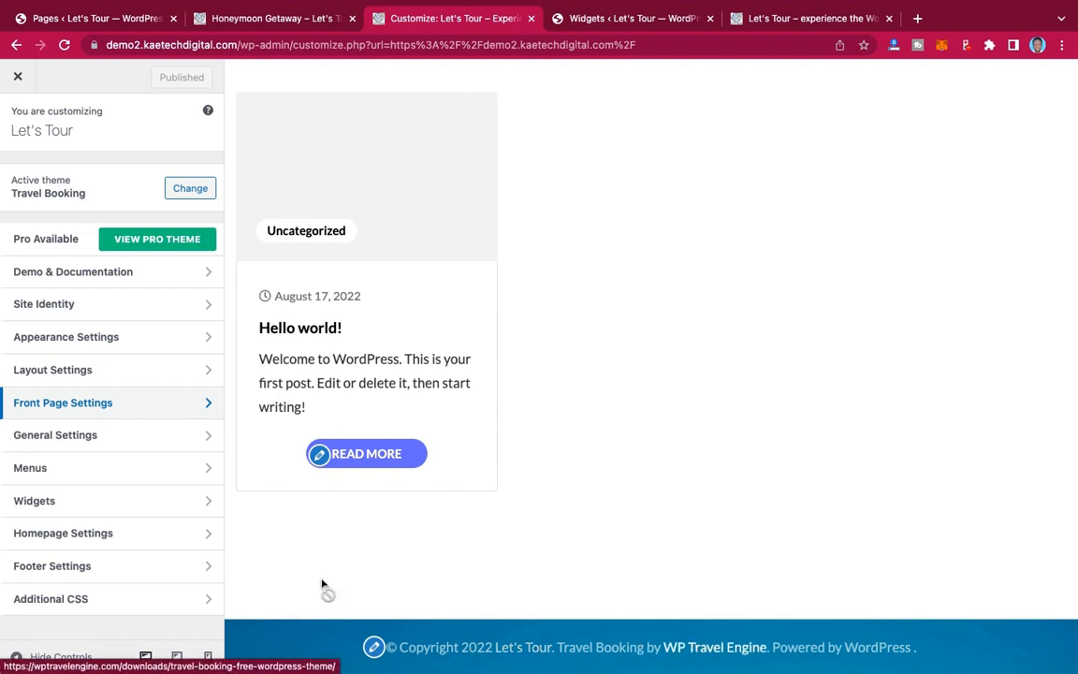
left_click(91, 568)
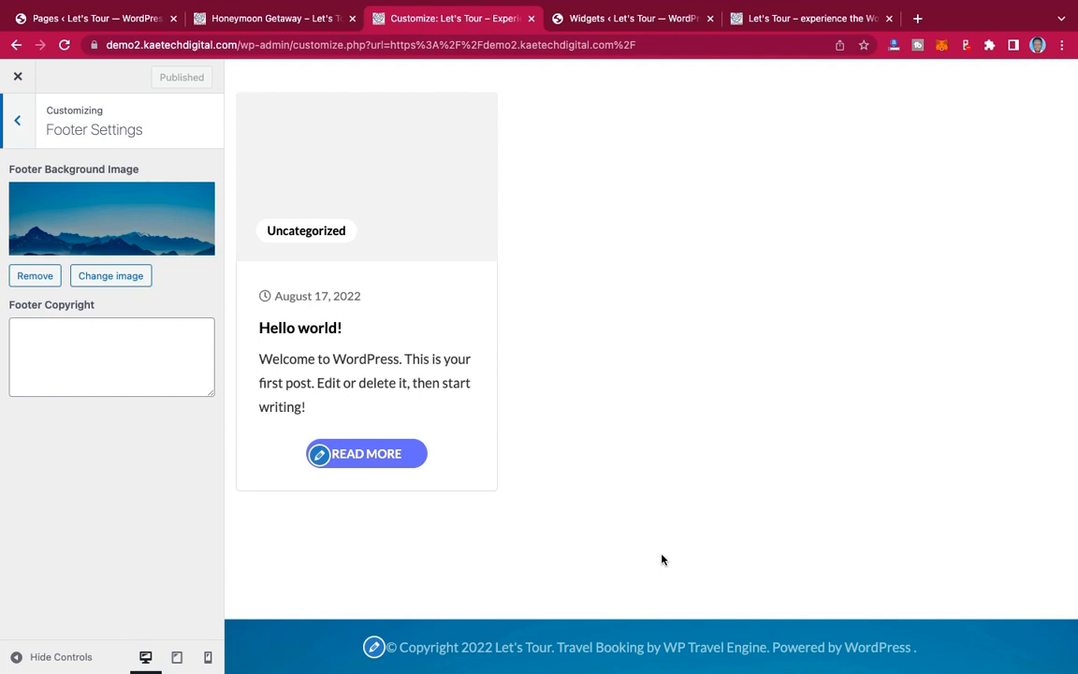
scroll(611, 599, "up", 10)
scroll(611, 599, "up", 15)
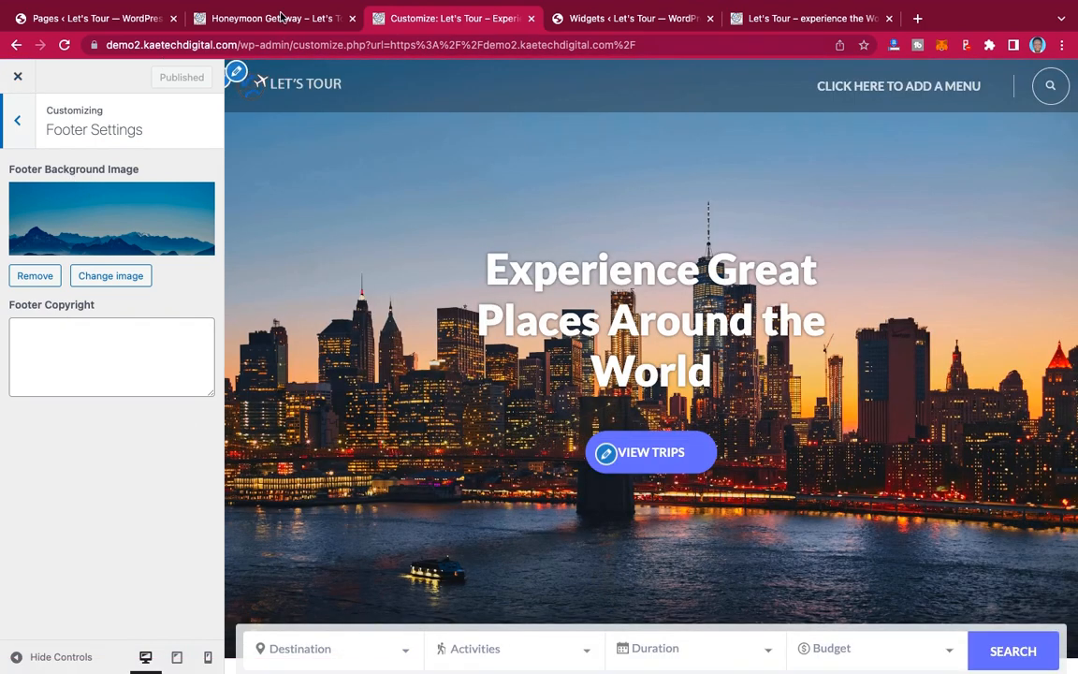
Step: Open the live home page from the trip page and review its sections from the banner down to Latest Articles
left_click(282, 18)
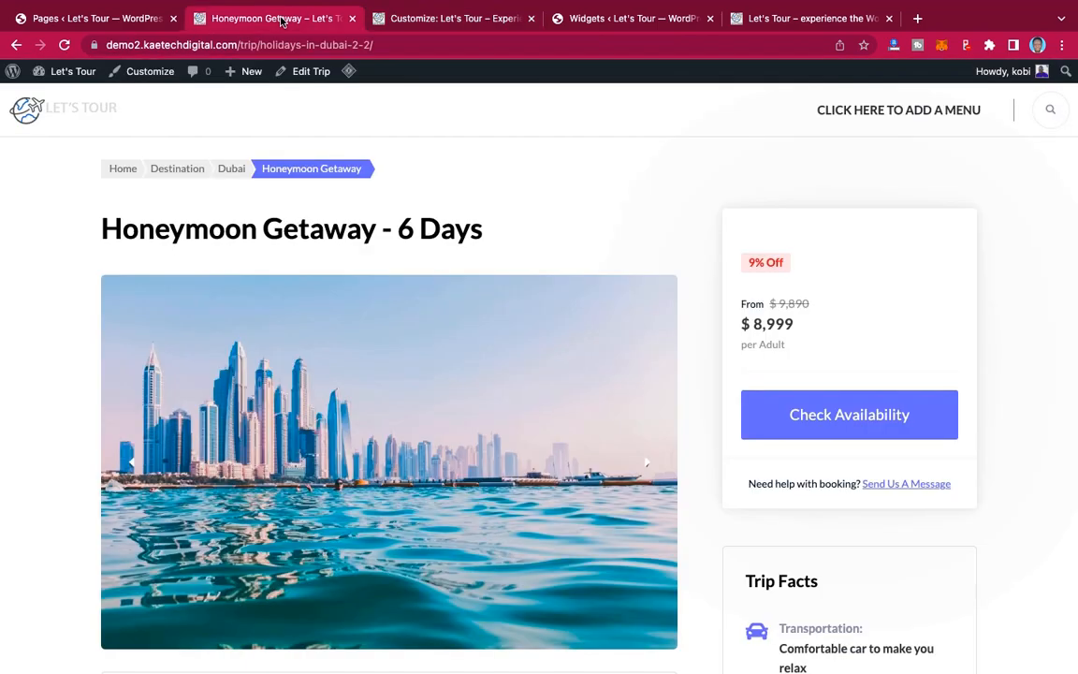
left_click(82, 111)
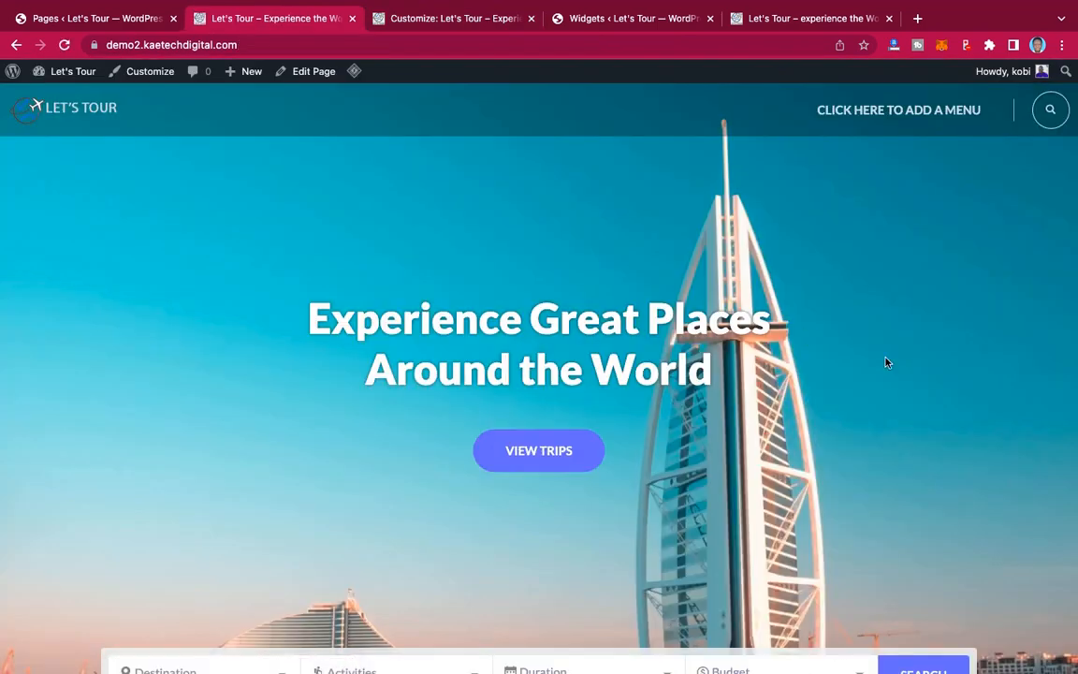
scroll(888, 363, "down", 6)
scroll(887, 363, "down", 8)
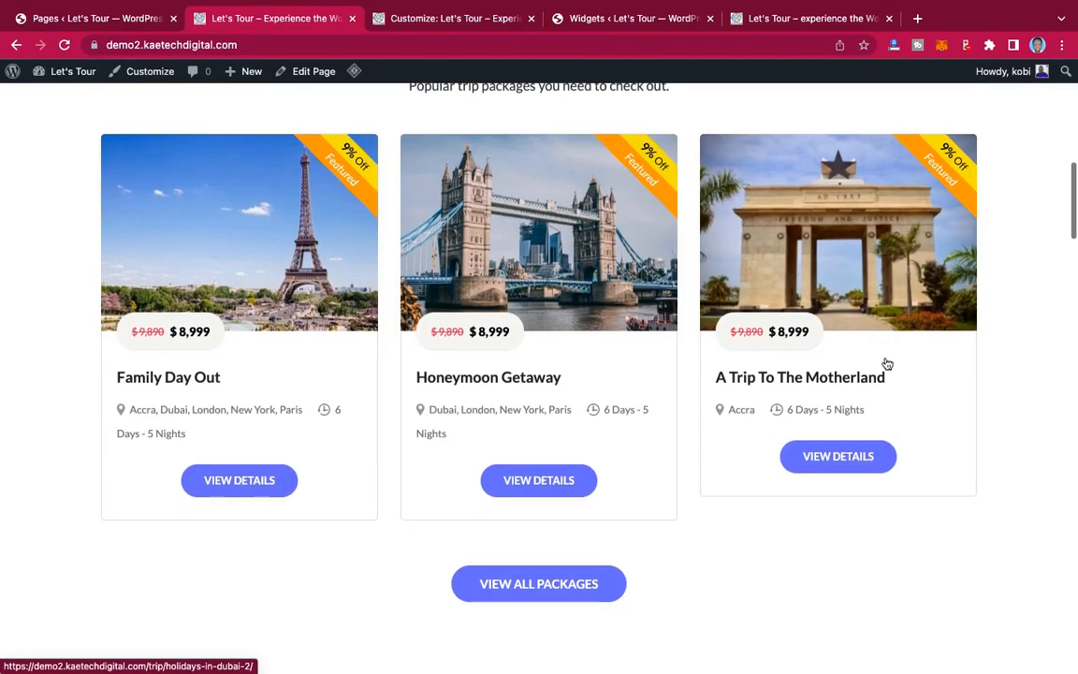
scroll(886, 364, "down", 10)
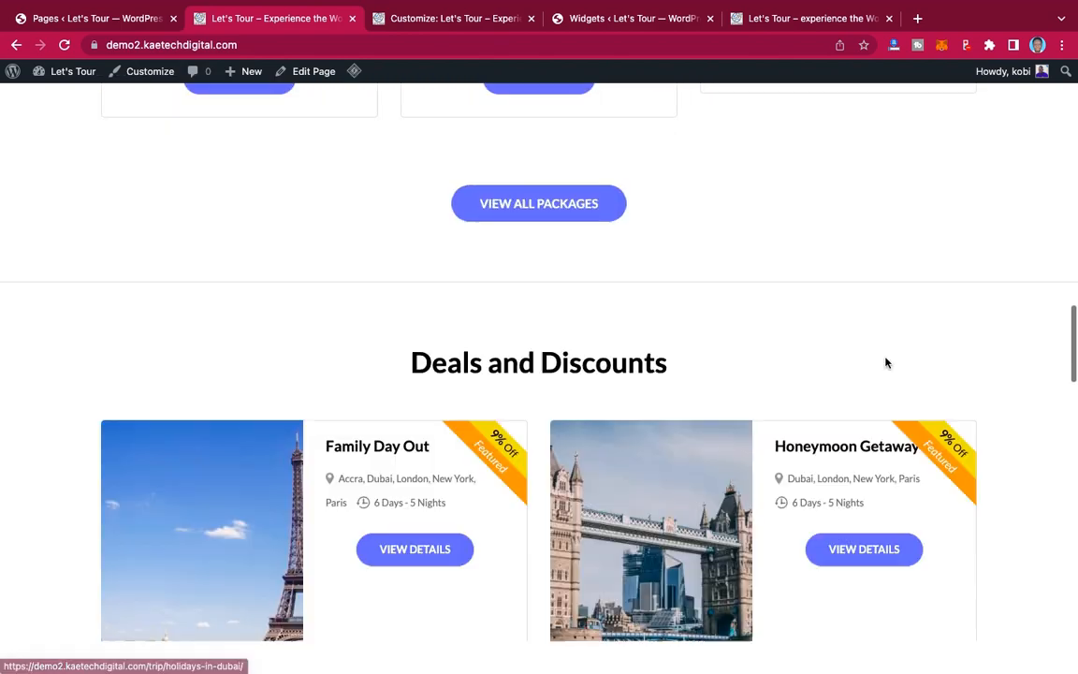
scroll(886, 363, "down", 10)
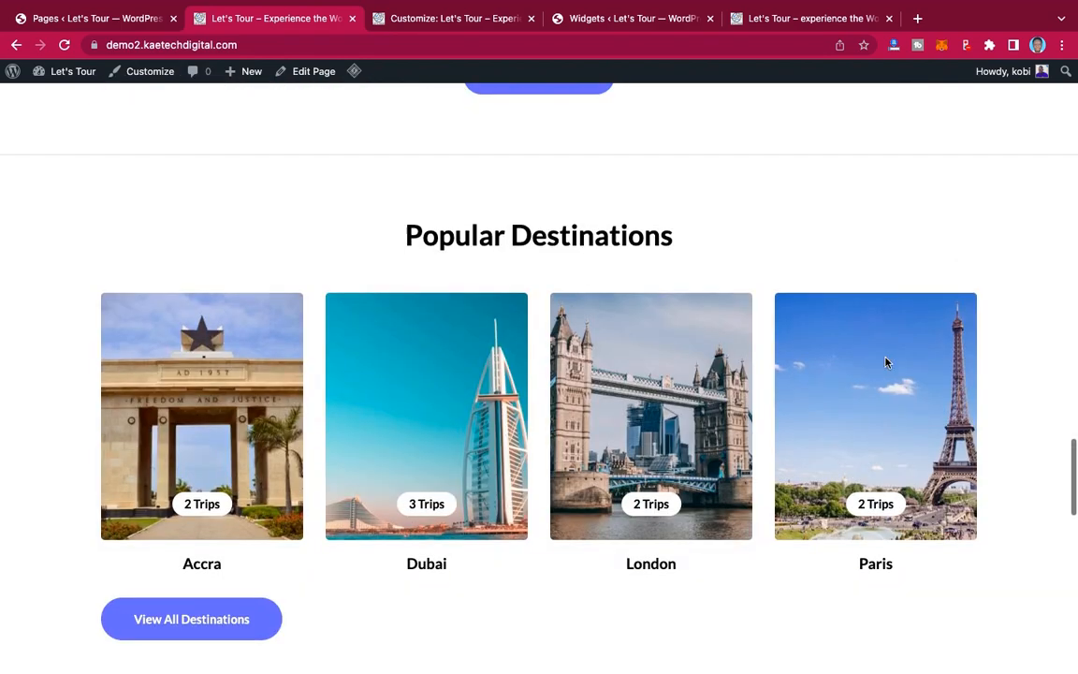
scroll(886, 363, "down", 5)
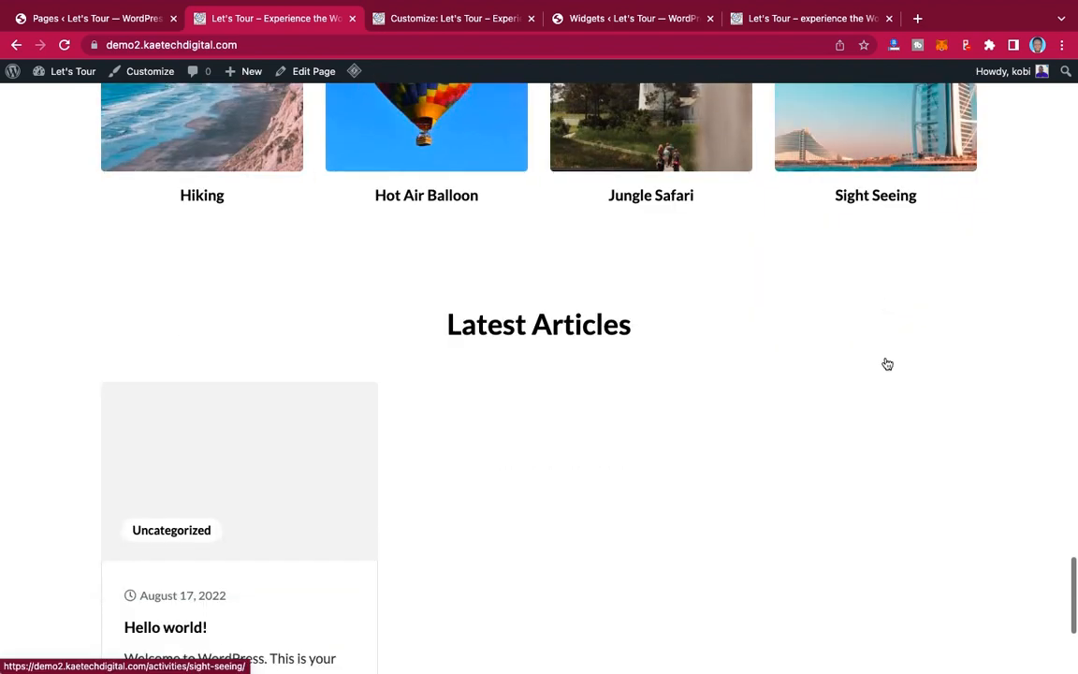
scroll(886, 363, "up", 3)
scroll(886, 364, "down", 3)
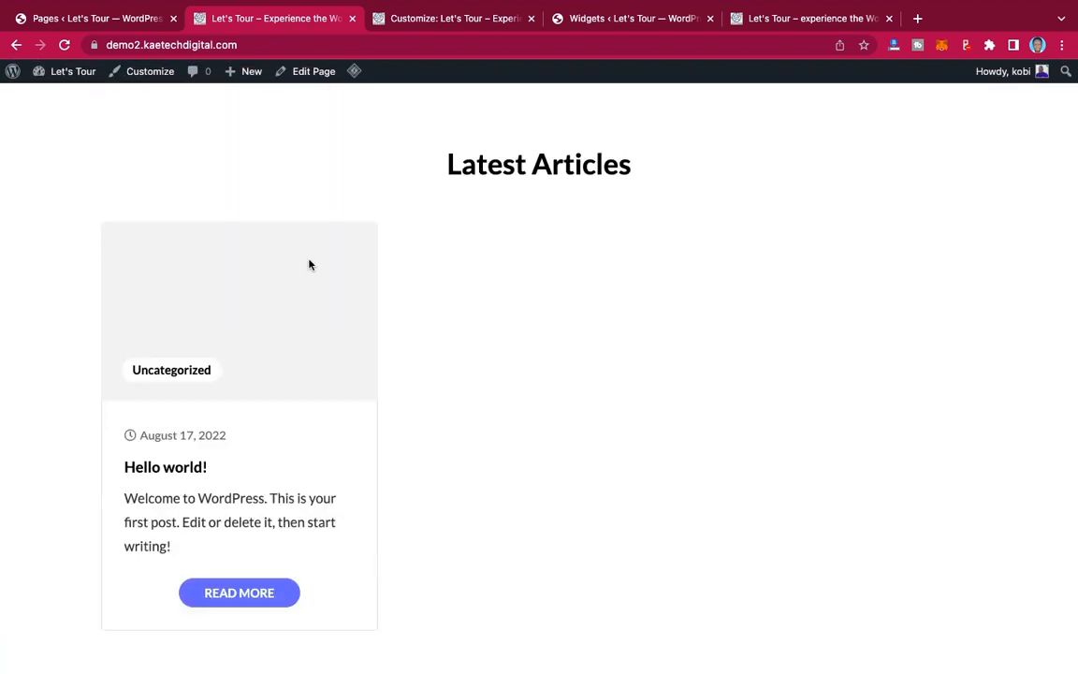
scroll(811, 481, "up", 5)
scroll(813, 480, "down", 4)
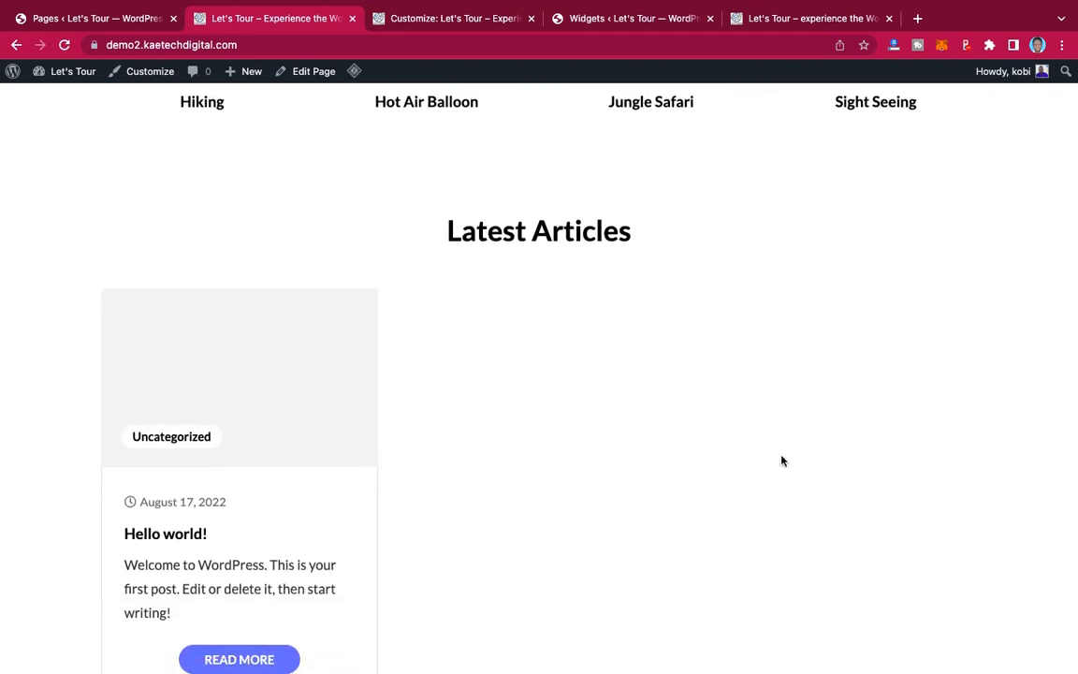
scroll(783, 461, "up", 15)
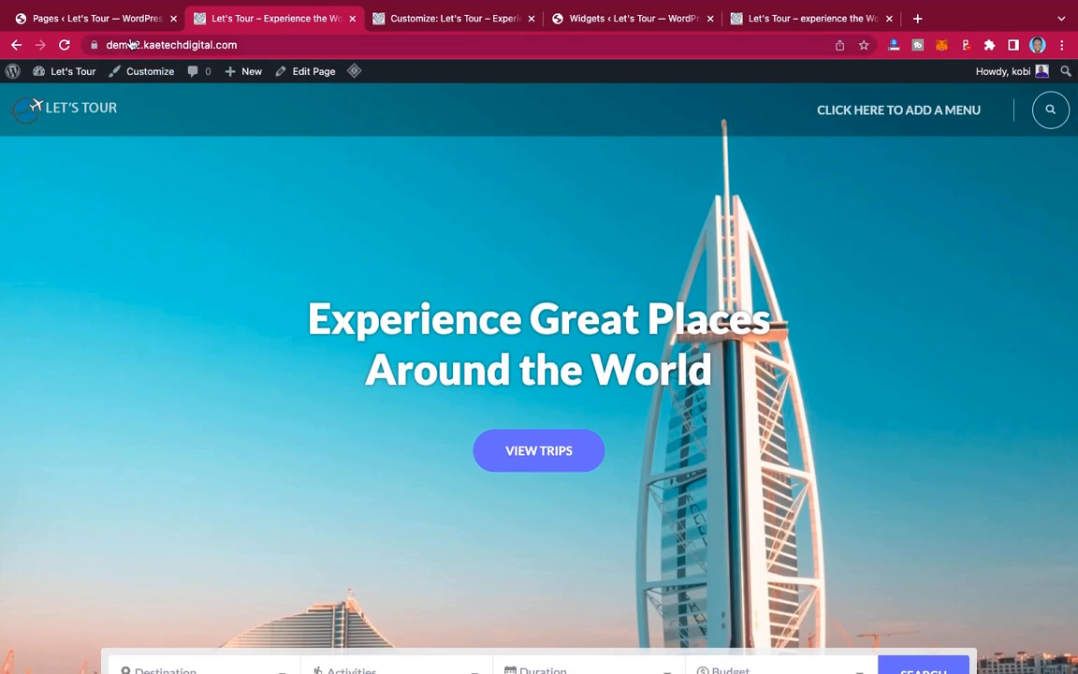
Step: Close the Customizer and start a new page from the WordPress dashboard
left_click(405, 18)
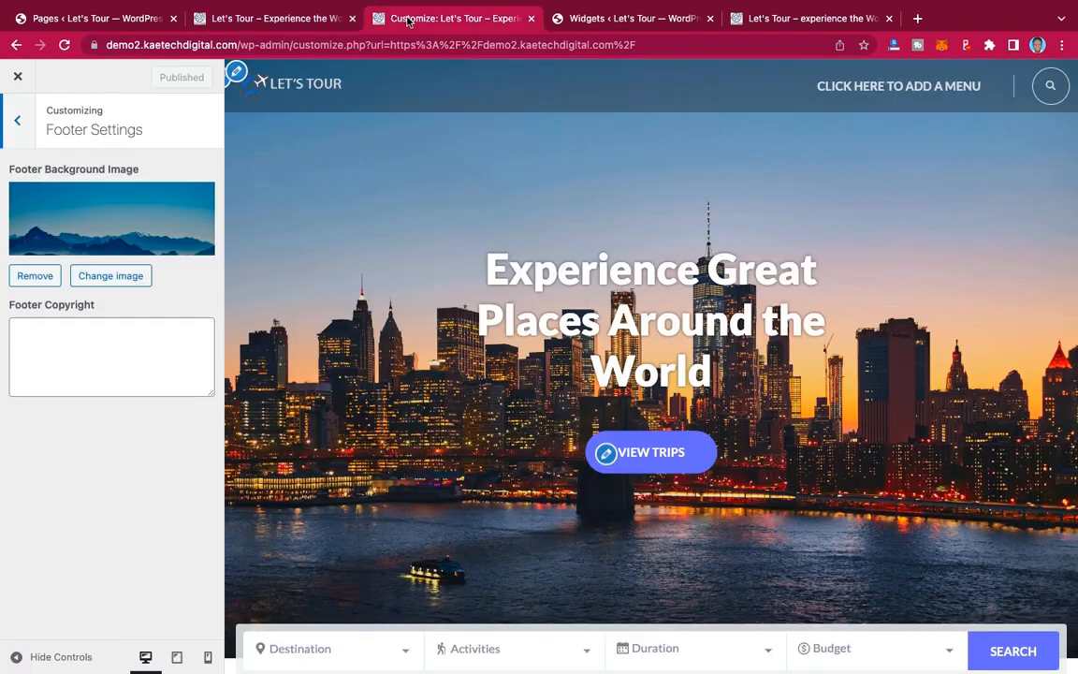
left_click(18, 79)
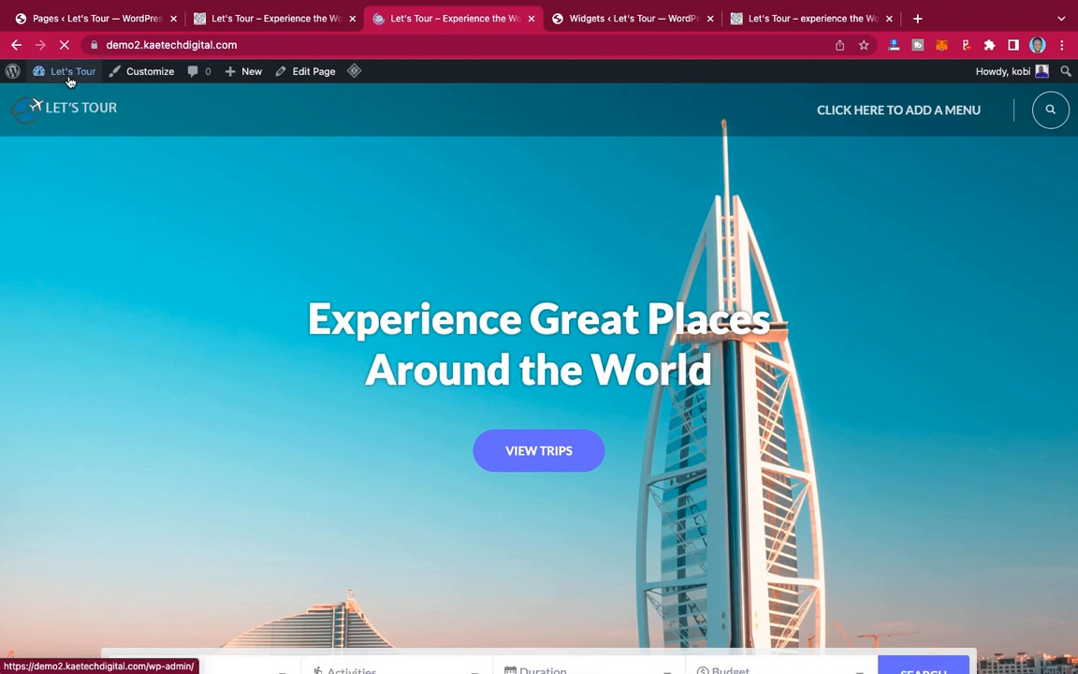
mouse_move(56, 71)
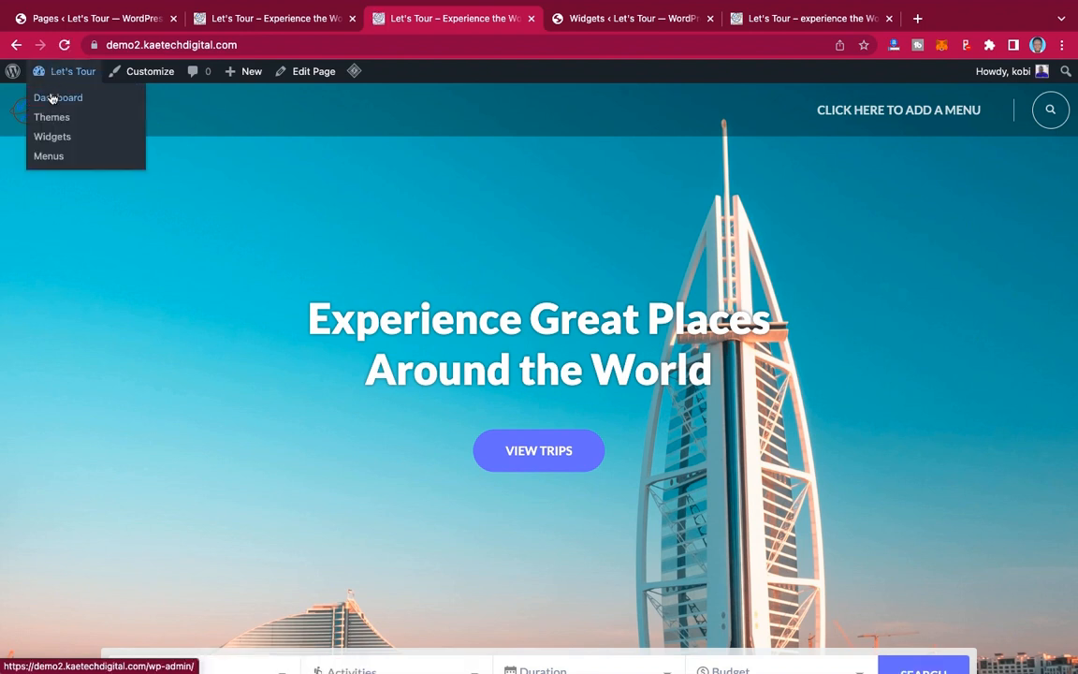
left_click(52, 97)
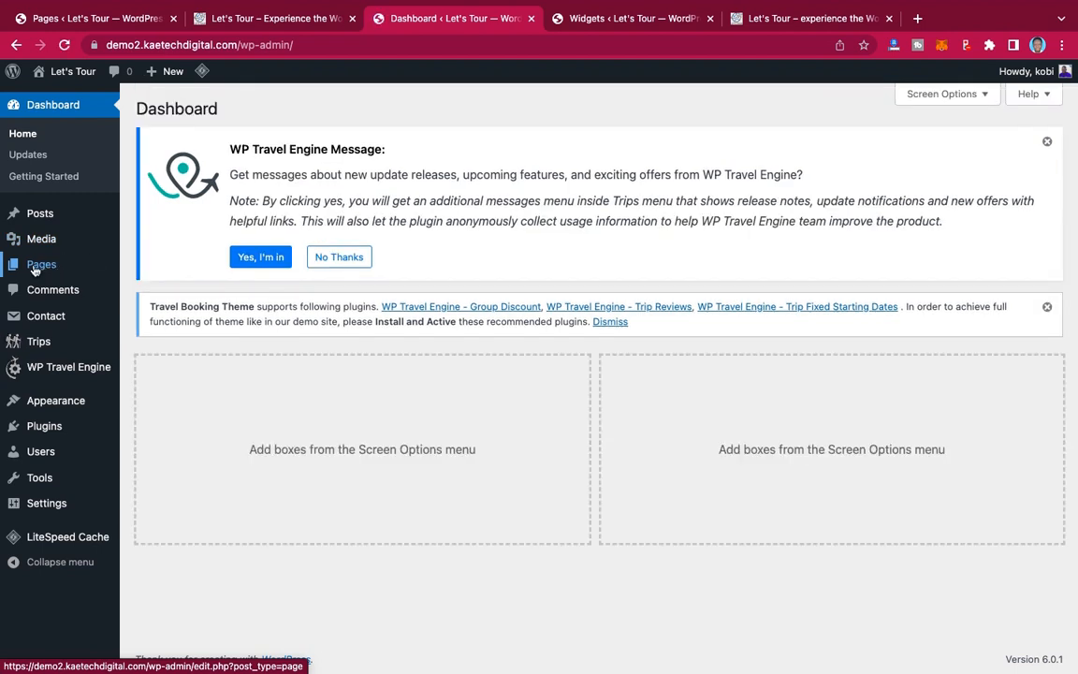
mouse_move(45, 270)
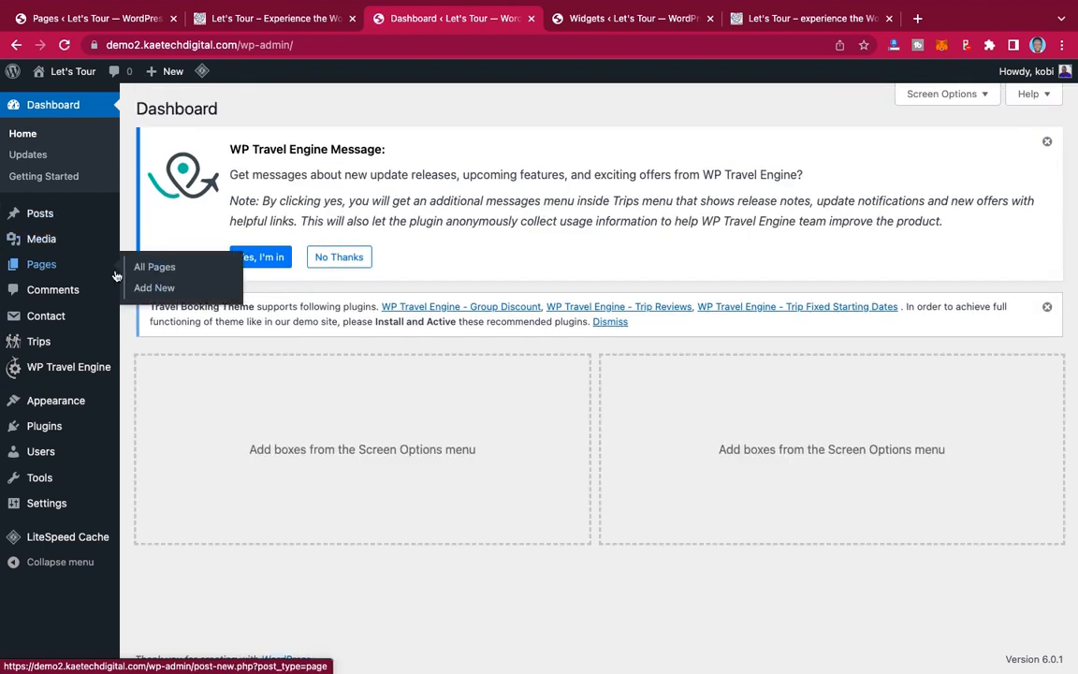
left_click(150, 288)
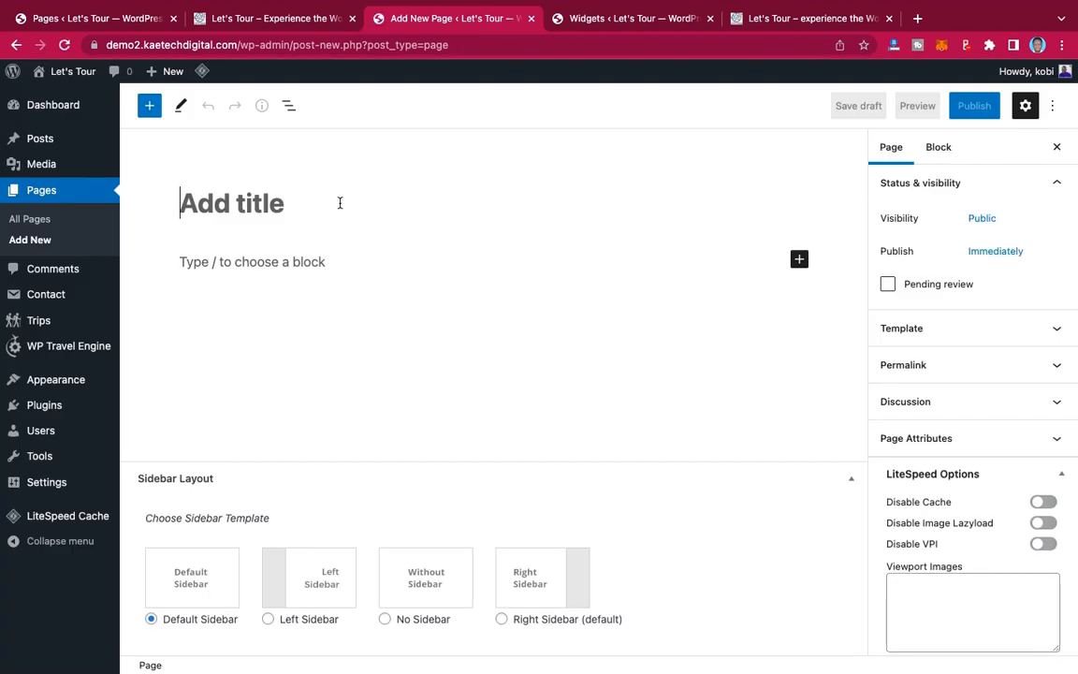
Step: Title the new page Blog and publish it
type("BL")
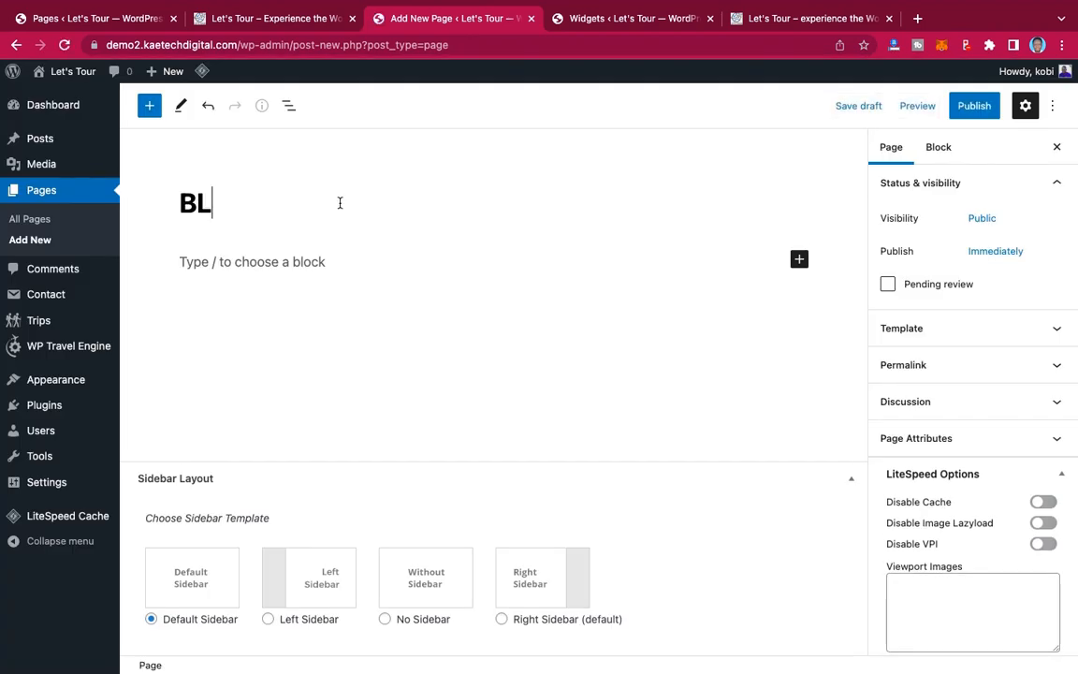
type("OG")
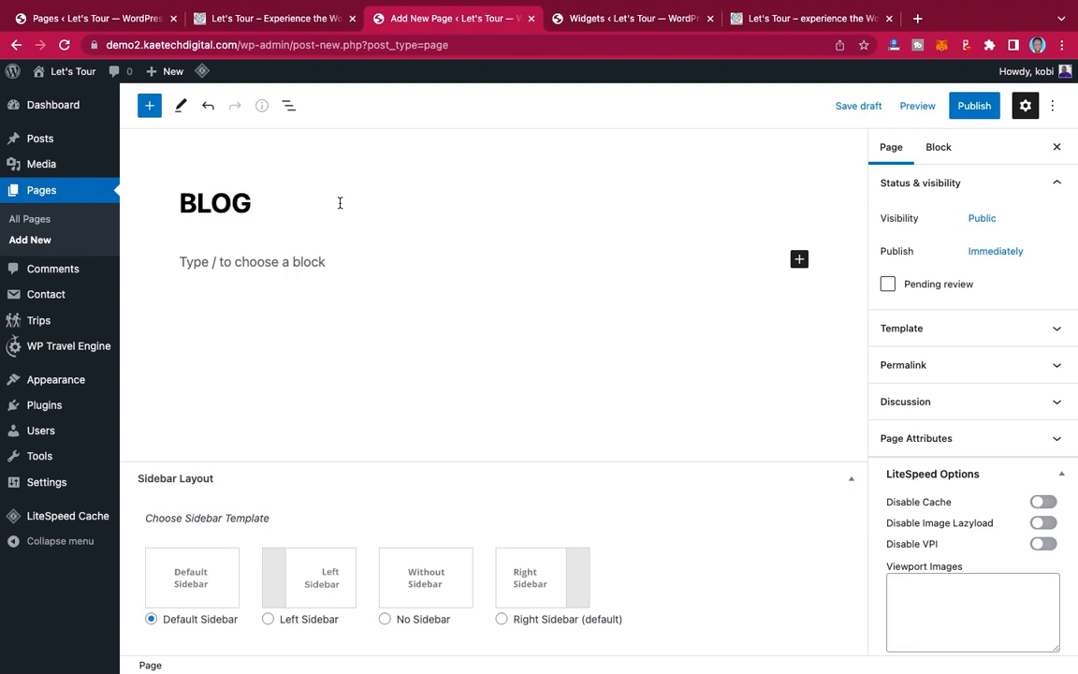
key("BackSpace")
key("BackSpace")
key("BackSpace")
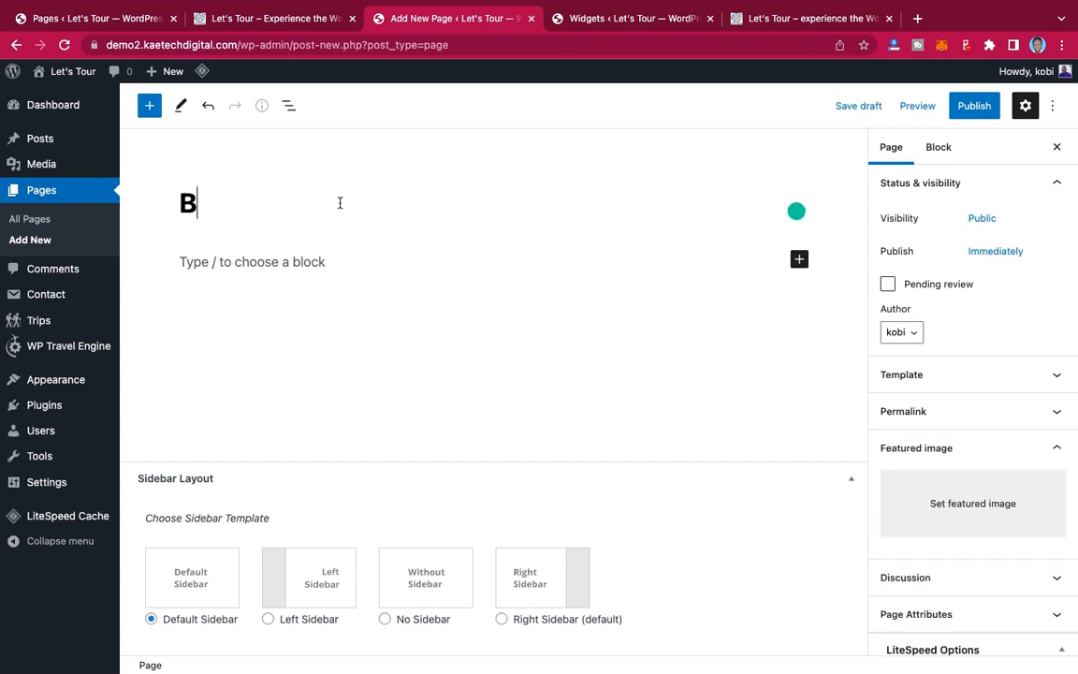
type("log")
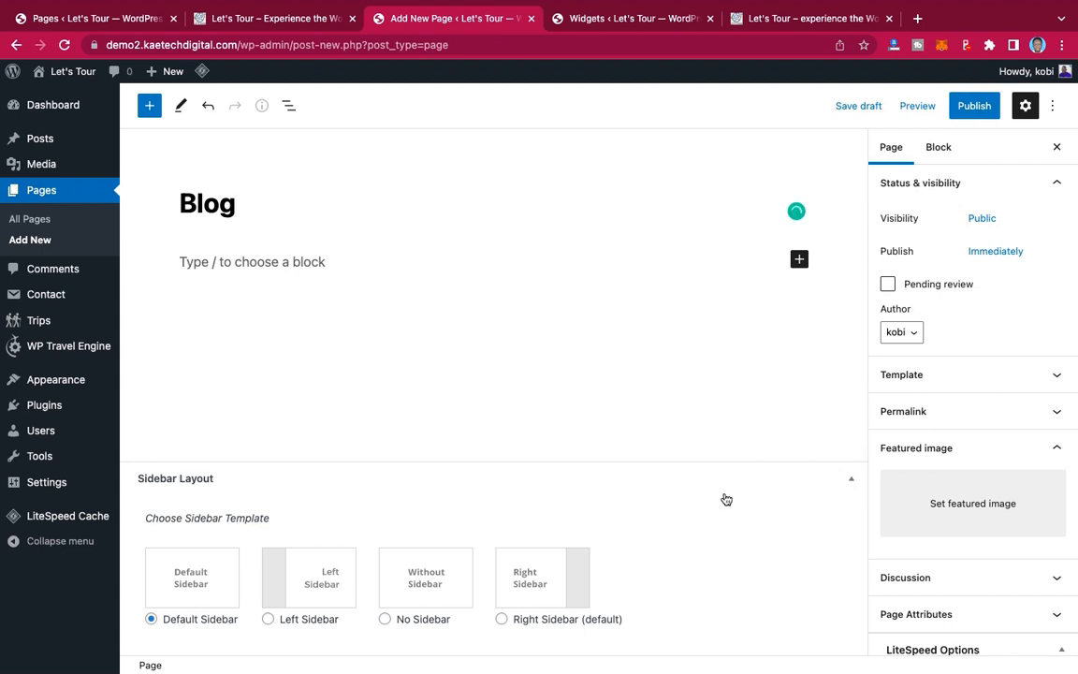
left_click(973, 110)
left_click(953, 105)
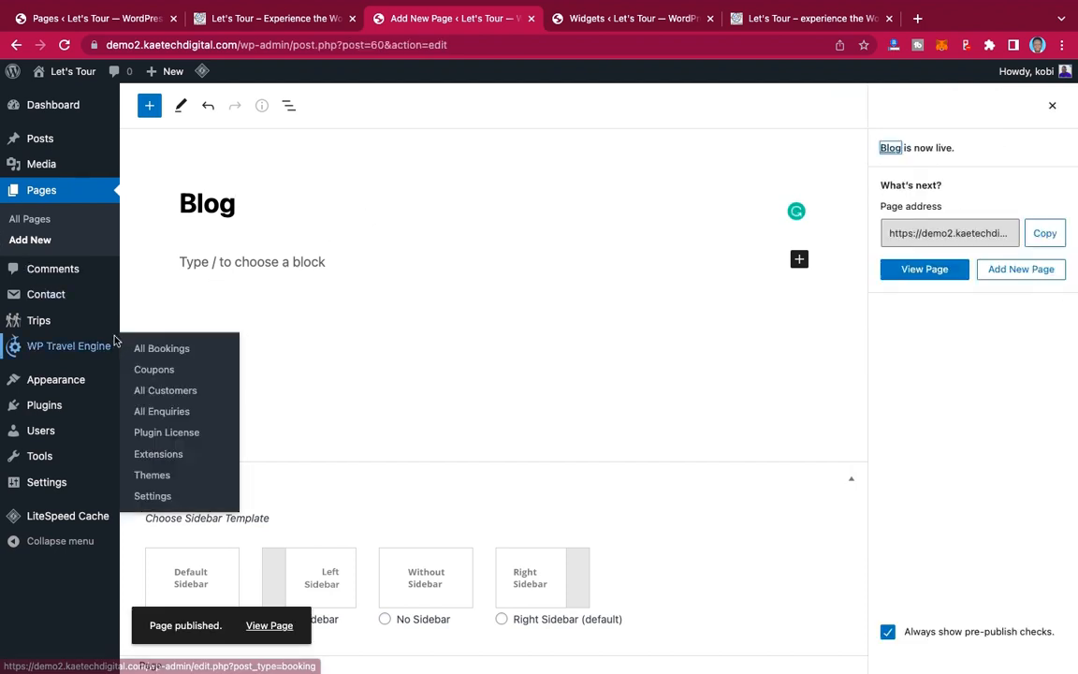
Step: In the site's Reading settings, set the posts page to Blog and save the changes
mouse_move(93, 346)
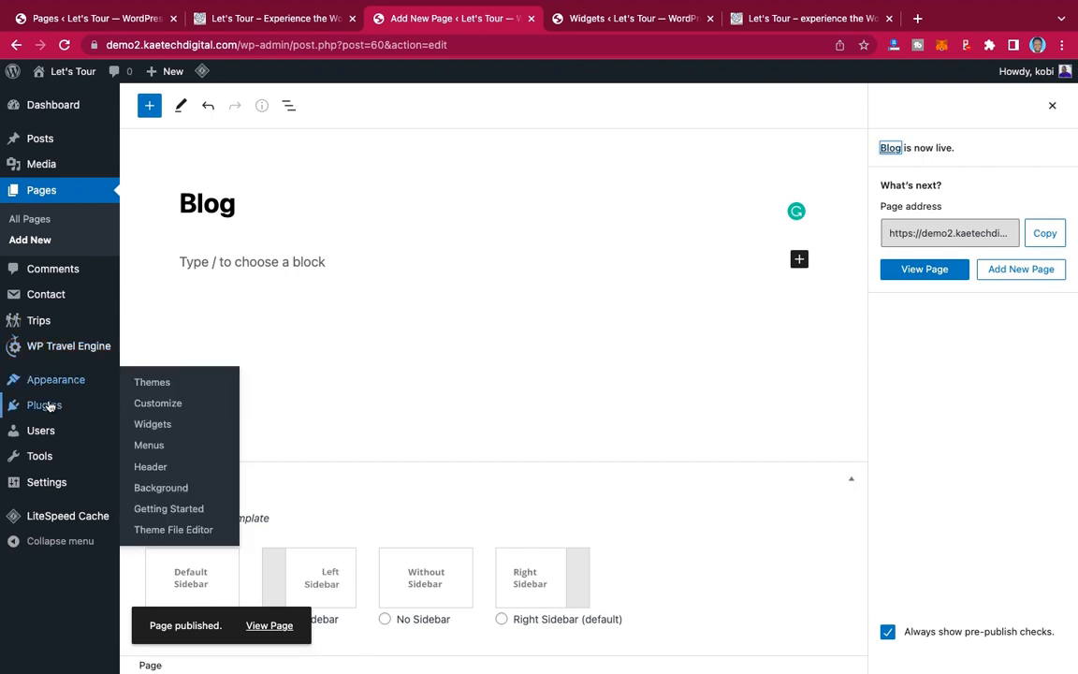
mouse_move(45, 491)
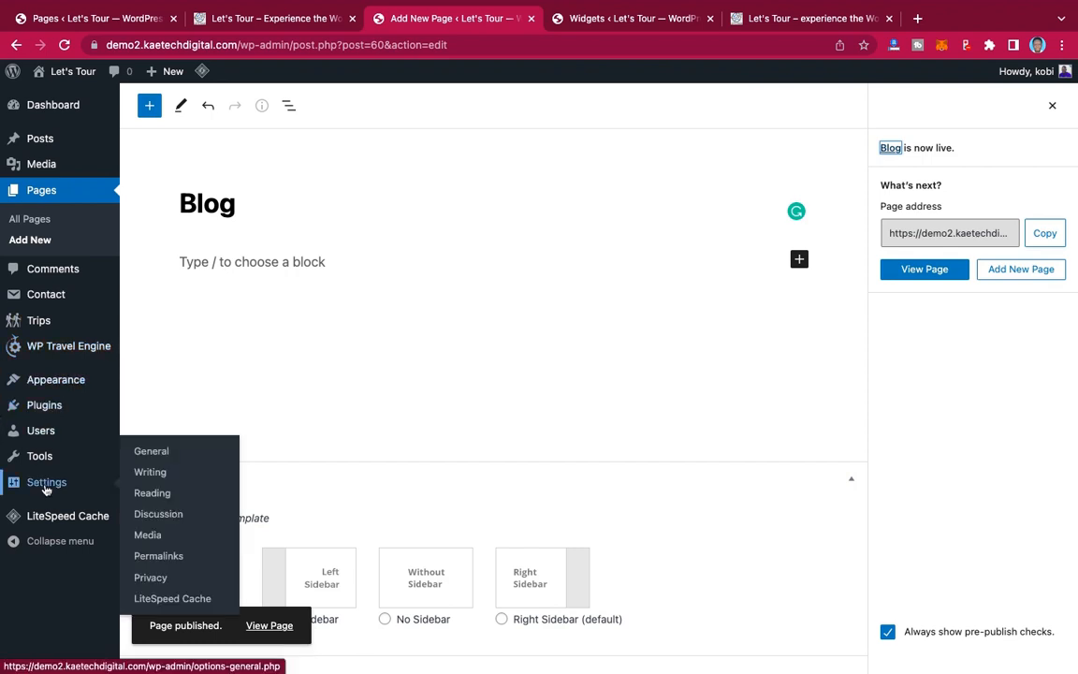
left_click(141, 492)
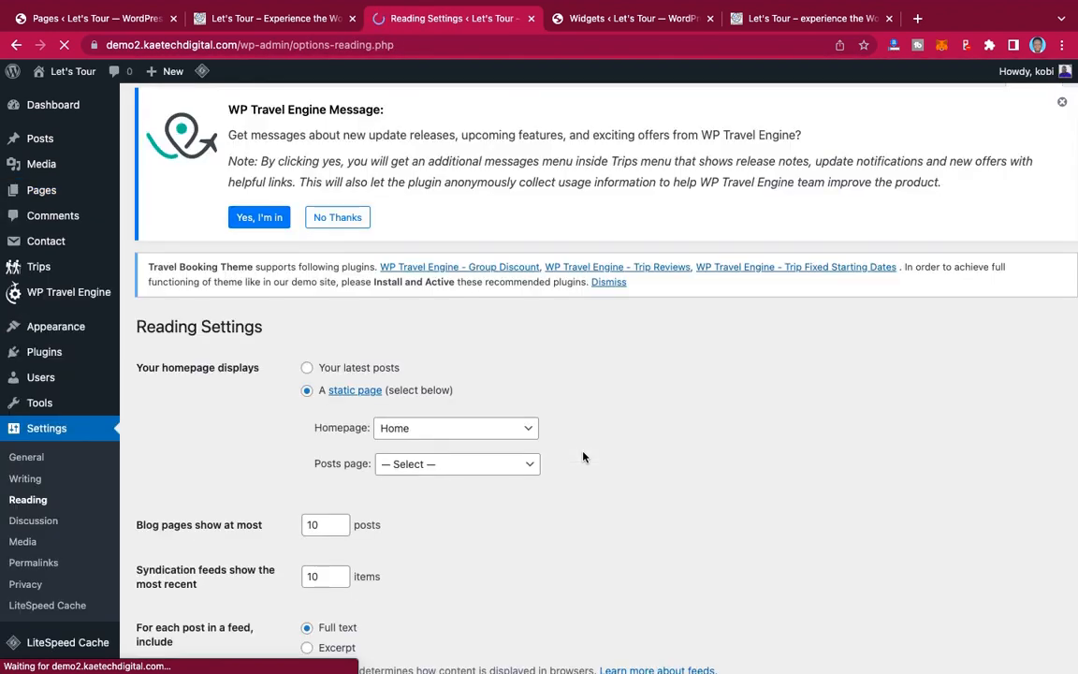
scroll(583, 457, "down", 2)
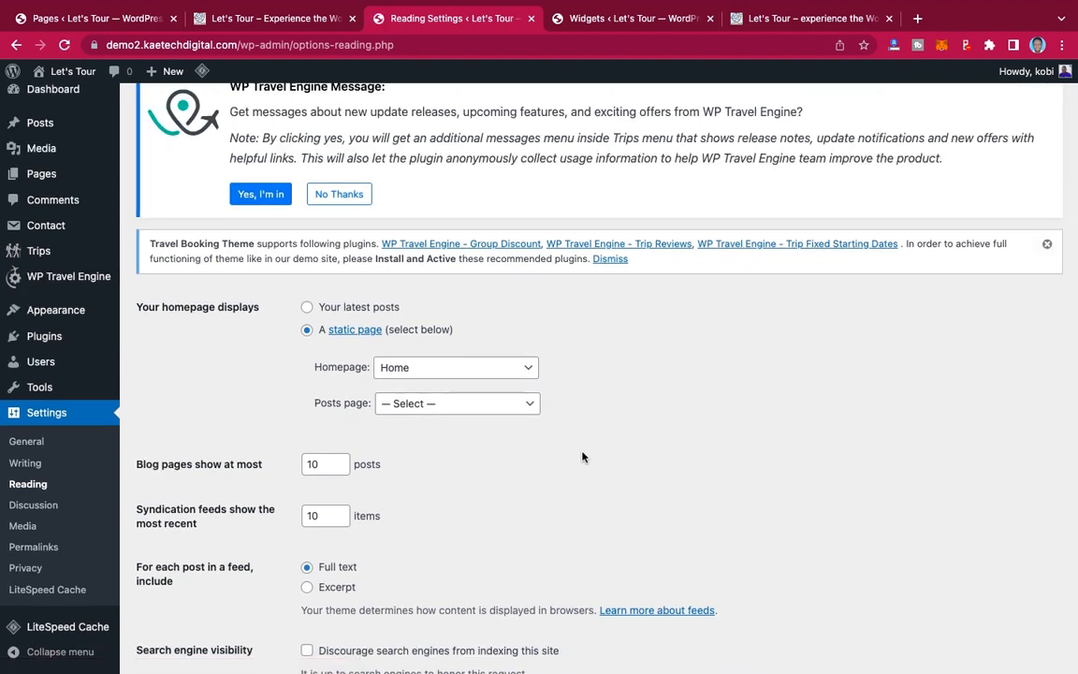
left_click(480, 408)
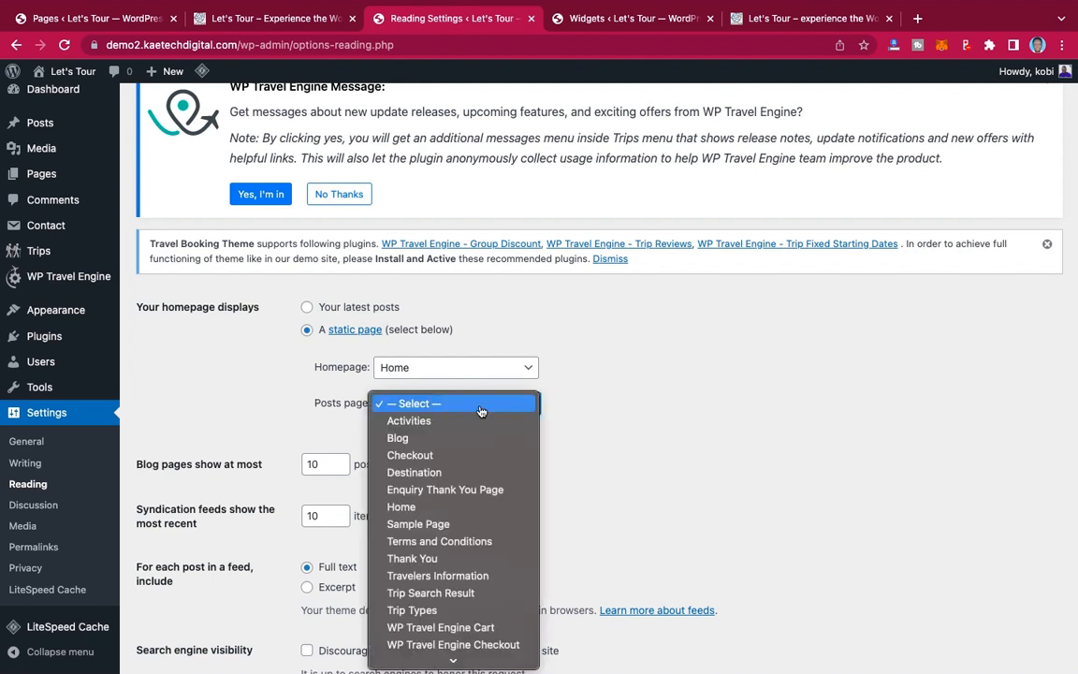
left_click(277, 402)
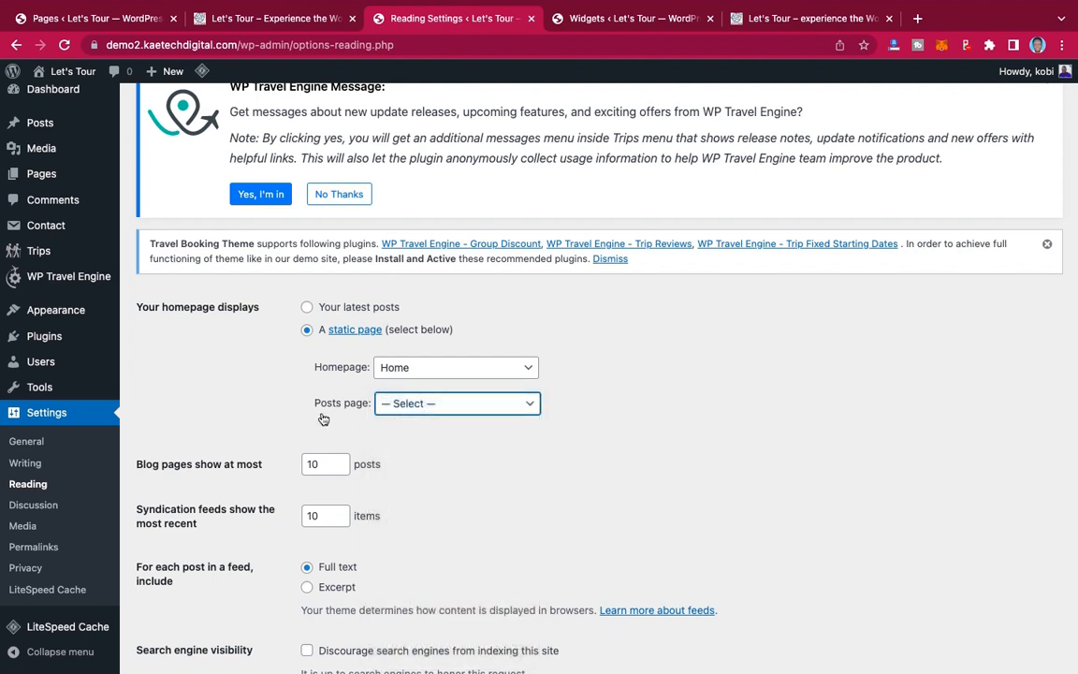
left_click(409, 410)
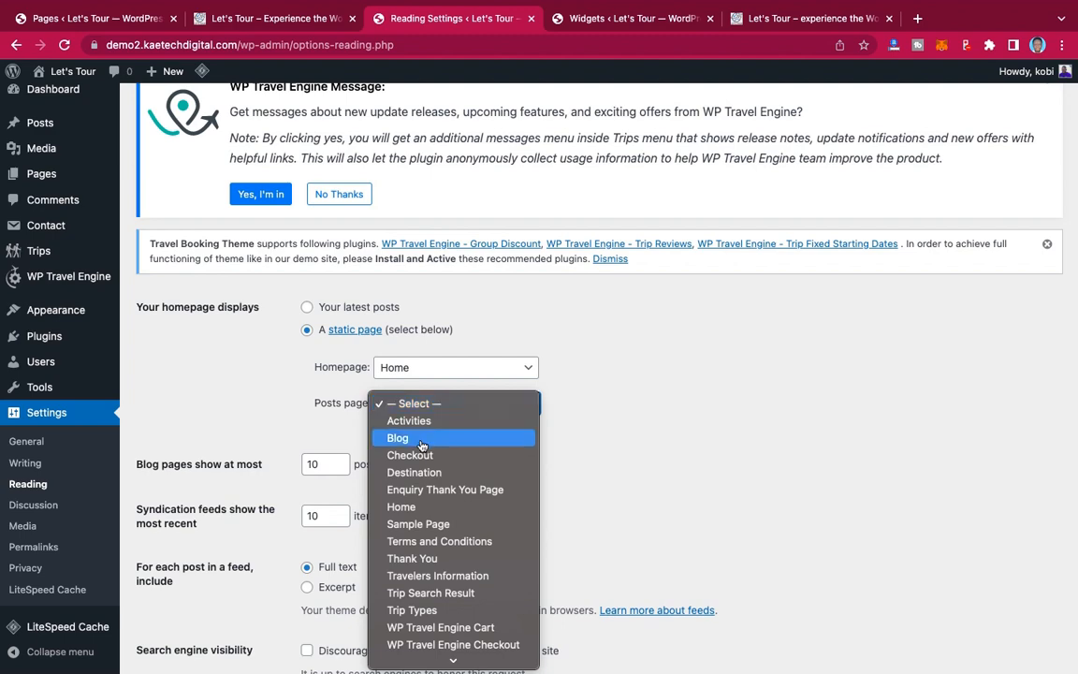
left_click(422, 440)
scroll(445, 440, "down", 3)
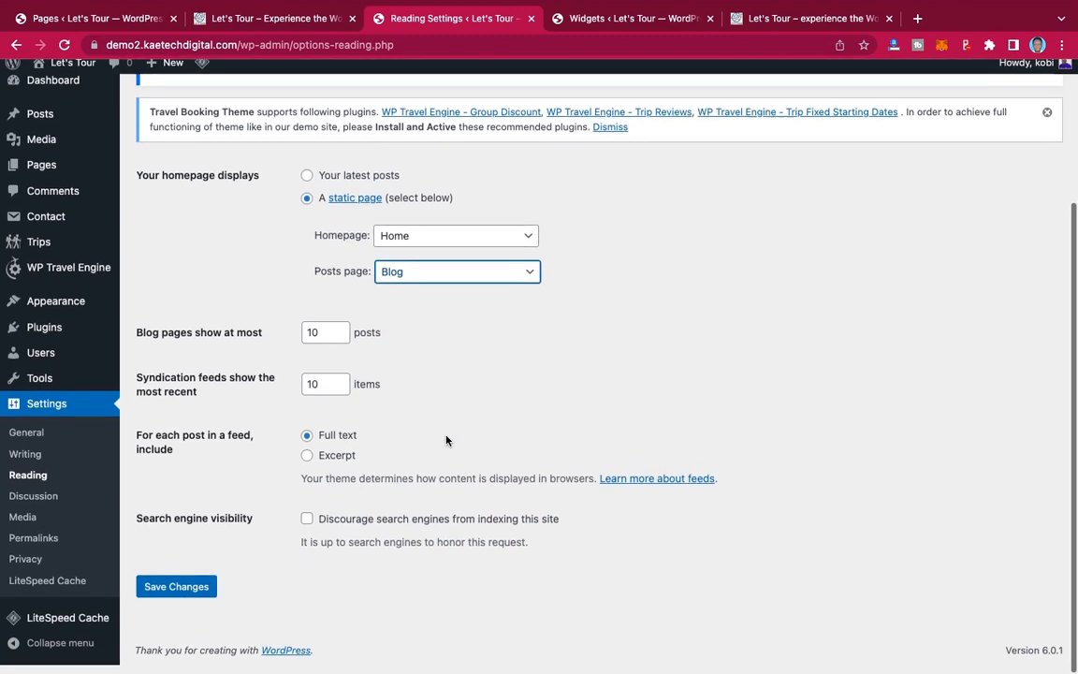
left_click(176, 595)
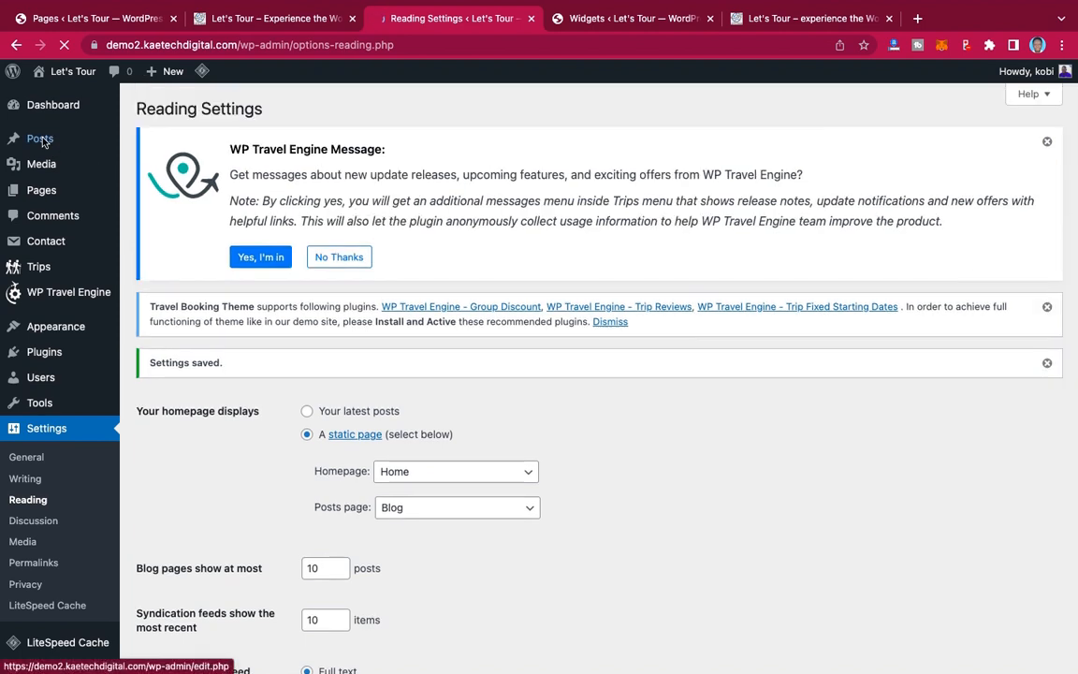
Step: Start a new post and title it "Enjoy the Best in Europe", copied from Latest Articles on the reference Let's Tour site
mouse_move(40, 147)
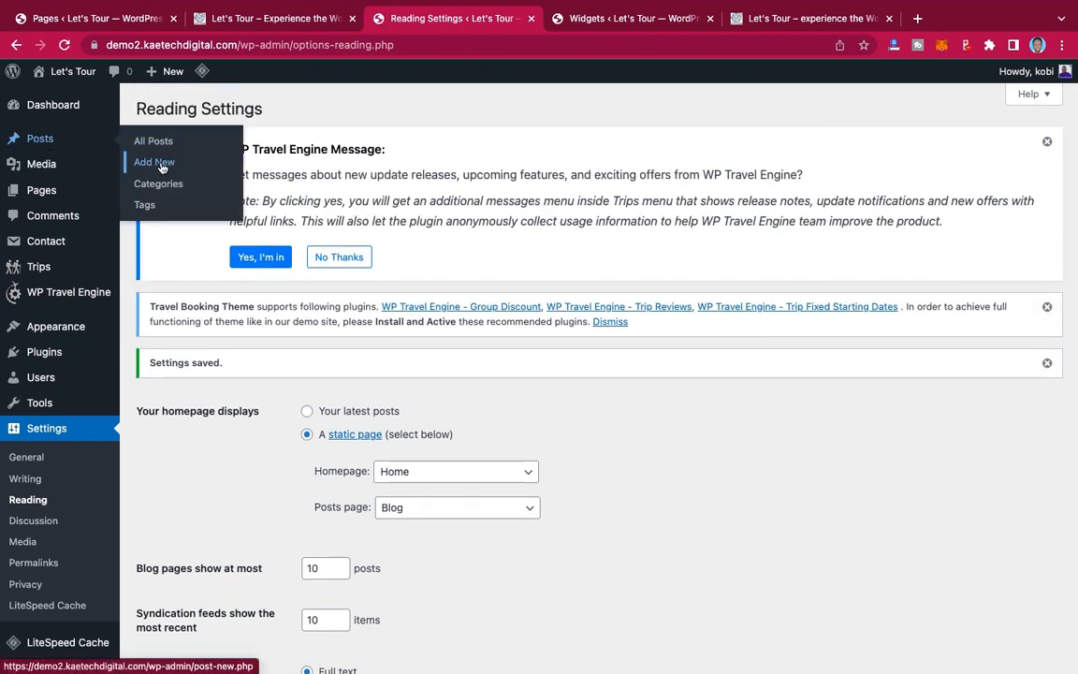
left_click(161, 164)
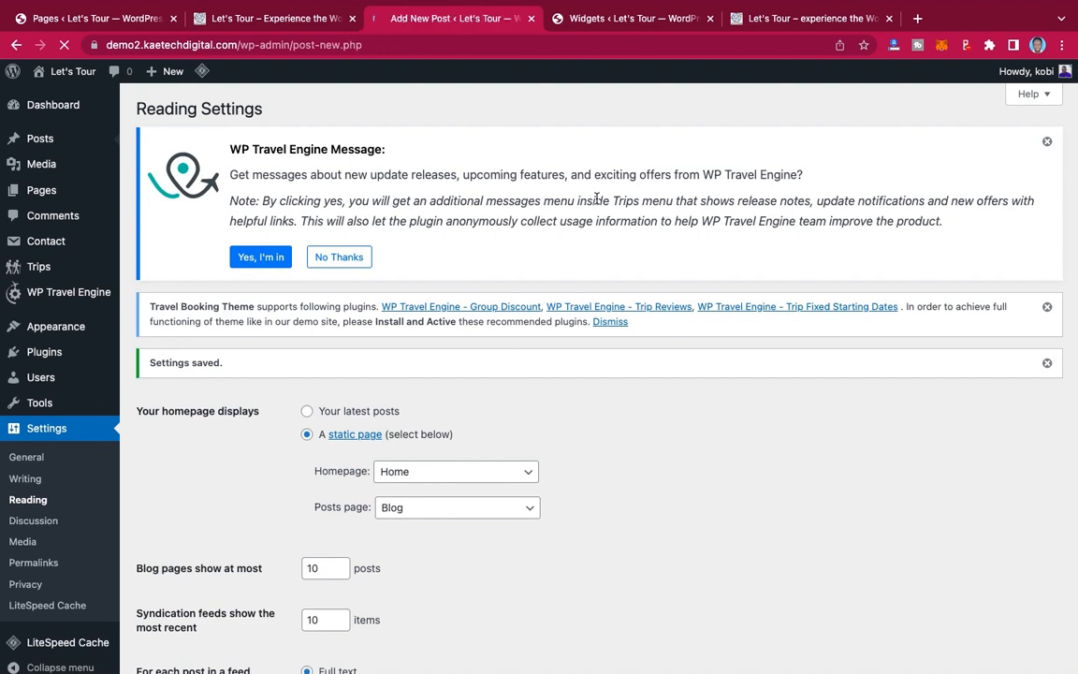
mouse_move(782, 19)
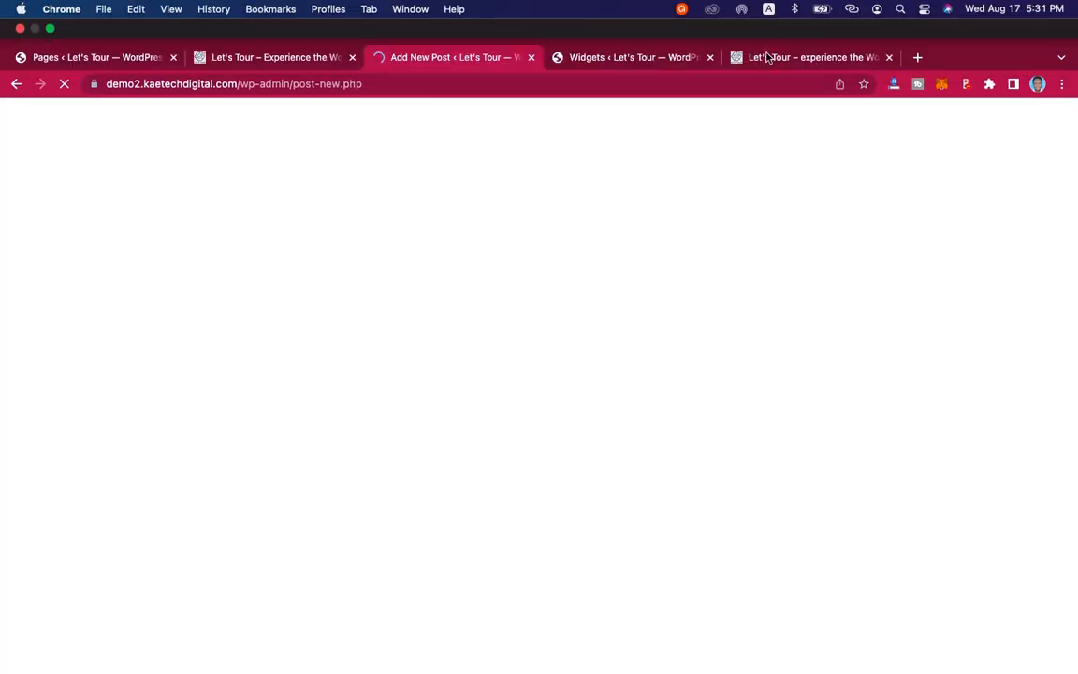
left_click(767, 57)
scroll(735, 281, "down", 8)
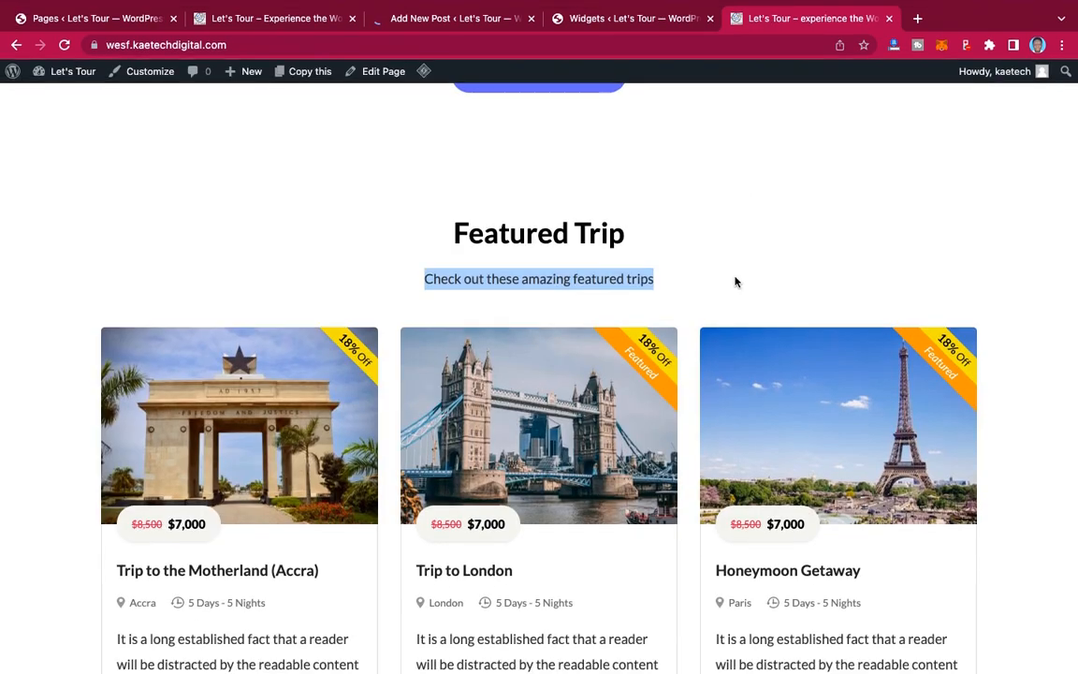
scroll(735, 282, "down", 15)
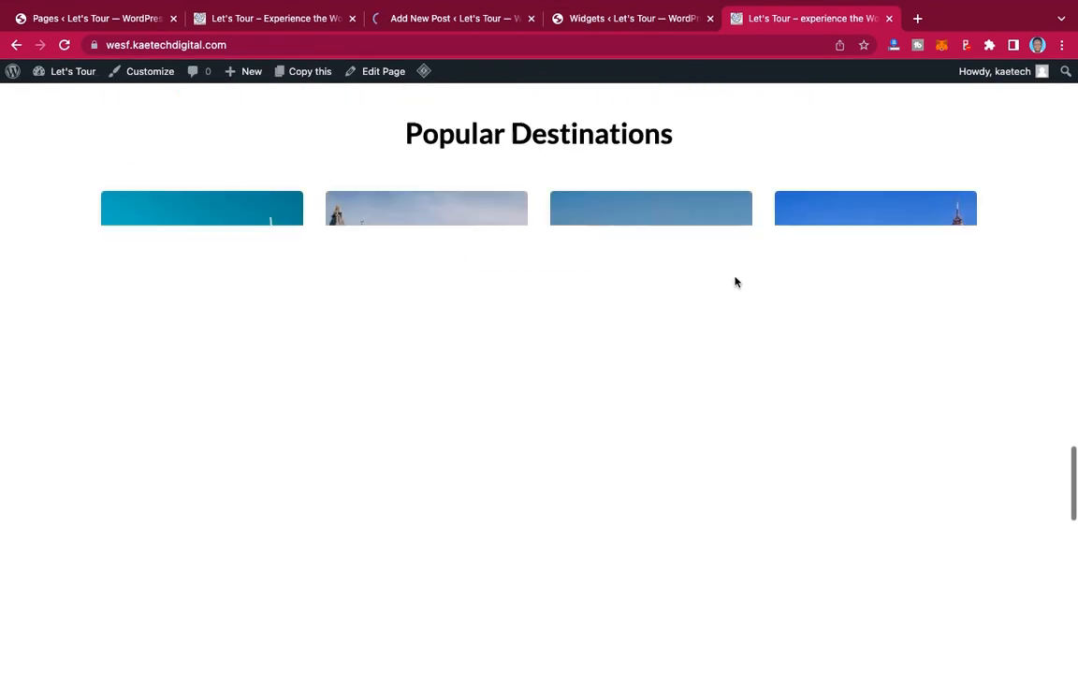
scroll(736, 282, "down", 3)
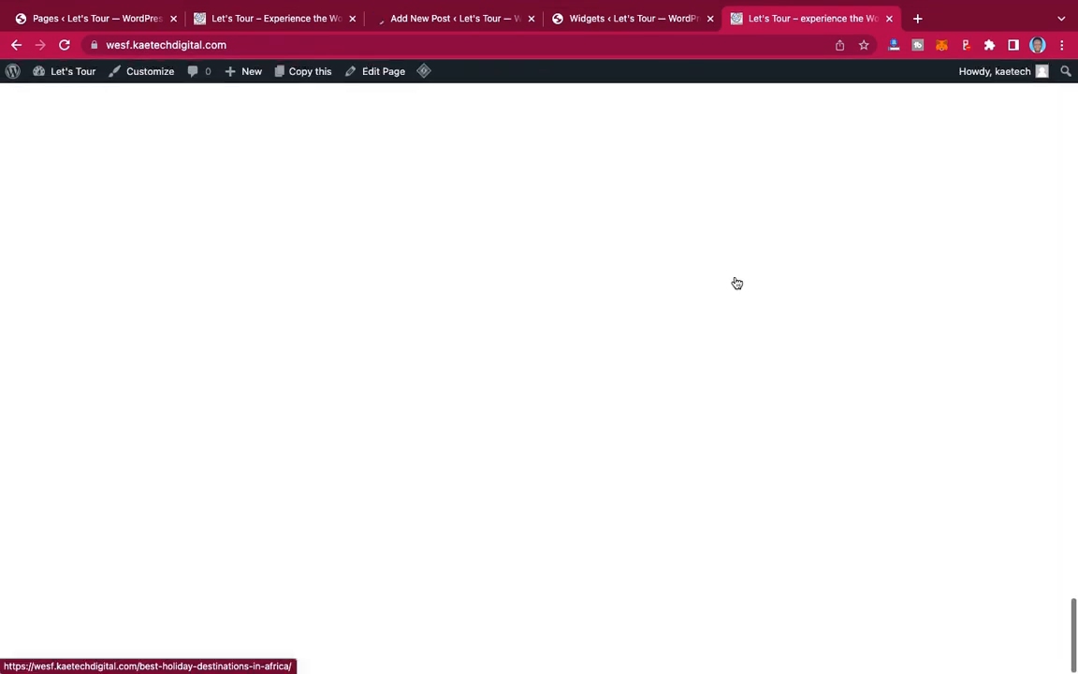
scroll(736, 282, "up", 3)
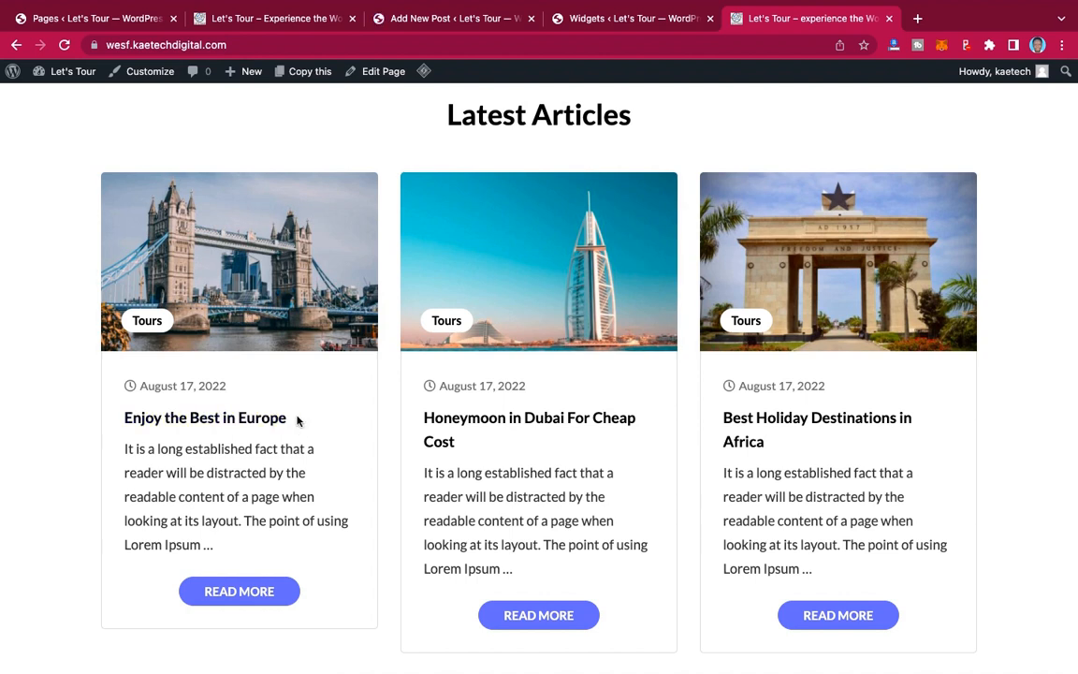
left_click_drag(297, 420, 101, 419)
key("ctrl+c")
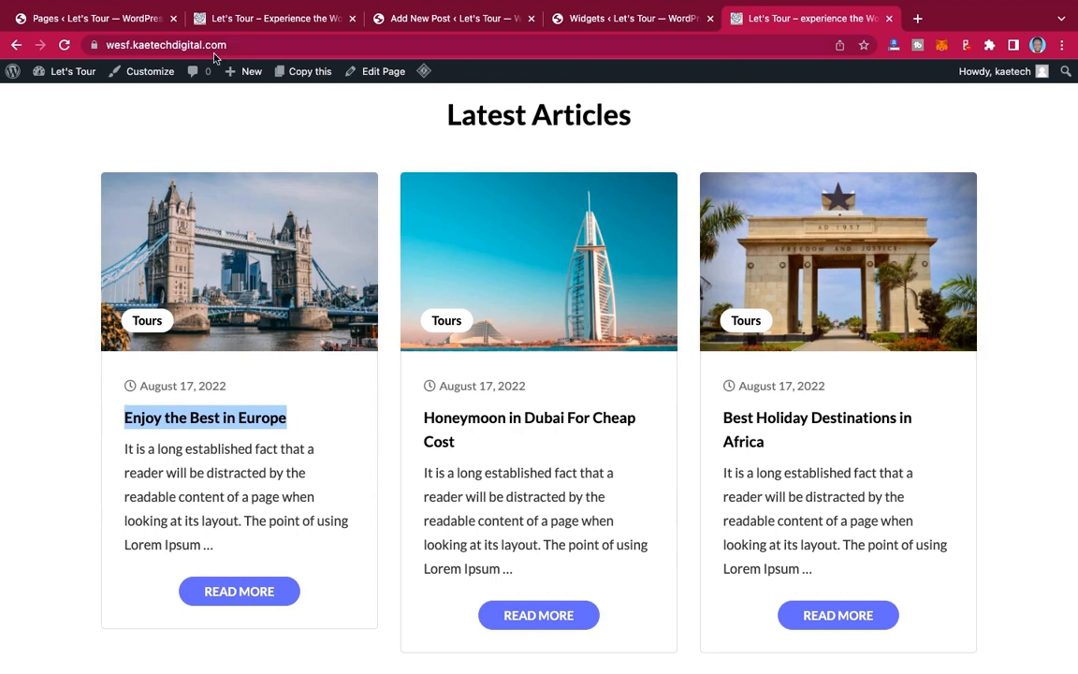
left_click(126, 24)
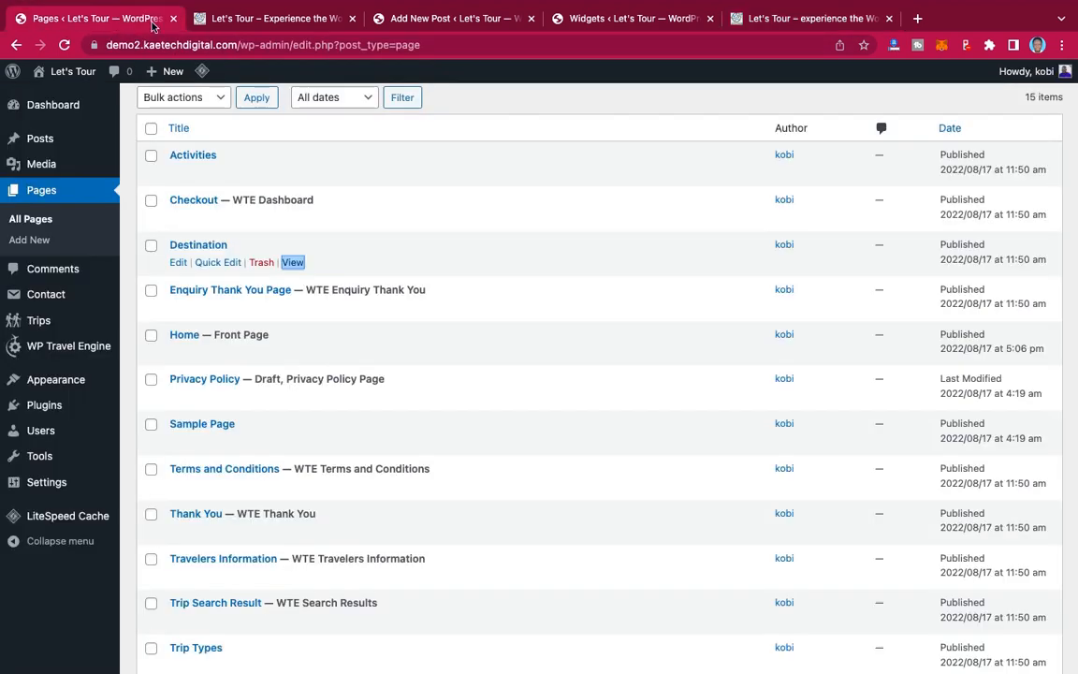
left_click(436, 11)
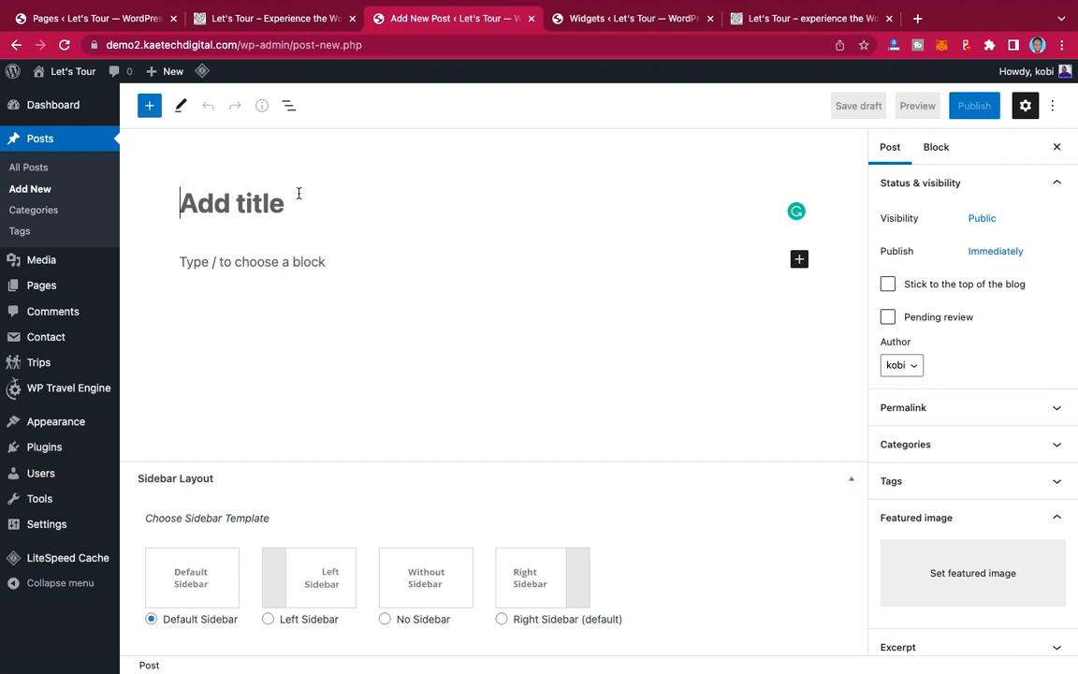
key("ctrl+v")
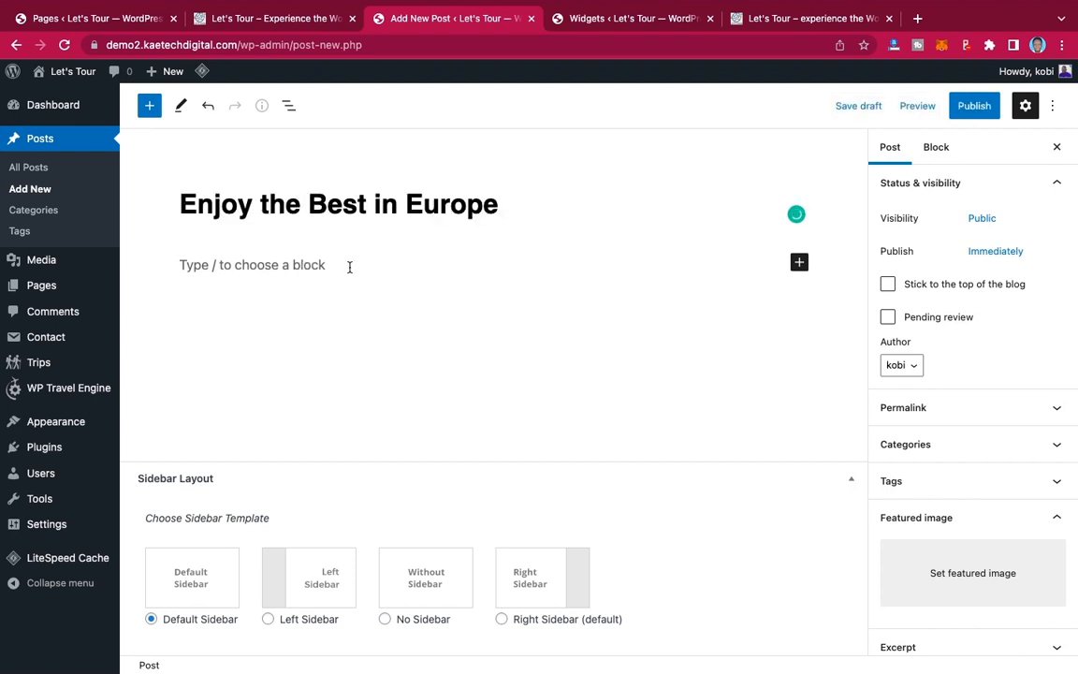
Step: Copy the Europe article's first excerpt sentence from the reference site and paste it four times as the post's opening paragraph
left_click(796, 19)
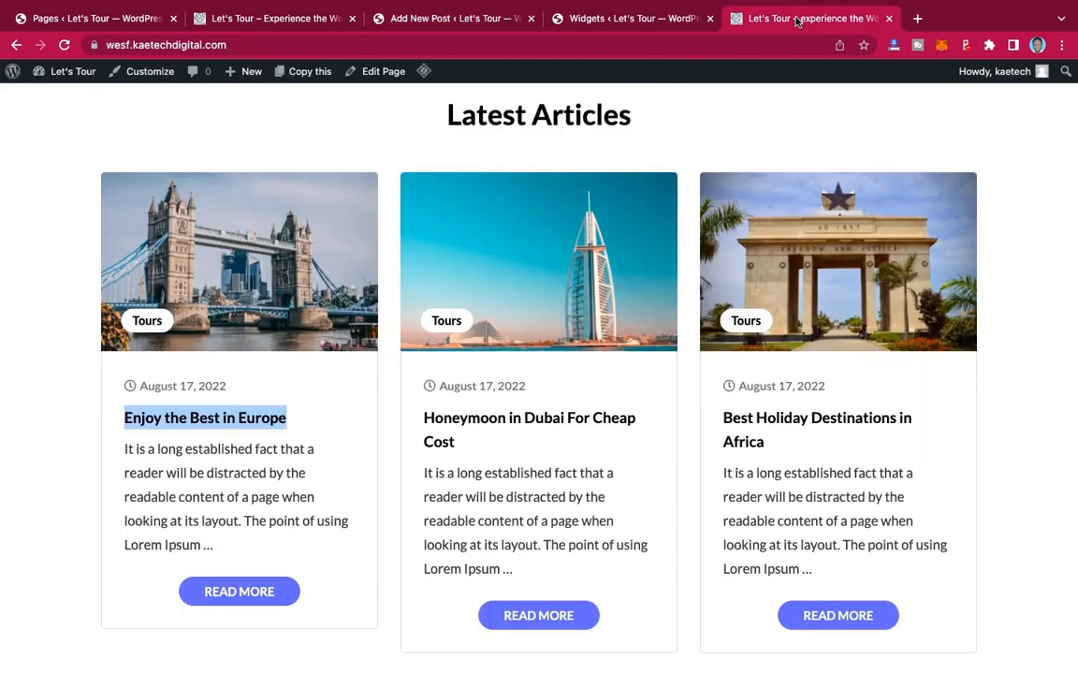
left_click(121, 453)
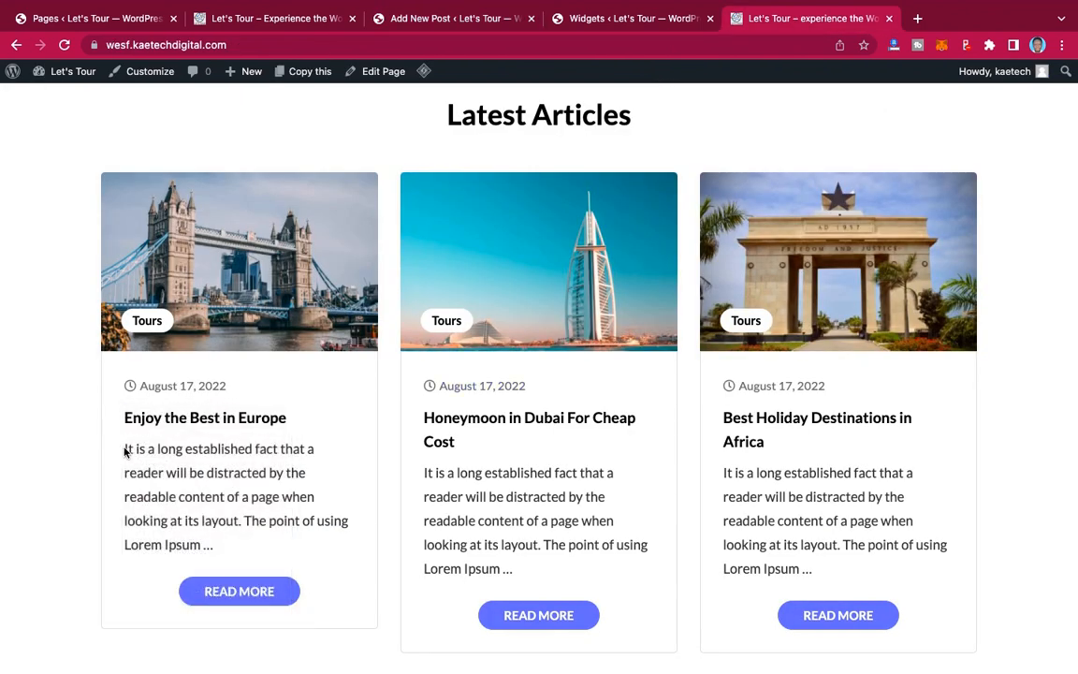
left_click_drag(124, 448, 243, 518)
key("super+c")
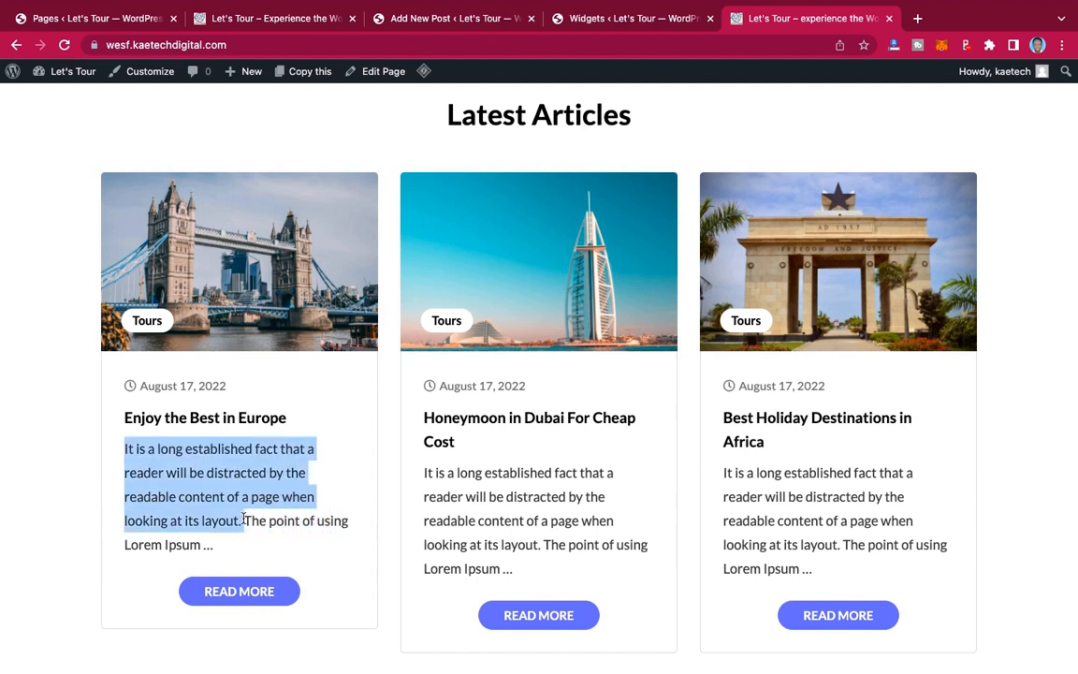
left_click(417, 26)
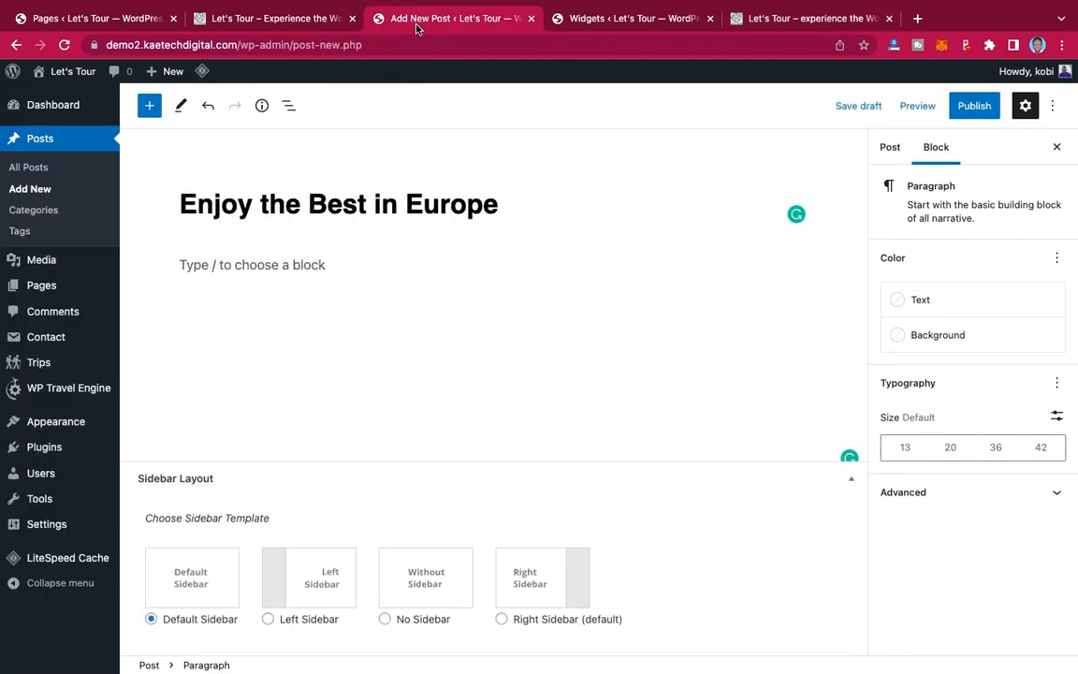
left_click(280, 265)
key("super+v")
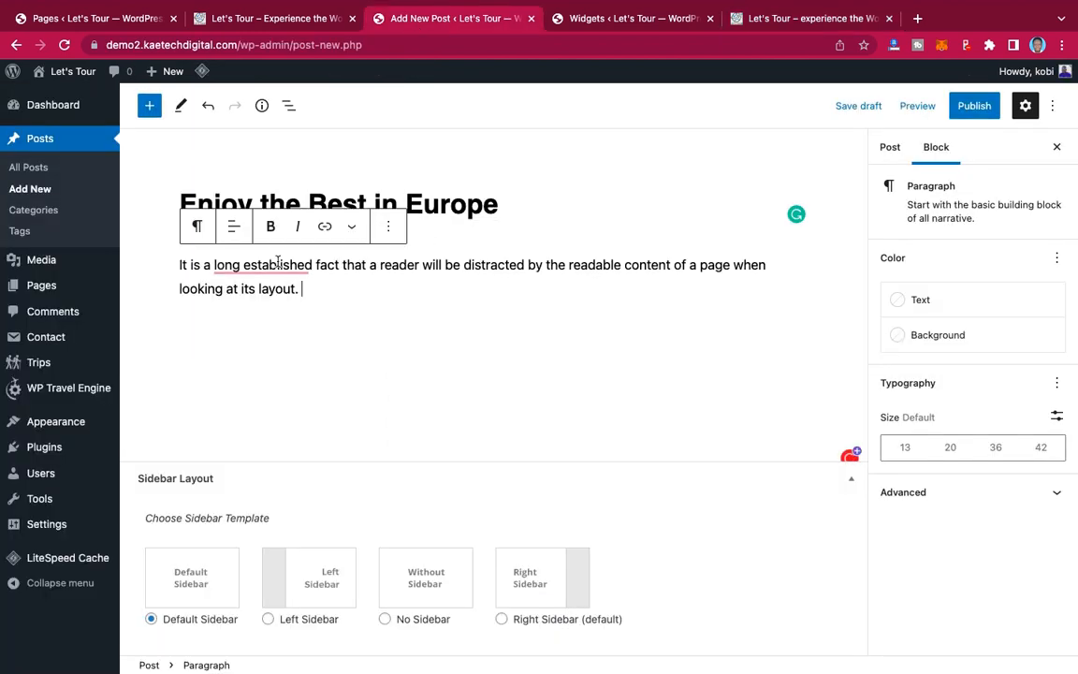
key("super+v")
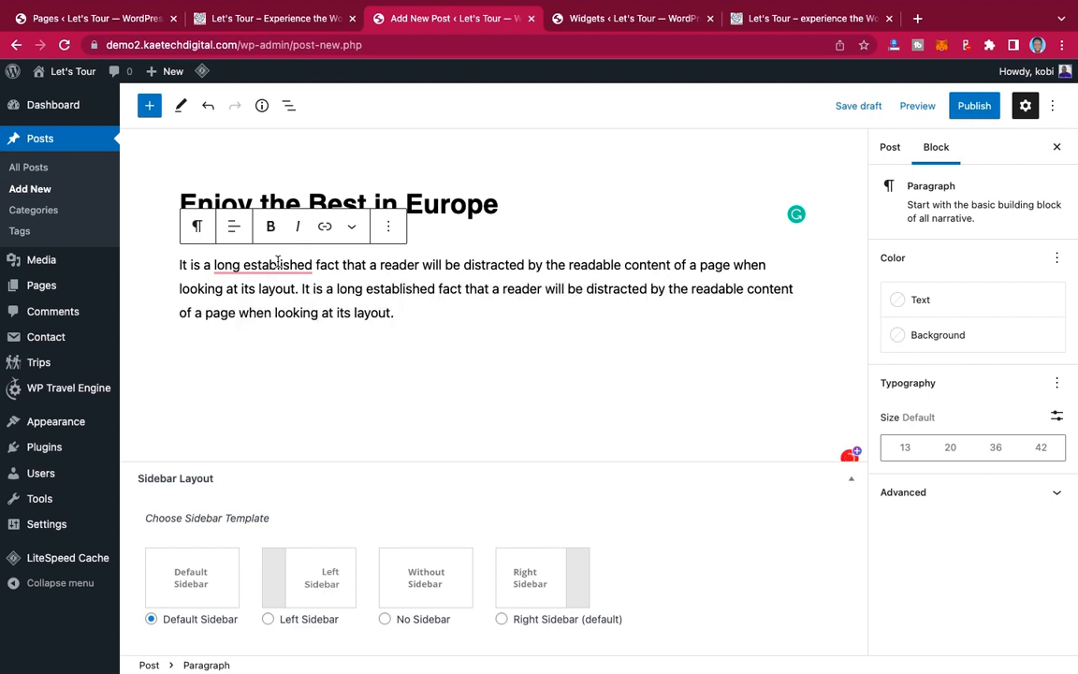
key("super+v")
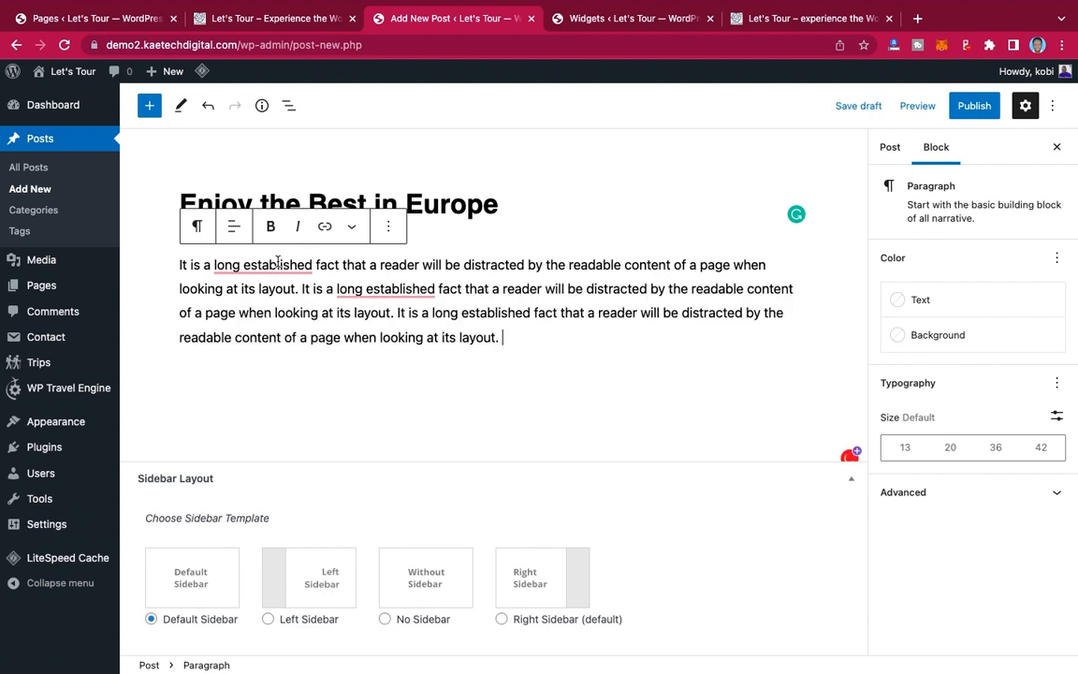
key("super+v")
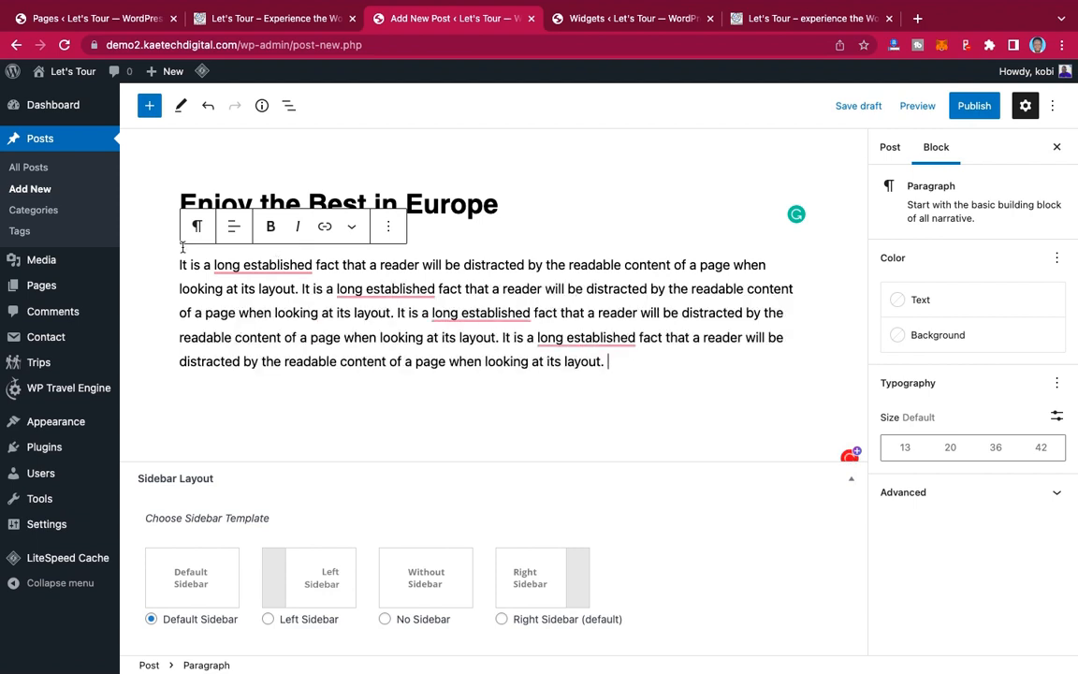
Step: Copy the whole opening paragraph and paste it as a second paragraph directly below
left_click(177, 266, "shift")
key("ctrl+c")
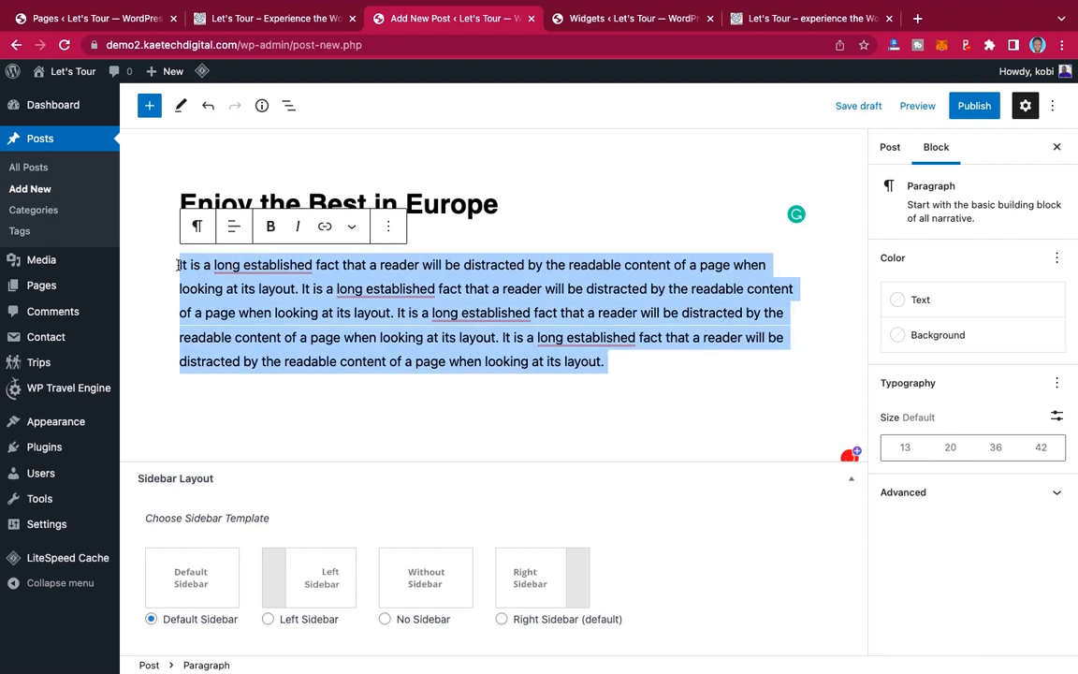
left_click(615, 363)
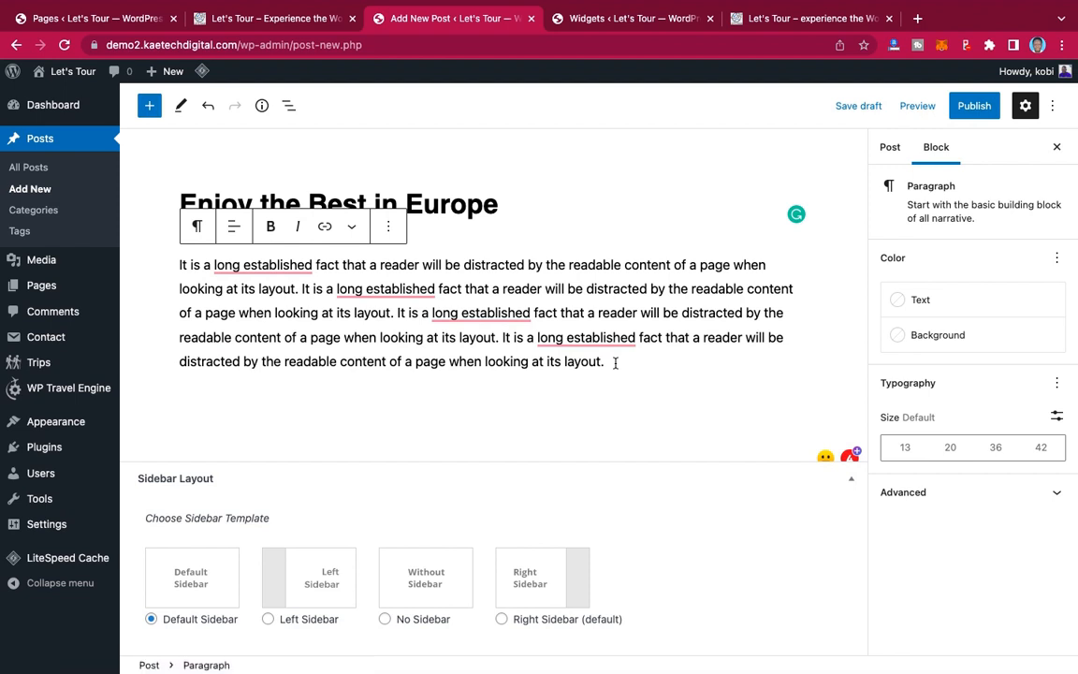
key("Return")
key("ctrl+v")
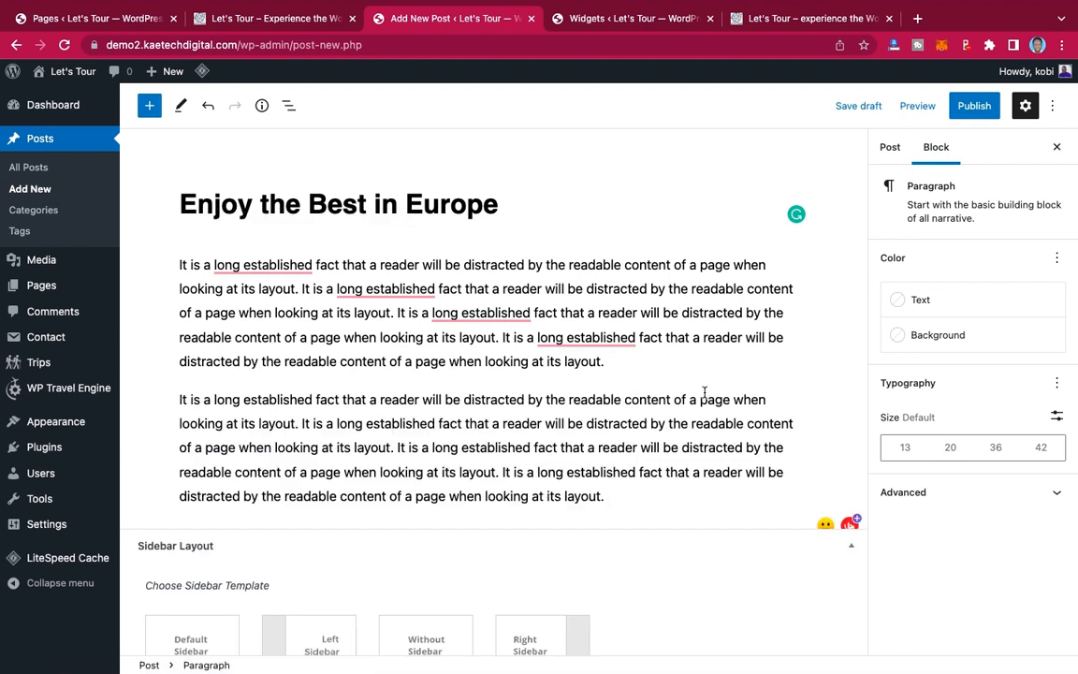
Step: Insert an Image block below the second paragraph of the post
key("Return")
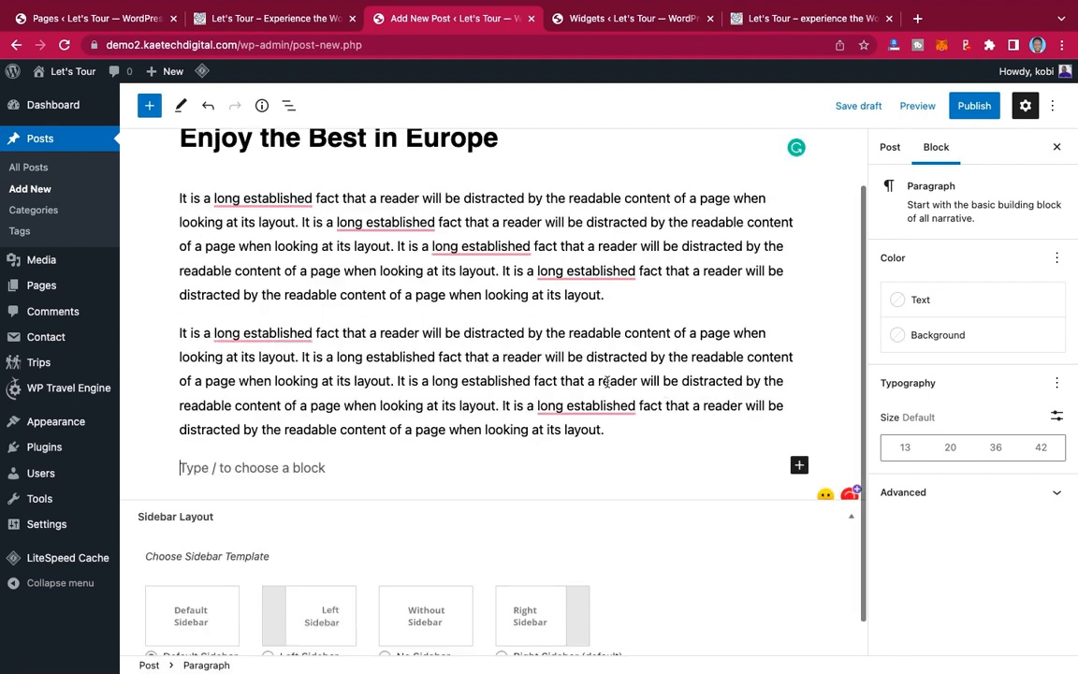
left_click(800, 465)
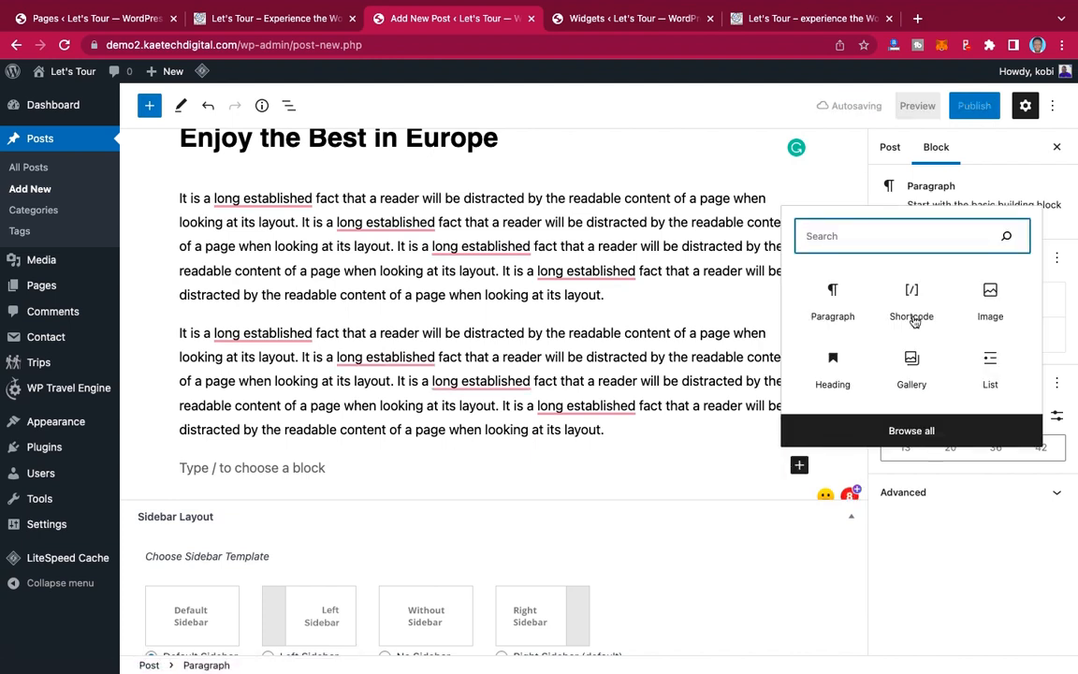
left_click(991, 297)
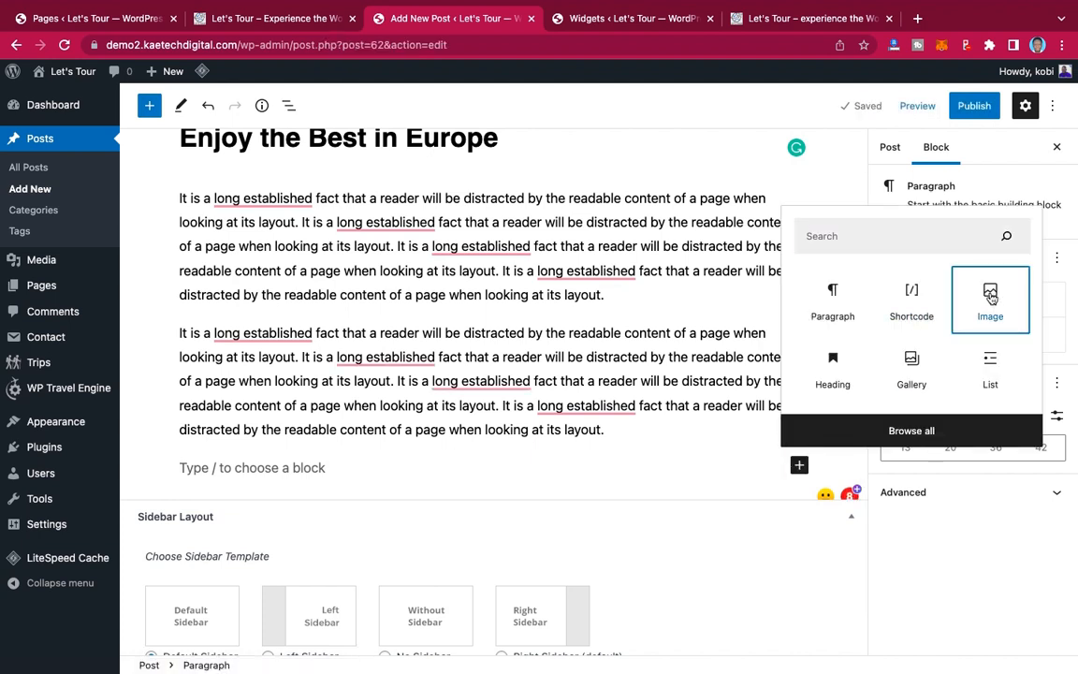
left_click(991, 297)
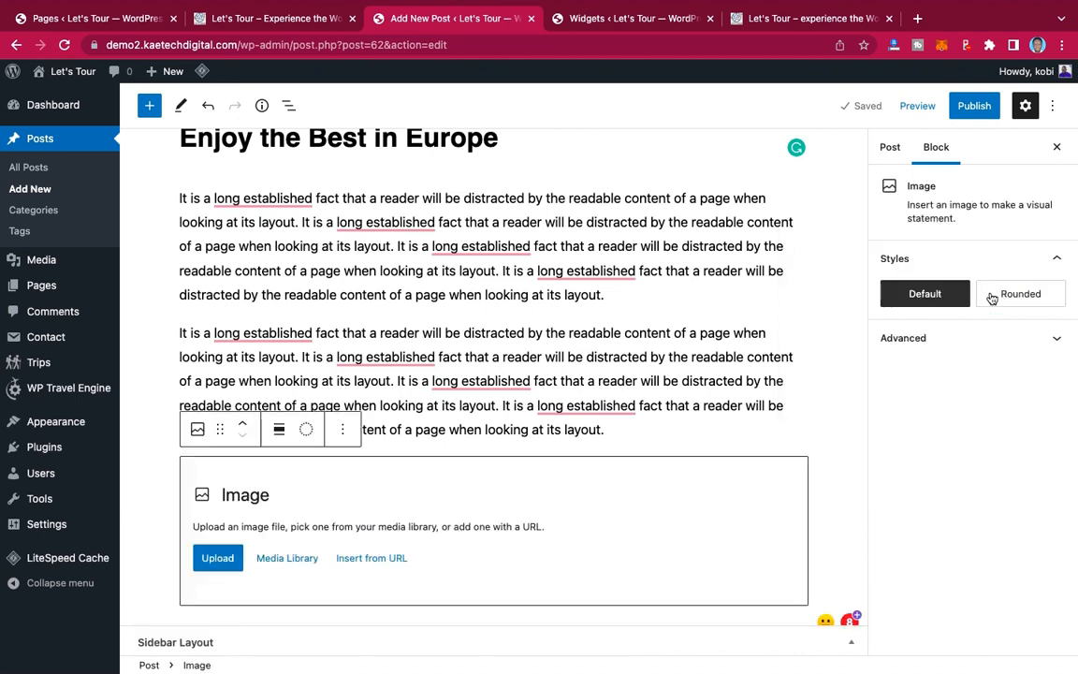
Step: Fill the Image block with the sunset city skyline photo from the media library and paste the copied paragraph twice below it
left_click(296, 561)
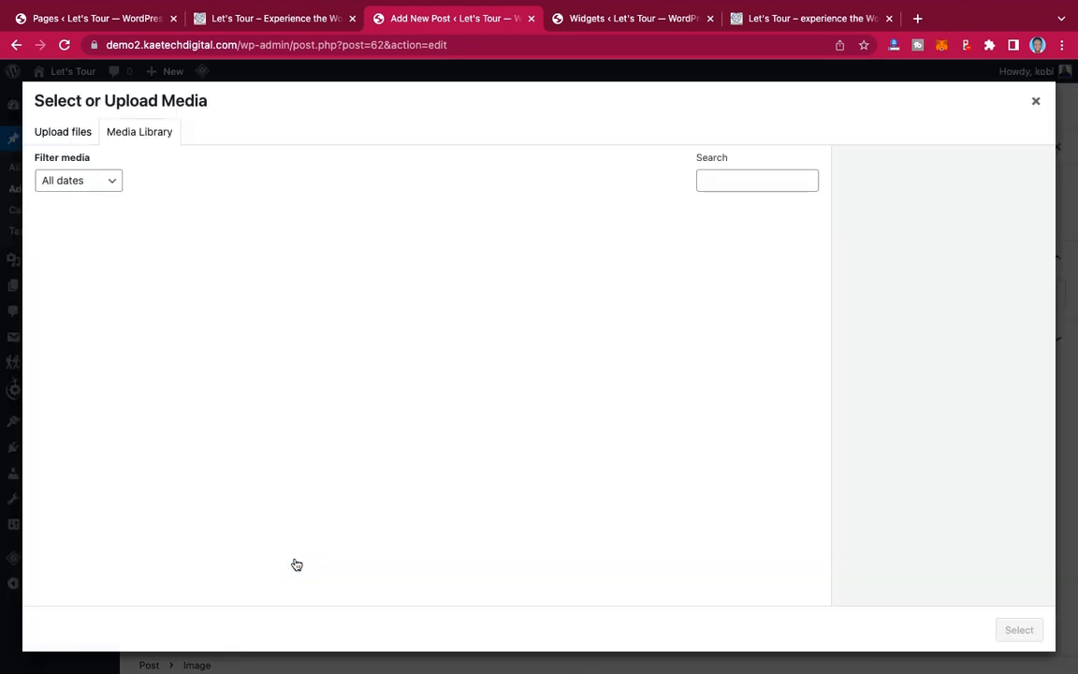
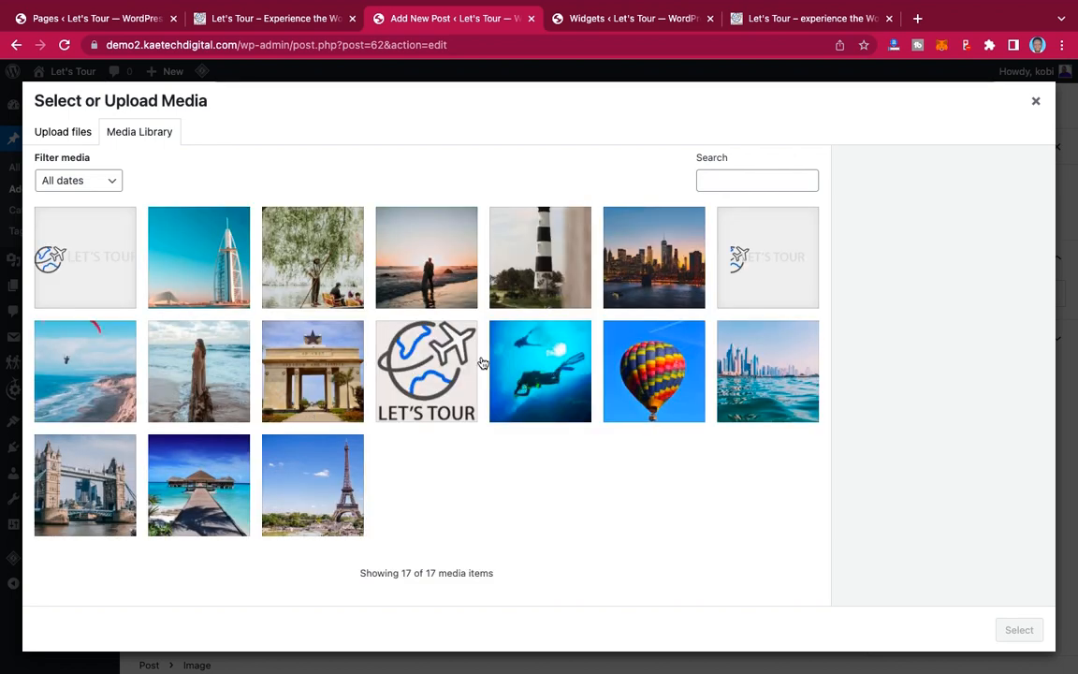
left_click(609, 238)
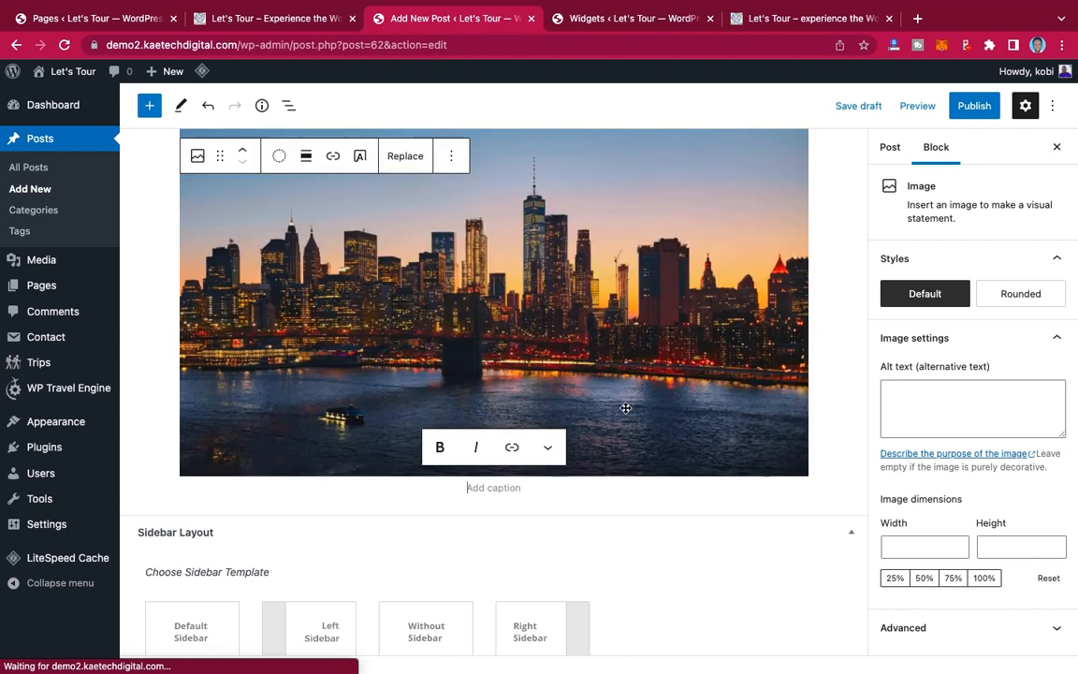
scroll(625, 408, "down", 1)
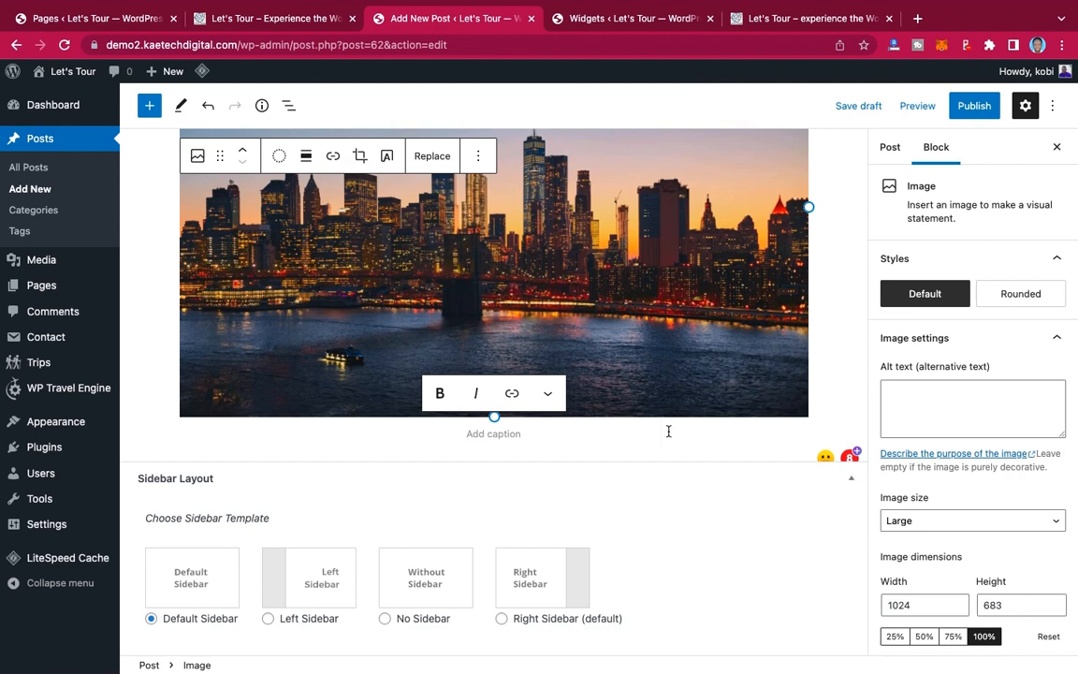
type("It is a long established fact that a reader will be distracted by the readable content of a page when looking at its layout. It is a long established fact that a reader will be distracted by the readable content of a page when looking at its layout. It is a long established fact that a reader will be distracted by the readable content of a page when looking at its layout. It is a long established fact that a reader will be distracted by the readable content of a page when looking at its layout.")
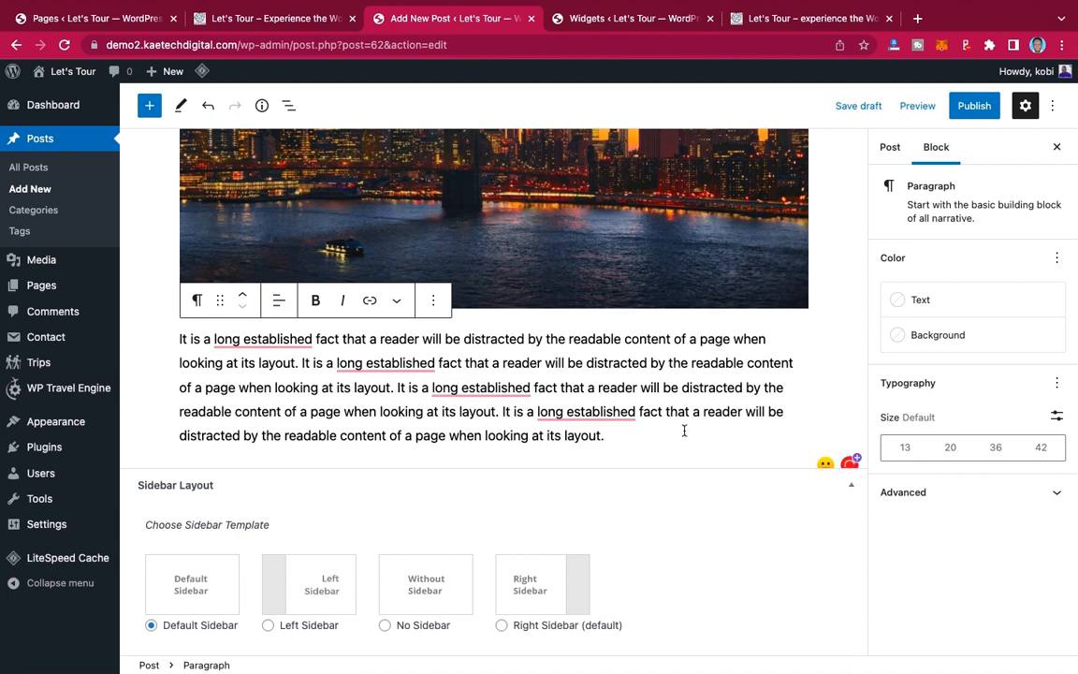
type("It is a long established fact that a reader will be distracted by the readable content of a page when looking at its layout. It is a long established fact that a reader will be distracted by the readable content of a page when looking at its layout. It is a long established fact that a reader will be distracted by the readable content of a page when looking at its layout. It is a long established fact that a reader will be distracted by the readable content of a page when looking at its layout.")
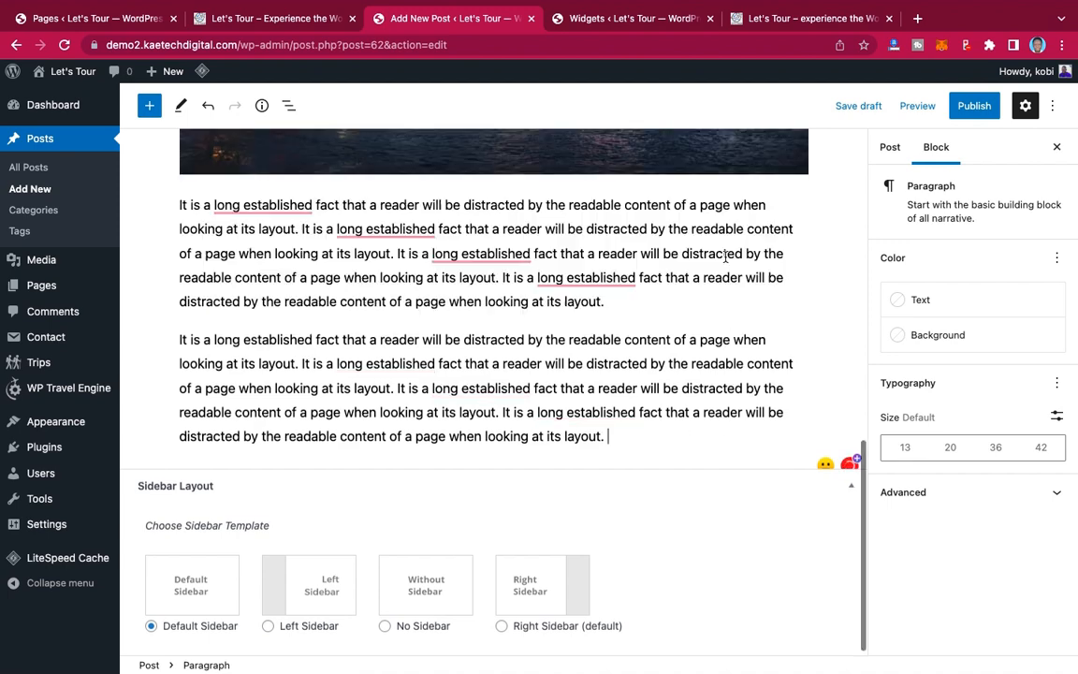
Step: Create a new category named "Tour" for the post, without a parent category
left_click(885, 150)
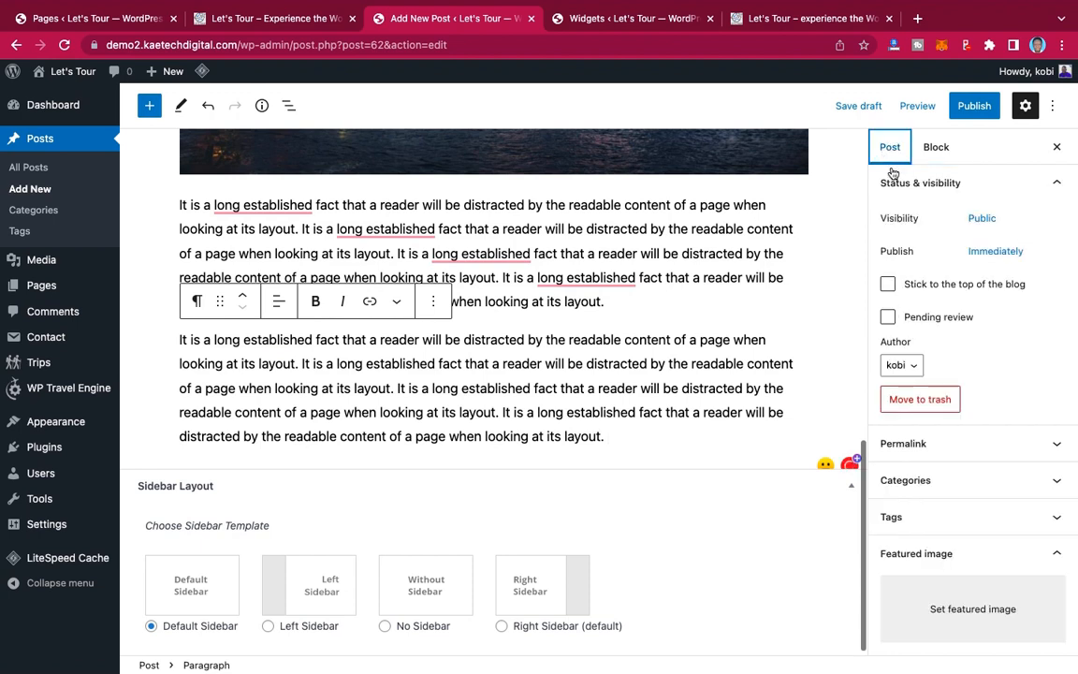
scroll(951, 375, "down", 3)
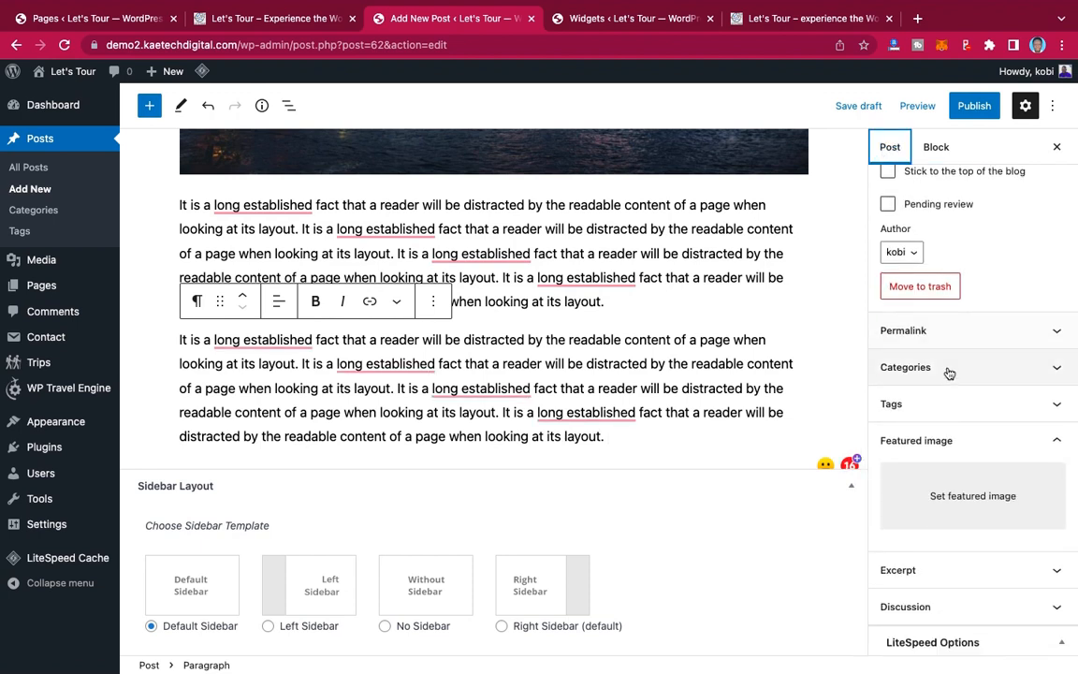
left_click(947, 371)
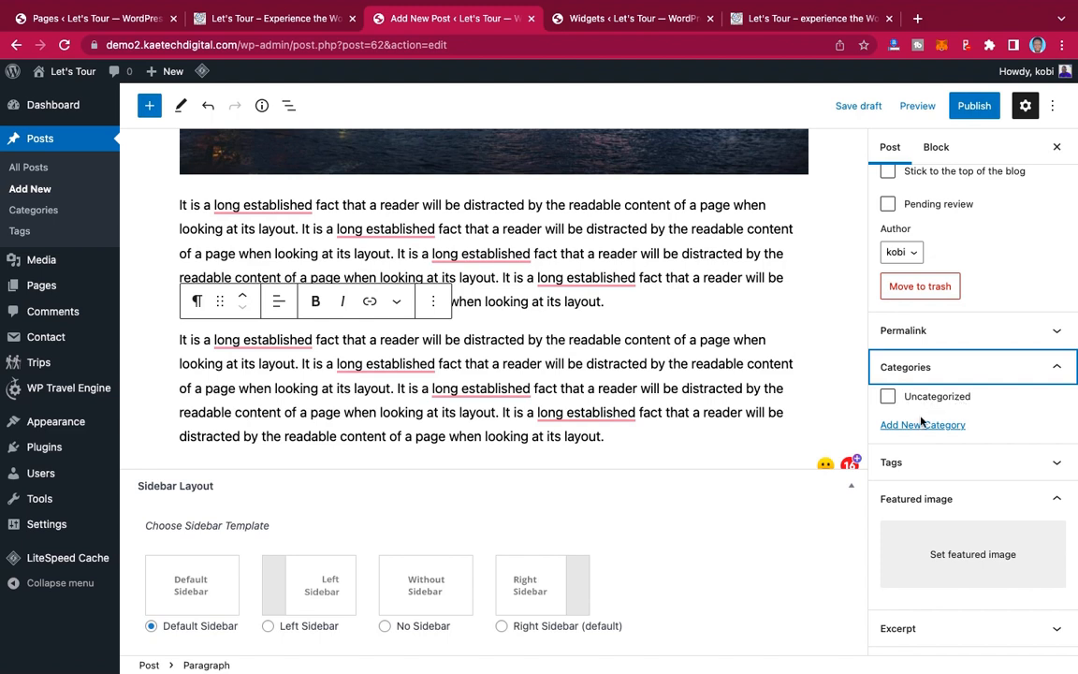
left_click(929, 426)
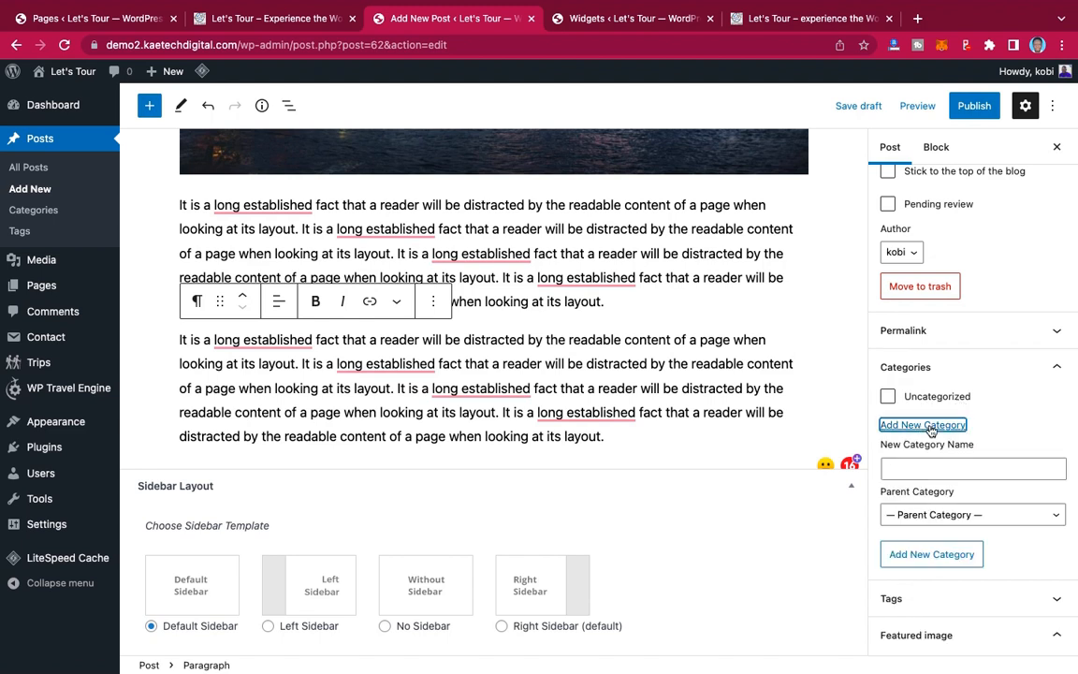
left_click(907, 468)
type("T")
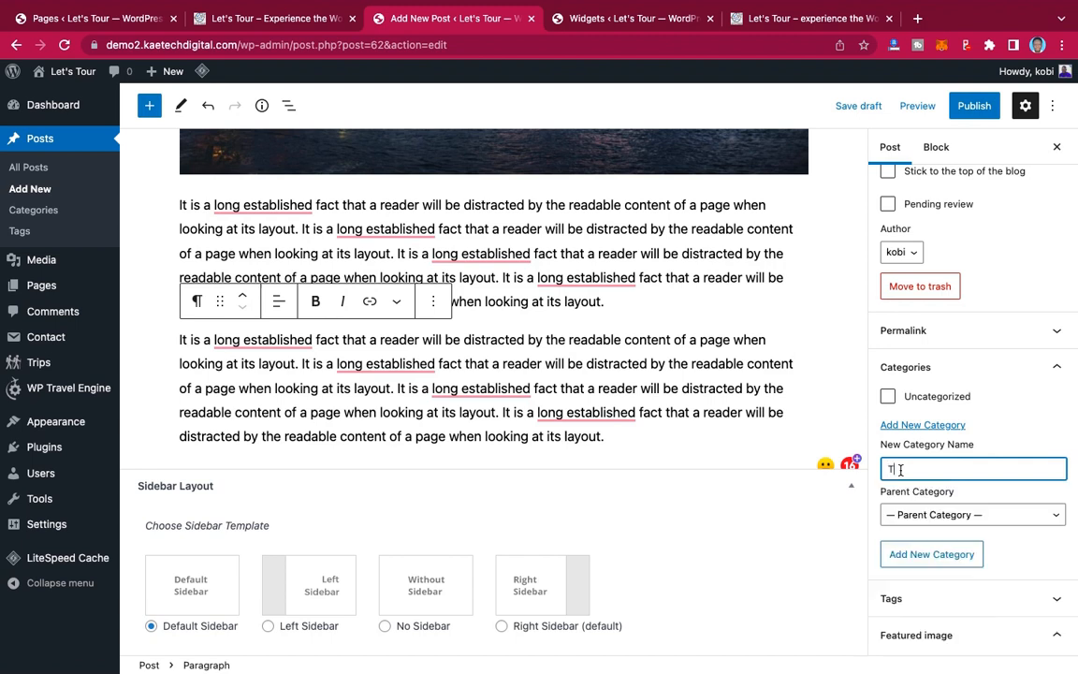
type("our")
left_click(931, 555)
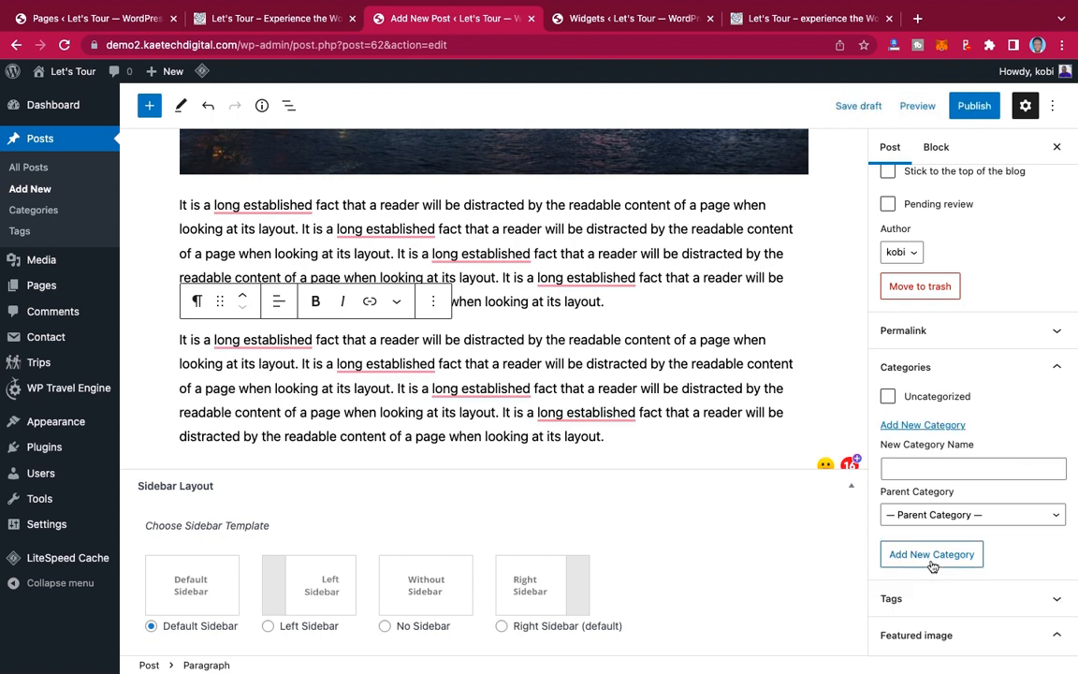
left_click(931, 559)
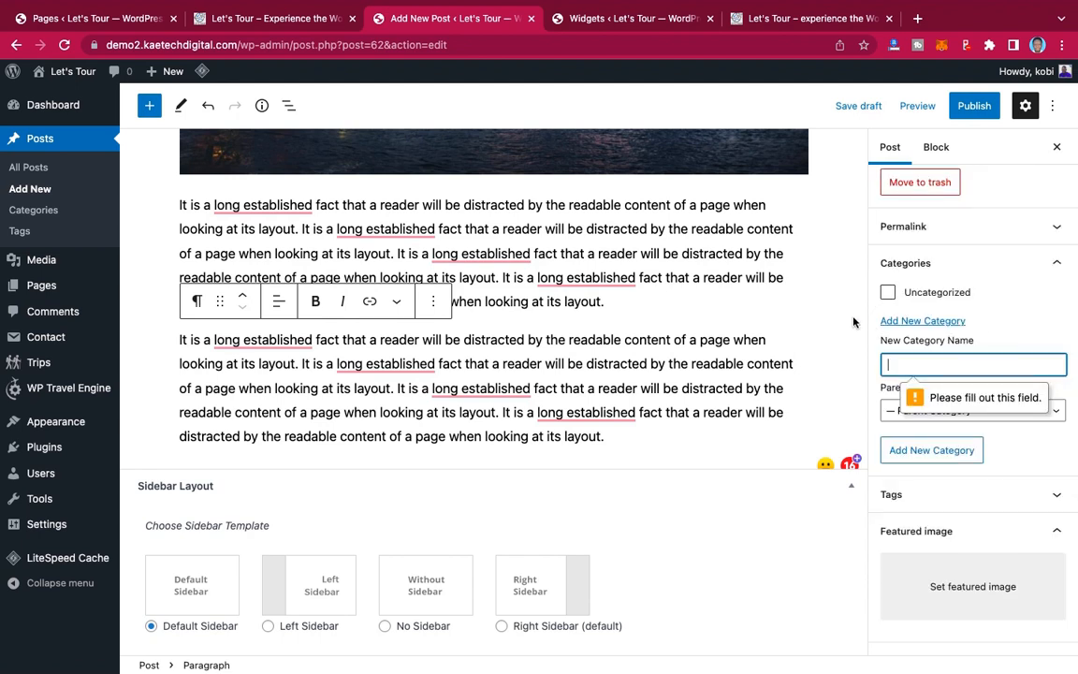
left_click(853, 322)
Step: Set the Eiffel Tower photo from the media library as the post's featured image
scroll(987, 456, "down", 5)
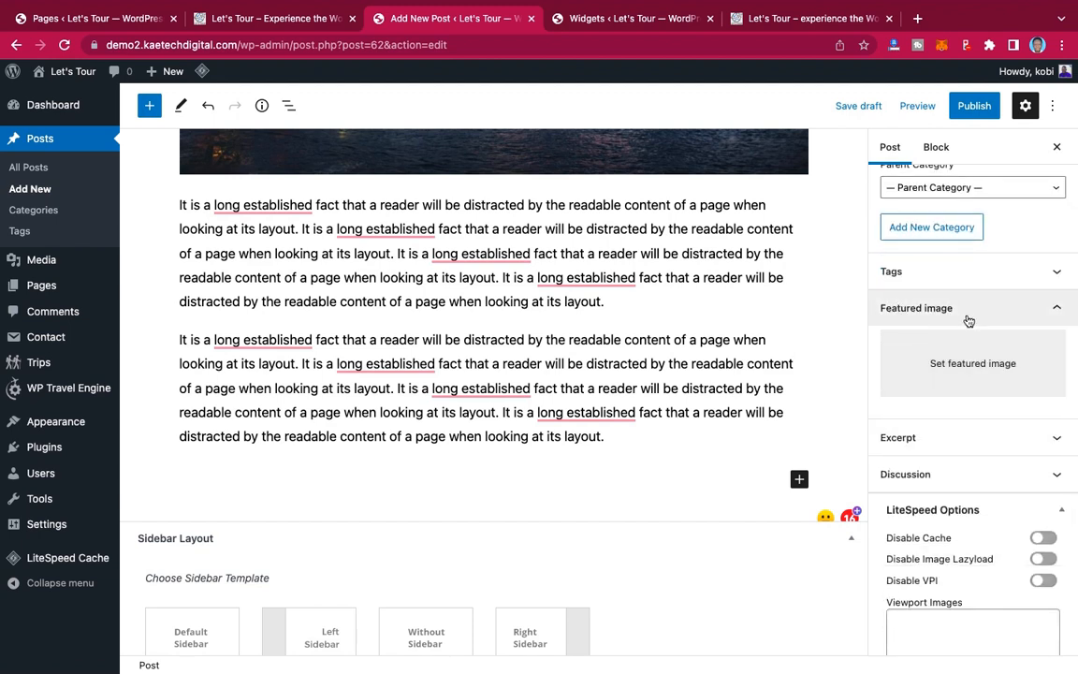
left_click(995, 365)
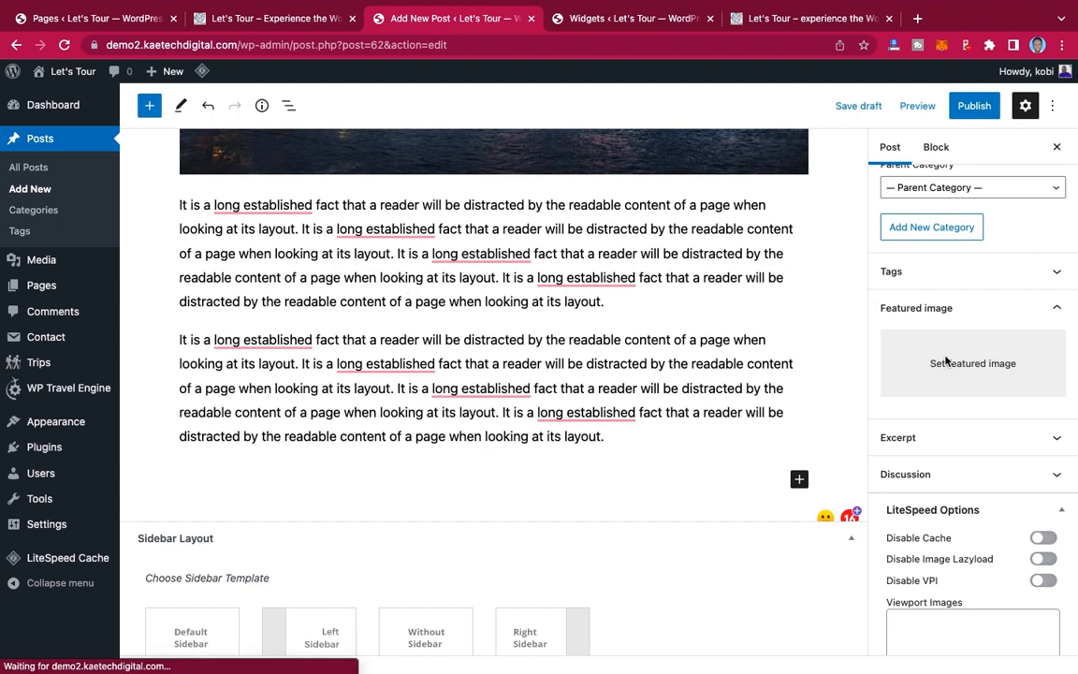
left_click(947, 363)
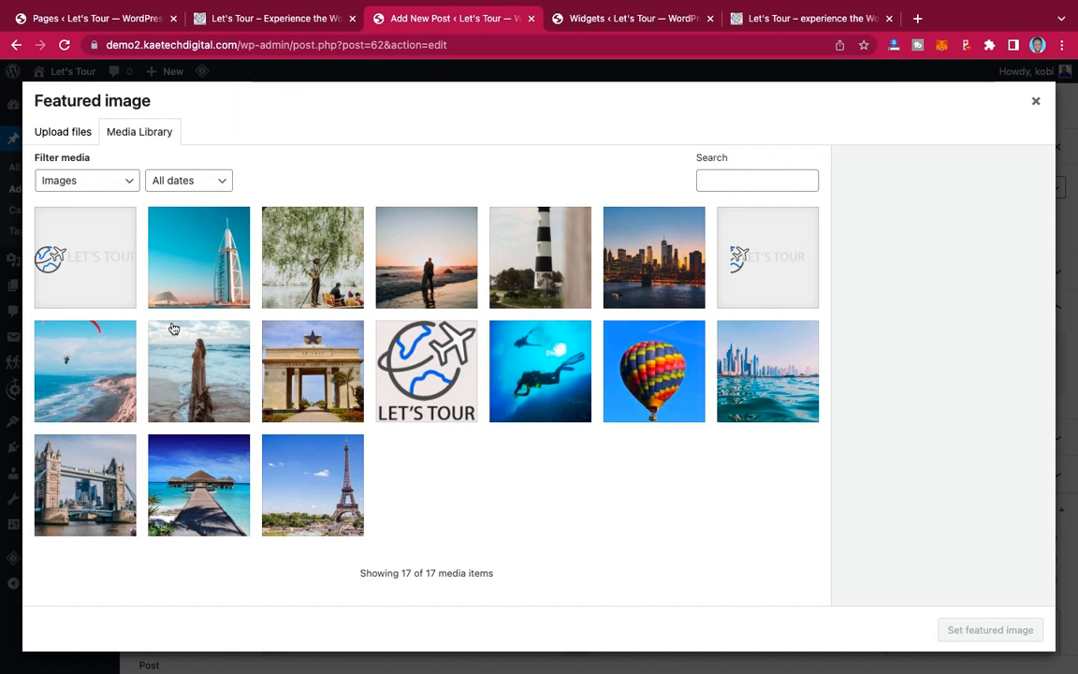
left_click(81, 133)
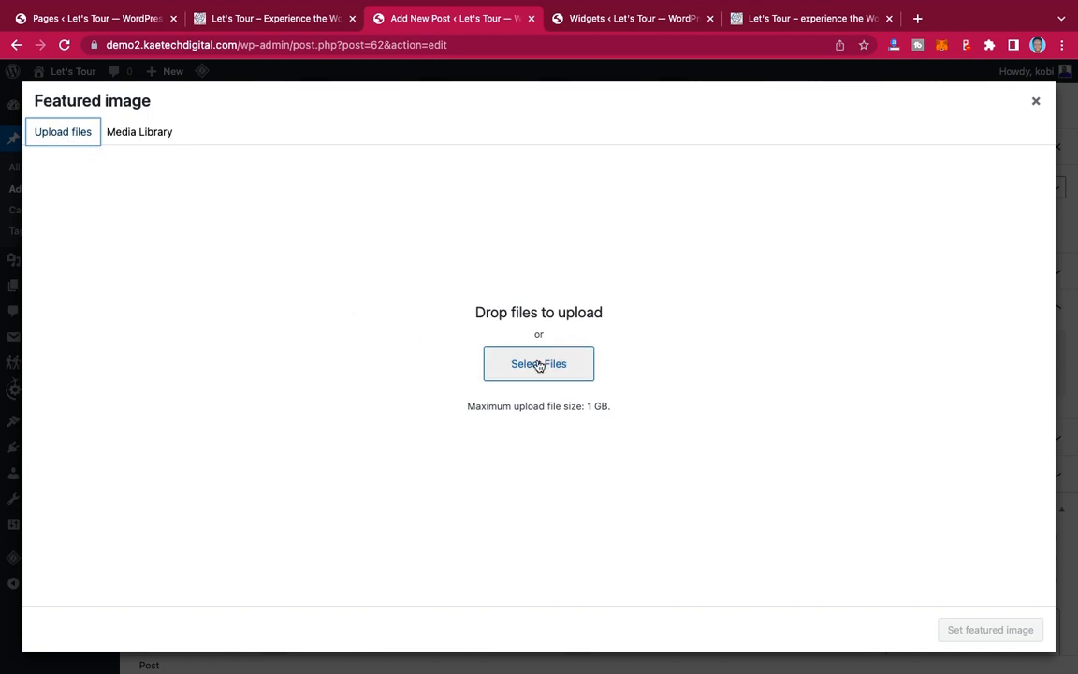
left_click(148, 136)
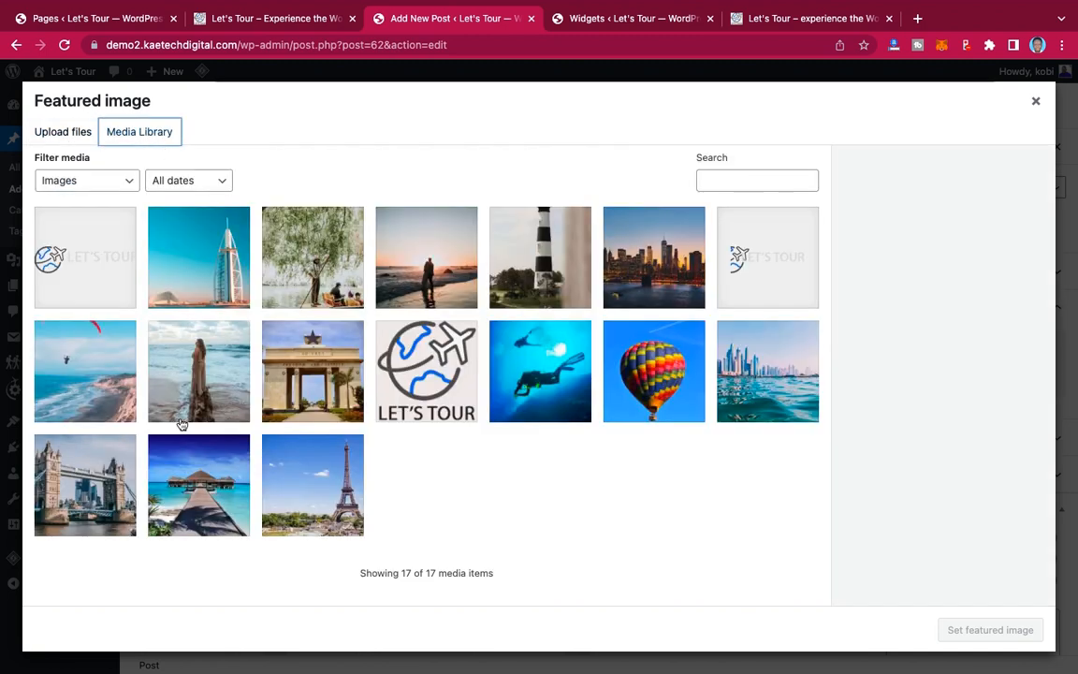
left_click(291, 472)
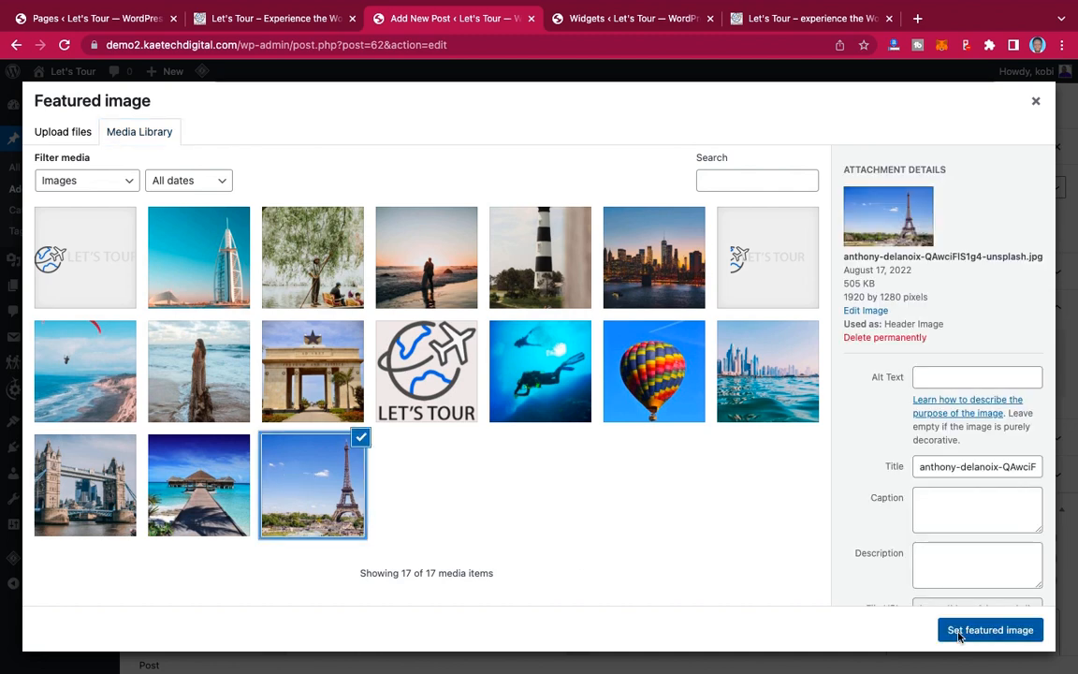
left_click(990, 630)
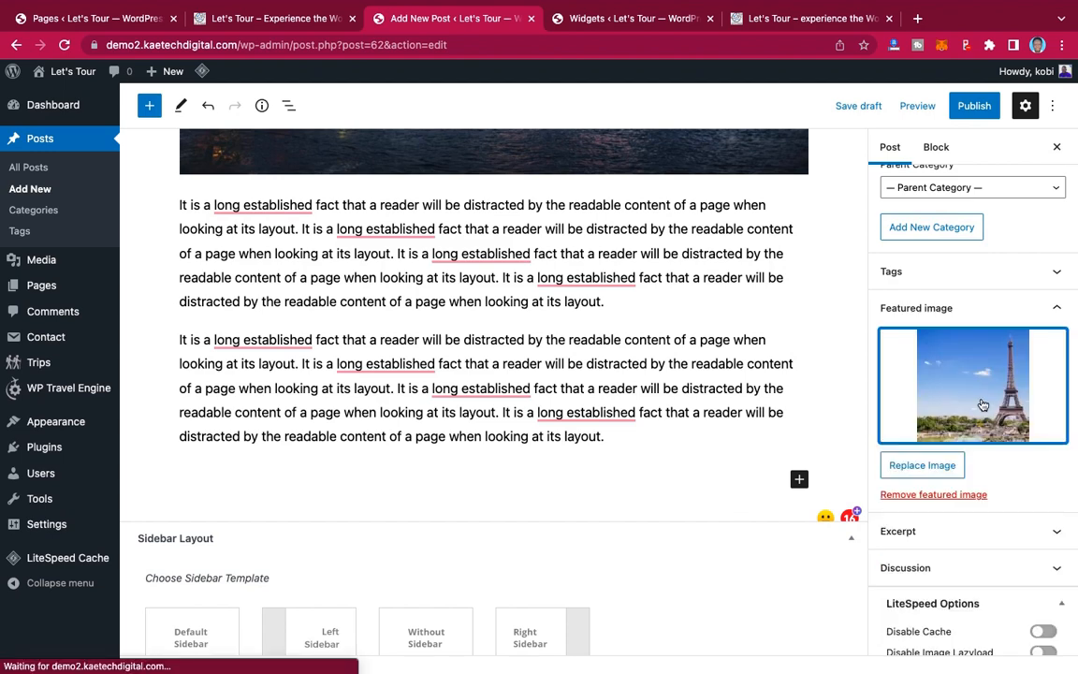
Step: Publish the "Enjoy the Best in Europe" post
scroll(824, 240, "up", 2)
scroll(824, 240, "up", 5)
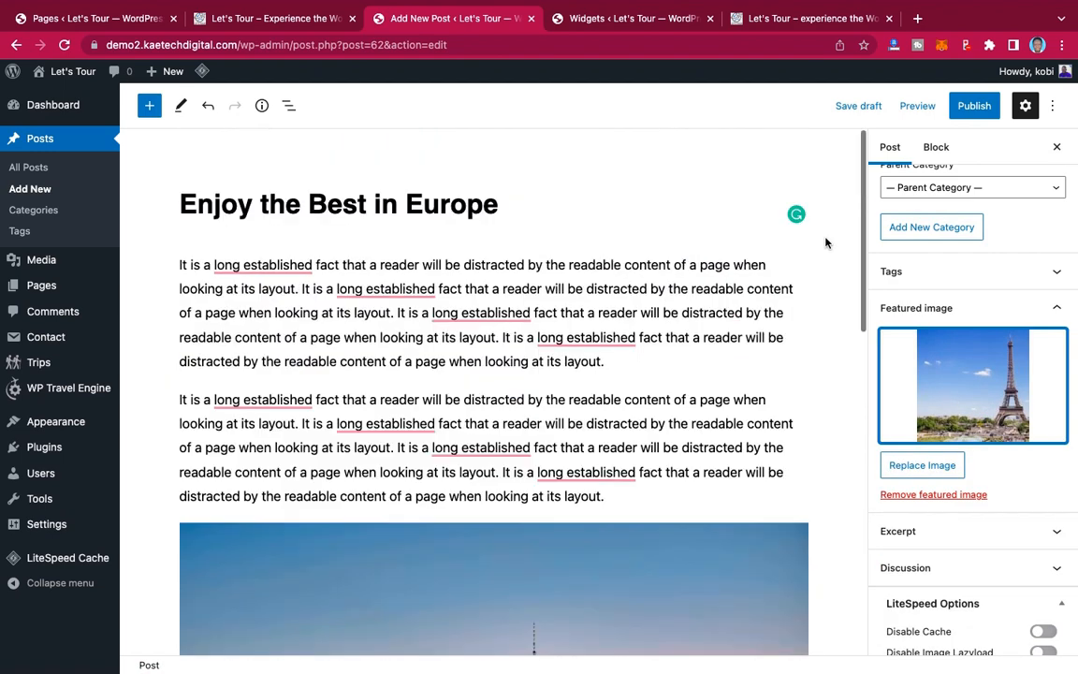
left_click(971, 106)
left_click(939, 107)
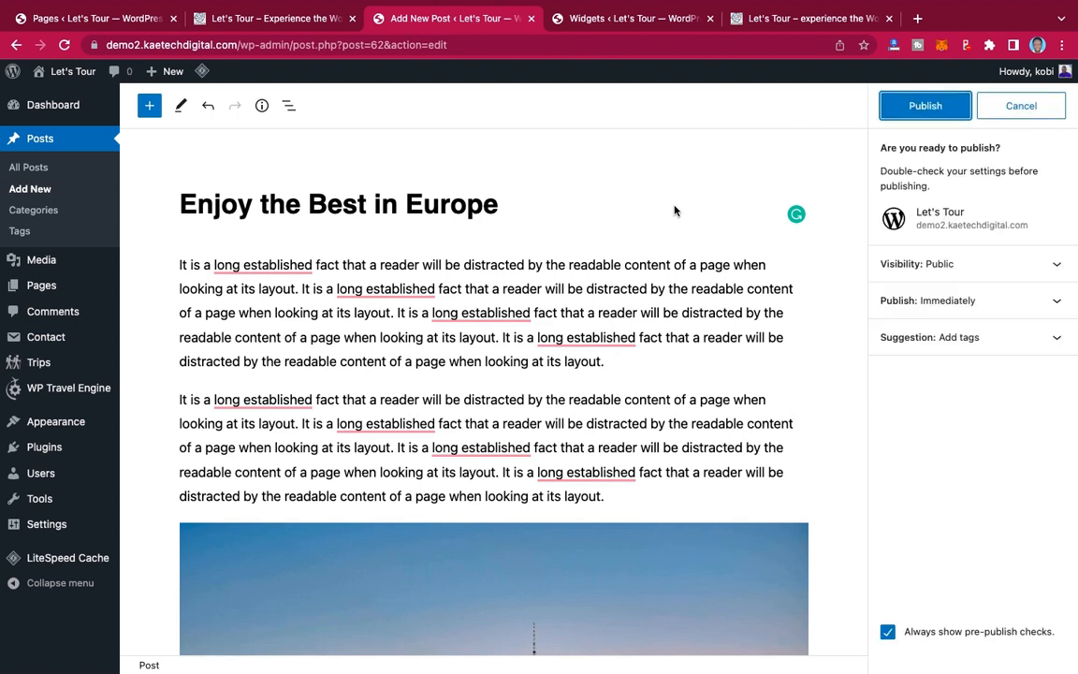
left_click(917, 104)
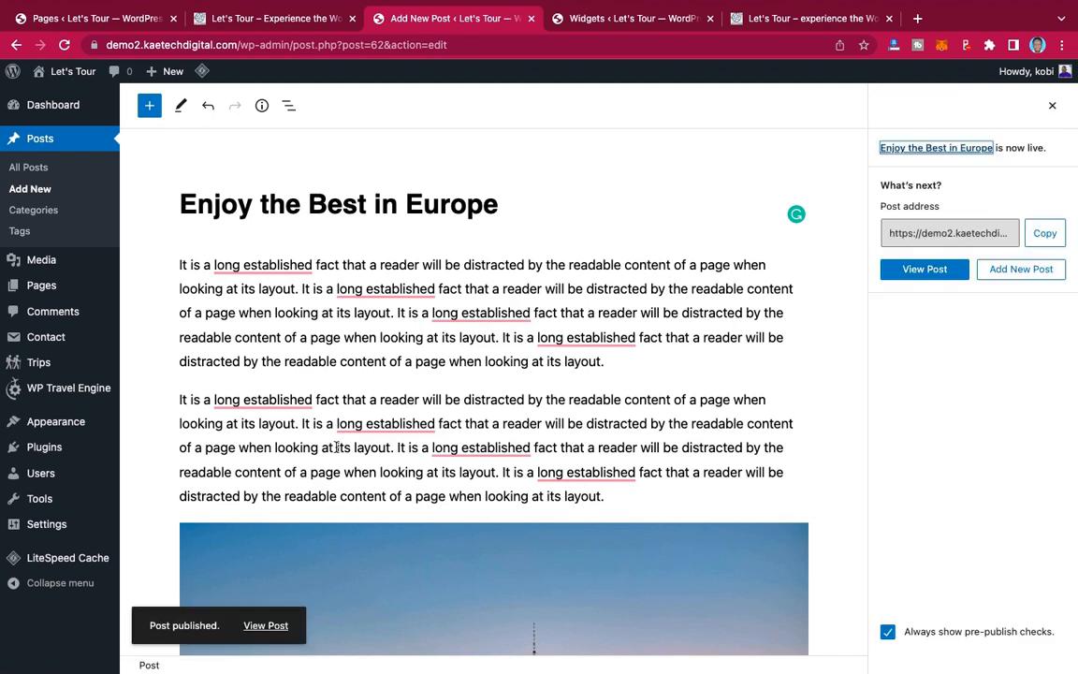
Step: Check how the new post appears under Latest Articles on the site's front page and review the page's other sections and header
left_click(277, 18)
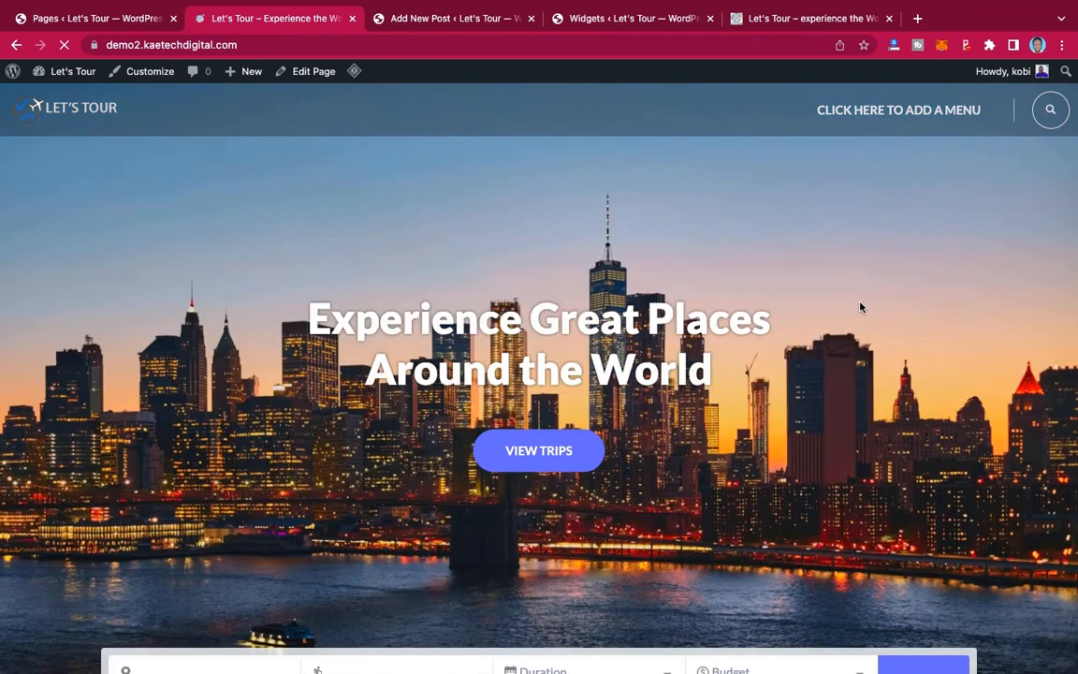
scroll(862, 307, "down", 10)
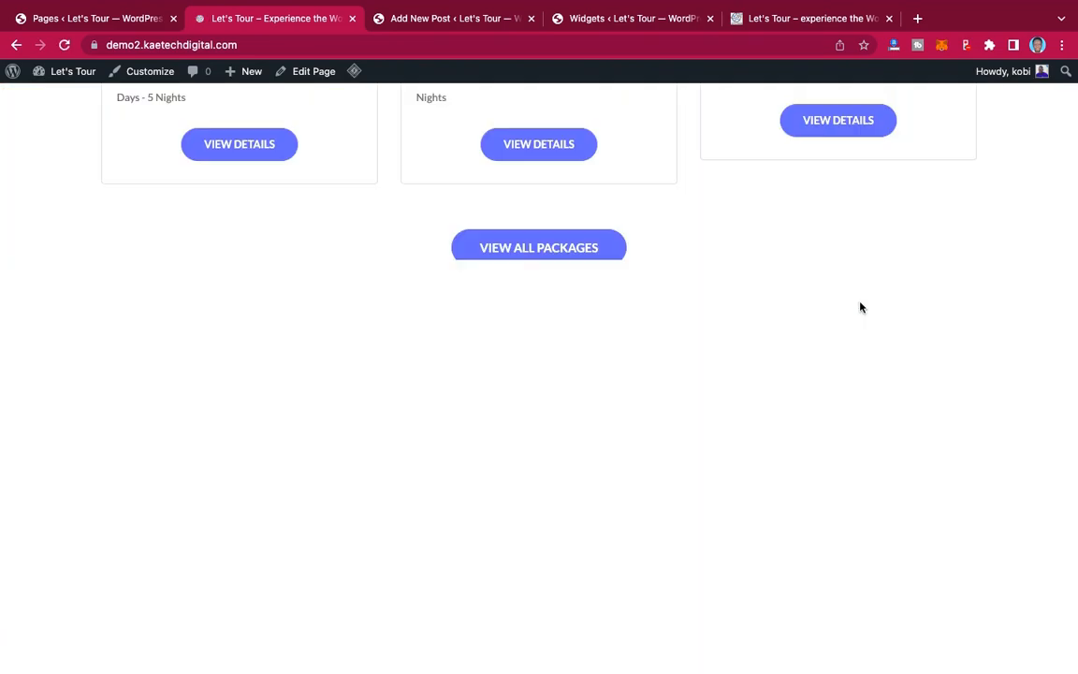
scroll(861, 307, "down", 12)
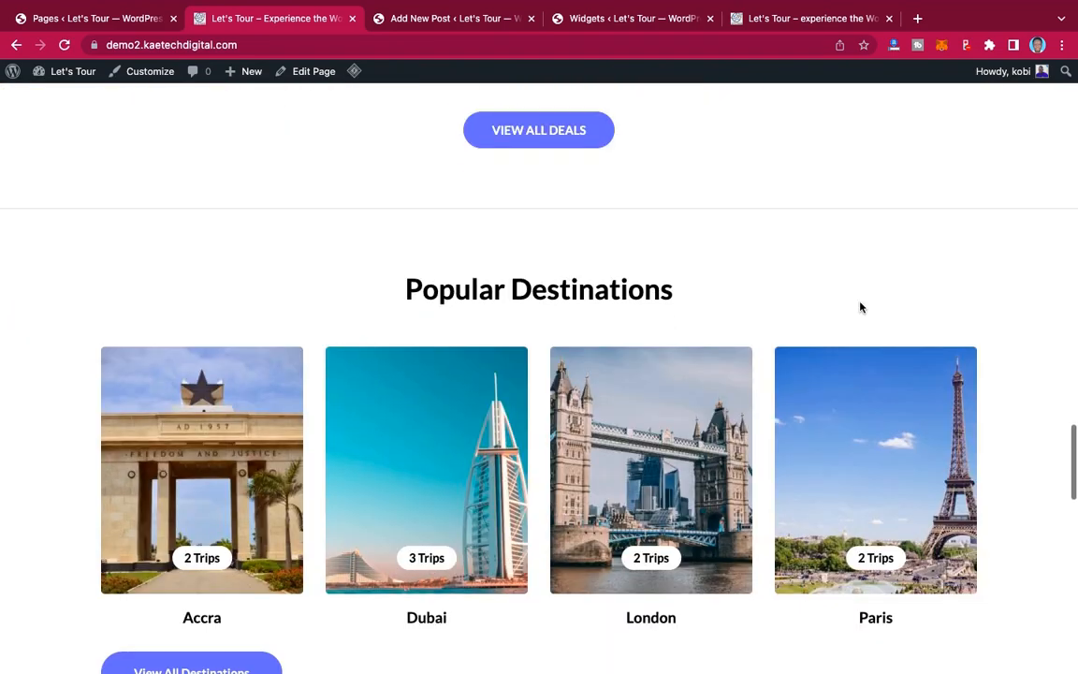
scroll(861, 307, "down", 12)
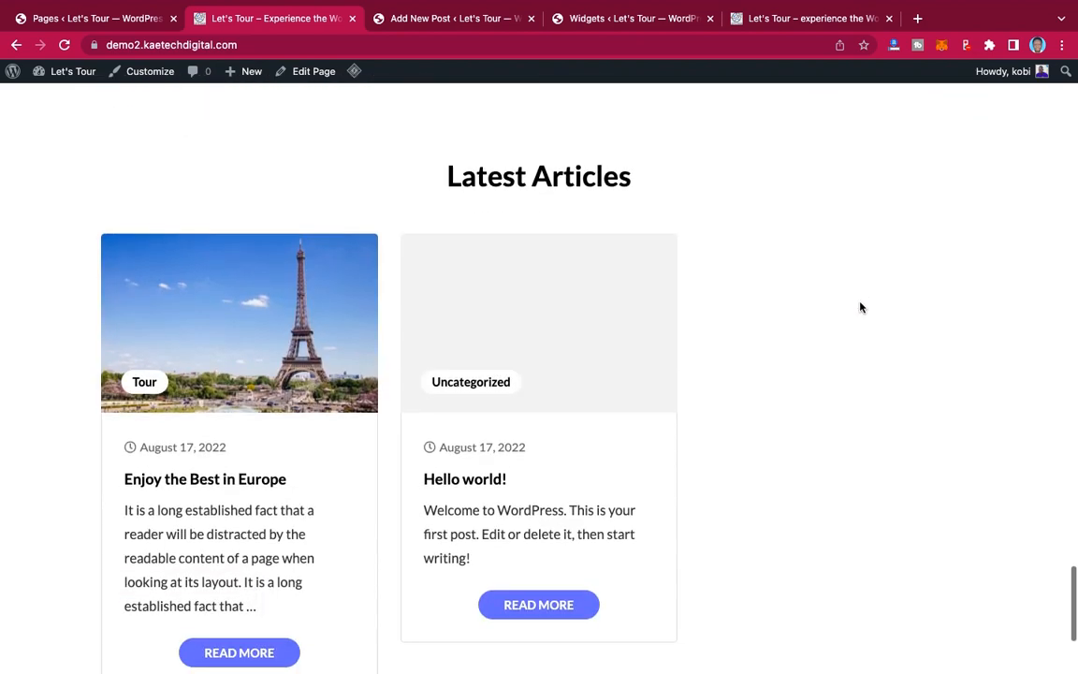
scroll(861, 307, "down", 2)
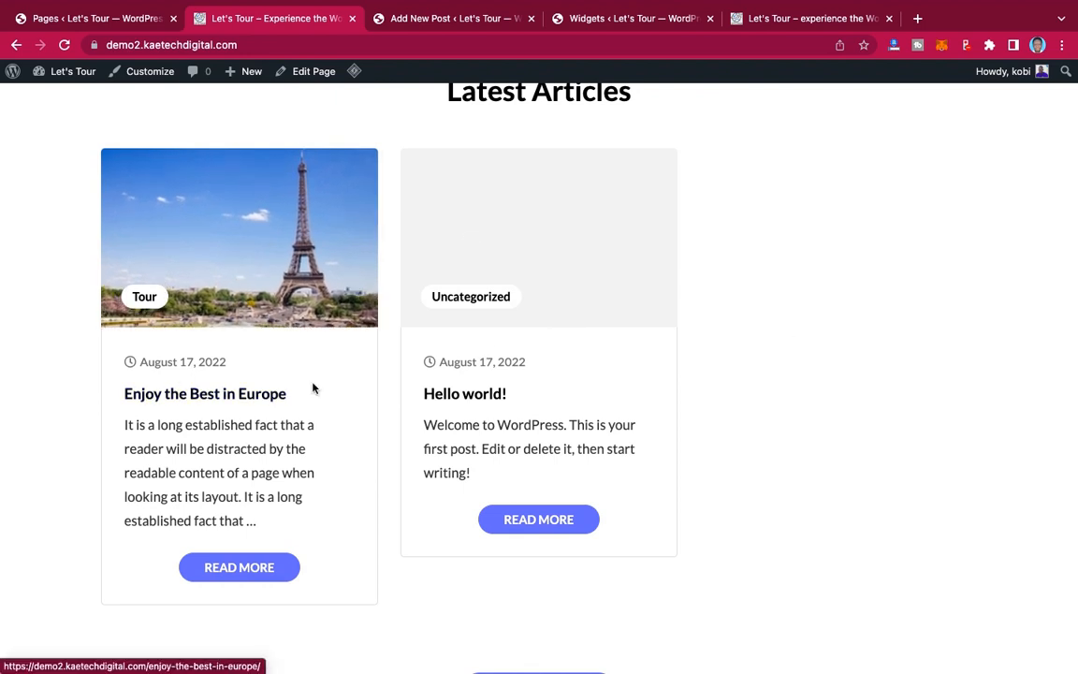
scroll(715, 380, "down", 3)
scroll(715, 382, "up", 15)
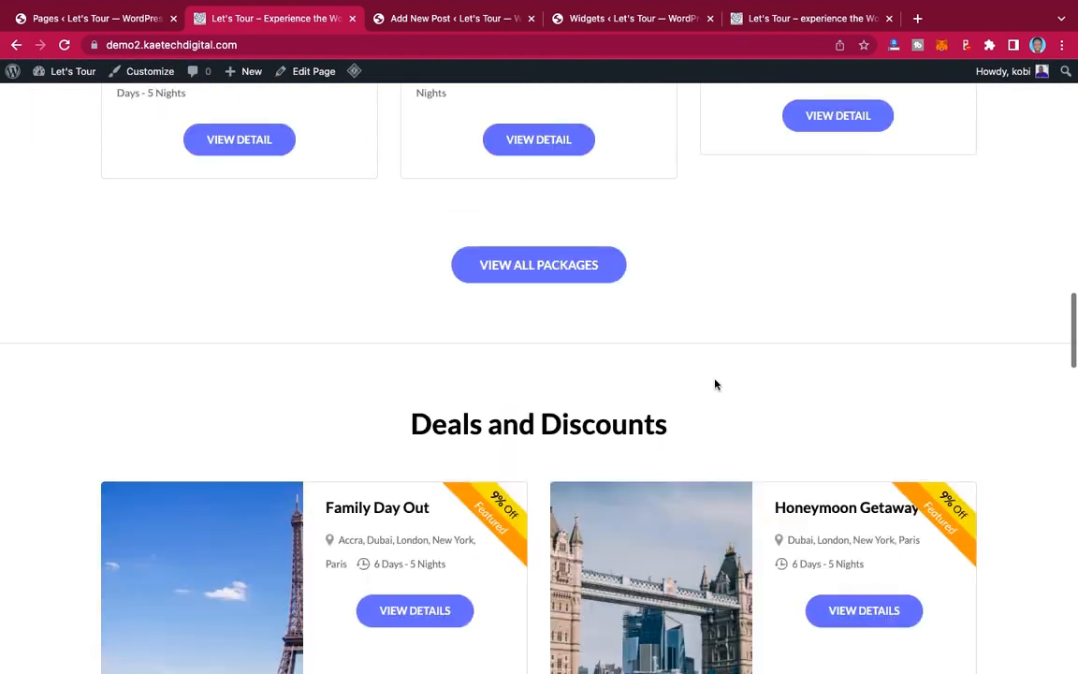
scroll(715, 384, "up", 10)
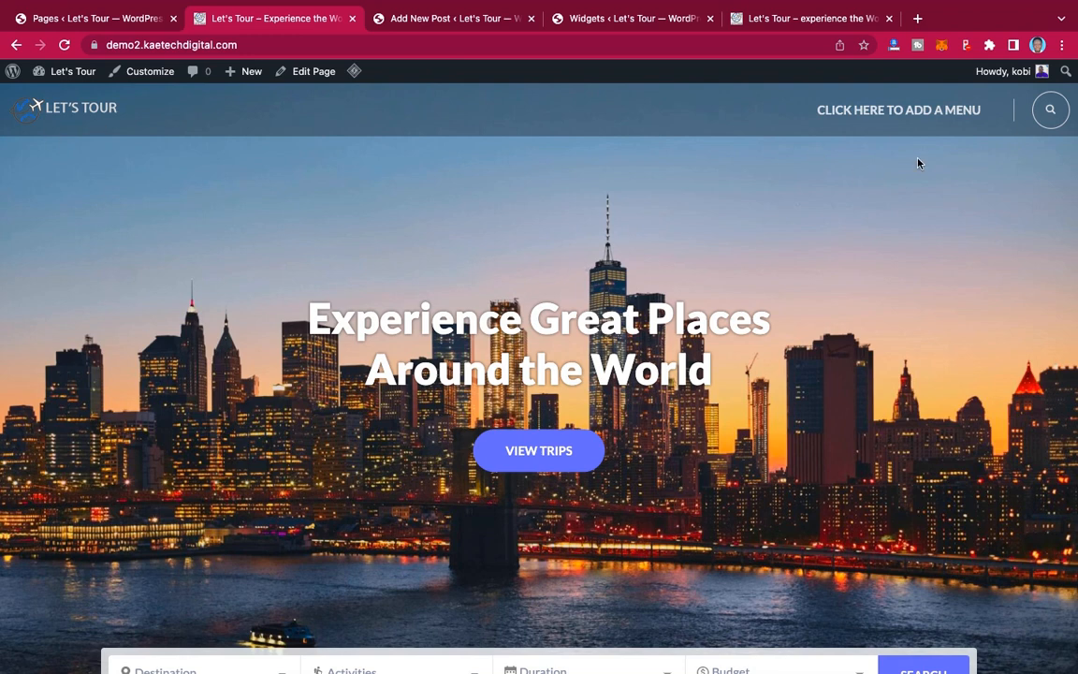
Step: Open the site's navigation menu editor in the WordPress admin area
left_click(121, 20)
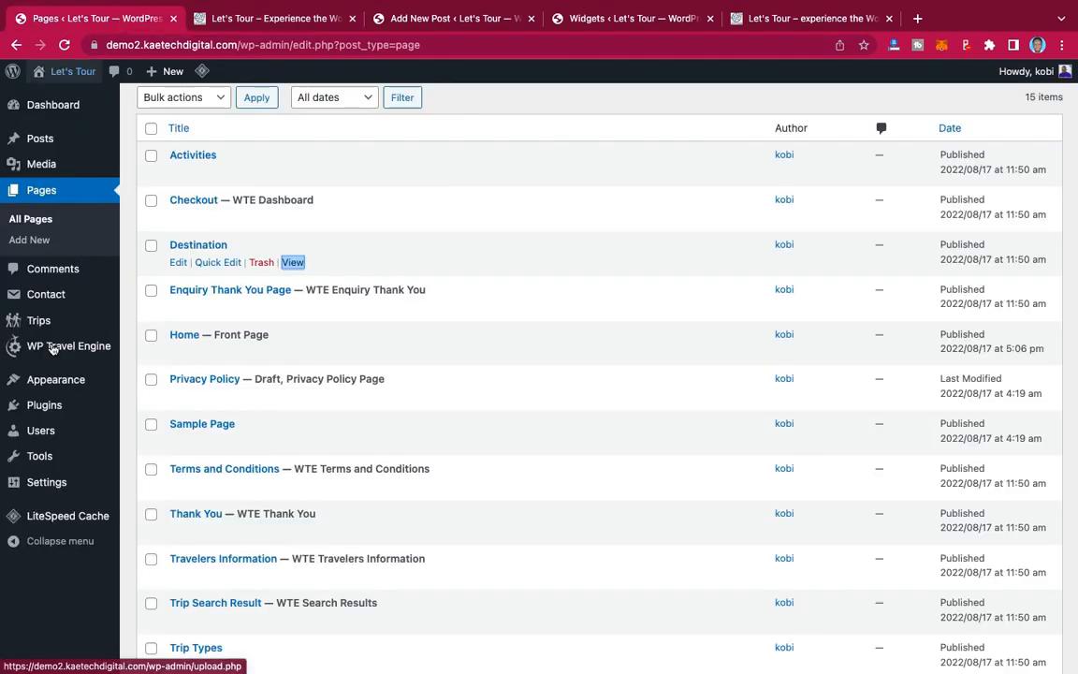
mouse_move(47, 388)
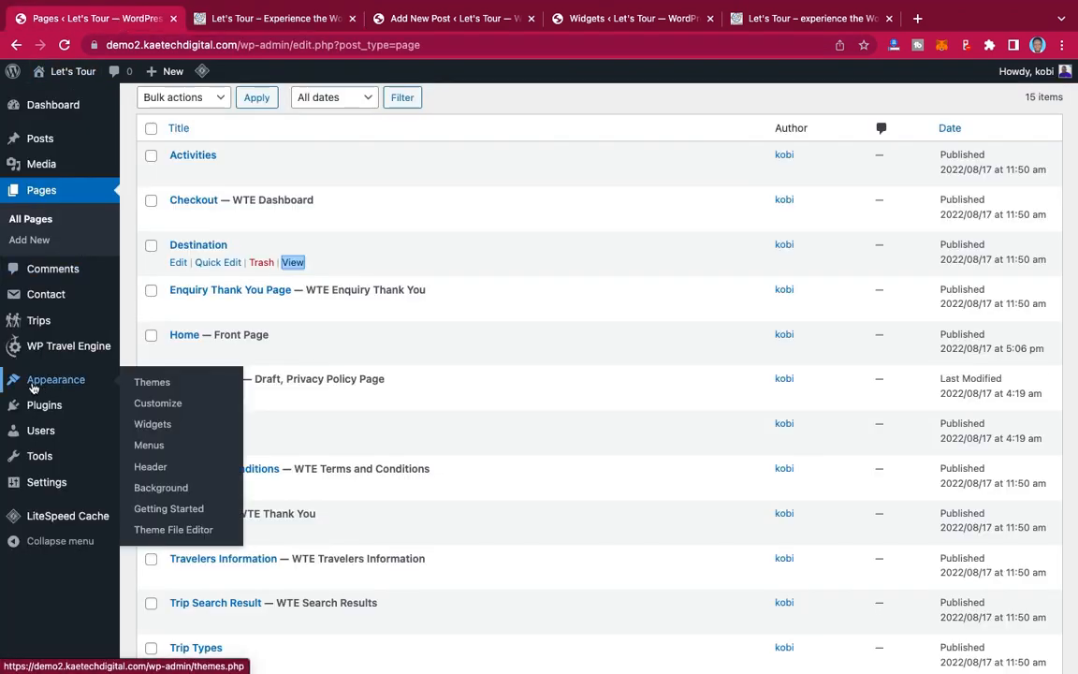
left_click(146, 447)
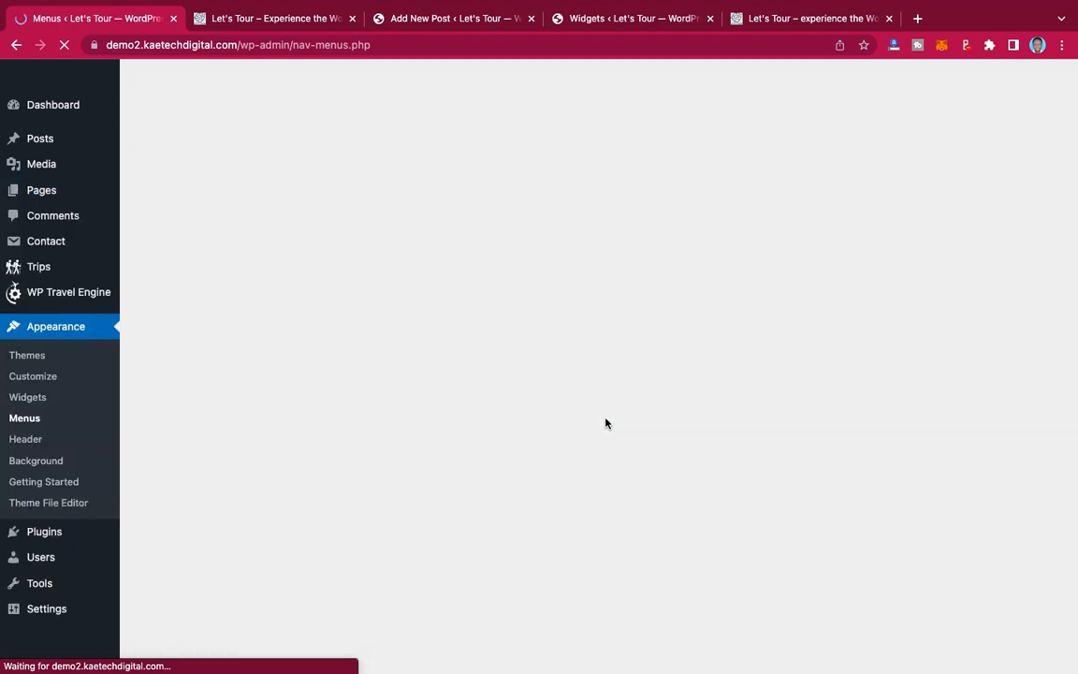
scroll(606, 423, "down", 5)
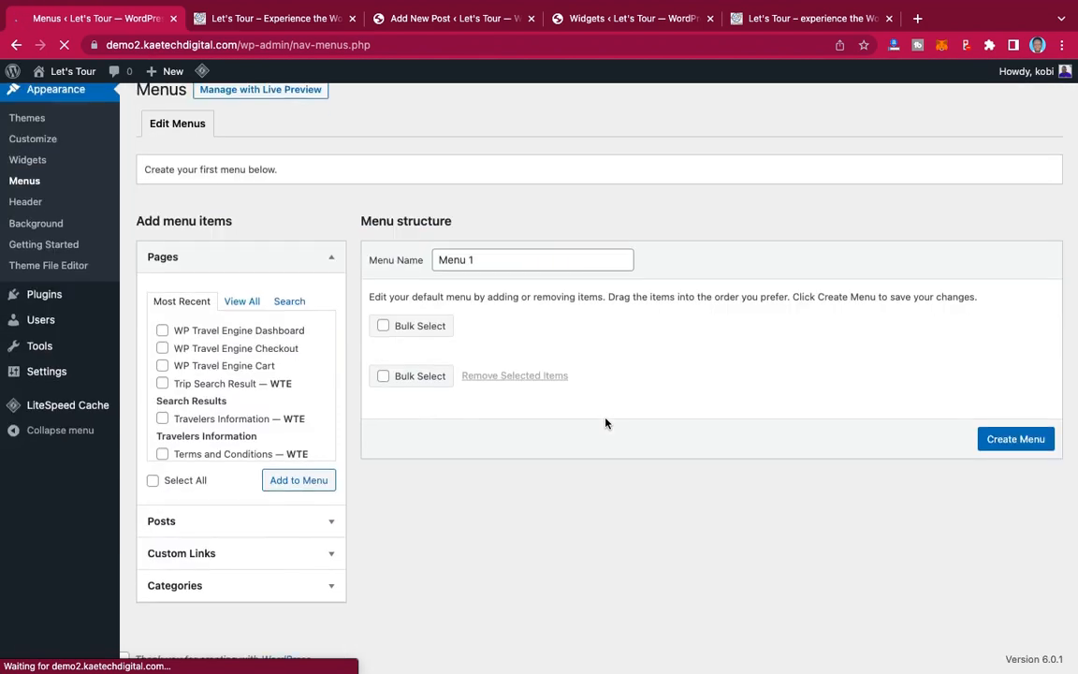
scroll(605, 423, "up", 2)
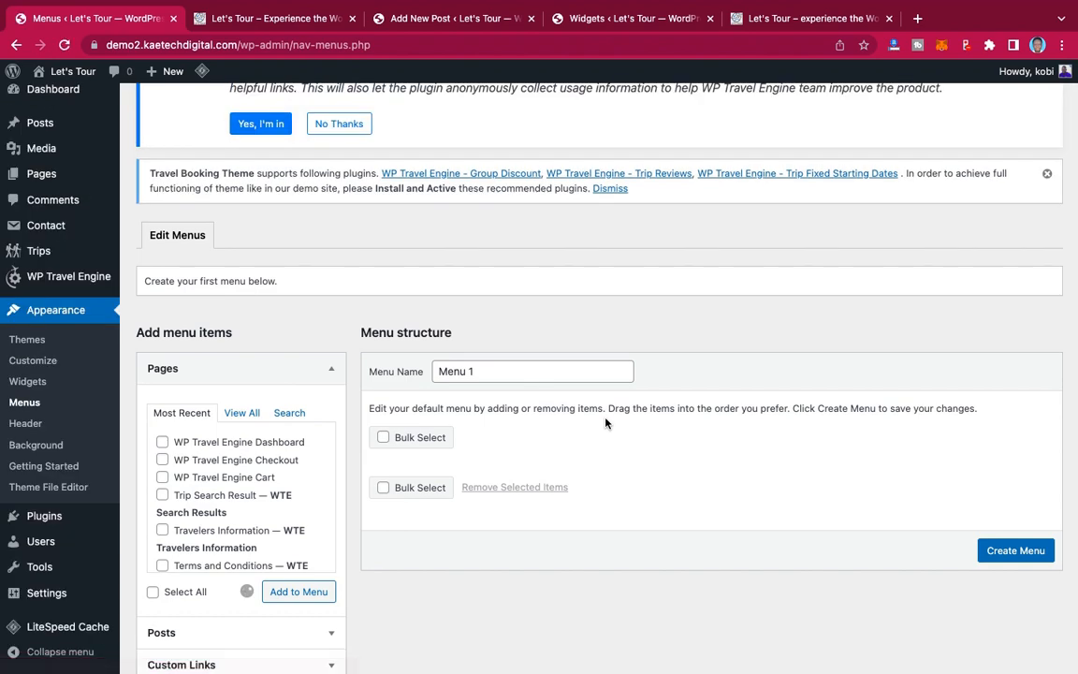
Step: Review the default page items listed in the structure of Menu 1
scroll(605, 423, "down", 5)
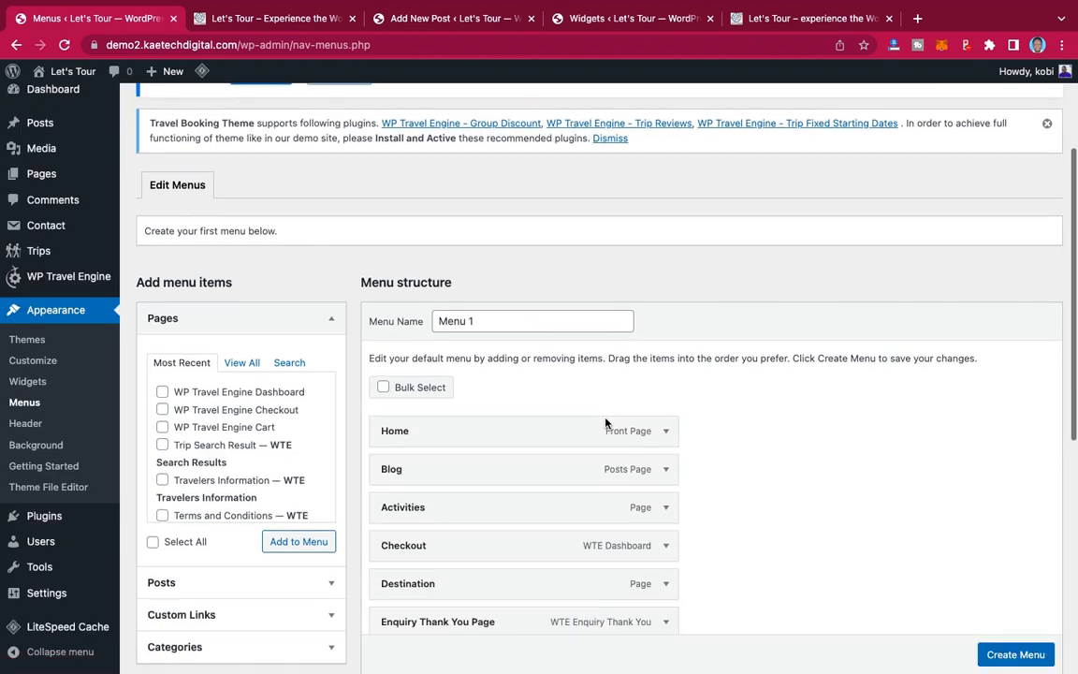
scroll(606, 423, "down", 5)
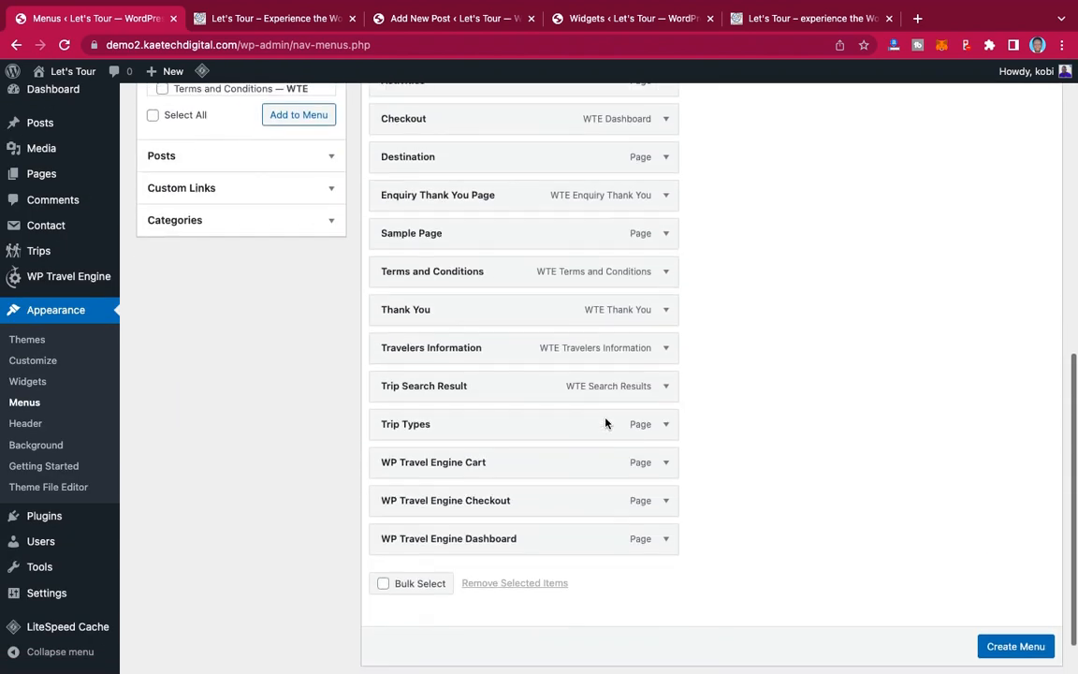
scroll(606, 423, "up", 5)
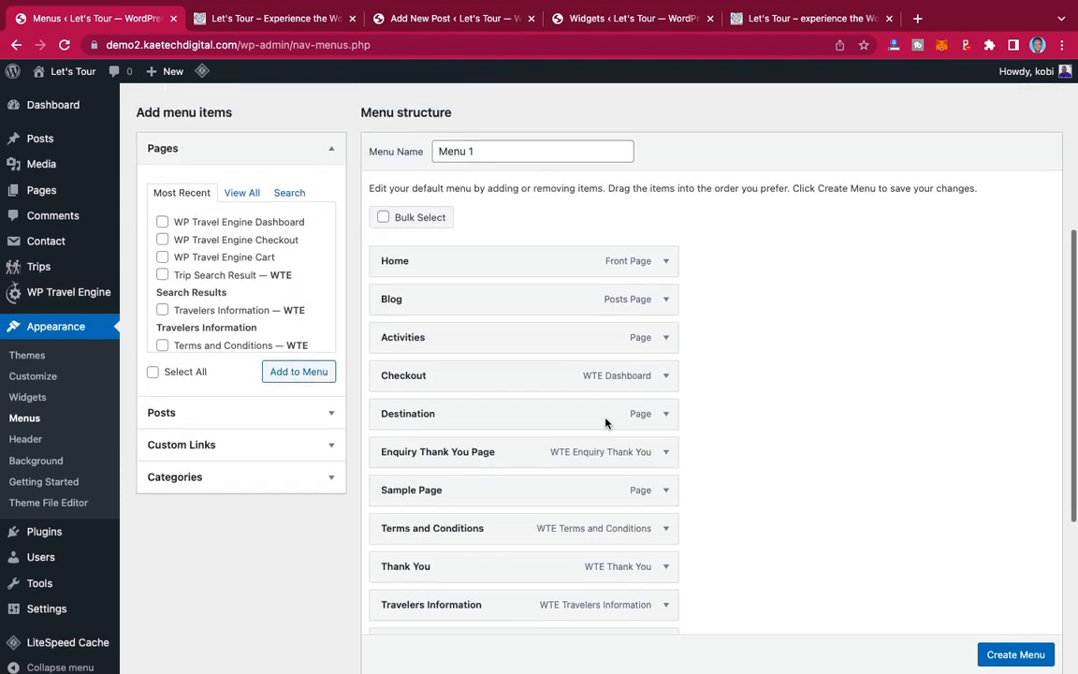
scroll(606, 423, "down", 2)
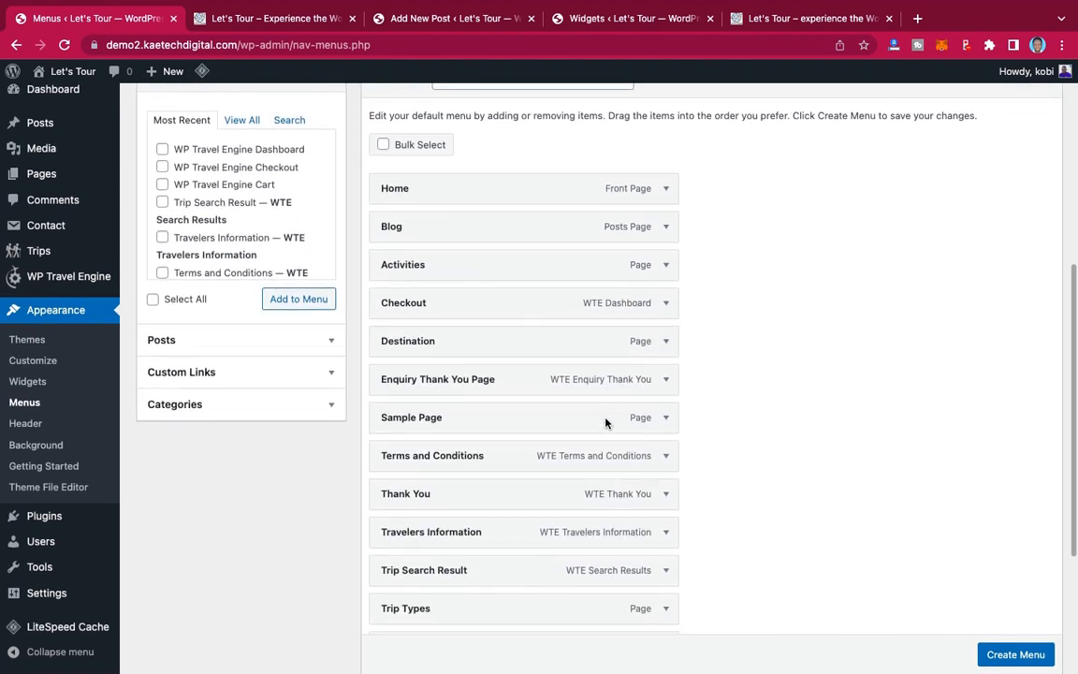
scroll(606, 423, "down", 2)
scroll(606, 423, "up", 1)
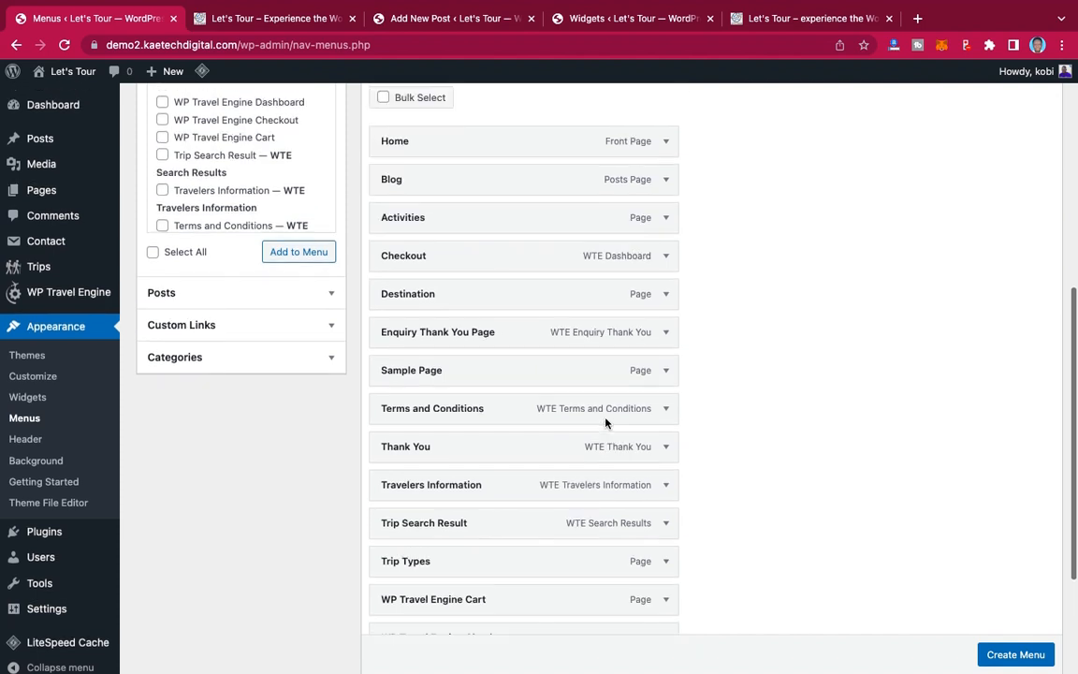
scroll(605, 423, "down", 1)
scroll(605, 423, "up", 2)
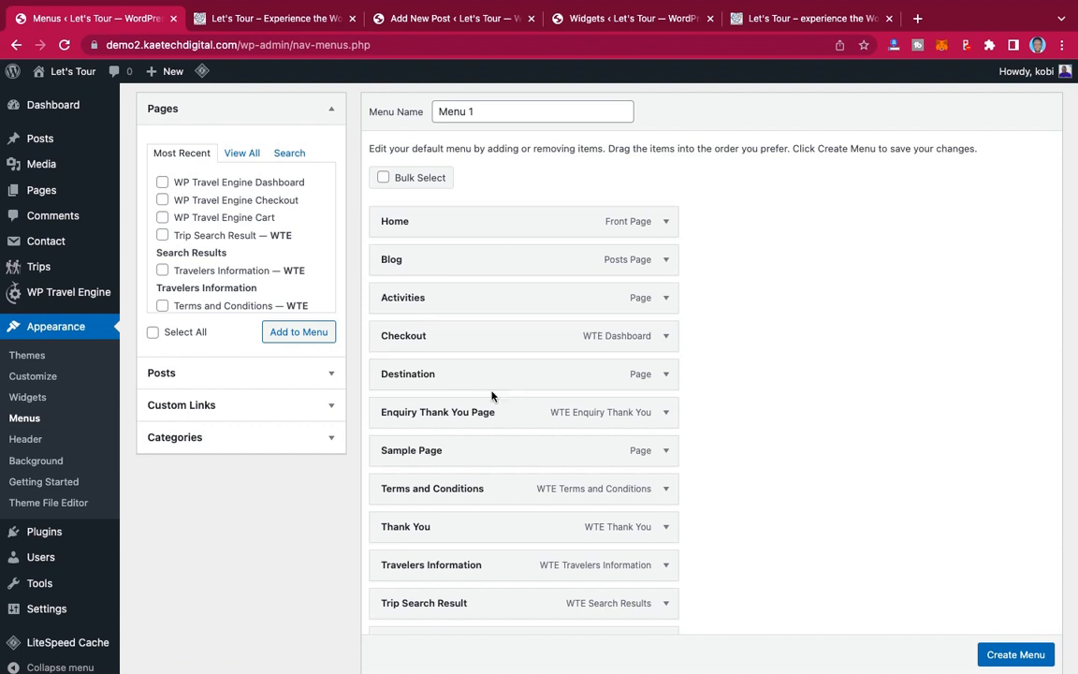
Step: Remove the Checkout item from the menu structure and move Blog directly below Destination
left_click(668, 336)
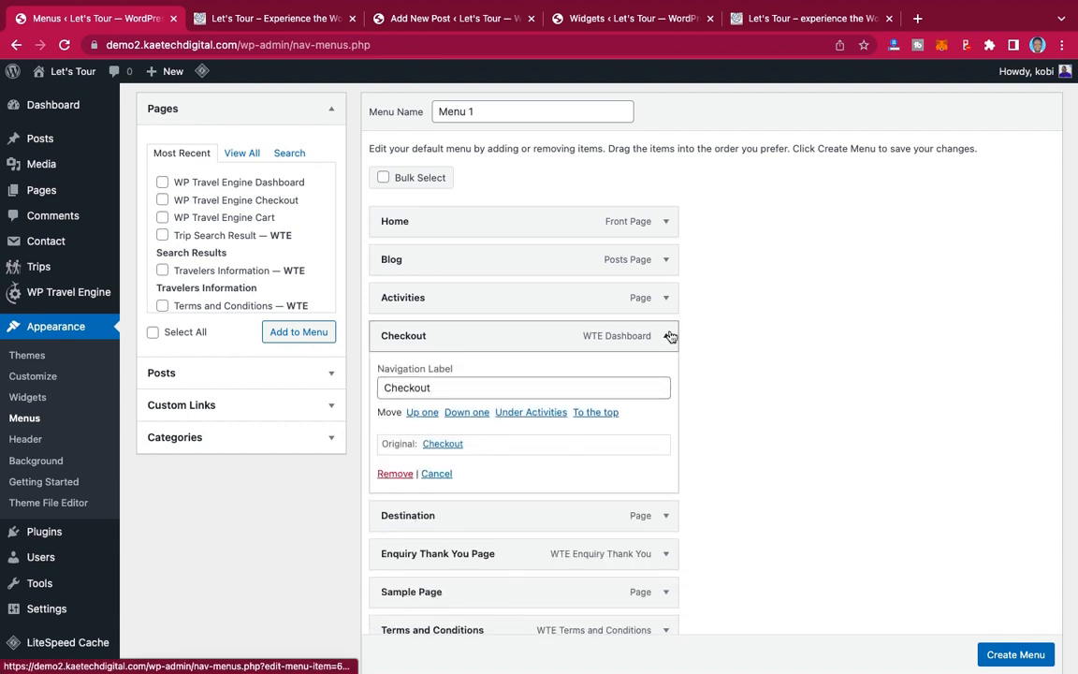
left_click(392, 474)
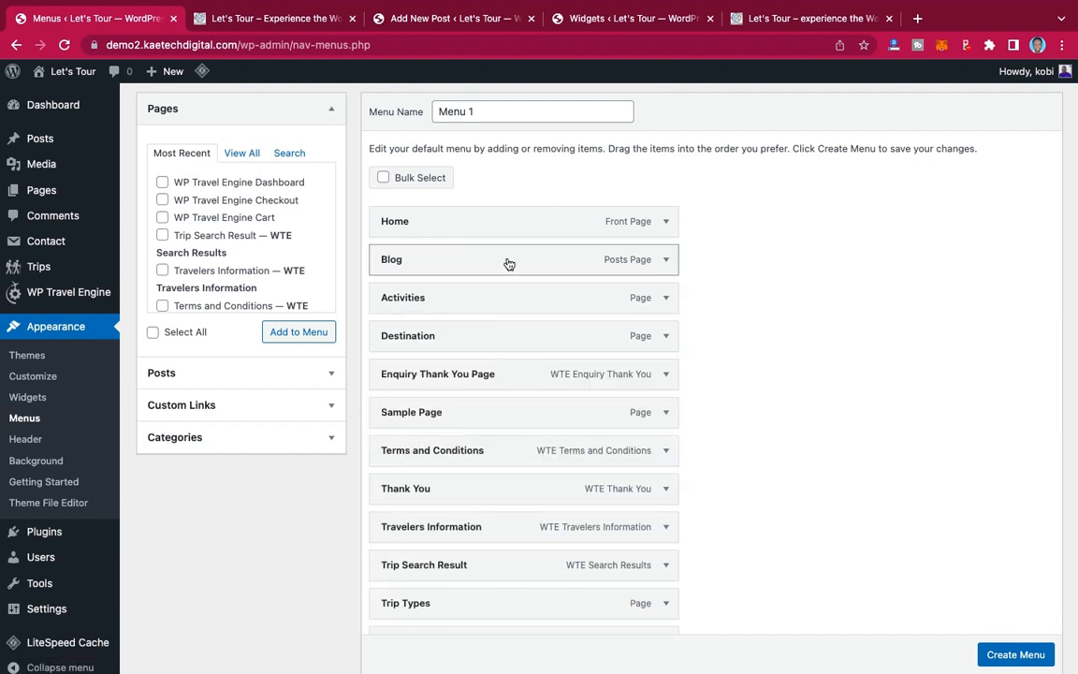
left_click_drag(473, 260, 489, 337)
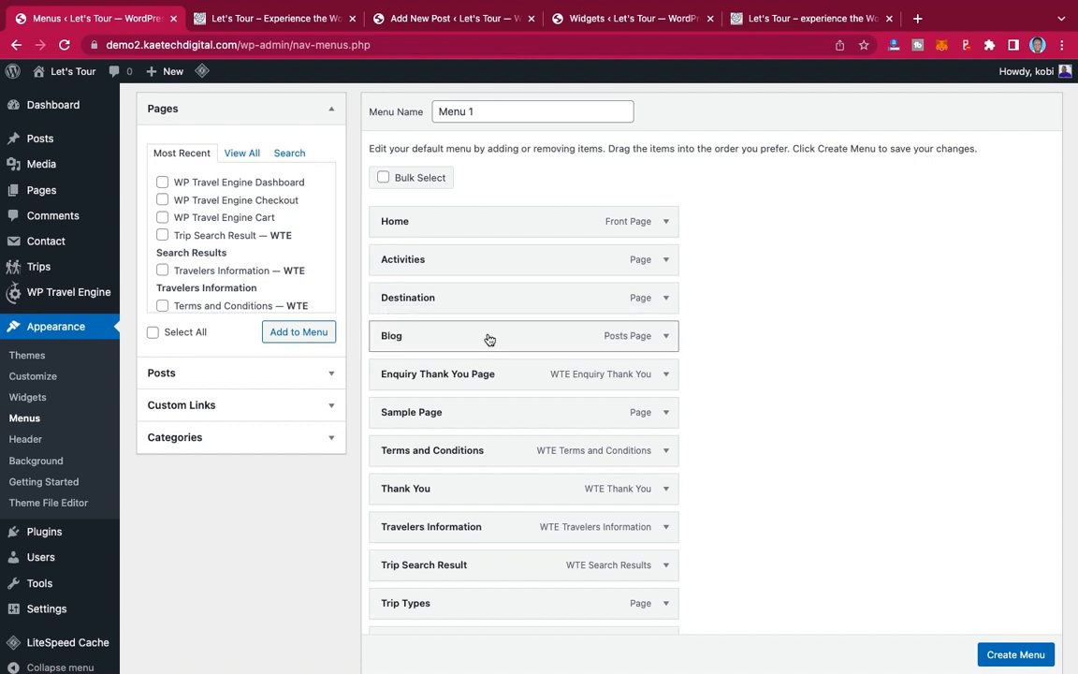
Step: Remove the Enquiry Thank You Page, Sample Page, Terms and Conditions, Thank You and Travelers Information items from the menu
left_click(665, 376)
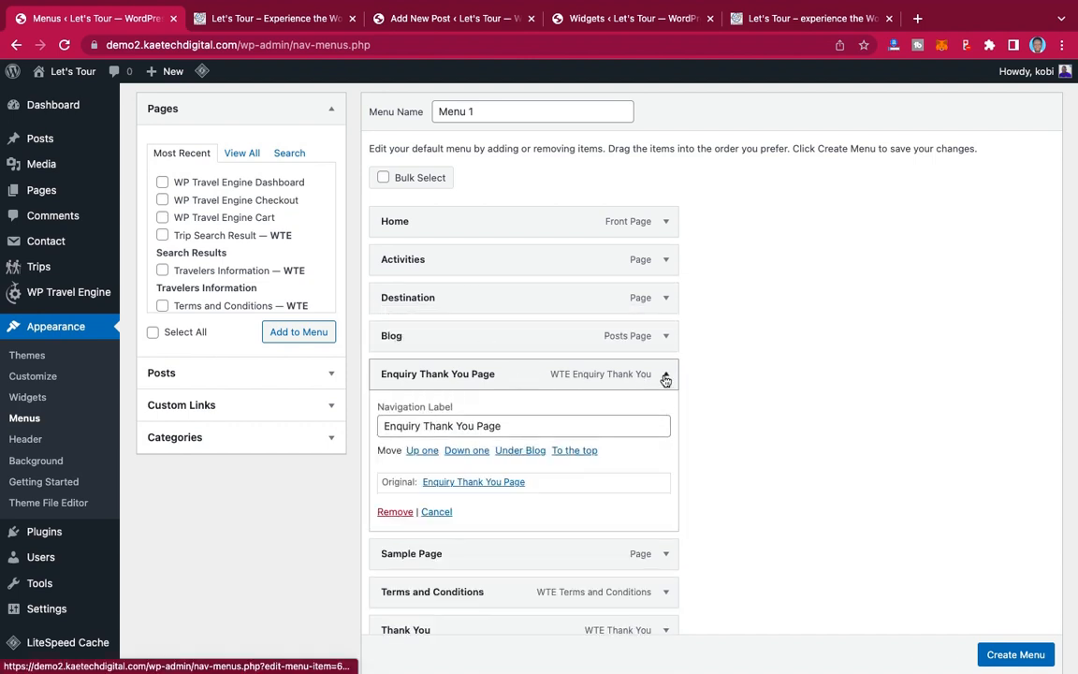
left_click(395, 512)
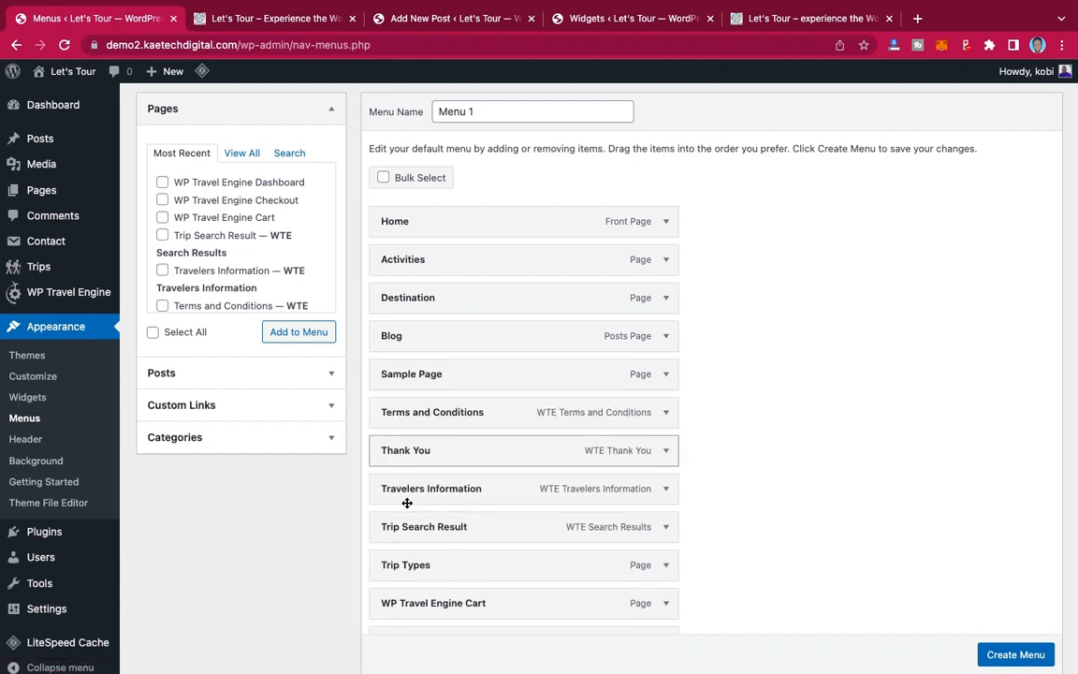
left_click(666, 375)
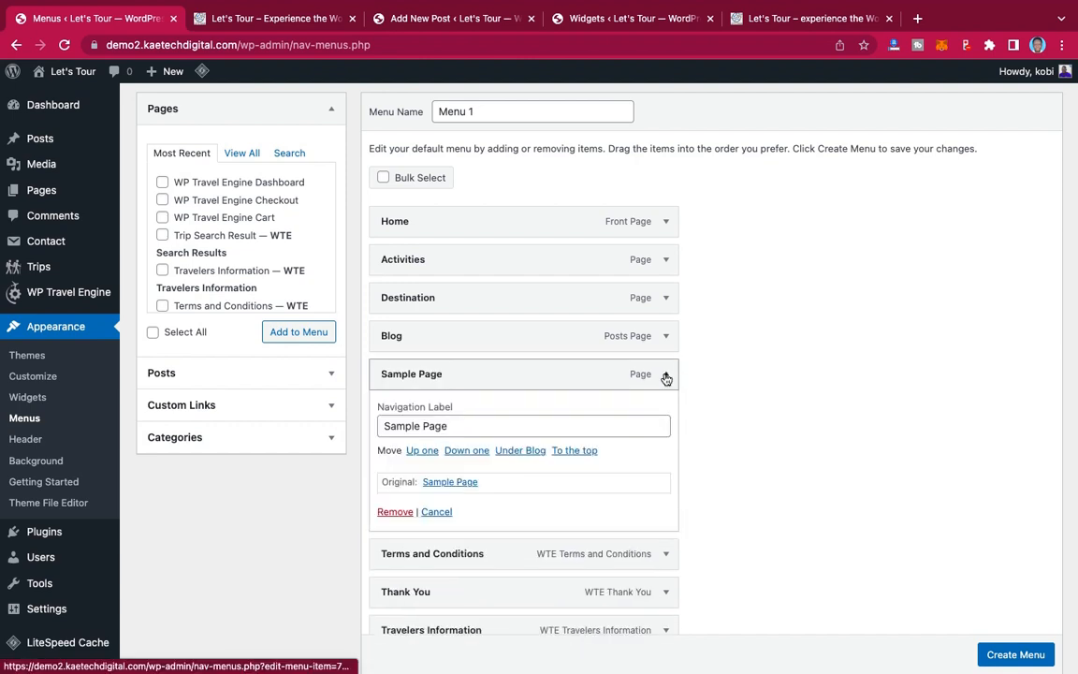
left_click(394, 512)
left_click(666, 373)
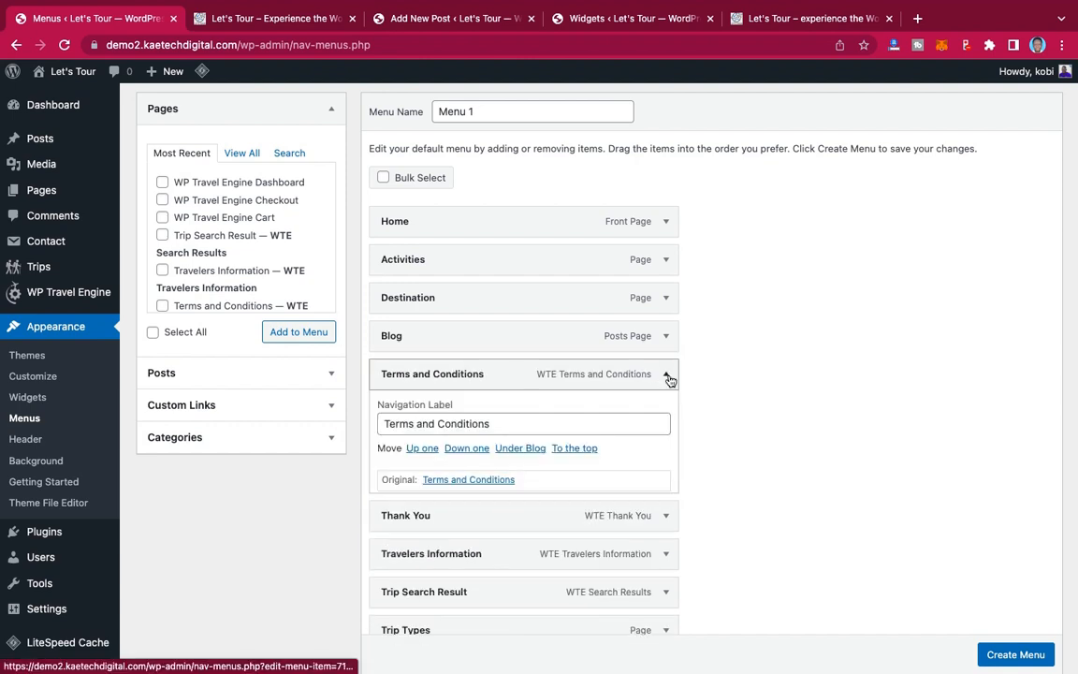
left_click(395, 515)
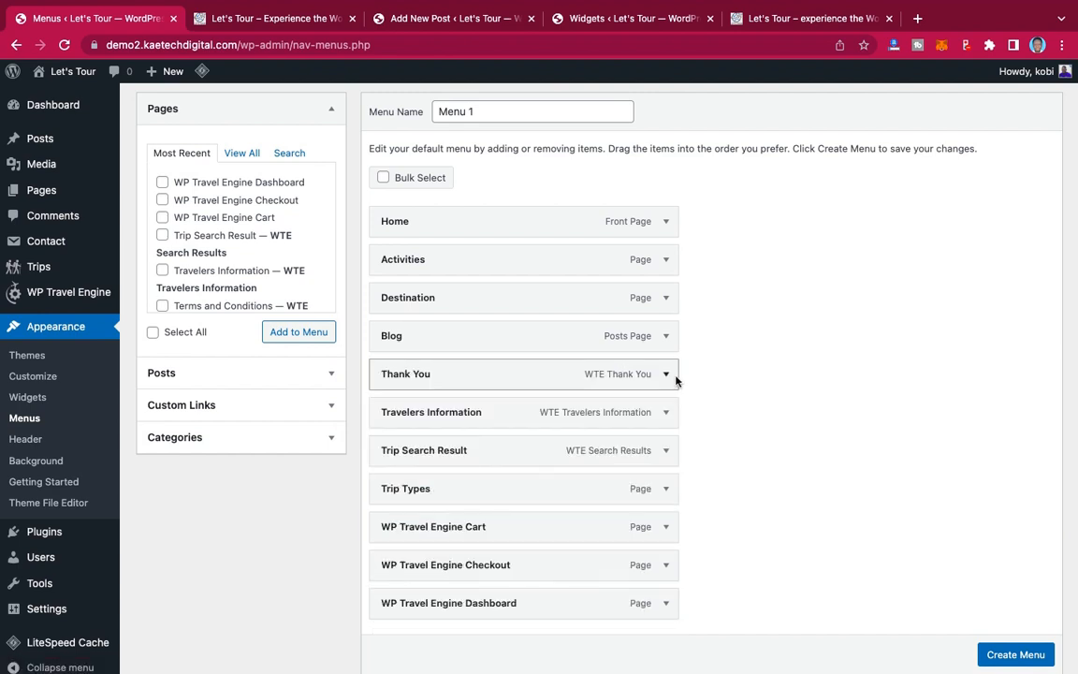
left_click(666, 376)
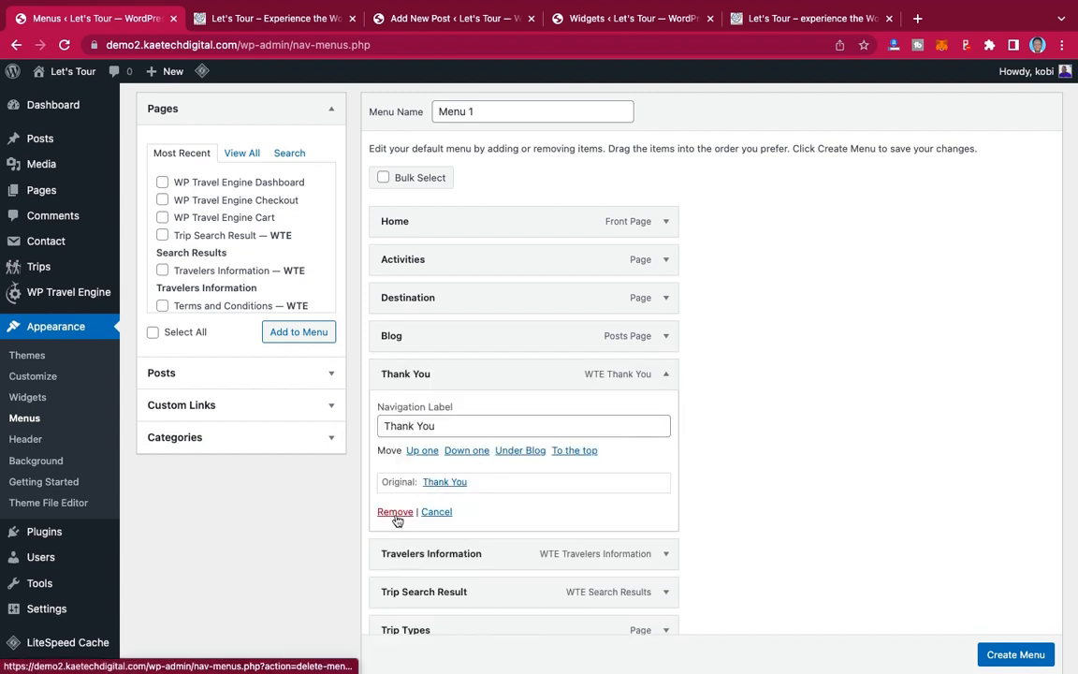
left_click(395, 512)
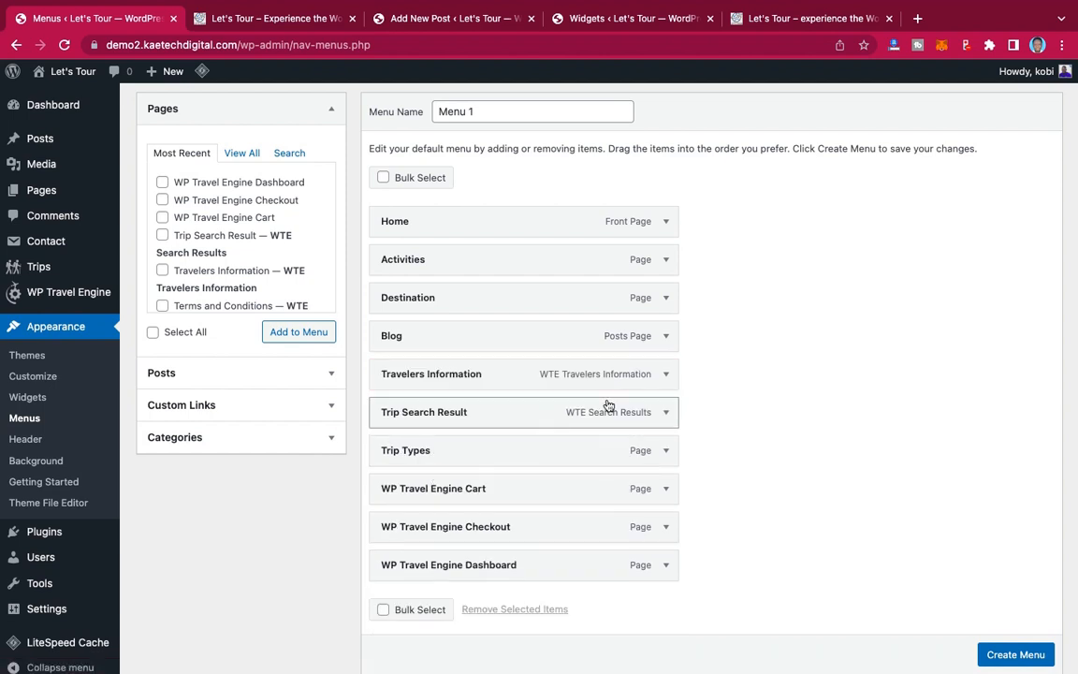
left_click(665, 376)
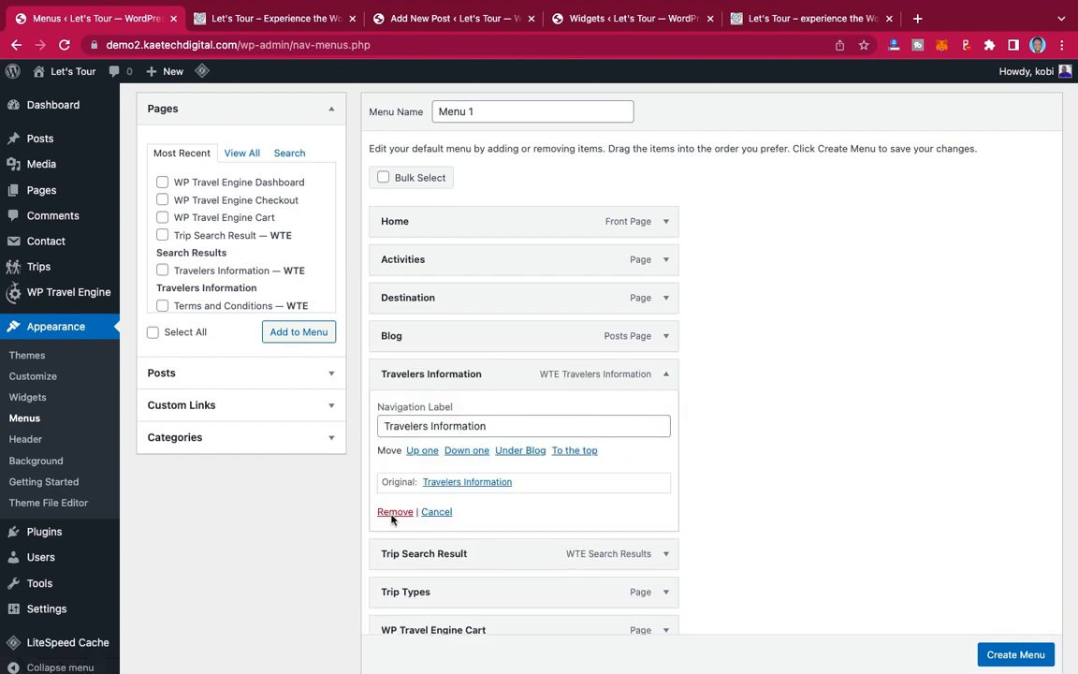
left_click(394, 512)
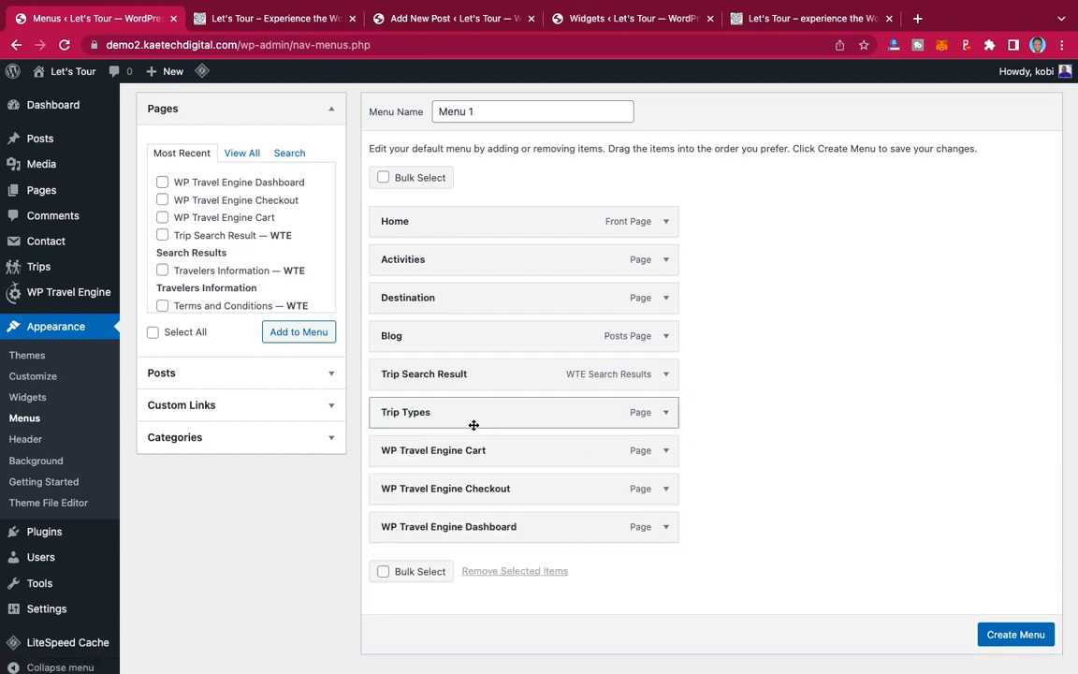
Step: Change the navigation label of the Trip Search Result menu item to Trips
left_click(667, 375)
left_click_drag(485, 426, 408, 426)
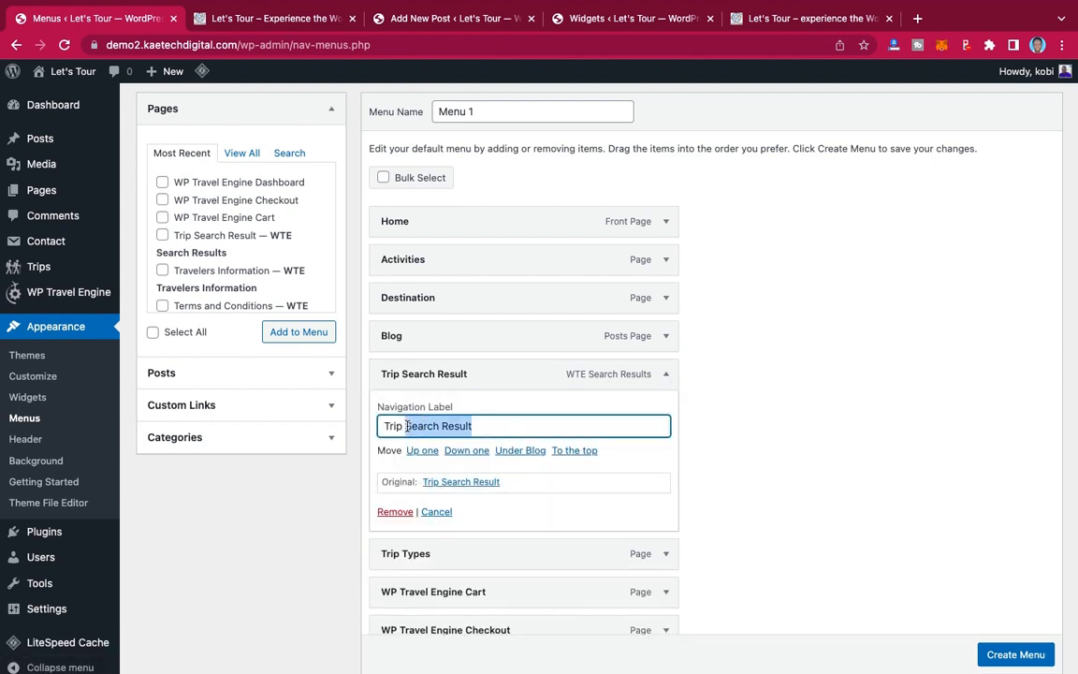
type("s")
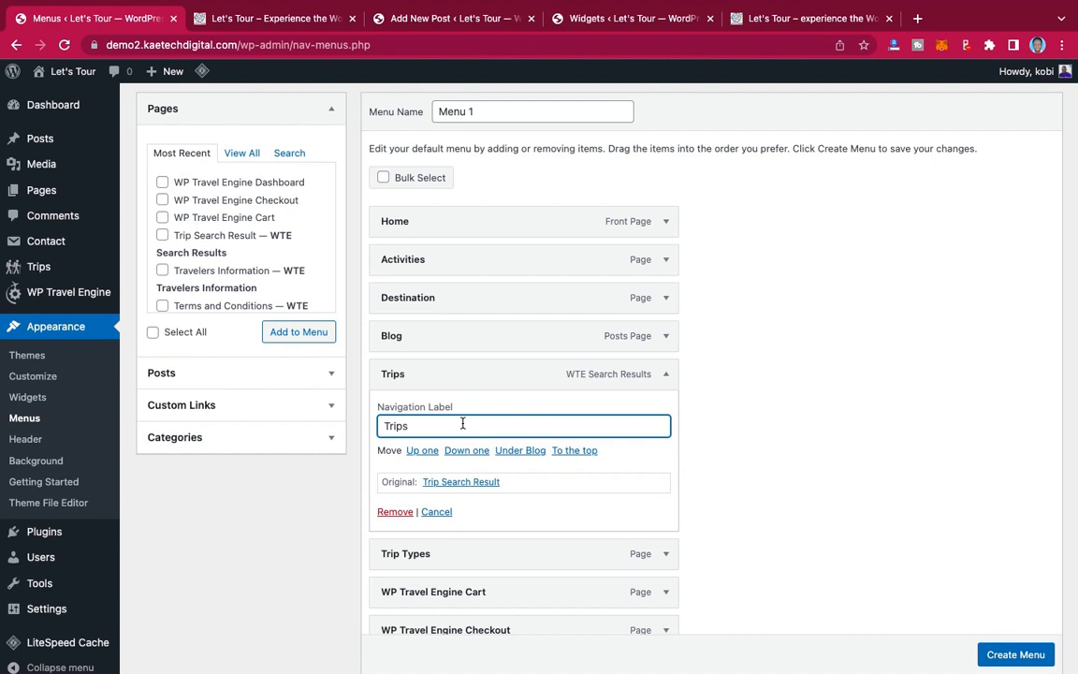
left_click(667, 376)
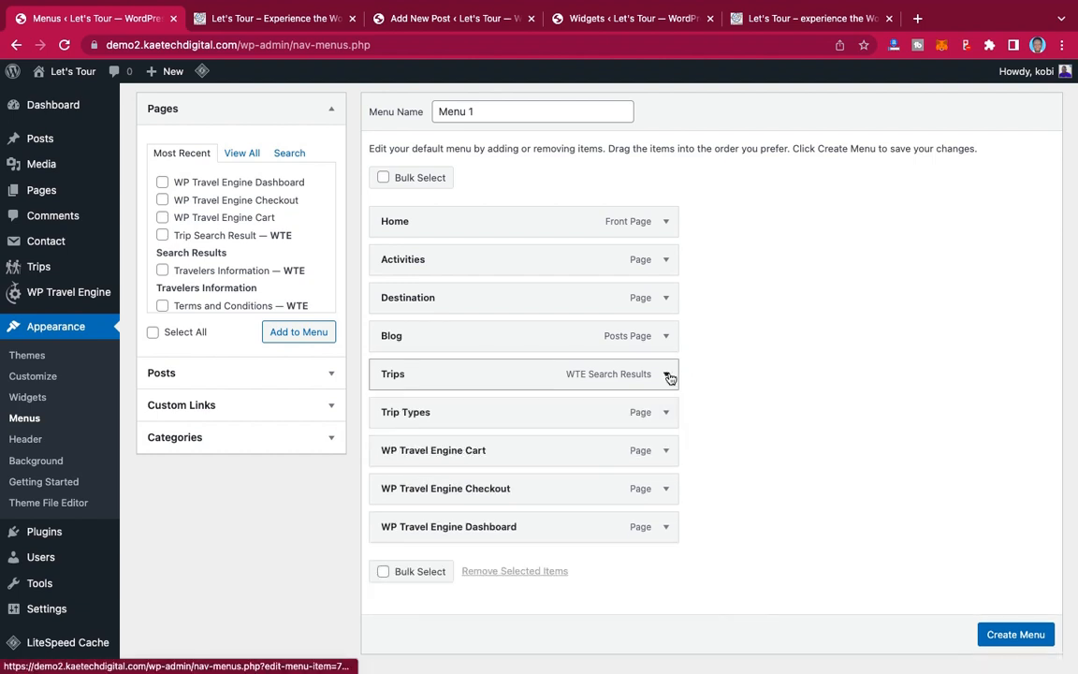
Step: Remove the WP Travel Engine Cart and WP Travel Engine Checkout items from the menu
left_click(665, 452)
left_click(393, 588)
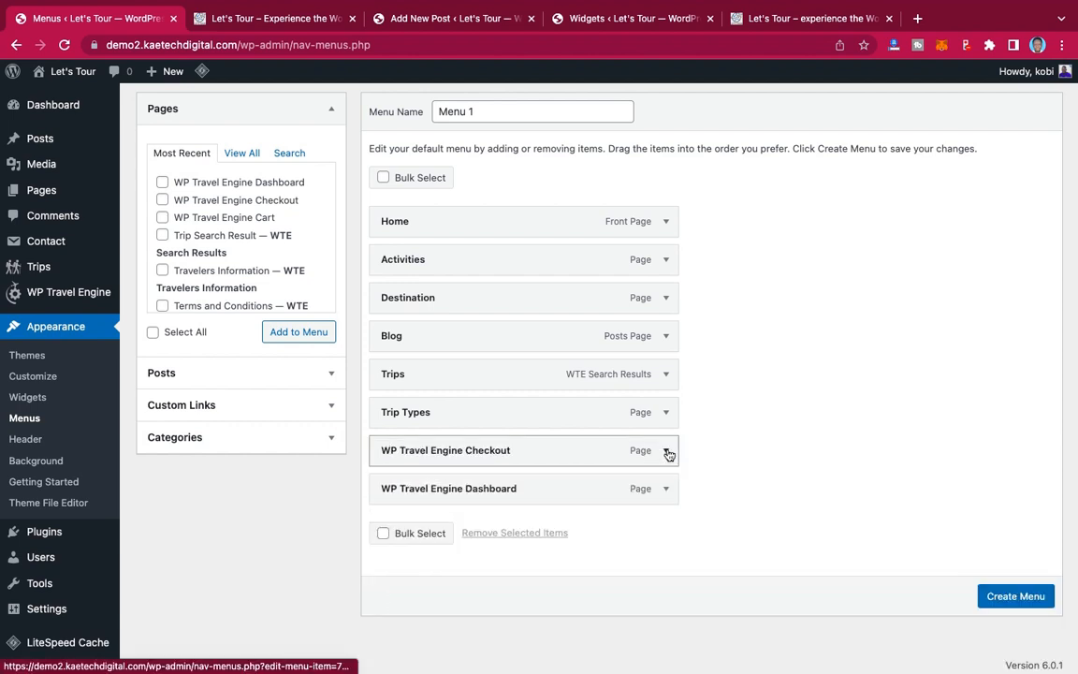
left_click(666, 453)
left_click(397, 588)
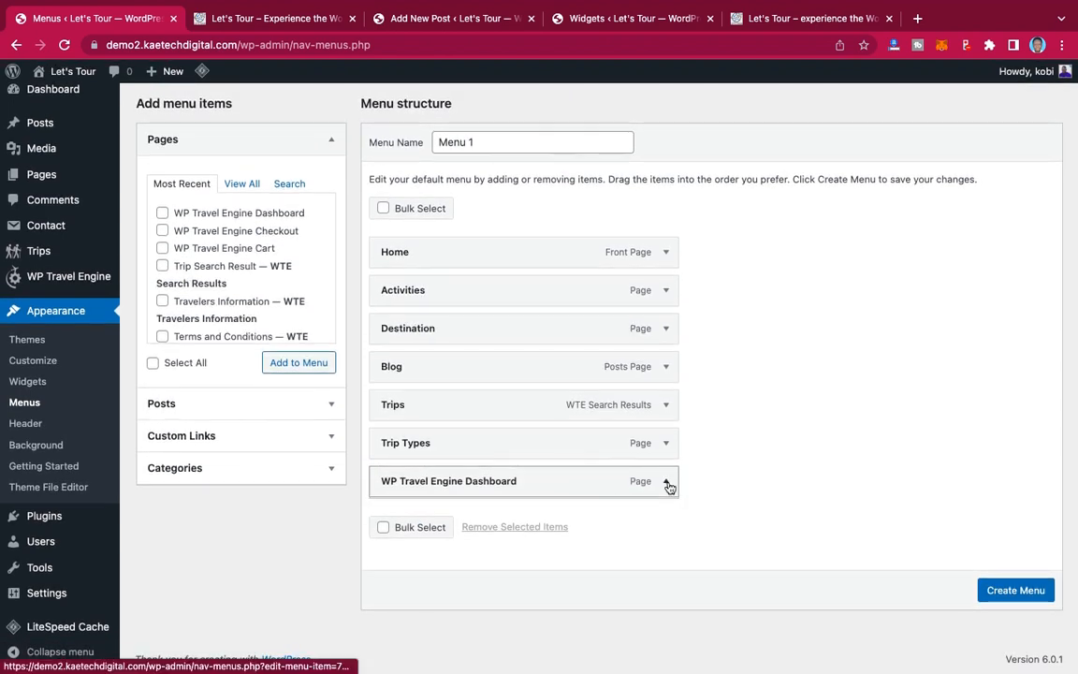
Step: Relabel the WP Travel Engine Dashboard menu item as My Account and move Blog directly above it
left_click(669, 482)
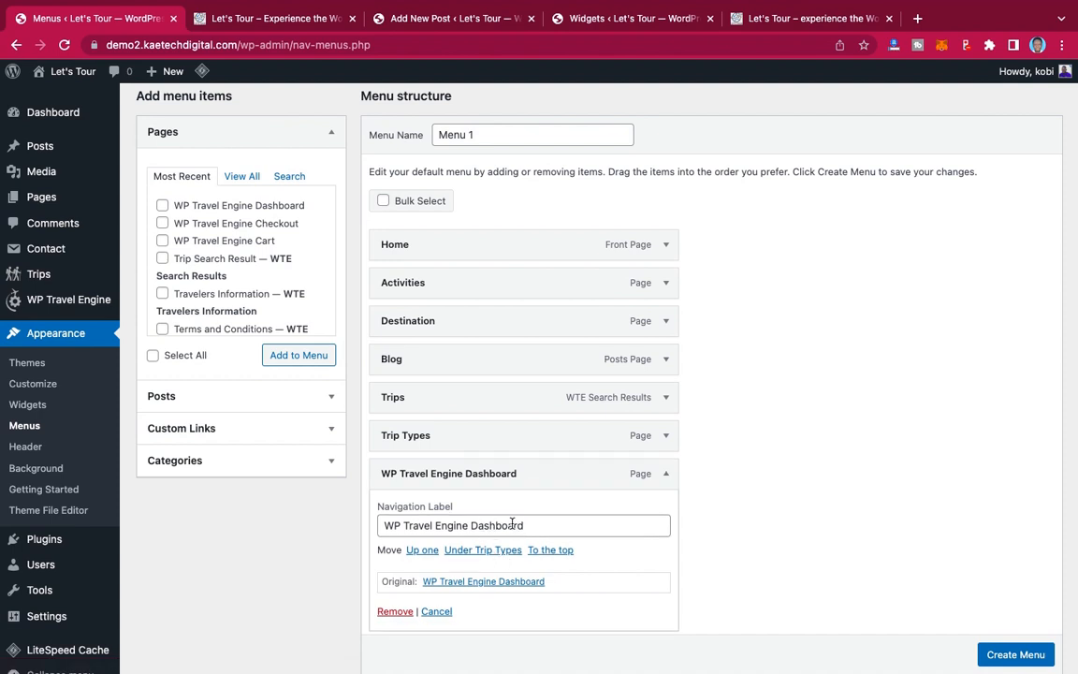
left_click_drag(524, 525, 383, 519)
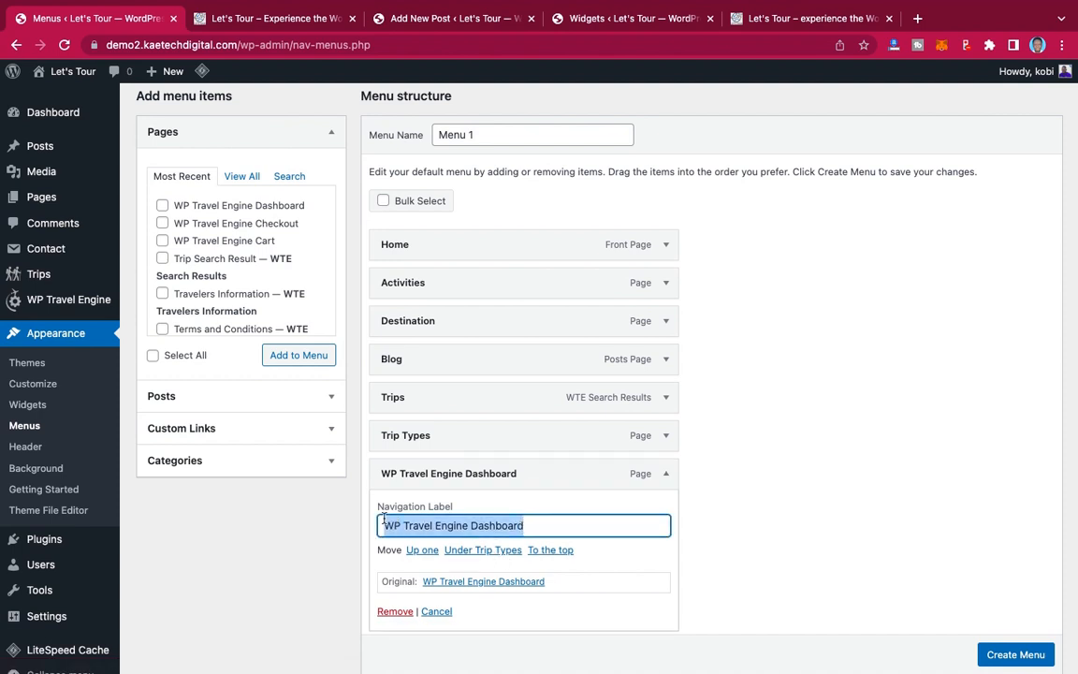
type("My Account")
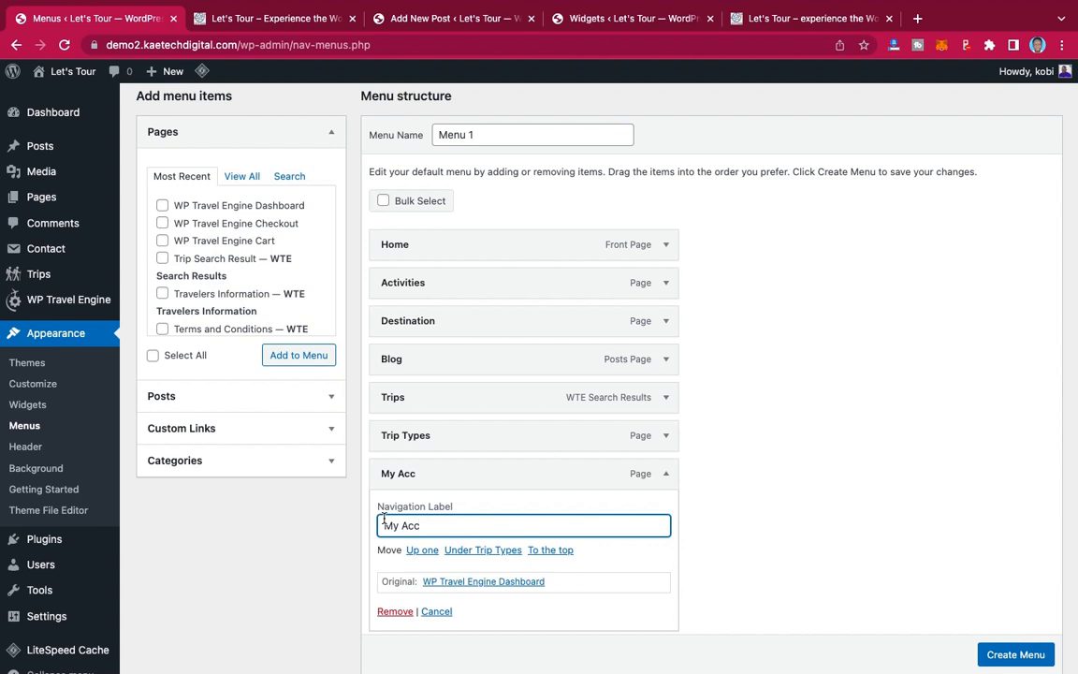
left_click(667, 475)
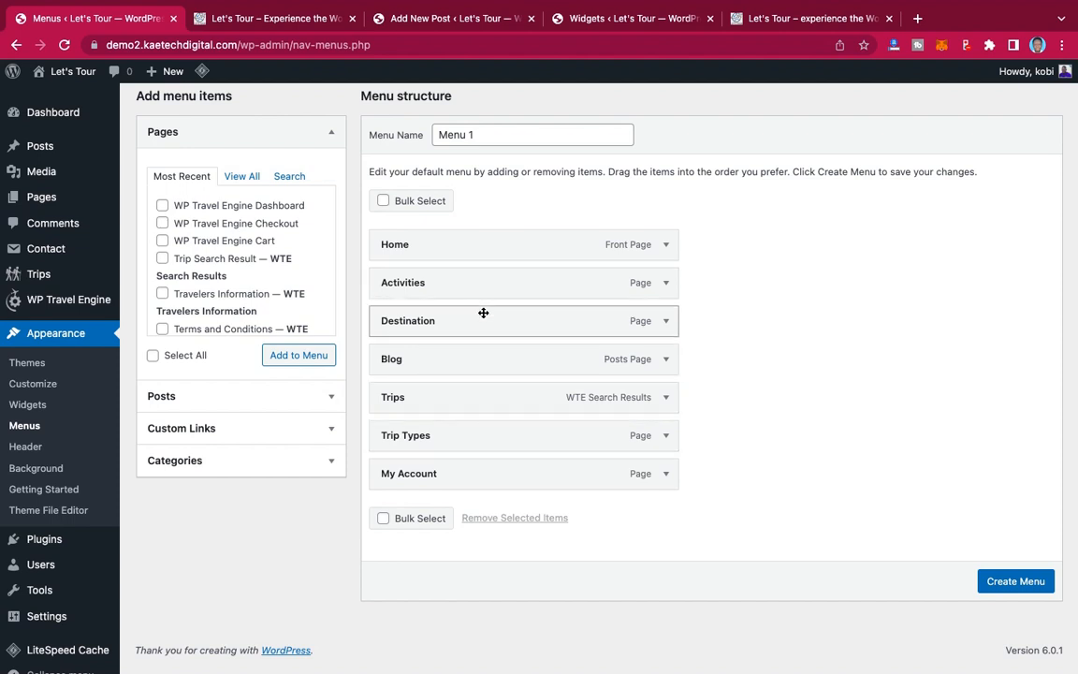
left_click_drag(477, 363, 479, 435)
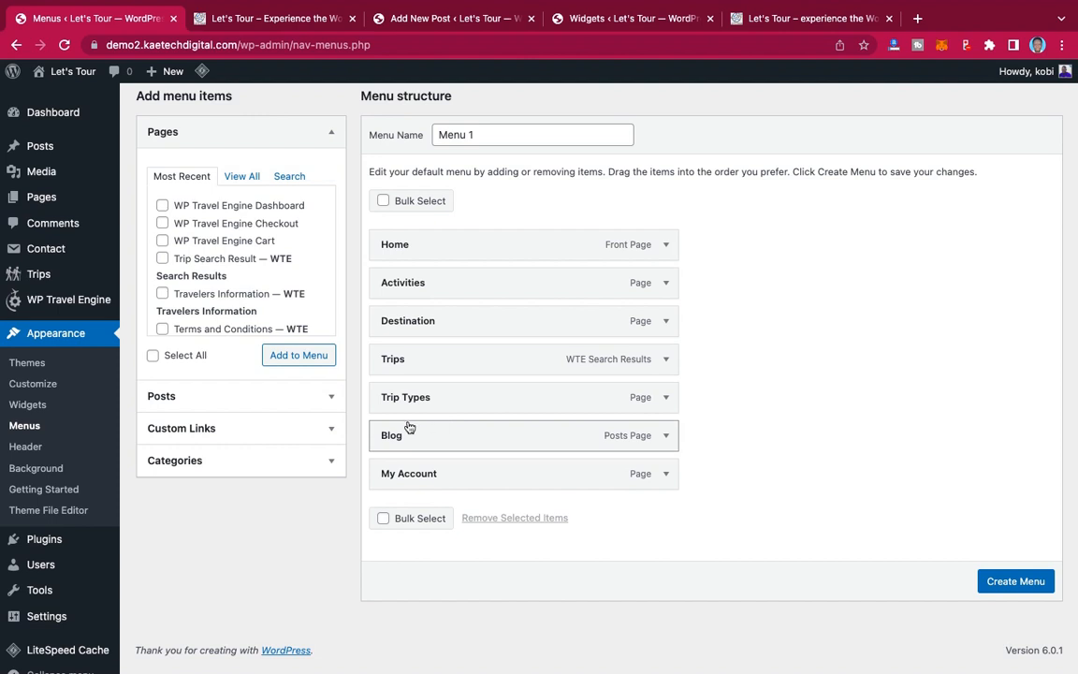
Step: Add a custom link to the menu with the URL # and the link text Contact
left_click(312, 429)
left_click(227, 243)
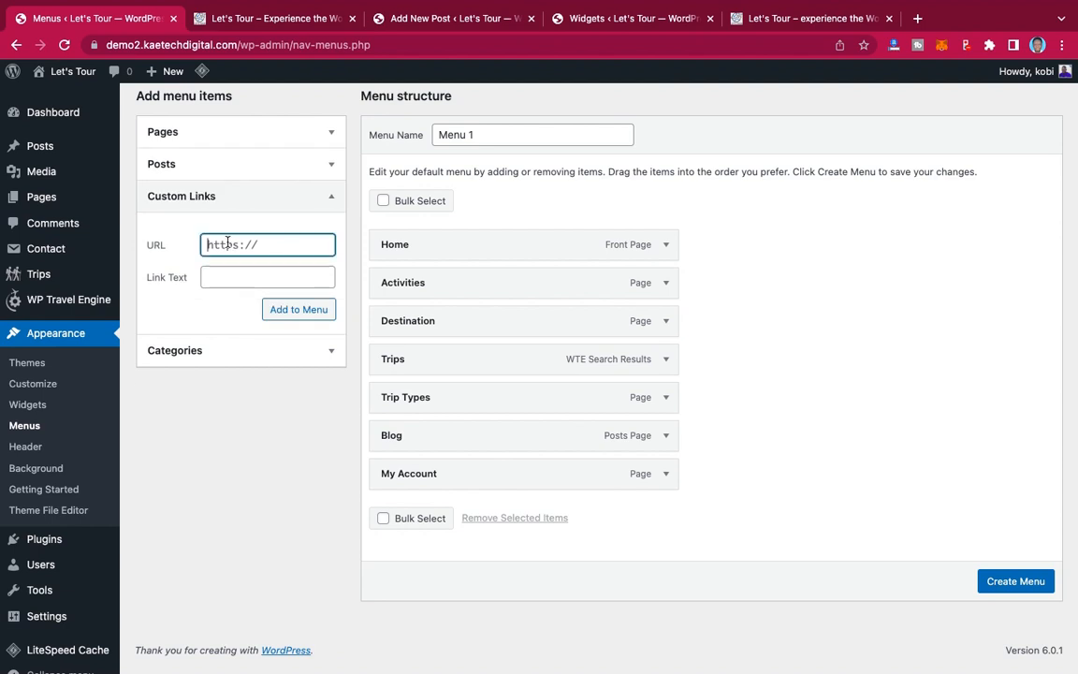
type("#")
left_click(237, 278)
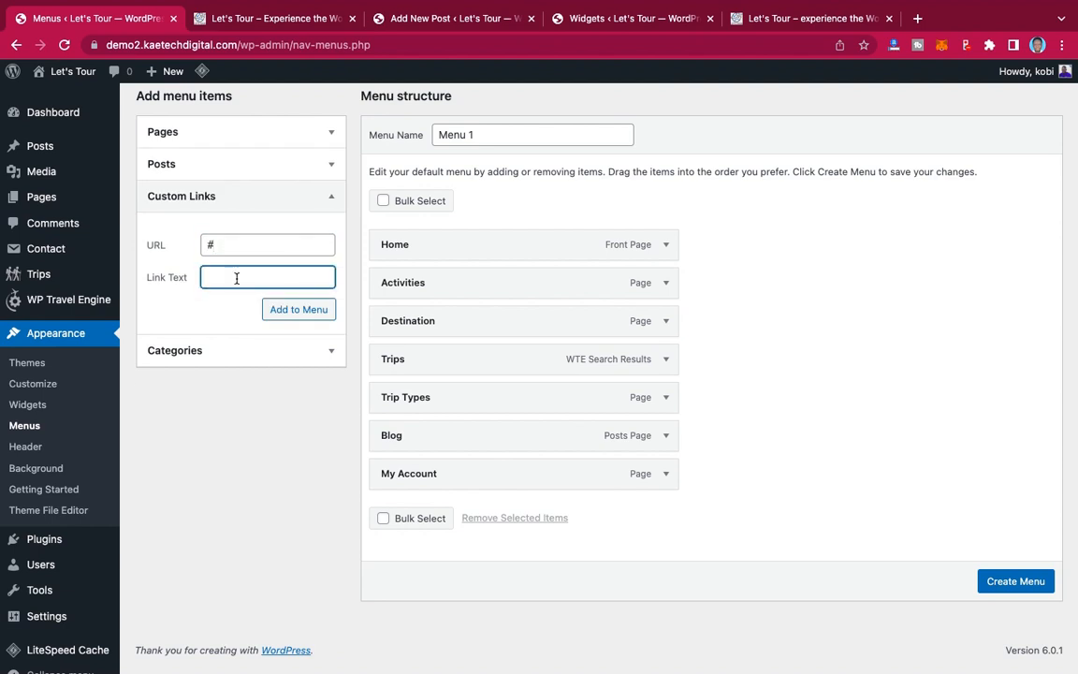
type("Contact")
left_click(295, 312)
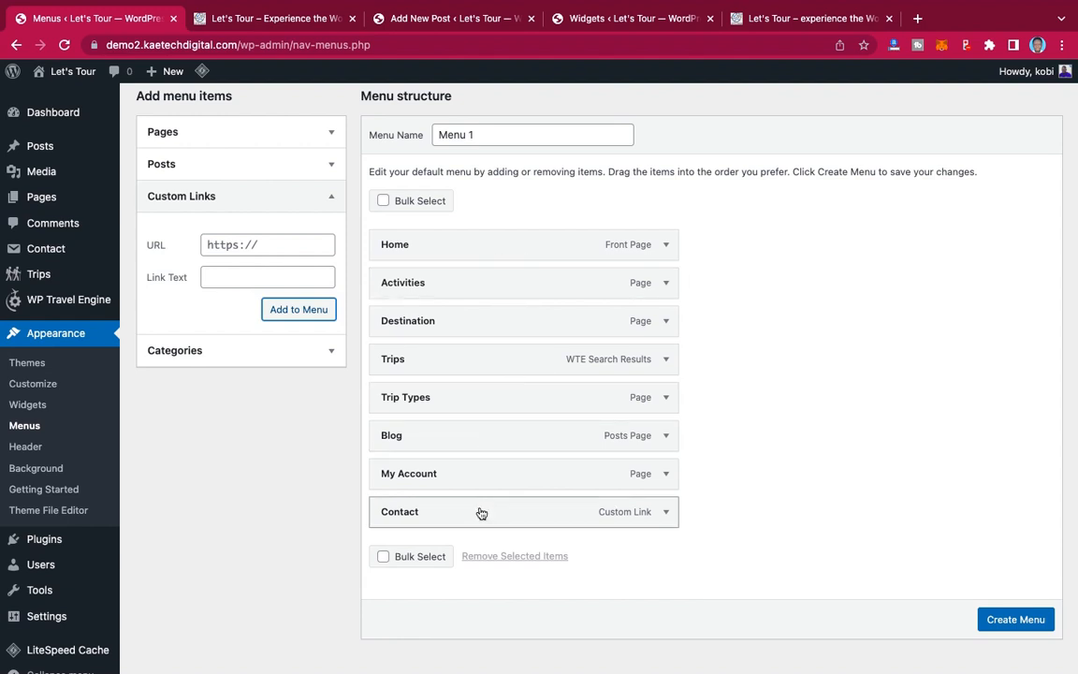
Step: Check the arranged items and create the menu under the name Menu 1
scroll(782, 419, "up", 3)
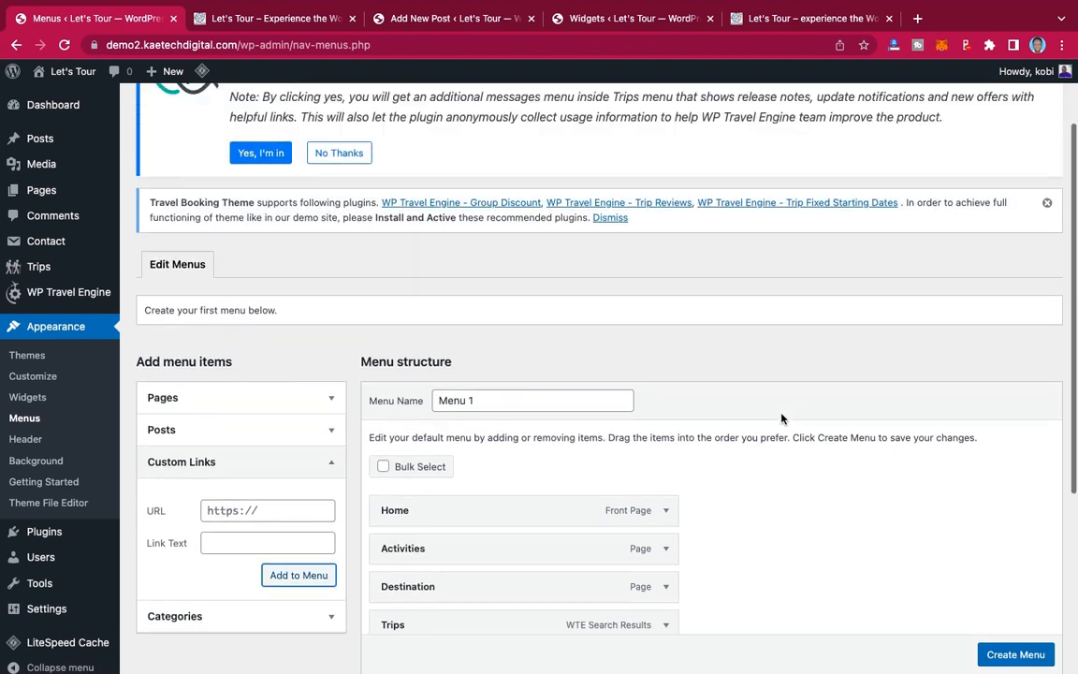
scroll(782, 419, "down", 3)
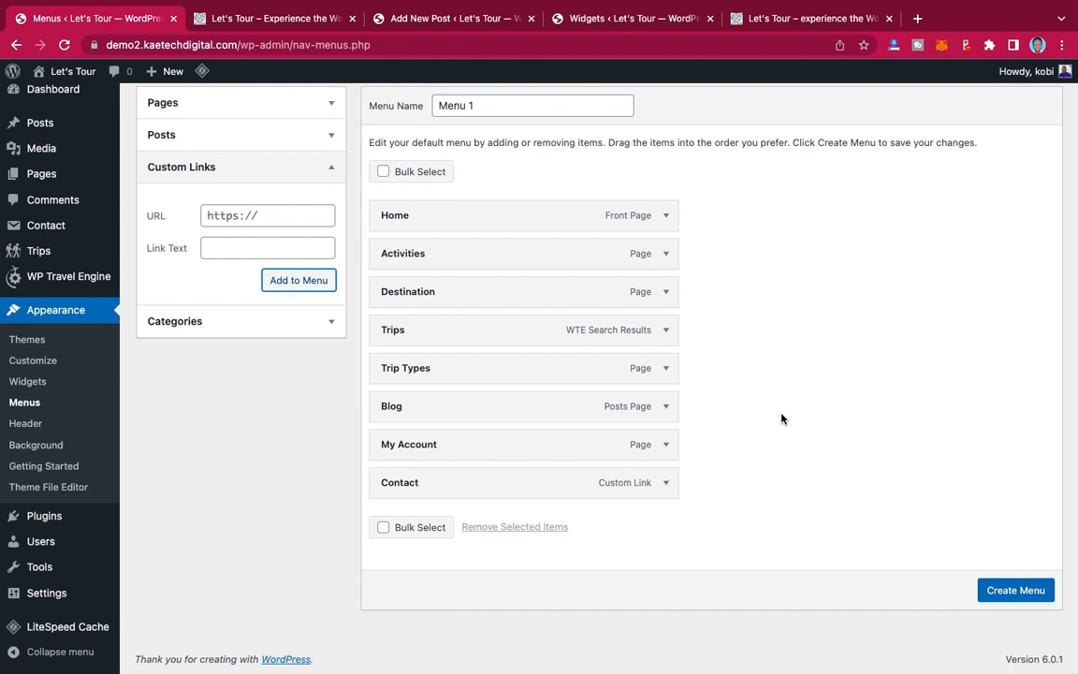
scroll(782, 419, "up", 3)
scroll(783, 418, "down", 3)
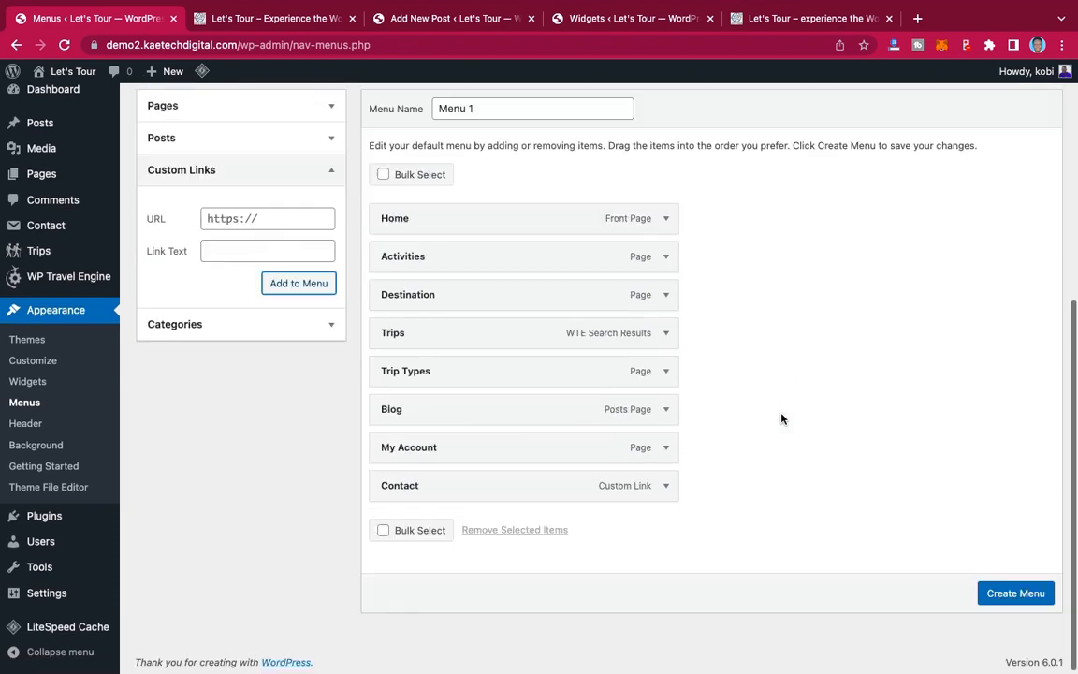
left_click(1011, 588)
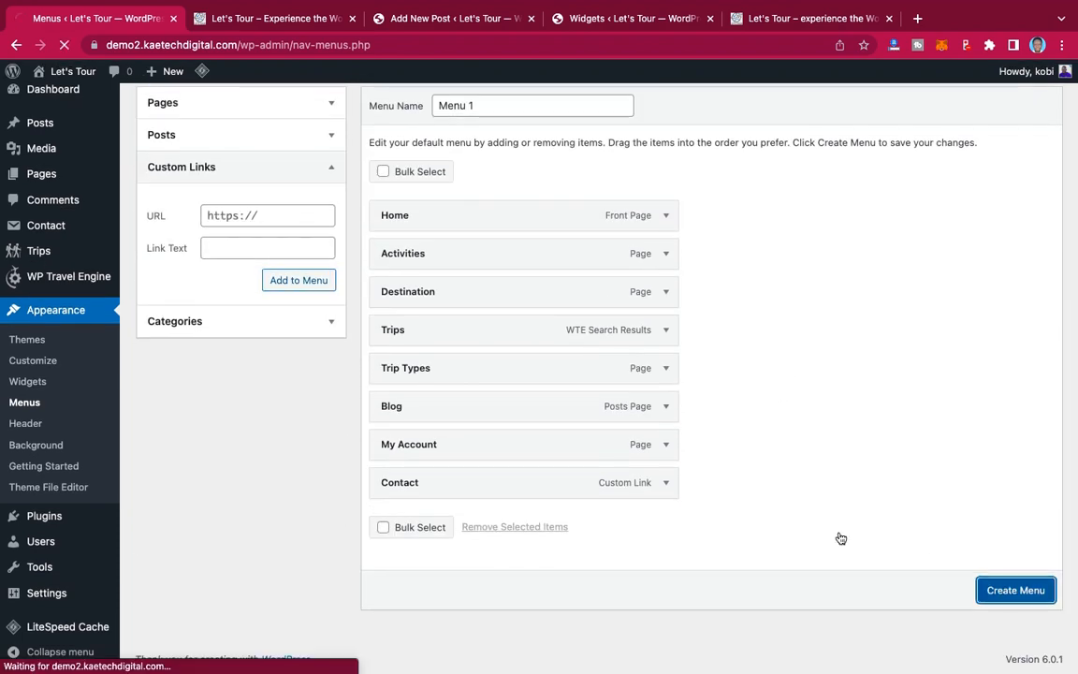
Step: Assign Menu 1 to the Primary display location and save the menu
scroll(779, 501, "down", 5)
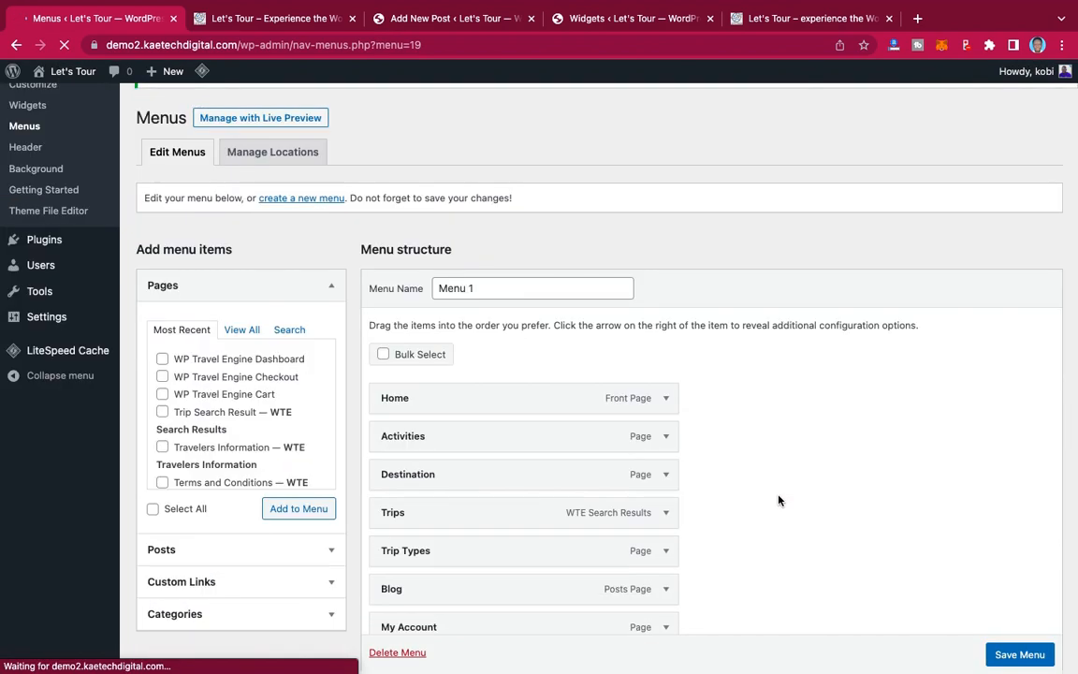
scroll(778, 501, "up", 3)
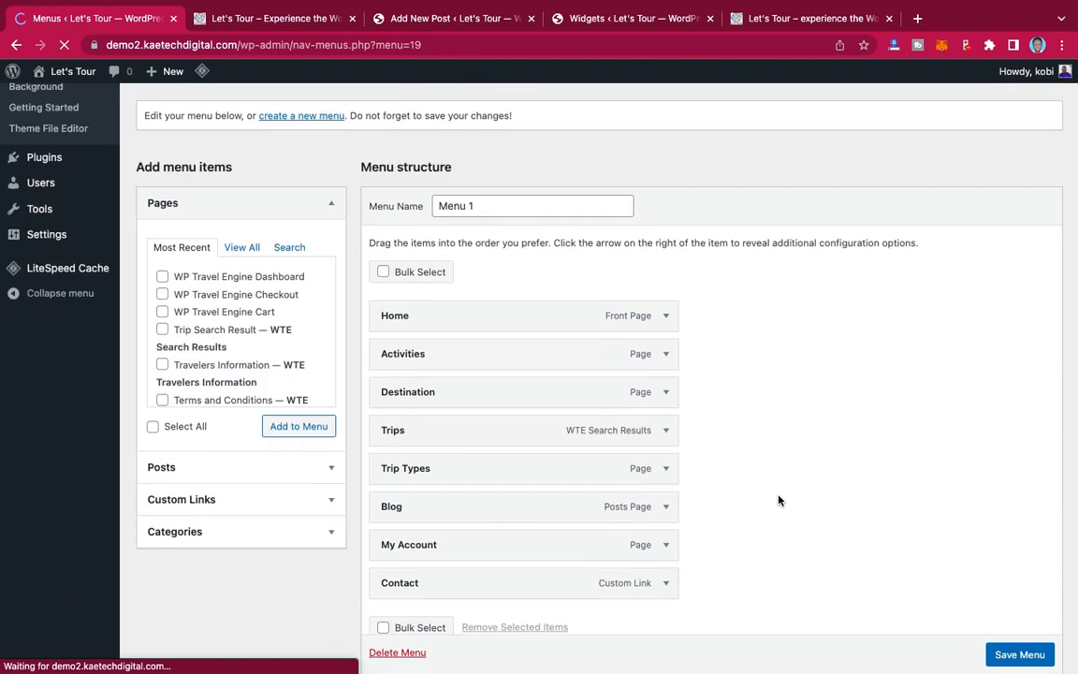
scroll(778, 501, "down", 3)
scroll(779, 501, "down", 2)
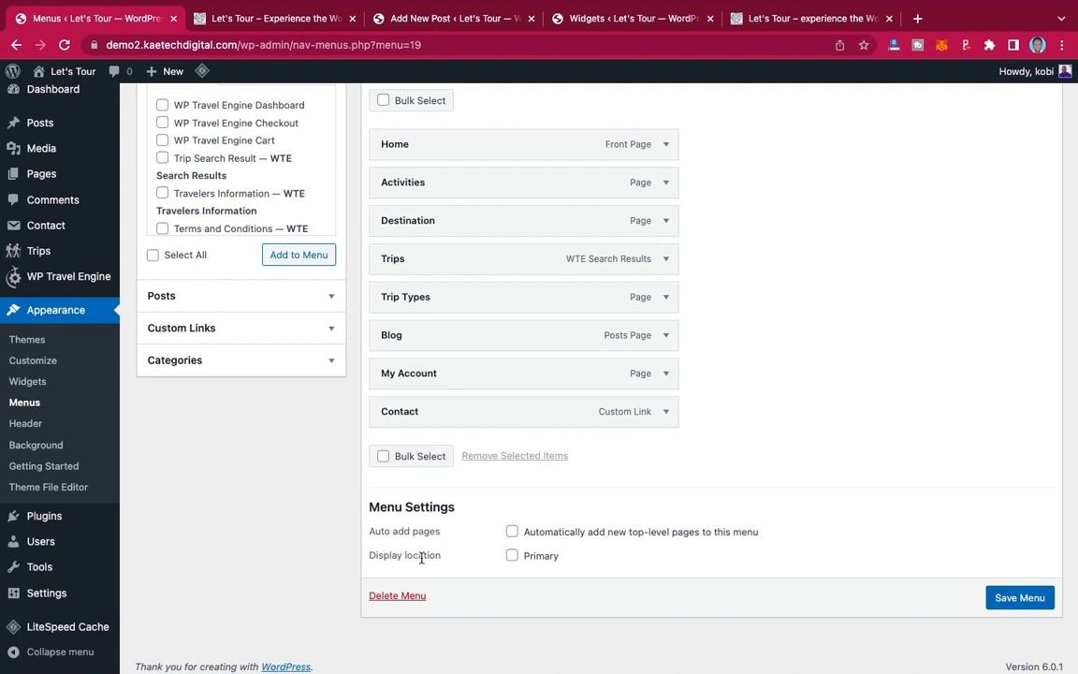
left_click(512, 556)
left_click(1018, 598)
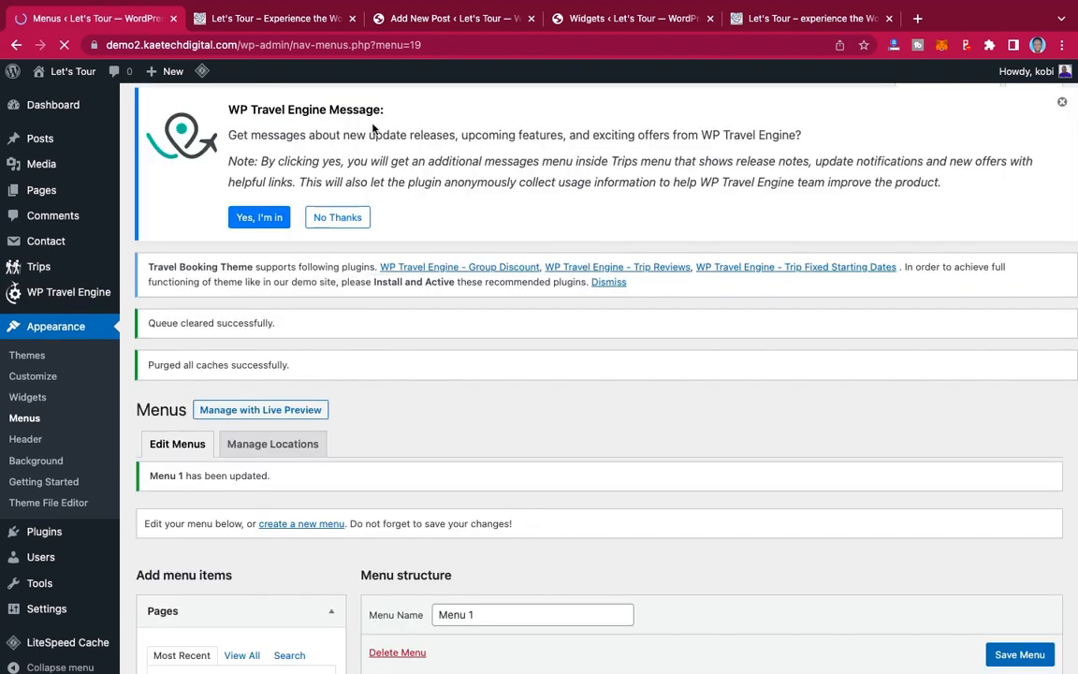
Step: Reload the site's front page and check the header navigation and the page sections down to Latest Articles
left_click(289, 25)
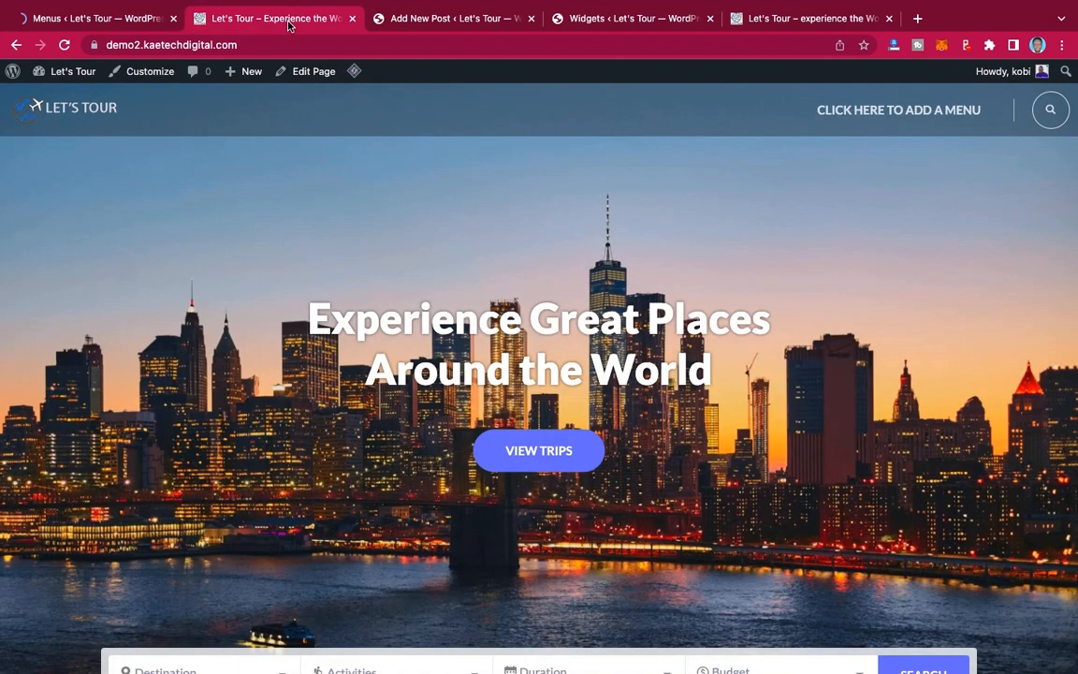
left_click(65, 45)
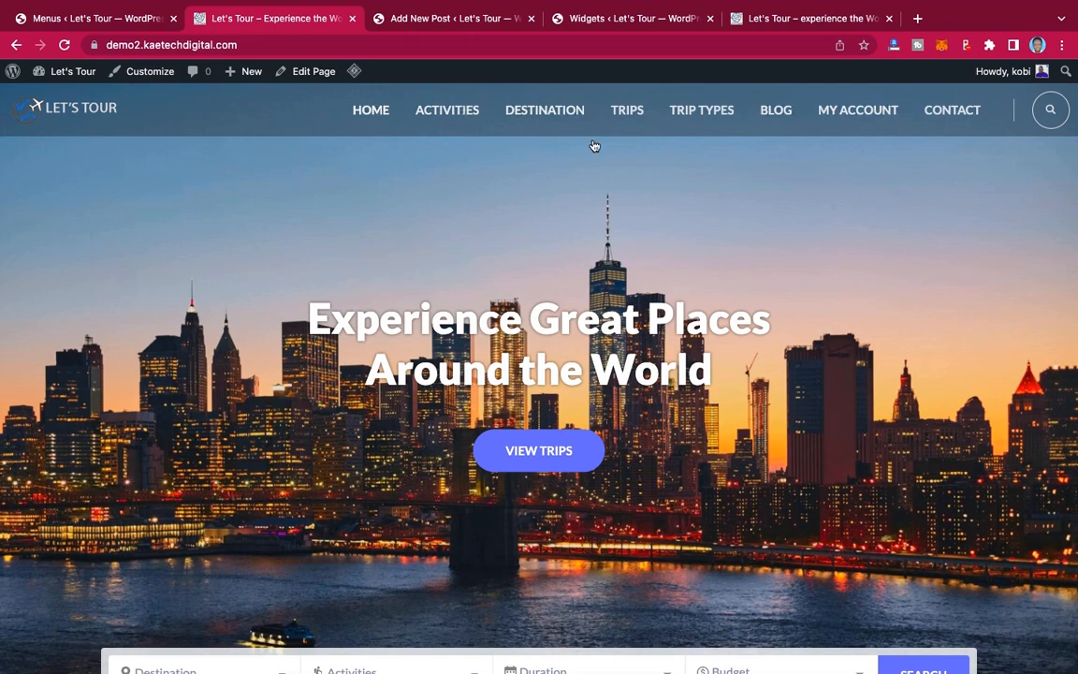
scroll(833, 370, "down", 1)
scroll(833, 370, "down", 15)
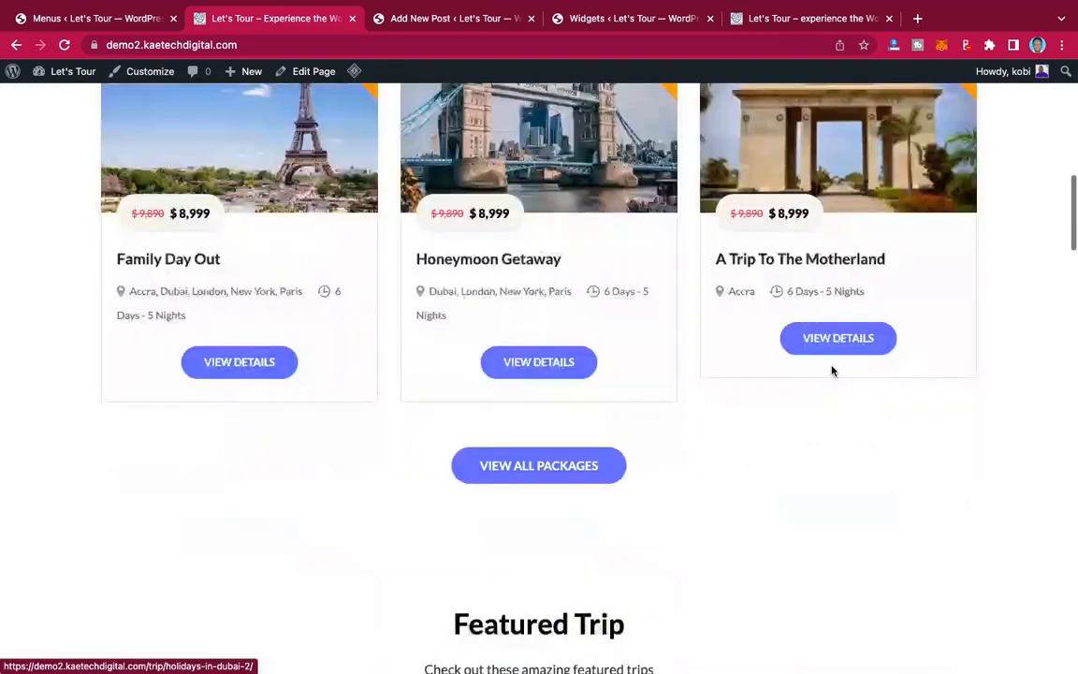
scroll(833, 370, "down", 20)
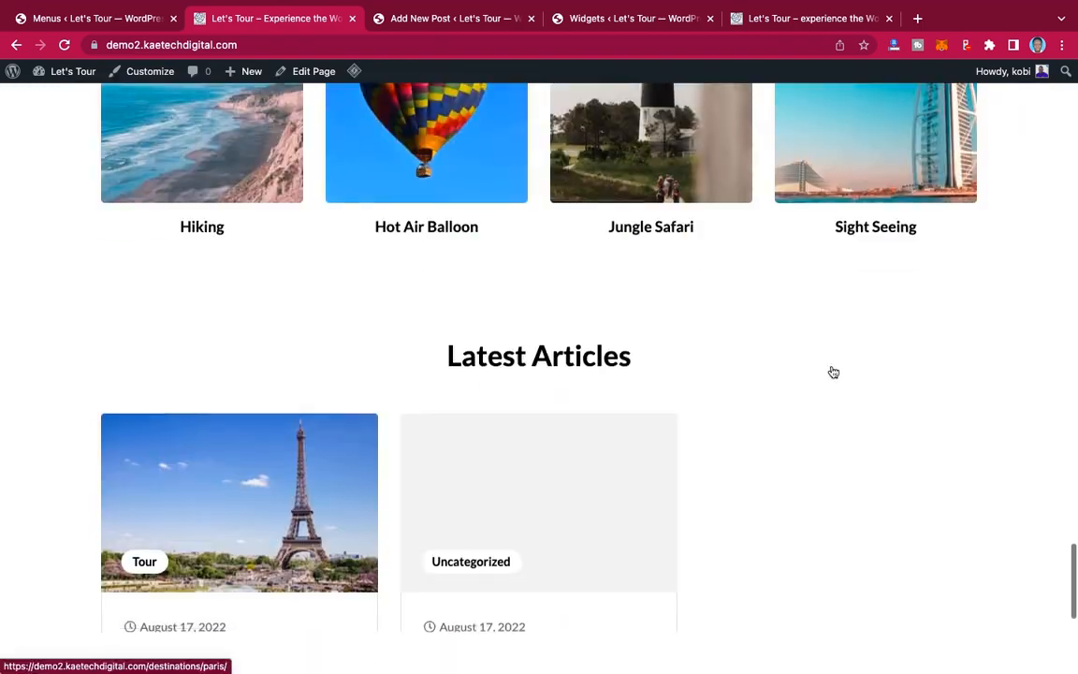
scroll(832, 371, "up", 20)
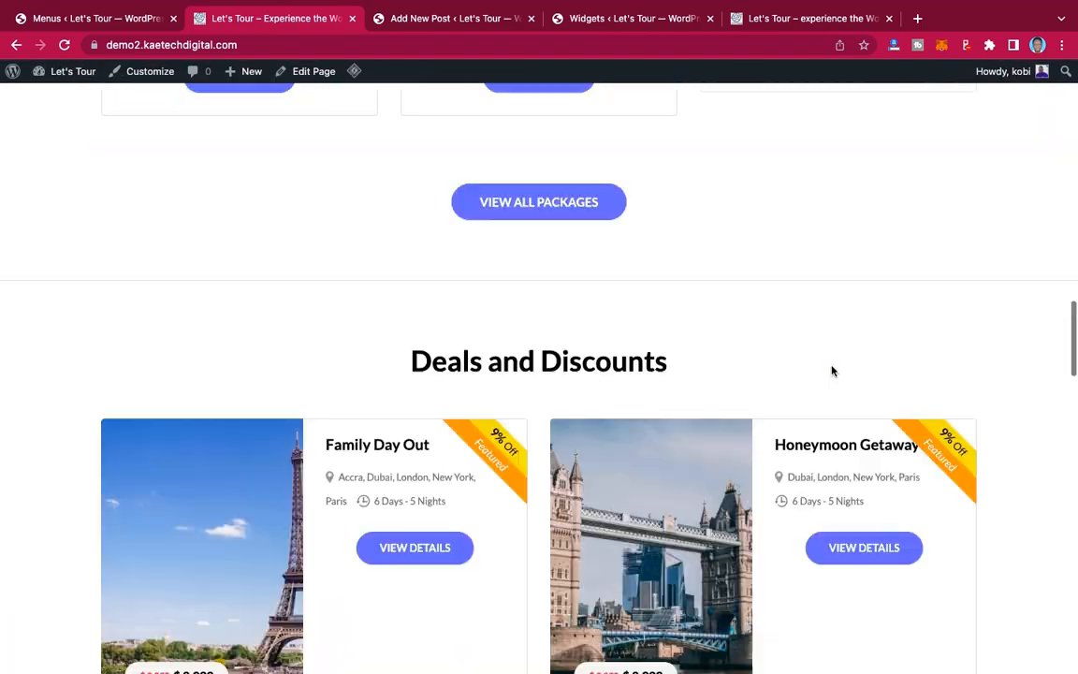
scroll(832, 371, "up", 2)
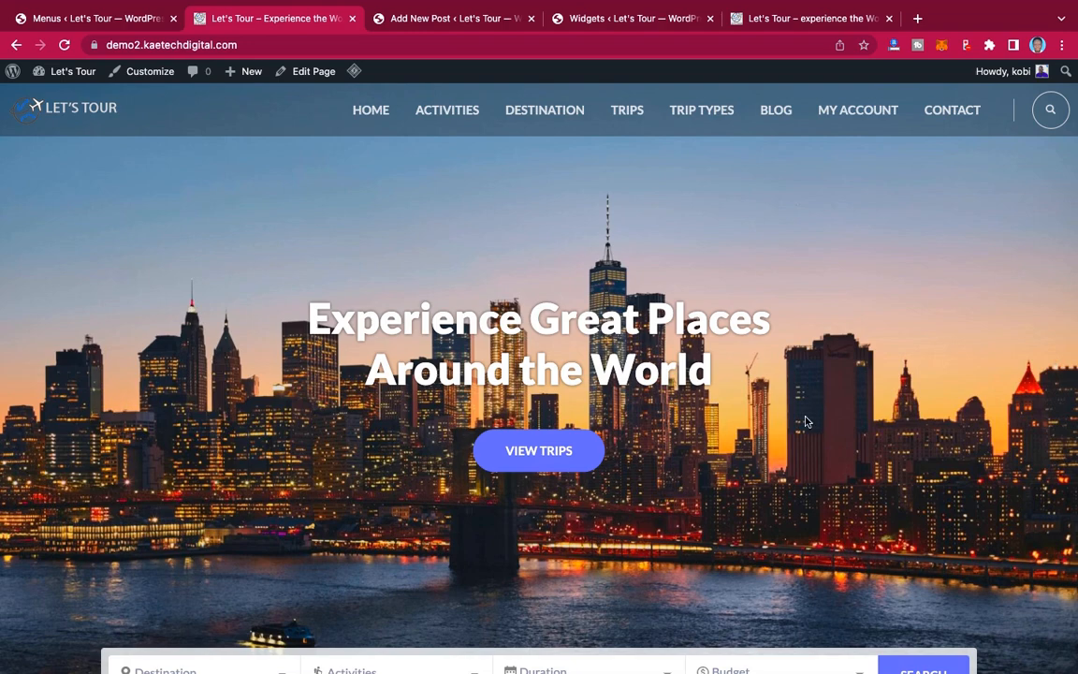
Step: Examine the trip cards in the front page's Popular Packages section and the start of the Featured Trip section
scroll(805, 422, "down", 10)
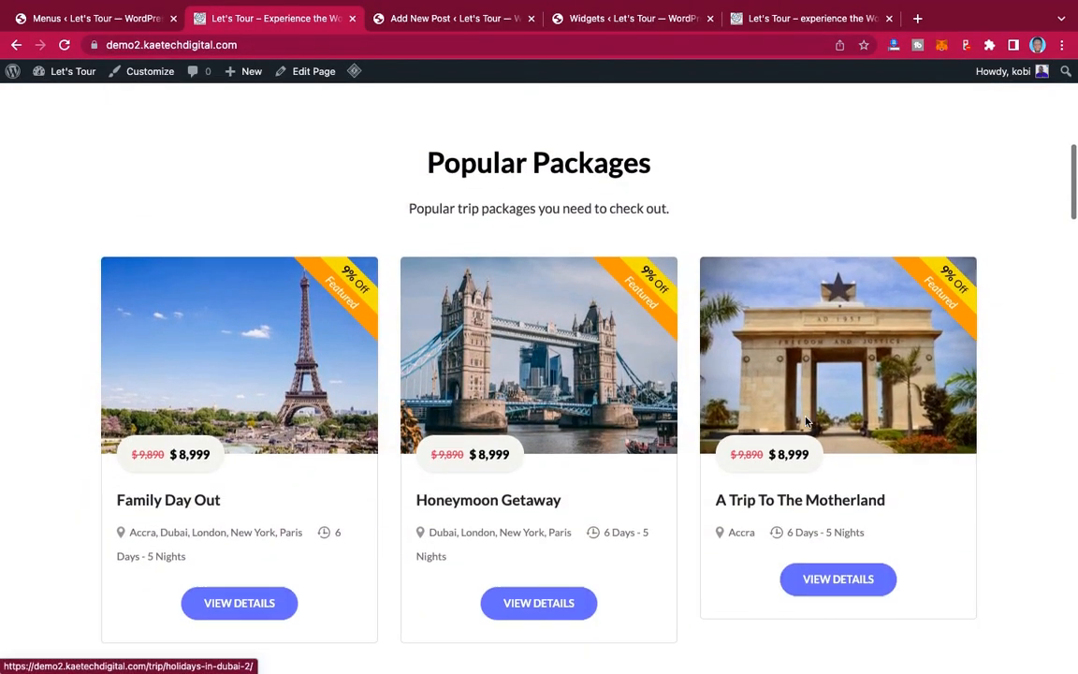
scroll(807, 423, "down", 1)
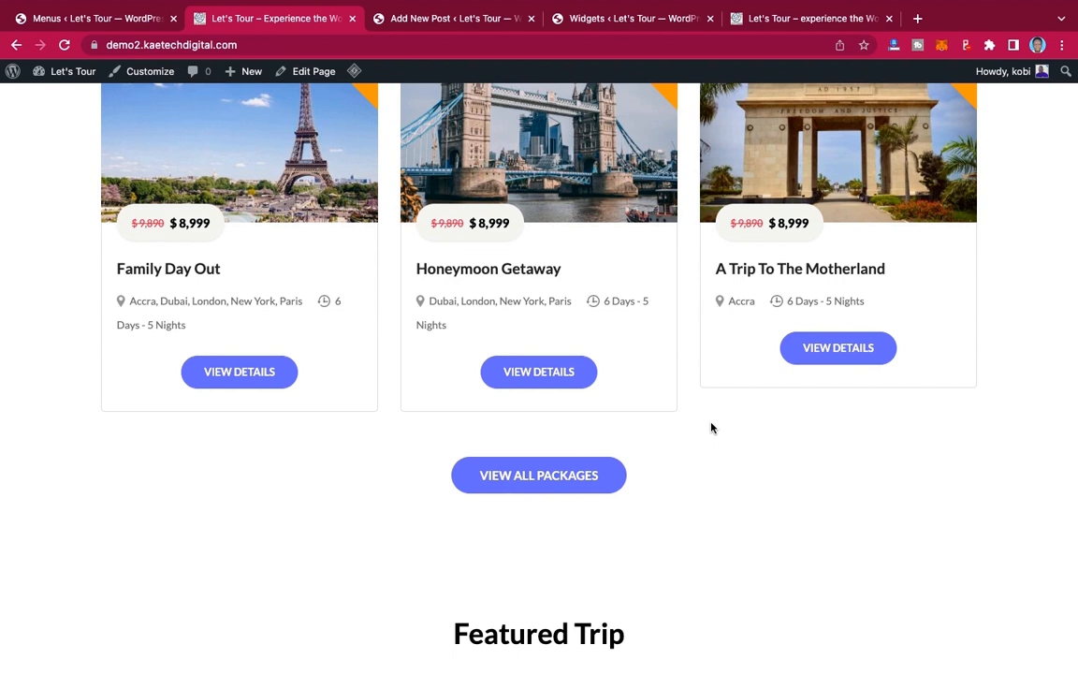
scroll(686, 374, "up", 4)
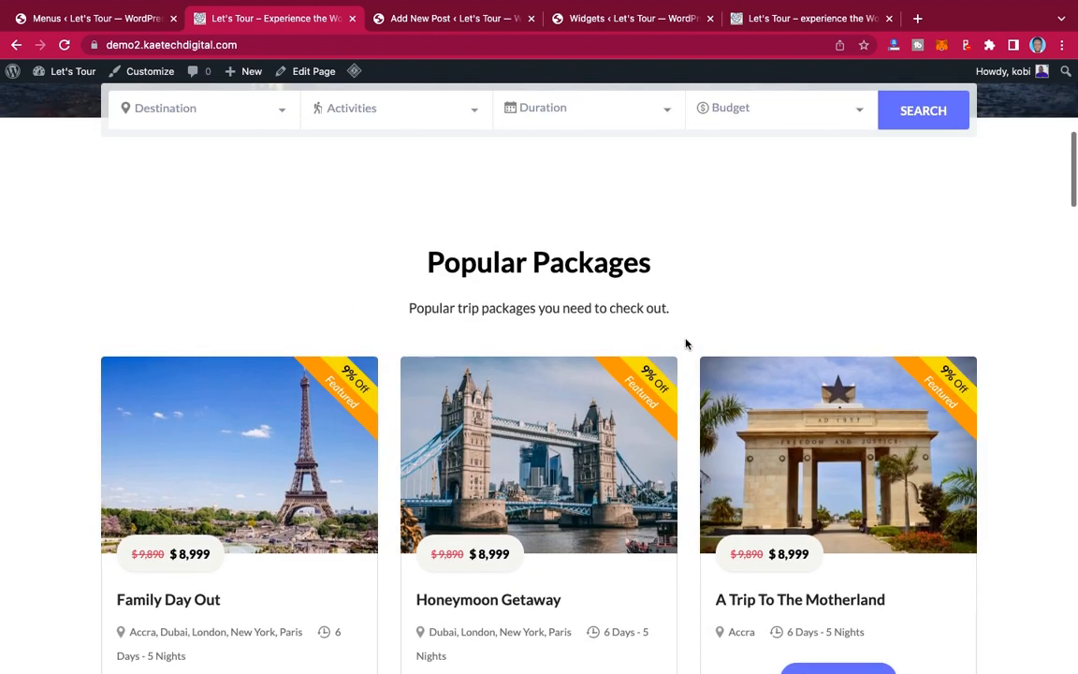
scroll(687, 344, "down", 4)
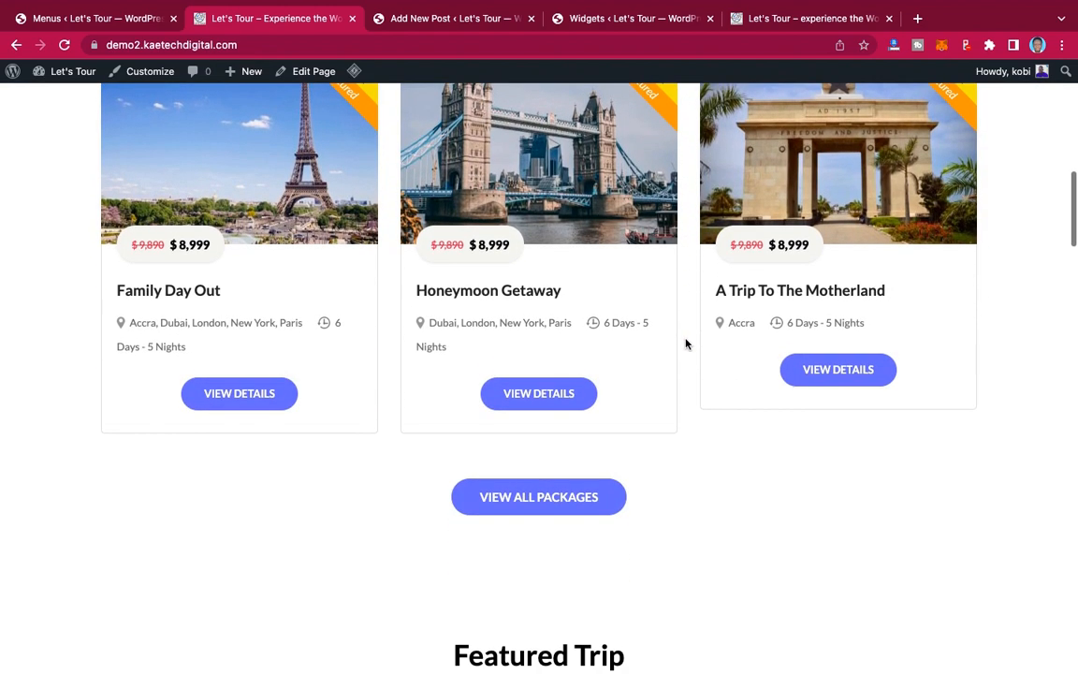
scroll(719, 417, "up", 1)
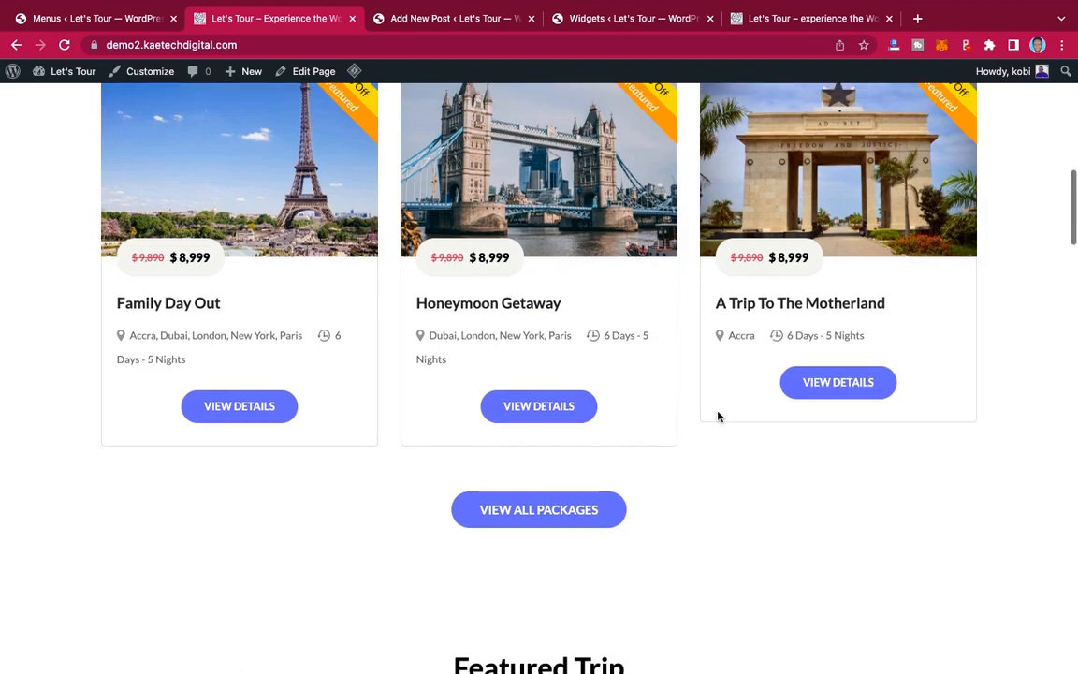
scroll(719, 417, "up", 6)
scroll(717, 413, "down", 11)
scroll(717, 414, "up", 6)
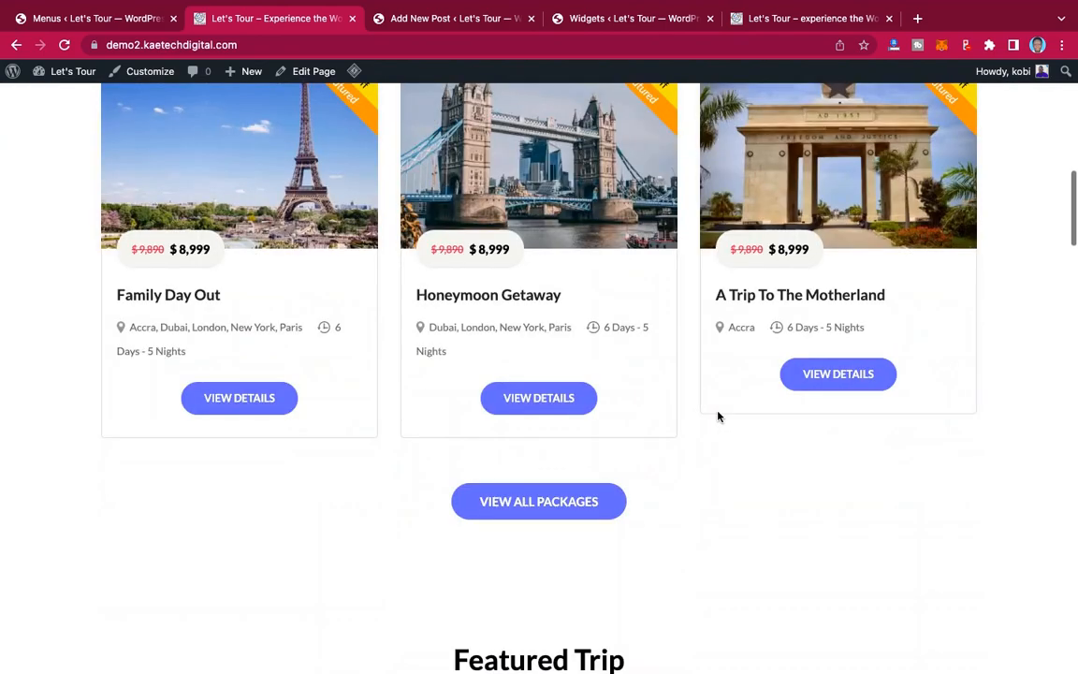
scroll(719, 416, "up", 2)
scroll(717, 417, "down", 4)
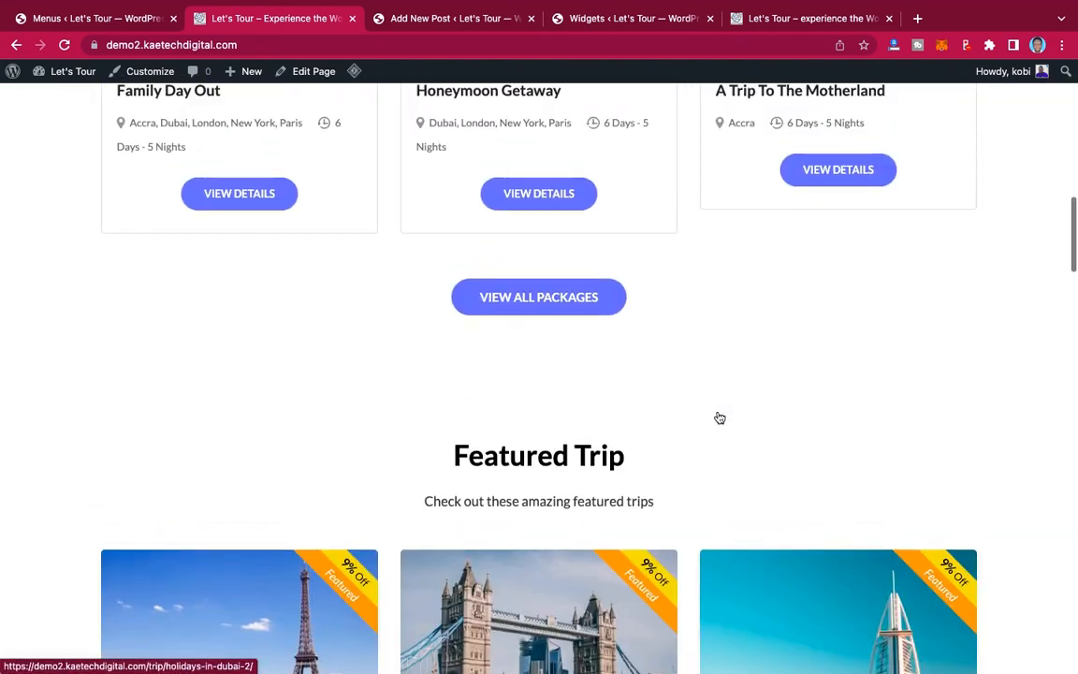
scroll(718, 416, "up", 4)
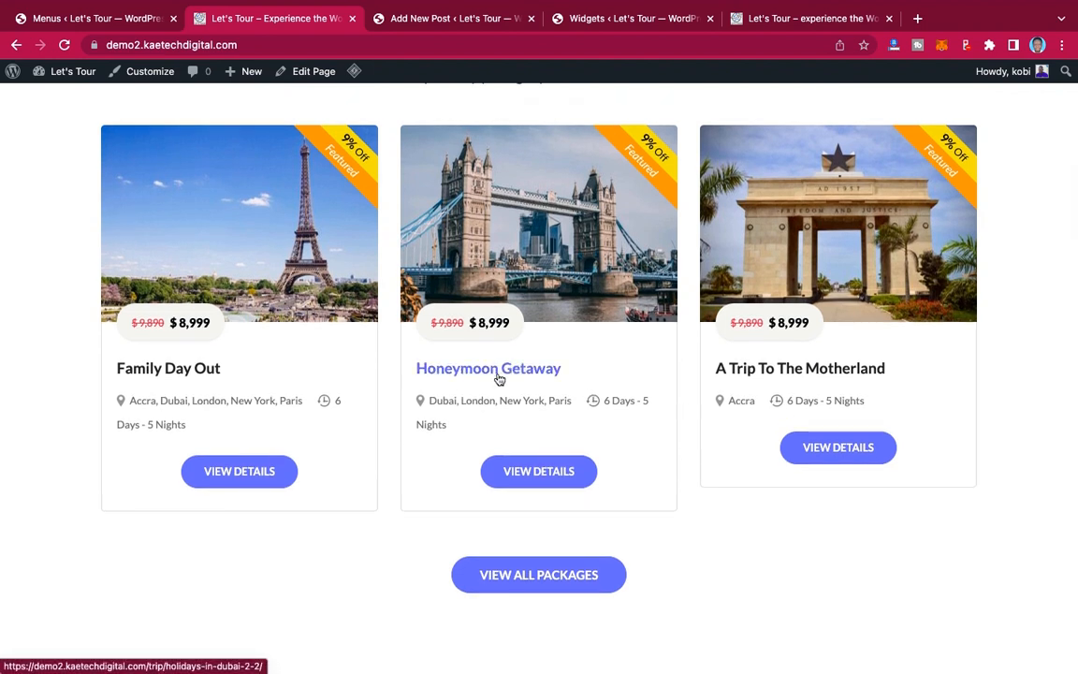
Step: Open the Honeymoon Getaway trip and review its gallery, trip facts, overview and enquiry form
left_click(513, 372)
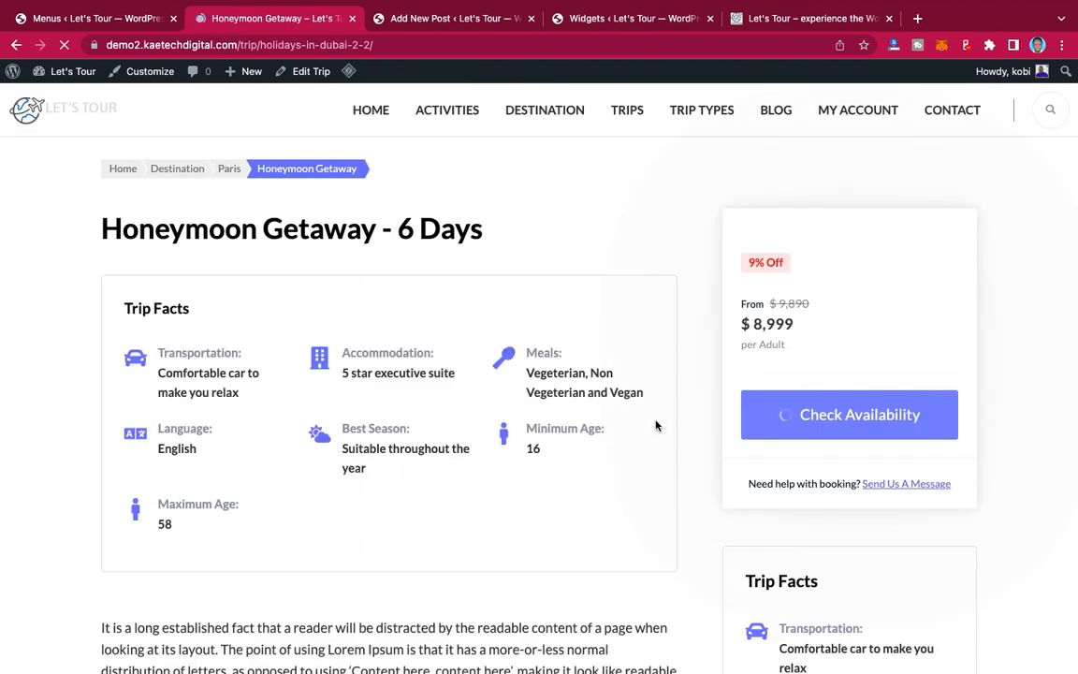
scroll(656, 426, "down", 3)
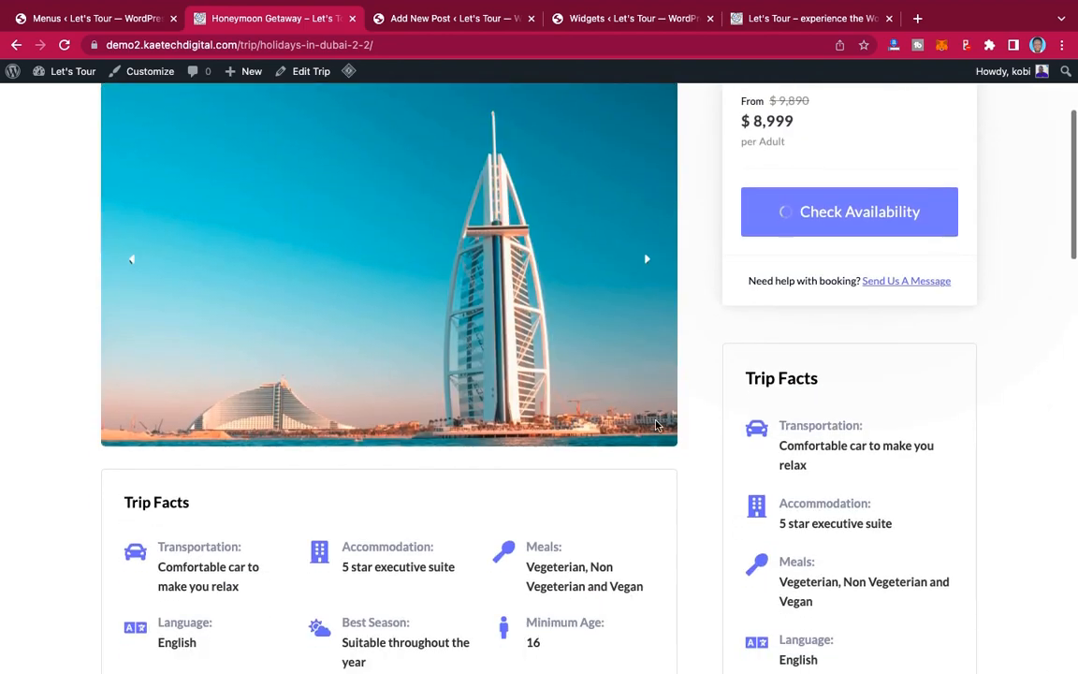
scroll(656, 426, "down", 3)
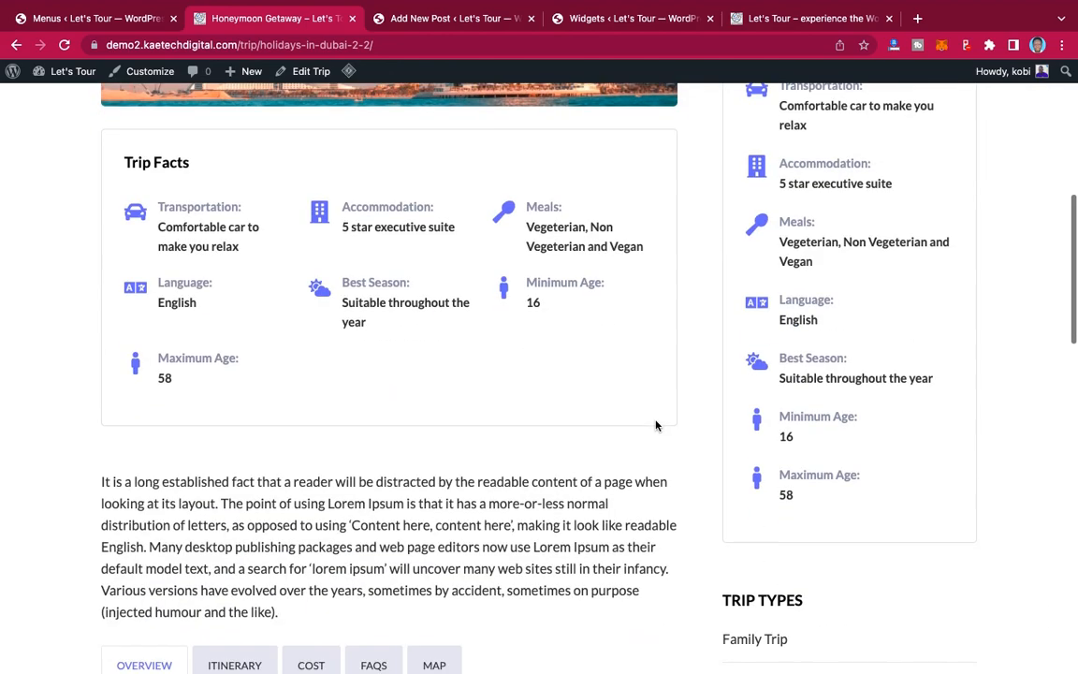
scroll(656, 426, "up", 4)
scroll(656, 426, "down", 1)
scroll(656, 425, "down", 15)
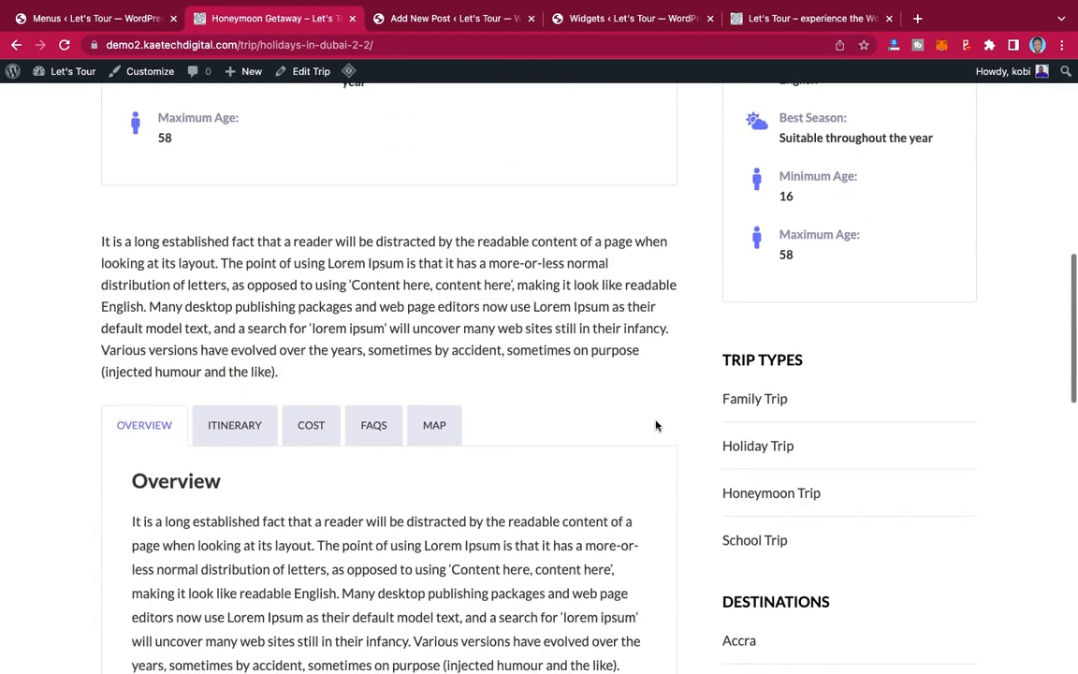
scroll(656, 426, "down", 4)
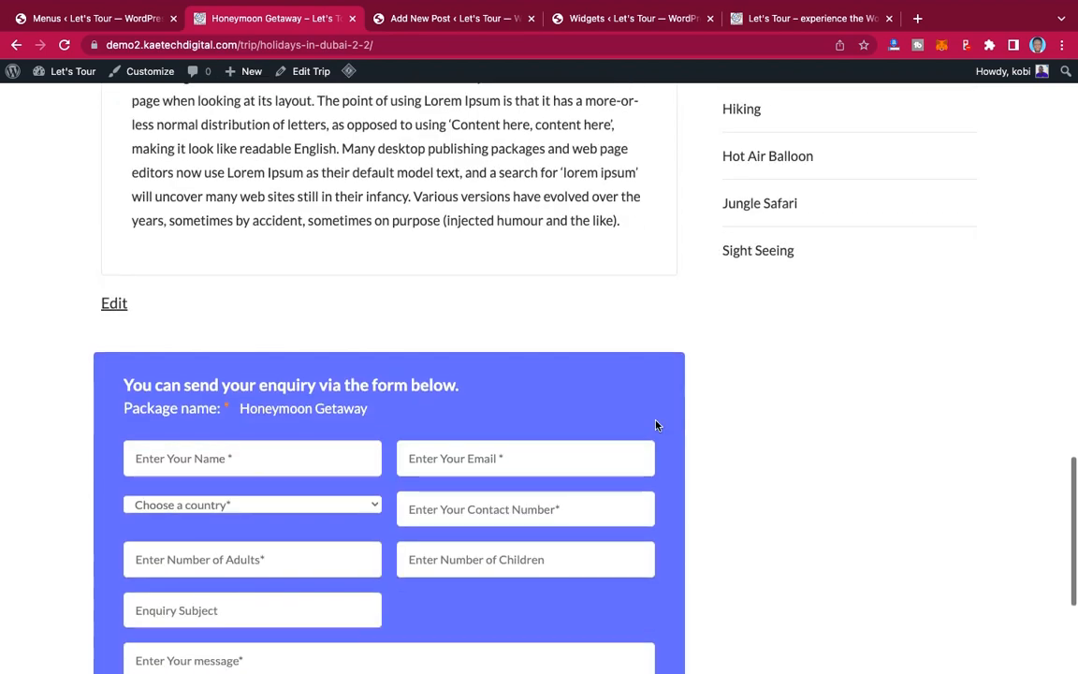
scroll(656, 426, "up", 20)
scroll(656, 426, "up", 3)
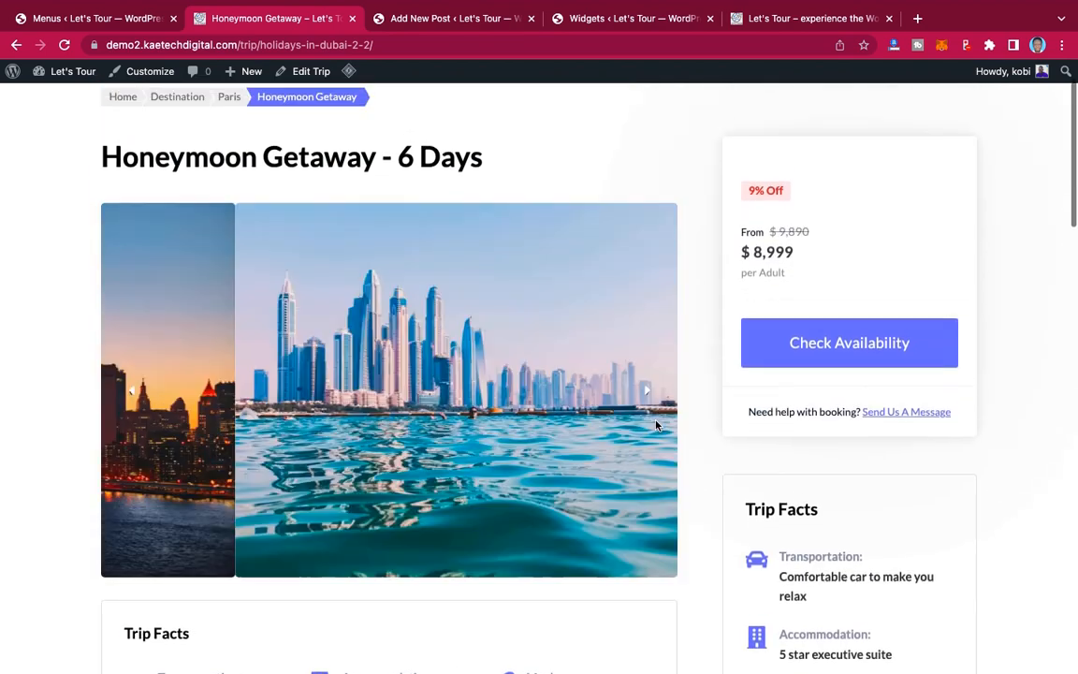
Step: Check the trip's availability for August 24, 2022 and compare the traveller prices and quantities of Package 1 and Package 2
left_click(863, 371)
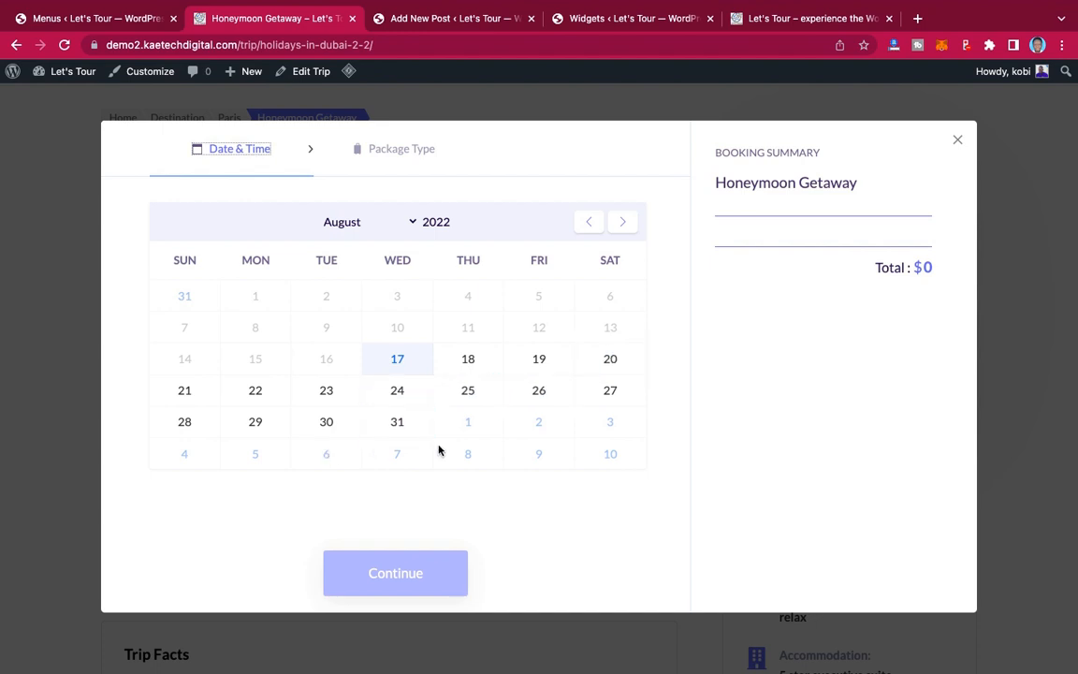
left_click(402, 398)
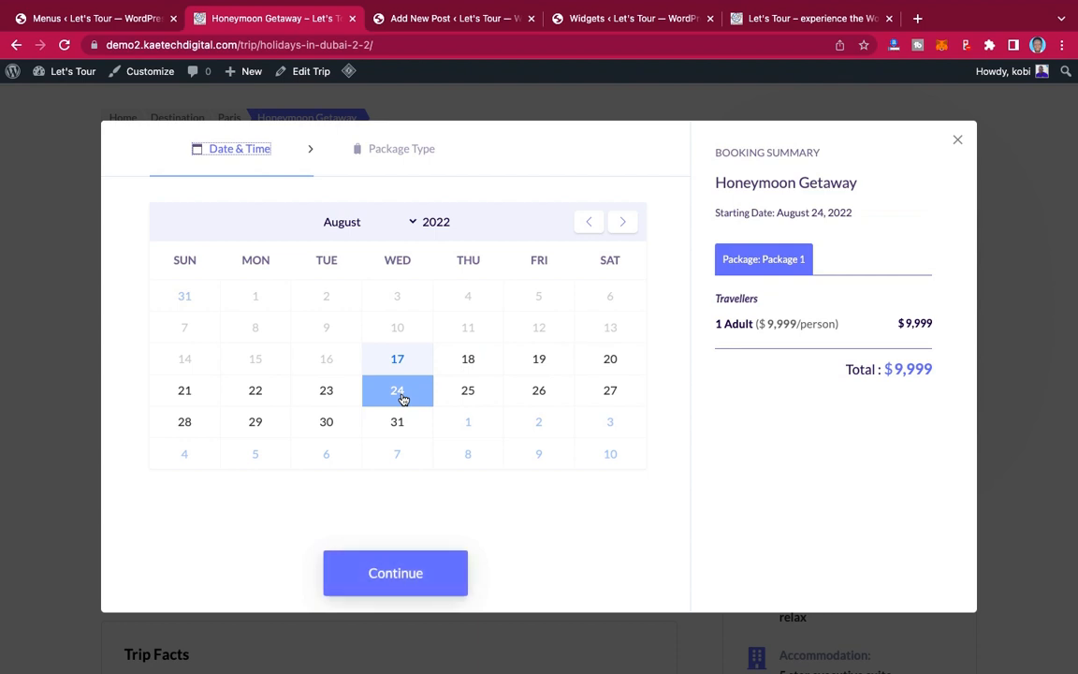
left_click(402, 564)
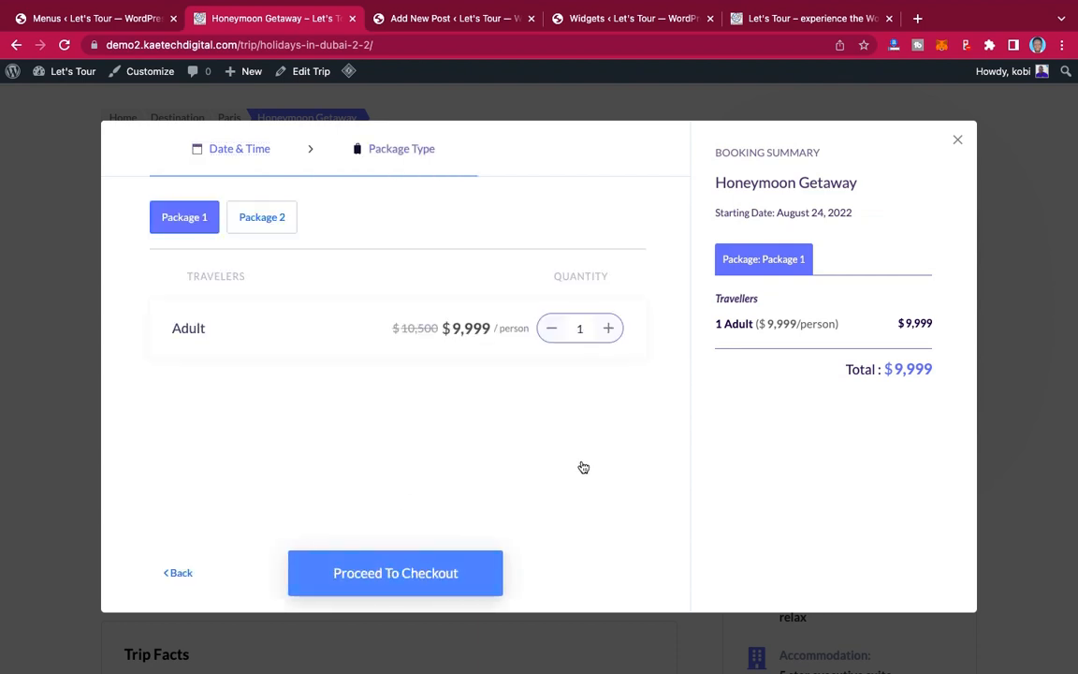
left_click(258, 222)
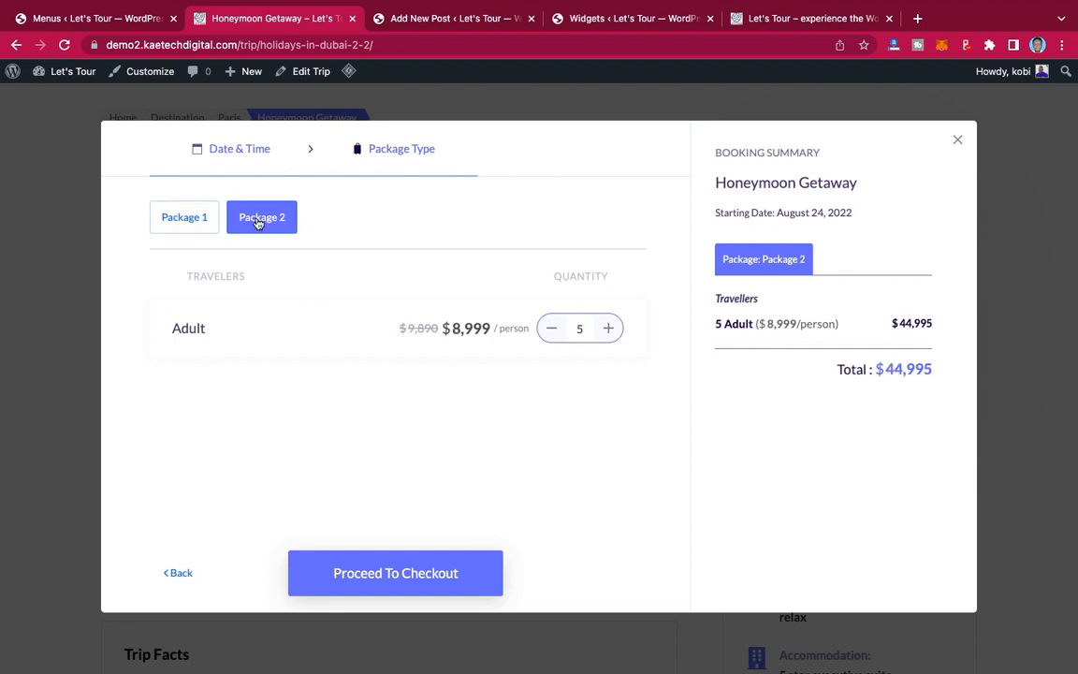
left_click(185, 220)
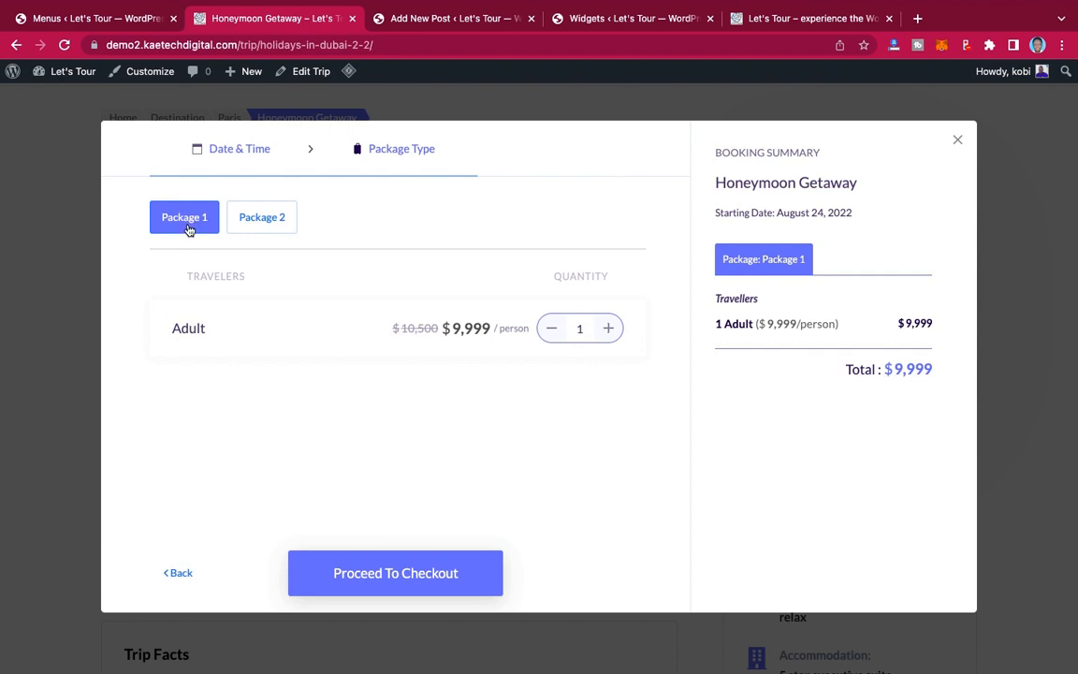
left_click(606, 339)
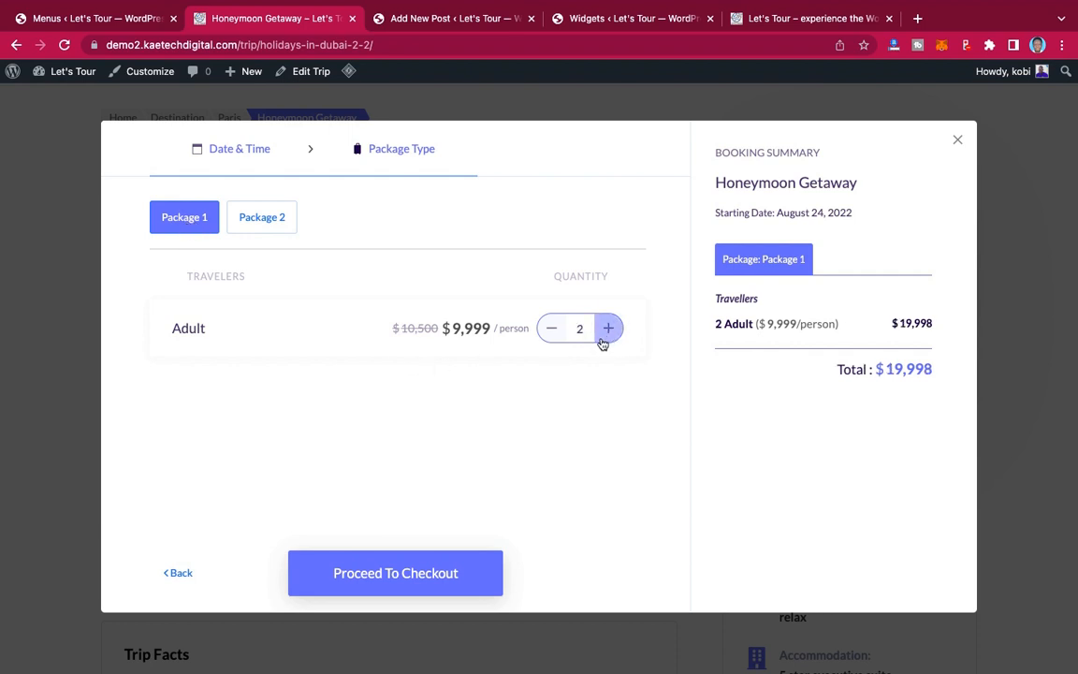
left_click(271, 222)
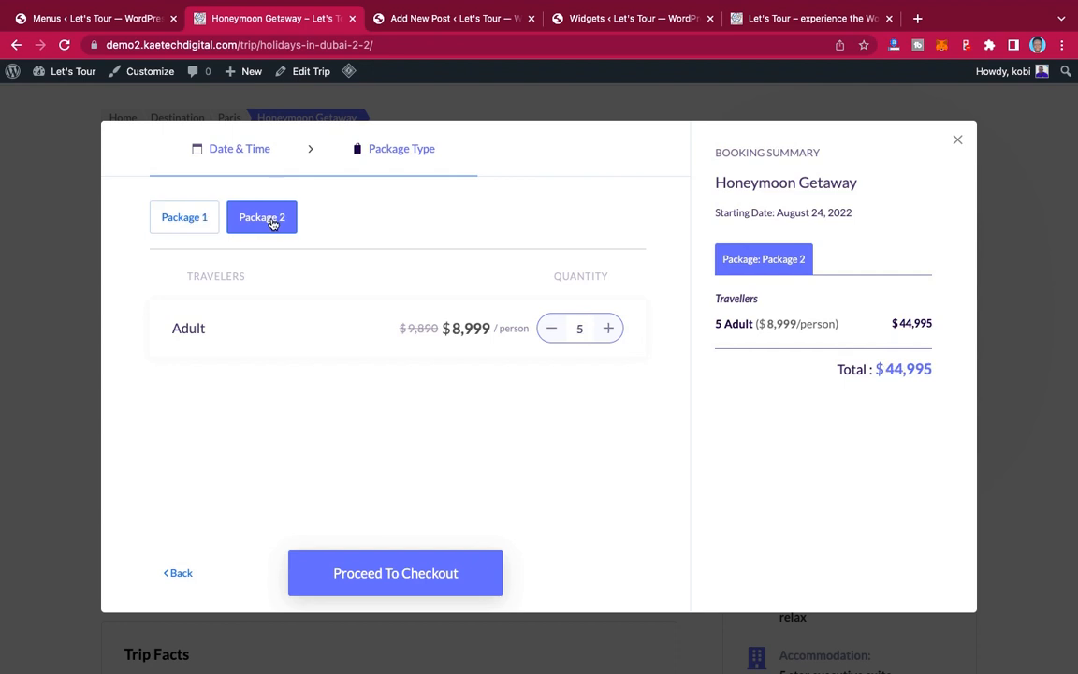
left_click(191, 225)
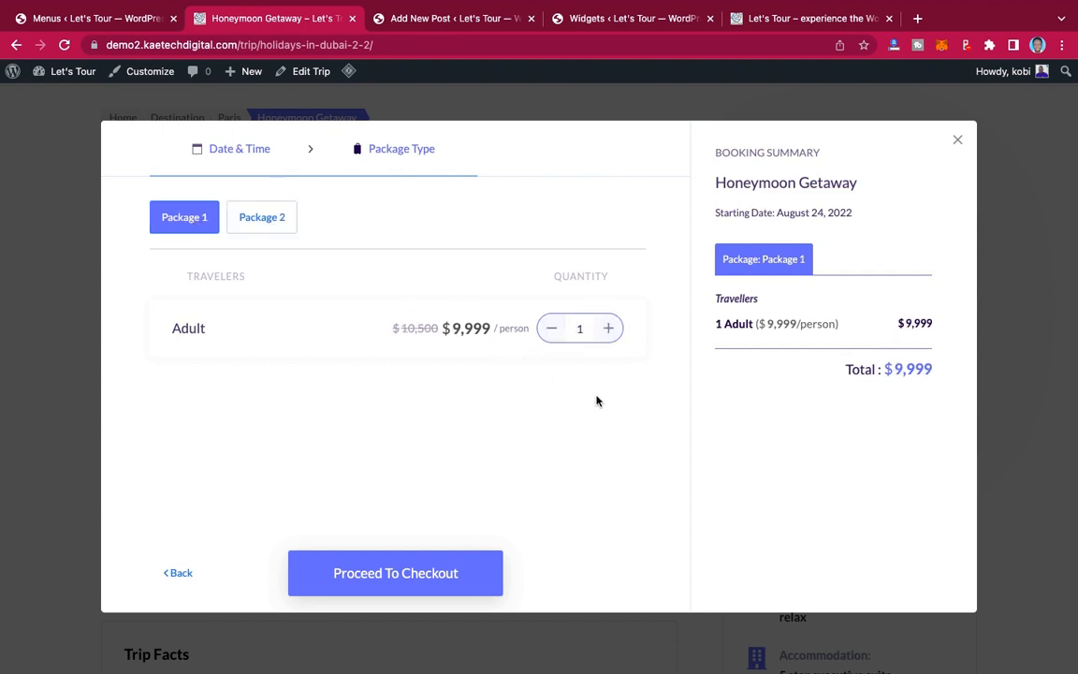
Step: Try to check out Package 1 with 2 adults, and close the booking window
left_click(608, 328)
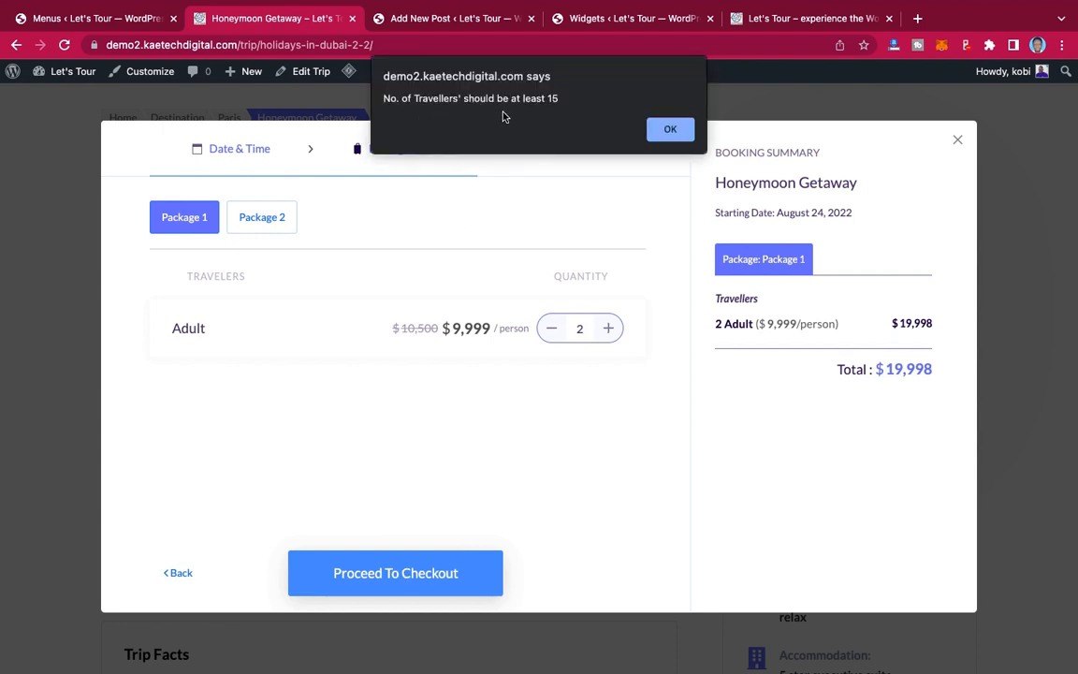
left_click(670, 136)
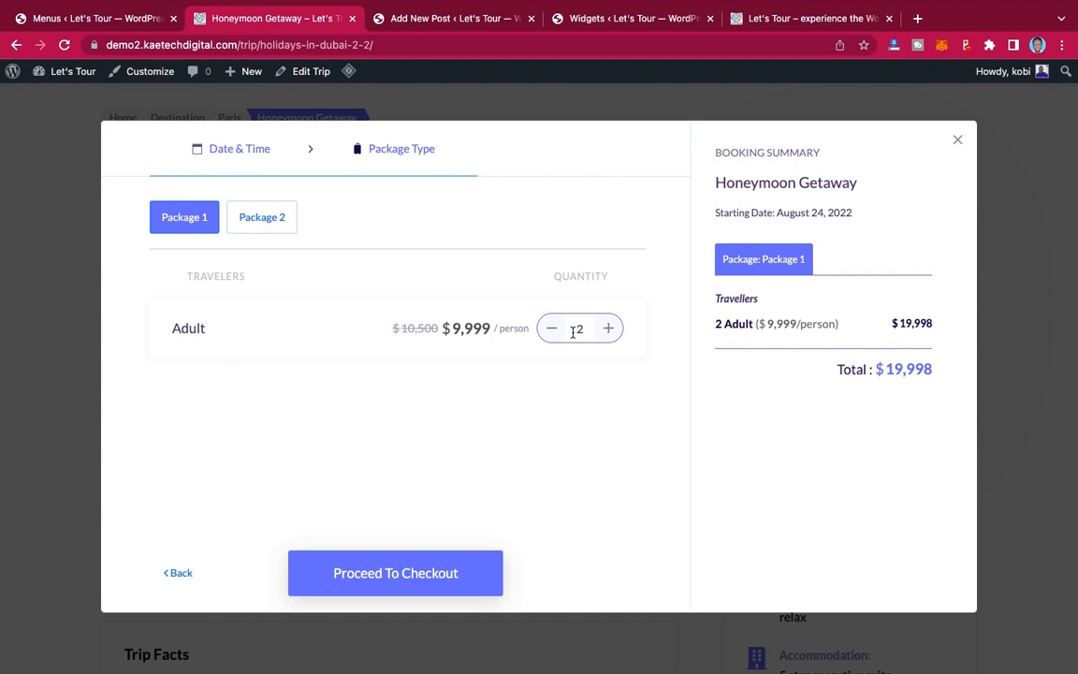
left_click(959, 142)
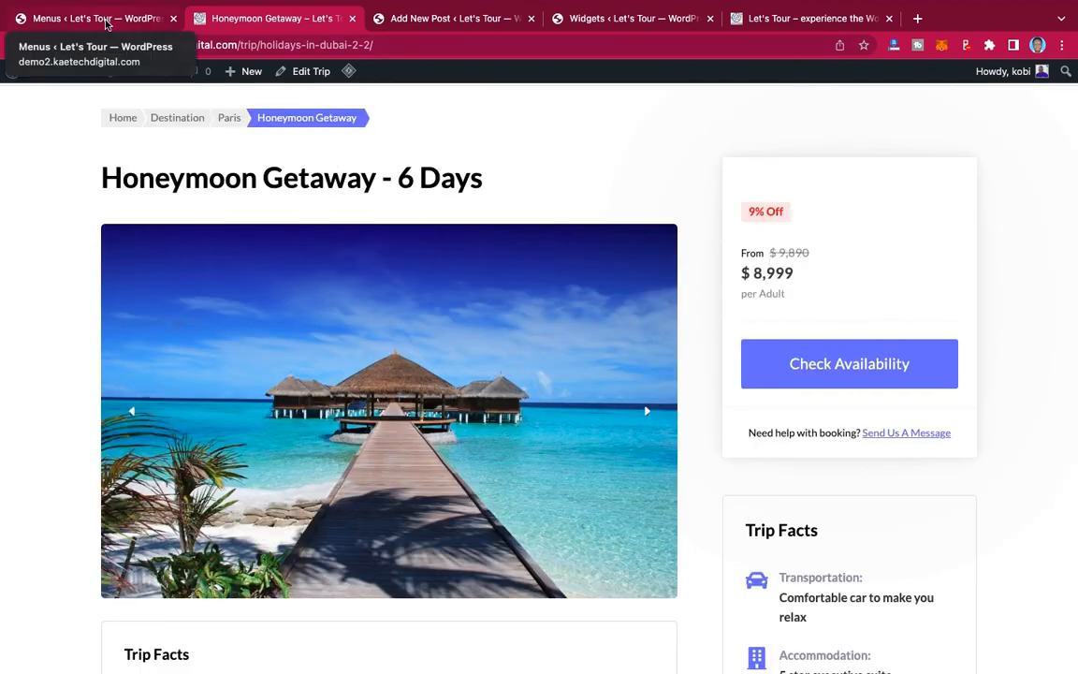
Step: Go back to the site admin and open the Honeymoon Getaway trip for editing from the list of all trips
left_click(106, 20)
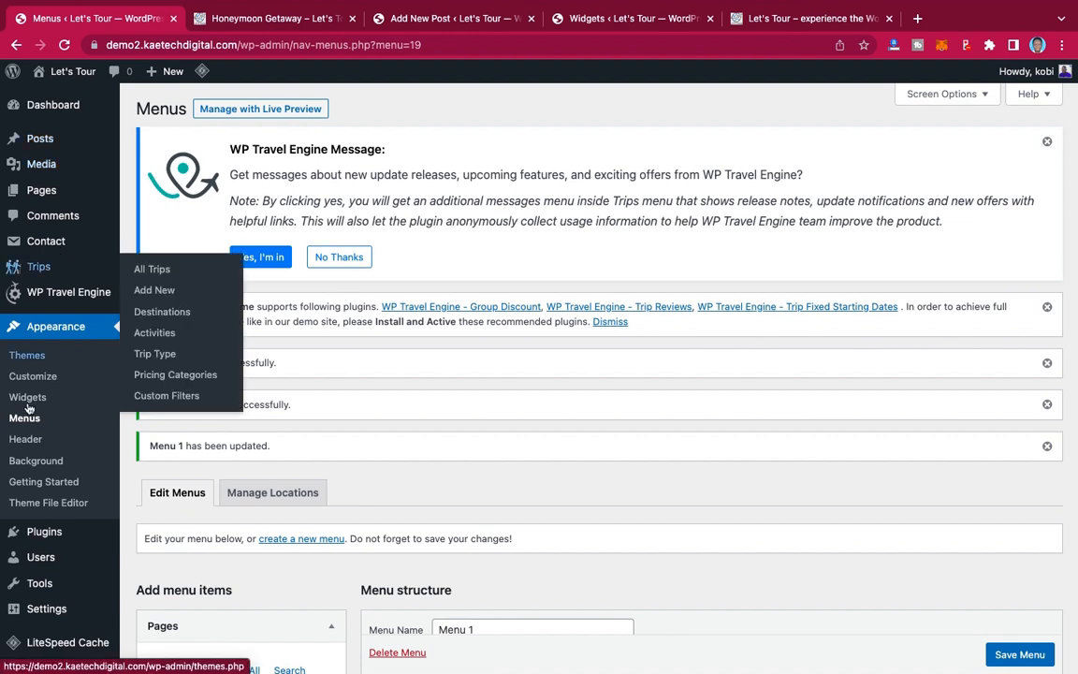
mouse_move(83, 268)
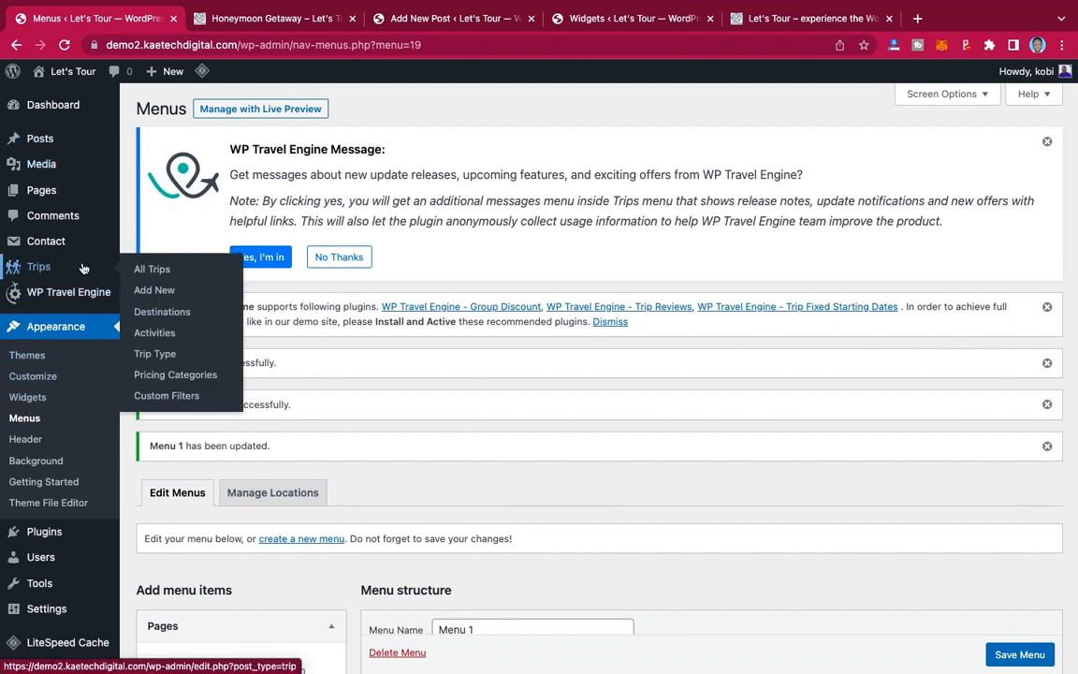
left_click(145, 268)
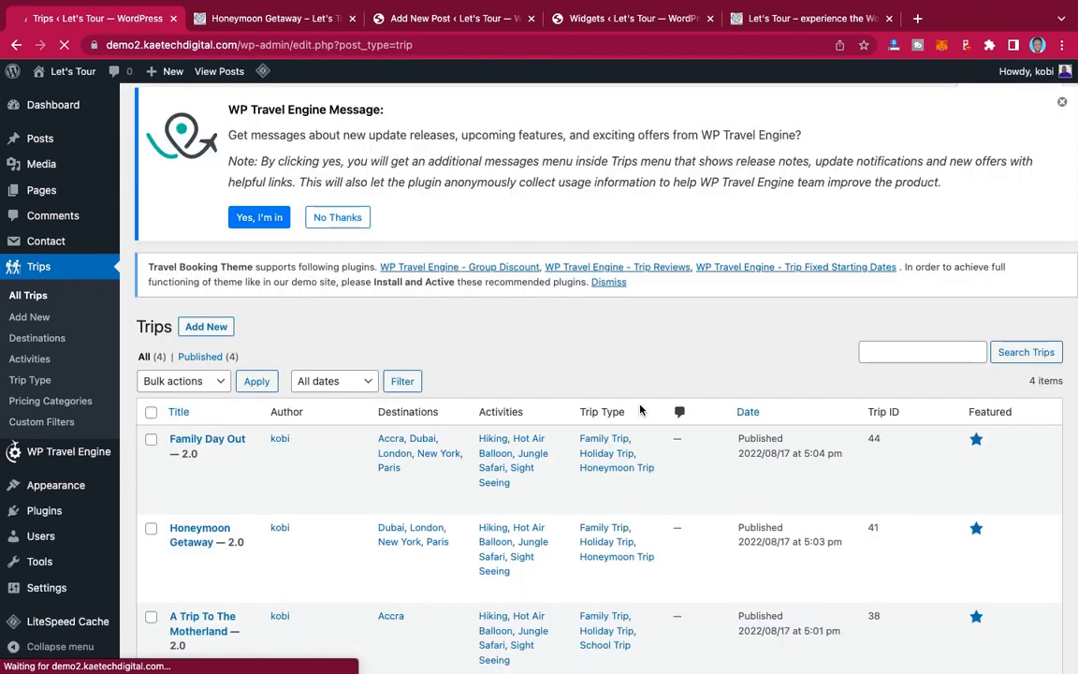
scroll(641, 409, "down", 5)
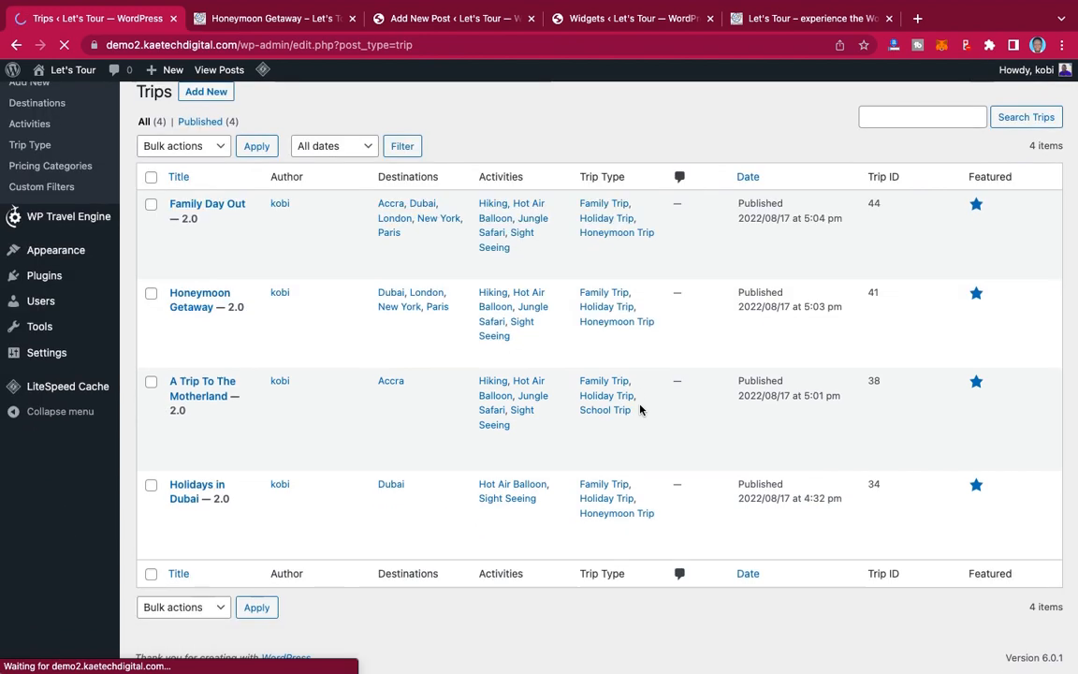
scroll(641, 409, "up", 1)
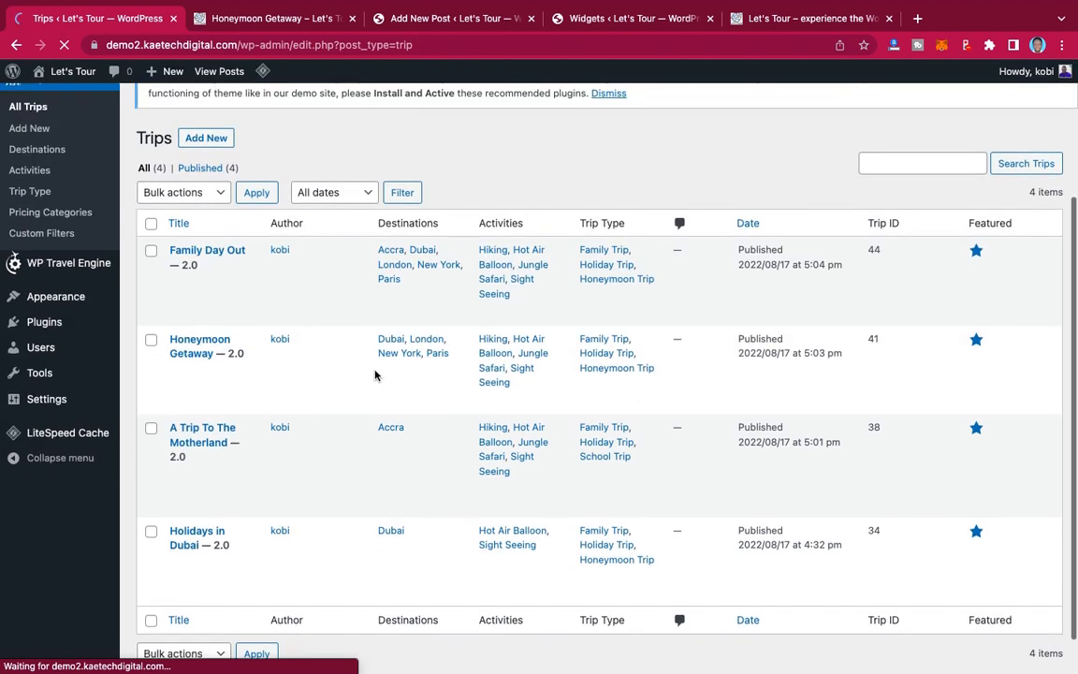
mouse_move(222, 349)
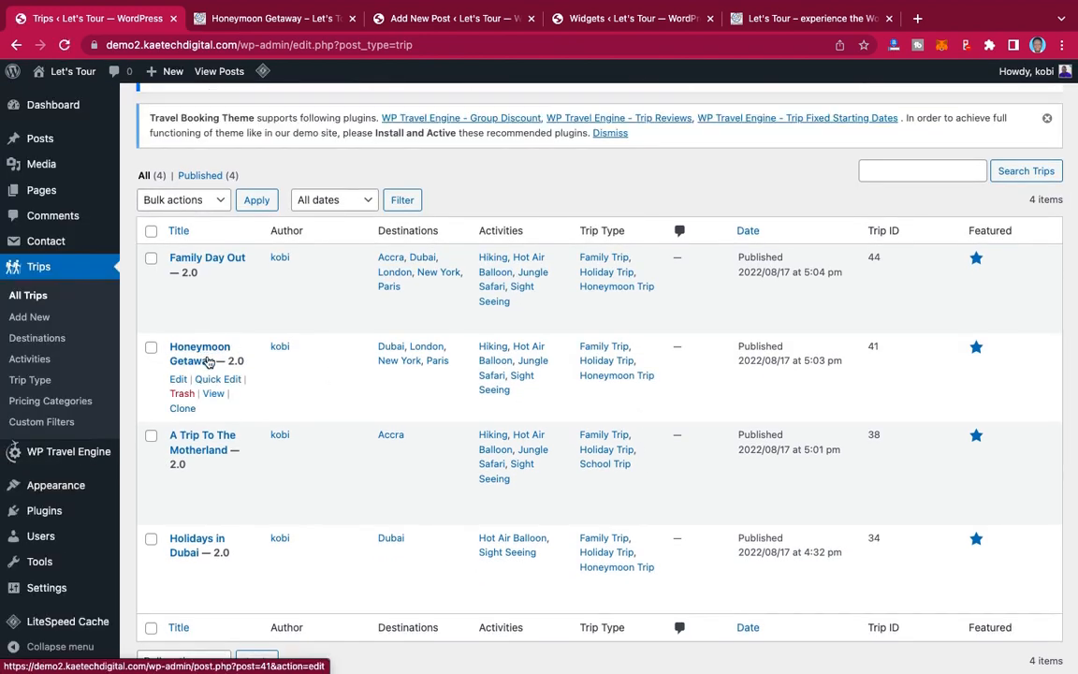
left_click(197, 359)
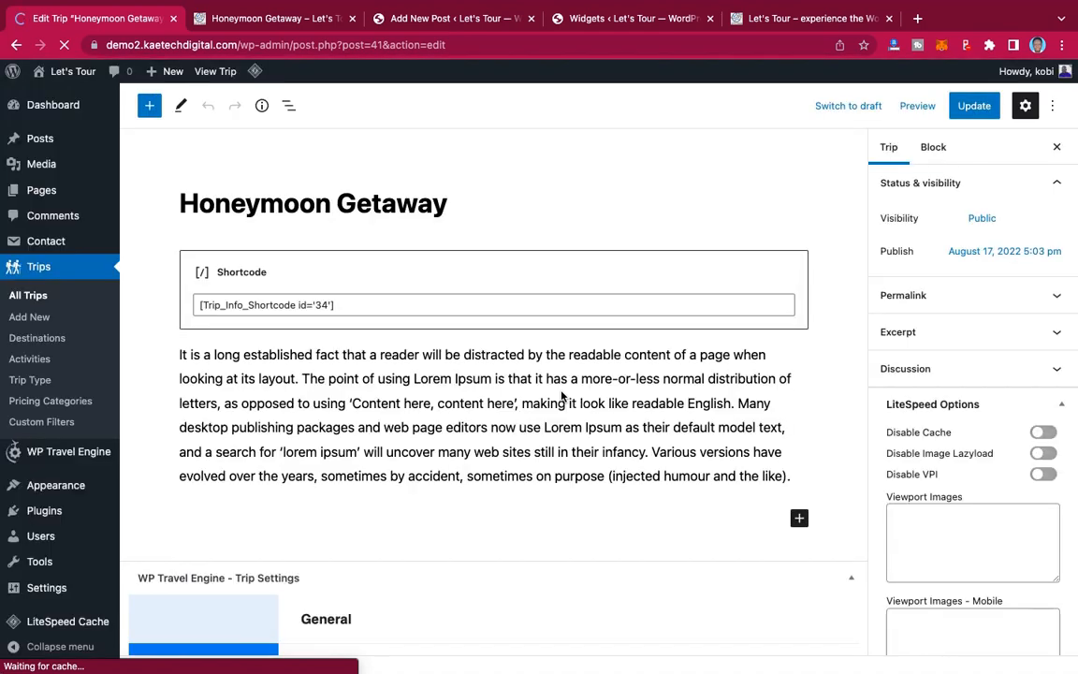
Step: Set the Honeymoon Getaway trip's minimum participants to 2, save the general trip settings and update the trip
scroll(563, 450, "down", 10)
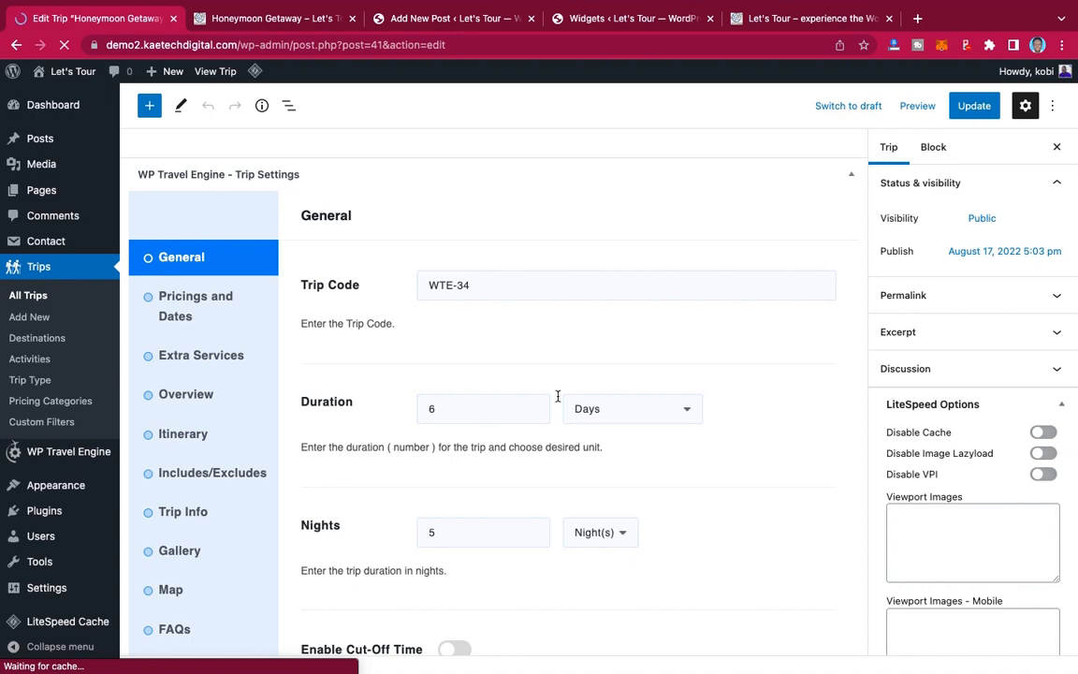
scroll(558, 384, "down", 3)
scroll(557, 388, "down", 3)
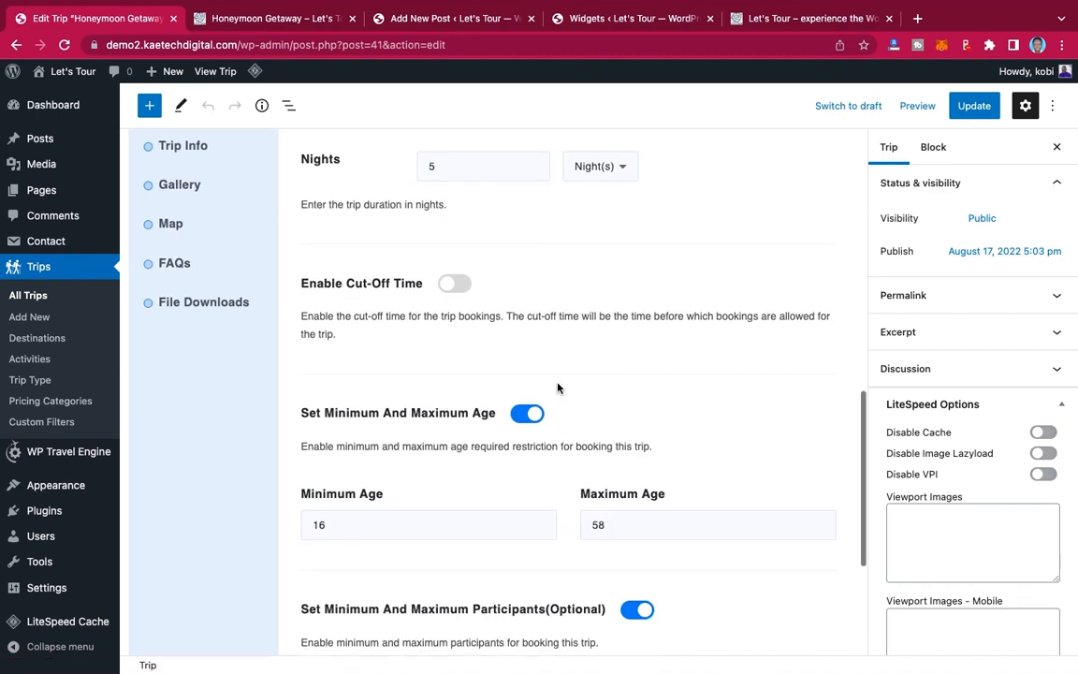
scroll(552, 421, "down", 3)
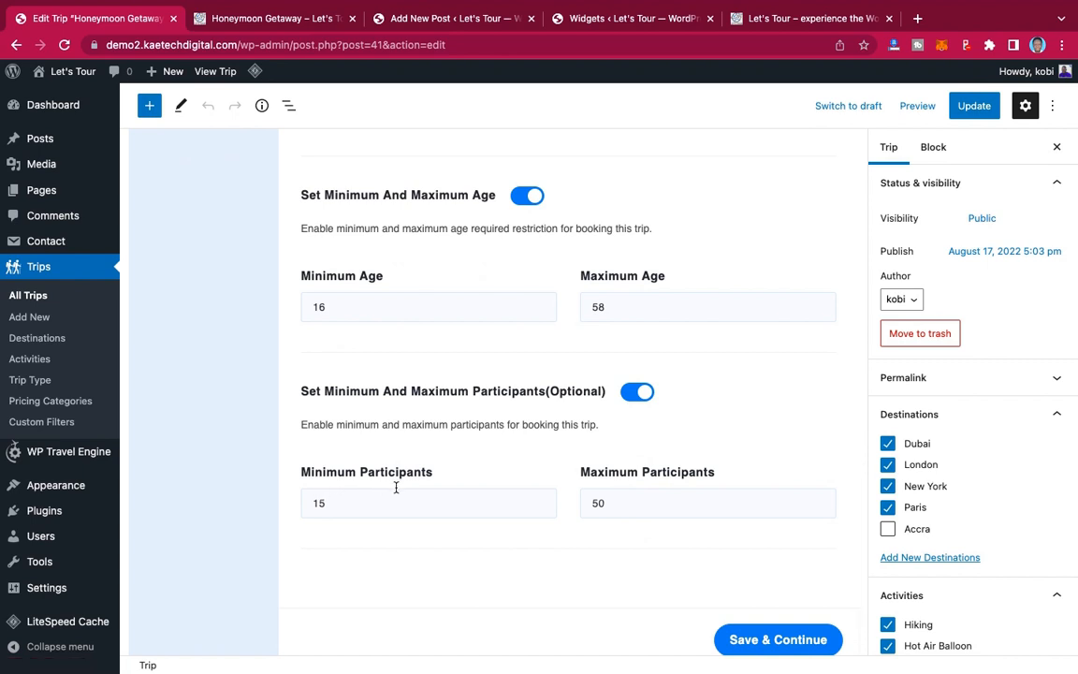
left_click_drag(325, 506, 296, 506)
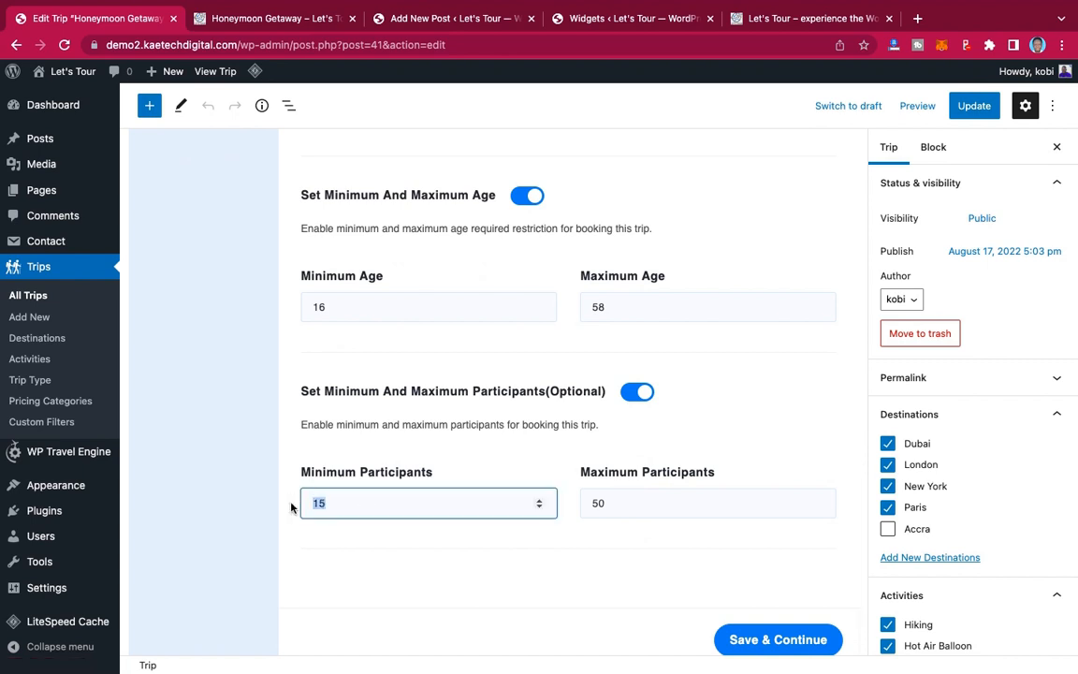
type("2")
left_click(765, 637)
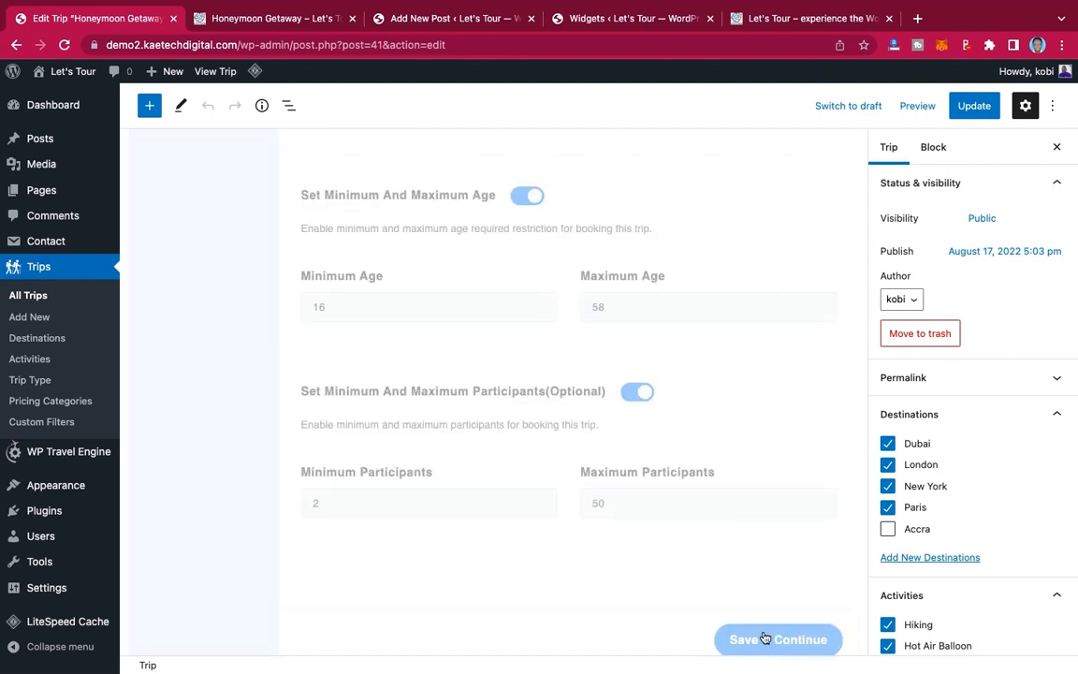
left_click(977, 106)
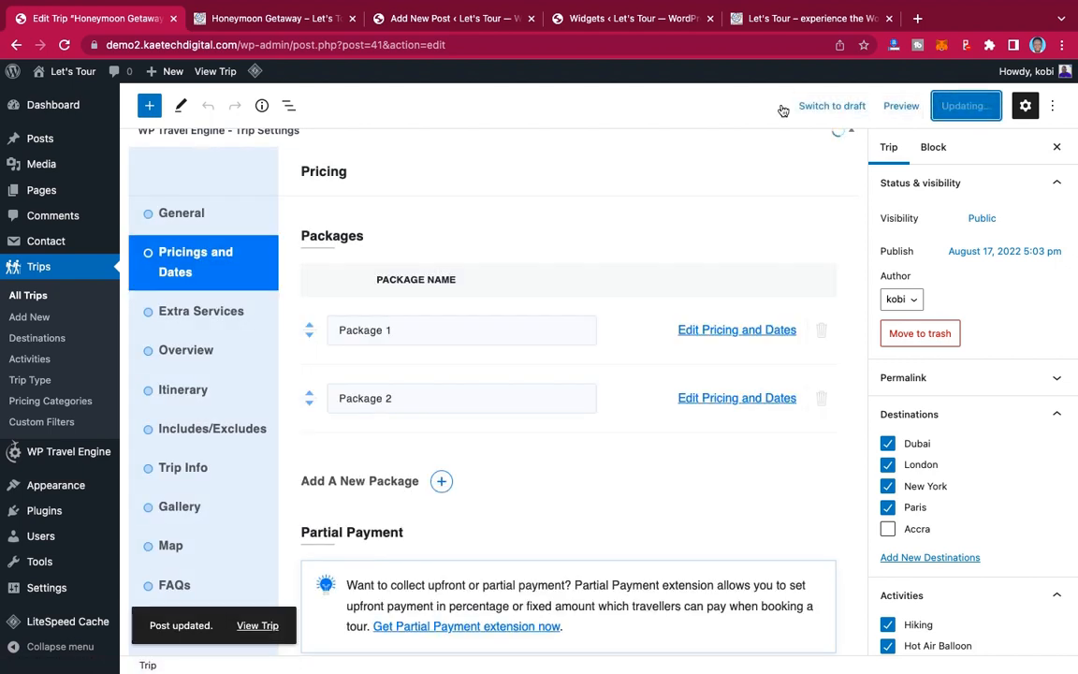
Step: Return to the live Honeymoon Getaway trip page and purge all of the site's LiteSpeed cache
left_click(247, 18)
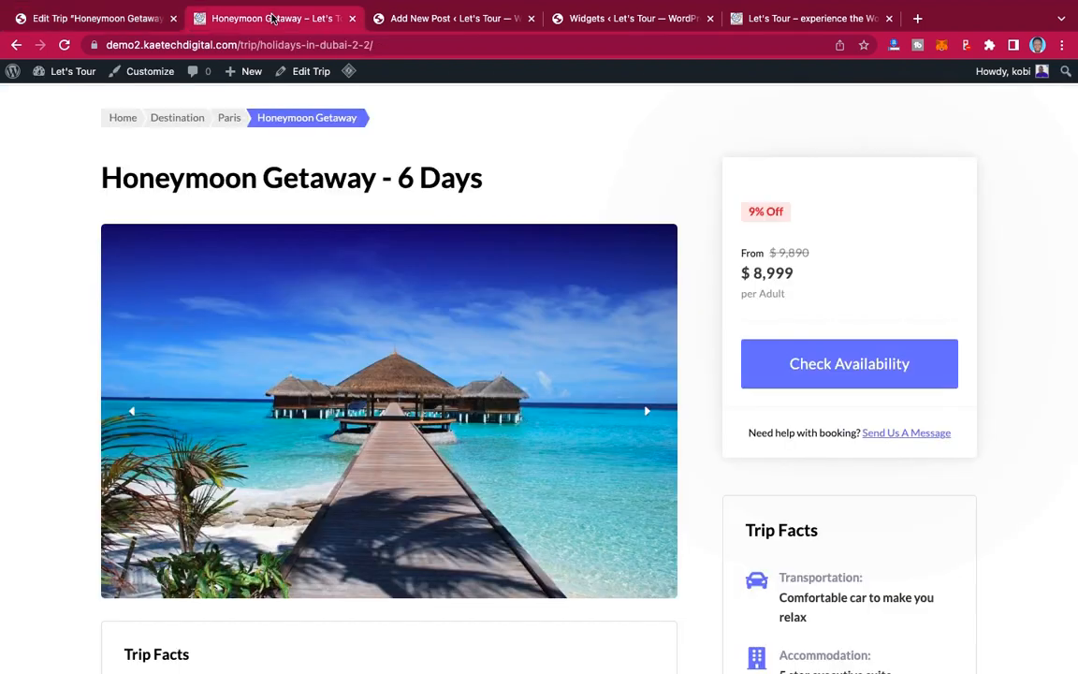
mouse_move(349, 72)
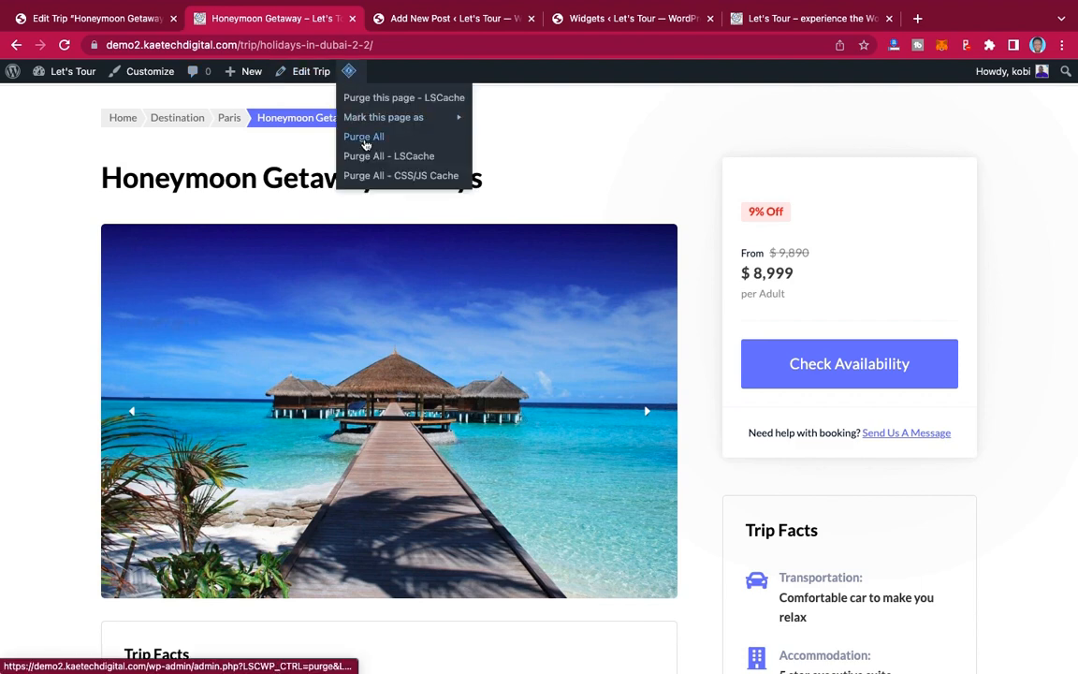
left_click(366, 138)
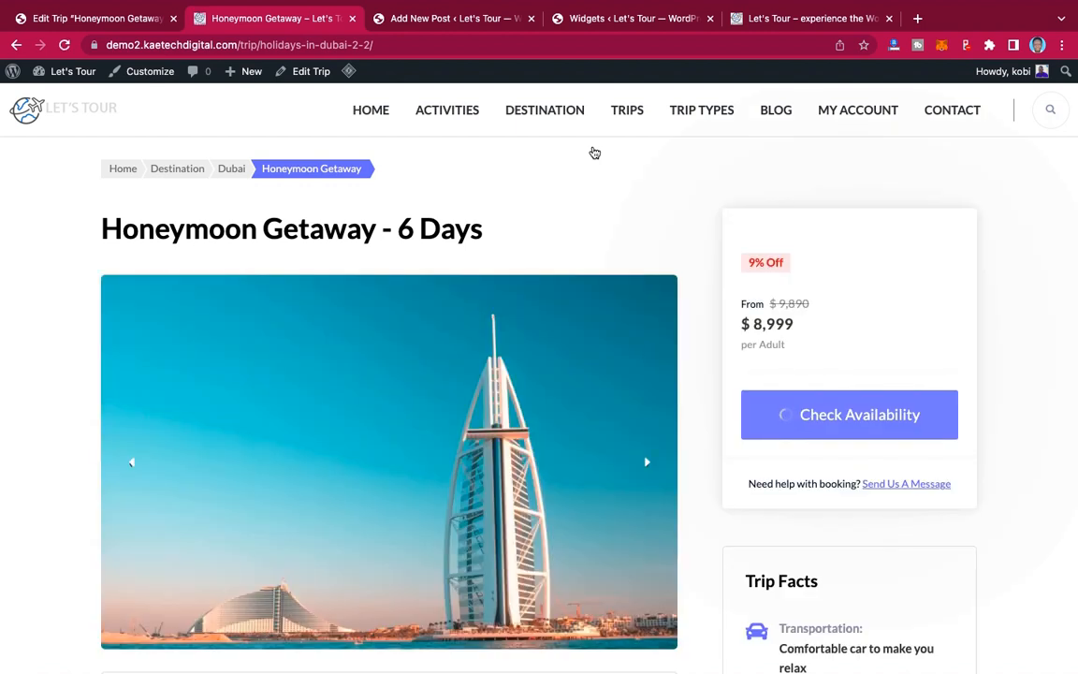
Step: Book the Honeymoon Getaway trip for August 24, 2022 with Package 1 for 2 adults and proceed to checkout
scroll(585, 203, "down", 3)
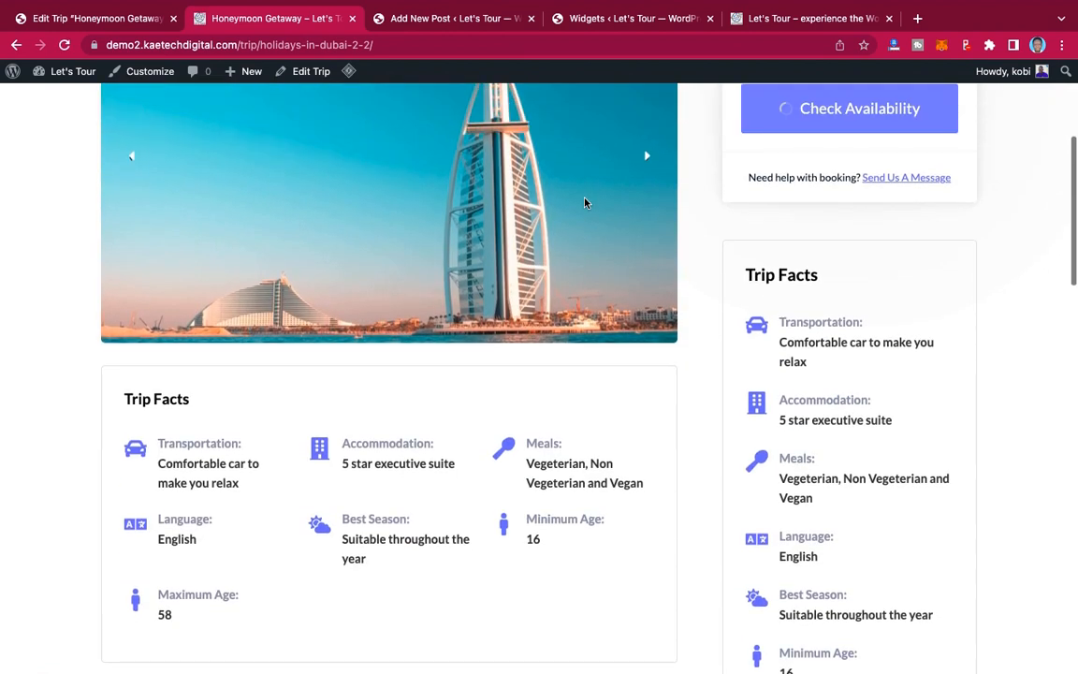
scroll(585, 202, "up", 2)
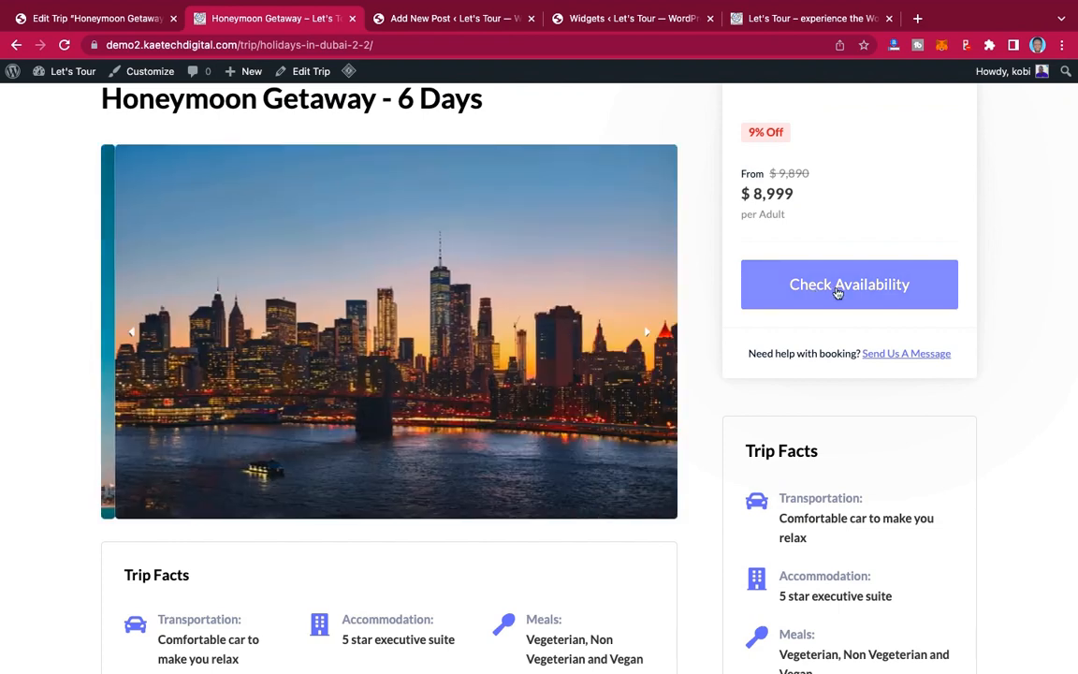
left_click(836, 288)
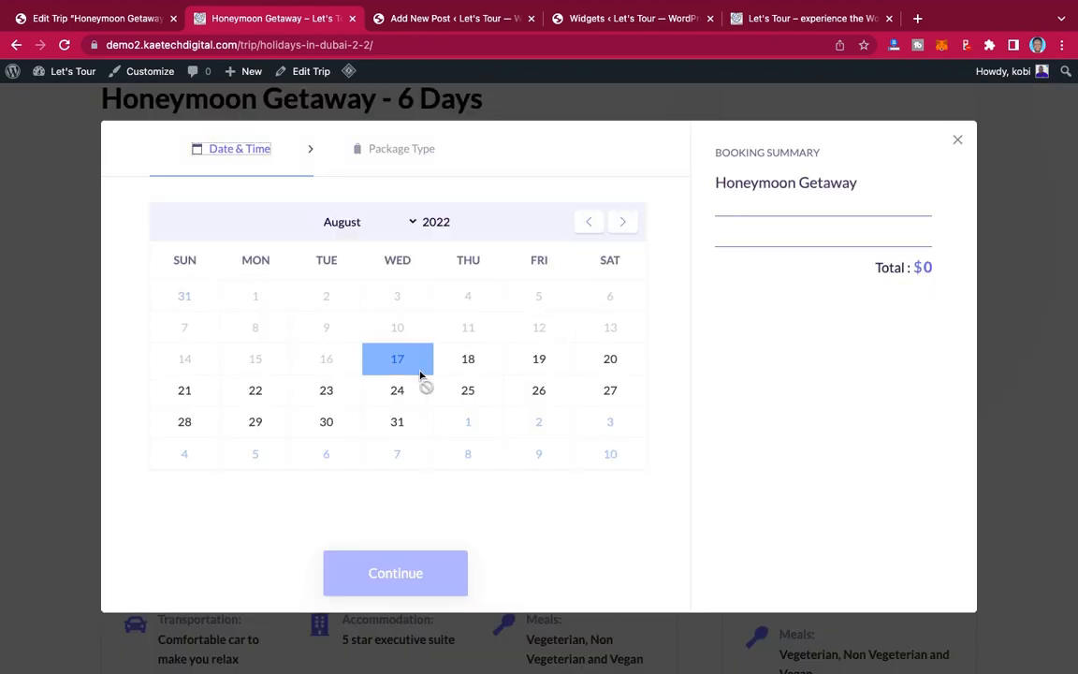
left_click(397, 391)
left_click(383, 572)
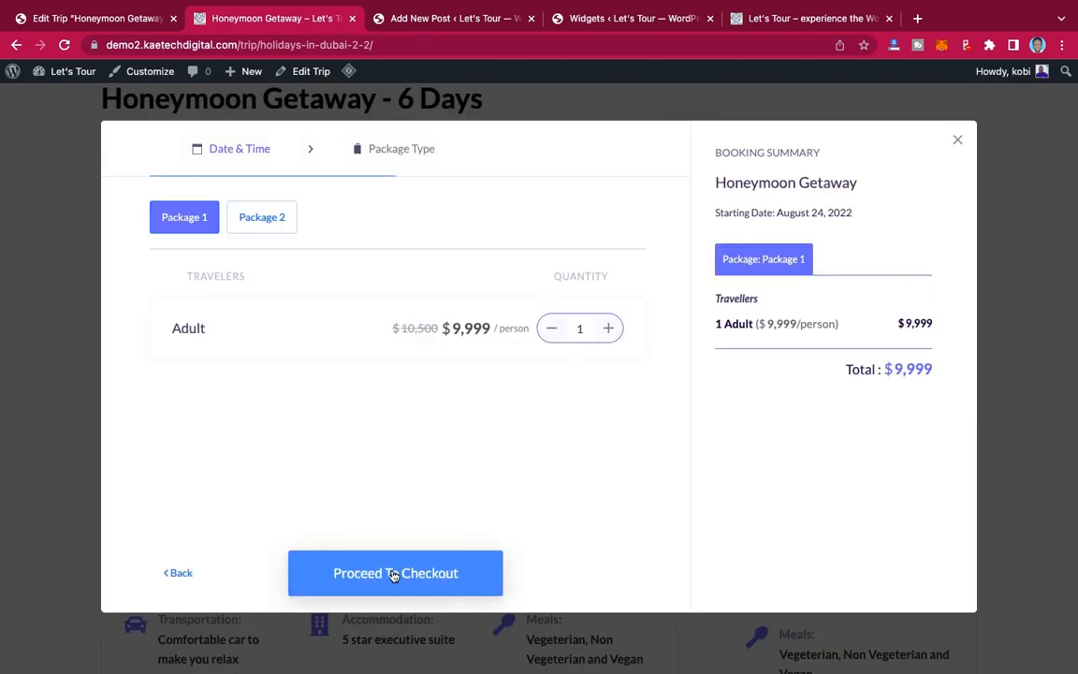
left_click(609, 328)
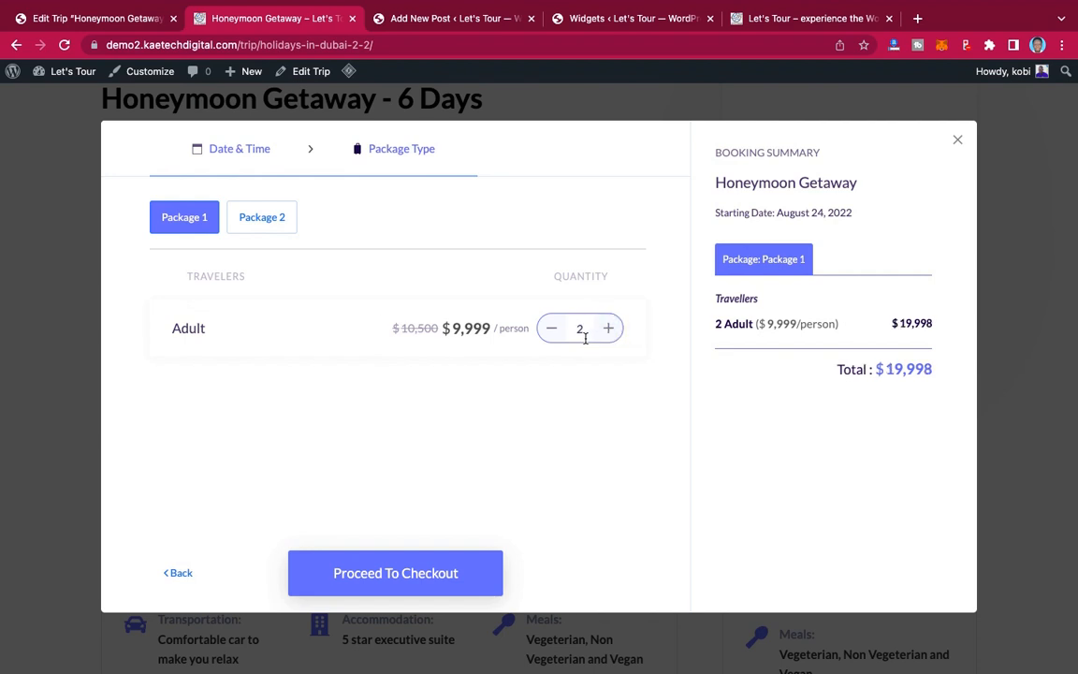
left_click(379, 575)
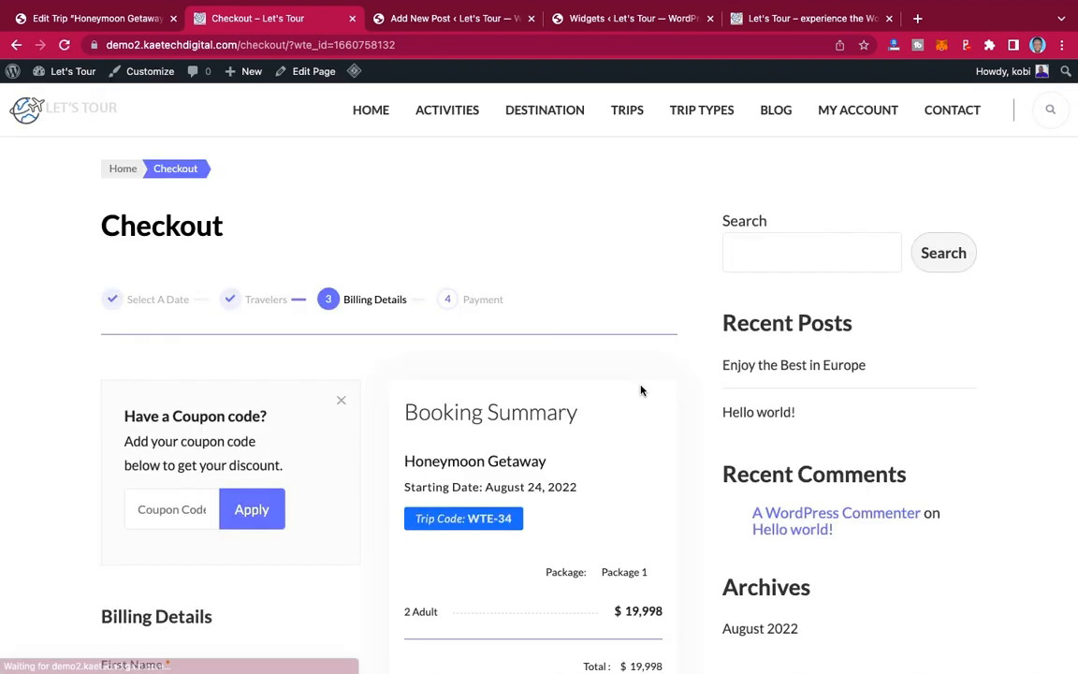
Step: Review the Checkout page's coupon box, billing details form, booking summary and sidebar widgets
scroll(641, 390, "down", 5)
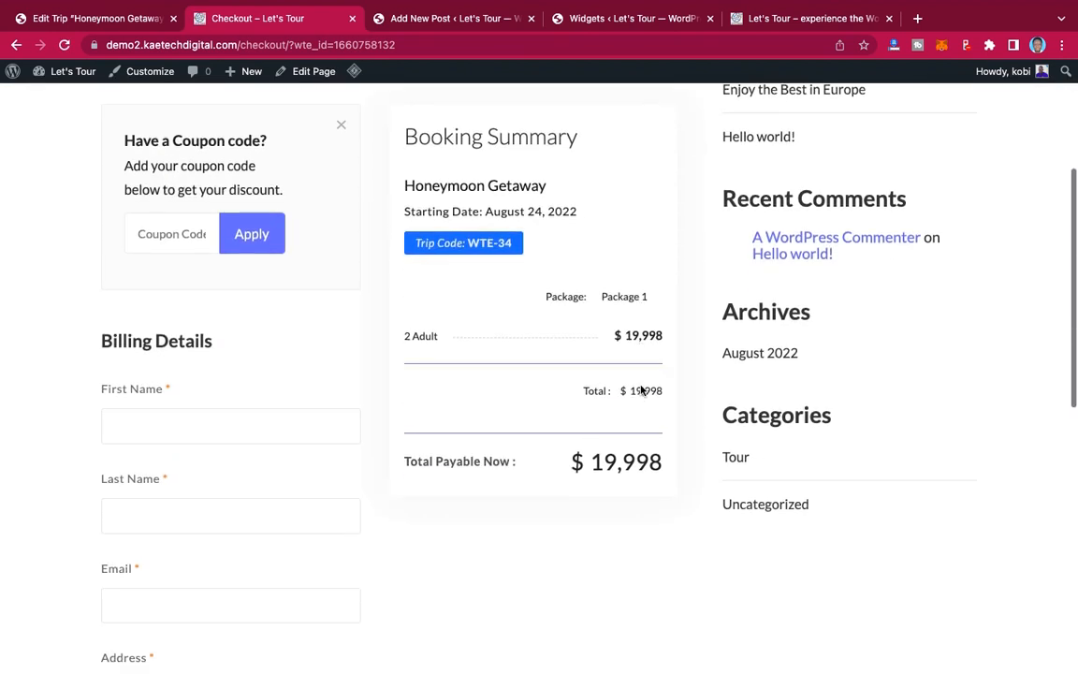
scroll(641, 391, "up", 5)
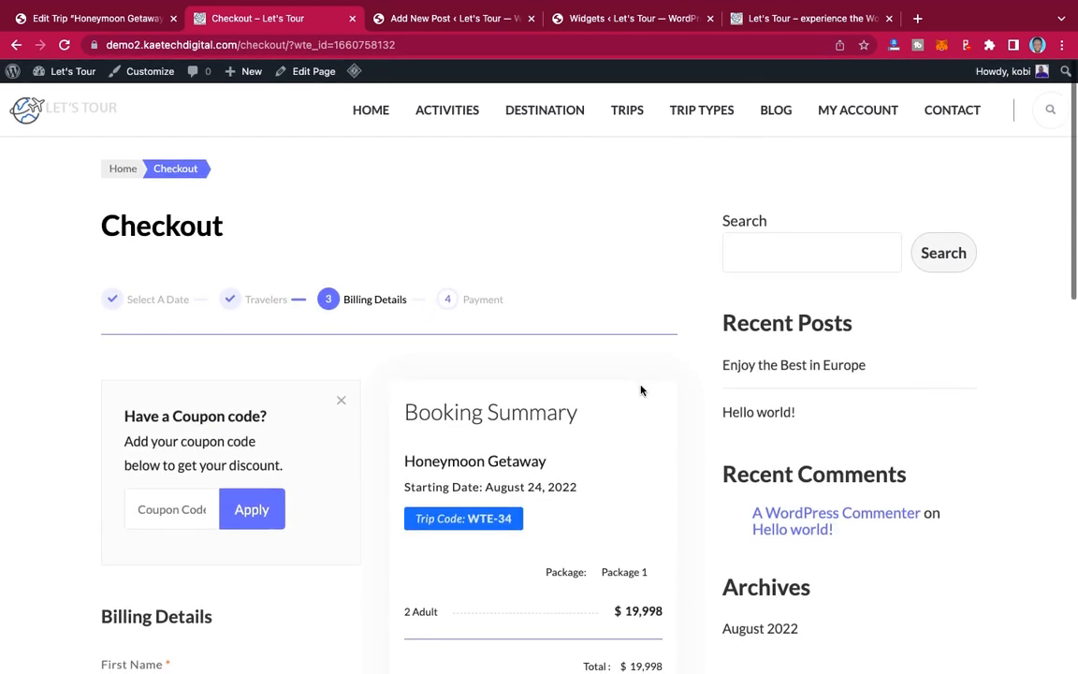
scroll(641, 391, "down", 4)
scroll(641, 390, "up", 3)
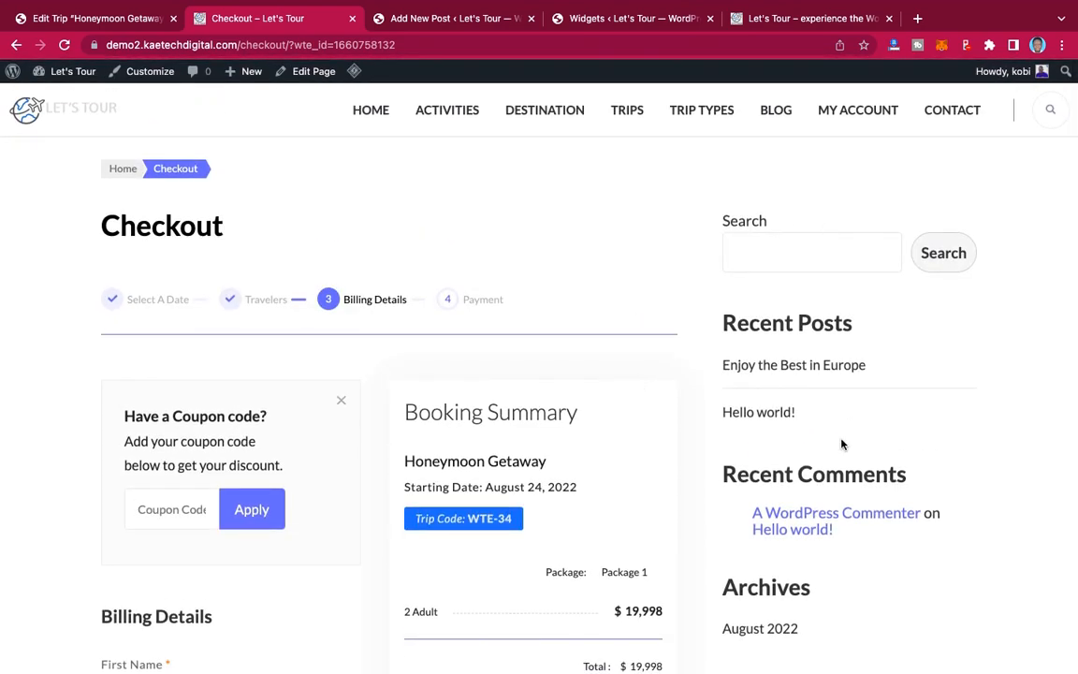
scroll(842, 444, "down", 10)
scroll(841, 443, "up", 6)
scroll(842, 443, "up", 6)
Step: Edit the Checkout page, set its sidebar layout to No Sidebar and update the page
left_click(316, 73)
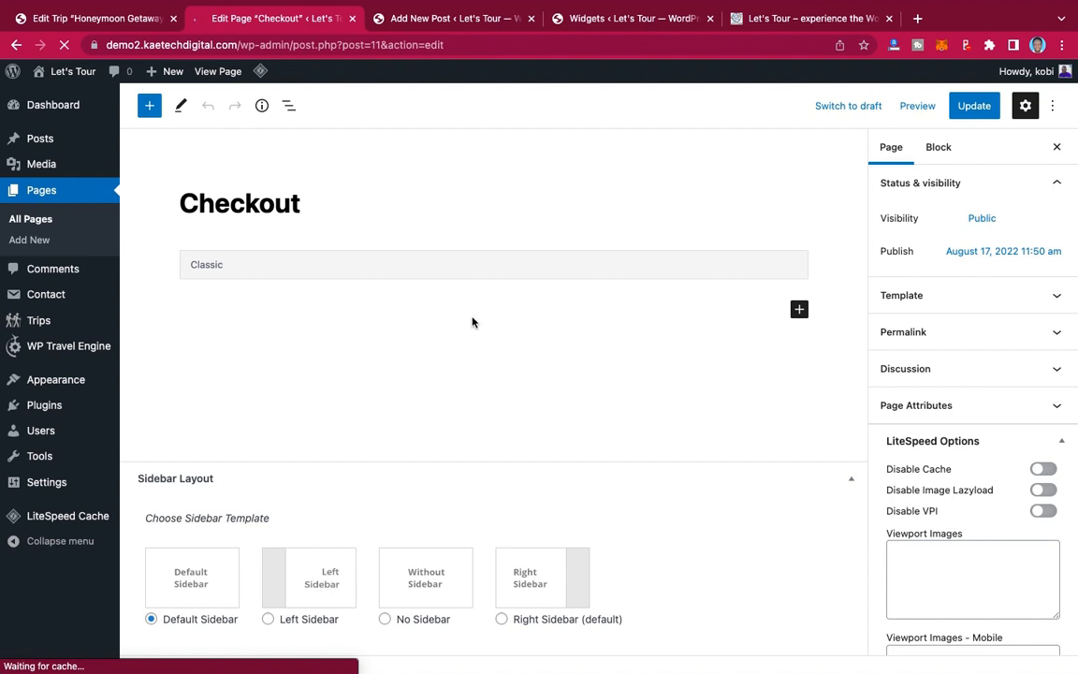
left_click(384, 619)
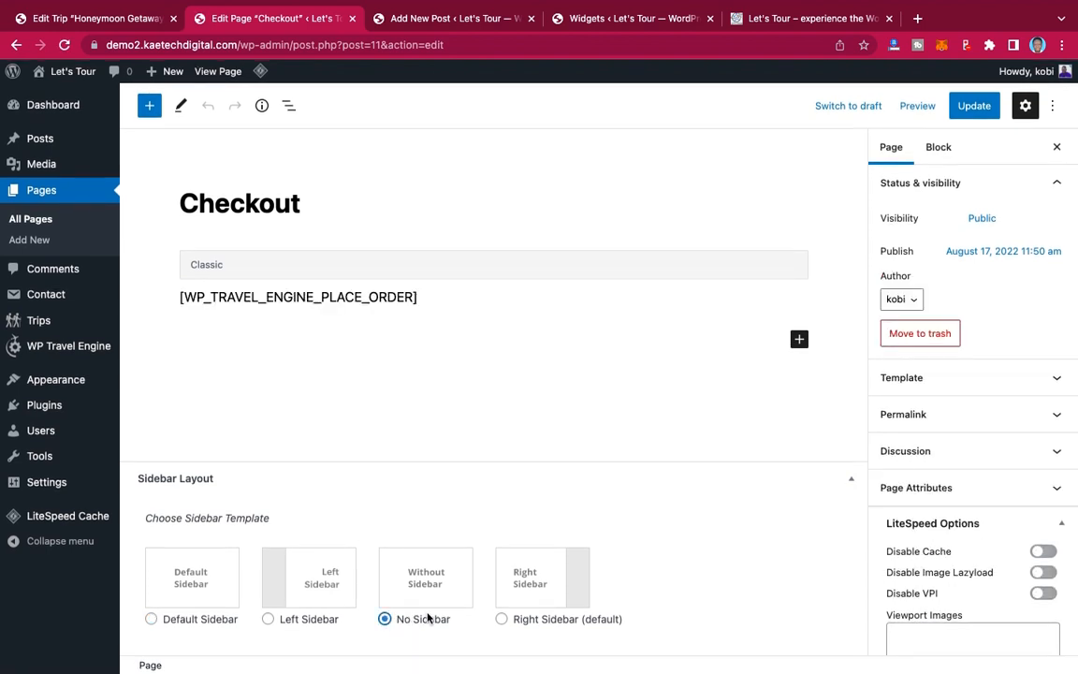
left_click(974, 106)
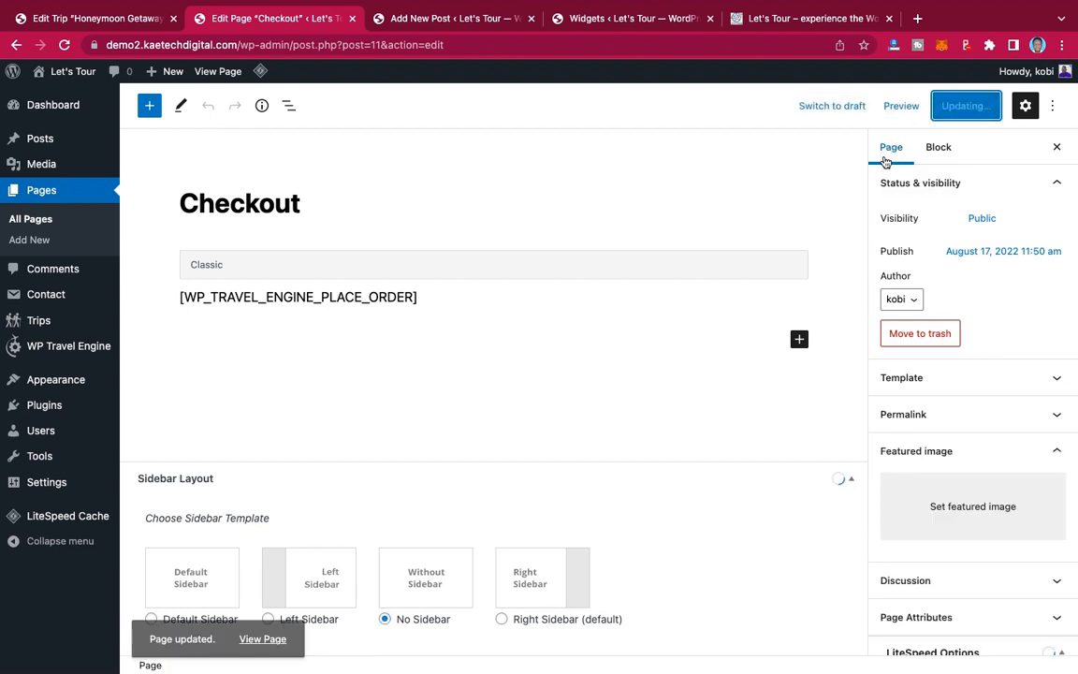
Step: Open the WP Travel Engine Dashboard page from the list of all pages, set its layout to No Sidebar and update it
left_click(32, 219)
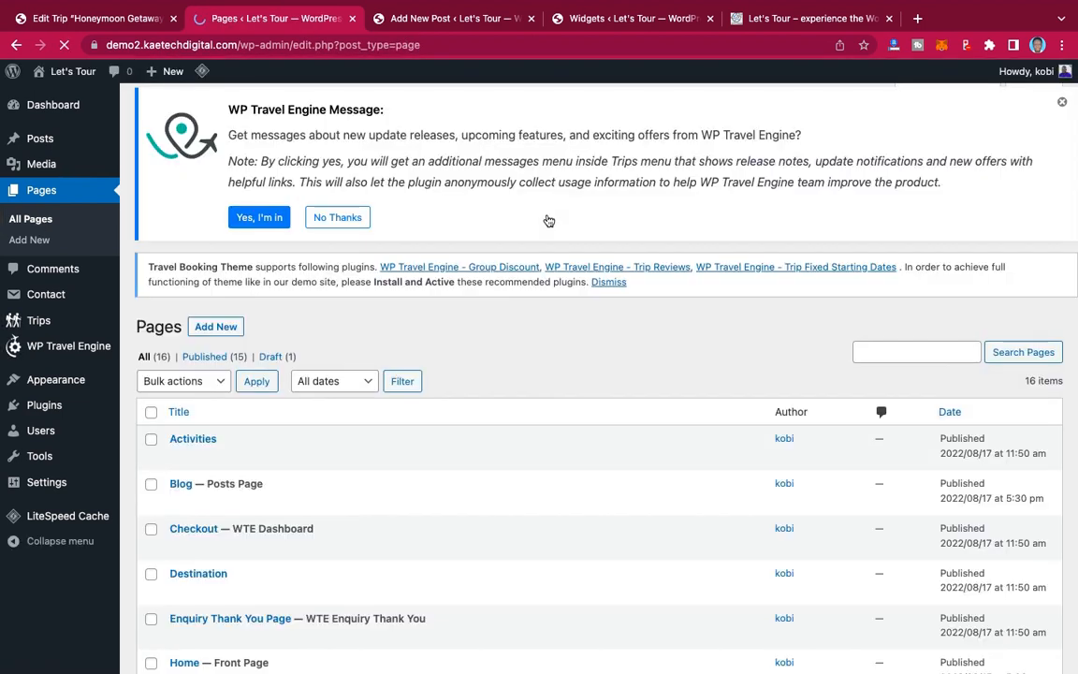
scroll(465, 399, "down", 5)
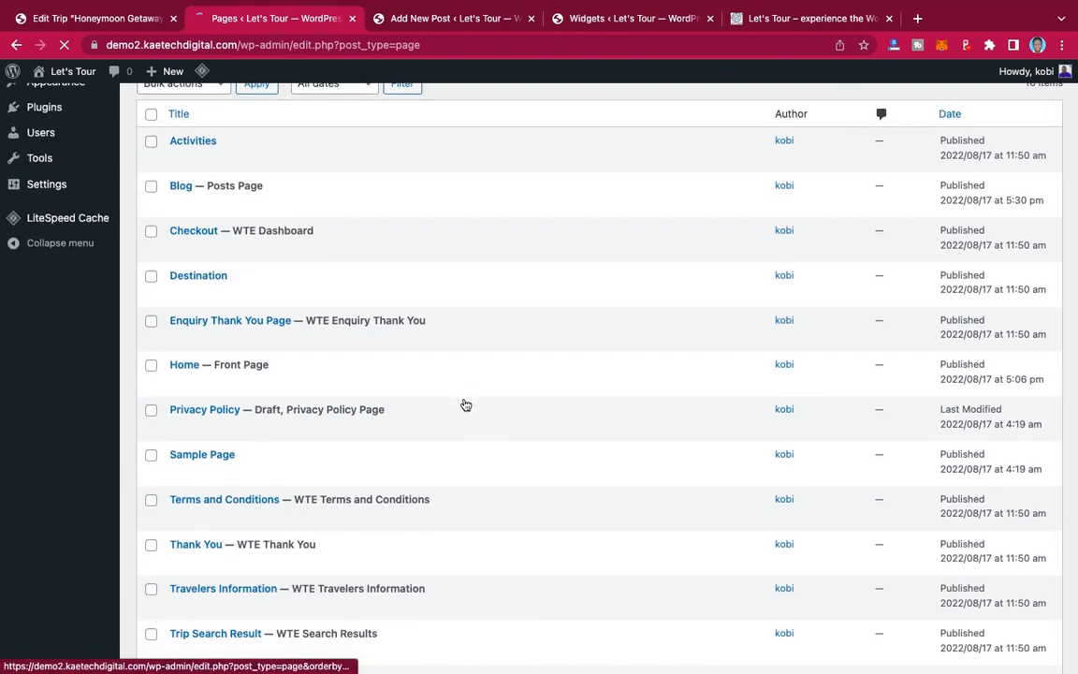
scroll(465, 404, "down", 3)
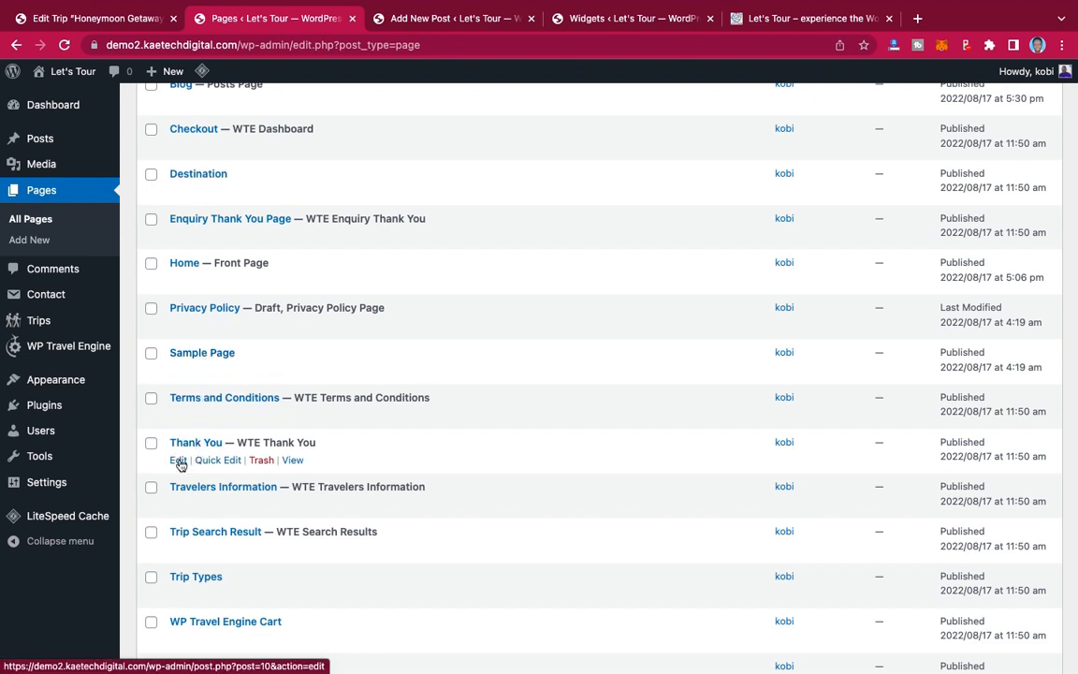
scroll(181, 466, "down", 3)
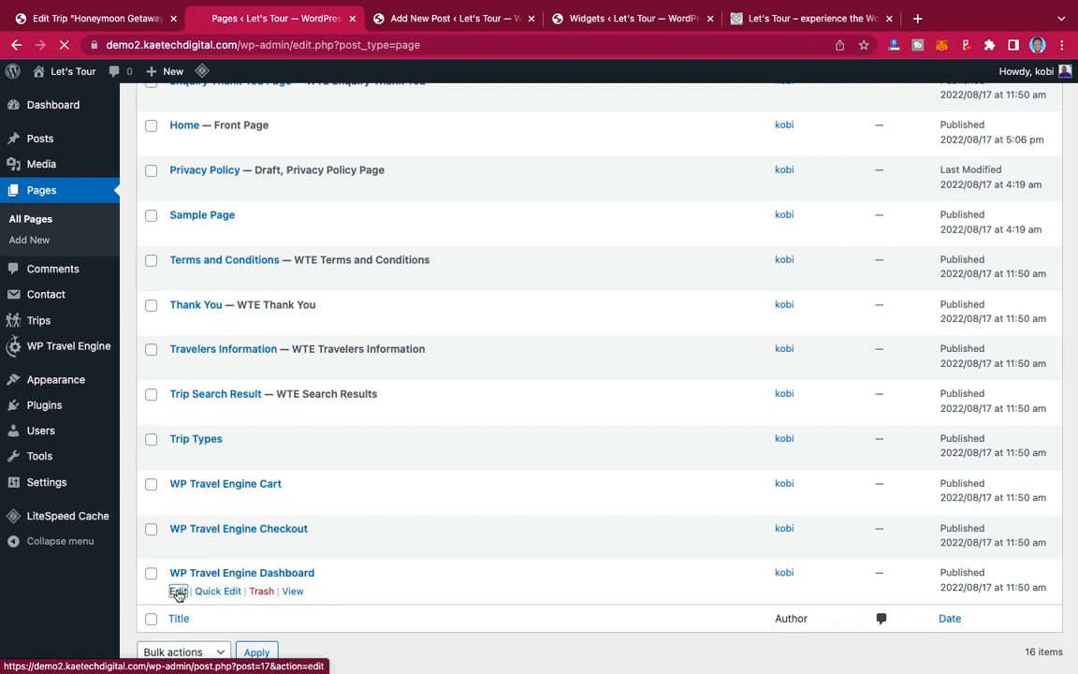
left_click(178, 593)
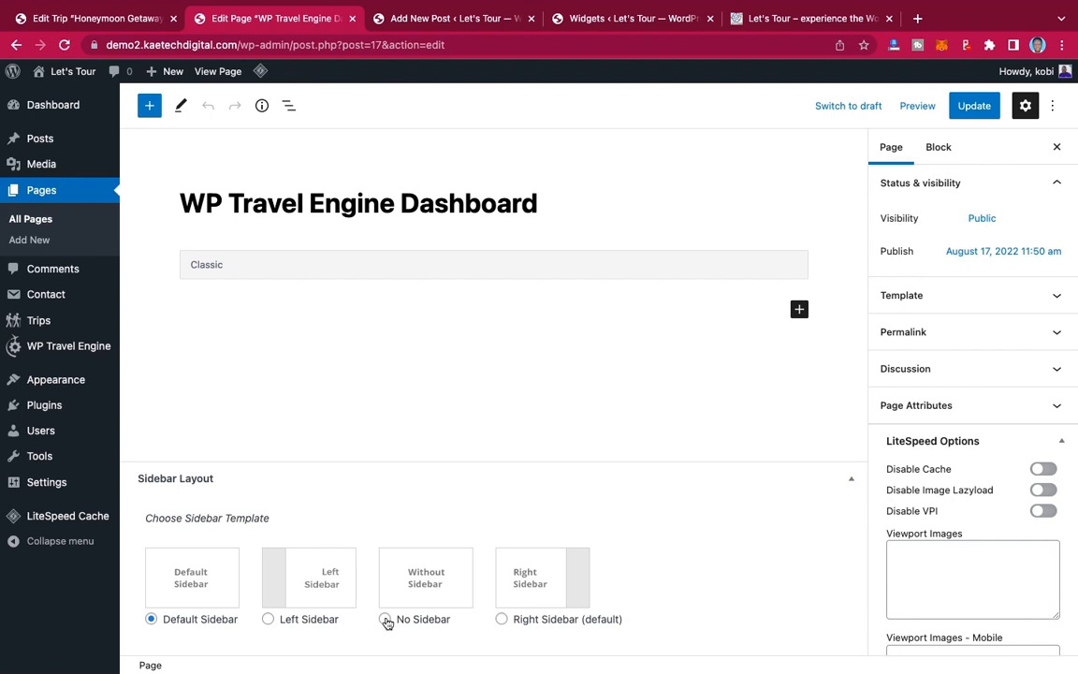
left_click(385, 621)
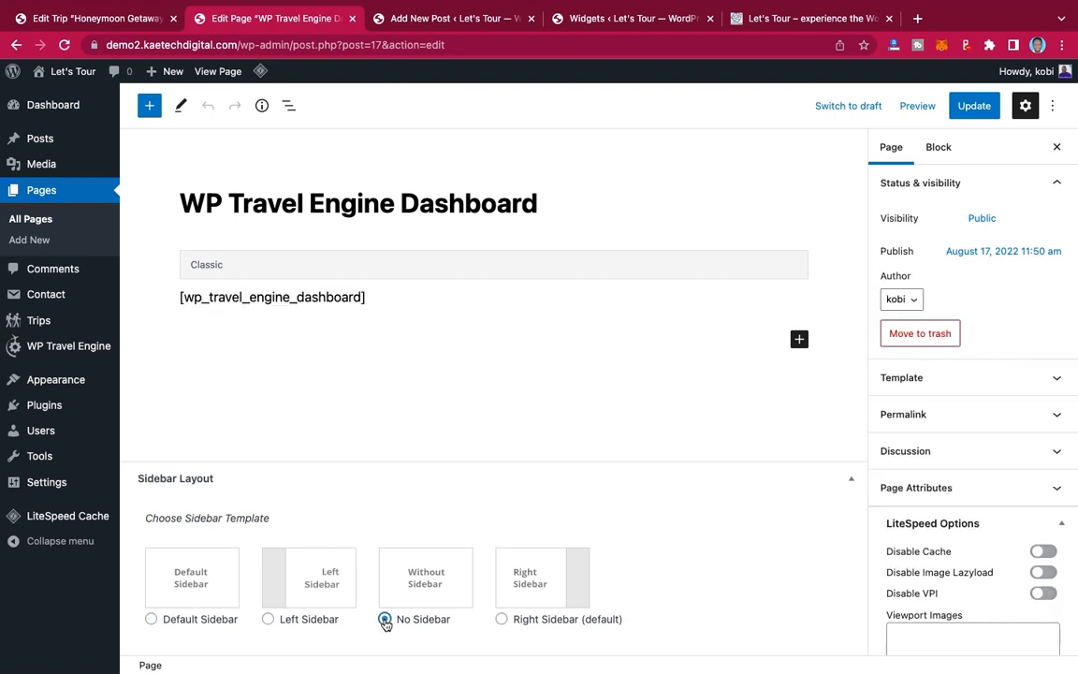
left_click(973, 107)
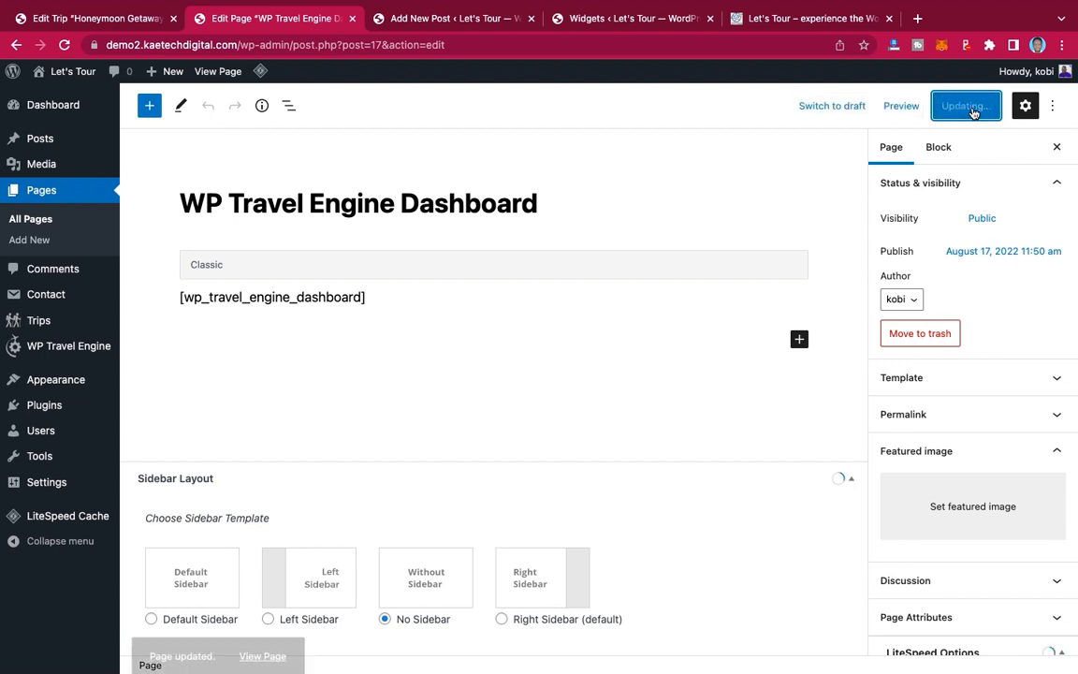
Step: Open the Thank You page from the list of all pages, set its layout to No Sidebar and update it
left_click(41, 215)
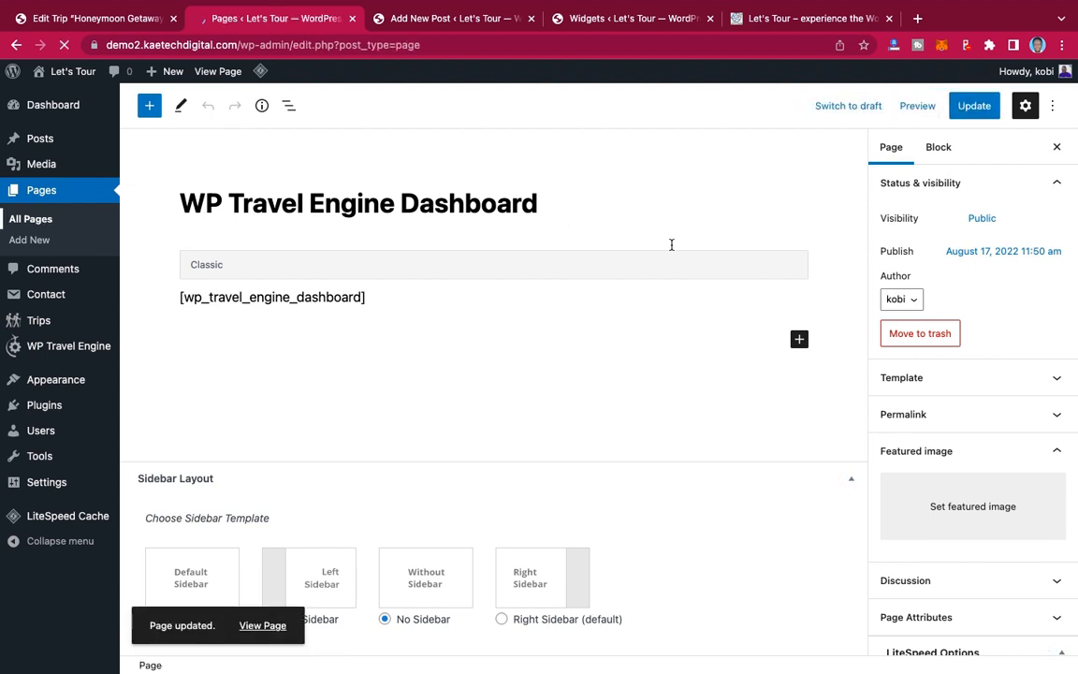
scroll(479, 440, "down", 10)
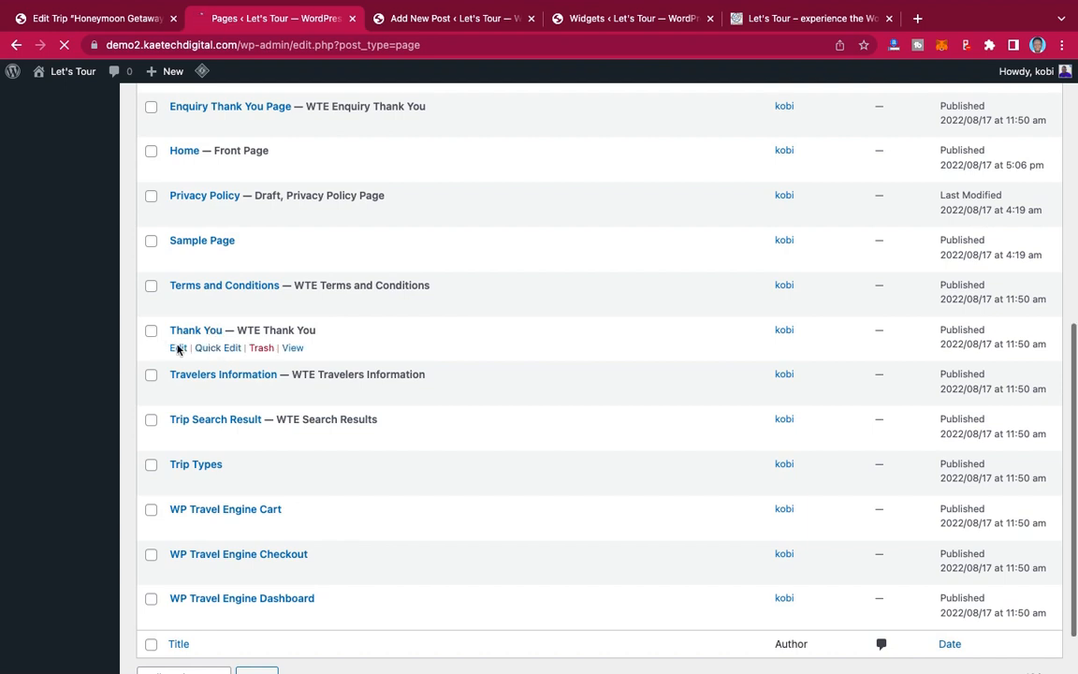
left_click(178, 349)
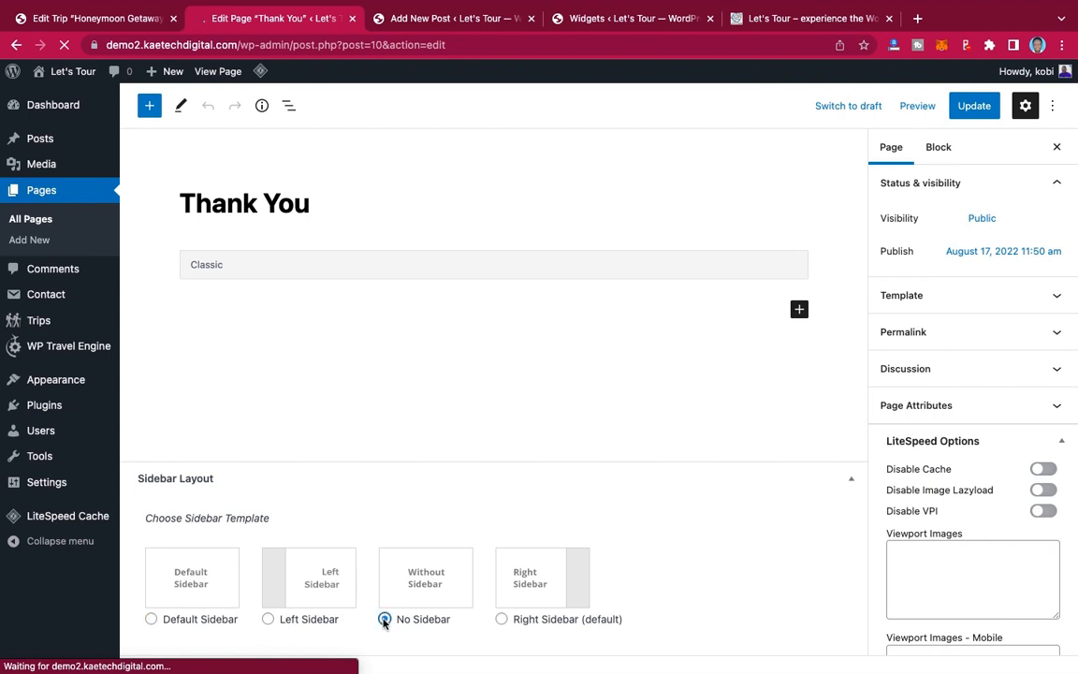
left_click(975, 107)
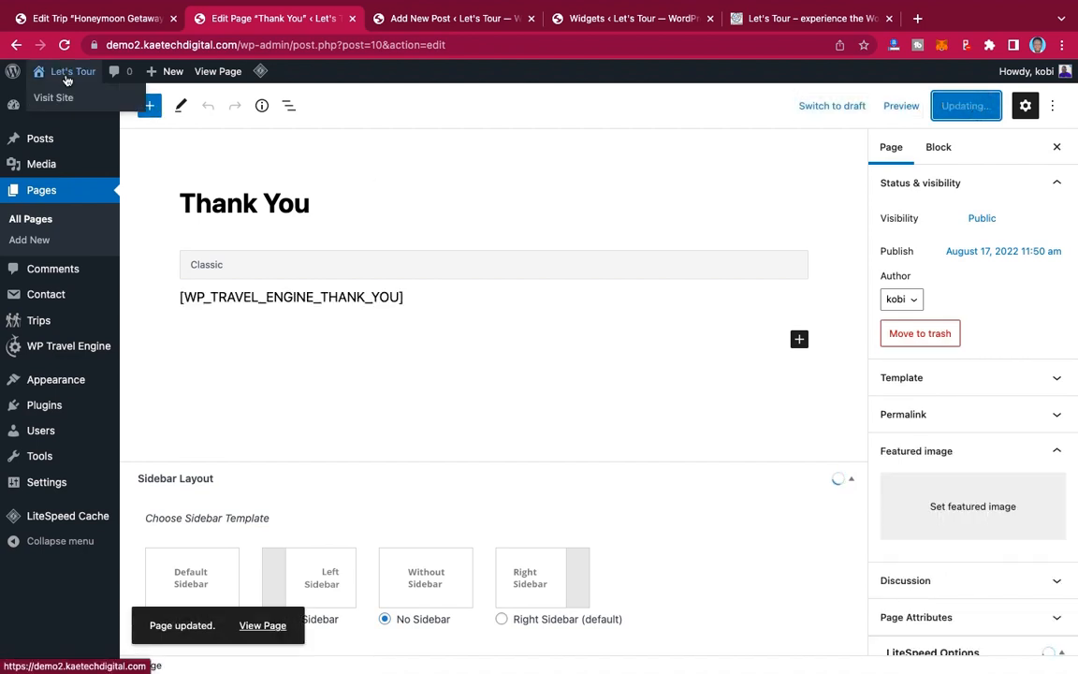
Step: Visit the live site and search for trips with Dubai as the destination from the home page's trip search form
left_click(53, 97)
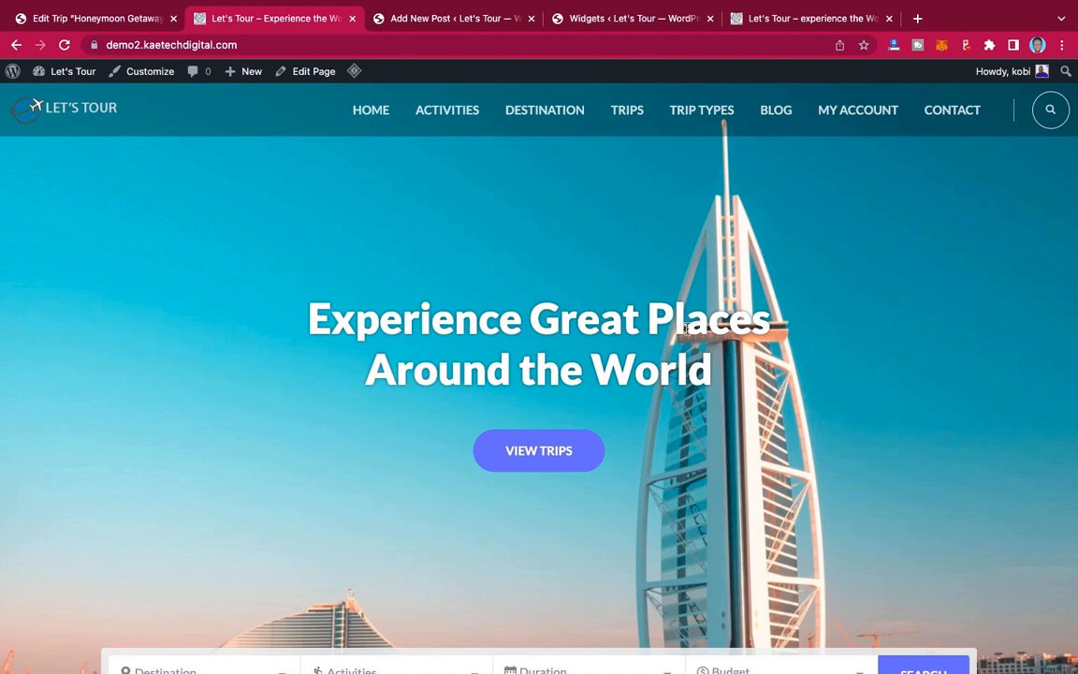
scroll(686, 329, "down", 5)
scroll(686, 329, "up", 5)
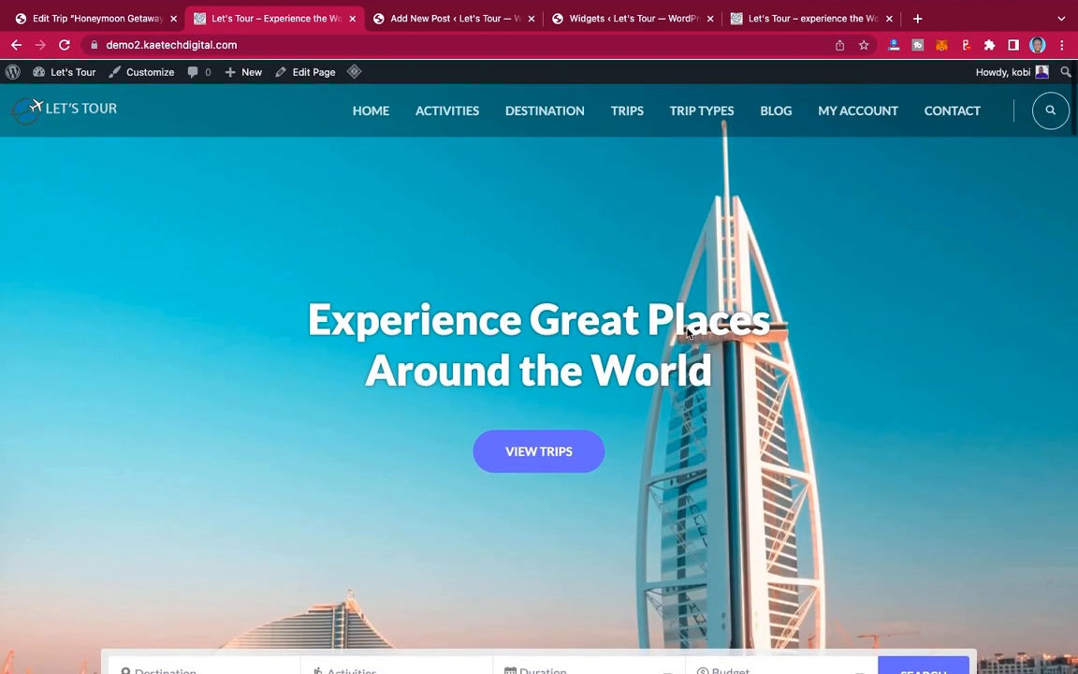
scroll(686, 328, "down", 5)
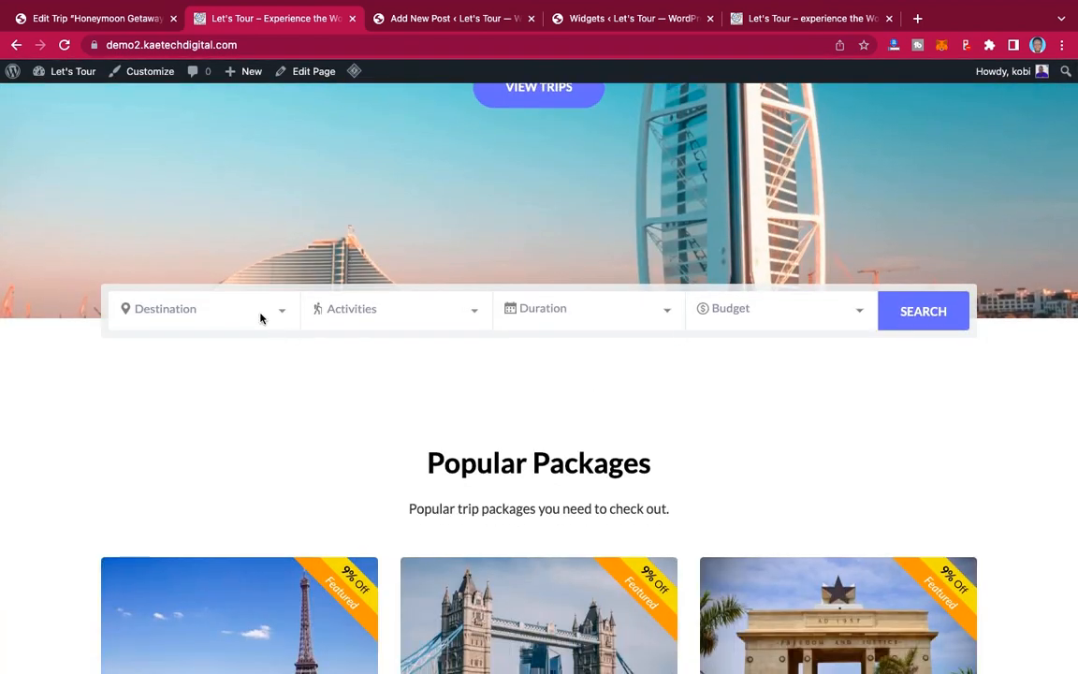
left_click(262, 319)
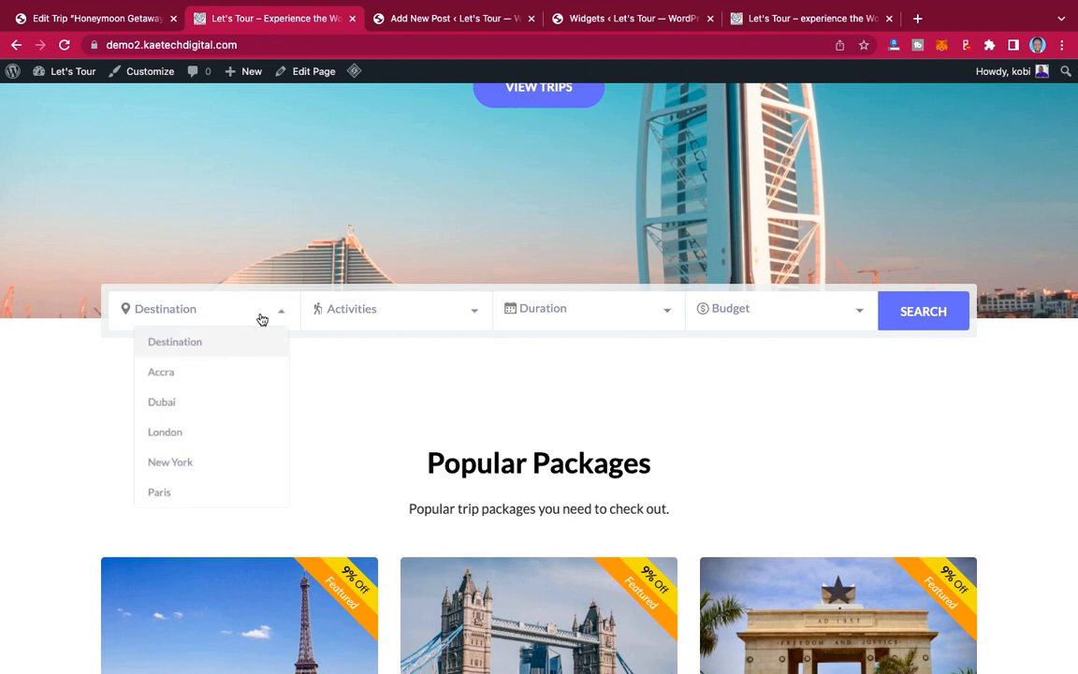
left_click(166, 404)
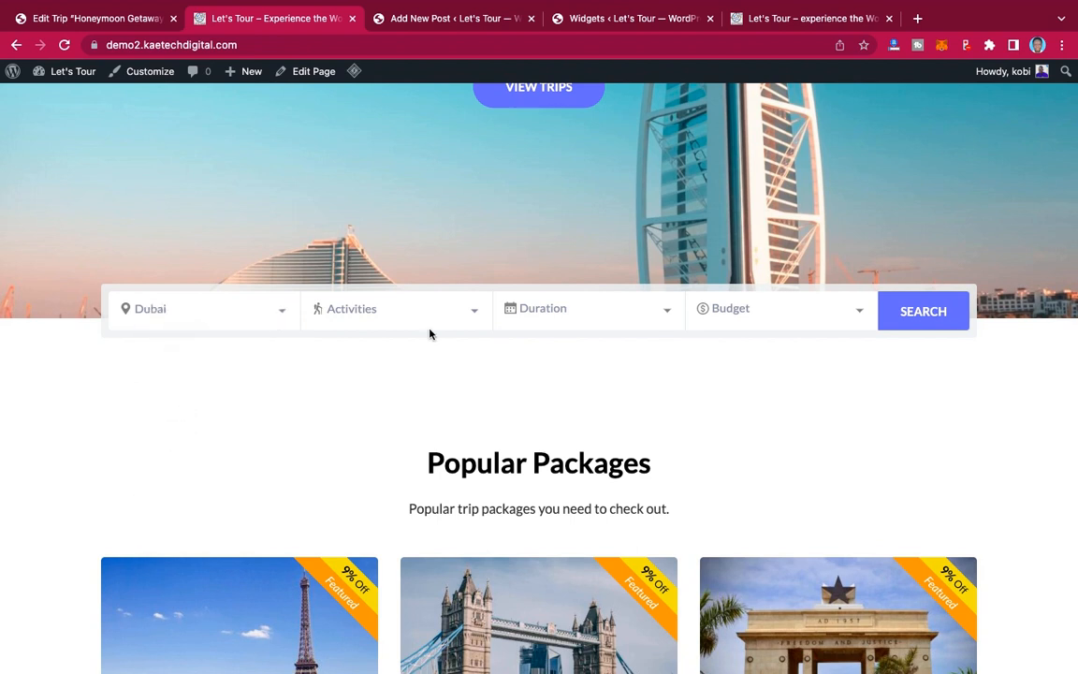
left_click(400, 327)
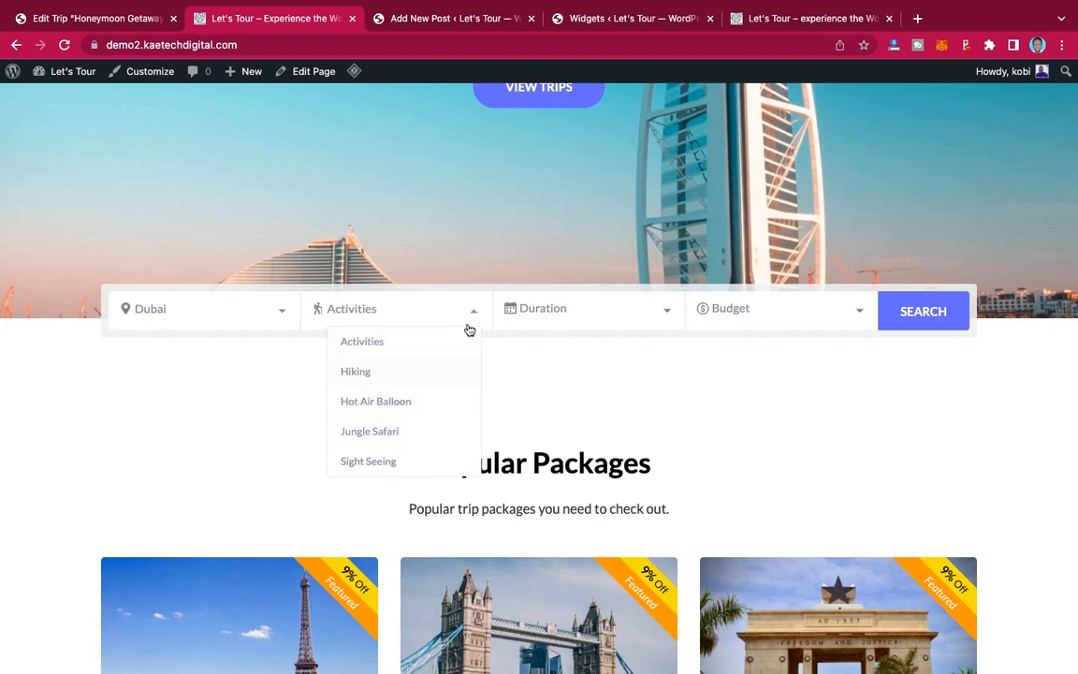
left_click(224, 348)
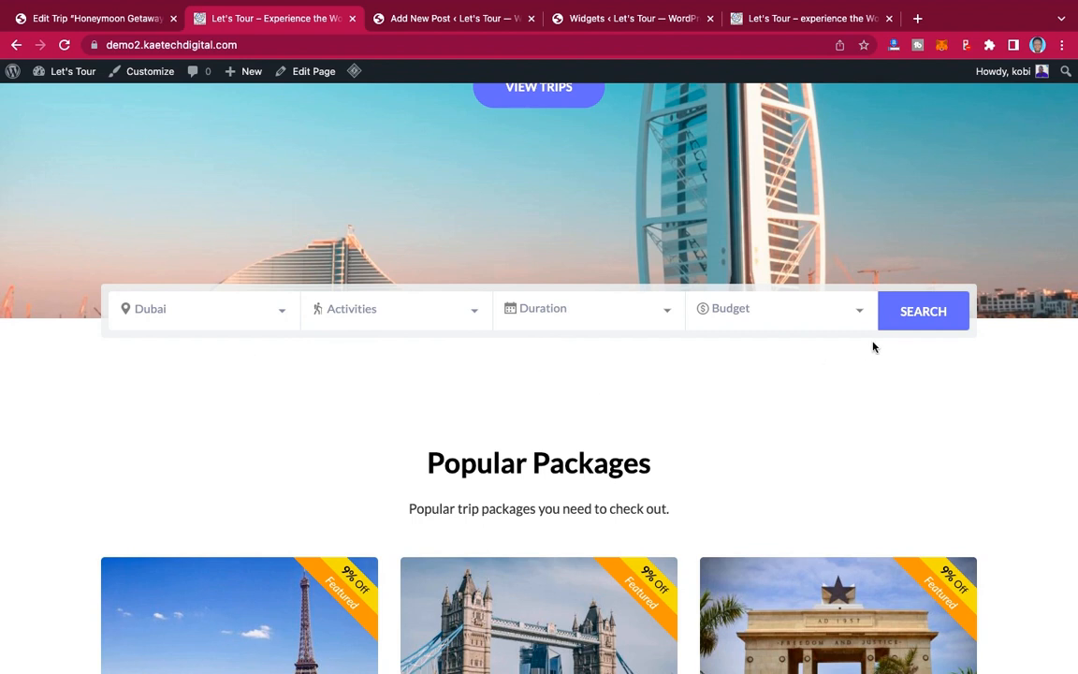
left_click(894, 316)
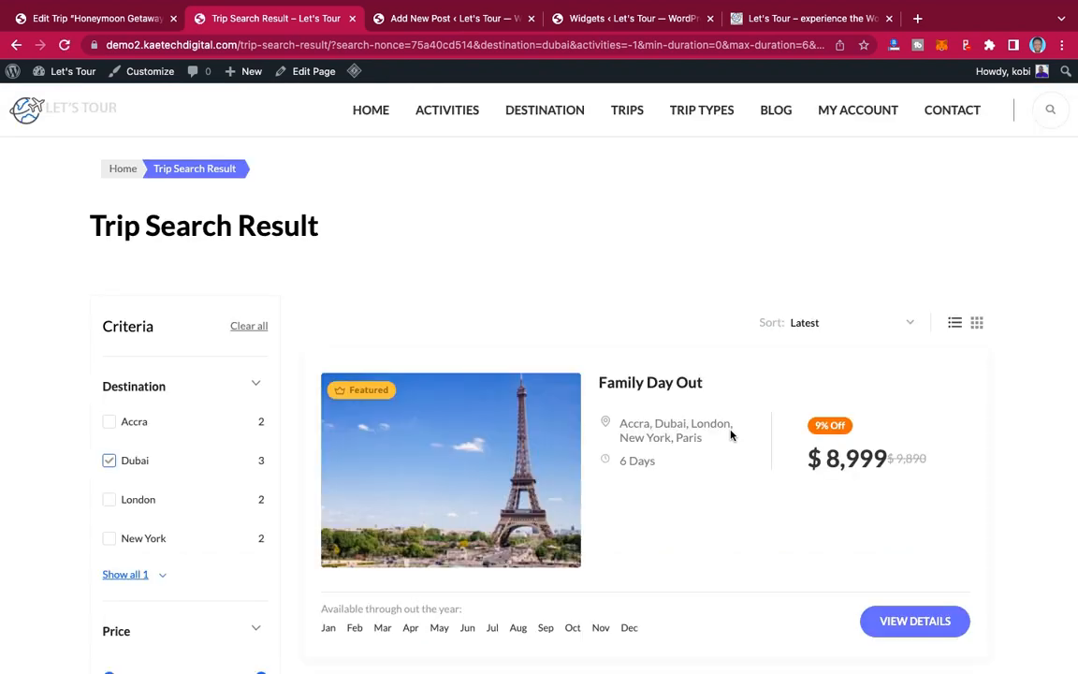
Step: Open the Honeymoon Getaway trip from the Dubai search results and look through its trip page
scroll(732, 435, "down", 4)
scroll(732, 435, "down", 5)
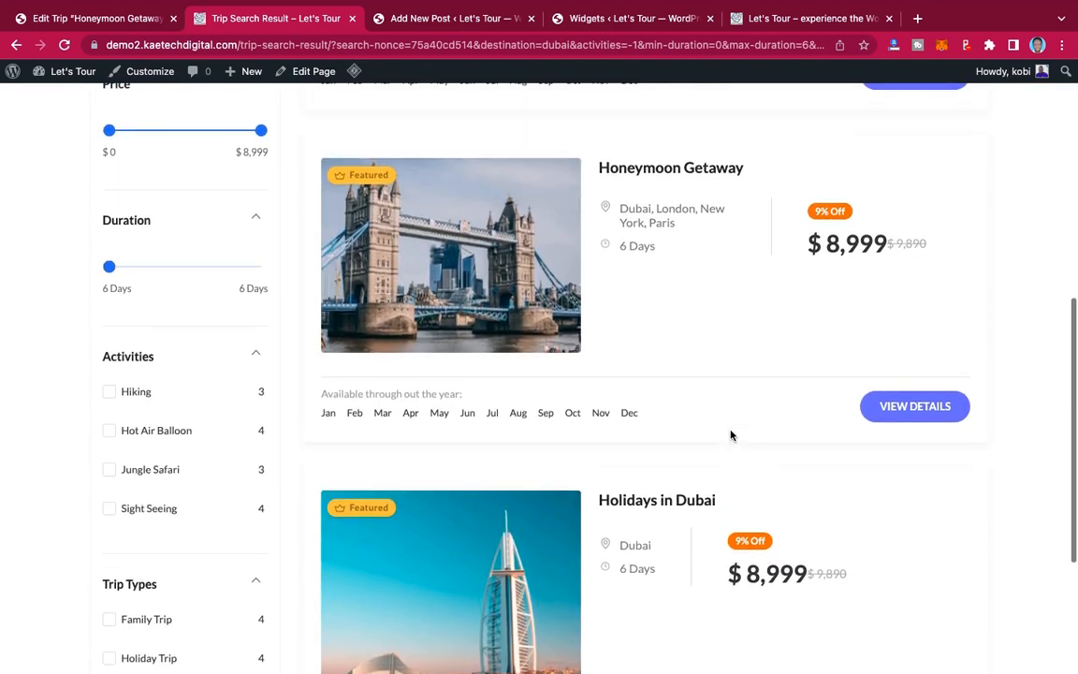
scroll(732, 435, "up", 10)
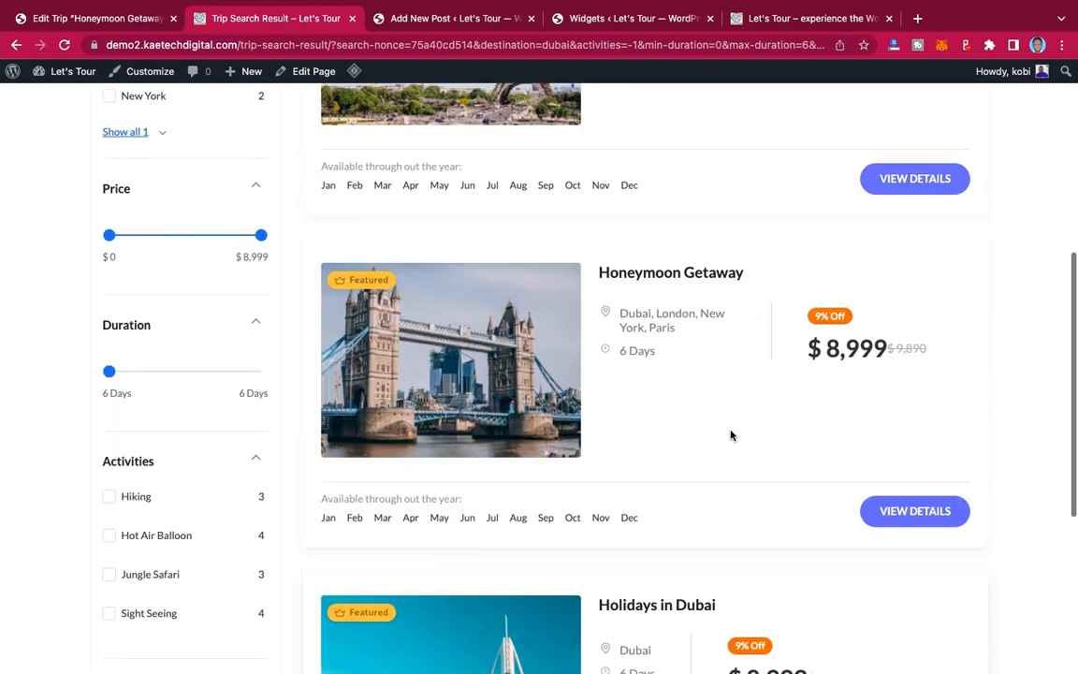
scroll(732, 435, "down", 3)
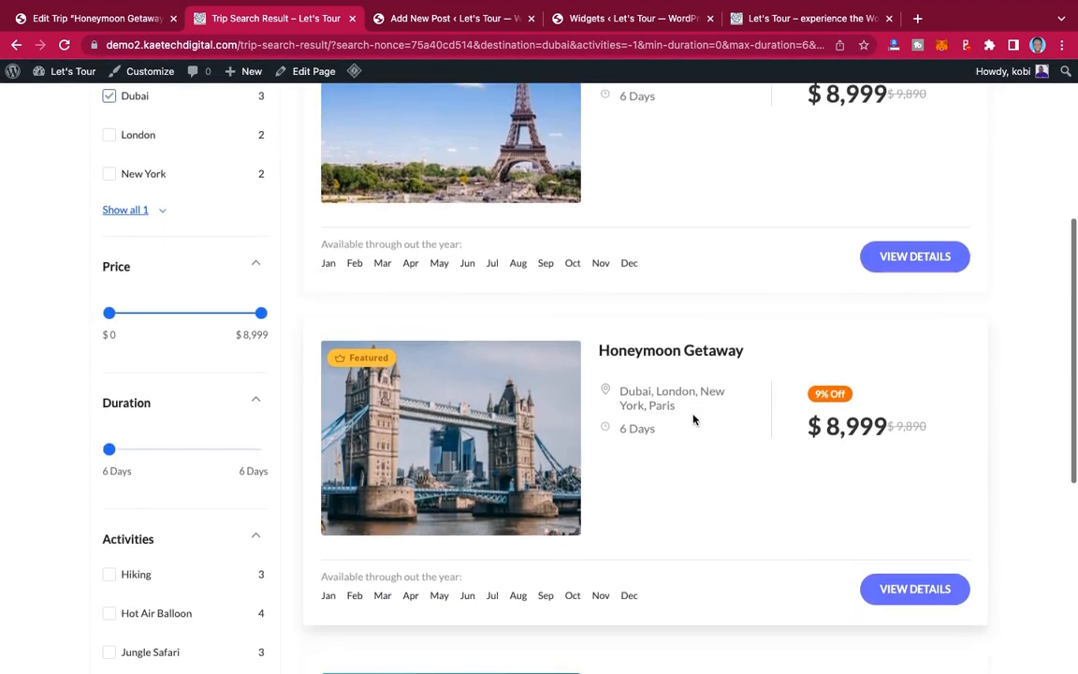
left_click(663, 353)
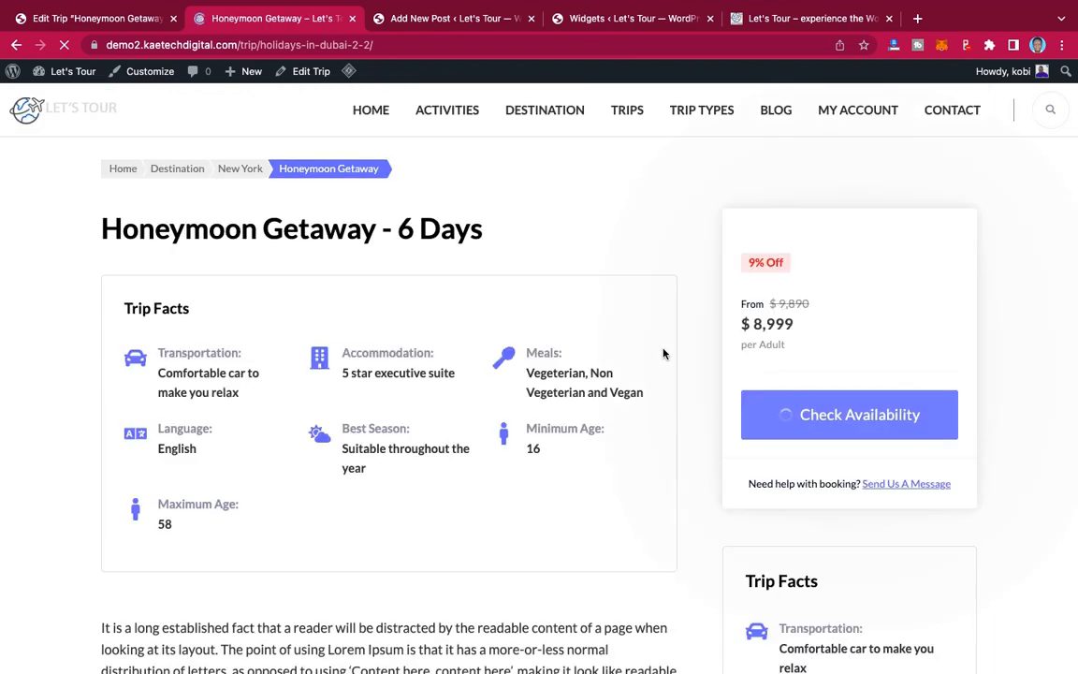
scroll(663, 354, "down", 10)
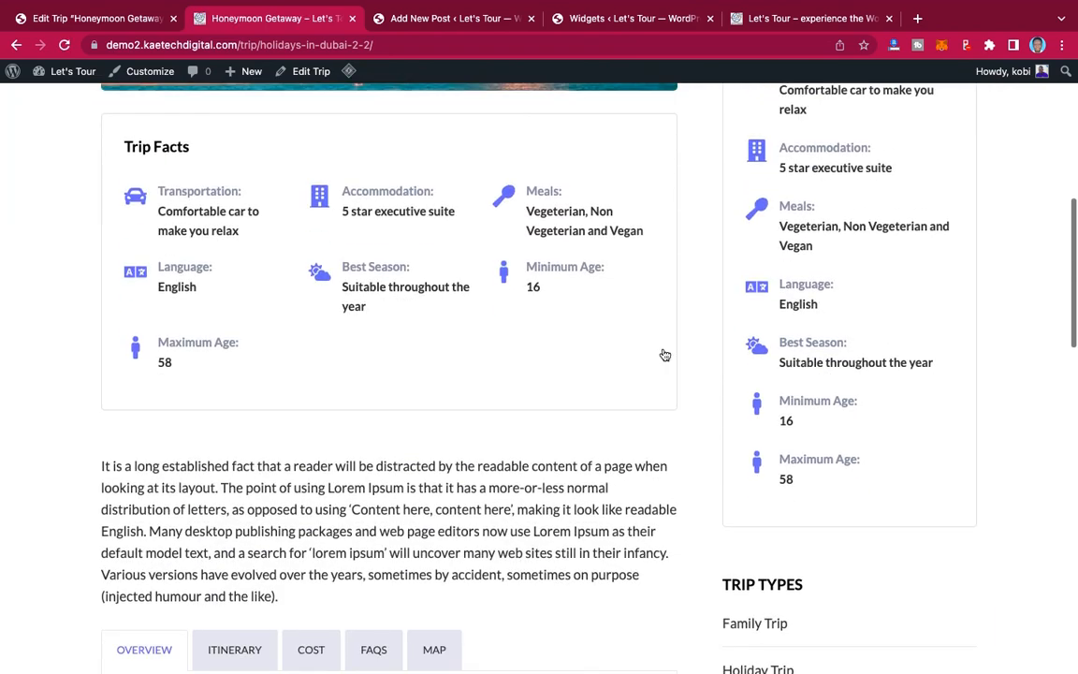
scroll(663, 354, "down", 10)
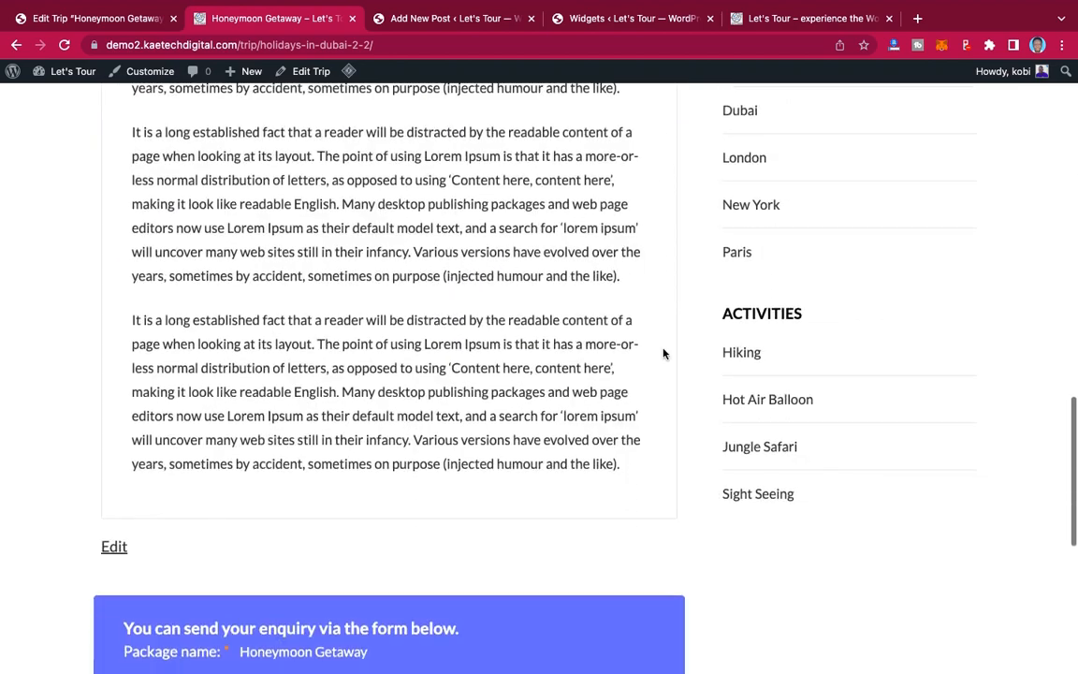
scroll(664, 354, "up", 20)
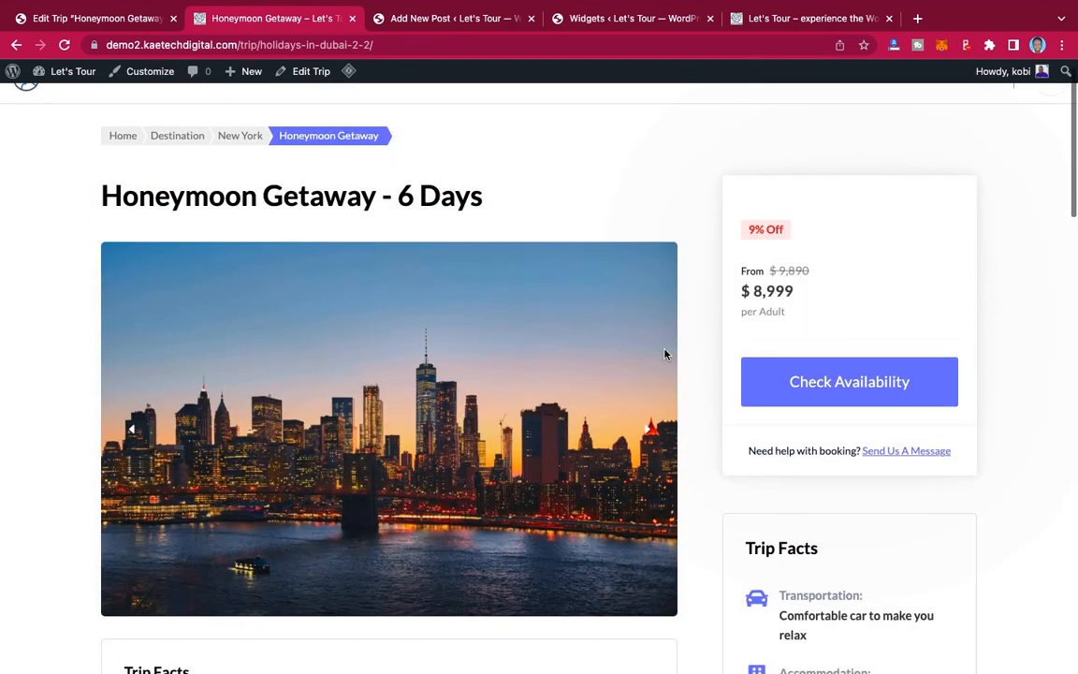
Step: Check the trip's availability, choose August 24, 2022 and Package 1 for 2 adults, and proceed to checkout
left_click(857, 389)
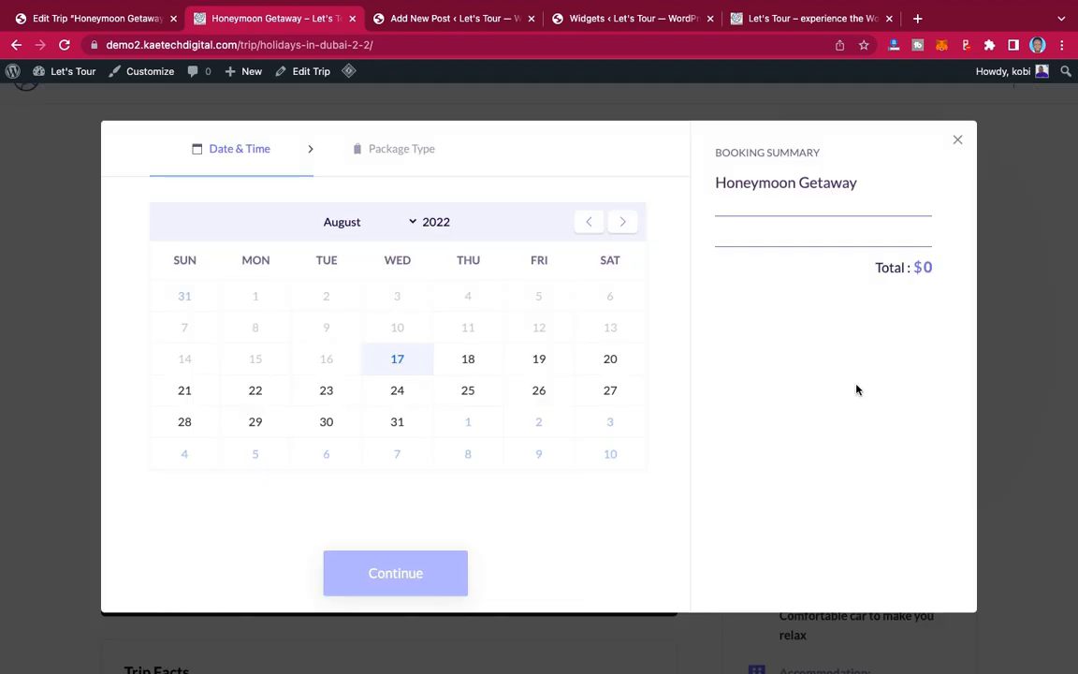
left_click(400, 394)
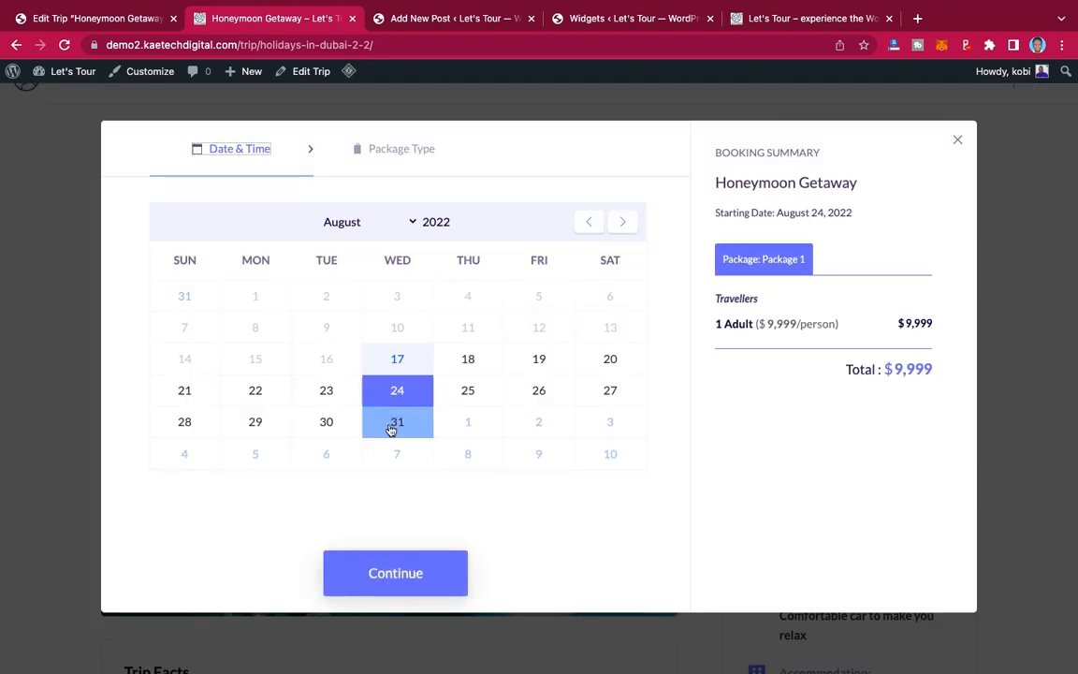
left_click(388, 573)
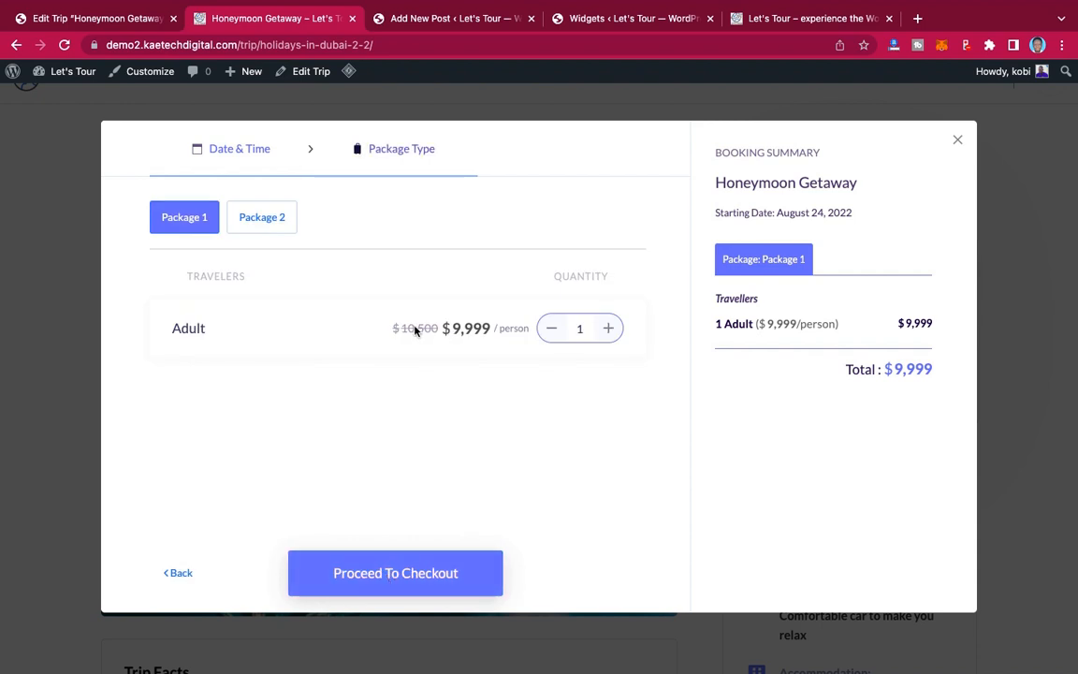
left_click(609, 328)
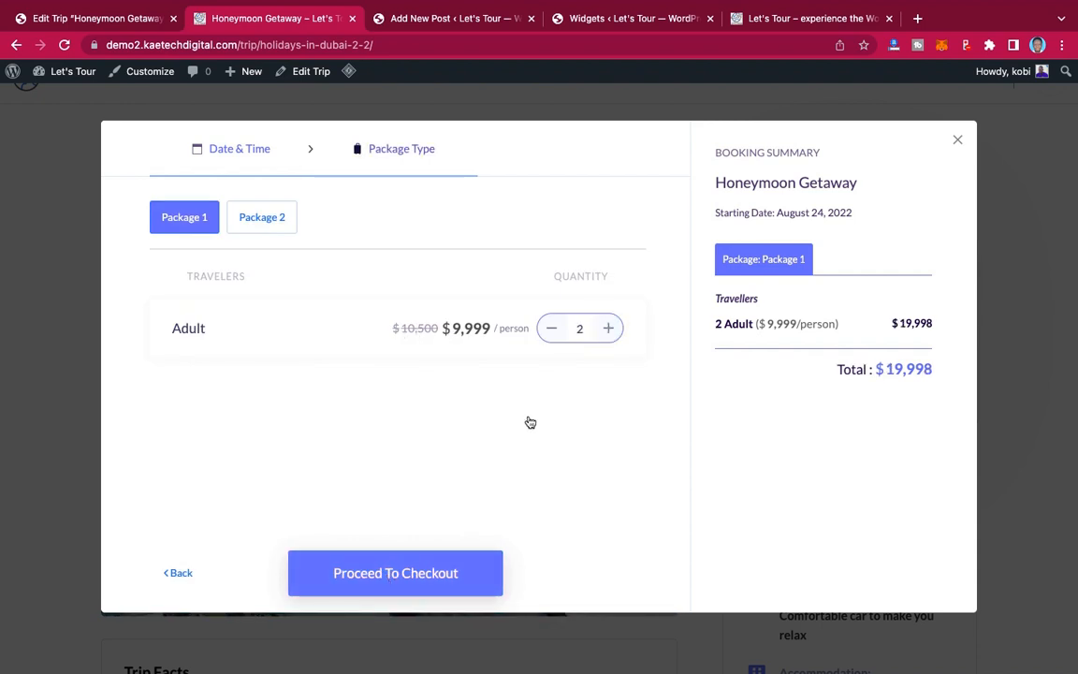
left_click(412, 575)
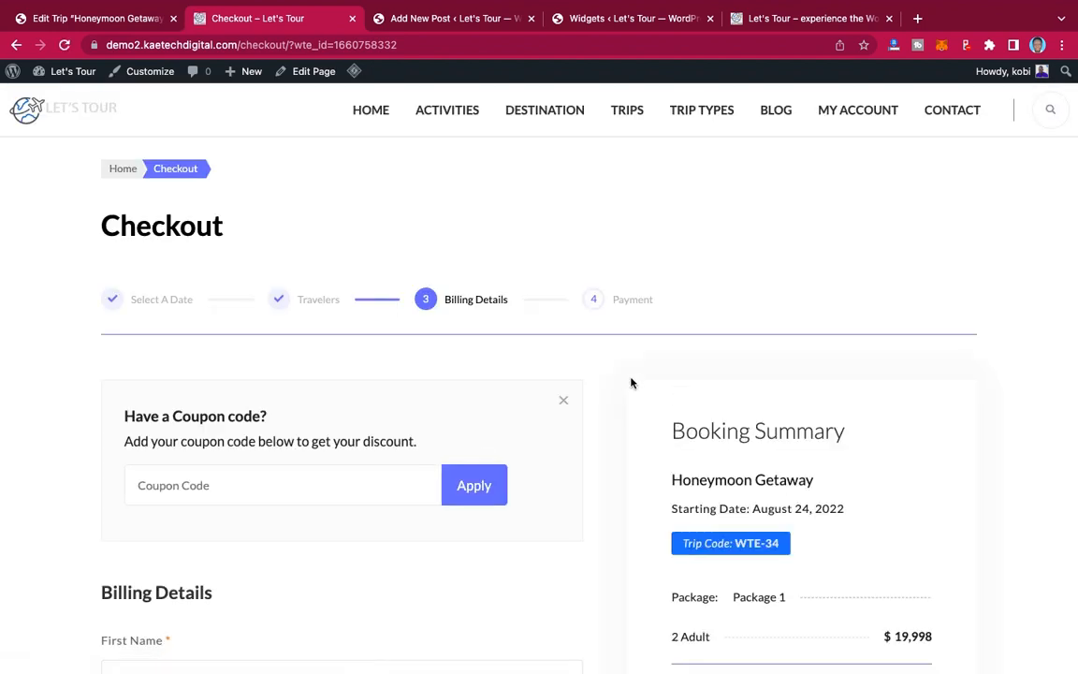
Step: Review the Checkout page's new layout and fill in the customer's billing details from a saved address suggestion
scroll(631, 383, "down", 10)
scroll(631, 383, "up", 4)
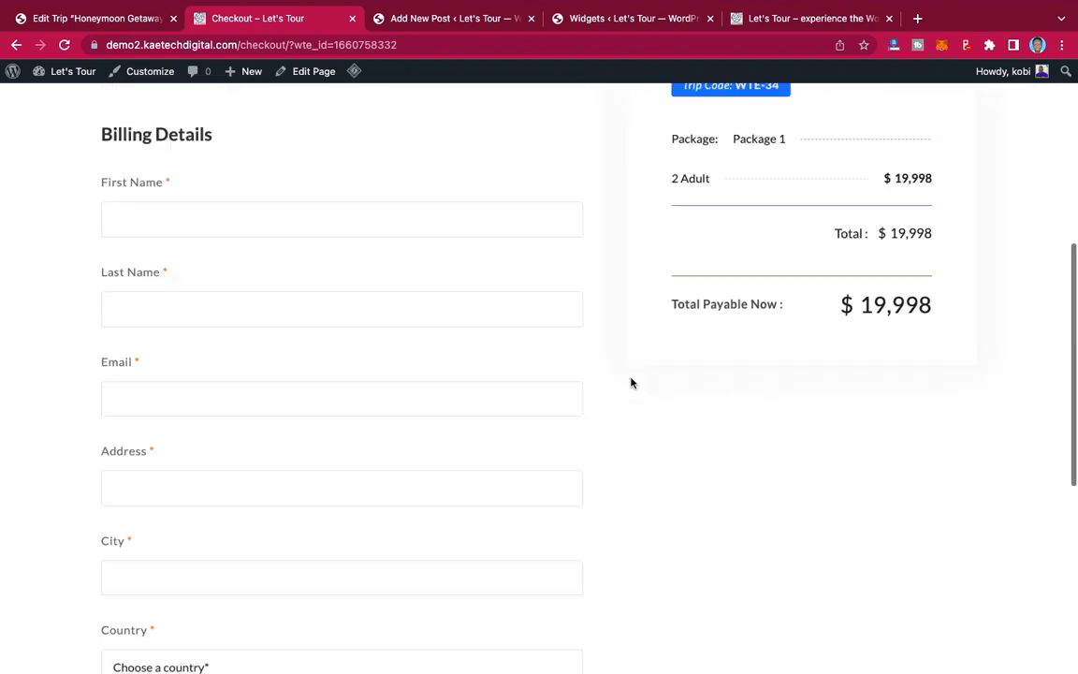
scroll(631, 383, "up", 5)
scroll(630, 382, "down", 2)
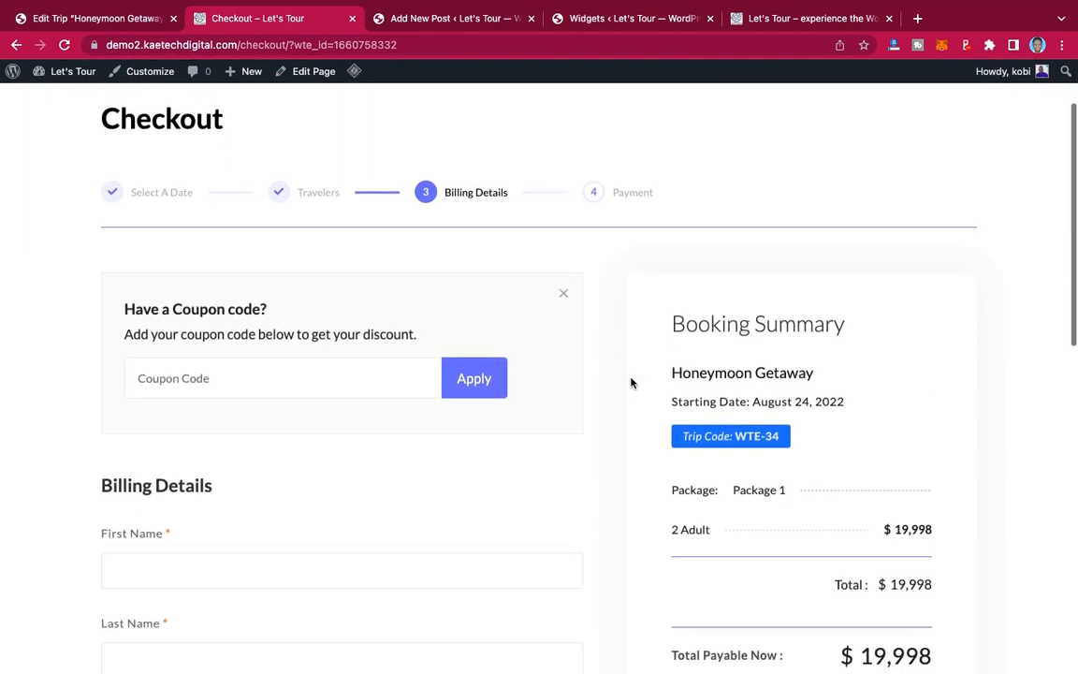
scroll(631, 382, "down", 1)
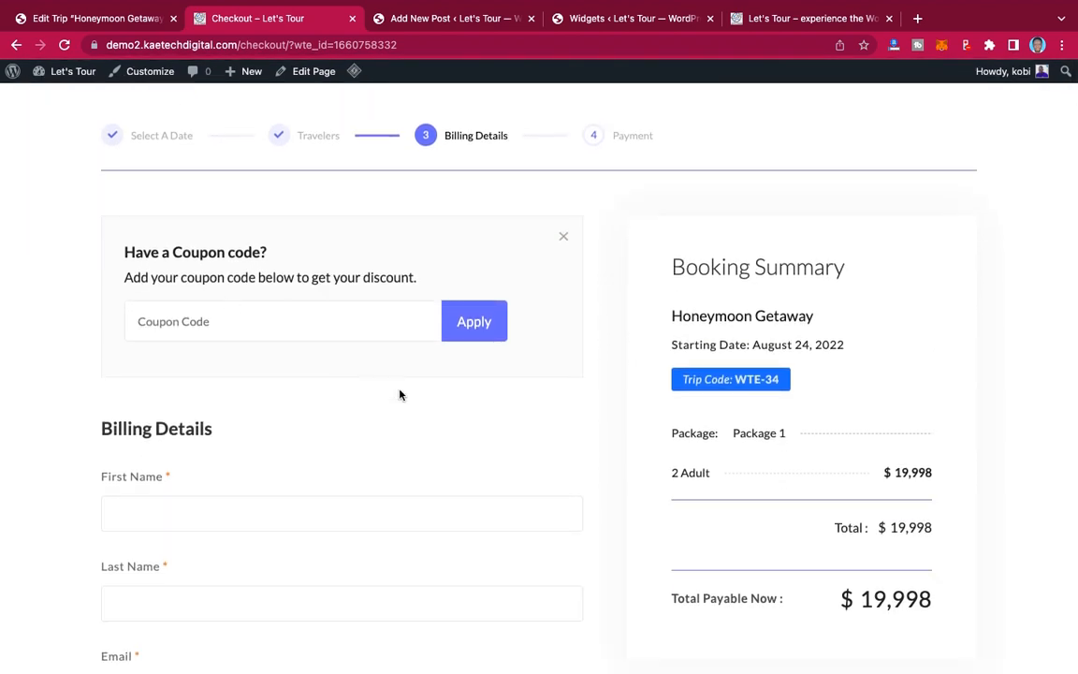
scroll(407, 395, "down", 5)
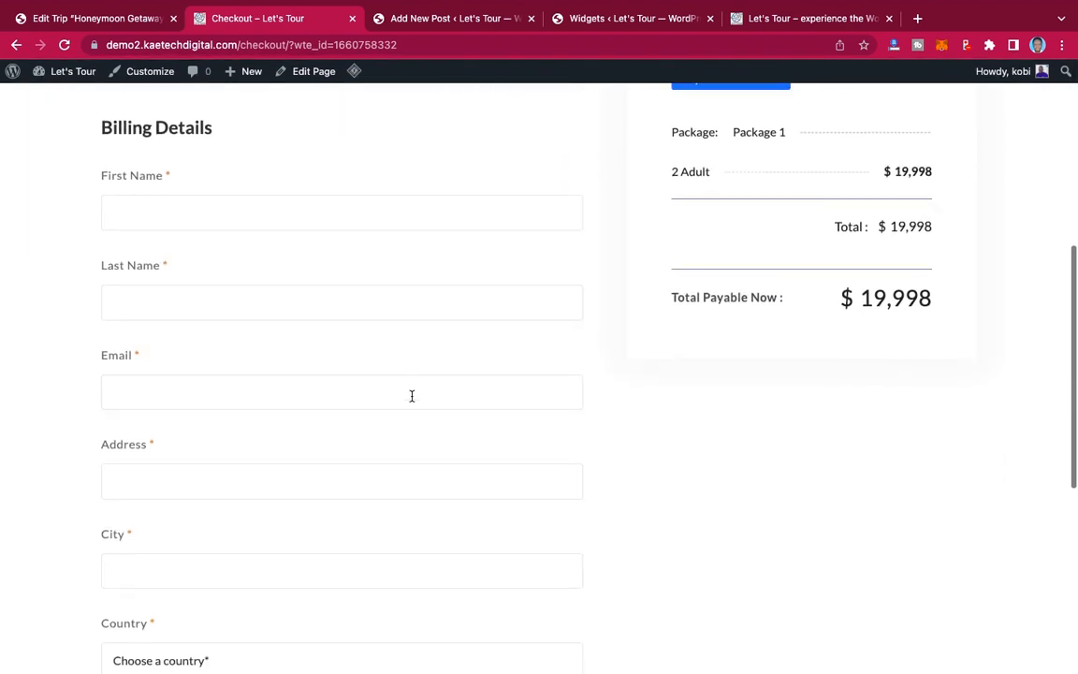
left_click(255, 213)
left_click(256, 213)
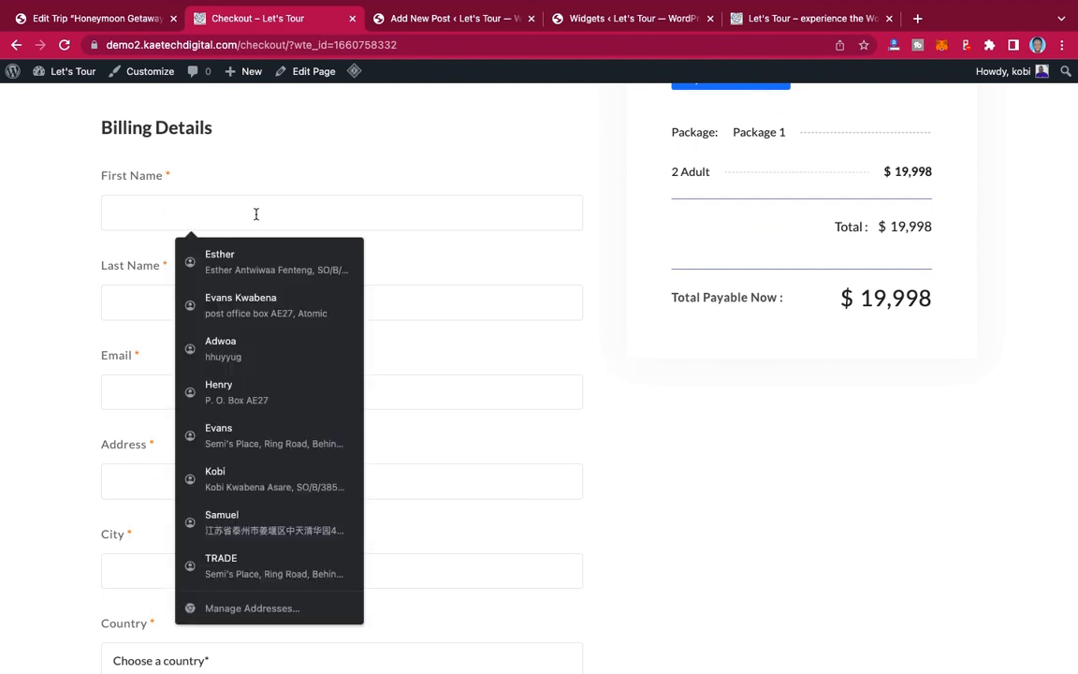
left_click(215, 358)
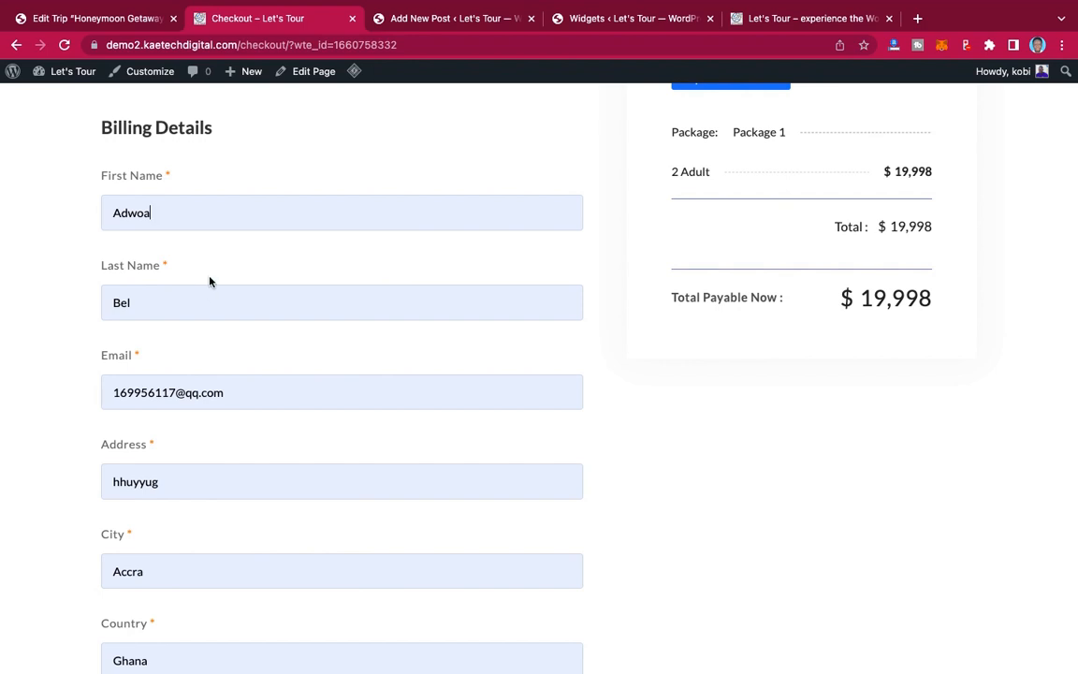
Step: Submit the booking with the Book Now Pay Later payment method and review the booking and payment details on the Thank You page
scroll(245, 403, "down", 5)
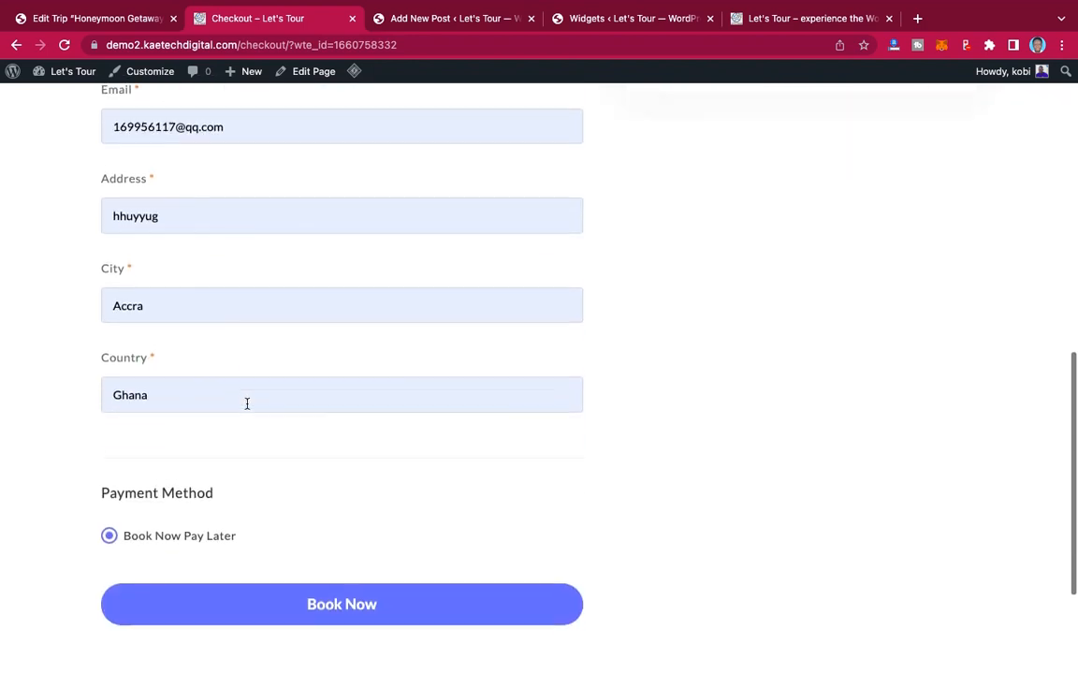
scroll(245, 406, "down", 4)
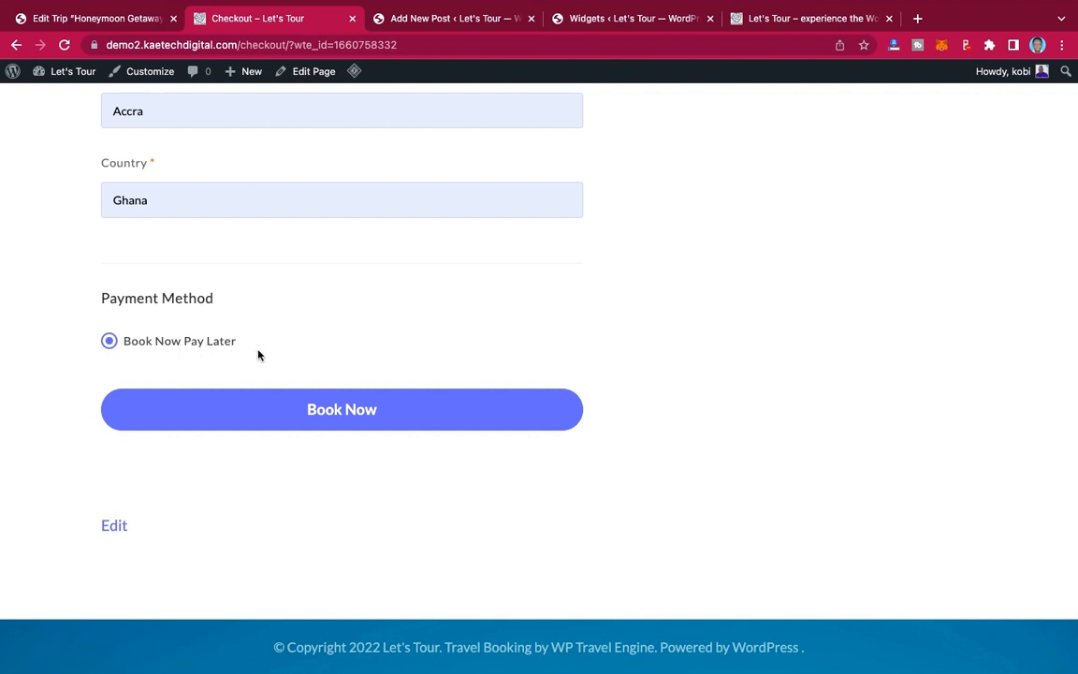
left_click(337, 413)
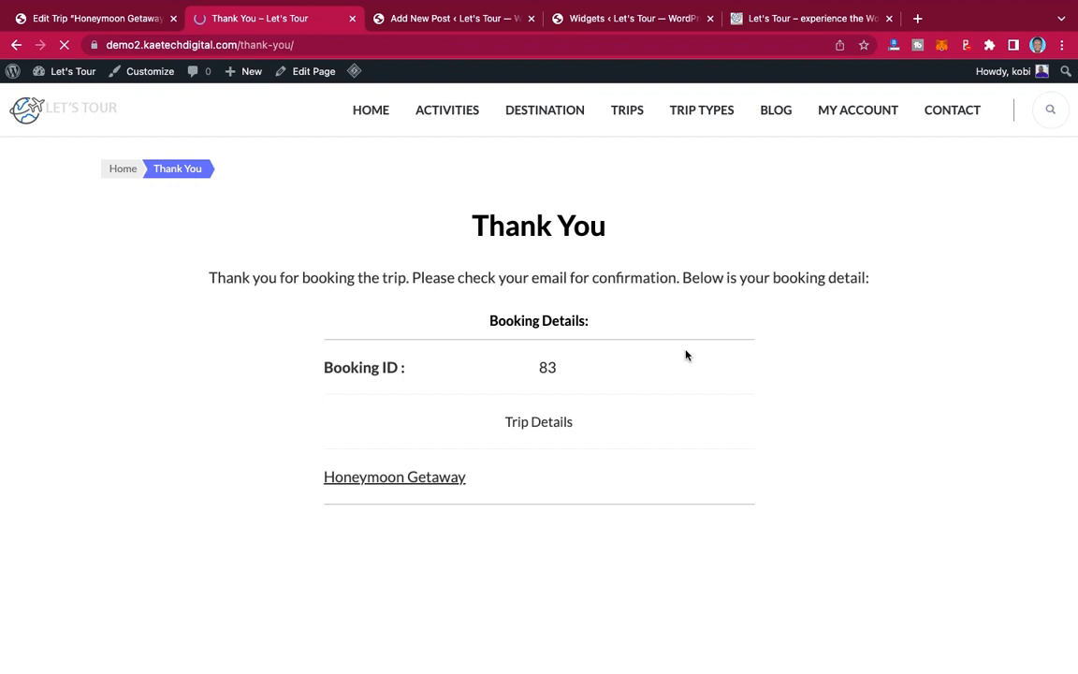
scroll(809, 351, "down", 3)
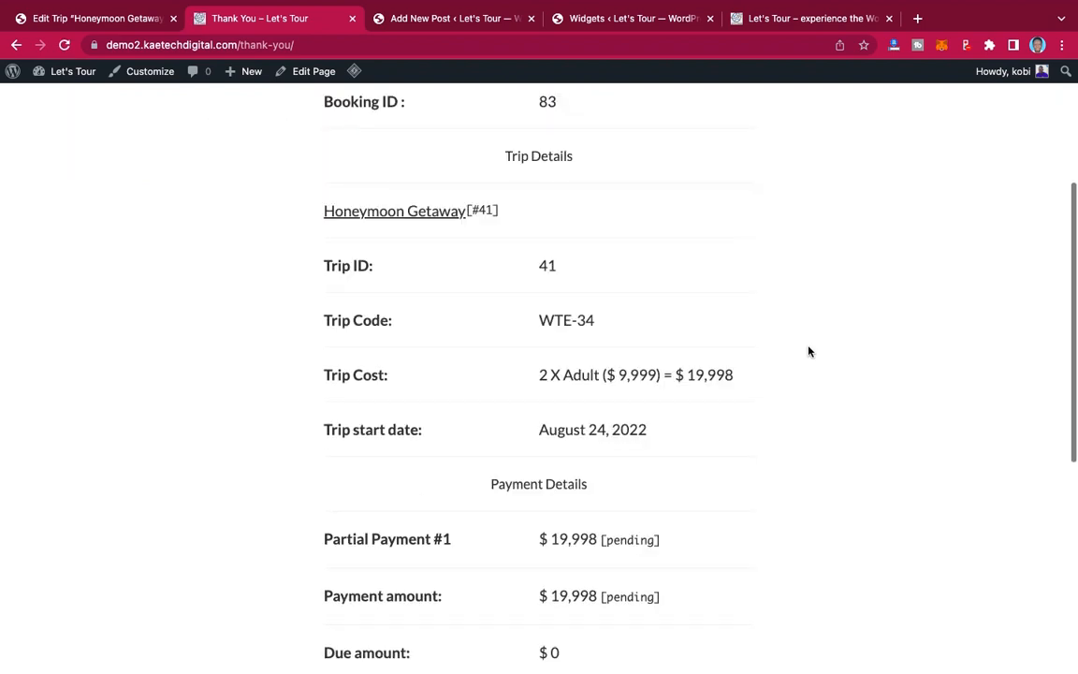
scroll(809, 351, "down", 5)
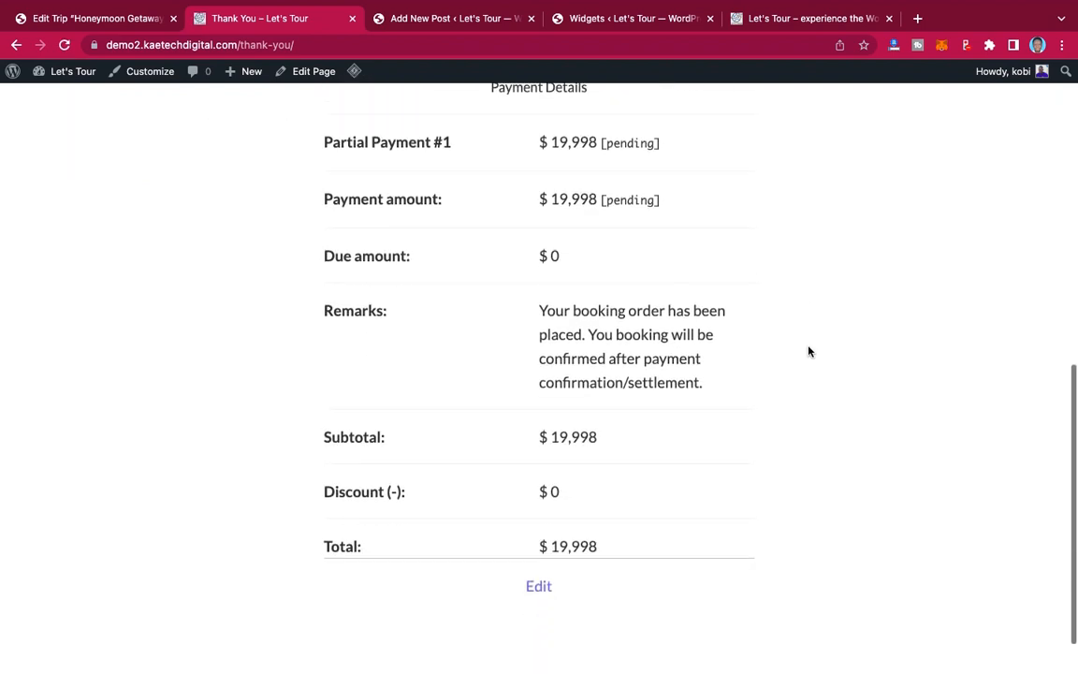
Step: Return to the site's admin area and open the list of all WP Travel Engine bookings
scroll(808, 351, "up", 8)
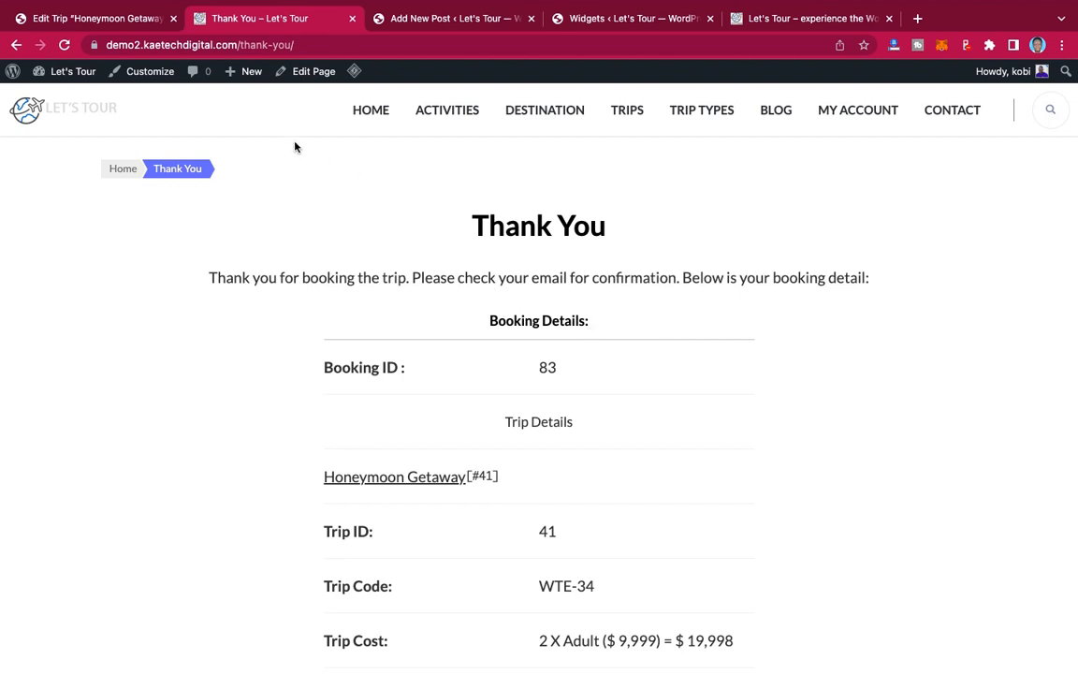
left_click(124, 24)
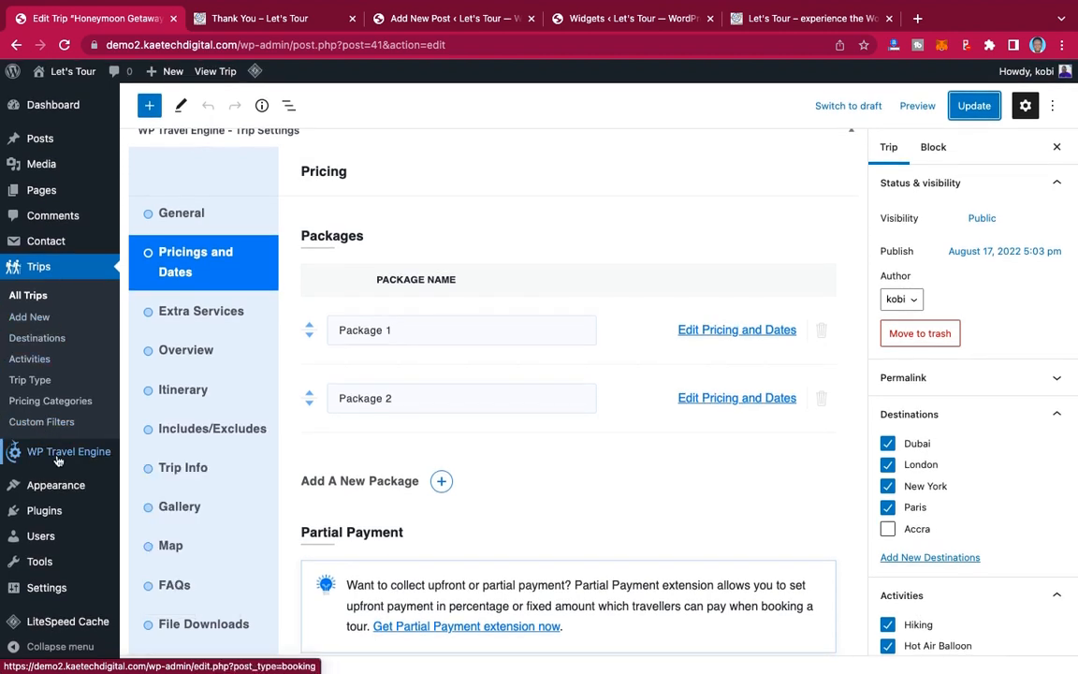
mouse_move(58, 460)
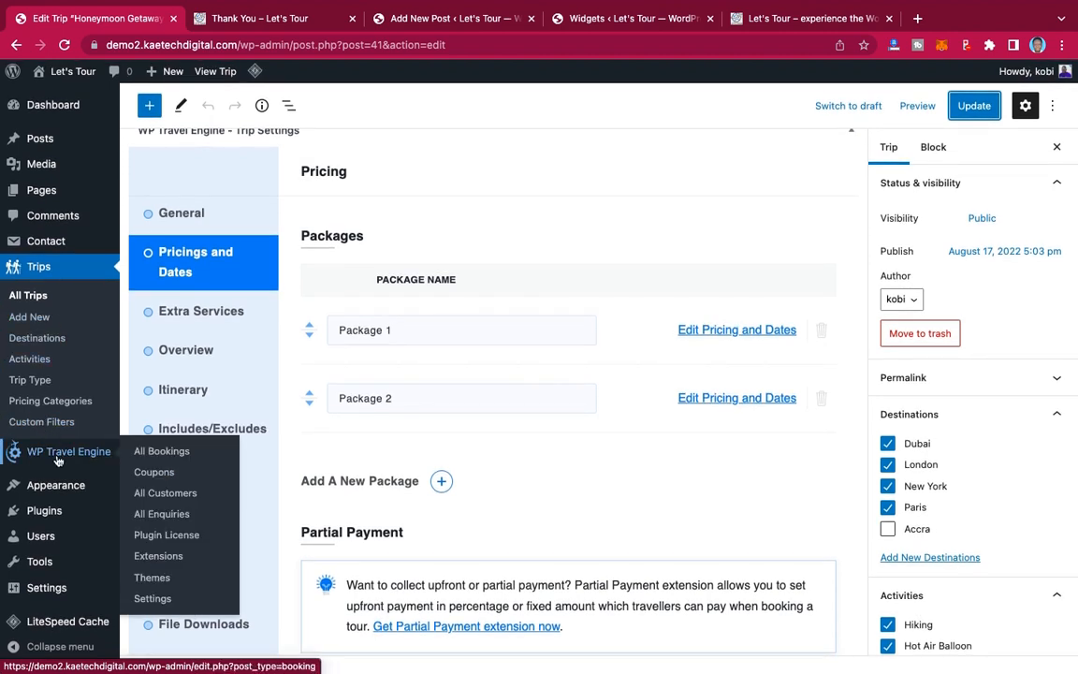
left_click(164, 455)
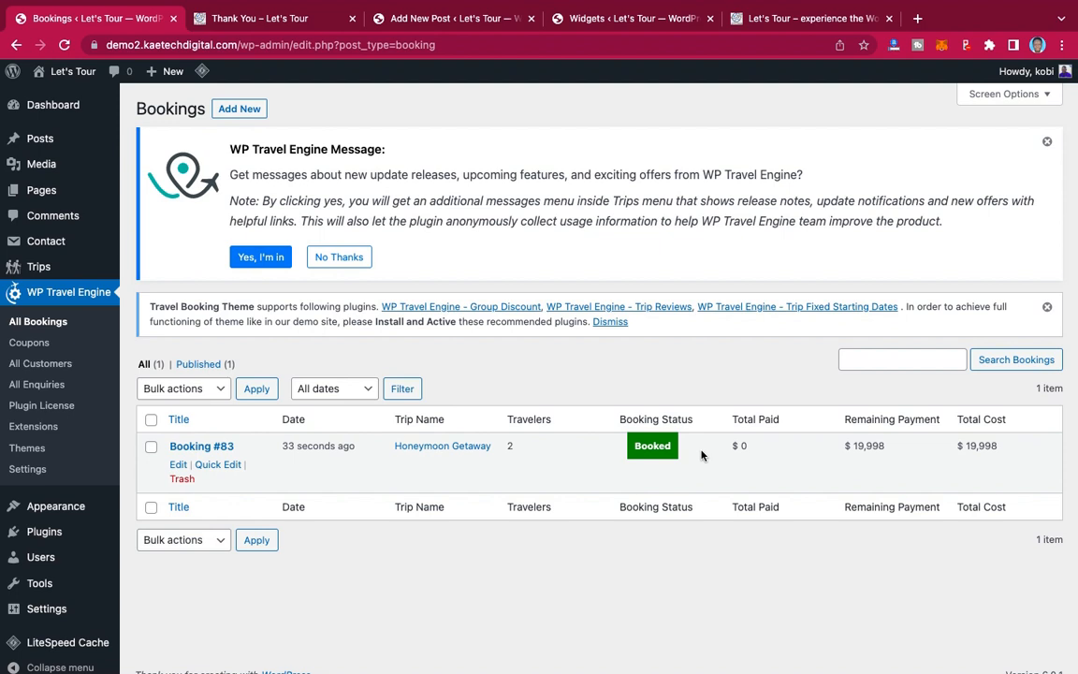
Step: Open the Honeymoon Getaway booking from the list and review its trip, payment and billing details
left_click(182, 449)
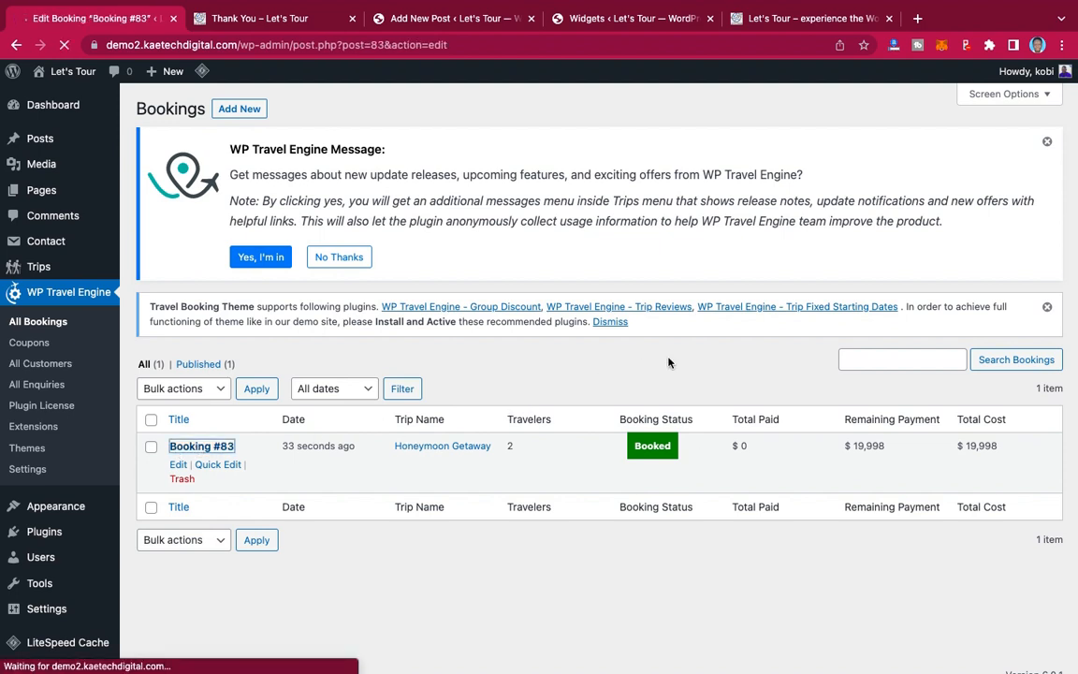
scroll(668, 362, "down", 10)
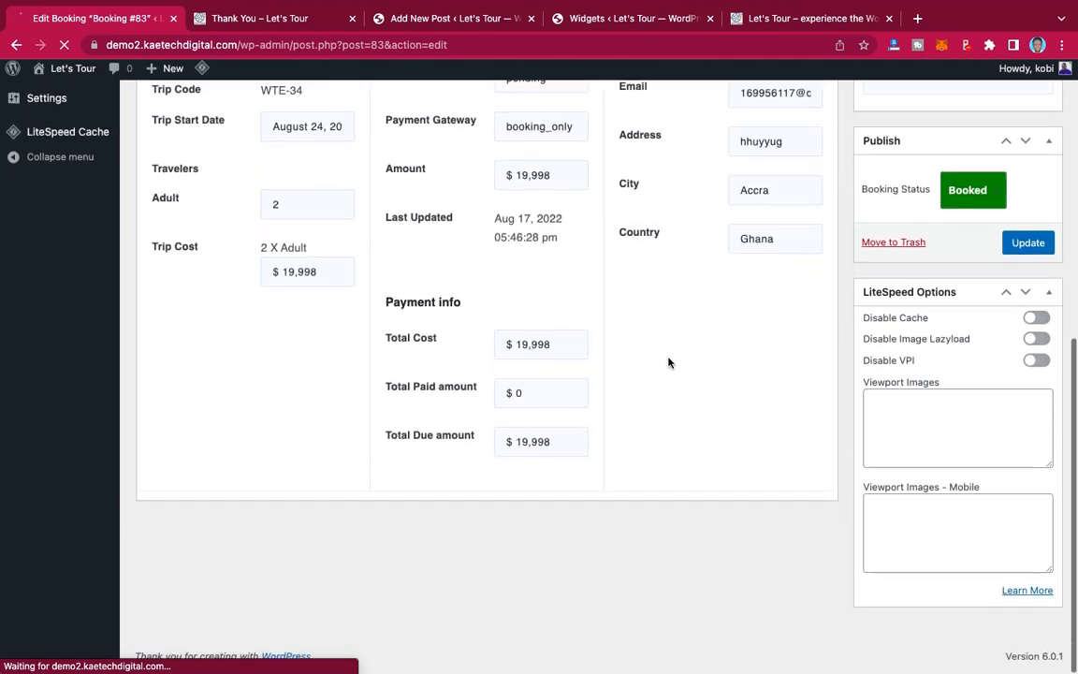
scroll(669, 362, "up", 6)
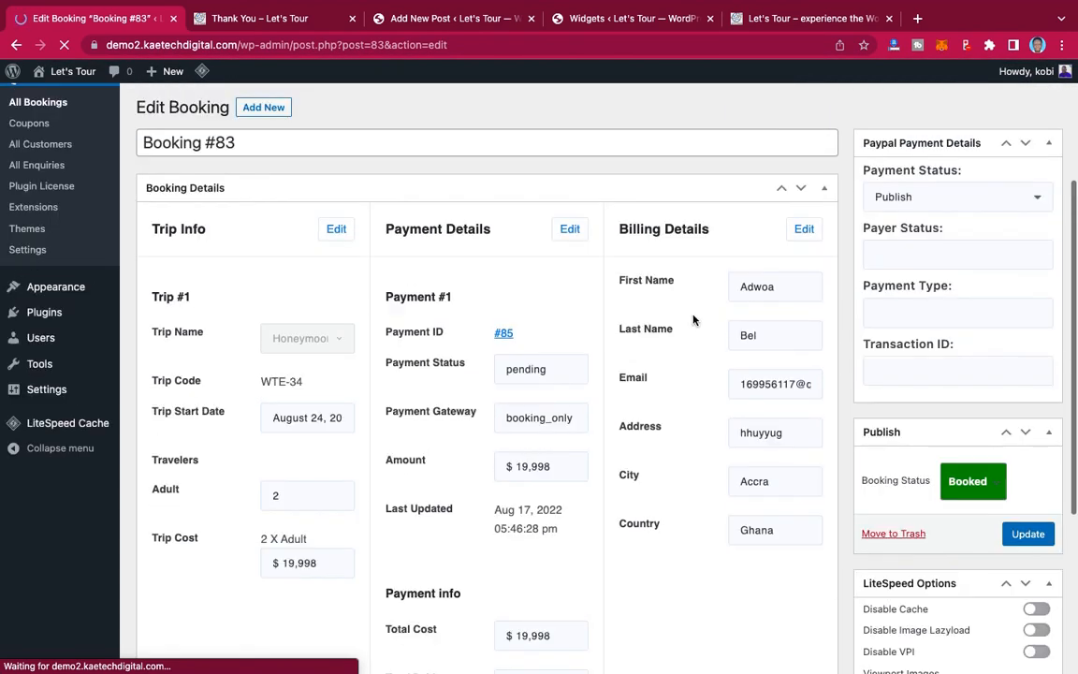
scroll(609, 473, "down", 1)
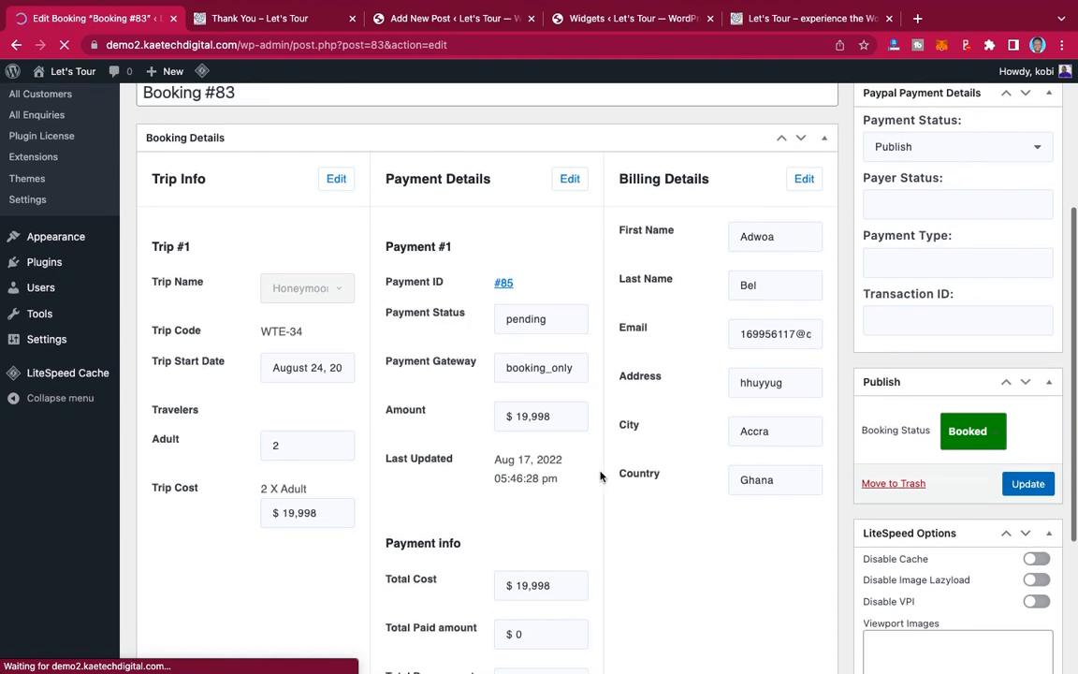
scroll(618, 538, "down", 2)
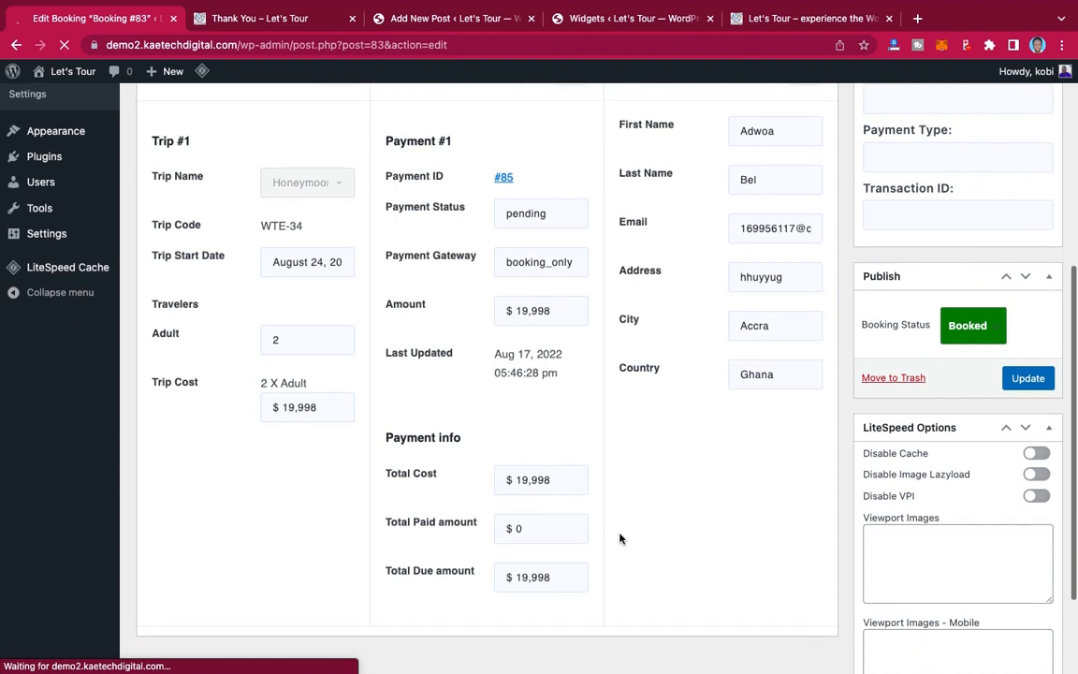
scroll(619, 538, "up", 2)
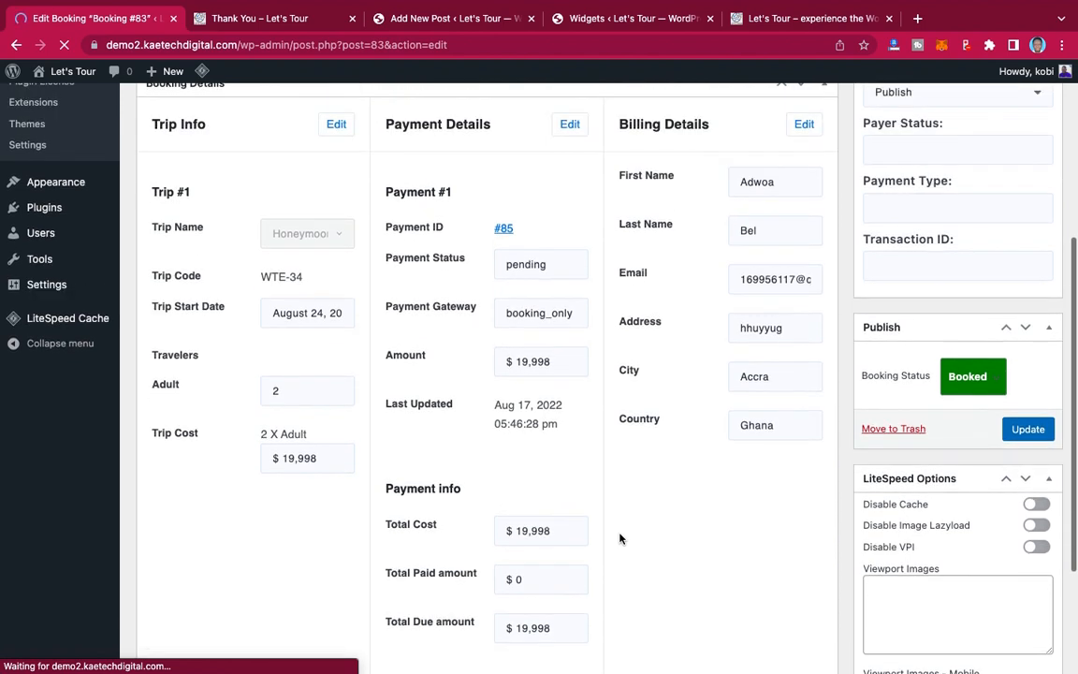
scroll(619, 539, "up", 1)
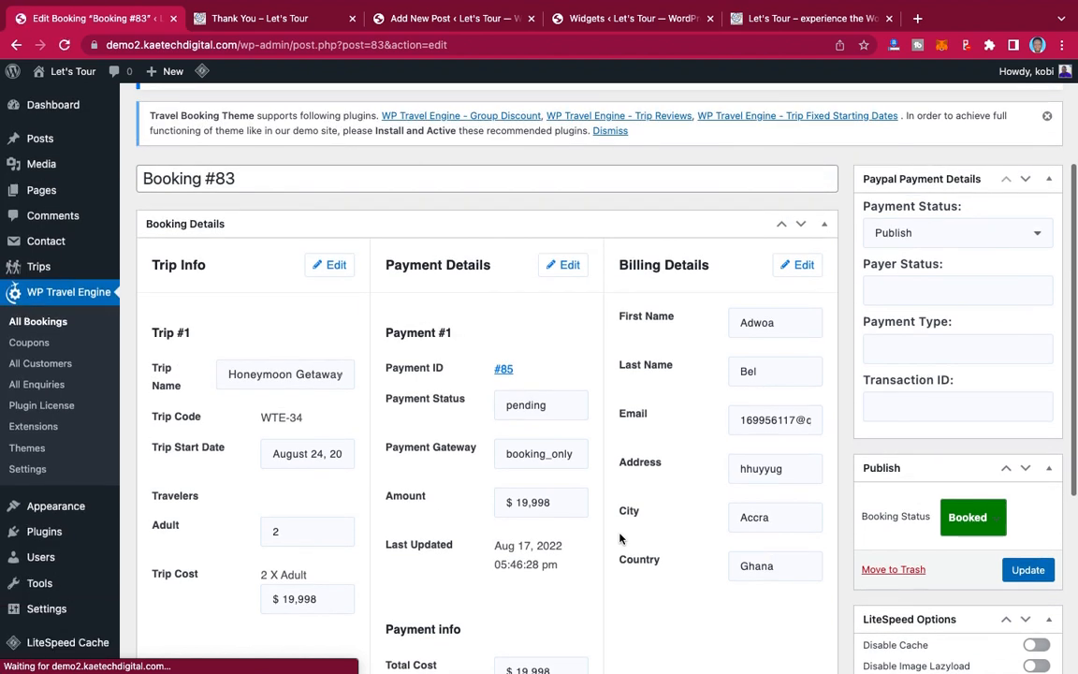
Step: Examine the booking's PayPal payment fields and the available payment status options without changing them
left_click(925, 290)
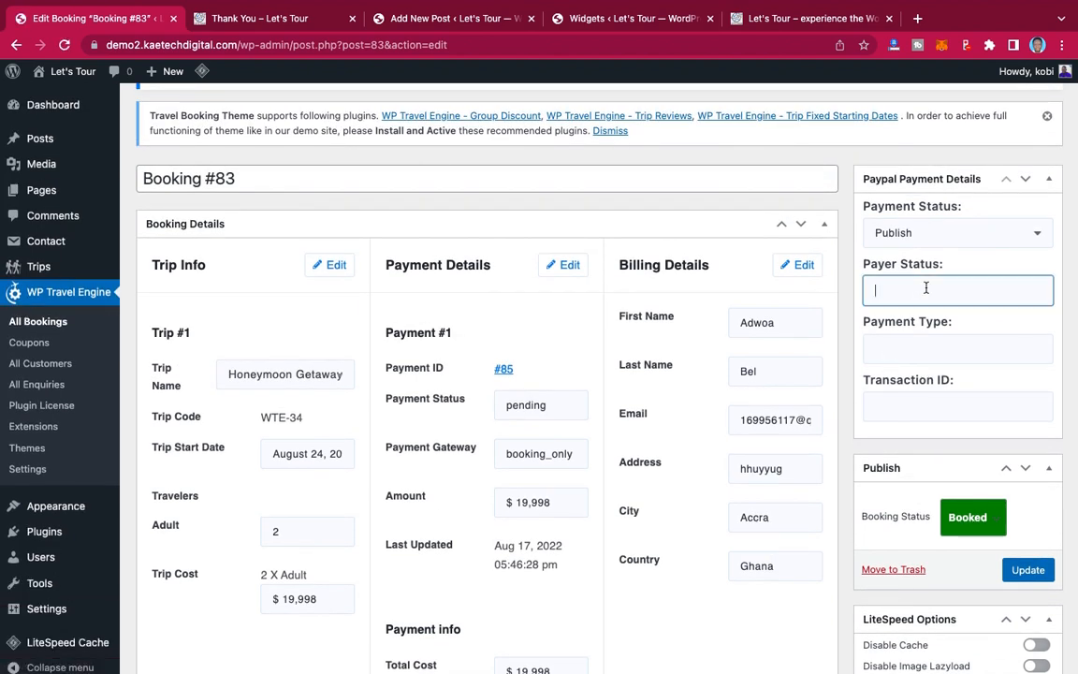
left_click(931, 350)
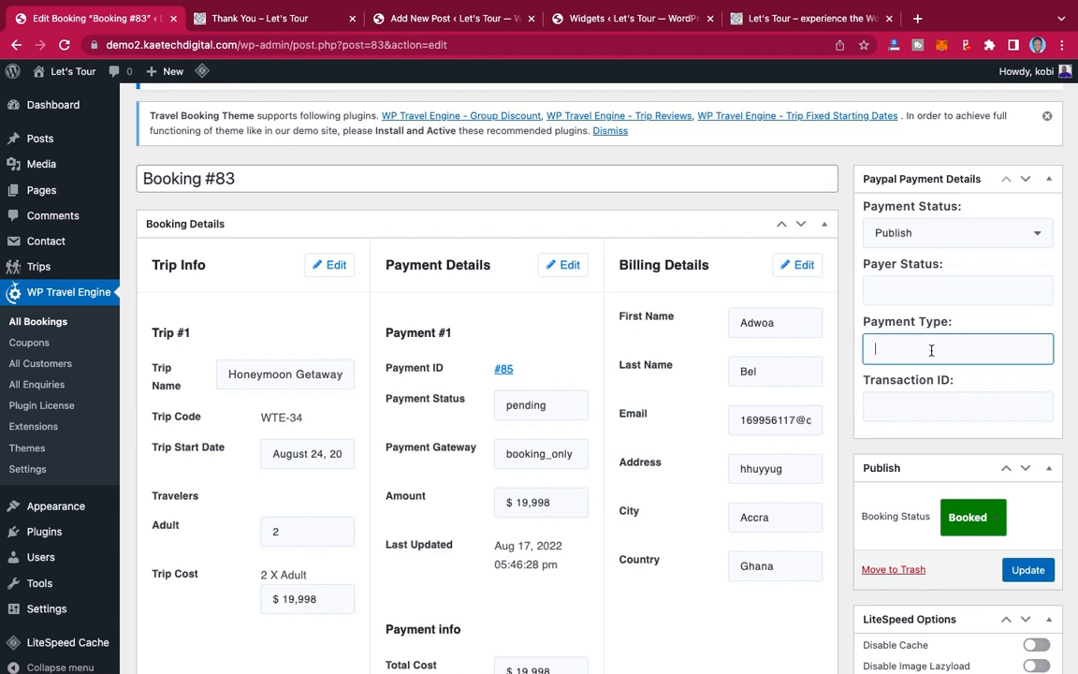
left_click(909, 399)
scroll(969, 348, "down", 4)
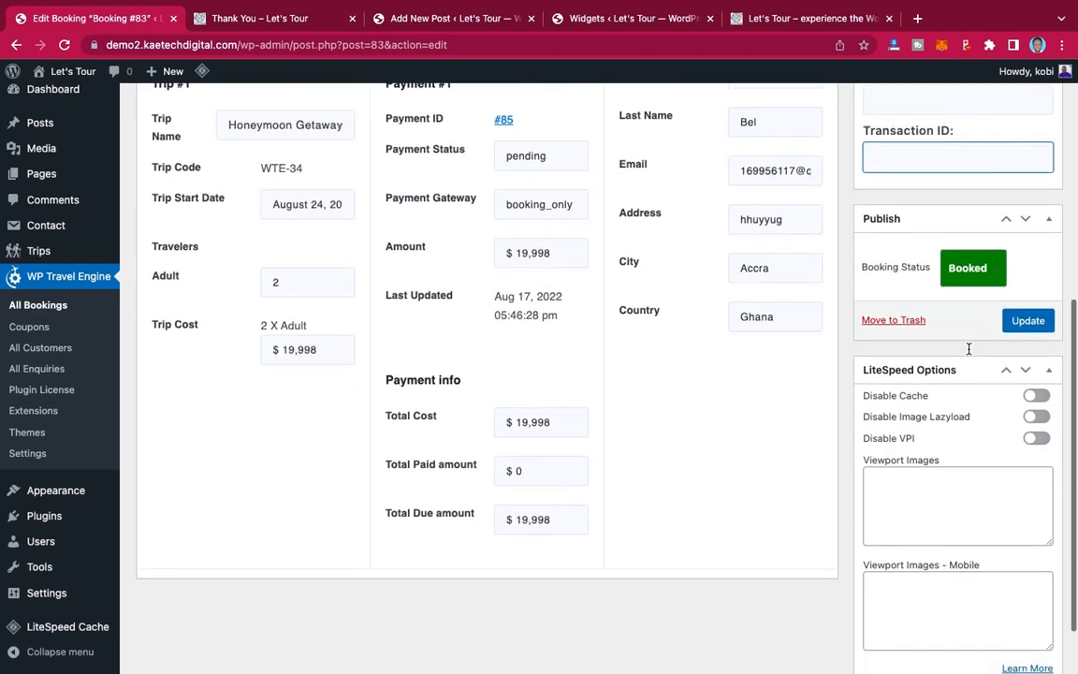
scroll(967, 348, "up", 5)
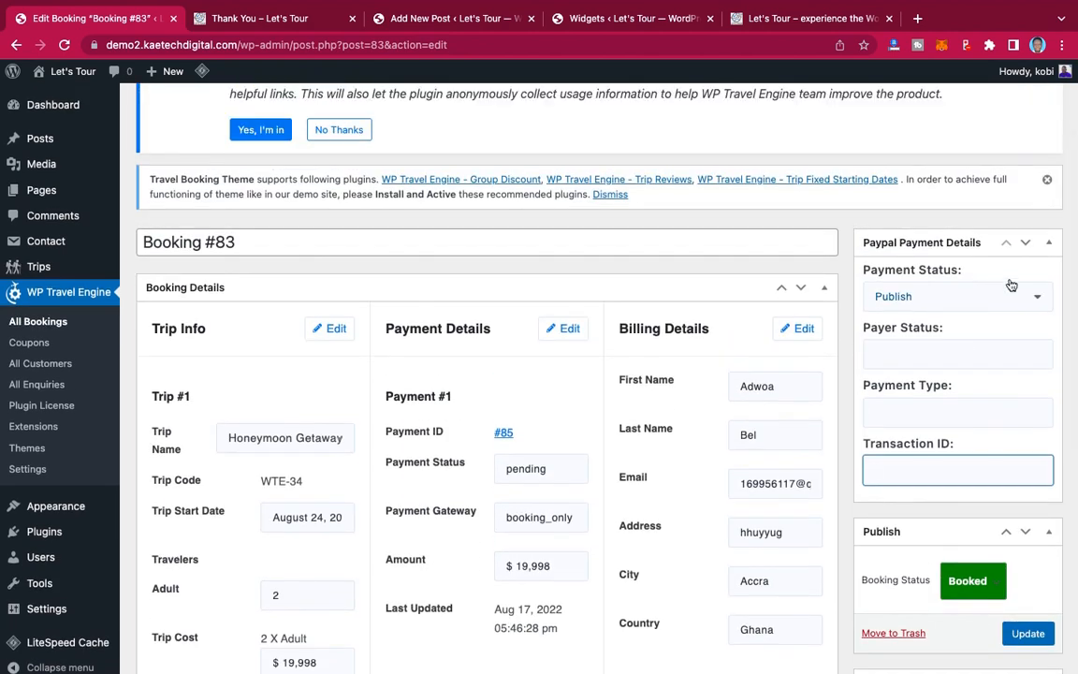
left_click(1009, 291)
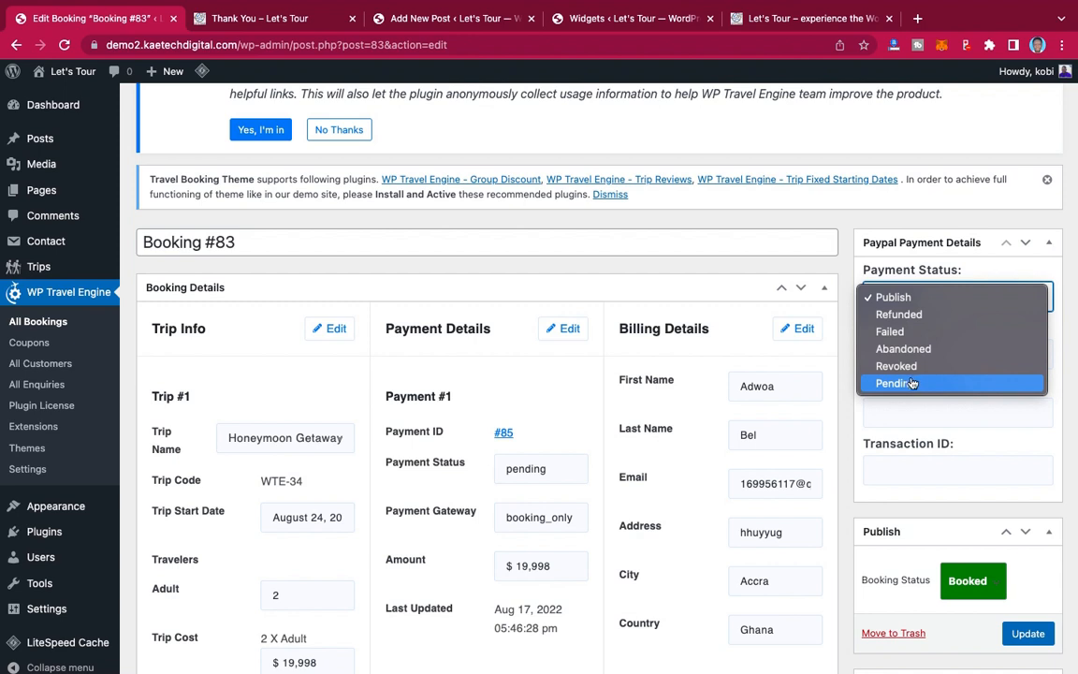
left_click(847, 260)
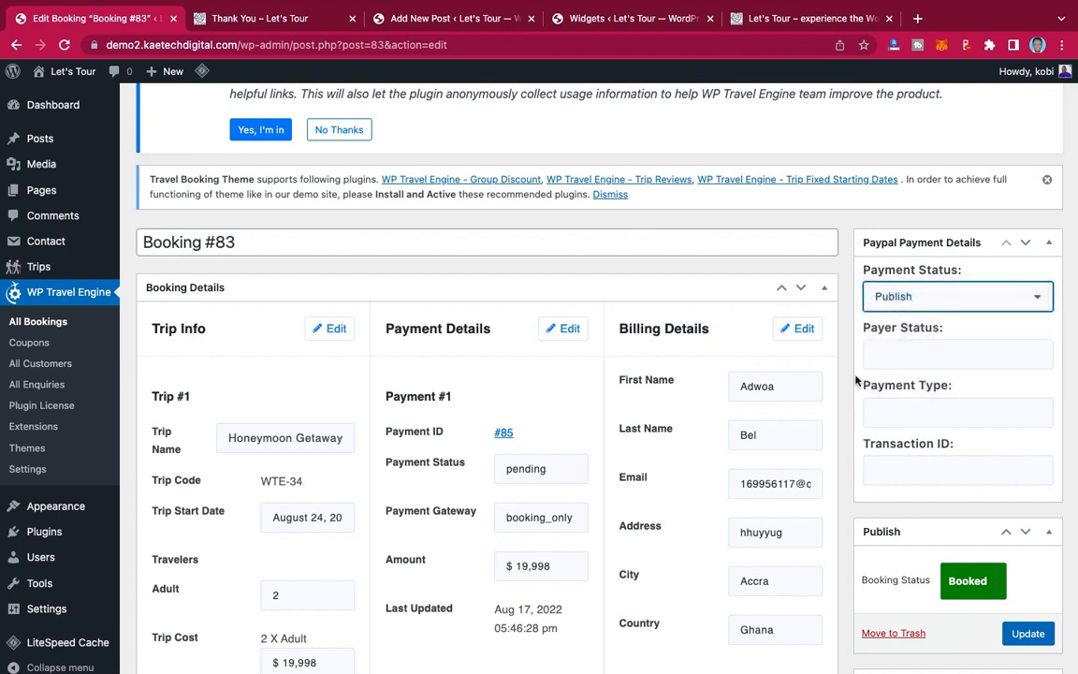
scroll(855, 379, "down", 1)
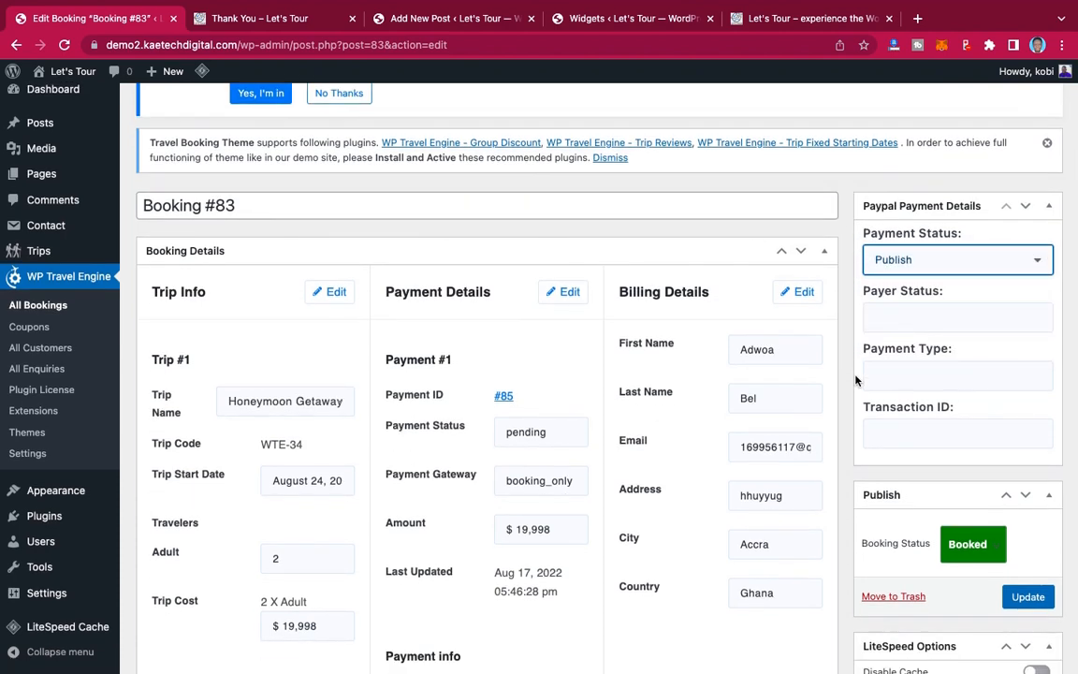
scroll(855, 379, "down", 4)
scroll(856, 379, "up", 8)
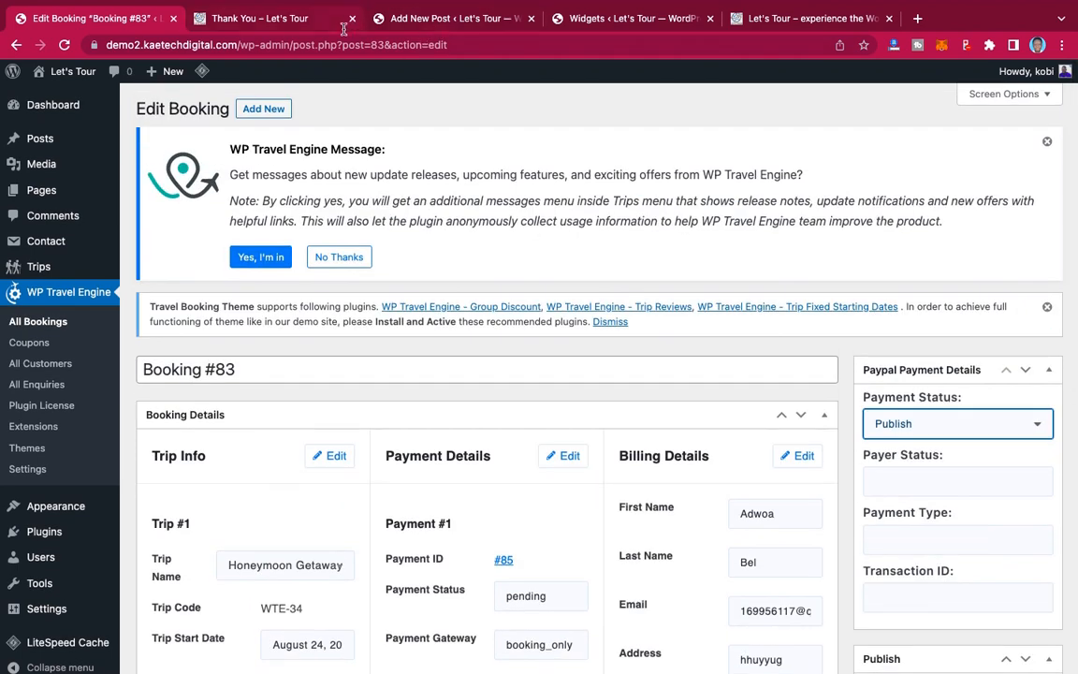
Step: Go back to the public site, open its home page and look through the Popular Packages section
left_click(278, 20)
left_click(369, 111)
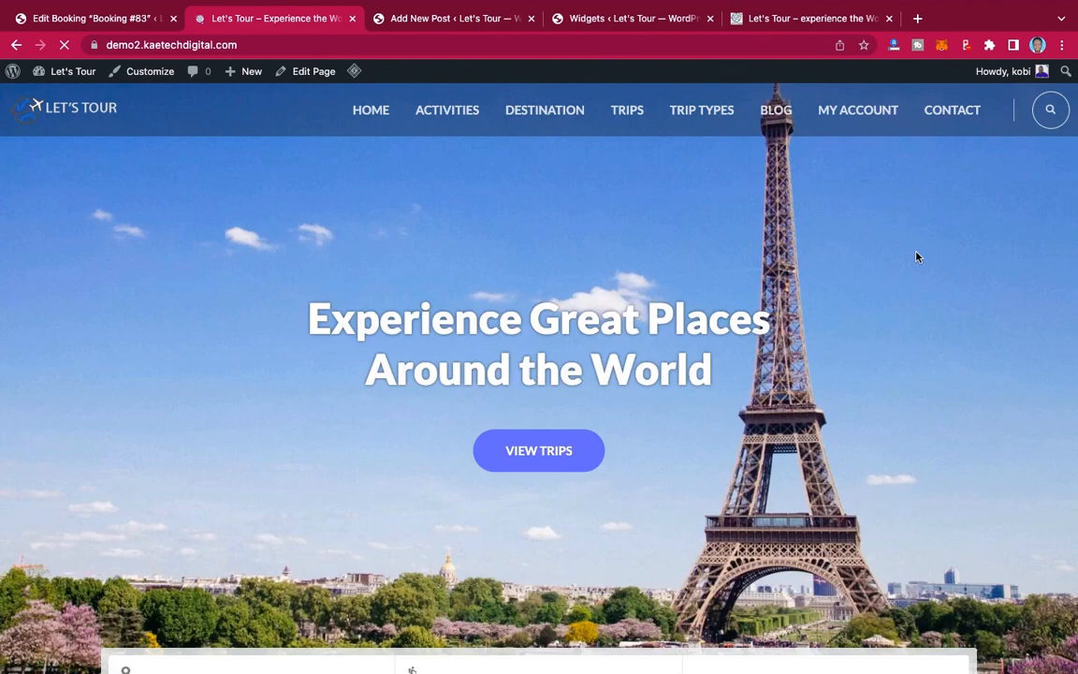
scroll(779, 360, "down", 10)
scroll(779, 361, "down", 10)
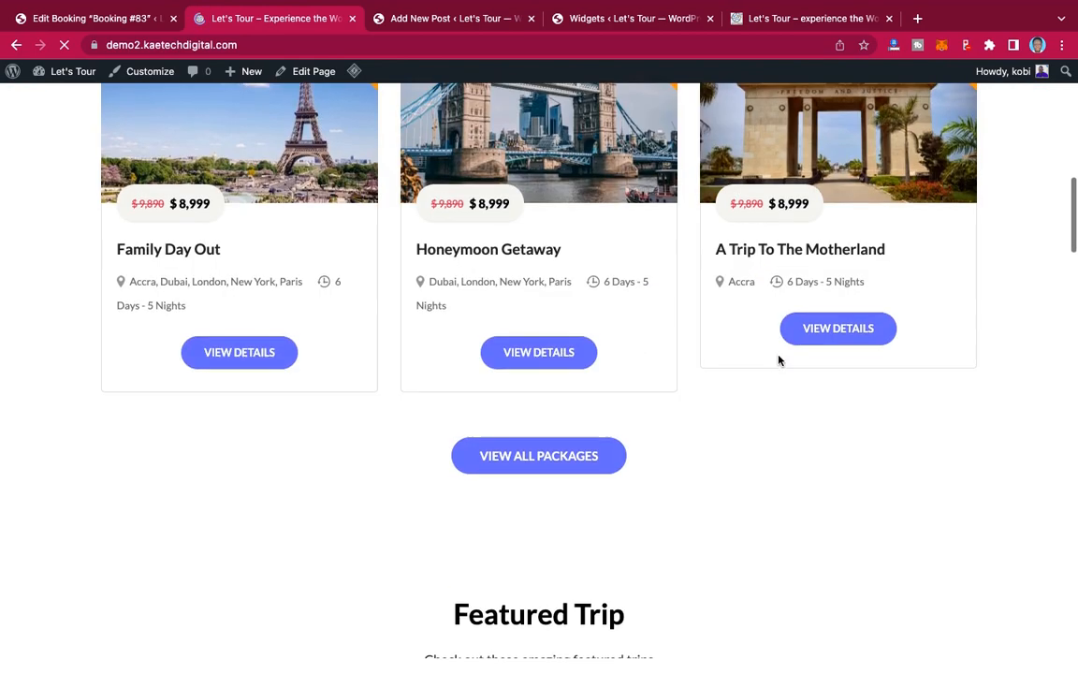
scroll(779, 360, "up", 20)
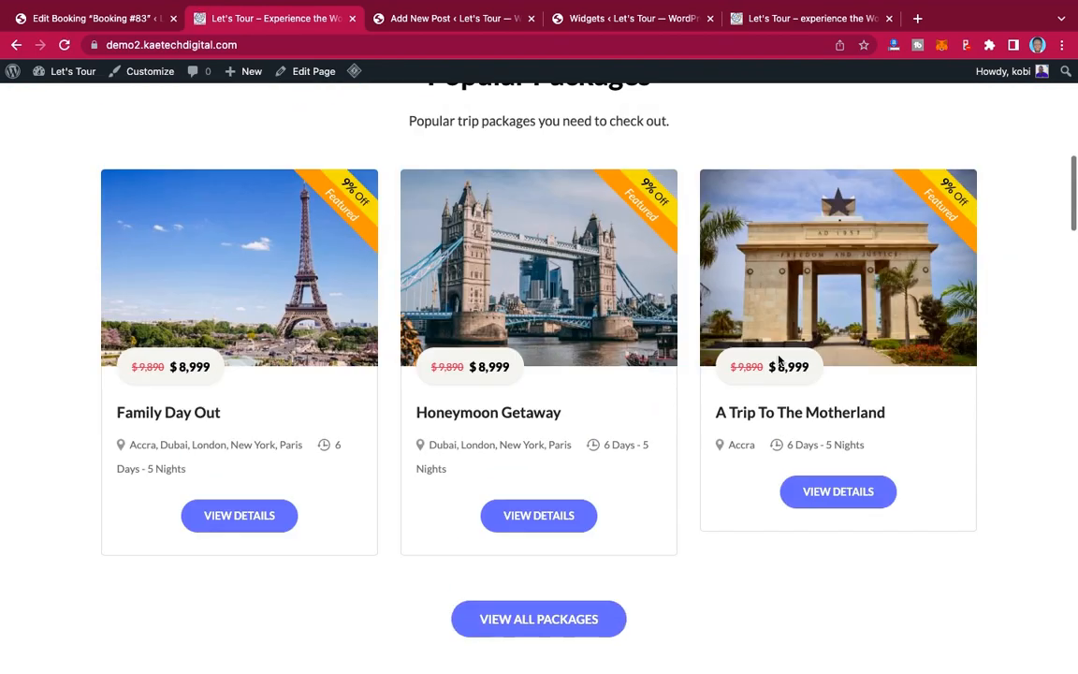